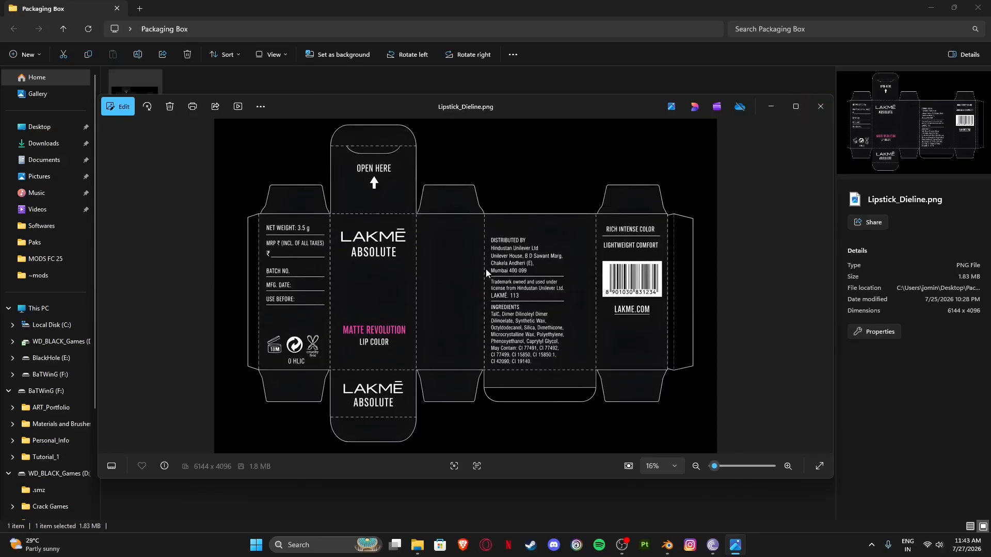
- Close the lipstick dieline image preview, minimize its folder window and switch to Blender
{"action": "left_click", "coordinate": [819, 107]}
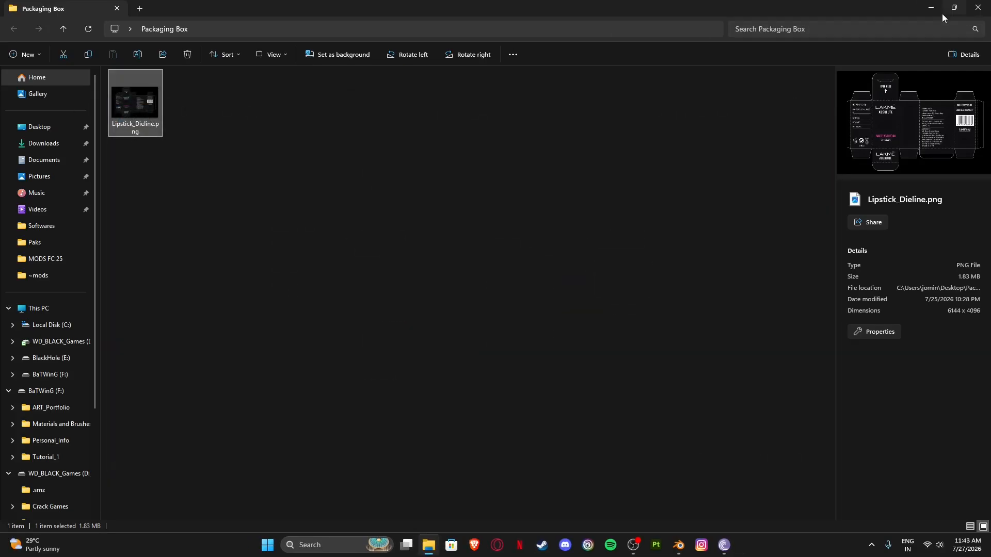
{"action": "left_click", "coordinate": [927, 8]}
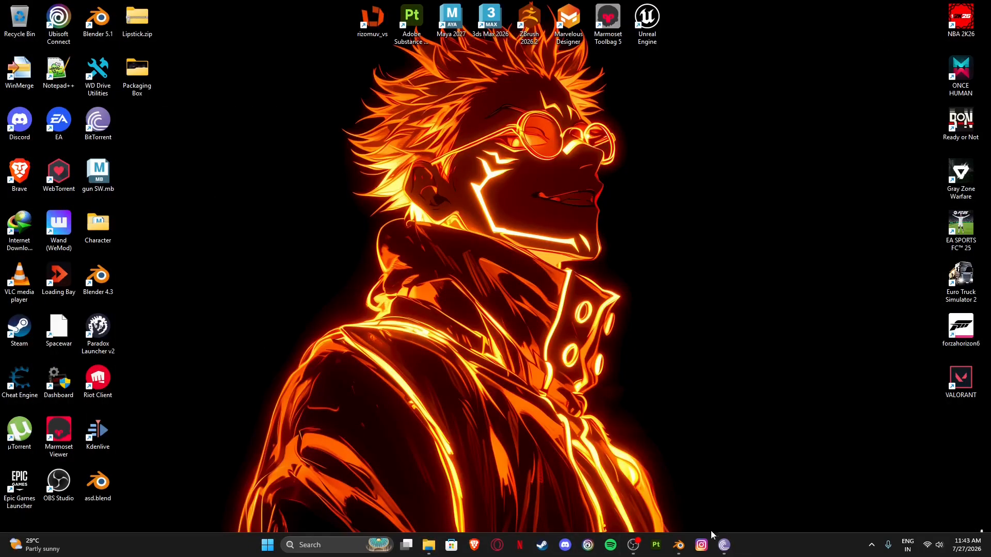
{"action": "left_click", "coordinate": [677, 545]}
- Snap the 3D cursor to the world origin
{"action": "middle_click_drag", "start_coordinate": [542, 268], "coordinate": [449, 305]}
{"action": "key", "text": "shift+a"}
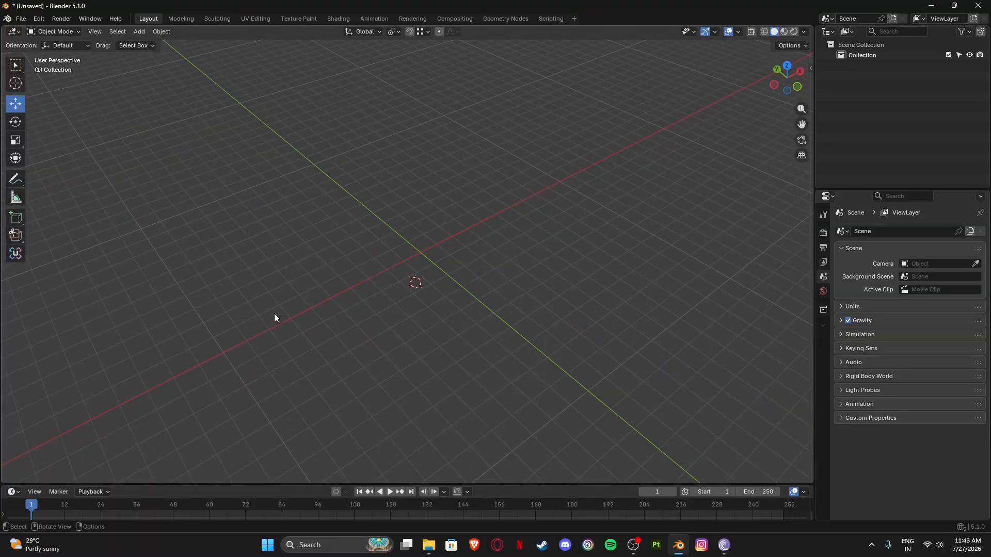
{"action": "key", "text": "shift+s"}
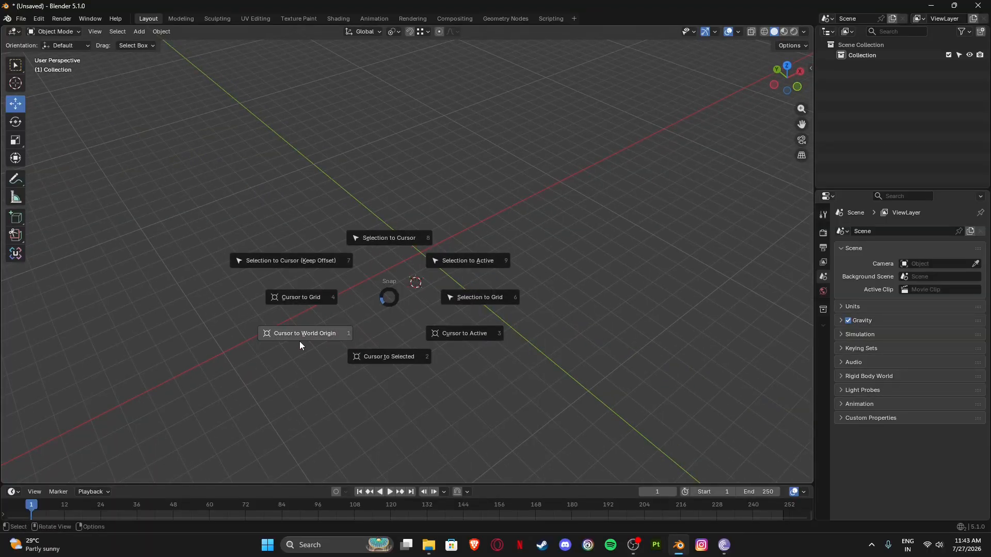
{"action": "left_click", "coordinate": [303, 298]}
{"action": "key", "text": "shift+s"}
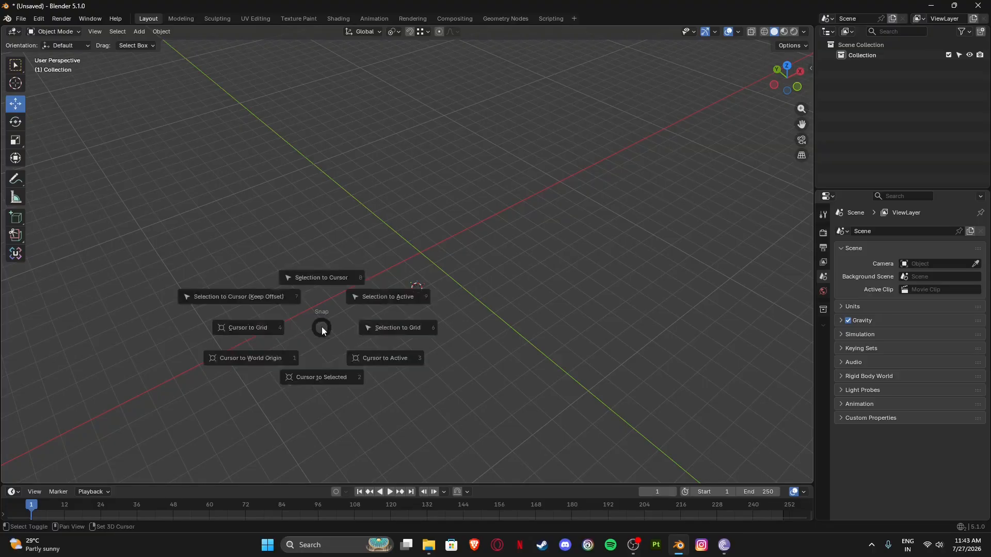
{"action": "left_click", "coordinate": [260, 367]}
- Add Lipstick_Dieline.png as a reference image at the origin, aligned to the front orthographic view
{"action": "left_click", "coordinate": [797, 86]}
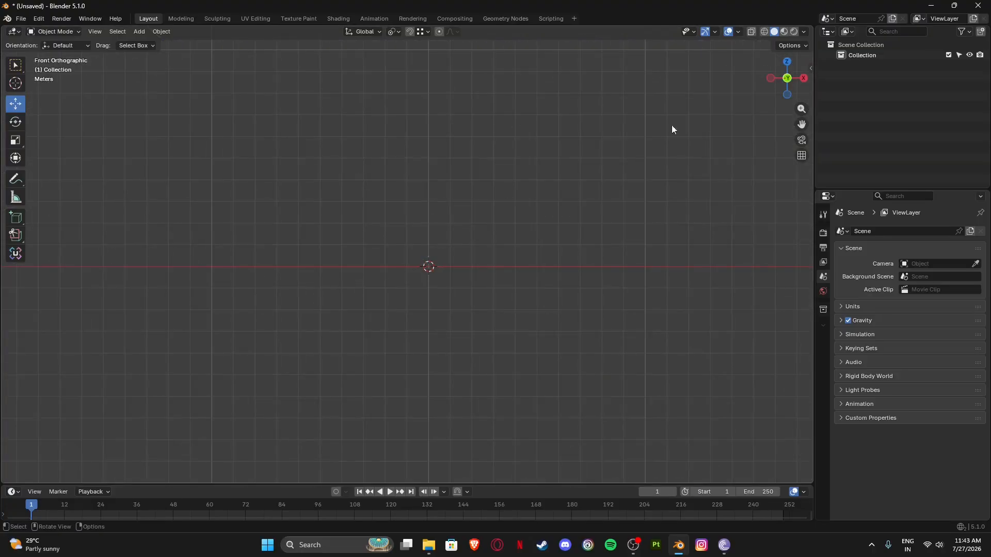
{"action": "scroll", "coordinate": [425, 299], "scroll_direction": "up", "scroll_amount": 5}
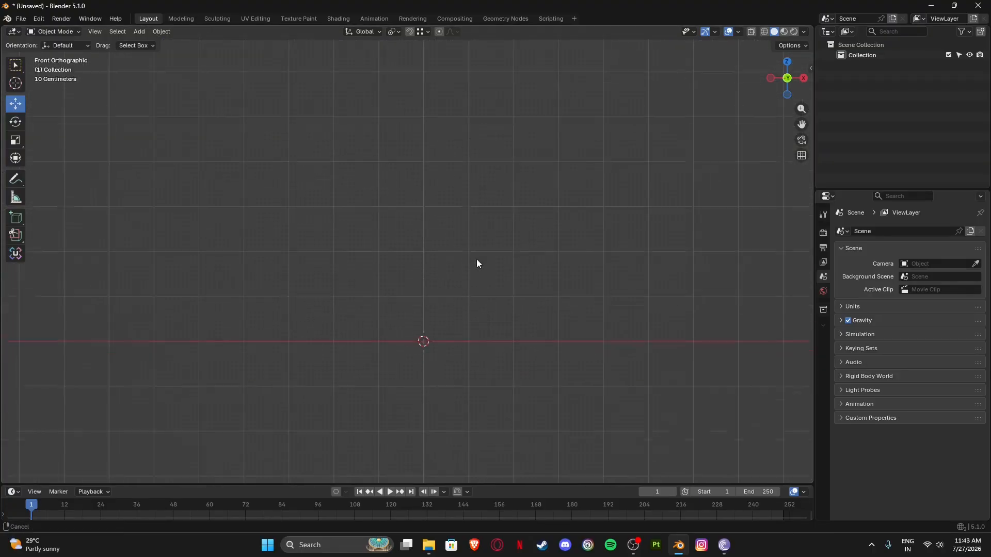
{"action": "key", "text": "shift+a"}
{"action": "mouse_move", "coordinate": [447, 243]}
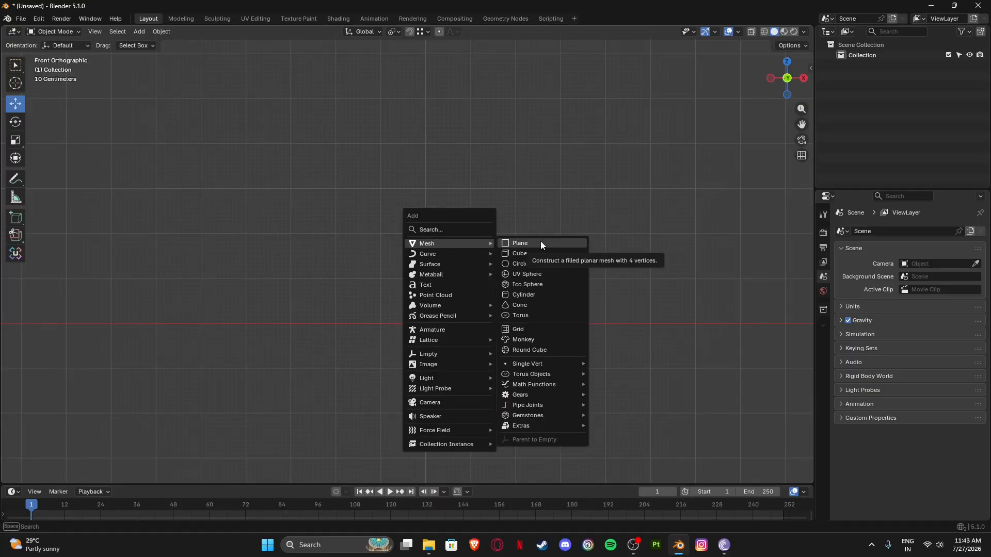
{"action": "mouse_move", "coordinate": [435, 365]}
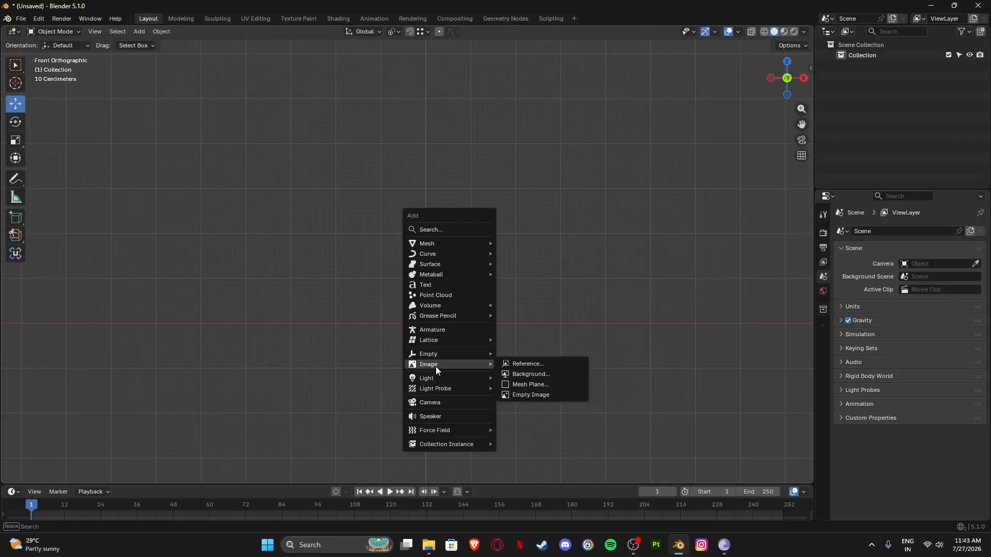
{"action": "left_click", "coordinate": [528, 364]}
{"action": "left_click", "coordinate": [678, 389]}
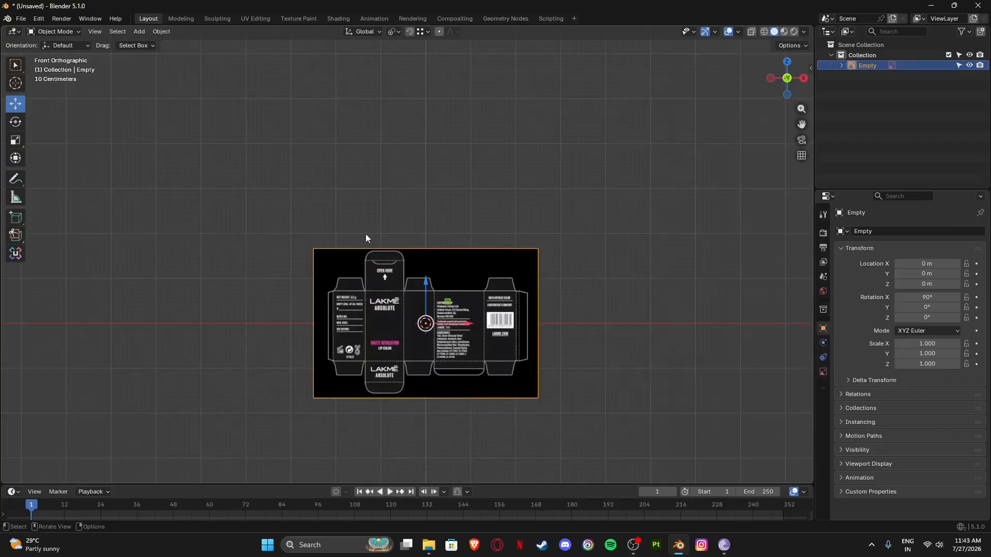
- Keep the Outliner's selectable restriction toggle shown and make the dieline reference image unselectable
{"action": "scroll", "coordinate": [429, 285], "scroll_direction": "up", "scroll_amount": 5}
{"action": "scroll", "coordinate": [689, 249], "scroll_direction": "down", "scroll_amount": 4}
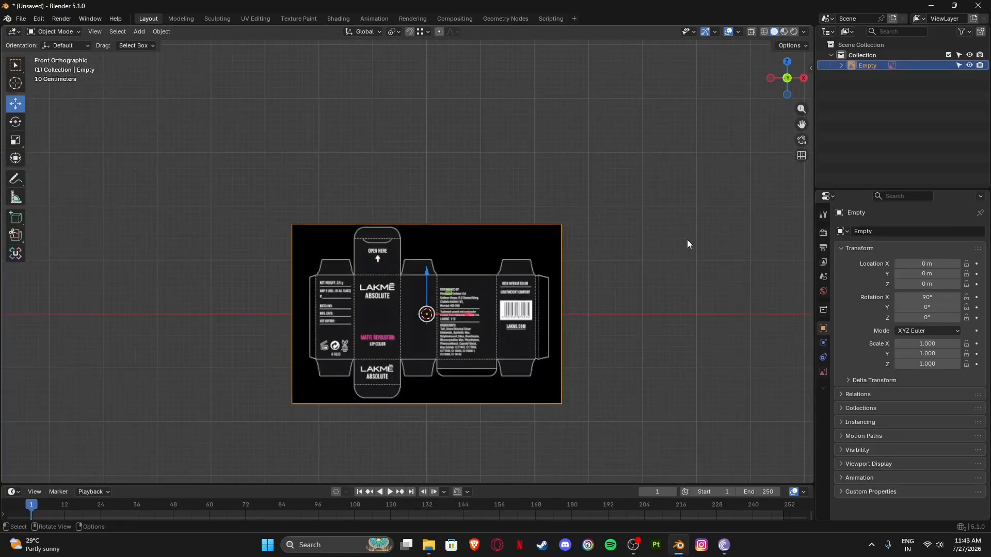
{"action": "left_click", "coordinate": [961, 32]}
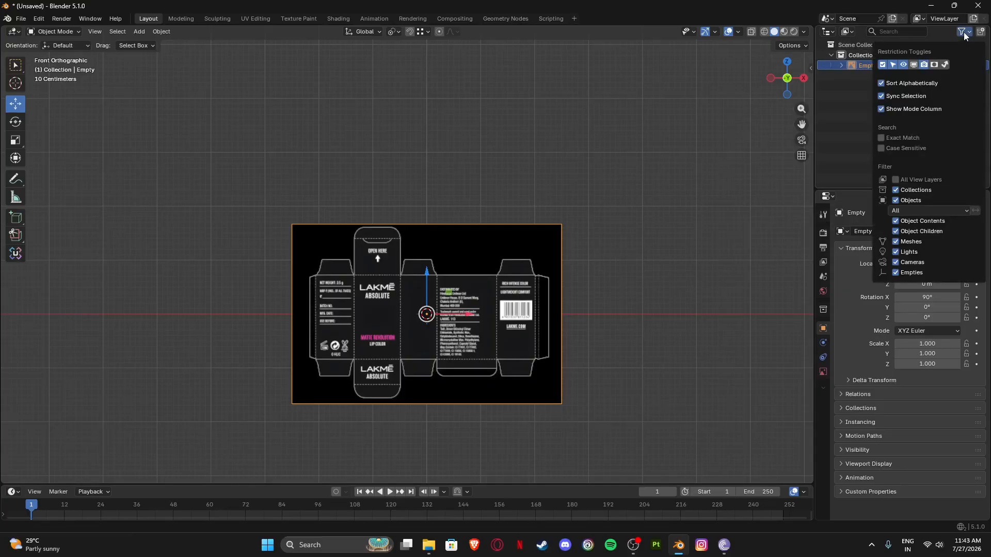
{"action": "left_click", "coordinate": [913, 65]}
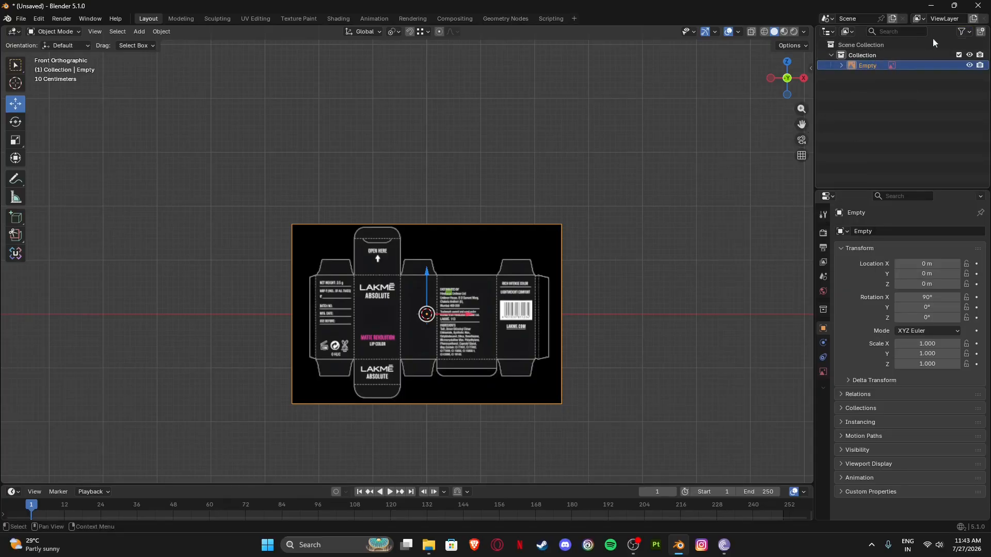
{"action": "left_click", "coordinate": [962, 32]}
{"action": "left_click", "coordinate": [894, 63]}
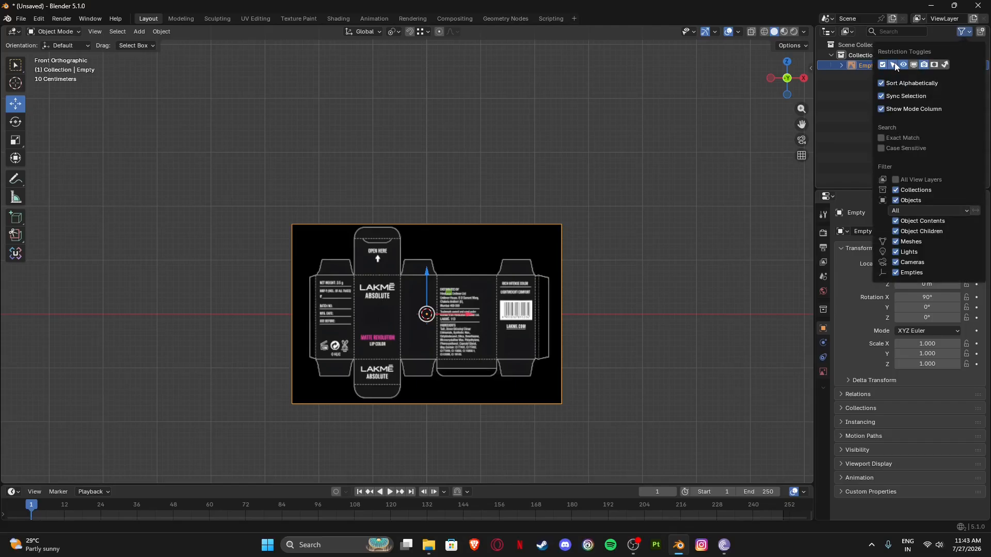
{"action": "left_click", "coordinate": [961, 64]}
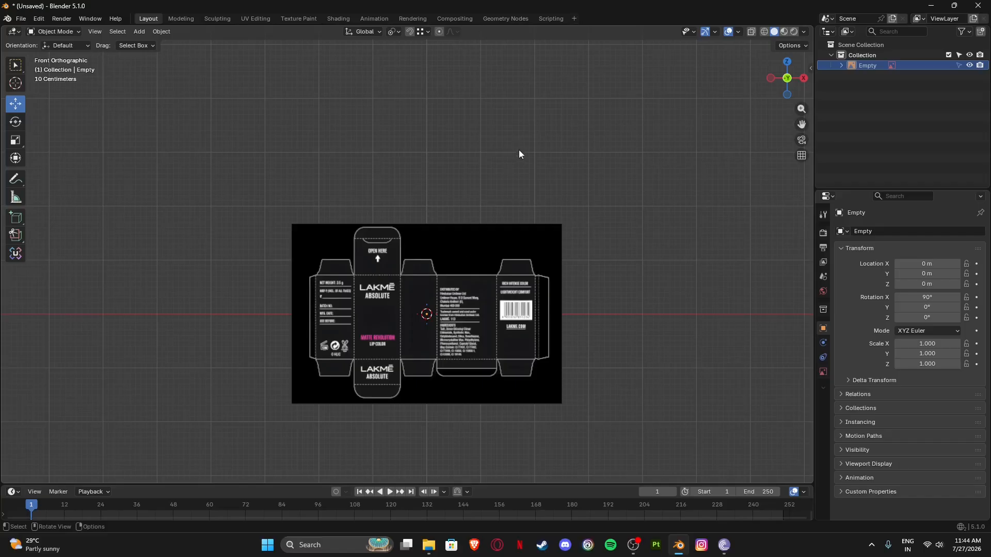
{"action": "left_click_drag", "start_coordinate": [463, 188], "coordinate": [336, 361]}
- Add a 2 m mesh plane at the world origin over the dieline image
{"action": "key", "text": "shift+a"}
{"action": "mouse_move", "coordinate": [413, 210]}
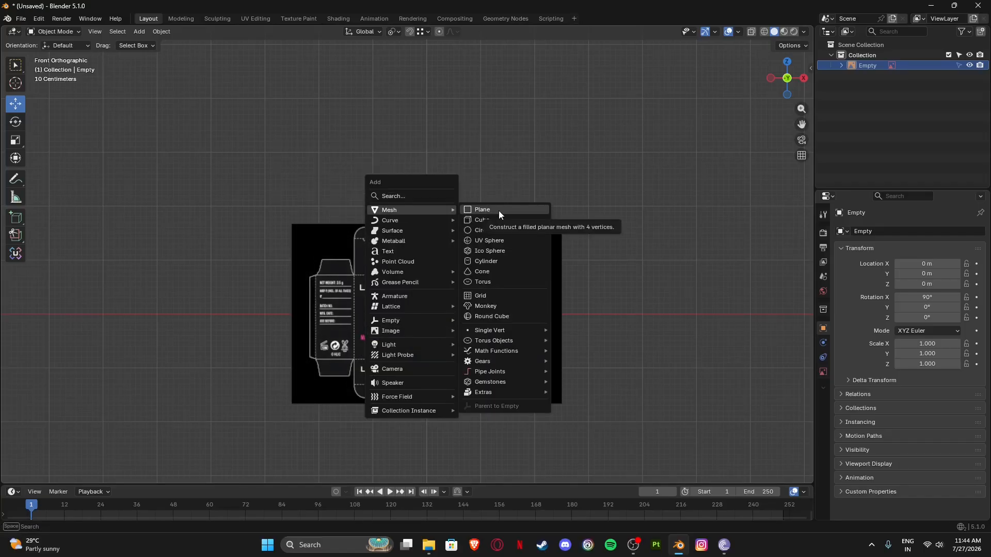
{"action": "left_click", "coordinate": [498, 210]}
{"action": "scroll", "coordinate": [449, 313], "scroll_direction": "up", "scroll_amount": 2}
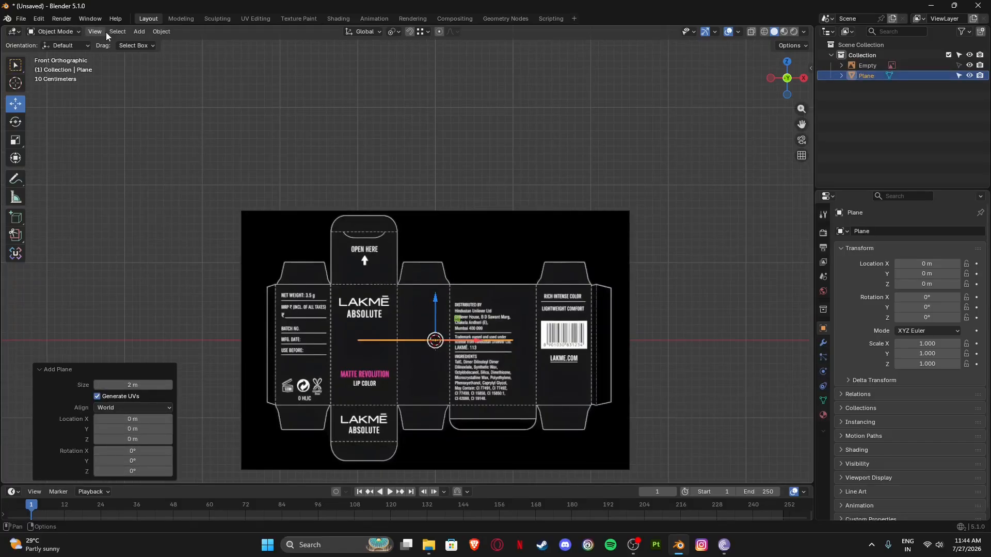
- Rotate the plane's mesh 90° about the global X axis in Edit Mode so it faces the front view
{"action": "left_click", "coordinate": [54, 32]}
{"action": "left_click", "coordinate": [47, 55]}
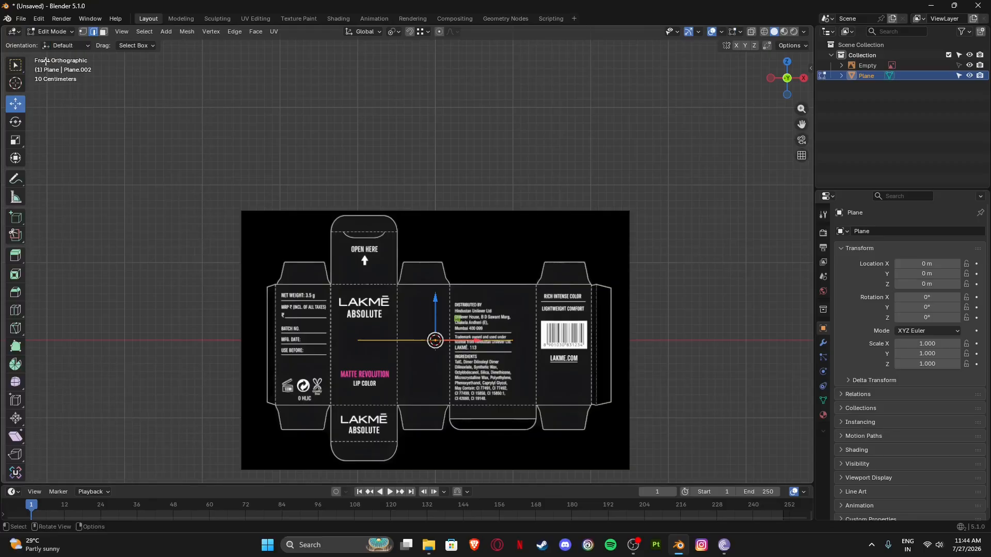
{"action": "left_click", "coordinate": [15, 122]}
{"action": "left_click_drag", "start_coordinate": [433, 313], "coordinate": [432, 340]}
{"action": "type", "text": "90"}
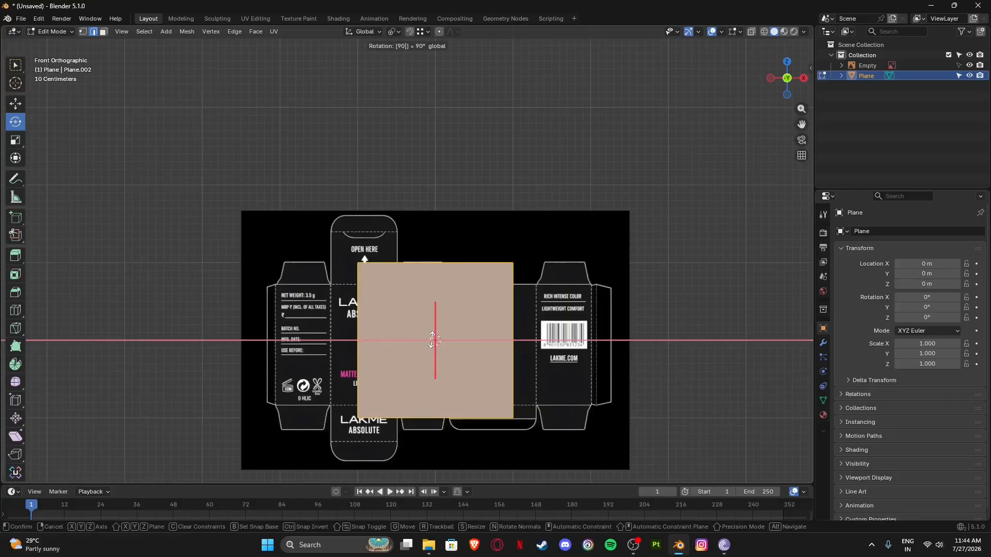
{"action": "key", "text": "Return"}
- Turn on X-ray display to see the dieline through the plane and switch to vertex selection
{"action": "scroll", "coordinate": [606, 278], "scroll_direction": "down", "scroll_amount": 4}
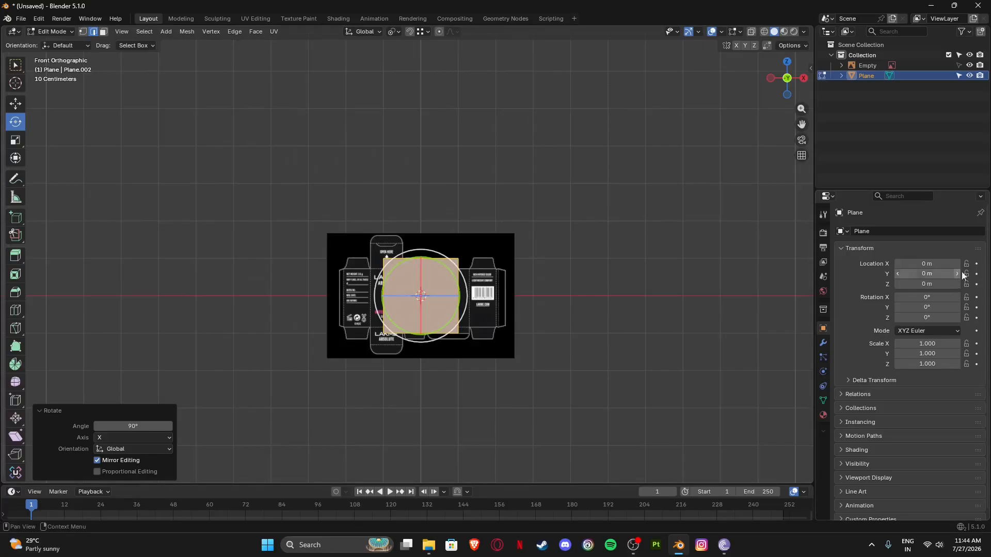
{"action": "scroll", "coordinate": [399, 315], "scroll_direction": "up", "scroll_amount": 8}
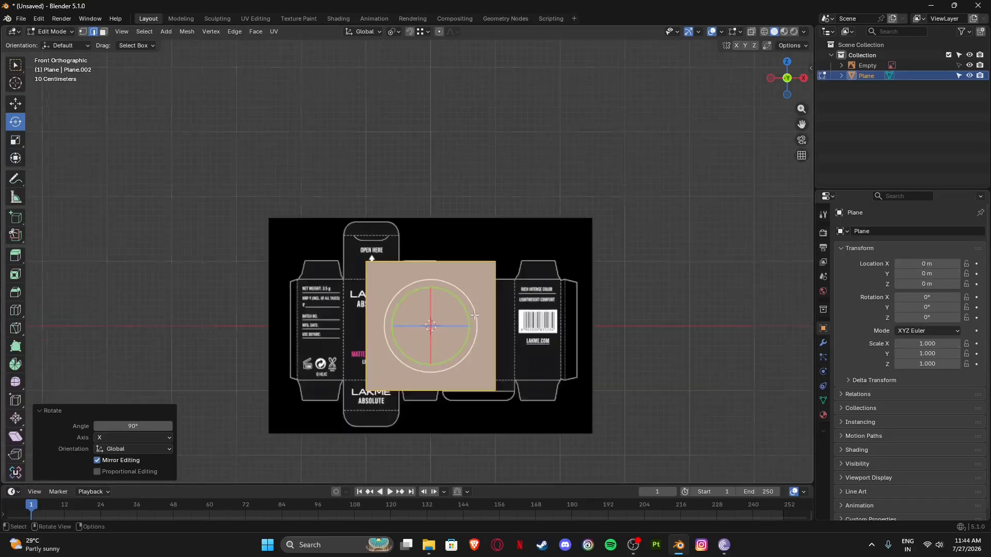
{"action": "scroll", "coordinate": [495, 220], "scroll_direction": "down", "scroll_amount": 4}
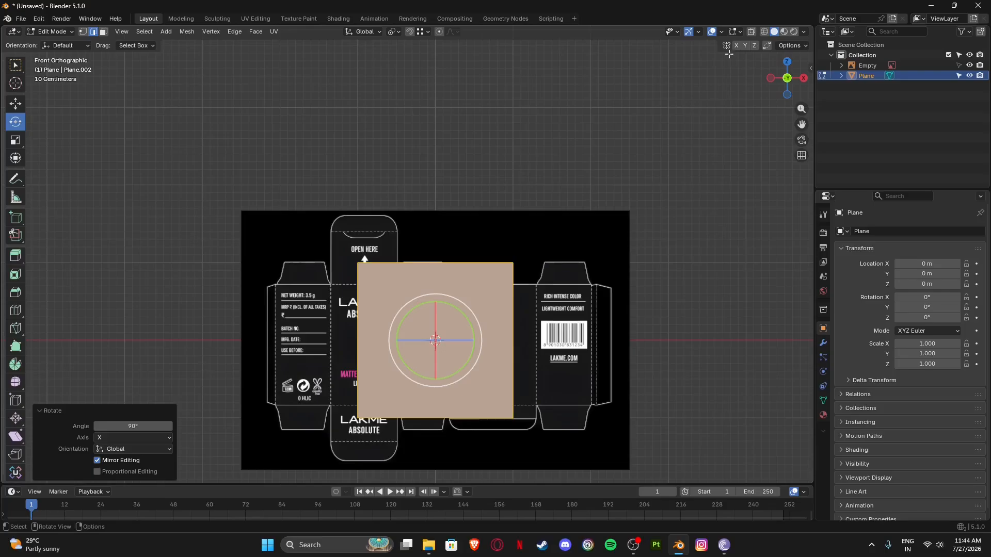
{"action": "left_click", "coordinate": [752, 34]}
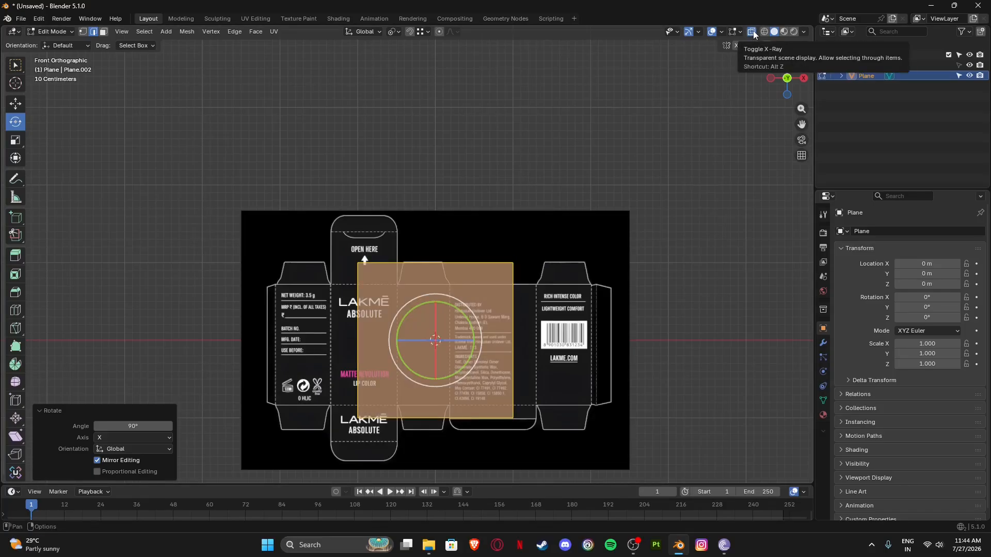
{"action": "middle_click_drag", "start_coordinate": [429, 278], "coordinate": [465, 190], "text": "shift"}
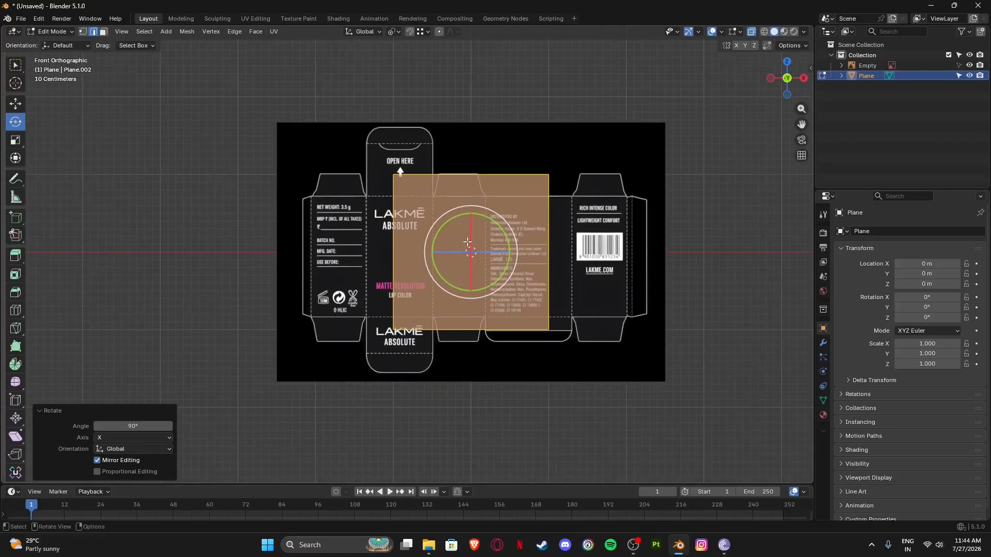
{"action": "key", "text": "1"}
{"action": "scroll", "coordinate": [465, 190], "scroll_direction": "up", "scroll_amount": 3}
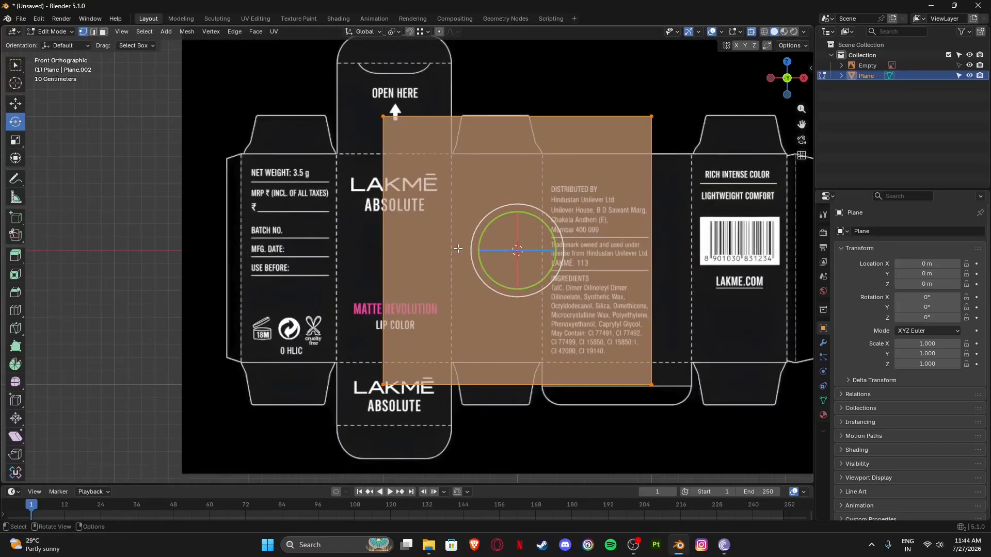
{"action": "left_click", "coordinate": [751, 33]}
{"action": "left_click", "coordinate": [751, 33]}
{"action": "left_click", "coordinate": [751, 32]}
{"action": "left_click", "coordinate": [751, 33]}
{"action": "left_click", "coordinate": [751, 32]}
{"action": "left_click", "coordinate": [752, 32]}
- Move the plane's mesh about -0.942 m in X and -0.065 m in Z, over the dieline's front LAKMĒ panel
{"action": "key", "text": "g"}
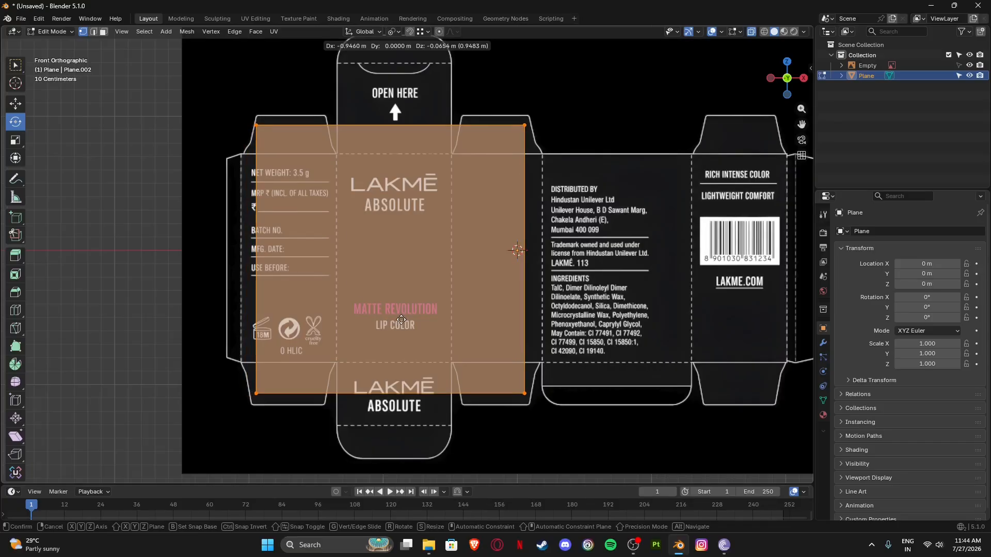
{"action": "left_click", "coordinate": [401, 320]}
{"action": "scroll", "coordinate": [324, 257], "scroll_direction": "down", "scroll_amount": 3}
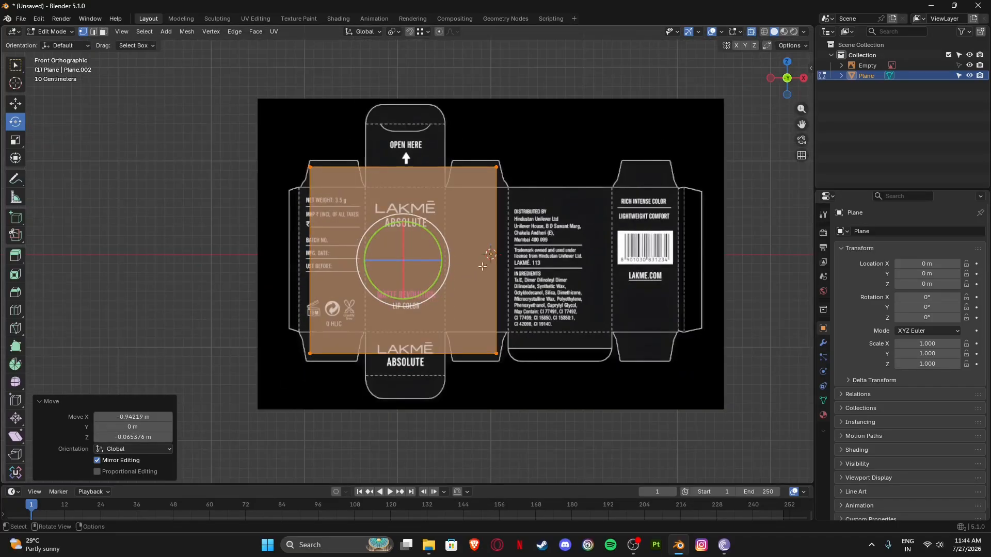
{"action": "scroll", "coordinate": [413, 245], "scroll_direction": "up", "scroll_amount": 3}
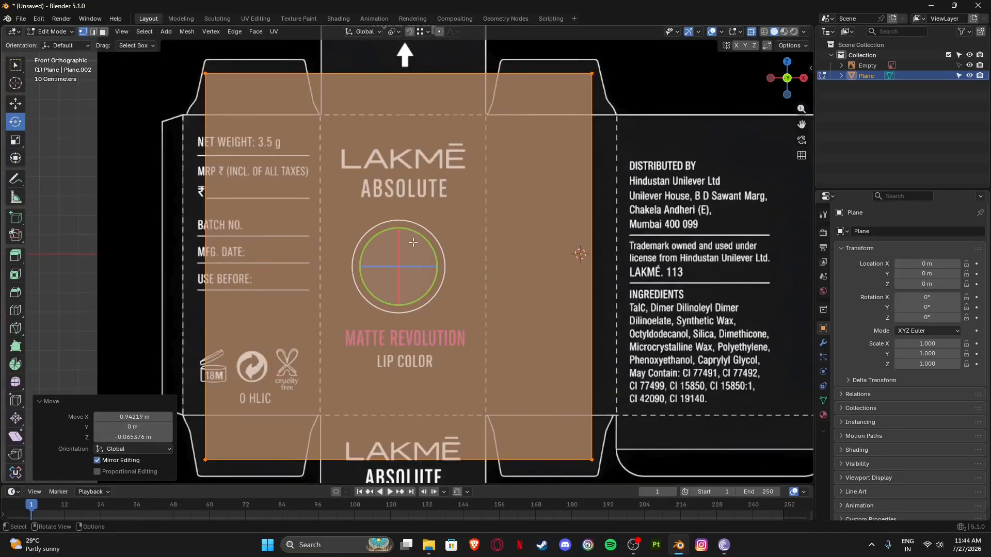
{"action": "scroll", "coordinate": [413, 245], "scroll_direction": "down", "scroll_amount": 2}
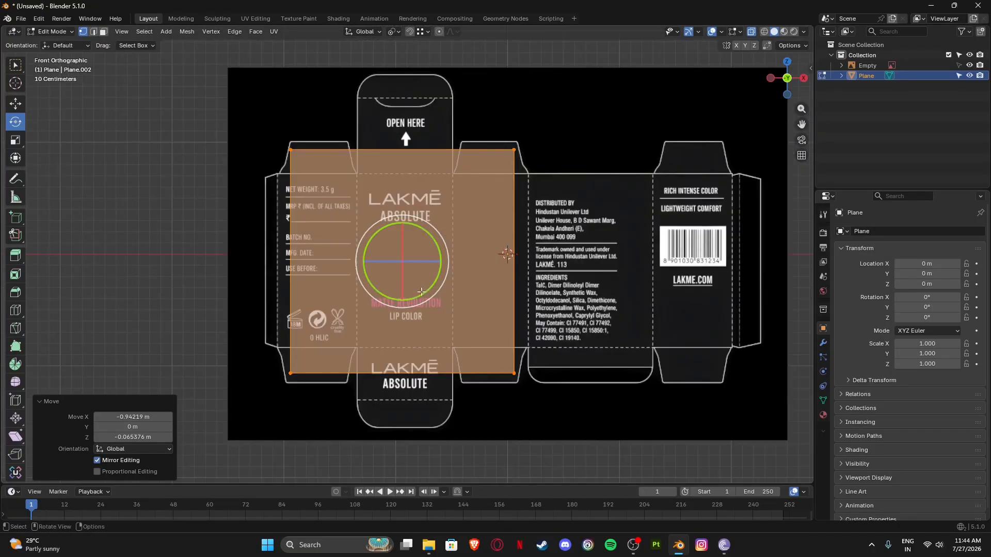
{"action": "scroll", "coordinate": [363, 258], "scroll_direction": "up", "scroll_amount": 3}
{"action": "scroll", "coordinate": [361, 227], "scroll_direction": "down", "scroll_amount": 1}
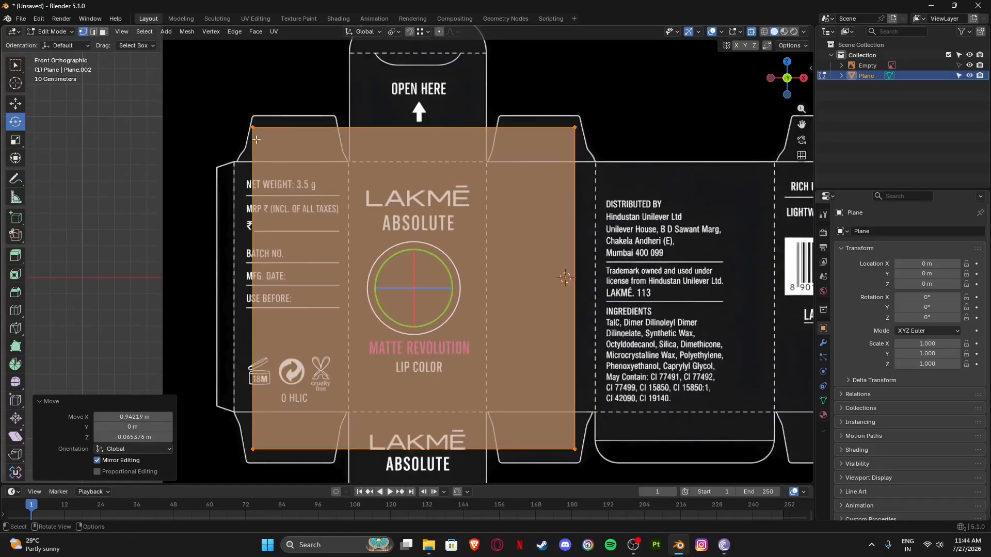
- Move the plane's two upper vertices about -0.215 m in Z, onto the front panel's upper fold line
{"action": "left_click_drag", "start_coordinate": [181, 100], "coordinate": [704, 176]}
{"action": "middle_click_drag", "start_coordinate": [397, 144], "coordinate": [403, 189], "text": "shift"}
{"action": "key", "text": "g"}
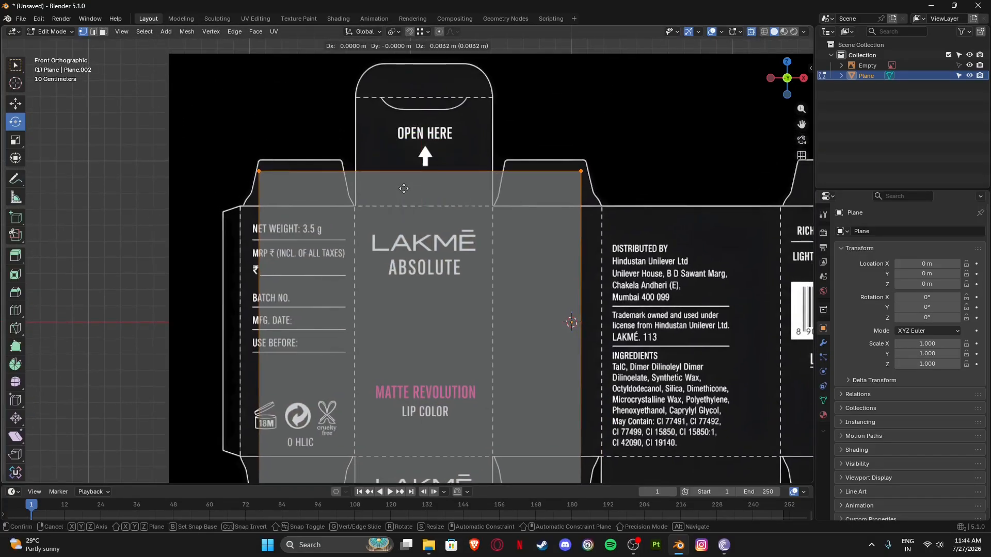
{"action": "key", "text": "Escape"}
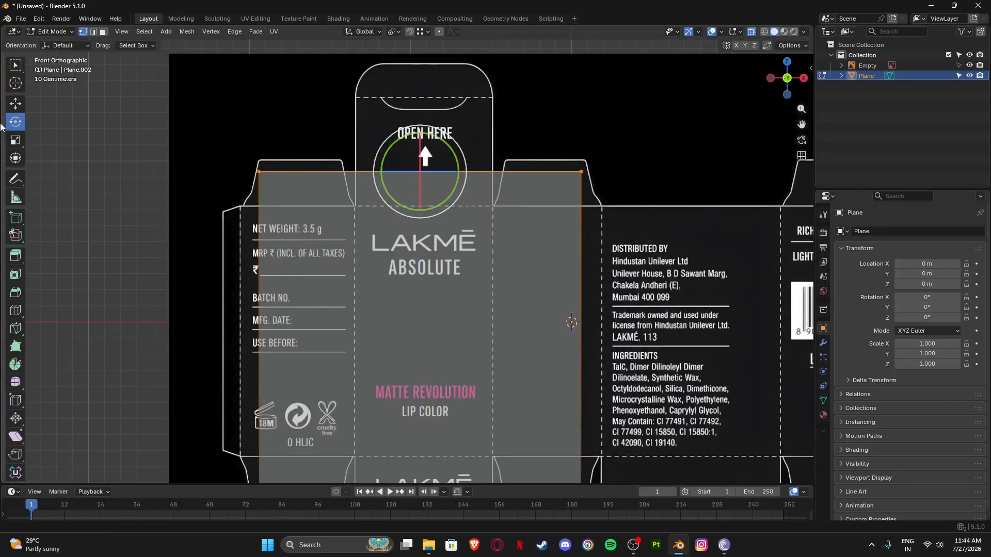
{"action": "left_click", "coordinate": [15, 103]}
{"action": "scroll", "coordinate": [419, 175], "scroll_direction": "up", "scroll_amount": 4}
{"action": "left_click_drag", "start_coordinate": [424, 122], "coordinate": [420, 200]}
{"action": "scroll", "coordinate": [423, 197], "scroll_direction": "down", "scroll_amount": 10}
{"action": "scroll", "coordinate": [408, 258], "scroll_direction": "up", "scroll_amount": 4}
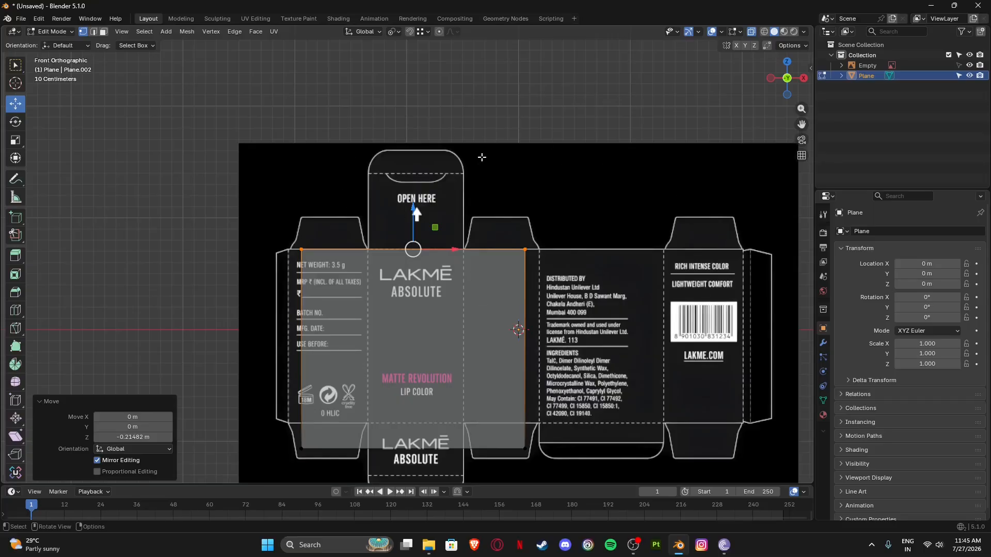
{"action": "scroll", "coordinate": [482, 157], "scroll_direction": "down", "scroll_amount": 2}
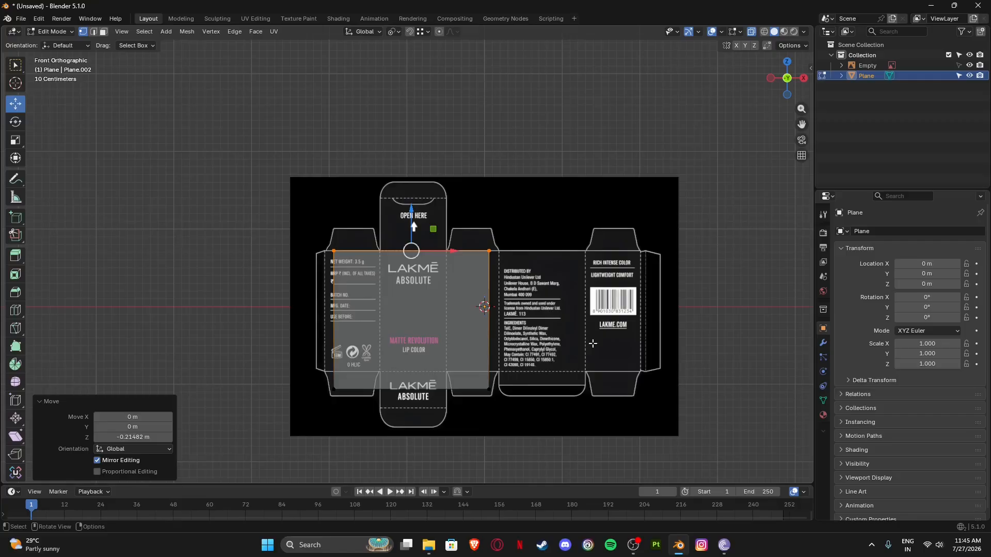
{"action": "left_click_drag", "start_coordinate": [542, 200], "coordinate": [468, 424]}
{"action": "middle_click_drag", "start_coordinate": [538, 341], "coordinate": [526, 335], "text": "shift"}
{"action": "scroll", "coordinate": [527, 333], "scroll_direction": "up", "scroll_amount": 4}
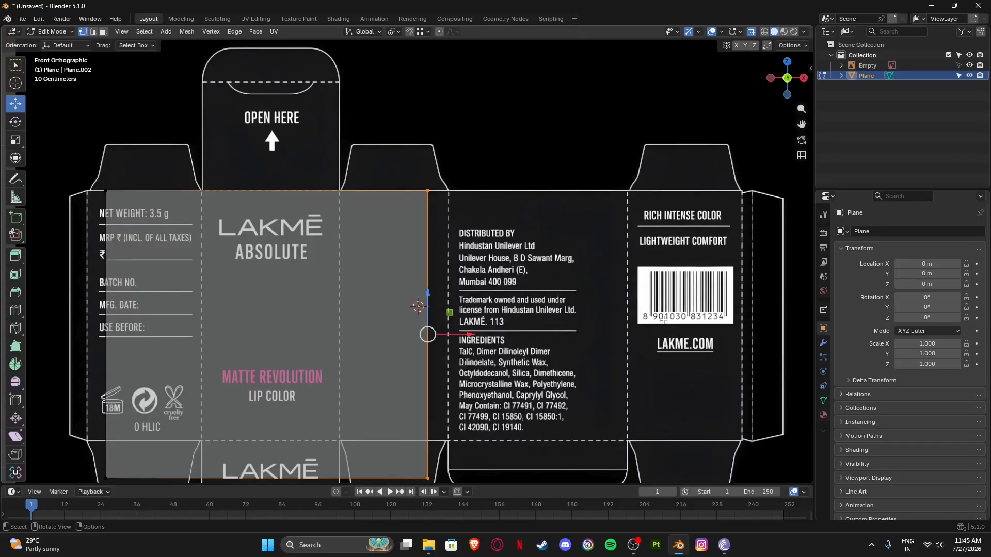
{"action": "scroll", "coordinate": [380, 221], "scroll_direction": "down", "scroll_amount": 2}
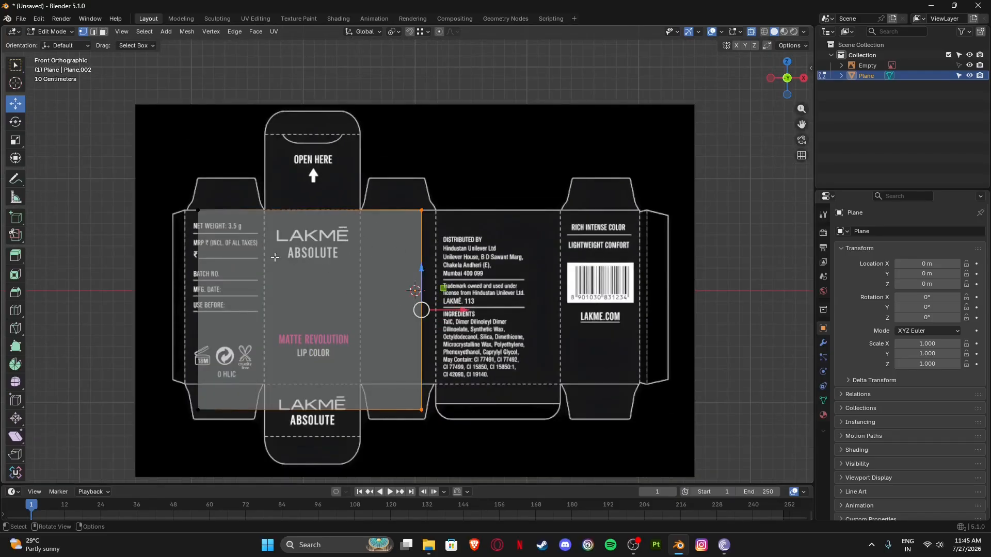
- Move the plane's two left vertices about -0.115 m in X, onto the outer fold line of the NET WEIGHT side panel
{"action": "middle_click_drag", "start_coordinate": [282, 265], "coordinate": [319, 247], "text": "shift"}
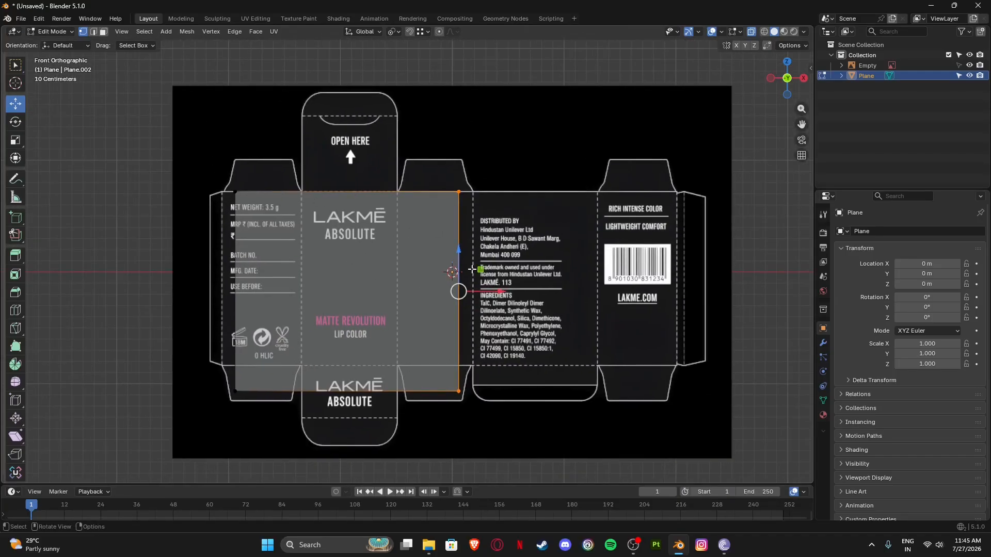
{"action": "middle_click_drag", "start_coordinate": [285, 240], "coordinate": [376, 239], "text": "shift"}
{"action": "scroll", "coordinate": [339, 215], "scroll_direction": "up", "scroll_amount": 2}
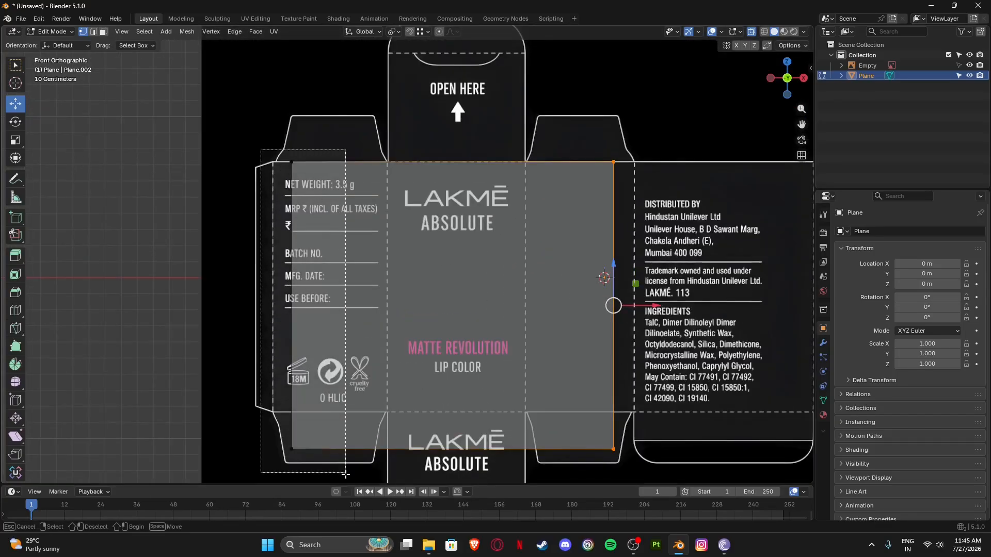
{"action": "scroll", "coordinate": [362, 289], "scroll_direction": "up", "scroll_amount": 3}
{"action": "left_click_drag", "start_coordinate": [377, 356], "coordinate": [344, 347]}
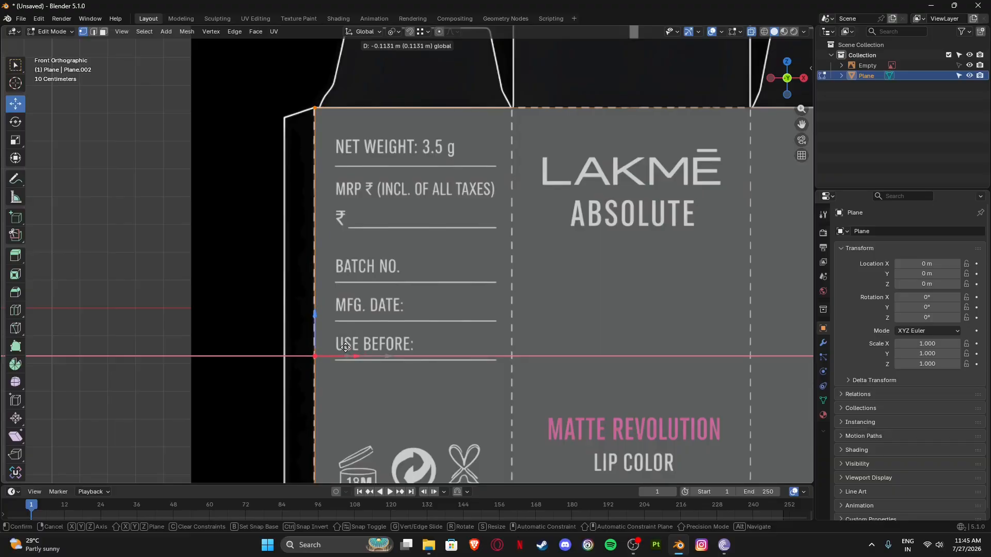
{"action": "left_click_drag", "start_coordinate": [345, 347], "coordinate": [345, 346]}
{"action": "scroll", "coordinate": [345, 347], "scroll_direction": "down", "scroll_amount": 4}
{"action": "middle_click_drag", "start_coordinate": [553, 284], "coordinate": [429, 273], "text": "shift"}
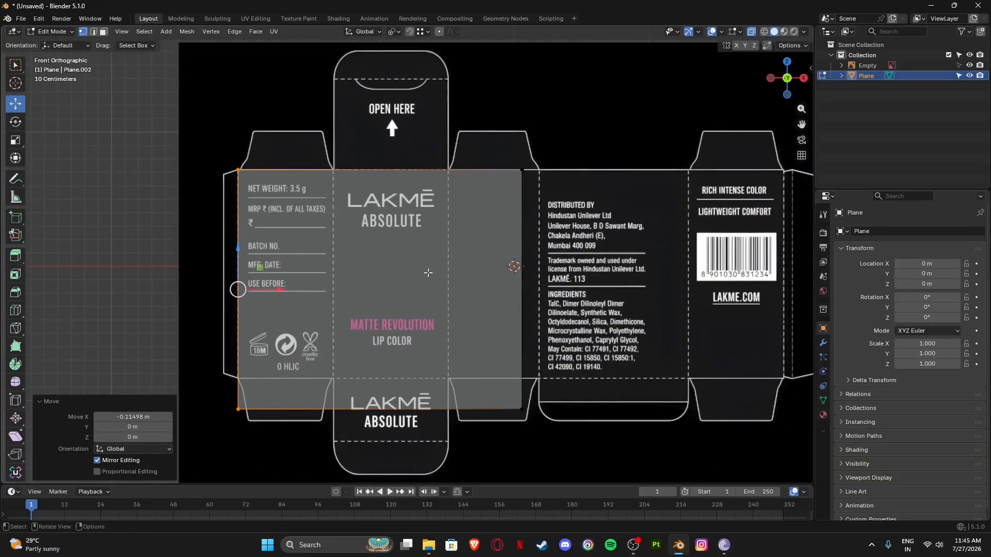
- Move the plane's two right vertices about 0.151 m in X, to the fold line beside the DISTRIBUTED BY panel
{"action": "left_click_drag", "start_coordinate": [490, 144], "coordinate": [544, 452]}
{"action": "scroll", "coordinate": [521, 222], "scroll_direction": "up", "scroll_amount": 3}
{"action": "middle_click_drag", "start_coordinate": [482, 270], "coordinate": [413, 270], "text": "shift"}
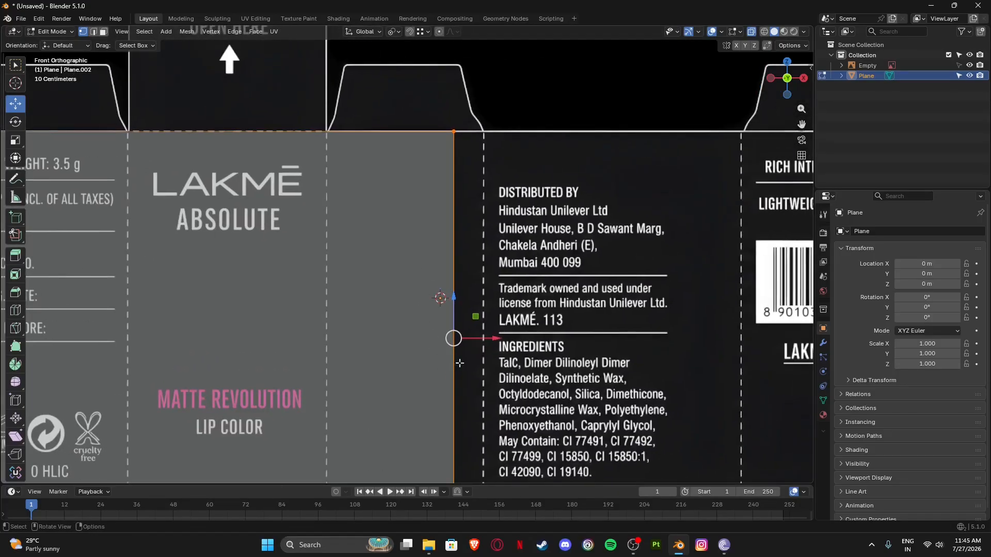
{"action": "left_click_drag", "start_coordinate": [486, 339], "coordinate": [521, 340]}
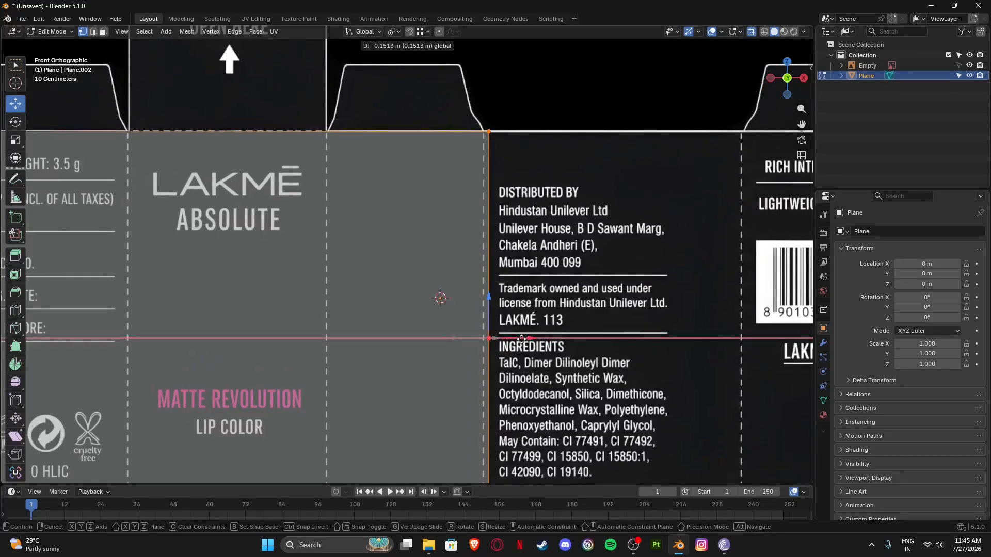
{"action": "left_click", "coordinate": [522, 339]}
- Examine how the plane's outer edges line up with the dieline's side-panel fold lines
{"action": "scroll", "coordinate": [522, 339], "scroll_direction": "down", "scroll_amount": 4}
{"action": "scroll", "coordinate": [442, 277], "scroll_direction": "up", "scroll_amount": 8}
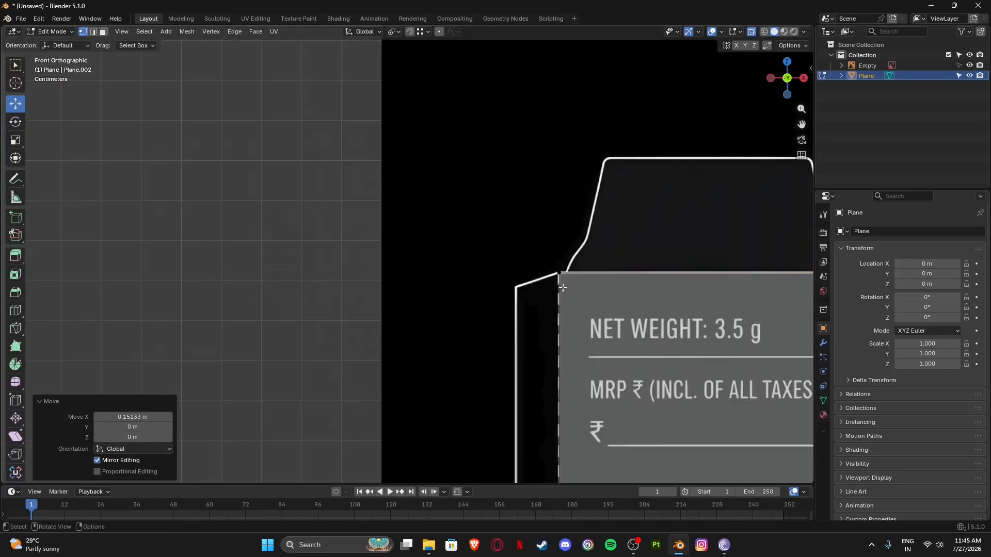
{"action": "scroll", "coordinate": [572, 273], "scroll_direction": "down", "scroll_amount": 5}
{"action": "middle_click_drag", "start_coordinate": [645, 306], "coordinate": [130, 238], "text": "shift"}
{"action": "middle_click_drag", "start_coordinate": [312, 219], "coordinate": [338, 231], "text": "shift"}
{"action": "scroll", "coordinate": [447, 191], "scroll_direction": "up", "scroll_amount": 5}
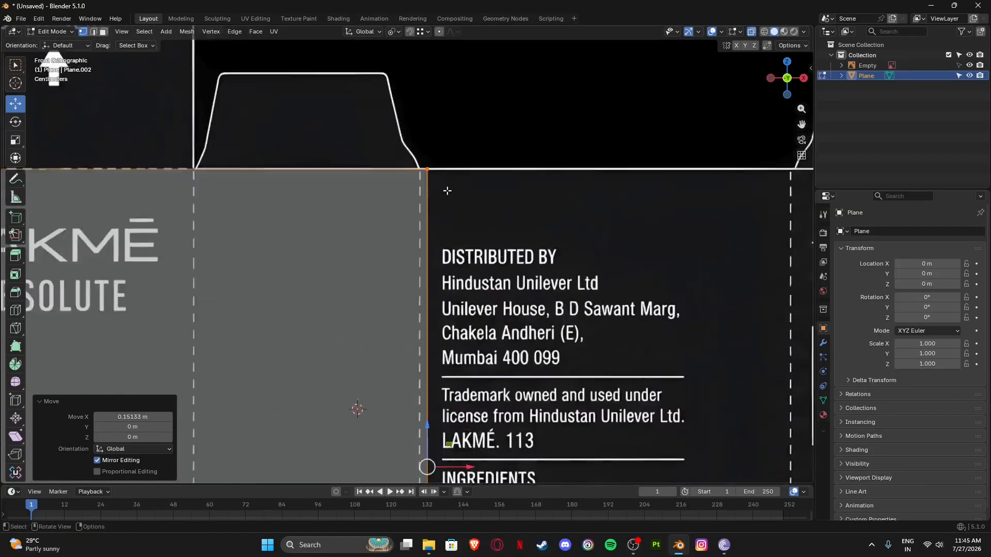
{"action": "scroll", "coordinate": [441, 128], "scroll_direction": "down", "scroll_amount": 3}
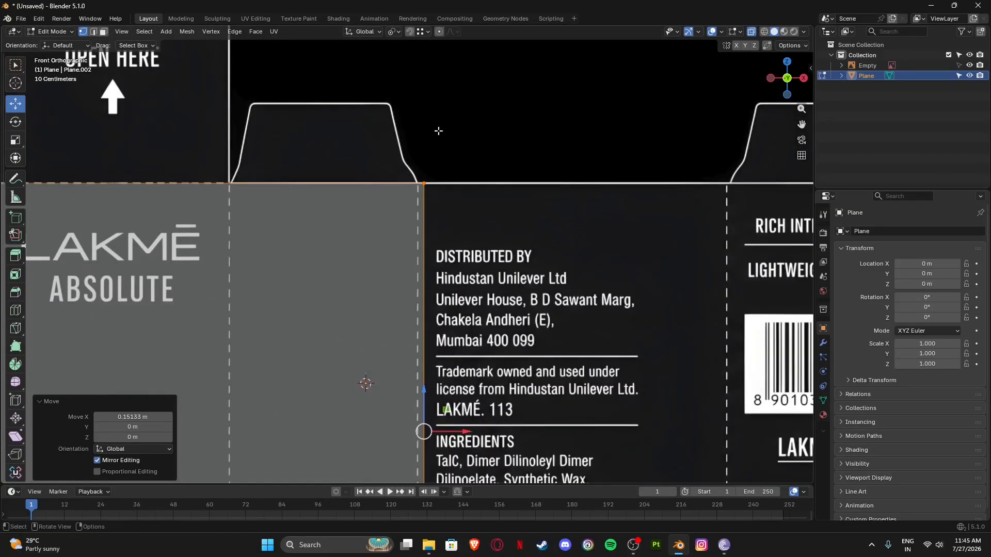
{"action": "middle_click_drag", "start_coordinate": [397, 189], "coordinate": [425, 167], "text": "shift"}
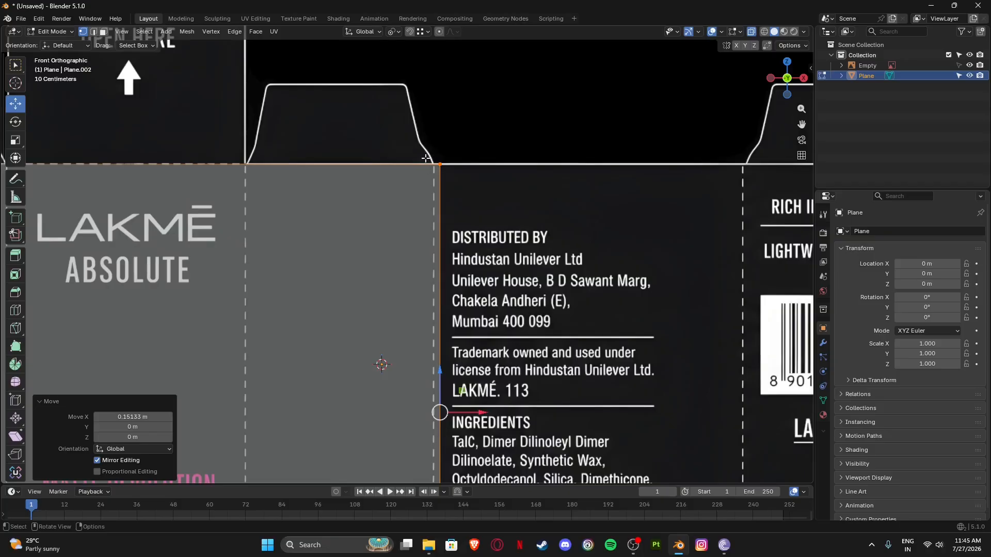
{"action": "scroll", "coordinate": [439, 203], "scroll_direction": "down", "scroll_amount": 2}
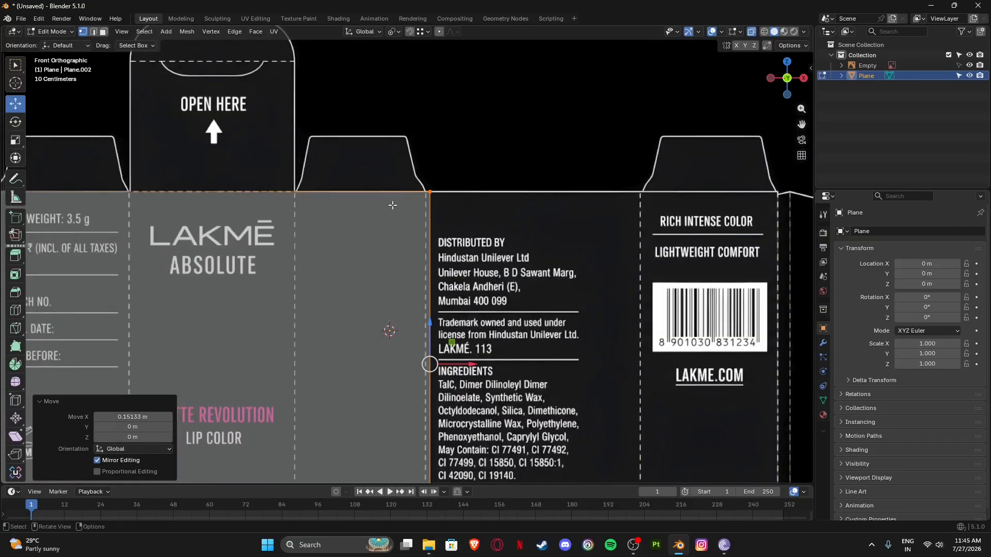
{"action": "scroll", "coordinate": [418, 253], "scroll_direction": "up", "scroll_amount": 3}
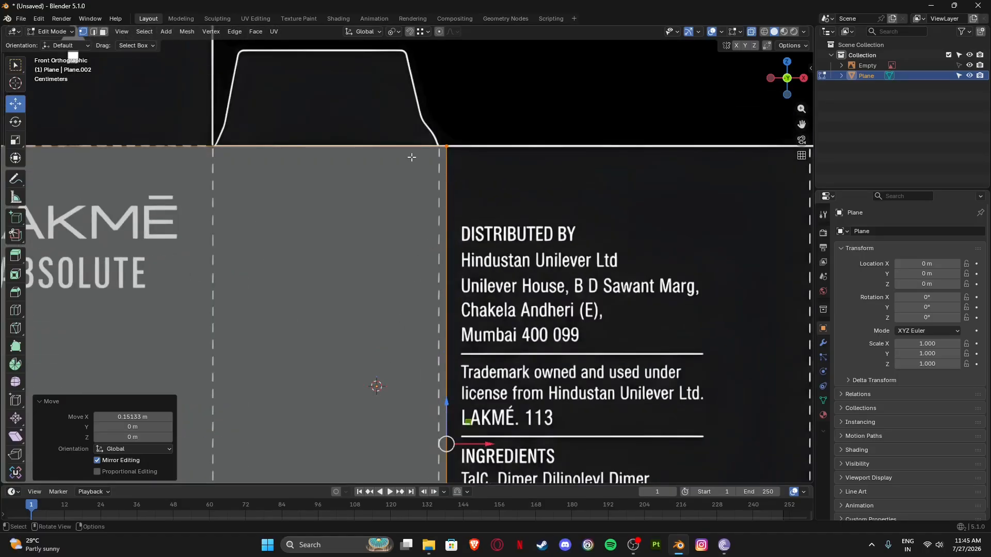
{"action": "scroll", "coordinate": [404, 253], "scroll_direction": "down", "scroll_amount": 2}
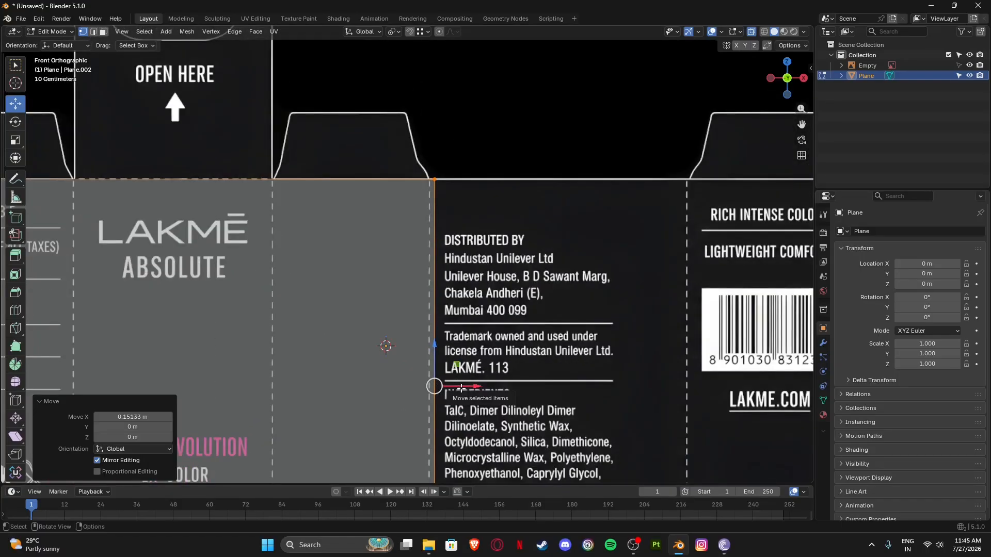
{"action": "scroll", "coordinate": [461, 388], "scroll_direction": "down", "scroll_amount": 3}
{"action": "middle_click_drag", "start_coordinate": [311, 316], "coordinate": [457, 282], "text": "shift"}
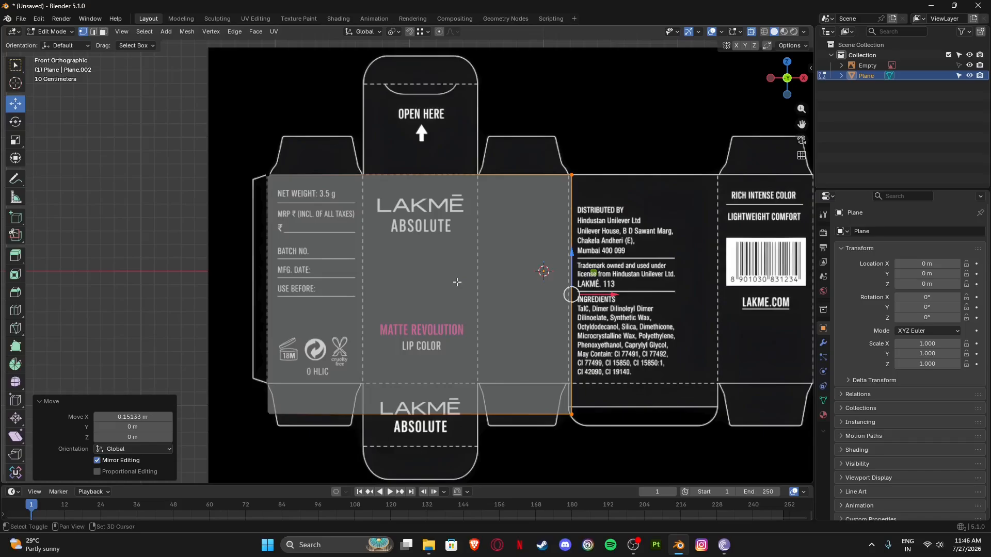
{"action": "middle_click_drag", "start_coordinate": [282, 219], "coordinate": [295, 183], "text": "shift"}
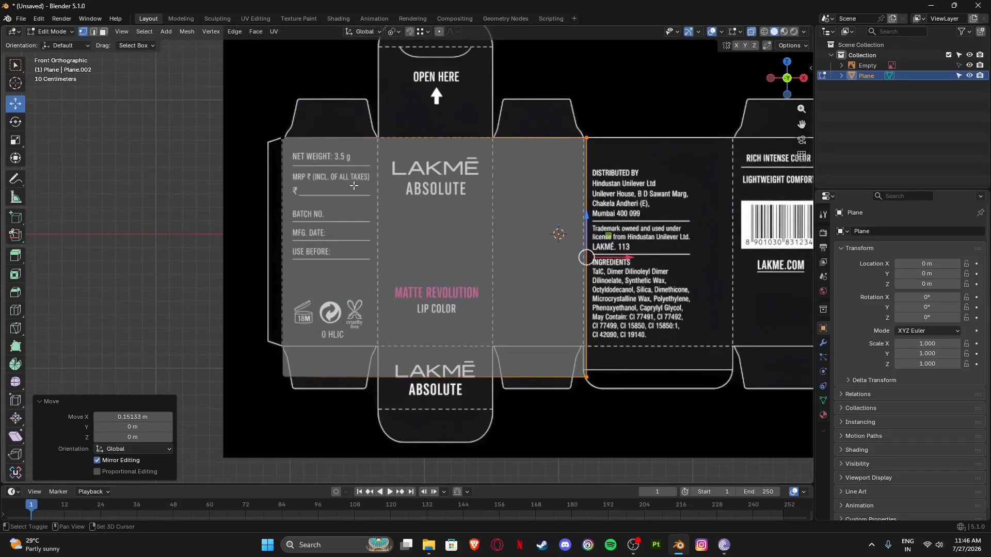
- Add one vertical loop cut centred on the plane, without sliding it
{"action": "scroll", "coordinate": [356, 252], "scroll_direction": "down", "scroll_amount": 3}
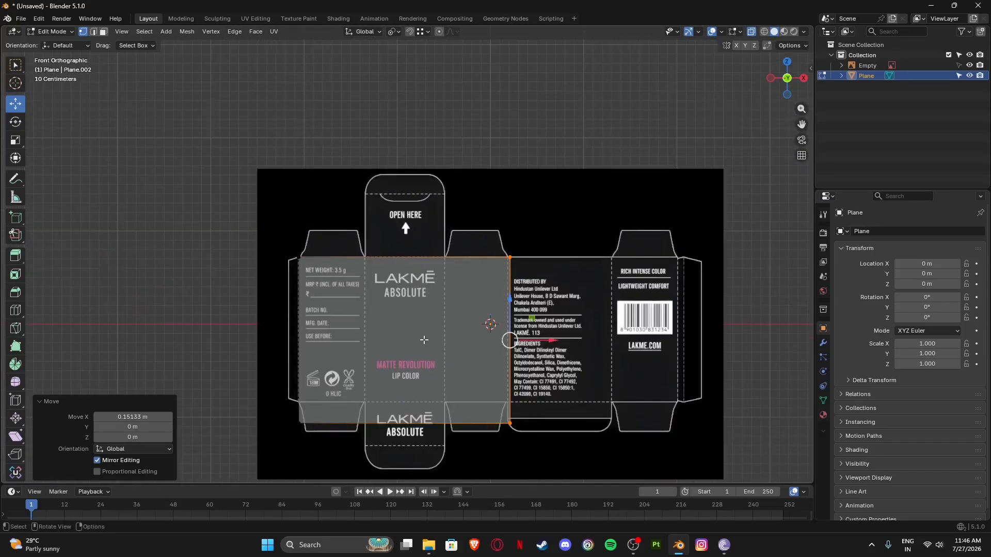
{"action": "key", "text": "ctrl+r"}
{"action": "left_click", "coordinate": [424, 269]}
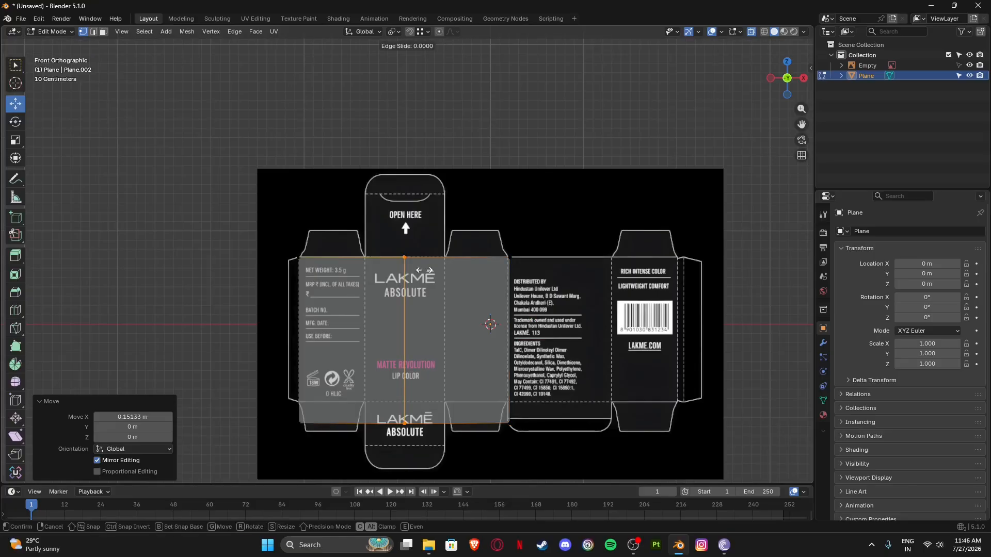
{"action": "right_click", "coordinate": [415, 363]}
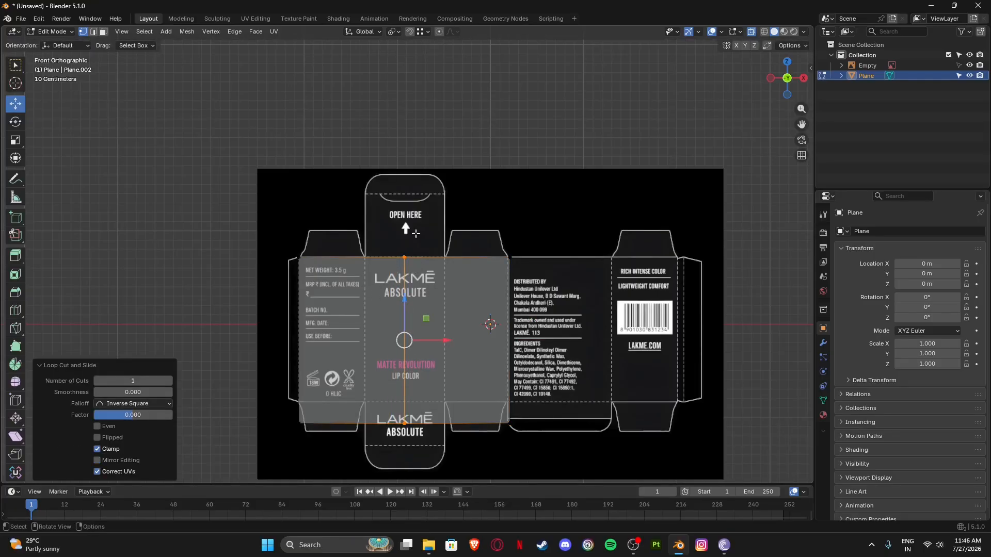
- Bevel the centre loop with one segment and a width of 0.451 m, splitting it to the front panel's two side folds
{"action": "key", "text": "ctrl+b"}
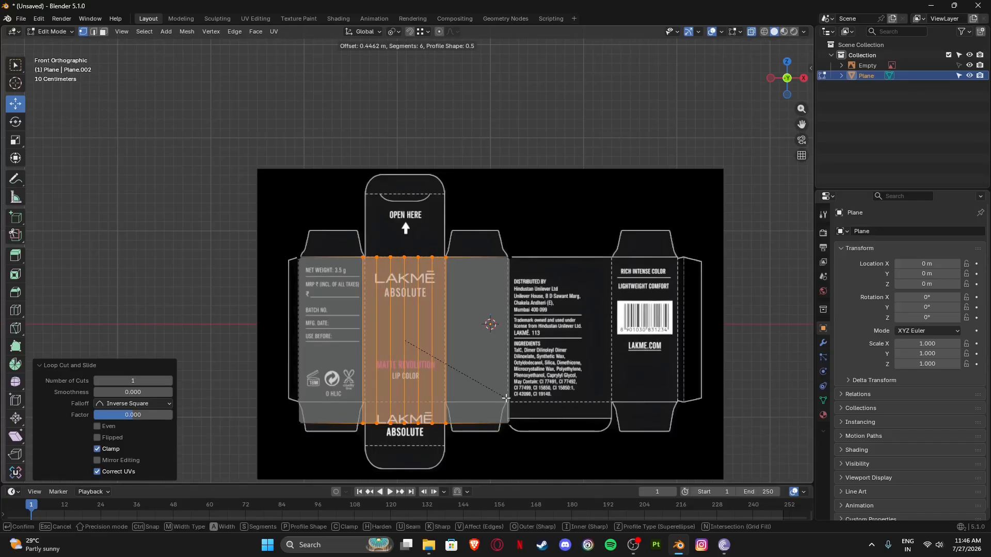
{"action": "scroll", "coordinate": [506, 398], "scroll_direction": "down", "scroll_amount": 4}
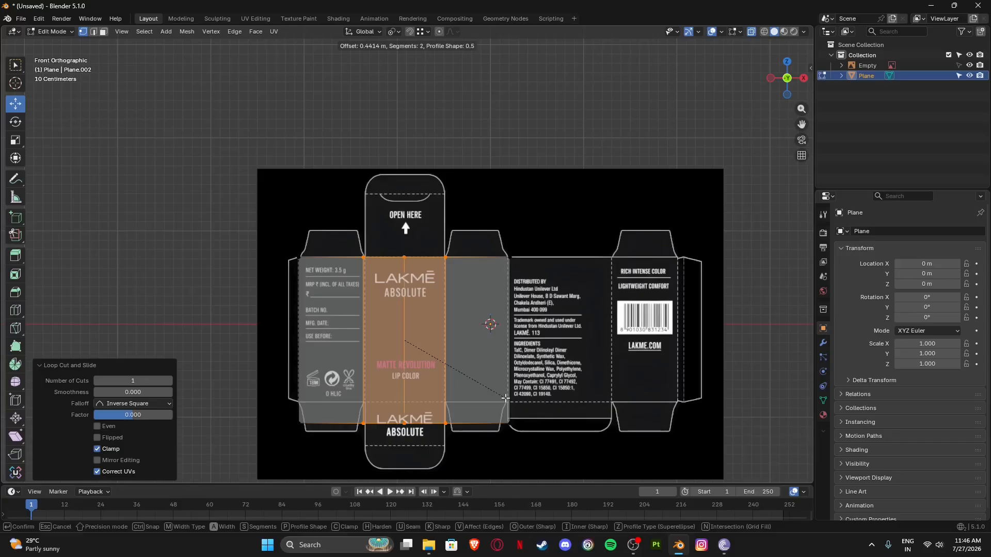
{"action": "scroll", "coordinate": [505, 398], "scroll_direction": "down", "scroll_amount": 1}
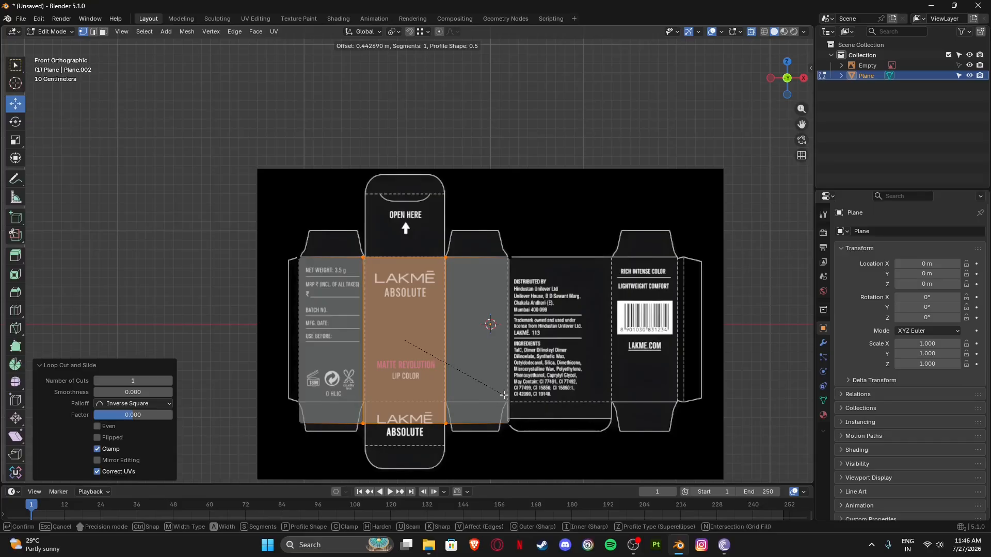
{"action": "left_click", "coordinate": [507, 403]}
- Select the two vertices of the front panel's right edge and move them about 0.009 m in X
{"action": "scroll", "coordinate": [484, 253], "scroll_direction": "up", "scroll_amount": 8}
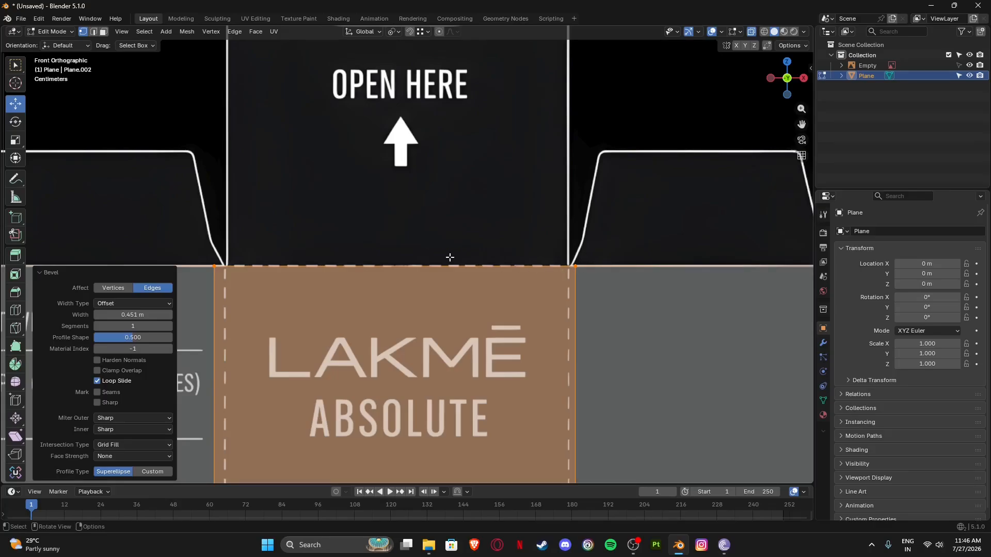
{"action": "scroll", "coordinate": [355, 256], "scroll_direction": "down", "scroll_amount": 4}
{"action": "scroll", "coordinate": [512, 281], "scroll_direction": "up", "scroll_amount": 3}
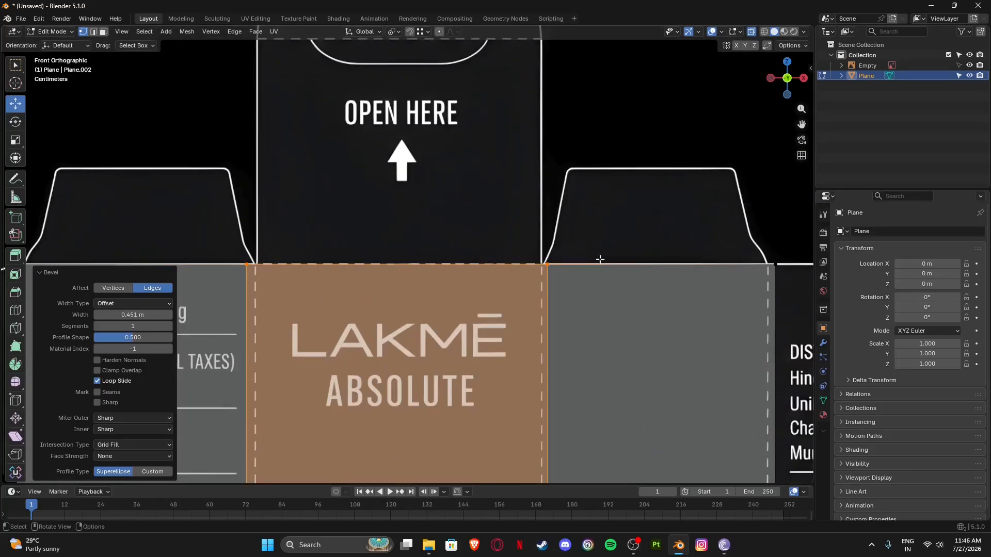
{"action": "scroll", "coordinate": [600, 259], "scroll_direction": "down", "scroll_amount": 3}
{"action": "middle_click_drag", "start_coordinate": [478, 367], "coordinate": [465, 257], "text": "shift"}
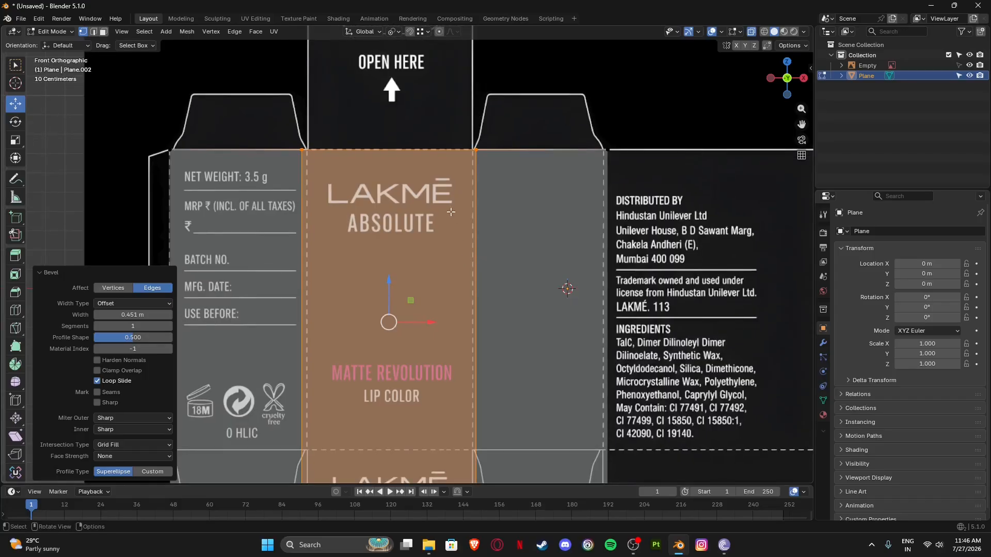
{"action": "scroll", "coordinate": [451, 212], "scroll_direction": "down", "scroll_amount": 2}
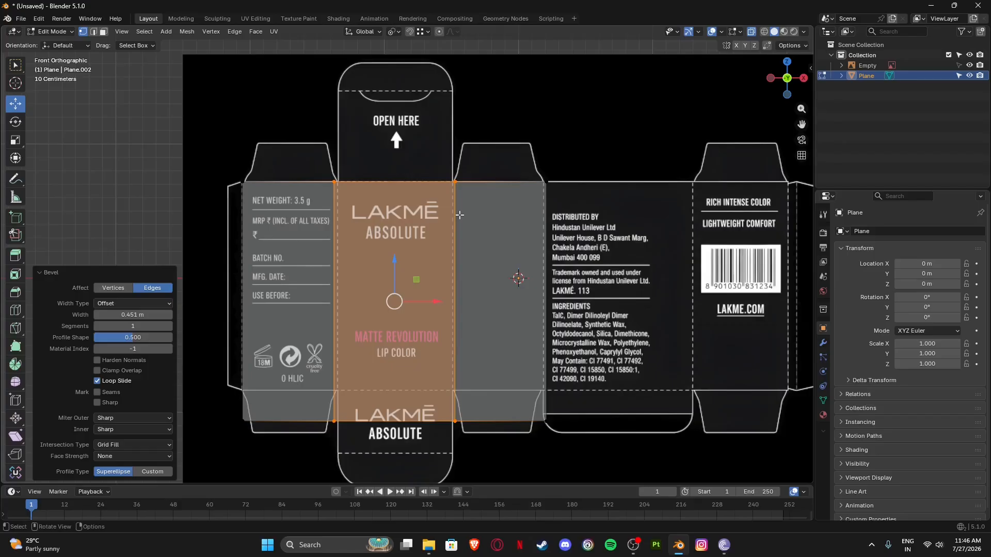
{"action": "left_click_drag", "start_coordinate": [428, 154], "coordinate": [491, 474]}
{"action": "scroll", "coordinate": [463, 250], "scroll_direction": "up", "scroll_amount": 3}
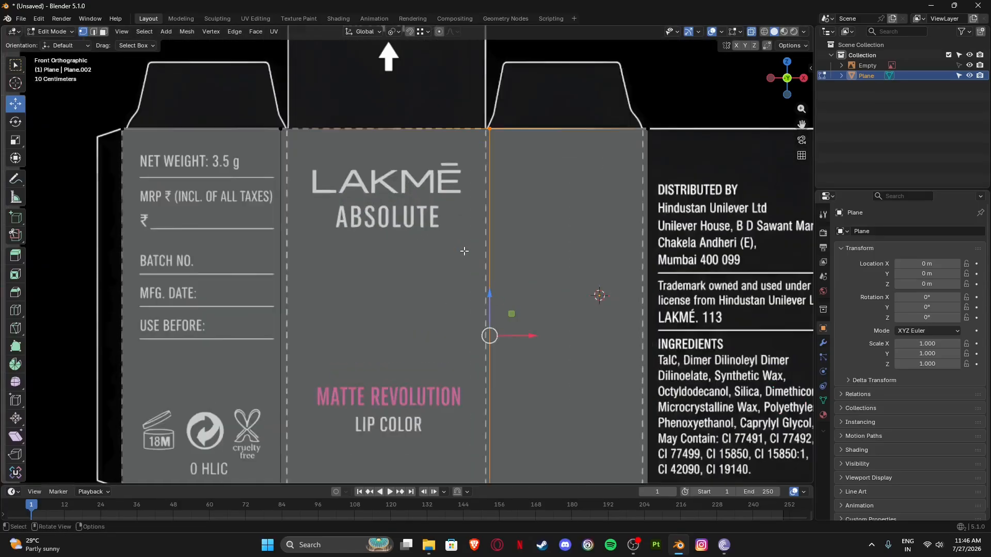
{"action": "middle_click_drag", "start_coordinate": [494, 291], "coordinate": [466, 290], "text": "shift"}
{"action": "left_click_drag", "start_coordinate": [484, 336], "coordinate": [490, 336]}
{"action": "scroll", "coordinate": [373, 222], "scroll_direction": "down", "scroll_amount": 3}
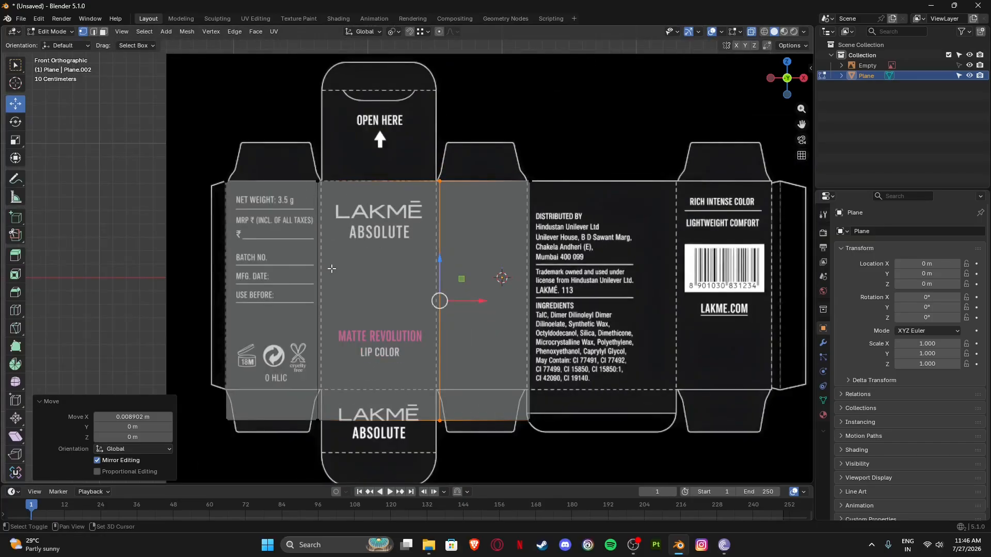
{"action": "scroll", "coordinate": [471, 259], "scroll_direction": "up", "scroll_amount": 4}
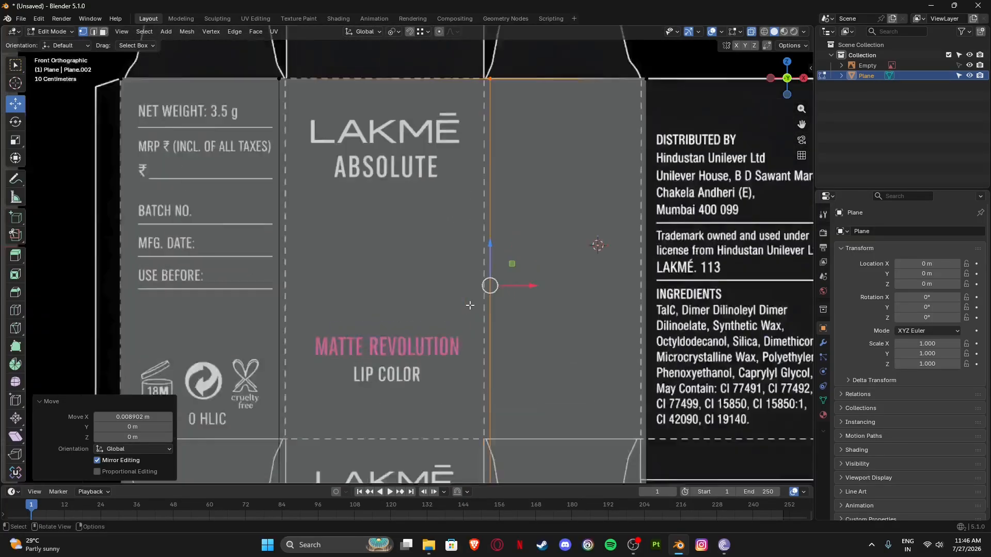
{"action": "scroll", "coordinate": [481, 308], "scroll_direction": "down", "scroll_amount": 4}
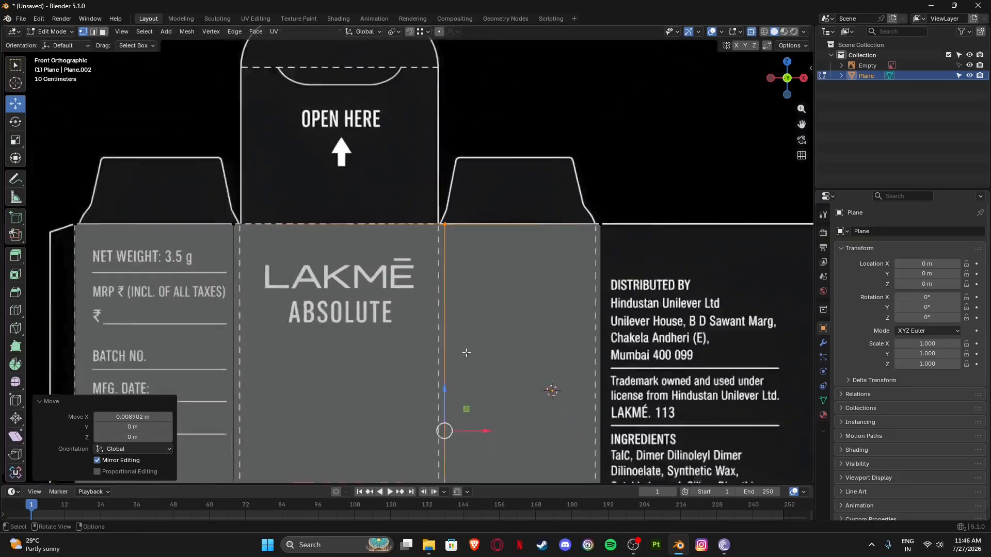
{"action": "scroll", "coordinate": [322, 289], "scroll_direction": "down", "scroll_amount": 3}
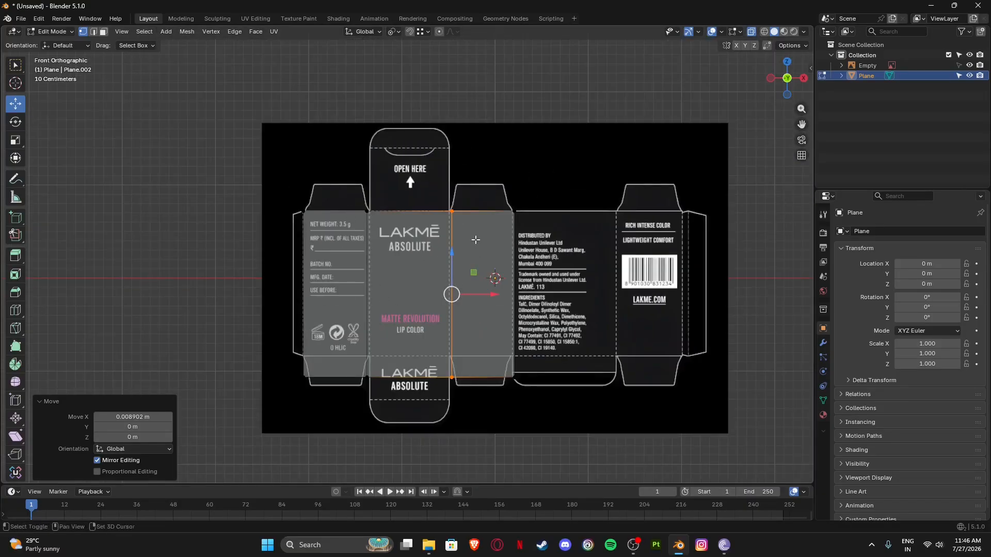
{"action": "middle_click_drag", "start_coordinate": [520, 208], "coordinate": [469, 266], "text": "shift"}
{"action": "scroll", "coordinate": [470, 266], "scroll_direction": "up", "scroll_amount": 5}
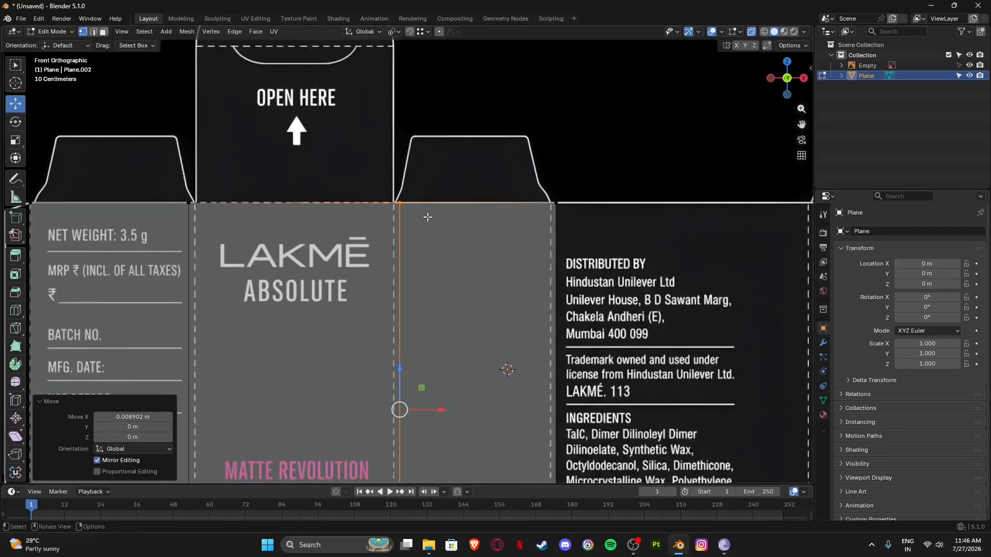
- Add one vertical loop cut to the panel right of the front panel, sliding it by -0.920 to the outer fold line
{"action": "scroll", "coordinate": [549, 202], "scroll_direction": "down", "scroll_amount": 4}
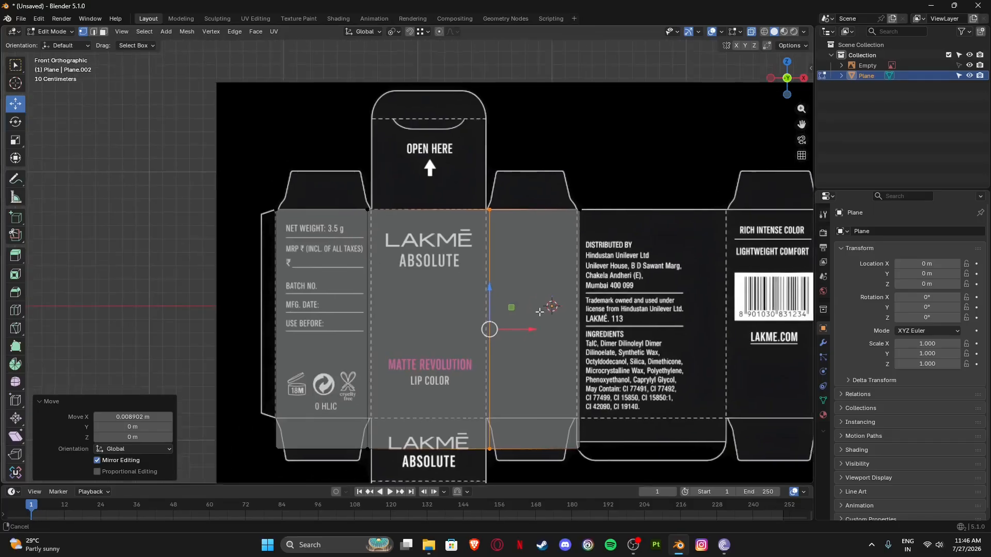
{"action": "key", "text": "g"}
{"action": "key", "text": "g"}
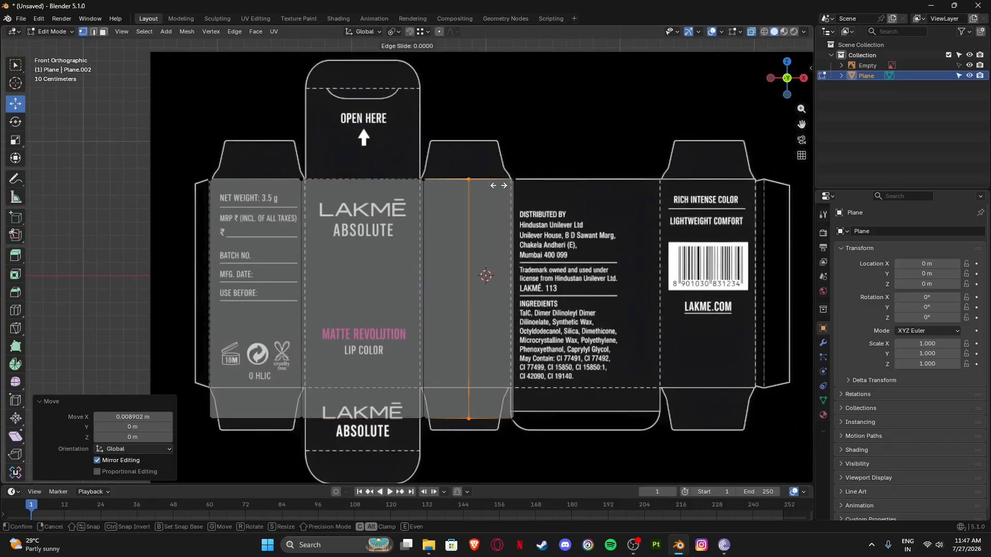
{"action": "key", "text": "Return"}
{"action": "scroll", "coordinate": [508, 192], "scroll_direction": "up", "scroll_amount": 4}
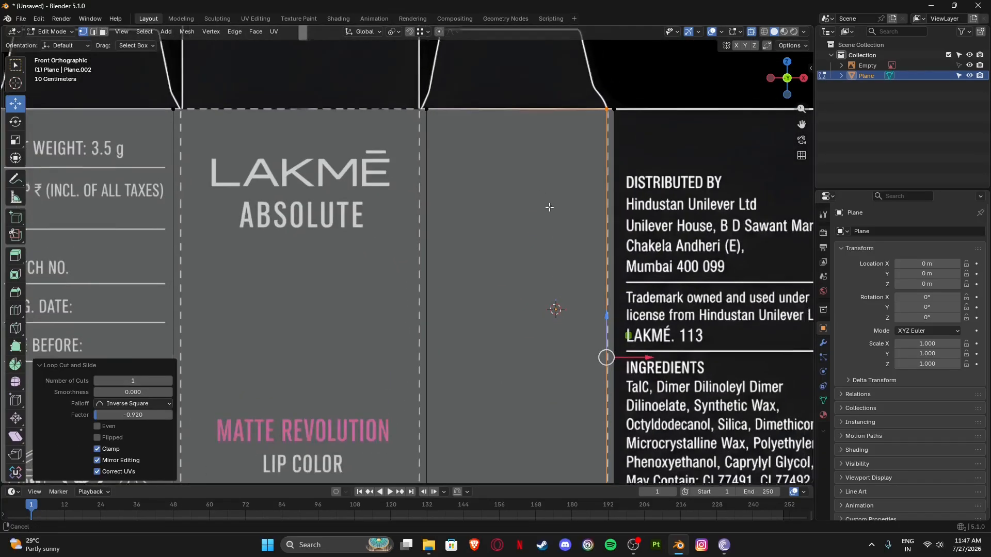
{"action": "scroll", "coordinate": [325, 177], "scroll_direction": "down", "scroll_amount": 2}
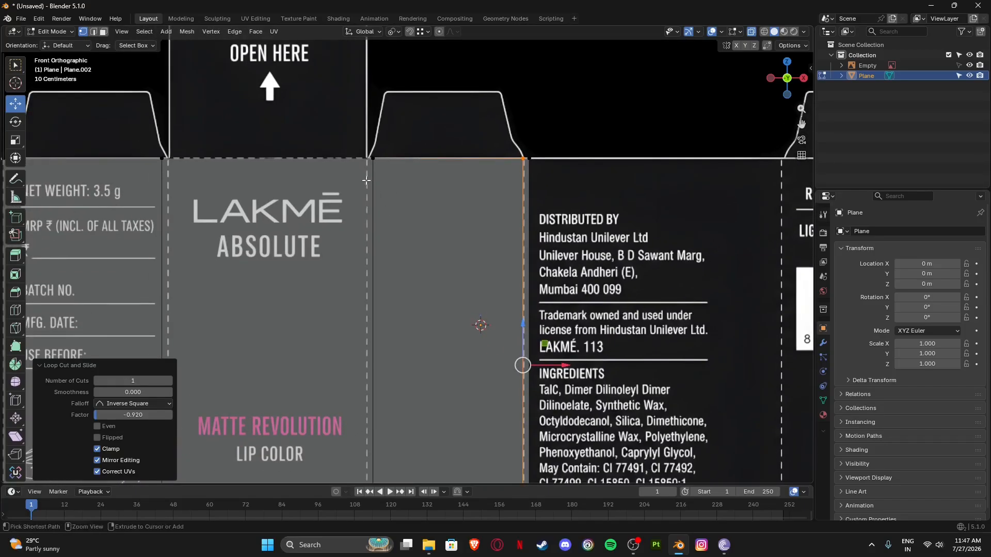
- Add a centred loop cut to the front panel and bevel it with one segment and a width of 0.429 m
{"action": "key", "text": "ctrl+r"}
{"action": "left_click", "coordinate": [319, 169]}
{"action": "right_click", "coordinate": [278, 158]}
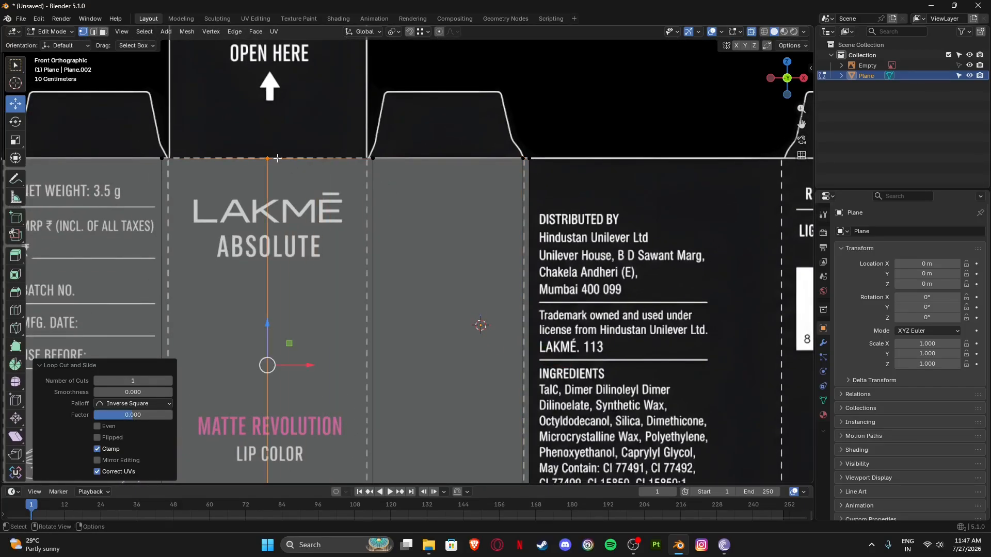
{"action": "scroll", "coordinate": [389, 287], "scroll_direction": "up", "scroll_amount": 3}
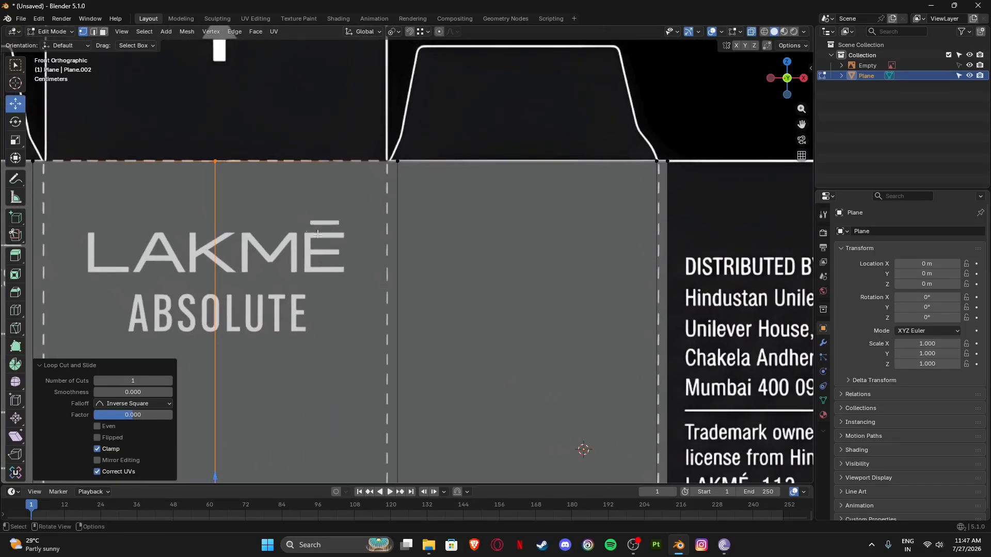
{"action": "key", "text": "ctrl+b"}
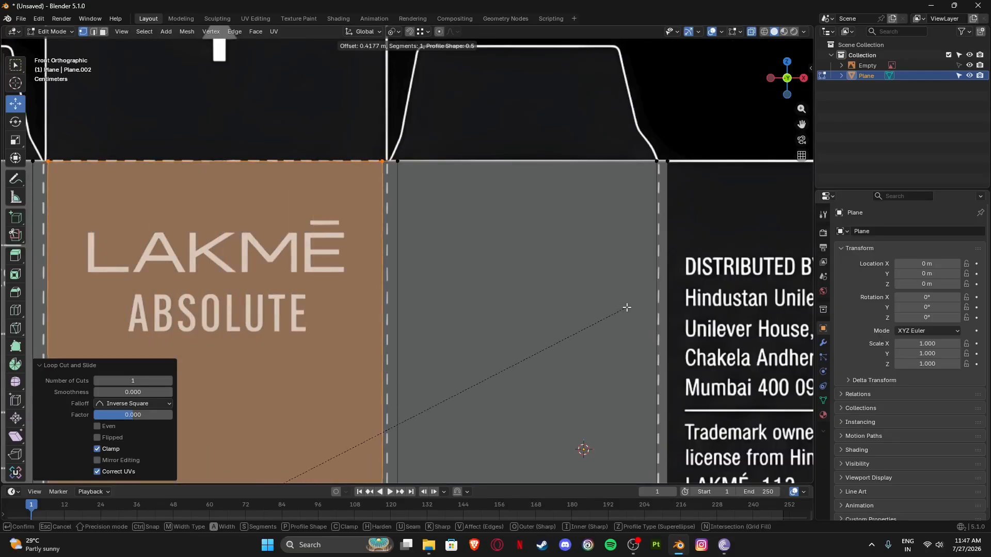
{"action": "left_click", "coordinate": [621, 302]}
{"action": "scroll", "coordinate": [483, 188], "scroll_direction": "down", "scroll_amount": 5}
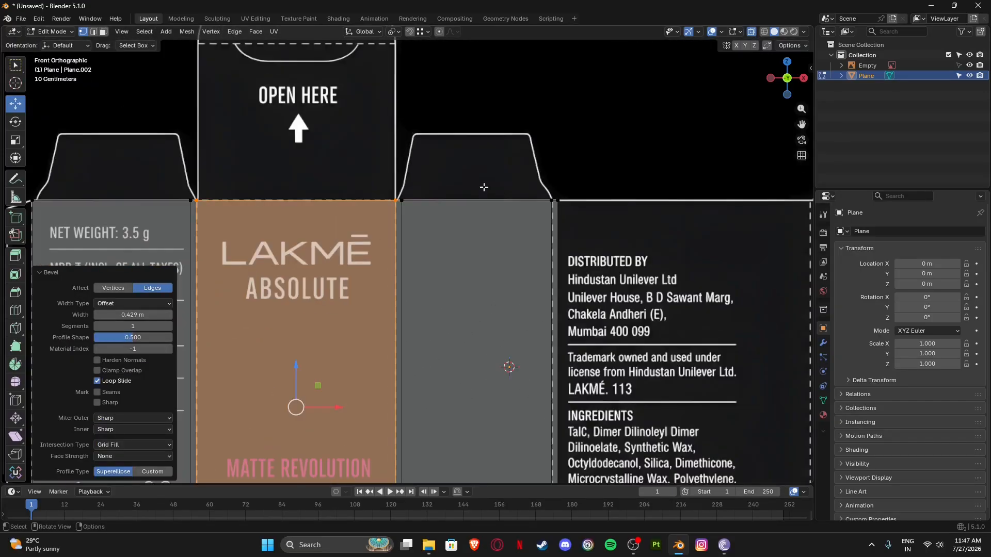
- Add one vertical loop cut to the NET WEIGHT panel, sliding it to a factor of 0.945 near its outer fold line
{"action": "scroll", "coordinate": [412, 212], "scroll_direction": "up", "scroll_amount": 3}
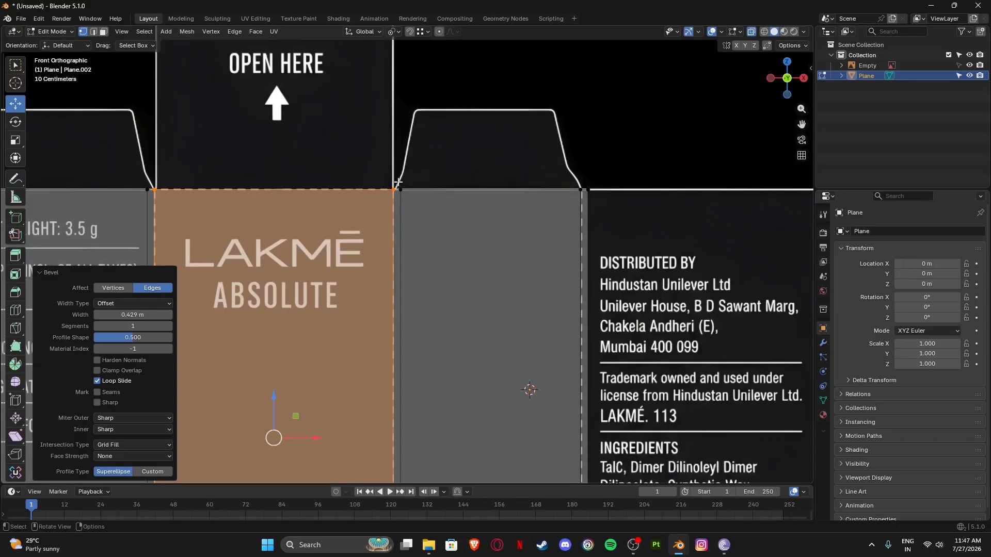
{"action": "middle_click_drag", "start_coordinate": [444, 179], "coordinate": [422, 339], "text": "shift"}
{"action": "scroll", "coordinate": [422, 339], "scroll_direction": "up", "scroll_amount": 3}
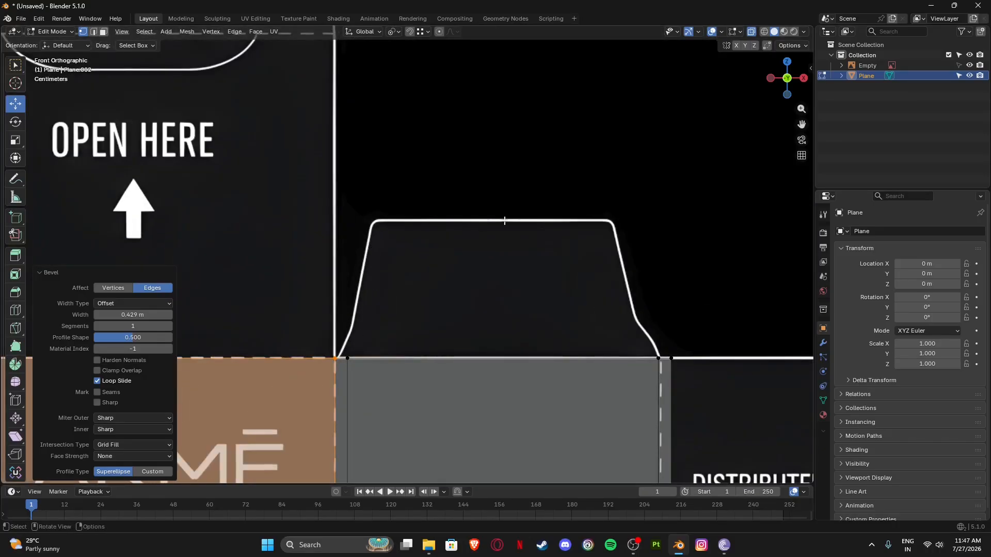
{"action": "scroll", "coordinate": [609, 326], "scroll_direction": "down", "scroll_amount": 10}
{"action": "middle_click_drag", "start_coordinate": [420, 330], "coordinate": [597, 288], "text": "shift"}
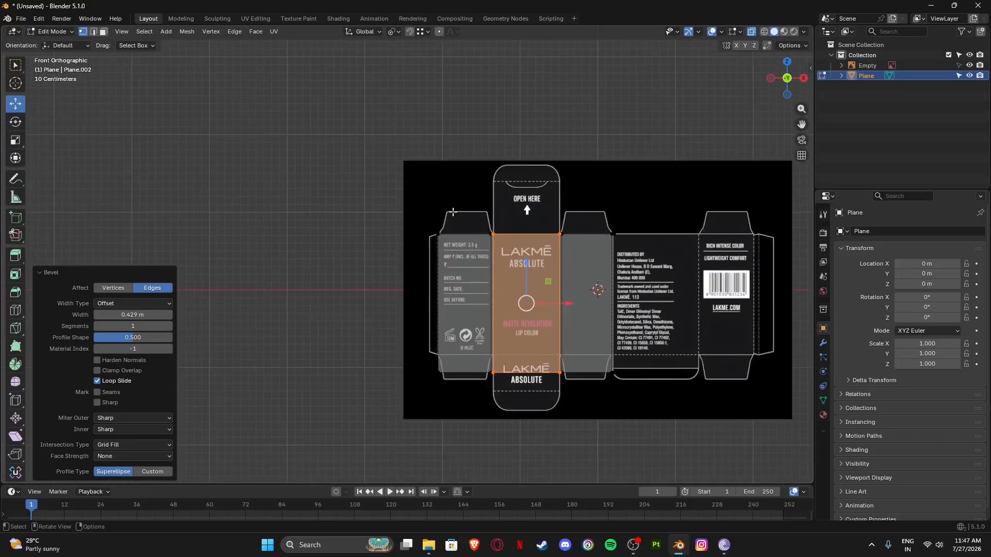
{"action": "scroll", "coordinate": [597, 288], "scroll_direction": "up", "scroll_amount": 5}
{"action": "middle_click_drag", "start_coordinate": [490, 217], "coordinate": [342, 256], "text": "shift"}
{"action": "scroll", "coordinate": [407, 283], "scroll_direction": "up", "scroll_amount": 4}
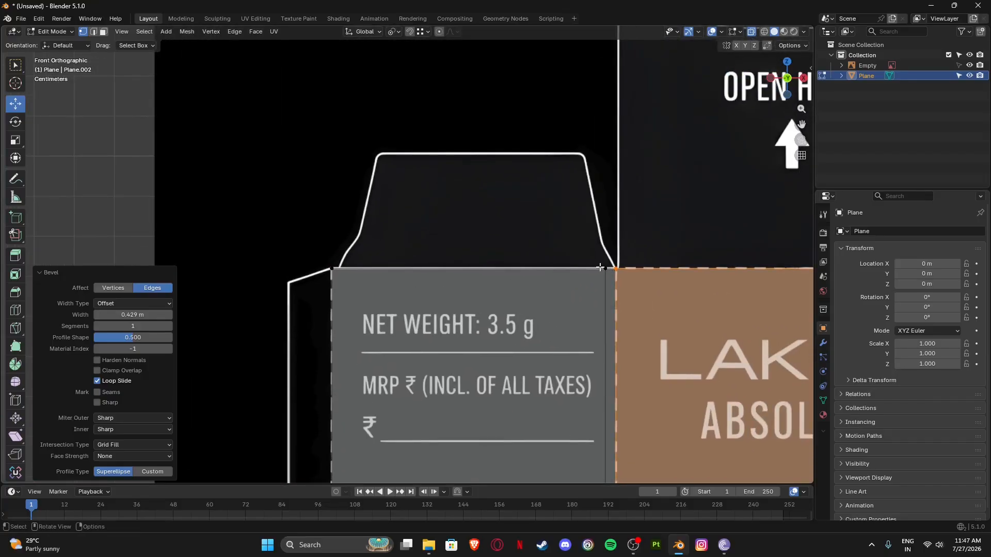
{"action": "scroll", "coordinate": [387, 211], "scroll_direction": "down", "scroll_amount": 4}
{"action": "key", "text": "g"}
{"action": "key", "text": "g"}
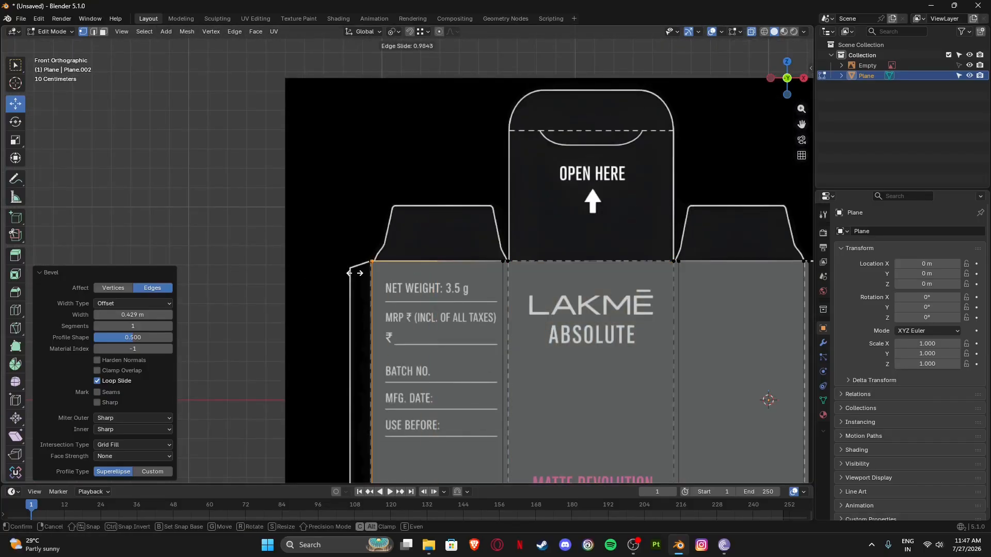
{"action": "left_click", "coordinate": [357, 274]}
- Add one vertical loop cut centred on the front panel, without sliding it
{"action": "middle_click_drag", "start_coordinate": [549, 317], "coordinate": [348, 304], "text": "shift"}
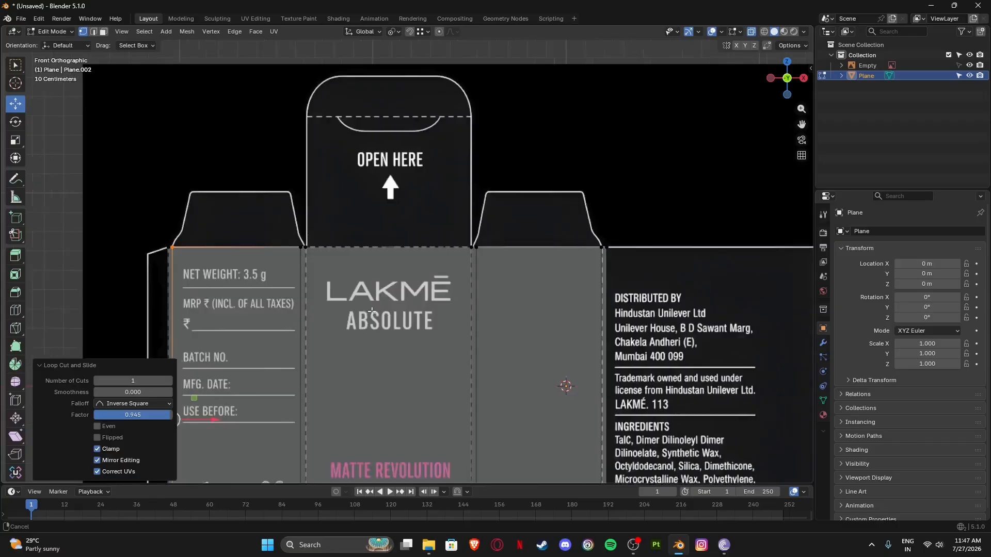
{"action": "scroll", "coordinate": [201, 257], "scroll_direction": "up", "scroll_amount": 5}
{"action": "middle_click_drag", "start_coordinate": [201, 257], "coordinate": [321, 215], "text": "shift"}
{"action": "scroll", "coordinate": [316, 191], "scroll_direction": "down", "scroll_amount": 9}
{"action": "middle_click_drag", "start_coordinate": [377, 405], "coordinate": [345, 345], "text": "shift"}
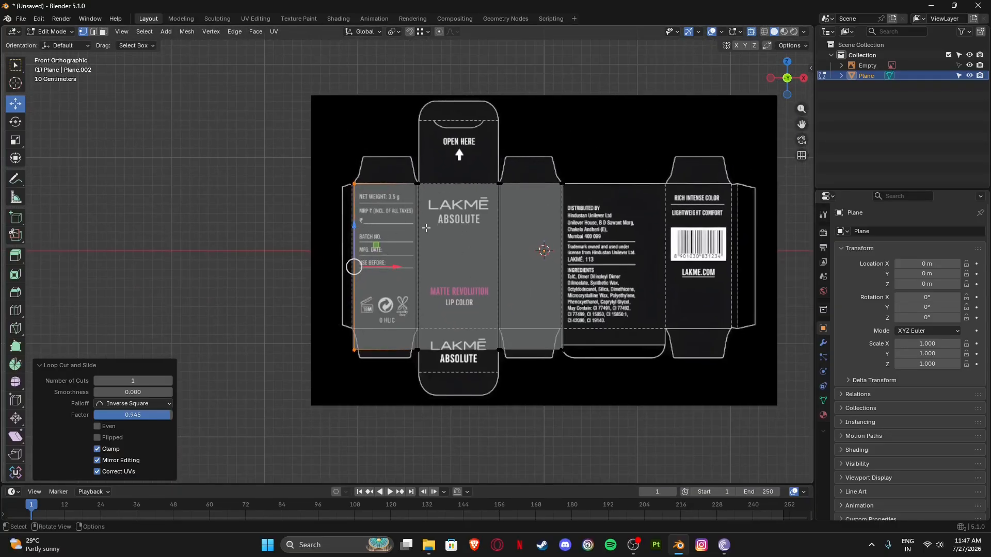
{"action": "key", "text": "ctrl+r"}
{"action": "left_click", "coordinate": [453, 195]}
{"action": "right_click", "coordinate": [453, 195]}
- Select all faces left of the front panel's centre line and delete them
{"action": "key", "text": "Tab"}
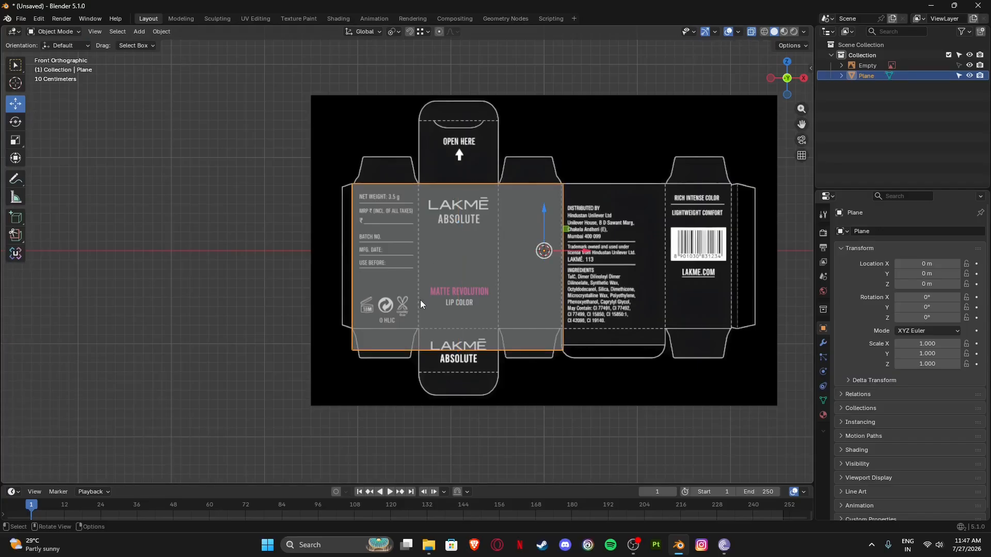
{"action": "key", "text": "Tab"}
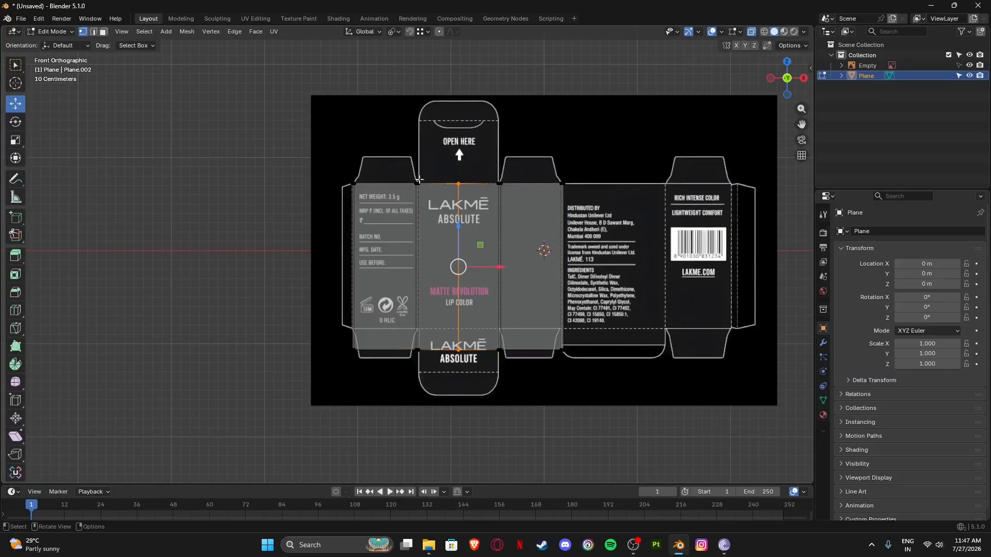
{"action": "key", "text": "3"}
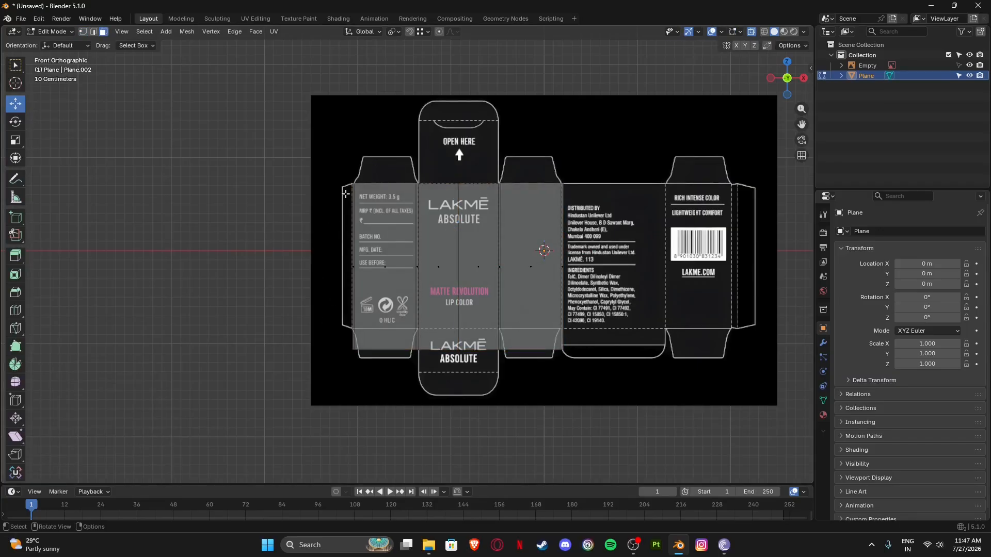
{"action": "left_click_drag", "start_coordinate": [291, 111], "coordinate": [458, 407]}
{"action": "key", "text": "x"}
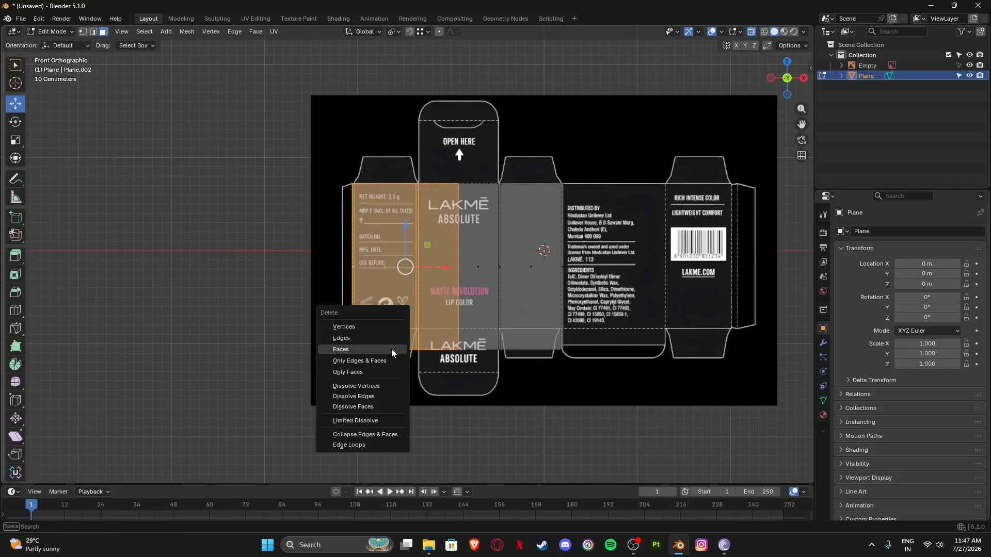
{"action": "left_click", "coordinate": [348, 349]}
- Select the remaining half's edge on the front panel's centre line and snap the 3D cursor to it
{"action": "middle_click_drag", "start_coordinate": [444, 284], "coordinate": [417, 307], "text": "shift"}
{"action": "key", "text": "Tab"}
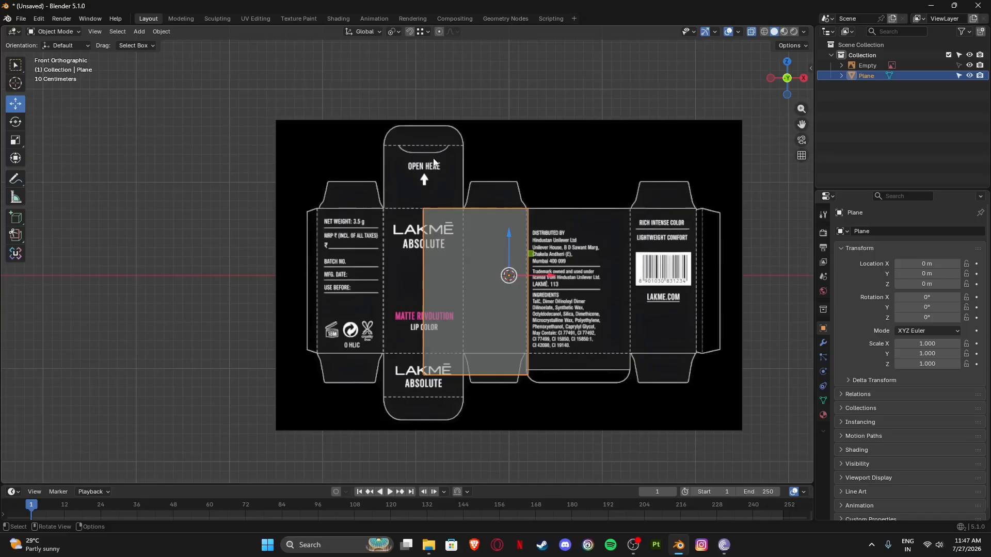
{"action": "key", "text": "Tab"}
{"action": "left_click", "coordinate": [426, 276]}
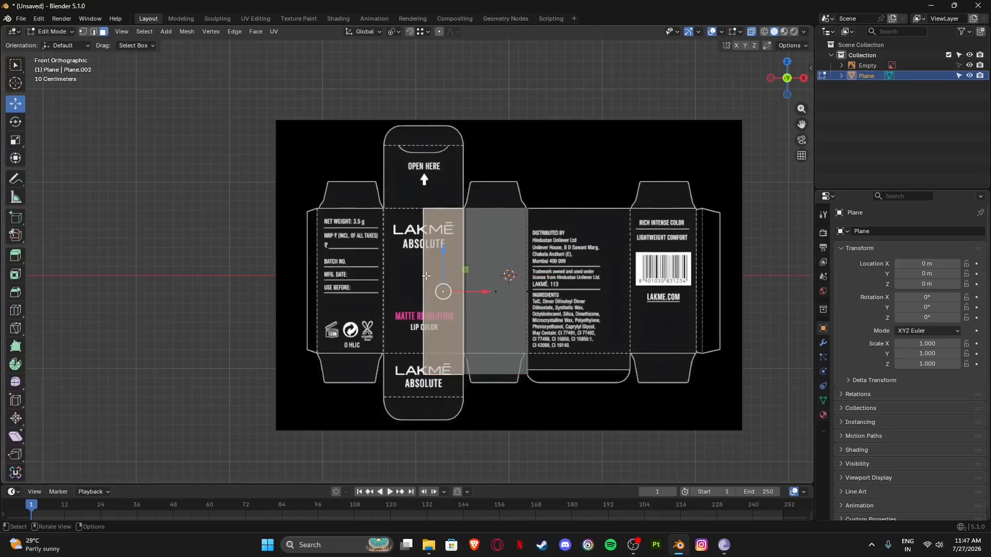
{"action": "key", "text": "Tab"}
{"action": "key", "text": "Tab"}
{"action": "key", "text": "2"}
{"action": "left_click", "coordinate": [423, 289]}
{"action": "scroll", "coordinate": [411, 314], "scroll_direction": "up", "scroll_amount": 3}
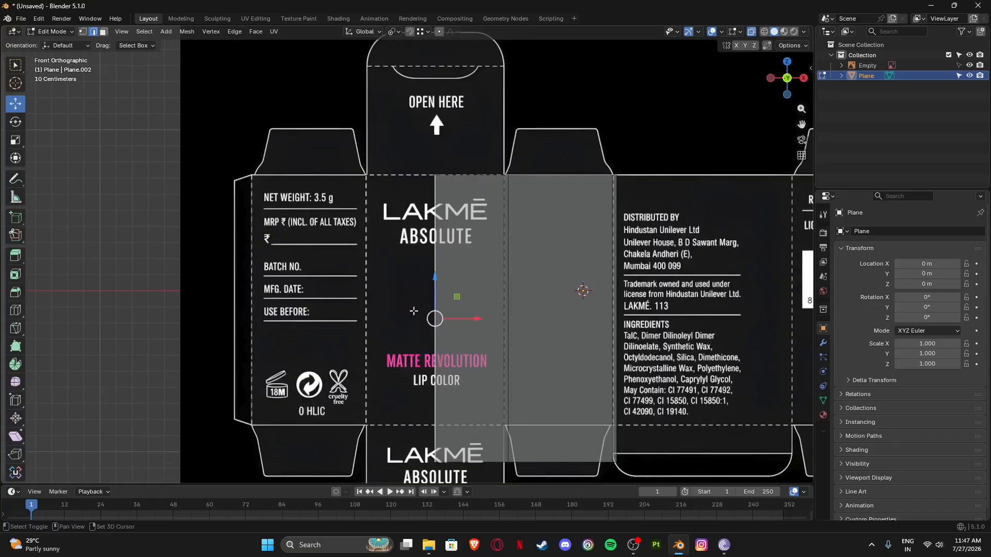
{"action": "key", "text": "shift+s"}
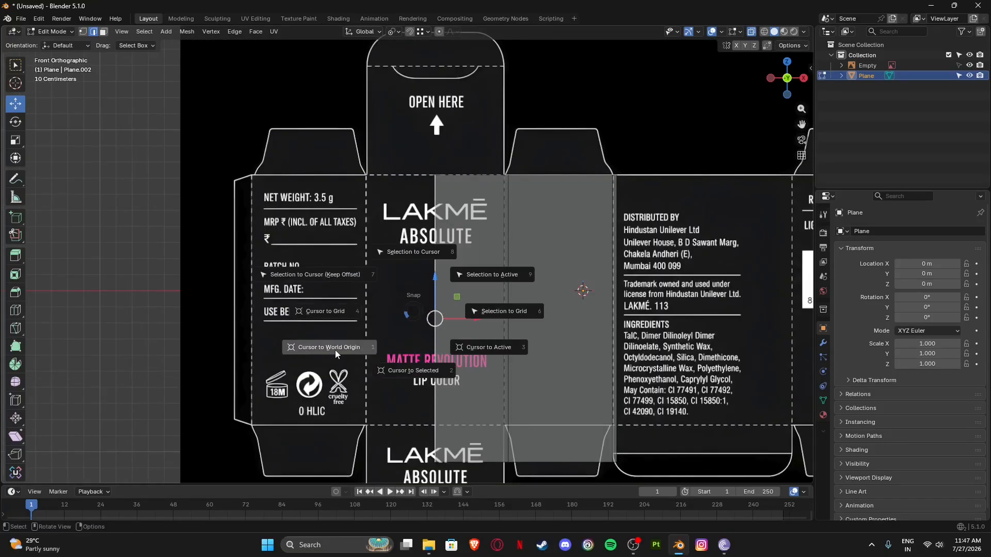
{"action": "left_click", "coordinate": [421, 373]}
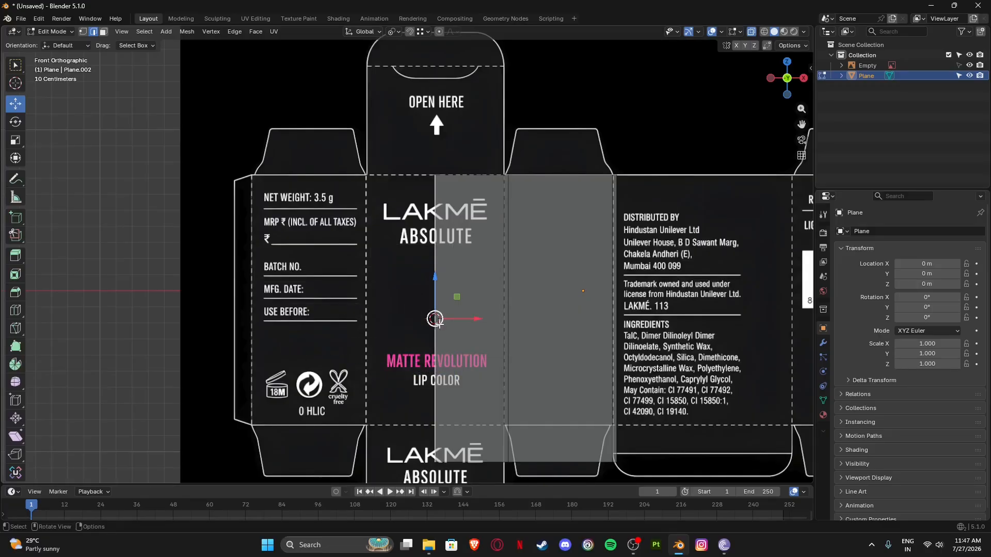
- Set the plane's origin to the 3D cursor in Object Mode
{"action": "key", "text": "Tab"}
{"action": "right_click", "coordinate": [478, 261]}
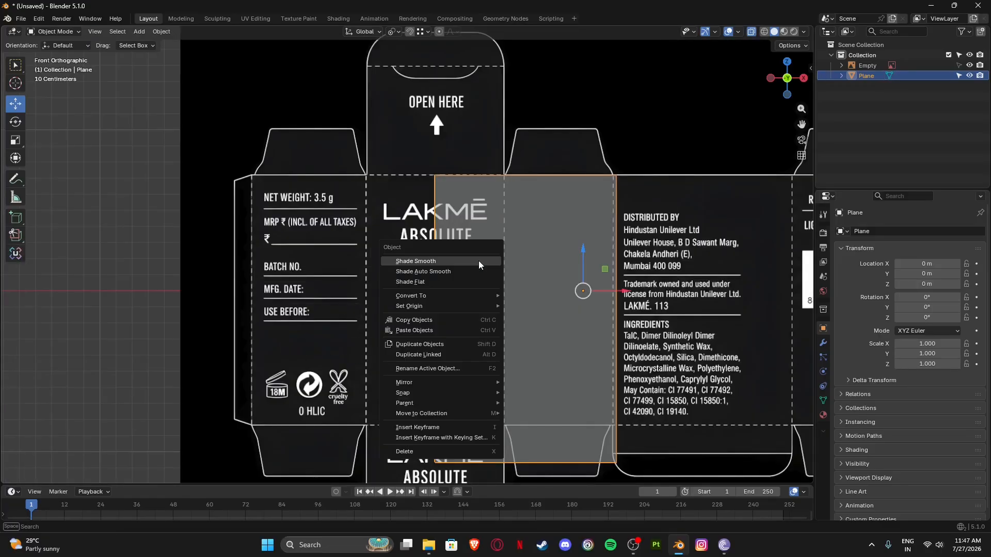
{"action": "mouse_move", "coordinate": [441, 306]}
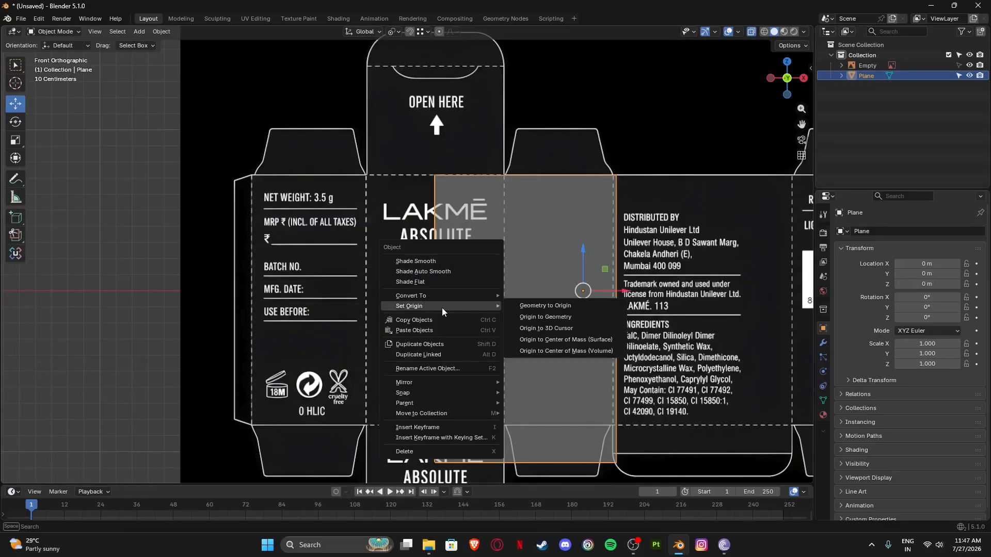
{"action": "left_click", "coordinate": [552, 328]}
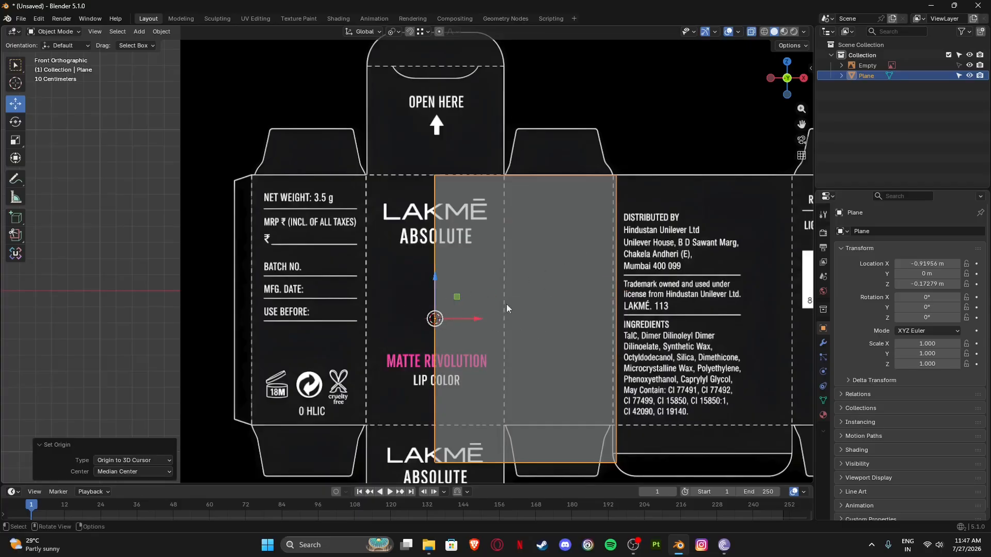
- Return to Edit Mode and add a Mirror modifier on the X axis to the half plane
{"action": "key", "text": "Tab"}
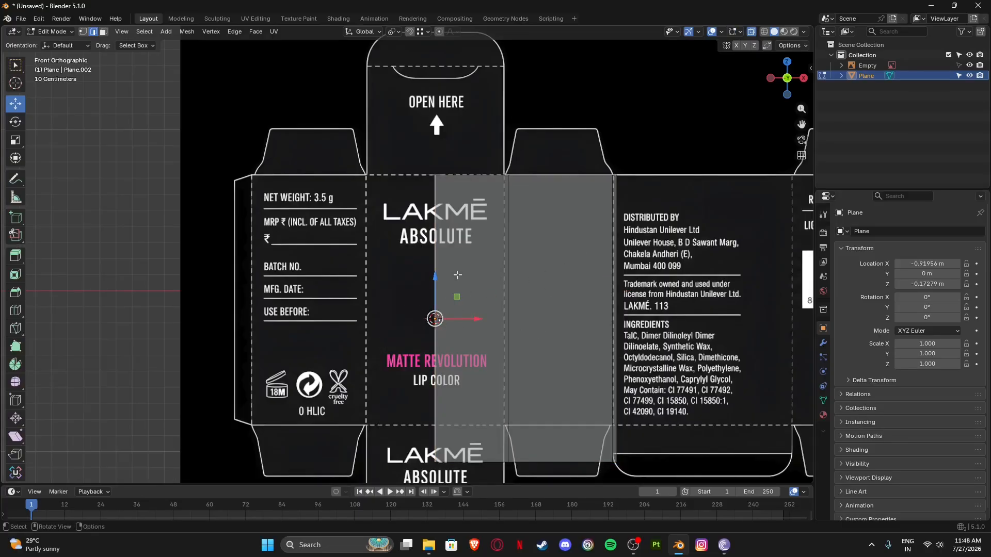
{"action": "scroll", "coordinate": [431, 267], "scroll_direction": "down", "scroll_amount": 3}
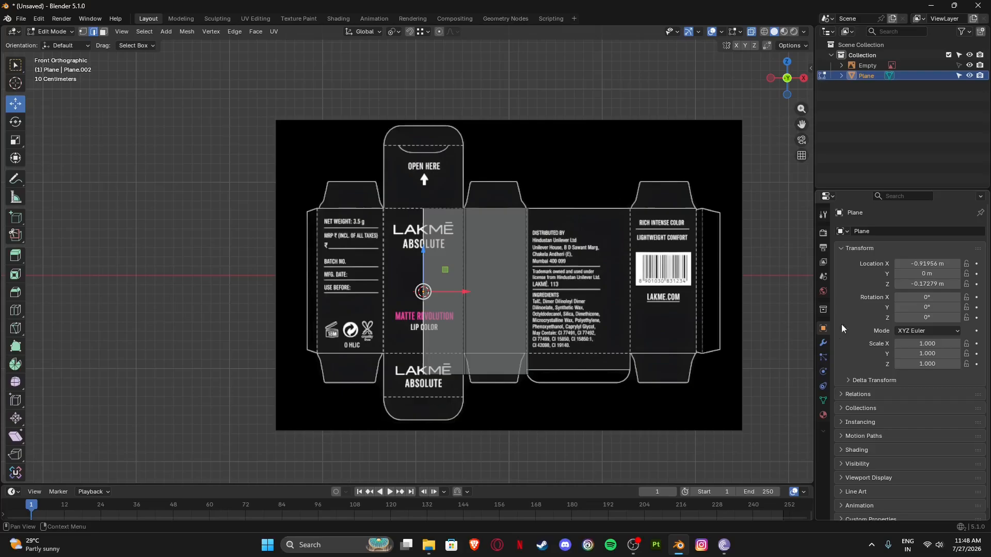
{"action": "left_click", "coordinate": [823, 343]}
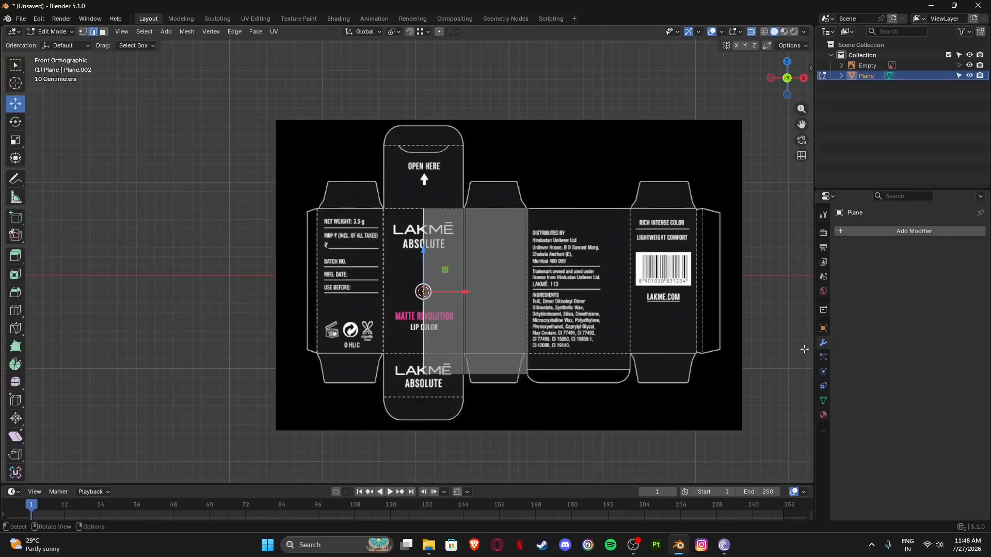
{"action": "left_click", "coordinate": [900, 231]}
{"action": "mouse_move", "coordinate": [850, 232]}
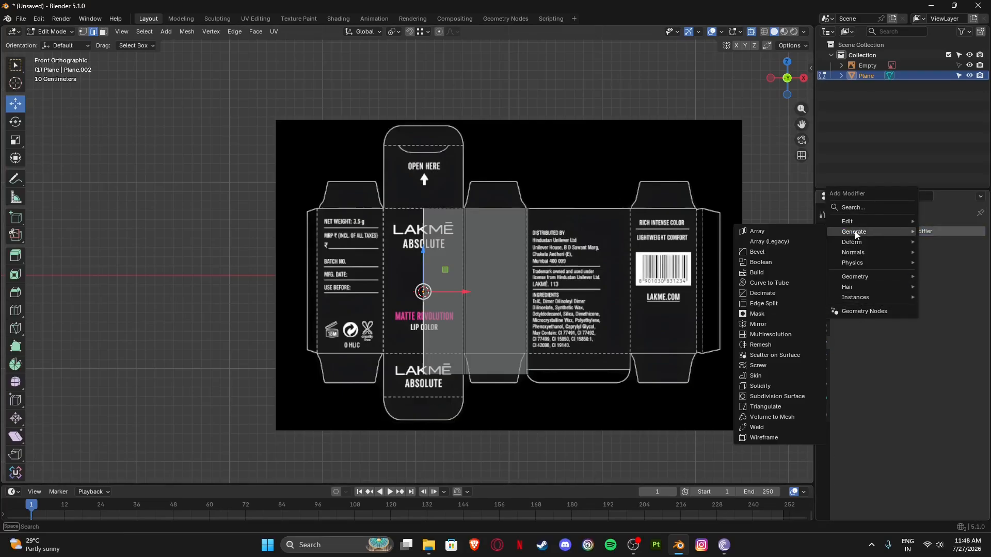
{"action": "left_click", "coordinate": [766, 324]}
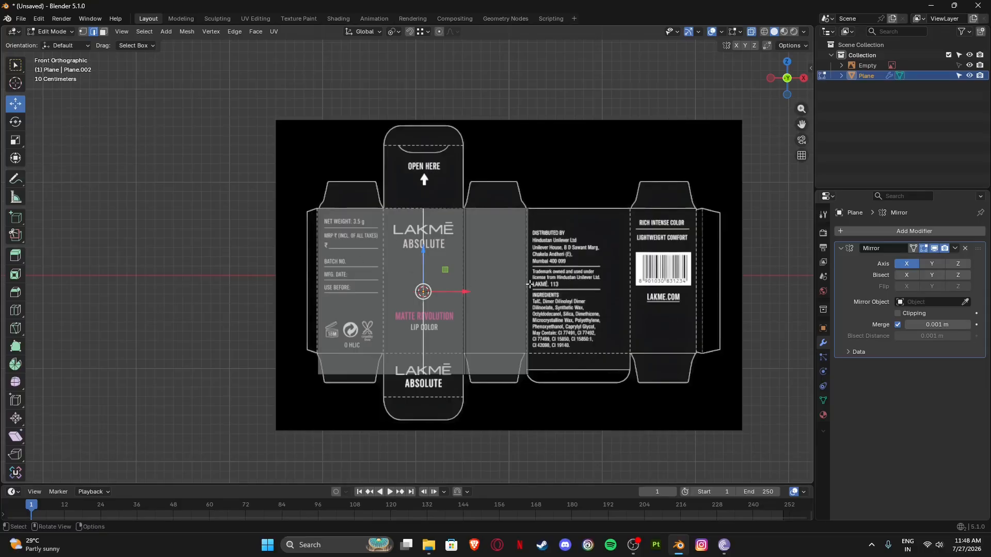
- Add a centred loop cut in the narrow strip beside the fold line between the front panel and the blank side panel
{"action": "scroll", "coordinate": [474, 237], "scroll_direction": "up", "scroll_amount": 4}
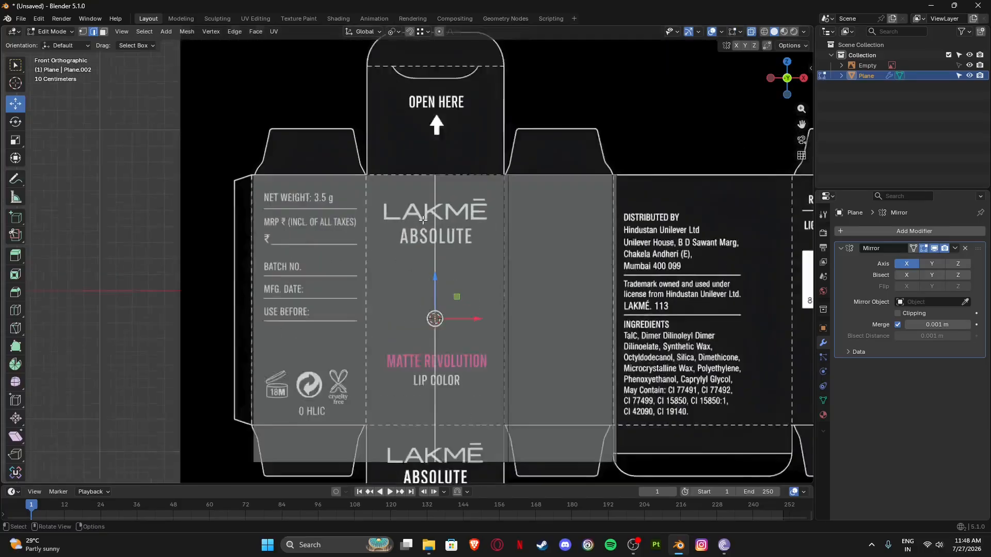
{"action": "middle_click_drag", "start_coordinate": [473, 236], "coordinate": [429, 287], "text": "shift"}
{"action": "scroll", "coordinate": [469, 212], "scroll_direction": "down", "scroll_amount": 2}
{"action": "scroll", "coordinate": [393, 269], "scroll_direction": "up", "scroll_amount": 8}
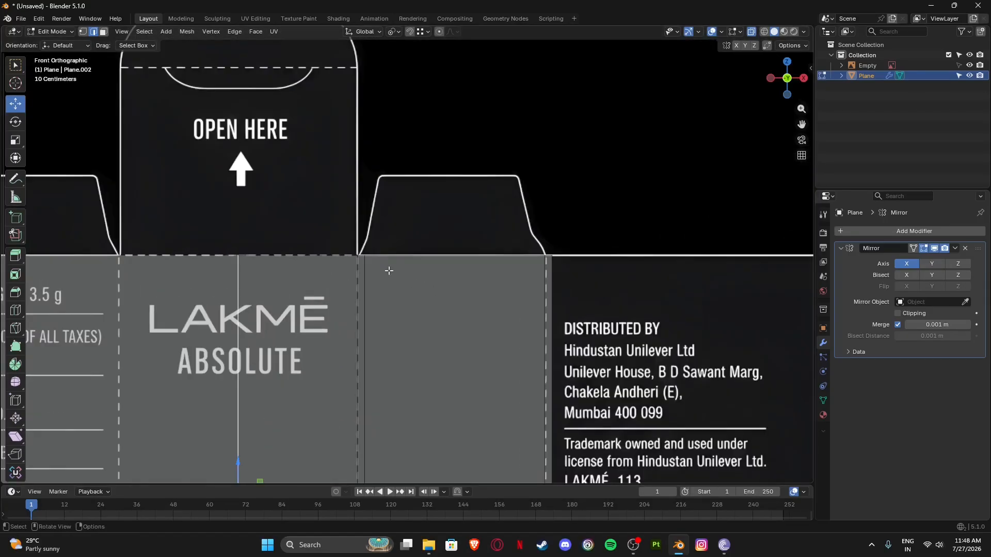
{"action": "middle_click_drag", "start_coordinate": [302, 269], "coordinate": [390, 214], "text": "shift"}
{"action": "scroll", "coordinate": [382, 183], "scroll_direction": "up", "scroll_amount": 3}
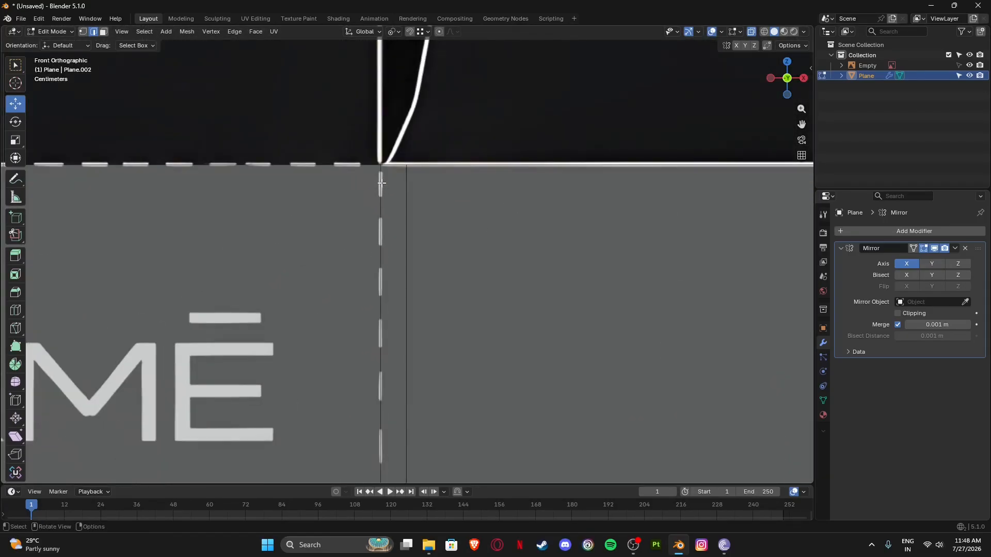
{"action": "scroll", "coordinate": [421, 180], "scroll_direction": "down", "scroll_amount": 3}
{"action": "middle_click_drag", "start_coordinate": [434, 191], "coordinate": [389, 279], "text": "shift"}
{"action": "key", "text": "ctrl+r"}
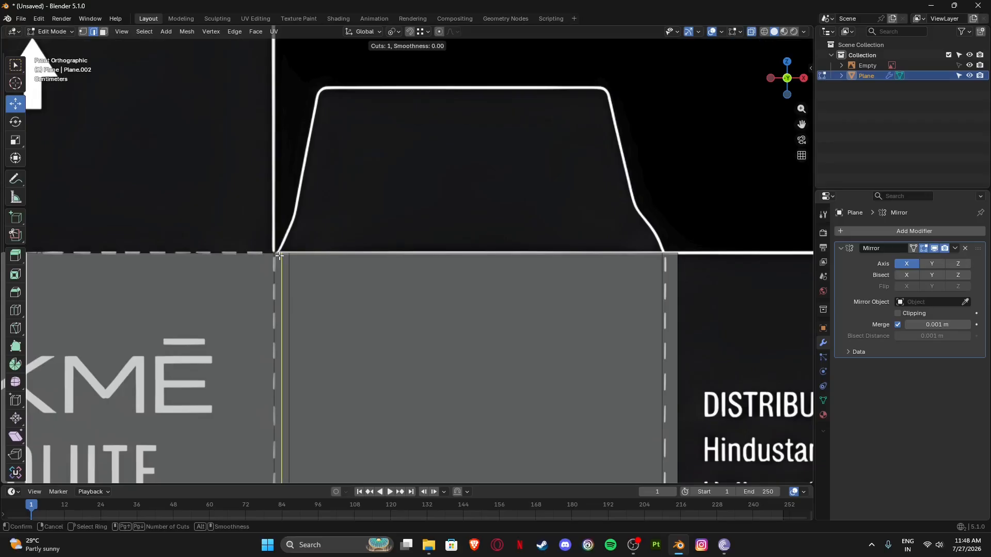
{"action": "left_click", "coordinate": [280, 256]}
{"action": "right_click", "coordinate": [280, 256]}
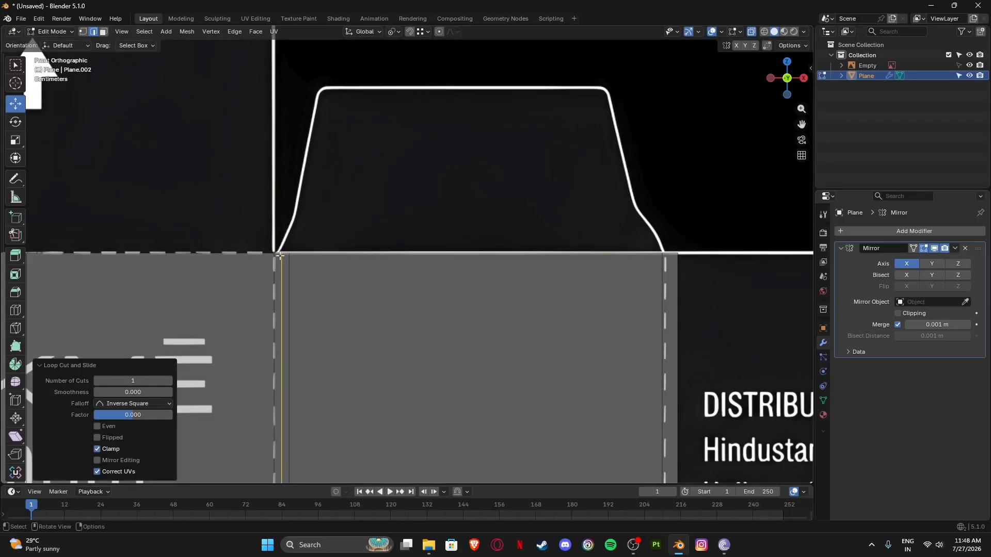
- Examine the blank side panel's upper flap outline against the plane's cuts near the fold line
{"action": "scroll", "coordinate": [504, 305], "scroll_direction": "down", "scroll_amount": 3}
{"action": "middle_click_drag", "start_coordinate": [504, 305], "coordinate": [473, 297], "text": "shift"}
{"action": "scroll", "coordinate": [532, 253], "scroll_direction": "up", "scroll_amount": 2}
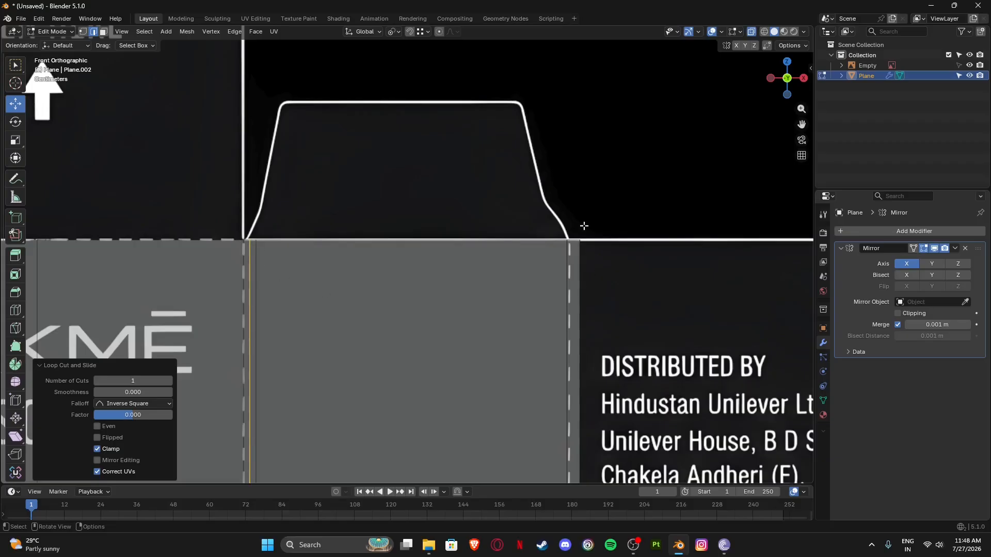
{"action": "scroll", "coordinate": [435, 251], "scroll_direction": "down", "scroll_amount": 4}
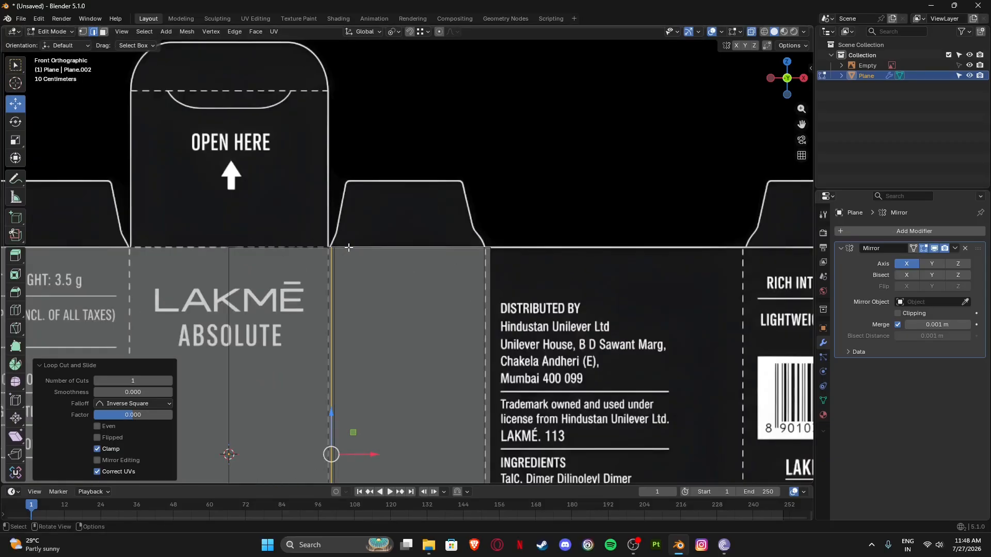
{"action": "scroll", "coordinate": [348, 247], "scroll_direction": "down", "scroll_amount": 3}
{"action": "scroll", "coordinate": [340, 253], "scroll_direction": "up", "scroll_amount": 6}
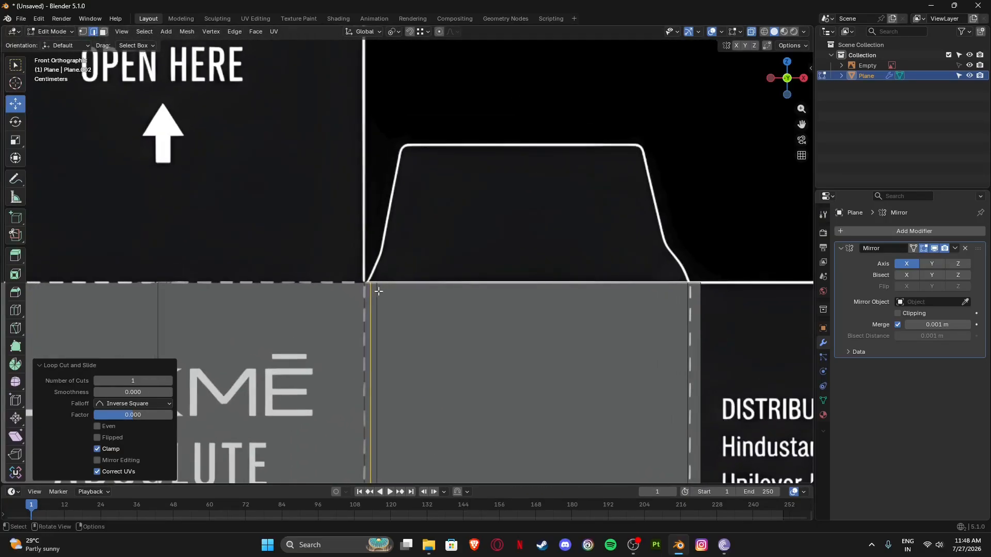
{"action": "scroll", "coordinate": [378, 291], "scroll_direction": "up", "scroll_amount": 3}
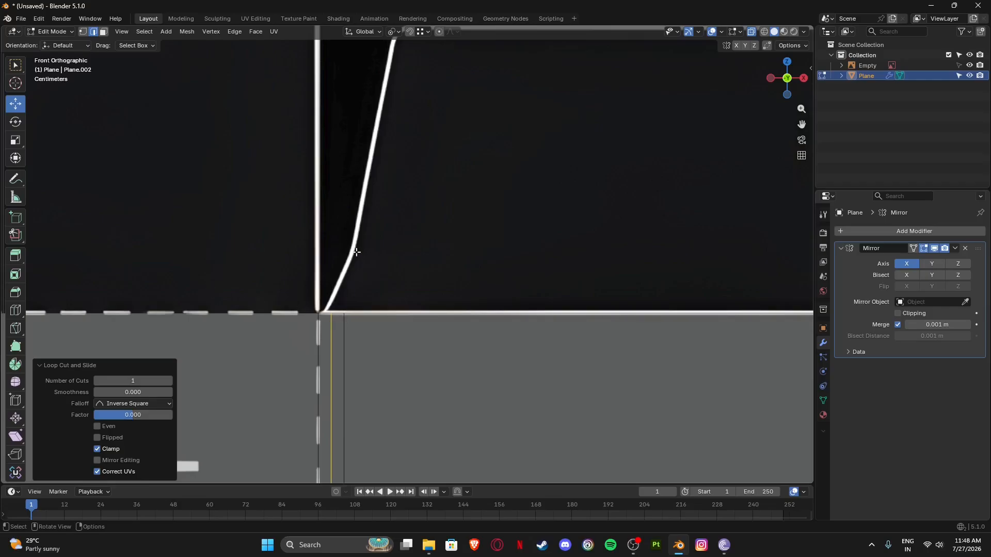
{"action": "scroll", "coordinate": [370, 266], "scroll_direction": "down", "scroll_amount": 4}
{"action": "scroll", "coordinate": [456, 320], "scroll_direction": "up", "scroll_amount": 4}
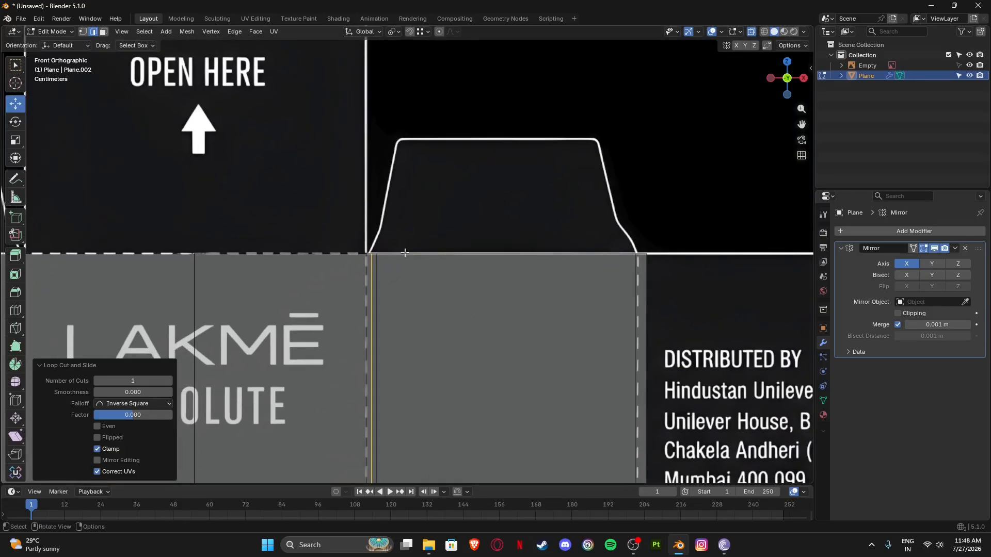
{"action": "scroll", "coordinate": [361, 247], "scroll_direction": "down", "scroll_amount": 5}
{"action": "scroll", "coordinate": [417, 283], "scroll_direction": "up", "scroll_amount": 2}
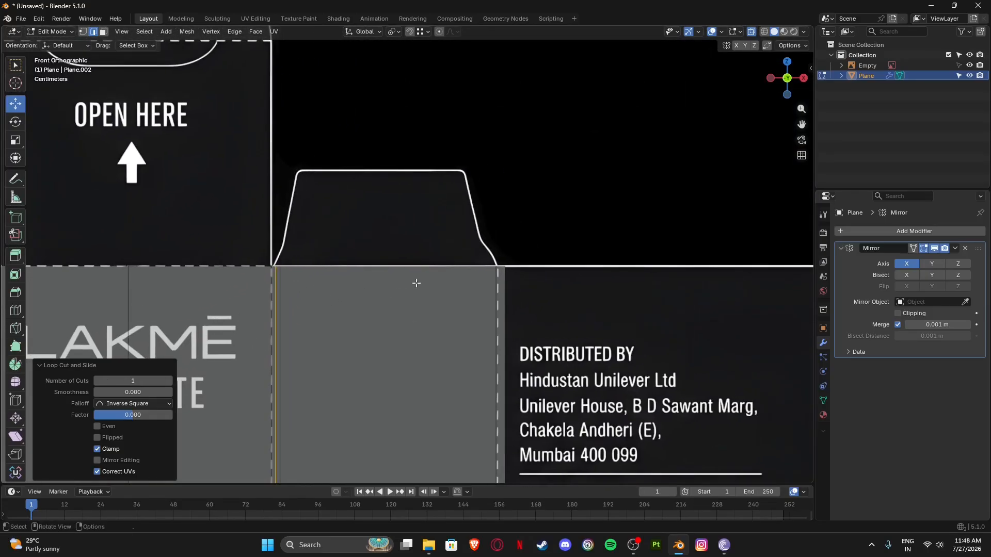
{"action": "scroll", "coordinate": [425, 246], "scroll_direction": "down", "scroll_amount": 5}
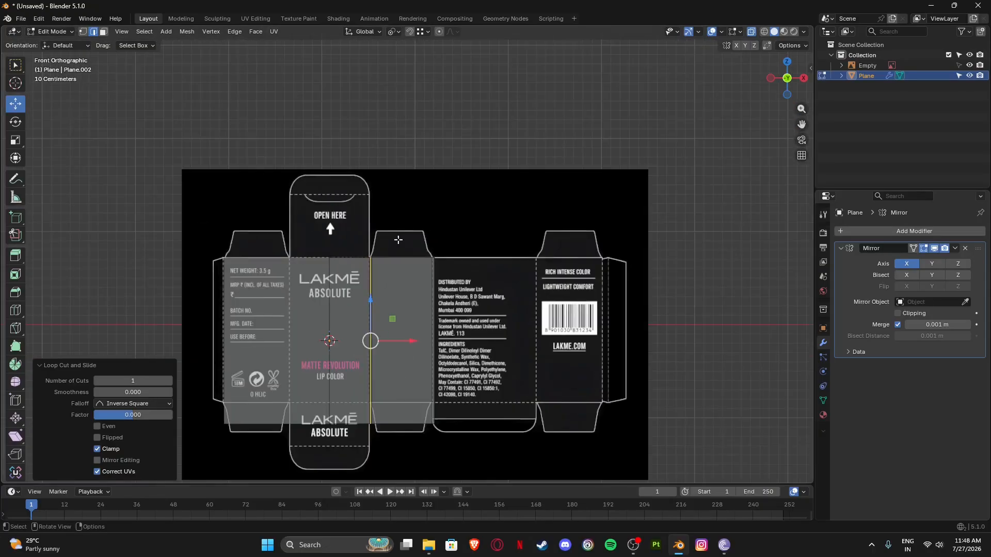
{"action": "scroll", "coordinate": [327, 208], "scroll_direction": "up", "scroll_amount": 4}
{"action": "scroll", "coordinate": [328, 208], "scroll_direction": "up", "scroll_amount": 1}
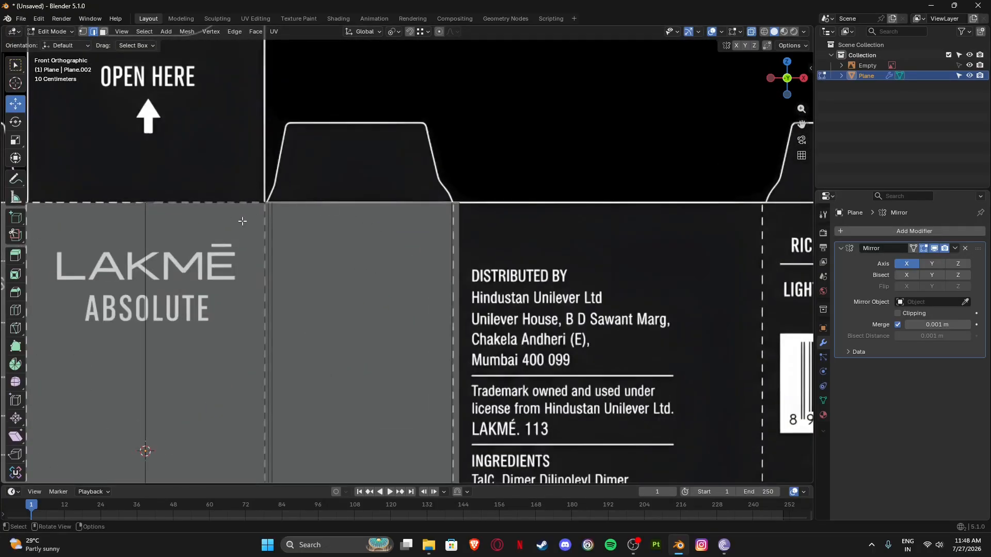
- Select the blank side panel's upper edge and extrude it 0.28978 m along Z to the end of the dust flap
{"action": "scroll", "coordinate": [365, 268], "scroll_direction": "up", "scroll_amount": 2}
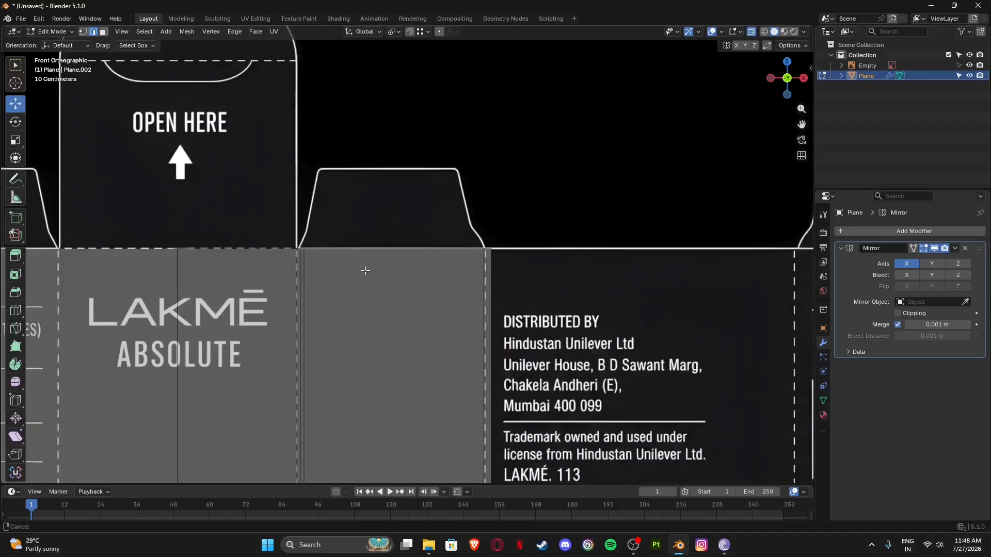
{"action": "left_click", "coordinate": [424, 306]}
{"action": "middle_click_drag", "start_coordinate": [424, 308], "coordinate": [448, 336], "text": "shift"}
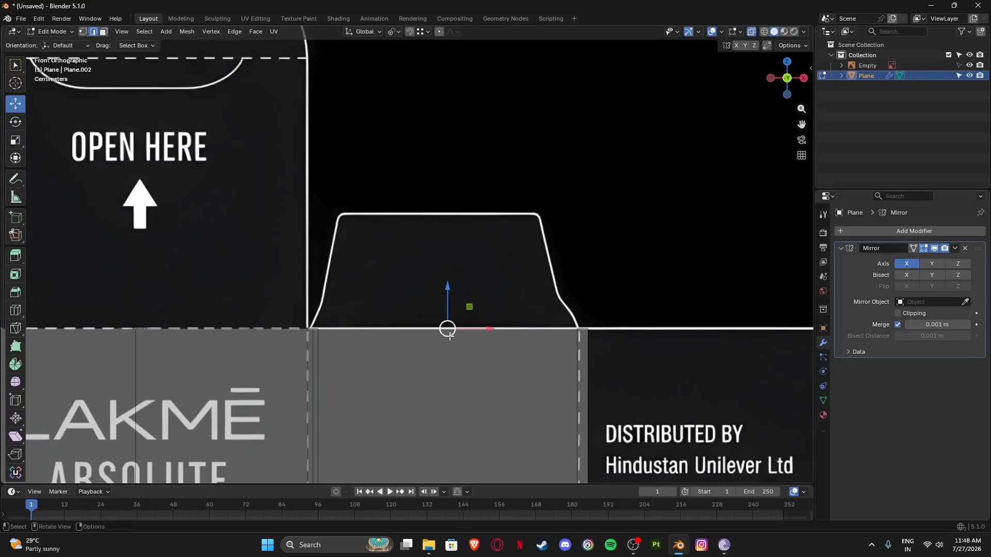
{"action": "key", "text": "e"}
{"action": "key", "text": "z"}
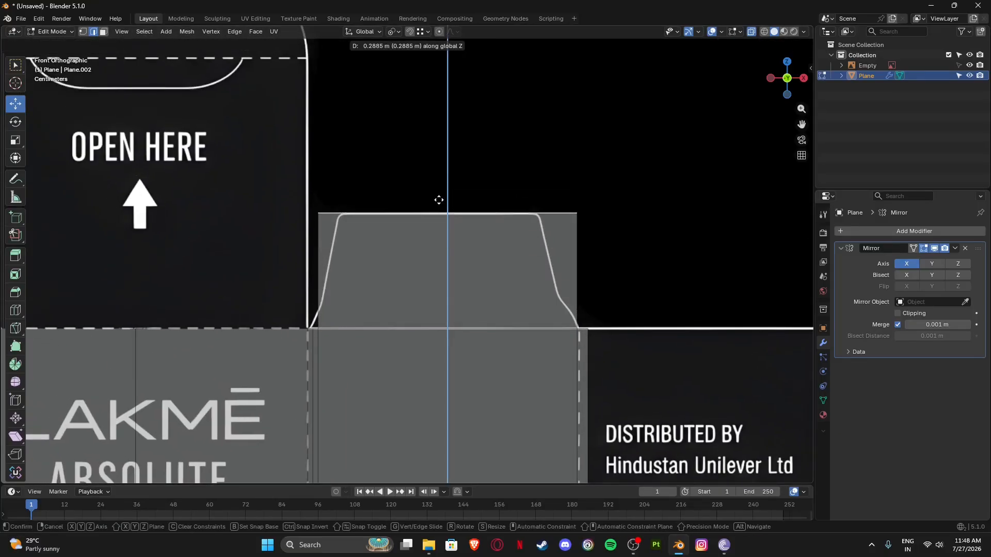
{"action": "left_click", "coordinate": [440, 199]}
- Scale the dust flap's upper edge to 0.702 along X to taper the flap
{"action": "scroll", "coordinate": [336, 237], "scroll_direction": "up", "scroll_amount": 2}
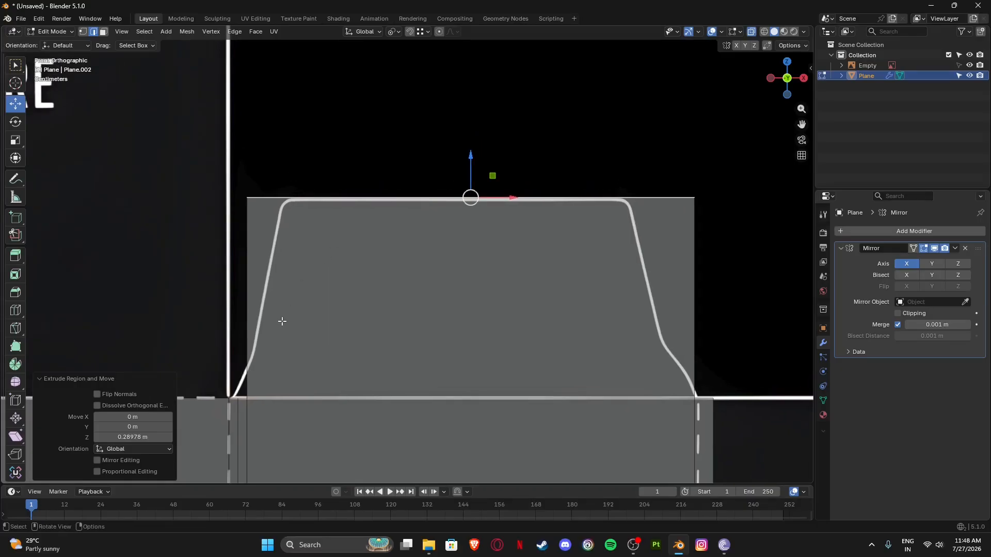
{"action": "key", "text": "s"}
{"action": "key", "text": "x"}
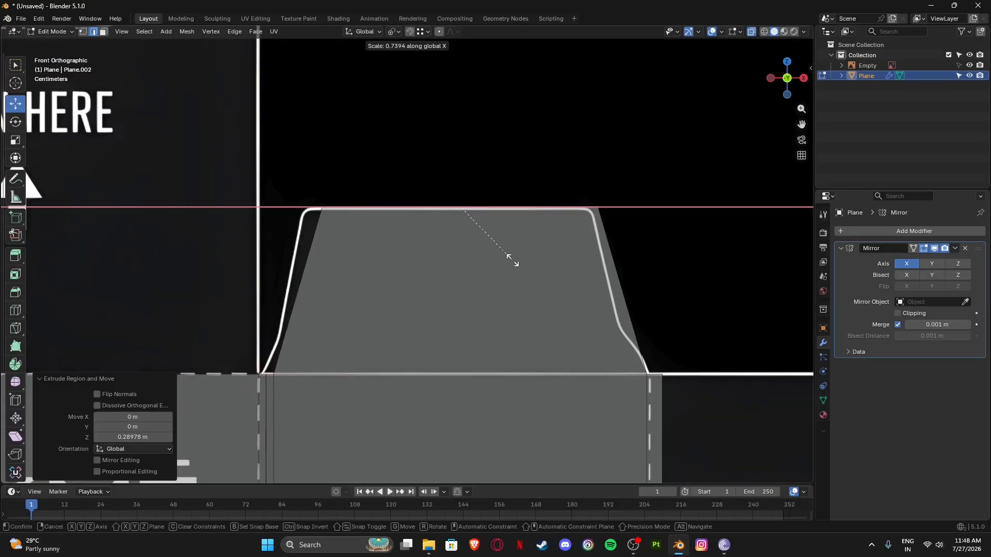
{"action": "left_click", "coordinate": [506, 261]}
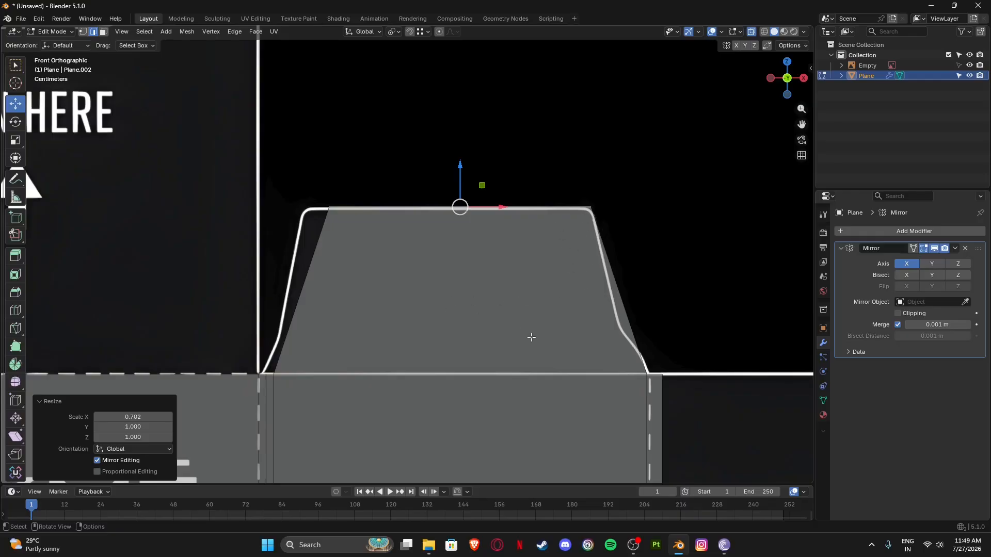
- Add a horizontal loop cut at the dust flap's bend with factor 0.430 and scale it to 0.932 along X
{"action": "key", "text": "ctrl+r"}
{"action": "left_click", "coordinate": [606, 330]}
{"action": "left_click", "coordinate": [602, 370]}
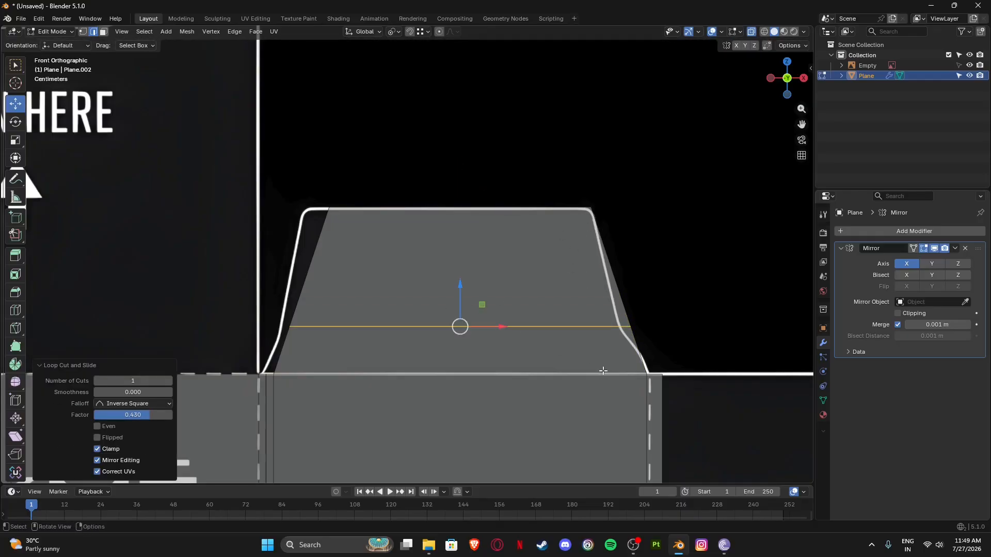
{"action": "key", "text": "s"}
{"action": "key", "text": "x"}
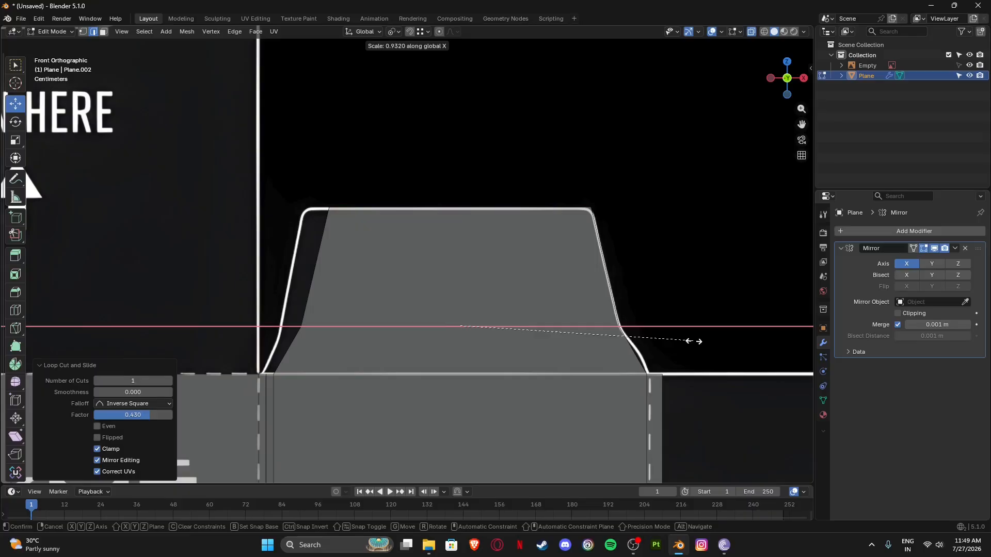
{"action": "left_click", "coordinate": [693, 341]}
- Examine both mirrored dust flaps and the front panel's lid outline against the dieline
{"action": "scroll", "coordinate": [475, 255], "scroll_direction": "down", "scroll_amount": 4}
{"action": "scroll", "coordinate": [345, 270], "scroll_direction": "down", "scroll_amount": 3}
{"action": "middle_click_drag", "start_coordinate": [345, 269], "coordinate": [406, 198], "text": "shift"}
{"action": "scroll", "coordinate": [413, 200], "scroll_direction": "up", "scroll_amount": 4}
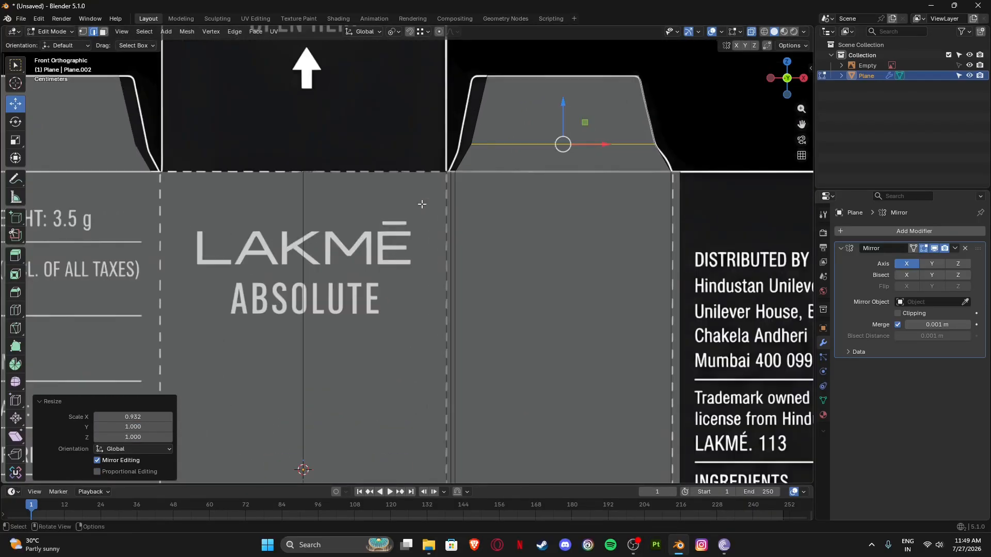
{"action": "middle_click_drag", "start_coordinate": [481, 177], "coordinate": [432, 317], "text": "shift"}
{"action": "scroll", "coordinate": [417, 281], "scroll_direction": "up", "scroll_amount": 4}
{"action": "scroll", "coordinate": [454, 212], "scroll_direction": "down", "scroll_amount": 4}
{"action": "scroll", "coordinate": [413, 238], "scroll_direction": "down", "scroll_amount": 3}
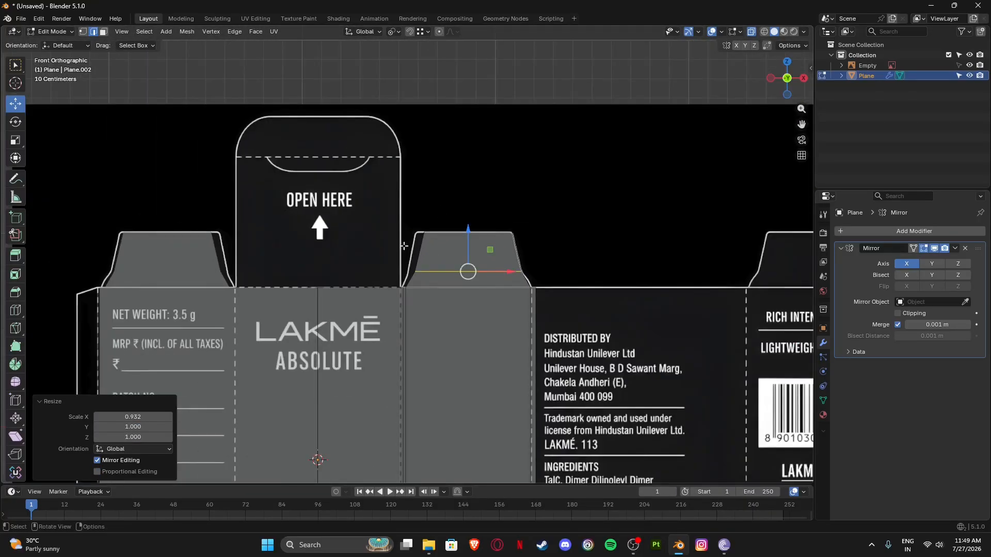
{"action": "scroll", "coordinate": [462, 226], "scroll_direction": "down", "scroll_amount": 3}
{"action": "middle_click_drag", "start_coordinate": [462, 226], "coordinate": [632, 273], "text": "shift"}
{"action": "scroll", "coordinate": [522, 266], "scroll_direction": "up", "scroll_amount": 3}
{"action": "scroll", "coordinate": [526, 273], "scroll_direction": "down", "scroll_amount": 3}
{"action": "scroll", "coordinate": [647, 294], "scroll_direction": "up", "scroll_amount": 1}
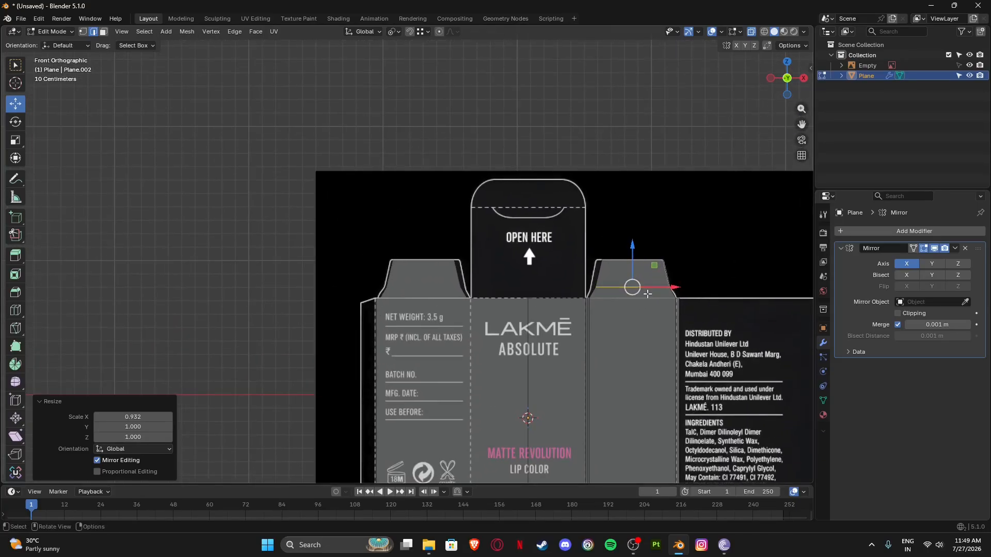
{"action": "scroll", "coordinate": [647, 294], "scroll_direction": "up", "scroll_amount": 4}
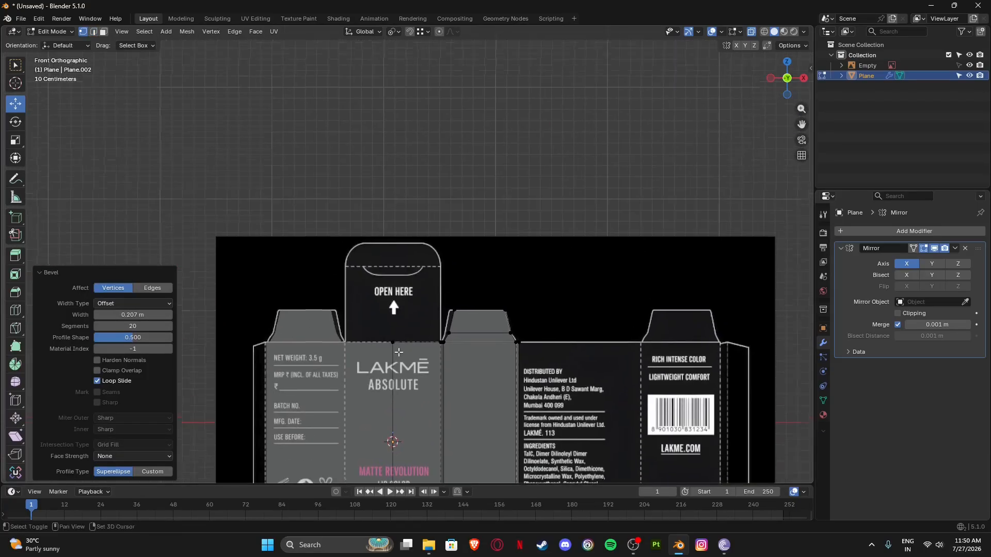
- Select the front panel half's upper edge and extrude it 0.67615 m along Z to the lid's dashed fold line
{"action": "scroll", "coordinate": [435, 424], "scroll_direction": "up", "scroll_amount": 4}
{"action": "key", "text": "2"}
{"action": "left_click", "coordinate": [435, 425]}
{"action": "middle_click_drag", "start_coordinate": [437, 409], "coordinate": [413, 314], "text": "shift"}
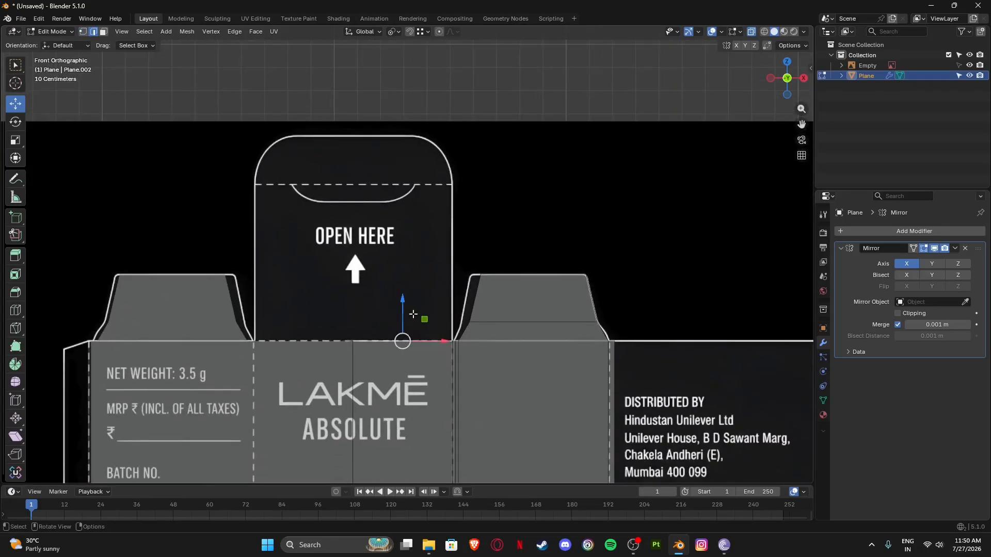
{"action": "scroll", "coordinate": [413, 314], "scroll_direction": "up", "scroll_amount": 4}
{"action": "key", "text": "g"}
{"action": "key", "text": "z"}
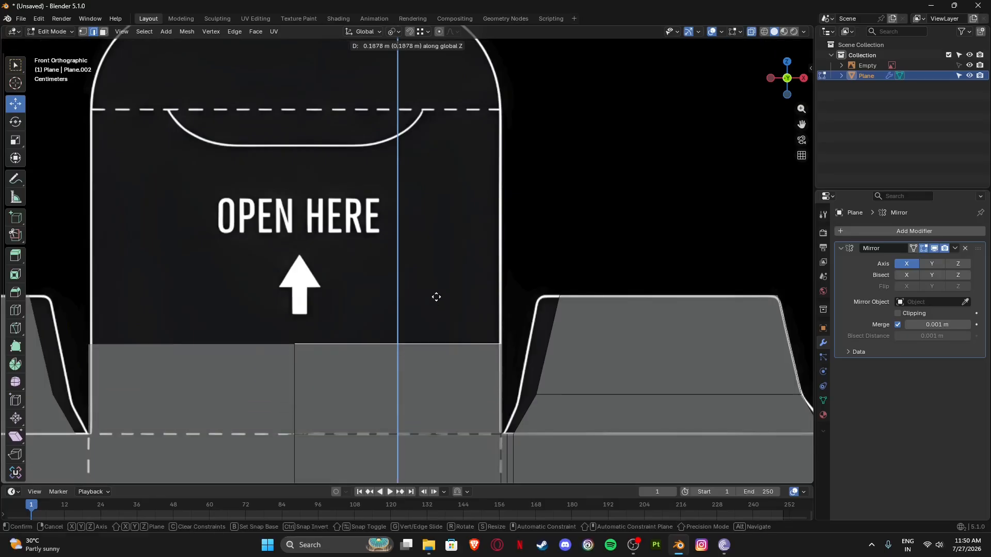
{"action": "left_click", "coordinate": [434, 66]}
- Extrude the lid's edge at the dashed fold line about 0.2 m along Z to form the tuck flap
{"action": "middle_click_drag", "start_coordinate": [454, 160], "coordinate": [437, 348], "text": "shift"}
{"action": "scroll", "coordinate": [447, 330], "scroll_direction": "up", "scroll_amount": 3}
{"action": "scroll", "coordinate": [447, 330], "scroll_direction": "up", "scroll_amount": 1}
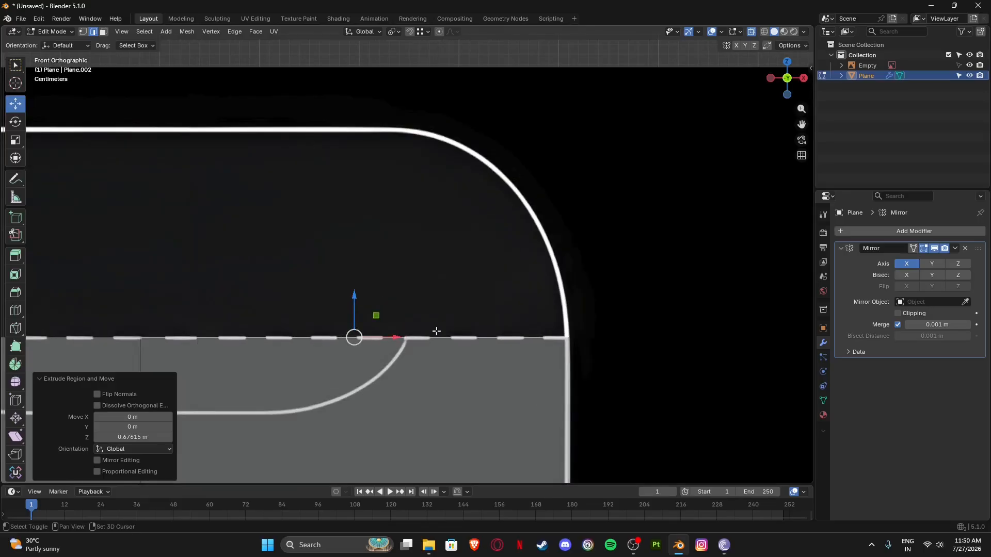
{"action": "scroll", "coordinate": [432, 338], "scroll_direction": "down", "scroll_amount": 5, "text": "ctrl"}
{"action": "scroll", "coordinate": [421, 357], "scroll_direction": "down", "scroll_amount": 1}
{"action": "key", "text": "e"}
{"action": "key", "text": "z"}
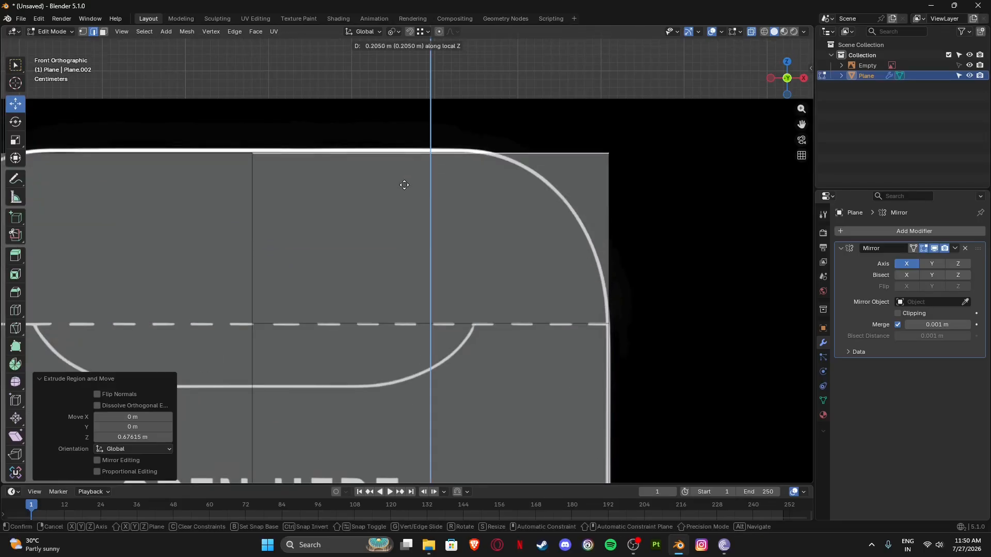
{"action": "left_click", "coordinate": [398, 180]}
- Bevel the tuck flap's outer corner vertex with a width of 0.188 m and 20 segments to follow the rounded outline
{"action": "middle_click_drag", "start_coordinate": [492, 215], "coordinate": [407, 295], "text": "shift"}
{"action": "key", "text": "1"}
{"action": "left_click_drag", "start_coordinate": [485, 194], "coordinate": [567, 282]}
{"action": "key", "text": "ctrl+shift+b"}
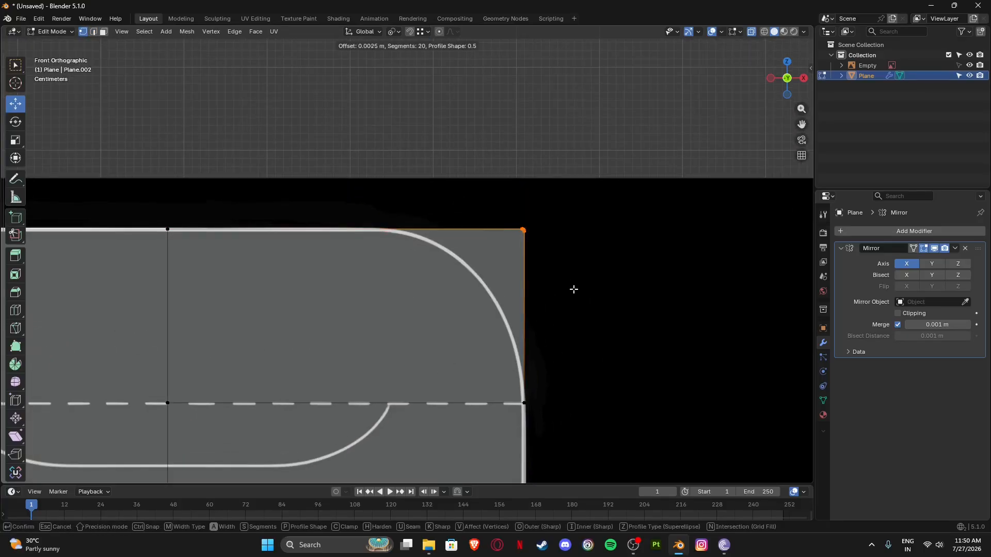
{"action": "scroll", "coordinate": [593, 320], "scroll_direction": "up", "scroll_amount": 19}
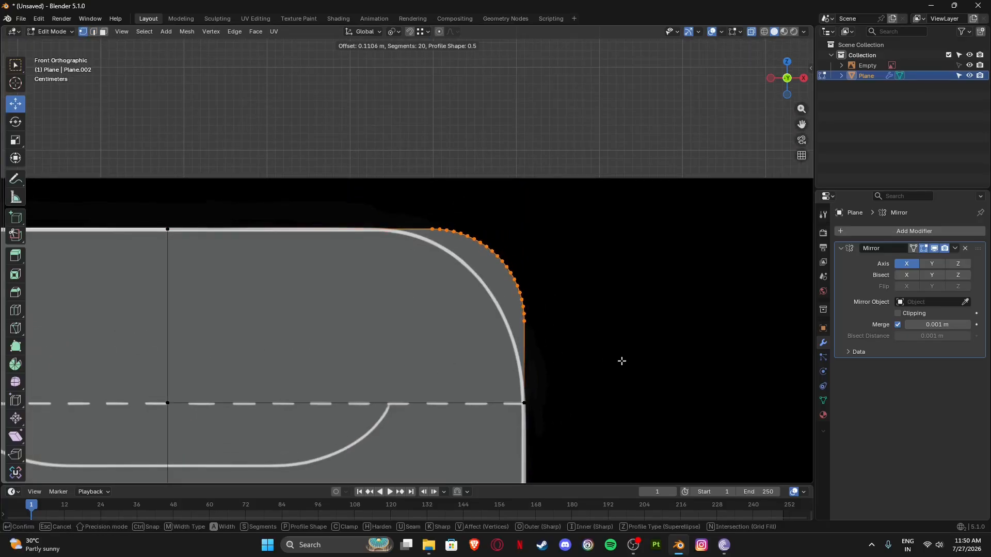
{"action": "left_click", "coordinate": [648, 421]}
- Switch to Object Mode and move the plane -1.4775 m along Y, away from the reference image
{"action": "scroll", "coordinate": [564, 312], "scroll_direction": "down", "scroll_amount": 10}
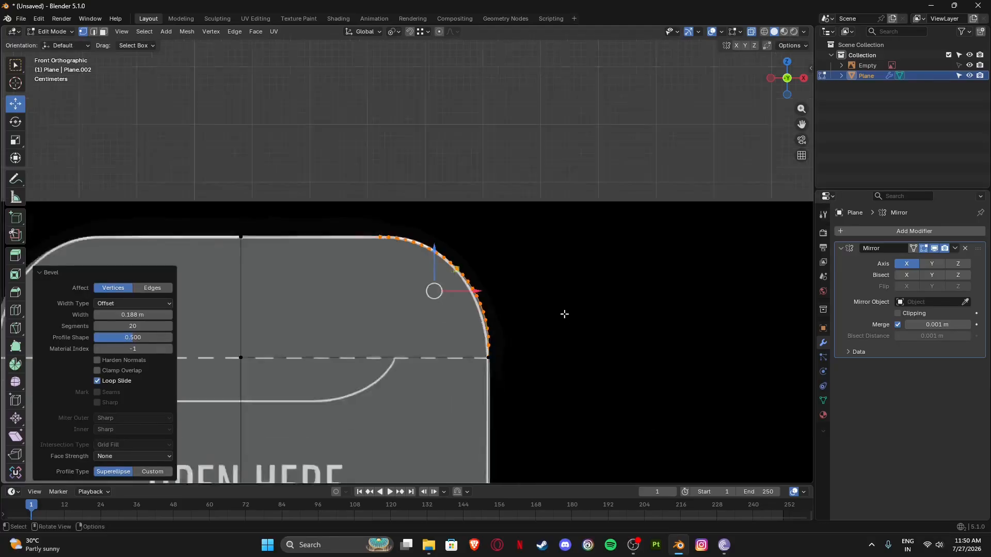
{"action": "scroll", "coordinate": [436, 275], "scroll_direction": "down", "scroll_amount": 2}
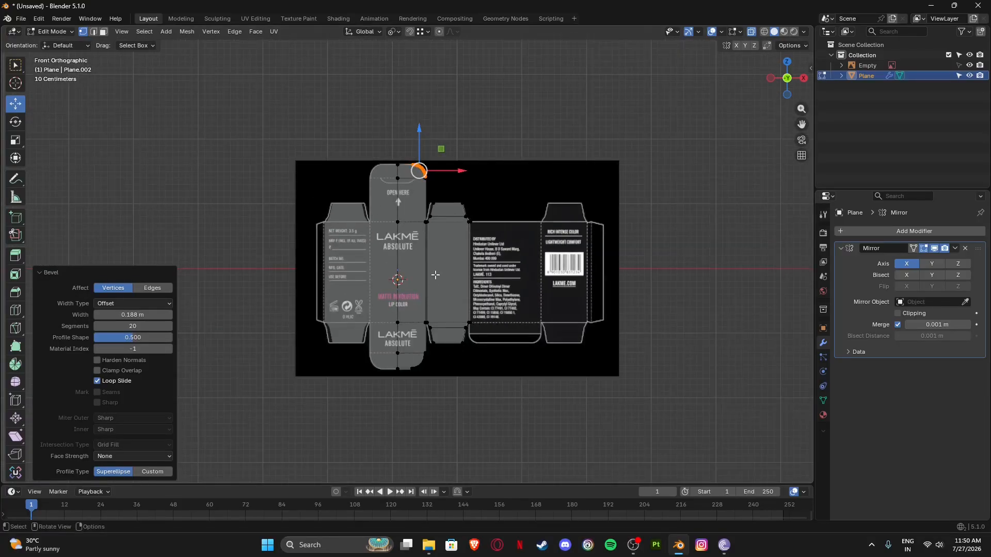
{"action": "key", "text": "Tab"}
{"action": "middle_click_drag", "start_coordinate": [463, 293], "coordinate": [425, 285]}
{"action": "scroll", "coordinate": [419, 271], "scroll_direction": "up", "scroll_amount": 3}
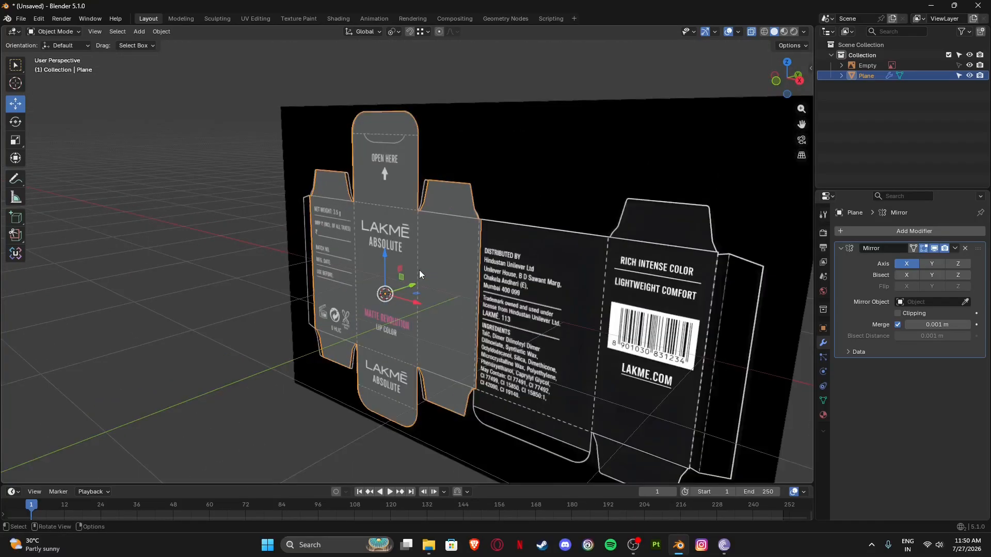
{"action": "left_click_drag", "start_coordinate": [395, 296], "coordinate": [238, 356]}
{"action": "scroll", "coordinate": [335, 304], "scroll_direction": "down", "scroll_amount": 3}
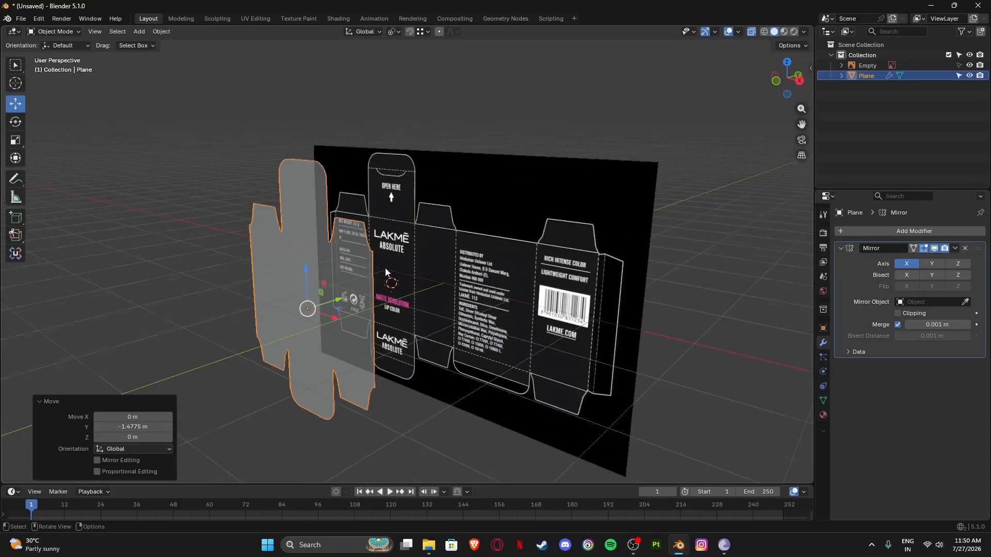
- Enter Edit Mode on the plane with edge selection active and turn off X-ray display
{"action": "middle_click_drag", "start_coordinate": [381, 278], "coordinate": [521, 294]}
{"action": "key", "text": "Tab"}
{"action": "scroll", "coordinate": [478, 270], "scroll_direction": "up", "scroll_amount": 3}
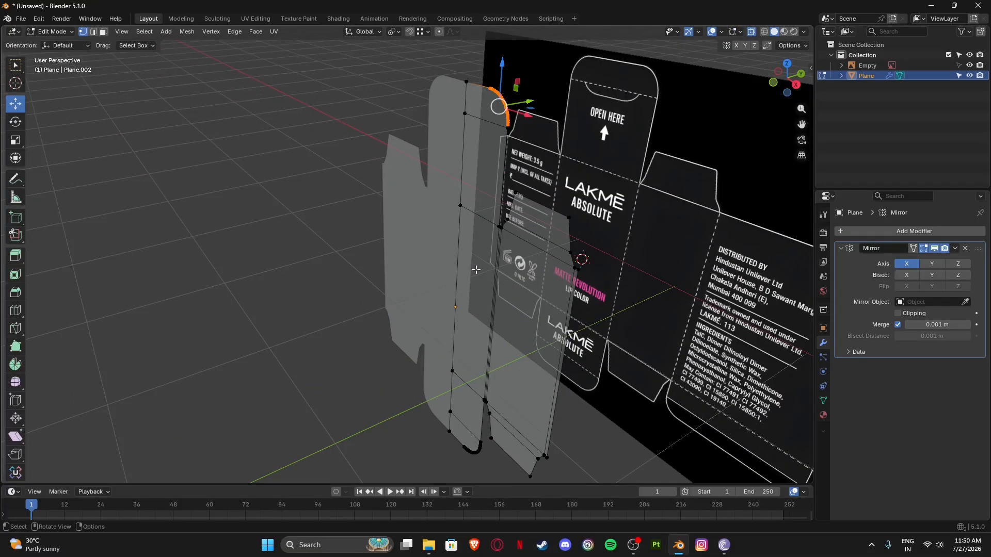
{"action": "key", "text": "2"}
{"action": "middle_click_drag", "start_coordinate": [477, 269], "coordinate": [404, 285]}
{"action": "scroll", "coordinate": [540, 259], "scroll_direction": "up", "scroll_amount": 1}
{"action": "key", "text": "alt+z"}
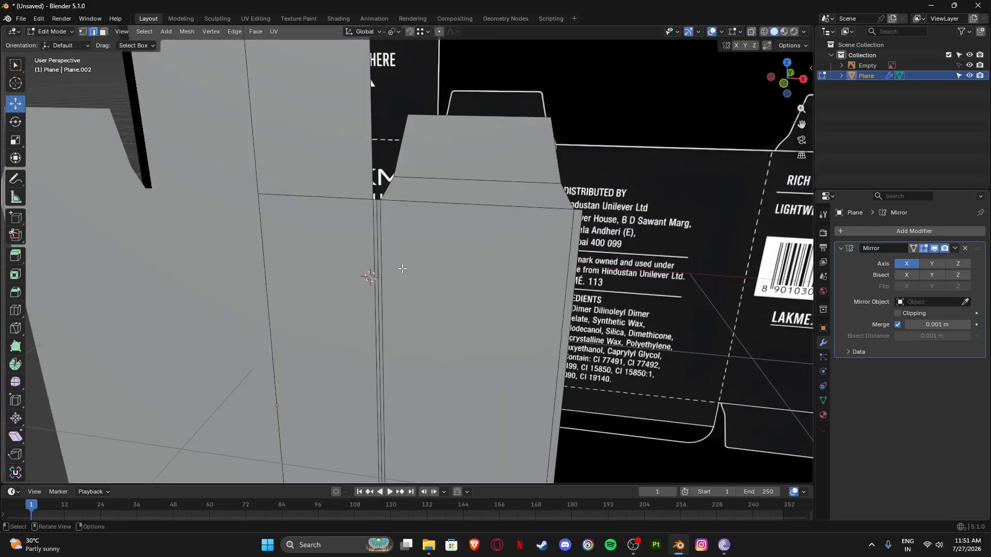
- Examine the fold edge between the front and side panels and check the transform pivot point options
{"action": "scroll", "coordinate": [403, 269], "scroll_direction": "down", "scroll_amount": 4}
{"action": "middle_click_drag", "start_coordinate": [402, 268], "coordinate": [436, 280]}
{"action": "middle_click_drag", "start_coordinate": [466, 238], "coordinate": [361, 270]}
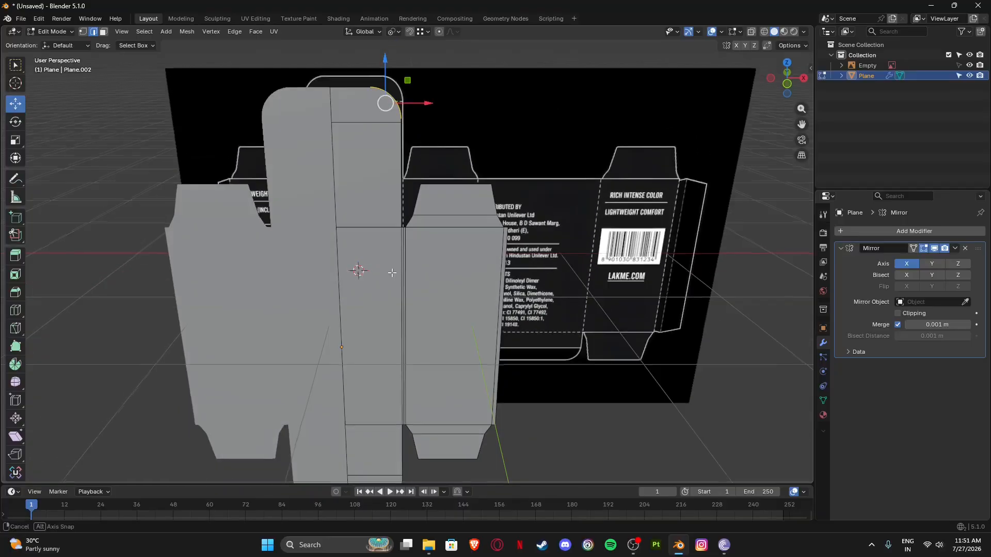
{"action": "scroll", "coordinate": [414, 239], "scroll_direction": "up", "scroll_amount": 5}
{"action": "scroll", "coordinate": [396, 228], "scroll_direction": "down", "scroll_amount": 5}
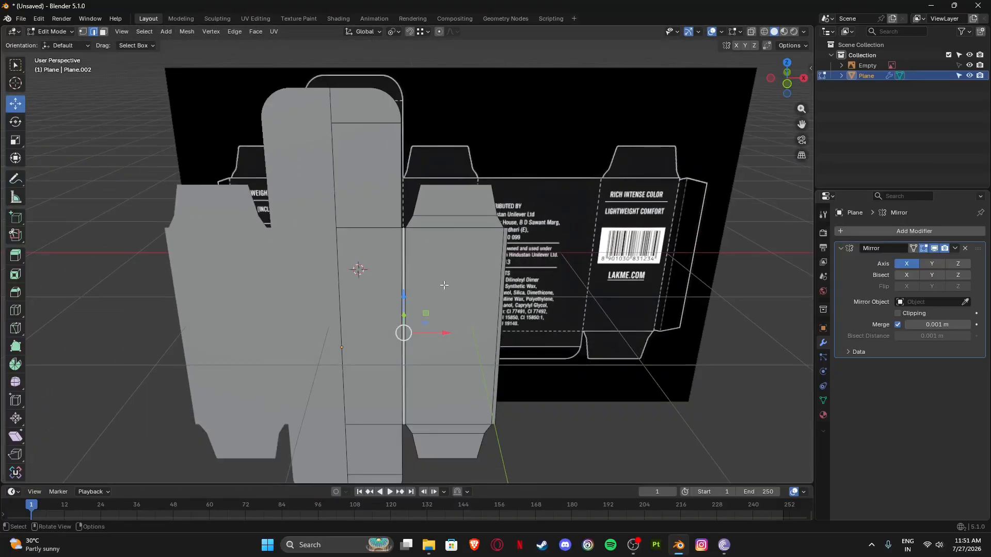
{"action": "middle_click_drag", "start_coordinate": [395, 227], "coordinate": [434, 292]}
{"action": "scroll", "coordinate": [387, 256], "scroll_direction": "up", "scroll_amount": 4}
{"action": "scroll", "coordinate": [383, 320], "scroll_direction": "down", "scroll_amount": 3}
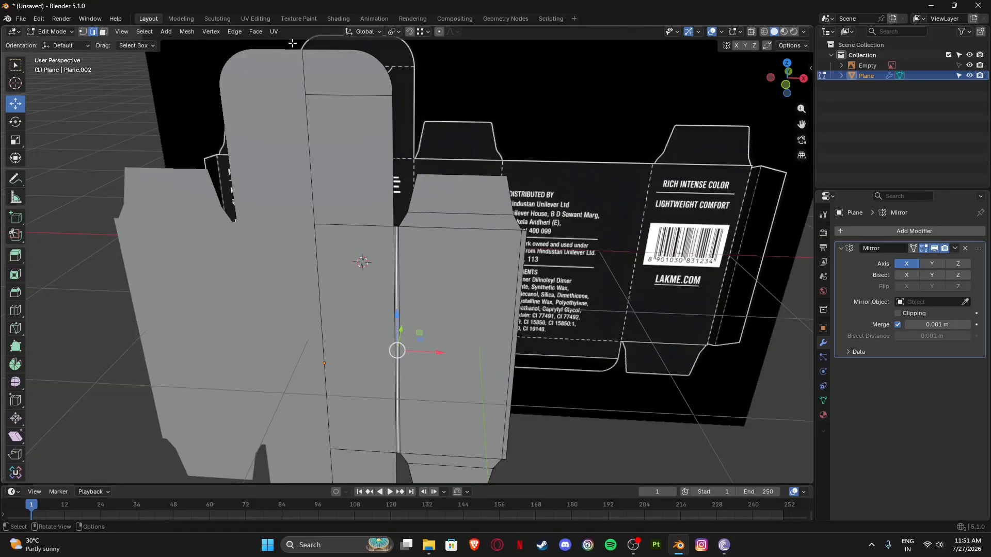
{"action": "left_click", "coordinate": [393, 32]}
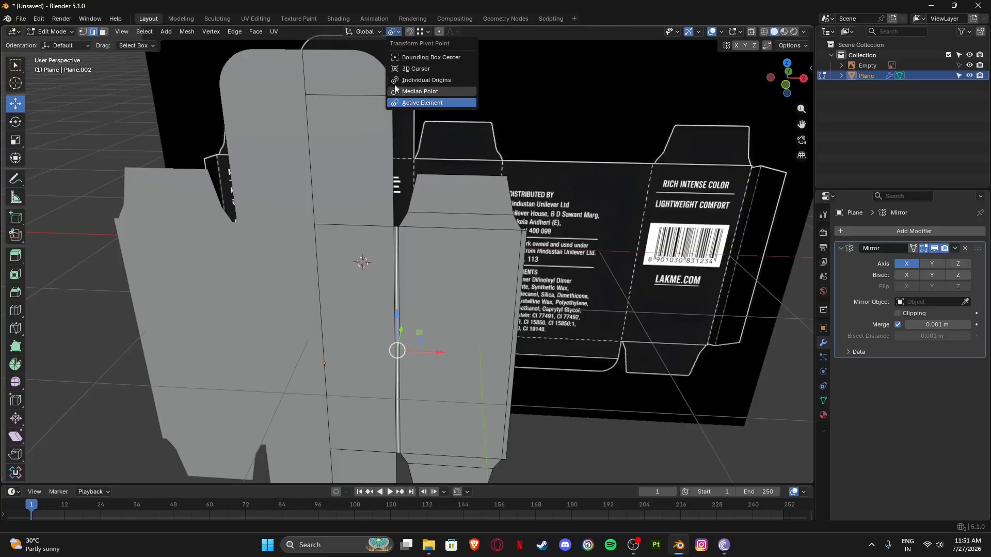
{"action": "scroll", "coordinate": [515, 285], "scroll_direction": "down", "scroll_amount": 1}
{"action": "left_click", "coordinate": [606, 466]}
{"action": "scroll", "coordinate": [508, 330], "scroll_direction": "down", "scroll_amount": 4}
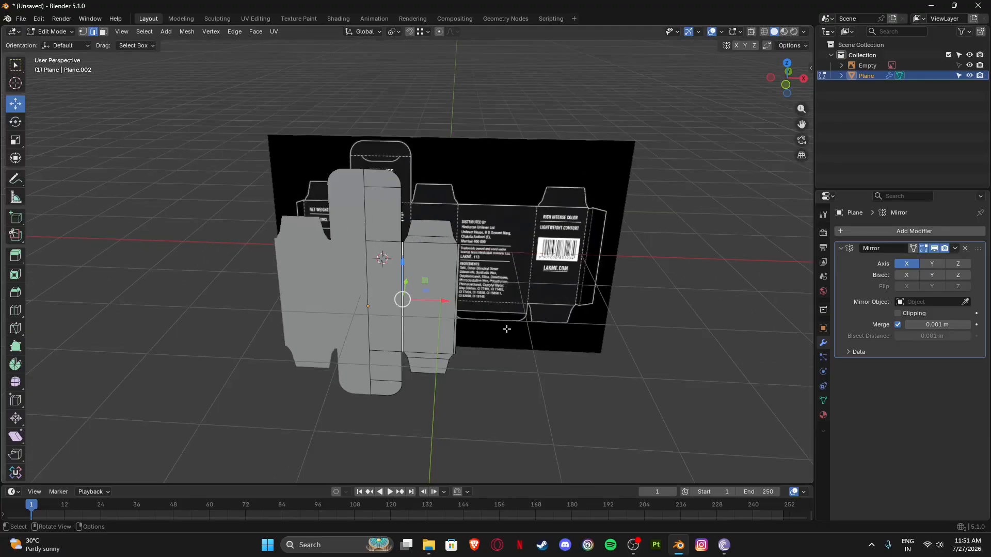
- Select all faces of the side panel together with its upper and lower dust flaps in face selection mode
{"action": "middle_click_drag", "start_coordinate": [485, 315], "coordinate": [496, 356]}
{"action": "scroll", "coordinate": [455, 297], "scroll_direction": "up", "scroll_amount": 4}
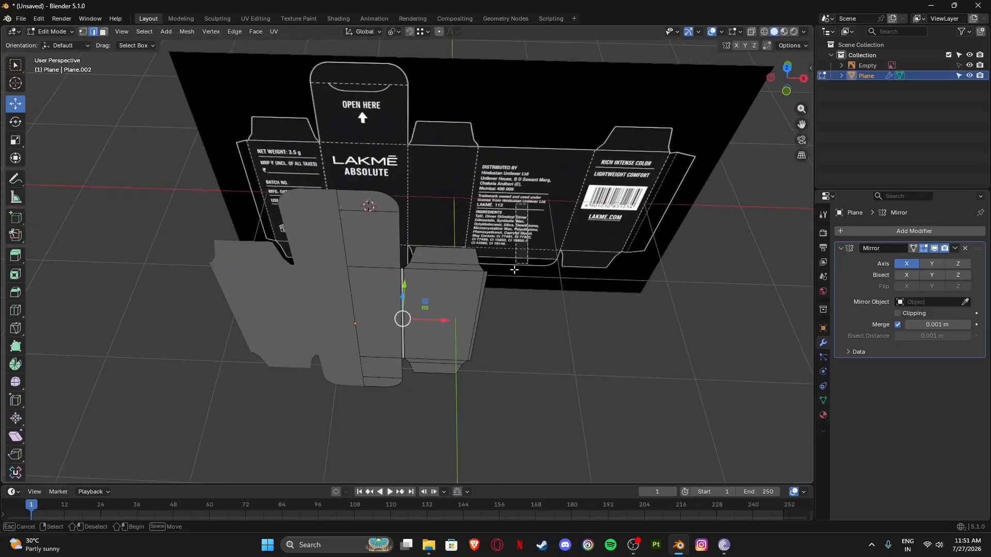
{"action": "left_click_drag", "start_coordinate": [515, 270], "coordinate": [549, 313]}
{"action": "key", "text": "3"}
{"action": "left_click_drag", "start_coordinate": [532, 208], "coordinate": [411, 400]}
{"action": "scroll", "coordinate": [412, 401], "scroll_direction": "up", "scroll_amount": 5}
{"action": "middle_click_drag", "start_coordinate": [411, 401], "coordinate": [405, 281]}
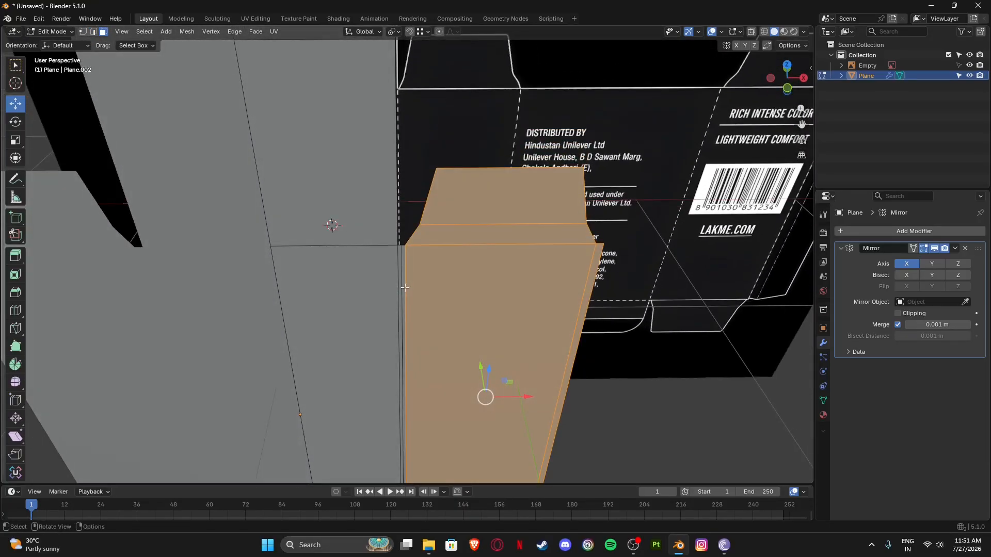
{"action": "scroll", "coordinate": [399, 249], "scroll_direction": "up", "scroll_amount": 3}
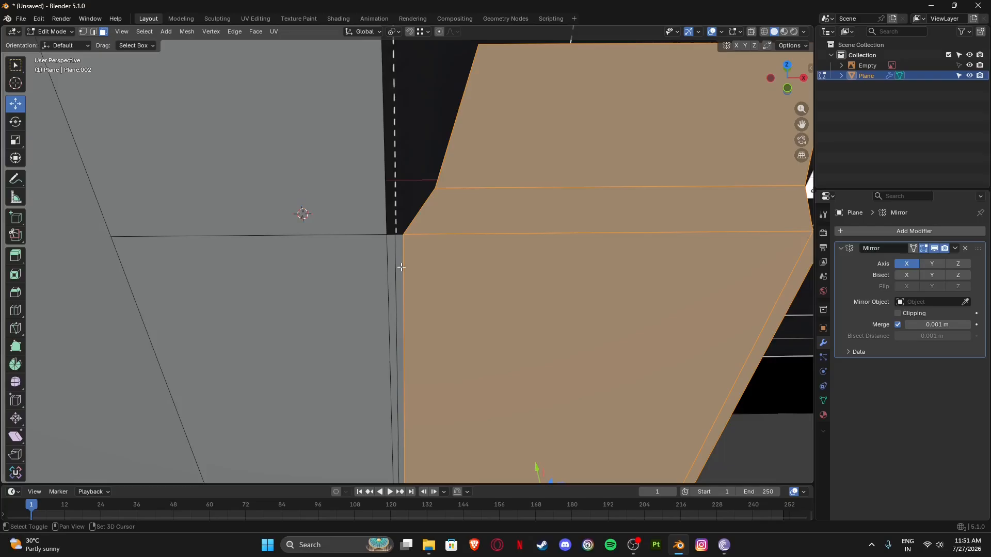
- Add the narrow fold strip beside the front panel to the selection and make its inner edge the active element for the pivot
{"action": "left_click", "coordinate": [401, 263], "text": "shift"}
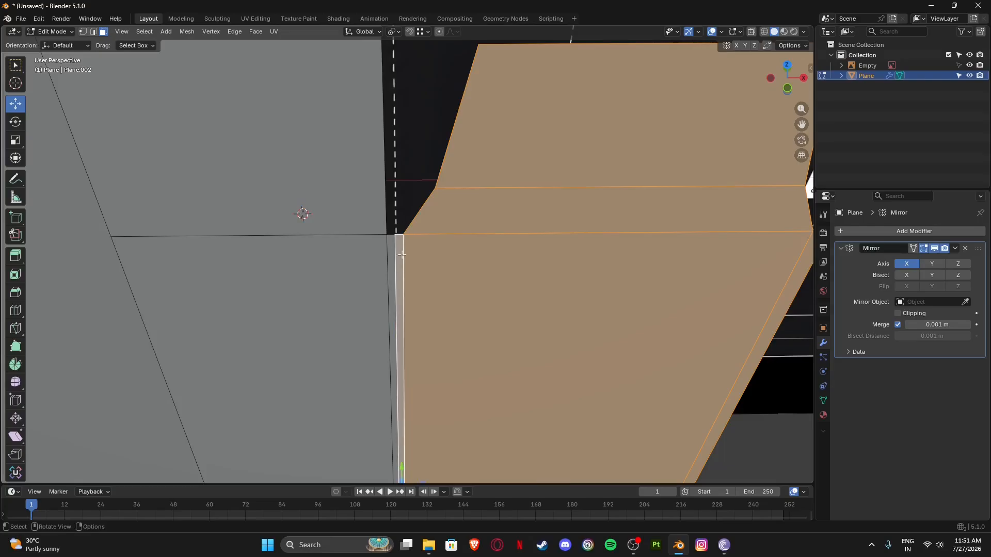
{"action": "scroll", "coordinate": [413, 207], "scroll_direction": "down", "scroll_amount": 3}
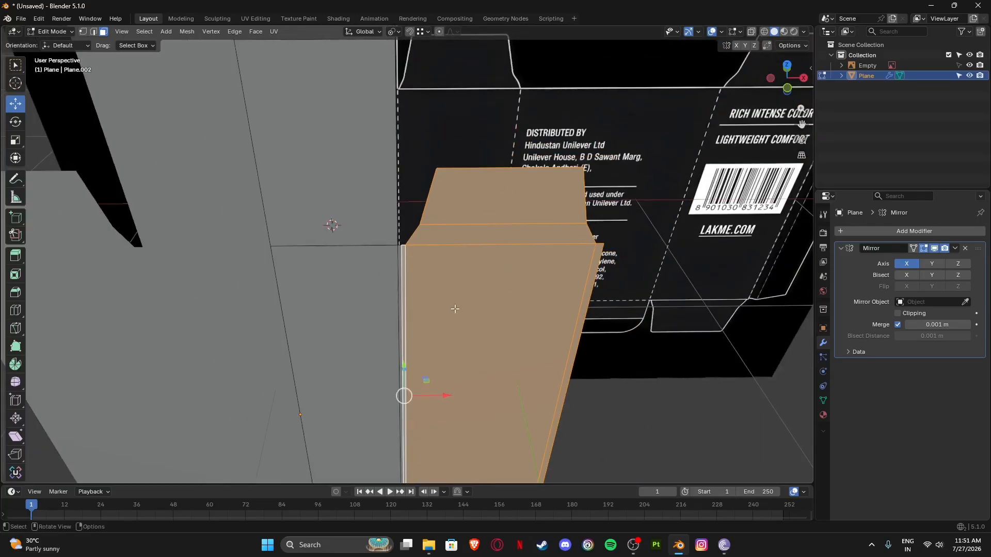
{"action": "mouse_move", "coordinate": [454, 309]}
{"action": "middle_mouse_down"}
{"action": "mouse_move", "coordinate": [356, 290]}
{"action": "mouse_move", "coordinate": [443, 283]}
{"action": "mouse_move", "coordinate": [452, 297]}
{"action": "mouse_move", "coordinate": [461, 269]}
{"action": "mouse_move", "coordinate": [458, 307]}
{"action": "middle_mouse_up"}
{"action": "scroll", "coordinate": [401, 271], "scroll_direction": "up", "scroll_amount": 3}
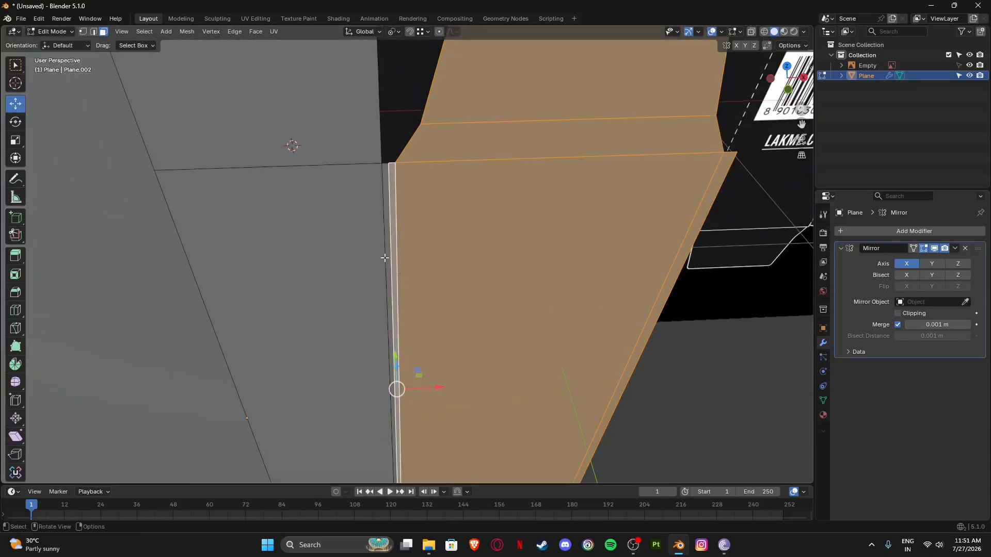
{"action": "key", "text": "2"}
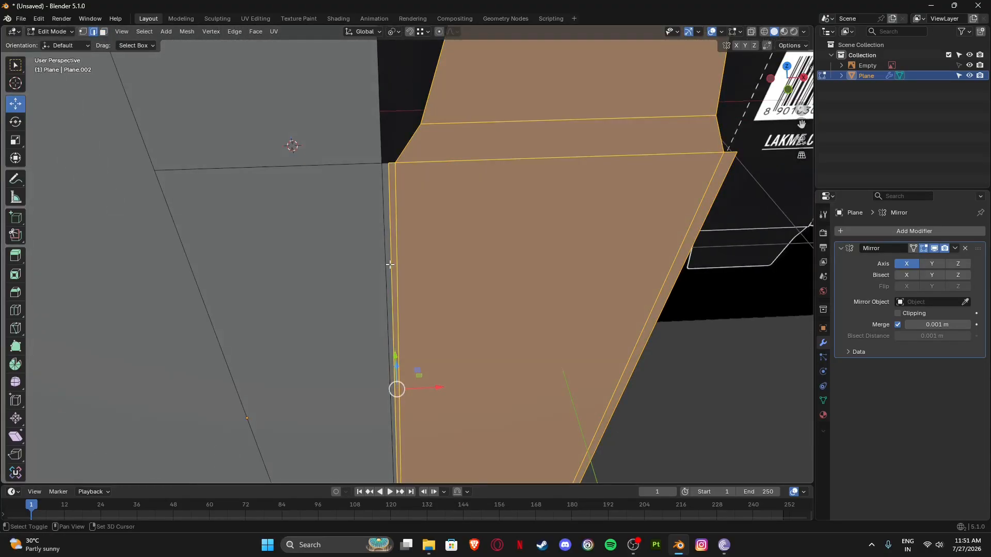
{"action": "left_click", "coordinate": [390, 265], "text": "shift"}
{"action": "left_click", "coordinate": [390, 265], "text": "shift"}
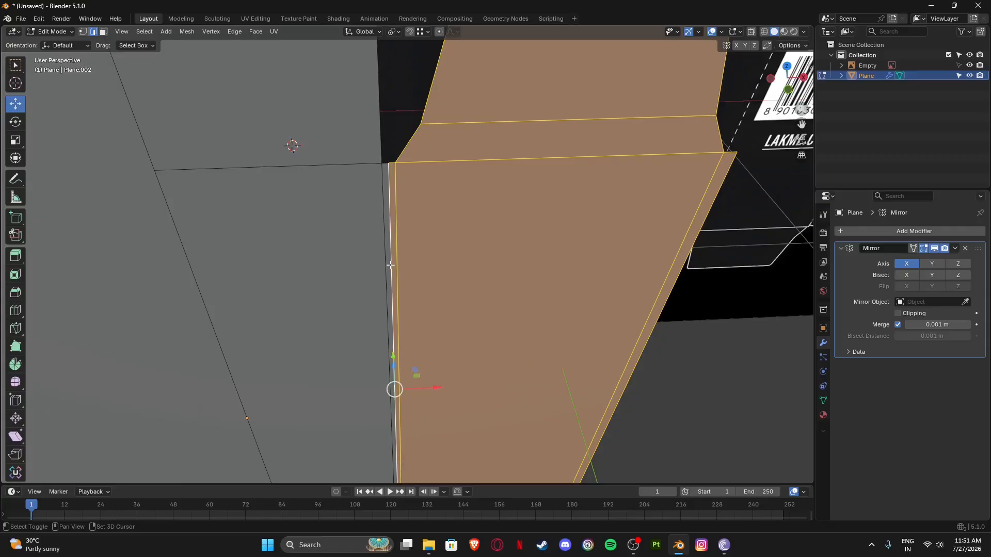
{"action": "middle_click_drag", "start_coordinate": [428, 318], "coordinate": [425, 248]}
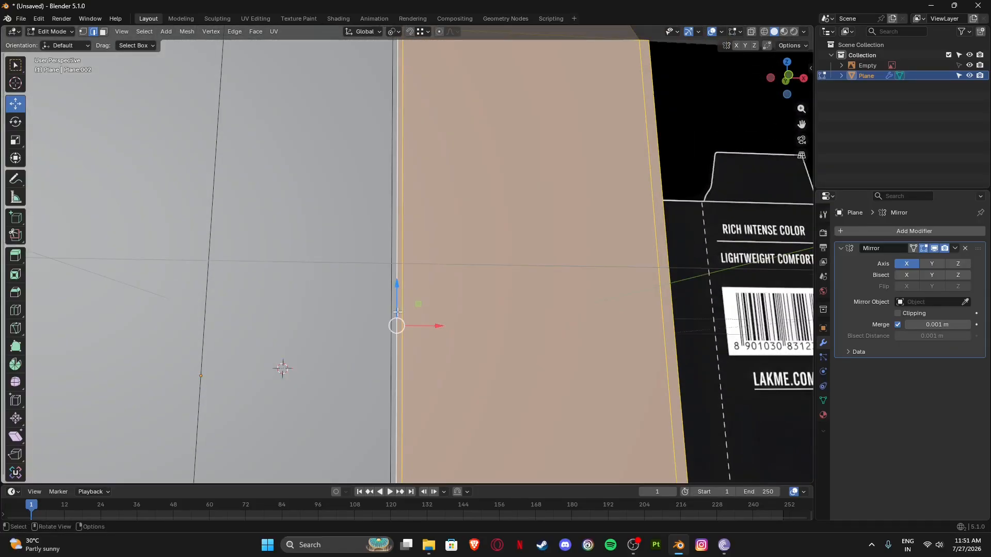
{"action": "scroll", "coordinate": [397, 313], "scroll_direction": "up", "scroll_amount": 2}
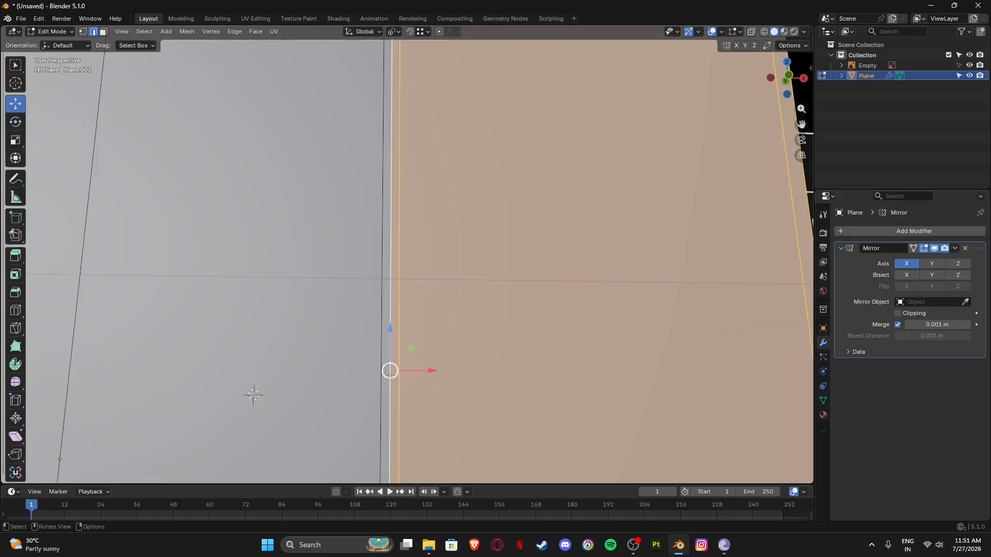
{"action": "left_click", "coordinate": [394, 33]}
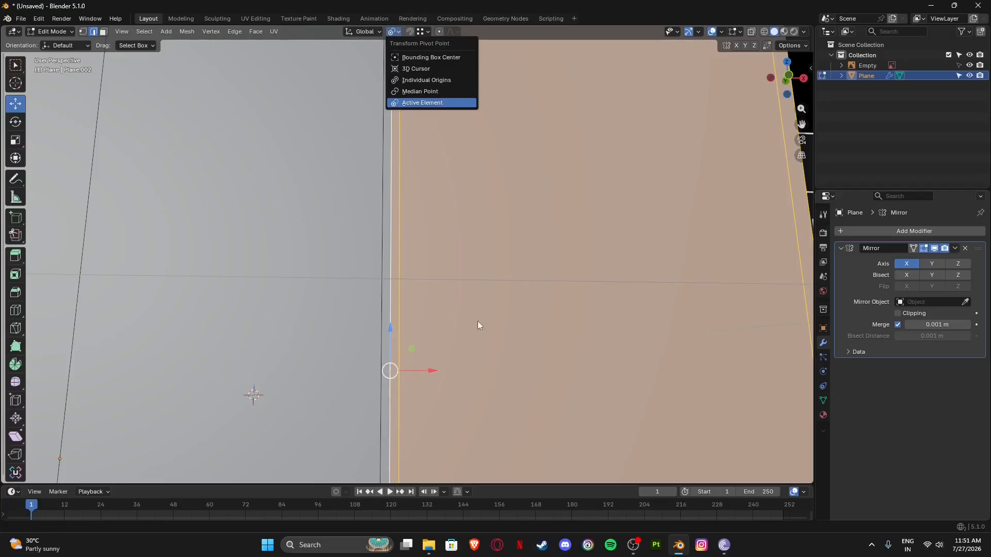
{"action": "left_click", "coordinate": [393, 219]}
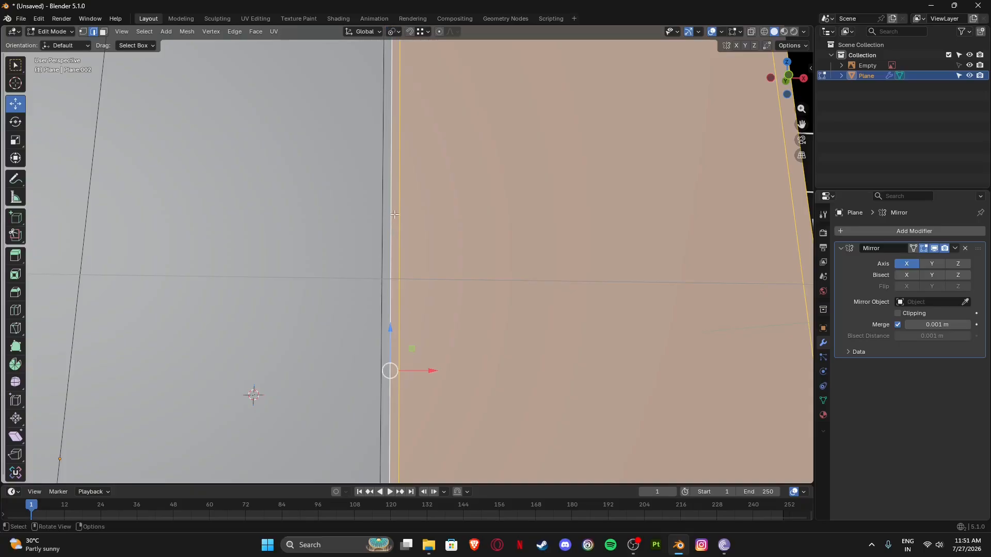
{"action": "scroll", "coordinate": [483, 376], "scroll_direction": "down", "scroll_amount": 10}
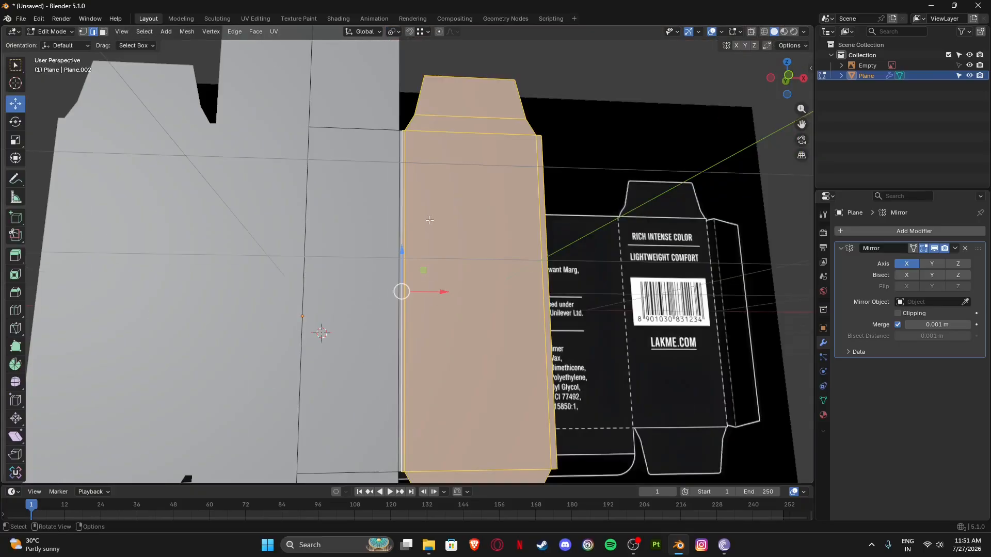
- Rotate the selected side panel and its flaps 90° around the global Z axis about the fold edge
{"action": "middle_click_drag", "start_coordinate": [483, 376], "coordinate": [449, 467]}
{"action": "scroll", "coordinate": [383, 276], "scroll_direction": "up", "scroll_amount": 5}
{"action": "middle_click_drag", "start_coordinate": [383, 276], "coordinate": [746, 91]}
{"action": "left_click", "coordinate": [786, 78]}
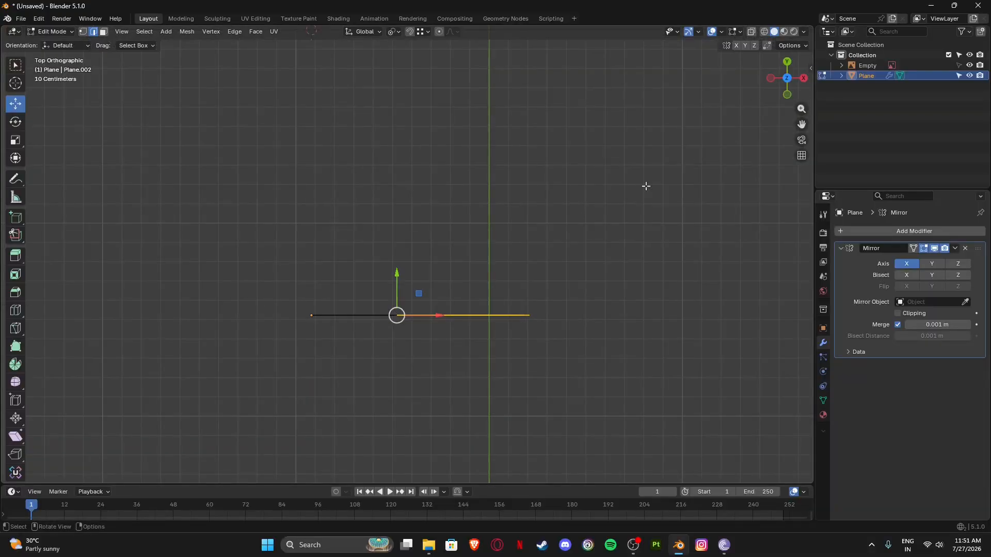
{"action": "middle_click_drag", "start_coordinate": [467, 312], "coordinate": [408, 289]}
{"action": "key", "text": "r"}
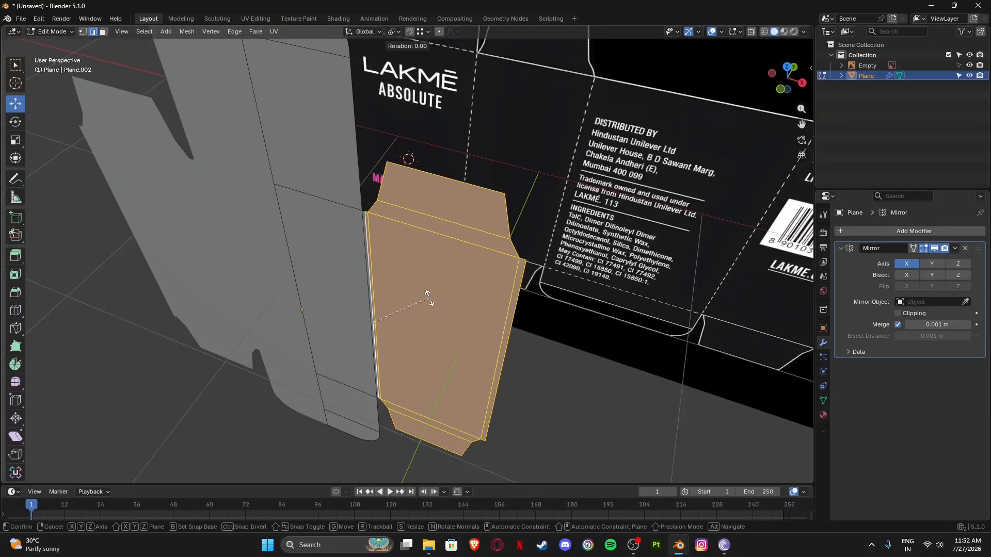
{"action": "key", "text": "z"}
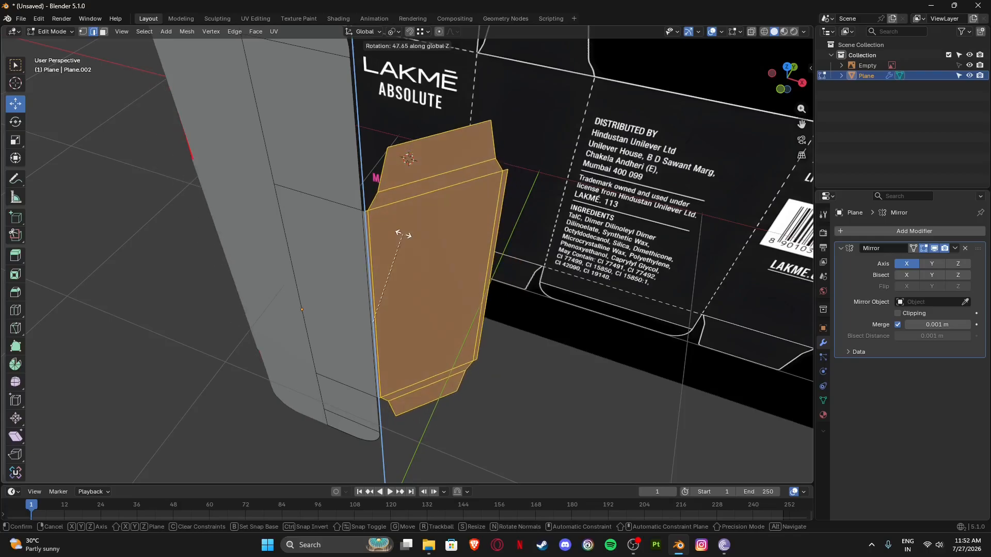
{"action": "type", "text": "90"}
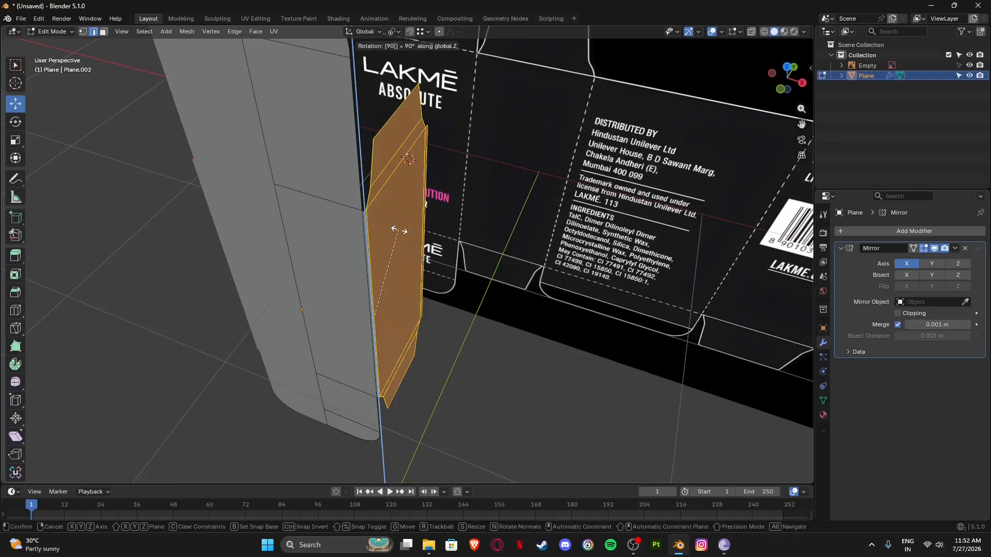
{"action": "key", "text": "Return"}
- Deselect the folded side panel and enable Clipping in the plane's Mirror modifier
{"action": "scroll", "coordinate": [400, 228], "scroll_direction": "down", "scroll_amount": 4}
{"action": "middle_click_drag", "start_coordinate": [402, 228], "coordinate": [408, 181]}
{"action": "middle_click_drag", "start_coordinate": [407, 369], "coordinate": [462, 296], "text": "shift"}
{"action": "middle_click_drag", "start_coordinate": [462, 296], "coordinate": [413, 296]}
{"action": "left_click", "coordinate": [302, 241]}
{"action": "scroll", "coordinate": [335, 269], "scroll_direction": "up", "scroll_amount": 4}
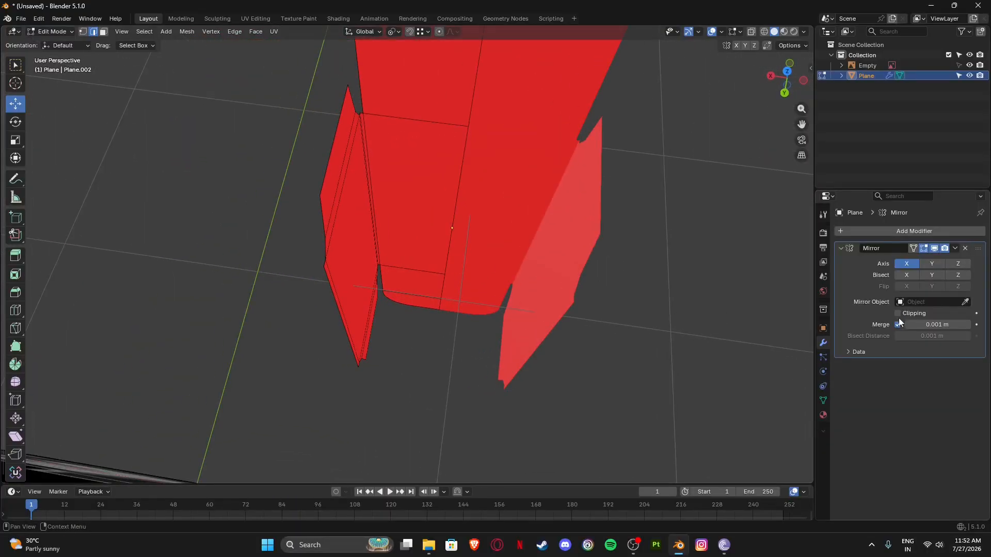
{"action": "middle_click_drag", "start_coordinate": [791, 348], "coordinate": [642, 289]}
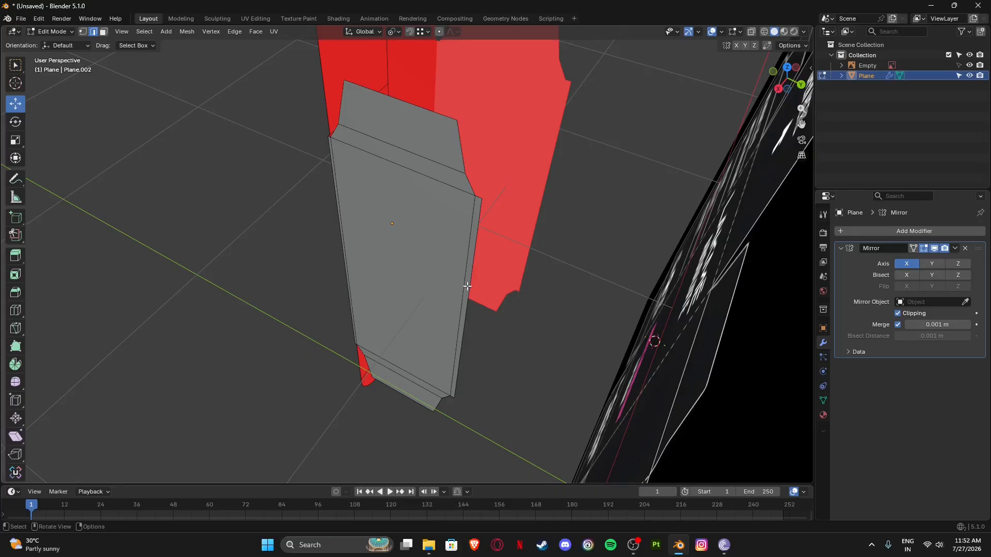
- Select the side panel's outer vertical edge and move it 0.000899 m along Y
{"action": "middle_click_drag", "start_coordinate": [468, 286], "coordinate": [436, 270]}
{"action": "scroll", "coordinate": [433, 266], "scroll_direction": "up", "scroll_amount": 4}
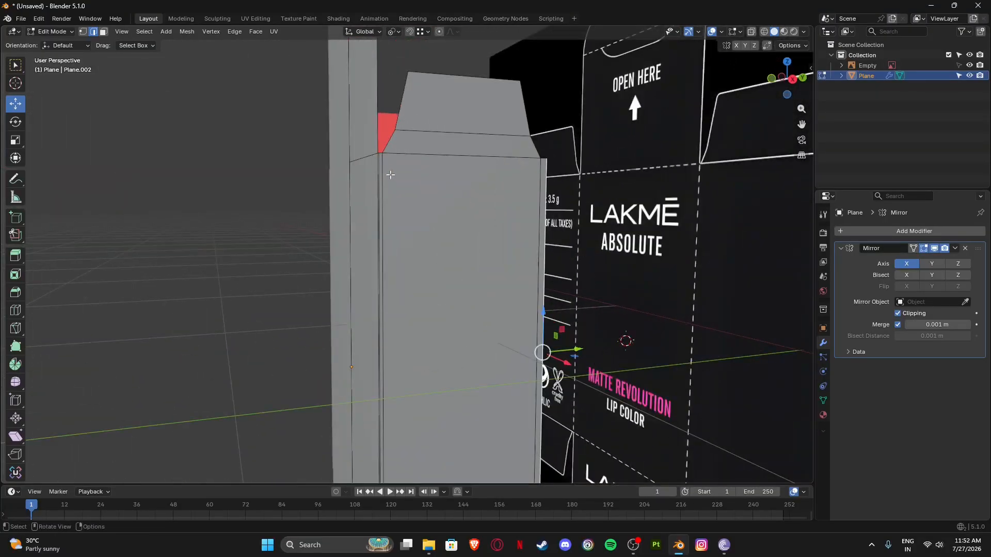
{"action": "middle_click_drag", "start_coordinate": [389, 175], "coordinate": [471, 228]}
{"action": "scroll", "coordinate": [368, 173], "scroll_direction": "down", "scroll_amount": 2}
{"action": "scroll", "coordinate": [413, 203], "scroll_direction": "up", "scroll_amount": 2}
{"action": "scroll", "coordinate": [352, 190], "scroll_direction": "up", "scroll_amount": 1}
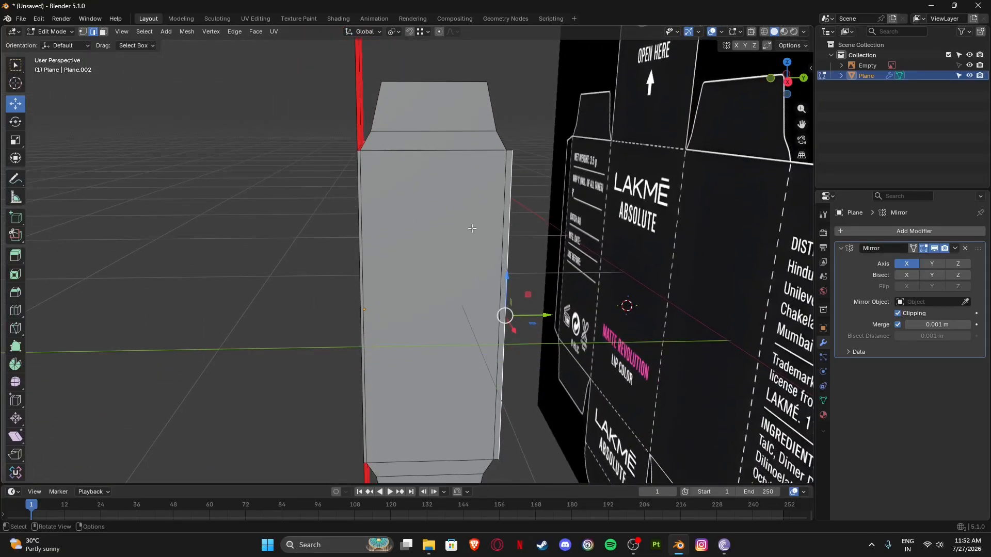
{"action": "left_click", "coordinate": [787, 84]}
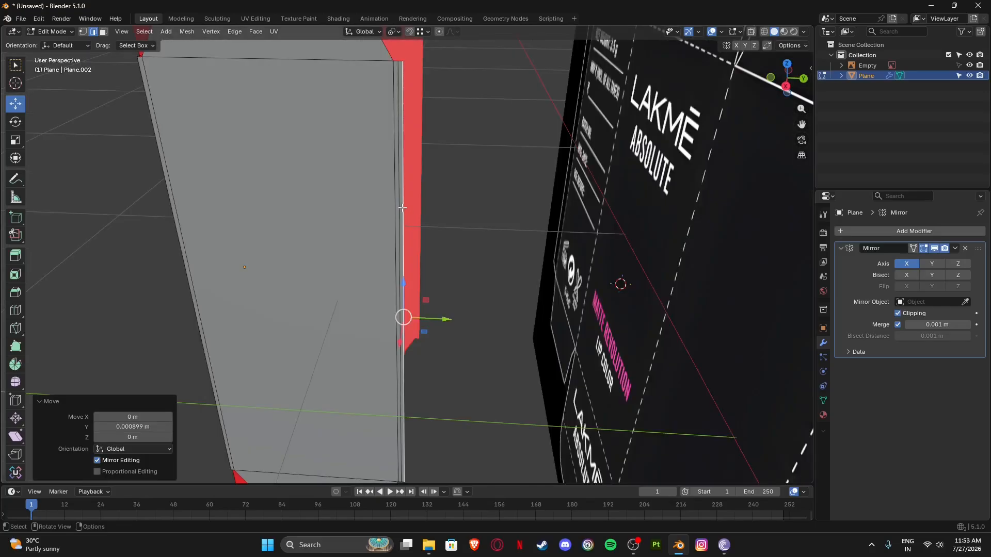
- Select the narrow outermost strip of the side panel by its edges and rotate it 90° around the global Z axis
{"action": "left_click", "coordinate": [403, 208]}
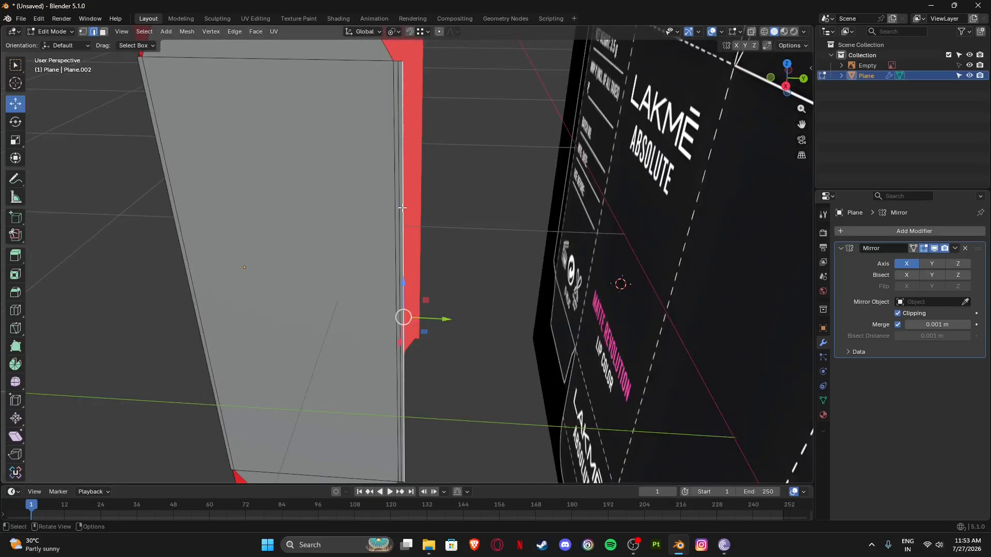
{"action": "left_click", "coordinate": [402, 208]}
{"action": "key", "text": "2"}
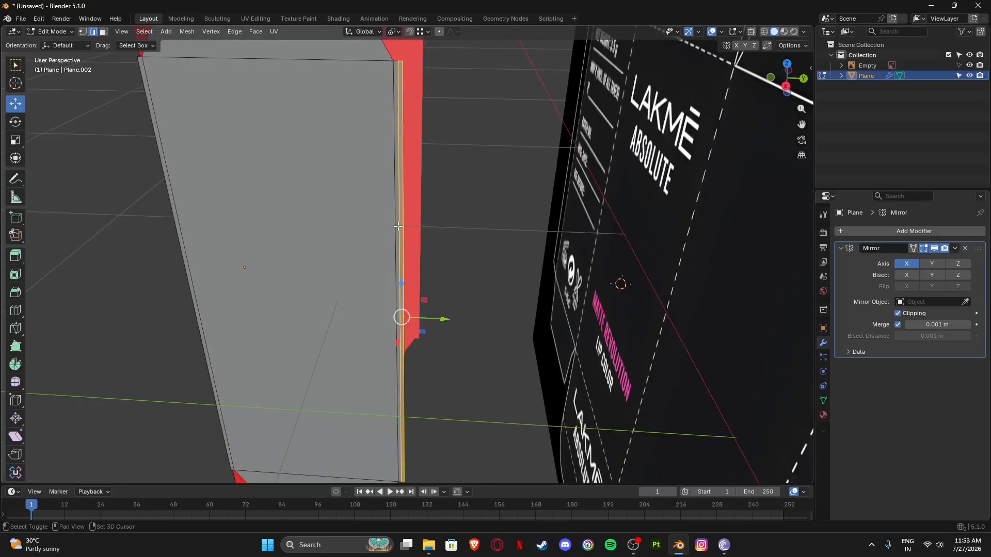
{"action": "middle_click_drag", "start_coordinate": [381, 271], "coordinate": [439, 364]}
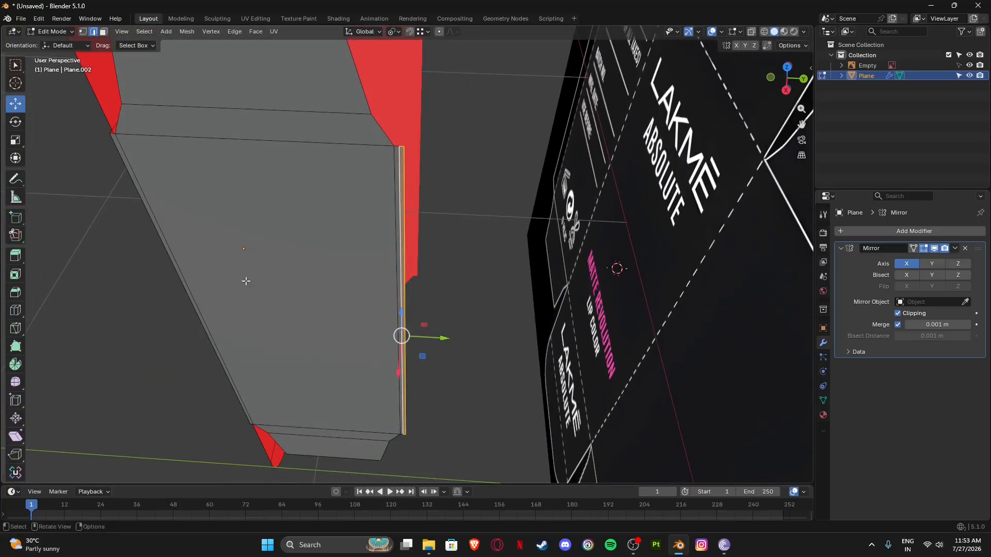
{"action": "left_click", "coordinate": [17, 125]}
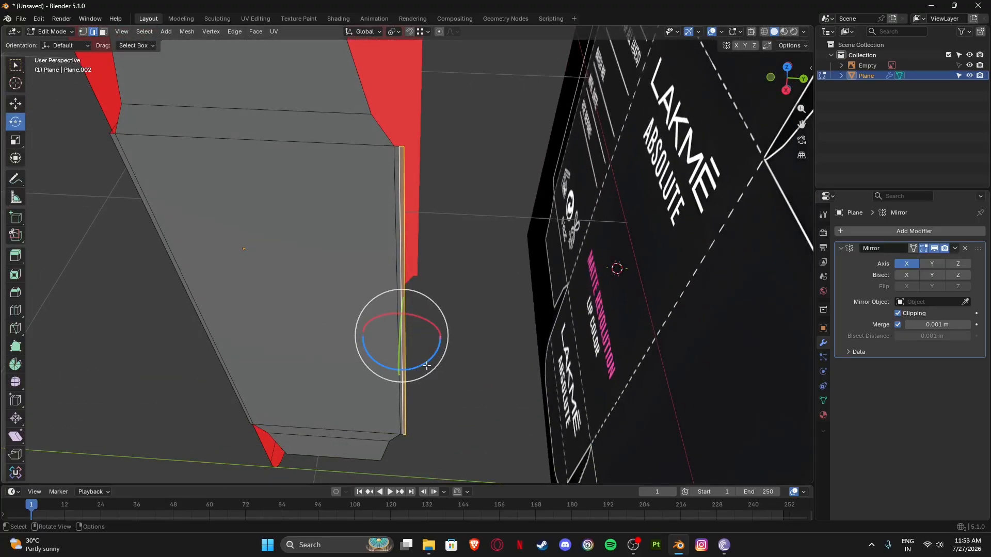
{"action": "left_click_drag", "start_coordinate": [427, 365], "coordinate": [434, 332]}
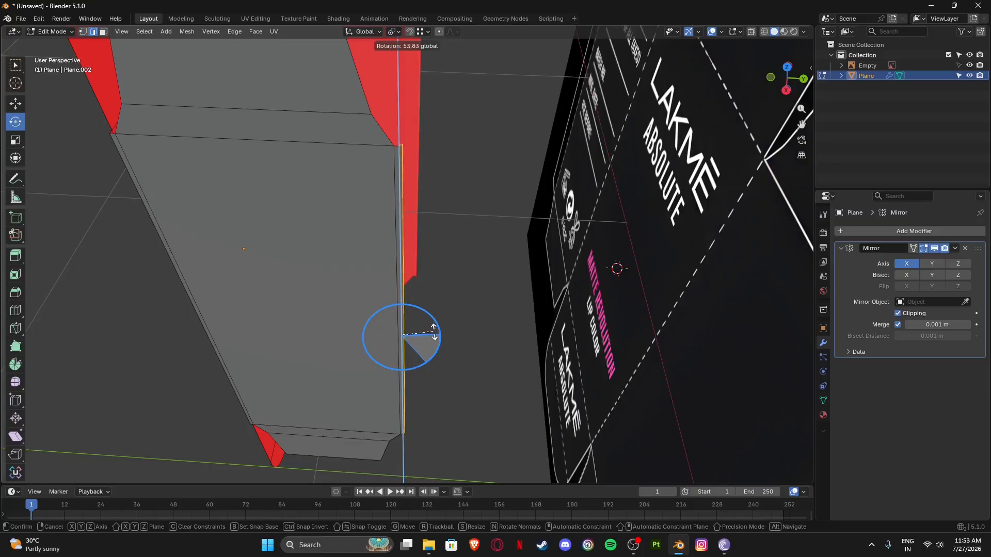
{"action": "type", "text": "90"}
{"action": "key", "text": "Return"}
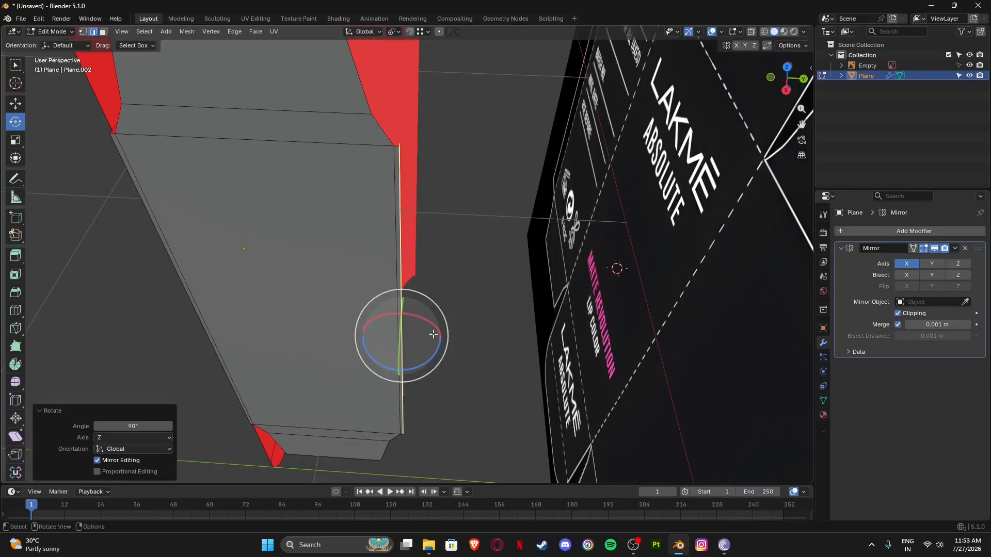
- Extrude the side strip's outer vertical edge -1.6903 m along global X to the mirror centre, closing the back of the carton
{"action": "middle_click_drag", "start_coordinate": [472, 238], "coordinate": [447, 278]}
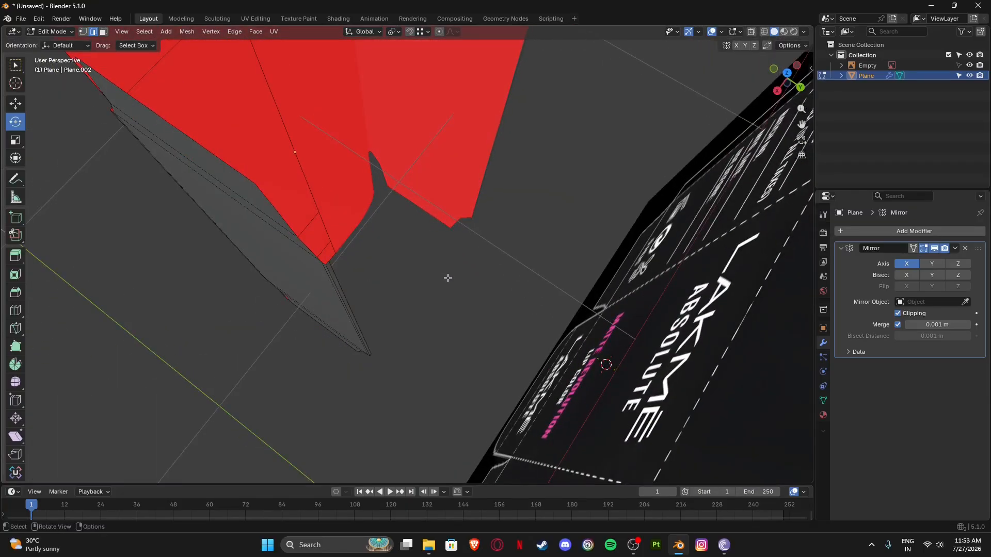
{"action": "middle_click_drag", "start_coordinate": [336, 280], "coordinate": [427, 314]}
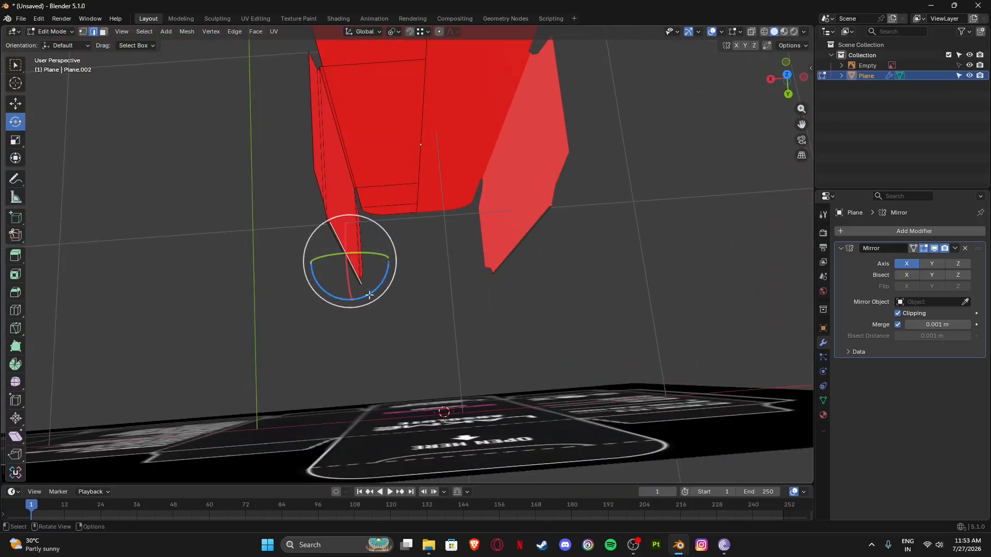
{"action": "key", "text": "g"}
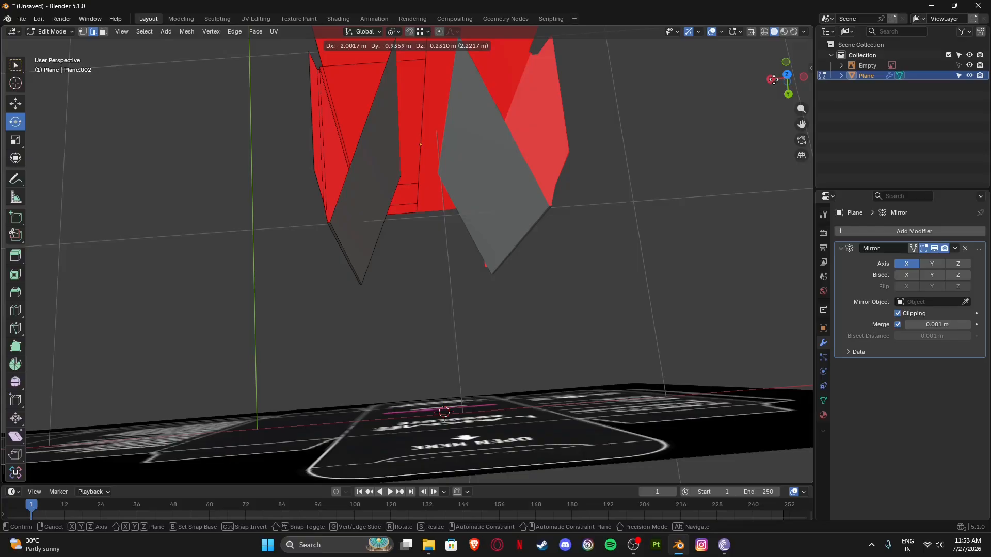
{"action": "key", "text": "x"}
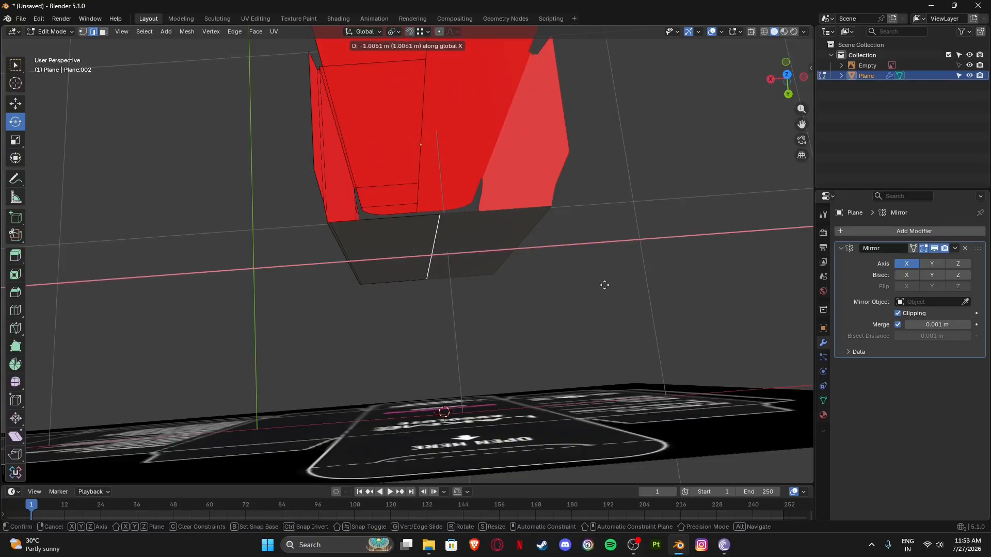
{"action": "left_click", "coordinate": [727, 276]}
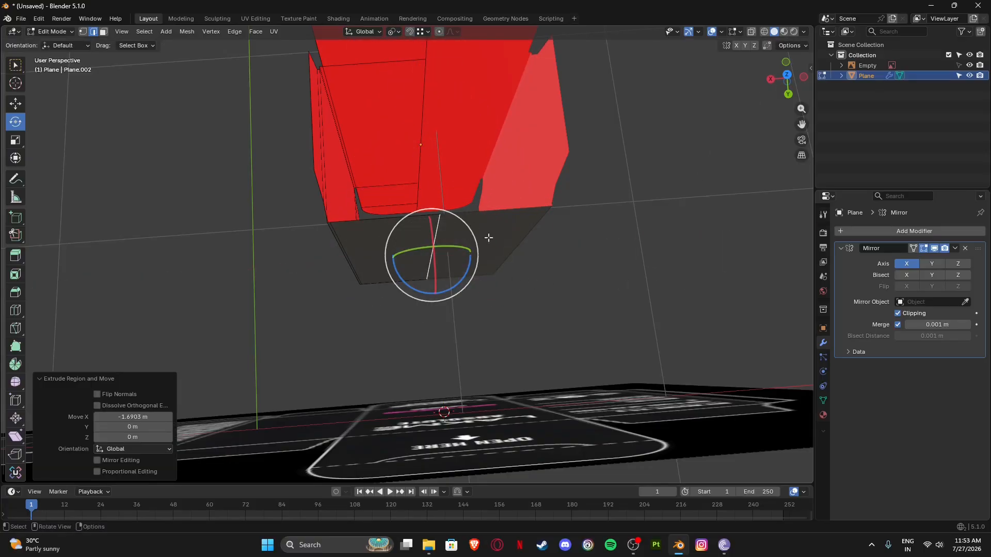
{"action": "middle_click_drag", "start_coordinate": [484, 232], "coordinate": [625, 268]}
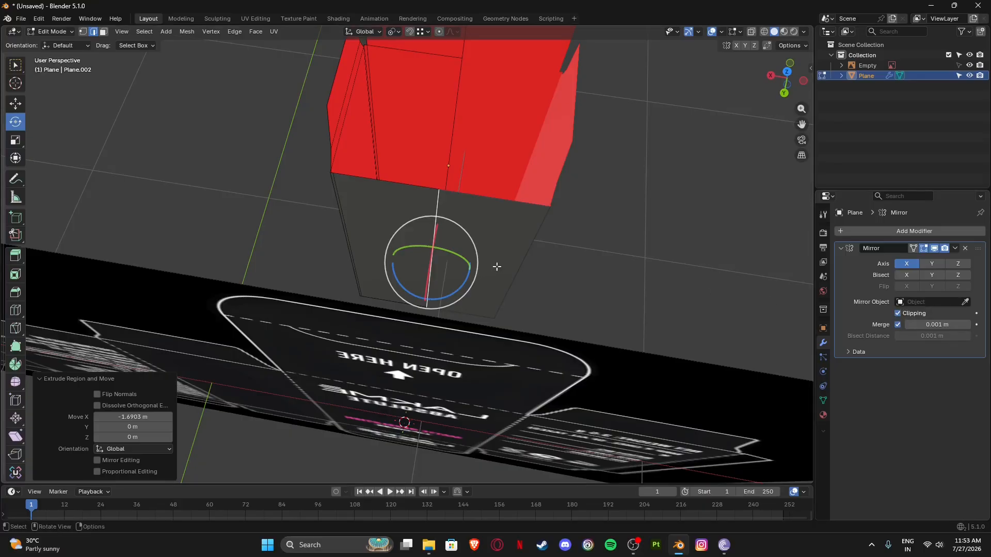
- Return to Object Mode and apply the plane's Mirror modifier
{"action": "middle_click_drag", "start_coordinate": [496, 267], "coordinate": [207, 250]}
{"action": "middle_click_drag", "start_coordinate": [367, 261], "coordinate": [437, 279]}
{"action": "key", "text": "Tab"}
{"action": "left_click", "coordinate": [955, 248]}
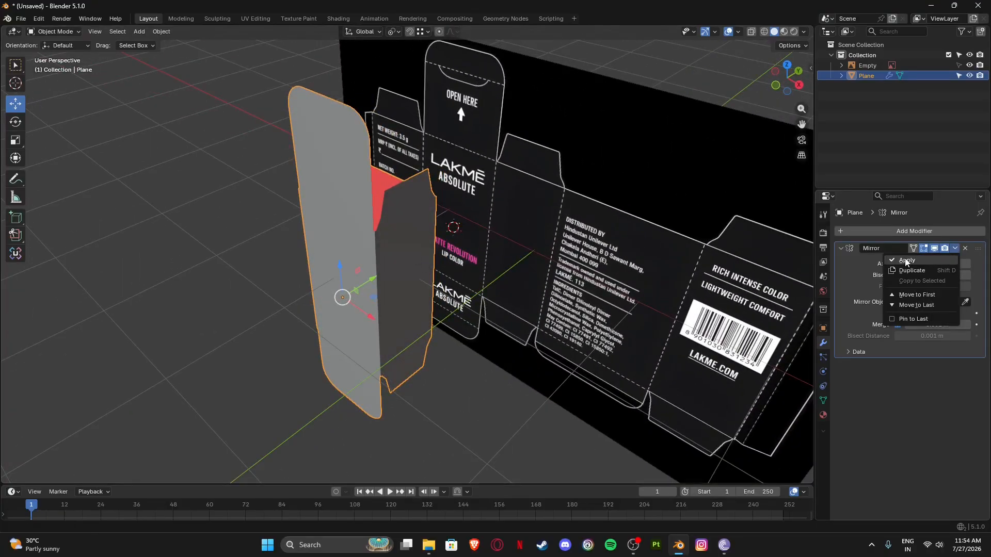
{"action": "scroll", "coordinate": [432, 331], "scroll_direction": "down", "scroll_amount": 5}
{"action": "middle_click_drag", "start_coordinate": [432, 331], "coordinate": [759, 273]}
{"action": "left_click", "coordinate": [953, 253]}
{"action": "left_click", "coordinate": [916, 262]}
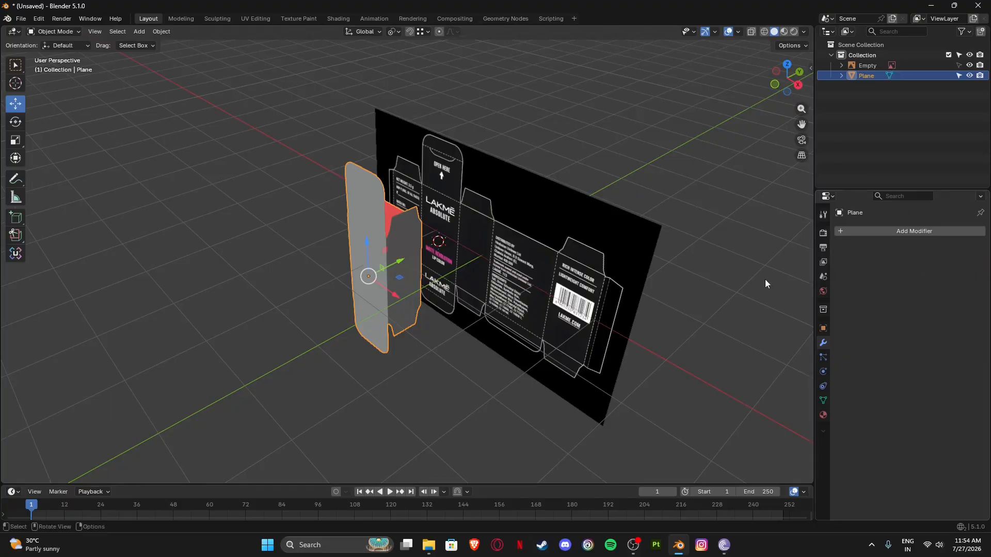
- Try moving the upper vertex of the back panel's centre seam in Edit Mode
{"action": "middle_click_drag", "start_coordinate": [428, 320], "coordinate": [374, 361]}
{"action": "left_click", "coordinate": [374, 362]}
{"action": "scroll", "coordinate": [386, 257], "scroll_direction": "up", "scroll_amount": 4}
{"action": "middle_click_drag", "start_coordinate": [385, 257], "coordinate": [311, 284]}
{"action": "key", "text": "Tab"}
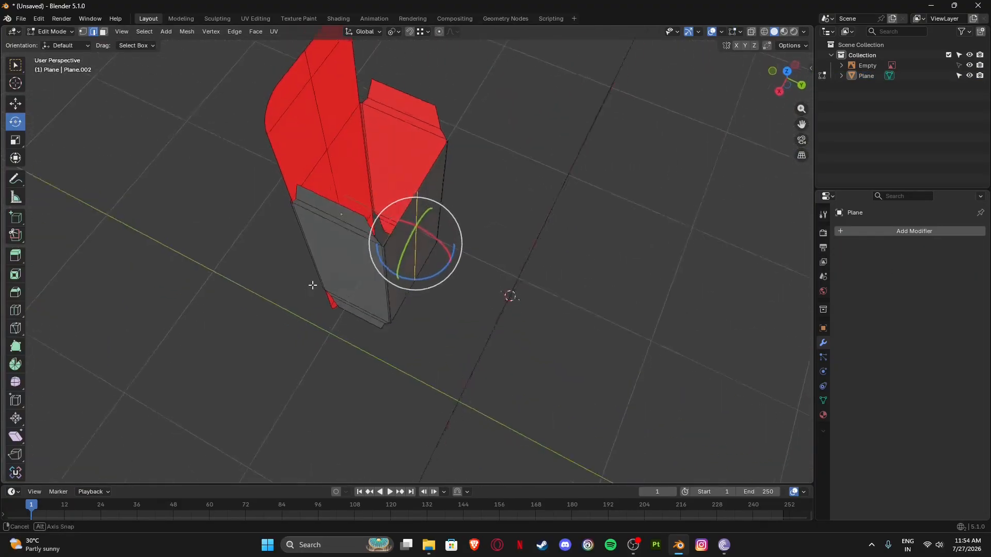
{"action": "scroll", "coordinate": [391, 201], "scroll_direction": "up", "scroll_amount": 4}
{"action": "left_click", "coordinate": [452, 161]}
{"action": "key", "text": "g"}
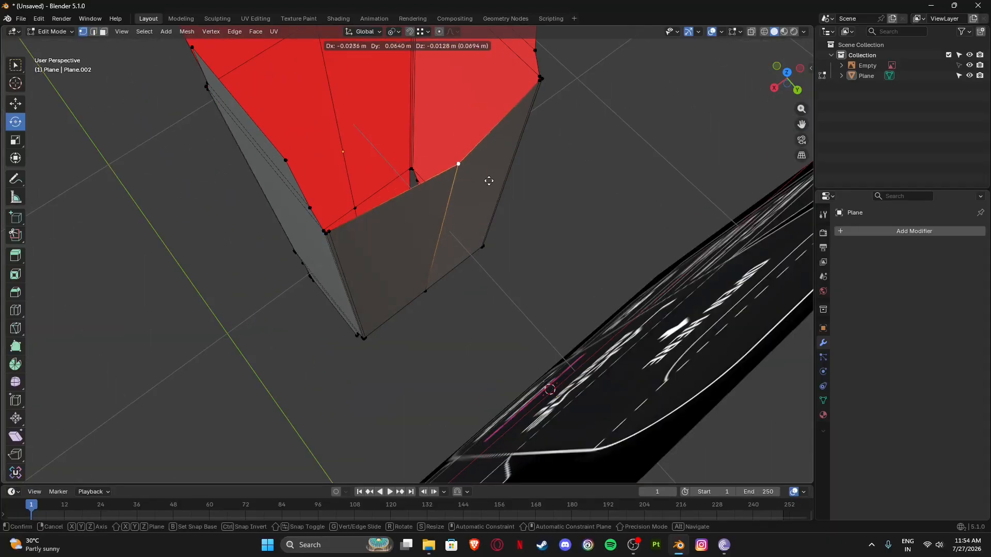
{"action": "right_click", "coordinate": [489, 181]}
{"action": "middle_click_drag", "start_coordinate": [254, 234], "coordinate": [327, 236]}
{"action": "scroll", "coordinate": [402, 199], "scroll_direction": "down", "scroll_amount": 2}
{"action": "scroll", "coordinate": [396, 206], "scroll_direction": "up", "scroll_amount": 5}
{"action": "scroll", "coordinate": [405, 210], "scroll_direction": "down", "scroll_amount": 2}
{"action": "scroll", "coordinate": [405, 210], "scroll_direction": "down", "scroll_amount": 2}
{"action": "key", "text": "2"}
{"action": "left_click", "coordinate": [351, 251], "text": "alt"}
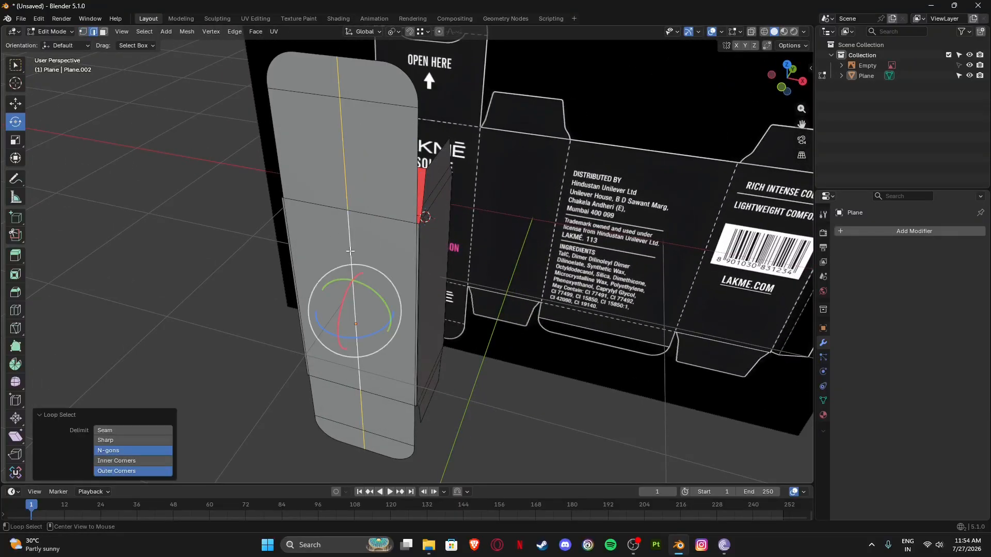
{"action": "scroll", "coordinate": [376, 228], "scroll_direction": "down", "scroll_amount": 3}
{"action": "key", "text": "ctrl+z"}
- Merge all of the carton's vertices by distance and clear the selection
{"action": "middle_click_drag", "start_coordinate": [375, 228], "coordinate": [336, 233]}
{"action": "key", "text": "Tab"}
{"action": "scroll", "coordinate": [385, 274], "scroll_direction": "up", "scroll_amount": 2}
{"action": "key", "text": "Tab"}
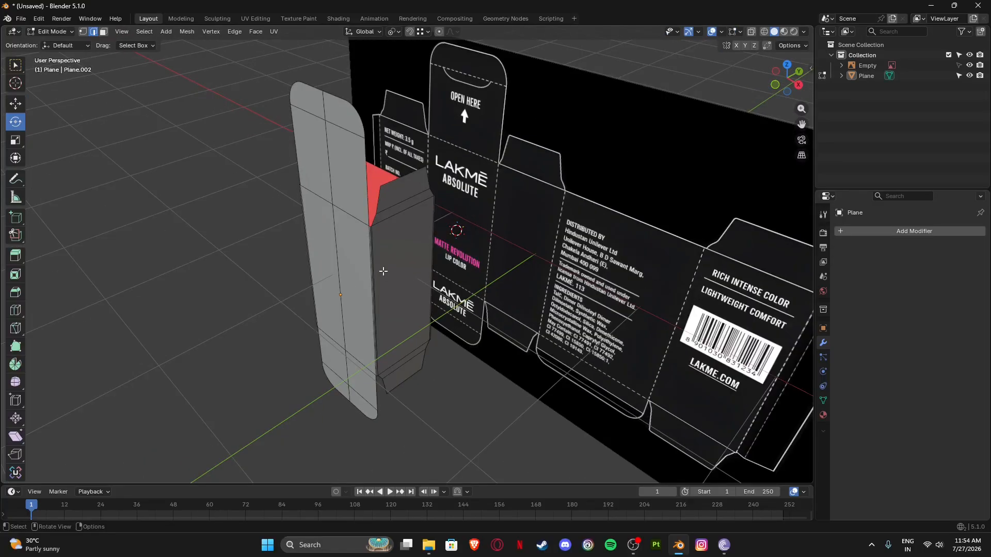
{"action": "key", "text": "a"}
{"action": "key", "text": "m"}
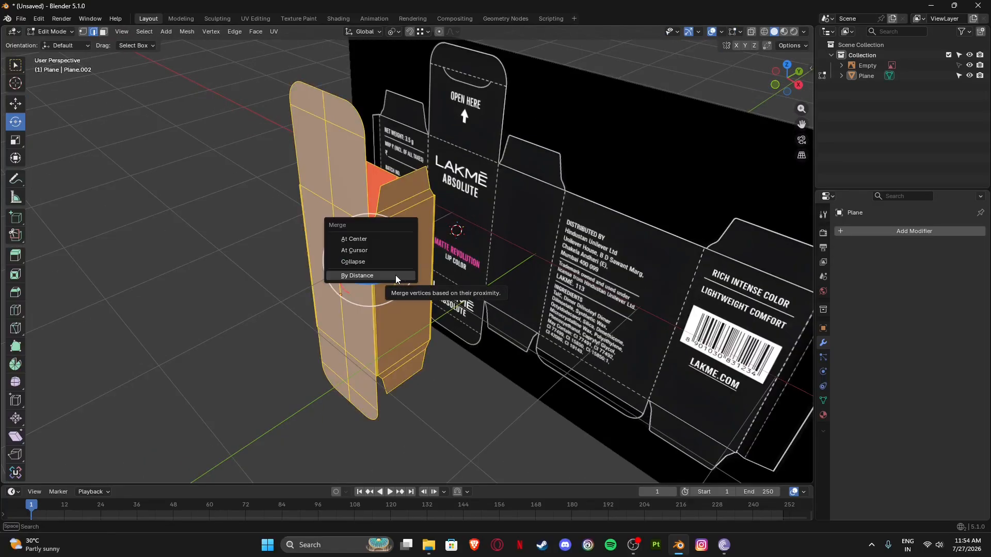
{"action": "left_click", "coordinate": [395, 275]}
{"action": "key", "text": "alt+a"}
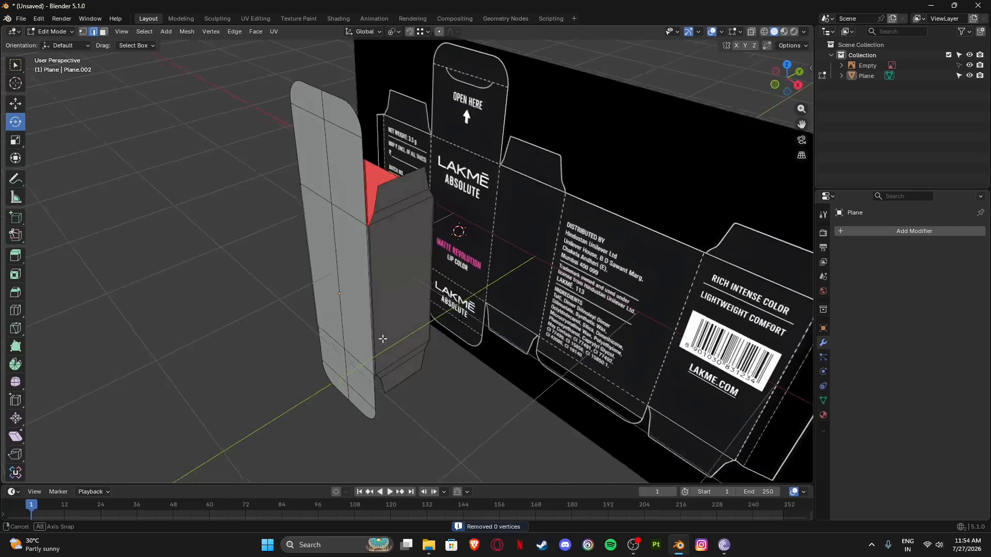
- Try dissolving the vertical centre edge loop of the long front panel
{"action": "middle_click_drag", "start_coordinate": [385, 343], "coordinate": [547, 171]}
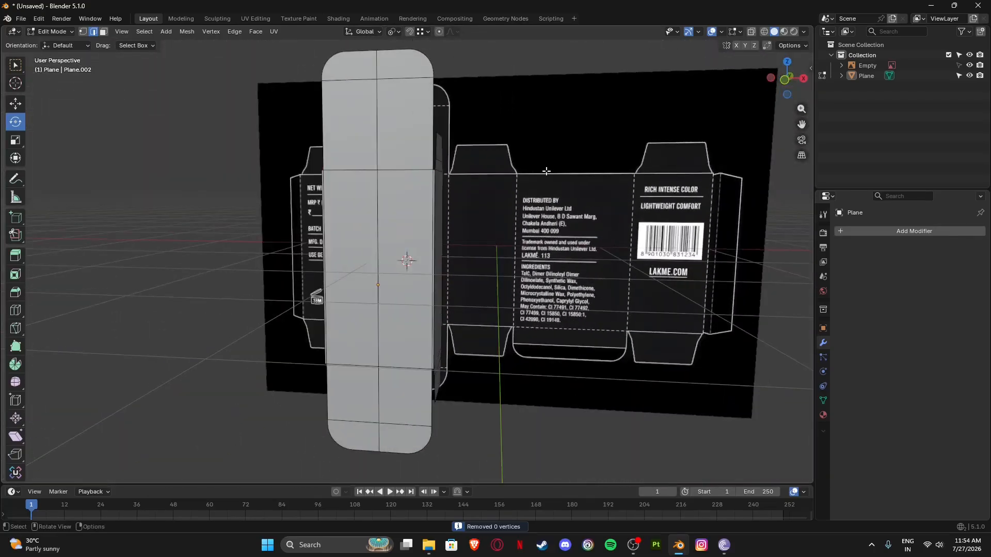
{"action": "left_click", "coordinate": [376, 215], "text": "alt"}
{"action": "key", "text": "ctrl+x"}
{"action": "scroll", "coordinate": [405, 194], "scroll_direction": "down", "scroll_amount": 4}
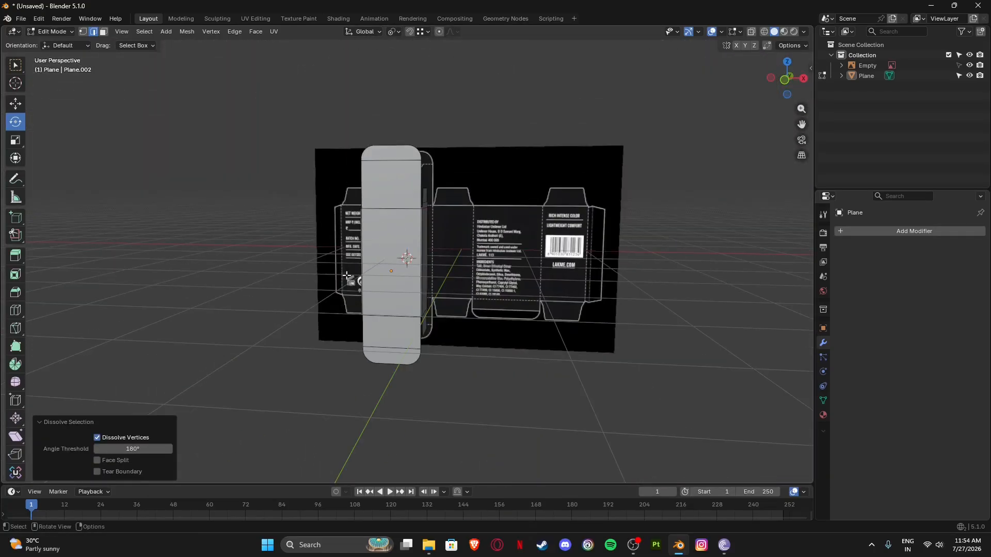
{"action": "middle_click_drag", "start_coordinate": [416, 270], "coordinate": [534, 342]}
{"action": "key", "text": "ctrl+z"}
{"action": "left_click", "coordinate": [535, 342]}
- Add one horizontal loop cut around the middle of the carton's walls
{"action": "scroll", "coordinate": [500, 298], "scroll_direction": "up", "scroll_amount": 4}
{"action": "middle_click_drag", "start_coordinate": [500, 299], "coordinate": [462, 282]}
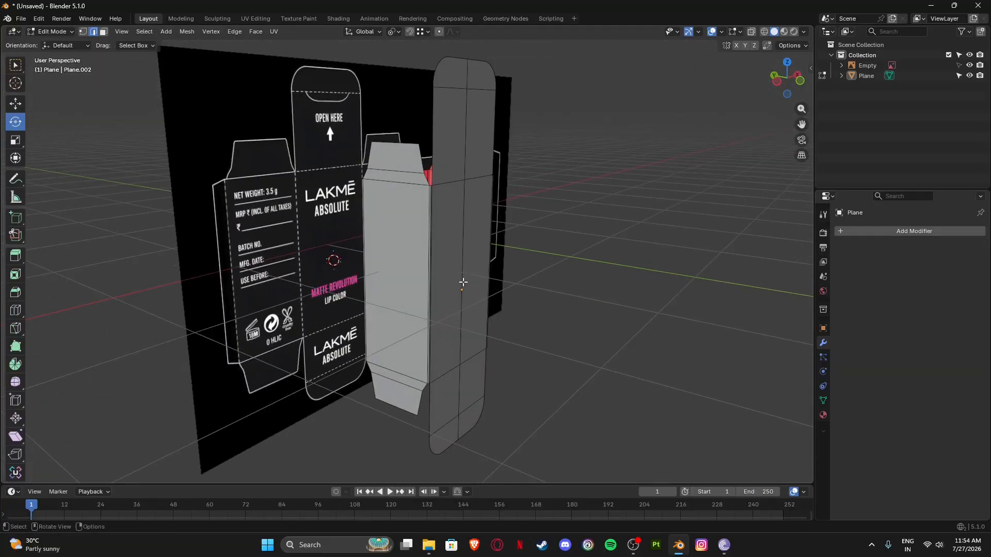
{"action": "key", "text": "ctrl+r"}
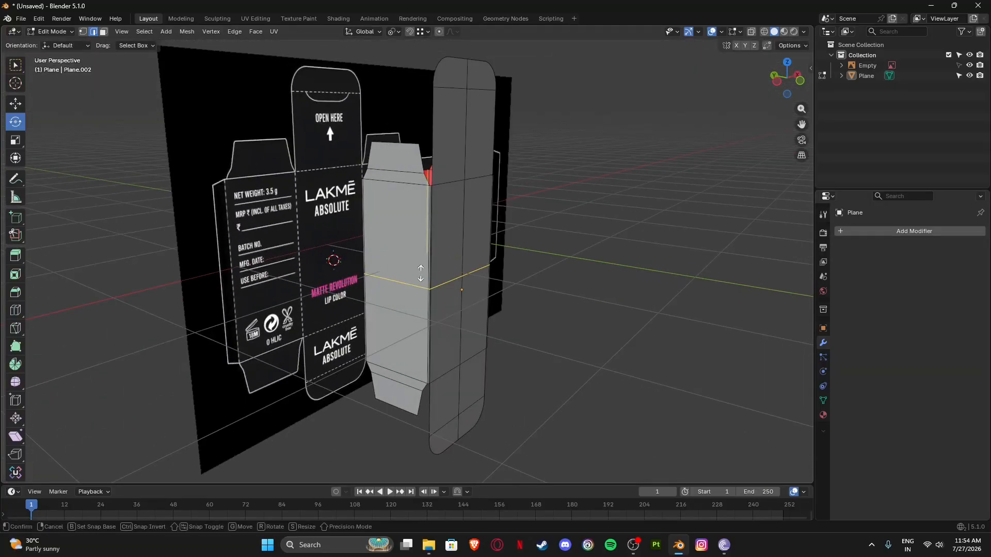
{"action": "left_click", "coordinate": [420, 274]}
{"action": "scroll", "coordinate": [593, 341], "scroll_direction": "down", "scroll_amount": 4}
{"action": "left_click", "coordinate": [579, 355]}
{"action": "middle_click_drag", "start_coordinate": [579, 355], "coordinate": [380, 281]}
{"action": "scroll", "coordinate": [432, 312], "scroll_direction": "down", "scroll_amount": 3}
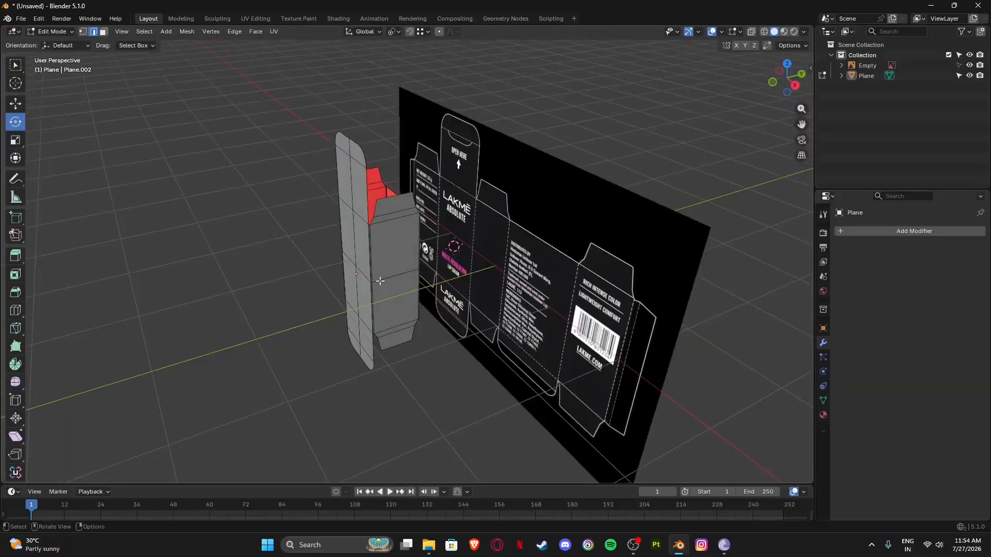
- Examine the upper corner where the front panel, its long flap and the side panel's flap meet
{"action": "scroll", "coordinate": [378, 264], "scroll_direction": "up", "scroll_amount": 3}
{"action": "key", "text": "Tab"}
{"action": "middle_click_drag", "start_coordinate": [303, 240], "coordinate": [495, 297], "text": "shift"}
{"action": "scroll", "coordinate": [494, 297], "scroll_direction": "up", "scroll_amount": 4}
{"action": "key", "text": "Tab"}
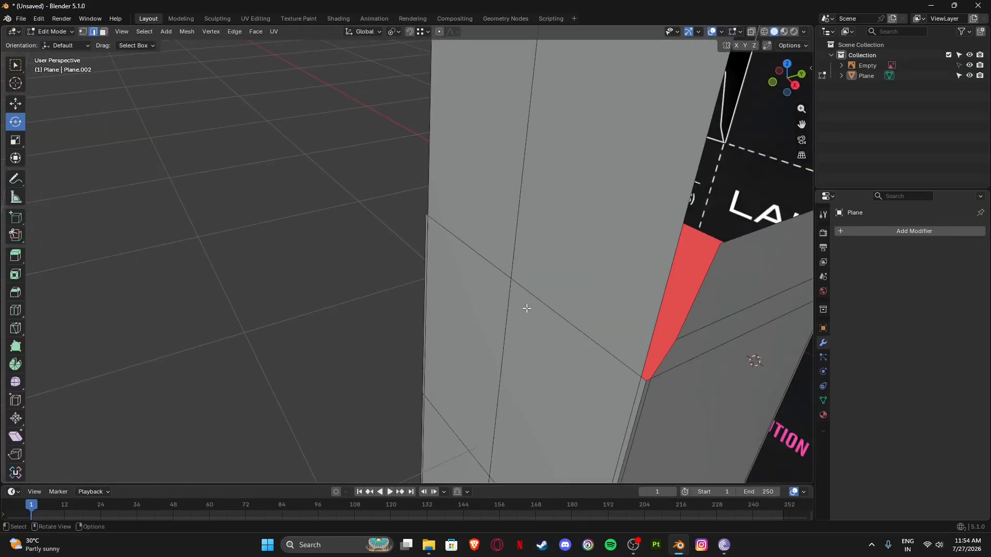
{"action": "middle_click_drag", "start_coordinate": [603, 353], "coordinate": [612, 278]}
{"action": "scroll", "coordinate": [499, 241], "scroll_direction": "down", "scroll_amount": 8}
{"action": "scroll", "coordinate": [447, 248], "scroll_direction": "up", "scroll_amount": 2}
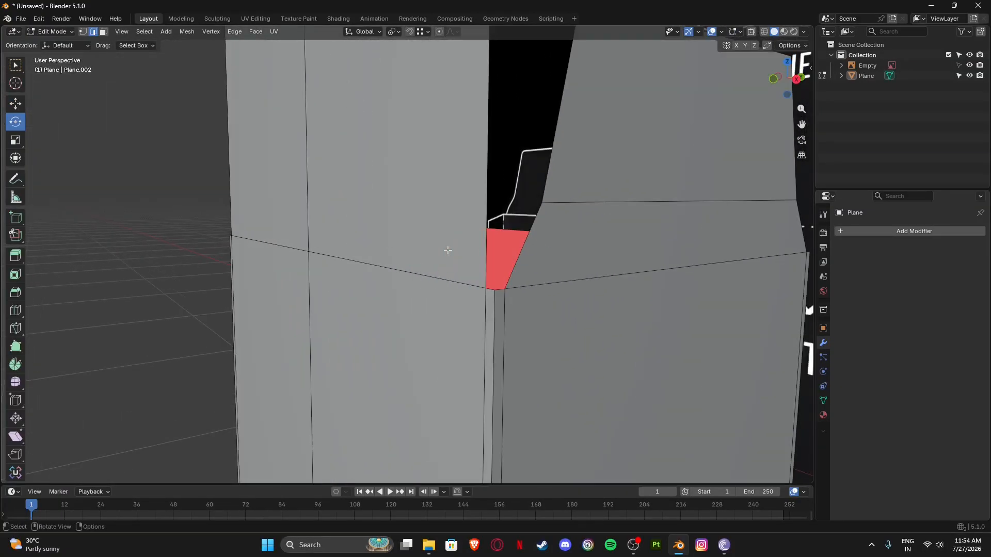
{"action": "scroll", "coordinate": [474, 244], "scroll_direction": "down", "scroll_amount": 2}
{"action": "middle_click_drag", "start_coordinate": [442, 274], "coordinate": [448, 280]}
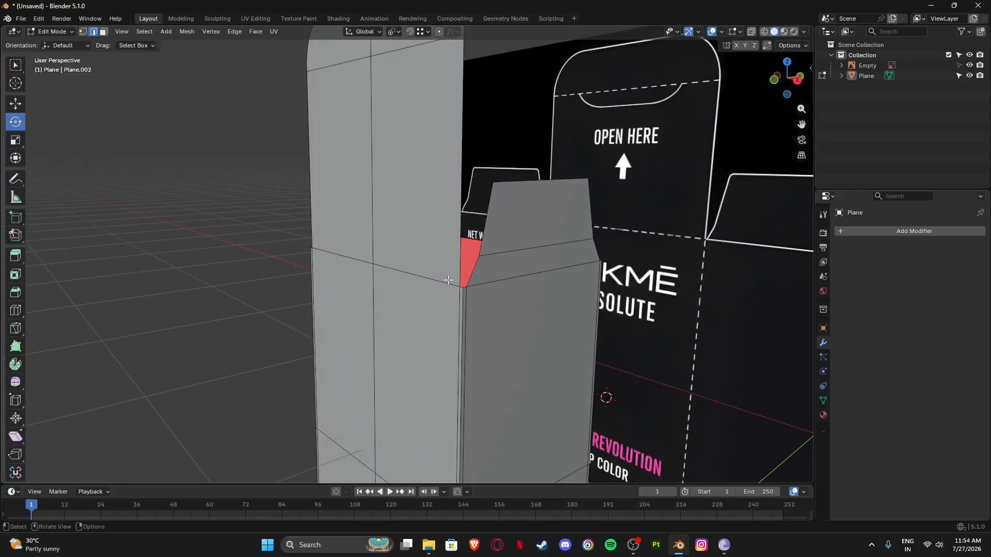
{"action": "middle_click_drag", "start_coordinate": [391, 262], "coordinate": [385, 299]}
{"action": "middle_click_drag", "start_coordinate": [449, 289], "coordinate": [423, 293]}
- Add one loop cut across the long upper flap and slide it to factor 0.964, just above the fold line
{"action": "scroll", "coordinate": [423, 292], "scroll_direction": "up", "scroll_amount": 2}
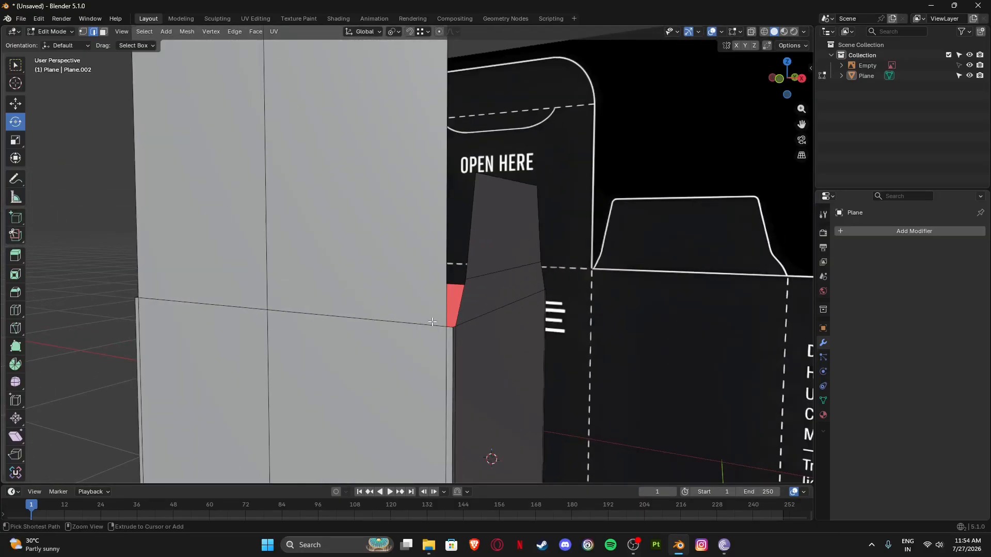
{"action": "scroll", "coordinate": [440, 239], "scroll_direction": "down", "scroll_amount": 1}
{"action": "key", "text": "ctrl+r"}
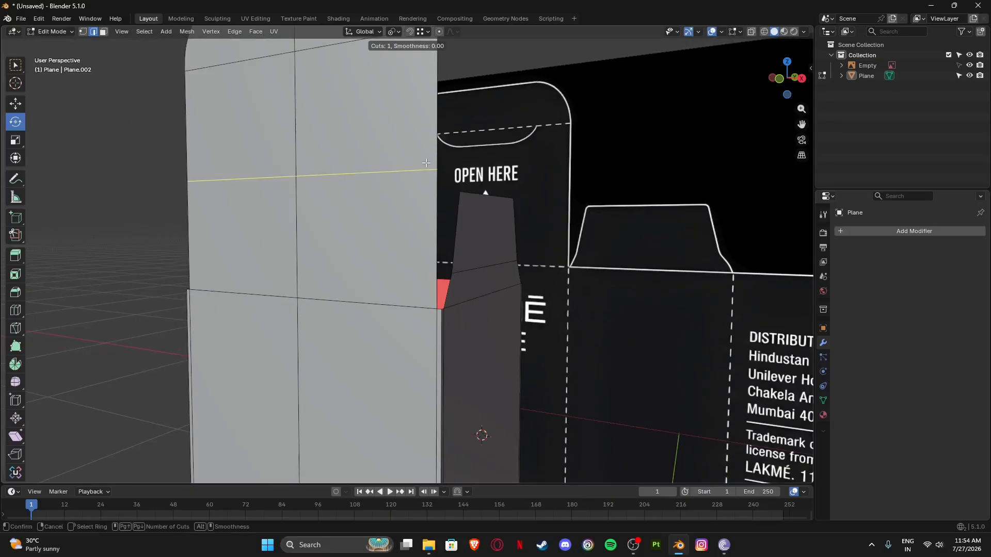
{"action": "left_click", "coordinate": [426, 163]}
{"action": "left_click", "coordinate": [423, 299]}
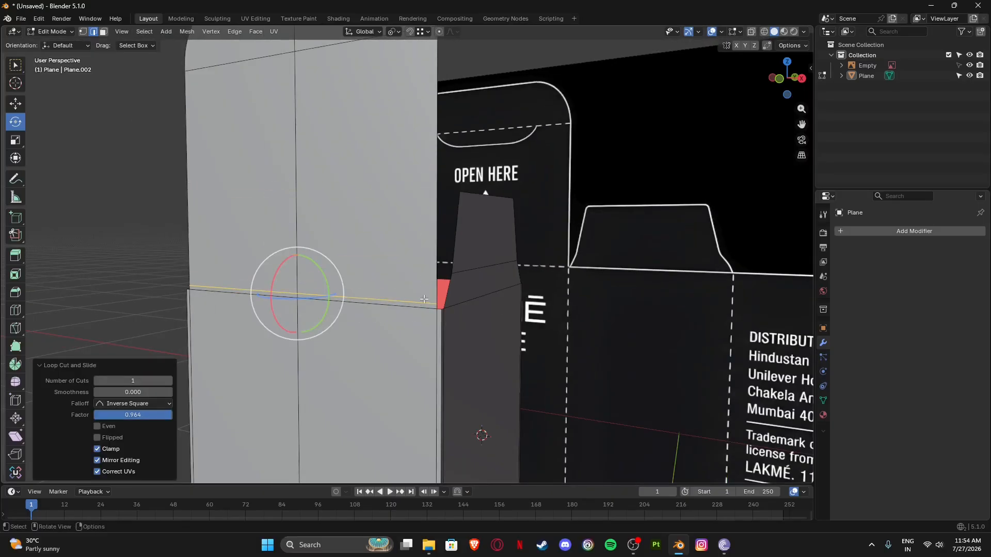
- Bevel the new edge loop at the upper flap's base with a 0.00405 m width and one segment, and deselect it
{"action": "scroll", "coordinate": [444, 295], "scroll_direction": "up", "scroll_amount": 6}
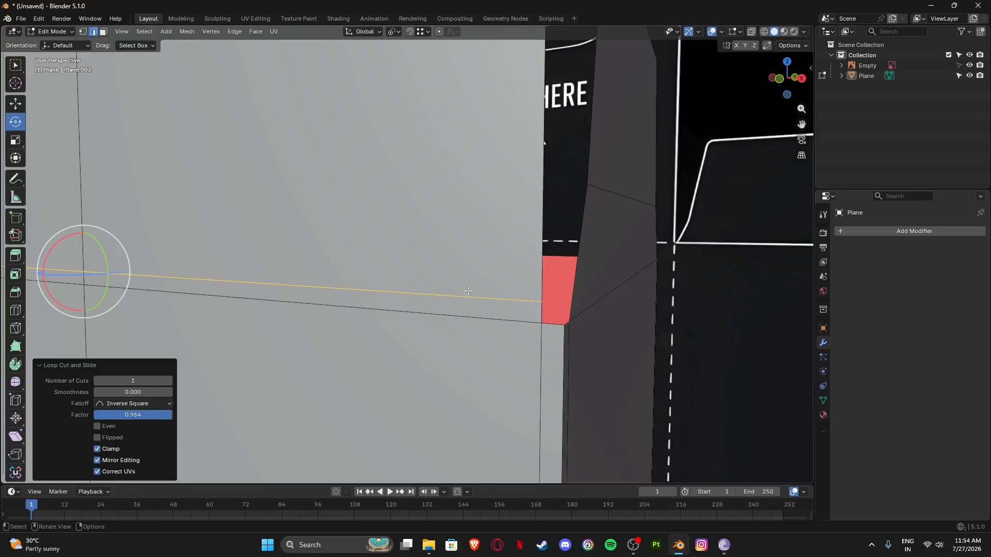
{"action": "scroll", "coordinate": [468, 292], "scroll_direction": "down", "scroll_amount": 5}
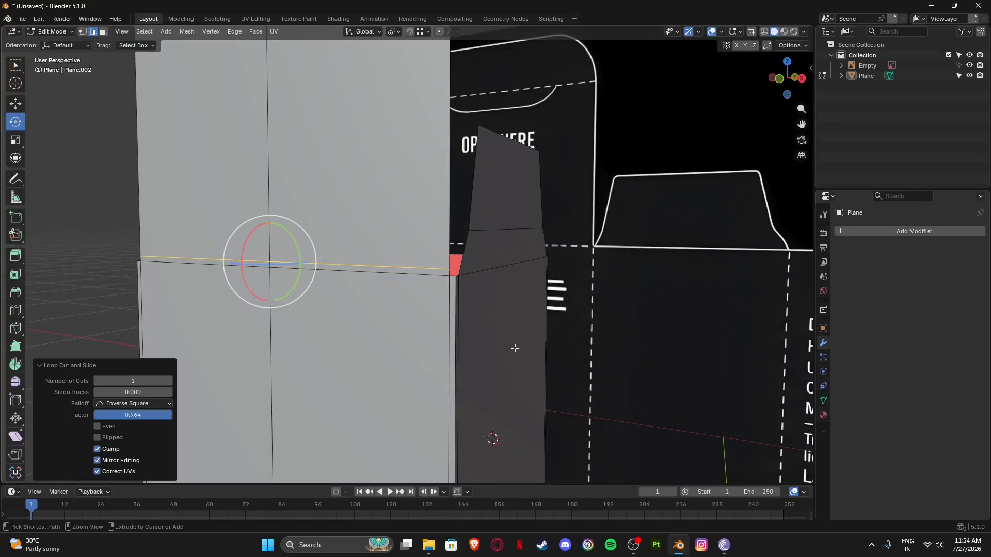
{"action": "key", "text": "ctrl+b"}
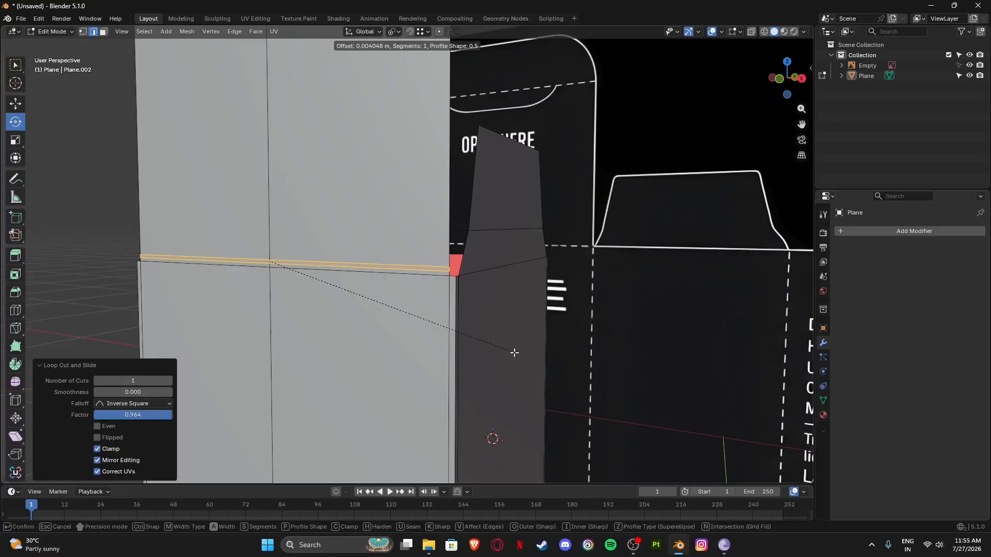
{"action": "left_click", "coordinate": [515, 352]}
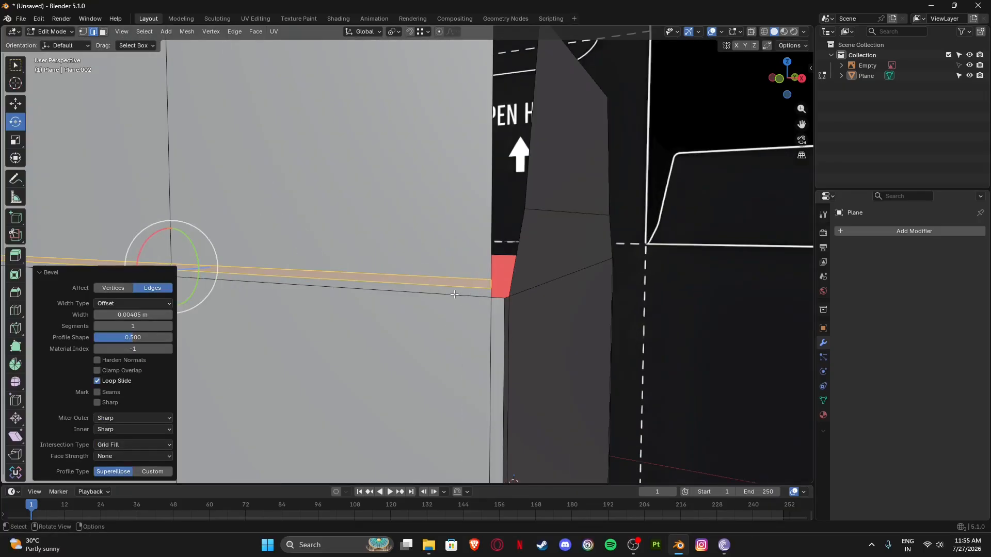
{"action": "scroll", "coordinate": [458, 286], "scroll_direction": "down", "scroll_amount": 3}
{"action": "left_click", "coordinate": [166, 241]}
{"action": "scroll", "coordinate": [410, 288], "scroll_direction": "up", "scroll_amount": 1}
{"action": "mouse_move", "coordinate": [409, 288]}
{"action": "middle_mouse_down"}
{"action": "mouse_move", "coordinate": [384, 272]}
{"action": "mouse_move", "coordinate": [416, 320]}
{"action": "mouse_move", "coordinate": [385, 311]}
{"action": "mouse_move", "coordinate": [420, 331]}
{"action": "mouse_move", "coordinate": [416, 301]}
{"action": "middle_mouse_up"}
{"action": "scroll", "coordinate": [385, 272], "scroll_direction": "up", "scroll_amount": 2}
{"action": "scroll", "coordinate": [379, 249], "scroll_direction": "down", "scroll_amount": 1}
{"action": "scroll", "coordinate": [386, 310], "scroll_direction": "down", "scroll_amount": 3}
{"action": "scroll", "coordinate": [416, 296], "scroll_direction": "up", "scroll_amount": 4}
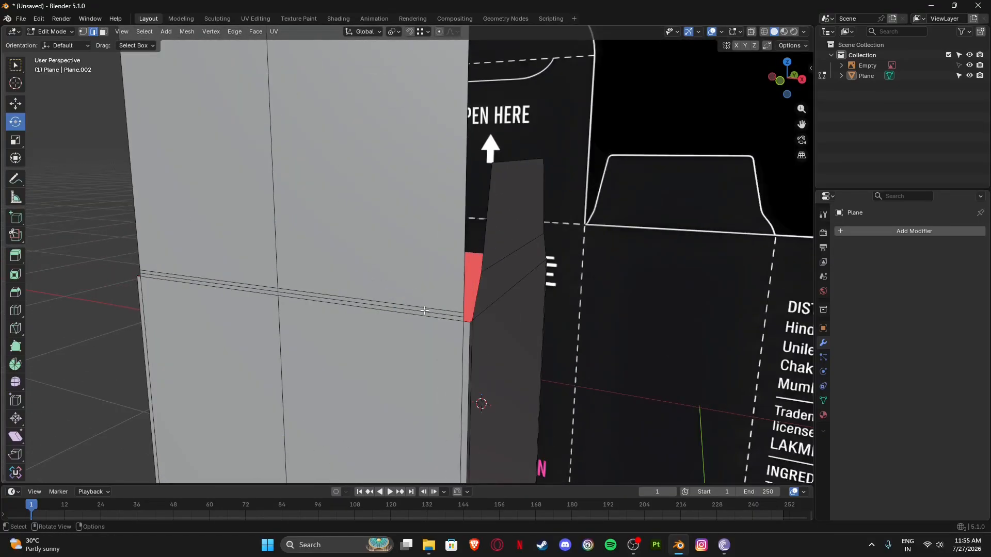
{"action": "left_click", "coordinate": [423, 312]}
{"action": "left_click", "coordinate": [251, 289], "text": "shift"}
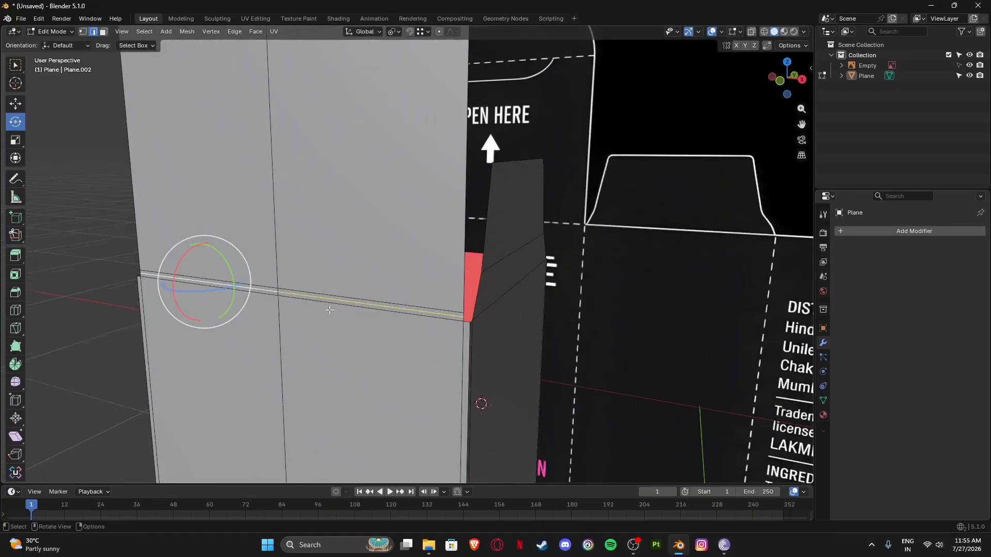
{"action": "scroll", "coordinate": [330, 309], "scroll_direction": "down", "scroll_amount": 3}
{"action": "middle_click_drag", "start_coordinate": [436, 312], "coordinate": [369, 297]}
{"action": "scroll", "coordinate": [448, 325], "scroll_direction": "down", "scroll_amount": 2}
{"action": "scroll", "coordinate": [309, 253], "scroll_direction": "up", "scroll_amount": 2}
{"action": "left_click", "coordinate": [180, 213]}
- Rotate the long upper flap and its narrow base strip by -90° about the X axis, pivoting on the strip's lower edge
{"action": "key", "text": "1"}
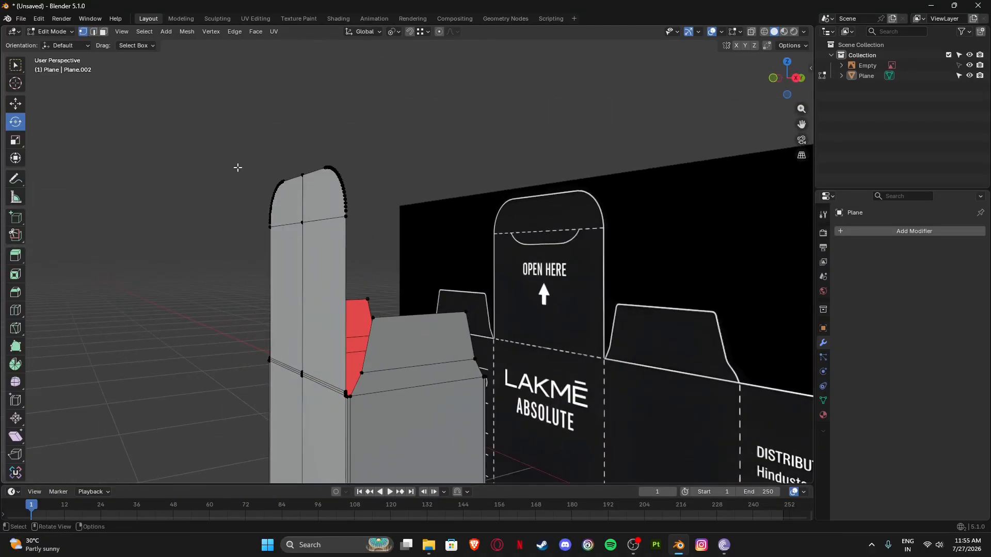
{"action": "key", "text": "3"}
{"action": "left_click", "coordinate": [309, 201]}
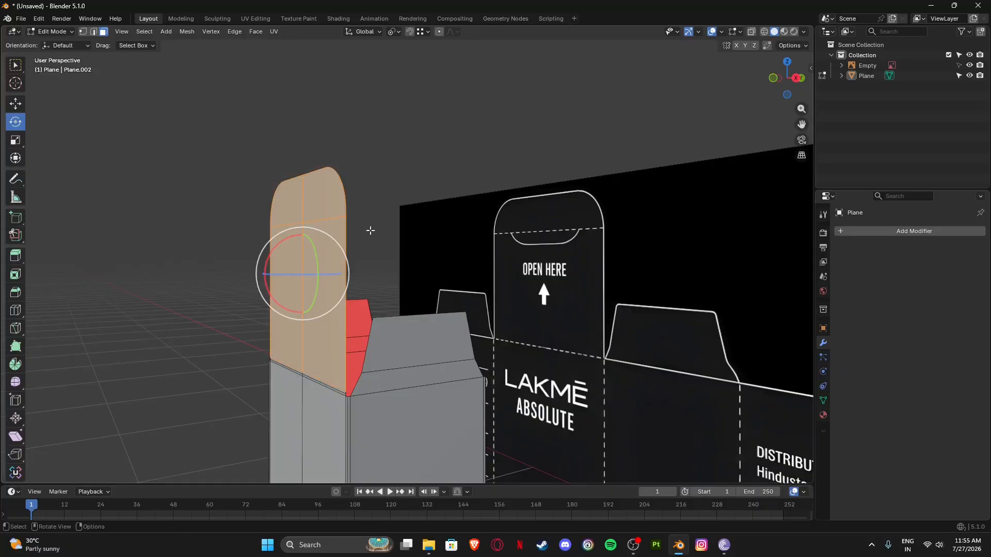
{"action": "scroll", "coordinate": [250, 331], "scroll_direction": "up", "scroll_amount": 4}
{"action": "scroll", "coordinate": [249, 331], "scroll_direction": "up", "scroll_amount": 4}
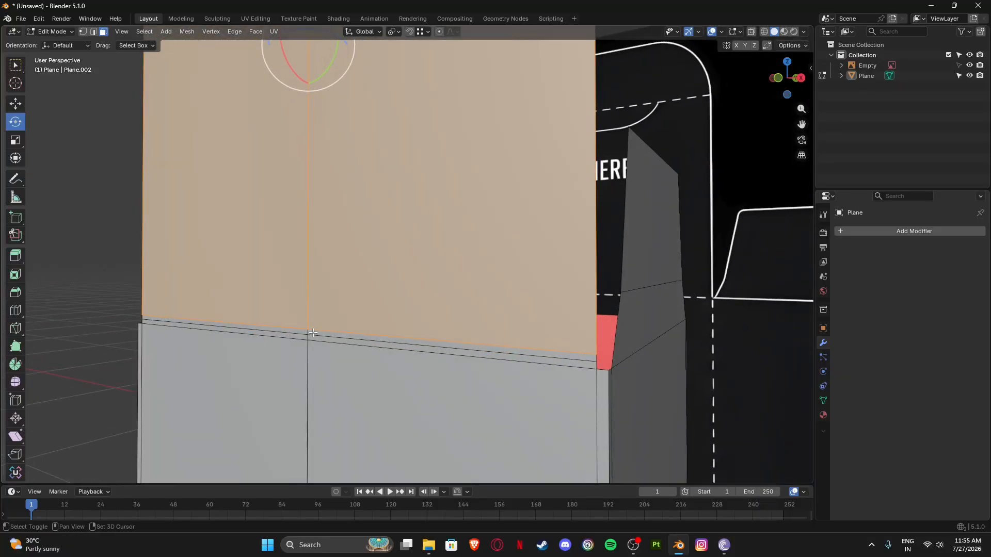
{"action": "left_click", "coordinate": [313, 333], "text": "shift"}
{"action": "left_click", "coordinate": [290, 332], "text": "shift"}
{"action": "middle_click_drag", "start_coordinate": [393, 356], "coordinate": [385, 356]}
{"action": "key", "text": "2"}
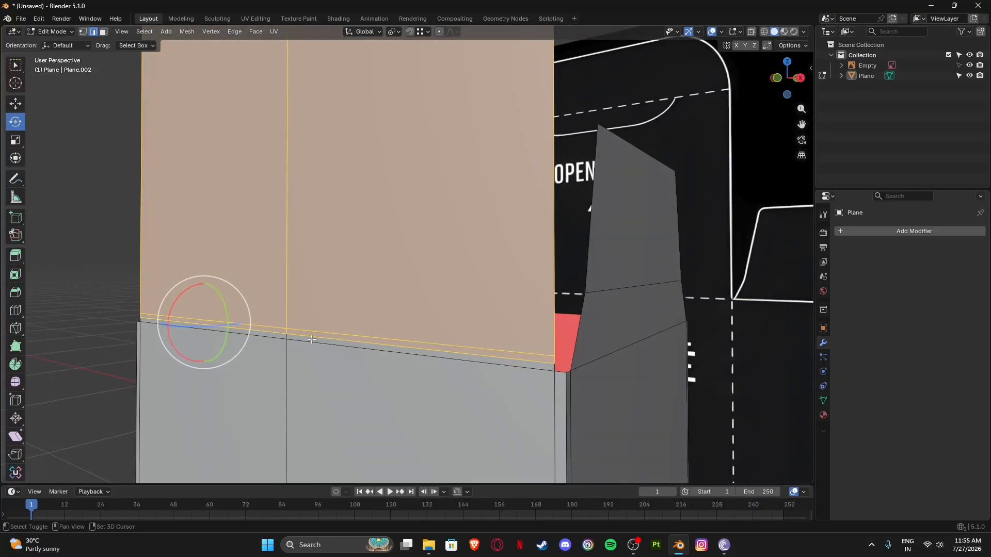
{"action": "left_click", "coordinate": [307, 335], "text": "shift"}
{"action": "left_click", "coordinate": [280, 334], "text": "shift"}
{"action": "left_click", "coordinate": [279, 334], "text": "shift"}
{"action": "left_click", "coordinate": [296, 334], "text": "shift"}
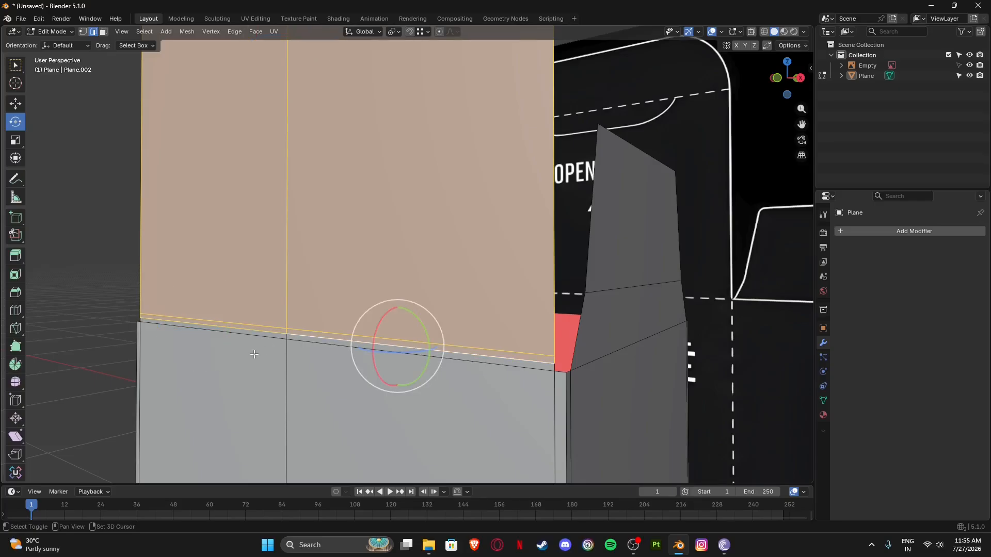
{"action": "middle_click_drag", "start_coordinate": [254, 354], "coordinate": [279, 353]}
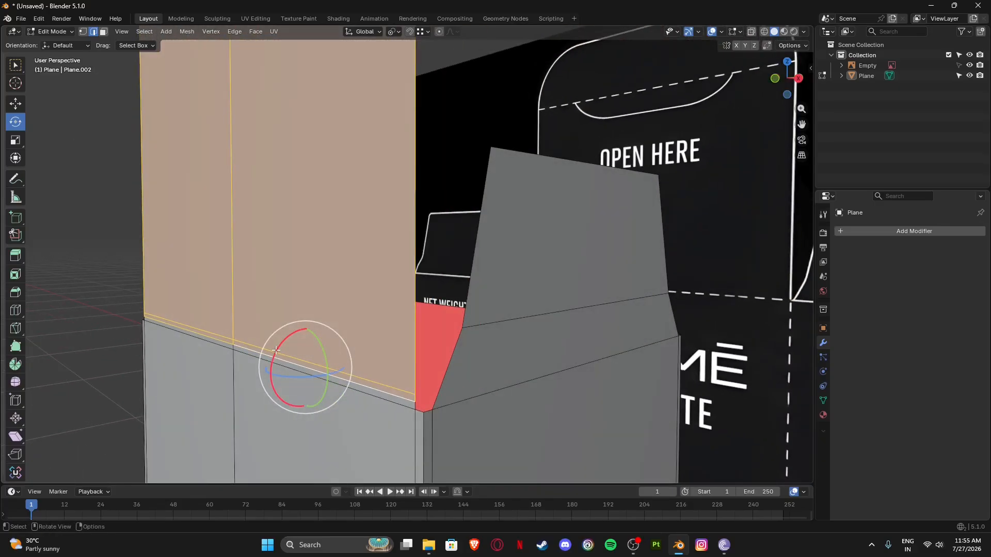
{"action": "left_click_drag", "start_coordinate": [277, 350], "coordinate": [290, 336]}
{"action": "type", "text": "90"}
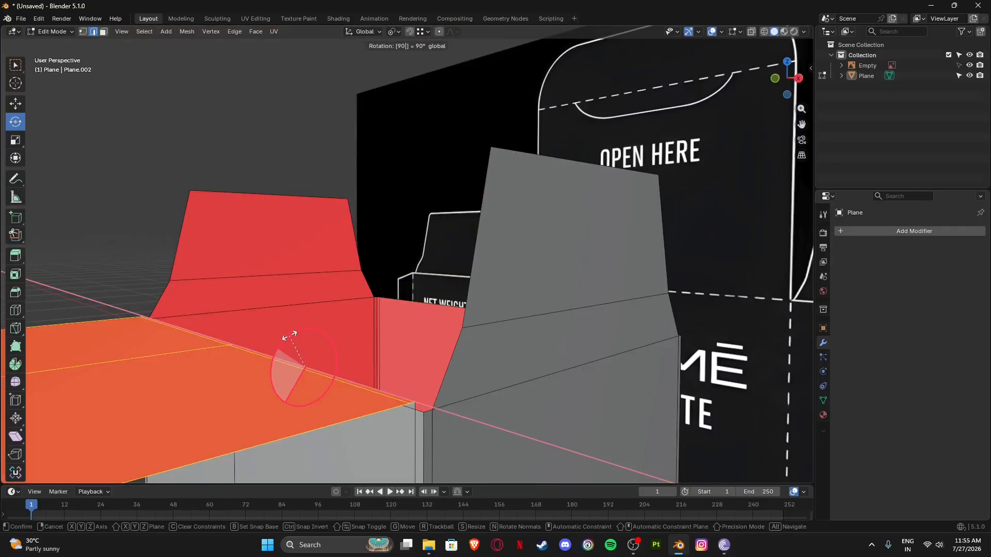
{"action": "key", "text": "minus"}
{"action": "key", "text": "Return"}
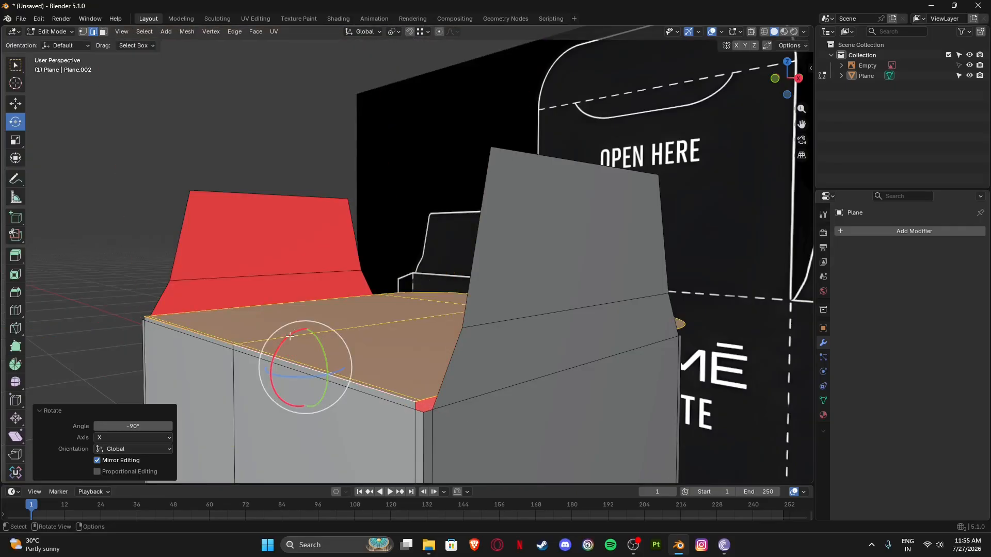
- Bevel the fold edges between the top panel and its rounded tuck tab with a 0.00349 m width and two segments, and deselect them
{"action": "middle_click_drag", "start_coordinate": [299, 356], "coordinate": [433, 312]}
{"action": "key", "text": "alt+a"}
{"action": "left_click", "coordinate": [414, 319]}
{"action": "left_click", "coordinate": [444, 304], "text": "shift"}
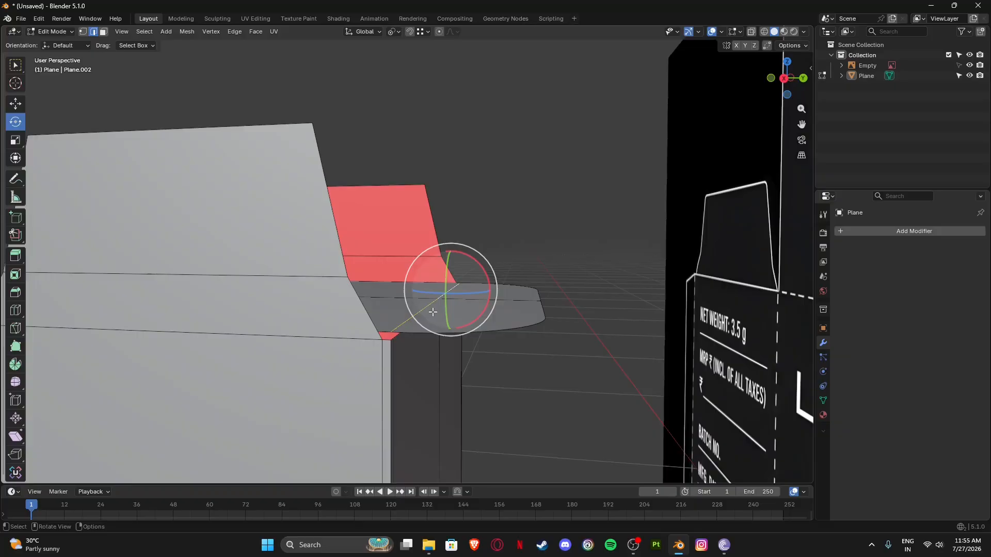
{"action": "scroll", "coordinate": [413, 349], "scroll_direction": "up", "scroll_amount": 2}
{"action": "middle_click_drag", "start_coordinate": [398, 365], "coordinate": [401, 348], "text": "shift"}
{"action": "scroll", "coordinate": [398, 353], "scroll_direction": "up", "scroll_amount": 1}
{"action": "scroll", "coordinate": [398, 353], "scroll_direction": "down", "scroll_amount": 1}
{"action": "key", "text": "ctrl+b"}
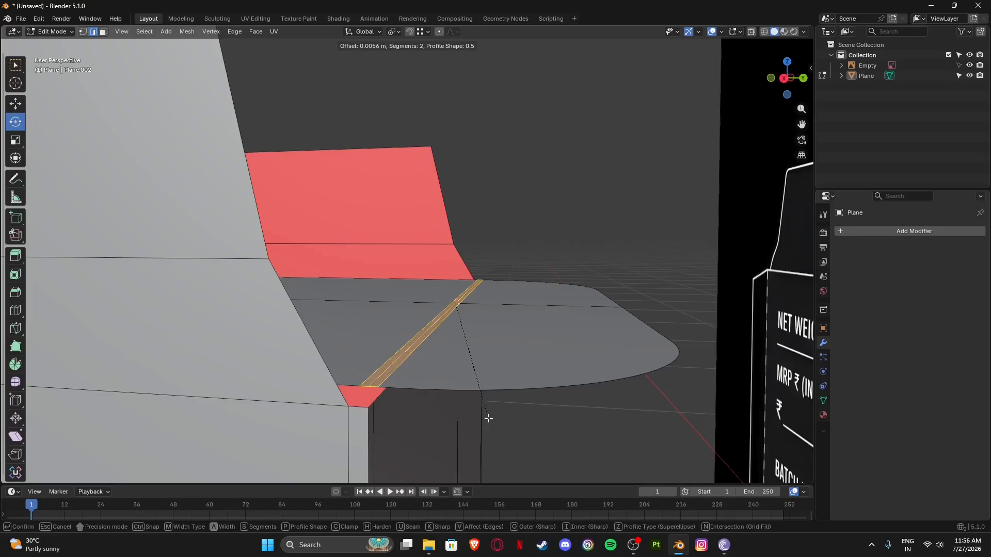
{"action": "left_click", "coordinate": [482, 403]}
{"action": "scroll", "coordinate": [527, 398], "scroll_direction": "up", "scroll_amount": 2}
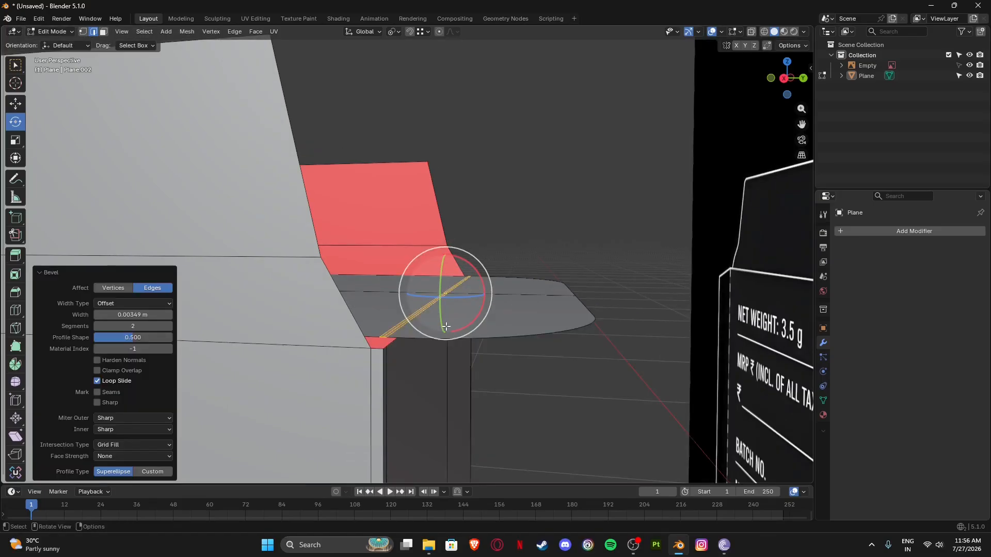
{"action": "key", "text": "alt+a"}
- Select the rounded tuck tab's faces and the adjoining bevel strip, making the bevel's middle edge the active pivot element
{"action": "scroll", "coordinate": [394, 335], "scroll_direction": "up", "scroll_amount": 3}
{"action": "scroll", "coordinate": [505, 372], "scroll_direction": "down", "scroll_amount": 2}
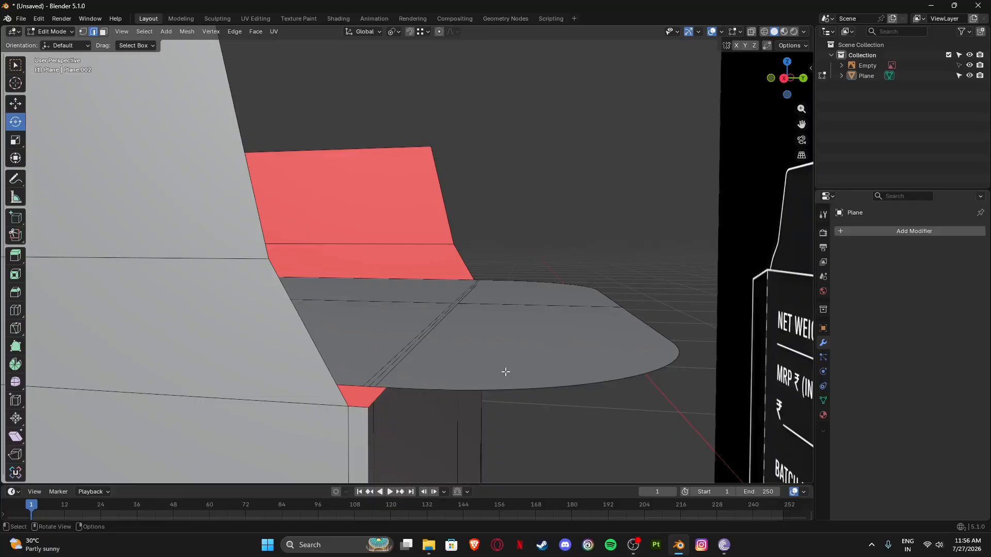
{"action": "left_click", "coordinate": [551, 291]}
{"action": "left_click", "coordinate": [546, 331], "text": "shift"}
{"action": "scroll", "coordinate": [397, 358], "scroll_direction": "up", "scroll_amount": 3}
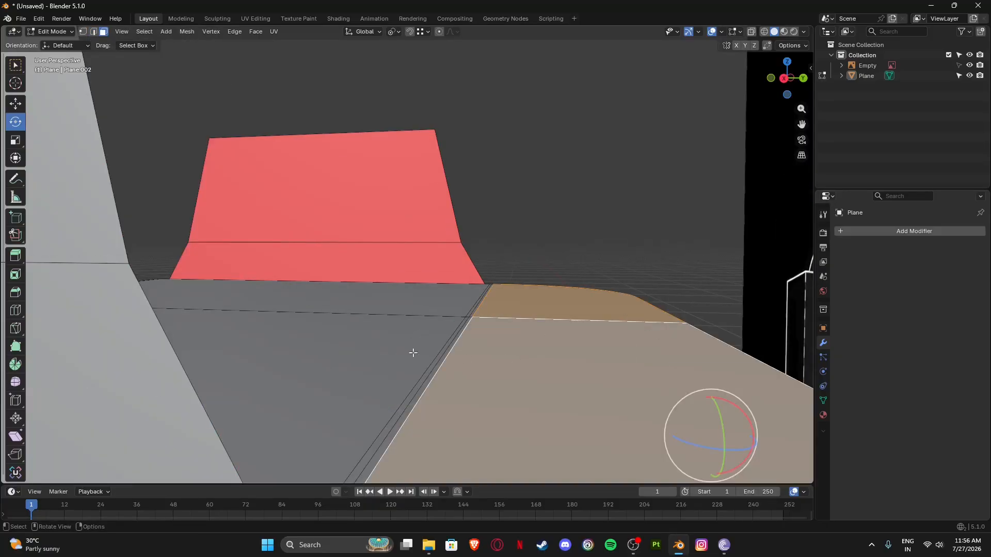
{"action": "left_click", "coordinate": [463, 331], "text": "shift"}
{"action": "left_click", "coordinate": [476, 307], "text": "shift"}
{"action": "key", "text": "2"}
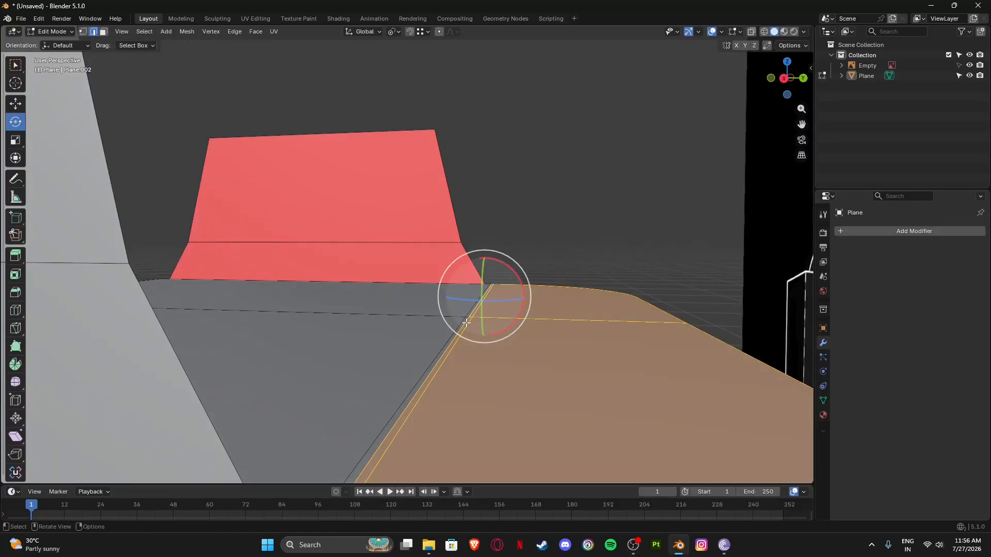
{"action": "left_click", "coordinate": [450, 345], "text": "shift"}
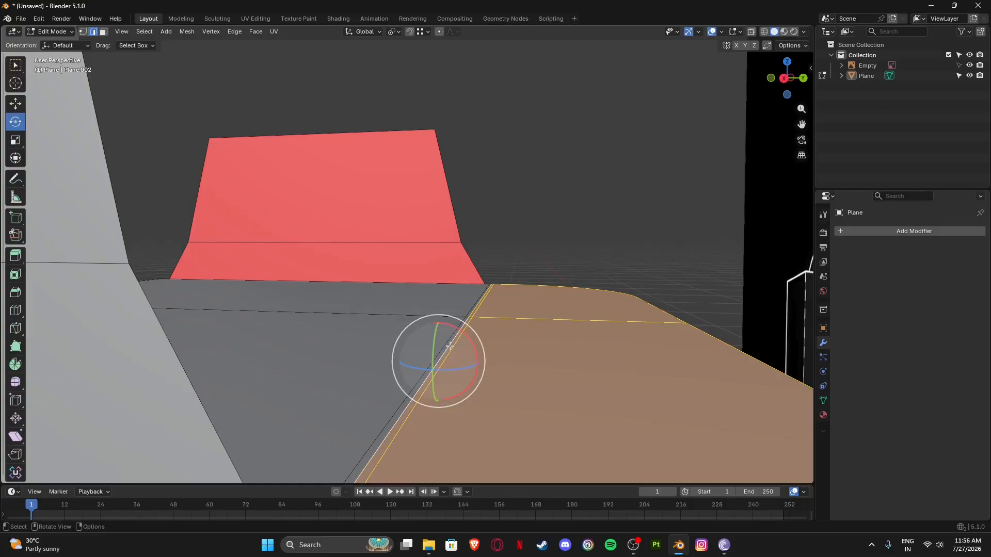
{"action": "middle_click_drag", "start_coordinate": [449, 344], "coordinate": [469, 299]}
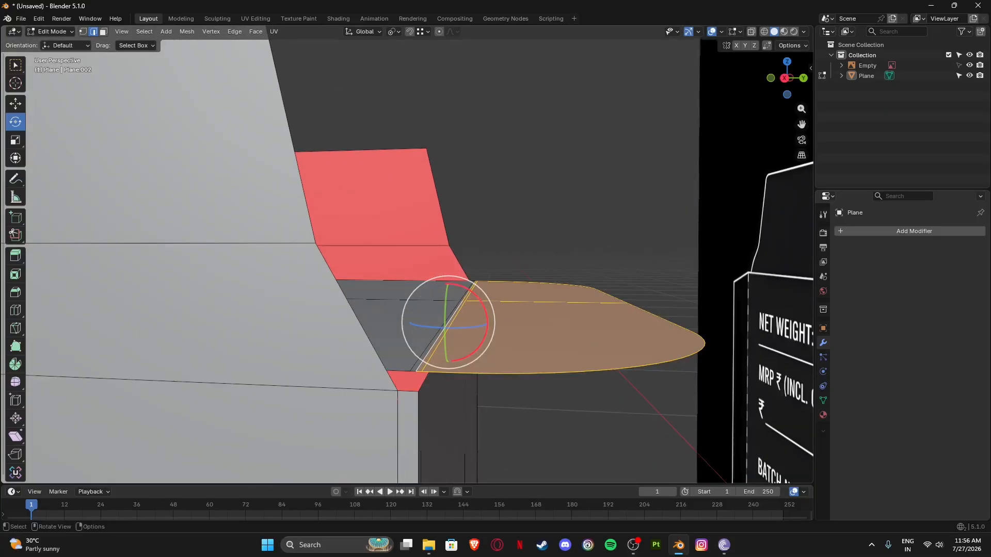
{"action": "left_click_drag", "start_coordinate": [470, 299], "coordinate": [466, 326]}
{"action": "type", "text": "890"}
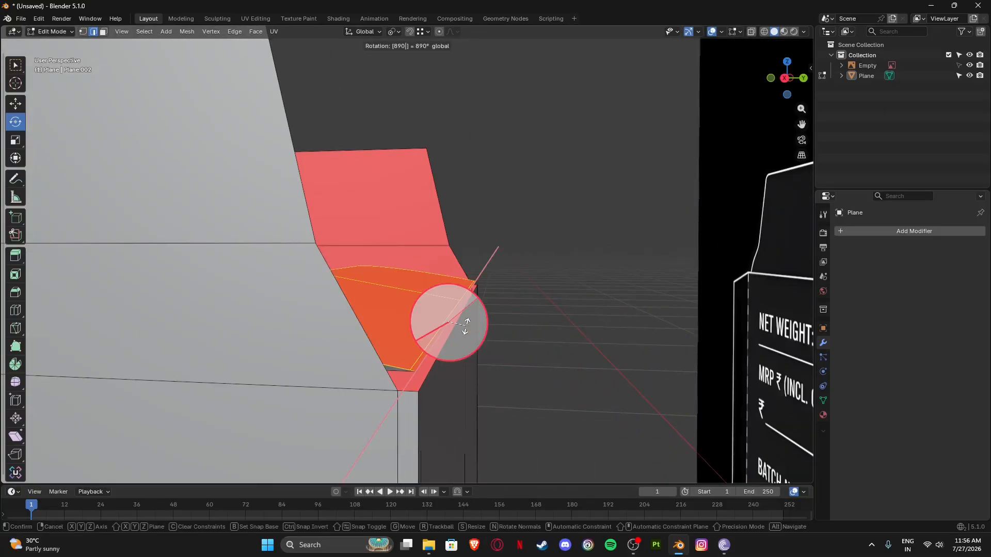
{"action": "key", "text": "Return"}
{"action": "key", "text": "ctrl+z"}
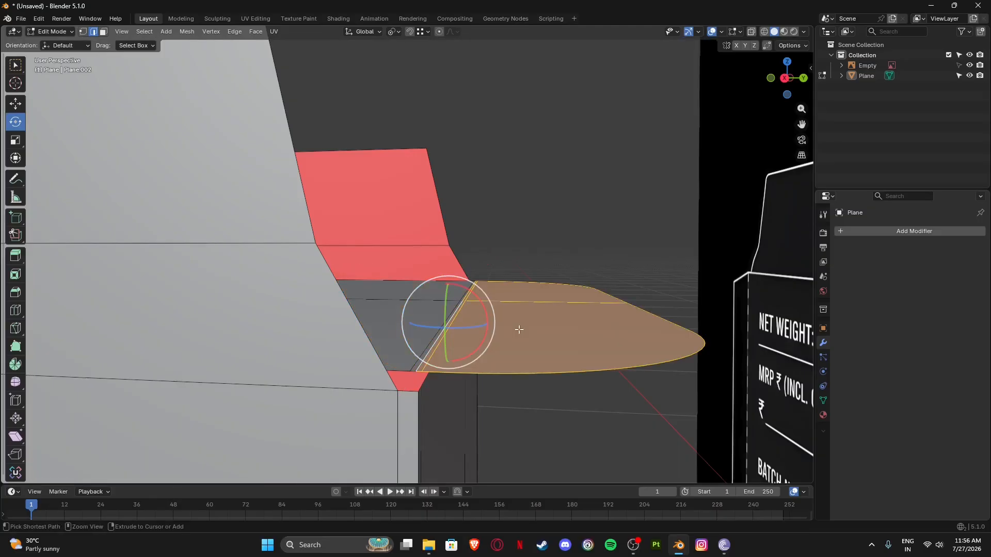
- Rotate the selected tuck tab by -90° about the X axis to fold it downward, and clear the selection
{"action": "left_click_drag", "start_coordinate": [478, 295], "coordinate": [481, 308]}
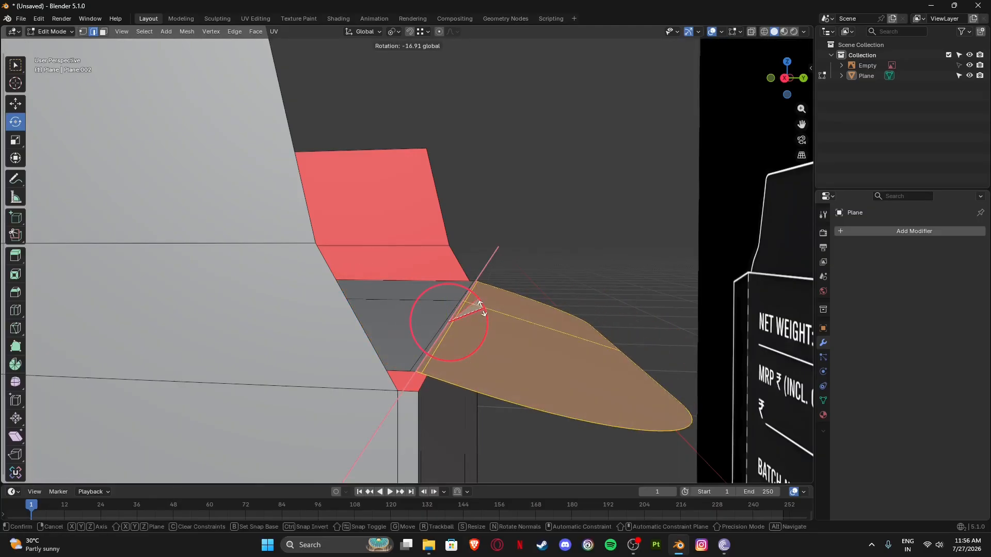
{"action": "type", "text": "-90"}
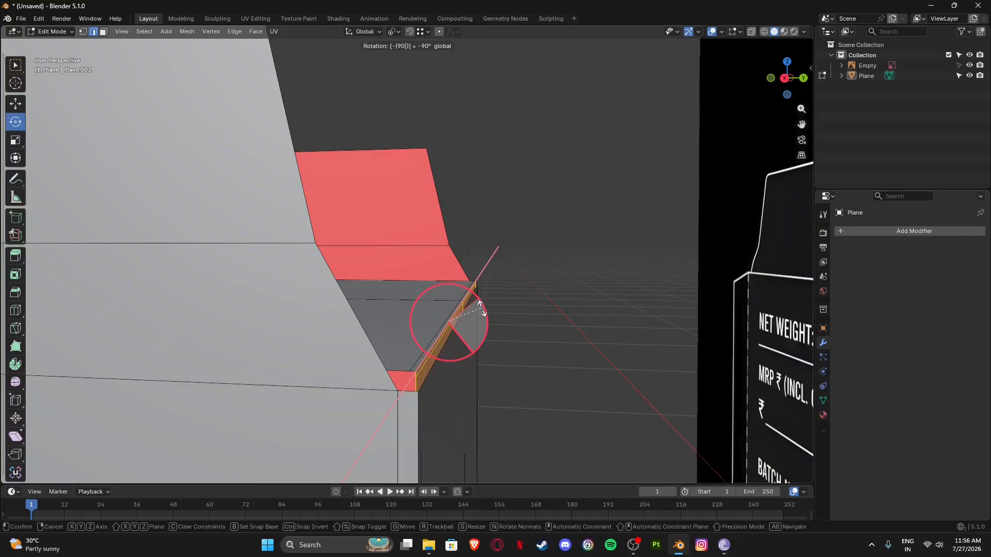
{"action": "key", "text": "Return"}
{"action": "left_click", "coordinate": [550, 378]}
{"action": "scroll", "coordinate": [445, 356], "scroll_direction": "down", "scroll_amount": 5}
{"action": "middle_click_drag", "start_coordinate": [451, 343], "coordinate": [488, 403]}
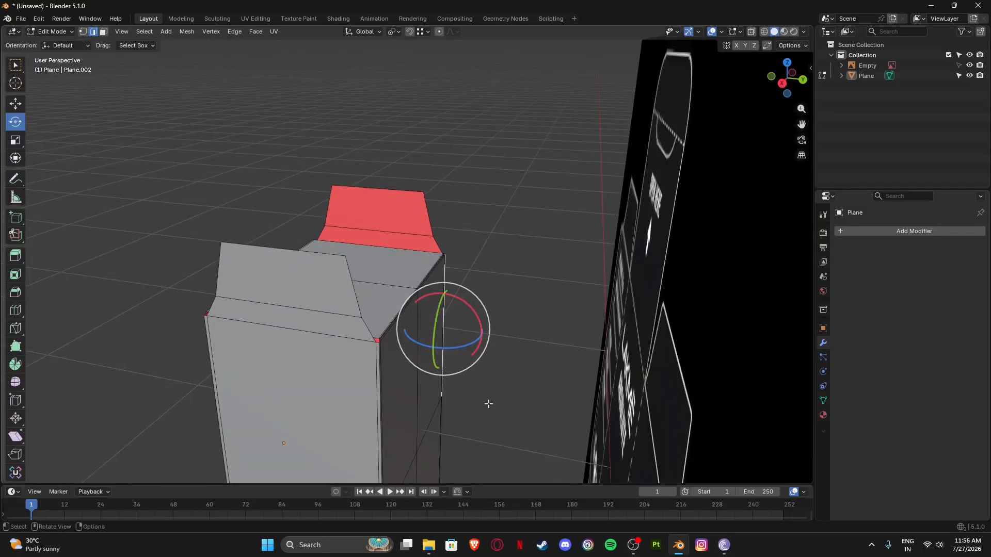
{"action": "left_click", "coordinate": [489, 403]}
- Examine the carton's folded top, side panels and unfolded lower flaps from several angles
{"action": "scroll", "coordinate": [398, 351], "scroll_direction": "up", "scroll_amount": 3}
{"action": "middle_click_drag", "start_coordinate": [398, 348], "coordinate": [457, 312]}
{"action": "scroll", "coordinate": [401, 319], "scroll_direction": "up", "scroll_amount": 2}
{"action": "scroll", "coordinate": [401, 319], "scroll_direction": "down", "scroll_amount": 3}
{"action": "scroll", "coordinate": [457, 312], "scroll_direction": "down", "scroll_amount": 3}
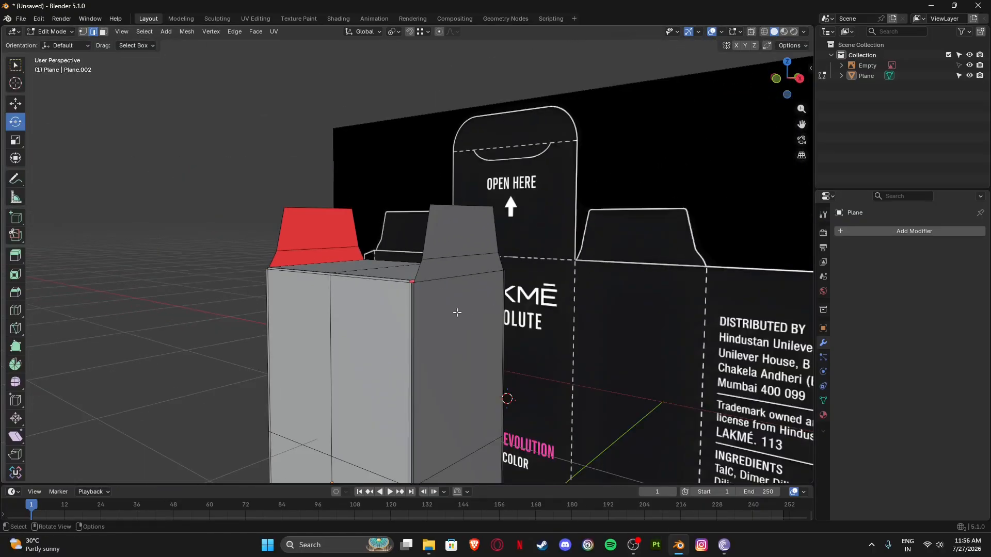
{"action": "scroll", "coordinate": [457, 312], "scroll_direction": "down", "scroll_amount": 3}
{"action": "middle_click_drag", "start_coordinate": [442, 387], "coordinate": [332, 279]}
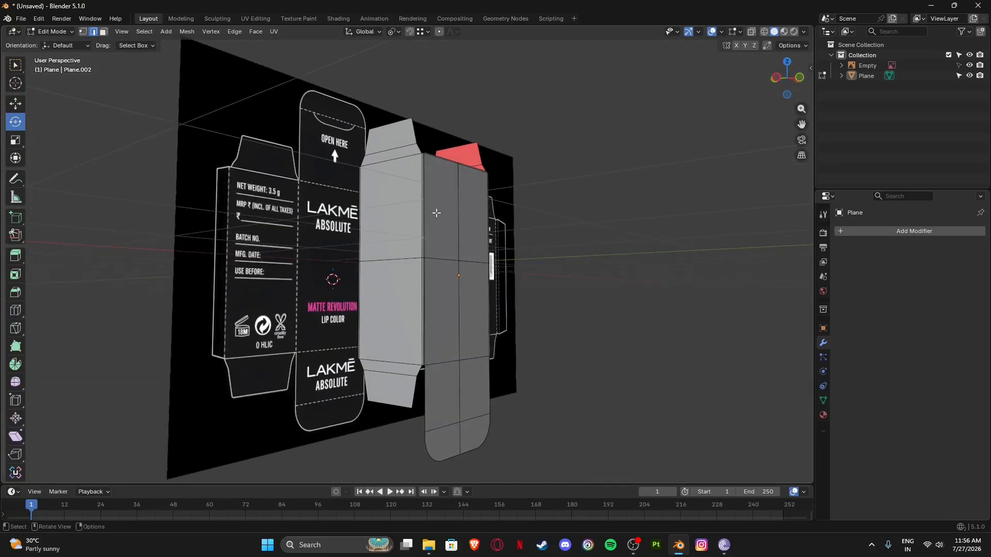
{"action": "middle_click_drag", "start_coordinate": [445, 350], "coordinate": [407, 317]}
{"action": "scroll", "coordinate": [401, 313], "scroll_direction": "up", "scroll_amount": 4}
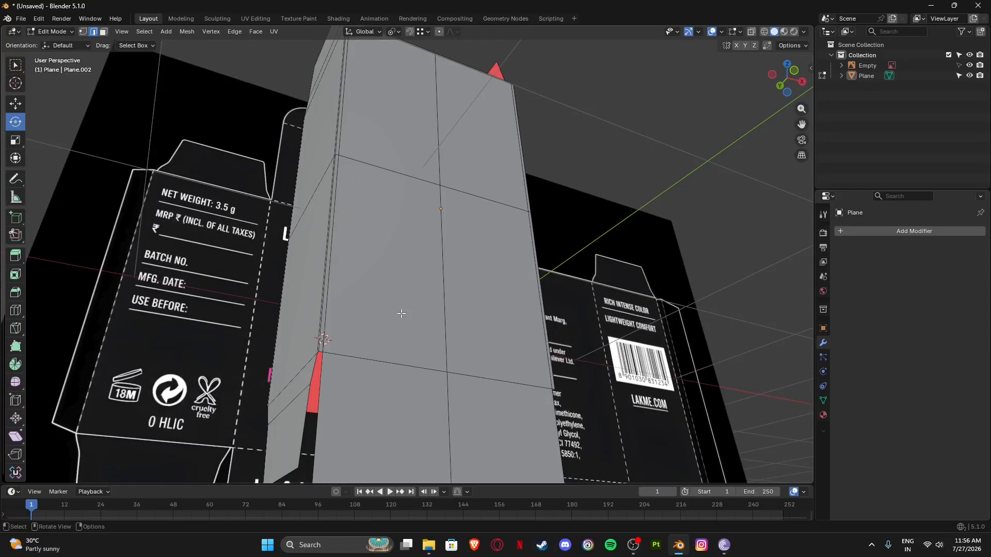
{"action": "middle_click_drag", "start_coordinate": [360, 356], "coordinate": [390, 334]}
{"action": "scroll", "coordinate": [390, 335], "scroll_direction": "down", "scroll_amount": 2}
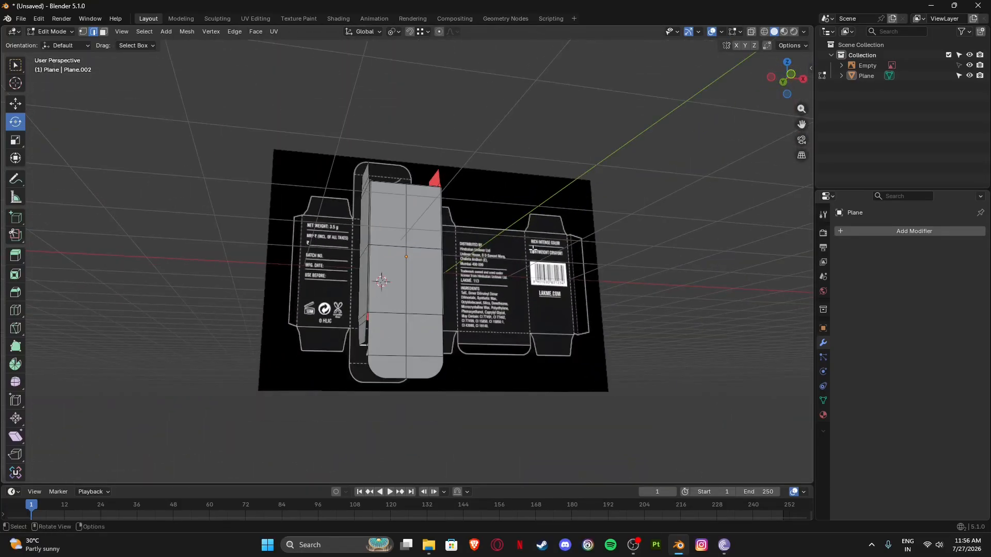
- In front orthographic view with X-ray on, select all faces below the carton's middle loop cut and delete them
{"action": "left_click", "coordinate": [790, 75]}
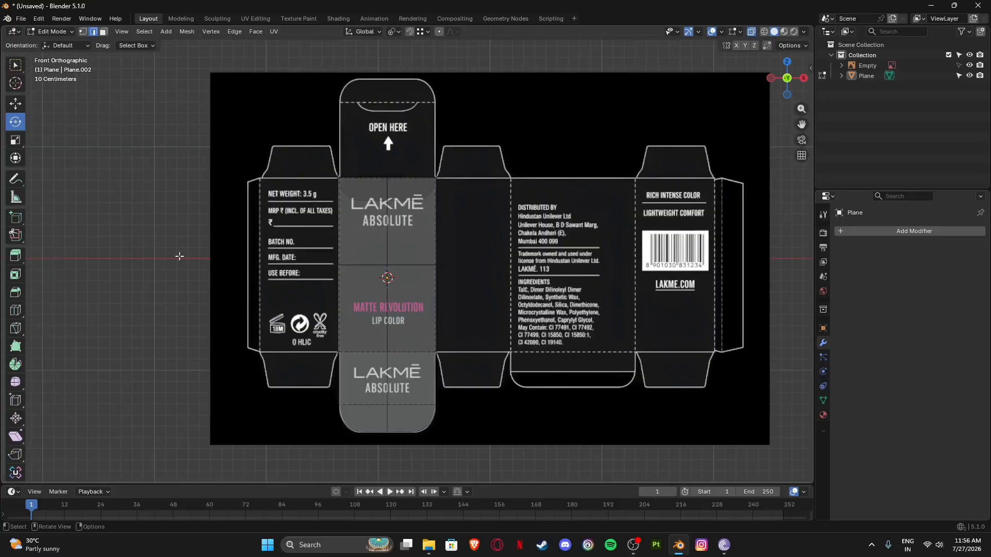
{"action": "left_click", "coordinate": [103, 32]}
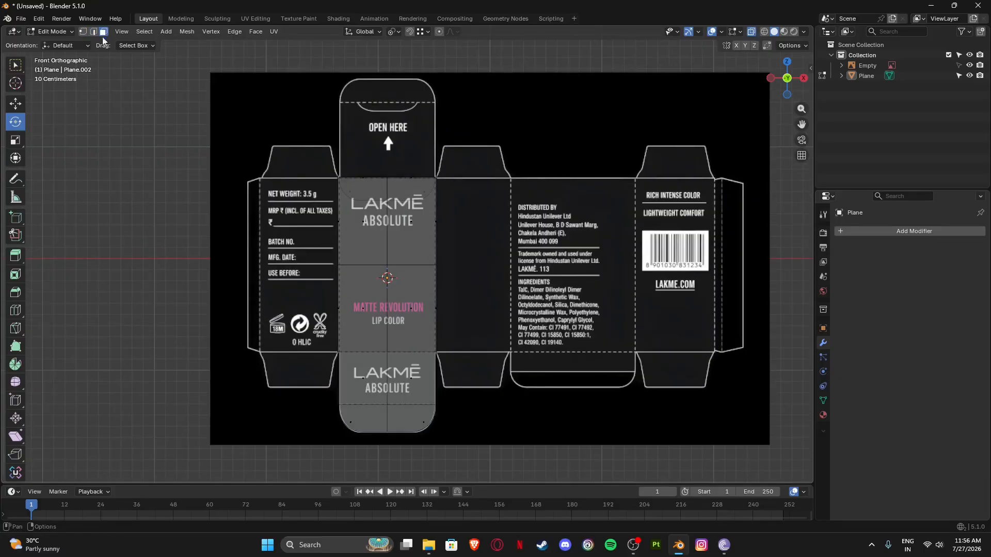
{"action": "left_click_drag", "start_coordinate": [198, 471], "coordinate": [564, 265]}
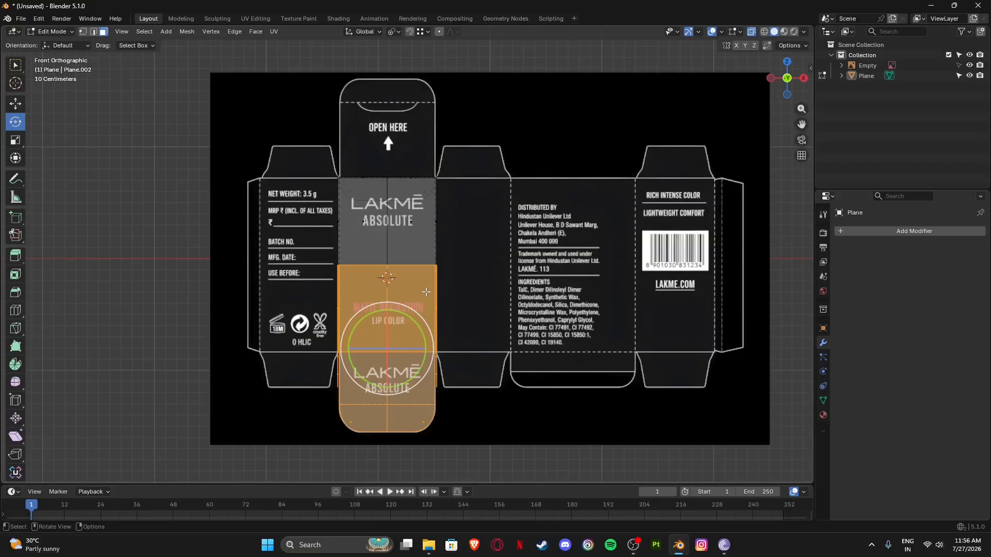
{"action": "middle_click_drag", "start_coordinate": [425, 293], "coordinate": [408, 315]}
{"action": "key", "text": "x"}
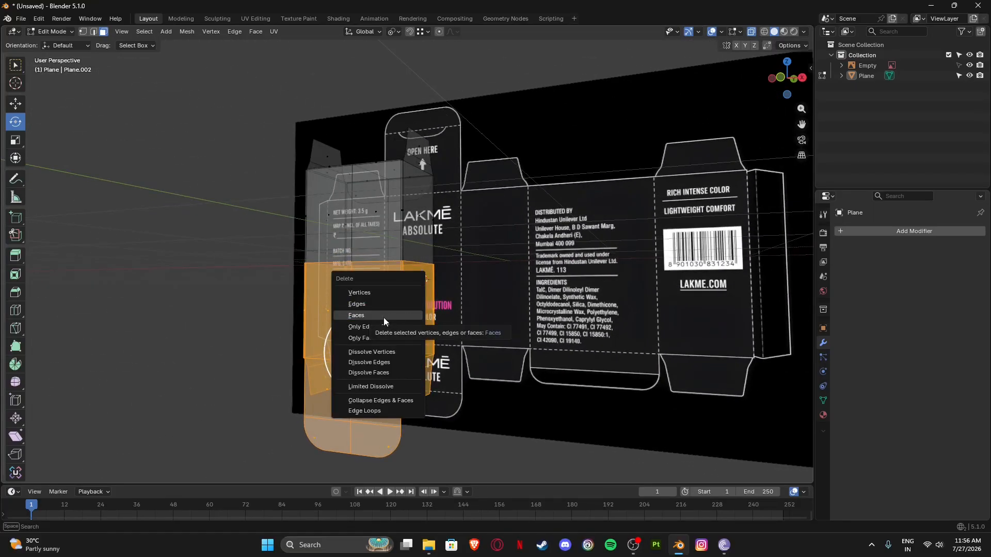
{"action": "left_click", "coordinate": [383, 315]}
- Examine the carton's remaining upper half from the front and at an angle, in Object Mode and Edit Mode
{"action": "middle_click_drag", "start_coordinate": [290, 348], "coordinate": [322, 352]}
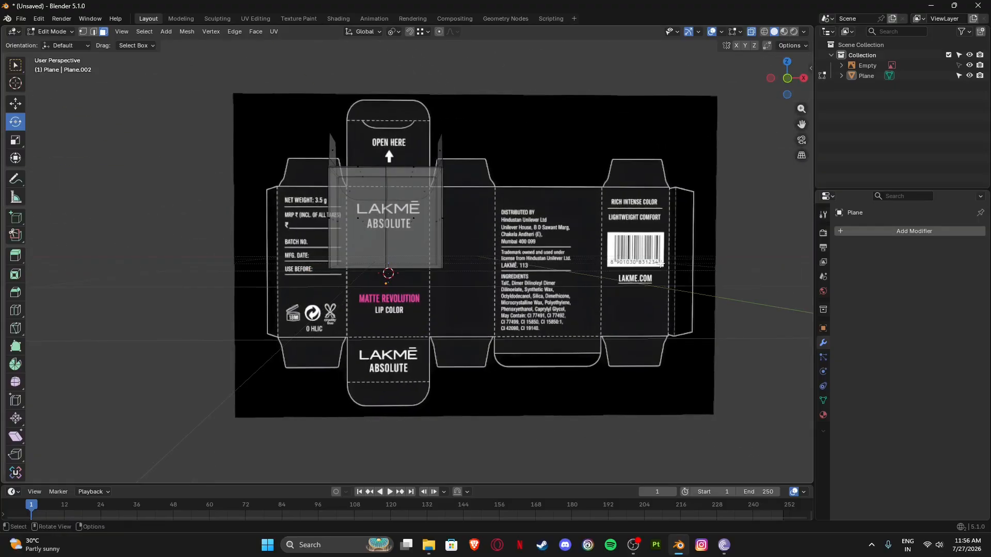
{"action": "left_click", "coordinate": [784, 81]}
{"action": "left_click", "coordinate": [785, 81]}
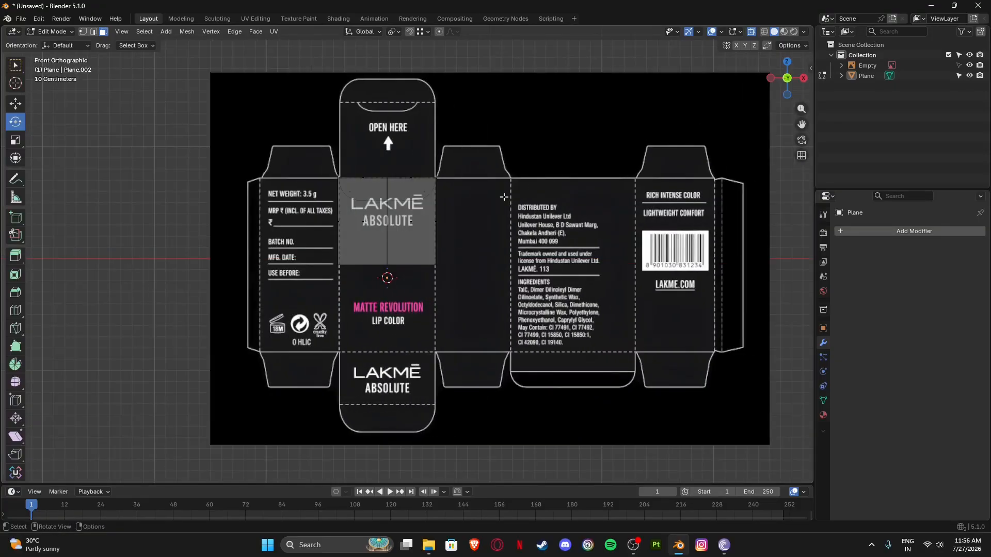
{"action": "key", "text": "Tab"}
{"action": "scroll", "coordinate": [401, 237], "scroll_direction": "up", "scroll_amount": 3}
{"action": "scroll", "coordinate": [344, 239], "scroll_direction": "down", "scroll_amount": 2}
{"action": "middle_click_drag", "start_coordinate": [423, 251], "coordinate": [354, 255]}
{"action": "key", "text": "Tab"}
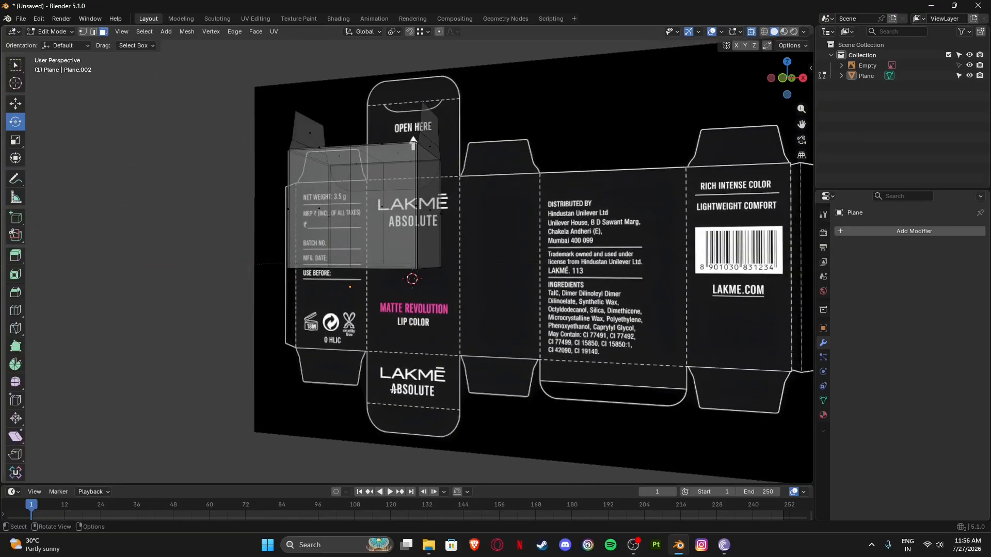
{"action": "middle_click_drag", "start_coordinate": [353, 340], "coordinate": [367, 344]}
{"action": "scroll", "coordinate": [368, 305], "scroll_direction": "up", "scroll_amount": 2}
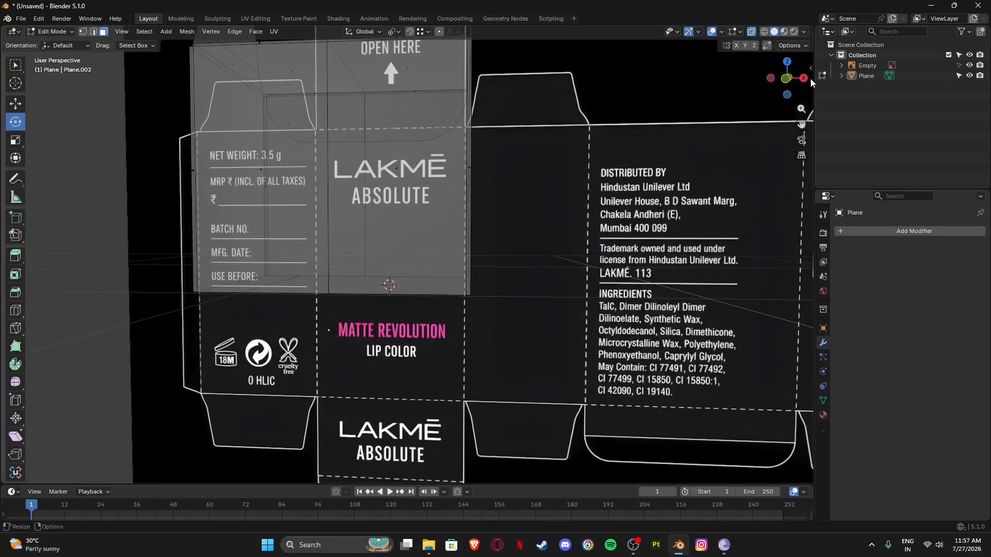
- In front orthographic view, add a Mirror modifier to the carton and set its mirror axis to Z instead of X
{"action": "left_click", "coordinate": [787, 80]}
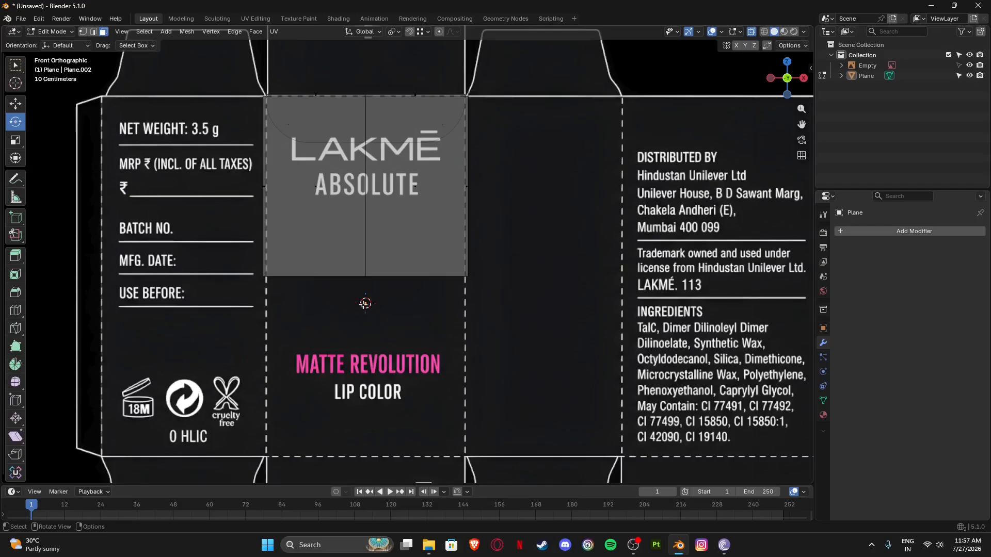
{"action": "left_click", "coordinate": [887, 230]}
{"action": "mouse_move", "coordinate": [887, 230]}
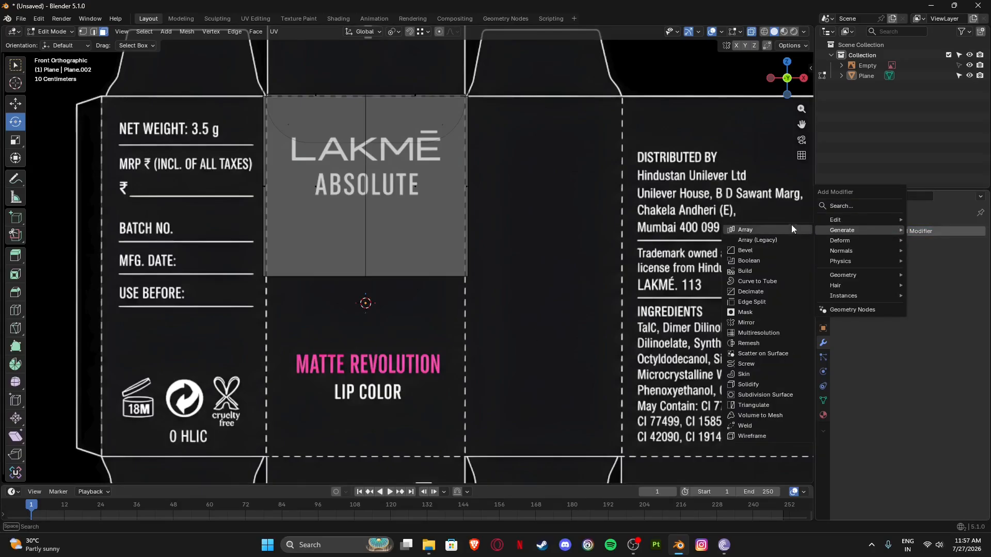
{"action": "left_click", "coordinate": [743, 323]}
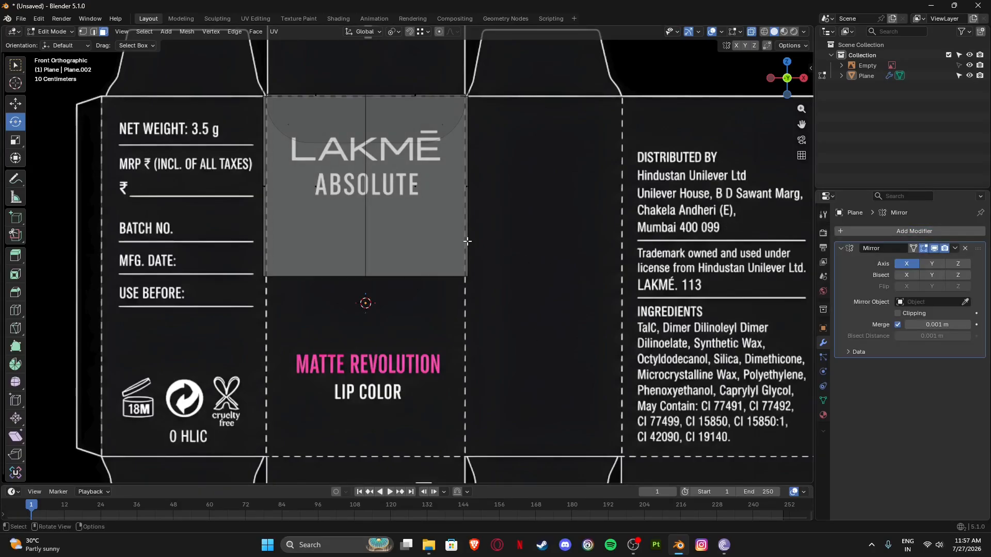
{"action": "left_click", "coordinate": [952, 261]}
{"action": "scroll", "coordinate": [379, 293], "scroll_direction": "down", "scroll_amount": 3}
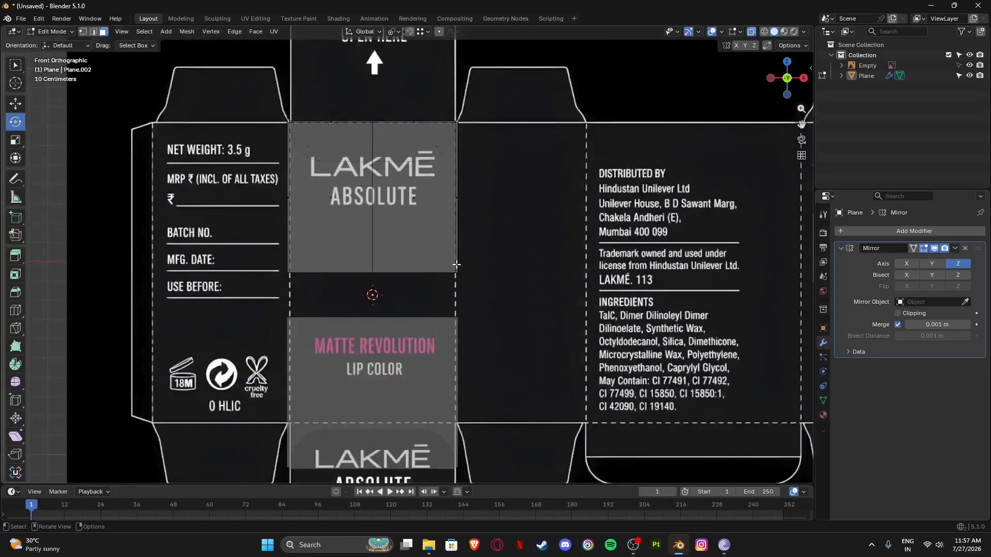
{"action": "scroll", "coordinate": [398, 358], "scroll_direction": "down", "scroll_amount": 2}
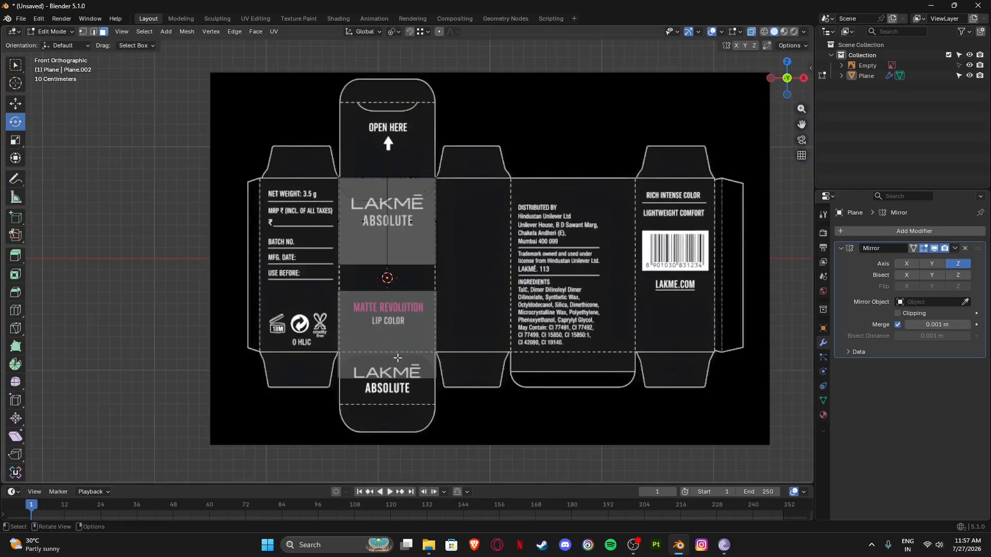
- Leave Edit Mode and set the transform options to affect only origins
{"action": "middle_click_drag", "start_coordinate": [400, 325], "coordinate": [277, 305]}
{"action": "scroll", "coordinate": [313, 289], "scroll_direction": "up", "scroll_amount": 3}
{"action": "key", "text": "2"}
{"action": "key", "text": "Tab"}
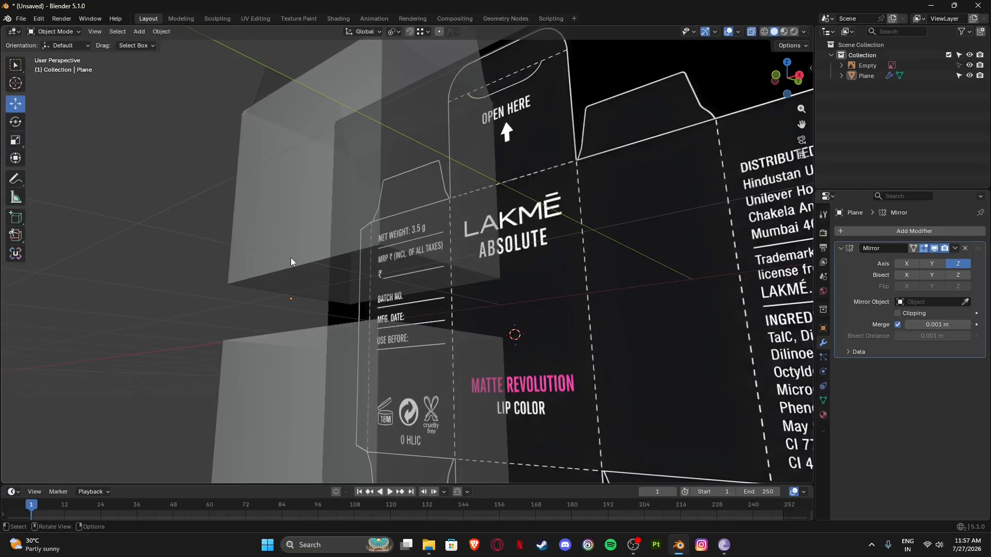
{"action": "left_click", "coordinate": [791, 45]}
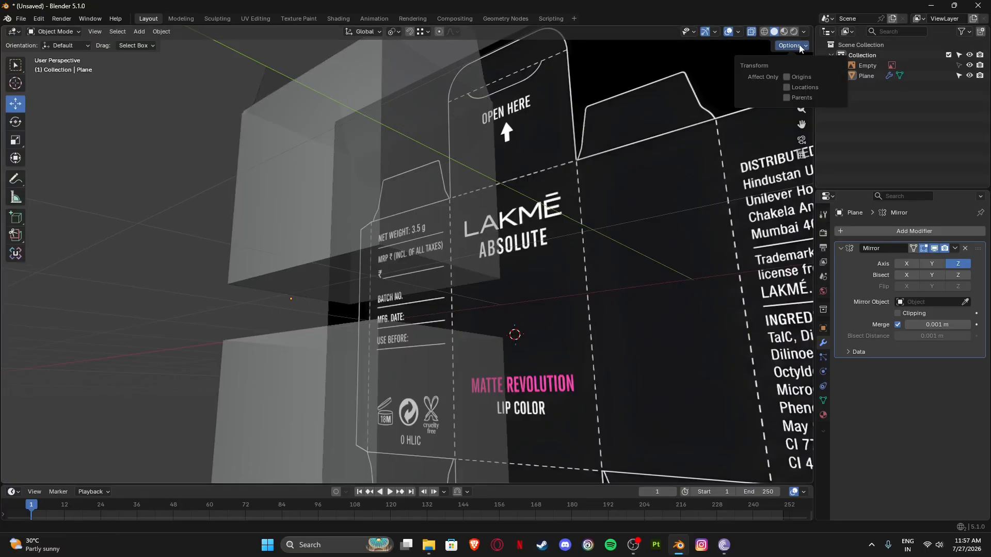
{"action": "left_click", "coordinate": [790, 78]}
{"action": "left_click", "coordinate": [790, 45]}
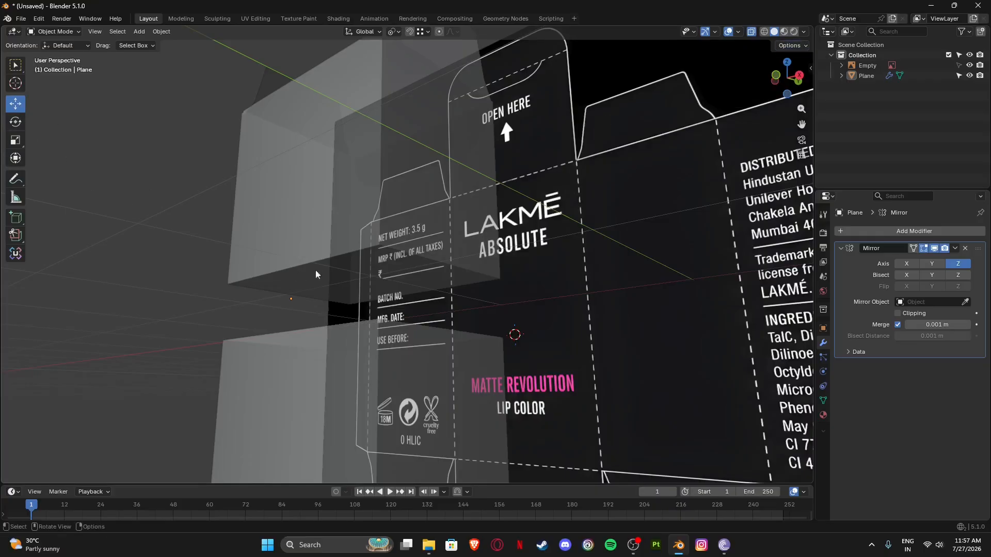
- Set the transform pivot point to Bounding Box Center and select the carton with the Move tool active
{"action": "scroll", "coordinate": [318, 274], "scroll_direction": "down", "scroll_amount": 3}
{"action": "middle_click_drag", "start_coordinate": [349, 236], "coordinate": [351, 263]}
{"action": "left_click", "coordinate": [393, 32]}
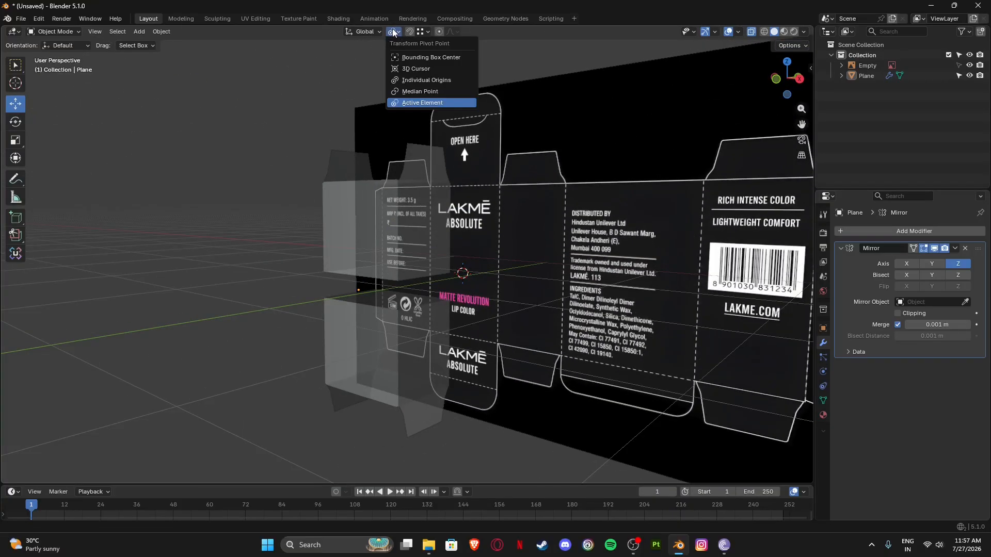
{"action": "left_click", "coordinate": [421, 56]}
{"action": "left_click", "coordinate": [16, 123]}
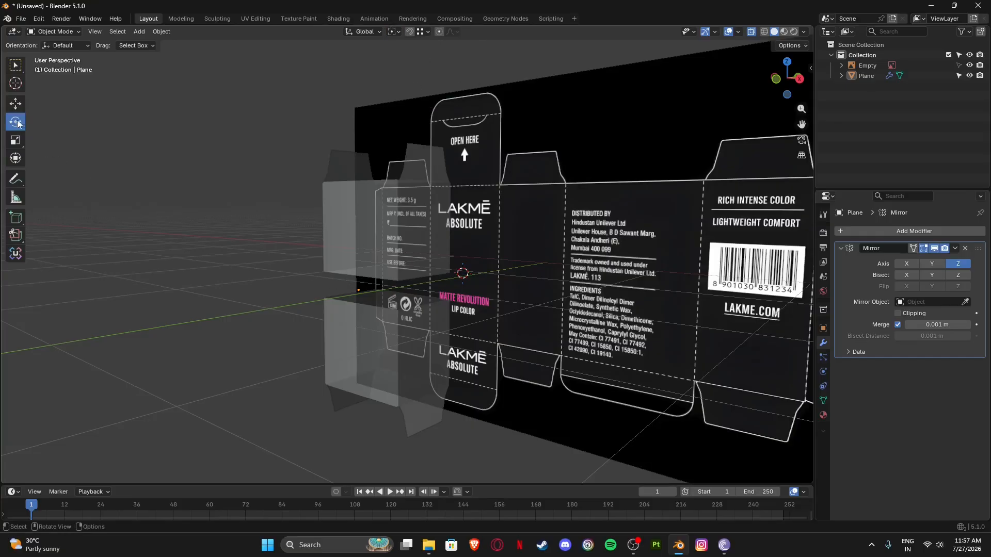
{"action": "left_click", "coordinate": [365, 254]}
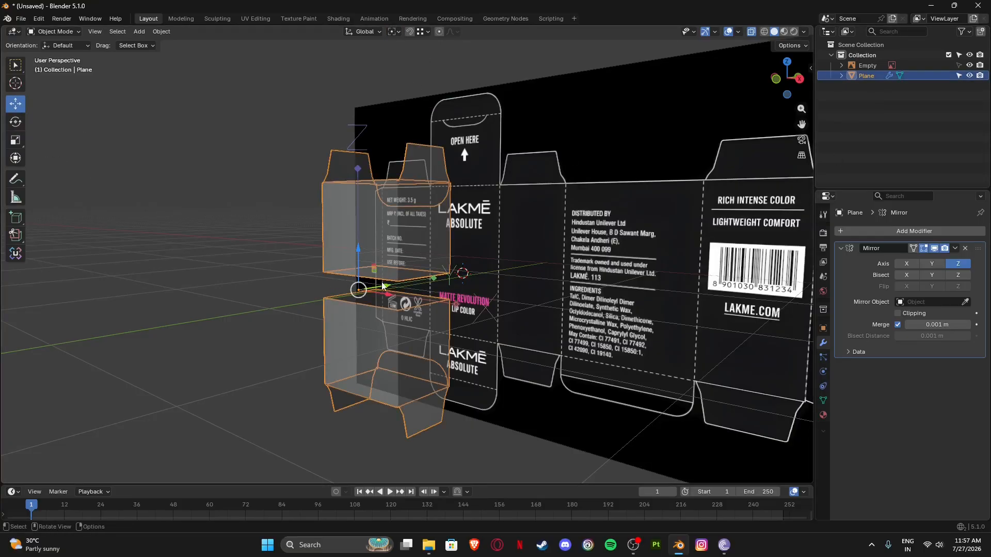
{"action": "scroll", "coordinate": [368, 258], "scroll_direction": "up", "scroll_amount": 6}
{"action": "middle_click_drag", "start_coordinate": [342, 266], "coordinate": [336, 270]}
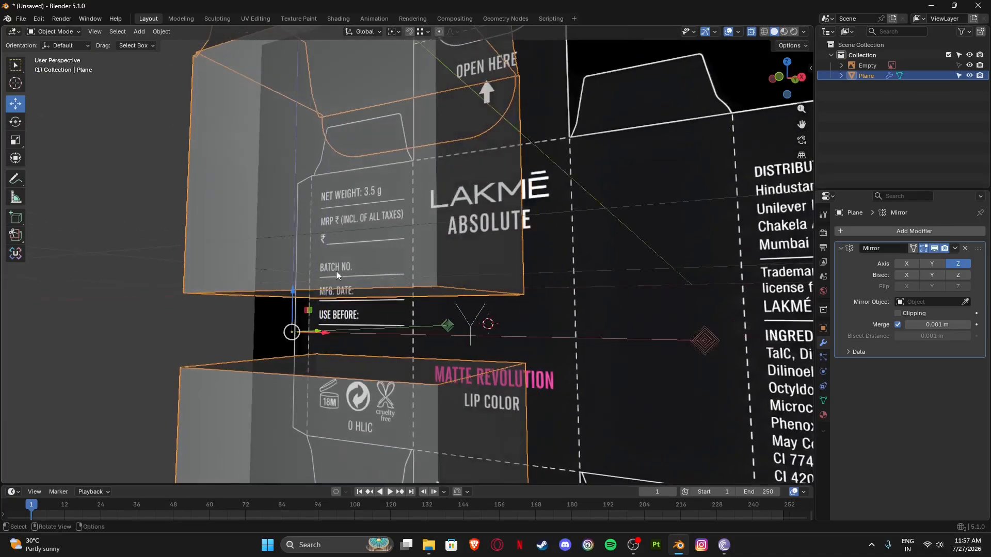
- Raise the carton's origin along Z with vertex snapping to the upper half's bottom edge, closing the gap between the mirrored halves
{"action": "left_click", "coordinate": [780, 77]}
{"action": "scroll", "coordinate": [358, 273], "scroll_direction": "up", "scroll_amount": 2}
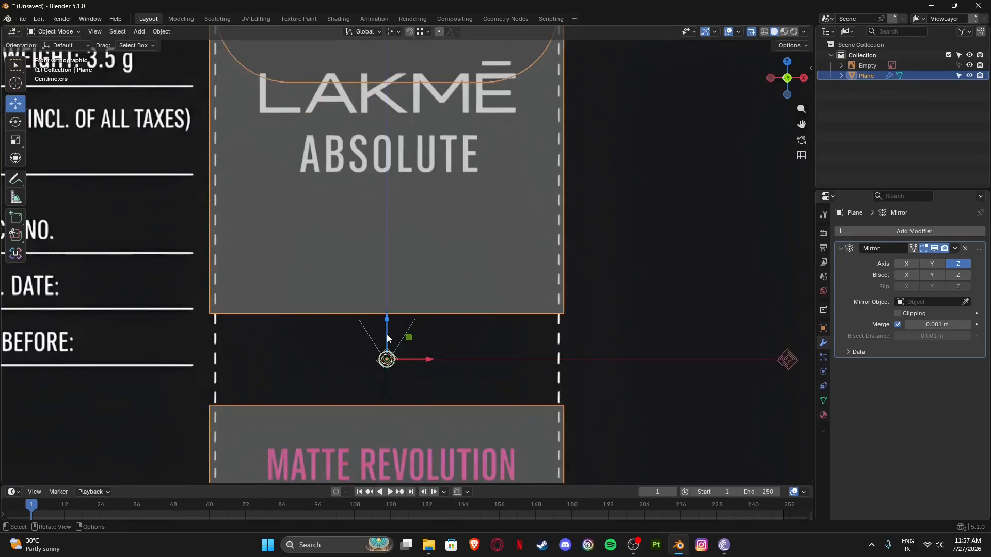
{"action": "left_click_drag", "start_coordinate": [387, 322], "coordinate": [386, 298]}
{"action": "left_click", "coordinate": [427, 32]}
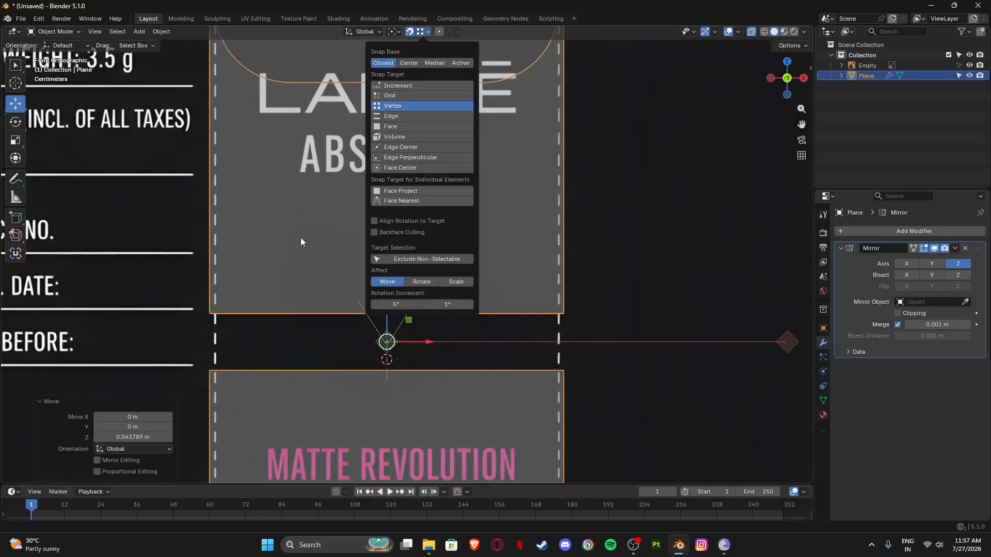
{"action": "left_click", "coordinate": [393, 32]}
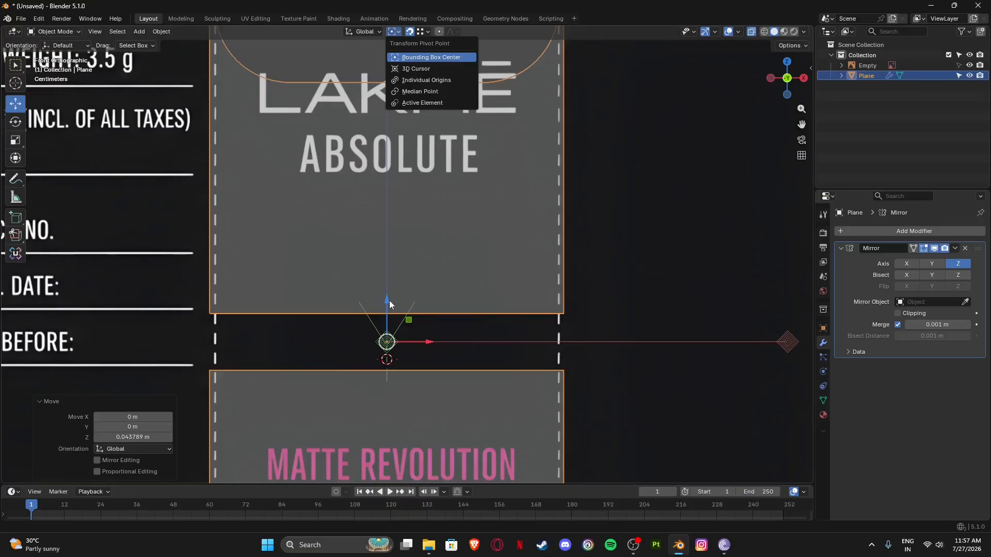
{"action": "left_click_drag", "start_coordinate": [387, 301], "coordinate": [566, 315]}
{"action": "scroll", "coordinate": [522, 263], "scroll_direction": "down", "scroll_amount": 4}
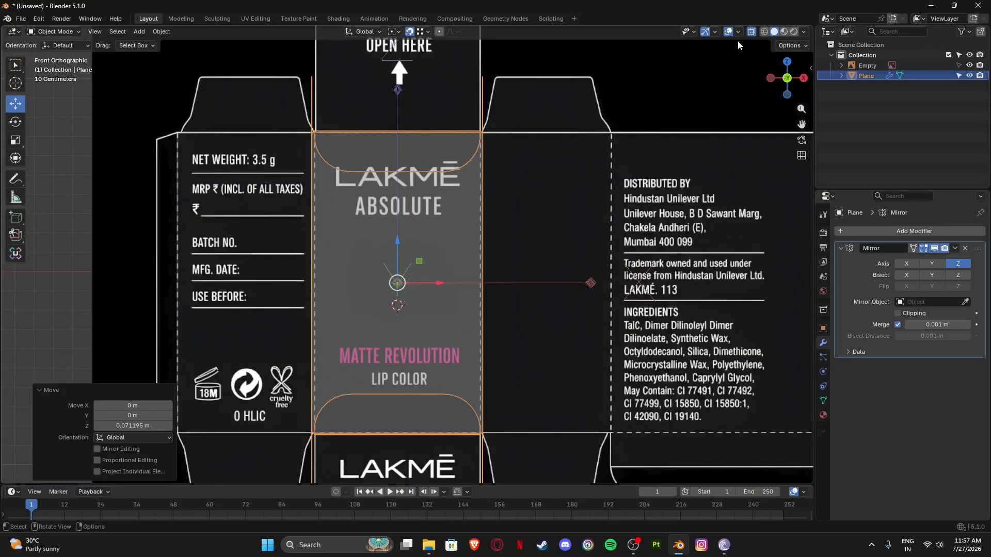
- Turn off the origins-only transform option and return the carton to Edit Mode with X-ray off
{"action": "left_click", "coordinate": [790, 46]}
{"action": "left_click", "coordinate": [787, 78]}
{"action": "left_click", "coordinate": [54, 45]}
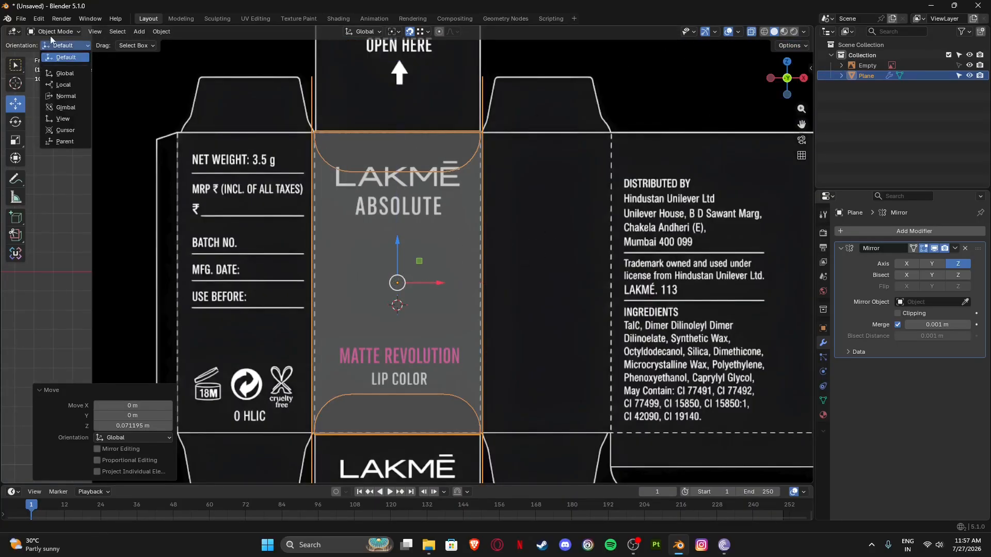
{"action": "left_click", "coordinate": [53, 30]}
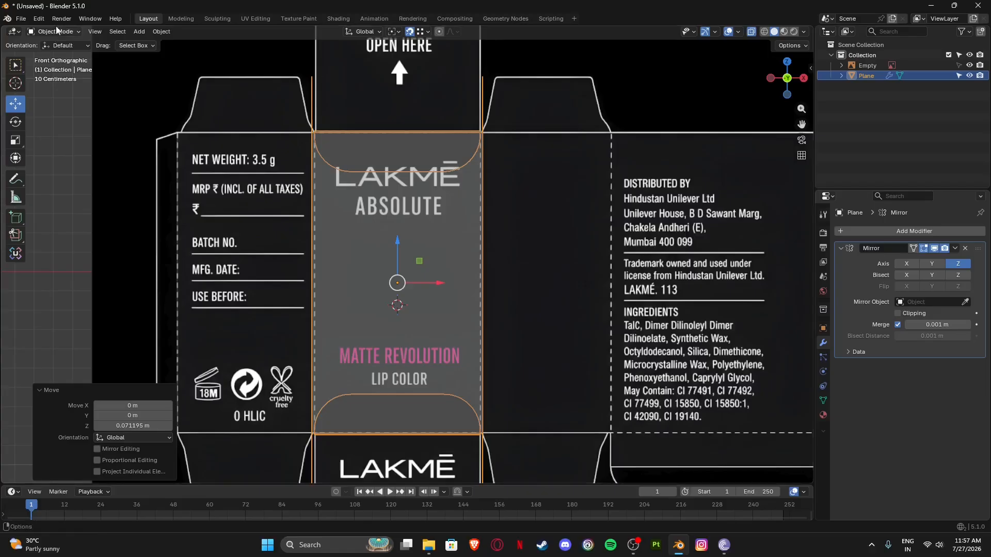
{"action": "left_click", "coordinate": [53, 31]}
{"action": "left_click", "coordinate": [51, 56]}
{"action": "scroll", "coordinate": [459, 276], "scroll_direction": "down", "scroll_amount": 3}
{"action": "key", "text": "alt+z"}
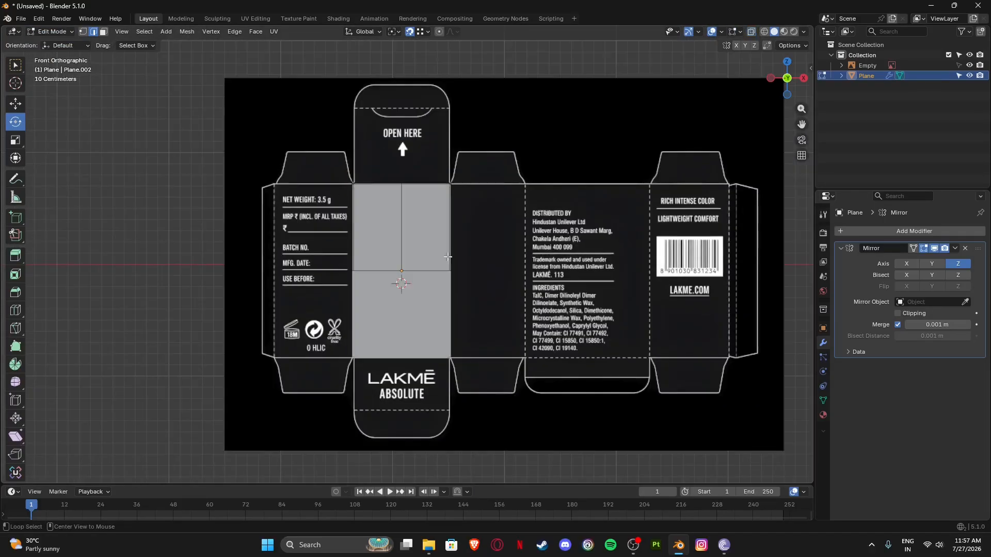
- Examine the mirrored carton's panels, flaps and upper corners from several angles, in Edit Mode and Object Mode
{"action": "middle_click_drag", "start_coordinate": [464, 279], "coordinate": [477, 380]}
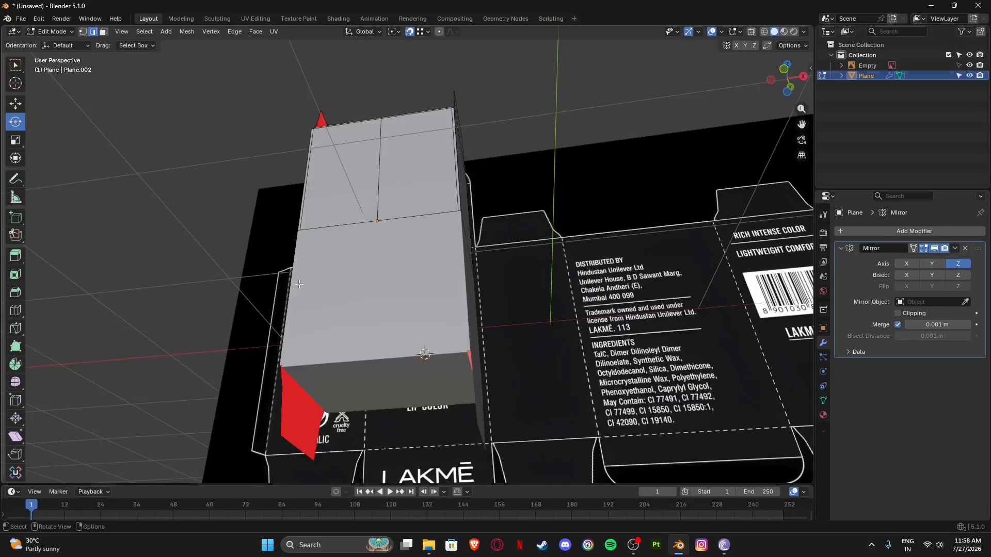
{"action": "middle_click_drag", "start_coordinate": [299, 283], "coordinate": [372, 179]}
{"action": "scroll", "coordinate": [395, 214], "scroll_direction": "up", "scroll_amount": 4}
{"action": "scroll", "coordinate": [443, 137], "scroll_direction": "up", "scroll_amount": 6}
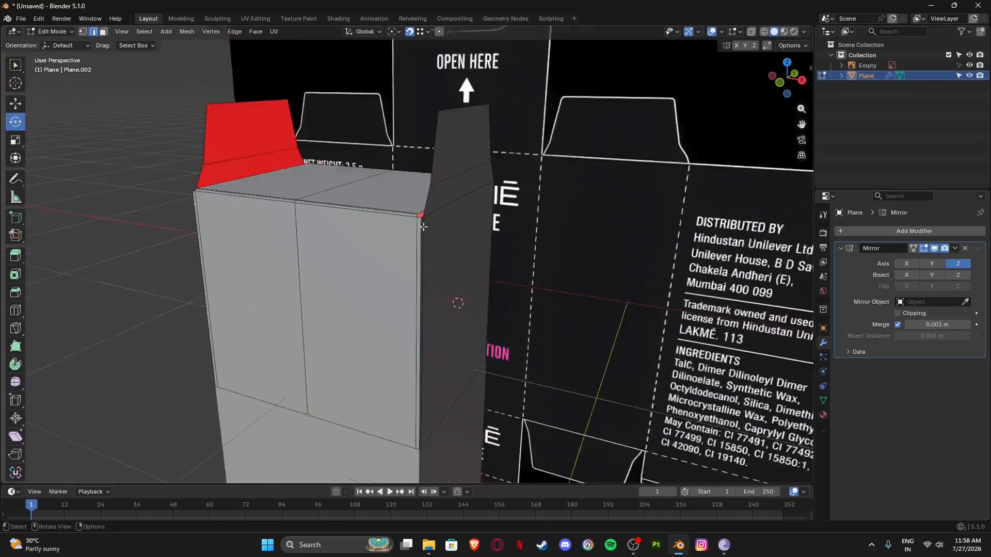
{"action": "middle_click_drag", "start_coordinate": [377, 247], "coordinate": [354, 225]}
{"action": "left_click", "coordinate": [355, 227]}
{"action": "scroll", "coordinate": [267, 229], "scroll_direction": "down", "scroll_amount": 3}
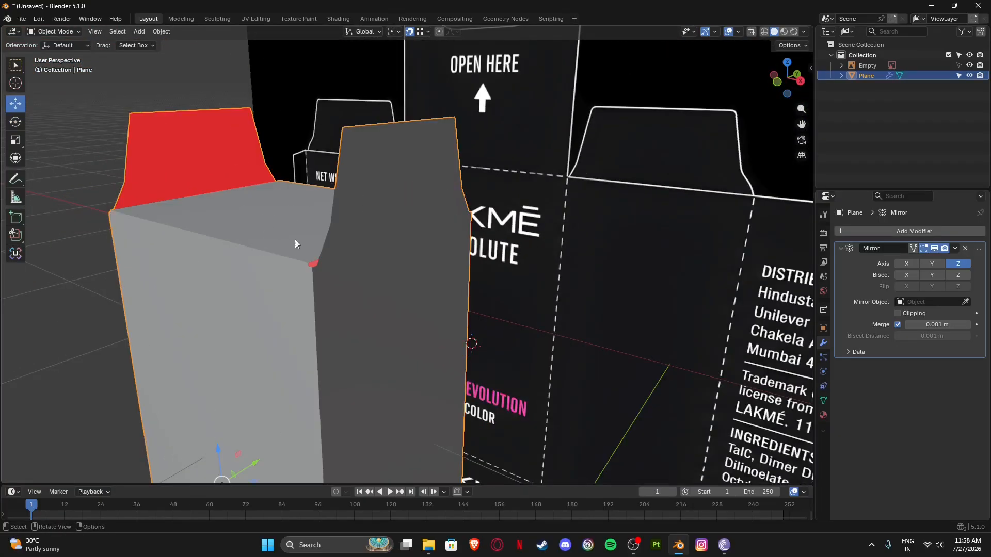
{"action": "scroll", "coordinate": [233, 237], "scroll_direction": "down", "scroll_amount": 4}
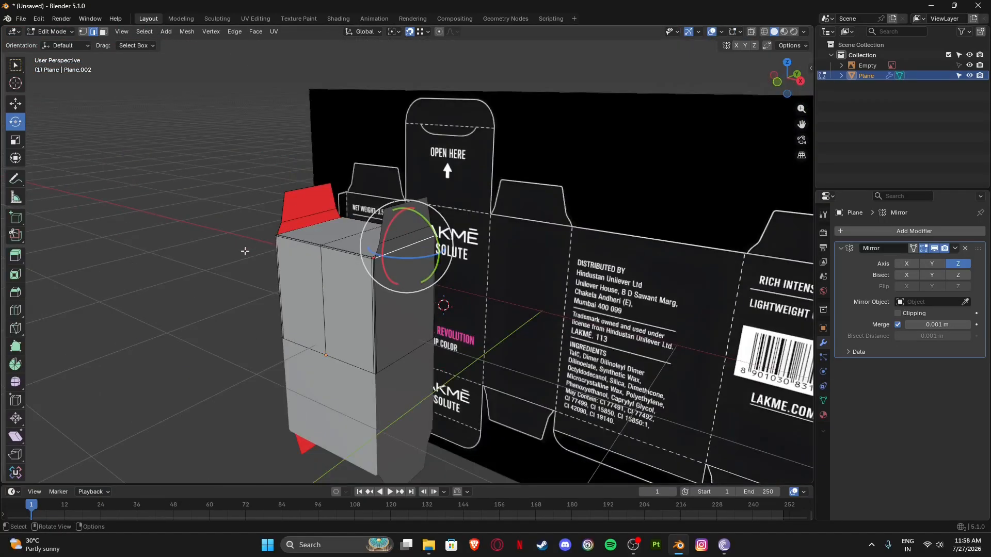
{"action": "scroll", "coordinate": [289, 245], "scroll_direction": "up", "scroll_amount": 5}
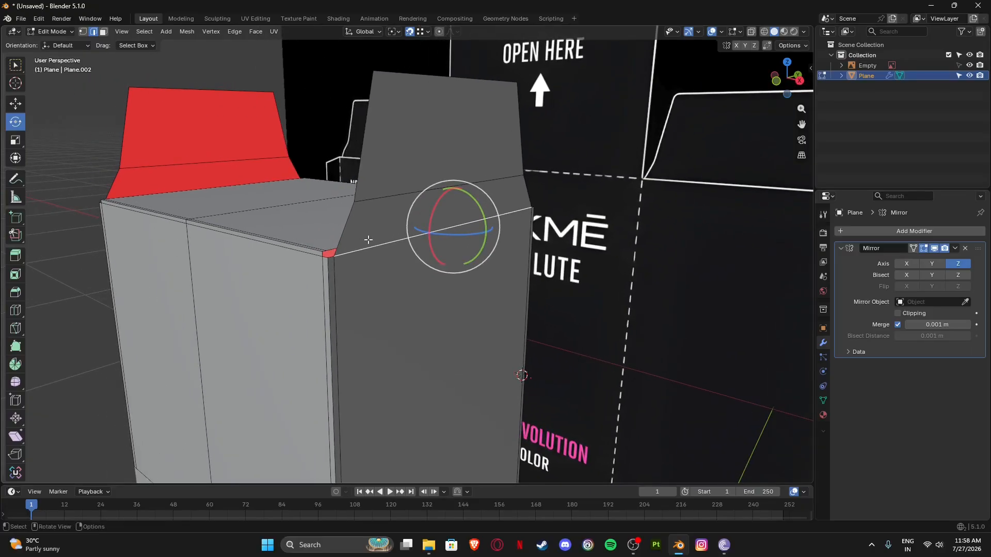
- Add one loop cut across the base of the side dust flap, slid toward its fold line with a factor of 0.882
{"action": "scroll", "coordinate": [368, 237], "scroll_direction": "up", "scroll_amount": 3}
{"action": "key", "text": "ctrl+r"}
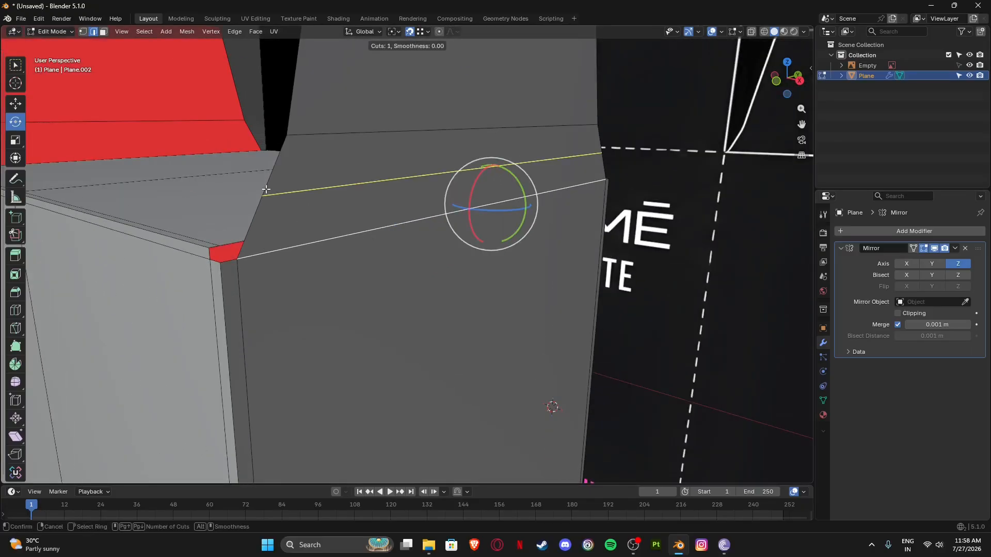
{"action": "left_click", "coordinate": [266, 189]}
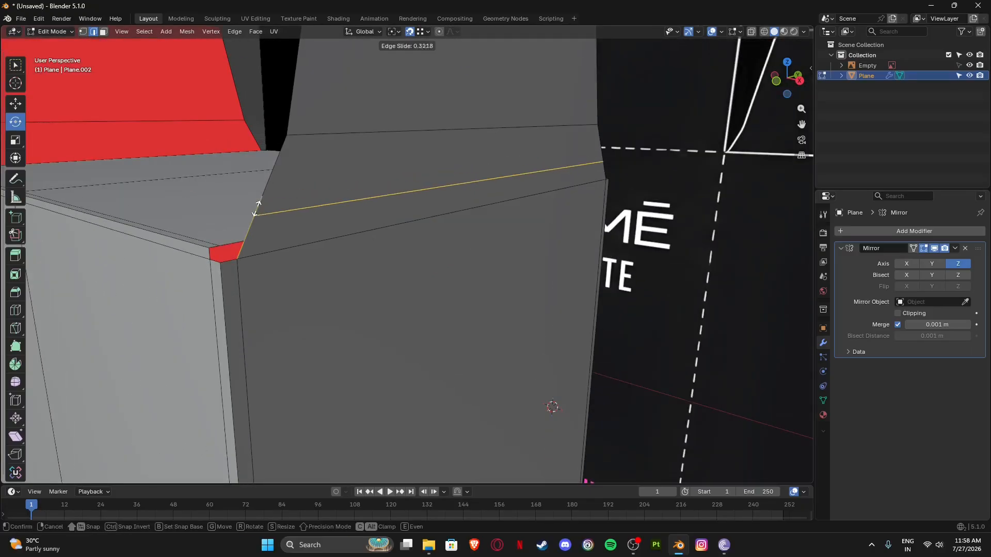
{"action": "left_click", "coordinate": [239, 241]}
{"action": "middle_click_drag", "start_coordinate": [297, 193], "coordinate": [328, 230]}
{"action": "scroll", "coordinate": [356, 202], "scroll_direction": "up", "scroll_amount": 2}
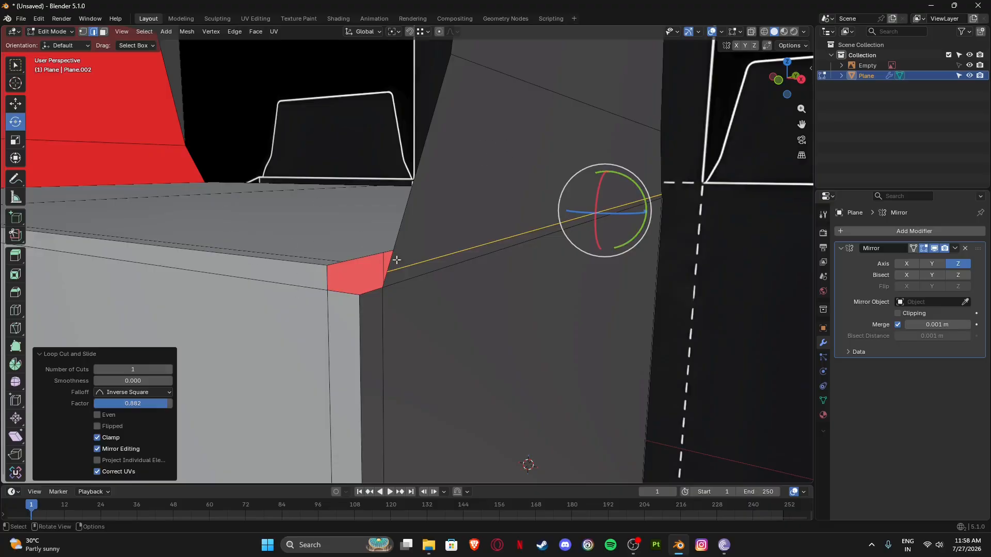
- Edge-slide the flap's new loop closer to the fold line by a factor of 0.489, with a final adjustment of -0.010
{"action": "key", "text": "g"}
{"action": "key", "text": "g"}
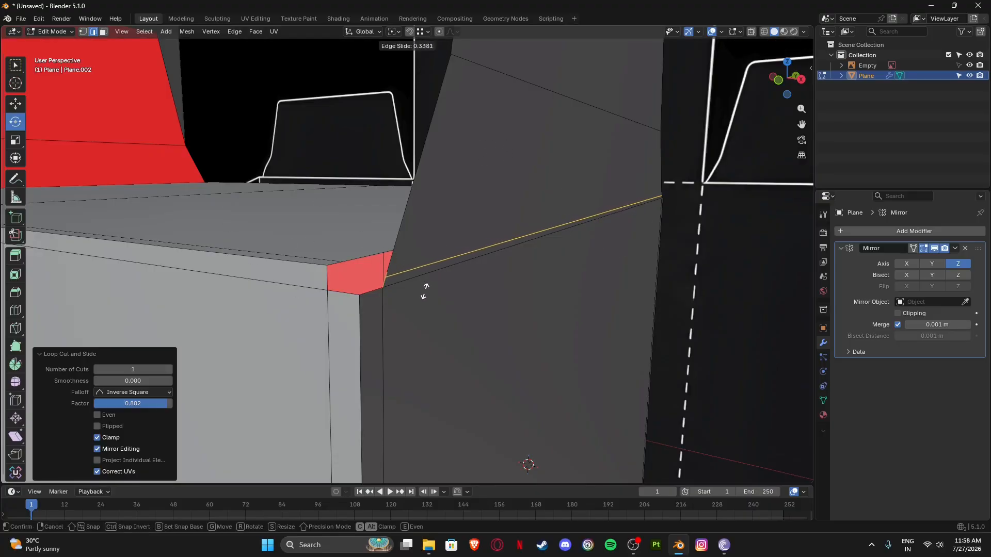
{"action": "left_click", "coordinate": [413, 303]}
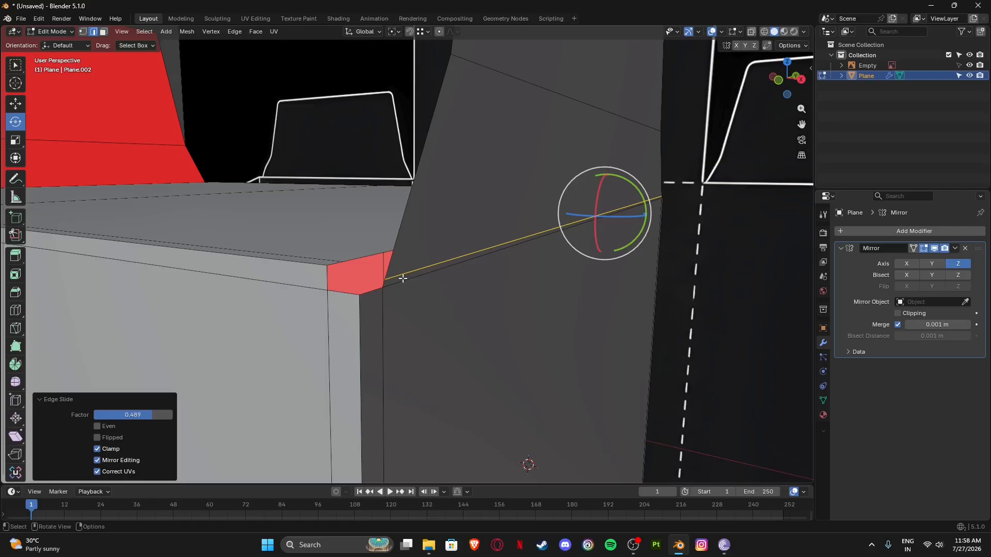
{"action": "key", "text": "g"}
{"action": "key", "text": "g"}
{"action": "key", "text": "g"}
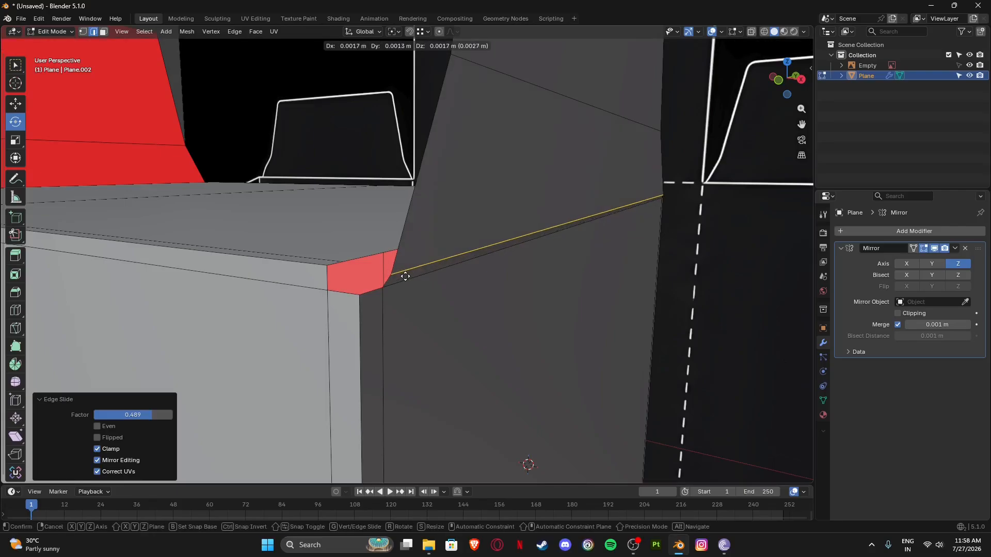
{"action": "right_click", "coordinate": [404, 276]}
{"action": "key", "text": "g"}
{"action": "key", "text": "g"}
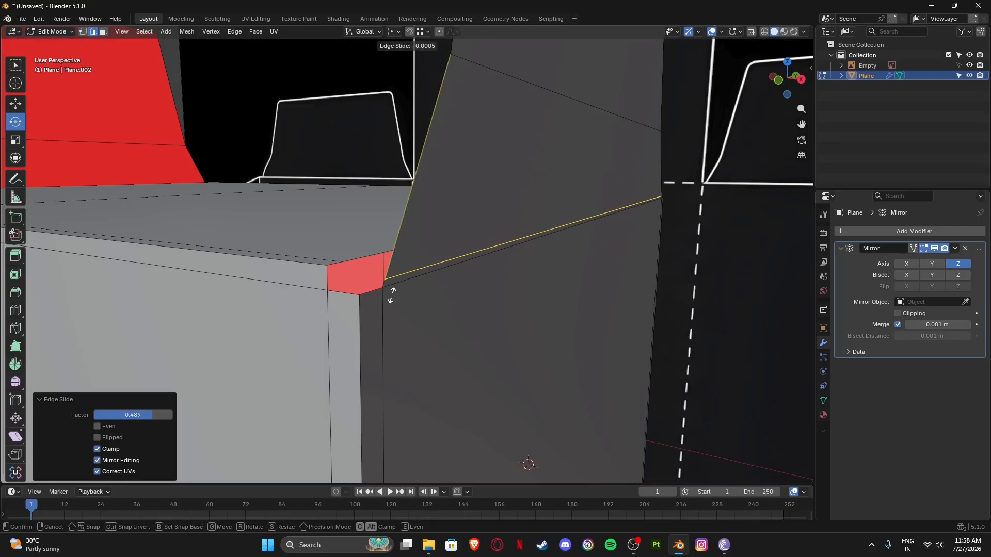
{"action": "left_click", "coordinate": [401, 279]}
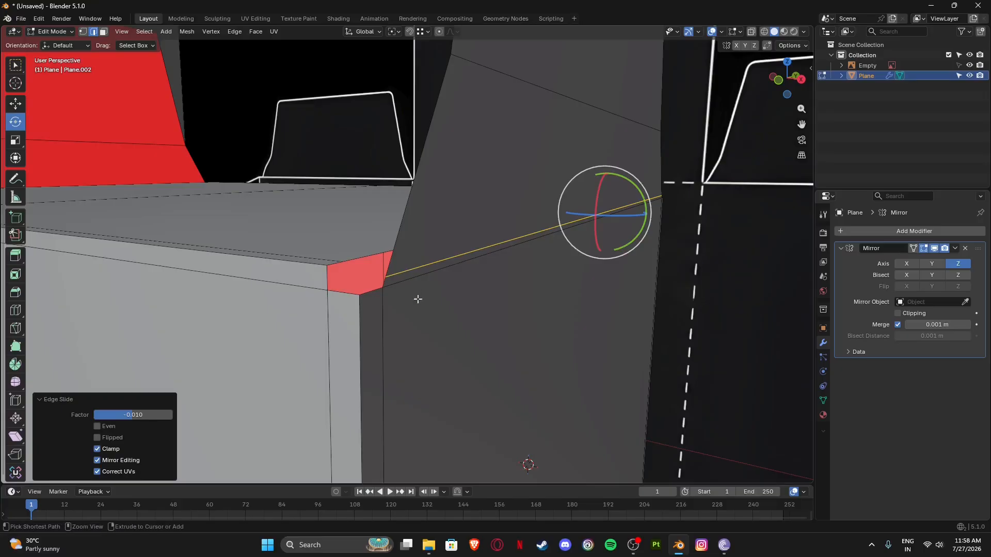
- Bevel the flap's new edge loop to a width of 0.00113 m with one segment, and select the fold edge below it
{"action": "key", "text": "ctrl+b"}
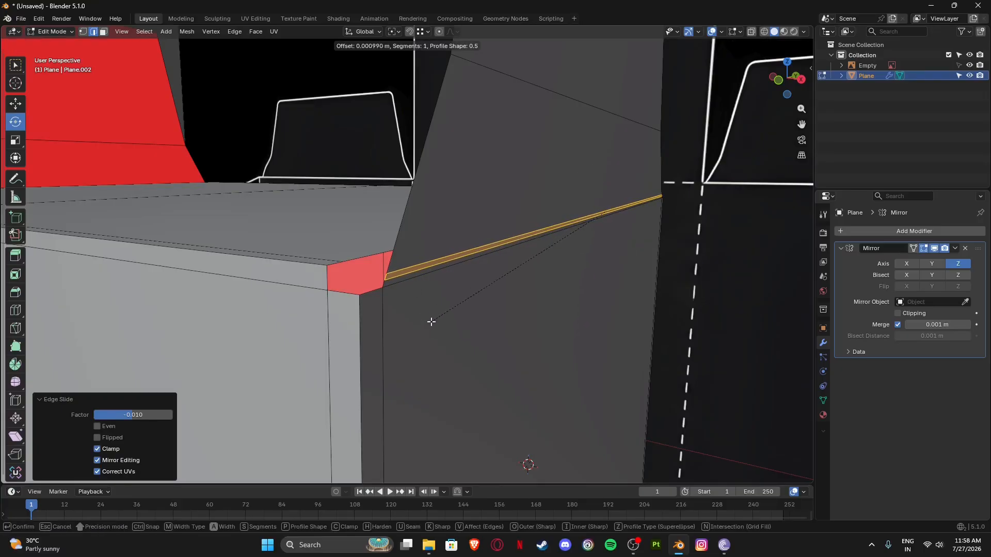
{"action": "left_click", "coordinate": [430, 323]}
{"action": "middle_click_drag", "start_coordinate": [429, 323], "coordinate": [276, 223]}
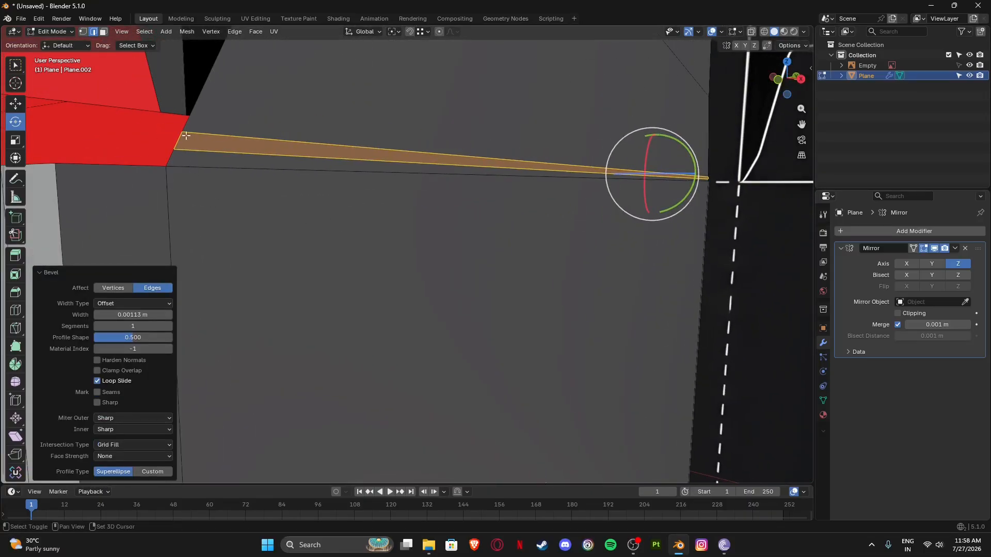
{"action": "middle_click_drag", "start_coordinate": [186, 135], "coordinate": [198, 163]}
{"action": "left_click", "coordinate": [380, 302]}
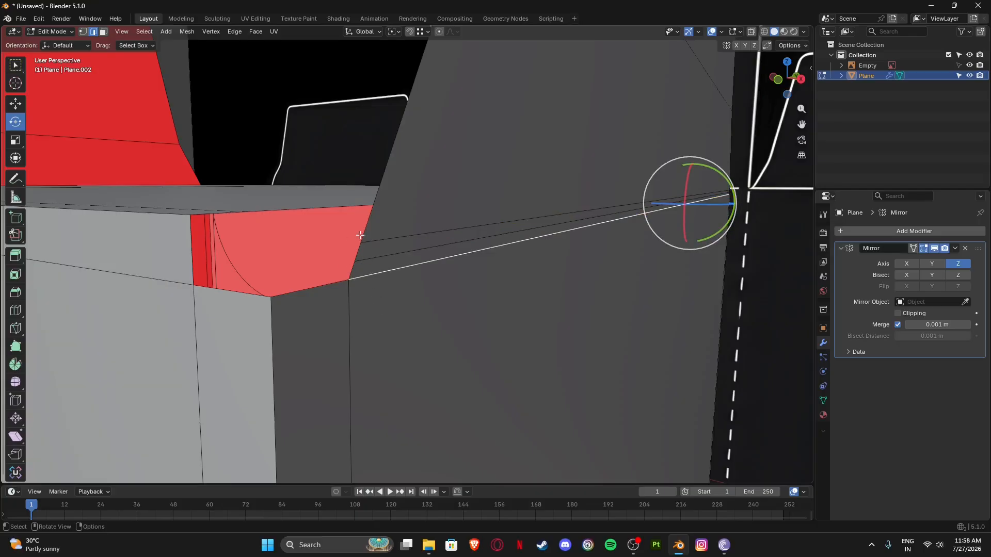
- Select all faces of the side dust flap and make its bottom fold edge the active element used as the rotation pivot
{"action": "middle_click_drag", "start_coordinate": [380, 302], "coordinate": [414, 223]}
{"action": "scroll", "coordinate": [436, 227], "scroll_direction": "up", "scroll_amount": 2}
{"action": "key", "text": "3"}
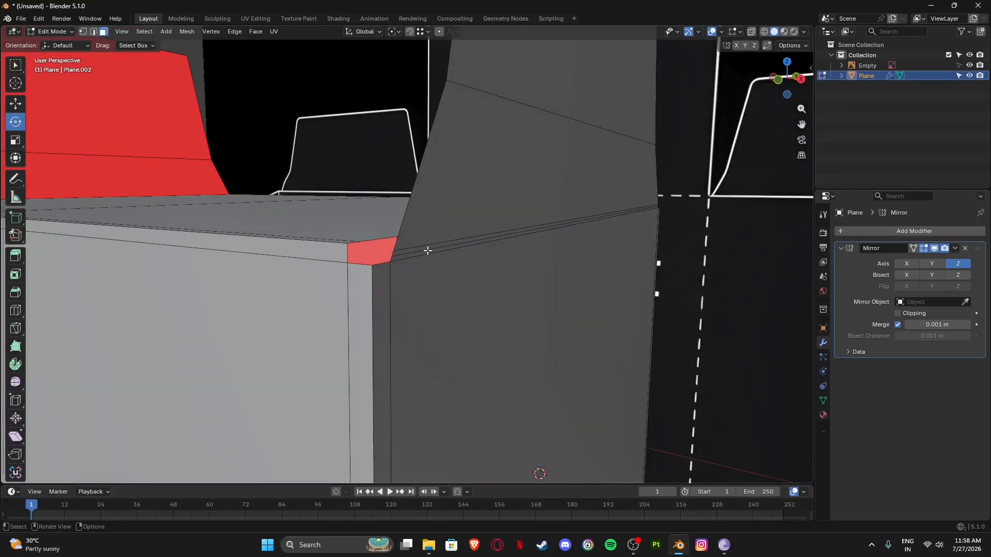
{"action": "left_click", "coordinate": [428, 248]}
{"action": "left_click", "coordinate": [454, 191], "text": "shift"}
{"action": "left_click", "coordinate": [477, 77], "text": "shift"}
{"action": "scroll", "coordinate": [404, 224], "scroll_direction": "down", "scroll_amount": 4}
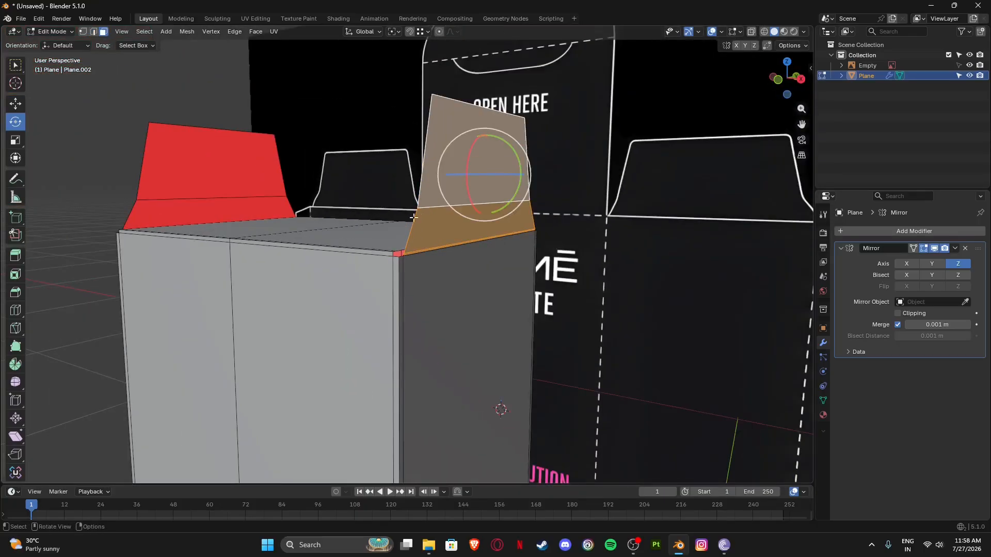
{"action": "middle_click_drag", "start_coordinate": [414, 218], "coordinate": [362, 233], "text": "shift"}
{"action": "scroll", "coordinate": [356, 254], "scroll_direction": "up", "scroll_amount": 4}
{"action": "key", "text": "2"}
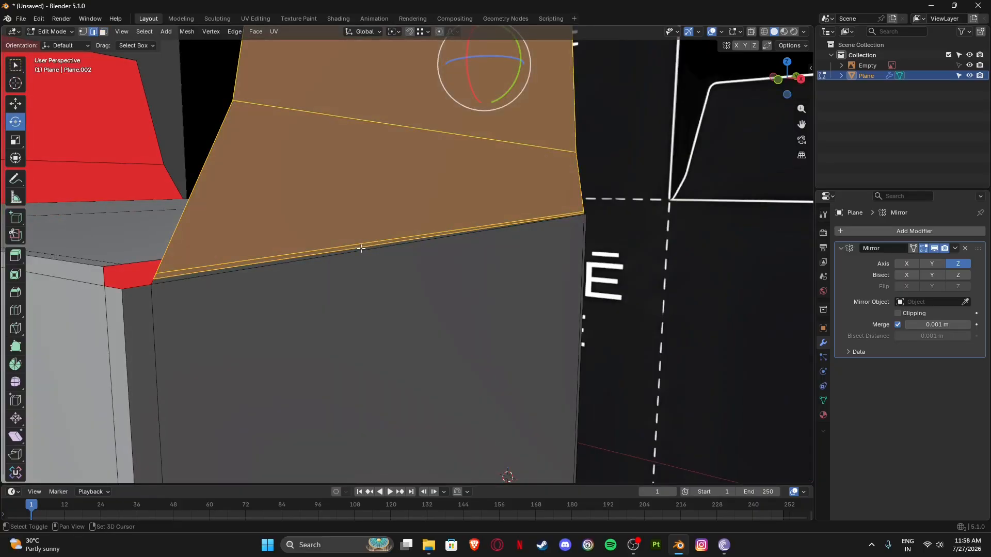
{"action": "left_click", "coordinate": [394, 32]}
{"action": "left_click", "coordinate": [407, 104]}
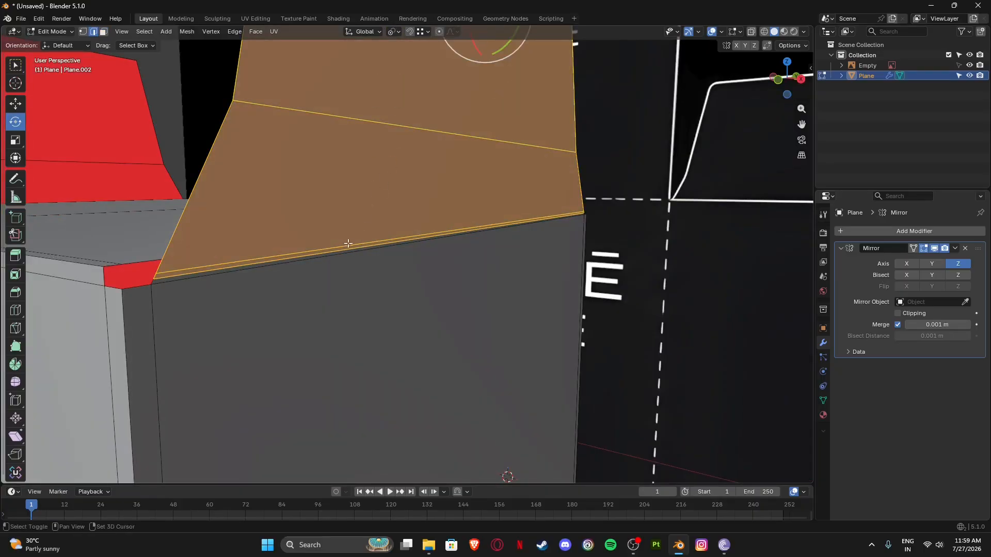
{"action": "left_click", "coordinate": [347, 249], "text": "shift"}
{"action": "left_click", "coordinate": [347, 248], "text": "shift"}
- Fold the selected dust flap inward by rotating it -90° about the global Y axis
{"action": "scroll", "coordinate": [349, 251], "scroll_direction": "down", "scroll_amount": 4}
{"action": "middle_click_drag", "start_coordinate": [356, 260], "coordinate": [382, 267]}
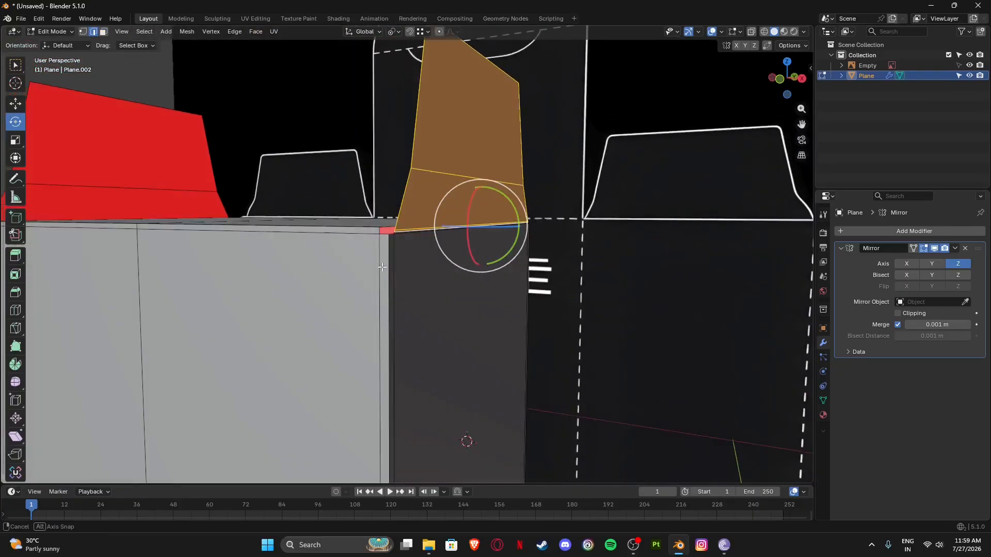
{"action": "middle_click_drag", "start_coordinate": [469, 227], "coordinate": [484, 223]}
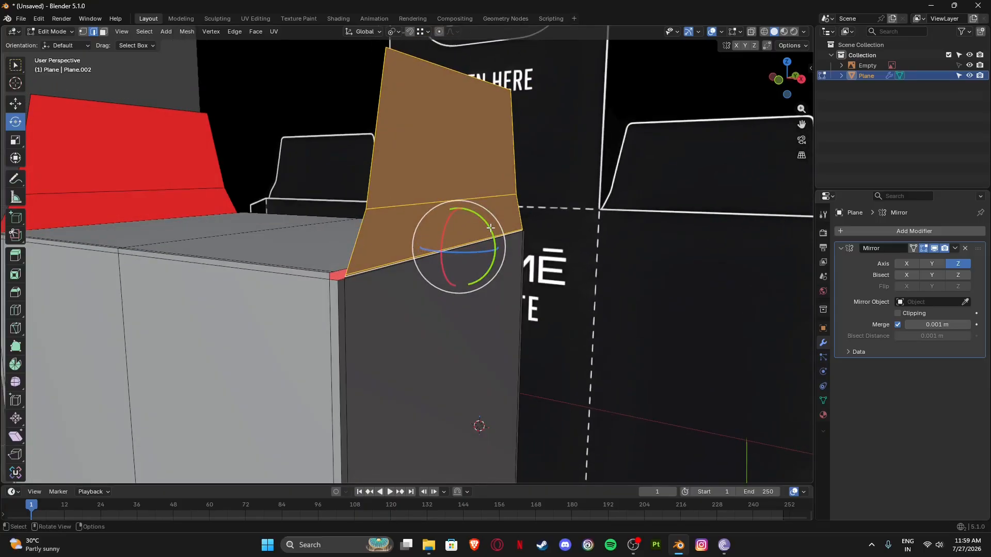
{"action": "left_click_drag", "start_coordinate": [487, 224], "coordinate": [462, 197]}
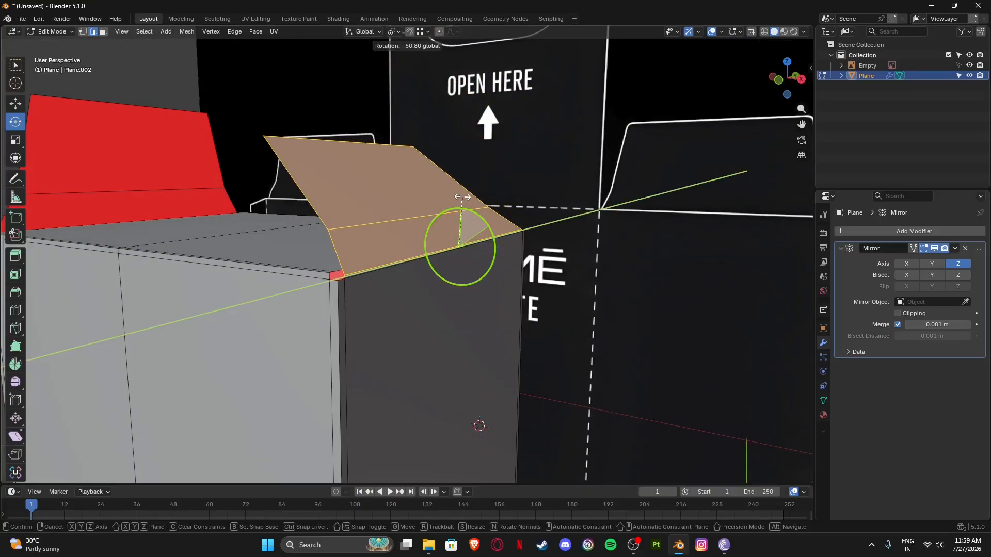
{"action": "type", "text": "90"}
{"action": "type", "text": "-"}
{"action": "key", "text": "Return"}
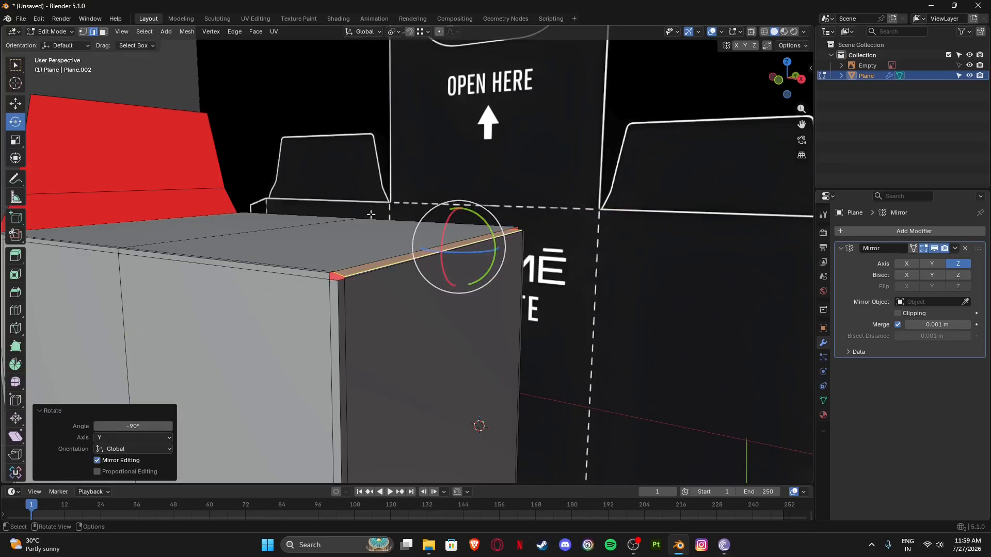
- Turn on X-ray and select the faces of the folded dust flap beneath the carton's top panel
{"action": "mouse_move", "coordinate": [363, 245]}
{"action": "middle_mouse_down"}
{"action": "mouse_move", "coordinate": [352, 264]}
{"action": "mouse_move", "coordinate": [356, 249]}
{"action": "middle_mouse_up"}
{"action": "scroll", "coordinate": [360, 258], "scroll_direction": "up", "scroll_amount": 2}
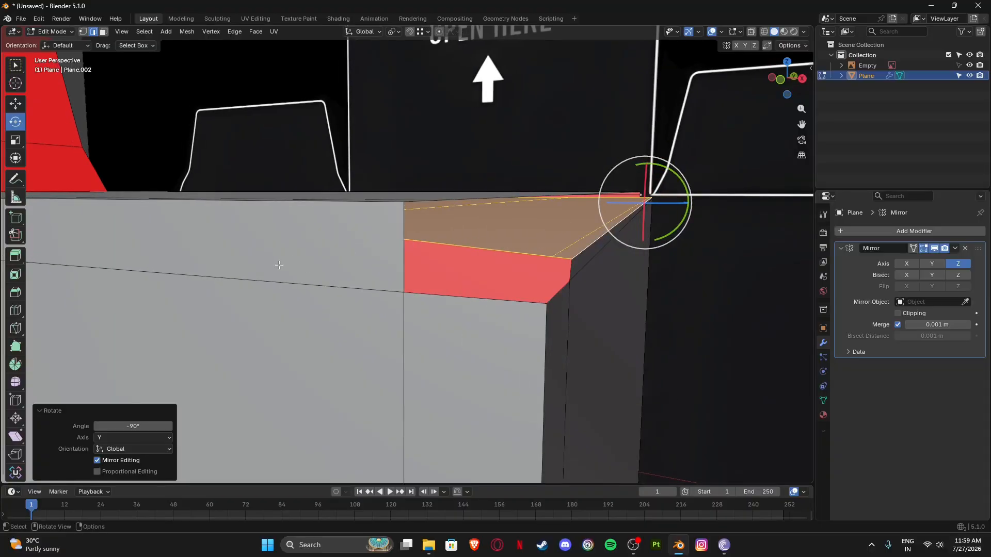
{"action": "left_click", "coordinate": [553, 240]}
{"action": "middle_click_drag", "start_coordinate": [488, 240], "coordinate": [482, 245]}
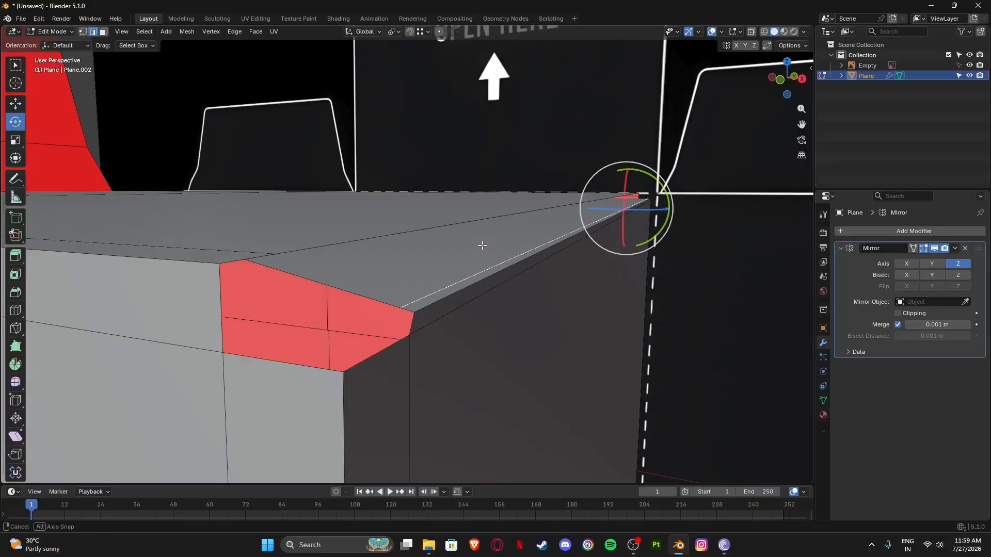
{"action": "key", "text": "alt+z"}
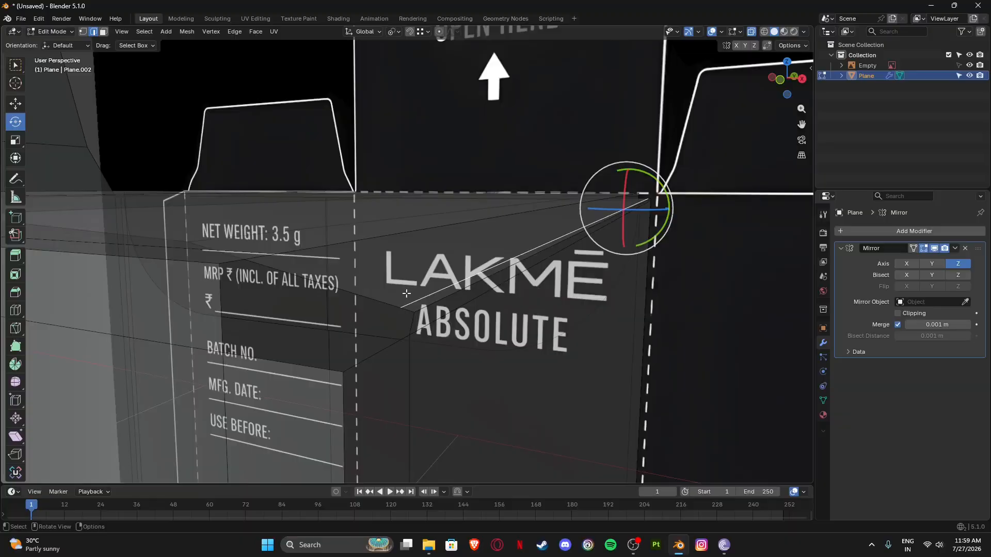
{"action": "middle_click_drag", "start_coordinate": [303, 257], "coordinate": [350, 274]}
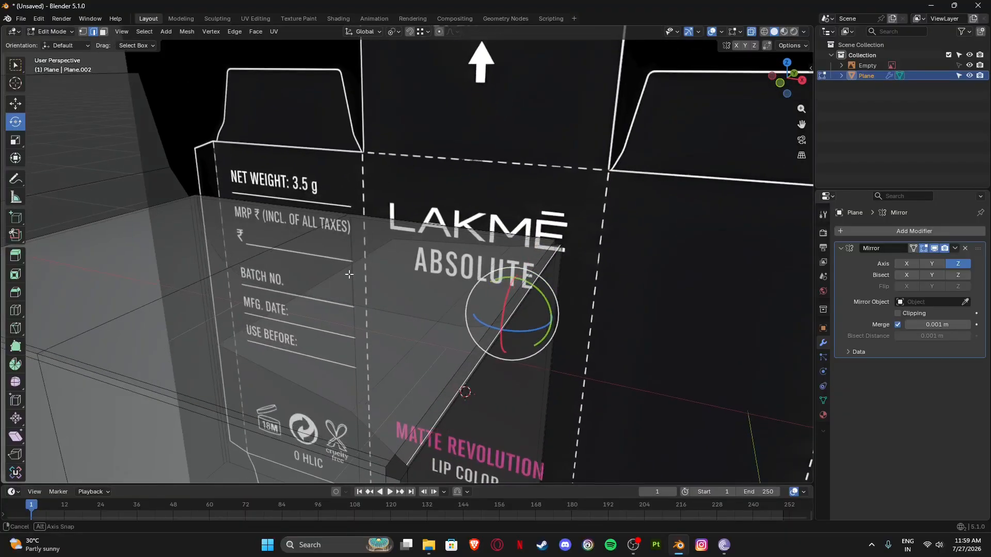
{"action": "key", "text": "3"}
{"action": "left_click", "coordinate": [361, 283]}
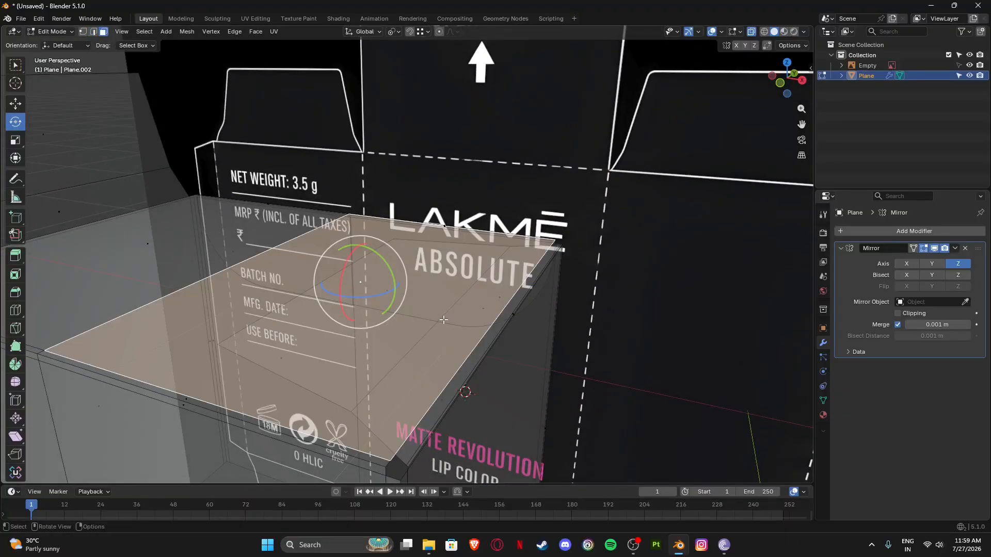
{"action": "left_click", "coordinate": [382, 290]}
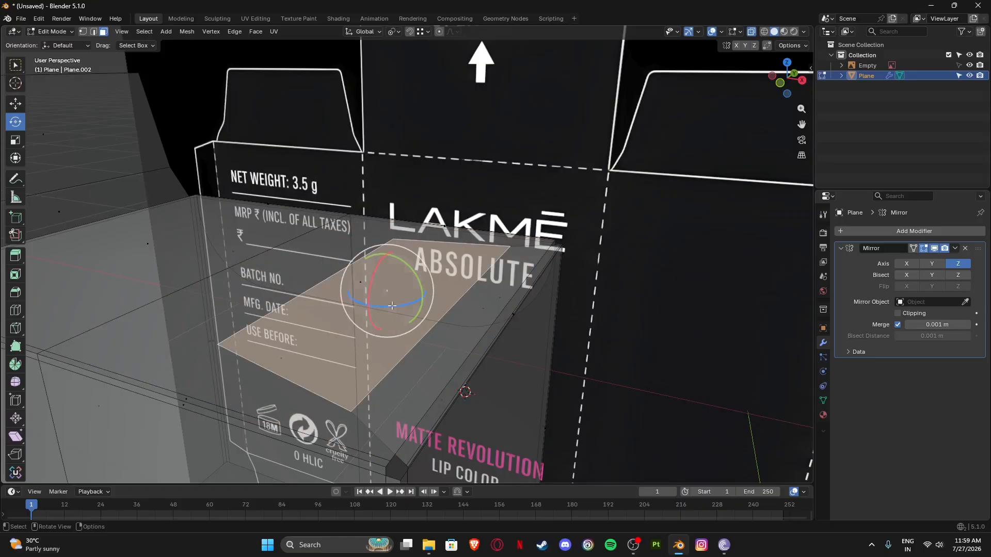
{"action": "left_click", "coordinate": [481, 308], "text": "shift"}
- Make the flap's fold edge active, turn off X-ray and rotate the flap a further -14.5° about the global Y axis
{"action": "middle_click_drag", "start_coordinate": [445, 307], "coordinate": [446, 291]}
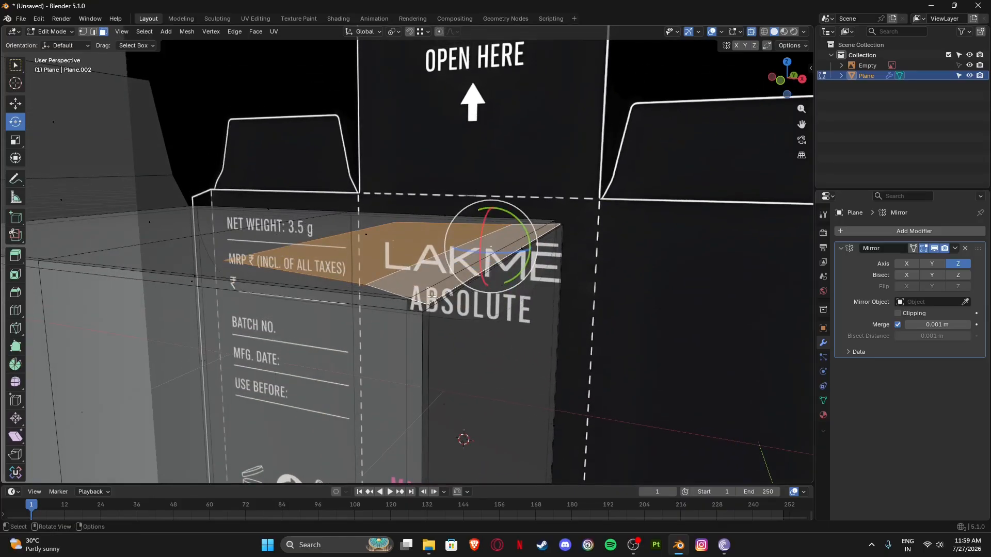
{"action": "scroll", "coordinate": [445, 291], "scroll_direction": "up", "scroll_amount": 2}
{"action": "scroll", "coordinate": [445, 291], "scroll_direction": "down", "scroll_amount": 1}
{"action": "key", "text": "2"}
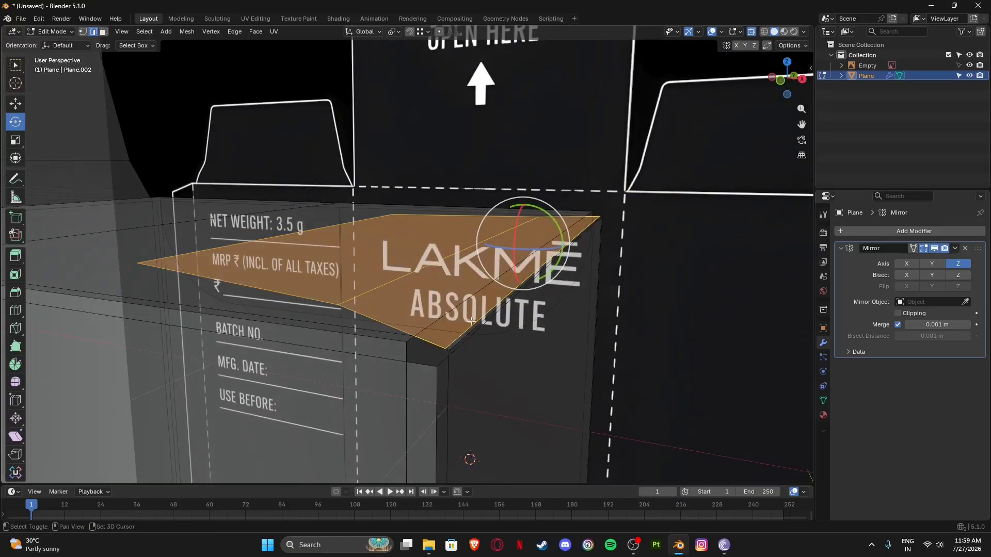
{"action": "left_click", "coordinate": [467, 326], "text": "shift"}
{"action": "left_click", "coordinate": [467, 326], "text": "shift"}
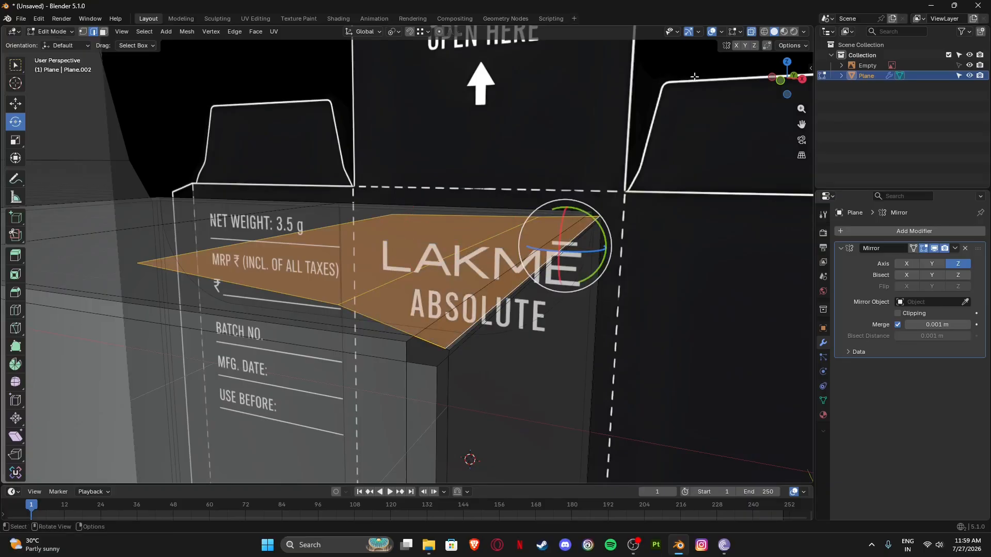
{"action": "left_click", "coordinate": [752, 34]}
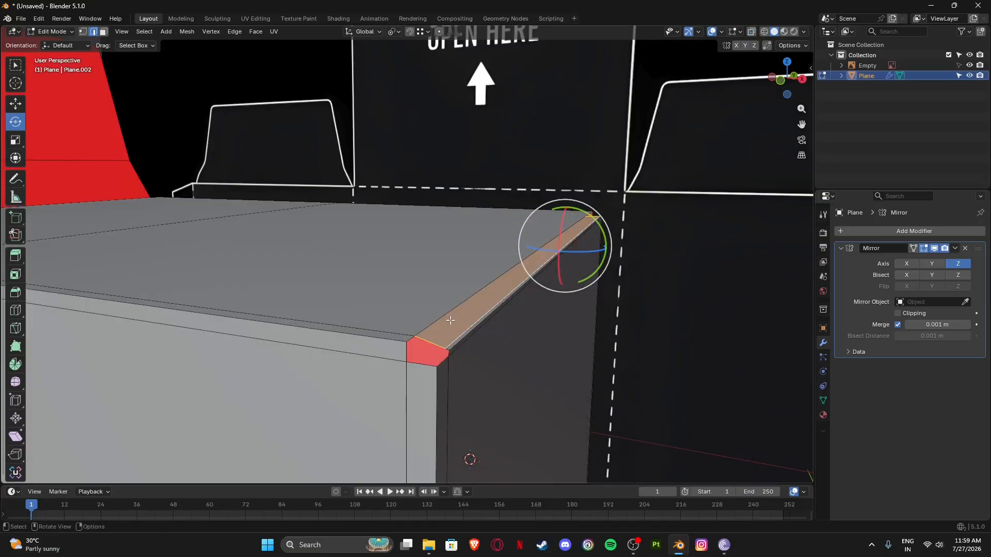
{"action": "left_click_drag", "start_coordinate": [602, 237], "coordinate": [589, 231]}
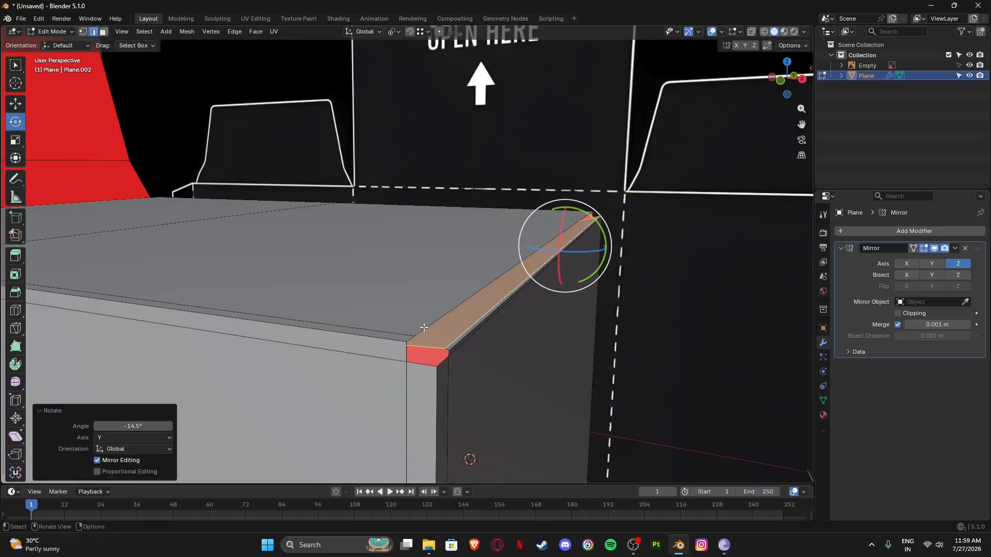
- Examine the folded flap's corner and the whole carton from several angles in Object Mode and Edit Mode
{"action": "key", "text": "Tab"}
{"action": "scroll", "coordinate": [414, 336], "scroll_direction": "down", "scroll_amount": 2}
{"action": "middle_click_drag", "start_coordinate": [454, 341], "coordinate": [327, 358]}
{"action": "scroll", "coordinate": [355, 329], "scroll_direction": "up", "scroll_amount": 2}
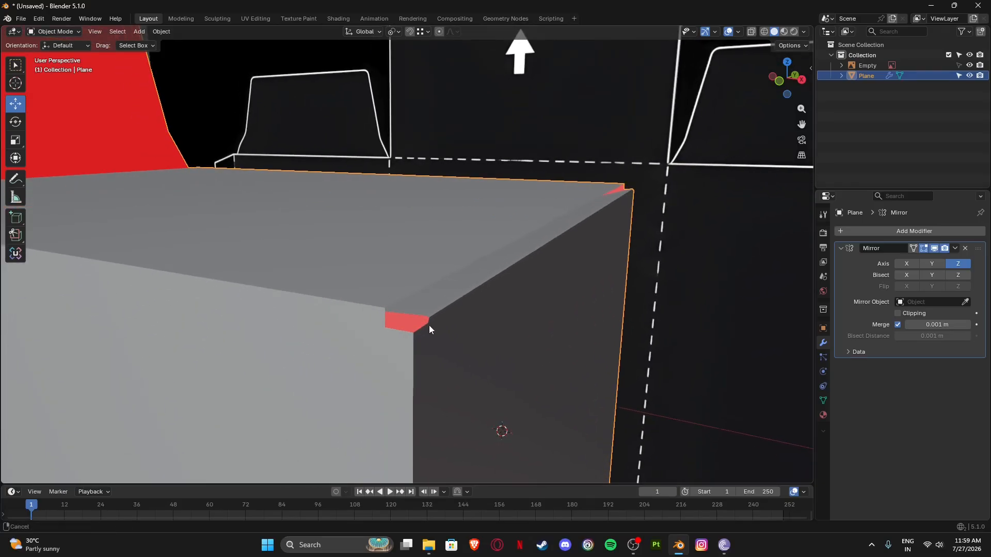
{"action": "mouse_move", "coordinate": [428, 325]}
{"action": "middle_mouse_down", "text": "ctrl"}
{"action": "mouse_move", "coordinate": [417, 305]}
{"action": "mouse_move", "coordinate": [436, 330]}
{"action": "middle_mouse_up", "text": "ctrl"}
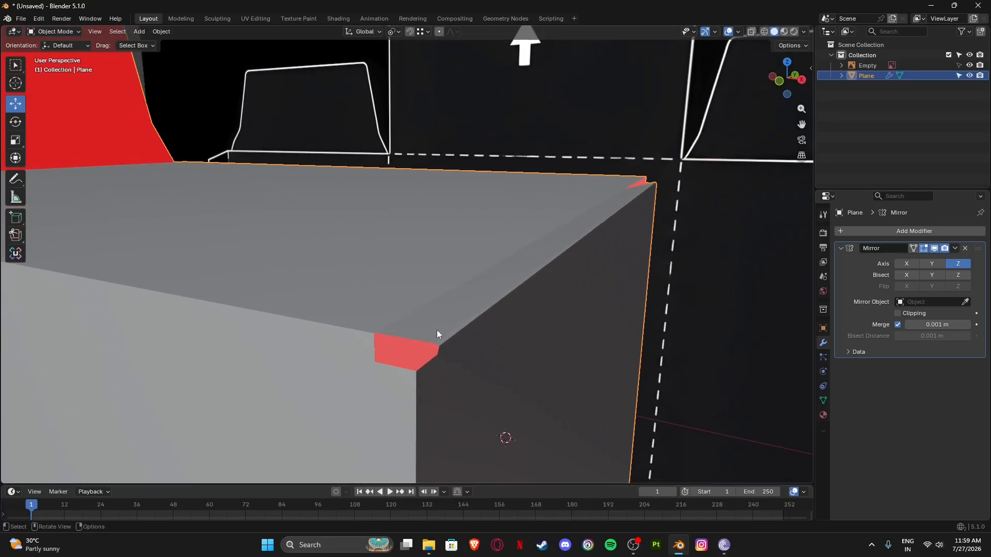
{"action": "key", "text": "Tab"}
{"action": "left_click", "coordinate": [454, 337]}
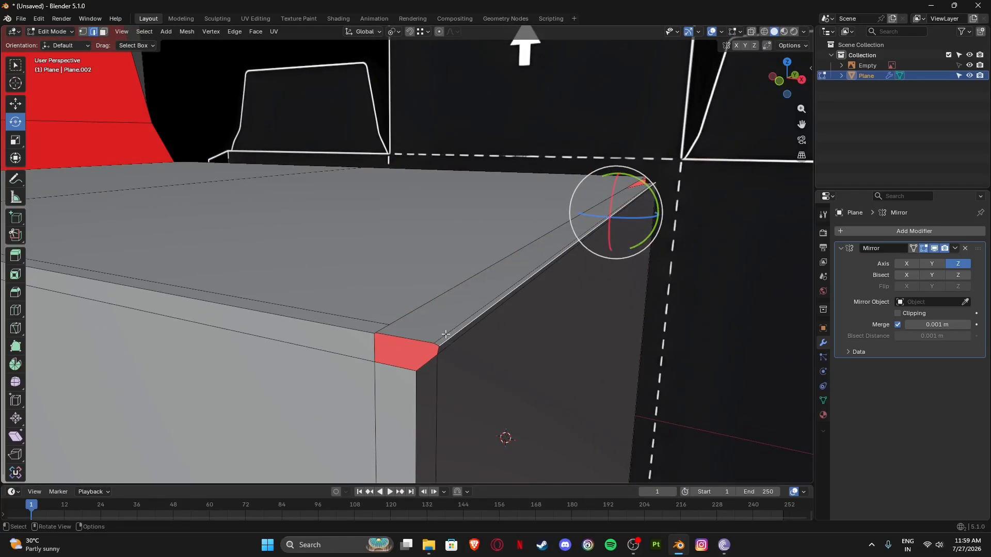
{"action": "key", "text": "3"}
{"action": "key", "text": "Tab"}
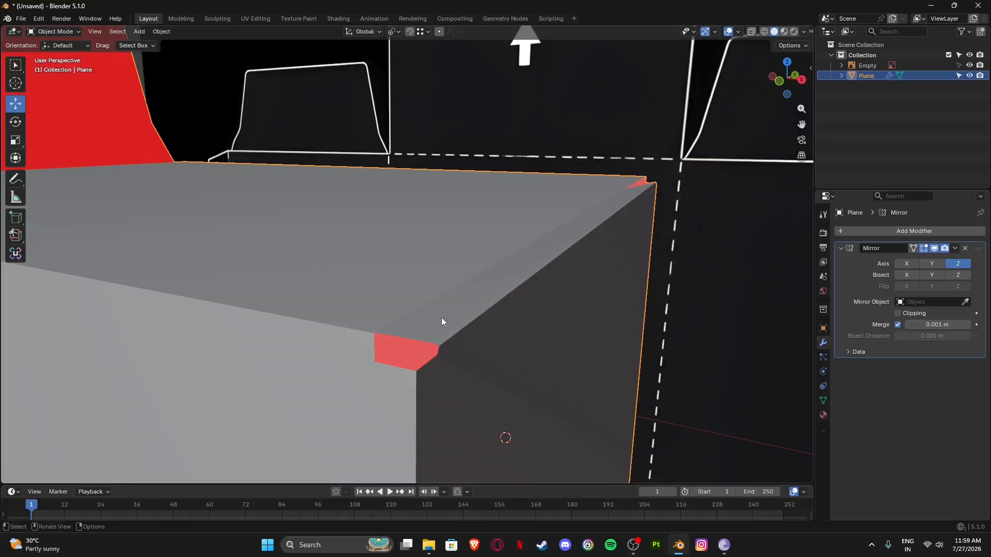
{"action": "scroll", "coordinate": [443, 332], "scroll_direction": "down", "scroll_amount": 6}
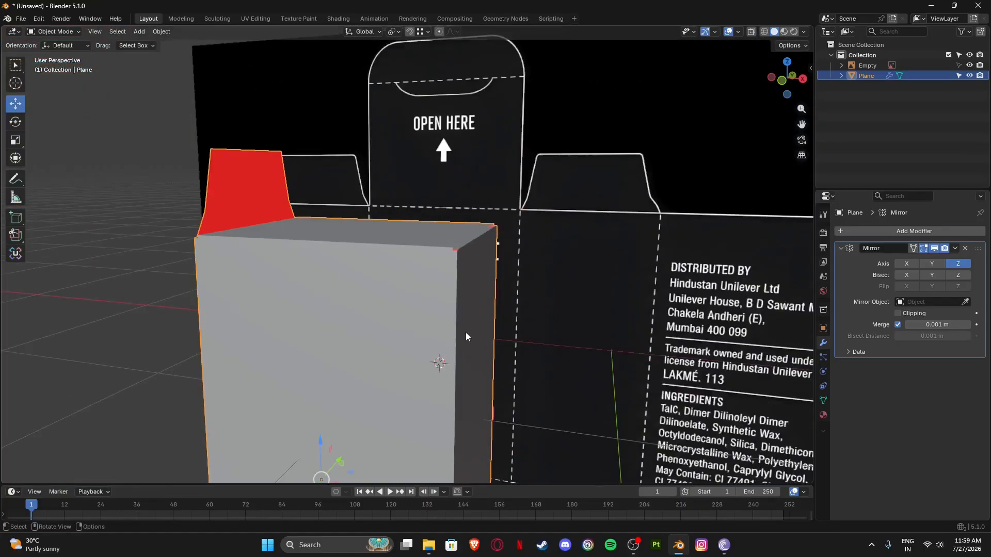
{"action": "middle_click_drag", "start_coordinate": [465, 333], "coordinate": [456, 342]}
{"action": "scroll", "coordinate": [425, 314], "scroll_direction": "up", "scroll_amount": 4}
{"action": "scroll", "coordinate": [425, 313], "scroll_direction": "down", "scroll_amount": 4}
{"action": "middle_click_drag", "start_coordinate": [349, 308], "coordinate": [394, 274]}
{"action": "scroll", "coordinate": [394, 275], "scroll_direction": "down", "scroll_amount": 3}
- In front view with X-ray on, select the carton's left half through the mesh and delete its faces
{"action": "key", "text": "Tab"}
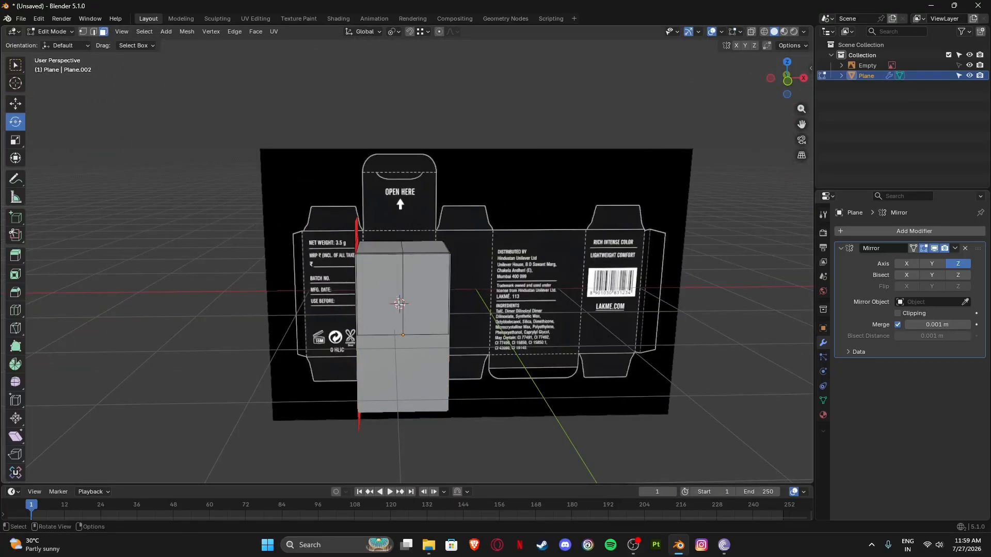
{"action": "left_click", "coordinate": [788, 82]}
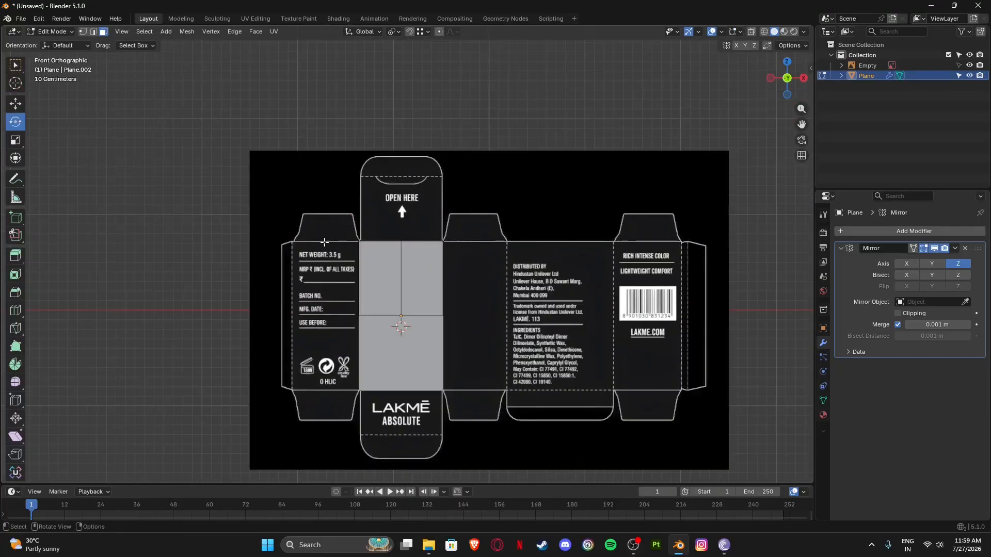
{"action": "left_click", "coordinate": [752, 33]}
{"action": "left_click_drag", "start_coordinate": [229, 144], "coordinate": [394, 457]}
{"action": "scroll", "coordinate": [392, 239], "scroll_direction": "up", "scroll_amount": 4}
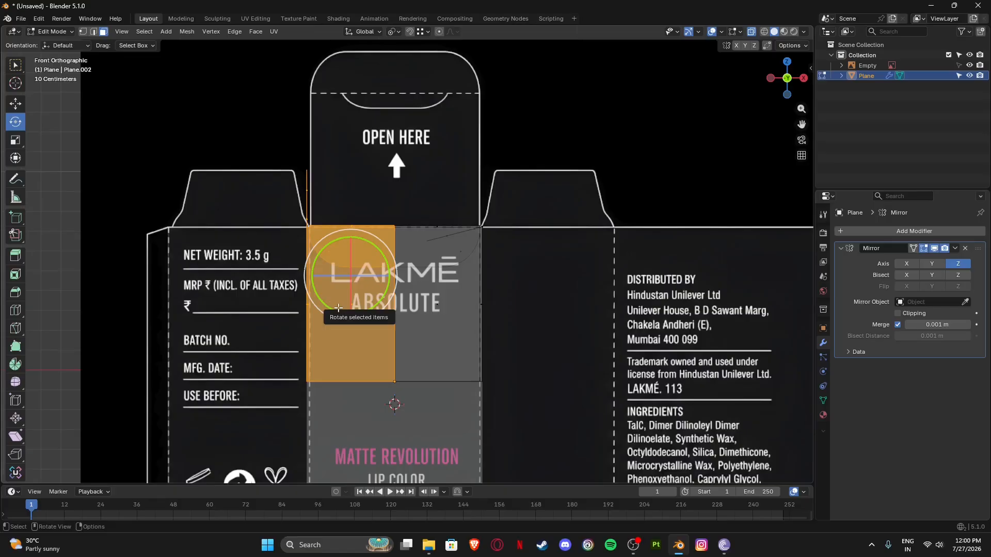
{"action": "key", "text": "x"}
{"action": "left_click", "coordinate": [308, 309]}
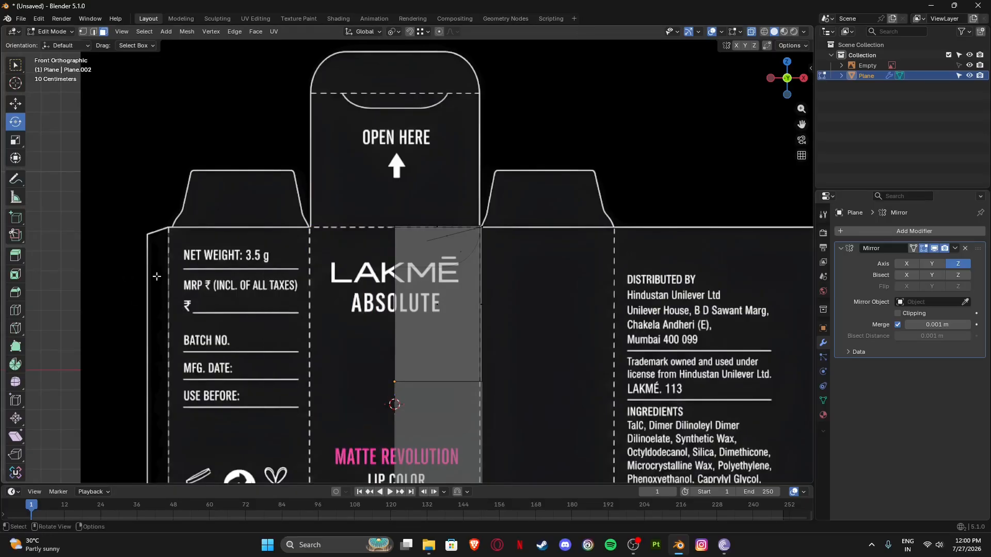
- Check the remaining half's center edge, then add a second Mirror modifier on the X axis to the carton
{"action": "scroll", "coordinate": [314, 305], "scroll_direction": "down", "scroll_amount": 3}
{"action": "middle_click_drag", "start_coordinate": [320, 304], "coordinate": [405, 264]}
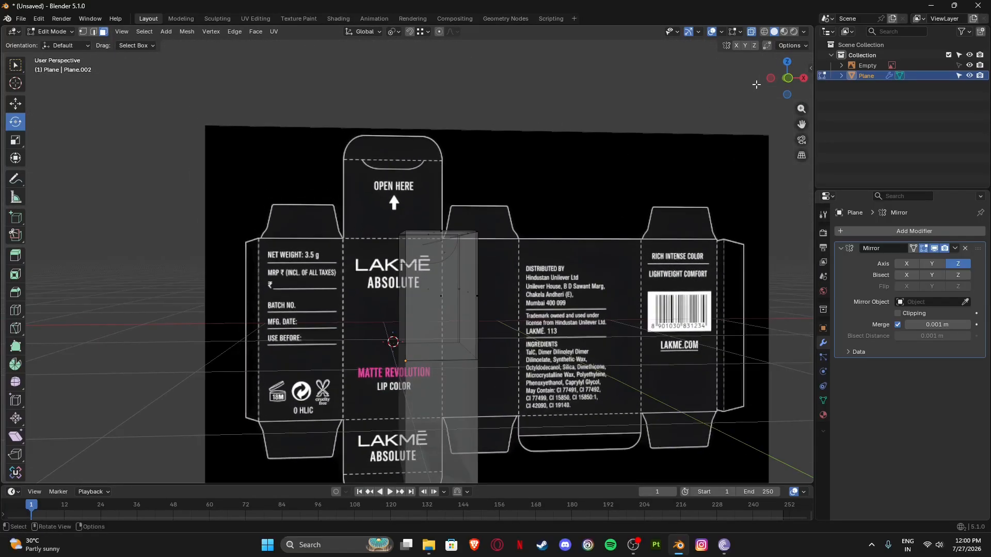
{"action": "left_click", "coordinate": [788, 79]}
{"action": "scroll", "coordinate": [398, 185], "scroll_direction": "up", "scroll_amount": 8}
{"action": "scroll", "coordinate": [399, 185], "scroll_direction": "up", "scroll_amount": 4}
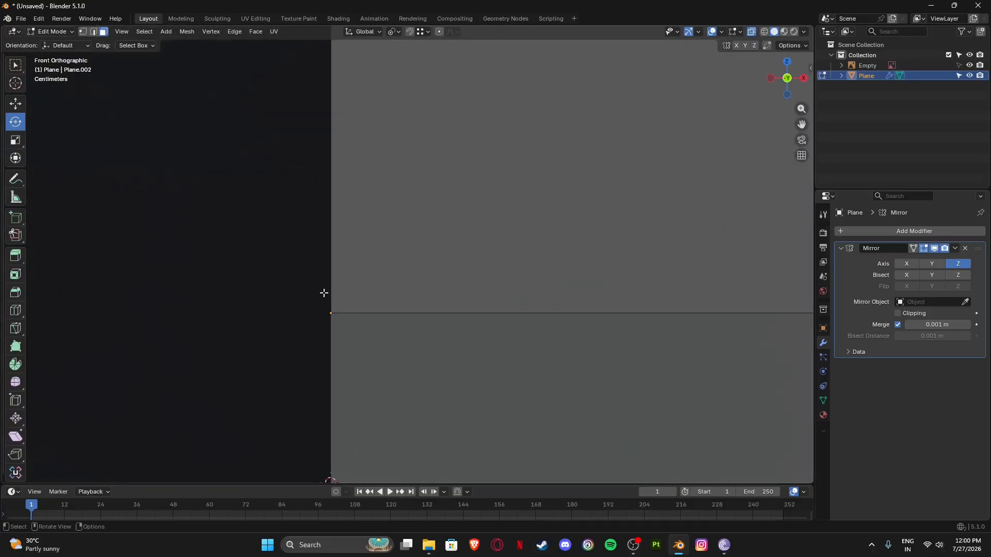
{"action": "scroll", "coordinate": [363, 305], "scroll_direction": "down", "scroll_amount": 12}
{"action": "middle_click_drag", "start_coordinate": [457, 226], "coordinate": [474, 260]}
{"action": "key", "text": "Tab"}
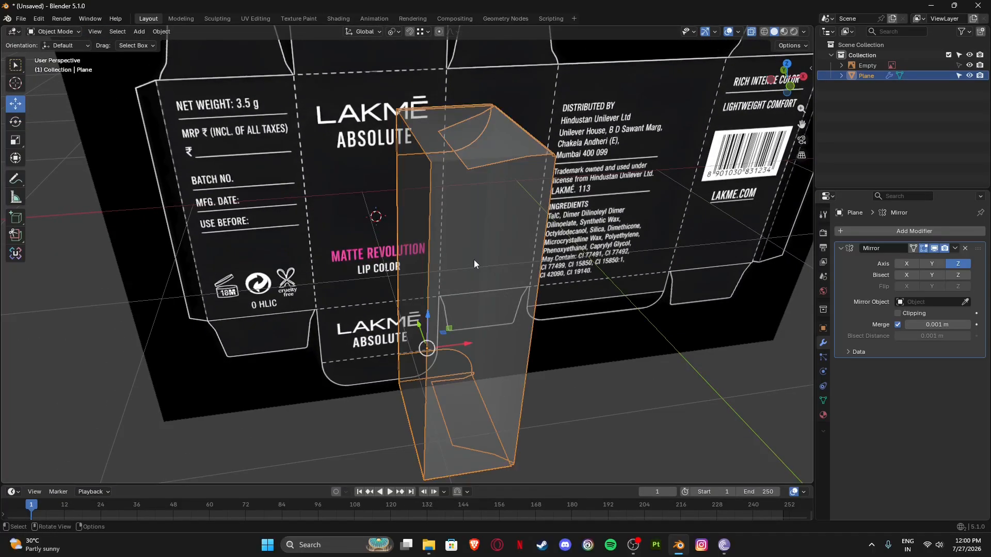
{"action": "left_click", "coordinate": [917, 233]}
{"action": "mouse_move", "coordinate": [894, 228]}
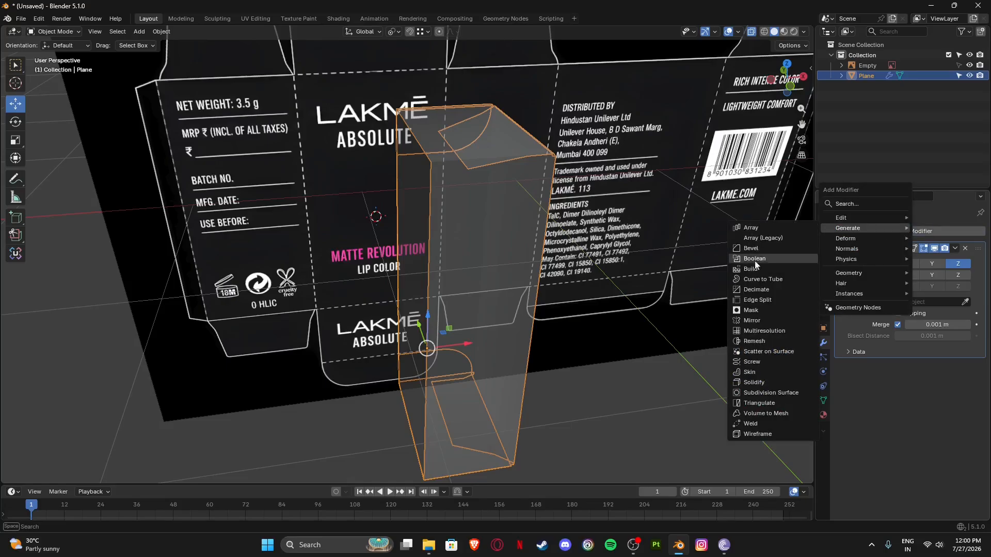
{"action": "left_click", "coordinate": [758, 321]}
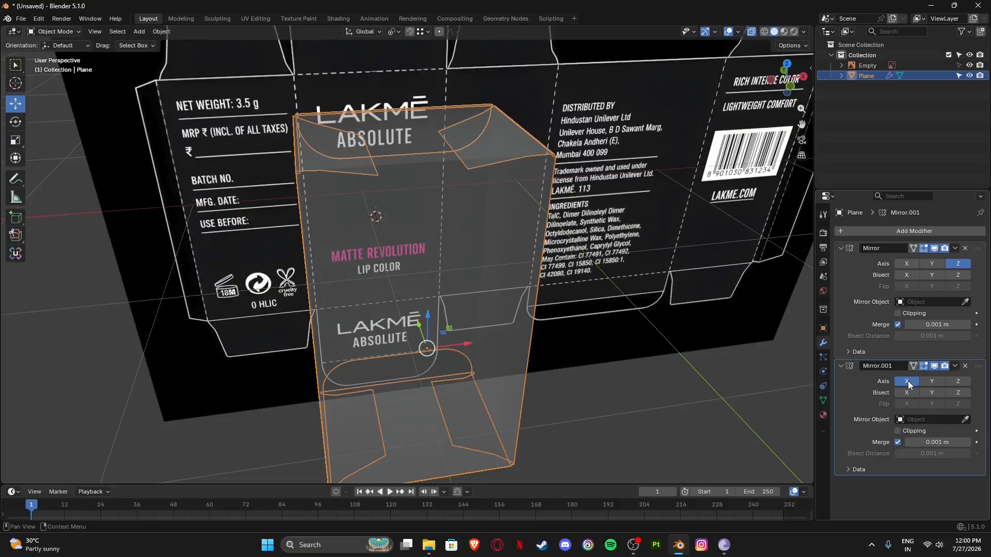
- Turn off X-ray and inspect the fully mirrored carton from the front and at an angle, ending in Edit Mode
{"action": "left_click", "coordinate": [790, 86]}
{"action": "key", "text": "alt+z"}
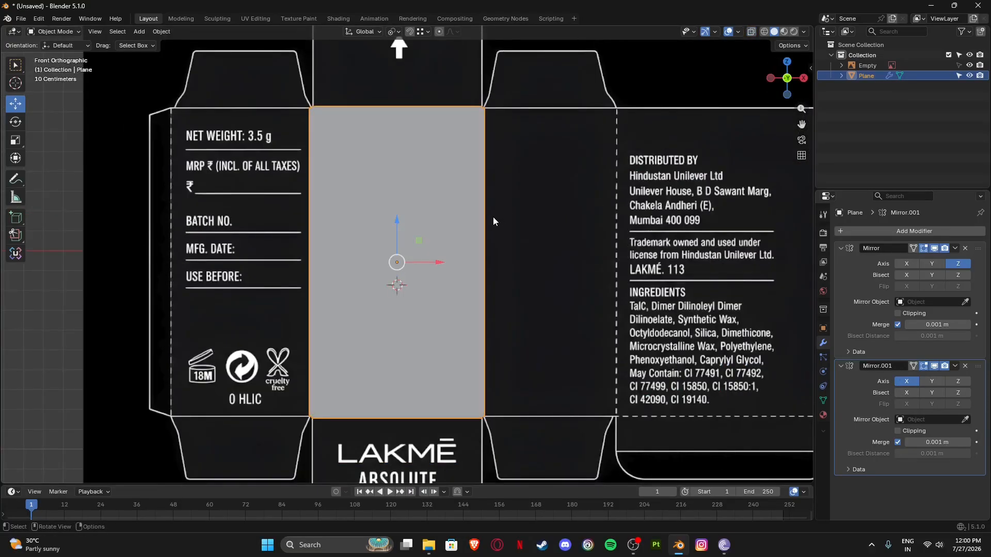
{"action": "middle_click_drag", "start_coordinate": [493, 218], "coordinate": [410, 250]}
{"action": "scroll", "coordinate": [431, 233], "scroll_direction": "down", "scroll_amount": 3}
{"action": "key", "text": "Tab"}
{"action": "scroll", "coordinate": [374, 222], "scroll_direction": "up", "scroll_amount": 3}
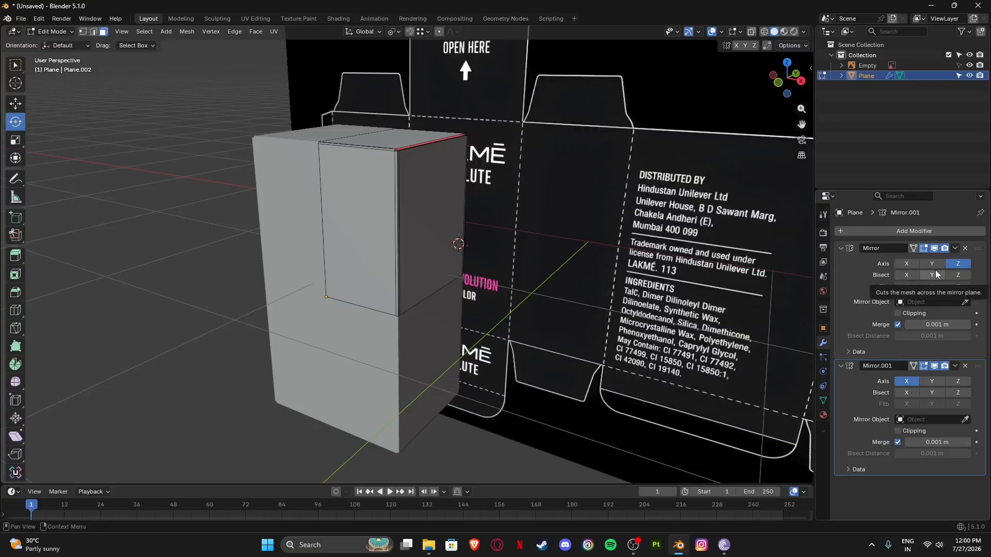
- Switch the carton to Object Mode and apply both of its Mirror modifiers
{"action": "left_click", "coordinate": [955, 248]}
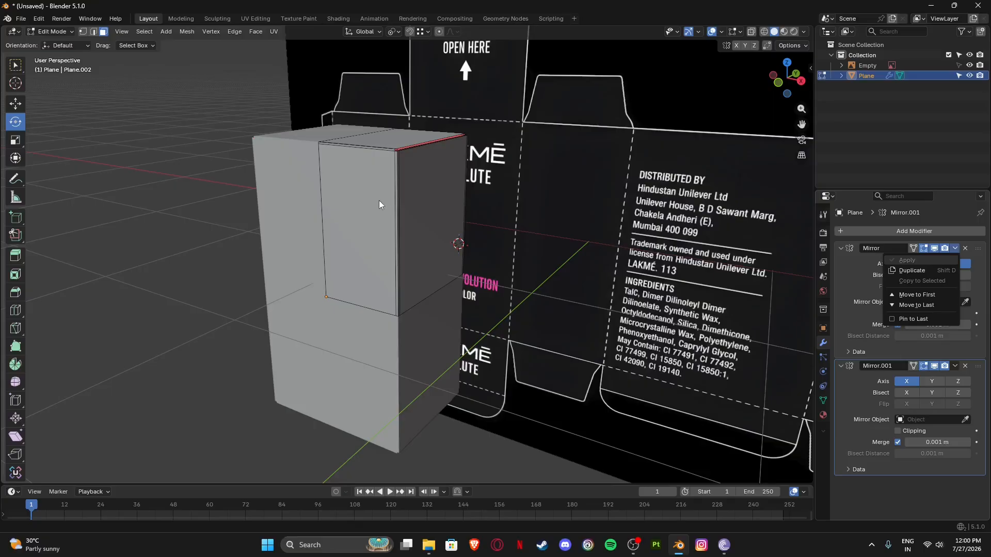
{"action": "left_click", "coordinate": [58, 33]}
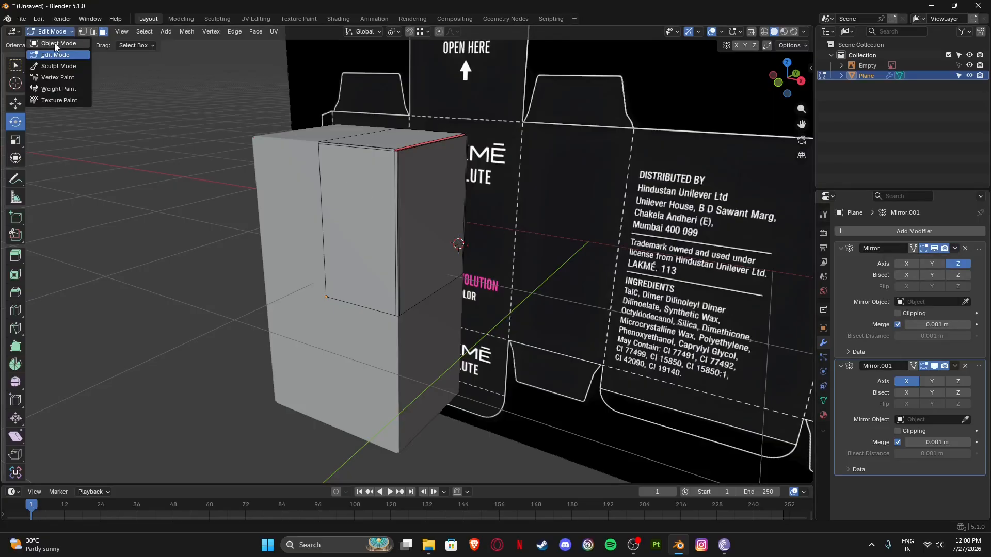
{"action": "left_click", "coordinate": [55, 43]}
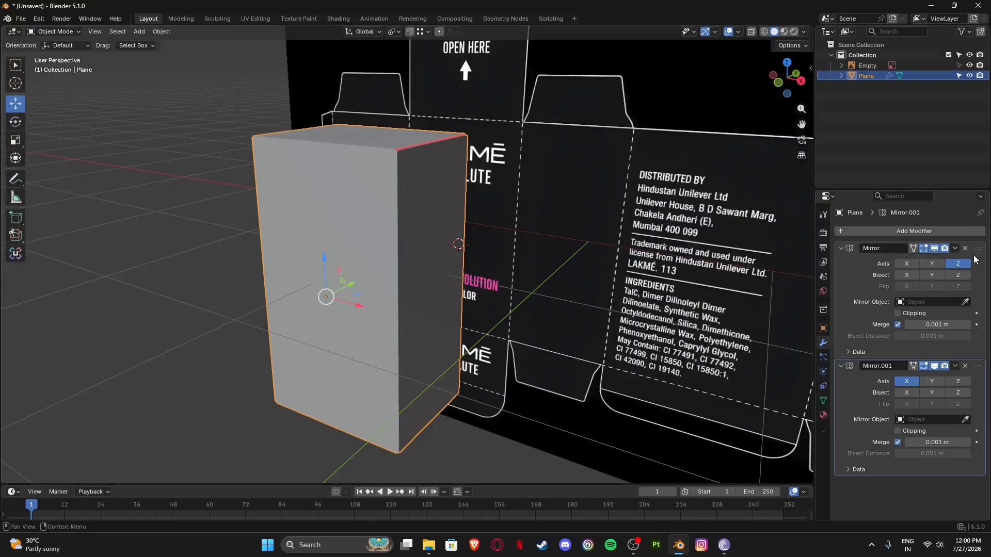
{"action": "left_click", "coordinate": [955, 248]}
{"action": "left_click", "coordinate": [907, 260]}
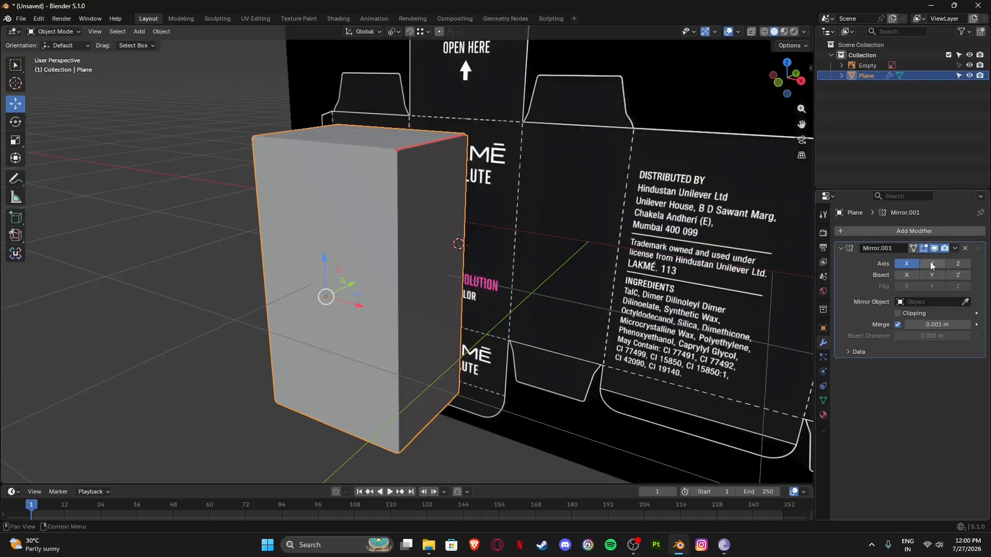
{"action": "left_click", "coordinate": [955, 248]}
{"action": "left_click", "coordinate": [907, 260]}
- In Edit Mode, add one centered vertical loop cut along the carton's left side wall
{"action": "key", "text": "Tab"}
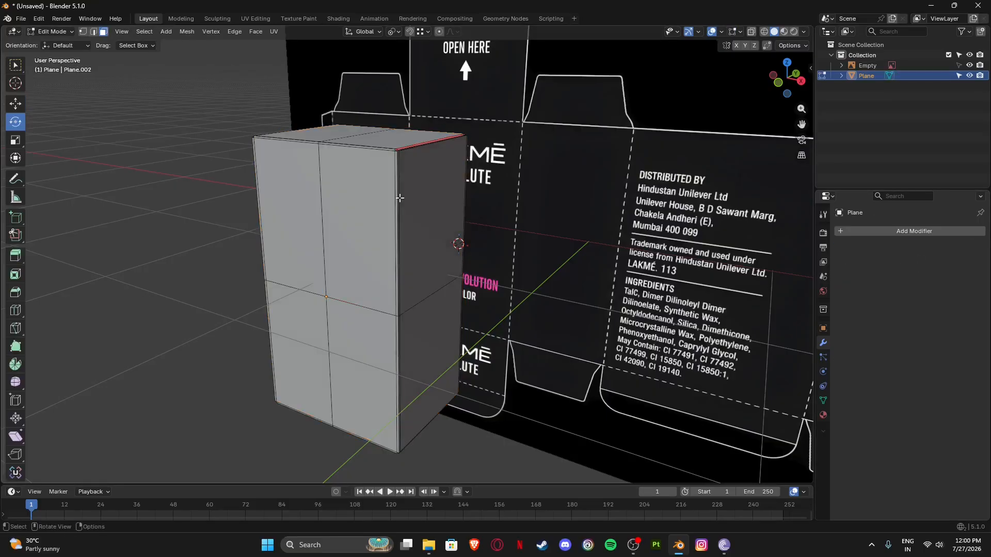
{"action": "scroll", "coordinate": [385, 169], "scroll_direction": "up", "scroll_amount": 4}
{"action": "scroll", "coordinate": [385, 169], "scroll_direction": "down", "scroll_amount": 4}
{"action": "middle_click_drag", "start_coordinate": [385, 168], "coordinate": [469, 200]}
{"action": "key", "text": "ctrl+r"}
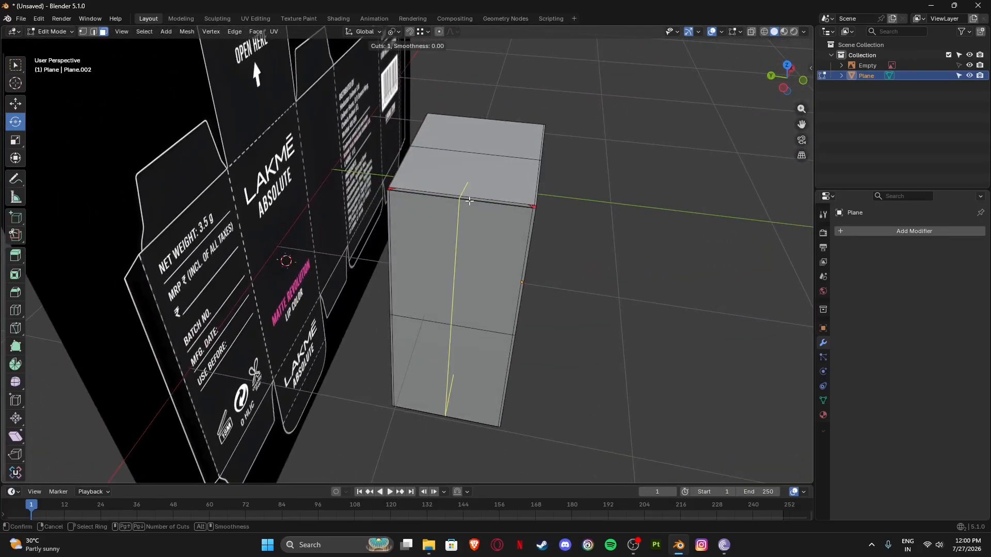
{"action": "left_click", "coordinate": [469, 200]}
{"action": "right_click", "coordinate": [471, 202]}
- Add a centered vertical loop cut along the opposite side wall and one more centered cut across the remaining undivided panel
{"action": "middle_click_drag", "start_coordinate": [544, 225], "coordinate": [356, 199]}
{"action": "key", "text": "ctrl+r"}
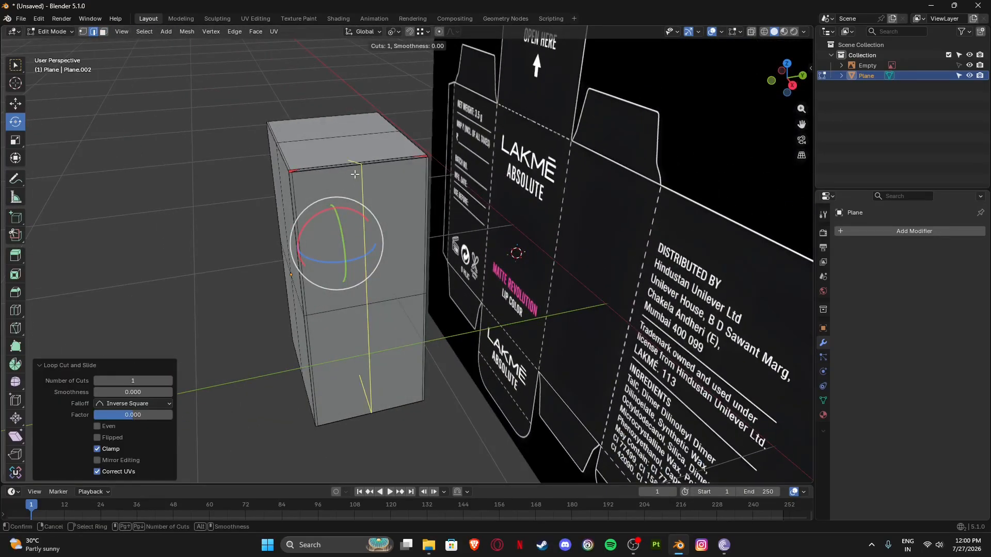
{"action": "left_click", "coordinate": [354, 174]}
{"action": "right_click", "coordinate": [355, 174]}
{"action": "middle_click_drag", "start_coordinate": [323, 162], "coordinate": [348, 119]}
{"action": "key", "text": "ctrl+r"}
{"action": "left_click", "coordinate": [355, 257]}
{"action": "right_click", "coordinate": [356, 256]}
- Examine the carton's top corners and the new cuts in both Object Mode and Edit Mode
{"action": "middle_click_drag", "start_coordinate": [356, 257], "coordinate": [519, 316]}
{"action": "key", "text": "Tab"}
{"action": "middle_click_drag", "start_coordinate": [490, 285], "coordinate": [390, 227]}
{"action": "key", "text": "Tab"}
{"action": "key", "text": "Tab"}
{"action": "scroll", "coordinate": [325, 193], "scroll_direction": "up", "scroll_amount": 3}
{"action": "scroll", "coordinate": [379, 210], "scroll_direction": "up", "scroll_amount": 4}
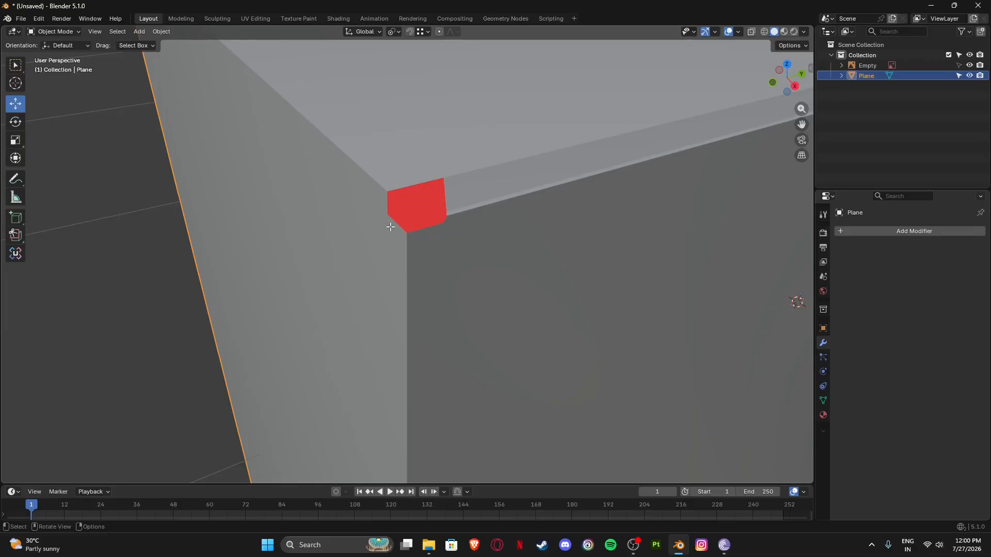
{"action": "key", "text": "Tab"}
{"action": "scroll", "coordinate": [425, 249], "scroll_direction": "down", "scroll_amount": 6}
{"action": "scroll", "coordinate": [496, 199], "scroll_direction": "up", "scroll_amount": 5}
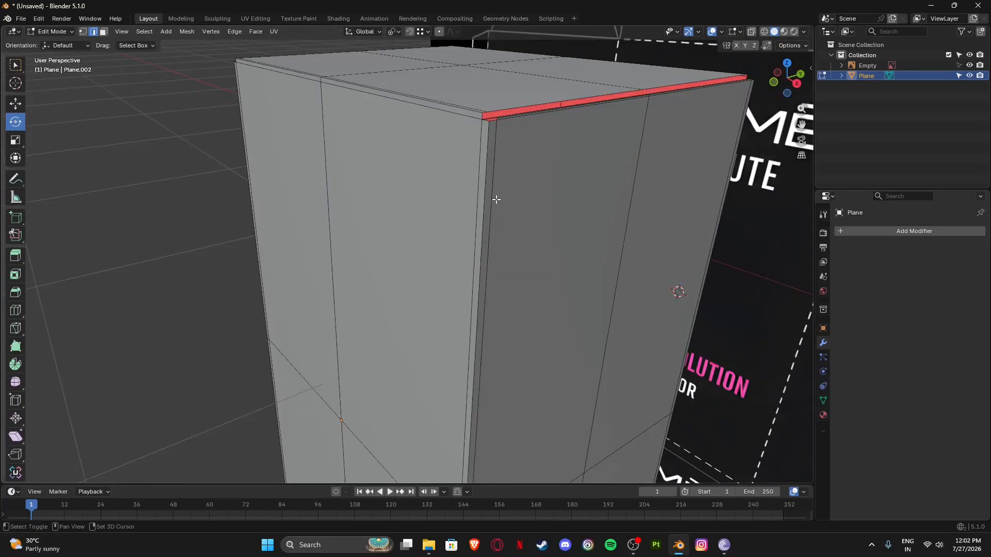
{"action": "key", "text": "Tab"}
{"action": "scroll", "coordinate": [467, 258], "scroll_direction": "down", "scroll_amount": 5}
{"action": "scroll", "coordinate": [466, 259], "scroll_direction": "up", "scroll_amount": 6}
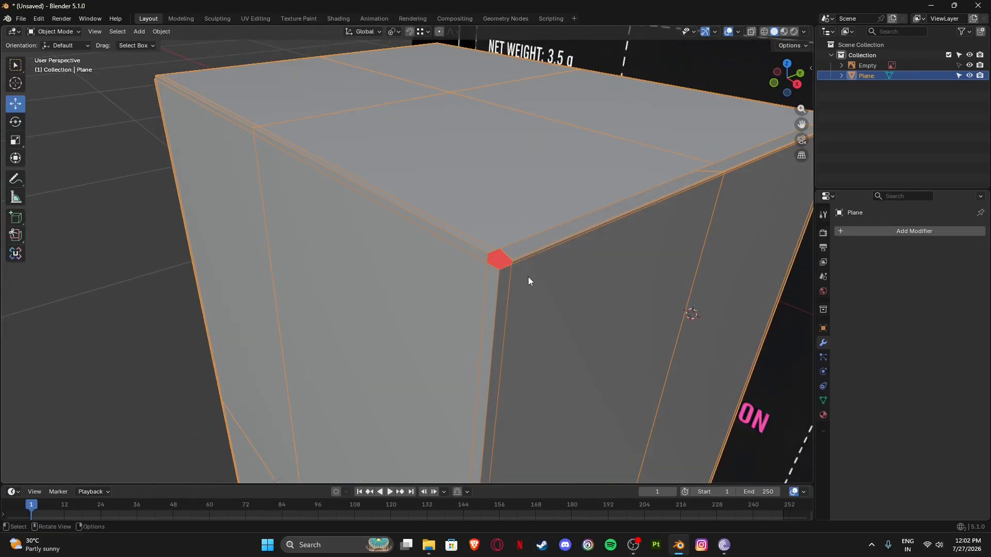
- Add a Solidify modifier to the carton with a thickness of 0.002 m and Even Thickness enabled
{"action": "left_click", "coordinate": [895, 232]}
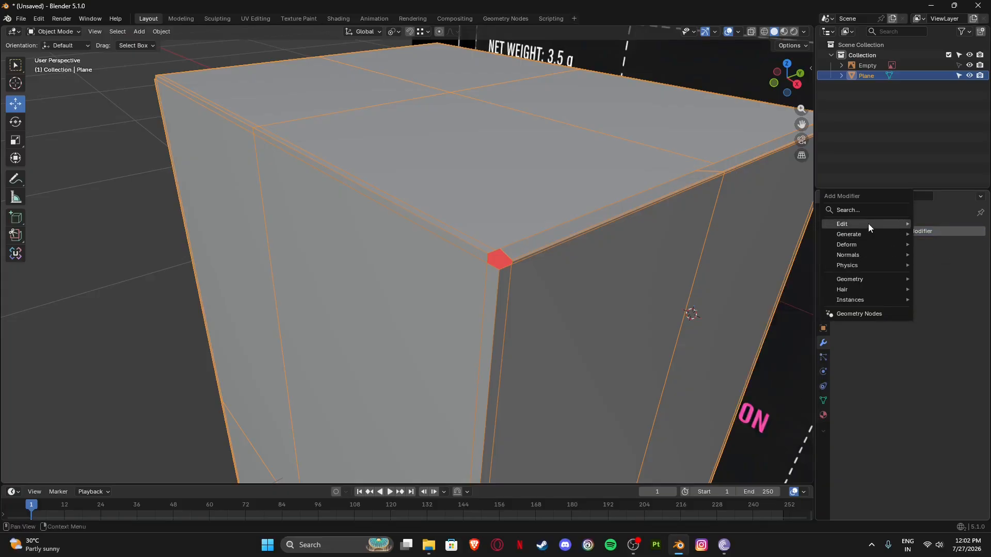
{"action": "mouse_move", "coordinate": [865, 236]}
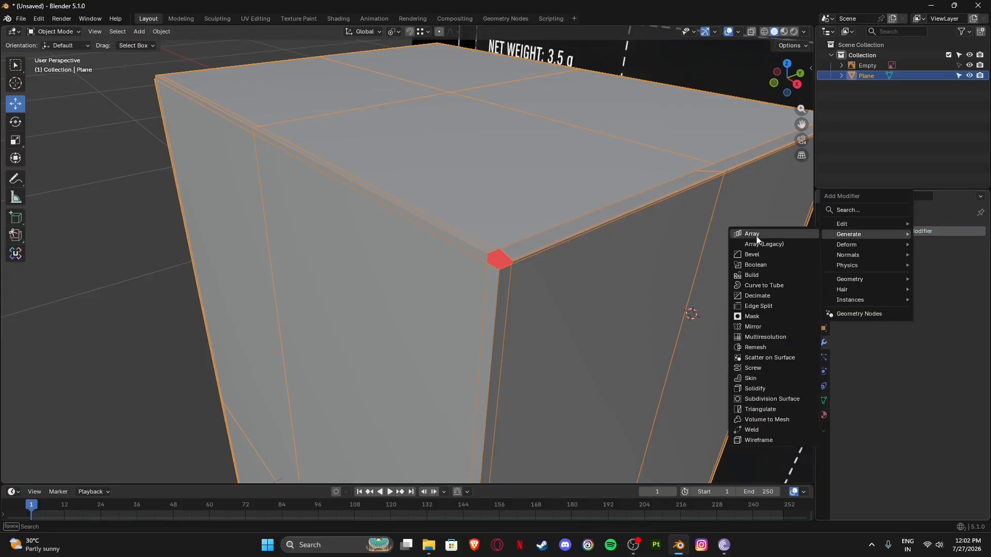
{"action": "left_click", "coordinate": [766, 389]}
{"action": "scroll", "coordinate": [563, 292], "scroll_direction": "up", "scroll_amount": 4}
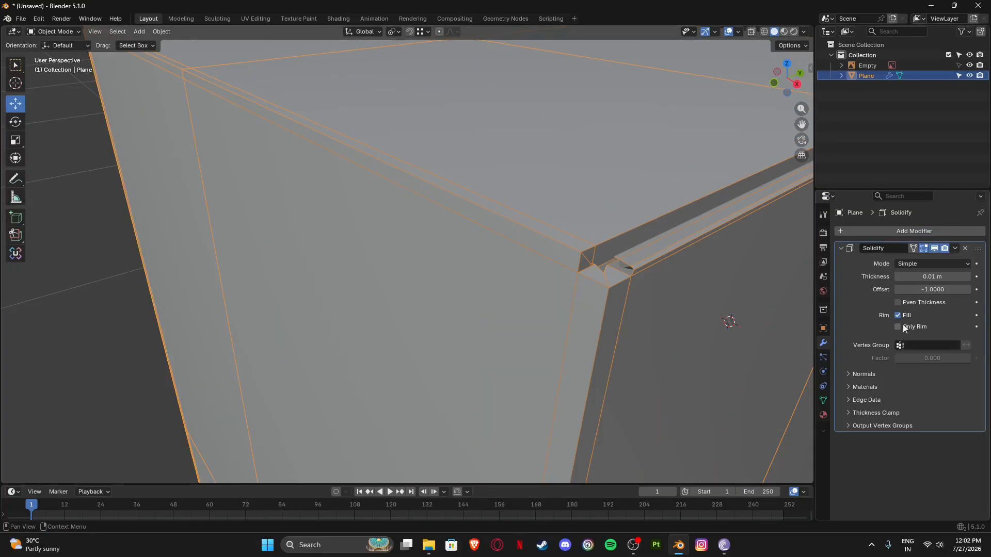
{"action": "mouse_move", "coordinate": [923, 278]}
{"action": "left_mouse_down"}
{"action": "mouse_move", "coordinate": [944, 278]}
{"action": "mouse_move", "coordinate": [916, 278]}
{"action": "left_mouse_up"}
{"action": "left_click", "coordinate": [898, 302]}
{"action": "scroll", "coordinate": [624, 264], "scroll_direction": "down", "scroll_amount": 5}
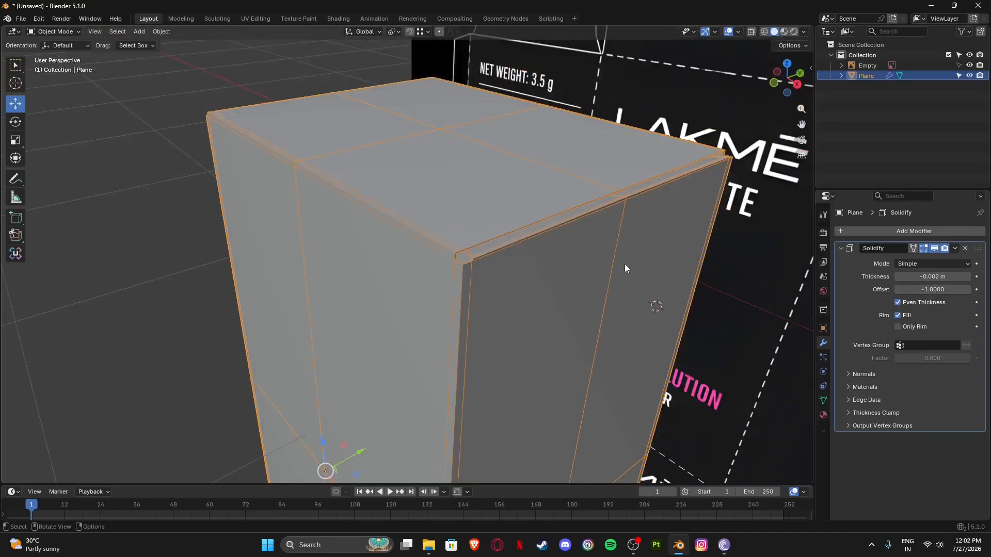
{"action": "middle_click_drag", "start_coordinate": [624, 264], "coordinate": [596, 247]}
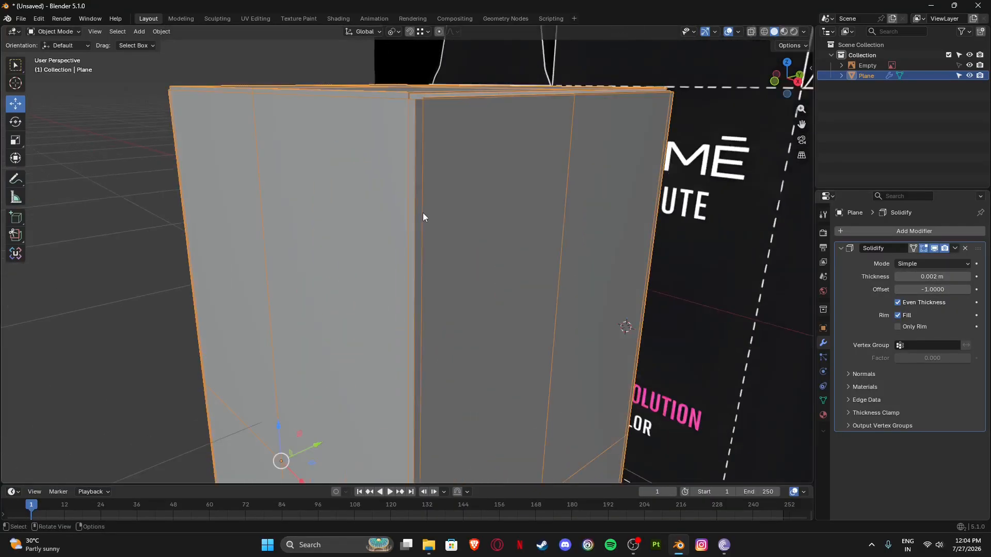
{"action": "middle_click_drag", "start_coordinate": [422, 212], "coordinate": [401, 202]}
- Select the vertical edge loops along the carton's corners in Edit Mode
{"action": "left_click", "coordinate": [99, 150]}
{"action": "scroll", "coordinate": [408, 177], "scroll_direction": "down", "scroll_amount": 4}
{"action": "scroll", "coordinate": [400, 201], "scroll_direction": "up", "scroll_amount": 4}
{"action": "left_click", "coordinate": [420, 185]}
{"action": "right_click", "coordinate": [419, 186]}
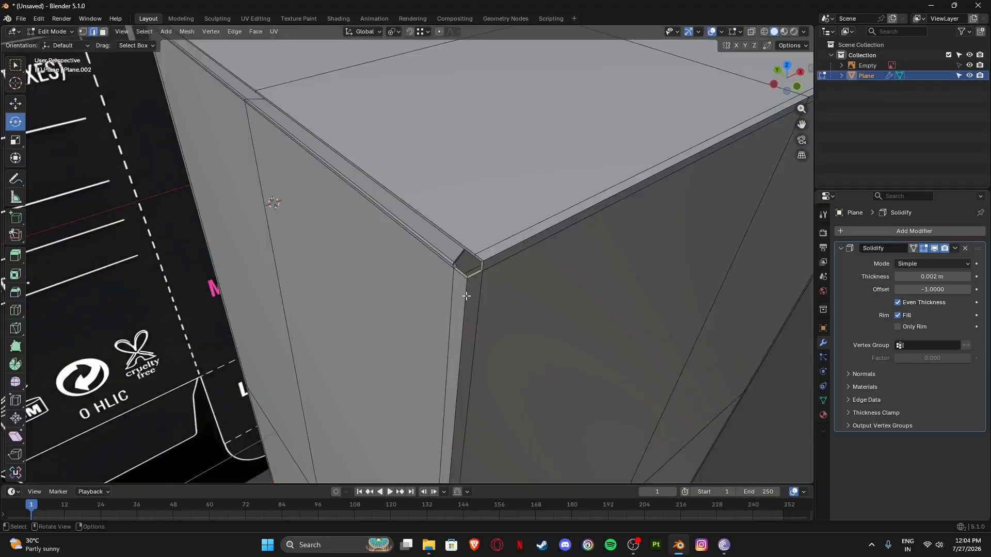
{"action": "left_click", "coordinate": [466, 296], "text": "alt"}
{"action": "middle_click_drag", "start_coordinate": [466, 296], "coordinate": [444, 294]}
{"action": "middle_click_drag", "start_coordinate": [346, 256], "coordinate": [414, 239]}
{"action": "left_click", "coordinate": [434, 227], "text": "alt+shift"}
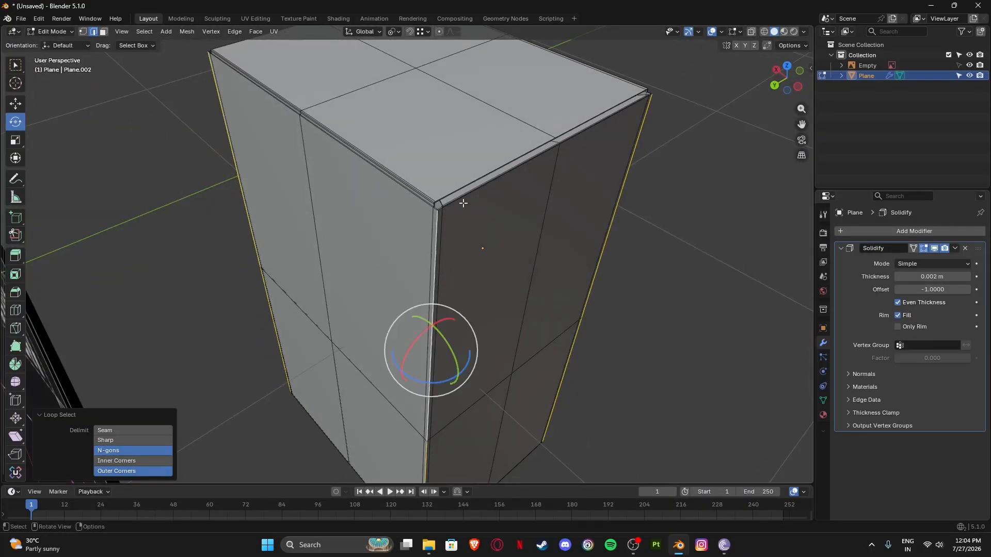
- Examine the thickened top corner up close, then turn off the Solidify modifier's viewport display
{"action": "scroll", "coordinate": [463, 202], "scroll_direction": "up", "scroll_amount": 3}
{"action": "middle_click_drag", "start_coordinate": [490, 184], "coordinate": [464, 219], "text": "shift"}
{"action": "scroll", "coordinate": [441, 206], "scroll_direction": "up", "scroll_amount": 2}
{"action": "scroll", "coordinate": [442, 206], "scroll_direction": "down", "scroll_amount": 2}
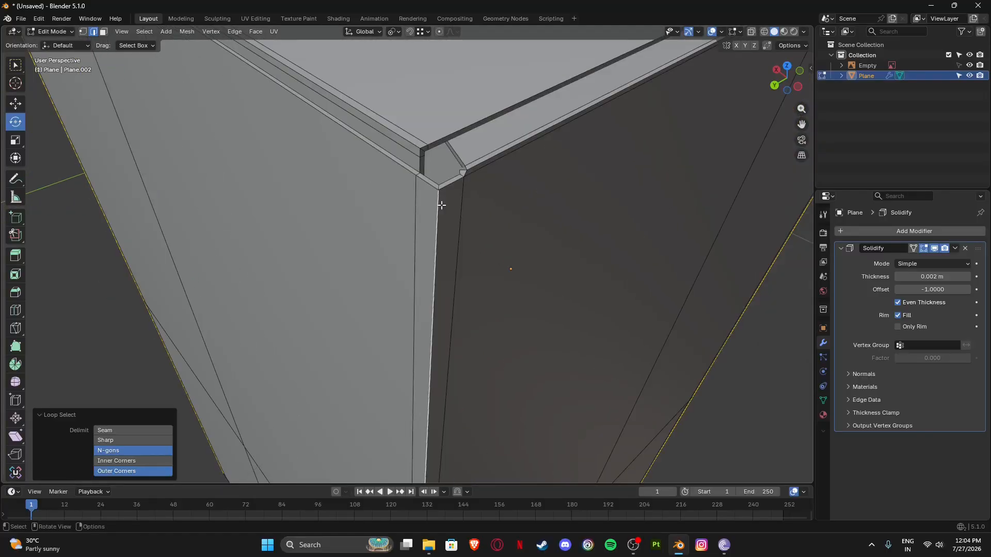
{"action": "scroll", "coordinate": [484, 165], "scroll_direction": "down", "scroll_amount": 4}
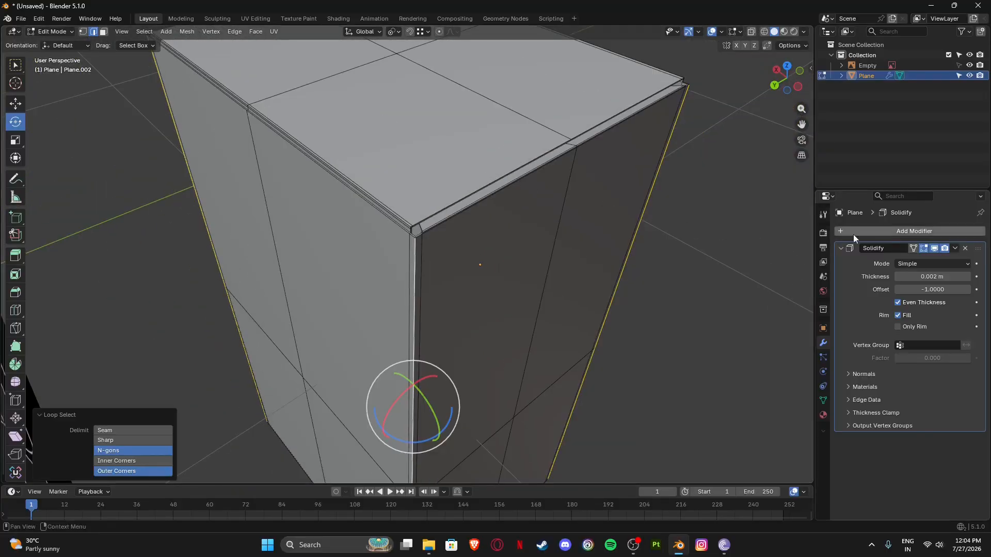
{"action": "left_click", "coordinate": [934, 249]}
- In front view with X-ray and face selection on, select the carton's left half and delete its faces
{"action": "scroll", "coordinate": [496, 175], "scroll_direction": "down", "scroll_amount": 3}
{"action": "middle_click_drag", "start_coordinate": [606, 210], "coordinate": [566, 166]}
{"action": "left_click", "coordinate": [778, 84]}
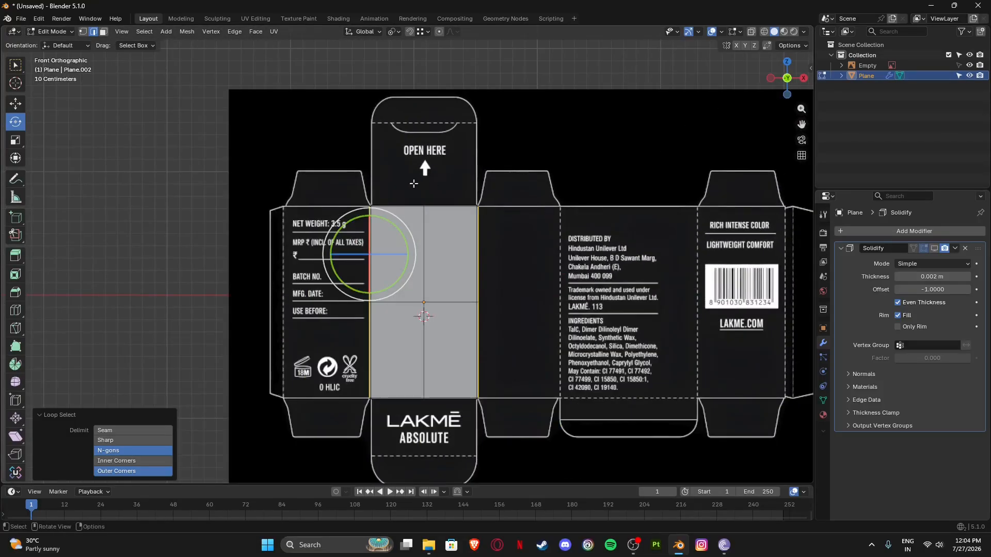
{"action": "key", "text": "Tab"}
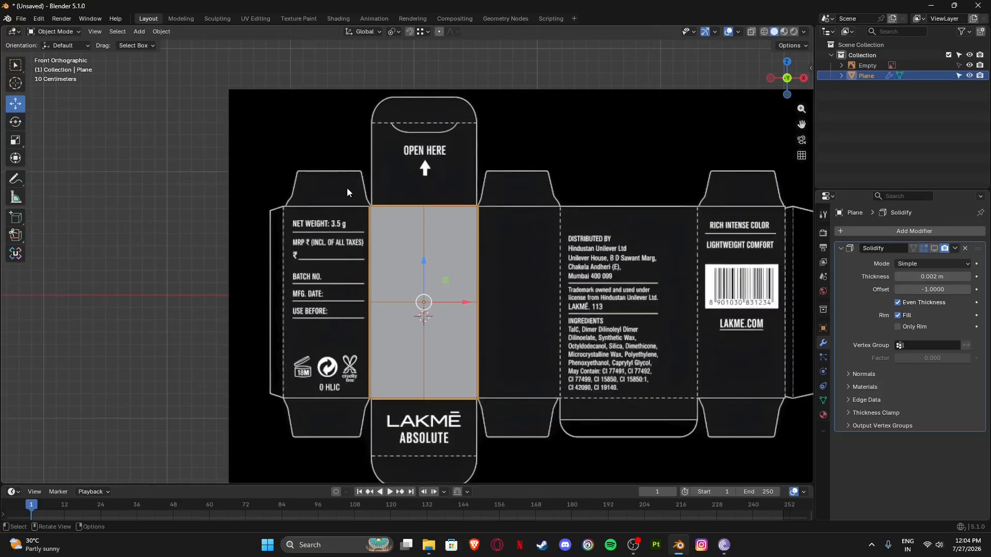
{"action": "key", "text": "Tab"}
{"action": "key", "text": "3"}
{"action": "left_click_drag", "start_coordinate": [265, 150], "coordinate": [309, 258]}
{"action": "key", "text": "alt+z"}
{"action": "left_click_drag", "start_coordinate": [401, 425], "coordinate": [418, 439]}
{"action": "key", "text": "x"}
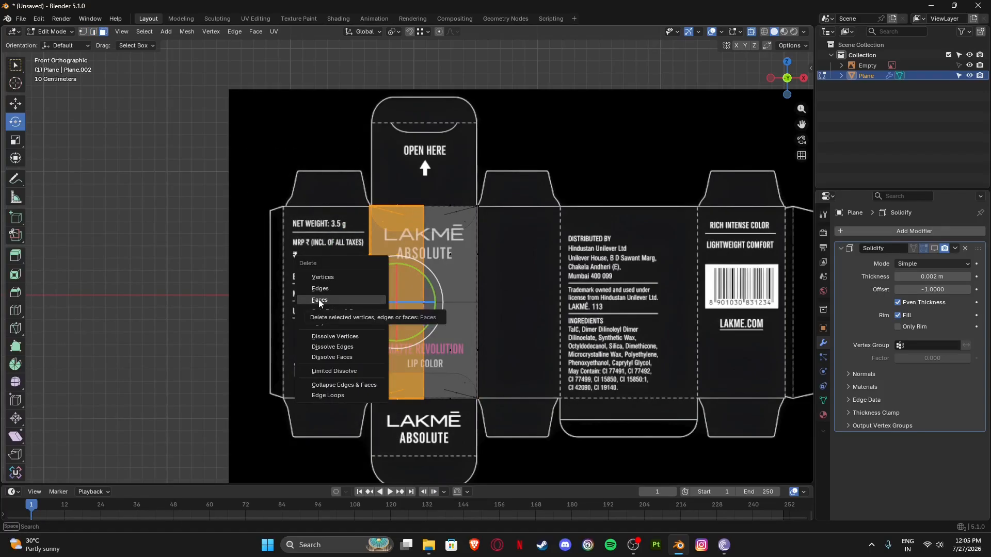
{"action": "left_click", "coordinate": [319, 303]}
- Delete the faces of the remaining half's lower part, keeping only the upper right quarter
{"action": "left_click_drag", "start_coordinate": [332, 431], "coordinate": [536, 304]}
{"action": "key", "text": "x"}
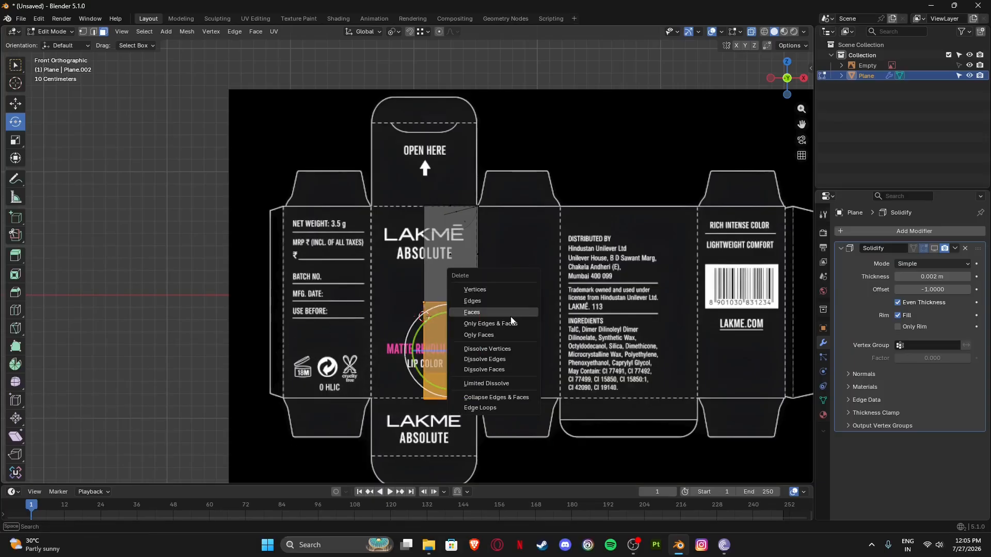
{"action": "left_click", "coordinate": [483, 313]}
- Bevel the quarter's top front edge with 2 segments and an offset of about 0.004 m
{"action": "middle_click_drag", "start_coordinate": [545, 316], "coordinate": [477, 356]}
{"action": "scroll", "coordinate": [429, 260], "scroll_direction": "up", "scroll_amount": 4}
{"action": "middle_click_drag", "start_coordinate": [429, 260], "coordinate": [446, 281]}
{"action": "scroll", "coordinate": [495, 262], "scroll_direction": "up", "scroll_amount": 2}
{"action": "left_click", "coordinate": [485, 255]}
{"action": "key", "text": "2"}
{"action": "key", "text": "alt+a"}
{"action": "middle_click_drag", "start_coordinate": [388, 307], "coordinate": [424, 277]}
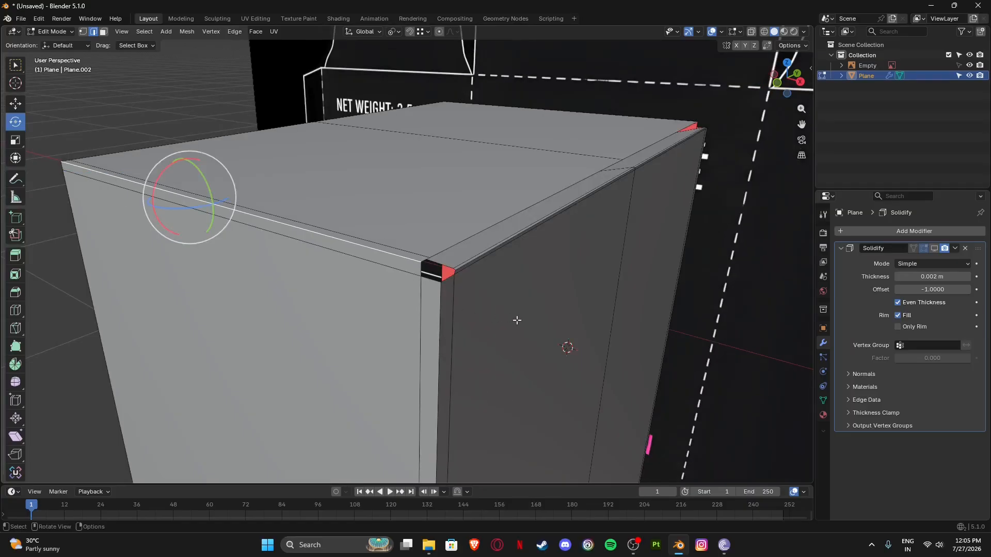
{"action": "key", "text": "ctrl+b"}
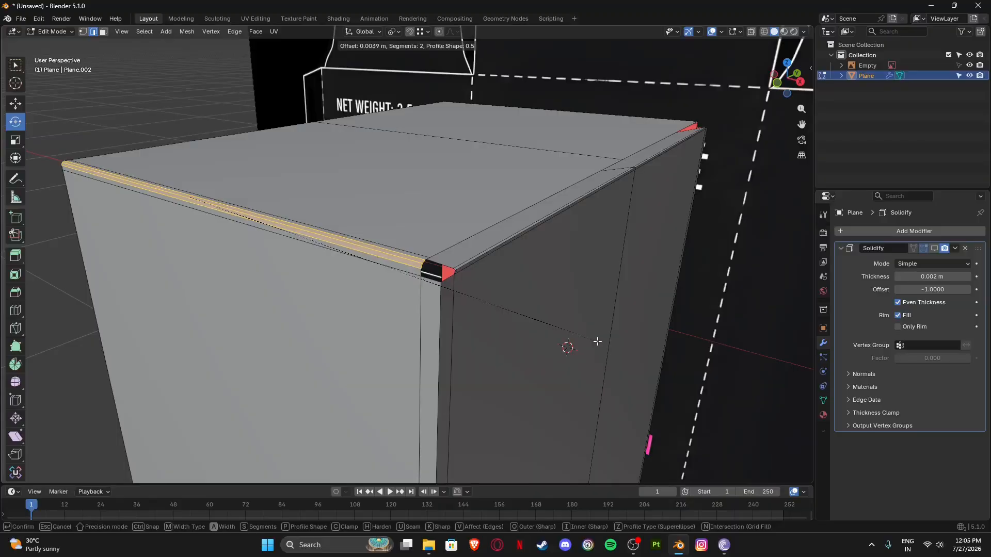
{"action": "left_click", "coordinate": [598, 343]}
- Bevel the front vertical corner edge below it with 2 segments and a width of about 0.007 m
{"action": "middle_click_drag", "start_coordinate": [598, 343], "coordinate": [375, 303]}
{"action": "left_click", "coordinate": [317, 289]}
{"action": "middle_click_drag", "start_coordinate": [332, 274], "coordinate": [370, 264], "text": "shift"}
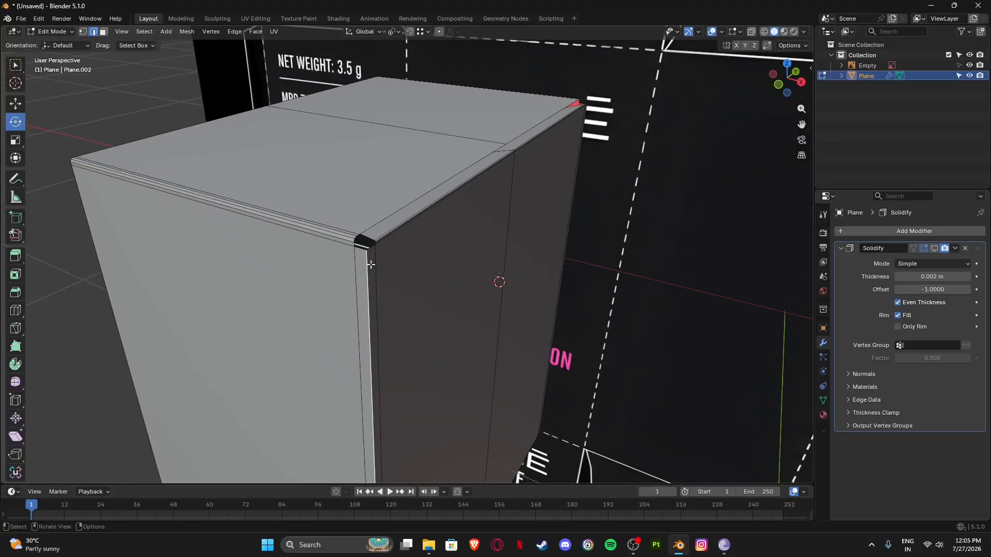
{"action": "scroll", "coordinate": [370, 264], "scroll_direction": "up", "scroll_amount": 3}
{"action": "scroll", "coordinate": [370, 264], "scroll_direction": "down", "scroll_amount": 2}
{"action": "key", "text": "ctrl+b"}
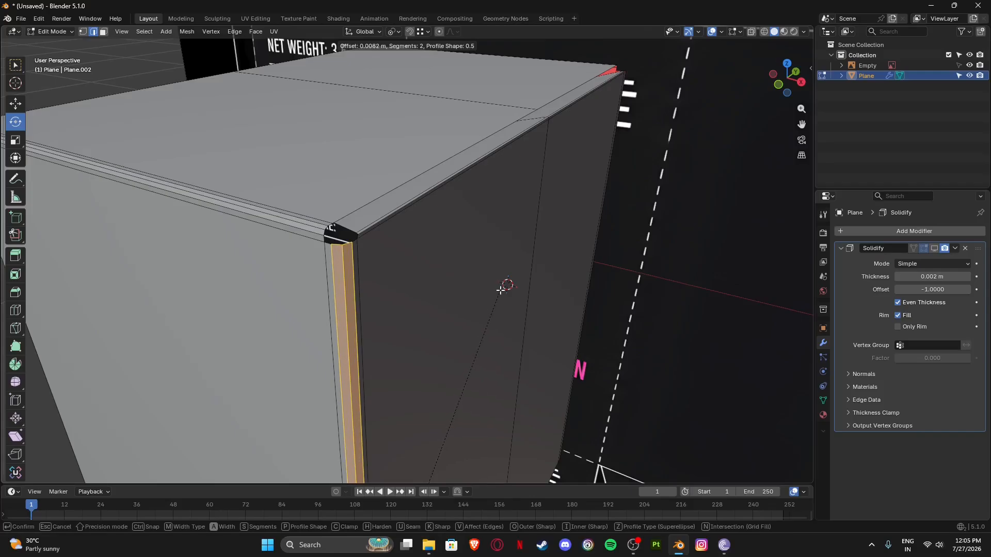
{"action": "left_click", "coordinate": [498, 290]}
{"action": "scroll", "coordinate": [497, 289], "scroll_direction": "down", "scroll_amount": 4}
{"action": "middle_click_drag", "start_coordinate": [497, 290], "coordinate": [378, 261]}
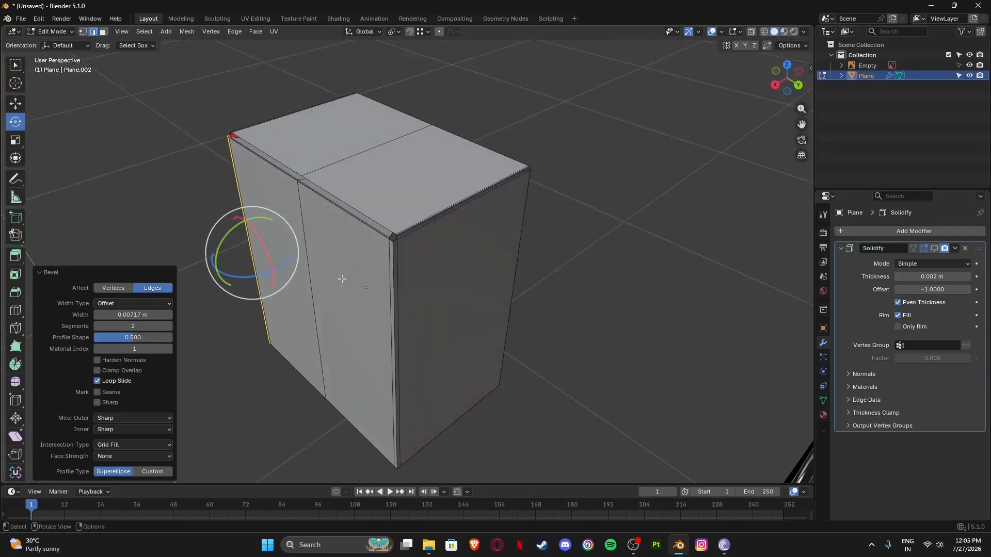
- Bevel the rear vertical corner edge with 2 segments, reusing the front corner bevel's width of 0.007169 m
{"action": "scroll", "coordinate": [378, 261], "scroll_direction": "up", "scroll_amount": 2}
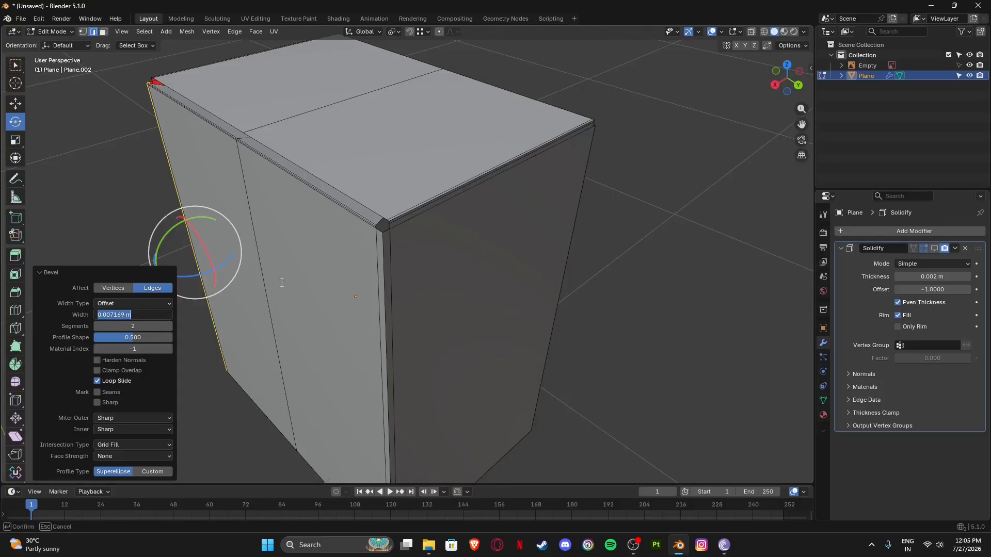
{"action": "left_click", "coordinate": [384, 279]}
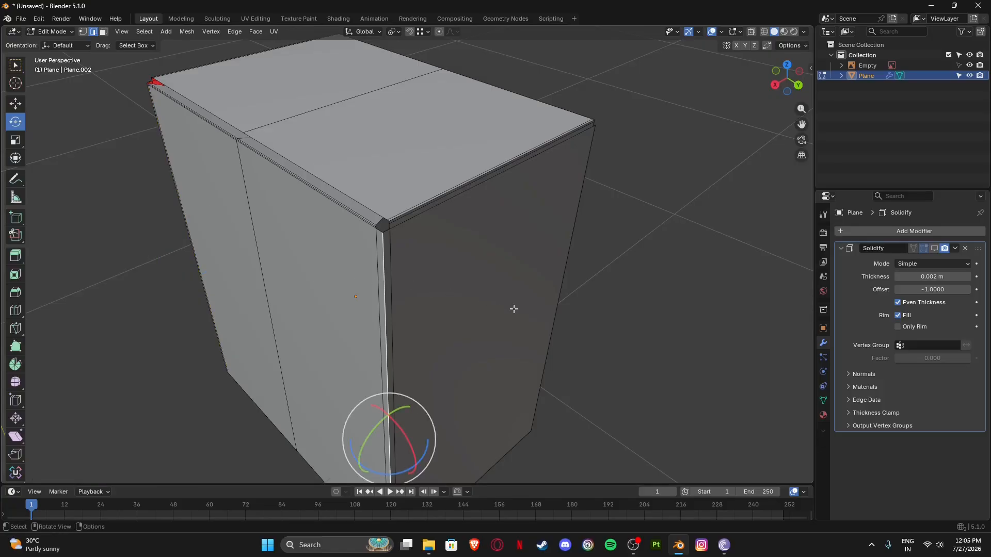
{"action": "key", "text": "ctrl+b"}
{"action": "left_click", "coordinate": [528, 318]}
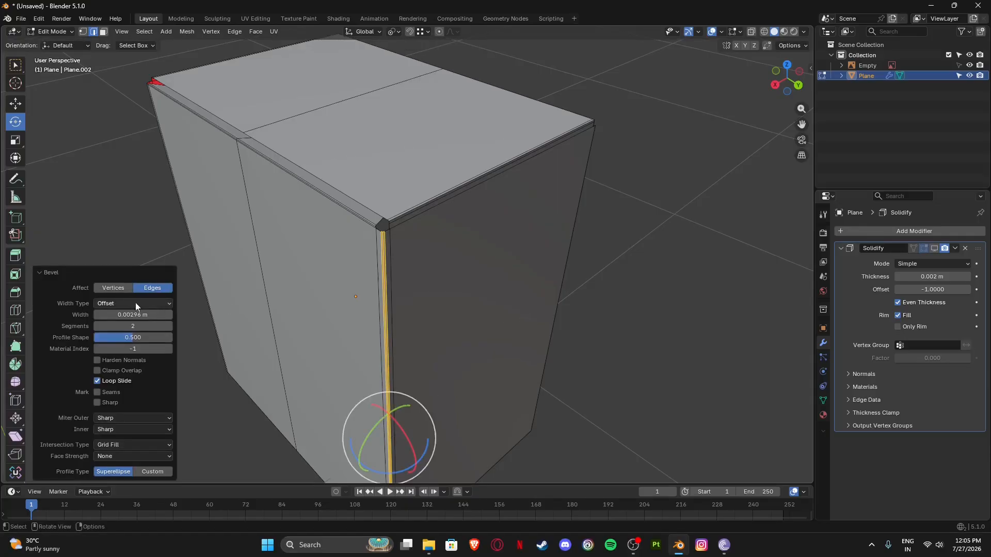
{"action": "key", "text": "Return"}
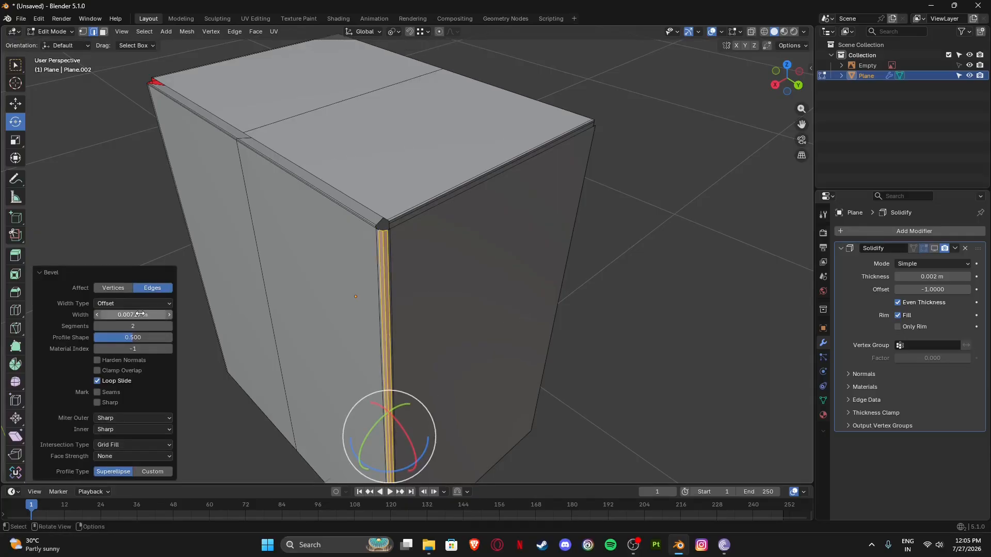
- Bevel the top panel's side edge beside the bevelled vertical corner with two segments and a width of about 0.0018 m
{"action": "left_click", "coordinate": [741, 249]}
{"action": "scroll", "coordinate": [435, 235], "scroll_direction": "down", "scroll_amount": 2}
{"action": "middle_click_drag", "start_coordinate": [436, 234], "coordinate": [573, 215]}
{"action": "scroll", "coordinate": [454, 216], "scroll_direction": "up", "scroll_amount": 3}
{"action": "key", "text": "ctrl+b"}
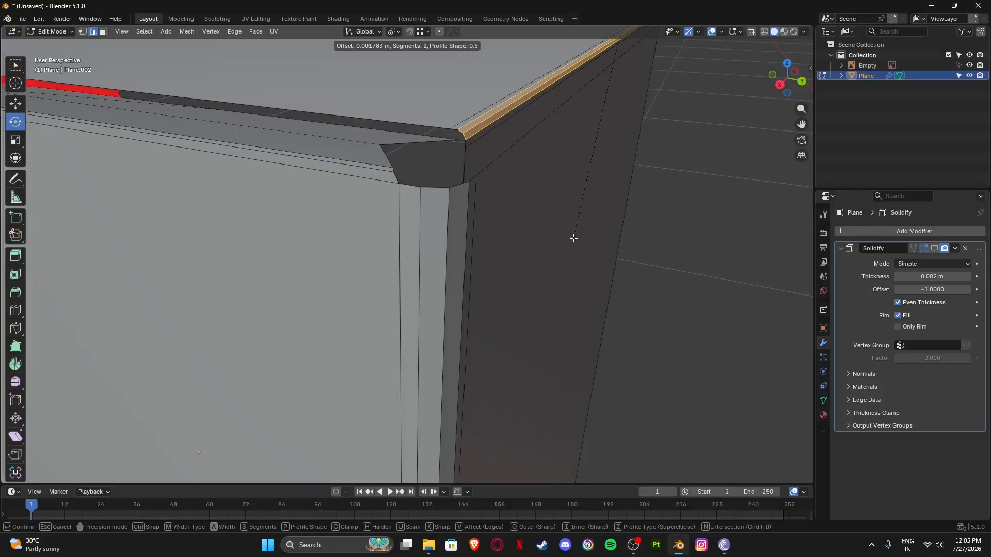
{"action": "left_click", "coordinate": [572, 238]}
{"action": "scroll", "coordinate": [531, 225], "scroll_direction": "down", "scroll_amount": 6}
{"action": "left_click", "coordinate": [555, 208]}
- Inspect the gap between the top flap and the bevelled upper corners of the box
{"action": "middle_click_drag", "start_coordinate": [413, 235], "coordinate": [518, 222]}
{"action": "middle_click_drag", "start_coordinate": [419, 160], "coordinate": [394, 186]}
{"action": "middle_click_drag", "start_coordinate": [291, 232], "coordinate": [320, 217]}
{"action": "scroll", "coordinate": [343, 217], "scroll_direction": "up", "scroll_amount": 4}
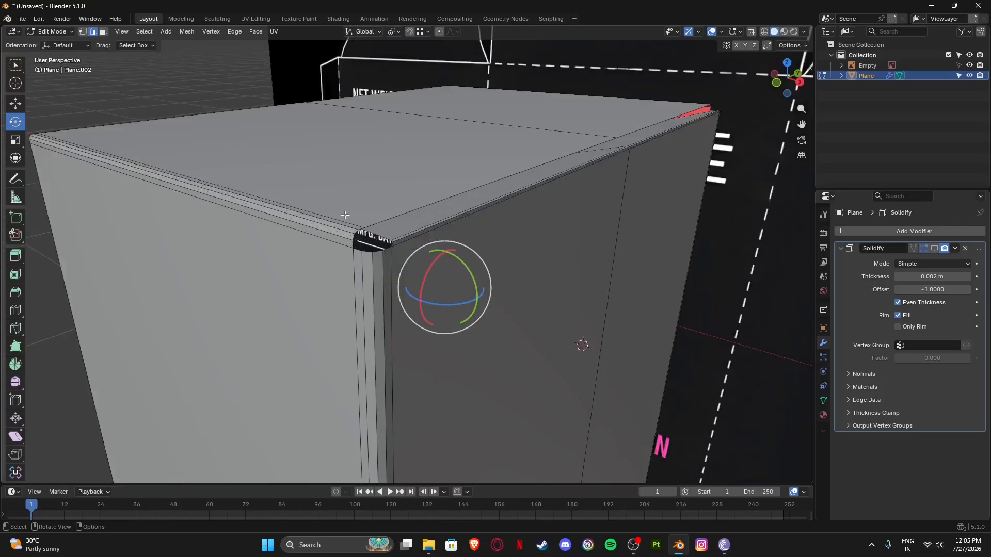
{"action": "scroll", "coordinate": [351, 215], "scroll_direction": "down", "scroll_amount": 5}
{"action": "middle_click_drag", "start_coordinate": [451, 227], "coordinate": [284, 259]}
{"action": "scroll", "coordinate": [361, 233], "scroll_direction": "up", "scroll_amount": 5}
{"action": "middle_click_drag", "start_coordinate": [401, 215], "coordinate": [378, 242]}
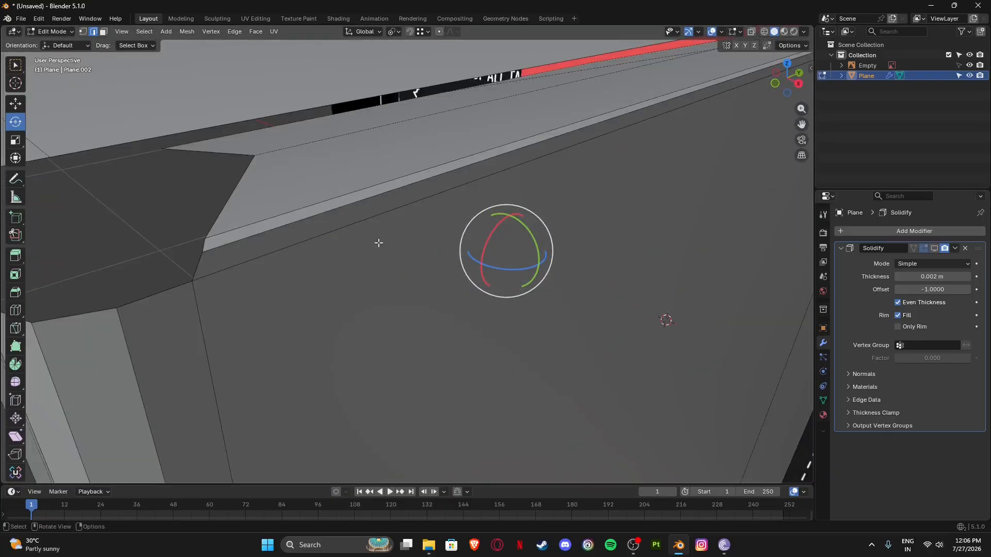
- Try to shift the top flap's outer edge inward by about 0.0004 m along X in the front view
{"action": "left_click", "coordinate": [775, 84]}
{"action": "scroll", "coordinate": [485, 240], "scroll_direction": "up", "scroll_amount": 6}
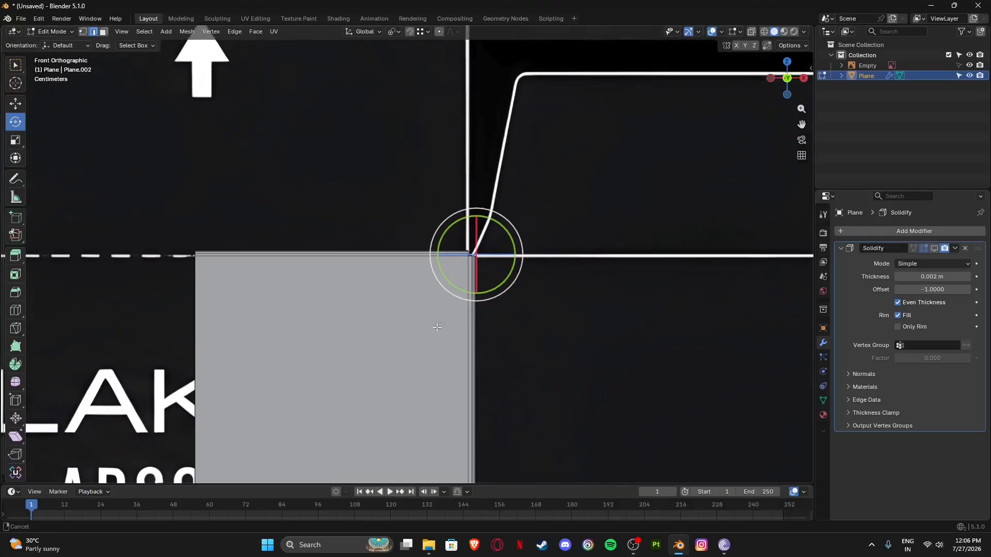
{"action": "scroll", "coordinate": [526, 243], "scroll_direction": "up", "scroll_amount": 6}
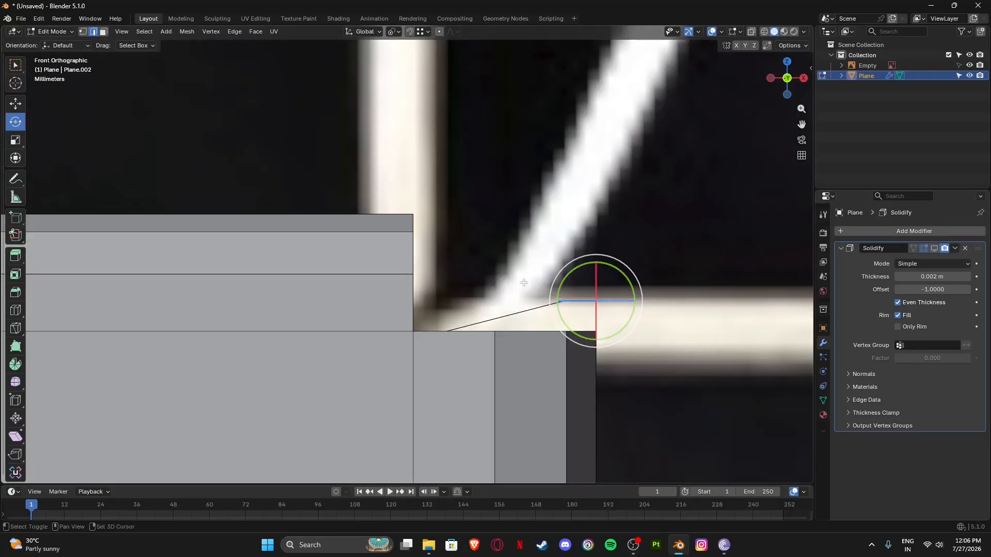
{"action": "left_click", "coordinate": [16, 104]}
{"action": "left_click_drag", "start_coordinate": [561, 299], "coordinate": [556, 299]}
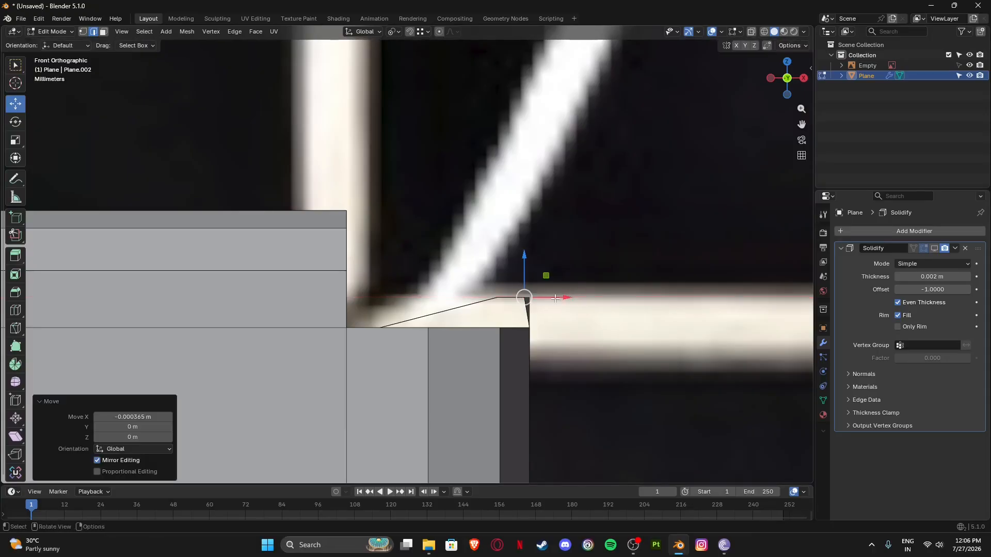
{"action": "scroll", "coordinate": [556, 299], "scroll_direction": "down", "scroll_amount": 5}
{"action": "key", "text": "ctrl+z"}
- Move the top flap's outer edges at the open side slightly inward along X in the front view
{"action": "middle_click_drag", "start_coordinate": [556, 299], "coordinate": [387, 314]}
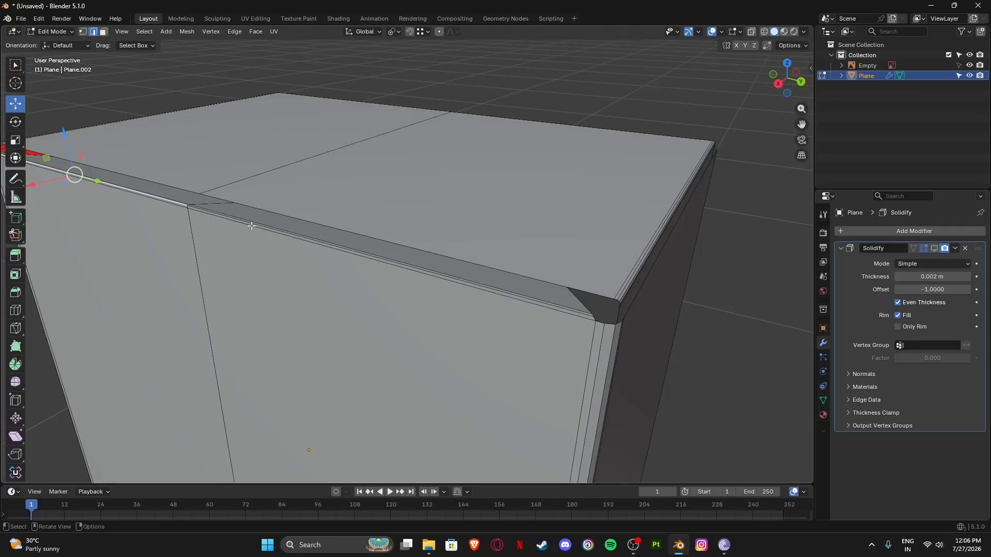
{"action": "middle_click_drag", "start_coordinate": [251, 225], "coordinate": [216, 222]}
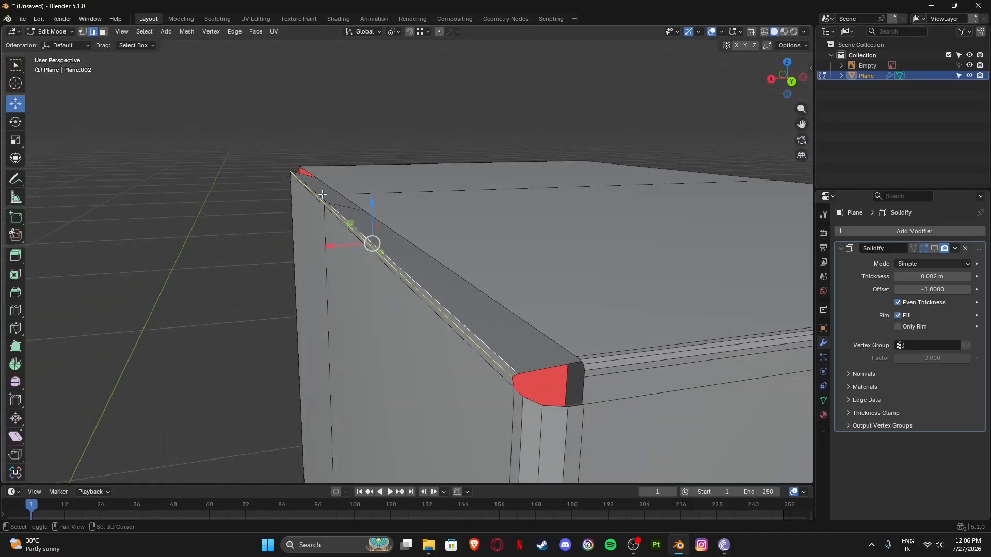
{"action": "middle_click_drag", "start_coordinate": [289, 196], "coordinate": [470, 200]}
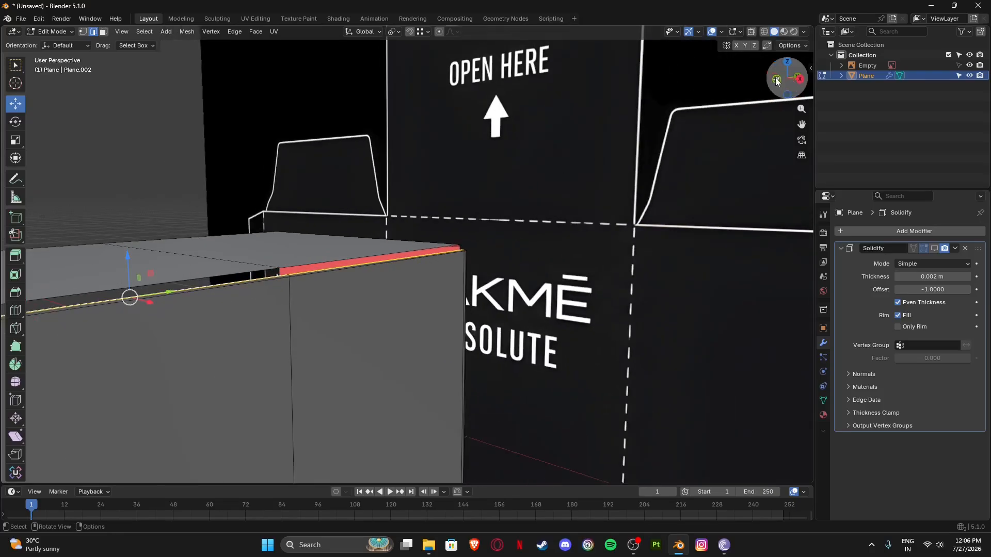
{"action": "left_click", "coordinate": [778, 82]}
{"action": "scroll", "coordinate": [481, 285], "scroll_direction": "up", "scroll_amount": 10}
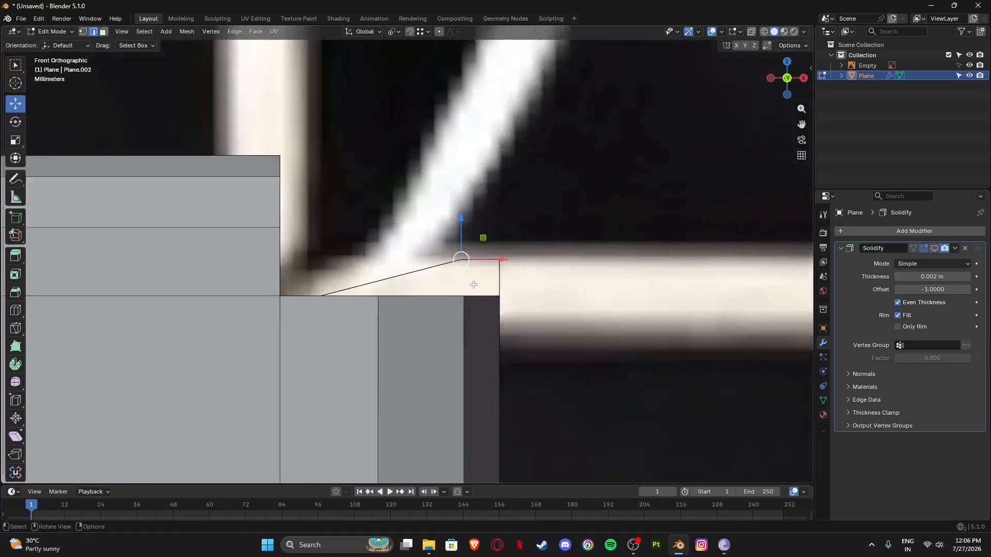
{"action": "left_click_drag", "start_coordinate": [538, 262], "coordinate": [500, 259]}
- With X-ray on, shift the flap's inner fold vertices further inward along X and nudge its outer corner vertices by about -0.000025 m
{"action": "left_click_drag", "start_coordinate": [393, 239], "coordinate": [451, 284]}
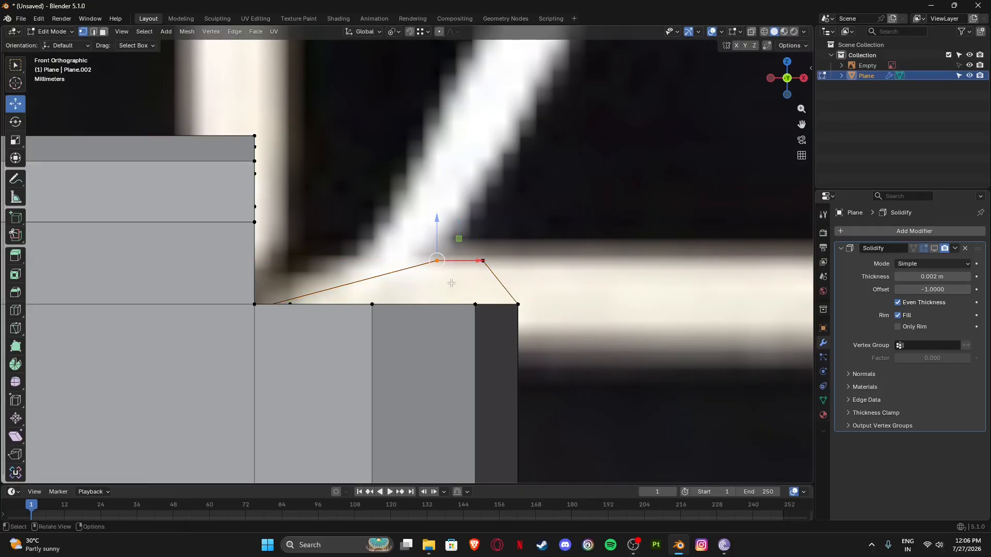
{"action": "key", "text": "alt+z"}
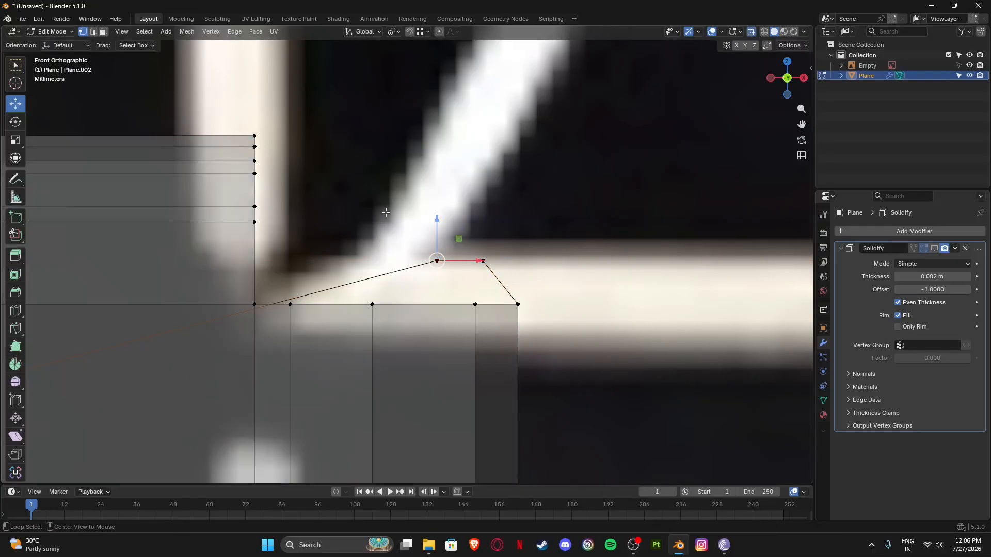
{"action": "left_click_drag", "start_coordinate": [459, 281], "coordinate": [447, 259]}
{"action": "left_click", "coordinate": [508, 217]}
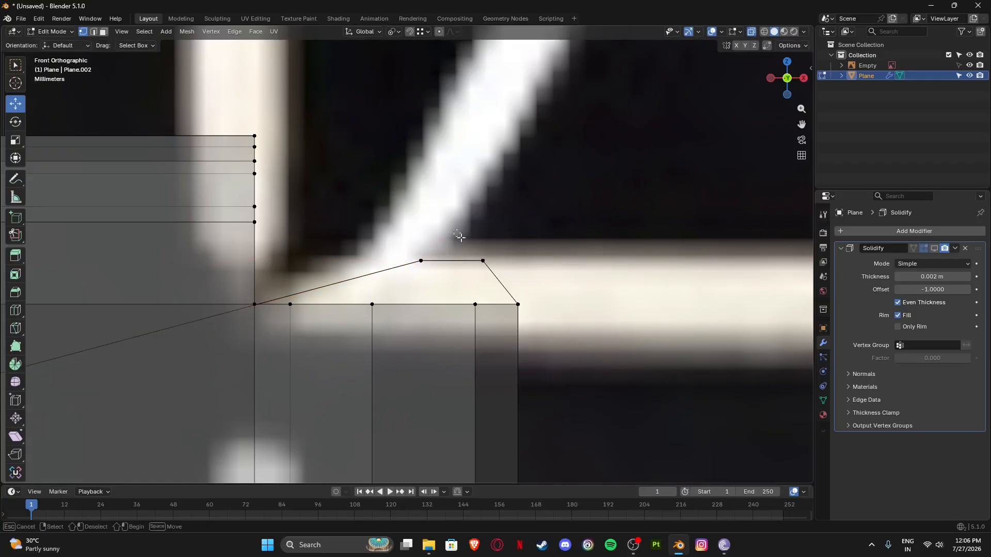
{"action": "left_click_drag", "start_coordinate": [508, 261], "coordinate": [506, 262]}
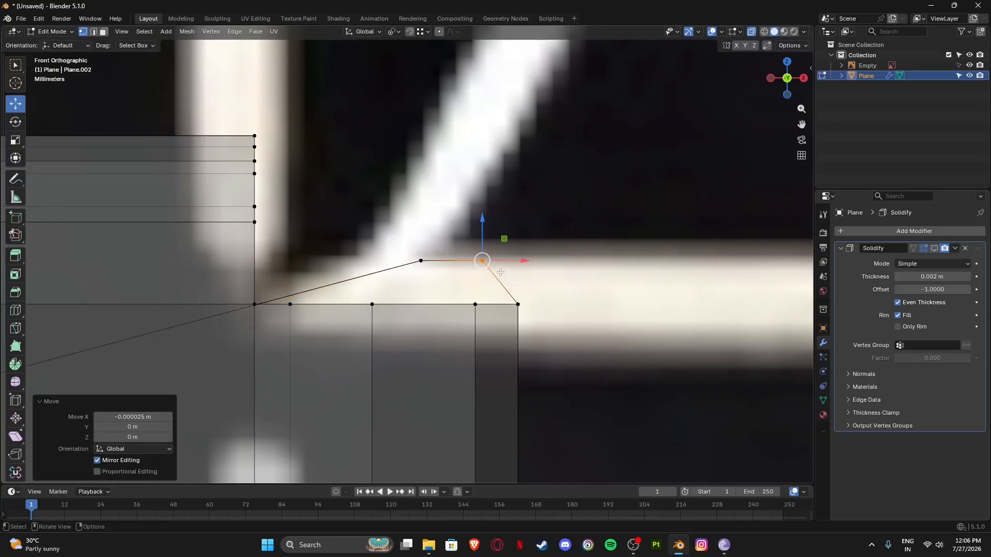
- Bevel the flap's outer corner edge with two segments and a width of about 0.00177 m
{"action": "scroll", "coordinate": [500, 272], "scroll_direction": "down", "scroll_amount": 3}
{"action": "middle_click_drag", "start_coordinate": [483, 261], "coordinate": [462, 258]}
{"action": "scroll", "coordinate": [453, 232], "scroll_direction": "up", "scroll_amount": 6}
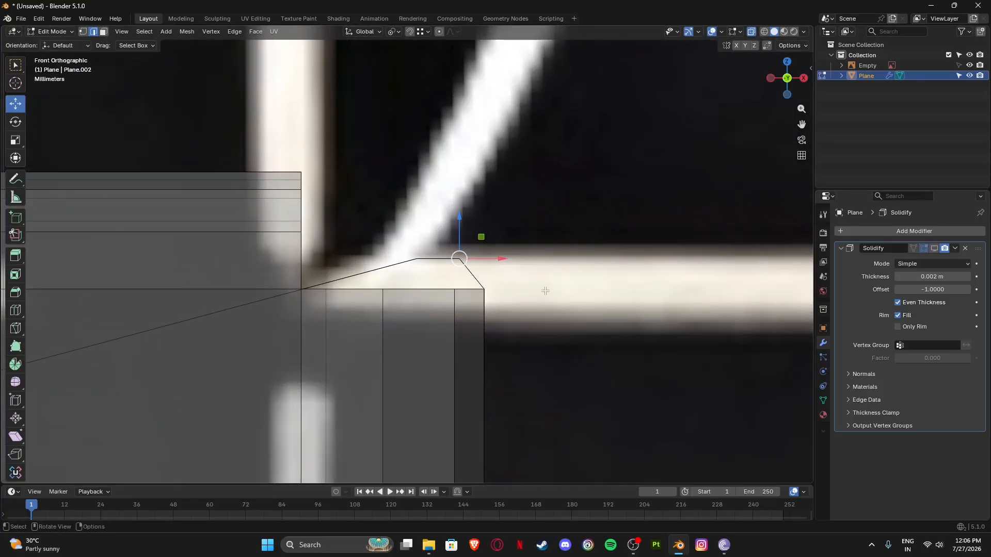
{"action": "key", "text": "ctrl+b"}
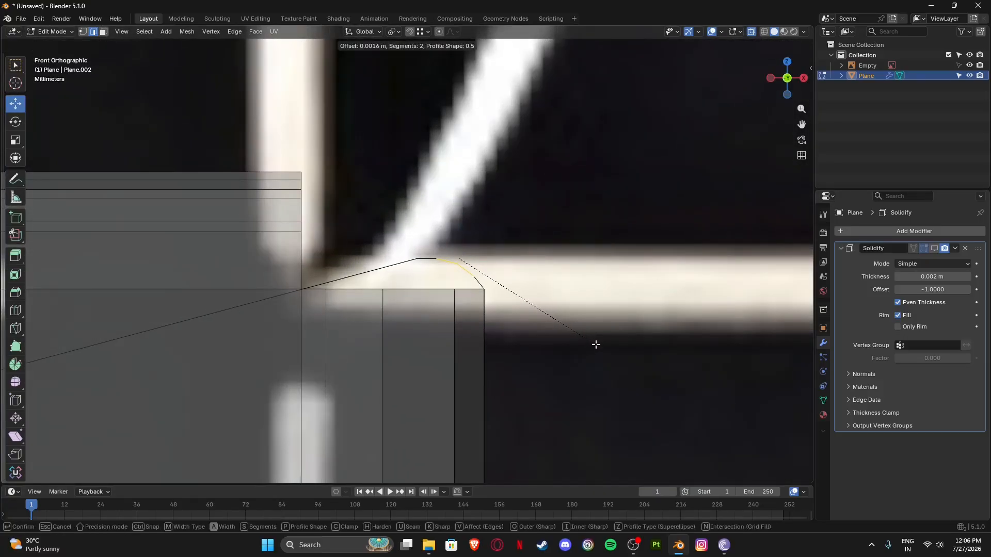
{"action": "left_click", "coordinate": [597, 346]}
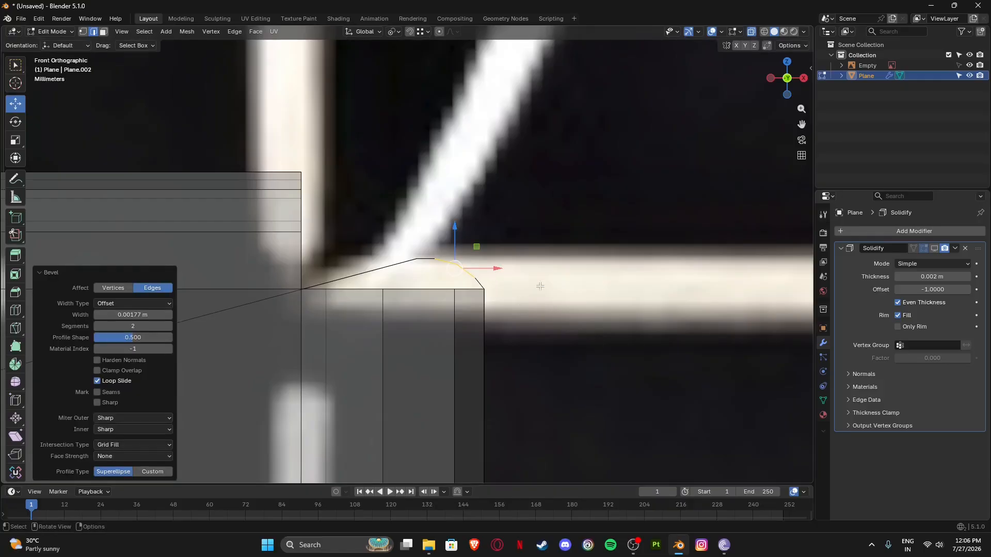
{"action": "key", "text": "Tab"}
{"action": "middle_click_drag", "start_coordinate": [546, 284], "coordinate": [330, 309]}
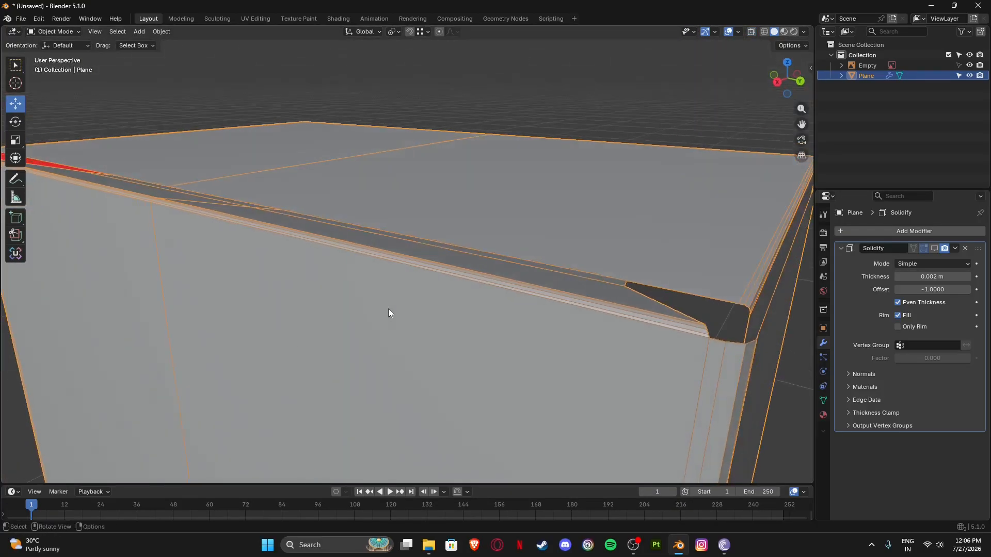
{"action": "scroll", "coordinate": [454, 286], "scroll_direction": "down", "scroll_amount": 3}
{"action": "middle_click_drag", "start_coordinate": [469, 282], "coordinate": [410, 232]}
{"action": "scroll", "coordinate": [274, 292], "scroll_direction": "down", "scroll_amount": 2}
{"action": "key", "text": "Tab"}
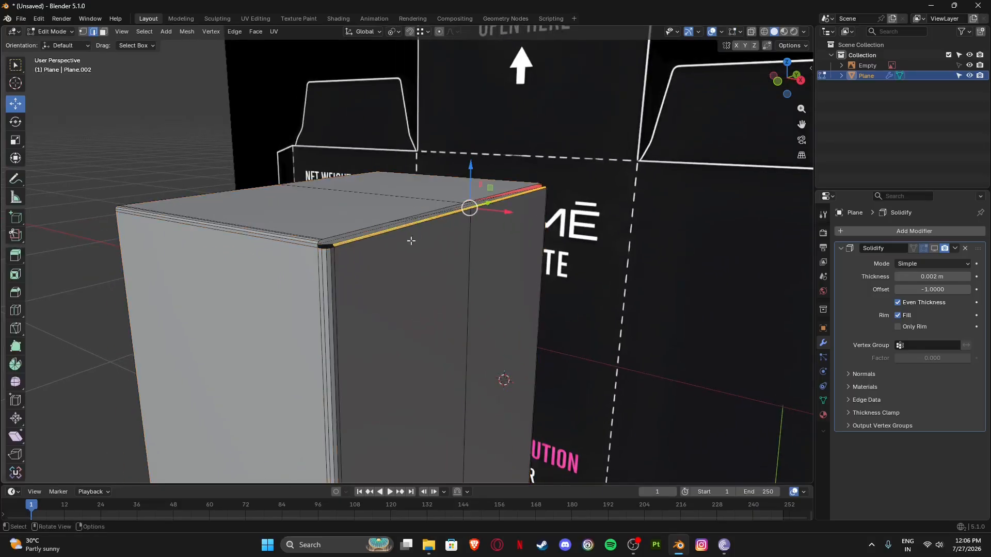
- Apply Shade Smooth to the box with sharp edges kept
{"action": "key", "text": "Tab"}
{"action": "right_click", "coordinate": [330, 277]}
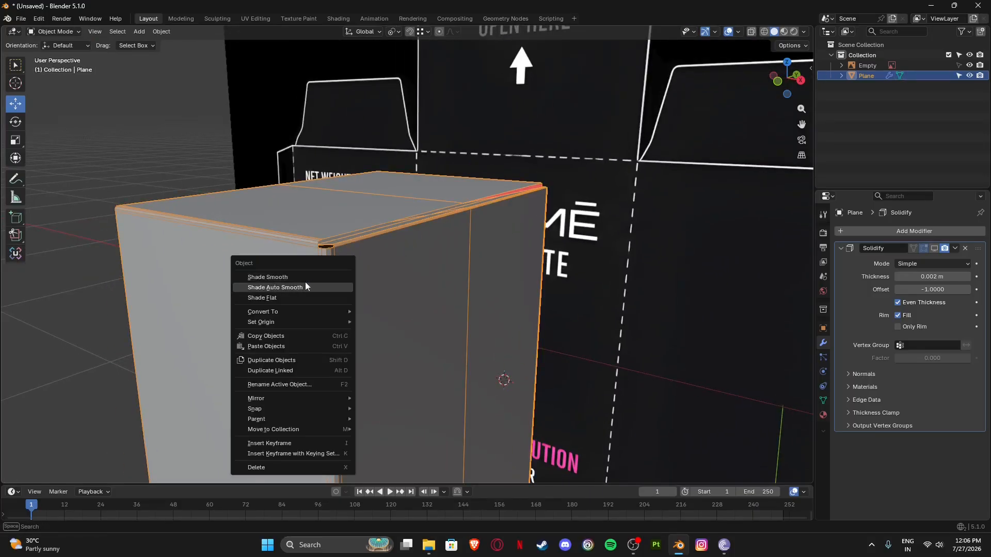
{"action": "left_click", "coordinate": [284, 275]}
{"action": "scroll", "coordinate": [340, 258], "scroll_direction": "down", "scroll_amount": 4}
{"action": "mouse_move", "coordinate": [414, 295]}
{"action": "middle_mouse_down"}
{"action": "mouse_move", "coordinate": [444, 302]}
{"action": "mouse_move", "coordinate": [416, 304]}
{"action": "middle_mouse_up"}
{"action": "scroll", "coordinate": [370, 262], "scroll_direction": "up", "scroll_amount": 4}
{"action": "right_click", "coordinate": [331, 275]}
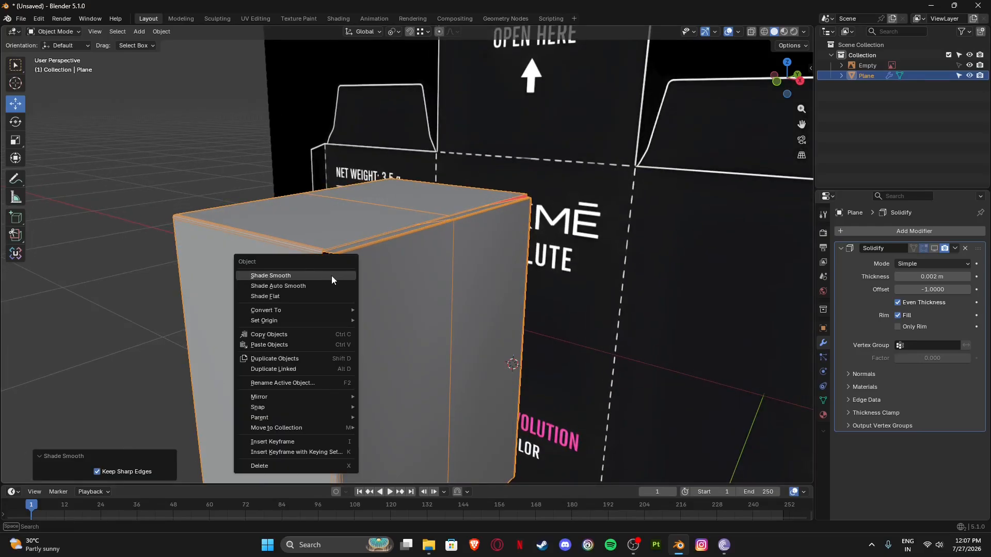
{"action": "left_click", "coordinate": [332, 276]}
{"action": "middle_click_drag", "start_coordinate": [347, 286], "coordinate": [390, 293]}
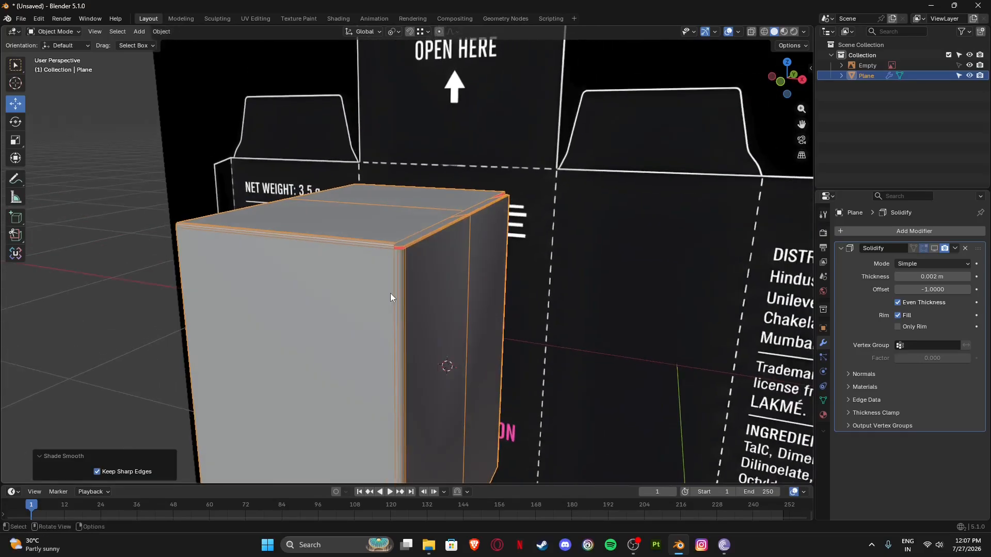
- Add one horizontal loop cut around the box walls and slide it just below the top edge, at a factor of about 0.99
{"action": "key", "text": "Tab"}
{"action": "key", "text": "ctrl+r"}
{"action": "left_click", "coordinate": [410, 385]}
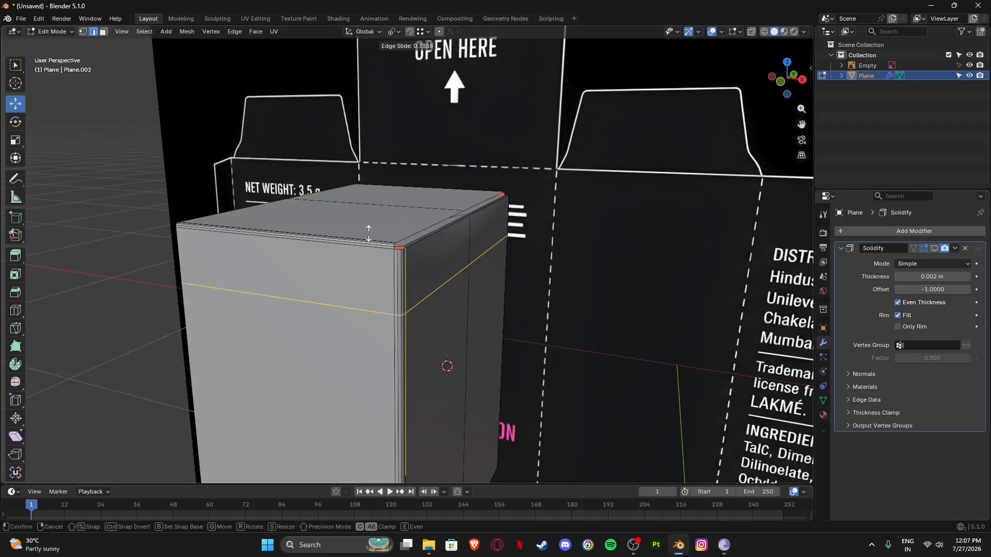
{"action": "left_click", "coordinate": [360, 180]}
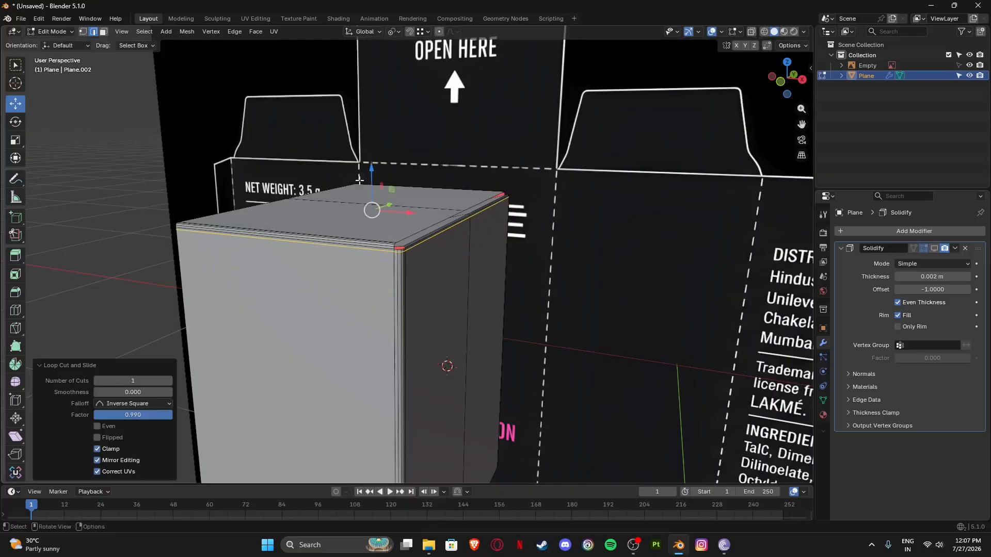
{"action": "middle_click_drag", "start_coordinate": [359, 180], "coordinate": [327, 274]}
{"action": "key", "text": "Tab"}
{"action": "scroll", "coordinate": [341, 264], "scroll_direction": "down", "scroll_amount": 4}
{"action": "key", "text": "Tab"}
{"action": "key", "text": "Tab"}
{"action": "scroll", "coordinate": [376, 284], "scroll_direction": "up", "scroll_amount": 3}
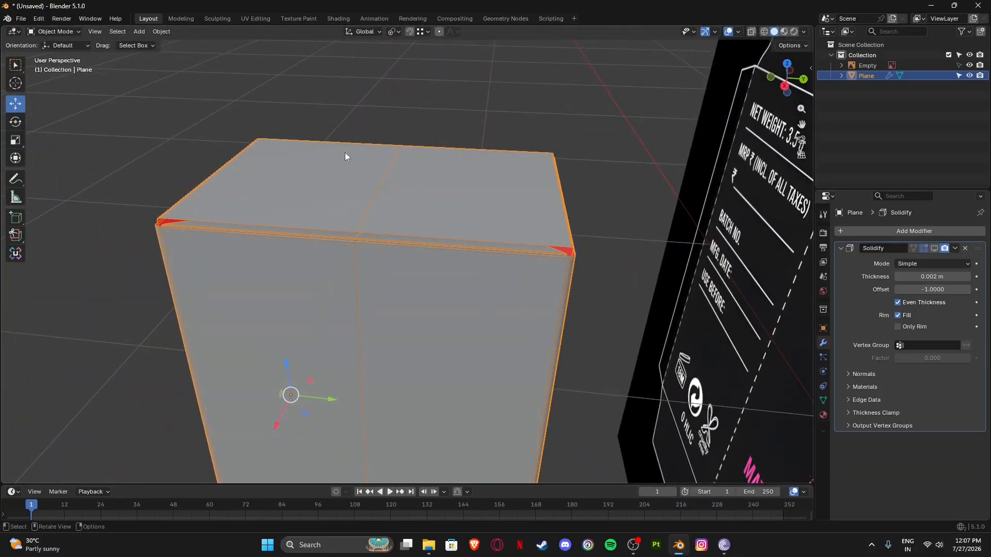
- Raise the centre edge of the top panel by about 0.0051 m along Z in the right view
{"action": "key", "text": "Tab"}
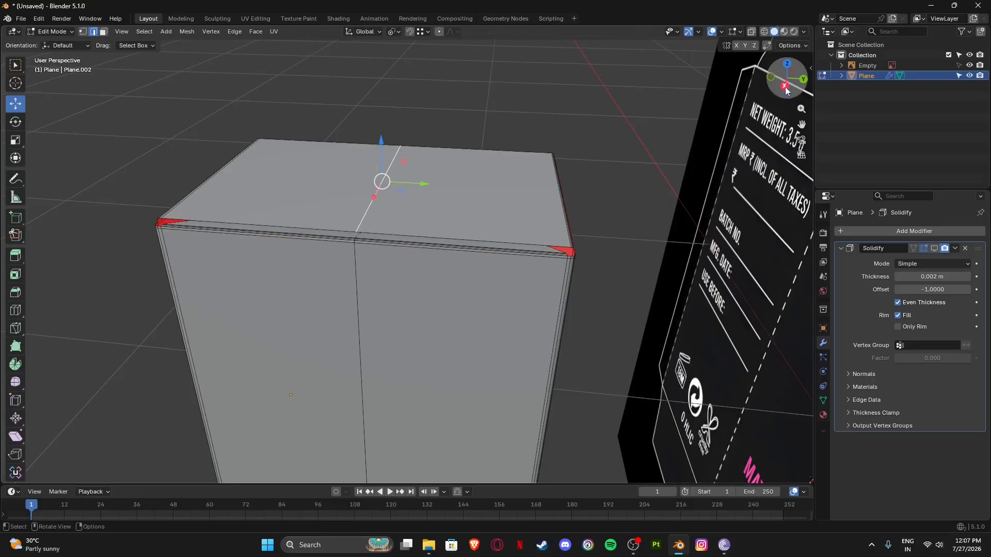
{"action": "left_click", "coordinate": [784, 87]}
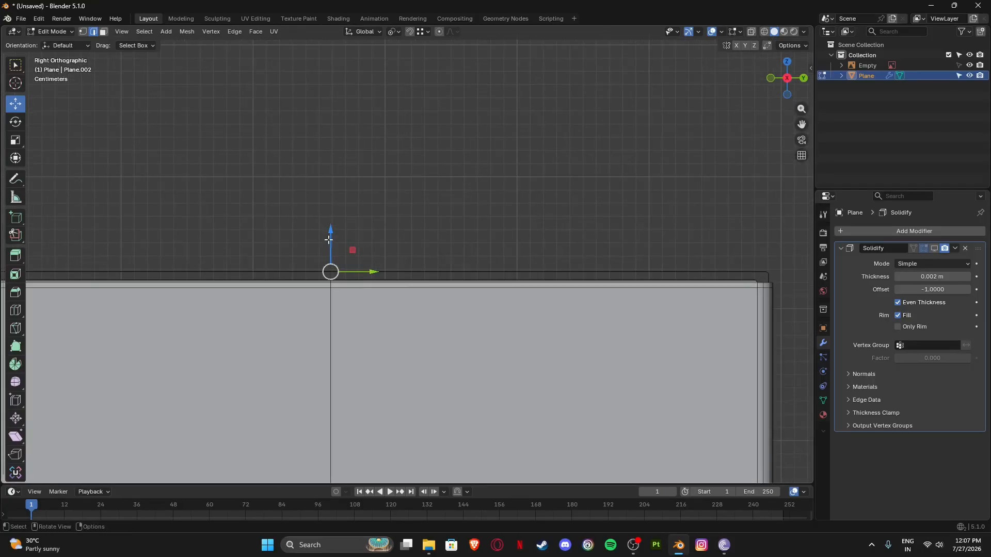
{"action": "left_click_drag", "start_coordinate": [329, 239], "coordinate": [329, 232]}
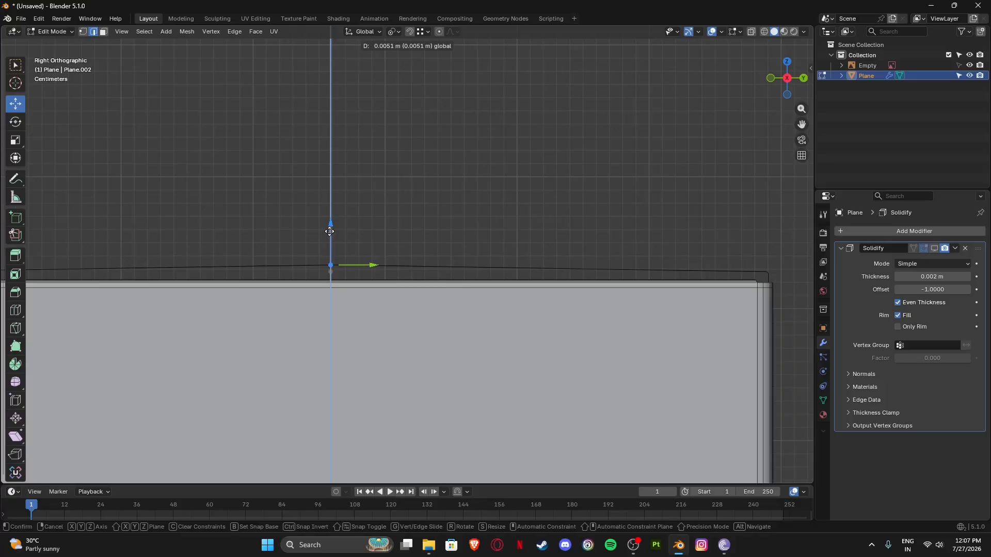
{"action": "left_click_drag", "start_coordinate": [329, 232], "coordinate": [329, 231]}
{"action": "middle_click_drag", "start_coordinate": [329, 231], "coordinate": [373, 268]}
- Bevel the raised centre edge of the top panel with two segments and a width of about 0.237 m
{"action": "key", "text": "ctrl+b"}
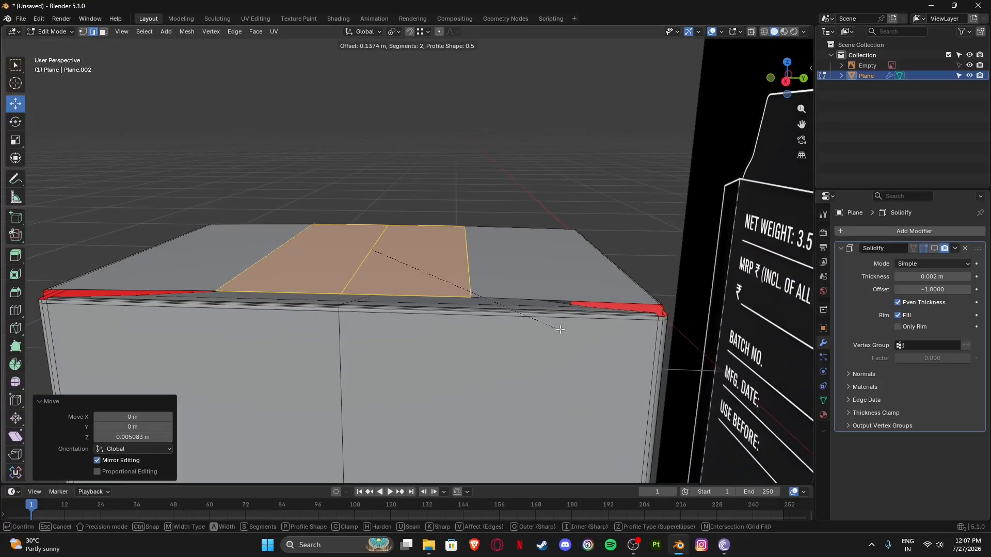
{"action": "left_click", "coordinate": [627, 341]}
{"action": "middle_click_drag", "start_coordinate": [627, 341], "coordinate": [611, 217]}
{"action": "left_click", "coordinate": [778, 80]}
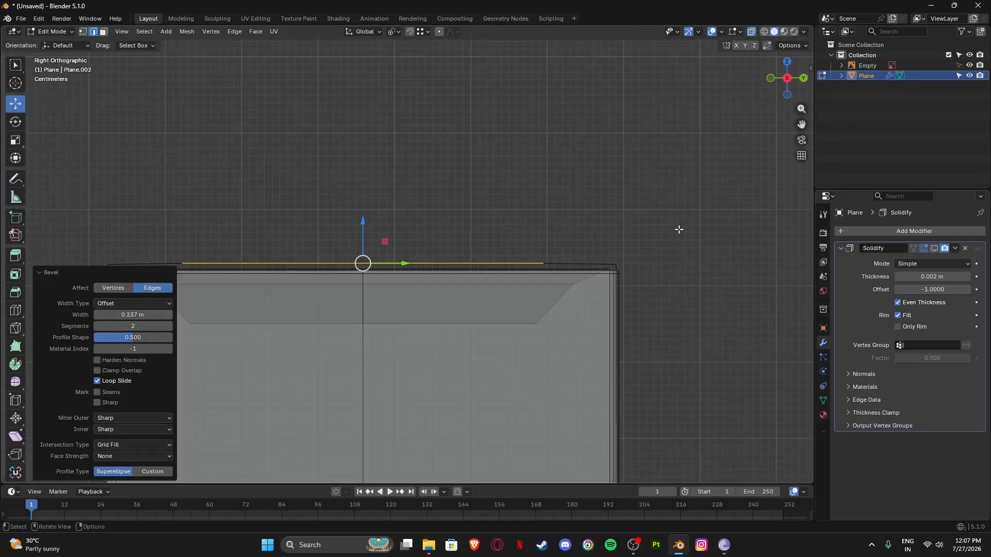
{"action": "middle_click_drag", "start_coordinate": [672, 258], "coordinate": [653, 246]}
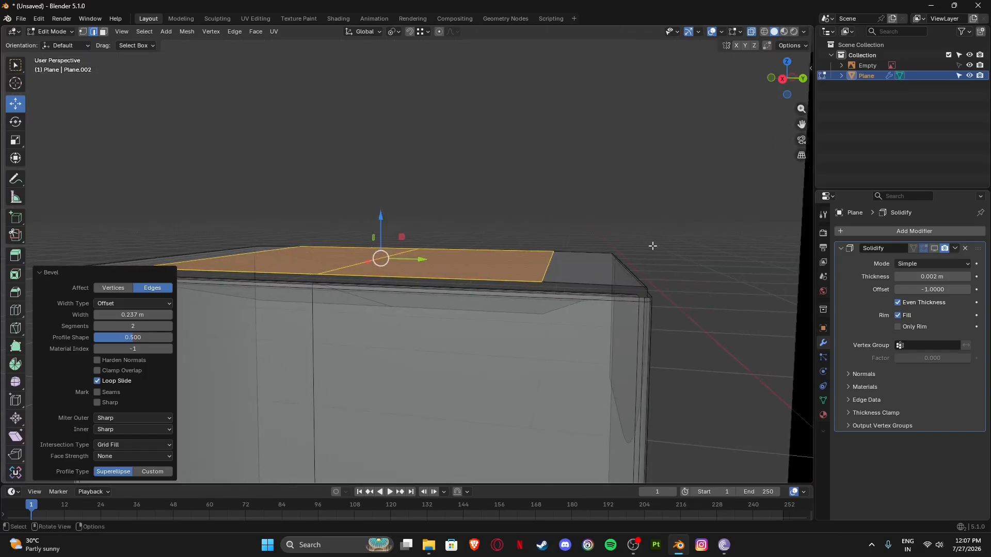
- Select the rounded end vertices of the top panel in the right view and lower them slightly along Z
{"action": "left_click", "coordinate": [782, 80]}
{"action": "scroll", "coordinate": [436, 255], "scroll_direction": "up", "scroll_amount": 6}
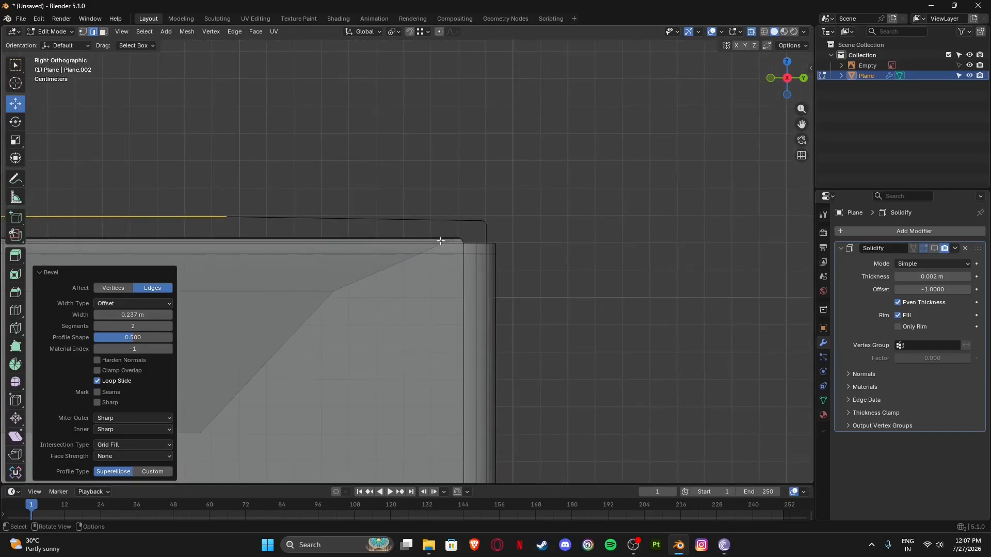
{"action": "key", "text": "1"}
{"action": "scroll", "coordinate": [470, 198], "scroll_direction": "up", "scroll_amount": 3}
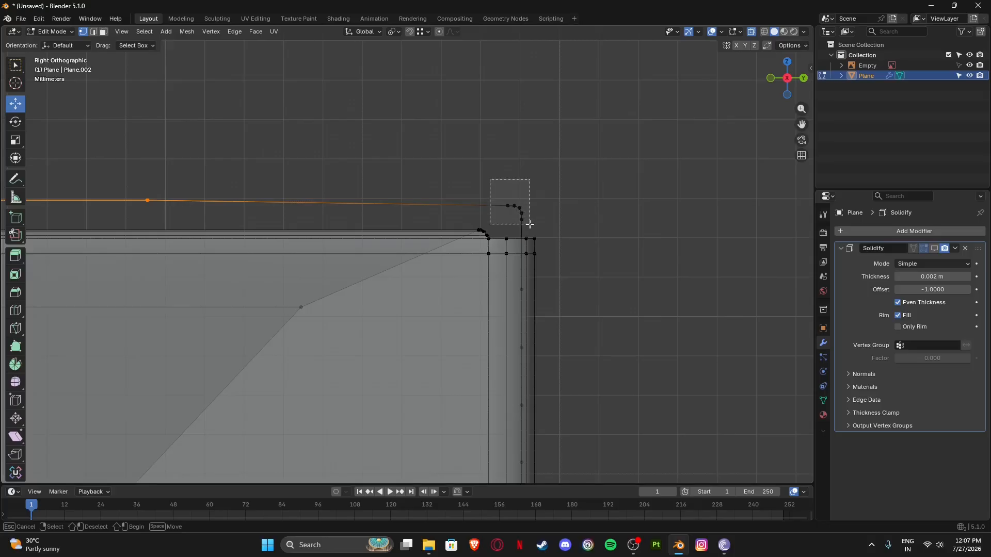
{"action": "left_click_drag", "start_coordinate": [530, 224], "coordinate": [529, 224]}
{"action": "left_click_drag", "start_coordinate": [514, 179], "coordinate": [515, 191]}
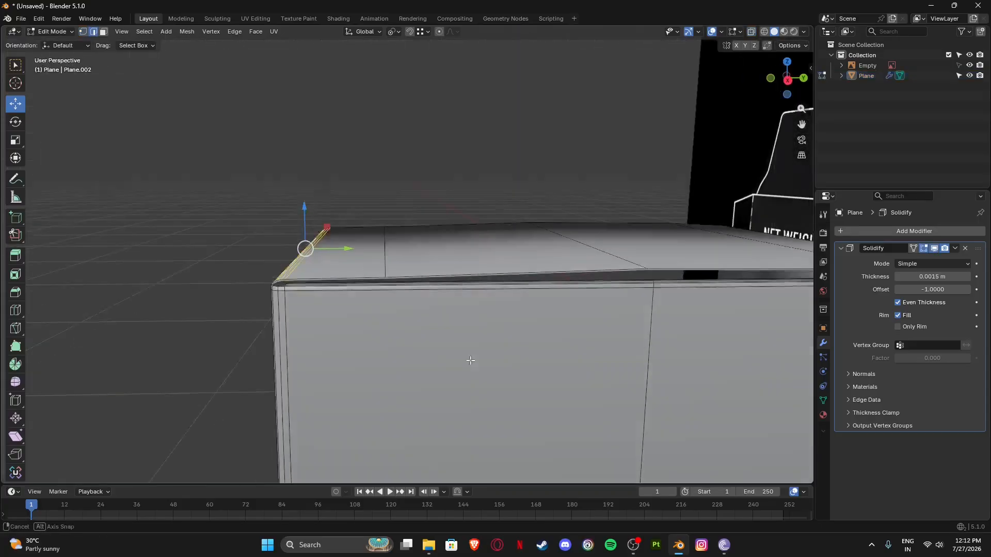
{"action": "scroll", "coordinate": [444, 261], "scroll_direction": "down", "scroll_amount": 5}
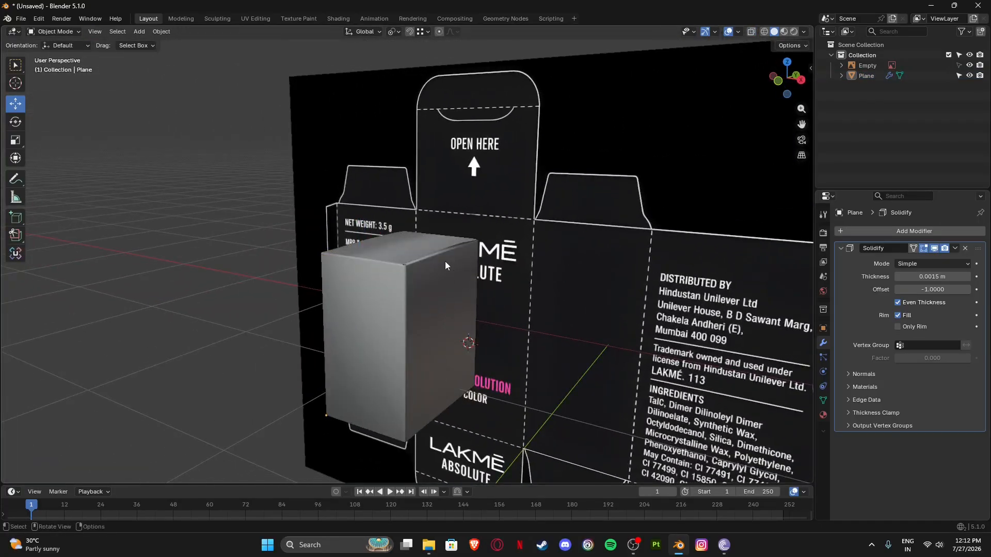
- Lower the selected centre edge of the box's top panel by about 0.0042 m along Z in the right view
{"action": "scroll", "coordinate": [445, 261], "scroll_direction": "up", "scroll_amount": 7}
{"action": "middle_click_drag", "start_coordinate": [444, 261], "coordinate": [330, 330]}
{"action": "scroll", "coordinate": [279, 274], "scroll_direction": "up", "scroll_amount": 3}
{"action": "scroll", "coordinate": [273, 274], "scroll_direction": "down", "scroll_amount": 3}
{"action": "left_click", "coordinate": [474, 362]}
{"action": "scroll", "coordinate": [479, 364], "scroll_direction": "down", "scroll_amount": 1}
{"action": "scroll", "coordinate": [409, 309], "scroll_direction": "up", "scroll_amount": 3}
{"action": "key", "text": "Tab"}
{"action": "scroll", "coordinate": [406, 393], "scroll_direction": "down", "scroll_amount": 2}
{"action": "scroll", "coordinate": [457, 308], "scroll_direction": "up", "scroll_amount": 2}
{"action": "scroll", "coordinate": [417, 345], "scroll_direction": "down", "scroll_amount": 2}
{"action": "scroll", "coordinate": [330, 320], "scroll_direction": "down", "scroll_amount": 3}
{"action": "scroll", "coordinate": [330, 318], "scroll_direction": "up", "scroll_amount": 3}
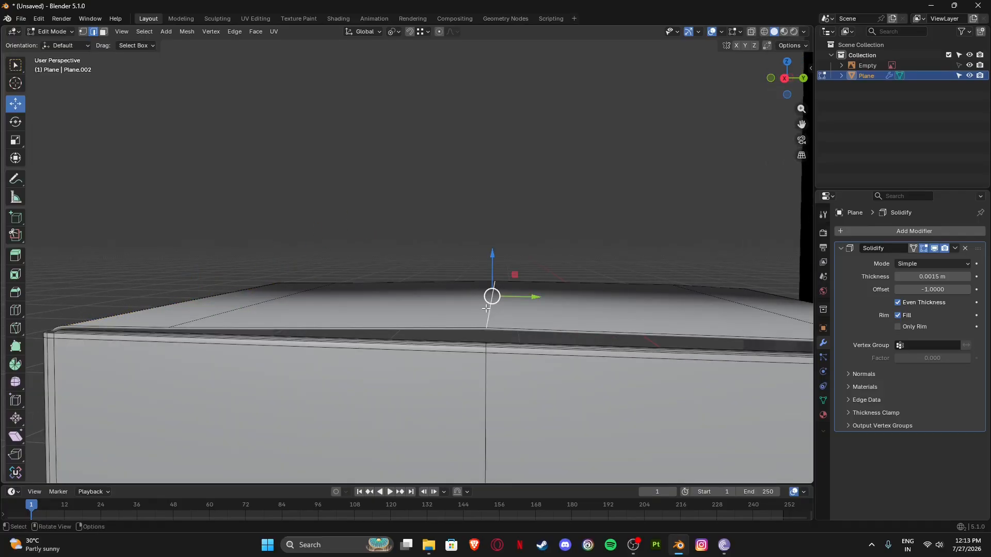
{"action": "left_click", "coordinate": [784, 84]}
{"action": "scroll", "coordinate": [462, 327], "scroll_direction": "up", "scroll_amount": 3}
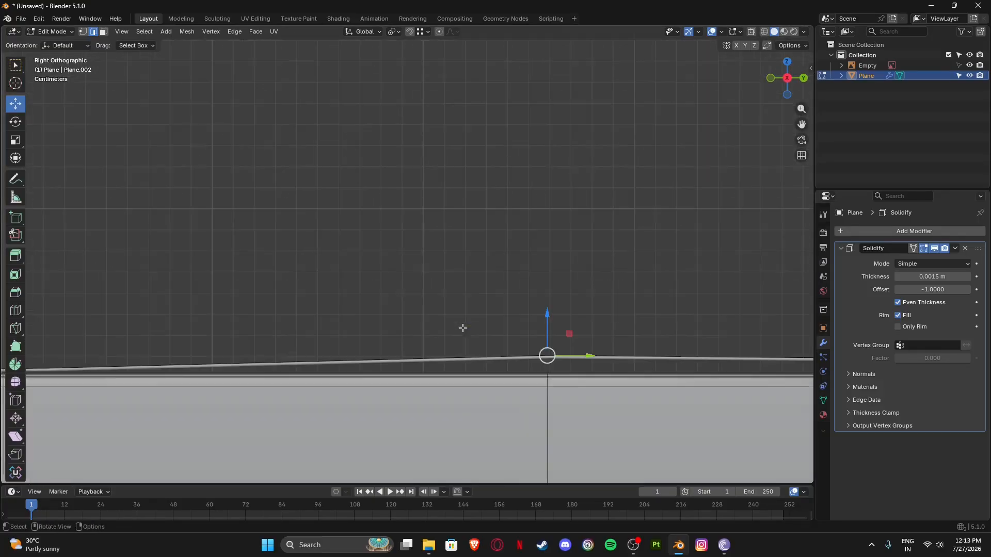
{"action": "middle_click_drag", "start_coordinate": [554, 365], "coordinate": [712, 297], "text": "shift"}
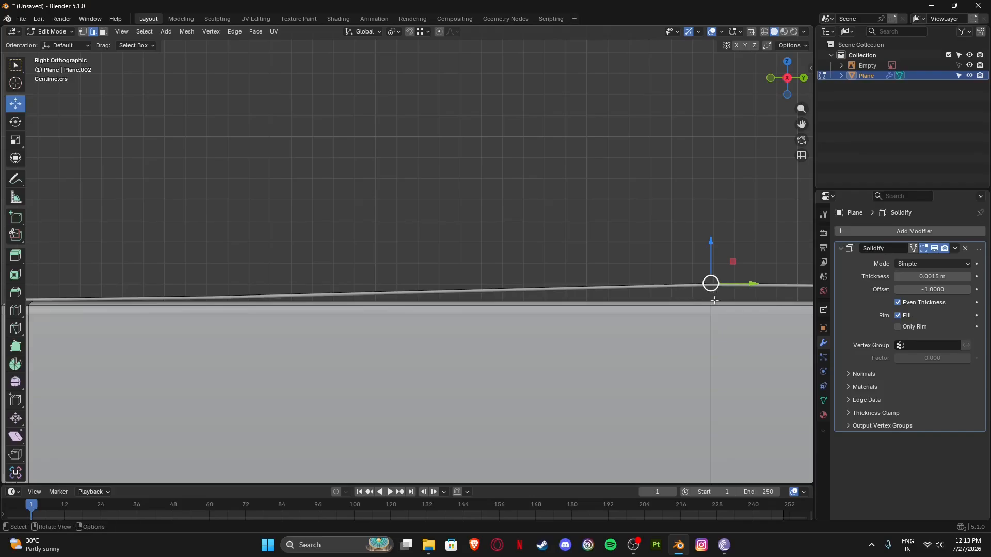
{"action": "key", "text": "g"}
{"action": "key", "text": "z"}
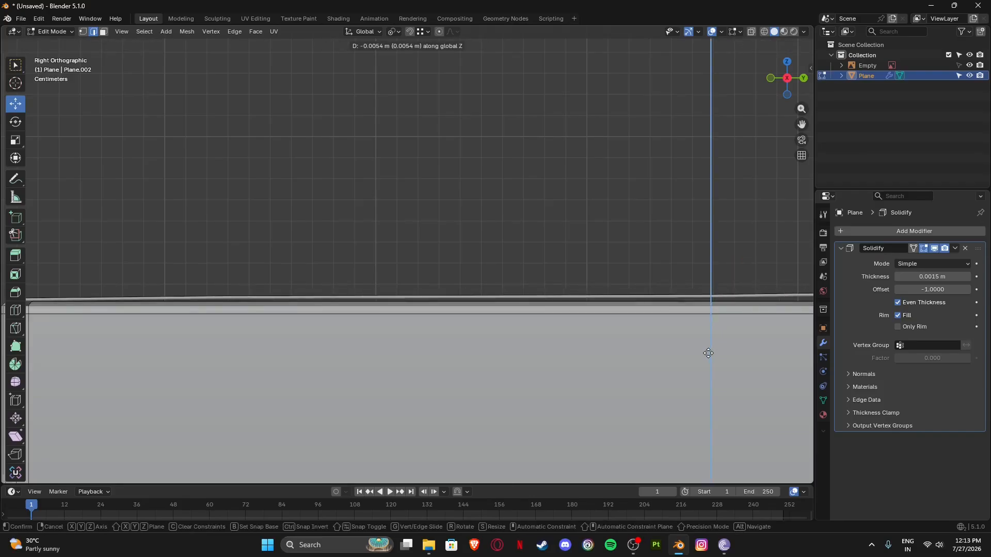
{"action": "left_click", "coordinate": [708, 351]}
{"action": "scroll", "coordinate": [568, 322], "scroll_direction": "down", "scroll_amount": 6}
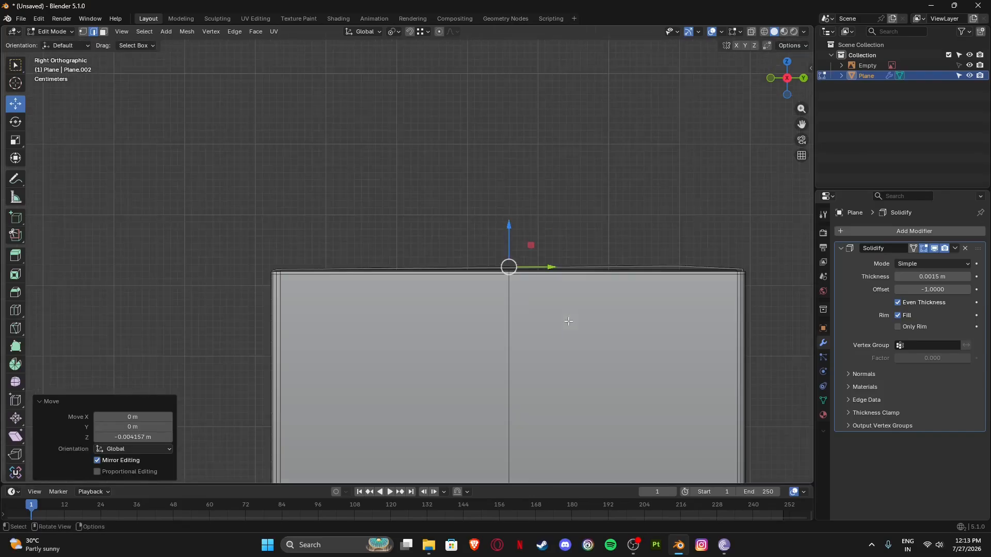
- Select the top panel's bulge vertices nearest the +Y end with X-ray on and lower them slightly along Z
{"action": "middle_click_drag", "start_coordinate": [614, 320], "coordinate": [389, 314], "text": "shift"}
{"action": "scroll", "coordinate": [414, 297], "scroll_direction": "up", "scroll_amount": 4}
{"action": "key", "text": "1"}
{"action": "left_click_drag", "start_coordinate": [518, 316], "coordinate": [518, 316]}
{"action": "key", "text": "g"}
{"action": "key", "text": "z"}
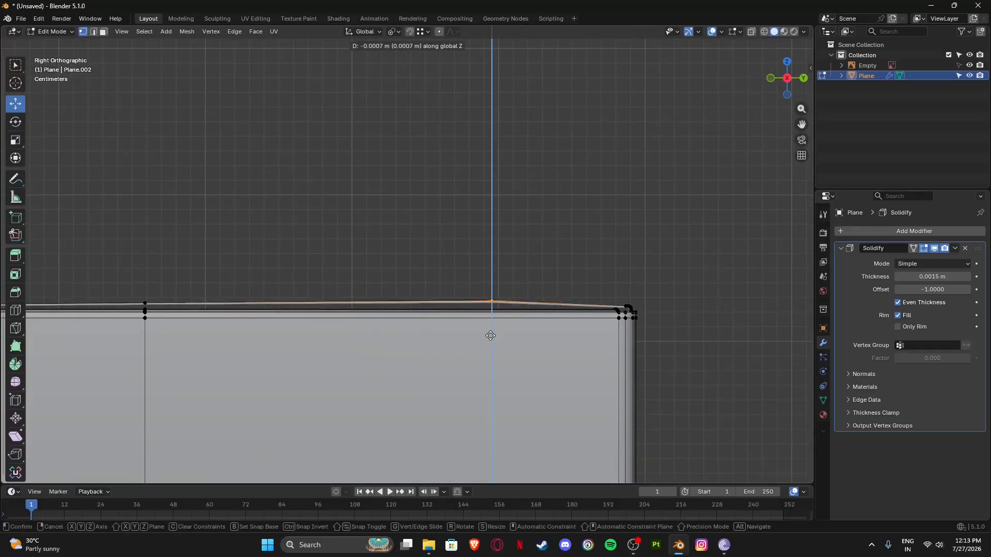
{"action": "right_click", "coordinate": [485, 337]}
{"action": "key", "text": "alt+z"}
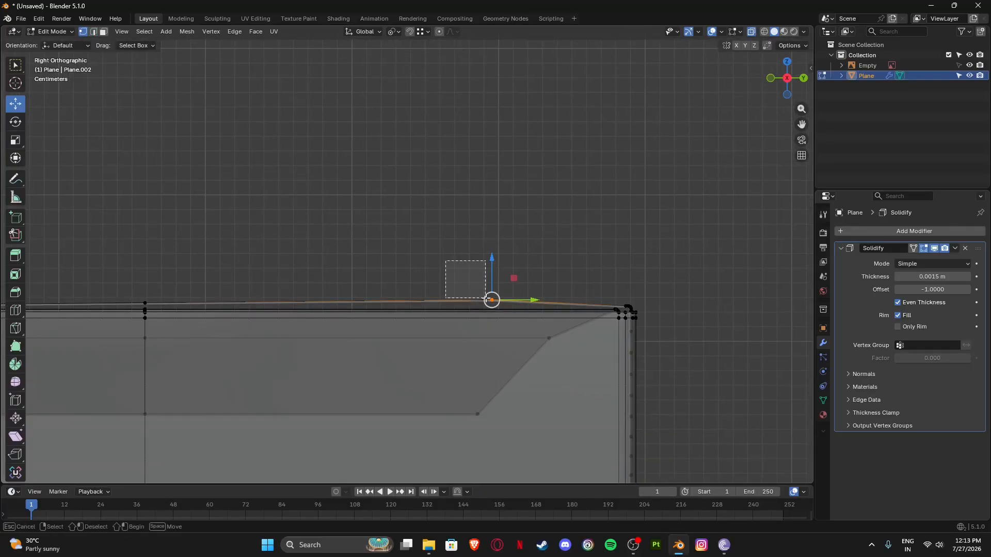
{"action": "left_click_drag", "start_coordinate": [485, 298], "coordinate": [503, 310]}
{"action": "key", "text": "g"}
{"action": "key", "text": "z"}
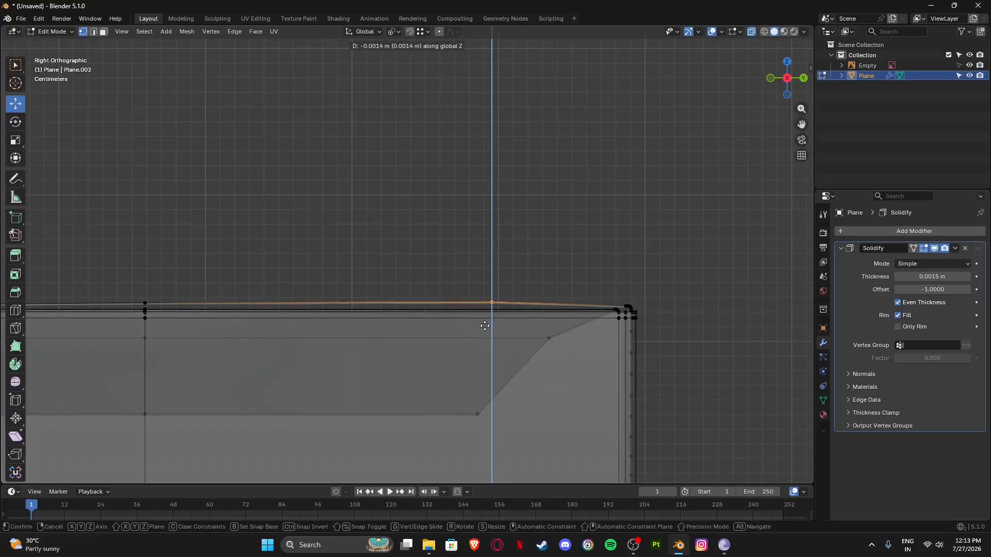
{"action": "left_click", "coordinate": [483, 328]}
{"action": "key", "text": "Tab"}
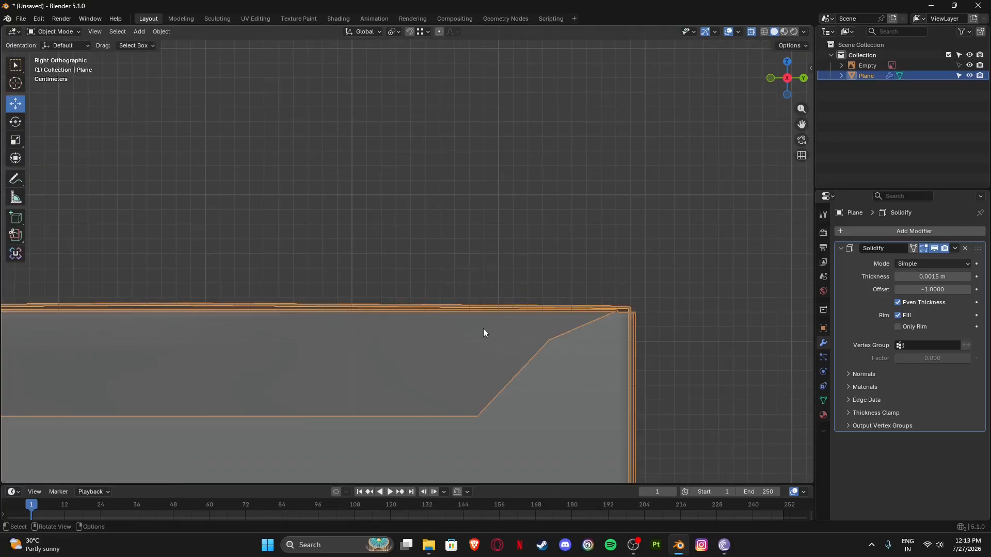
{"action": "key", "text": "alt+z"}
- Examine the flattened top panel's curve and the overall box shape from several angles
{"action": "scroll", "coordinate": [502, 316], "scroll_direction": "up", "scroll_amount": 1}
{"action": "scroll", "coordinate": [458, 329], "scroll_direction": "down", "scroll_amount": 4}
{"action": "middle_click_drag", "start_coordinate": [458, 329], "coordinate": [537, 317]}
{"action": "key", "text": "Tab"}
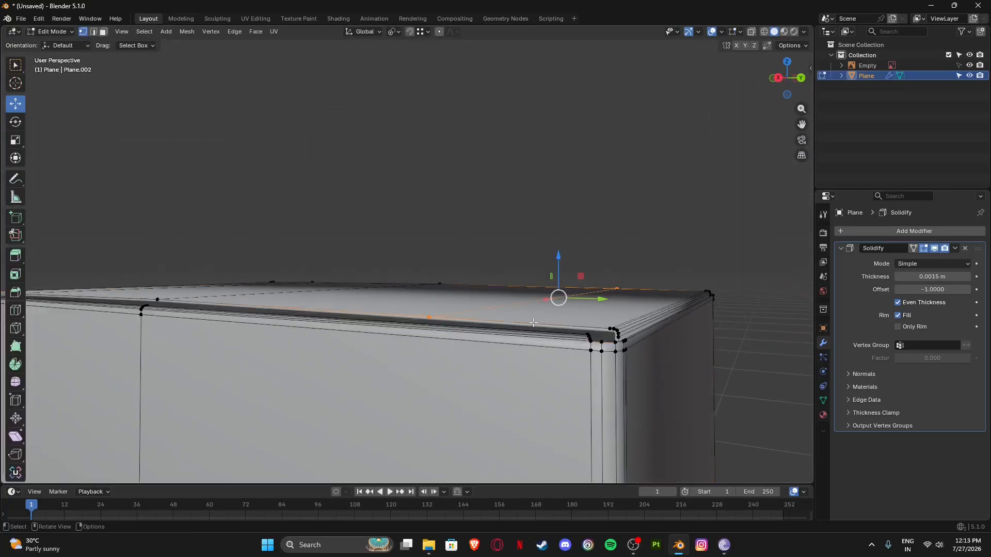
{"action": "key", "text": "Tab"}
{"action": "scroll", "coordinate": [425, 328], "scroll_direction": "down", "scroll_amount": 8}
{"action": "middle_click_drag", "start_coordinate": [319, 330], "coordinate": [397, 290]}
{"action": "scroll", "coordinate": [433, 331], "scroll_direction": "down", "scroll_amount": 4}
{"action": "scroll", "coordinate": [360, 317], "scroll_direction": "up", "scroll_amount": 2}
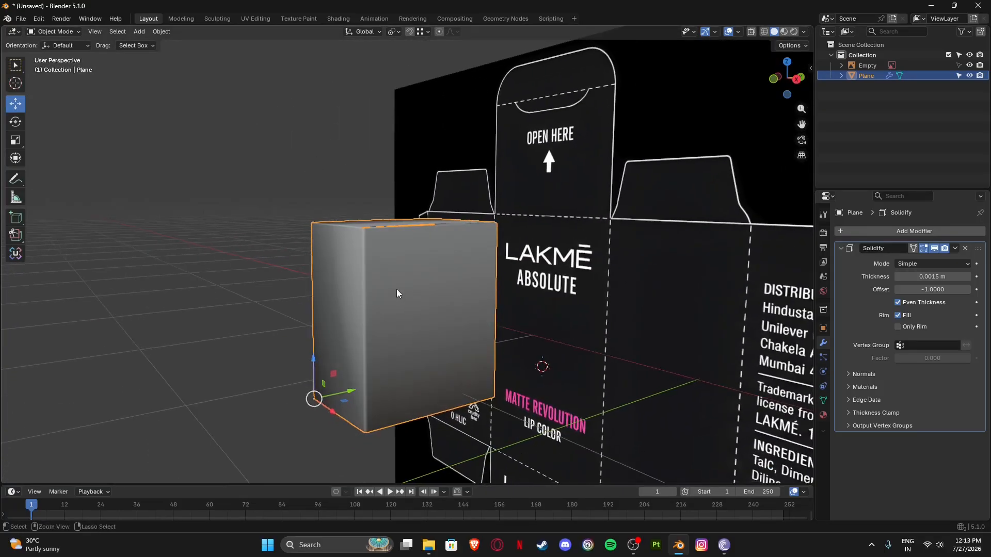
- Add a horizontal loop cut near the bottom of the walls at a factor of about -0.964 and lower it about 0.0122 m along Z
{"action": "key", "text": "Tab"}
{"action": "key", "text": "ctrl+r"}
{"action": "left_click", "coordinate": [371, 294]}
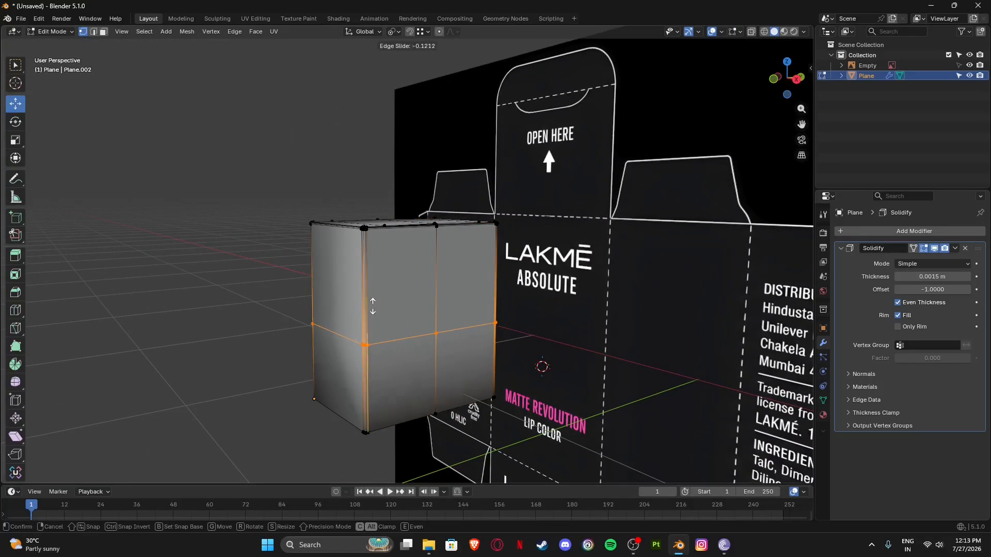
{"action": "left_click", "coordinate": [366, 391]}
{"action": "scroll", "coordinate": [477, 264], "scroll_direction": "up", "scroll_amount": 8}
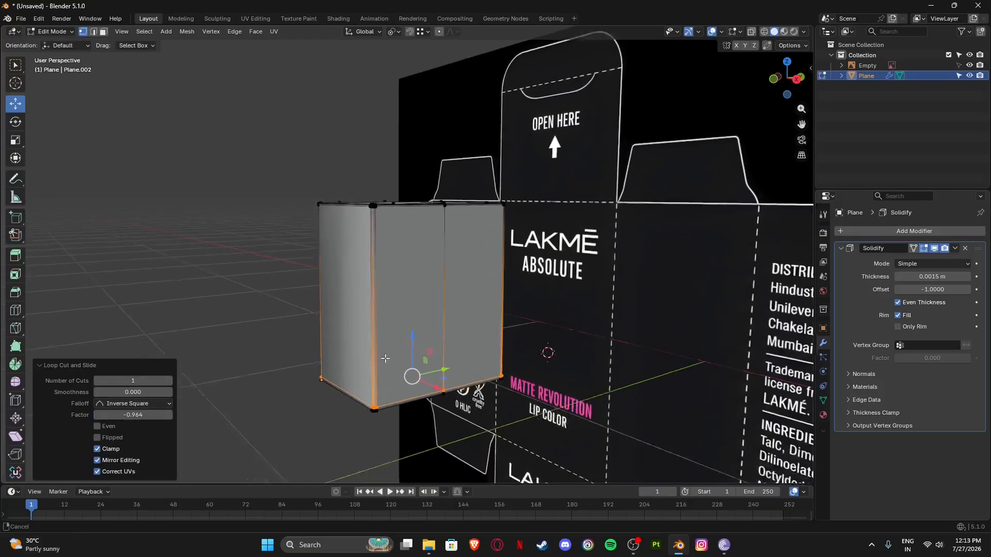
{"action": "key", "text": "g"}
{"action": "key", "text": "z"}
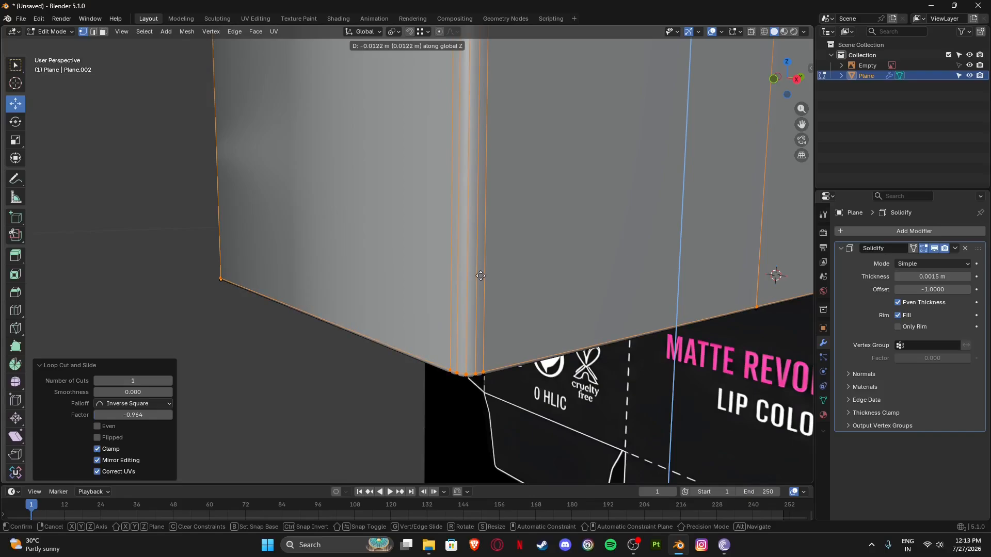
{"action": "left_click", "coordinate": [480, 276]}
- Add a lengthwise loop cut near the box's open side at a factor of about -0.956 and move it about -0.0073 m along X
{"action": "scroll", "coordinate": [480, 273], "scroll_direction": "down", "scroll_amount": 4}
{"action": "middle_click_drag", "start_coordinate": [480, 273], "coordinate": [553, 285]}
{"action": "scroll", "coordinate": [530, 272], "scroll_direction": "down", "scroll_amount": 4}
{"action": "key", "text": "ctrl+r"}
{"action": "left_click", "coordinate": [459, 232]}
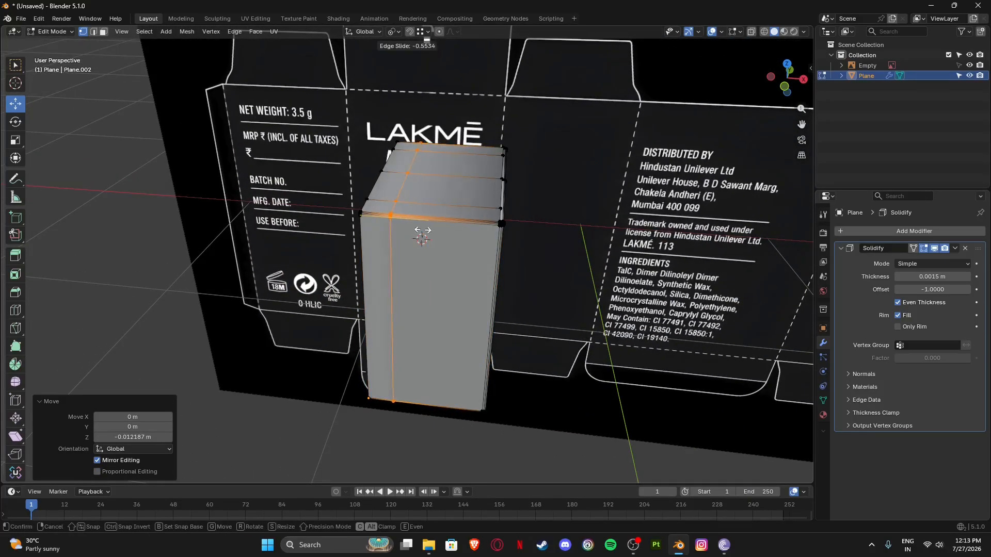
{"action": "left_click", "coordinate": [395, 222]}
{"action": "scroll", "coordinate": [464, 283], "scroll_direction": "up", "scroll_amount": 6}
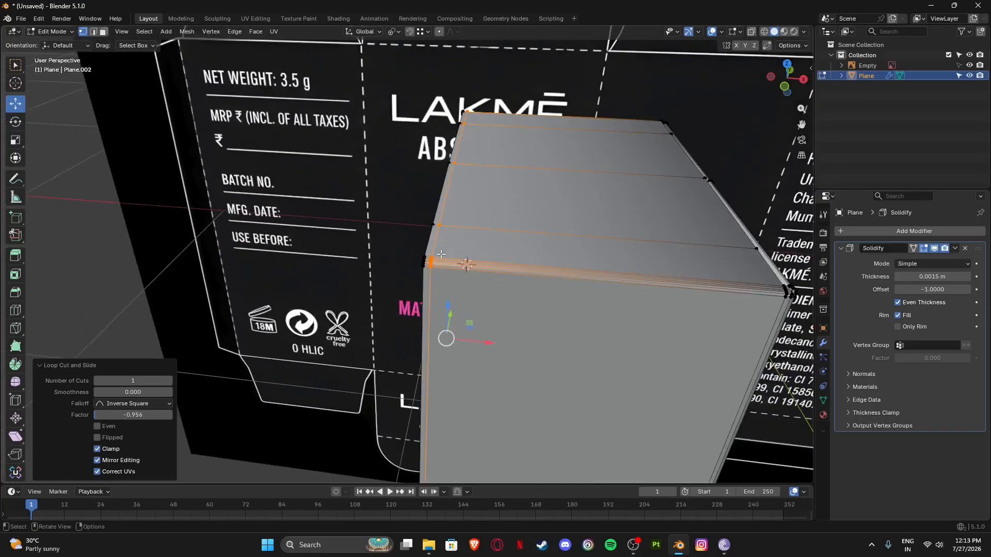
{"action": "left_click_drag", "start_coordinate": [490, 383], "coordinate": [482, 380]}
{"action": "middle_click_drag", "start_coordinate": [482, 380], "coordinate": [364, 222]}
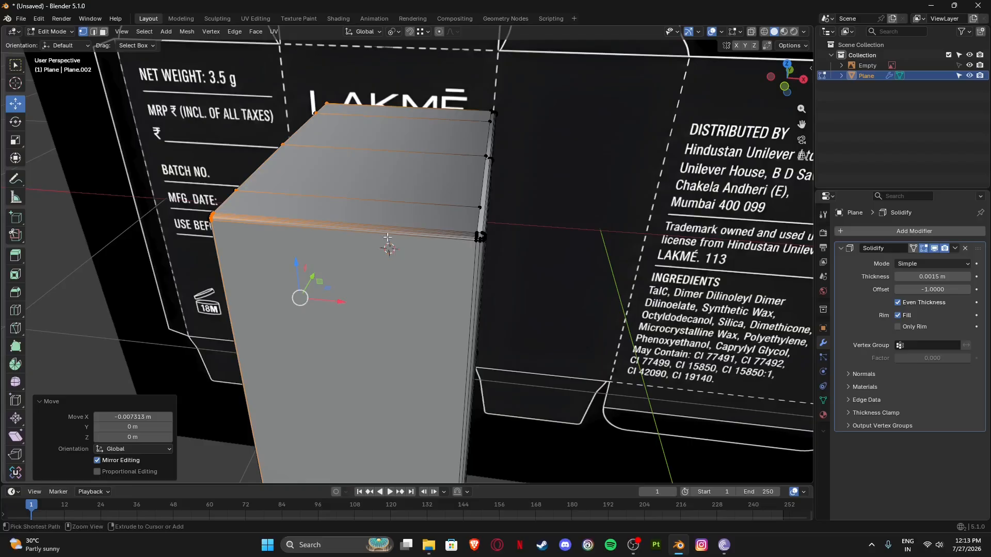
- Add another loop cut across the front wall and top panel, slid close to the closed side's corner edge
{"action": "key", "text": "ctrl+r"}
{"action": "left_click", "coordinate": [365, 222]}
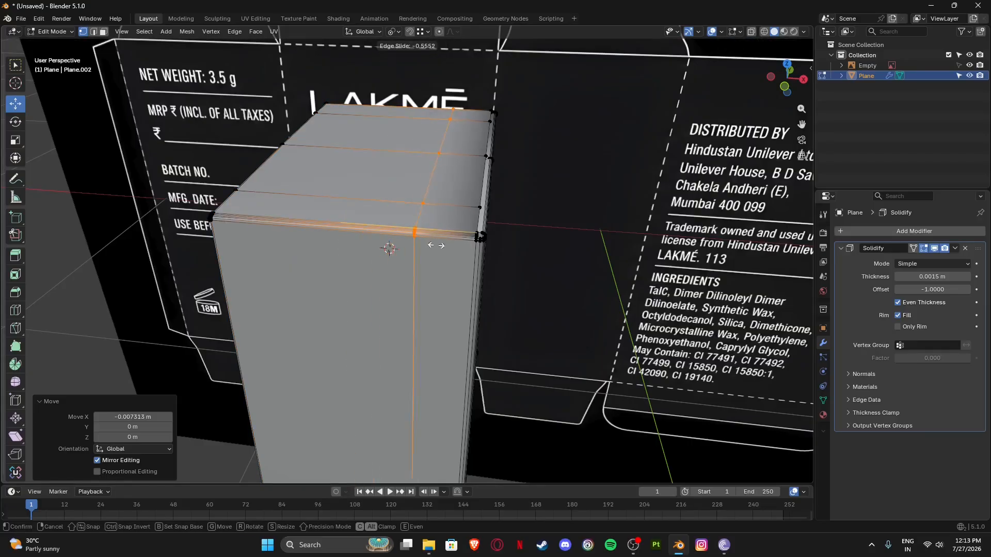
{"action": "left_click", "coordinate": [491, 262]}
{"action": "key", "text": "Tab"}
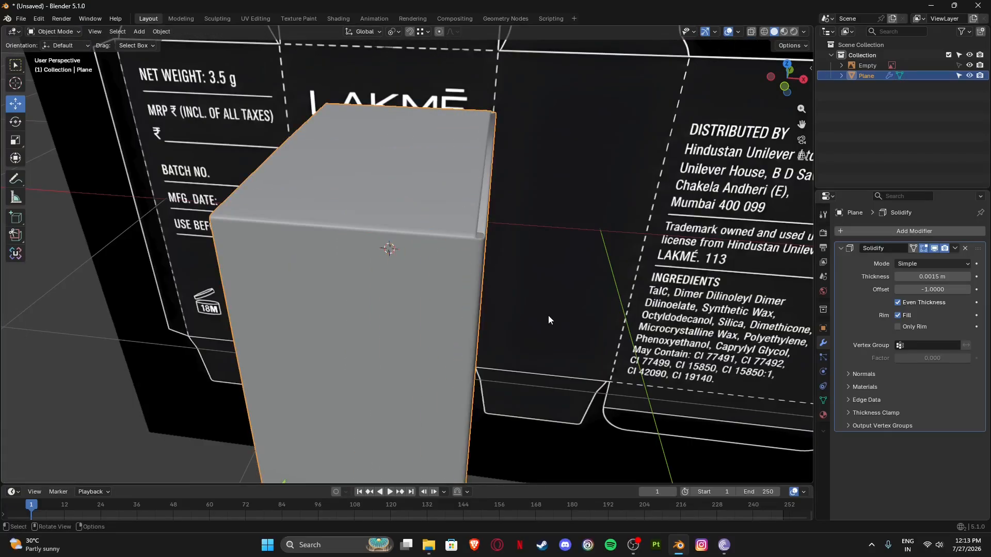
- Set the Solidify modifier's thickness to 0.002 m and check the flap gap at the front top corner
{"action": "middle_click_drag", "start_coordinate": [548, 315], "coordinate": [419, 260]}
{"action": "scroll", "coordinate": [416, 291], "scroll_direction": "down", "scroll_amount": 3}
{"action": "key", "text": "Tab"}
{"action": "scroll", "coordinate": [334, 204], "scroll_direction": "up", "scroll_amount": 2}
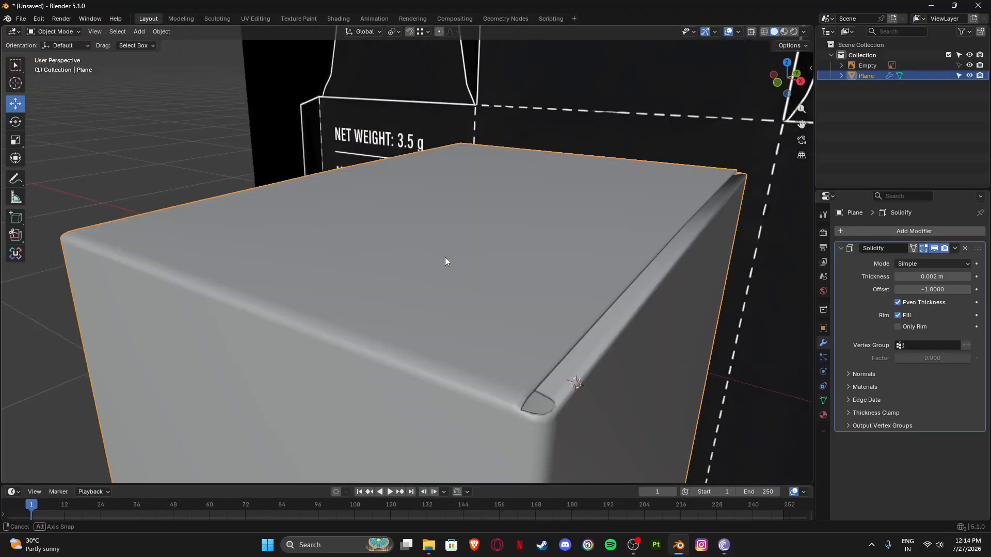
{"action": "middle_click_drag", "start_coordinate": [446, 260], "coordinate": [440, 239]}
{"action": "middle_click_drag", "start_coordinate": [440, 239], "coordinate": [437, 251], "text": "shift"}
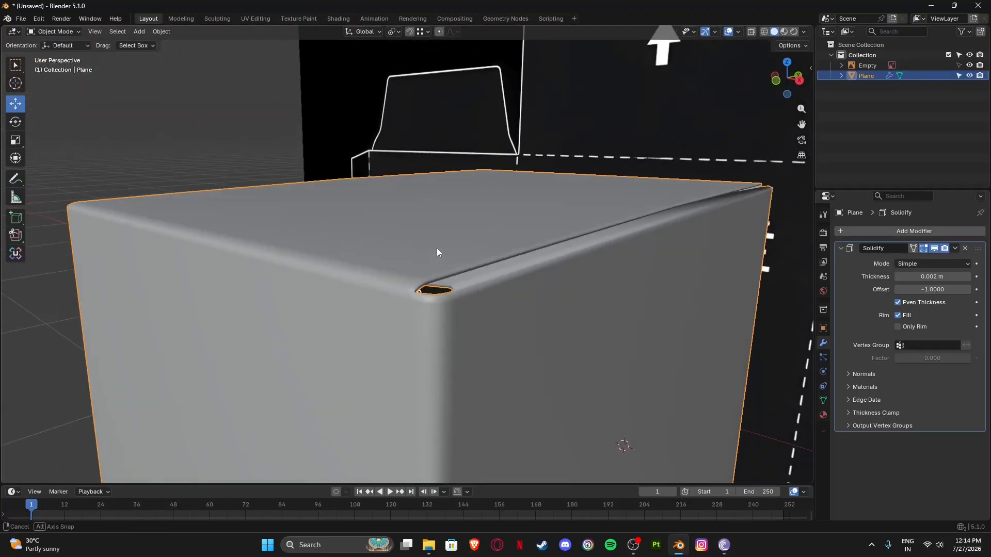
{"action": "scroll", "coordinate": [444, 252], "scroll_direction": "up", "scroll_amount": 2}
{"action": "scroll", "coordinate": [446, 254], "scroll_direction": "down", "scroll_amount": 2}
- Add a vertical loop cut on the side wall and slide it against the front corner at a factor of about 0.986
{"action": "key", "text": "Tab"}
{"action": "middle_click_drag", "start_coordinate": [532, 282], "coordinate": [481, 313]}
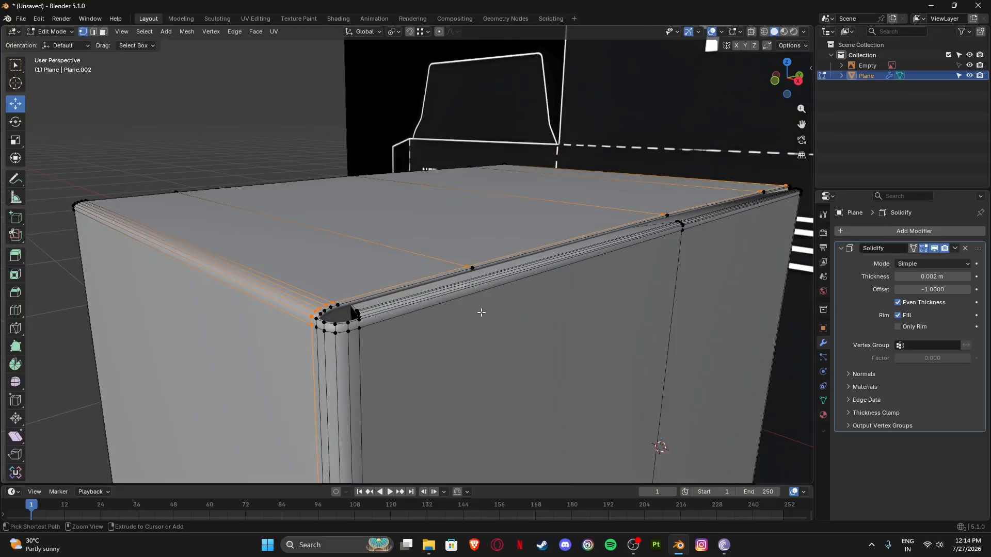
{"action": "key", "text": "ctrl+r"}
{"action": "left_click", "coordinate": [528, 295]}
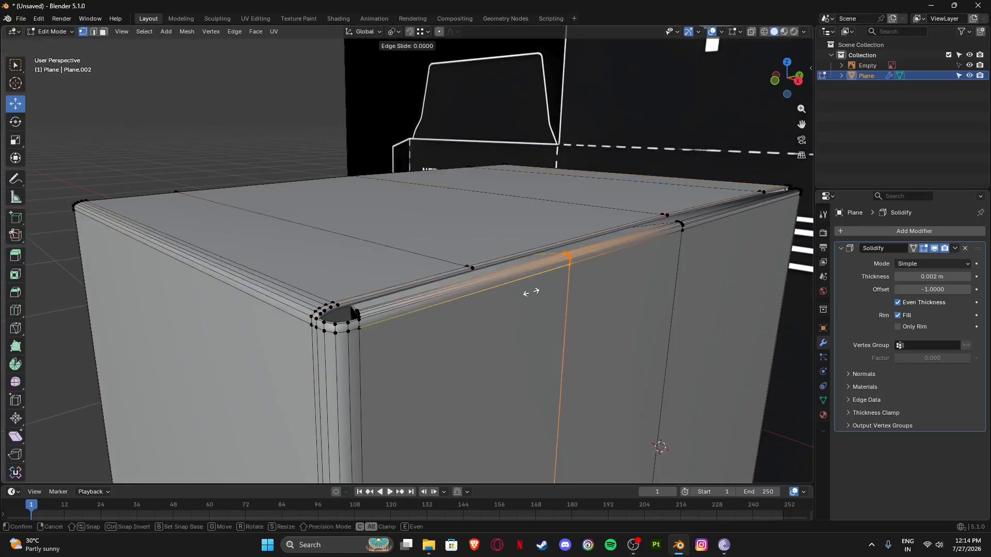
{"action": "left_click", "coordinate": [368, 330]}
- Add a matching vertical loop cut on the other half of the side wall, slid against the back corner
{"action": "middle_click_drag", "start_coordinate": [567, 286], "coordinate": [479, 290]}
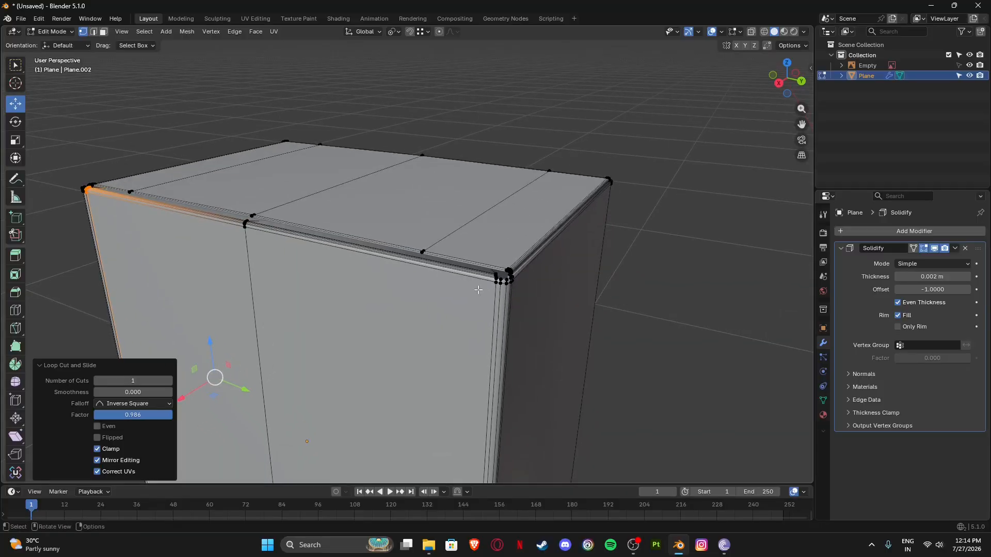
{"action": "scroll", "coordinate": [478, 290], "scroll_direction": "up", "scroll_amount": 1}
{"action": "key", "text": "ctrl+r"}
{"action": "left_click", "coordinate": [470, 285]}
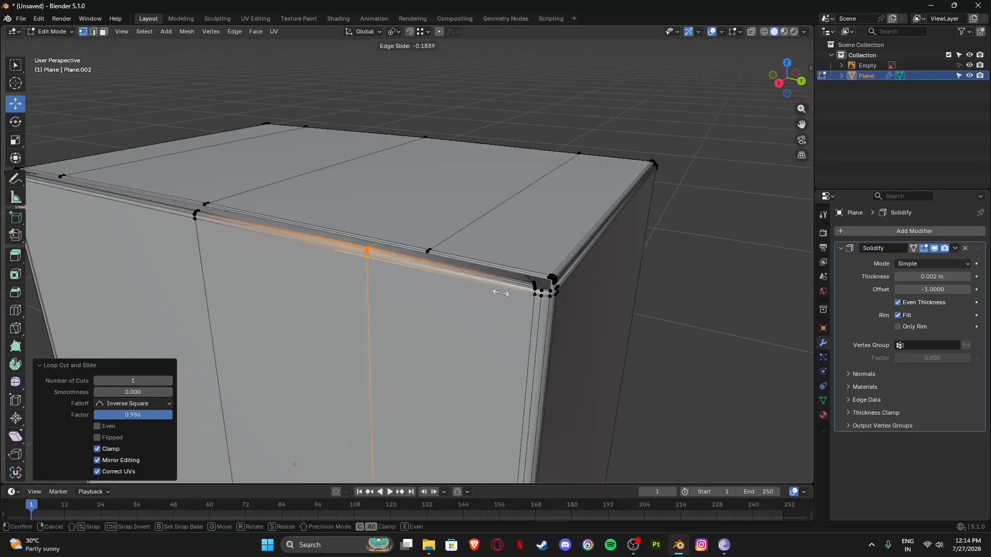
{"action": "left_click", "coordinate": [633, 329]}
- Examine the box's shading and the supporting loops around its top edges and front corner
{"action": "scroll", "coordinate": [633, 329], "scroll_direction": "down", "scroll_amount": 2}
{"action": "key", "text": "Tab"}
{"action": "scroll", "coordinate": [631, 323], "scroll_direction": "down", "scroll_amount": 2}
{"action": "middle_click_drag", "start_coordinate": [630, 323], "coordinate": [509, 260]}
{"action": "scroll", "coordinate": [460, 245], "scroll_direction": "up", "scroll_amount": 4}
{"action": "key", "text": "Tab"}
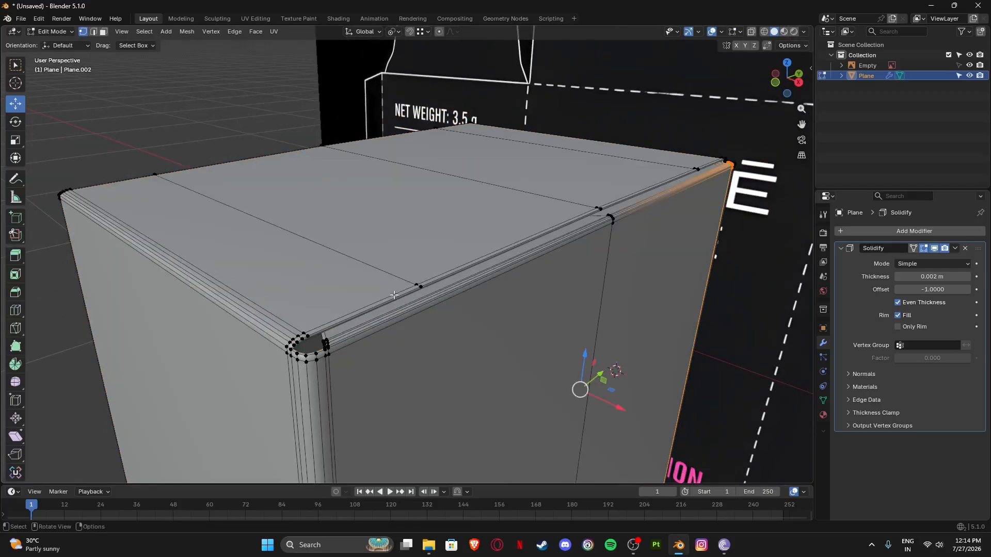
{"action": "middle_click_drag", "start_coordinate": [394, 296], "coordinate": [397, 273]}
{"action": "key", "text": "Tab"}
{"action": "scroll", "coordinate": [396, 273], "scroll_direction": "down", "scroll_amount": 5}
- Add a Mirror modifier to the half box in the front view, mirroring it across the X axis
{"action": "left_click", "coordinate": [777, 81]}
{"action": "scroll", "coordinate": [495, 239], "scroll_direction": "up", "scroll_amount": 3}
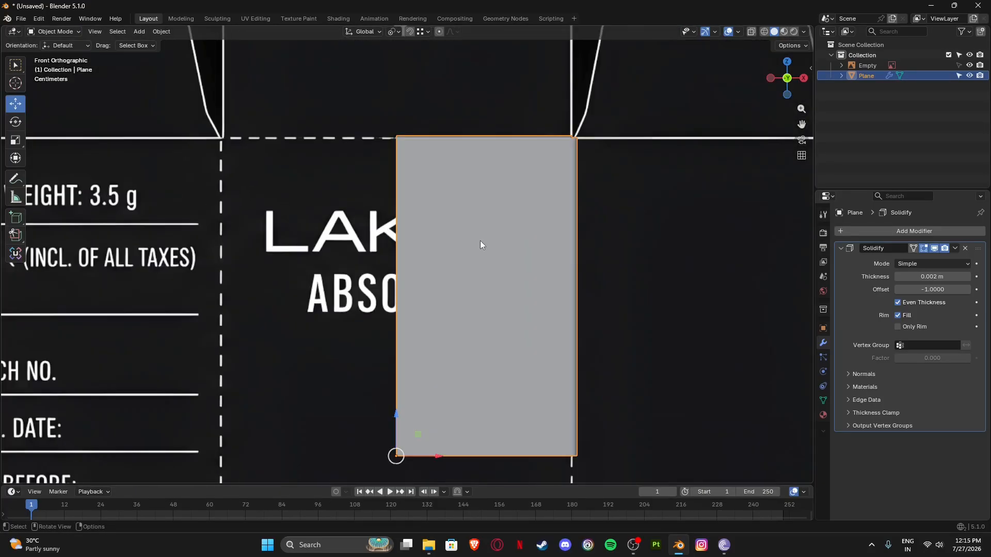
{"action": "scroll", "coordinate": [480, 240], "scroll_direction": "down", "scroll_amount": 3}
{"action": "key", "text": "Tab"}
{"action": "key", "text": "Tab"}
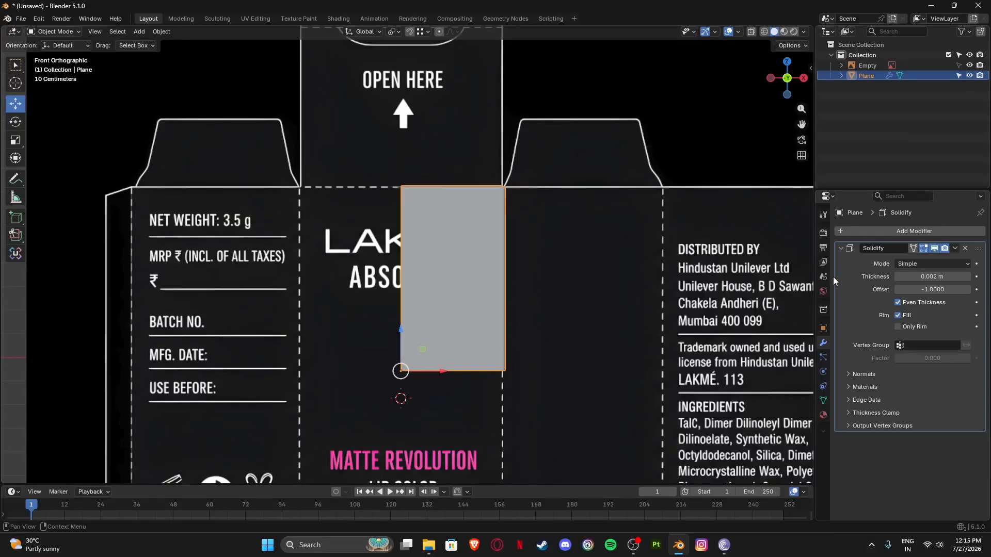
{"action": "left_click", "coordinate": [913, 231]}
{"action": "mouse_move", "coordinate": [913, 236]}
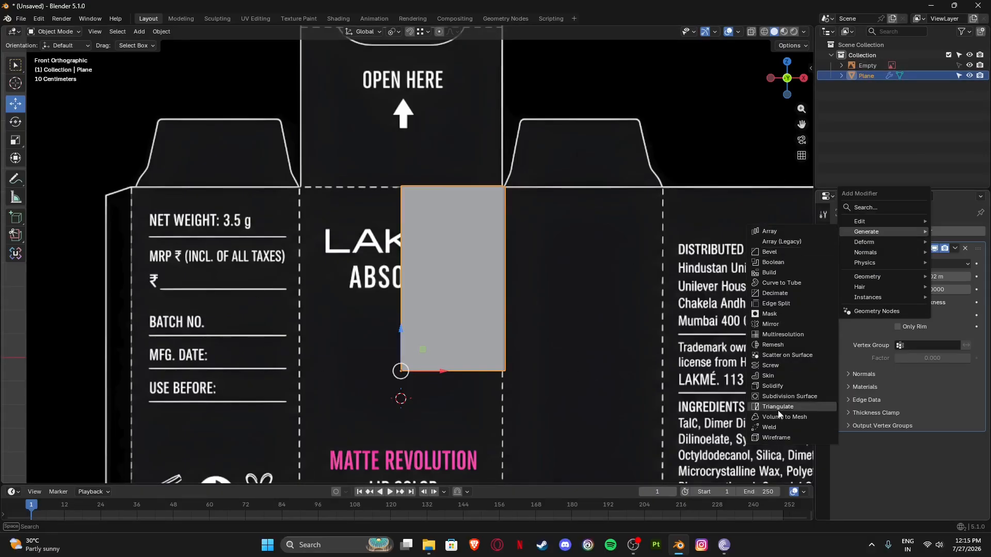
{"action": "left_click", "coordinate": [771, 324]}
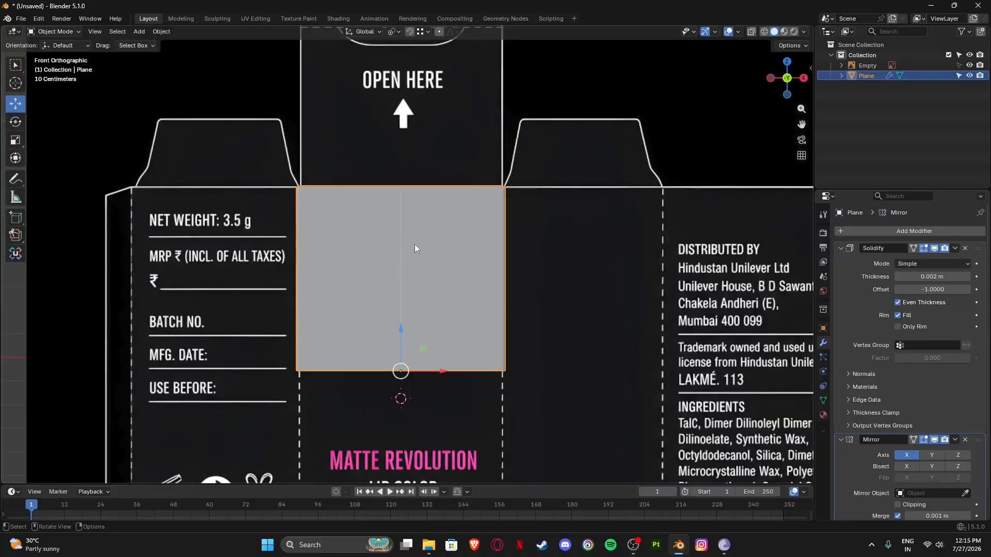
- Enable Clipping on the Mirror modifier and try adjusting its merge distance to close the box's centre seam
{"action": "scroll", "coordinate": [413, 232], "scroll_direction": "up", "scroll_amount": 3}
{"action": "middle_click_drag", "start_coordinate": [411, 219], "coordinate": [322, 231]}
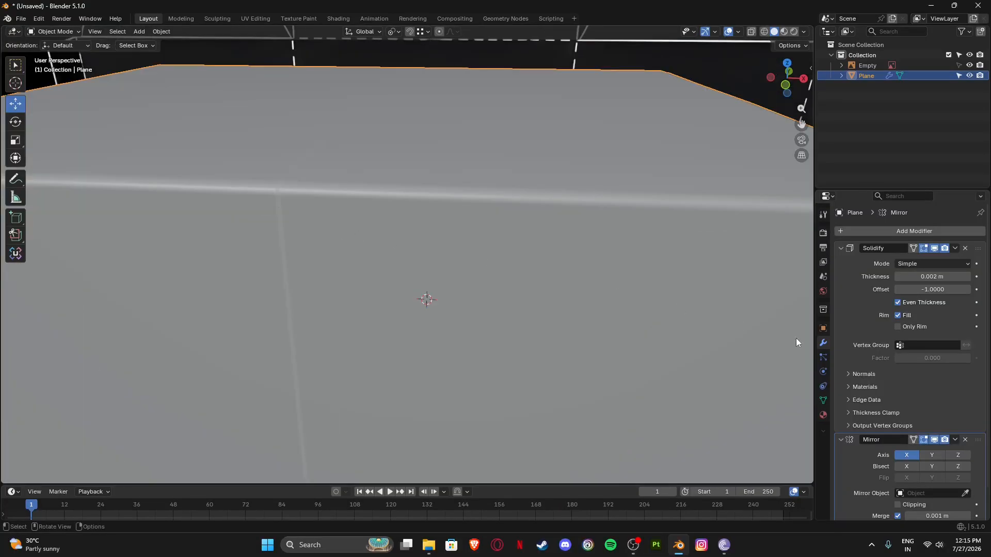
{"action": "scroll", "coordinate": [932, 351], "scroll_direction": "down", "scroll_amount": 2}
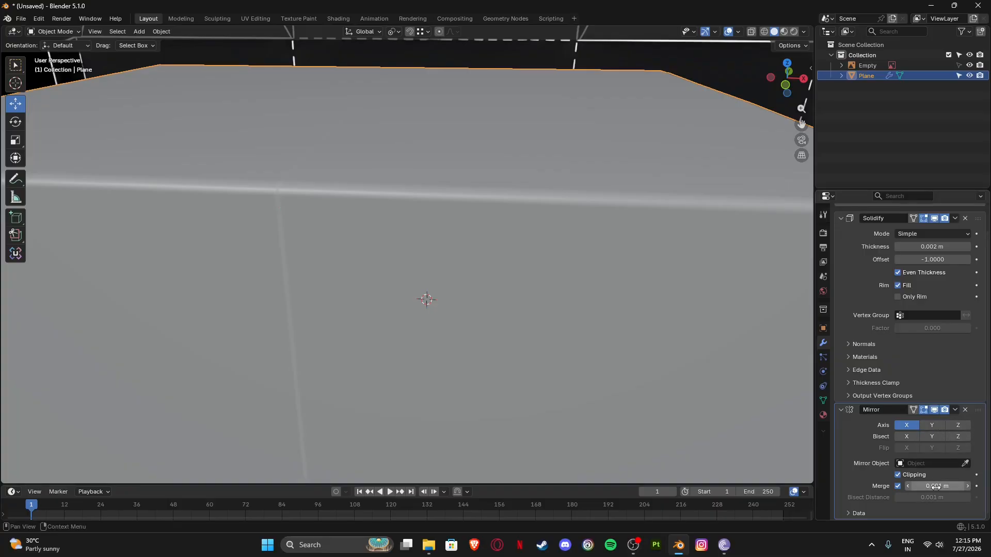
{"action": "left_click", "coordinate": [968, 487]}
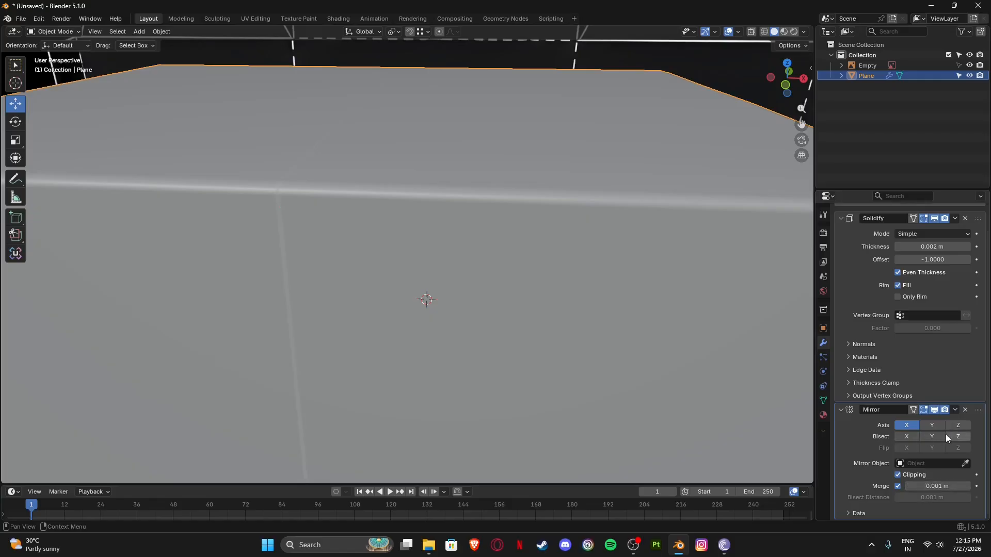
{"action": "scroll", "coordinate": [502, 227], "scroll_direction": "down", "scroll_amount": 8}
{"action": "middle_click_drag", "start_coordinate": [502, 227], "coordinate": [473, 207]}
{"action": "middle_click_drag", "start_coordinate": [431, 248], "coordinate": [472, 198], "text": "shift"}
{"action": "middle_click_drag", "start_coordinate": [472, 198], "coordinate": [450, 223]}
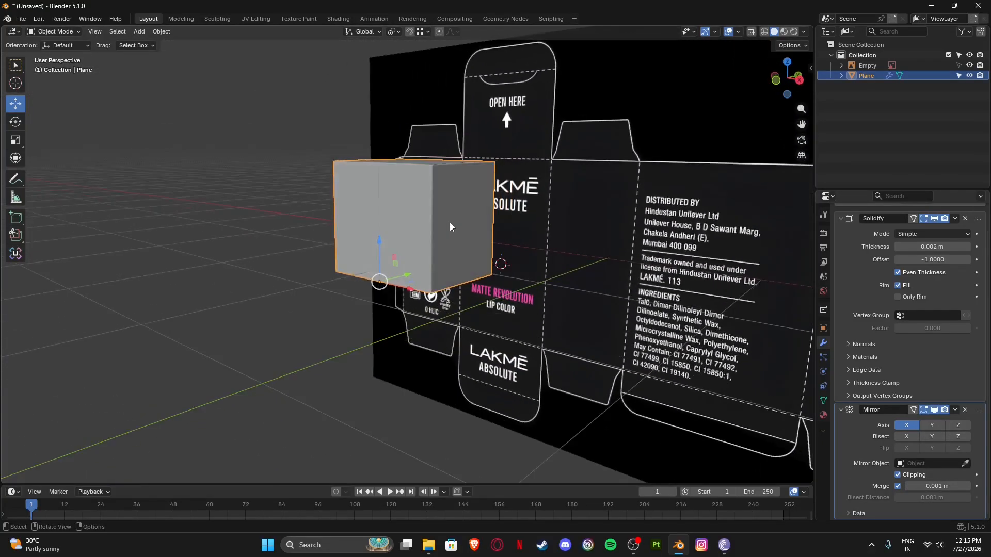
{"action": "scroll", "coordinate": [450, 227], "scroll_direction": "up", "scroll_amount": 3}
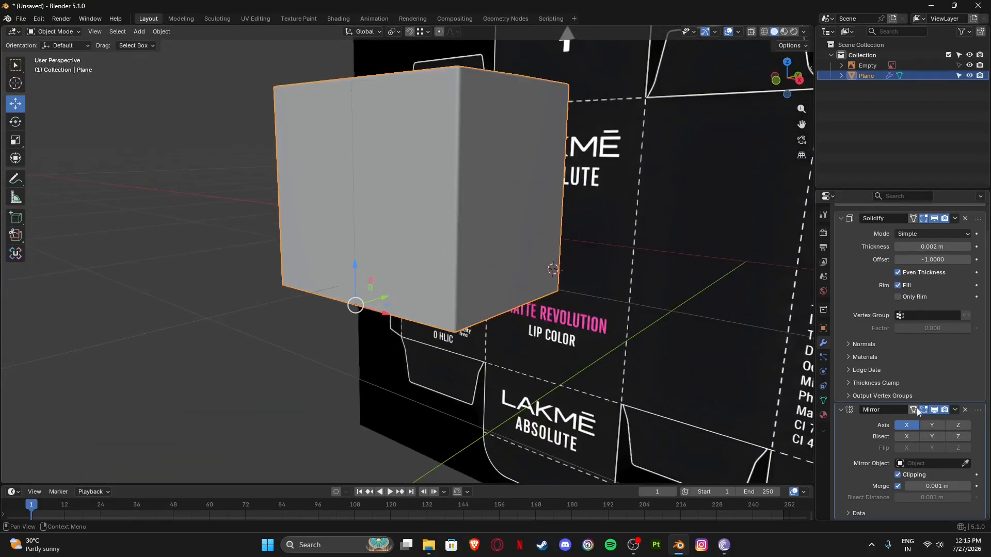
- Duplicate the Mirror modifier and set the original to mirror only across Z, extending the half box to full height
{"action": "left_click", "coordinate": [954, 411]}
{"action": "left_click", "coordinate": [922, 434]}
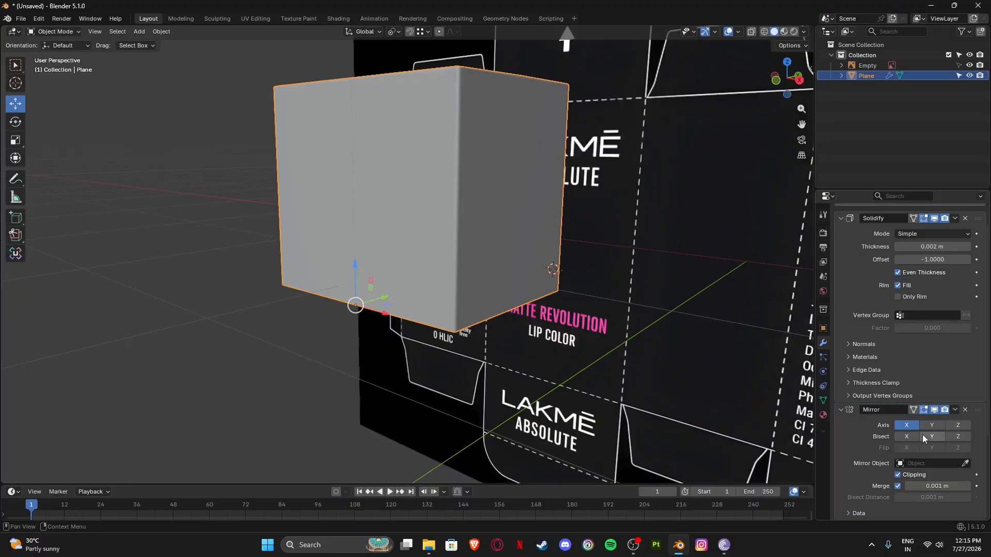
{"action": "scroll", "coordinate": [479, 217], "scroll_direction": "down", "scroll_amount": 4}
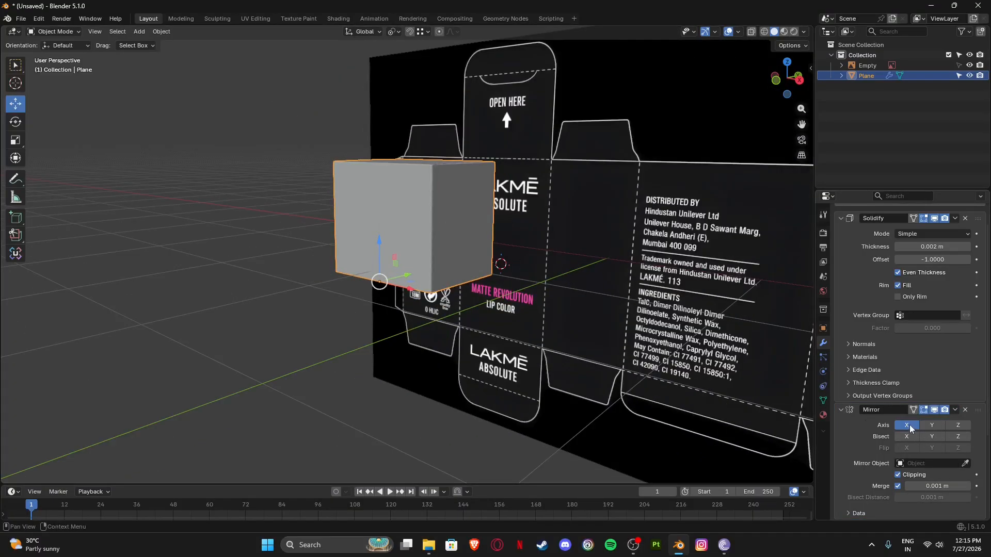
{"action": "left_click", "coordinate": [955, 427]}
{"action": "middle_click_drag", "start_coordinate": [460, 324], "coordinate": [477, 289]}
{"action": "key", "text": "Tab"}
{"action": "left_click", "coordinate": [261, 315]}
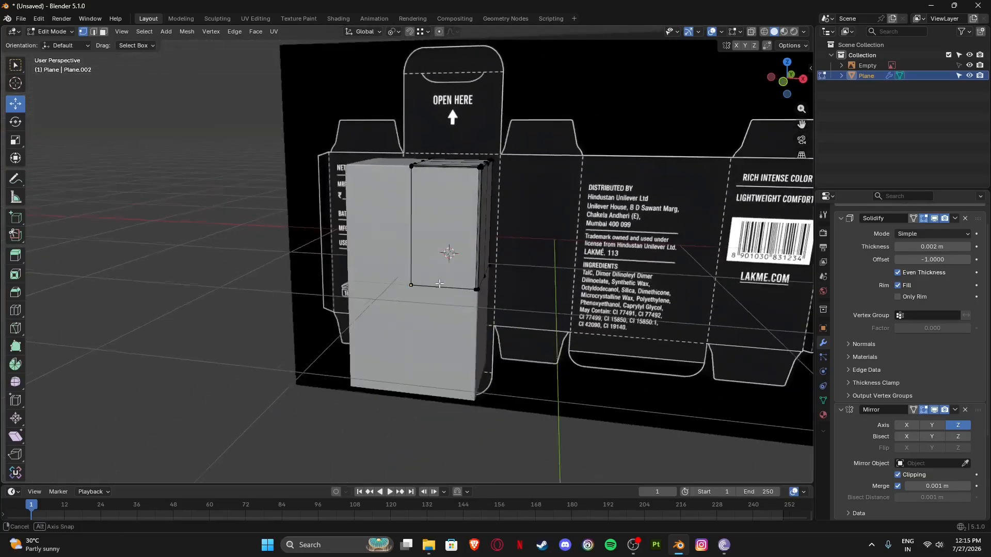
{"action": "key", "text": "Tab"}
{"action": "middle_click_drag", "start_coordinate": [552, 331], "coordinate": [723, 341]}
- Apply both Mirror modifiers to the box, leaving only Solidify in the modifier stack
{"action": "left_click", "coordinate": [955, 410]}
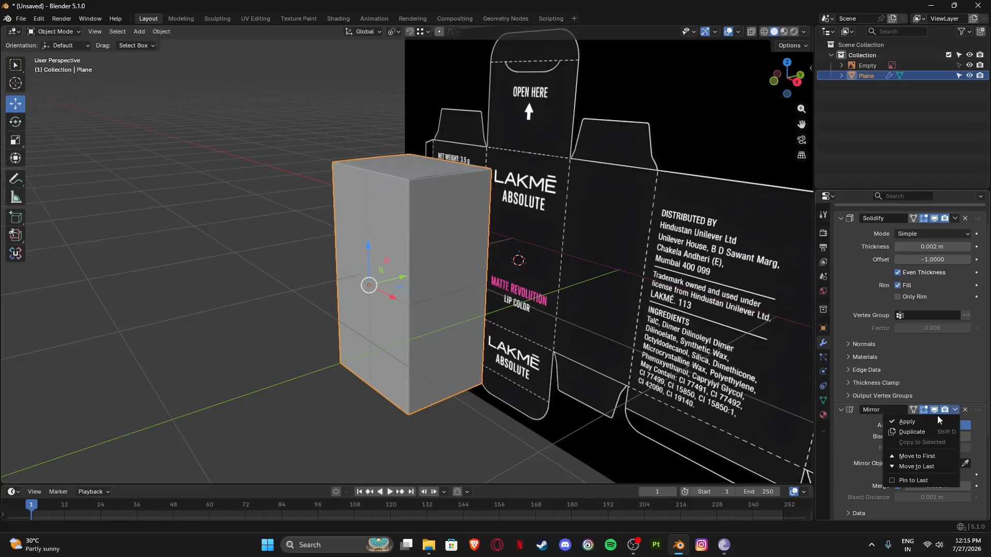
{"action": "left_click", "coordinate": [909, 422]}
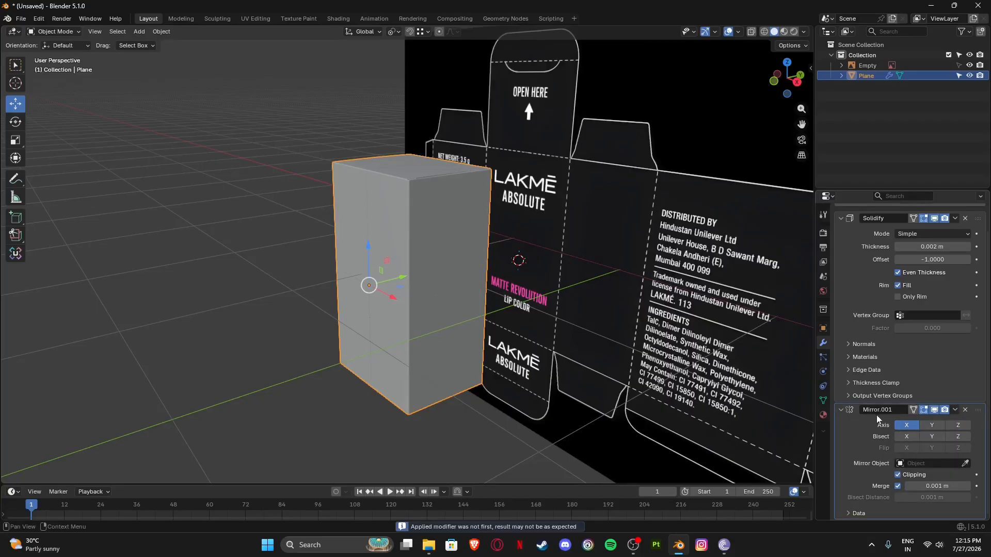
{"action": "left_click", "coordinate": [955, 410]}
{"action": "left_click", "coordinate": [909, 422]}
- Examine the full carton's mesh and shading from above, below and the front, comparing it with the dieline
{"action": "middle_click_drag", "start_coordinate": [423, 286], "coordinate": [411, 258]}
{"action": "scroll", "coordinate": [380, 190], "scroll_direction": "up", "scroll_amount": 4}
{"action": "key", "text": "Tab"}
{"action": "middle_click_drag", "start_coordinate": [380, 190], "coordinate": [422, 203]}
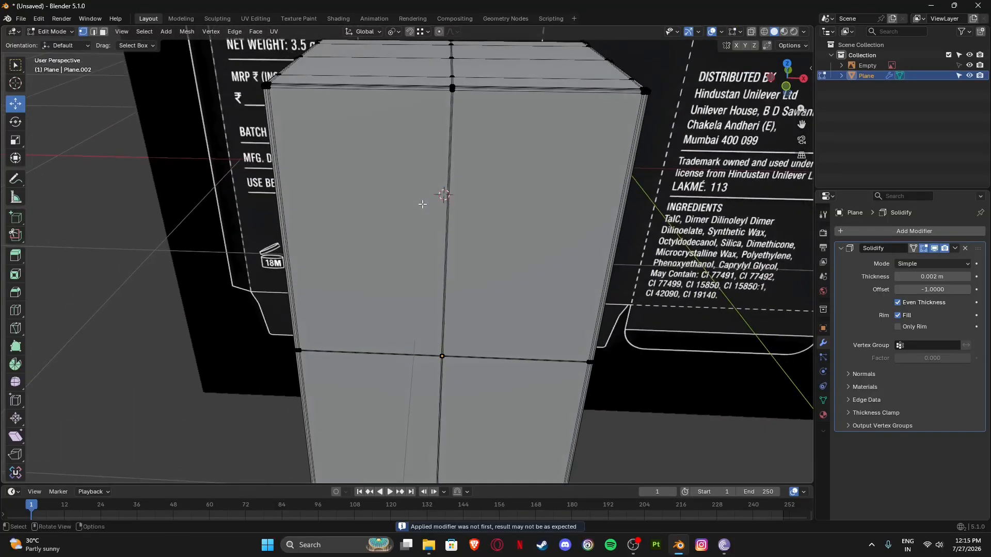
{"action": "scroll", "coordinate": [422, 204], "scroll_direction": "down", "scroll_amount": 4}
{"action": "middle_click_drag", "start_coordinate": [181, 296], "coordinate": [155, 284]}
{"action": "key", "text": "Tab"}
{"action": "middle_click_drag", "start_coordinate": [464, 253], "coordinate": [494, 153]}
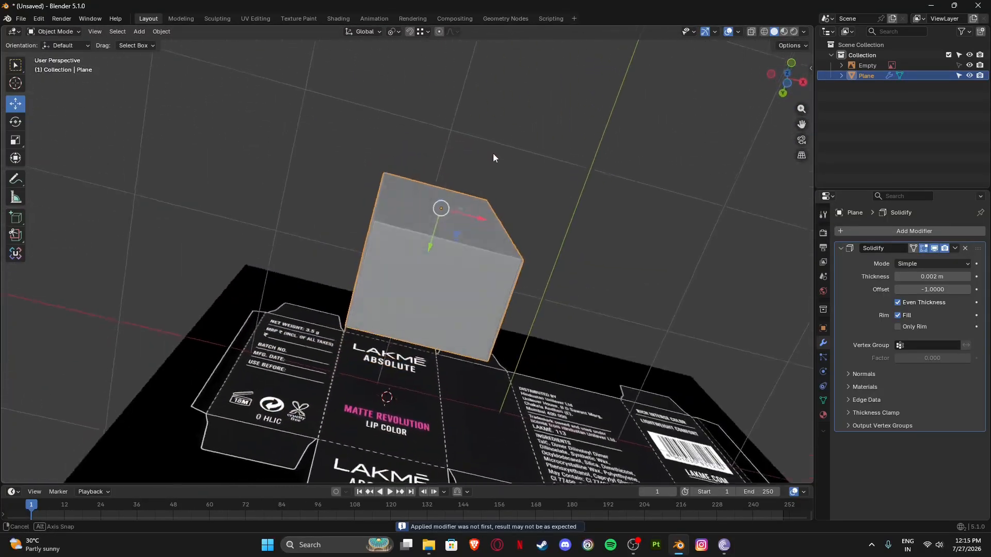
{"action": "scroll", "coordinate": [441, 207], "scroll_direction": "up", "scroll_amount": 5}
{"action": "scroll", "coordinate": [441, 208], "scroll_direction": "down", "scroll_amount": 2}
{"action": "middle_click_drag", "start_coordinate": [441, 209], "coordinate": [398, 355]}
{"action": "scroll", "coordinate": [470, 222], "scroll_direction": "down", "scroll_amount": 4}
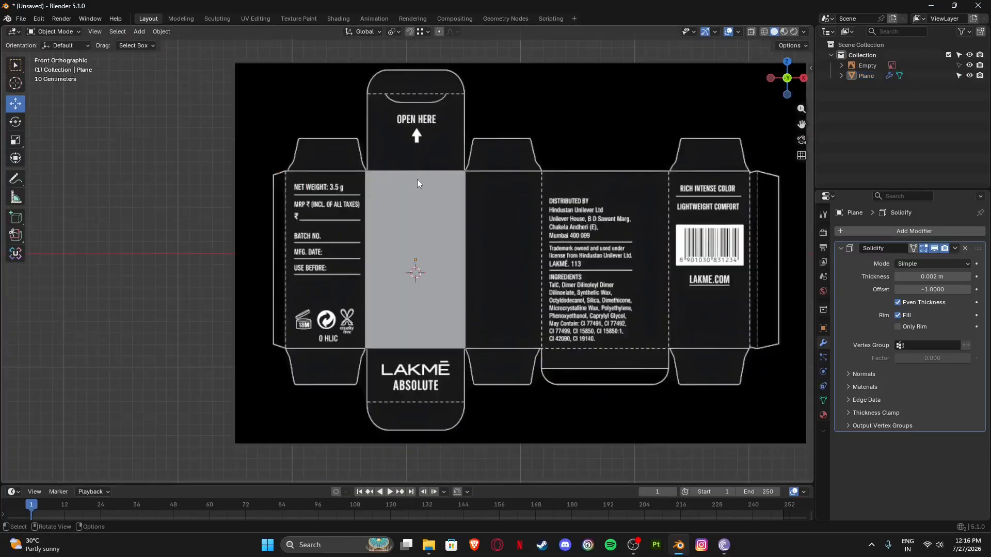
{"action": "middle_click_drag", "start_coordinate": [461, 228], "coordinate": [417, 261]}
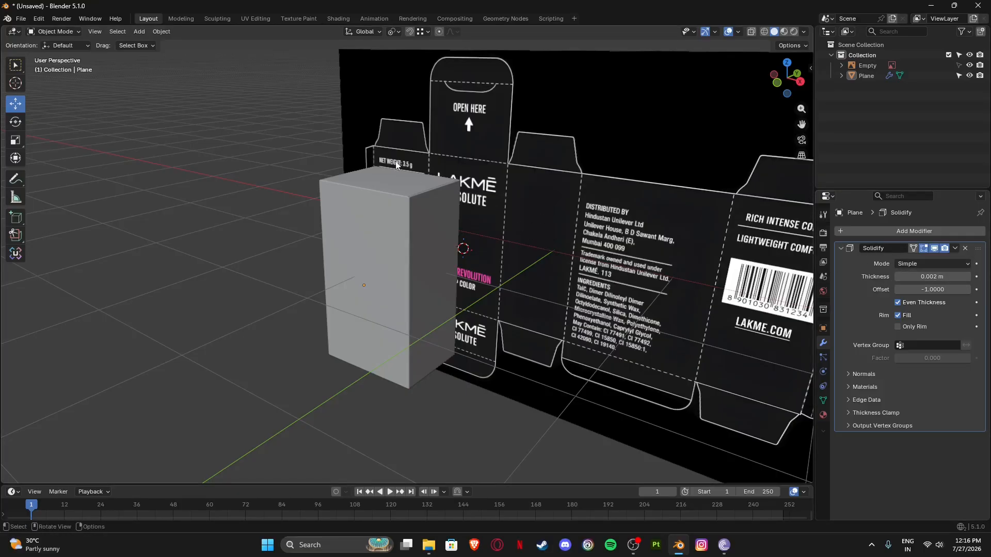
{"action": "scroll", "coordinate": [403, 163], "scroll_direction": "up", "scroll_amount": 4}
{"action": "scroll", "coordinate": [427, 137], "scroll_direction": "down", "scroll_amount": 3}
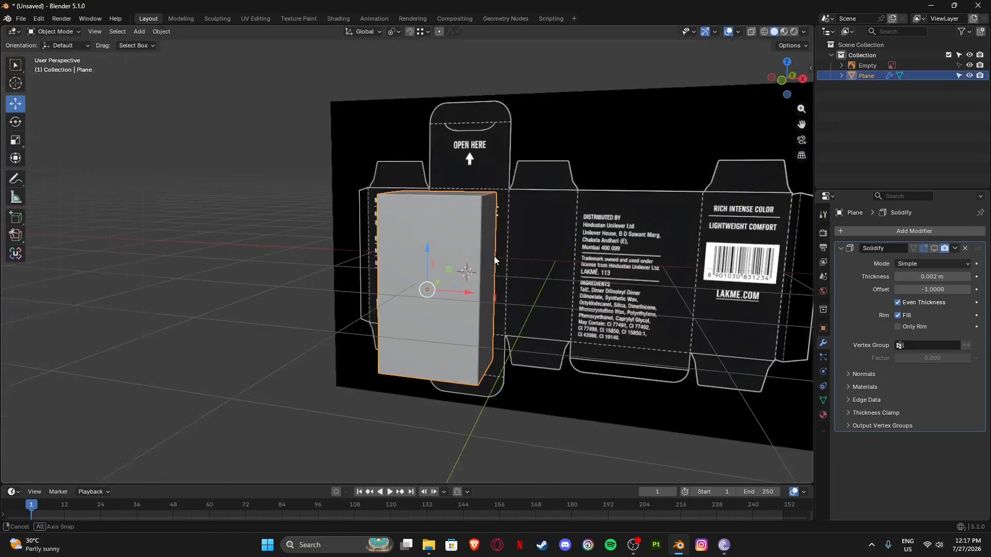
- Select the edge loop down the middle of the front-right vertical corner and mark it as a seam
{"action": "key", "text": "Tab"}
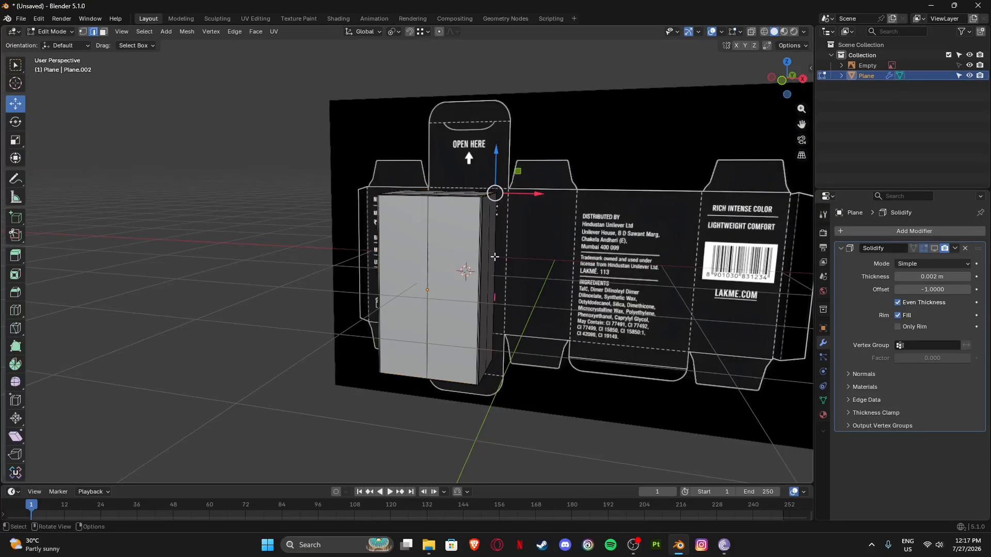
{"action": "middle_click_drag", "start_coordinate": [464, 269], "coordinate": [408, 250]}
{"action": "scroll", "coordinate": [433, 270], "scroll_direction": "up", "scroll_amount": 8}
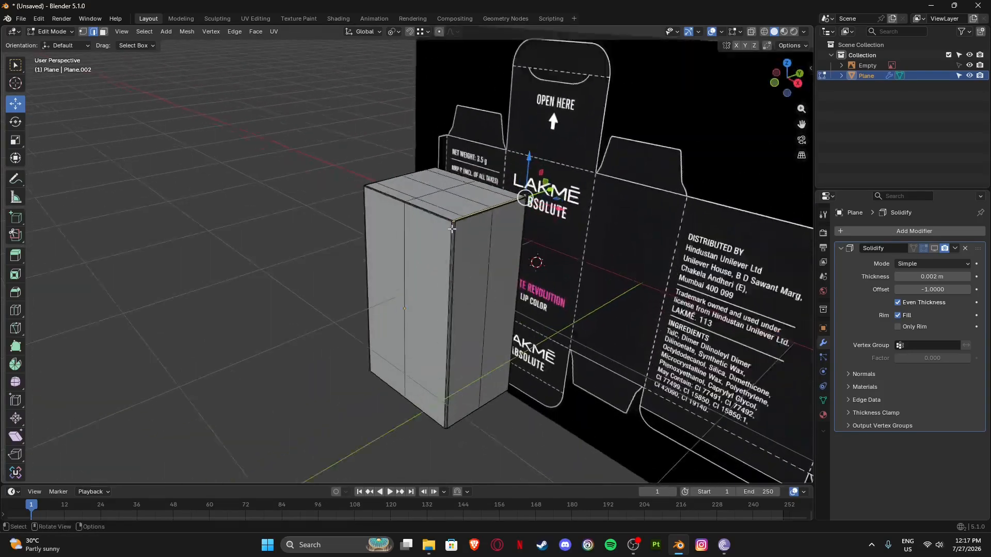
{"action": "scroll", "coordinate": [440, 239], "scroll_direction": "up", "scroll_amount": 4}
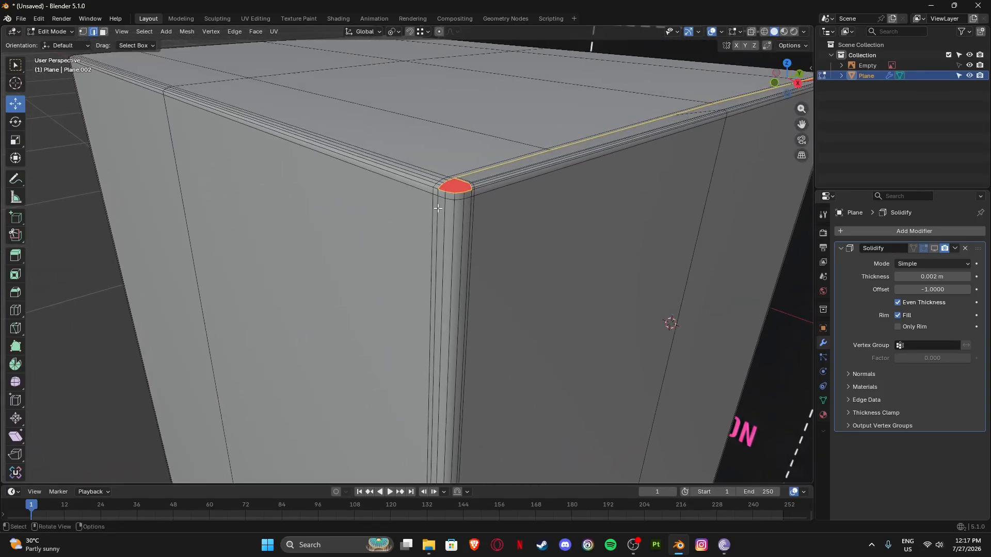
{"action": "left_click", "coordinate": [452, 221], "text": "alt"}
{"action": "scroll", "coordinate": [452, 221], "scroll_direction": "down", "scroll_amount": 10}
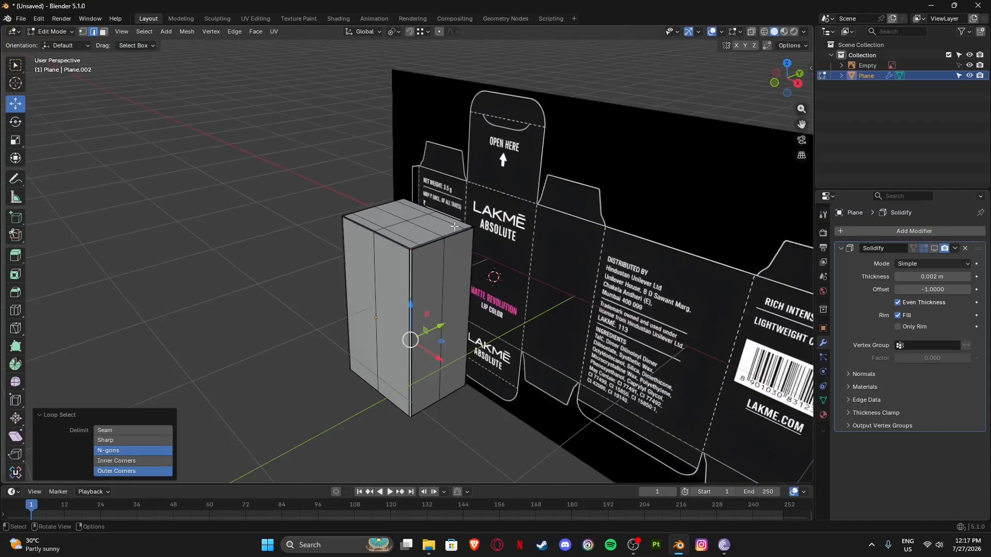
{"action": "middle_click_drag", "start_coordinate": [452, 221], "coordinate": [476, 200]}
{"action": "scroll", "coordinate": [442, 270], "scroll_direction": "up", "scroll_amount": 5}
{"action": "middle_click_drag", "start_coordinate": [498, 277], "coordinate": [462, 278]}
{"action": "scroll", "coordinate": [462, 276], "scroll_direction": "up", "scroll_amount": 5}
{"action": "right_click", "coordinate": [447, 308]}
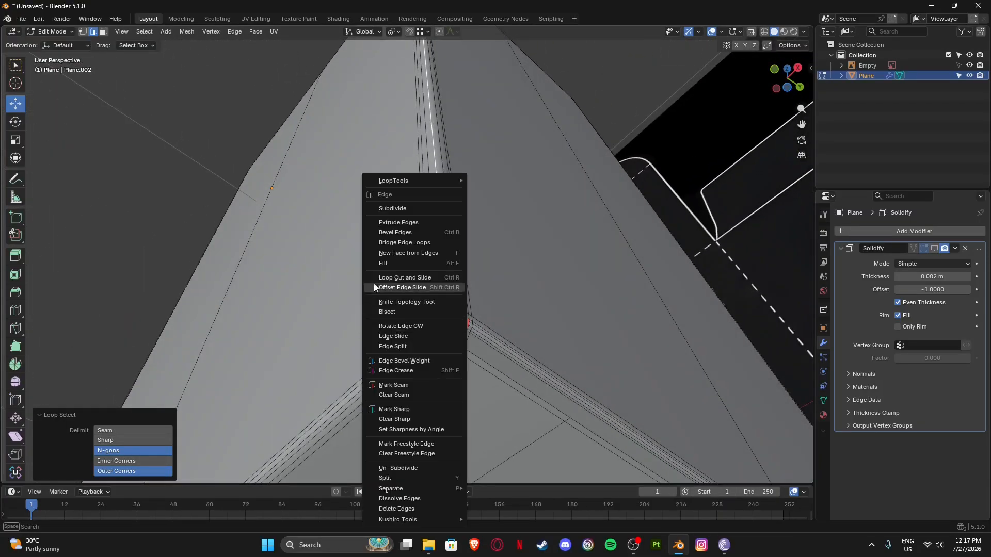
{"action": "left_click", "coordinate": [407, 389]}
- Mark the middle edge loop of a second vertical corner of the box as a seam
{"action": "scroll", "coordinate": [408, 389], "scroll_direction": "down", "scroll_amount": 6}
{"action": "middle_click_drag", "start_coordinate": [407, 389], "coordinate": [375, 225]}
{"action": "scroll", "coordinate": [312, 290], "scroll_direction": "up", "scroll_amount": 5}
{"action": "left_click", "coordinate": [385, 190], "text": "alt"}
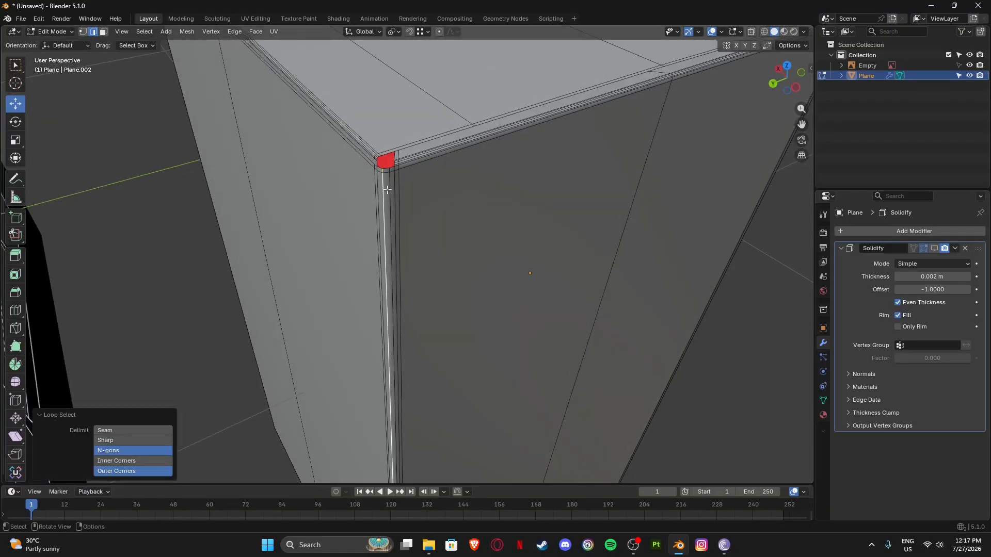
{"action": "key", "text": "ctrl+e"}
{"action": "left_click", "coordinate": [345, 230]}
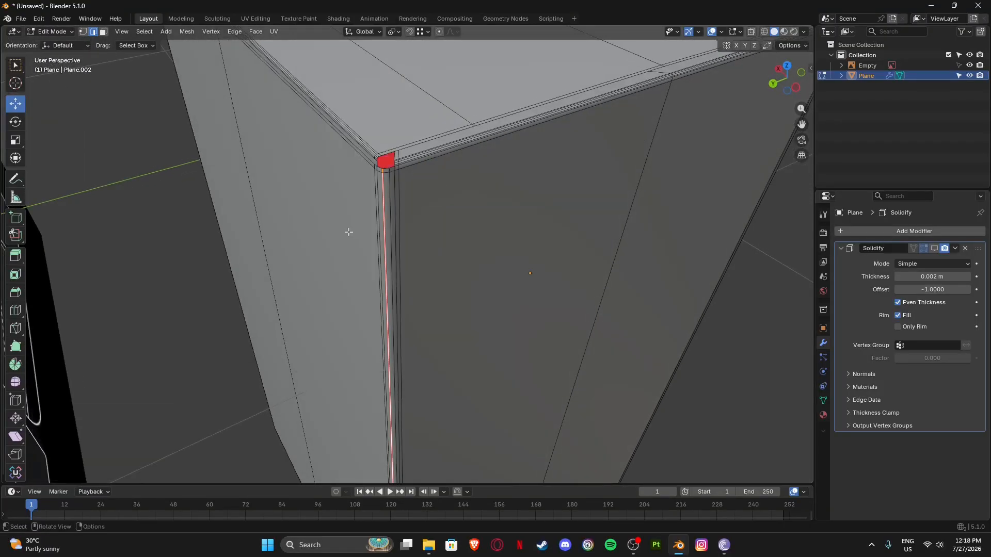
- Mark the middle edge loops of the two remaining vertical corners as seams and clear the selection
{"action": "scroll", "coordinate": [348, 232], "scroll_direction": "down", "scroll_amount": 3}
{"action": "middle_click_drag", "start_coordinate": [420, 283], "coordinate": [432, 314]}
{"action": "middle_click_drag", "start_coordinate": [585, 333], "coordinate": [381, 261]}
{"action": "scroll", "coordinate": [418, 211], "scroll_direction": "up", "scroll_amount": 3}
{"action": "middle_click_drag", "start_coordinate": [416, 162], "coordinate": [416, 174]}
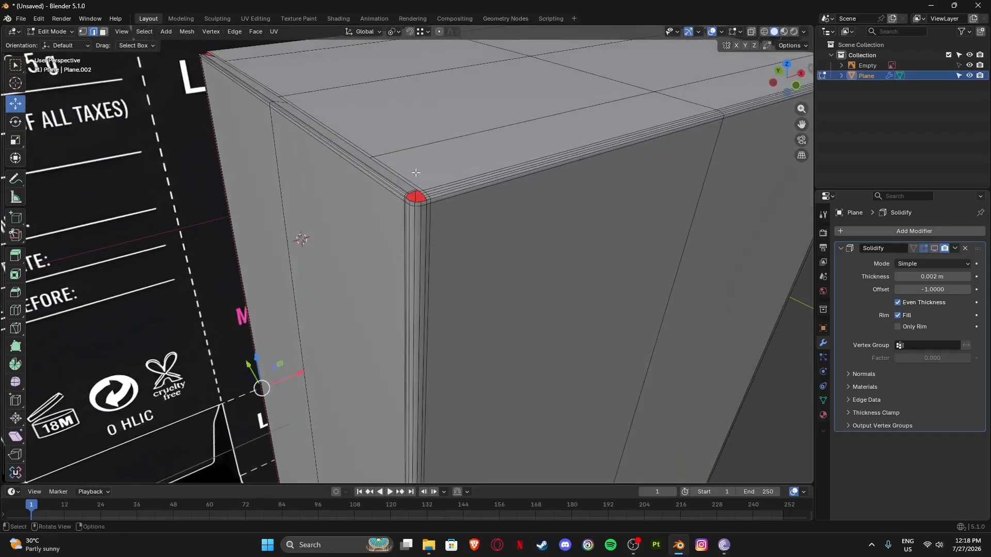
{"action": "scroll", "coordinate": [409, 195], "scroll_direction": "up", "scroll_amount": 1}
{"action": "left_click", "coordinate": [421, 202], "text": "alt"}
{"action": "scroll", "coordinate": [421, 201], "scroll_direction": "down", "scroll_amount": 3}
{"action": "middle_click_drag", "start_coordinate": [505, 227], "coordinate": [421, 217]}
{"action": "scroll", "coordinate": [420, 218], "scroll_direction": "up", "scroll_amount": 3}
{"action": "scroll", "coordinate": [479, 157], "scroll_direction": "down", "scroll_amount": 3}
{"action": "middle_click_drag", "start_coordinate": [536, 199], "coordinate": [295, 221]}
{"action": "scroll", "coordinate": [396, 195], "scroll_direction": "up", "scroll_amount": 4}
{"action": "scroll", "coordinate": [212, 201], "scroll_direction": "down", "scroll_amount": 4}
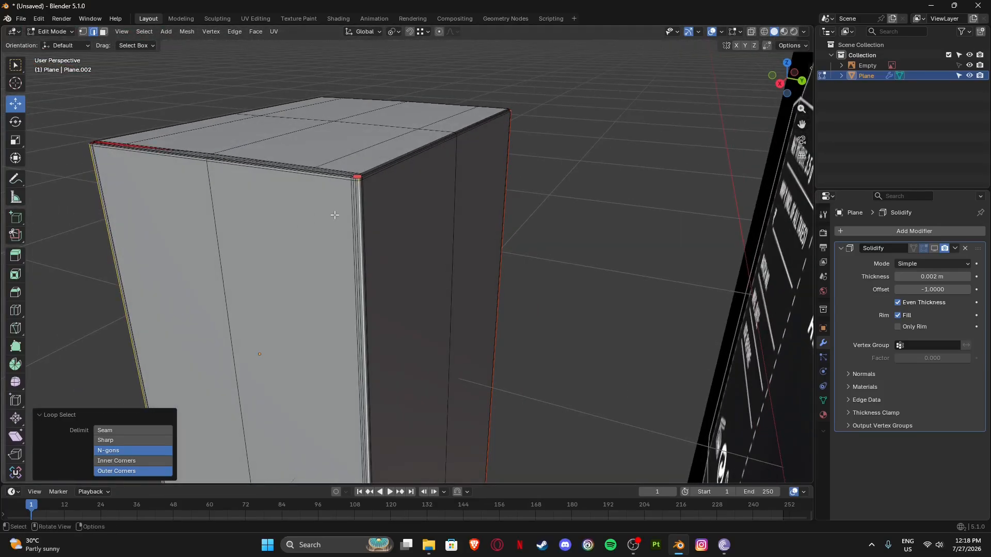
{"action": "key", "text": "ctrl+e"}
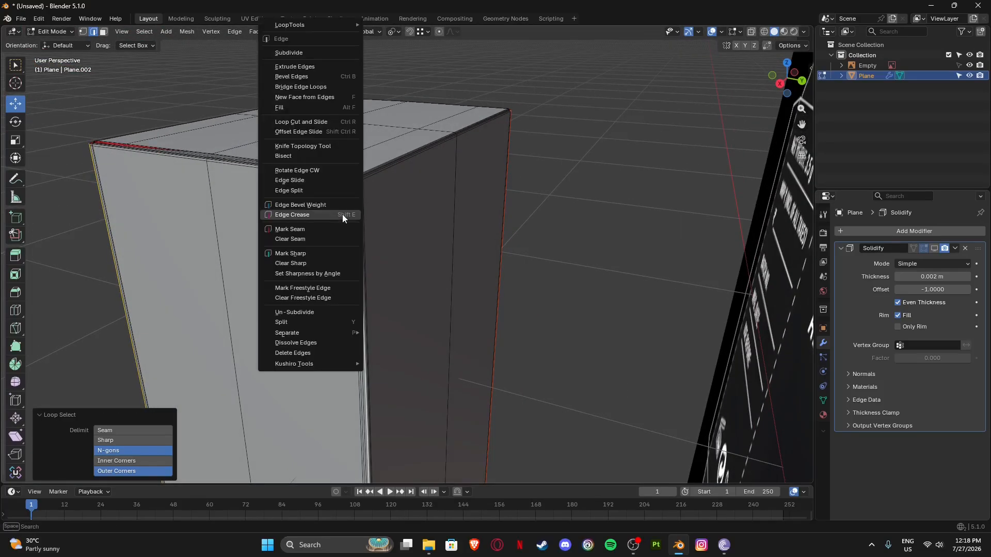
{"action": "left_click", "coordinate": [307, 229]}
{"action": "scroll", "coordinate": [400, 281], "scroll_direction": "down", "scroll_amount": 2}
{"action": "middle_click_drag", "start_coordinate": [401, 281], "coordinate": [505, 282]}
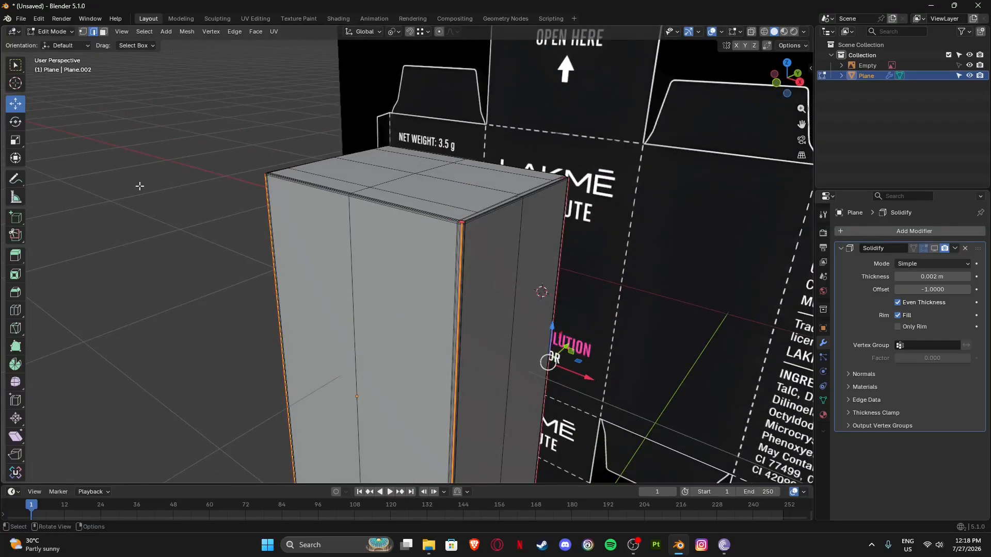
{"action": "left_click", "coordinate": [140, 187]}
- Select the edge loop along the box's bottom back edge and mark it as a seam
{"action": "middle_click_drag", "start_coordinate": [408, 252], "coordinate": [292, 263]}
{"action": "scroll", "coordinate": [367, 214], "scroll_direction": "up", "scroll_amount": 4}
{"action": "middle_click_drag", "start_coordinate": [373, 212], "coordinate": [380, 222]}
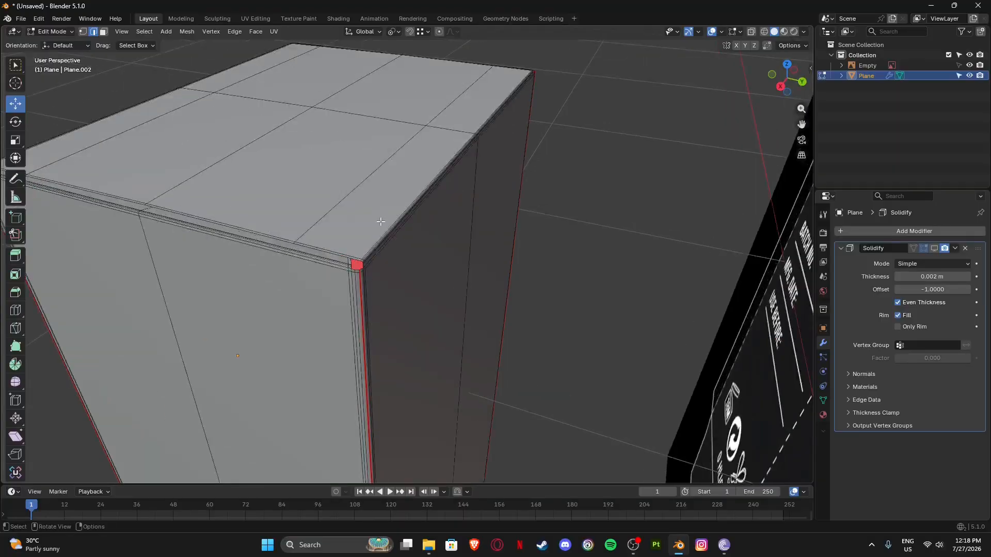
{"action": "scroll", "coordinate": [380, 222], "scroll_direction": "up", "scroll_amount": 4}
{"action": "middle_click_drag", "start_coordinate": [246, 221], "coordinate": [450, 210]}
{"action": "scroll", "coordinate": [245, 195], "scroll_direction": "up", "scroll_amount": 3}
{"action": "left_click", "coordinate": [221, 165], "text": "alt"}
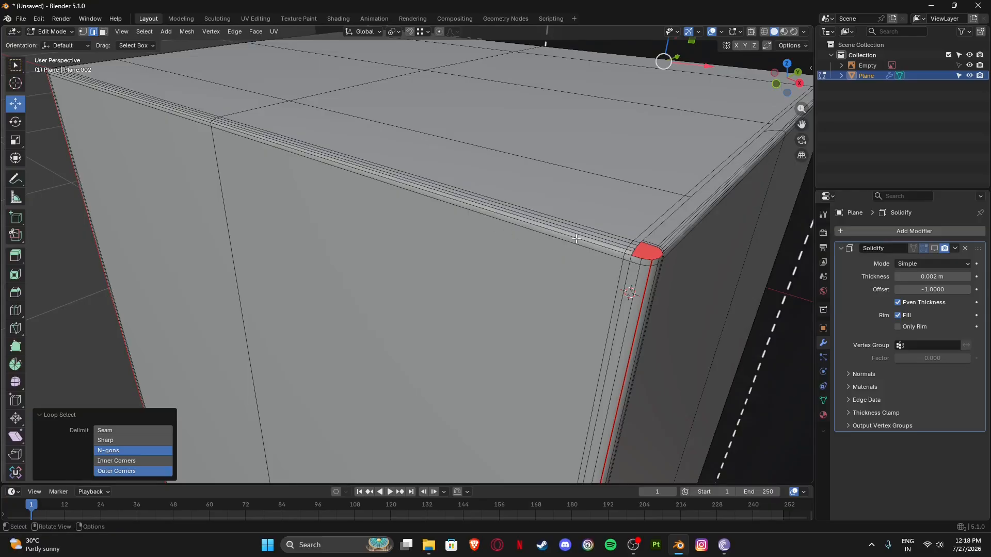
{"action": "scroll", "coordinate": [577, 238], "scroll_direction": "down", "scroll_amount": 6}
{"action": "middle_click_drag", "start_coordinate": [576, 242], "coordinate": [504, 201]}
{"action": "scroll", "coordinate": [448, 240], "scroll_direction": "down", "scroll_amount": 3}
{"action": "middle_click_drag", "start_coordinate": [443, 244], "coordinate": [436, 158]}
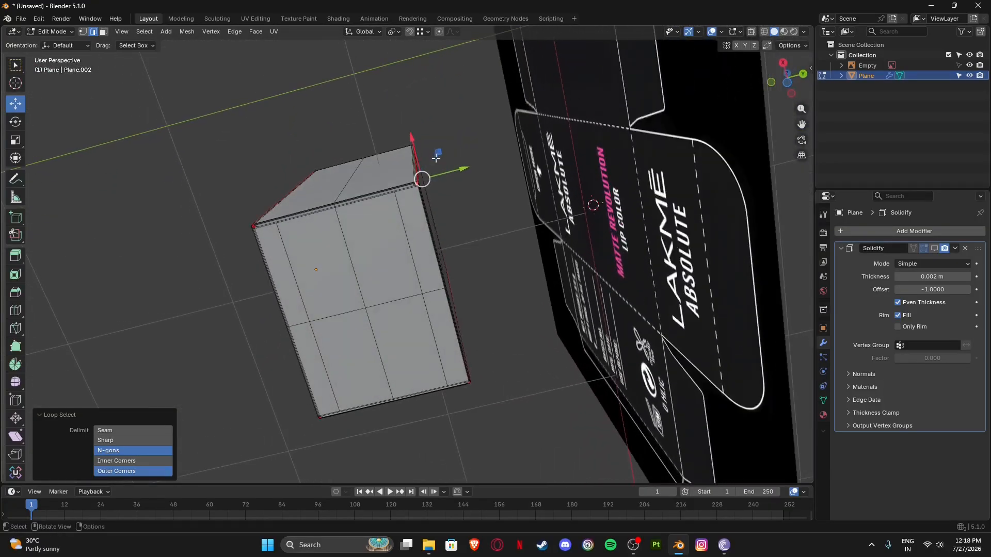
{"action": "scroll", "coordinate": [434, 181], "scroll_direction": "up", "scroll_amount": 5}
{"action": "middle_click_drag", "start_coordinate": [433, 210], "coordinate": [399, 316]}
{"action": "scroll", "coordinate": [361, 306], "scroll_direction": "down", "scroll_amount": 4}
{"action": "scroll", "coordinate": [442, 254], "scroll_direction": "up", "scroll_amount": 3}
{"action": "middle_click_drag", "start_coordinate": [442, 254], "coordinate": [440, 149]}
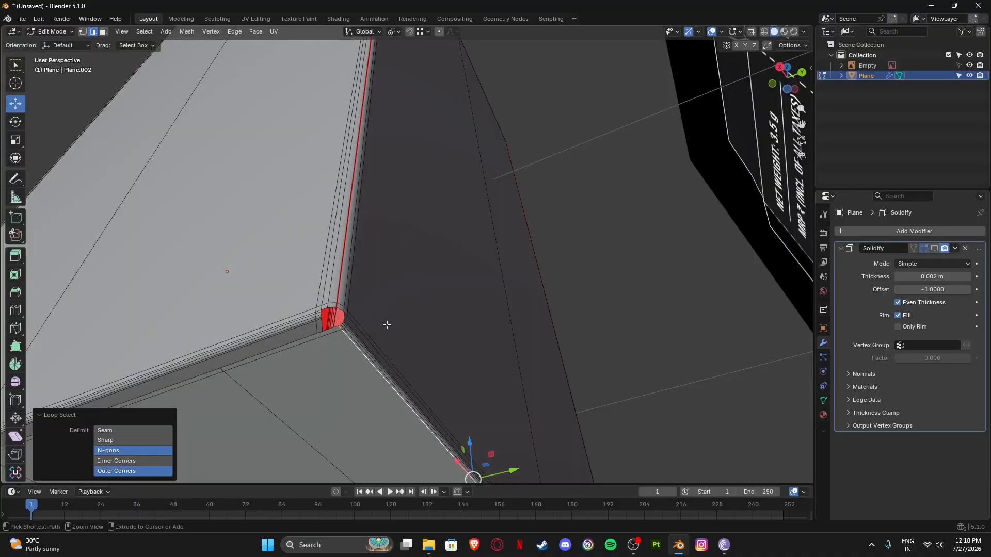
{"action": "middle_click_drag", "start_coordinate": [387, 324], "coordinate": [370, 293]}
{"action": "scroll", "coordinate": [370, 293], "scroll_direction": "up", "scroll_amount": 2}
{"action": "left_click", "coordinate": [270, 348], "text": "alt"}
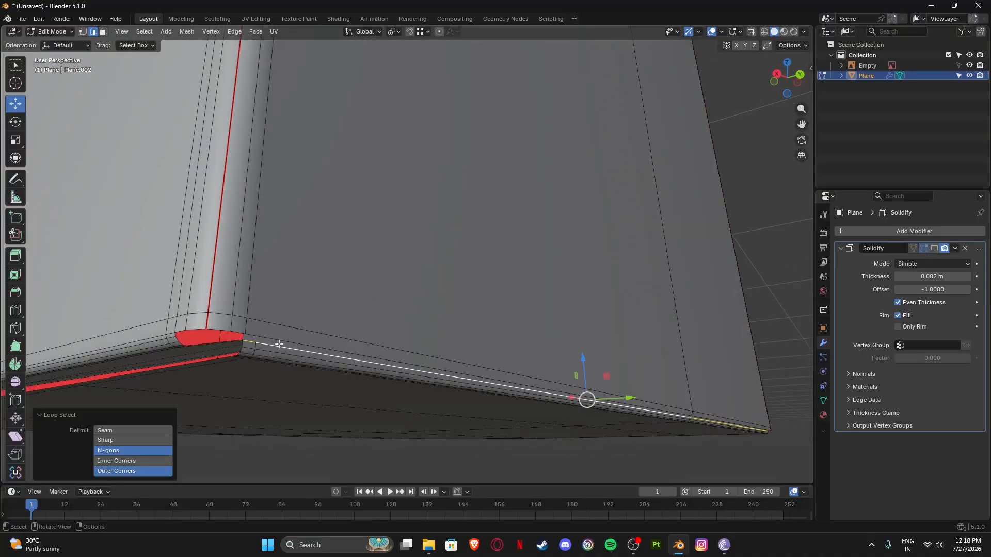
{"action": "right_click", "coordinate": [285, 350]}
{"action": "left_click", "coordinate": [238, 352]}
{"action": "scroll", "coordinate": [316, 318], "scroll_direction": "down", "scroll_amount": 4}
{"action": "middle_click_drag", "start_coordinate": [317, 319], "coordinate": [349, 338]}
{"action": "scroll", "coordinate": [442, 327], "scroll_direction": "down", "scroll_amount": 5}
- Examine the box's seams and corner shading with the Solidify modifier shown and hidden in the viewport
{"action": "key", "text": "Tab"}
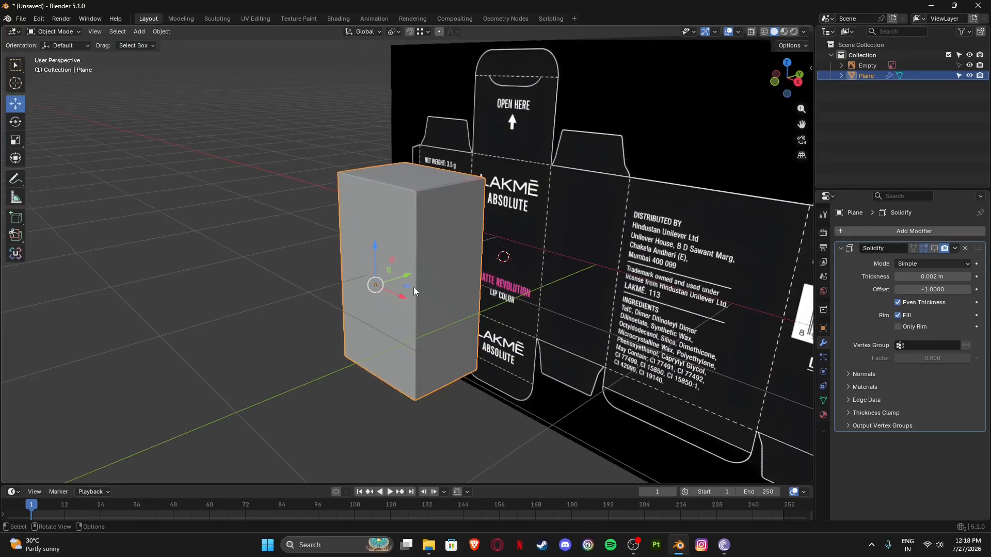
{"action": "key", "text": "Tab"}
{"action": "middle_click_drag", "start_coordinate": [414, 291], "coordinate": [514, 286]}
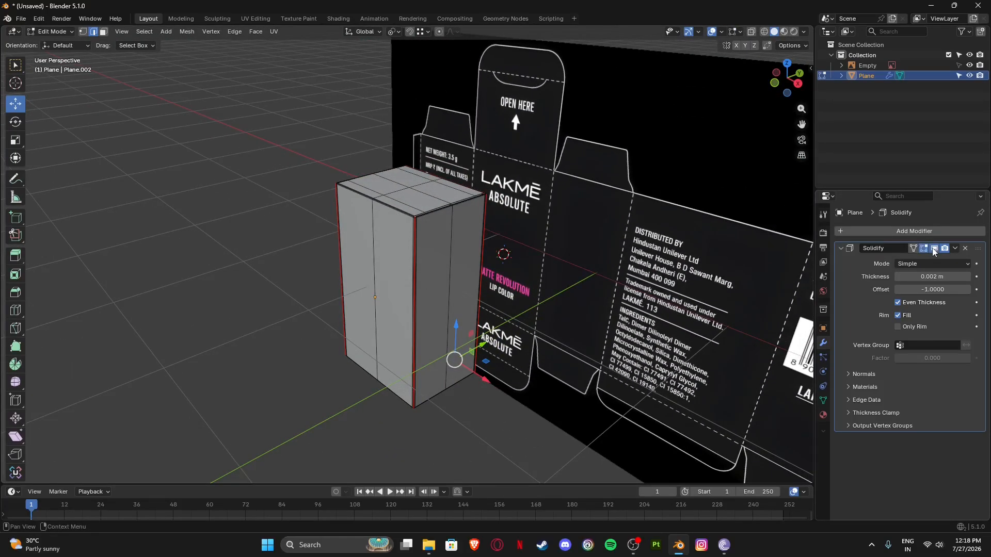
{"action": "middle_click_drag", "start_coordinate": [407, 247], "coordinate": [364, 257]}
{"action": "left_click", "coordinate": [332, 245]}
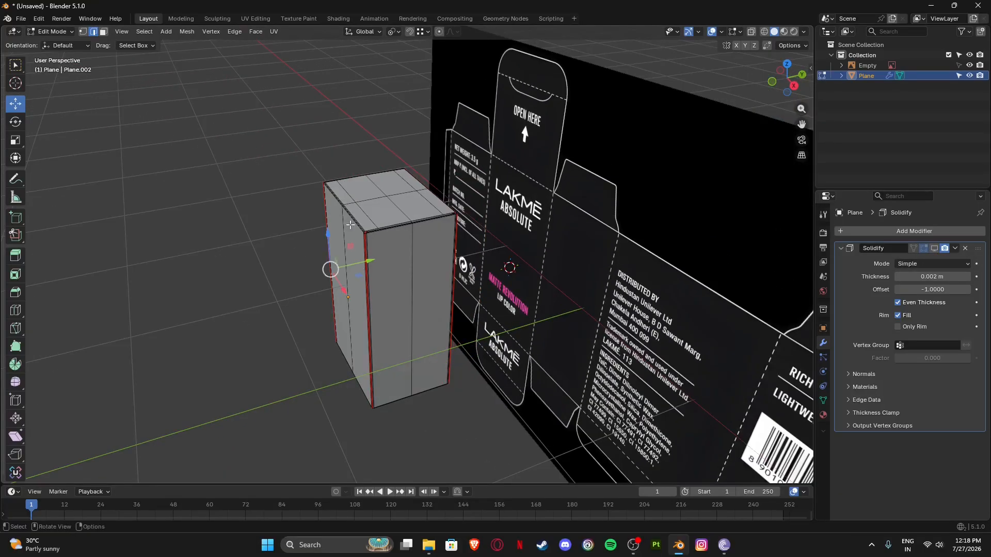
{"action": "scroll", "coordinate": [384, 213], "scroll_direction": "up", "scroll_amount": 5}
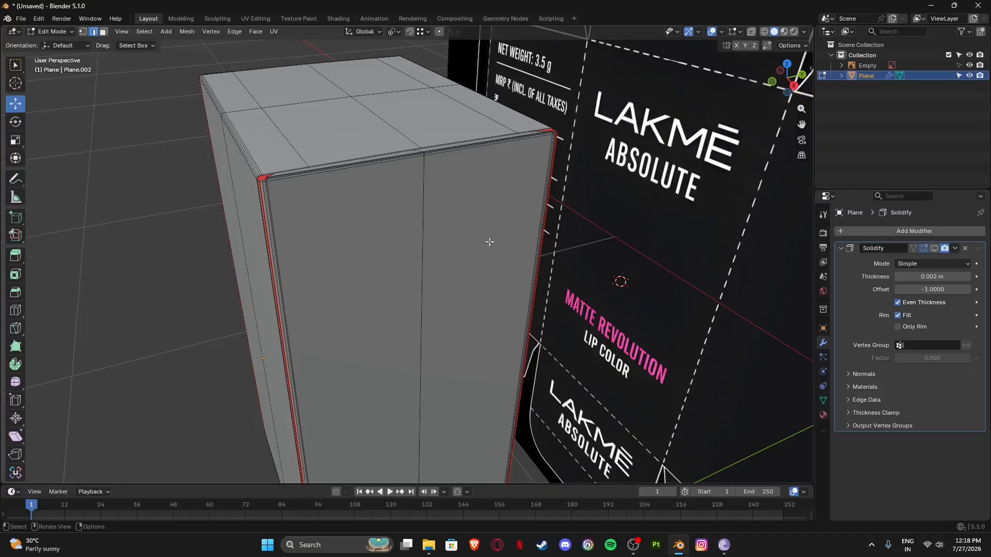
{"action": "middle_click_drag", "start_coordinate": [489, 241], "coordinate": [414, 307]}
{"action": "key", "text": "Tab"}
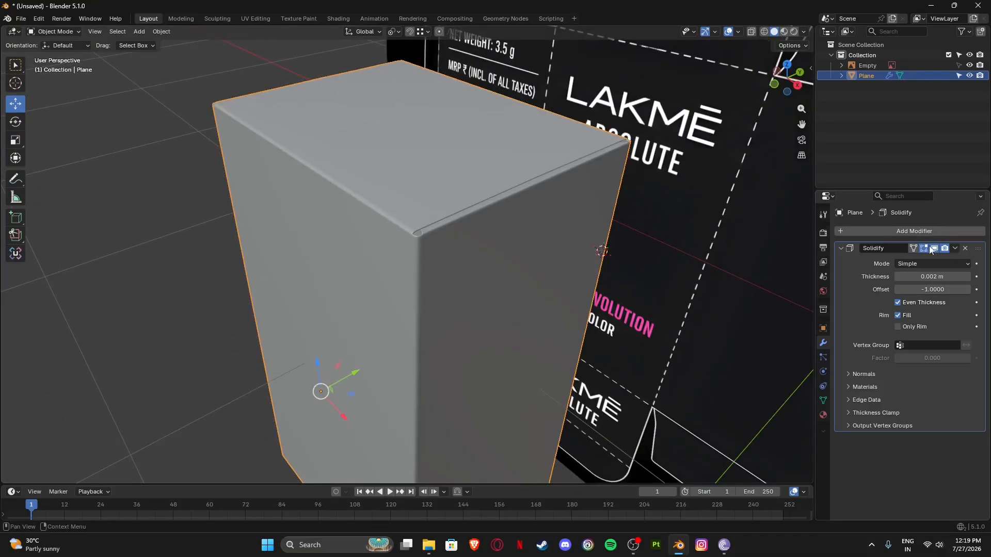
{"action": "scroll", "coordinate": [408, 217], "scroll_direction": "up", "scroll_amount": 4}
{"action": "middle_click_drag", "start_coordinate": [458, 218], "coordinate": [327, 290], "text": "shift"}
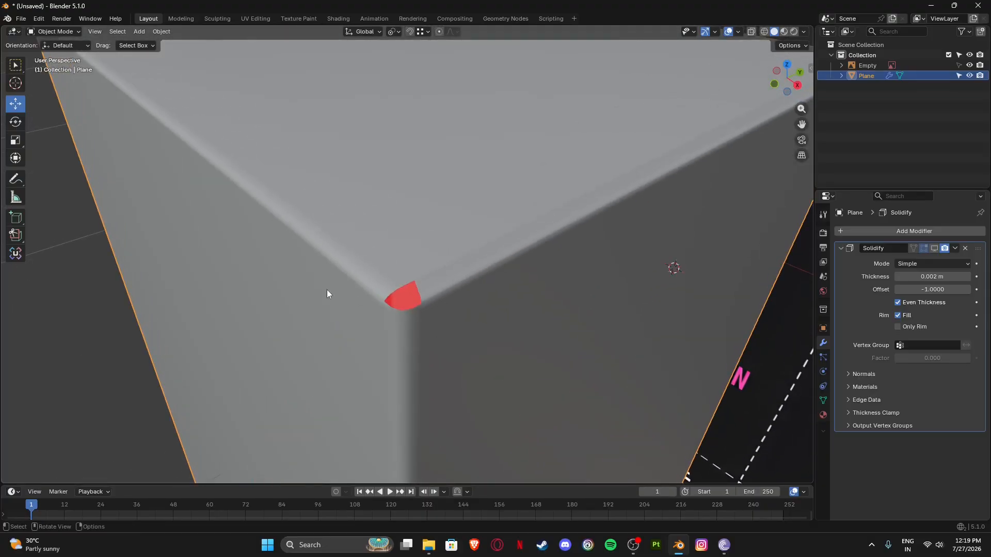
{"action": "scroll", "coordinate": [391, 293], "scroll_direction": "down", "scroll_amount": 3}
{"action": "scroll", "coordinate": [392, 293], "scroll_direction": "down", "scroll_amount": 5}
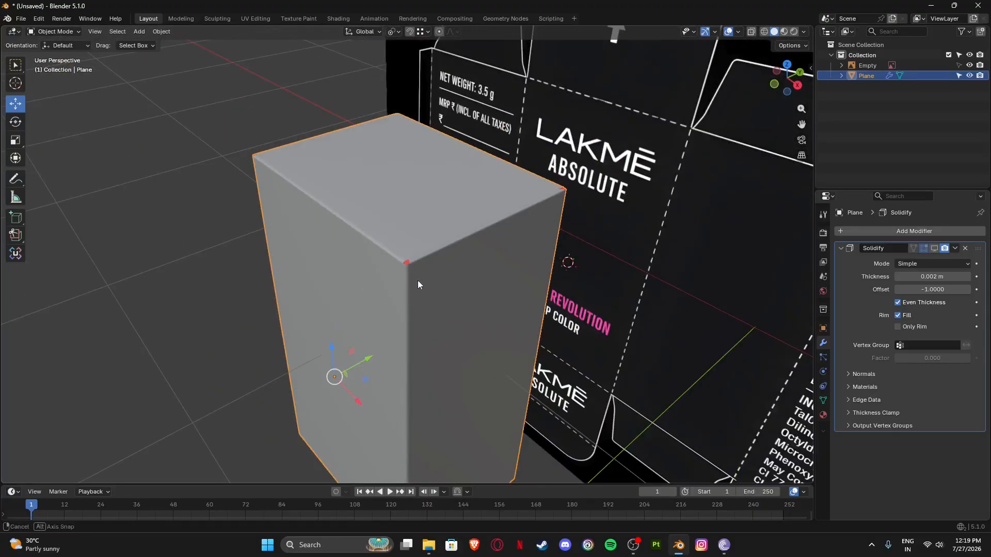
{"action": "middle_click_drag", "start_coordinate": [417, 280], "coordinate": [135, 90]}
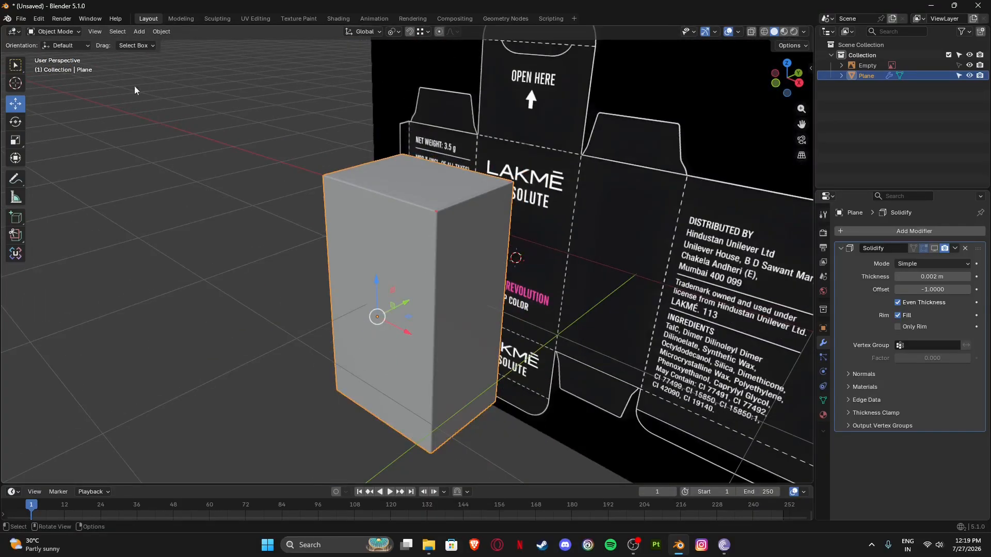
- Switch to the UV Editing workspace with the box in Edit Mode
{"action": "left_click", "coordinate": [255, 18]}
{"action": "scroll", "coordinate": [494, 226], "scroll_direction": "up", "scroll_amount": 6}
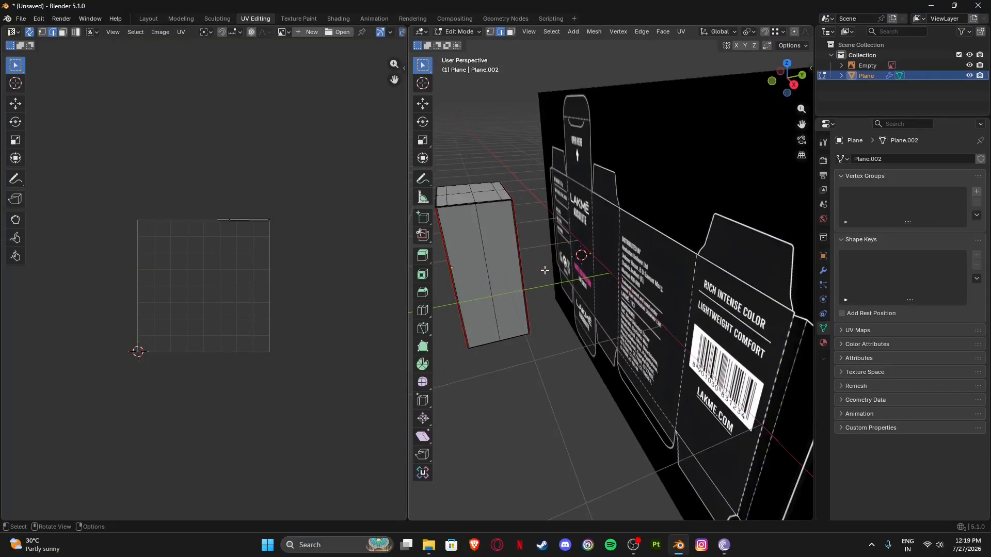
- Select the whole box mesh, unwrap it along its seams and move the UV islands above the UV tile
{"action": "key", "text": "a"}
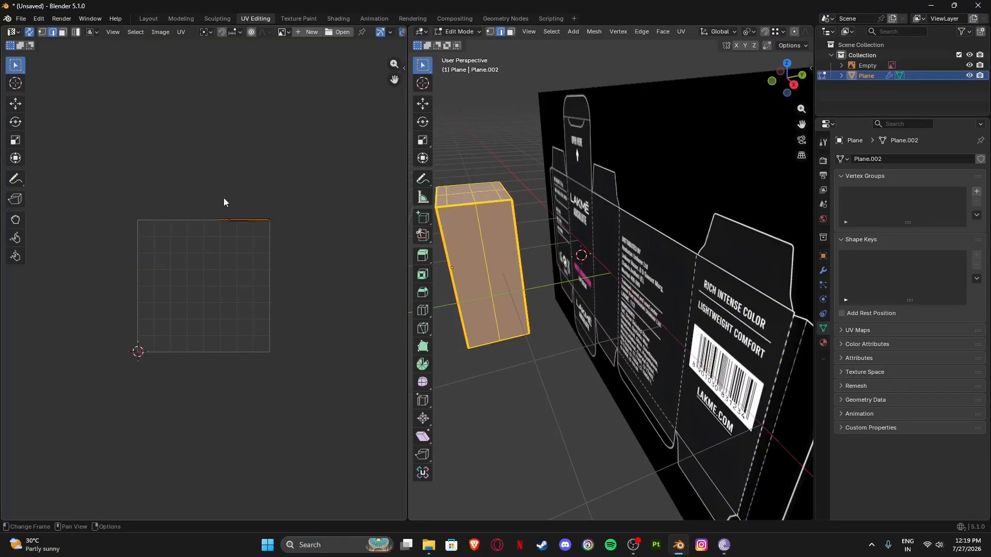
{"action": "key", "text": "u"}
{"action": "left_click", "coordinate": [208, 258]}
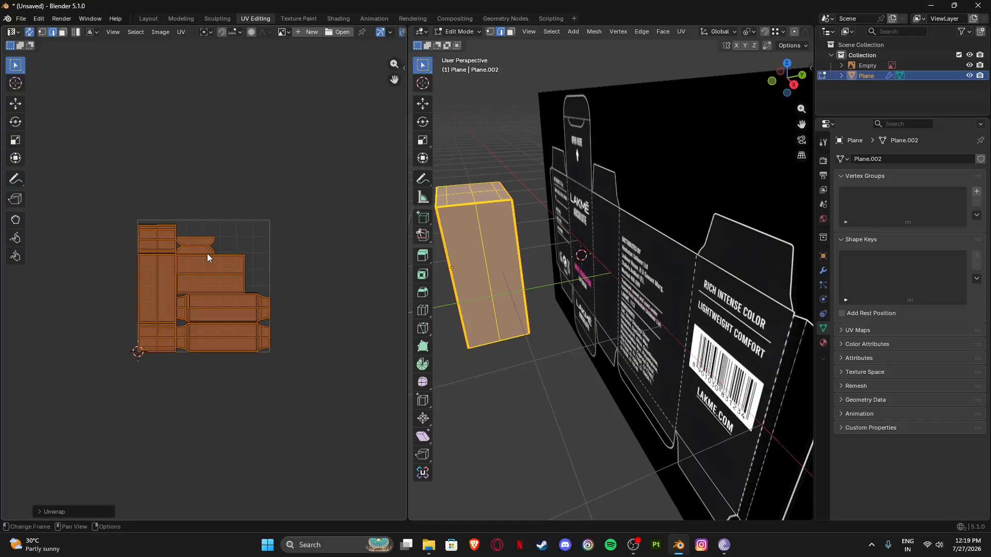
{"action": "left_click_drag", "start_coordinate": [223, 318], "coordinate": [221, 182]}
{"action": "middle_click_drag", "start_coordinate": [504, 270], "coordinate": [597, 253]}
{"action": "scroll", "coordinate": [596, 253], "scroll_direction": "down", "scroll_amount": 4}
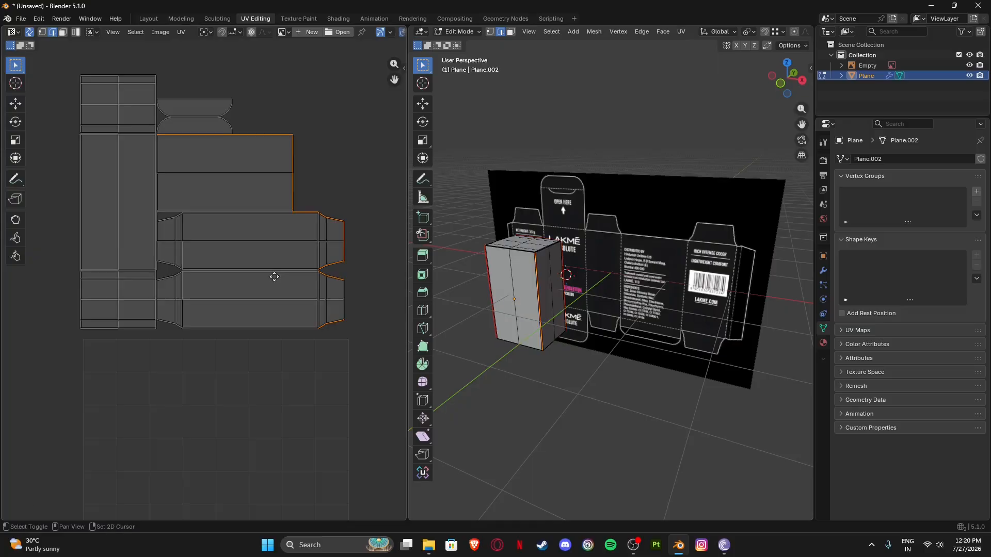
- Pack all the UV islands into the tile with a margin of 0.008 and check the gaps between them
{"action": "scroll", "coordinate": [274, 277], "scroll_direction": "down", "scroll_amount": 4}
{"action": "left_click", "coordinate": [323, 166]}
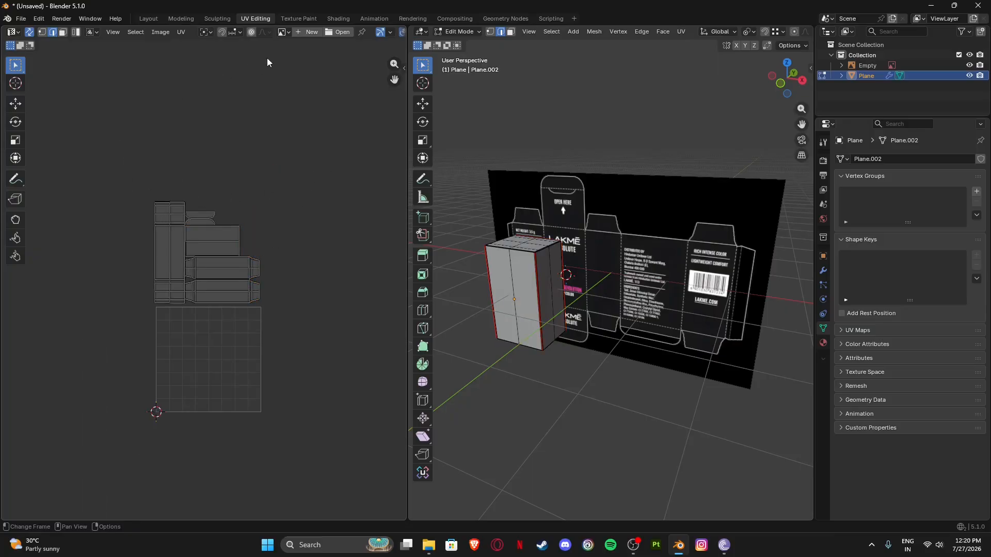
{"action": "key", "text": "a"}
{"action": "left_click", "coordinate": [181, 32]}
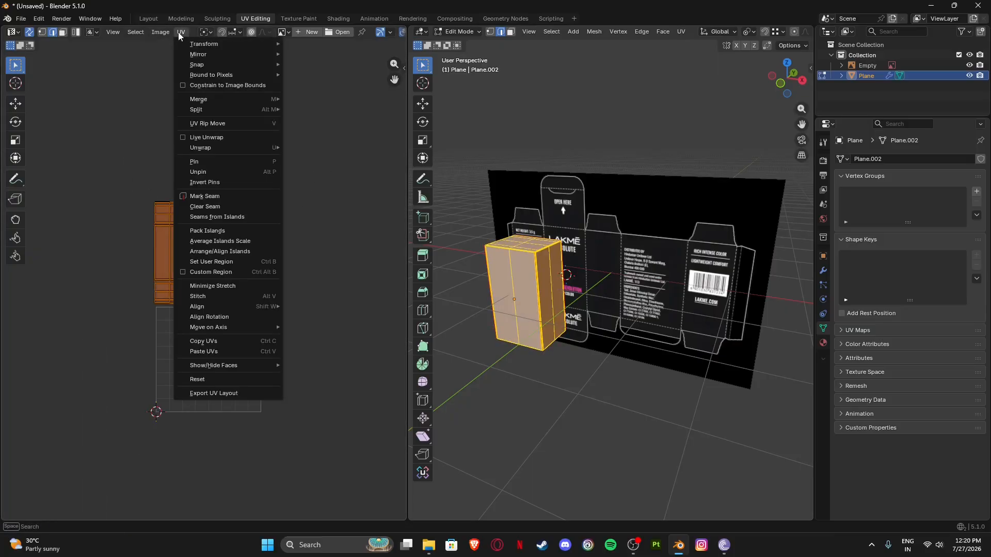
{"action": "left_click", "coordinate": [216, 233]}
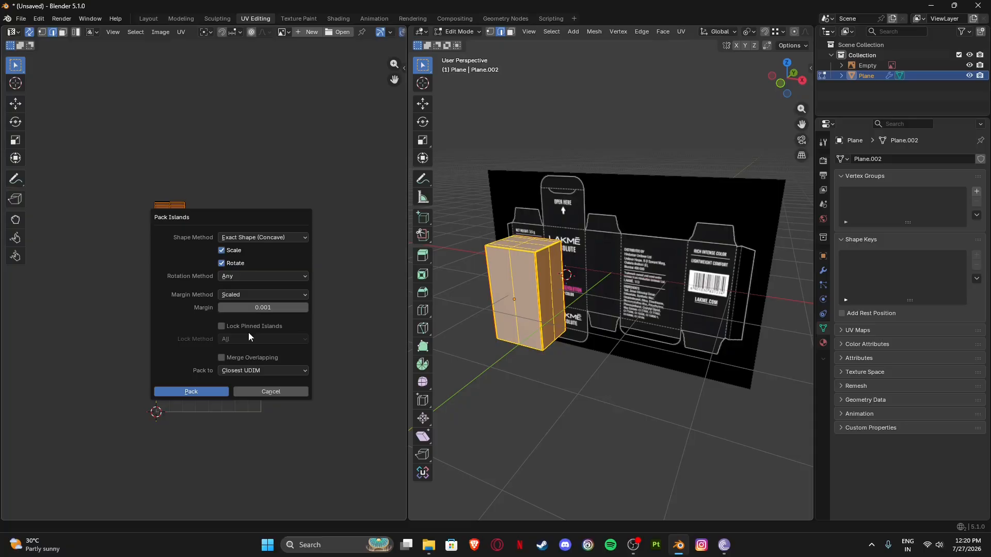
{"action": "left_click", "coordinate": [264, 311]}
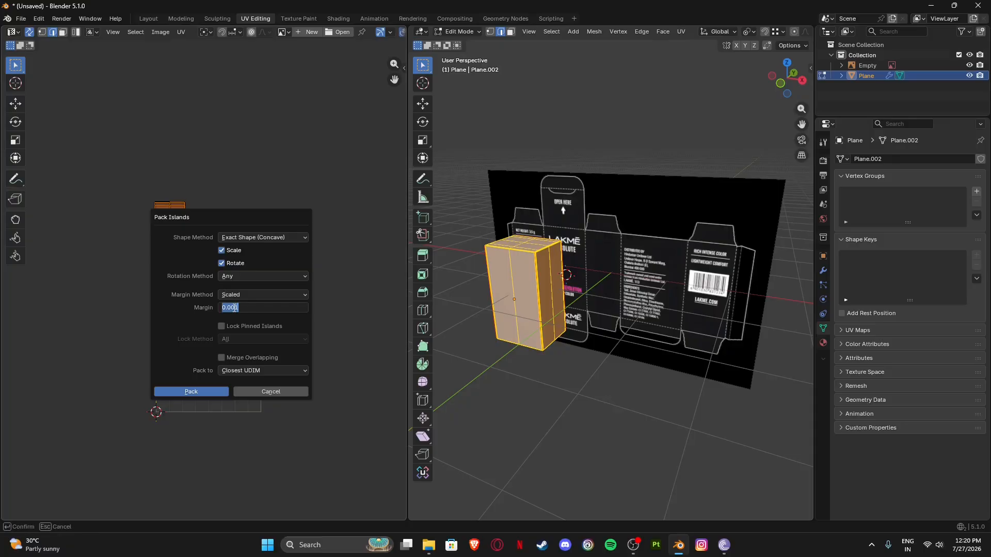
{"action": "left_click_drag", "start_coordinate": [235, 308], "coordinate": [244, 310]}
{"action": "key", "text": "Return"}
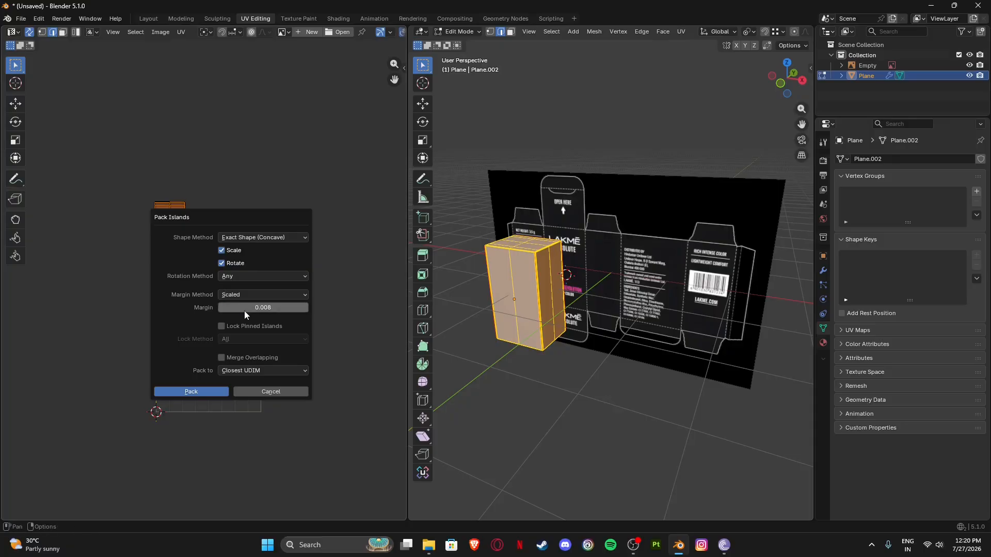
{"action": "left_click", "coordinate": [168, 392]}
{"action": "scroll", "coordinate": [175, 317], "scroll_direction": "up", "scroll_amount": 8}
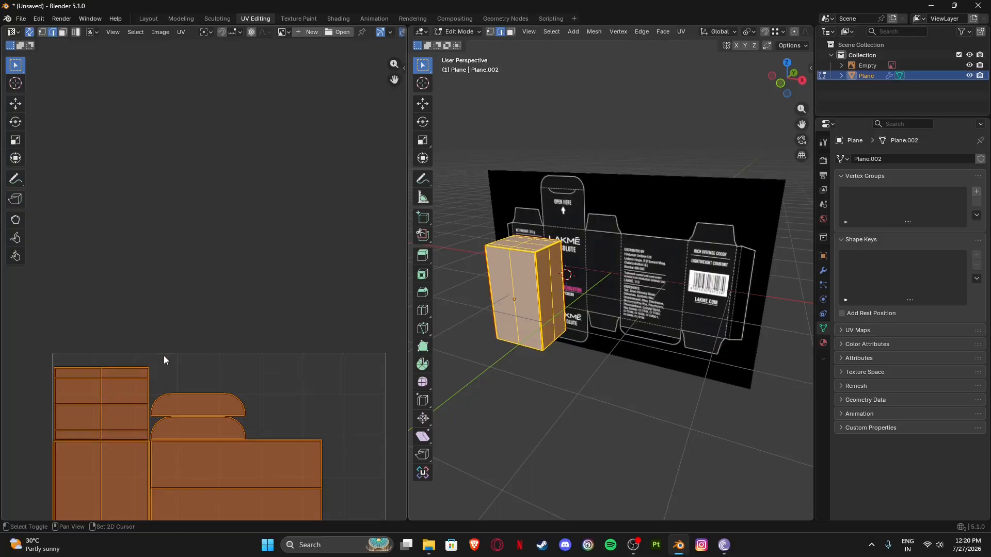
{"action": "middle_click_drag", "start_coordinate": [273, 338], "coordinate": [213, 305]}
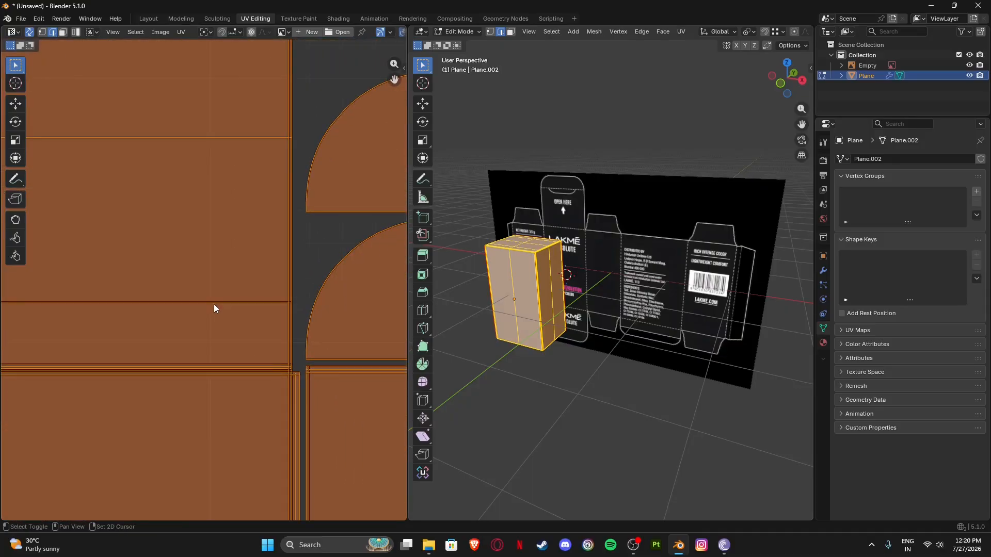
{"action": "scroll", "coordinate": [213, 305], "scroll_direction": "up", "scroll_amount": 4}
{"action": "middle_click_drag", "start_coordinate": [306, 380], "coordinate": [207, 288]}
{"action": "scroll", "coordinate": [287, 297], "scroll_direction": "down", "scroll_amount": 14}
{"action": "scroll", "coordinate": [287, 297], "scroll_direction": "down", "scroll_amount": 2}
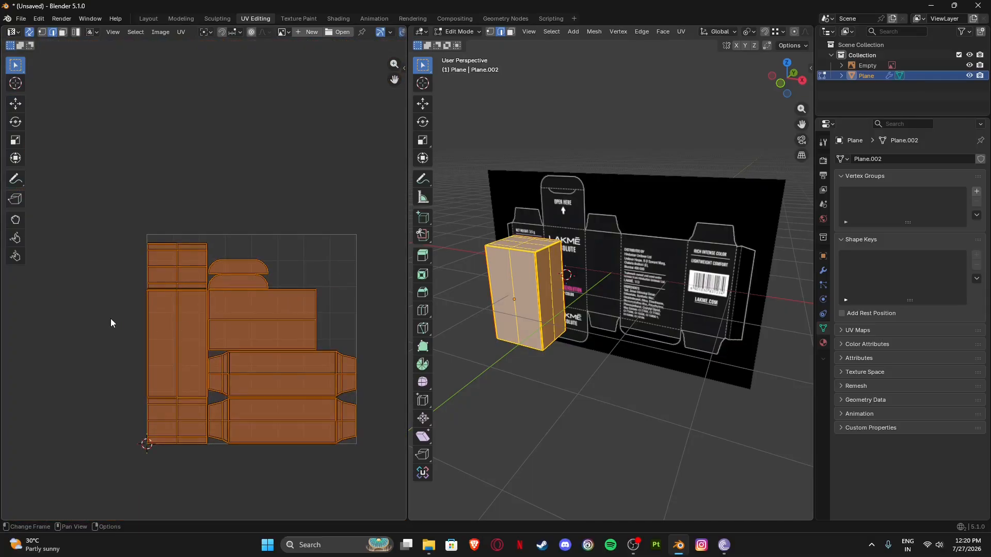
- Enable island selection and move the rectangular panel island above the UV tile and the long strip island out beside it
{"action": "left_click", "coordinate": [110, 318]}
{"action": "middle_click_drag", "start_coordinate": [188, 322], "coordinate": [210, 284]}
{"action": "left_click", "coordinate": [76, 32]}
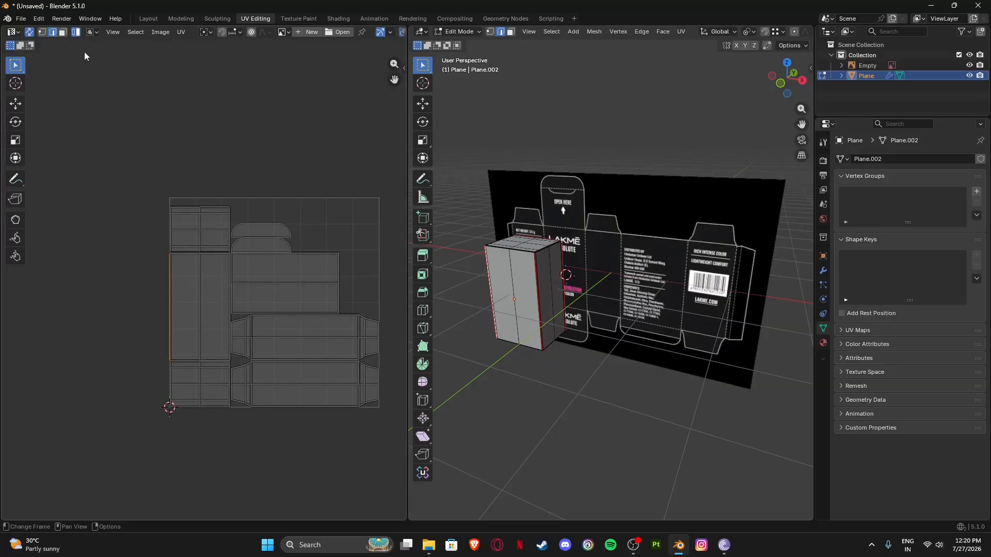
{"action": "left_click", "coordinate": [271, 274]}
{"action": "middle_click_drag", "start_coordinate": [299, 300], "coordinate": [246, 318]}
{"action": "key", "text": "g"}
{"action": "left_click", "coordinate": [261, 225]}
{"action": "left_click", "coordinate": [165, 254]}
{"action": "key", "text": "g"}
{"action": "left_click", "coordinate": [65, 155]}
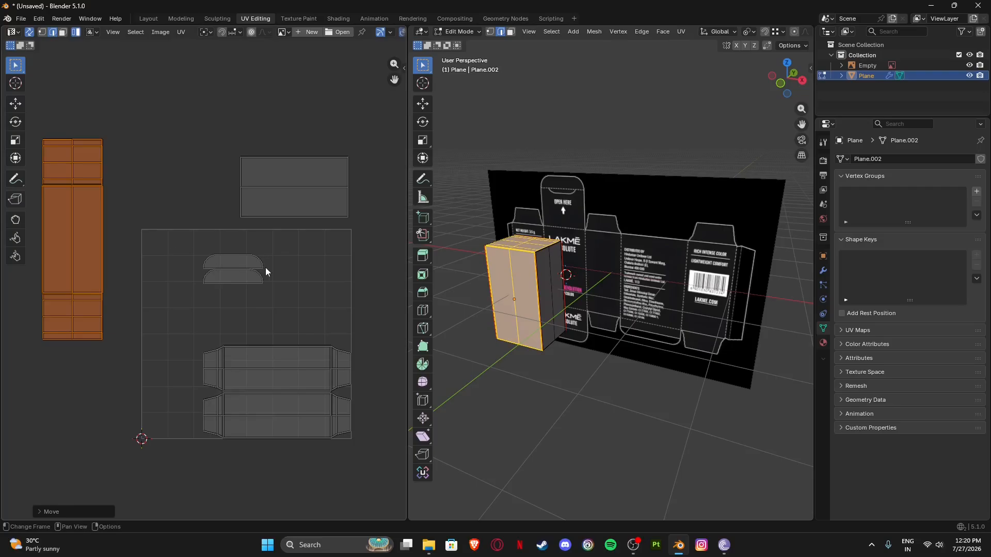
- Move the two rounded flap islands out of the UV tile, one above the other beside the long strip
{"action": "left_click", "coordinate": [229, 258]}
{"action": "key", "text": "g"}
{"action": "left_click", "coordinate": [155, 185]}
{"action": "left_click", "coordinate": [218, 274]}
{"action": "key", "text": "g"}
{"action": "left_click", "coordinate": [141, 149]}
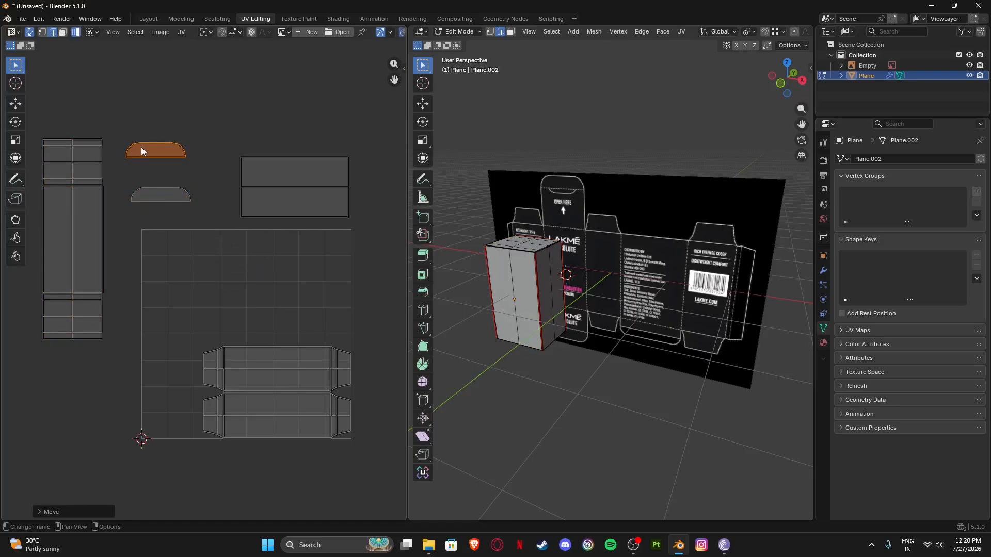
- Move the two tapered side-panel islands up inside the UV tile, leaving a clear gap between them, and clear the selection
{"action": "left_click", "coordinate": [266, 379]}
{"action": "key", "text": "g"}
{"action": "left_click", "coordinate": [227, 274]}
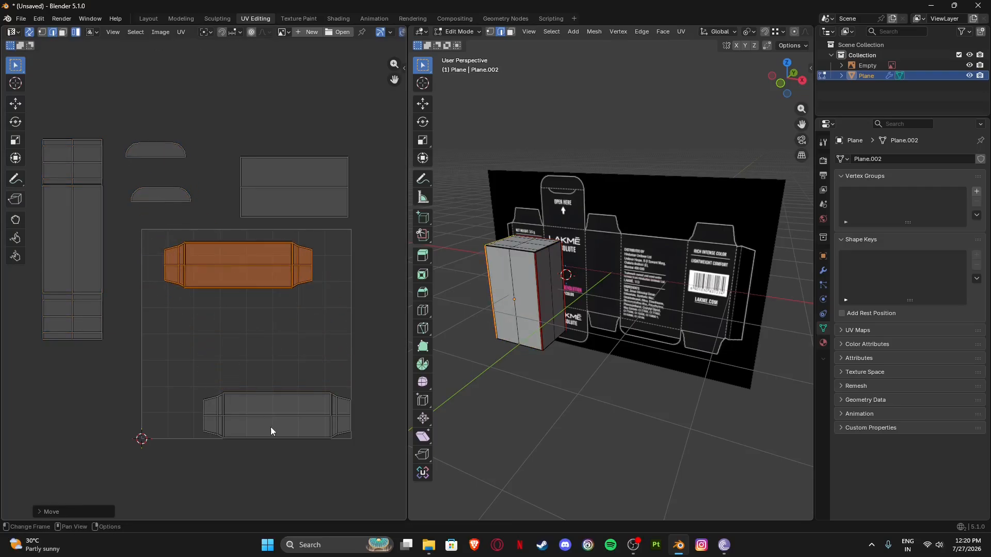
{"action": "key", "text": "g"}
{"action": "left_click", "coordinate": [267, 417]}
{"action": "left_click", "coordinate": [267, 416]}
{"action": "key", "text": "g"}
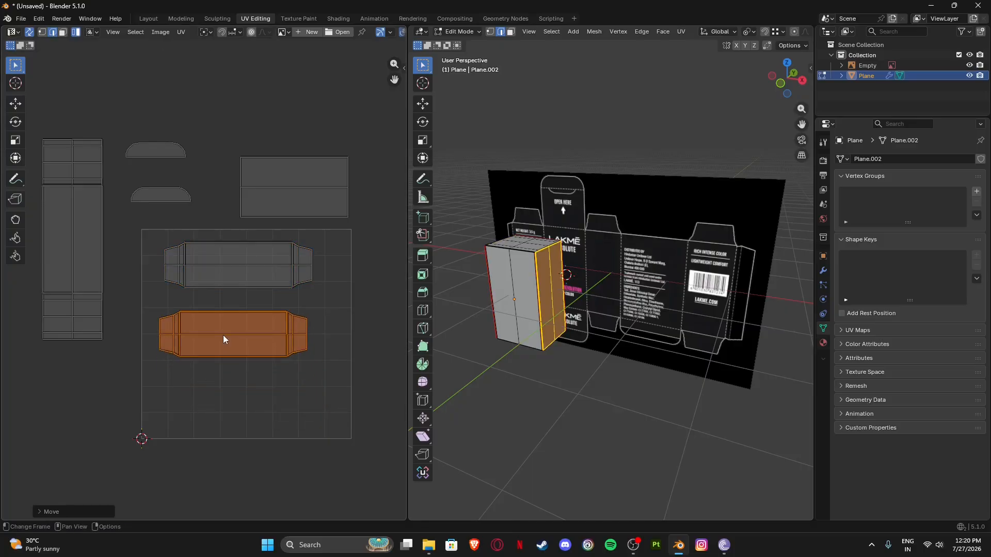
{"action": "left_click", "coordinate": [223, 335]}
{"action": "left_click", "coordinate": [189, 406]}
- Select the boundary edges along the long sides and right end of the lower side-panel UV island
{"action": "scroll", "coordinate": [189, 405], "scroll_direction": "up", "scroll_amount": 10}
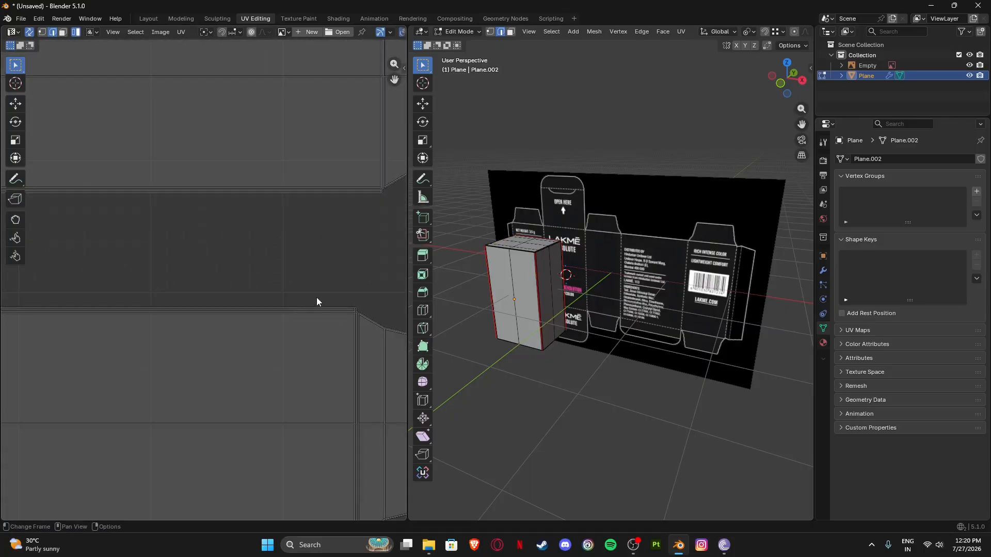
{"action": "left_click", "coordinate": [315, 304], "text": "alt"}
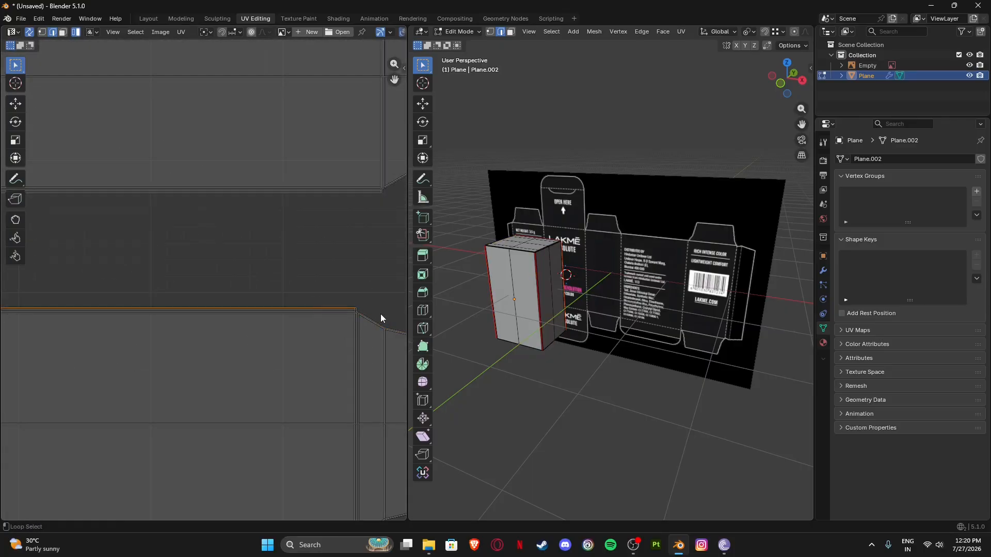
{"action": "scroll", "coordinate": [380, 314], "scroll_direction": "down", "scroll_amount": 4}
{"action": "scroll", "coordinate": [323, 325], "scroll_direction": "up", "scroll_amount": 3}
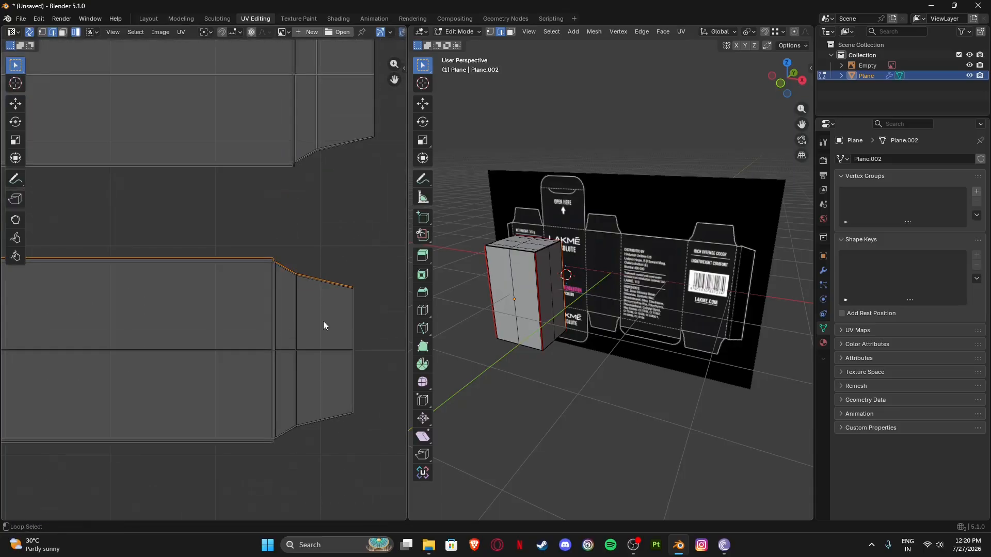
{"action": "left_click", "coordinate": [356, 337], "text": "alt+shift"}
{"action": "left_click", "coordinate": [354, 378], "text": "alt+shift"}
{"action": "left_click", "coordinate": [354, 379], "text": "alt+shift"}
{"action": "left_click", "coordinate": [333, 427], "text": "alt+shift"}
{"action": "left_click", "coordinate": [333, 428], "text": "alt+shift"}
{"action": "left_click", "coordinate": [245, 454], "text": "alt+shift"}
- Extend the selection with the boundary edges around the left end of the lower side-panel island
{"action": "scroll", "coordinate": [225, 447], "scroll_direction": "down", "scroll_amount": 3}
{"action": "middle_click_drag", "start_coordinate": [129, 390], "coordinate": [314, 394]}
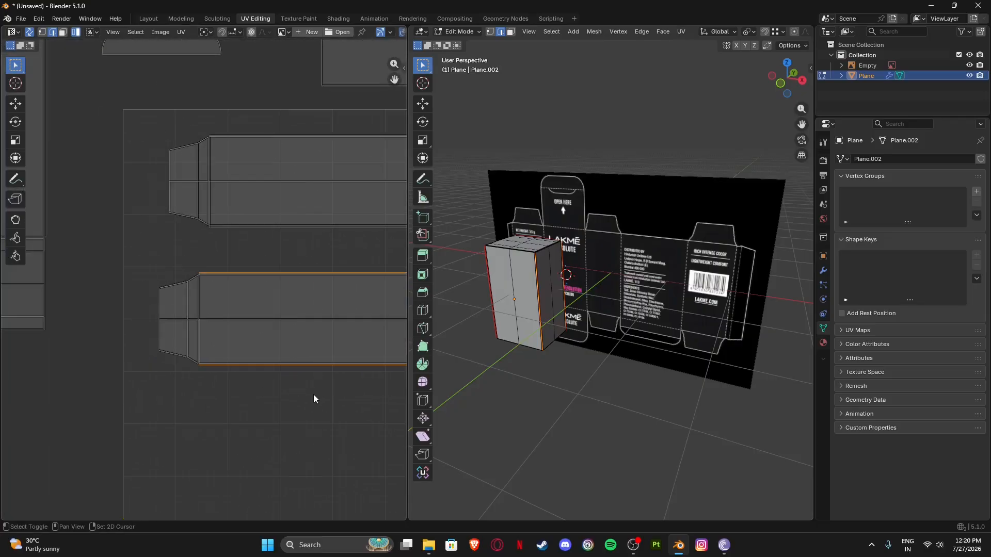
{"action": "scroll", "coordinate": [314, 394], "scroll_direction": "up", "scroll_amount": 3}
{"action": "middle_click_drag", "start_coordinate": [152, 440], "coordinate": [216, 423]}
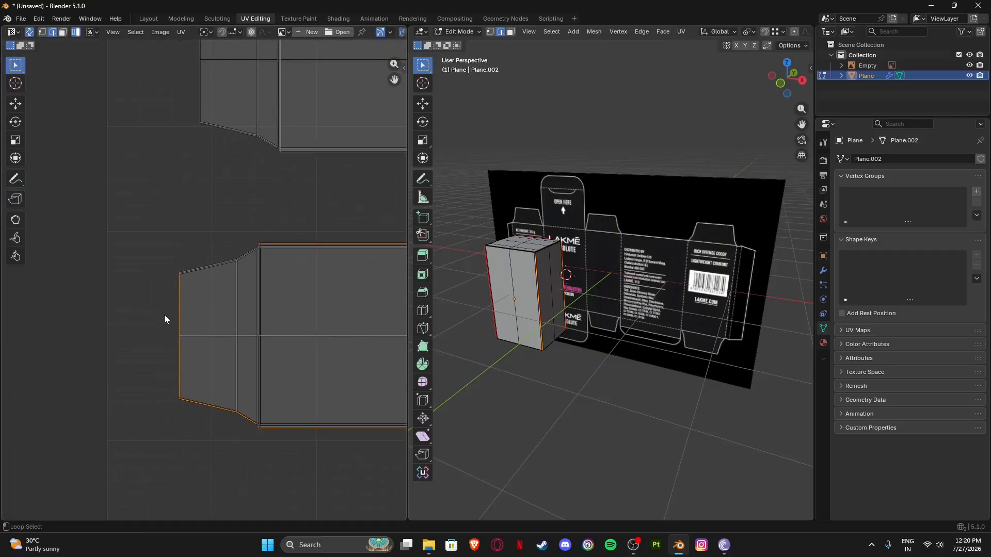
{"action": "scroll", "coordinate": [188, 258], "scroll_direction": "down", "scroll_amount": 2}
{"action": "scroll", "coordinate": [254, 250], "scroll_direction": "up", "scroll_amount": 5}
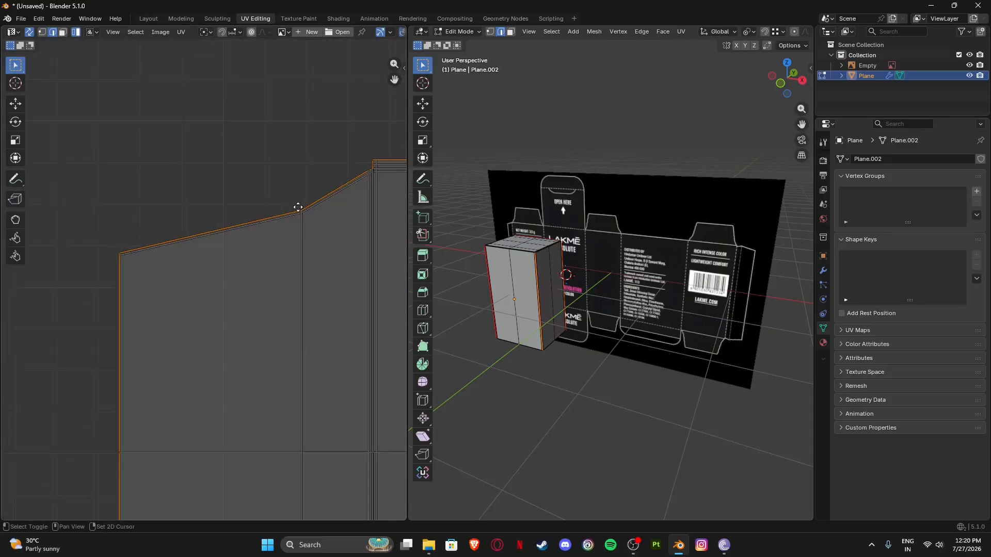
{"action": "middle_click_drag", "start_coordinate": [298, 206], "coordinate": [274, 277]}
{"action": "scroll", "coordinate": [275, 277], "scroll_direction": "down", "scroll_amount": 4}
{"action": "scroll", "coordinate": [213, 330], "scroll_direction": "up", "scroll_amount": 5}
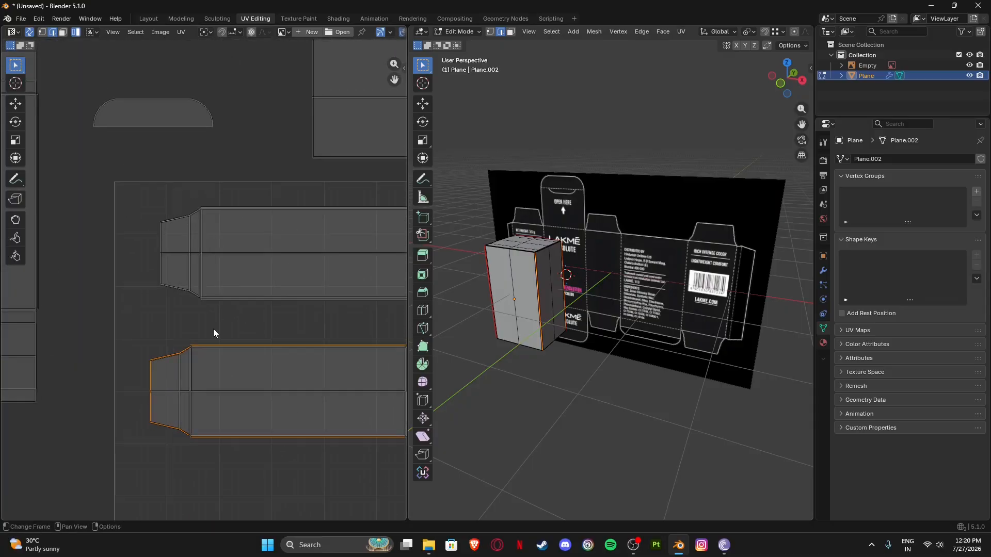
- Add the full outline of the upper side-panel UV island to the edge selection
{"action": "left_click", "coordinate": [224, 321], "text": "alt+shift"}
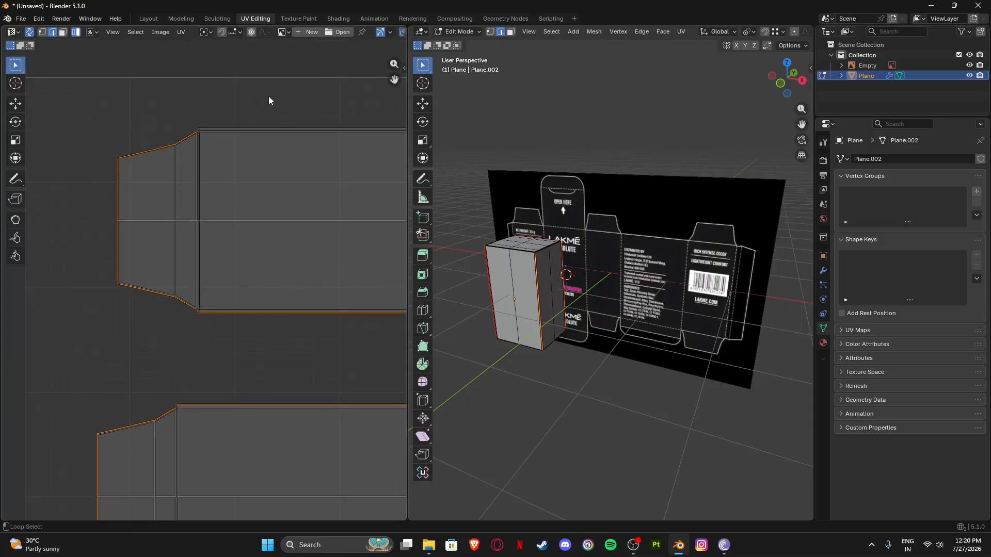
{"action": "scroll", "coordinate": [233, 283], "scroll_direction": "down", "scroll_amount": 4}
{"action": "scroll", "coordinate": [172, 268], "scroll_direction": "up", "scroll_amount": 4}
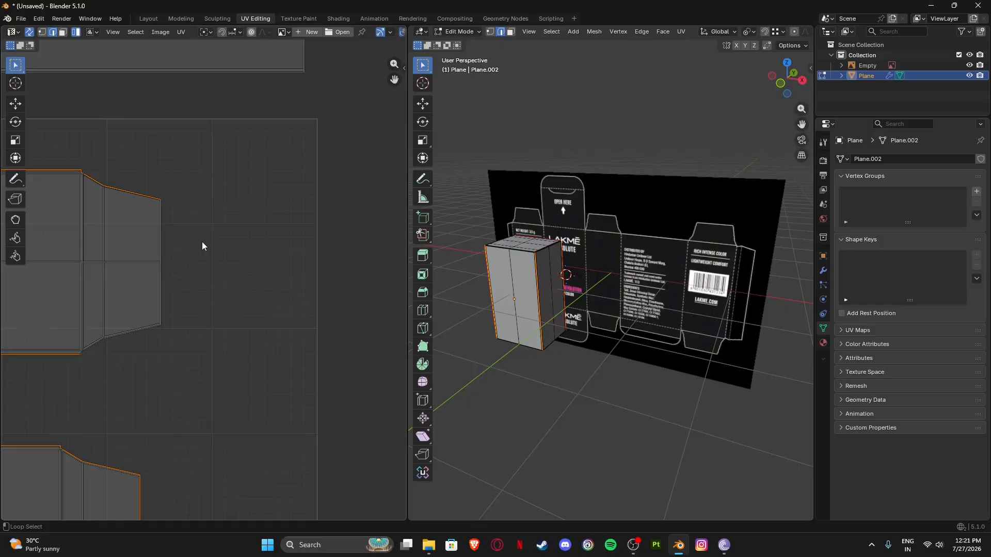
{"action": "scroll", "coordinate": [110, 294], "scroll_direction": "down", "scroll_amount": 5}
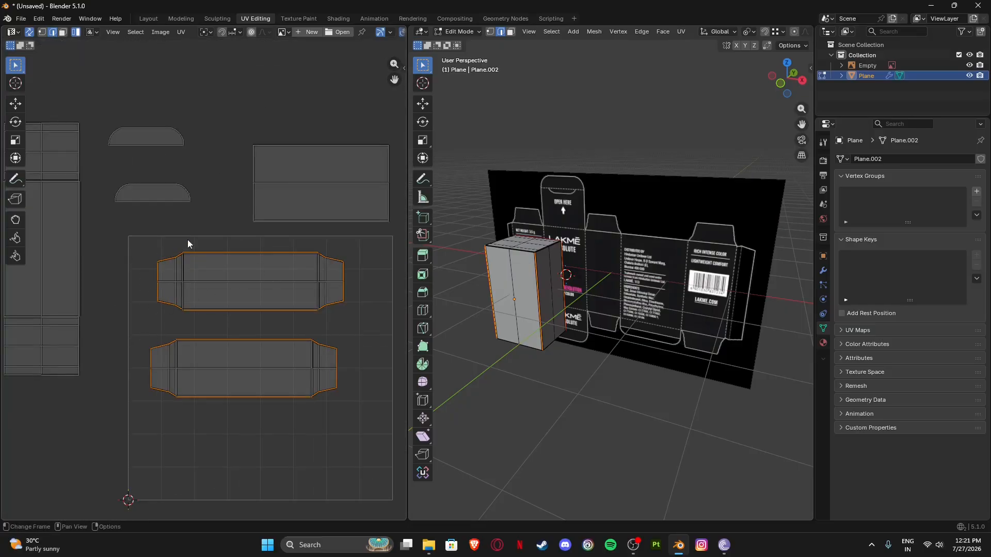
- Add all four boundary edges of the rectangular panel island to the selection
{"action": "scroll", "coordinate": [186, 333], "scroll_direction": "up", "scroll_amount": 5}
{"action": "left_click", "coordinate": [222, 323], "text": "alt+shift"}
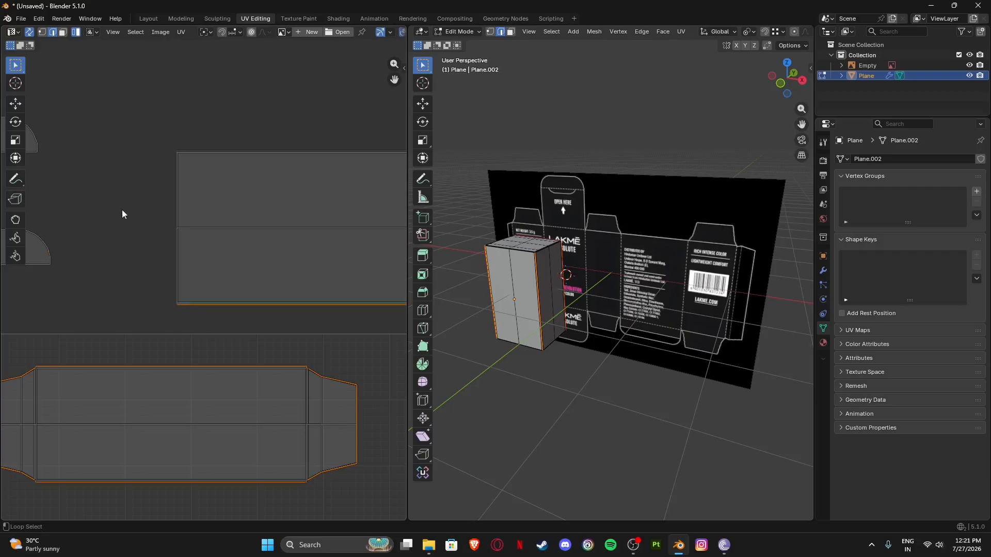
{"action": "left_click", "coordinate": [243, 100], "text": "alt+shift"}
{"action": "scroll", "coordinate": [154, 268], "scroll_direction": "down", "scroll_amount": 3}
{"action": "left_click", "coordinate": [188, 260], "text": "alt+shift"}
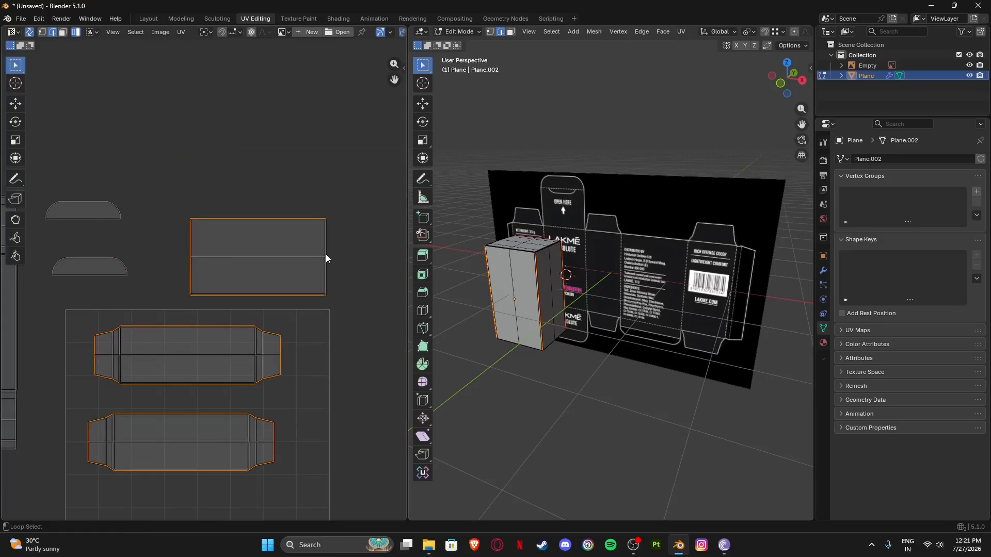
{"action": "left_click", "coordinate": [326, 256], "text": "alt+shift"}
{"action": "middle_click_drag", "start_coordinate": [123, 259], "coordinate": [260, 298]}
{"action": "scroll", "coordinate": [320, 305], "scroll_direction": "up", "scroll_amount": 3}
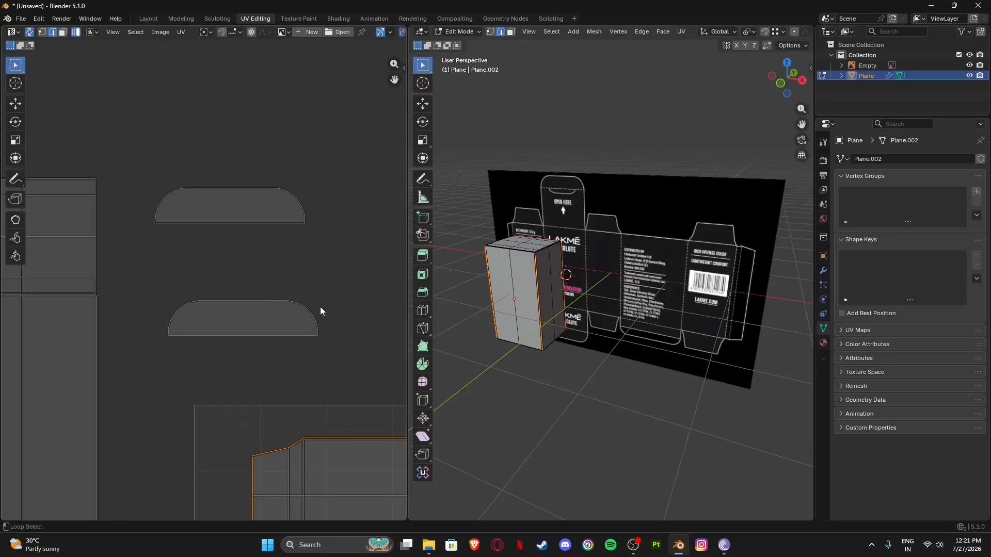
{"action": "left_click", "coordinate": [268, 289], "text": "alt+shift"}
{"action": "left_click_drag", "start_coordinate": [159, 283], "coordinate": [333, 354], "text": "ctrl"}
{"action": "scroll", "coordinate": [289, 328], "scroll_direction": "down", "scroll_amount": 3}
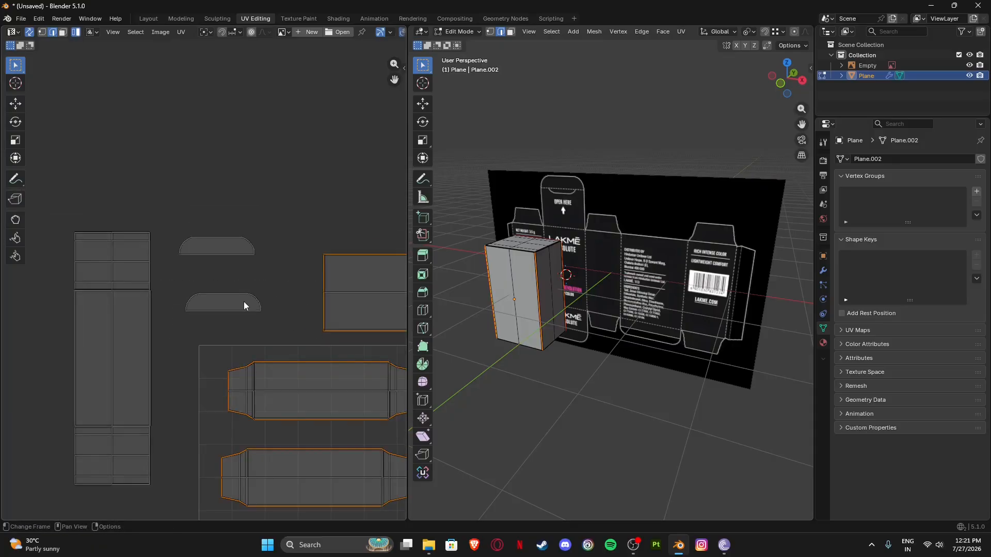
- Add the top and side boundary edges of the tall panel UV island's upper section to the edge selection
{"action": "middle_click_drag", "start_coordinate": [187, 294], "coordinate": [290, 268]}
{"action": "scroll", "coordinate": [221, 206], "scroll_direction": "up", "scroll_amount": 4}
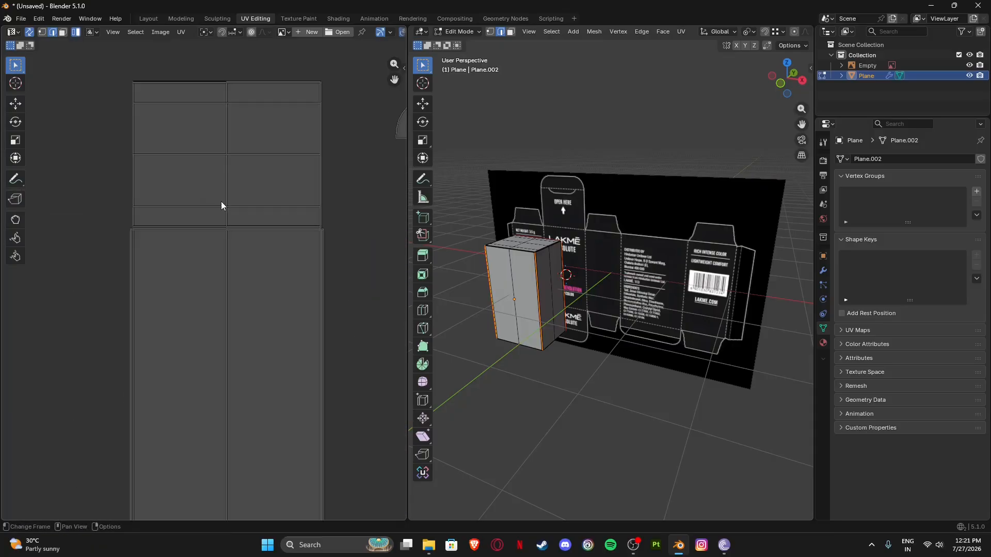
{"action": "scroll", "coordinate": [237, 331], "scroll_direction": "up", "scroll_amount": 5, "text": "shift"}
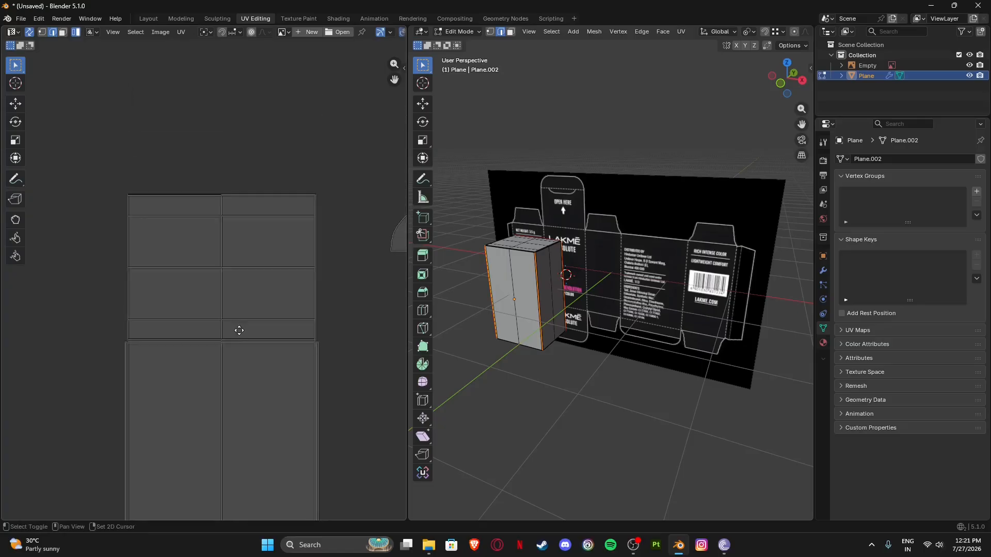
{"action": "left_click", "coordinate": [253, 228], "text": "alt"}
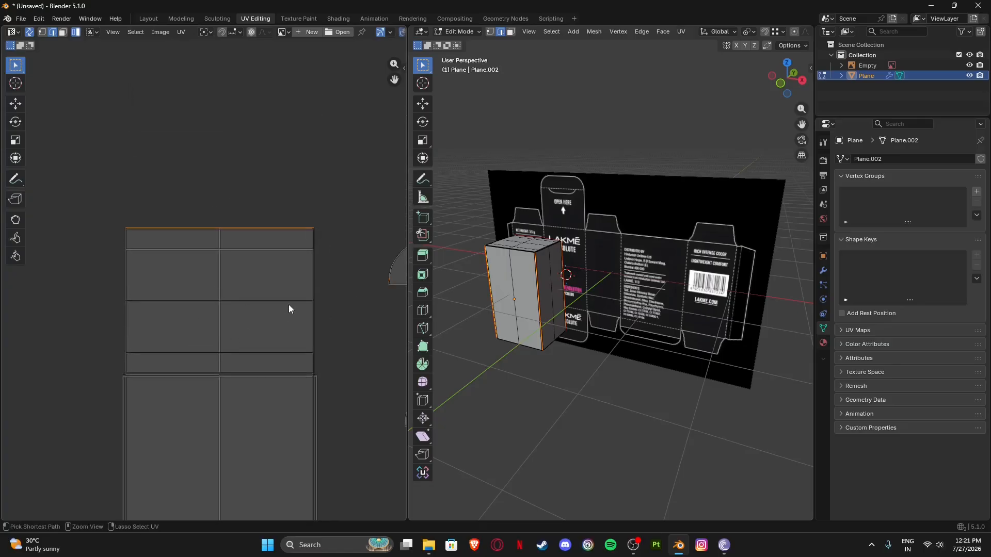
{"action": "left_click", "coordinate": [314, 289], "text": "alt+shift"}
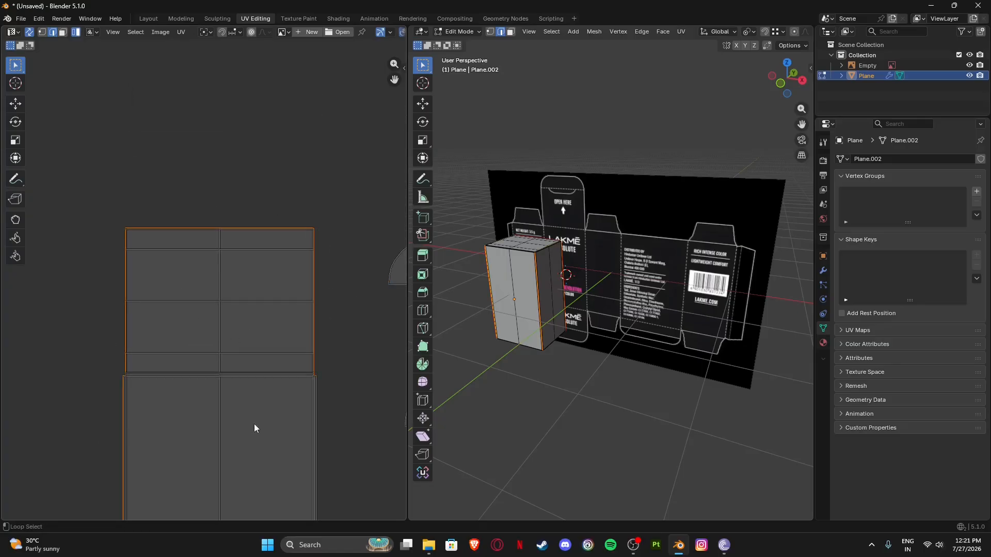
- Extend the selection along the tall island's remaining long sides and bottom edge to complete its outline
{"action": "scroll", "coordinate": [155, 371], "scroll_direction": "up", "scroll_amount": 5}
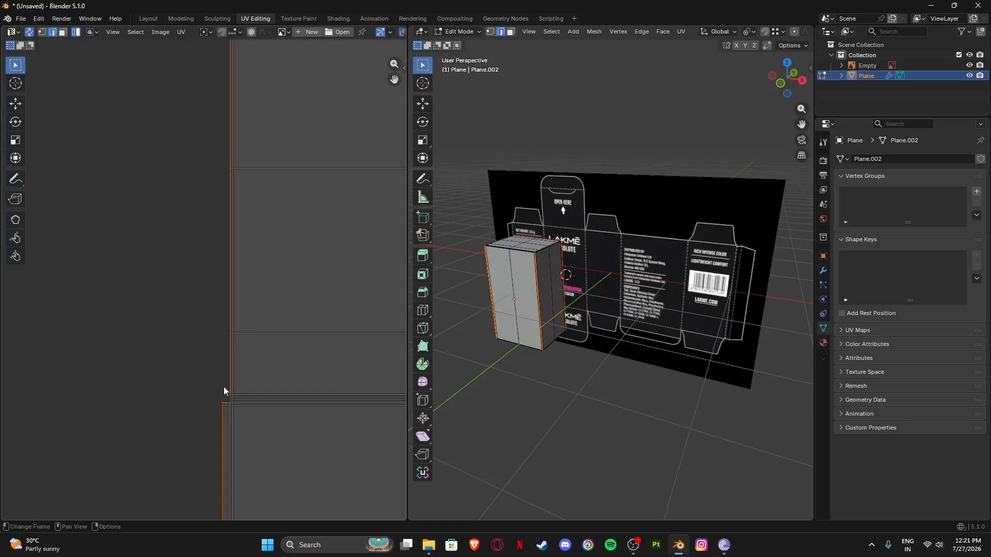
{"action": "scroll", "coordinate": [233, 355], "scroll_direction": "down", "scroll_amount": 6}
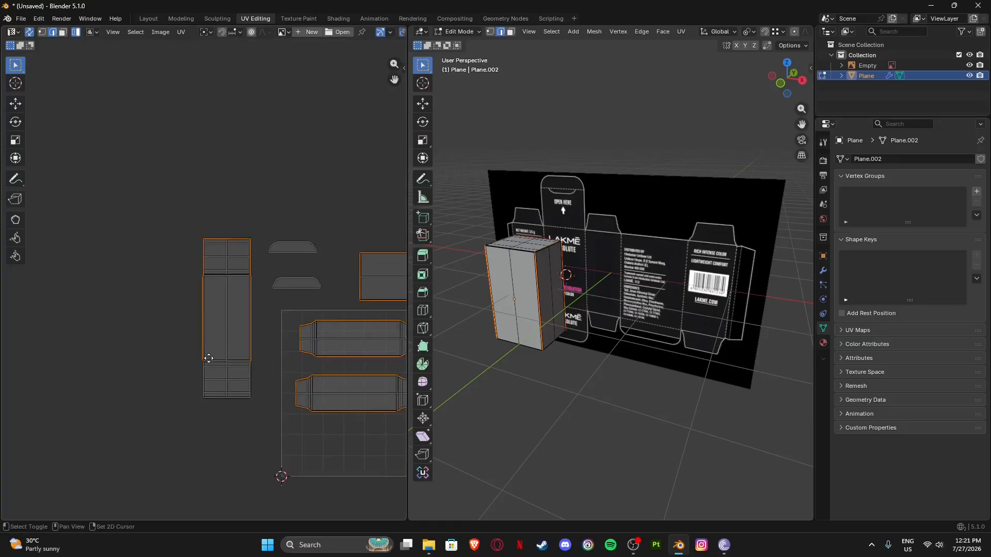
{"action": "scroll", "coordinate": [220, 306], "scroll_direction": "up", "scroll_amount": 5}
{"action": "scroll", "coordinate": [220, 301], "scroll_direction": "up", "scroll_amount": 3}
{"action": "left_click", "coordinate": [305, 313], "text": "alt+shift"}
{"action": "scroll", "coordinate": [296, 321], "scroll_direction": "down", "scroll_amount": 3}
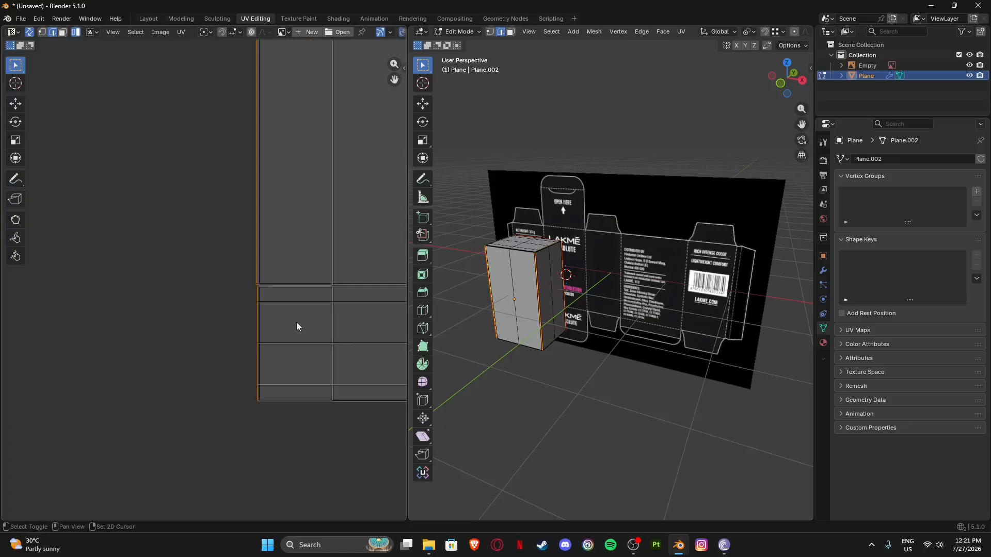
{"action": "middle_click_drag", "start_coordinate": [397, 300], "coordinate": [225, 311]}
{"action": "left_click", "coordinate": [239, 325], "text": "alt+shift"}
{"action": "left_click", "coordinate": [184, 413], "text": "alt+shift"}
{"action": "scroll", "coordinate": [203, 387], "scroll_direction": "down", "scroll_amount": 4}
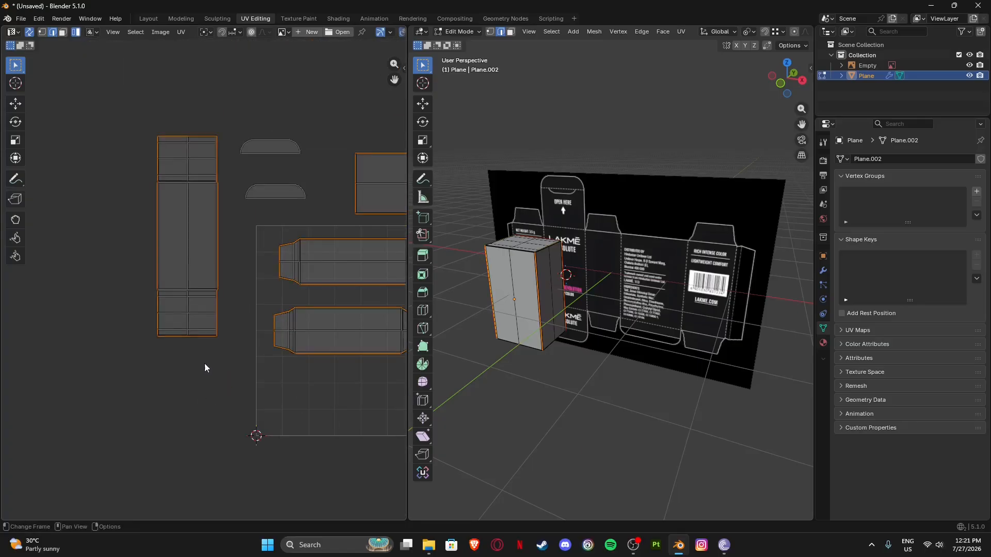
- Mark all the selected UV island outlines as seams
{"action": "middle_click_drag", "start_coordinate": [178, 274], "coordinate": [84, 341]}
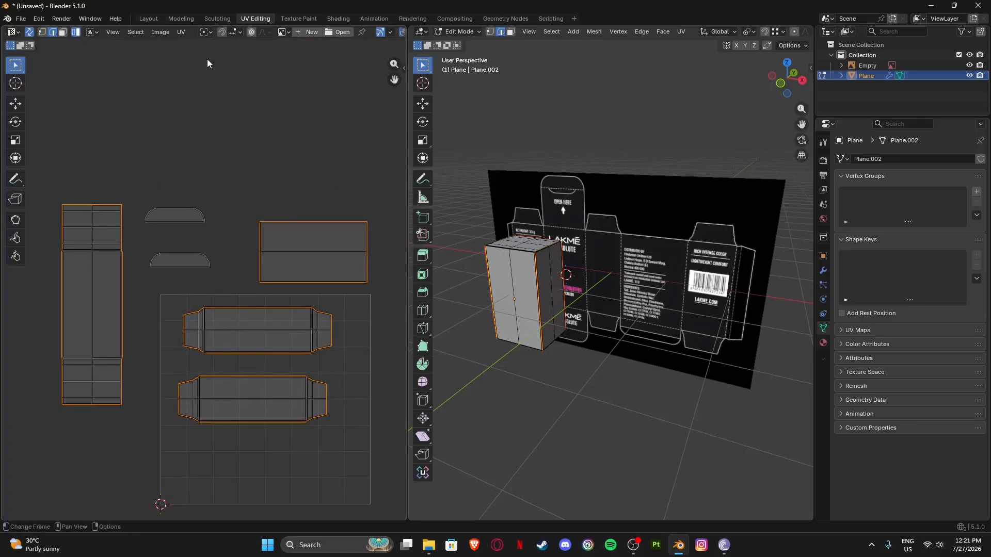
{"action": "left_click", "coordinate": [177, 32]}
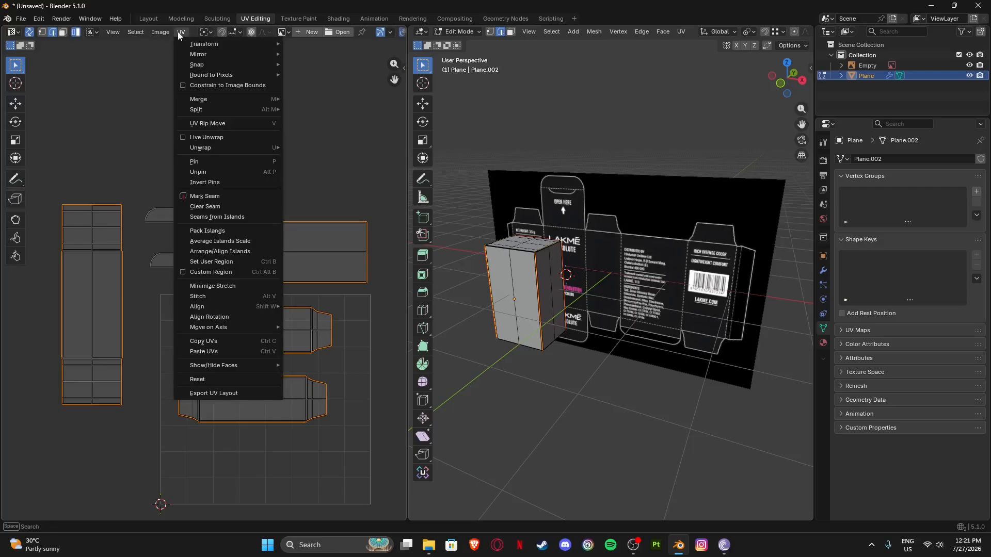
{"action": "left_click", "coordinate": [209, 195]}
- Inspect the marked seams along the box edges and check which faces are linked to the tall UV island
{"action": "scroll", "coordinate": [543, 276], "scroll_direction": "up", "scroll_amount": 4}
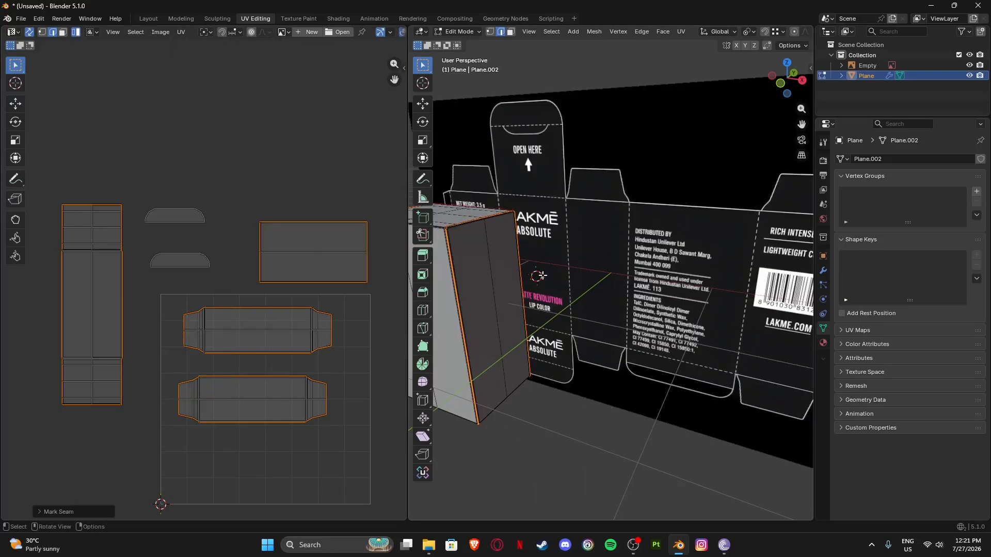
{"action": "middle_click_drag", "start_coordinate": [478, 283], "coordinate": [578, 298], "text": "shift"}
{"action": "scroll", "coordinate": [585, 284], "scroll_direction": "up", "scroll_amount": 4}
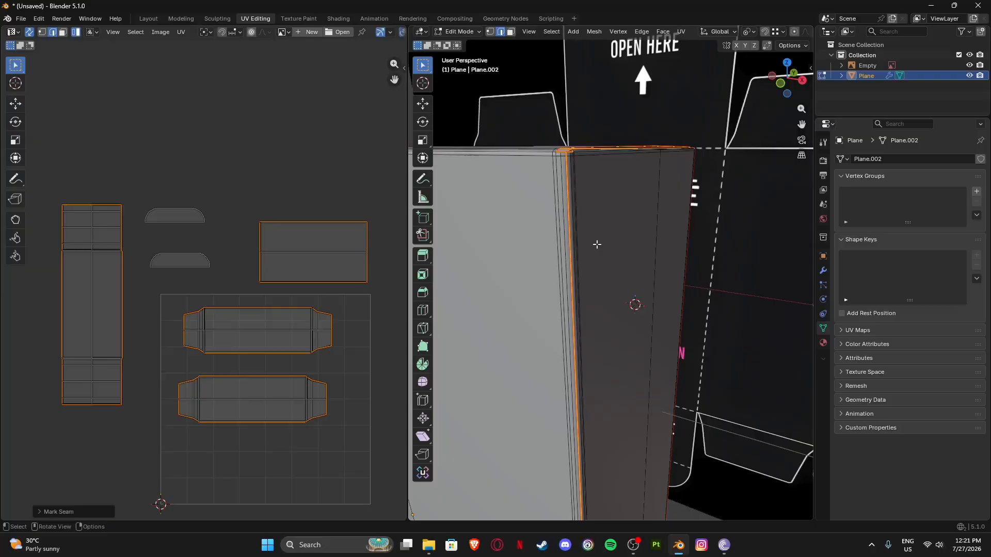
{"action": "scroll", "coordinate": [595, 244], "scroll_direction": "down", "scroll_amount": 3}
{"action": "left_click", "coordinate": [595, 244]}
{"action": "scroll", "coordinate": [595, 244], "scroll_direction": "up", "scroll_amount": 8}
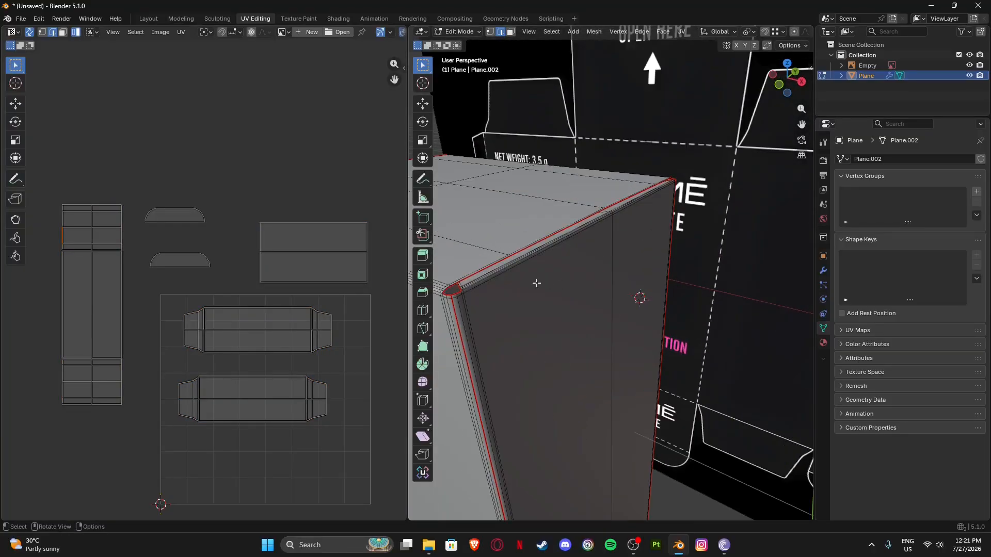
{"action": "scroll", "coordinate": [549, 290], "scroll_direction": "down", "scroll_amount": 8}
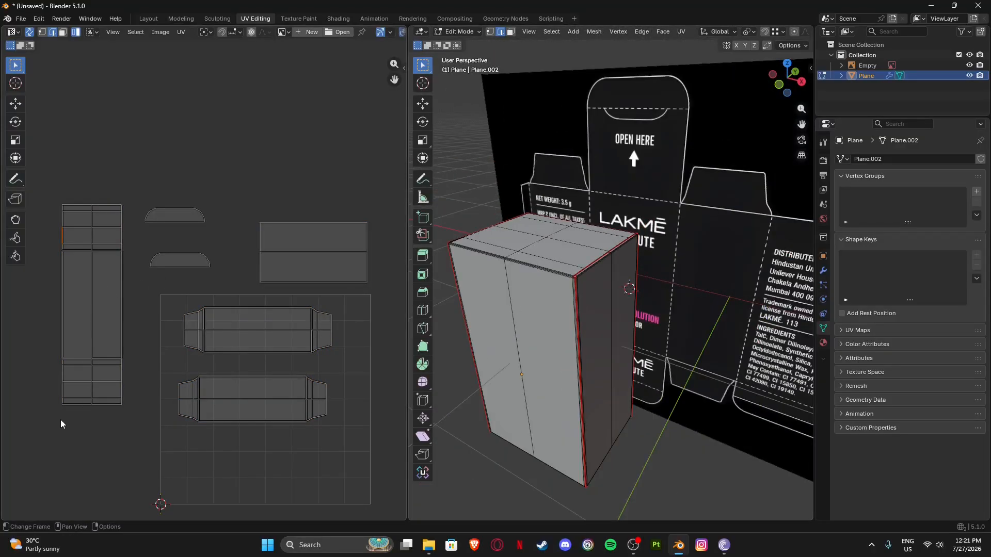
{"action": "key", "text": "l"}
{"action": "scroll", "coordinate": [223, 281], "scroll_direction": "down", "scroll_amount": 2}
{"action": "middle_click_drag", "start_coordinate": [192, 309], "coordinate": [248, 335]}
{"action": "scroll", "coordinate": [226, 268], "scroll_direction": "up", "scroll_amount": 4}
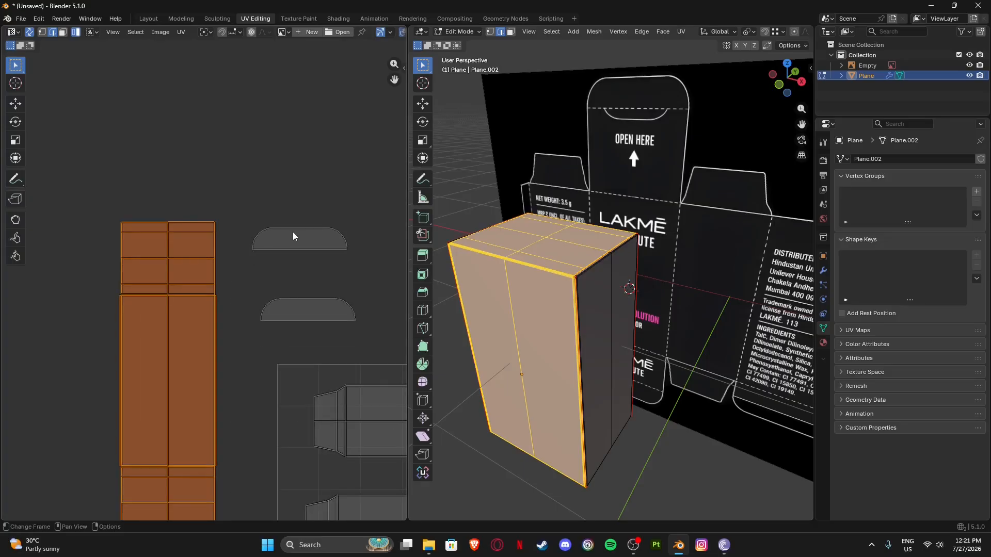
- Select both rounded flap UV islands and mark their outlines as seams
{"action": "left_click", "coordinate": [293, 236]}
{"action": "left_click", "coordinate": [295, 309], "text": "shift"}
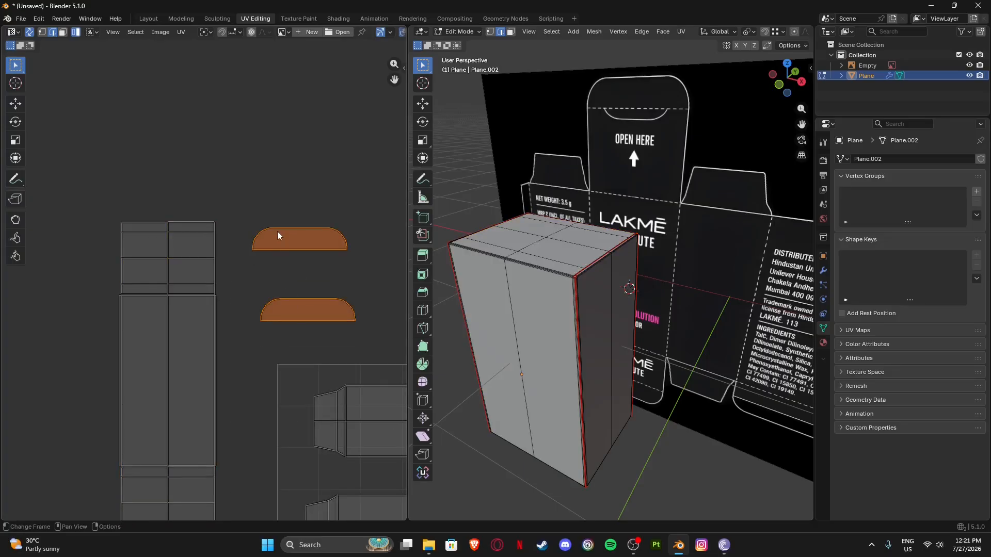
{"action": "left_click", "coordinate": [180, 32]}
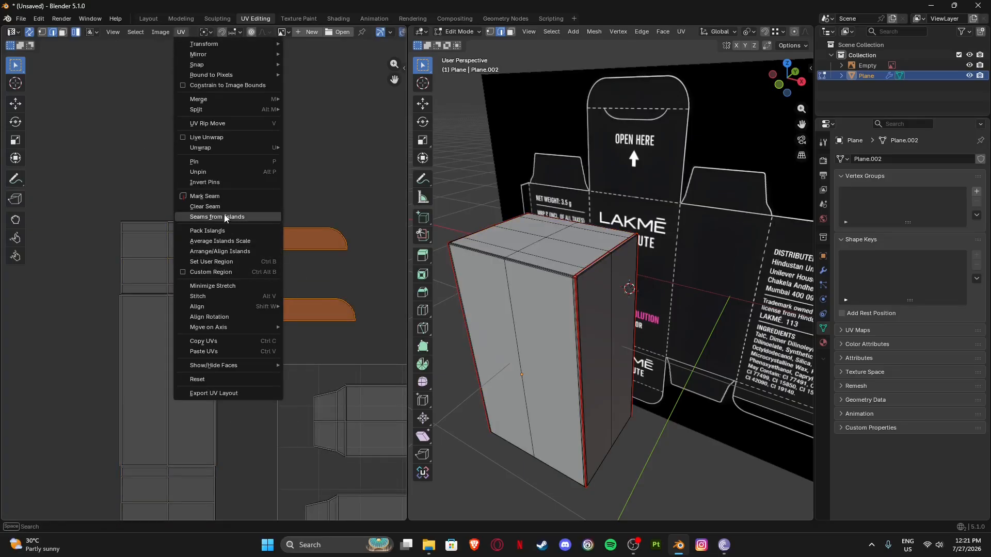
{"action": "left_click", "coordinate": [224, 197]}
{"action": "left_click", "coordinate": [332, 186]}
- Check the seams in X-ray view and highlight the upper rounded flap island to locate it on the box
{"action": "scroll", "coordinate": [349, 249], "scroll_direction": "up", "scroll_amount": 2}
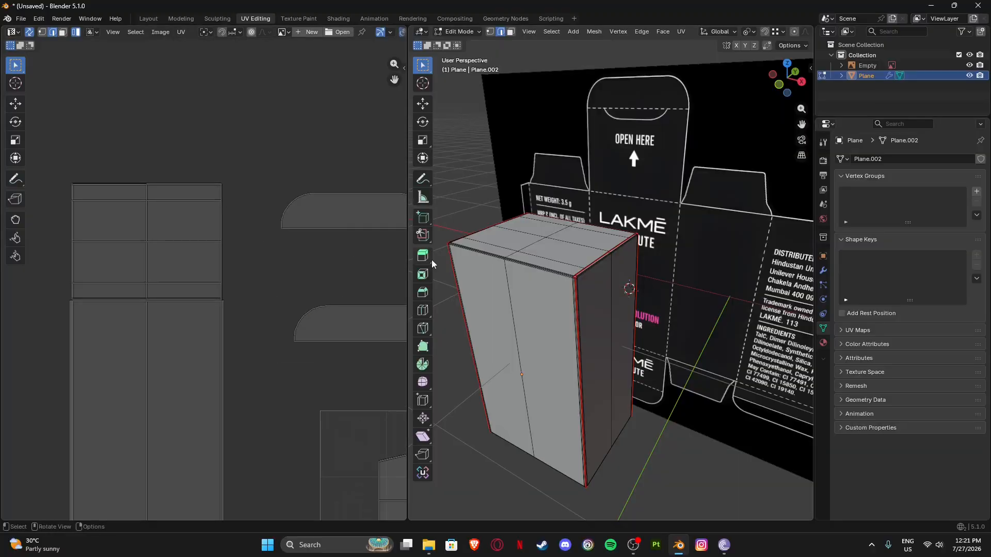
{"action": "middle_click_drag", "start_coordinate": [570, 297], "coordinate": [508, 227]}
{"action": "key", "text": "alt+z"}
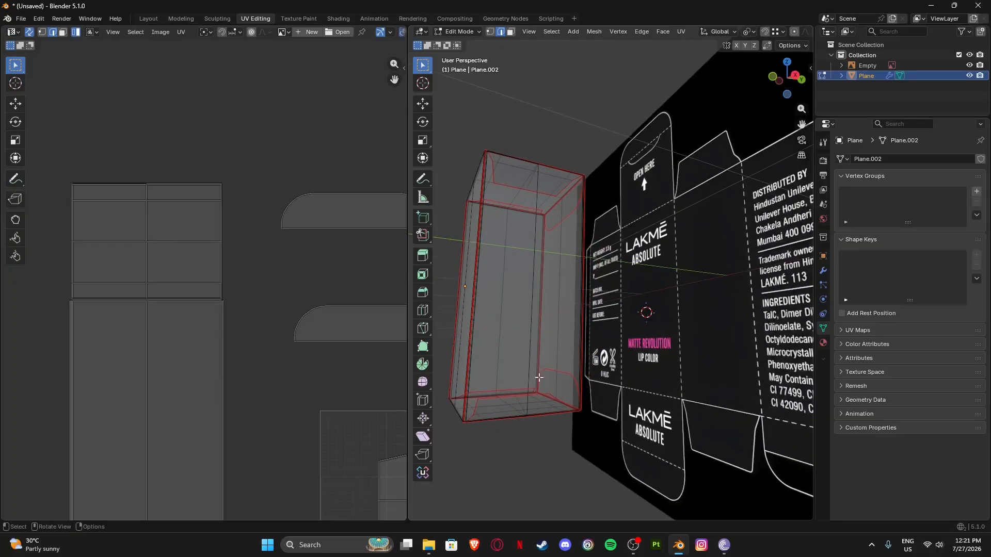
{"action": "scroll", "coordinate": [265, 156], "scroll_direction": "down", "scroll_amount": 2}
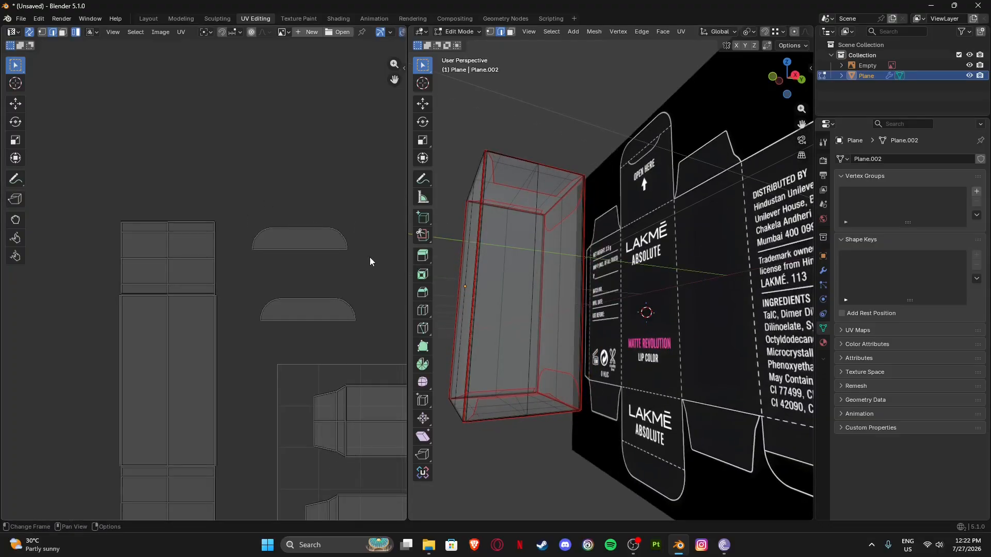
{"action": "left_click_drag", "start_coordinate": [237, 200], "coordinate": [333, 262]}
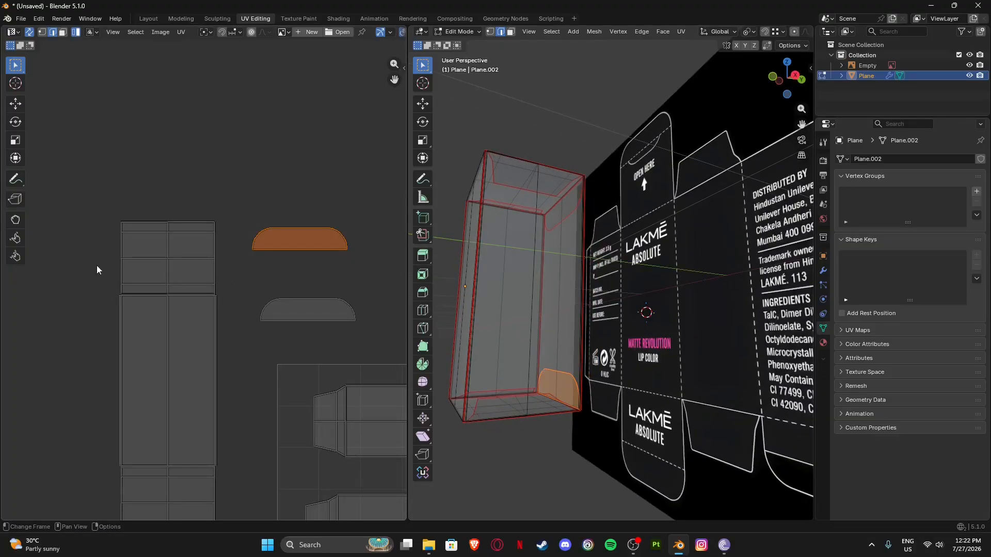
{"action": "left_click", "coordinate": [288, 178]}
{"action": "scroll", "coordinate": [266, 237], "scroll_direction": "down", "scroll_amount": 4}
{"action": "scroll", "coordinate": [203, 286], "scroll_direction": "down", "scroll_amount": 3}
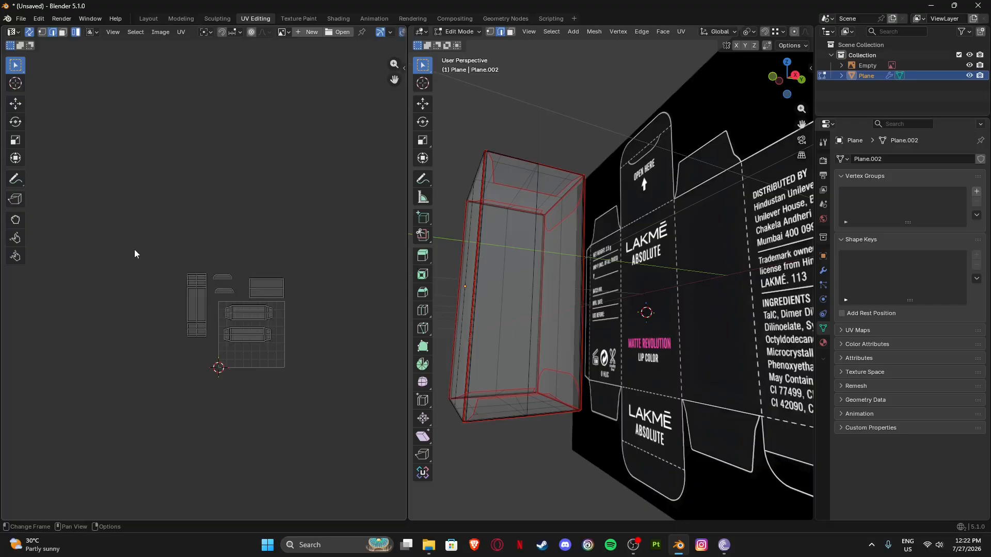
- Examine the box from above in Object Mode and return to Edit Mode
{"action": "middle_click_drag", "start_coordinate": [451, 343], "coordinate": [477, 368]}
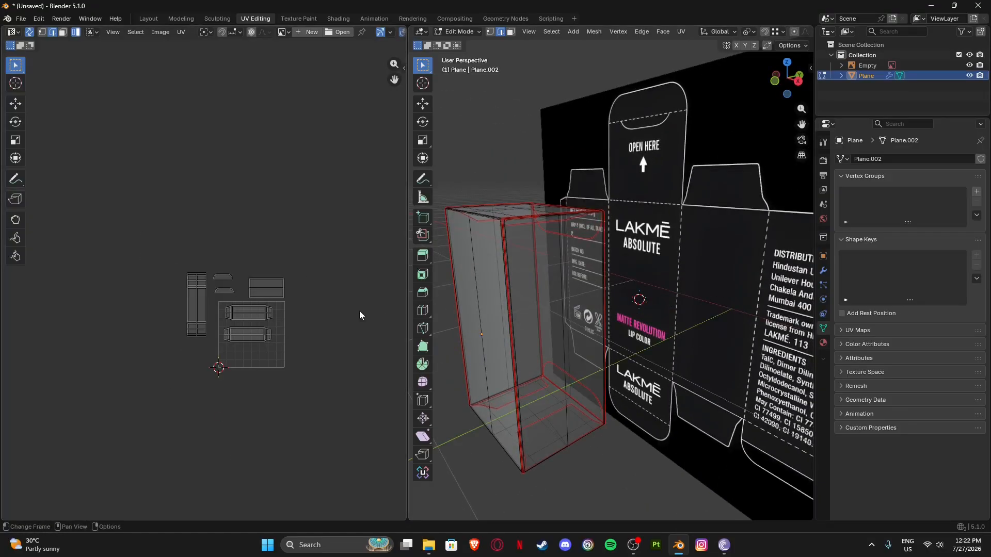
{"action": "key", "text": "Tab"}
{"action": "middle_click_drag", "start_coordinate": [480, 271], "coordinate": [503, 305]}
{"action": "scroll", "coordinate": [247, 272], "scroll_direction": "up", "scroll_amount": 1}
{"action": "scroll", "coordinate": [190, 277], "scroll_direction": "up", "scroll_amount": 1}
{"action": "key", "text": "Tab"}
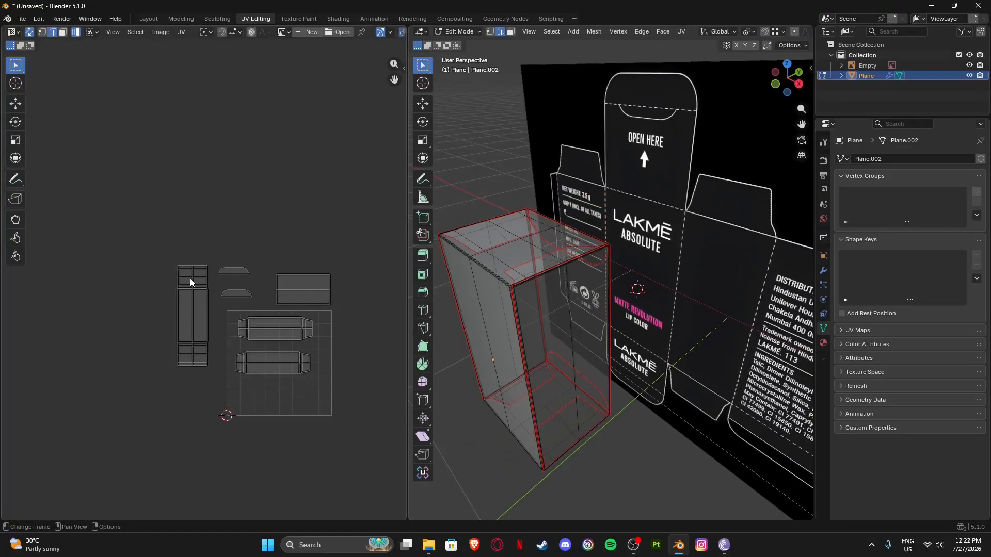
- Select all UVs and average the scale of the islands
{"action": "key", "text": "a"}
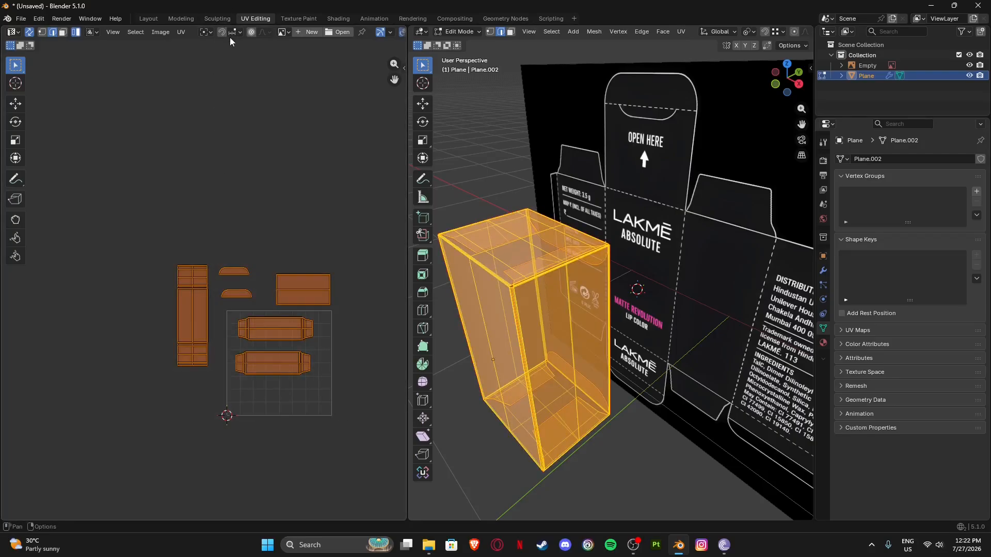
{"action": "left_click", "coordinate": [183, 32]}
{"action": "left_click", "coordinate": [204, 241]}
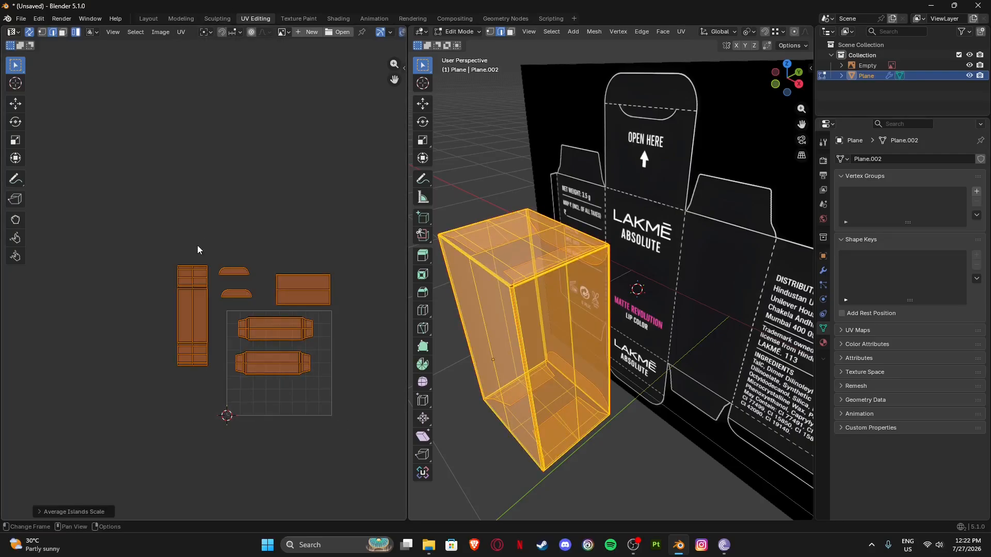
- Pack all islands using exact shape, any rotation and a 0.008 scaled margin, and place the layout just above the UV tile
{"action": "left_click", "coordinate": [181, 32]}
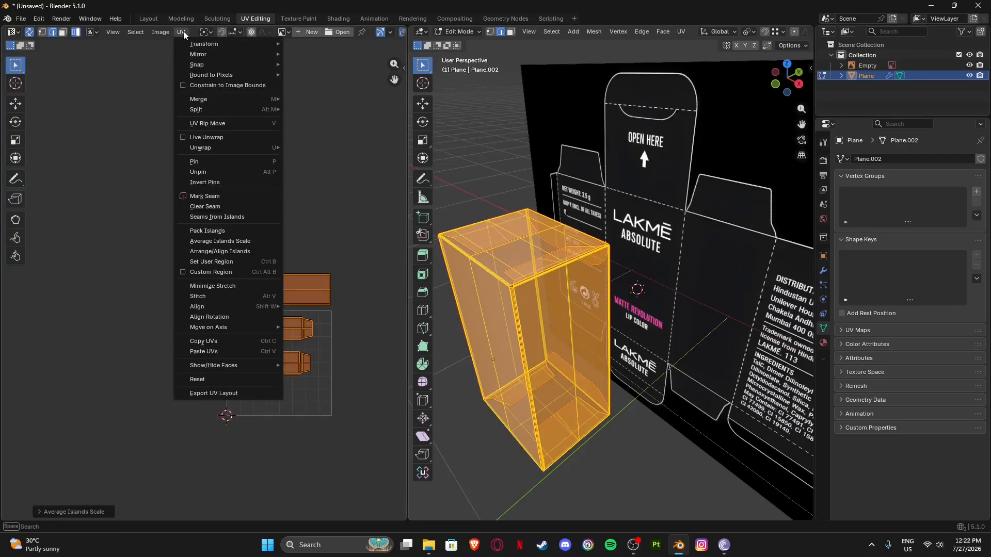
{"action": "left_click", "coordinate": [202, 231]}
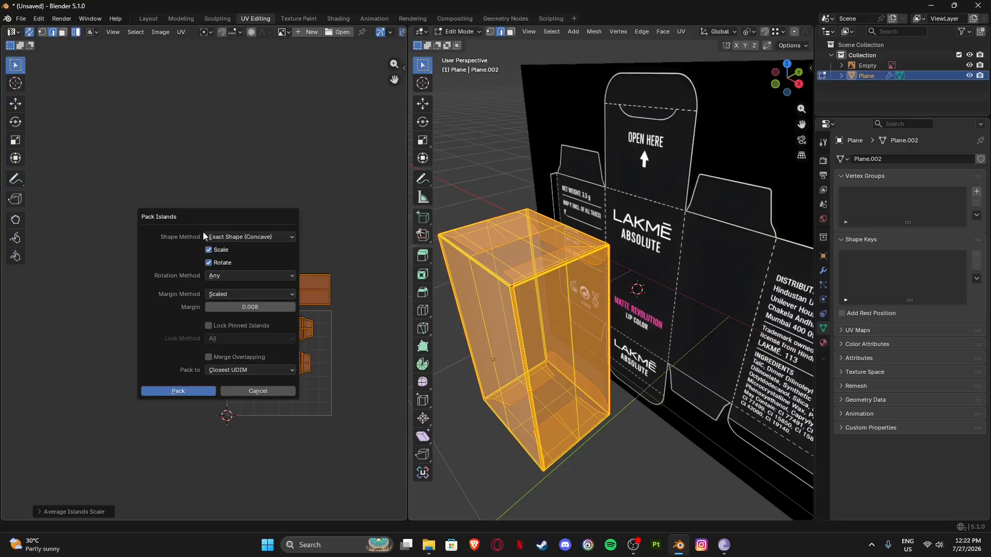
{"action": "left_click", "coordinate": [209, 391]}
{"action": "key", "text": "g"}
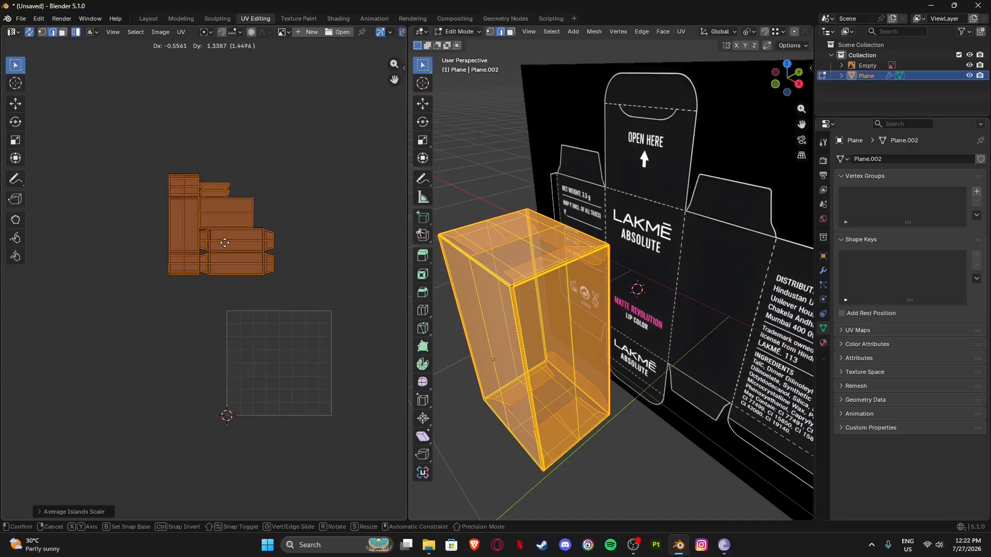
{"action": "left_click", "coordinate": [274, 274]}
- Turn off X-ray, review the box beside the dieline reference and return to Object Mode
{"action": "scroll", "coordinate": [547, 343], "scroll_direction": "down", "scroll_amount": 2}
{"action": "middle_click_drag", "start_coordinate": [547, 344], "coordinate": [594, 343]}
{"action": "left_click", "coordinate": [609, 426]}
{"action": "middle_click_drag", "start_coordinate": [632, 419], "coordinate": [543, 335]}
{"action": "key", "text": "alt+z"}
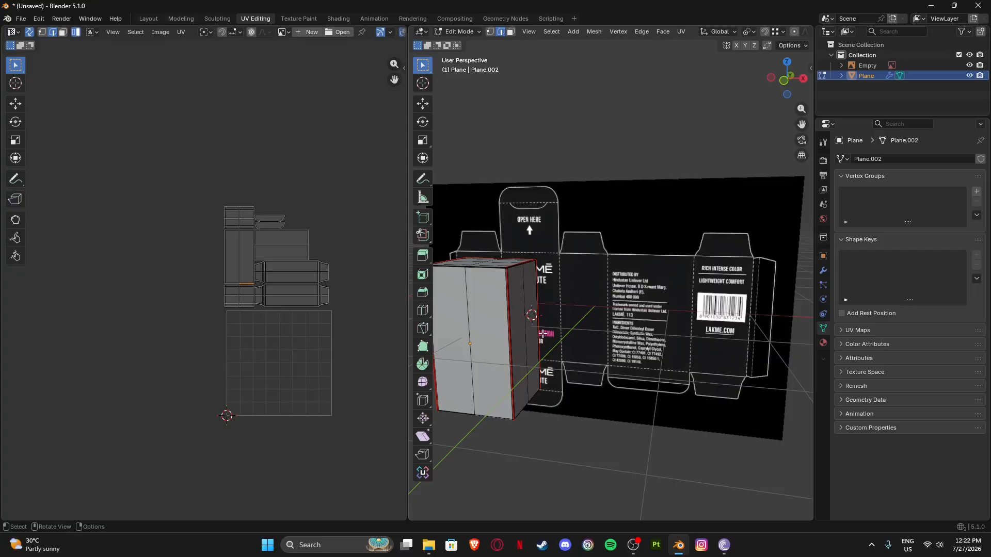
{"action": "middle_click_drag", "start_coordinate": [241, 325], "coordinate": [191, 314]}
{"action": "middle_click_drag", "start_coordinate": [514, 367], "coordinate": [555, 295]}
{"action": "key", "text": "Tab"}
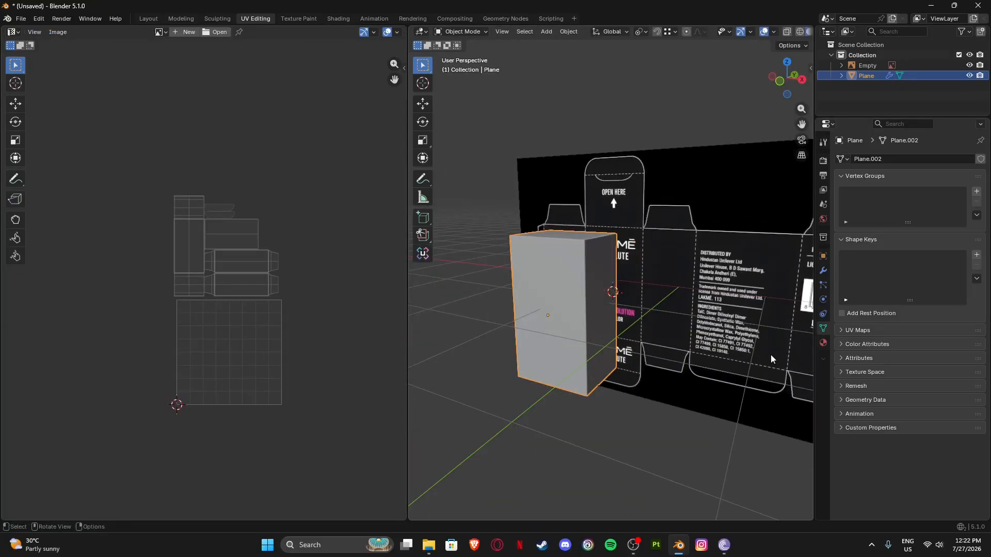
- Create a new material on the box and open its name for editing
{"action": "left_click", "coordinate": [824, 343]}
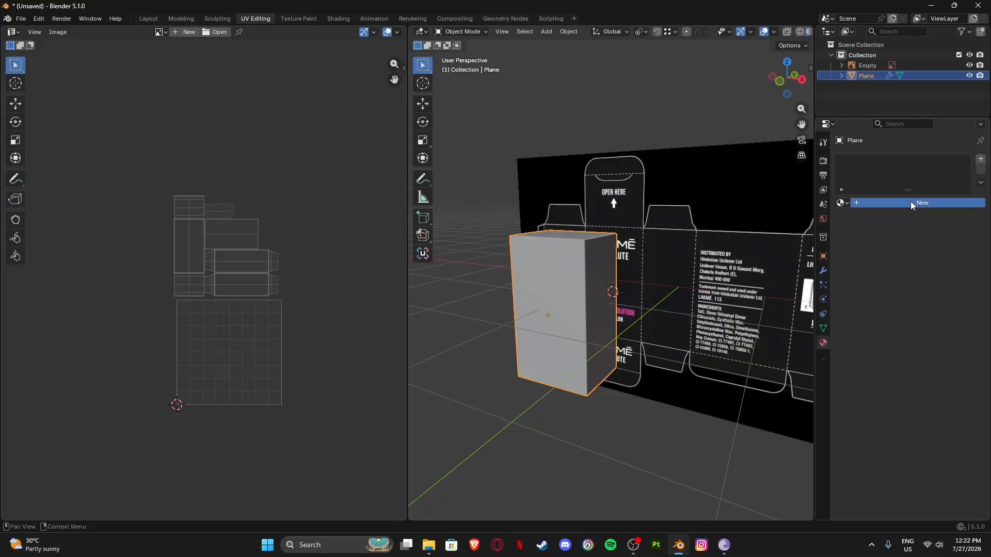
{"action": "left_click", "coordinate": [914, 205]}
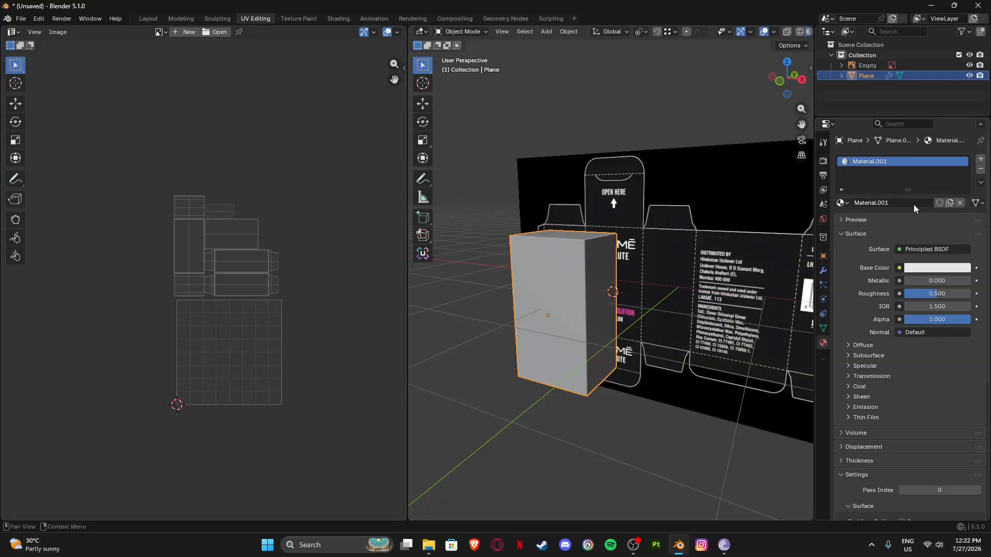
{"action": "double_click", "coordinate": [870, 162]}
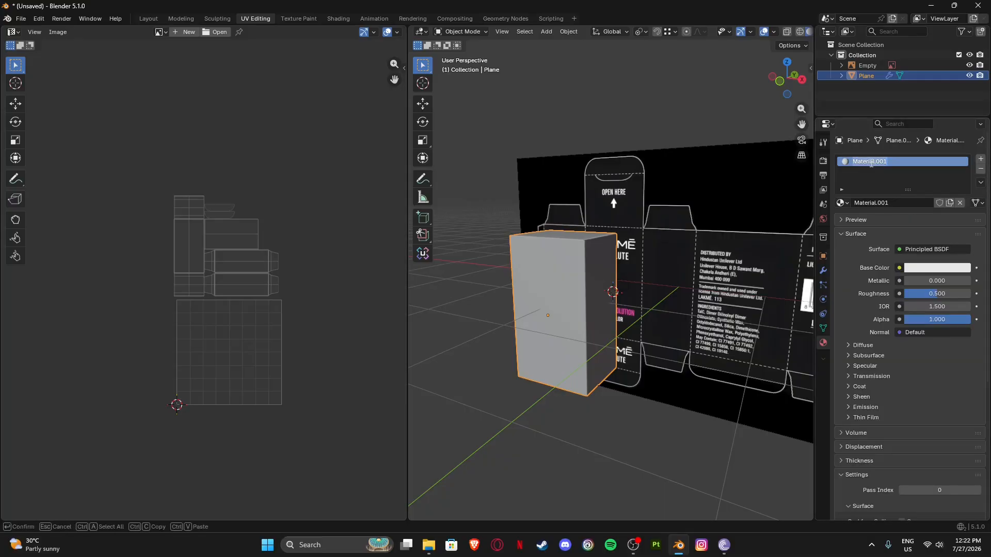
- Rename both the plane object and its material to "Lipstick box"
{"action": "left_click", "coordinate": [867, 76]}
{"action": "double_click", "coordinate": [866, 77]}
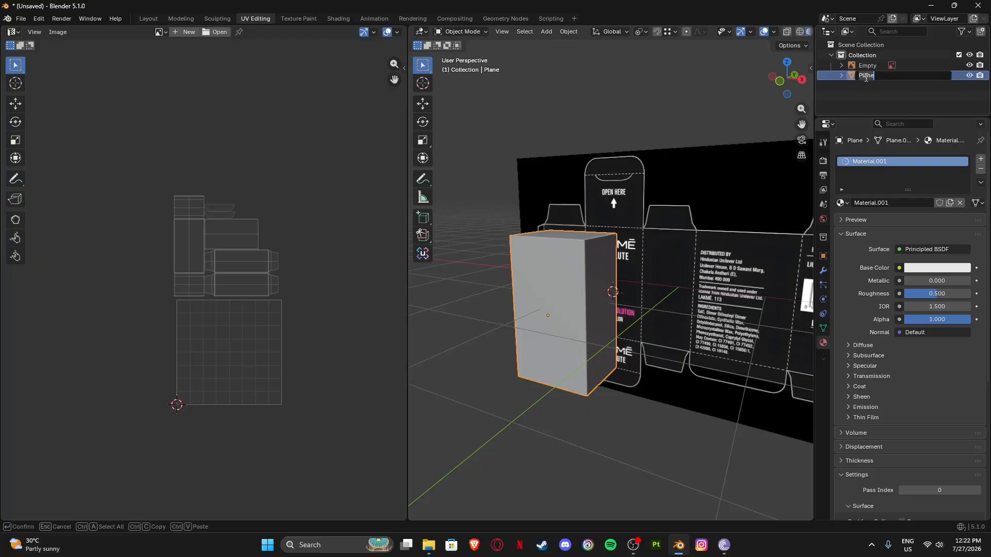
{"action": "type", "text": "Lipstick box"}
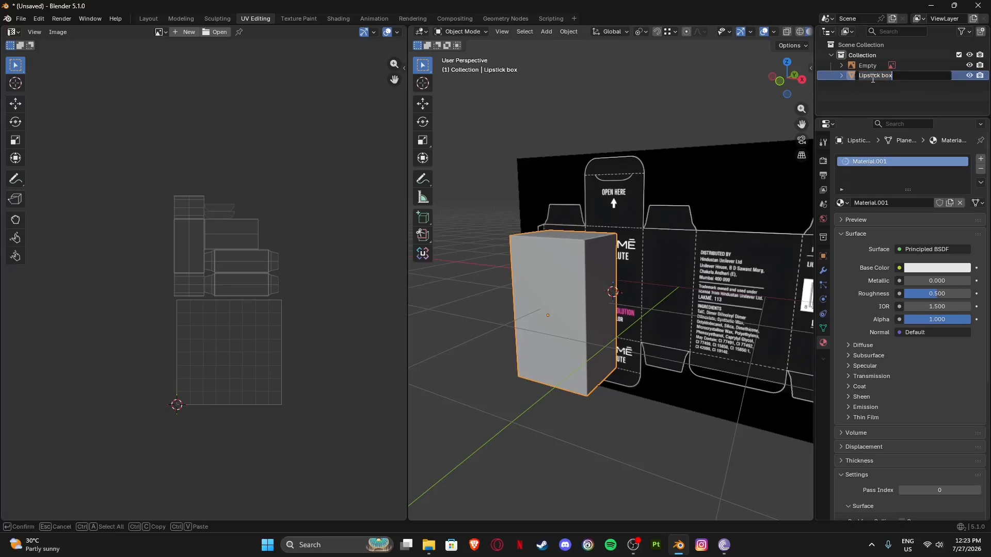
{"action": "double_click", "coordinate": [872, 165]}
{"action": "type", "text": "Lipstick box"}
{"action": "key", "text": "Return"}
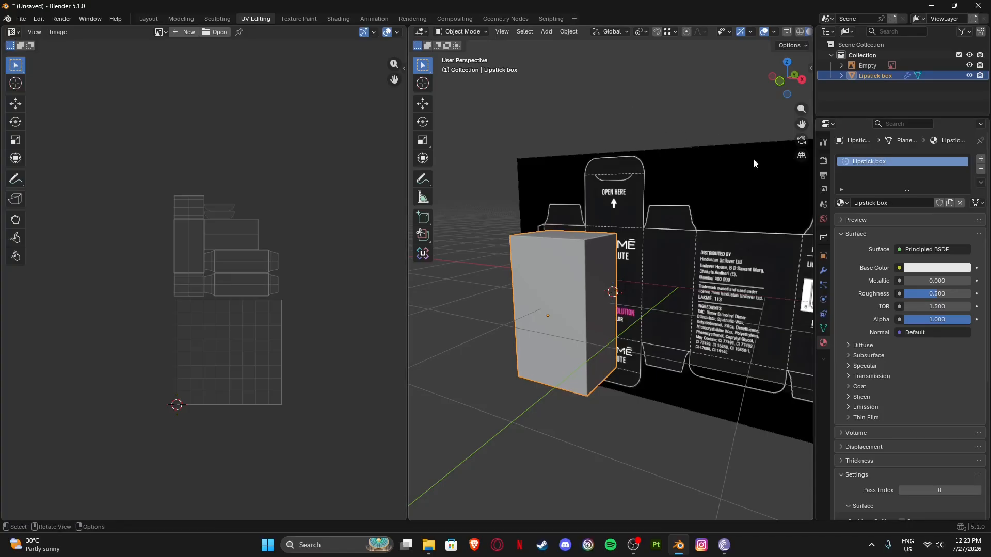
- Switch the 3D viewport shading to Material Preview and view the box beside the dieline reference
{"action": "scroll", "coordinate": [568, 244], "scroll_direction": "up", "scroll_amount": 4}
{"action": "scroll", "coordinate": [569, 246], "scroll_direction": "down", "scroll_amount": 2}
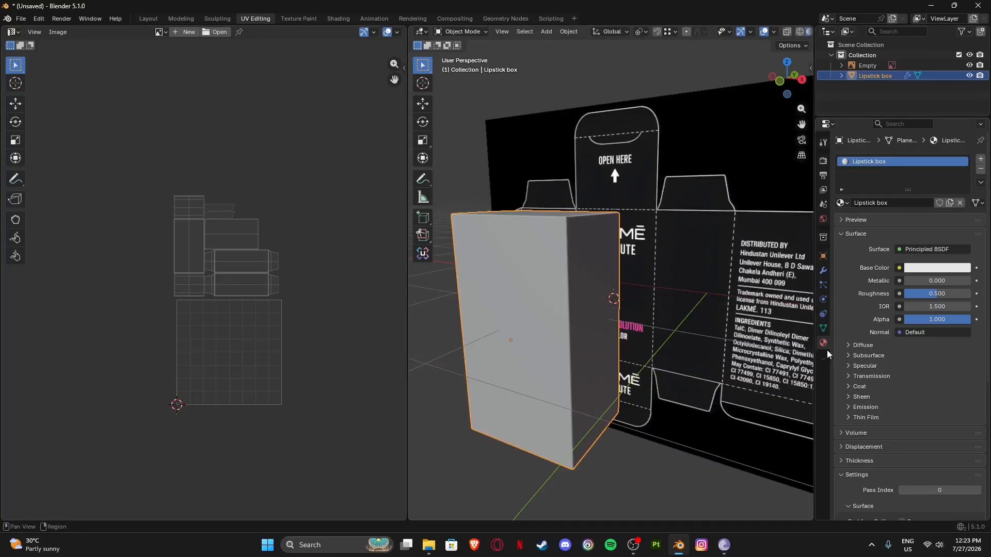
{"action": "key", "text": "z"}
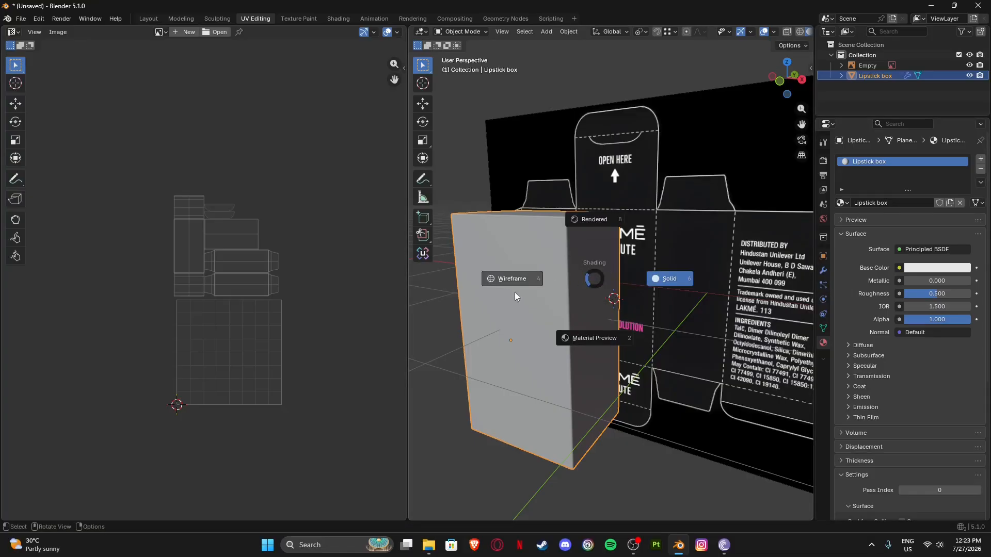
{"action": "left_click", "coordinate": [581, 339]}
{"action": "scroll", "coordinate": [574, 292], "scroll_direction": "down", "scroll_amount": 2}
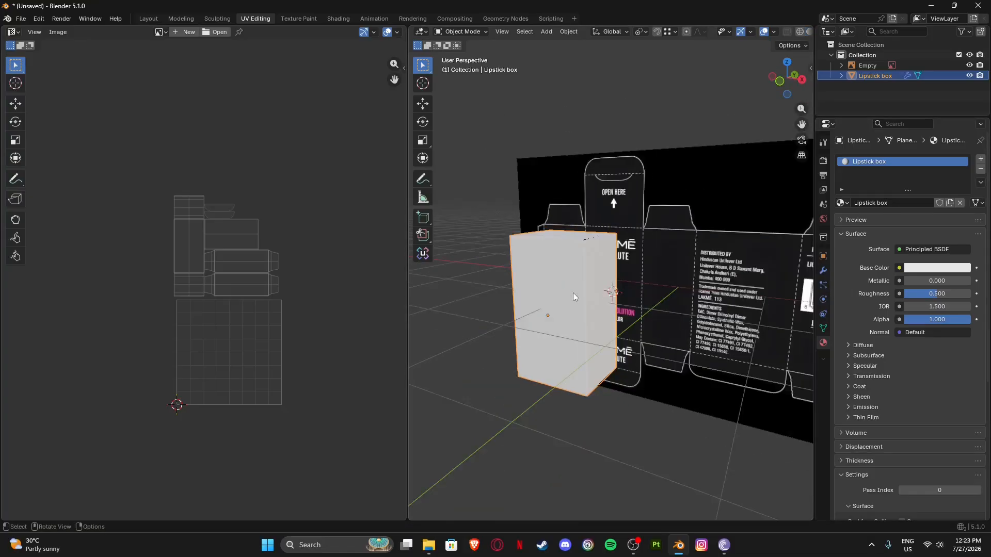
{"action": "scroll", "coordinate": [572, 297], "scroll_direction": "down", "scroll_amount": 1}
{"action": "scroll", "coordinate": [877, 354], "scroll_direction": "down", "scroll_amount": 2}
- Split the 3D viewport horizontally, turn the lower area into a Shader Editor and hide its sidebar
{"action": "left_click", "coordinate": [425, 35]}
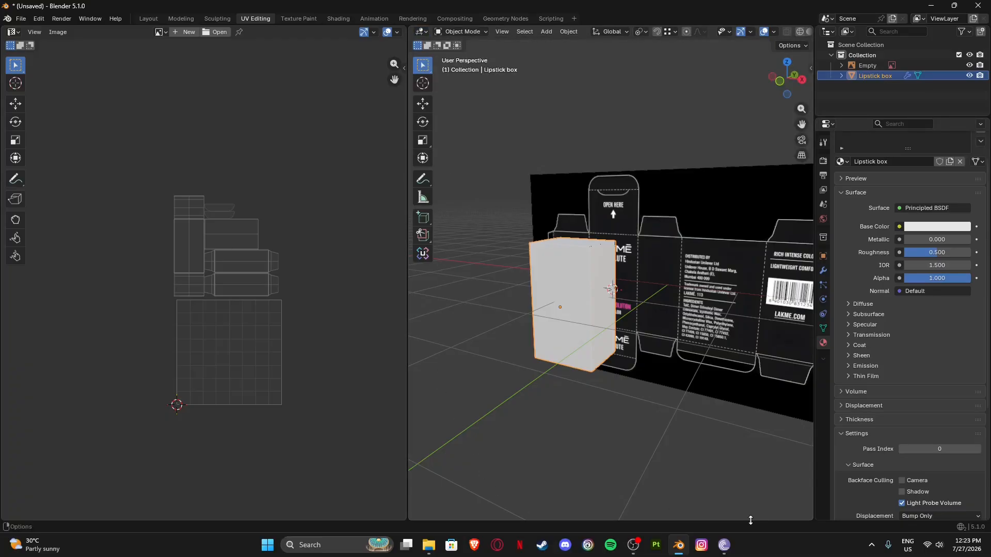
{"action": "right_click", "coordinate": [733, 519]}
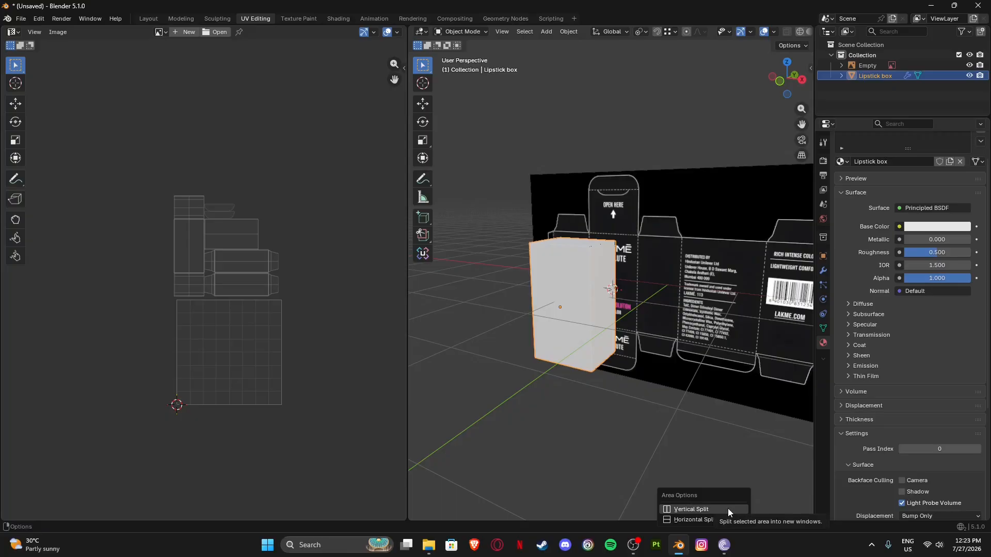
{"action": "left_click", "coordinate": [720, 520]}
{"action": "left_click", "coordinate": [593, 327]}
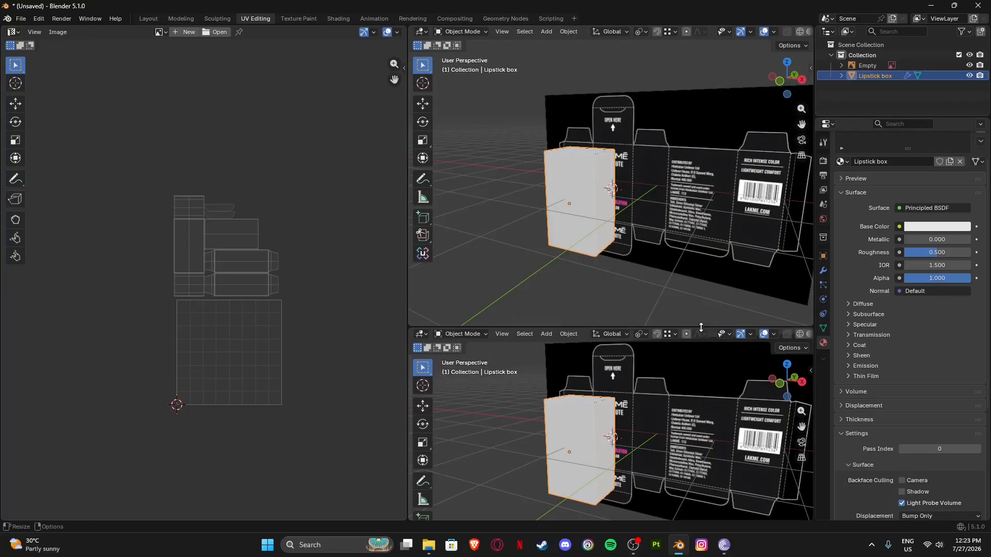
{"action": "left_click", "coordinate": [421, 334]}
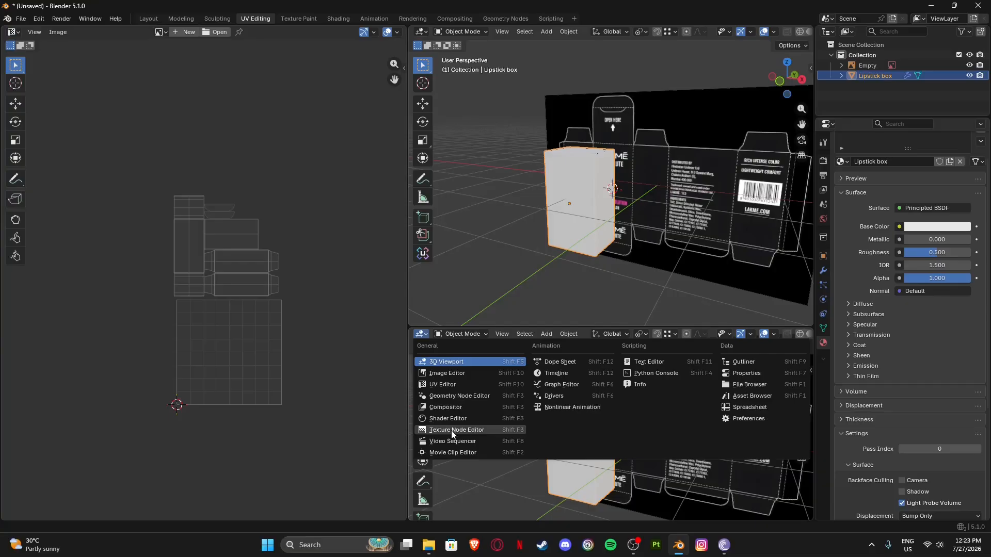
{"action": "left_click", "coordinate": [476, 419]}
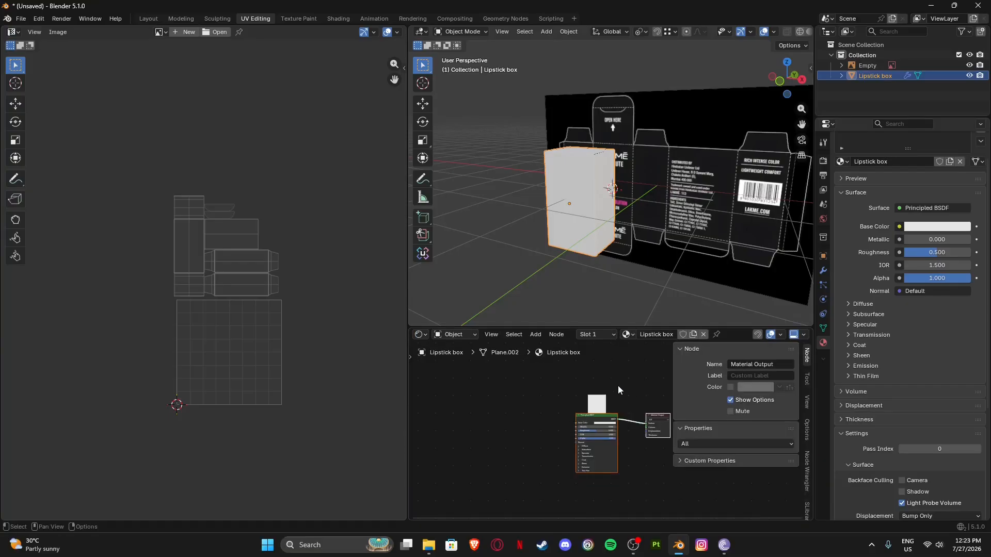
{"action": "key", "text": "n"}
{"action": "scroll", "coordinate": [635, 405], "scroll_direction": "up", "scroll_amount": 3}
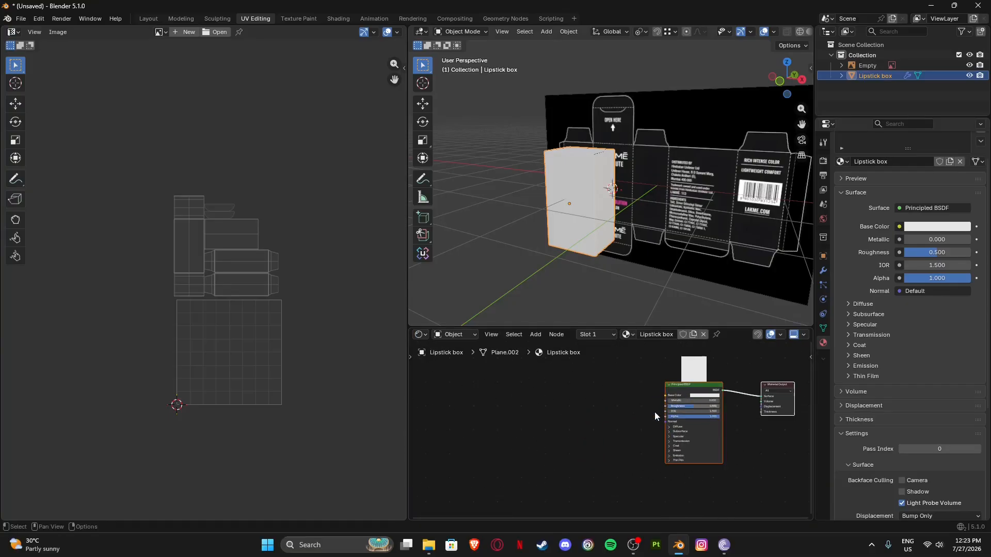
{"action": "mouse_move", "coordinate": [654, 412]}
{"action": "middle_mouse_down"}
{"action": "mouse_move", "coordinate": [683, 397]}
{"action": "mouse_move", "coordinate": [658, 396]}
{"action": "middle_mouse_up"}
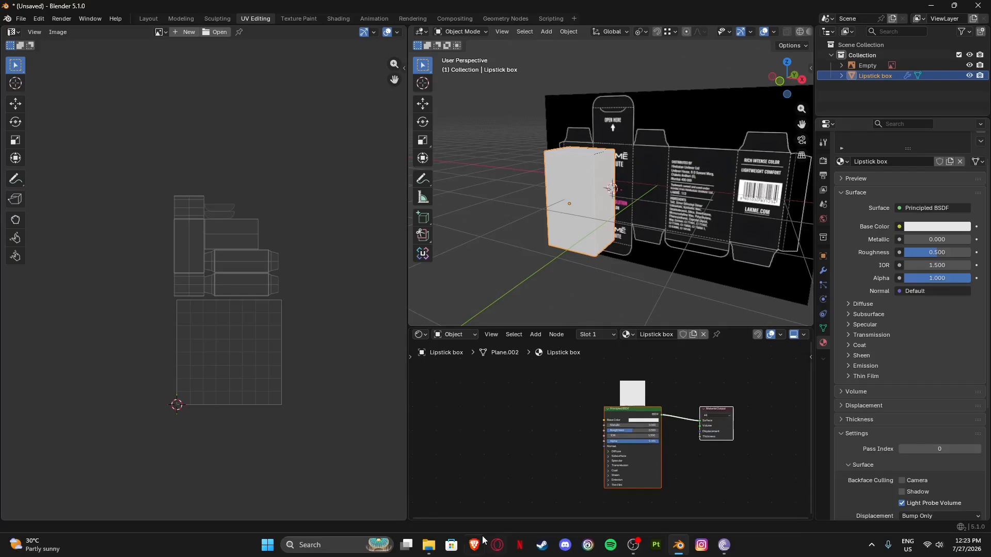
- Bring Lipstick_Dieline.png from the Packaging Box folder into the material as an image texture node, placed well before the Principled BSDF
{"action": "left_click", "coordinate": [429, 545]}
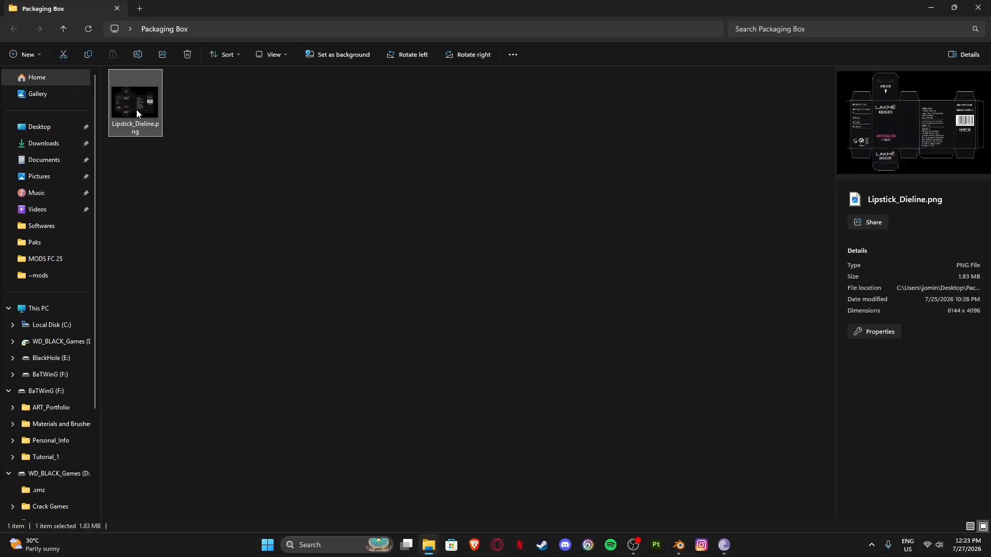
{"action": "left_click_drag", "start_coordinate": [446, 184], "coordinate": [478, 443]}
{"action": "scroll", "coordinate": [511, 413], "scroll_direction": "down", "scroll_amount": 1}
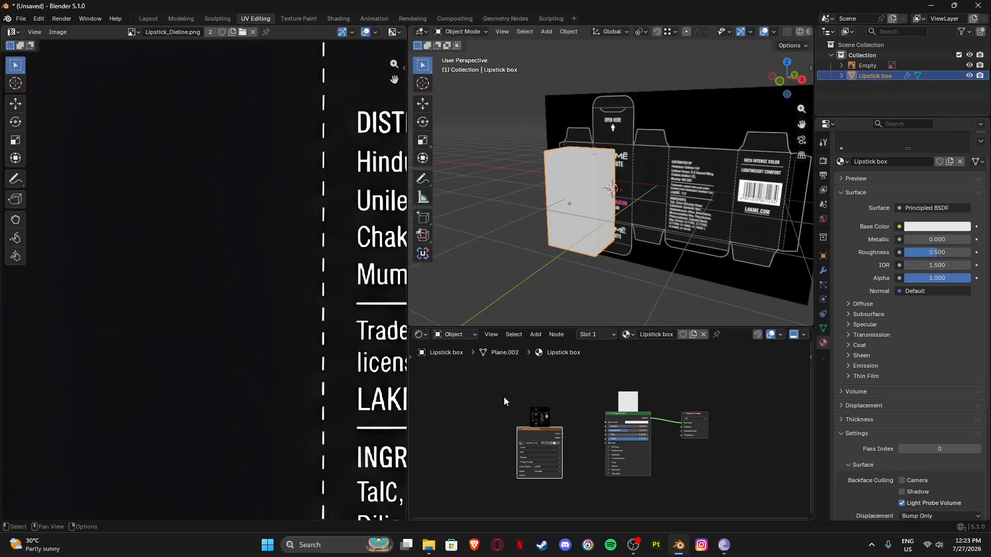
{"action": "left_click_drag", "start_coordinate": [549, 433], "coordinate": [463, 434]}
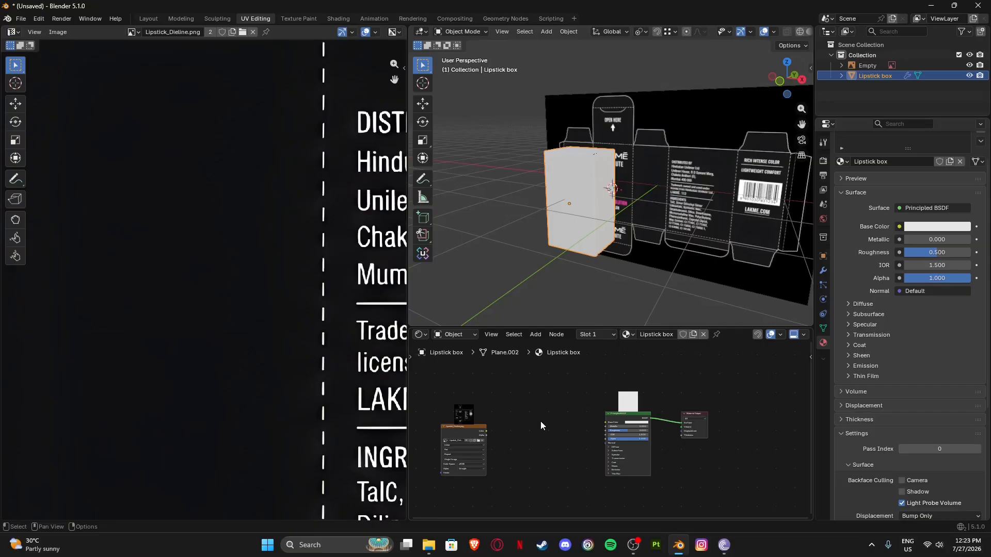
- Add a second, empty Image Texture node between the dieline image node and the Principled BSDF
{"action": "key", "text": "shift+a"}
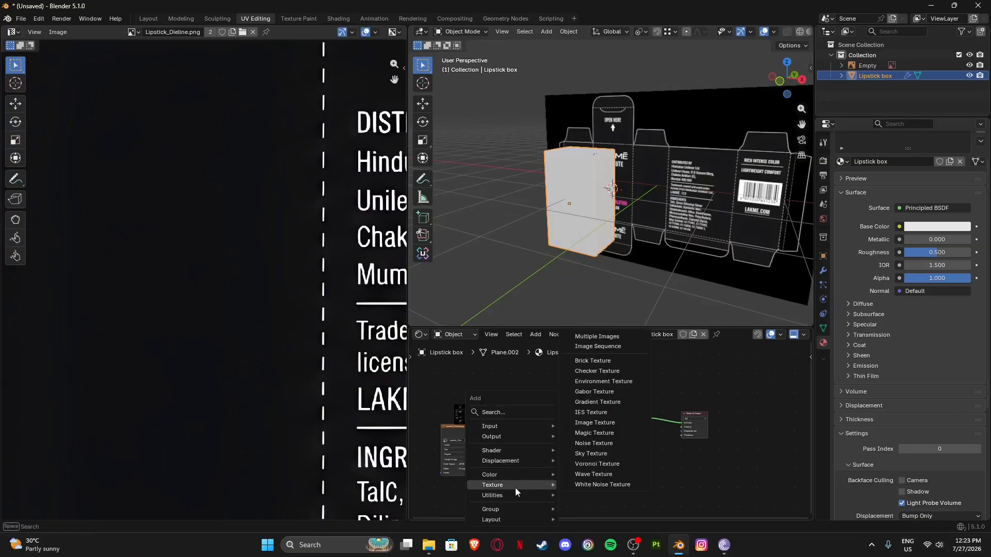
{"action": "mouse_move", "coordinate": [509, 484]}
{"action": "left_click", "coordinate": [606, 424]}
{"action": "left_click", "coordinate": [528, 413]}
{"action": "scroll", "coordinate": [538, 447], "scroll_direction": "up", "scroll_amount": 6}
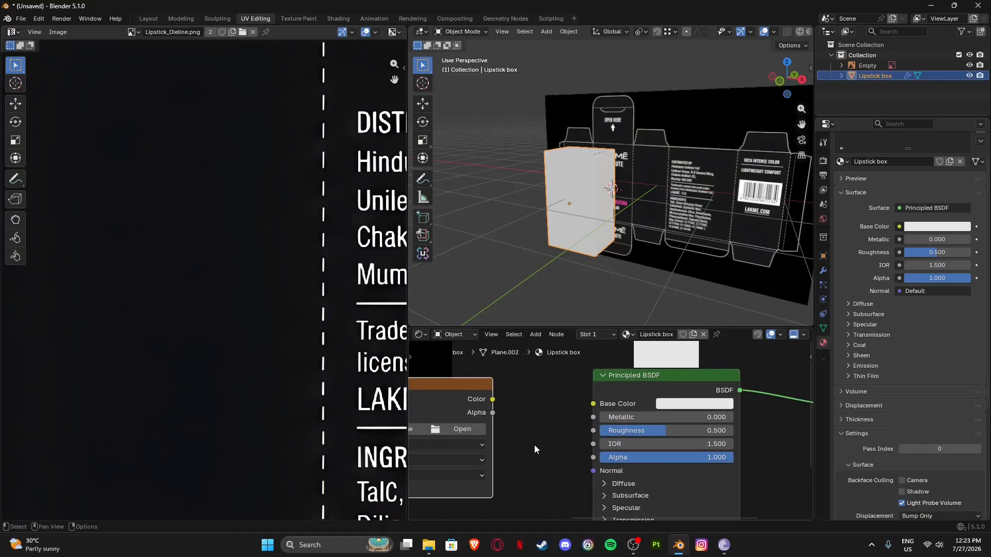
- Load Lipstick_Dieline.png from the desktop's Packaging Box folder into the empty image node and delete that duplicate node
{"action": "left_click", "coordinate": [571, 398]}
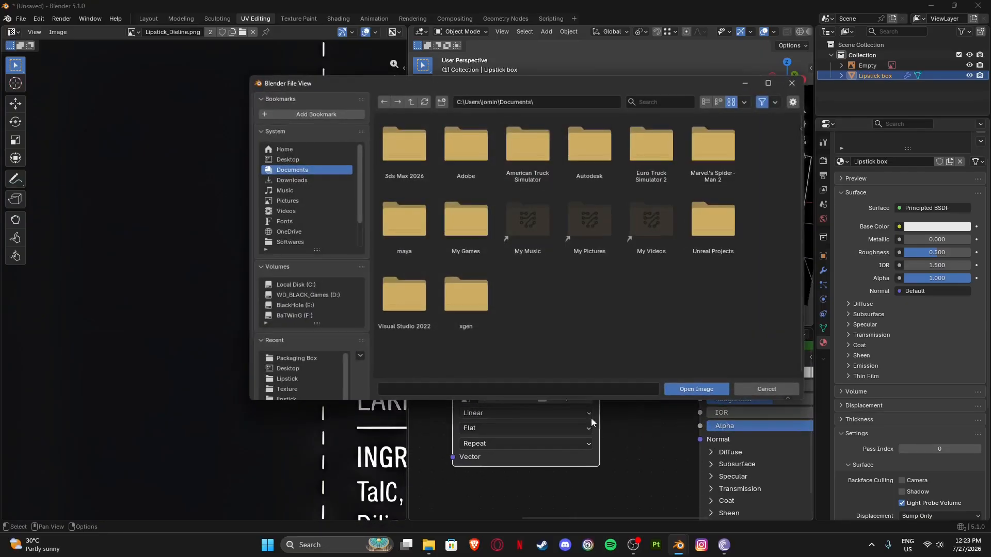
{"action": "left_click", "coordinate": [282, 159]}
{"action": "left_click", "coordinate": [289, 180]}
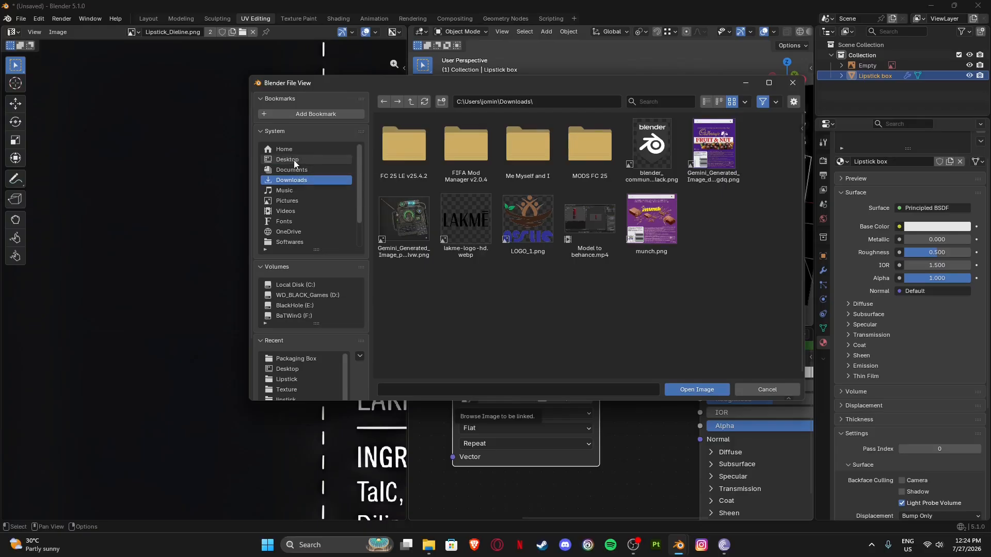
{"action": "left_click", "coordinate": [293, 160]}
{"action": "double_click", "coordinate": [464, 158]}
{"action": "left_click", "coordinate": [404, 150]}
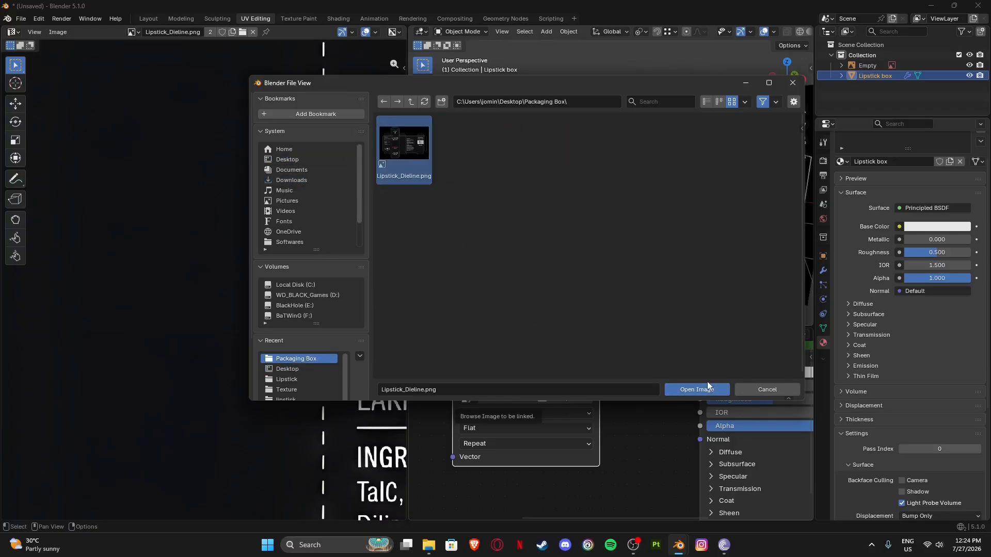
{"action": "left_click", "coordinate": [697, 390]}
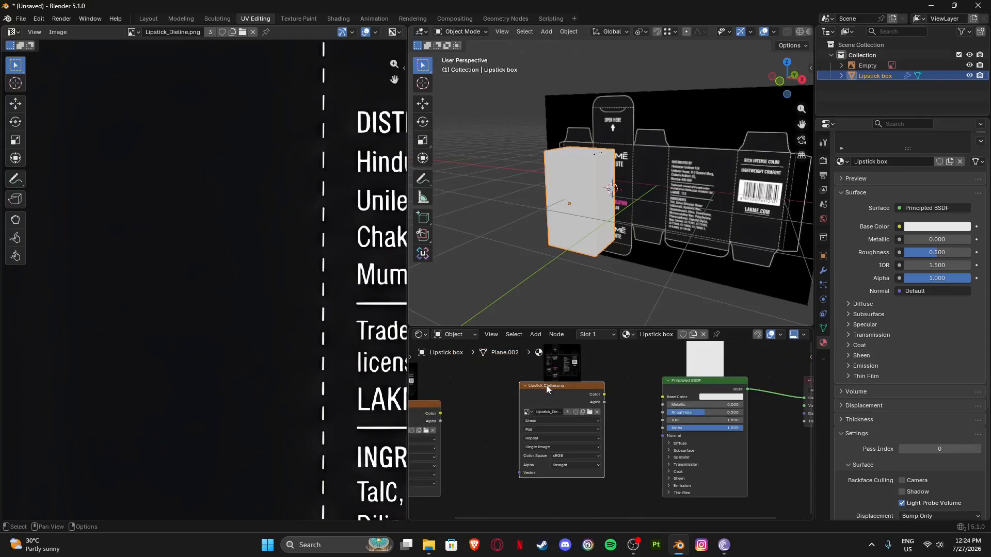
{"action": "key", "text": "x"}
- Place the remaining dieline image node near the Principled BSDF and connect its Color output to Base Color
{"action": "scroll", "coordinate": [559, 388], "scroll_direction": "down", "scroll_amount": 4}
{"action": "middle_click_drag", "start_coordinate": [513, 409], "coordinate": [579, 383]}
{"action": "left_click_drag", "start_coordinate": [507, 380], "coordinate": [643, 380]}
{"action": "middle_click_drag", "start_coordinate": [623, 393], "coordinate": [612, 462]}
{"action": "scroll", "coordinate": [546, 409], "scroll_direction": "up", "scroll_amount": 10}
{"action": "mouse_move", "coordinate": [544, 417]}
{"action": "left_mouse_down"}
{"action": "mouse_move", "coordinate": [504, 405]}
{"action": "mouse_move", "coordinate": [553, 426]}
{"action": "left_mouse_up"}
{"action": "left_click_drag", "start_coordinate": [639, 418], "coordinate": [646, 416]}
- Hide the dieline reference and enter Edit Mode on the box, with its UV layout framed above the dieline image
{"action": "middle_click_drag", "start_coordinate": [588, 232], "coordinate": [558, 196]}
{"action": "scroll", "coordinate": [558, 196], "scroll_direction": "down", "scroll_amount": 3}
{"action": "scroll", "coordinate": [301, 236], "scroll_direction": "down", "scroll_amount": 8}
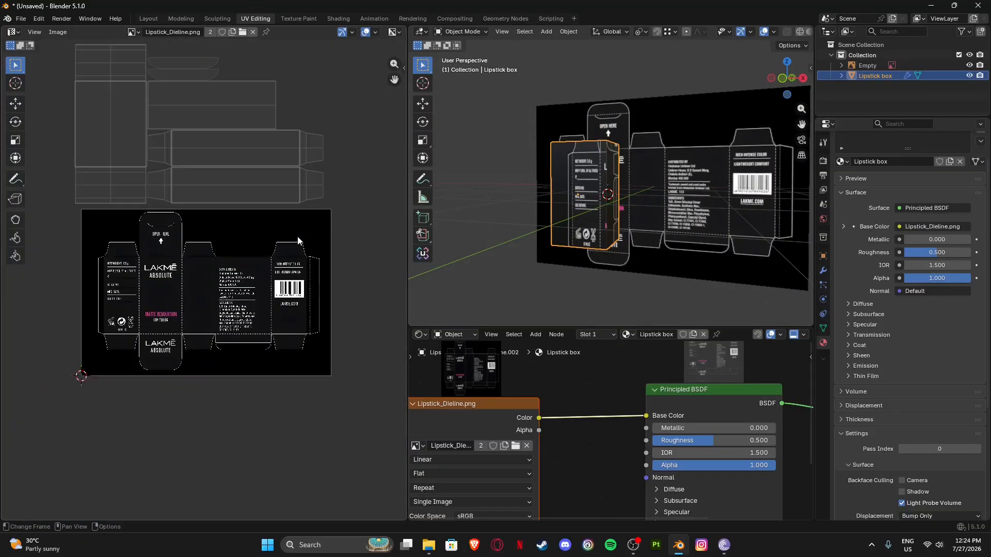
{"action": "scroll", "coordinate": [220, 255], "scroll_direction": "down", "scroll_amount": 3}
{"action": "middle_click_drag", "start_coordinate": [220, 256], "coordinate": [257, 273]}
{"action": "scroll", "coordinate": [221, 280], "scroll_direction": "up", "scroll_amount": 6}
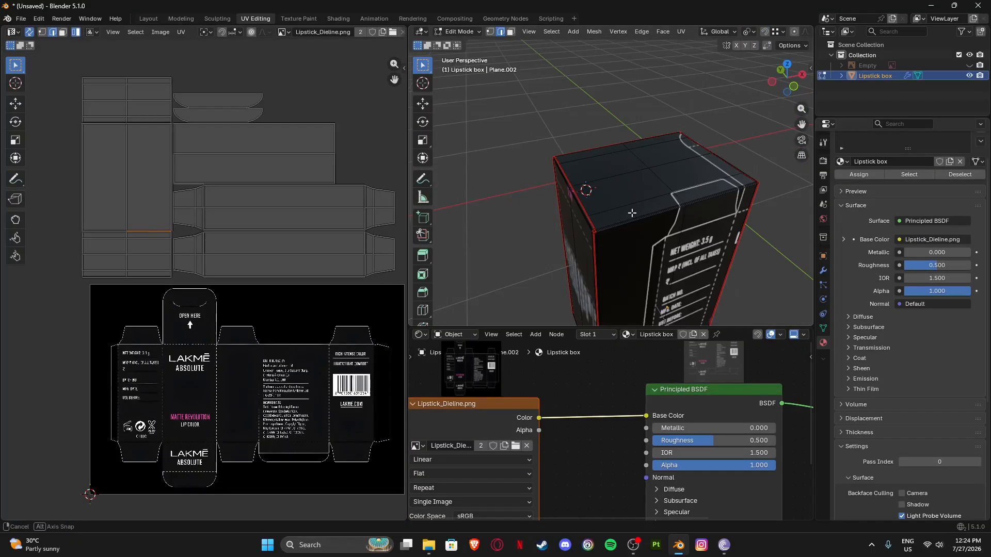
- Examine how the dieline artwork falls on the box's sides and compare the UV islands with the image
{"action": "scroll", "coordinate": [630, 215], "scroll_direction": "down", "scroll_amount": 4}
{"action": "mouse_move", "coordinate": [593, 204]}
{"action": "middle_mouse_down"}
{"action": "mouse_move", "coordinate": [653, 201]}
{"action": "mouse_move", "coordinate": [591, 199]}
{"action": "middle_mouse_up"}
{"action": "scroll", "coordinate": [610, 198], "scroll_direction": "up", "scroll_amount": 3}
{"action": "scroll", "coordinate": [609, 198], "scroll_direction": "down", "scroll_amount": 1}
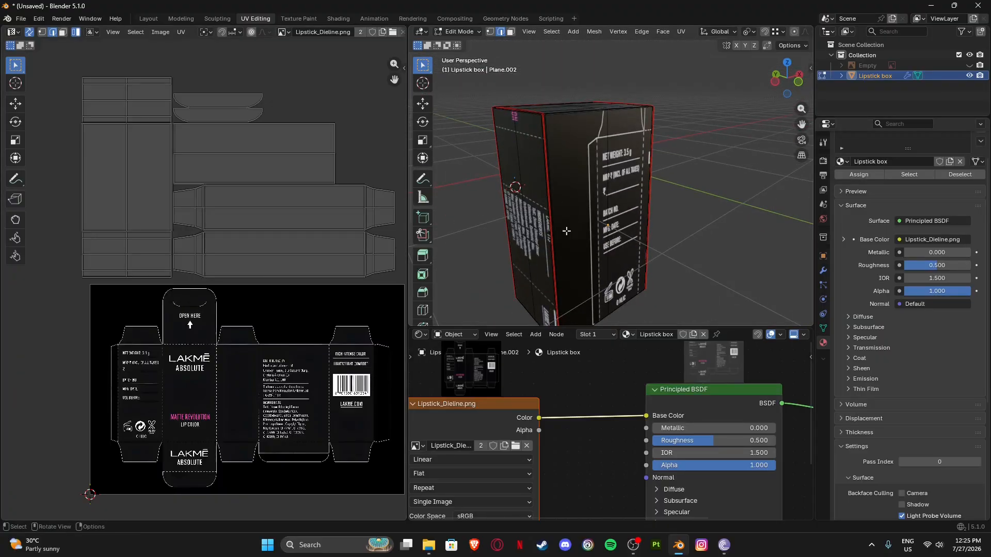
{"action": "middle_click_drag", "start_coordinate": [566, 230], "coordinate": [615, 217], "text": "shift"}
{"action": "scroll", "coordinate": [174, 285], "scroll_direction": "down", "scroll_amount": 2}
{"action": "scroll", "coordinate": [155, 276], "scroll_direction": "up", "scroll_amount": 2}
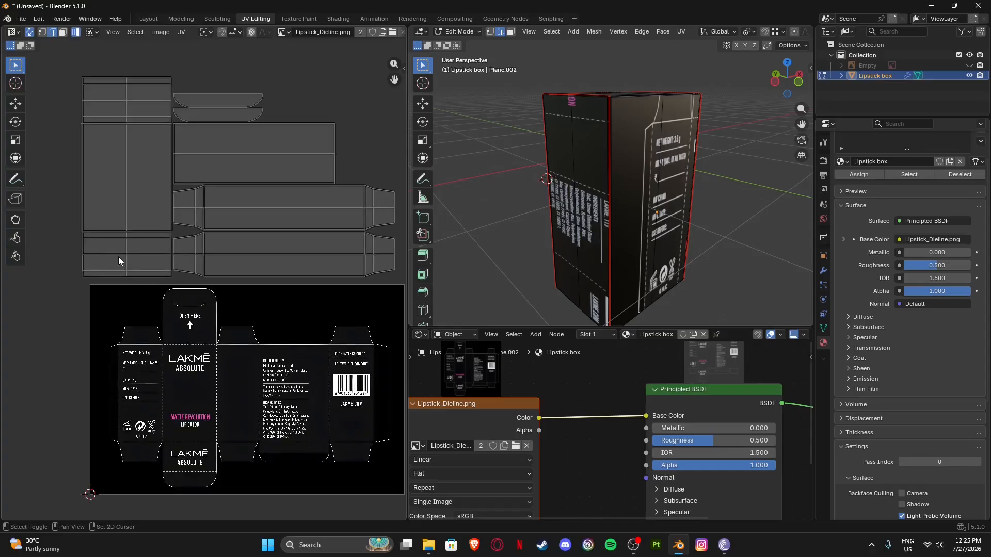
{"action": "middle_click_drag", "start_coordinate": [119, 260], "coordinate": [132, 260]}
{"action": "scroll", "coordinate": [230, 286], "scroll_direction": "up", "scroll_amount": 5}
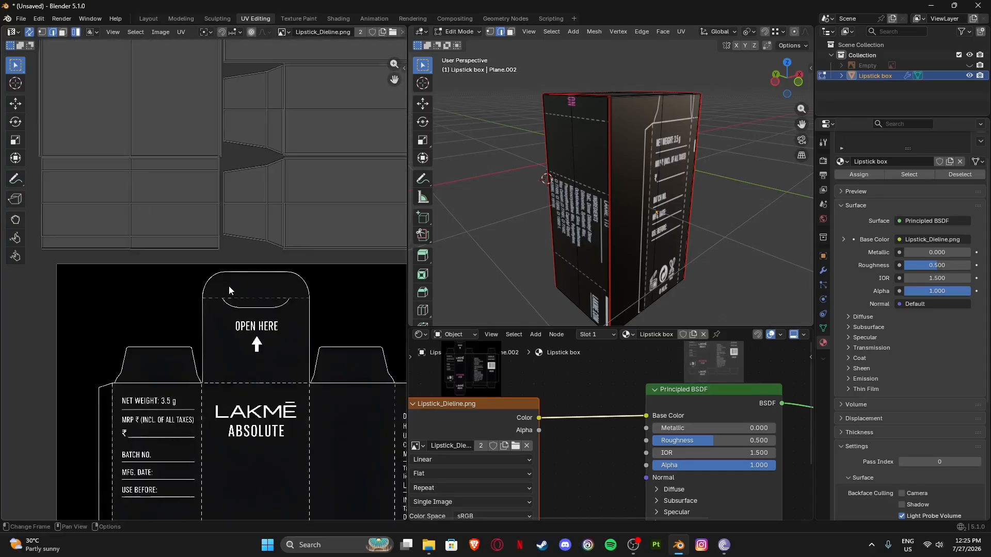
{"action": "scroll", "coordinate": [230, 286], "scroll_direction": "down", "scroll_amount": 4}
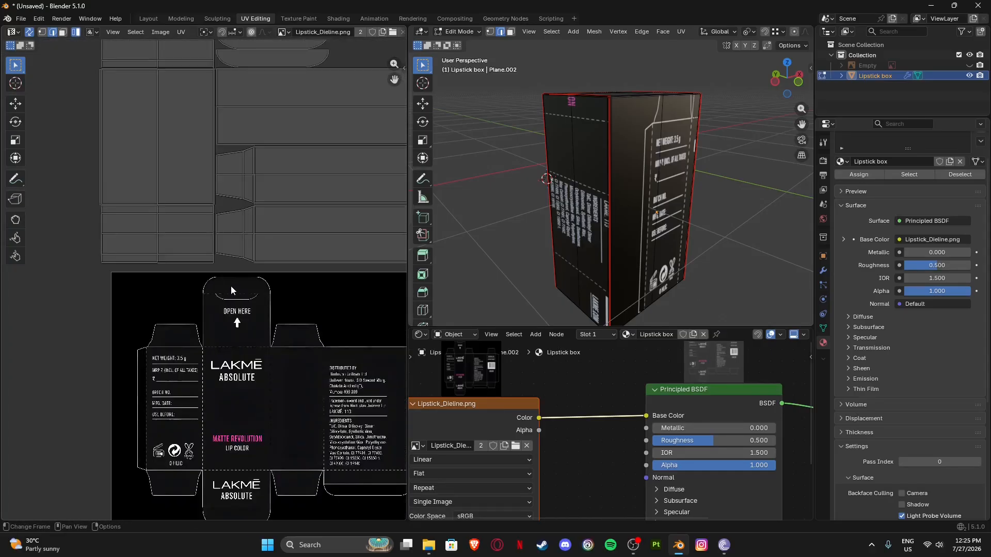
- Select the UV island of the long front strip and move it over the dieline's LAKMÉ ABSOLUTE front panel
{"action": "left_click", "coordinate": [170, 159]}
{"action": "middle_click_drag", "start_coordinate": [598, 195], "coordinate": [639, 225]}
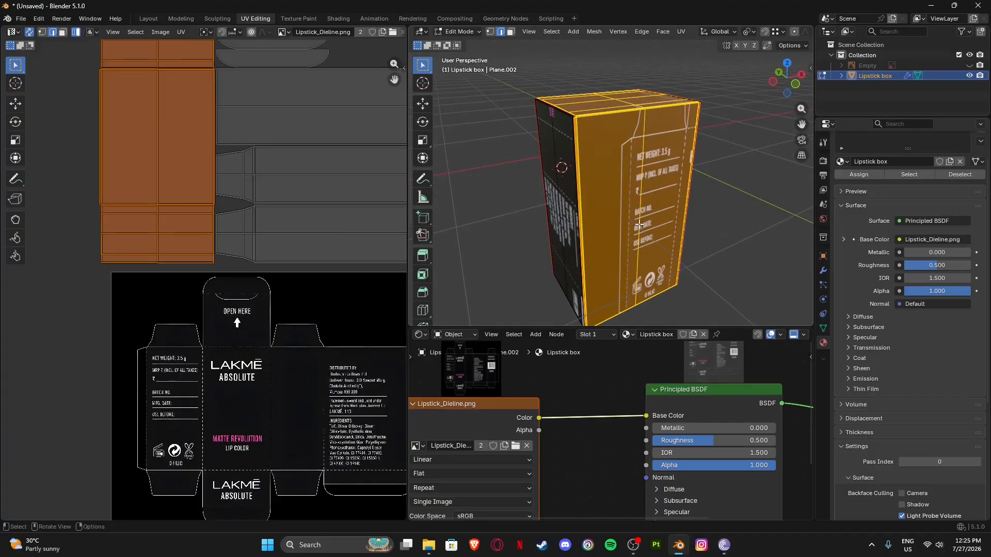
{"action": "scroll", "coordinate": [235, 281], "scroll_direction": "down", "scroll_amount": 2}
{"action": "key", "text": "g"}
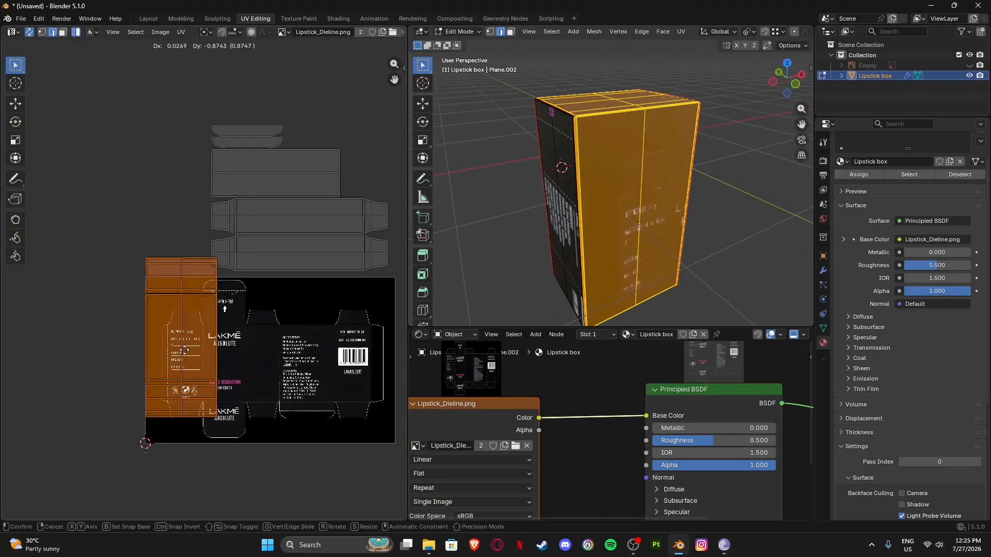
{"action": "left_click", "coordinate": [226, 369]}
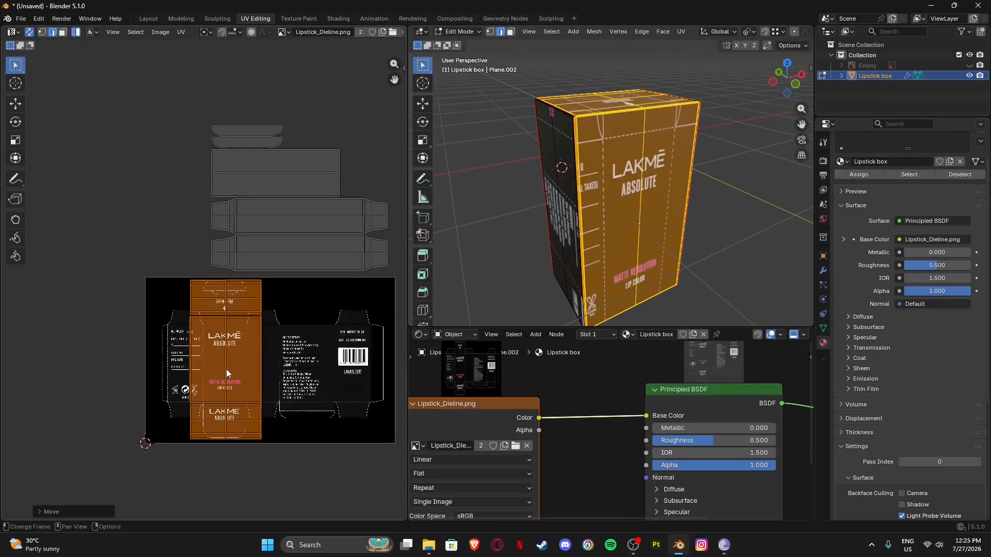
- Narrow the long front strip's UV island along X to the width of the dieline's LAKMÉ ABSOLUTE panel
{"action": "scroll", "coordinate": [220, 301], "scroll_direction": "up", "scroll_amount": 4}
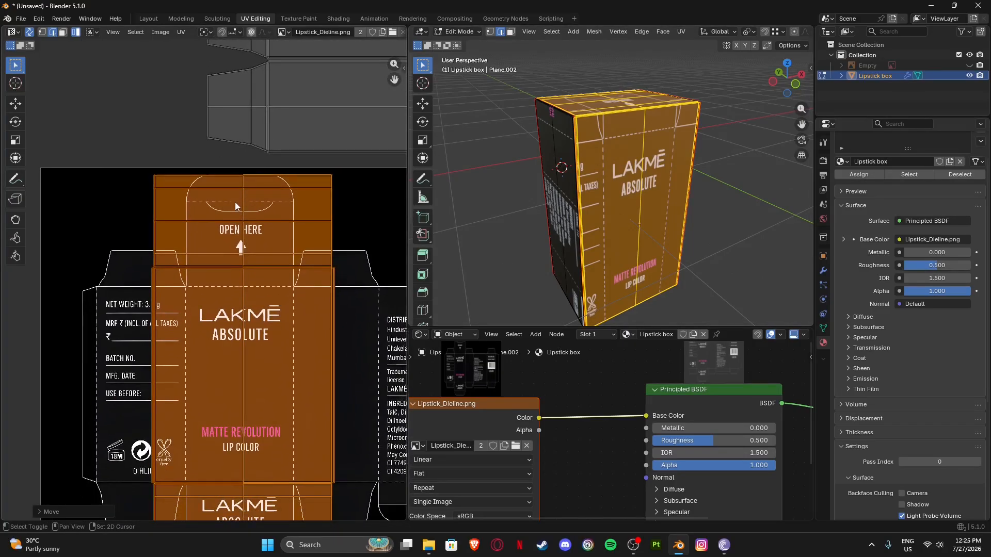
{"action": "scroll", "coordinate": [225, 290], "scroll_direction": "up", "scroll_amount": 3}
{"action": "middle_click_drag", "start_coordinate": [219, 301], "coordinate": [234, 334]}
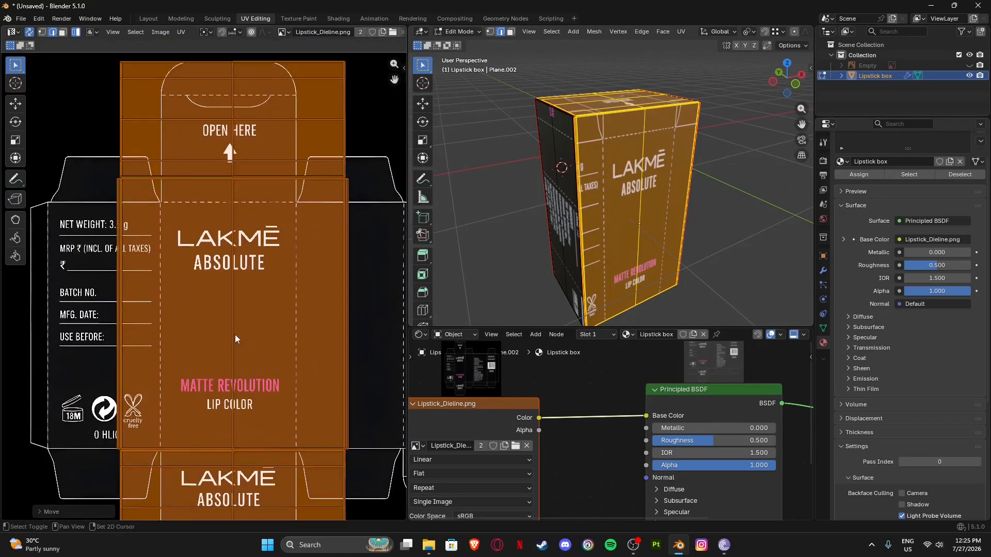
{"action": "scroll", "coordinate": [234, 335], "scroll_direction": "down", "scroll_amount": 1}
{"action": "middle_click_drag", "start_coordinate": [614, 232], "coordinate": [593, 234]}
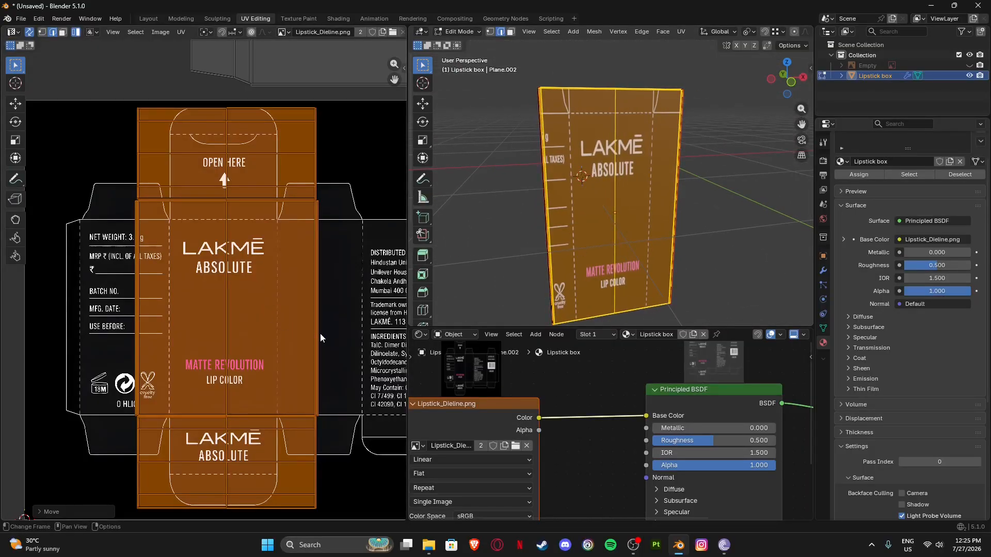
{"action": "key", "text": "s"}
{"action": "key", "text": "x"}
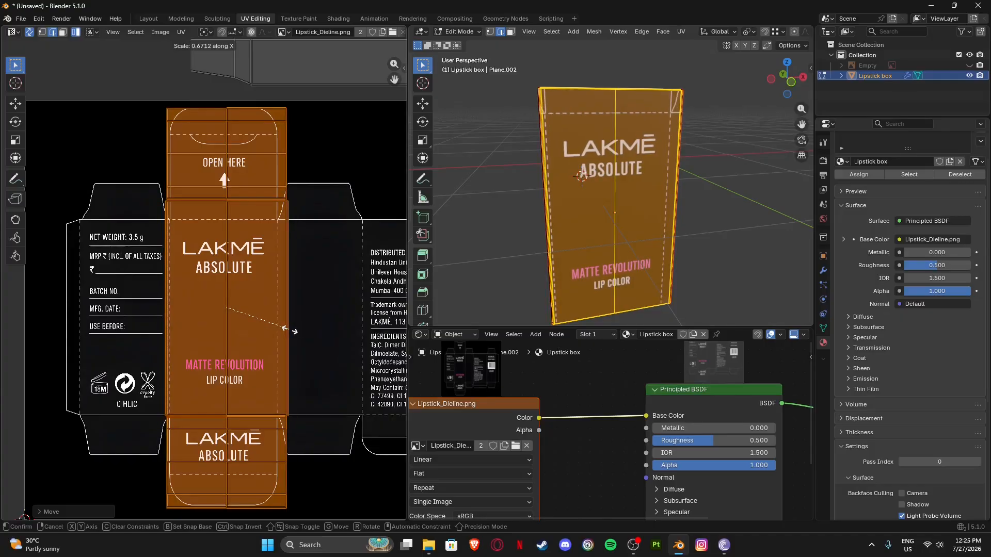
{"action": "left_click", "coordinate": [253, 294]}
- Nudge the narrowed strip island horizontally to sit between the dashed fold lines of the front panel
{"action": "scroll", "coordinate": [253, 294], "scroll_direction": "up", "scroll_amount": 2}
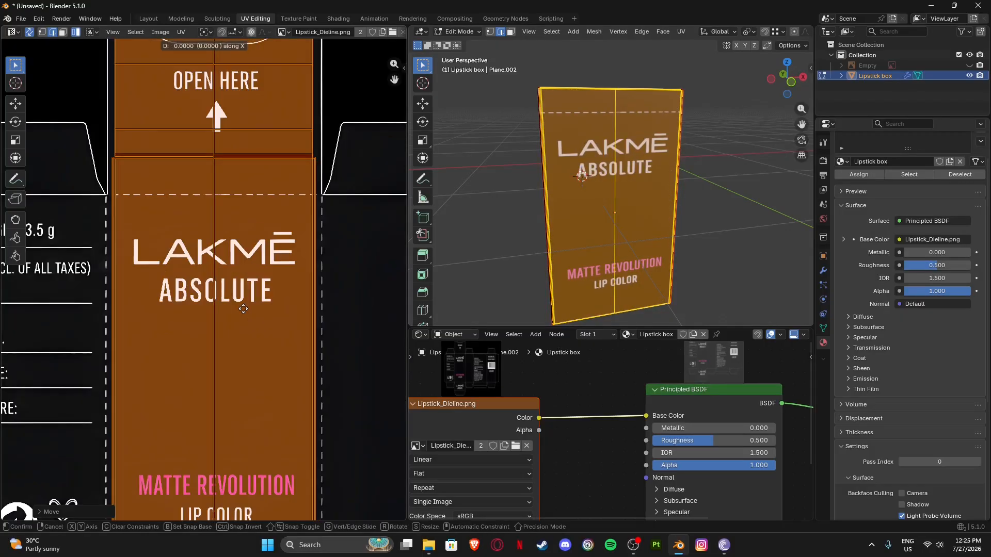
{"action": "left_click", "coordinate": [15, 139]}
{"action": "left_click_drag", "start_coordinate": [252, 371], "coordinate": [239, 369]}
{"action": "left_click", "coordinate": [15, 106]}
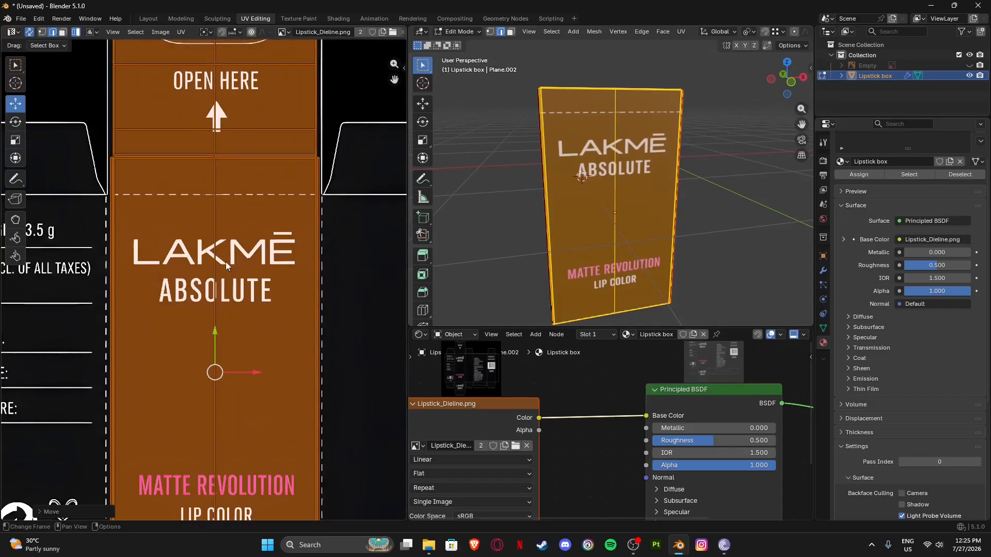
- Examine how the strip island's edges and faces around the OPEN HERE flap line up with the dieline's fold lines
{"action": "scroll", "coordinate": [225, 261], "scroll_direction": "down", "scroll_amount": 4}
{"action": "left_click", "coordinate": [151, 280]}
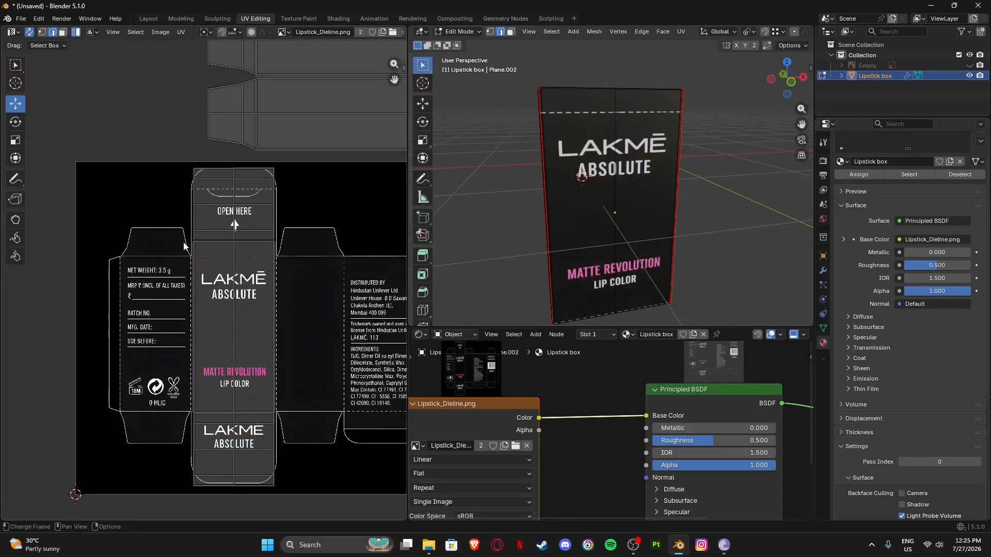
{"action": "scroll", "coordinate": [228, 223], "scroll_direction": "up", "scroll_amount": 8}
{"action": "middle_click_drag", "start_coordinate": [178, 222], "coordinate": [256, 383]}
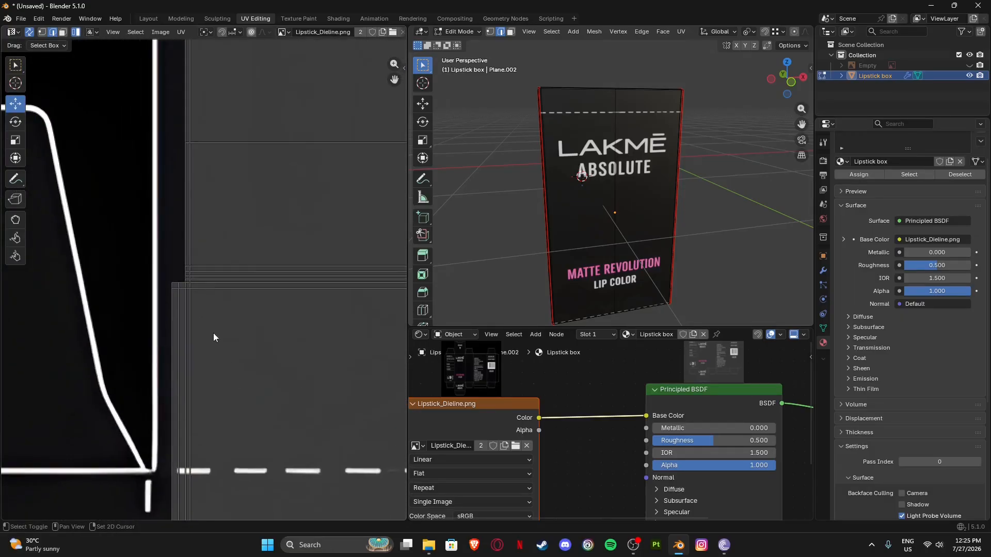
{"action": "scroll", "coordinate": [201, 282], "scroll_direction": "up", "scroll_amount": 4}
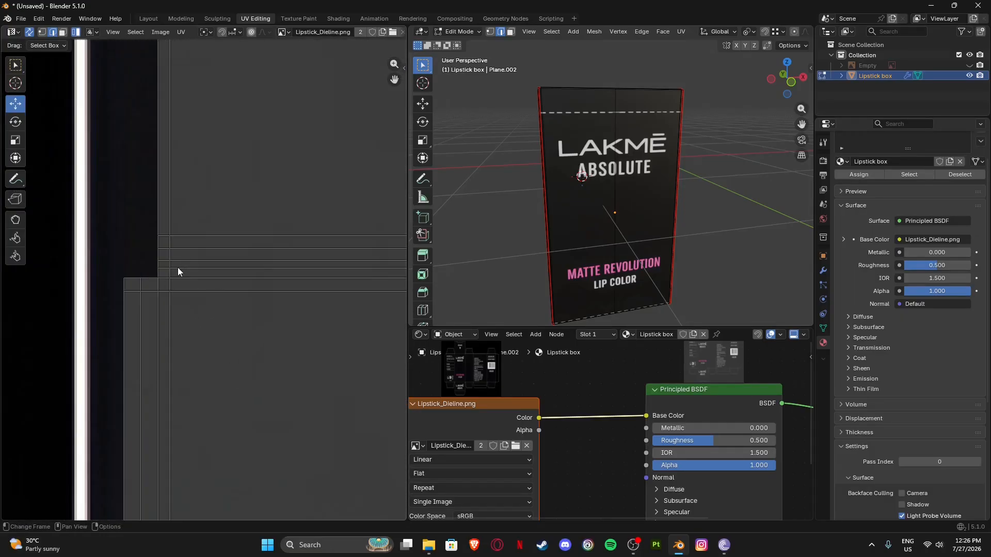
{"action": "scroll", "coordinate": [181, 259], "scroll_direction": "down", "scroll_amount": 10}
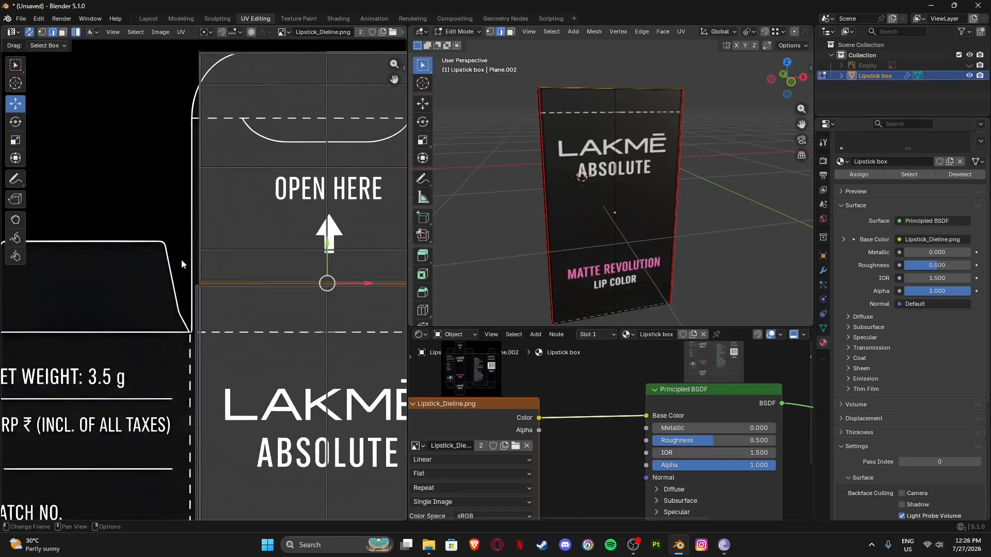
{"action": "scroll", "coordinate": [266, 322], "scroll_direction": "up", "scroll_amount": 4}
{"action": "scroll", "coordinate": [265, 321], "scroll_direction": "up", "scroll_amount": 3}
{"action": "middle_click_drag", "start_coordinate": [247, 160], "coordinate": [214, 276]}
{"action": "scroll", "coordinate": [214, 276], "scroll_direction": "up", "scroll_amount": 9}
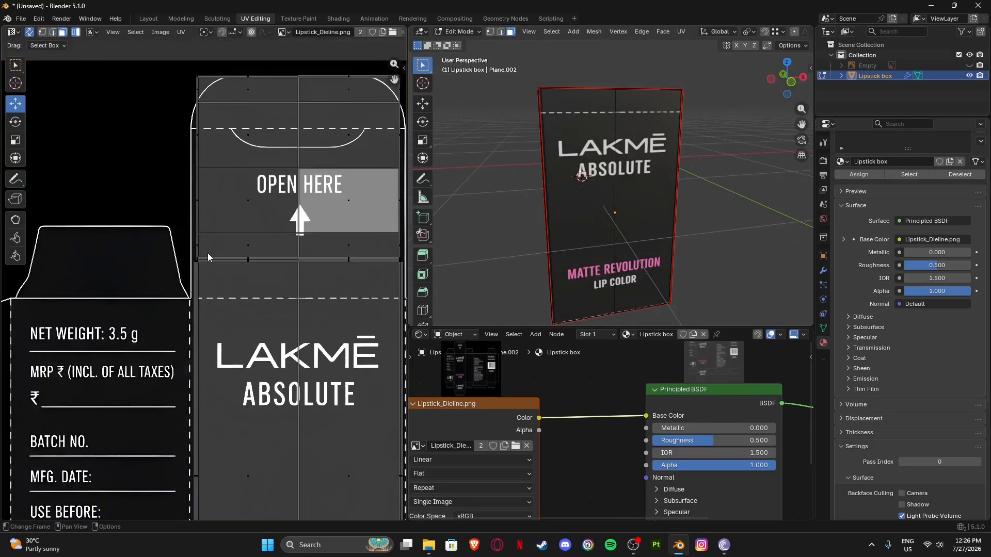
{"action": "scroll", "coordinate": [191, 253], "scroll_direction": "down", "scroll_amount": 2}
{"action": "scroll", "coordinate": [196, 253], "scroll_direction": "down", "scroll_amount": 3}
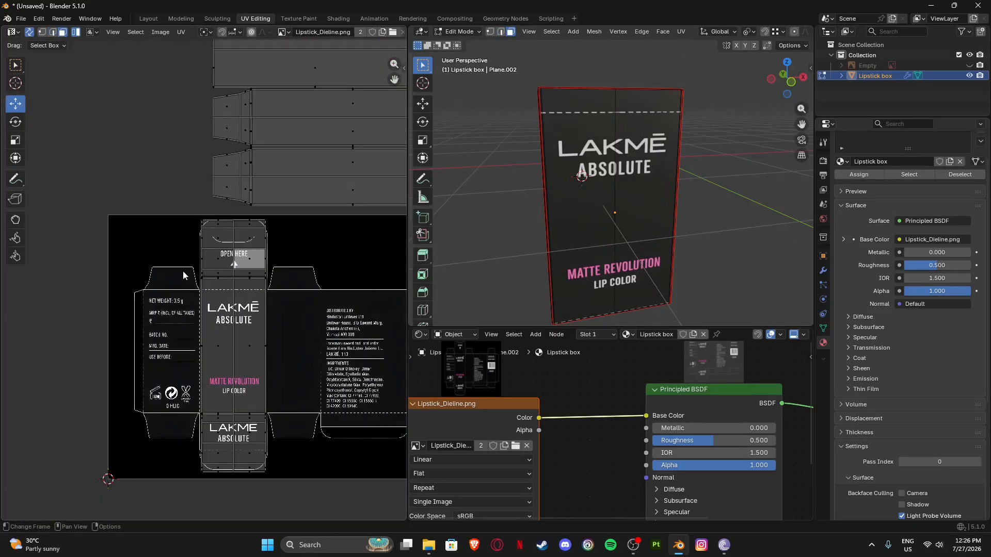
- Unwrap all the box's faces again and move the new UV islands above the dieline image
{"action": "key", "text": "a"}
{"action": "scroll", "coordinate": [192, 273], "scroll_direction": "down", "scroll_amount": 1}
{"action": "key", "text": "u"}
{"action": "left_click", "coordinate": [191, 270]}
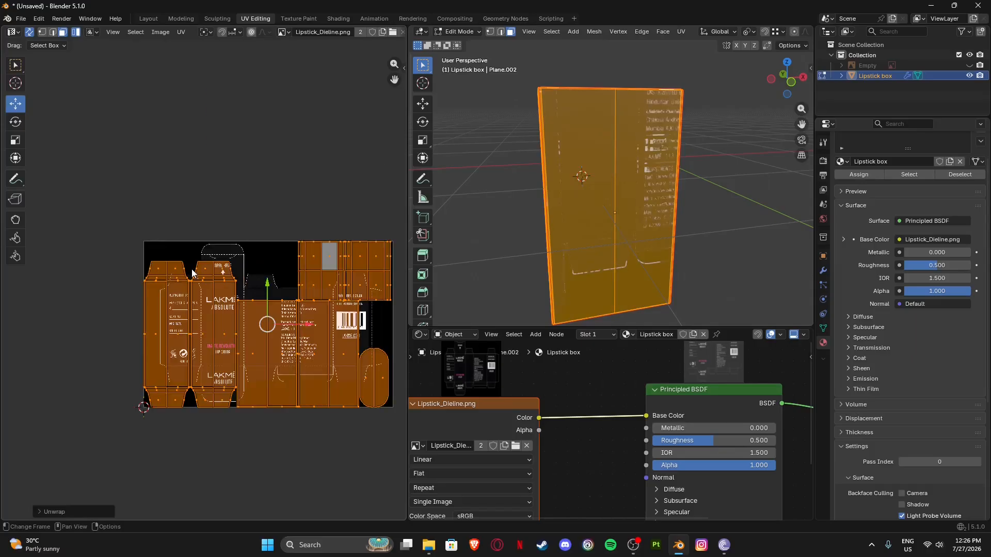
{"action": "left_click_drag", "start_coordinate": [247, 360], "coordinate": [226, 177]}
{"action": "left_click", "coordinate": [322, 110]}
- Select both halves of the box's front side in the UV layout and place them over the dieline's LAKMÉ ABSOLUTE panel
{"action": "scroll", "coordinate": [309, 119], "scroll_direction": "up", "scroll_amount": 3}
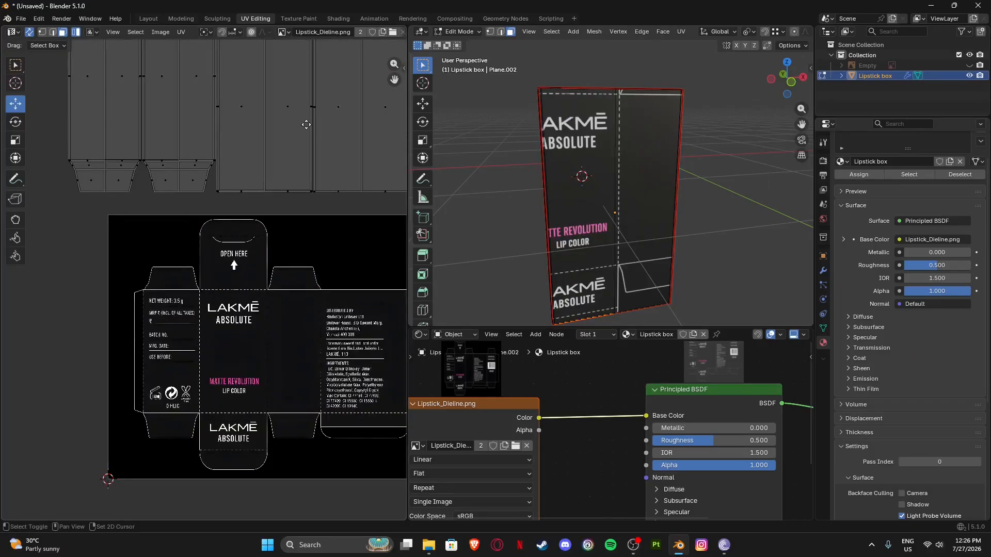
{"action": "scroll", "coordinate": [217, 252], "scroll_direction": "down", "scroll_amount": 4}
{"action": "scroll", "coordinate": [140, 349], "scroll_direction": "up", "scroll_amount": 4}
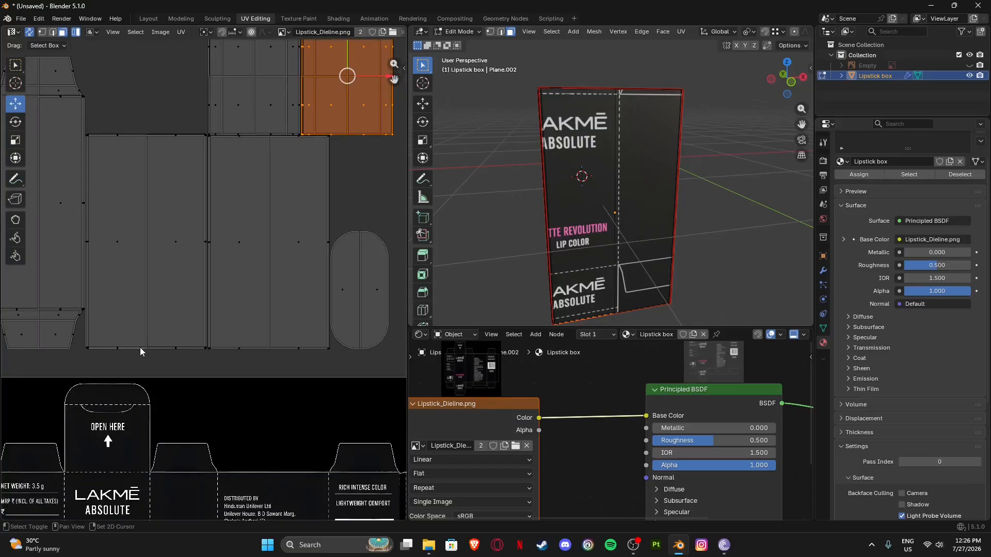
{"action": "scroll", "coordinate": [289, 201], "scroll_direction": "down", "scroll_amount": 3}
{"action": "scroll", "coordinate": [217, 206], "scroll_direction": "up", "scroll_amount": 8}
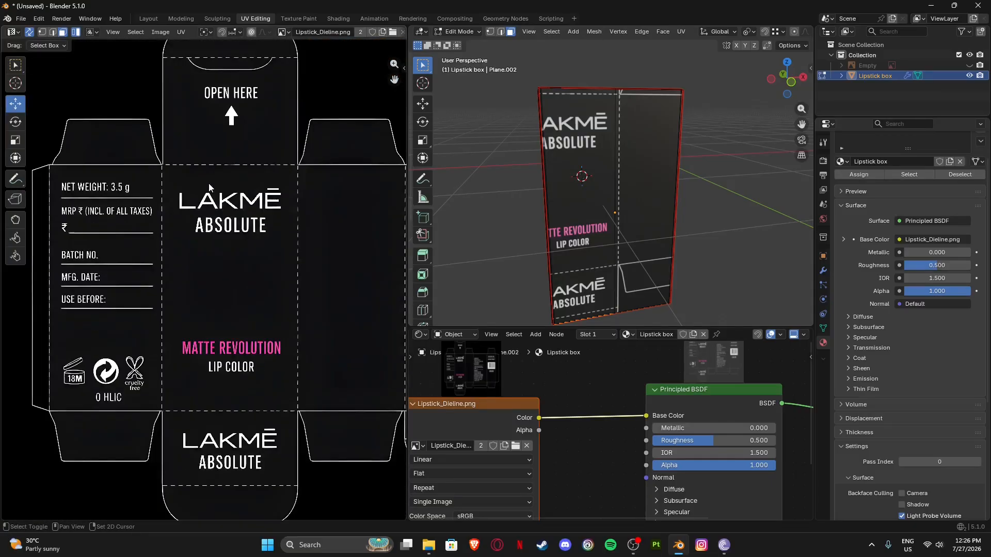
{"action": "scroll", "coordinate": [223, 216], "scroll_direction": "down", "scroll_amount": 8}
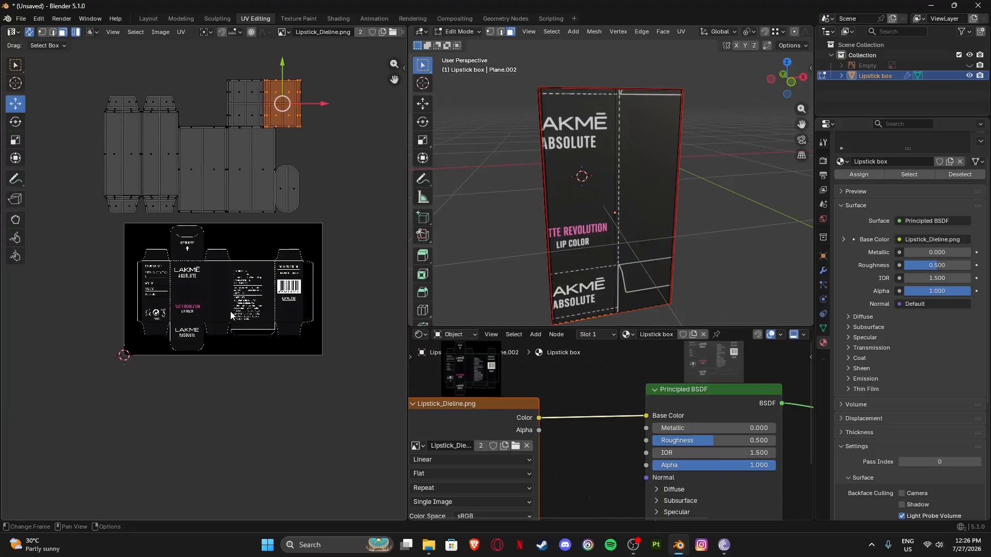
{"action": "scroll", "coordinate": [183, 271], "scroll_direction": "up", "scroll_amount": 1}
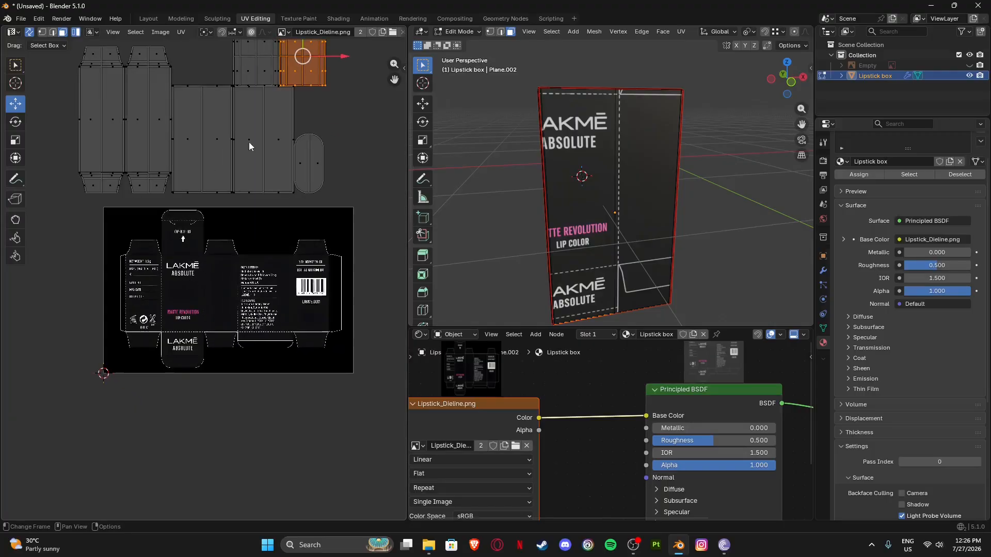
{"action": "left_click", "coordinate": [596, 197]}
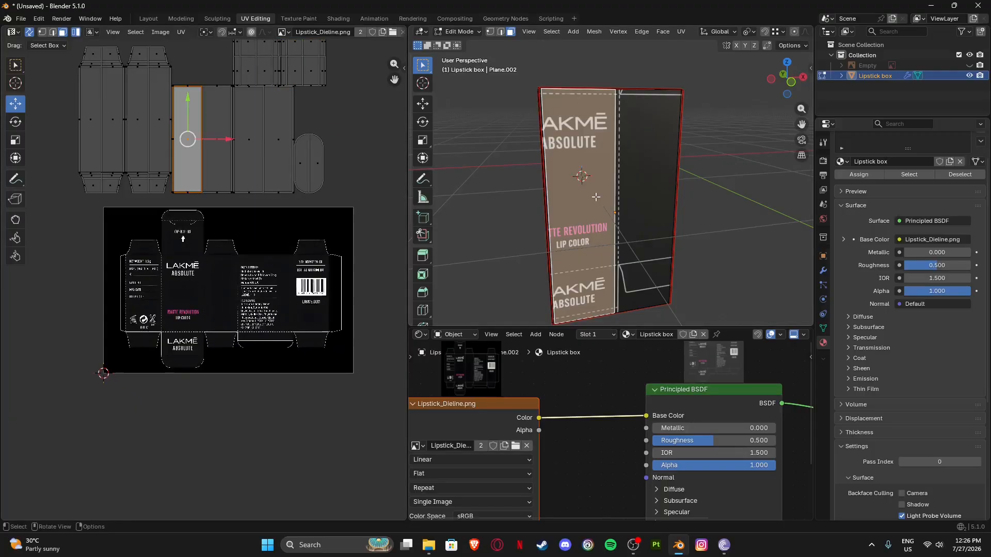
{"action": "left_click", "coordinate": [204, 153], "text": "shift"}
{"action": "key", "text": "g"}
{"action": "left_click", "coordinate": [195, 334]}
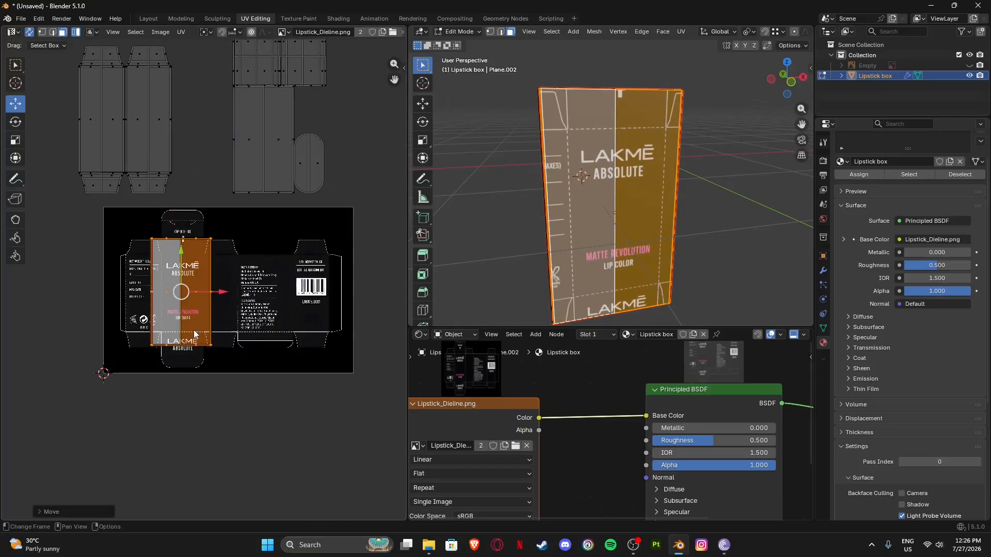
- Scale the front side's UV island down uniformly to about 0.69 so it fits the dieline's front panel
{"action": "scroll", "coordinate": [203, 286], "scroll_direction": "up", "scroll_amount": 4}
{"action": "middle_click_drag", "start_coordinate": [203, 286], "coordinate": [243, 300]}
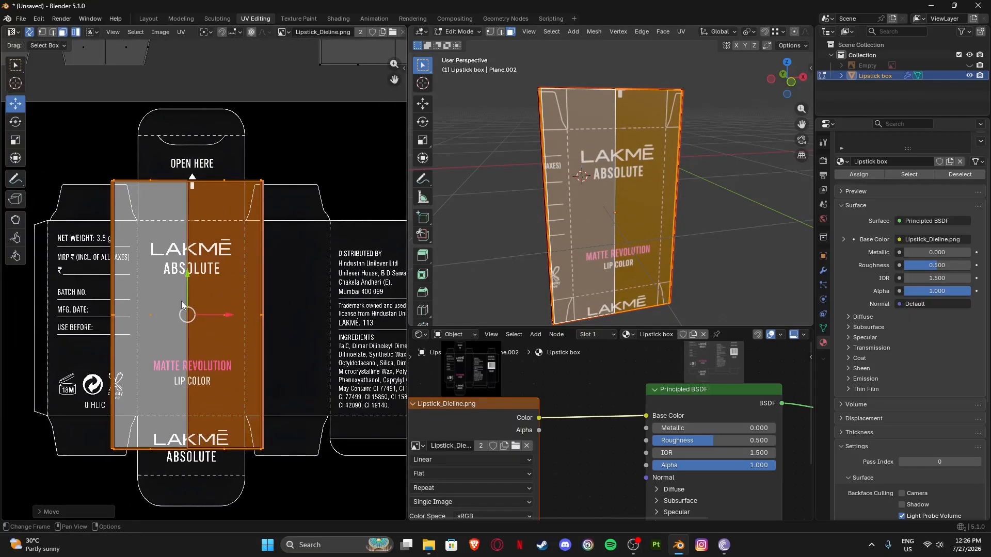
{"action": "left_click", "coordinate": [13, 143]}
{"action": "key", "text": "s"}
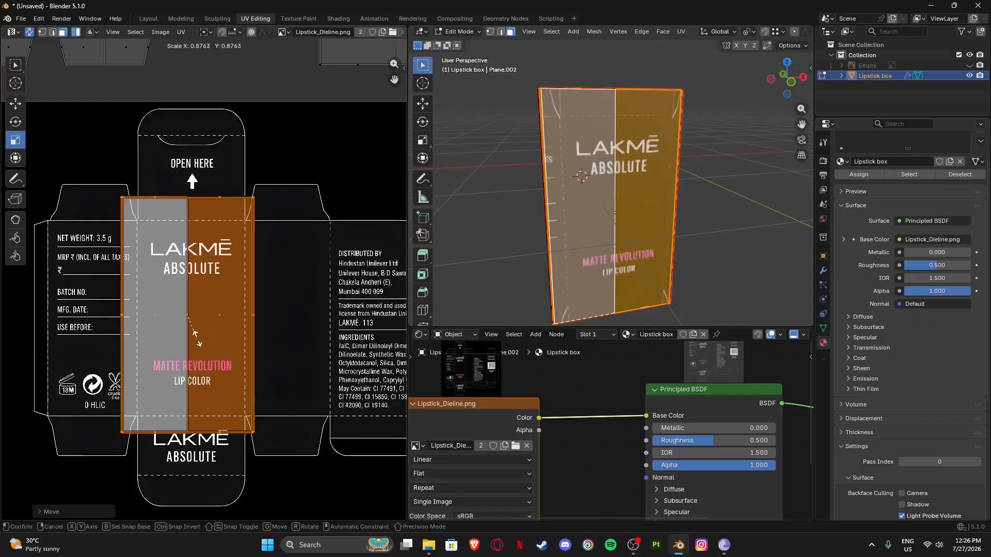
{"action": "left_click", "coordinate": [190, 331]}
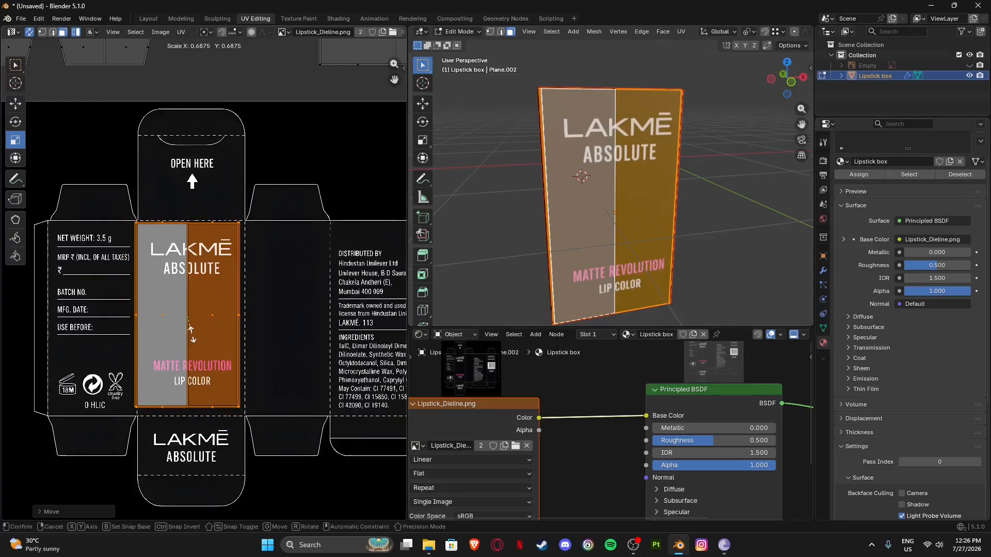
- Hide the 3D viewport overlays and view the box's front straight on
{"action": "middle_click_drag", "start_coordinate": [643, 241], "coordinate": [647, 205]}
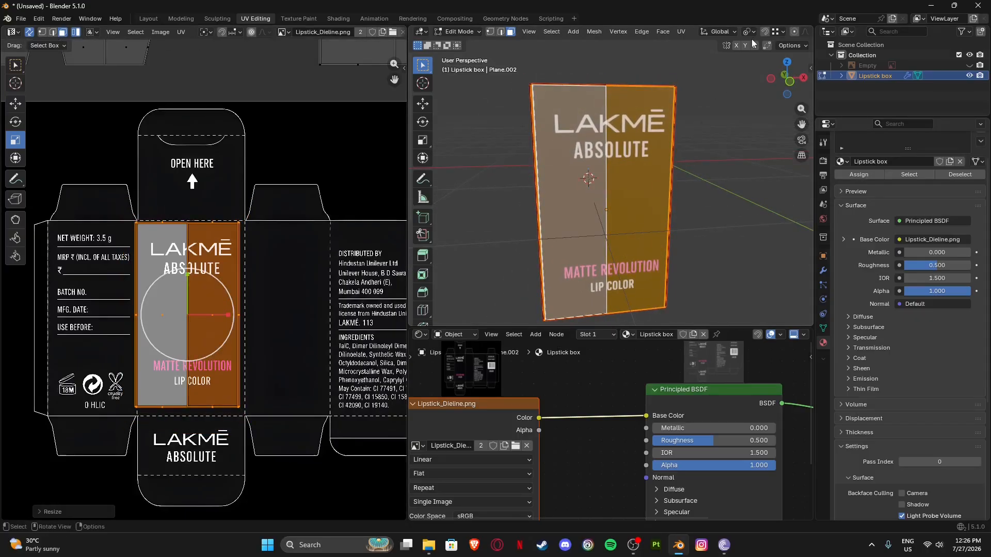
{"action": "scroll", "coordinate": [747, 32], "scroll_direction": "down", "scroll_amount": 5}
{"action": "scroll", "coordinate": [701, 41], "scroll_direction": "down", "scroll_amount": 2}
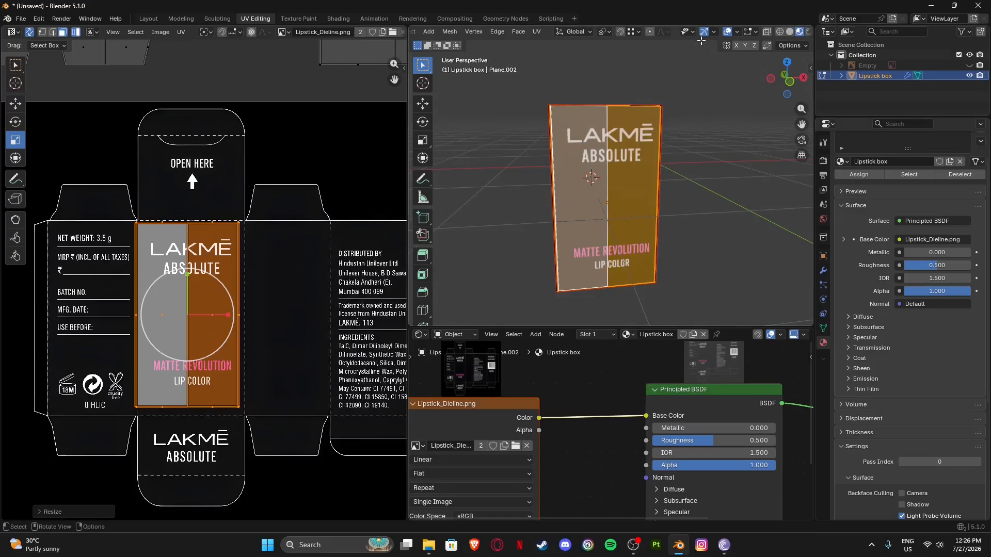
{"action": "left_click", "coordinate": [728, 32]}
{"action": "mouse_move", "coordinate": [651, 207]}
{"action": "middle_mouse_down"}
{"action": "mouse_move", "coordinate": [616, 213]}
{"action": "mouse_move", "coordinate": [640, 204]}
{"action": "middle_mouse_up"}
- Shift the front side's UV island horizontally and vertically to center it within the front panel's dashed fold lines
{"action": "middle_click_drag", "start_coordinate": [154, 289], "coordinate": [183, 262]}
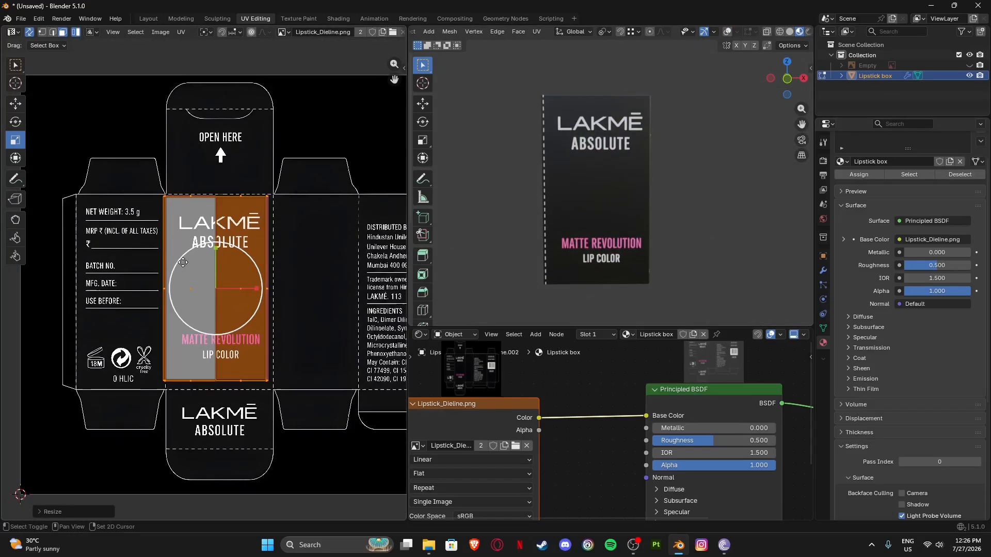
{"action": "scroll", "coordinate": [183, 262], "scroll_direction": "up", "scroll_amount": 5}
{"action": "scroll", "coordinate": [211, 281], "scroll_direction": "down", "scroll_amount": 2}
{"action": "left_click", "coordinate": [16, 103]}
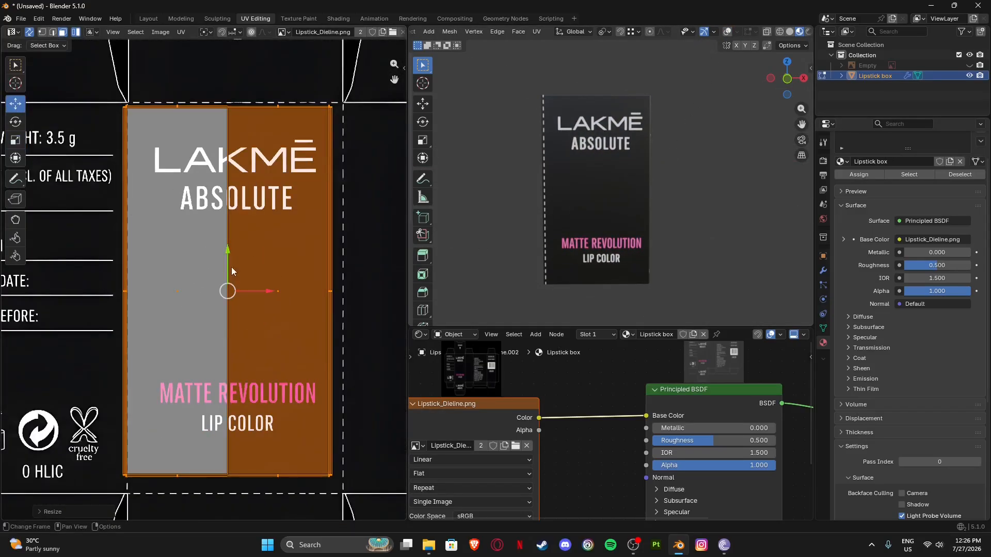
{"action": "left_click_drag", "start_coordinate": [259, 290], "coordinate": [266, 283]}
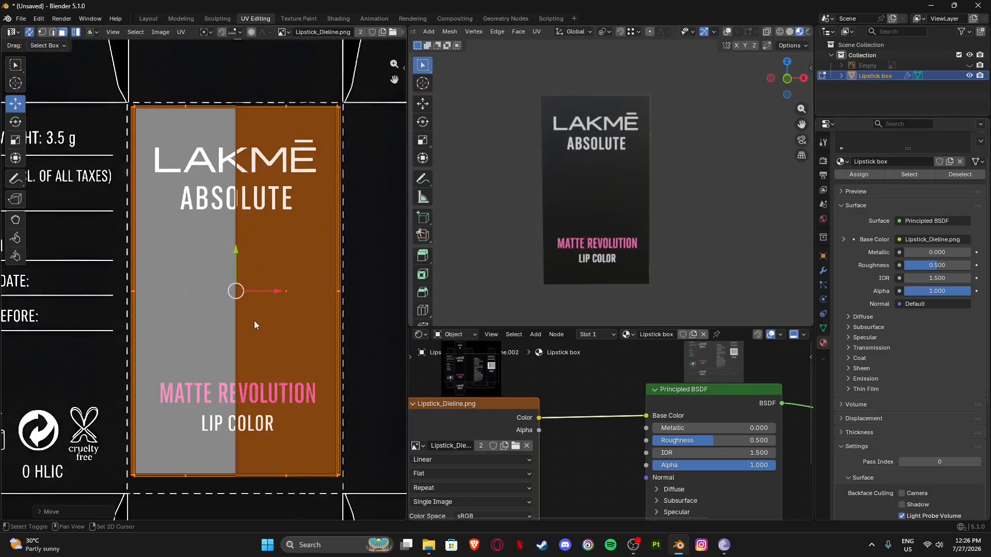
{"action": "middle_click_drag", "start_coordinate": [254, 321], "coordinate": [261, 291]}
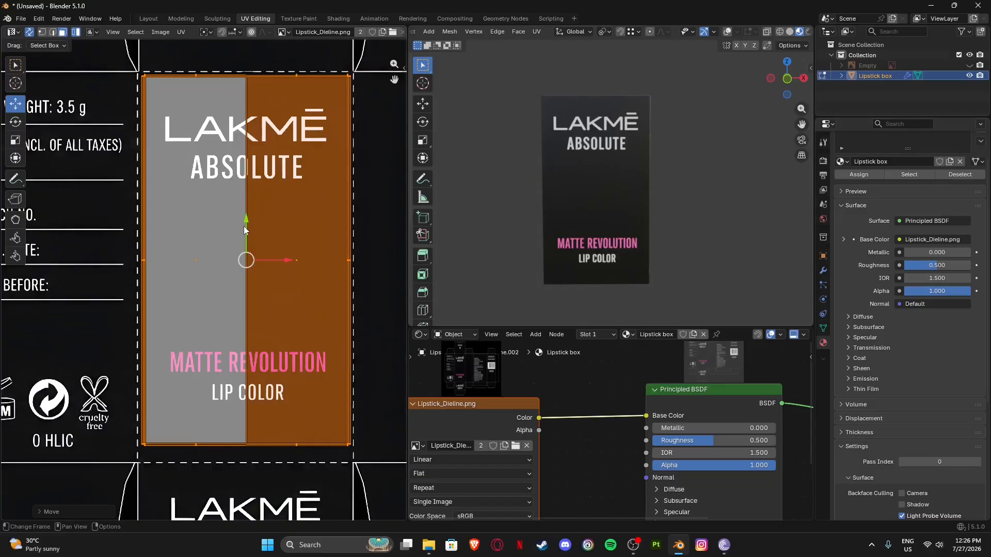
{"action": "left_click_drag", "start_coordinate": [244, 230], "coordinate": [245, 235]}
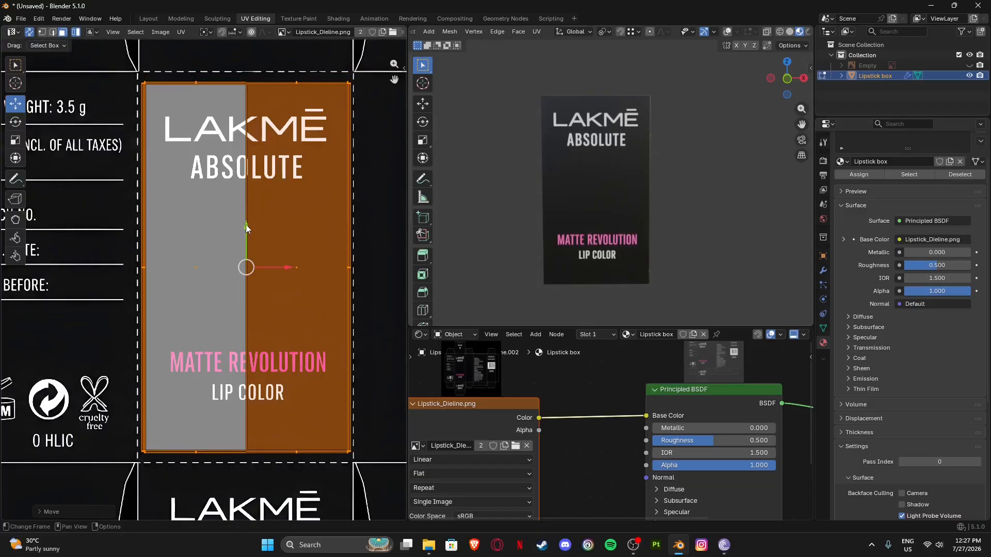
- Stretch the front side's UV island slightly along Y toward the panel's upper and lower fold lines
{"action": "left_click", "coordinate": [15, 141]}
{"action": "left_click_drag", "start_coordinate": [245, 228], "coordinate": [244, 211]}
{"action": "middle_click_drag", "start_coordinate": [294, 360], "coordinate": [280, 212]}
{"action": "scroll", "coordinate": [209, 286], "scroll_direction": "up", "scroll_amount": 5}
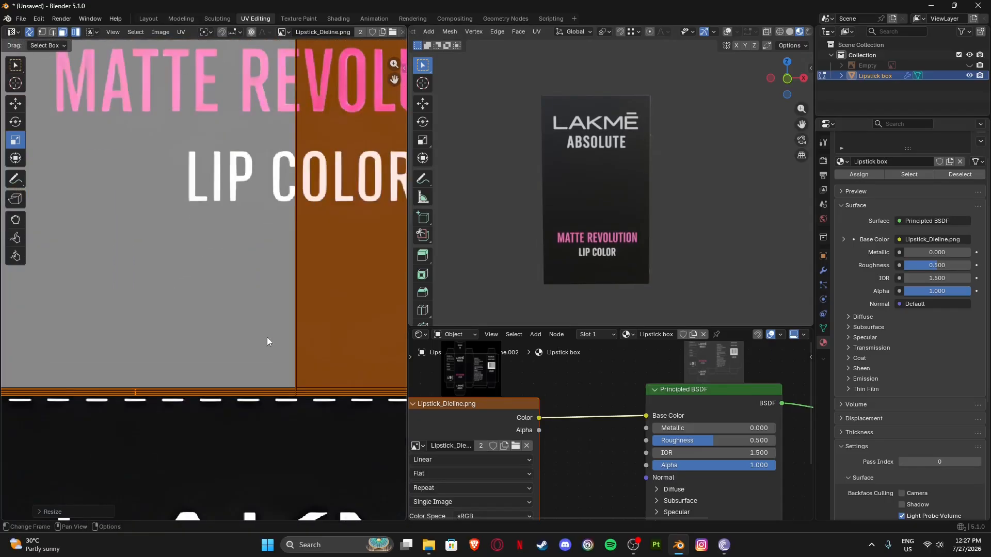
- Examine the front island's fit against the dieline's fold lines and how the artwork falls on the box's front and side
{"action": "scroll", "coordinate": [202, 297], "scroll_direction": "down", "scroll_amount": 4}
{"action": "middle_click_drag", "start_coordinate": [186, 265], "coordinate": [175, 464], "text": "shift"}
{"action": "middle_click_drag", "start_coordinate": [127, 281], "coordinate": [99, 424], "text": "shift"}
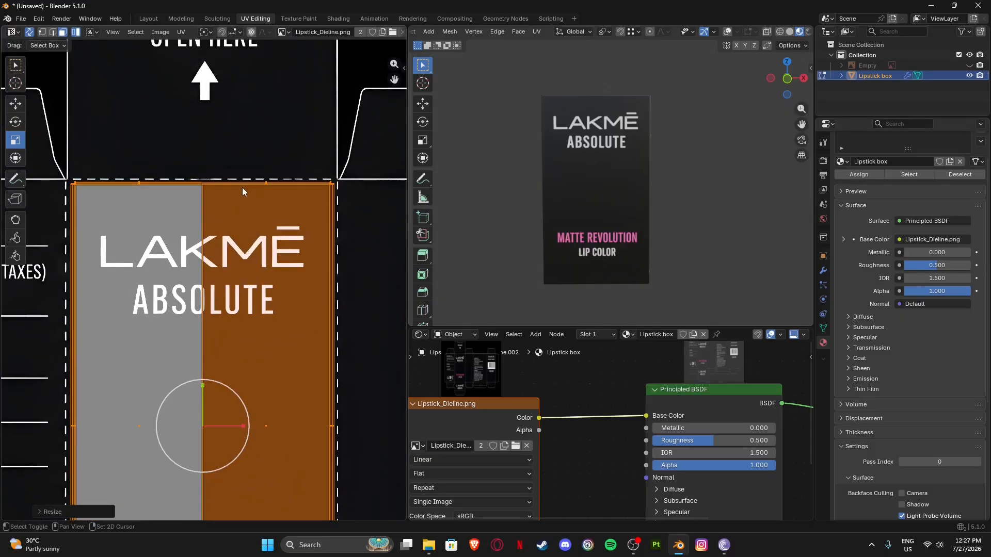
{"action": "middle_click_drag", "start_coordinate": [158, 332], "coordinate": [240, 180], "text": "shift"}
{"action": "scroll", "coordinate": [119, 221], "scroll_direction": "up", "scroll_amount": 1}
{"action": "left_click", "coordinate": [14, 106]}
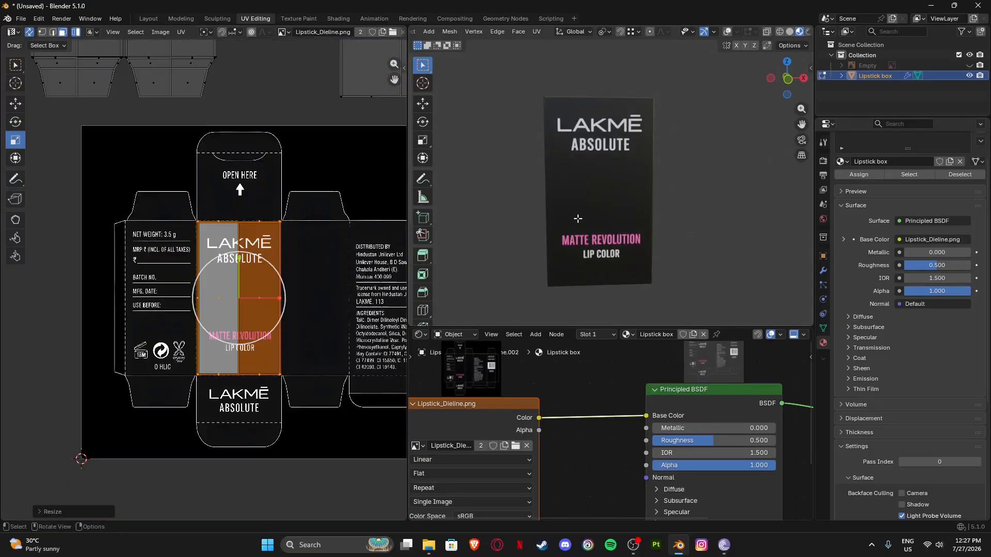
{"action": "middle_click_drag", "start_coordinate": [577, 218], "coordinate": [554, 205]}
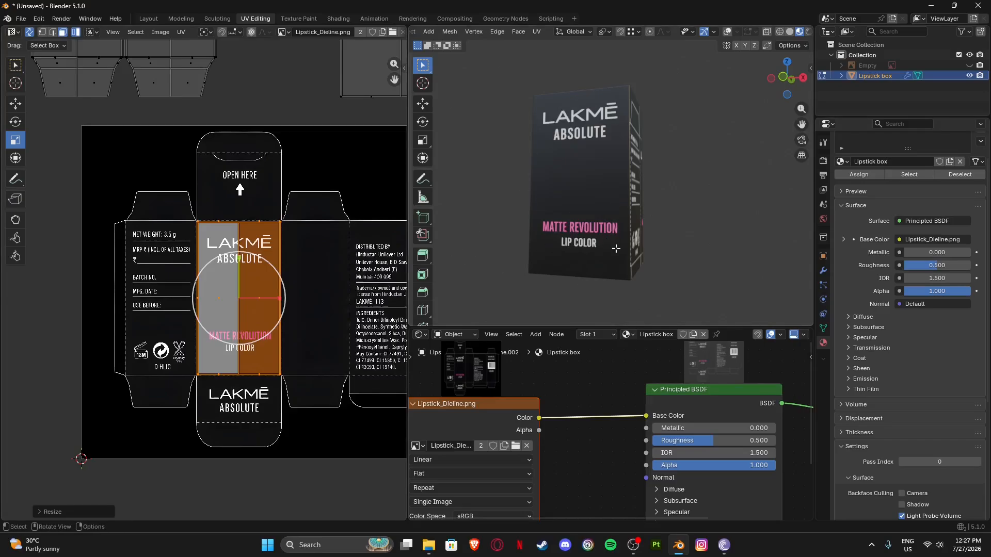
{"action": "middle_click_drag", "start_coordinate": [616, 248], "coordinate": [533, 285]}
{"action": "scroll", "coordinate": [256, 274], "scroll_direction": "down", "scroll_amount": 3}
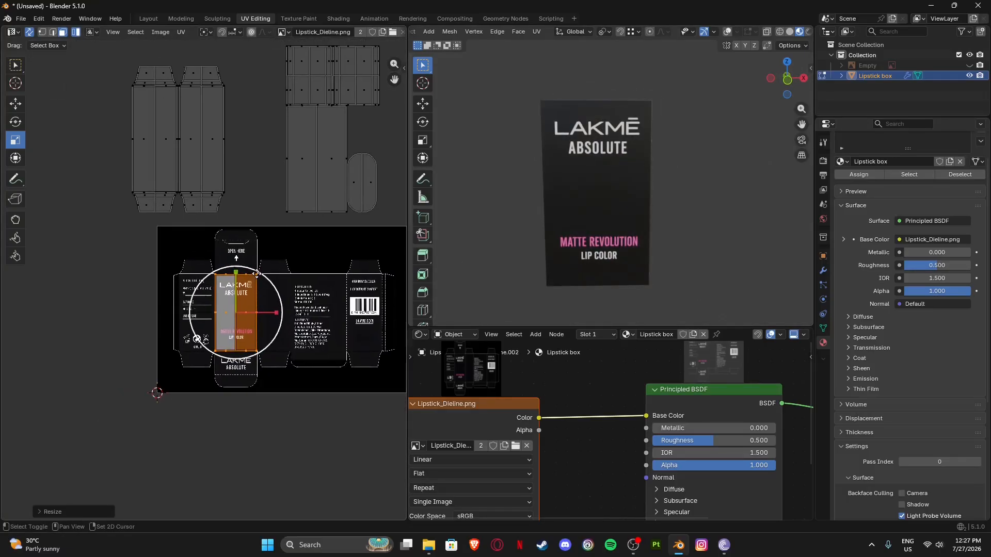
- Turn the viewport overlays back on and select the UV island of the narrow side adjoining the box's front
{"action": "left_click", "coordinate": [231, 215]}
{"action": "scroll", "coordinate": [232, 215], "scroll_direction": "up", "scroll_amount": 5}
{"action": "scroll", "coordinate": [231, 212], "scroll_direction": "down", "scroll_amount": 4}
{"action": "middle_click_drag", "start_coordinate": [226, 203], "coordinate": [215, 333]}
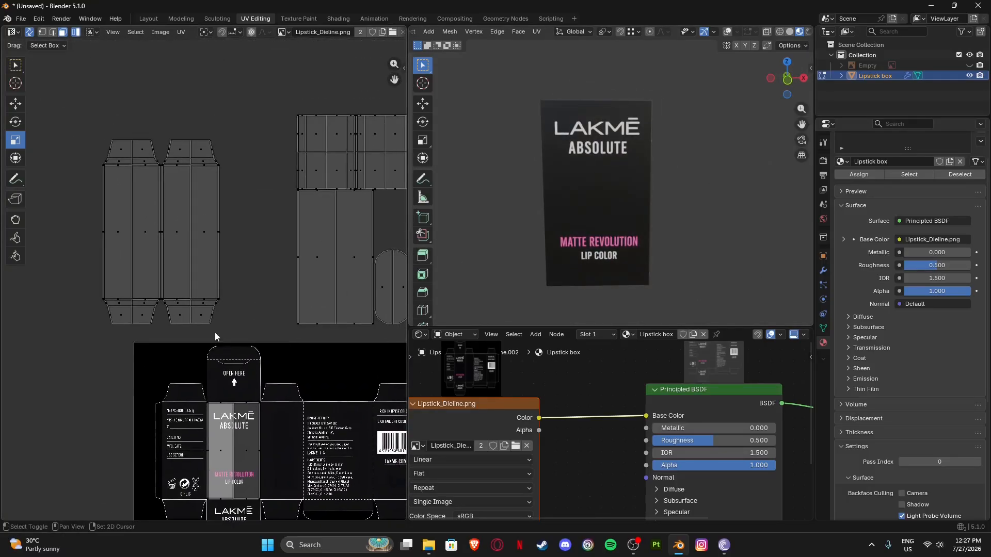
{"action": "scroll", "coordinate": [232, 289], "scroll_direction": "down", "scroll_amount": 2}
{"action": "left_click", "coordinate": [152, 215]}
{"action": "middle_click_drag", "start_coordinate": [531, 225], "coordinate": [550, 217]}
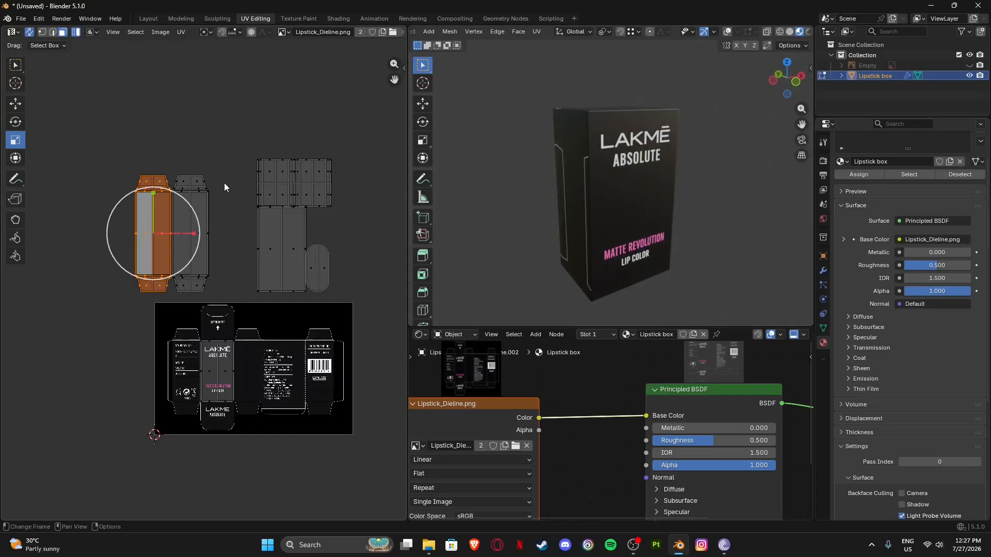
{"action": "left_click", "coordinate": [191, 233]}
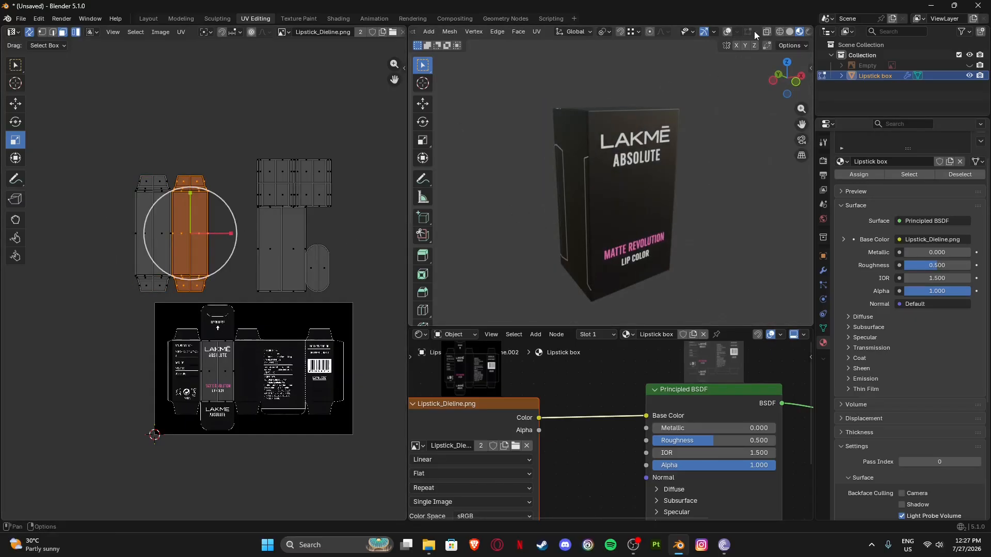
{"action": "left_click", "coordinate": [728, 36]}
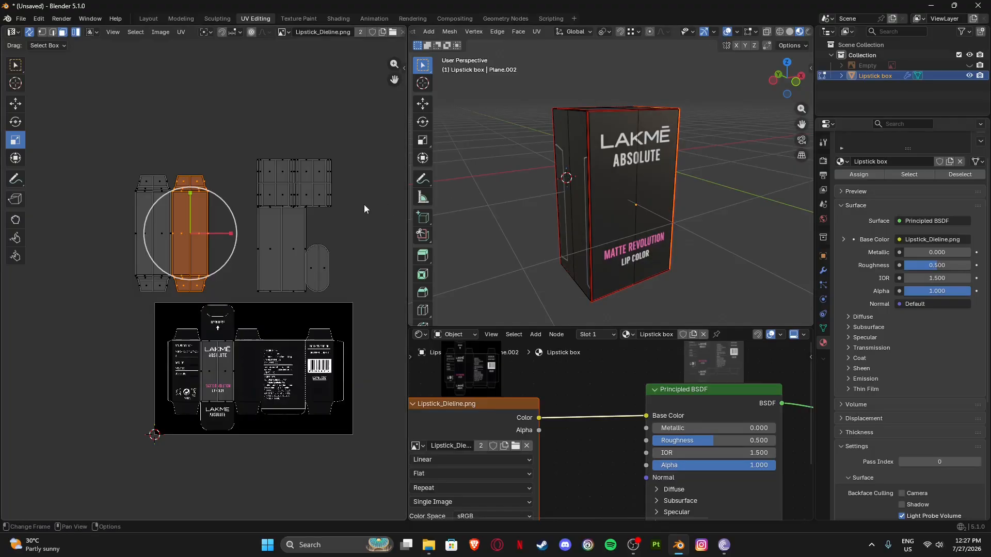
{"action": "left_click", "coordinate": [151, 243]}
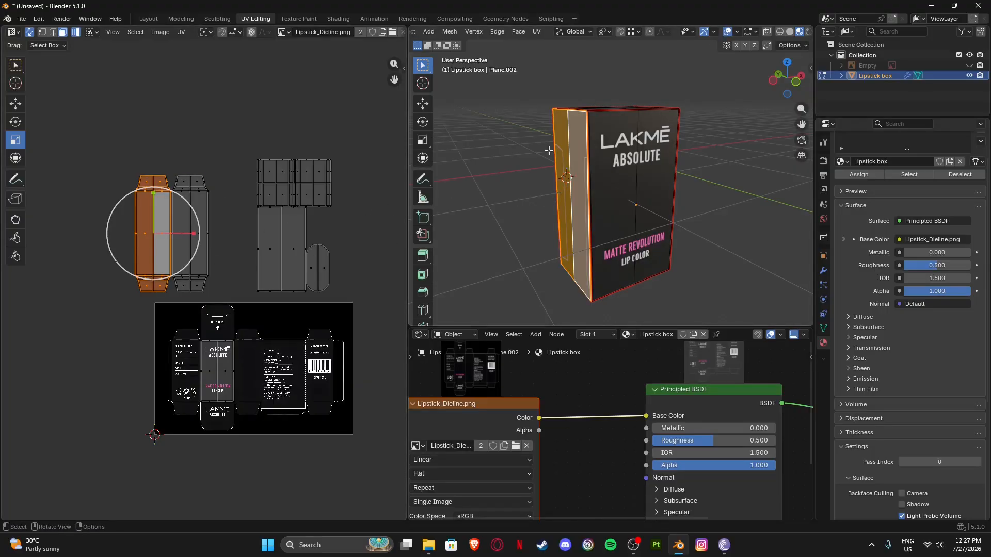
- Hide the viewport overlays and move the selected side island onto the dieline's NET WEIGHT panel beside the front
{"action": "scroll", "coordinate": [179, 370], "scroll_direction": "up", "scroll_amount": 4}
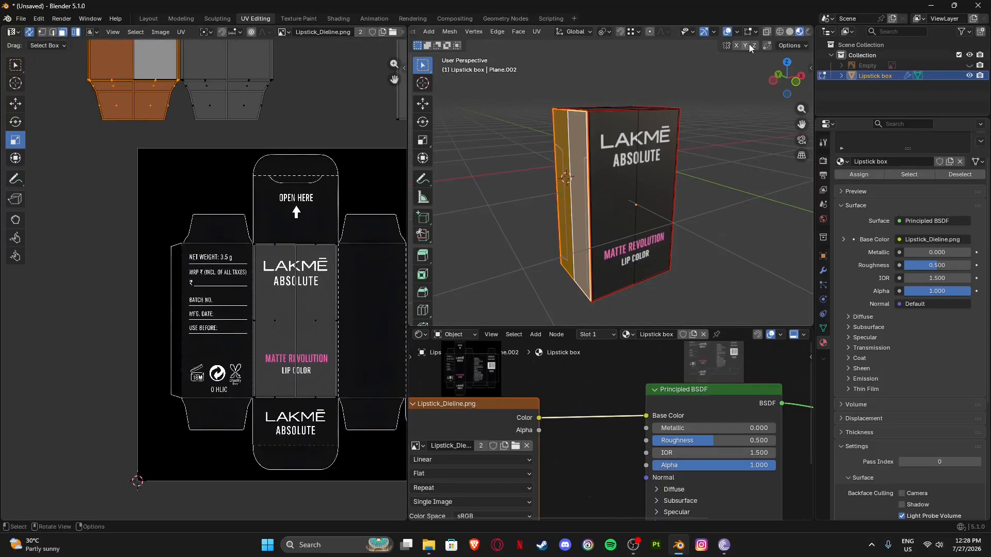
{"action": "left_click", "coordinate": [727, 32]}
{"action": "scroll", "coordinate": [156, 213], "scroll_direction": "down", "scroll_amount": 2}
{"action": "middle_click_drag", "start_coordinate": [156, 214], "coordinate": [190, 233]}
{"action": "key", "text": "g"}
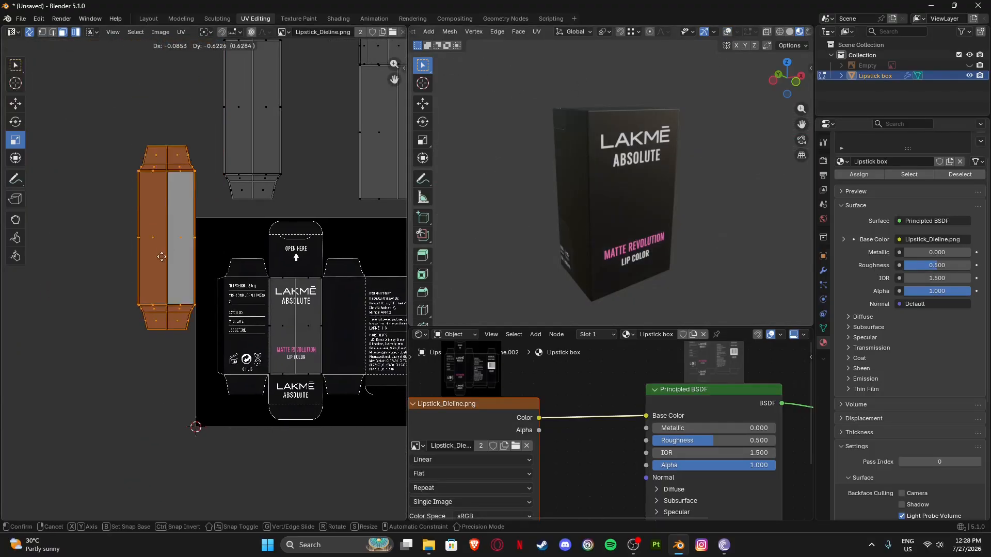
{"action": "left_click", "coordinate": [244, 331]}
- Switch UV selection to vertices and enable snapping with Vertex as the snap target
{"action": "scroll", "coordinate": [269, 254], "scroll_direction": "up", "scroll_amount": 3}
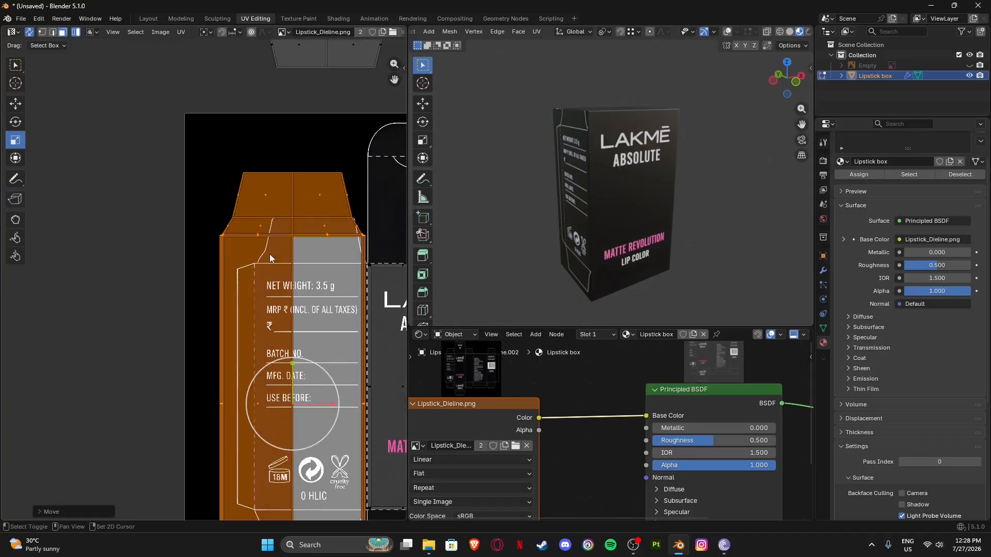
{"action": "middle_click_drag", "start_coordinate": [402, 270], "coordinate": [274, 299]}
{"action": "scroll", "coordinate": [275, 294], "scroll_direction": "up", "scroll_amount": 2}
{"action": "scroll", "coordinate": [211, 298], "scroll_direction": "down", "scroll_amount": 3}
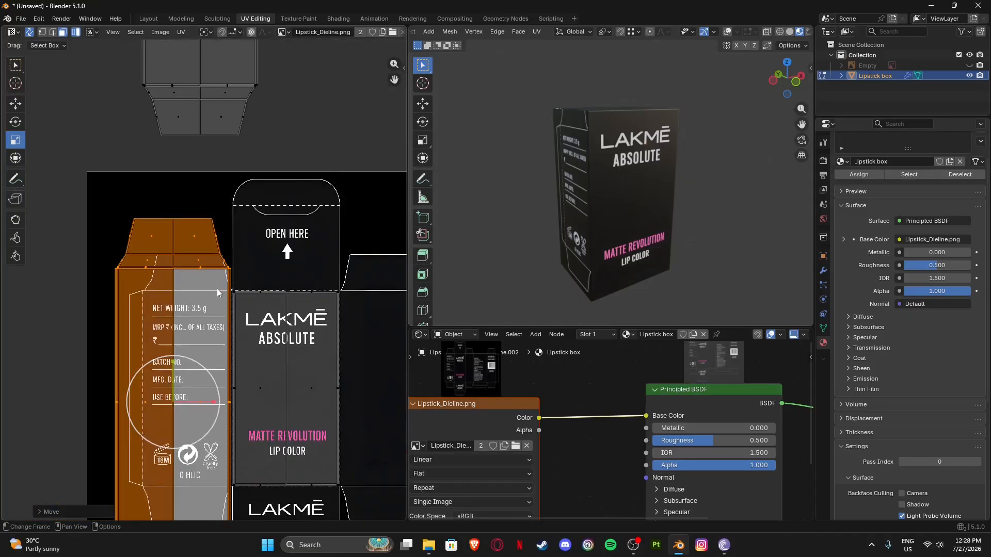
{"action": "key", "text": "1"}
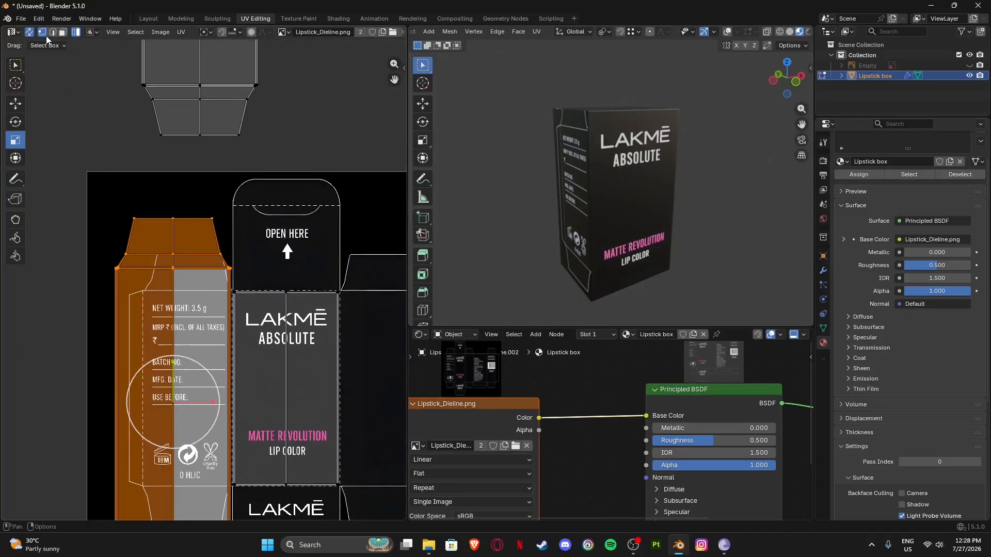
{"action": "left_click", "coordinate": [235, 33]}
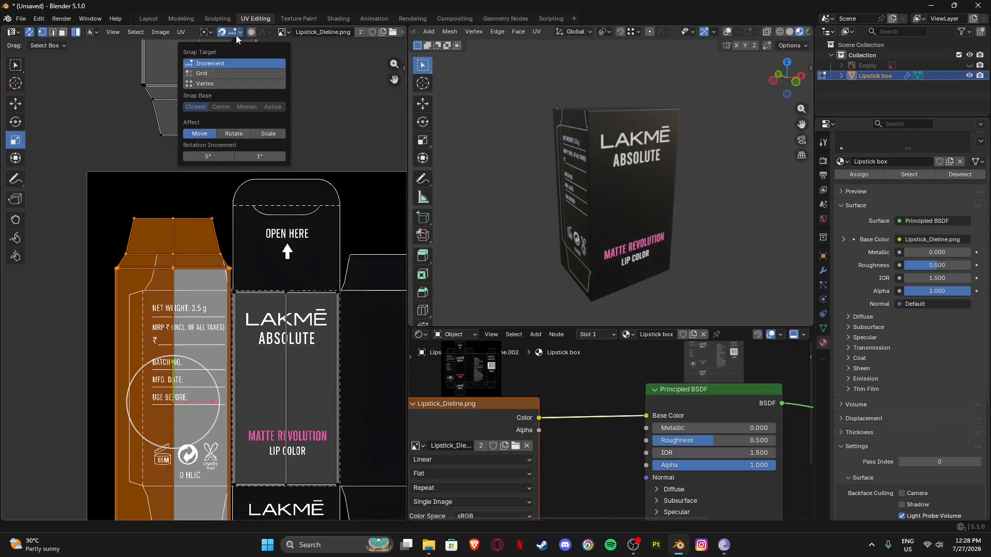
{"action": "left_click", "coordinate": [203, 83]}
{"action": "scroll", "coordinate": [110, 253], "scroll_direction": "up", "scroll_amount": 2}
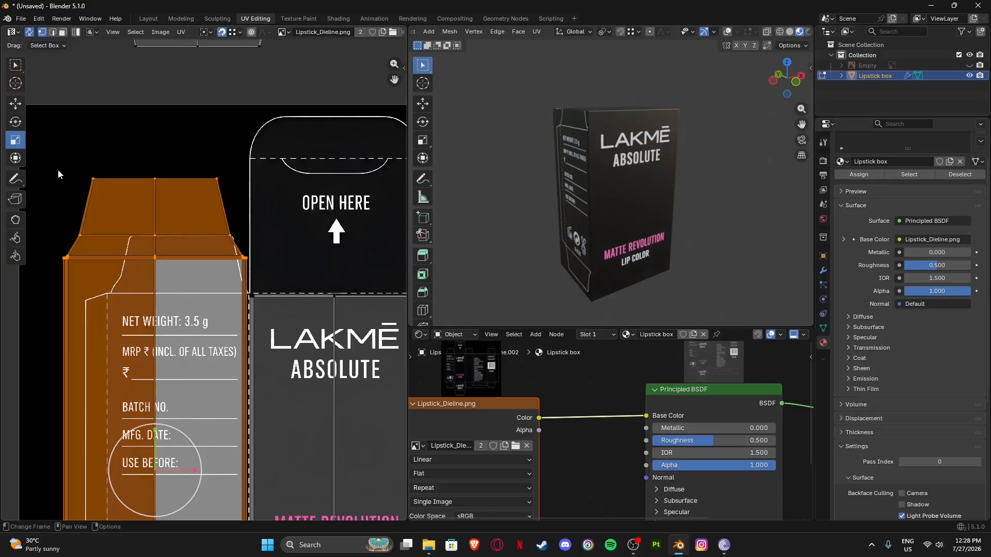
- Move the side island's upper flap vertices down along Y to the NET WEIGHT panel's upper fold line
{"action": "left_click_drag", "start_coordinate": [45, 139], "coordinate": [267, 280]}
{"action": "middle_click_drag", "start_coordinate": [178, 250], "coordinate": [186, 216]}
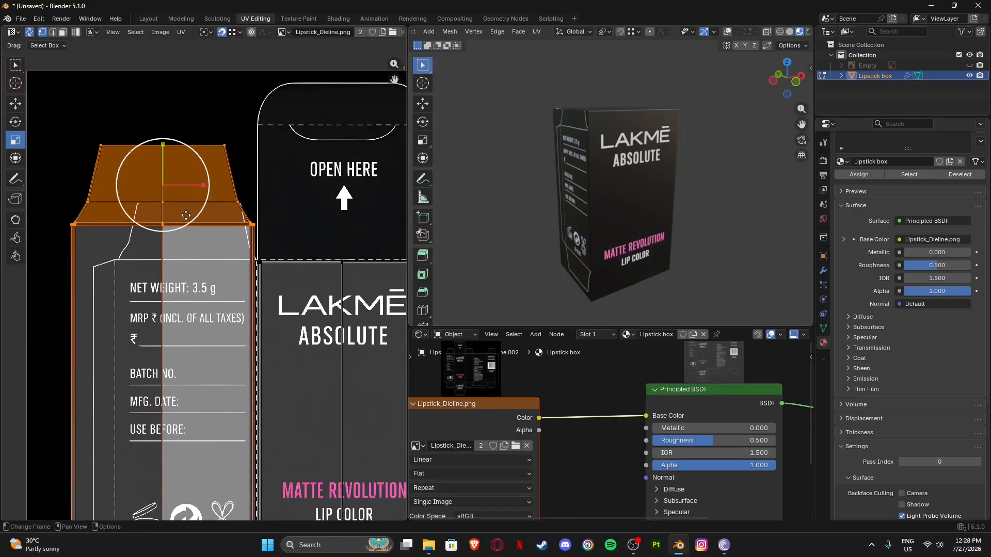
{"action": "left_click", "coordinate": [15, 103]}
{"action": "scroll", "coordinate": [138, 191], "scroll_direction": "up", "scroll_amount": 2}
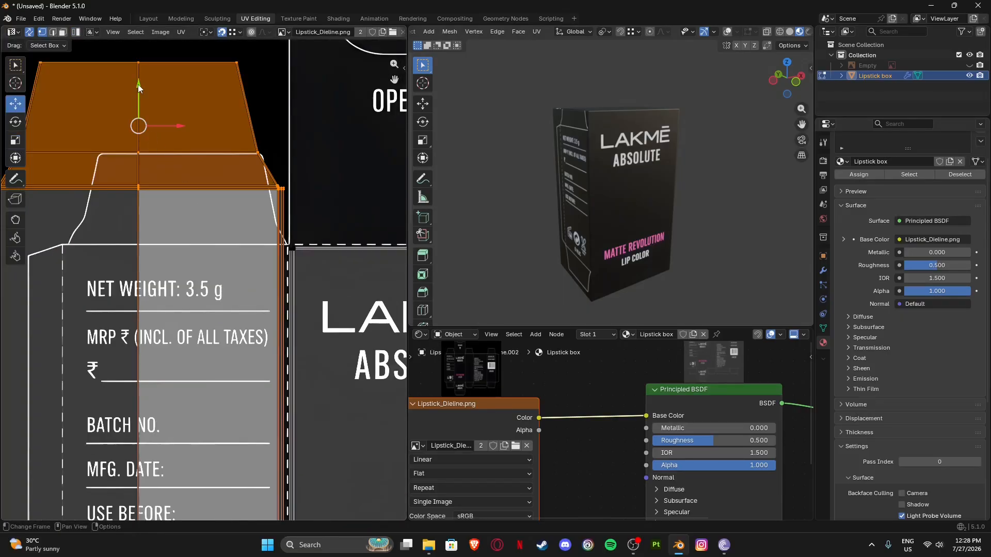
{"action": "left_click_drag", "start_coordinate": [138, 85], "coordinate": [288, 243]}
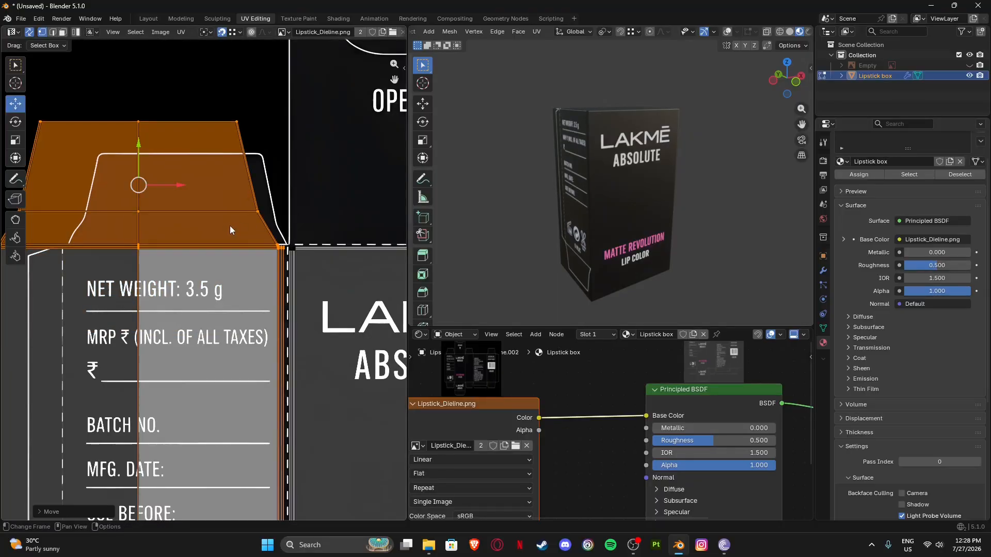
{"action": "scroll", "coordinate": [230, 226], "scroll_direction": "up", "scroll_amount": 5}
{"action": "scroll", "coordinate": [328, 234], "scroll_direction": "down", "scroll_amount": 5}
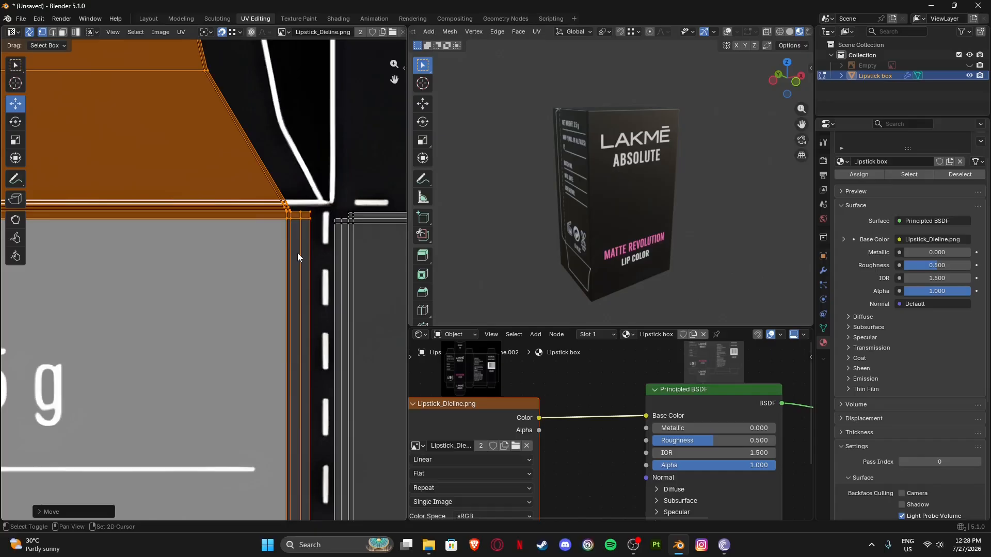
- Examine how the side island's upper flap and corner edges fit the dieline's fold lines
{"action": "left_click", "coordinate": [132, 141]}
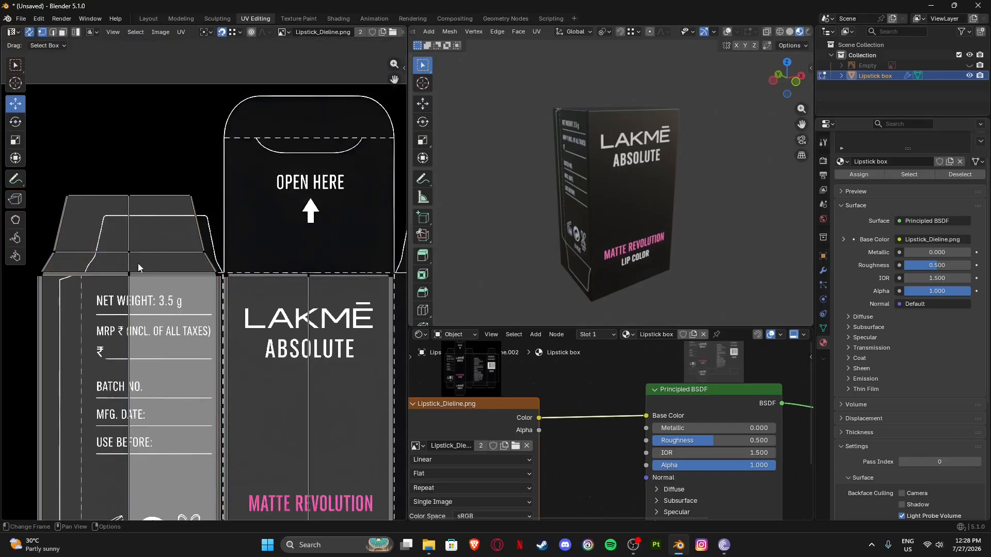
{"action": "scroll", "coordinate": [165, 248], "scroll_direction": "up", "scroll_amount": 6}
{"action": "middle_click_drag", "start_coordinate": [144, 199], "coordinate": [148, 289]}
{"action": "scroll", "coordinate": [148, 290], "scroll_direction": "up", "scroll_amount": 1}
{"action": "scroll", "coordinate": [209, 273], "scroll_direction": "down", "scroll_amount": 4}
{"action": "scroll", "coordinate": [189, 274], "scroll_direction": "up", "scroll_amount": 2}
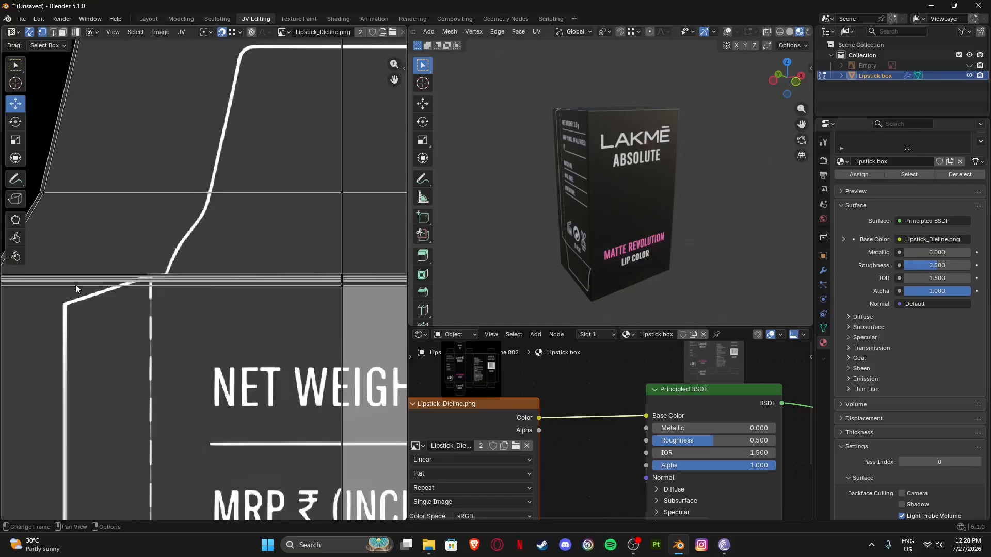
{"action": "scroll", "coordinate": [75, 283], "scroll_direction": "up", "scroll_amount": 1}
{"action": "middle_click_drag", "start_coordinate": [77, 284], "coordinate": [306, 290]}
{"action": "scroll", "coordinate": [207, 289], "scroll_direction": "up", "scroll_amount": 3}
{"action": "middle_click_drag", "start_coordinate": [153, 289], "coordinate": [208, 287]}
{"action": "scroll", "coordinate": [212, 287], "scroll_direction": "down", "scroll_amount": 3}
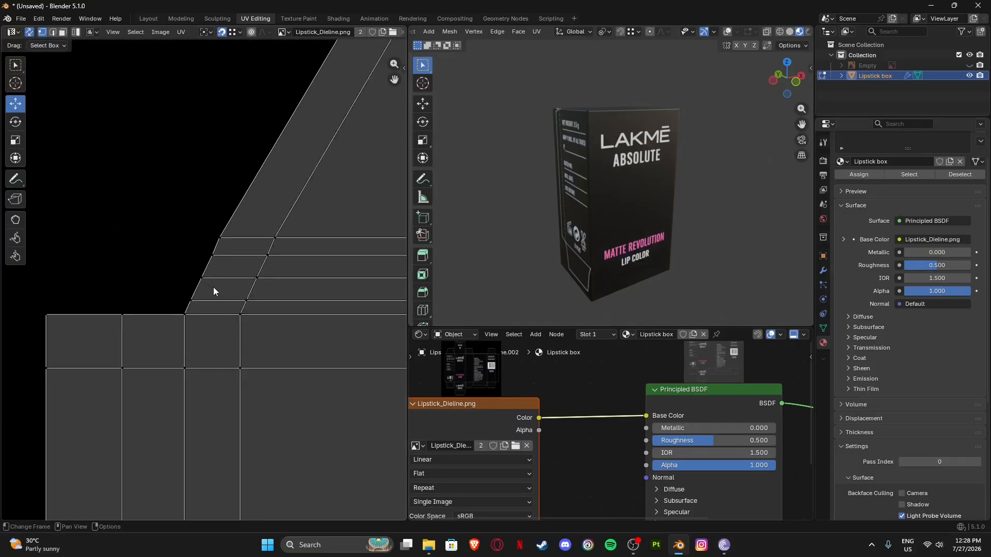
{"action": "scroll", "coordinate": [212, 309], "scroll_direction": "up", "scroll_amount": 2}
{"action": "scroll", "coordinate": [203, 290], "scroll_direction": "down", "scroll_amount": 9}
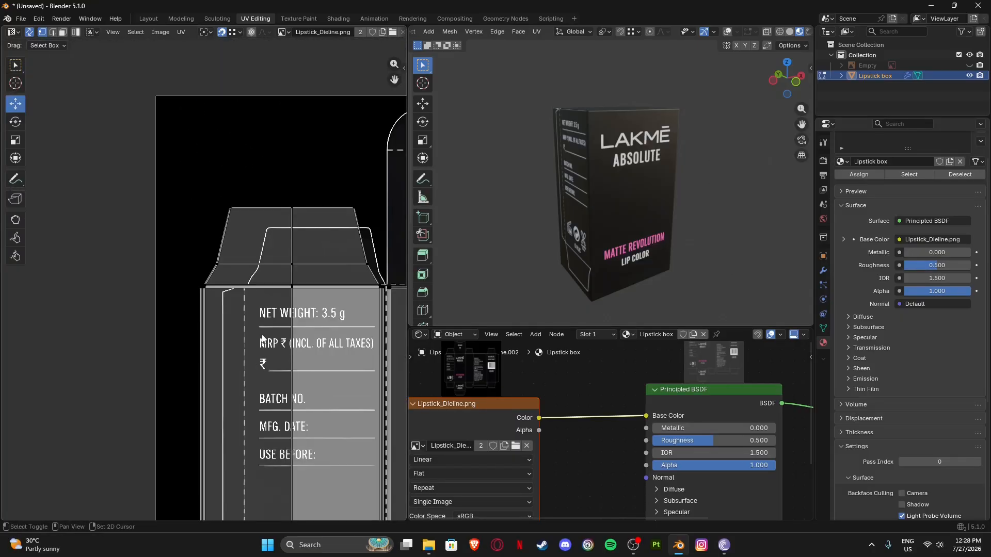
- Move the side island's lower flap vertices up along Y to the NET WEIGHT panel's lower fold line
{"action": "middle_click_drag", "start_coordinate": [267, 350], "coordinate": [203, 261]}
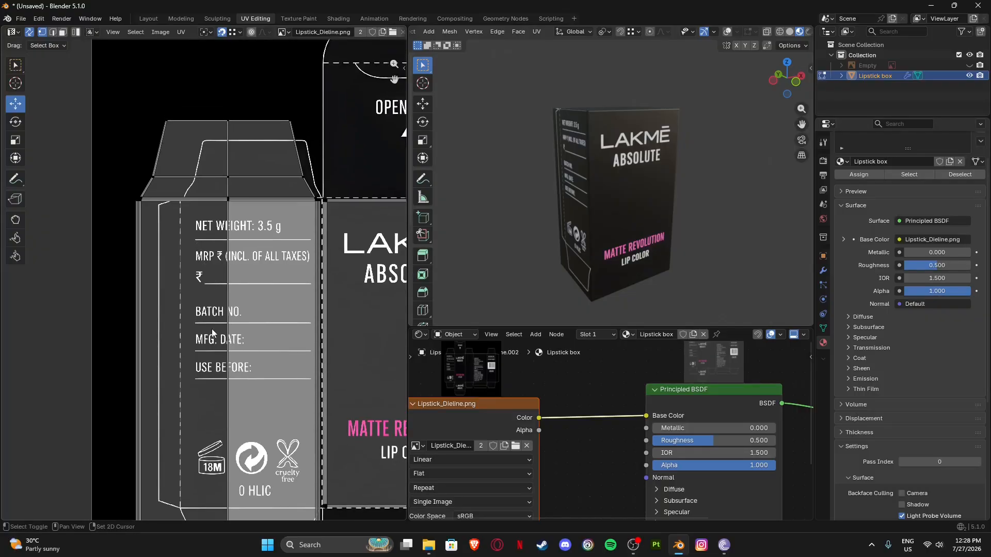
{"action": "middle_click_drag", "start_coordinate": [212, 329], "coordinate": [233, 203]}
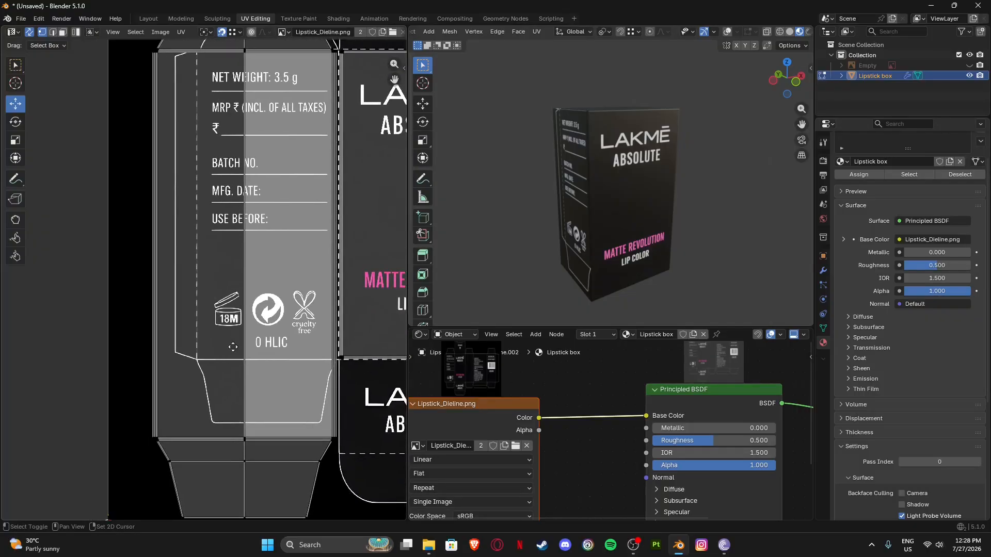
{"action": "middle_click_drag", "start_coordinate": [200, 494], "coordinate": [188, 371]}
{"action": "left_click_drag", "start_coordinate": [107, 291], "coordinate": [342, 453]}
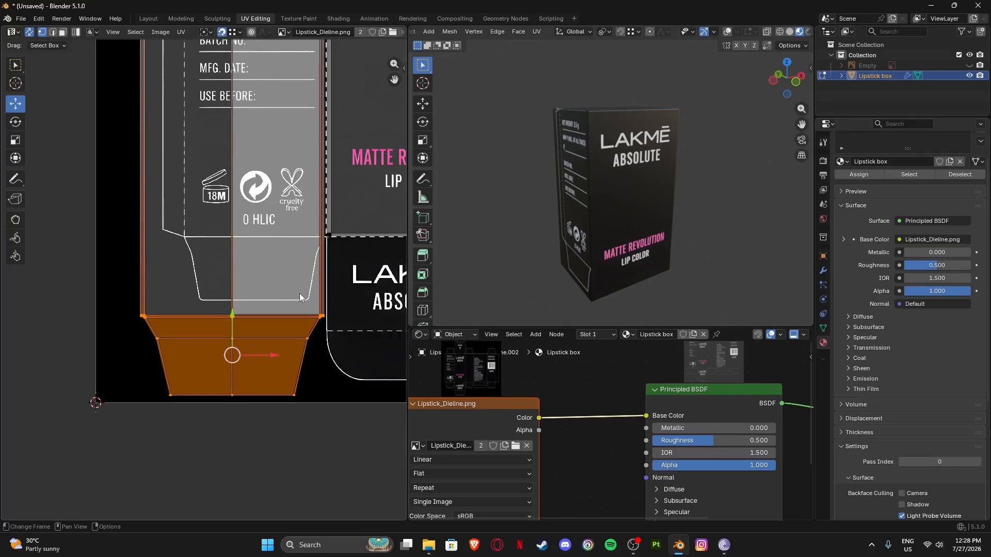
{"action": "scroll", "coordinate": [199, 383], "scroll_direction": "up", "scroll_amount": 4}
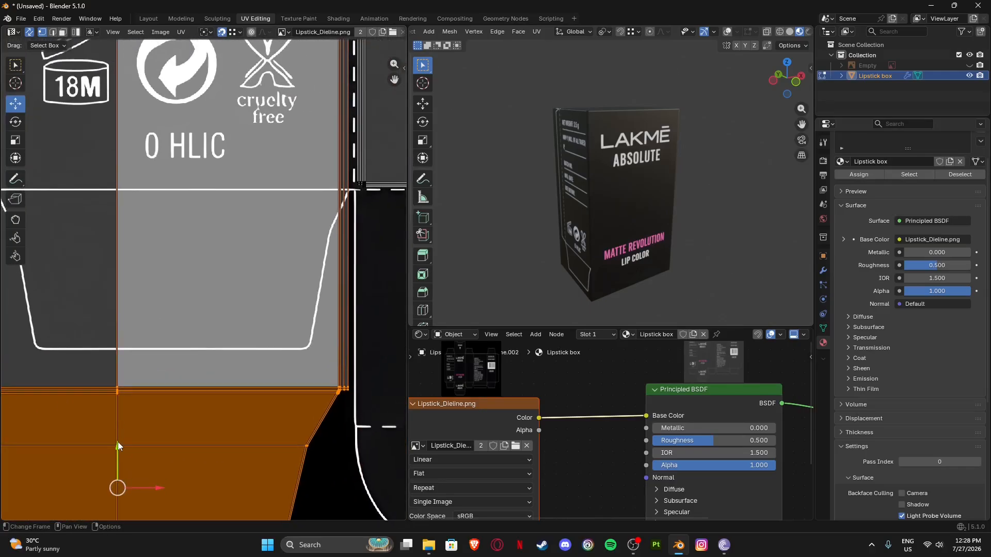
{"action": "left_click_drag", "start_coordinate": [118, 444], "coordinate": [370, 173]}
{"action": "scroll", "coordinate": [265, 215], "scroll_direction": "down", "scroll_amount": 4}
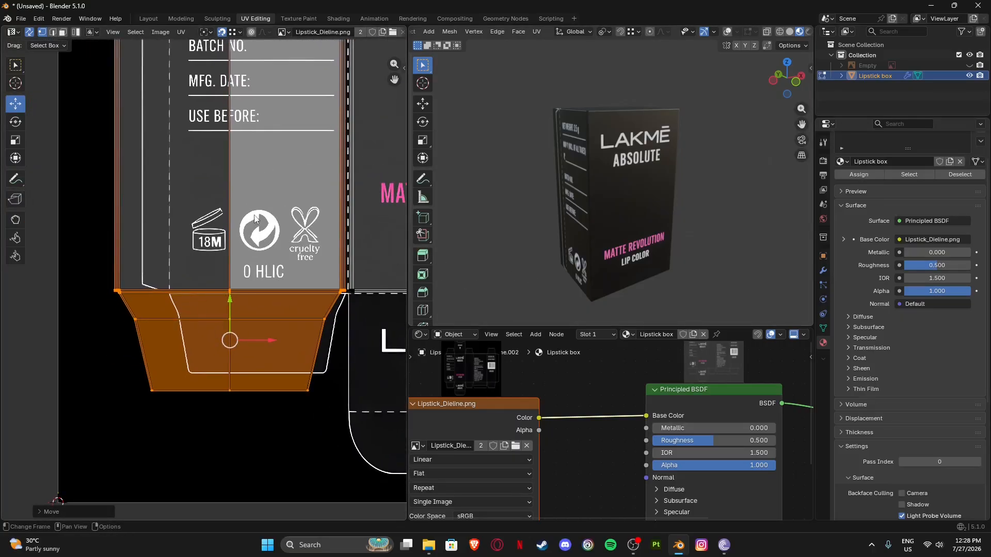
- Switch UV selection to faces and select the side island's upper flap, including the small faces at its outer corner
{"action": "scroll", "coordinate": [173, 248], "scroll_direction": "down", "scroll_amount": 3}
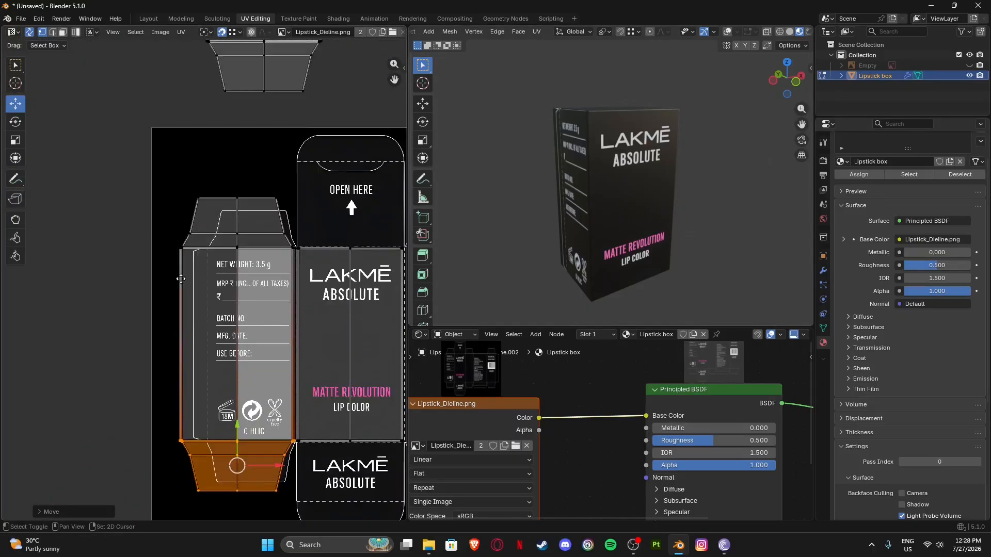
{"action": "scroll", "coordinate": [193, 208], "scroll_direction": "up", "scroll_amount": 3}
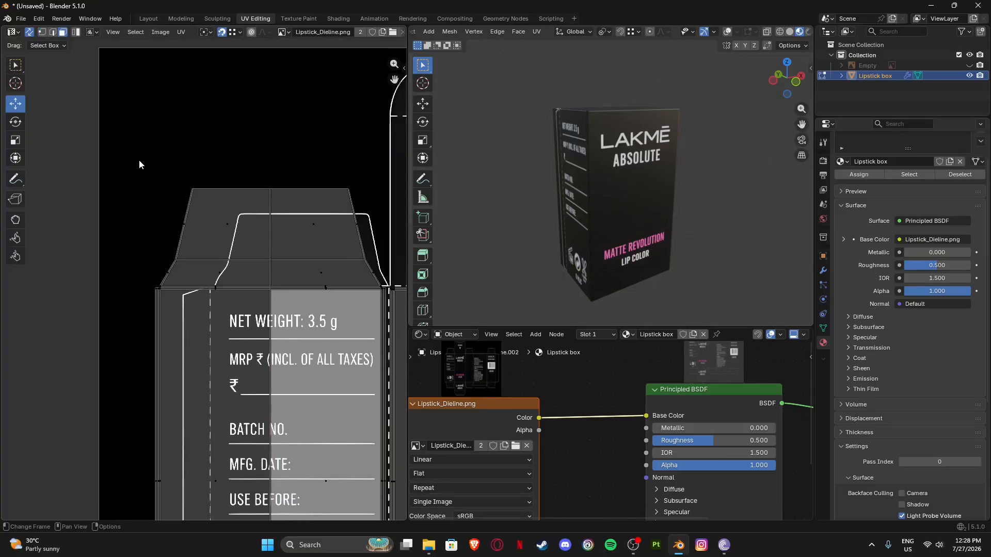
{"action": "left_click_drag", "start_coordinate": [139, 162], "coordinate": [389, 290]}
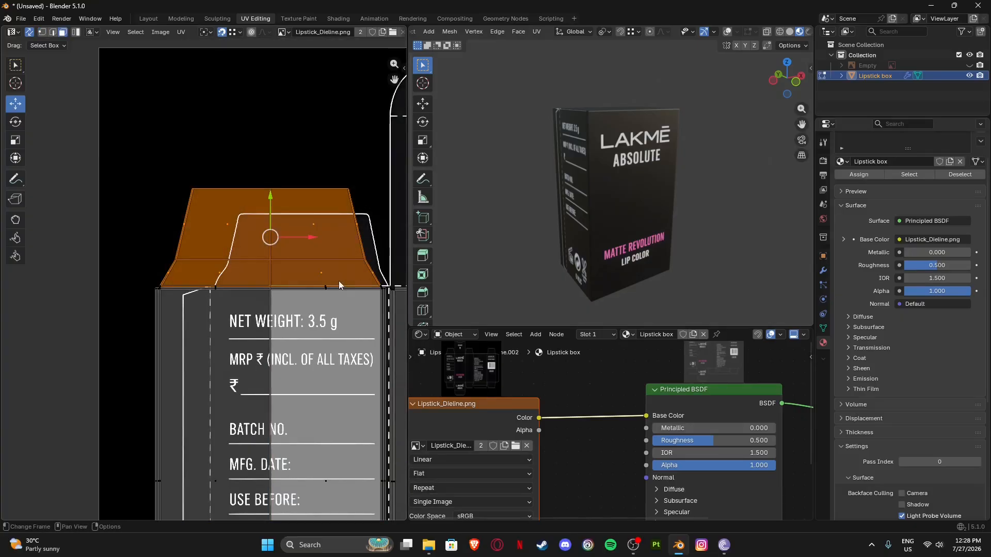
{"action": "scroll", "coordinate": [339, 281], "scroll_direction": "up", "scroll_amount": 6}
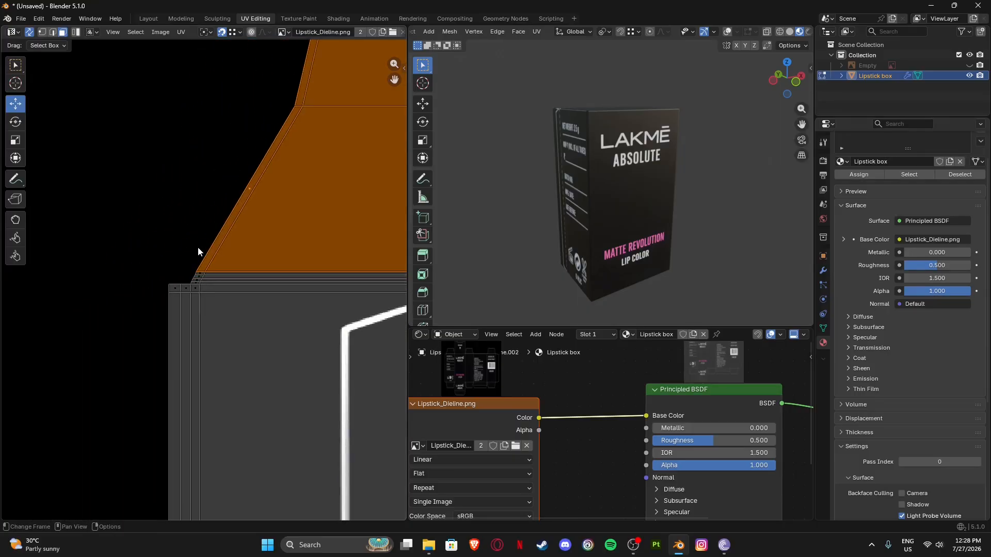
{"action": "scroll", "coordinate": [214, 254], "scroll_direction": "down", "scroll_amount": 2}
{"action": "middle_click_drag", "start_coordinate": [235, 261], "coordinate": [191, 262]}
{"action": "scroll", "coordinate": [189, 262], "scroll_direction": "up", "scroll_amount": 3}
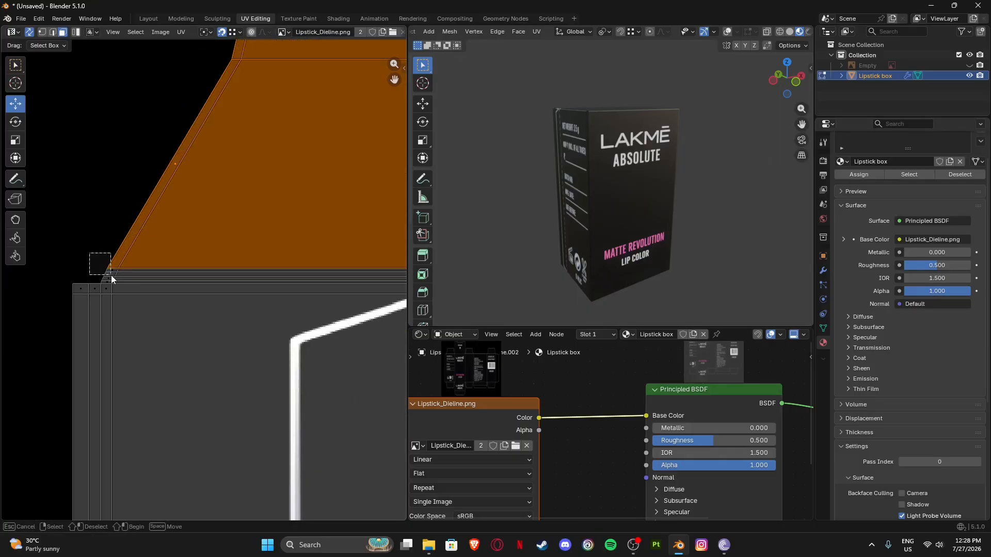
{"action": "left_click_drag", "start_coordinate": [120, 281], "coordinate": [121, 282]}
{"action": "scroll", "coordinate": [225, 275], "scroll_direction": "up", "scroll_amount": 5}
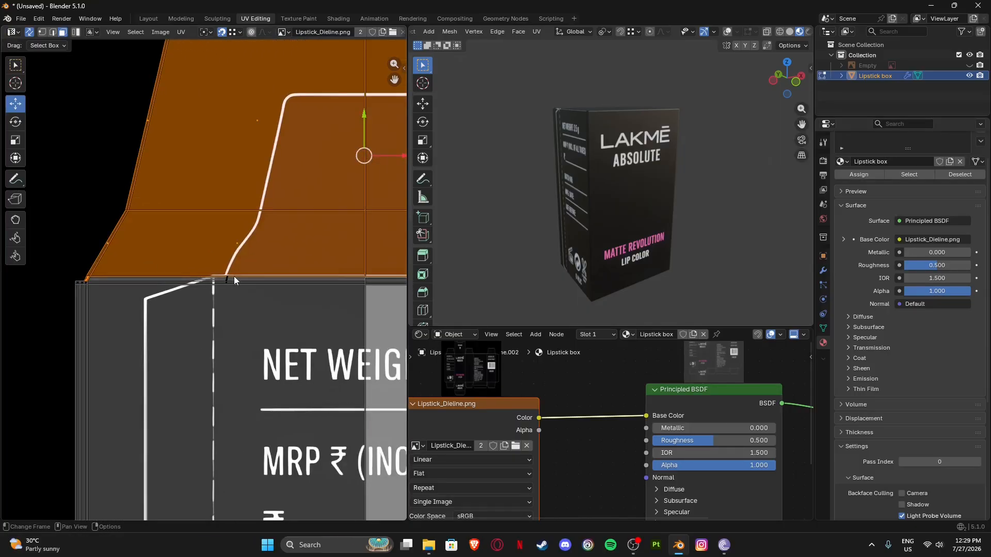
- Add the narrow fold-line strips along the outer half of the side island's upper flap to the face selection
{"action": "left_click_drag", "start_coordinate": [280, 280], "coordinate": [281, 282], "text": "shift"}
{"action": "scroll", "coordinate": [222, 279], "scroll_direction": "down", "scroll_amount": 2}
{"action": "middle_click_drag", "start_coordinate": [21, 274], "coordinate": [142, 278]}
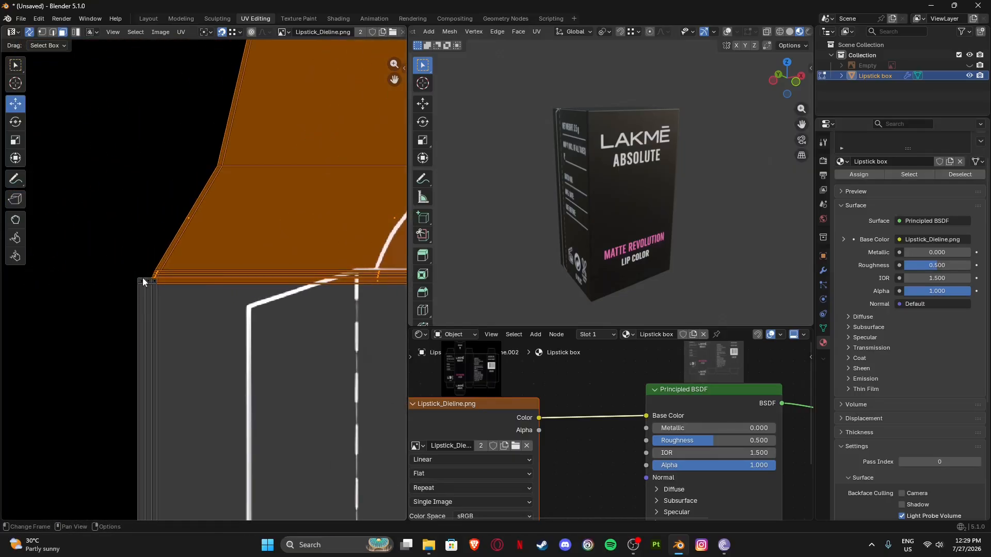
{"action": "middle_click_drag", "start_coordinate": [374, 293], "coordinate": [199, 292]}
{"action": "scroll", "coordinate": [199, 292], "scroll_direction": "up", "scroll_amount": 3}
{"action": "left_click_drag", "start_coordinate": [203, 277], "coordinate": [222, 260], "text": "ctrl"}
{"action": "scroll", "coordinate": [202, 283], "scroll_direction": "down", "scroll_amount": 7}
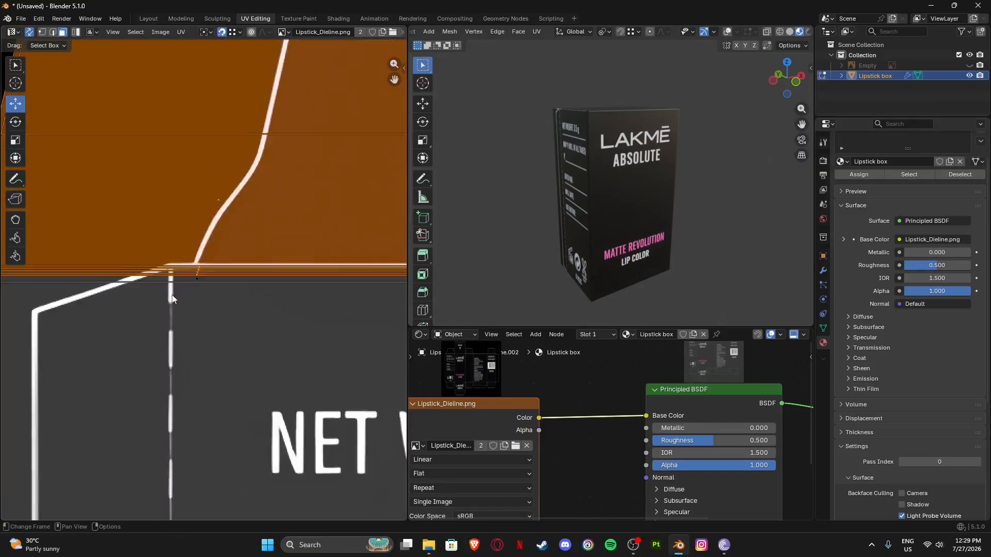
- Add the narrow fold-line strips along the upper flap's inner half, nearest the front panel, to the face selection
{"action": "middle_click_drag", "start_coordinate": [386, 292], "coordinate": [203, 275], "text": "shift"}
{"action": "scroll", "coordinate": [204, 275], "scroll_direction": "up", "scroll_amount": 6}
{"action": "middle_click_drag", "start_coordinate": [113, 263], "coordinate": [271, 286], "text": "shift"}
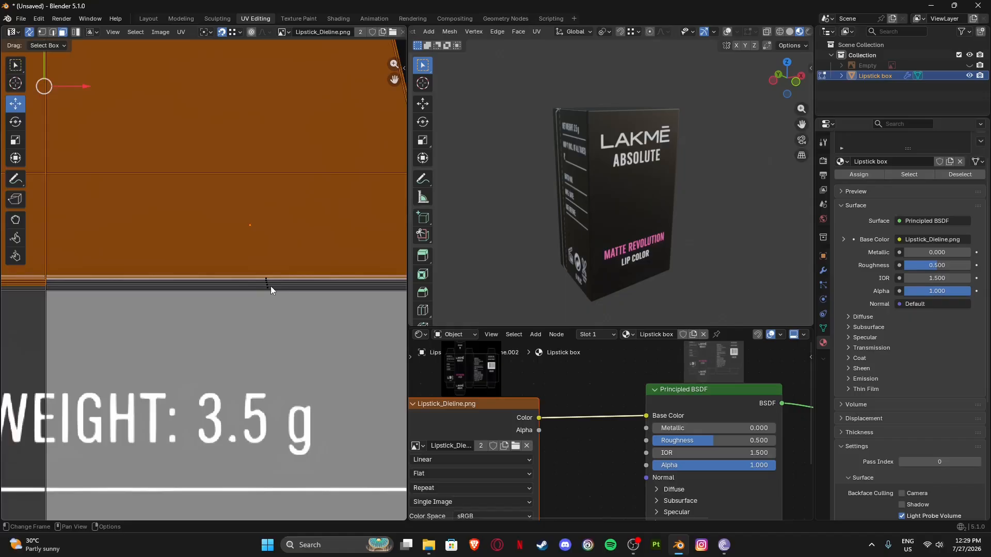
{"action": "scroll", "coordinate": [329, 294], "scroll_direction": "up", "scroll_amount": 2}
{"action": "left_click_drag", "start_coordinate": [335, 276], "coordinate": [352, 283], "text": "shift"}
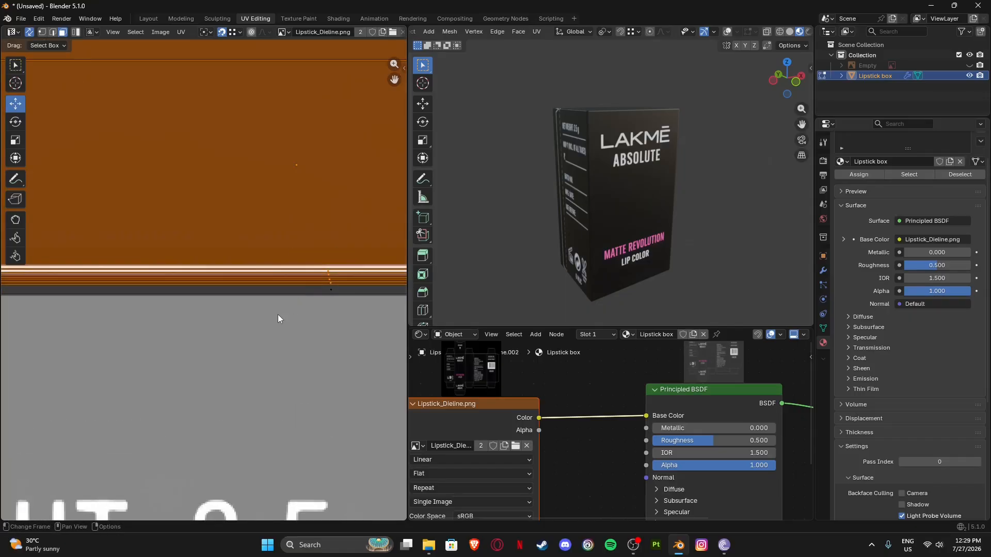
{"action": "scroll", "coordinate": [278, 314], "scroll_direction": "up", "scroll_amount": 5}
{"action": "scroll", "coordinate": [243, 285], "scroll_direction": "up", "scroll_amount": 4}
{"action": "left_click_drag", "start_coordinate": [179, 229], "coordinate": [282, 304], "text": "shift"}
{"action": "scroll", "coordinate": [258, 288], "scroll_direction": "down", "scroll_amount": 14}
{"action": "scroll", "coordinate": [254, 288], "scroll_direction": "down", "scroll_amount": 8}
{"action": "scroll", "coordinate": [217, 242], "scroll_direction": "up", "scroll_amount": 6}
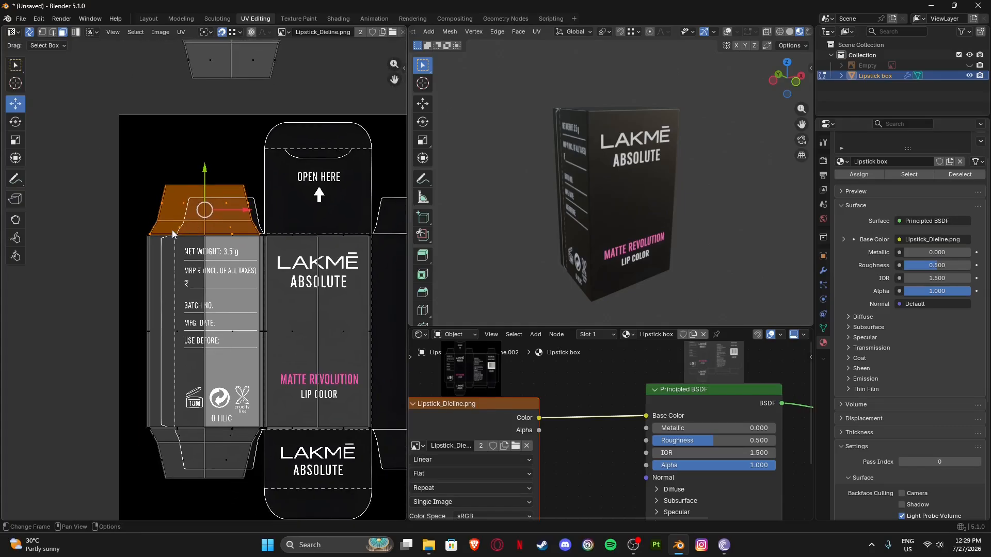
- Split the selected upper flap from the side island's UVs and move it up along Y by about 0.028
{"action": "key", "text": "u"}
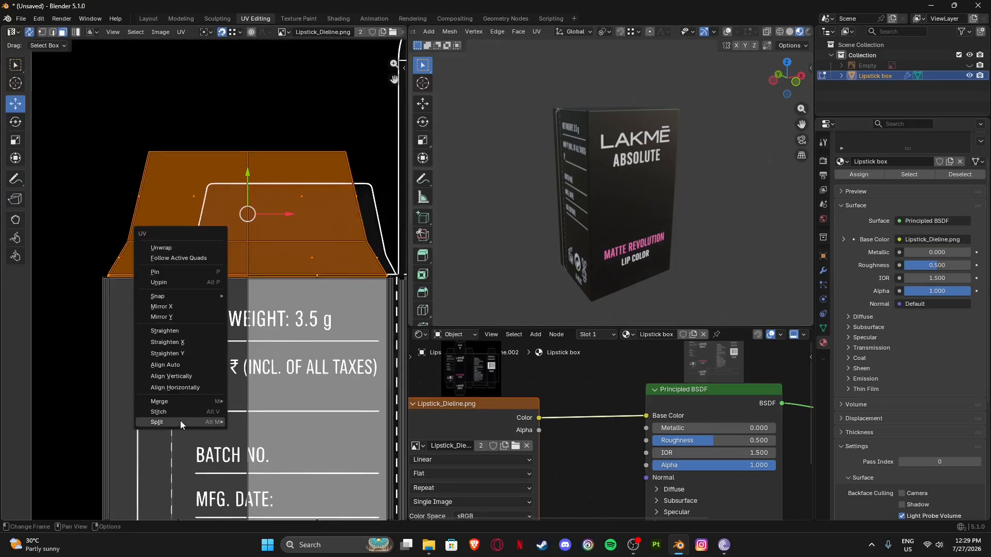
{"action": "mouse_move", "coordinate": [223, 423]}
{"action": "left_click", "coordinate": [270, 423]}
{"action": "key", "text": "g"}
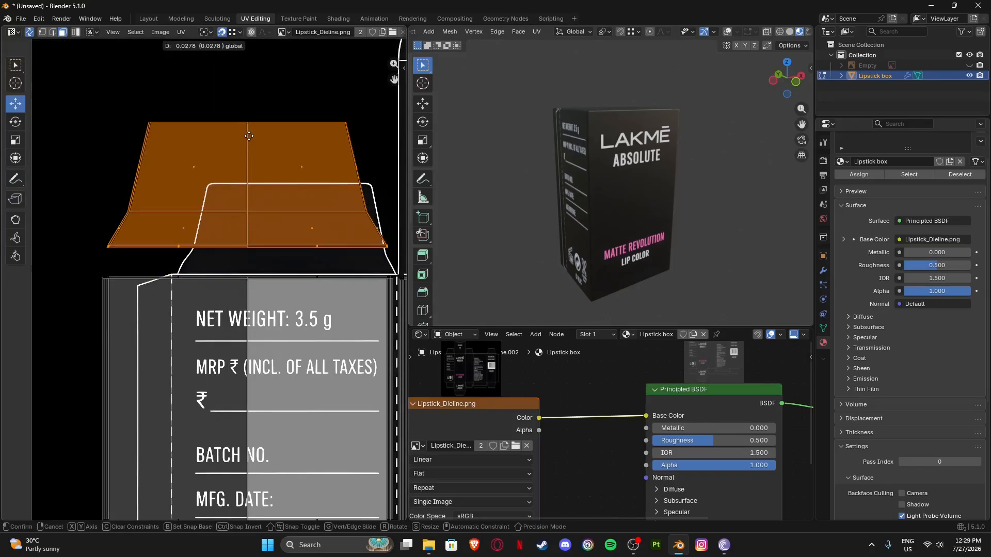
{"action": "left_click", "coordinate": [248, 136]}
{"action": "scroll", "coordinate": [144, 247], "scroll_direction": "down", "scroll_amount": 3}
{"action": "scroll", "coordinate": [144, 247], "scroll_direction": "up", "scroll_amount": 5}
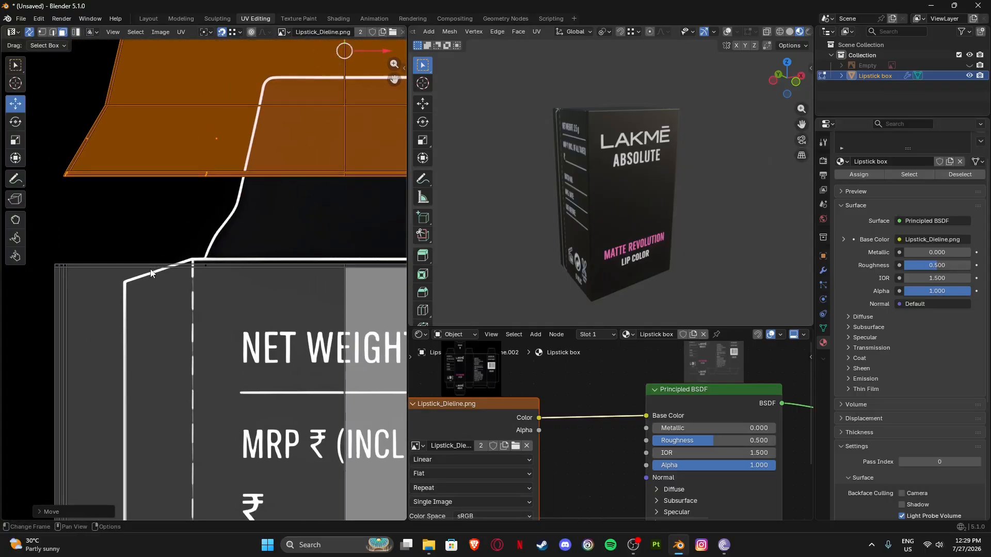
{"action": "scroll", "coordinate": [151, 273], "scroll_direction": "down", "scroll_amount": 5}
{"action": "scroll", "coordinate": [204, 236], "scroll_direction": "up", "scroll_amount": 3}
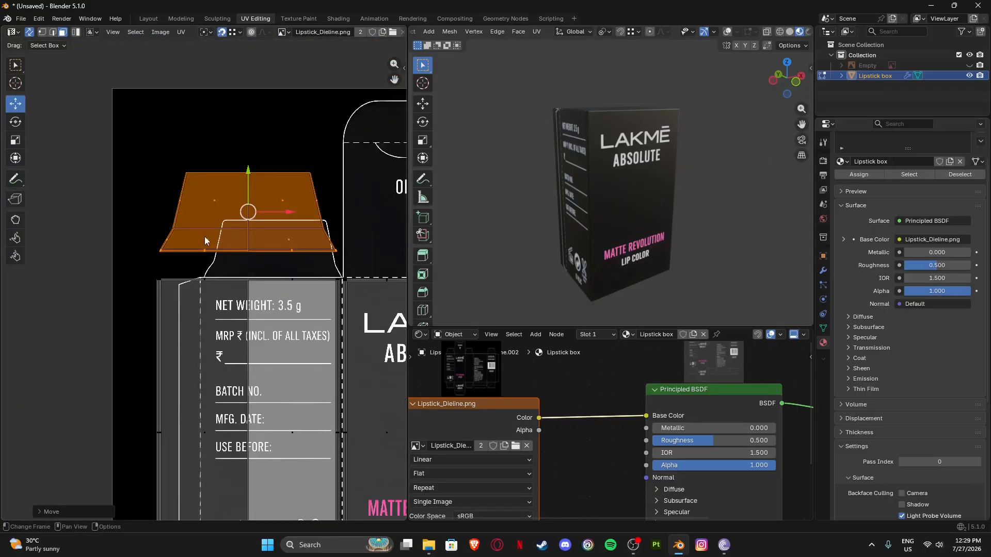
- Switch UV selection to edges, mark the detached upper flap's boundary as a seam and clear the selection
{"action": "left_click", "coordinate": [204, 146]}
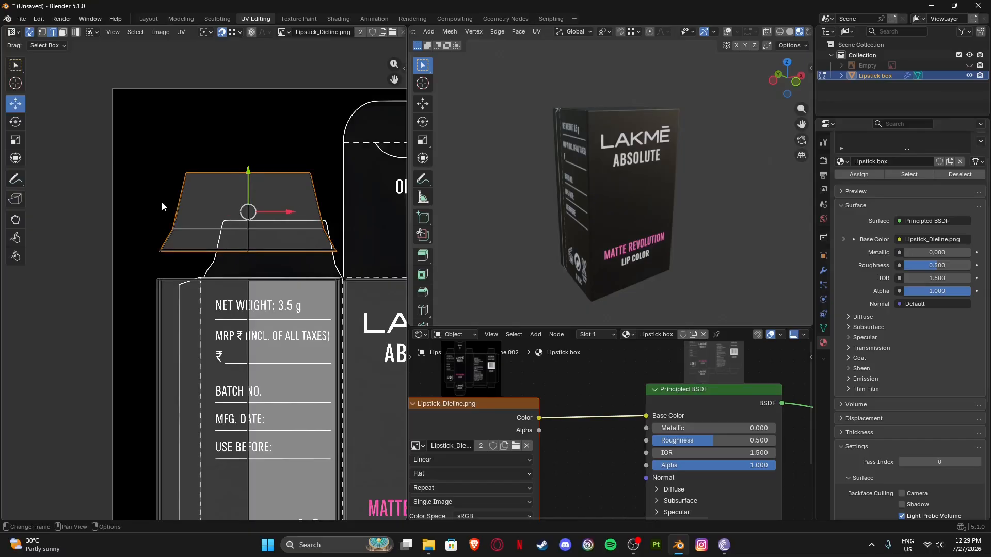
{"action": "key", "text": "u"}
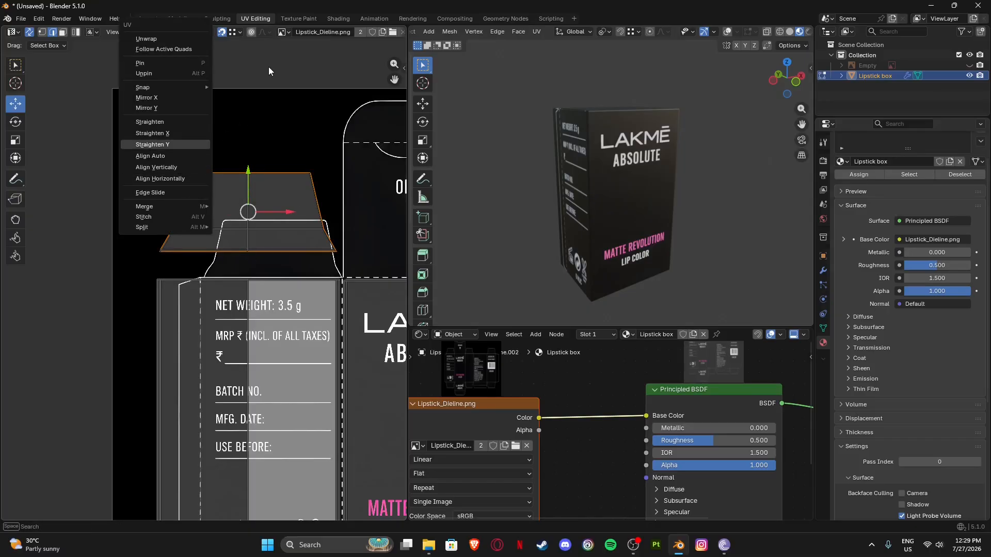
{"action": "left_click", "coordinate": [181, 32]}
{"action": "left_click", "coordinate": [194, 199]}
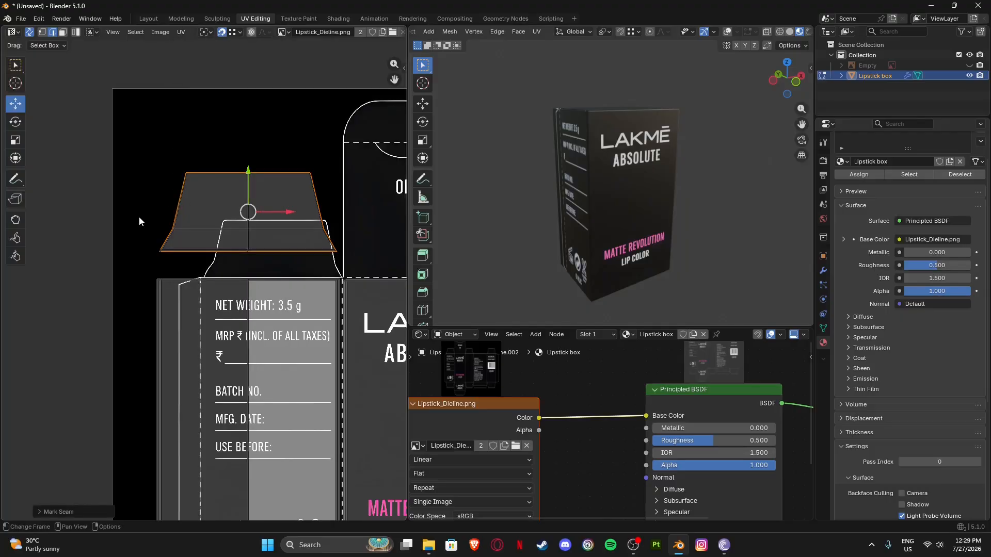
{"action": "left_click", "coordinate": [138, 216]}
- Switch UV selection to faces and select the main faces of the side island's lower flap
{"action": "scroll", "coordinate": [253, 232], "scroll_direction": "down", "scroll_amount": 4}
{"action": "middle_click_drag", "start_coordinate": [239, 345], "coordinate": [204, 362], "text": "shift"}
{"action": "scroll", "coordinate": [204, 362], "scroll_direction": "up", "scroll_amount": 10}
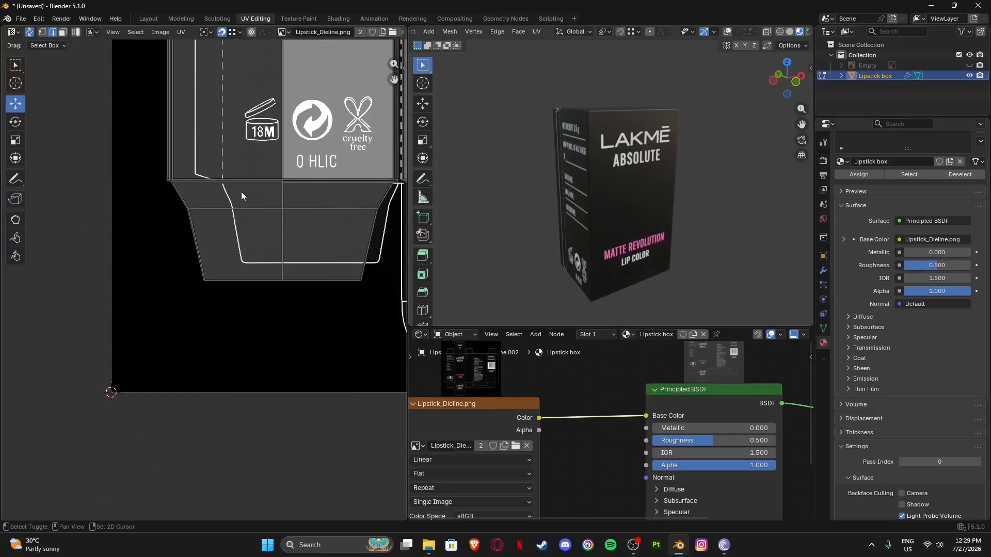
{"action": "scroll", "coordinate": [135, 237], "scroll_direction": "up", "scroll_amount": 6}
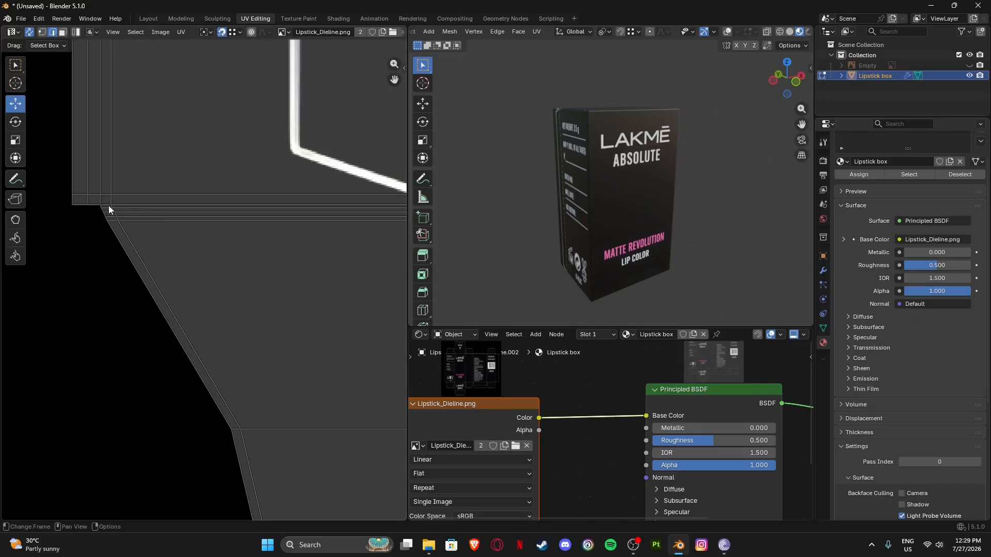
{"action": "scroll", "coordinate": [101, 228], "scroll_direction": "down", "scroll_amount": 3}
{"action": "scroll", "coordinate": [172, 241], "scroll_direction": "up", "scroll_amount": 2}
{"action": "scroll", "coordinate": [165, 244], "scroll_direction": "down", "scroll_amount": 7}
{"action": "middle_click_drag", "start_coordinate": [260, 320], "coordinate": [203, 334], "text": "shift"}
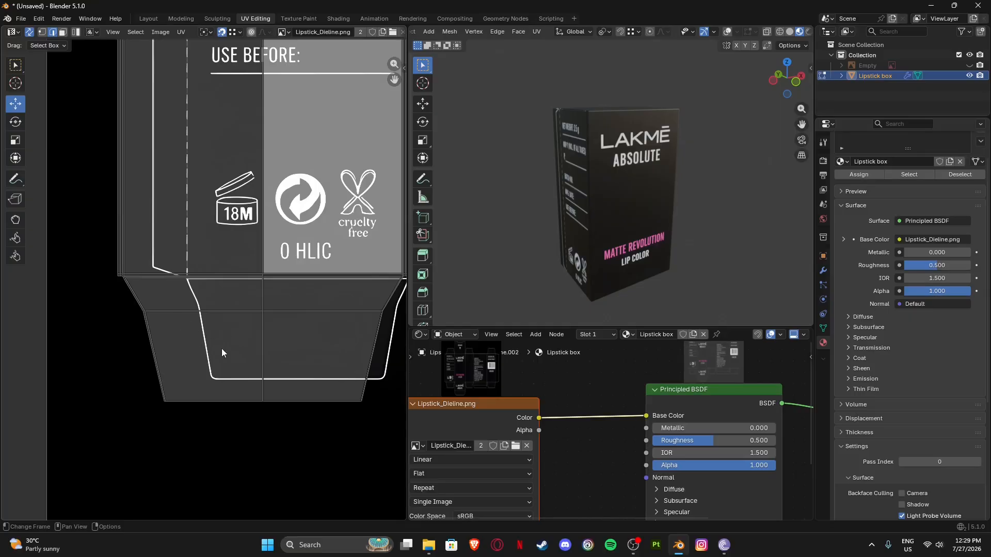
{"action": "left_click_drag", "start_coordinate": [126, 442], "coordinate": [404, 287]}
{"action": "middle_click_drag", "start_coordinate": [272, 327], "coordinate": [200, 338]}
{"action": "middle_click_drag", "start_coordinate": [79, 289], "coordinate": [327, 350]}
{"action": "scroll", "coordinate": [265, 307], "scroll_direction": "up", "scroll_amount": 7}
{"action": "middle_click_drag", "start_coordinate": [350, 391], "coordinate": [206, 305]}
{"action": "scroll", "coordinate": [206, 304], "scroll_direction": "up", "scroll_amount": 4}
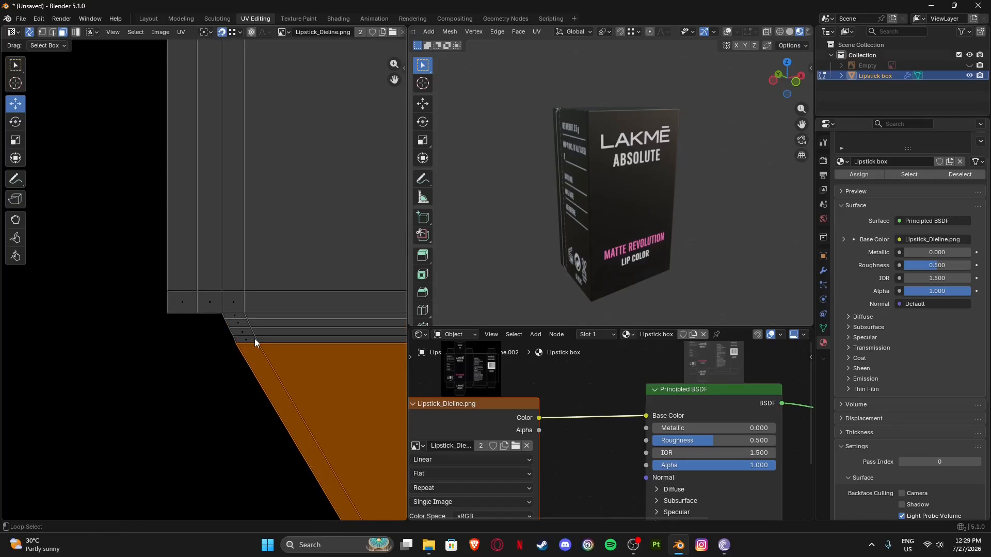
- Add the narrow fold-line strips between the lower flap and the side panel to the face selection
{"action": "left_click", "coordinate": [255, 338], "text": "alt+shift"}
{"action": "left_click", "coordinate": [252, 331], "text": "alt+shift"}
{"action": "left_click", "coordinate": [247, 321], "text": "alt+shift"}
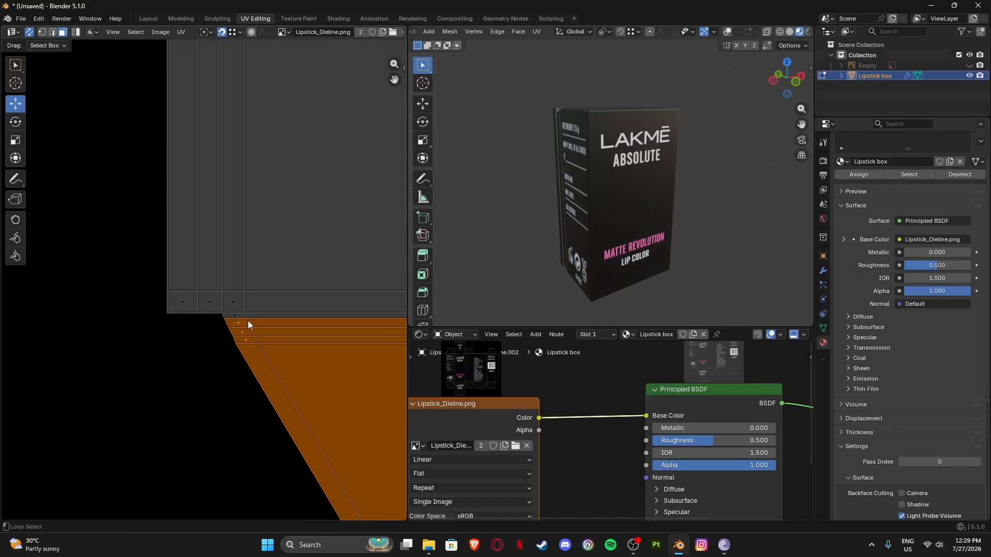
{"action": "left_click", "coordinate": [246, 316], "text": "alt+shift"}
{"action": "scroll", "coordinate": [245, 316], "scroll_direction": "down", "scroll_amount": 5}
{"action": "scroll", "coordinate": [242, 323], "scroll_direction": "up", "scroll_amount": 3}
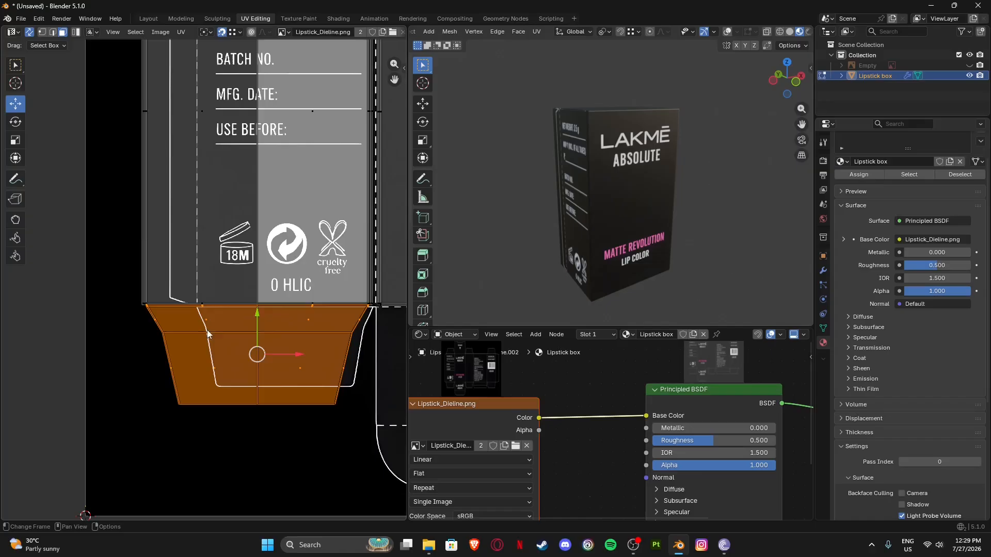
- Split the selected lower flap from the side island's UVs and move it slightly down along Y, clear of the panel
{"action": "key", "text": "u"}
{"action": "mouse_move", "coordinate": [224, 332]}
{"action": "left_click", "coordinate": [264, 332]}
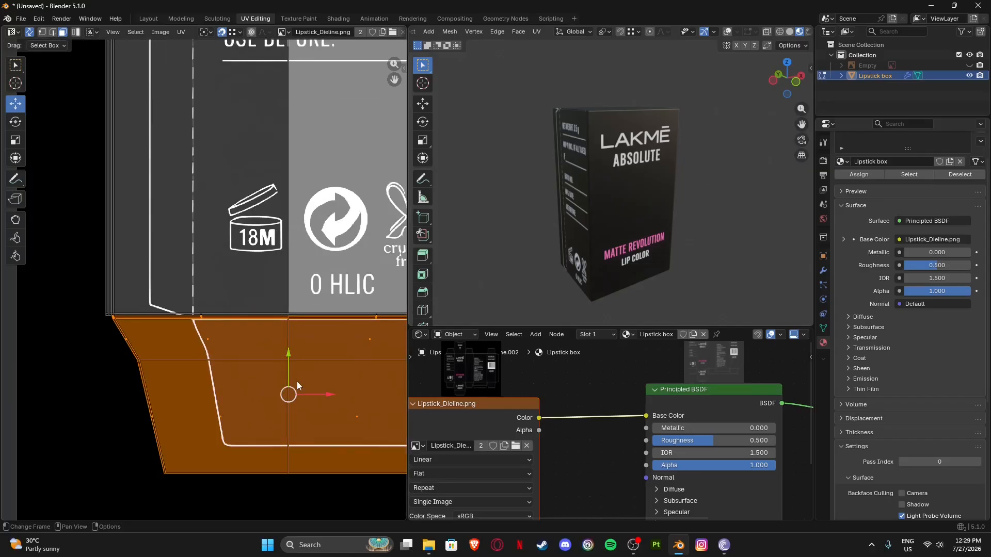
{"action": "left_click_drag", "start_coordinate": [287, 365], "coordinate": [284, 380]}
{"action": "scroll", "coordinate": [155, 323], "scroll_direction": "up", "scroll_amount": 4}
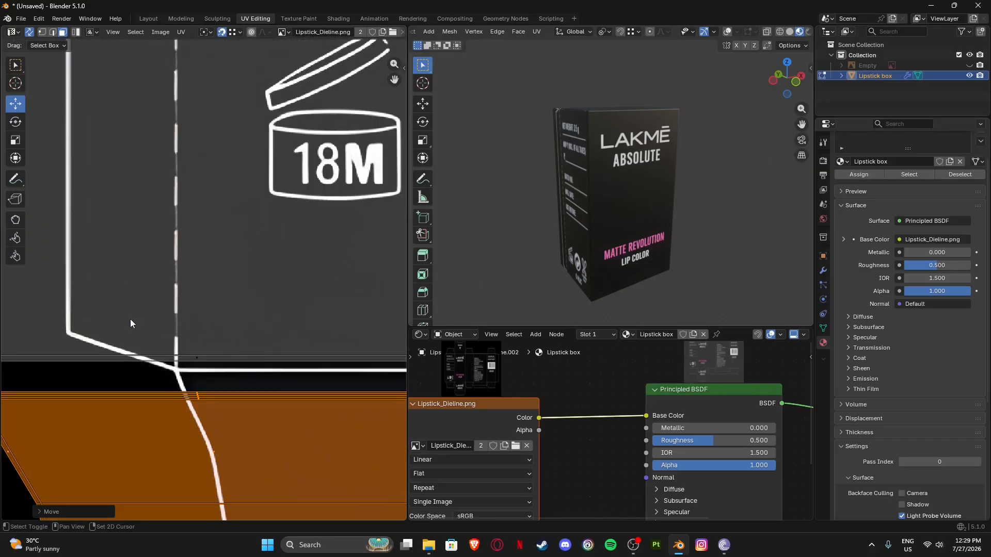
{"action": "scroll", "coordinate": [201, 285], "scroll_direction": "down", "scroll_amount": 6}
{"action": "middle_click_drag", "start_coordinate": [182, 308], "coordinate": [174, 325]}
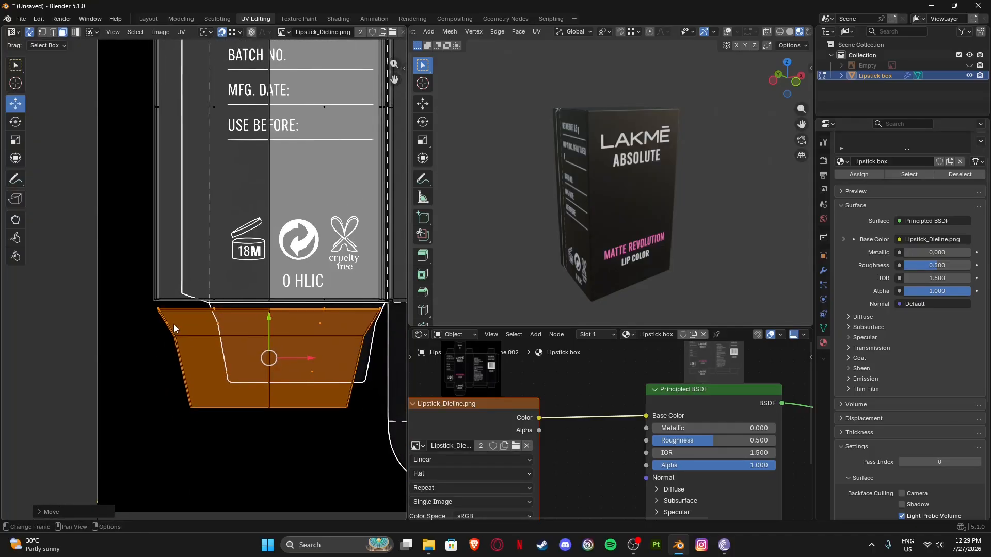
- Switch UV selection to edges and select the detached lower flap's two slanted sides and bottom edge
{"action": "key", "text": "2"}
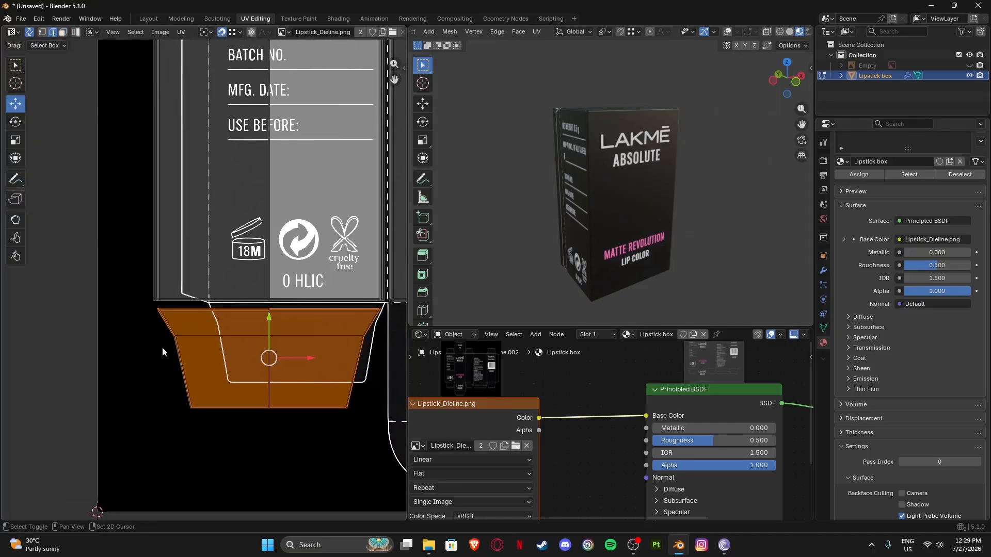
{"action": "left_click", "coordinate": [145, 375]}
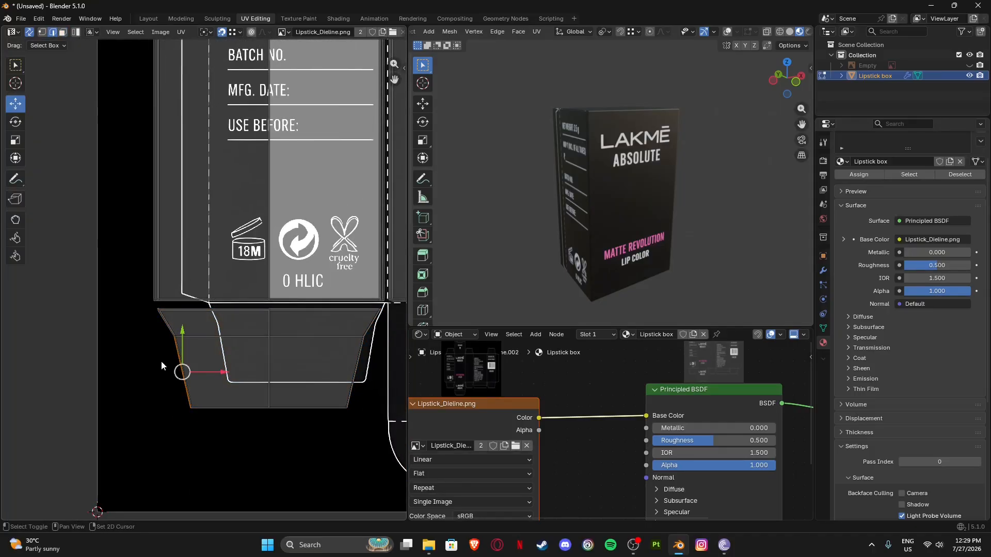
{"action": "left_click", "coordinate": [156, 358], "text": "alt"}
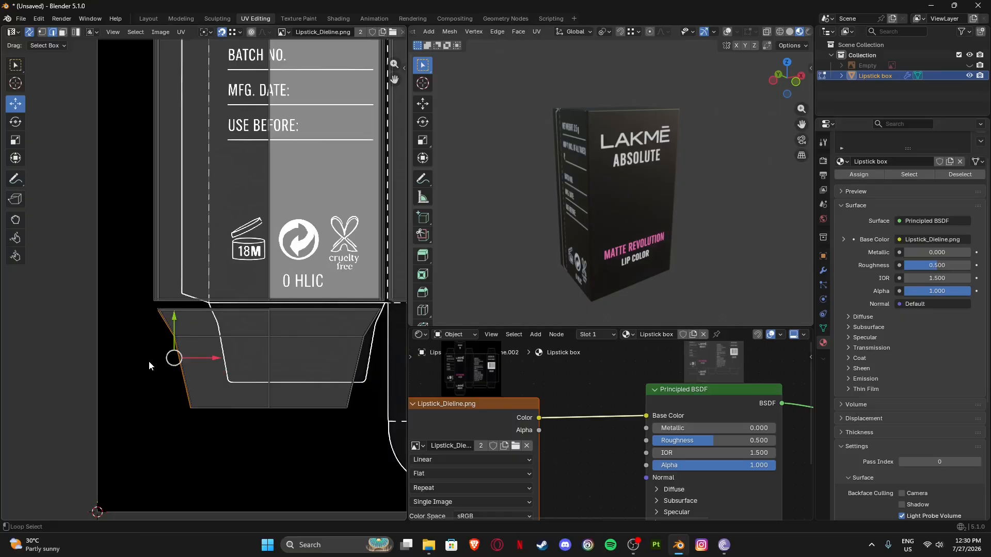
{"action": "left_click", "coordinate": [355, 398], "text": "alt+shift"}
{"action": "middle_click_drag", "start_coordinate": [346, 347], "coordinate": [336, 347], "text": "shift"}
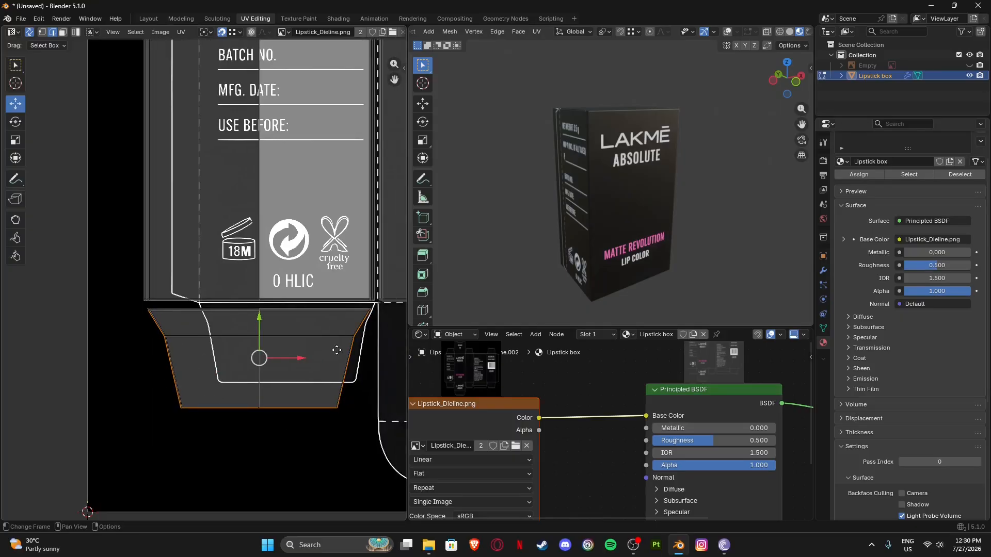
- Add the lower flap's upper edge to the selection and mark the flap's whole boundary as a seam
{"action": "scroll", "coordinate": [330, 291], "scroll_direction": "up", "scroll_amount": 3}
{"action": "middle_click_drag", "start_coordinate": [330, 291], "coordinate": [131, 273], "text": "shift"}
{"action": "scroll", "coordinate": [286, 325], "scroll_direction": "up", "scroll_amount": 2}
{"action": "scroll", "coordinate": [196, 342], "scroll_direction": "up", "scroll_amount": 3}
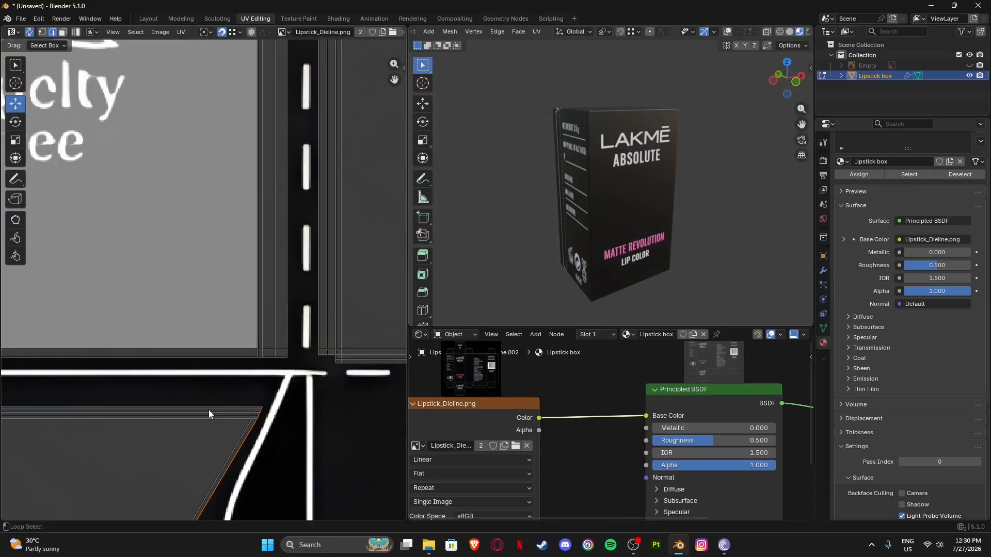
{"action": "left_click", "coordinate": [206, 403], "text": "alt+shift"}
{"action": "scroll", "coordinate": [206, 403], "scroll_direction": "down", "scroll_amount": 3}
{"action": "scroll", "coordinate": [207, 402], "scroll_direction": "down", "scroll_amount": 1}
{"action": "middle_click_drag", "start_coordinate": [31, 383], "coordinate": [312, 363], "text": "shift"}
{"action": "middle_click_drag", "start_coordinate": [171, 318], "coordinate": [261, 316], "text": "shift"}
{"action": "scroll", "coordinate": [155, 359], "scroll_direction": "down", "scroll_amount": 3}
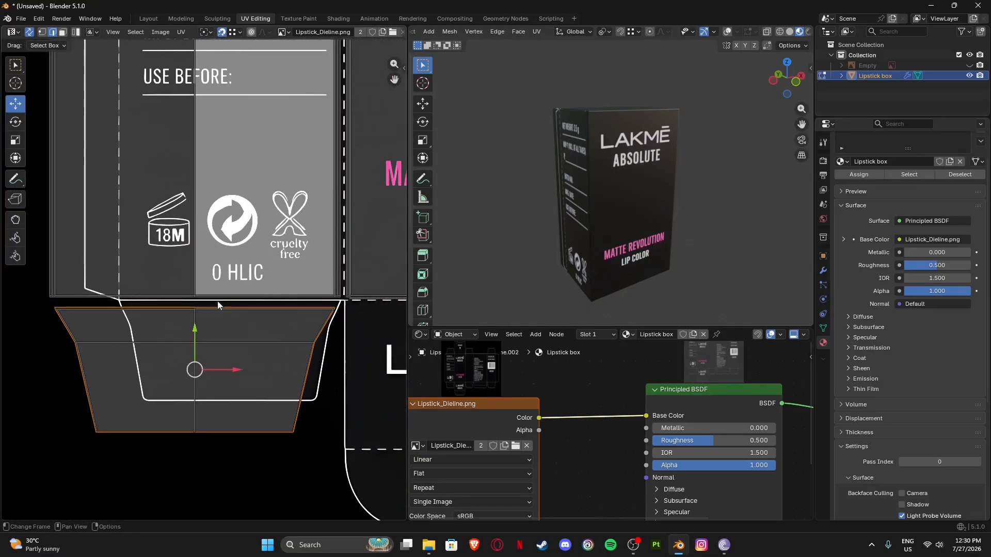
{"action": "right_click", "coordinate": [174, 395]}
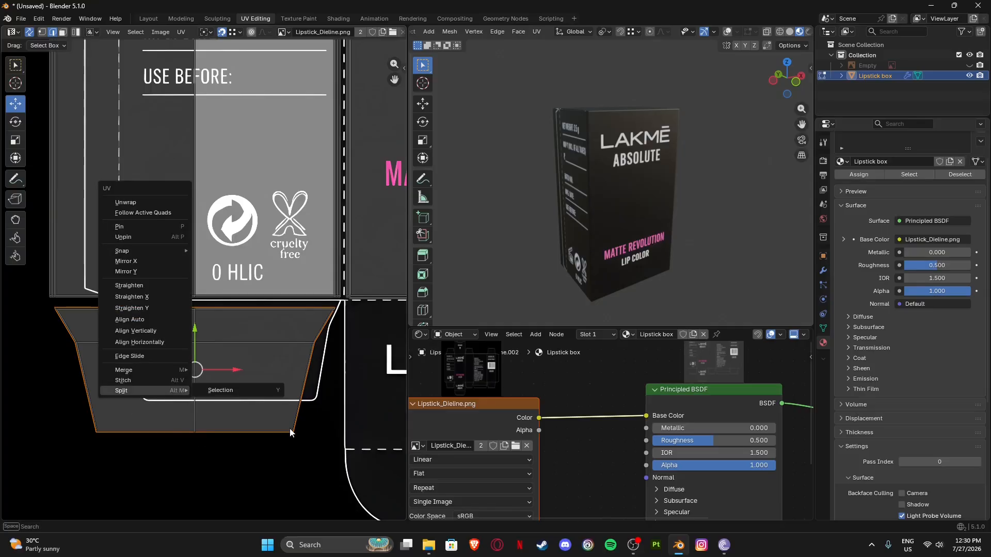
{"action": "left_click", "coordinate": [182, 32]}
{"action": "left_click", "coordinate": [217, 196]}
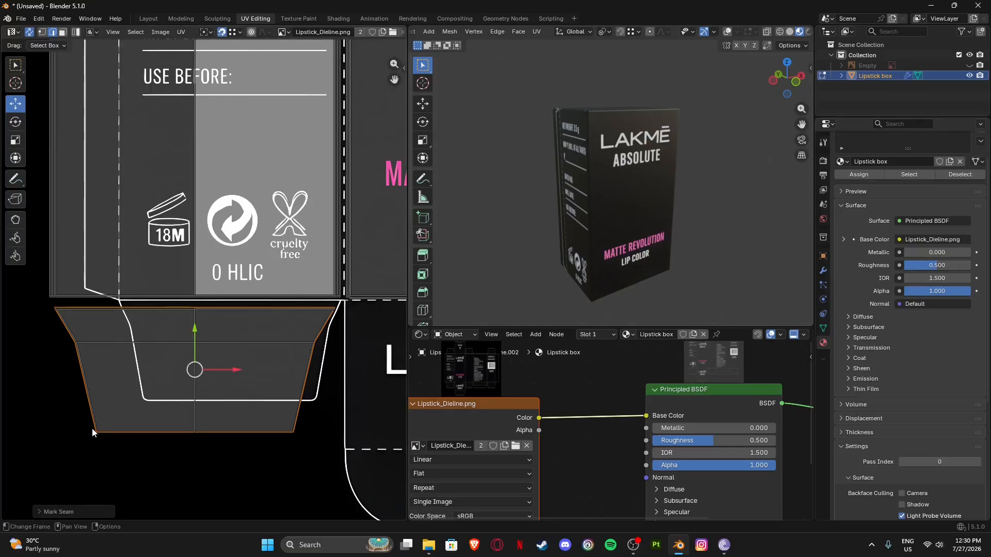
- Turn on island selection and select the NET WEIGHT side panel to check that it is separate from both flaps
{"action": "scroll", "coordinate": [144, 352], "scroll_direction": "down", "scroll_amount": 5}
{"action": "scroll", "coordinate": [165, 299], "scroll_direction": "up", "scroll_amount": 4}
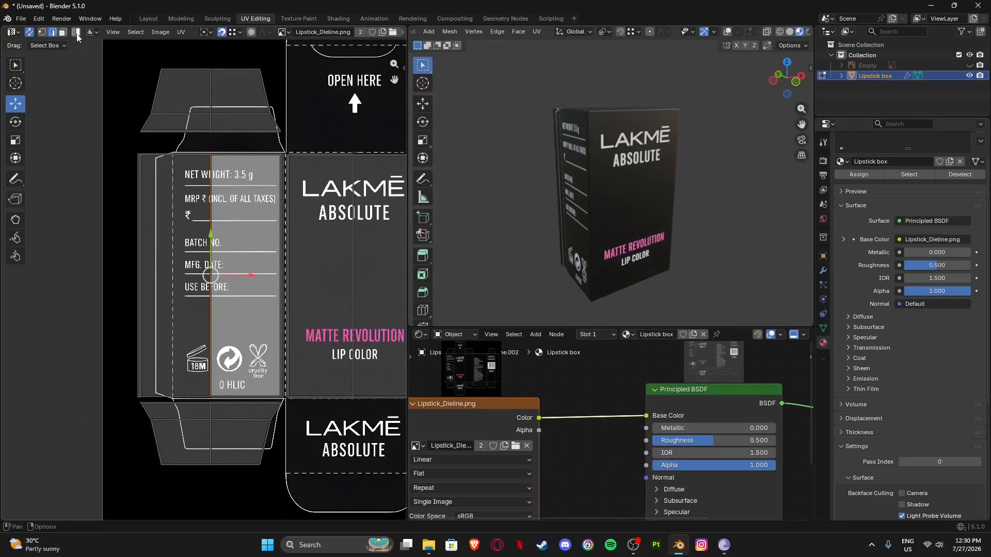
{"action": "left_click", "coordinate": [217, 289]}
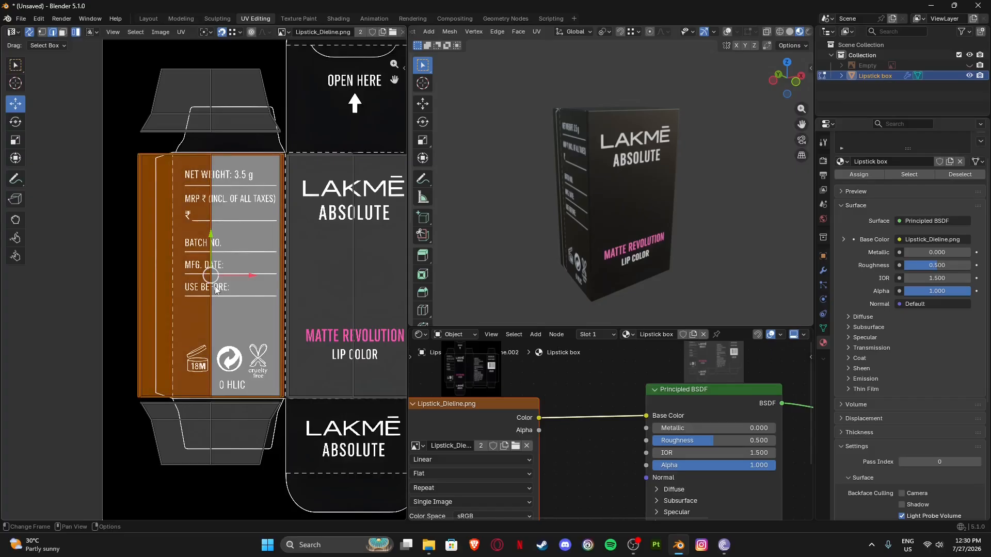
{"action": "scroll", "coordinate": [176, 242], "scroll_direction": "up", "scroll_amount": 3}
{"action": "scroll", "coordinate": [196, 241], "scroll_direction": "down", "scroll_amount": 2}
{"action": "middle_click_drag", "start_coordinate": [222, 239], "coordinate": [214, 258]}
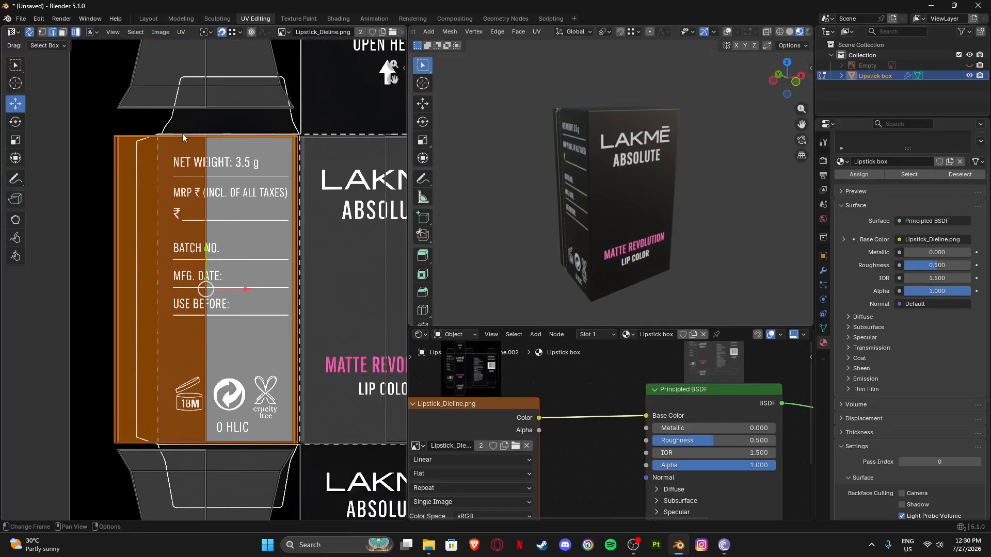
{"action": "left_click_drag", "start_coordinate": [88, 119], "coordinate": [136, 447]}
{"action": "left_click", "coordinate": [107, 153]}
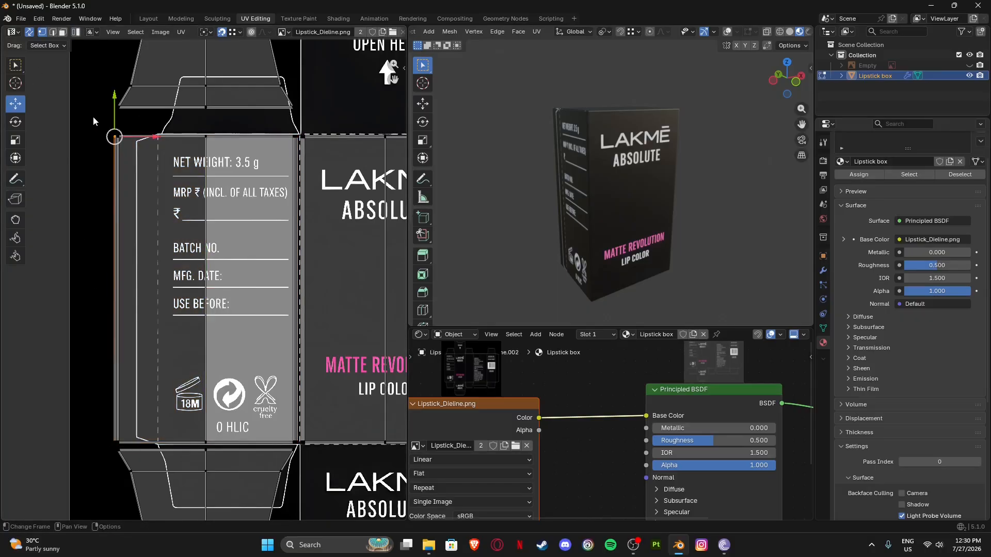
{"action": "left_click_drag", "start_coordinate": [93, 117], "coordinate": [135, 447]}
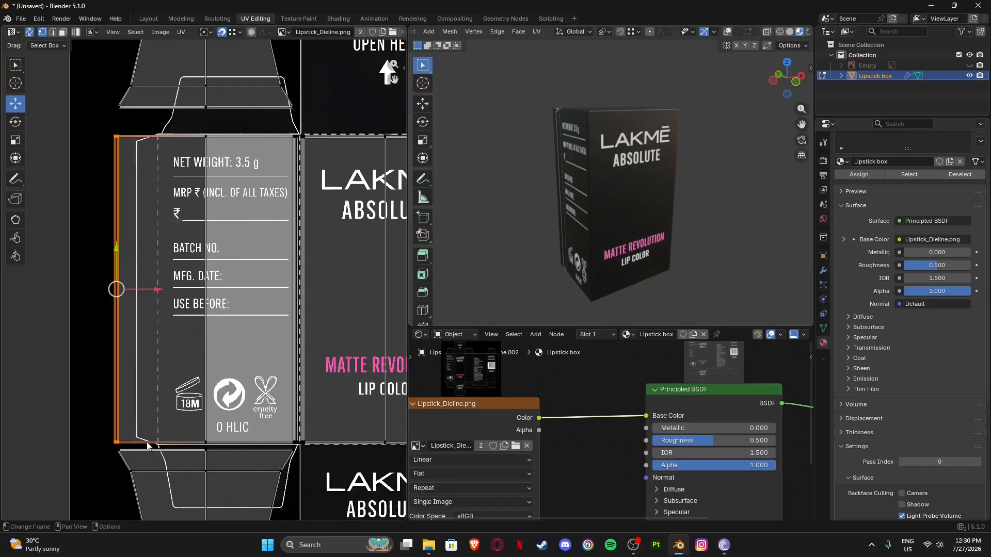
{"action": "left_click", "coordinate": [80, 208]}
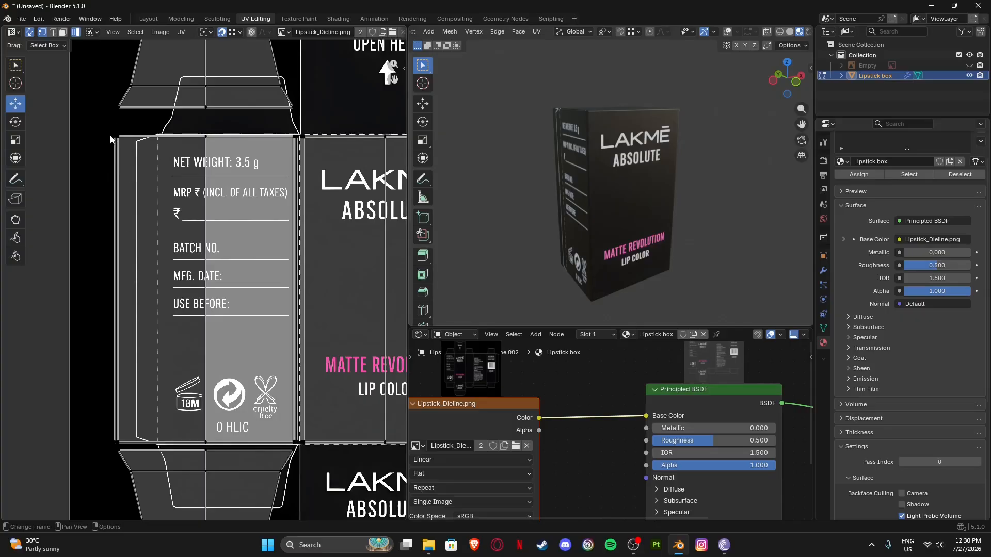
- Scale the NET WEIGHT side's UV island narrower along X and move it right along X to fit the dieline panel
{"action": "left_click", "coordinate": [129, 148]}
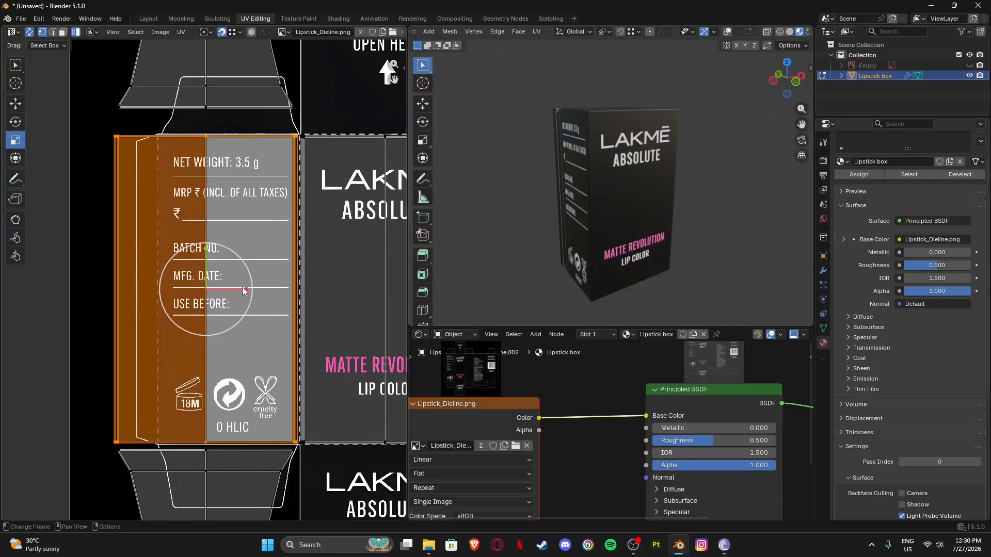
{"action": "left_click_drag", "start_coordinate": [242, 290], "coordinate": [177, 287]}
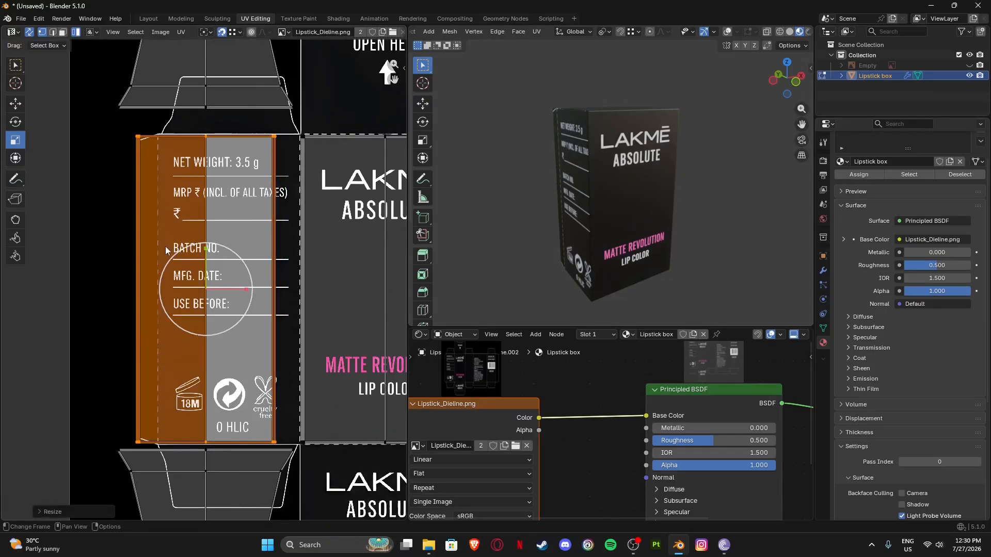
{"action": "left_click_drag", "start_coordinate": [236, 294], "coordinate": [261, 292]}
{"action": "scroll", "coordinate": [283, 242], "scroll_direction": "up", "scroll_amount": 7}
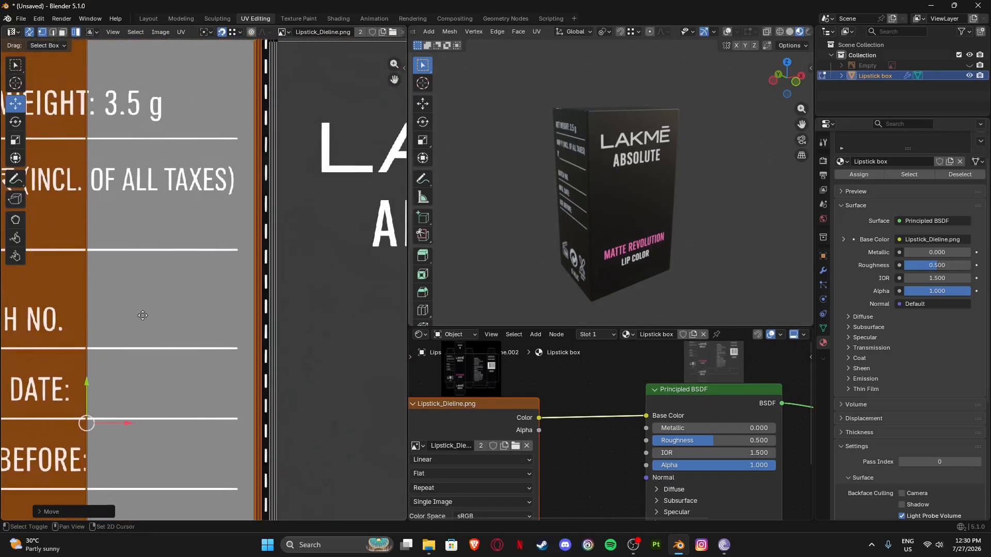
{"action": "scroll", "coordinate": [283, 243], "scroll_direction": "down", "scroll_amount": 5}
{"action": "scroll", "coordinate": [298, 292], "scroll_direction": "up", "scroll_amount": 8}
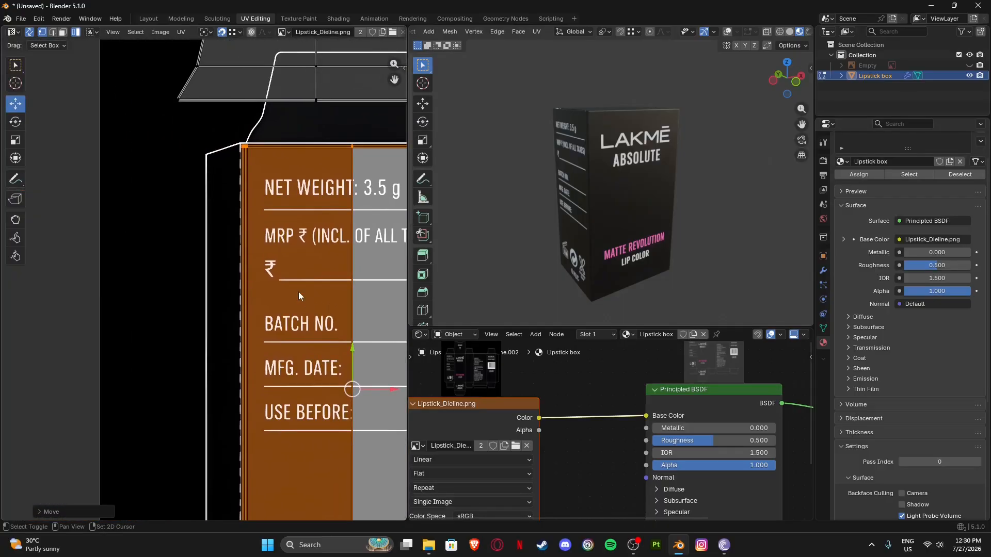
- Examine the NET WEIGHT artwork on the 3D box and the UV island's edges against the dieline's fold lines
{"action": "middle_click_drag", "start_coordinate": [613, 200], "coordinate": [558, 196]}
{"action": "scroll", "coordinate": [666, 178], "scroll_direction": "up", "scroll_amount": 4}
{"action": "scroll", "coordinate": [555, 178], "scroll_direction": "up", "scroll_amount": 2}
{"action": "scroll", "coordinate": [599, 139], "scroll_direction": "down", "scroll_amount": 5}
{"action": "scroll", "coordinate": [531, 98], "scroll_direction": "down", "scroll_amount": 4}
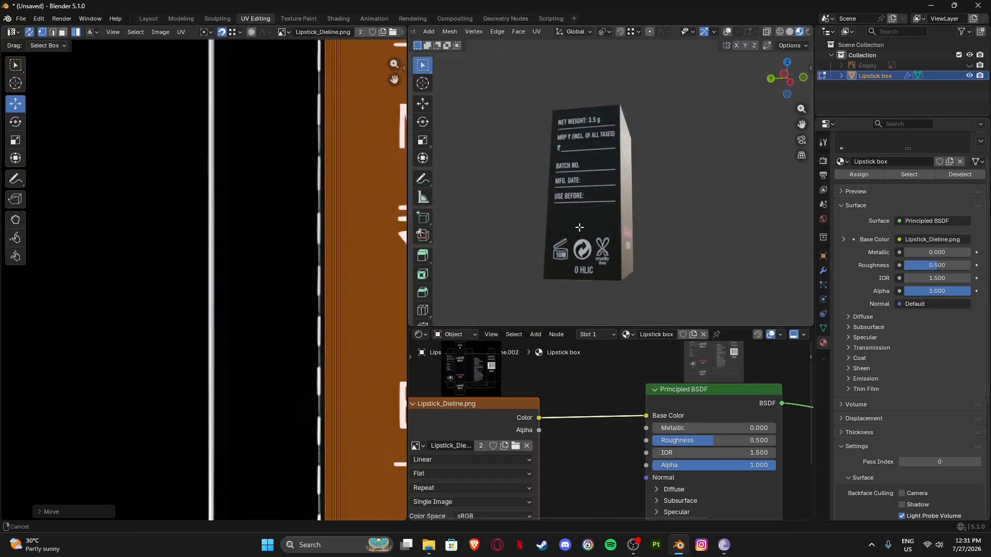
{"action": "middle_click_drag", "start_coordinate": [582, 230], "coordinate": [560, 261], "text": "shift"}
{"action": "middle_click_drag", "start_coordinate": [560, 261], "coordinate": [564, 243]}
{"action": "scroll", "coordinate": [223, 199], "scroll_direction": "down", "scroll_amount": 6}
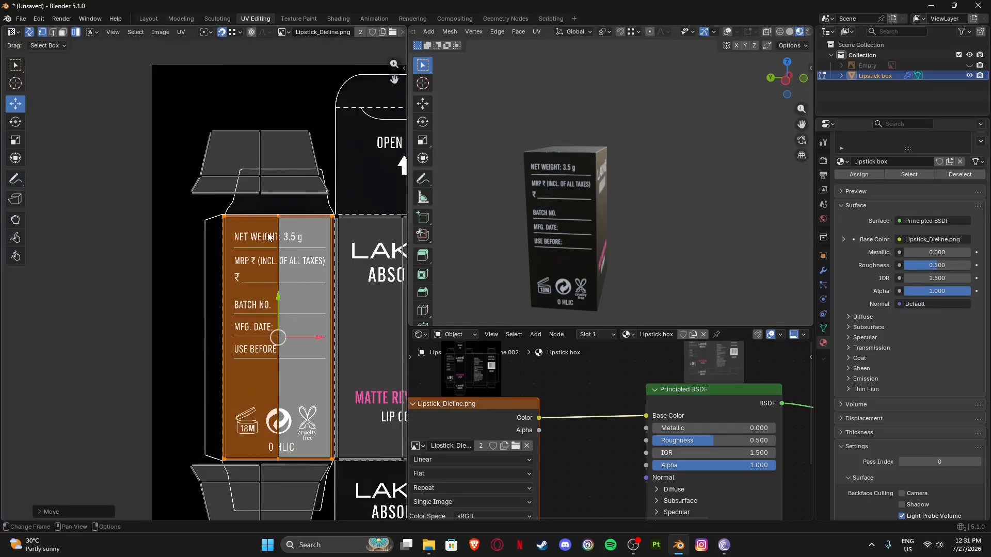
{"action": "middle_click_drag", "start_coordinate": [274, 259], "coordinate": [232, 257]}
{"action": "middle_click_drag", "start_coordinate": [467, 203], "coordinate": [436, 242]}
{"action": "scroll", "coordinate": [200, 283], "scroll_direction": "up", "scroll_amount": 4}
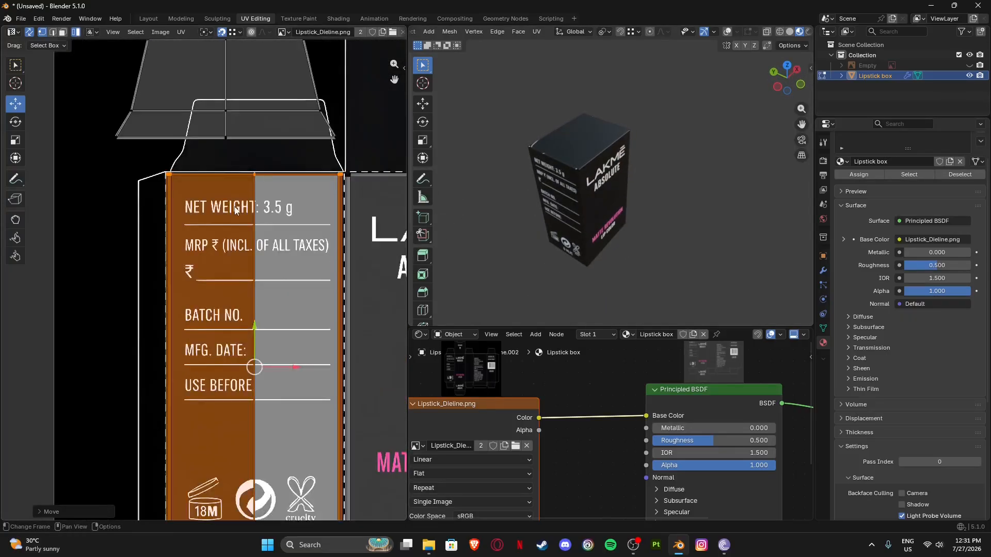
{"action": "middle_click_drag", "start_coordinate": [175, 176], "coordinate": [170, 259]}
{"action": "scroll", "coordinate": [196, 260], "scroll_direction": "up", "scroll_amount": 4}
{"action": "middle_click_drag", "start_coordinate": [134, 166], "coordinate": [156, 264]}
{"action": "scroll", "coordinate": [178, 281], "scroll_direction": "down", "scroll_amount": 9}
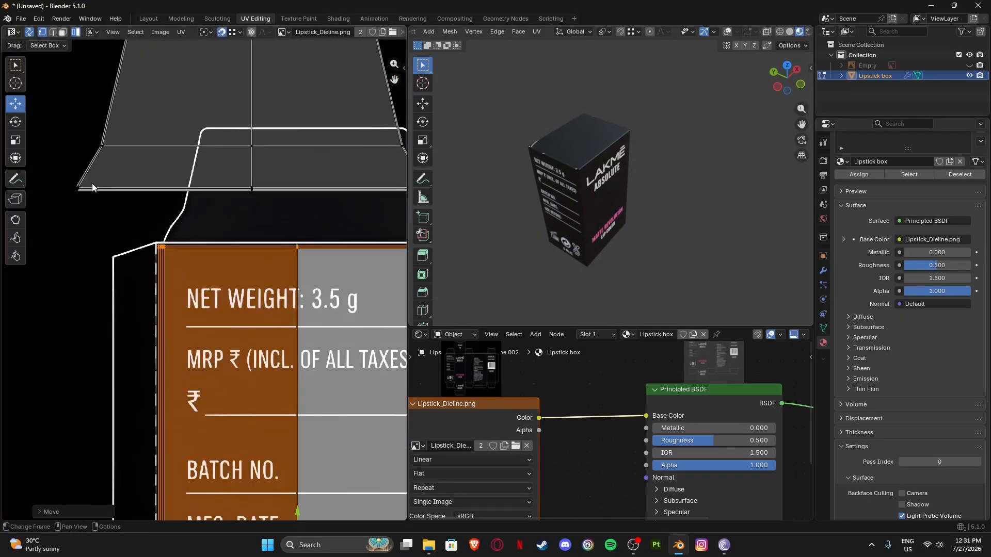
{"action": "middle_click_drag", "start_coordinate": [225, 257], "coordinate": [200, 216]}
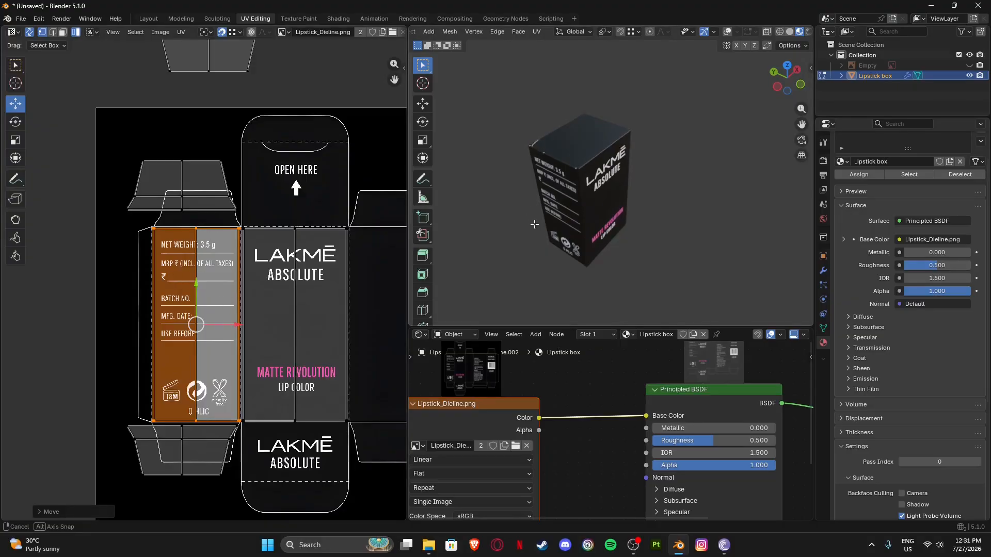
{"action": "middle_click_drag", "start_coordinate": [555, 175], "coordinate": [578, 232]}
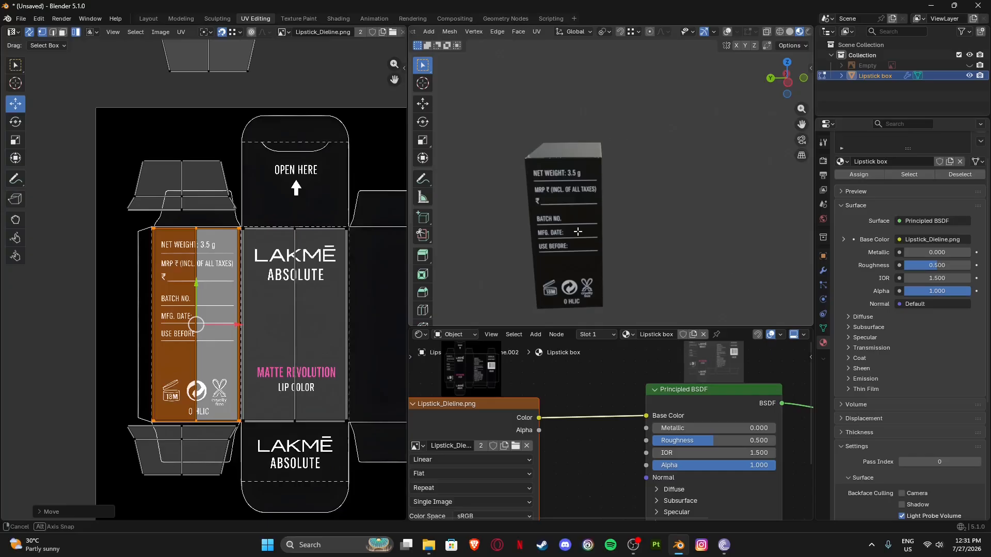
- Scale down the detached upper flap's UV island and place it inside the dieline's upper flap above the NET WEIGHT panel
{"action": "scroll", "coordinate": [145, 211], "scroll_direction": "up", "scroll_amount": 5}
{"action": "scroll", "coordinate": [229, 270], "scroll_direction": "down", "scroll_amount": 2}
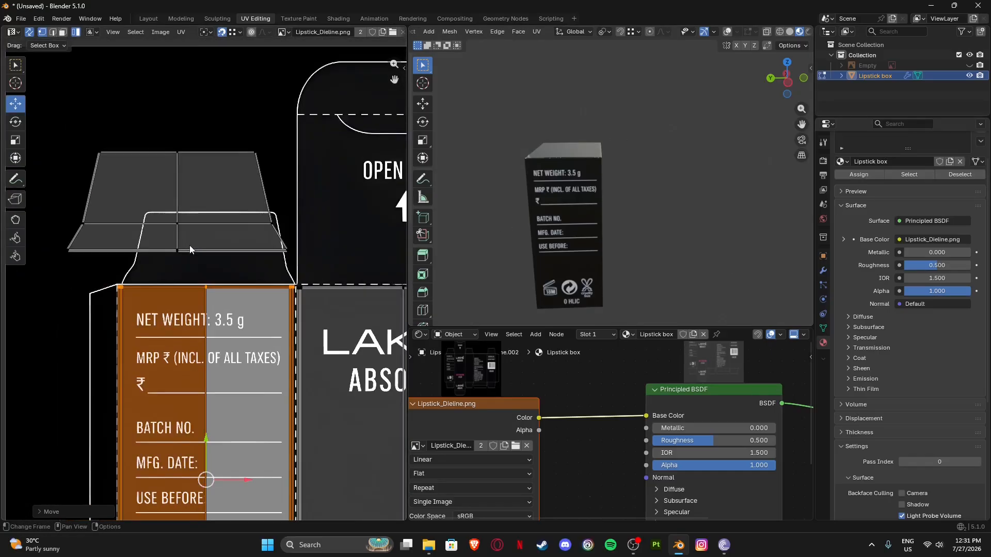
{"action": "left_click_drag", "start_coordinate": [78, 150], "coordinate": [328, 304]}
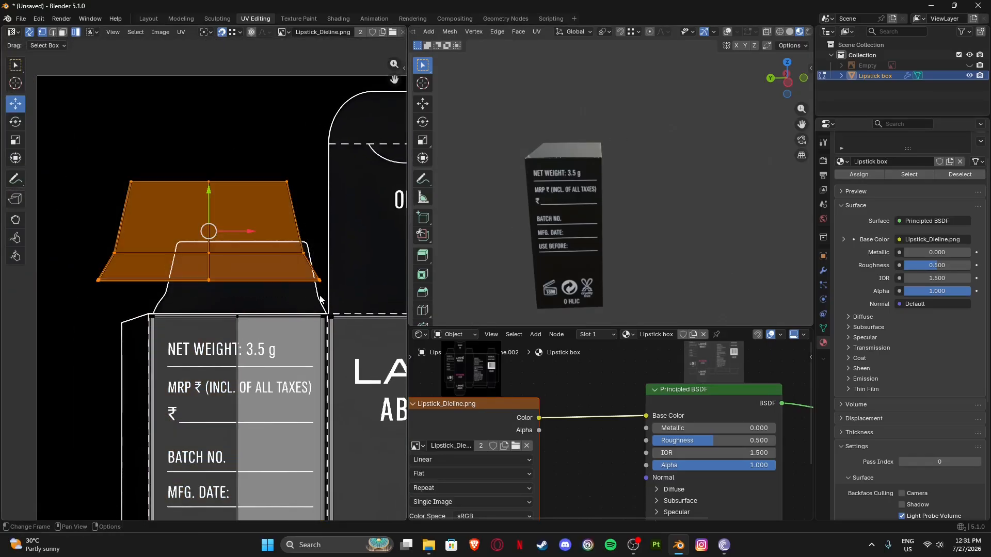
{"action": "key", "text": "s"}
{"action": "left_click", "coordinate": [244, 249]}
{"action": "key", "text": "g"}
{"action": "left_click", "coordinate": [278, 297]}
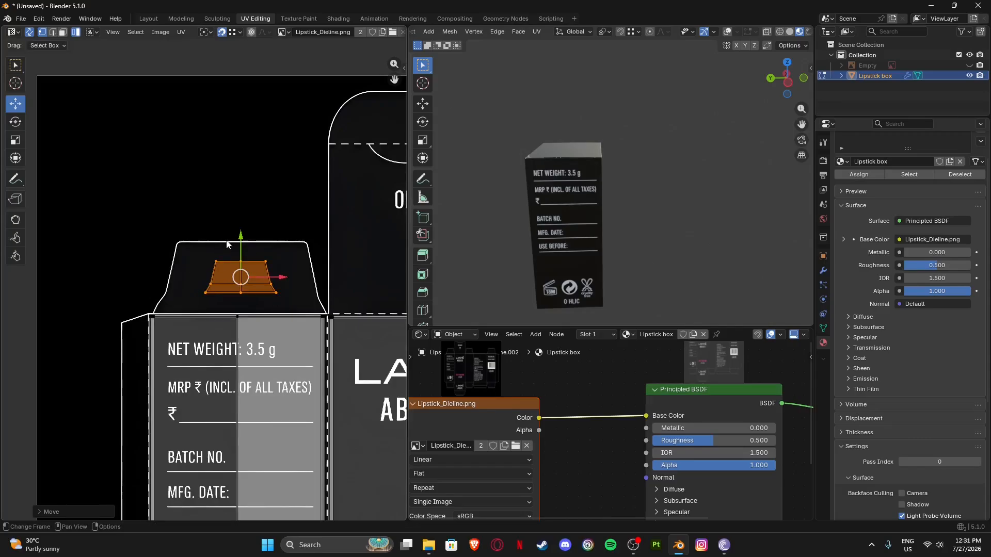
- Scale down the detached lower flap's UV island and place it inside the dieline's lower flap below the NET WEIGHT panel
{"action": "scroll", "coordinate": [203, 286], "scroll_direction": "down", "scroll_amount": 5}
{"action": "scroll", "coordinate": [191, 299], "scroll_direction": "up", "scroll_amount": 4}
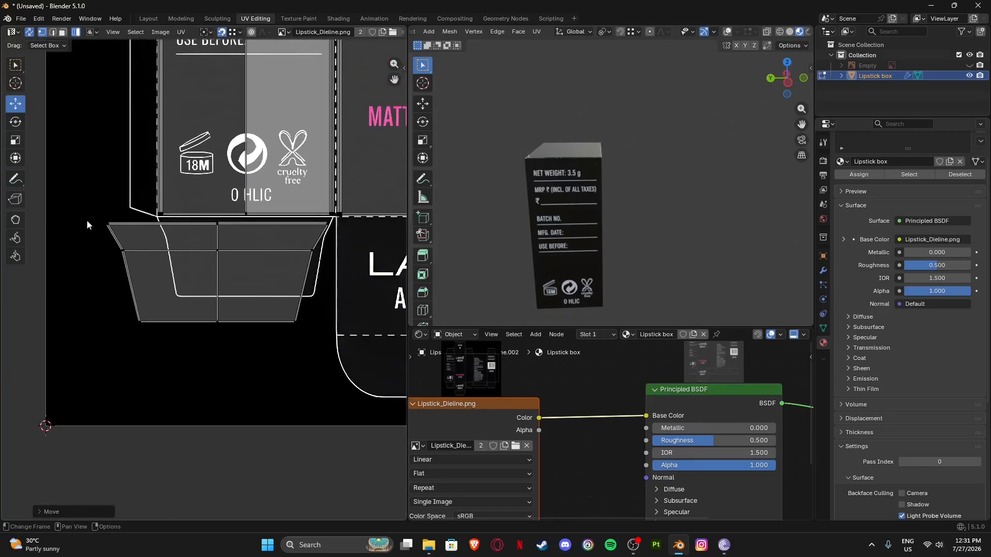
{"action": "left_click_drag", "start_coordinate": [87, 220], "coordinate": [333, 326]}
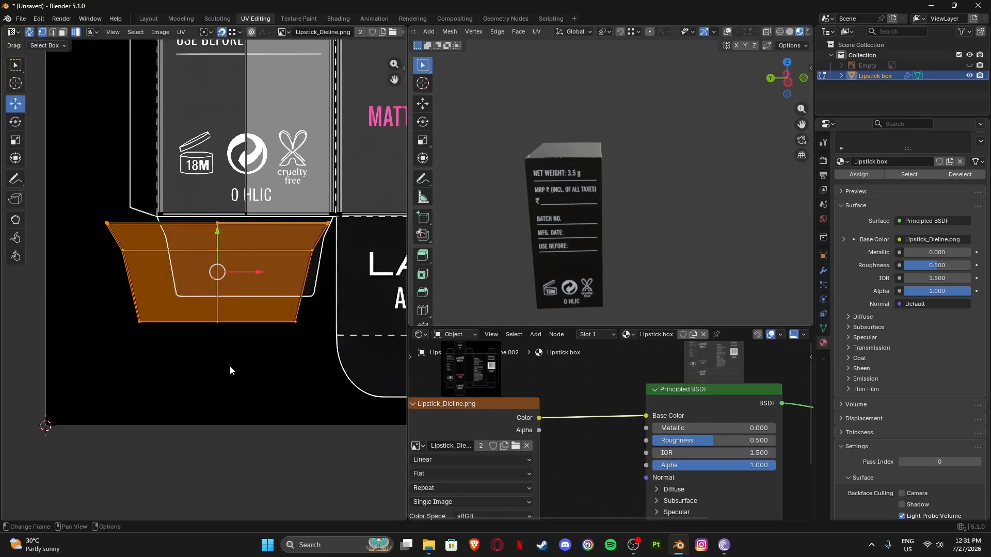
{"action": "key", "text": "s"}
{"action": "left_click", "coordinate": [226, 308]}
{"action": "key", "text": "g"}
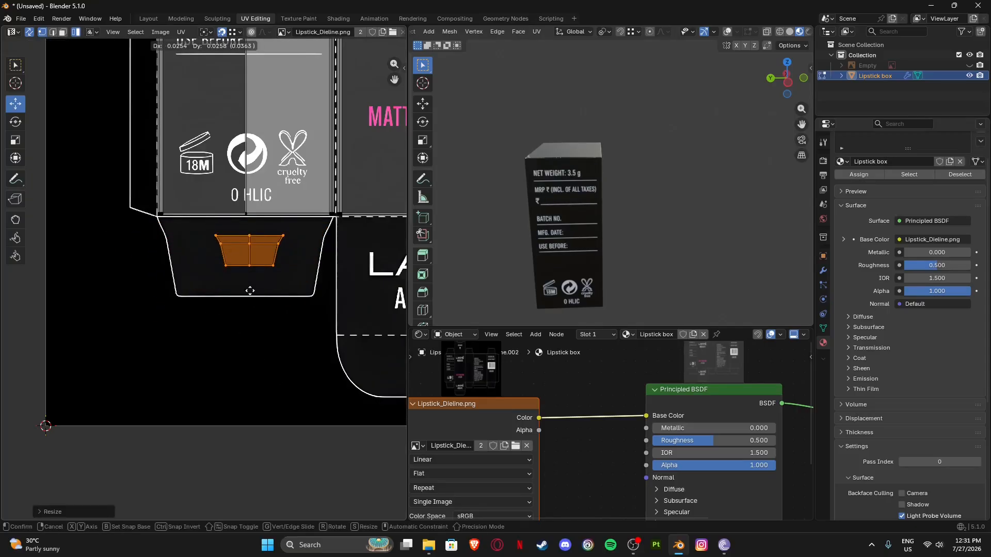
{"action": "left_click", "coordinate": [247, 298]}
{"action": "scroll", "coordinate": [246, 265], "scroll_direction": "down", "scroll_amount": 6}
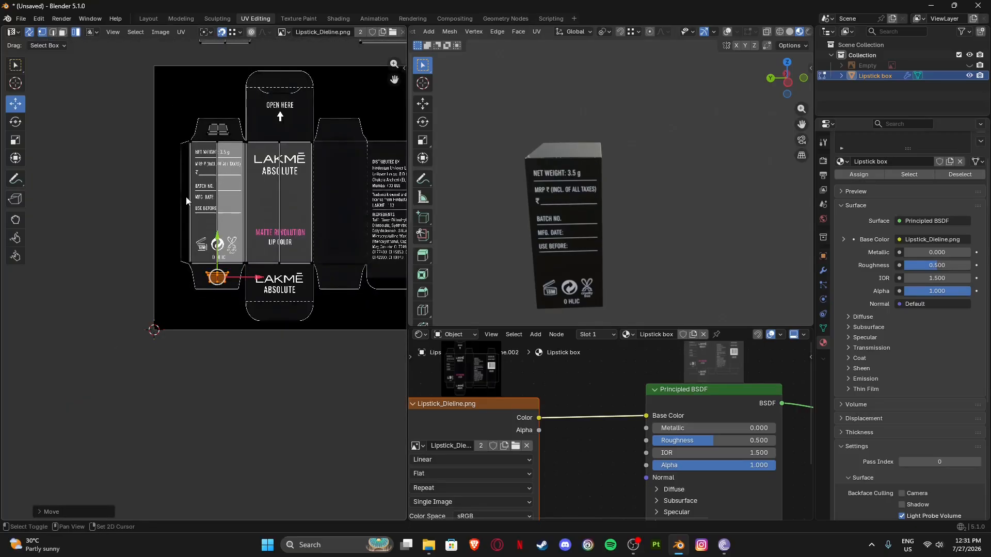
- Move the remaining narrow side island with its flaps from above the dieline image onto the barcode panel
{"action": "middle_click_drag", "start_coordinate": [238, 224], "coordinate": [198, 210]}
{"action": "middle_click_drag", "start_coordinate": [258, 253], "coordinate": [231, 299]}
{"action": "scroll", "coordinate": [222, 289], "scroll_direction": "down", "scroll_amount": 3}
{"action": "middle_click_drag", "start_coordinate": [200, 227], "coordinate": [193, 285]}
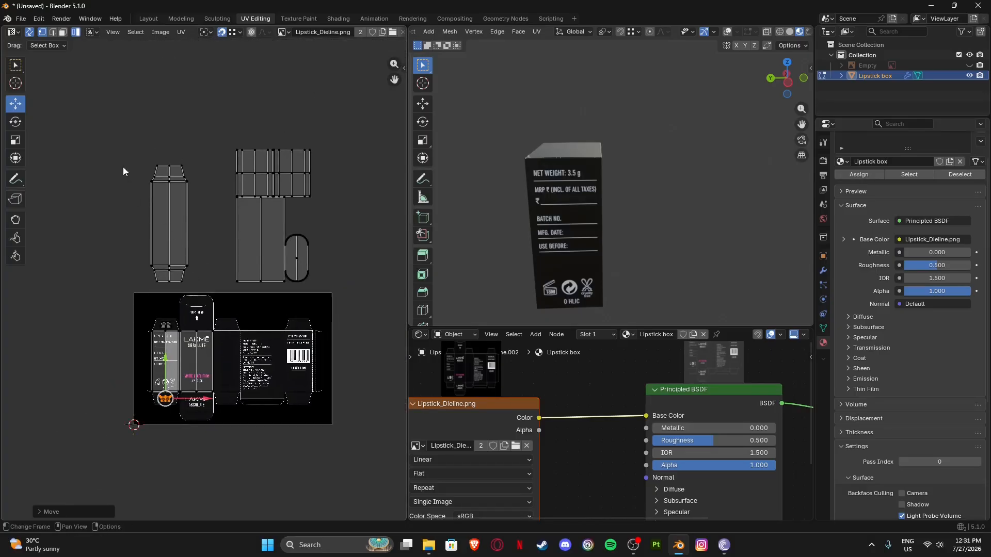
{"action": "middle_click_drag", "start_coordinate": [428, 248], "coordinate": [781, 240]}
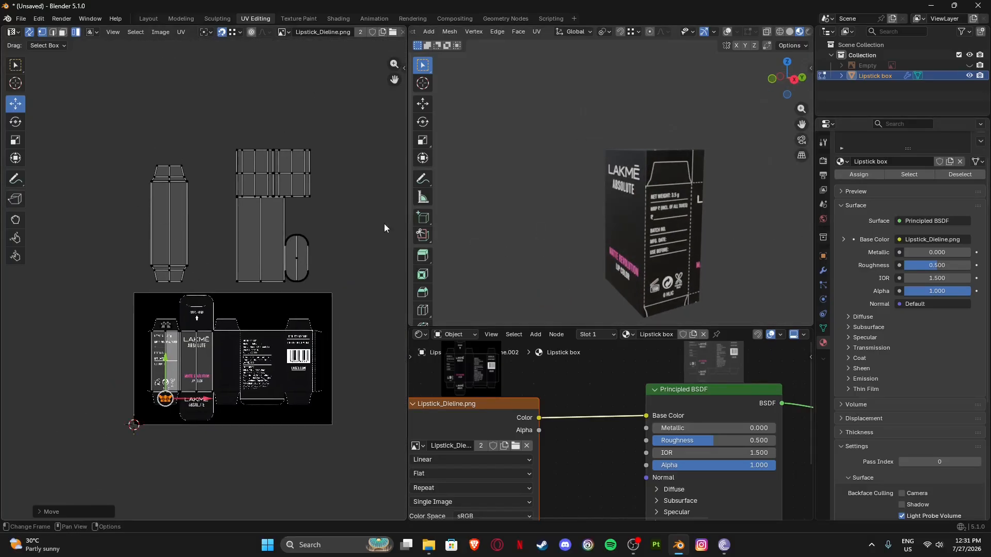
{"action": "left_click_drag", "start_coordinate": [124, 137], "coordinate": [196, 288]}
{"action": "left_click_drag", "start_coordinate": [178, 238], "coordinate": [308, 378]}
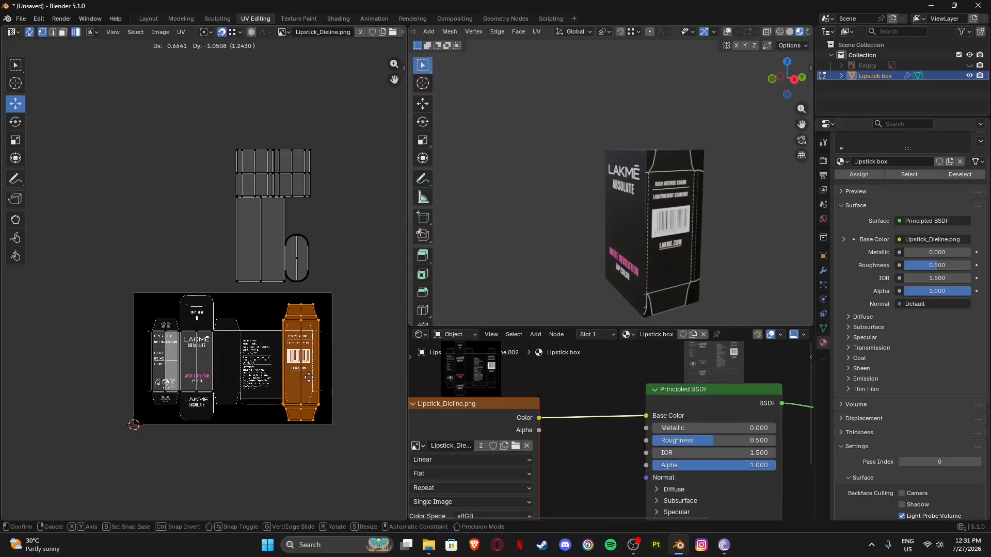
{"action": "left_click", "coordinate": [308, 378]}
{"action": "middle_click_drag", "start_coordinate": [316, 371], "coordinate": [298, 320], "text": "shift"}
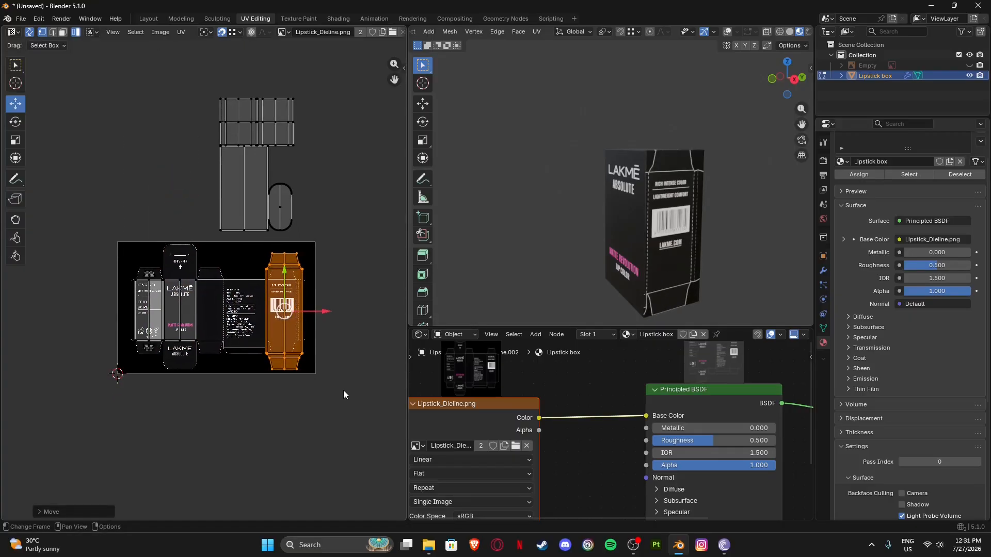
{"action": "left_click", "coordinate": [342, 390]}
- Switch UV selection to faces, turn off island selection and select the outer faces of the barcode side's upper flap
{"action": "scroll", "coordinate": [311, 370], "scroll_direction": "up", "scroll_amount": 4}
{"action": "middle_click_drag", "start_coordinate": [311, 370], "coordinate": [178, 434], "text": "shift"}
{"action": "scroll", "coordinate": [196, 343], "scroll_direction": "up", "scroll_amount": 5}
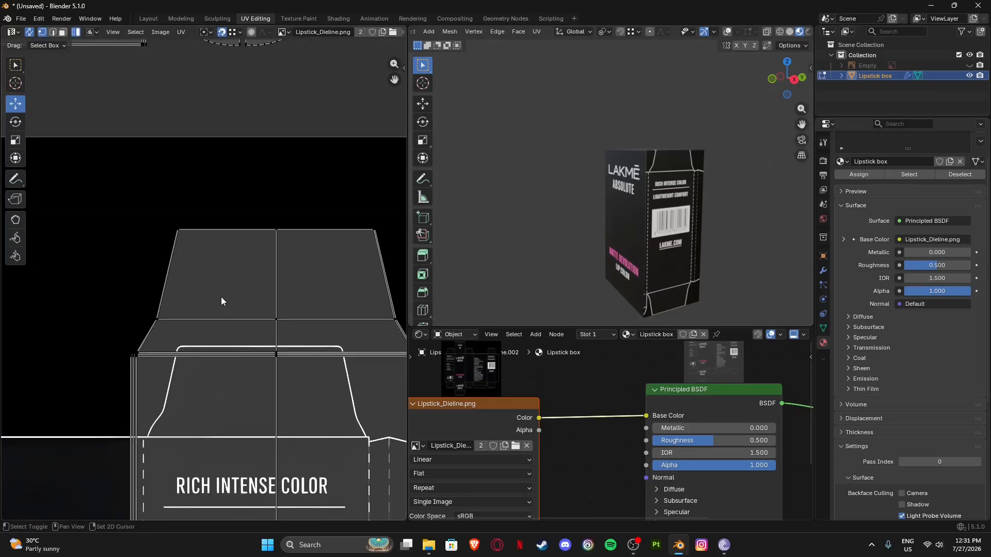
{"action": "scroll", "coordinate": [142, 215], "scroll_direction": "down", "scroll_amount": 3}
{"action": "left_click_drag", "start_coordinate": [107, 213], "coordinate": [296, 322]}
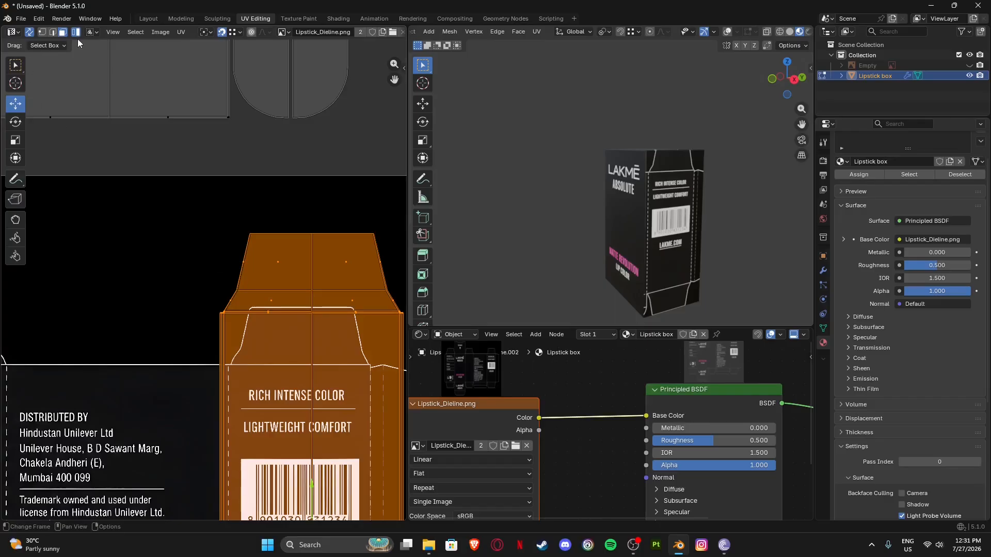
{"action": "left_click_drag", "start_coordinate": [213, 213], "coordinate": [392, 282]}
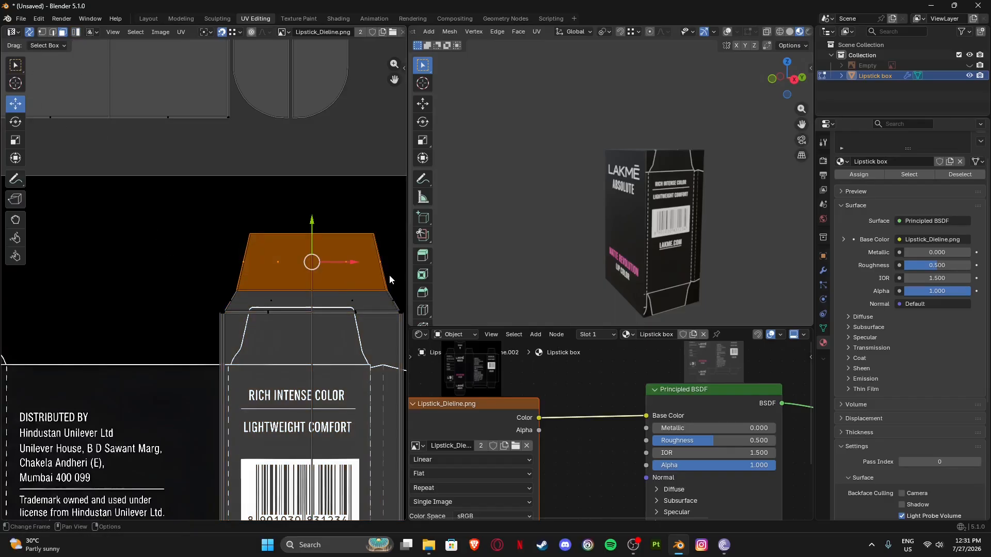
- Extend the selection to the barcode side's whole upper flap, including the thin face strips at its base
{"action": "middle_click_drag", "start_coordinate": [357, 280], "coordinate": [355, 242], "text": "shift"}
{"action": "scroll", "coordinate": [206, 282], "scroll_direction": "up", "scroll_amount": 4}
{"action": "middle_click_drag", "start_coordinate": [274, 235], "coordinate": [250, 274], "text": "shift"}
{"action": "scroll", "coordinate": [251, 273], "scroll_direction": "up", "scroll_amount": 2}
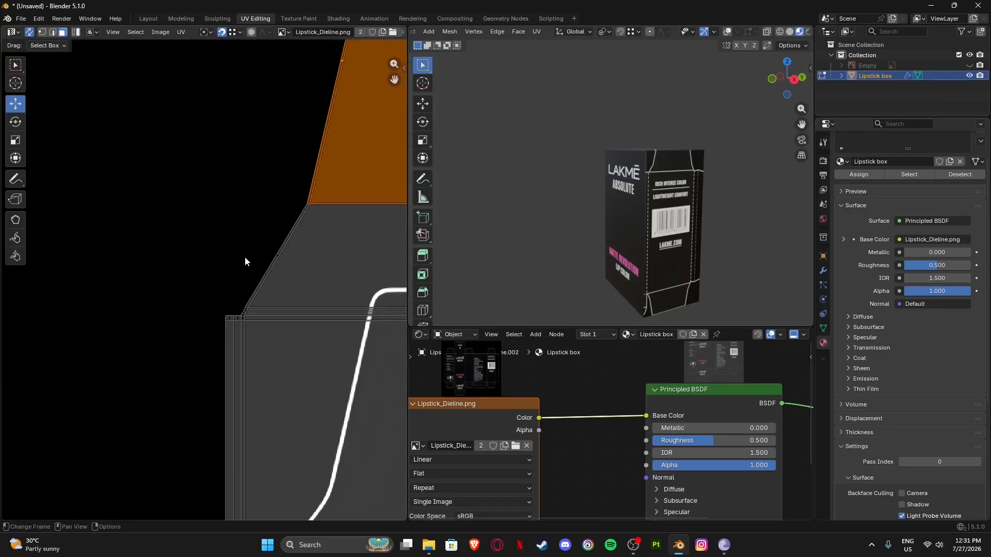
{"action": "scroll", "coordinate": [244, 258], "scroll_direction": "down", "scroll_amount": 8}
{"action": "left_click_drag", "start_coordinate": [178, 243], "coordinate": [375, 286]}
{"action": "scroll", "coordinate": [243, 280], "scroll_direction": "up", "scroll_amount": 8}
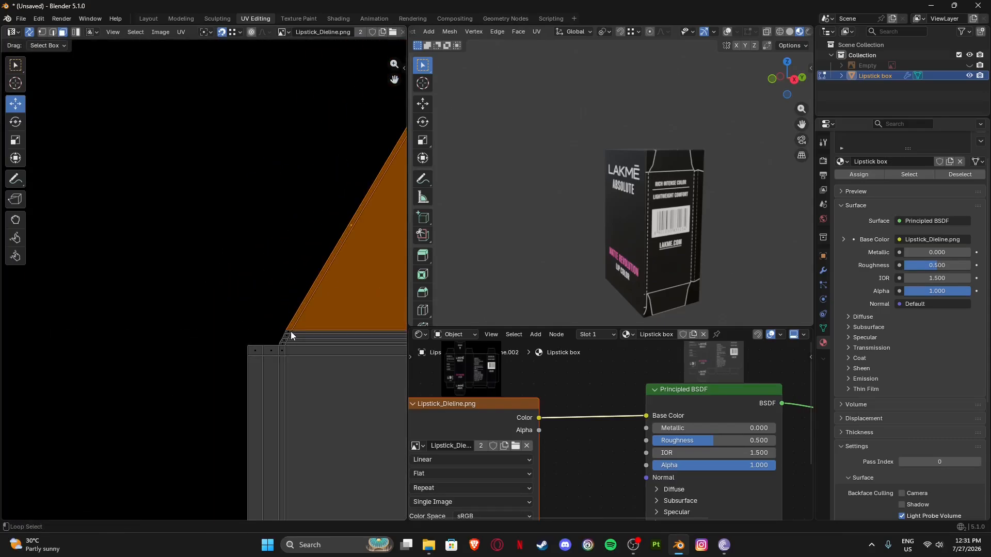
{"action": "left_click", "coordinate": [290, 333], "text": "shift"}
{"action": "left_click", "coordinate": [289, 335], "text": "shift"}
{"action": "left_click", "coordinate": [286, 341], "text": "shift"}
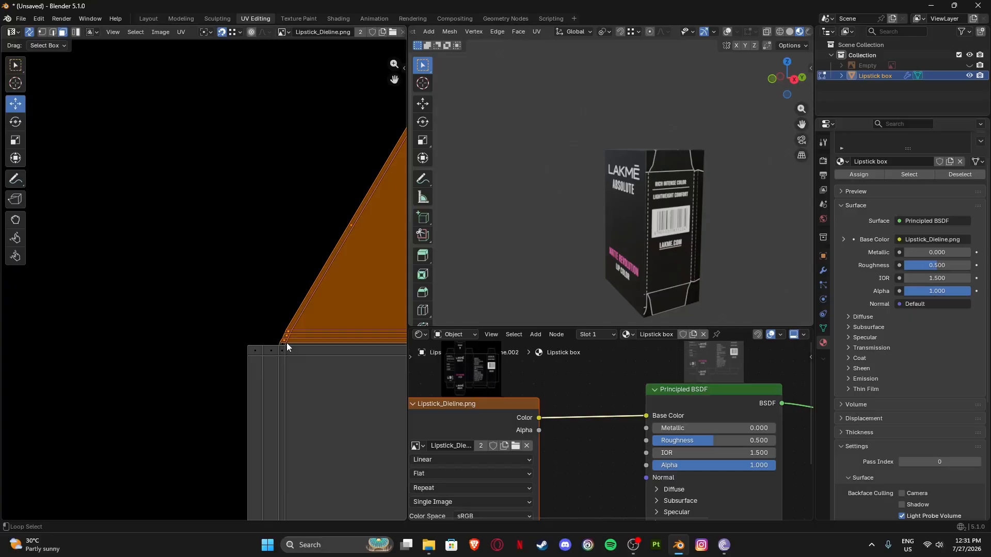
{"action": "left_click", "coordinate": [286, 342], "text": "shift"}
- Add the main faces of the barcode side's lower flap to the selection
{"action": "scroll", "coordinate": [264, 299], "scroll_direction": "down", "scroll_amount": 8}
{"action": "scroll", "coordinate": [259, 324], "scroll_direction": "up", "scroll_amount": 2}
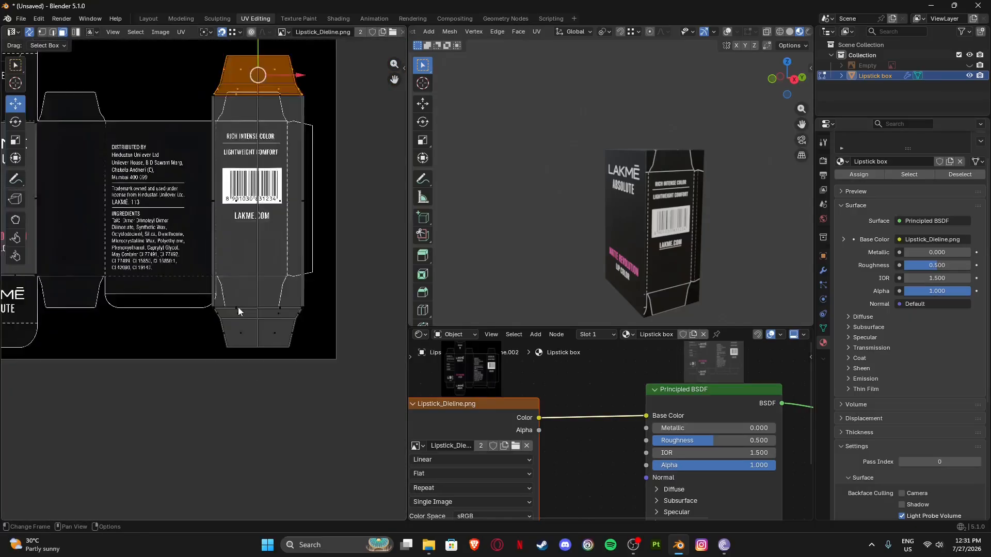
{"action": "scroll", "coordinate": [238, 308], "scroll_direction": "up", "scroll_amount": 2}
{"action": "left_click_drag", "start_coordinate": [187, 385], "coordinate": [367, 315], "text": "shift"}
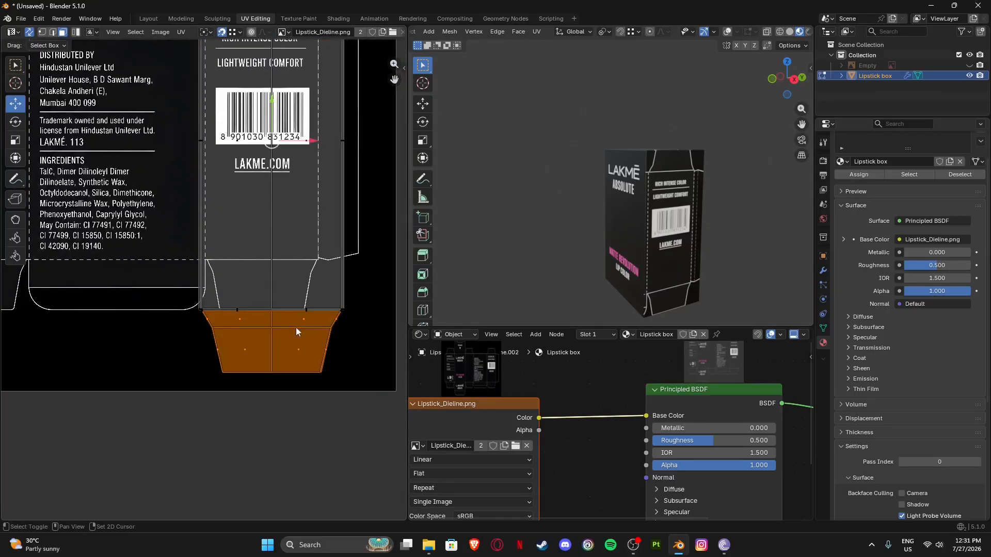
- Add the thin face strips where the lower flap meets the barcode panel, and check the upper flap's selection
{"action": "scroll", "coordinate": [296, 331], "scroll_direction": "up", "scroll_amount": 8}
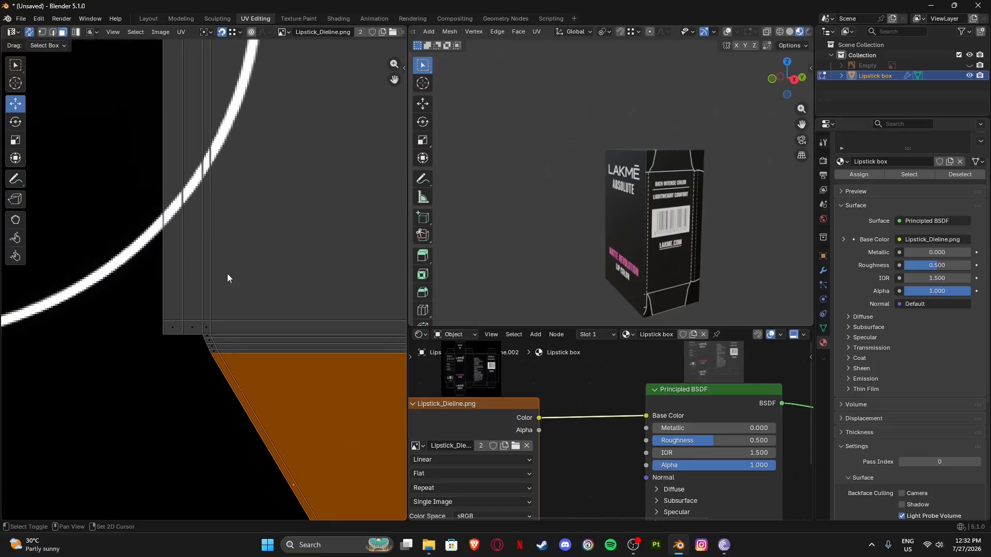
{"action": "scroll", "coordinate": [209, 287], "scroll_direction": "up", "scroll_amount": 4}
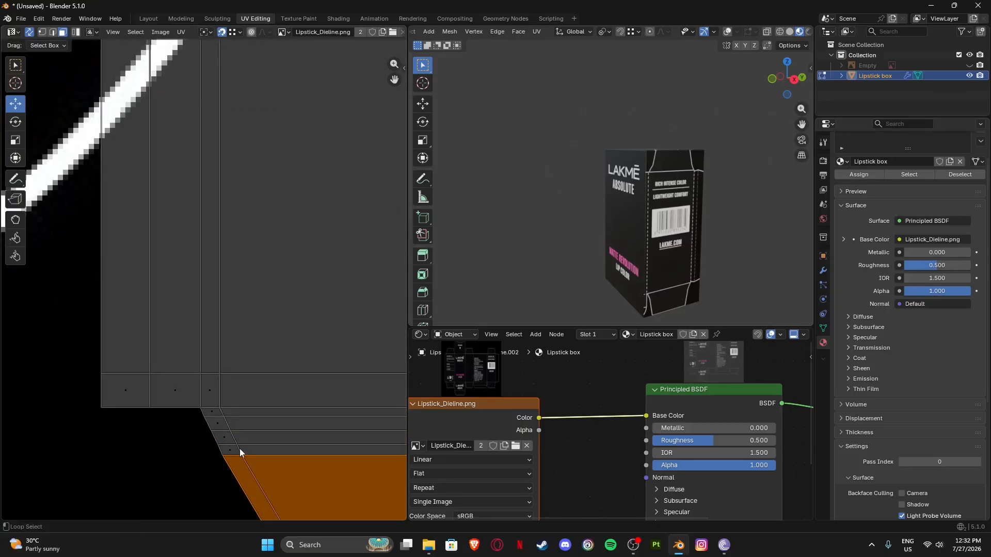
{"action": "left_click", "coordinate": [239, 448], "text": "alt+shift"}
{"action": "left_click", "coordinate": [233, 435], "text": "alt+shift"}
{"action": "left_click", "coordinate": [227, 422], "text": "alt+shift"}
{"action": "left_click", "coordinate": [222, 410], "text": "alt+shift"}
{"action": "scroll", "coordinate": [228, 425], "scroll_direction": "down", "scroll_amount": 3}
{"action": "scroll", "coordinate": [228, 426], "scroll_direction": "down", "scroll_amount": 10}
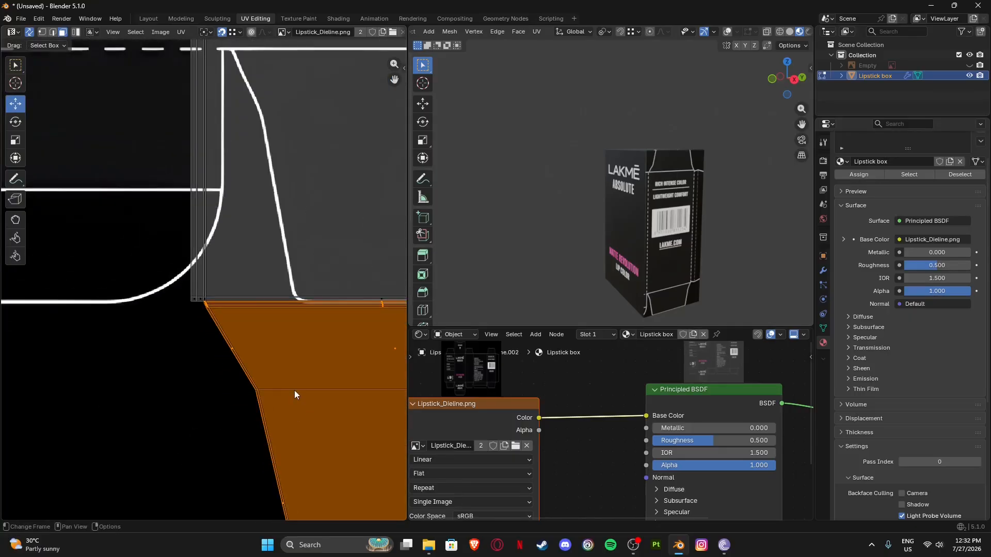
{"action": "middle_click_drag", "start_coordinate": [225, 215], "coordinate": [212, 511]}
{"action": "scroll", "coordinate": [244, 181], "scroll_direction": "down", "scroll_amount": 3}
{"action": "scroll", "coordinate": [244, 183], "scroll_direction": "up", "scroll_amount": 3}
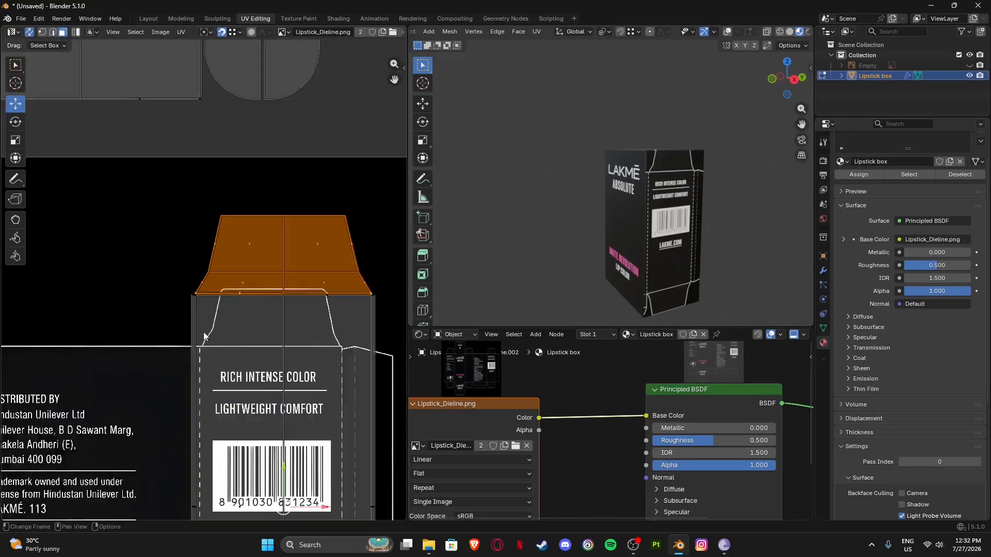
{"action": "scroll", "coordinate": [179, 352], "scroll_direction": "up", "scroll_amount": 5}
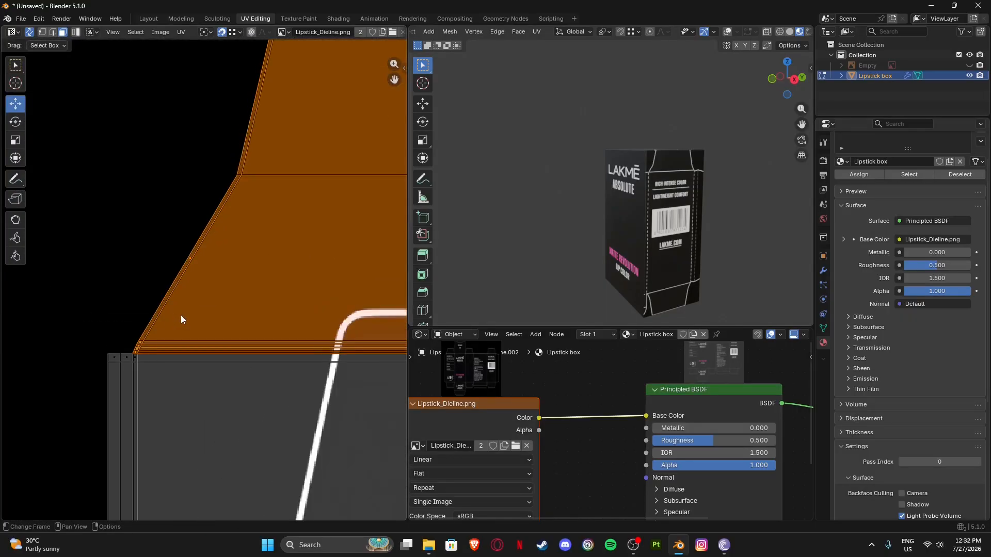
- Move the two selected flap UV islands sideways off the dieline image, beside the barcode panel
{"action": "scroll", "coordinate": [181, 319], "scroll_direction": "down", "scroll_amount": 6}
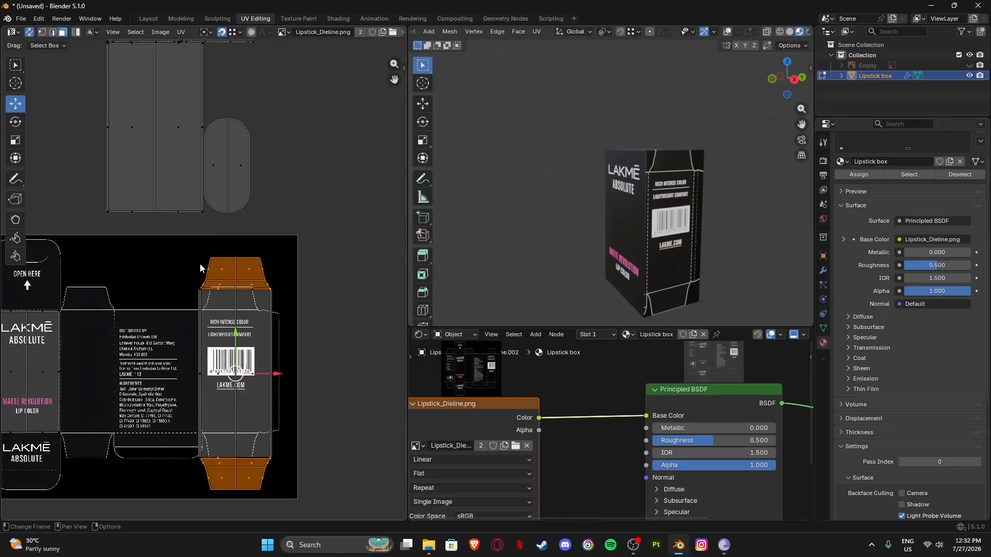
{"action": "mouse_move", "coordinate": [236, 340]}
{"action": "left_mouse_down"}
{"action": "mouse_move", "coordinate": [240, 321]}
{"action": "mouse_move", "coordinate": [241, 329]}
{"action": "left_mouse_up"}
{"action": "left_click_drag", "start_coordinate": [274, 373], "coordinate": [372, 382]}
{"action": "scroll", "coordinate": [325, 309], "scroll_direction": "down", "scroll_amount": 3}
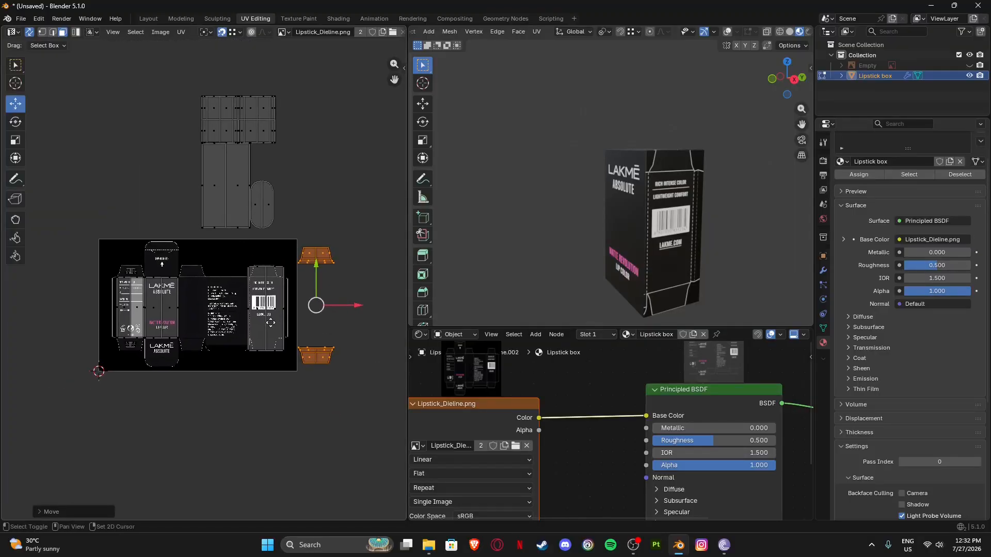
- Select the top-edge vertices of the barcode panel's UV island and lower them toward the panel's upper fold line
{"action": "scroll", "coordinate": [165, 333], "scroll_direction": "up", "scroll_amount": 9}
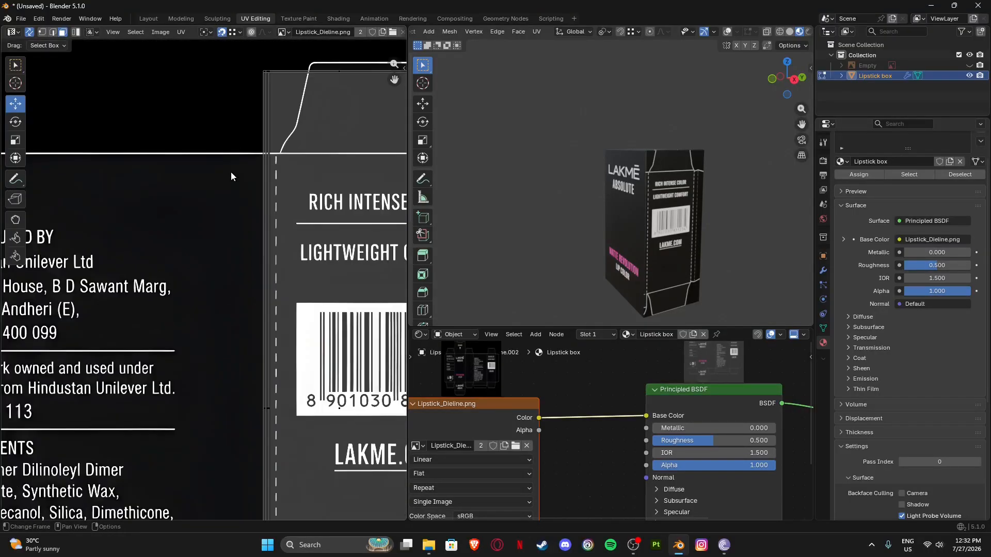
{"action": "scroll", "coordinate": [164, 333], "scroll_direction": "down", "scroll_amount": 9}
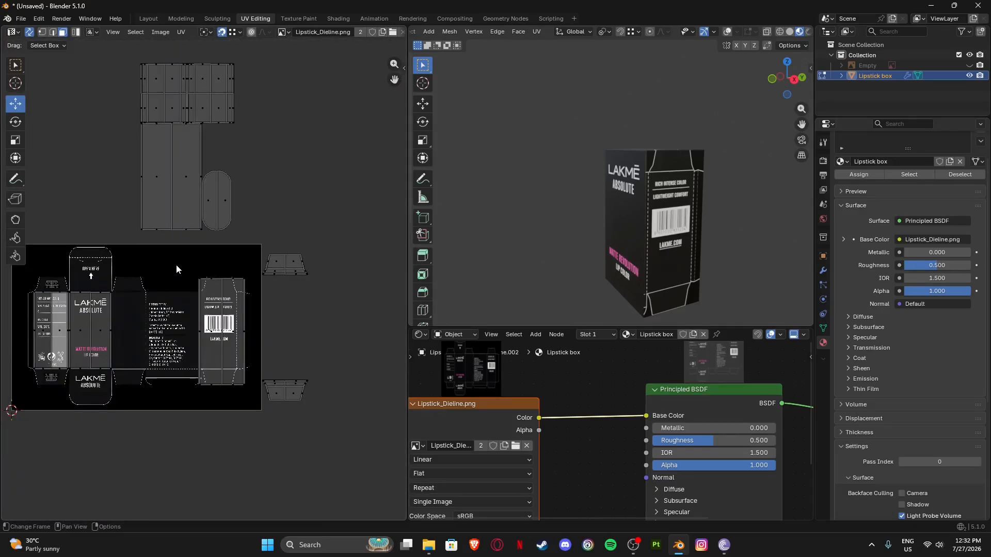
{"action": "key", "text": "1"}
{"action": "left_click_drag", "start_coordinate": [166, 268], "coordinate": [252, 288]}
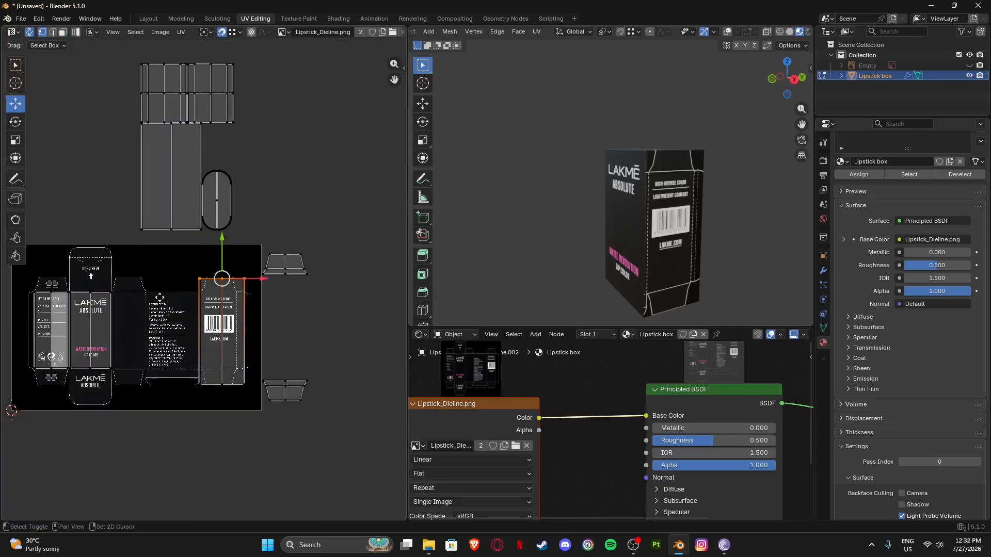
{"action": "scroll", "coordinate": [119, 292], "scroll_direction": "up", "scroll_amount": 5}
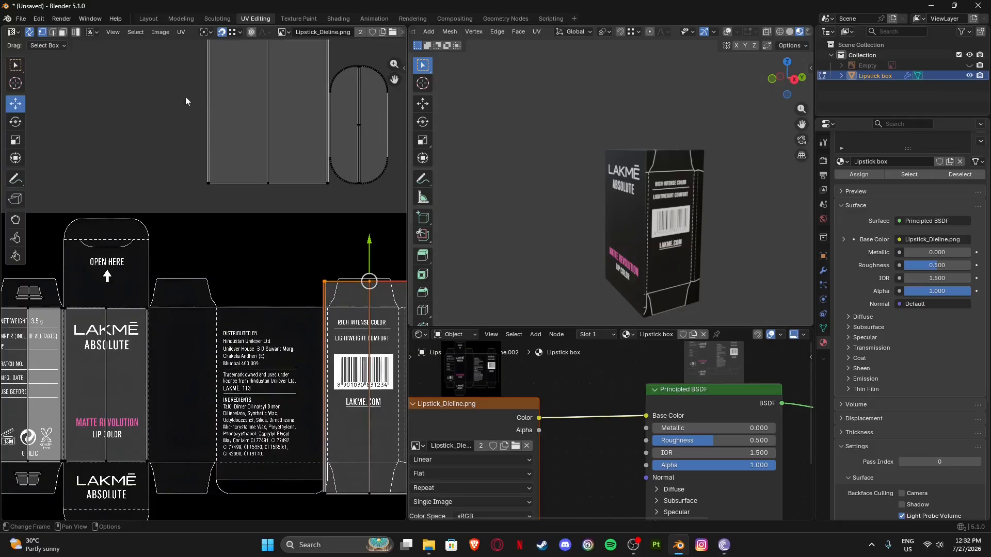
{"action": "left_click_drag", "start_coordinate": [370, 247], "coordinate": [161, 308]}
- Select the bottom-edge vertices of the barcode panel's UV island and raise them to the lower fold line
{"action": "scroll", "coordinate": [282, 388], "scroll_direction": "down", "scroll_amount": 1}
{"action": "middle_click_drag", "start_coordinate": [281, 388], "coordinate": [213, 327]}
{"action": "left_click_drag", "start_coordinate": [205, 431], "coordinate": [99, 382]}
{"action": "scroll", "coordinate": [93, 382], "scroll_direction": "up", "scroll_amount": 6}
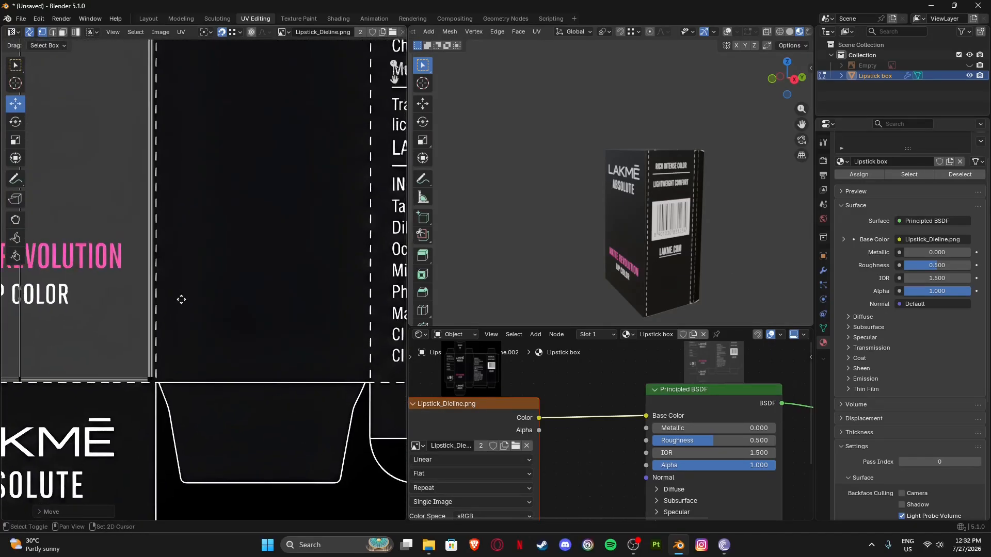
- Reselect the barcode panel island's top-edge vertices and fine-tune their height against the upper fold line
{"action": "scroll", "coordinate": [186, 297], "scroll_direction": "down", "scroll_amount": 5}
{"action": "middle_click_drag", "start_coordinate": [207, 302], "coordinate": [77, 404]}
{"action": "left_click_drag", "start_coordinate": [166, 276], "coordinate": [327, 323]}
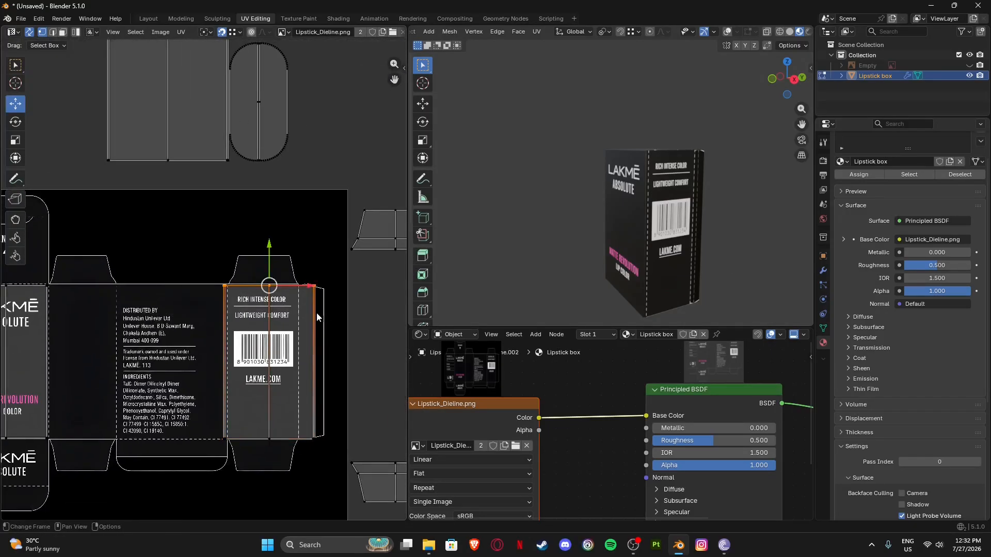
{"action": "left_click_drag", "start_coordinate": [269, 254], "coordinate": [40, 271]}
{"action": "scroll", "coordinate": [263, 284], "scroll_direction": "up", "scroll_amount": 4}
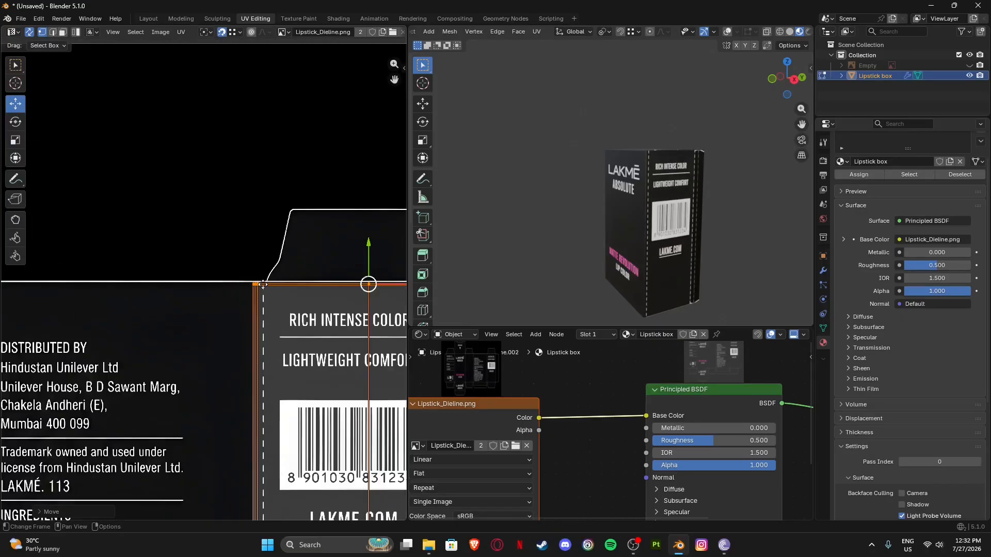
{"action": "scroll", "coordinate": [275, 285], "scroll_direction": "down", "scroll_amount": 6}
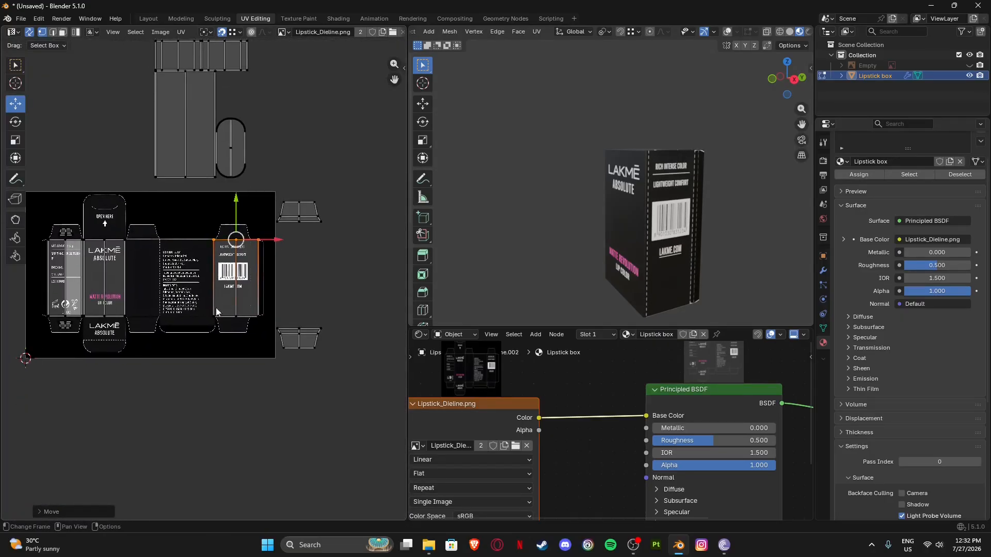
- Select the whole barcode panel island, shift it sideways and scale it narrower horizontally to fit between the dashed side folds
{"action": "scroll", "coordinate": [227, 297], "scroll_direction": "up", "scroll_amount": 1}
{"action": "middle_click_drag", "start_coordinate": [224, 225], "coordinate": [188, 284]}
{"action": "scroll", "coordinate": [187, 285], "scroll_direction": "up", "scroll_amount": 2}
{"action": "left_click_drag", "start_coordinate": [123, 221], "coordinate": [313, 478]}
{"action": "left_click_drag", "start_coordinate": [271, 363], "coordinate": [262, 355]}
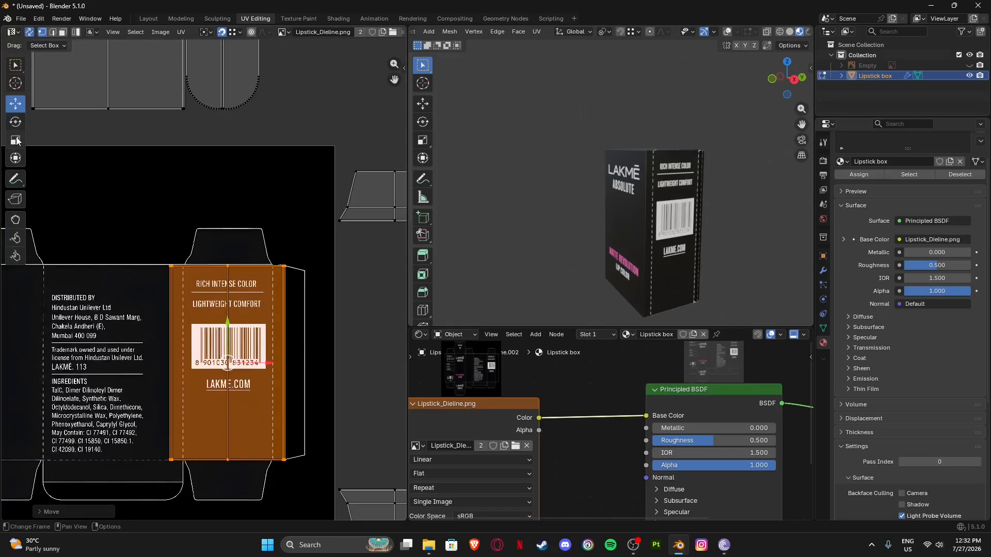
{"action": "left_click_drag", "start_coordinate": [269, 366], "coordinate": [192, 355]}
{"action": "scroll", "coordinate": [166, 259], "scroll_direction": "up", "scroll_amount": 8}
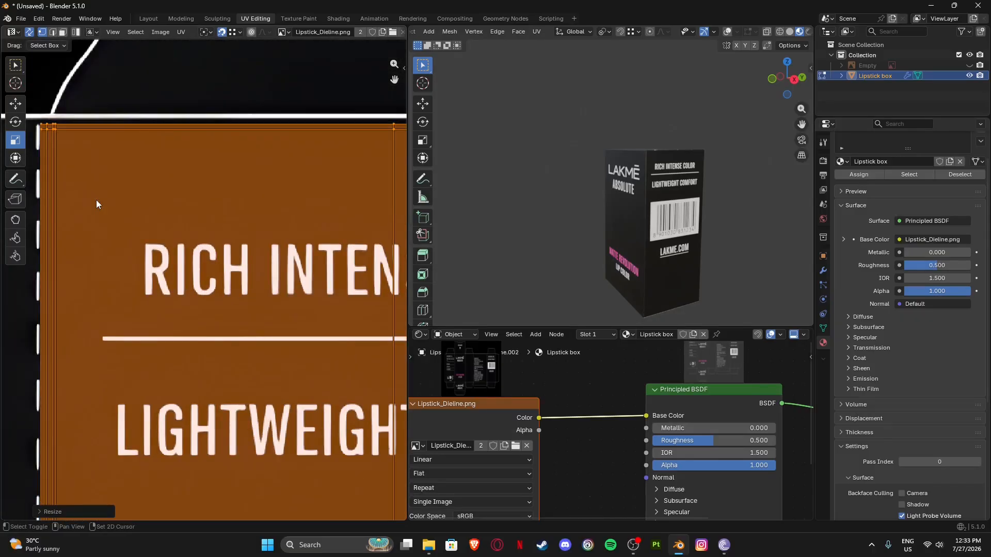
{"action": "middle_click_drag", "start_coordinate": [96, 200], "coordinate": [209, 280]}
{"action": "scroll", "coordinate": [204, 282], "scroll_direction": "up", "scroll_amount": 5}
{"action": "scroll", "coordinate": [150, 223], "scroll_direction": "down", "scroll_amount": 10}
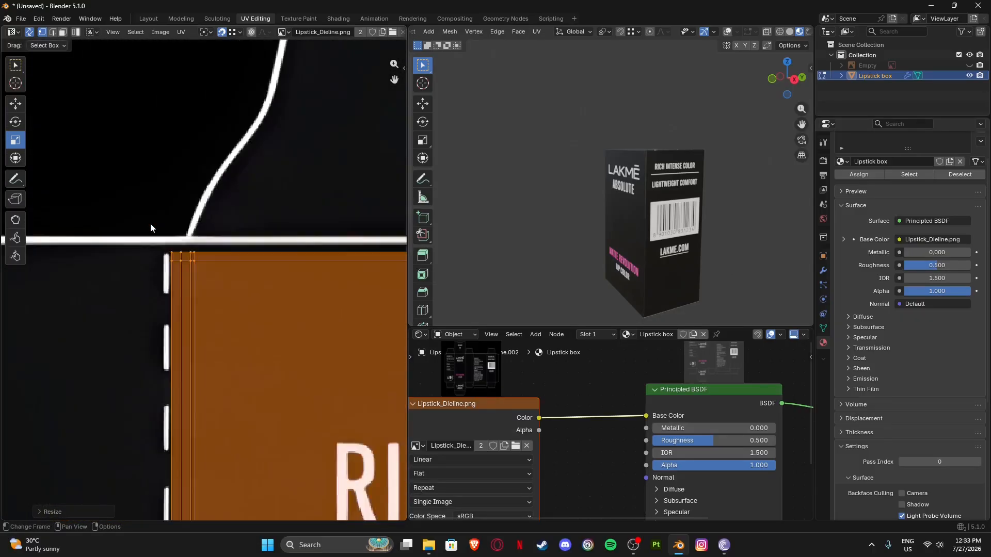
{"action": "scroll", "coordinate": [256, 341], "scroll_direction": "up", "scroll_amount": 8}
{"action": "scroll", "coordinate": [256, 340], "scroll_direction": "down", "scroll_amount": 6}
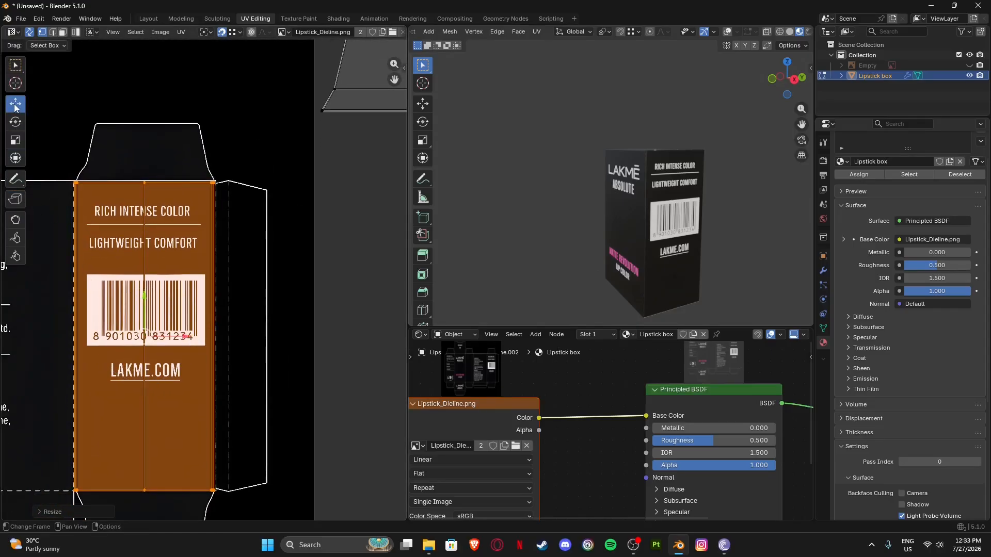
- Nudge the barcode panel island horizontally to centre it between the dashed folds, and check the artwork on the 3D box
{"action": "scroll", "coordinate": [136, 319], "scroll_direction": "up", "scroll_amount": 5}
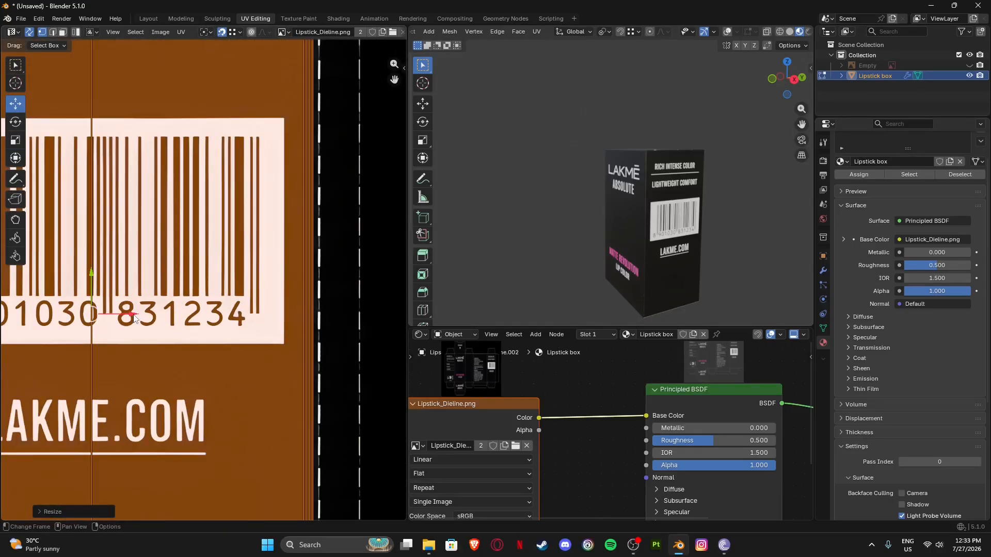
{"action": "left_click", "coordinate": [133, 315]}
{"action": "scroll", "coordinate": [267, 343], "scroll_direction": "down", "scroll_amount": 4}
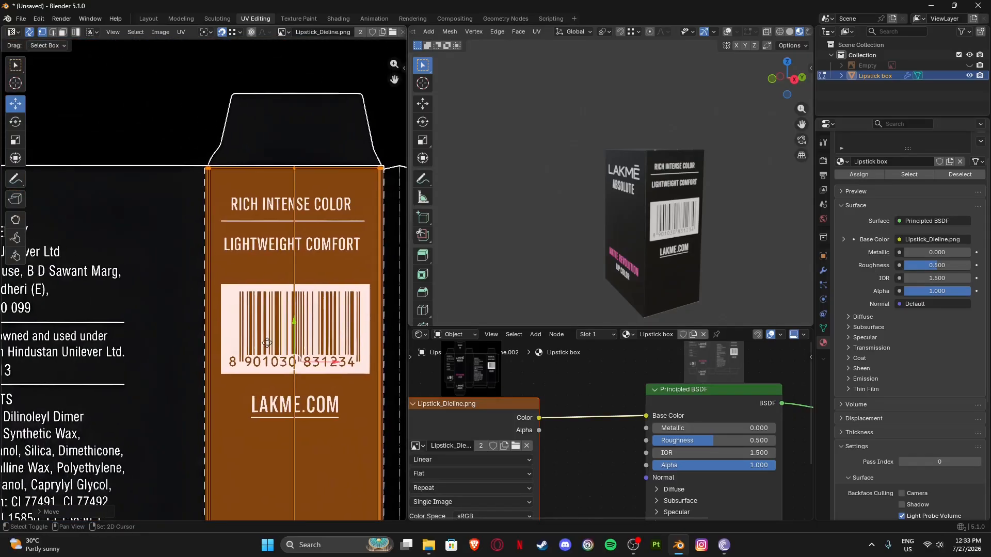
{"action": "scroll", "coordinate": [267, 343], "scroll_direction": "up", "scroll_amount": 4}
{"action": "scroll", "coordinate": [204, 256], "scroll_direction": "down", "scroll_amount": 5}
{"action": "scroll", "coordinate": [198, 287], "scroll_direction": "up", "scroll_amount": 5}
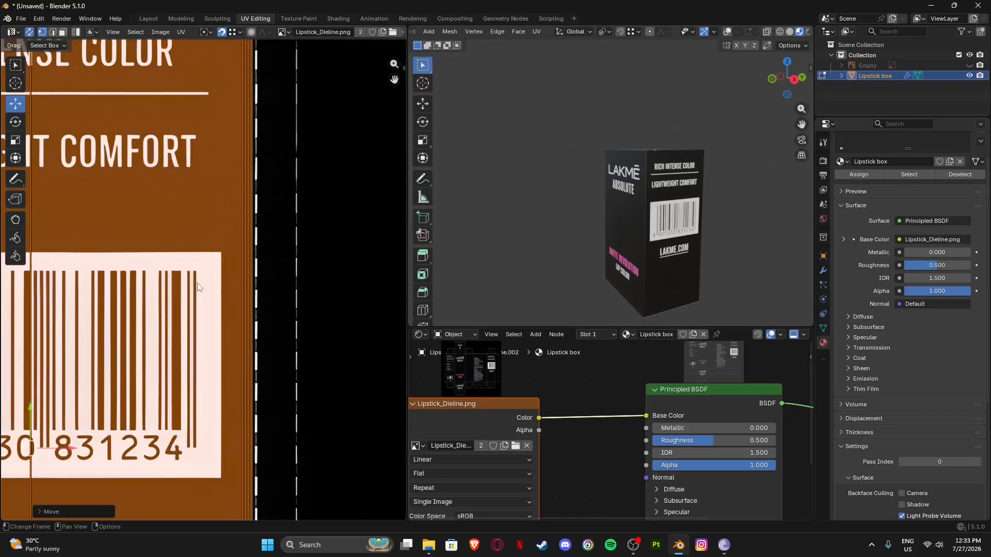
{"action": "middle_click_drag", "start_coordinate": [609, 217], "coordinate": [580, 221]}
{"action": "scroll", "coordinate": [609, 196], "scroll_direction": "up", "scroll_amount": 6}
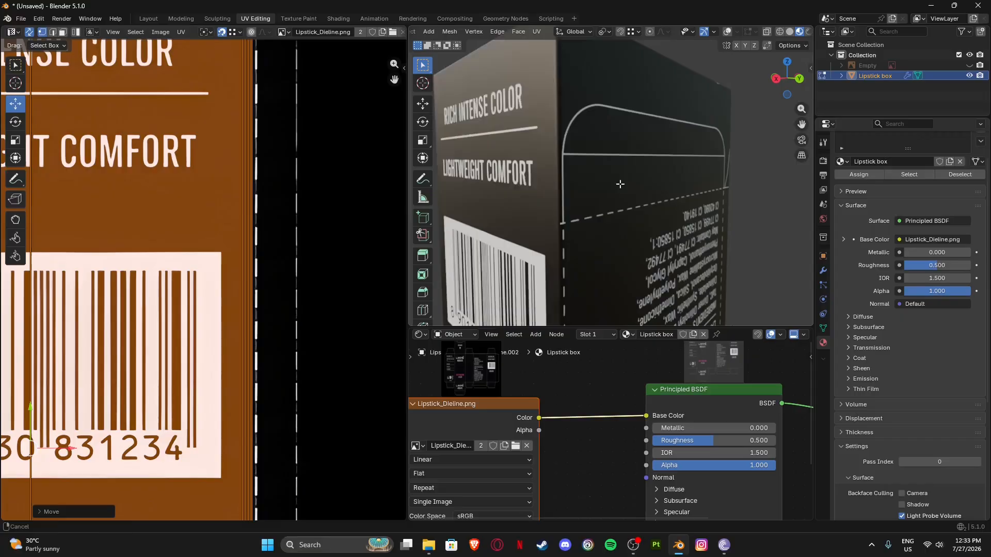
{"action": "middle_click_drag", "start_coordinate": [619, 184], "coordinate": [565, 209]}
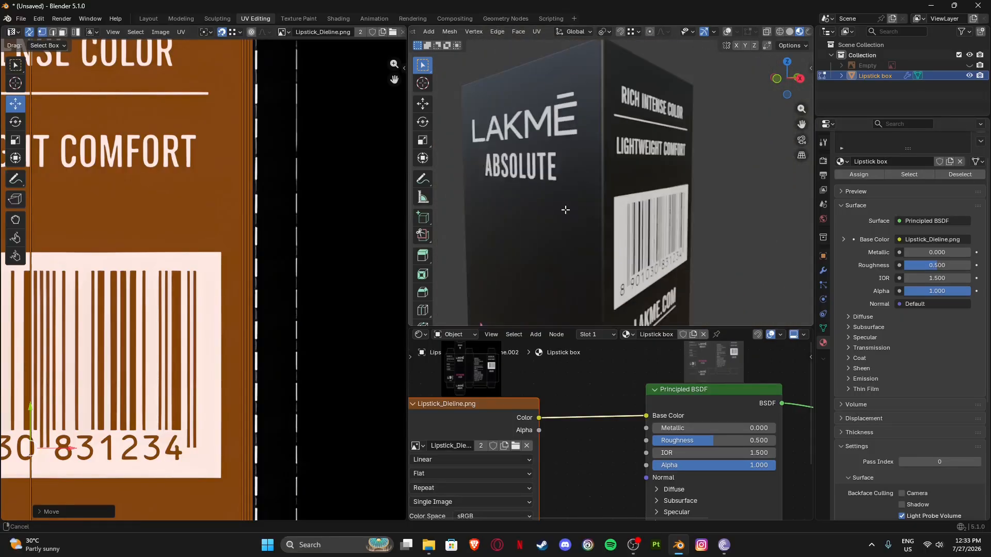
{"action": "scroll", "coordinate": [565, 210], "scroll_direction": "down", "scroll_amount": 3}
{"action": "scroll", "coordinate": [232, 284], "scroll_direction": "down", "scroll_amount": 6}
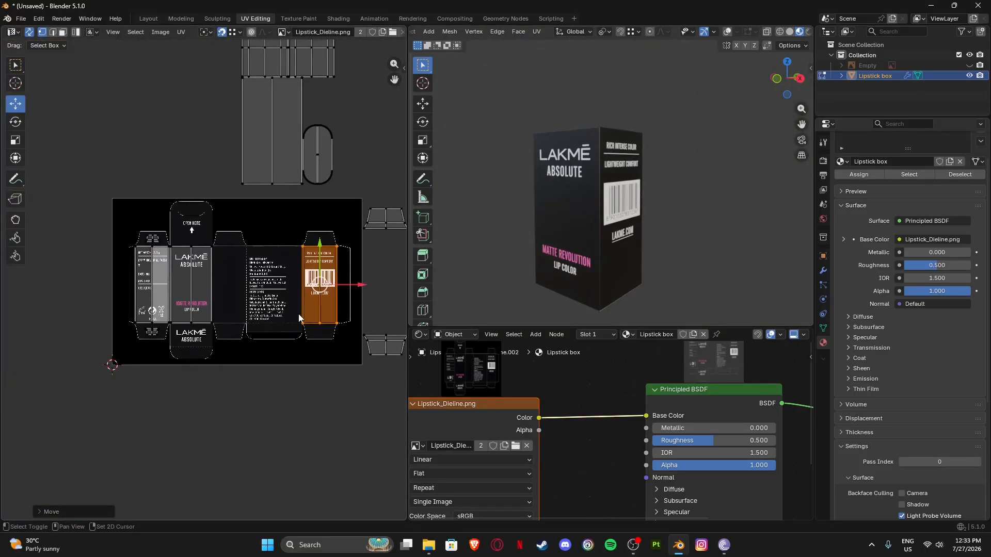
- Select both flap UV islands beside the dieline and scale them down to about 0.65
{"action": "middle_click_drag", "start_coordinate": [320, 335], "coordinate": [237, 365]}
{"action": "scroll", "coordinate": [209, 289], "scroll_direction": "up", "scroll_amount": 2}
{"action": "middle_click_drag", "start_coordinate": [303, 205], "coordinate": [241, 238]}
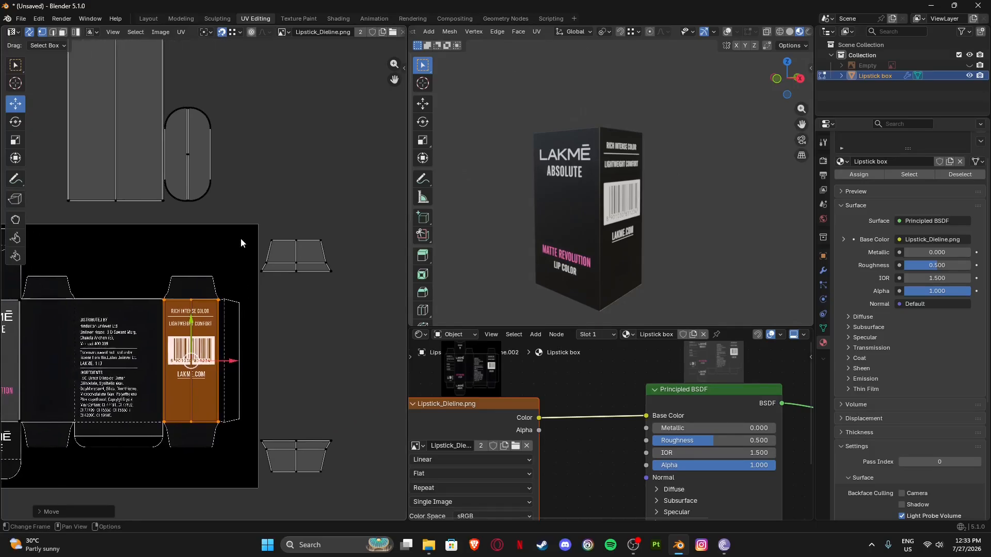
{"action": "left_click_drag", "start_coordinate": [250, 222], "coordinate": [354, 290]}
{"action": "key", "text": "g"}
{"action": "key", "text": "Escape"}
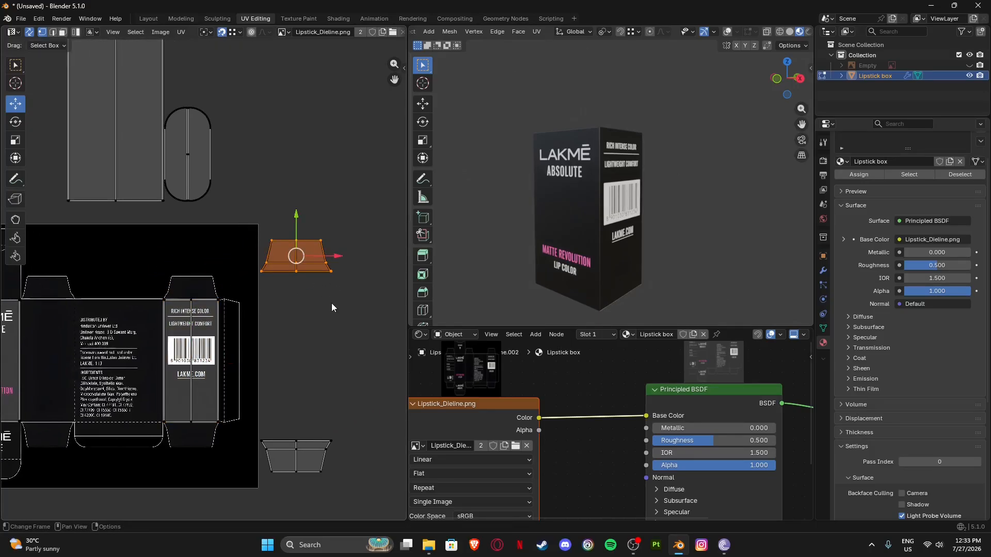
{"action": "left_click_drag", "start_coordinate": [370, 212], "coordinate": [253, 497]}
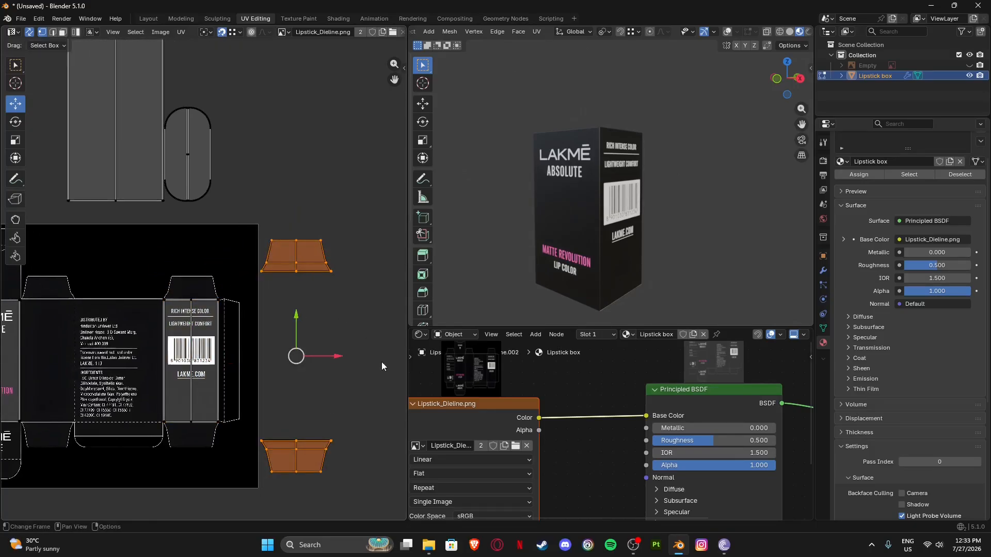
{"action": "key", "text": "s"}
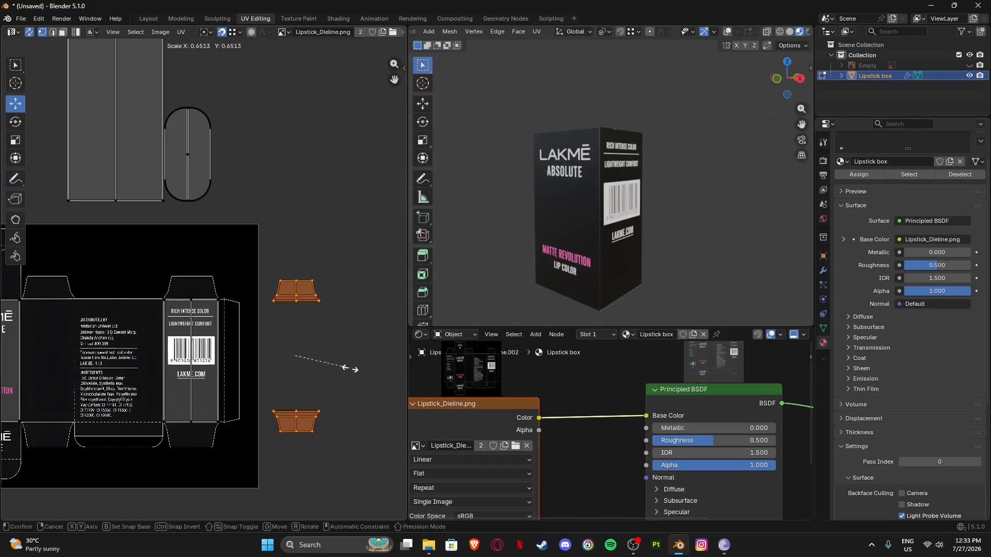
{"action": "left_click", "coordinate": [350, 368]}
- Move the upper flap island onto the dieline's blank area above the barcode panel, and turn off snapping
{"action": "left_click_drag", "start_coordinate": [274, 305], "coordinate": [221, 304]}
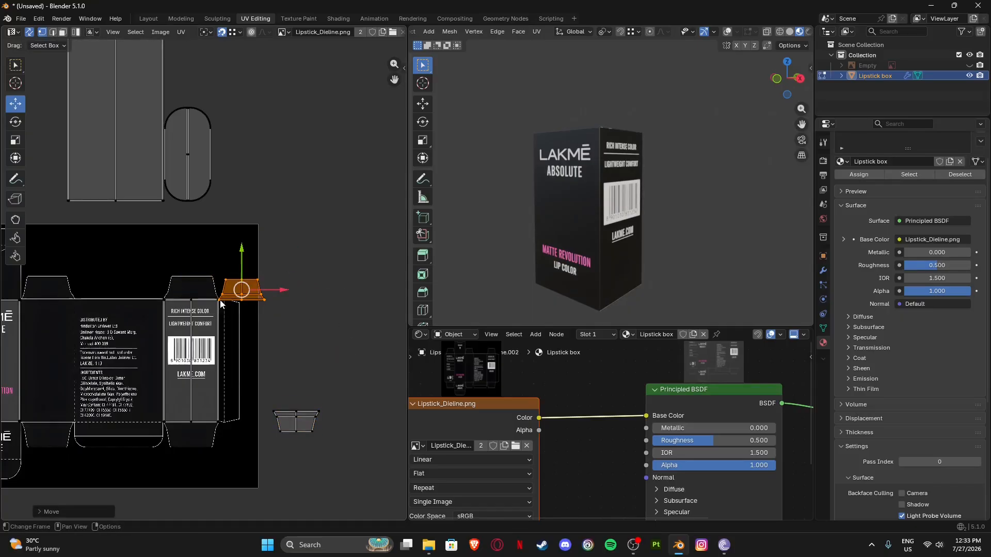
{"action": "key", "text": "g"}
{"action": "left_click", "coordinate": [253, 267]}
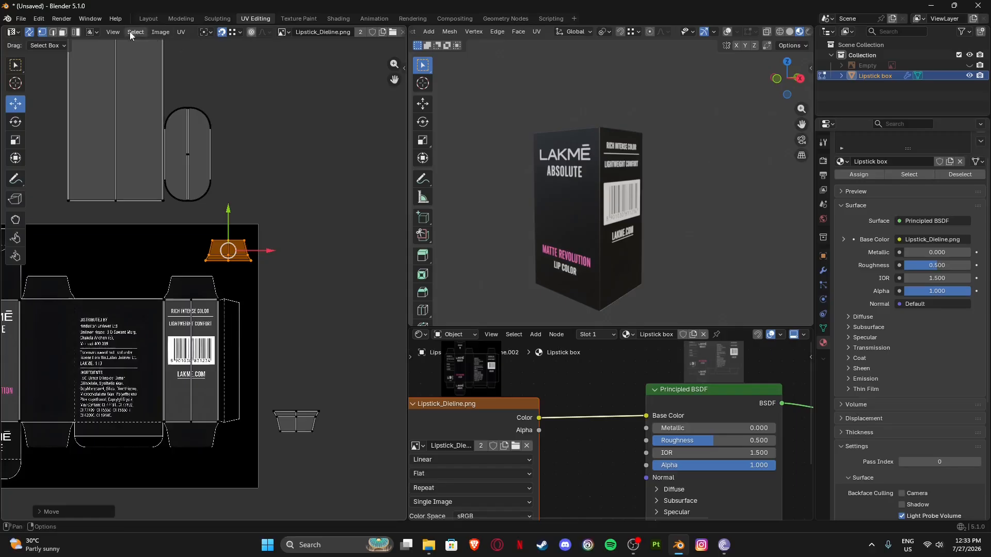
{"action": "middle_click_drag", "start_coordinate": [182, 129], "coordinate": [289, 129]}
{"action": "scroll", "coordinate": [314, 237], "scroll_direction": "up", "scroll_amount": 3}
{"action": "middle_click_drag", "start_coordinate": [229, 291], "coordinate": [159, 274]}
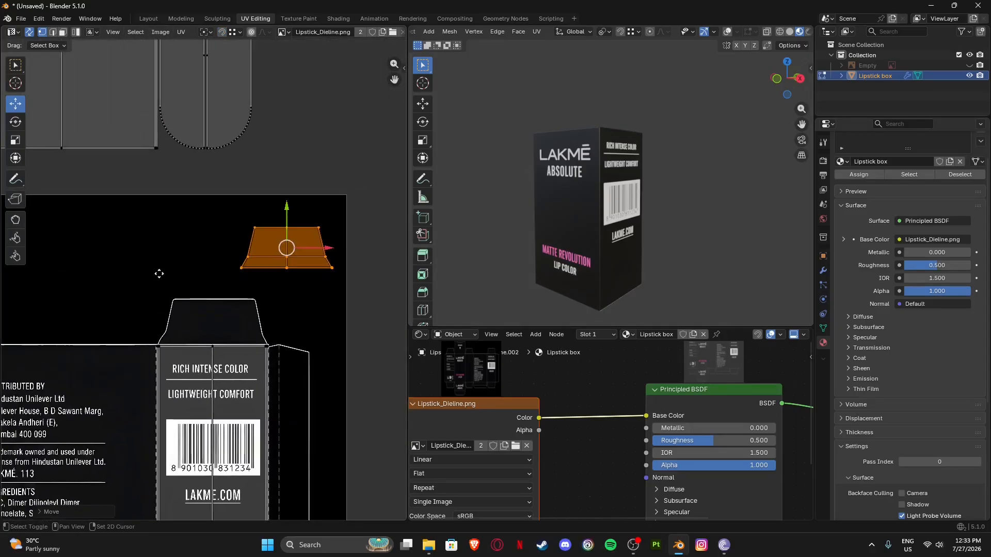
- Shrink the upper flap island and place it inside the dieline's flap above the barcode panel
{"action": "key", "text": "g"}
{"action": "left_click", "coordinate": [229, 341]}
{"action": "key", "text": "s"}
{"action": "left_click", "coordinate": [258, 339]}
{"action": "key", "text": "g"}
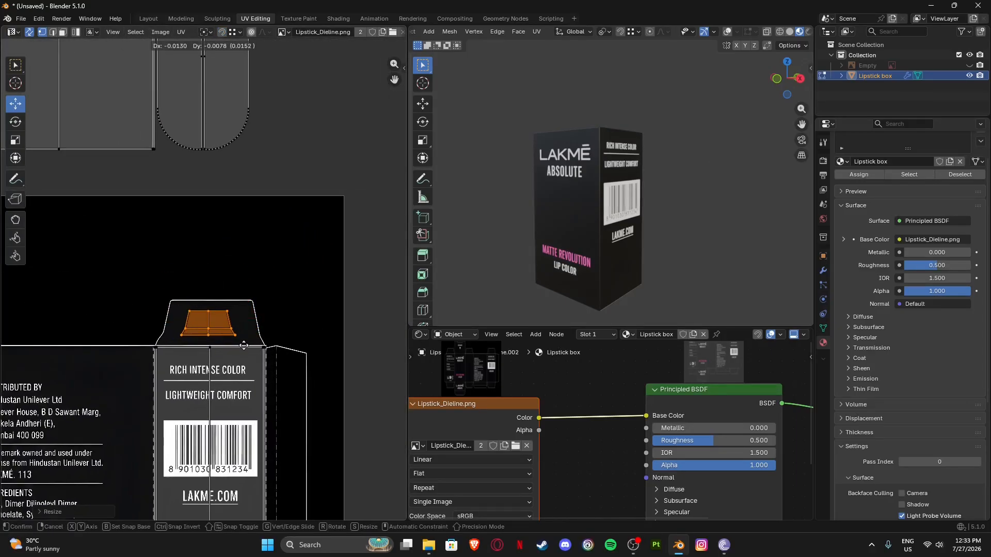
{"action": "left_click", "coordinate": [248, 341]}
- Move the lower flap island into the dieline's flap below the barcode panel and scale it to about 0.36
{"action": "scroll", "coordinate": [247, 340], "scroll_direction": "down", "scroll_amount": 5}
{"action": "middle_click_drag", "start_coordinate": [248, 341], "coordinate": [218, 265]}
{"action": "left_click_drag", "start_coordinate": [274, 350], "coordinate": [255, 364]}
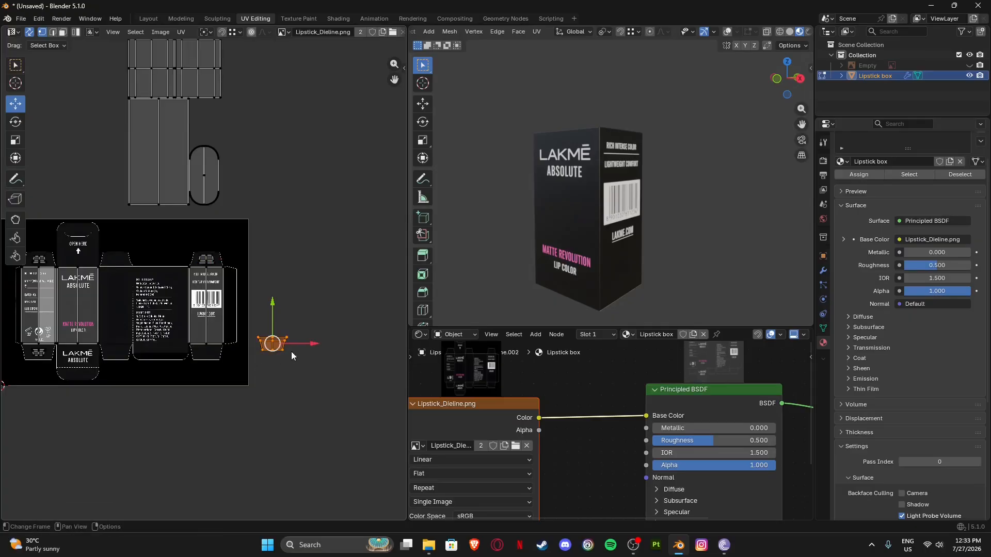
{"action": "key", "text": "g"}
{"action": "left_click", "coordinate": [222, 361]}
{"action": "scroll", "coordinate": [220, 361], "scroll_direction": "up", "scroll_amount": 5}
{"action": "middle_click_drag", "start_coordinate": [296, 396], "coordinate": [315, 280], "text": "shift"}
{"action": "key", "text": "s"}
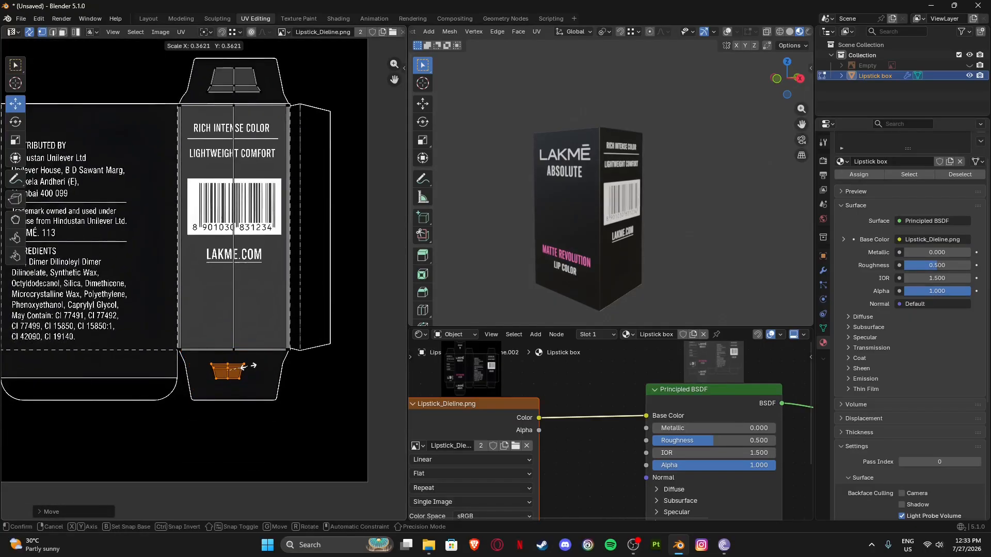
{"action": "left_click", "coordinate": [250, 365]}
{"action": "key", "text": "g"}
{"action": "left_click", "coordinate": [257, 383]}
- Select the outer half of the rounded oval UV island and move it onto the dieline's blank black panel beside the front
{"action": "scroll", "coordinate": [204, 287], "scroll_direction": "down", "scroll_amount": 5}
{"action": "middle_click_drag", "start_coordinate": [175, 162], "coordinate": [248, 271]}
{"action": "scroll", "coordinate": [235, 267], "scroll_direction": "up", "scroll_amount": 3}
{"action": "middle_click_drag", "start_coordinate": [79, 339], "coordinate": [248, 246], "text": "shift"}
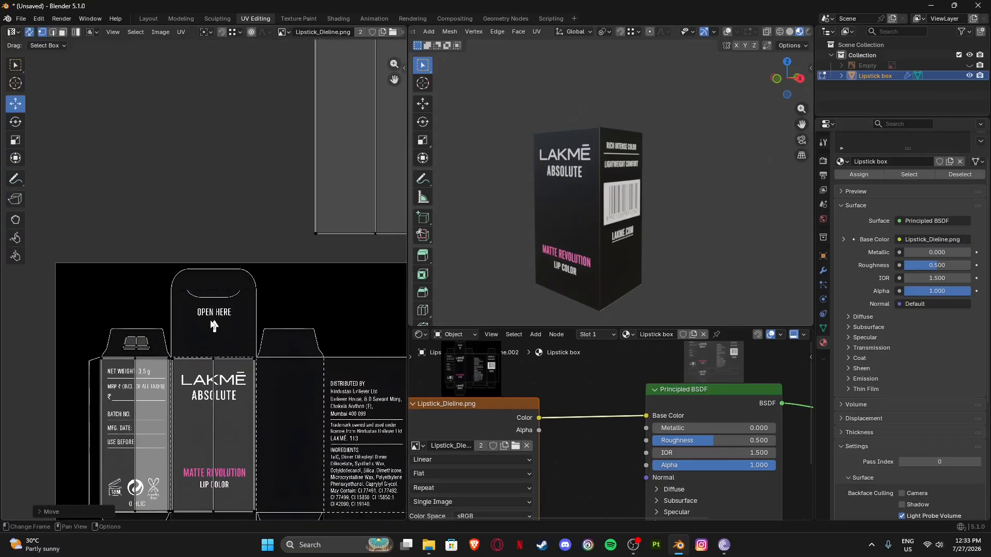
{"action": "scroll", "coordinate": [209, 317], "scroll_direction": "down", "scroll_amount": 4}
{"action": "left_click_drag", "start_coordinate": [316, 241], "coordinate": [289, 308]}
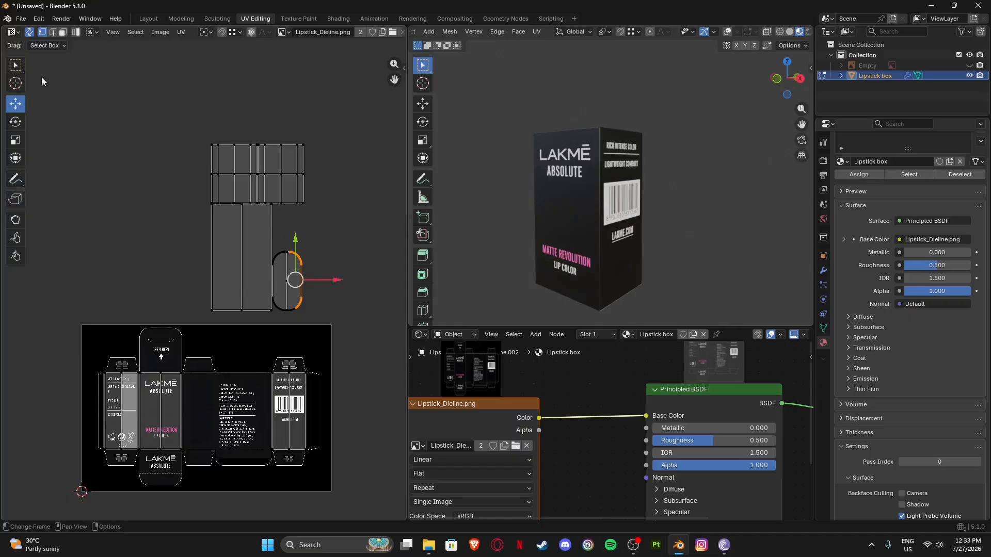
{"action": "left_click", "coordinate": [305, 251]}
{"action": "left_click", "coordinate": [298, 280]}
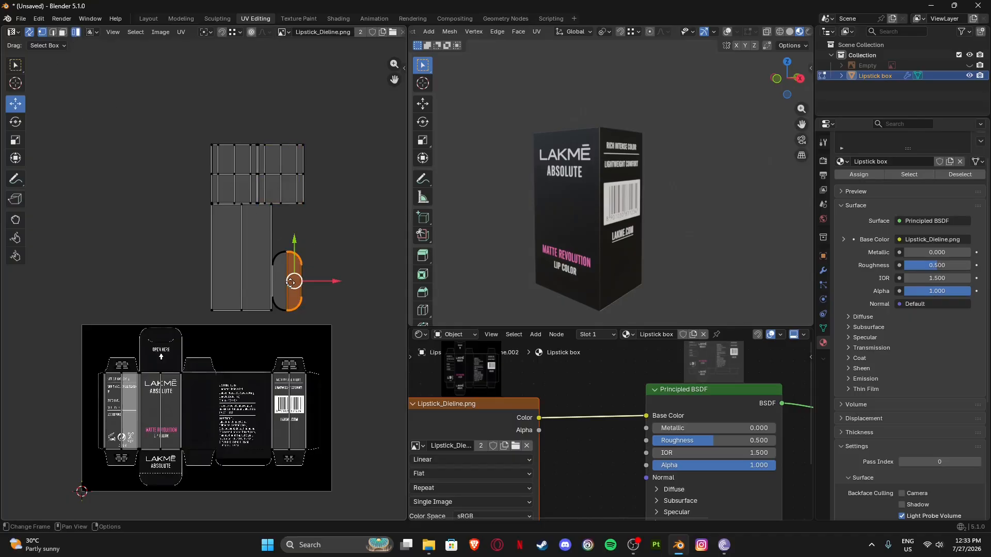
{"action": "left_click_drag", "start_coordinate": [300, 285], "coordinate": [206, 436]}
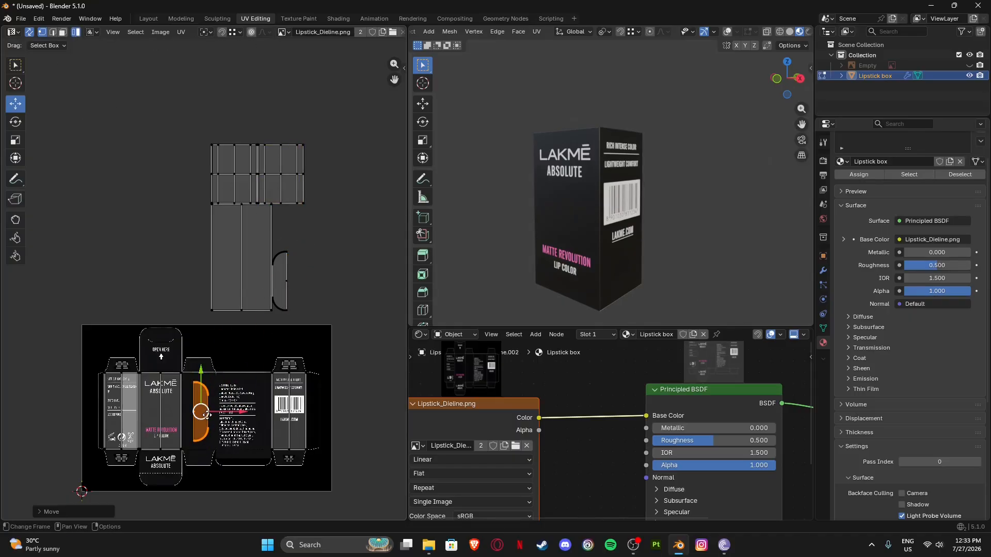
{"action": "scroll", "coordinate": [178, 355], "scroll_direction": "up", "scroll_amount": 5}
{"action": "scroll", "coordinate": [240, 361], "scroll_direction": "down", "scroll_amount": 5}
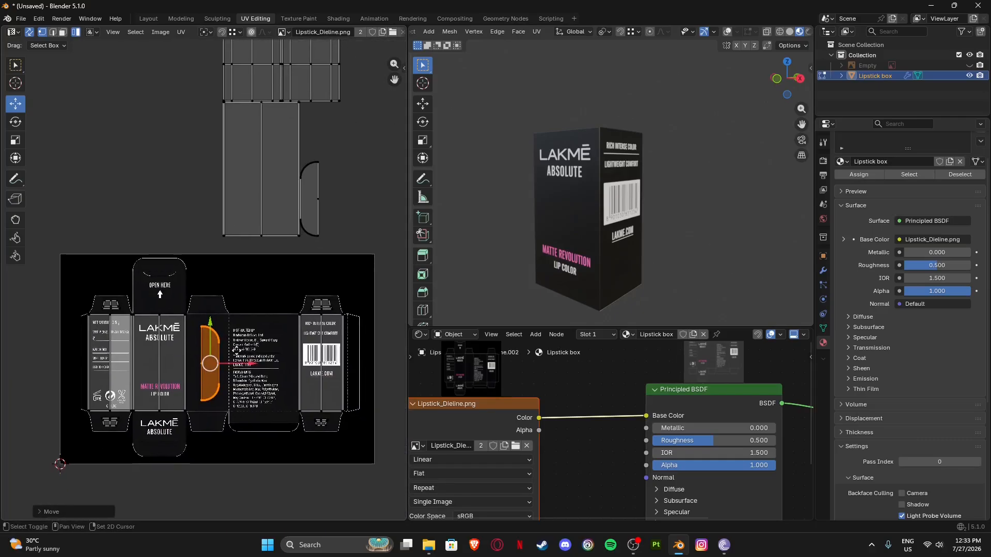
- Shrink both halves of the rounded oval UV island and place them side by side on the blank black panel beside the front
{"action": "key", "text": "s"}
{"action": "left_click", "coordinate": [223, 364]}
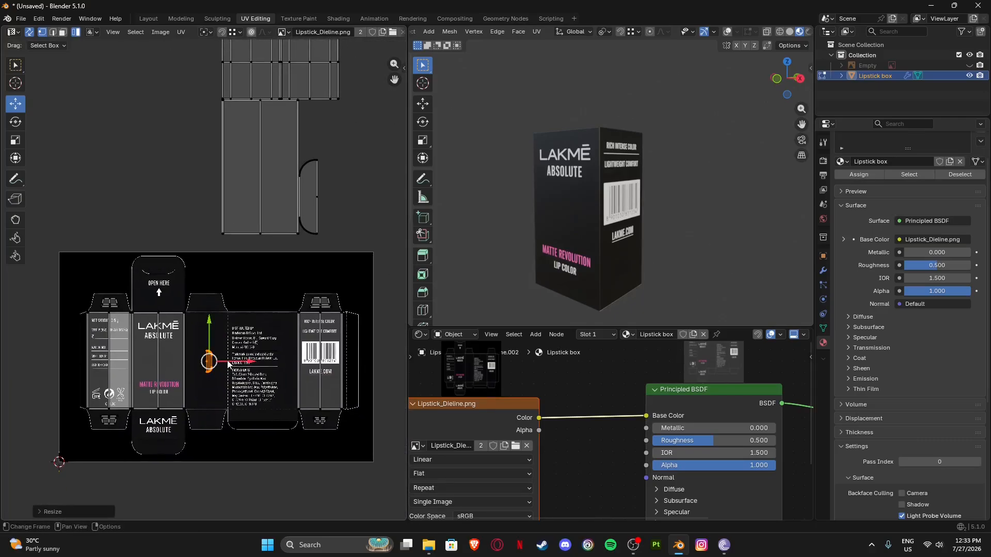
{"action": "middle_click_drag", "start_coordinate": [285, 257], "coordinate": [284, 277]}
{"action": "left_click_drag", "start_coordinate": [326, 196], "coordinate": [311, 226]}
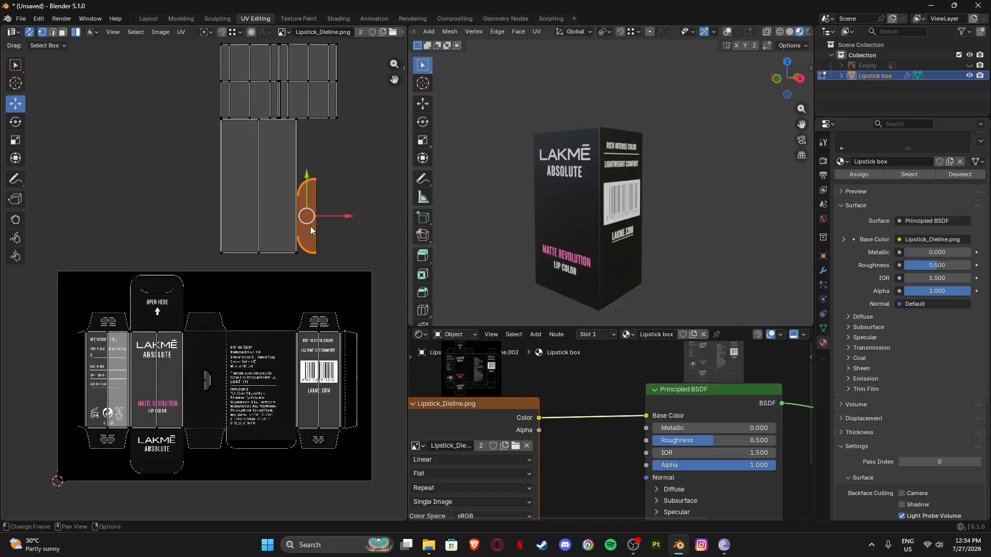
{"action": "key", "text": "g"}
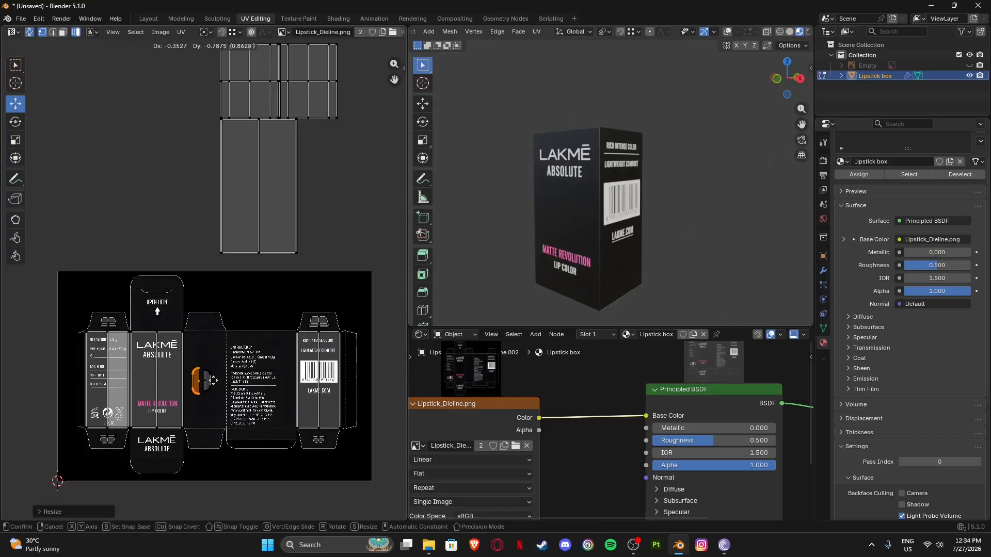
{"action": "left_click", "coordinate": [214, 381]}
{"action": "scroll", "coordinate": [203, 390], "scroll_direction": "up", "scroll_amount": 6}
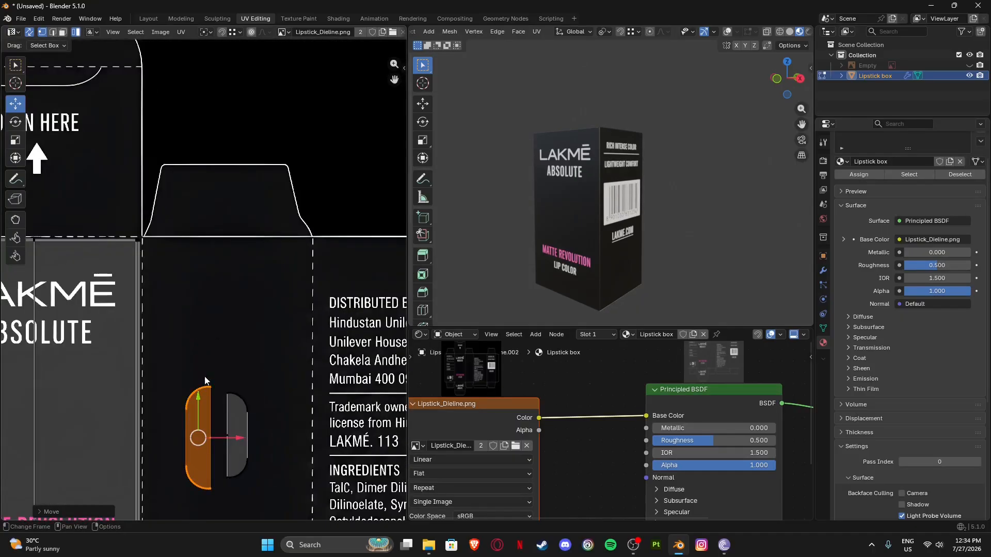
{"action": "key", "text": "s"}
{"action": "left_click", "coordinate": [226, 421]}
{"action": "scroll", "coordinate": [584, 150], "scroll_direction": "up", "scroll_amount": 8}
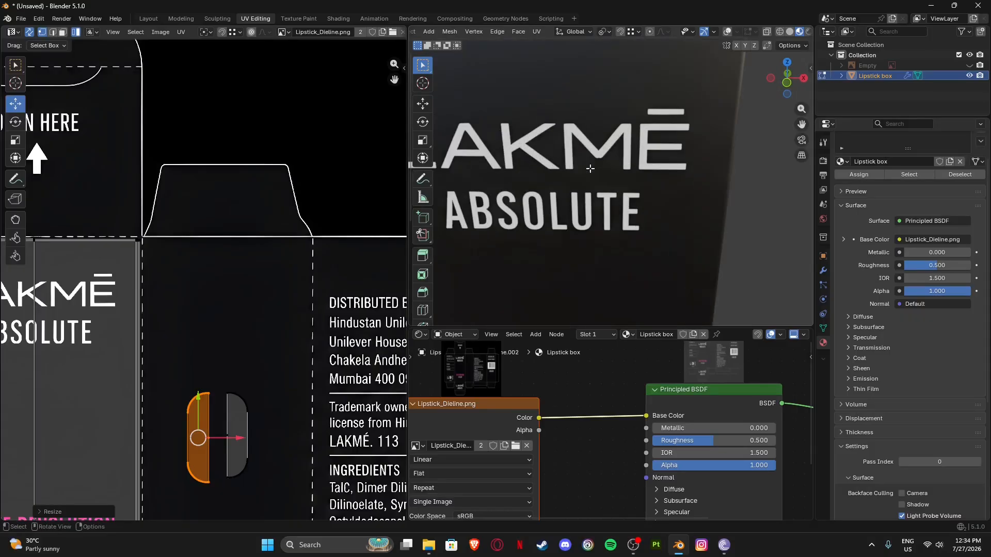
{"action": "scroll", "coordinate": [584, 150], "scroll_direction": "down", "scroll_amount": 8}
- Select the large two-strip rectangular UV island and move it onto the dieline's ingredients panel
{"action": "scroll", "coordinate": [228, 289], "scroll_direction": "down", "scroll_amount": 7}
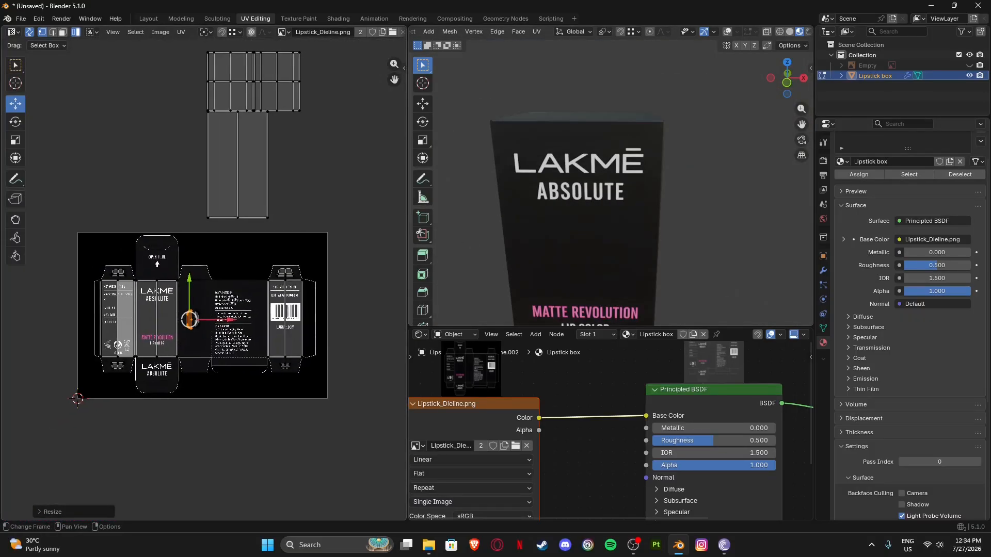
{"action": "middle_click_drag", "start_coordinate": [239, 280], "coordinate": [224, 357]}
{"action": "scroll", "coordinate": [233, 299], "scroll_direction": "up", "scroll_amount": 3}
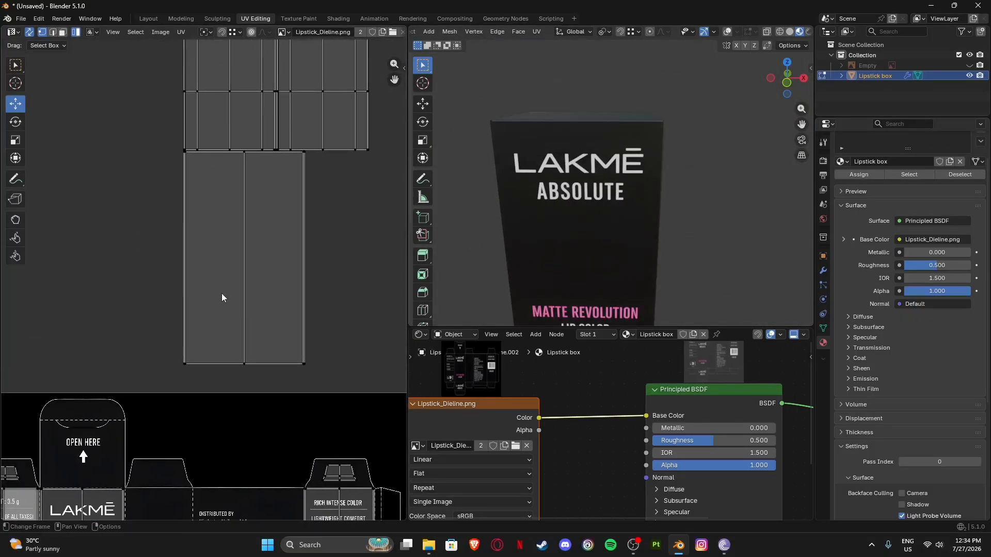
{"action": "left_click", "coordinate": [195, 330]}
{"action": "scroll", "coordinate": [208, 303], "scroll_direction": "down", "scroll_amount": 4}
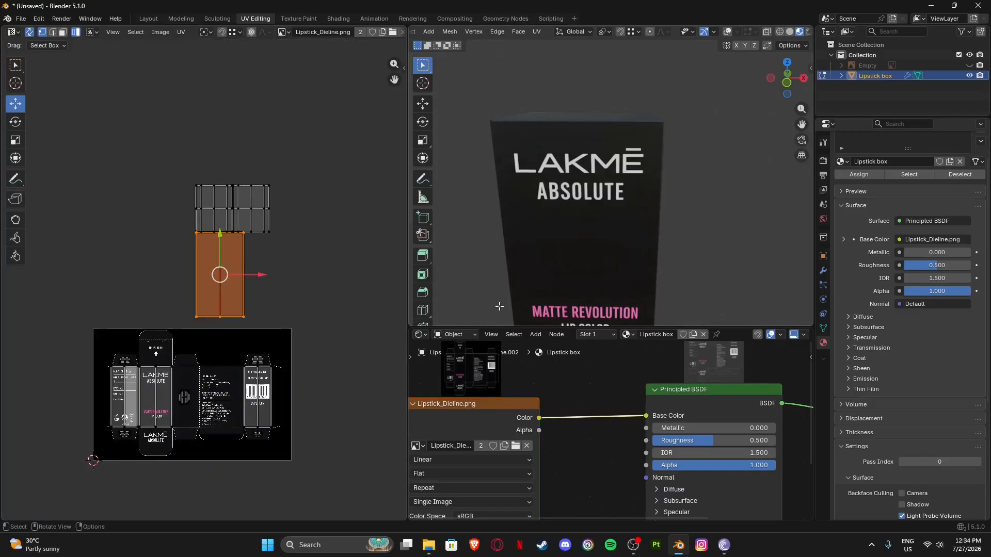
{"action": "scroll", "coordinate": [262, 261], "scroll_direction": "down", "scroll_amount": 1}
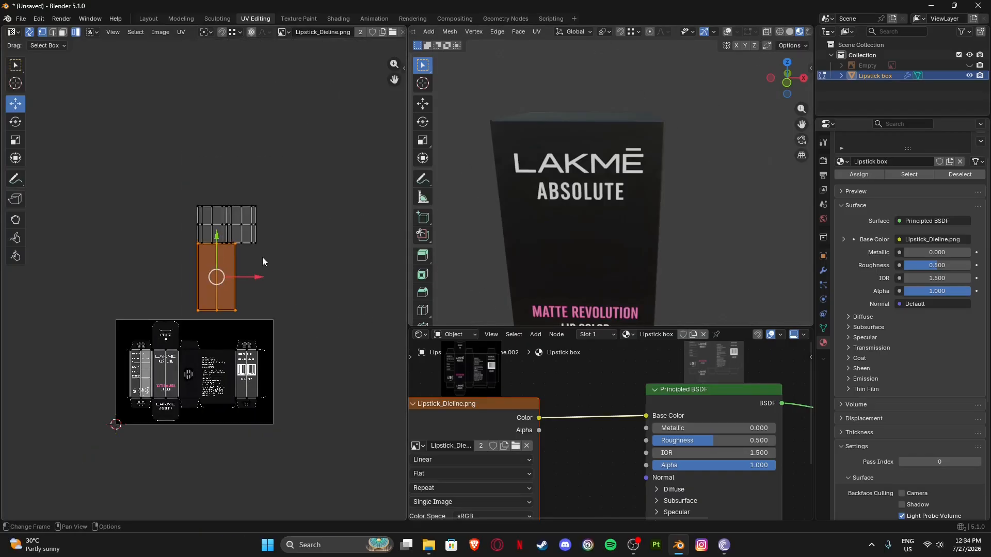
{"action": "middle_click_drag", "start_coordinate": [466, 239], "coordinate": [741, 232]}
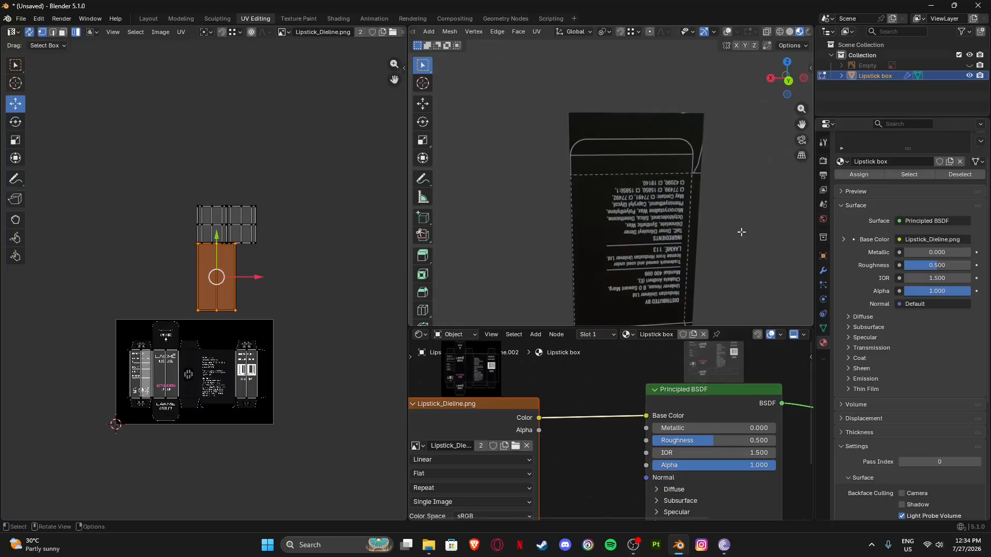
{"action": "key", "text": "g"}
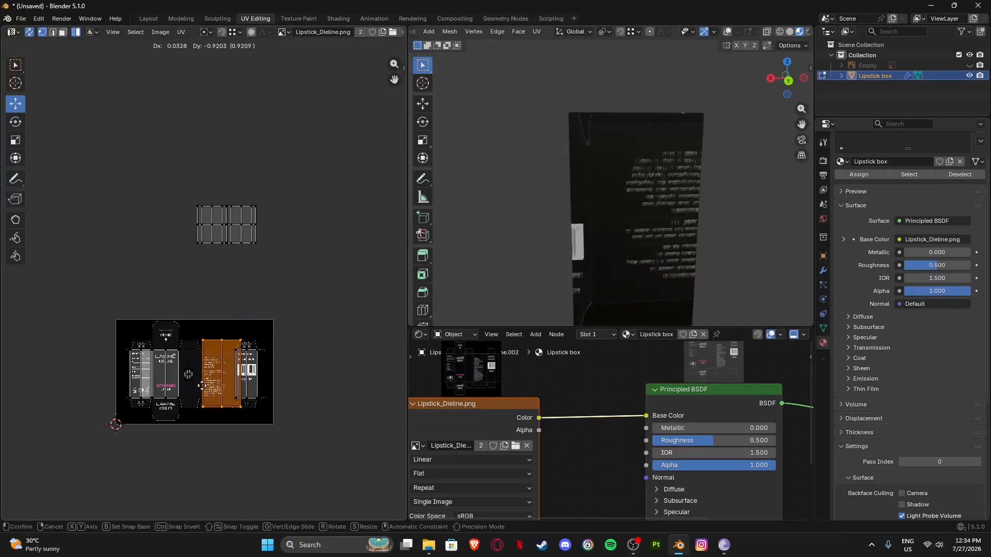
{"action": "left_click", "coordinate": [193, 388]}
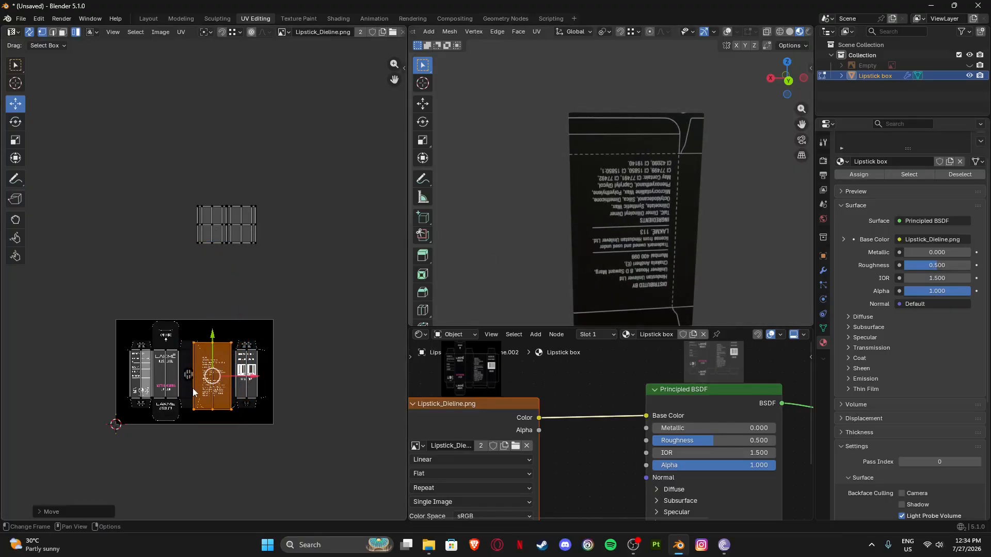
- Rotate the rectangular island by -180° so the ingredients text reads upright on the box's back
{"action": "scroll", "coordinate": [658, 210], "scroll_direction": "up", "scroll_amount": 2}
{"action": "scroll", "coordinate": [579, 168], "scroll_direction": "down", "scroll_amount": 1}
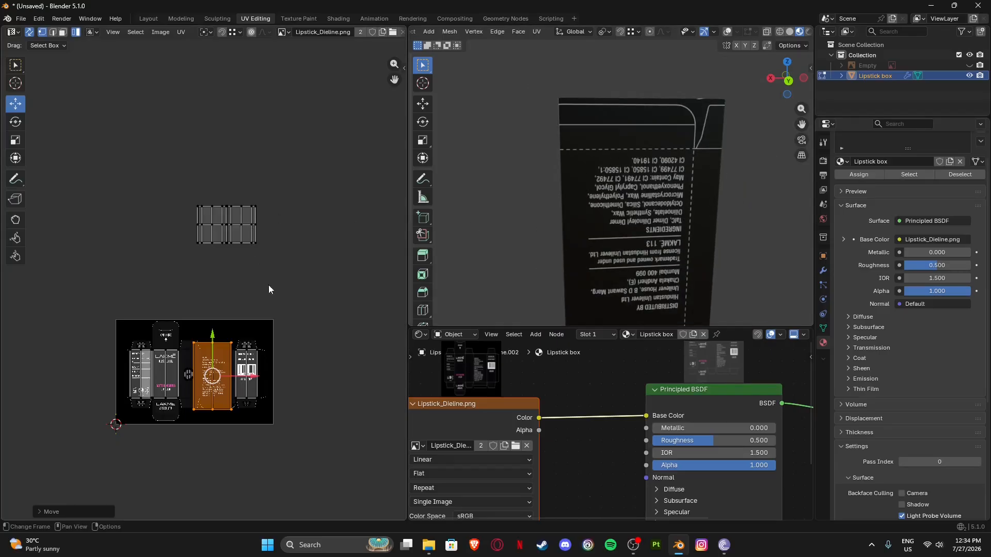
{"action": "key", "text": "r"}
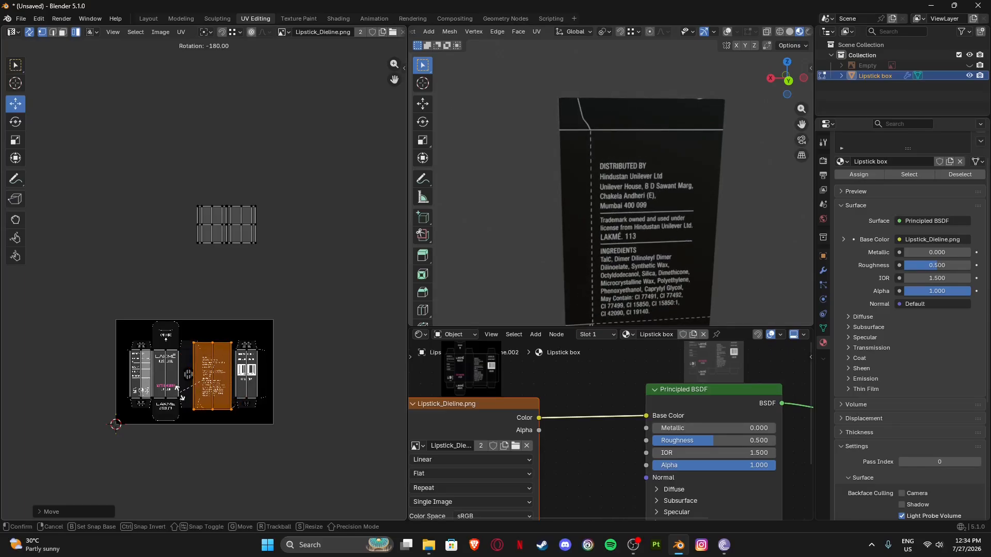
{"action": "left_click", "coordinate": [182, 397]}
- Shrink the rectangular island, center it in the ingredients panel, and widen it horizontally towards the panel's side borders
{"action": "scroll", "coordinate": [246, 369], "scroll_direction": "up", "scroll_amount": 7}
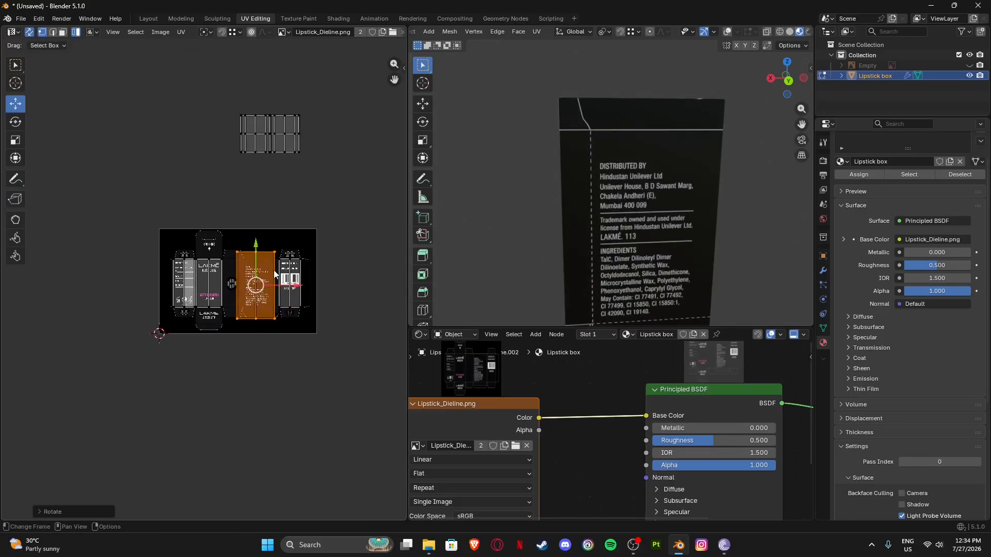
{"action": "middle_click_drag", "start_coordinate": [189, 242], "coordinate": [199, 263]}
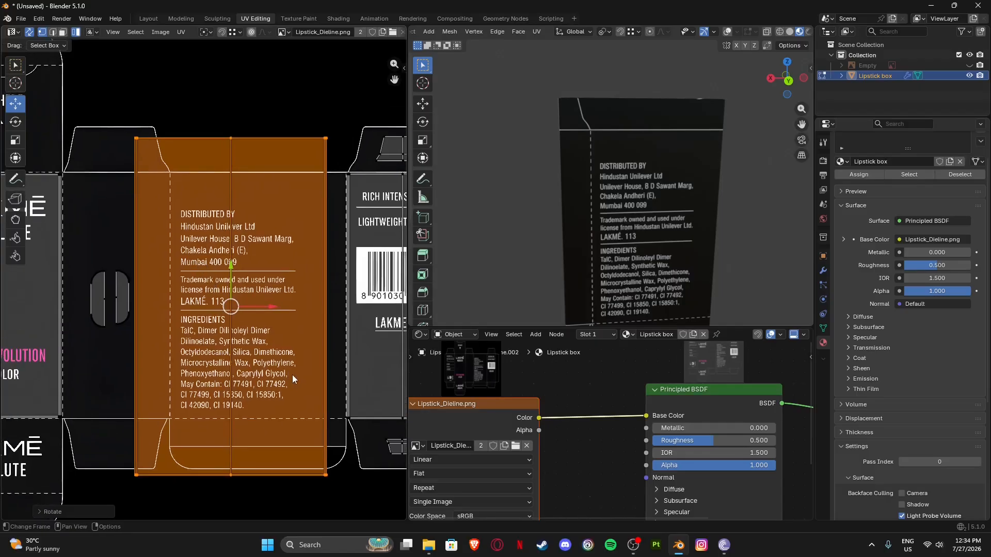
{"action": "key", "text": "s"}
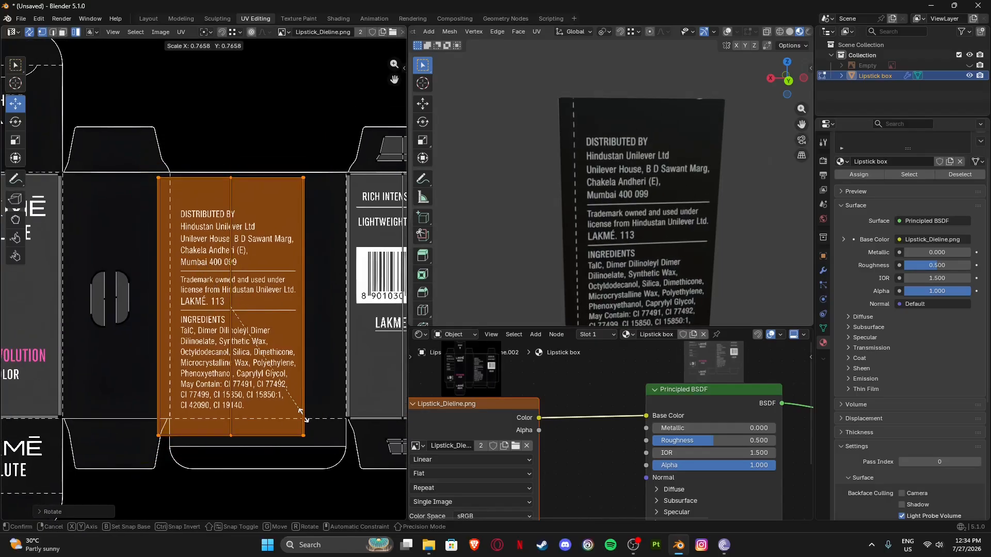
{"action": "left_click", "coordinate": [303, 420]}
{"action": "left_click_drag", "start_coordinate": [255, 308], "coordinate": [286, 306]}
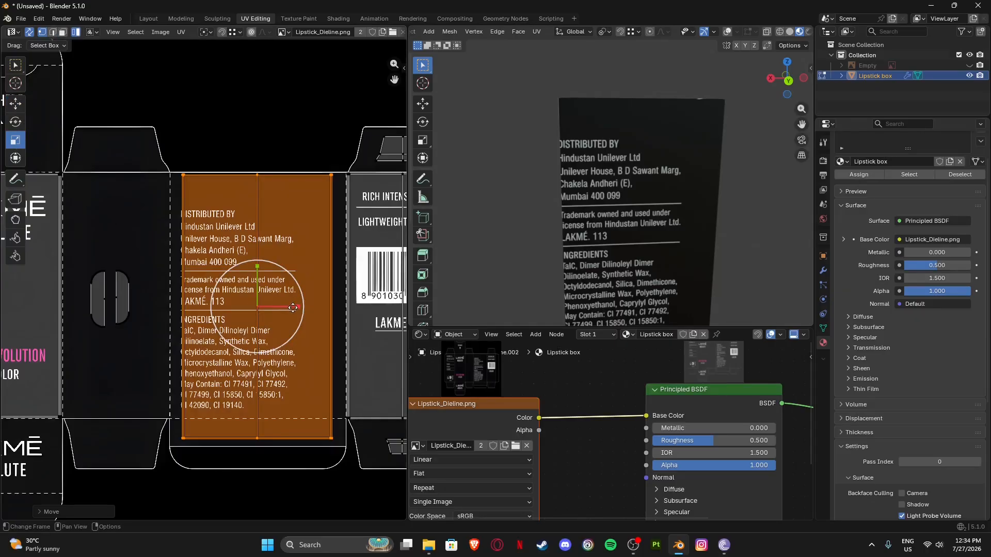
{"action": "left_click_drag", "start_coordinate": [297, 307], "coordinate": [347, 315]}
- Nudge the ingredients island sideways to center it and scale it horizontally by about 1.02 to fit the dashed side lines
{"action": "scroll", "coordinate": [331, 314], "scroll_direction": "up", "scroll_amount": 1}
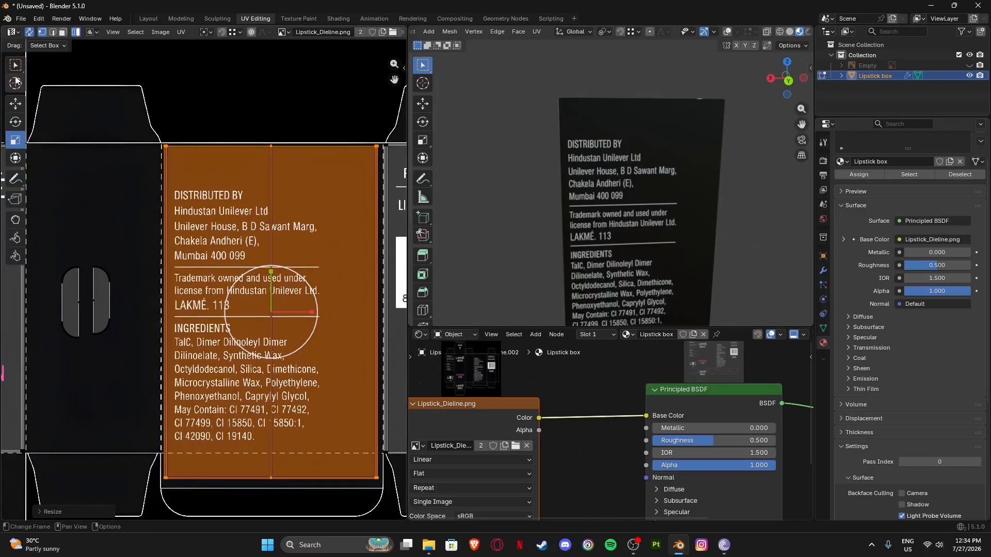
{"action": "left_click", "coordinate": [16, 104]}
{"action": "scroll", "coordinate": [312, 311], "scroll_direction": "up", "scroll_amount": 3}
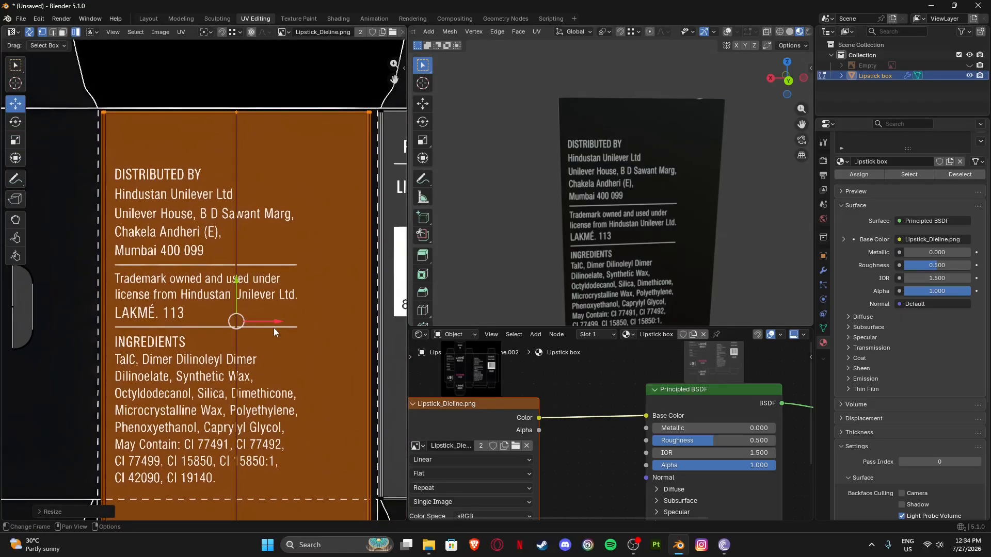
{"action": "left_click_drag", "start_coordinate": [268, 321], "coordinate": [288, 326]}
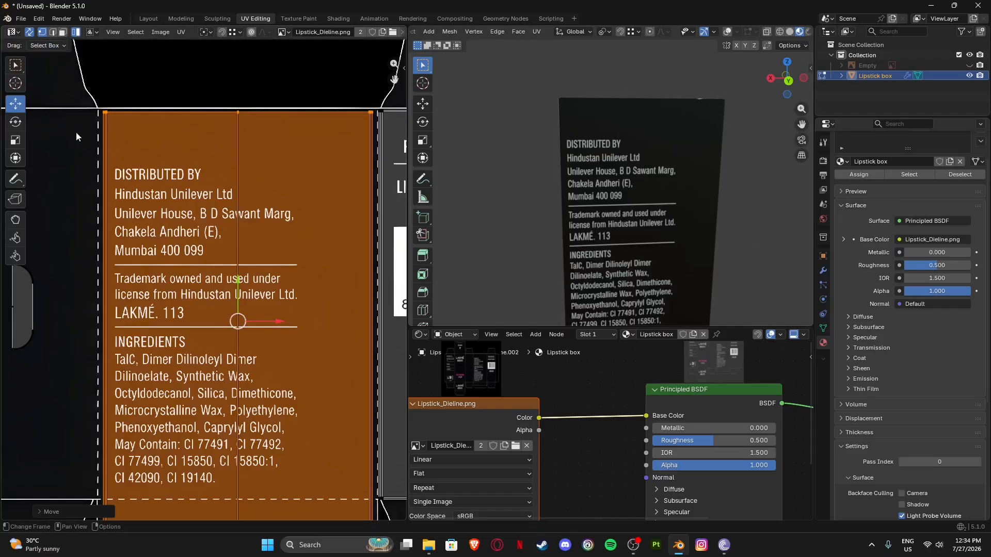
{"action": "left_click", "coordinate": [16, 140]}
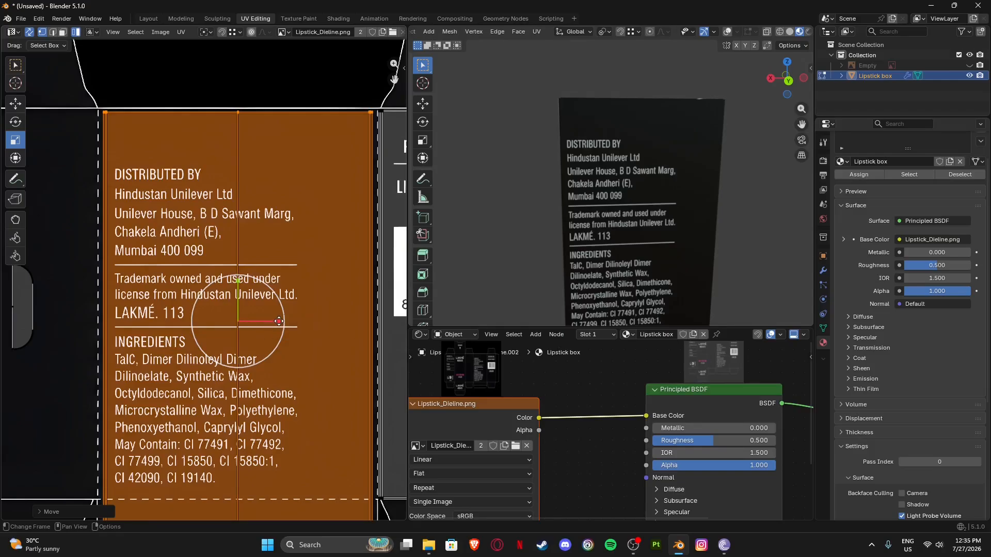
{"action": "left_click_drag", "start_coordinate": [280, 322], "coordinate": [265, 316]}
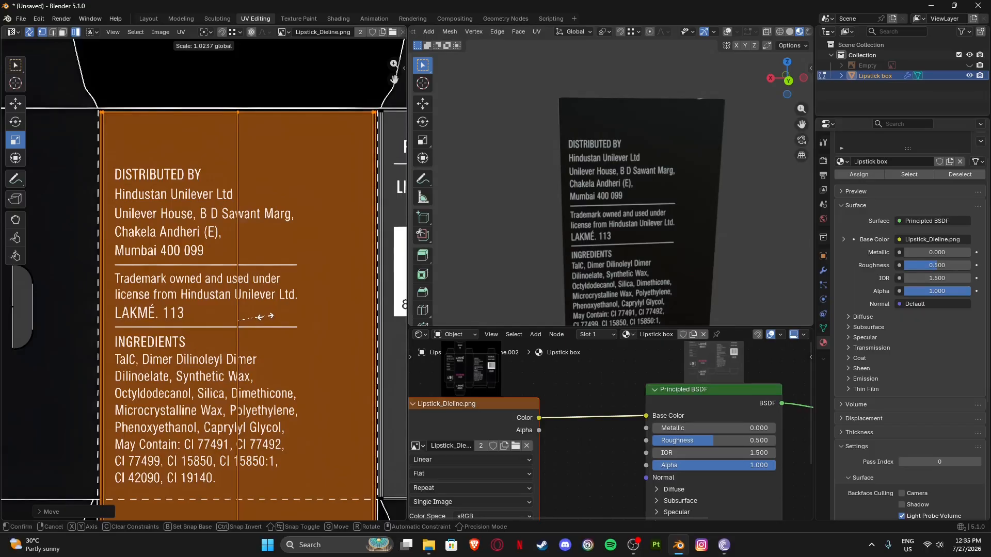
{"action": "left_click", "coordinate": [262, 316]}
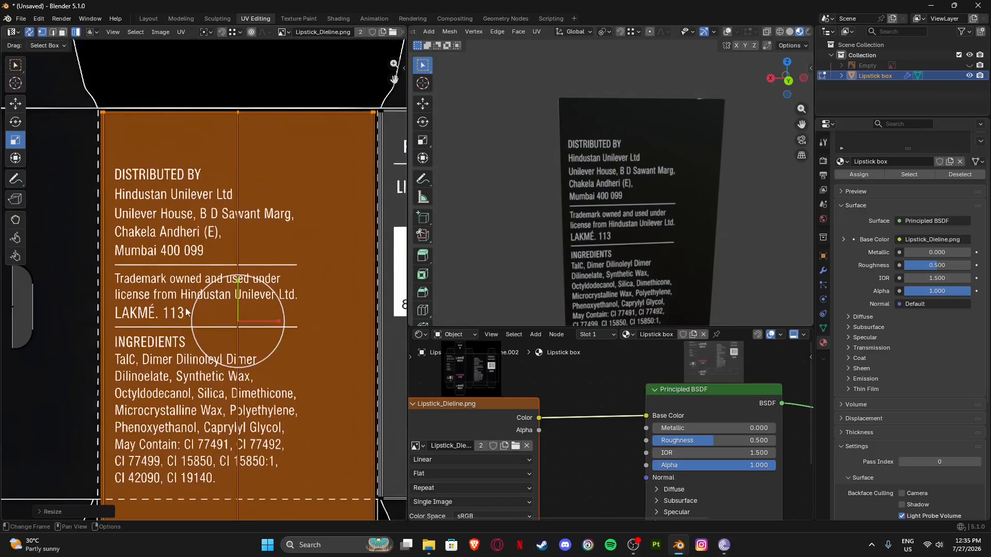
- Examine how the ingredients island's edges line up with the panel's fold lines on all sides
{"action": "middle_click_drag", "start_coordinate": [113, 289], "coordinate": [181, 257]}
{"action": "scroll", "coordinate": [165, 267], "scroll_direction": "up", "scroll_amount": 5}
{"action": "scroll", "coordinate": [149, 264], "scroll_direction": "down", "scroll_amount": 6}
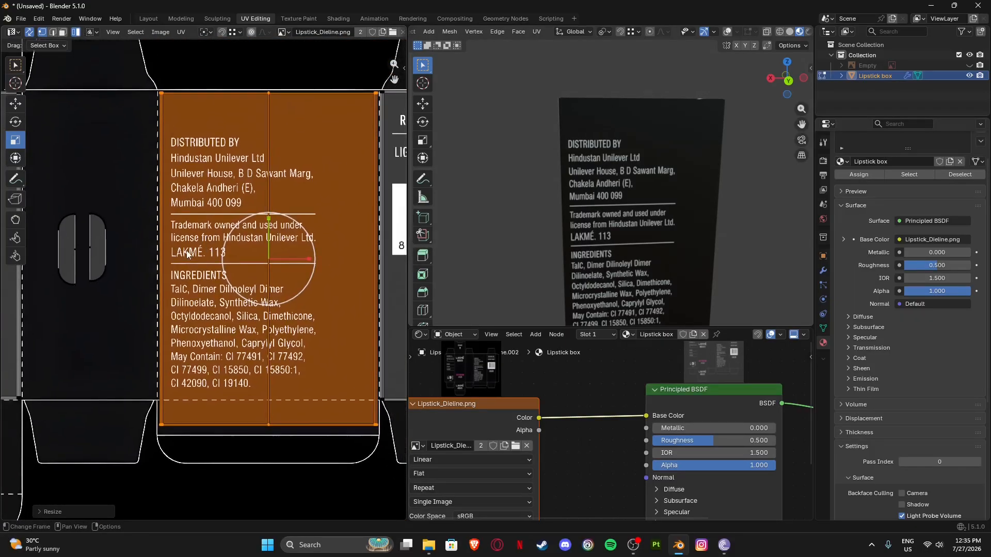
{"action": "scroll", "coordinate": [182, 258], "scroll_direction": "down", "scroll_amount": 1}
{"action": "mouse_move", "coordinate": [166, 300]}
{"action": "middle_mouse_down"}
{"action": "mouse_move", "coordinate": [150, 341]}
{"action": "mouse_move", "coordinate": [147, 300]}
{"action": "middle_mouse_up"}
{"action": "scroll", "coordinate": [215, 198], "scroll_direction": "up", "scroll_amount": 4}
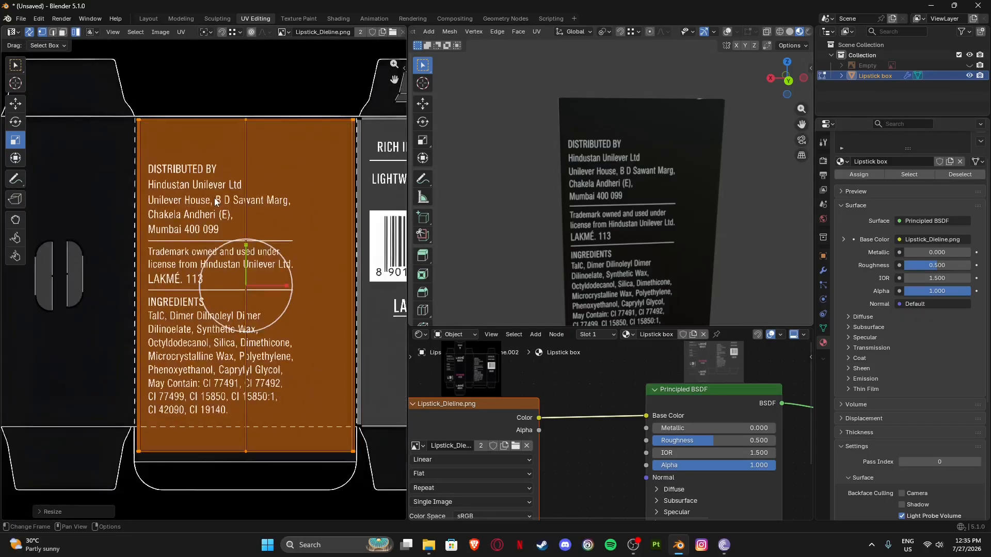
{"action": "middle_click_drag", "start_coordinate": [213, 199], "coordinate": [203, 329]}
{"action": "scroll", "coordinate": [154, 216], "scroll_direction": "down", "scroll_amount": 4}
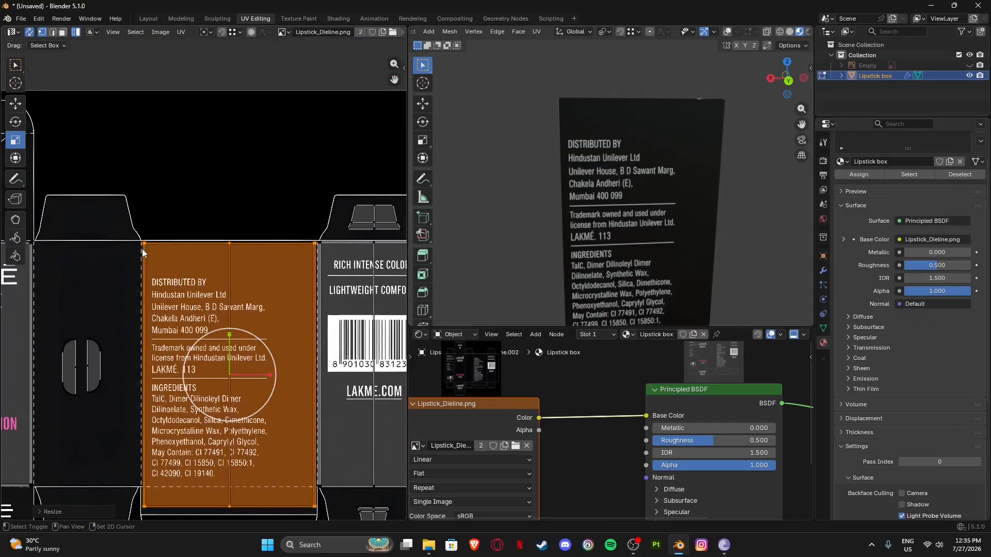
{"action": "scroll", "coordinate": [190, 243], "scroll_direction": "up", "scroll_amount": 1}
- Turn off island selection and select only the vertices along the ingredients island's top edge
{"action": "left_click_drag", "start_coordinate": [230, 237], "coordinate": [368, 250], "text": "shift"}
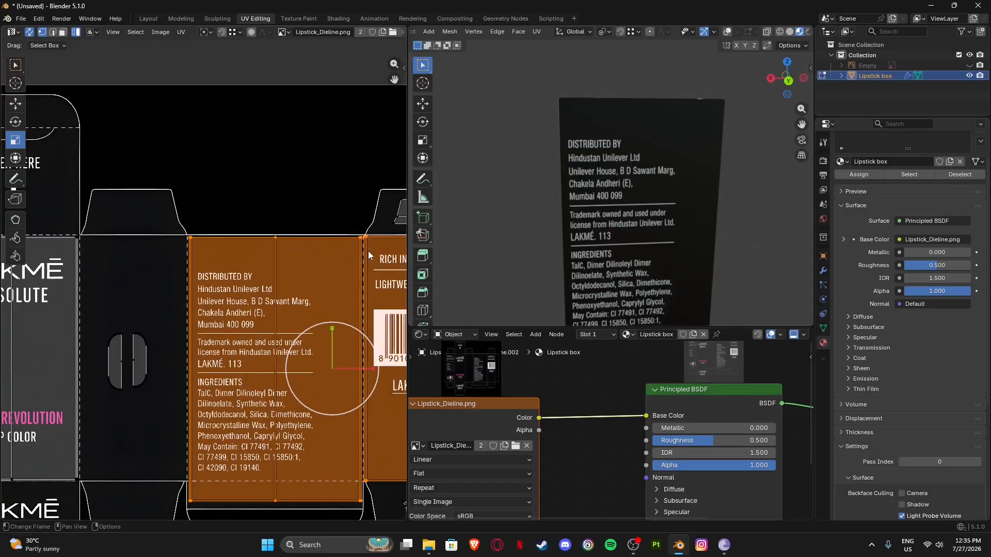
{"action": "left_click", "coordinate": [220, 207]}
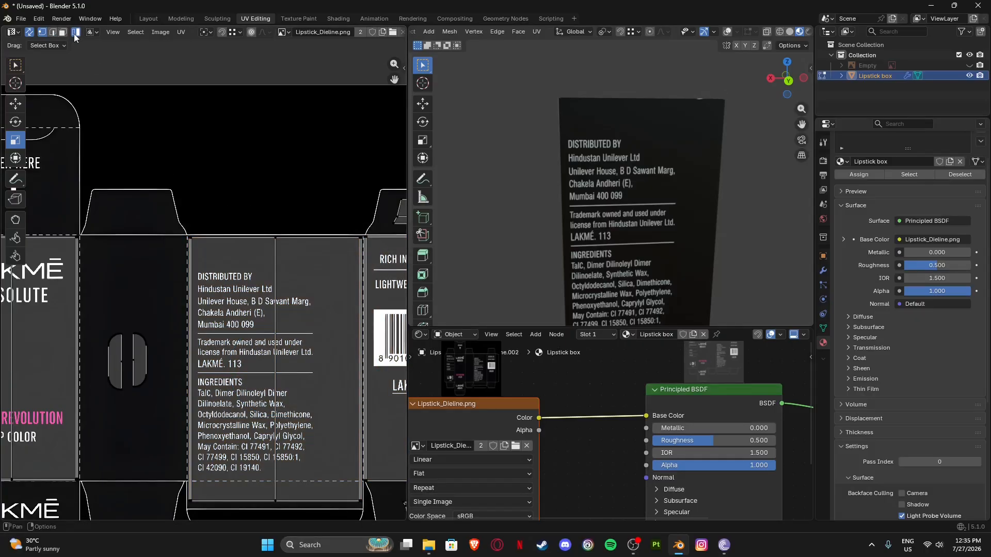
{"action": "scroll", "coordinate": [173, 265], "scroll_direction": "up", "scroll_amount": 5}
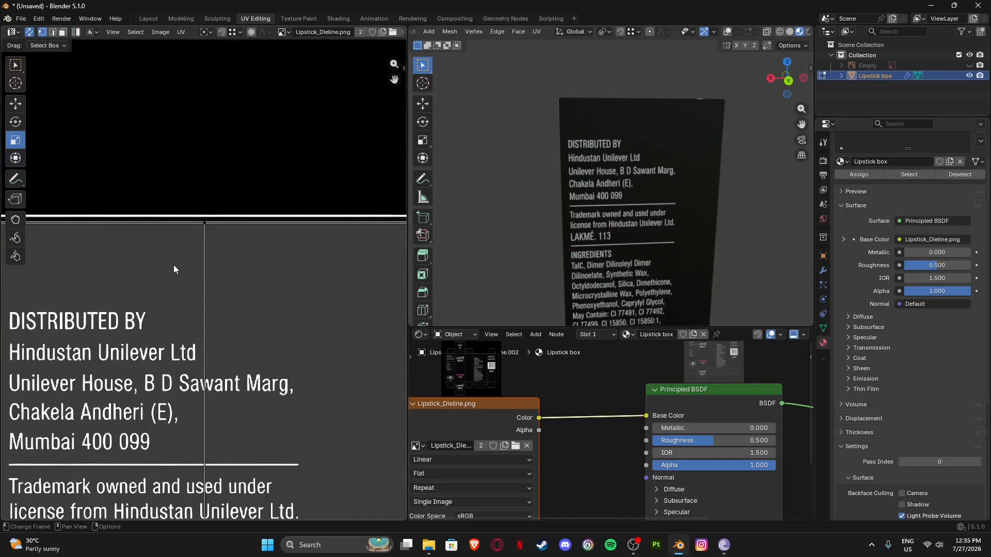
{"action": "left_click_drag", "start_coordinate": [319, 273], "coordinate": [319, 273]}
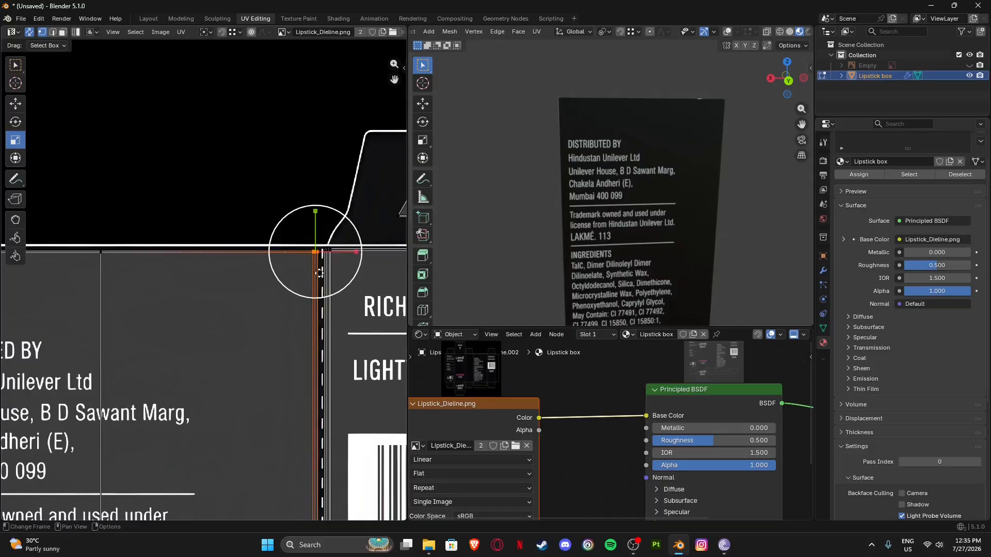
{"action": "scroll", "coordinate": [319, 274], "scroll_direction": "down", "scroll_amount": 4}
{"action": "left_click_drag", "start_coordinate": [106, 241], "coordinate": [362, 286]}
{"action": "middle_click_drag", "start_coordinate": [329, 266], "coordinate": [261, 282], "text": "shift"}
{"action": "scroll", "coordinate": [261, 281], "scroll_direction": "up", "scroll_amount": 5}
{"action": "scroll", "coordinate": [262, 282], "scroll_direction": "down", "scroll_amount": 6}
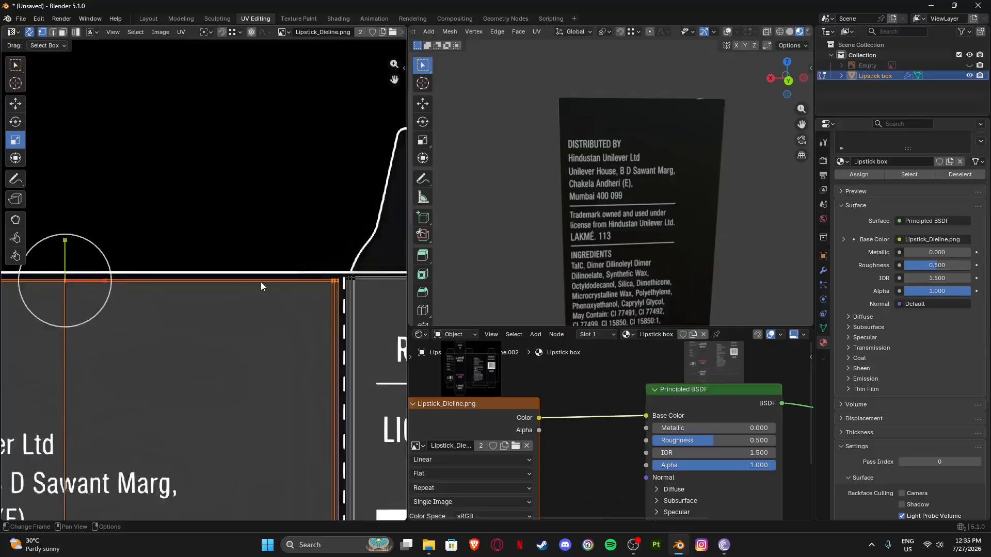
- Move the ingredients island's top edge up onto the panel's upper fold line, and turn on snapping
{"action": "middle_click_drag", "start_coordinate": [150, 288], "coordinate": [339, 281], "text": "shift"}
{"action": "left_click", "coordinate": [15, 105]}
{"action": "middle_click_drag", "start_coordinate": [238, 150], "coordinate": [158, 168], "text": "shift"}
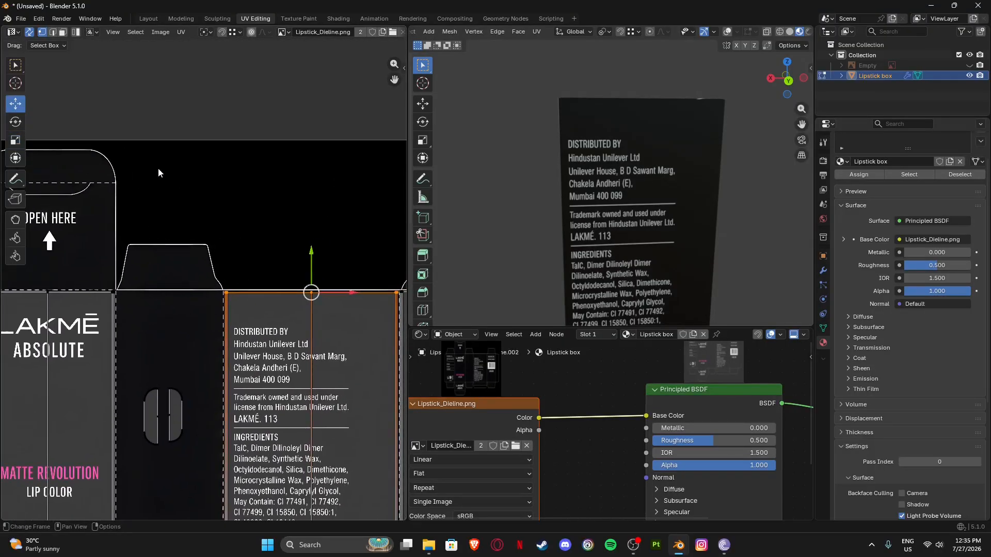
{"action": "left_click_drag", "start_coordinate": [311, 256], "coordinate": [98, 285]}
{"action": "scroll", "coordinate": [201, 234], "scroll_direction": "down", "scroll_amount": 5}
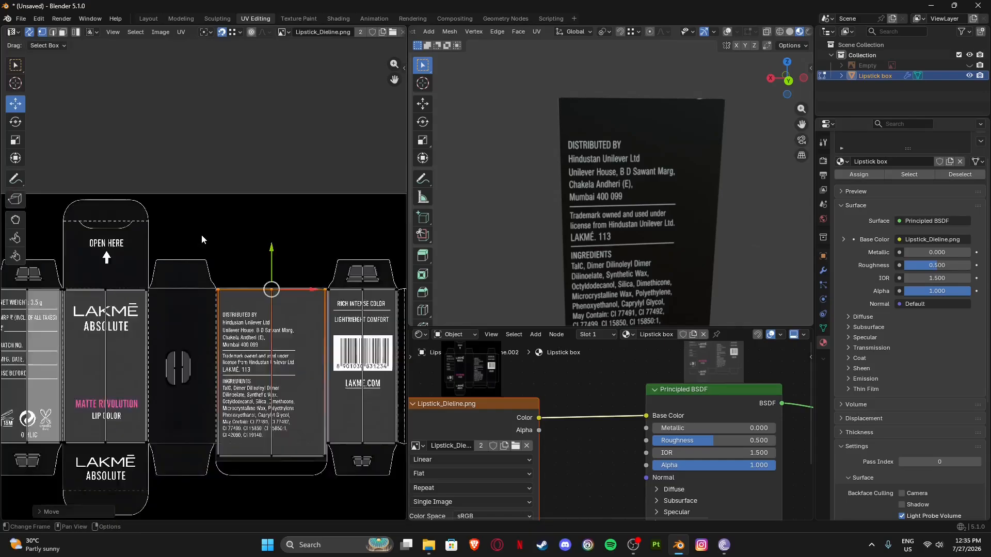
- Move the ingredients island's bottom edge up onto the panel's lower fold line and select its lower-left corner
{"action": "scroll", "coordinate": [223, 304], "scroll_direction": "up", "scroll_amount": 7}
{"action": "left_click_drag", "start_coordinate": [36, 319], "coordinate": [348, 380]}
{"action": "scroll", "coordinate": [331, 369], "scroll_direction": "down", "scroll_amount": 4}
{"action": "middle_click_drag", "start_coordinate": [192, 278], "coordinate": [282, 317]}
{"action": "left_click_drag", "start_coordinate": [293, 320], "coordinate": [167, 332]}
{"action": "scroll", "coordinate": [245, 367], "scroll_direction": "up", "scroll_amount": 8}
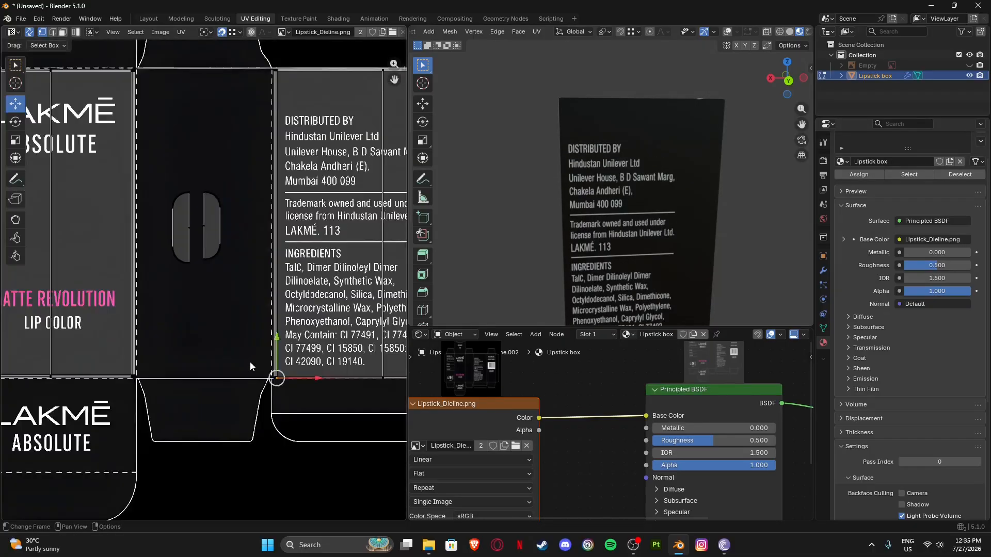
- Select the vertices along the ingredients island's bottom edge and move them along Y toward the panel's lower dashed fold line
{"action": "scroll", "coordinate": [190, 333], "scroll_direction": "up", "scroll_amount": 3}
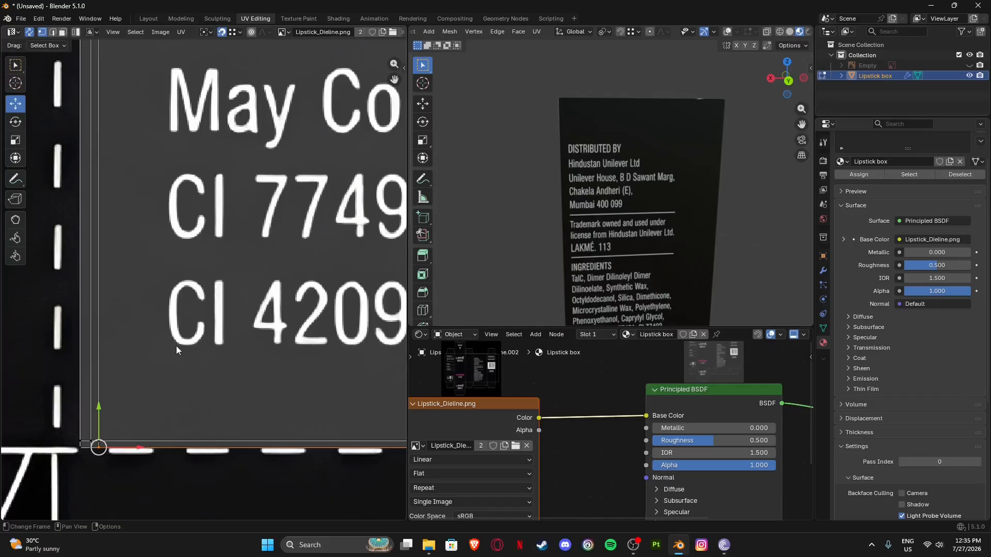
{"action": "middle_click_drag", "start_coordinate": [524, 258], "coordinate": [446, 295]}
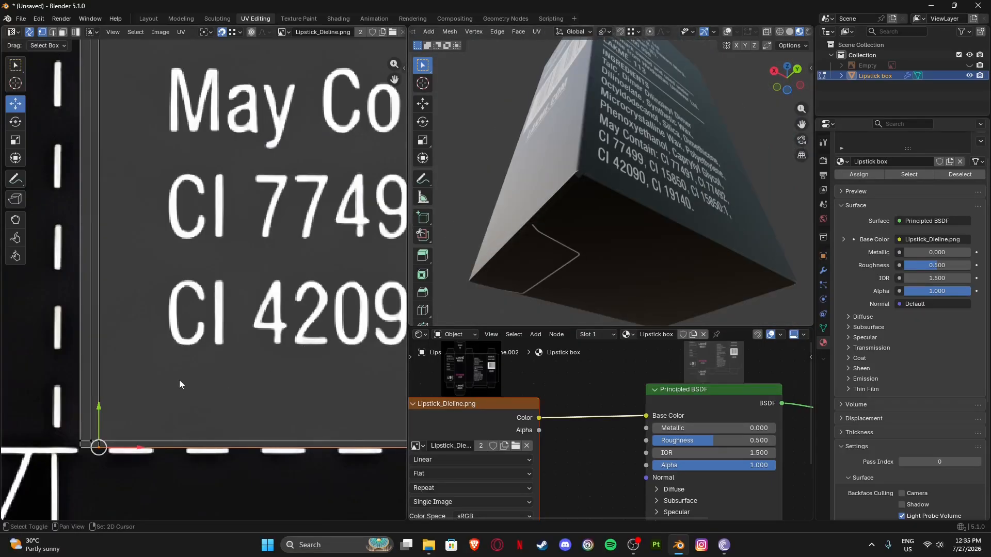
{"action": "scroll", "coordinate": [179, 384], "scroll_direction": "down", "scroll_amount": 4}
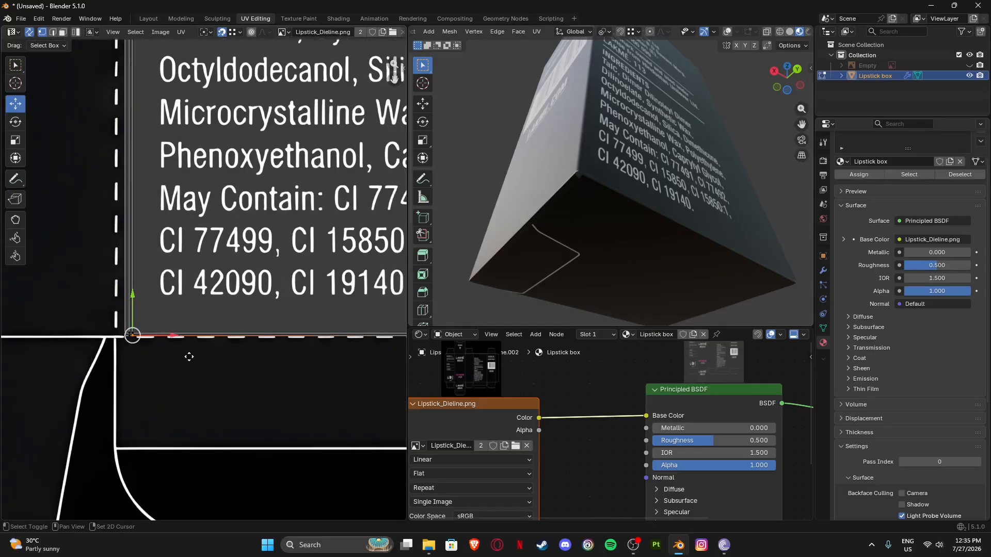
{"action": "scroll", "coordinate": [189, 357], "scroll_direction": "down", "scroll_amount": 4}
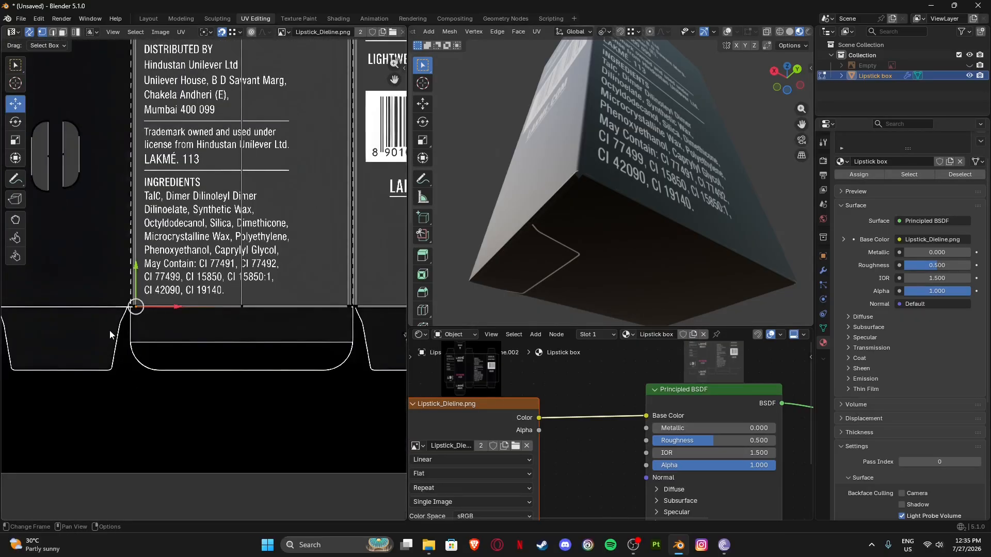
{"action": "left_click", "coordinate": [110, 331]}
{"action": "left_click_drag", "start_coordinate": [240, 306], "coordinate": [236, 271]}
{"action": "scroll", "coordinate": [236, 271], "scroll_direction": "up", "scroll_amount": 7}
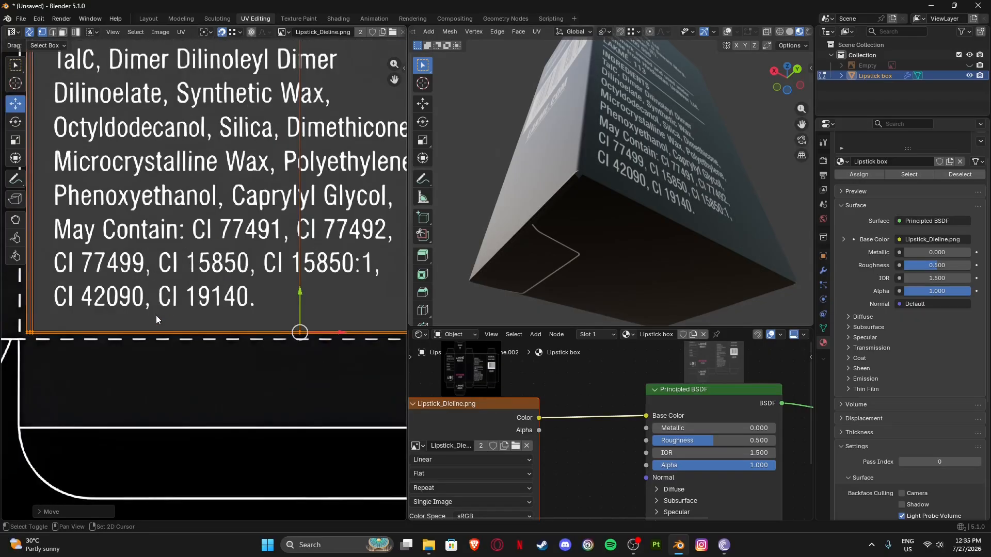
{"action": "key", "text": "g"}
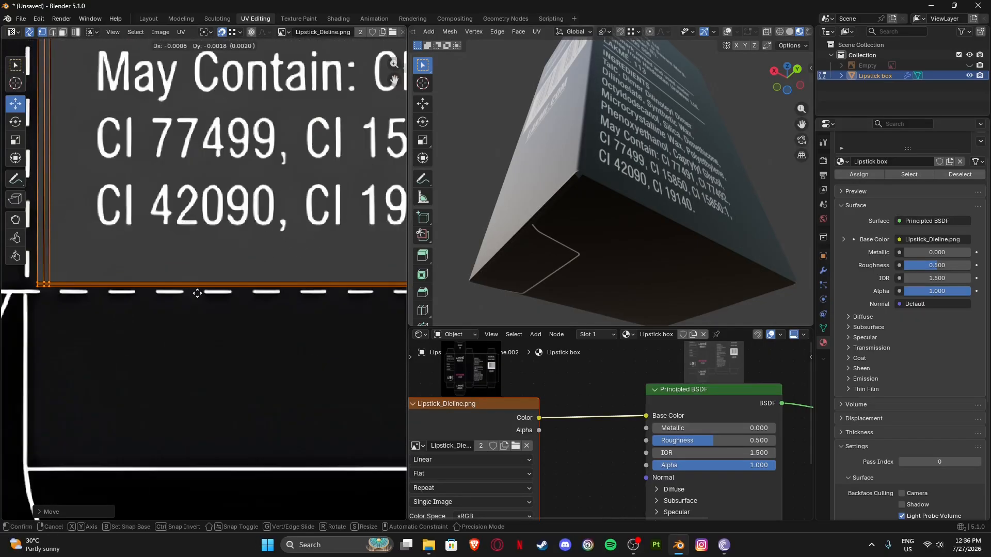
{"action": "key", "text": "y"}
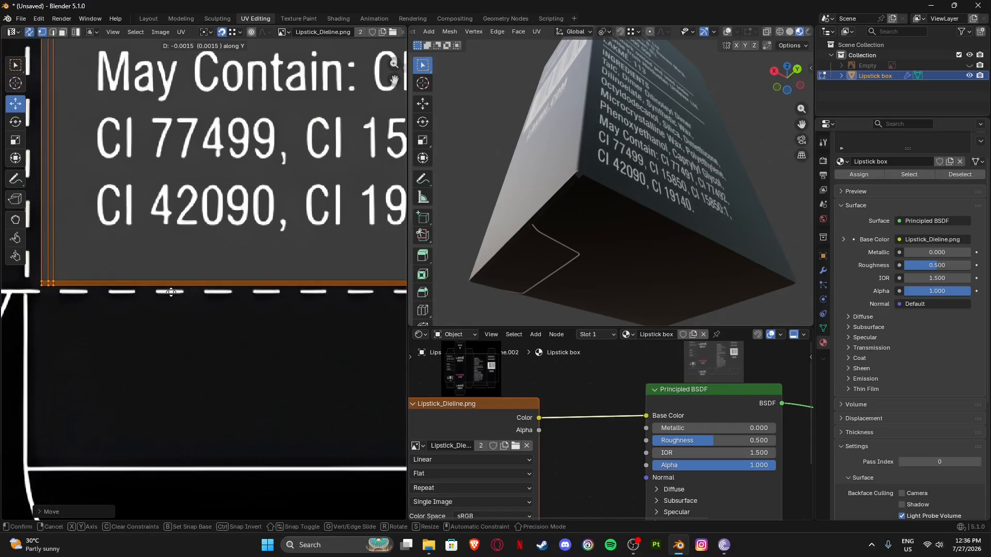
{"action": "left_click", "coordinate": [144, 299]}
- Examine the ingredients side and its neighbouring faces on the 3D box against the UV layout, including in Object Mode
{"action": "scroll", "coordinate": [149, 307], "scroll_direction": "down", "scroll_amount": 5}
{"action": "middle_click_drag", "start_coordinate": [577, 227], "coordinate": [600, 244]}
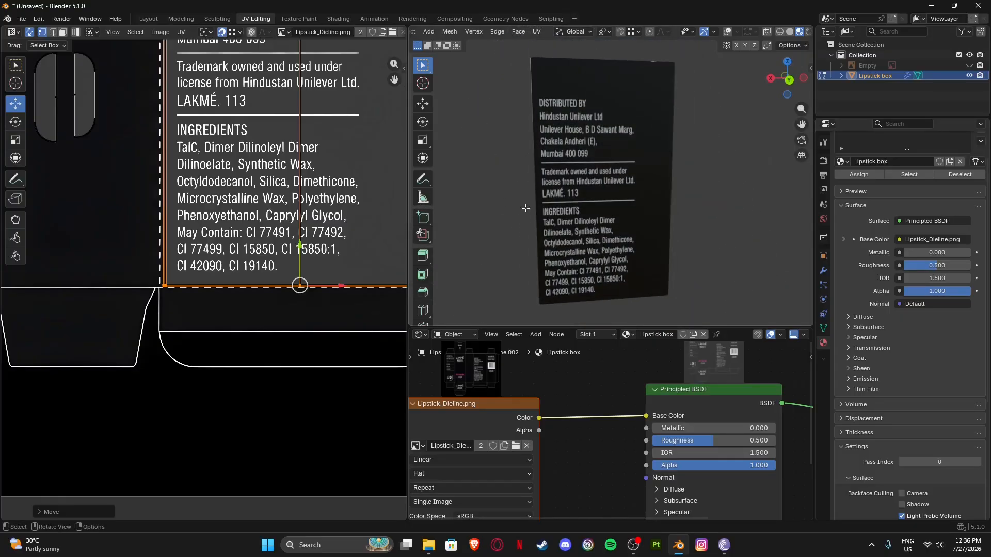
{"action": "scroll", "coordinate": [307, 226], "scroll_direction": "down", "scroll_amount": 3}
{"action": "scroll", "coordinate": [261, 172], "scroll_direction": "up", "scroll_amount": 5}
{"action": "scroll", "coordinate": [262, 172], "scroll_direction": "down", "scroll_amount": 4}
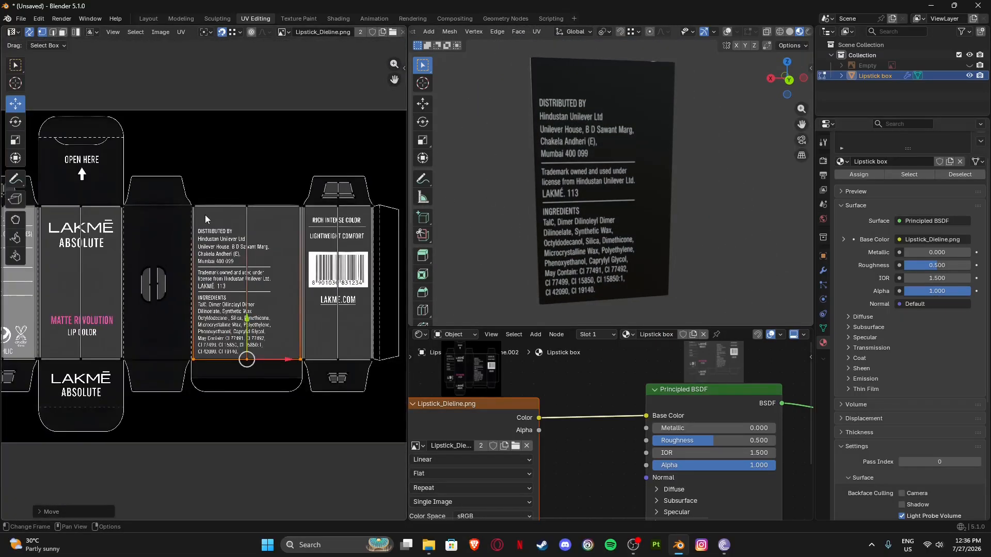
{"action": "mouse_move", "coordinate": [572, 215]}
{"action": "middle_mouse_down"}
{"action": "mouse_move", "coordinate": [532, 229]}
{"action": "mouse_move", "coordinate": [563, 217]}
{"action": "middle_mouse_up"}
{"action": "scroll", "coordinate": [260, 236], "scroll_direction": "down", "scroll_amount": 1}
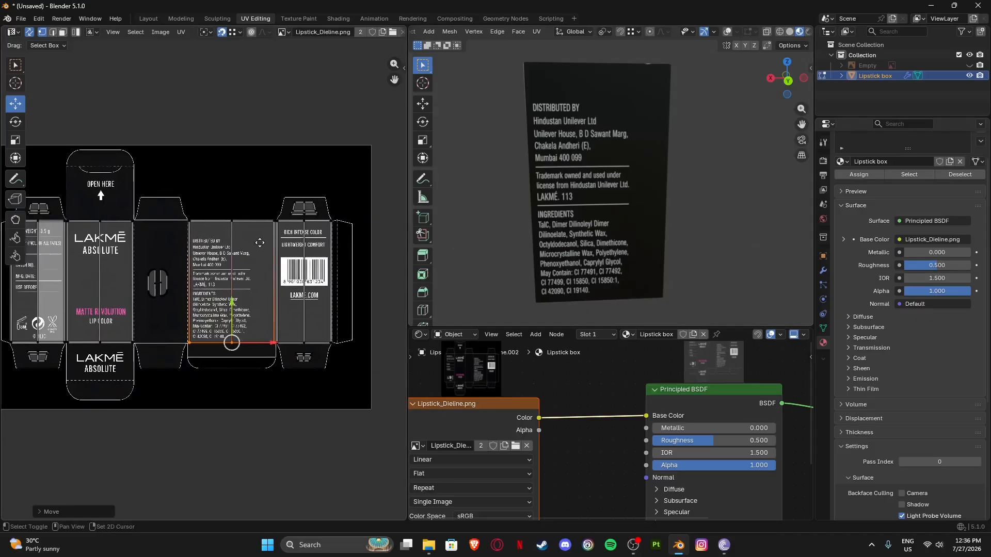
{"action": "scroll", "coordinate": [170, 250], "scroll_direction": "up", "scroll_amount": 3}
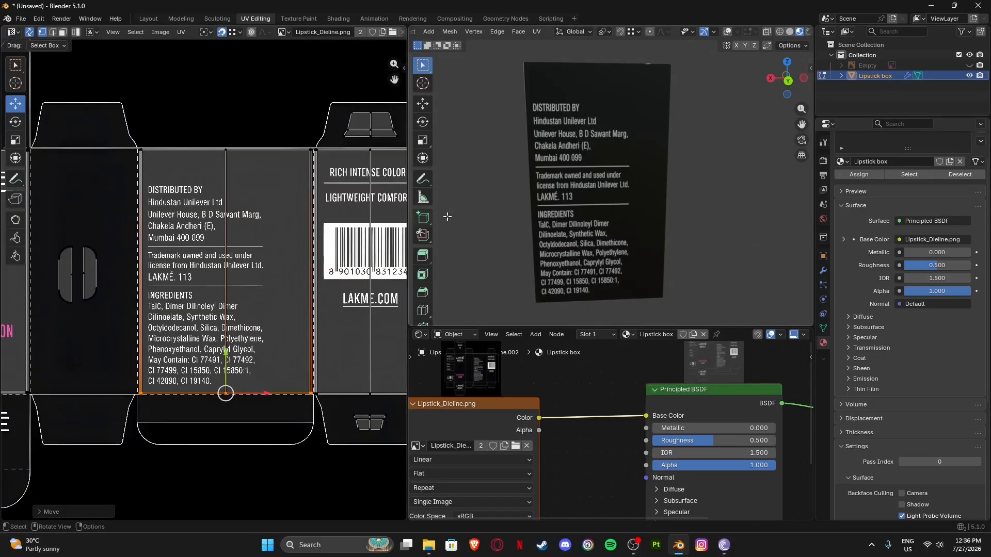
{"action": "mouse_move", "coordinate": [583, 216]}
{"action": "middle_mouse_down"}
{"action": "mouse_move", "coordinate": [639, 217]}
{"action": "mouse_move", "coordinate": [601, 219]}
{"action": "middle_mouse_up"}
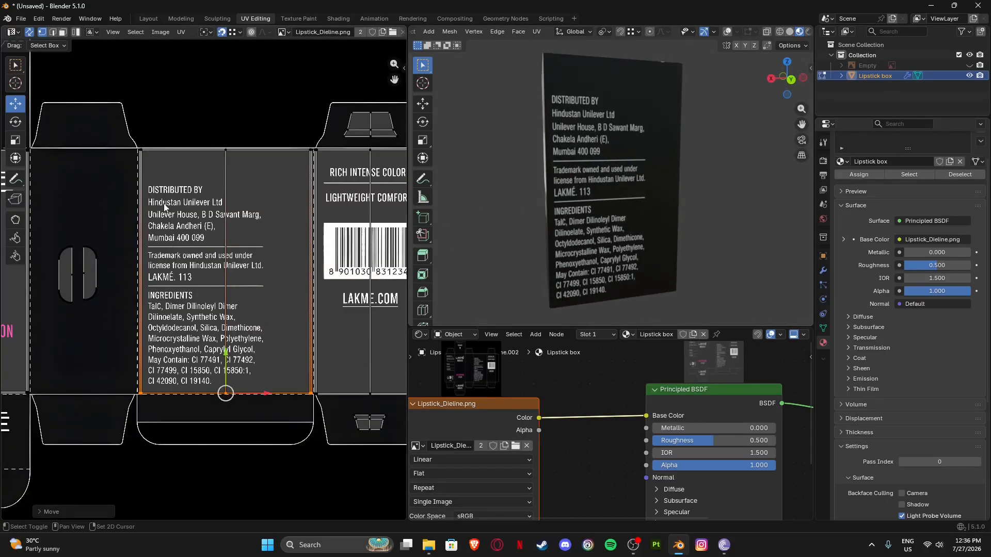
{"action": "middle_click_drag", "start_coordinate": [141, 176], "coordinate": [176, 185], "text": "shift"}
{"action": "scroll", "coordinate": [176, 185], "scroll_direction": "up", "scroll_amount": 4}
{"action": "scroll", "coordinate": [176, 180], "scroll_direction": "down", "scroll_amount": 5}
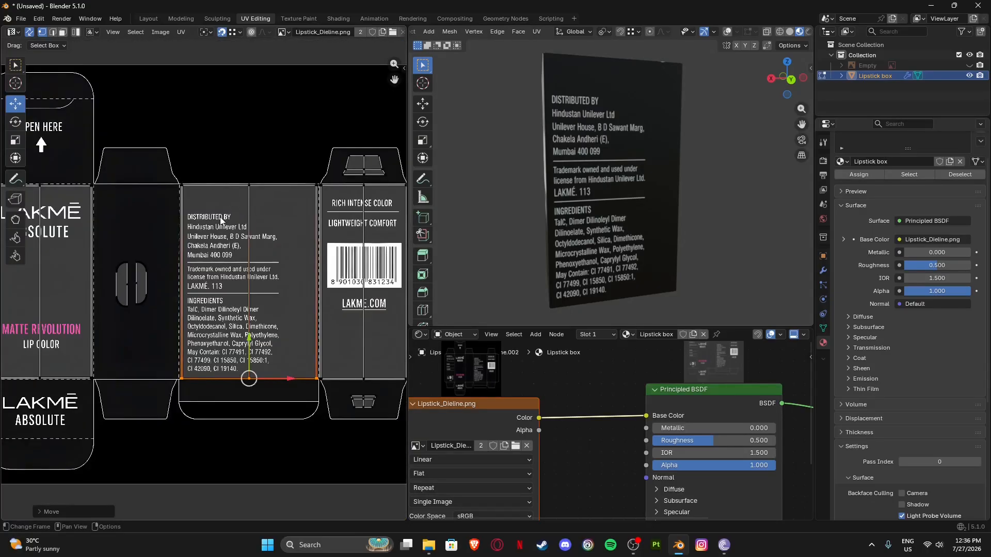
{"action": "middle_click_drag", "start_coordinate": [537, 203], "coordinate": [556, 237]}
{"action": "scroll", "coordinate": [557, 158], "scroll_direction": "up", "scroll_amount": 5}
{"action": "scroll", "coordinate": [557, 158], "scroll_direction": "down", "scroll_amount": 6}
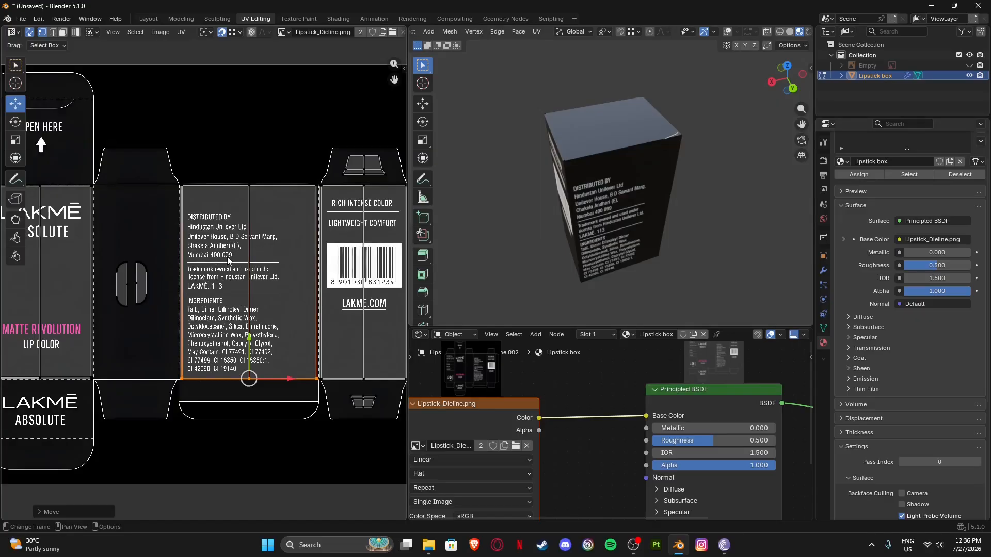
{"action": "scroll", "coordinate": [203, 286], "scroll_direction": "up", "scroll_amount": 3}
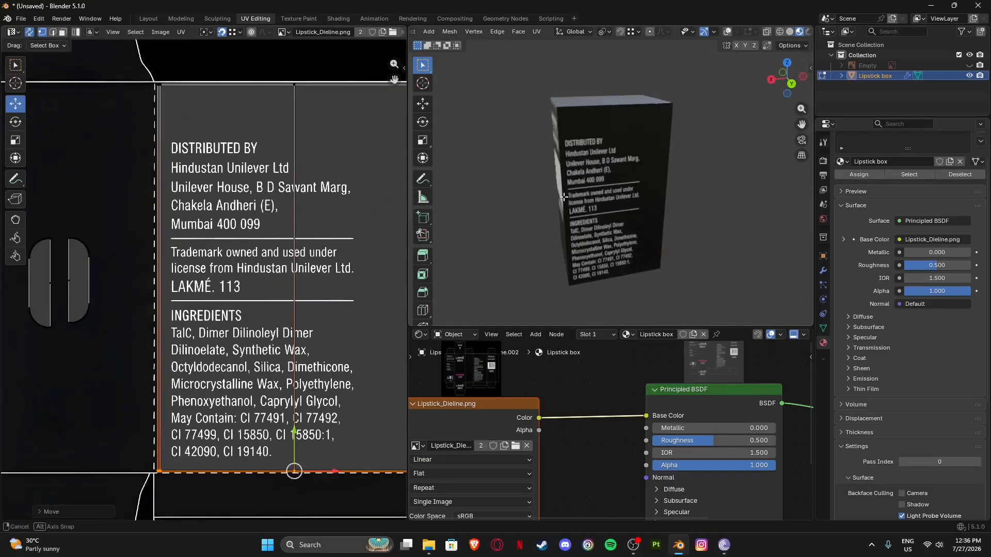
{"action": "scroll", "coordinate": [613, 170], "scroll_direction": "up", "scroll_amount": 5}
{"action": "key", "text": "Tab"}
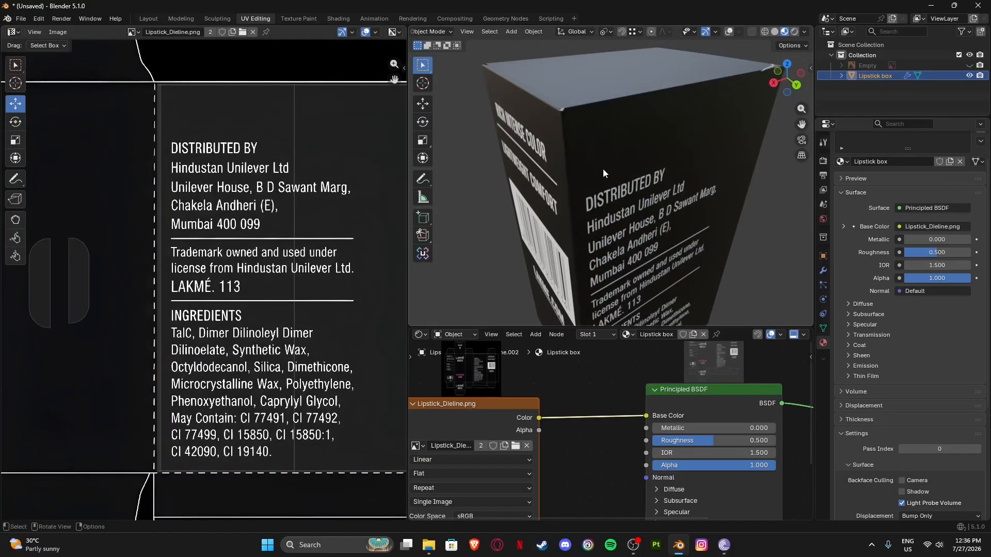
{"action": "key", "text": "Tab"}
- Try shifting the ingredients island's left edge outward past the fold line in edge selection mode, and undo the move
{"action": "scroll", "coordinate": [76, 251], "scroll_direction": "down", "scroll_amount": 5}
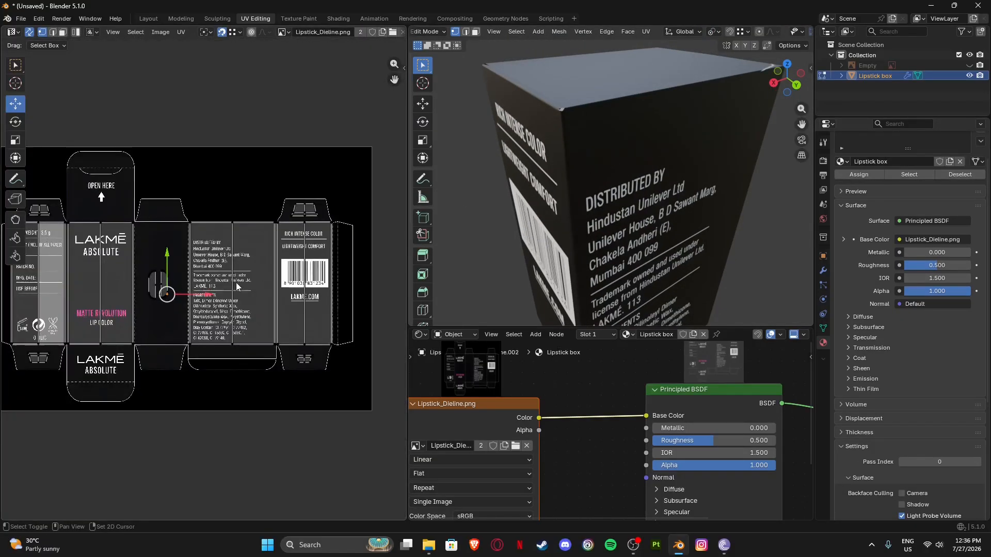
{"action": "scroll", "coordinate": [206, 284], "scroll_direction": "up", "scroll_amount": 3}
{"action": "key", "text": "2"}
{"action": "left_click_drag", "start_coordinate": [202, 282], "coordinate": [192, 284]}
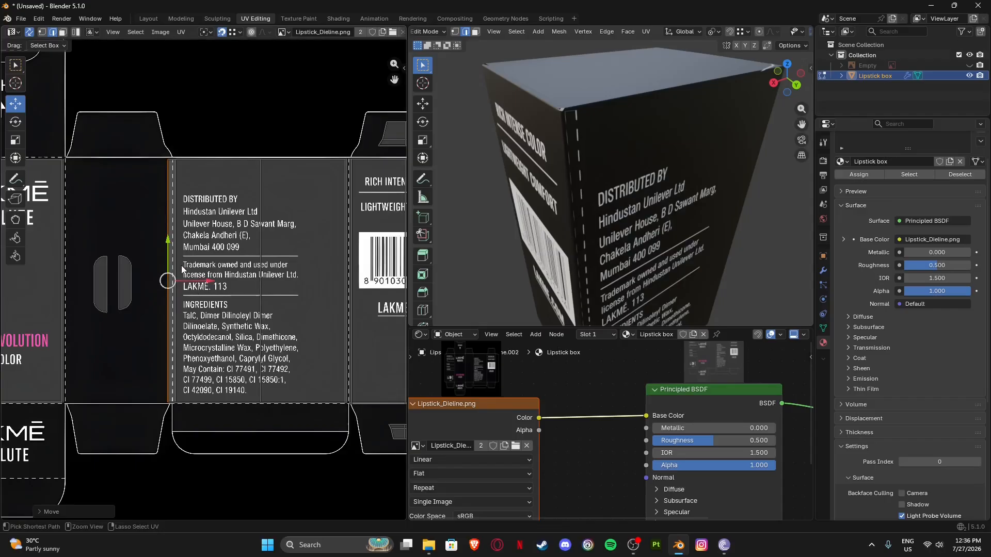
{"action": "key", "text": "ctrl+z"}
{"action": "left_click", "coordinate": [238, 136]}
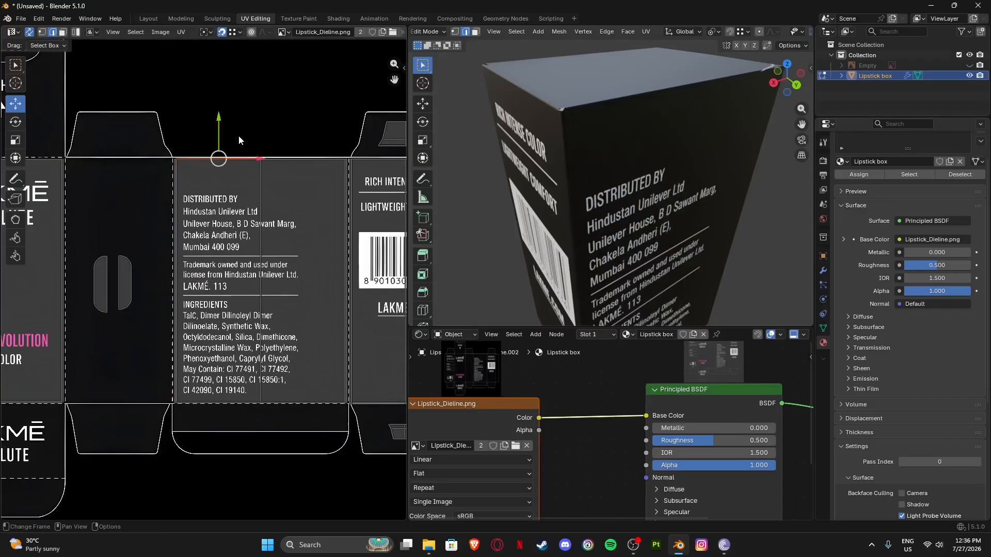
- Turn on island selection and select the left one of the two unplaced islands above the dieline artwork
{"action": "scroll", "coordinate": [249, 280], "scroll_direction": "down", "scroll_amount": 3}
{"action": "middle_click_drag", "start_coordinate": [608, 247], "coordinate": [562, 271]}
{"action": "scroll", "coordinate": [582, 219], "scroll_direction": "down", "scroll_amount": 5}
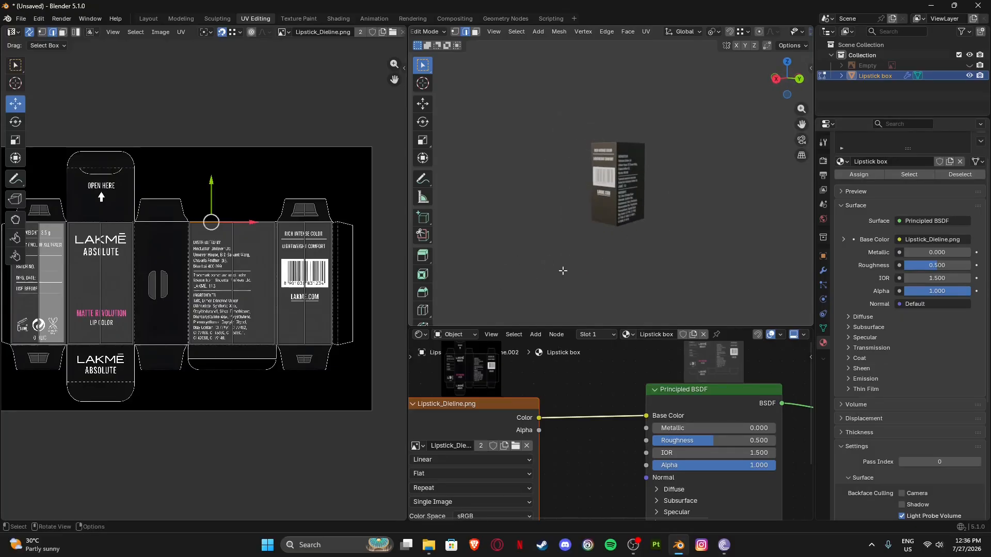
{"action": "middle_click_drag", "start_coordinate": [631, 265], "coordinate": [582, 270]}
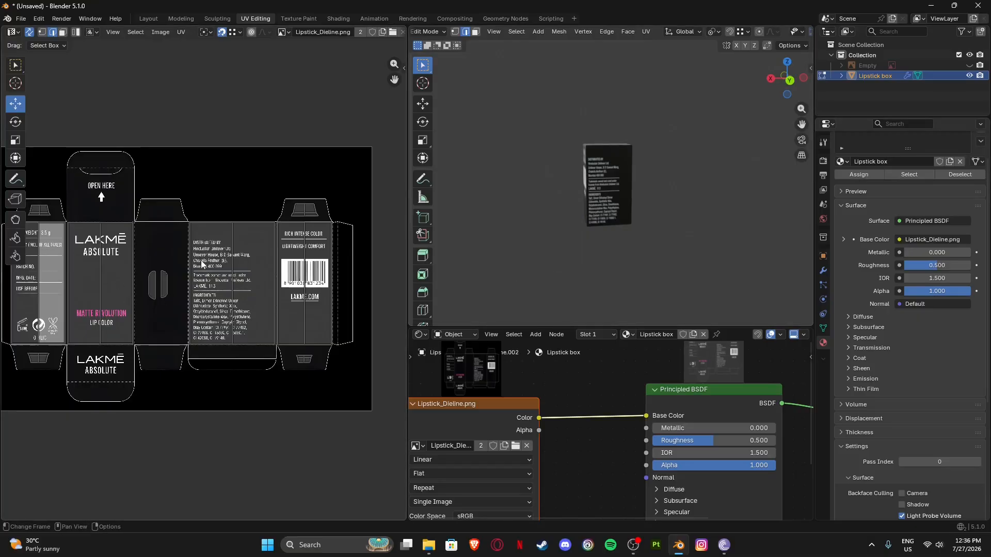
{"action": "middle_click_drag", "start_coordinate": [544, 220], "coordinate": [521, 222]}
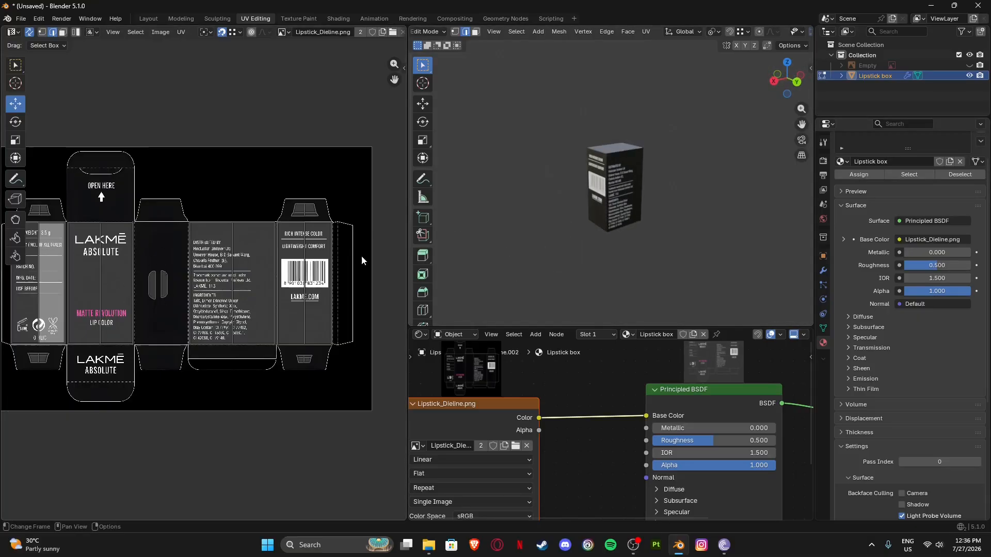
{"action": "scroll", "coordinate": [97, 259], "scroll_direction": "down", "scroll_amount": 3}
{"action": "middle_click_drag", "start_coordinate": [178, 228], "coordinate": [183, 287]}
{"action": "left_click_drag", "start_coordinate": [161, 117], "coordinate": [172, 125]}
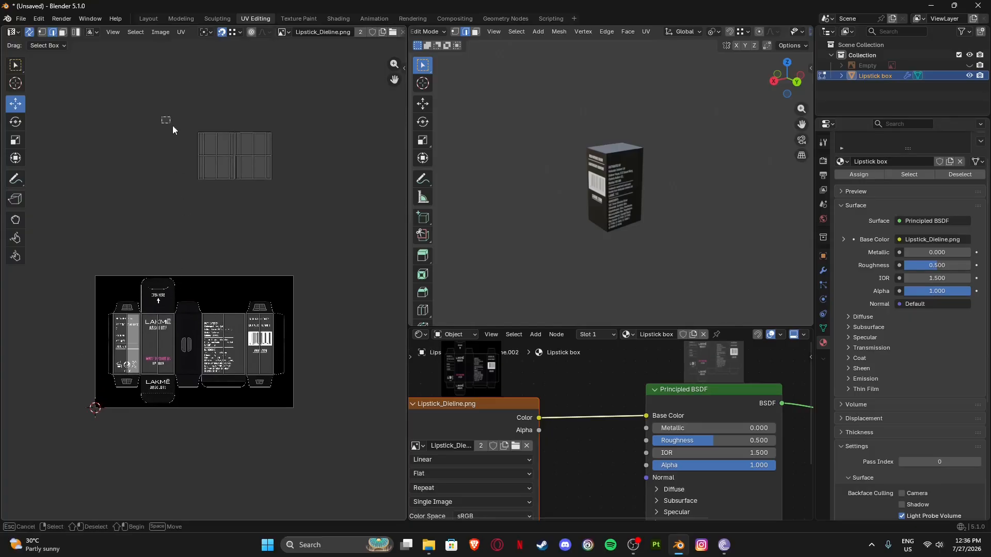
{"action": "middle_click_drag", "start_coordinate": [609, 157], "coordinate": [562, 267]}
{"action": "scroll", "coordinate": [559, 175], "scroll_direction": "up", "scroll_amount": 4}
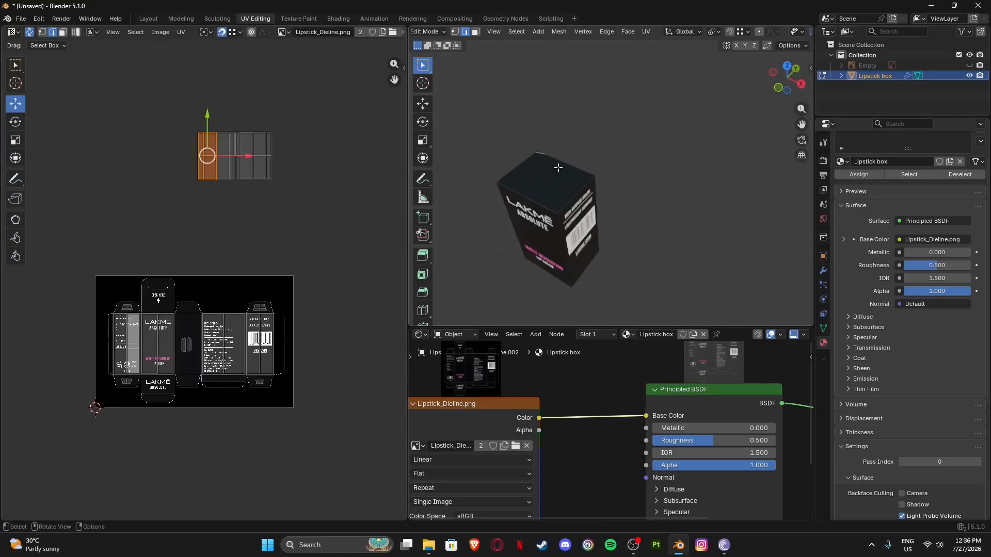
{"action": "middle_click_drag", "start_coordinate": [557, 165], "coordinate": [515, 218], "text": "shift"}
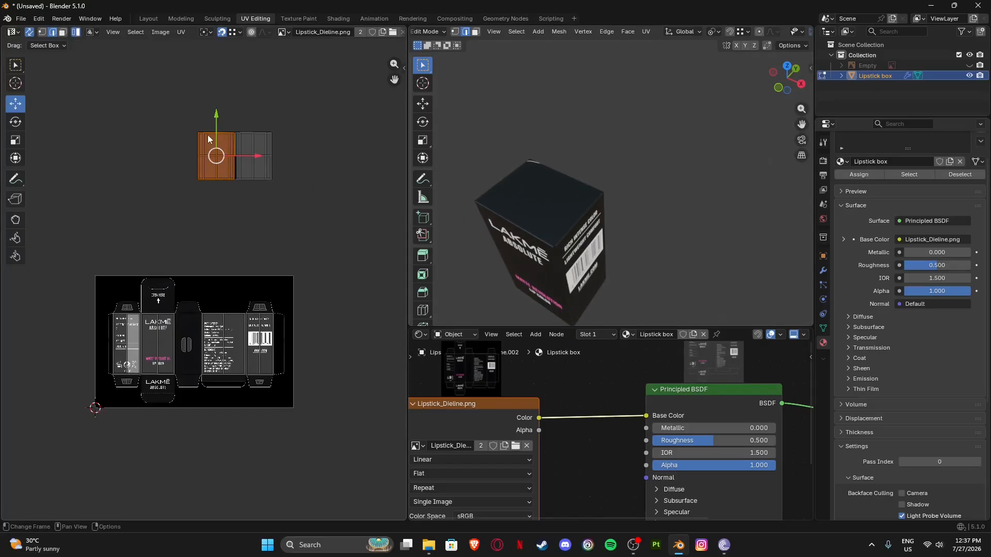
- Move the selected island onto the OPEN HERE top flap of the dieline, with snapping turned off
{"action": "left_click_drag", "start_coordinate": [212, 175], "coordinate": [149, 296]}
{"action": "left_click", "coordinate": [219, 35]}
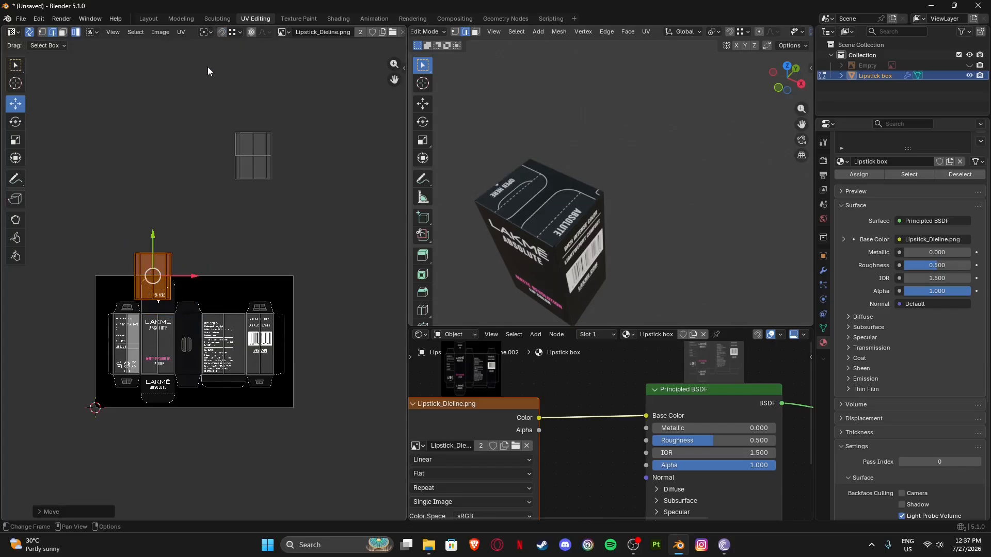
{"action": "scroll", "coordinate": [191, 212], "scroll_direction": "up", "scroll_amount": 5}
{"action": "scroll", "coordinate": [209, 171], "scroll_direction": "up", "scroll_amount": 1}
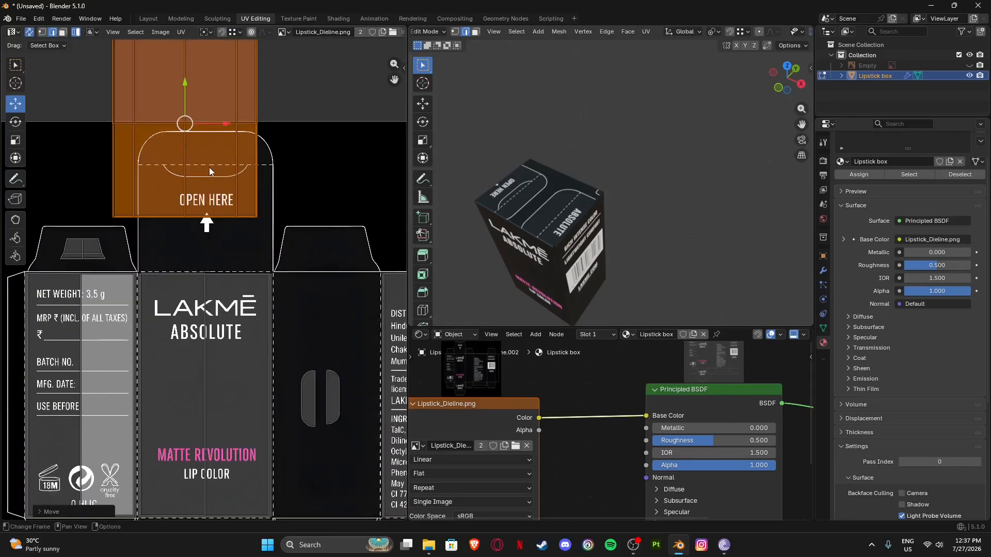
{"action": "key", "text": "g"}
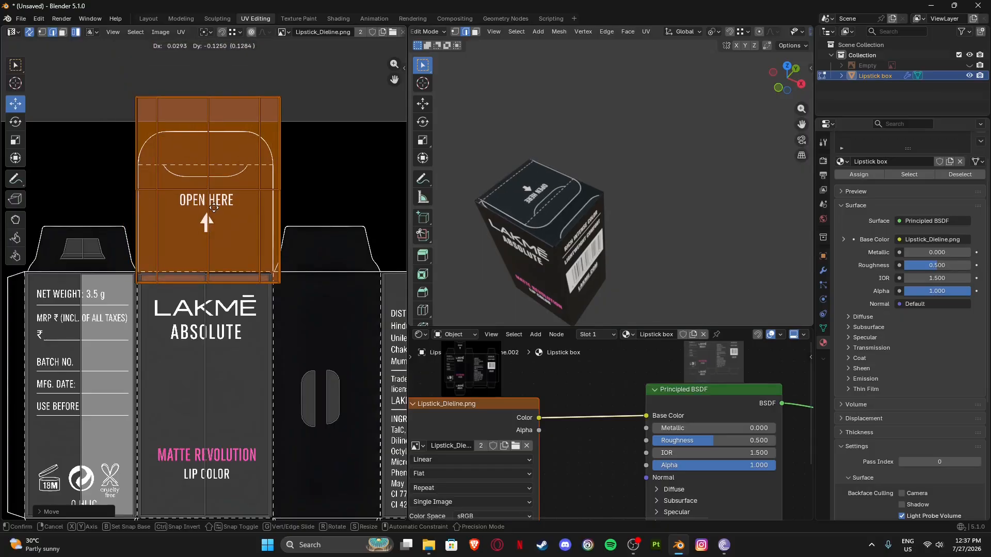
{"action": "left_click", "coordinate": [213, 216]}
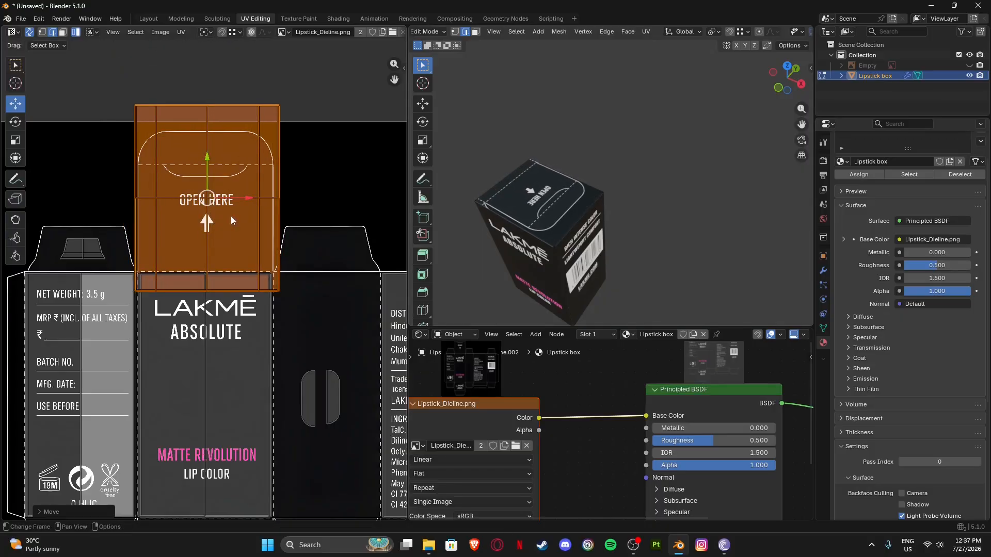
- Rotate the top-face island by -90° so the OPEN HERE artwork reads upright from the front of the box
{"action": "middle_click_drag", "start_coordinate": [518, 173], "coordinate": [625, 174]}
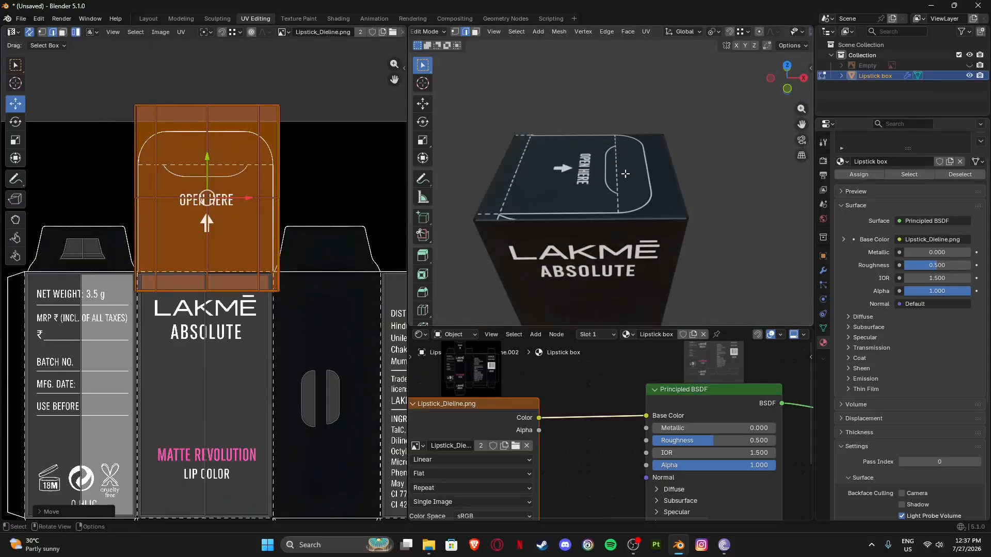
{"action": "middle_click_drag", "start_coordinate": [675, 228], "coordinate": [620, 206]}
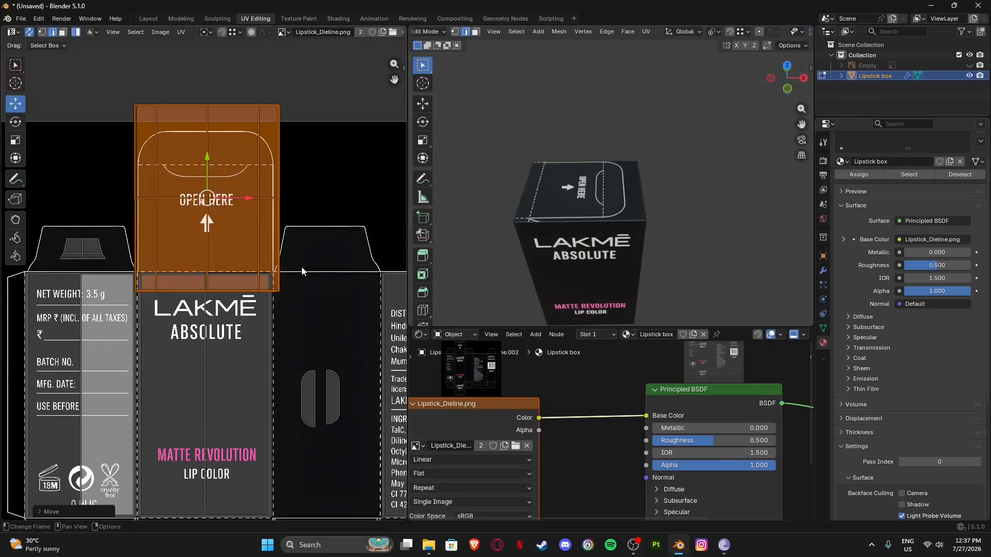
{"action": "key", "text": "r"}
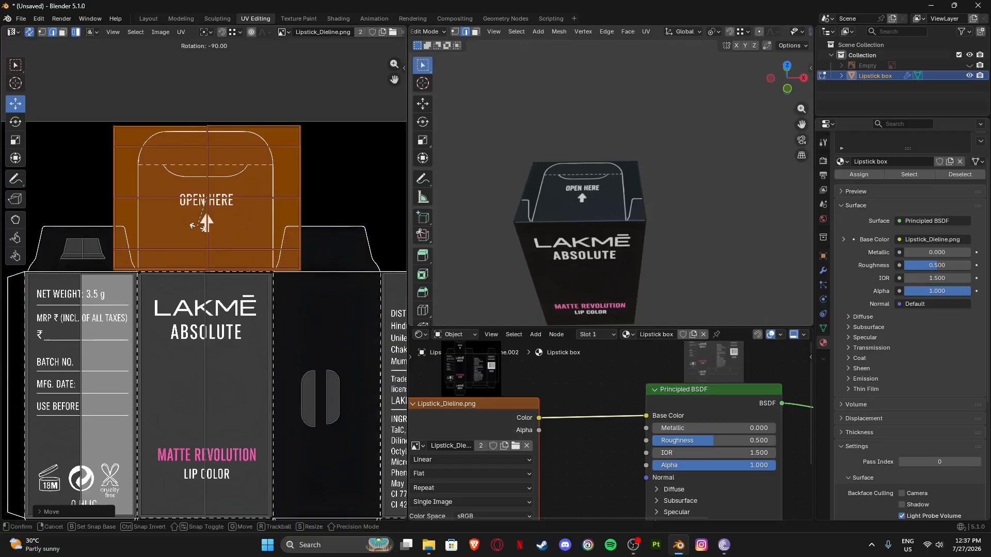
{"action": "left_click", "coordinate": [199, 231]}
- Scale the top-face island narrower along X so its width matches the OPEN HERE flap of the dieline
{"action": "scroll", "coordinate": [236, 221], "scroll_direction": "up", "scroll_amount": 3}
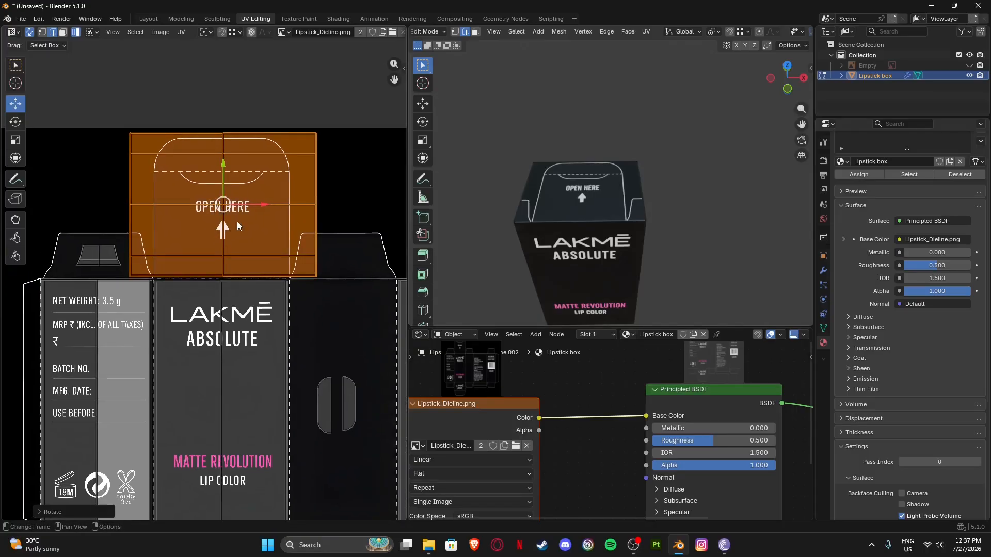
{"action": "scroll", "coordinate": [290, 253], "scroll_direction": "down", "scroll_amount": 2}
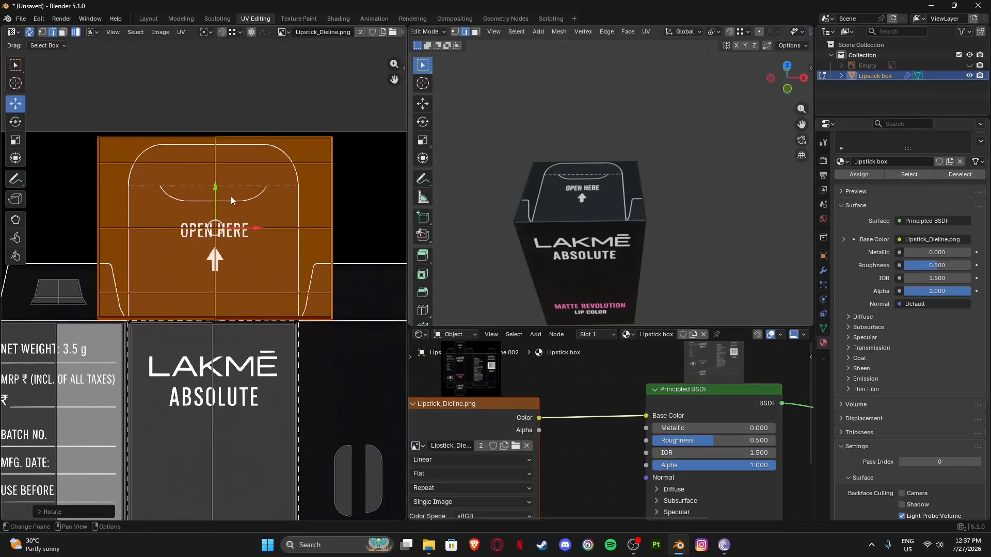
{"action": "left_click", "coordinate": [15, 139]}
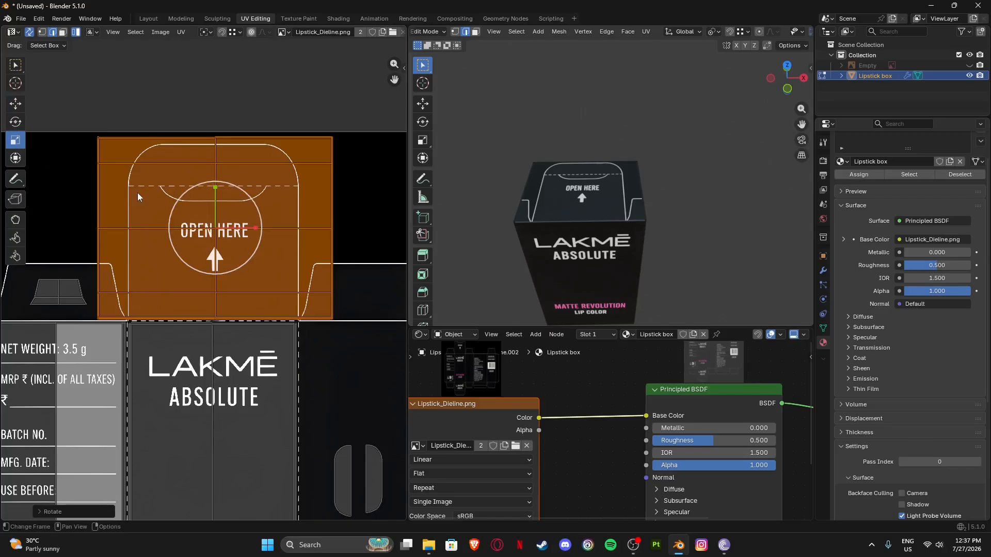
{"action": "left_click_drag", "start_coordinate": [260, 227], "coordinate": [197, 215]}
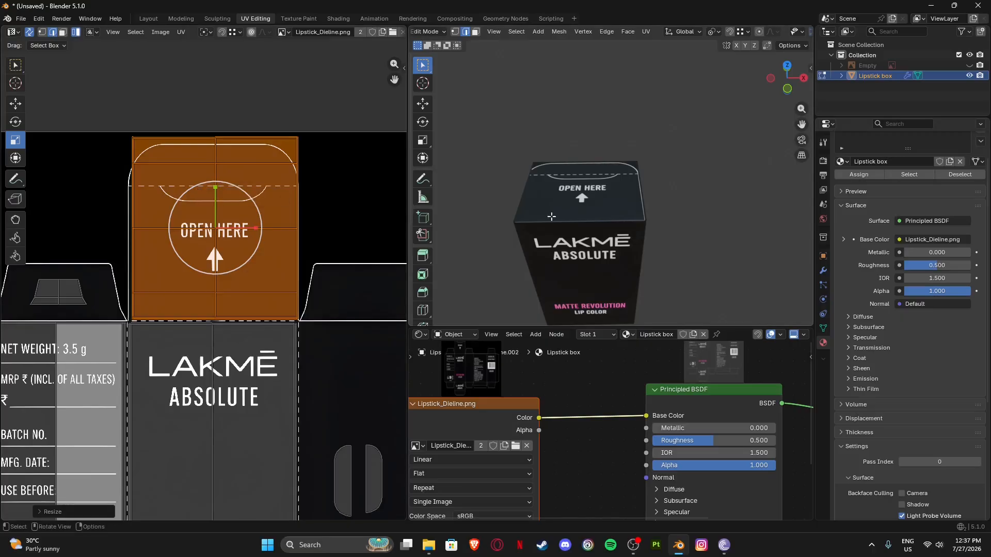
{"action": "middle_click_drag", "start_coordinate": [583, 232], "coordinate": [635, 170]}
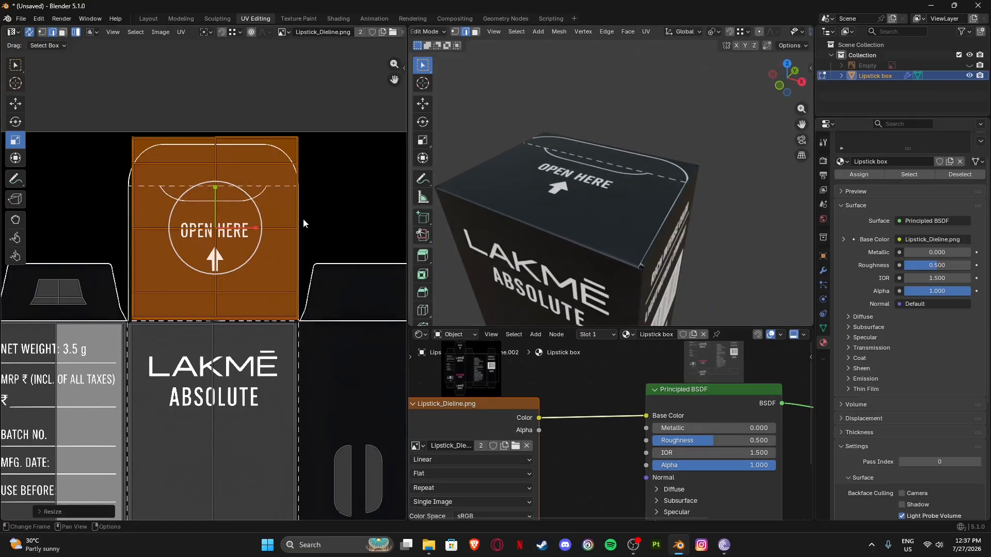
{"action": "middle_click_drag", "start_coordinate": [619, 227], "coordinate": [459, 204]}
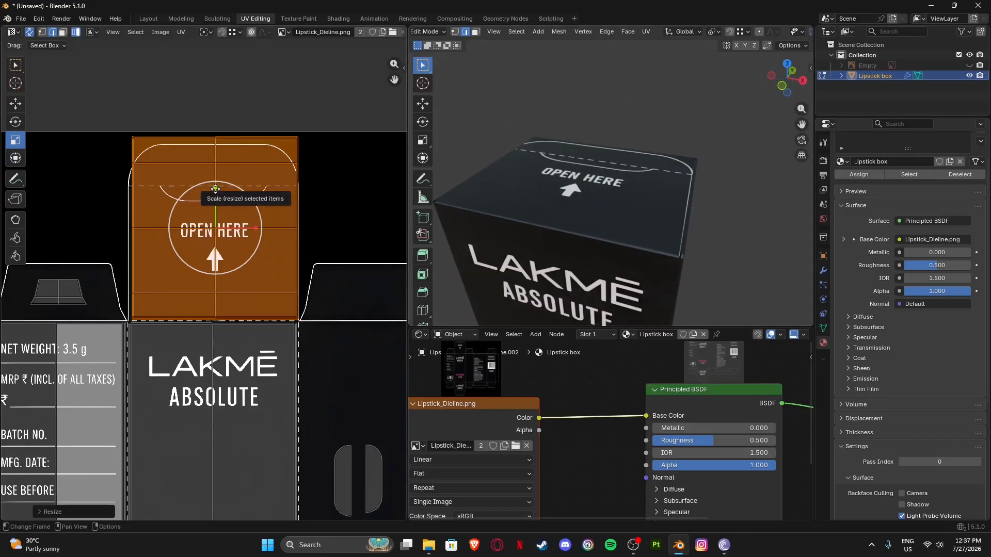
- Scale the top-face island shorter along Y and position its upper edge on the flap's dashed fold line
{"action": "left_click_drag", "start_coordinate": [215, 188], "coordinate": [207, 221]}
{"action": "left_click", "coordinate": [15, 107]}
{"action": "middle_click_drag", "start_coordinate": [227, 215], "coordinate": [297, 203]}
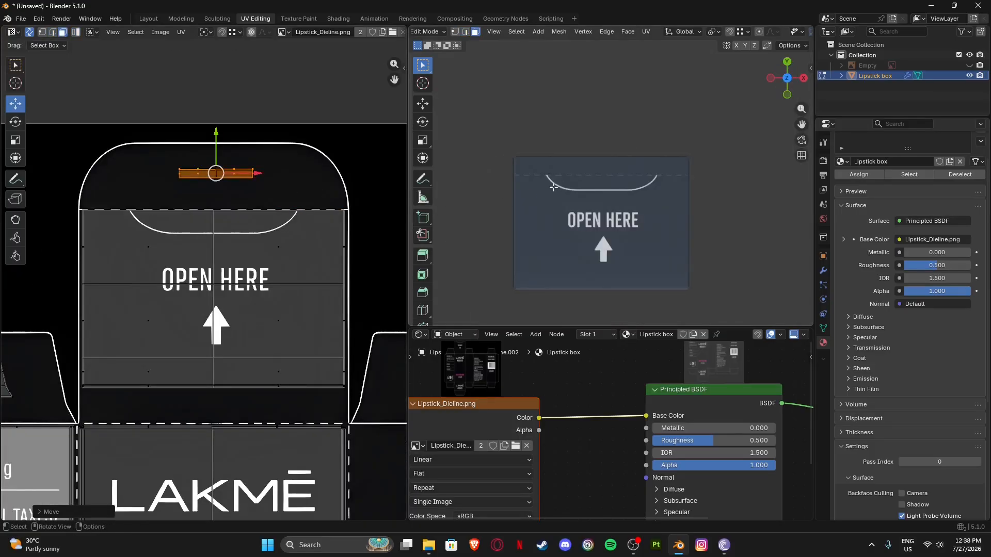
- Try moving the top-face island's upper vertices down below the curved notch line by about 0.024, and undo the move
{"action": "left_click_drag", "start_coordinate": [67, 199], "coordinate": [361, 232]}
{"action": "left_click_drag", "start_coordinate": [212, 181], "coordinate": [209, 208]}
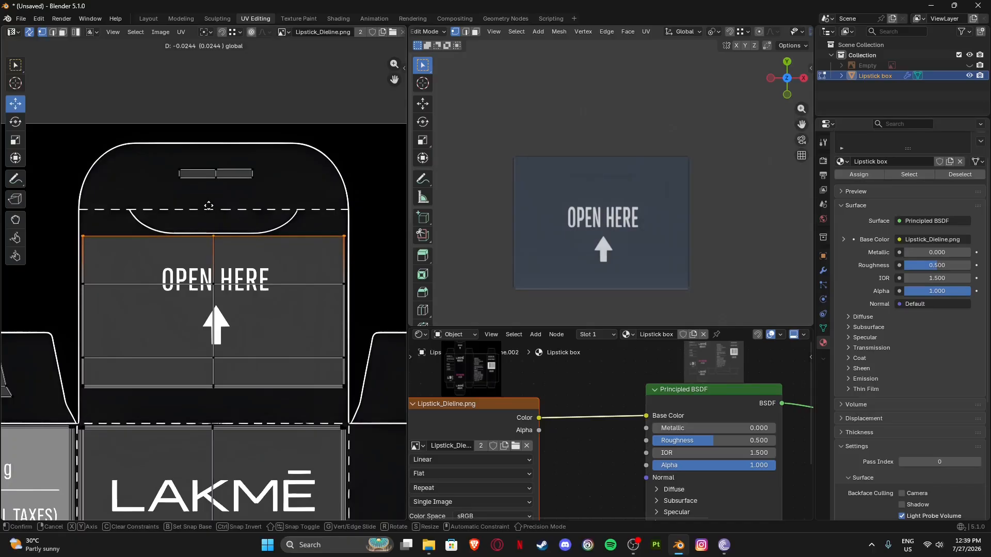
{"action": "left_click_drag", "start_coordinate": [209, 206], "coordinate": [208, 205]}
{"action": "key", "text": "ctrl+z"}
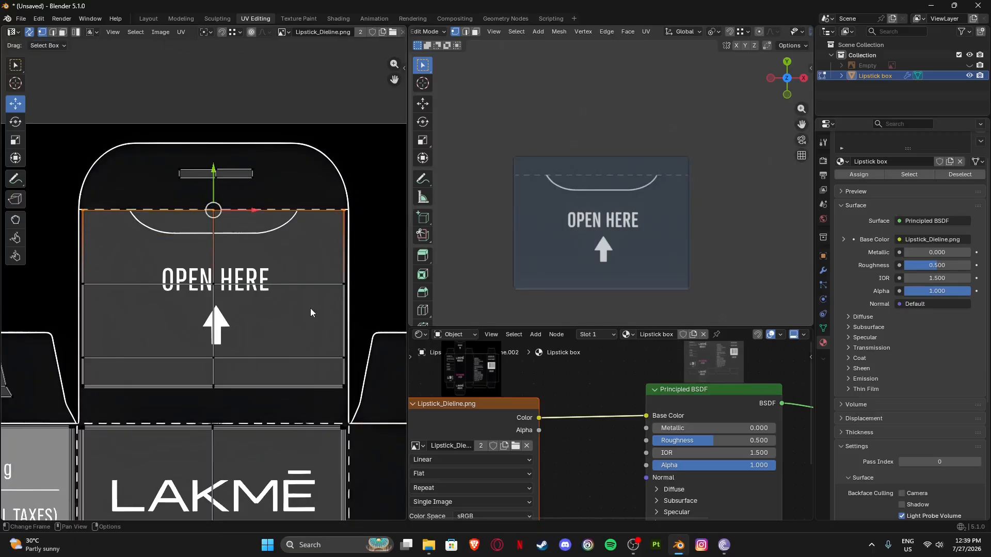
- Try scaling the whole top-face island down uniformly to about 0.97
{"action": "key", "text": "a"}
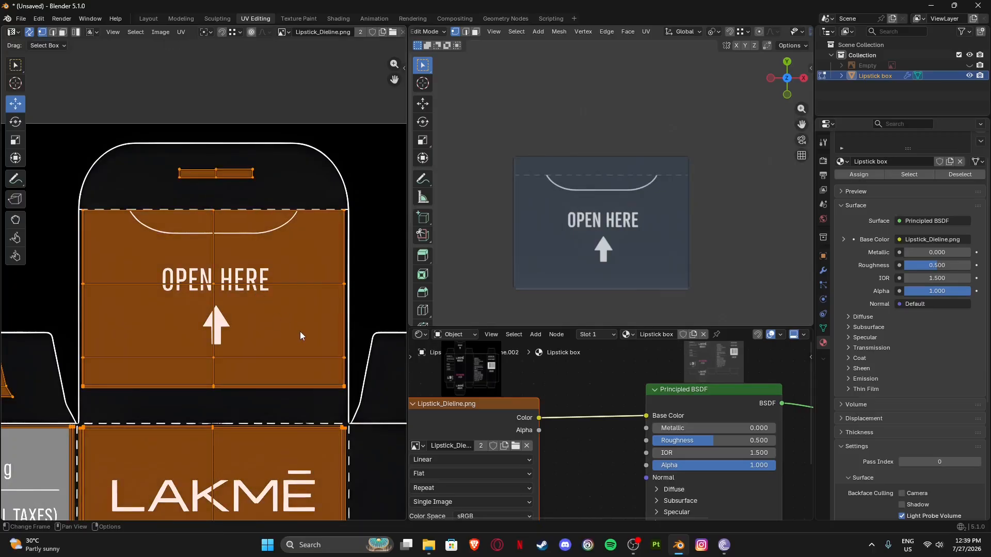
{"action": "left_click", "coordinate": [182, 284]}
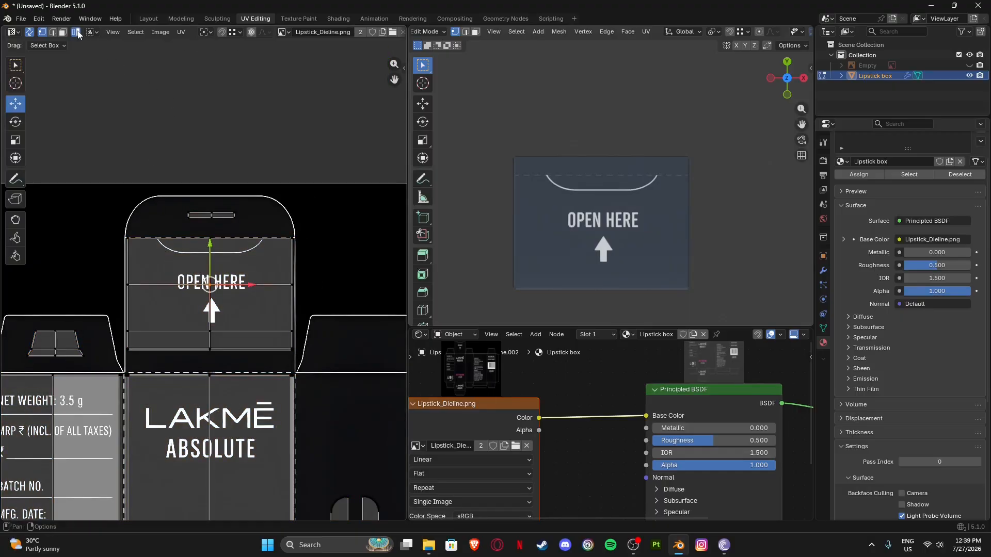
{"action": "key", "text": "l"}
{"action": "key", "text": "s"}
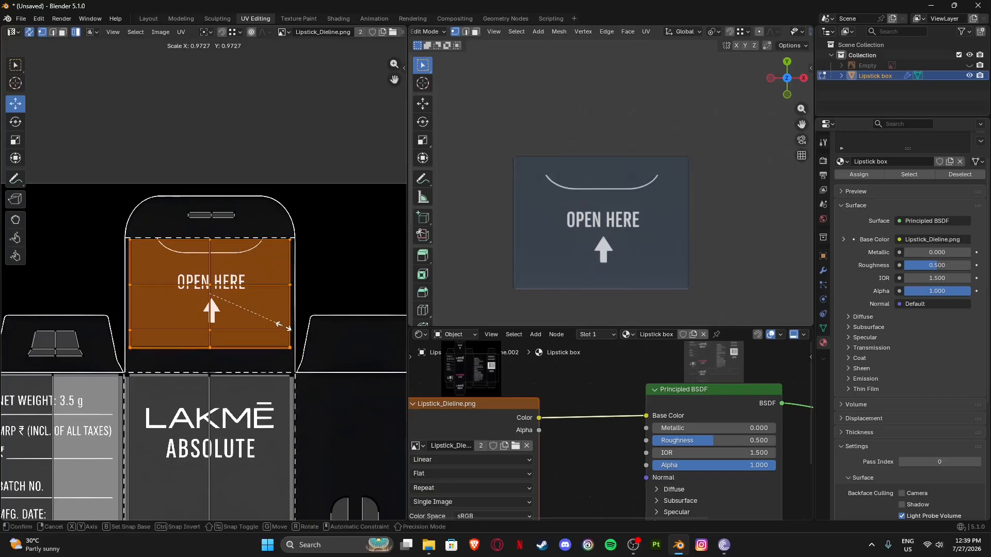
{"action": "left_click", "coordinate": [288, 329]}
{"action": "middle_click_drag", "start_coordinate": [537, 214], "coordinate": [558, 185]}
{"action": "scroll", "coordinate": [184, 222], "scroll_direction": "up", "scroll_amount": 3}
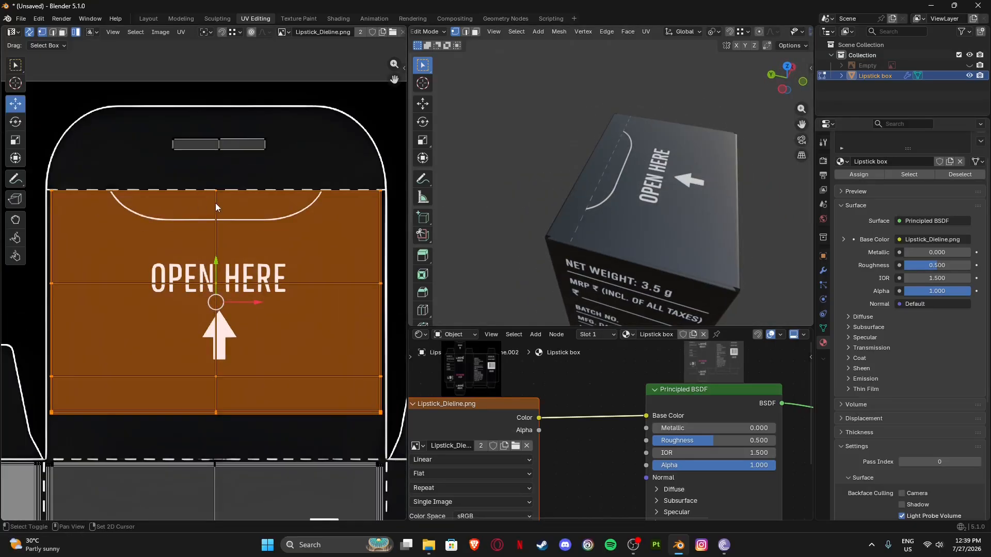
{"action": "scroll", "coordinate": [180, 194], "scroll_direction": "down", "scroll_amount": 1}
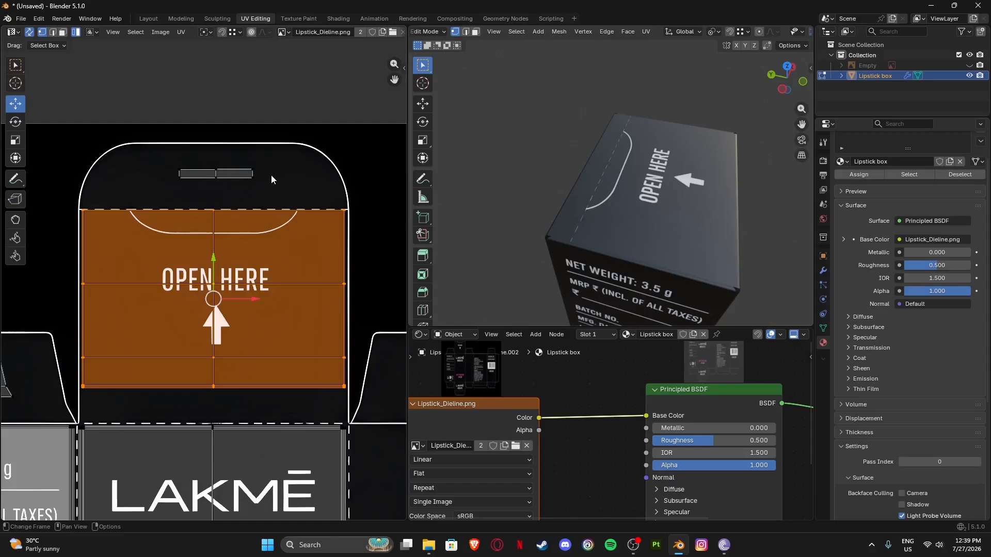
- Move the top-face island's upper row of vertices down to just below the curved notch line, leaving island selection off
{"action": "middle_click_drag", "start_coordinate": [511, 222], "coordinate": [538, 217]}
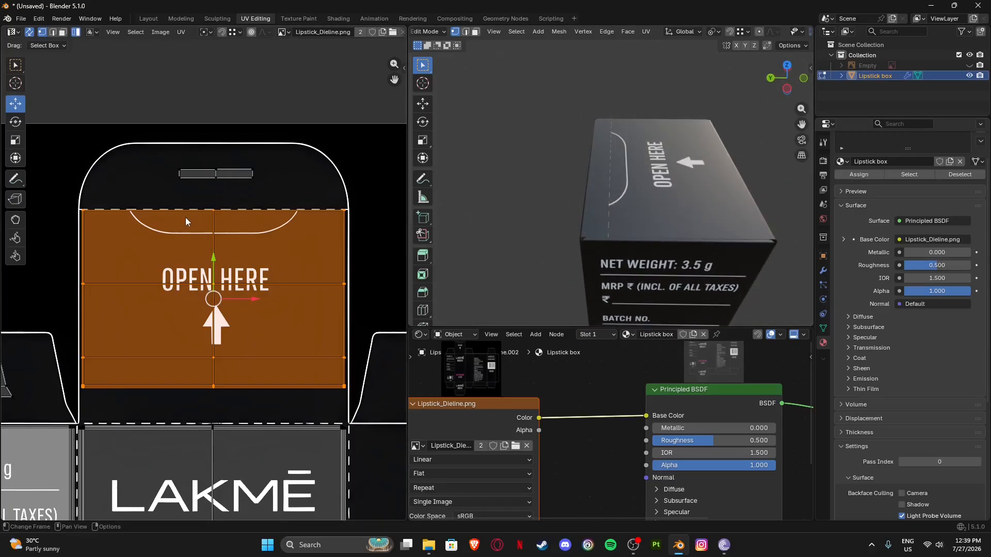
{"action": "scroll", "coordinate": [186, 222], "scroll_direction": "up", "scroll_amount": 3}
{"action": "scroll", "coordinate": [209, 209], "scroll_direction": "down", "scroll_amount": 3}
{"action": "left_click_drag", "start_coordinate": [49, 199], "coordinate": [344, 224]}
{"action": "scroll", "coordinate": [156, 245], "scroll_direction": "down", "scroll_amount": 2}
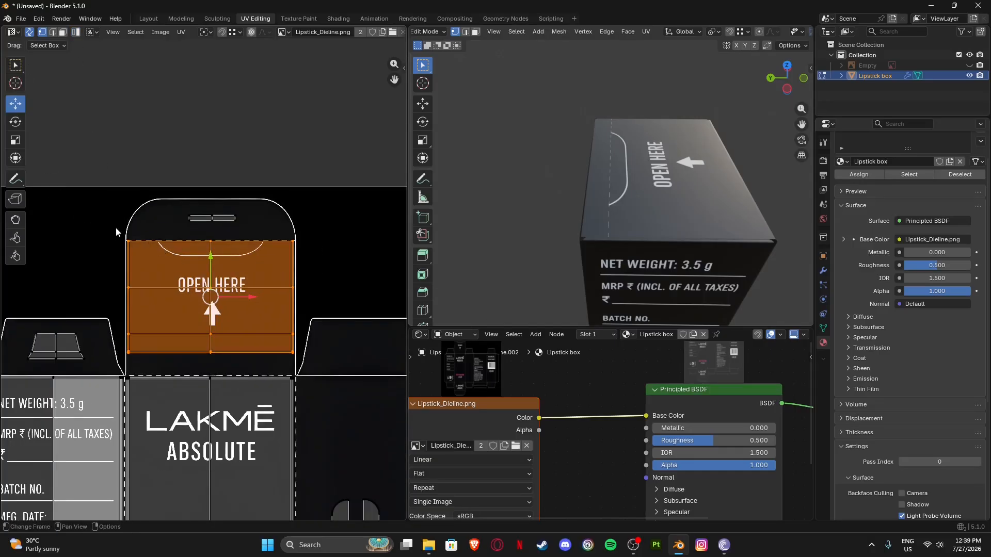
{"action": "left_click_drag", "start_coordinate": [116, 227], "coordinate": [325, 254]}
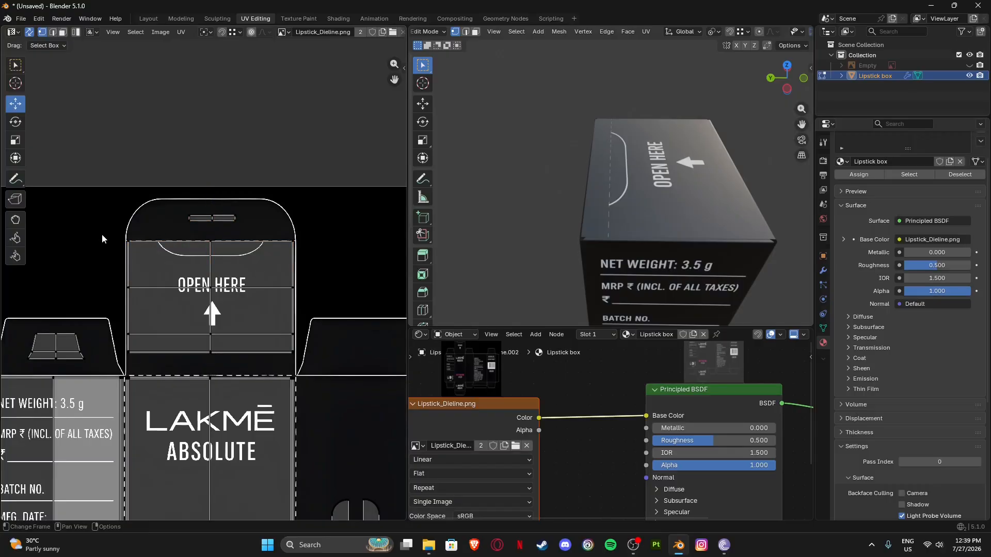
{"action": "left_click_drag", "start_coordinate": [102, 235], "coordinate": [333, 267]}
{"action": "key", "text": "g"}
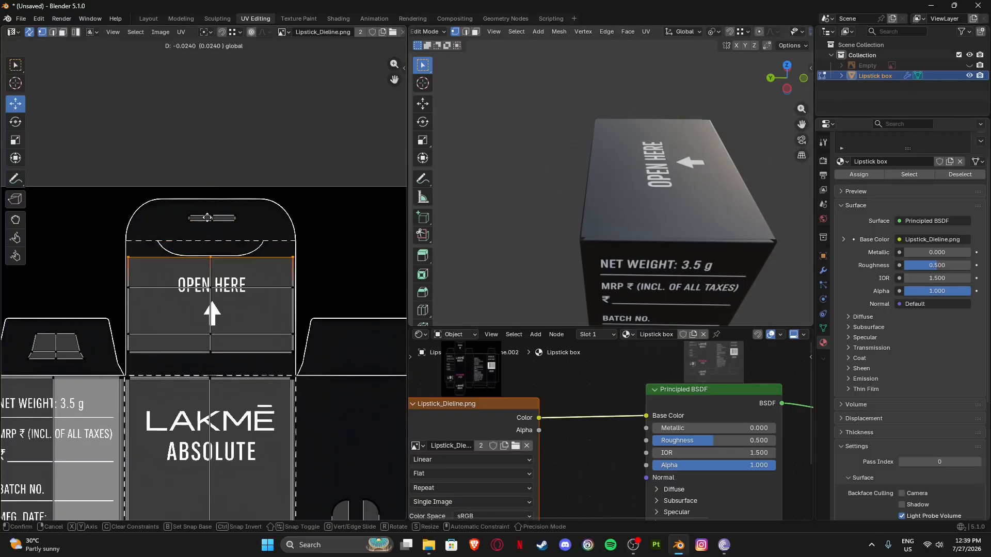
{"action": "left_click", "coordinate": [207, 217]}
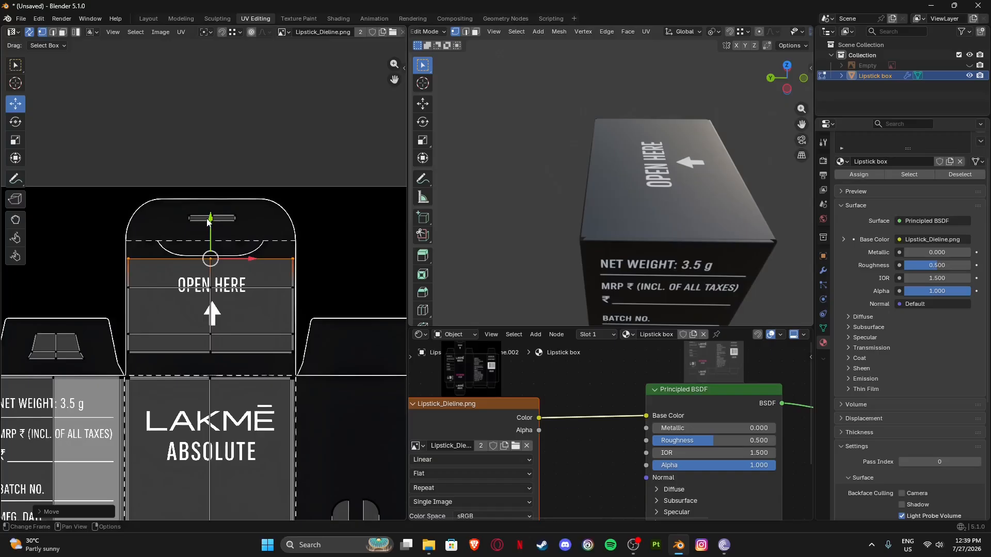
- Place the remaining bottom-face island over the LAKMÉ ABSOLUTE flap below the front panel and resize it to fit
{"action": "middle_click_drag", "start_coordinate": [245, 304], "coordinate": [247, 286], "text": "shift"}
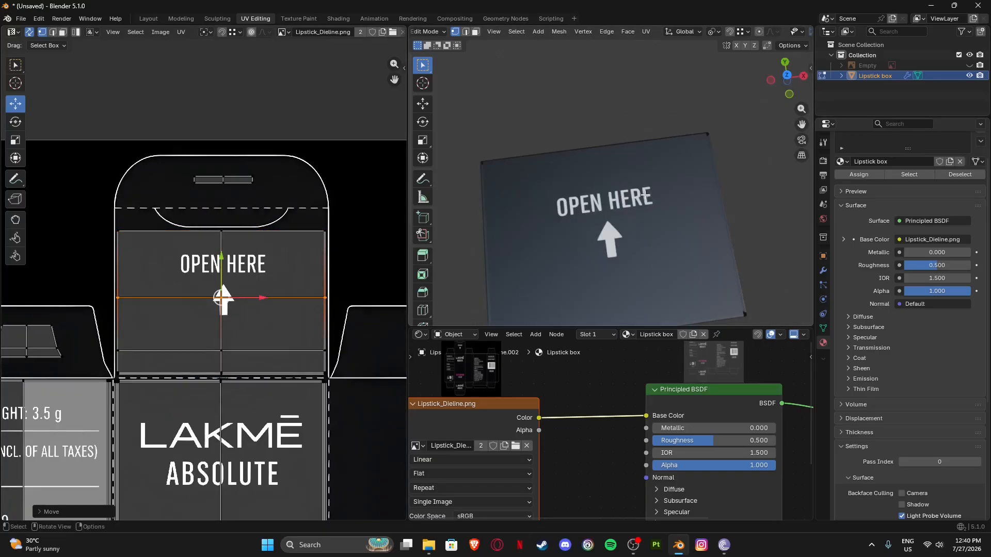
{"action": "middle_click_drag", "start_coordinate": [645, 189], "coordinate": [632, 195]}
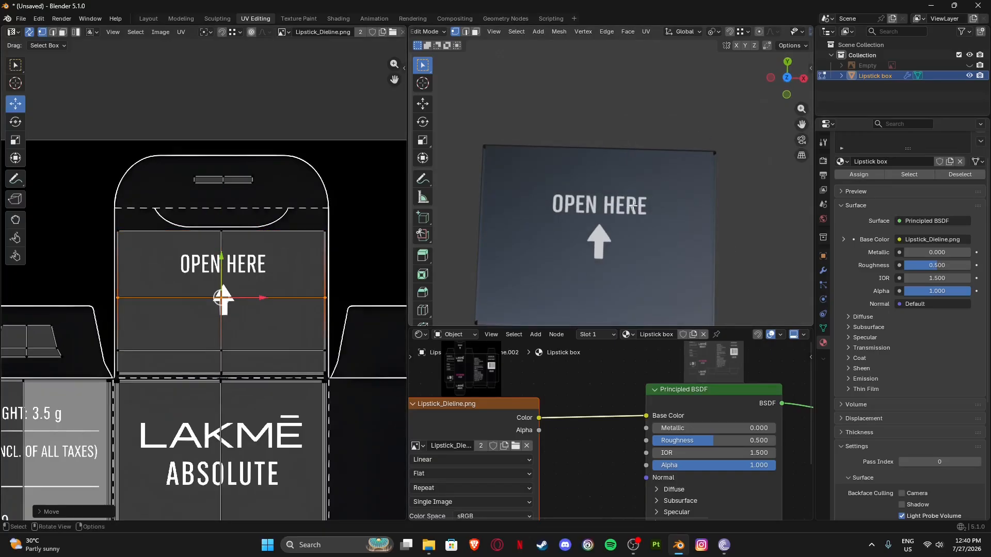
{"action": "scroll", "coordinate": [632, 195], "scroll_direction": "down", "scroll_amount": 3}
{"action": "scroll", "coordinate": [215, 219], "scroll_direction": "down", "scroll_amount": 5}
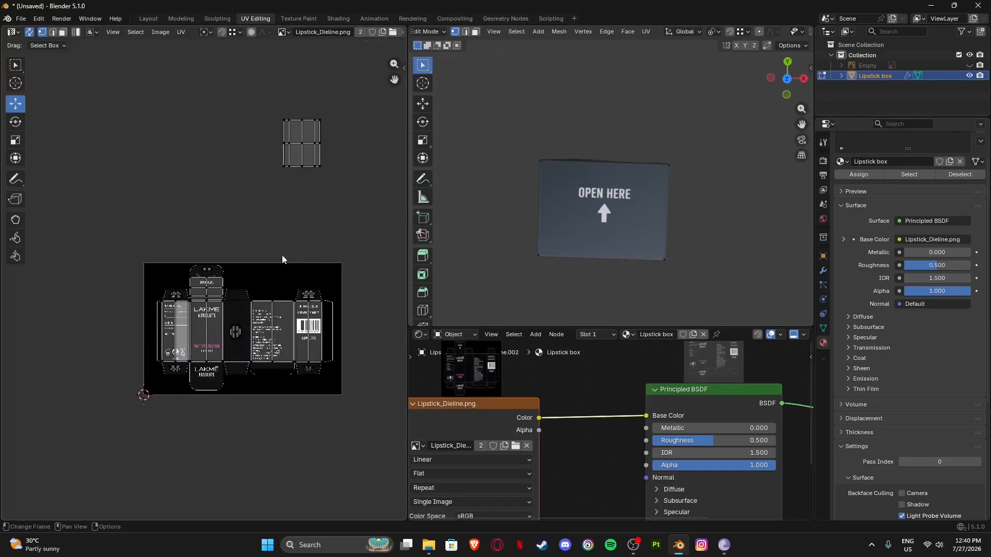
{"action": "middle_click_drag", "start_coordinate": [619, 231], "coordinate": [565, 93]}
{"action": "scroll", "coordinate": [218, 189], "scroll_direction": "down", "scroll_amount": 1}
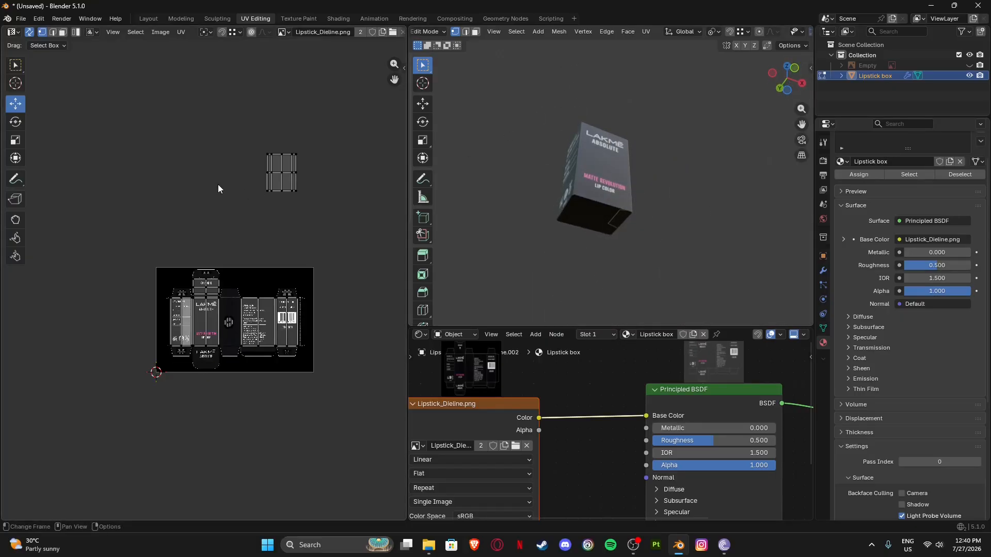
{"action": "scroll", "coordinate": [202, 365], "scroll_direction": "up", "scroll_amount": 9}
{"action": "left_click", "coordinate": [248, 405]}
{"action": "key", "text": "g"}
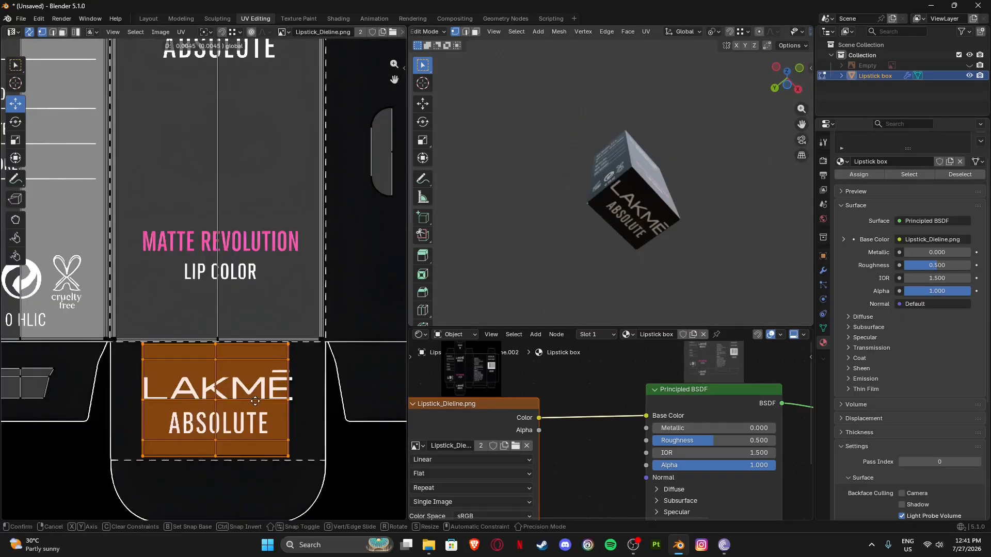
{"action": "left_click", "coordinate": [258, 402]}
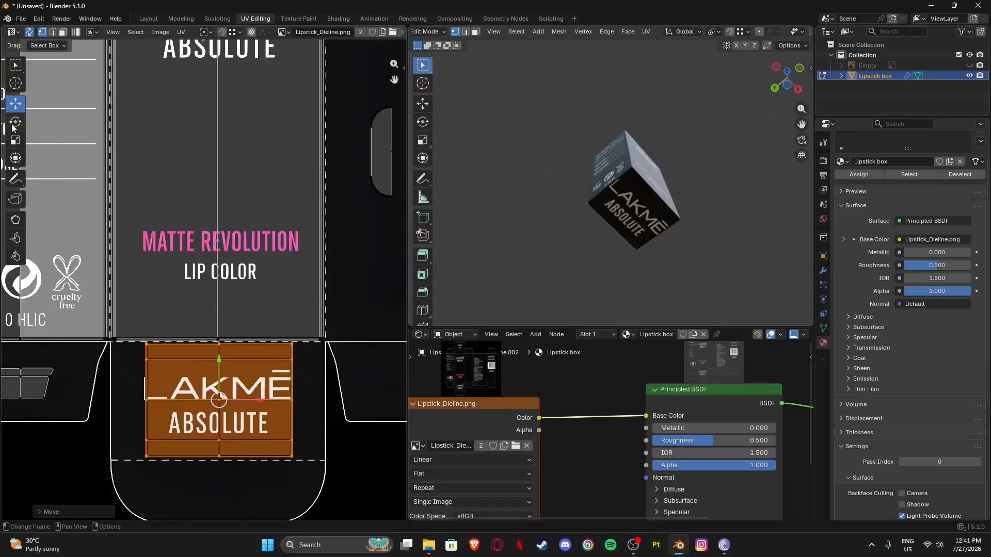
{"action": "key", "text": "s"}
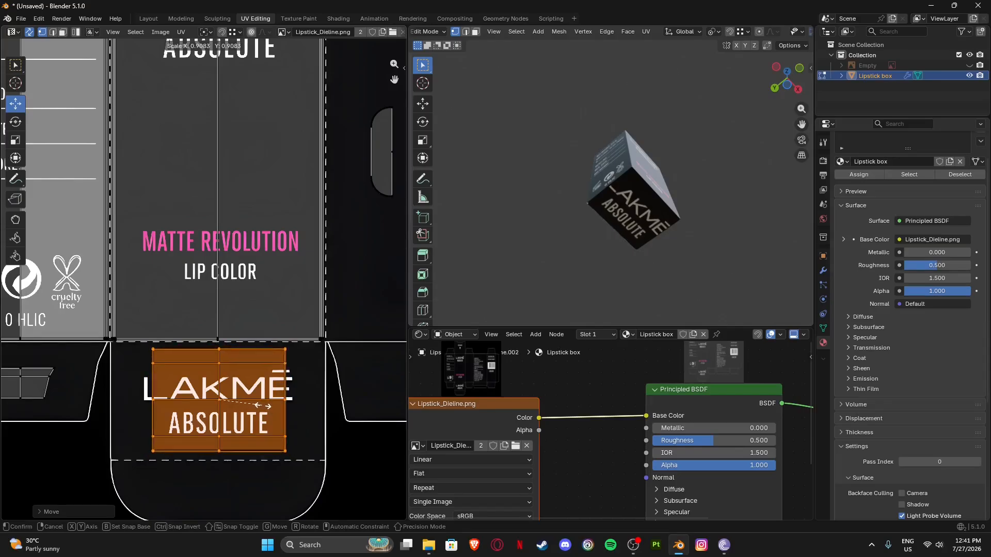
- Examine the textured box from the bottom, front, side and top, alongside the complete dieline layout
{"action": "scroll", "coordinate": [597, 223], "scroll_direction": "down", "scroll_amount": 4}
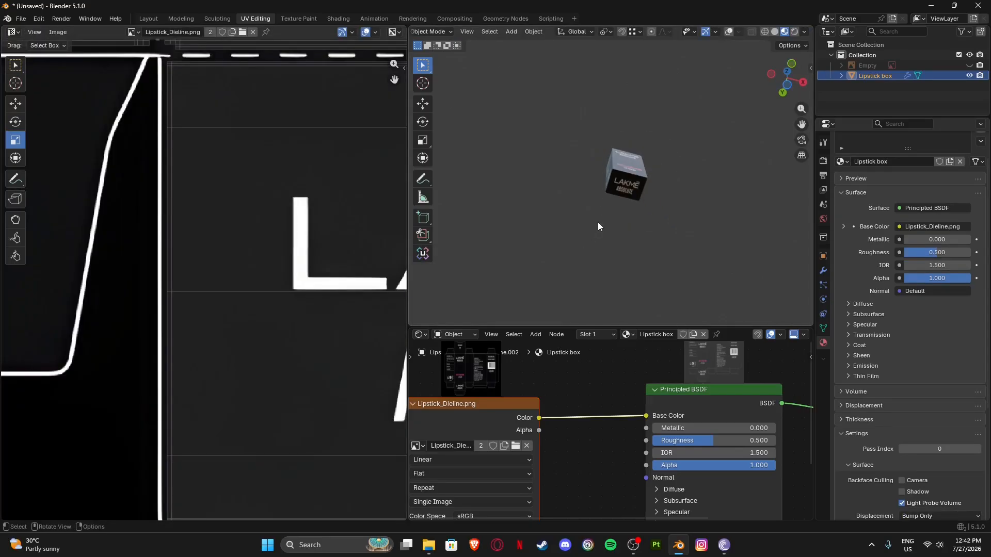
{"action": "middle_click_drag", "start_coordinate": [598, 223], "coordinate": [569, 198]}
{"action": "middle_click_drag", "start_coordinate": [620, 252], "coordinate": [606, 295]}
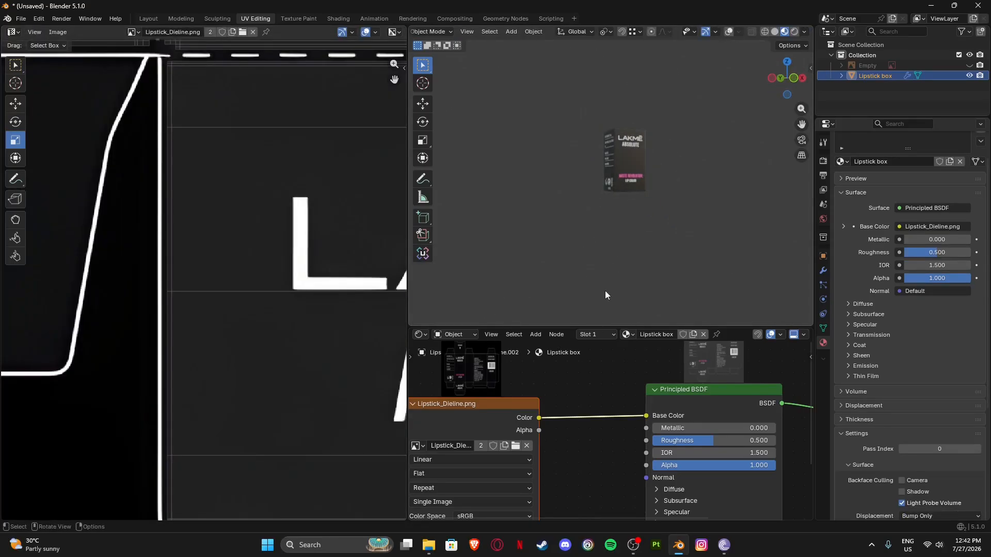
{"action": "scroll", "coordinate": [256, 303], "scroll_direction": "down", "scroll_amount": 8}
{"action": "scroll", "coordinate": [256, 303], "scroll_direction": "down", "scroll_amount": 4}
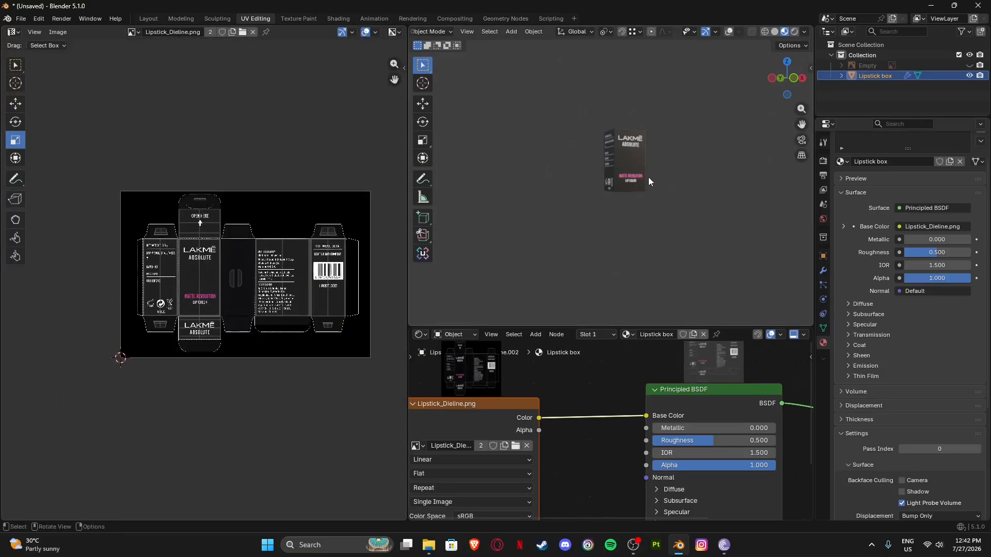
{"action": "middle_click_drag", "start_coordinate": [648, 180], "coordinate": [645, 199]}
{"action": "scroll", "coordinate": [540, 267], "scroll_direction": "up", "scroll_amount": 4}
{"action": "middle_click_drag", "start_coordinate": [567, 241], "coordinate": [576, 163], "text": "shift"}
{"action": "scroll", "coordinate": [577, 163], "scroll_direction": "up", "scroll_amount": 5}
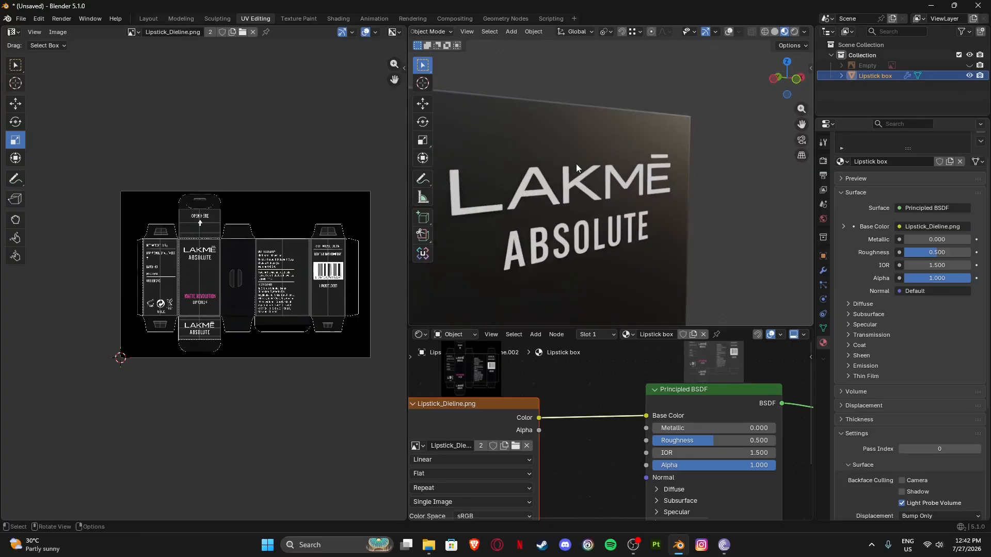
{"action": "scroll", "coordinate": [576, 163], "scroll_direction": "down", "scroll_amount": 4}
{"action": "middle_click_drag", "start_coordinate": [703, 185], "coordinate": [676, 189]}
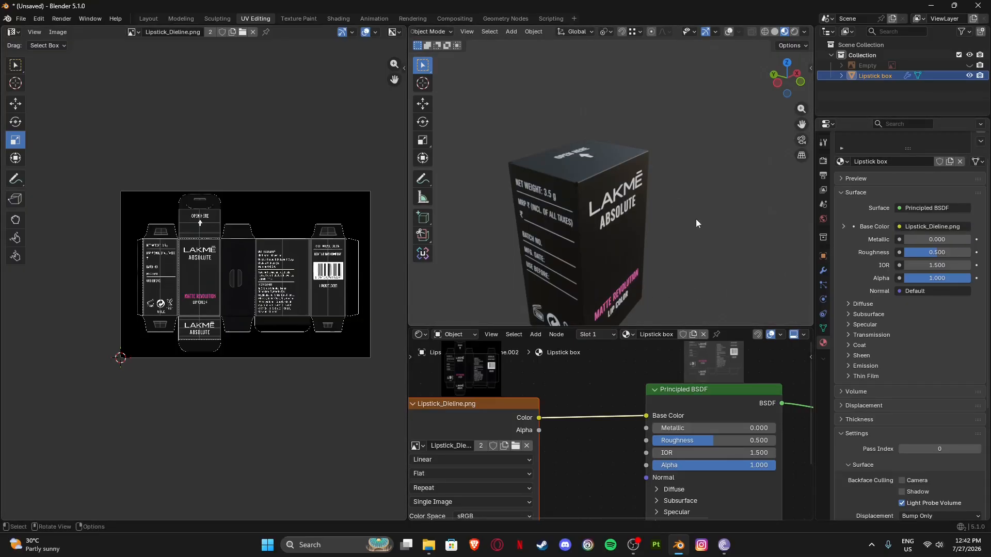
- Enable the Solidify modifier's viewport display on the lipstick box and inspect the box's upper corner
{"action": "left_click", "coordinate": [824, 270]}
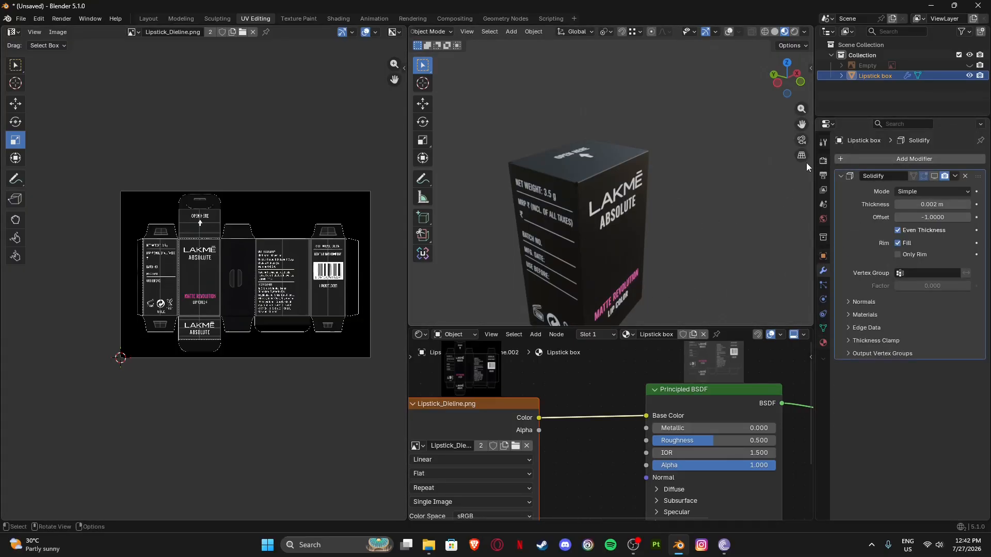
{"action": "left_click", "coordinate": [936, 176]}
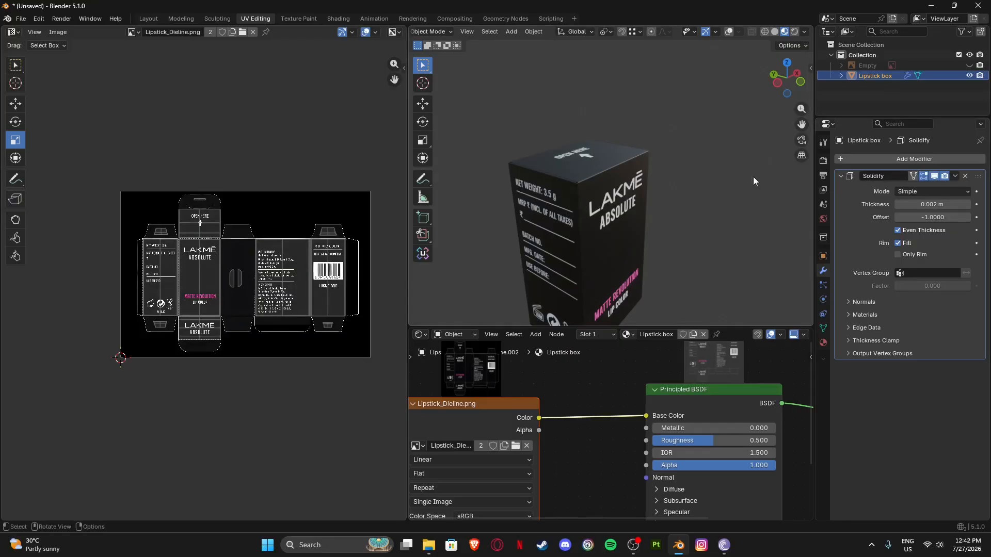
{"action": "scroll", "coordinate": [546, 150], "scroll_direction": "up", "scroll_amount": 6}
{"action": "middle_click_drag", "start_coordinate": [546, 151], "coordinate": [638, 180], "text": "shift"}
{"action": "middle_click_drag", "start_coordinate": [638, 181], "coordinate": [658, 202]}
{"action": "scroll", "coordinate": [603, 159], "scroll_direction": "down", "scroll_amount": 5}
- Apply the Solidify modifier to the lipstick box and check its mesh in Edit Mode before returning to Object Mode
{"action": "left_click", "coordinate": [955, 176]}
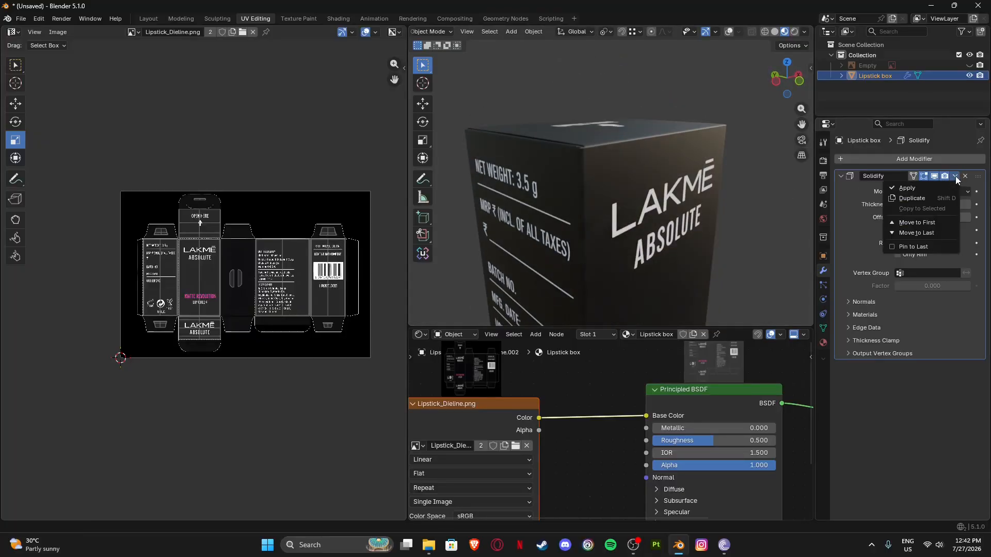
{"action": "left_click", "coordinate": [918, 189]}
{"action": "middle_click_drag", "start_coordinate": [651, 164], "coordinate": [645, 205]}
{"action": "key", "text": "Tab"}
{"action": "key", "text": "Tab"}
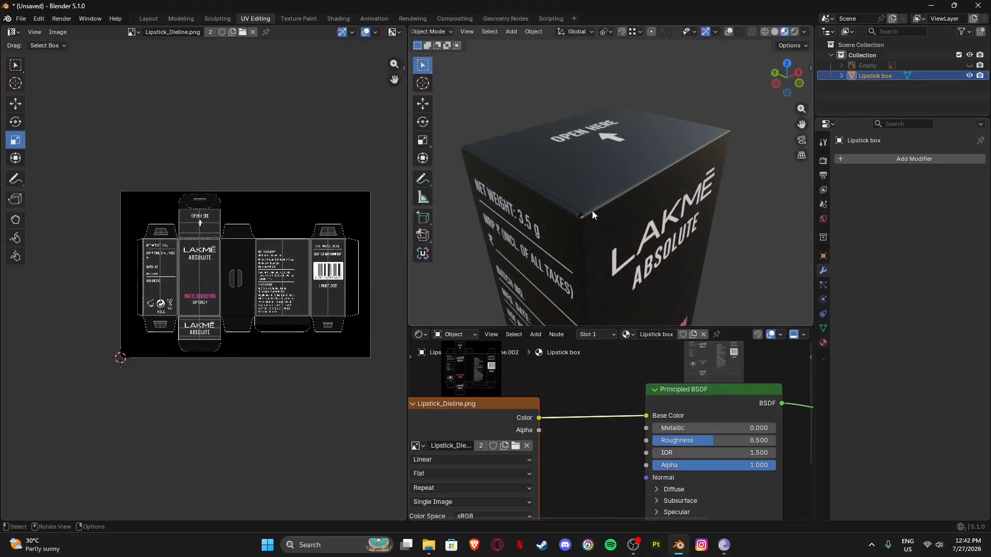
- Turn the viewport overlays back on and inspect the box's upper corner and layered edges in Edit Mode
{"action": "left_click", "coordinate": [728, 32]}
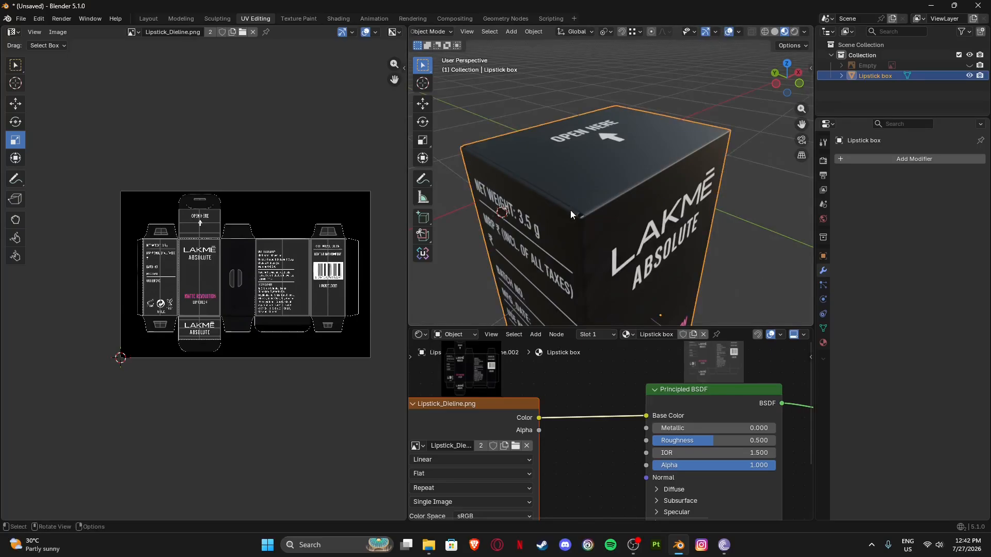
{"action": "key", "text": "Tab"}
{"action": "scroll", "coordinate": [570, 211], "scroll_direction": "up", "scroll_amount": 4}
{"action": "middle_click_drag", "start_coordinate": [570, 212], "coordinate": [599, 200], "text": "shift"}
{"action": "scroll", "coordinate": [645, 173], "scroll_direction": "up", "scroll_amount": 4}
{"action": "middle_click_drag", "start_coordinate": [645, 173], "coordinate": [649, 181]}
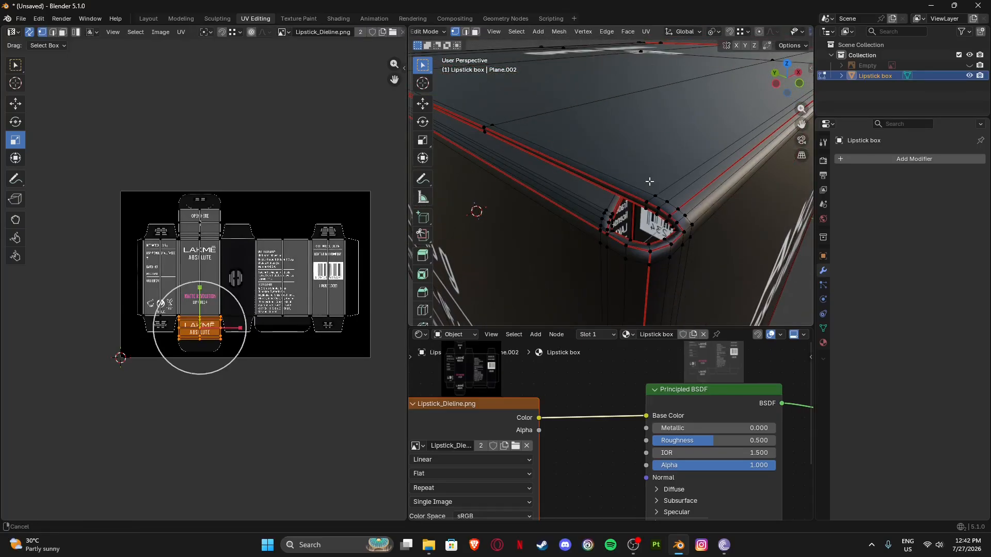
{"action": "scroll", "coordinate": [244, 233], "scroll_direction": "down", "scroll_amount": 1}
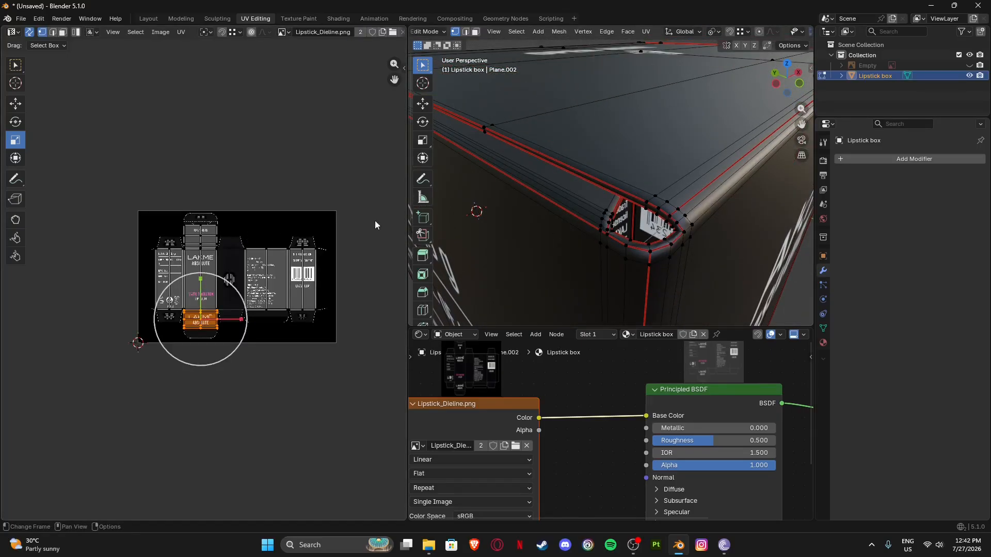
{"action": "scroll", "coordinate": [609, 209], "scroll_direction": "down", "scroll_amount": 6}
{"action": "middle_click_drag", "start_coordinate": [633, 223], "coordinate": [630, 194]}
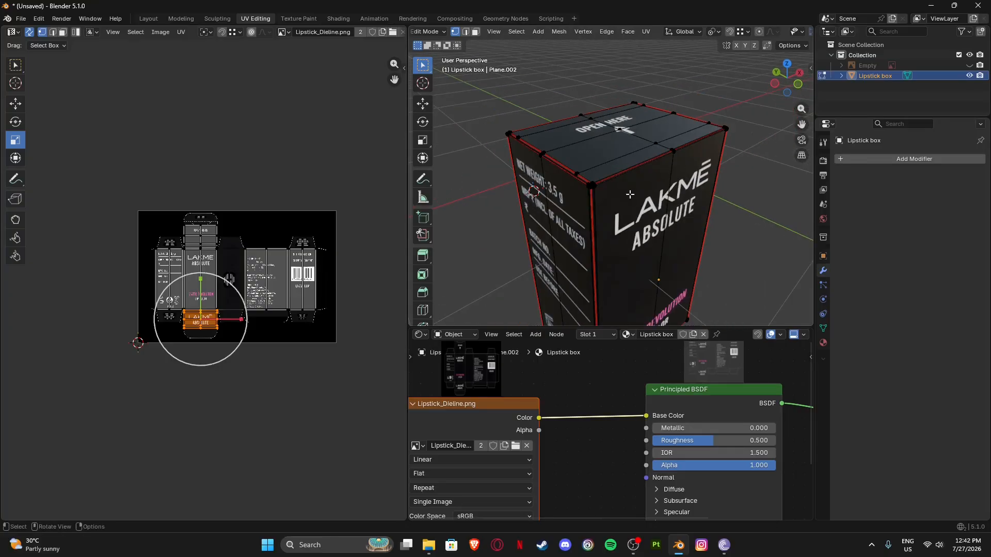
- Clear the UV selection, switch to face selection with island selection enabled, and select the barcode, ingredients and upper-flap islands
{"action": "left_click", "coordinate": [351, 384]}
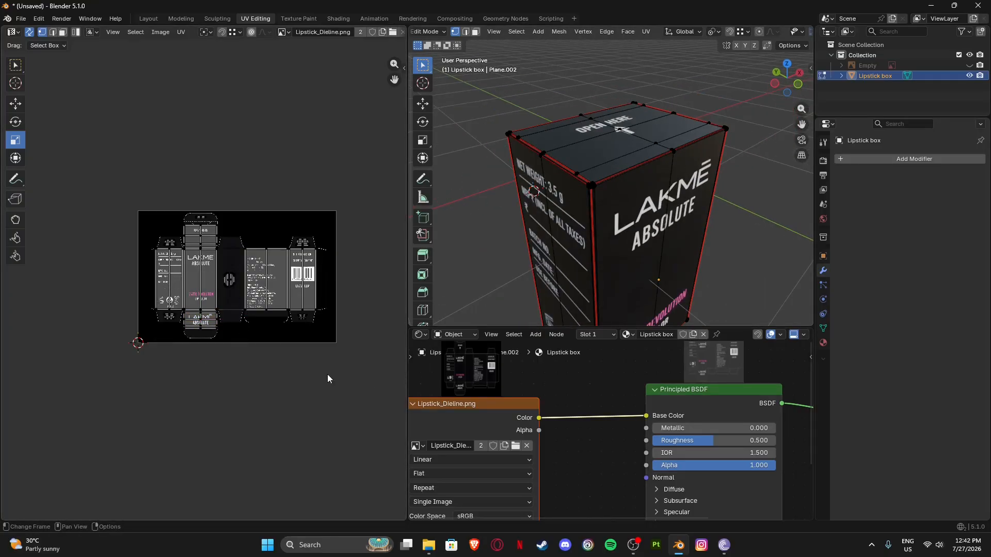
{"action": "key", "text": "3"}
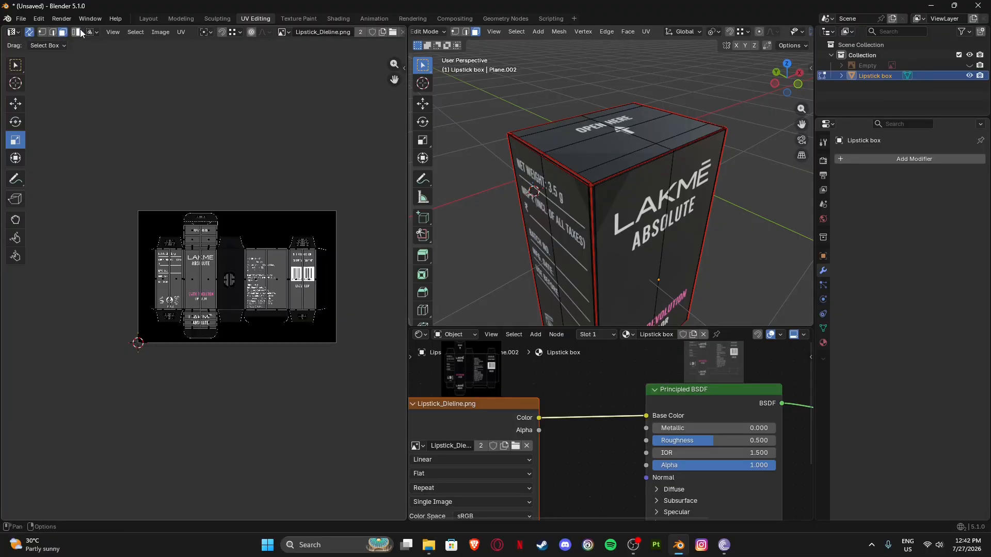
{"action": "left_click", "coordinate": [295, 274]}
{"action": "scroll", "coordinate": [297, 271], "scroll_direction": "up", "scroll_amount": 2}
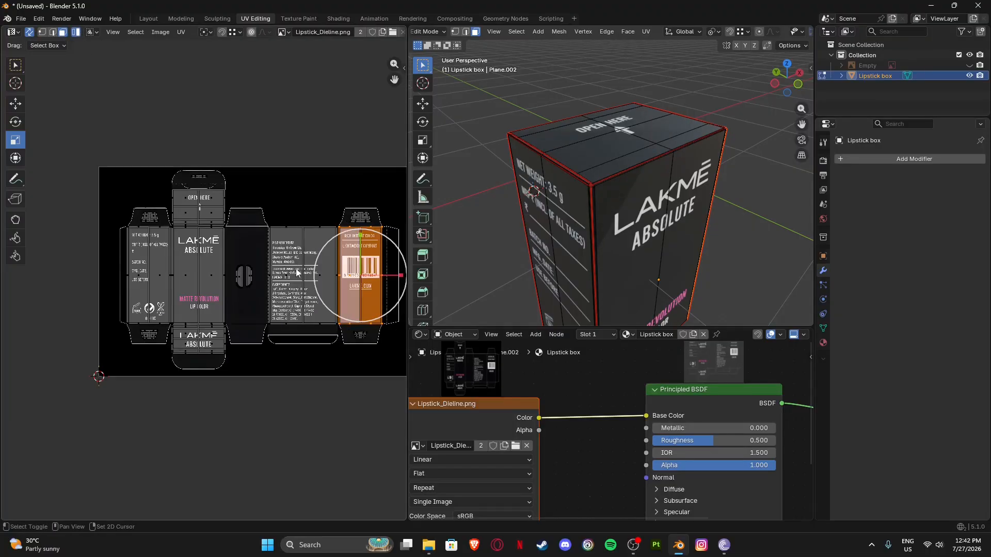
{"action": "left_click", "coordinate": [298, 268], "text": "shift"}
{"action": "left_click", "coordinate": [364, 217], "text": "shift"}
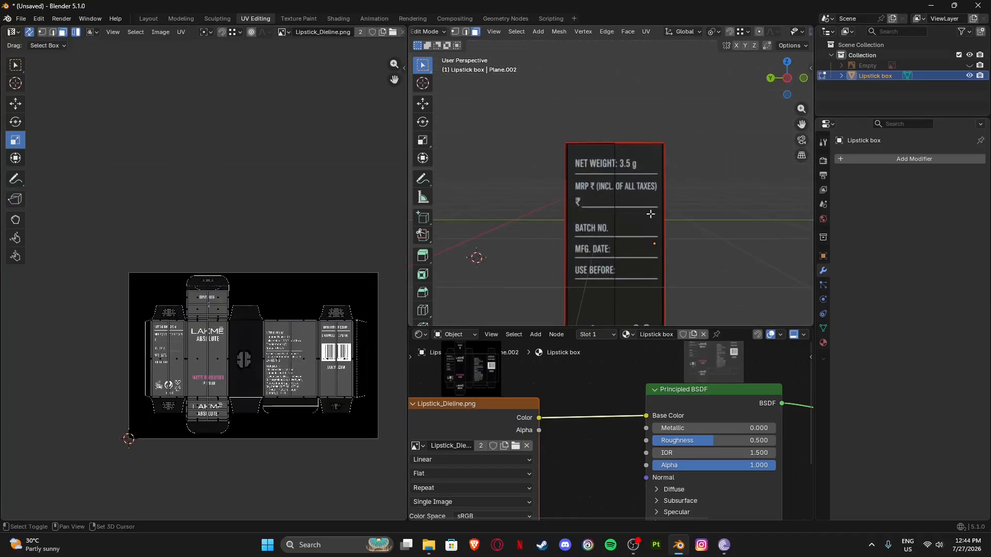
- Examine the net-weight side, the front panel and the gap between shells at the box's upper corner
{"action": "middle_click_drag", "start_coordinate": [593, 217], "coordinate": [579, 182]}
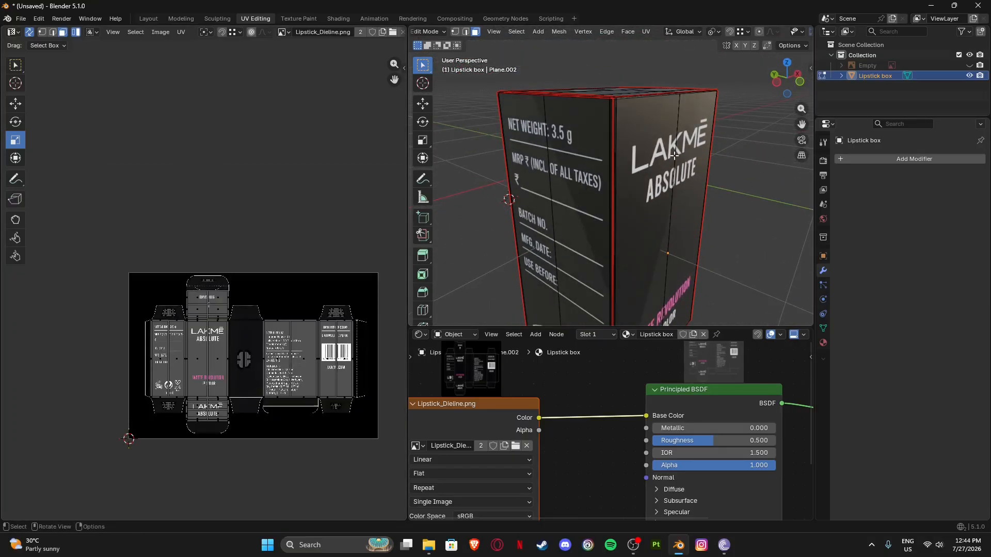
{"action": "middle_click_drag", "start_coordinate": [685, 164], "coordinate": [691, 207]}
{"action": "scroll", "coordinate": [586, 157], "scroll_direction": "up", "scroll_amount": 4}
{"action": "scroll", "coordinate": [591, 176], "scroll_direction": "down", "scroll_amount": 1}
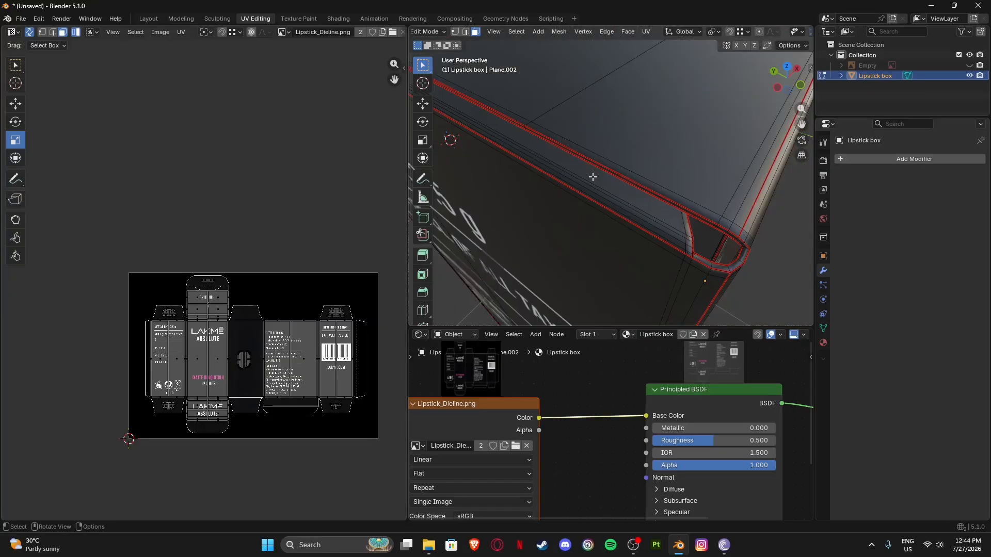
{"action": "middle_click_drag", "start_coordinate": [595, 184], "coordinate": [571, 173]}
{"action": "scroll", "coordinate": [710, 159], "scroll_direction": "down", "scroll_amount": 5}
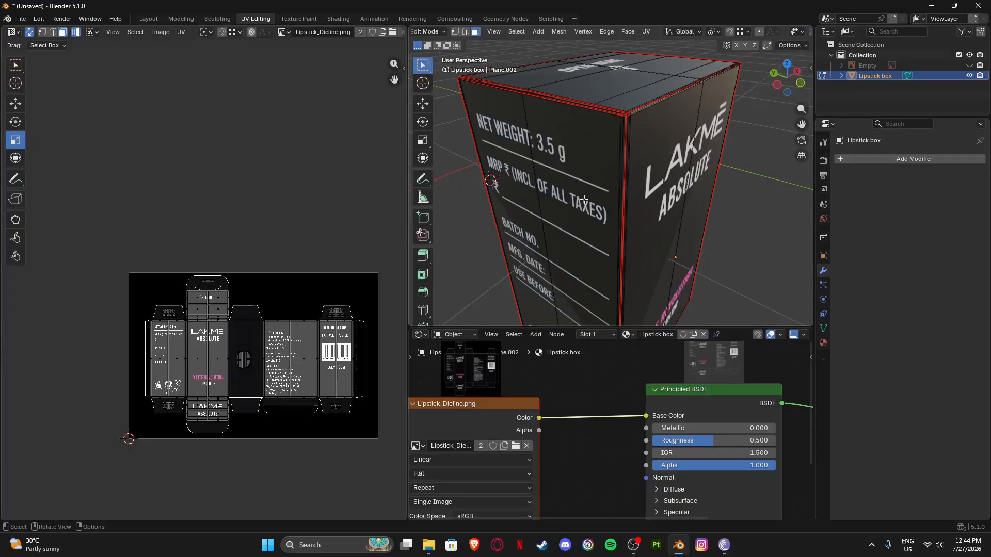
{"action": "middle_click_drag", "start_coordinate": [534, 217], "coordinate": [565, 222]}
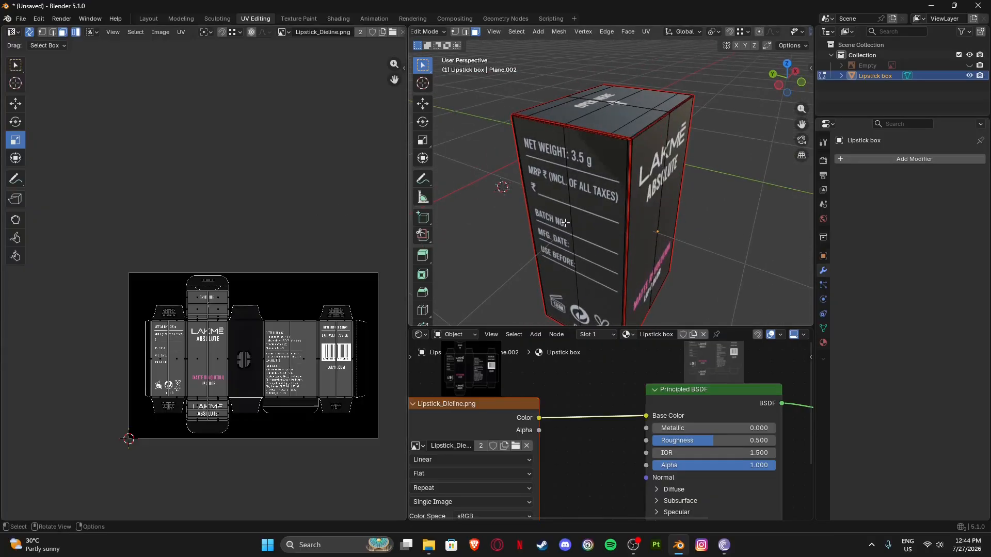
- Select one outer face on each of the box's net-weight, front, top, barcode and back panels
{"action": "left_click", "coordinate": [585, 179]}
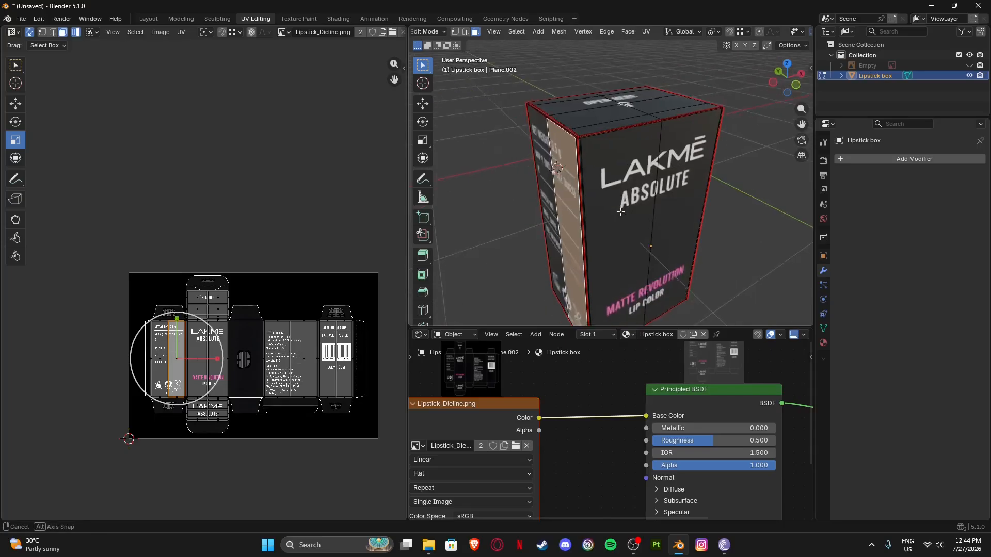
{"action": "left_click", "coordinate": [633, 192], "text": "shift"}
{"action": "mouse_move", "coordinate": [620, 212]}
{"action": "middle_mouse_down"}
{"action": "mouse_move", "coordinate": [633, 192]}
{"action": "mouse_move", "coordinate": [606, 204]}
{"action": "mouse_move", "coordinate": [623, 227]}
{"action": "middle_mouse_up"}
{"action": "left_click", "coordinate": [599, 198], "text": "shift"}
{"action": "left_click", "coordinate": [621, 177], "text": "shift"}
{"action": "middle_click_drag", "start_coordinate": [622, 177], "coordinate": [615, 228]}
{"action": "scroll", "coordinate": [564, 183], "scroll_direction": "up", "scroll_amount": 4}
{"action": "scroll", "coordinate": [577, 145], "scroll_direction": "down", "scroll_amount": 4}
{"action": "left_click", "coordinate": [568, 199], "text": "shift"}
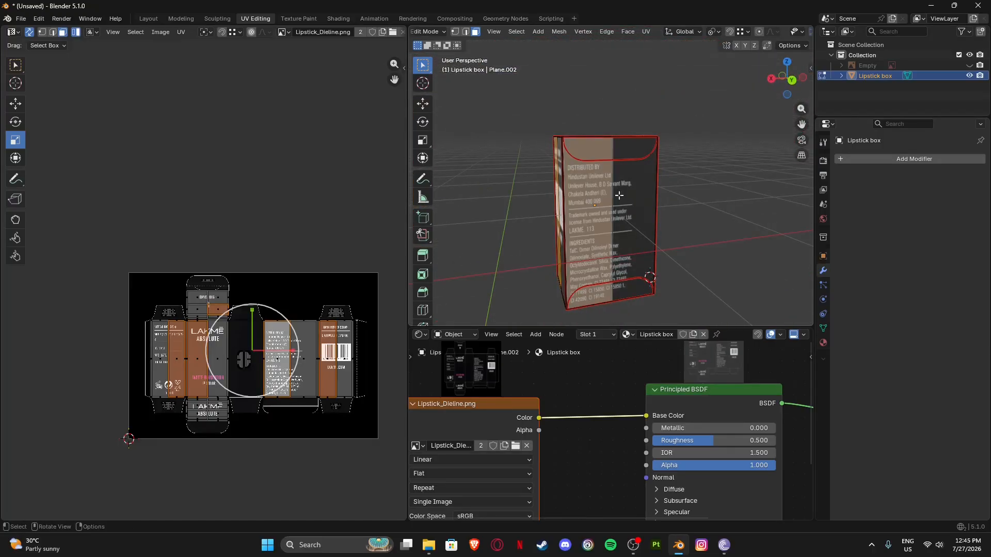
{"action": "middle_click_drag", "start_coordinate": [568, 199], "coordinate": [603, 238]}
{"action": "middle_click_drag", "start_coordinate": [549, 147], "coordinate": [648, 43]}
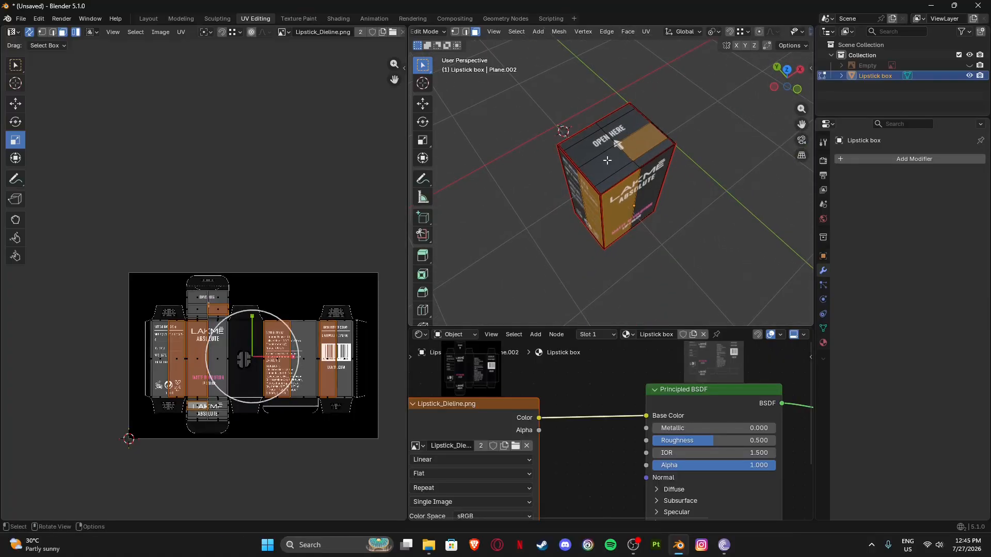
- Extend the selection to all linked faces, test-move the outer shell and cancel the move, then hide that shell
{"action": "middle_click_drag", "start_coordinate": [608, 160], "coordinate": [722, 132]}
{"action": "scroll", "coordinate": [547, 155], "scroll_direction": "up", "scroll_amount": 4}
{"action": "middle_click_drag", "start_coordinate": [541, 154], "coordinate": [564, 149]}
{"action": "key", "text": "ctrl+l"}
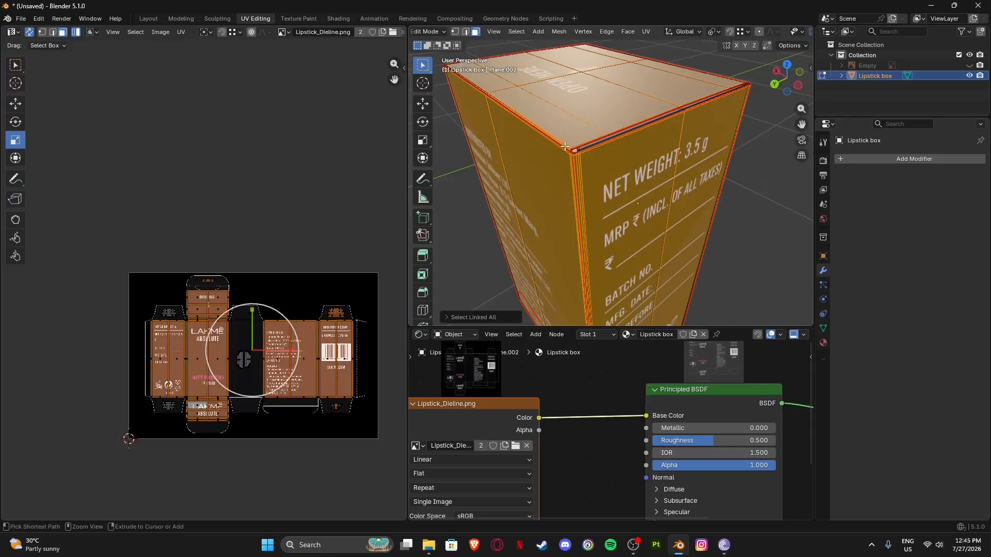
{"action": "scroll", "coordinate": [583, 129], "scroll_direction": "down", "scroll_amount": 5}
{"action": "key", "text": "g"}
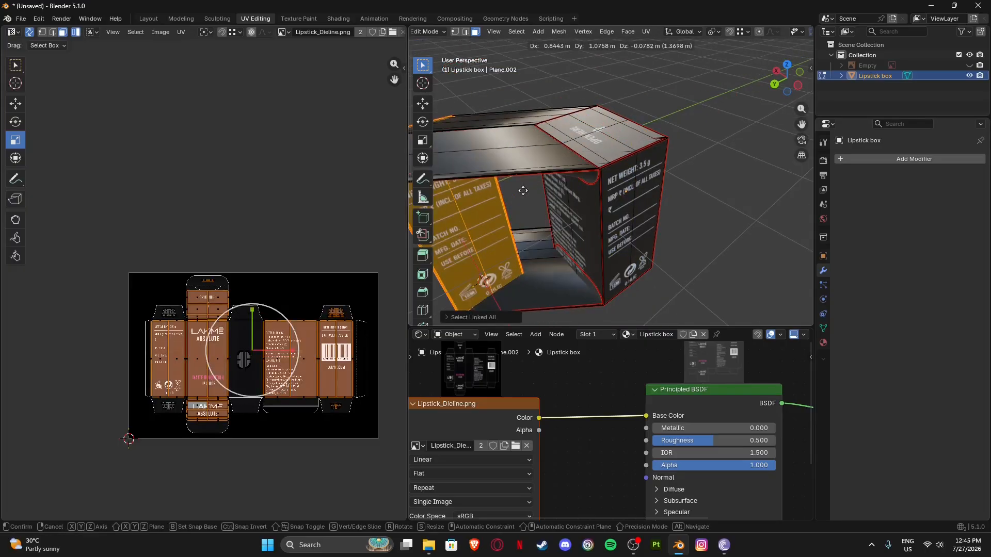
{"action": "right_click", "coordinate": [580, 161]}
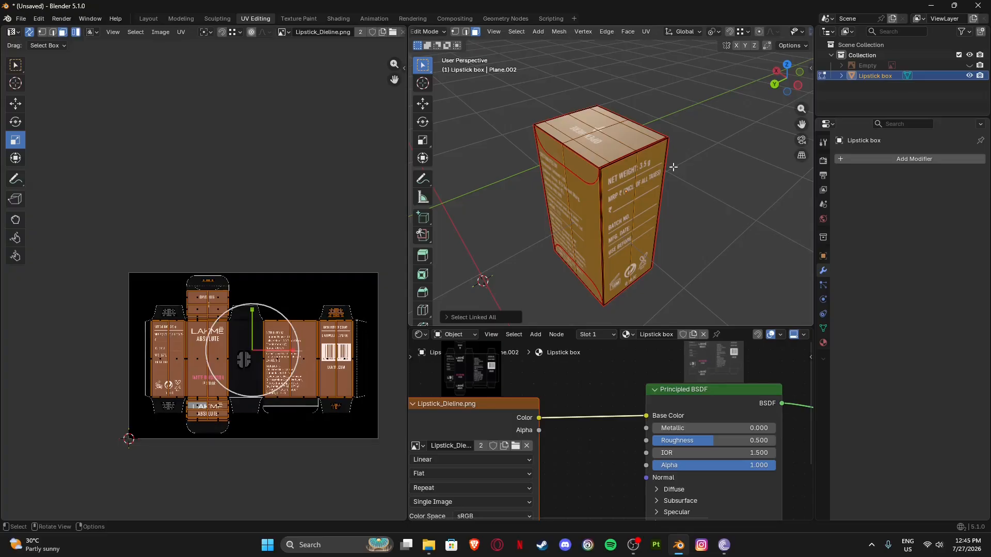
{"action": "key", "text": "h"}
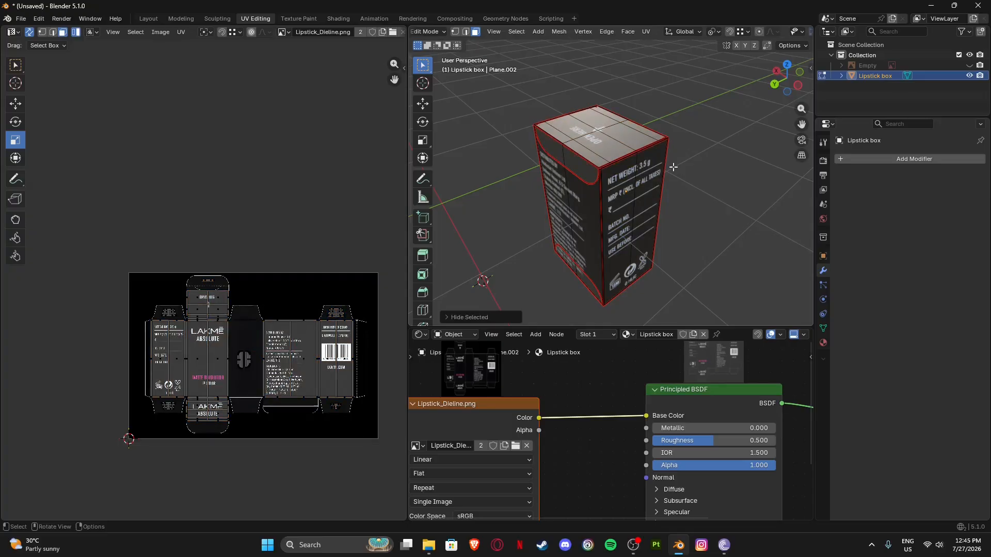
{"action": "middle_click_drag", "start_coordinate": [673, 167], "coordinate": [603, 149]}
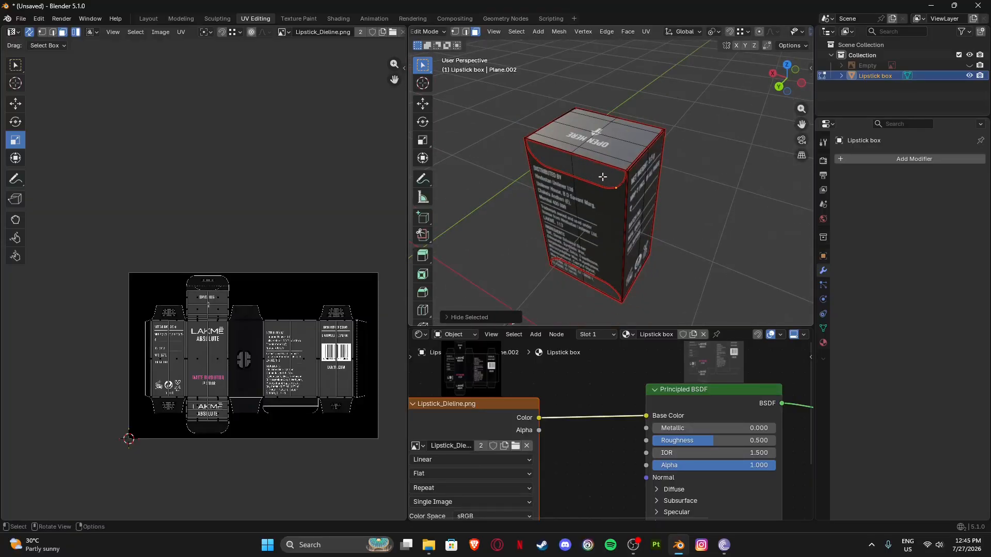
- Select all remaining inner-shell faces and scale their UVs down to a tiny cluster
{"action": "key", "text": "alt+h"}
{"action": "scroll", "coordinate": [204, 286], "scroll_direction": "down", "scroll_amount": 2}
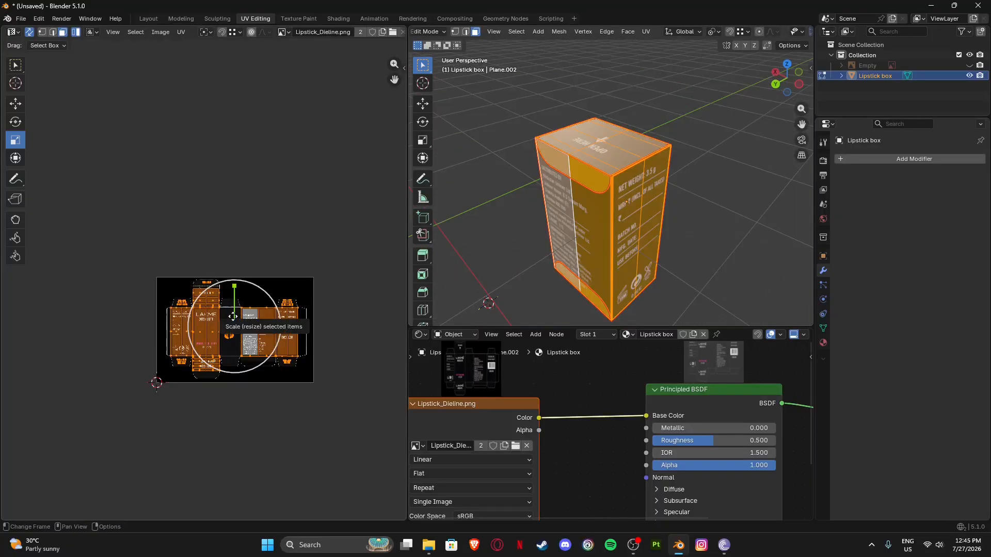
{"action": "key", "text": "m"}
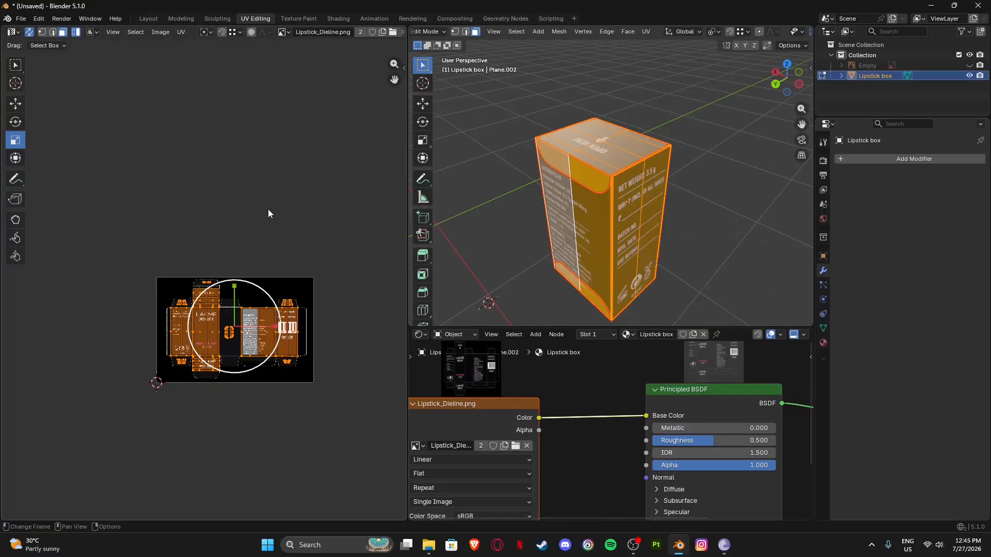
{"action": "key", "text": "s"}
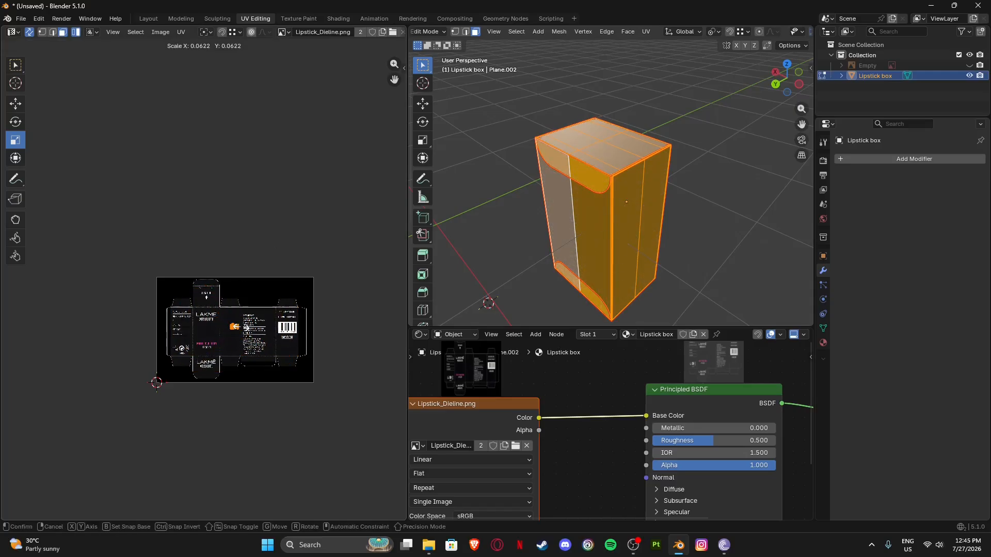
{"action": "left_click", "coordinate": [246, 327]}
{"action": "scroll", "coordinate": [250, 326], "scroll_direction": "up", "scroll_amount": 4}
{"action": "key", "text": "s"}
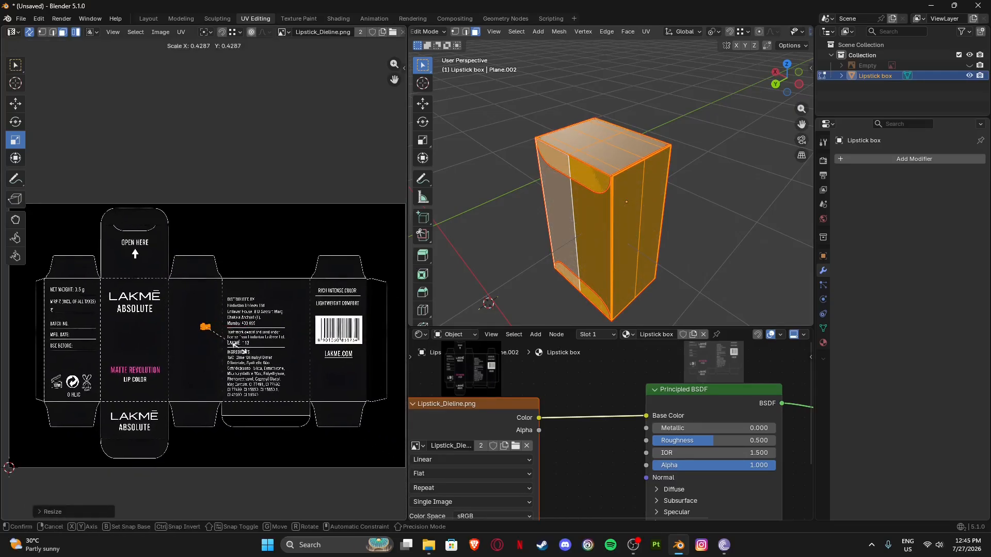
{"action": "left_click", "coordinate": [228, 341]}
- Move the tiny inner-shell UV cluster onto the blank black area beside the DISTRIBUTED BY text on the dieline
{"action": "middle_click_drag", "start_coordinate": [264, 351], "coordinate": [189, 335]}
{"action": "scroll", "coordinate": [189, 333], "scroll_direction": "up", "scroll_amount": 3}
{"action": "key", "text": "g"}
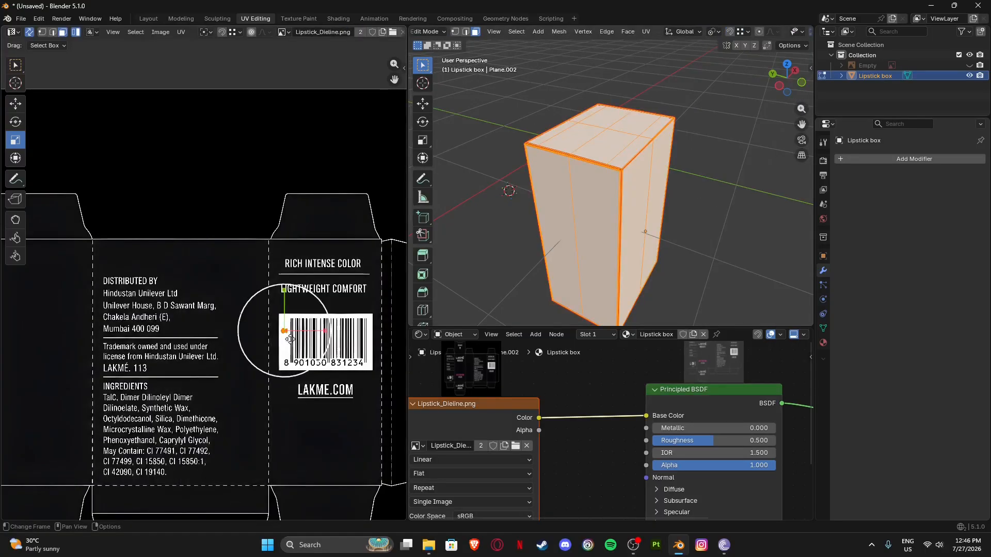
{"action": "left_click", "coordinate": [273, 324]}
- Return to Object Mode and check the textured box from the front, side and back
{"action": "key", "text": "Tab"}
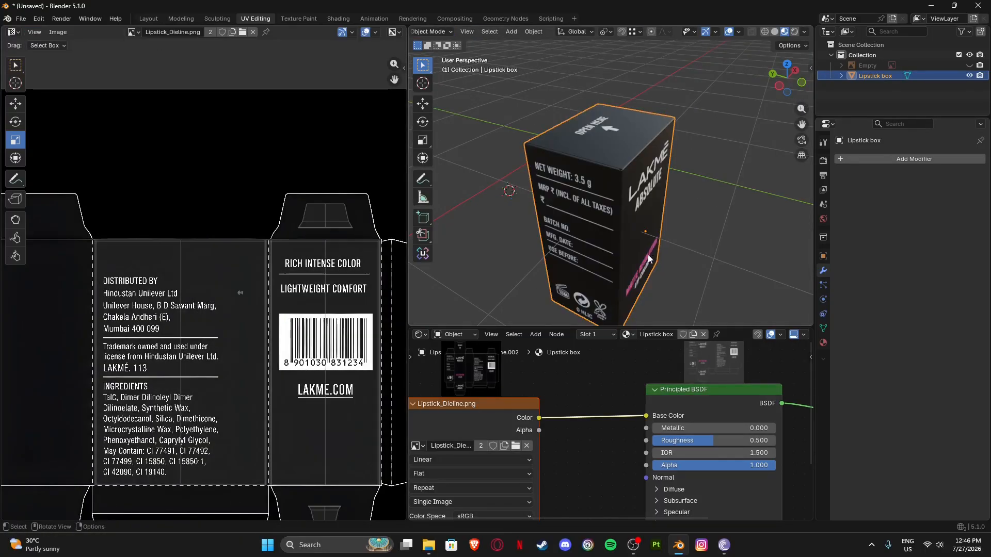
{"action": "scroll", "coordinate": [640, 247], "scroll_direction": "down", "scroll_amount": 3}
{"action": "middle_click_drag", "start_coordinate": [626, 234], "coordinate": [583, 227]}
{"action": "scroll", "coordinate": [599, 172], "scroll_direction": "up", "scroll_amount": 6}
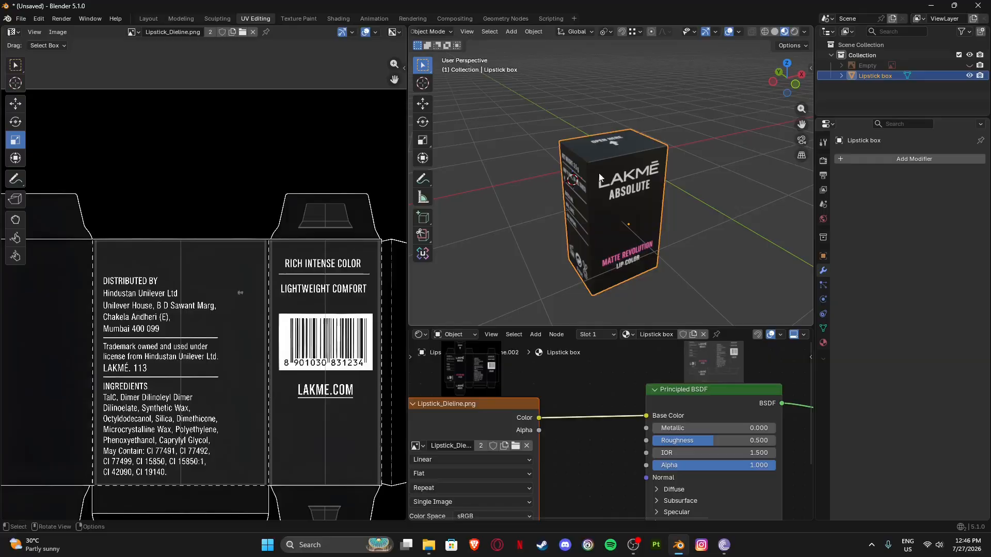
{"action": "middle_click_drag", "start_coordinate": [577, 158], "coordinate": [512, 268]}
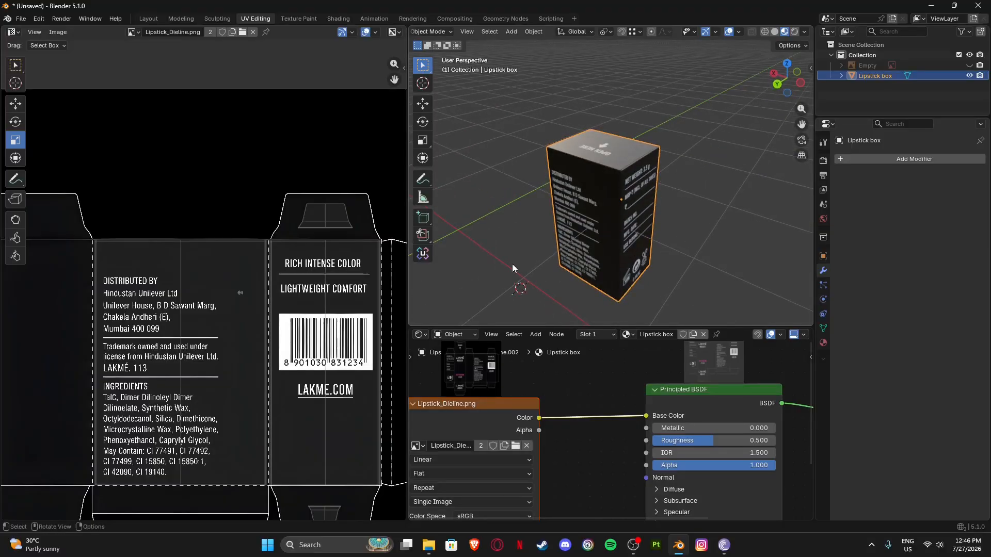
{"action": "key", "text": "Home"}
- Deselect all faces in Edit Mode, then return to Object Mode and deselect the box
{"action": "key", "text": "Tab"}
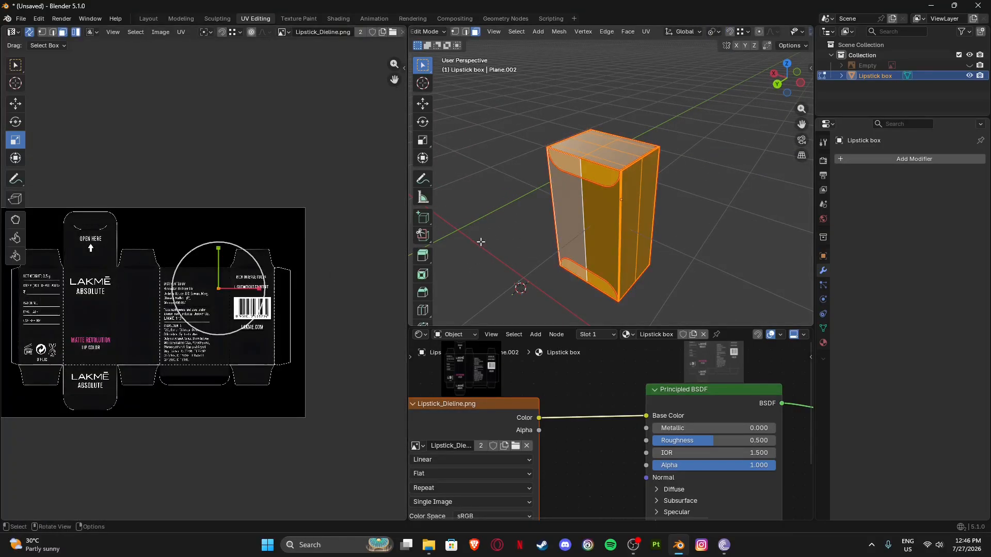
{"action": "key", "text": "Tab"}
{"action": "key", "text": "Tab"}
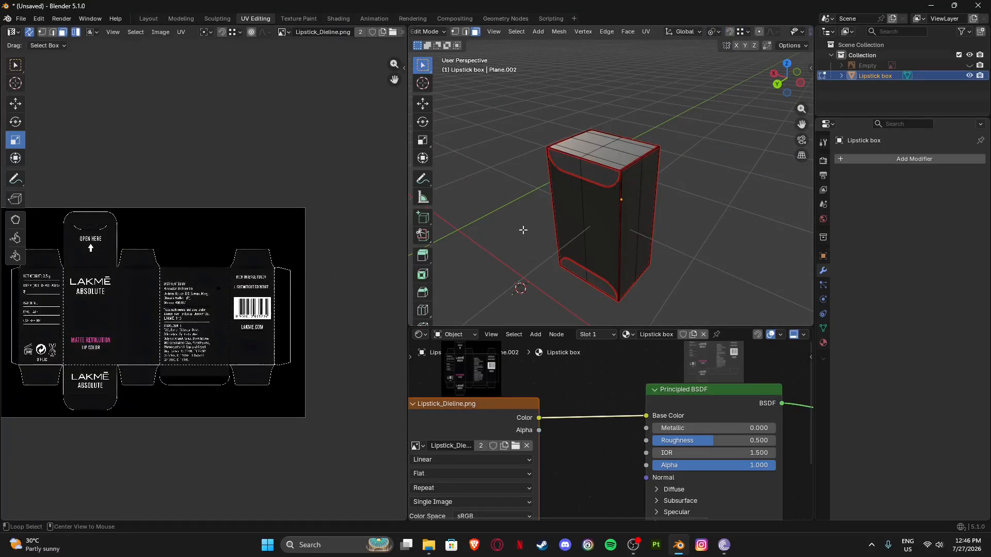
{"action": "key", "text": "a"}
{"action": "key", "text": "Tab"}
{"action": "left_click", "coordinate": [724, 255]}
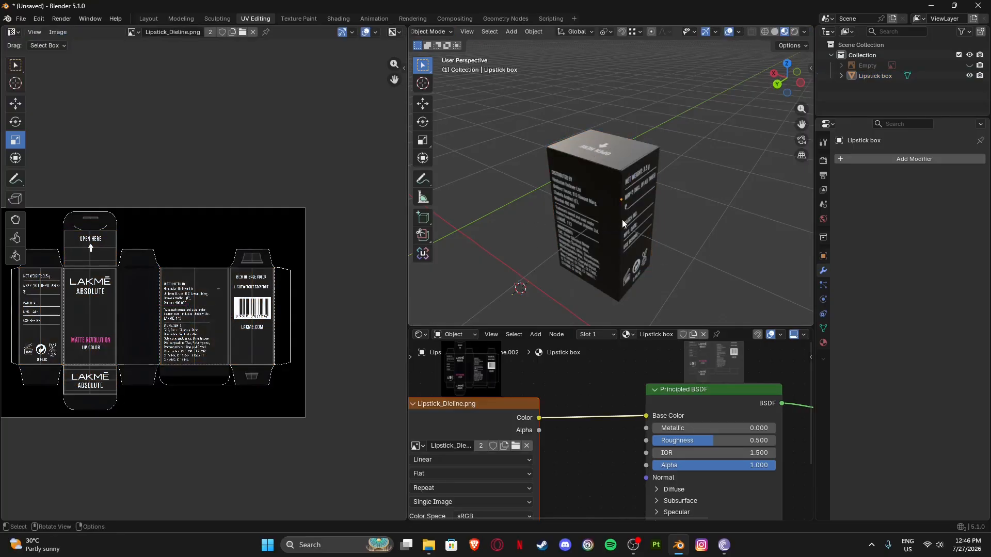
- In front view, move the lipstick box up along the Z axis so its base rests on the ground line
{"action": "middle_click_drag", "start_coordinate": [724, 256], "coordinate": [602, 219]}
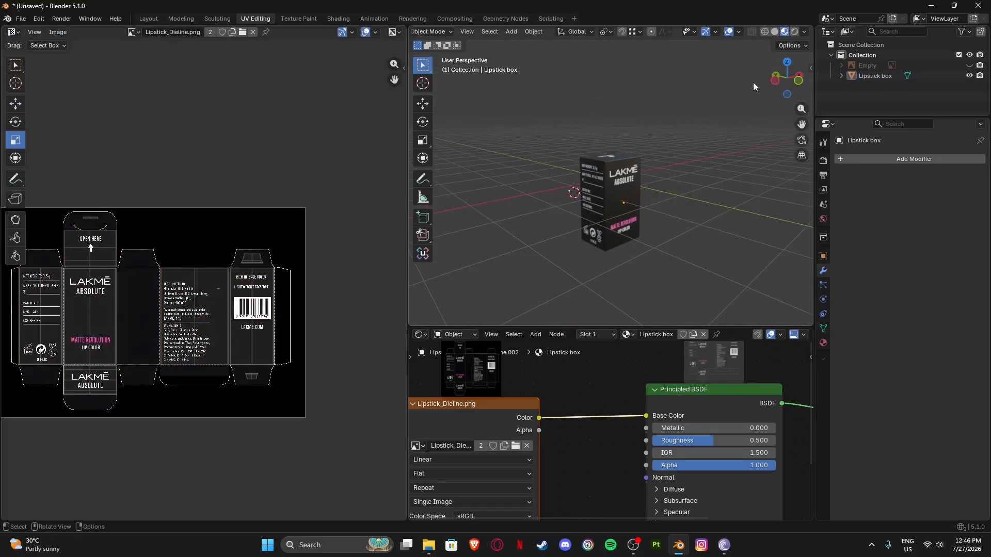
{"action": "left_click", "coordinate": [800, 81]}
{"action": "scroll", "coordinate": [599, 201], "scroll_direction": "up", "scroll_amount": 4}
{"action": "left_click", "coordinate": [599, 177]}
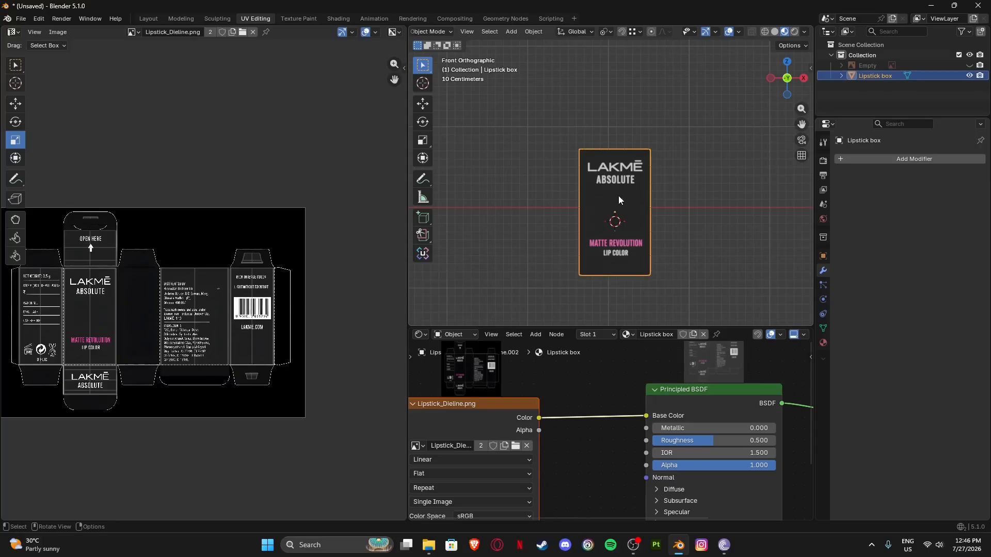
{"action": "key", "text": "g"}
{"action": "key", "text": "z"}
{"action": "left_click", "coordinate": [628, 125]}
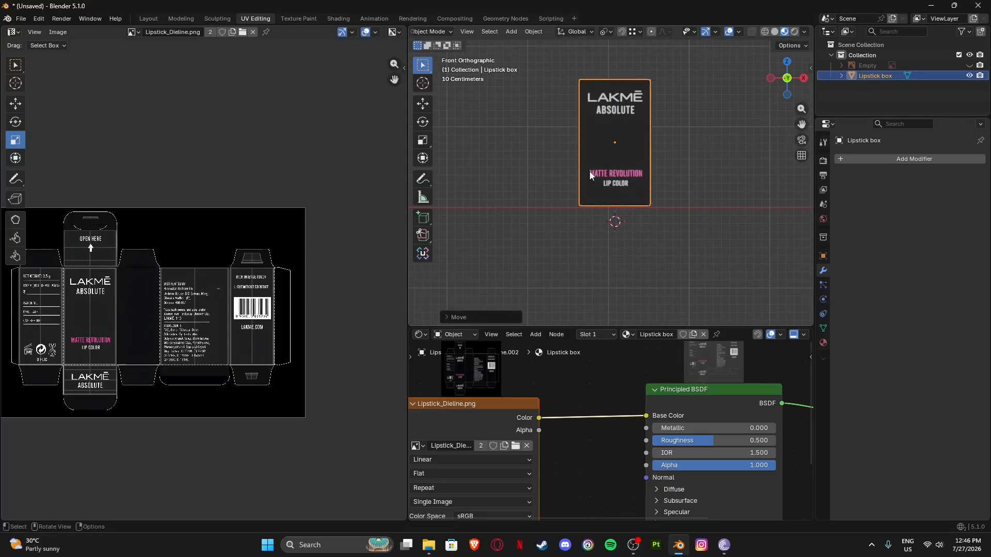
{"action": "scroll", "coordinate": [590, 172], "scroll_direction": "up", "scroll_amount": 2}
{"action": "scroll", "coordinate": [631, 189], "scroll_direction": "up", "scroll_amount": 2}
{"action": "middle_click_drag", "start_coordinate": [627, 201], "coordinate": [546, 198]}
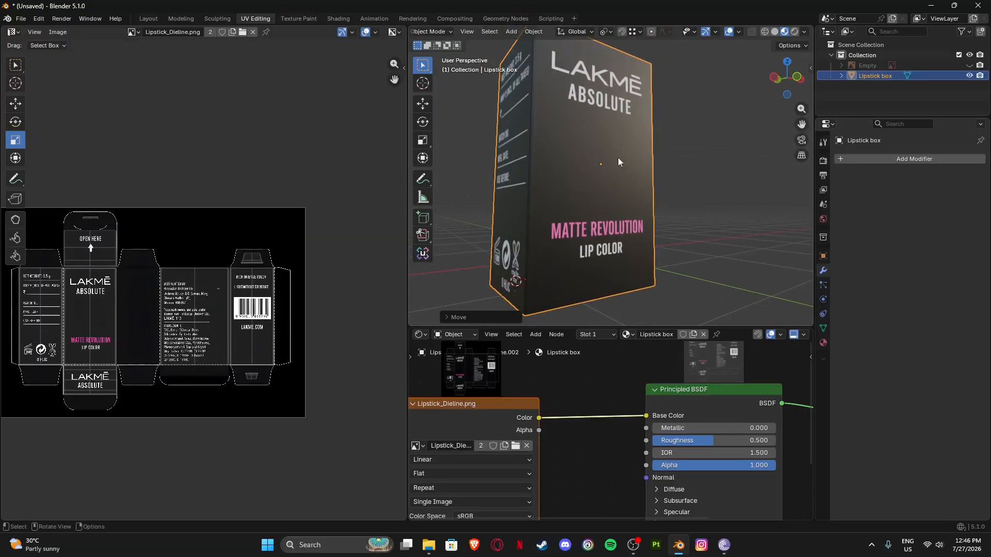
- In front view, lower the lipstick box about 0.015 m along the Z axis until its base meets the ground line
{"action": "left_click", "coordinate": [795, 77]}
{"action": "scroll", "coordinate": [594, 248], "scroll_direction": "up", "scroll_amount": 3}
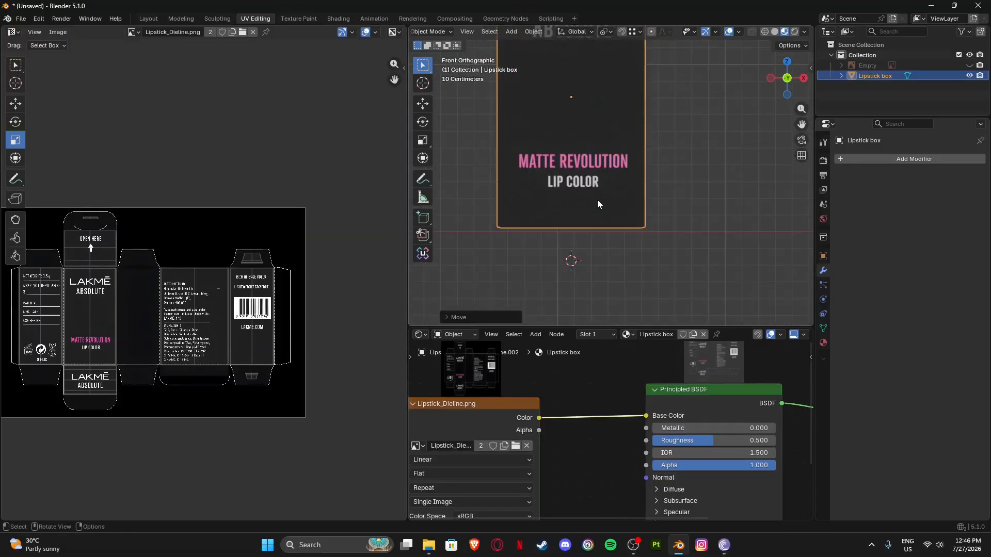
{"action": "key", "text": "g"}
{"action": "key", "text": "z"}
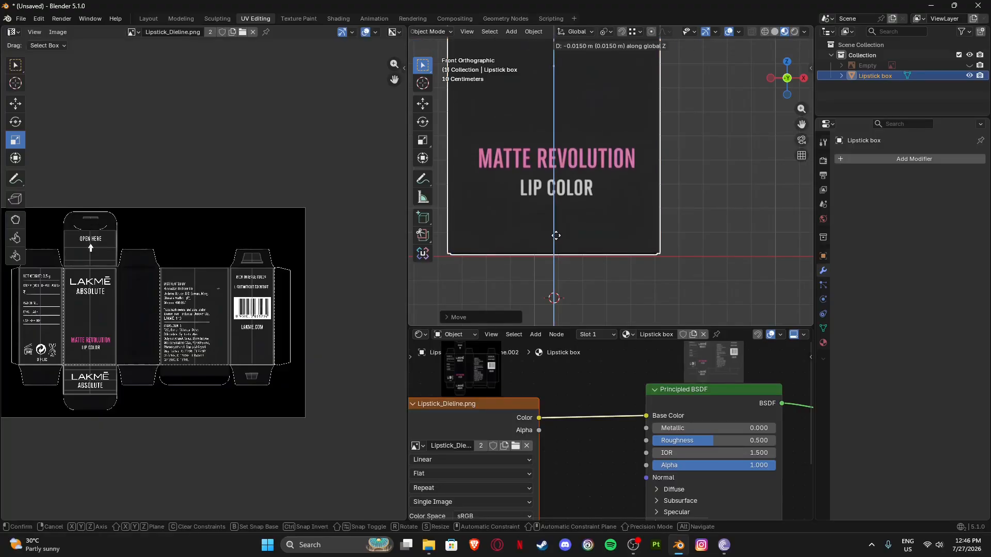
{"action": "left_click", "coordinate": [555, 236]}
- Snap the 3D cursor to the world origin
{"action": "middle_click_drag", "start_coordinate": [556, 236], "coordinate": [569, 278]}
{"action": "scroll", "coordinate": [612, 187], "scroll_direction": "up", "scroll_amount": 4}
{"action": "scroll", "coordinate": [605, 185], "scroll_direction": "down", "scroll_amount": 5}
{"action": "middle_click_drag", "start_coordinate": [665, 169], "coordinate": [664, 197]}
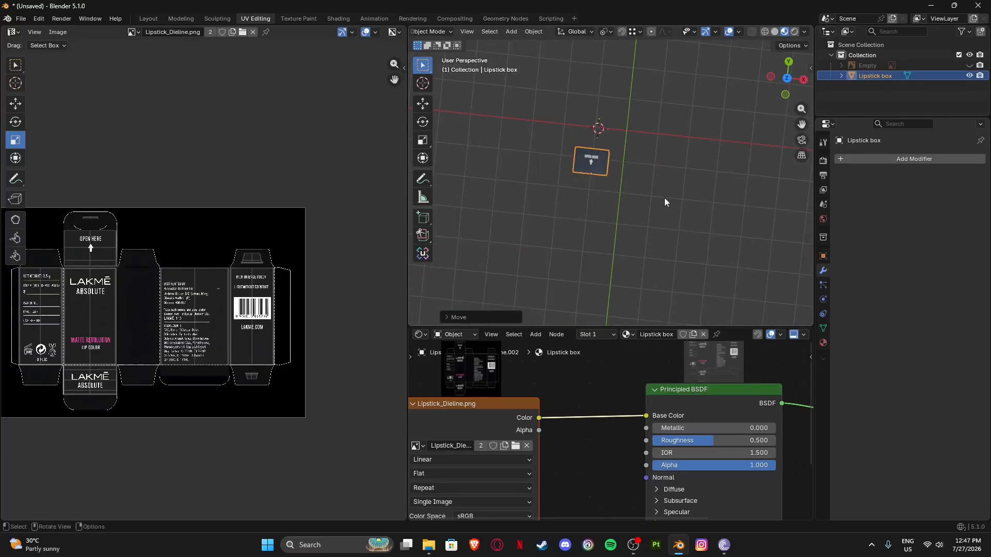
{"action": "key", "text": "shift+s"}
{"action": "left_click", "coordinate": [572, 236]}
{"action": "middle_click_drag", "start_coordinate": [627, 193], "coordinate": [649, 80]}
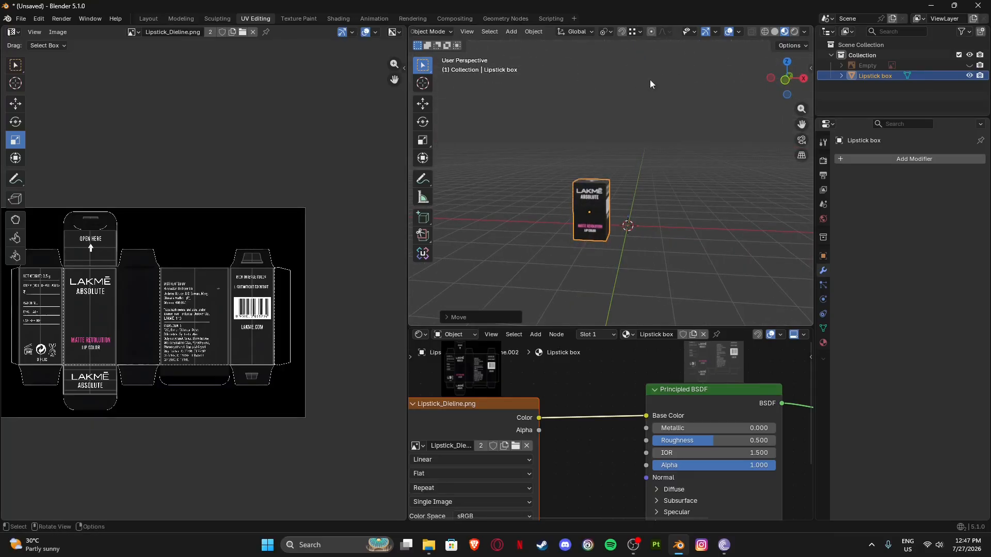
- Check the box's base against the ground line in front and right views, and open the transform options
{"action": "left_click", "coordinate": [786, 82]}
{"action": "scroll", "coordinate": [570, 184], "scroll_direction": "up", "scroll_amount": 4}
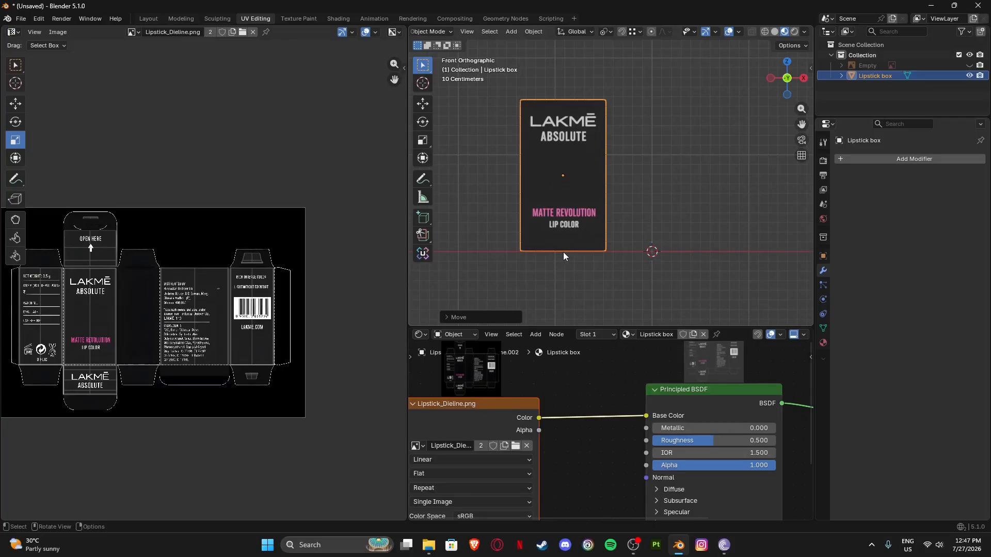
{"action": "scroll", "coordinate": [562, 253], "scroll_direction": "up", "scroll_amount": 3}
{"action": "middle_click_drag", "start_coordinate": [573, 218], "coordinate": [480, 229]}
{"action": "left_click", "coordinate": [787, 78]}
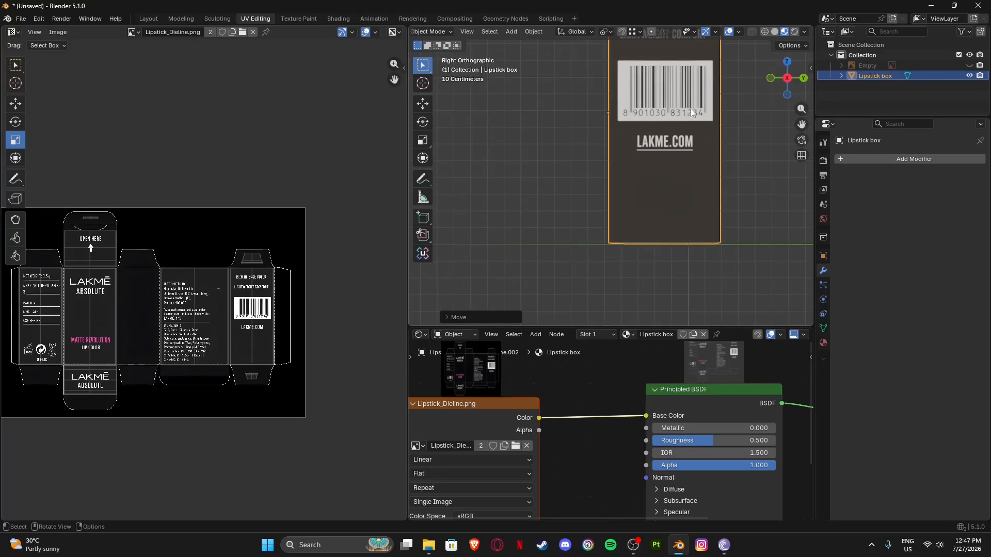
{"action": "left_click", "coordinate": [790, 46]}
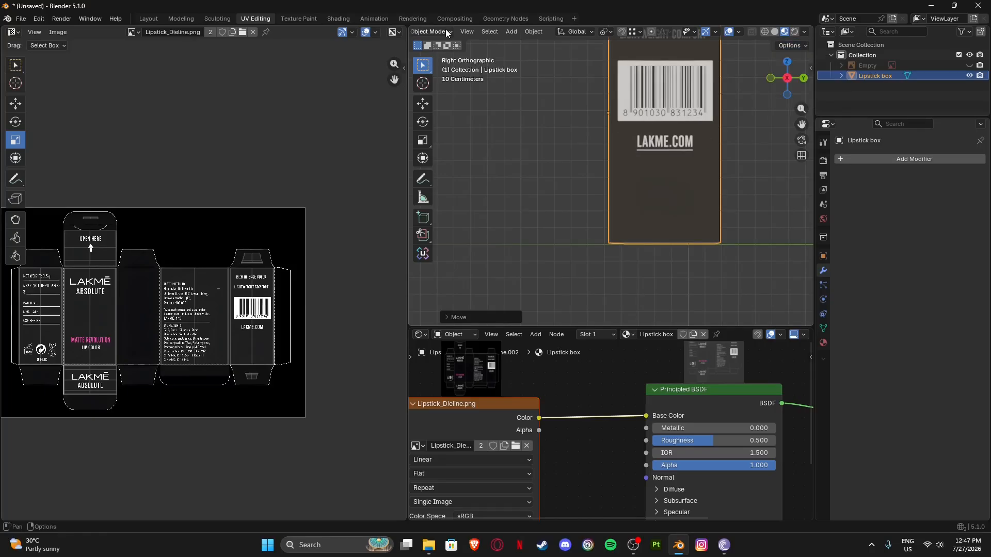
{"action": "left_click", "coordinate": [785, 47]}
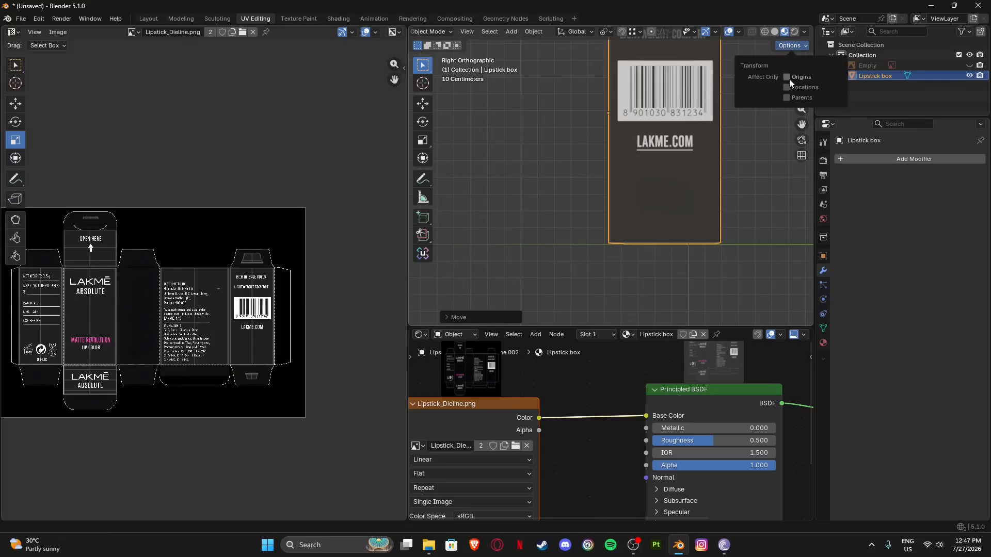
- Switch to the Layout workspace and display the textured box in Material Preview shading
{"action": "left_click", "coordinate": [148, 19]}
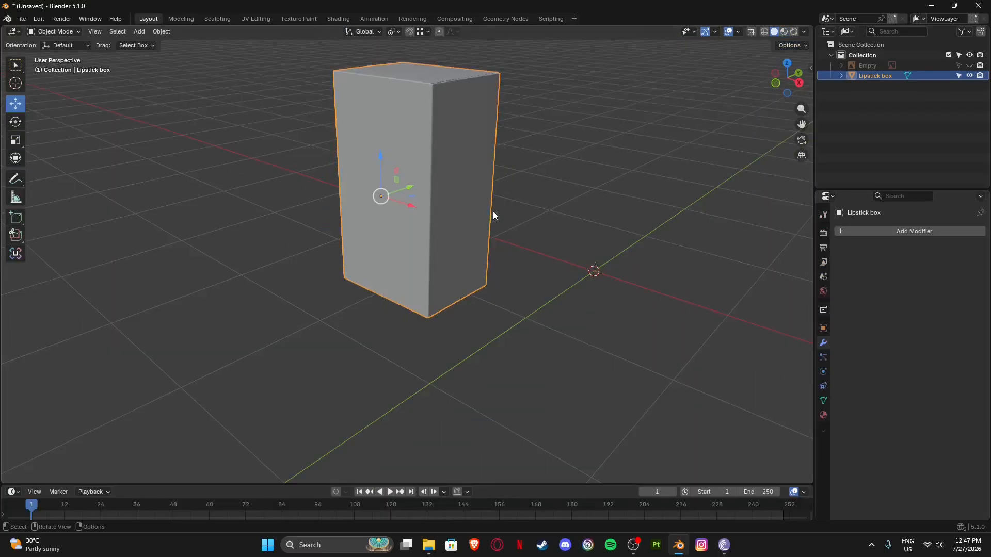
{"action": "scroll", "coordinate": [494, 212], "scroll_direction": "down", "scroll_amount": 3}
{"action": "left_click", "coordinate": [783, 32]}
{"action": "scroll", "coordinate": [437, 169], "scroll_direction": "up", "scroll_amount": 3}
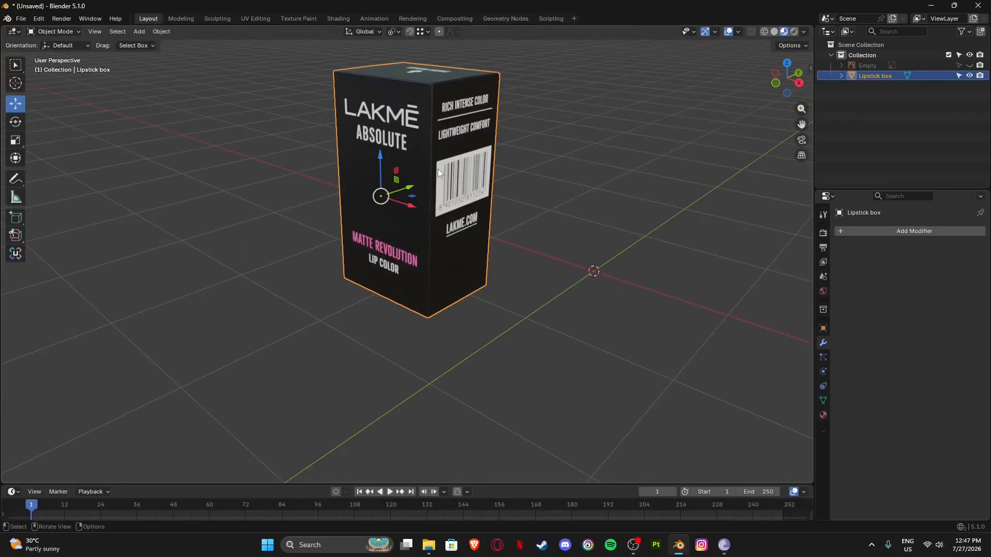
- With Affect Only Origins and snapping on, move the box's origin -0.78409 m in Z and 0.33623 m in Y to its base centre; disable Origins
{"action": "left_click", "coordinate": [799, 83]}
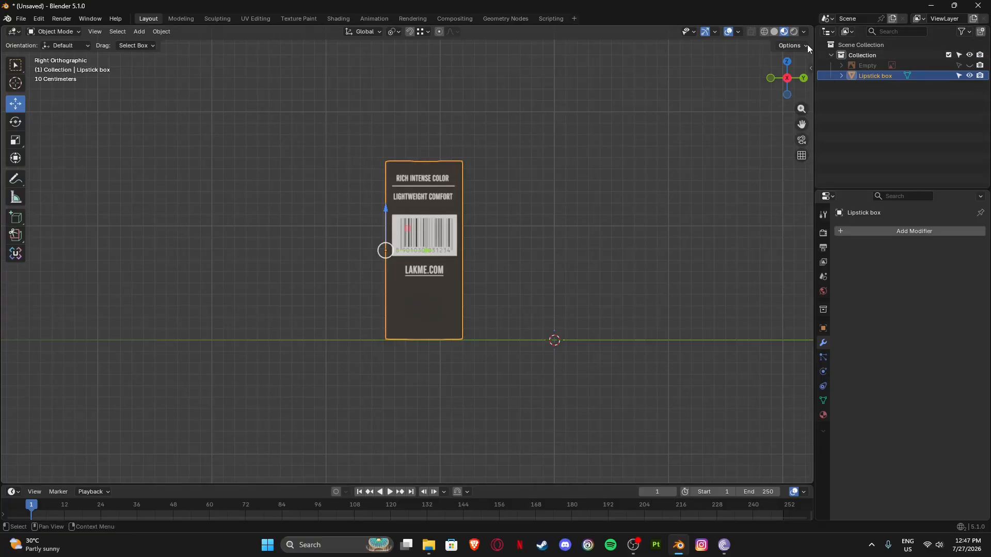
{"action": "left_click", "coordinate": [778, 47]}
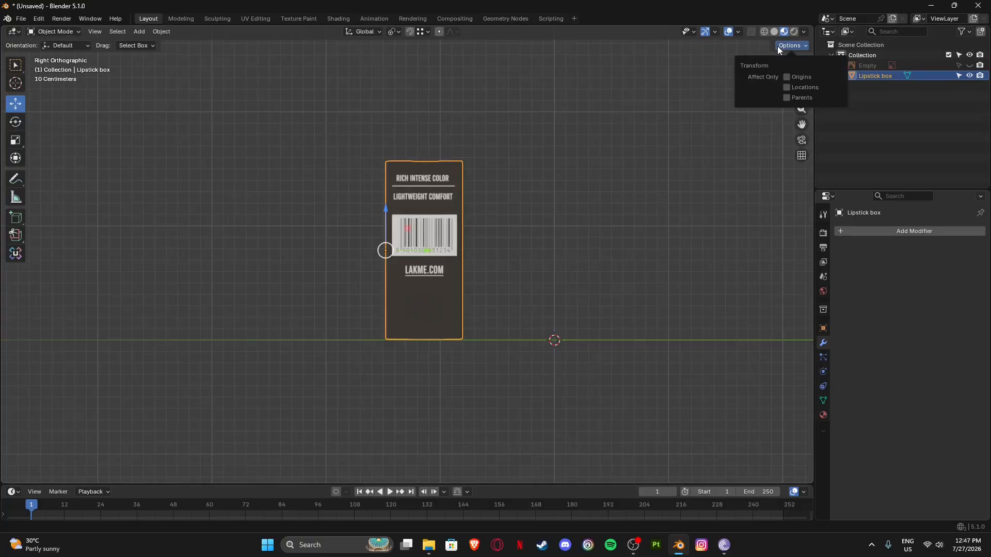
{"action": "left_click", "coordinate": [787, 77]}
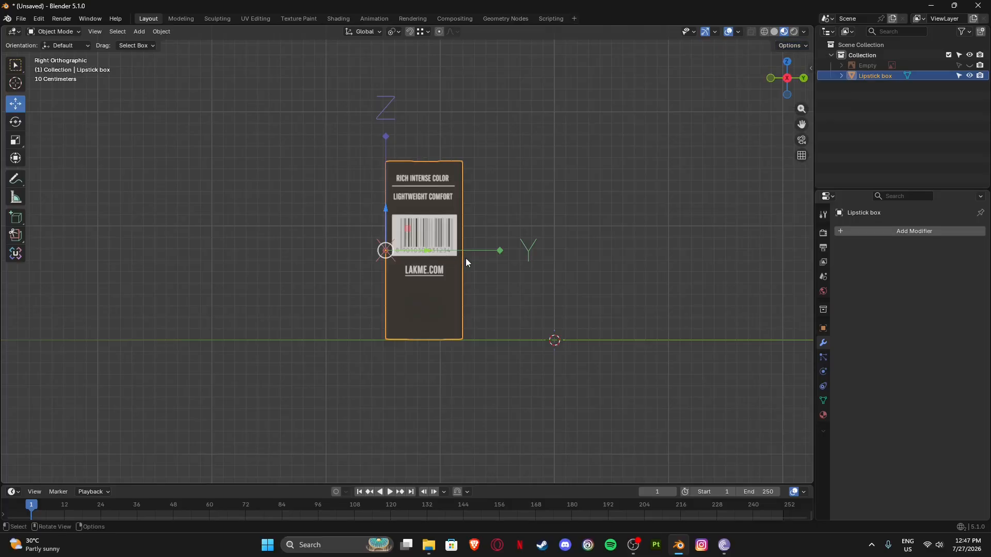
{"action": "left_click", "coordinate": [409, 32]}
{"action": "scroll", "coordinate": [380, 253], "scroll_direction": "up", "scroll_amount": 2}
{"action": "left_click_drag", "start_coordinate": [375, 209], "coordinate": [439, 387]}
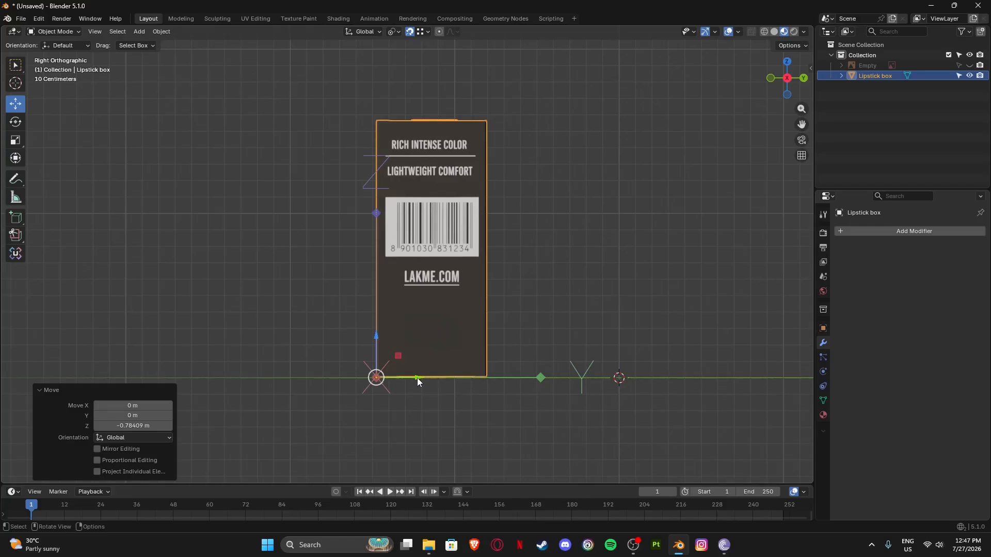
{"action": "mouse_move", "coordinate": [417, 377]}
{"action": "left_mouse_down"}
{"action": "mouse_move", "coordinate": [472, 374]}
{"action": "mouse_move", "coordinate": [444, 359]}
{"action": "mouse_move", "coordinate": [422, 395]}
{"action": "left_mouse_up"}
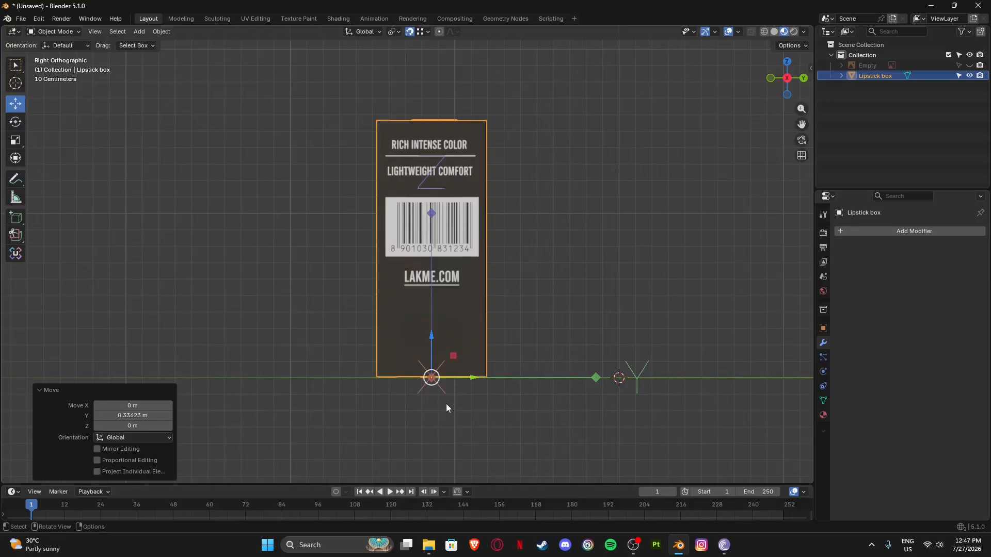
{"action": "left_click", "coordinate": [788, 47]}
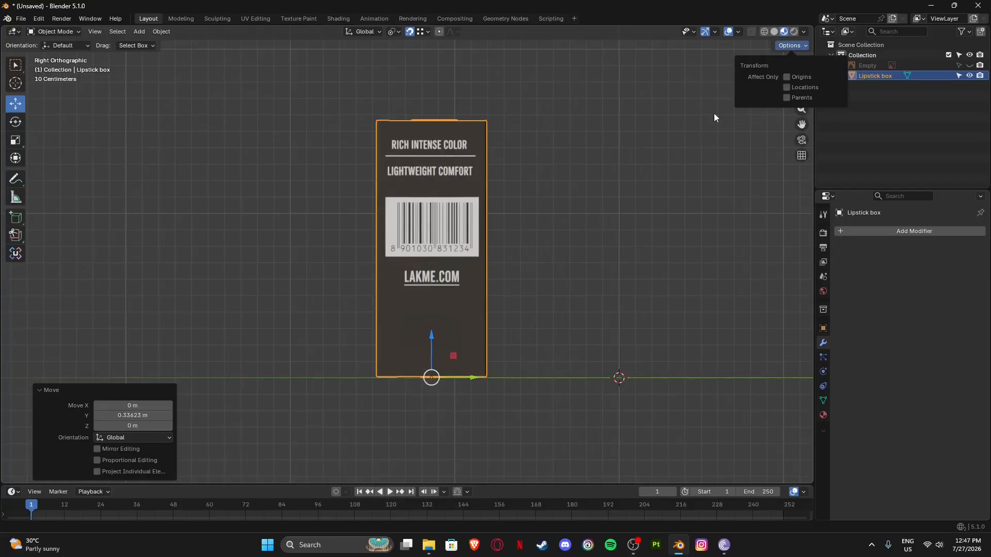
- Inspect the box's underside and the position of its origin from below and in front view
{"action": "middle_click_drag", "start_coordinate": [290, 283], "coordinate": [503, 312]}
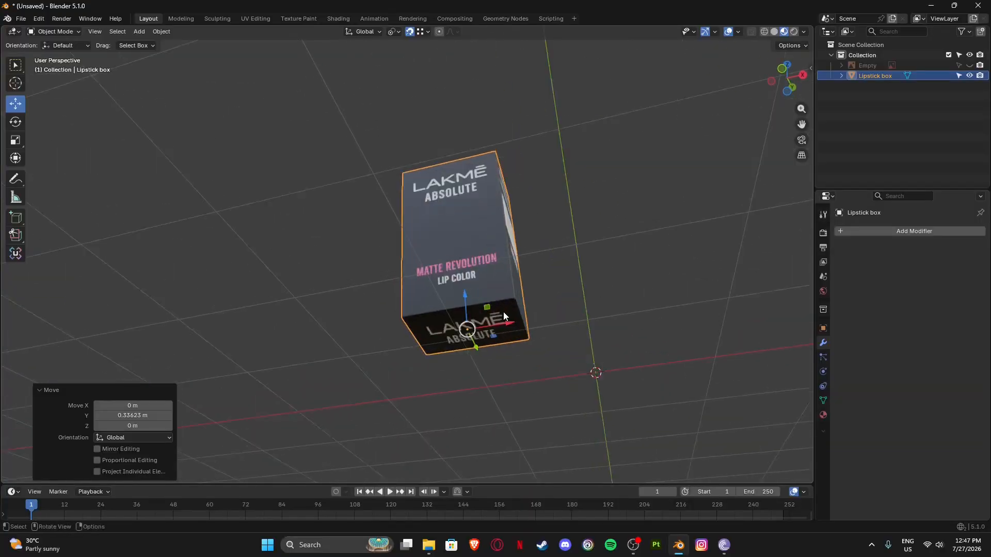
{"action": "scroll", "coordinate": [524, 394], "scroll_direction": "up", "scroll_amount": 5}
{"action": "scroll", "coordinate": [502, 255], "scroll_direction": "down", "scroll_amount": 5}
{"action": "middle_click_drag", "start_coordinate": [500, 254], "coordinate": [524, 356]}
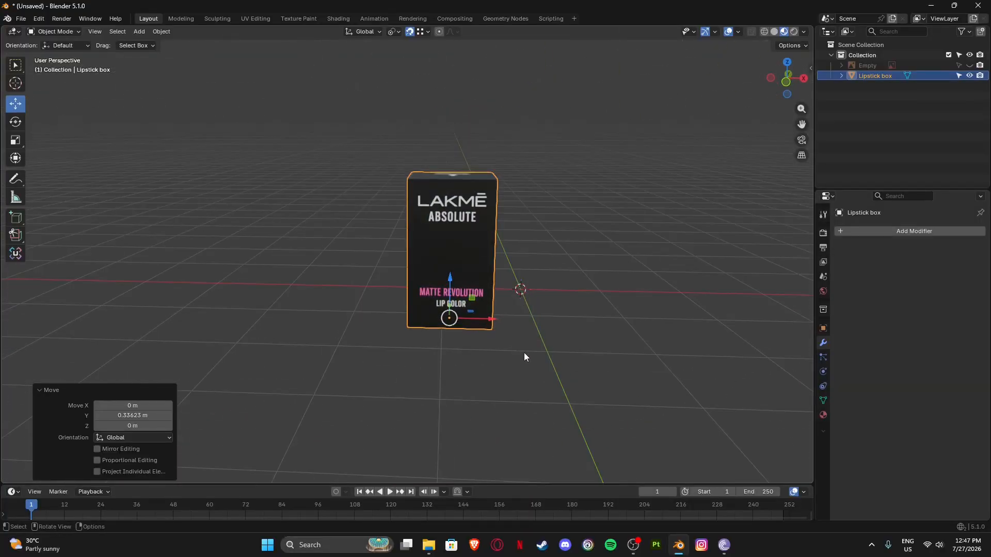
{"action": "key", "text": "s"}
{"action": "key", "text": "Escape"}
{"action": "left_click", "coordinate": [785, 81]}
{"action": "middle_click_drag", "start_coordinate": [449, 328], "coordinate": [360, 319], "text": "shift"}
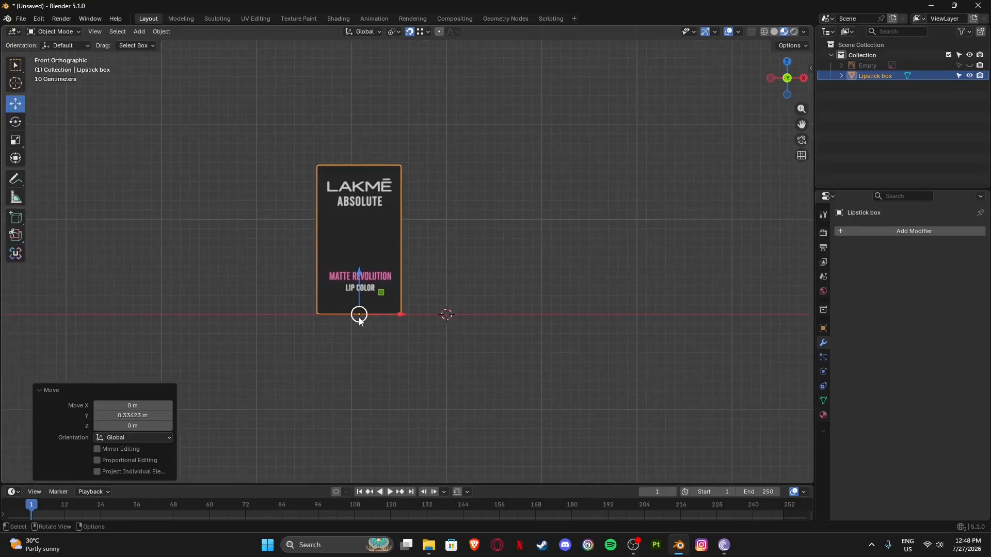
{"action": "scroll", "coordinate": [410, 192], "scroll_direction": "up", "scroll_amount": 3}
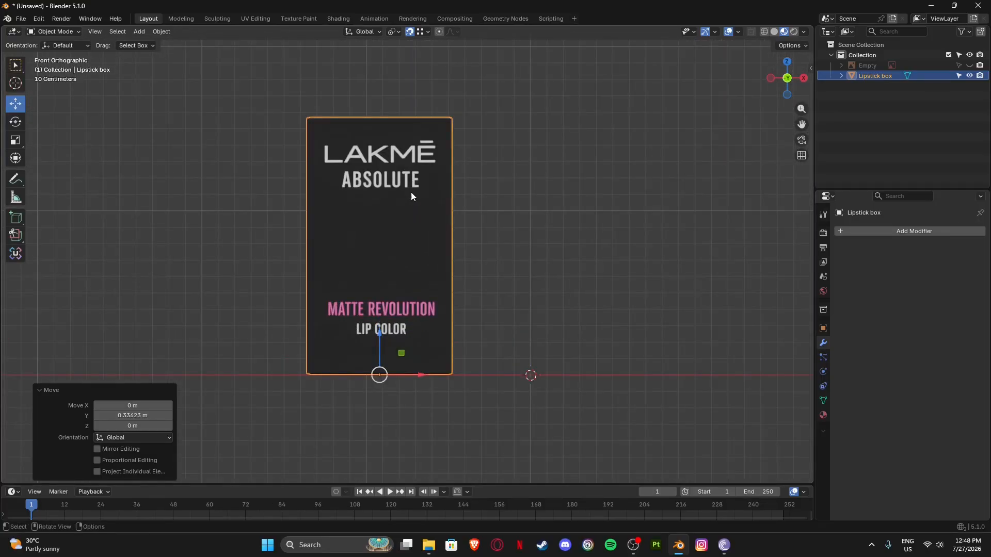
{"action": "scroll", "coordinate": [411, 192], "scroll_direction": "down", "scroll_amount": 2}
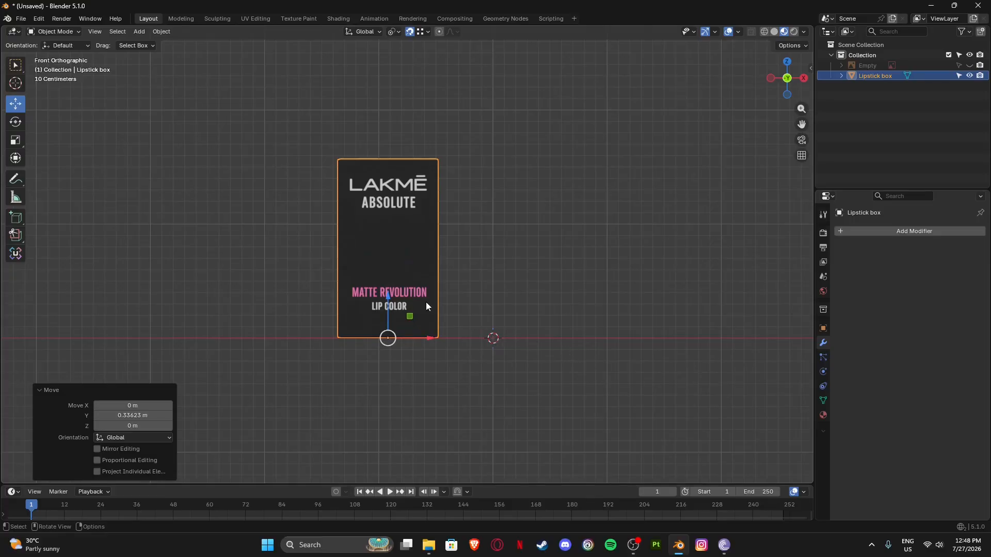
- Set the lipstick box's X, Y and Z location to 0 m
{"action": "left_click", "coordinate": [824, 329]}
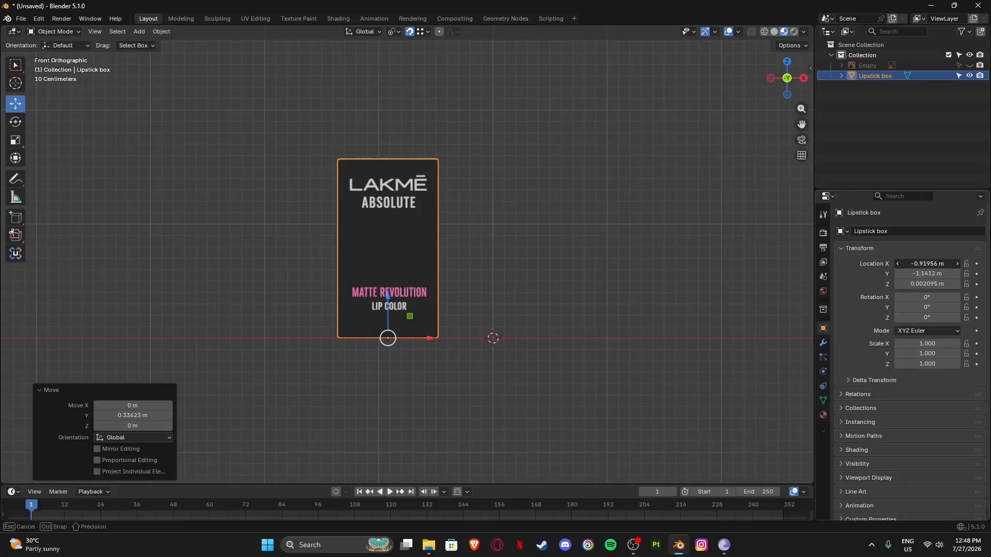
{"action": "left_click", "coordinate": [936, 262]}
{"action": "type", "text": "0"}
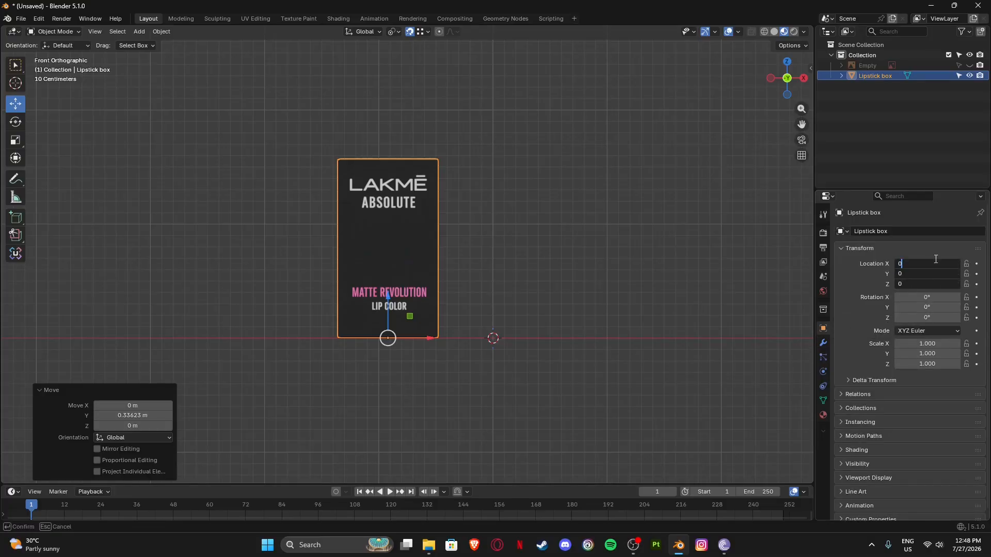
{"action": "key", "text": "Return"}
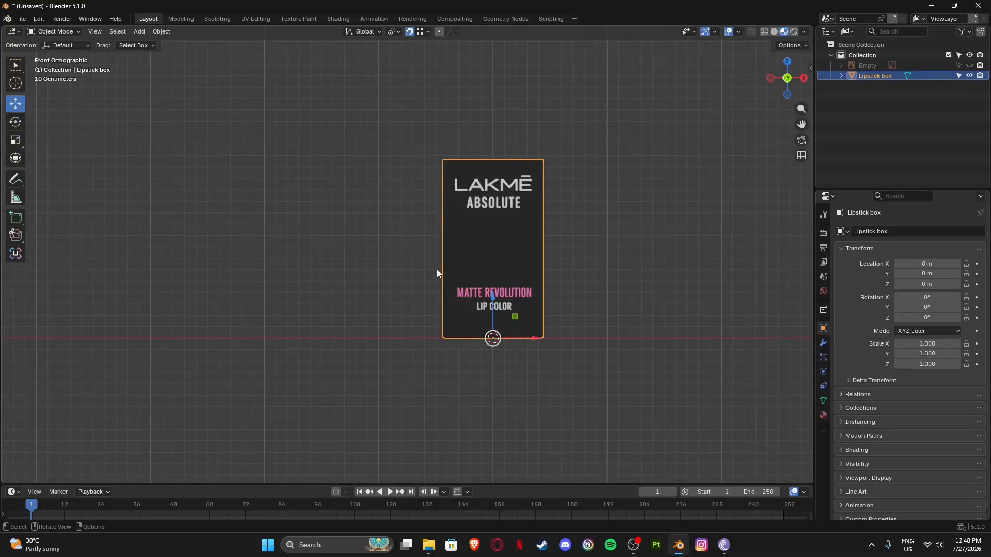
{"action": "middle_click_drag", "start_coordinate": [580, 328], "coordinate": [465, 372]}
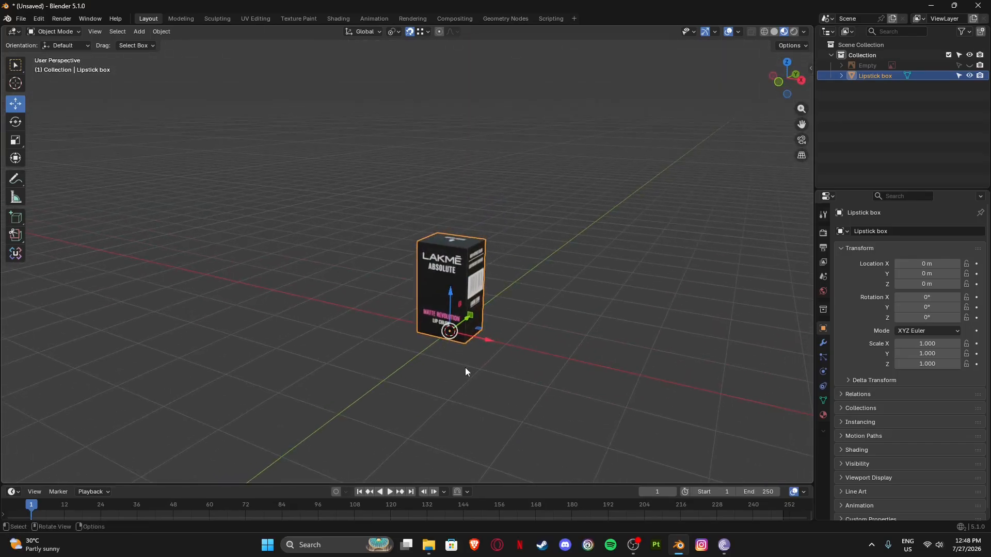
{"action": "left_click", "coordinate": [778, 82]}
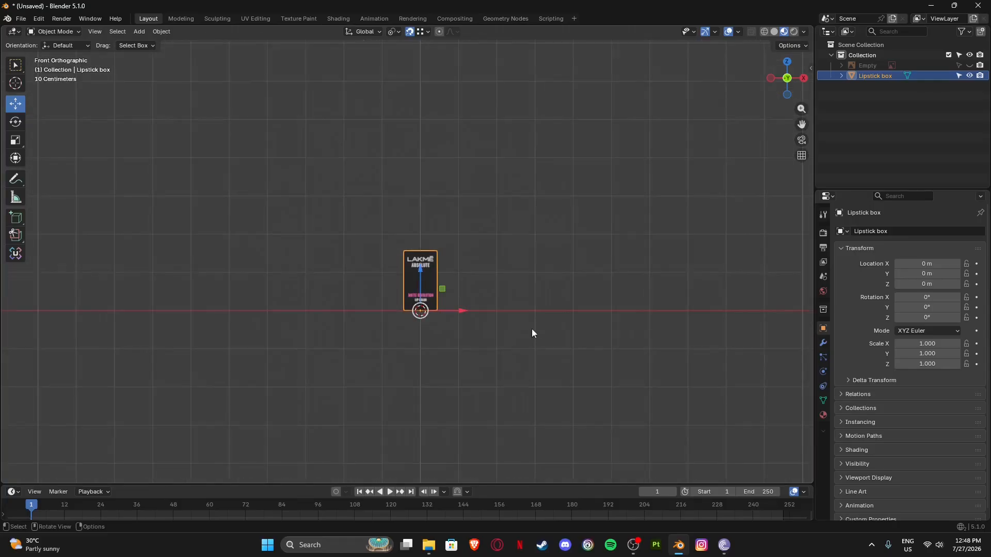
{"action": "middle_click_drag", "start_coordinate": [531, 330], "coordinate": [495, 349]}
{"action": "scroll", "coordinate": [451, 222], "scroll_direction": "up", "scroll_amount": 6}
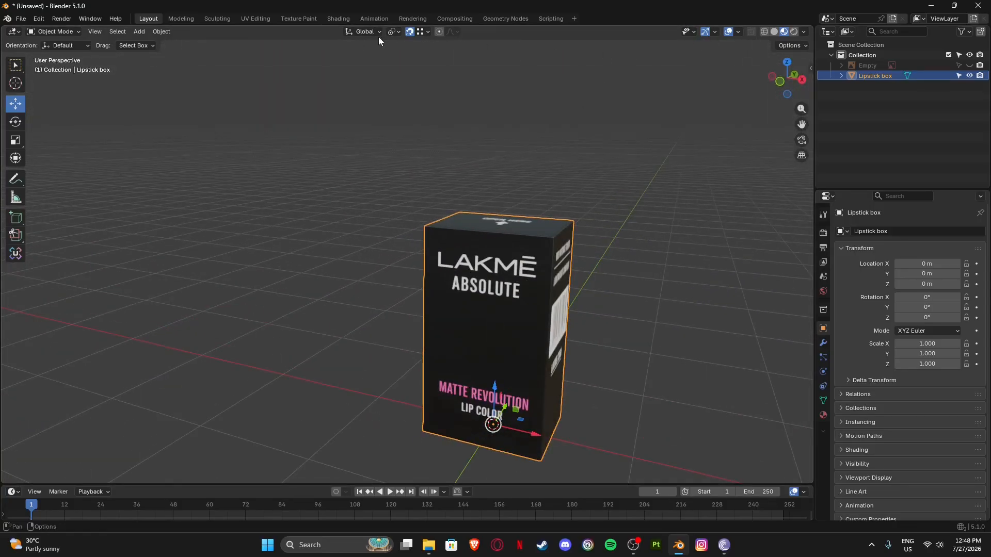
- Open the viewport overlay settings and examine the box's upper corner, net weight text and LAKMĒ logo up close
{"action": "left_click", "coordinate": [738, 32]}
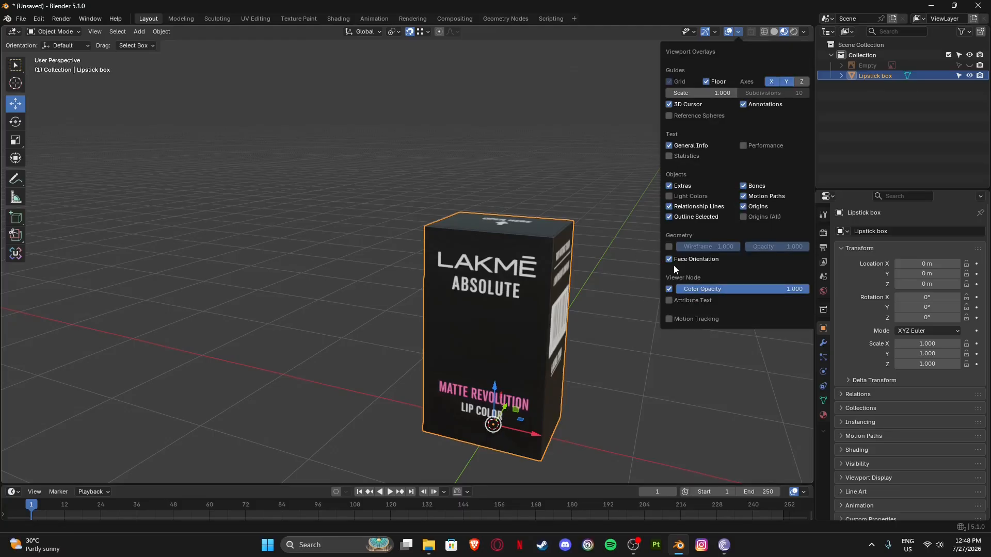
{"action": "middle_click_drag", "start_coordinate": [565, 222], "coordinate": [509, 290]}
{"action": "scroll", "coordinate": [396, 303], "scroll_direction": "up", "scroll_amount": 4}
{"action": "middle_click_drag", "start_coordinate": [462, 236], "coordinate": [448, 217], "text": "shift"}
{"action": "middle_click_drag", "start_coordinate": [473, 220], "coordinate": [512, 219]}
{"action": "middle_click_drag", "start_coordinate": [512, 218], "coordinate": [481, 225], "text": "shift"}
{"action": "scroll", "coordinate": [439, 222], "scroll_direction": "up", "scroll_amount": 3}
{"action": "middle_click_drag", "start_coordinate": [403, 218], "coordinate": [418, 282], "text": "shift"}
{"action": "scroll", "coordinate": [418, 282], "scroll_direction": "up", "scroll_amount": 2}
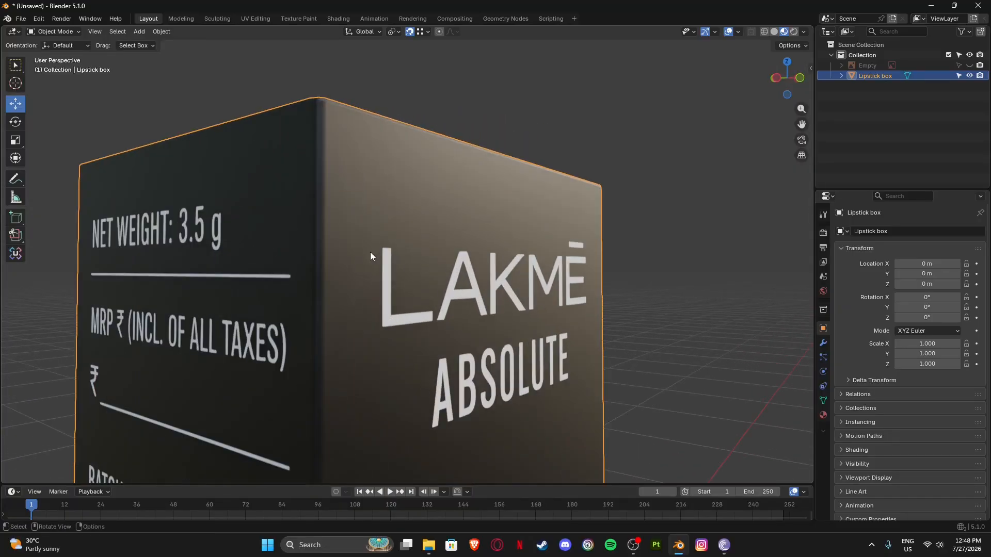
{"action": "scroll", "coordinate": [404, 279], "scroll_direction": "down", "scroll_amount": 2}
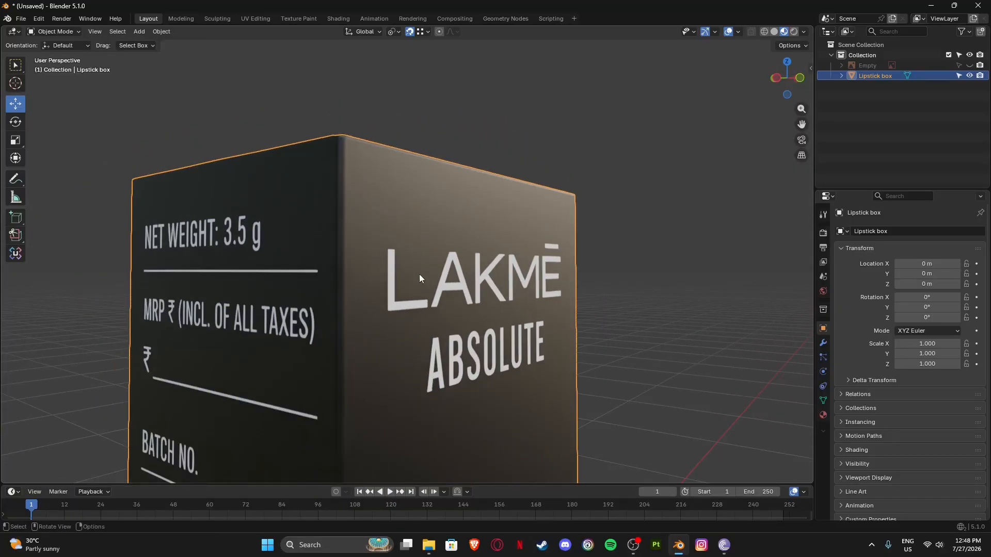
{"action": "scroll", "coordinate": [446, 272], "scroll_direction": "up", "scroll_amount": 2}
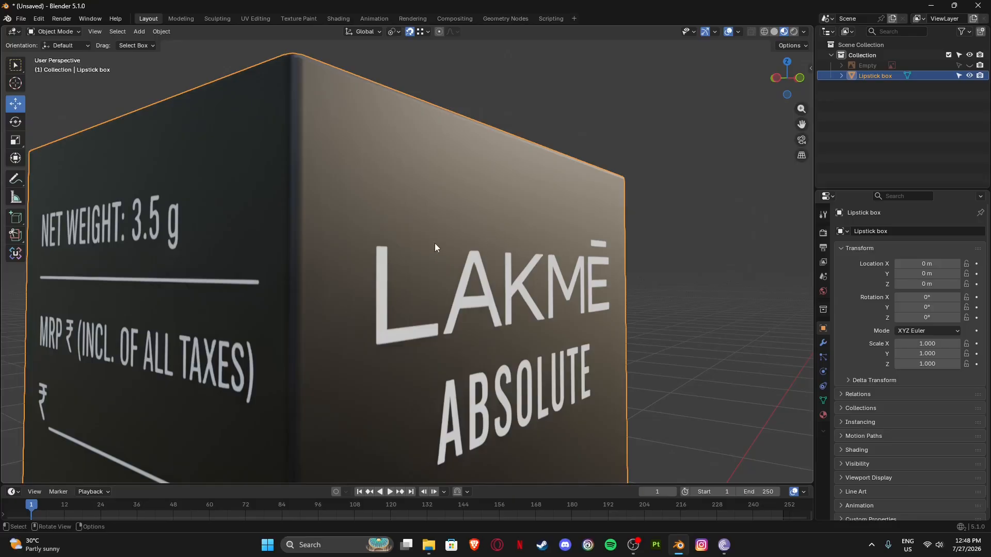
{"action": "scroll", "coordinate": [500, 285], "scroll_direction": "down", "scroll_amount": 3}
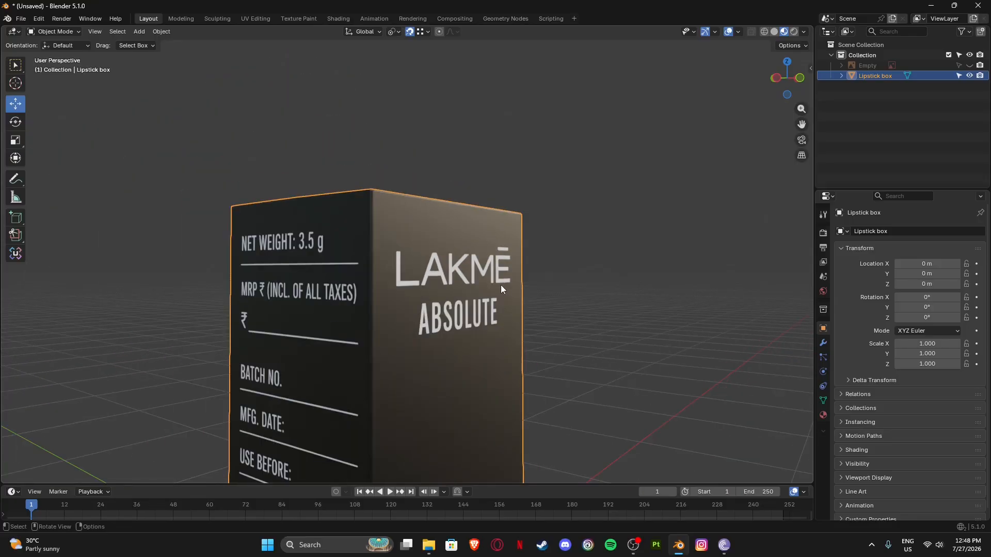
- Examine the side icons and the MATTE REVOLUTION LIP COLOR text on the lower part of the box
{"action": "middle_click_drag", "start_coordinate": [493, 290], "coordinate": [490, 167], "text": "shift"}
{"action": "scroll", "coordinate": [493, 190], "scroll_direction": "down", "scroll_amount": 2}
{"action": "middle_click_drag", "start_coordinate": [478, 248], "coordinate": [500, 143], "text": "shift"}
{"action": "scroll", "coordinate": [496, 195], "scroll_direction": "up", "scroll_amount": 6}
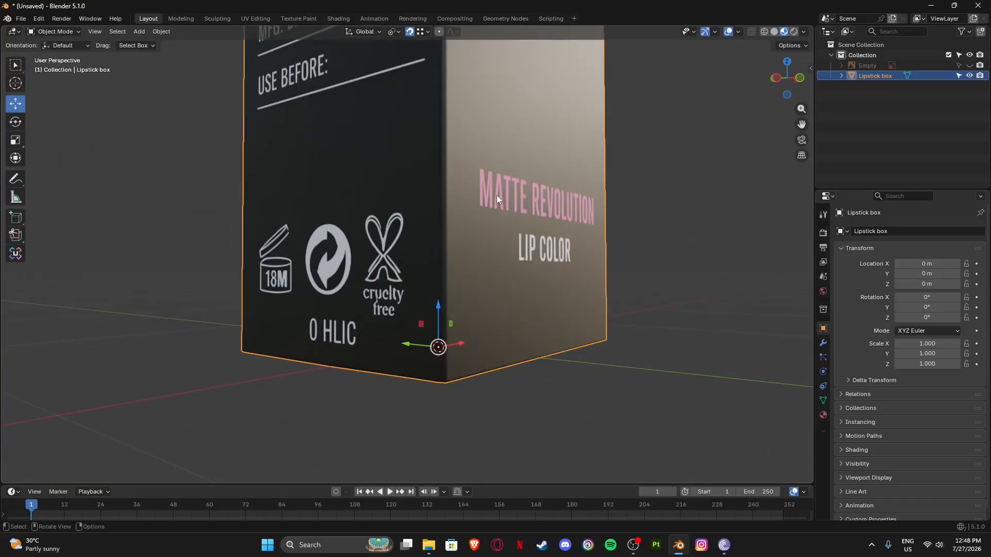
{"action": "middle_click_drag", "start_coordinate": [536, 187], "coordinate": [383, 373], "text": "shift"}
{"action": "scroll", "coordinate": [430, 317], "scroll_direction": "up", "scroll_amount": 3}
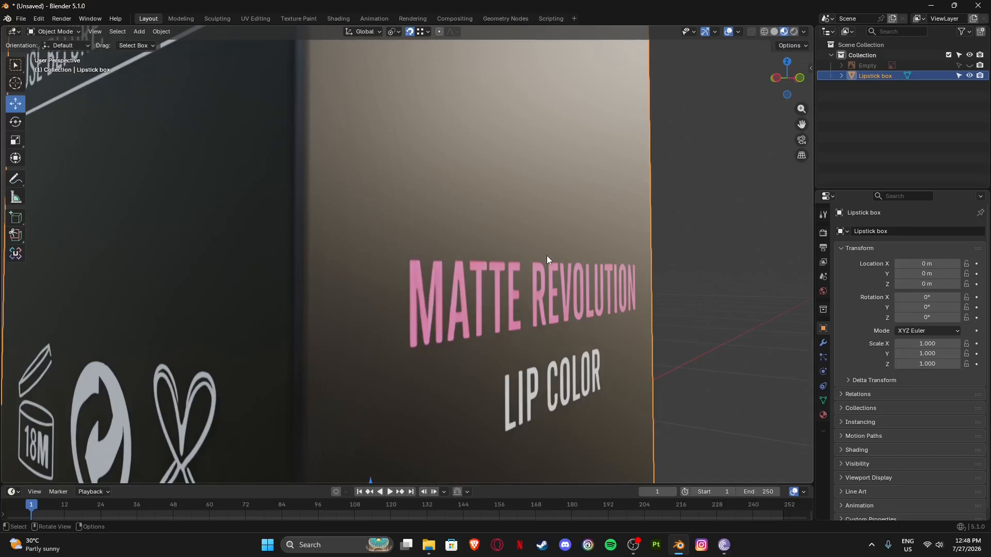
{"action": "scroll", "coordinate": [577, 293], "scroll_direction": "down", "scroll_amount": 6}
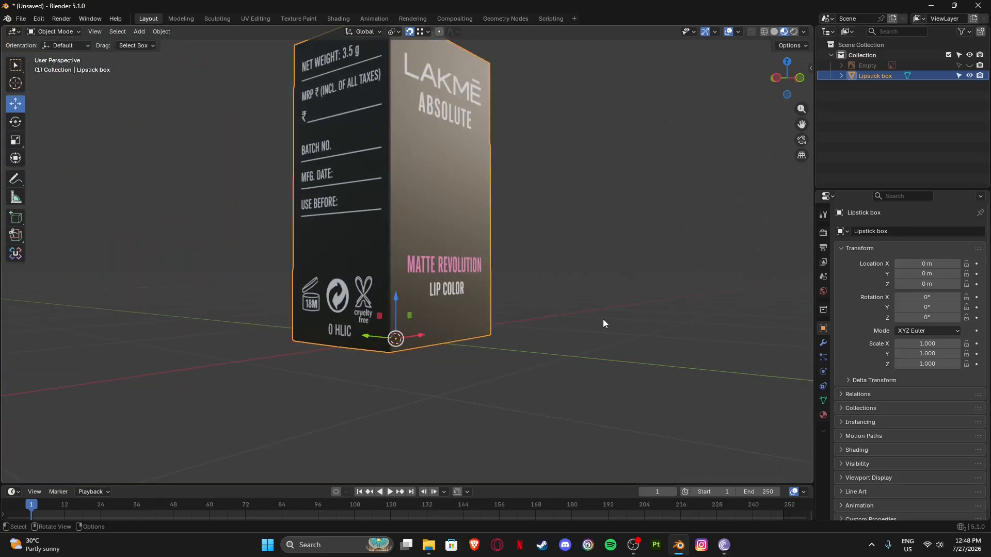
{"action": "middle_click_drag", "start_coordinate": [603, 319], "coordinate": [556, 331]}
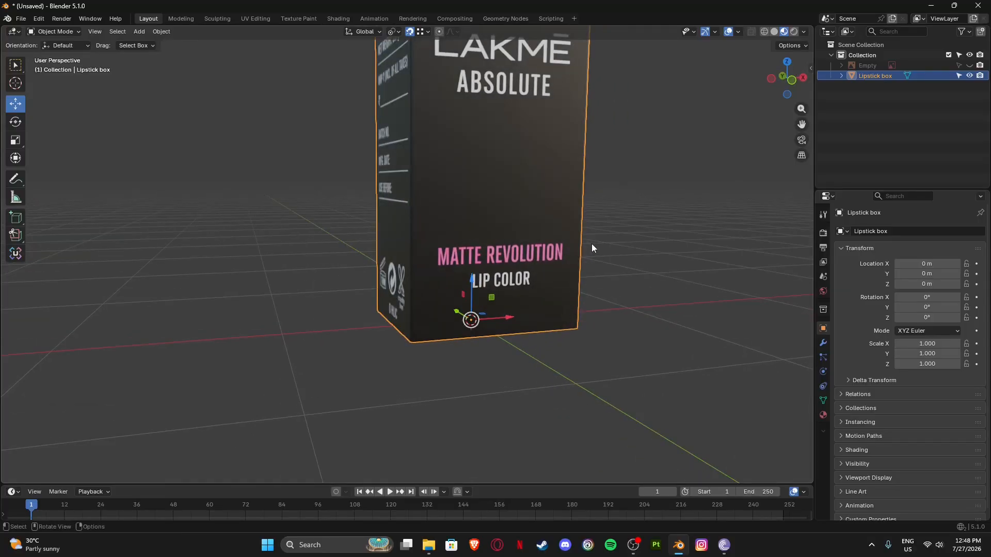
{"action": "middle_click_drag", "start_coordinate": [592, 243], "coordinate": [518, 320]}
{"action": "scroll", "coordinate": [496, 325], "scroll_direction": "down", "scroll_amount": 5}
{"action": "scroll", "coordinate": [447, 259], "scroll_direction": "up", "scroll_amount": 5}
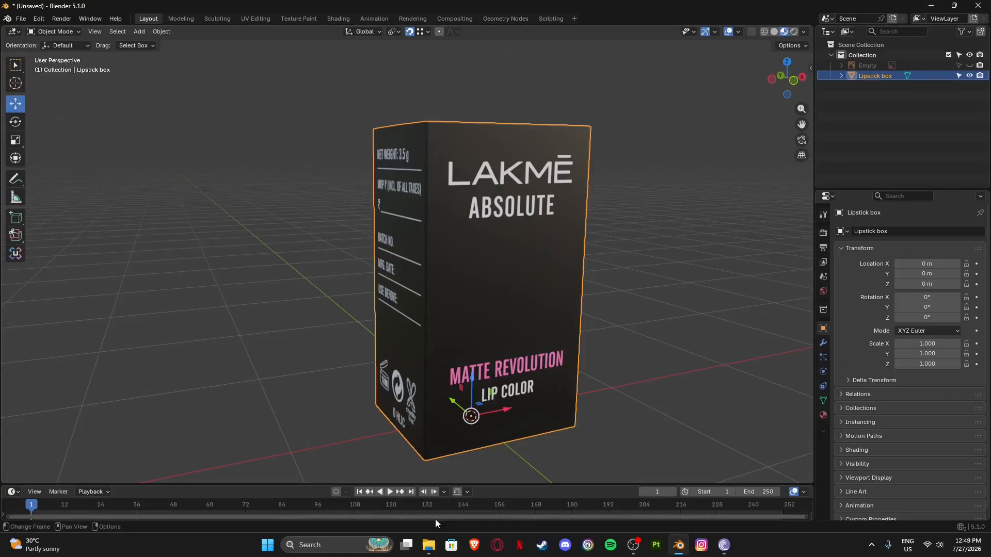
- Switch to the Brave browser, close the open YouTube page and load photopea.com
{"action": "left_click", "coordinate": [475, 544]}
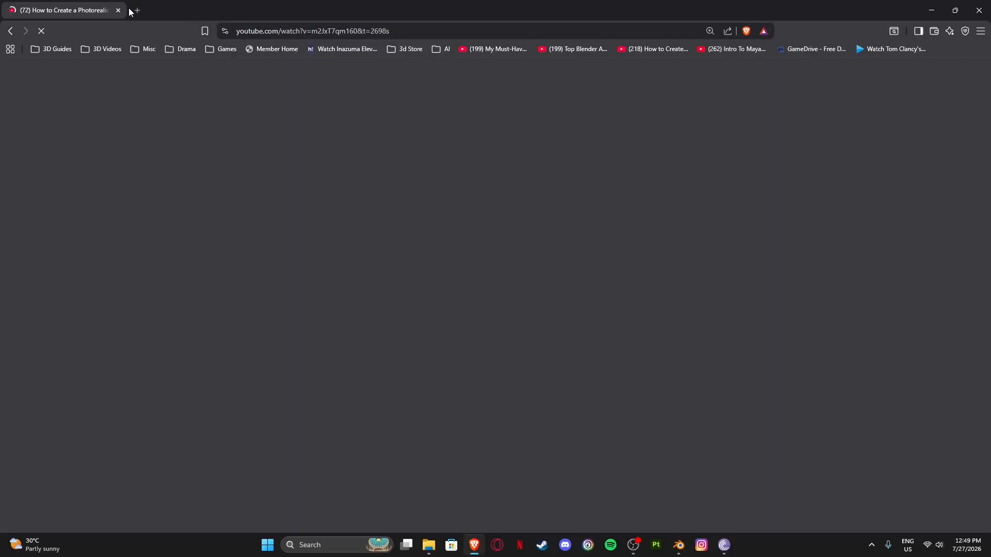
{"action": "left_click", "coordinate": [117, 10]}
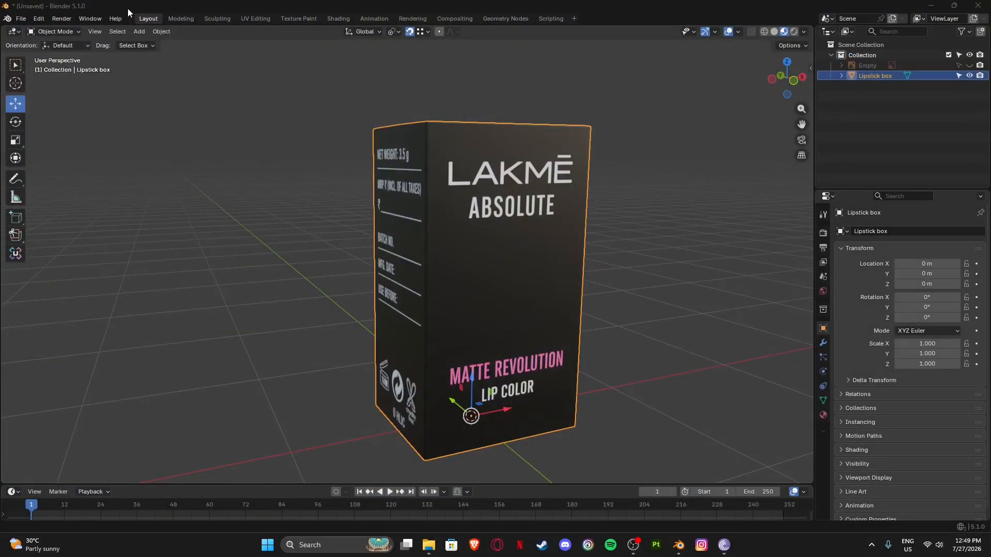
{"action": "left_click", "coordinate": [474, 544]}
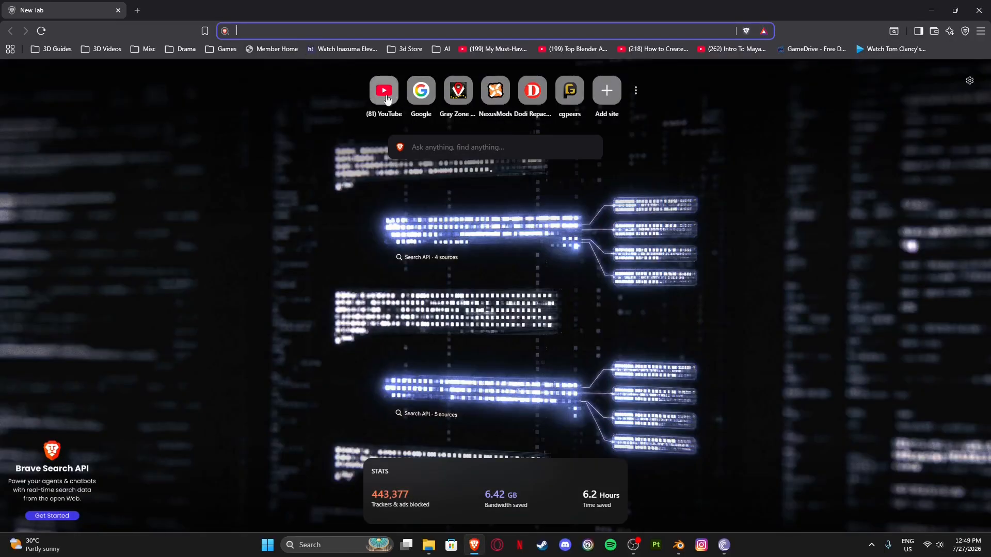
{"action": "left_click", "coordinate": [422, 100]}
{"action": "left_click", "coordinate": [298, 32]}
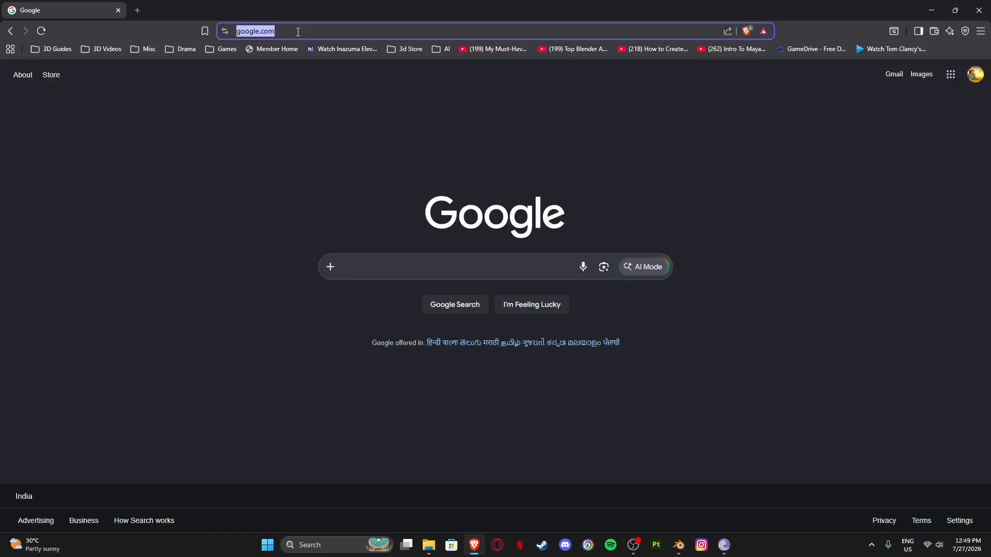
{"action": "type", "text": "photo"}
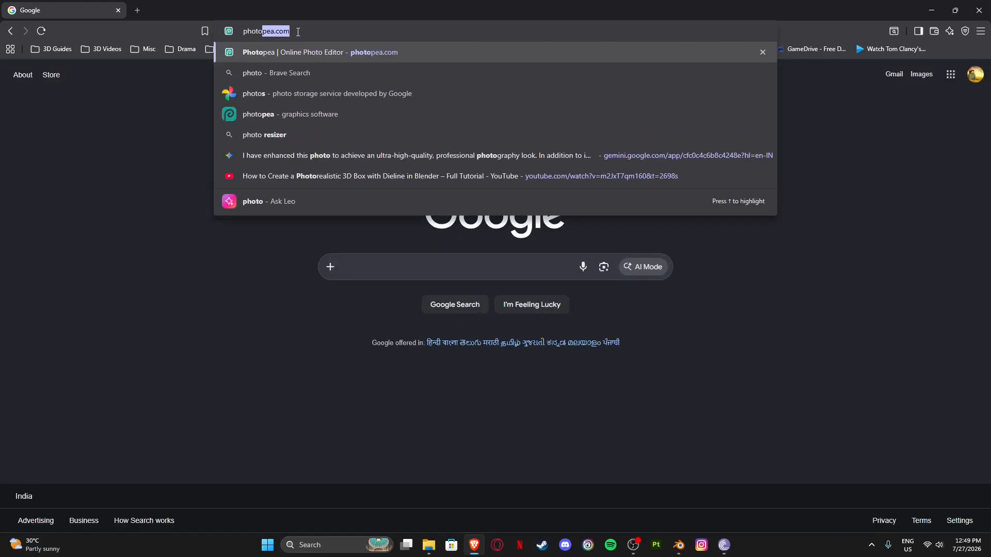
{"action": "key", "text": "Return"}
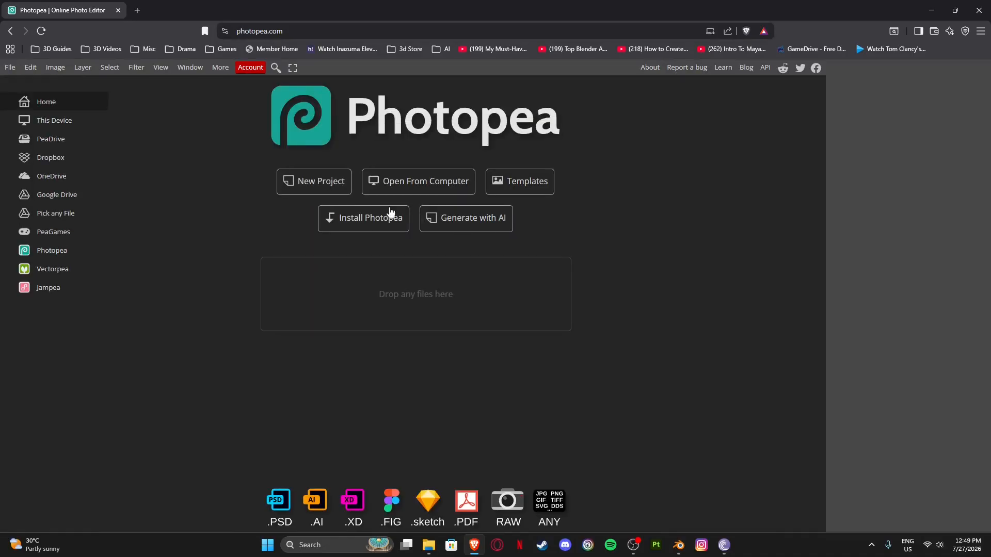
- Open Lipstick_Dieline.png from the Packaging Box folder in Photopea and maximize the browser window
{"action": "left_click_drag", "start_coordinate": [525, 8], "coordinate": [624, 51]}
{"action": "left_click", "coordinate": [429, 545]}
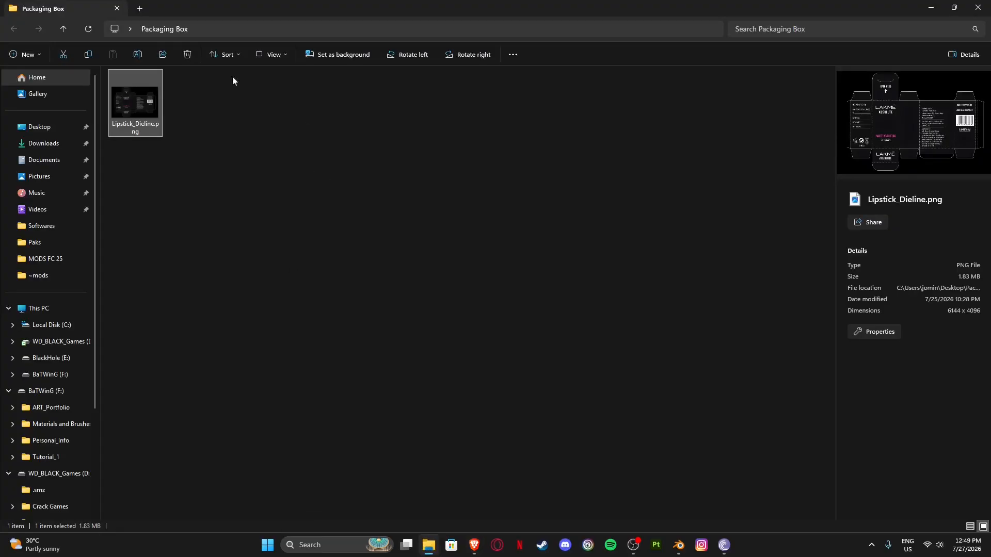
{"action": "left_click_drag", "start_coordinate": [191, 10], "coordinate": [334, 302]}
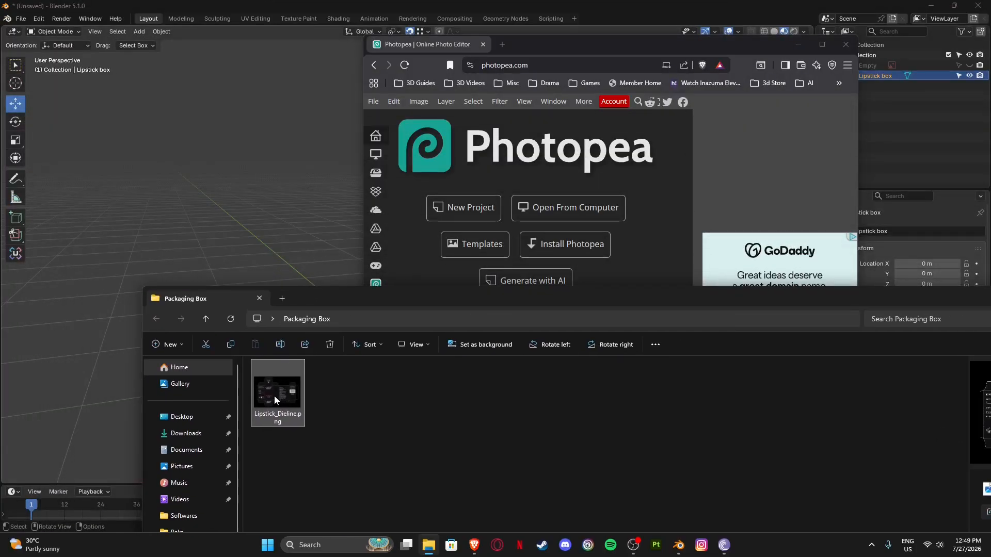
{"action": "left_click_drag", "start_coordinate": [271, 400], "coordinate": [510, 181]}
{"action": "left_click", "coordinate": [822, 45]}
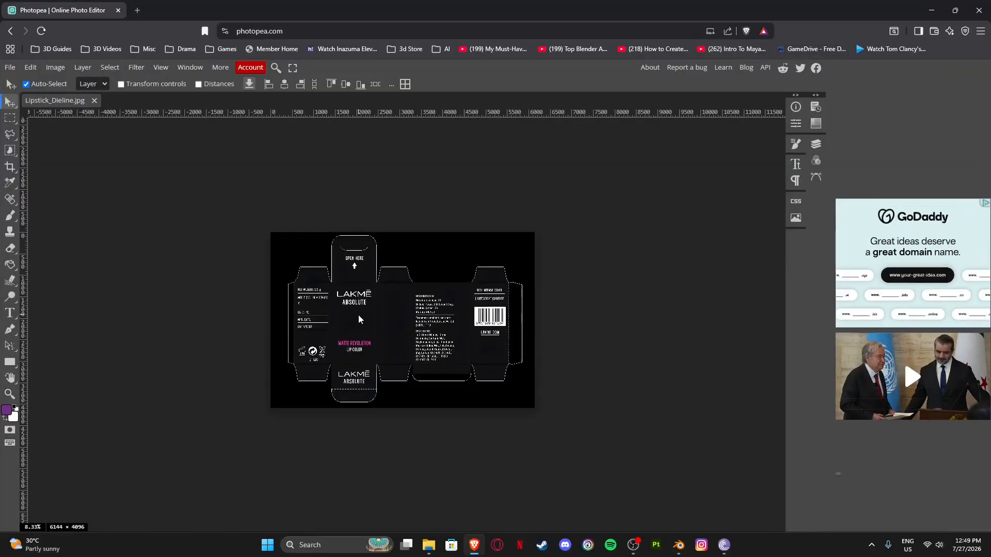
- Duplicate the dieline's Background layer and hide the original
{"action": "scroll", "coordinate": [358, 315], "scroll_direction": "up", "scroll_amount": 2}
{"action": "scroll", "coordinate": [348, 308], "scroll_direction": "up", "scroll_amount": 7}
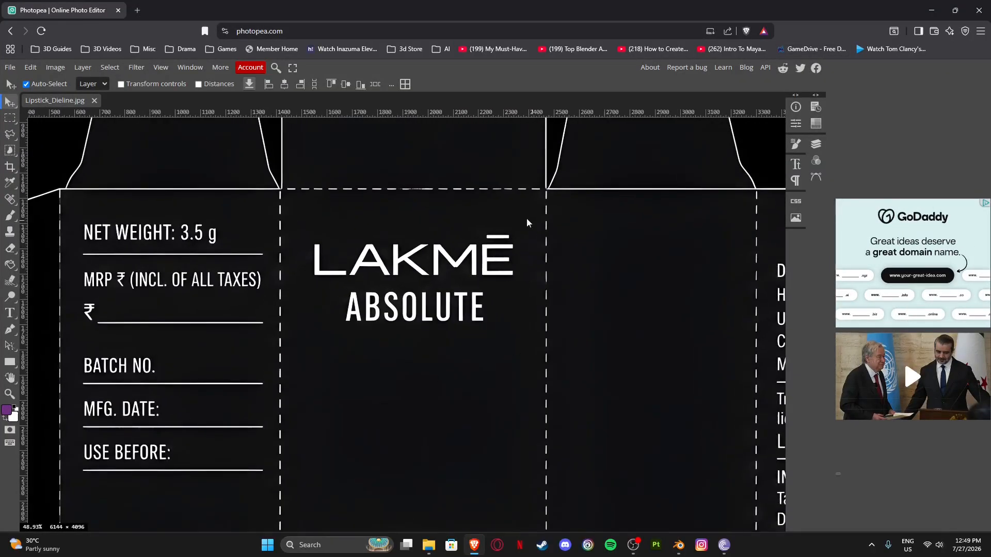
{"action": "scroll", "coordinate": [527, 223], "scroll_direction": "down", "scroll_amount": 7}
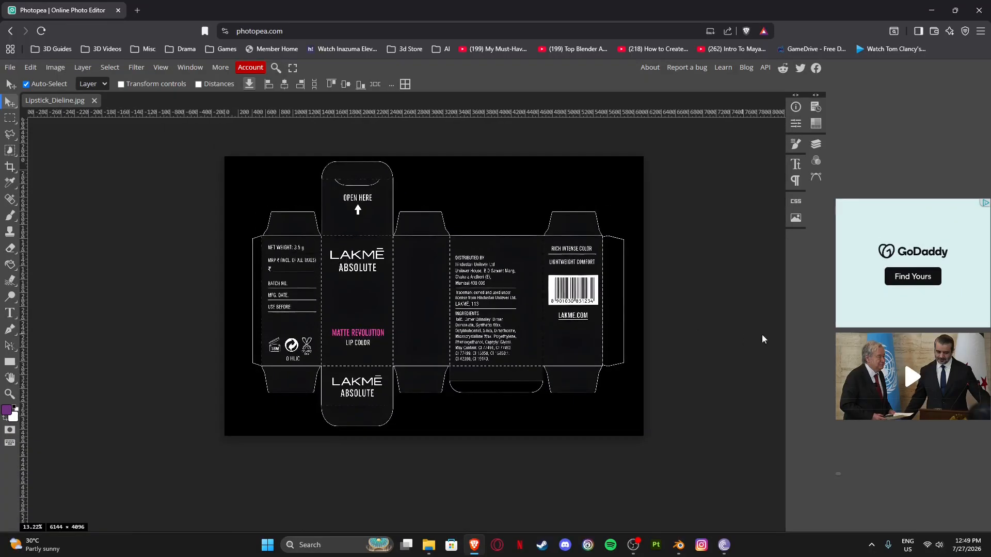
{"action": "left_click", "coordinate": [816, 145]}
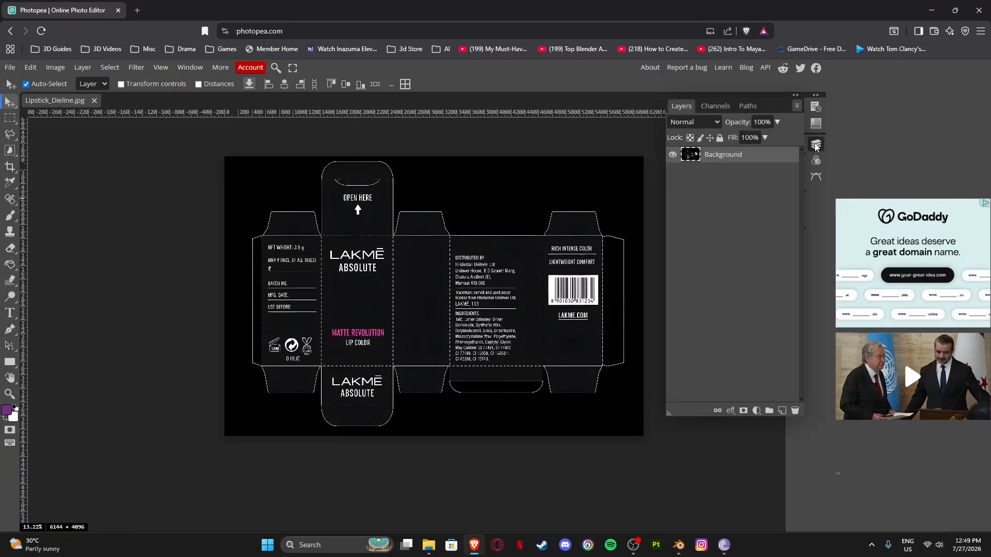
{"action": "left_click", "coordinate": [816, 145]}
{"action": "left_click", "coordinate": [815, 145]}
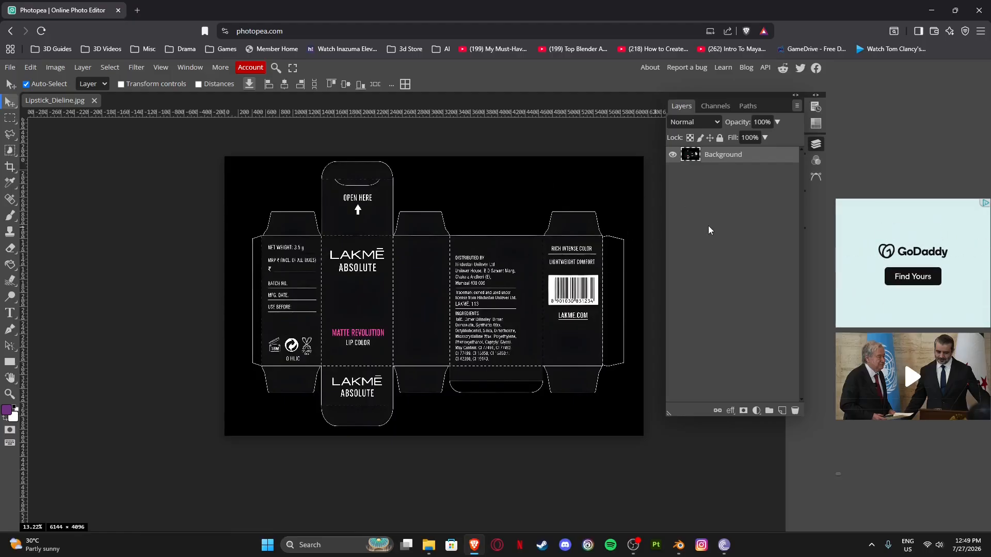
{"action": "key", "text": "ctrl+j"}
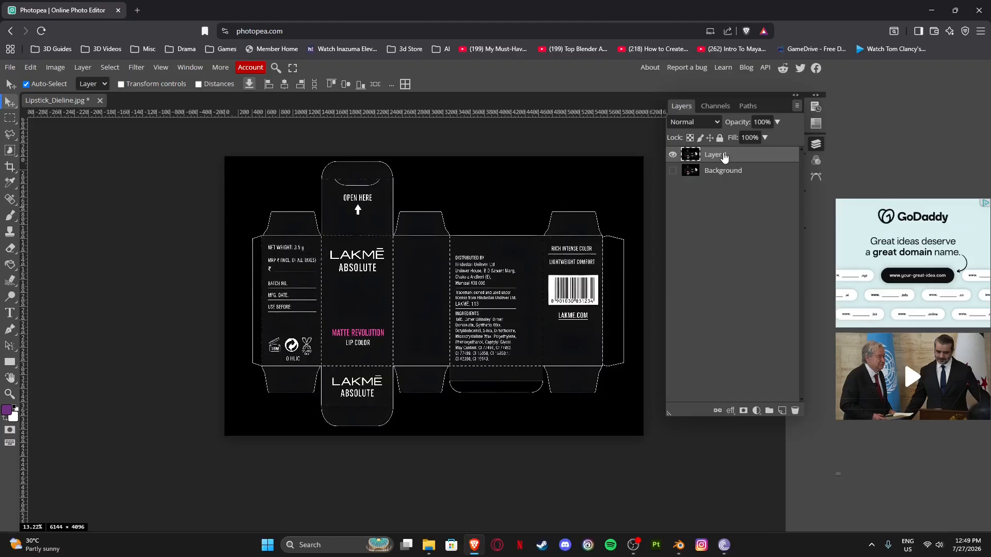
{"action": "left_click", "coordinate": [816, 144]}
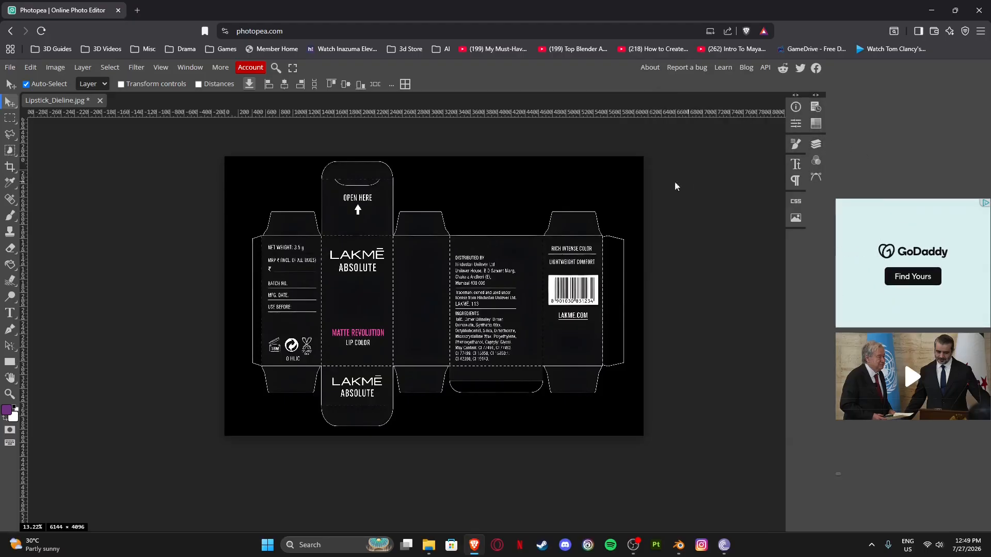
{"action": "left_click", "coordinate": [815, 144]}
{"action": "left_click", "coordinate": [814, 146]}
{"action": "scroll", "coordinate": [407, 268], "scroll_direction": "up", "scroll_amount": 3}
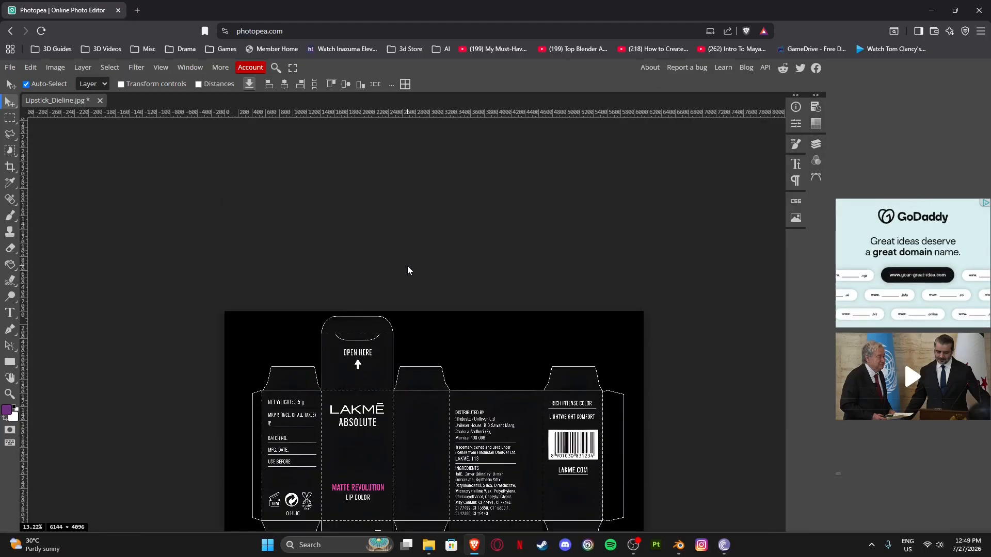
{"action": "scroll", "coordinate": [407, 270], "scroll_direction": "down", "scroll_amount": 3}
{"action": "scroll", "coordinate": [378, 287], "scroll_direction": "up", "scroll_amount": 2, "text": "alt"}
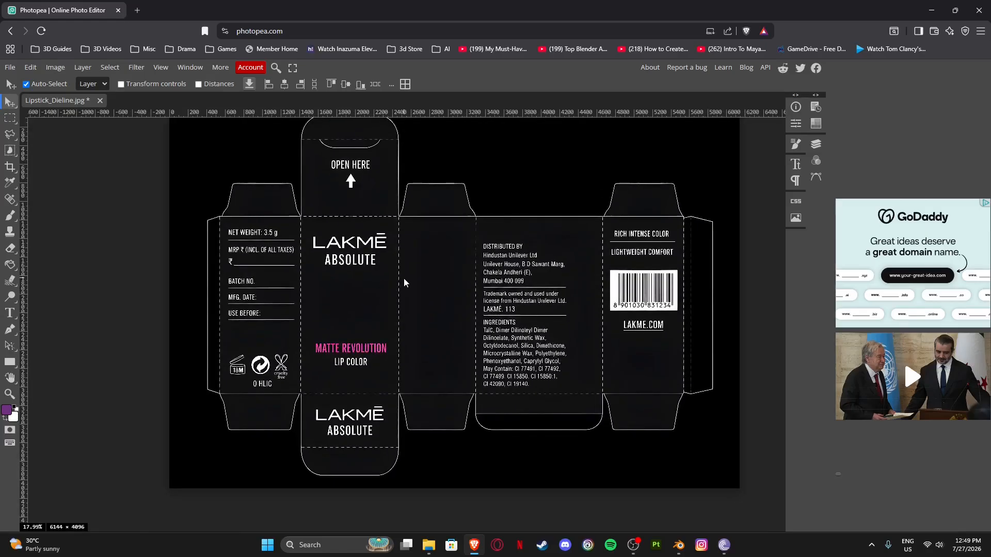
{"action": "key", "text": "ctrl+l"}
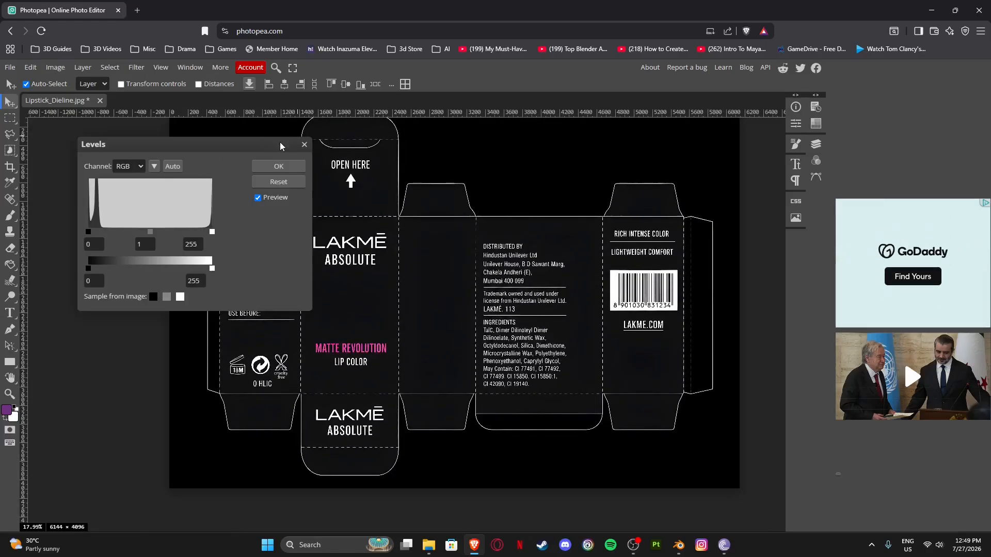
{"action": "left_click_drag", "start_coordinate": [280, 146], "coordinate": [452, 183]}
{"action": "key", "text": "Return"}
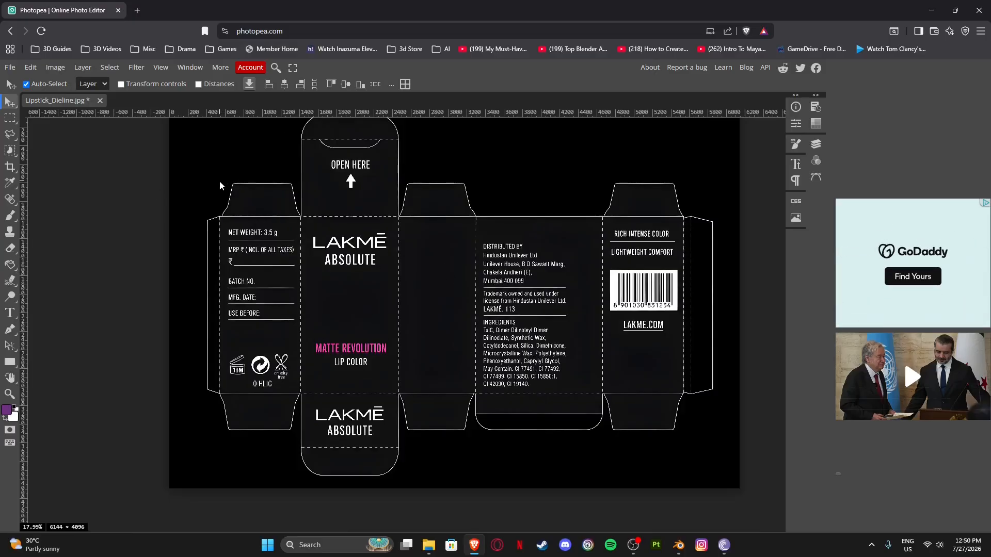
- Desaturate the duplicated dieline layer and apply Hue/Saturation with a saturation of -100
{"action": "key", "text": "ctrl+shift+u"}
{"action": "left_click", "coordinate": [61, 72]}
{"action": "mouse_move", "coordinate": [70, 105]}
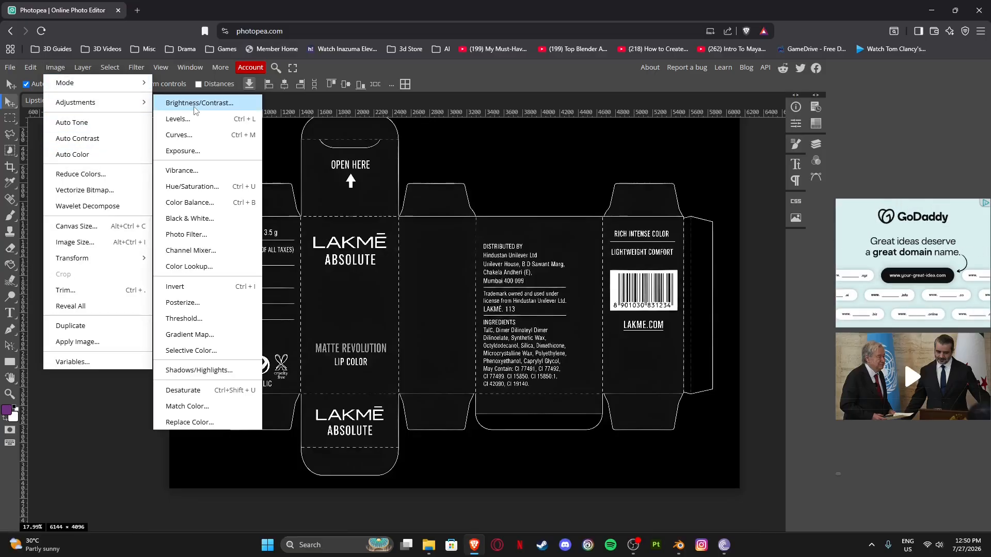
{"action": "left_click", "coordinate": [192, 186]}
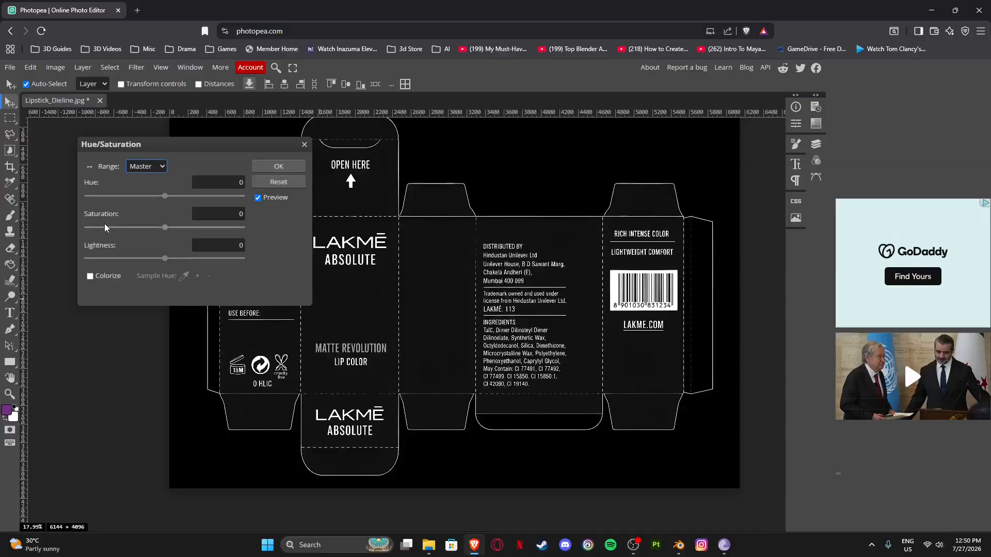
{"action": "left_click_drag", "start_coordinate": [165, 228], "coordinate": [29, 230]}
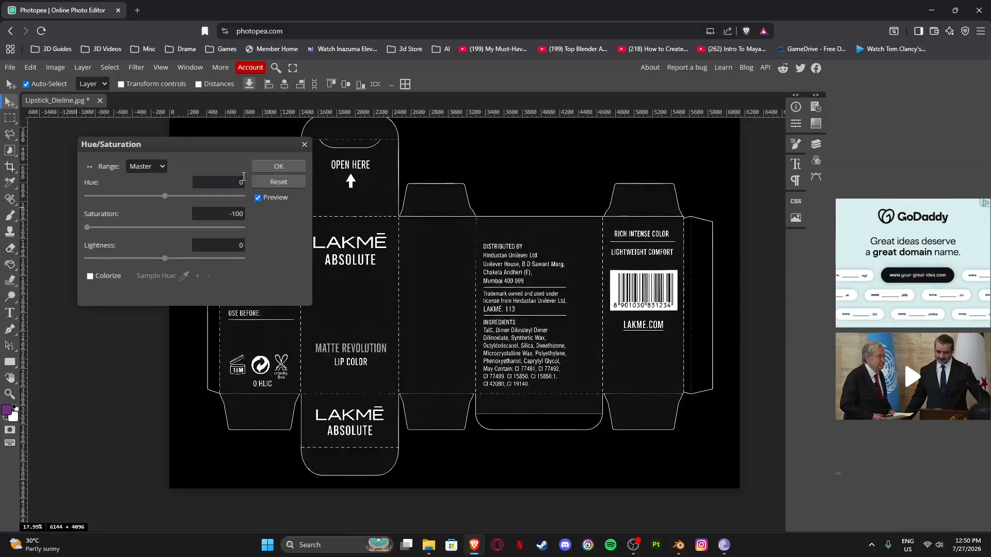
{"action": "left_click", "coordinate": [279, 166]}
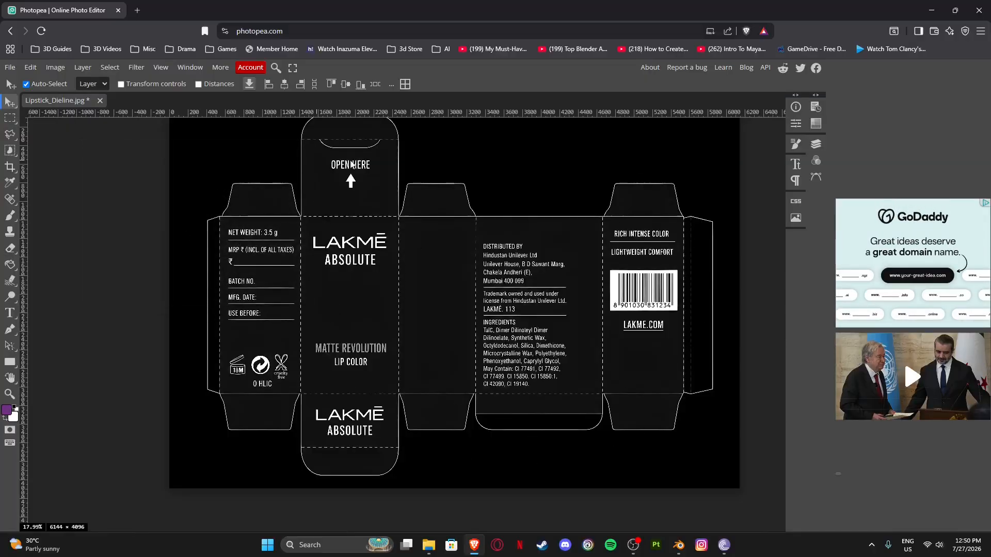
{"action": "scroll", "coordinate": [372, 295], "scroll_direction": "down", "scroll_amount": 2}
{"action": "scroll", "coordinate": [384, 253], "scroll_direction": "up", "scroll_amount": 3}
{"action": "scroll", "coordinate": [399, 214], "scroll_direction": "down", "scroll_amount": 1}
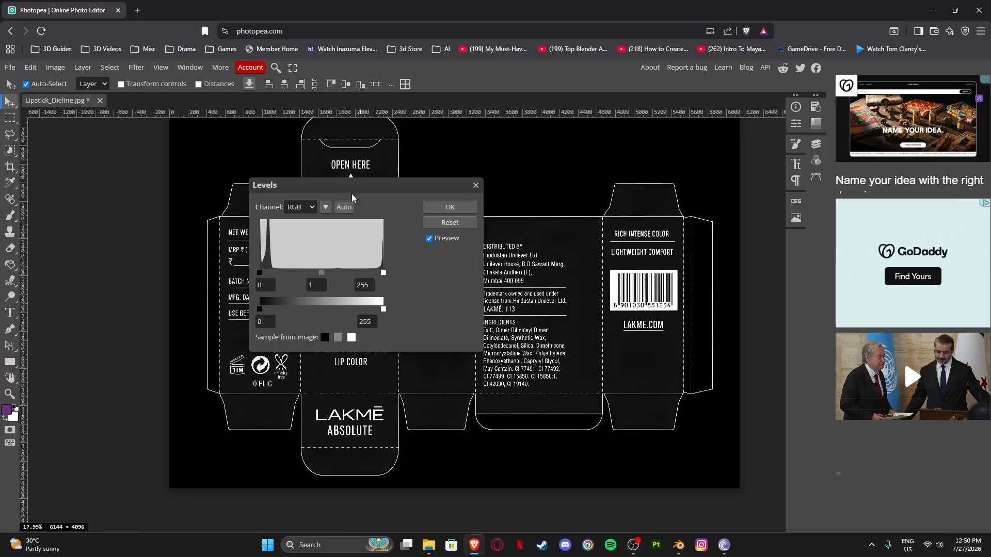
{"action": "left_click", "coordinate": [475, 184]}
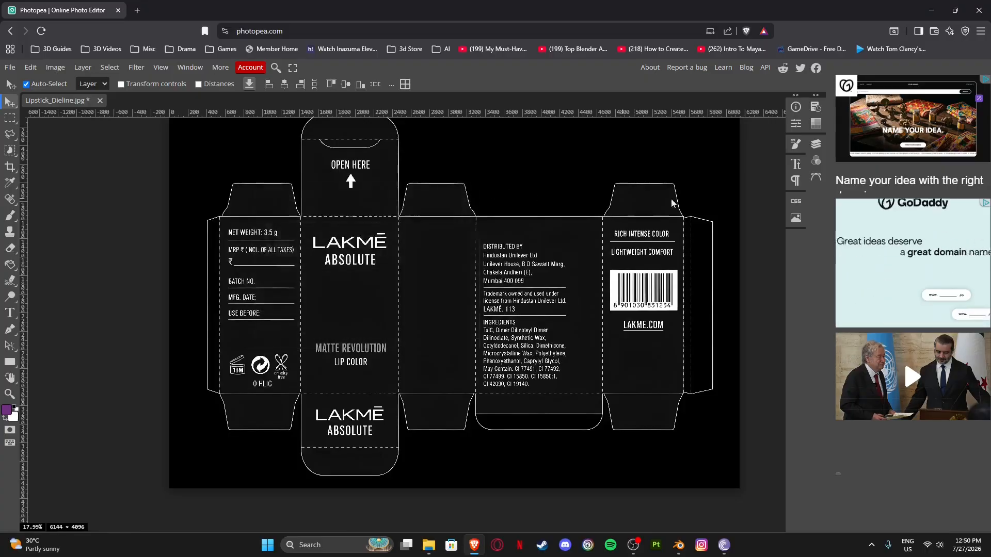
- Add a Levels adjustment layer above Layer 1, masked by a selection of that layer's whole content
{"action": "left_click", "coordinate": [815, 146]}
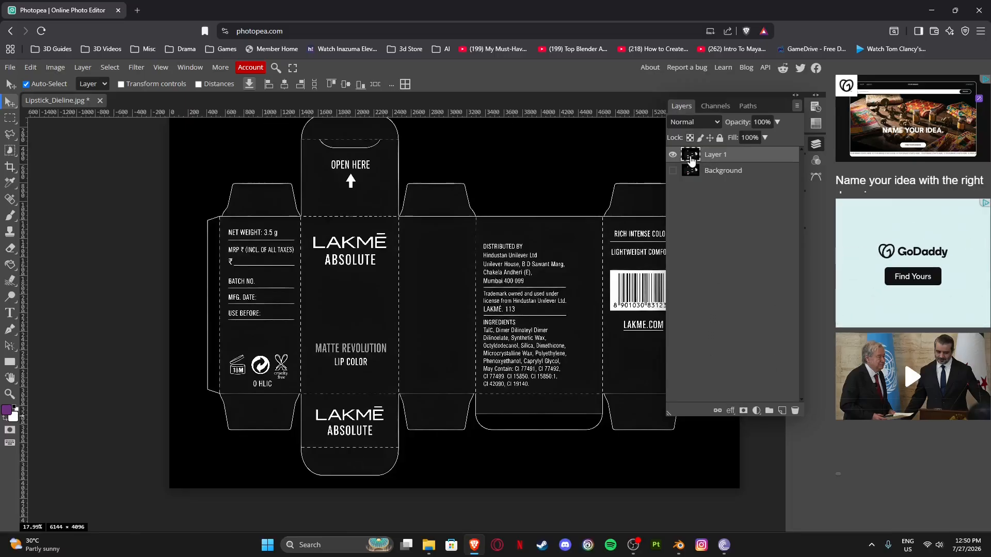
{"action": "left_click", "coordinate": [690, 157], "text": "ctrl"}
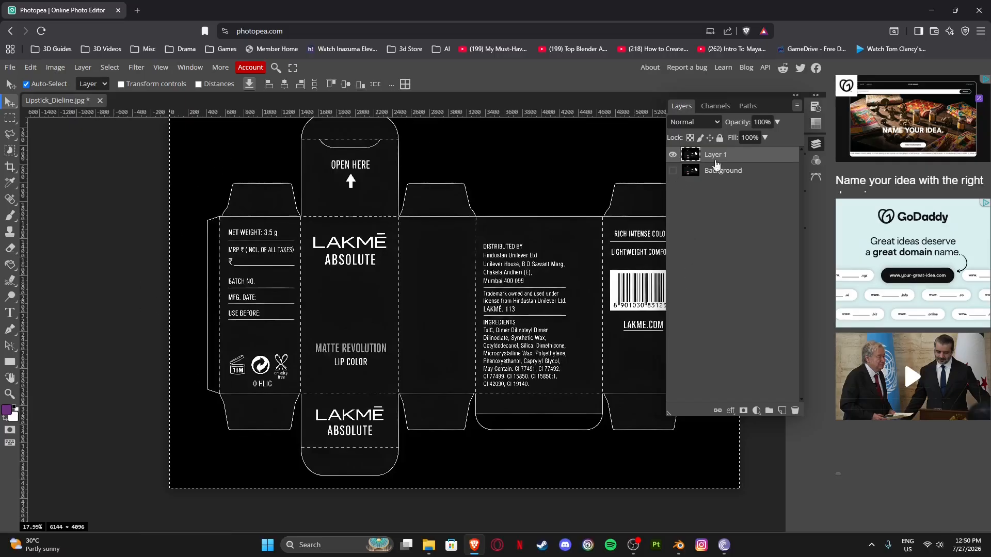
{"action": "left_click", "coordinate": [757, 411]}
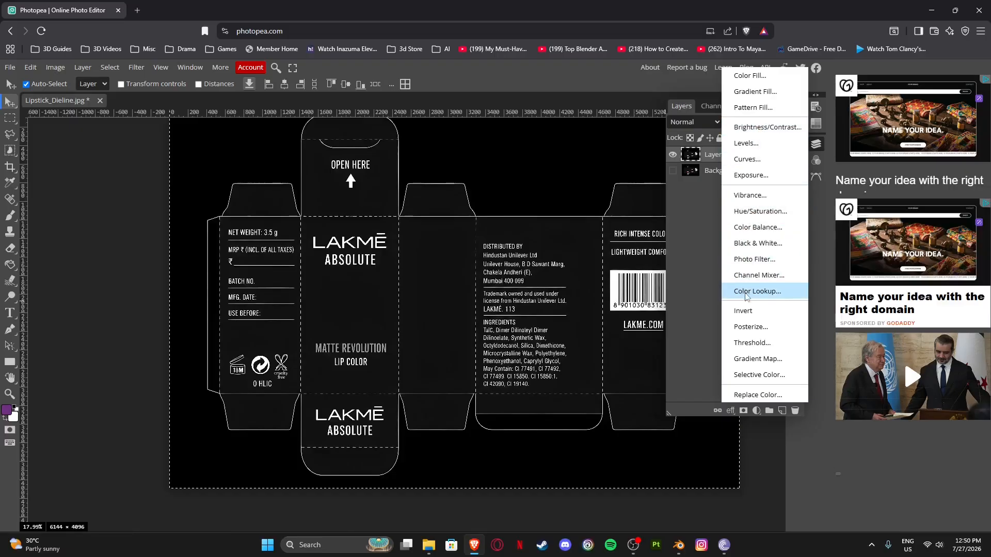
{"action": "left_click", "coordinate": [746, 143]}
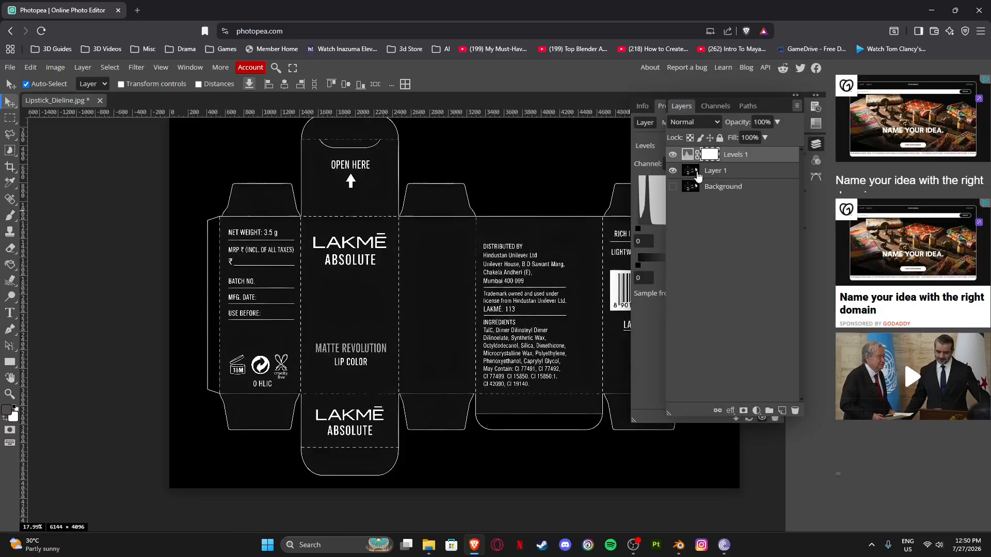
{"action": "left_click", "coordinate": [820, 147]}
- Set the Levels adjustment's black input level to 78 on the RGB channel, checking the LAKMĒ ABSOLUTE lettering
{"action": "left_click_drag", "start_coordinate": [637, 230], "coordinate": [676, 222]}
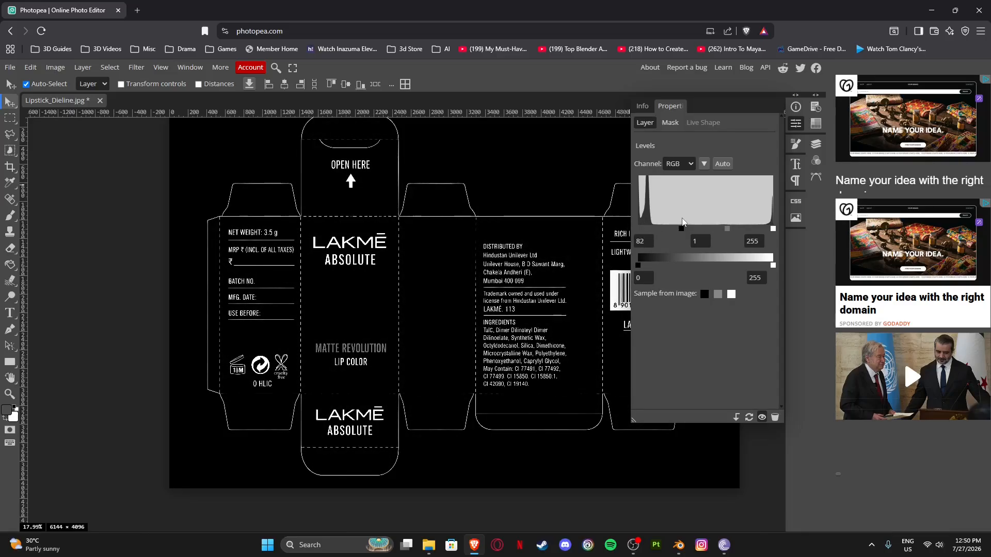
{"action": "mouse_move", "coordinate": [681, 222]}
{"action": "left_mouse_down"}
{"action": "mouse_move", "coordinate": [634, 219]}
{"action": "mouse_move", "coordinate": [671, 224]}
{"action": "left_mouse_up"}
{"action": "scroll", "coordinate": [361, 224], "scroll_direction": "up", "scroll_amount": 10}
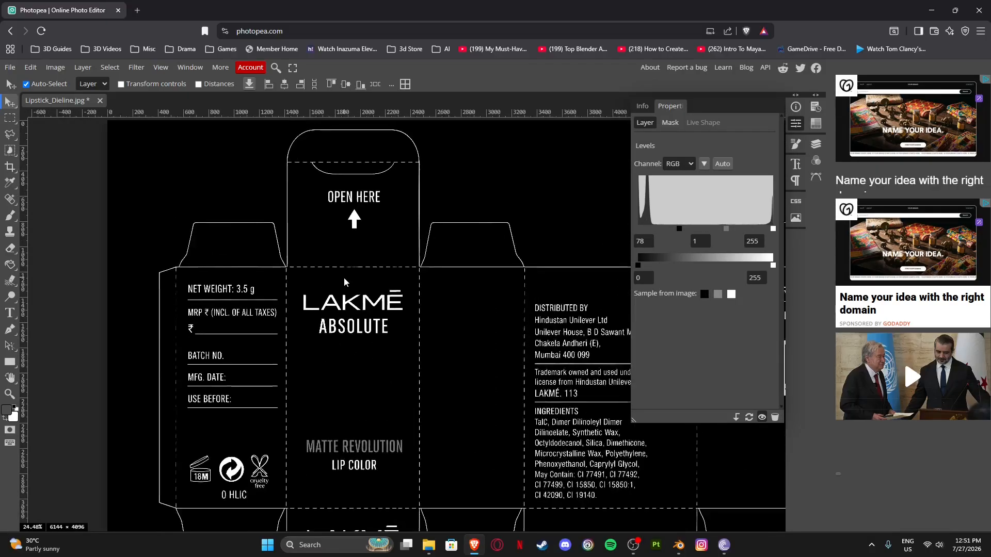
{"action": "scroll", "coordinate": [315, 281], "scroll_direction": "down", "scroll_amount": 3}
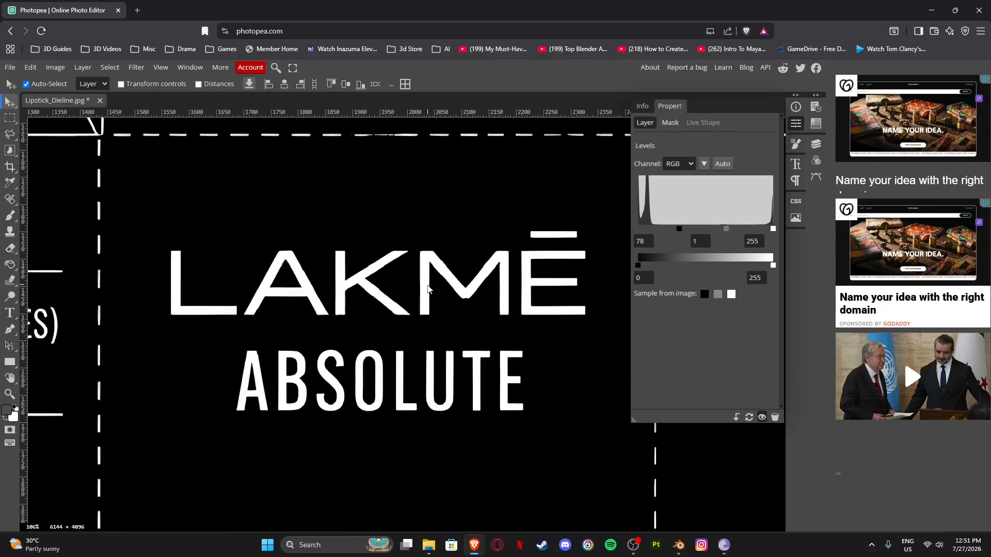
{"action": "scroll", "coordinate": [413, 286], "scroll_direction": "up", "scroll_amount": 3}
{"action": "scroll", "coordinate": [429, 289], "scroll_direction": "down", "scroll_amount": 2}
{"action": "scroll", "coordinate": [444, 292], "scroll_direction": "down", "scroll_amount": 2}
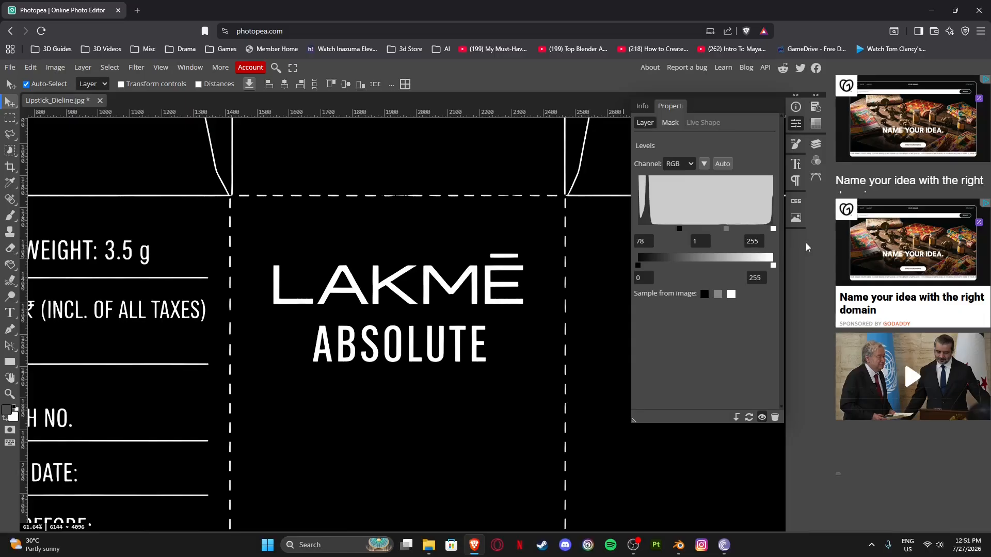
- Examine the dieline's lettering and fold lines under the Levels adjustment, both across the full sheet and close up on LAKMĒ ABSOLUTE
{"action": "scroll", "coordinate": [342, 288], "scroll_direction": "down", "scroll_amount": 4}
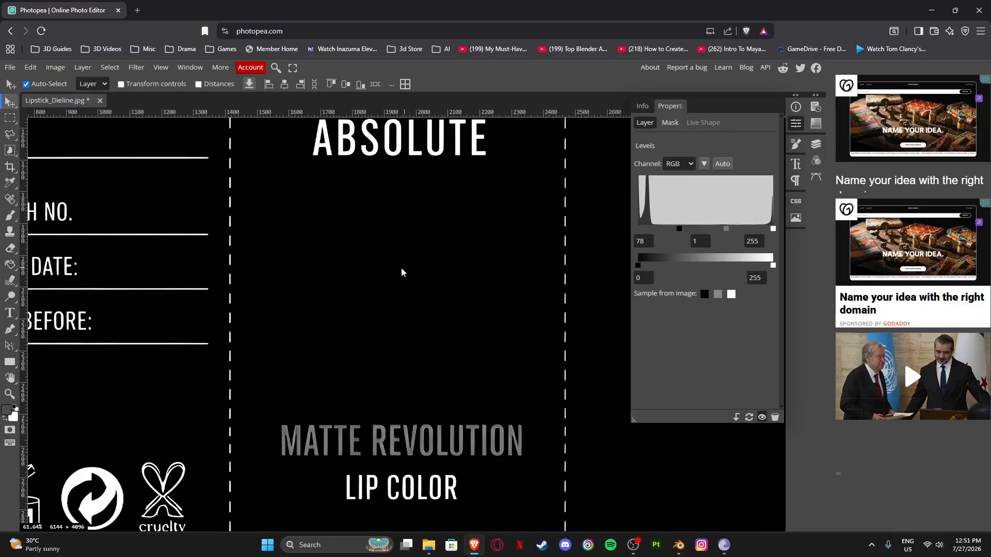
{"action": "scroll", "coordinate": [402, 272], "scroll_direction": "down", "scroll_amount": 8, "text": "alt"}
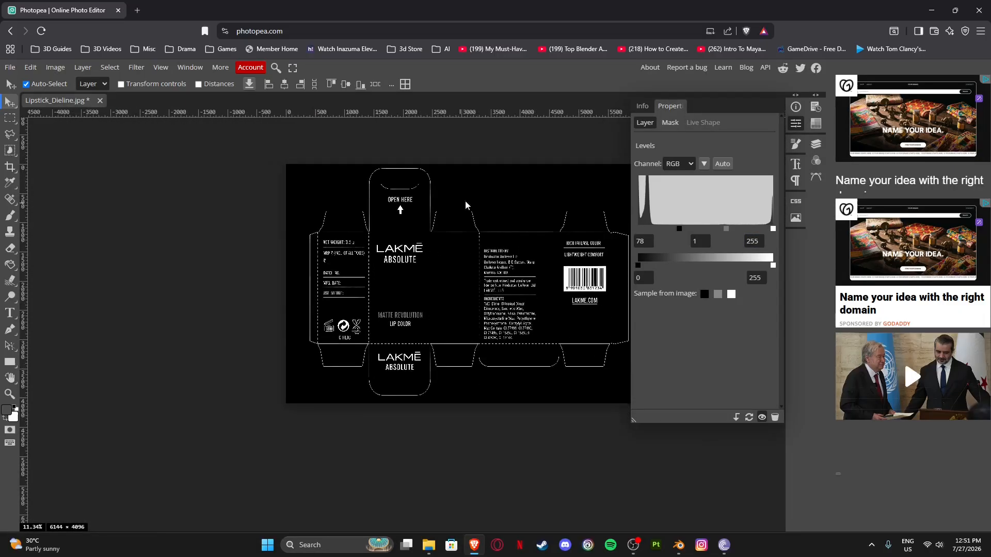
{"action": "scroll", "coordinate": [508, 272], "scroll_direction": "down", "scroll_amount": 2}
{"action": "scroll", "coordinate": [542, 251], "scroll_direction": "up", "scroll_amount": 3}
{"action": "scroll", "coordinate": [546, 260], "scroll_direction": "down", "scroll_amount": 1}
{"action": "scroll", "coordinate": [314, 275], "scroll_direction": "up", "scroll_amount": 2, "text": "alt"}
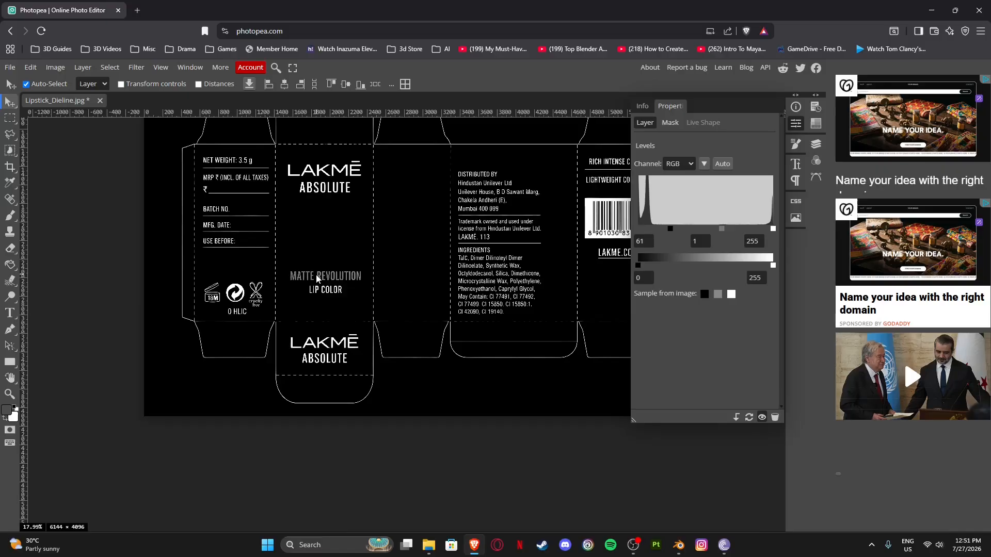
{"action": "scroll", "coordinate": [316, 278], "scroll_direction": "down", "scroll_amount": 2}
{"action": "scroll", "coordinate": [332, 316], "scroll_direction": "up", "scroll_amount": 3}
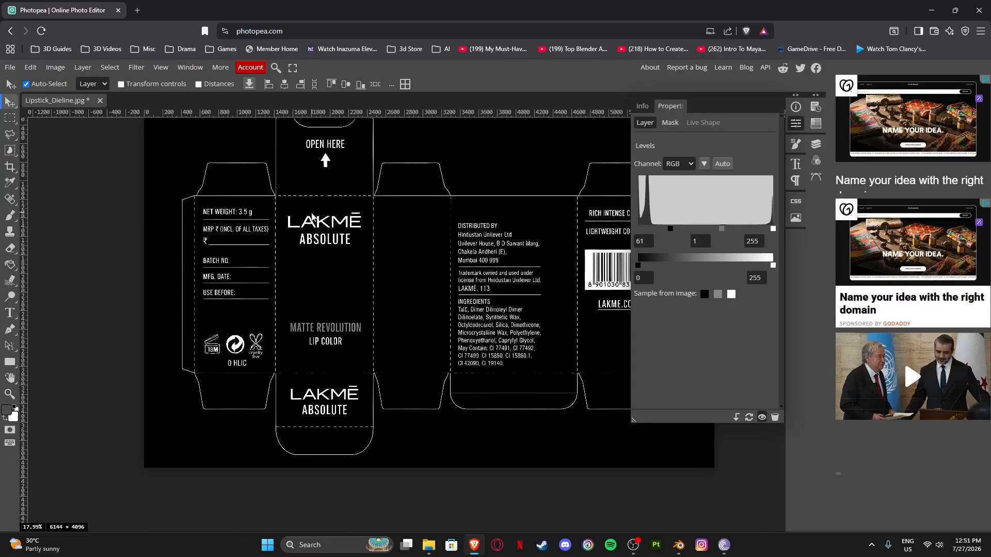
{"action": "scroll", "coordinate": [312, 217], "scroll_direction": "up", "scroll_amount": 3}
{"action": "scroll", "coordinate": [309, 232], "scroll_direction": "down", "scroll_amount": 3}
{"action": "scroll", "coordinate": [357, 290], "scroll_direction": "up", "scroll_amount": 9, "text": "alt"}
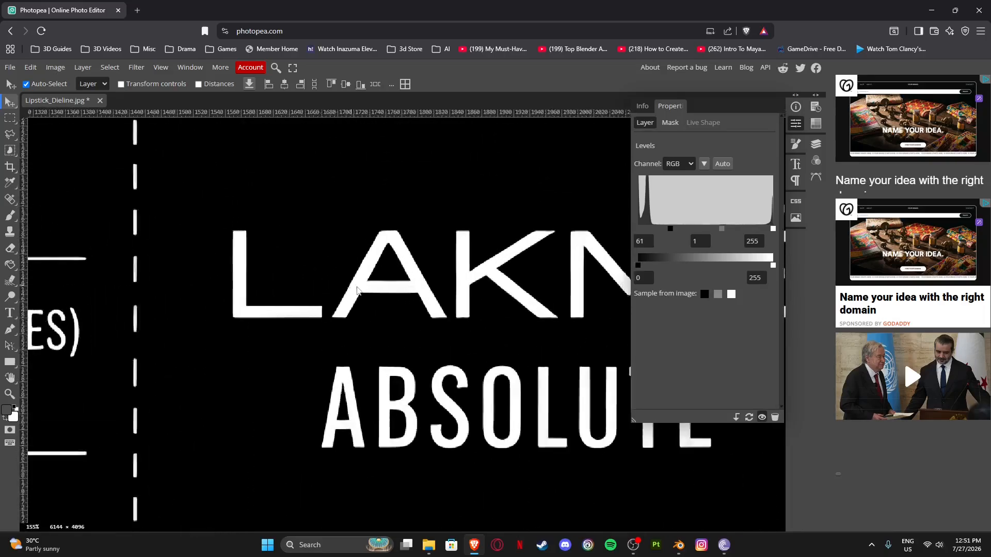
{"action": "scroll", "coordinate": [359, 292], "scroll_direction": "up", "scroll_amount": 4, "text": "alt"}
{"action": "scroll", "coordinate": [347, 288], "scroll_direction": "down", "scroll_amount": 9, "text": "alt"}
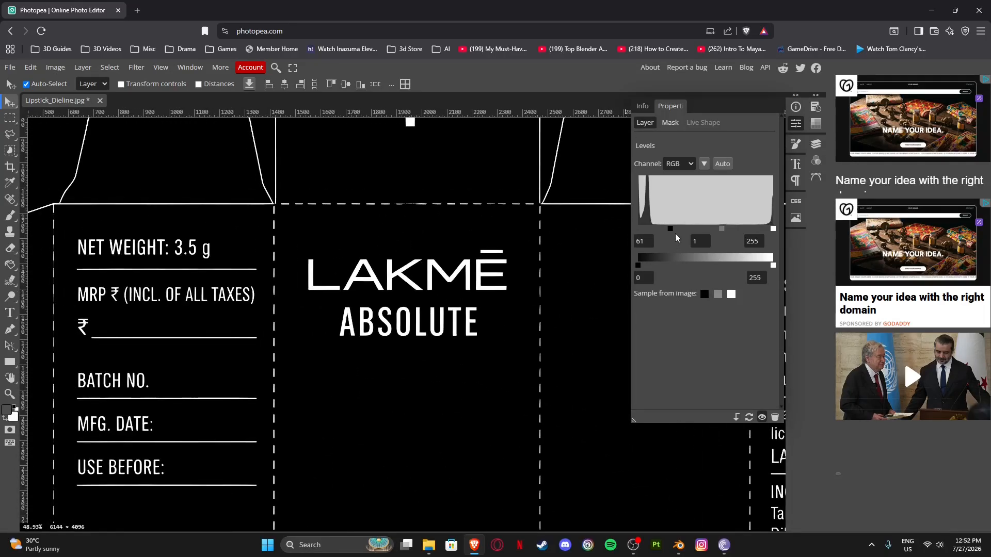
- Set the Levels adjustment's black input level to 18 and check the whole dieline
{"action": "left_click_drag", "start_coordinate": [664, 234], "coordinate": [649, 232]}
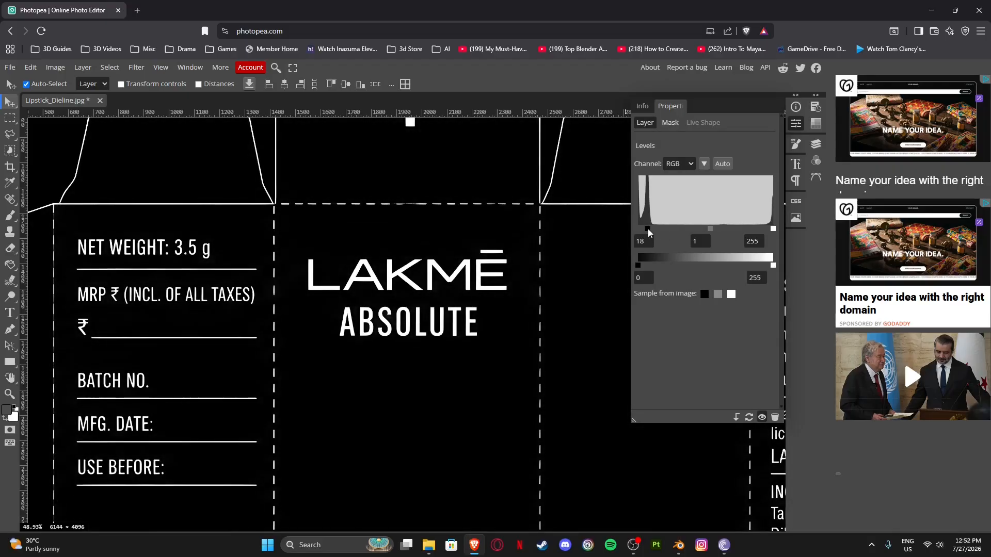
{"action": "scroll", "coordinate": [290, 277], "scroll_direction": "down", "scroll_amount": 5}
{"action": "scroll", "coordinate": [290, 276], "scroll_direction": "down", "scroll_amount": 6, "text": "alt"}
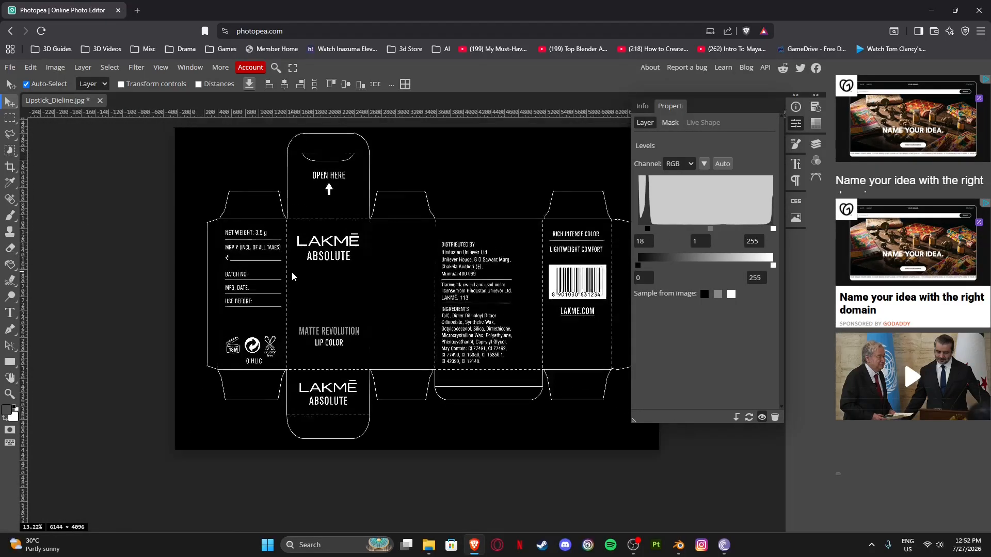
{"action": "left_click", "coordinate": [795, 124]}
{"action": "scroll", "coordinate": [309, 203], "scroll_direction": "up", "scroll_amount": 3}
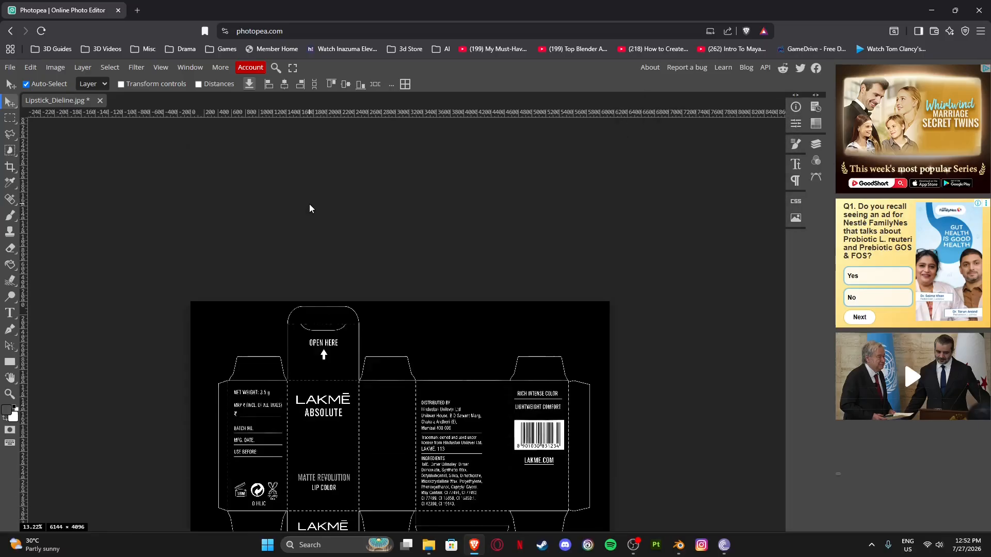
{"action": "scroll", "coordinate": [308, 204], "scroll_direction": "down", "scroll_amount": 3}
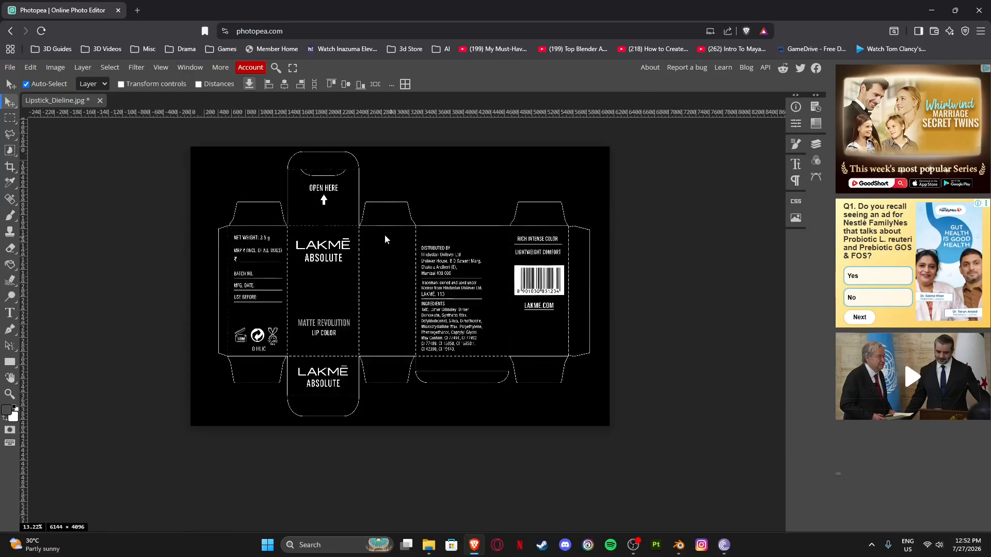
- Add a new empty layer above Levels 1 and set the foreground colour to black
{"action": "left_click", "coordinate": [816, 144]}
{"action": "left_click", "coordinate": [781, 411]}
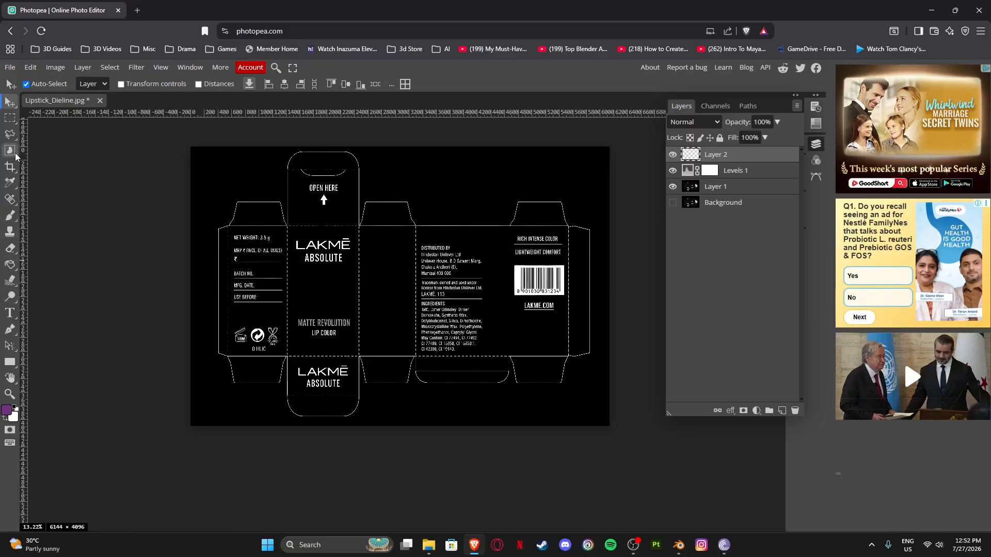
{"action": "left_click", "coordinate": [7, 410]}
{"action": "left_click_drag", "start_coordinate": [135, 265], "coordinate": [38, 290]}
{"action": "left_click", "coordinate": [295, 166]}
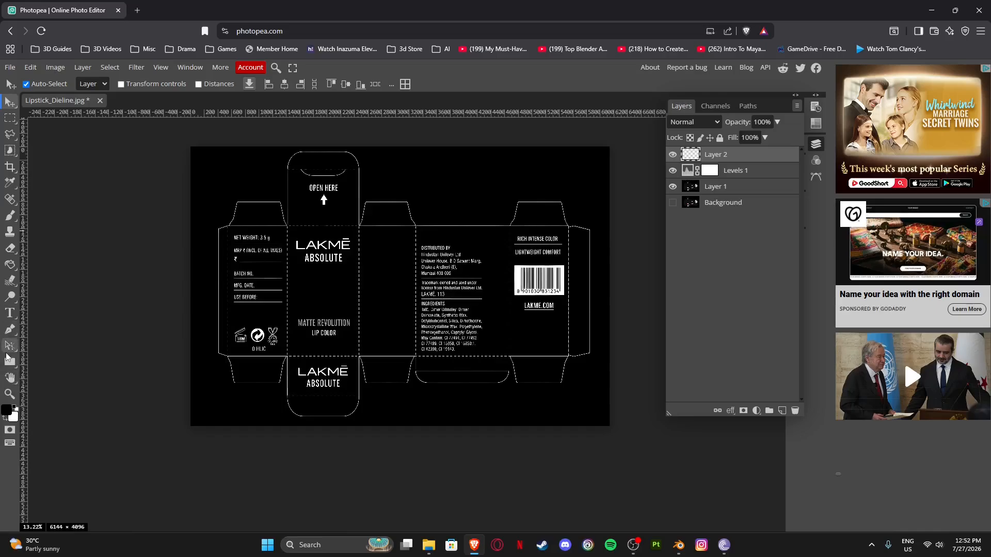
- Brush black over the top flap outlines and adjoining fold lines on Layer 2, keeping the OPEN HERE text and arrow
{"action": "left_click", "coordinate": [11, 220]}
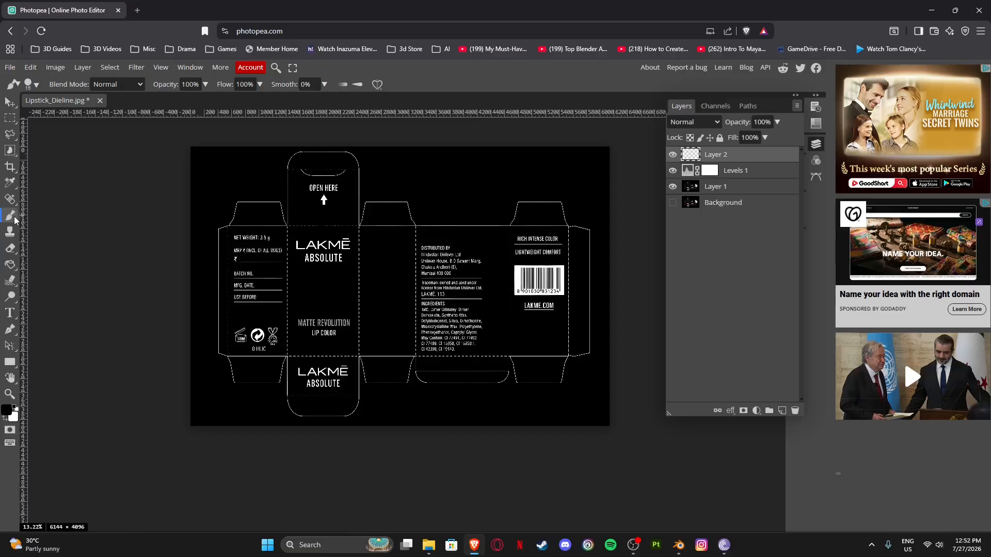
{"action": "right_click", "coordinate": [15, 221]}
{"action": "scroll", "coordinate": [272, 215], "scroll_direction": "up", "scroll_amount": 2}
{"action": "scroll", "coordinate": [273, 215], "scroll_direction": "up", "scroll_amount": 5}
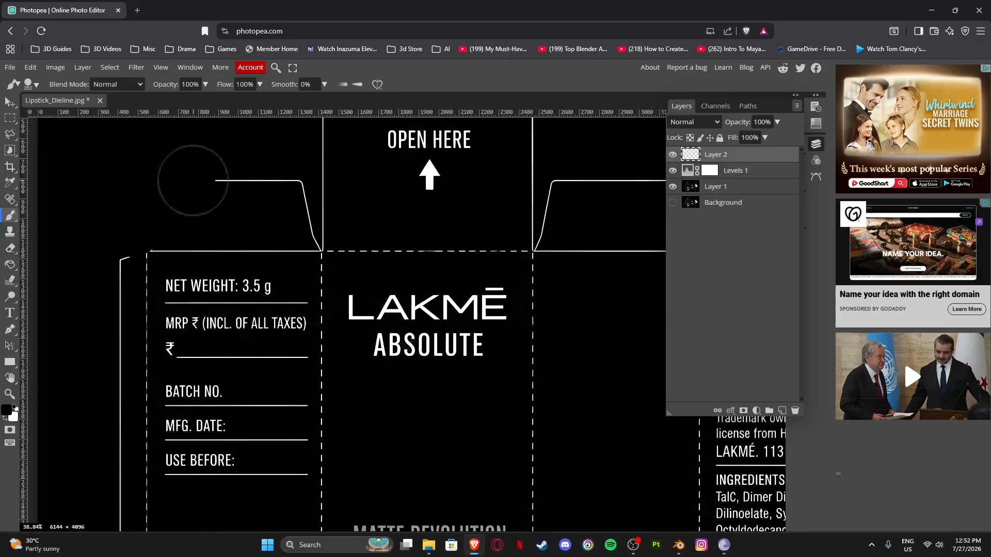
{"action": "mouse_move", "coordinate": [288, 194]}
{"action": "left_mouse_down"}
{"action": "mouse_move", "coordinate": [412, 243]}
{"action": "mouse_move", "coordinate": [482, 244]}
{"action": "mouse_move", "coordinate": [553, 181]}
{"action": "left_mouse_up"}
{"action": "scroll", "coordinate": [552, 181], "scroll_direction": "down", "scroll_amount": 2}
{"action": "scroll", "coordinate": [522, 235], "scroll_direction": "up", "scroll_amount": 6}
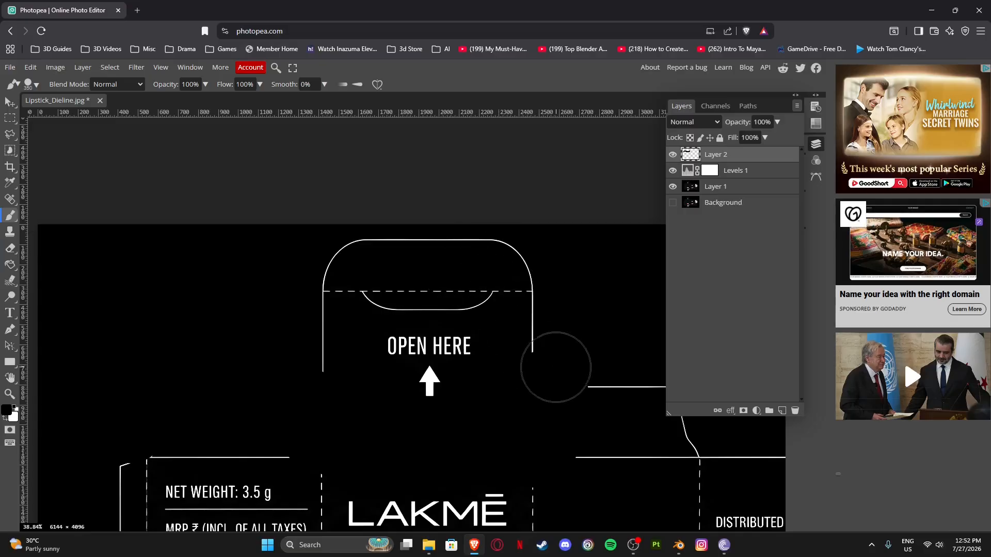
{"action": "mouse_move", "coordinate": [547, 314]}
{"action": "left_mouse_down"}
{"action": "mouse_move", "coordinate": [485, 278]}
{"action": "mouse_move", "coordinate": [397, 281]}
{"action": "mouse_move", "coordinate": [300, 326]}
{"action": "mouse_move", "coordinate": [294, 308]}
{"action": "mouse_move", "coordinate": [454, 254]}
{"action": "mouse_move", "coordinate": [404, 281]}
{"action": "left_mouse_up"}
{"action": "scroll", "coordinate": [405, 281], "scroll_direction": "down", "scroll_amount": 3}
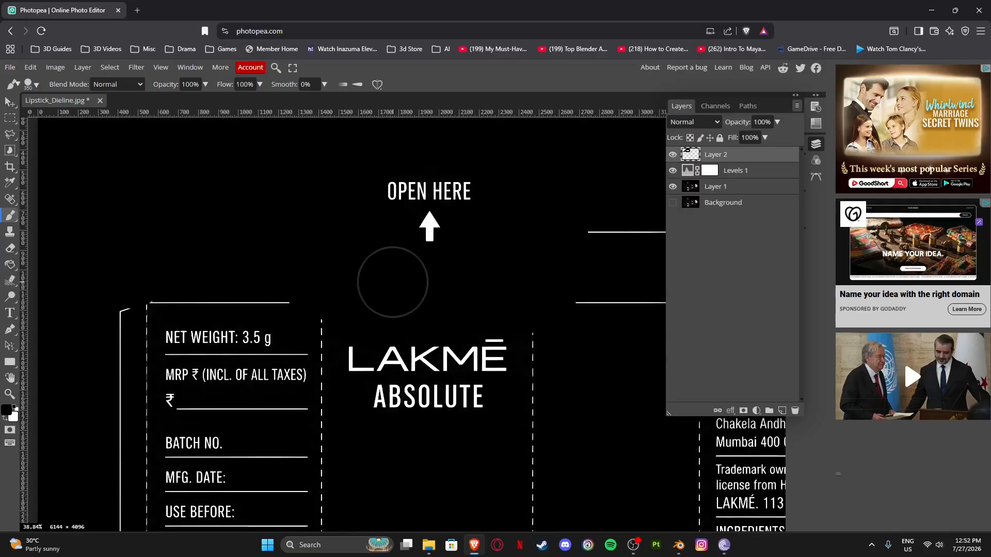
- Paint out the flap outlines and fold lines of the blank panel between the LAKMĒ front panel and the ingredients panel
{"action": "scroll", "coordinate": [410, 276], "scroll_direction": "down", "scroll_amount": 3, "text": "alt"}
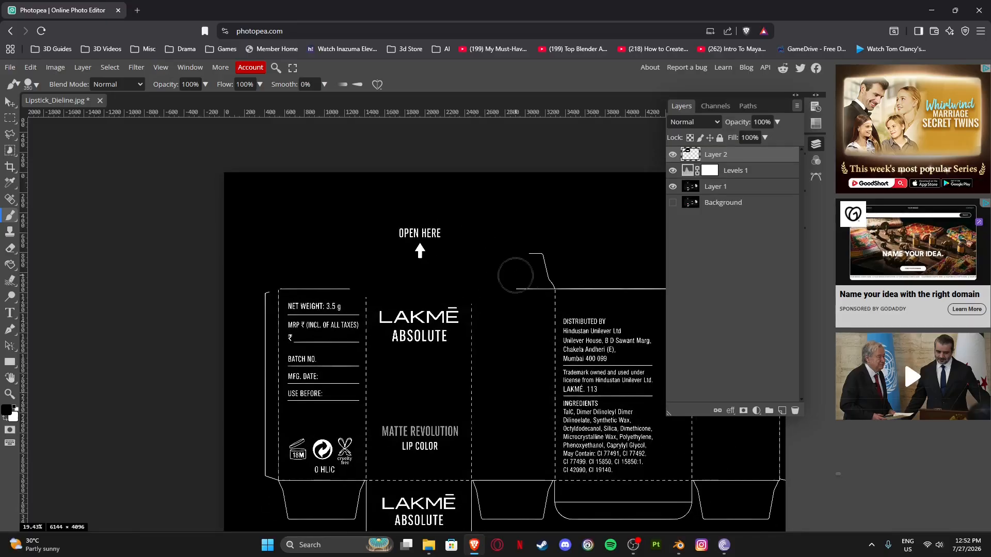
{"action": "mouse_move", "coordinate": [550, 249]}
{"action": "left_mouse_down"}
{"action": "mouse_move", "coordinate": [540, 453]}
{"action": "mouse_move", "coordinate": [526, 513]}
{"action": "mouse_move", "coordinate": [495, 511]}
{"action": "mouse_move", "coordinate": [479, 480]}
{"action": "mouse_move", "coordinate": [503, 477]}
{"action": "left_mouse_up"}
{"action": "scroll", "coordinate": [475, 373], "scroll_direction": "down", "scroll_amount": 1}
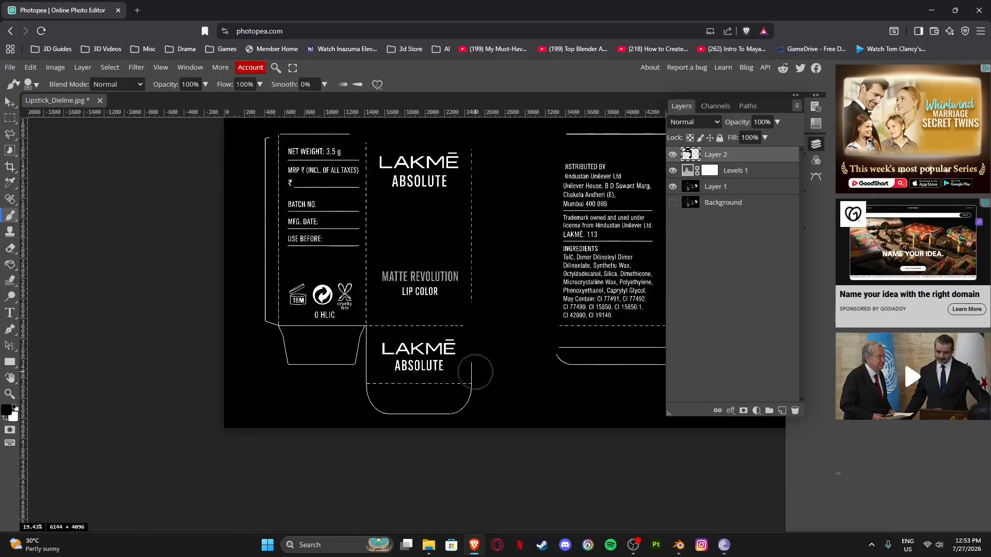
{"action": "scroll", "coordinate": [500, 321], "scroll_direction": "up", "scroll_amount": 1}
{"action": "left_click_drag", "start_coordinate": [482, 282], "coordinate": [484, 463]}
{"action": "scroll", "coordinate": [513, 383], "scroll_direction": "down", "scroll_amount": 2, "text": "alt"}
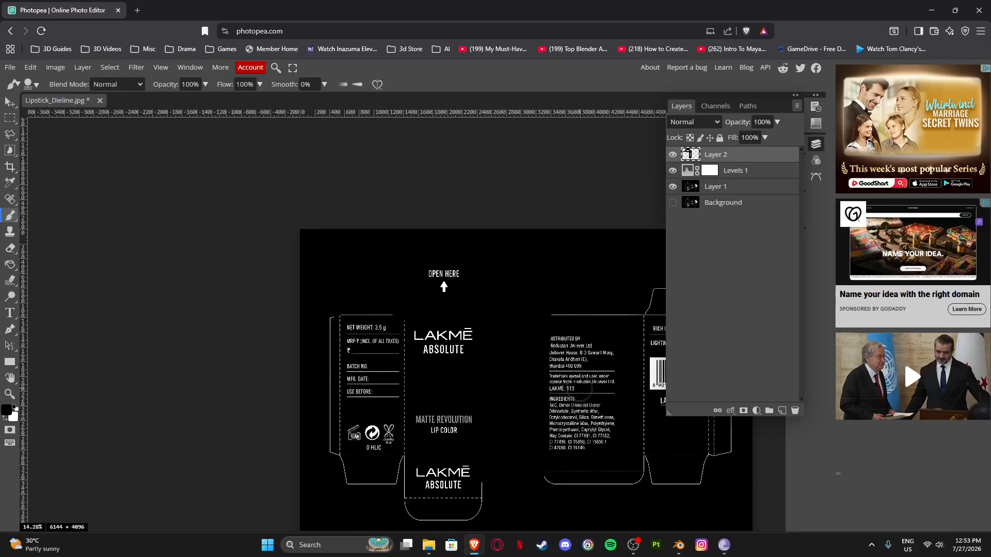
- Paint black over the ingredients panel and the text, flaps and outlines around the barcode, keeping only the barcode
{"action": "scroll", "coordinate": [604, 399], "scroll_direction": "up", "scroll_amount": 2}
{"action": "scroll", "coordinate": [603, 399], "scroll_direction": "up", "scroll_amount": 3, "text": "alt"}
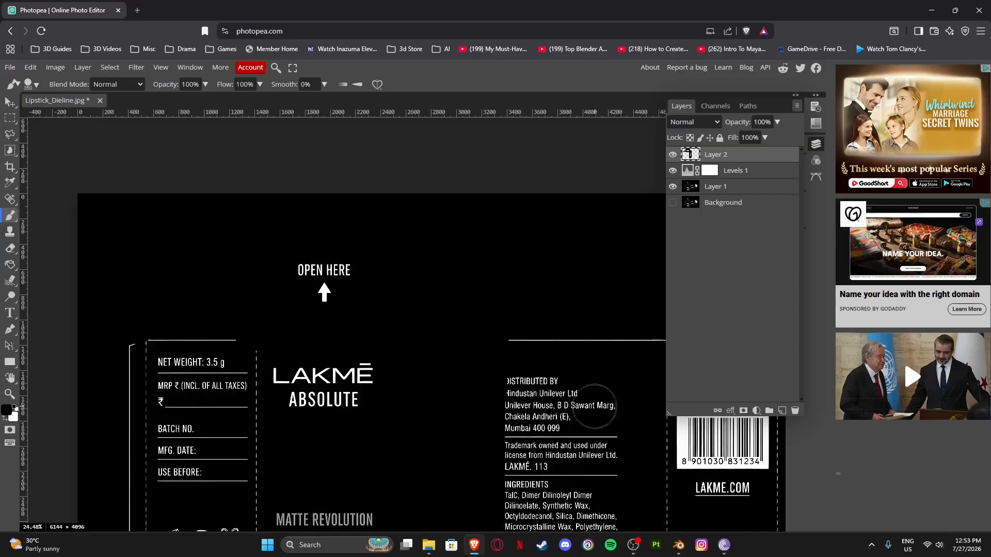
{"action": "left_click_drag", "start_coordinate": [529, 381], "coordinate": [335, 228]}
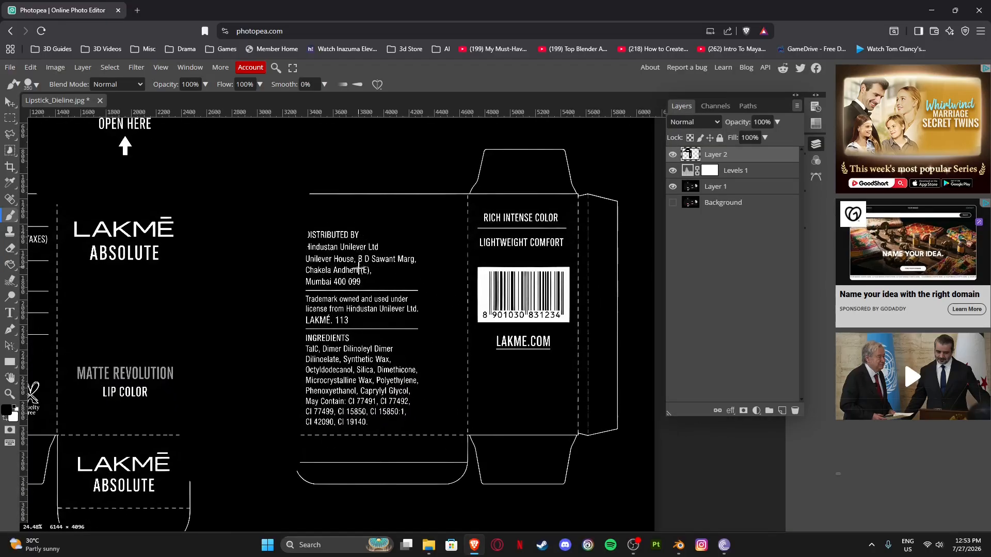
{"action": "scroll", "coordinate": [361, 276], "scroll_direction": "down", "scroll_amount": 3, "text": "alt"}
{"action": "mouse_move", "coordinate": [375, 273]}
{"action": "left_mouse_down"}
{"action": "mouse_move", "coordinate": [325, 235]}
{"action": "mouse_move", "coordinate": [330, 400]}
{"action": "mouse_move", "coordinate": [334, 221]}
{"action": "mouse_move", "coordinate": [364, 410]}
{"action": "mouse_move", "coordinate": [381, 347]}
{"action": "left_mouse_up"}
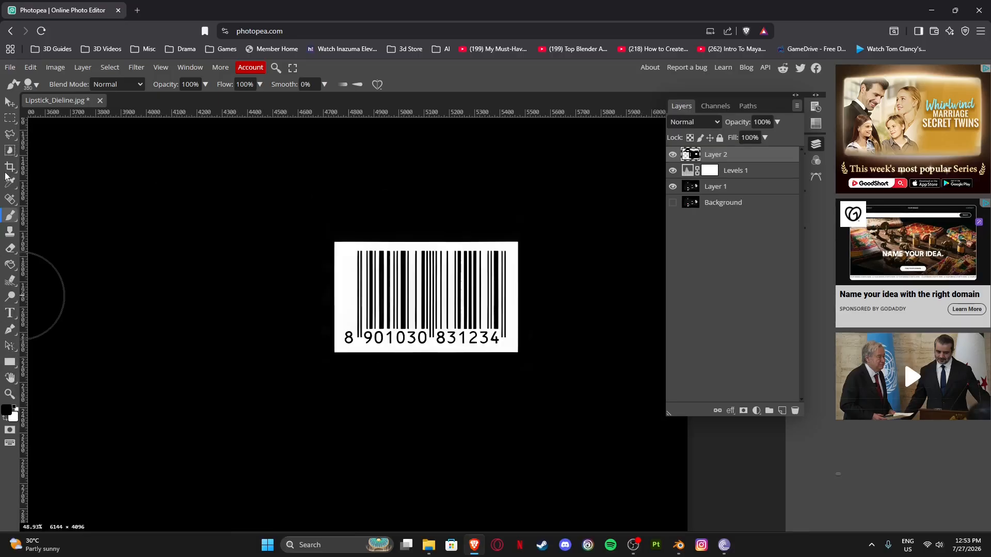
- Select the barcode's rectangle and fill it with solid white on Layer 2
{"action": "left_click", "coordinate": [10, 118]}
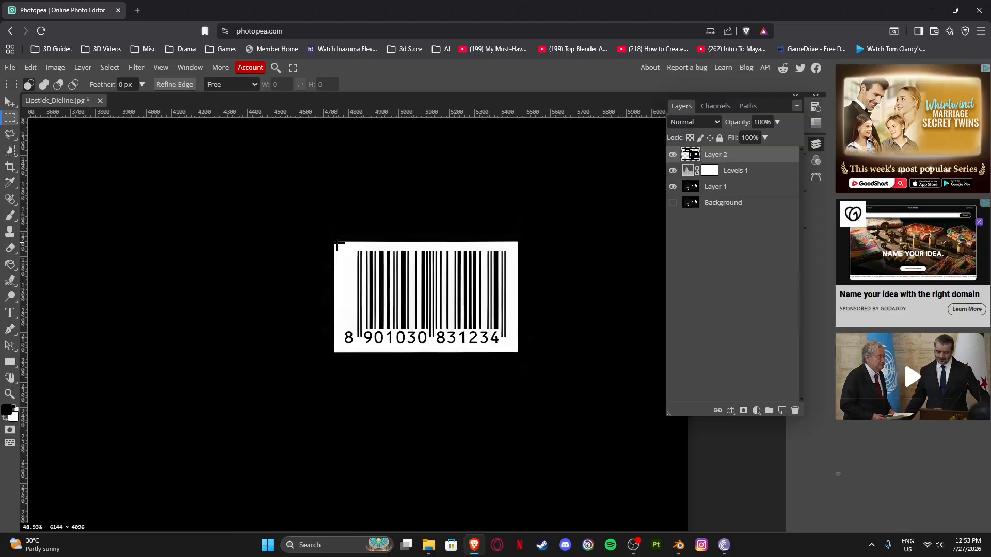
{"action": "left_click_drag", "start_coordinate": [336, 243], "coordinate": [514, 350]}
{"action": "left_click", "coordinate": [7, 411]}
{"action": "left_click", "coordinate": [295, 166]}
{"action": "key", "text": "g"}
{"action": "left_click", "coordinate": [417, 300]}
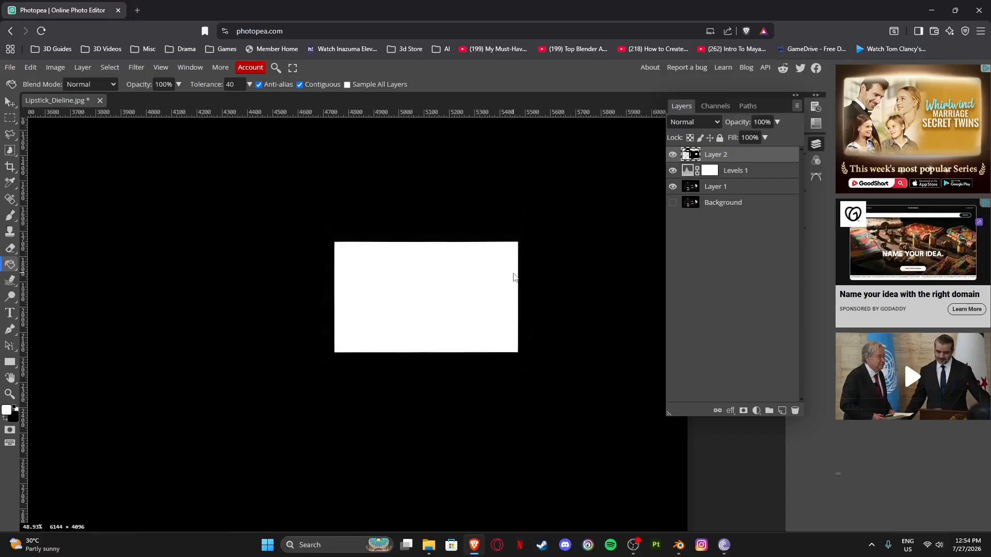
{"action": "scroll", "coordinate": [475, 289], "scroll_direction": "up", "scroll_amount": 1, "text": "alt"}
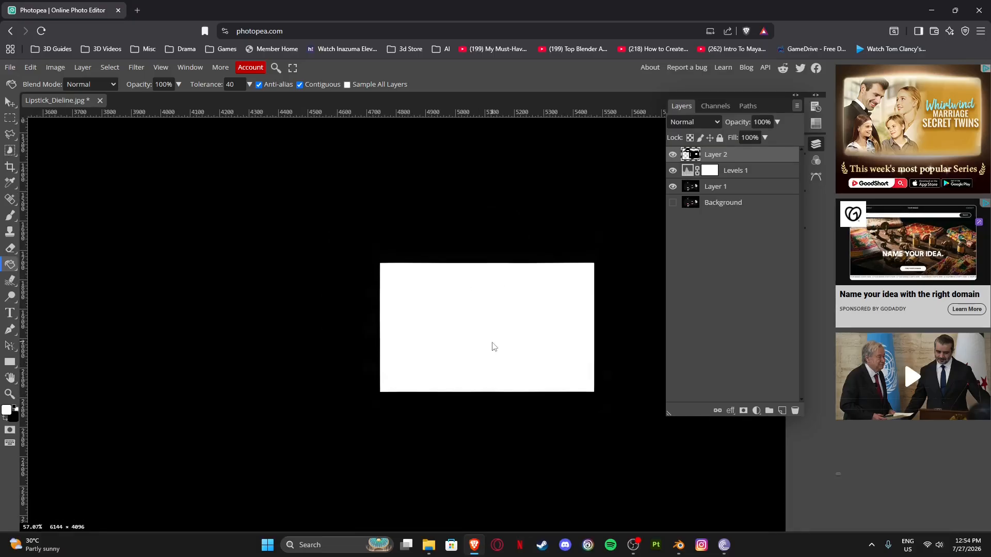
- Brush black over the LIP COLOR text beneath MATTE REVOLUTION
{"action": "scroll", "coordinate": [493, 346], "scroll_direction": "down", "scroll_amount": 8, "text": "alt"}
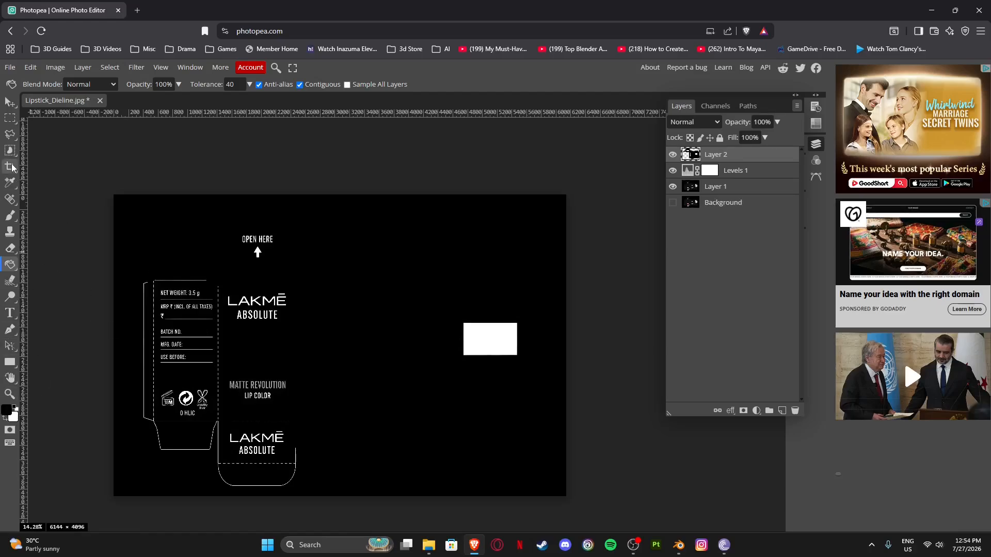
{"action": "left_click", "coordinate": [9, 216]}
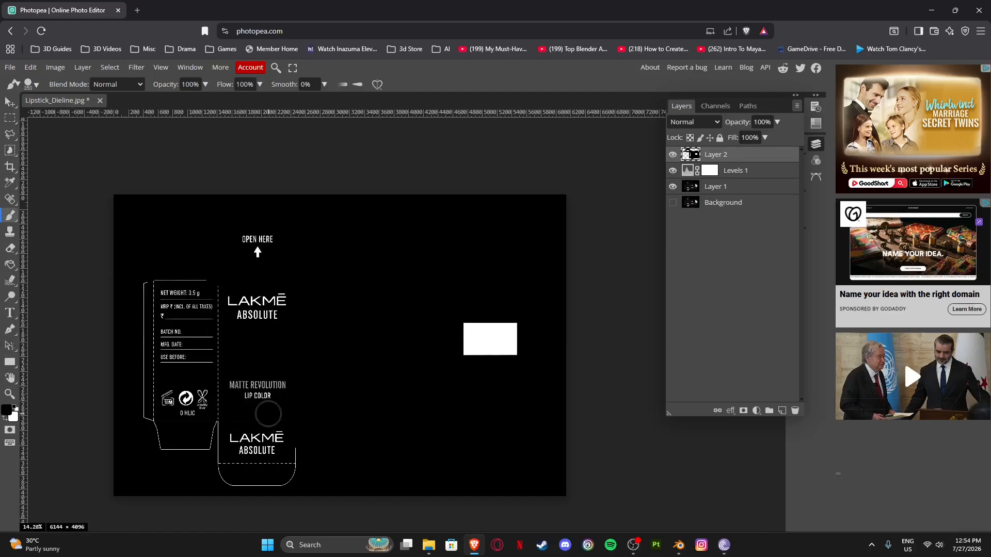
{"action": "scroll", "coordinate": [268, 414], "scroll_direction": "up", "scroll_amount": 6, "text": "alt"}
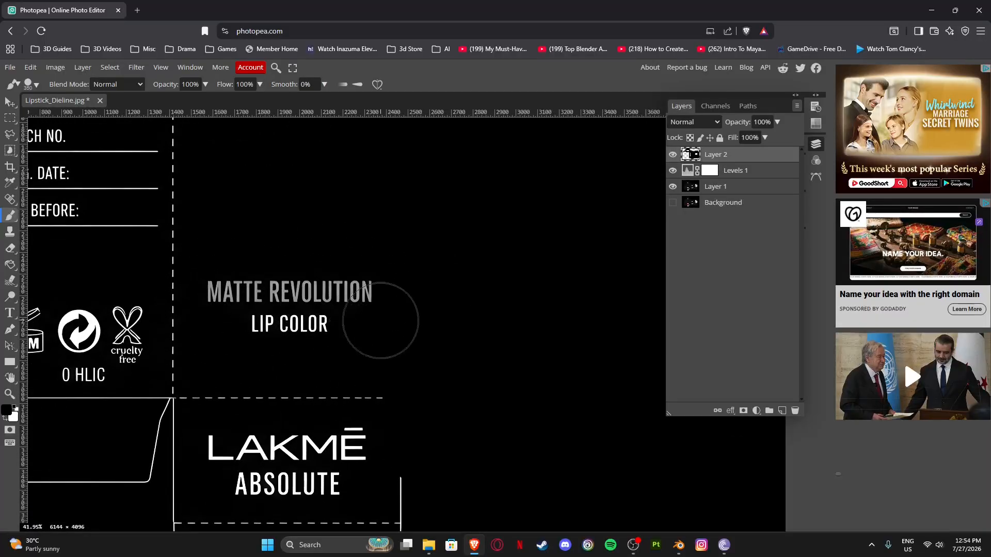
{"action": "left_click_drag", "start_coordinate": [239, 348], "coordinate": [355, 348]}
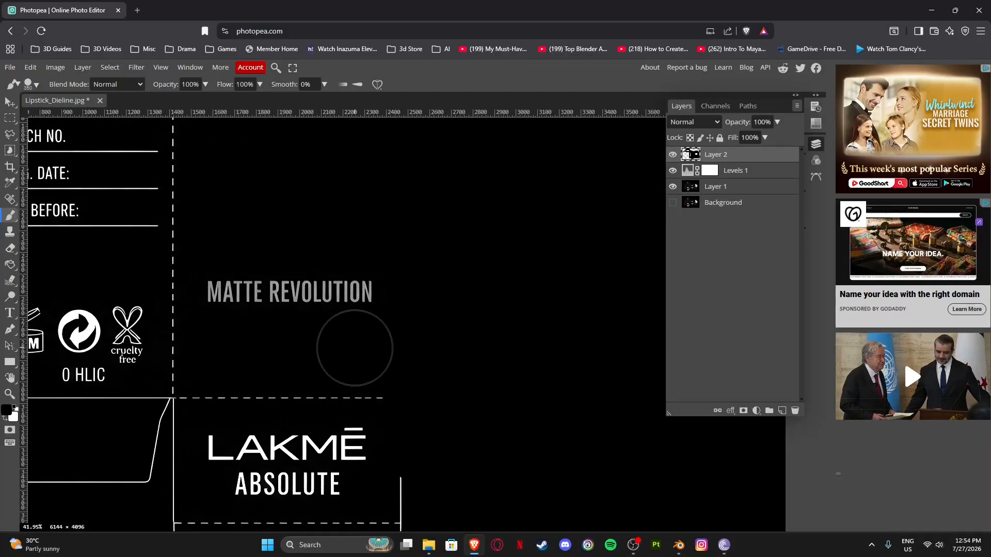
{"action": "scroll", "coordinate": [499, 324], "scroll_direction": "down", "scroll_amount": 4, "text": "alt"}
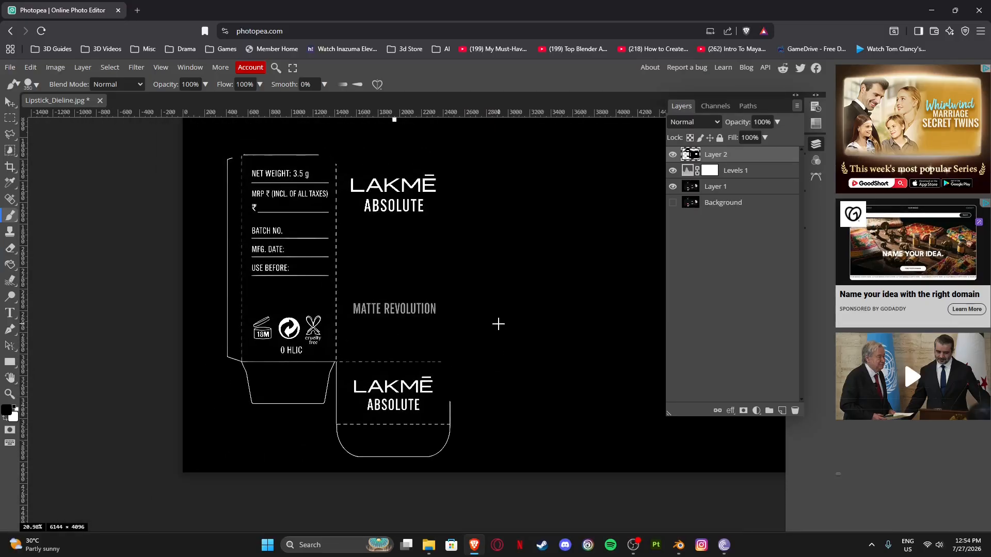
- Paint out the lower LAKMĒ flap and the net weight panel's text and outlines in black, keeping the 18M, recycling and cruelty free icons
{"action": "scroll", "coordinate": [439, 433], "scroll_direction": "up", "scroll_amount": 2, "text": "alt"}
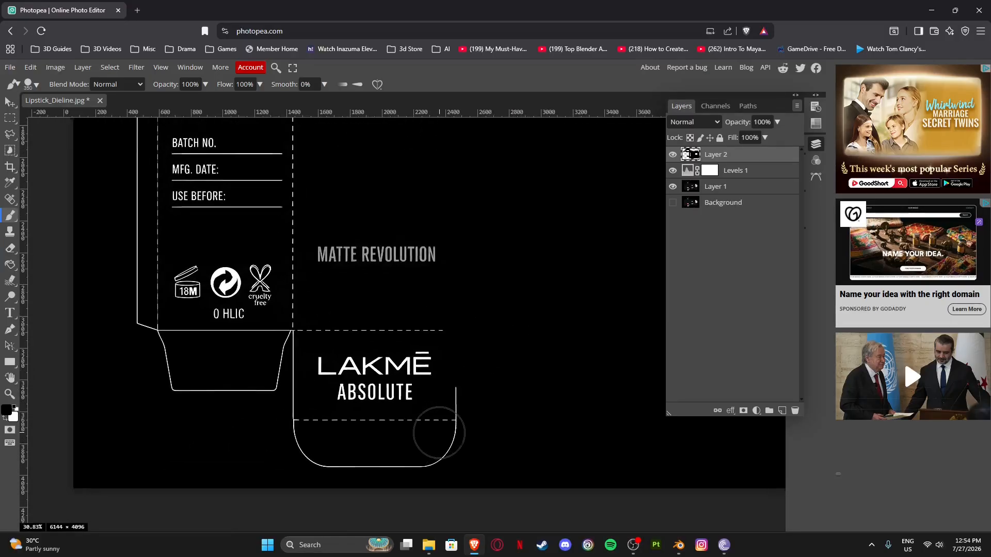
{"action": "scroll", "coordinate": [438, 434], "scroll_direction": "up", "scroll_amount": 2, "text": "alt"}
{"action": "mouse_move", "coordinate": [475, 381]}
{"action": "left_mouse_down"}
{"action": "mouse_move", "coordinate": [377, 458]}
{"action": "mouse_move", "coordinate": [229, 448]}
{"action": "mouse_move", "coordinate": [378, 440]}
{"action": "left_mouse_up"}
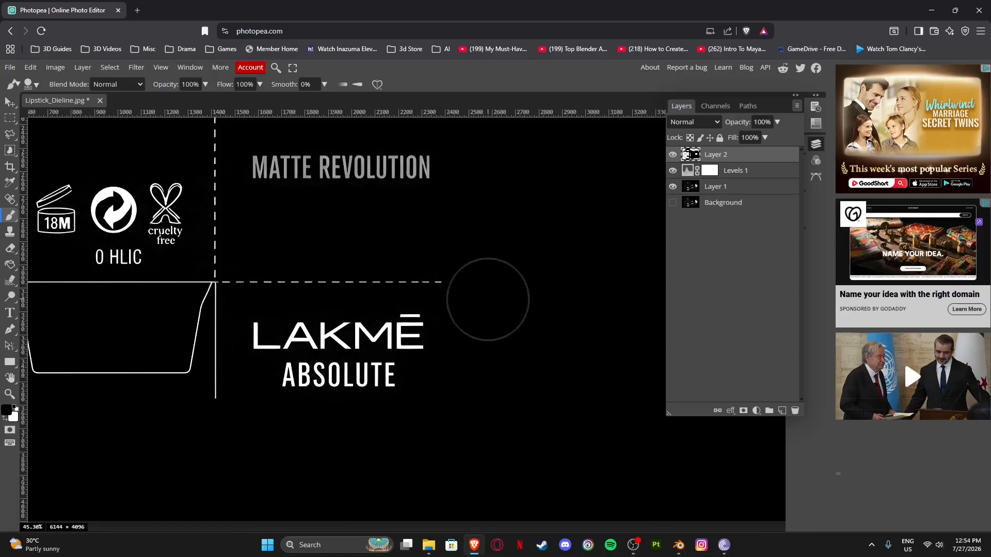
{"action": "mouse_move", "coordinate": [536, 310]}
{"action": "left_mouse_down"}
{"action": "mouse_move", "coordinate": [369, 294]}
{"action": "mouse_move", "coordinate": [331, 370]}
{"action": "mouse_move", "coordinate": [331, 346]}
{"action": "mouse_move", "coordinate": [231, 292]}
{"action": "mouse_move", "coordinate": [237, 366]}
{"action": "left_mouse_up"}
{"action": "scroll", "coordinate": [384, 365], "scroll_direction": "down", "scroll_amount": 4, "text": "alt"}
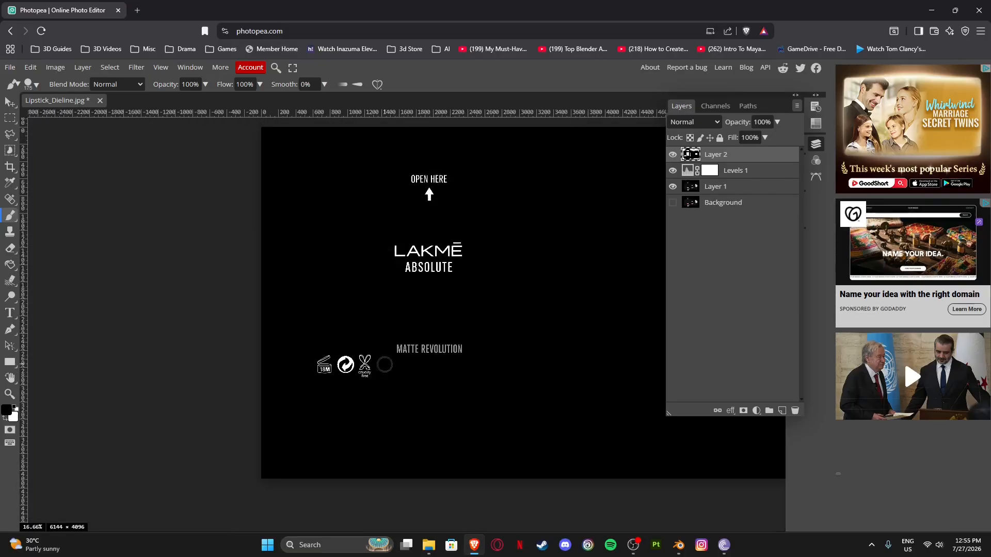
{"action": "scroll", "coordinate": [385, 364], "scroll_direction": "down", "scroll_amount": 1, "text": "alt"}
{"action": "scroll", "coordinate": [614, 320], "scroll_direction": "up", "scroll_amount": 6, "text": "alt"}
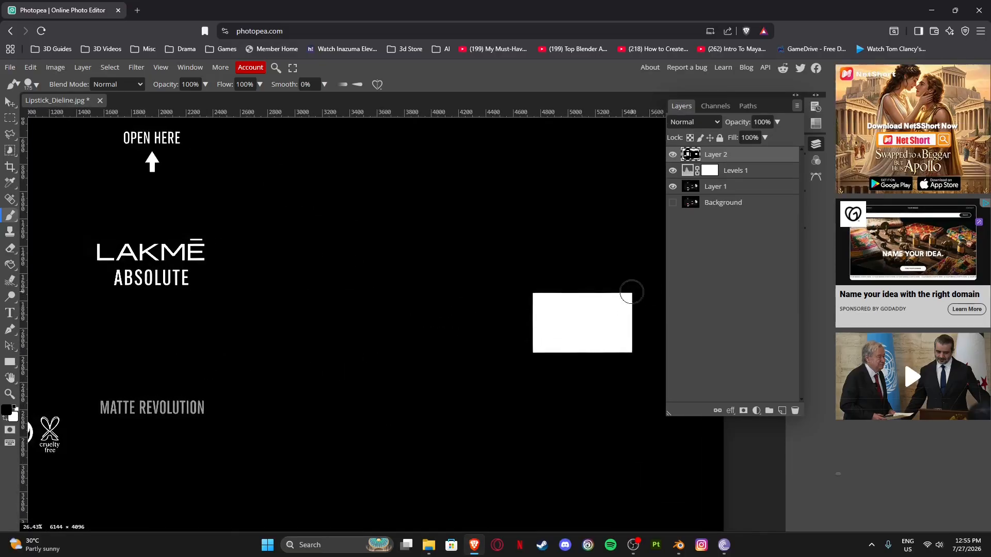
{"action": "scroll", "coordinate": [577, 396], "scroll_direction": "up", "scroll_amount": 2, "text": "alt"}
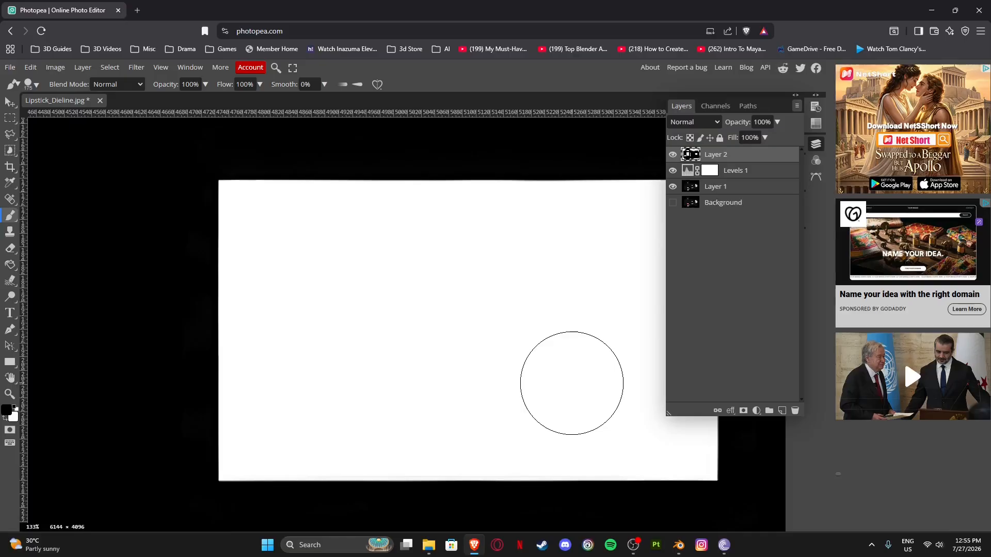
{"action": "scroll", "coordinate": [449, 384], "scroll_direction": "up", "scroll_amount": 1, "text": "alt"}
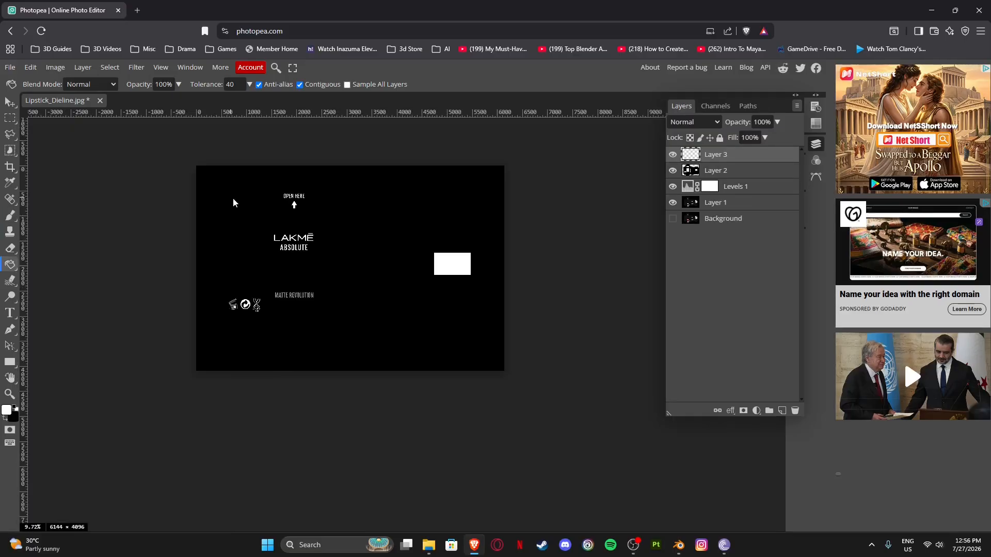
{"action": "scroll", "coordinate": [237, 199], "scroll_direction": "up", "scroll_amount": 2, "text": "alt"}
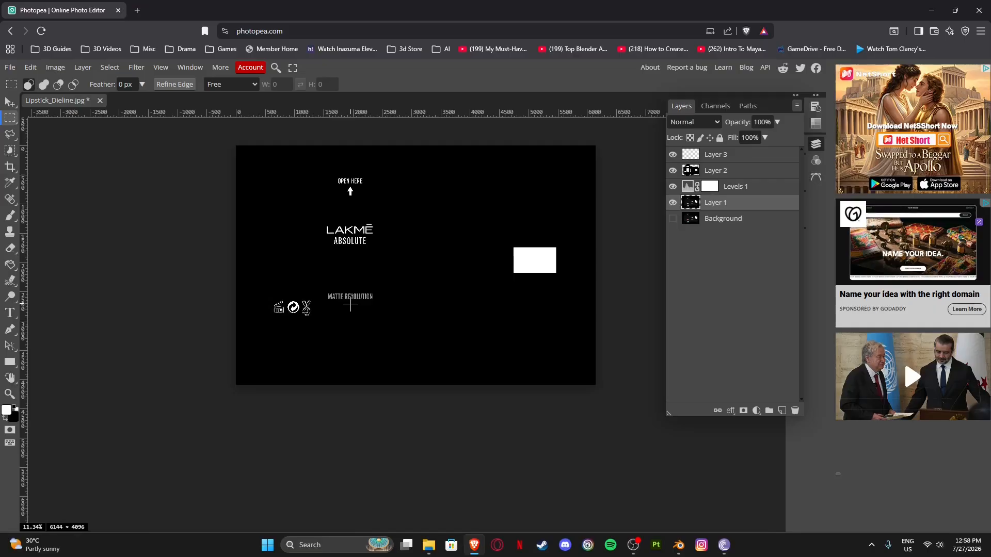
- Add a new layer and fill a rectangular selection over the MATTE REVOLUTION text with black, then deselect
{"action": "key", "text": "ctrl+z"}
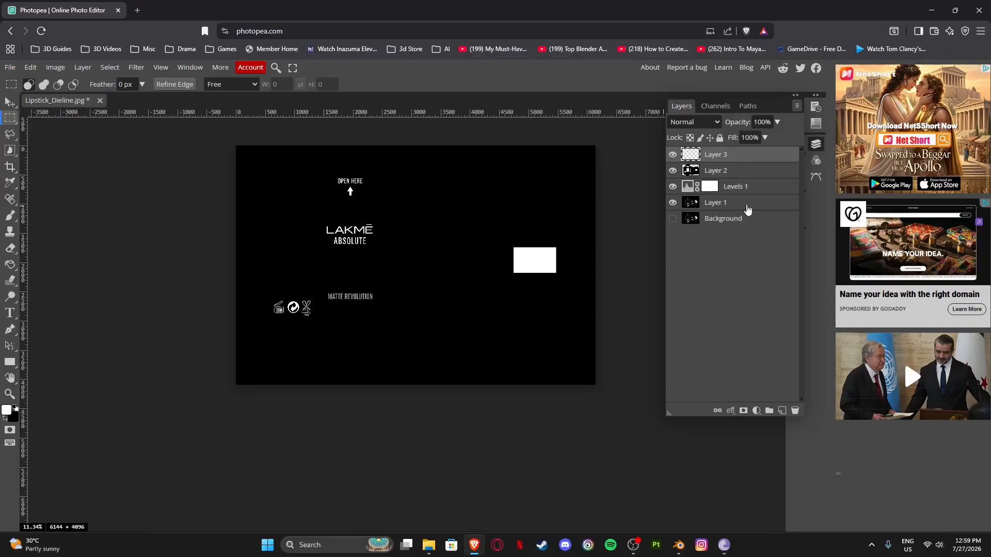
{"action": "left_click", "coordinate": [782, 411]}
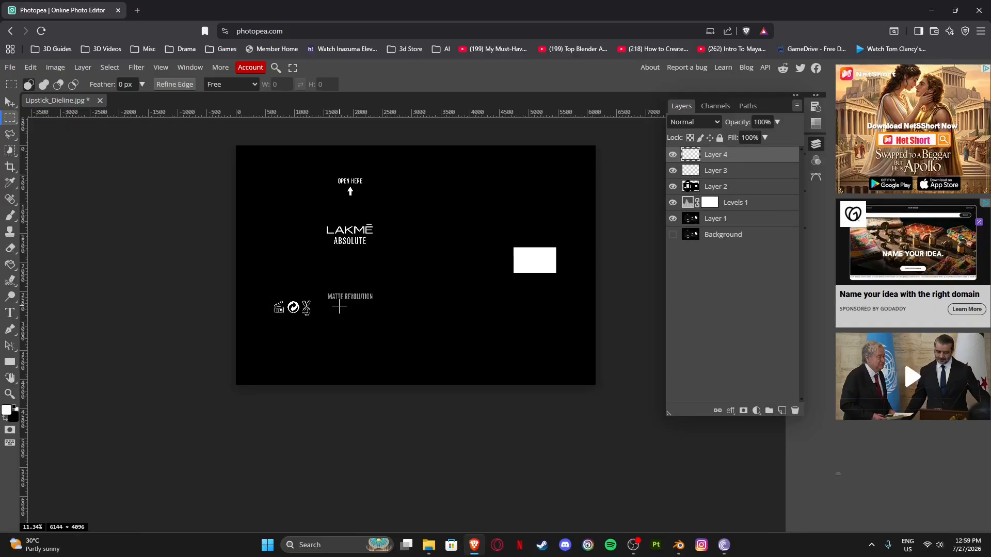
{"action": "scroll", "coordinate": [339, 307], "scroll_direction": "up", "scroll_amount": 5}
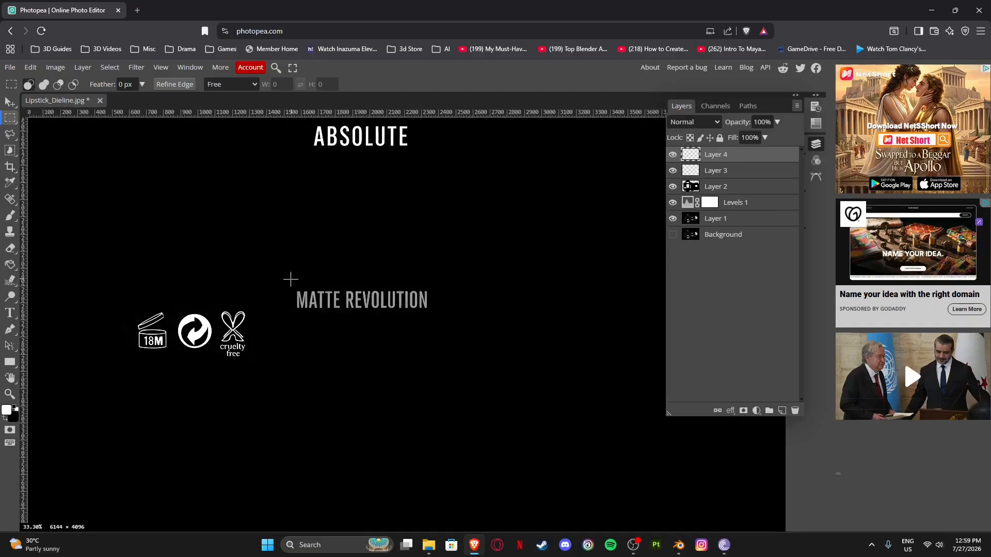
{"action": "left_click_drag", "start_coordinate": [286, 279], "coordinate": [434, 319]}
{"action": "key", "text": "x"}
{"action": "key", "text": "g"}
{"action": "left_click", "coordinate": [332, 318]}
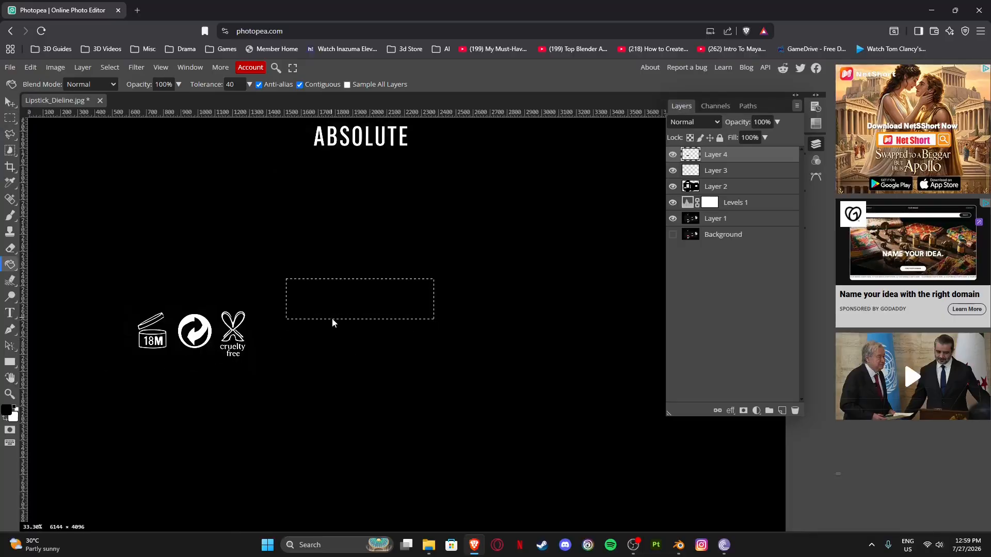
{"action": "scroll", "coordinate": [389, 323], "scroll_direction": "down", "scroll_amount": 5}
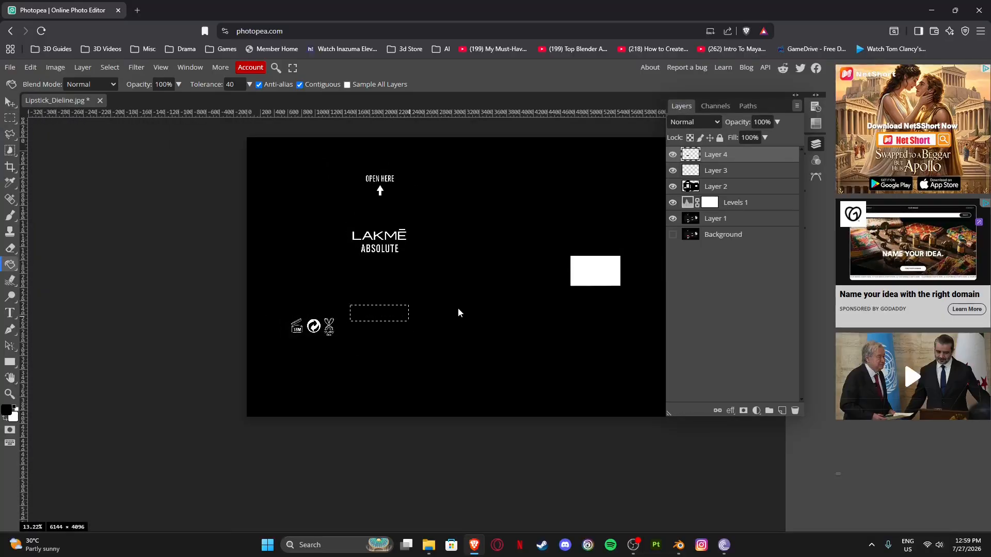
{"action": "key", "text": "ctrl+d"}
{"action": "scroll", "coordinate": [352, 330], "scroll_direction": "down", "scroll_amount": 1}
{"action": "scroll", "coordinate": [351, 311], "scroll_direction": "up", "scroll_amount": 1}
{"action": "scroll", "coordinate": [351, 311], "scroll_direction": "down", "scroll_amount": 1, "text": "alt"}
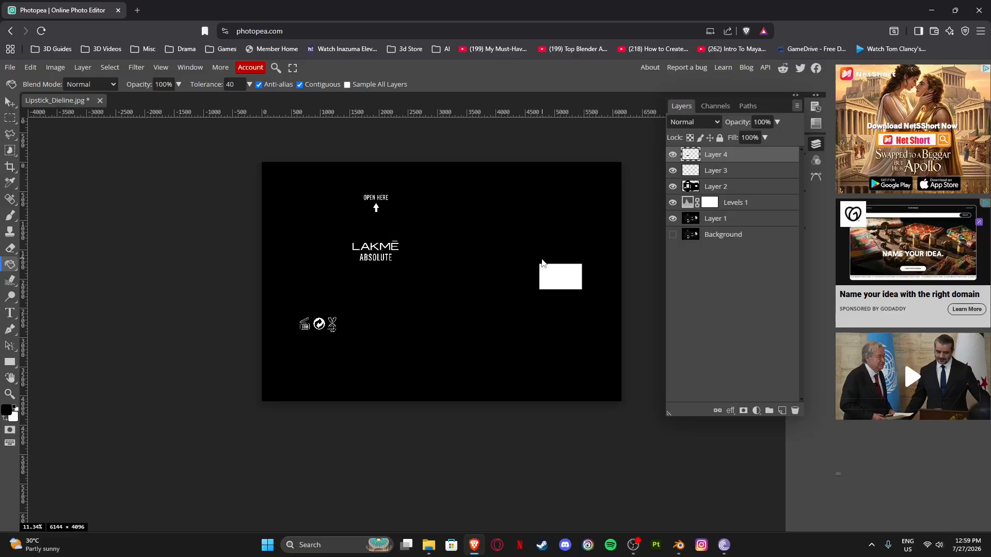
- Export the mask as a full-size PNG named Lipstick_Mask into the Packaging Box folder on the Desktop
{"action": "left_click", "coordinate": [10, 67]}
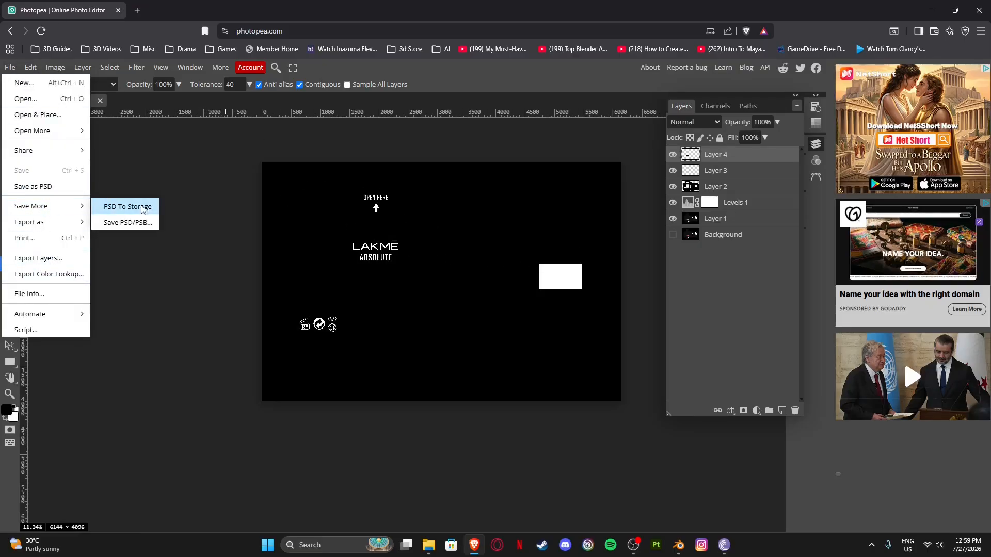
{"action": "mouse_move", "coordinate": [52, 222]}
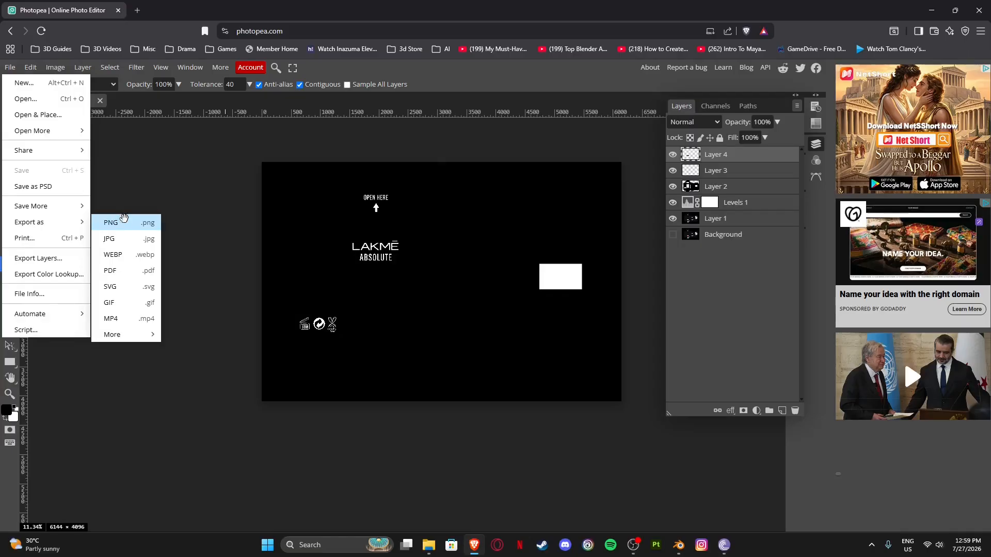
{"action": "left_click", "coordinate": [125, 223]}
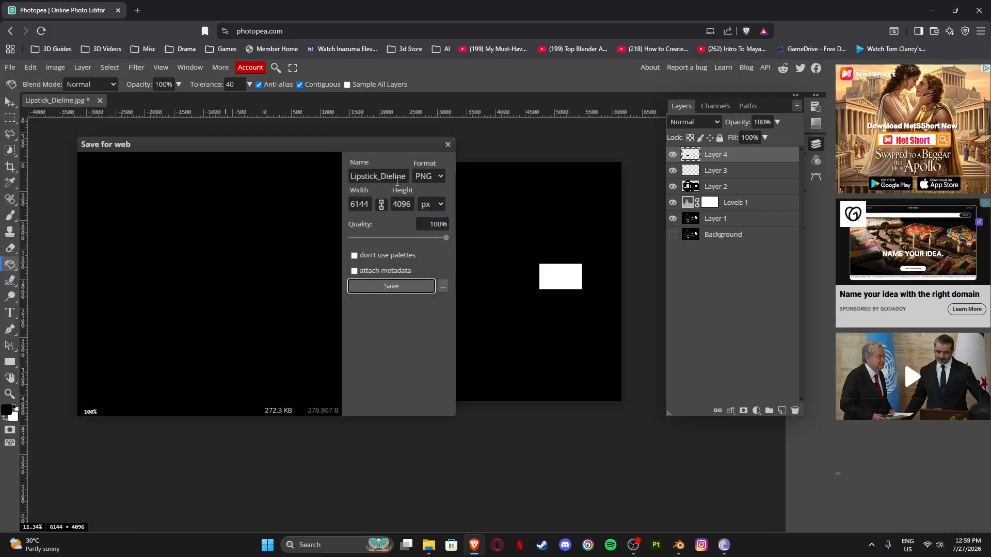
{"action": "left_click", "coordinate": [390, 286]}
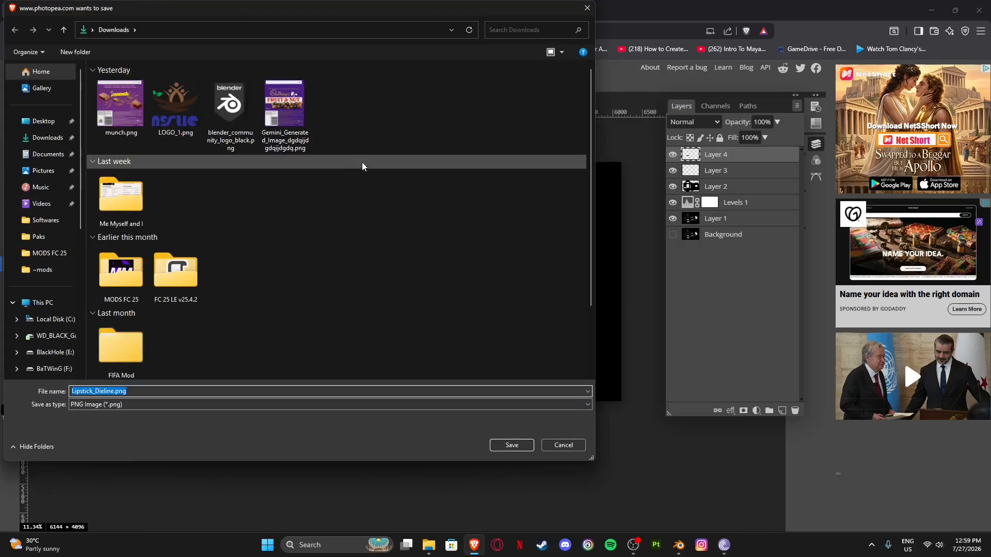
{"action": "left_click", "coordinate": [43, 122]}
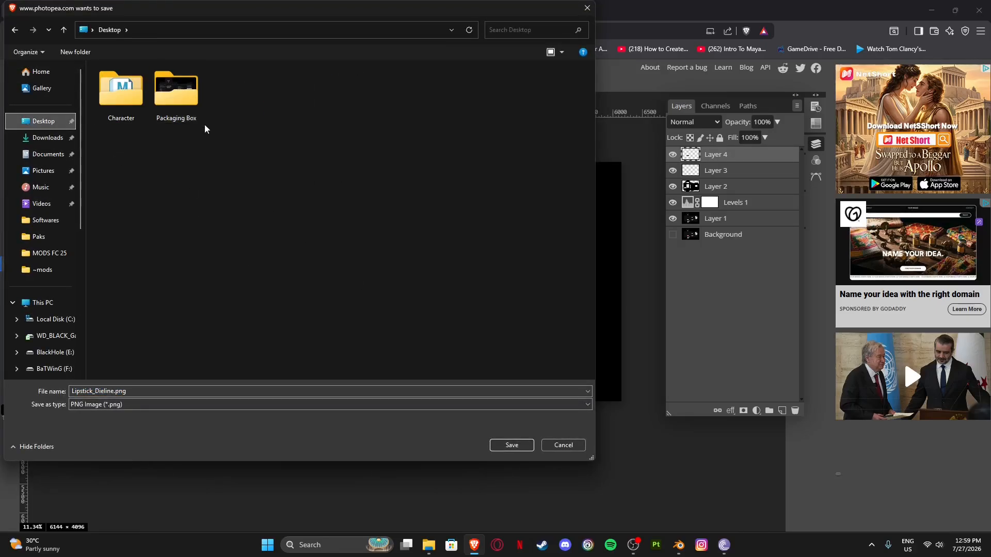
{"action": "double_click", "coordinate": [175, 102]}
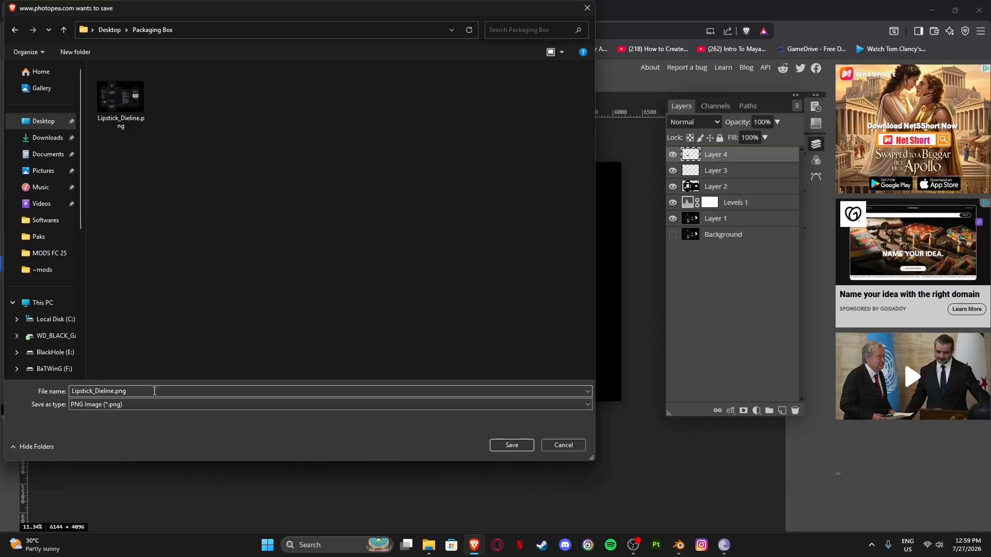
{"action": "double_click", "coordinate": [95, 391]}
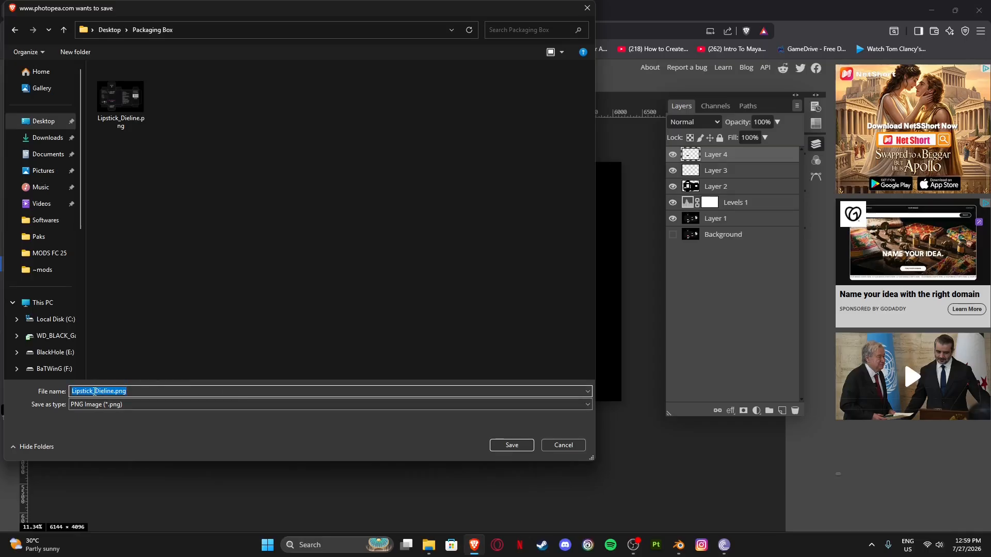
{"action": "left_click_drag", "start_coordinate": [95, 391], "coordinate": [190, 393]}
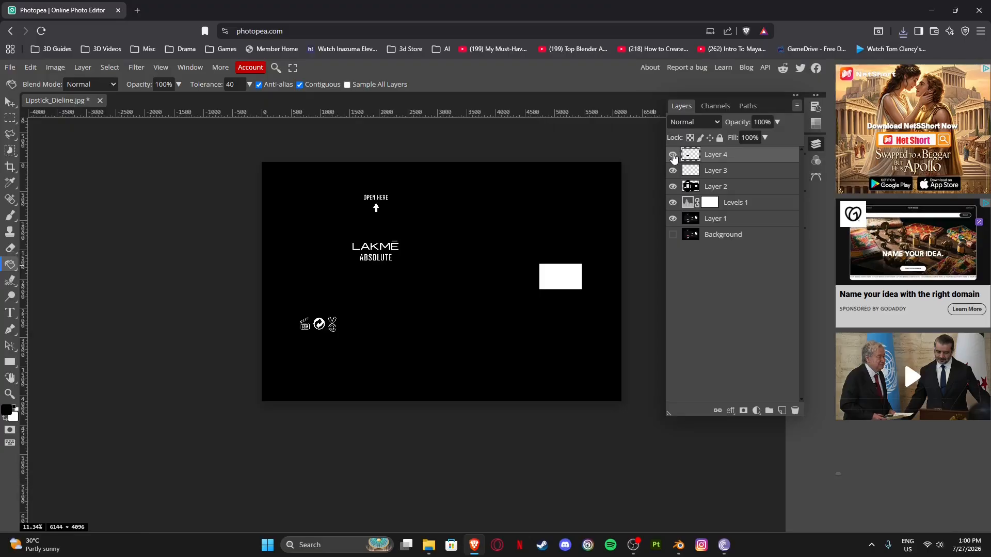
- Hide Layer 4 and, on a new layer, black out the OPEN HERE and LAKMĒ ABSOLUTE area, barcode block and icons, keeping MATTE REVOLUTION
{"action": "left_click", "coordinate": [673, 155]}
{"action": "left_click", "coordinate": [781, 411]}
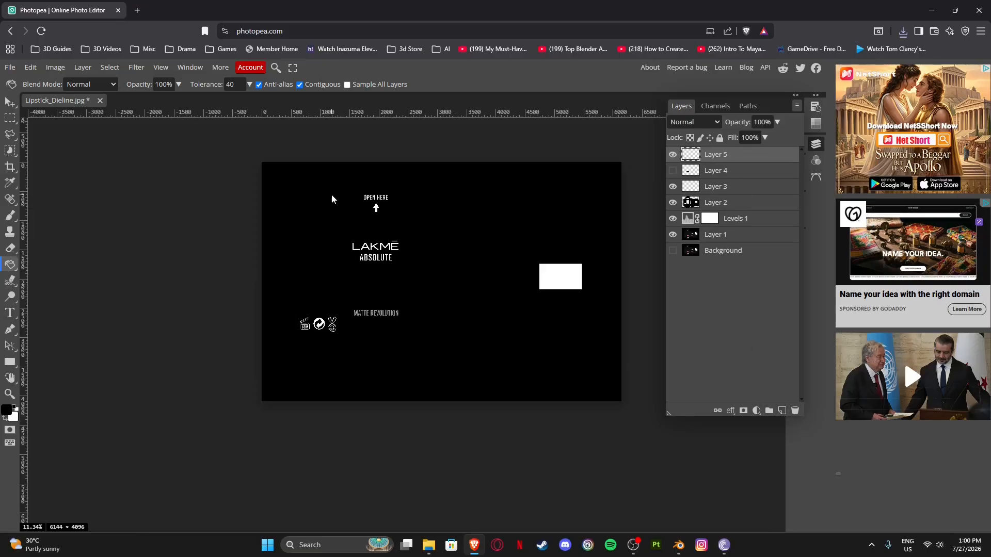
{"action": "key", "text": "m"}
{"action": "left_click_drag", "start_coordinate": [314, 179], "coordinate": [436, 274]}
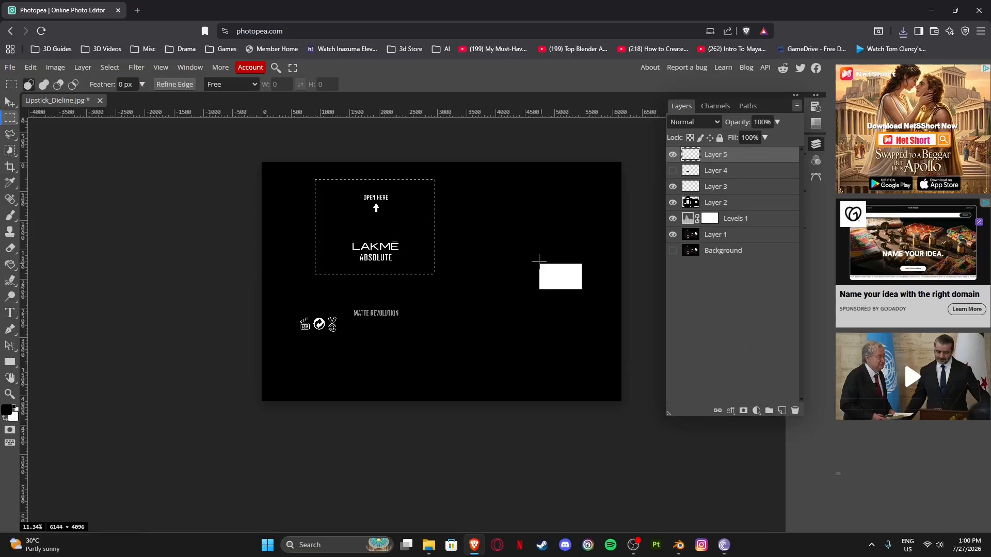
{"action": "left_click_drag", "start_coordinate": [528, 243], "coordinate": [593, 312], "text": "shift"}
{"action": "left_click_drag", "start_coordinate": [282, 299], "coordinate": [339, 346], "text": "shift"}
{"action": "key", "text": "g"}
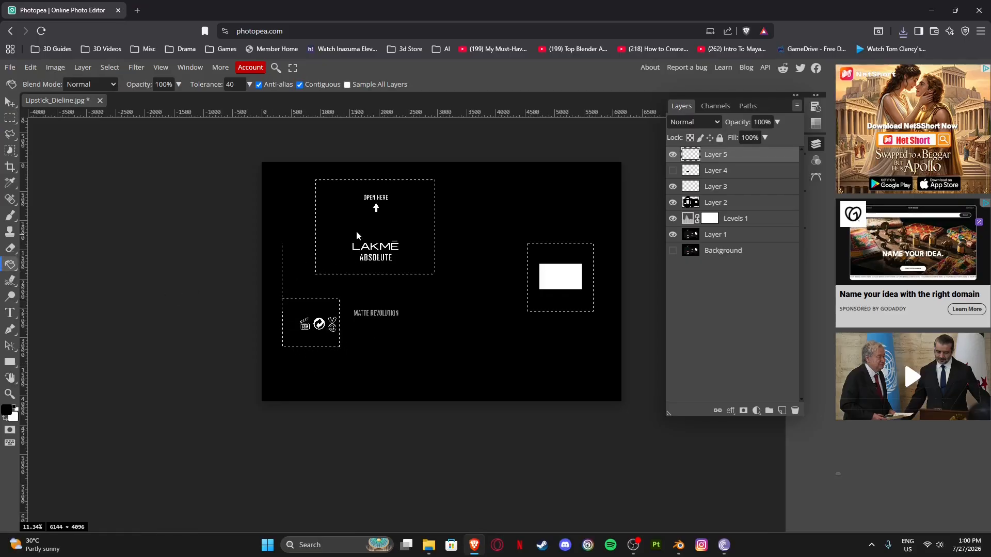
{"action": "left_click", "coordinate": [388, 270]}
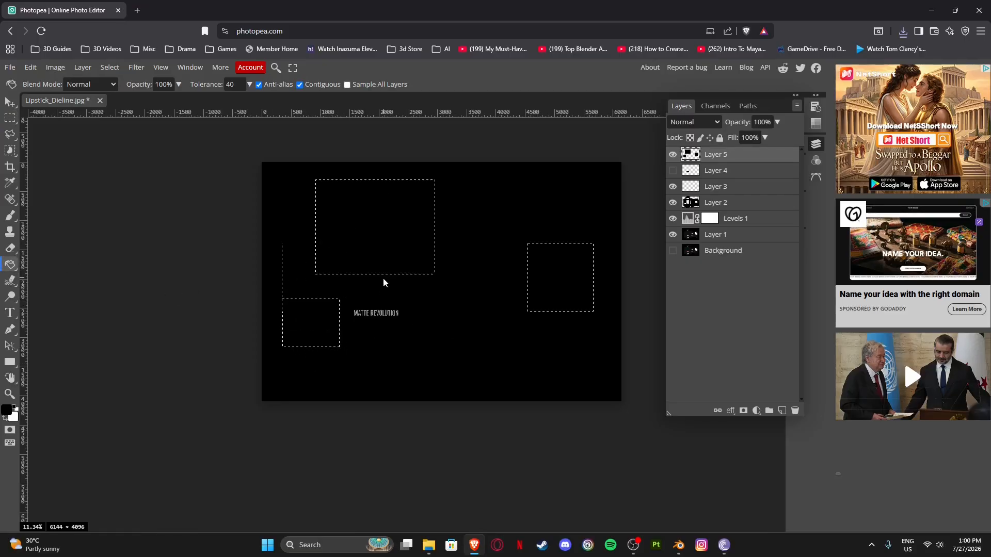
{"action": "key", "text": "ctrl+d"}
- Export the MATTE REVOLUTION mask as a PNG named "Lipstick_Roughness Mask" in the Packaging Box folder
{"action": "left_click", "coordinate": [9, 67]}
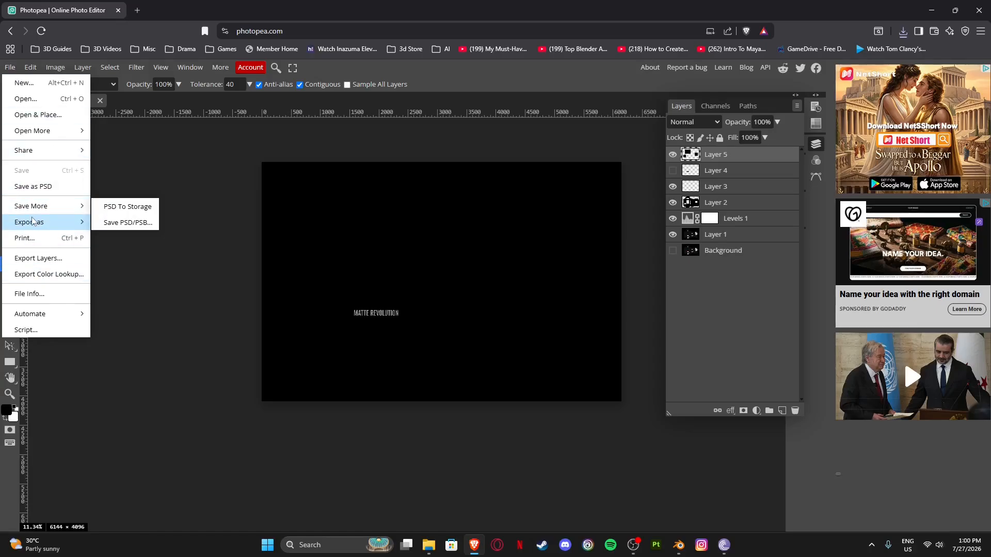
{"action": "mouse_move", "coordinate": [32, 222]}
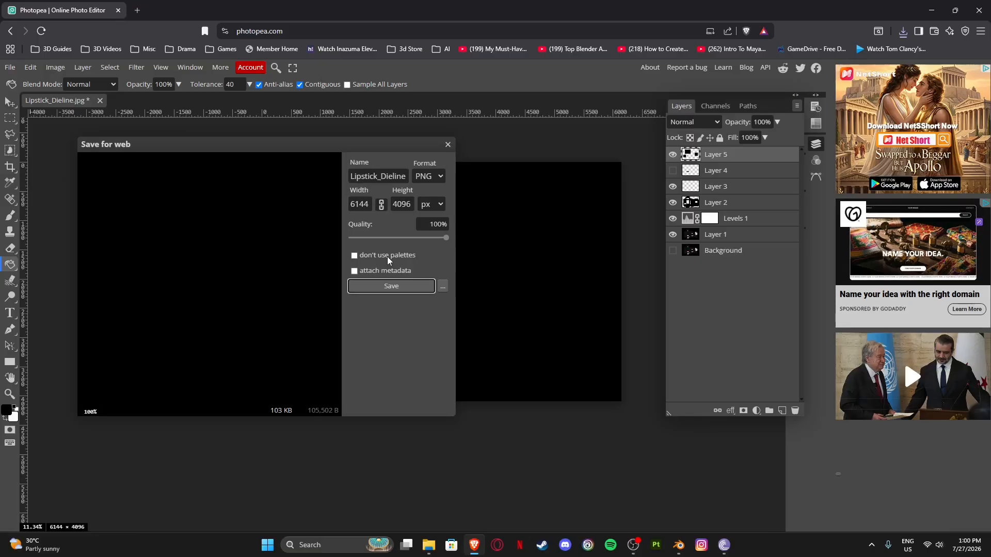
{"action": "left_click", "coordinate": [386, 288]}
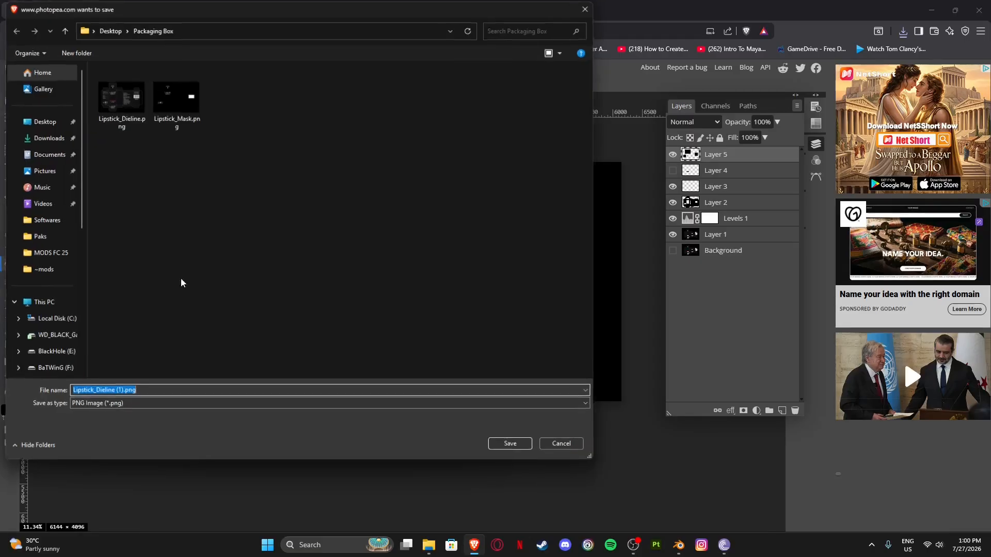
{"action": "left_click", "coordinate": [97, 393]}
{"action": "key", "text": "ctrl+a"}
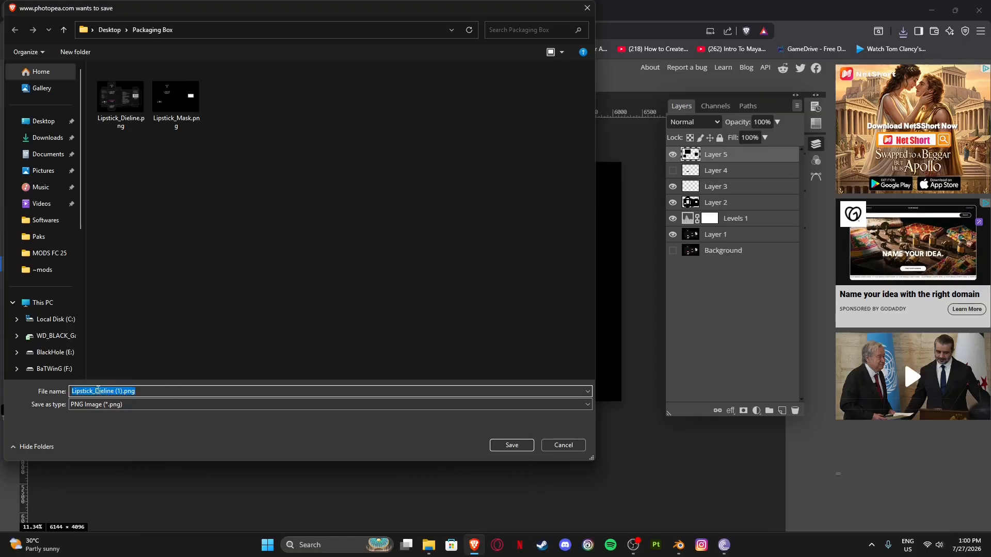
{"action": "left_click_drag", "start_coordinate": [97, 390], "coordinate": [172, 392]}
{"action": "type", "text": "Roughne"}
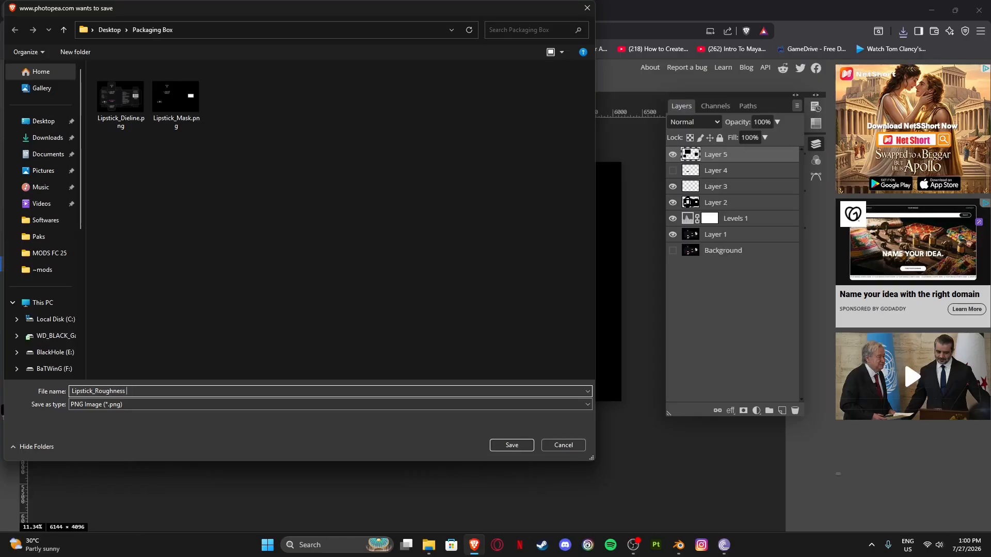
{"action": "type", "text": "ss Mask"}
{"action": "key", "text": "Return"}
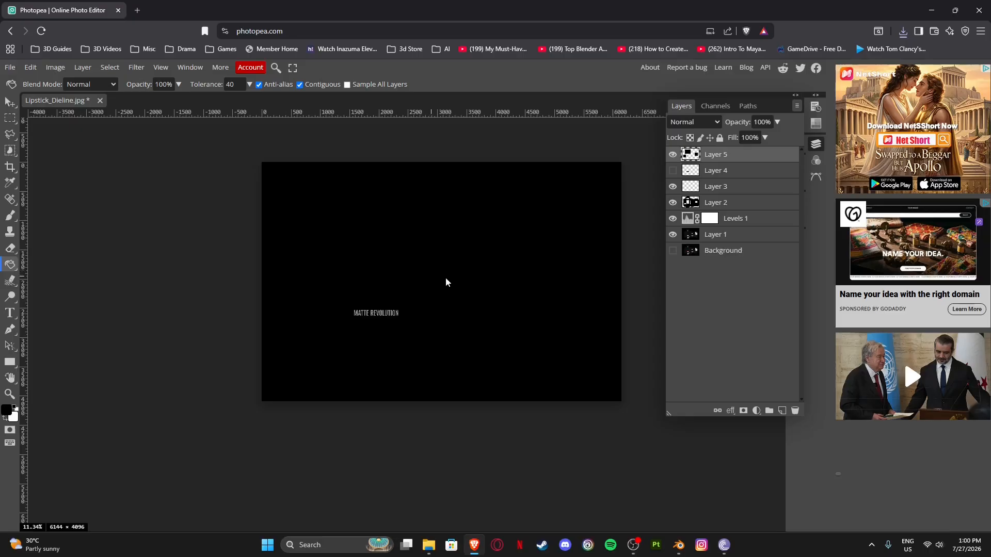
- Show the Background layer and hide Levels 1 and Layers 2 through 5
{"action": "left_click", "coordinate": [672, 250]}
{"action": "left_click", "coordinate": [672, 235]}
{"action": "left_click_drag", "start_coordinate": [673, 235], "coordinate": [673, 157]}
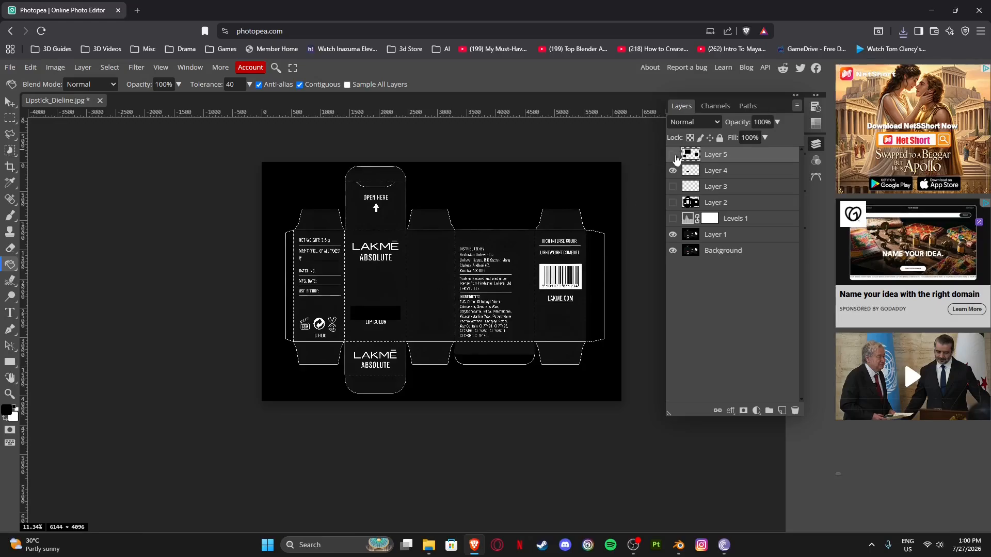
{"action": "left_click", "coordinate": [673, 171]}
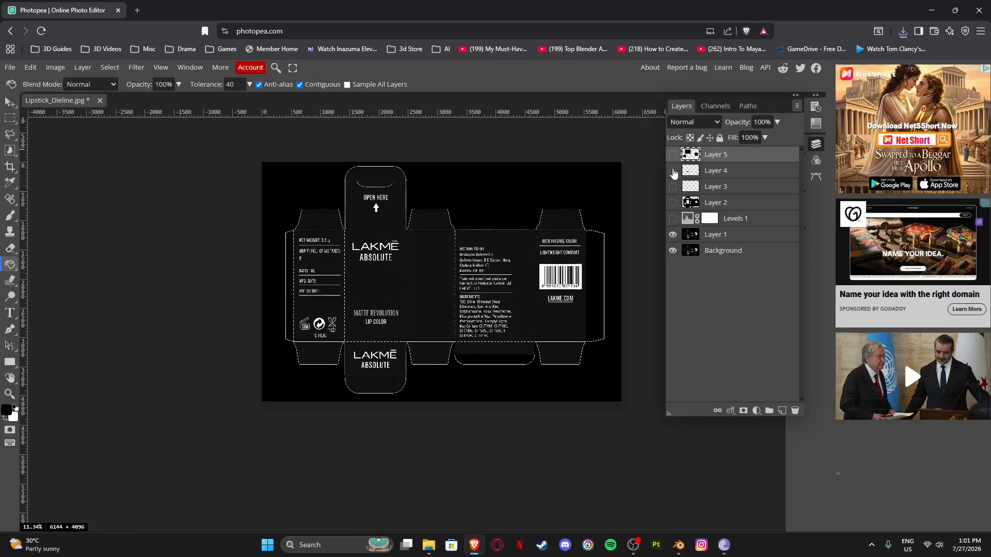
- Switch to Blender and open the UV Editing workspace, bringing the Lipstick box's full UV layout and material nodes into view
{"action": "left_click", "coordinate": [678, 545]}
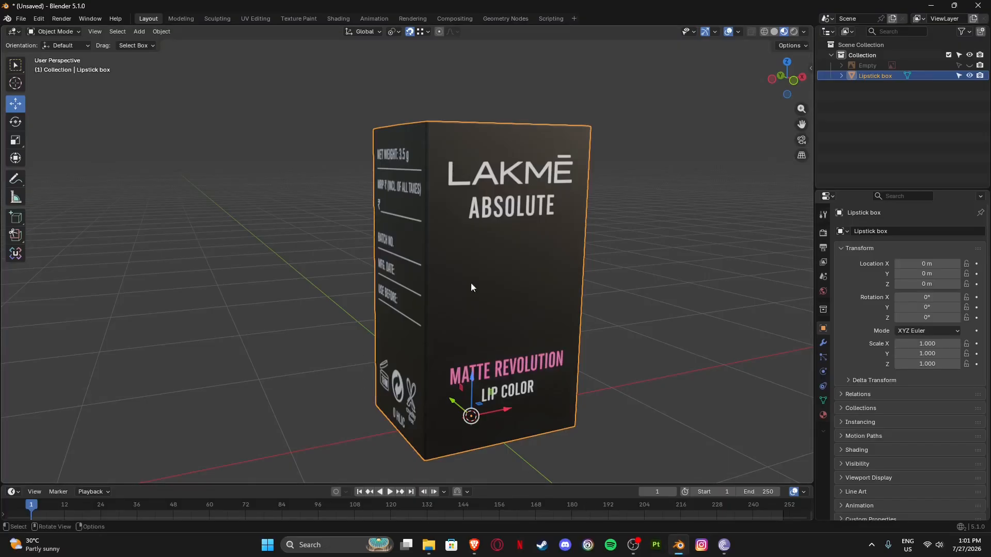
{"action": "left_click", "coordinate": [254, 19]}
{"action": "scroll", "coordinate": [321, 274], "scroll_direction": "down", "scroll_amount": 3}
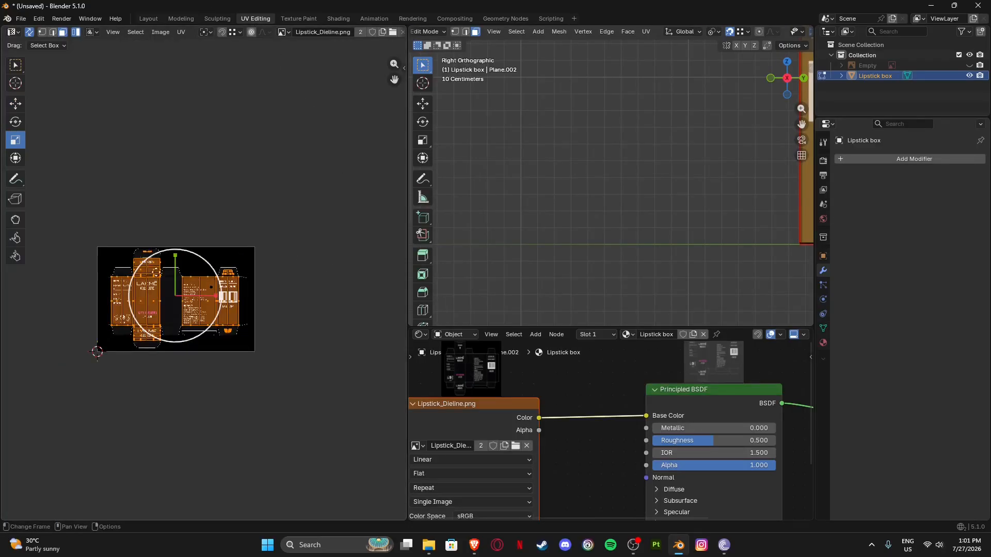
{"action": "scroll", "coordinate": [114, 297], "scroll_direction": "up", "scroll_amount": 5}
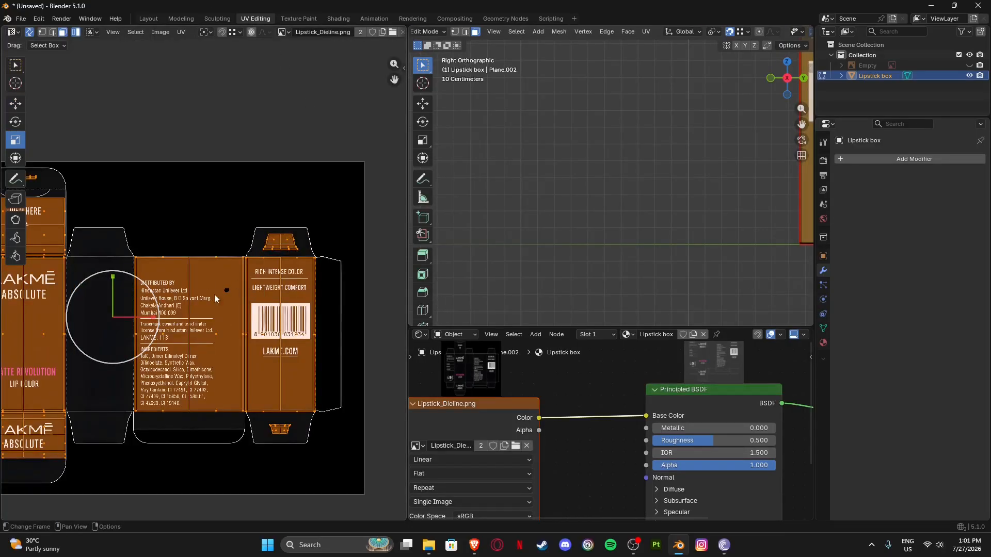
{"action": "scroll", "coordinate": [128, 306], "scroll_direction": "down", "scroll_amount": 2}
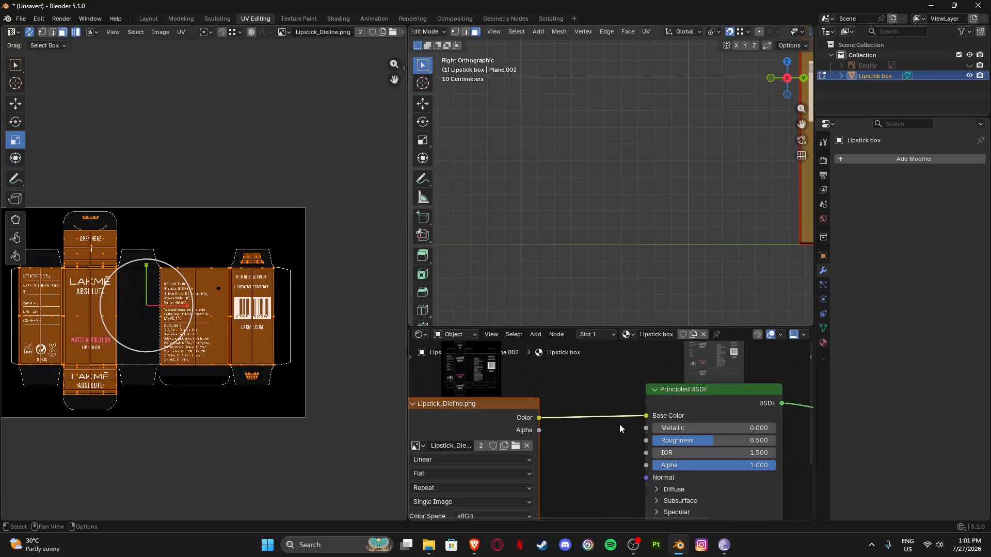
{"action": "scroll", "coordinate": [567, 413], "scroll_direction": "down", "scroll_amount": 3}
{"action": "scroll", "coordinate": [302, 195], "scroll_direction": "down", "scroll_amount": 3}
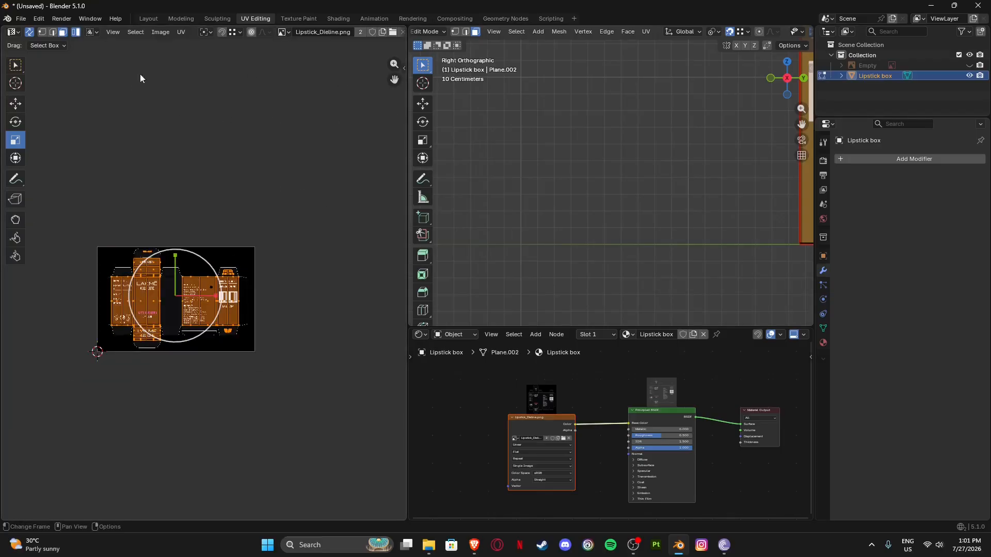
- Move the Lipstick_Dieline.png image texture node up and farther away from the Principled BSDF node
{"action": "scroll", "coordinate": [533, 206], "scroll_direction": "down", "scroll_amount": 2}
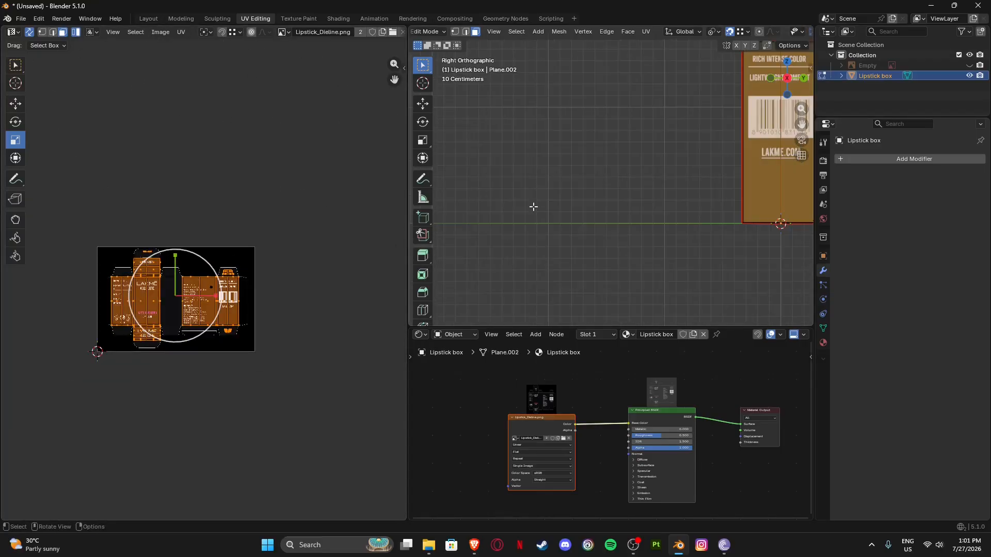
{"action": "scroll", "coordinate": [533, 206], "scroll_direction": "down", "scroll_amount": 2}
{"action": "scroll", "coordinate": [224, 244], "scroll_direction": "up", "scroll_amount": 4}
{"action": "scroll", "coordinate": [262, 256], "scroll_direction": "down", "scroll_amount": 2}
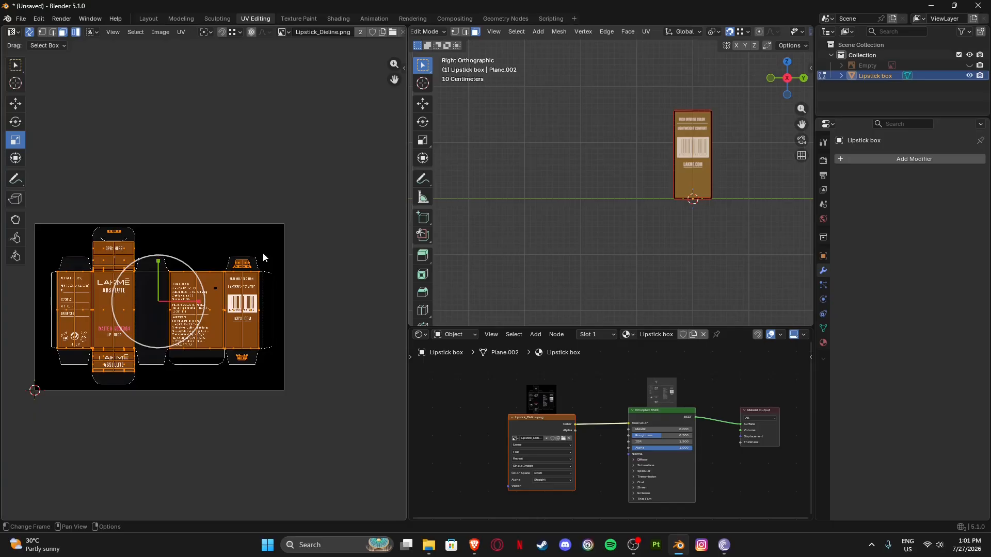
{"action": "scroll", "coordinate": [577, 405], "scroll_direction": "down", "scroll_amount": 1}
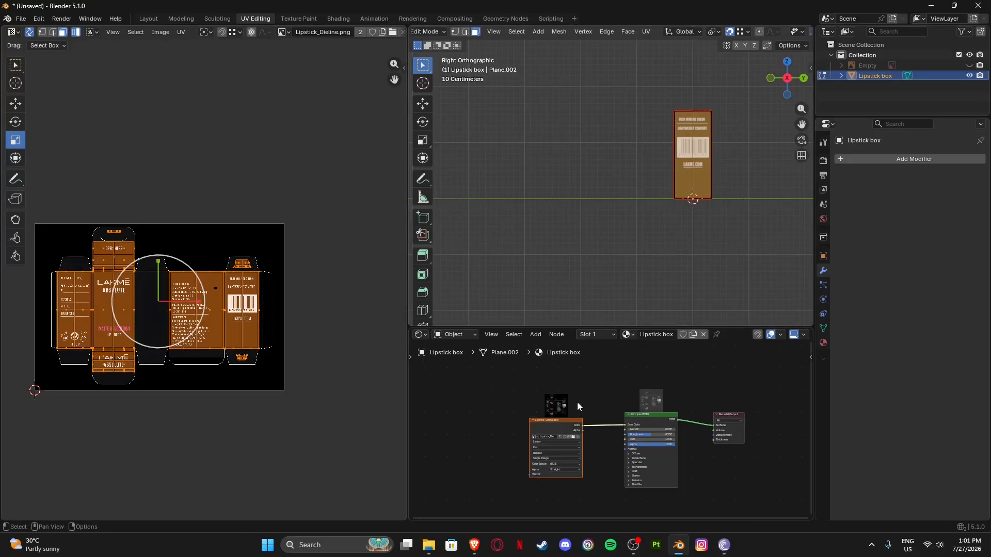
{"action": "scroll", "coordinate": [577, 401], "scroll_direction": "up", "scroll_amount": 4}
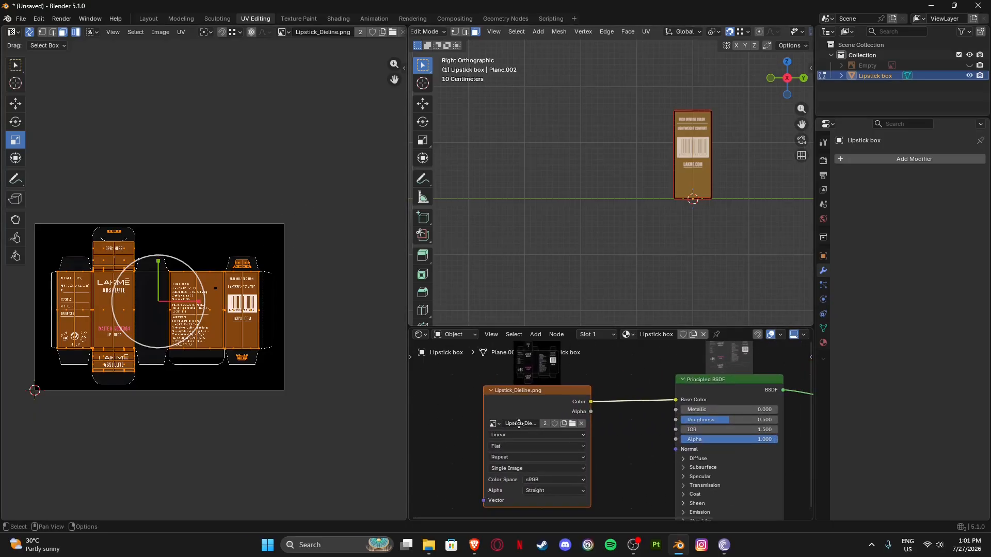
{"action": "scroll", "coordinate": [470, 396], "scroll_direction": "up", "scroll_amount": 2}
{"action": "scroll", "coordinate": [555, 384], "scroll_direction": "down", "scroll_amount": 1}
{"action": "middle_click_drag", "start_coordinate": [558, 383], "coordinate": [614, 414]}
{"action": "scroll", "coordinate": [602, 419], "scroll_direction": "down", "scroll_amount": 2}
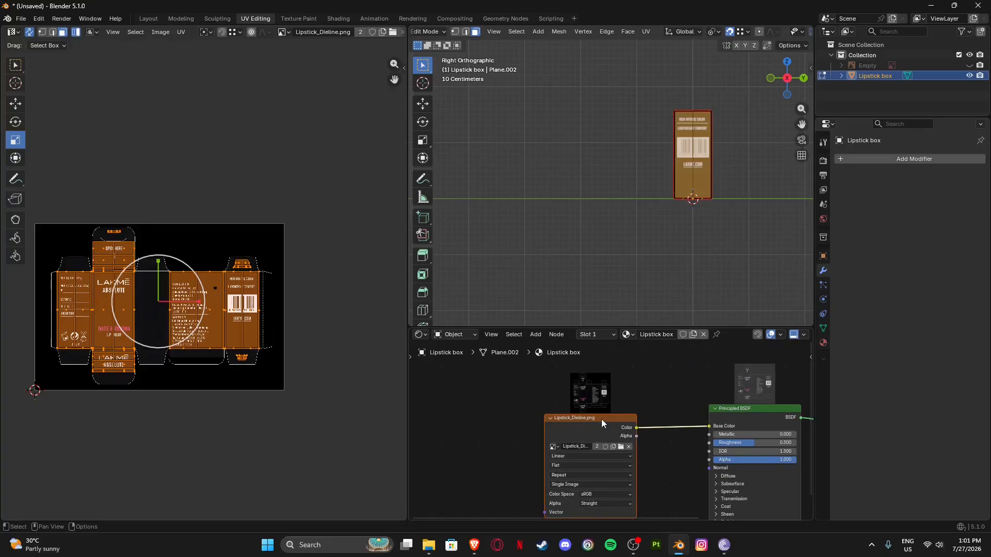
{"action": "left_click_drag", "start_coordinate": [596, 419], "coordinate": [526, 367]}
{"action": "middle_click_drag", "start_coordinate": [666, 408], "coordinate": [577, 374]}
{"action": "scroll", "coordinate": [681, 162], "scroll_direction": "up", "scroll_amount": 3}
- Deselect all faces of the Lipstick box and bring its front LAKMĒ ABSOLUTE panel into close view
{"action": "left_click", "coordinate": [678, 192]}
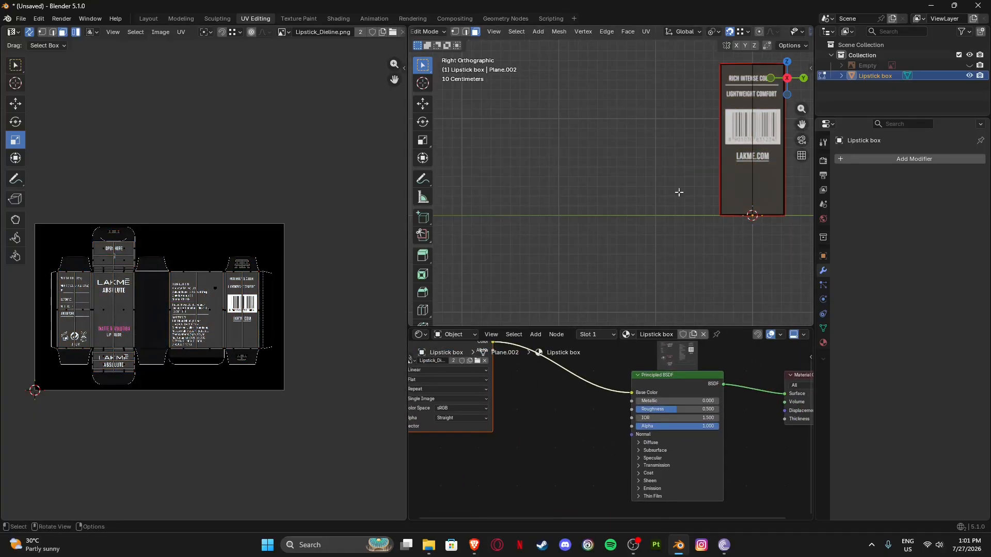
{"action": "middle_click_drag", "start_coordinate": [712, 184], "coordinate": [656, 209]}
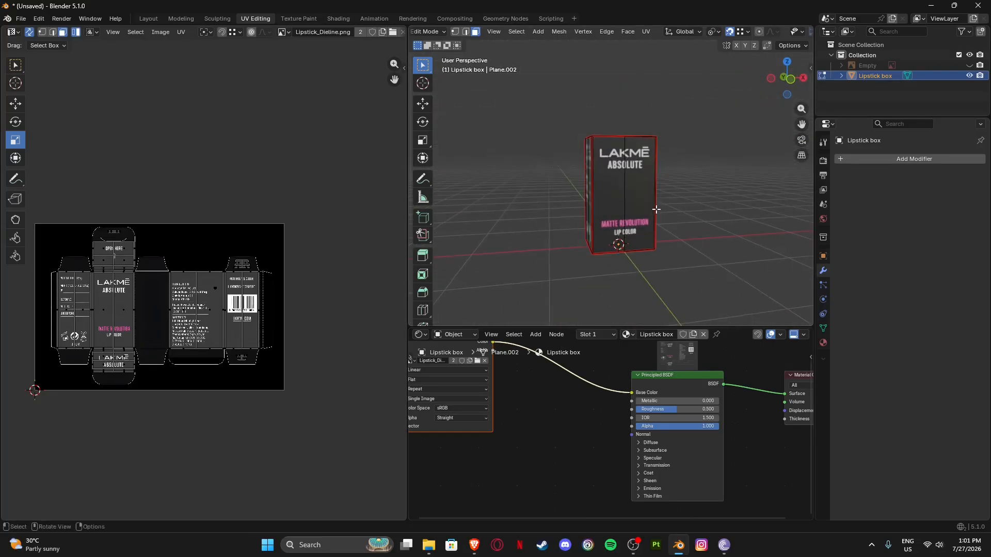
{"action": "scroll", "coordinate": [649, 193], "scroll_direction": "up", "scroll_amount": 4}
{"action": "middle_click_drag", "start_coordinate": [640, 165], "coordinate": [592, 184], "text": "shift"}
{"action": "scroll", "coordinate": [571, 181], "scroll_direction": "down", "scroll_amount": 2}
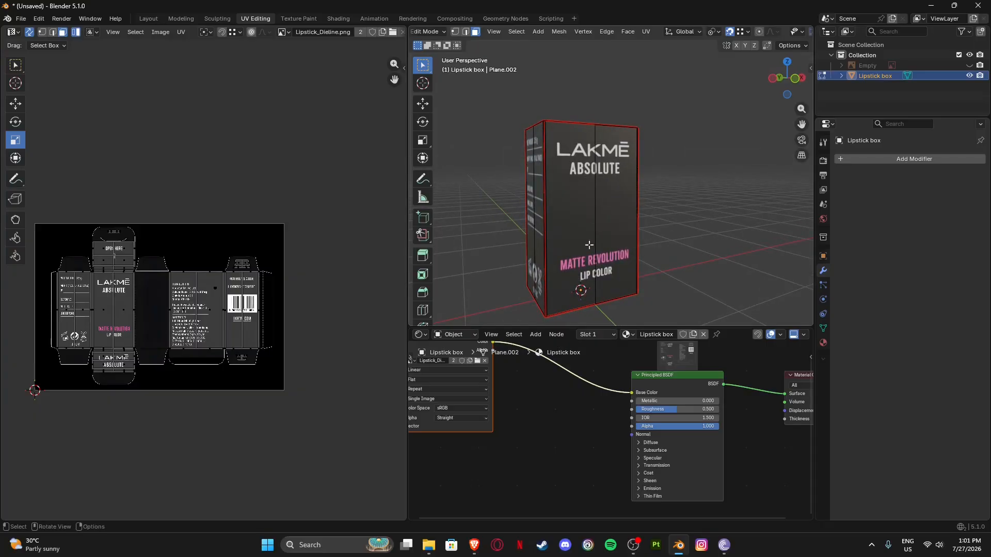
- Shift the Lipstick_Dieline.png node farther up and outward to free space beneath it for another texture node
{"action": "scroll", "coordinate": [567, 411], "scroll_direction": "down", "scroll_amount": 4}
{"action": "middle_click_drag", "start_coordinate": [560, 407], "coordinate": [630, 435]}
{"action": "scroll", "coordinate": [598, 436], "scroll_direction": "down", "scroll_amount": 5}
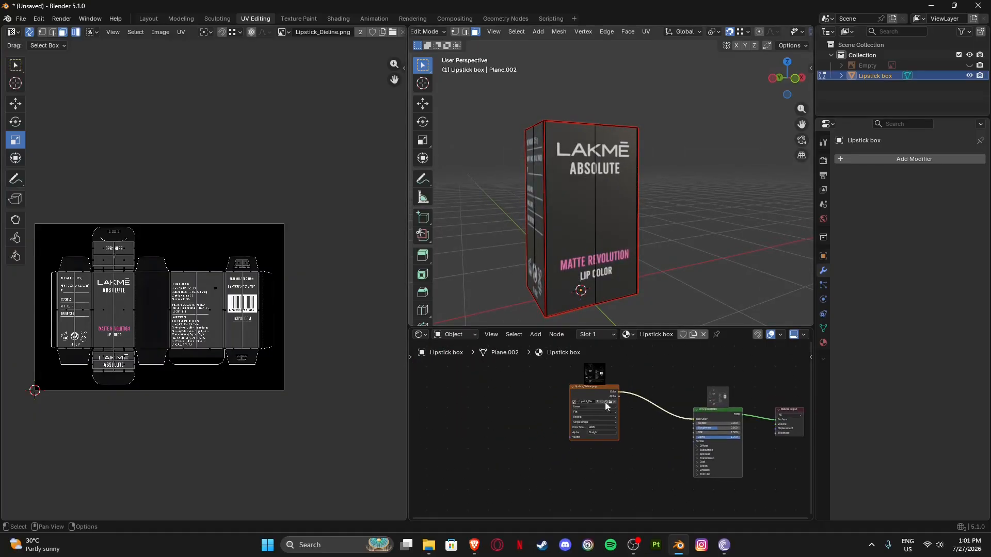
{"action": "left_click_drag", "start_coordinate": [588, 387], "coordinate": [543, 364]}
{"action": "scroll", "coordinate": [604, 425], "scroll_direction": "down", "scroll_amount": 2}
{"action": "middle_click_drag", "start_coordinate": [604, 425], "coordinate": [576, 375]}
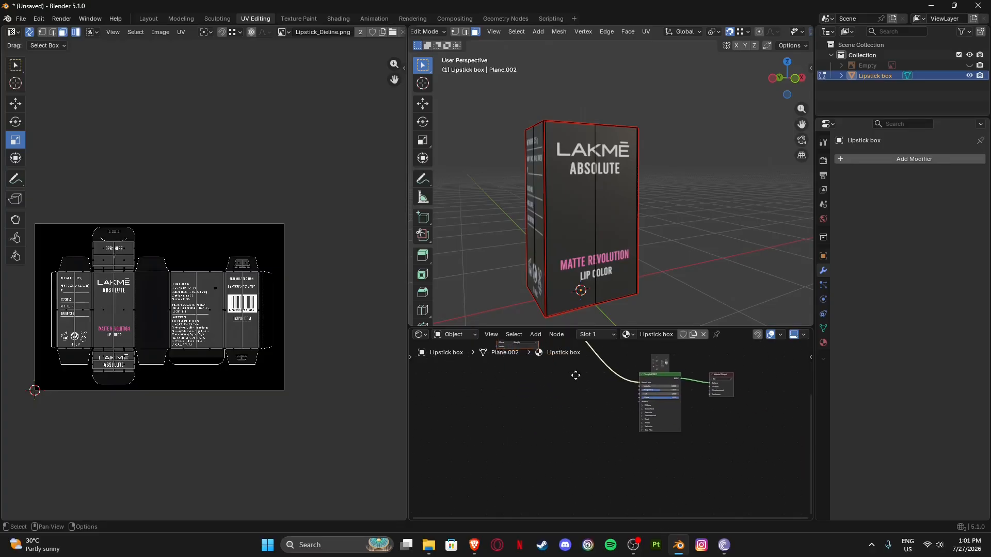
- Add Lipstick_Roughness Mask.png from the Packaging Box folder as an image texture node in the Lipstick box material
{"action": "scroll", "coordinate": [622, 420], "scroll_direction": "up", "scroll_amount": 4}
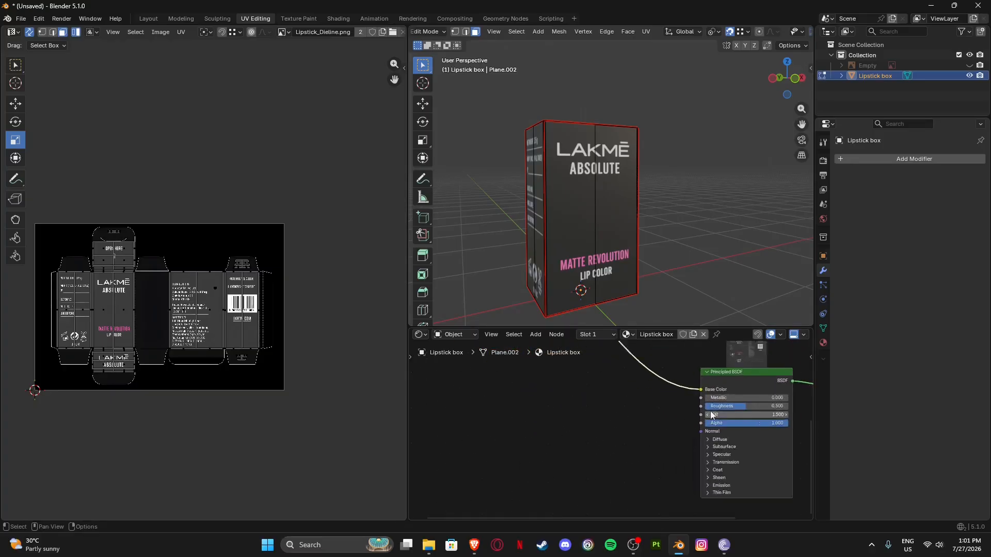
{"action": "scroll", "coordinate": [710, 410], "scroll_direction": "up", "scroll_amount": 3}
{"action": "middle_click_drag", "start_coordinate": [642, 402], "coordinate": [567, 401]}
{"action": "scroll", "coordinate": [628, 461], "scroll_direction": "down", "scroll_amount": 3}
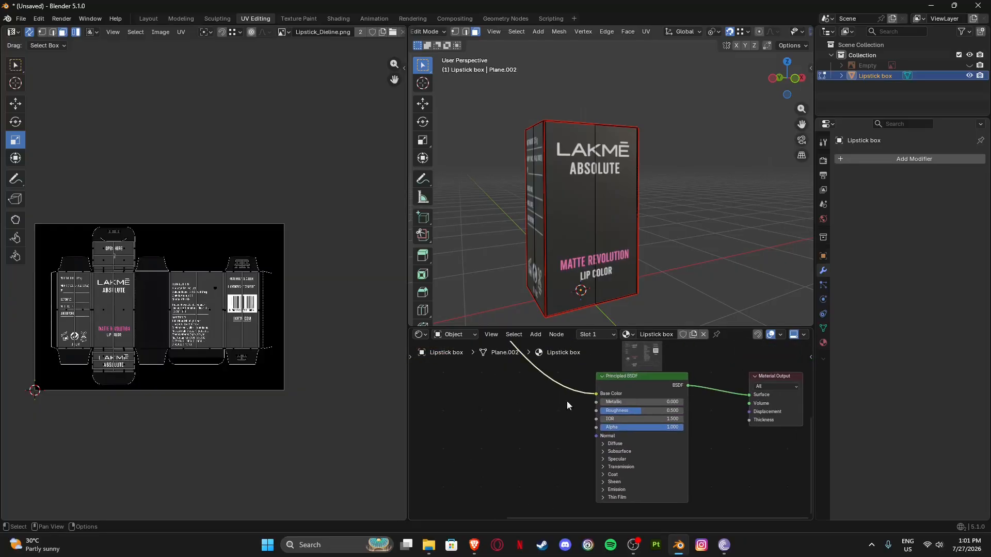
{"action": "scroll", "coordinate": [578, 398], "scroll_direction": "up", "scroll_amount": 3}
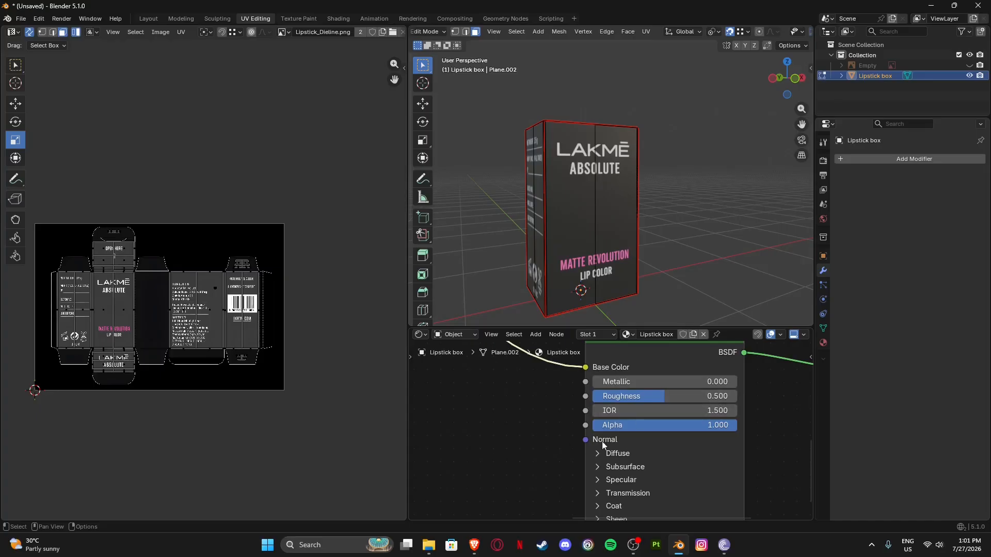
{"action": "scroll", "coordinate": [499, 421], "scroll_direction": "down", "scroll_amount": 5}
{"action": "middle_click_drag", "start_coordinate": [533, 422], "coordinate": [633, 422]}
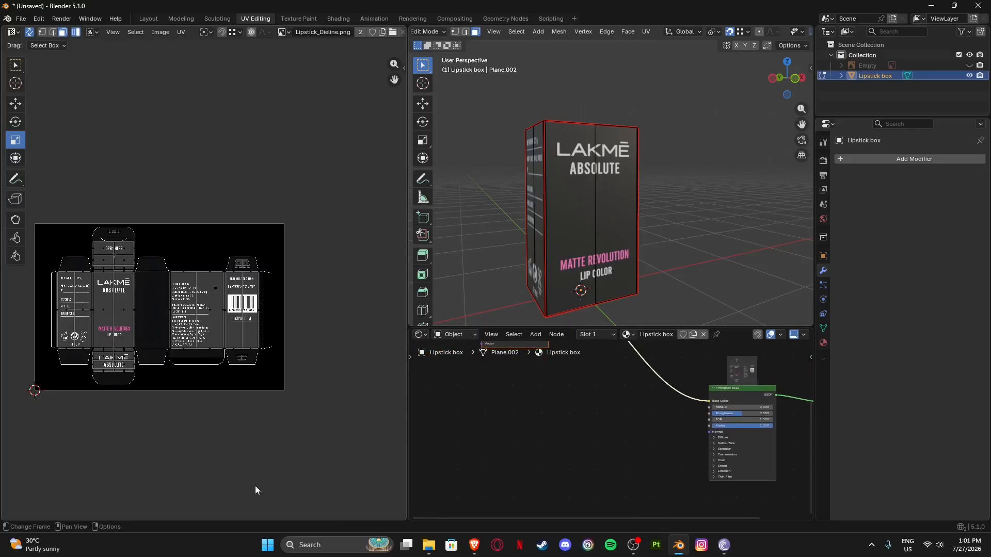
{"action": "left_click", "coordinate": [432, 549]}
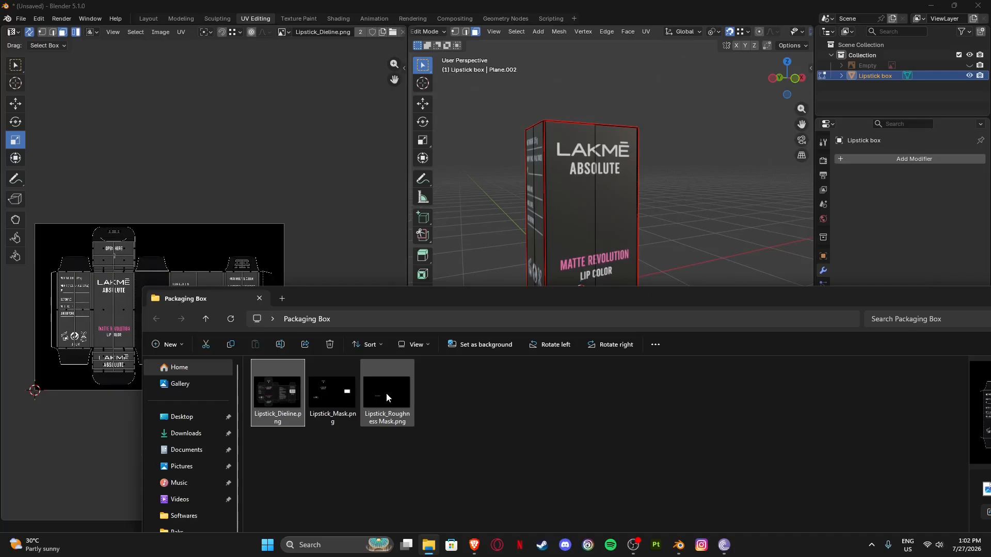
{"action": "left_click_drag", "start_coordinate": [481, 297], "coordinate": [538, 374]}
{"action": "left_click", "coordinate": [454, 502]}
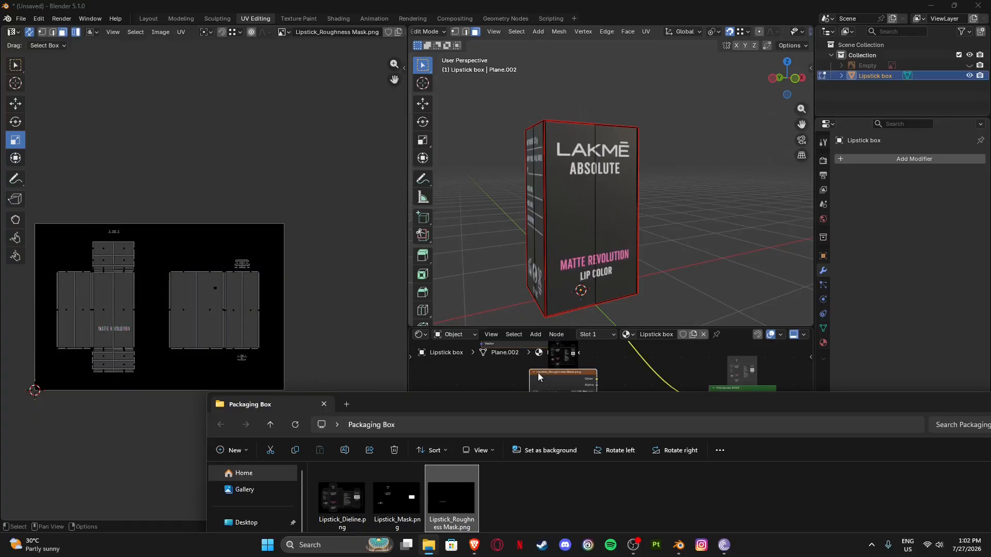
{"action": "left_click_drag", "start_coordinate": [632, 402], "coordinate": [297, 355]}
{"action": "left_click", "coordinate": [793, 355]}
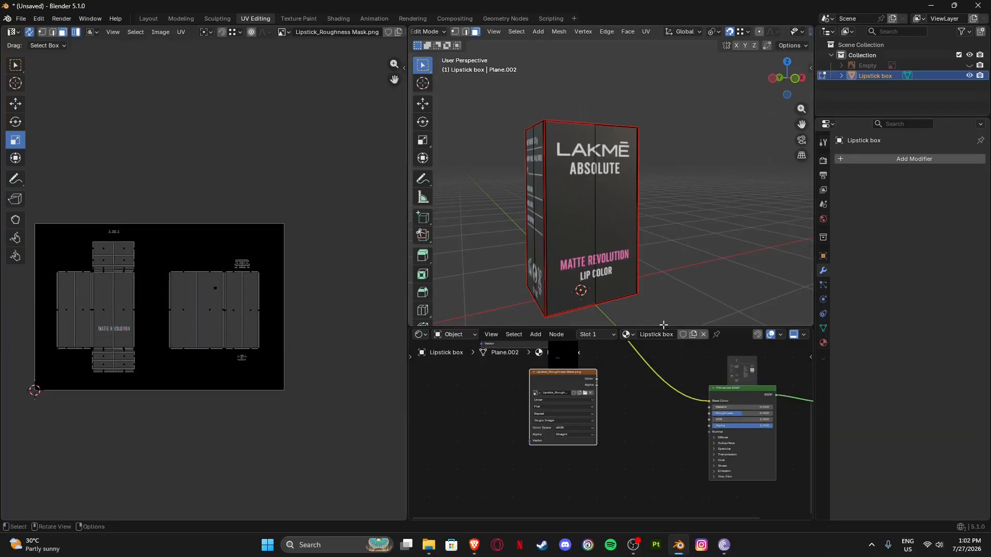
- Connect the roughness mask's Color output to the Principled BSDF's Roughness input and inspect the reflections on the box
{"action": "left_click", "coordinate": [496, 422]}
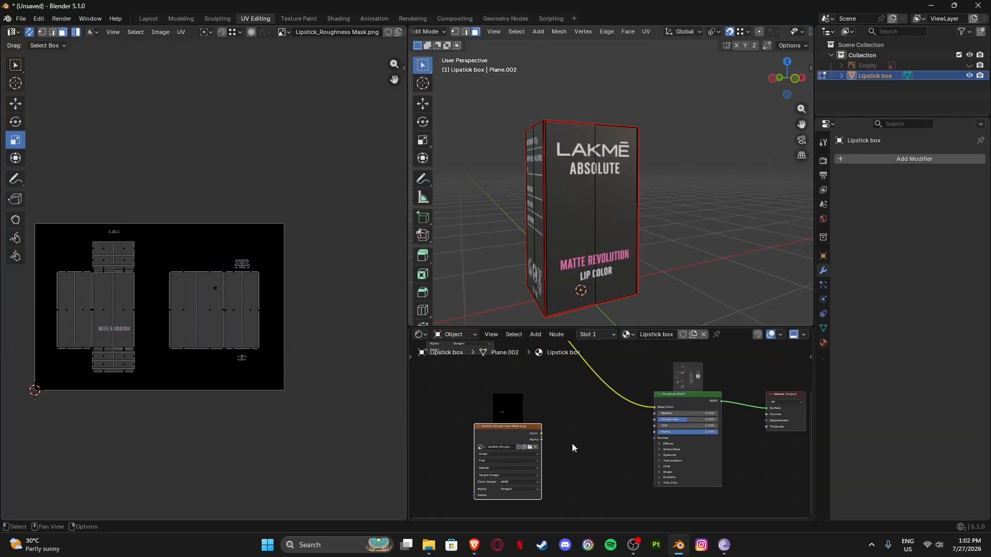
{"action": "scroll", "coordinate": [617, 438], "scroll_direction": "up", "scroll_amount": 4}
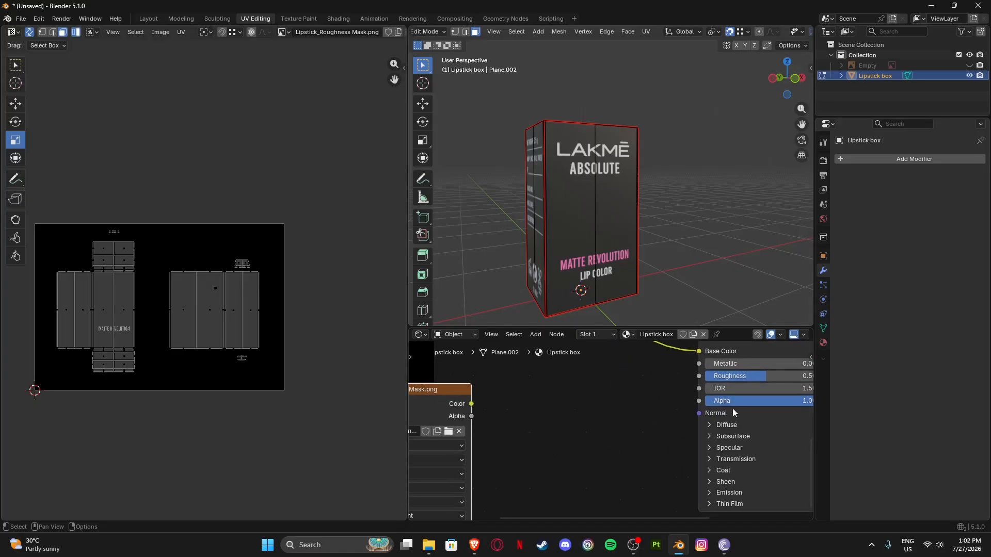
{"action": "left_click_drag", "start_coordinate": [472, 404], "coordinate": [698, 377]}
{"action": "middle_click_drag", "start_coordinate": [583, 217], "coordinate": [616, 207]}
{"action": "scroll", "coordinate": [550, 219], "scroll_direction": "up", "scroll_amount": 6}
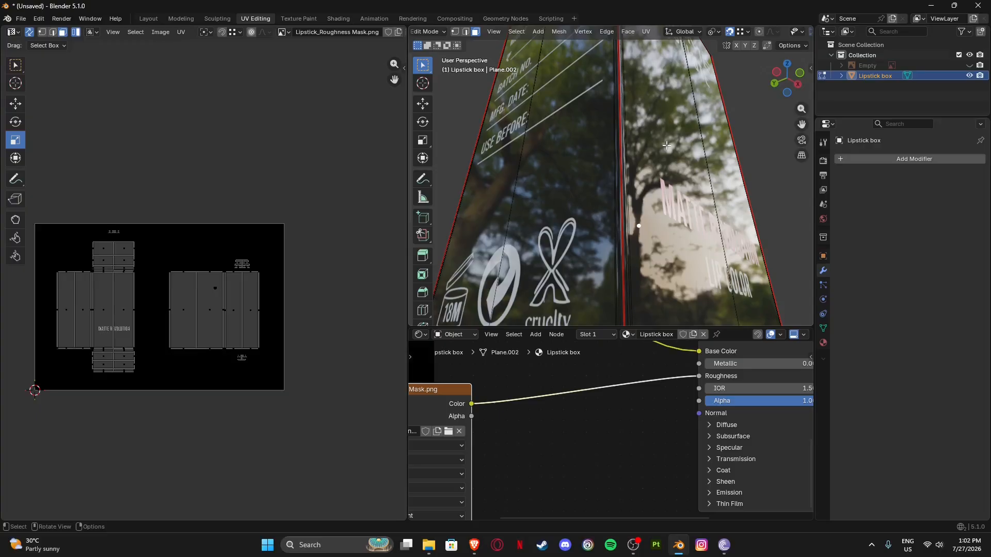
{"action": "scroll", "coordinate": [666, 145], "scroll_direction": "down", "scroll_amount": 5}
{"action": "scroll", "coordinate": [540, 413], "scroll_direction": "down", "scroll_amount": 3}
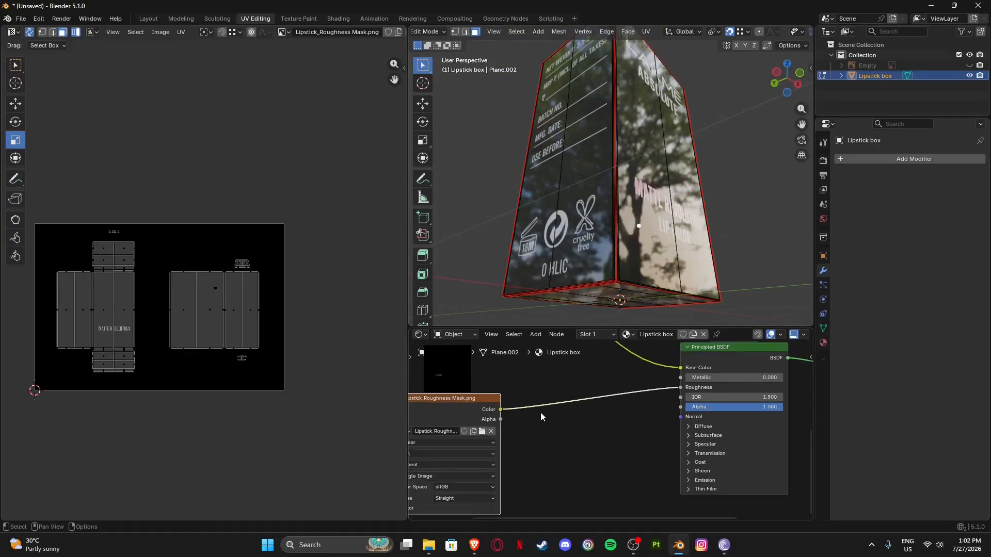
- Reposition the Lipstick_Roughness Mask.png node farther from the Principled BSDF, leaving space along their connection
{"action": "middle_click_drag", "start_coordinate": [540, 413], "coordinate": [598, 447]}
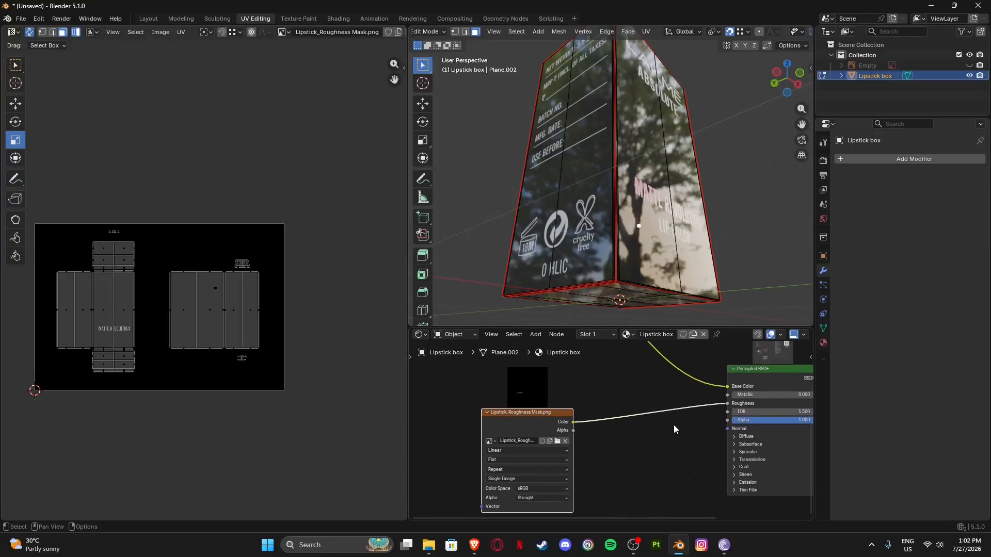
{"action": "left_click_drag", "start_coordinate": [565, 413], "coordinate": [564, 412]}
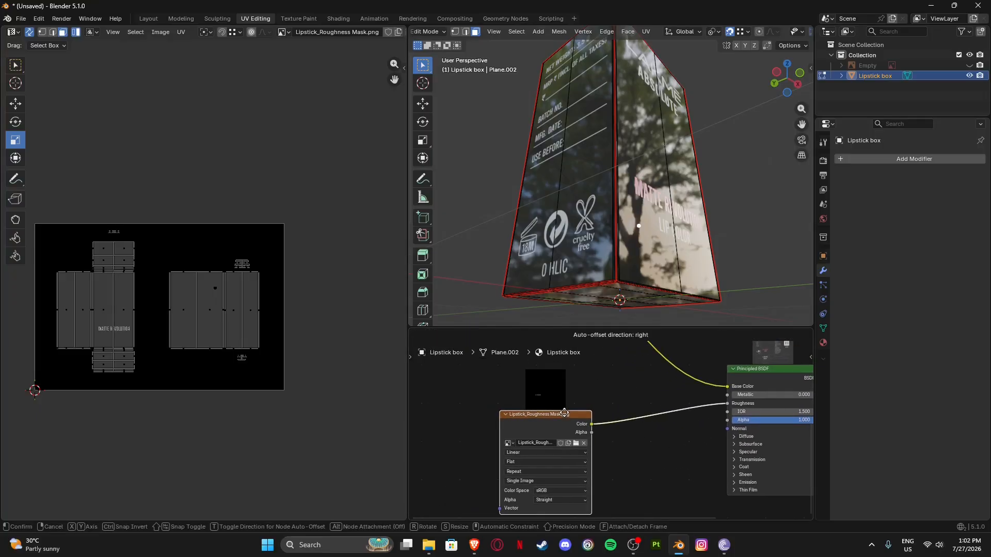
{"action": "left_click", "coordinate": [564, 413]}
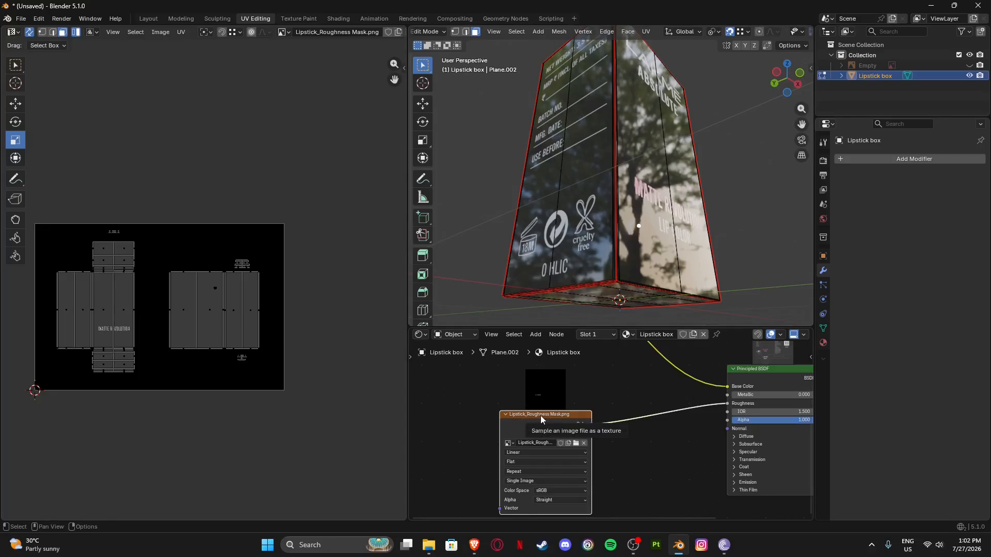
{"action": "left_click_drag", "start_coordinate": [540, 416], "coordinate": [491, 430]}
{"action": "scroll", "coordinate": [567, 403], "scroll_direction": "down", "scroll_amount": 3}
{"action": "mouse_move", "coordinate": [552, 397]}
{"action": "middle_mouse_down"}
{"action": "mouse_move", "coordinate": [562, 403]}
{"action": "mouse_move", "coordinate": [546, 418]}
{"action": "mouse_move", "coordinate": [528, 402]}
{"action": "mouse_move", "coordinate": [554, 409]}
{"action": "middle_mouse_up"}
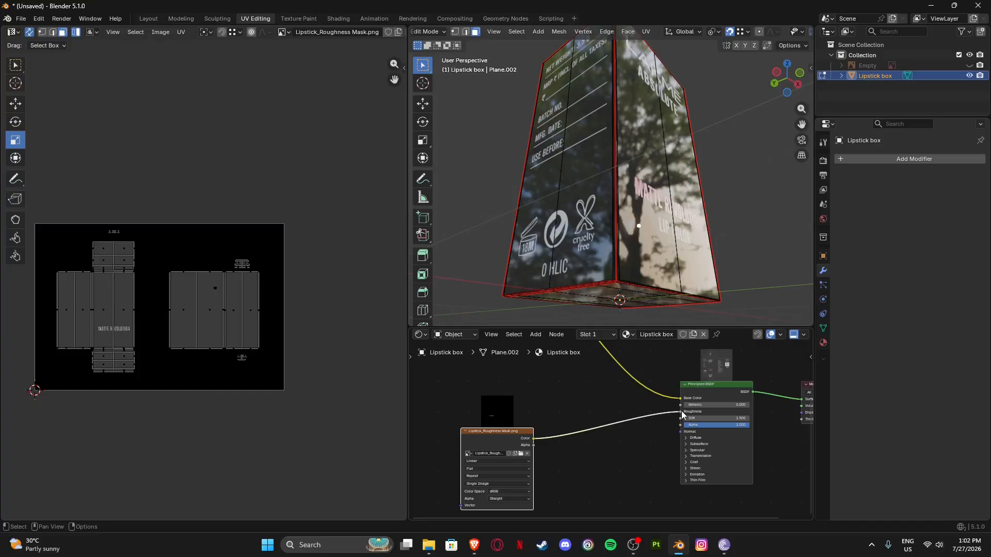
- Disconnect the roughness mask from the Principled BSDF's Roughness and add a Mix Color node between the two nodes
{"action": "left_click_drag", "start_coordinate": [681, 411], "coordinate": [562, 408]}
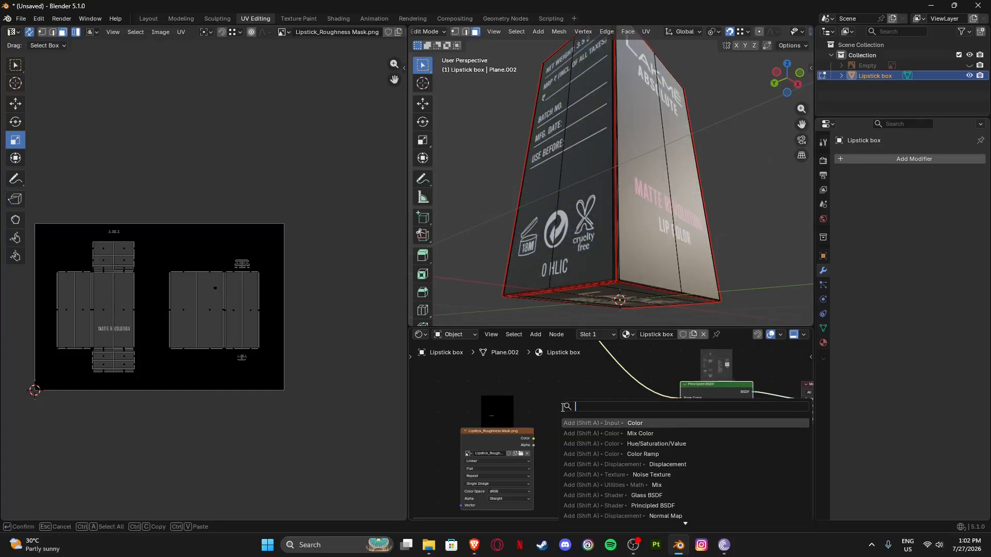
{"action": "left_click", "coordinate": [575, 434]}
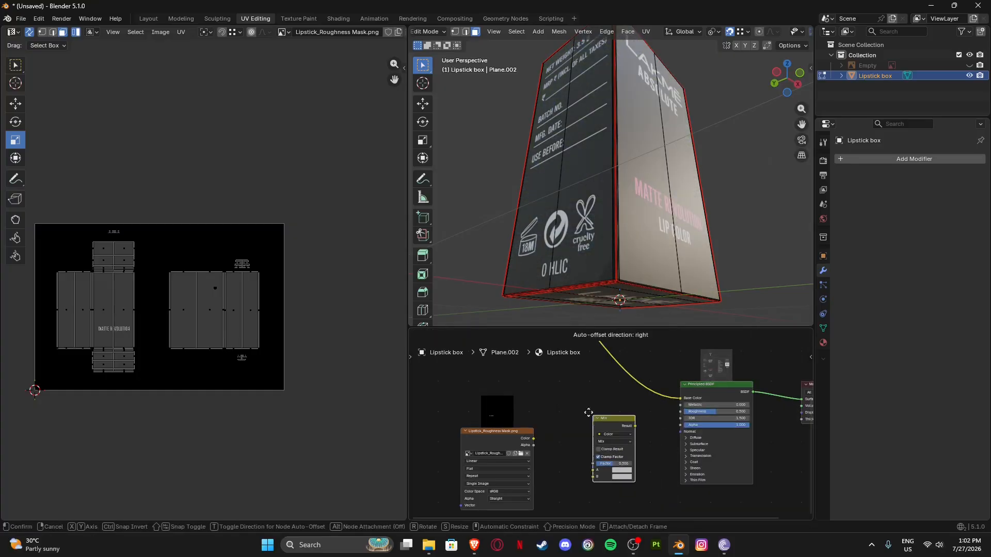
{"action": "left_click", "coordinate": [571, 402]}
- Make room beside the Mix node and connect the Lipstick_Roughness Mask.png Color output to its Factor input
{"action": "scroll", "coordinate": [521, 433], "scroll_direction": "up", "scroll_amount": 3}
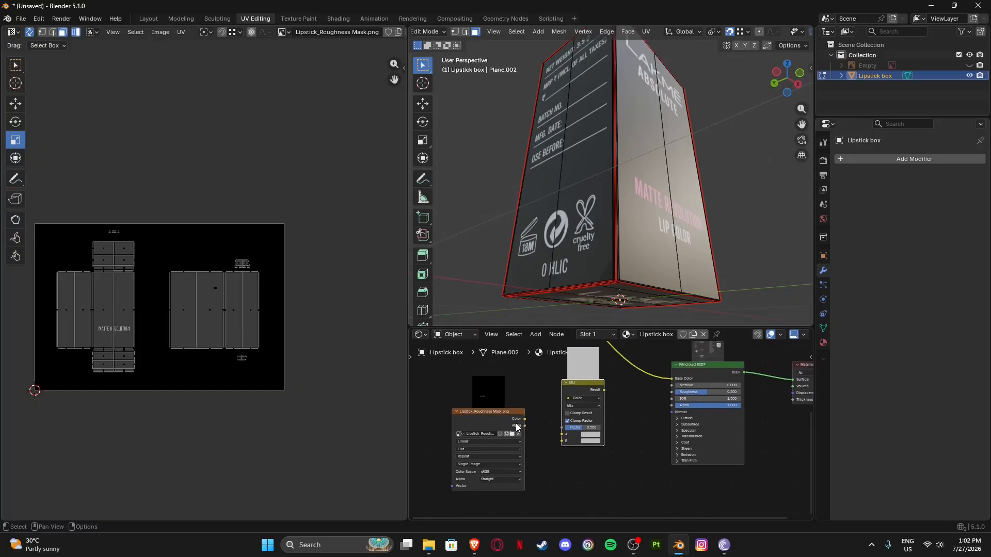
{"action": "left_click_drag", "start_coordinate": [482, 421], "coordinate": [458, 376]}
{"action": "middle_click_drag", "start_coordinate": [531, 418], "coordinate": [550, 443]}
{"action": "left_click_drag", "start_coordinate": [496, 411], "coordinate": [475, 406]}
{"action": "middle_click_drag", "start_coordinate": [536, 427], "coordinate": [520, 425]}
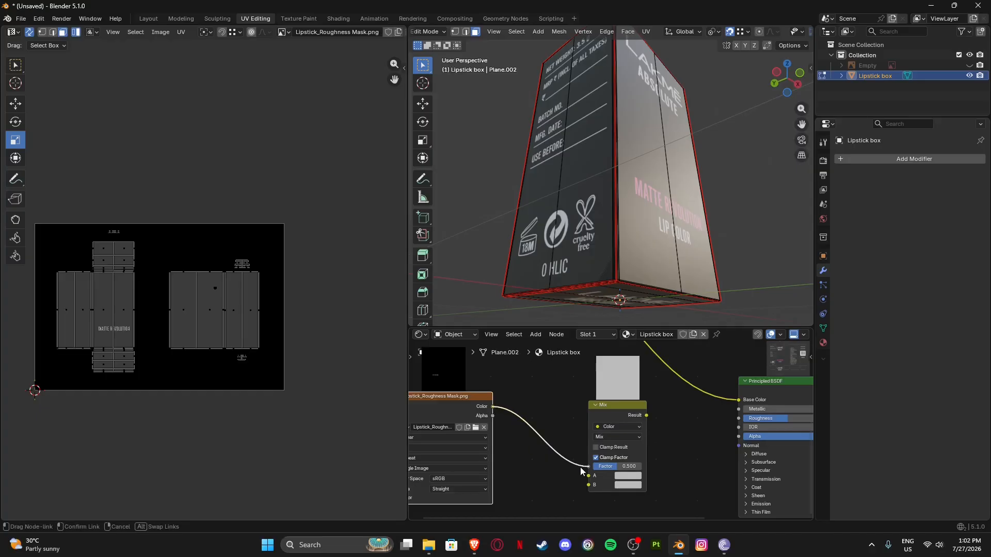
{"action": "left_click_drag", "start_coordinate": [581, 466], "coordinate": [581, 467]}
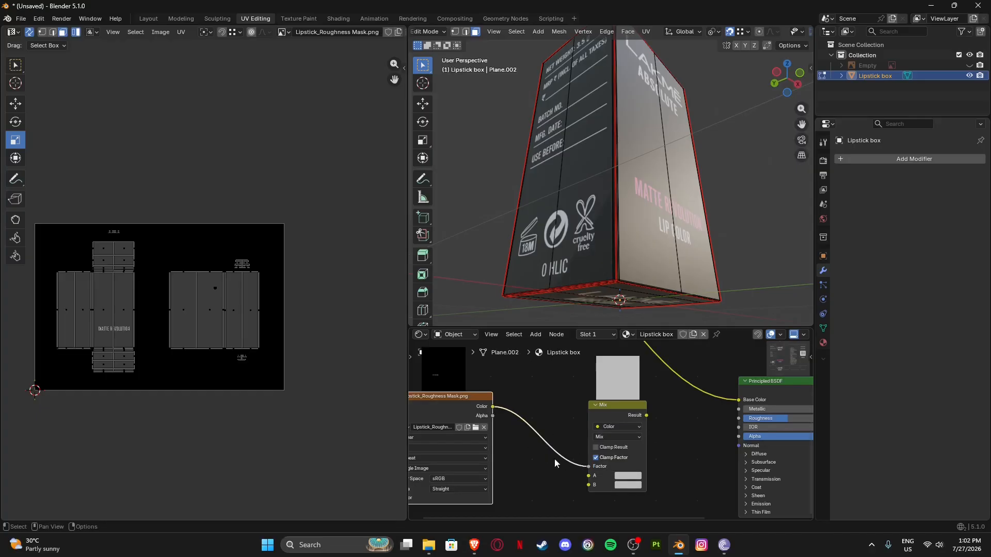
- Set the Mix node's A color to white and connect its Result to the Principled BSDF's Roughness input
{"action": "middle_click_drag", "start_coordinate": [555, 459], "coordinate": [541, 427]}
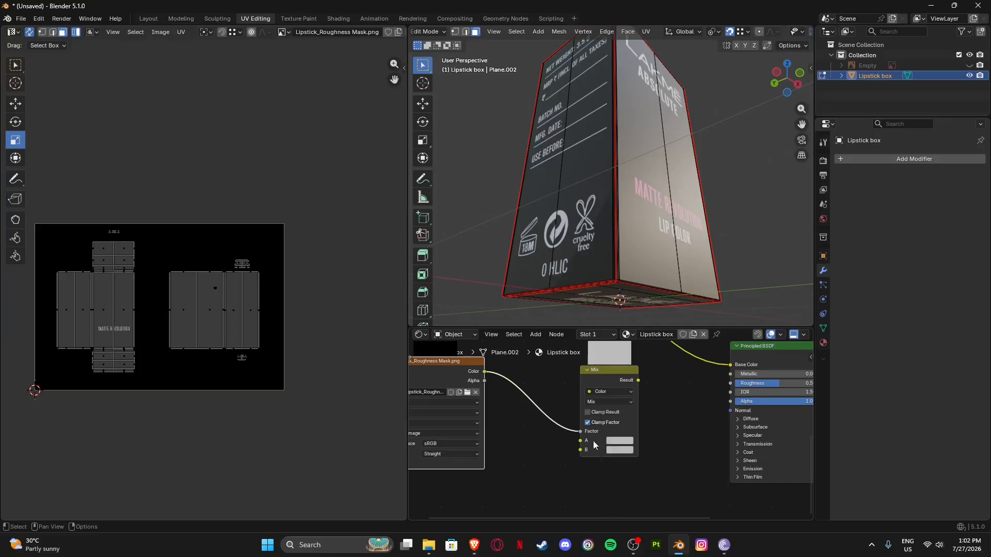
{"action": "scroll", "coordinate": [567, 446], "scroll_direction": "down", "scroll_amount": 3}
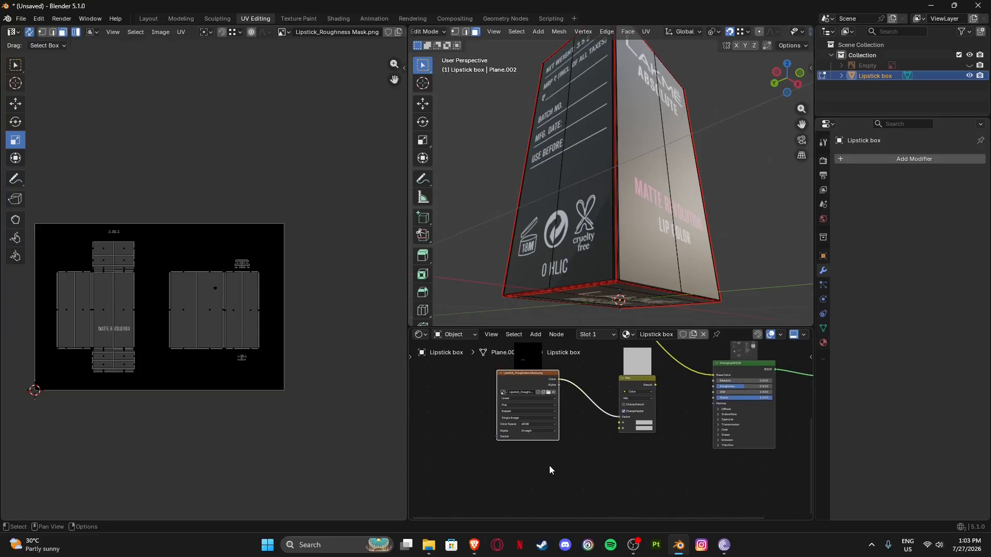
{"action": "scroll", "coordinate": [549, 466], "scroll_direction": "up", "scroll_amount": 3}
{"action": "left_click", "coordinate": [606, 371]}
{"action": "mouse_move", "coordinate": [674, 233]}
{"action": "left_mouse_down"}
{"action": "mouse_move", "coordinate": [673, 282]}
{"action": "mouse_move", "coordinate": [673, 215]}
{"action": "left_mouse_up"}
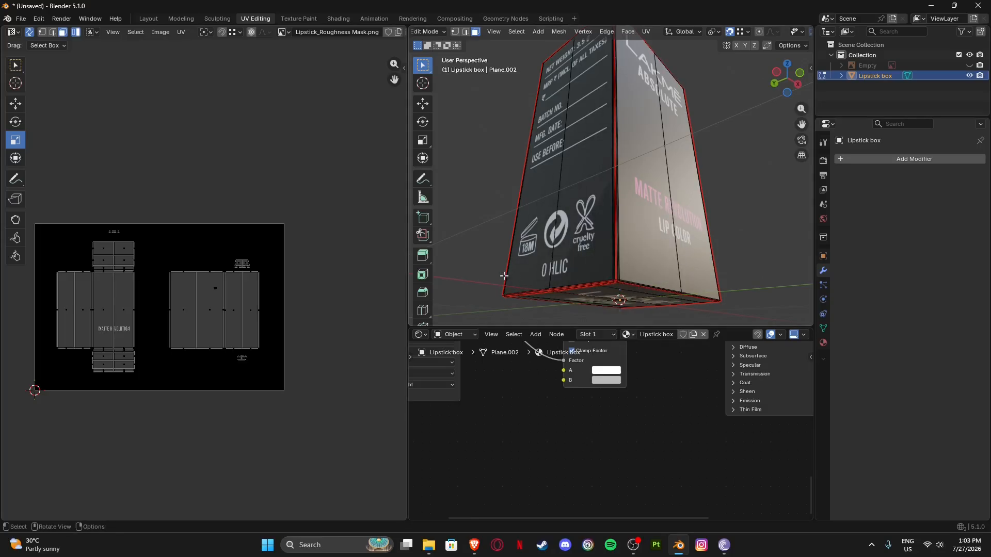
{"action": "middle_click_drag", "start_coordinate": [591, 301], "coordinate": [578, 313]}
{"action": "middle_click_drag", "start_coordinate": [647, 403], "coordinate": [580, 489]}
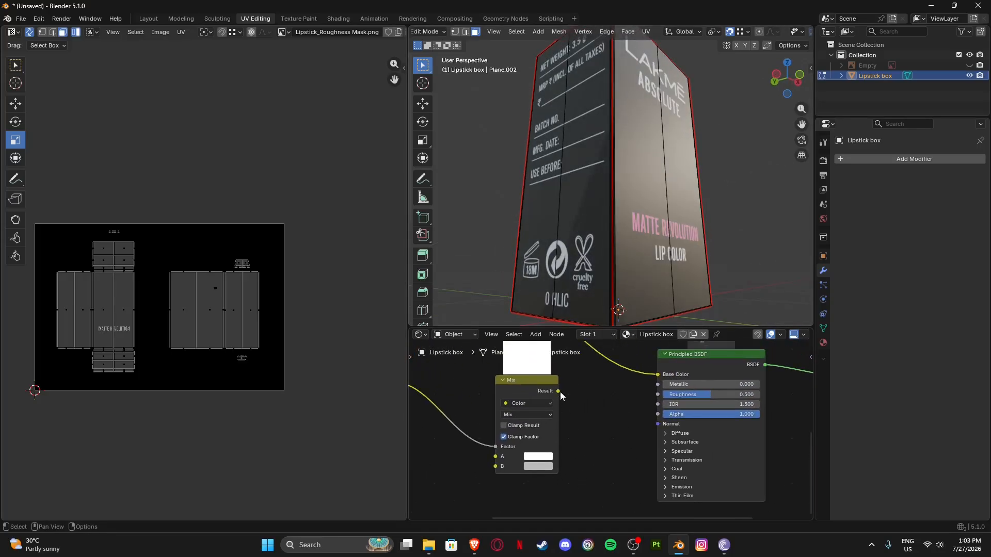
{"action": "left_click_drag", "start_coordinate": [649, 396], "coordinate": [650, 396]}
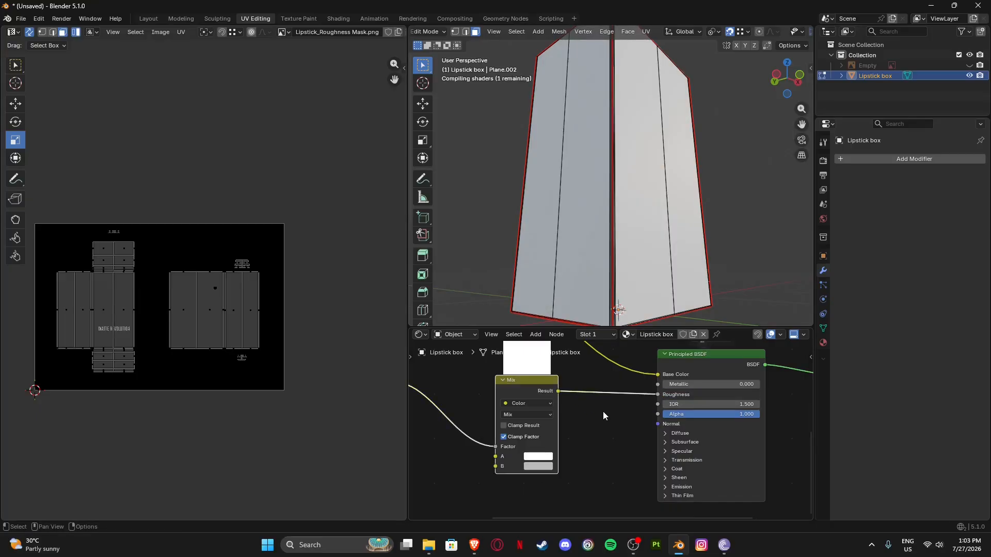
- Darken the Mix node's A color to a light grey with a value of about 0.78, judging the box's shine
{"action": "middle_click_drag", "start_coordinate": [579, 422], "coordinate": [599, 401]}
{"action": "mouse_move", "coordinate": [622, 220]}
{"action": "middle_mouse_down"}
{"action": "mouse_move", "coordinate": [608, 237]}
{"action": "mouse_move", "coordinate": [639, 207]}
{"action": "mouse_move", "coordinate": [620, 227]}
{"action": "mouse_move", "coordinate": [633, 217]}
{"action": "middle_mouse_up"}
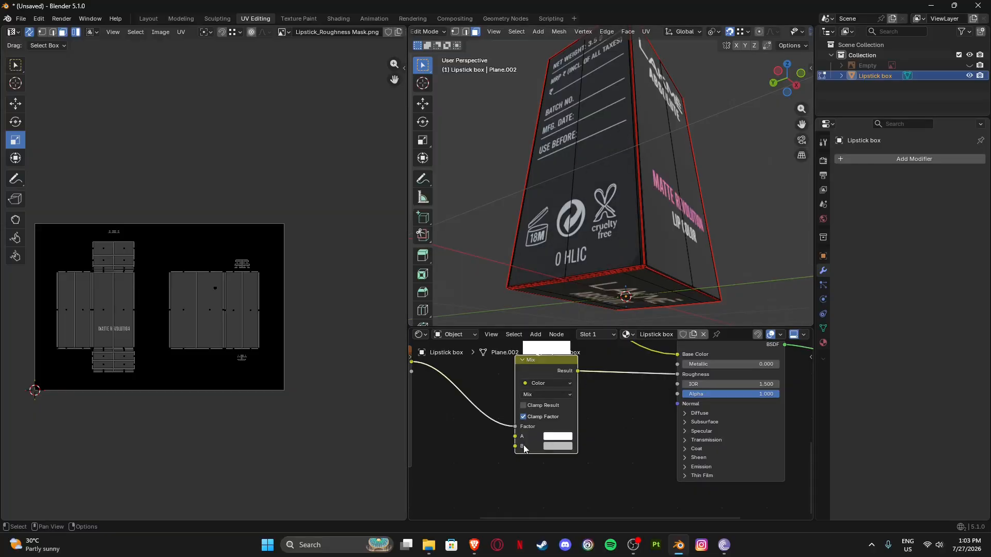
{"action": "middle_click_drag", "start_coordinate": [527, 441], "coordinate": [548, 434]}
{"action": "left_click", "coordinate": [581, 429]}
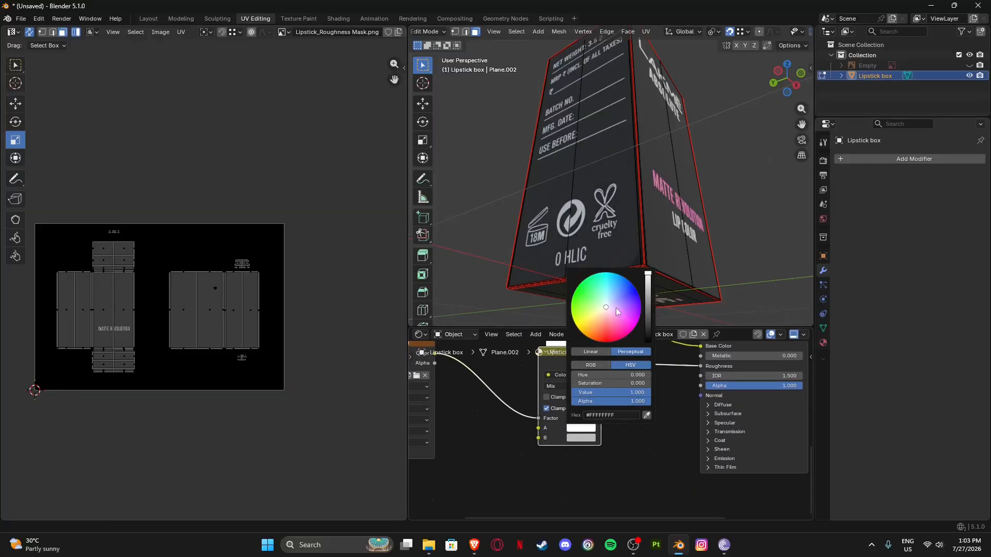
{"action": "mouse_move", "coordinate": [650, 294]}
{"action": "left_mouse_down"}
{"action": "mouse_move", "coordinate": [649, 322]}
{"action": "mouse_move", "coordinate": [648, 280]}
{"action": "mouse_move", "coordinate": [648, 311]}
{"action": "mouse_move", "coordinate": [648, 289]}
{"action": "mouse_move", "coordinate": [648, 302]}
{"action": "left_mouse_up"}
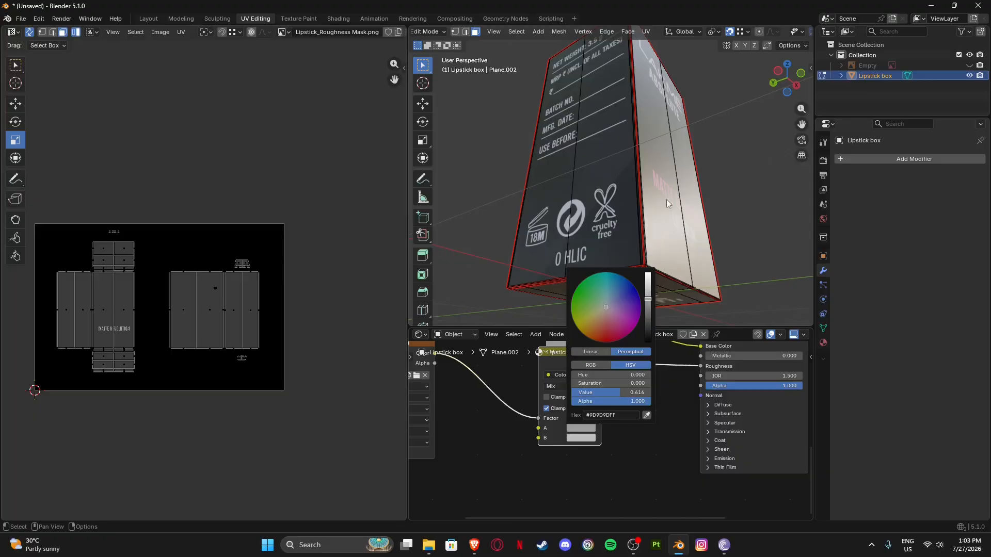
{"action": "scroll", "coordinate": [667, 199], "scroll_direction": "down", "scroll_amount": 3}
{"action": "middle_click_drag", "start_coordinate": [666, 199], "coordinate": [616, 227]}
{"action": "scroll", "coordinate": [617, 227], "scroll_direction": "up", "scroll_amount": 4}
{"action": "left_click", "coordinate": [581, 428]}
{"action": "left_click_drag", "start_coordinate": [648, 299], "coordinate": [649, 289]}
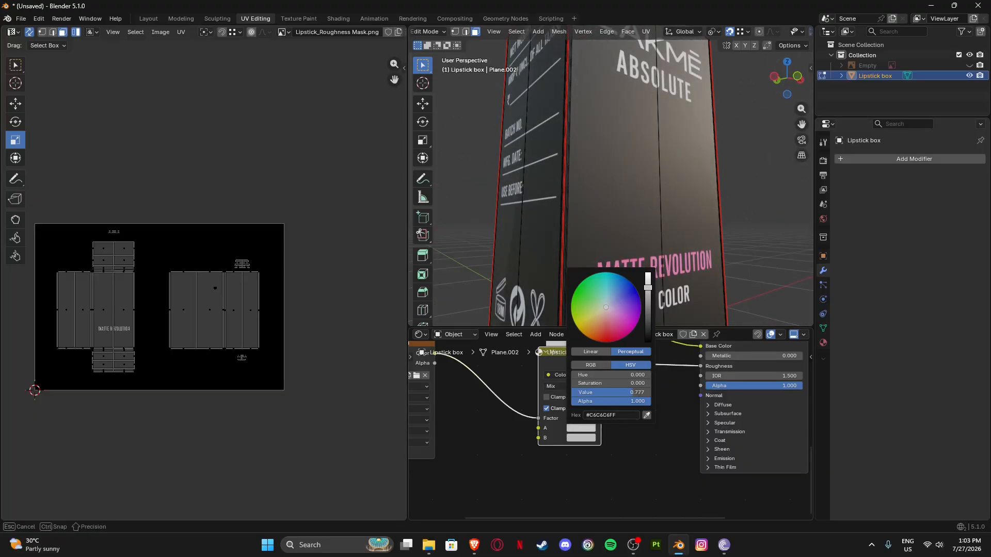
{"action": "scroll", "coordinate": [640, 192], "scroll_direction": "down", "scroll_amount": 3}
{"action": "middle_click_drag", "start_coordinate": [640, 192], "coordinate": [663, 178]}
- Set the Mix node's B color to black and check the pink MATTE REVOLUTION lettering on the box
{"action": "scroll", "coordinate": [522, 501], "scroll_direction": "up", "scroll_amount": 4}
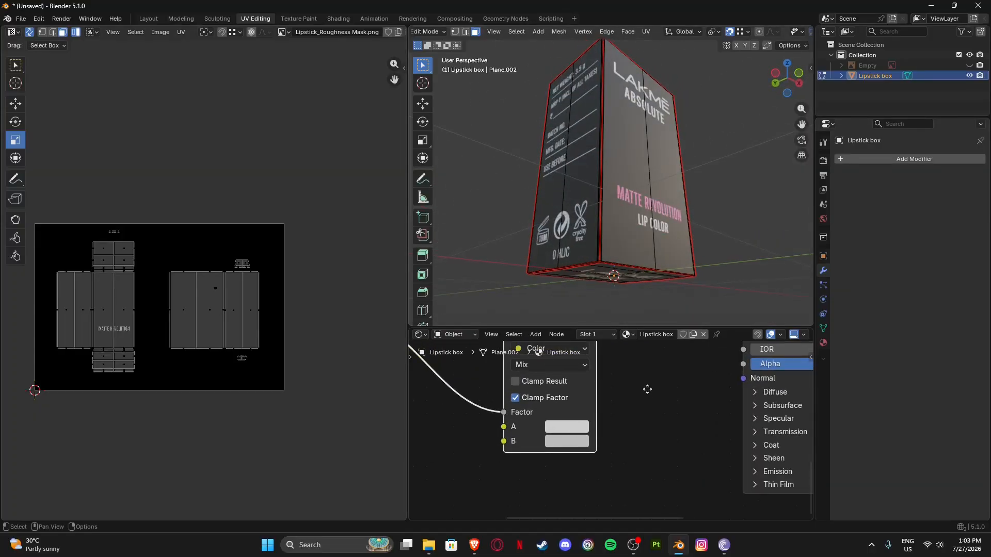
{"action": "left_click", "coordinate": [588, 472]}
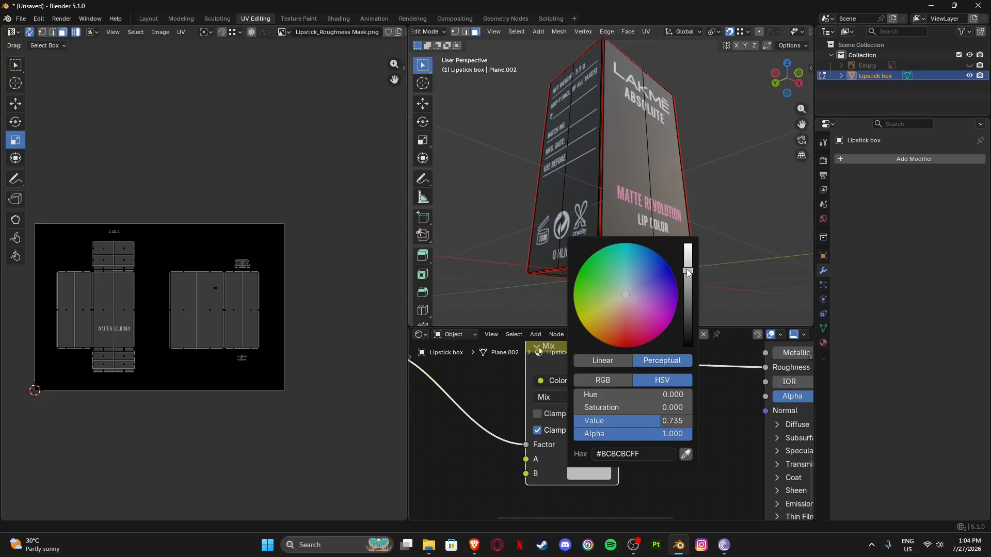
{"action": "left_click_drag", "start_coordinate": [688, 271], "coordinate": [688, 351]}
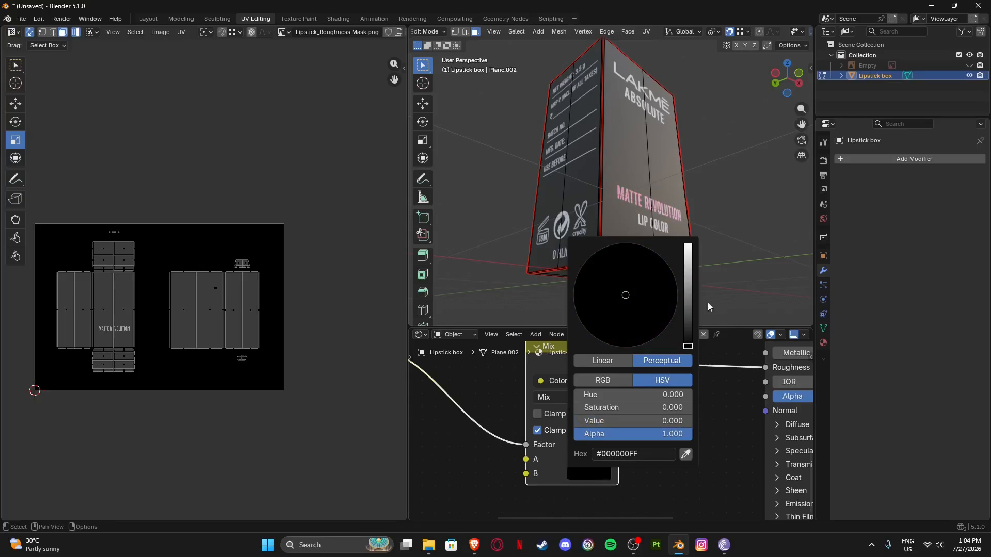
{"action": "middle_click_drag", "start_coordinate": [676, 242], "coordinate": [727, 241]}
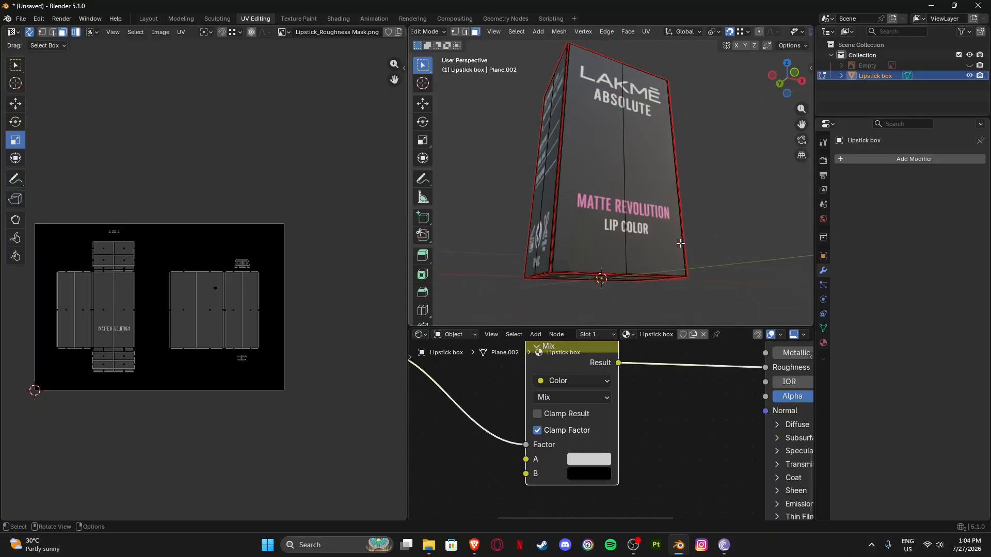
{"action": "scroll", "coordinate": [668, 222], "scroll_direction": "up", "scroll_amount": 5}
{"action": "middle_click_drag", "start_coordinate": [668, 222], "coordinate": [641, 221]}
{"action": "scroll", "coordinate": [665, 221], "scroll_direction": "down", "scroll_amount": 5}
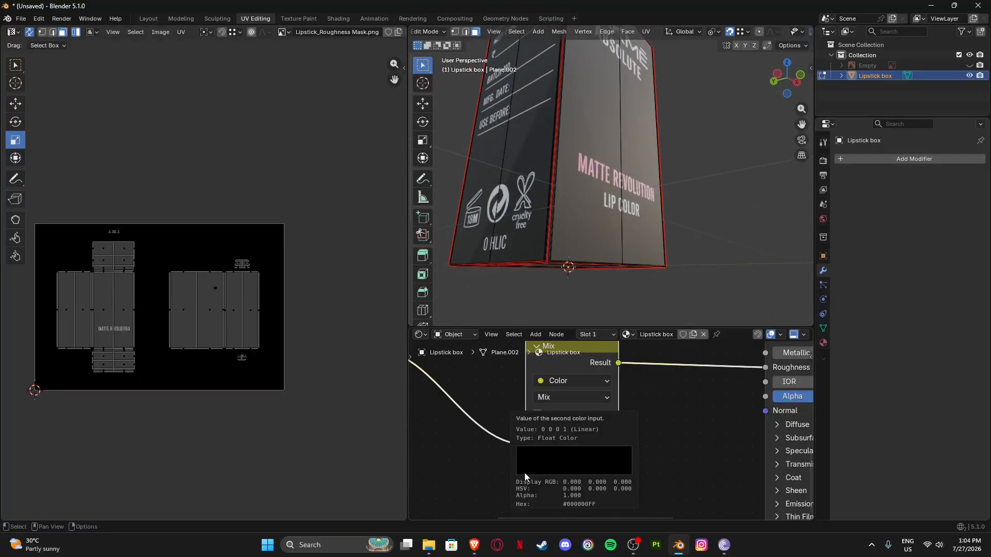
- Set the Mix node's B color to a dark grey and move the roughness mask texture node further away from it
{"action": "left_click", "coordinate": [586, 476]}
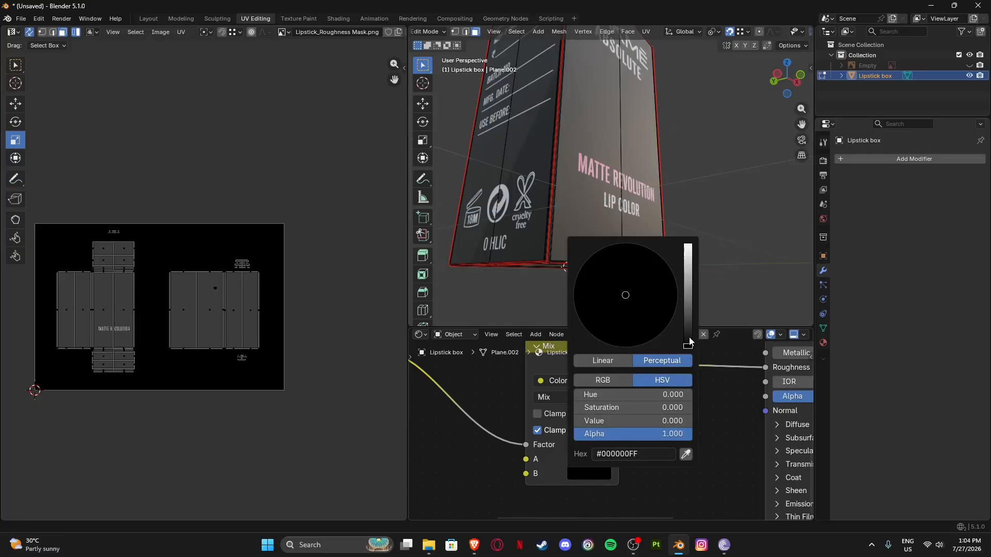
{"action": "mouse_move", "coordinate": [690, 341]}
{"action": "left_mouse_down"}
{"action": "mouse_move", "coordinate": [688, 248]}
{"action": "mouse_move", "coordinate": [688, 345]}
{"action": "left_mouse_up"}
{"action": "scroll", "coordinate": [574, 427], "scroll_direction": "down", "scroll_amount": 1}
{"action": "mouse_move", "coordinate": [617, 238]}
{"action": "middle_mouse_down"}
{"action": "mouse_move", "coordinate": [551, 237]}
{"action": "mouse_move", "coordinate": [611, 225]}
{"action": "mouse_move", "coordinate": [621, 241]}
{"action": "middle_mouse_up"}
{"action": "left_click", "coordinate": [586, 467]}
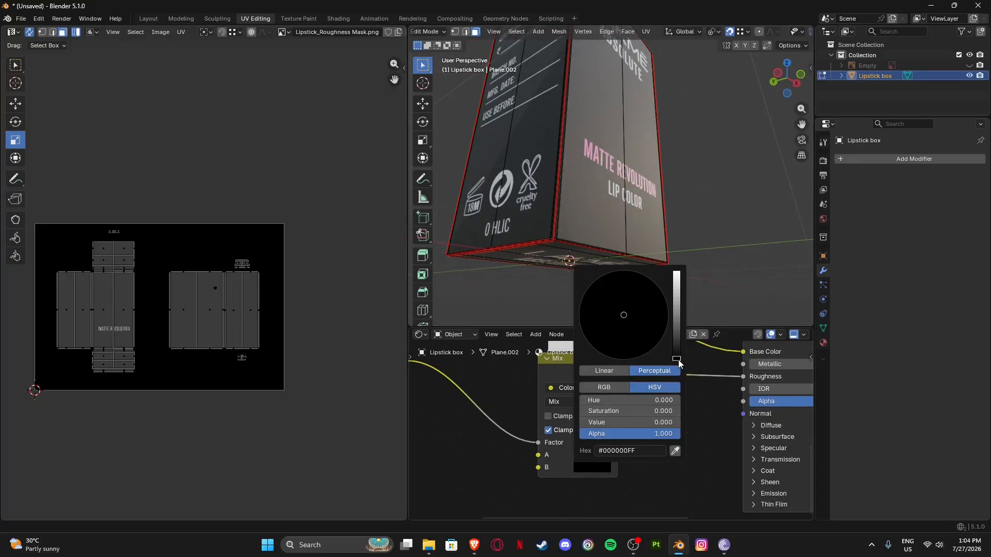
{"action": "left_click_drag", "start_coordinate": [674, 360], "coordinate": [676, 342]}
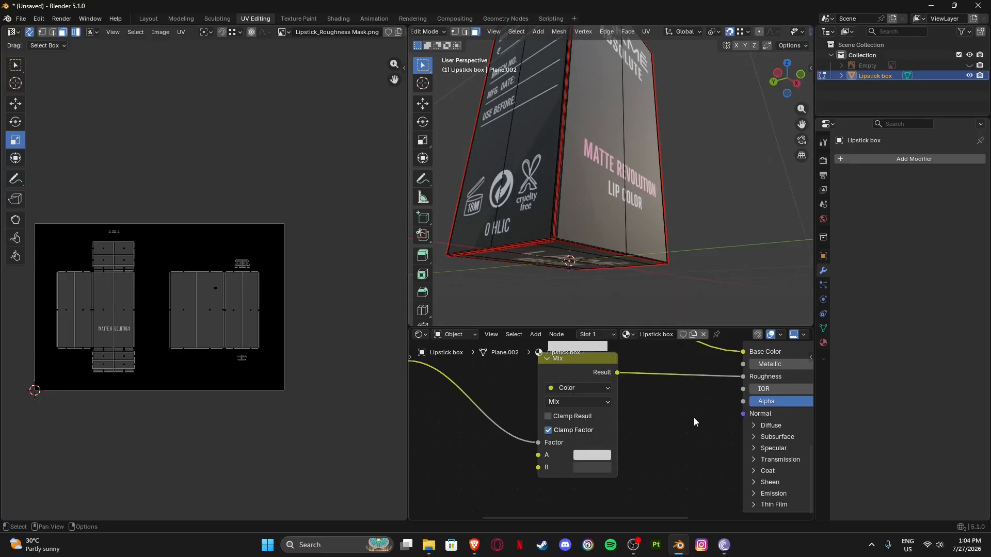
{"action": "scroll", "coordinate": [610, 441], "scroll_direction": "down", "scroll_amount": 5}
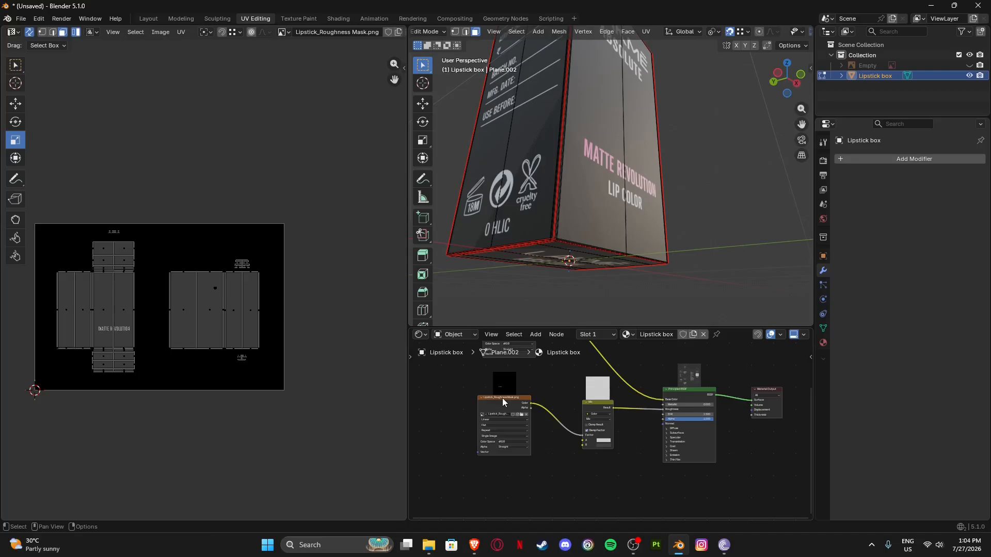
{"action": "left_click_drag", "start_coordinate": [503, 398], "coordinate": [469, 405]}
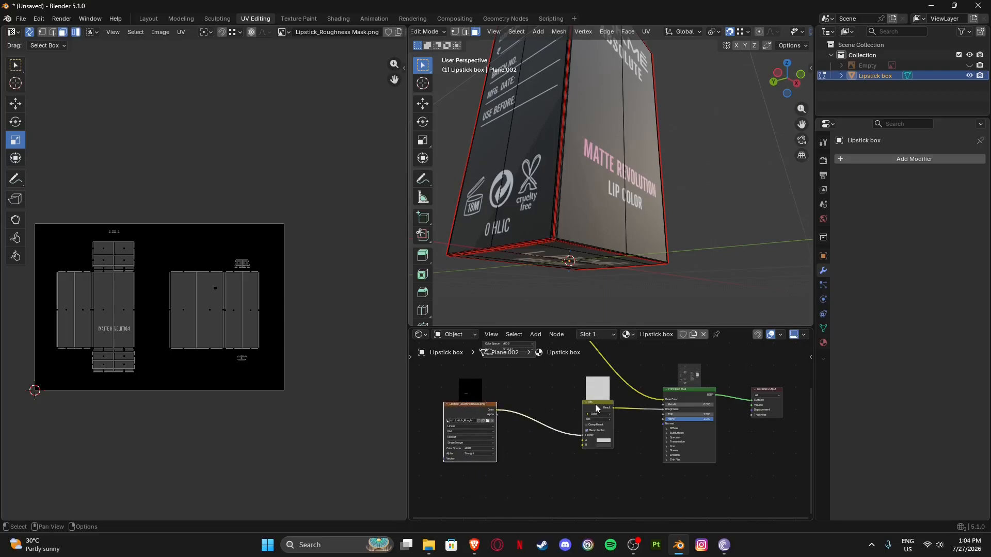
- Preview the Mix node's result directly on the box and return the output to the Principled BSDF
{"action": "scroll", "coordinate": [536, 443], "scroll_direction": "up", "scroll_amount": 3}
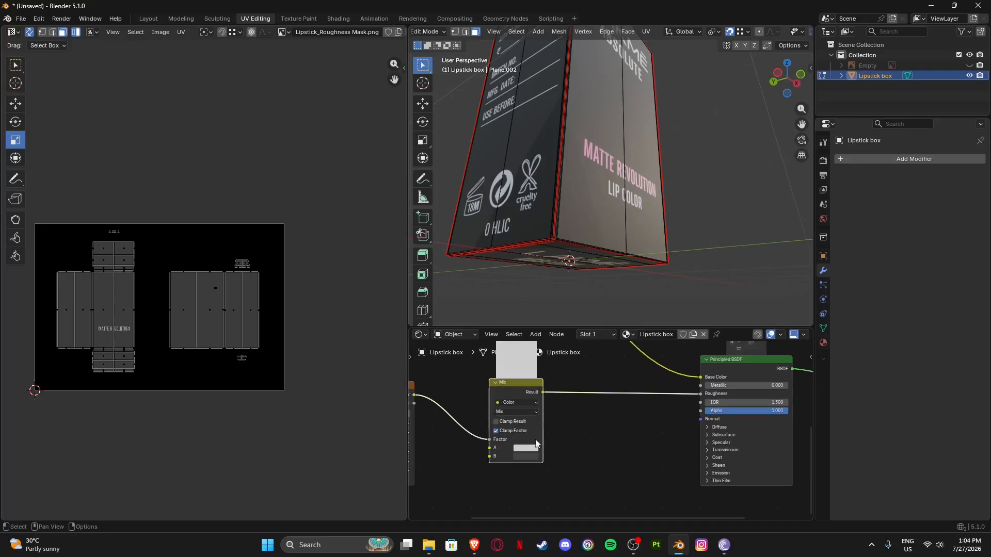
{"action": "middle_click_drag", "start_coordinate": [556, 462], "coordinate": [613, 475]}
{"action": "left_click", "coordinate": [578, 395], "text": "ctrl+shift"}
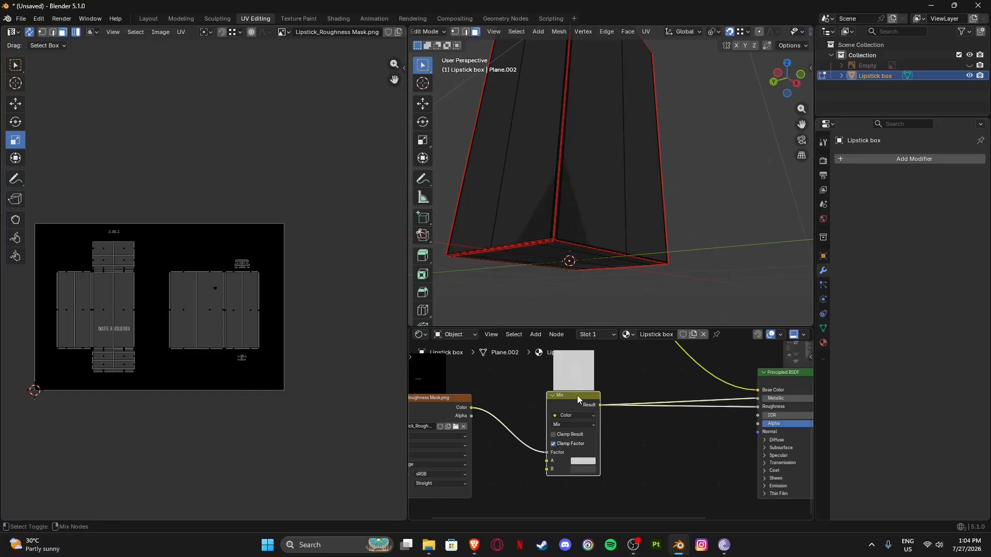
{"action": "left_click", "coordinate": [765, 373], "text": "ctrl+shift"}
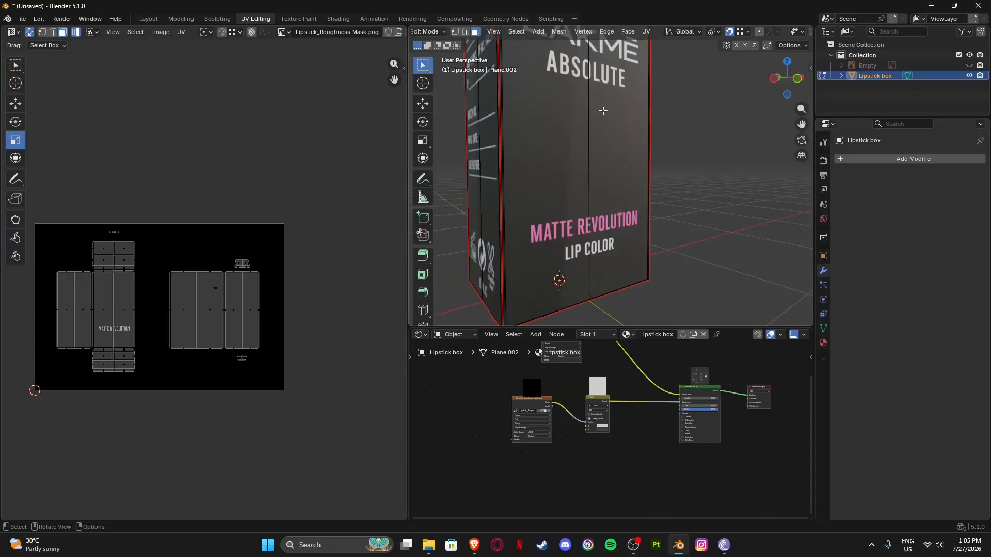
- Examine the roughness of the lettering and surfaces on the front, barcode and side faces of the box
{"action": "middle_click_drag", "start_coordinate": [559, 144], "coordinate": [597, 157]}
{"action": "scroll", "coordinate": [597, 157], "scroll_direction": "down", "scroll_amount": 2}
{"action": "middle_click_drag", "start_coordinate": [614, 211], "coordinate": [602, 130]}
{"action": "scroll", "coordinate": [603, 130], "scroll_direction": "up", "scroll_amount": 5}
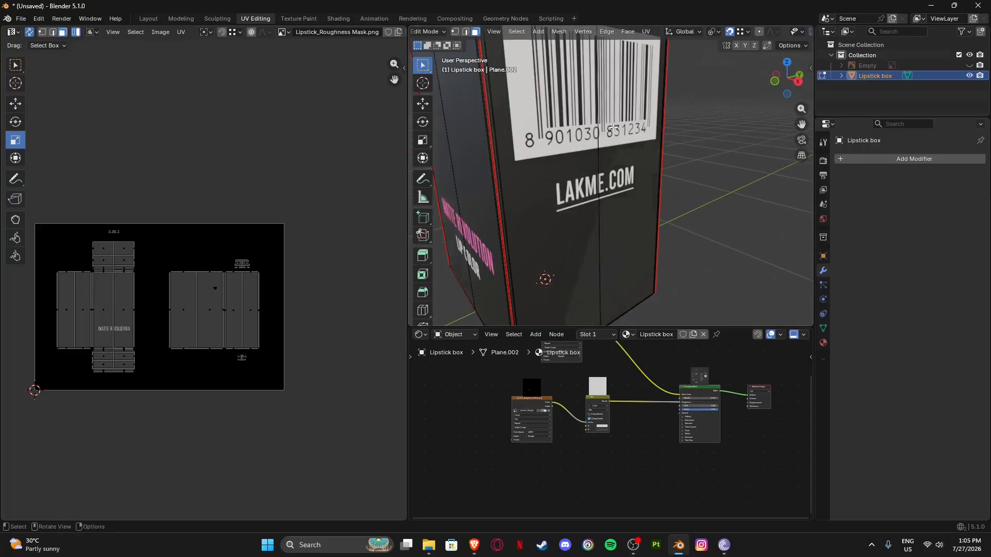
{"action": "middle_click_drag", "start_coordinate": [557, 164], "coordinate": [568, 165]}
{"action": "scroll", "coordinate": [669, 223], "scroll_direction": "down", "scroll_amount": 2}
{"action": "middle_click_drag", "start_coordinate": [668, 223], "coordinate": [691, 209]}
{"action": "scroll", "coordinate": [627, 227], "scroll_direction": "down", "scroll_amount": 3}
{"action": "middle_click_drag", "start_coordinate": [561, 245], "coordinate": [580, 190]}
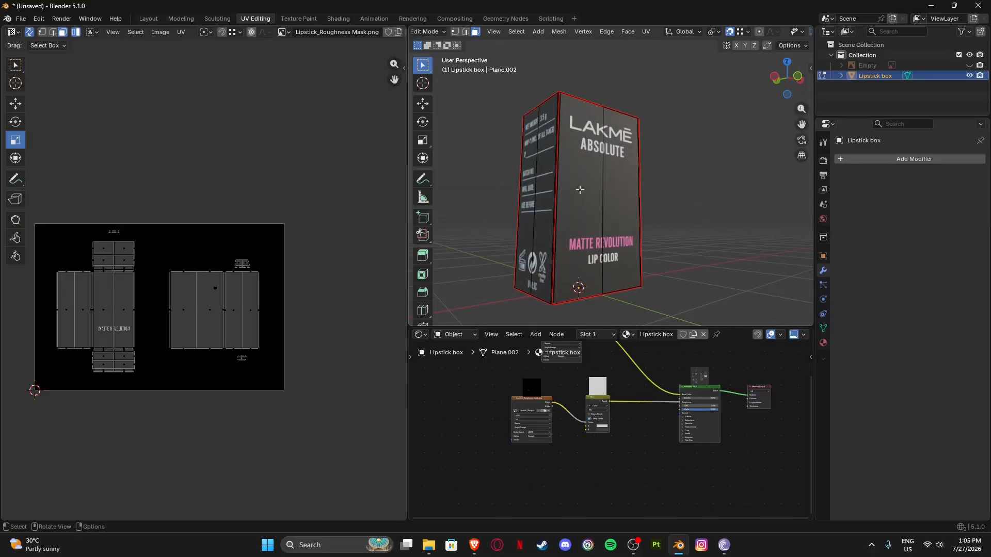
{"action": "scroll", "coordinate": [552, 432], "scroll_direction": "down", "scroll_amount": 1}
- Add Lipstick_Mask.png from the Packaging Box folder in File Explorer as an image texture node below the Mix node
{"action": "middle_click_drag", "start_coordinate": [602, 429], "coordinate": [607, 410]}
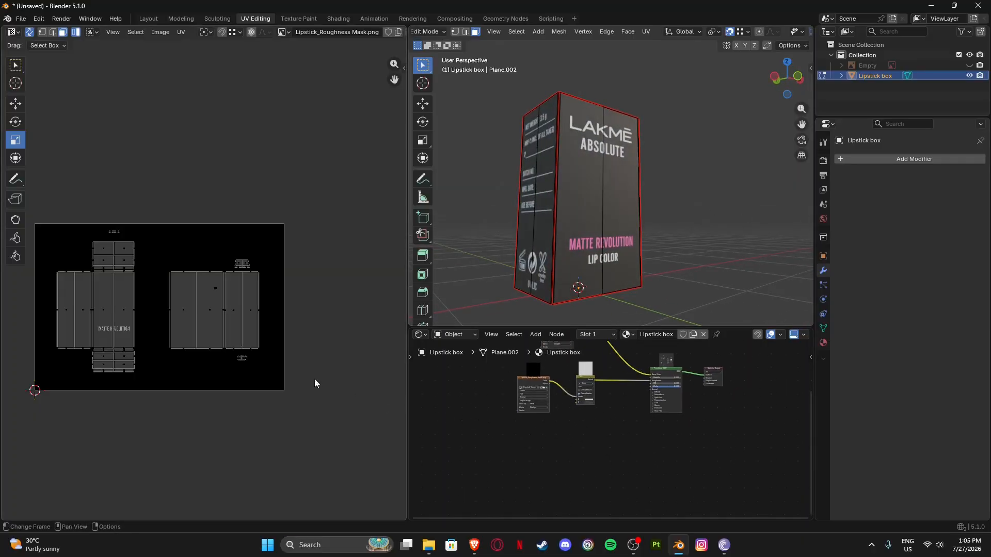
{"action": "middle_click_drag", "start_coordinate": [552, 448], "coordinate": [567, 448]}
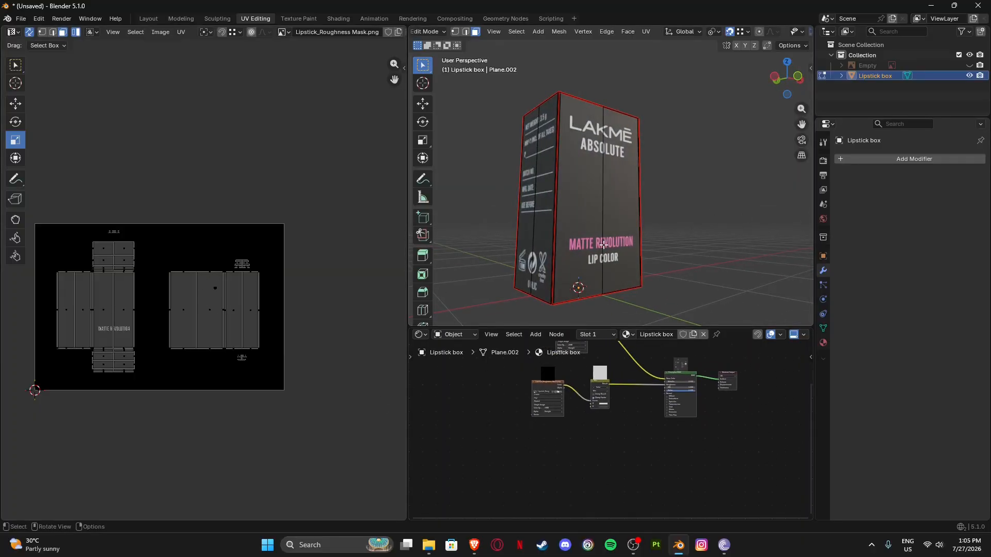
{"action": "scroll", "coordinate": [568, 426], "scroll_direction": "up", "scroll_amount": 3}
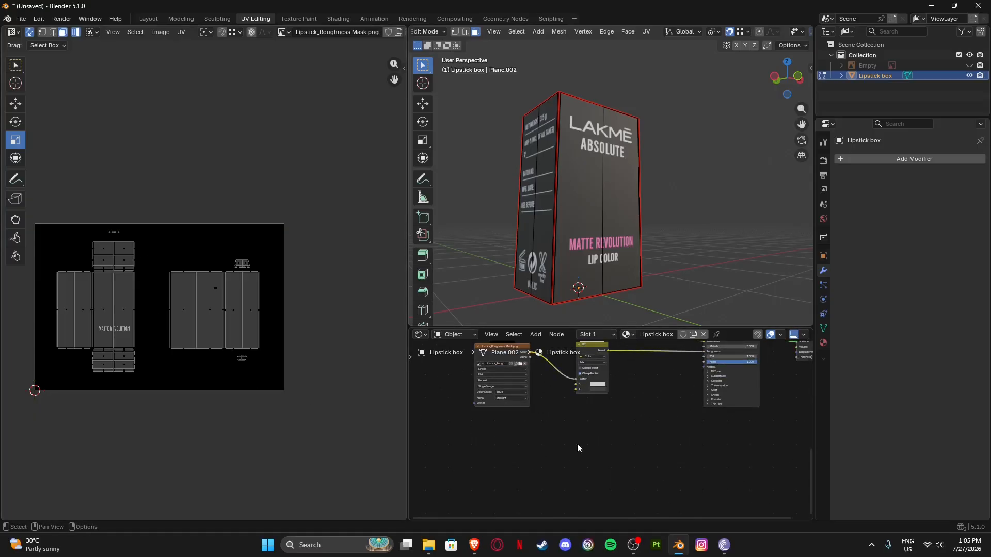
{"action": "scroll", "coordinate": [577, 448], "scroll_direction": "up", "scroll_amount": 2}
{"action": "left_click", "coordinate": [426, 543]}
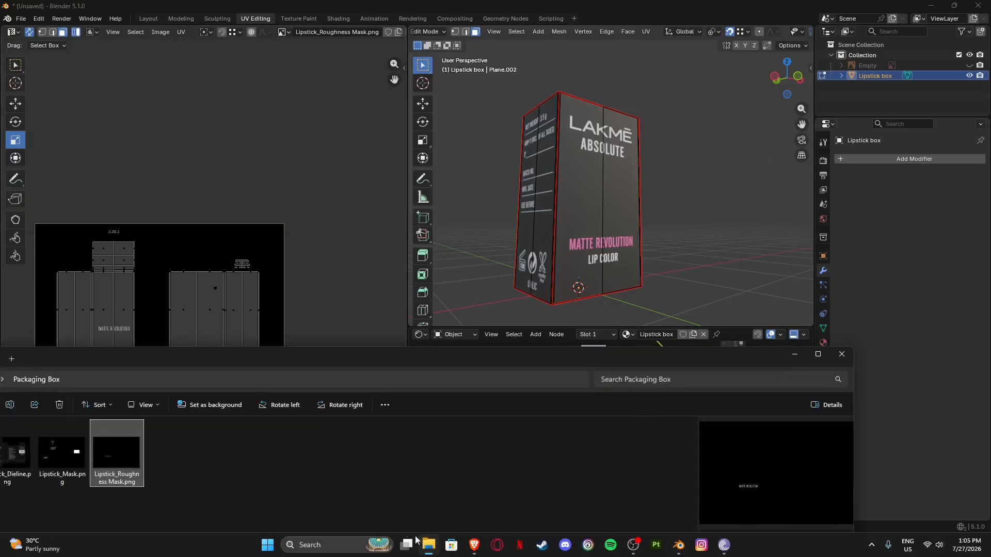
{"action": "left_click_drag", "start_coordinate": [245, 361], "coordinate": [320, 405]}
{"action": "left_click_drag", "start_coordinate": [121, 278], "coordinate": [578, 475]}
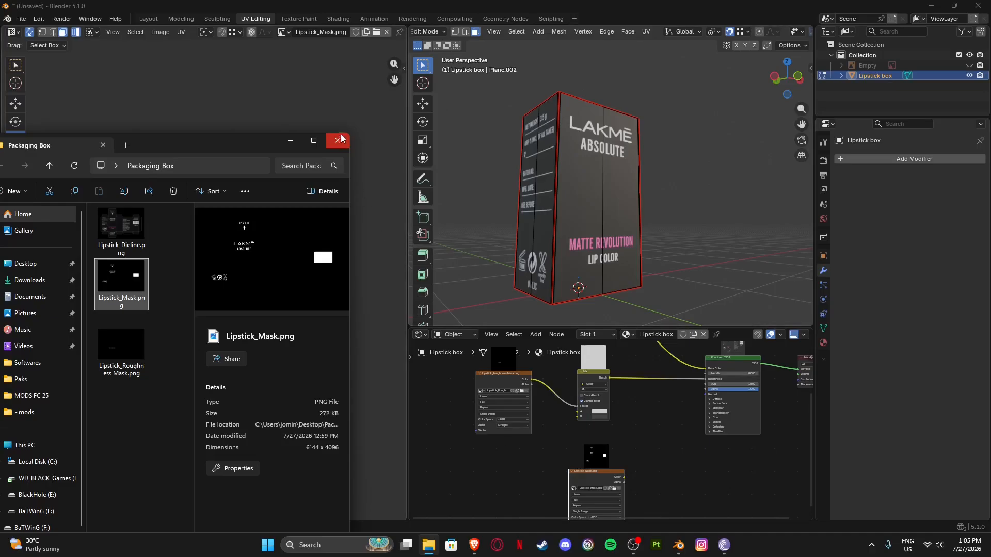
{"action": "left_click", "coordinate": [291, 140]}
{"action": "middle_click_drag", "start_coordinate": [677, 467], "coordinate": [697, 447]}
{"action": "scroll", "coordinate": [625, 401], "scroll_direction": "up", "scroll_amount": 6}
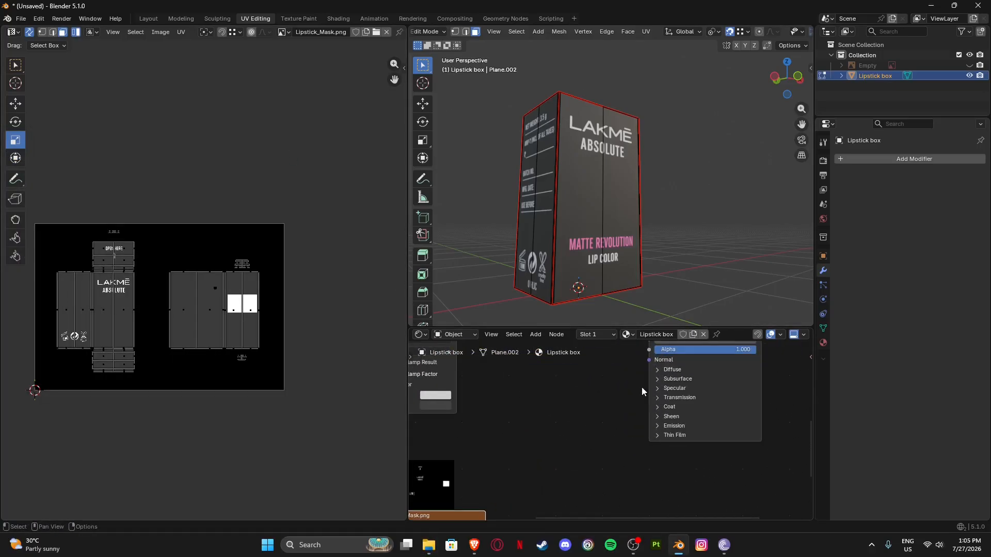
- Duplicate the Lipstick_Roughness Mask.png texture node together with its Mix node and place the copies above the originals
{"action": "scroll", "coordinate": [609, 439], "scroll_direction": "up", "scroll_amount": 1}
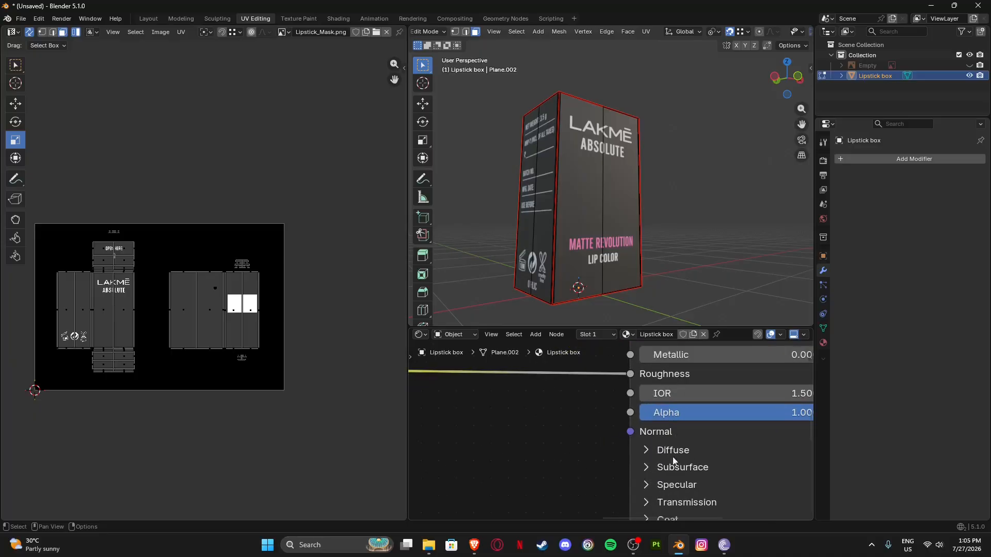
{"action": "scroll", "coordinate": [617, 438], "scroll_direction": "down", "scroll_amount": 5}
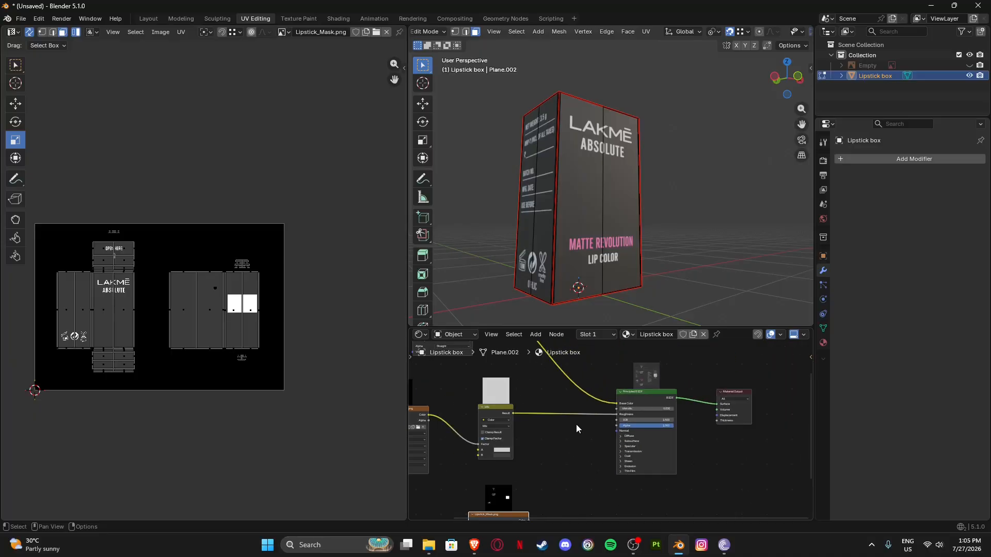
{"action": "middle_click_drag", "start_coordinate": [576, 424], "coordinate": [579, 449]}
{"action": "scroll", "coordinate": [639, 405], "scroll_direction": "up", "scroll_amount": 7}
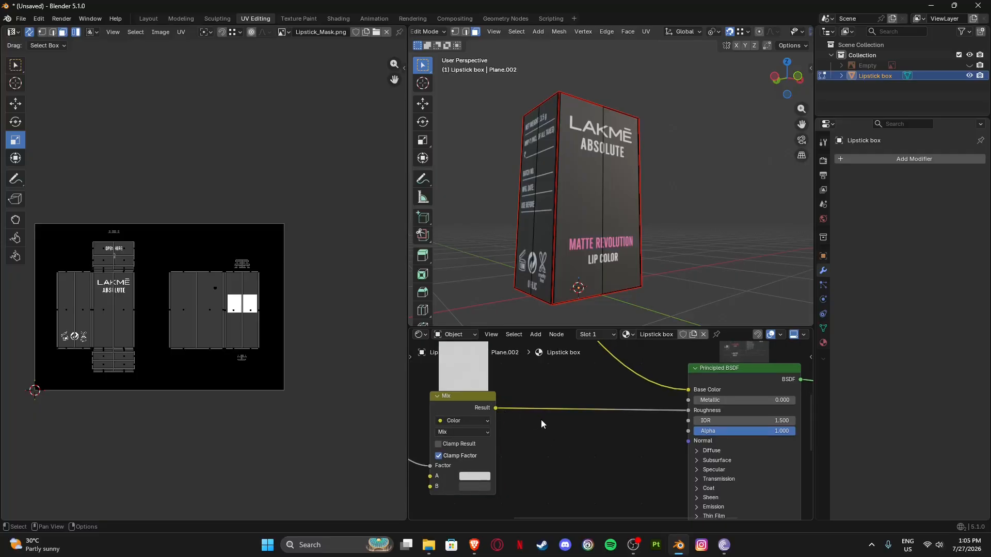
{"action": "scroll", "coordinate": [538, 419], "scroll_direction": "down", "scroll_amount": 3}
{"action": "middle_click_drag", "start_coordinate": [537, 424], "coordinate": [639, 439]}
{"action": "scroll", "coordinate": [547, 432], "scroll_direction": "down", "scroll_amount": 3}
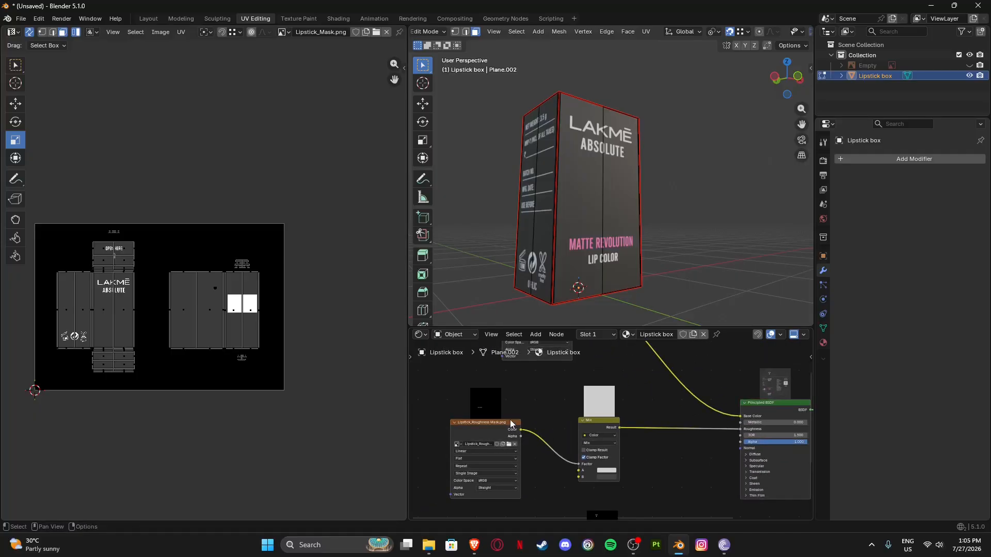
{"action": "left_click", "coordinate": [510, 423]}
{"action": "left_click", "coordinate": [593, 426], "text": "shift"}
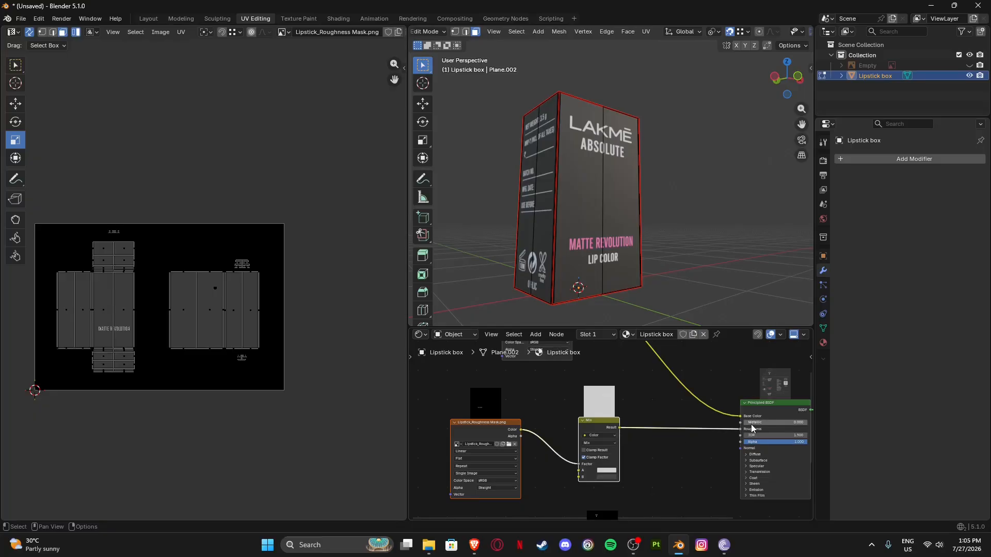
{"action": "scroll", "coordinate": [596, 235], "scroll_direction": "up", "scroll_amount": 3}
{"action": "middle_click_drag", "start_coordinate": [597, 239], "coordinate": [668, 259]}
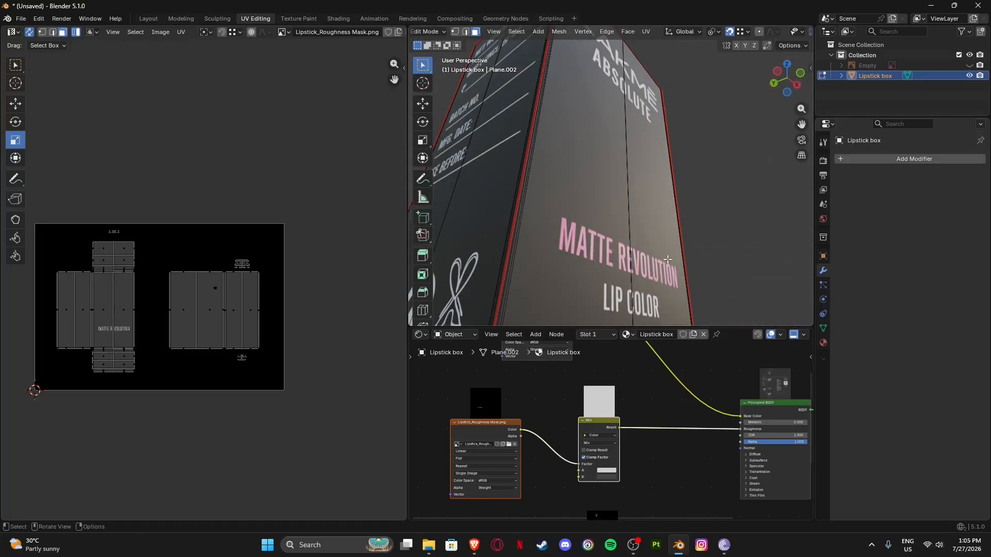
{"action": "scroll", "coordinate": [596, 246], "scroll_direction": "down", "scroll_amount": 5}
{"action": "scroll", "coordinate": [624, 381], "scroll_direction": "down", "scroll_amount": 2}
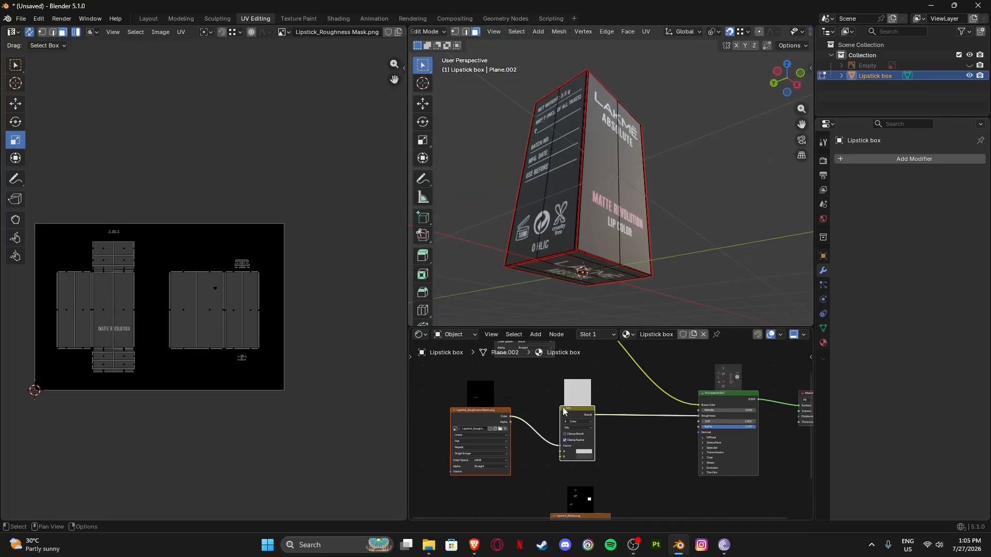
{"action": "key", "text": "shift+d"}
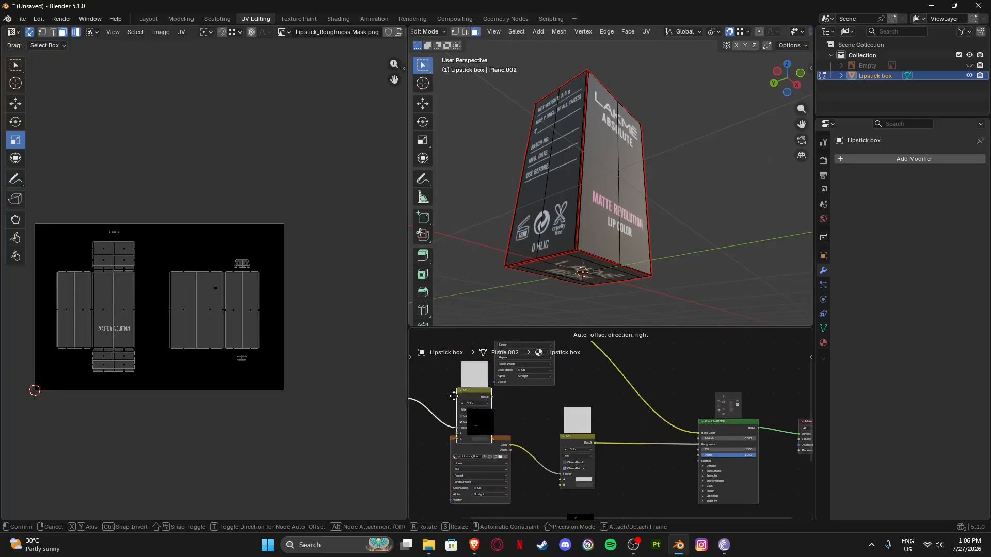
{"action": "left_click", "coordinate": [529, 411]}
- Move the dieline texture node higher and space the two roughness mask and Mix node pairs apart
{"action": "scroll", "coordinate": [530, 406], "scroll_direction": "down", "scroll_amount": 3}
{"action": "middle_click_drag", "start_coordinate": [532, 405], "coordinate": [578, 460]}
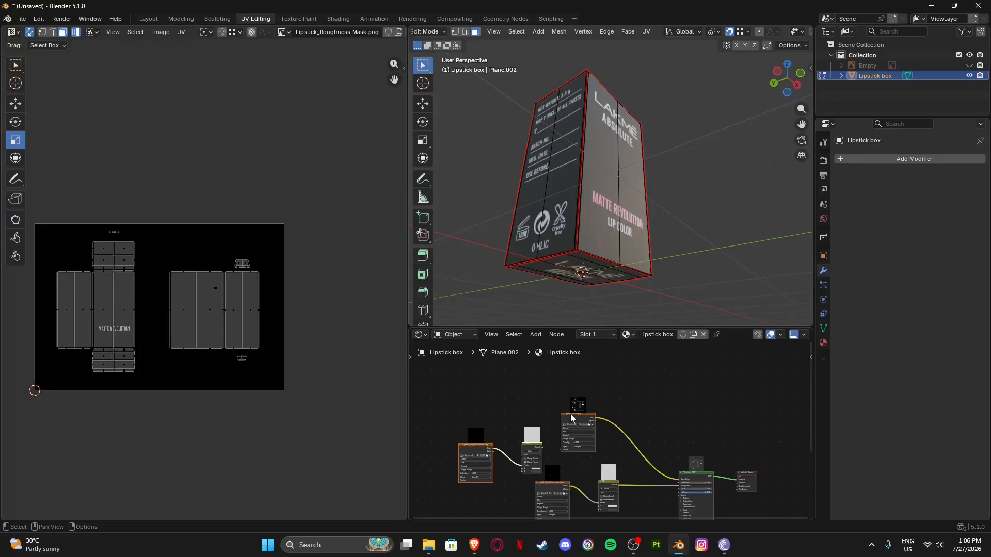
{"action": "left_click_drag", "start_coordinate": [570, 415], "coordinate": [563, 375]}
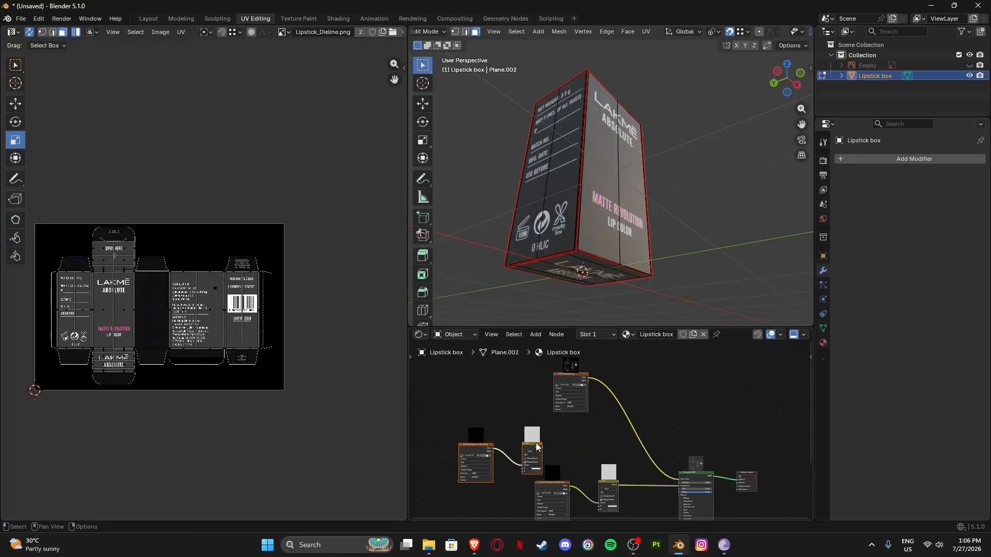
{"action": "left_click_drag", "start_coordinate": [536, 444], "coordinate": [609, 434]}
{"action": "middle_click_drag", "start_coordinate": [610, 465], "coordinate": [590, 380]}
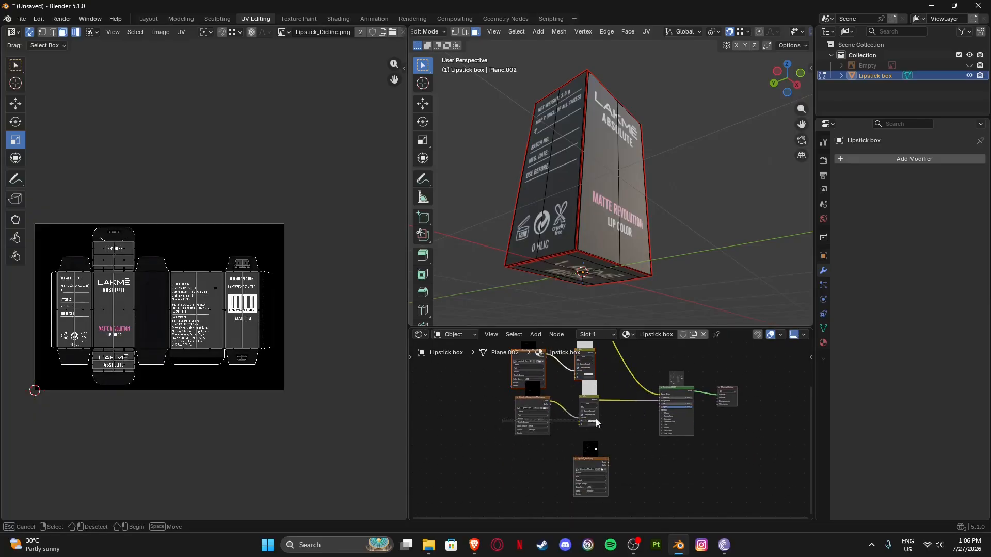
{"action": "left_click_drag", "start_coordinate": [584, 396], "coordinate": [586, 413]}
- Connect the duplicated Mix node's Result to the Principled BSDF's Metallic input and inspect the front lettering up close
{"action": "middle_click_drag", "start_coordinate": [609, 400], "coordinate": [542, 417]}
{"action": "scroll", "coordinate": [540, 397], "scroll_direction": "up", "scroll_amount": 4}
{"action": "scroll", "coordinate": [539, 397], "scroll_direction": "up", "scroll_amount": 5}
{"action": "middle_click_drag", "start_coordinate": [501, 382], "coordinate": [533, 427]}
{"action": "left_click_drag", "start_coordinate": [500, 387], "coordinate": [639, 485]}
{"action": "middle_click_drag", "start_coordinate": [637, 242], "coordinate": [628, 181]}
{"action": "scroll", "coordinate": [642, 215], "scroll_direction": "up", "scroll_amount": 5}
{"action": "scroll", "coordinate": [634, 192], "scroll_direction": "up", "scroll_amount": 4}
{"action": "scroll", "coordinate": [629, 191], "scroll_direction": "down", "scroll_amount": 4}
{"action": "scroll", "coordinate": [539, 412], "scroll_direction": "down", "scroll_amount": 3}
- Set the metallic Mix node's A color value to 0.888 and its B color value to 0.353
{"action": "middle_click_drag", "start_coordinate": [534, 426], "coordinate": [582, 411]}
{"action": "scroll", "coordinate": [576, 409], "scroll_direction": "up", "scroll_amount": 6}
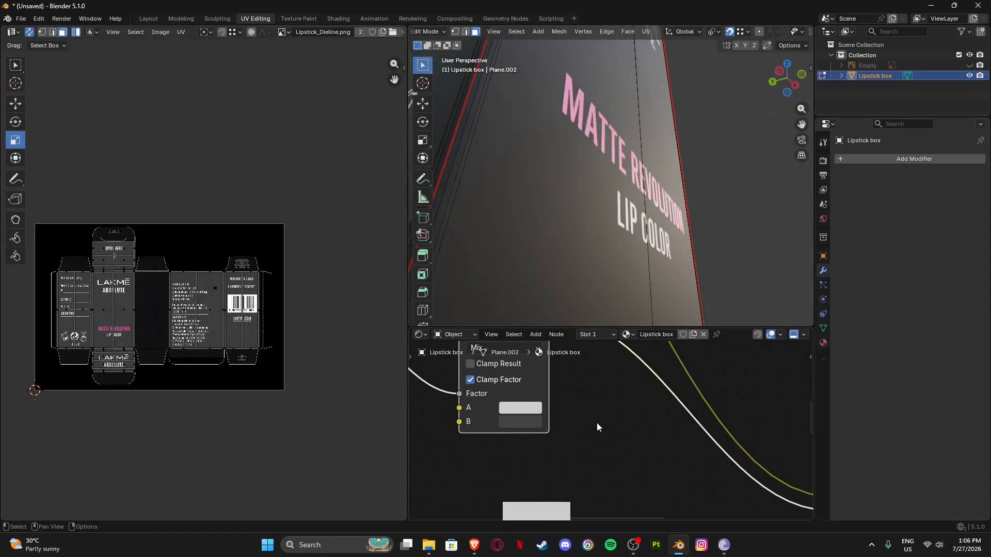
{"action": "left_click", "coordinate": [531, 410]}
{"action": "mouse_move", "coordinate": [611, 209]}
{"action": "left_mouse_down"}
{"action": "mouse_move", "coordinate": [616, 188]}
{"action": "mouse_move", "coordinate": [616, 279]}
{"action": "mouse_move", "coordinate": [616, 186]}
{"action": "mouse_move", "coordinate": [616, 196]}
{"action": "left_mouse_up"}
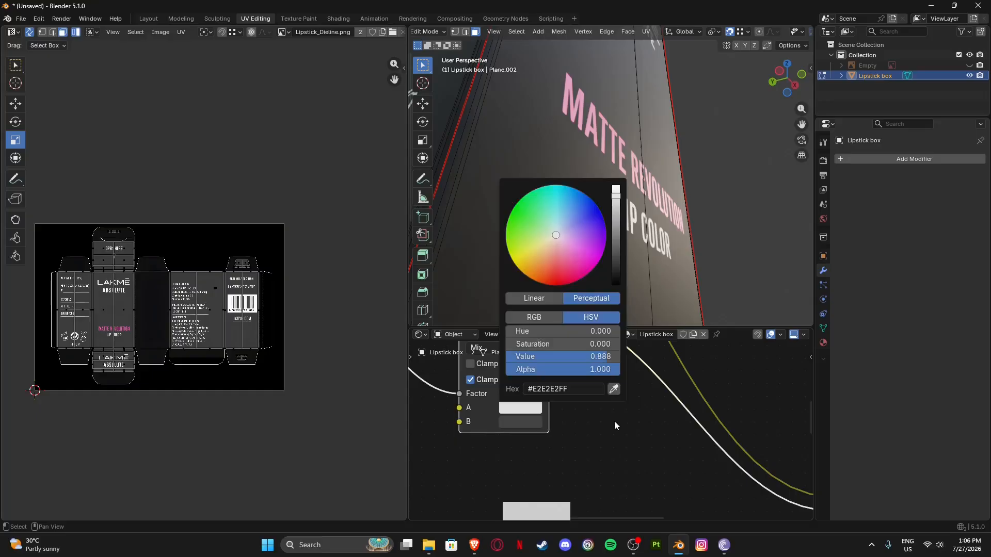
{"action": "left_click", "coordinate": [535, 420]}
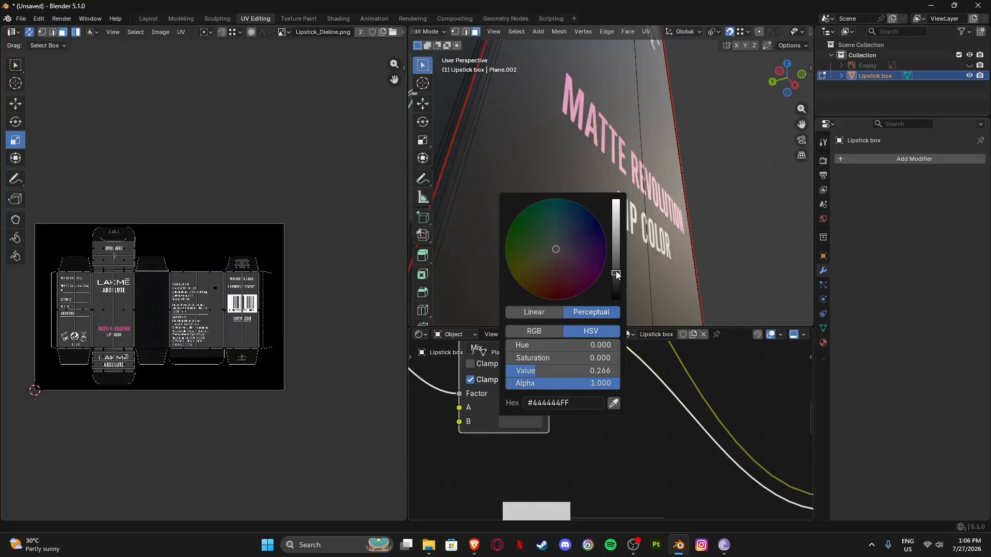
{"action": "mouse_move", "coordinate": [616, 275]}
{"action": "left_mouse_down"}
{"action": "mouse_move", "coordinate": [615, 298]}
{"action": "mouse_move", "coordinate": [616, 204]}
{"action": "mouse_move", "coordinate": [615, 299]}
{"action": "mouse_move", "coordinate": [616, 204]}
{"action": "mouse_move", "coordinate": [616, 264]}
{"action": "left_mouse_up"}
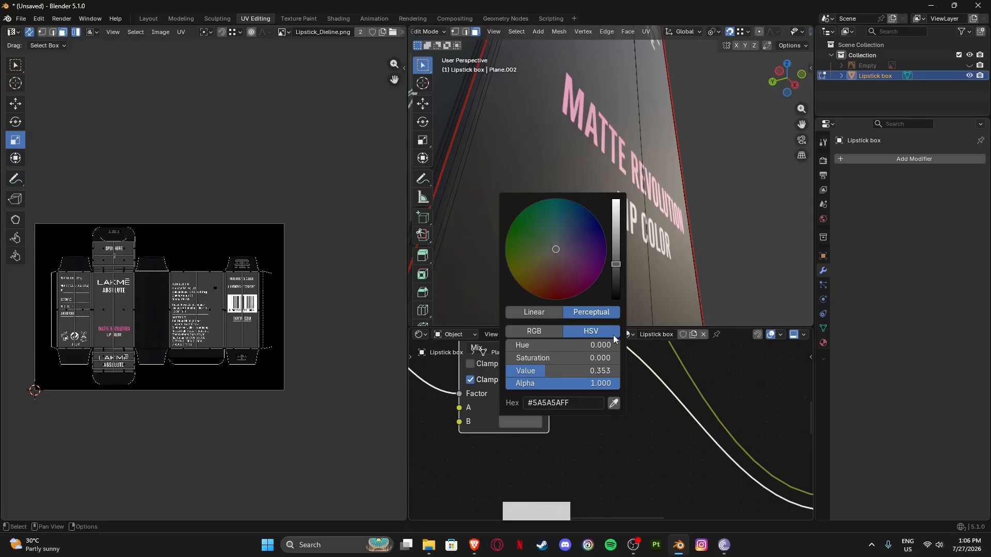
- Set the metallic Mix node's B color to white
{"action": "scroll", "coordinate": [532, 437], "scroll_direction": "down", "scroll_amount": 3}
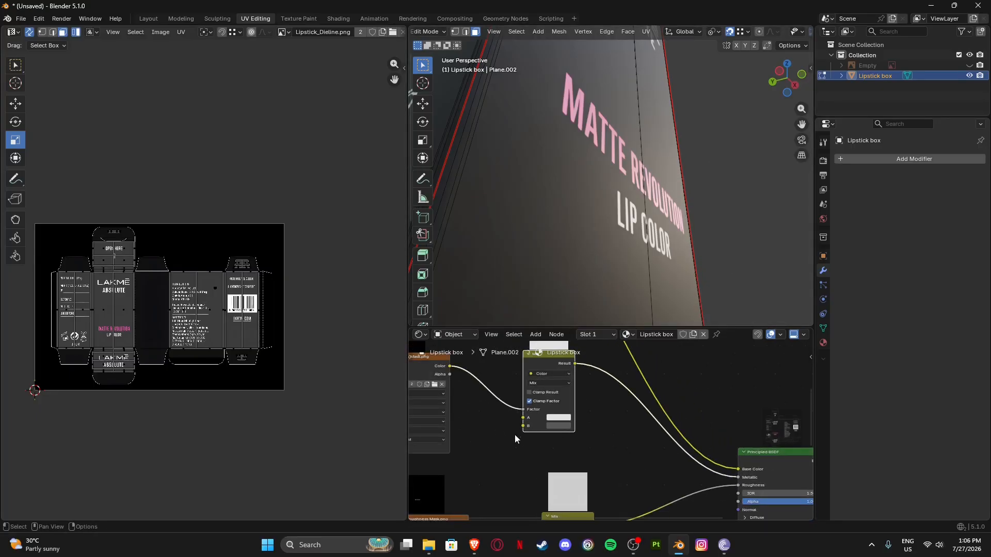
{"action": "middle_click_drag", "start_coordinate": [515, 435], "coordinate": [594, 403]}
{"action": "left_click", "coordinate": [639, 394]}
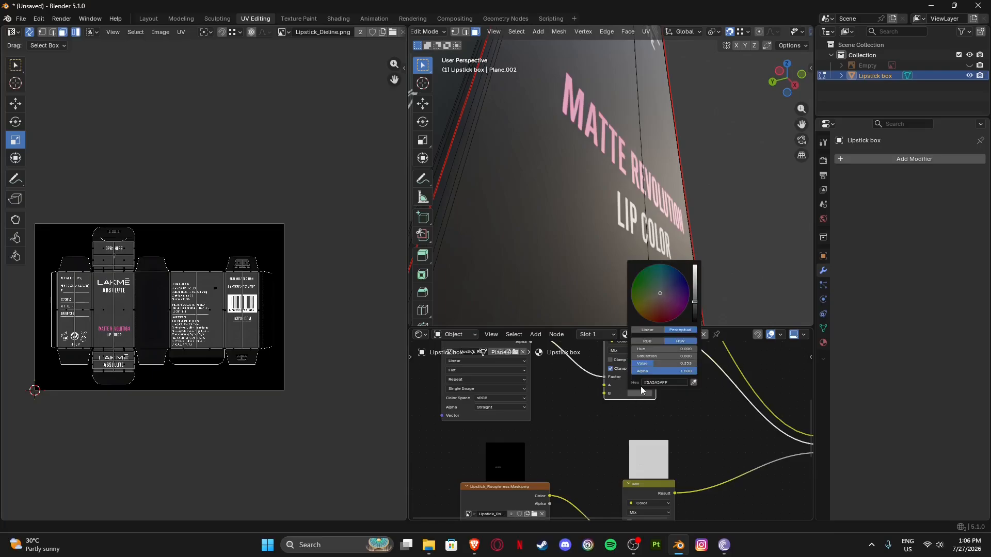
{"action": "left_click_drag", "start_coordinate": [694, 305], "coordinate": [694, 265]}
{"action": "scroll", "coordinate": [540, 431], "scroll_direction": "down", "scroll_amount": 1}
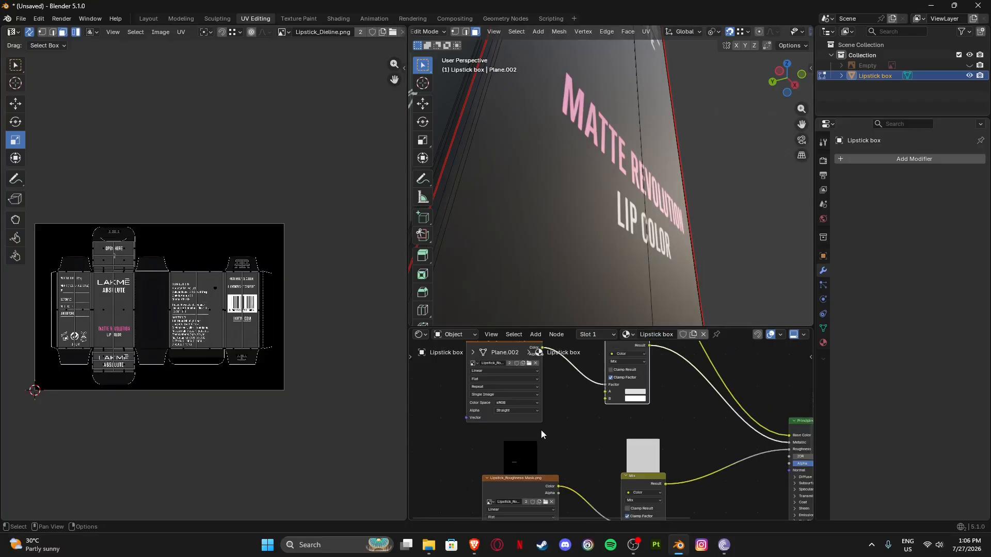
- Darken the metallic Mix node's A color to black, checking the box's front face in between
{"action": "middle_click_drag", "start_coordinate": [697, 436], "coordinate": [693, 445]}
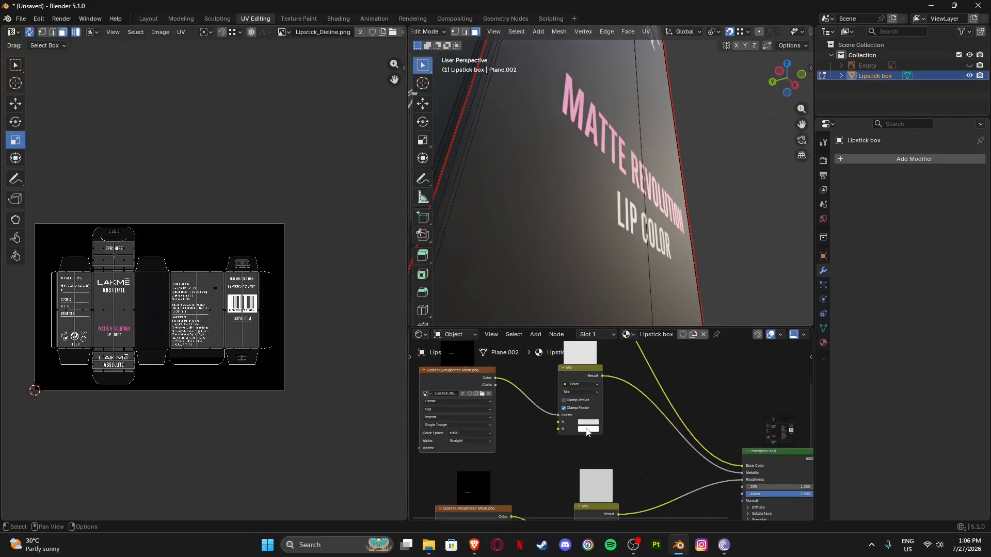
{"action": "left_click", "coordinate": [593, 426]}
{"action": "left_click_drag", "start_coordinate": [635, 323], "coordinate": [636, 338]}
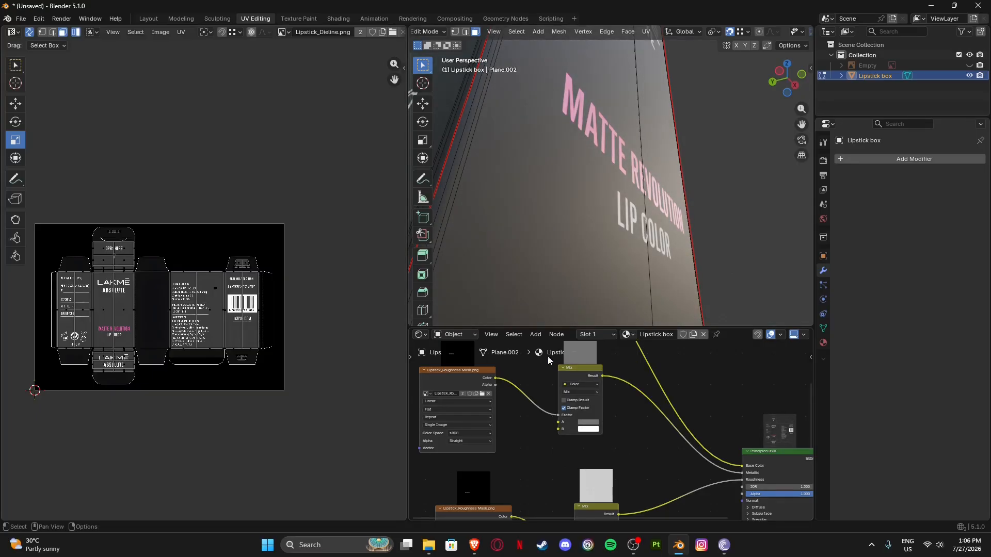
{"action": "scroll", "coordinate": [598, 220], "scroll_direction": "down", "scroll_amount": 9}
{"action": "mouse_move", "coordinate": [611, 216]}
{"action": "middle_mouse_down"}
{"action": "mouse_move", "coordinate": [547, 235]}
{"action": "mouse_move", "coordinate": [600, 232]}
{"action": "middle_mouse_up"}
{"action": "scroll", "coordinate": [610, 430], "scroll_direction": "up", "scroll_amount": 2}
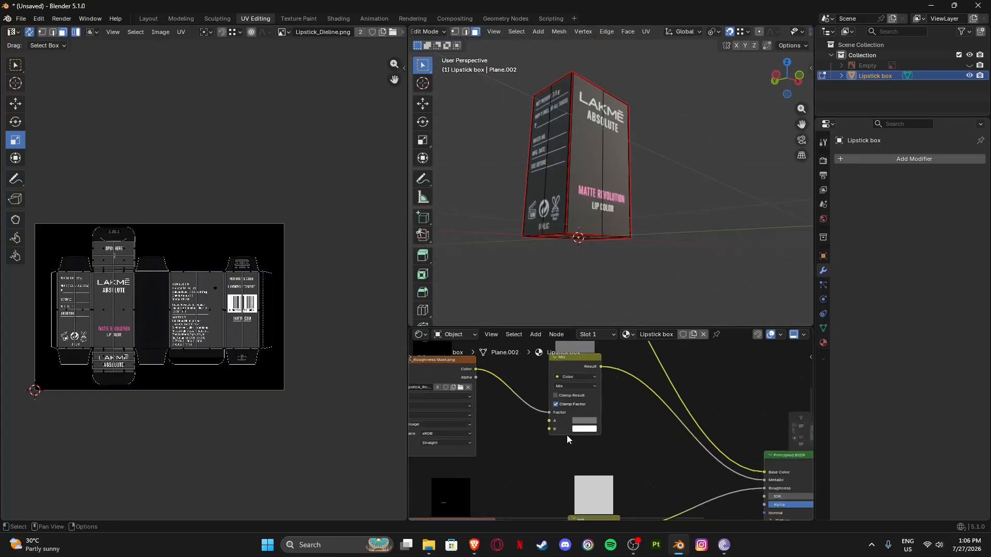
{"action": "left_click", "coordinate": [582, 420]}
{"action": "left_click_drag", "start_coordinate": [642, 321], "coordinate": [642, 344]}
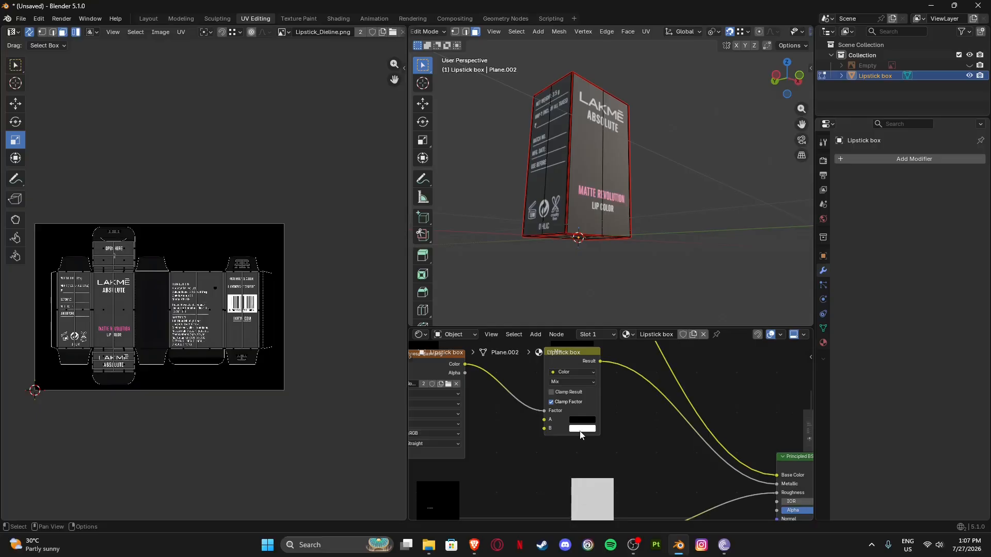
- Examine the metallic Mix node's preview and the finish of the MATTE REVOLUTION lettering from a low angle
{"action": "scroll", "coordinate": [611, 199], "scroll_direction": "up", "scroll_amount": 4}
{"action": "middle_click_drag", "start_coordinate": [612, 410], "coordinate": [619, 466]}
{"action": "scroll", "coordinate": [598, 427], "scroll_direction": "up", "scroll_amount": 4}
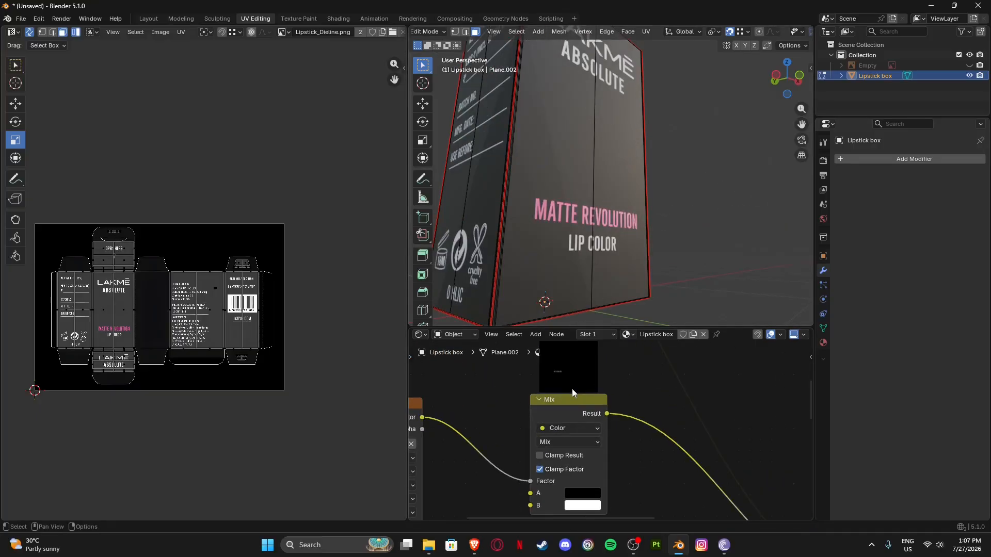
{"action": "scroll", "coordinate": [563, 377], "scroll_direction": "up", "scroll_amount": 4}
{"action": "scroll", "coordinate": [553, 365], "scroll_direction": "down", "scroll_amount": 3}
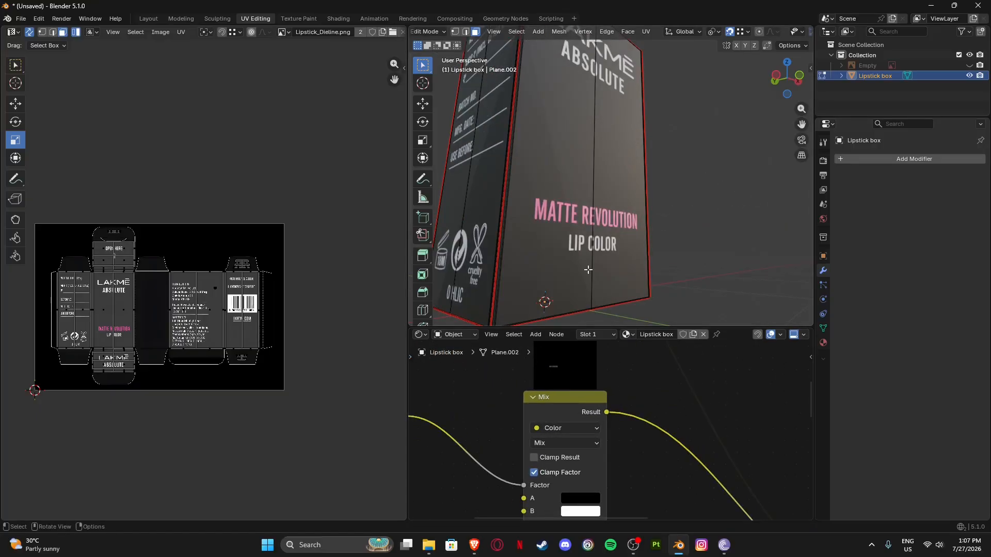
{"action": "middle_click_drag", "start_coordinate": [588, 269], "coordinate": [635, 206]}
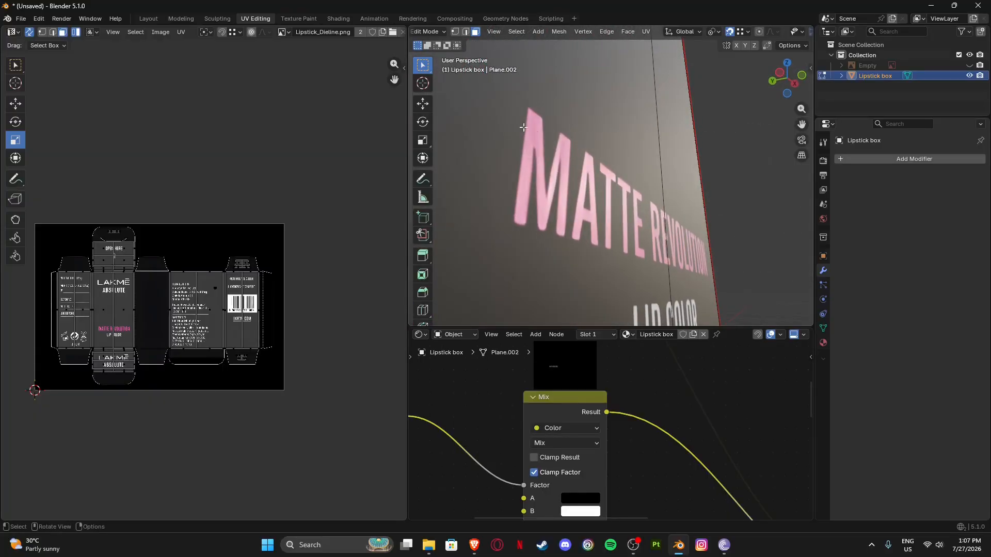
{"action": "scroll", "coordinate": [575, 148], "scroll_direction": "down", "scroll_amount": 10}
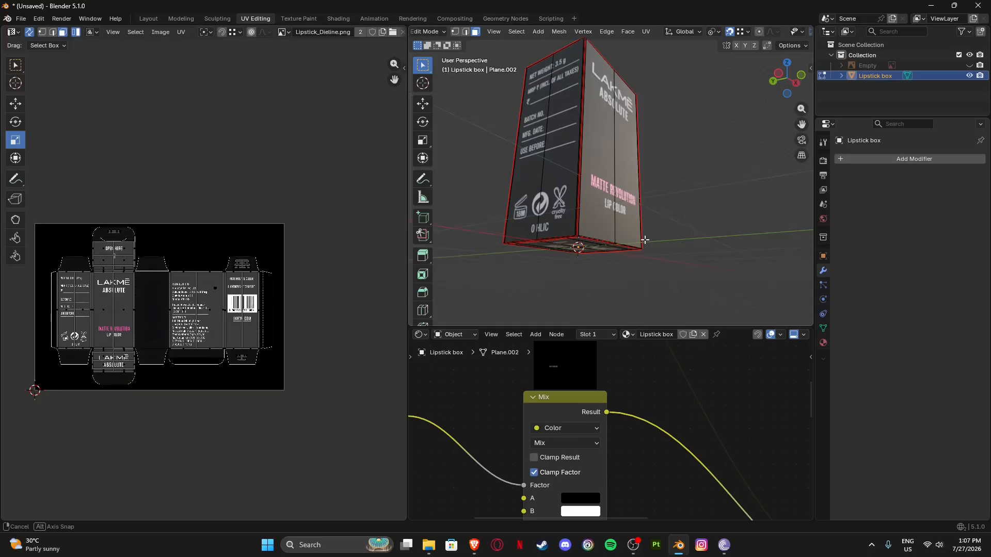
- Add a Color Ramp node beside the metallic Mix node and connect its Color output to the Mix node's B input
{"action": "scroll", "coordinate": [606, 443], "scroll_direction": "down", "scroll_amount": 3}
{"action": "middle_click_drag", "start_coordinate": [619, 454], "coordinate": [634, 405]}
{"action": "scroll", "coordinate": [612, 449], "scroll_direction": "down", "scroll_amount": 3}
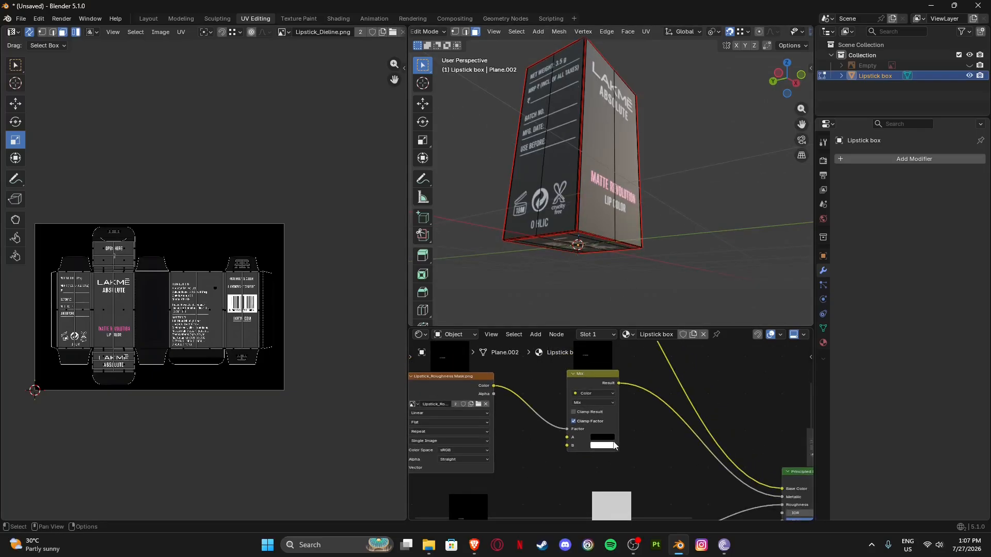
{"action": "middle_click_drag", "start_coordinate": [620, 437], "coordinate": [573, 438]}
{"action": "scroll", "coordinate": [577, 425], "scroll_direction": "down", "scroll_amount": 3}
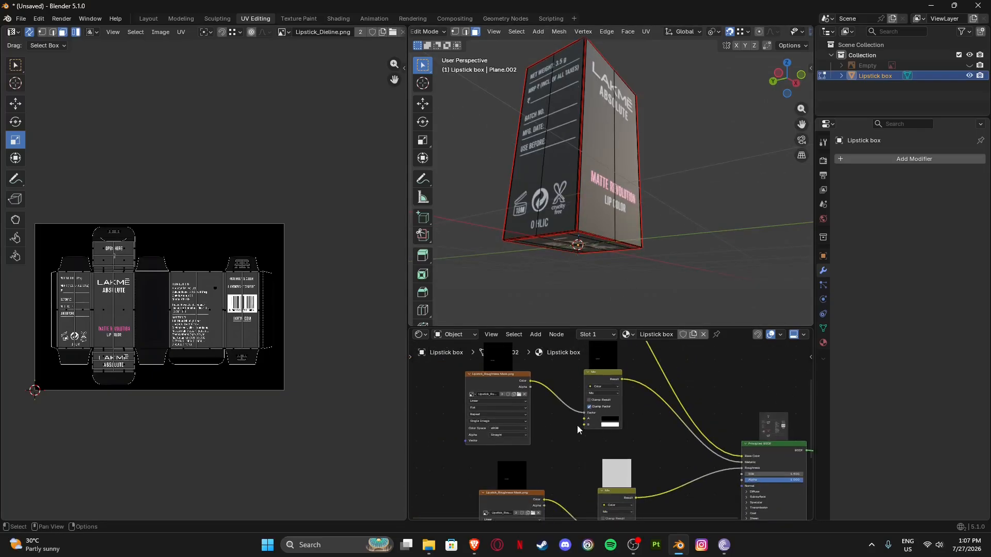
{"action": "left_click", "coordinate": [503, 372]}
{"action": "scroll", "coordinate": [559, 429], "scroll_direction": "up", "scroll_amount": 4}
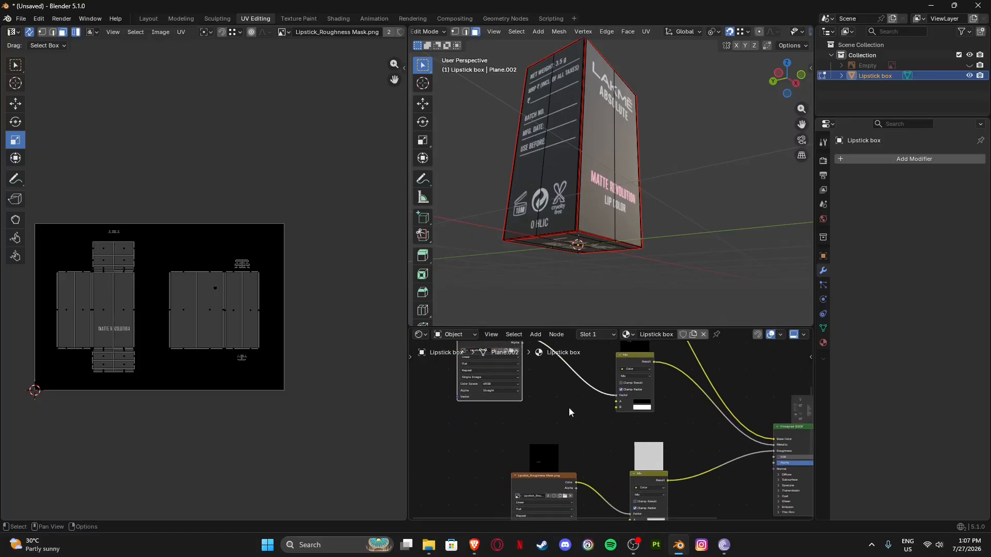
{"action": "scroll", "coordinate": [583, 418], "scroll_direction": "up", "scroll_amount": 1}
{"action": "key", "text": "F3"}
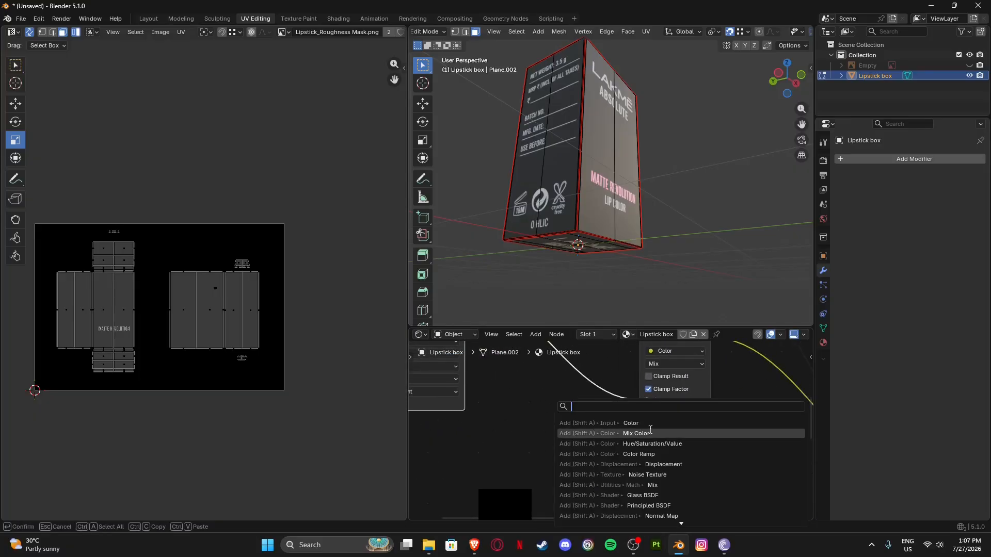
{"action": "left_click", "coordinate": [659, 455]}
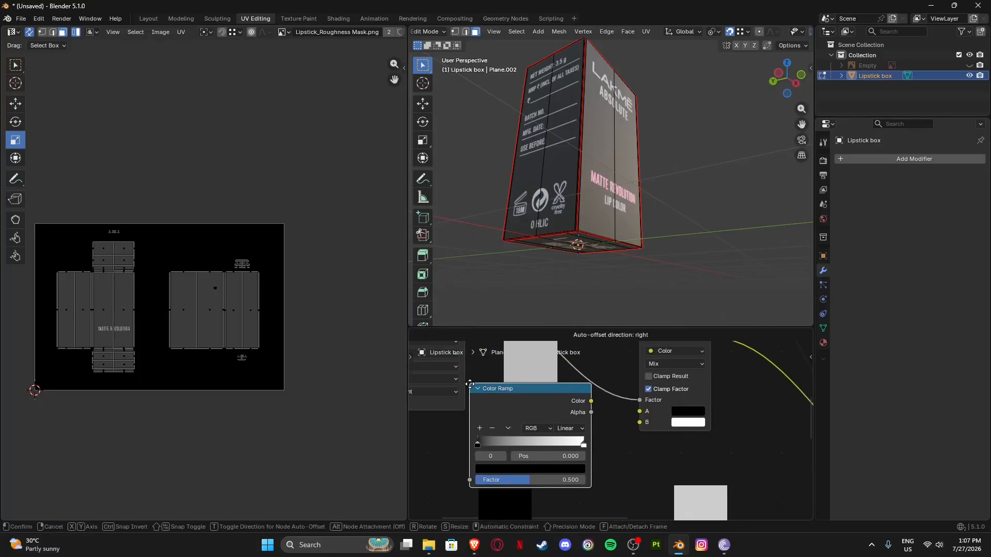
{"action": "left_click", "coordinate": [550, 425]}
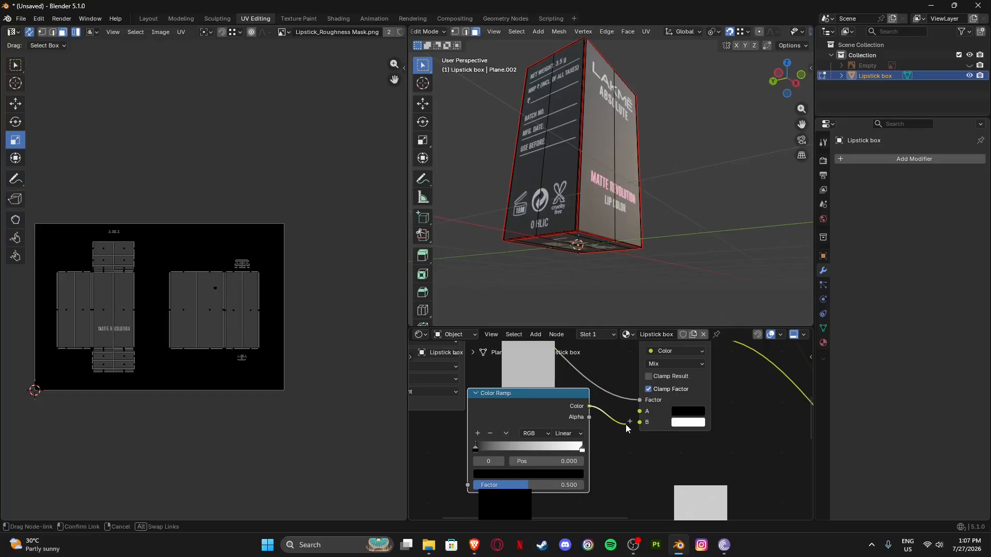
{"action": "left_click_drag", "start_coordinate": [626, 424], "coordinate": [634, 423]}
- Move the Color Ramp's white stop to position 0.109 and inspect the MATTE REVOLUTION lettering
{"action": "left_click_drag", "start_coordinate": [582, 449], "coordinate": [506, 464]}
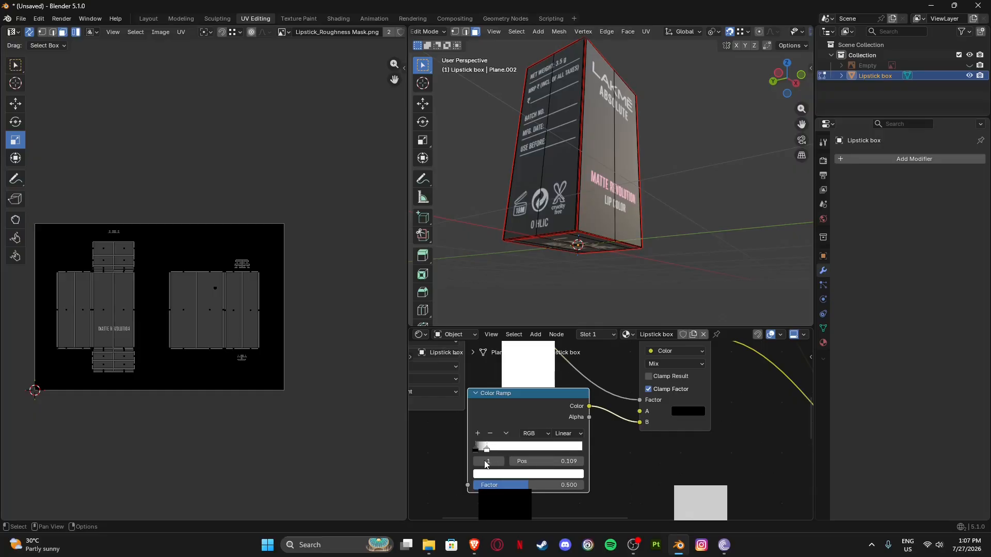
{"action": "scroll", "coordinate": [618, 189], "scroll_direction": "up", "scroll_amount": 5}
{"action": "mouse_move", "coordinate": [611, 204]}
{"action": "middle_mouse_down"}
{"action": "mouse_move", "coordinate": [592, 198]}
{"action": "mouse_move", "coordinate": [611, 197]}
{"action": "middle_mouse_up"}
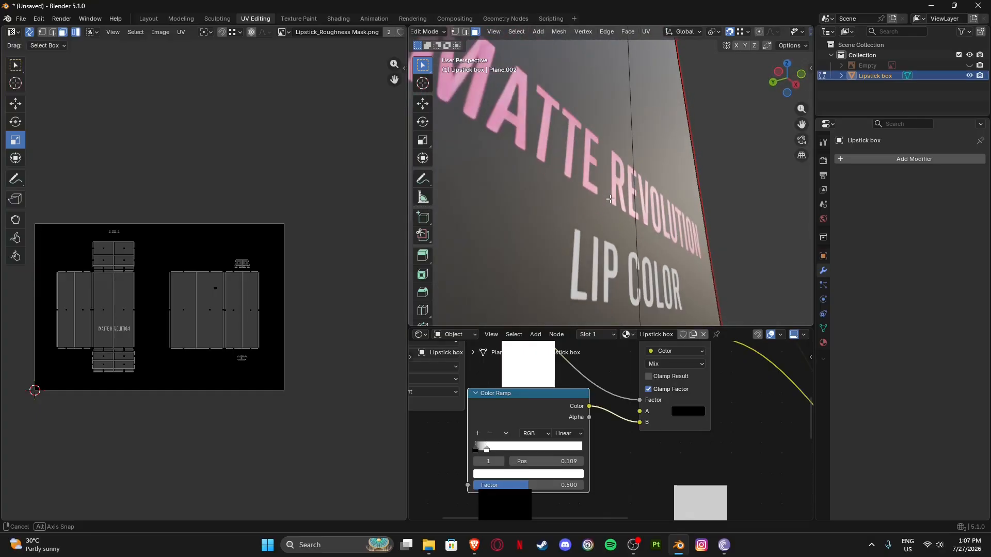
{"action": "scroll", "coordinate": [549, 357], "scroll_direction": "down", "scroll_amount": 1}
{"action": "scroll", "coordinate": [549, 357], "scroll_direction": "down", "scroll_amount": 3}
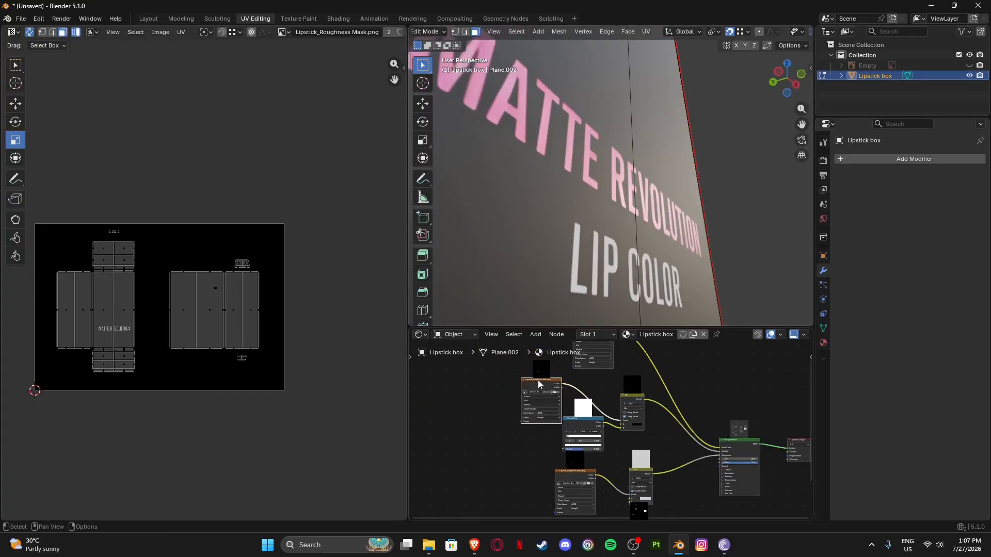
- Spread out the node layout by moving the metallic Mix node's image texture and Color Ramp farther away from it
{"action": "left_click_drag", "start_coordinate": [538, 379], "coordinate": [477, 366]}
{"action": "scroll", "coordinate": [525, 434], "scroll_direction": "down", "scroll_amount": 1}
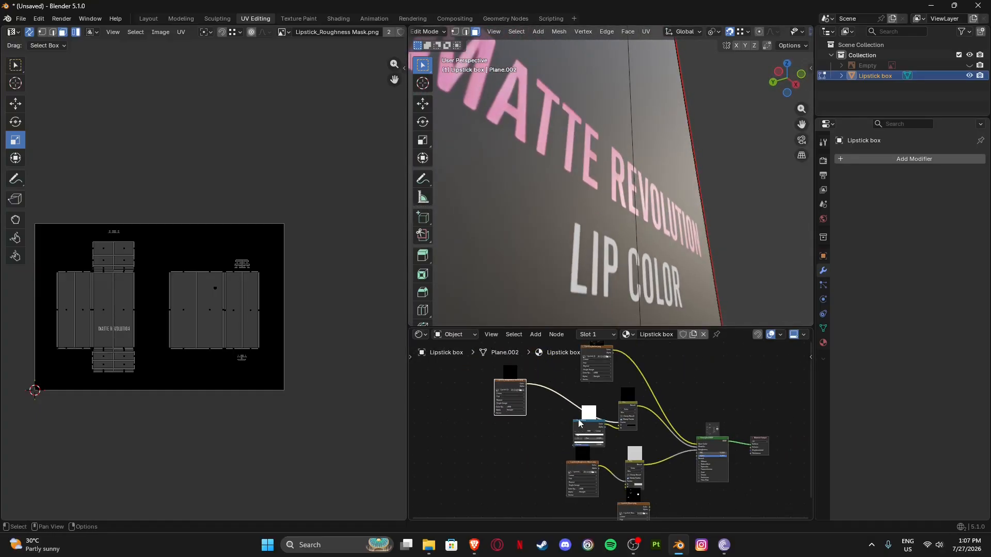
{"action": "left_click_drag", "start_coordinate": [579, 419], "coordinate": [494, 437]}
{"action": "scroll", "coordinate": [618, 430], "scroll_direction": "down", "scroll_amount": 1}
{"action": "middle_click_drag", "start_coordinate": [618, 430], "coordinate": [598, 371]}
{"action": "left_click_drag", "start_coordinate": [537, 466], "coordinate": [620, 401]}
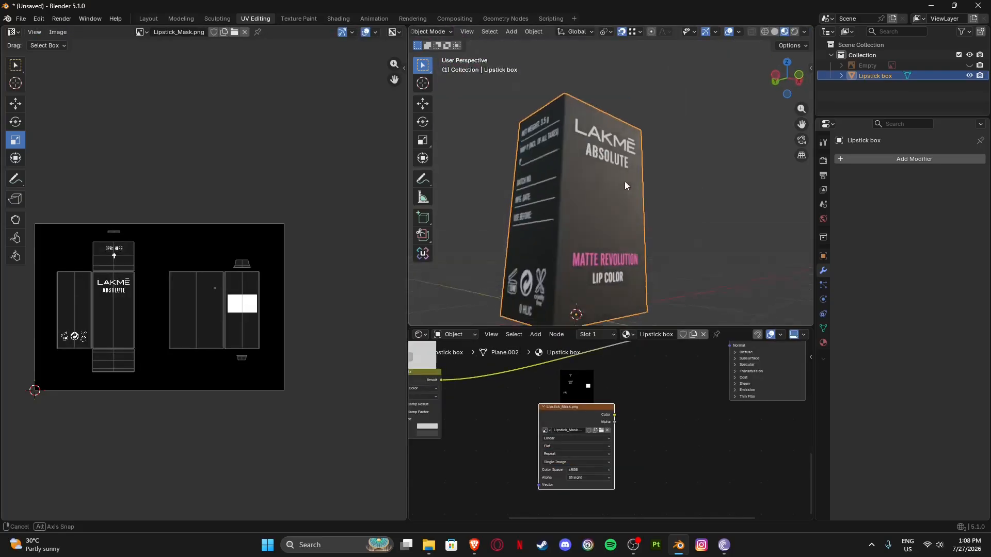
- Inspect the LAKMÉ ABSOLUTE lettering on the box's front and bring the Lipstick_Mask.png image texture node into view
{"action": "middle_click_drag", "start_coordinate": [624, 181], "coordinate": [602, 220]}
{"action": "scroll", "coordinate": [571, 178], "scroll_direction": "up", "scroll_amount": 4}
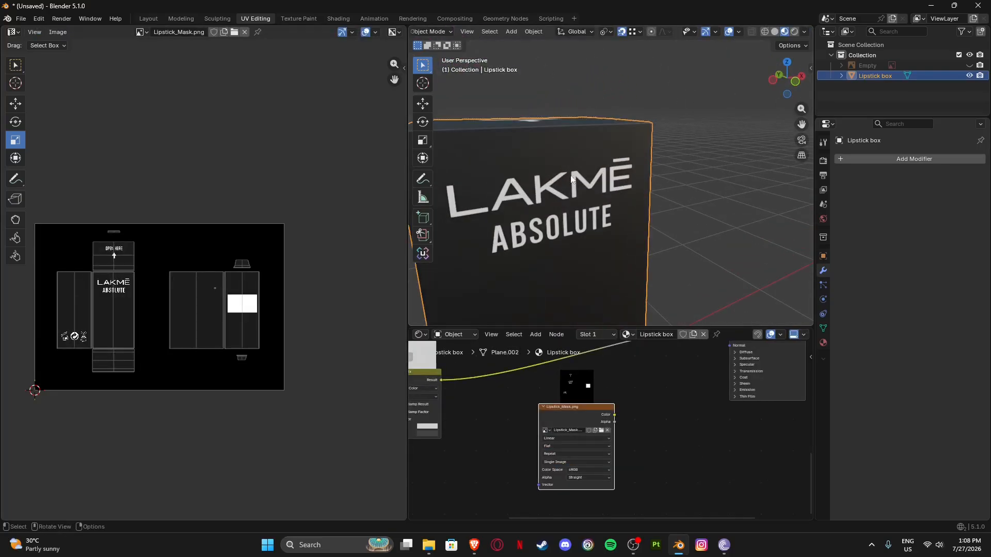
{"action": "scroll", "coordinate": [645, 410], "scroll_direction": "down", "scroll_amount": 3}
{"action": "middle_click_drag", "start_coordinate": [662, 418], "coordinate": [620, 430]}
{"action": "scroll", "coordinate": [622, 411], "scroll_direction": "up", "scroll_amount": 5}
{"action": "left_click_drag", "start_coordinate": [544, 453], "coordinate": [528, 439]}
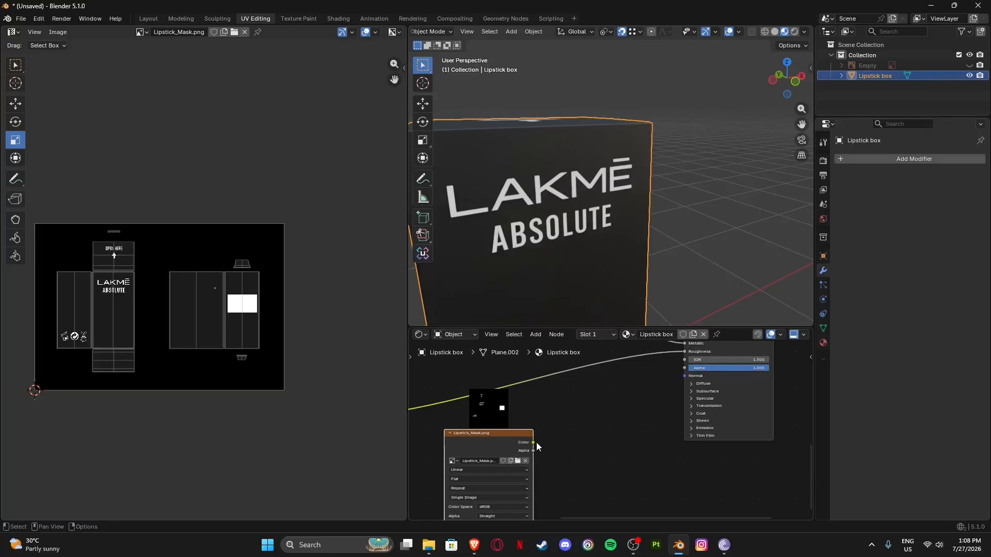
{"action": "scroll", "coordinate": [570, 422], "scroll_direction": "down", "scroll_amount": 1}
{"action": "key", "text": "F3"}
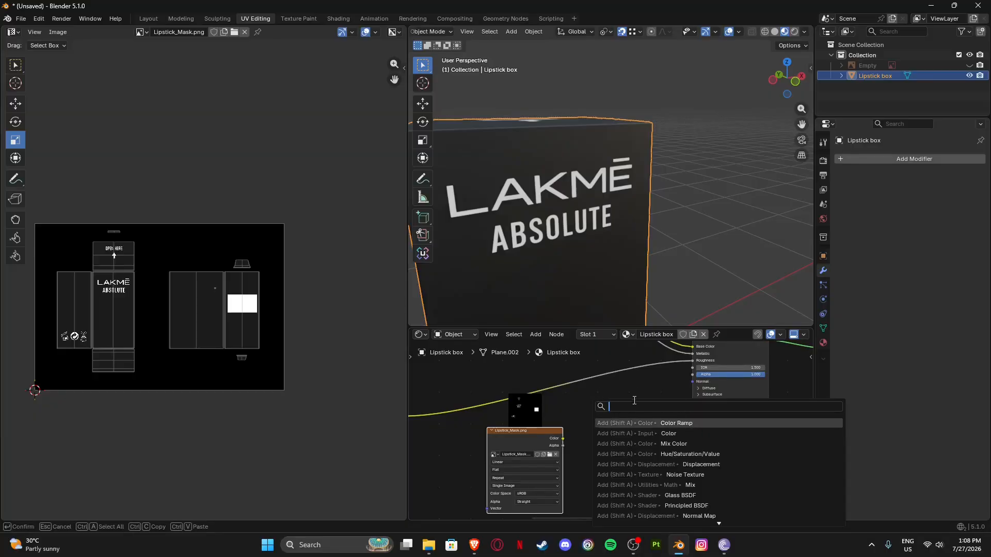
{"action": "key", "text": "Escape"}
{"action": "key", "text": "F3"}
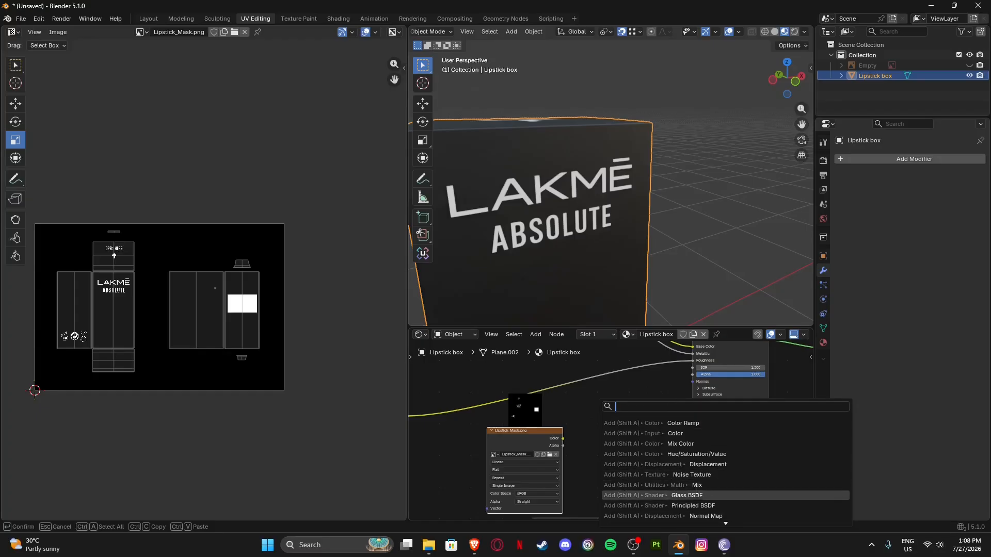
{"action": "scroll", "coordinate": [695, 501], "scroll_direction": "down", "scroll_amount": 4}
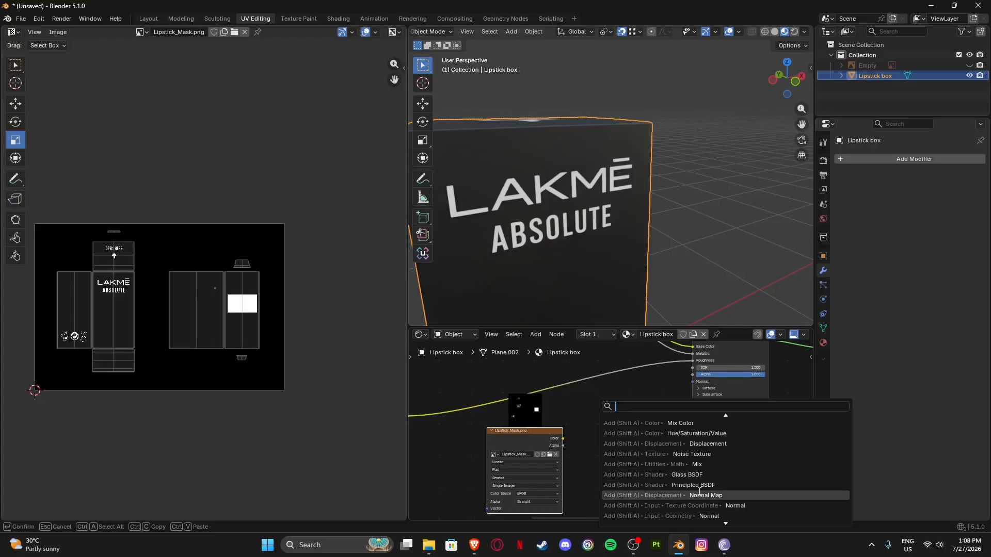
{"action": "left_click", "coordinate": [650, 391]}
{"action": "scroll", "coordinate": [595, 448], "scroll_direction": "down", "scroll_amount": 1}
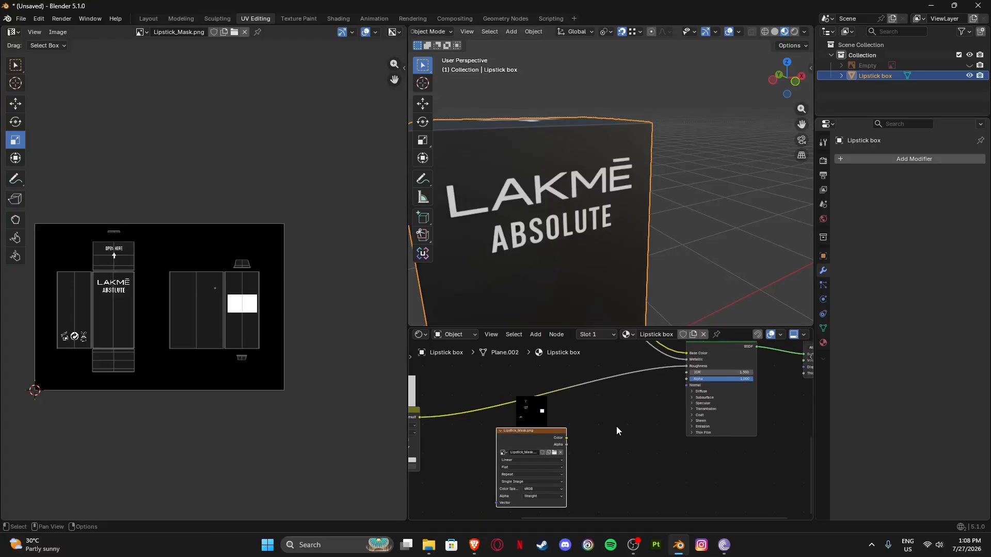
{"action": "middle_click_drag", "start_coordinate": [616, 427], "coordinate": [652, 408]}
{"action": "left_click_drag", "start_coordinate": [560, 412], "coordinate": [540, 415]}
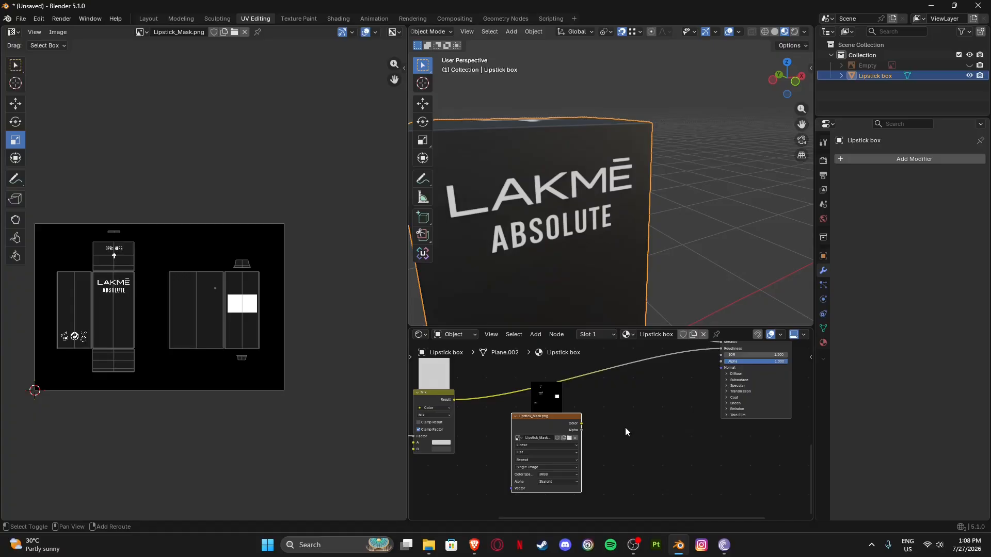
- Add a Bump node between the Lipstick_Mask.png image texture and the Principled BSDF
{"action": "key", "text": "shift+a"}
{"action": "mouse_move", "coordinate": [624, 427]}
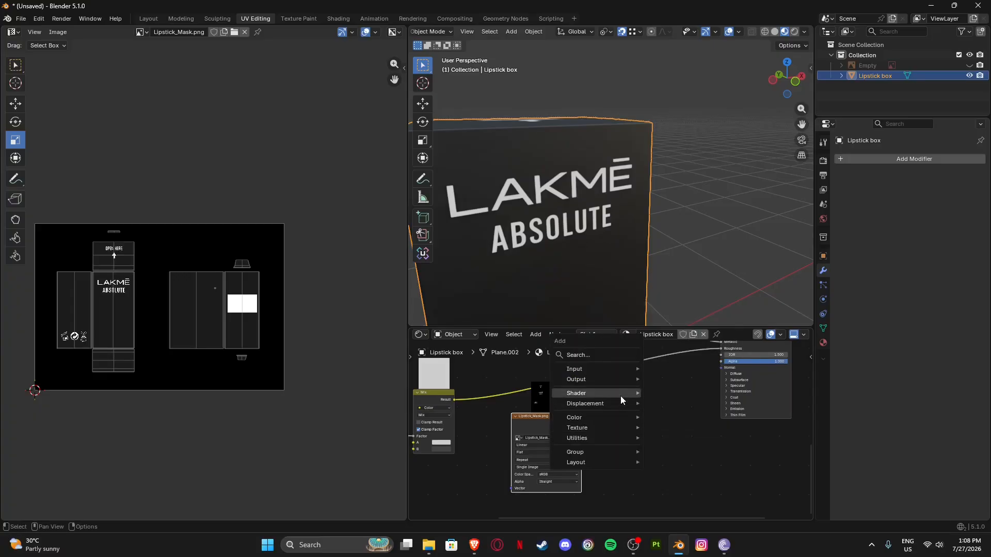
{"action": "mouse_move", "coordinate": [611, 404]}
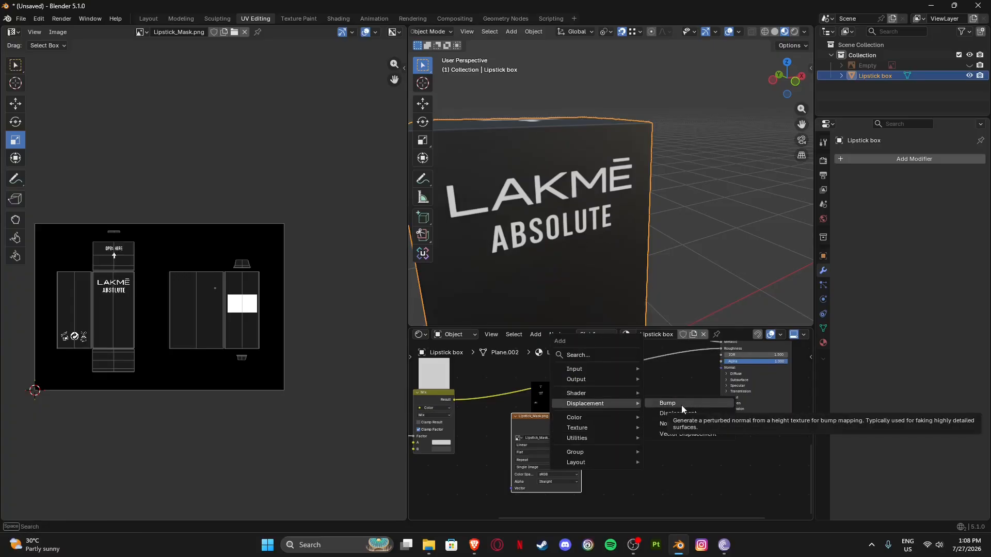
{"action": "left_click", "coordinate": [681, 405]}
{"action": "left_click", "coordinate": [619, 410]}
{"action": "scroll", "coordinate": [628, 416], "scroll_direction": "up", "scroll_amount": 3}
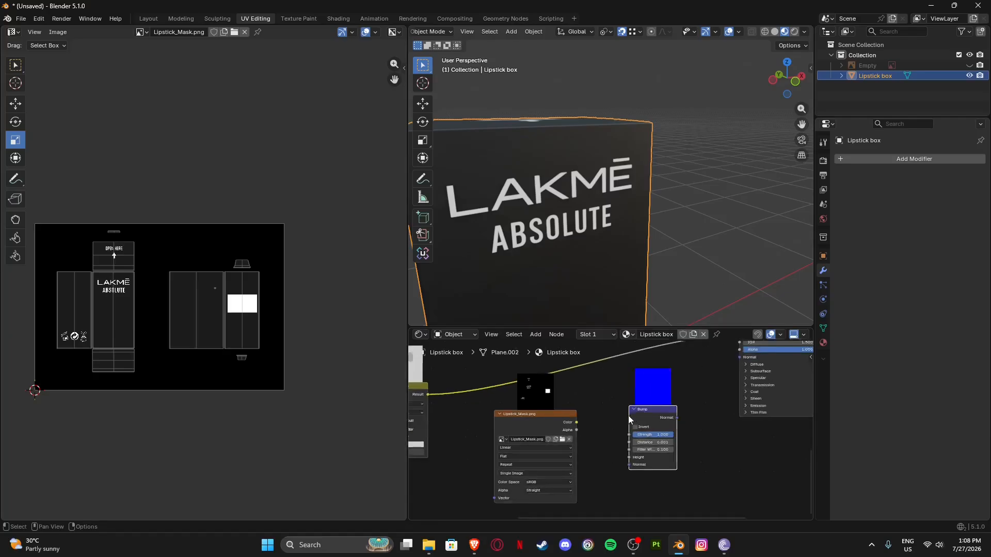
- Connect the Lipstick_Mask.png image texture's Color output to the Bump node's Height input
{"action": "middle_click_drag", "start_coordinate": [708, 413], "coordinate": [673, 384]}
{"action": "scroll", "coordinate": [642, 437], "scroll_direction": "down", "scroll_amount": 2}
{"action": "scroll", "coordinate": [525, 403], "scroll_direction": "up", "scroll_amount": 3}
{"action": "scroll", "coordinate": [526, 403], "scroll_direction": "up", "scroll_amount": 1}
{"action": "middle_click_drag", "start_coordinate": [525, 403], "coordinate": [571, 407]}
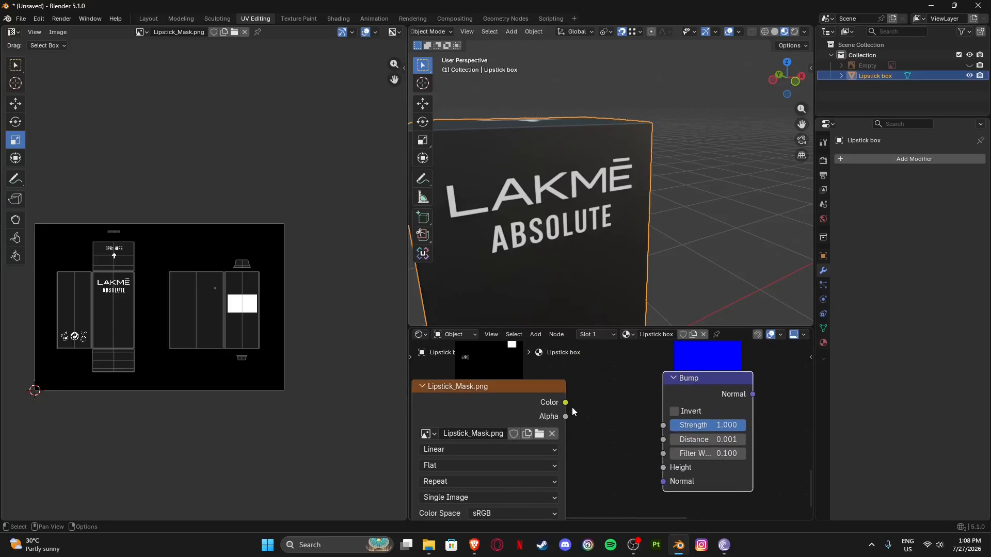
{"action": "left_click_drag", "start_coordinate": [566, 403], "coordinate": [667, 468]}
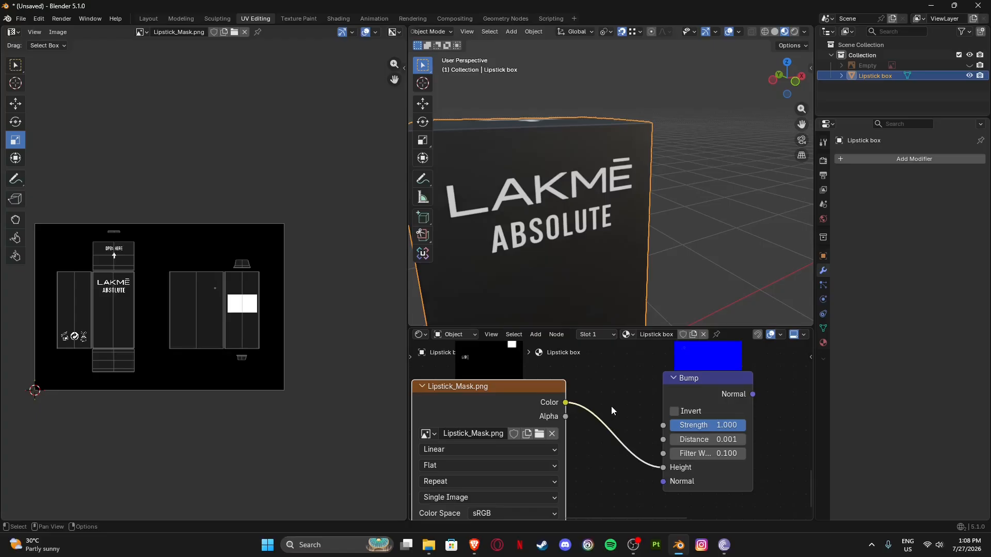
- Connect the Bump node's Normal output to the Principled BSDF's Normal input
{"action": "scroll", "coordinate": [608, 441], "scroll_direction": "down", "scroll_amount": 2}
{"action": "middle_click_drag", "start_coordinate": [630, 412], "coordinate": [556, 430]}
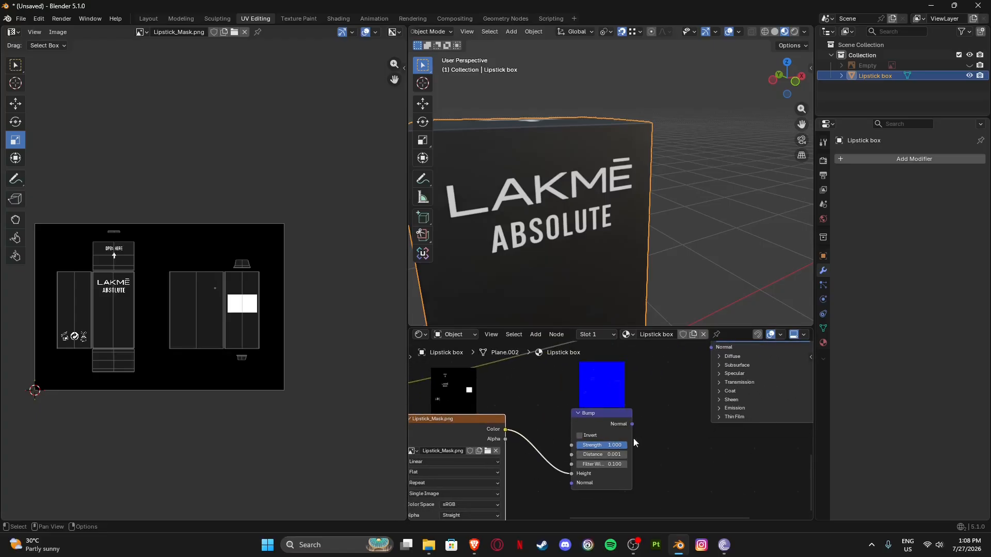
{"action": "middle_click_drag", "start_coordinate": [636, 442], "coordinate": [593, 480]}
{"action": "left_click_drag", "start_coordinate": [589, 463], "coordinate": [659, 392]}
- Examine the bump effect on the LAKMÉ ABSOLUTE lettering up close and review the Bump node's settings
{"action": "middle_click_drag", "start_coordinate": [645, 232], "coordinate": [592, 226]}
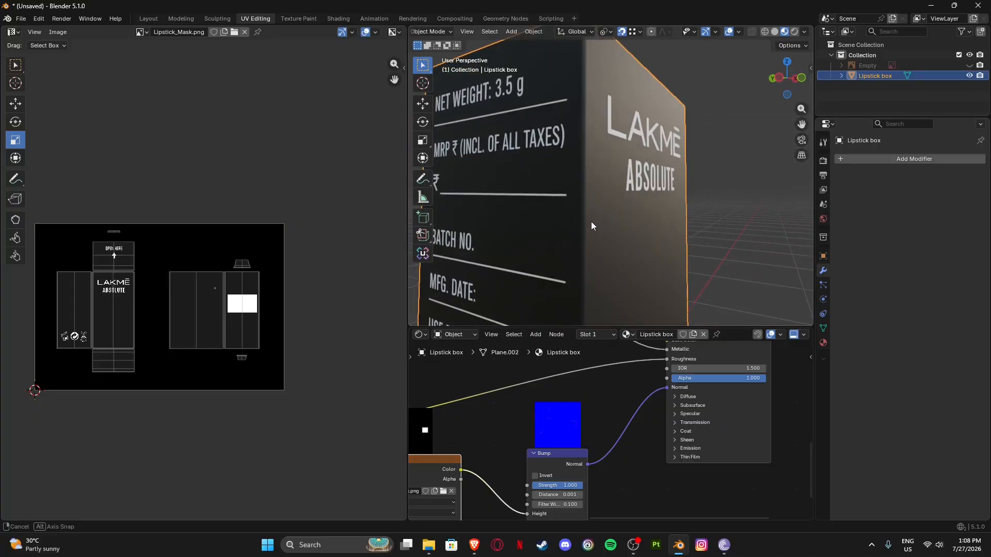
{"action": "scroll", "coordinate": [632, 162], "scroll_direction": "up", "scroll_amount": 5}
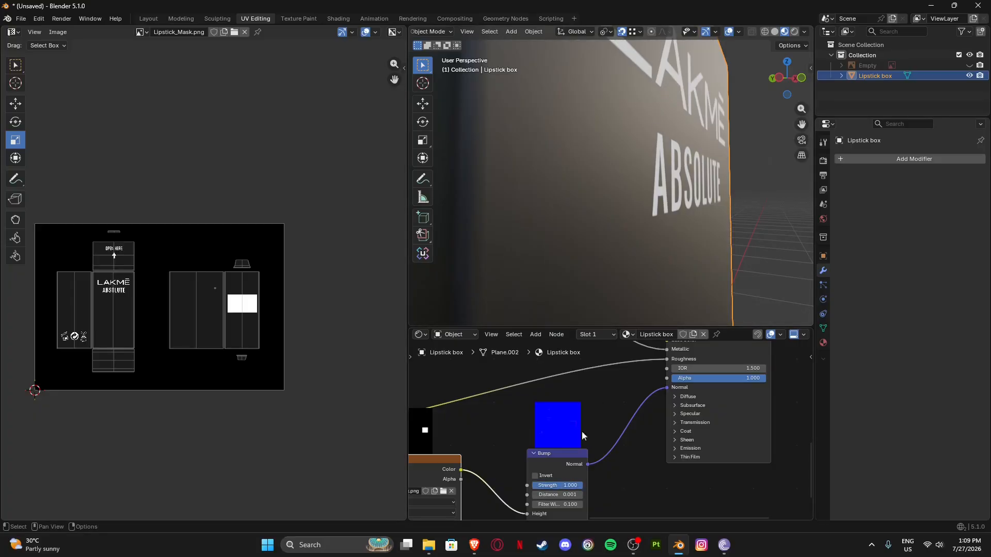
{"action": "scroll", "coordinate": [603, 470], "scroll_direction": "down", "scroll_amount": 2}
{"action": "middle_click_drag", "start_coordinate": [602, 470], "coordinate": [625, 431]}
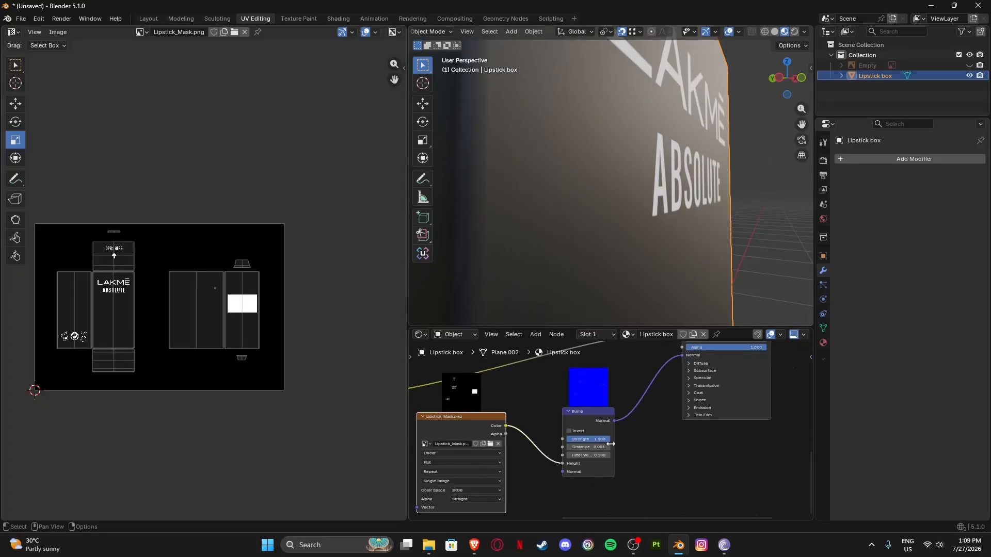
{"action": "middle_click_drag", "start_coordinate": [689, 403], "coordinate": [622, 438]}
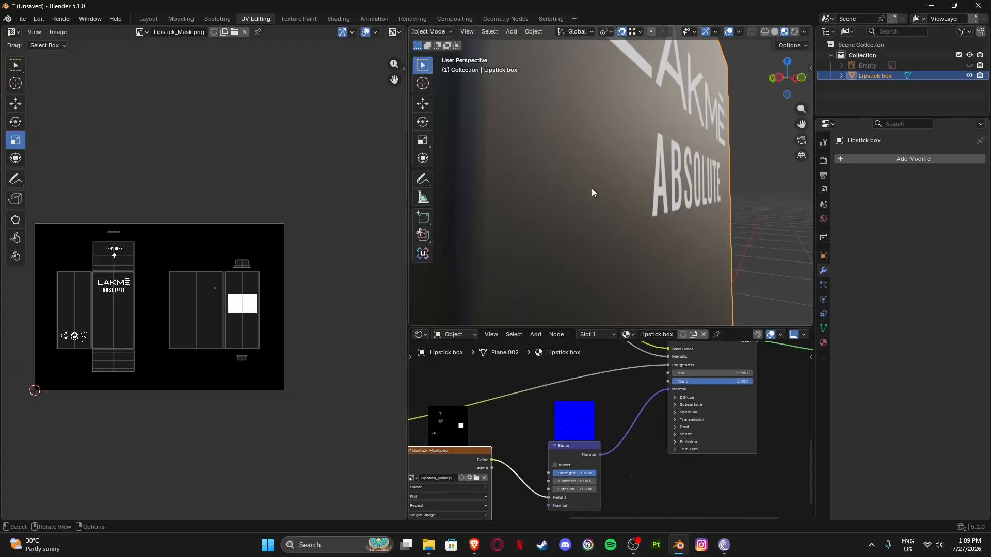
{"action": "scroll", "coordinate": [592, 188], "scroll_direction": "down", "scroll_amount": 5}
{"action": "mouse_move", "coordinate": [592, 188]}
{"action": "middle_mouse_down"}
{"action": "mouse_move", "coordinate": [568, 204]}
{"action": "mouse_move", "coordinate": [597, 194]}
{"action": "mouse_move", "coordinate": [577, 194]}
{"action": "middle_mouse_up"}
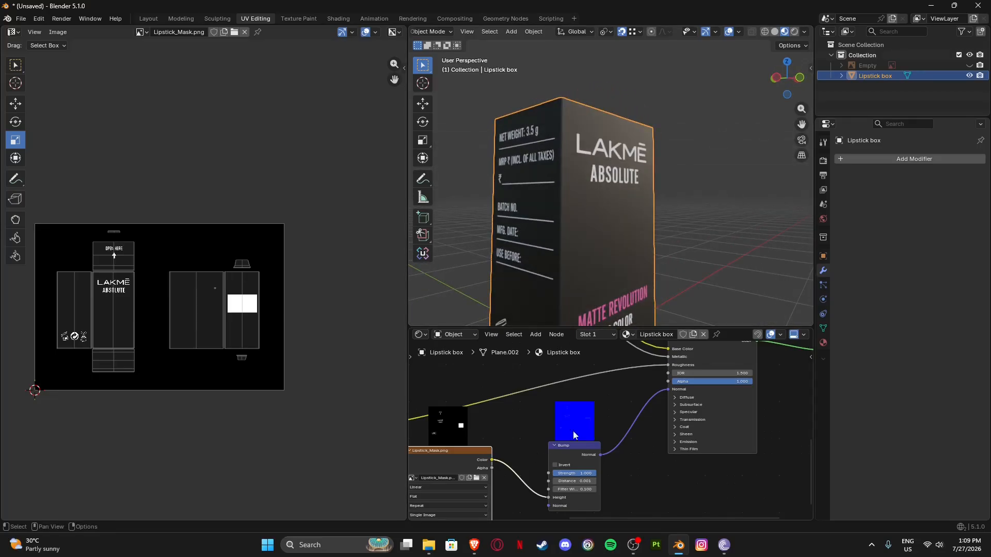
- Switch the 3D viewport to Rendered shading and view the whole lipstick box from above
{"action": "left_click", "coordinate": [805, 32]}
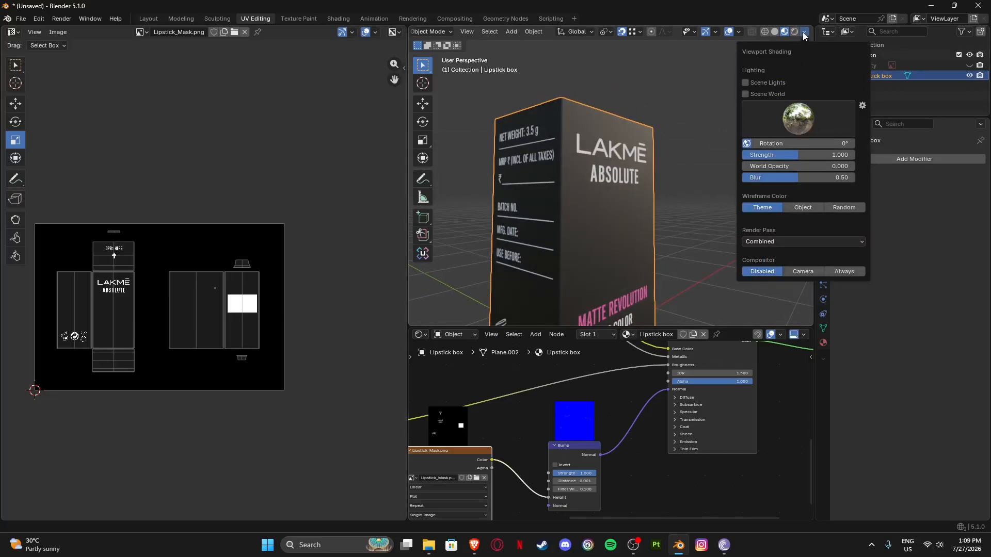
{"action": "left_click", "coordinate": [794, 32]}
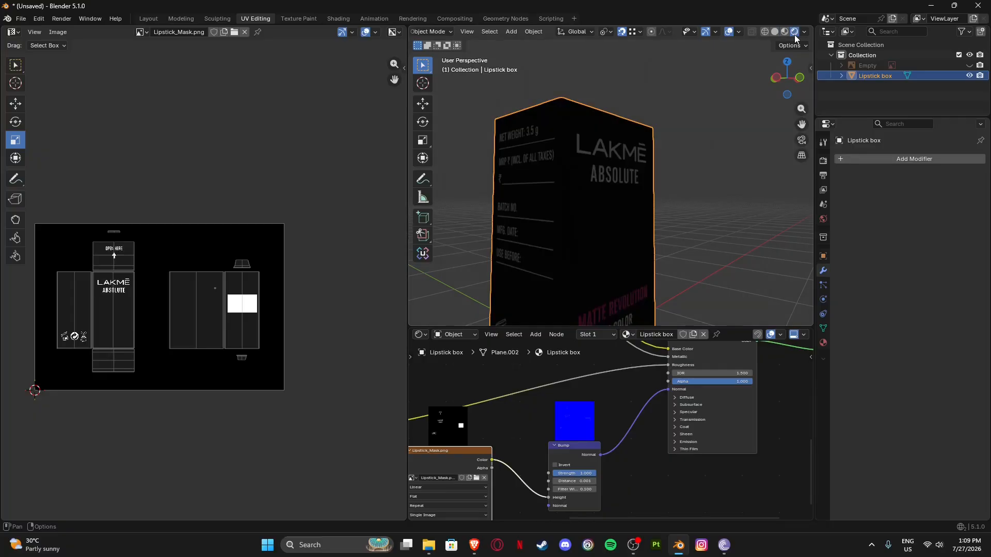
{"action": "scroll", "coordinate": [705, 121], "scroll_direction": "down", "scroll_amount": 4}
{"action": "middle_click_drag", "start_coordinate": [705, 120], "coordinate": [606, 159]}
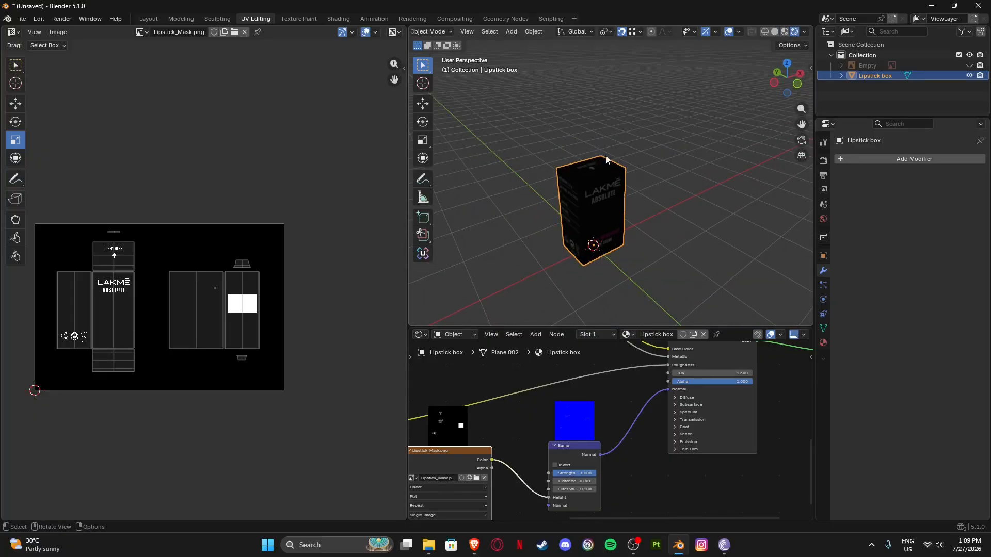
- Set the render engine to Cycles and the render device to GPU Compute
{"action": "left_click", "coordinate": [820, 163]}
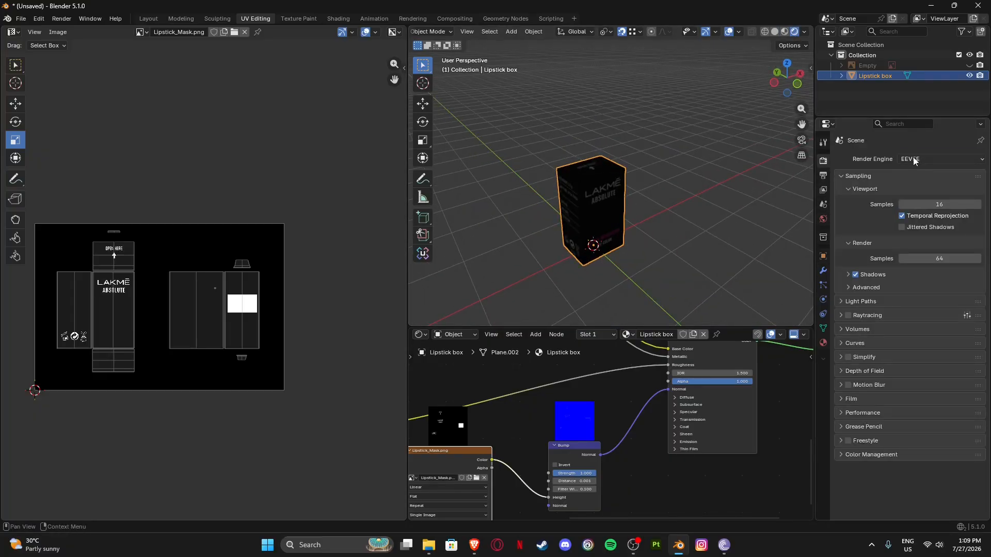
{"action": "left_click", "coordinate": [913, 159]}
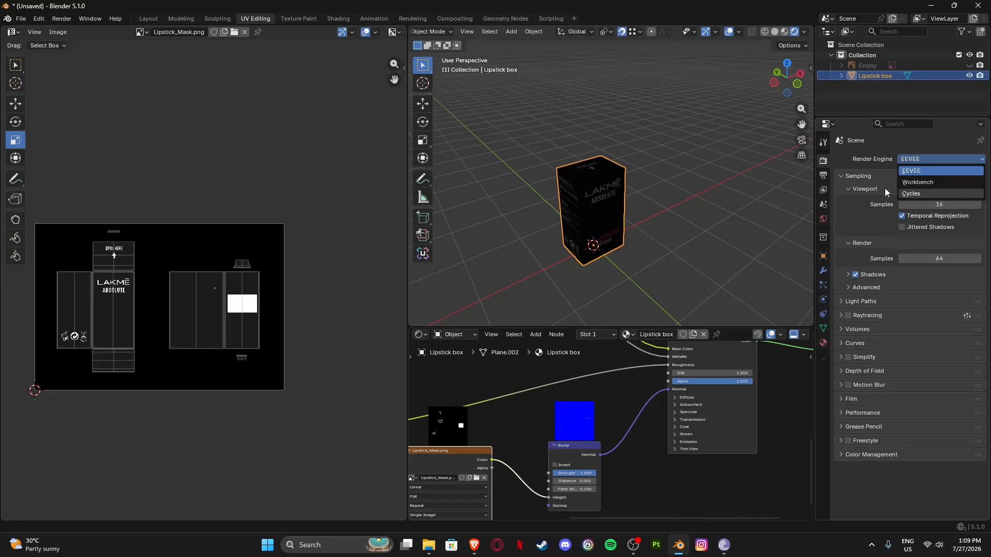
{"action": "left_click", "coordinate": [911, 194]}
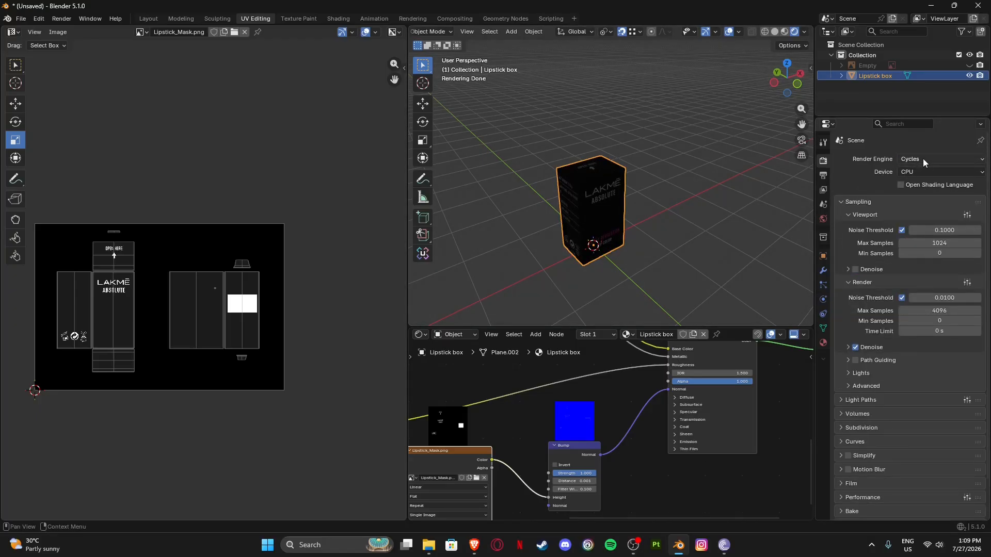
{"action": "left_click", "coordinate": [921, 170]}
{"action": "left_click", "coordinate": [920, 182]}
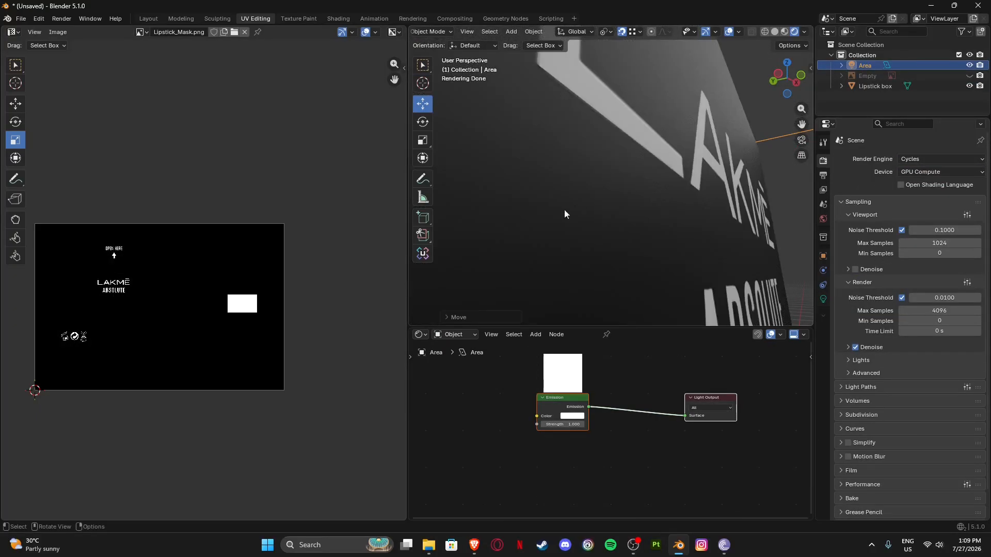
- Select the lipstick box and switch the Bump node's Invert option on and back off to compare the lettering
{"action": "left_click", "coordinate": [649, 142]}
{"action": "middle_click_drag", "start_coordinate": [607, 457], "coordinate": [607, 406]}
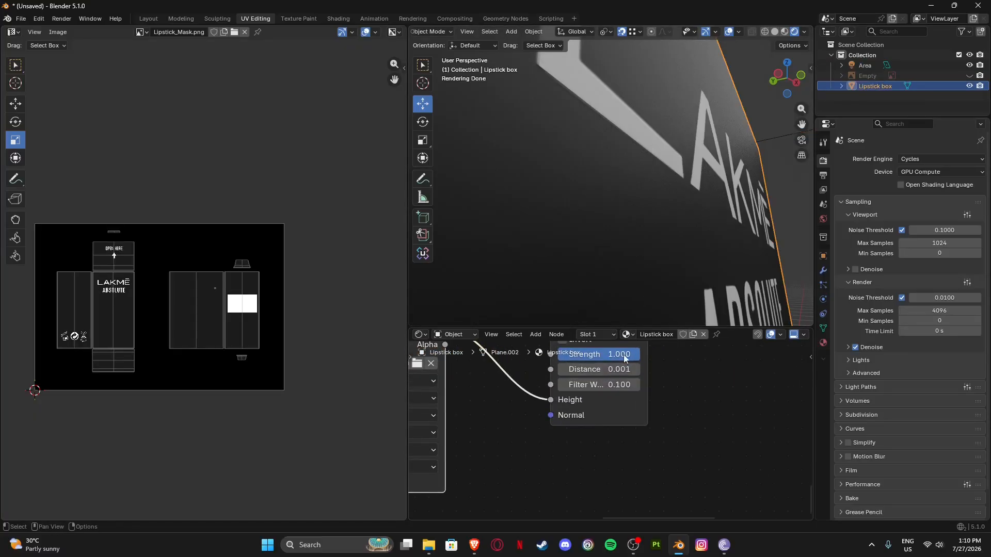
{"action": "scroll", "coordinate": [571, 426], "scroll_direction": "up", "scroll_amount": 4}
{"action": "left_click", "coordinate": [566, 426]}
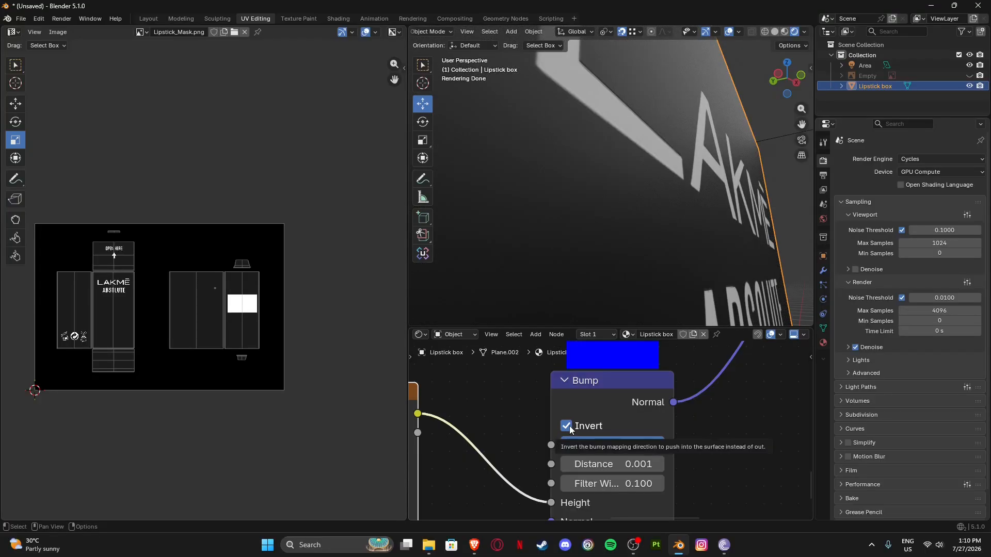
{"action": "left_click", "coordinate": [568, 426]}
- Set the Bump node's Filter Width to 10 and check the LAKMÉ ABSOLUTE lettering
{"action": "left_click_drag", "start_coordinate": [601, 465], "coordinate": [619, 483]}
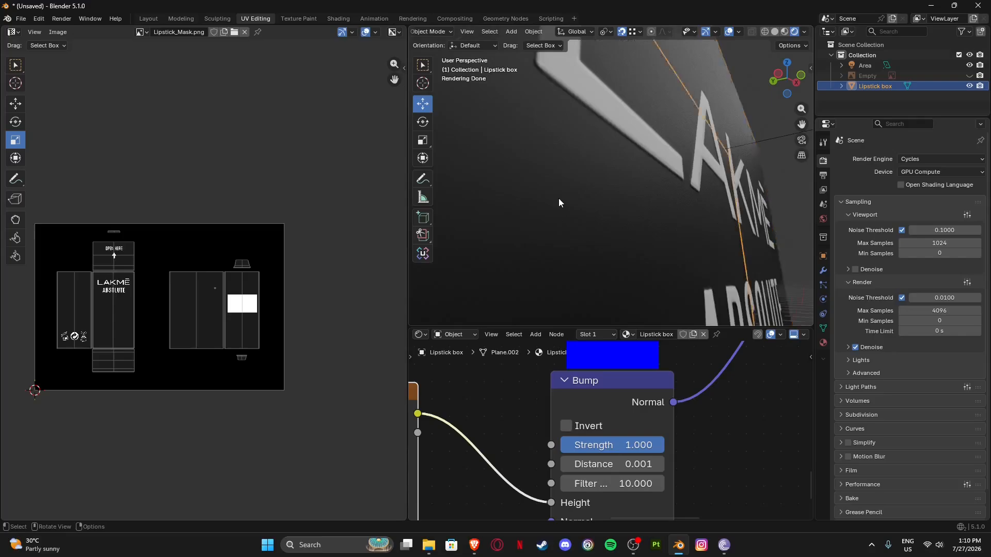
{"action": "scroll", "coordinate": [559, 199], "scroll_direction": "down", "scroll_amount": 4}
{"action": "mouse_move", "coordinate": [559, 199]}
{"action": "middle_mouse_down"}
{"action": "mouse_move", "coordinate": [542, 213]}
{"action": "mouse_move", "coordinate": [561, 206]}
{"action": "middle_mouse_up"}
{"action": "scroll", "coordinate": [573, 166], "scroll_direction": "up", "scroll_amount": 2}
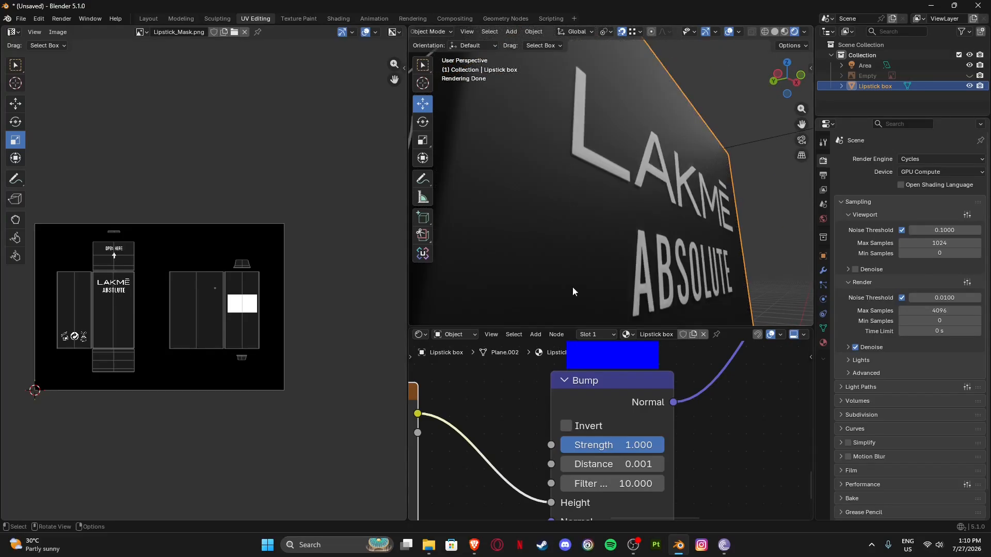
- Set the Bump node's Strength to 2
{"action": "left_click", "coordinate": [628, 447]}
{"action": "key", "text": "Return"}
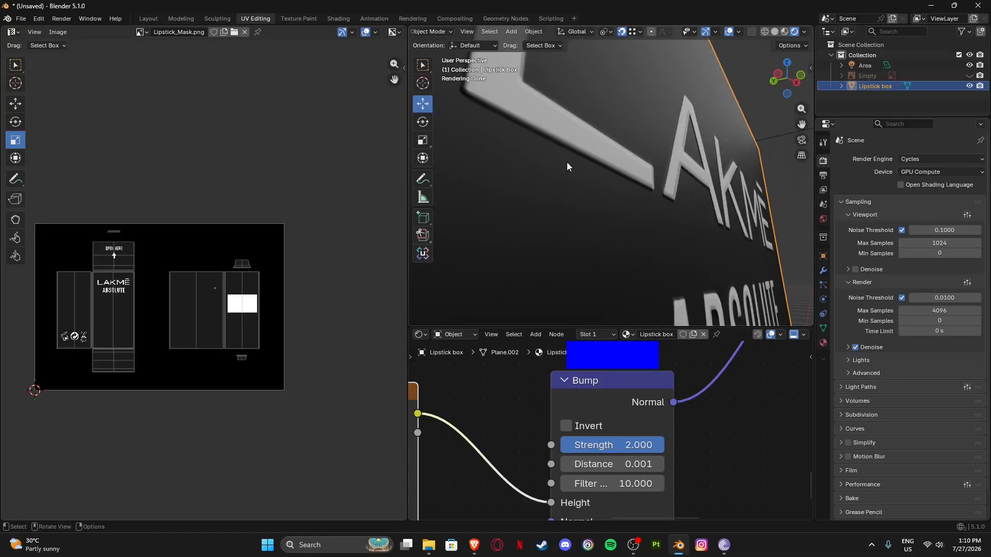
{"action": "left_click", "coordinate": [590, 484]}
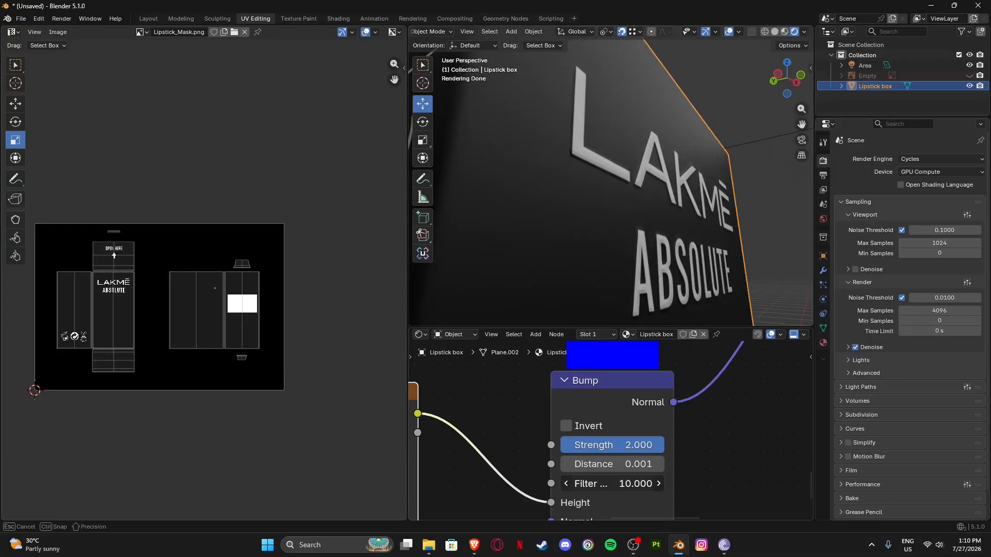
{"action": "left_click", "coordinate": [656, 176]}
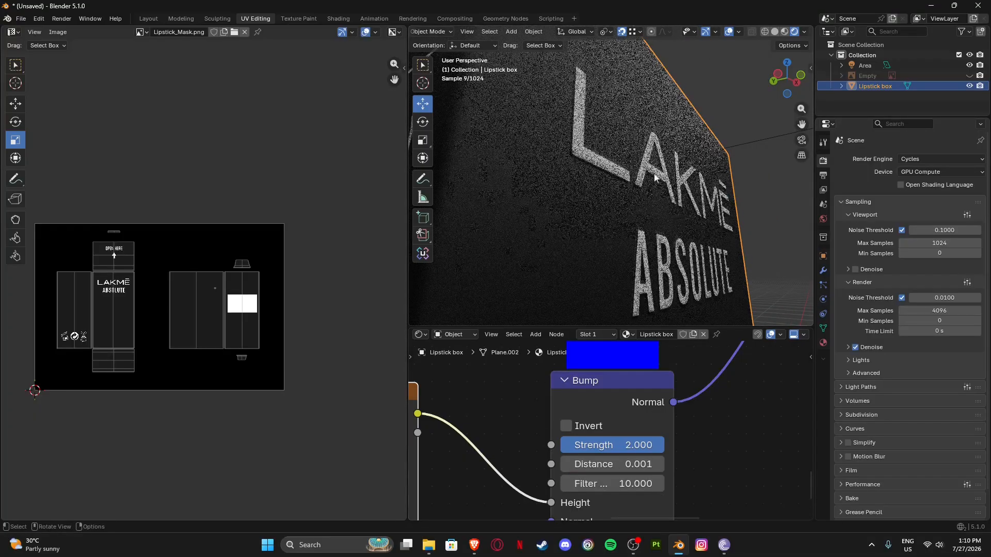
- Deselect the lipstick box and inspect the embossed LAKMÉ ABSOLUTE lettering from an oblique angle
{"action": "scroll", "coordinate": [666, 178], "scroll_direction": "down", "scroll_amount": 5}
{"action": "mouse_move", "coordinate": [712, 181]}
{"action": "middle_mouse_down"}
{"action": "mouse_move", "coordinate": [679, 180]}
{"action": "mouse_move", "coordinate": [717, 186]}
{"action": "middle_mouse_up"}
{"action": "left_click", "coordinate": [738, 200]}
{"action": "scroll", "coordinate": [660, 204], "scroll_direction": "up", "scroll_amount": 4}
{"action": "middle_click_drag", "start_coordinate": [660, 205], "coordinate": [565, 187]}
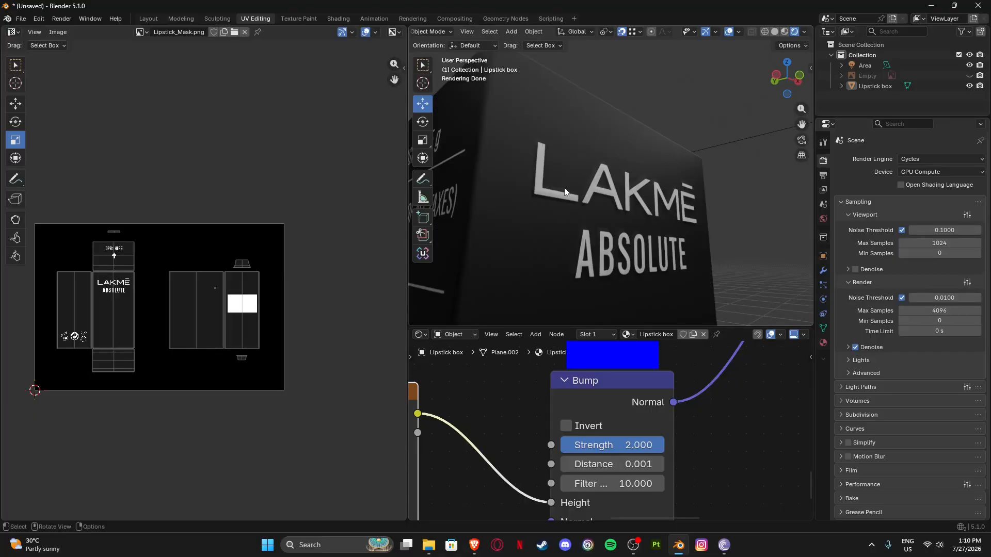
- Delete the Area light above the lipstick box
{"action": "left_click_drag", "start_coordinate": [594, 464], "coordinate": [566, 469]}
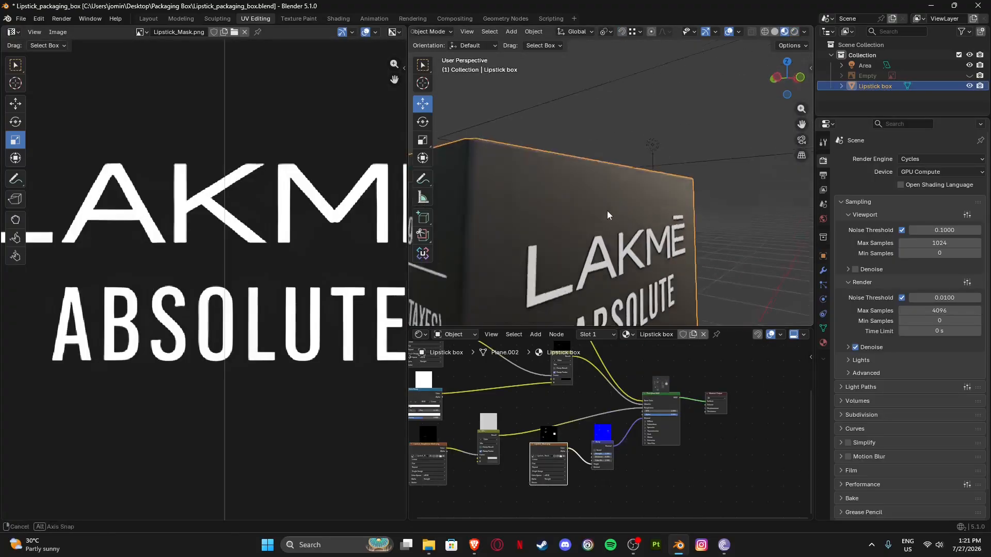
{"action": "middle_click_drag", "start_coordinate": [607, 210], "coordinate": [592, 179]}
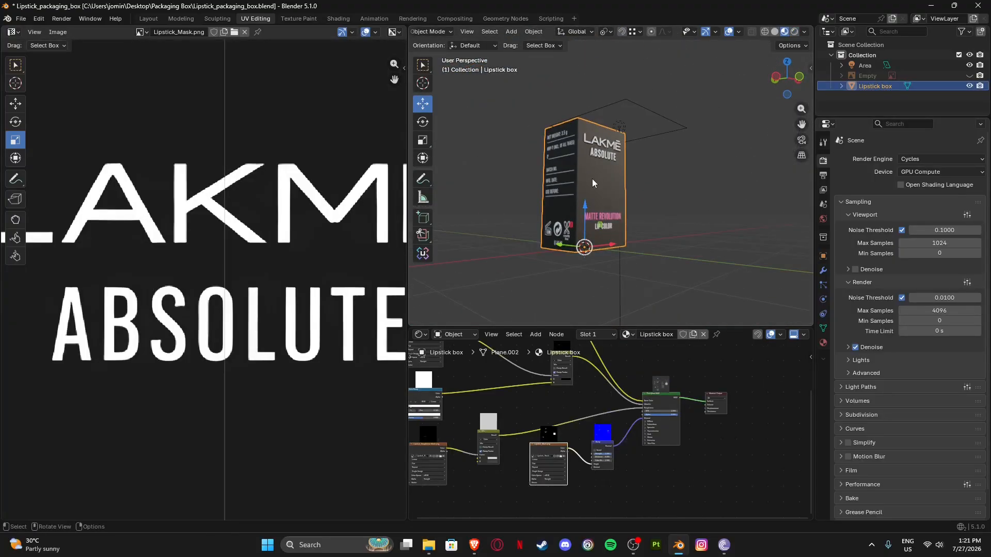
{"action": "left_click", "coordinate": [628, 128]}
{"action": "key", "text": "x"}
{"action": "left_click", "coordinate": [611, 126]}
{"action": "middle_click_drag", "start_coordinate": [622, 206], "coordinate": [614, 227]}
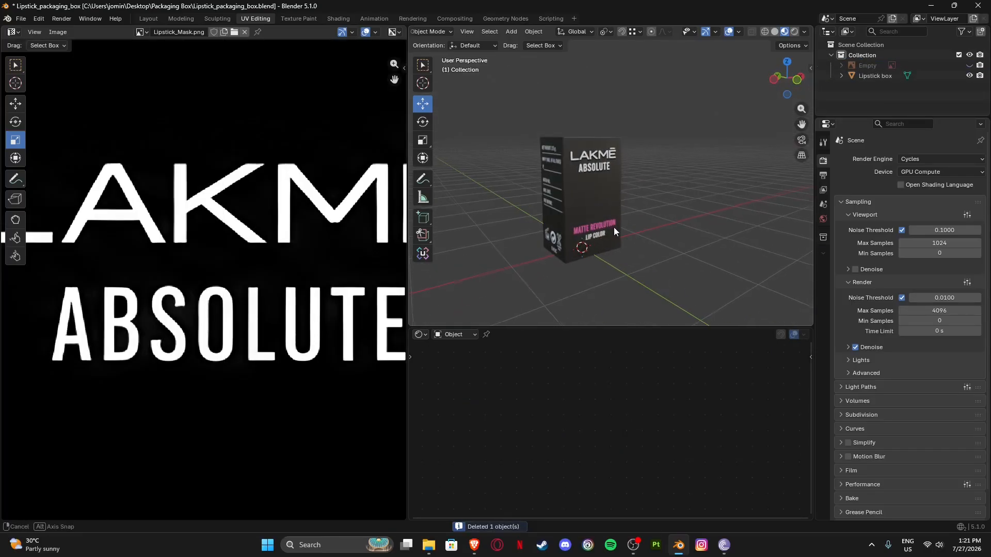
- Switch to the Layout workspace and inspect the lettering on the front and side faces of the lipstick box
{"action": "left_click", "coordinate": [150, 17]}
{"action": "scroll", "coordinate": [512, 258], "scroll_direction": "down", "scroll_amount": 3}
{"action": "middle_click_drag", "start_coordinate": [512, 258], "coordinate": [479, 202]}
{"action": "scroll", "coordinate": [450, 237], "scroll_direction": "up", "scroll_amount": 5}
{"action": "scroll", "coordinate": [450, 237], "scroll_direction": "up", "scroll_amount": 4}
{"action": "scroll", "coordinate": [480, 179], "scroll_direction": "up", "scroll_amount": 3}
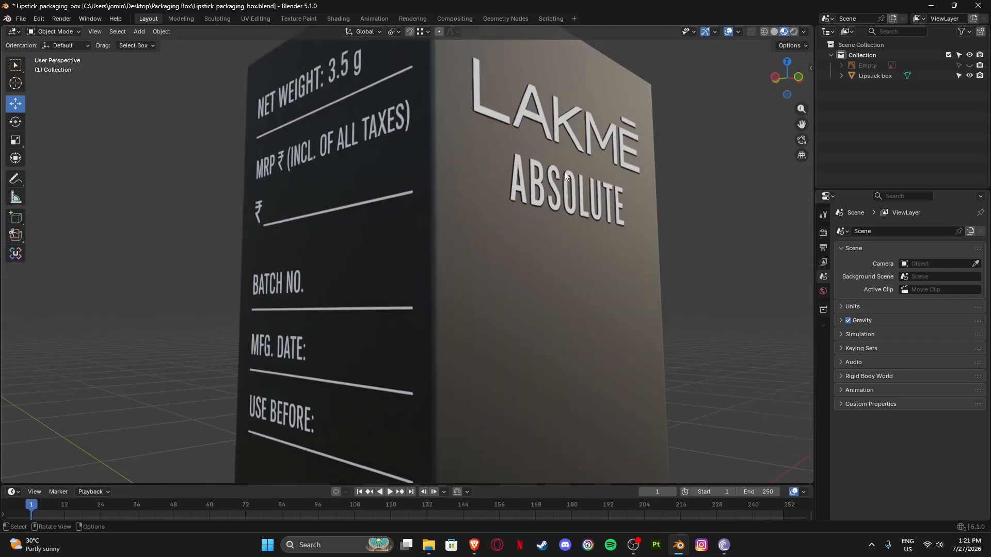
{"action": "scroll", "coordinate": [564, 173], "scroll_direction": "down", "scroll_amount": 2}
{"action": "middle_click_drag", "start_coordinate": [537, 253], "coordinate": [515, 164], "text": "shift"}
{"action": "middle_click_drag", "start_coordinate": [482, 328], "coordinate": [514, 310]}
{"action": "scroll", "coordinate": [515, 279], "scroll_direction": "up", "scroll_amount": 2}
{"action": "scroll", "coordinate": [589, 323], "scroll_direction": "down", "scroll_amount": 3}
{"action": "middle_click_drag", "start_coordinate": [424, 305], "coordinate": [198, 304]}
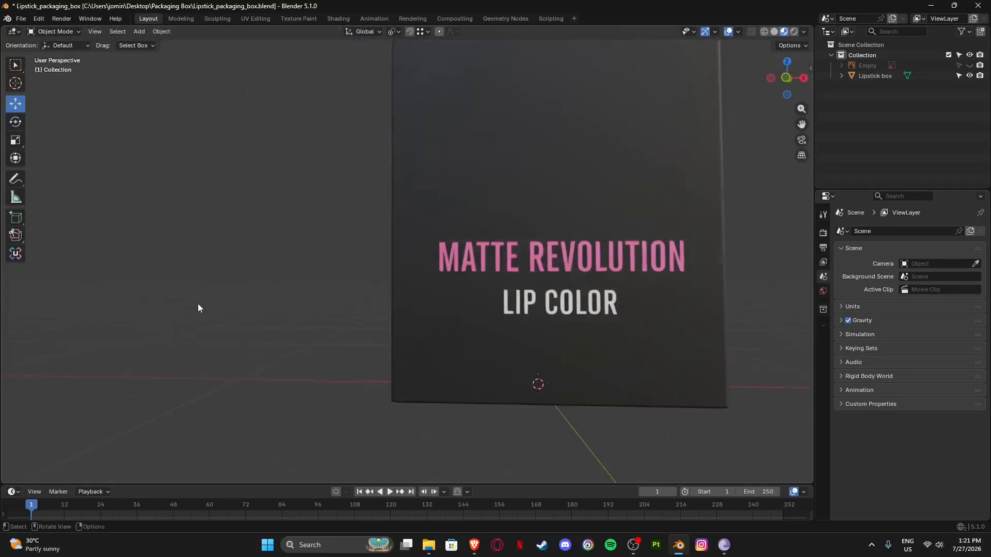
{"action": "scroll", "coordinate": [532, 257], "scroll_direction": "down", "scroll_amount": 4}
{"action": "middle_click_drag", "start_coordinate": [532, 257], "coordinate": [535, 305]}
{"action": "scroll", "coordinate": [532, 302], "scroll_direction": "down", "scroll_amount": 2}
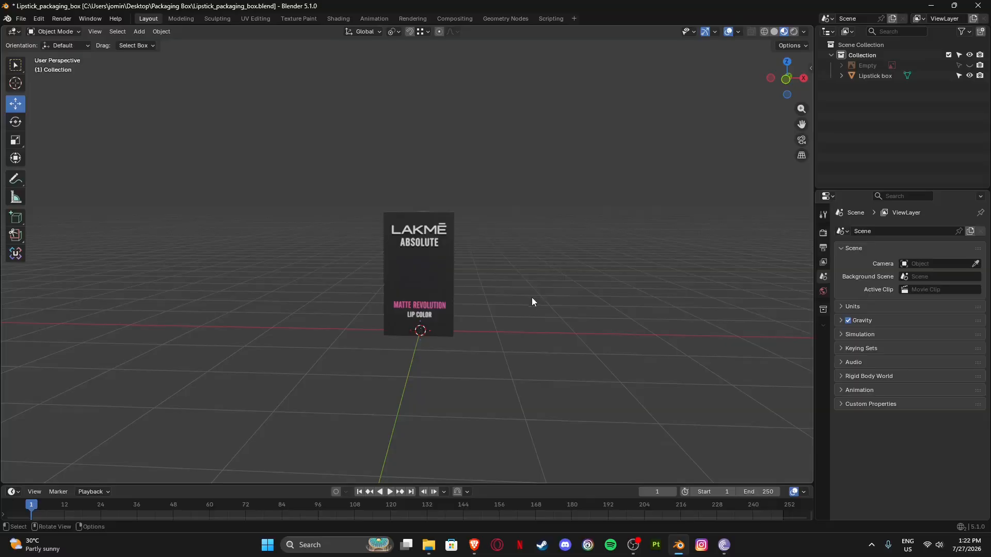
{"action": "scroll", "coordinate": [532, 299], "scroll_direction": "down", "scroll_amount": 2}
- Add a 2 m cube mesh at the world origin as a size reference
{"action": "left_click", "coordinate": [786, 79]}
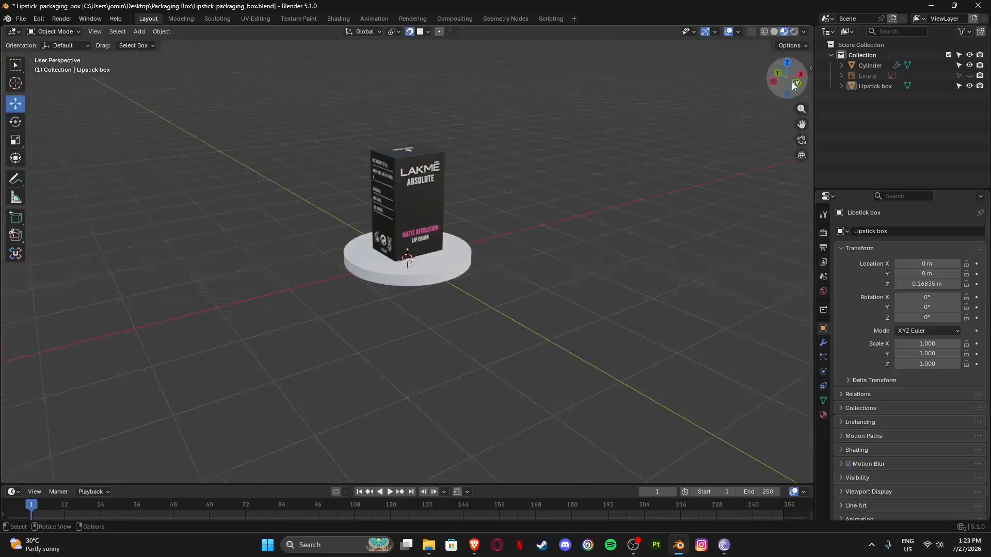
{"action": "middle_click_drag", "start_coordinate": [568, 222], "coordinate": [549, 257]}
{"action": "left_click", "coordinate": [786, 81]}
{"action": "scroll", "coordinate": [504, 247], "scroll_direction": "up", "scroll_amount": 5}
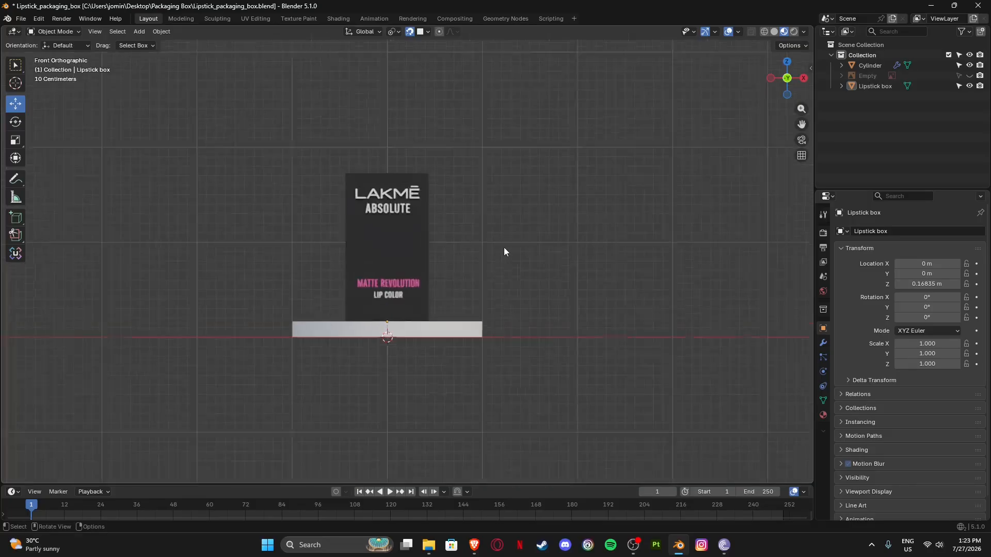
{"action": "scroll", "coordinate": [513, 237], "scroll_direction": "down", "scroll_amount": 2}
{"action": "key", "text": "shift+a"}
{"action": "mouse_move", "coordinate": [509, 295]}
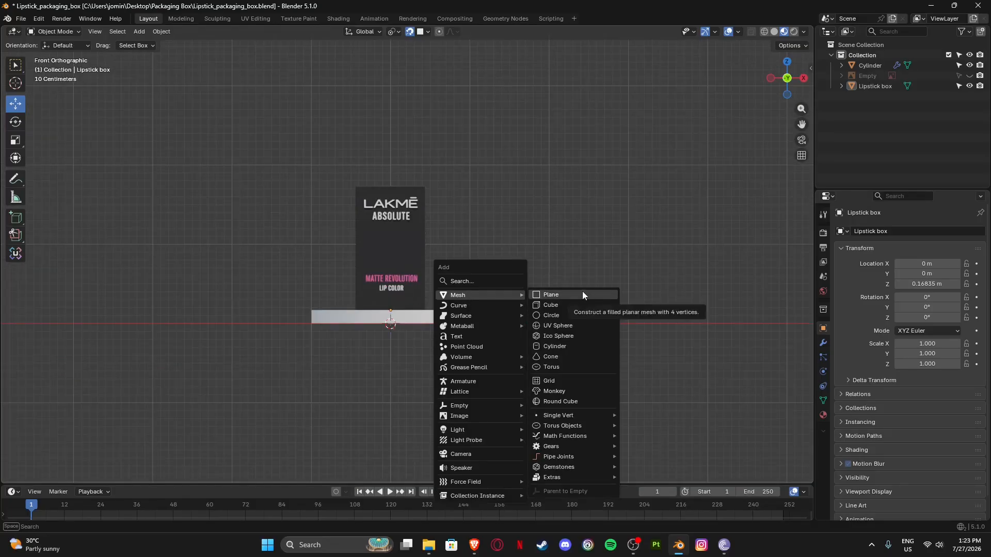
{"action": "left_click", "coordinate": [573, 306]}
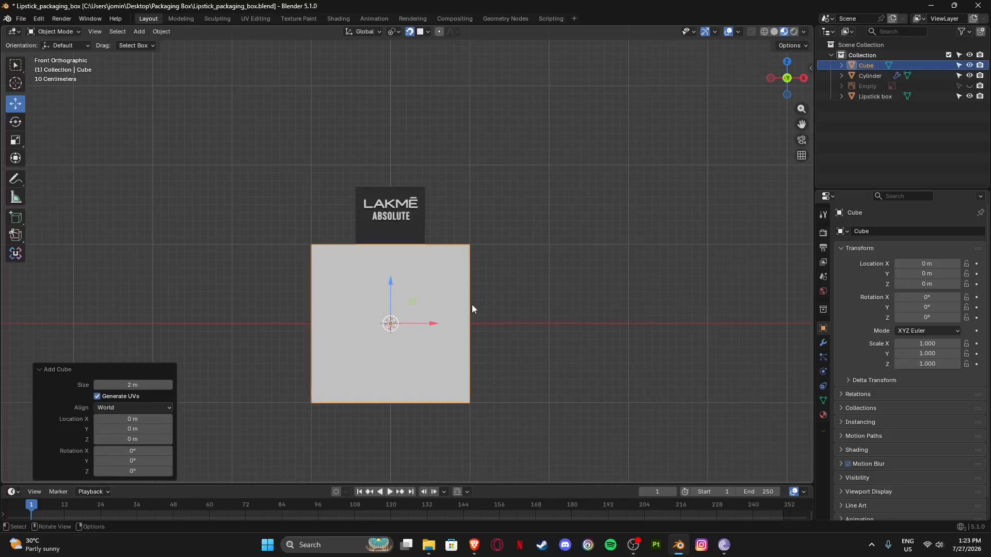
- Move the cube about 2 m along X beside the cylinder platform and raise it to Z 1.004 m
{"action": "left_click_drag", "start_coordinate": [389, 290], "coordinate": [591, 203]}
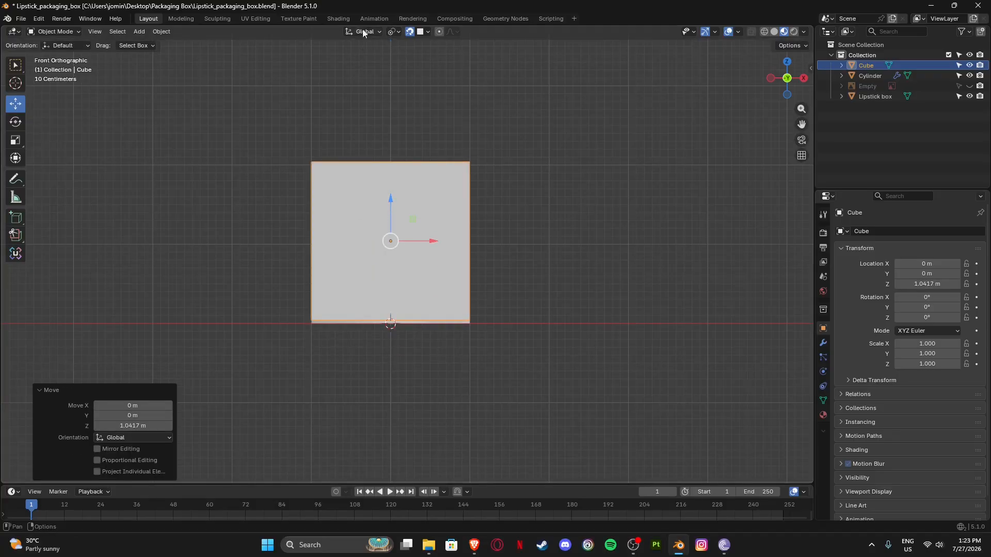
{"action": "left_click_drag", "start_coordinate": [419, 241], "coordinate": [580, 258]}
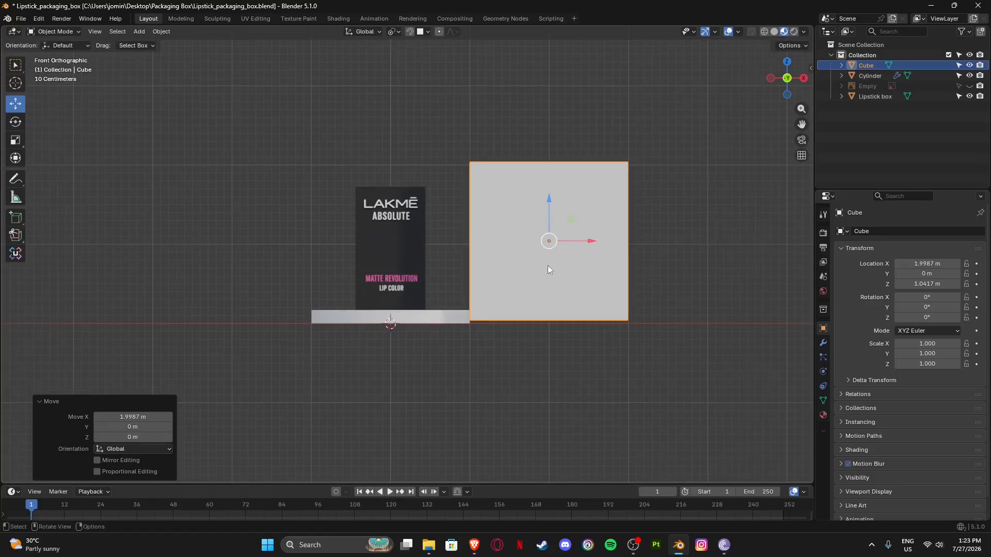
{"action": "scroll", "coordinate": [586, 237], "scroll_direction": "up", "scroll_amount": 3}
{"action": "left_click_drag", "start_coordinate": [651, 197], "coordinate": [656, 204]}
- Scale the lipstick box down uniformly to 0.064
{"action": "left_click", "coordinate": [392, 166]}
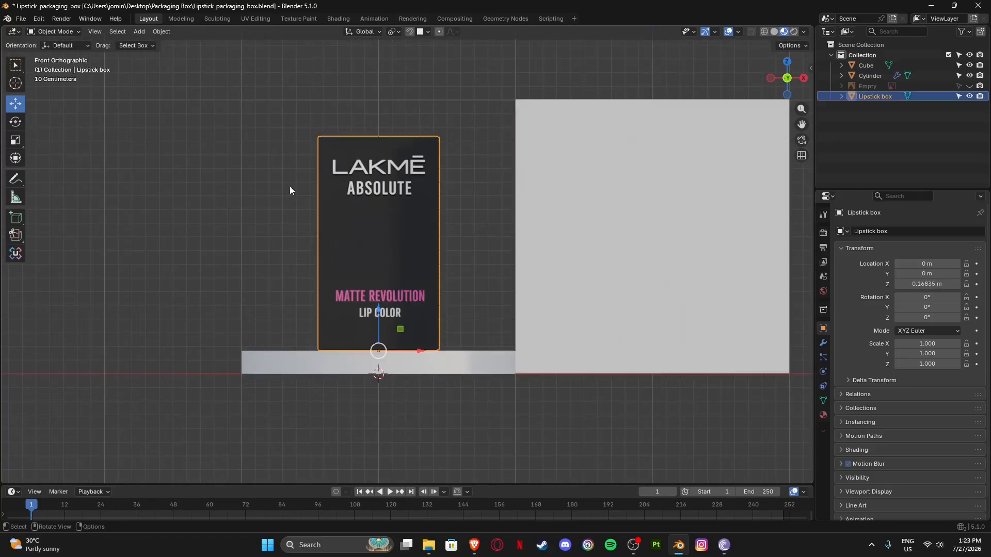
{"action": "scroll", "coordinate": [290, 186], "scroll_direction": "down", "scroll_amount": 3}
{"action": "scroll", "coordinate": [377, 224], "scroll_direction": "up", "scroll_amount": 2}
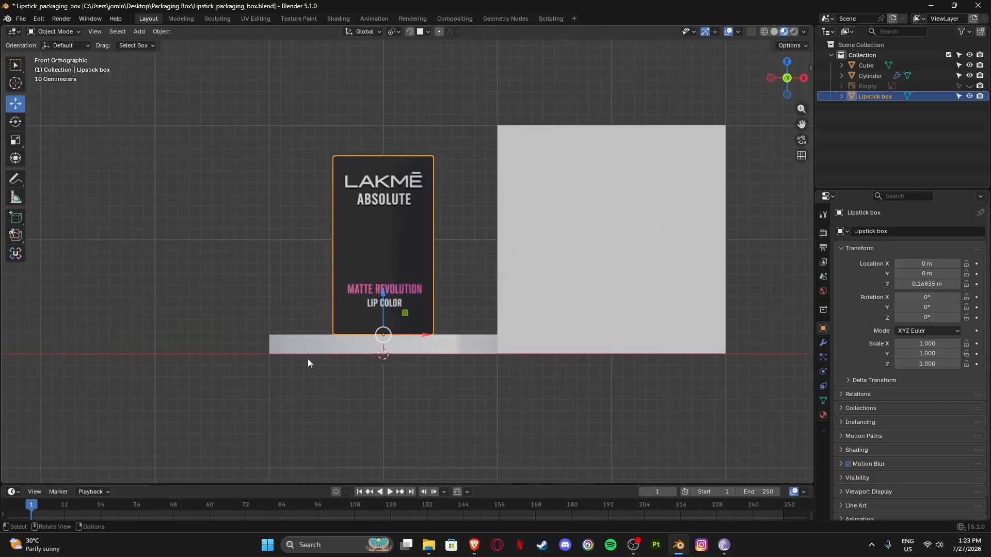
{"action": "left_click", "coordinate": [384, 363]}
{"action": "left_click", "coordinate": [395, 264]}
{"action": "key", "text": "s"}
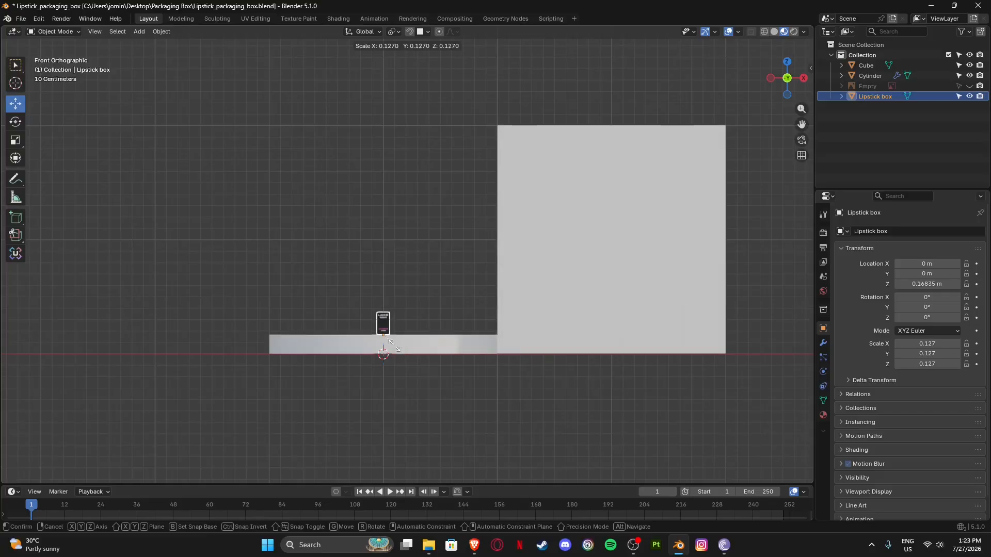
{"action": "left_click", "coordinate": [390, 339]}
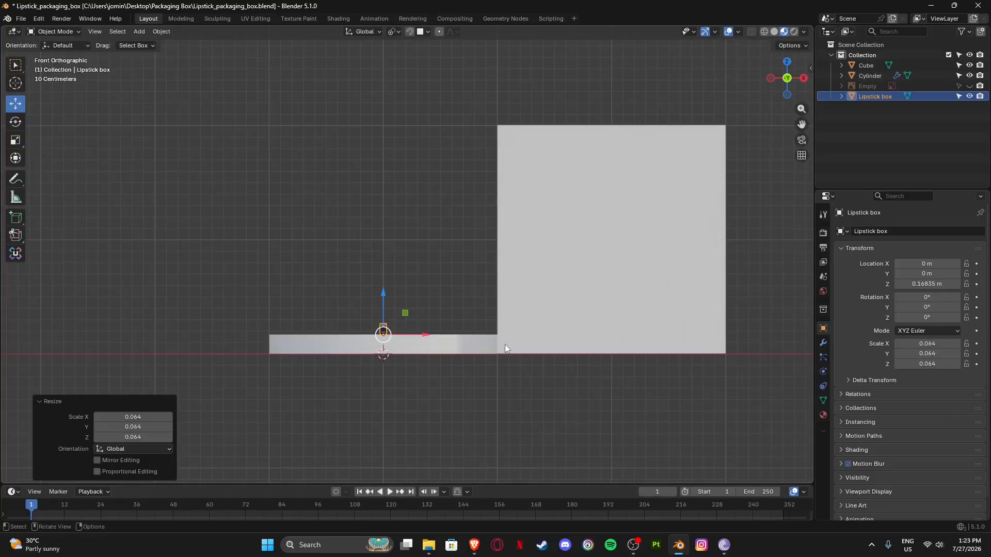
- Compare the lipstick box with the cube and enlarge the box in two passes to a uniform scale of 0.148
{"action": "scroll", "coordinate": [382, 335], "scroll_direction": "up", "scroll_amount": 7}
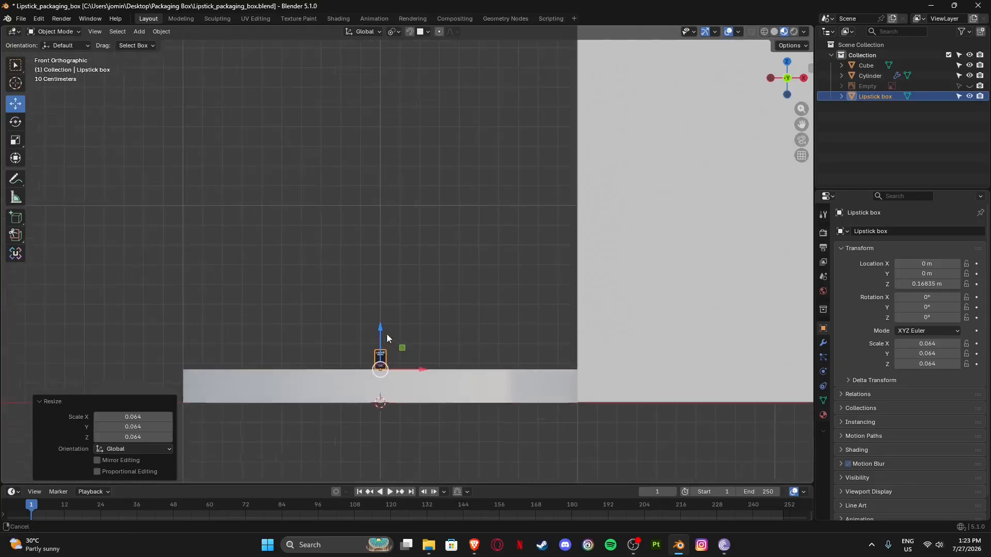
{"action": "scroll", "coordinate": [488, 266], "scroll_direction": "up", "scroll_amount": 4}
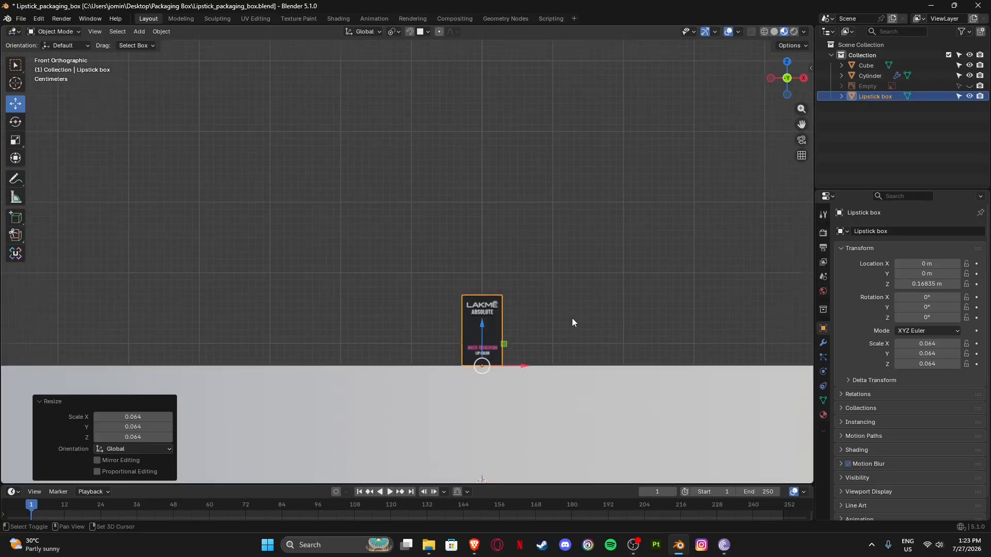
{"action": "key", "text": "s"}
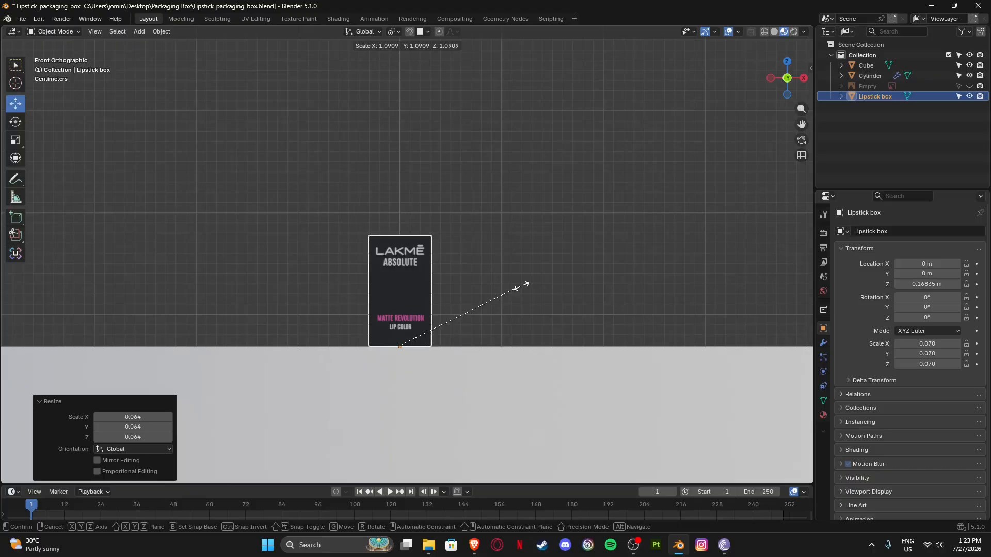
{"action": "left_click", "coordinate": [554, 289]}
{"action": "scroll", "coordinate": [433, 227], "scroll_direction": "down", "scroll_amount": 10}
{"action": "left_click", "coordinate": [549, 205]}
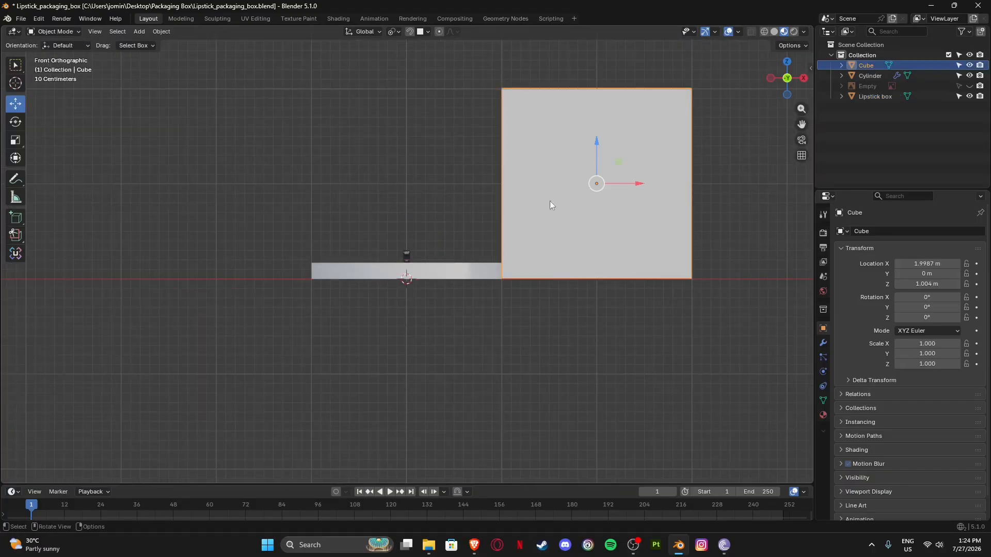
{"action": "scroll", "coordinate": [419, 239], "scroll_direction": "up", "scroll_amount": 8}
{"action": "left_click", "coordinate": [409, 253]}
{"action": "key", "text": "s"}
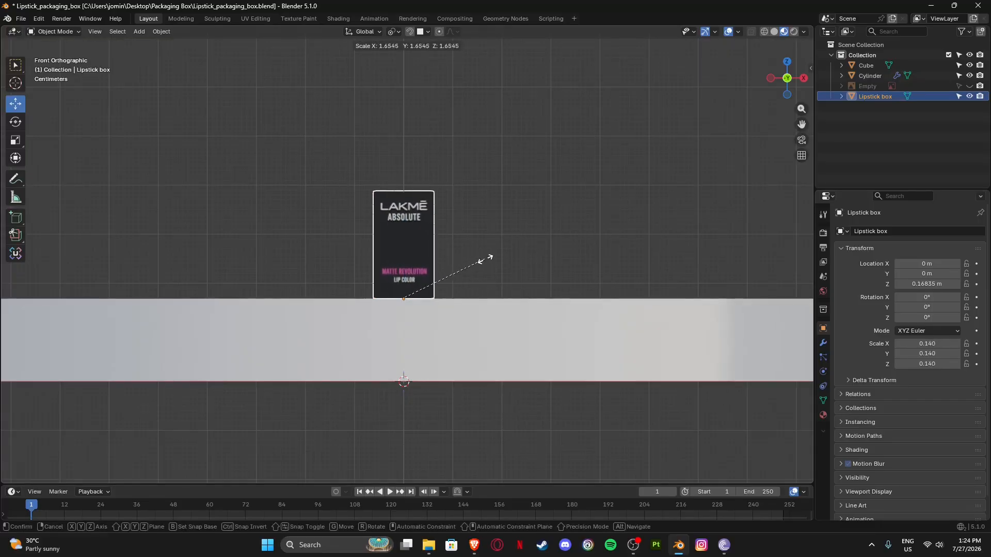
{"action": "left_click", "coordinate": [490, 260]}
{"action": "scroll", "coordinate": [418, 228], "scroll_direction": "down", "scroll_amount": 4}
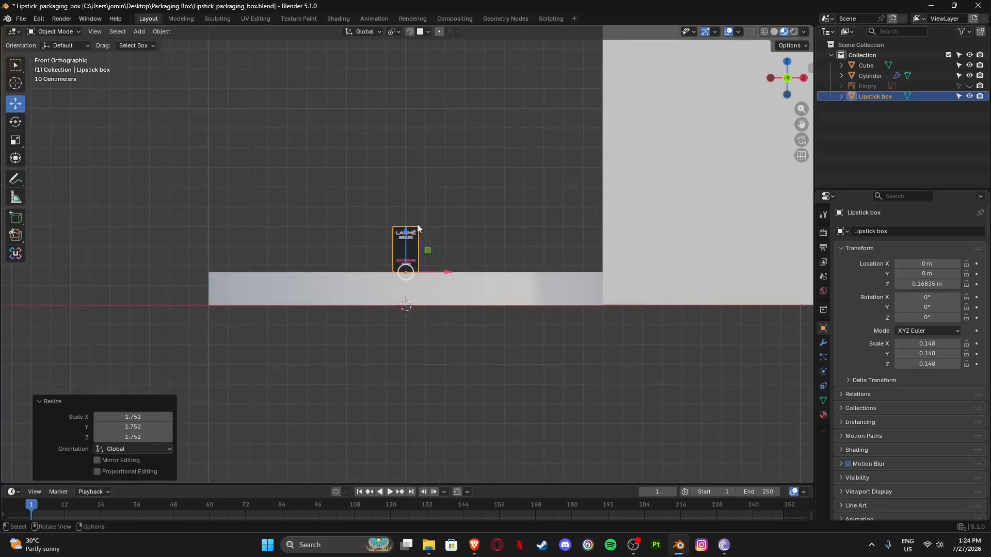
- Delete the reference cube beside the platform
{"action": "scroll", "coordinate": [418, 228], "scroll_direction": "down", "scroll_amount": 3}
{"action": "left_click", "coordinate": [624, 215]}
{"action": "key", "text": "Delete"}
- Scale the cylinder platform down uniformly to 0.319
{"action": "middle_click_drag", "start_coordinate": [408, 223], "coordinate": [501, 311]}
{"action": "left_click", "coordinate": [453, 310]}
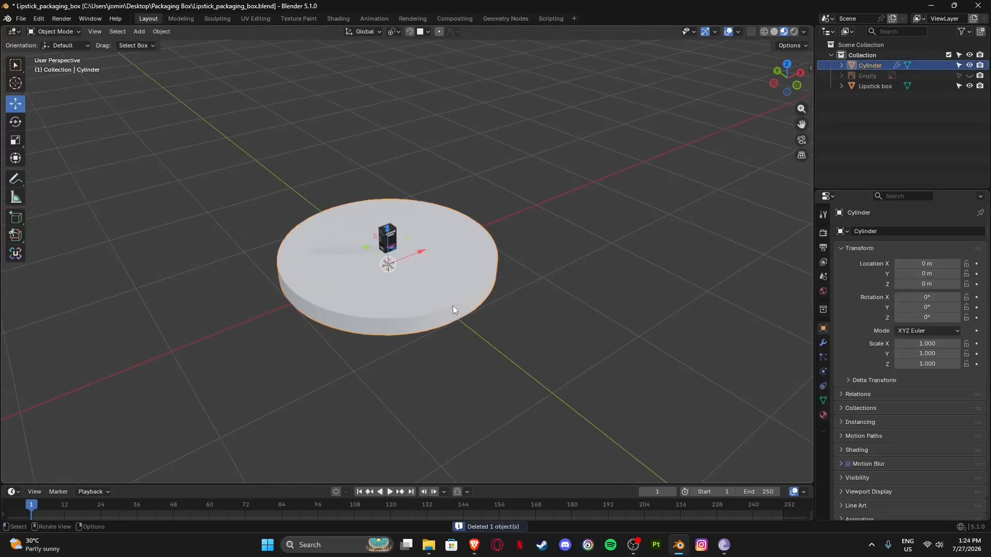
{"action": "key", "text": "s"}
{"action": "left_click", "coordinate": [442, 292]}
{"action": "middle_click_drag", "start_coordinate": [441, 292], "coordinate": [445, 228]}
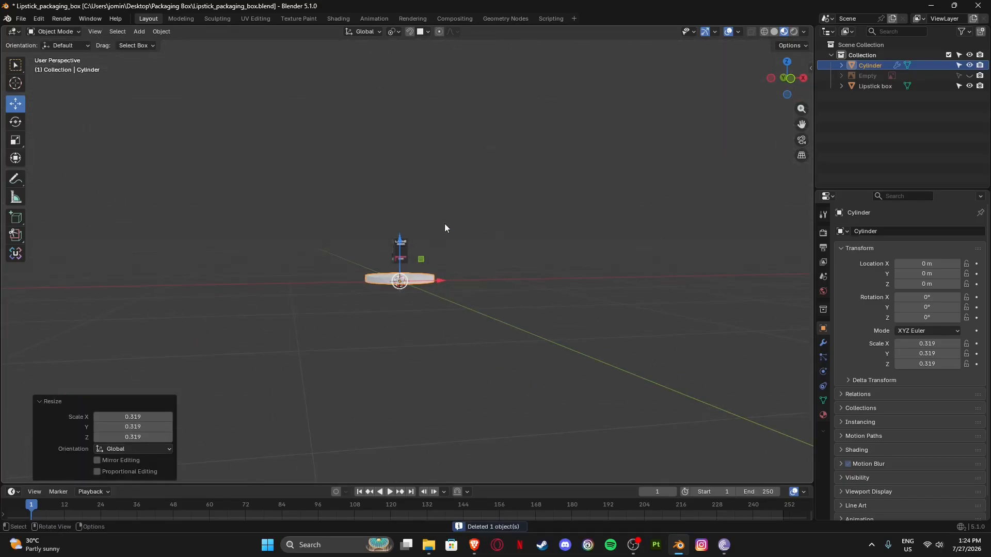
- Enlarge the cylinder platform slightly to a uniform scale of about 0.33
{"action": "left_click", "coordinate": [789, 78]}
{"action": "scroll", "coordinate": [403, 278], "scroll_direction": "up", "scroll_amount": 8}
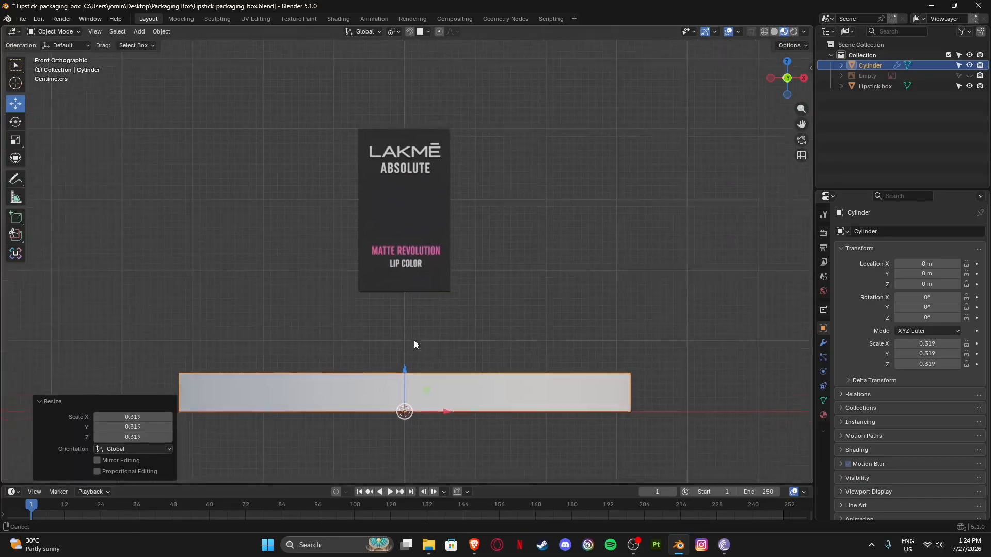
{"action": "key", "text": "s"}
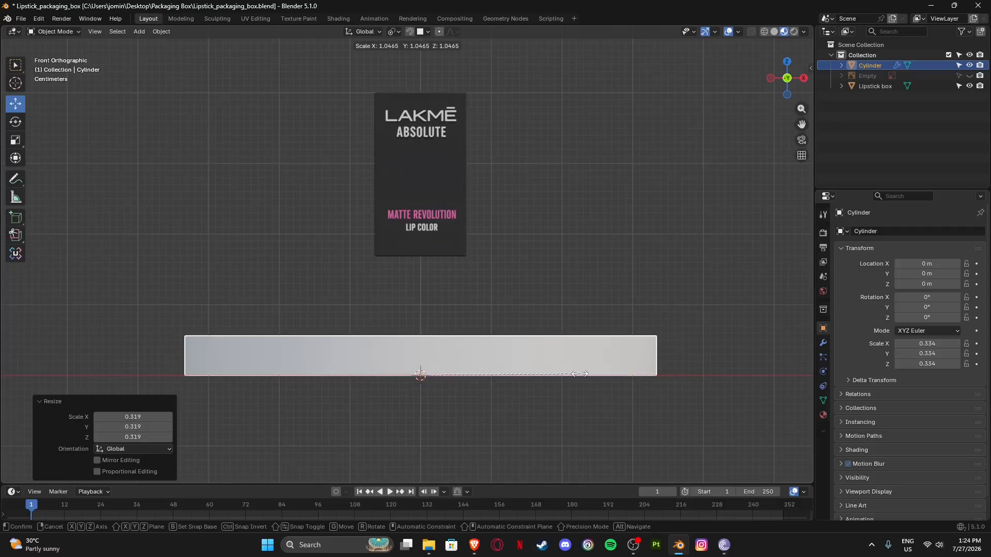
{"action": "left_click", "coordinate": [571, 372]}
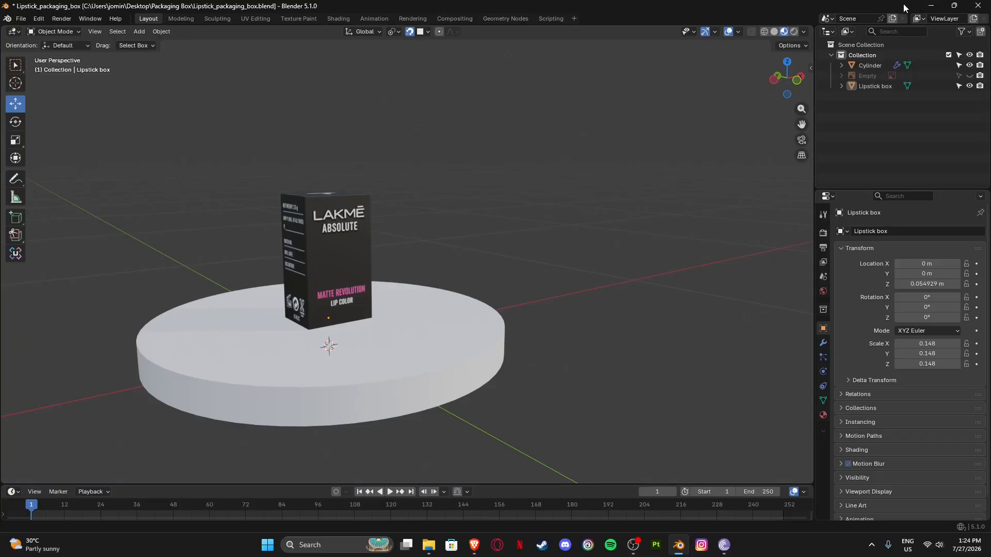
- Minimize Blender and extract Lipstick.glb from the Lipstick folder of Lipstick.zip to the desktop, closing the archive window
{"action": "left_click", "coordinate": [929, 6]}
{"action": "double_click", "coordinate": [137, 17]}
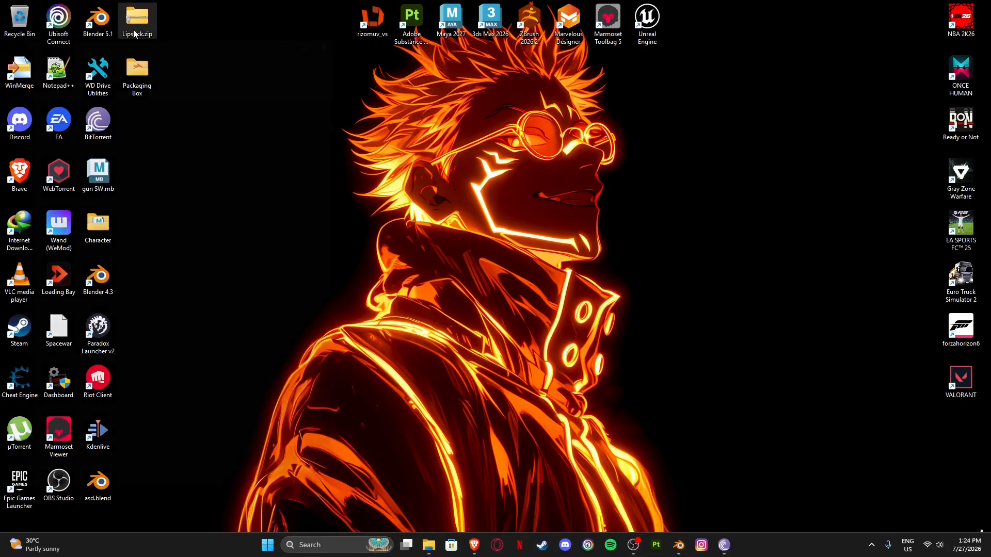
{"action": "double_click", "coordinate": [135, 94]}
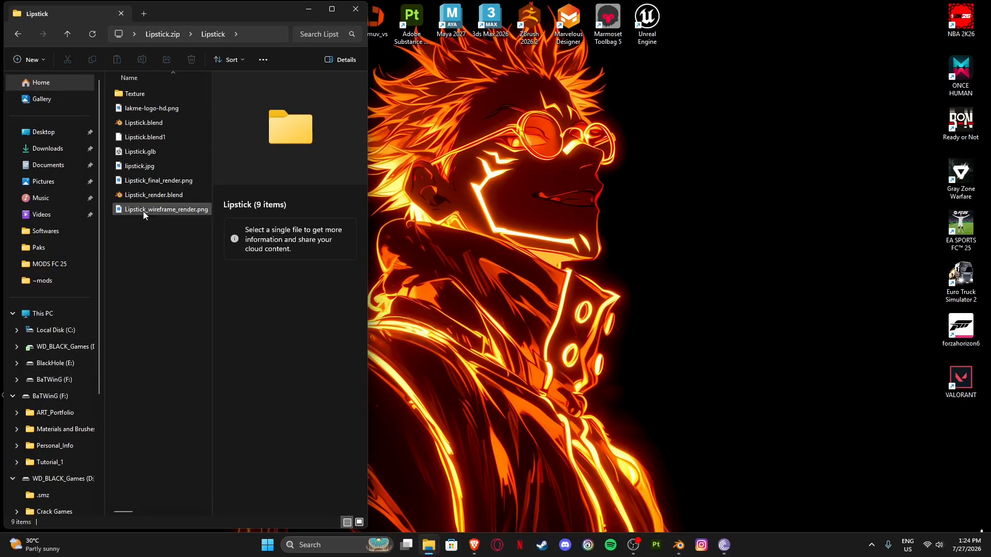
{"action": "left_click", "coordinate": [164, 151]}
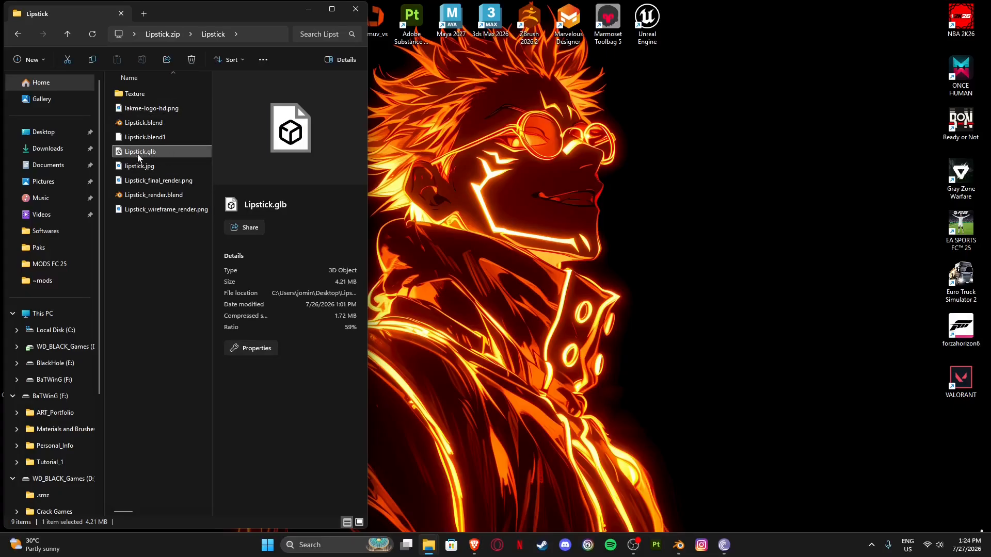
{"action": "left_click_drag", "start_coordinate": [133, 153], "coordinate": [451, 178]}
{"action": "left_click", "coordinate": [355, 9]}
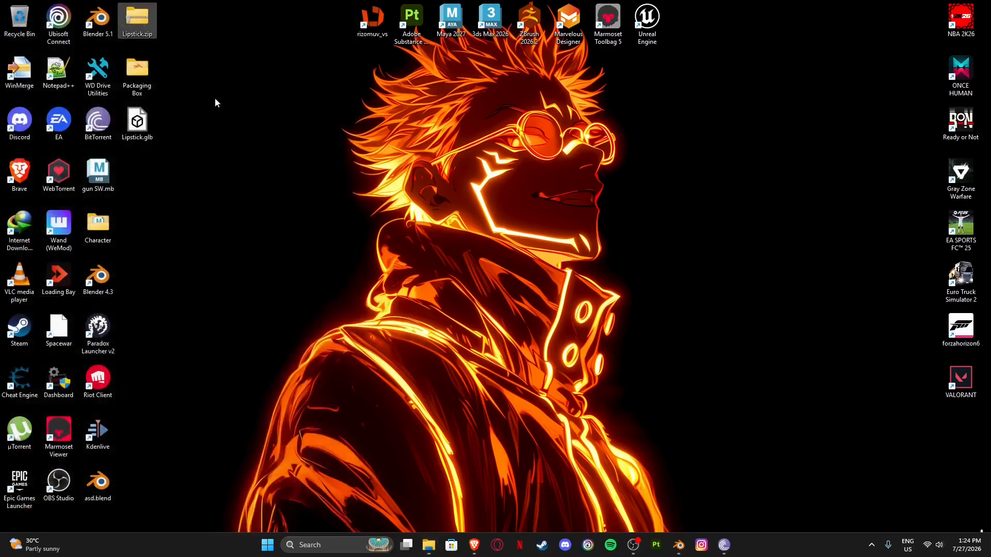
- Import Lipstick.glb from the desktop into the Blender scene with the default glTF 2.0 settings
{"action": "left_click_drag", "start_coordinate": [149, 135], "coordinate": [615, 338]}
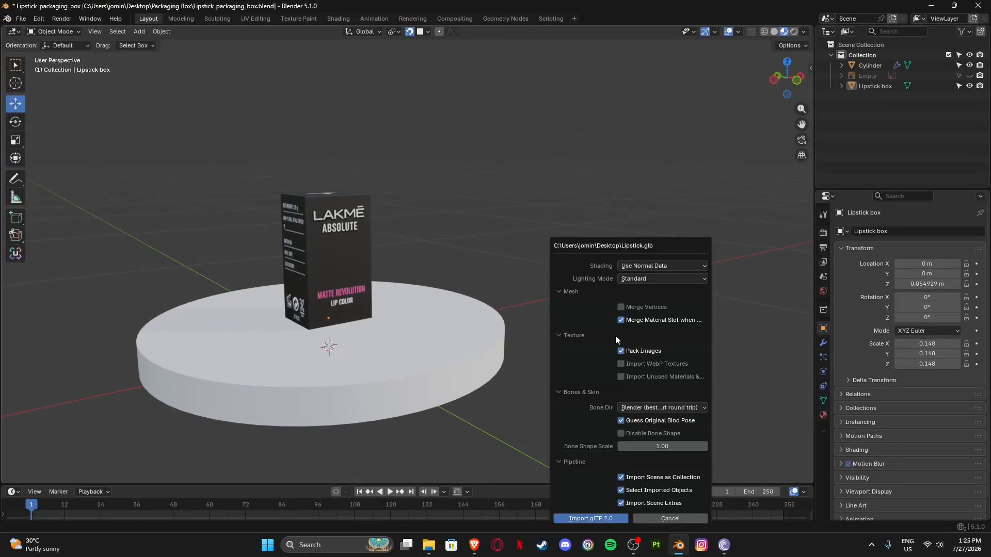
{"action": "left_click", "coordinate": [593, 519]}
{"action": "middle_click_drag", "start_coordinate": [364, 310], "coordinate": [406, 258]}
- Raise the imported lipstick objects onto the platform at Z 0.054929 m and shift them 0.18703 m along X beside the box
{"action": "key", "text": "g"}
{"action": "key", "text": "z"}
{"action": "left_click_drag", "start_coordinate": [412, 175], "coordinate": [481, 287]}
{"action": "middle_click_drag", "start_coordinate": [493, 285], "coordinate": [460, 301]}
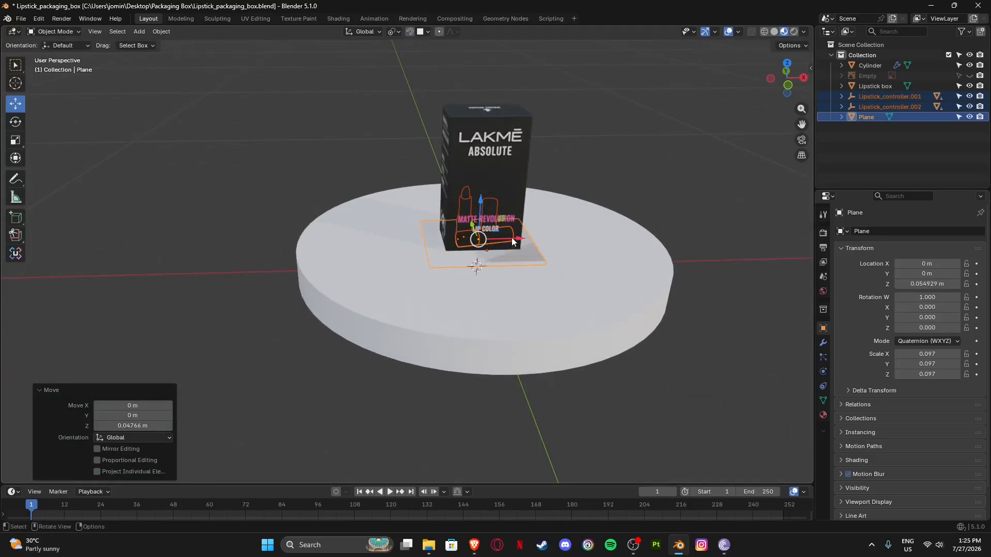
{"action": "left_click_drag", "start_coordinate": [512, 238], "coordinate": [619, 244]}
- Delete the imported plane beneath the lipsticks
{"action": "middle_click_drag", "start_coordinate": [661, 255], "coordinate": [454, 268], "text": "shift"}
{"action": "scroll", "coordinate": [516, 249], "scroll_direction": "up", "scroll_amount": 3}
{"action": "left_click", "coordinate": [541, 274]}
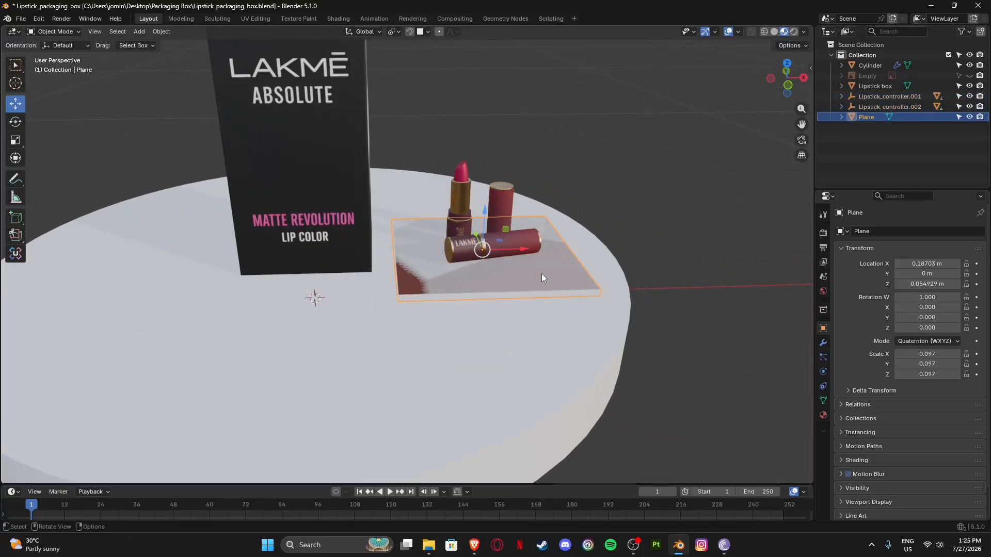
{"action": "left_click", "coordinate": [540, 274]}
{"action": "left_click", "coordinate": [541, 273]}
{"action": "key", "text": "x"}
{"action": "left_click", "coordinate": [541, 273]}
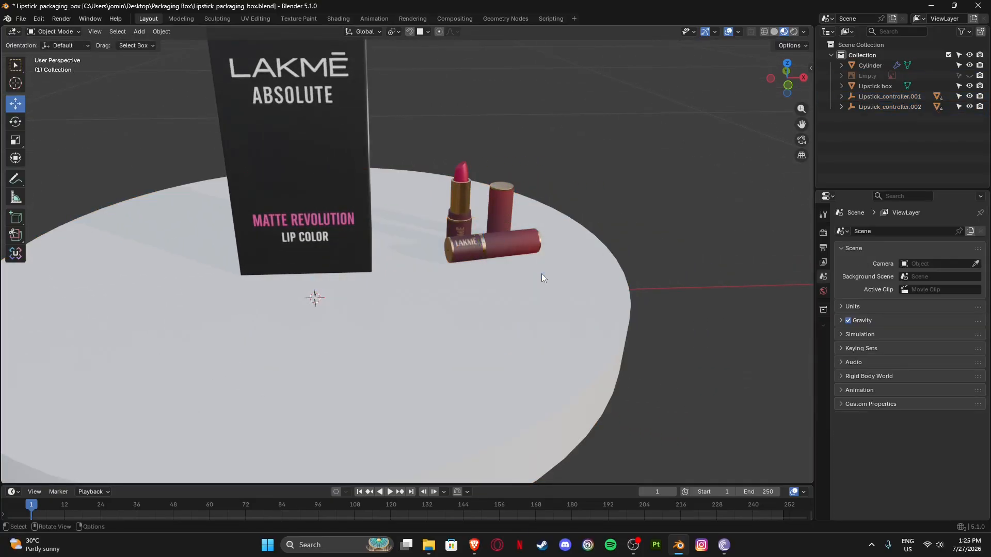
{"action": "middle_click_drag", "start_coordinate": [541, 273], "coordinate": [419, 268]}
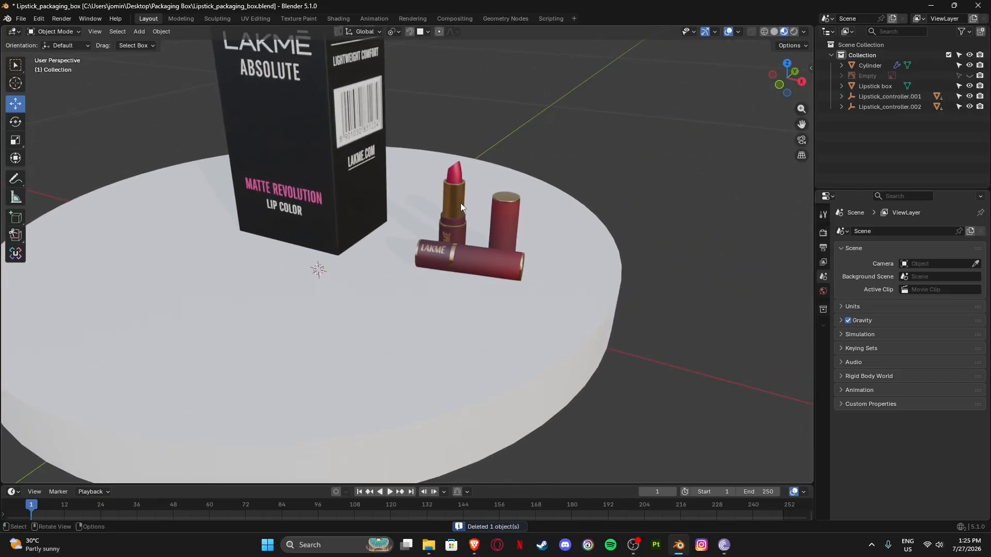
{"action": "middle_click_drag", "start_coordinate": [460, 203], "coordinate": [445, 250]}
{"action": "left_click", "coordinate": [374, 269]}
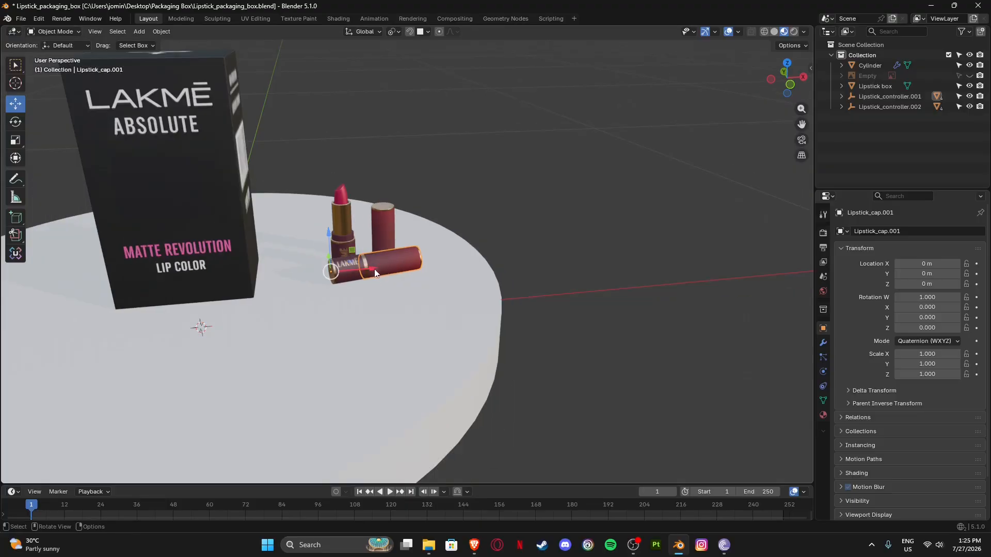
{"action": "middle_click_drag", "start_coordinate": [375, 269], "coordinate": [464, 222], "text": "shift"}
{"action": "scroll", "coordinate": [410, 247], "scroll_direction": "up", "scroll_amount": 6}
{"action": "scroll", "coordinate": [377, 255], "scroll_direction": "down", "scroll_amount": 5}
{"action": "left_click", "coordinate": [412, 242]}
{"action": "left_click", "coordinate": [884, 107]}
{"action": "right_click", "coordinate": [884, 107]}
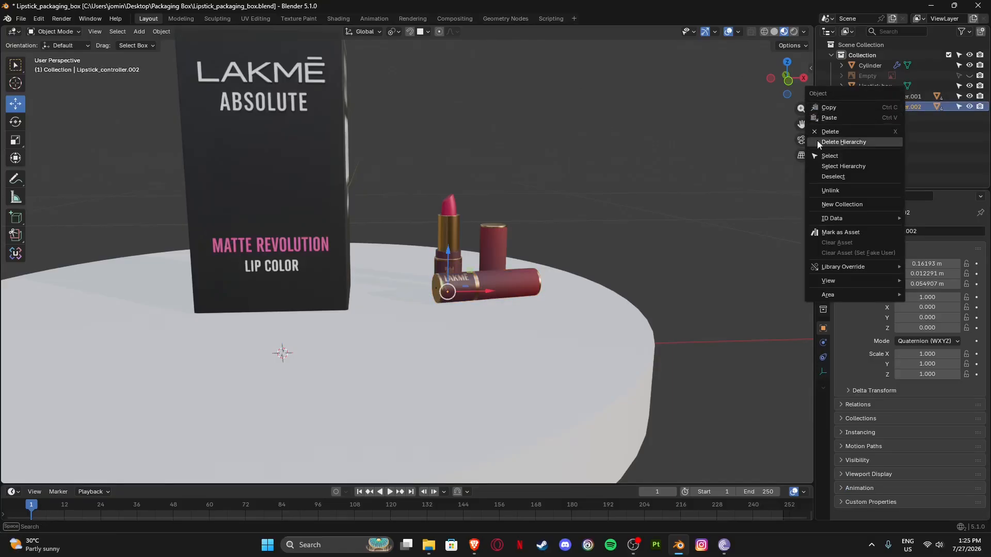
{"action": "left_click", "coordinate": [843, 142]}
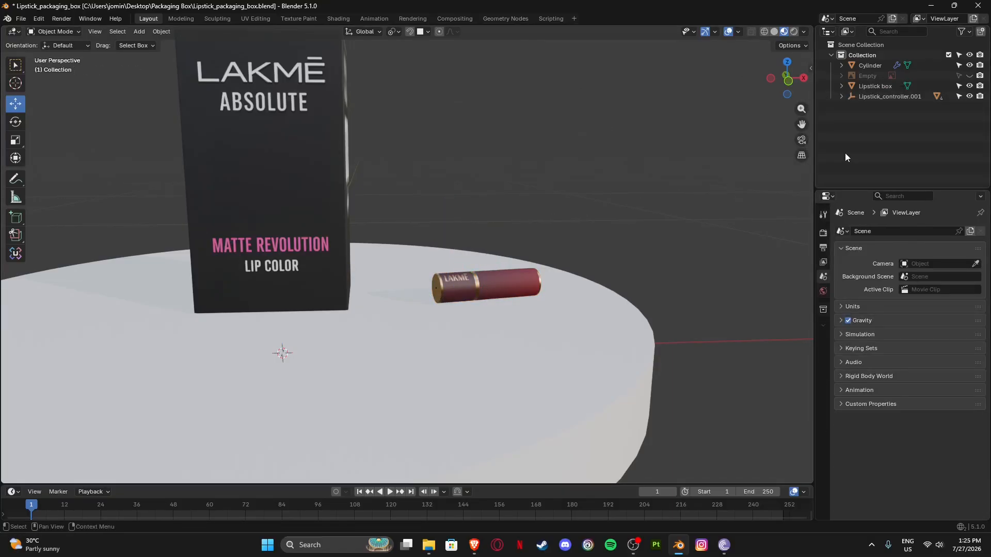
{"action": "key", "text": "ctrl+z"}
- Select the Lipstick_controller.002 hierarchy and move the standing lipstick and its cap -0.072503 m along X, shifting them forward along Y too
{"action": "right_click", "coordinate": [902, 106]}
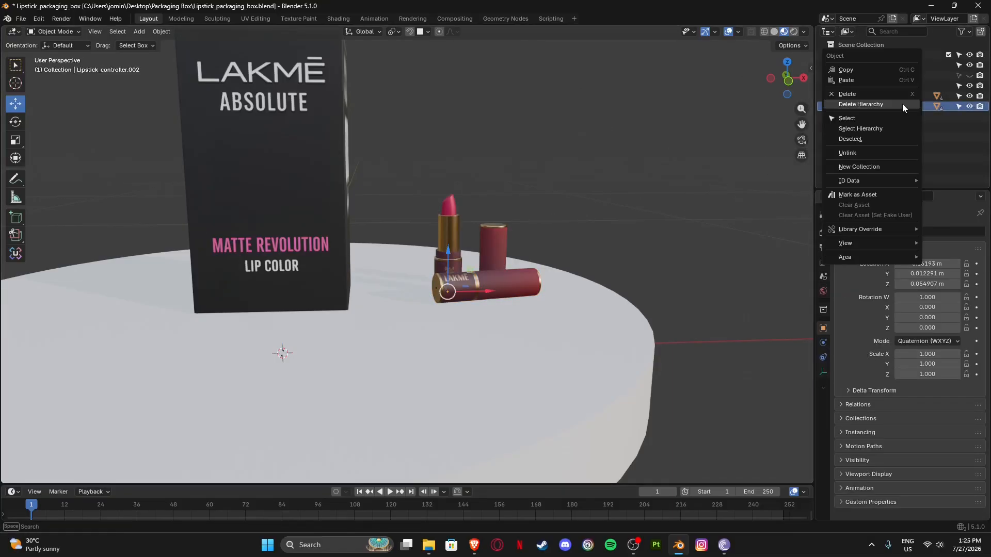
{"action": "left_click", "coordinate": [862, 128]}
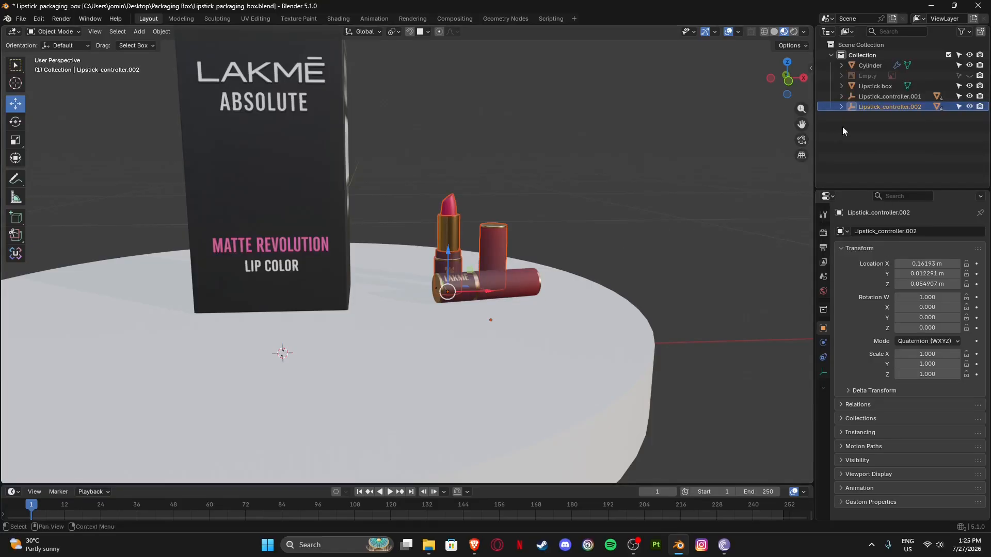
{"action": "left_click_drag", "start_coordinate": [488, 292], "coordinate": [397, 298]}
{"action": "middle_click_drag", "start_coordinate": [464, 309], "coordinate": [368, 331]}
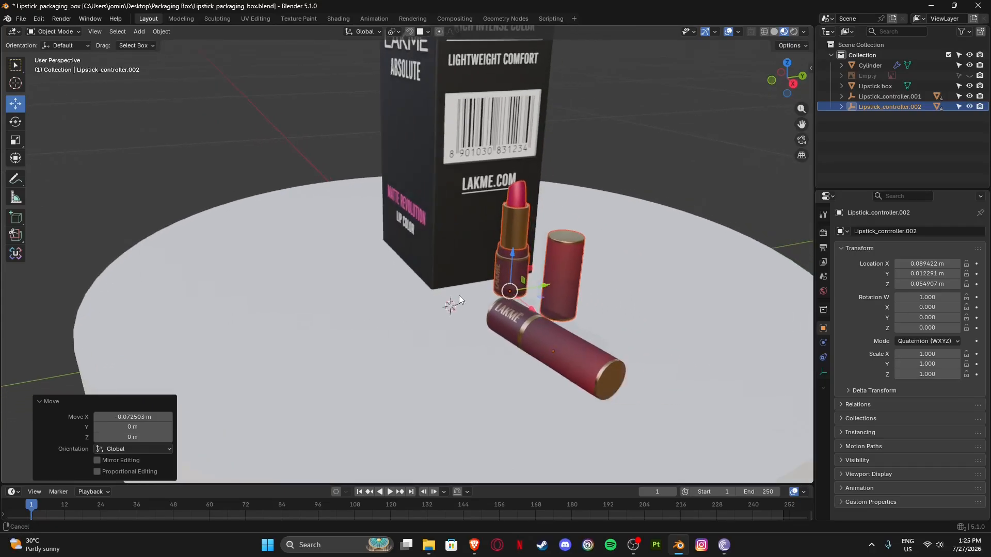
{"action": "left_click_drag", "start_coordinate": [531, 286], "coordinate": [475, 289]}
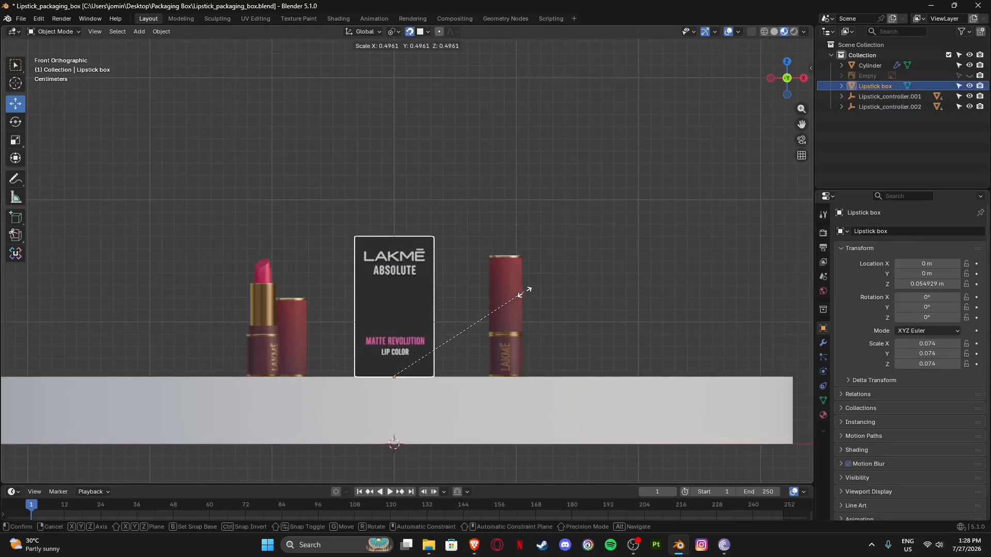
- Scale the lipstick box down uniformly by a factor of 0.483 to match the lipsticks' size
{"action": "left_click", "coordinate": [454, 328]}
{"action": "scroll", "coordinate": [473, 249], "scroll_direction": "down", "scroll_amount": 2}
{"action": "middle_click_drag", "start_coordinate": [474, 250], "coordinate": [456, 413]}
{"action": "scroll", "coordinate": [431, 272], "scroll_direction": "up", "scroll_amount": 2}
{"action": "middle_click_drag", "start_coordinate": [431, 273], "coordinate": [442, 269]}
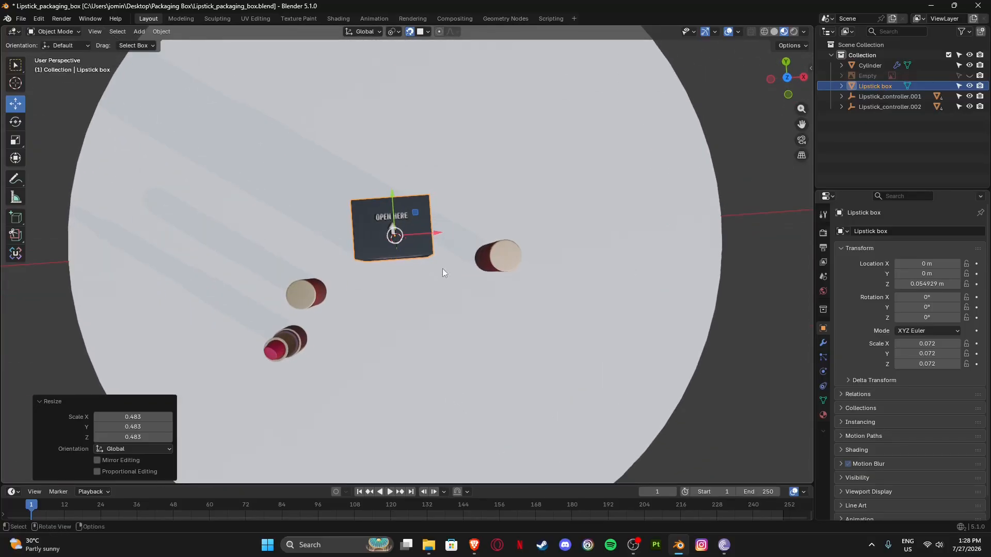
- Narrow the lipstick box along the global X axis by a factor of 0.784 and check its proportions
{"action": "left_click", "coordinate": [786, 81]}
{"action": "scroll", "coordinate": [415, 231], "scroll_direction": "up", "scroll_amount": 2}
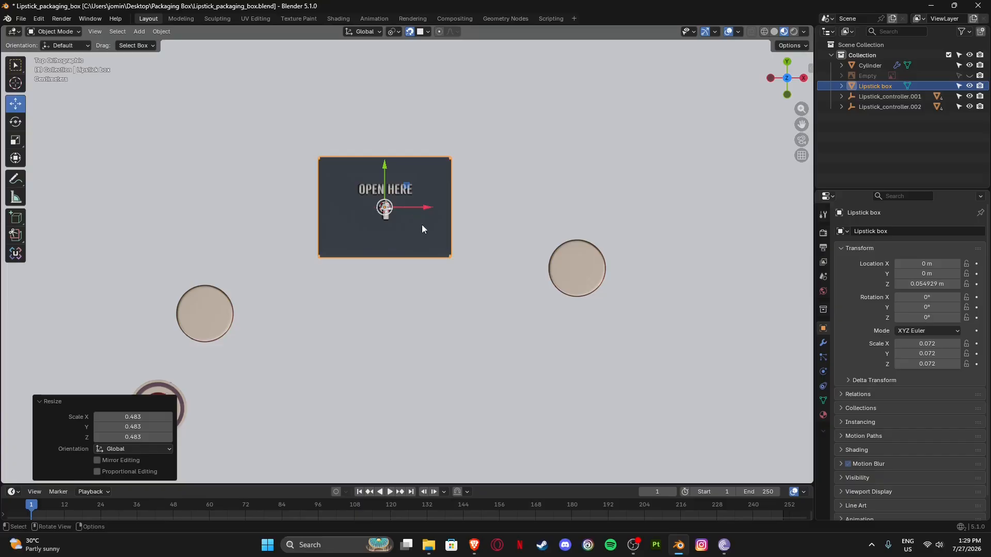
{"action": "key", "text": "s"}
{"action": "key", "text": "x"}
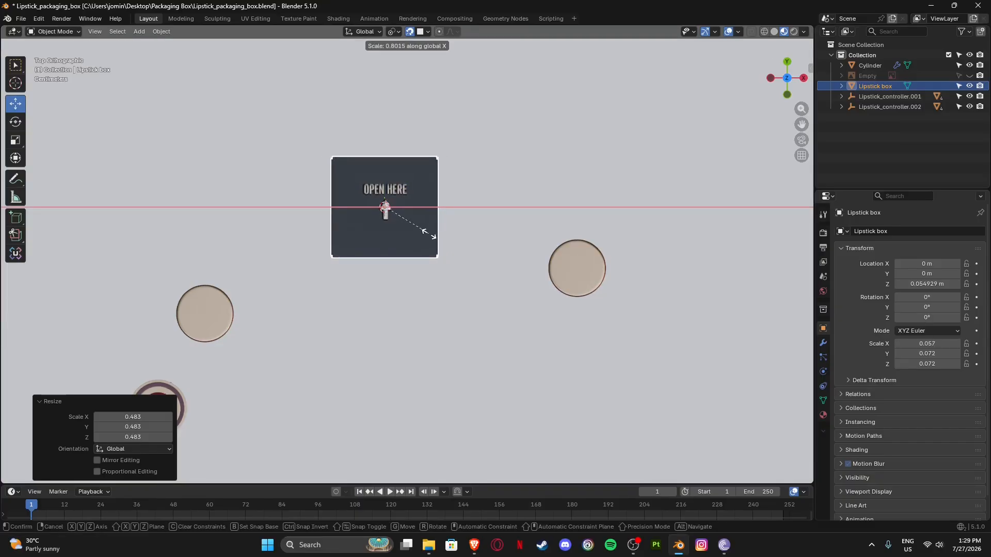
{"action": "left_click", "coordinate": [428, 233]}
{"action": "middle_click_drag", "start_coordinate": [429, 233], "coordinate": [454, 187]}
{"action": "scroll", "coordinate": [447, 266], "scroll_direction": "up", "scroll_amount": 4}
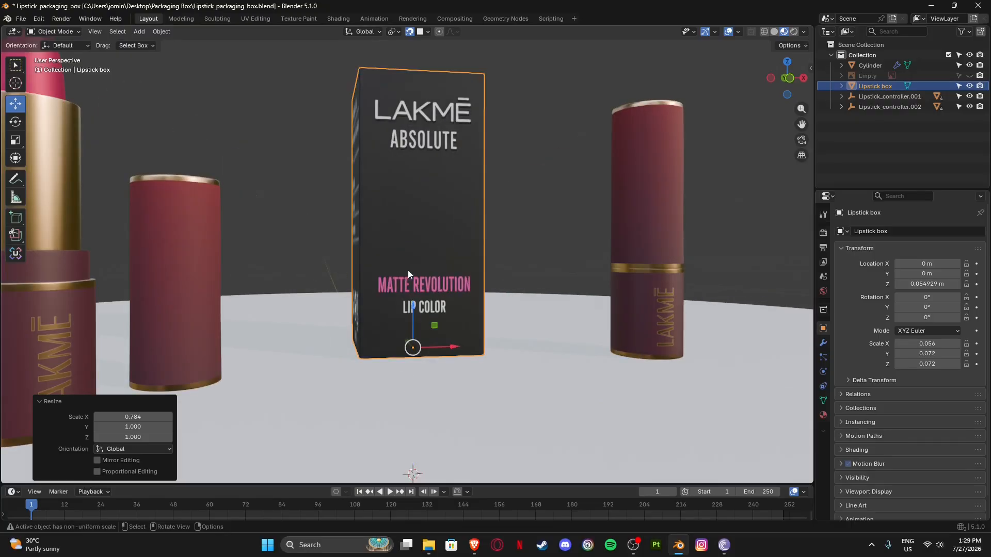
{"action": "middle_click_drag", "start_coordinate": [407, 271], "coordinate": [457, 325]}
{"action": "scroll", "coordinate": [444, 278], "scroll_direction": "down", "scroll_amount": 3}
{"action": "left_click", "coordinate": [582, 172]}
{"action": "scroll", "coordinate": [403, 266], "scroll_direction": "up", "scroll_amount": 2}
{"action": "left_click", "coordinate": [395, 276]}
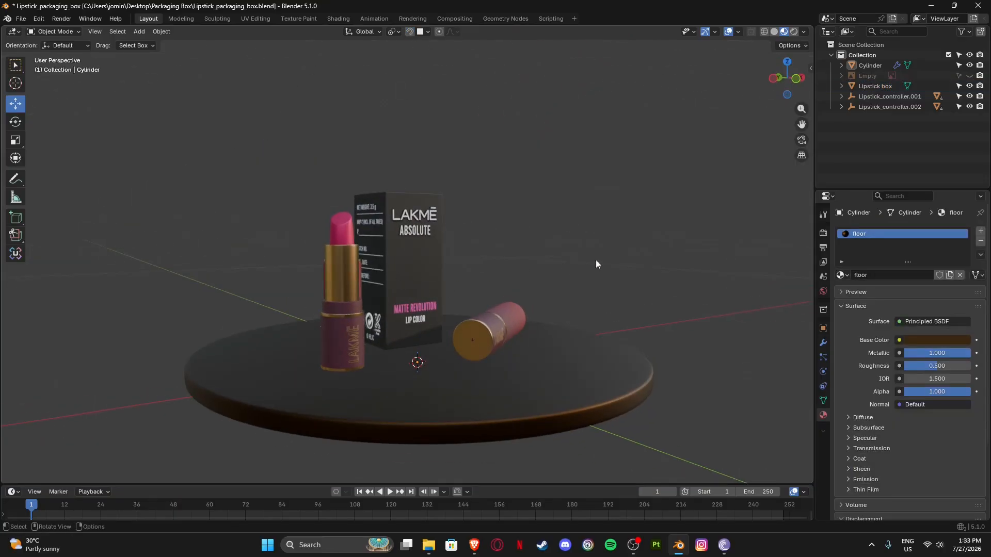
- Add a camera at the world origin from the top view
{"action": "middle_click_drag", "start_coordinate": [596, 264], "coordinate": [591, 232]}
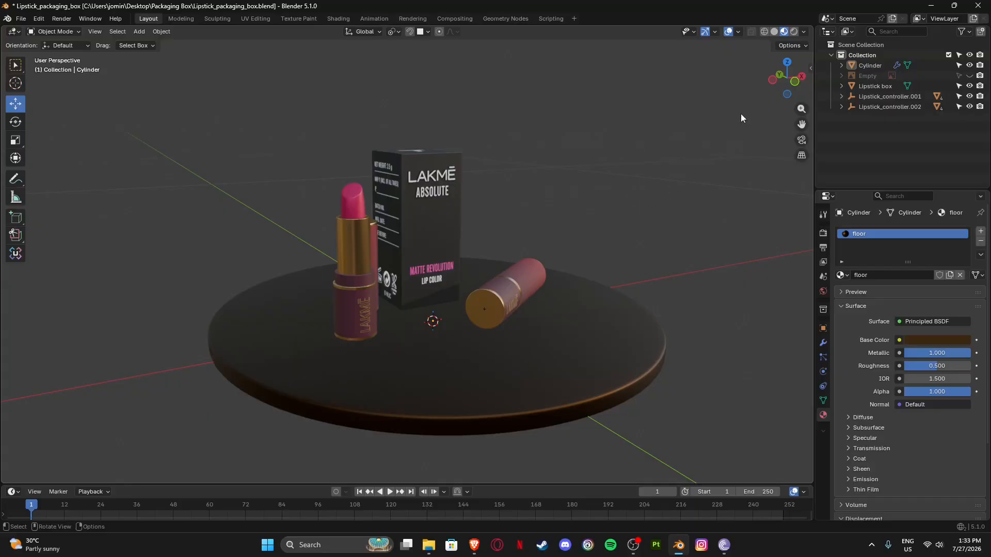
{"action": "left_click", "coordinate": [795, 81]}
{"action": "left_click", "coordinate": [786, 63]}
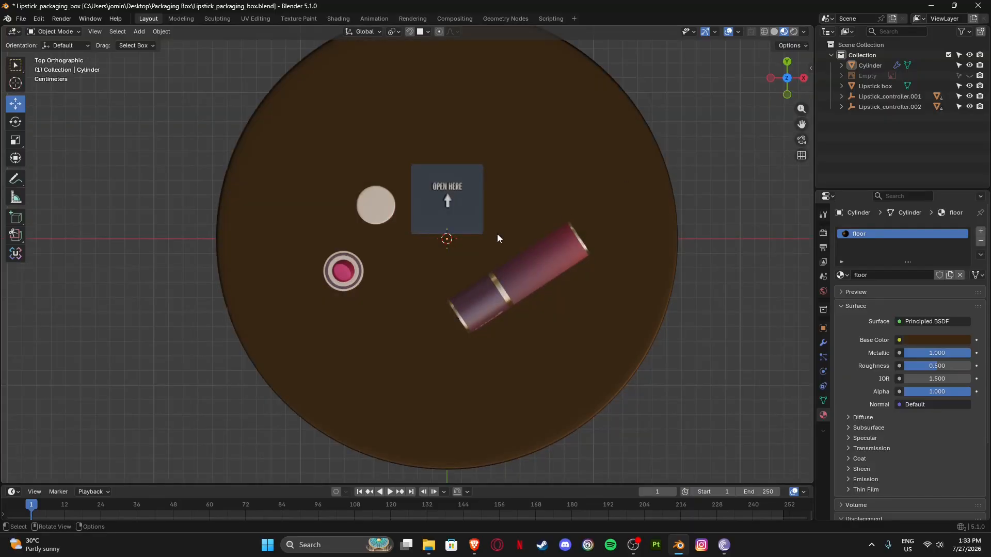
{"action": "key", "text": "shift+a"}
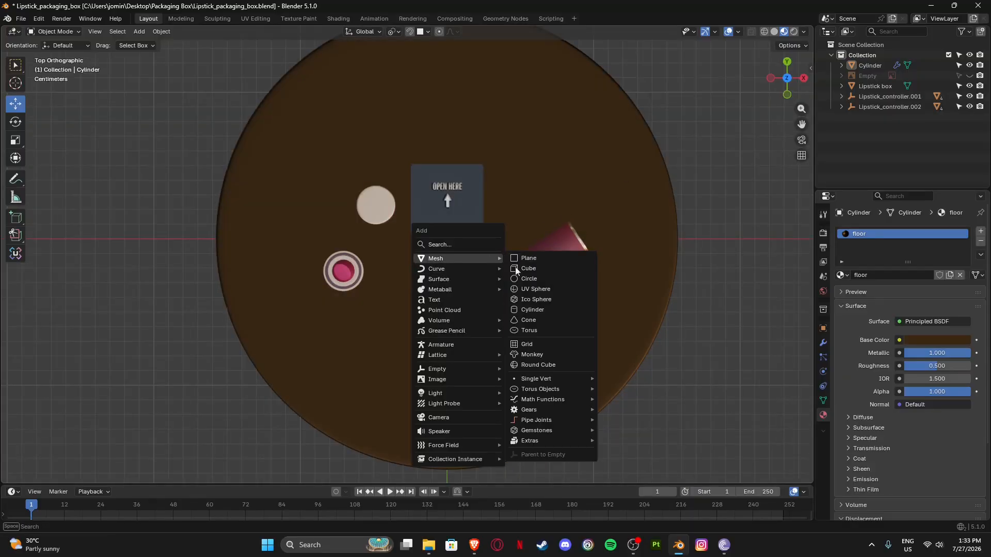
{"action": "left_click", "coordinate": [456, 418]}
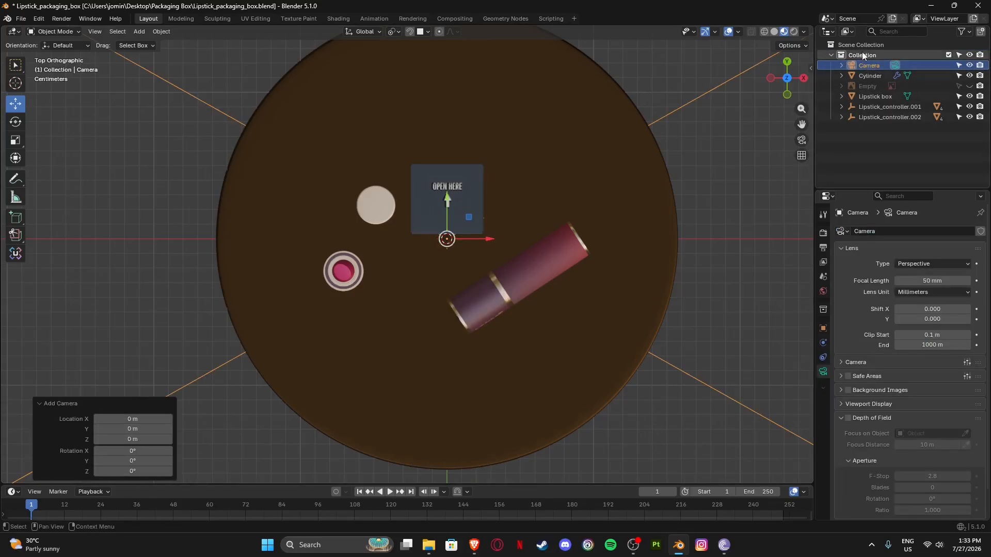
- Create a new collection in the scene and name it Lipstick products
{"action": "right_click", "coordinate": [862, 146]}
{"action": "left_click", "coordinate": [841, 145]}
{"action": "double_click", "coordinate": [865, 128]}
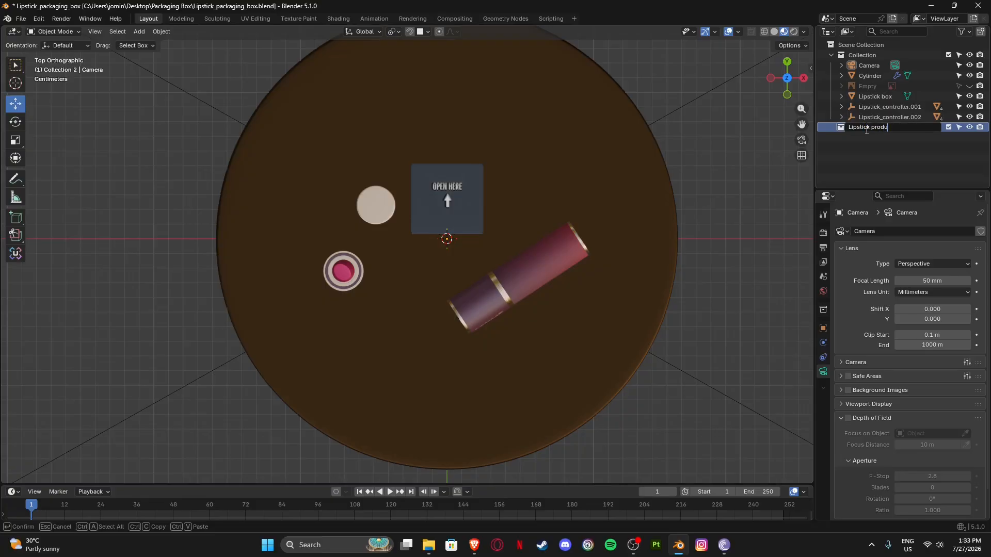
{"action": "type", "text": "Lipstick products"}
{"action": "key", "text": "Return"}
- Move the Cylinder, Lipstick box and both lipstick controllers with their child objects into the Lipstick products collection and collapse it
{"action": "left_click", "coordinate": [883, 118]}
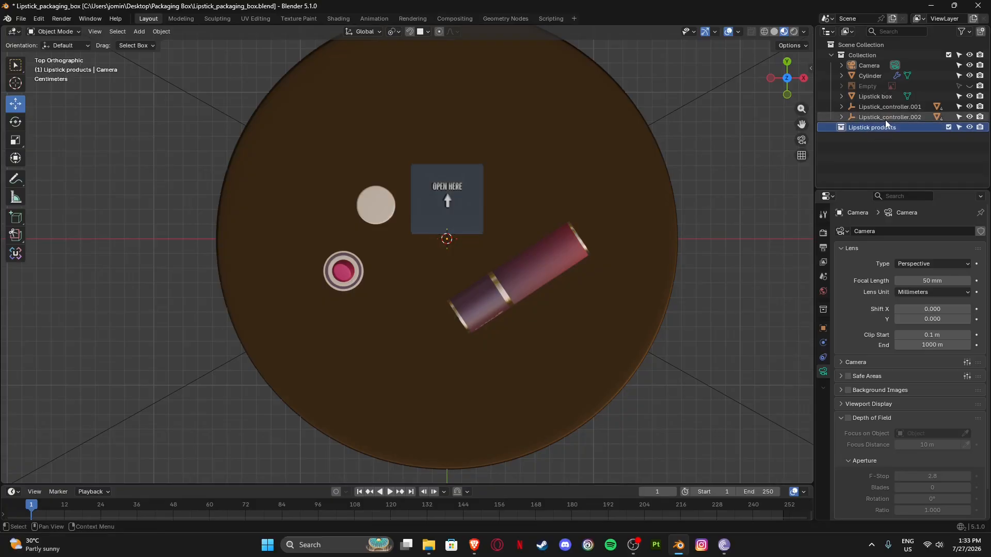
{"action": "left_click", "coordinate": [872, 97], "text": "shift"}
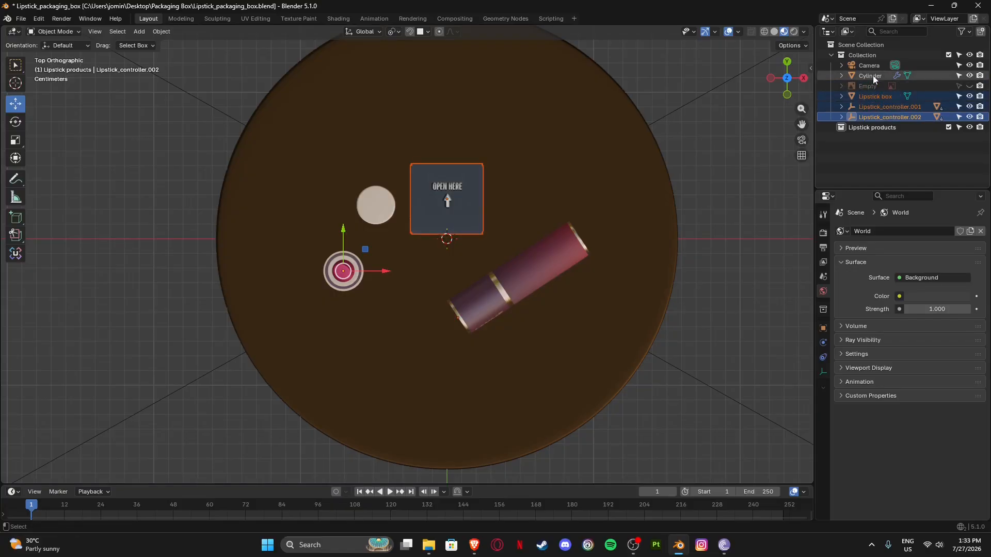
{"action": "left_click", "coordinate": [872, 76], "text": "ctrl"}
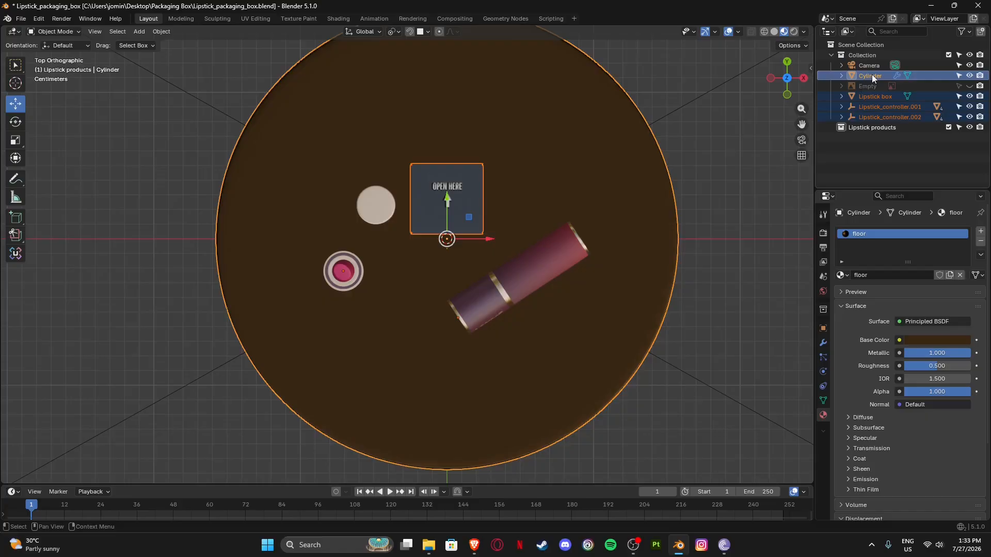
{"action": "left_click", "coordinate": [872, 75], "text": "ctrl"}
{"action": "right_click", "coordinate": [874, 96]}
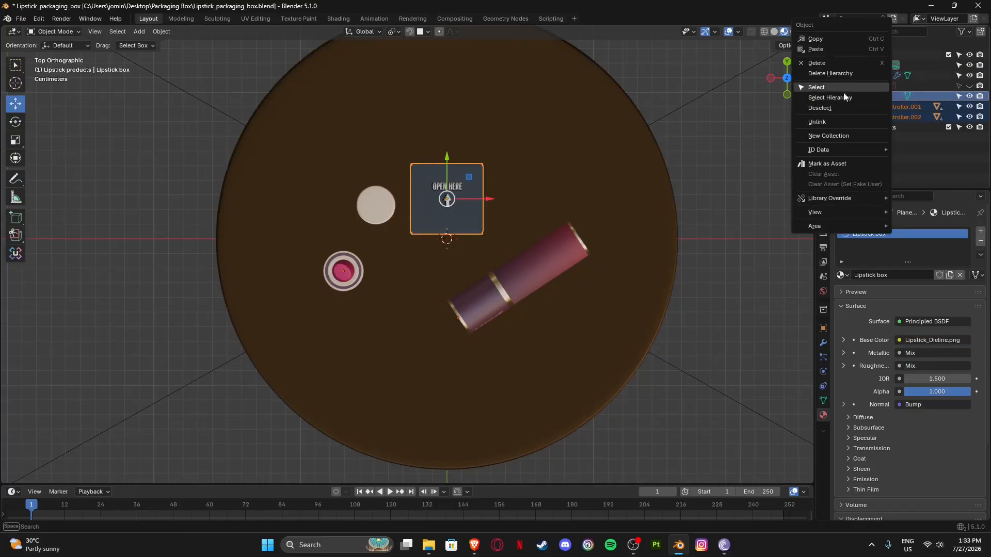
{"action": "left_click", "coordinate": [872, 76], "text": "ctrl"}
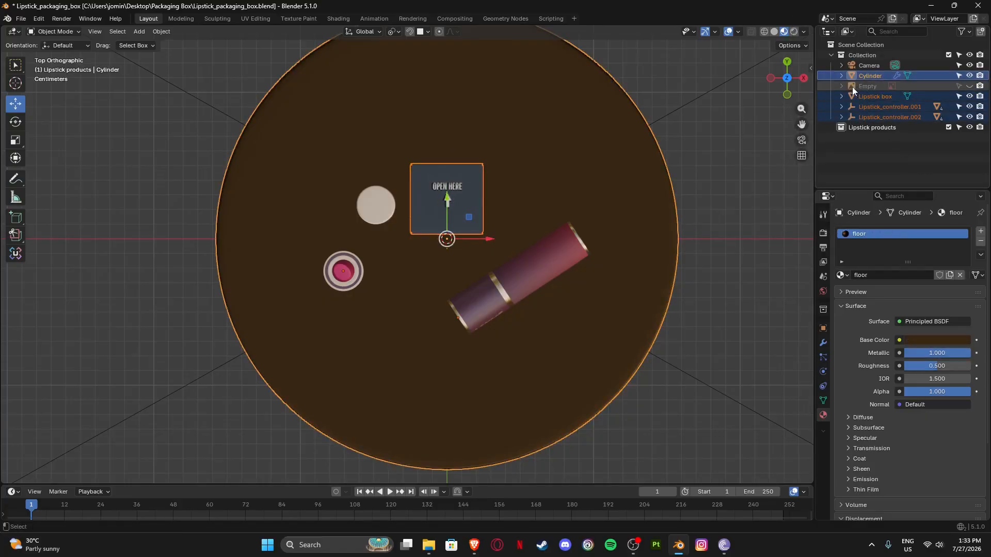
{"action": "right_click", "coordinate": [878, 75]}
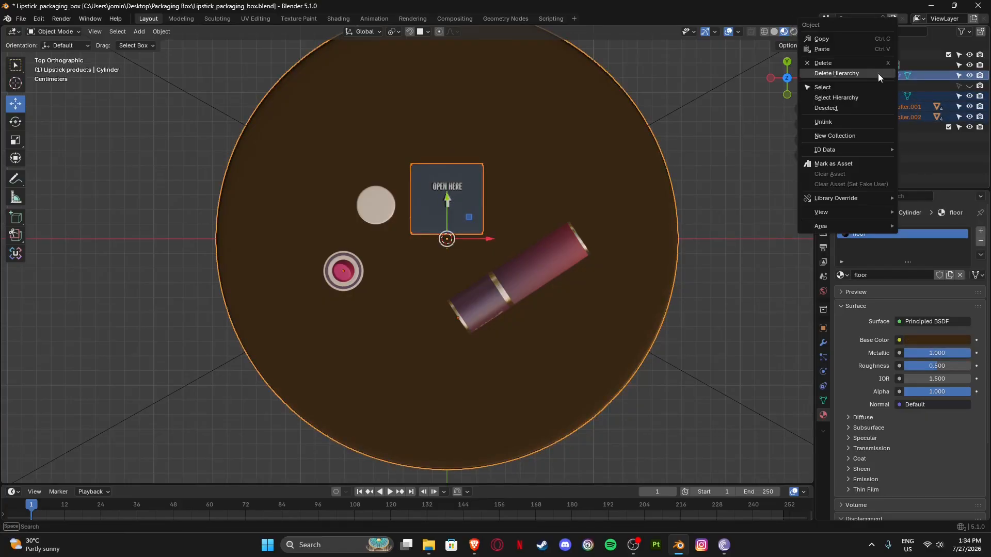
{"action": "left_click", "coordinate": [837, 97]}
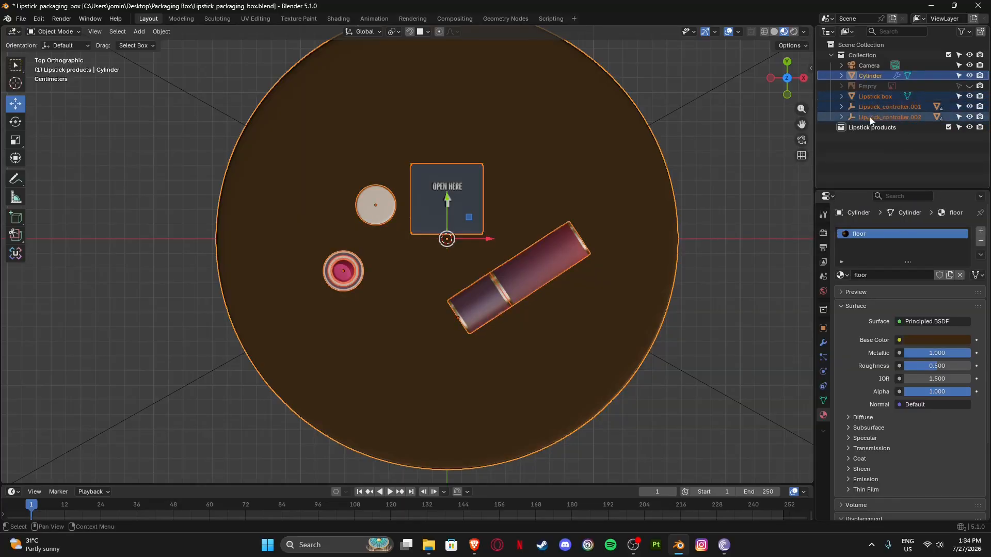
{"action": "left_click_drag", "start_coordinate": [851, 73], "coordinate": [875, 129]}
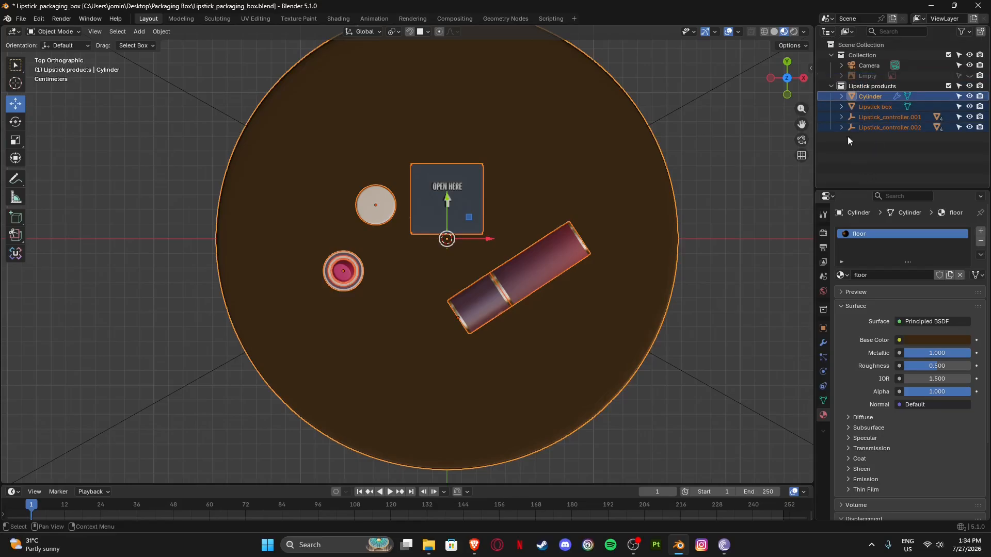
{"action": "left_click", "coordinate": [831, 86]}
- Rename the hidden Empty object as ref and check its image in the scene, leaving it hidden
{"action": "left_click", "coordinate": [873, 76]}
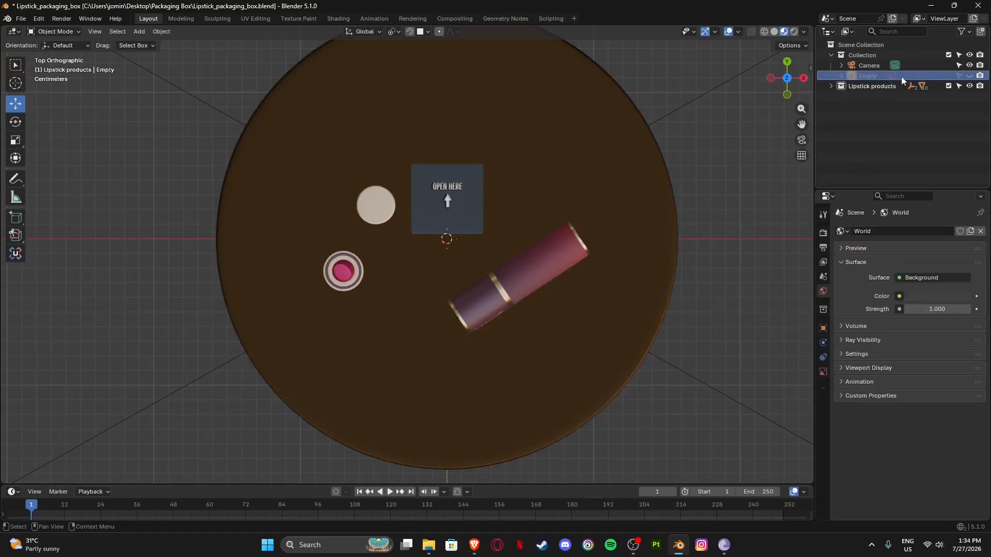
{"action": "double_click", "coordinate": [869, 77]}
{"action": "type", "text": "ref"}
{"action": "key", "text": "Return"}
{"action": "left_click", "coordinate": [969, 76]}
{"action": "left_click", "coordinate": [969, 78]}
{"action": "scroll", "coordinate": [536, 222], "scroll_direction": "down", "scroll_amount": 5}
{"action": "middle_click_drag", "start_coordinate": [513, 240], "coordinate": [530, 180]}
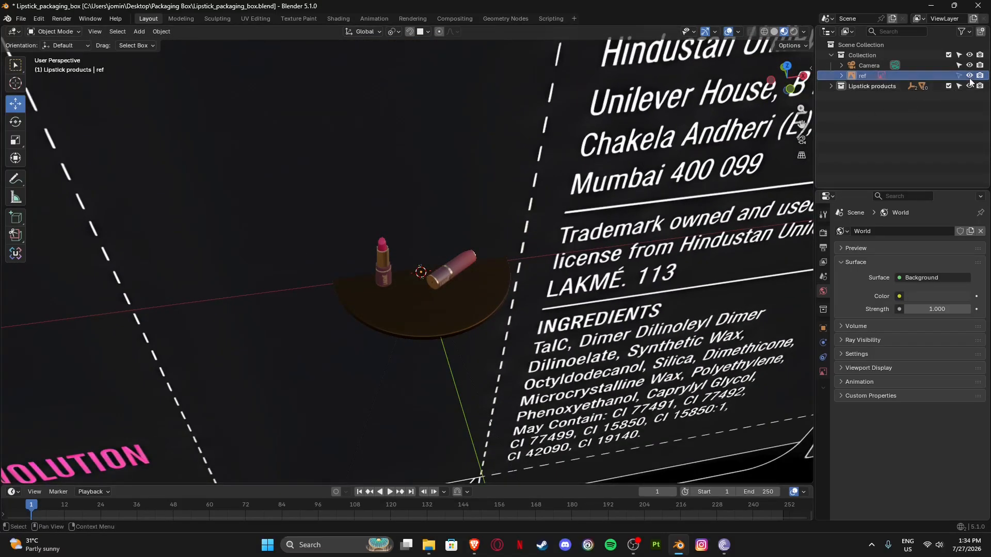
{"action": "left_click", "coordinate": [969, 77]}
- Select the camera and rotate it about 86.5° around the global X axis to face horizontally
{"action": "left_click", "coordinate": [871, 66]}
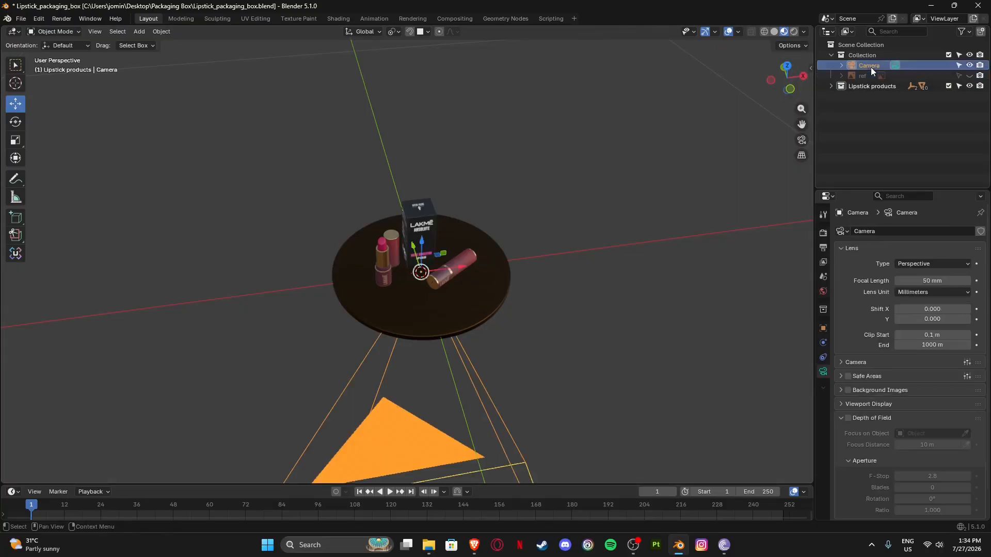
{"action": "left_click", "coordinate": [853, 54]}
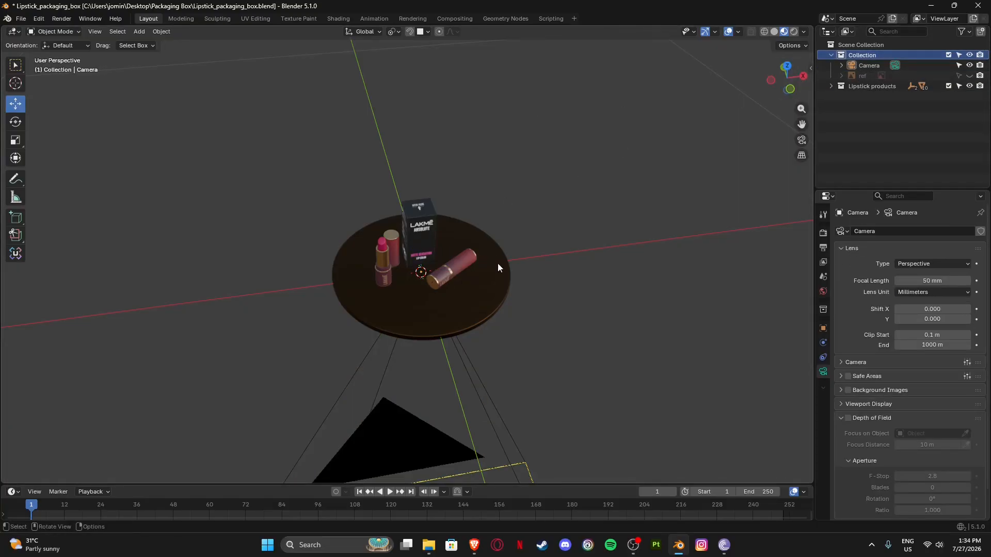
{"action": "left_click", "coordinate": [868, 65]}
{"action": "scroll", "coordinate": [388, 234], "scroll_direction": "down", "scroll_amount": 3}
{"action": "middle_click_drag", "start_coordinate": [542, 260], "coordinate": [769, 156]}
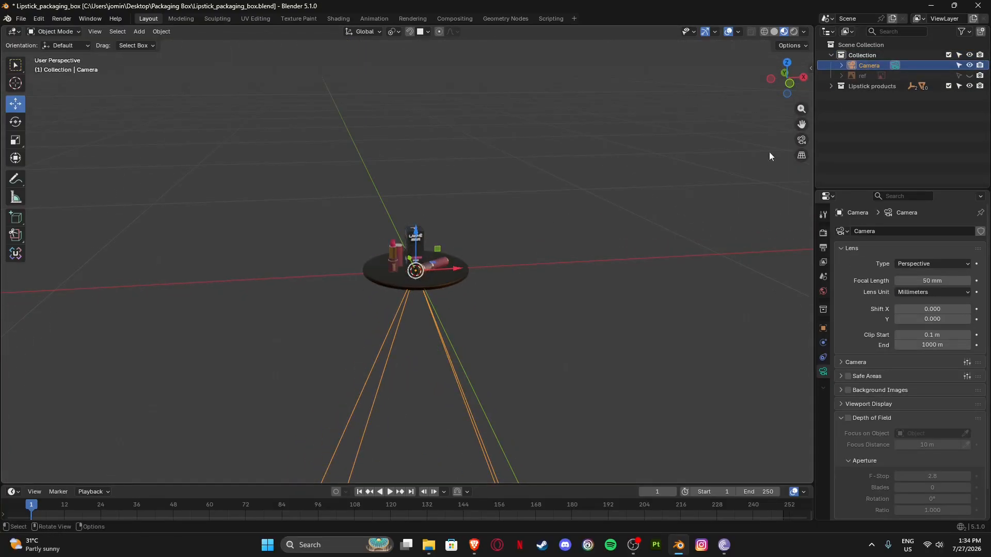
{"action": "scroll", "coordinate": [327, 243], "scroll_direction": "down", "scroll_amount": 7}
{"action": "middle_click_drag", "start_coordinate": [414, 279], "coordinate": [628, 276]}
{"action": "left_click", "coordinate": [826, 327]}
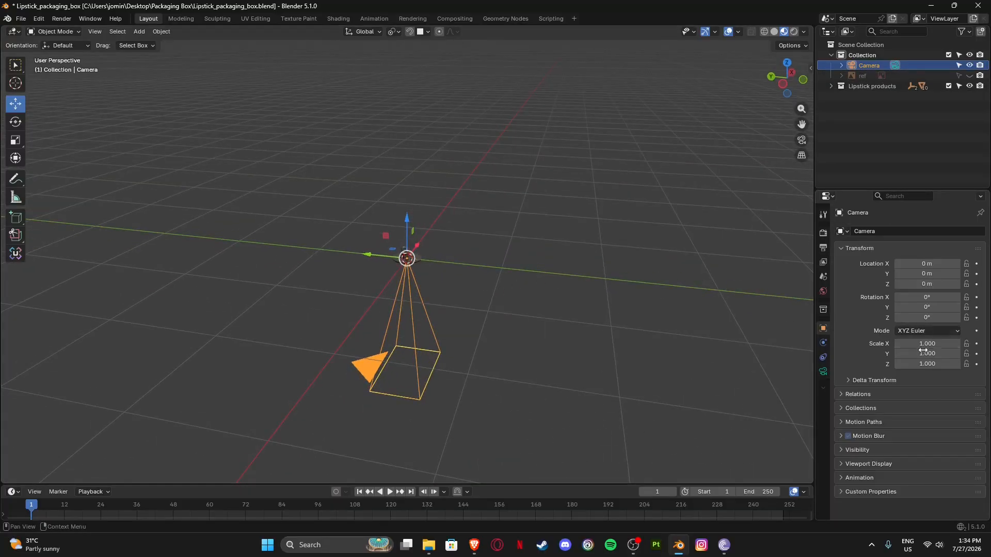
{"action": "middle_click_drag", "start_coordinate": [422, 288], "coordinate": [553, 281]}
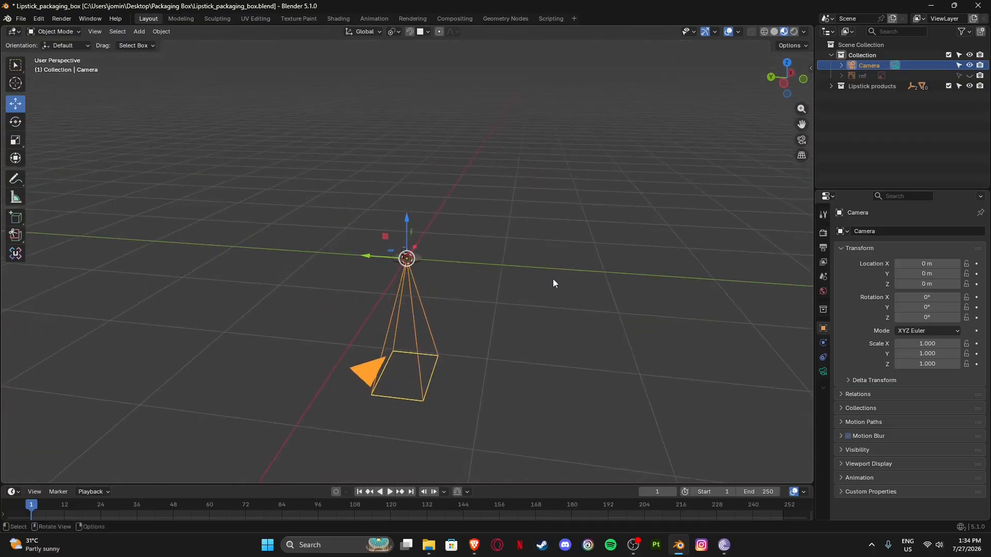
{"action": "key", "text": "r"}
{"action": "key", "text": "x"}
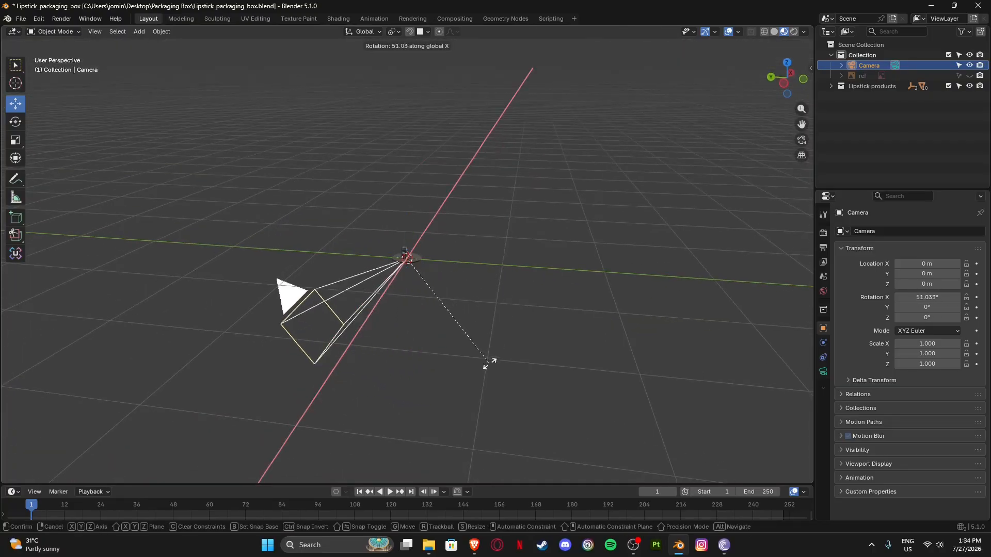
{"action": "left_click", "coordinate": [412, 393]}
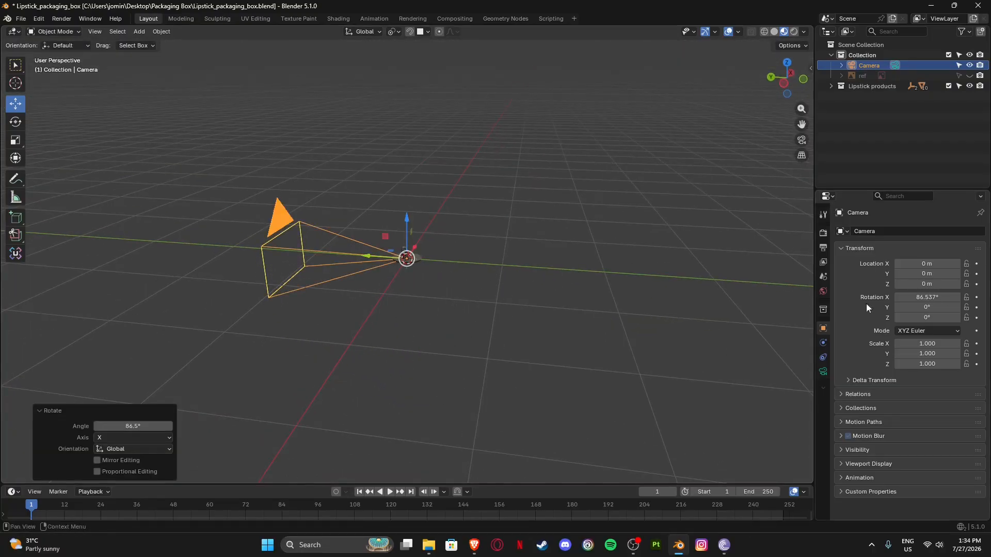
- Set the camera's X rotation to 90° and move it along the Y axis to about -1.32 m
{"action": "left_click", "coordinate": [931, 298]}
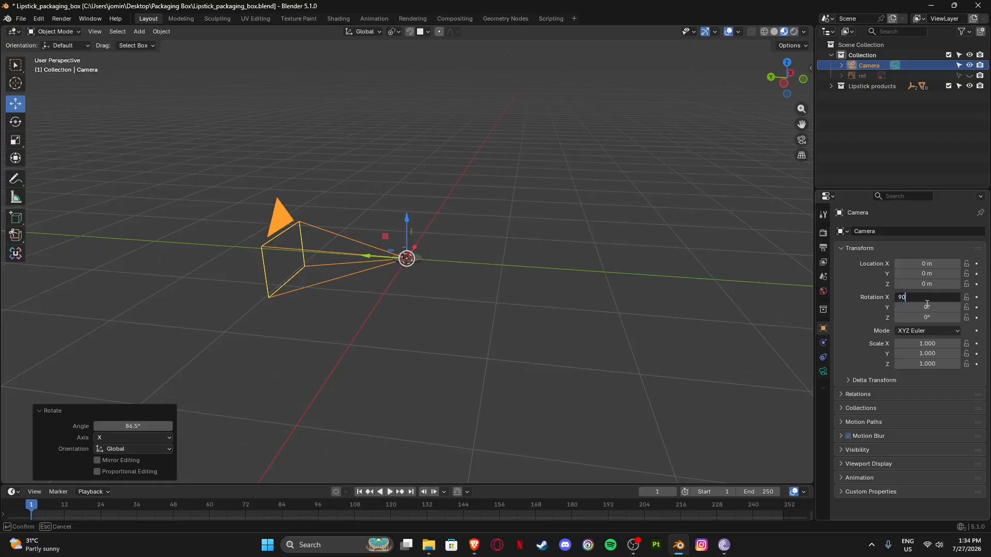
{"action": "type", "text": "90"}
{"action": "key", "text": "Return"}
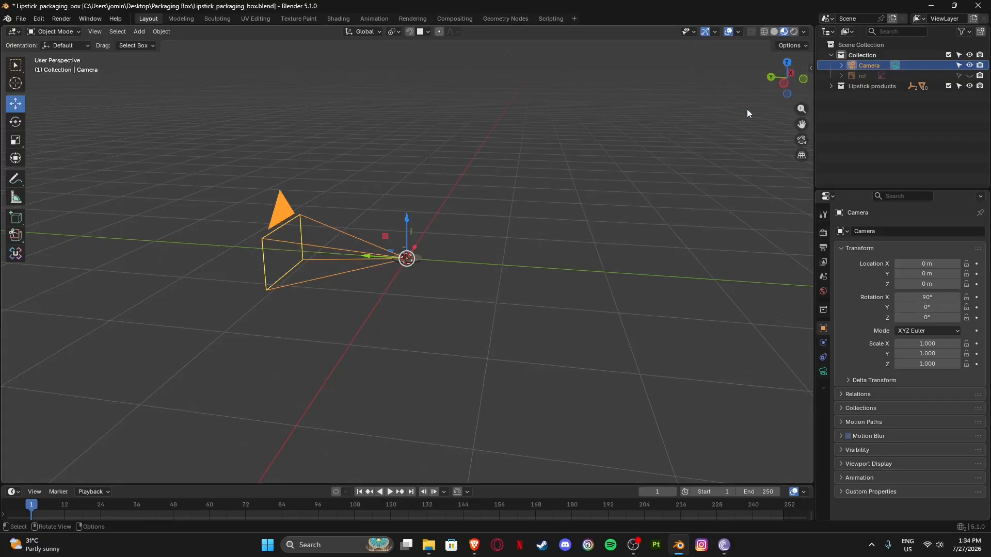
{"action": "middle_click_drag", "start_coordinate": [747, 109], "coordinate": [365, 249]}
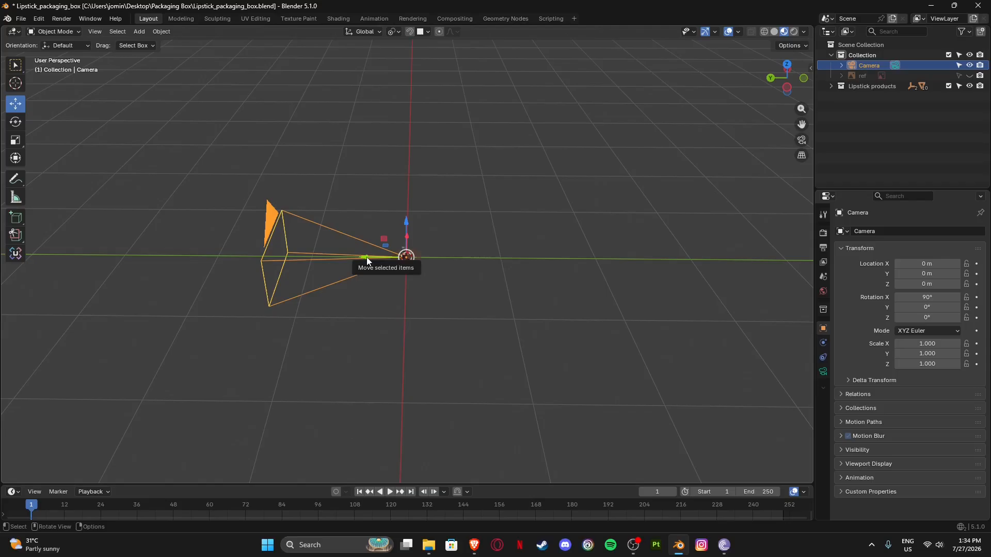
{"action": "left_click_drag", "start_coordinate": [366, 261], "coordinate": [493, 262]}
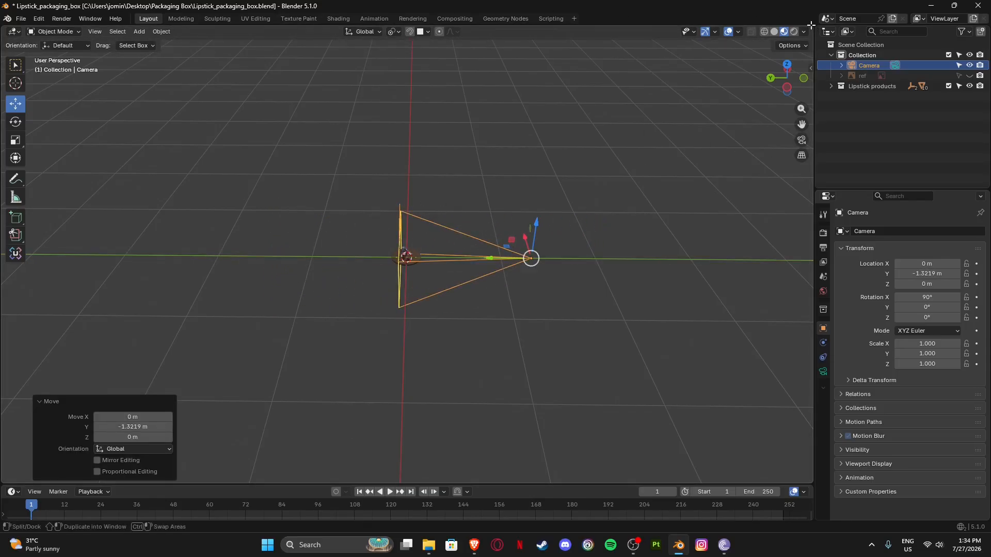
- Split the 3D viewport into two side-by-side views and show the camera view in one of them
{"action": "left_click_drag", "start_coordinate": [810, 24], "coordinate": [407, 54]}
{"action": "middle_click_drag", "start_coordinate": [271, 207], "coordinate": [179, 198]}
{"action": "left_click", "coordinate": [395, 139]}
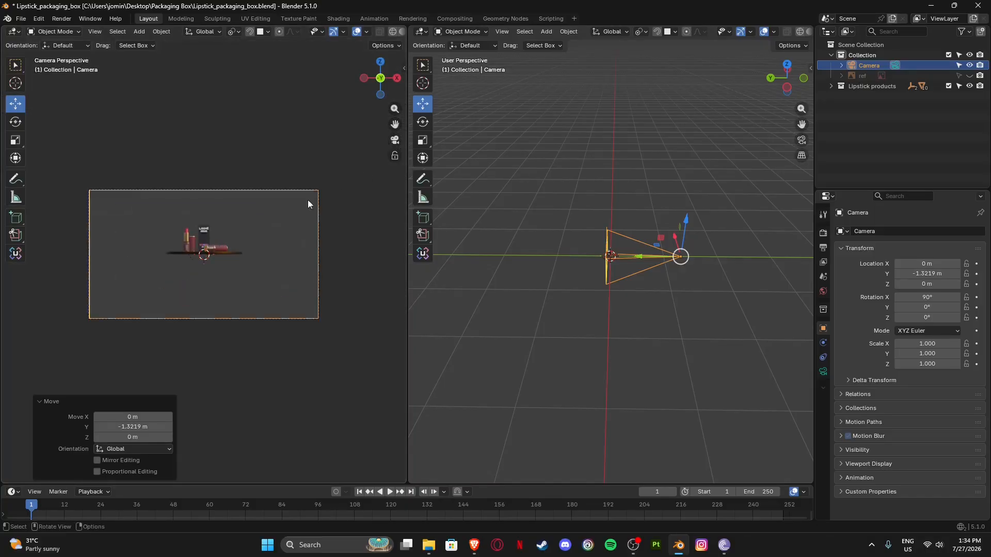
- Frame the products closely by moving the camera to about -0.533 m in Y and 0.065 m in Z
{"action": "left_click_drag", "start_coordinate": [680, 227], "coordinate": [679, 224]}
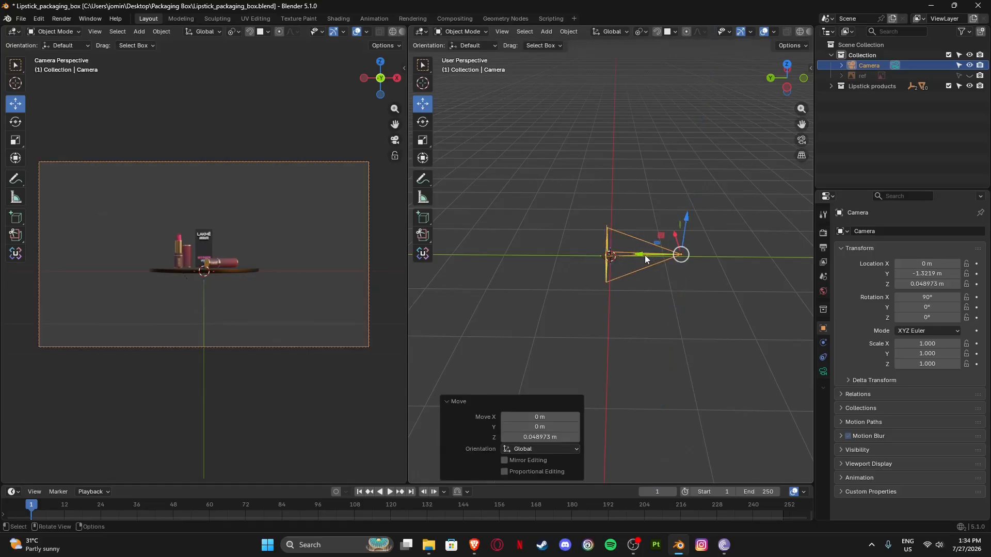
{"action": "left_click_drag", "start_coordinate": [645, 255], "coordinate": [601, 255]}
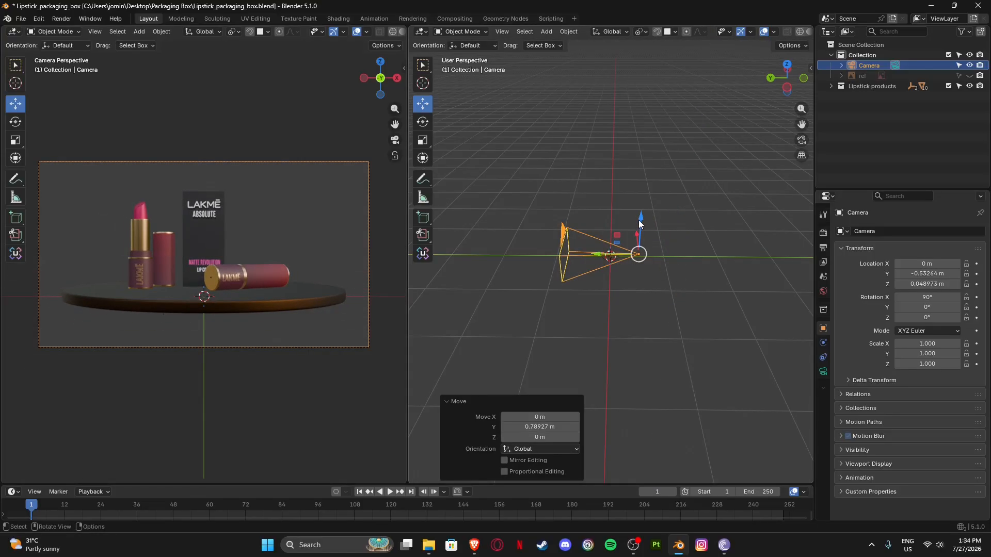
{"action": "left_click_drag", "start_coordinate": [641, 226], "coordinate": [642, 218]}
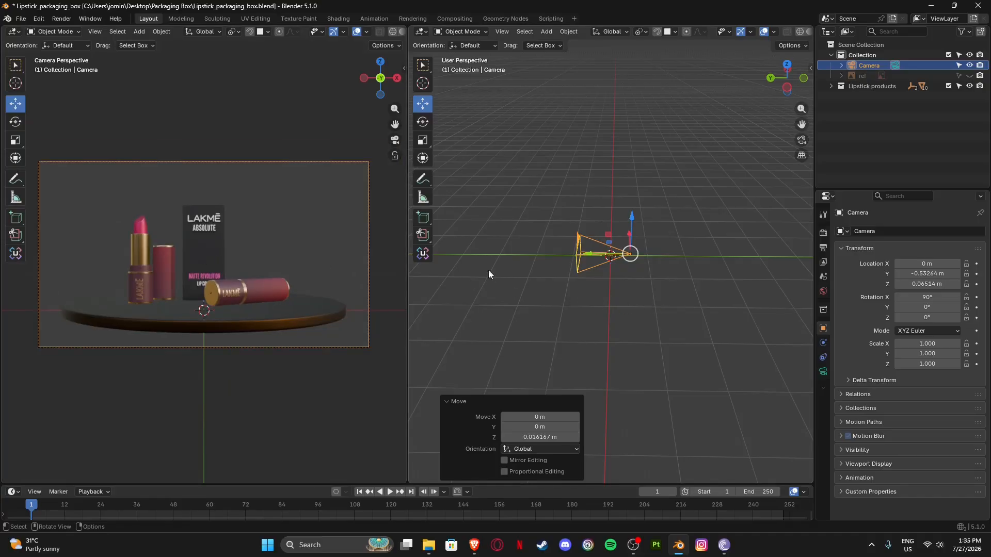
- Lock the camera to the view and orbit it to a raised, angled view of the products at about 78.8° X and -26.4° Z rotation
{"action": "left_click", "coordinate": [393, 155]}
{"action": "middle_click_drag", "start_coordinate": [289, 232], "coordinate": [228, 238]}
{"action": "scroll", "coordinate": [233, 234], "scroll_direction": "up", "scroll_amount": 3}
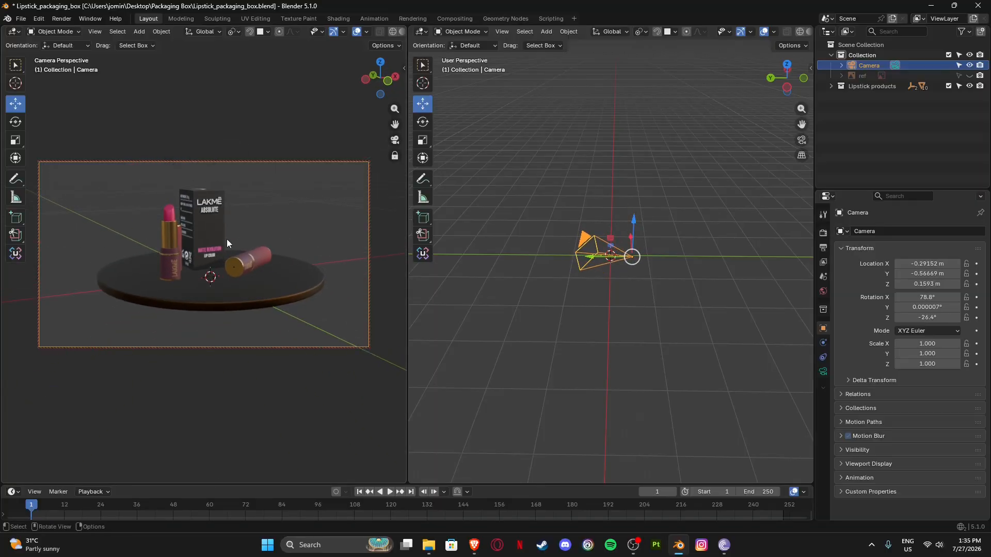
{"action": "scroll", "coordinate": [227, 239], "scroll_direction": "up", "scroll_amount": 2}
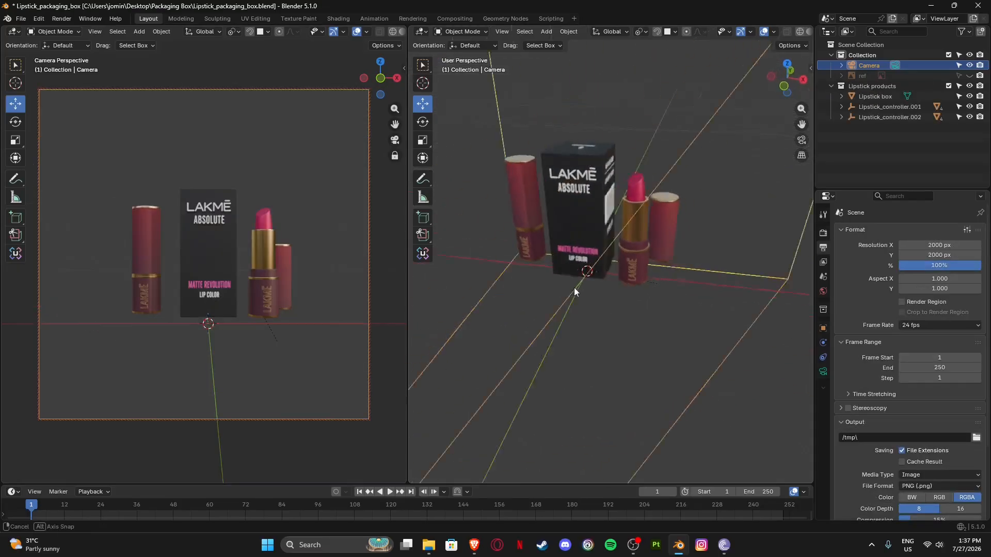
- Add a Plain Axes empty at the origin beneath the lipstick box
{"action": "middle_click_drag", "start_coordinate": [574, 287], "coordinate": [579, 265]}
{"action": "left_click", "coordinate": [555, 219]}
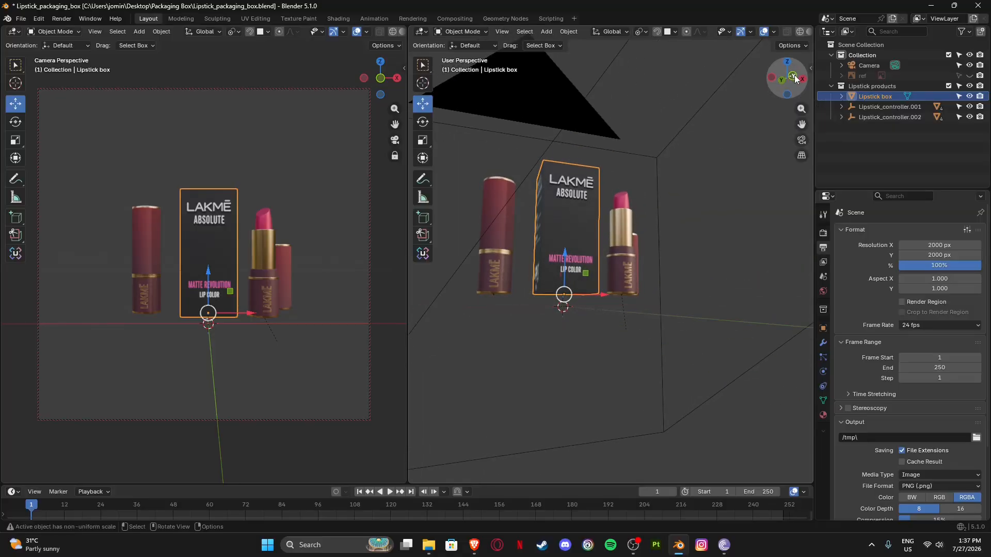
{"action": "left_click", "coordinate": [795, 76]}
{"action": "scroll", "coordinate": [612, 258], "scroll_direction": "up", "scroll_amount": 6}
{"action": "middle_click_drag", "start_coordinate": [528, 312], "coordinate": [570, 342], "text": "shift"}
{"action": "key", "text": "shift+a"}
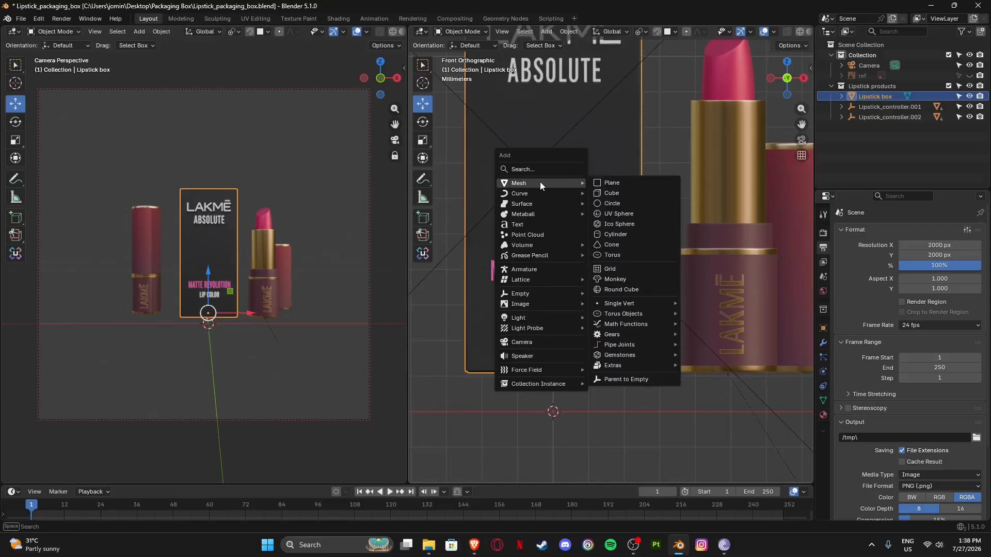
{"action": "mouse_move", "coordinate": [532, 295]}
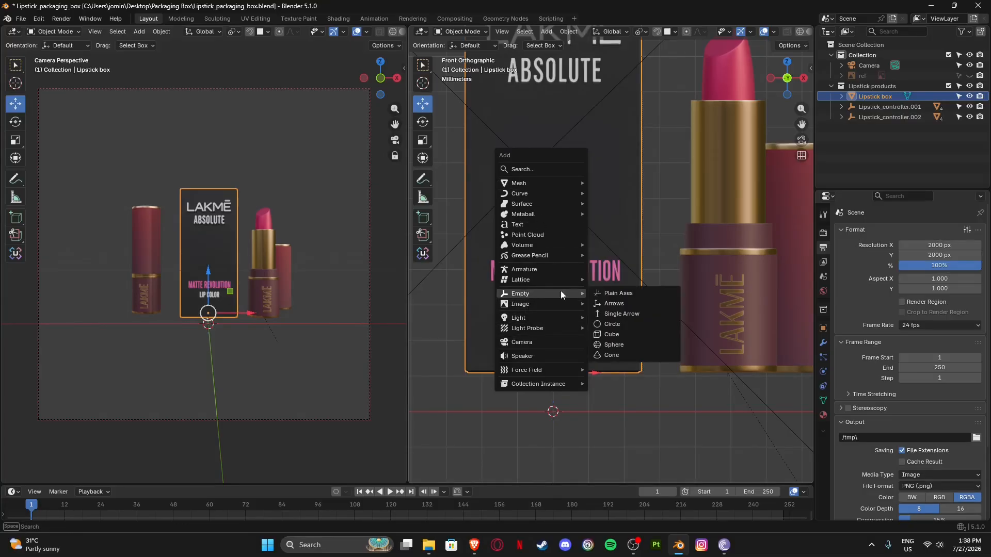
{"action": "left_click", "coordinate": [621, 290]}
{"action": "left_click", "coordinate": [648, 431]}
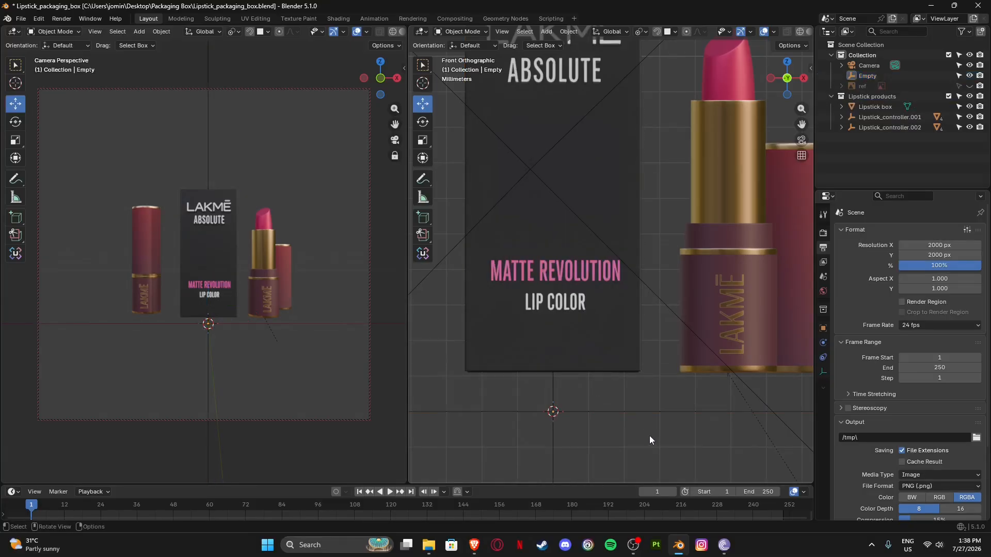
- Scale the new empty down uniformly to about 0.040
{"action": "scroll", "coordinate": [616, 380], "scroll_direction": "down", "scroll_amount": 4}
{"action": "middle_click_drag", "start_coordinate": [616, 381], "coordinate": [578, 355]}
{"action": "left_click", "coordinate": [593, 355]}
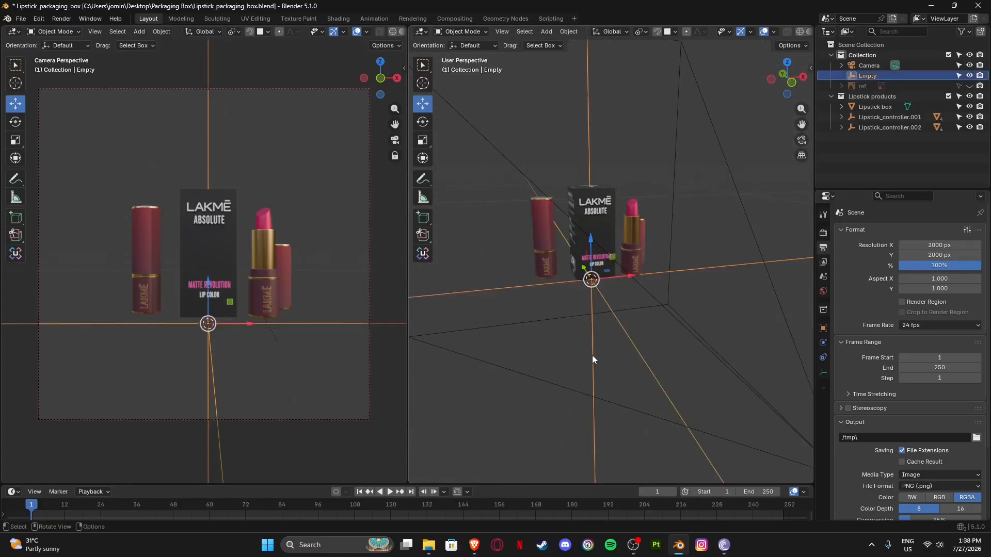
{"action": "key", "text": "s"}
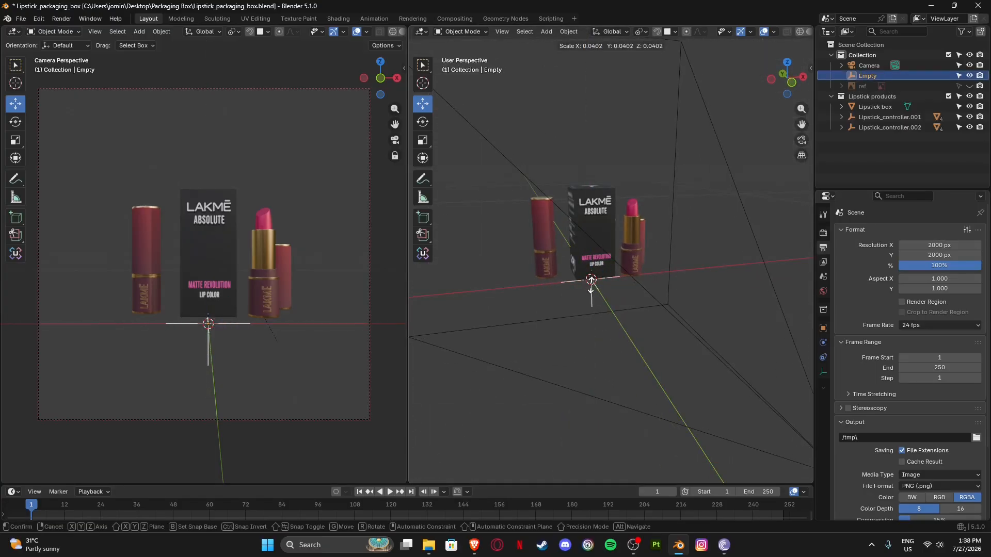
{"action": "left_click", "coordinate": [611, 296]}
{"action": "mouse_move", "coordinate": [611, 296]}
{"action": "middle_mouse_down"}
{"action": "mouse_move", "coordinate": [597, 308]}
{"action": "mouse_move", "coordinate": [612, 296]}
{"action": "middle_mouse_up"}
{"action": "scroll", "coordinate": [612, 296], "scroll_direction": "up", "scroll_amount": 4}
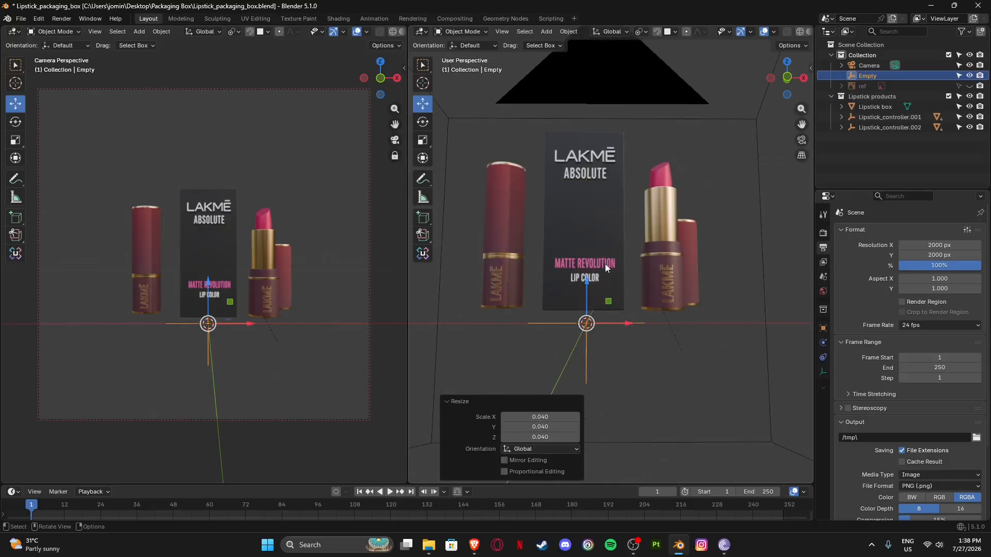
- Set the lipstick box's Y and Z location to 0 m so its base sits at the empty
{"action": "left_click", "coordinate": [606, 262]}
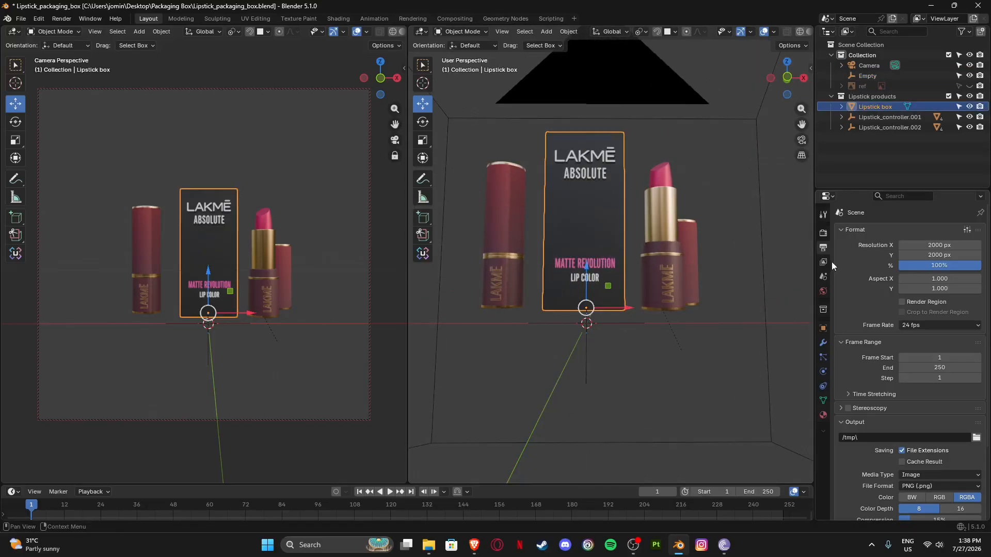
{"action": "left_click", "coordinate": [823, 328]}
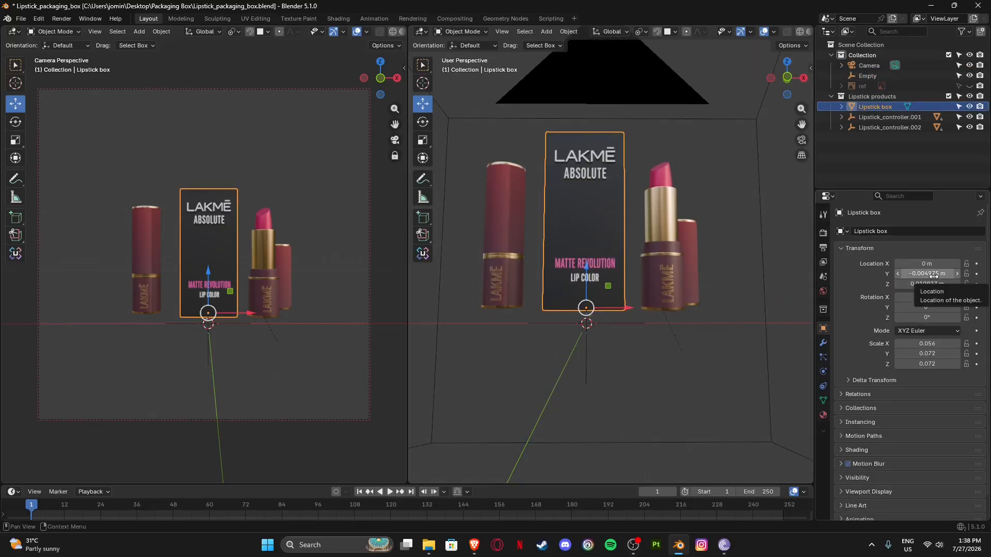
{"action": "left_click_drag", "start_coordinate": [934, 274], "coordinate": [934, 277]}
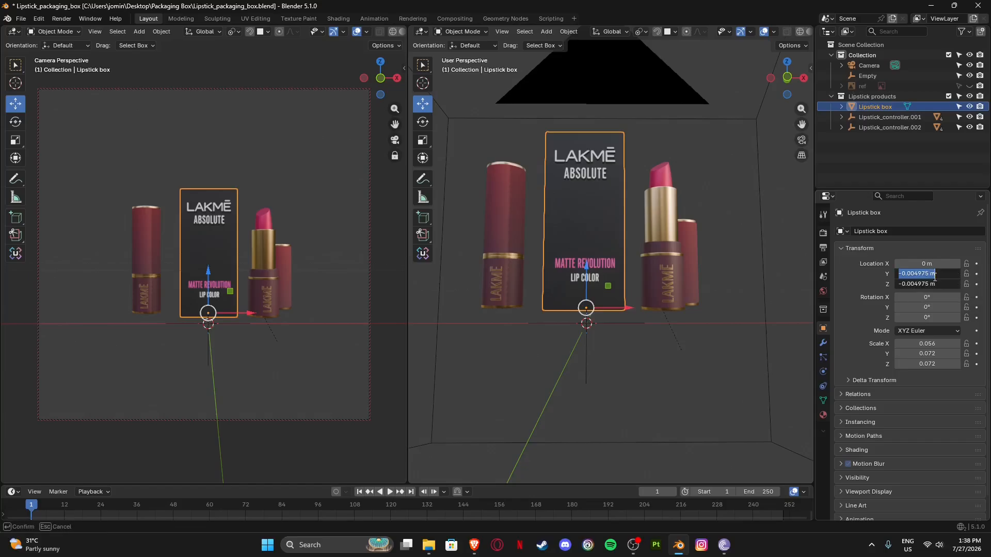
{"action": "type", "text": "0"}
{"action": "key", "text": "Return"}
- Parent the lipstick box to the empty using Object (Keep Transform)
{"action": "middle_click_drag", "start_coordinate": [578, 310], "coordinate": [671, 278]}
{"action": "key", "text": "KP_1"}
{"action": "scroll", "coordinate": [633, 274], "scroll_direction": "up", "scroll_amount": 6}
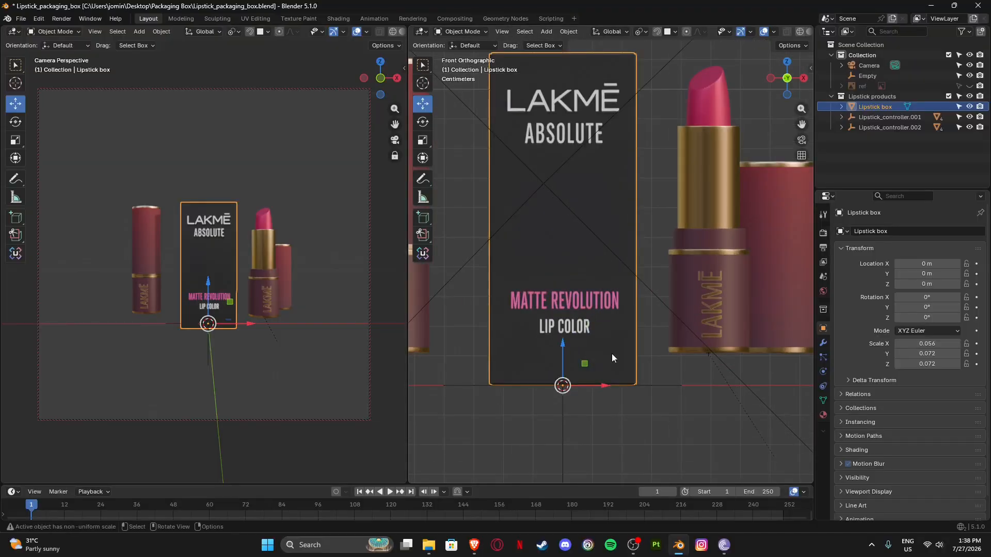
{"action": "left_click", "coordinate": [535, 348]}
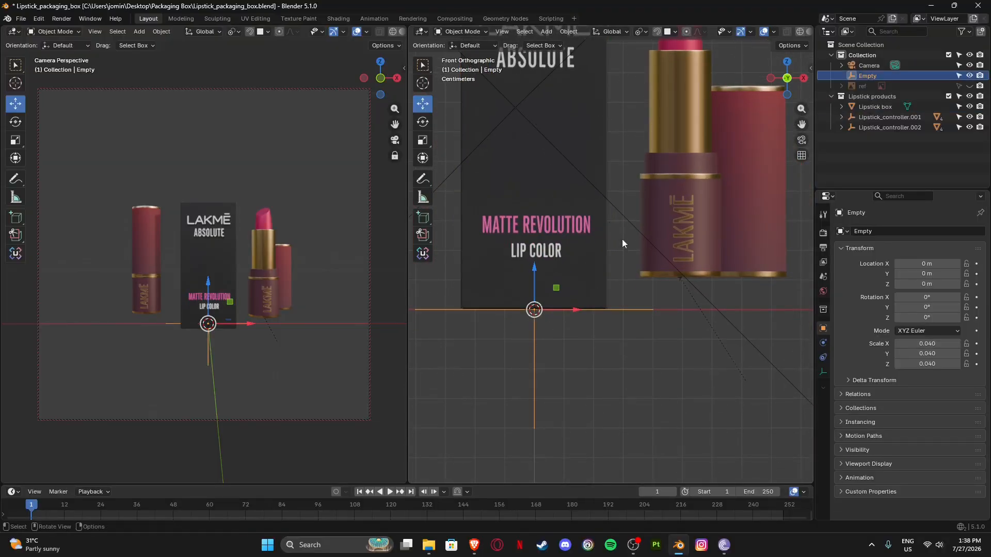
{"action": "left_click", "coordinate": [572, 265], "text": "shift"}
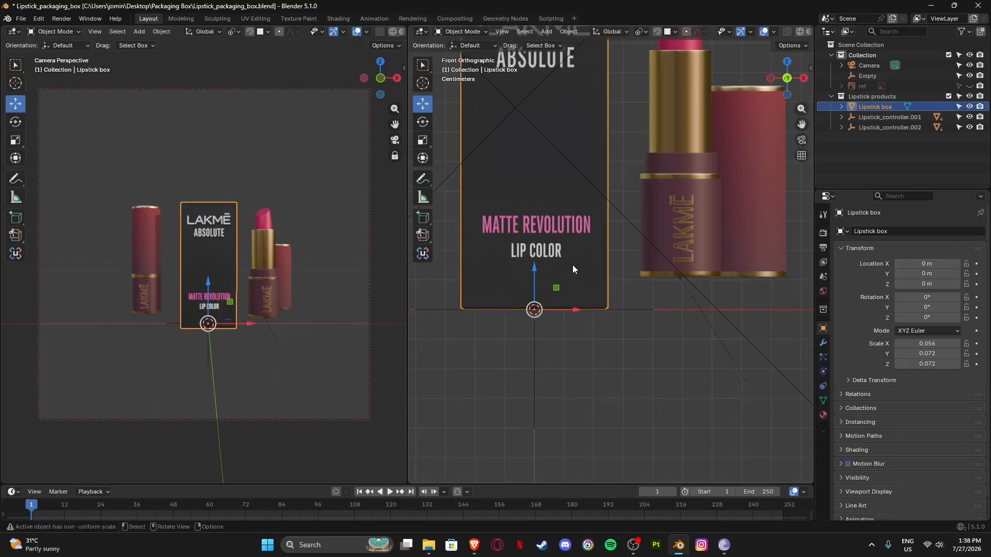
{"action": "left_click", "coordinate": [534, 357], "text": "shift"}
{"action": "key", "text": "ctrl+p"}
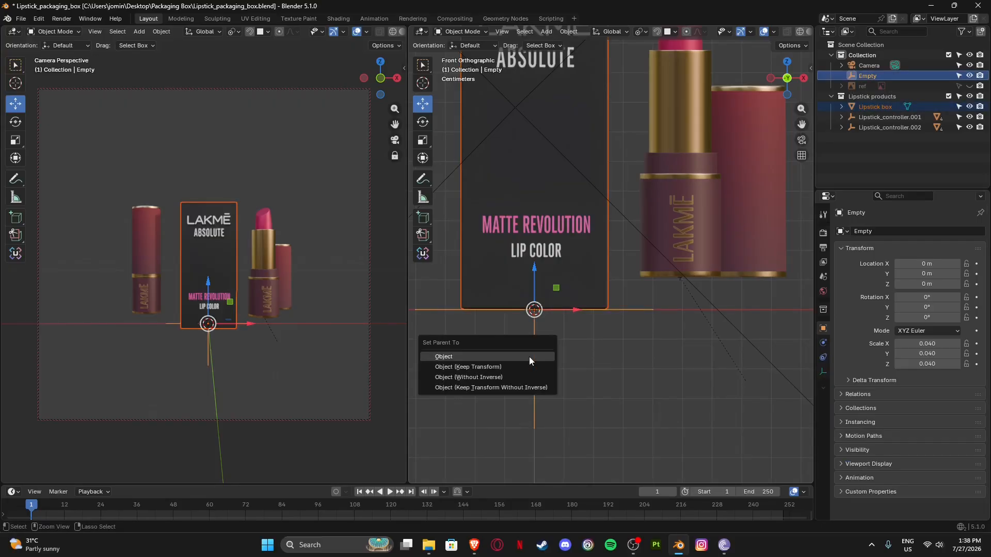
{"action": "left_click", "coordinate": [514, 369]}
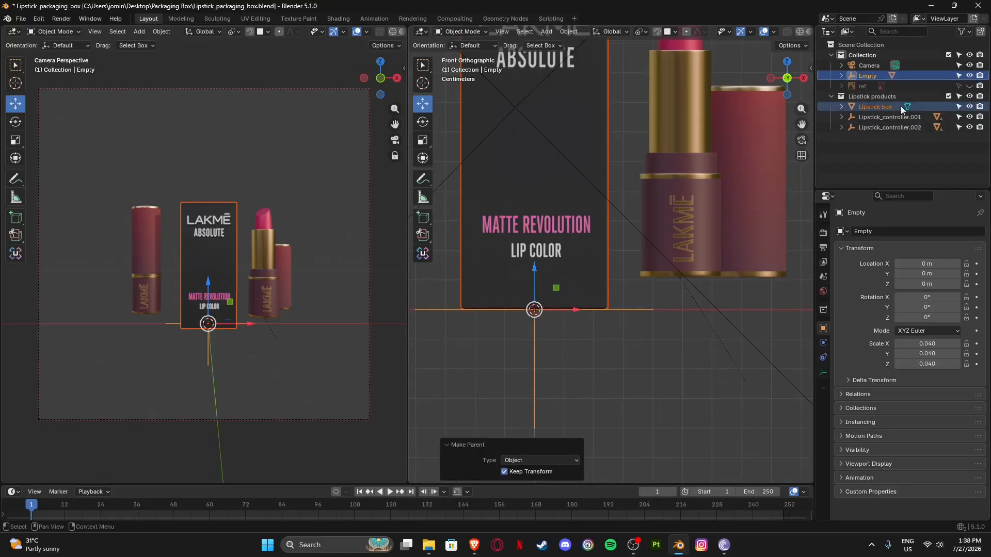
- Rename the lipstick box's parent empty as Lipstick_box_controller
{"action": "double_click", "coordinate": [872, 107]}
{"action": "key", "text": "ctrl+c"}
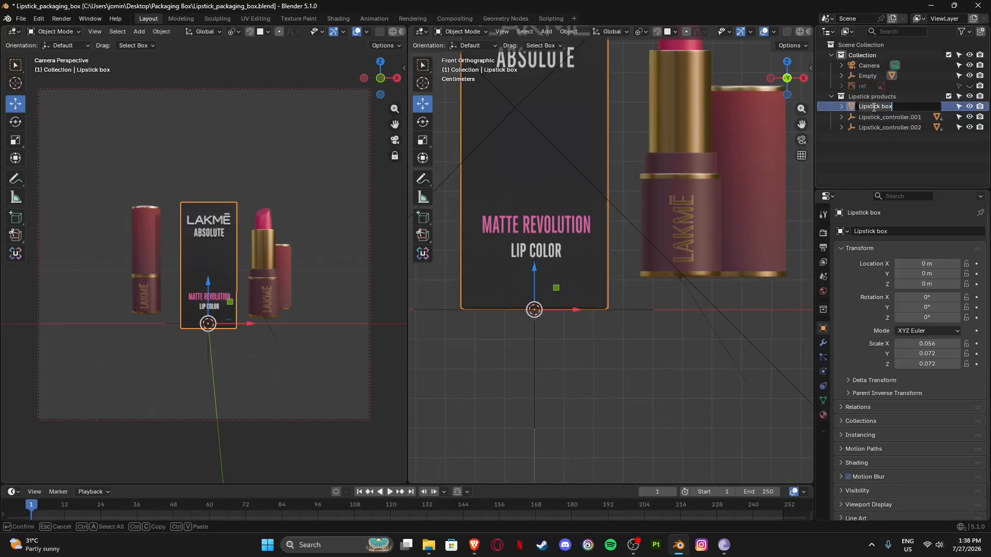
{"action": "double_click", "coordinate": [865, 75]}
{"action": "key", "text": "ctrl+v"}
{"action": "key", "text": "Return"}
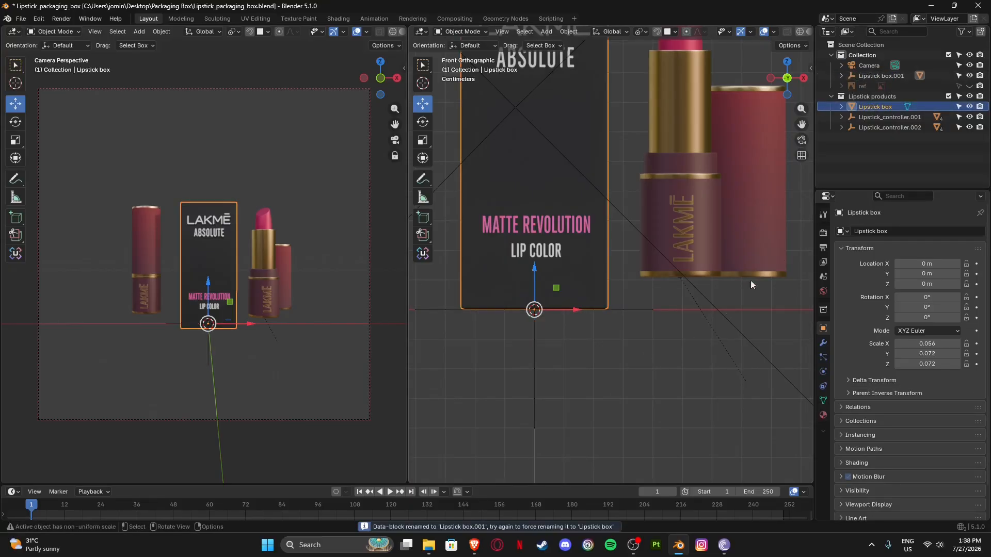
{"action": "double_click", "coordinate": [884, 75]}
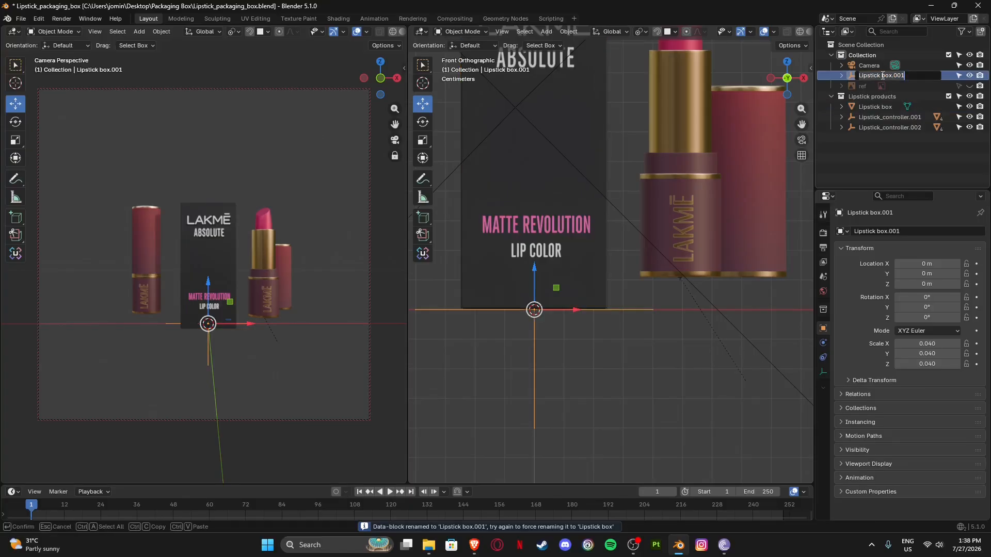
{"action": "left_click", "coordinate": [883, 75]}
{"action": "left_click", "coordinate": [879, 108]}
{"action": "type", "text": "b"}
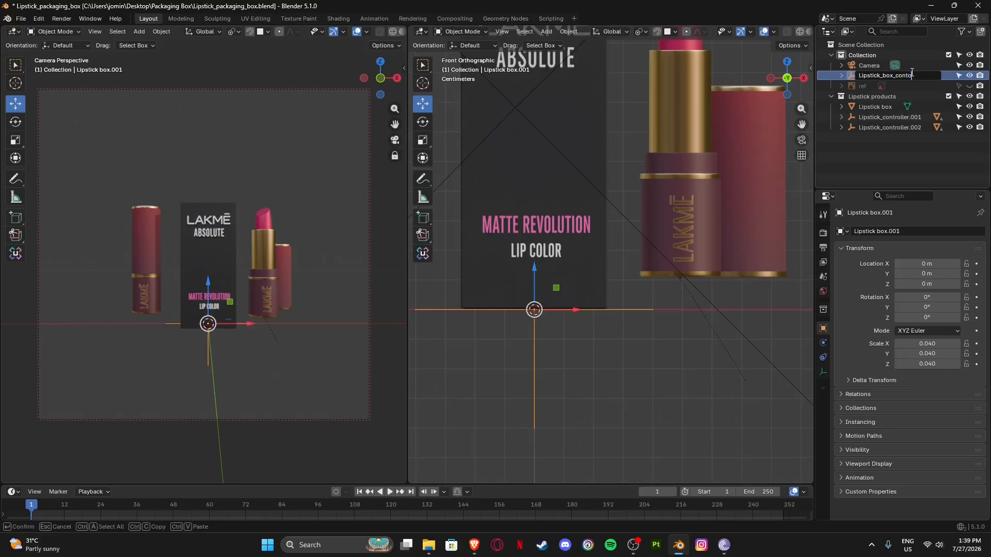
{"action": "key", "text": "Return"}
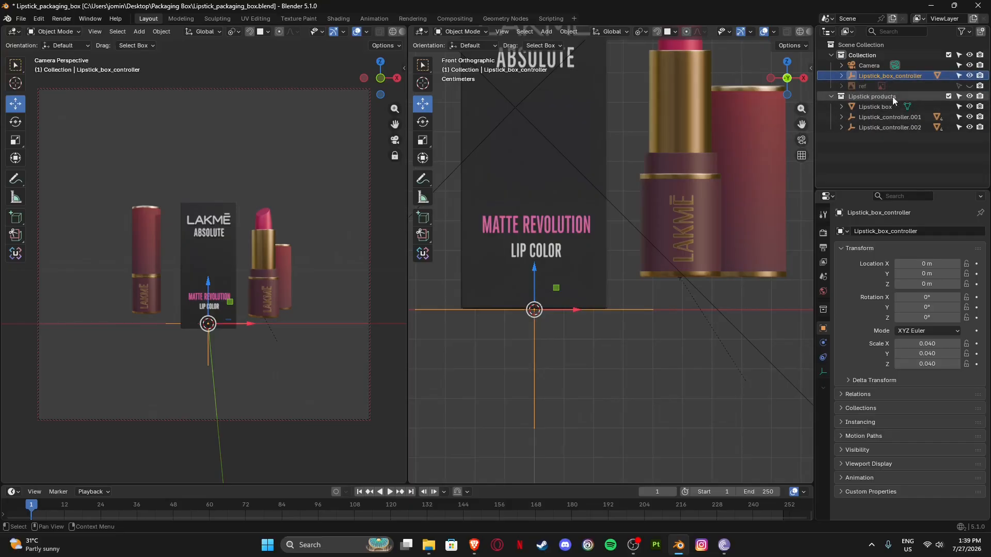
- Rename the box mesh as Lipstick_box and move Lipstick_box_controller into the Lipstick products collection
{"action": "double_click", "coordinate": [868, 106]}
{"action": "left_click", "coordinate": [879, 106]}
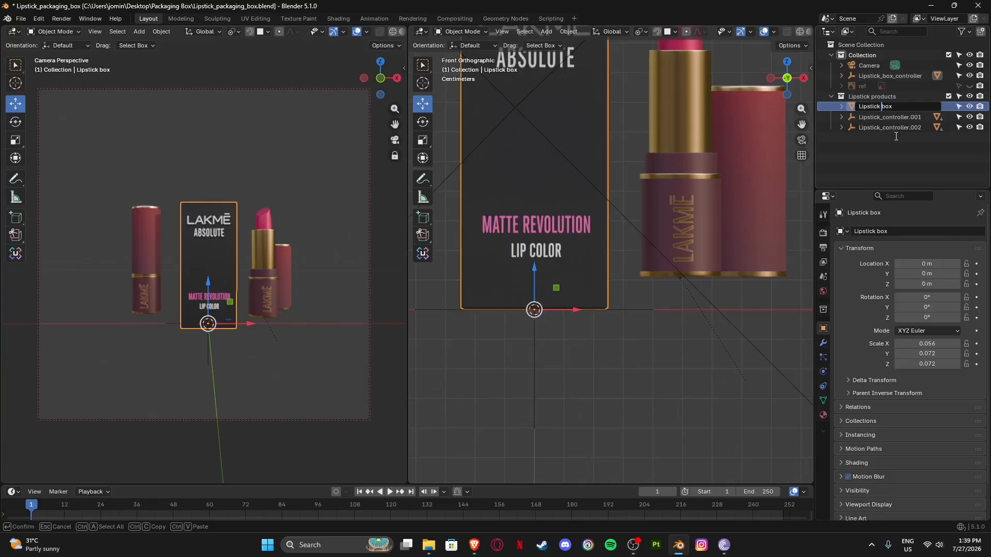
{"action": "type", "text": "_"}
{"action": "key", "text": "Return"}
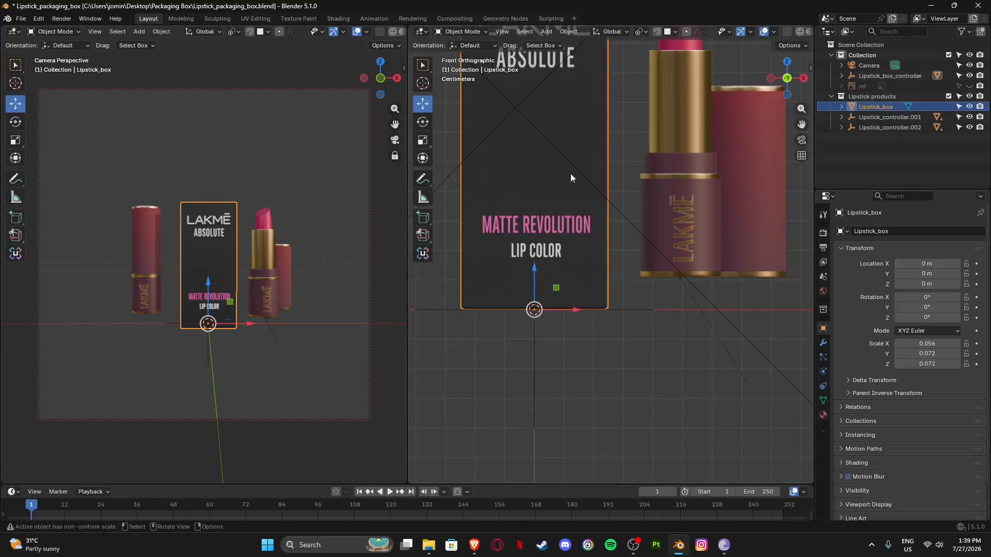
{"action": "left_click_drag", "start_coordinate": [886, 76], "coordinate": [884, 99]}
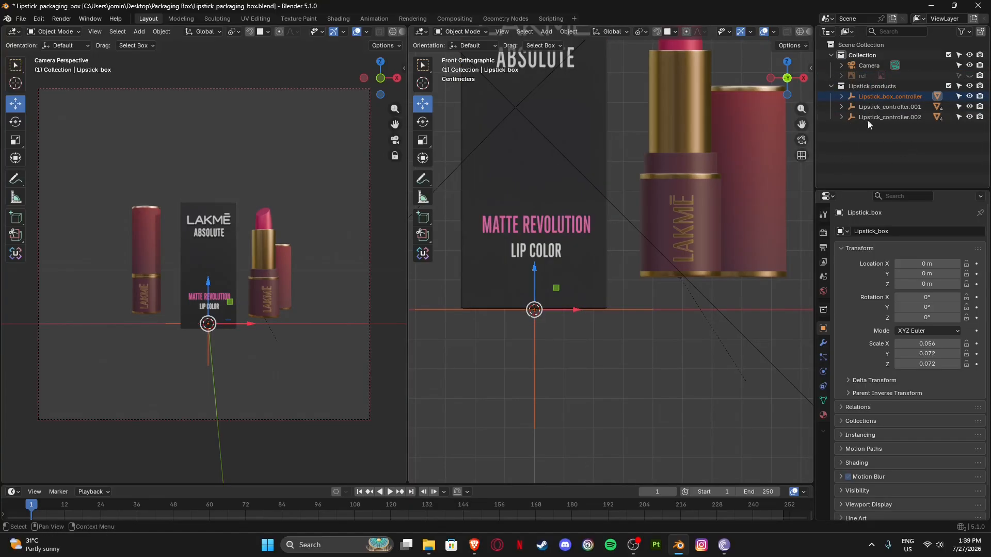
{"action": "left_click", "coordinate": [599, 400]}
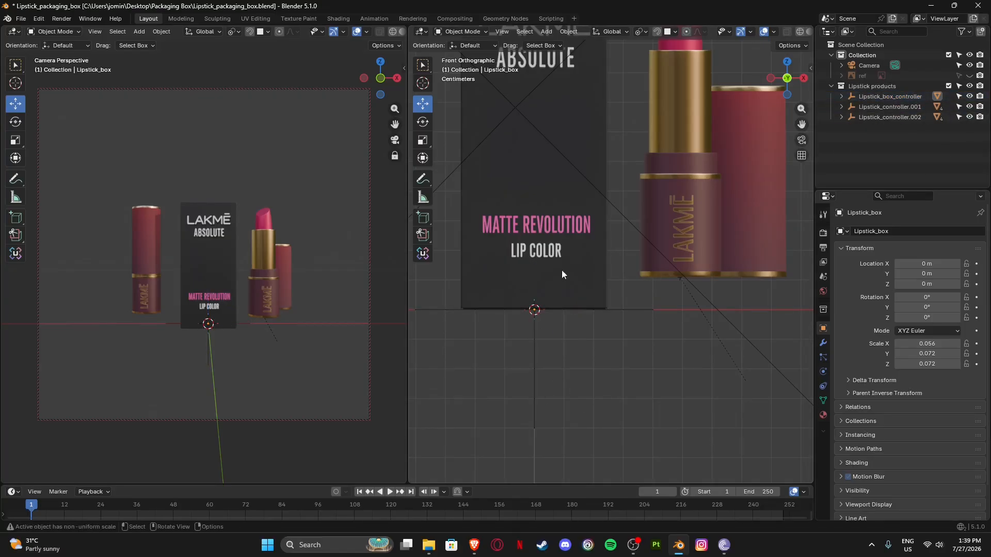
- Try moving Lipstick_box_controller to check that the box follows it, leaving it at its original location
{"action": "scroll", "coordinate": [547, 254], "scroll_direction": "down", "scroll_amount": 3}
{"action": "left_click", "coordinate": [566, 320]}
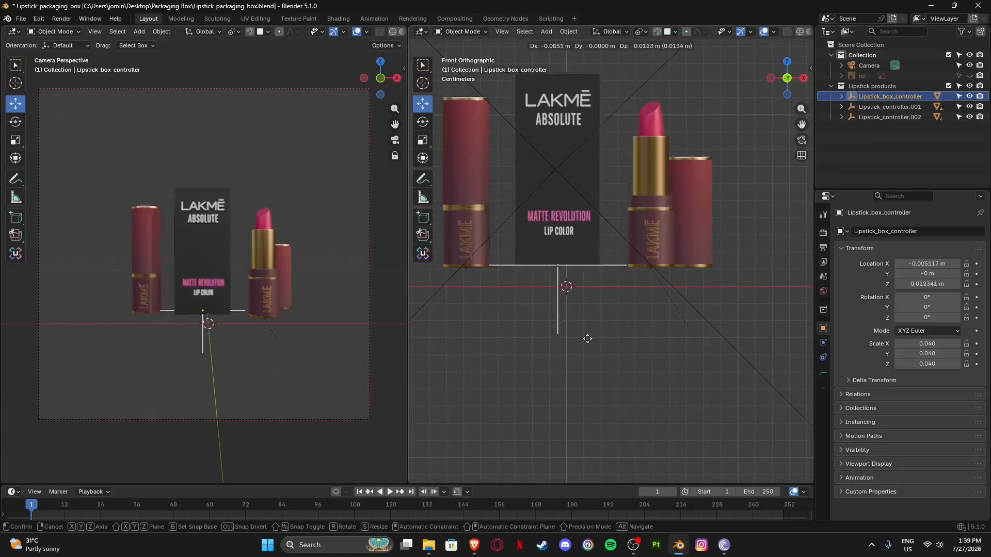
{"action": "scroll", "coordinate": [571, 316], "scroll_direction": "down", "scroll_amount": 4}
{"action": "scroll", "coordinate": [534, 248], "scroll_direction": "up", "scroll_amount": 5}
{"action": "scroll", "coordinate": [552, 268], "scroll_direction": "down", "scroll_amount": 5}
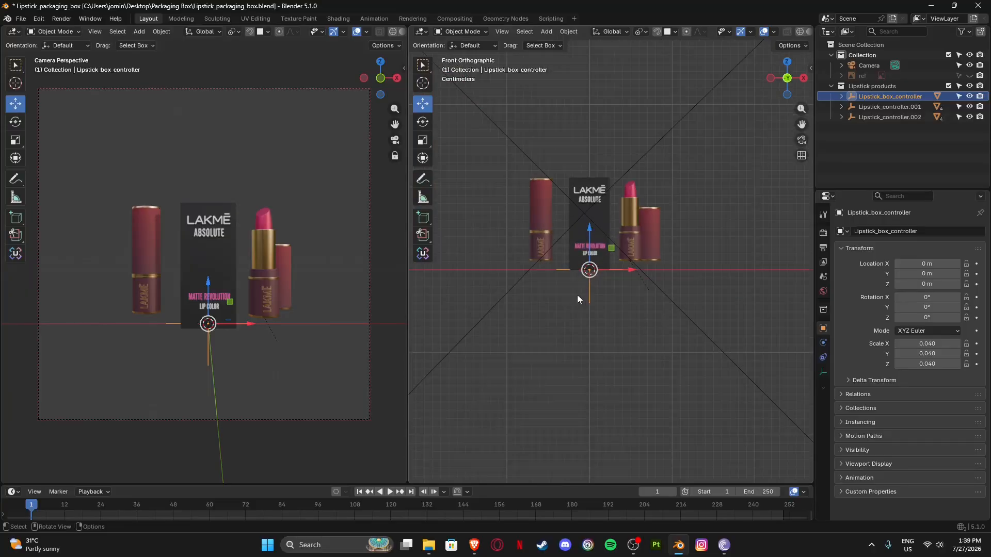
{"action": "mouse_move", "coordinate": [547, 326]}
{"action": "middle_mouse_down"}
{"action": "mouse_move", "coordinate": [572, 330]}
{"action": "mouse_move", "coordinate": [565, 327]}
{"action": "middle_mouse_up"}
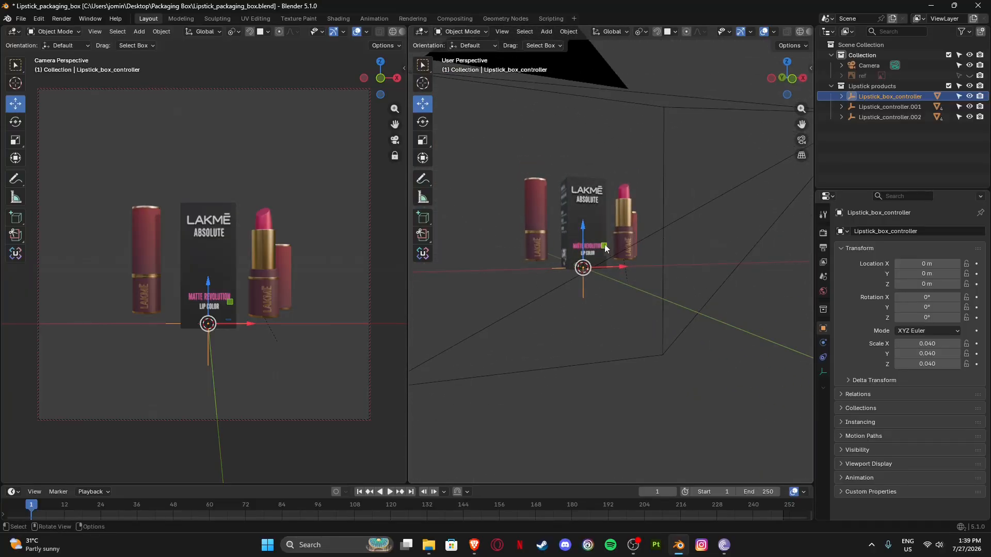
{"action": "left_click", "coordinate": [794, 79]}
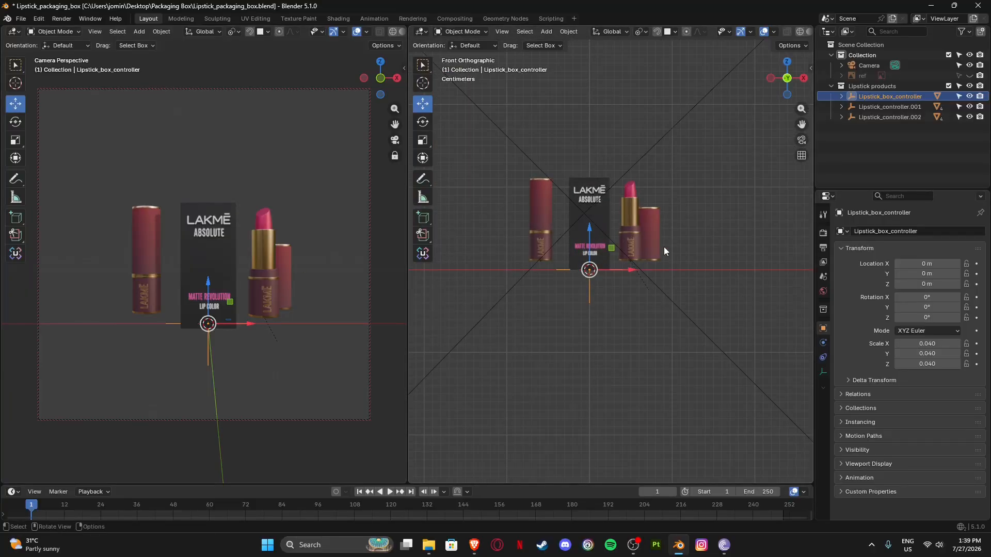
- Hide Lipstick_controller.001 and Lipstick_controller.002 with their lipstick parts, and select Lipstick_box_controller
{"action": "left_click", "coordinate": [540, 242]}
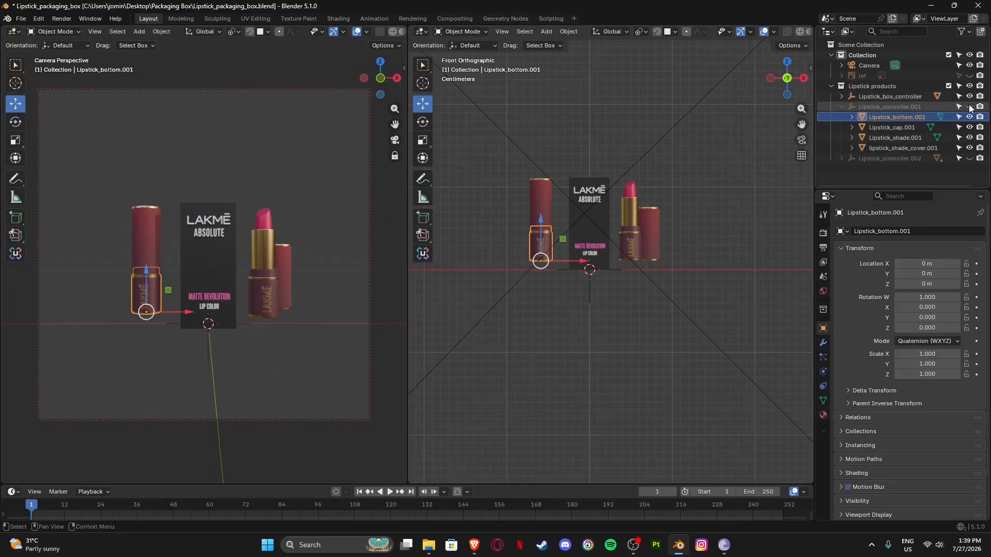
{"action": "left_click", "coordinate": [875, 105]}
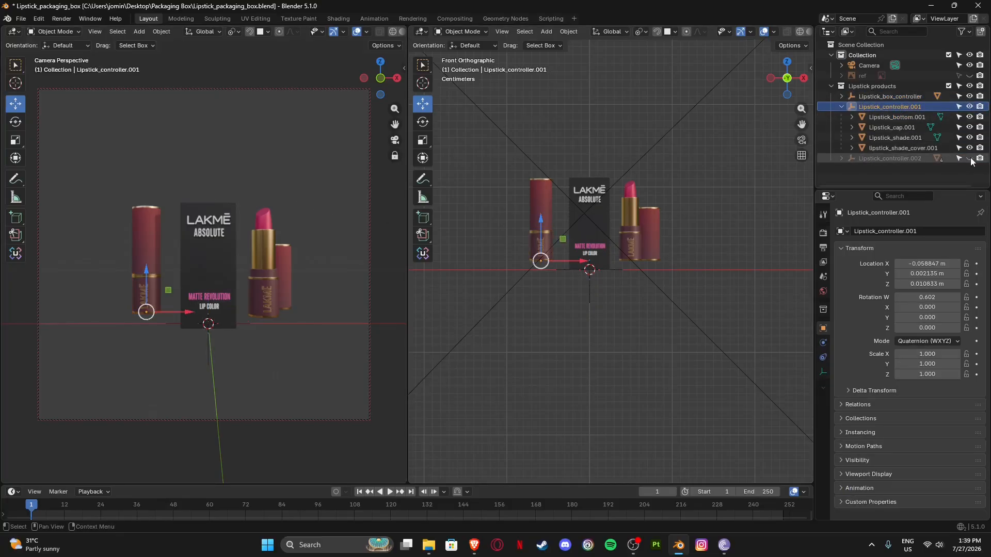
{"action": "left_click", "coordinate": [888, 159], "text": "shift"}
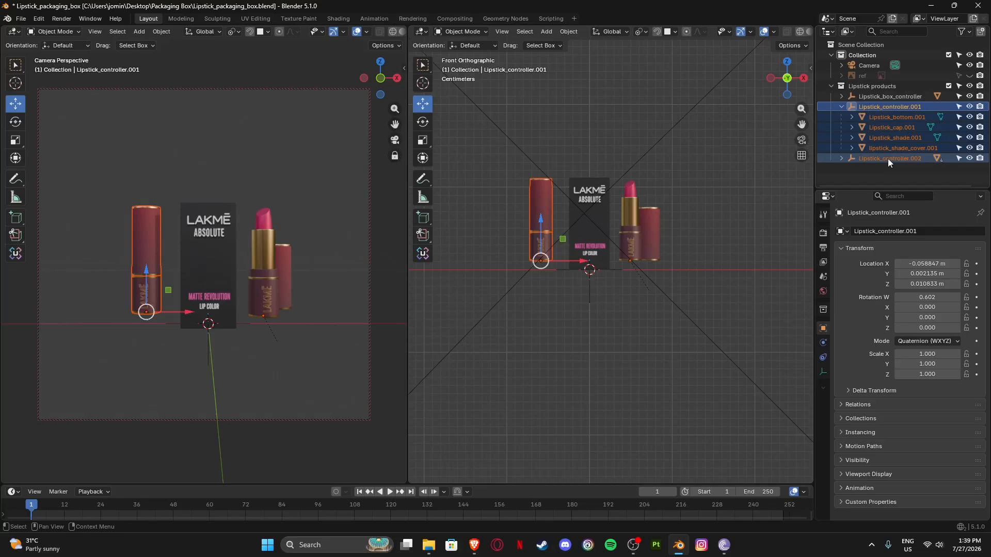
{"action": "right_click", "coordinate": [888, 159]}
{"action": "left_click", "coordinate": [868, 157]}
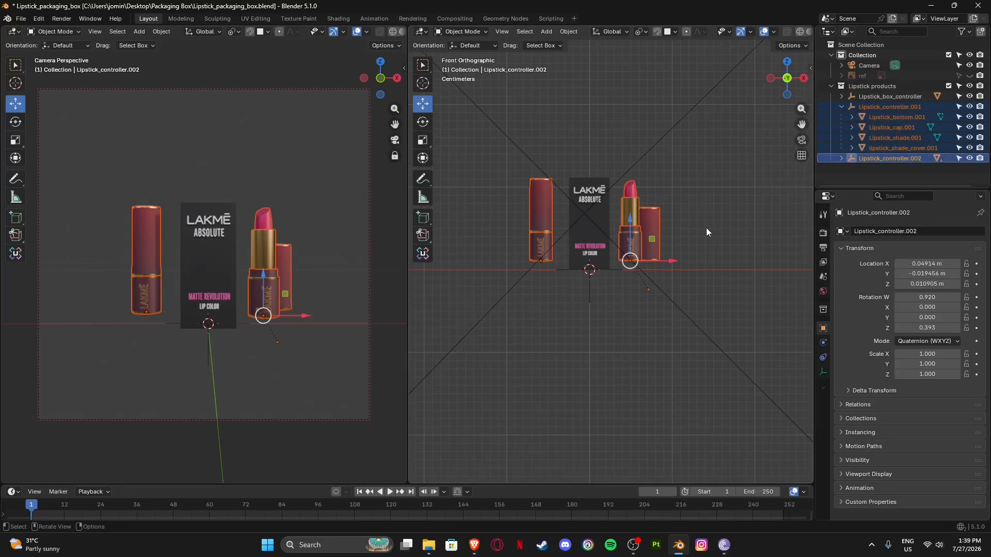
{"action": "key", "text": "h"}
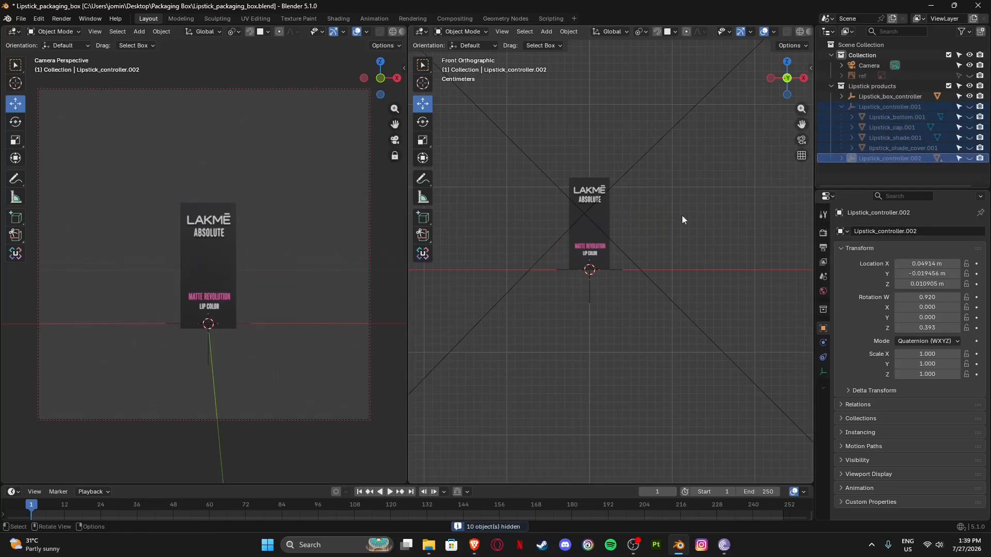
{"action": "left_click", "coordinate": [841, 106]}
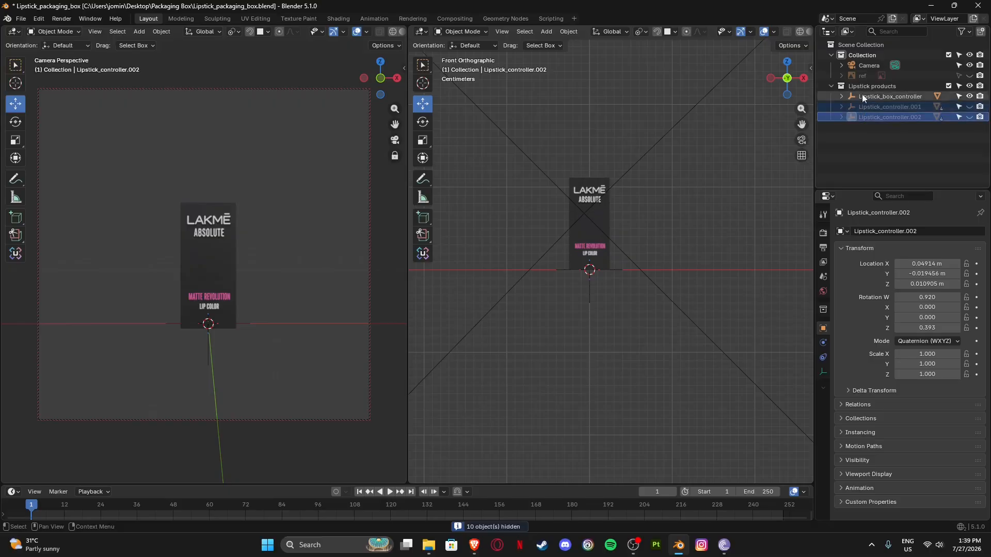
{"action": "left_click", "coordinate": [588, 283]}
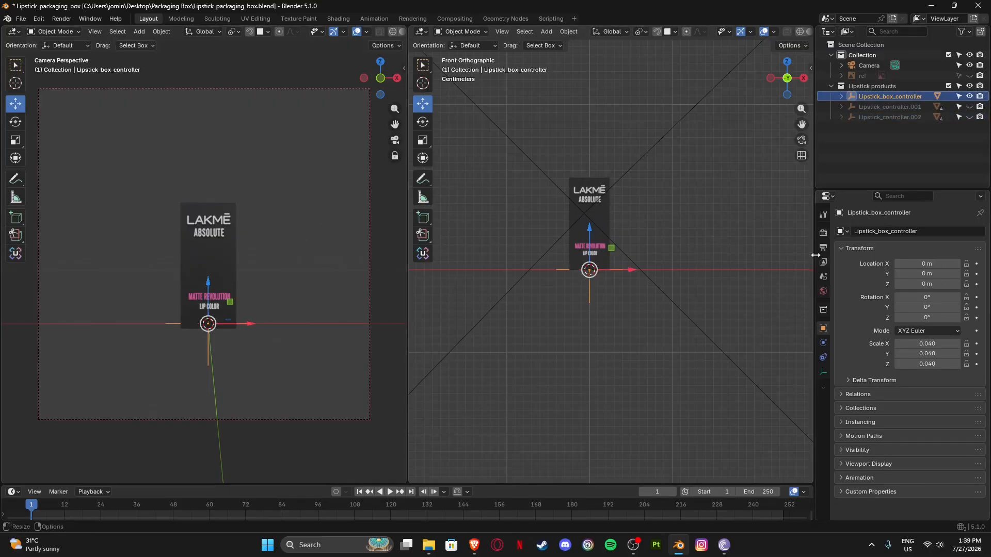
- Set the Cycles render Max Samples to 2048 and check the render denoise settings
{"action": "left_click", "coordinate": [826, 235]}
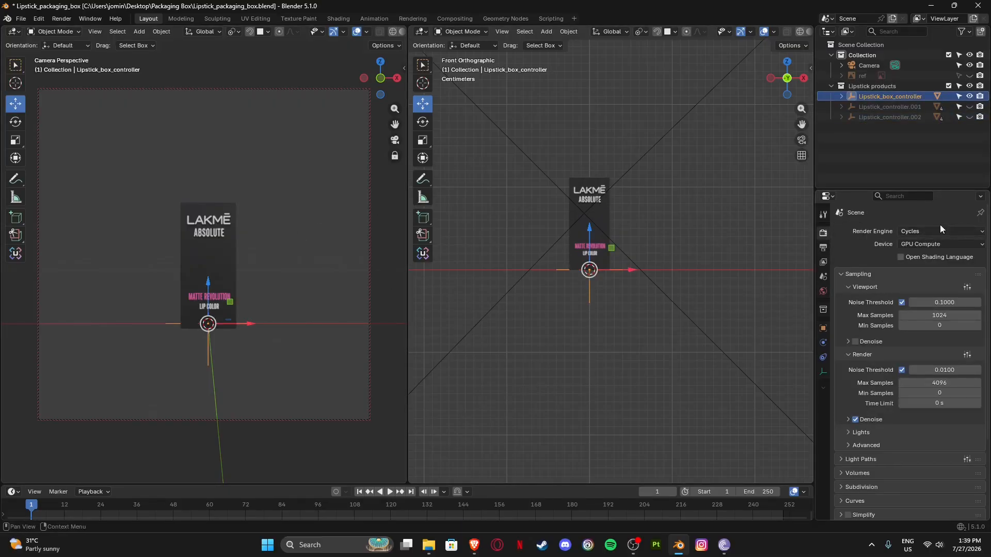
{"action": "left_click", "coordinate": [939, 383]}
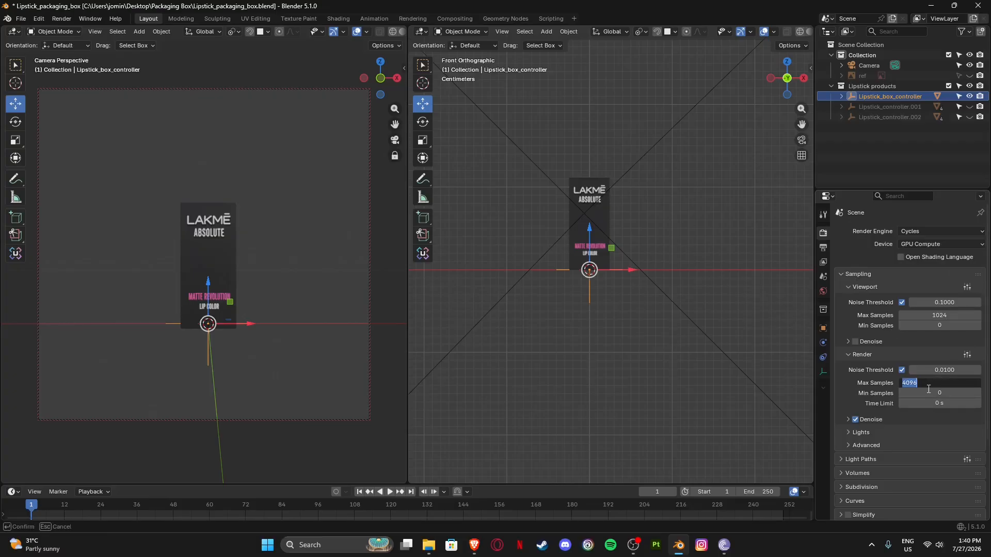
{"action": "type", "text": "2048"}
{"action": "key", "text": "Return"}
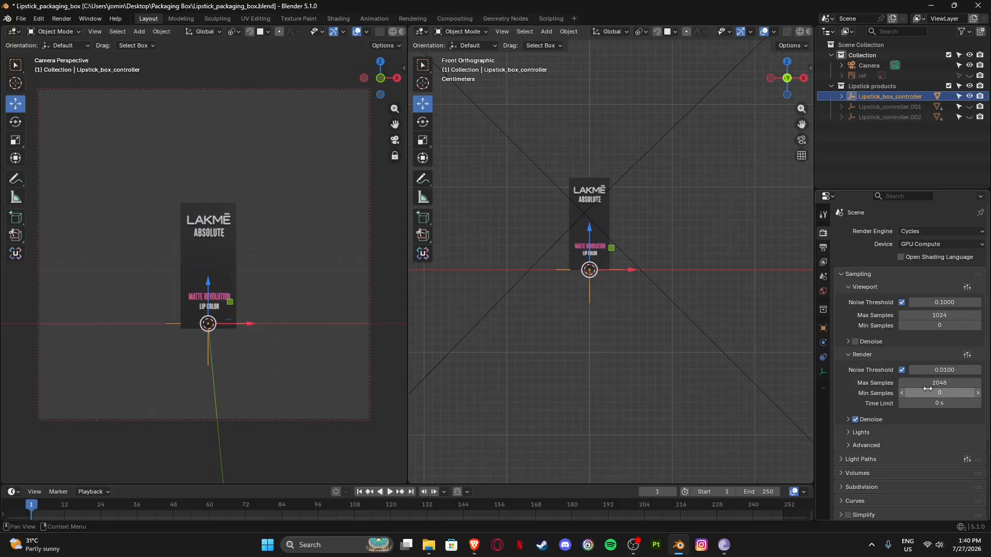
{"action": "scroll", "coordinate": [903, 373], "scroll_direction": "down", "scroll_amount": 5}
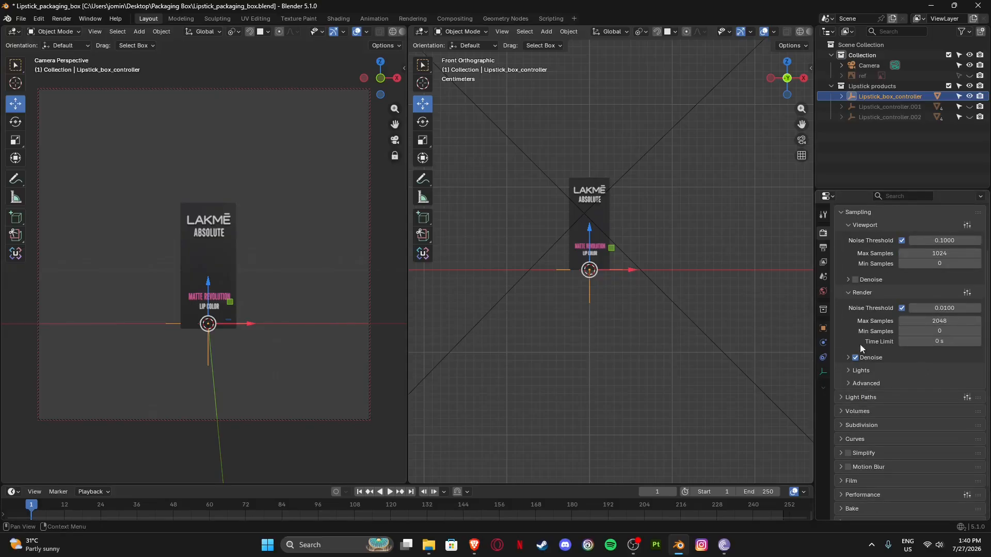
{"action": "left_click", "coordinate": [853, 320]}
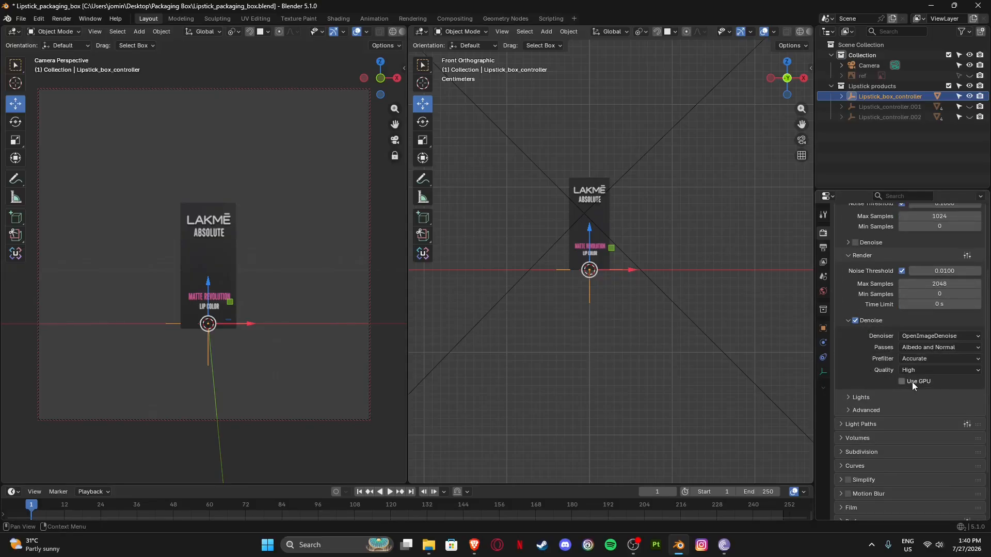
{"action": "left_click", "coordinate": [864, 321]}
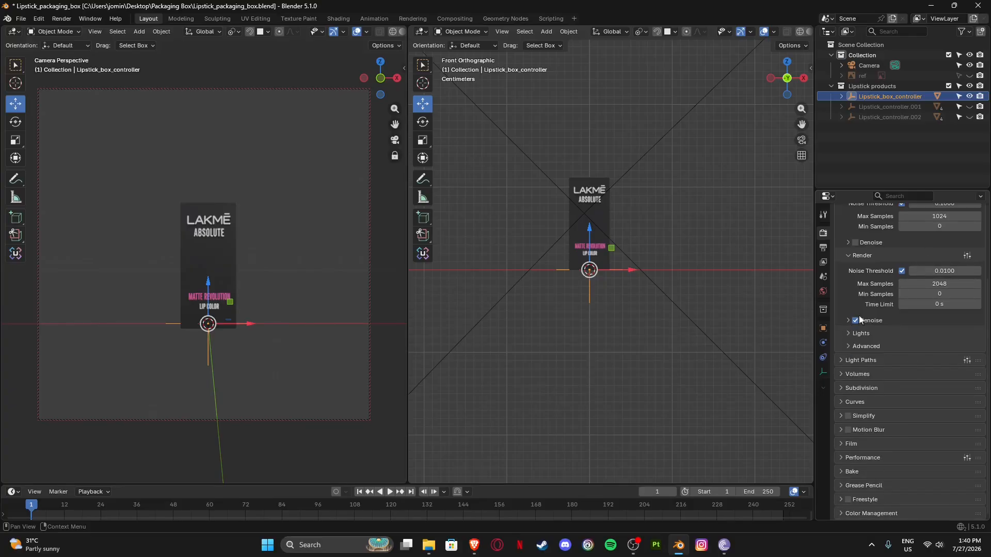
- Enable Persistent Data for the final render in the performance settings
{"action": "left_click", "coordinate": [844, 458]}
{"action": "scroll", "coordinate": [904, 449], "scroll_direction": "down", "scroll_amount": 6}
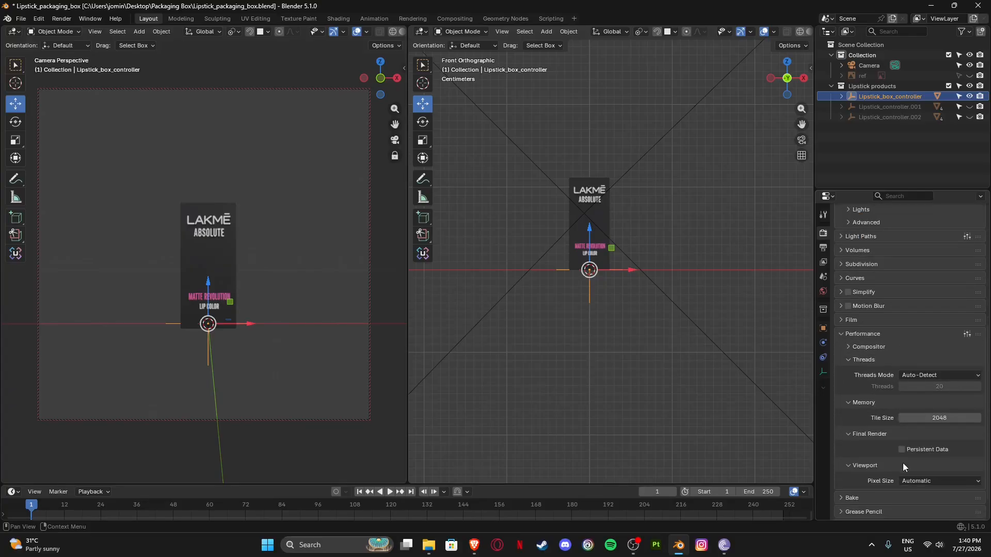
{"action": "left_click", "coordinate": [906, 451]}
{"action": "left_click", "coordinate": [840, 334]}
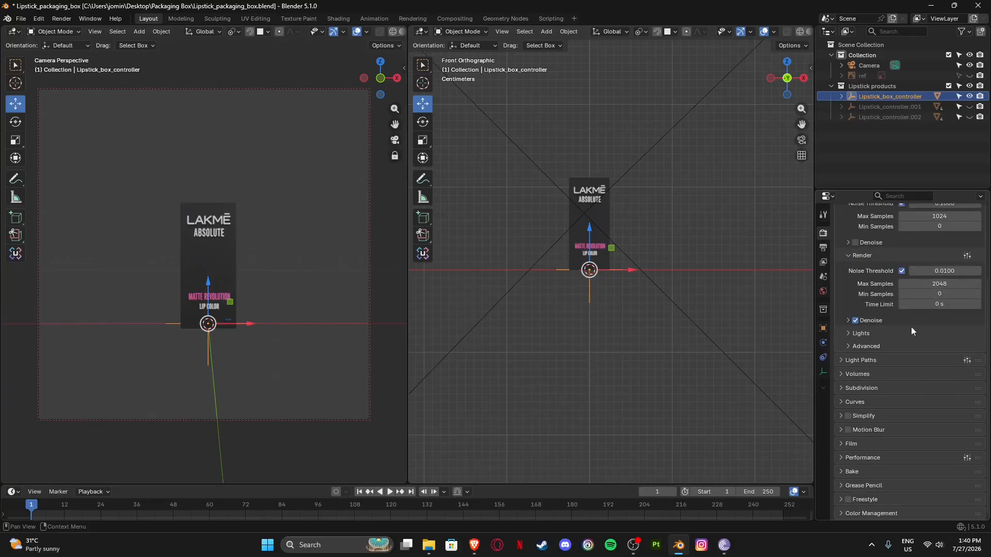
- Set the color management Look to Punchy
{"action": "left_click", "coordinate": [840, 513]}
{"action": "scroll", "coordinate": [903, 417], "scroll_direction": "down", "scroll_amount": 4}
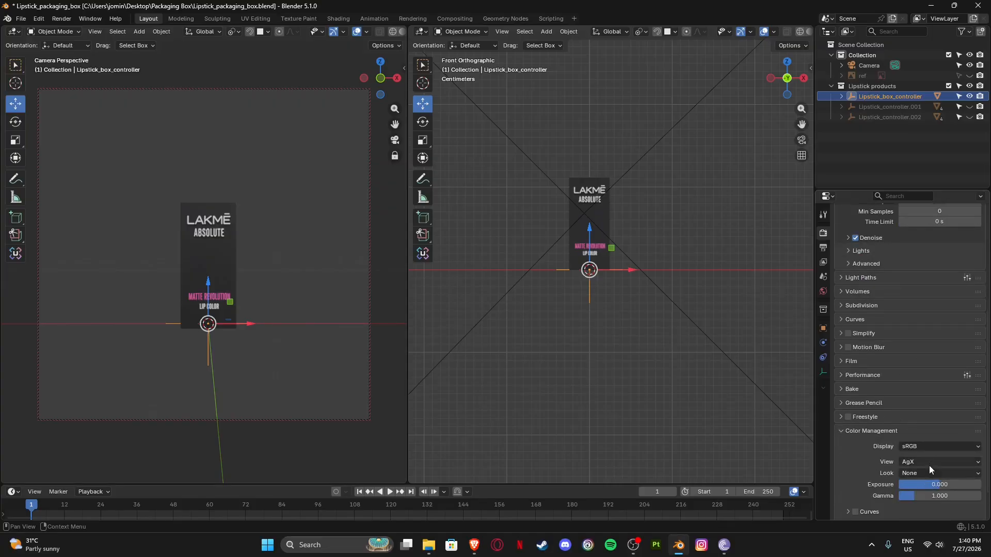
{"action": "left_click", "coordinate": [924, 472]}
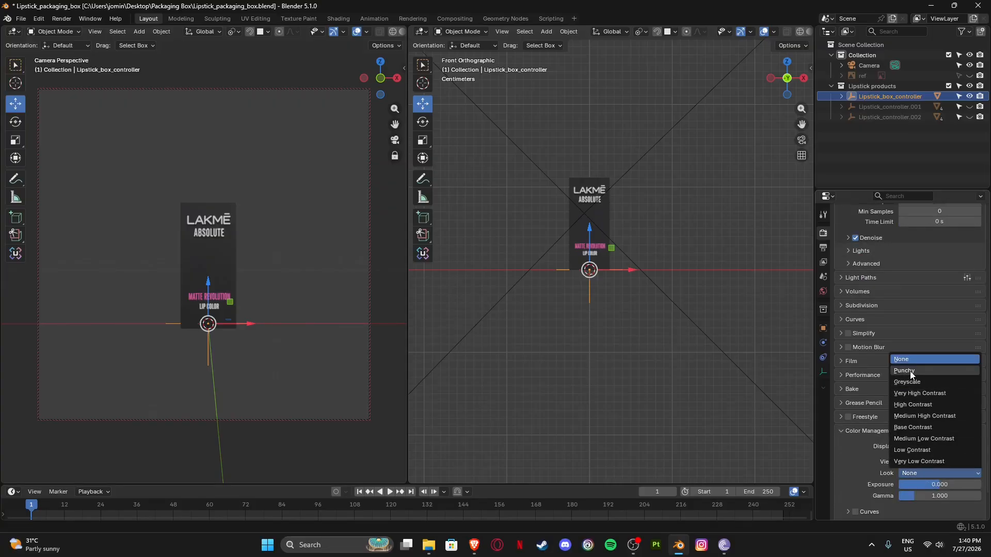
{"action": "key", "text": "Return"}
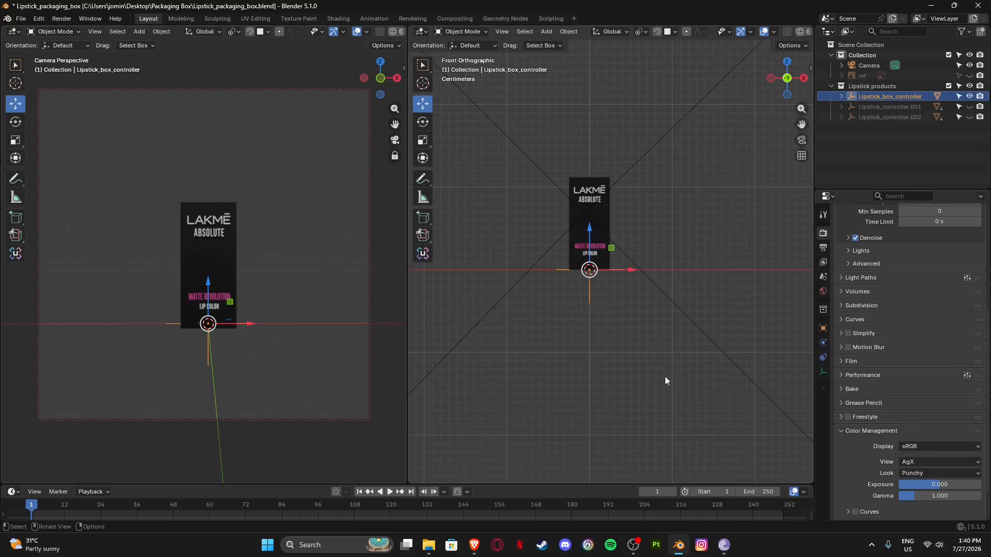
{"action": "scroll", "coordinate": [944, 468], "scroll_direction": "down", "scroll_amount": 2}
{"action": "scroll", "coordinate": [927, 309], "scroll_direction": "up", "scroll_amount": 12}
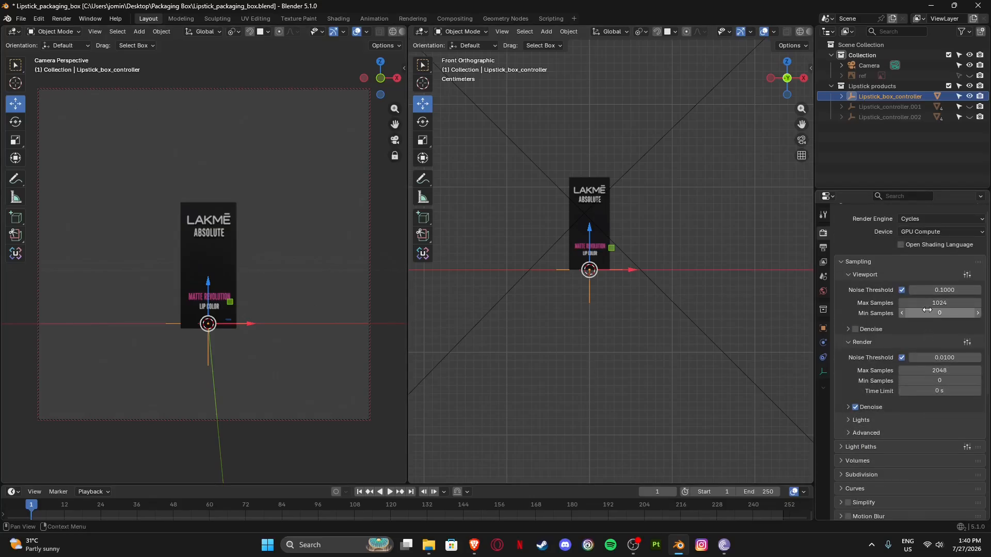
- Enable Render Region for the output and unlink the World from the scene
{"action": "left_click", "coordinate": [823, 250]}
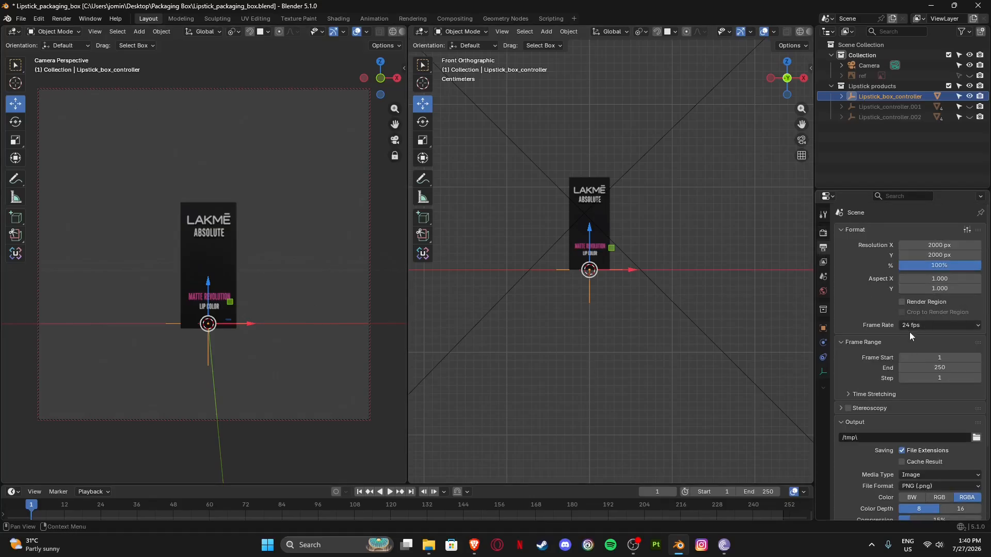
{"action": "left_click", "coordinate": [901, 302]}
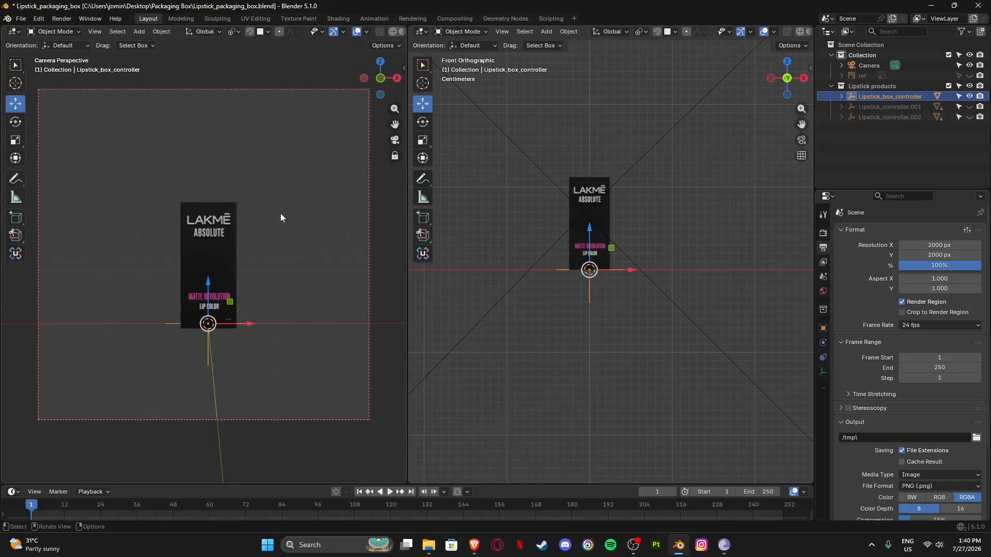
{"action": "left_click", "coordinate": [822, 291]}
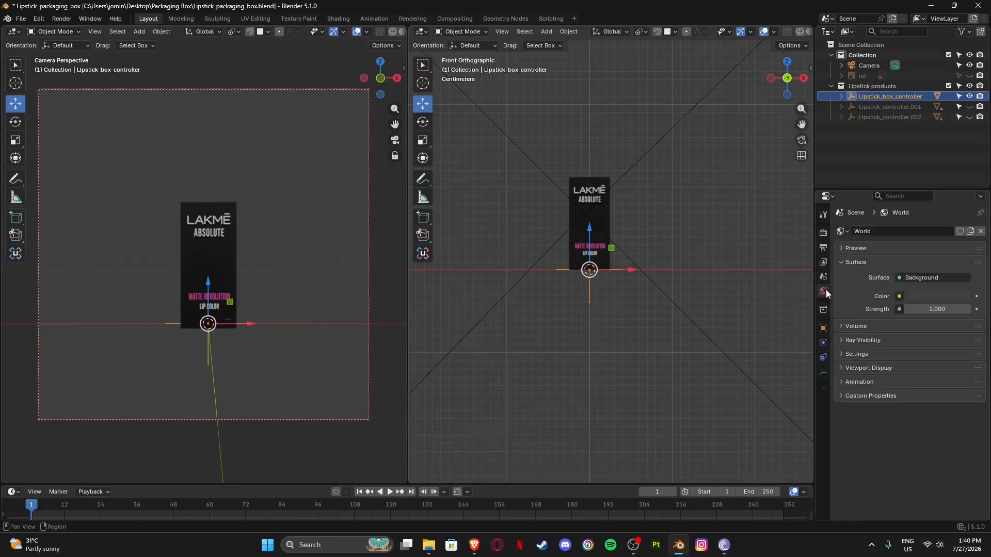
{"action": "left_click", "coordinate": [980, 232]}
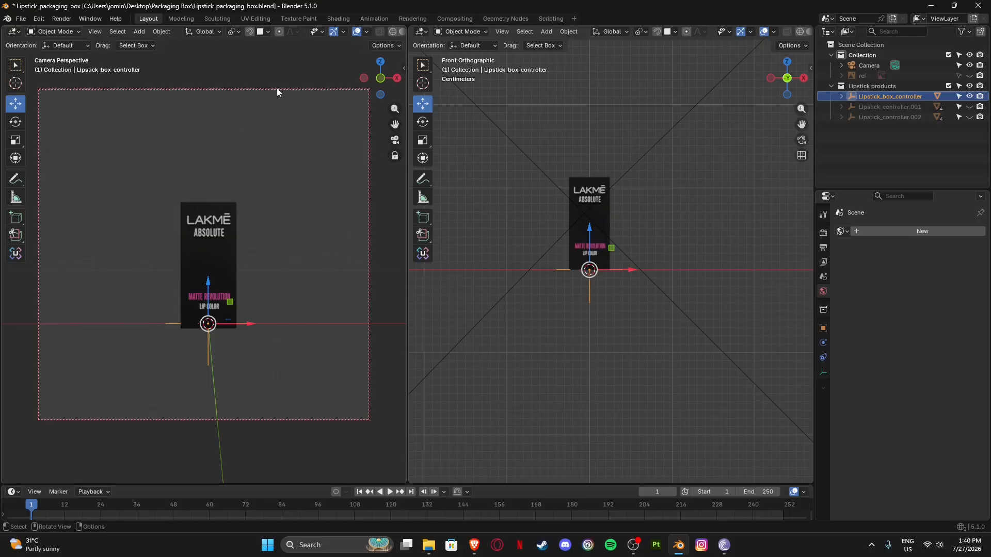
- Switch the camera viewport to rendered shading and hide its overlays and gizmos
{"action": "scroll", "coordinate": [344, 33], "scroll_direction": "down", "scroll_amount": 2}
{"action": "left_click", "coordinate": [387, 32]}
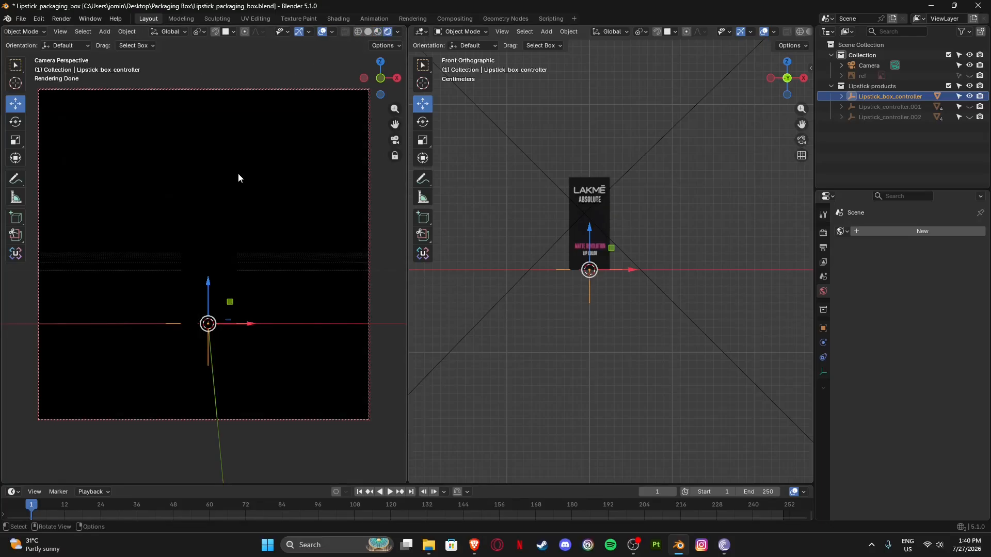
{"action": "scroll", "coordinate": [253, 213], "scroll_direction": "down", "scroll_amount": 1}
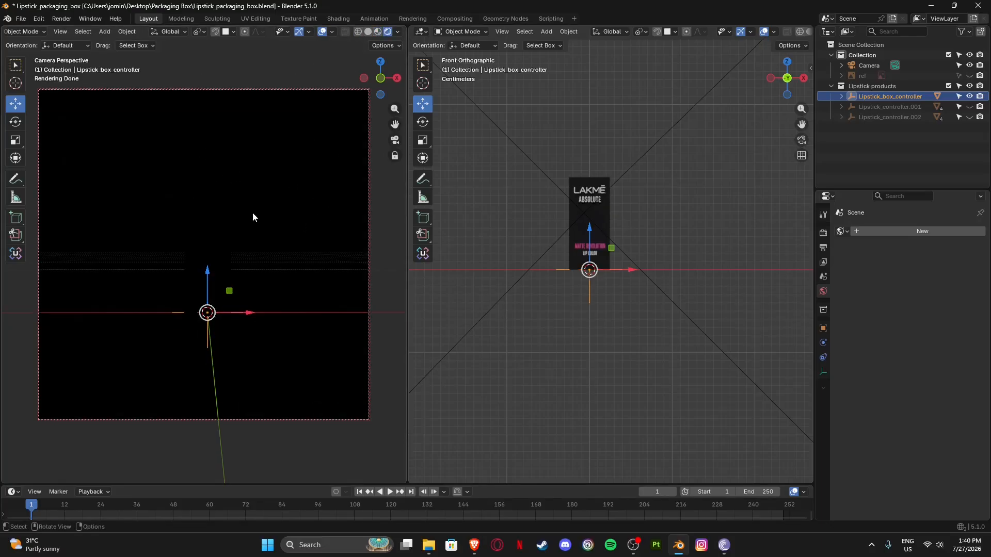
{"action": "left_click", "coordinate": [322, 32]}
{"action": "left_click", "coordinate": [299, 32]}
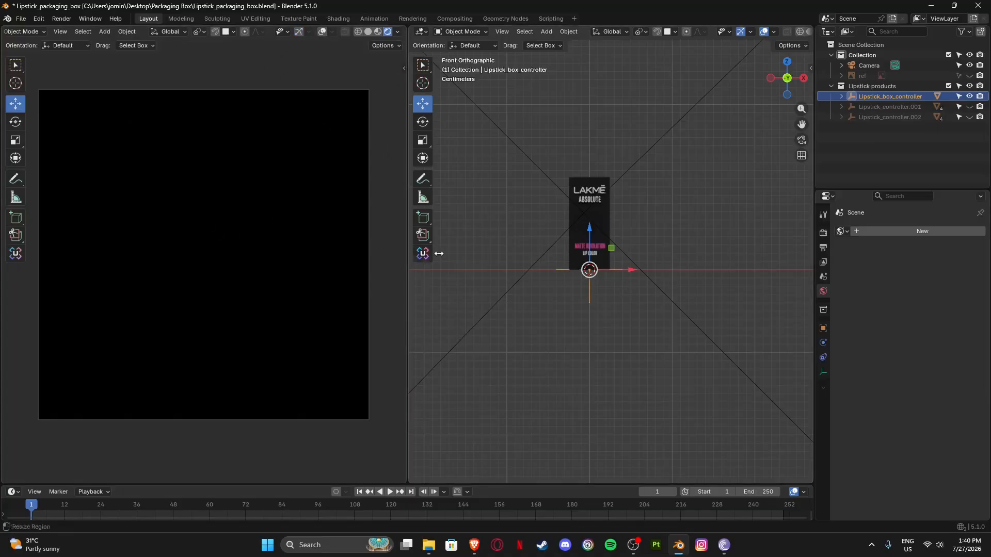
- Add a point light to the scene and reposition it near the lipstick box
{"action": "middle_click_drag", "start_coordinate": [621, 298], "coordinate": [553, 353]}
{"action": "left_click", "coordinate": [578, 332]}
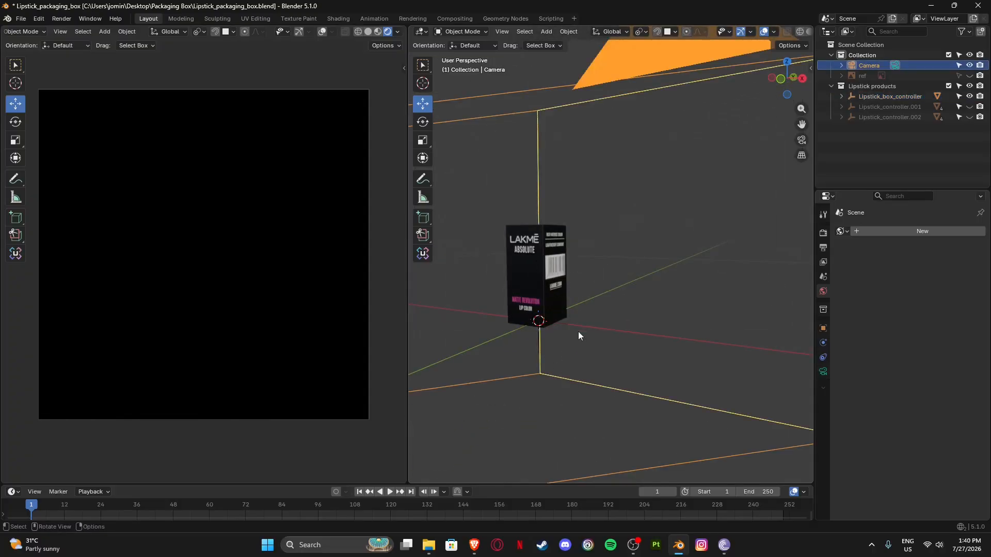
{"action": "left_click", "coordinate": [668, 249]}
{"action": "middle_click_drag", "start_coordinate": [651, 244], "coordinate": [602, 265]}
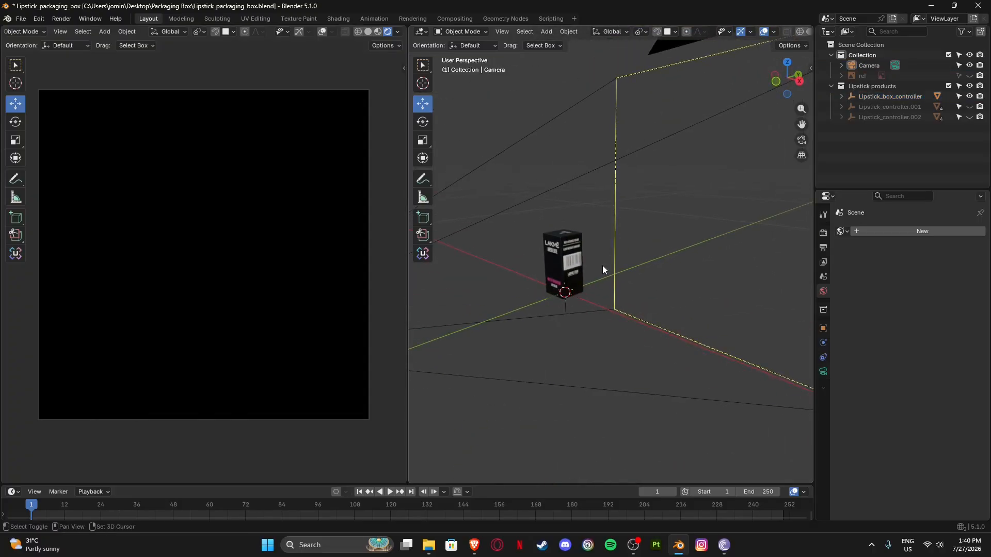
{"action": "key", "text": "shift+a"}
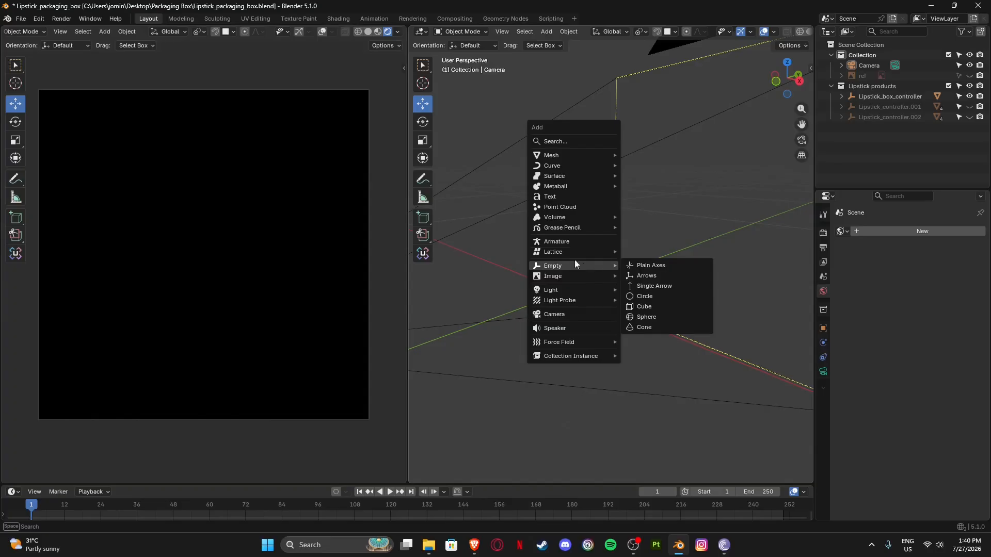
{"action": "mouse_move", "coordinate": [557, 156]}
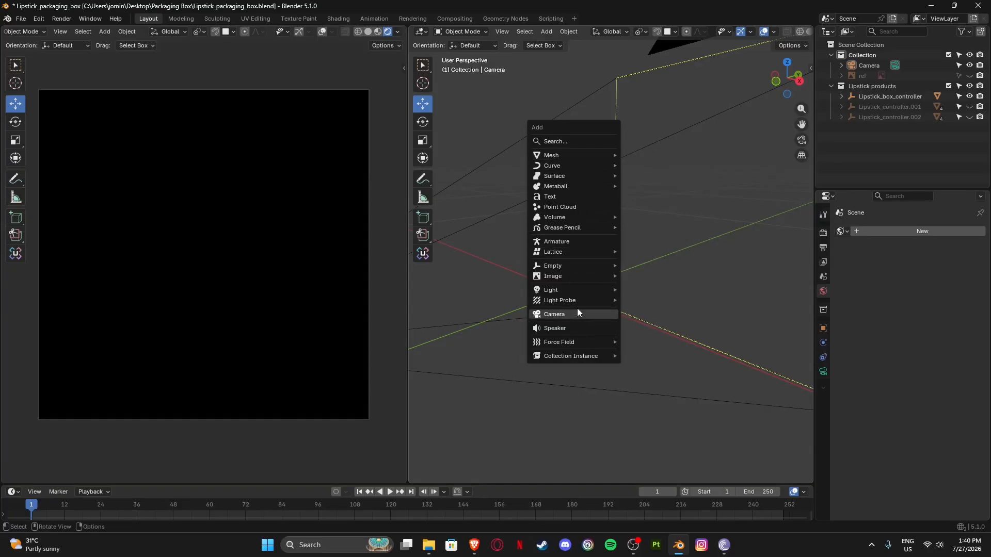
{"action": "mouse_move", "coordinate": [577, 290]}
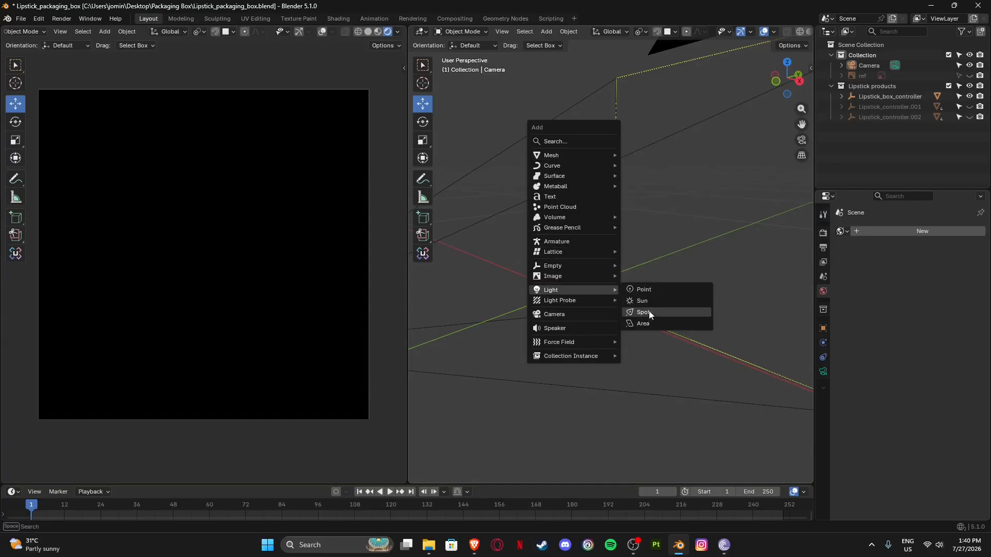
{"action": "left_click", "coordinate": [641, 289]}
{"action": "left_click_drag", "start_coordinate": [590, 281], "coordinate": [622, 258]}
{"action": "left_click_drag", "start_coordinate": [597, 228], "coordinate": [600, 239]}
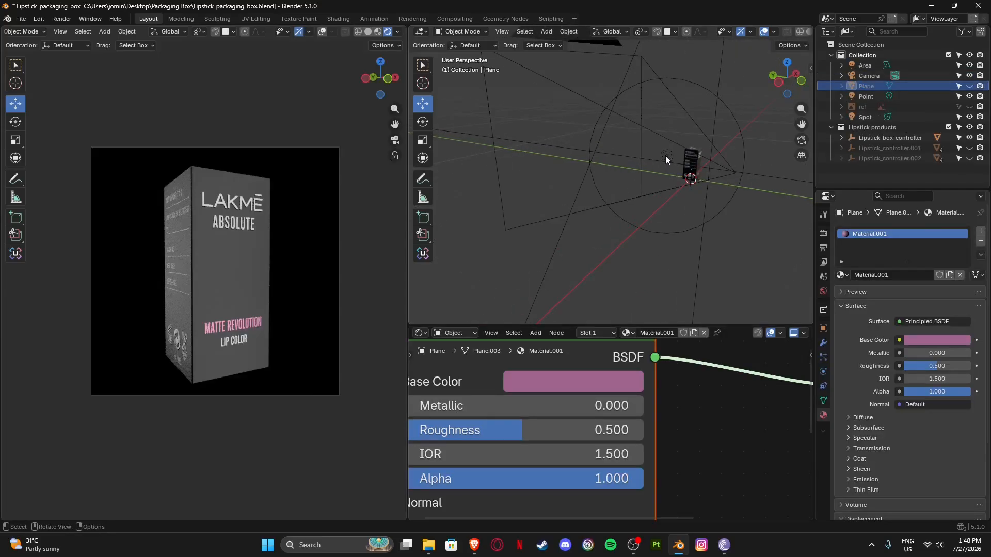
- Set the existing point light's radius to 0.57 m and lower the light about 0.063 m along Z
{"action": "left_click", "coordinate": [666, 156]}
{"action": "left_click_drag", "start_coordinate": [924, 361], "coordinate": [955, 361]}
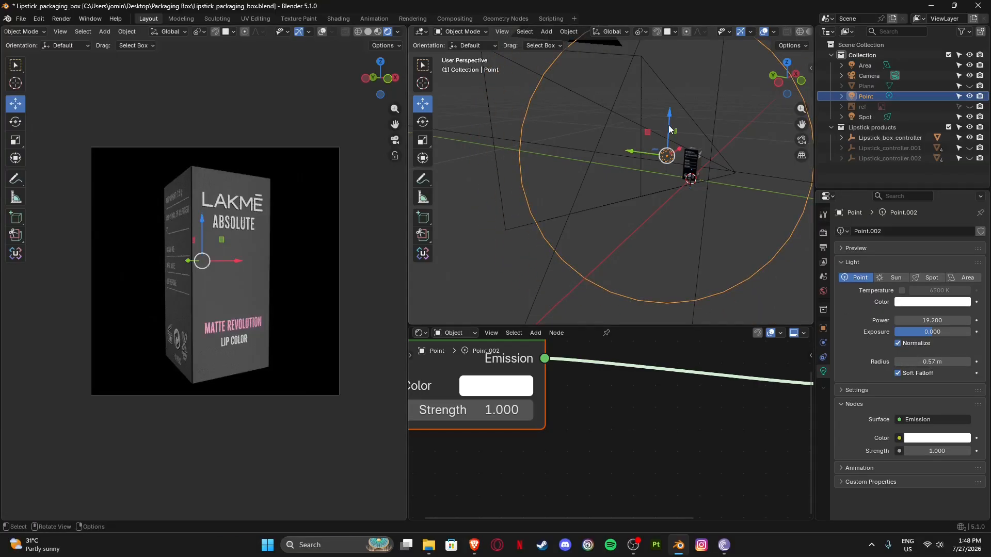
{"action": "left_click_drag", "start_coordinate": [669, 127], "coordinate": [658, 147]}
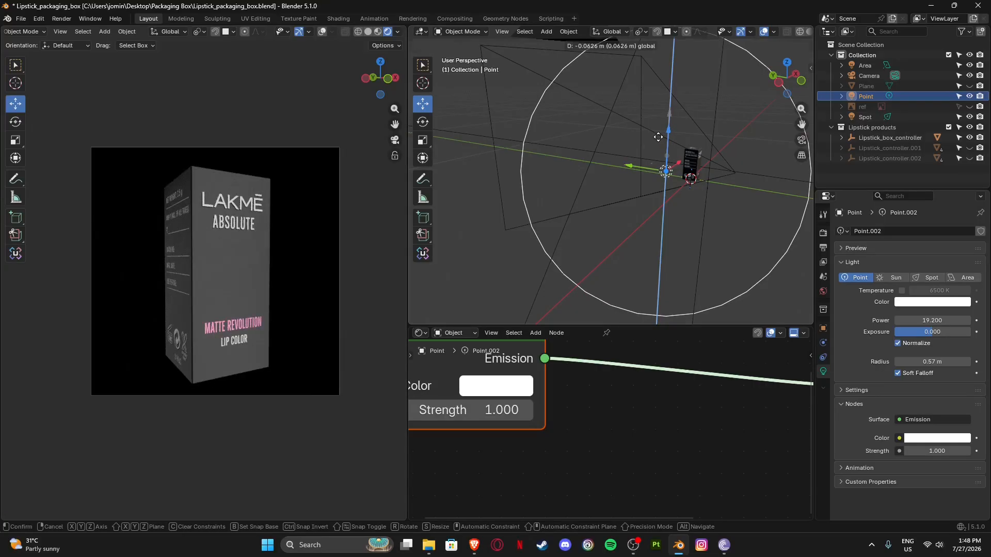
{"action": "left_click", "coordinate": [659, 138]}
{"action": "middle_click_drag", "start_coordinate": [659, 139], "coordinate": [587, 193]}
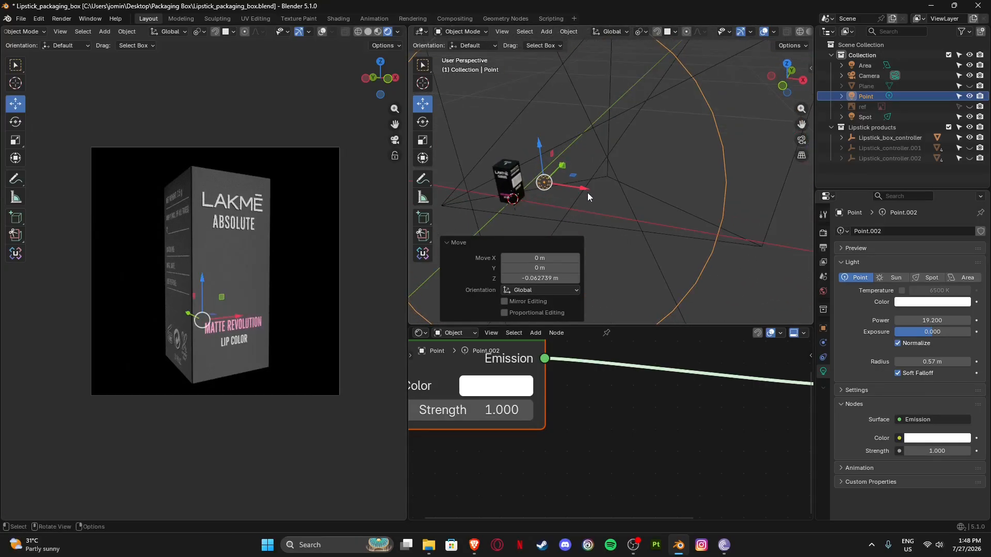
- Duplicate the point light in place and set the copy's radius to 0.12 m
{"action": "key", "text": "shift+d"}
{"action": "key", "text": "Escape"}
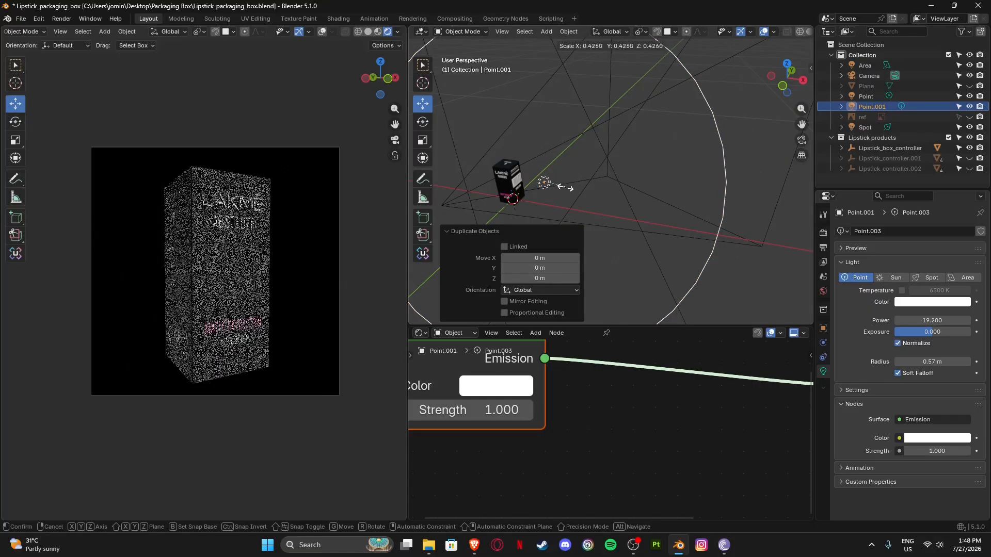
{"action": "left_click_drag", "start_coordinate": [932, 362], "coordinate": [895, 362]}
- Position the duplicated light beside the box, moving it about 0.33 m along X and adjusting it about 0.094 m along Y
{"action": "middle_click_drag", "start_coordinate": [537, 201], "coordinate": [595, 181]}
{"action": "key", "text": "g"}
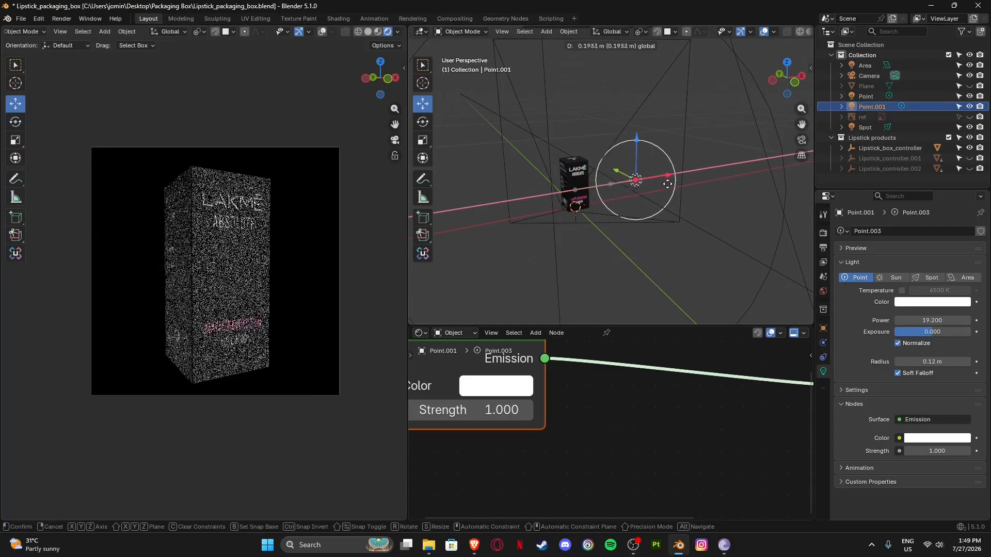
{"action": "left_click", "coordinate": [682, 182]}
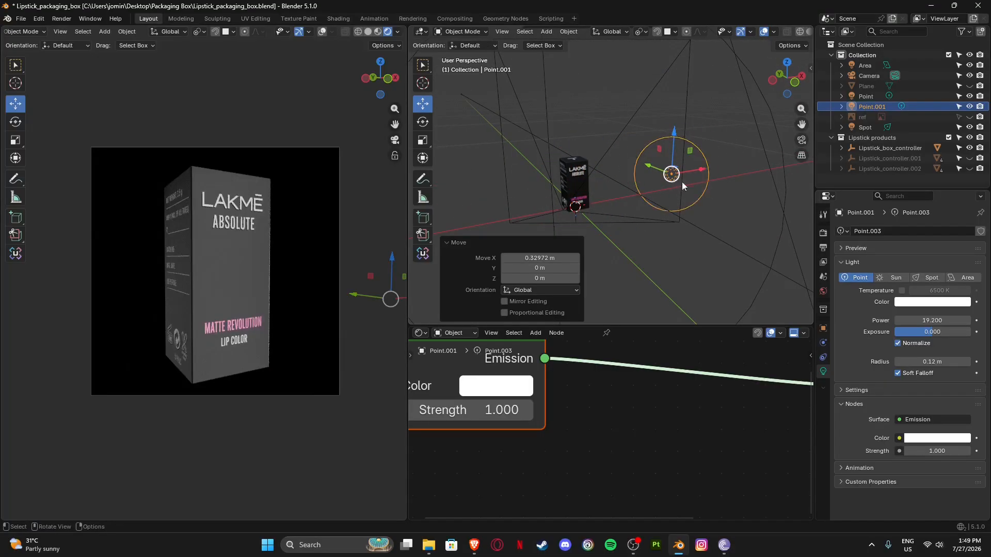
{"action": "left_click_drag", "start_coordinate": [655, 165], "coordinate": [593, 184]}
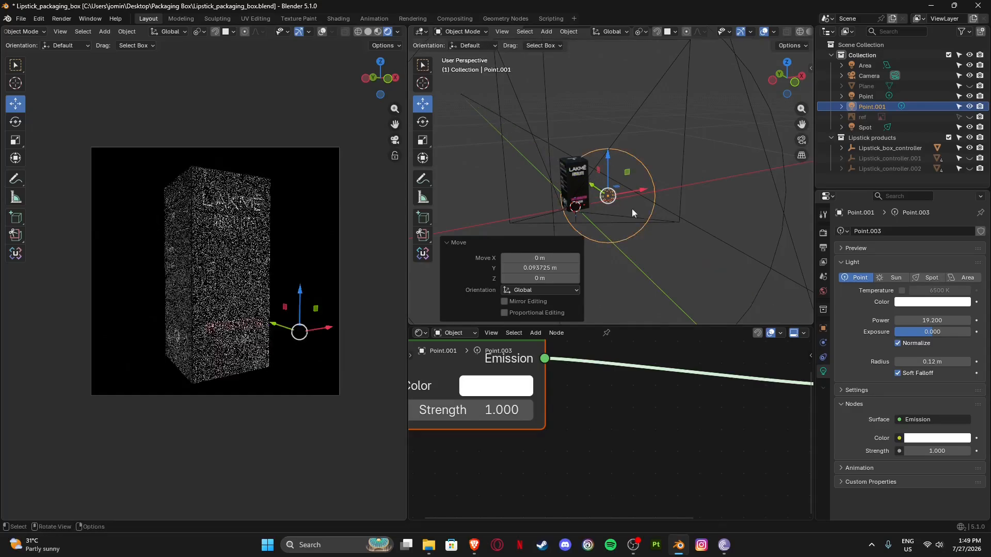
- Set the duplicated light's radius to 0.2 m and power to 27.9, and nudge it about -0.053 m along Y
{"action": "left_click_drag", "start_coordinate": [929, 362], "coordinate": [955, 363]}
{"action": "mouse_move", "coordinate": [932, 321]}
{"action": "left_mouse_down"}
{"action": "mouse_move", "coordinate": [954, 320]}
{"action": "mouse_move", "coordinate": [932, 320]}
{"action": "left_mouse_up"}
{"action": "key", "text": "g"}
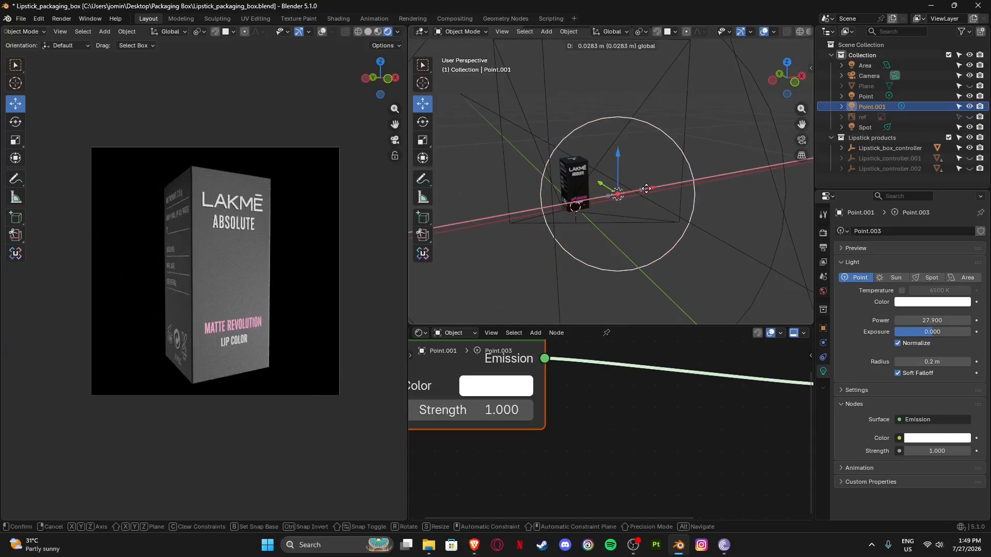
{"action": "left_click", "coordinate": [647, 189]}
{"action": "left_click_drag", "start_coordinate": [602, 184], "coordinate": [613, 191]}
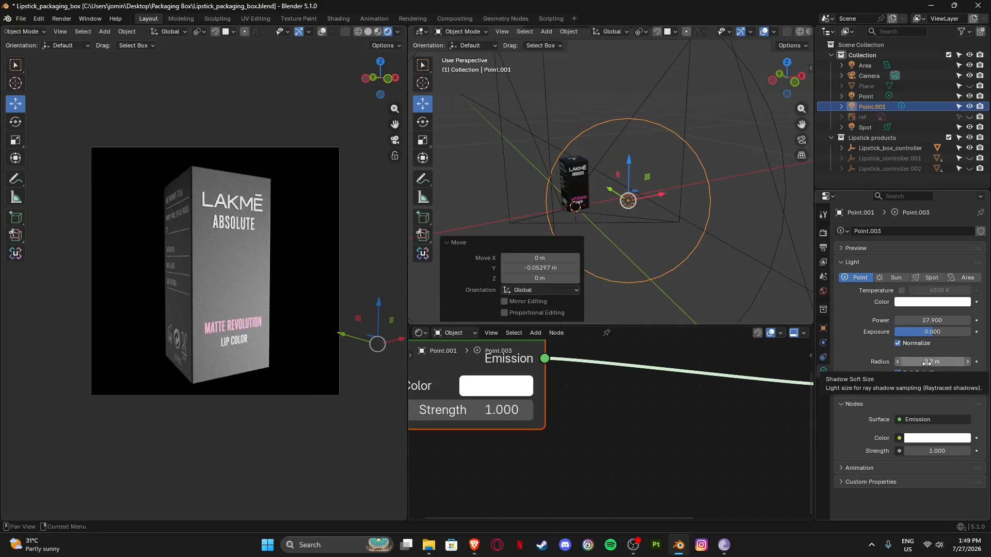
- Set the light's radius to 0 m, raise it slightly, and shift it about 0.026 m along Y
{"action": "left_click_drag", "start_coordinate": [932, 362], "coordinate": [908, 362]}
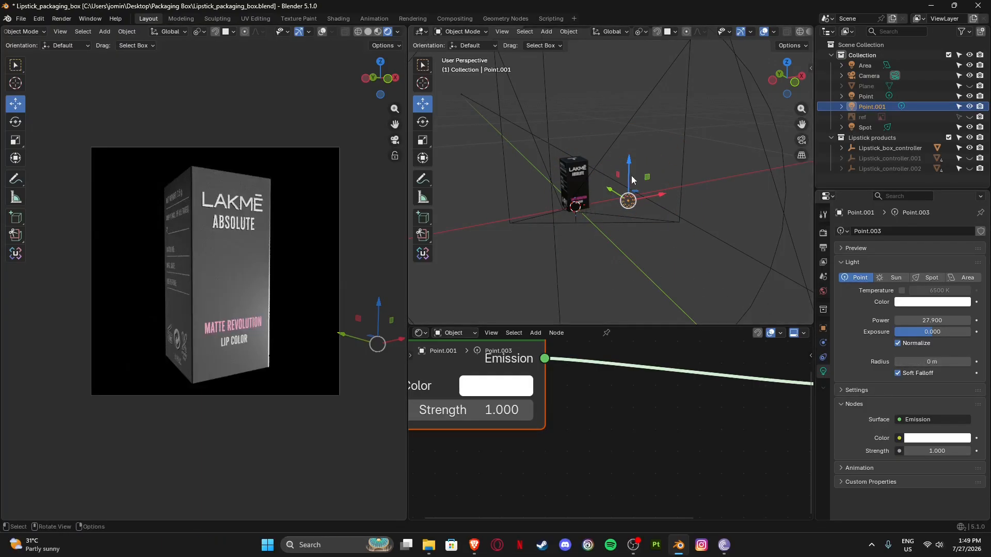
{"action": "left_click_drag", "start_coordinate": [628, 163], "coordinate": [629, 165]}
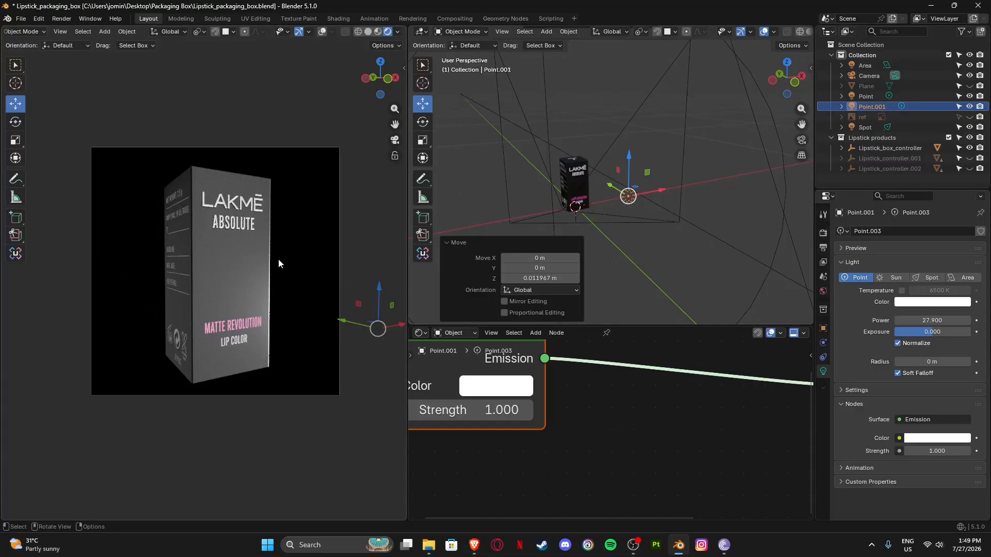
{"action": "left_click_drag", "start_coordinate": [631, 165], "coordinate": [603, 164]}
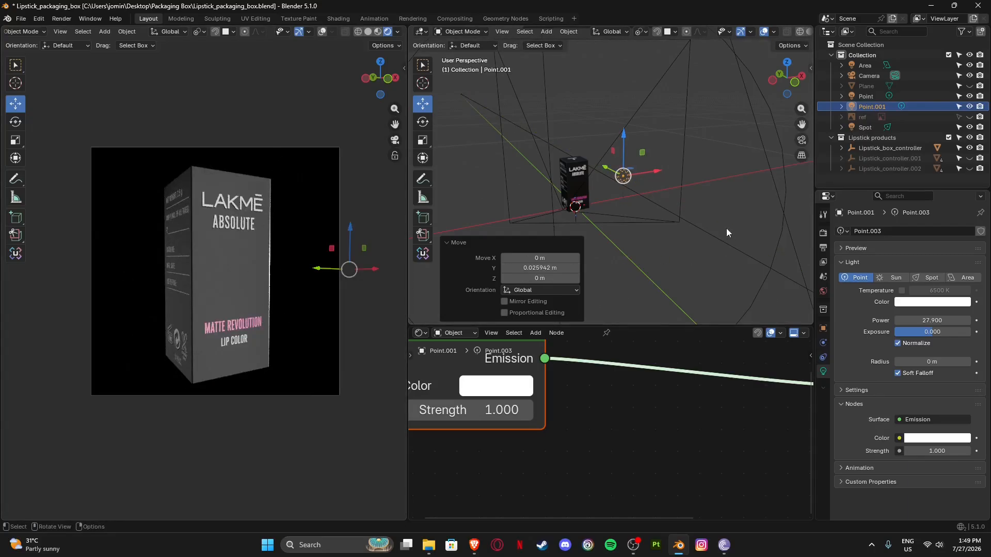
- Duplicate the side light, raise the copy about 0.167 m, and shift it about -0.047 m along X
{"action": "key", "text": "shift+d"}
{"action": "key", "text": "z"}
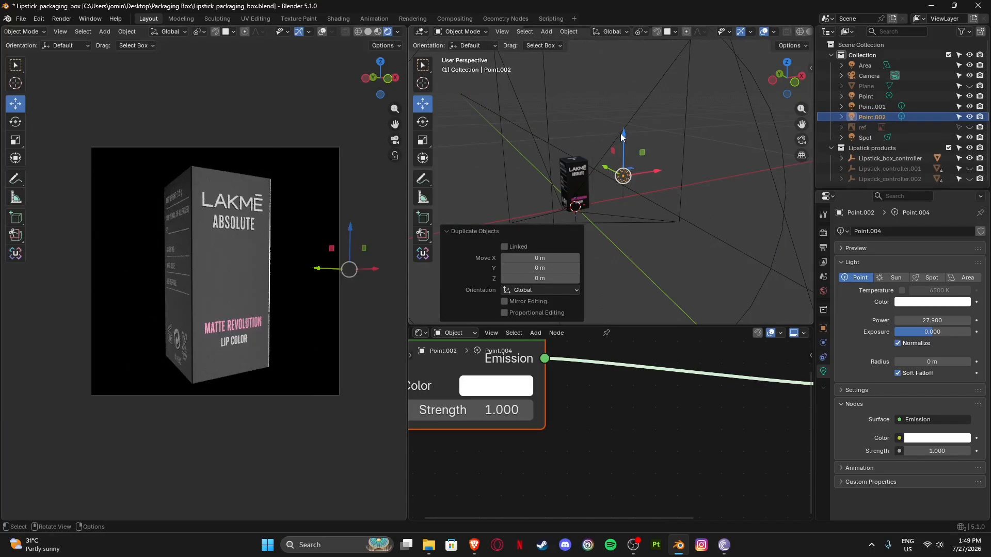
{"action": "left_click", "coordinate": [606, 67]}
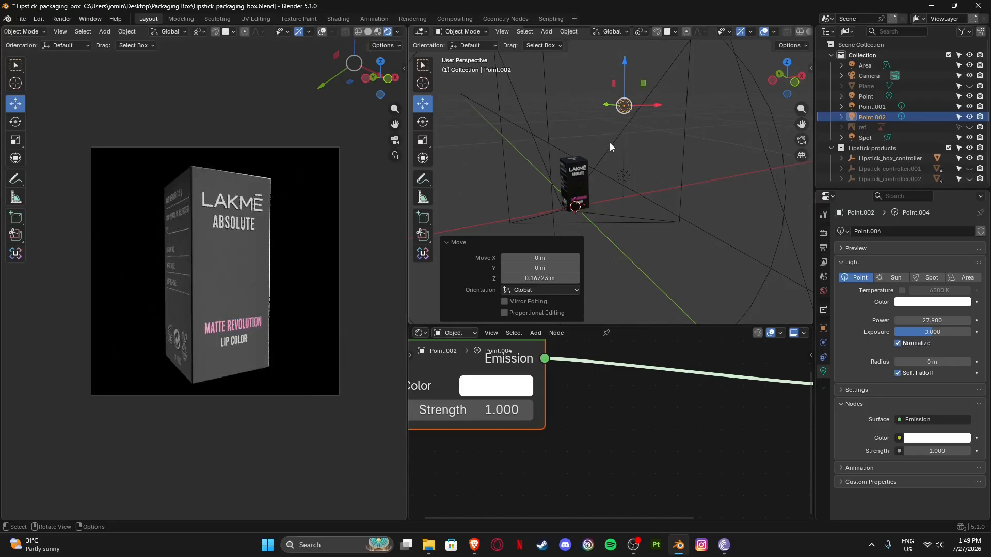
{"action": "left_click_drag", "start_coordinate": [653, 106], "coordinate": [631, 101]}
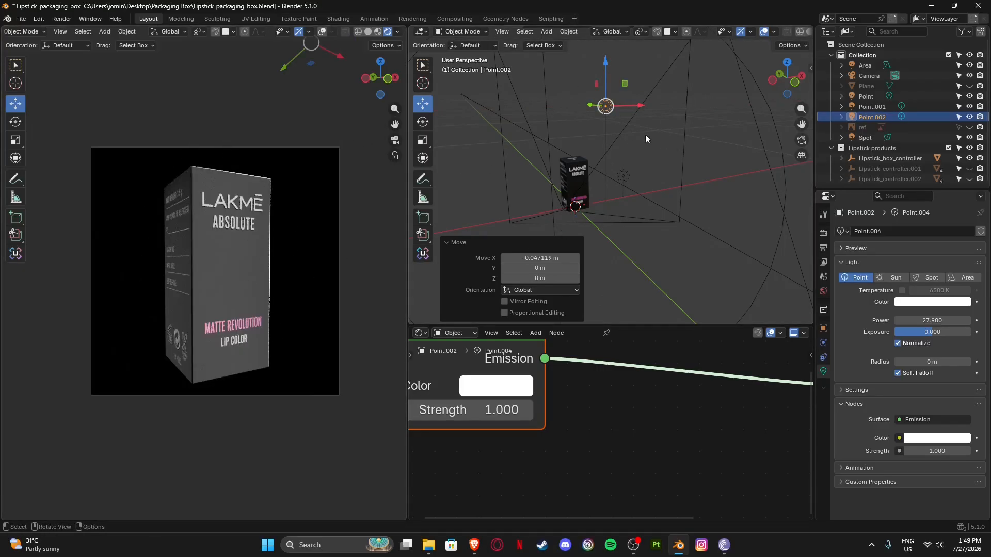
- Duplicate the upper light and move the copy about 0.246 m along Y behind the box
{"action": "key", "text": "shift+d"}
{"action": "right_click", "coordinate": [537, 161]}
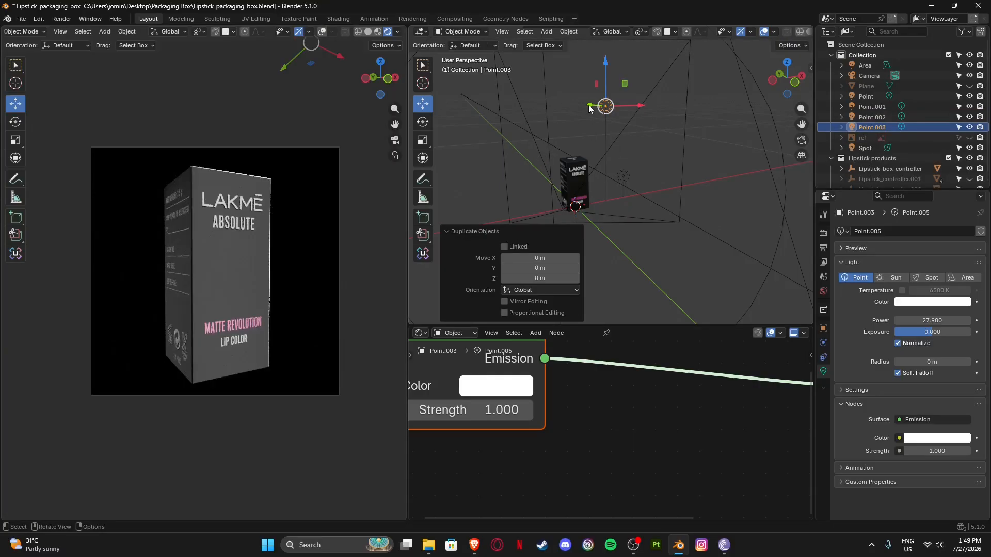
{"action": "middle_click_drag", "start_coordinate": [590, 107], "coordinate": [636, 147]}
{"action": "key", "text": "g"}
{"action": "key", "text": "y"}
{"action": "left_click", "coordinate": [581, 89]}
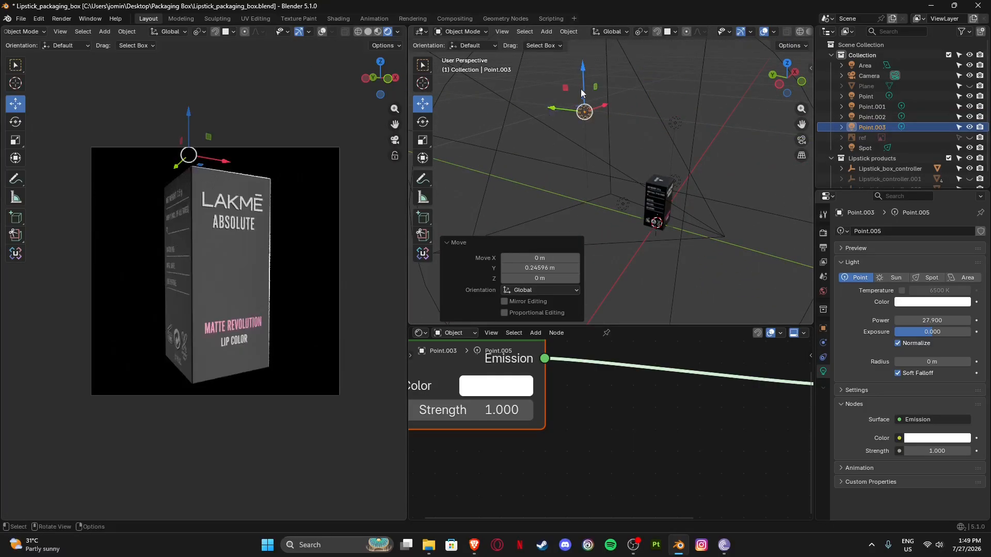
- Lower the rear light toward the box, moving it about -0.095 m along Y and -0.107 m along X
{"action": "left_click_drag", "start_coordinate": [584, 85], "coordinate": [574, 165]}
{"action": "middle_click_drag", "start_coordinate": [581, 174], "coordinate": [619, 192]}
{"action": "key", "text": "g"}
{"action": "key", "text": "y"}
{"action": "left_click", "coordinate": [596, 198]}
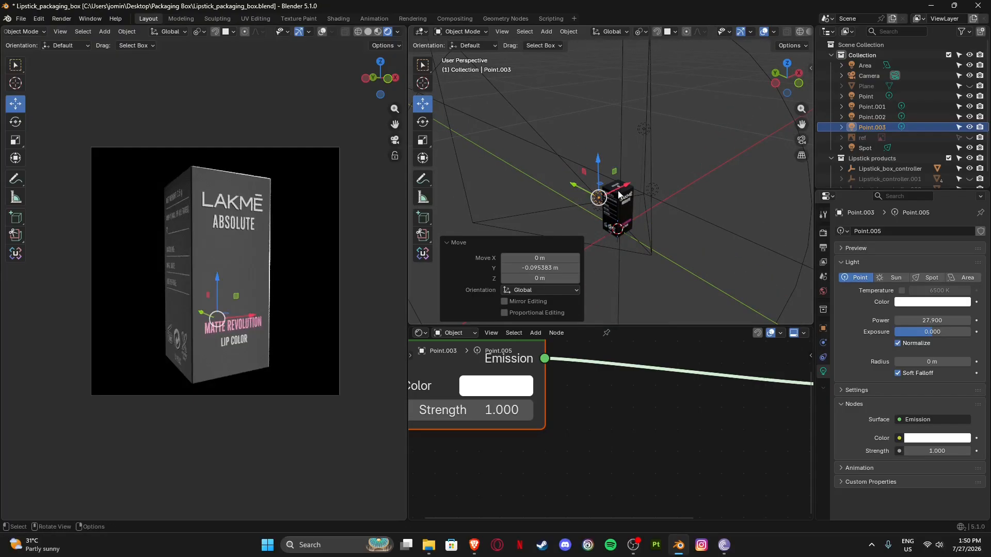
{"action": "key", "text": "g"}
{"action": "key", "text": "x"}
{"action": "left_click", "coordinate": [583, 192]}
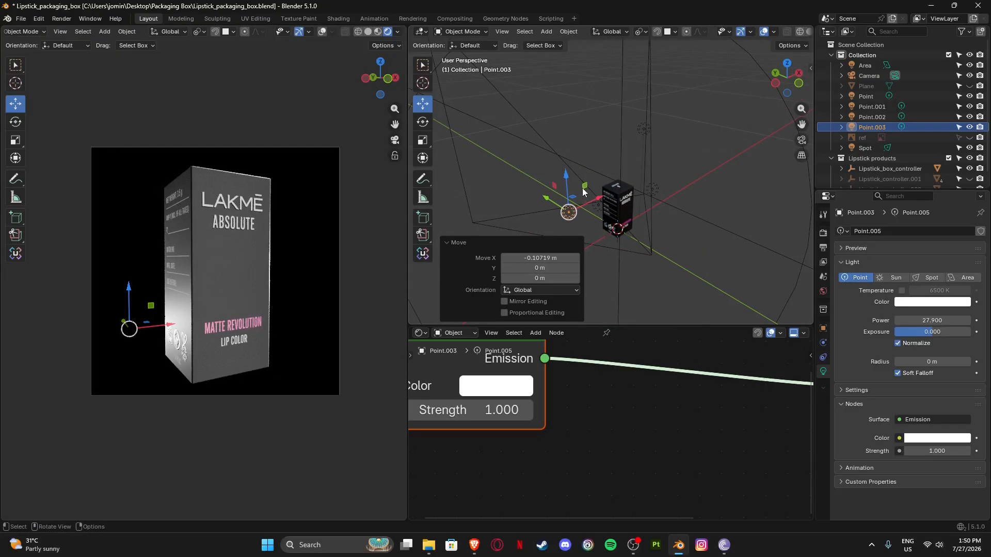
- Adjust the rear light's height and move it about 0.029 m along Y
{"action": "key", "text": "g"}
{"action": "key", "text": "z"}
{"action": "left_click", "coordinate": [552, 210]}
{"action": "mouse_move", "coordinate": [552, 210]}
{"action": "middle_mouse_down"}
{"action": "mouse_move", "coordinate": [524, 199]}
{"action": "mouse_move", "coordinate": [556, 204]}
{"action": "mouse_move", "coordinate": [550, 199]}
{"action": "middle_mouse_up"}
{"action": "key", "text": "g"}
{"action": "key", "text": "y"}
{"action": "left_click", "coordinate": [543, 186]}
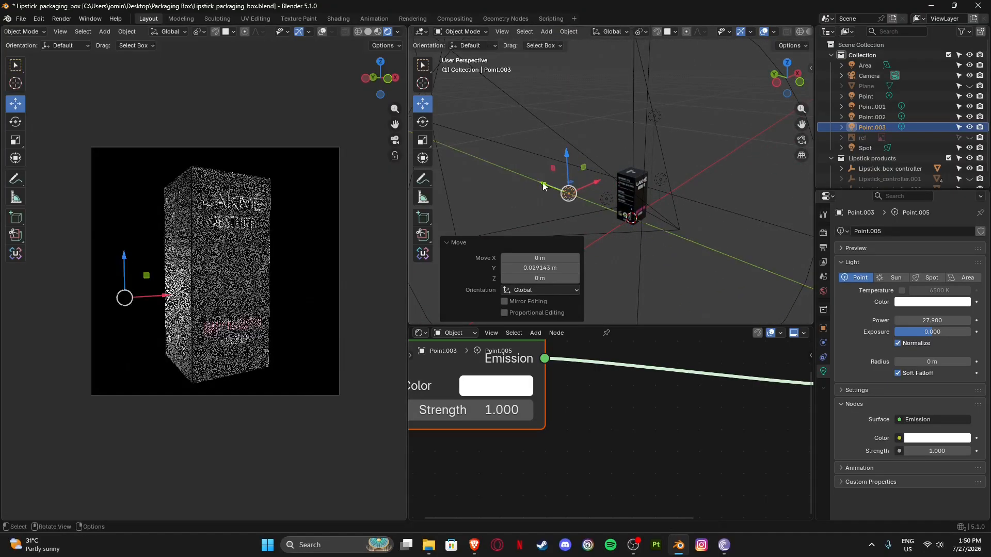
- Nudge the rear light about 0.006 m along X and raise it slightly along Z
{"action": "key", "text": "g"}
{"action": "key", "text": "x"}
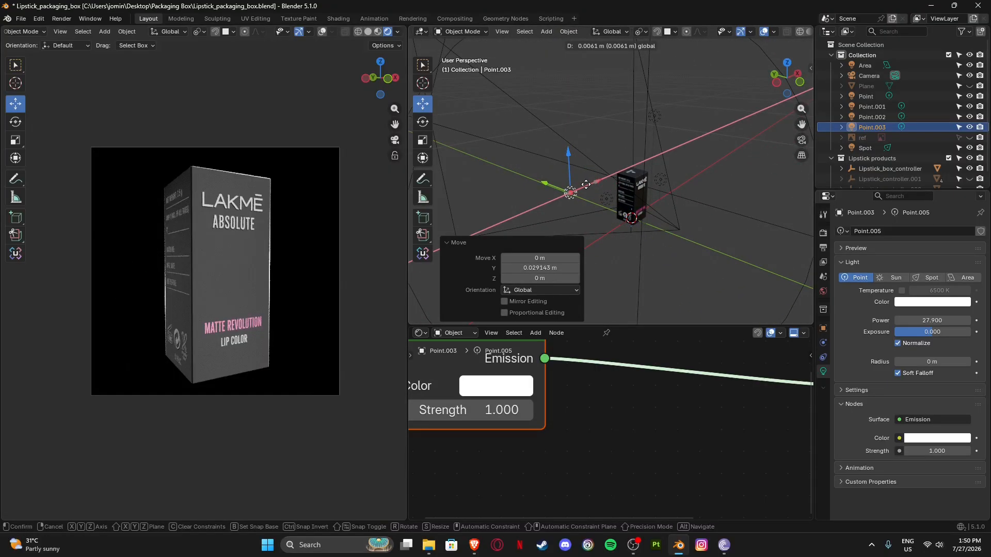
{"action": "left_click", "coordinate": [587, 185]}
{"action": "key", "text": "g"}
{"action": "key", "text": "z"}
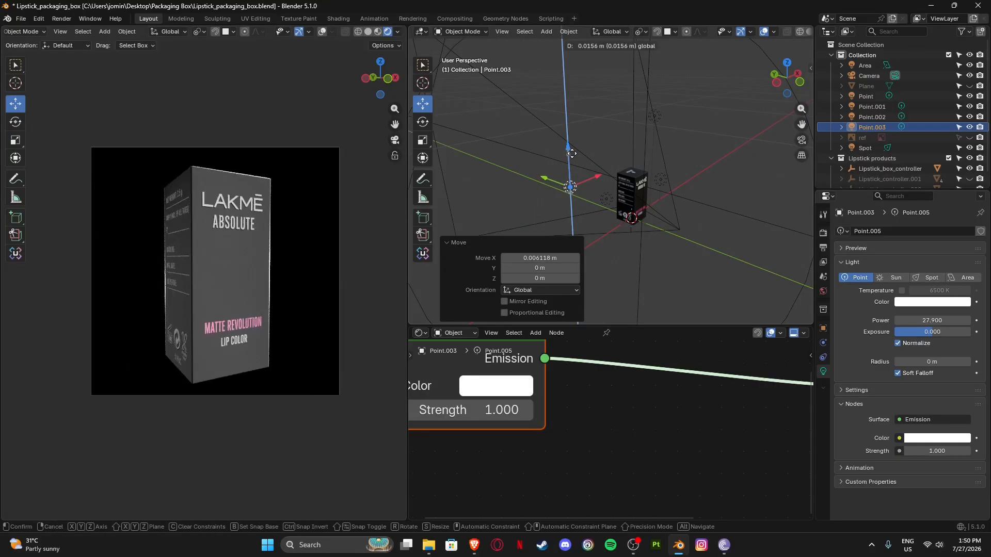
{"action": "left_click", "coordinate": [589, 176]}
- Move the rear light farther from the box along Y and raise it above the box's height
{"action": "mouse_move", "coordinate": [931, 358]}
{"action": "left_mouse_down"}
{"action": "mouse_move", "coordinate": [942, 358]}
{"action": "mouse_move", "coordinate": [928, 359]}
{"action": "left_mouse_up"}
{"action": "mouse_move", "coordinate": [549, 177]}
{"action": "left_mouse_down"}
{"action": "mouse_move", "coordinate": [571, 194]}
{"action": "mouse_move", "coordinate": [504, 173]}
{"action": "mouse_move", "coordinate": [558, 165]}
{"action": "left_mouse_up"}
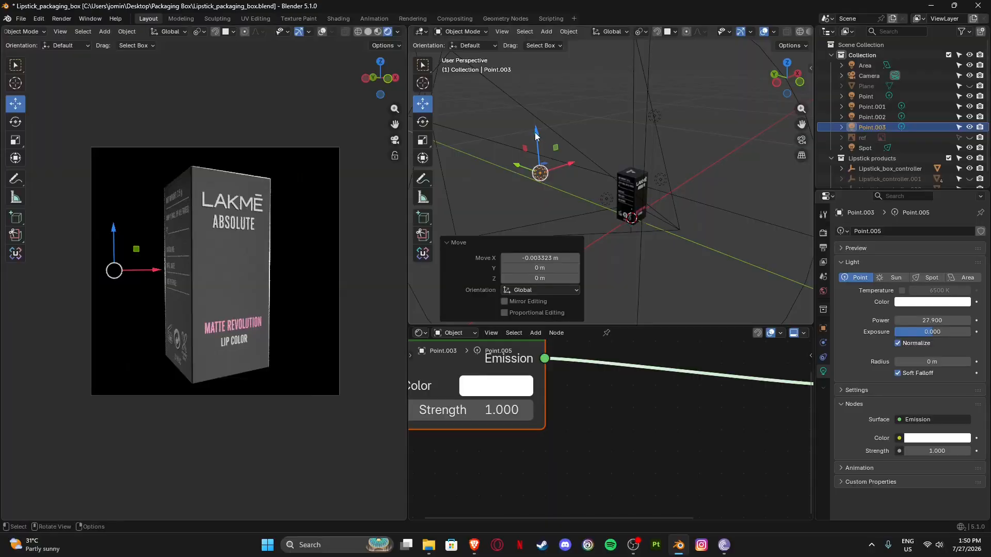
{"action": "left_click_drag", "start_coordinate": [536, 130], "coordinate": [521, 182]}
- Duplicate the raised rear light, lower the copy about 0.22 m, and deselect it
{"action": "key", "text": "shift+d"}
{"action": "right_click", "coordinate": [518, 169]}
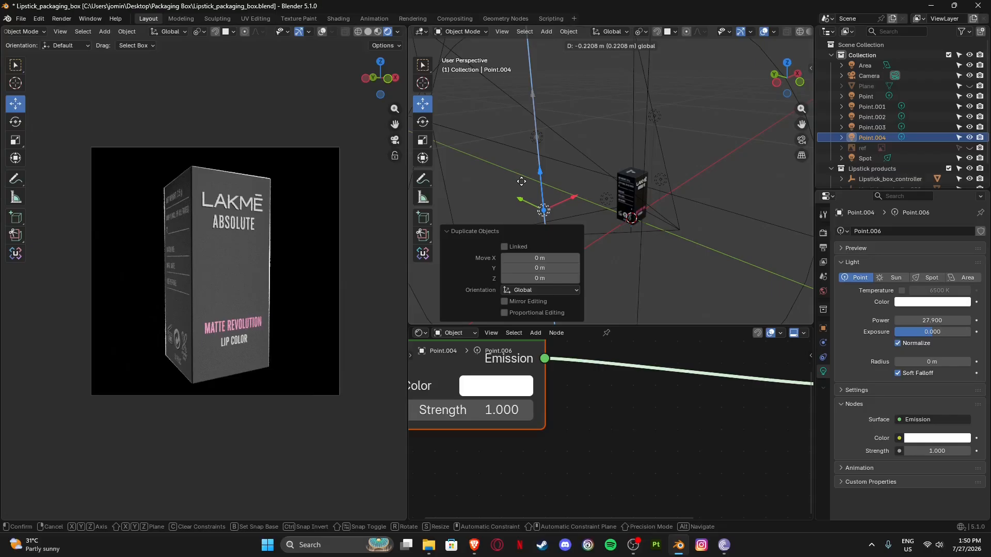
{"action": "left_click_drag", "start_coordinate": [521, 181], "coordinate": [521, 181]}
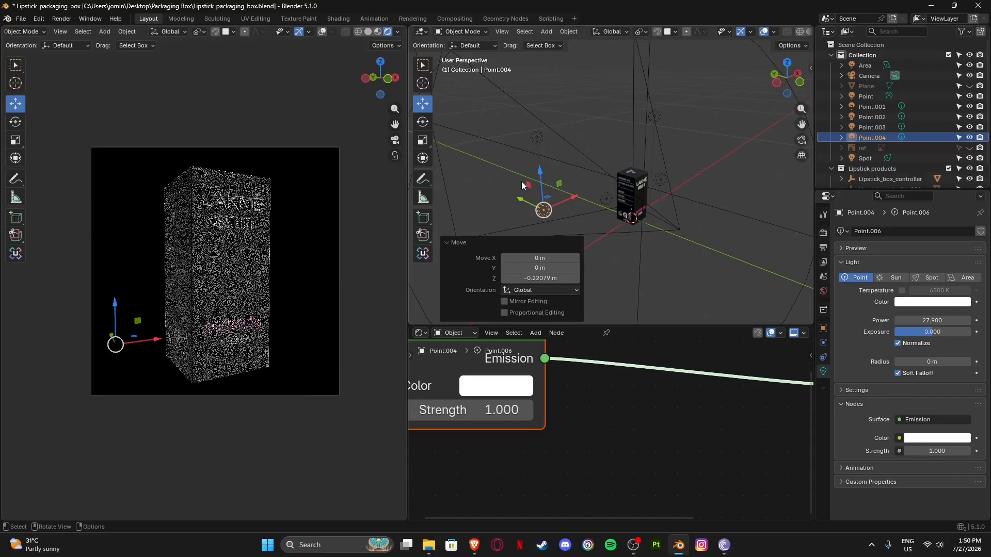
{"action": "left_click", "coordinate": [275, 442]}
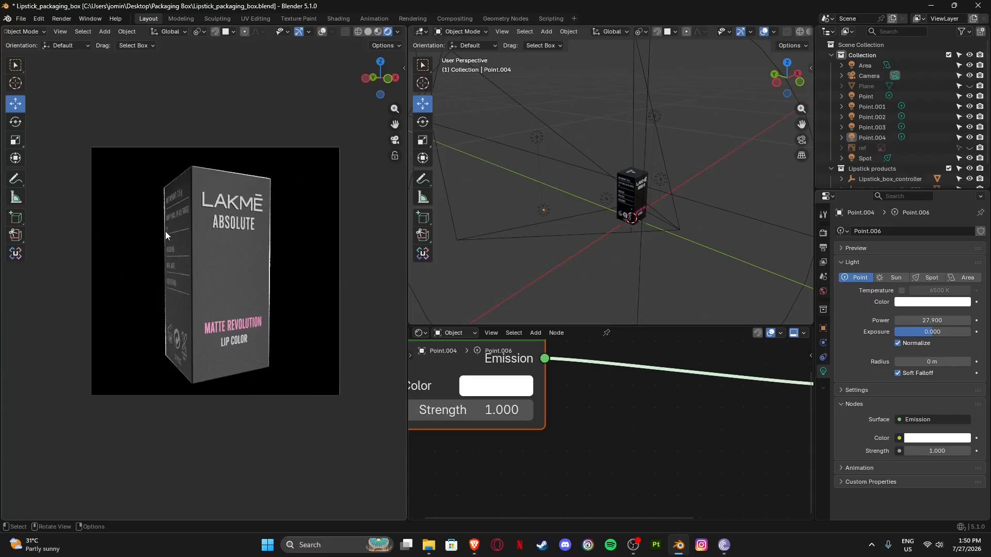
- Try a copy of the rear point light raised about 0.107 m, and delete the copy
{"action": "left_click", "coordinate": [541, 211]}
{"action": "key", "text": "shift+d"}
{"action": "key", "text": "Escape"}
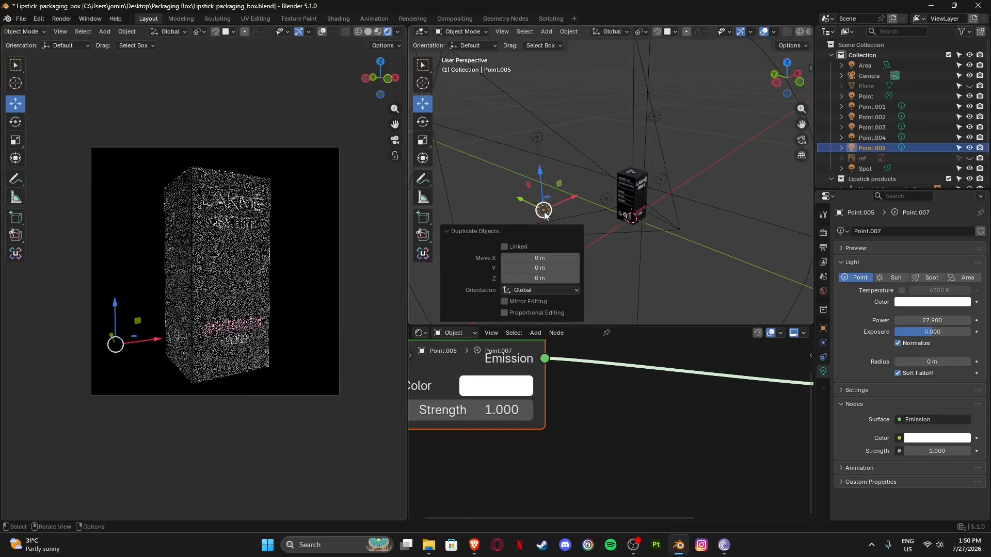
{"action": "left_click_drag", "start_coordinate": [541, 174], "coordinate": [539, 135]}
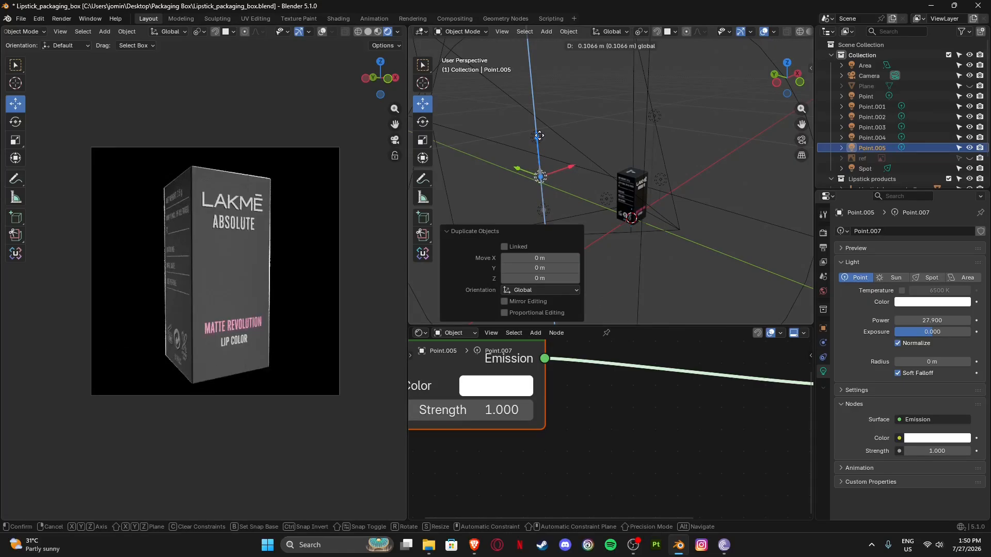
{"action": "key", "text": "Escape"}
{"action": "key", "text": "x"}
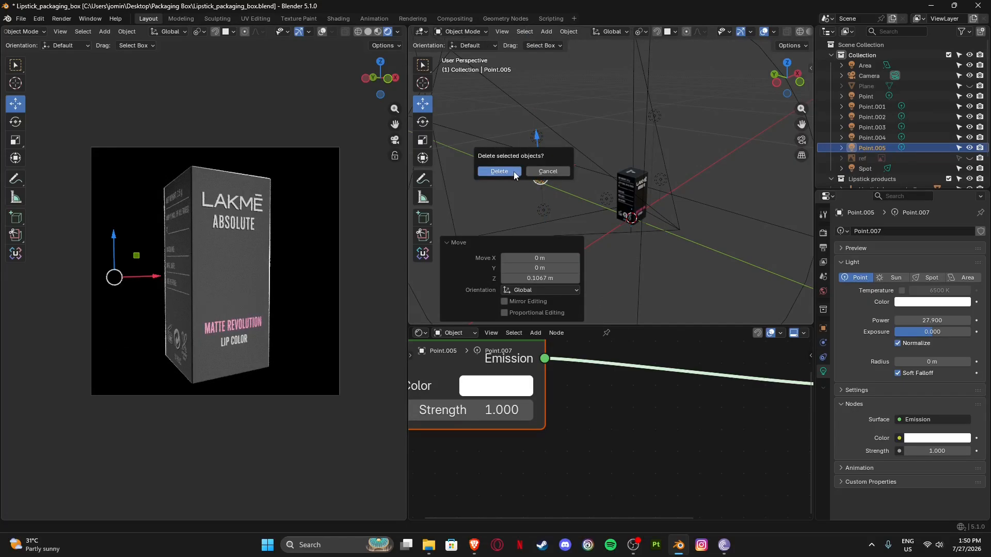
{"action": "left_click", "coordinate": [513, 172]}
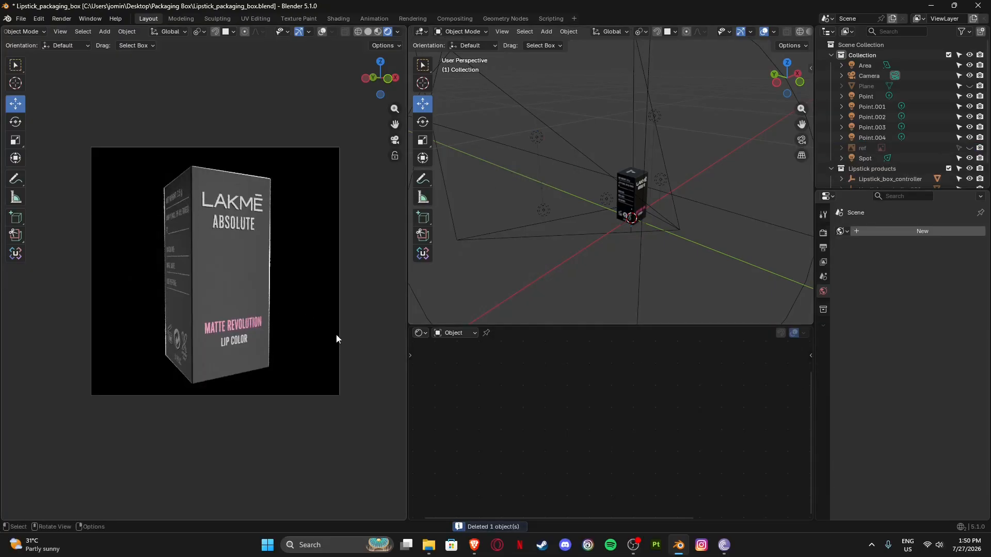
- Raise the spot light above the box along Z, and undo its trial shift along X
{"action": "scroll", "coordinate": [243, 320], "scroll_direction": "up", "scroll_amount": 7}
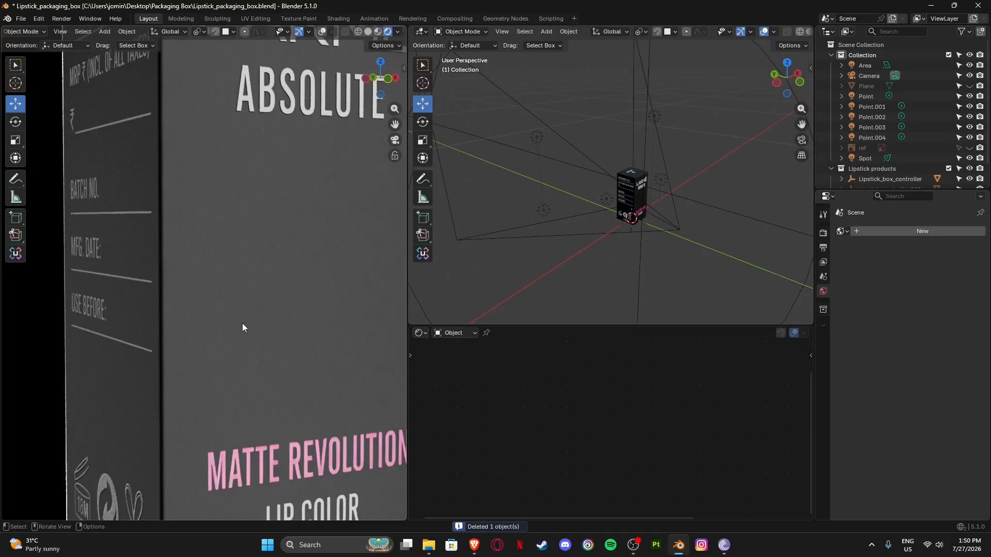
{"action": "scroll", "coordinate": [243, 323], "scroll_direction": "down", "scroll_amount": 7}
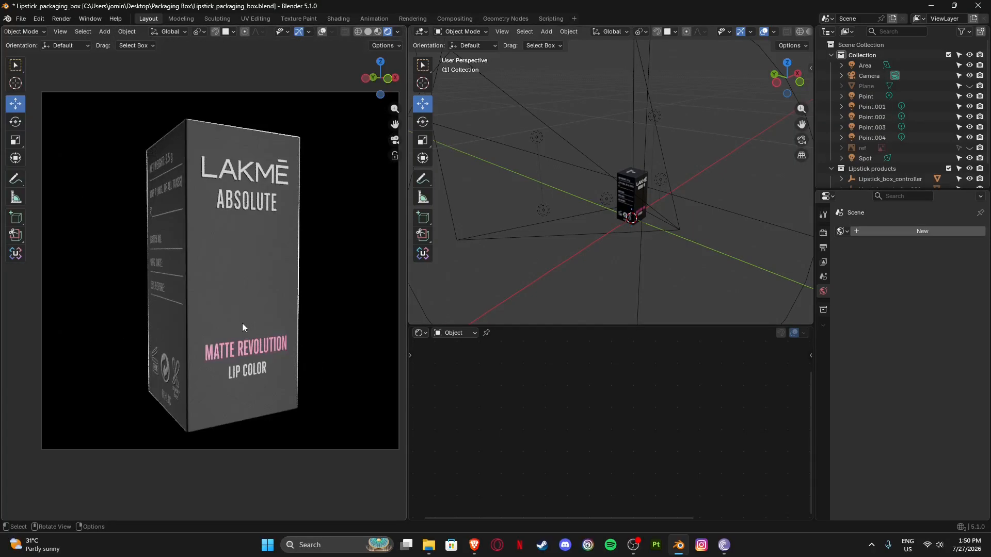
{"action": "scroll", "coordinate": [609, 280], "scroll_direction": "down", "scroll_amount": 2}
{"action": "scroll", "coordinate": [635, 227], "scroll_direction": "up", "scroll_amount": 5}
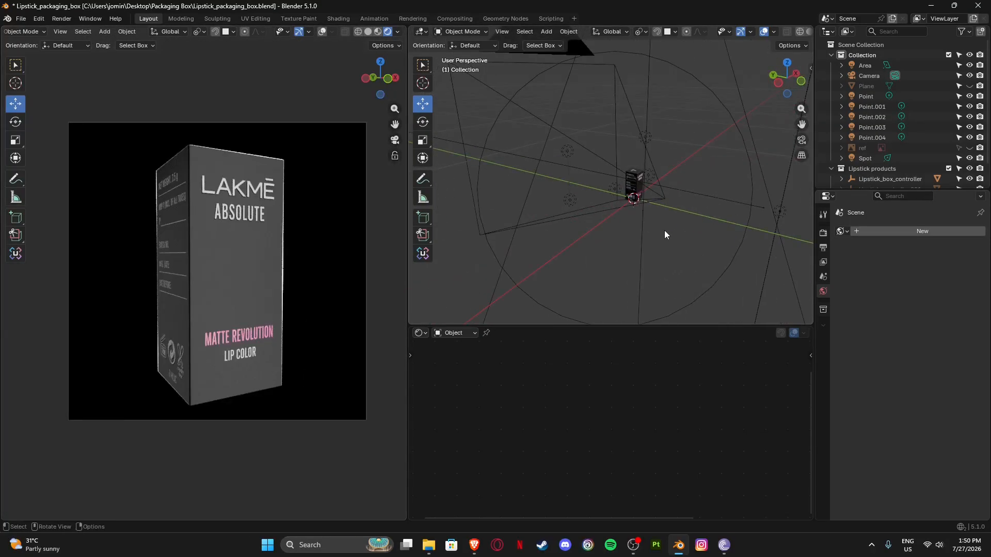
{"action": "left_click", "coordinate": [618, 124]}
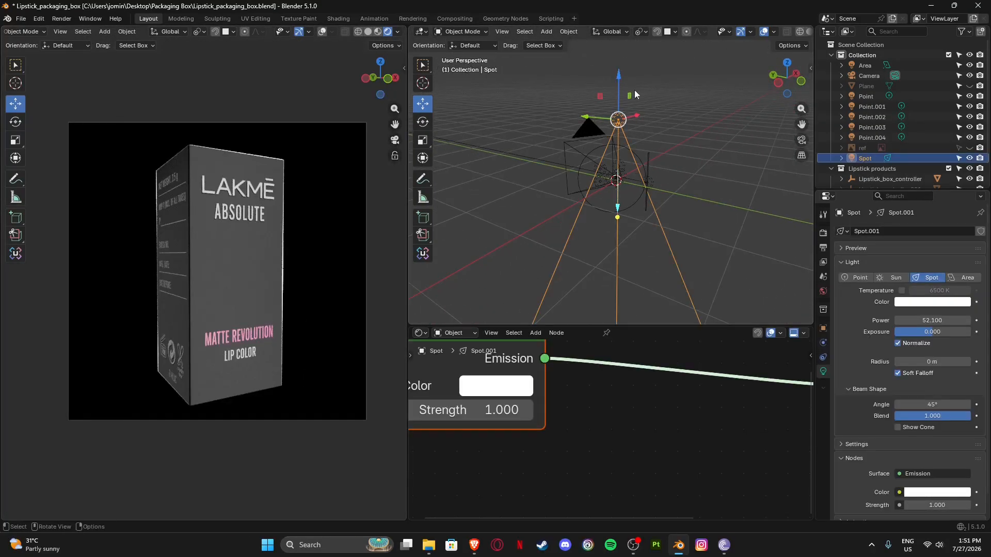
{"action": "left_click_drag", "start_coordinate": [618, 81], "coordinate": [618, 60]}
{"action": "left_click_drag", "start_coordinate": [593, 95], "coordinate": [634, 100]}
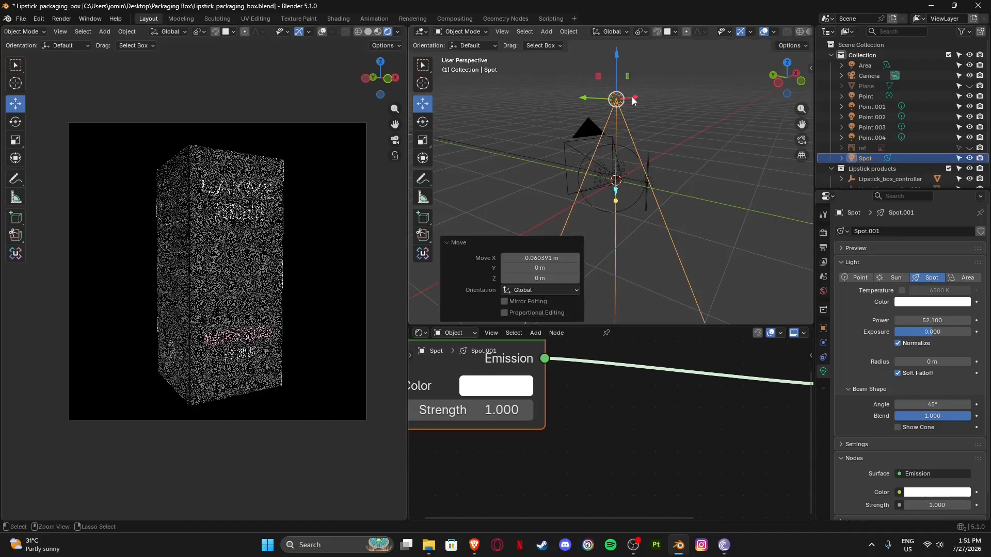
{"action": "key", "text": "ctrl+z"}
- Add a mesh plane and rotate it 90° about X so it stands upright
{"action": "middle_click_drag", "start_coordinate": [654, 170], "coordinate": [658, 213]}
{"action": "key", "text": "shift+a"}
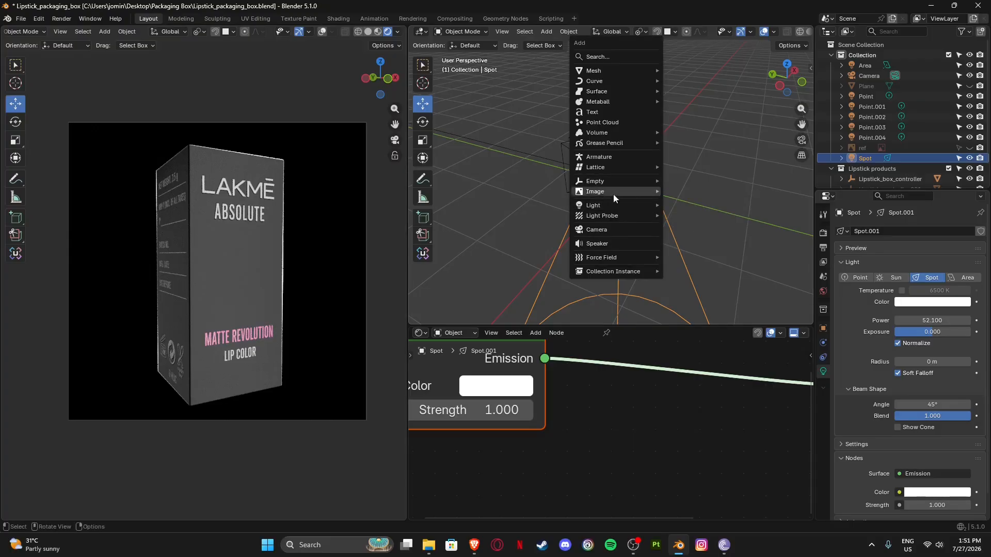
{"action": "mouse_move", "coordinate": [614, 206]}
{"action": "mouse_move", "coordinate": [614, 70]}
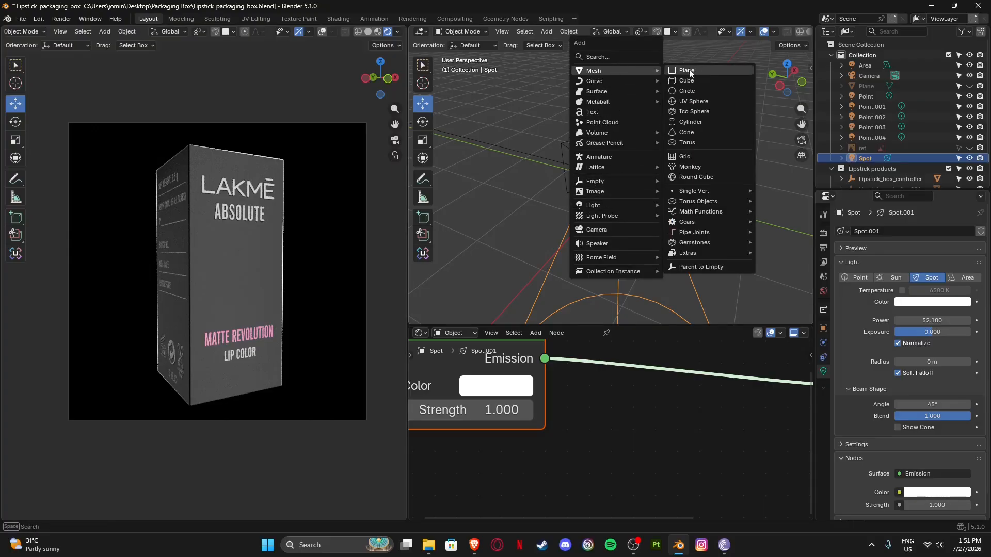
{"action": "left_click", "coordinate": [700, 67]}
{"action": "key", "text": "r"}
{"action": "type", "text": "x"}
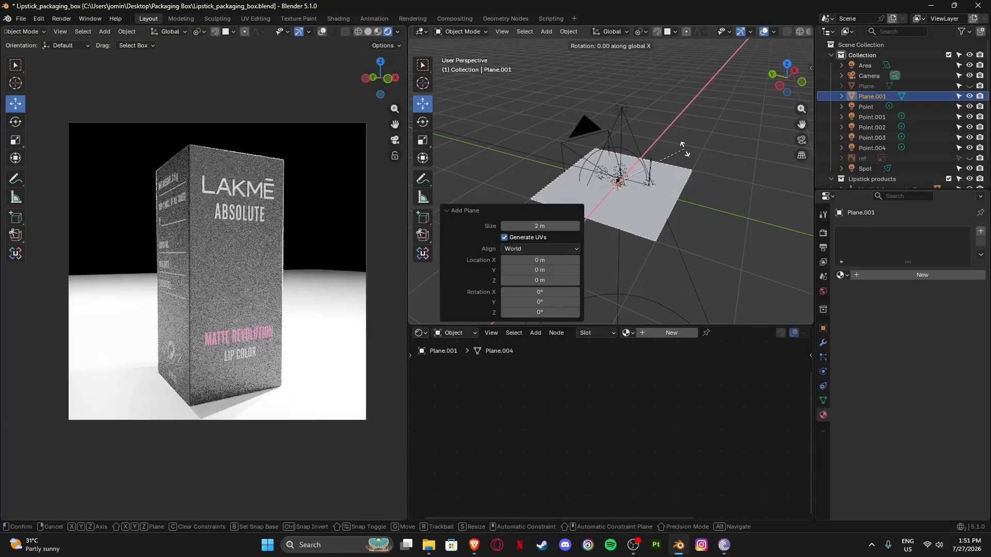
{"action": "type", "text": "90"}
{"action": "key", "text": "Return"}
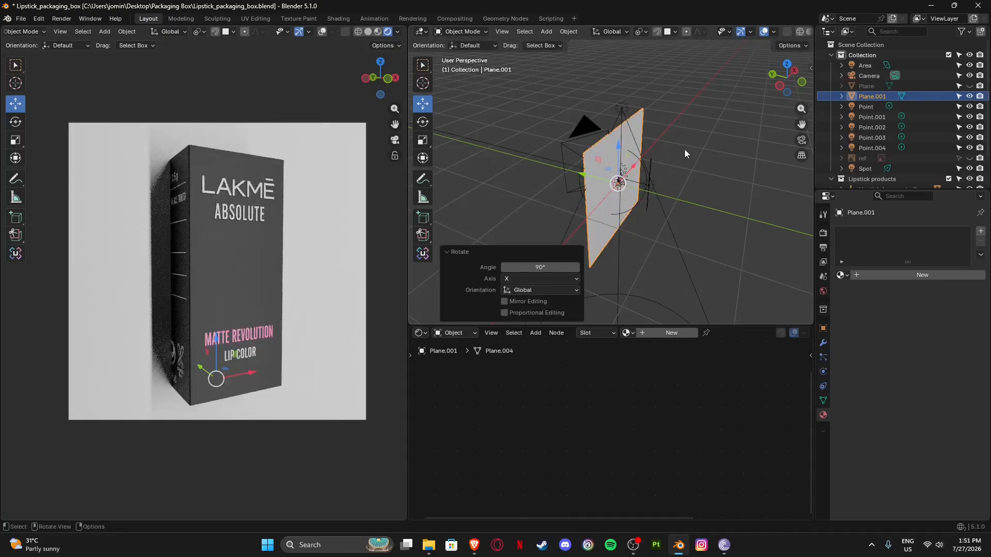
- Place the plane behind the box as a backdrop, rotated -27° about Z and scaled by 1.534
{"action": "left_click_drag", "start_coordinate": [596, 180], "coordinate": [578, 126]}
{"action": "key", "text": "r"}
{"action": "key", "text": "z"}
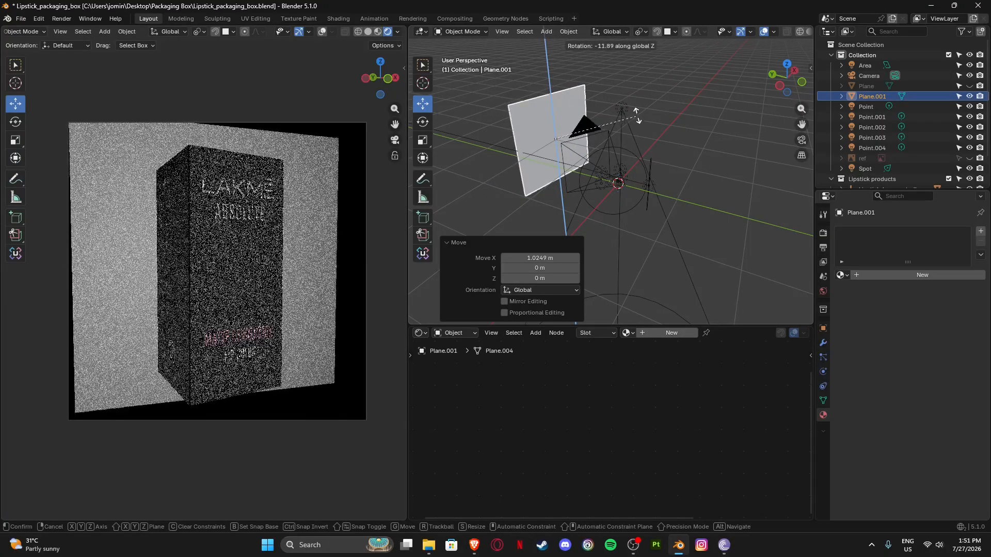
{"action": "left_click", "coordinate": [655, 139]}
{"action": "key", "text": "s"}
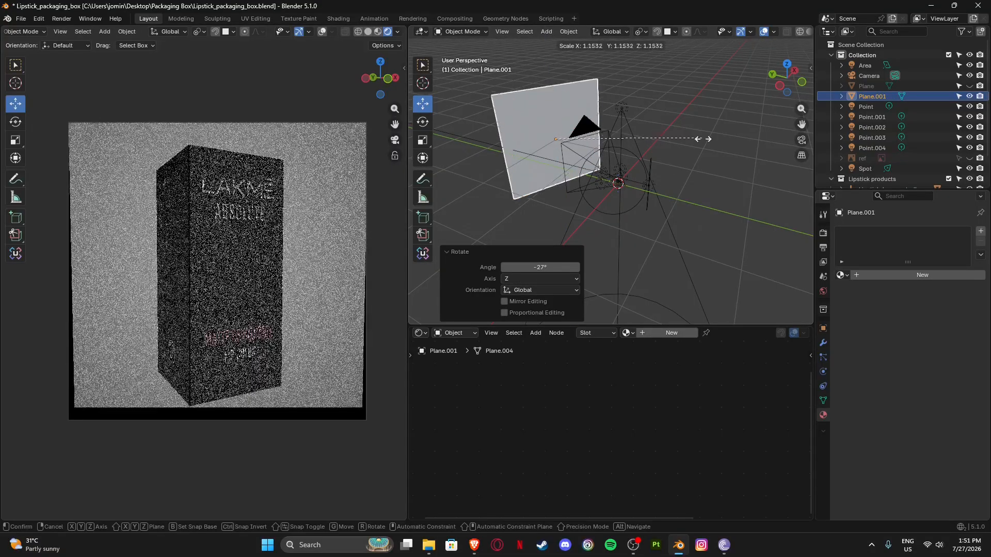
{"action": "left_click", "coordinate": [750, 158]}
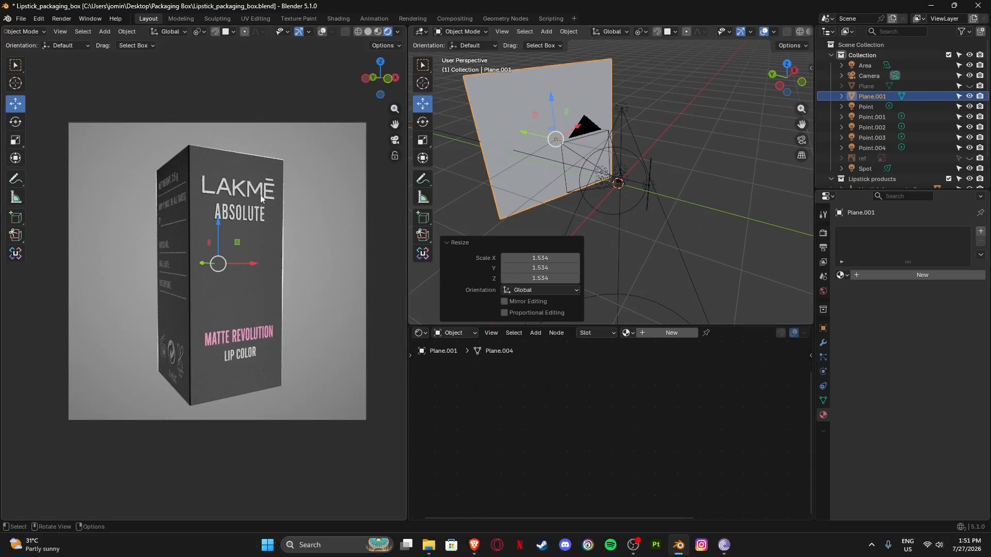
- Give the backdrop plane a new material with a darkened pink-purple base color, hue 0.882 and saturation 0.412
{"action": "left_click", "coordinate": [868, 276]}
{"action": "left_click", "coordinate": [919, 340]}
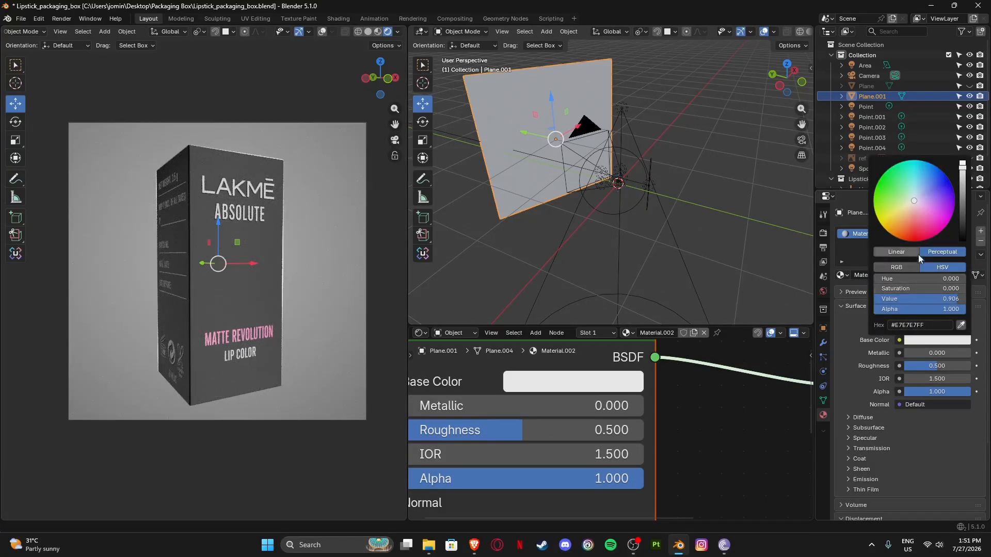
{"action": "left_click", "coordinate": [928, 220]}
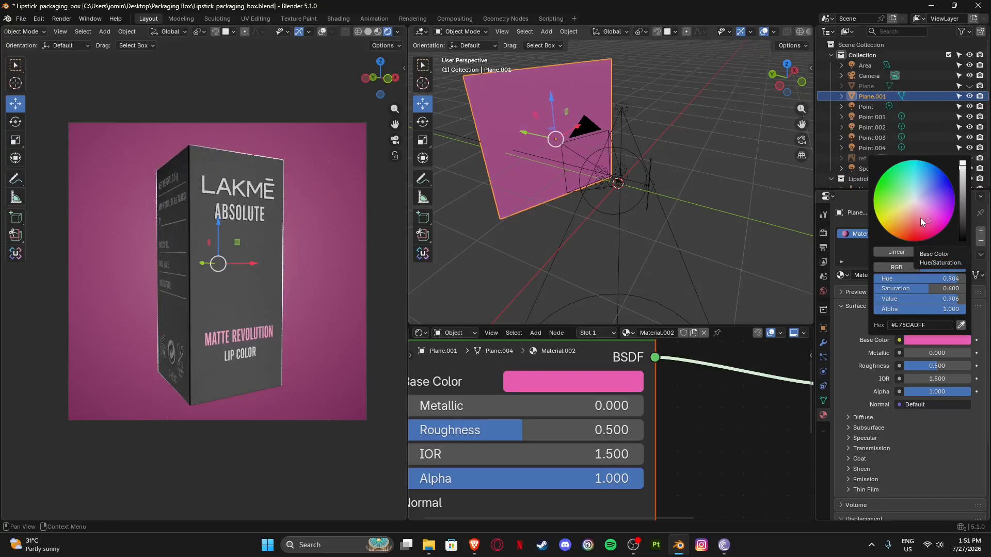
{"action": "left_click", "coordinate": [921, 214]}
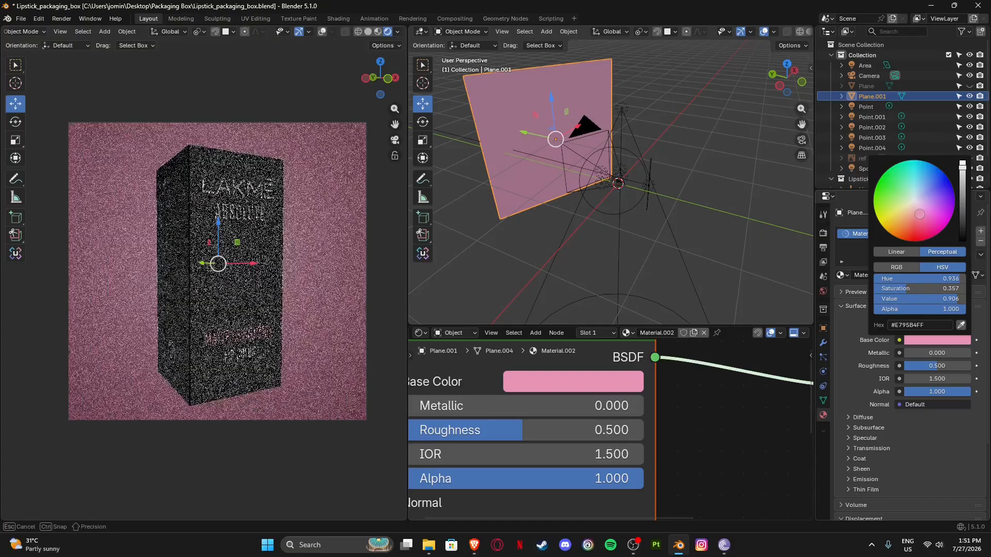
{"action": "left_click", "coordinate": [919, 215]}
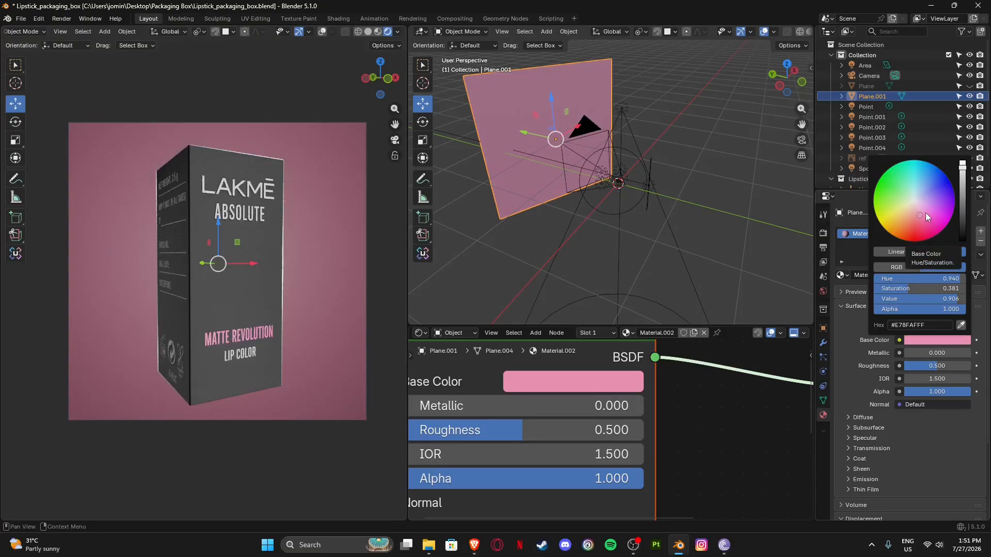
{"action": "left_click", "coordinate": [925, 212]}
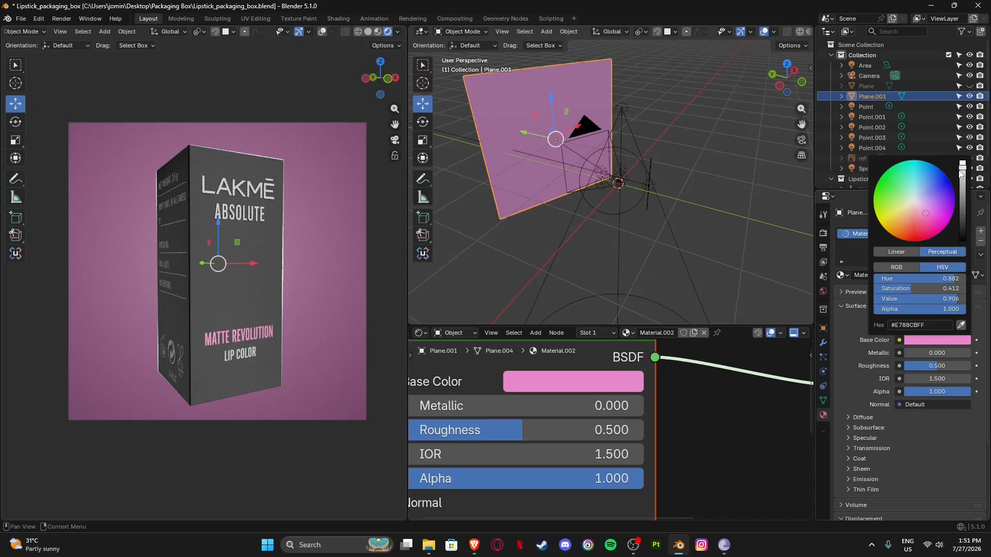
{"action": "left_click_drag", "start_coordinate": [961, 164], "coordinate": [962, 190]}
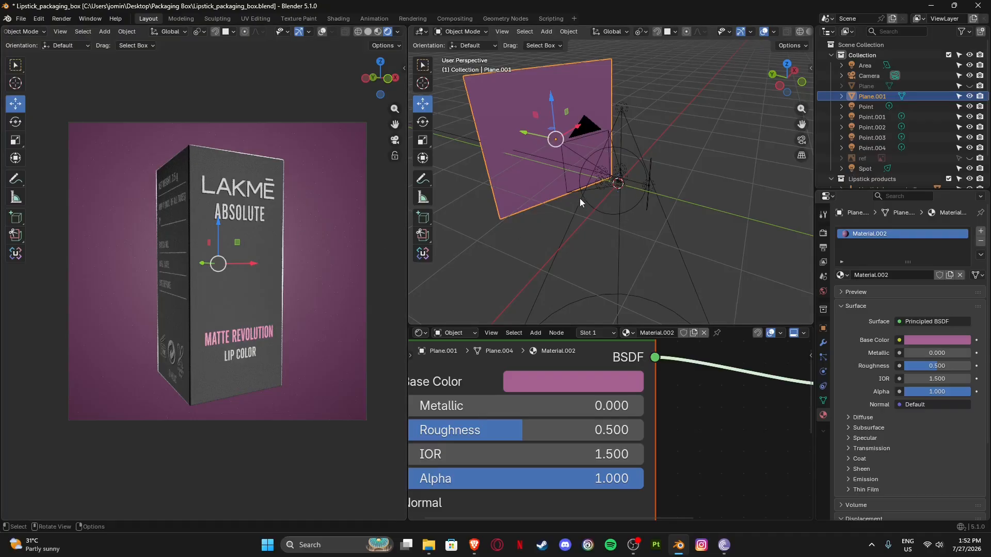
- Raise the Point.004 light about 0.011 m along Z and set its exposure to 2.133
{"action": "left_click", "coordinate": [600, 185]}
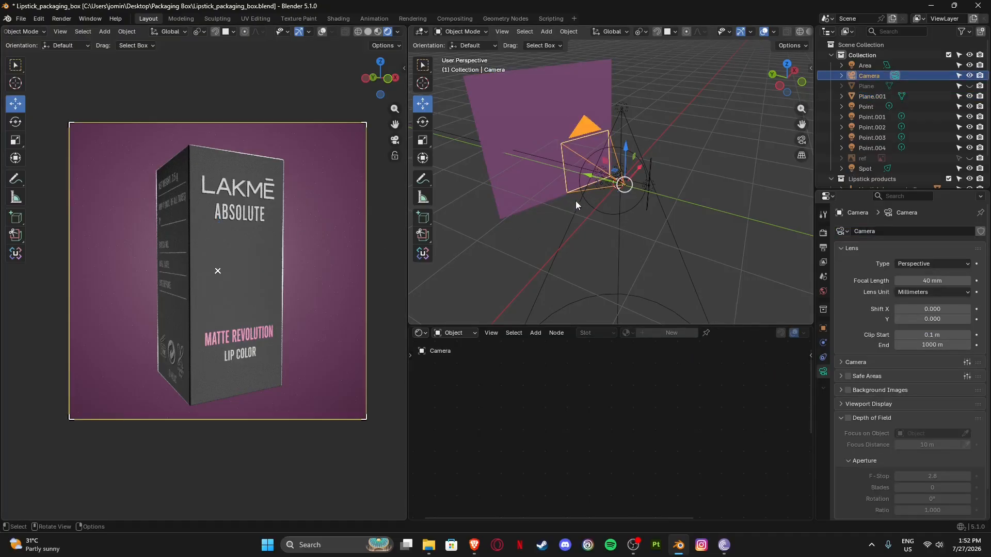
{"action": "left_click", "coordinate": [601, 183]}
{"action": "left_click_drag", "start_coordinate": [612, 173], "coordinate": [599, 145]}
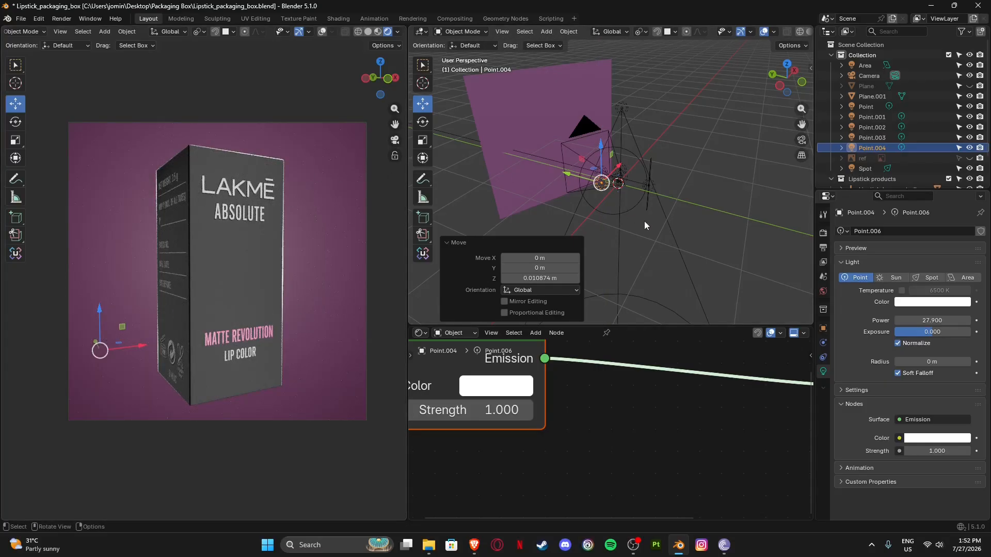
{"action": "left_click_drag", "start_coordinate": [924, 361], "coordinate": [941, 333]}
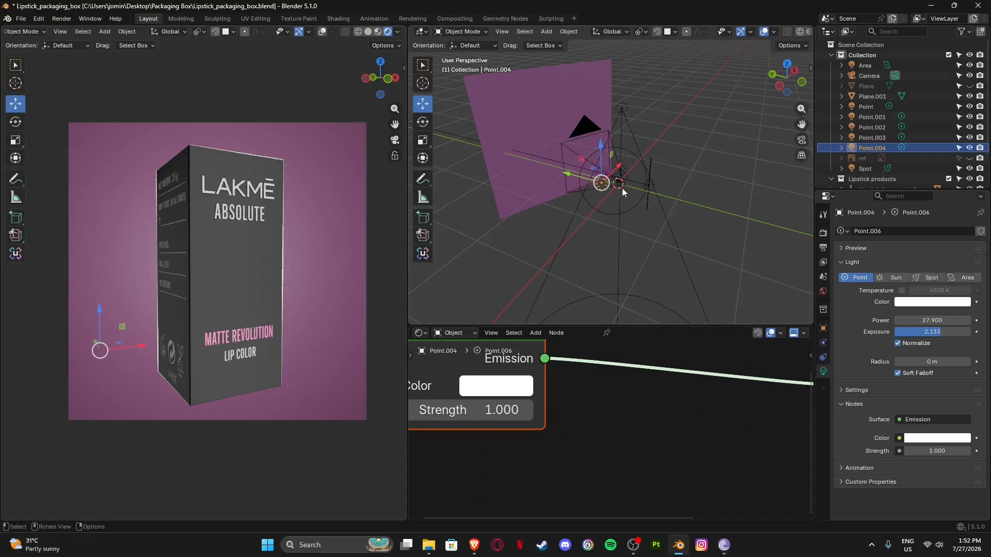
- Set the color management gamma to 0.722 in the render settings
{"action": "scroll", "coordinate": [655, 243], "scroll_direction": "down", "scroll_amount": 4}
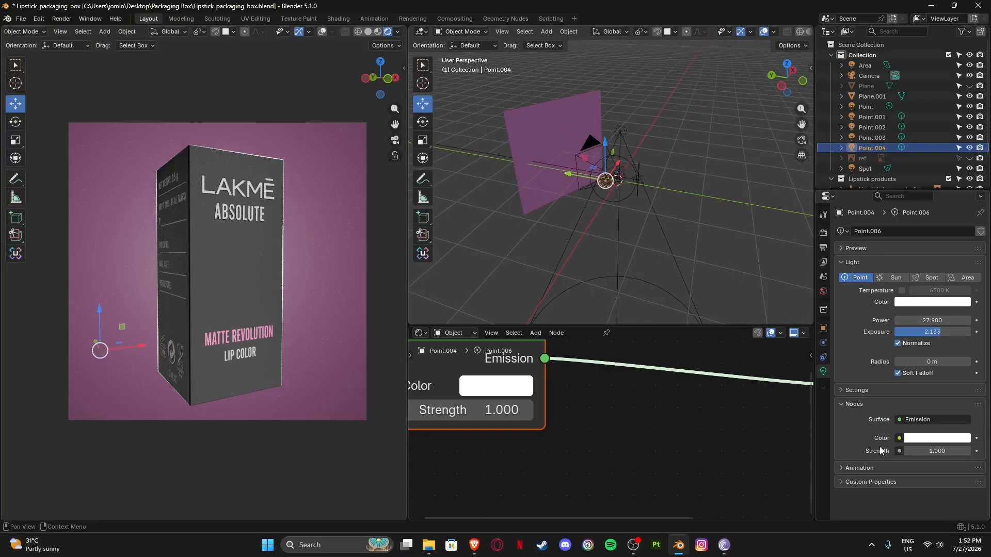
{"action": "left_click", "coordinate": [827, 233]}
{"action": "scroll", "coordinate": [894, 397], "scroll_direction": "down", "scroll_amount": 10}
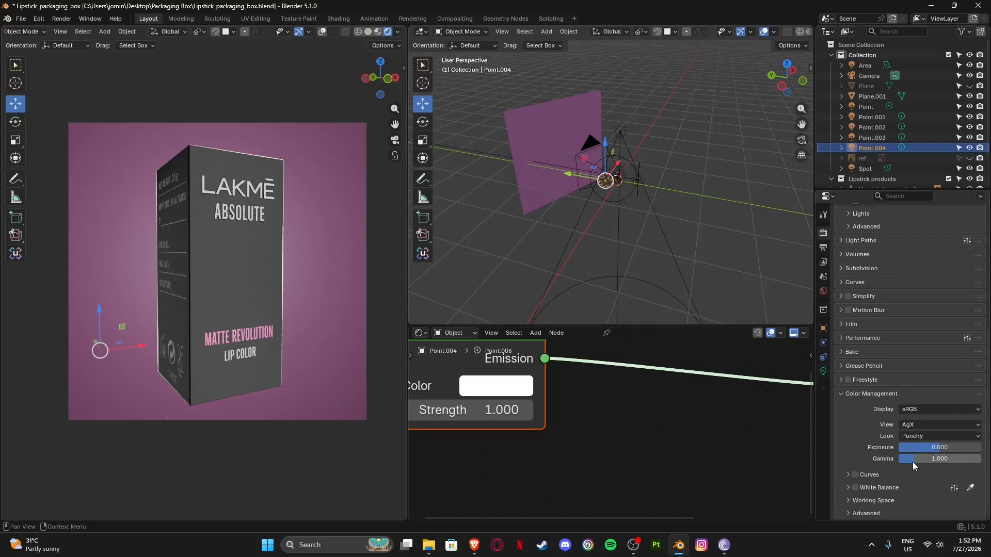
{"action": "left_click_drag", "start_coordinate": [909, 457], "coordinate": [903, 457]}
{"action": "scroll", "coordinate": [194, 169], "scroll_direction": "up", "scroll_amount": 4}
{"action": "scroll", "coordinate": [204, 170], "scroll_direction": "down", "scroll_amount": 3}
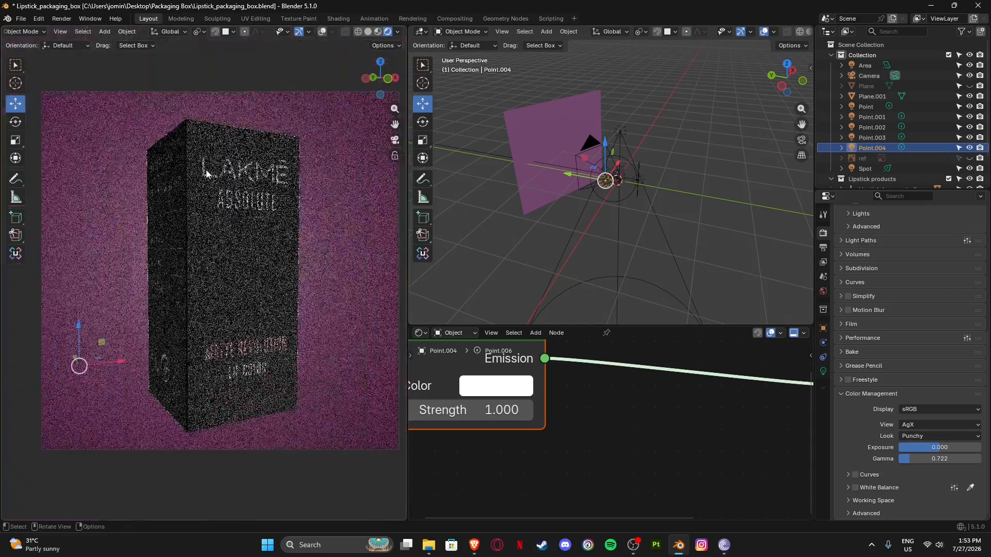
- Move the area light about 0.352 m along Y toward the box
{"action": "middle_click_drag", "start_coordinate": [583, 175], "coordinate": [629, 210]}
{"action": "left_click", "coordinate": [636, 184]}
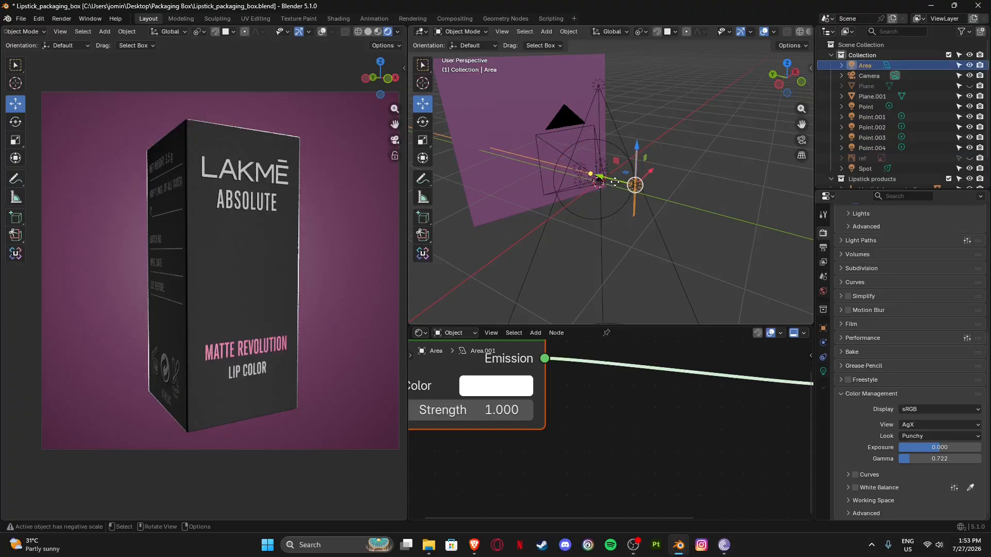
{"action": "key", "text": "g"}
{"action": "key", "text": "y"}
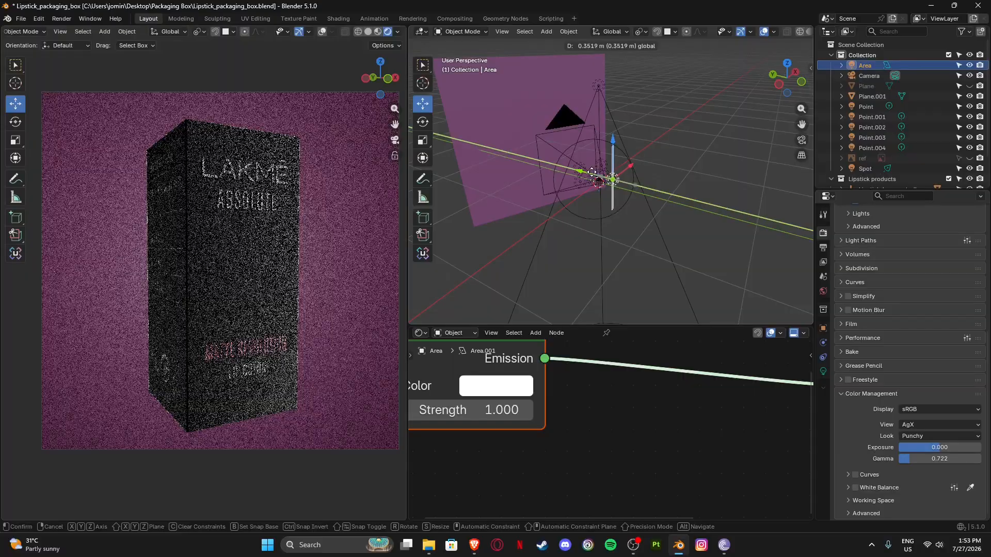
{"action": "left_click", "coordinate": [593, 172]}
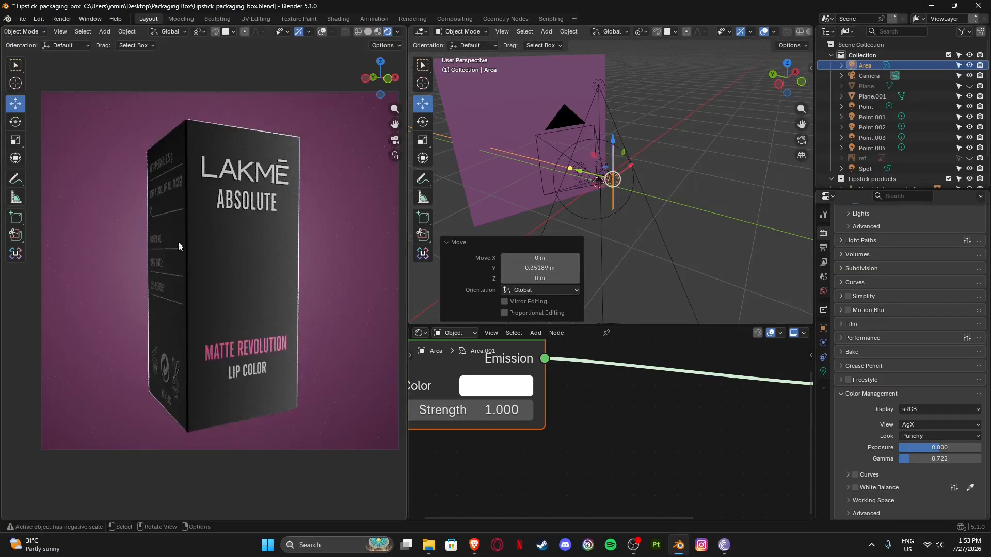
- Shift the area light along X in front of the box, and move it about 0.023 m along negative Y
{"action": "middle_click_drag", "start_coordinate": [698, 236], "coordinate": [674, 242]}
{"action": "scroll", "coordinate": [617, 198], "scroll_direction": "up", "scroll_amount": 4}
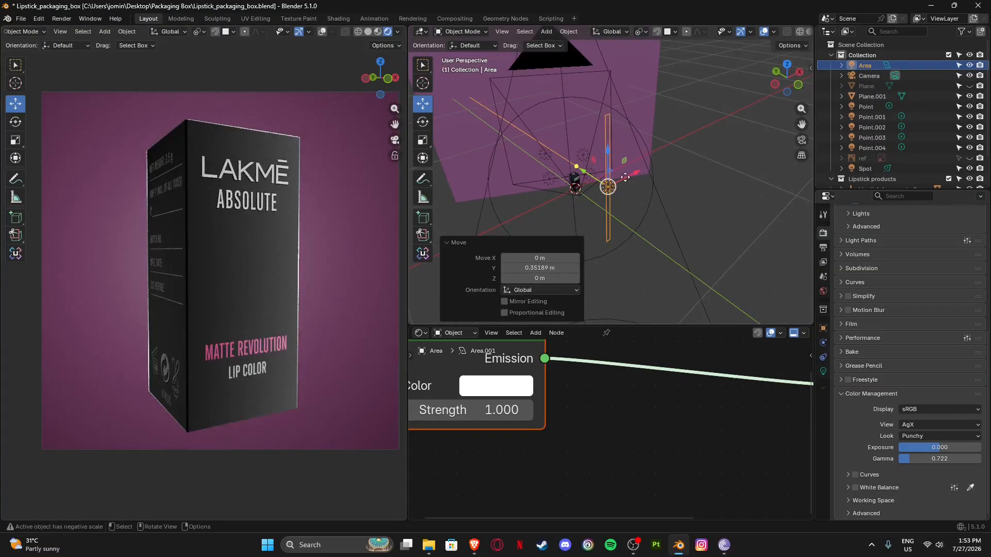
{"action": "left_click_drag", "start_coordinate": [629, 179], "coordinate": [555, 191]}
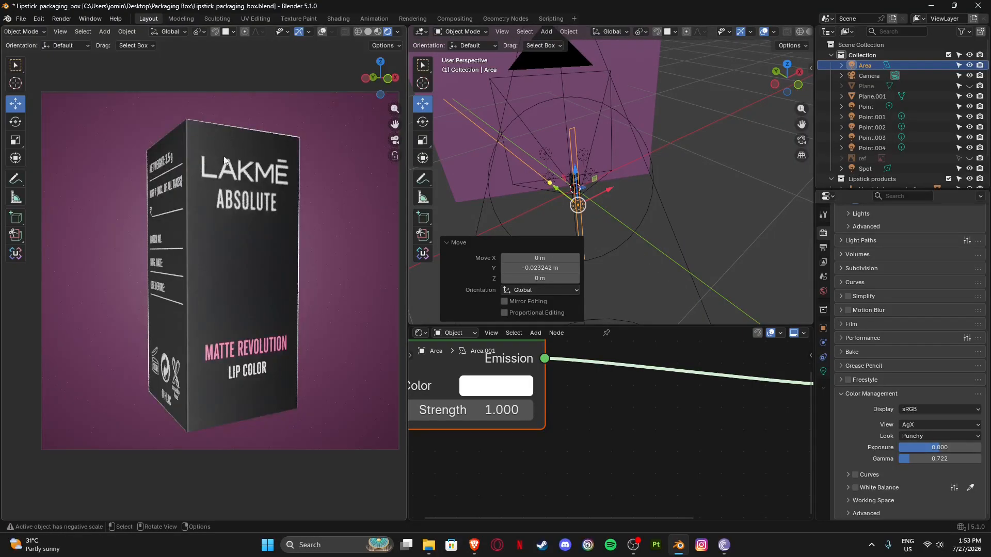
{"action": "scroll", "coordinate": [210, 337], "scroll_direction": "down", "scroll_amount": 1}
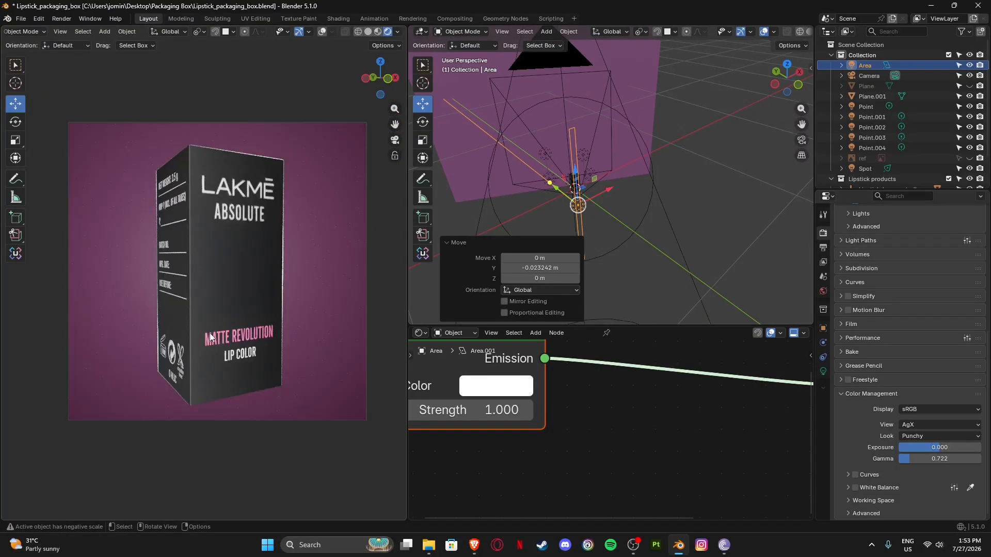
{"action": "scroll", "coordinate": [235, 250], "scroll_direction": "down", "scroll_amount": 2}
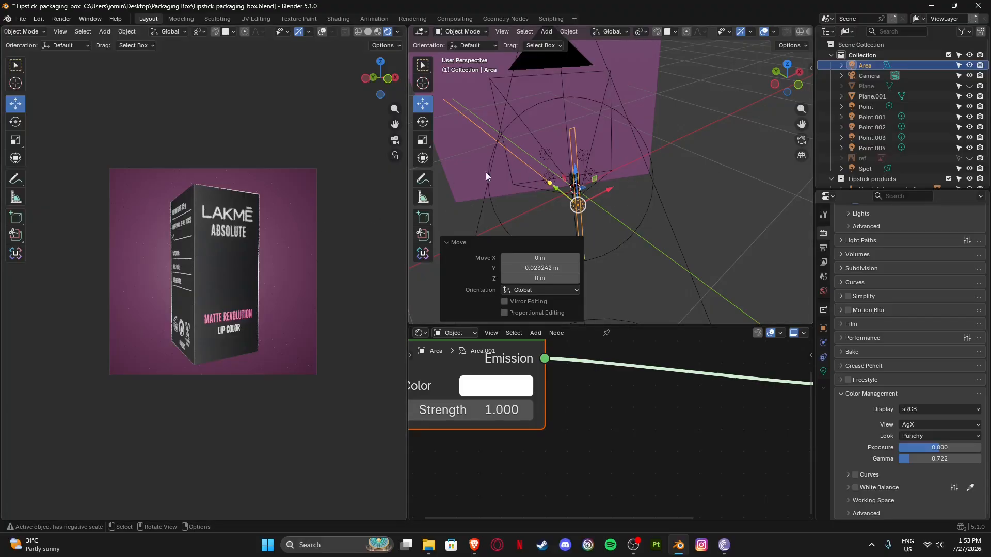
- Lock the camera to the view and pull it back so the box sits smaller within the frame
{"action": "left_click", "coordinate": [395, 155]}
{"action": "scroll", "coordinate": [242, 258], "scroll_direction": "down", "scroll_amount": 2}
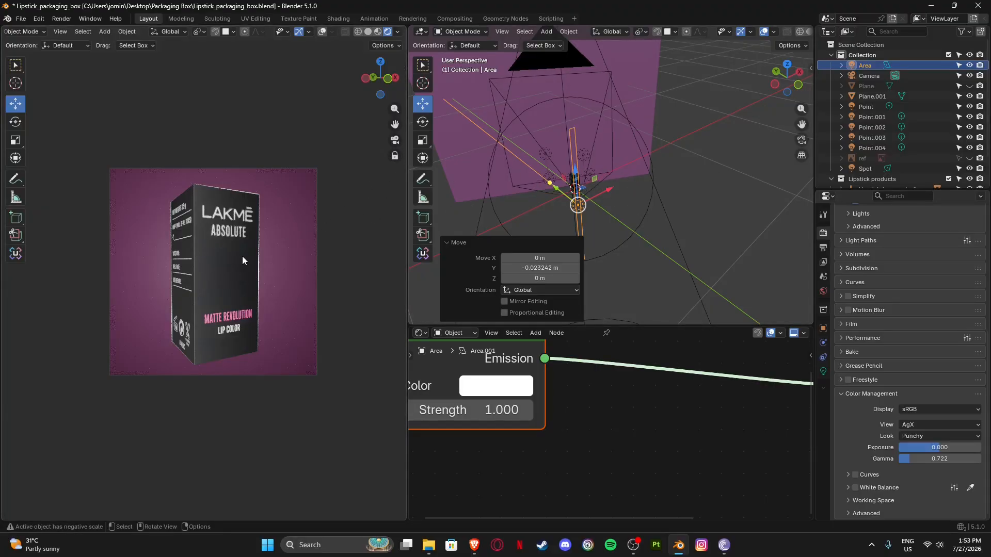
{"action": "scroll", "coordinate": [242, 256], "scroll_direction": "up", "scroll_amount": 1}
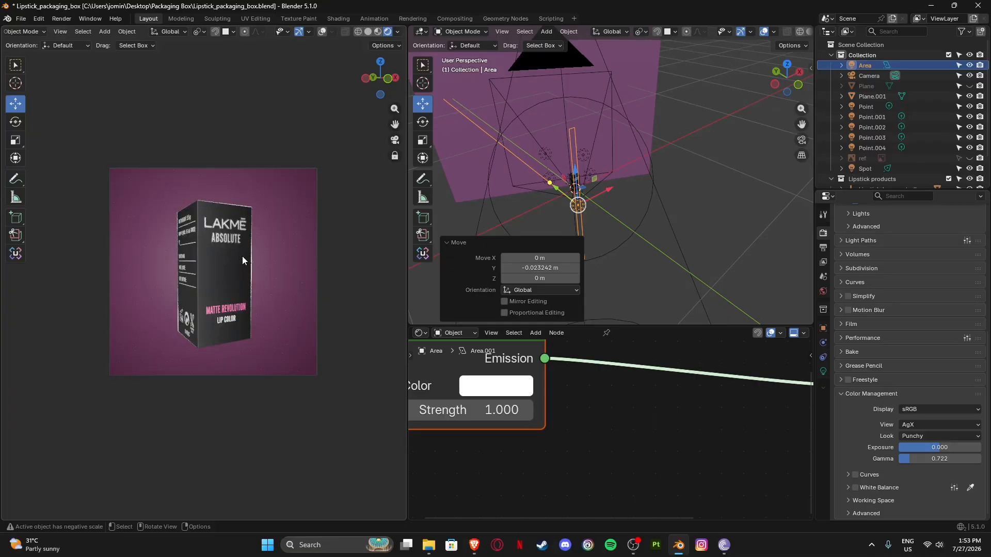
{"action": "scroll", "coordinate": [243, 258], "scroll_direction": "down", "scroll_amount": 1}
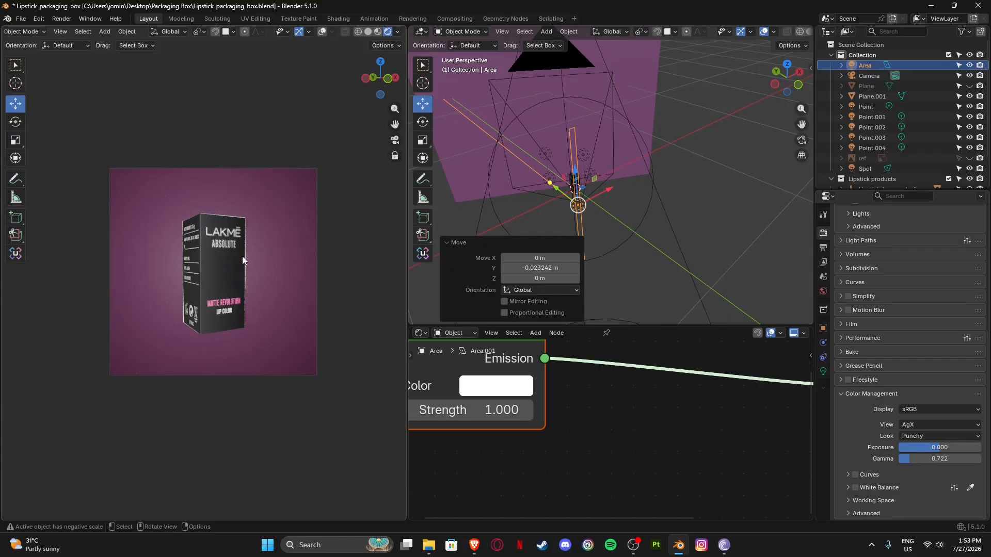
{"action": "left_click", "coordinate": [190, 406]}
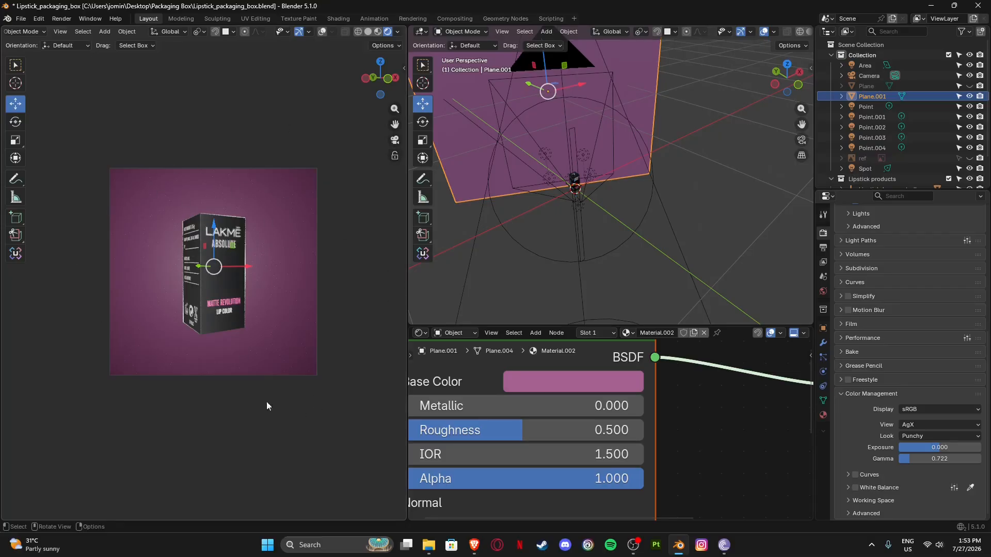
- Enlarge the outliner and reveal all hidden objects in the scene, including both lipstick controllers
{"action": "middle_click_drag", "start_coordinate": [604, 242], "coordinate": [670, 180]}
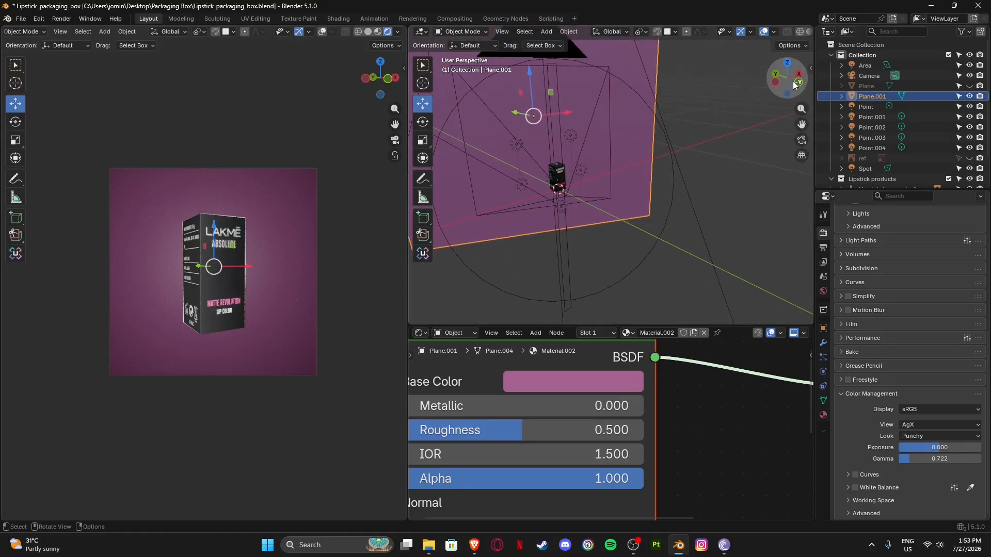
{"action": "middle_click_drag", "start_coordinate": [604, 185], "coordinate": [662, 209]}
{"action": "middle_click_drag", "start_coordinate": [573, 132], "coordinate": [619, 260]}
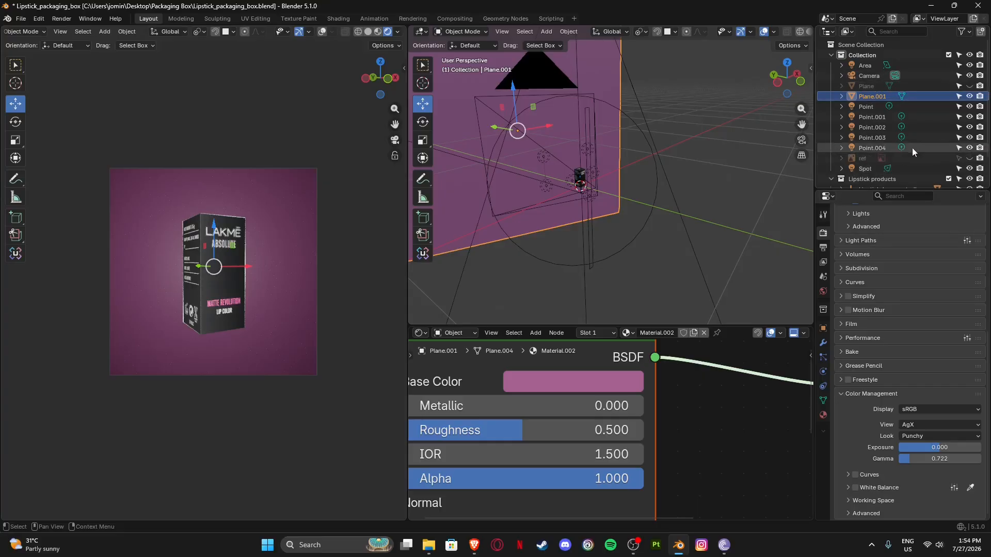
{"action": "scroll", "coordinate": [911, 147], "scroll_direction": "down", "scroll_amount": 3}
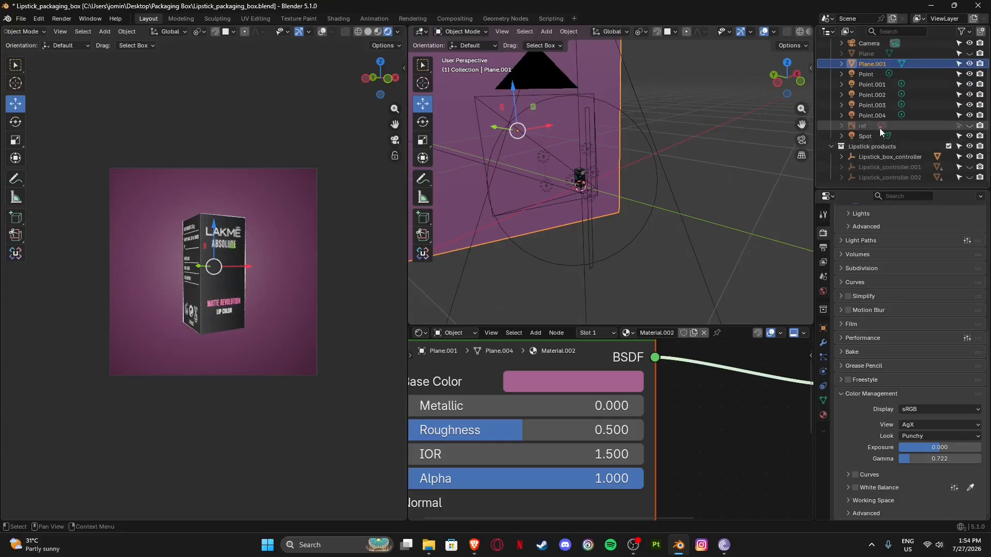
{"action": "left_click", "coordinate": [969, 167]}
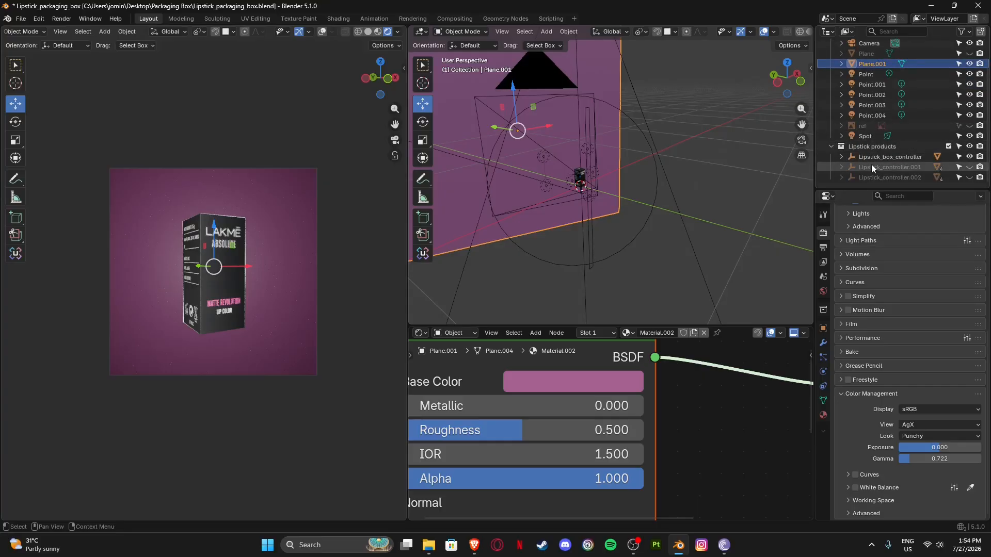
{"action": "left_click_drag", "start_coordinate": [873, 165], "coordinate": [878, 177]}
{"action": "right_click", "coordinate": [879, 177]}
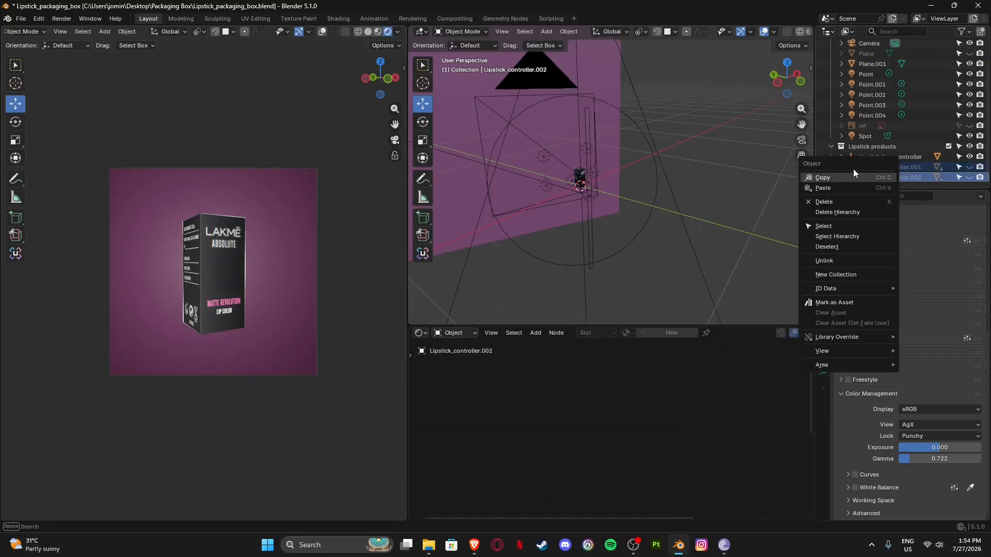
{"action": "left_click", "coordinate": [841, 246]}
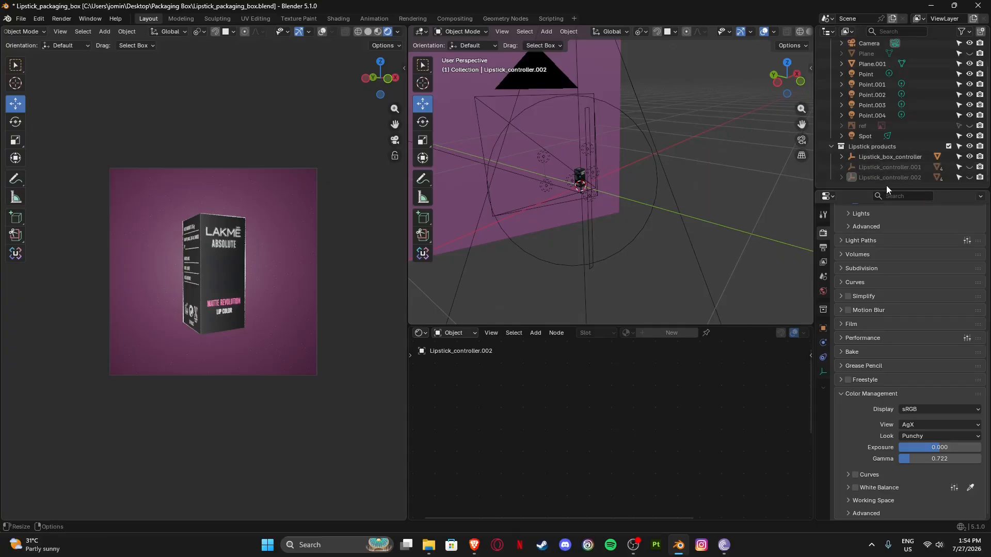
{"action": "left_click_drag", "start_coordinate": [886, 190], "coordinate": [885, 266]}
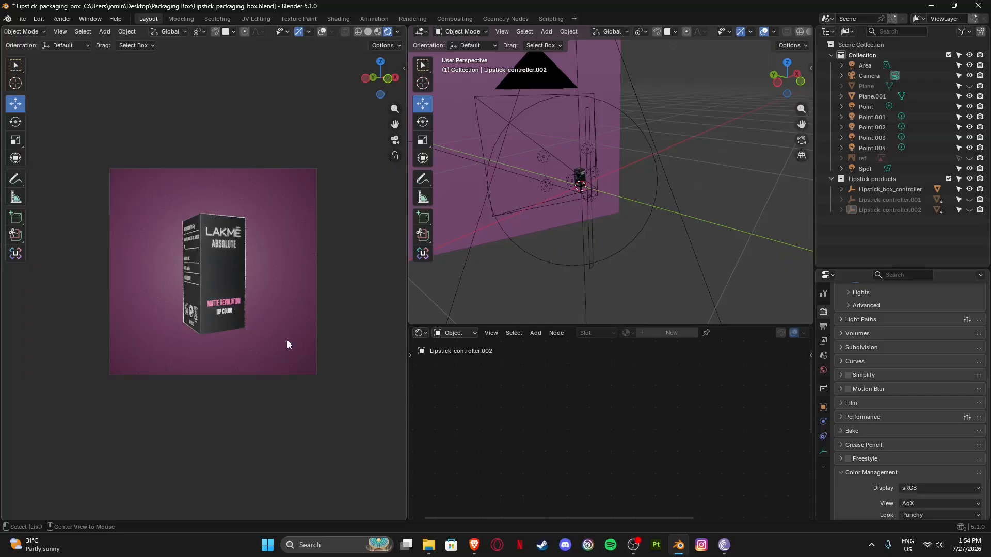
{"action": "key", "text": "alt+h"}
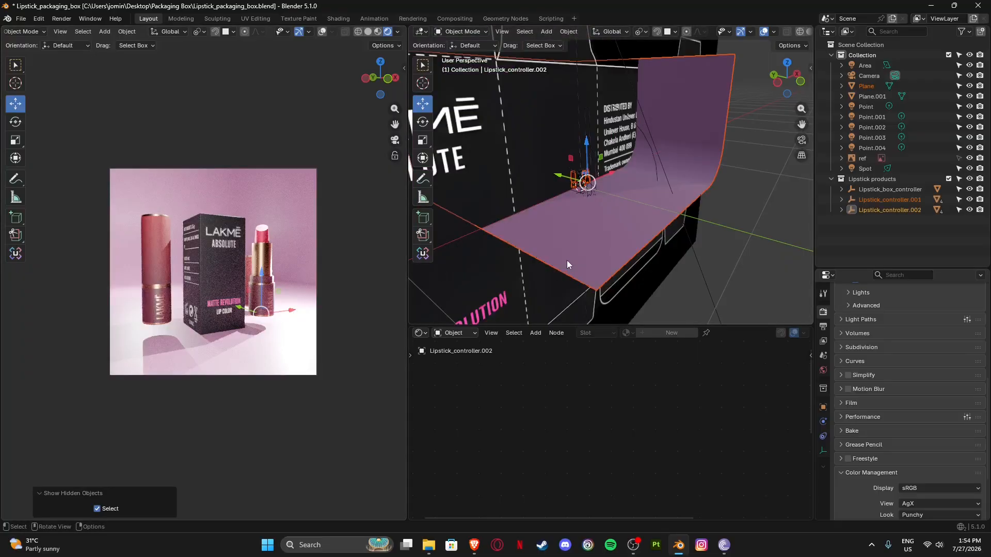
- Delete the old curved backdrop object named Plane
{"action": "left_click", "coordinate": [726, 100]}
{"action": "key", "text": "x"}
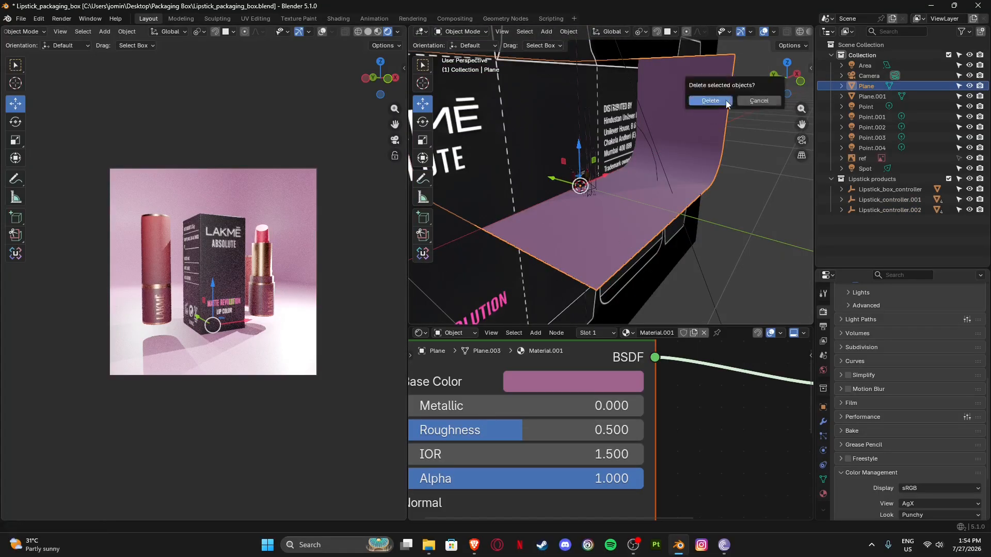
{"action": "left_click", "coordinate": [725, 100]}
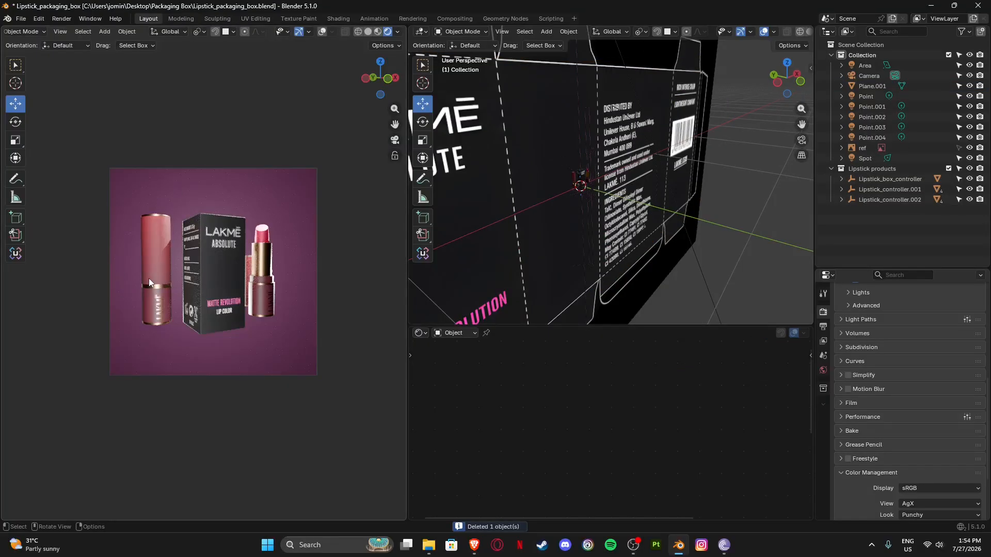
{"action": "scroll", "coordinate": [153, 276], "scroll_direction": "up", "scroll_amount": 3}
{"action": "scroll", "coordinate": [154, 271], "scroll_direction": "down", "scroll_amount": 2}
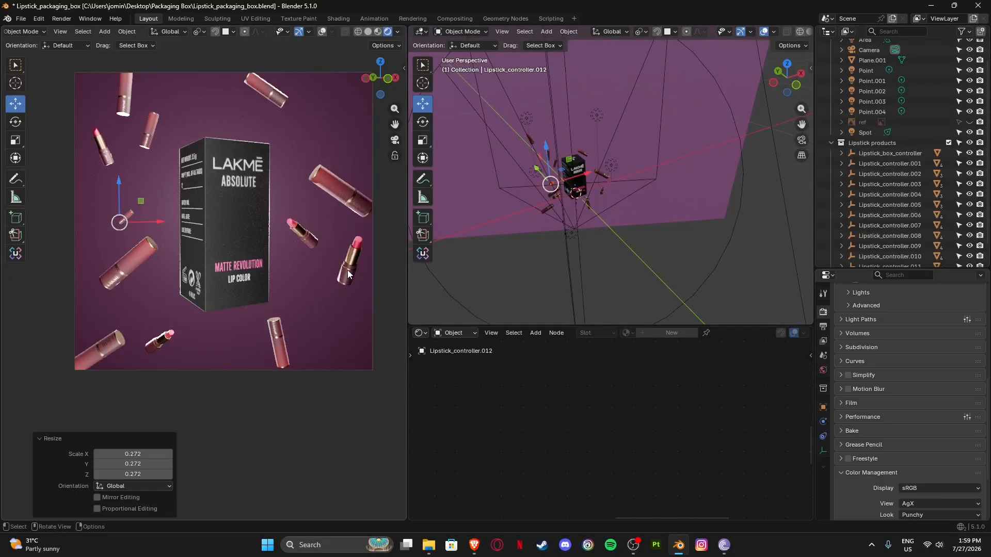
- Duplicate Lipstick_controller.003 and place the copy about 0.086 m higher along Z, at the upper right of the box
{"action": "left_click", "coordinate": [348, 270]}
{"action": "scroll", "coordinate": [900, 232], "scroll_direction": "down", "scroll_amount": 1}
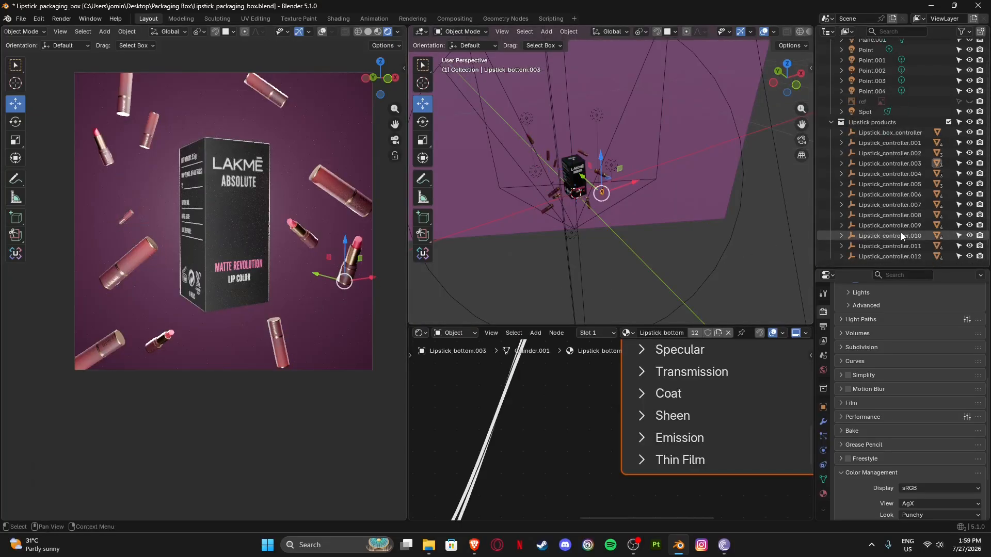
{"action": "right_click", "coordinate": [900, 168]}
{"action": "left_click", "coordinate": [856, 163]}
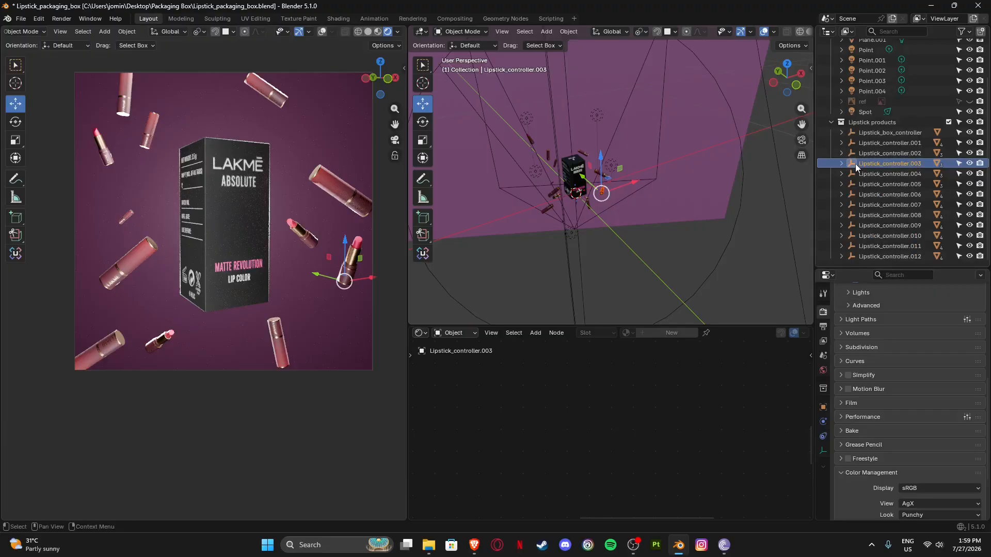
{"action": "key", "text": "shift+d"}
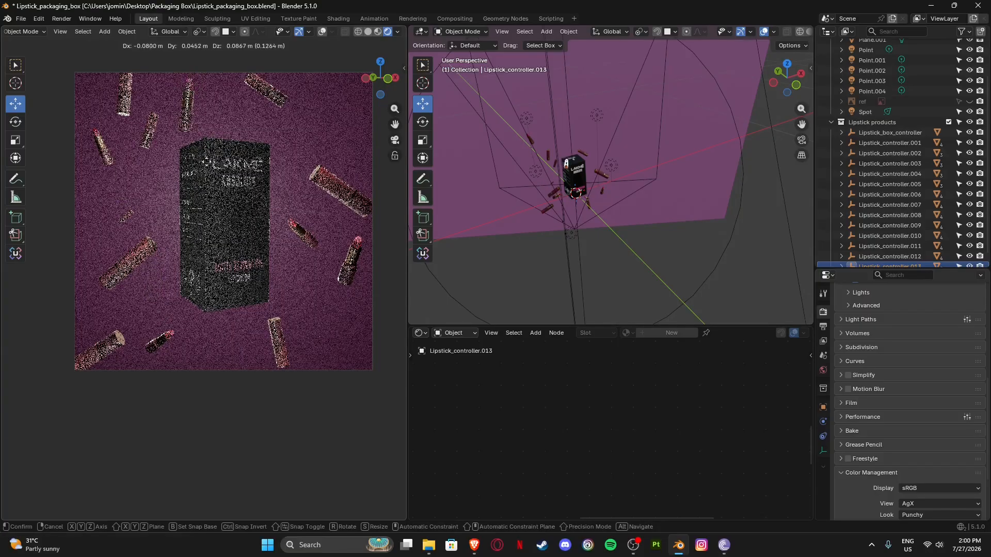
{"action": "left_click", "coordinate": [351, 150]}
- Scale the duplicated lipstick by 0.586 and move it about 0.014 m along negative X
{"action": "key", "text": "s"}
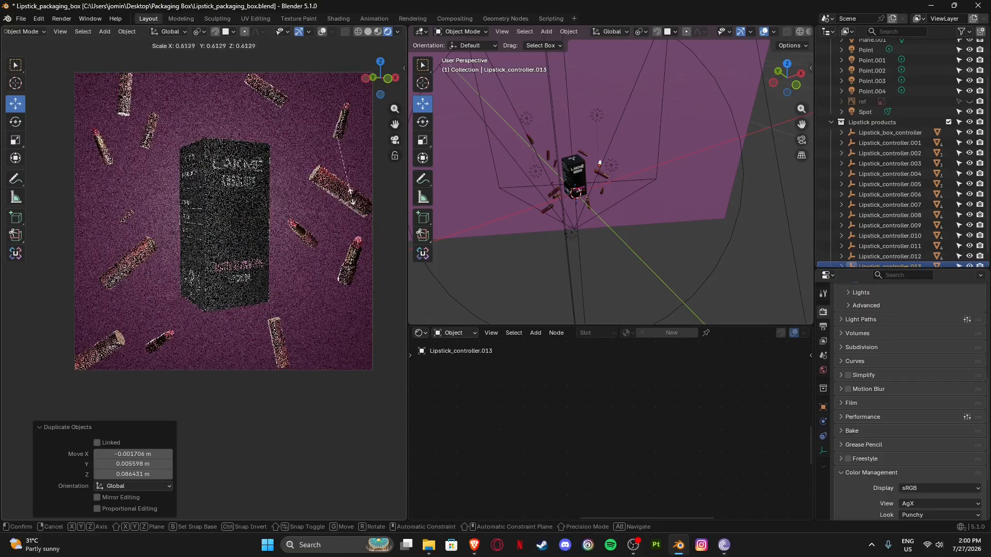
{"action": "left_click", "coordinate": [349, 131]}
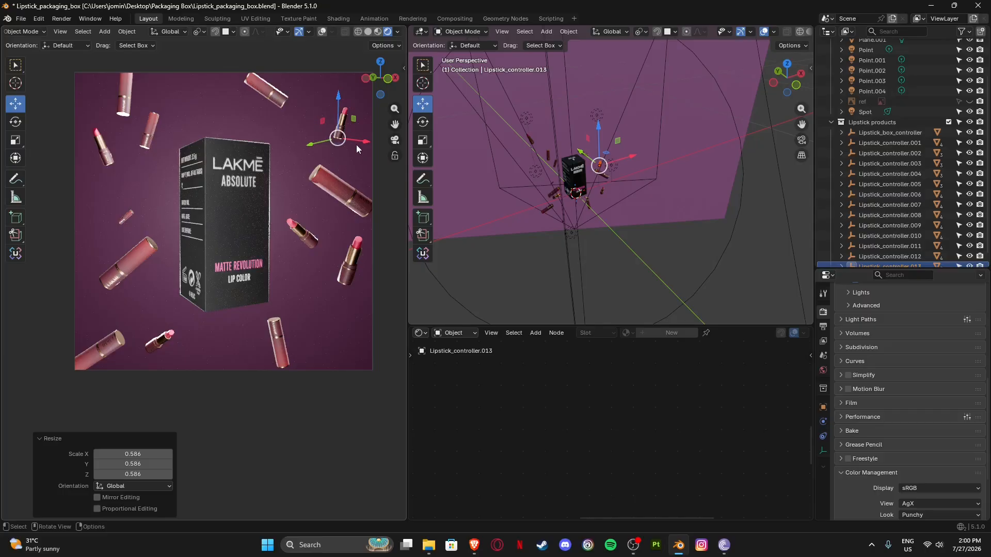
{"action": "left_click_drag", "start_coordinate": [361, 139], "coordinate": [339, 136]}
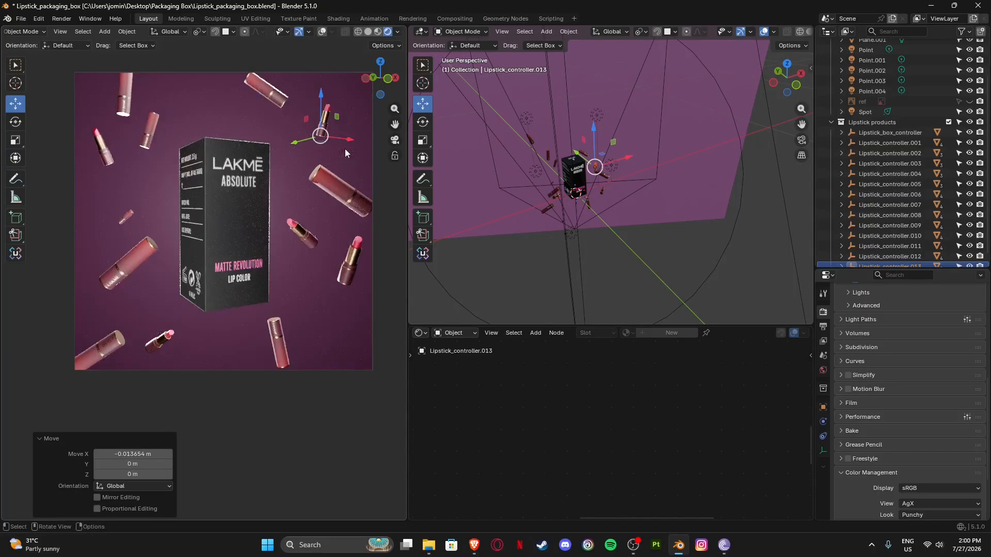
- Enlarge the duplicated lipstick by a factor of 1.566 and rotate it so its tip points downward
{"action": "key", "text": "s"}
{"action": "left_click", "coordinate": [352, 165]}
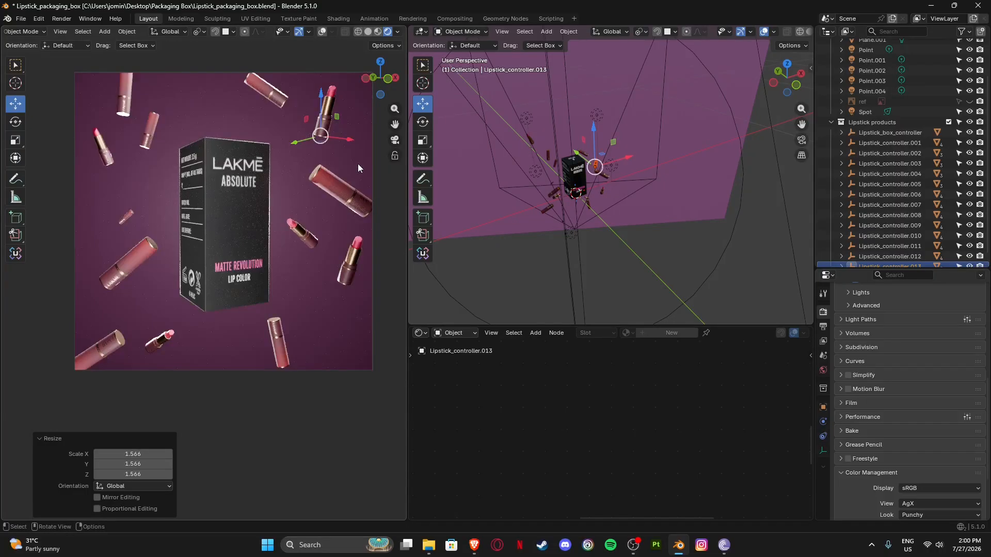
{"action": "key", "text": "r"}
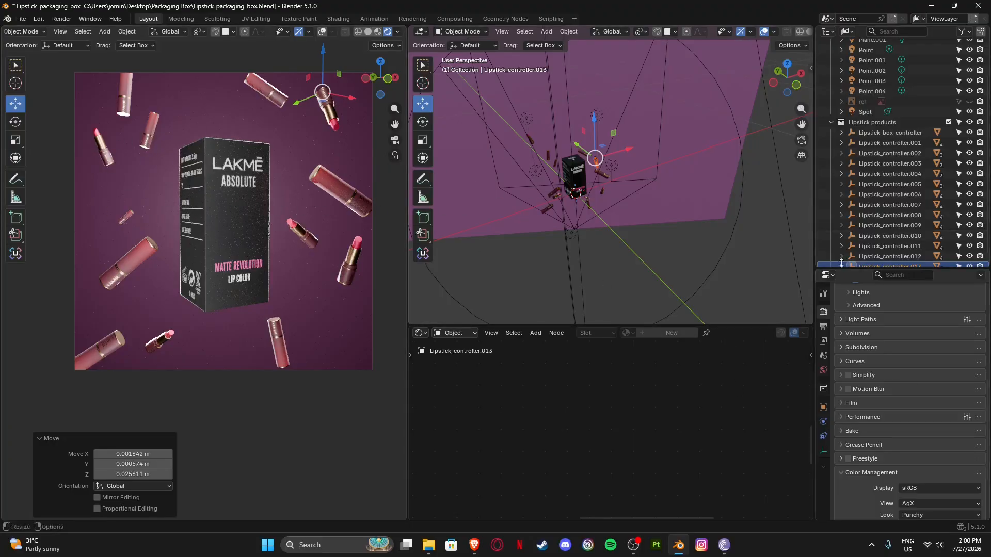
- Enable depth of field on the scene camera and set its aperture F-Stop to 15.2
{"action": "scroll", "coordinate": [881, 127], "scroll_direction": "up", "scroll_amount": 1}
{"action": "scroll", "coordinate": [880, 127], "scroll_direction": "up", "scroll_amount": 2}
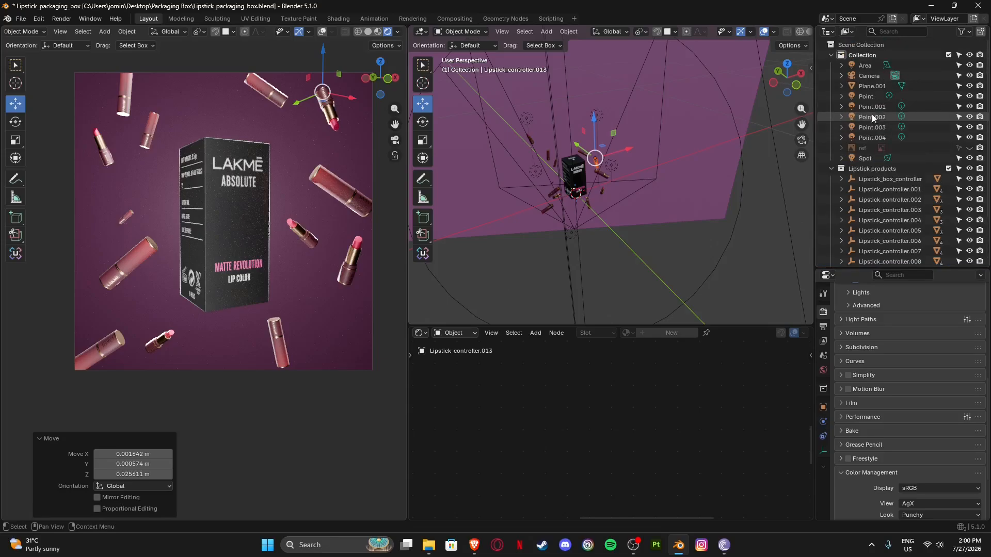
{"action": "left_click", "coordinate": [869, 76]}
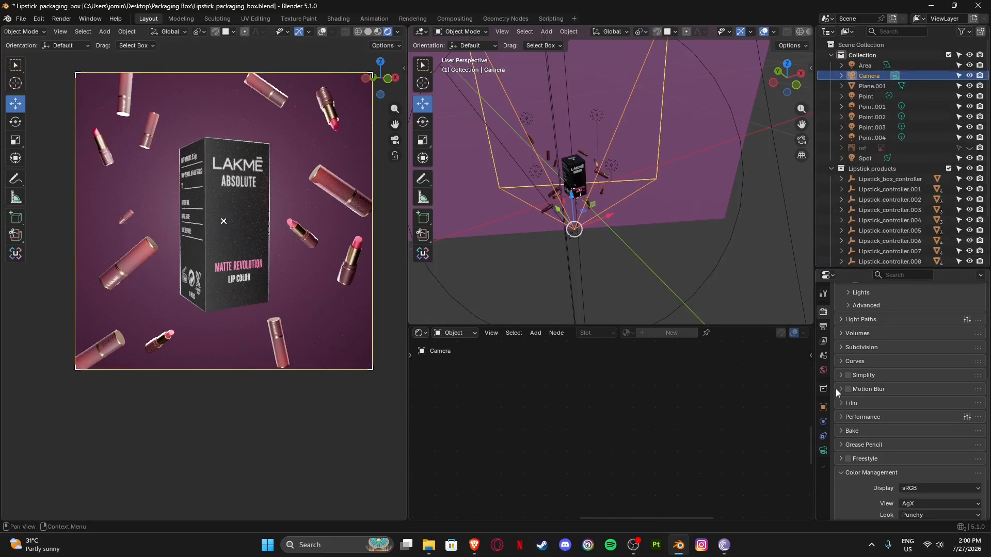
{"action": "left_click", "coordinate": [824, 451]}
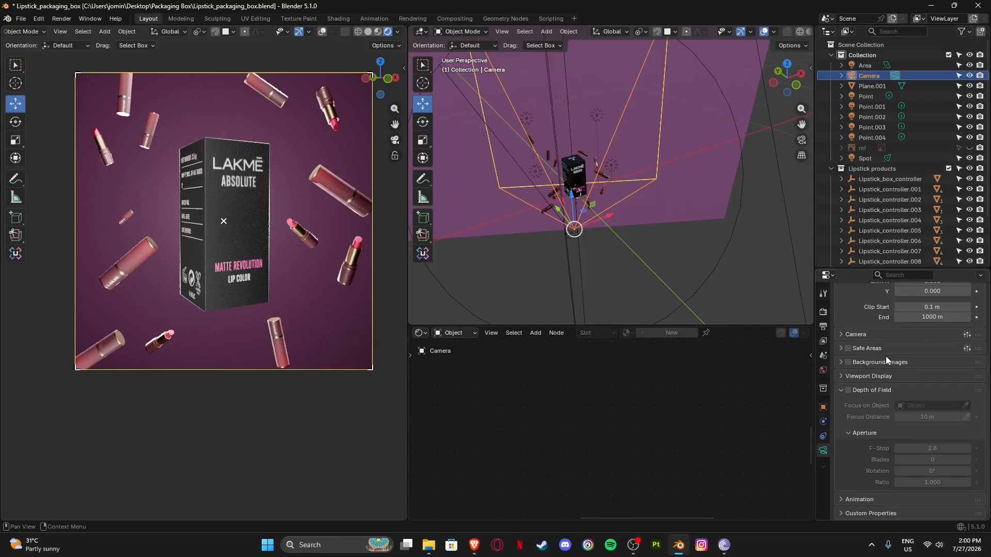
{"action": "scroll", "coordinate": [889, 345], "scroll_direction": "up", "scroll_amount": 2}
{"action": "scroll", "coordinate": [872, 339], "scroll_direction": "down", "scroll_amount": 2}
{"action": "left_click", "coordinate": [848, 390]}
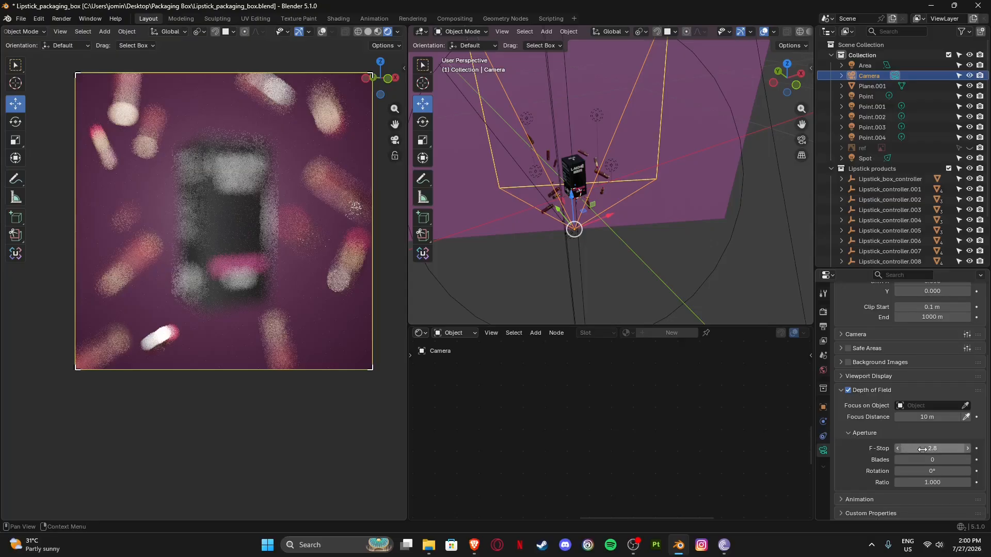
{"action": "left_click_drag", "start_coordinate": [925, 449], "coordinate": [988, 449]}
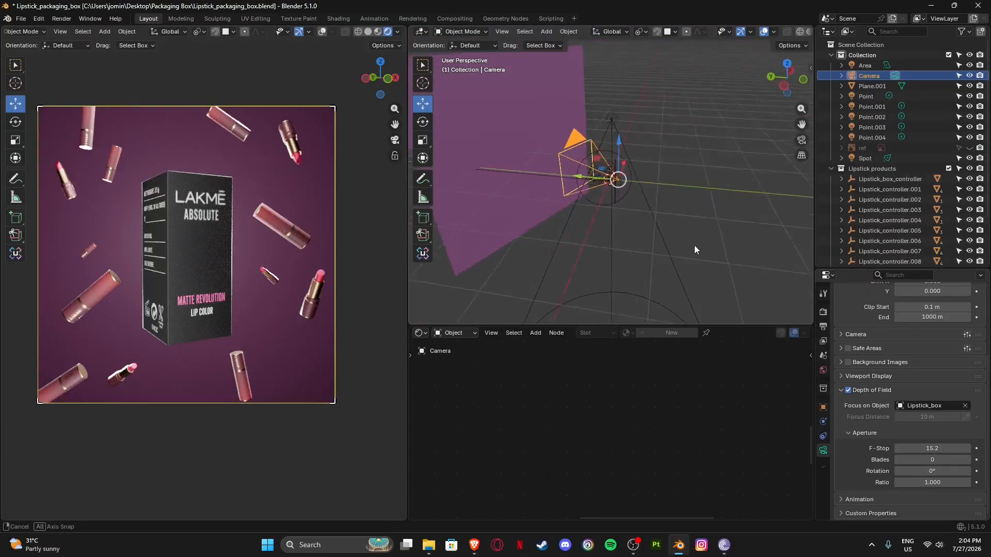
- Start adding a new object to the scene
{"action": "middle_click_drag", "start_coordinate": [695, 246], "coordinate": [692, 210]}
{"action": "key", "text": "shift+a"}
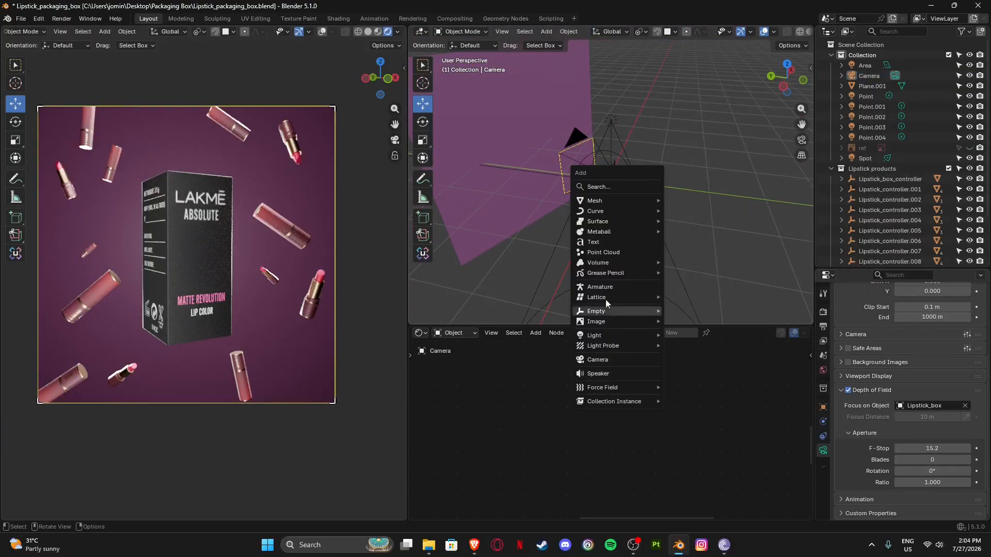
{"action": "mouse_move", "coordinate": [643, 309]}
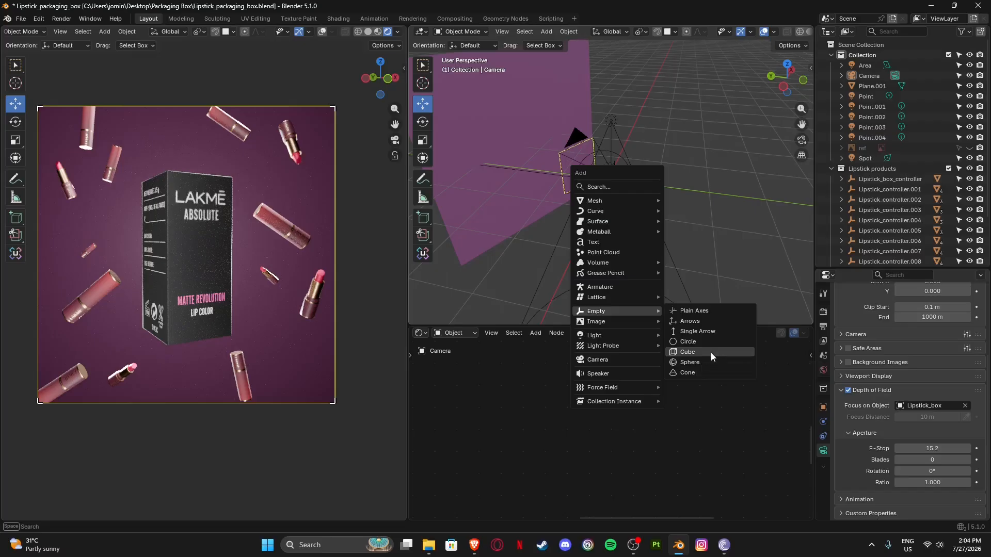
{"action": "left_click", "coordinate": [710, 352]}
{"action": "middle_click_drag", "start_coordinate": [667, 240], "coordinate": [633, 232]}
{"action": "key", "text": "s"}
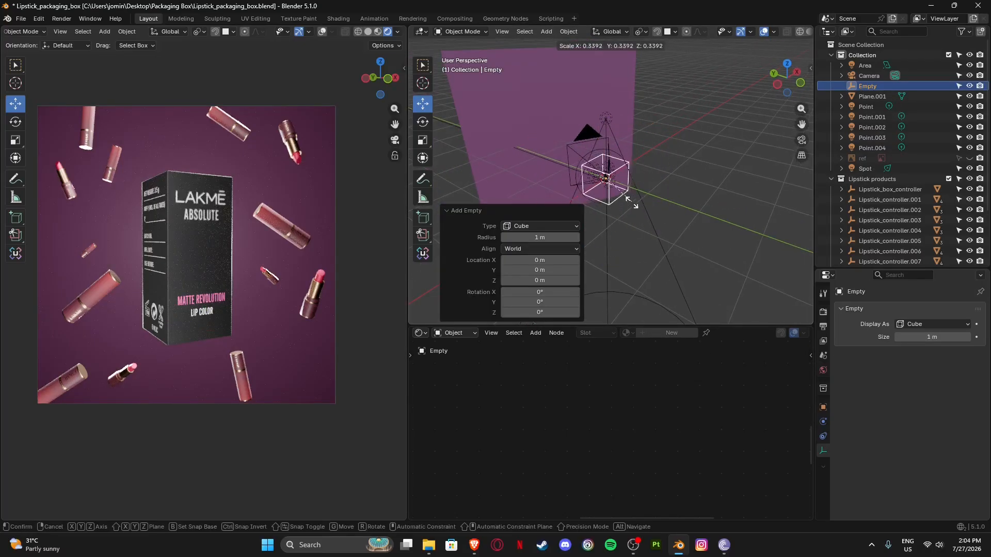
{"action": "left_click", "coordinate": [644, 223]}
{"action": "scroll", "coordinate": [618, 159], "scroll_direction": "up", "scroll_amount": 2}
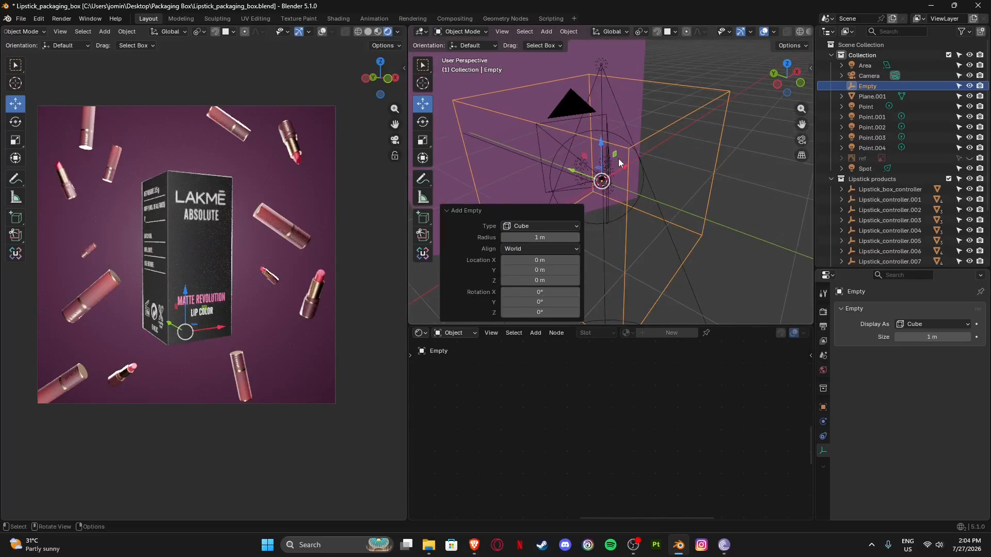
{"action": "key", "text": "x"}
{"action": "left_click", "coordinate": [661, 211]}
- Add a plain axes empty at the world origin and rename it DOF
{"action": "key", "text": "shift+a"}
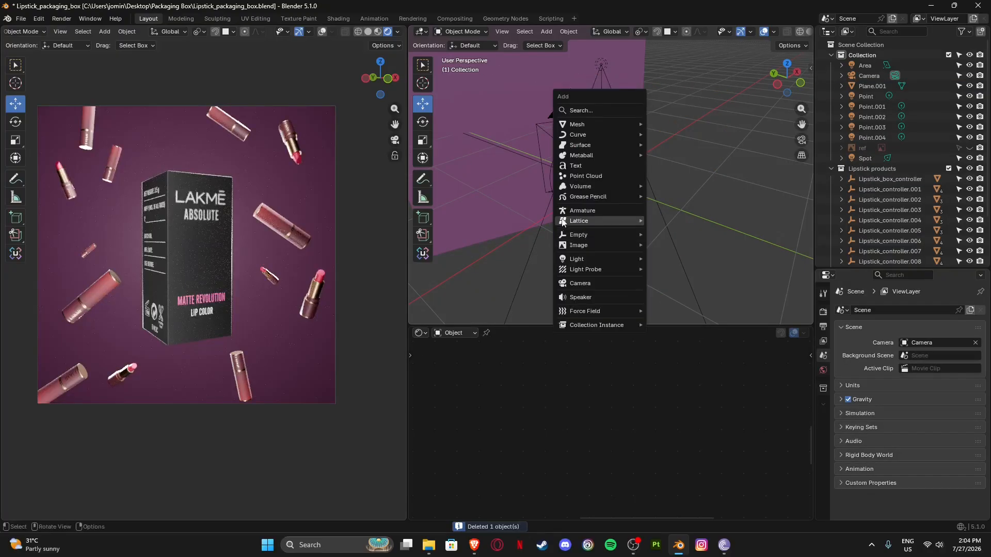
{"action": "mouse_move", "coordinate": [592, 238]}
{"action": "left_click", "coordinate": [698, 235]}
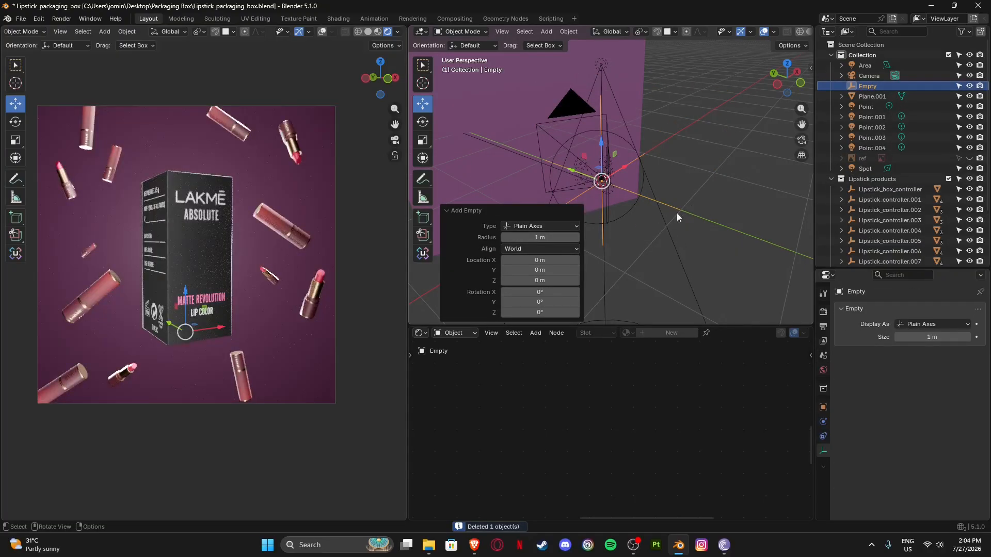
{"action": "double_click", "coordinate": [864, 87]}
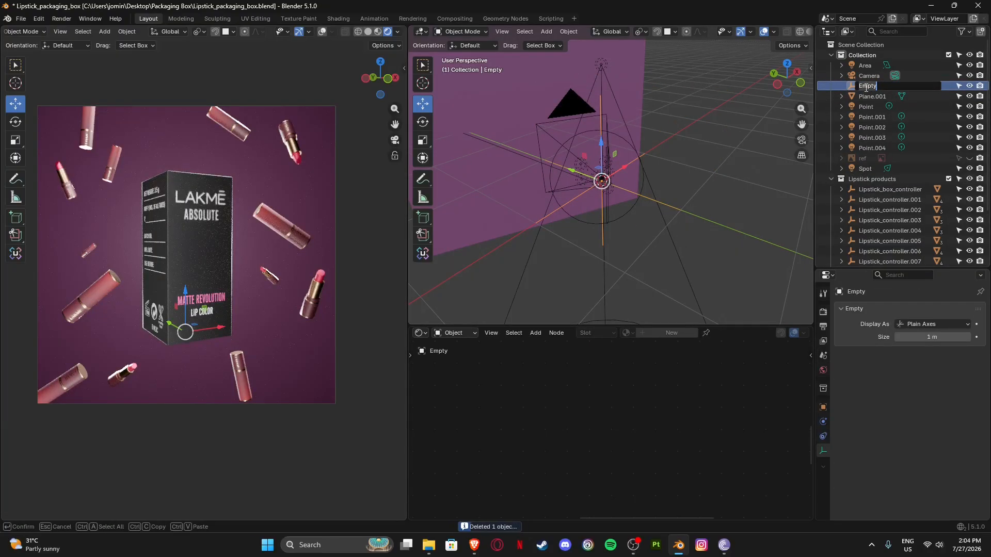
{"action": "type", "text": "DOF"}
{"action": "key", "text": "Return"}
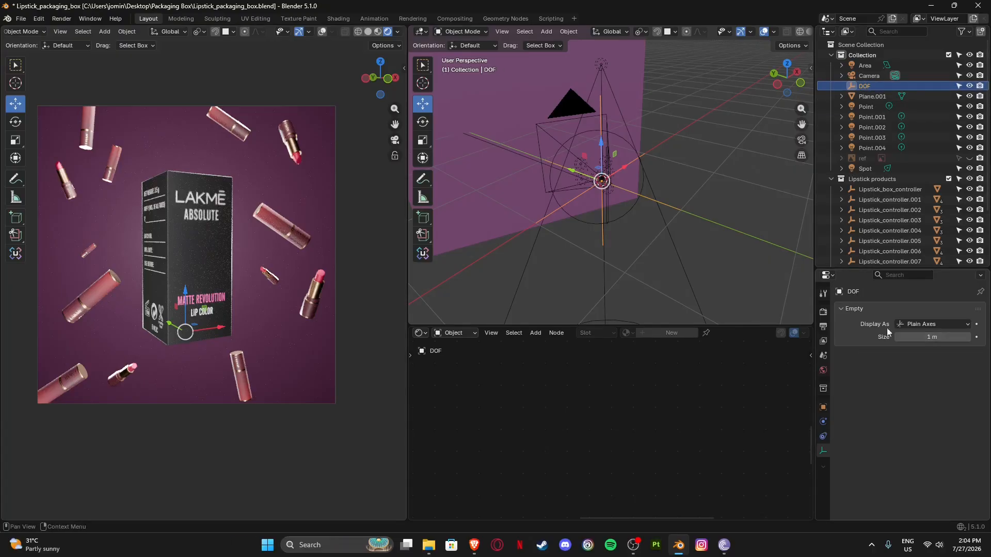
- Replace the camera's depth of field focus object with the DOF empty
{"action": "left_click", "coordinate": [869, 76]}
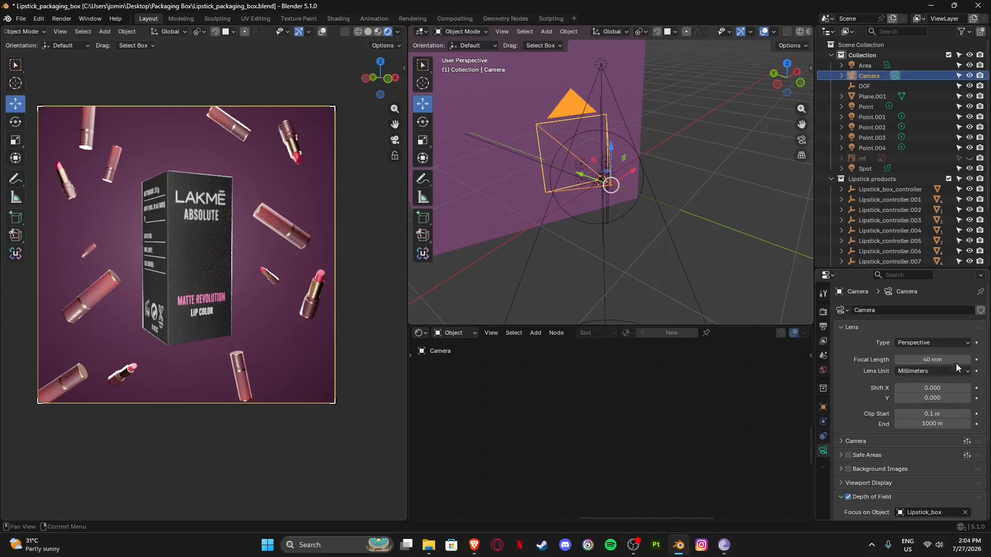
{"action": "scroll", "coordinate": [896, 387], "scroll_direction": "down", "scroll_amount": 2}
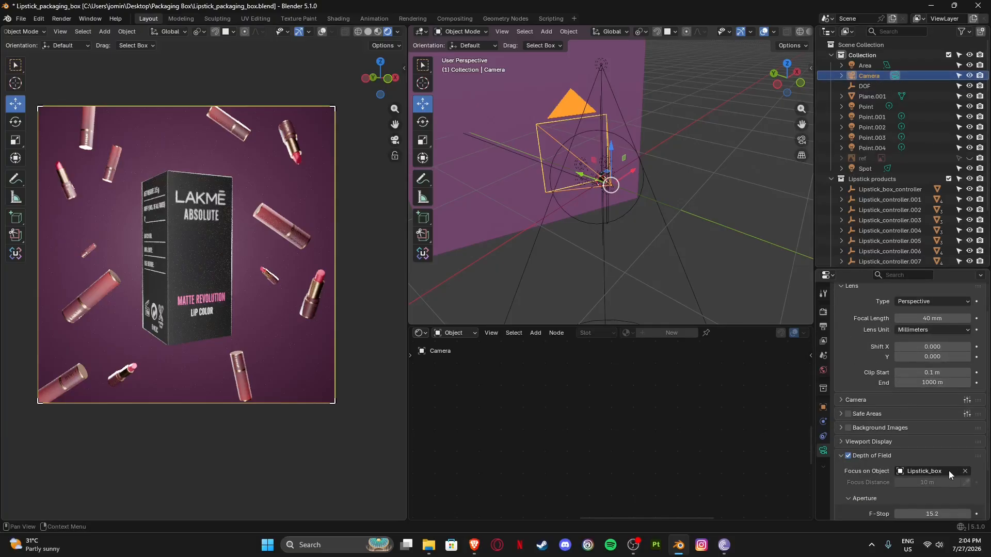
{"action": "left_click", "coordinate": [964, 471]}
{"action": "left_click", "coordinate": [928, 471]}
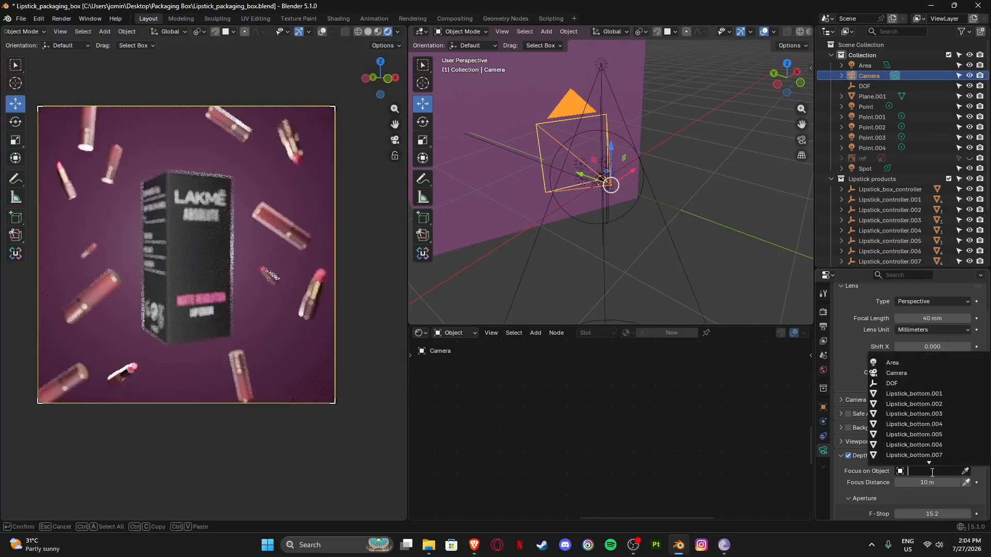
{"action": "left_click", "coordinate": [915, 384]}
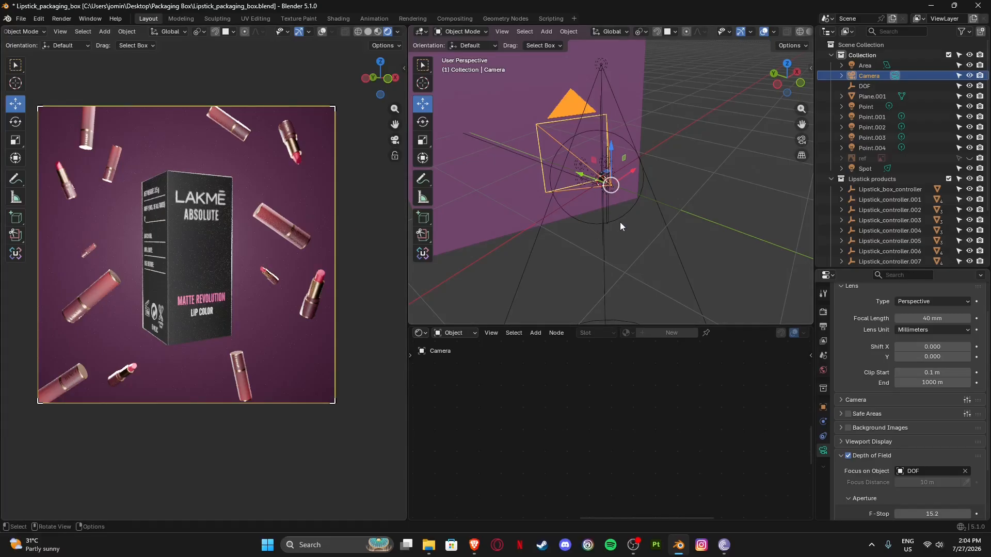
{"action": "middle_click_drag", "start_coordinate": [620, 221], "coordinate": [667, 215]}
{"action": "scroll", "coordinate": [629, 204], "scroll_direction": "up", "scroll_amount": 7}
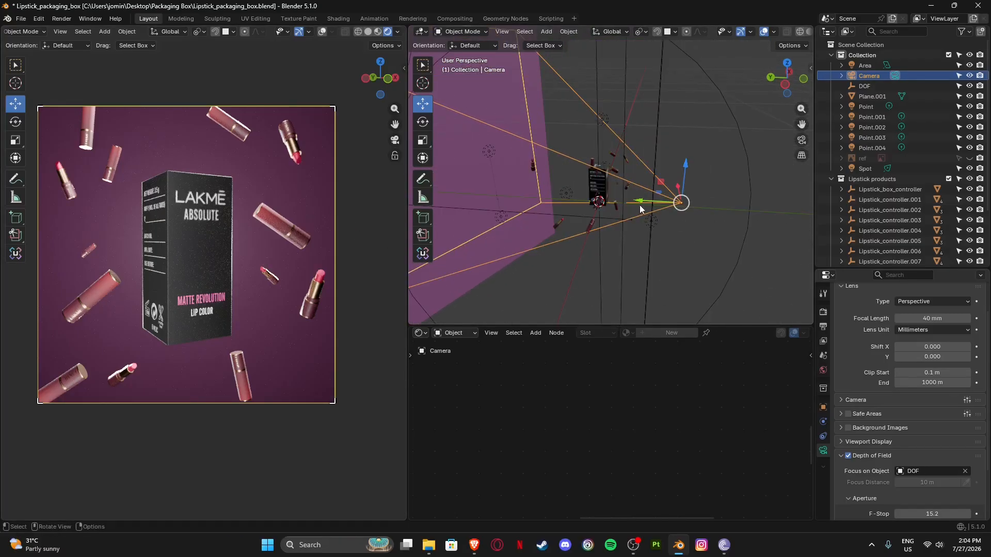
{"action": "mouse_move", "coordinate": [642, 200]}
{"action": "left_mouse_down"}
{"action": "mouse_move", "coordinate": [617, 200]}
{"action": "mouse_move", "coordinate": [631, 205]}
{"action": "left_mouse_up"}
{"action": "key", "text": "ctrl+z"}
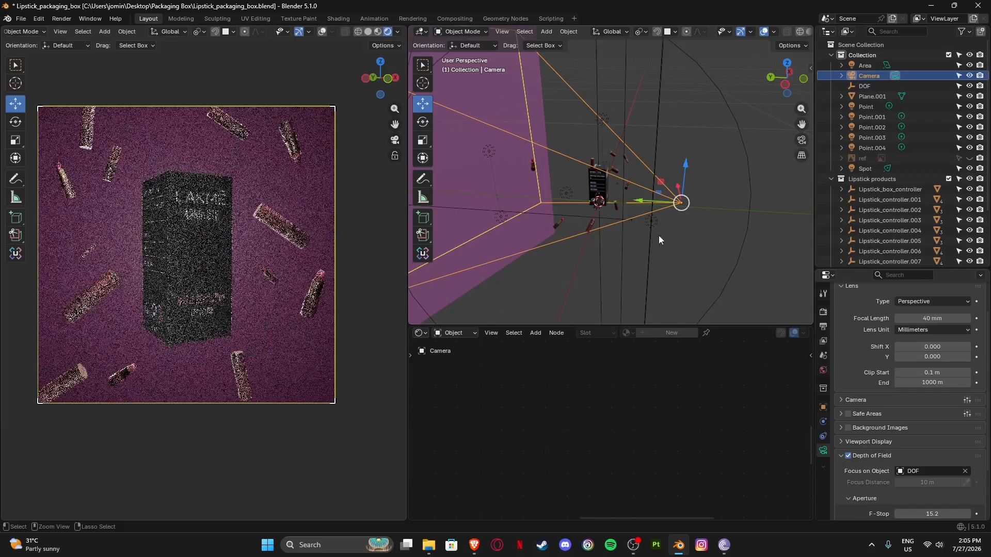
- Shift the DOF empty about -0.014 m along Y and scale it down to about 0.212
{"action": "left_click", "coordinate": [863, 86]}
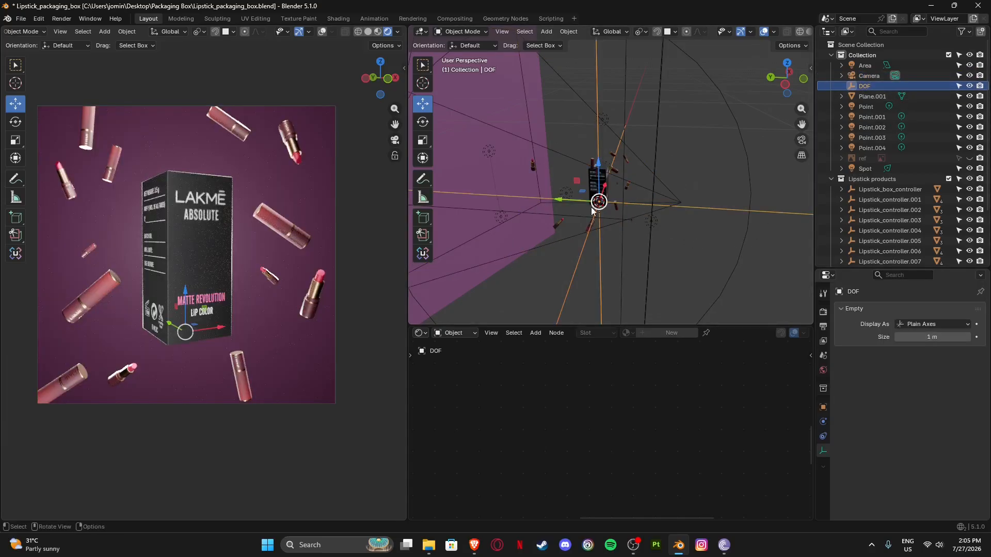
{"action": "mouse_move", "coordinate": [559, 202]}
{"action": "left_mouse_down"}
{"action": "mouse_move", "coordinate": [793, 185]}
{"action": "mouse_move", "coordinate": [489, 199]}
{"action": "mouse_move", "coordinate": [563, 204]}
{"action": "left_mouse_up"}
{"action": "middle_click_drag", "start_coordinate": [601, 206], "coordinate": [541, 195]}
{"action": "key", "text": "s"}
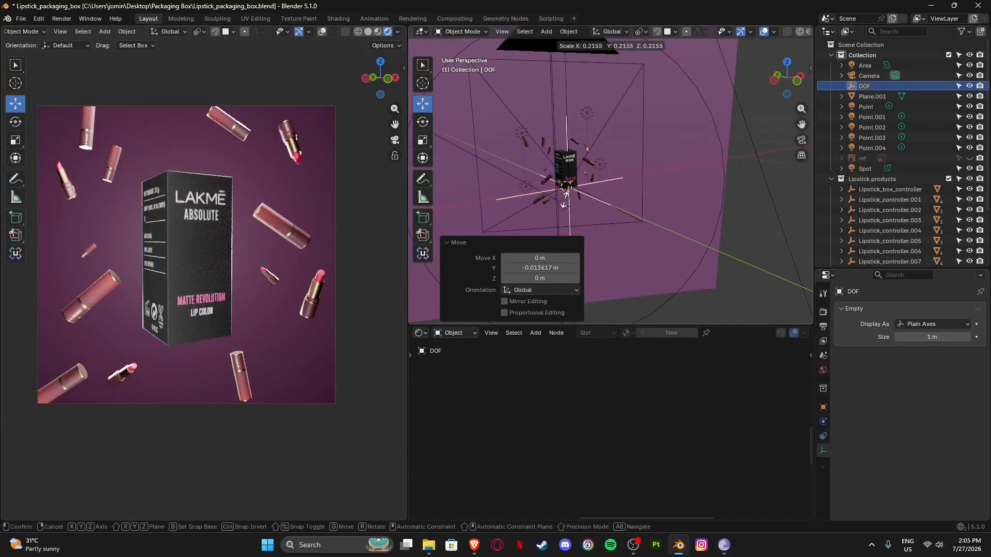
{"action": "left_click", "coordinate": [563, 197]}
- Move the DOF empty about -0.011 m along Y in front of the box and raise it along Z
{"action": "scroll", "coordinate": [559, 157], "scroll_direction": "up", "scroll_amount": 2}
{"action": "scroll", "coordinate": [558, 157], "scroll_direction": "up", "scroll_amount": 4}
{"action": "middle_click_drag", "start_coordinate": [487, 145], "coordinate": [539, 142]}
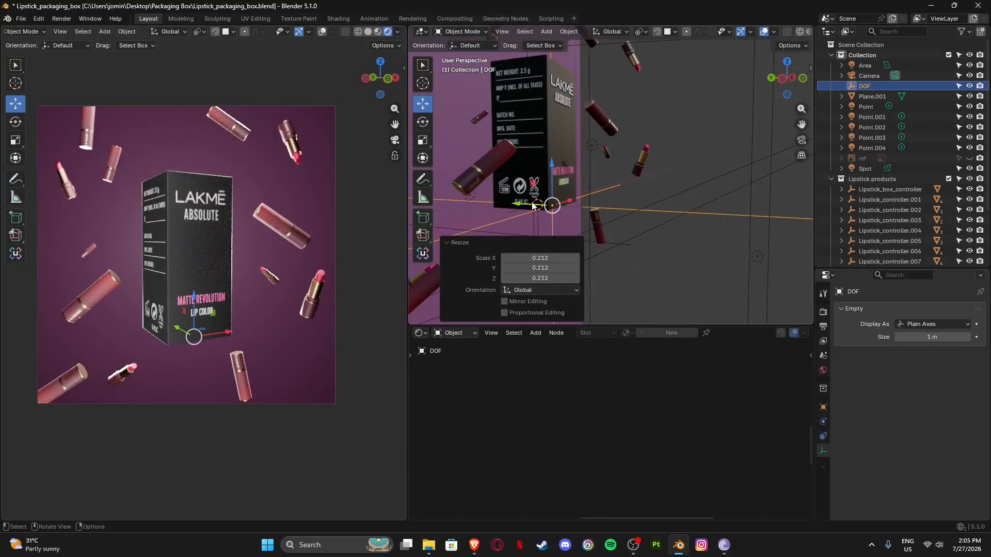
{"action": "left_click_drag", "start_coordinate": [520, 206], "coordinate": [532, 206]}
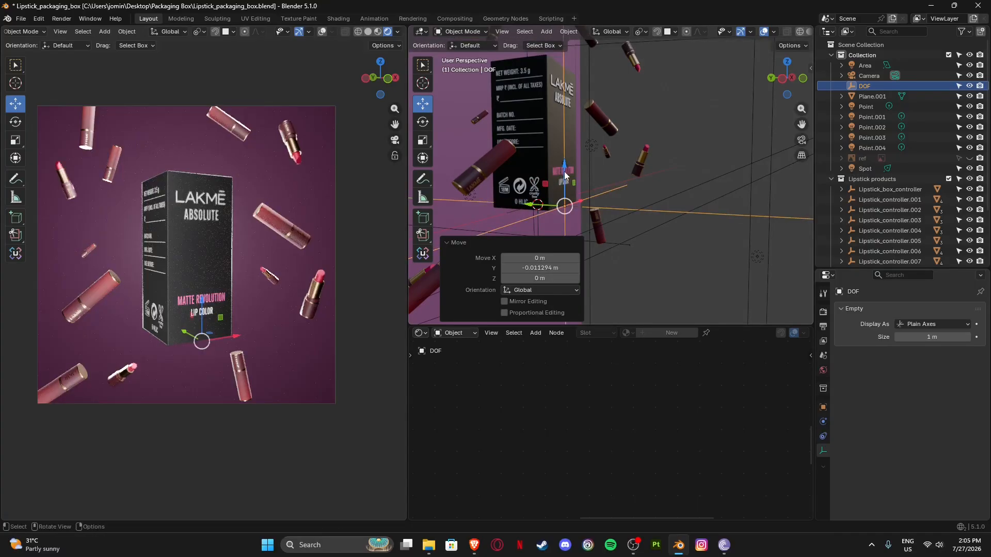
{"action": "left_click_drag", "start_coordinate": [564, 164], "coordinate": [564, 120]}
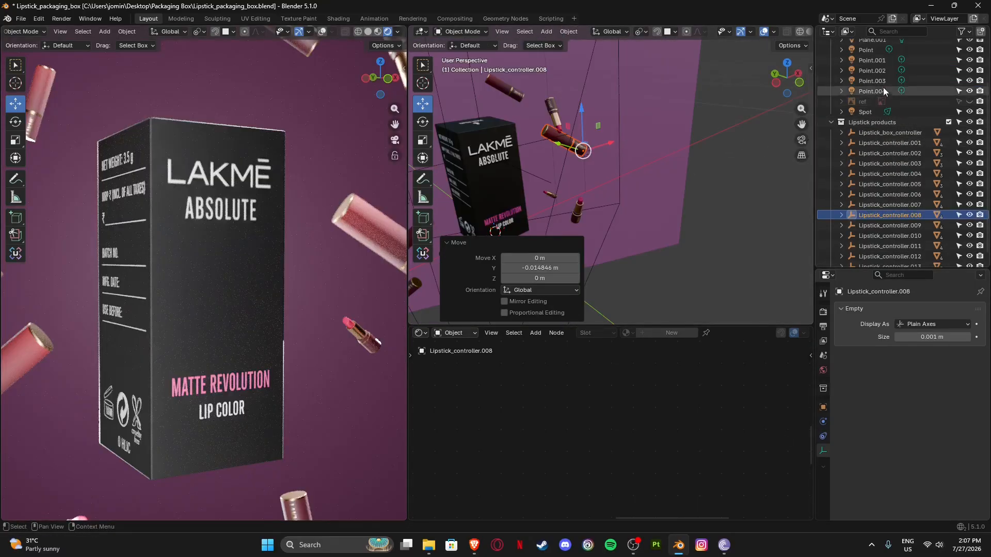
- Select the camera and bring up its depth of field settings
{"action": "scroll", "coordinate": [870, 93], "scroll_direction": "up", "scroll_amount": 2}
{"action": "left_click", "coordinate": [870, 60]}
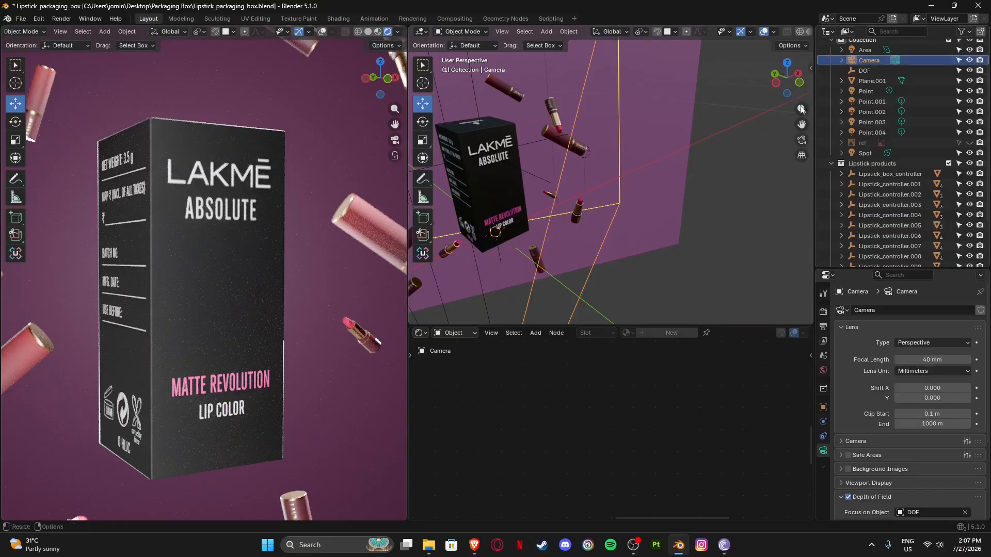
{"action": "scroll", "coordinate": [865, 413], "scroll_direction": "down", "scroll_amount": 3}
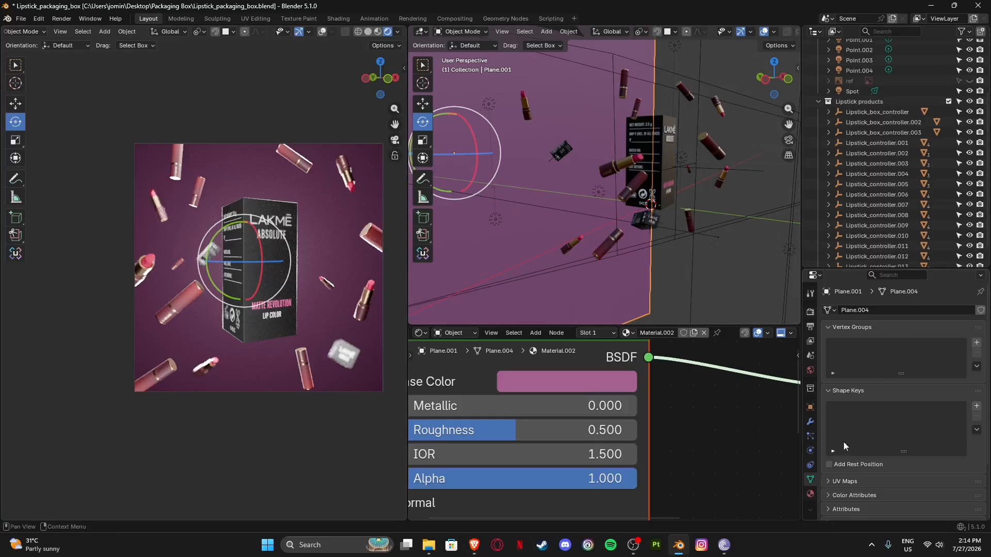
- Set the background plane's material to roughness 0.672 and metallic 0.821, and deselect the plane
{"action": "left_click", "coordinate": [810, 494]}
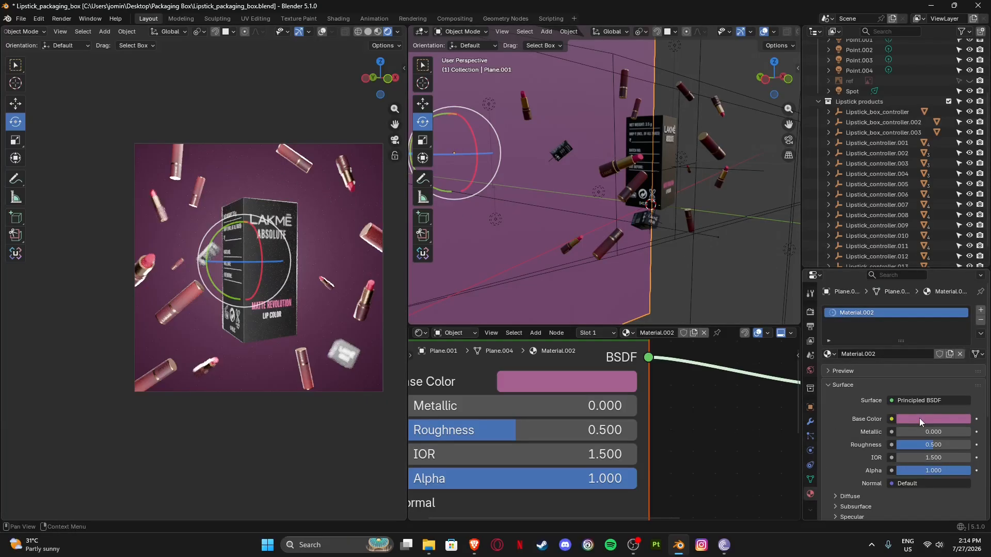
{"action": "left_click_drag", "start_coordinate": [931, 444], "coordinate": [957, 432]}
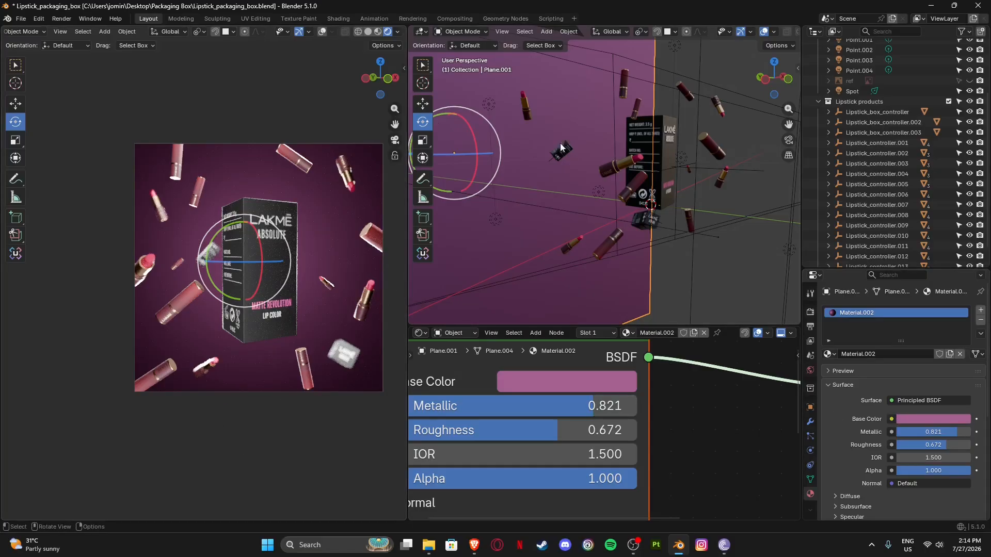
{"action": "left_click", "coordinate": [727, 288]}
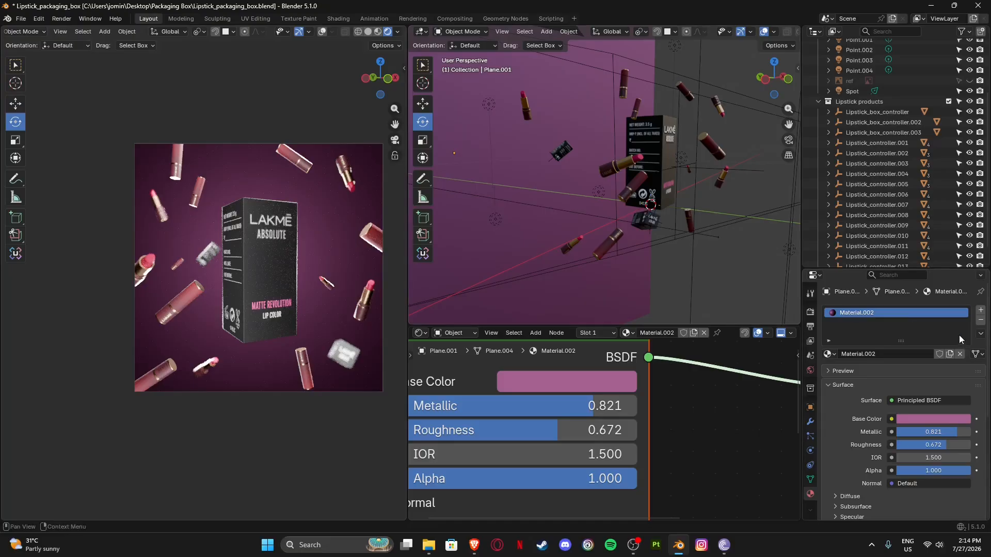
- Brighten the background material's base color to a light pink and raise its metallic value to 1.000
{"action": "left_click", "coordinate": [927, 420]}
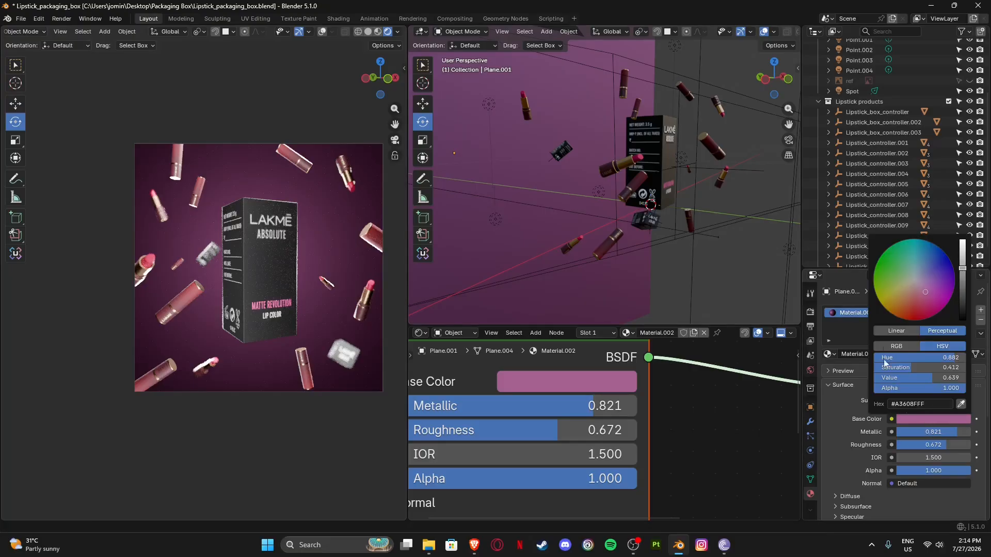
{"action": "left_click_drag", "start_coordinate": [956, 274], "coordinate": [962, 240]}
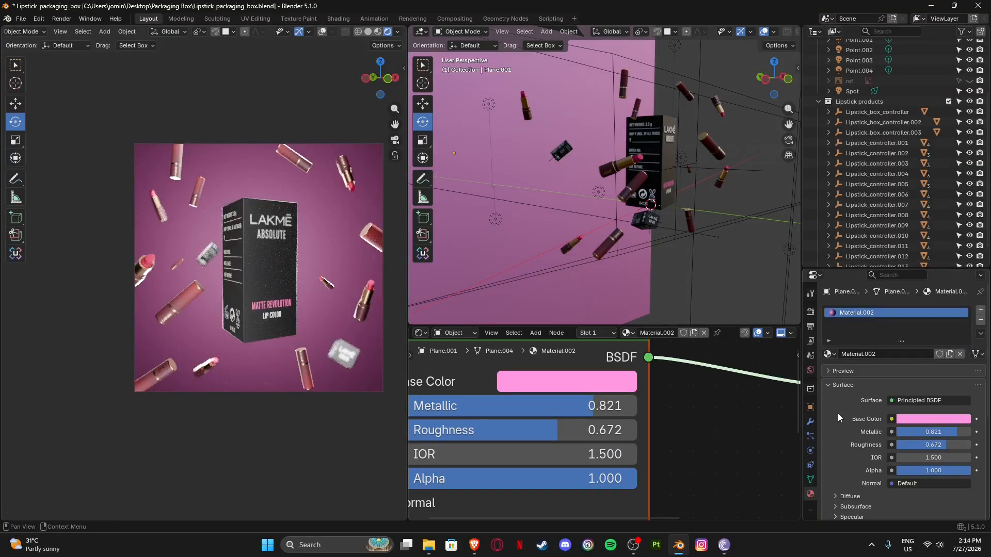
{"action": "left_click_drag", "start_coordinate": [923, 436], "coordinate": [937, 435]}
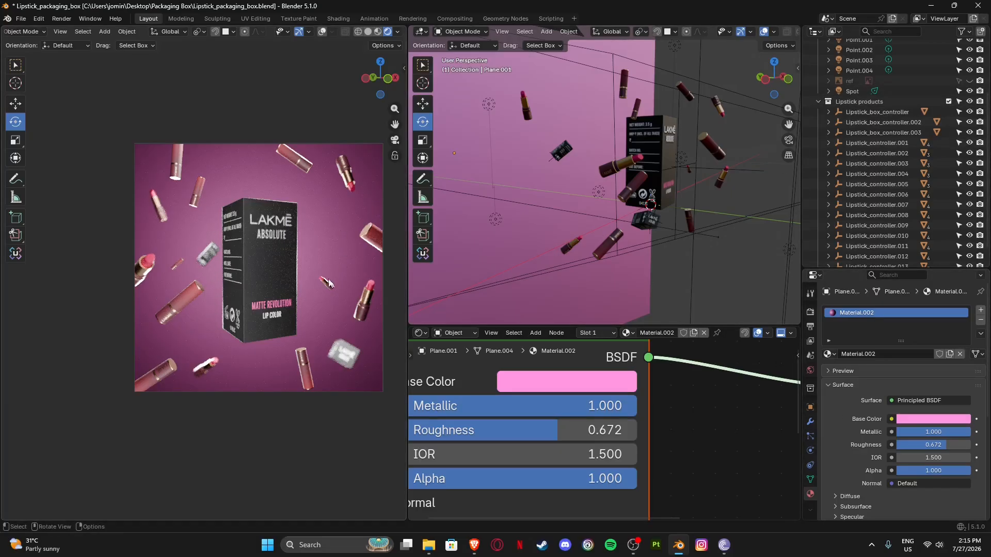
- Select the camera and check its depth of field settings against a close-up of the rendered preview
{"action": "scroll", "coordinate": [873, 68], "scroll_direction": "up", "scroll_amount": 5}
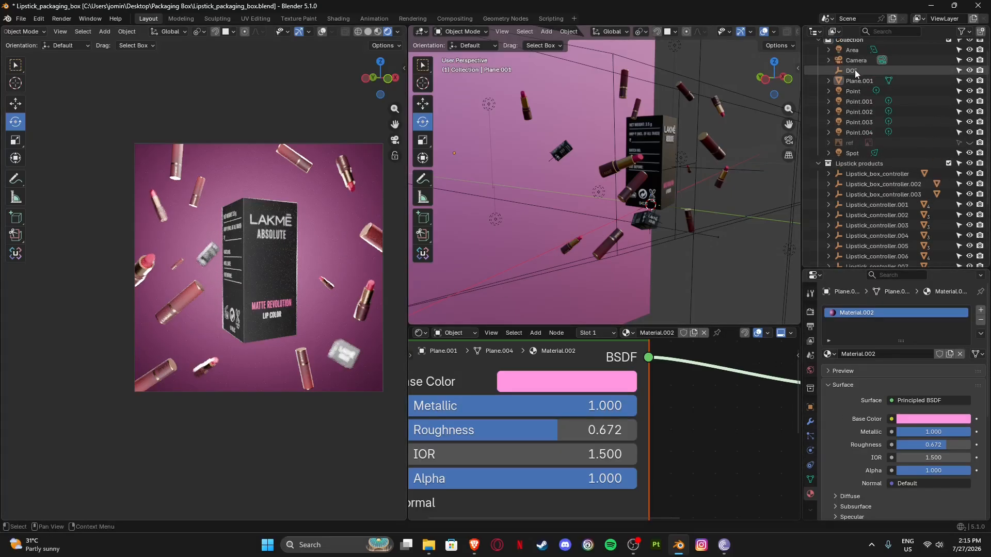
{"action": "left_click", "coordinate": [856, 76]}
{"action": "scroll", "coordinate": [874, 432], "scroll_direction": "down", "scroll_amount": 3}
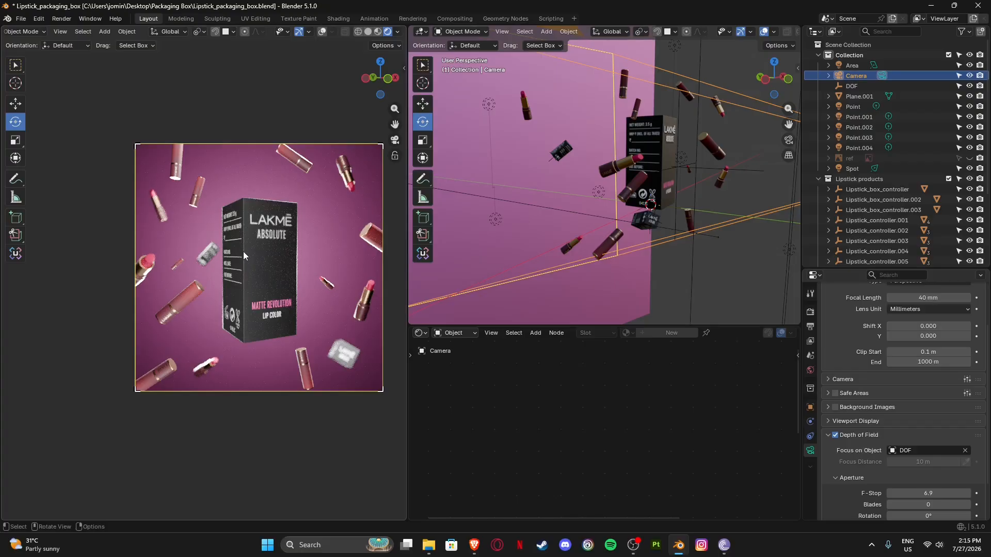
{"action": "scroll", "coordinate": [243, 251], "scroll_direction": "up", "scroll_amount": 5}
{"action": "scroll", "coordinate": [247, 241], "scroll_direction": "down", "scroll_amount": 3}
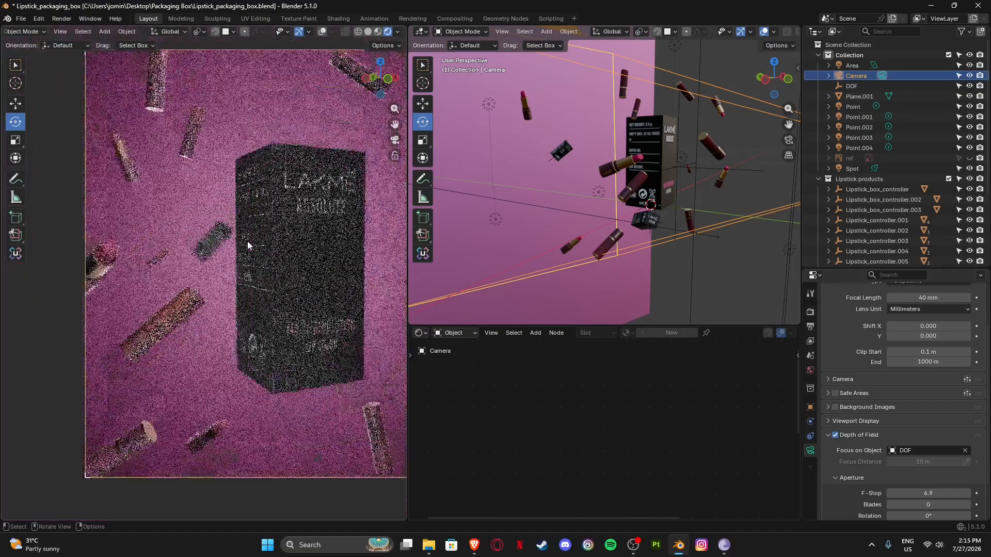
{"action": "scroll", "coordinate": [247, 240], "scroll_direction": "down", "scroll_amount": 3}
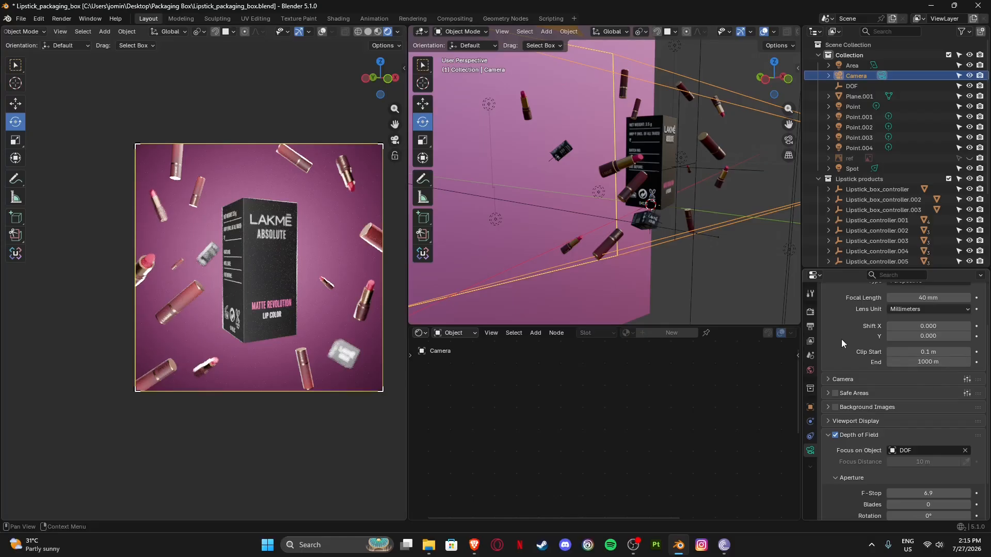
- Review the render sampling settings and set the output resolution percentage to 300%
{"action": "left_click", "coordinate": [810, 311]}
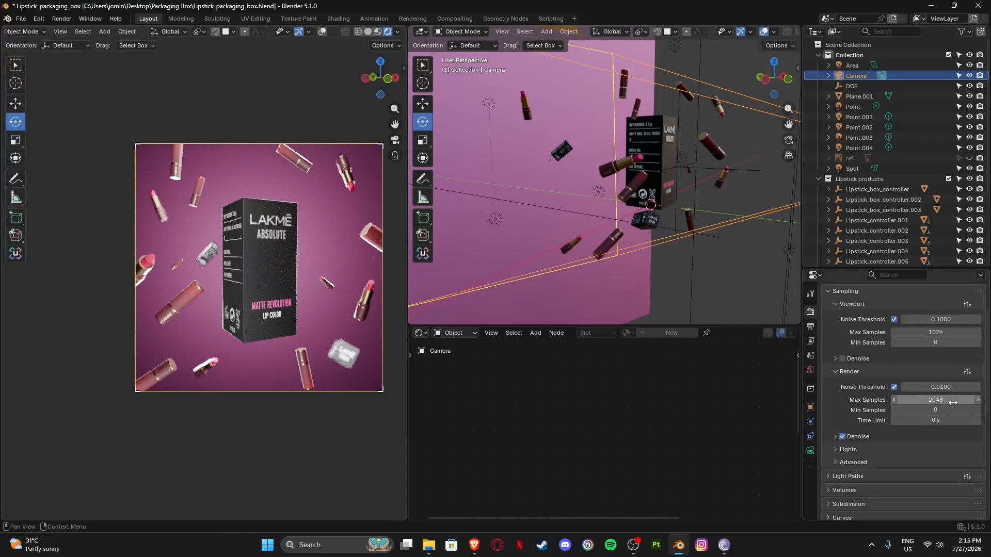
{"action": "left_click", "coordinate": [810, 326]}
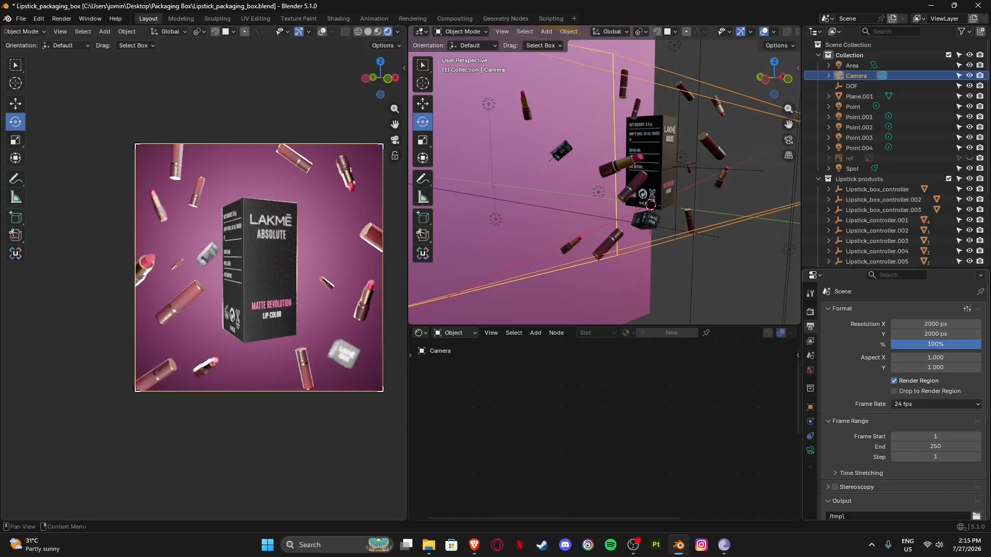
{"action": "left_click", "coordinate": [935, 343]}
{"action": "type", "text": "4"}
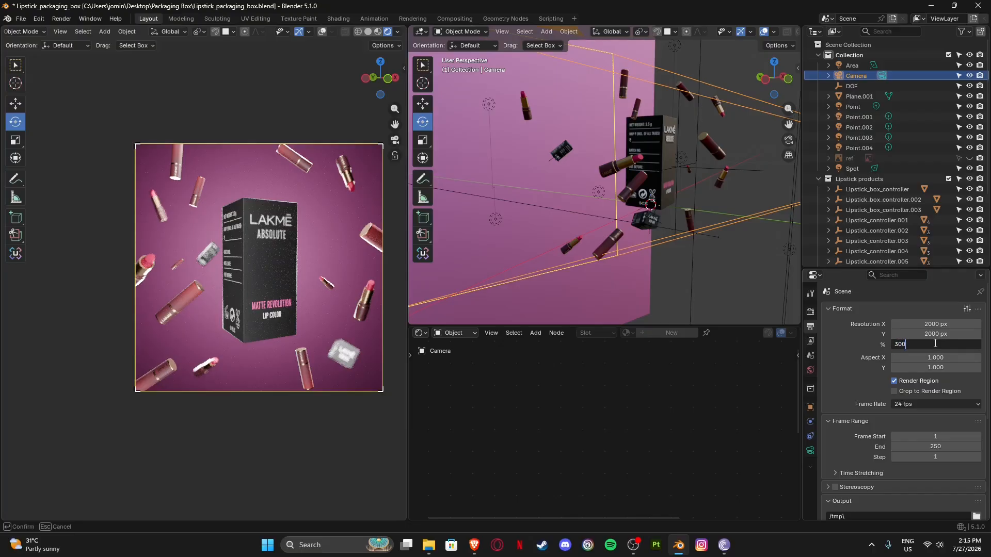
{"action": "key", "text": "Return"}
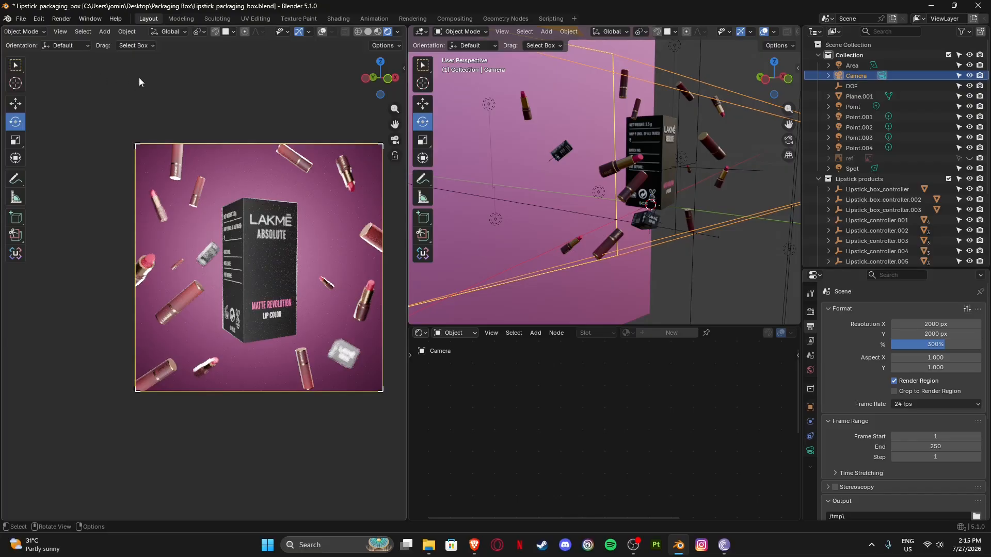
{"action": "scroll", "coordinate": [680, 136], "scroll_direction": "up", "scroll_amount": 6}
{"action": "middle_click_drag", "start_coordinate": [703, 135], "coordinate": [642, 176], "text": "shift"}
{"action": "scroll", "coordinate": [253, 206], "scroll_direction": "up", "scroll_amount": 5}
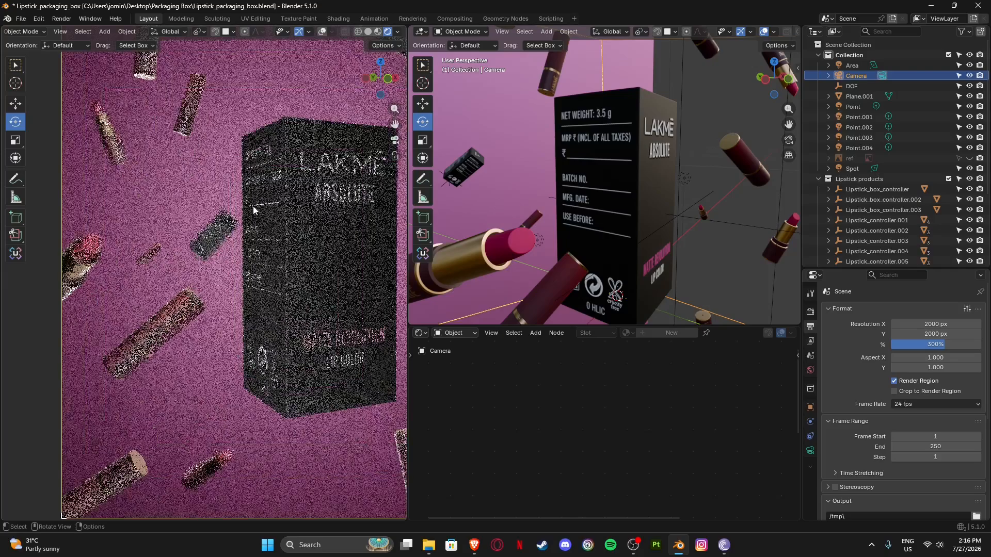
- Save the project file and render the current frame as a still image
{"action": "scroll", "coordinate": [257, 203], "scroll_direction": "down", "scroll_amount": 5}
{"action": "left_click", "coordinate": [60, 31]}
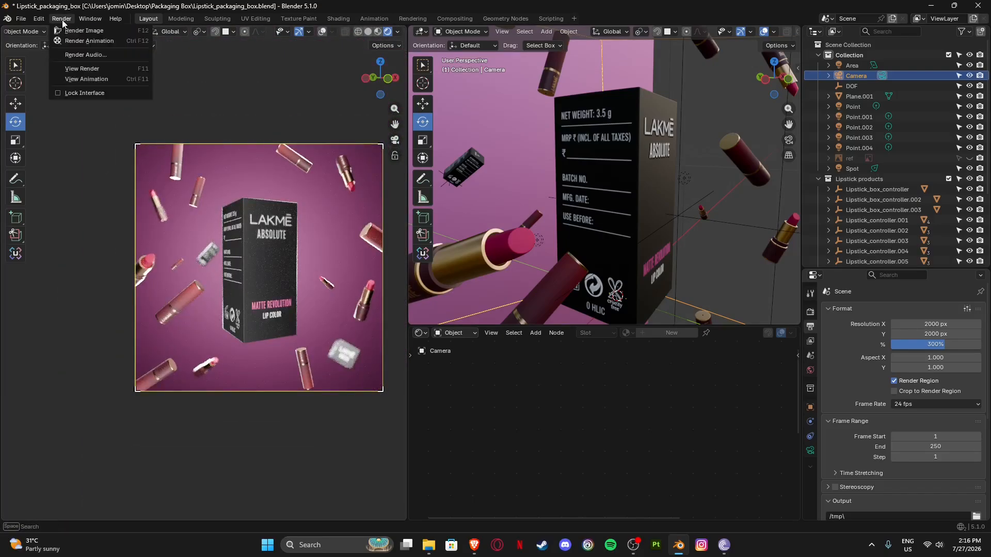
{"action": "left_click", "coordinate": [19, 19]}
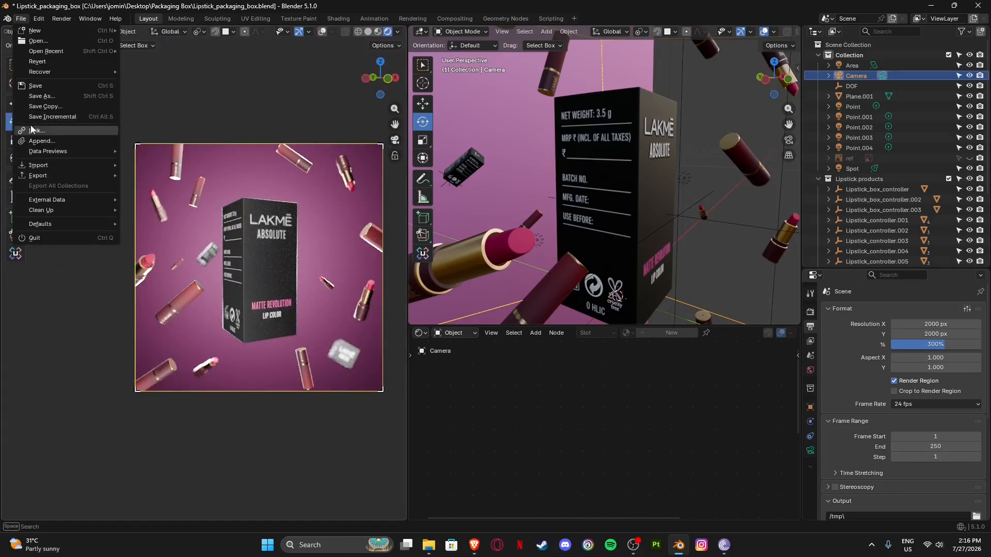
{"action": "left_click", "coordinate": [45, 85]}
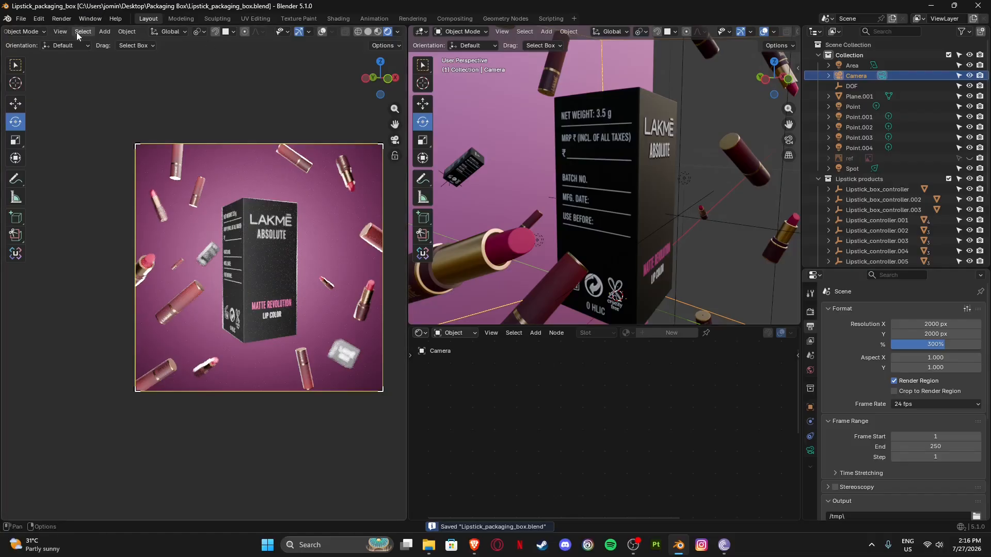
{"action": "left_click", "coordinate": [63, 21]}
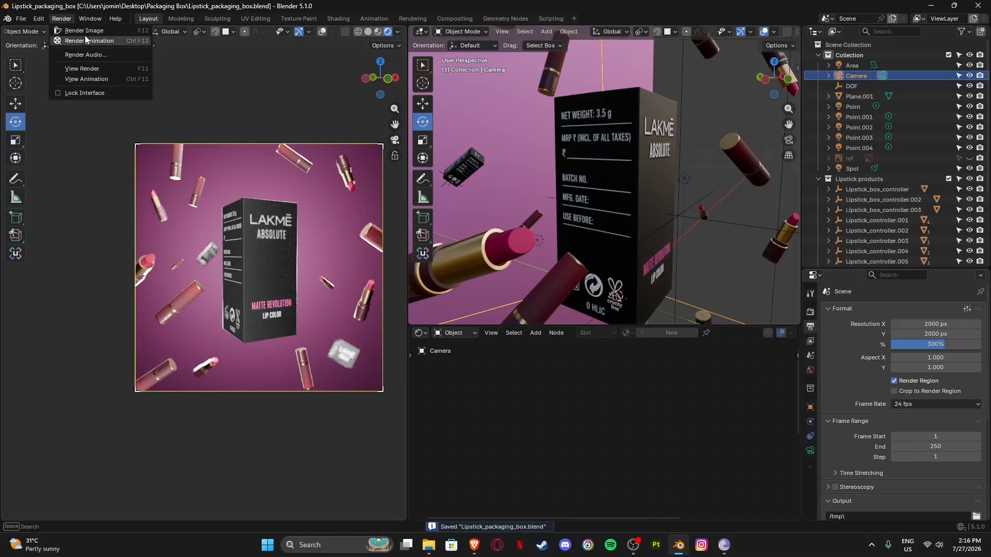
{"action": "left_click", "coordinate": [84, 35]}
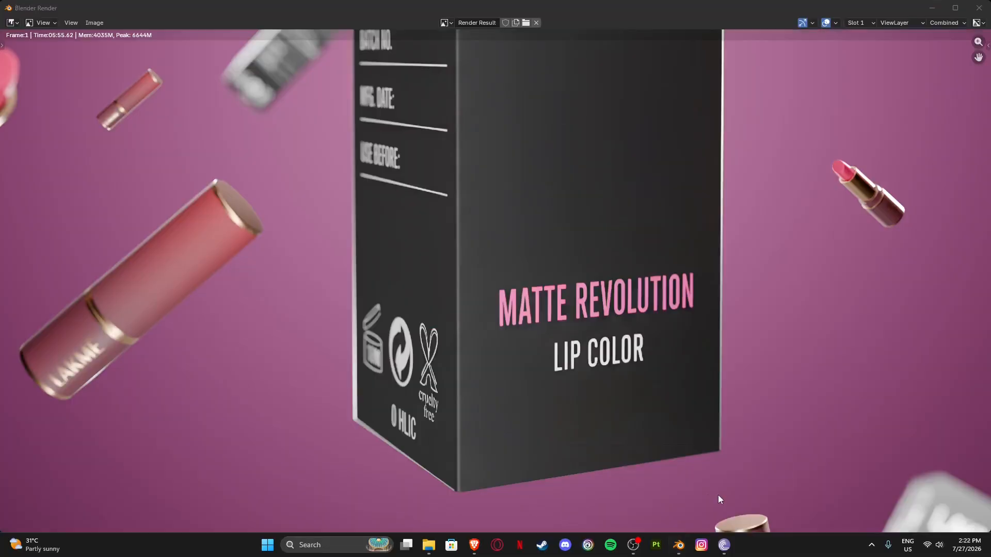
- Examine the finished render up close, checking the box text, the blurred background objects and the overall framing
{"action": "scroll", "coordinate": [484, 266], "scroll_direction": "down", "scroll_amount": 2}
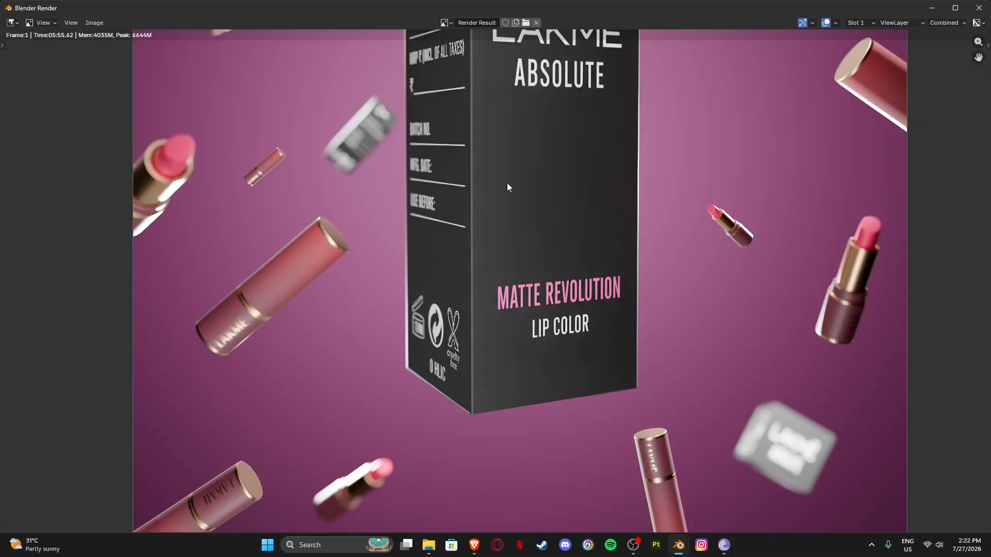
{"action": "scroll", "coordinate": [507, 183], "scroll_direction": "down", "scroll_amount": 3}
{"action": "middle_click_drag", "start_coordinate": [495, 157], "coordinate": [480, 256]}
{"action": "scroll", "coordinate": [476, 248], "scroll_direction": "up", "scroll_amount": 6}
{"action": "scroll", "coordinate": [449, 217], "scroll_direction": "down", "scroll_amount": 3}
{"action": "middle_click_drag", "start_coordinate": [456, 294], "coordinate": [323, 417]}
{"action": "scroll", "coordinate": [492, 284], "scroll_direction": "down", "scroll_amount": 2}
{"action": "middle_click_drag", "start_coordinate": [249, 355], "coordinate": [444, 271]}
{"action": "middle_click_drag", "start_coordinate": [480, 398], "coordinate": [394, 343]}
{"action": "scroll", "coordinate": [491, 206], "scroll_direction": "down", "scroll_amount": 1}
{"action": "middle_click_drag", "start_coordinate": [491, 205], "coordinate": [477, 202]}
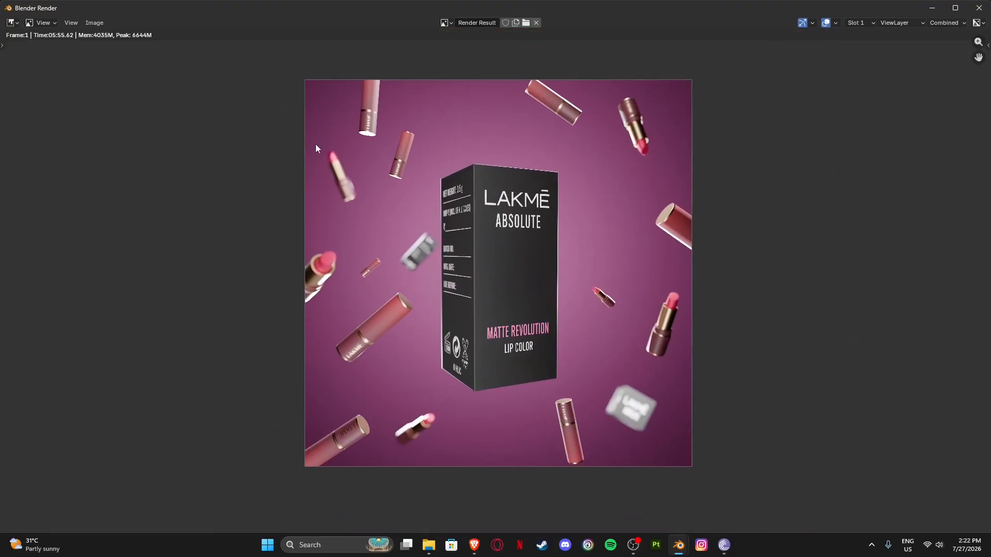
- Save the render as render.png in the Packaging Box folder, as an RGBA PNG with 16-bit color depth
{"action": "left_click", "coordinate": [89, 25]}
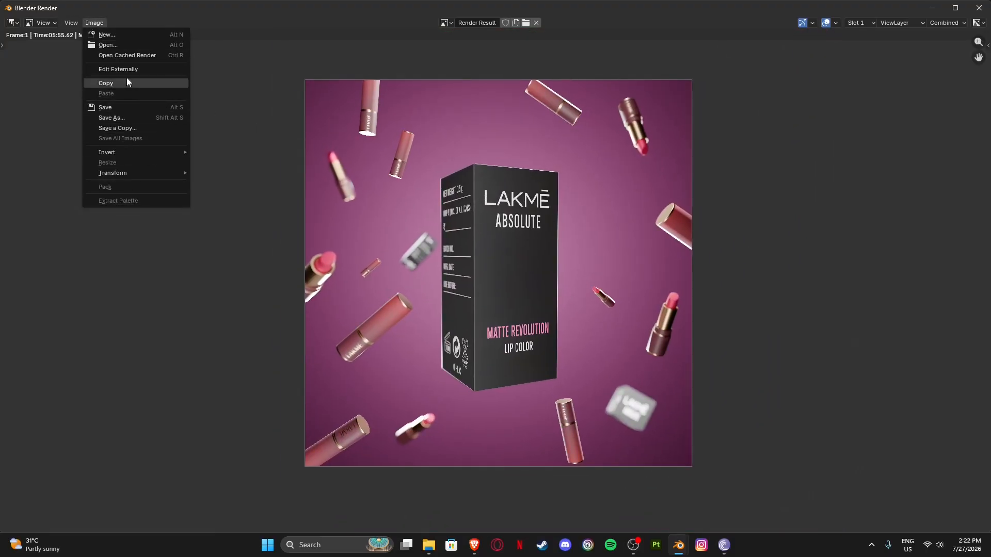
{"action": "left_click", "coordinate": [124, 118]}
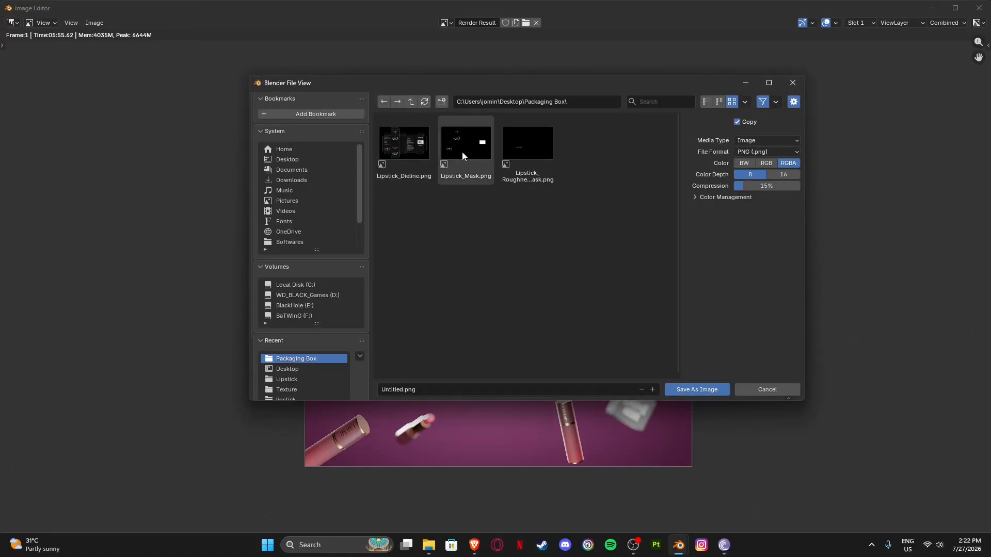
{"action": "left_click", "coordinate": [426, 390]}
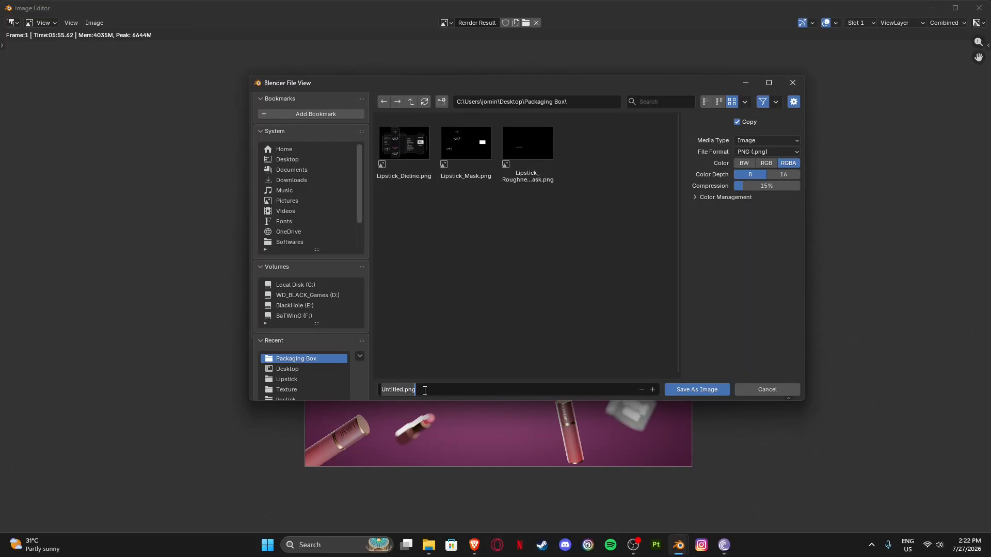
{"action": "type", "text": "L"}
{"action": "key", "text": "Return"}
{"action": "left_click", "coordinate": [783, 175]}
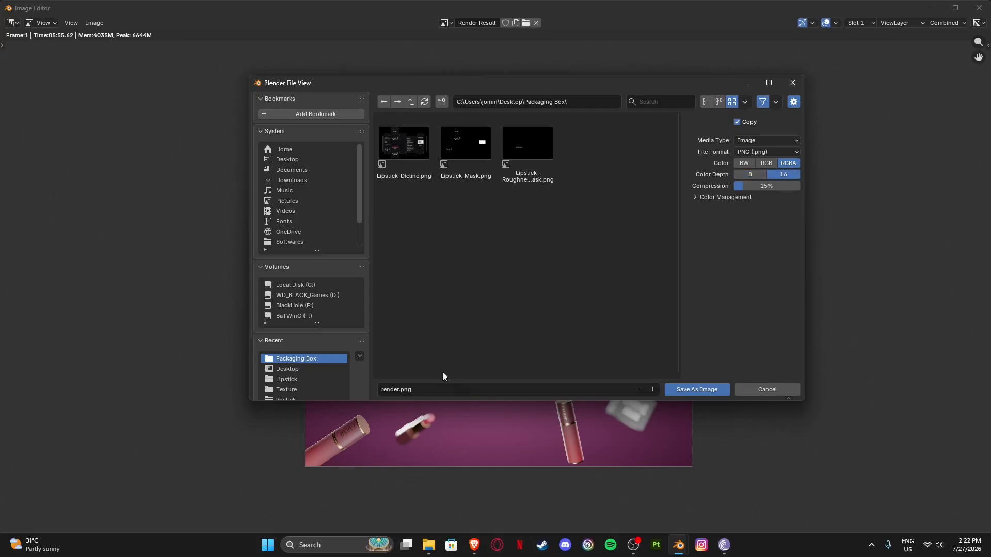
{"action": "left_click", "coordinate": [689, 390]}
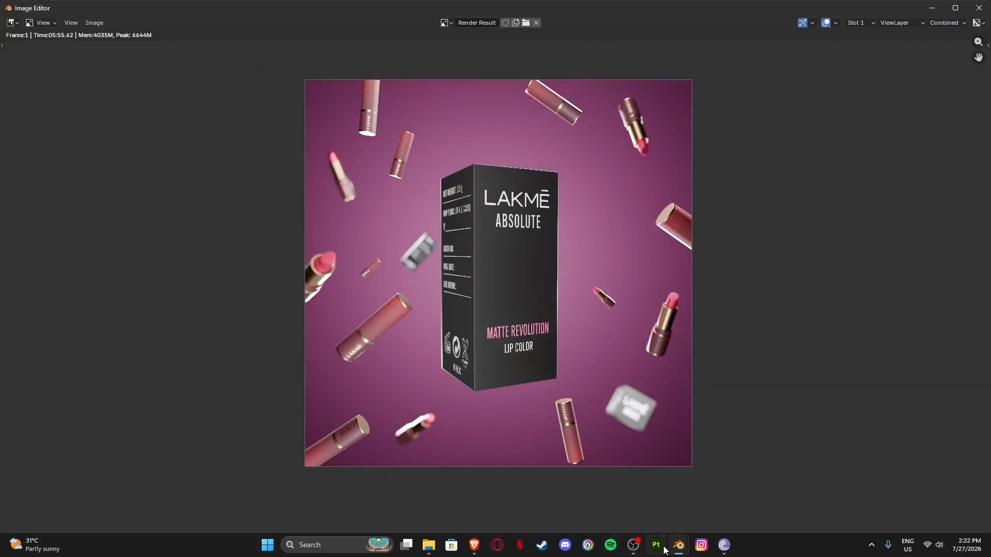
- Return to the main scene window and switch the camera viewport to solid shading with flat lighting and Object color
{"action": "mouse_move", "coordinate": [672, 538]}
{"action": "left_click", "coordinate": [622, 493]}
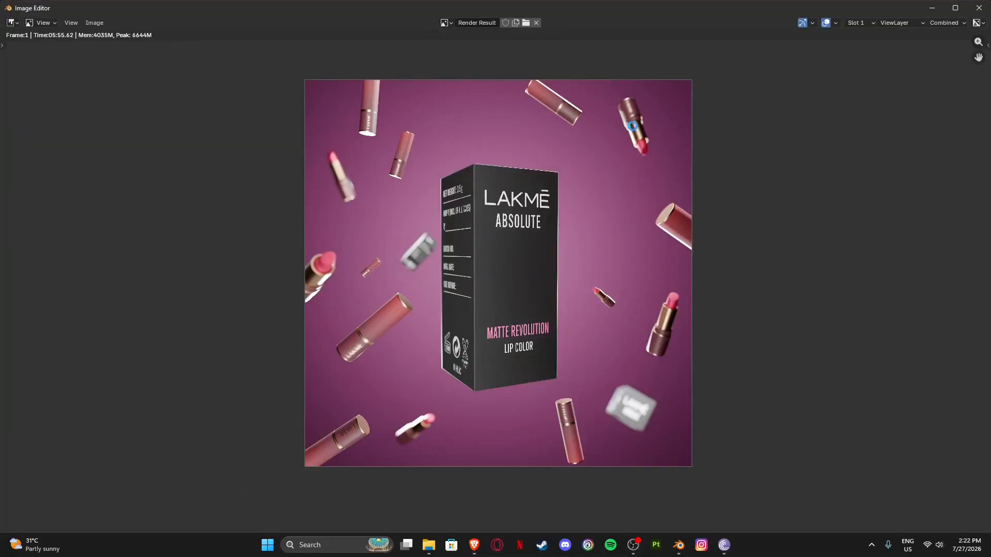
{"action": "left_click", "coordinate": [932, 8]}
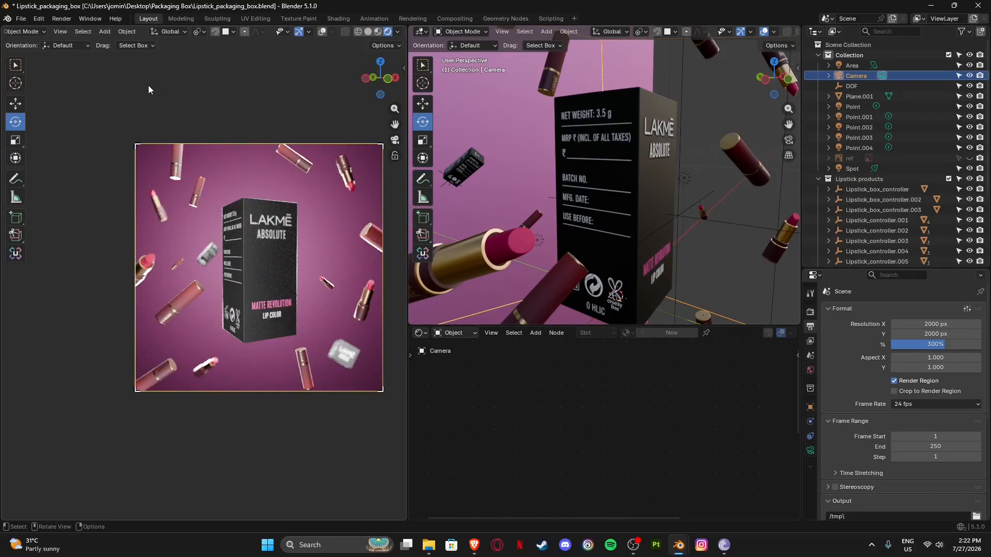
{"action": "left_click", "coordinate": [368, 32]}
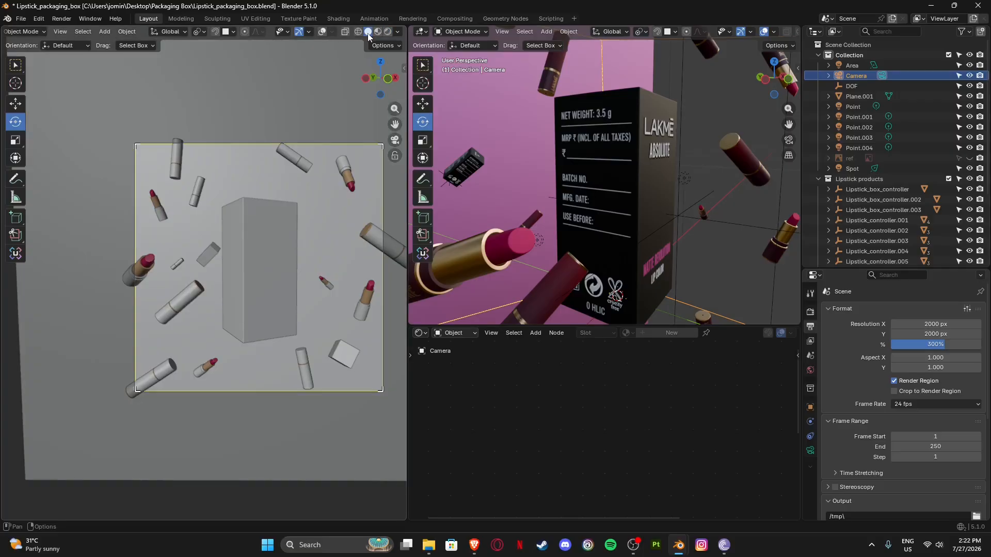
{"action": "left_click", "coordinate": [399, 32]}
{"action": "left_click", "coordinate": [437, 82]}
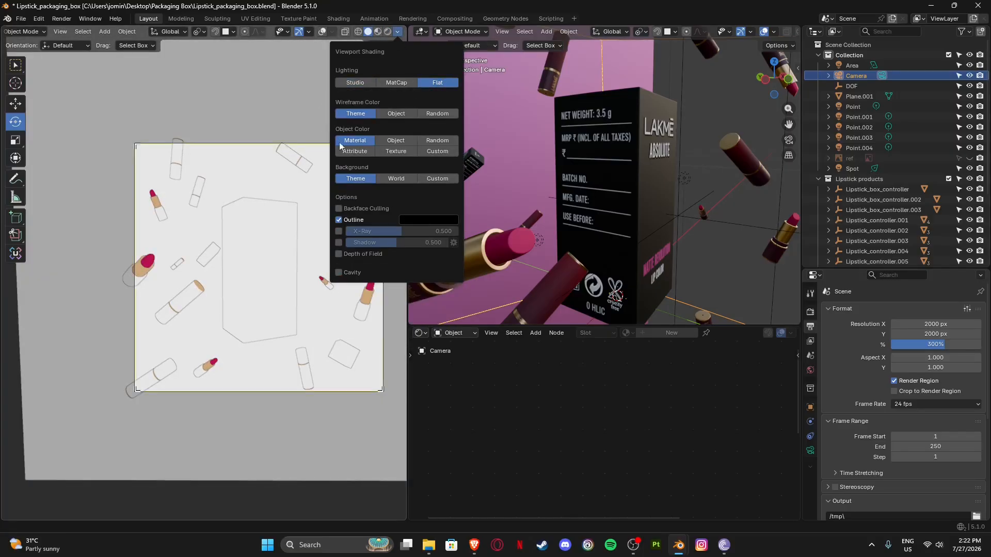
{"action": "left_click", "coordinate": [402, 113]}
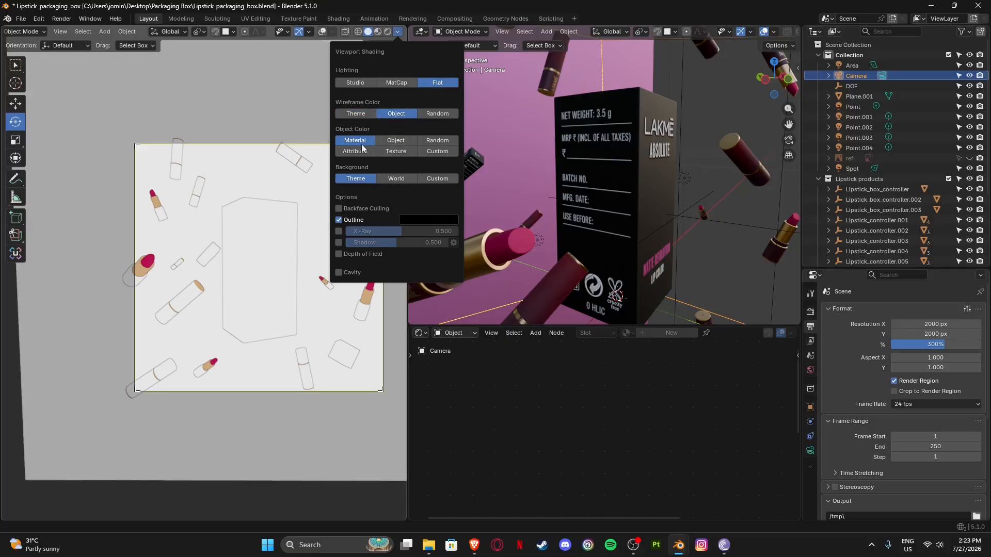
{"action": "left_click", "coordinate": [358, 112]}
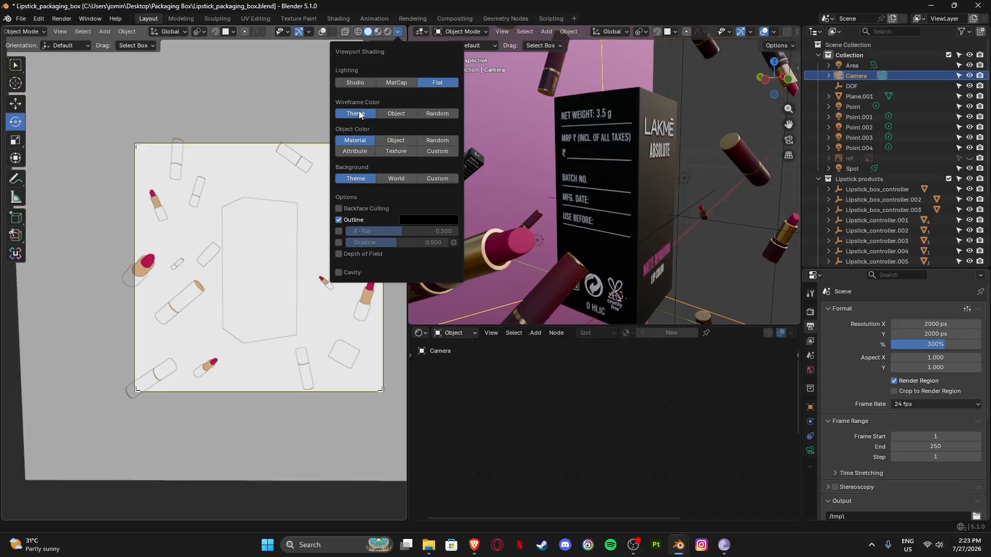
{"action": "left_click", "coordinate": [399, 141]}
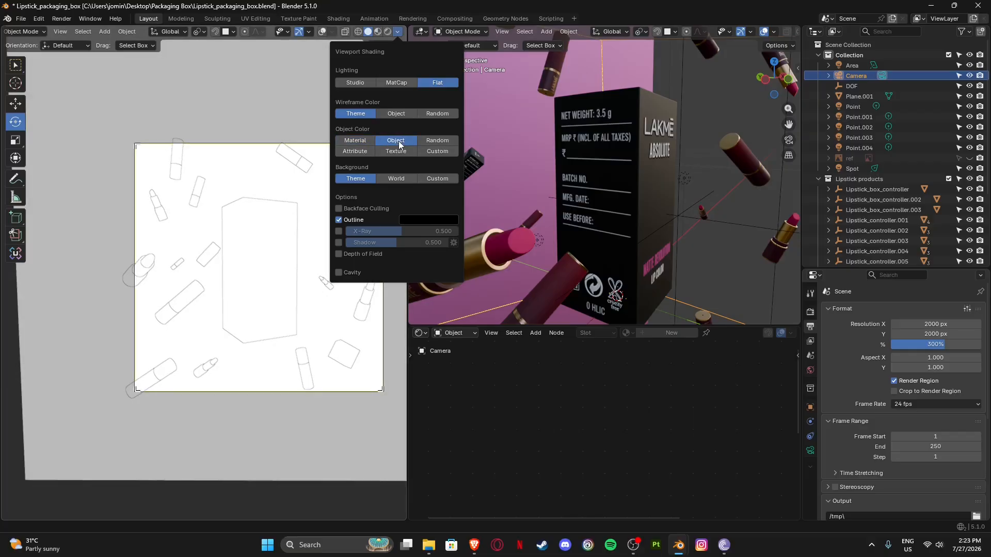
- Try shadows in the camera viewport's shading, turn them off again, and enable cavity shading with a type other than Screen
{"action": "left_click", "coordinate": [339, 243]}
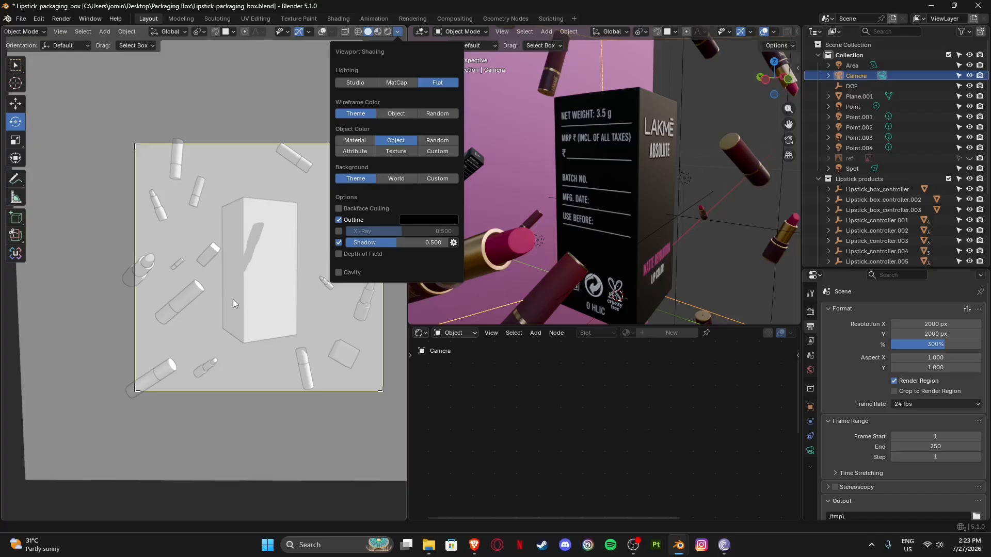
{"action": "left_click", "coordinate": [339, 242]}
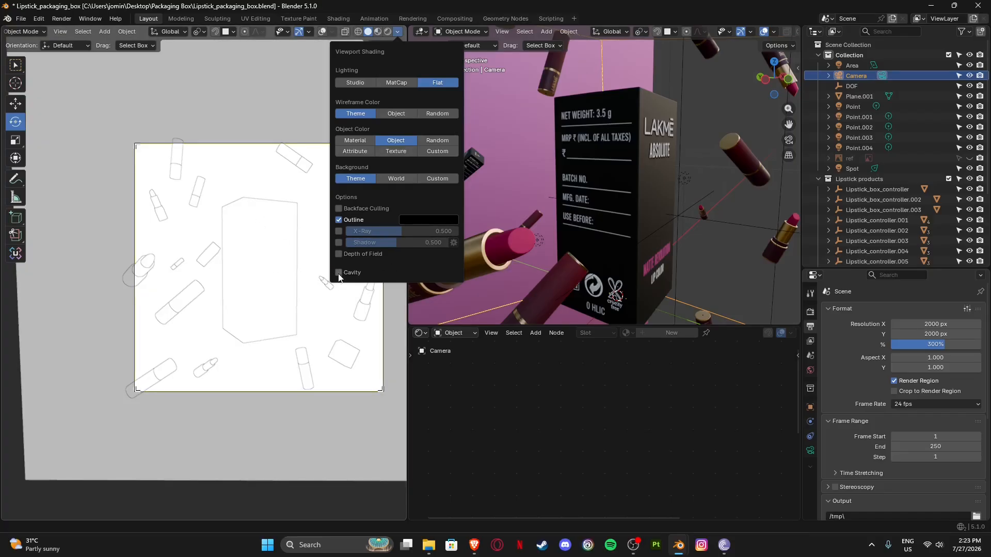
{"action": "left_click", "coordinate": [339, 272]}
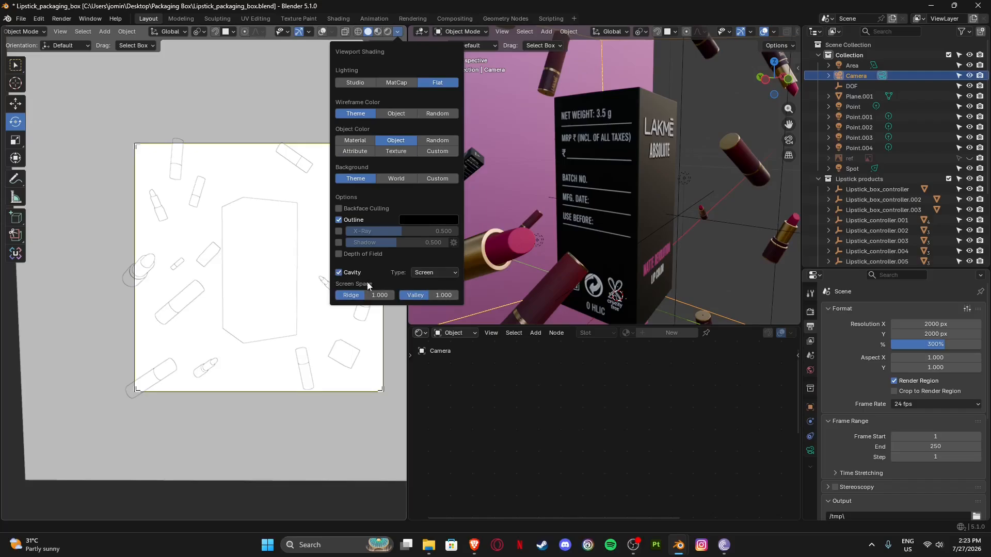
{"action": "left_click", "coordinate": [435, 272]}
{"action": "left_click", "coordinate": [431, 309]}
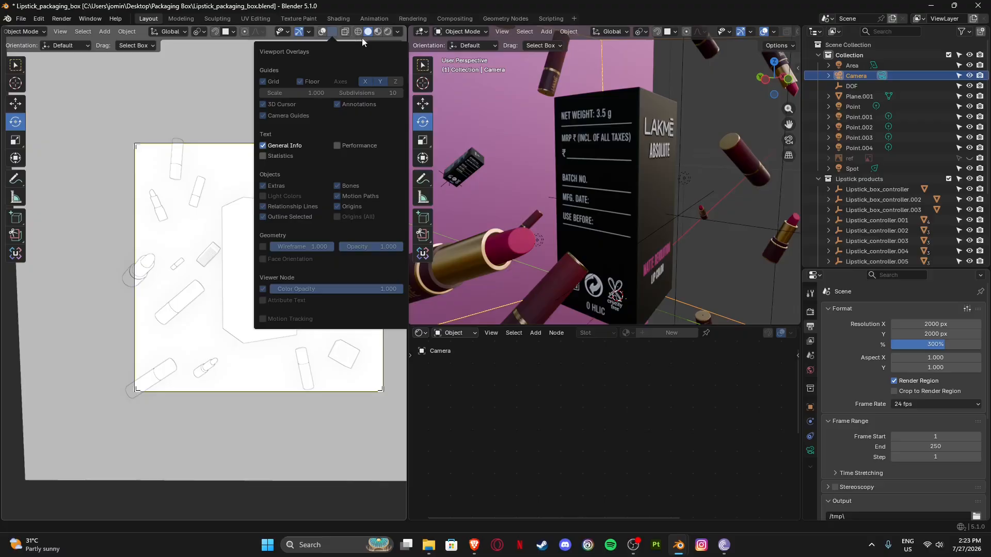
- Show overlays in the camera viewport, but hide the X and Y axes, floor, 3D cursor and extras
{"action": "mouse_move", "coordinate": [313, 33]}
{"action": "left_click", "coordinate": [321, 32]}
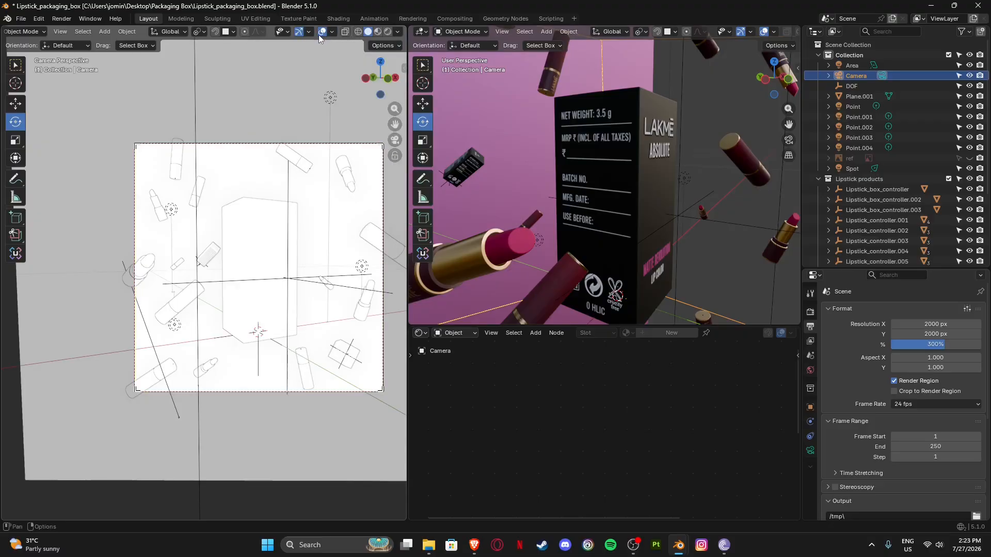
{"action": "left_click", "coordinate": [332, 33]}
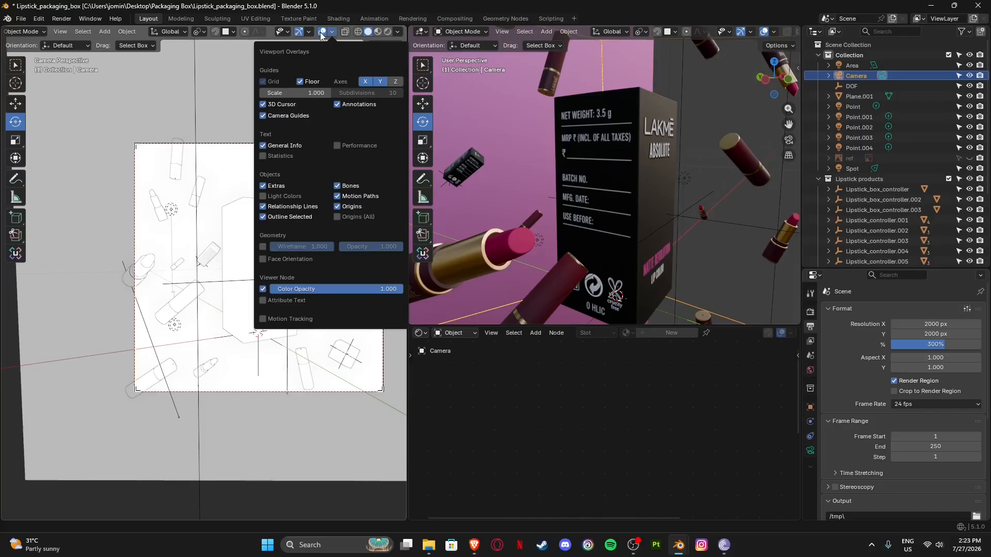
{"action": "left_click", "coordinate": [367, 82]}
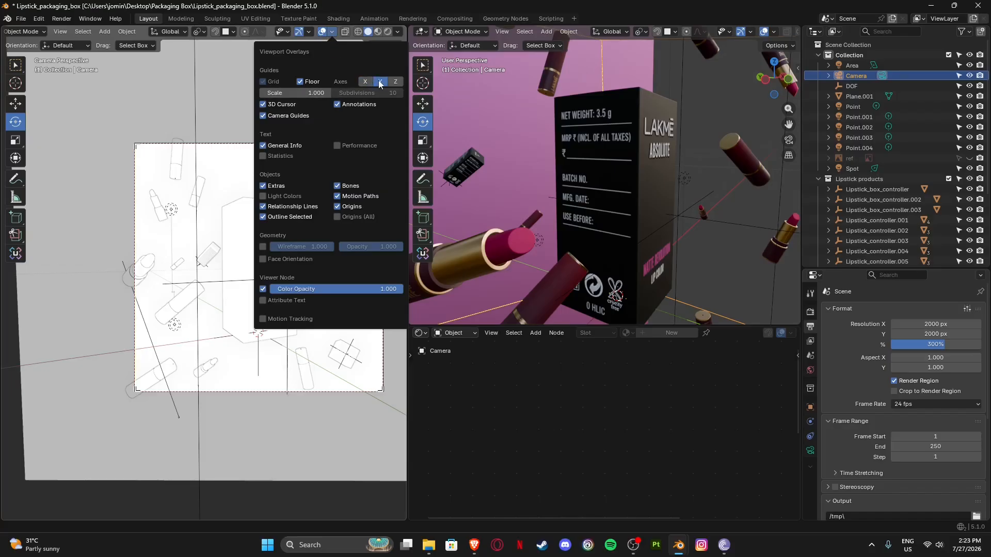
{"action": "left_click", "coordinate": [300, 82]}
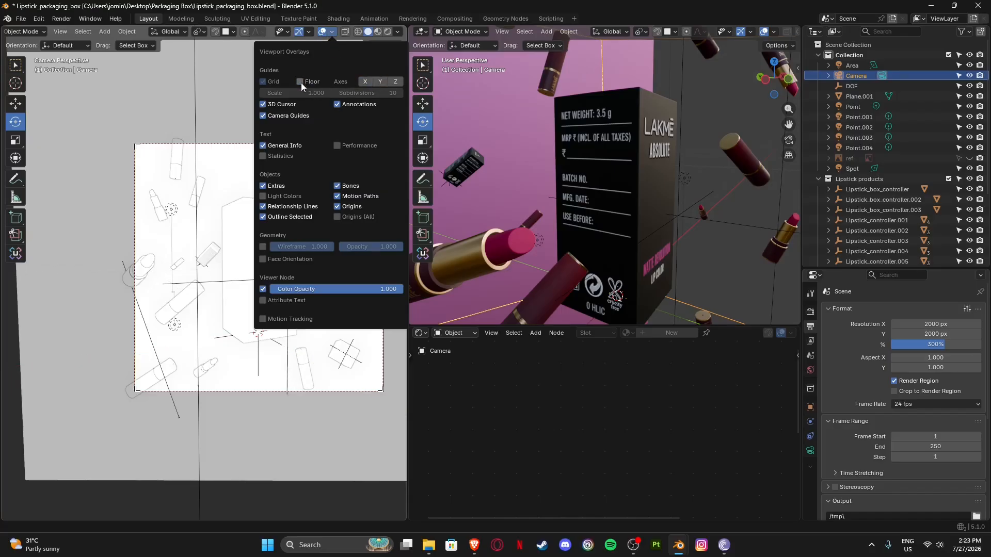
{"action": "left_click", "coordinate": [262, 104]}
{"action": "left_click", "coordinate": [264, 186]}
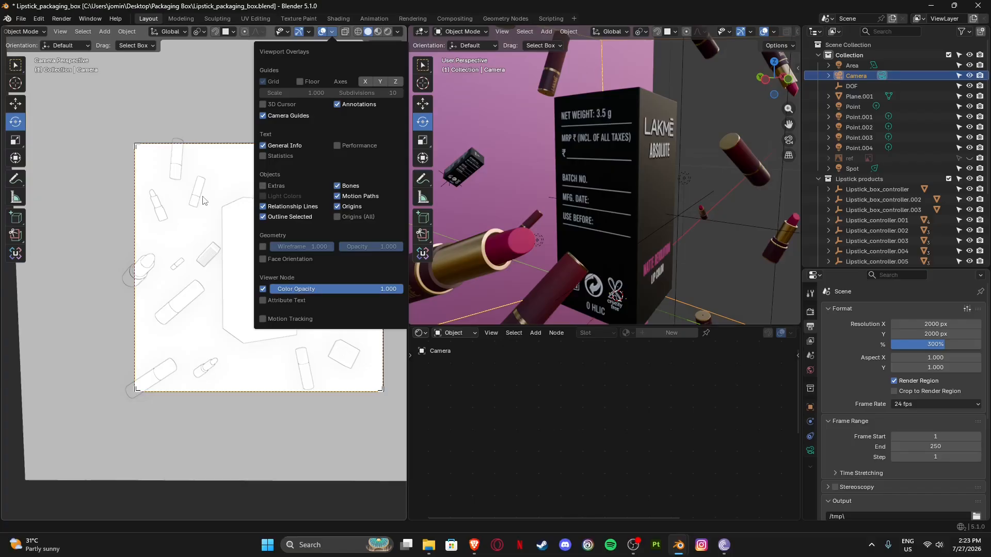
- Enable the wireframe overlay in the camera viewport and check the mesh lines on the box and lipsticks
{"action": "left_click", "coordinate": [330, 32]}
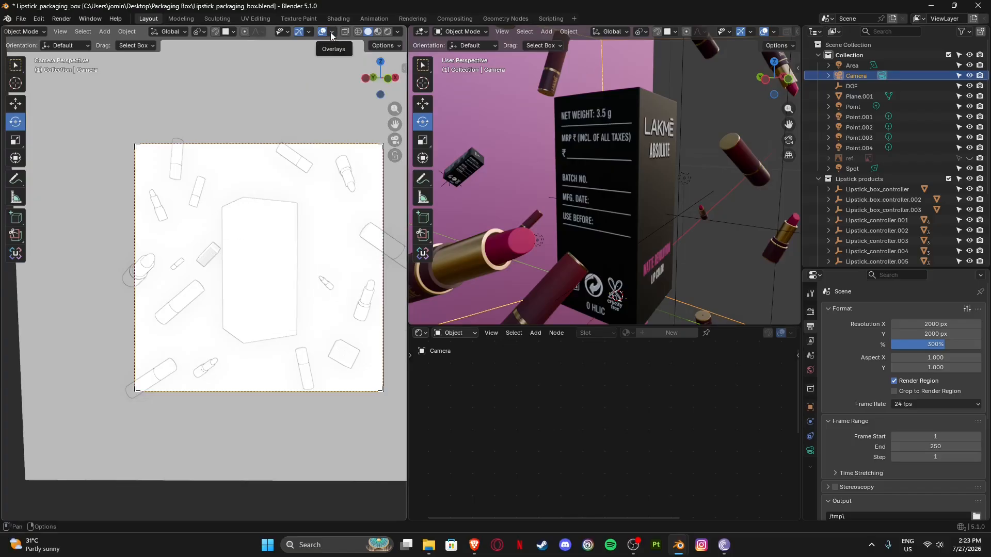
{"action": "left_click", "coordinate": [330, 32]}
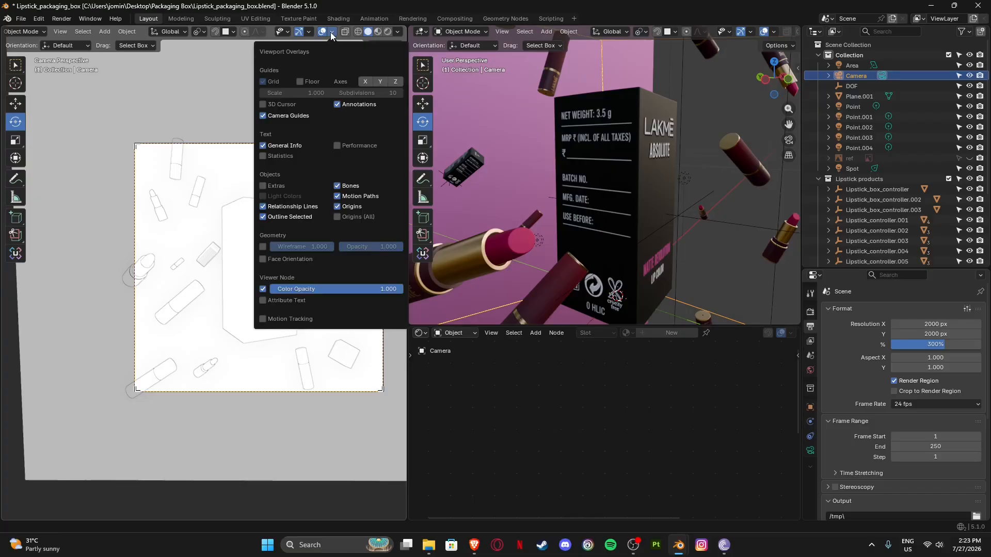
{"action": "left_click", "coordinate": [263, 247]}
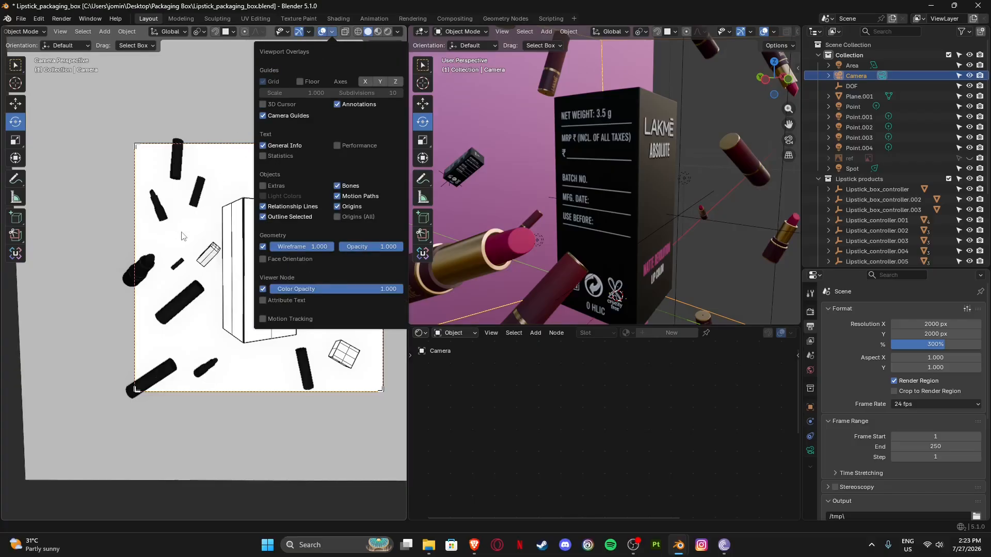
{"action": "scroll", "coordinate": [268, 239], "scroll_direction": "up", "scroll_amount": 2}
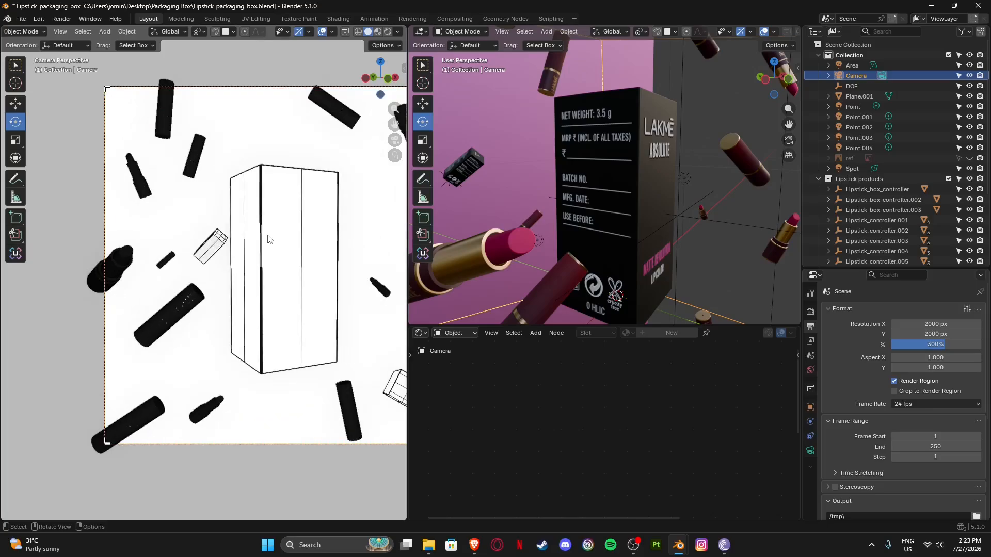
{"action": "scroll", "coordinate": [206, 290], "scroll_direction": "up", "scroll_amount": 5}
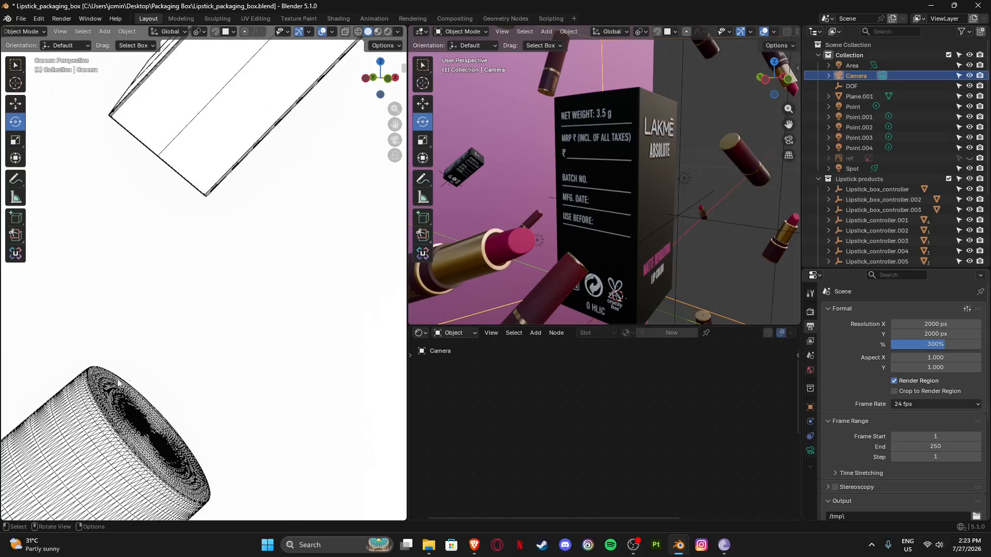
{"action": "scroll", "coordinate": [95, 412], "scroll_direction": "down", "scroll_amount": 7}
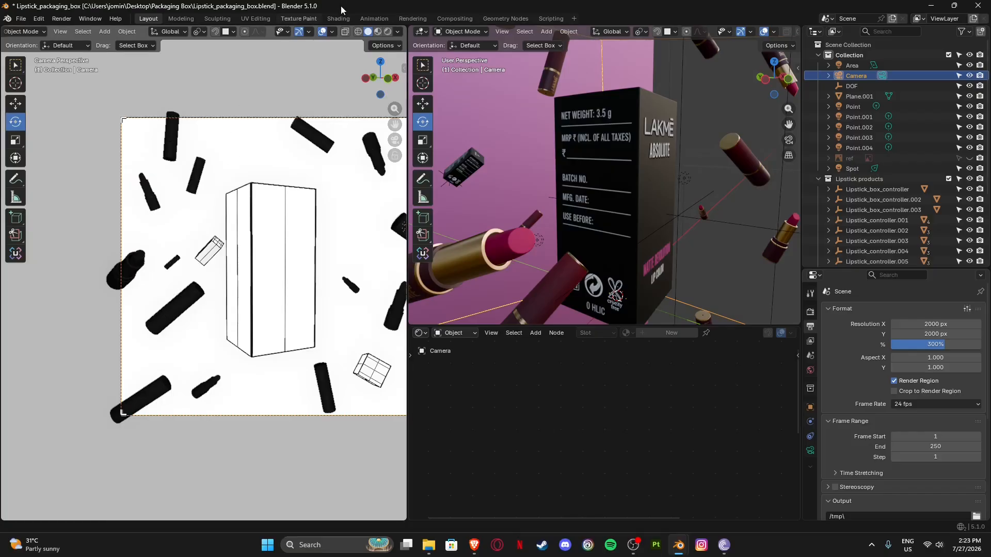
{"action": "scroll", "coordinate": [252, 116], "scroll_direction": "up", "scroll_amount": 2}
{"action": "scroll", "coordinate": [255, 118], "scroll_direction": "down", "scroll_amount": 1}
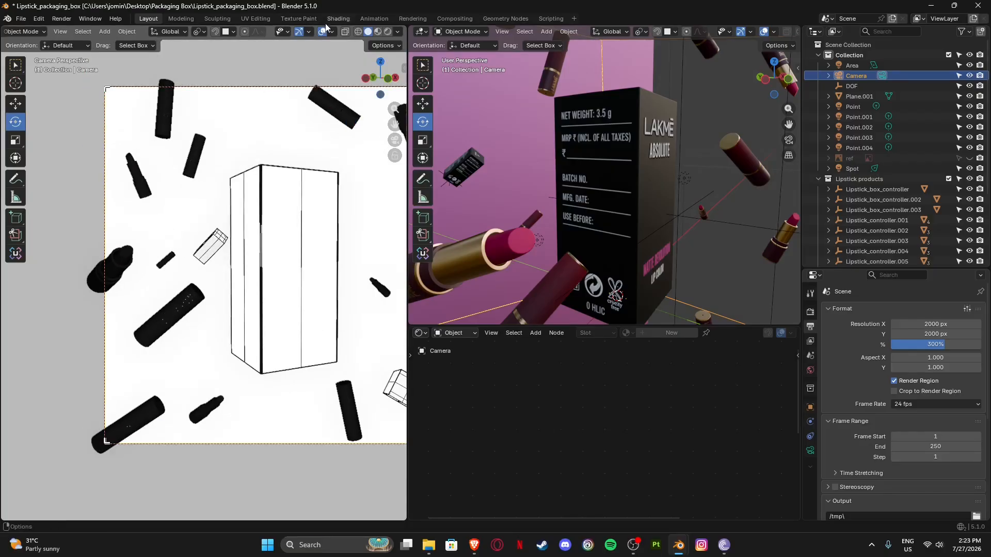
- Set the camera viewport's object color to Texture, comparing it with Object, and its wireframe color to Random
{"action": "scroll", "coordinate": [332, 196], "scroll_direction": "down", "scroll_amount": 1}
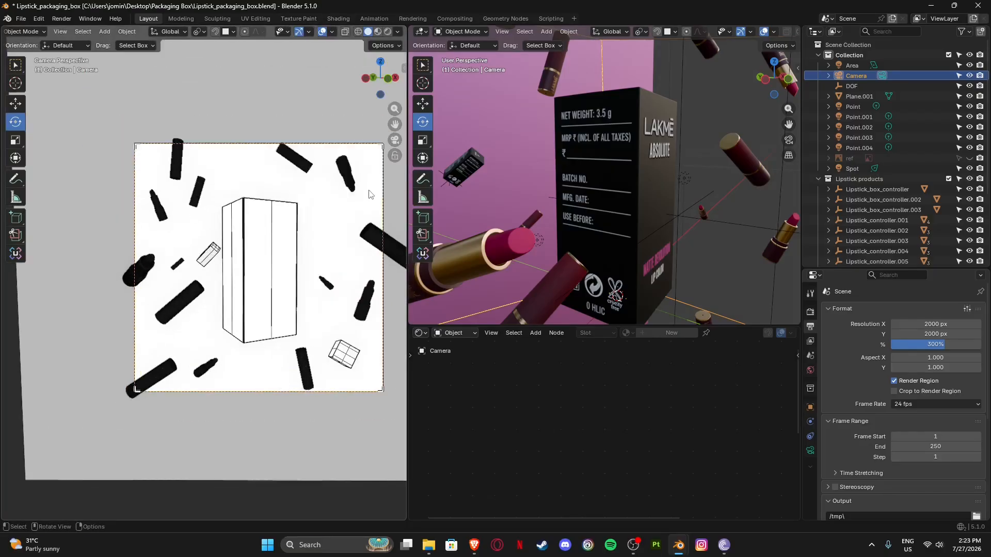
{"action": "scroll", "coordinate": [332, 196], "scroll_direction": "down", "scroll_amount": 1}
{"action": "left_click", "coordinate": [397, 31]}
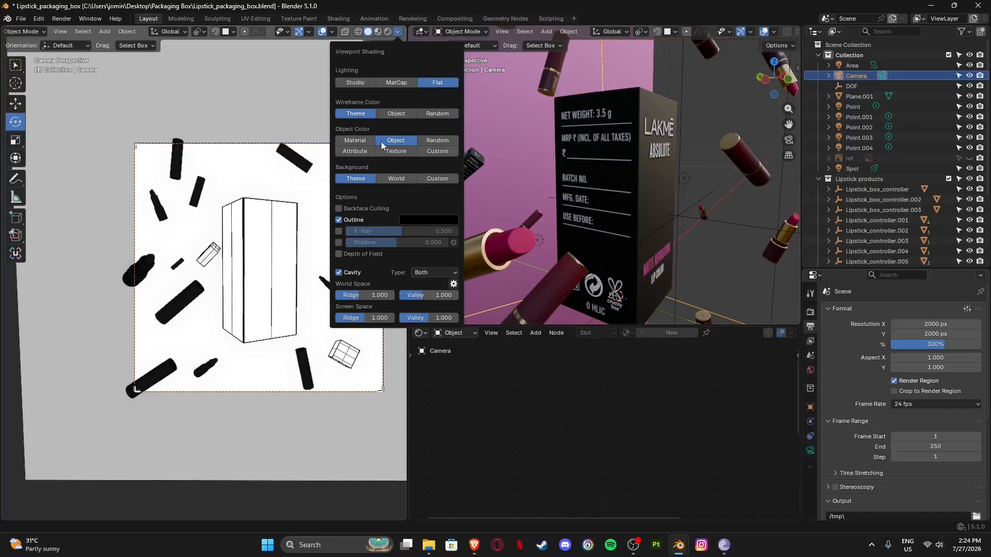
{"action": "left_click", "coordinate": [398, 151]}
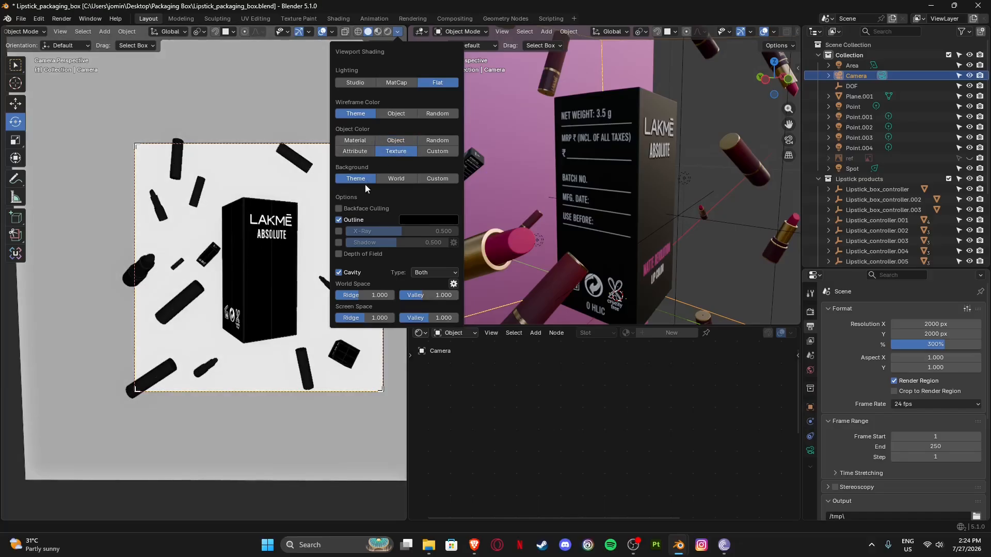
{"action": "left_click", "coordinate": [389, 139]}
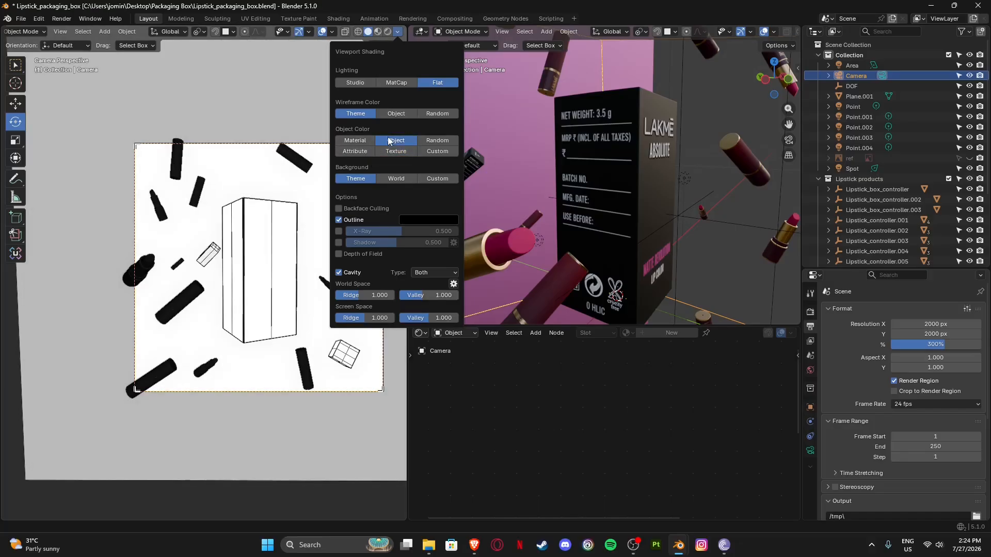
{"action": "left_click", "coordinate": [383, 151]}
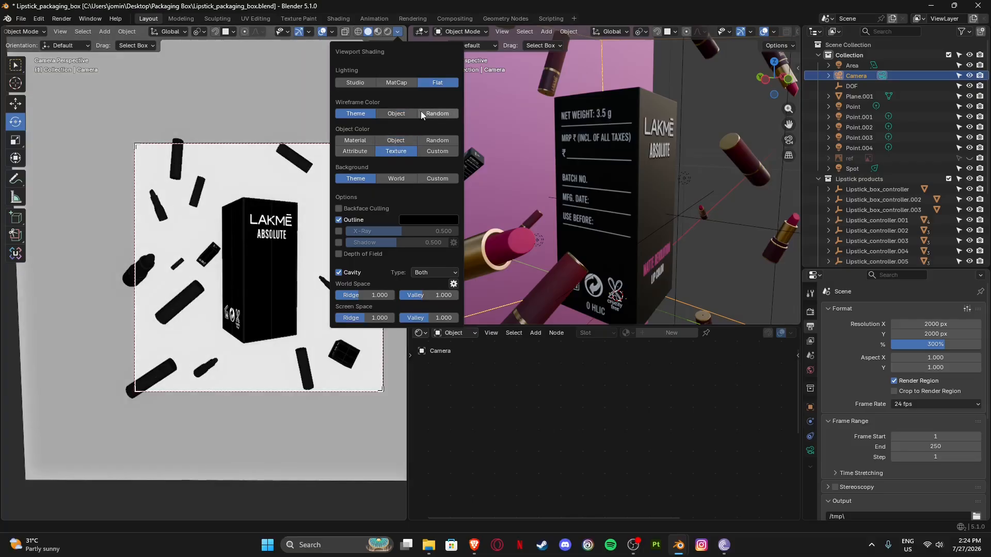
{"action": "left_click", "coordinate": [437, 113]}
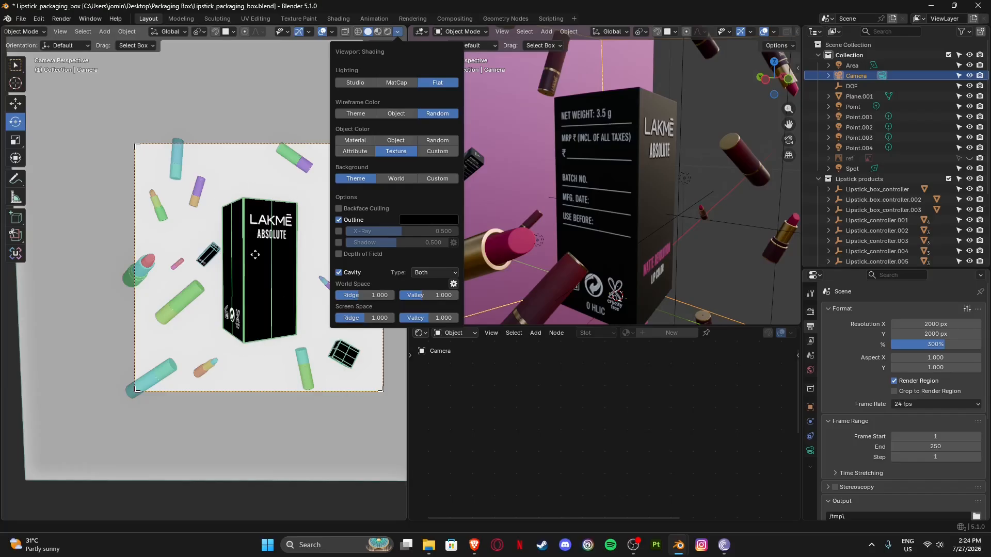
{"action": "left_click", "coordinate": [398, 32]}
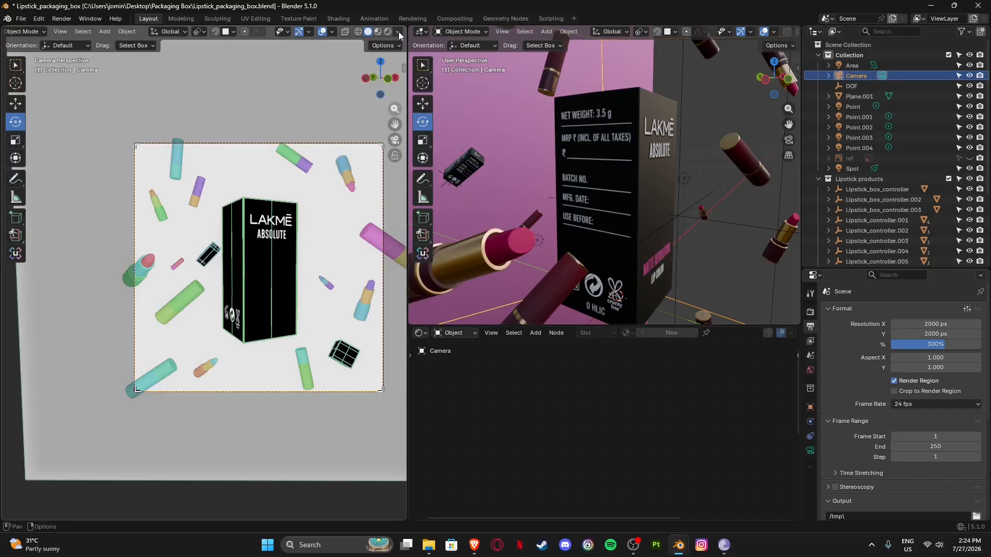
- Review the camera viewport's overlay settings, then render a viewport preview and inspect the mesh lines on the box and lipsticks
{"action": "left_click", "coordinate": [332, 32]}
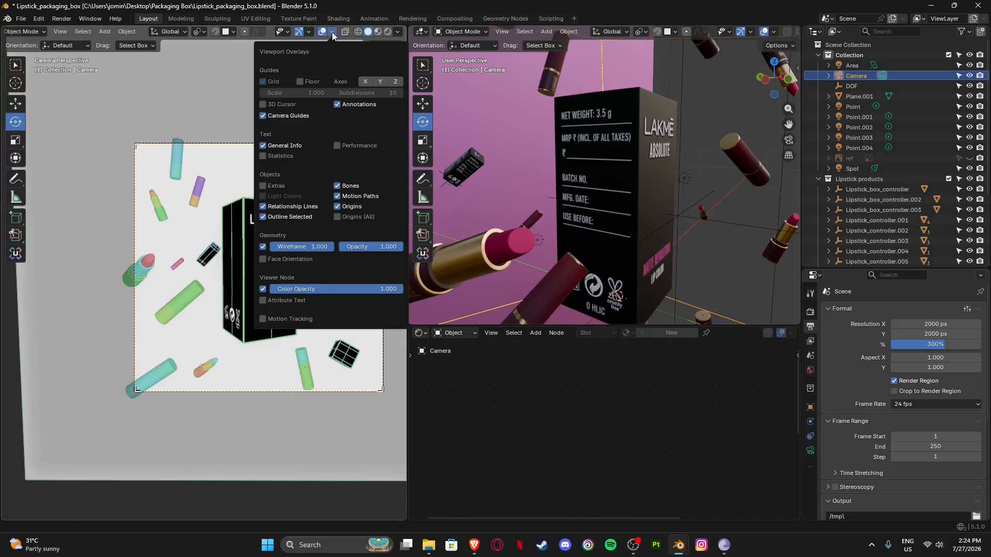
{"action": "left_click", "coordinate": [332, 32]}
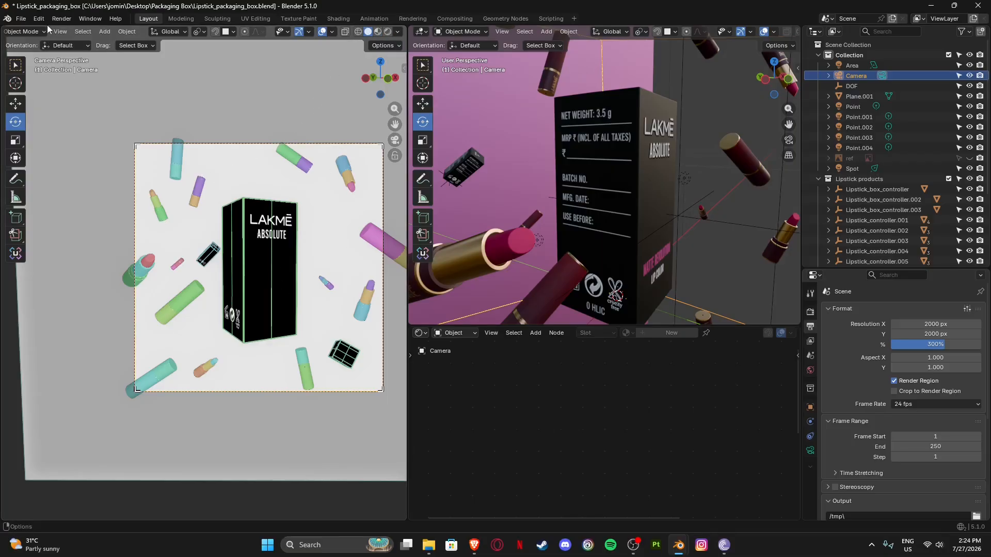
{"action": "left_click", "coordinate": [63, 32]}
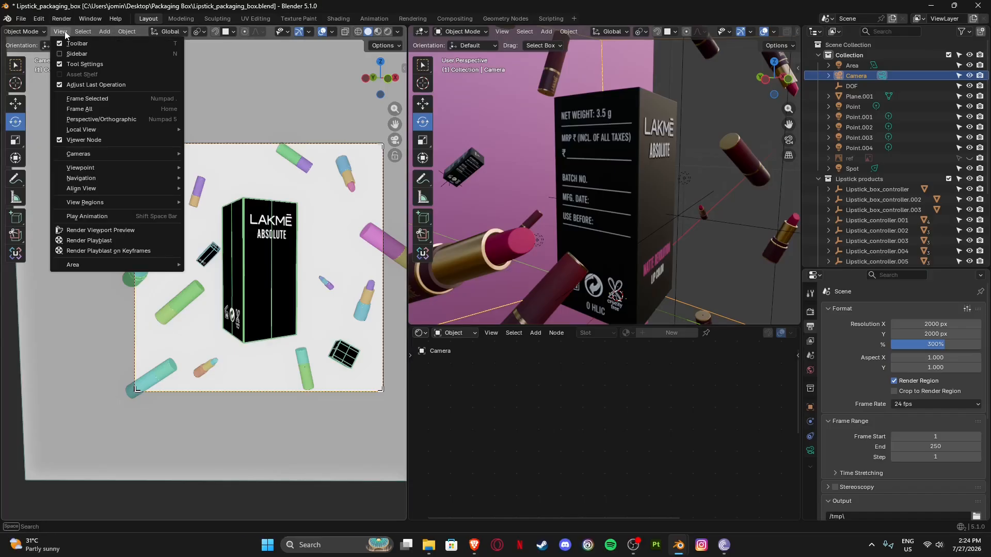
{"action": "left_click", "coordinate": [111, 233]}
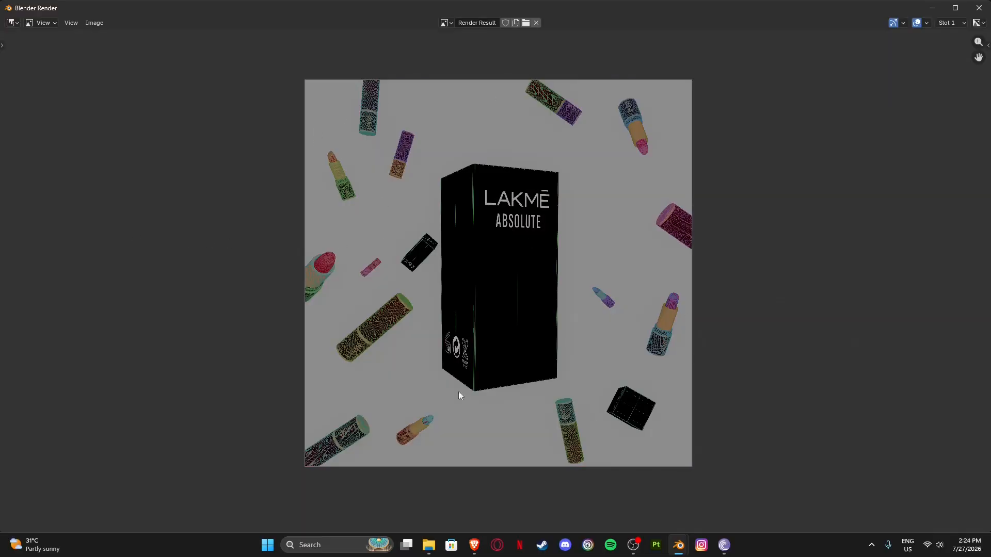
{"action": "scroll", "coordinate": [529, 228], "scroll_direction": "up", "scroll_amount": 6}
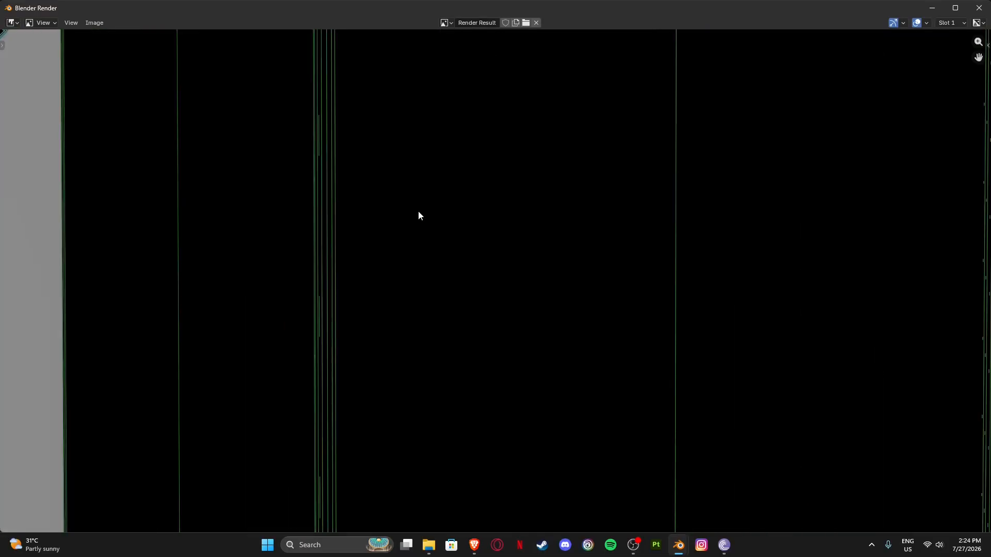
{"action": "scroll", "coordinate": [425, 224], "scroll_direction": "down", "scroll_amount": 8}
{"action": "scroll", "coordinate": [361, 323], "scroll_direction": "up", "scroll_amount": 5}
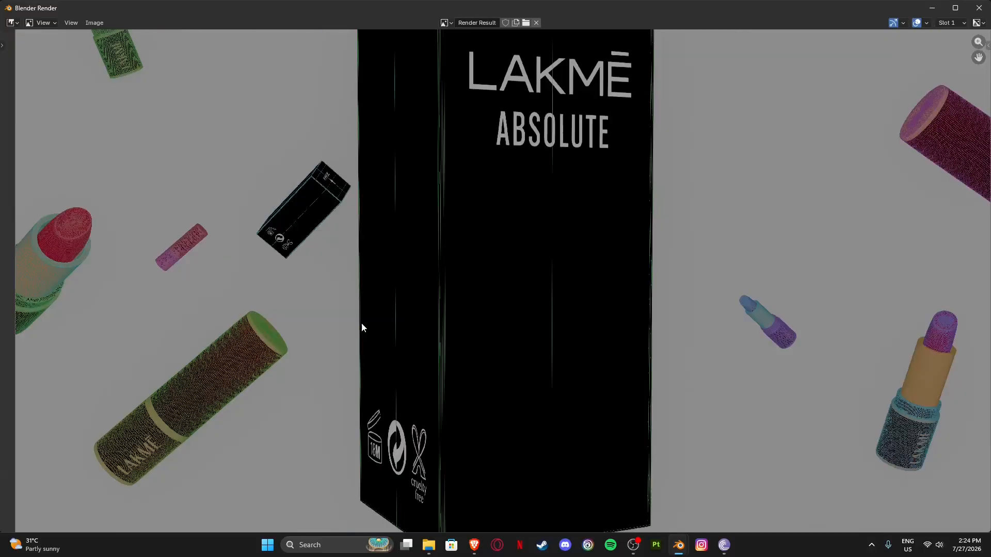
{"action": "scroll", "coordinate": [336, 325], "scroll_direction": "down", "scroll_amount": 6}
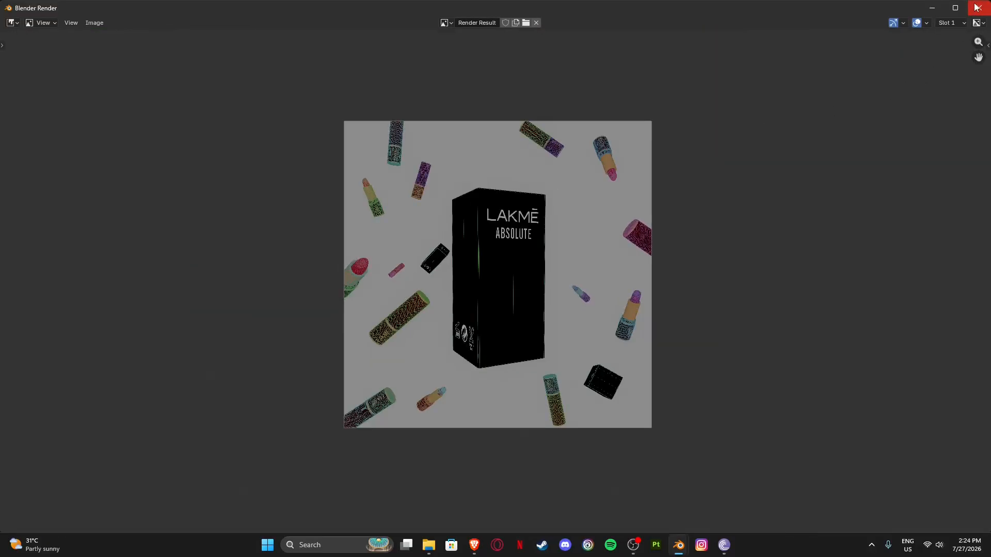
- Save the viewport preview as render_wireframe.png in the Packaging Box folder and close the render window
{"action": "left_click", "coordinate": [94, 23]}
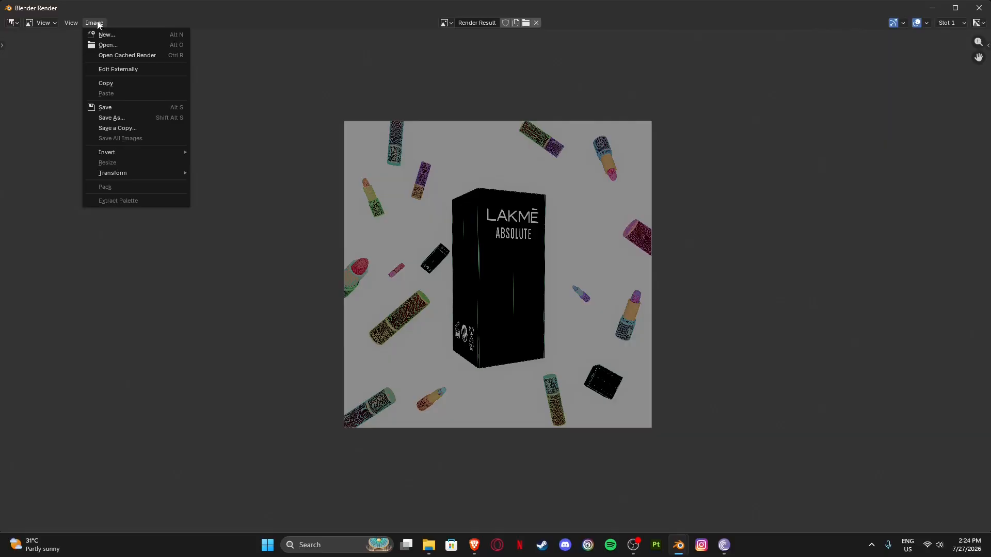
{"action": "left_click", "coordinate": [125, 116]}
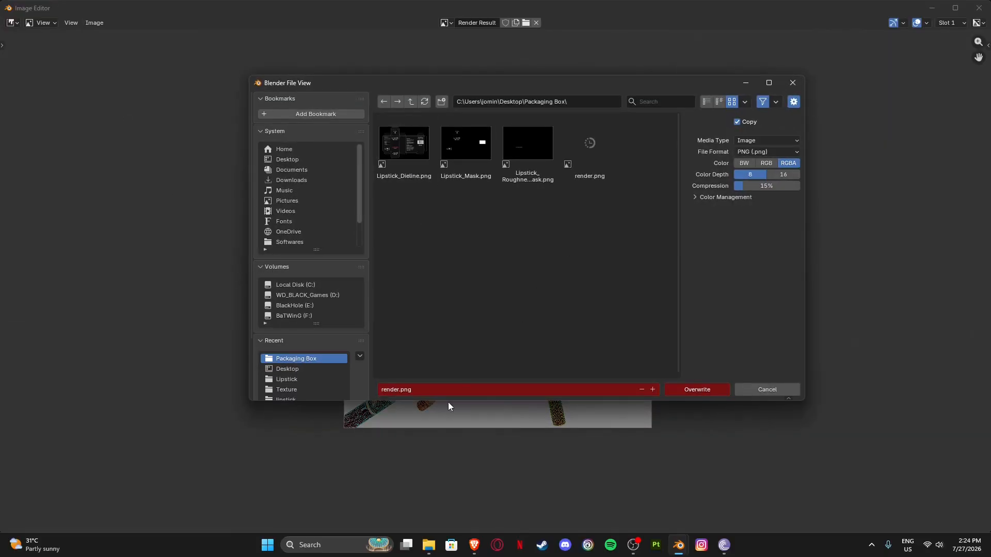
{"action": "left_click", "coordinate": [399, 391]}
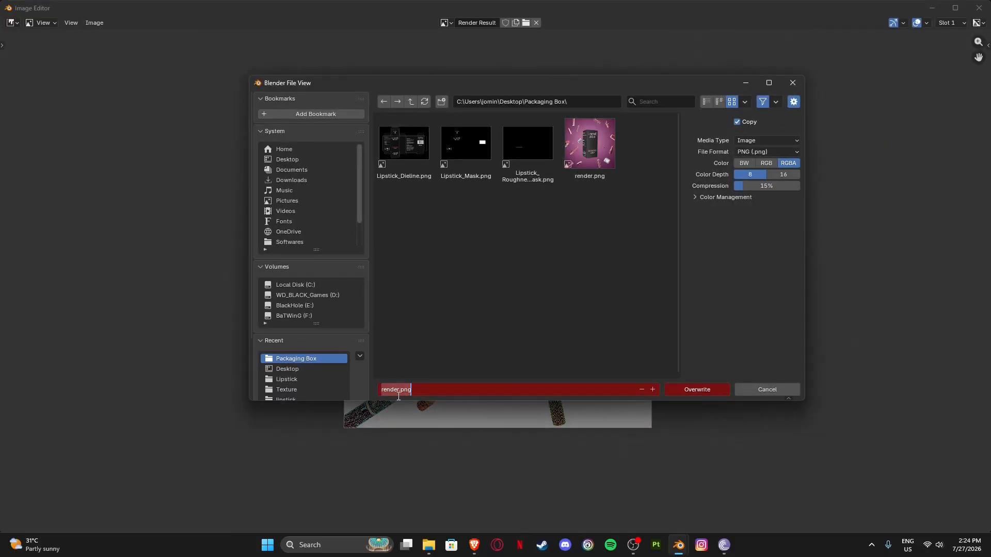
{"action": "left_click", "coordinate": [397, 390]}
{"action": "left_click", "coordinate": [400, 389]}
{"action": "type", "text": "_wirefra"}
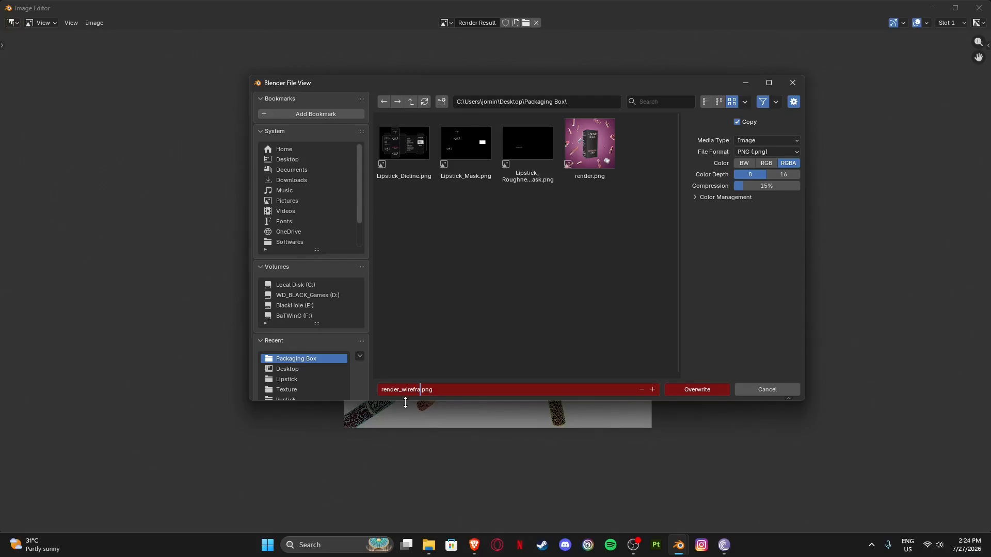
{"action": "type", "text": "me"}
{"action": "key", "text": "Return"}
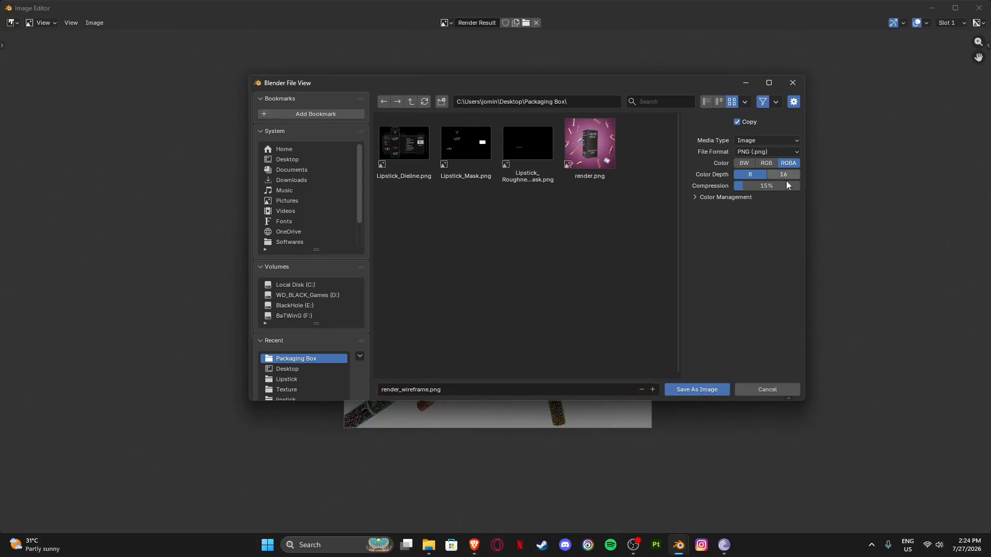
{"action": "left_click", "coordinate": [691, 389]}
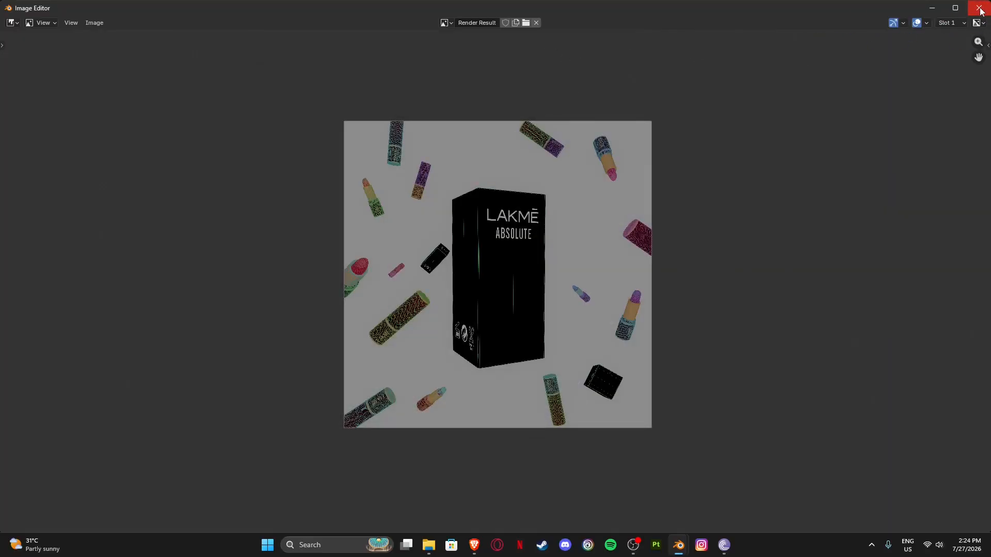
{"action": "left_click", "coordinate": [979, 9]}
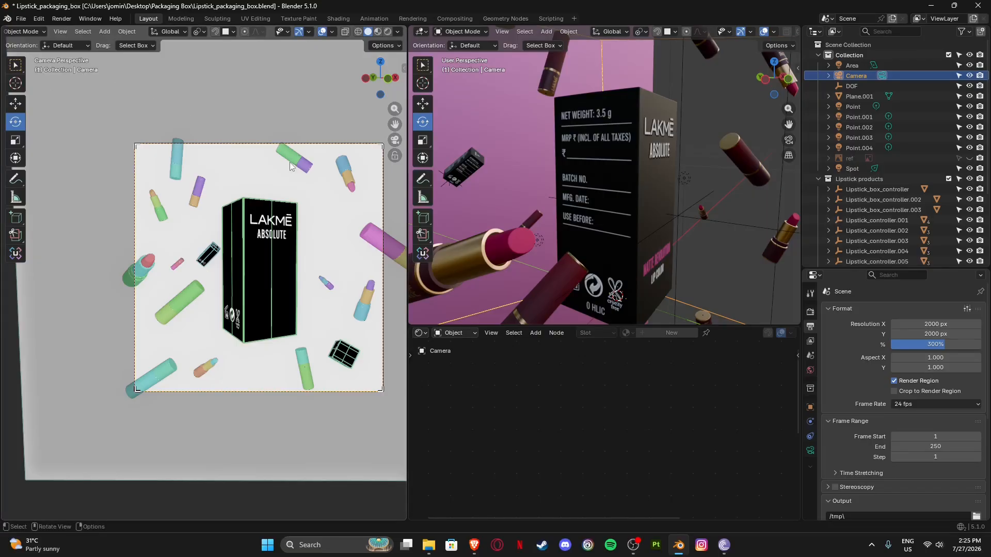
- Switch the camera viewport's solid shading to Studio lighting with Material object color
{"action": "left_click", "coordinate": [398, 32]}
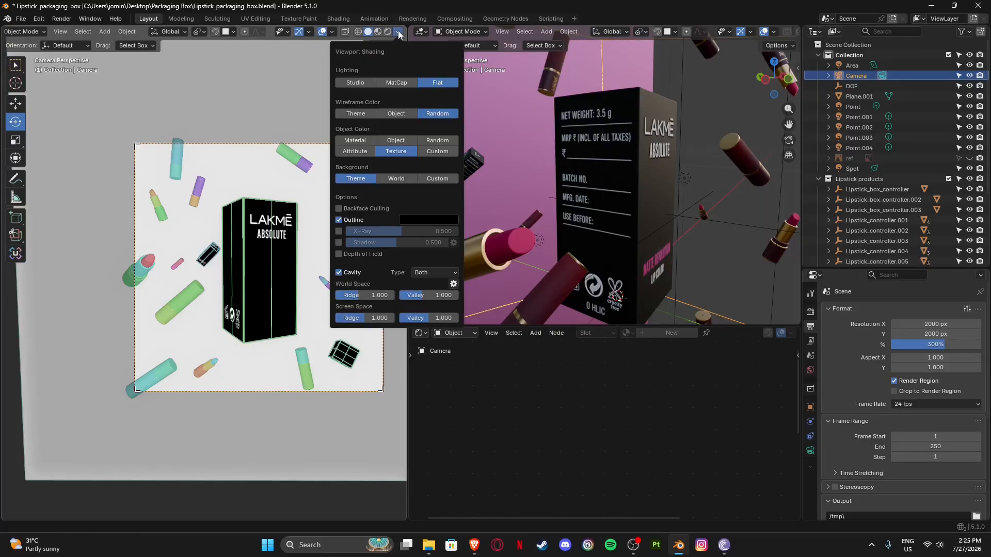
{"action": "left_click", "coordinate": [354, 82]}
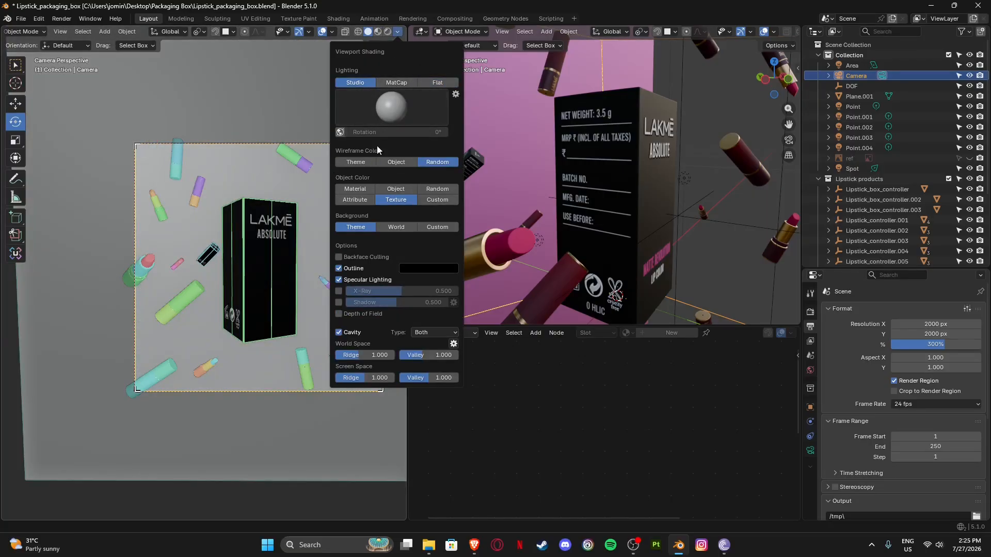
{"action": "left_click", "coordinate": [355, 190]}
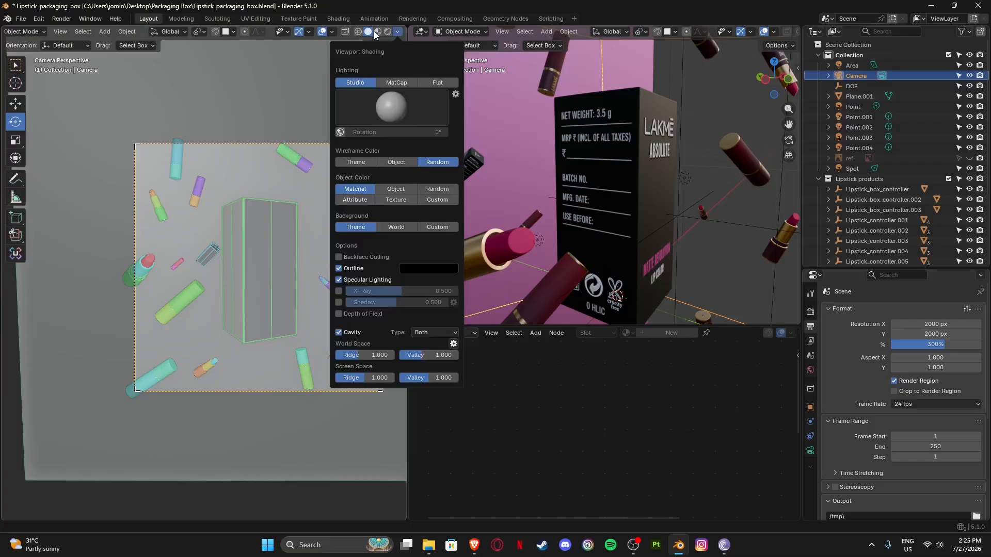
- Show the floor, X and Y axes, 3D cursor and extras in the camera viewport again, and disable the wireframe overlay
{"action": "left_click", "coordinate": [332, 32]}
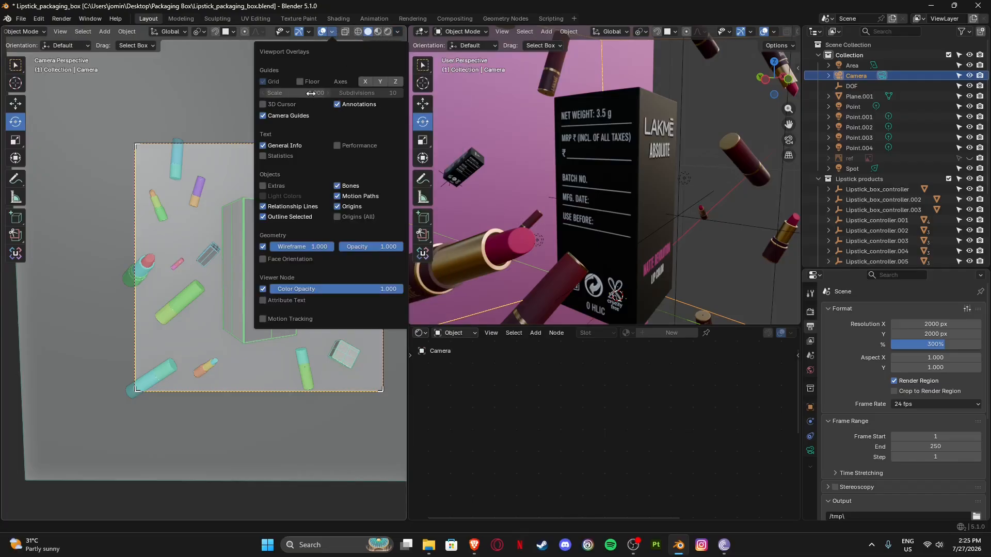
{"action": "left_click", "coordinate": [300, 81]}
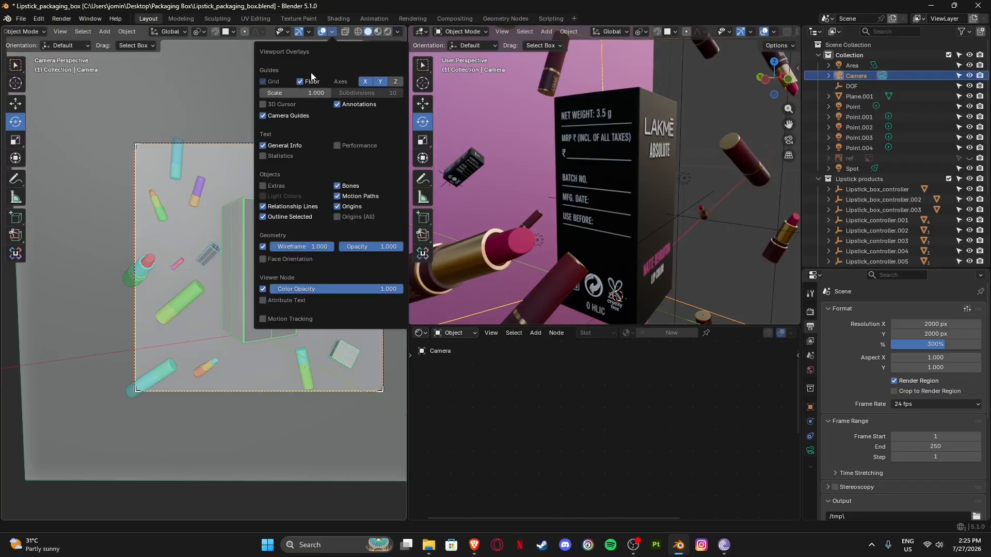
{"action": "left_click", "coordinate": [262, 186]}
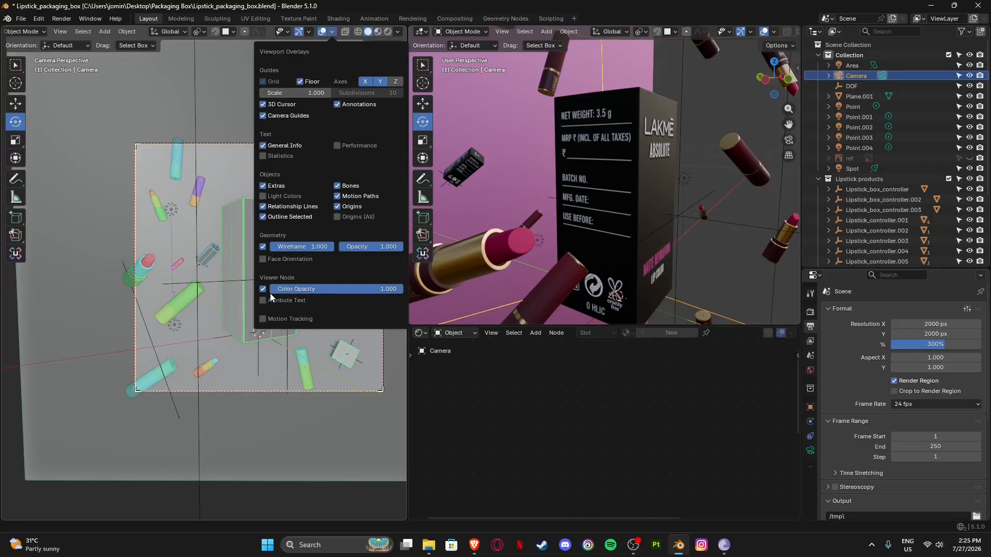
{"action": "left_click", "coordinate": [264, 246]}
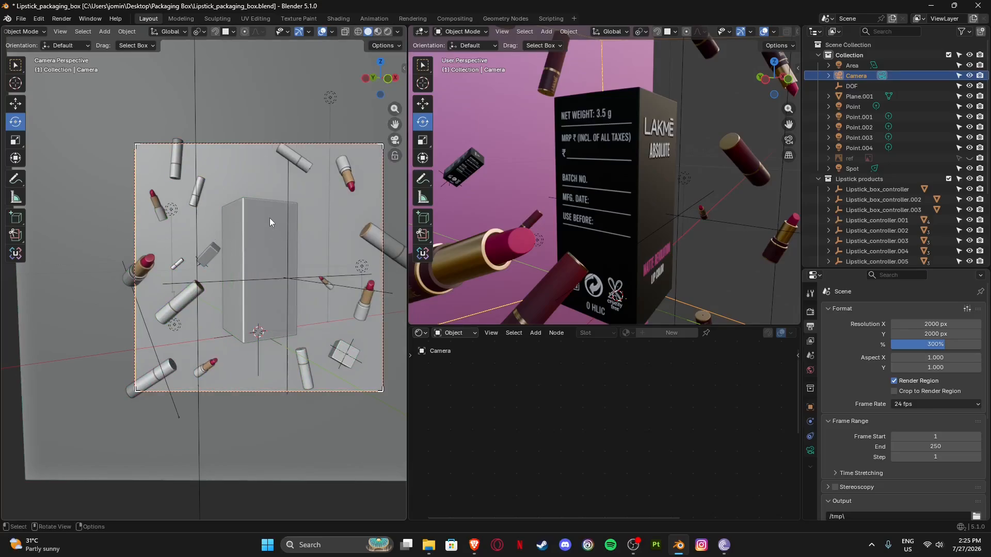
- Delete the two small floating boxes by removing Lipstick_box_controller.002 and Lipstick_box_controller.003 with their child objects
{"action": "scroll", "coordinate": [627, 203], "scroll_direction": "down", "scroll_amount": 5}
{"action": "middle_click_drag", "start_coordinate": [628, 187], "coordinate": [651, 217]}
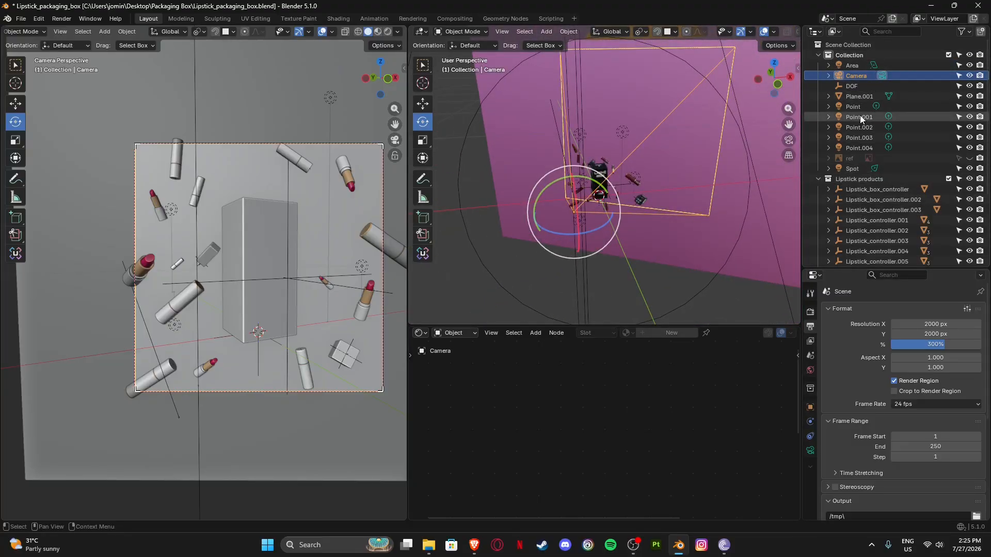
{"action": "scroll", "coordinate": [608, 180], "scroll_direction": "up", "scroll_amount": 6}
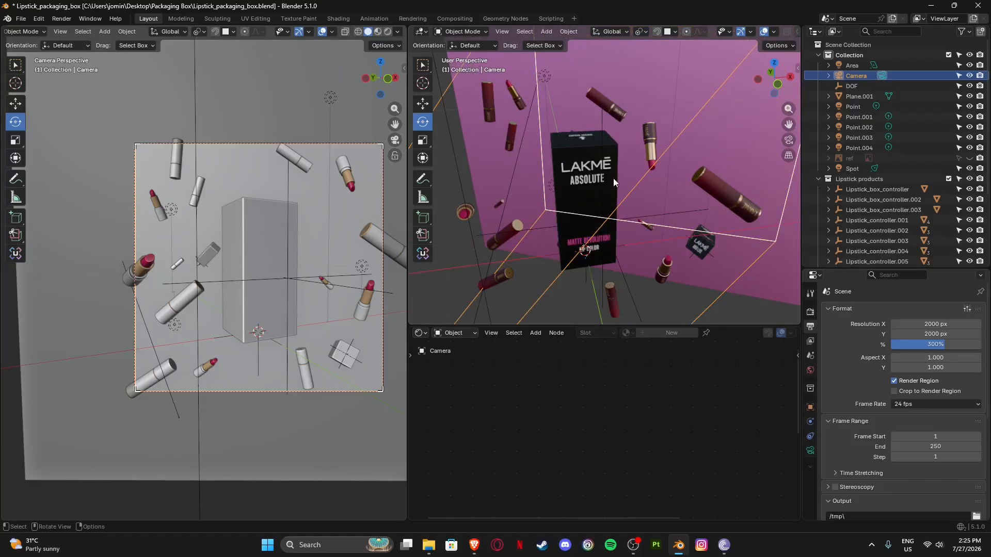
{"action": "middle_click_drag", "start_coordinate": [565, 195], "coordinate": [590, 192]}
{"action": "scroll", "coordinate": [624, 194], "scroll_direction": "down", "scroll_amount": 3}
{"action": "scroll", "coordinate": [887, 214], "scroll_direction": "down", "scroll_amount": 5}
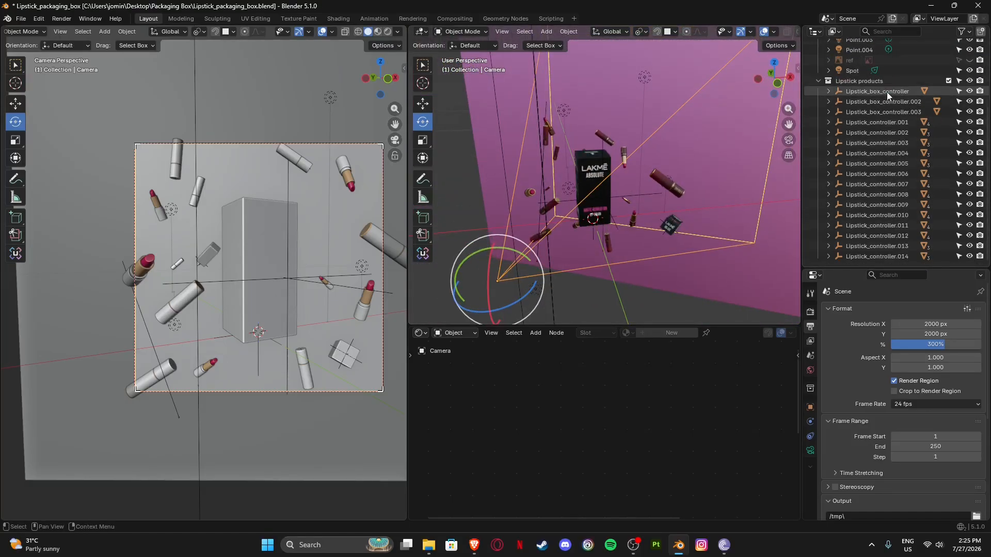
{"action": "left_click", "coordinate": [886, 92]}
{"action": "scroll", "coordinate": [627, 215], "scroll_direction": "up", "scroll_amount": 4}
{"action": "middle_click_drag", "start_coordinate": [627, 214], "coordinate": [671, 165]}
{"action": "left_click", "coordinate": [880, 104]}
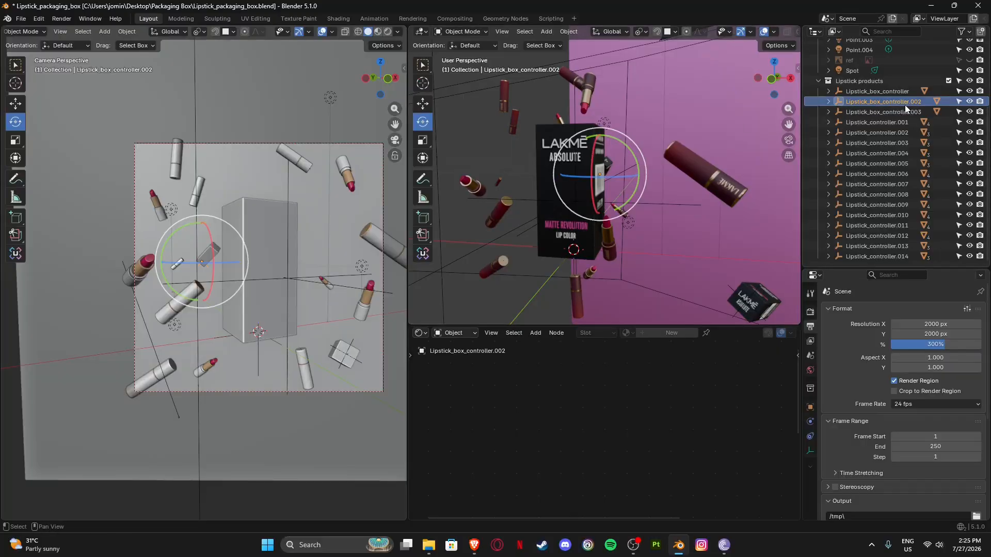
{"action": "left_click", "coordinate": [884, 112], "text": "ctrl"}
{"action": "right_click", "coordinate": [885, 113]}
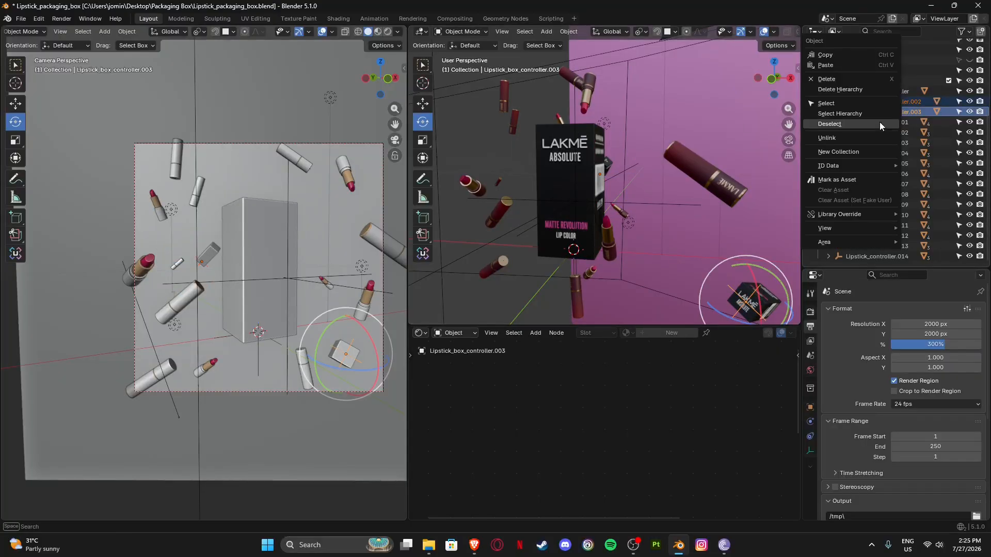
{"action": "left_click", "coordinate": [846, 113]}
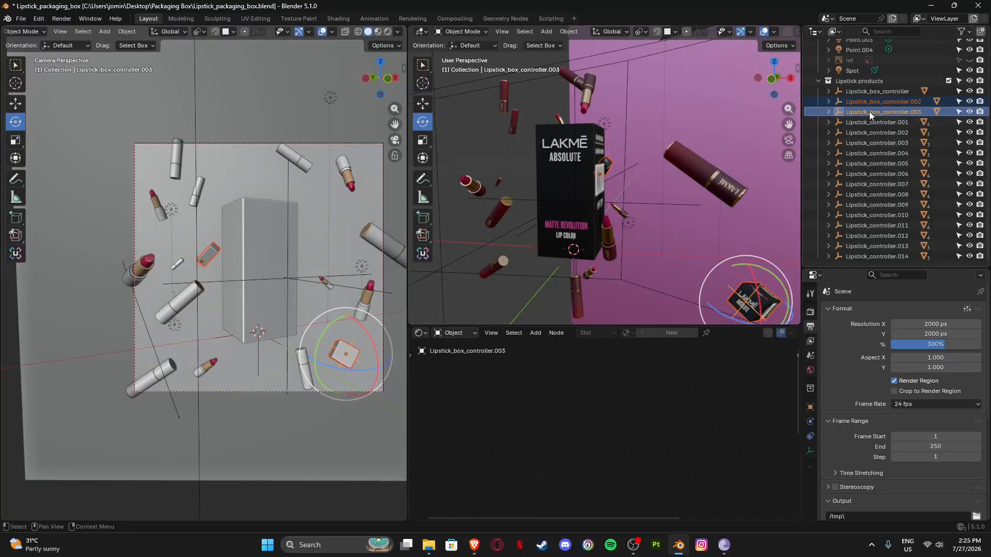
{"action": "key", "text": "x"}
{"action": "left_click", "coordinate": [725, 126]}
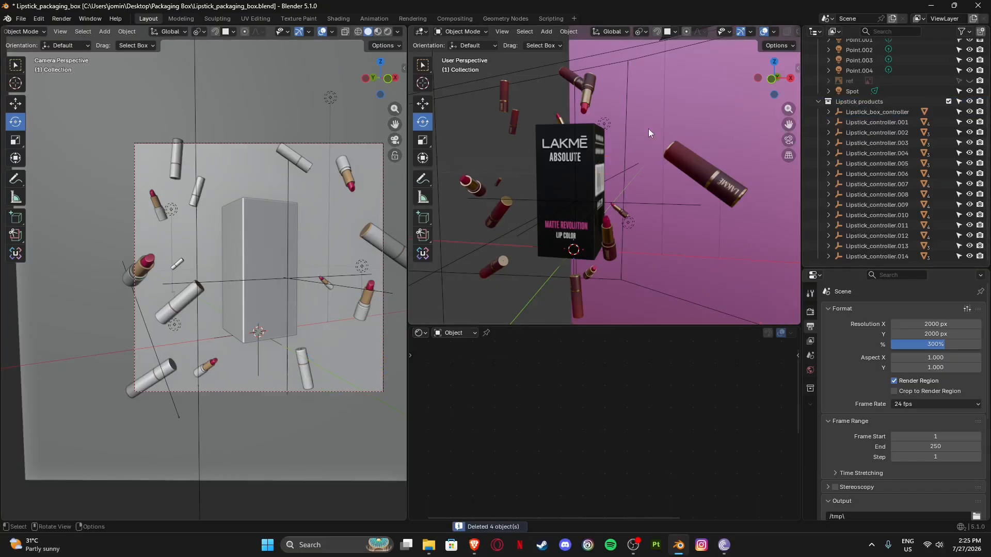
- Inspect the box controller and the first lipstick controllers to identify which object in the scene each one controls
{"action": "scroll", "coordinate": [650, 132], "scroll_direction": "down", "scroll_amount": 4}
{"action": "middle_click_drag", "start_coordinate": [635, 197], "coordinate": [695, 199]}
{"action": "mouse_move", "coordinate": [766, 165]}
{"action": "middle_mouse_down"}
{"action": "mouse_move", "coordinate": [649, 165]}
{"action": "mouse_move", "coordinate": [763, 155]}
{"action": "middle_mouse_up"}
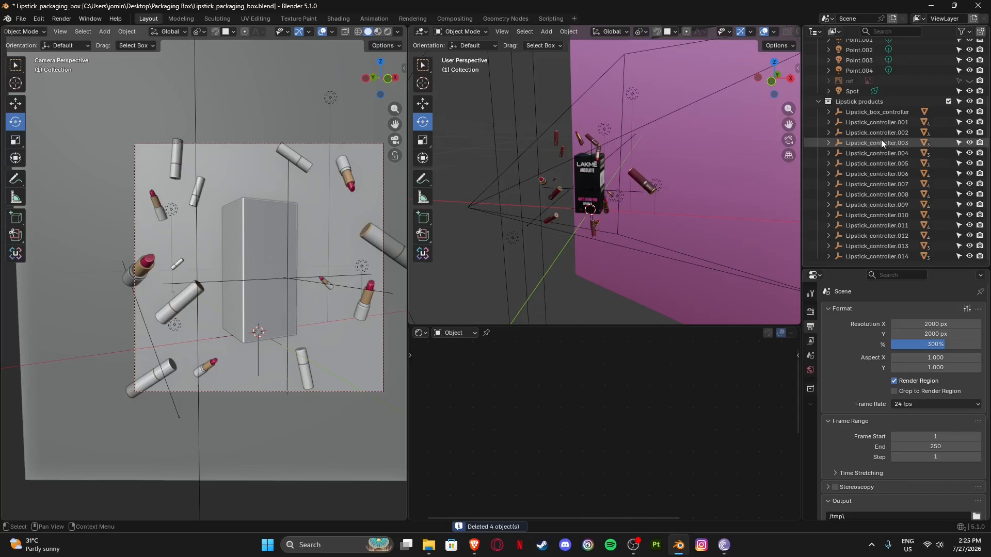
{"action": "left_click", "coordinate": [877, 112]}
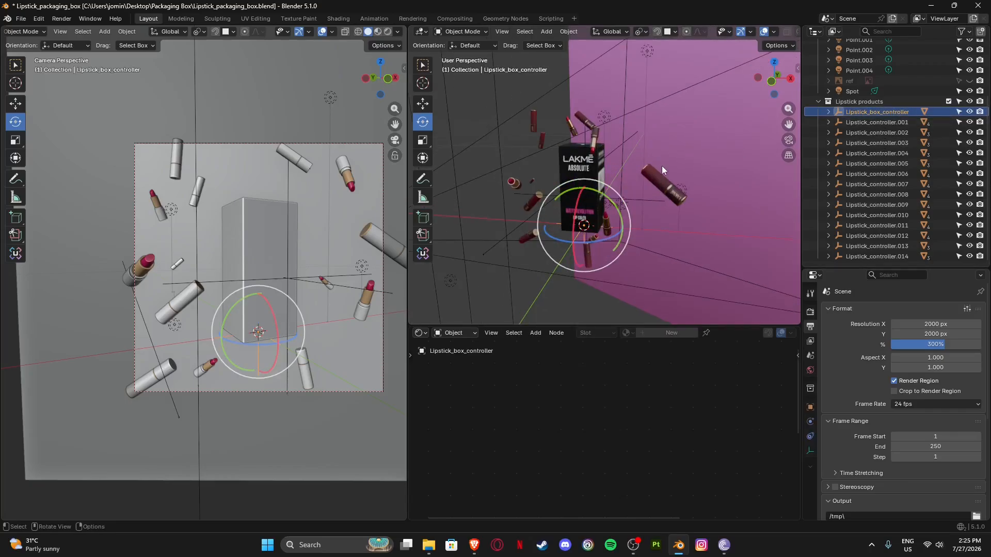
{"action": "middle_click_drag", "start_coordinate": [662, 166], "coordinate": [631, 126]}
{"action": "left_click", "coordinate": [874, 123]}
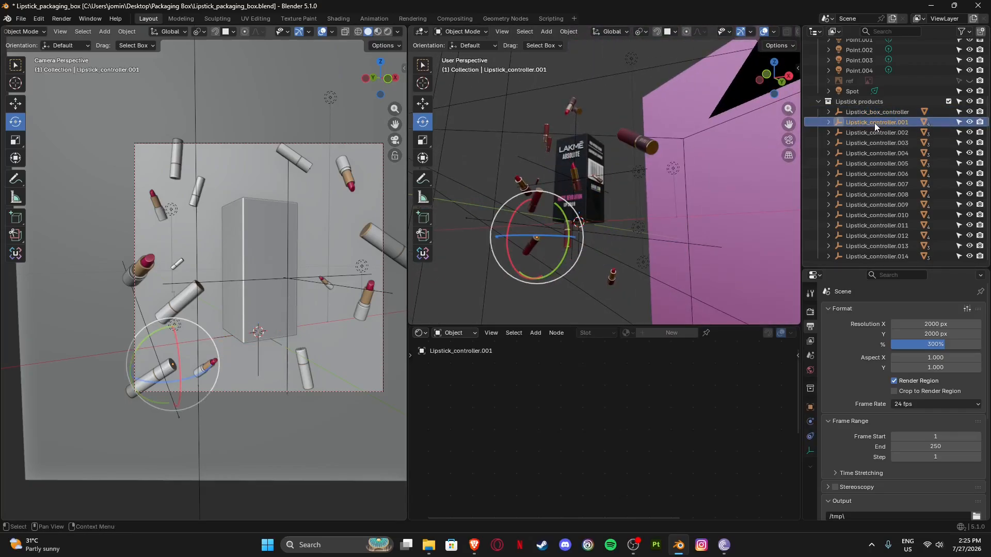
{"action": "middle_click_drag", "start_coordinate": [789, 160], "coordinate": [760, 200]}
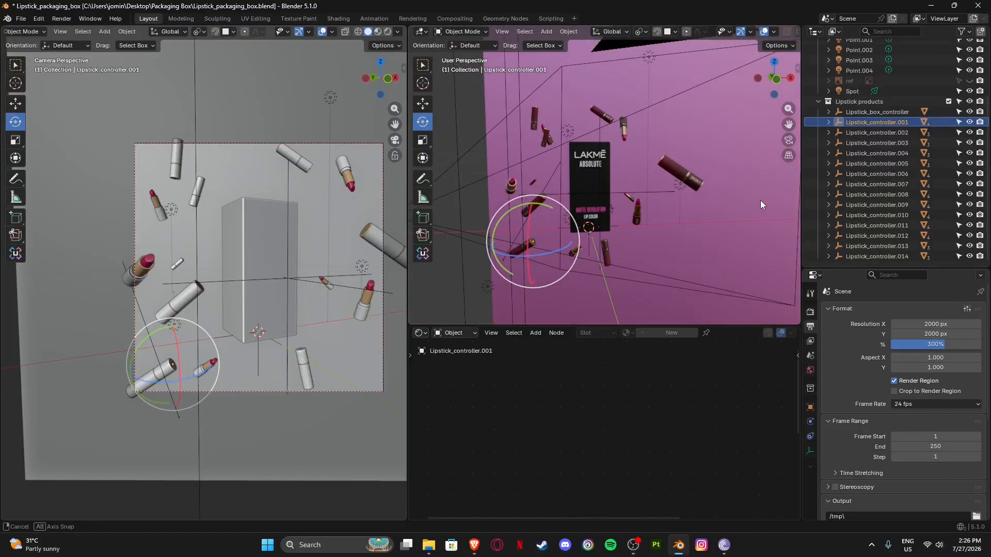
{"action": "left_click", "coordinate": [896, 133]}
{"action": "left_click", "coordinate": [889, 144]}
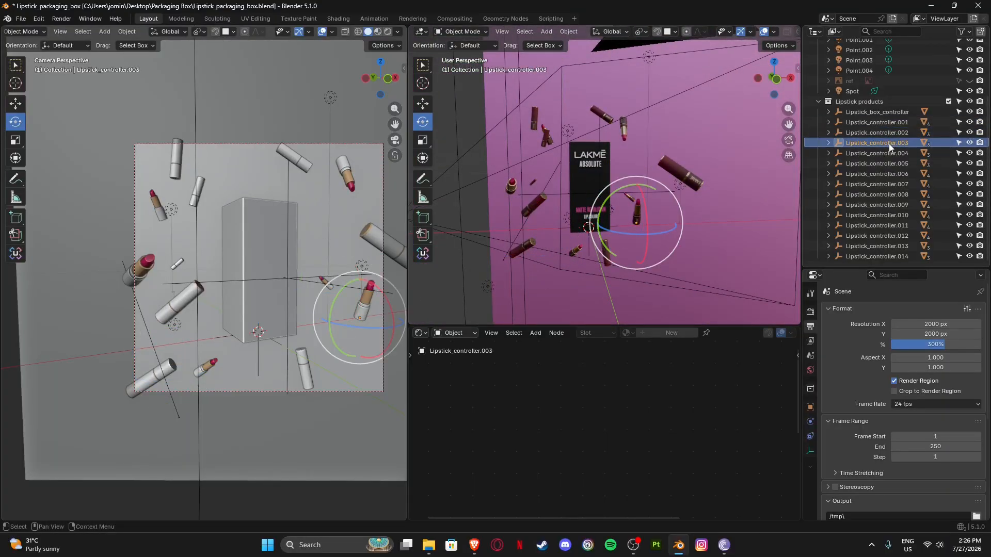
{"action": "left_click", "coordinate": [893, 135]}
{"action": "left_click", "coordinate": [893, 125]}
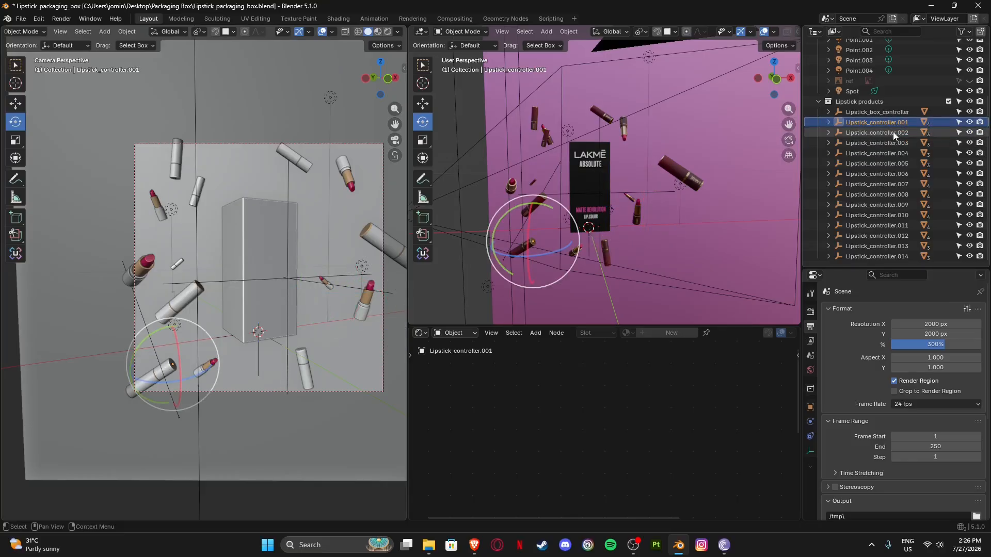
- Delete Lipstick_controller.002 and Lipstick_controller.004 through Lipstick_controller.014 together with their child objects
{"action": "left_click", "coordinate": [896, 132]}
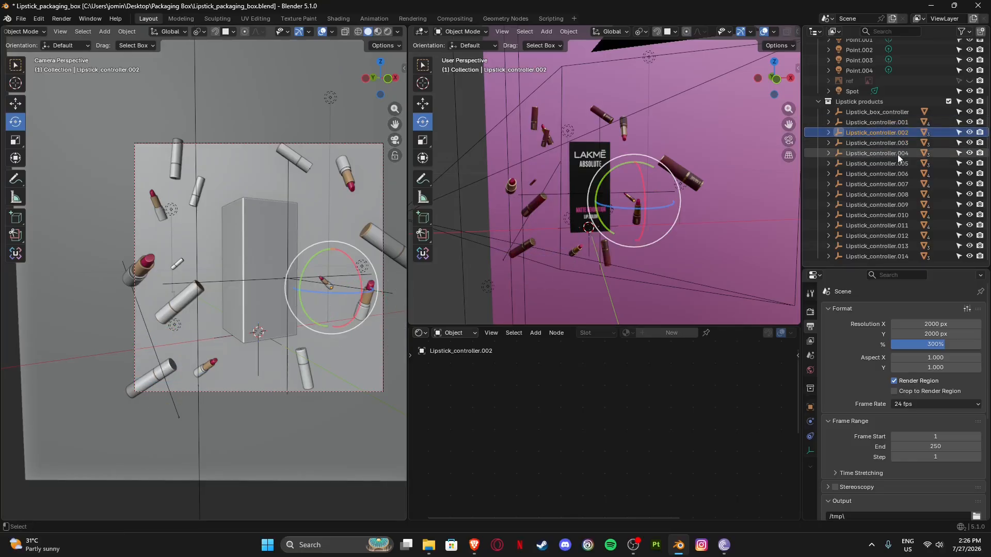
{"action": "left_click", "coordinate": [898, 154], "text": "ctrl"}
{"action": "left_click_drag", "start_coordinate": [902, 165], "coordinate": [900, 256], "text": "shift"}
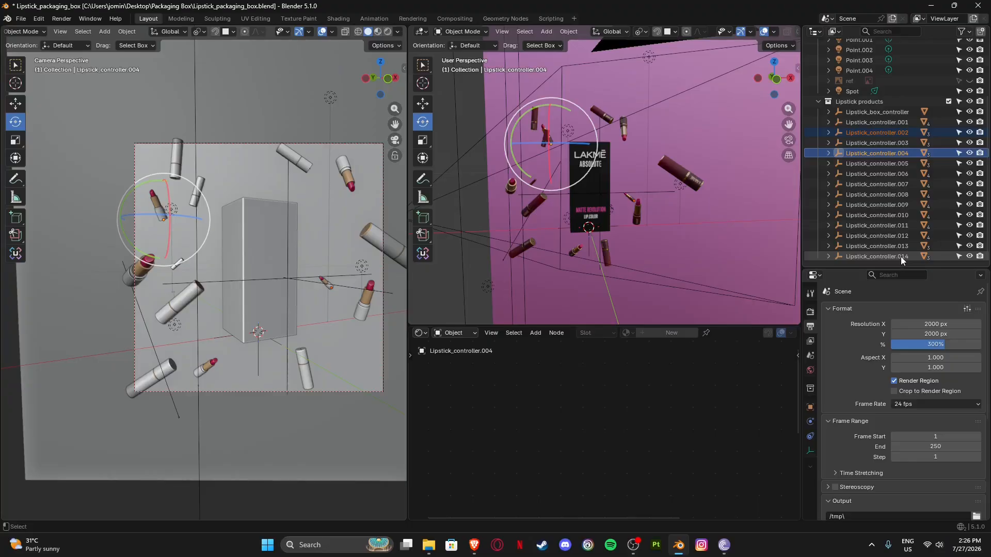
{"action": "right_click", "coordinate": [881, 157]}
{"action": "left_click", "coordinate": [878, 159]}
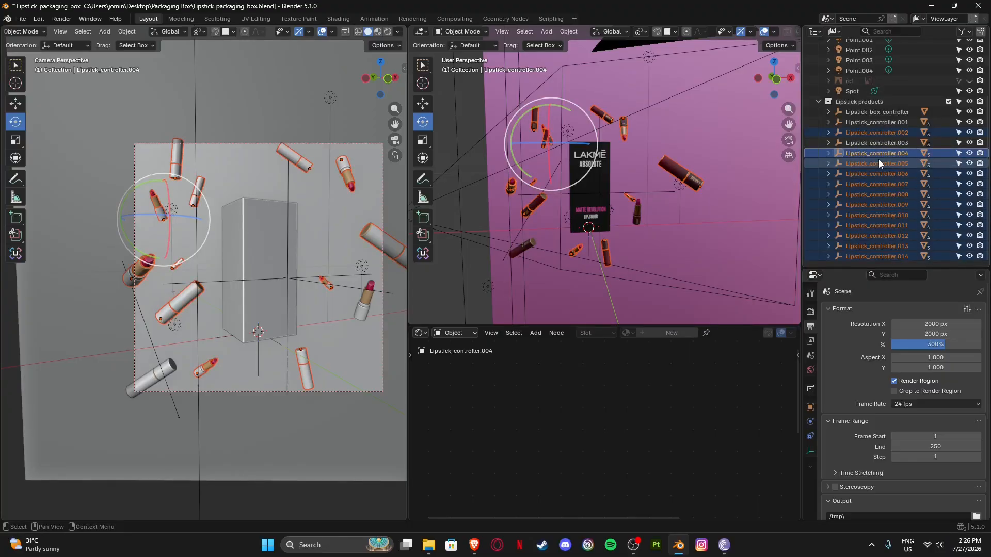
{"action": "right_click", "coordinate": [878, 160]}
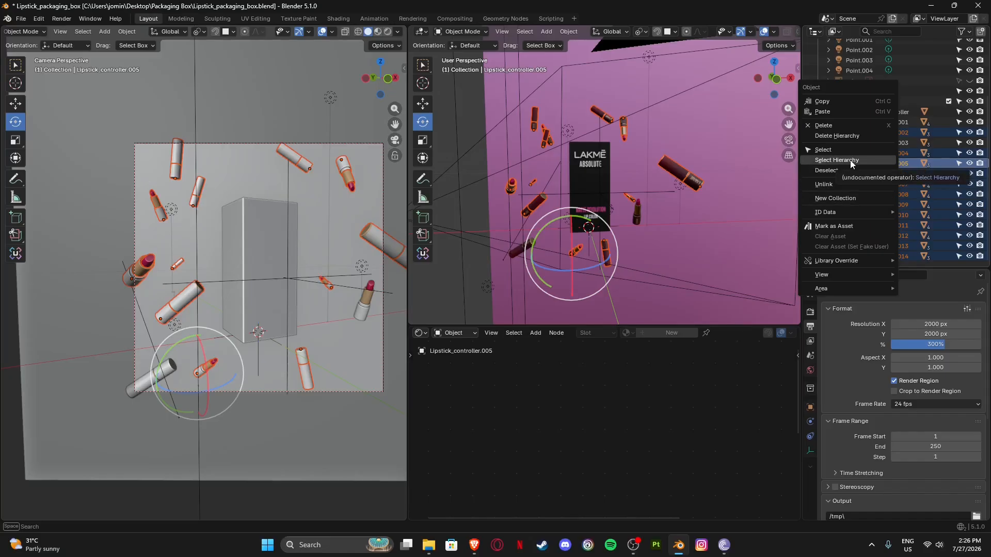
{"action": "left_click", "coordinate": [853, 135]}
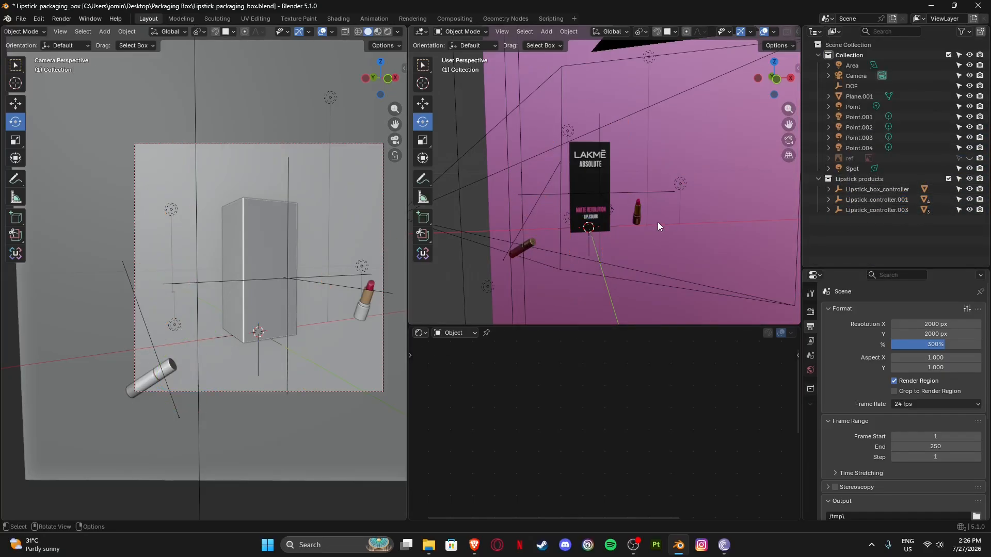
- Set Lipstick_controller.001's X, Y and Z location to 0 m and its X, Y and Z rotation to 0
{"action": "middle_click_drag", "start_coordinate": [658, 222], "coordinate": [639, 211]}
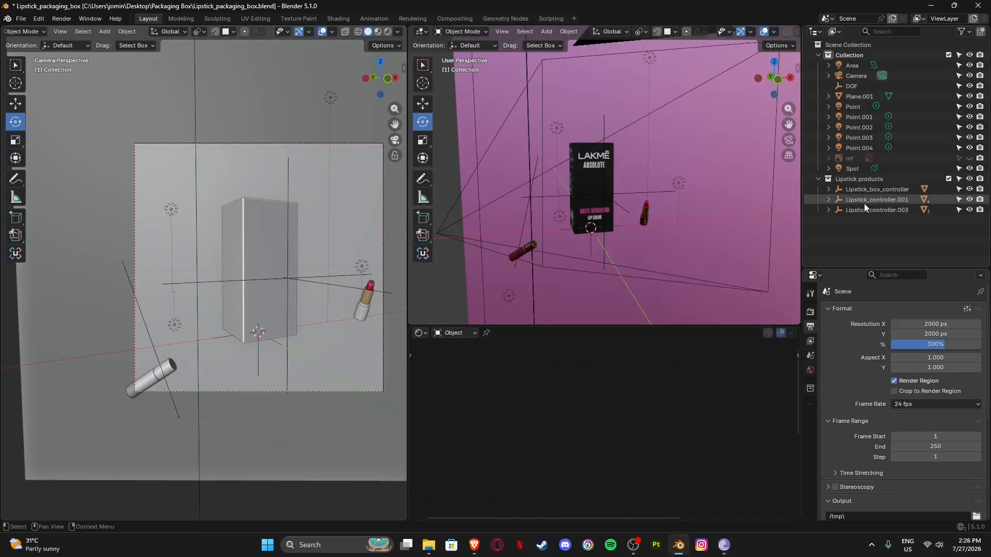
{"action": "left_click", "coordinate": [885, 200]}
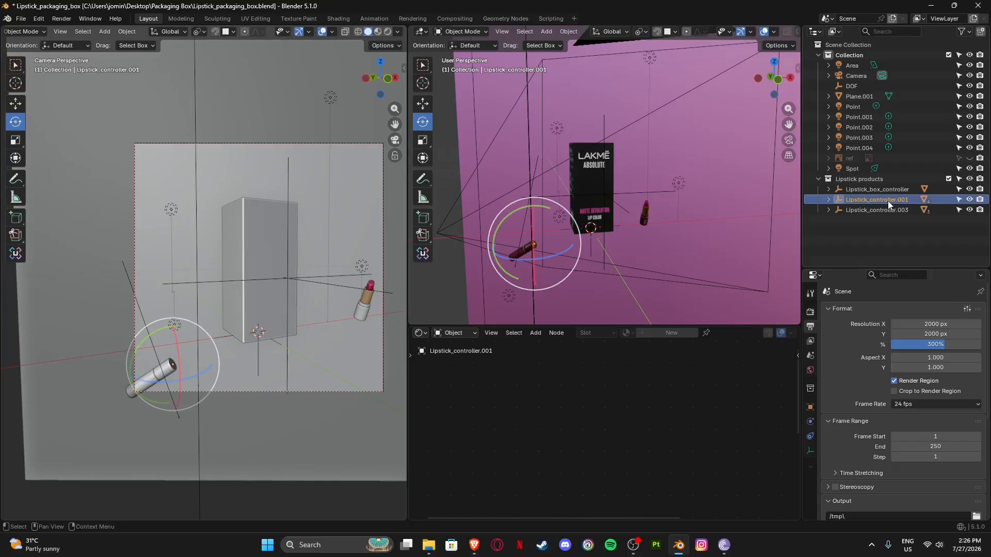
{"action": "left_click", "coordinate": [810, 407]}
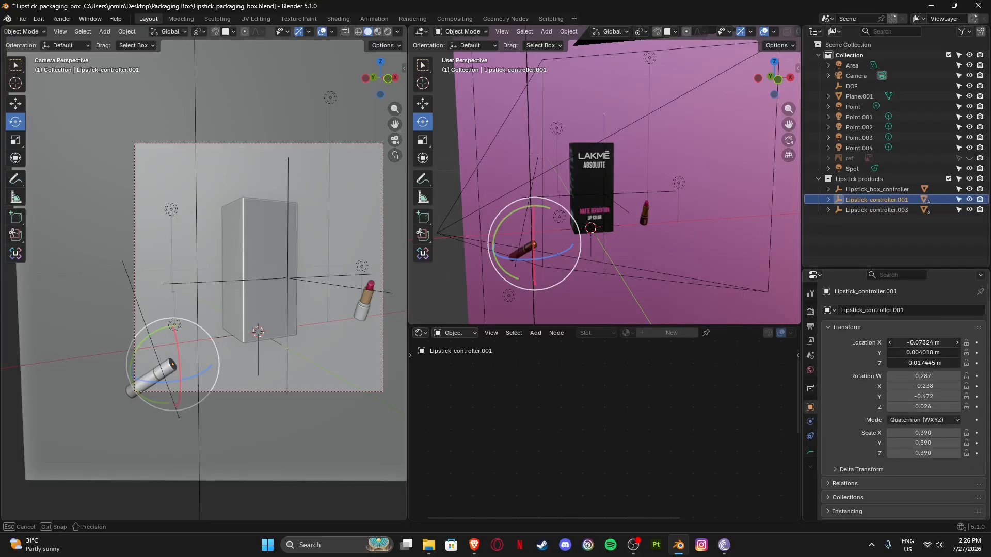
{"action": "left_click_drag", "start_coordinate": [932, 344], "coordinate": [932, 362]}
{"action": "type", "text": "0"}
{"action": "key", "text": "Return"}
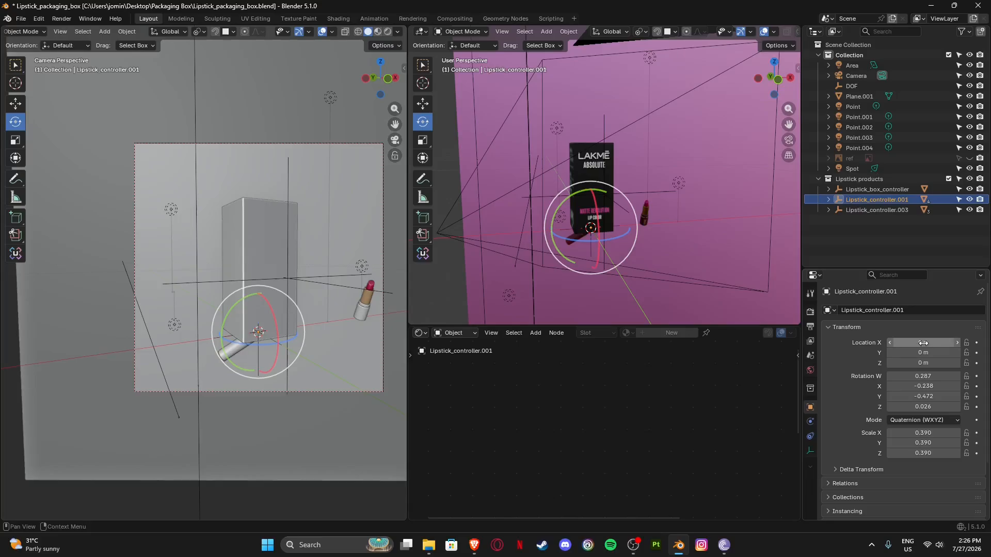
{"action": "left_click_drag", "start_coordinate": [924, 386], "coordinate": [923, 407]}
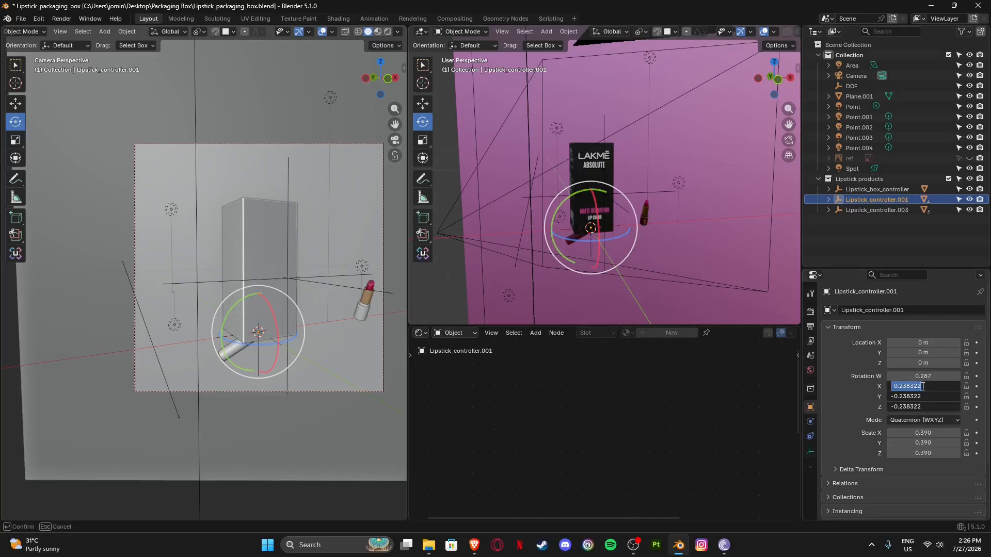
{"action": "type", "text": "0"}
{"action": "key", "text": "Return"}
- Move Lipstick_controller.001 about -0.036 m along X, so the closed lipstick stands beside the box
{"action": "scroll", "coordinate": [645, 238], "scroll_direction": "up", "scroll_amount": 3}
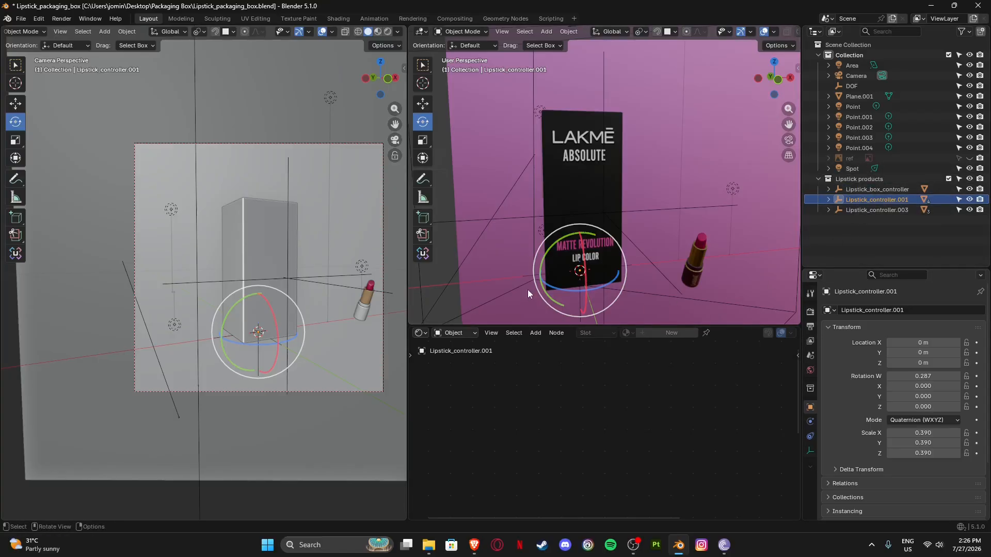
{"action": "key", "text": "w"}
{"action": "left_click", "coordinate": [10, 98]}
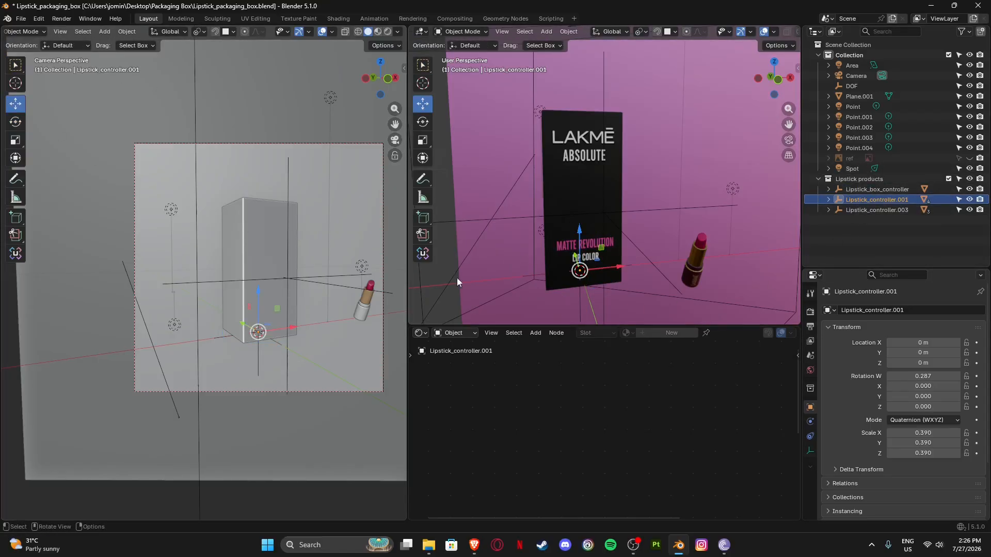
{"action": "left_click_drag", "start_coordinate": [597, 269], "coordinate": [546, 266]}
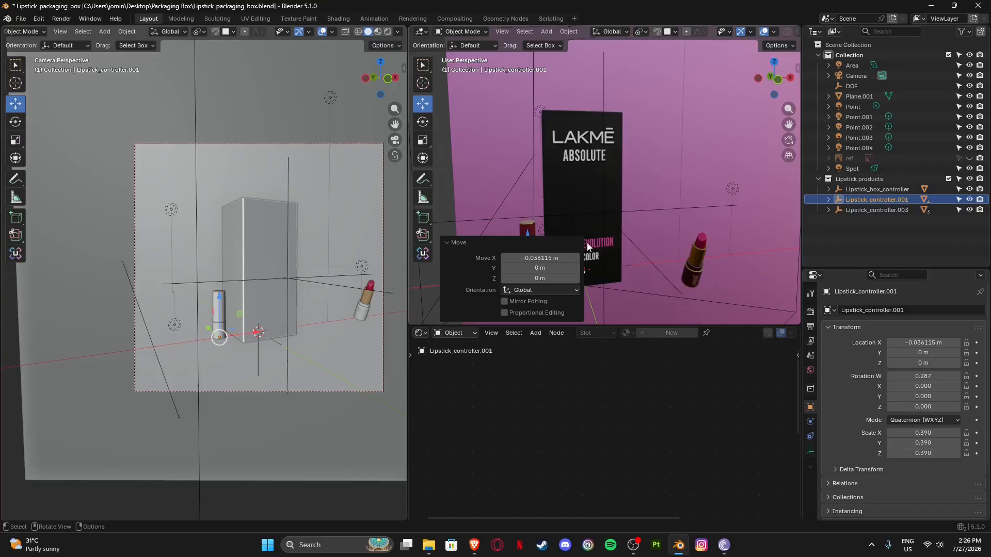
- Stand the open lipstick upright by setting Lipstick_controller.003's X, Y and Z rotation to 0
{"action": "middle_click_drag", "start_coordinate": [199, 233], "coordinate": [232, 274]}
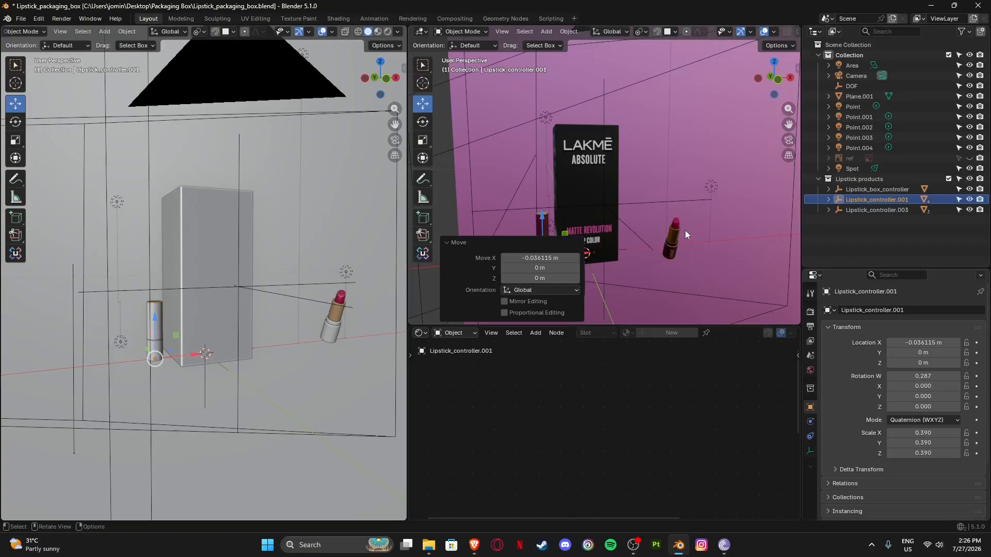
{"action": "left_click", "coordinate": [881, 209]}
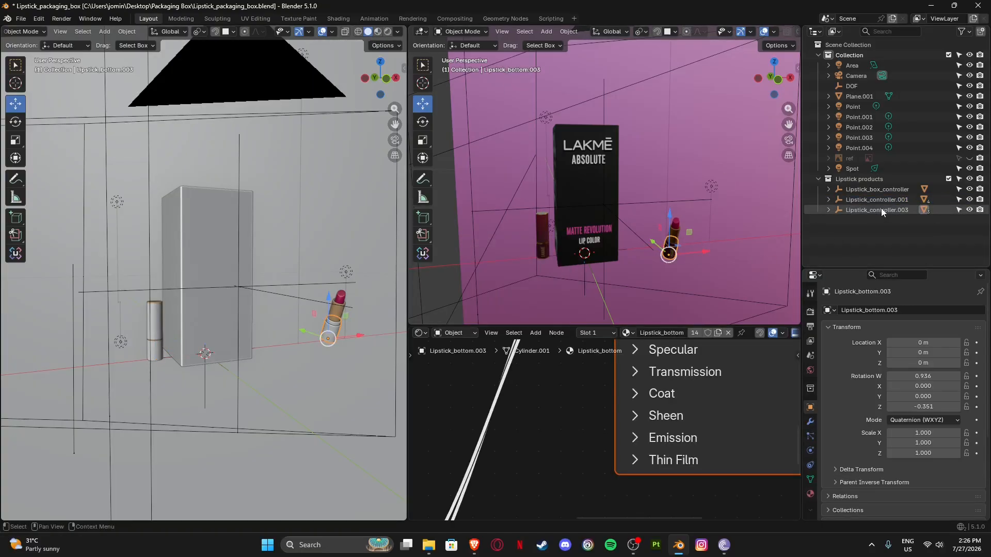
{"action": "right_click", "coordinate": [881, 209]}
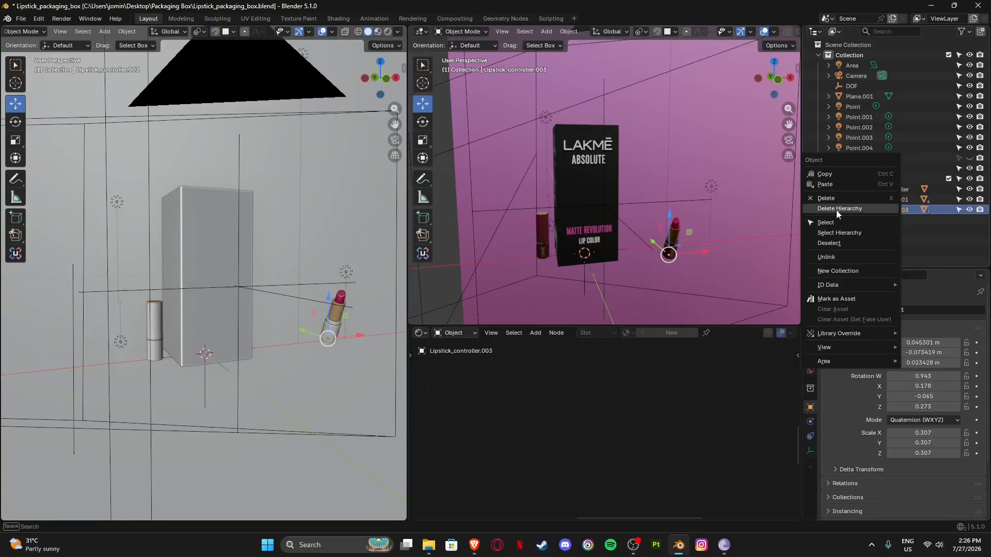
{"action": "left_click", "coordinate": [833, 235]}
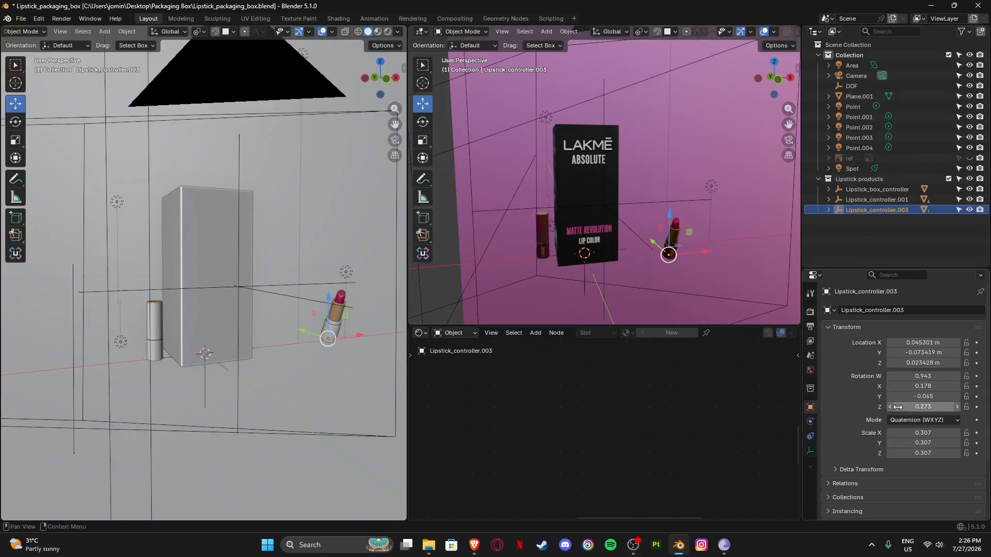
{"action": "left_click_drag", "start_coordinate": [932, 386], "coordinate": [932, 406]}
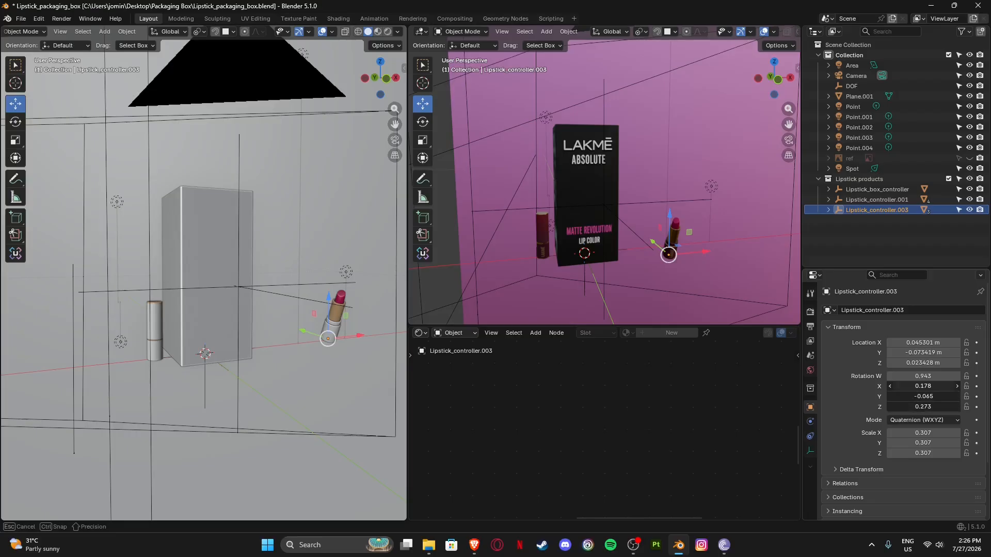
{"action": "type", "text": "0"}
{"action": "key", "text": "Return"}
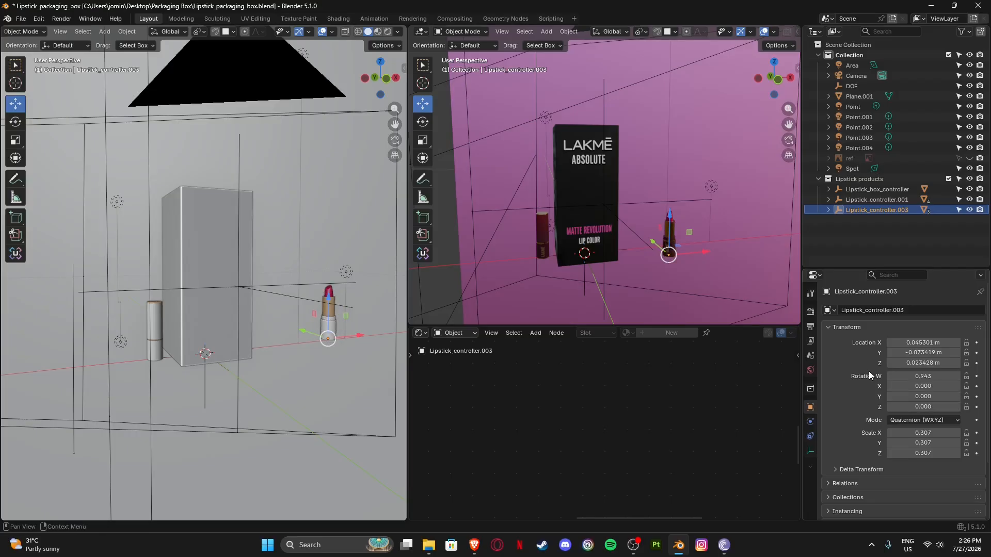
- Set Lipstick_controller.003's location to 0 on all axes and move it about 0.045 m along X beside the box
{"action": "left_click_drag", "start_coordinate": [920, 342], "coordinate": [920, 363]}
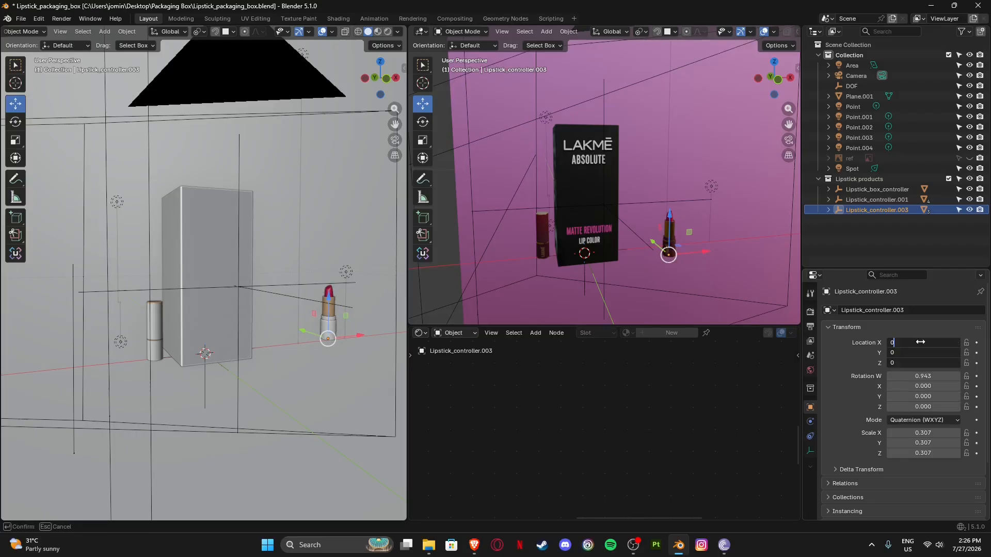
{"action": "key", "text": "Return"}
{"action": "left_click_drag", "start_coordinate": [626, 249], "coordinate": [674, 244]}
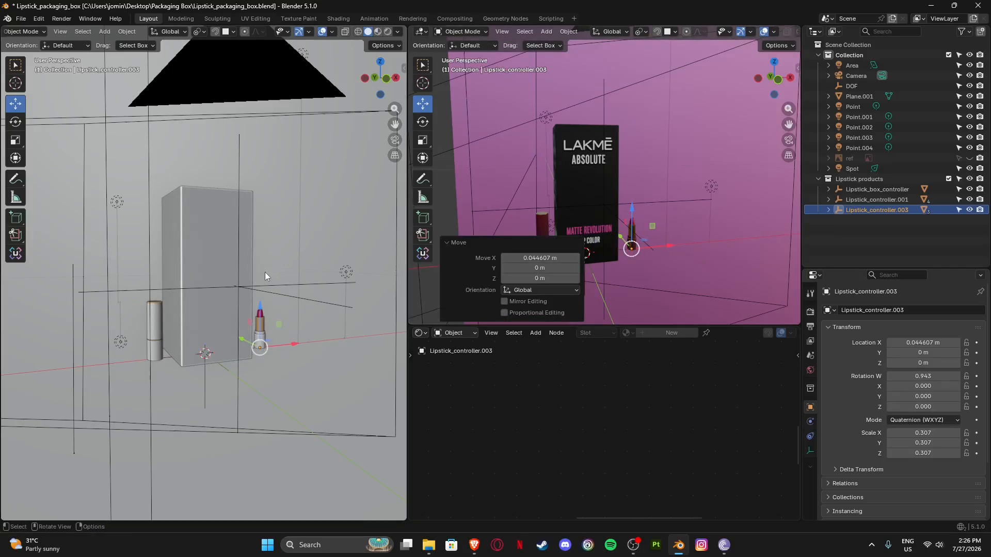
{"action": "middle_click_drag", "start_coordinate": [265, 273], "coordinate": [203, 285]}
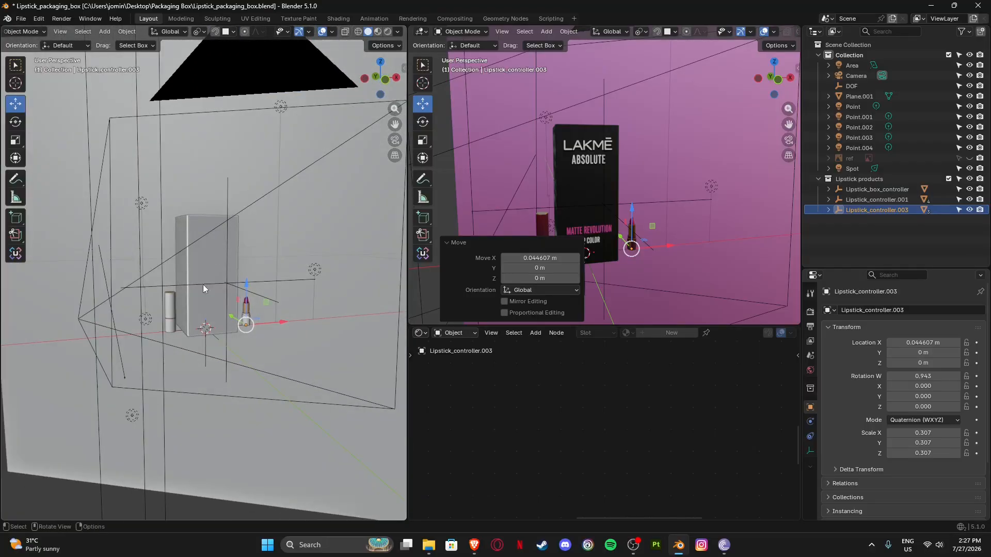
- Scale up the closed lipstick's controller, Lipstick_controller.001, uniformly by about 2.61
{"action": "left_click", "coordinate": [871, 200]}
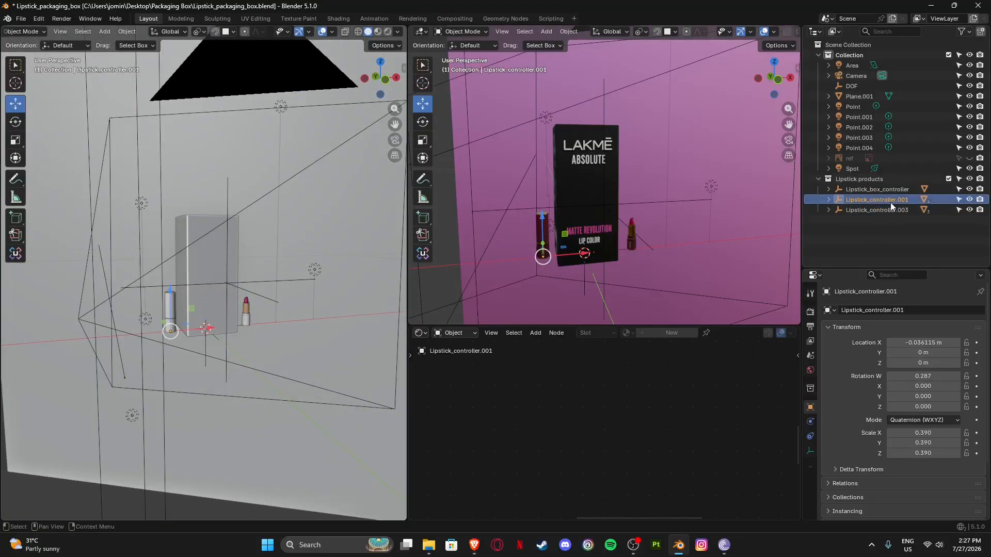
{"action": "right_click", "coordinate": [442, 256]}
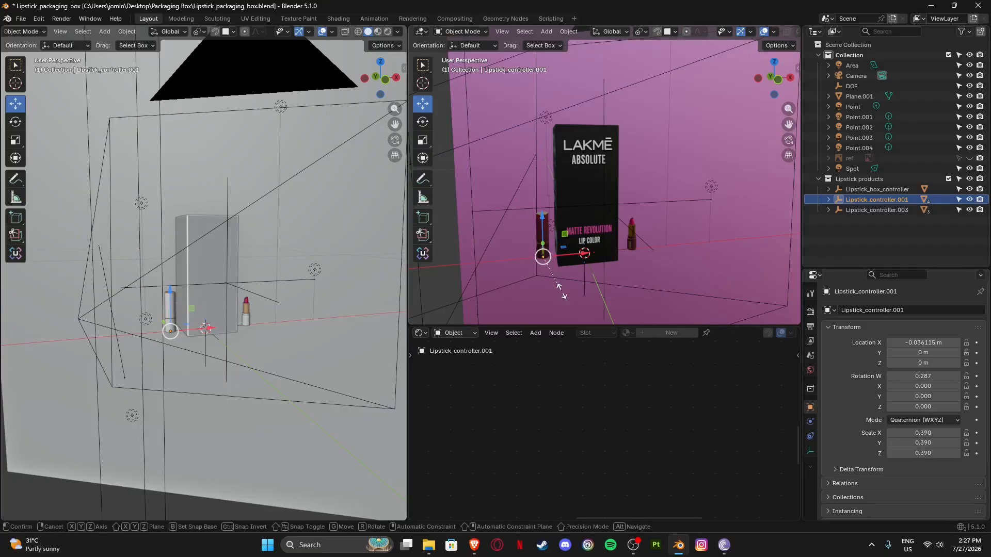
{"action": "key", "text": "s"}
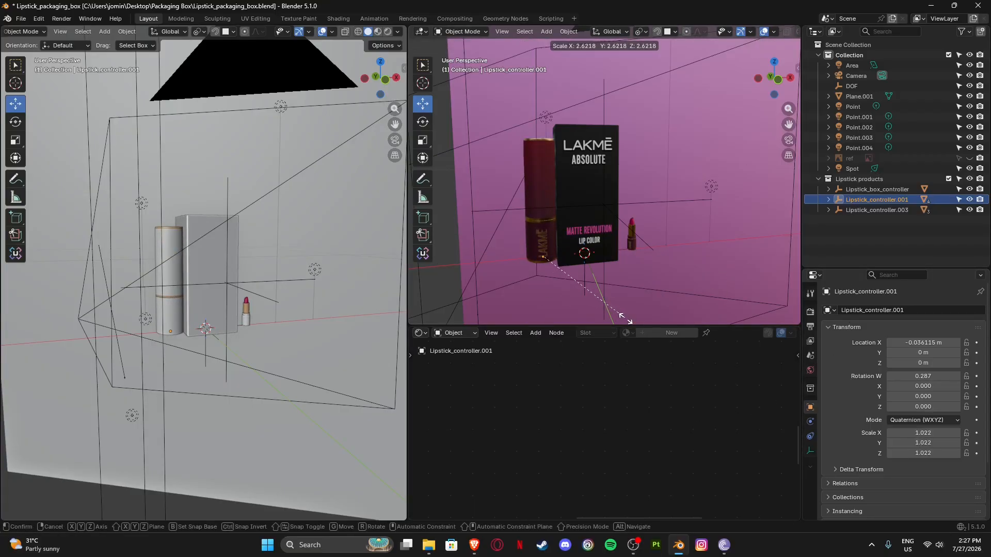
{"action": "left_click", "coordinate": [627, 322]}
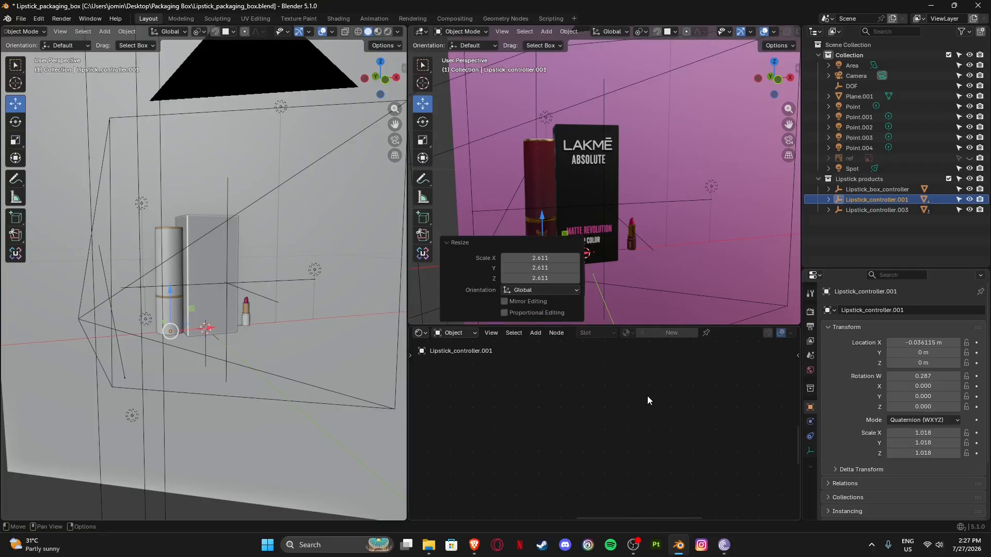
{"action": "left_click", "coordinate": [655, 273]}
- Move Lipstick_controller.001 about 0.027 m further along negative X, away from the box
{"action": "middle_click_drag", "start_coordinate": [615, 274], "coordinate": [641, 286]}
{"action": "left_click", "coordinate": [563, 264]}
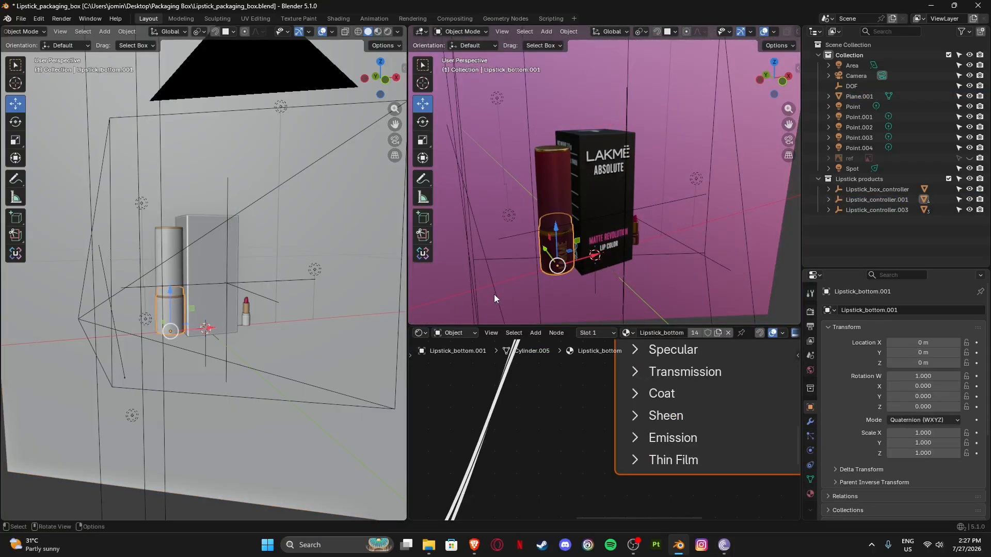
{"action": "left_click", "coordinate": [862, 200]}
{"action": "key", "text": "g"}
{"action": "key", "text": "x"}
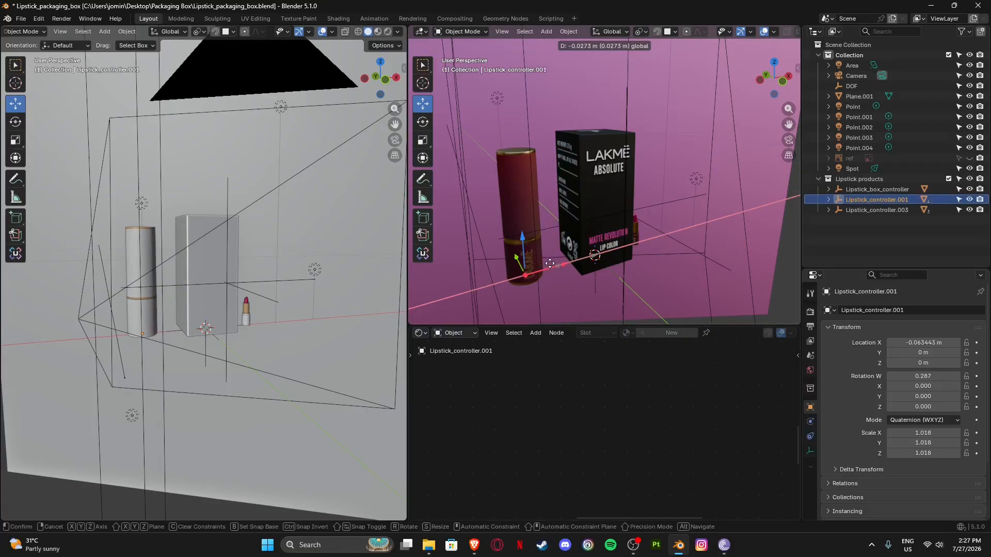
{"action": "left_click", "coordinate": [553, 266]}
- Move the open lipstick's controller, Lipstick_controller.003, about -0.02 m along Y
{"action": "middle_click_drag", "start_coordinate": [557, 261], "coordinate": [755, 97]}
{"action": "left_click", "coordinate": [849, 211]}
{"action": "key", "text": "g"}
{"action": "key", "text": "y"}
{"action": "left_click", "coordinate": [630, 245]}
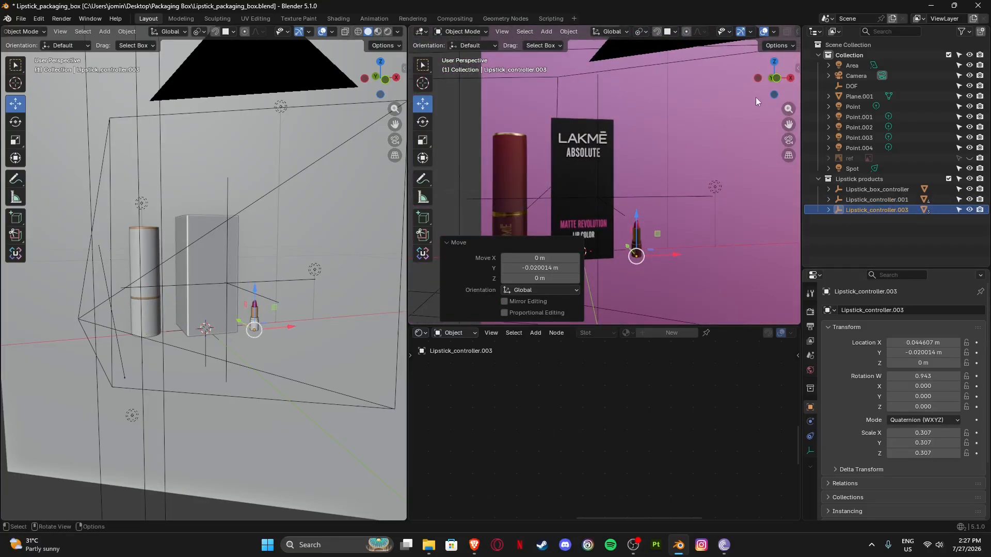
- Scale up the open lipstick's controller, Lipstick_controller.003, uniformly by about 2.996
{"action": "key", "text": "s"}
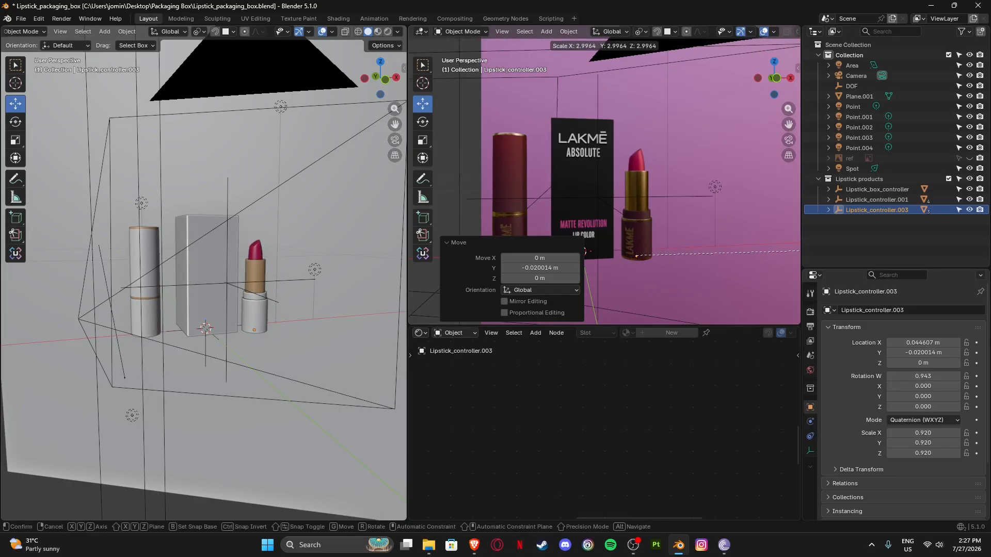
{"action": "left_click", "coordinate": [475, 185]}
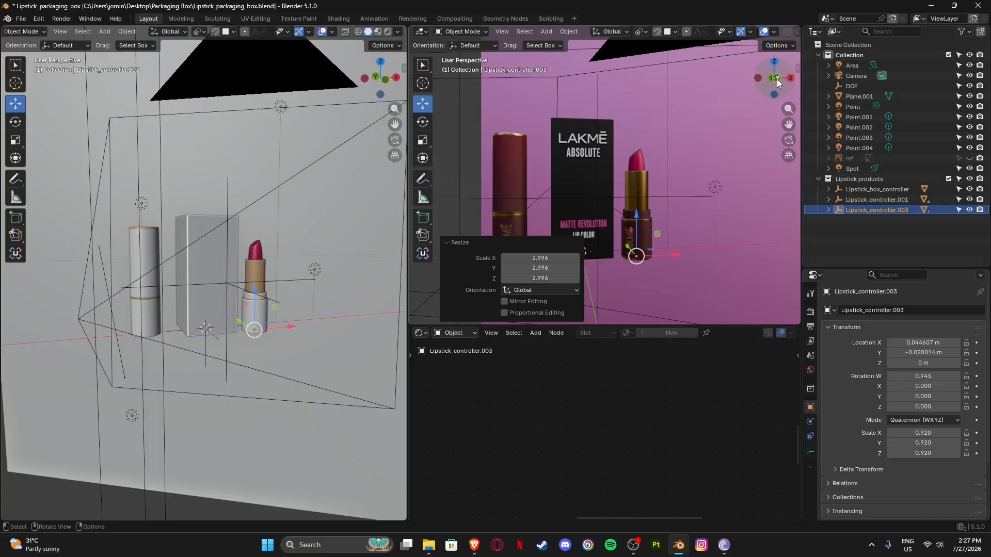
- Duplicate the closed lipstick's cap in place and move the copy about 0.148 m along X, beyond the open lipstick
{"action": "left_click_drag", "start_coordinate": [777, 79], "coordinate": [681, 205]}
{"action": "middle_click_drag", "start_coordinate": [681, 205], "coordinate": [599, 178]}
{"action": "left_click", "coordinate": [581, 171]}
{"action": "key", "text": "shift+d"}
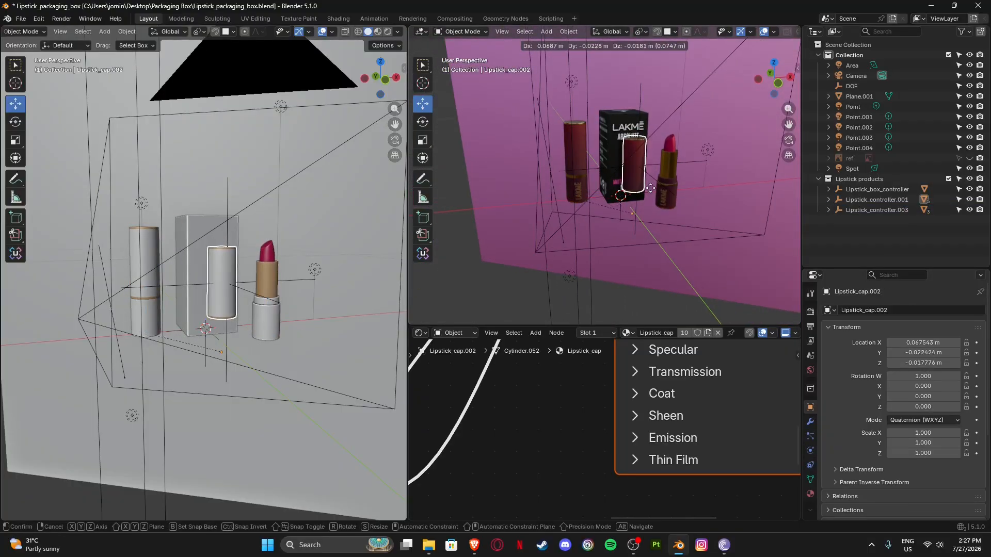
{"action": "right_click", "coordinate": [607, 181]}
{"action": "left_click_drag", "start_coordinate": [602, 197], "coordinate": [666, 194]}
- In front view, lower the duplicated cap about 0.034 m along Z towards the base level of the box
{"action": "middle_click_drag", "start_coordinate": [666, 194], "coordinate": [598, 139]}
{"action": "left_click", "coordinate": [761, 82]}
{"action": "scroll", "coordinate": [536, 168], "scroll_direction": "up", "scroll_amount": 4}
{"action": "middle_click_drag", "start_coordinate": [528, 173], "coordinate": [647, 108], "text": "shift"}
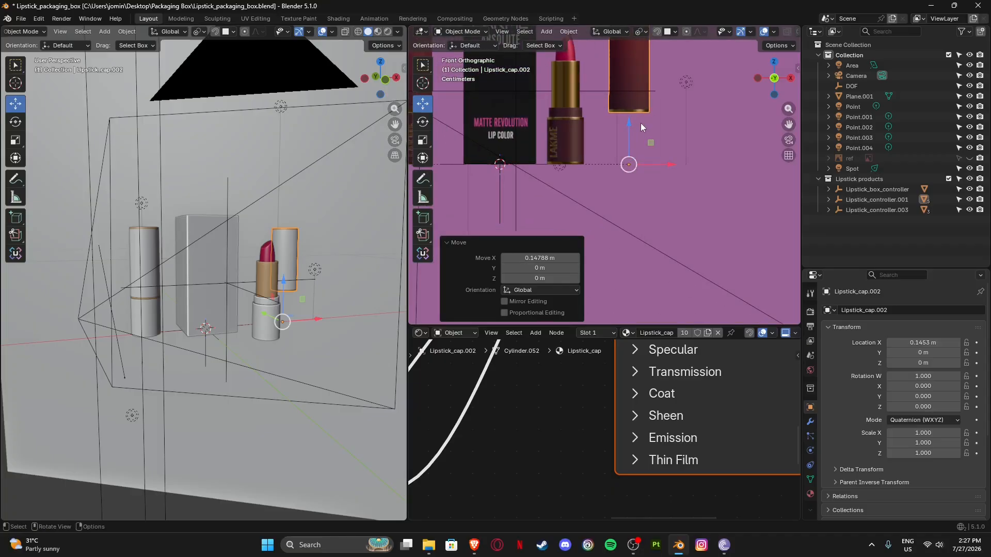
{"action": "left_click_drag", "start_coordinate": [629, 128], "coordinate": [582, 176]}
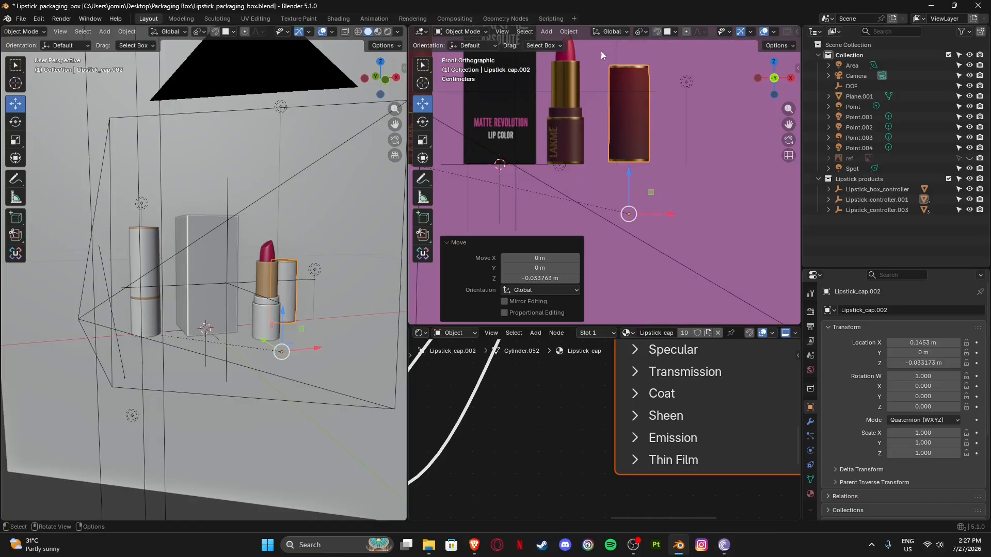
- Change the snap target and lower the duplicated cap another 0.0016 m or so along Z
{"action": "left_click", "coordinate": [647, 32]}
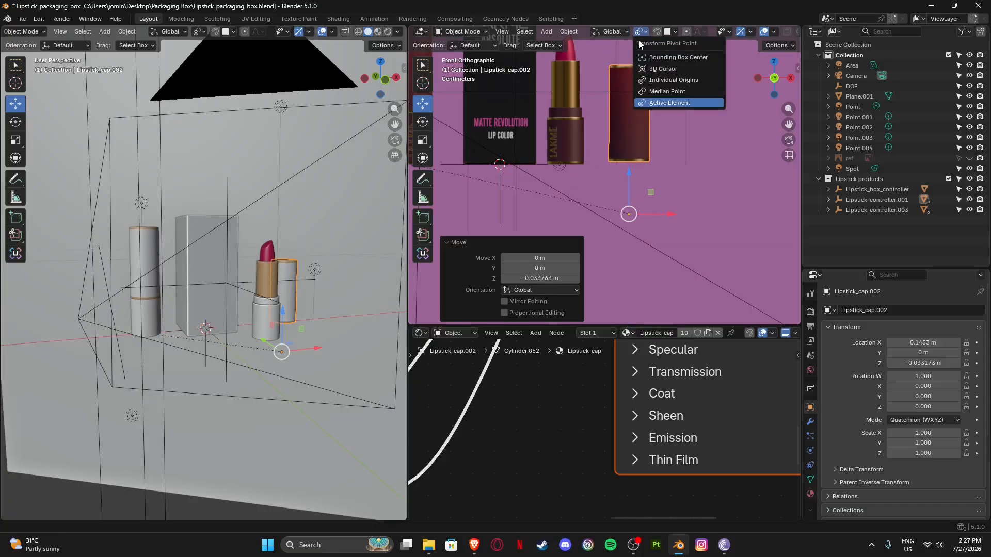
{"action": "left_click", "coordinate": [674, 30]}
{"action": "left_click", "coordinate": [674, 32]}
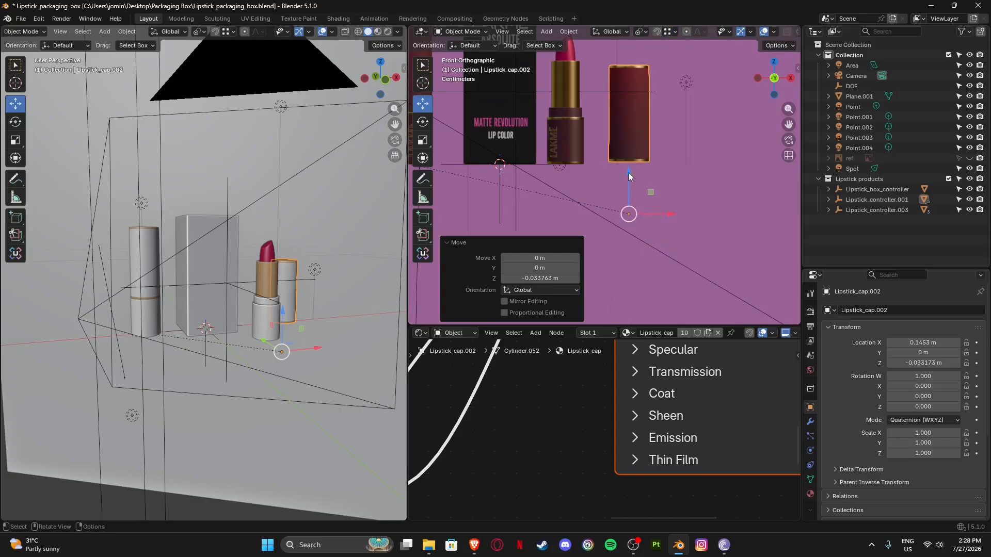
{"action": "key", "text": "g"}
{"action": "key", "text": "z"}
{"action": "left_click", "coordinate": [581, 164]}
- Delete the pink backdrop, Plane.001, from the scene
{"action": "middle_click_drag", "start_coordinate": [555, 163], "coordinate": [625, 197]}
{"action": "scroll", "coordinate": [638, 191], "scroll_direction": "down", "scroll_amount": 8}
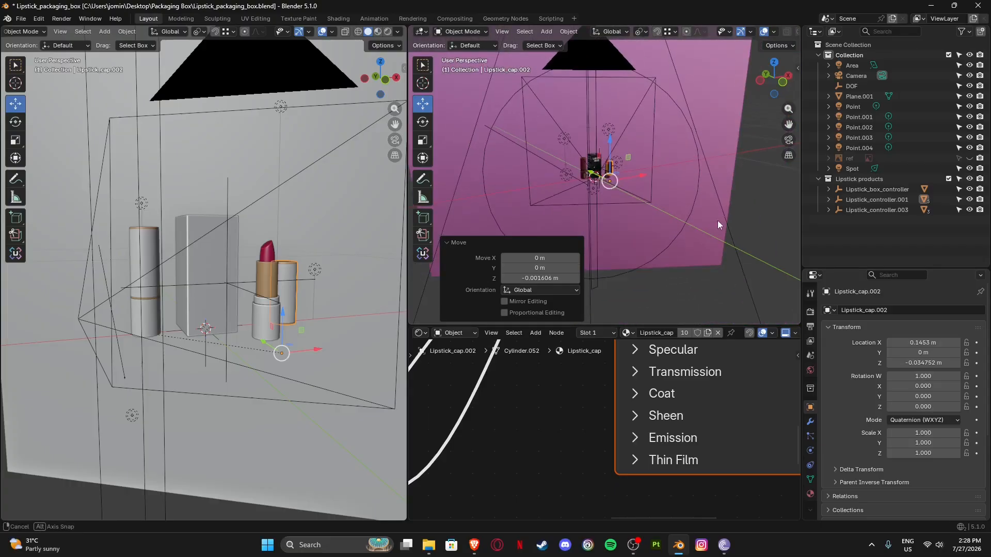
{"action": "left_click", "coordinate": [707, 116]}
{"action": "key", "text": "x"}
{"action": "left_click", "coordinate": [707, 116]}
- Delete the camera together with the Area, Spot, Point, Point.003 and Point.004 lights
{"action": "mouse_move", "coordinate": [677, 185]}
{"action": "middle_mouse_down"}
{"action": "mouse_move", "coordinate": [549, 181]}
{"action": "mouse_move", "coordinate": [669, 192]}
{"action": "middle_mouse_up"}
{"action": "left_click_drag", "start_coordinate": [565, 60], "coordinate": [689, 132]}
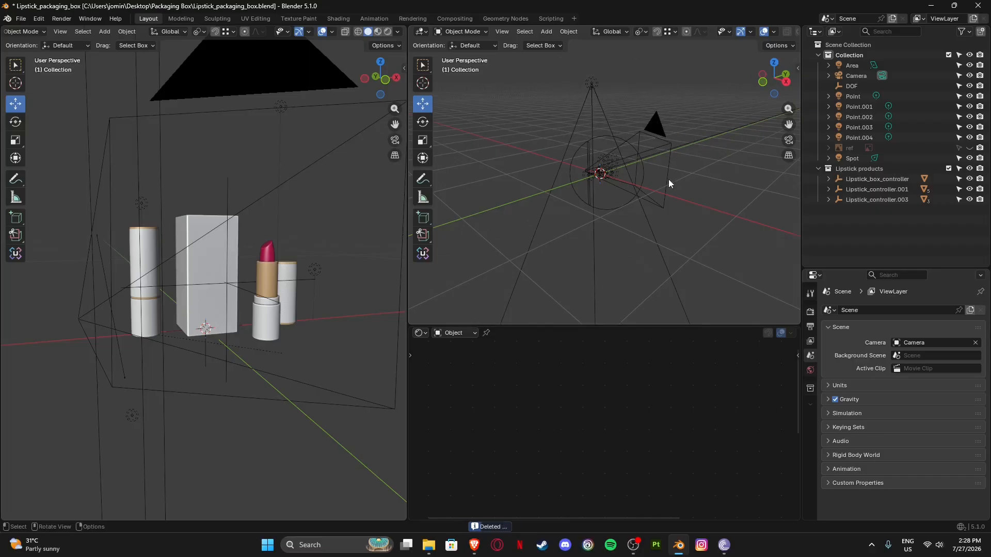
{"action": "middle_click_drag", "start_coordinate": [668, 179], "coordinate": [692, 131]}
{"action": "left_click_drag", "start_coordinate": [702, 112], "coordinate": [618, 227]}
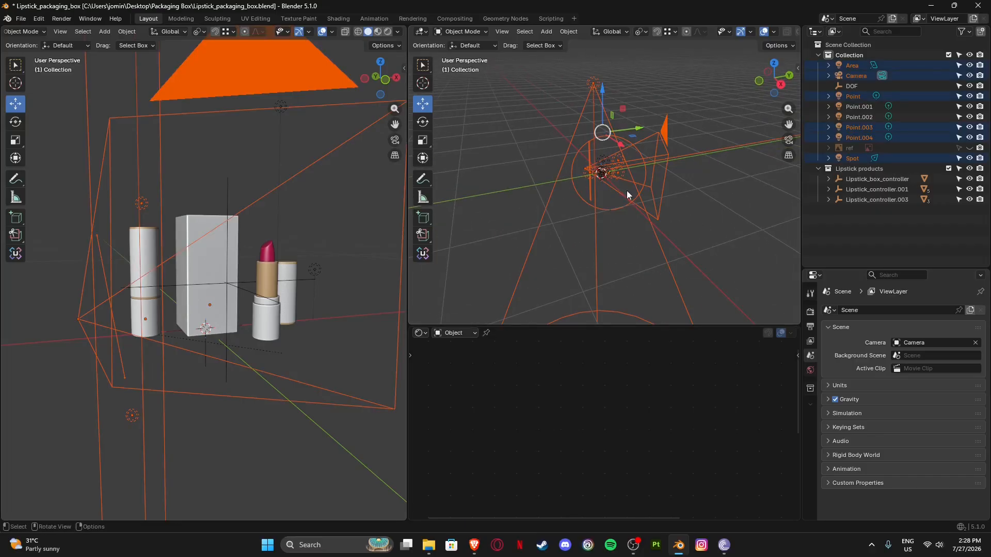
{"action": "key", "text": "x"}
{"action": "left_click", "coordinate": [627, 184]}
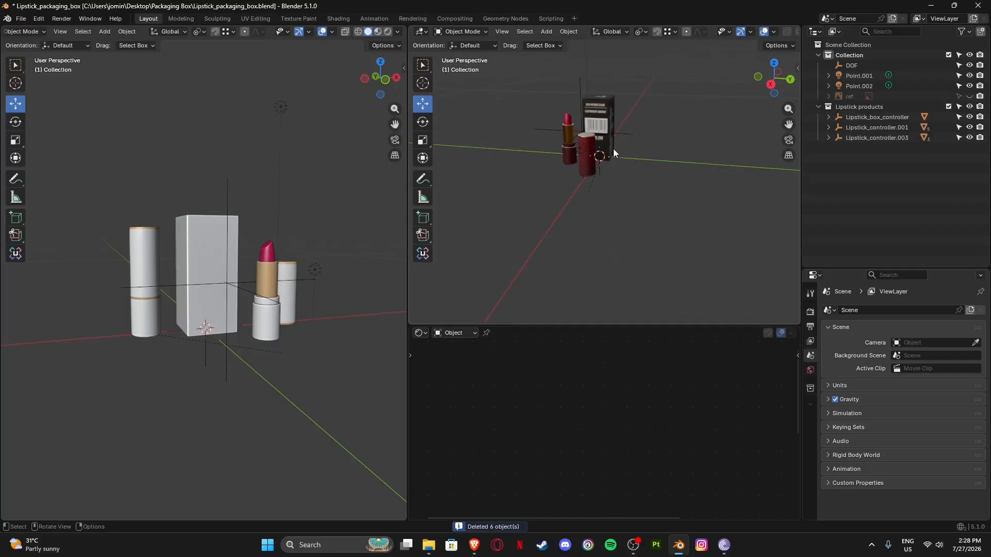
- Delete the two remaining point lights, Point.001 and Point.002
{"action": "middle_click_drag", "start_coordinate": [613, 149], "coordinate": [577, 112]}
{"action": "left_click", "coordinate": [640, 140]}
{"action": "key", "text": "x"}
{"action": "left_click", "coordinate": [640, 142]}
{"action": "left_click", "coordinate": [636, 155]}
{"action": "key", "text": "x"}
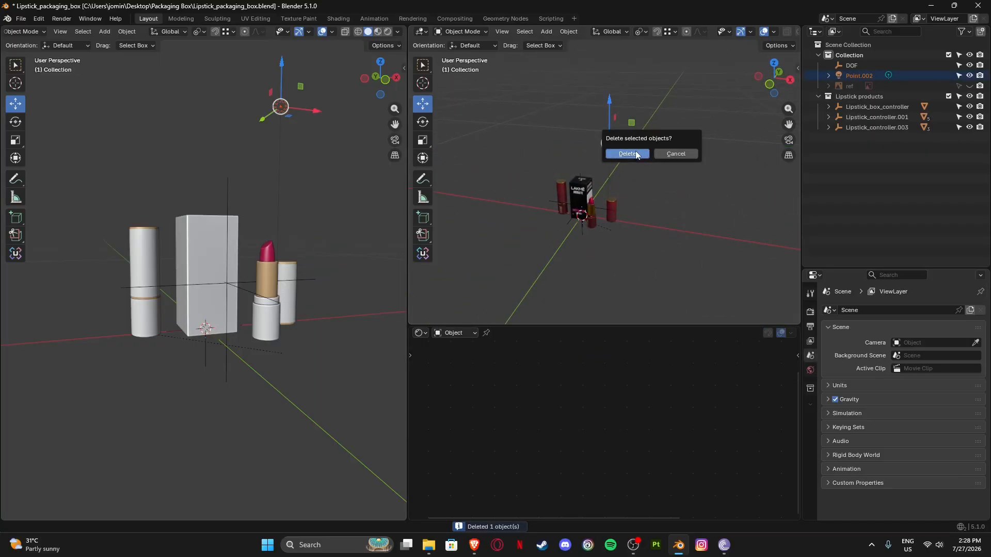
{"action": "left_click", "coordinate": [628, 154]}
- Delete the ref image and the DOF empty so that only the lipstick products remain
{"action": "left_click", "coordinate": [859, 76]}
{"action": "key", "text": "x"}
{"action": "left_click", "coordinate": [860, 68]}
{"action": "key", "text": "x"}
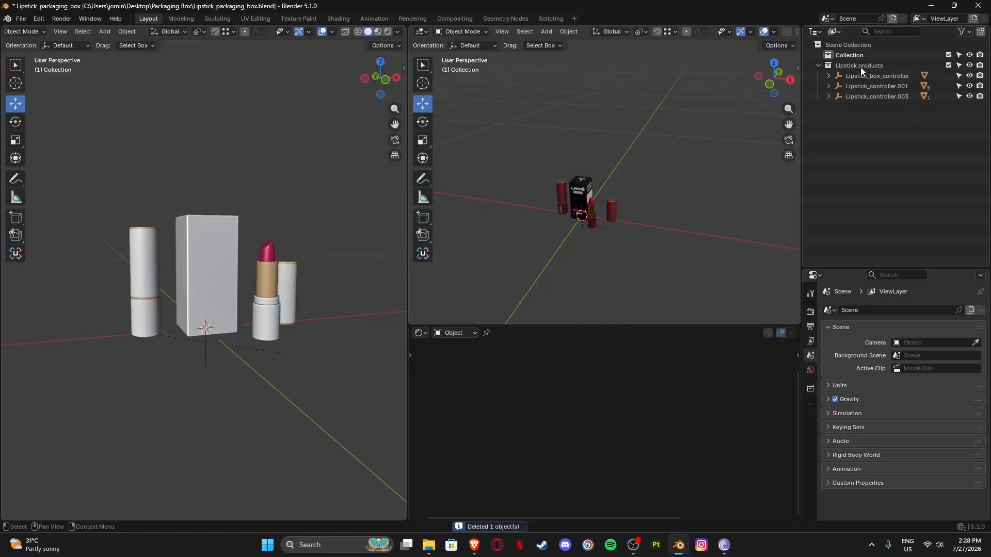
- Add a plane at the origin under the products and scale it uniformly to about 0.13
{"action": "middle_click_drag", "start_coordinate": [645, 180], "coordinate": [656, 166]}
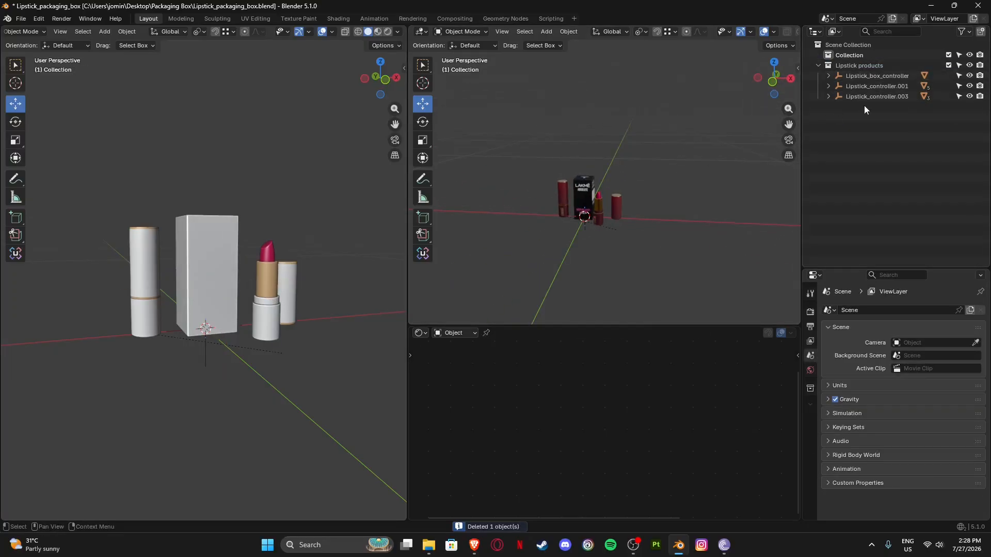
{"action": "middle_click_drag", "start_coordinate": [636, 205], "coordinate": [619, 234]}
{"action": "scroll", "coordinate": [587, 230], "scroll_direction": "up", "scroll_amount": 4}
{"action": "middle_click_drag", "start_coordinate": [645, 274], "coordinate": [629, 187], "text": "shift"}
{"action": "scroll", "coordinate": [600, 147], "scroll_direction": "up", "scroll_amount": 2}
{"action": "scroll", "coordinate": [600, 147], "scroll_direction": "down", "scroll_amount": 5}
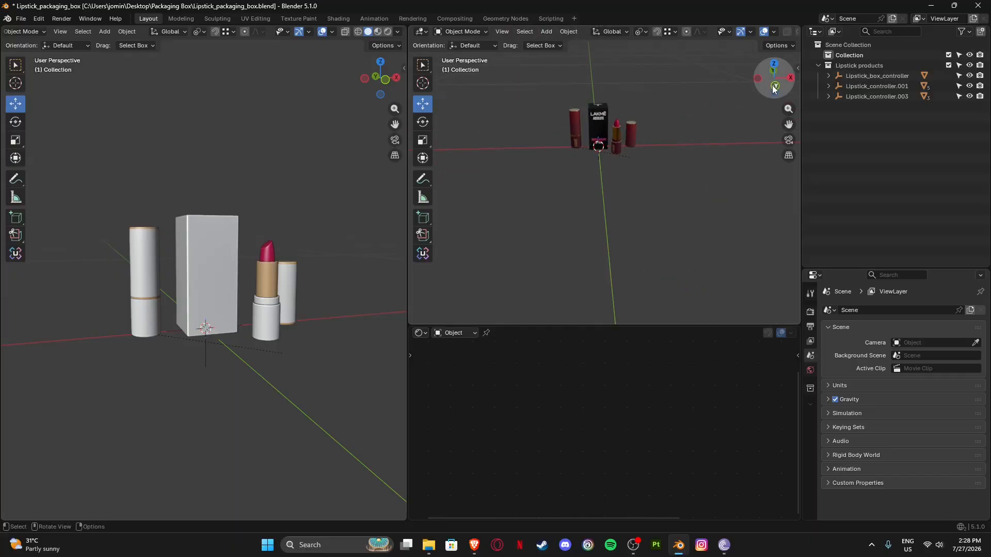
{"action": "key", "text": "shift+a"}
{"action": "mouse_move", "coordinate": [534, 72]}
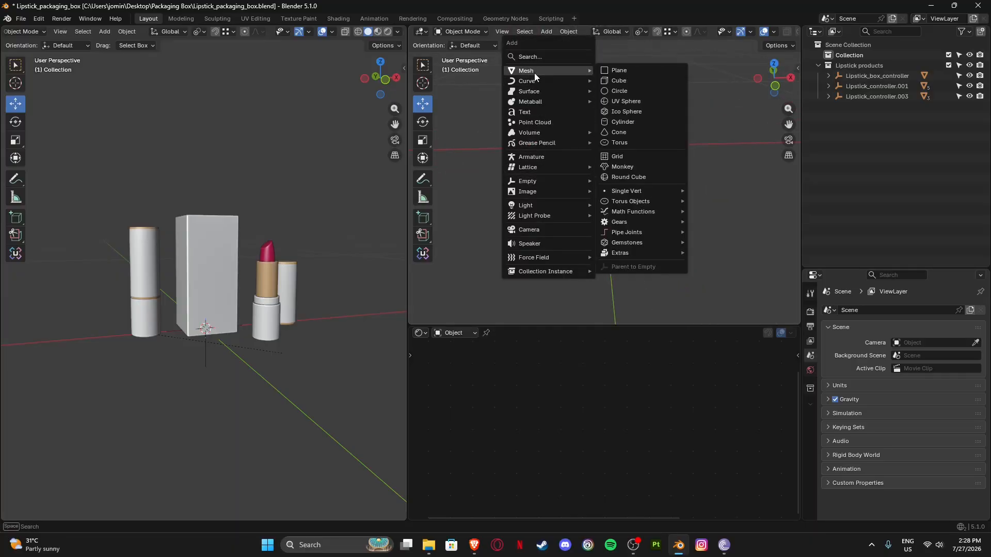
{"action": "left_click", "coordinate": [626, 68]}
{"action": "key", "text": "s"}
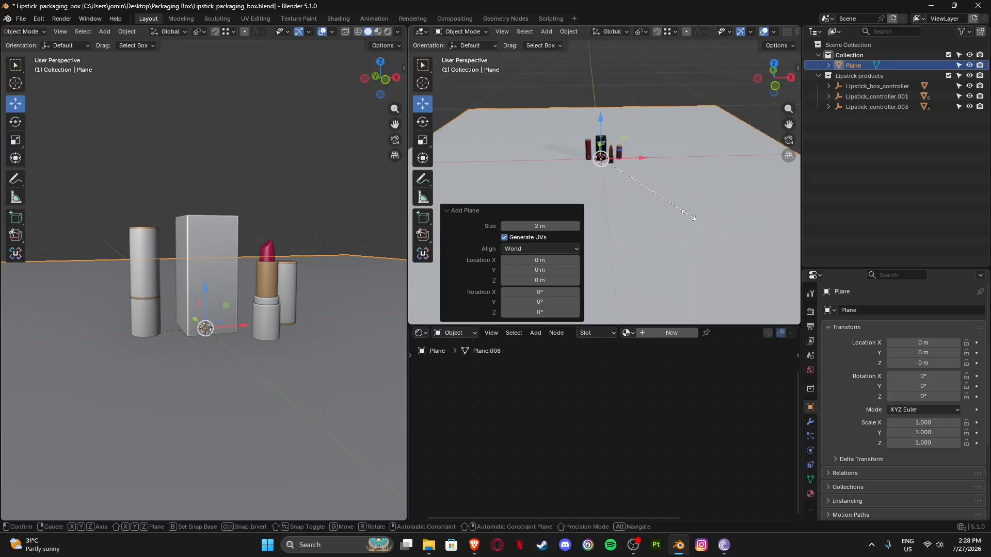
{"action": "left_click", "coordinate": [614, 155]}
- Open the mesh of the plane under the products in Edit Mode
{"action": "scroll", "coordinate": [623, 138], "scroll_direction": "up", "scroll_amount": 8}
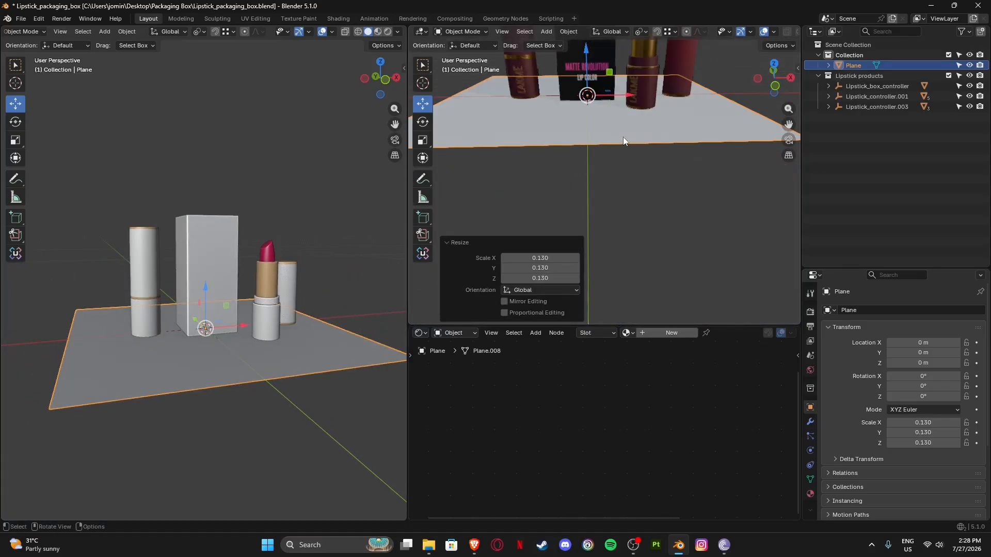
{"action": "middle_click_drag", "start_coordinate": [623, 138], "coordinate": [622, 186], "text": "shift"}
{"action": "middle_click_drag", "start_coordinate": [619, 93], "coordinate": [618, 162]}
{"action": "scroll", "coordinate": [618, 165], "scroll_direction": "down", "scroll_amount": 4}
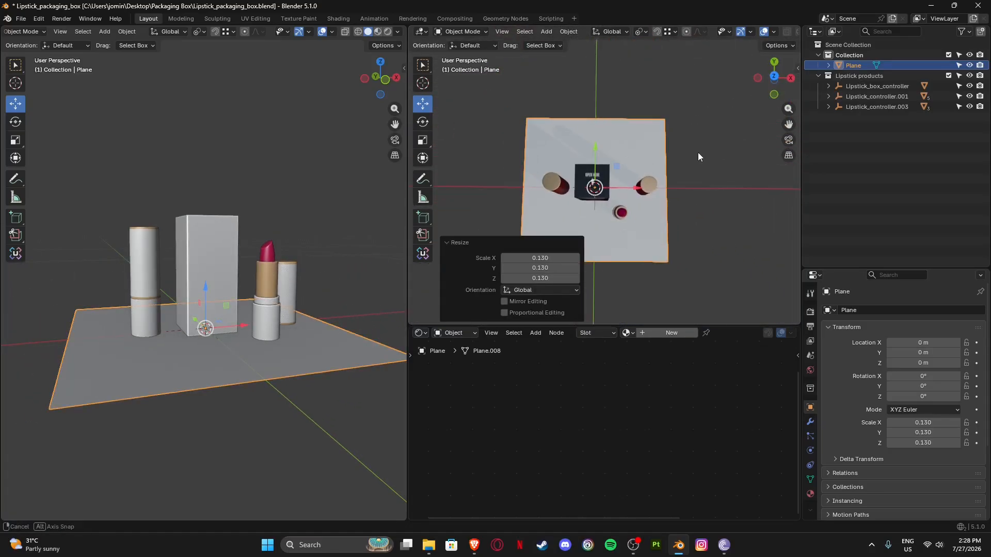
{"action": "middle_click_drag", "start_coordinate": [698, 152], "coordinate": [724, 77]}
{"action": "scroll", "coordinate": [593, 150], "scroll_direction": "up", "scroll_amount": 3}
{"action": "middle_click_drag", "start_coordinate": [593, 151], "coordinate": [618, 152]}
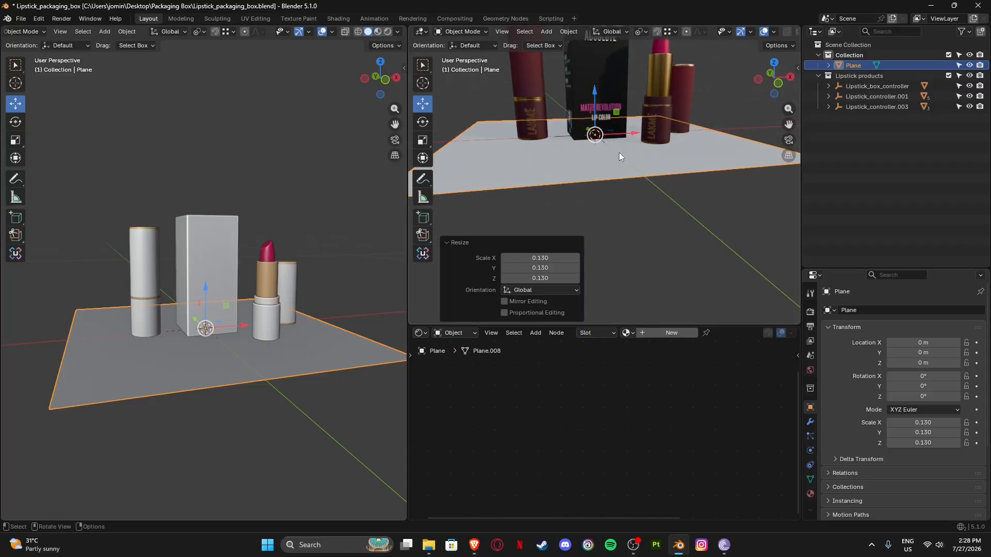
{"action": "key", "text": "Tab"}
- Try to extrude the plane downward by about 0.007 m
{"action": "key", "text": "e"}
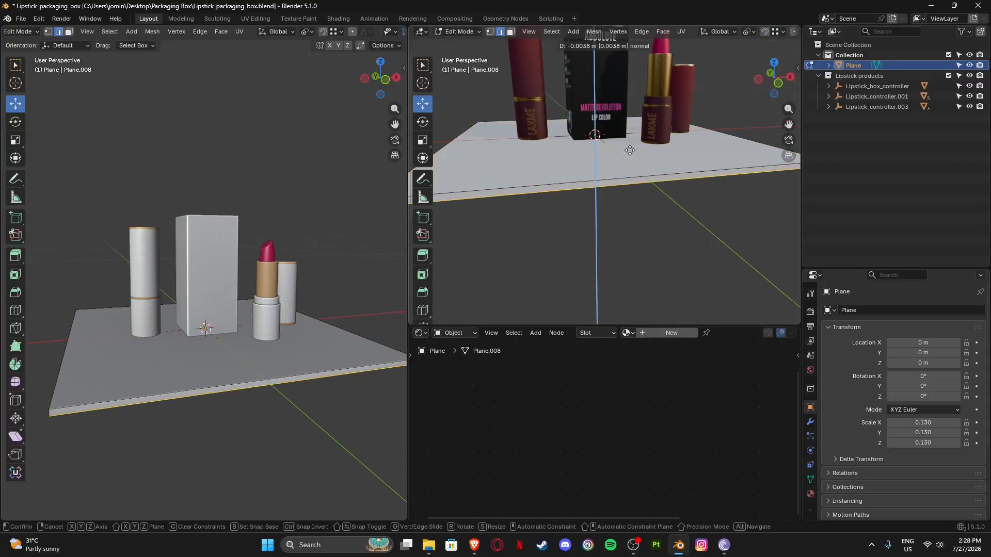
{"action": "left_click", "coordinate": [628, 152]}
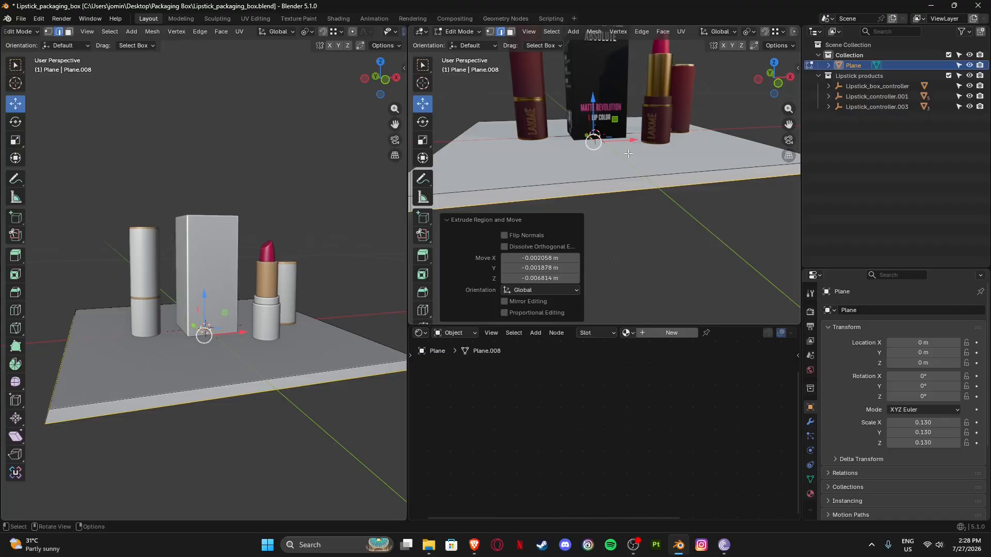
{"action": "scroll", "coordinate": [619, 154], "scroll_direction": "down", "scroll_amount": 3}
{"action": "middle_click_drag", "start_coordinate": [589, 157], "coordinate": [681, 167]}
{"action": "scroll", "coordinate": [609, 170], "scroll_direction": "up", "scroll_amount": 2}
{"action": "key", "text": "ctrl+z"}
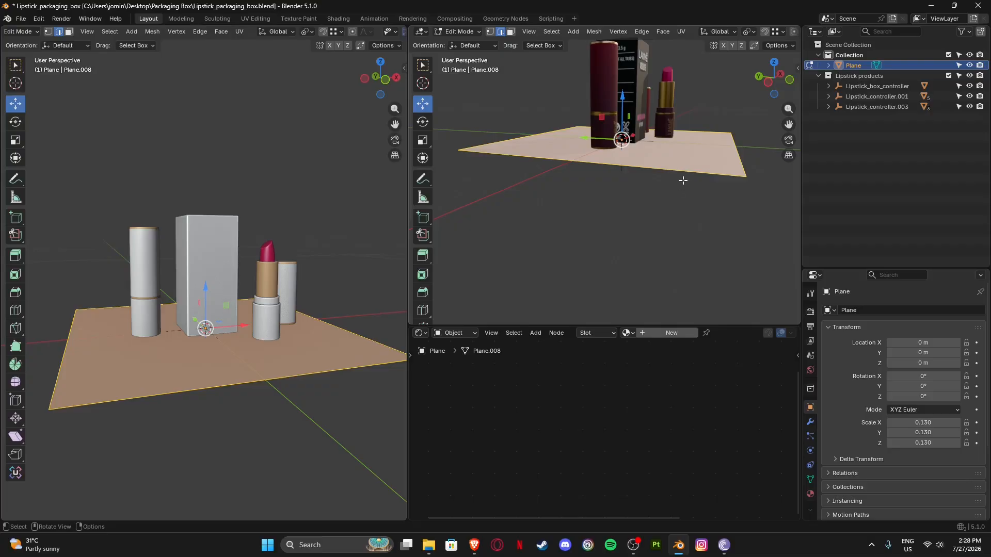
- Extrude the plane straight down along Z by about 0.016 m to form a thick slab
{"action": "key", "text": "e"}
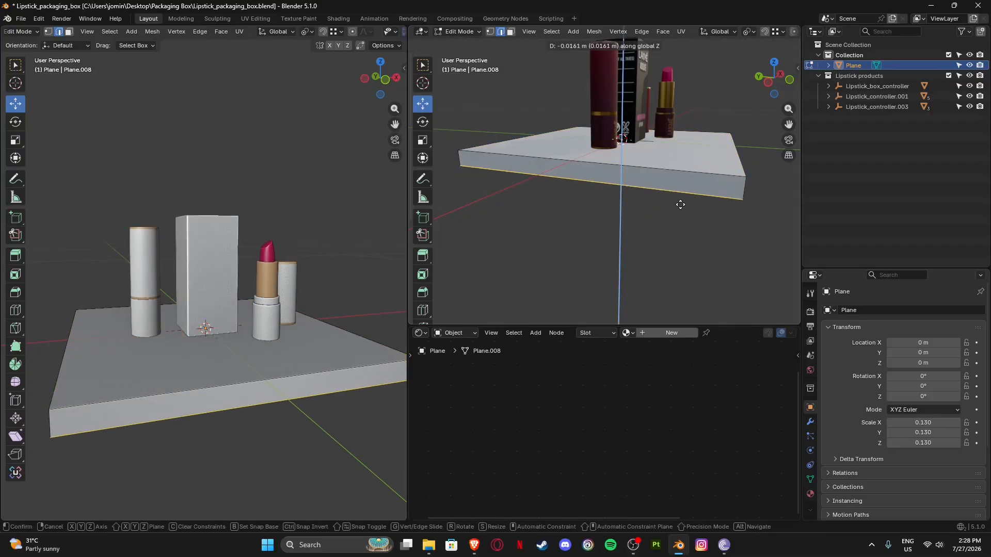
{"action": "left_click", "coordinate": [679, 208]}
- Bevel the slab's vertical corner edges with 25 segments and an offset of about 0.9 m to make a rounded platform
{"action": "middle_click_drag", "start_coordinate": [679, 209], "coordinate": [626, 205]}
{"action": "left_click", "coordinate": [613, 207]}
{"action": "left_click", "coordinate": [620, 211], "text": "shift"}
{"action": "middle_click_drag", "start_coordinate": [682, 188], "coordinate": [580, 187]}
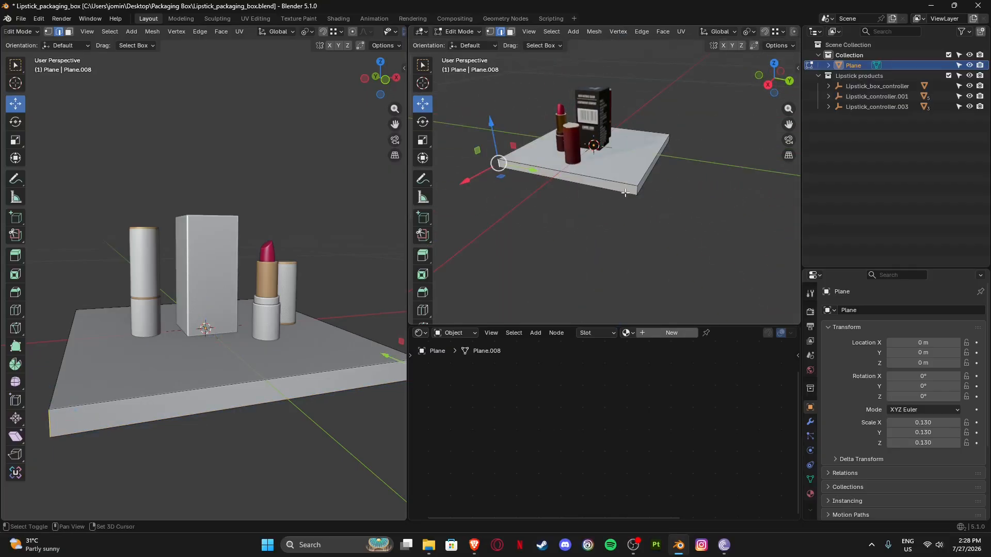
{"action": "left_click", "coordinate": [637, 191], "text": "shift"}
{"action": "middle_click_drag", "start_coordinate": [719, 185], "coordinate": [656, 186]}
{"action": "key", "text": "ctrl+b"}
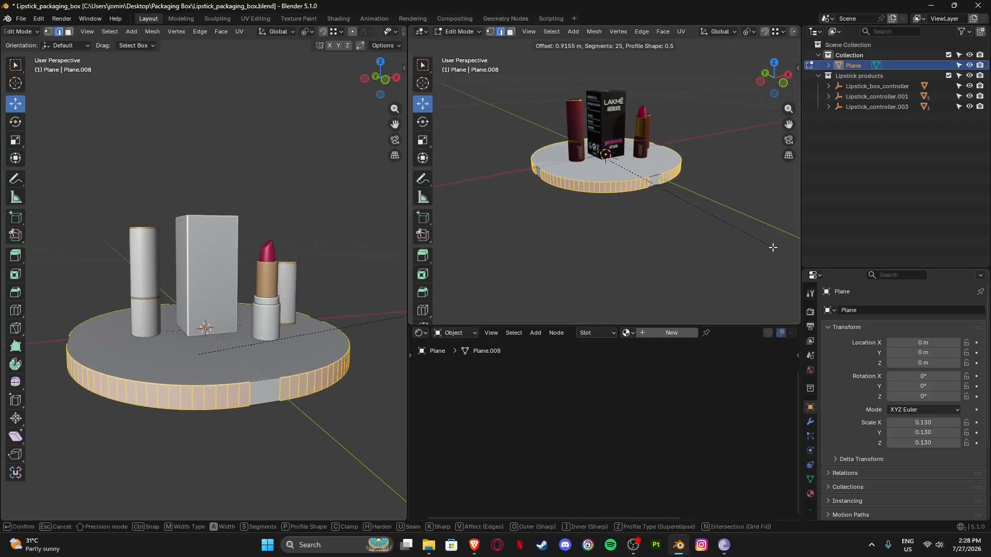
{"action": "left_click", "coordinate": [771, 245]}
{"action": "left_click", "coordinate": [686, 208]}
- Give the platform's top and bottom rim edge loops a narrow 25-segment bevel and return to Object Mode
{"action": "scroll", "coordinate": [652, 205], "scroll_direction": "up", "scroll_amount": 4}
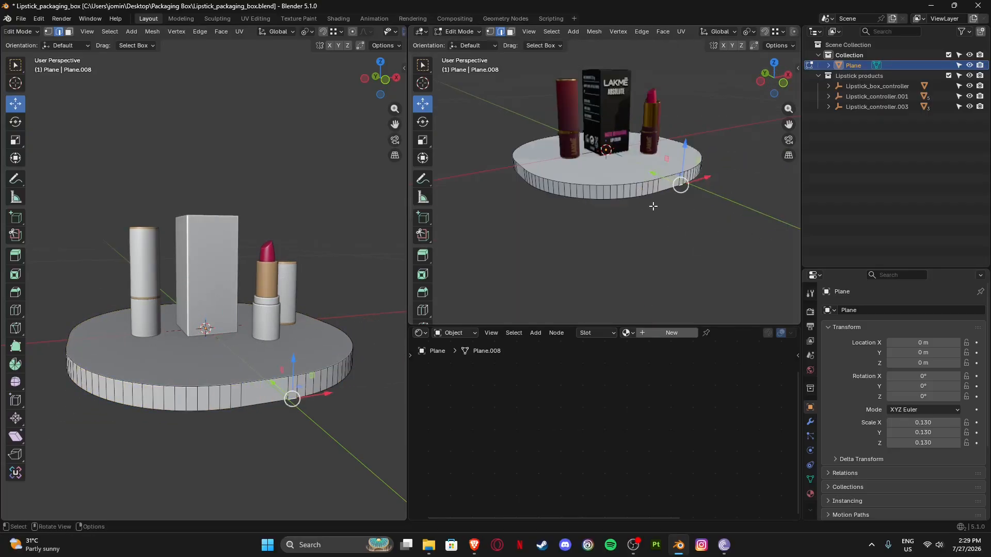
{"action": "key", "text": "Tab"}
{"action": "key", "text": "Tab"}
{"action": "left_click", "coordinate": [612, 196], "text": "alt"}
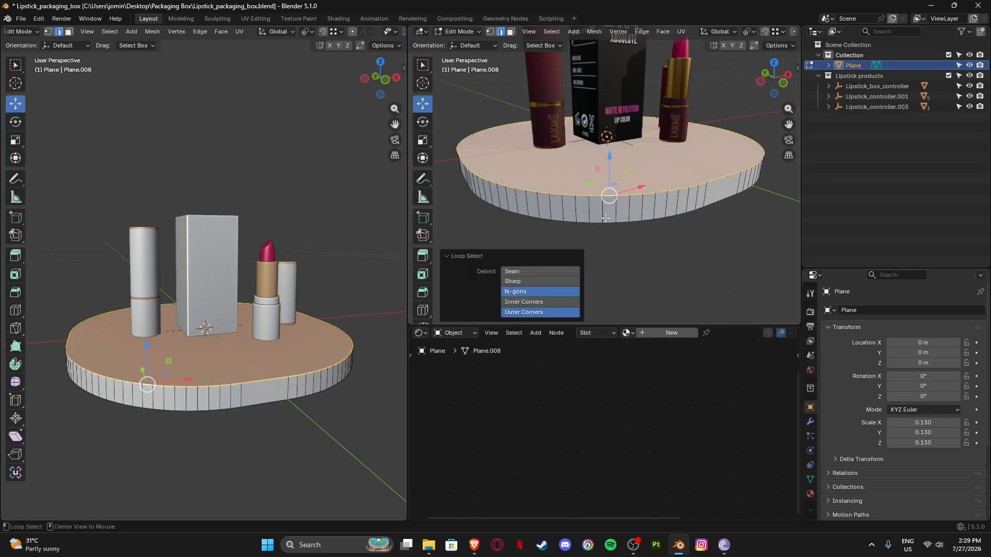
{"action": "left_click", "coordinate": [608, 221], "text": "alt"}
{"action": "key", "text": "ctrl+b"}
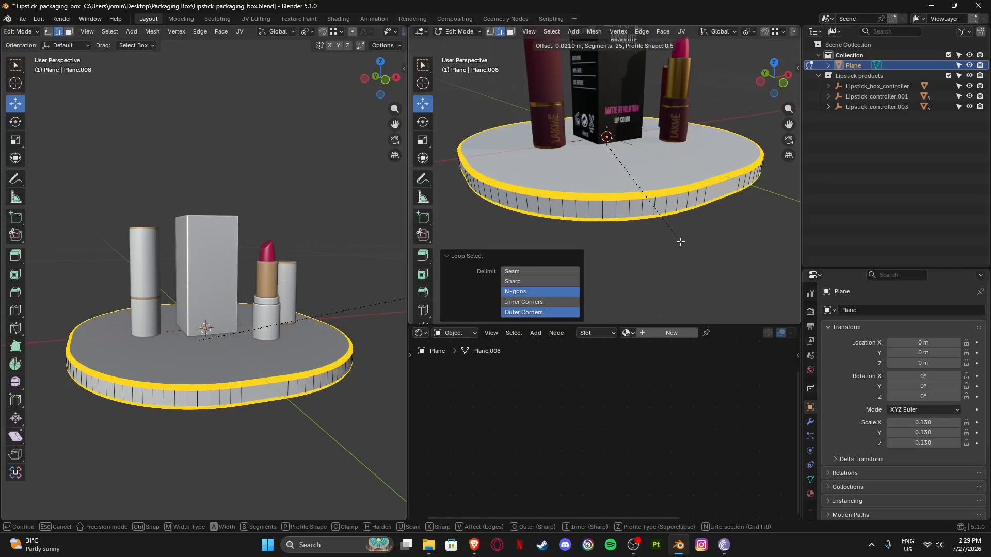
{"action": "left_click", "coordinate": [628, 243]}
{"action": "key", "text": "Tab"}
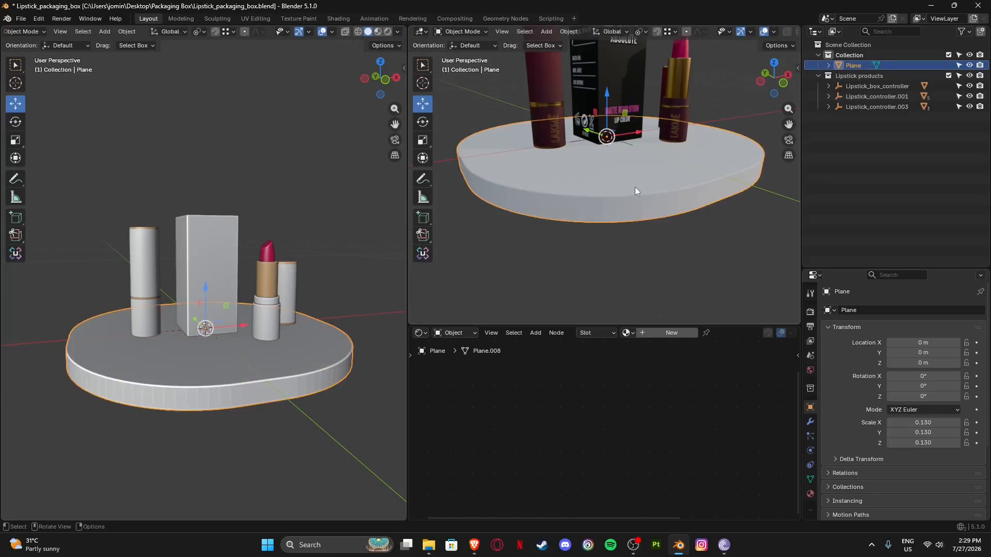
- Add a Subdivision Surface modifier to the platform
{"action": "left_click", "coordinate": [810, 422]}
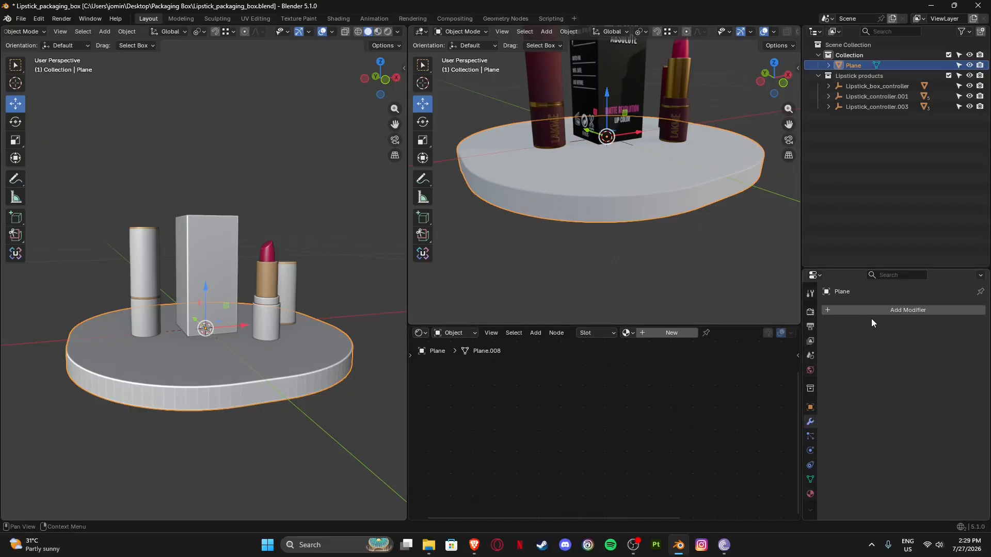
{"action": "left_click", "coordinate": [871, 311]}
{"action": "mouse_move", "coordinate": [841, 311]}
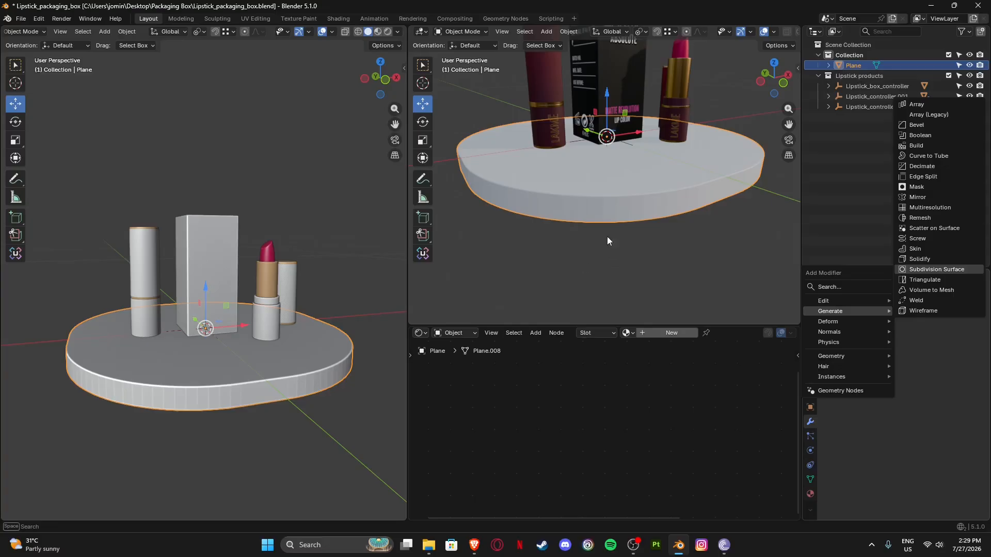
{"action": "key", "text": "Return"}
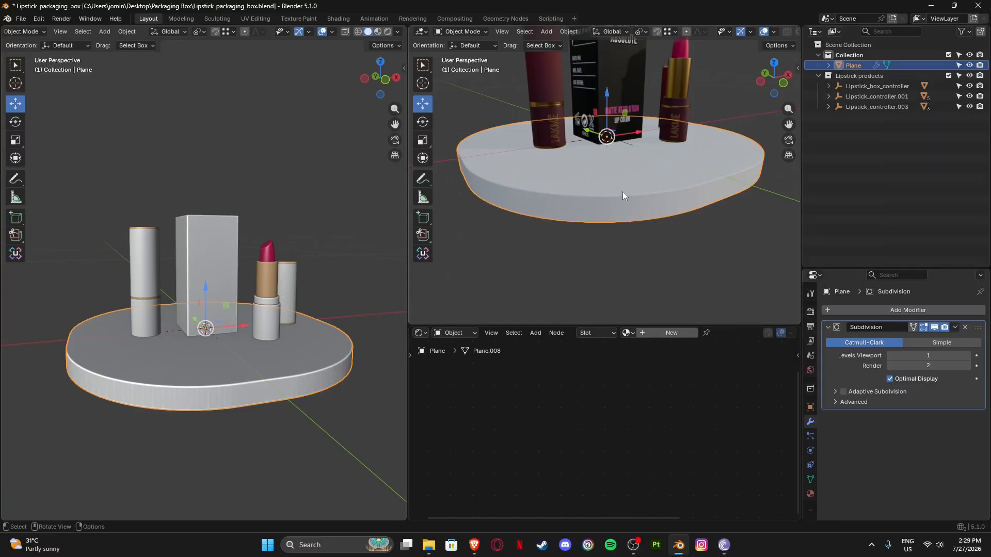
- Apply smooth shading to the platform
{"action": "middle_click_drag", "start_coordinate": [622, 191], "coordinate": [605, 196]}
{"action": "right_click", "coordinate": [574, 180]}
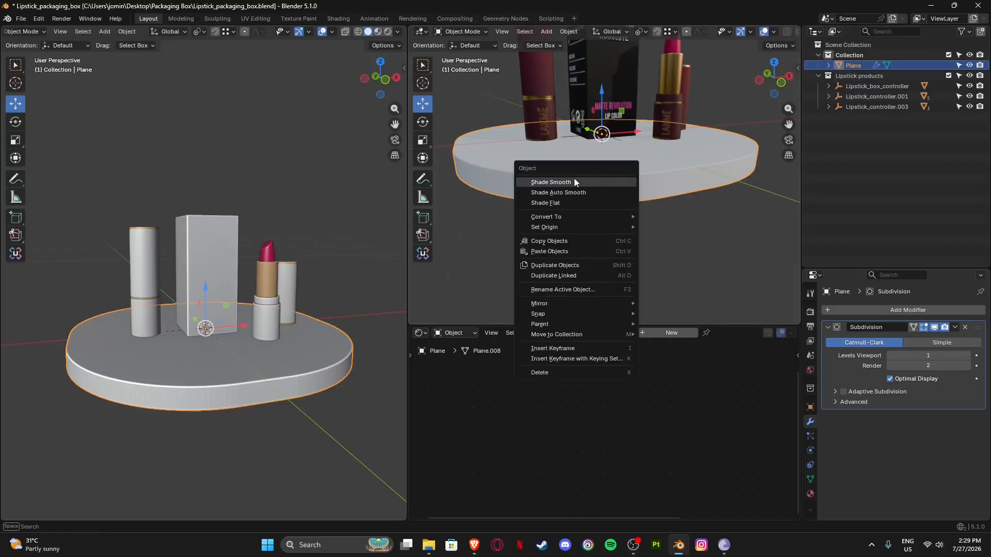
{"action": "left_click", "coordinate": [573, 181]}
{"action": "middle_click_drag", "start_coordinate": [668, 186], "coordinate": [668, 187]}
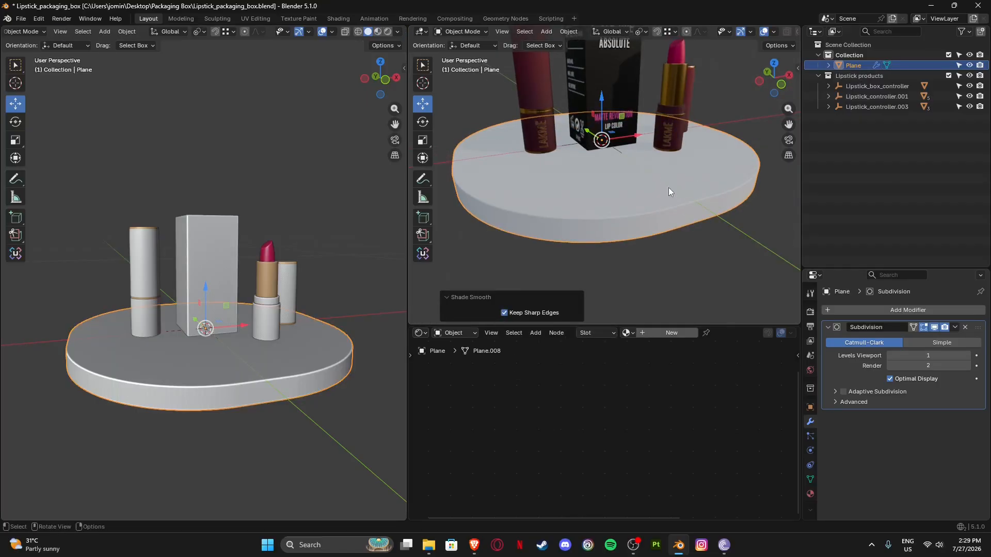
- Create a new material for the platform and pick a muted brown base color, hex 89624C
{"action": "left_click", "coordinate": [810, 494]}
{"action": "left_click", "coordinate": [875, 355]}
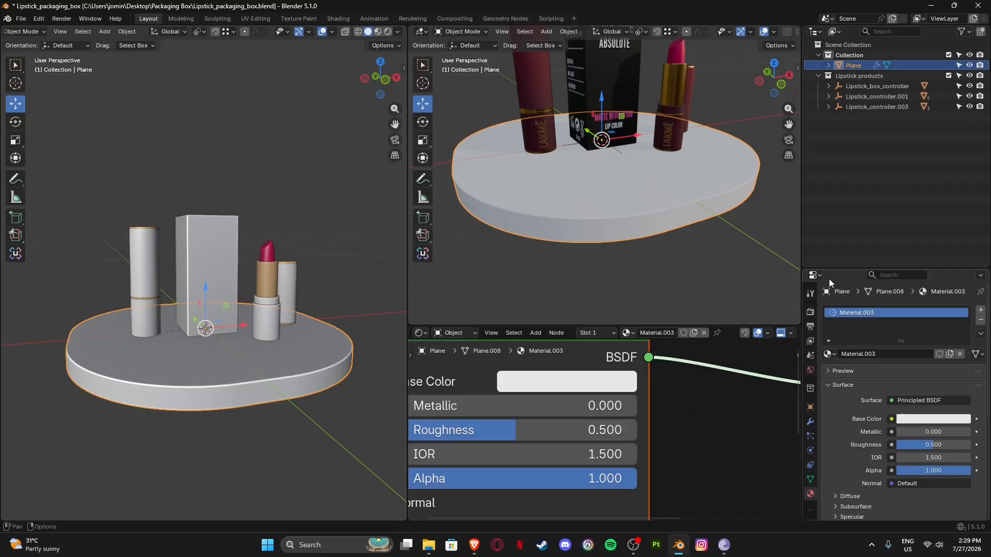
{"action": "left_click", "coordinate": [914, 419]}
{"action": "mouse_move", "coordinate": [955, 274]}
{"action": "left_mouse_down"}
{"action": "mouse_move", "coordinate": [962, 276]}
{"action": "mouse_move", "coordinate": [907, 297]}
{"action": "left_mouse_up"}
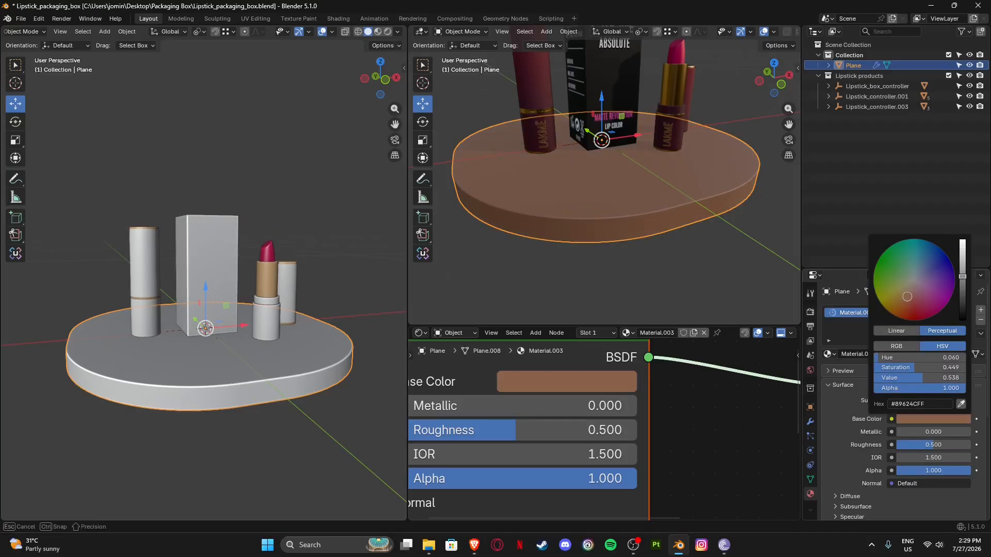
- Set the platform material's metallic to about 0.834 and its roughness to about 0.459
{"action": "mouse_move", "coordinate": [908, 429]}
{"action": "left_mouse_down"}
{"action": "mouse_move", "coordinate": [970, 431]}
{"action": "mouse_move", "coordinate": [912, 444]}
{"action": "mouse_move", "coordinate": [964, 444]}
{"action": "mouse_move", "coordinate": [936, 438]}
{"action": "left_mouse_up"}
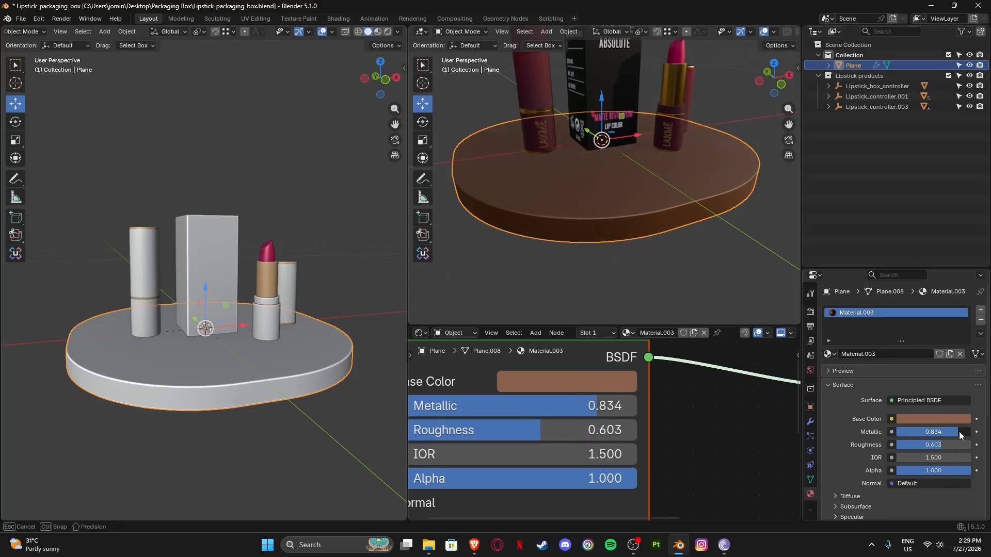
{"action": "middle_click_drag", "start_coordinate": [633, 223], "coordinate": [641, 213]}
{"action": "left_click_drag", "start_coordinate": [948, 446], "coordinate": [934, 446]}
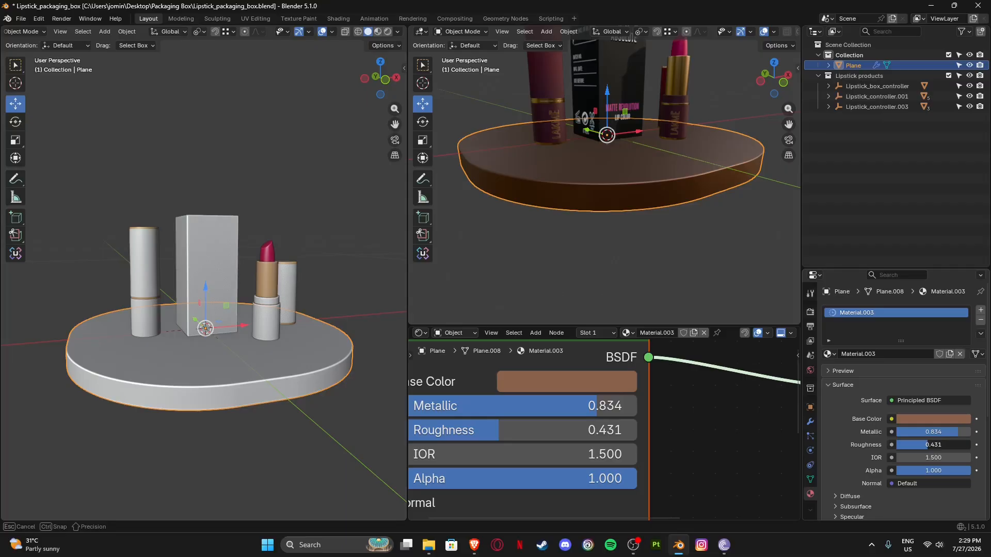
{"action": "middle_click_drag", "start_coordinate": [612, 240], "coordinate": [651, 235]}
{"action": "scroll", "coordinate": [610, 226], "scroll_direction": "down", "scroll_amount": 4}
{"action": "left_click", "coordinate": [658, 288]}
{"action": "middle_click_drag", "start_coordinate": [651, 273], "coordinate": [625, 230]}
{"action": "left_click", "coordinate": [625, 230]}
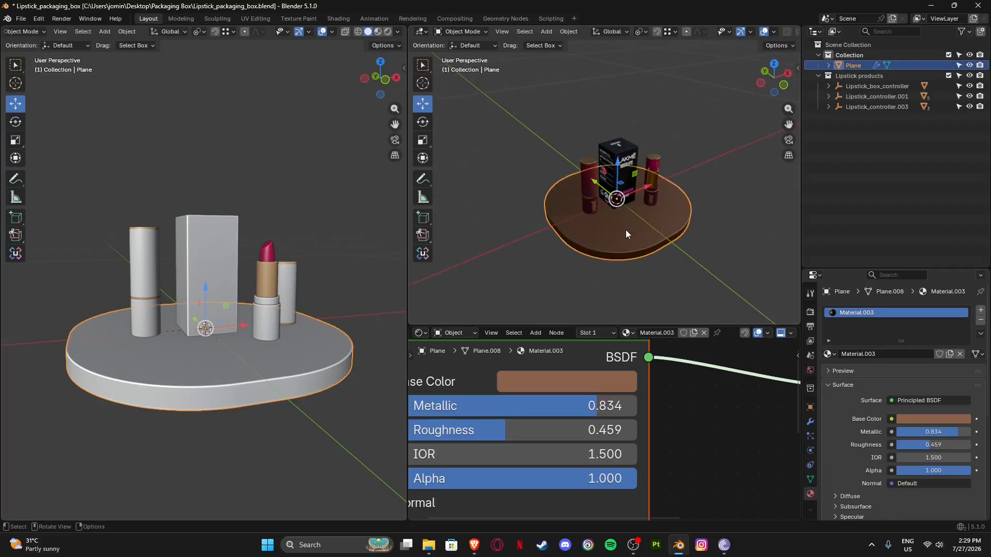
- Brighten the platform's base color to a value of 1.000, giving the light peach hex FFB68D
{"action": "left_click", "coordinate": [926, 422]}
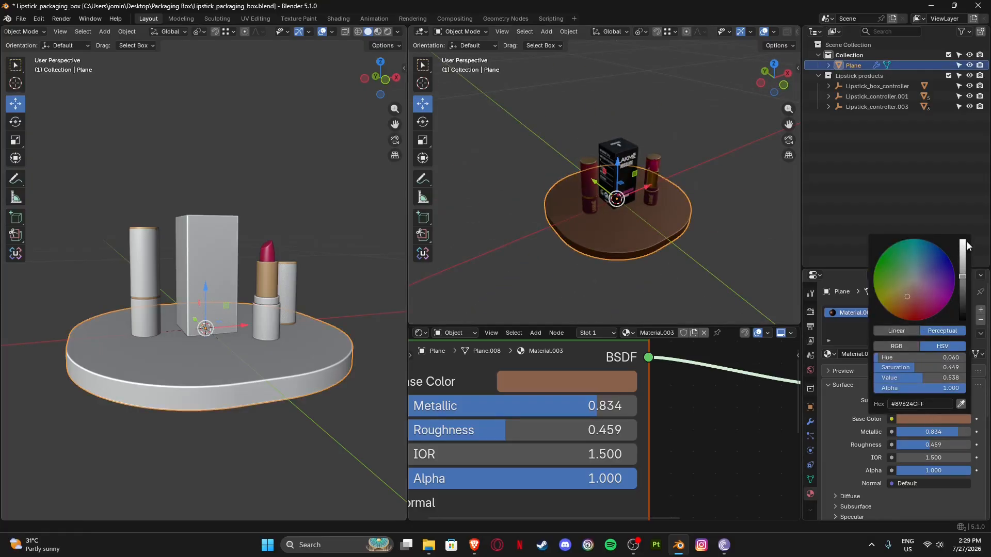
{"action": "left_click_drag", "start_coordinate": [963, 265], "coordinate": [963, 241]}
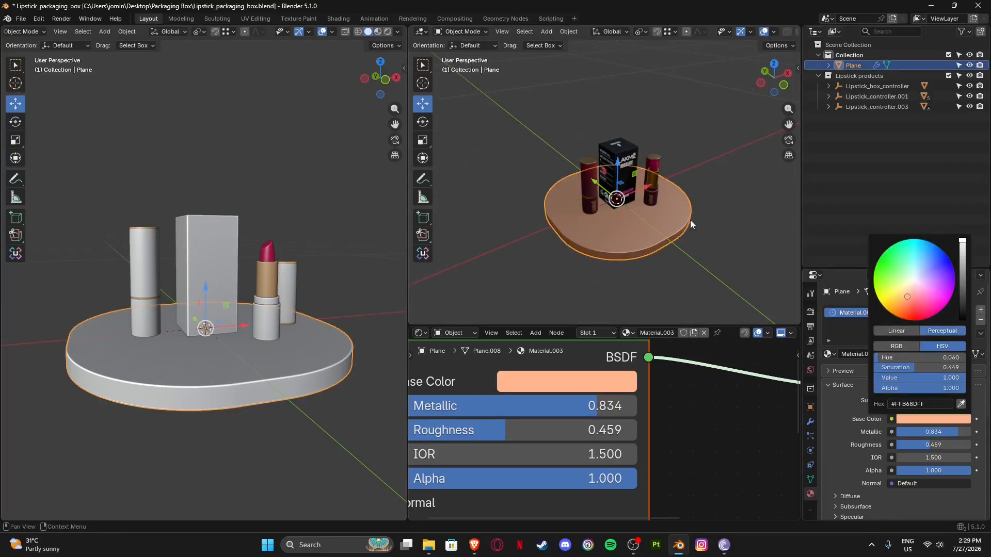
{"action": "left_click", "coordinate": [700, 271]}
{"action": "middle_click_drag", "start_coordinate": [700, 271], "coordinate": [628, 253]}
{"action": "scroll", "coordinate": [647, 203], "scroll_direction": "up", "scroll_amount": 4}
{"action": "scroll", "coordinate": [630, 211], "scroll_direction": "down", "scroll_amount": 2}
{"action": "middle_click_drag", "start_coordinate": [519, 220], "coordinate": [612, 249]}
{"action": "left_click", "coordinate": [590, 211]}
{"action": "middle_click_drag", "start_coordinate": [590, 212], "coordinate": [559, 232]}
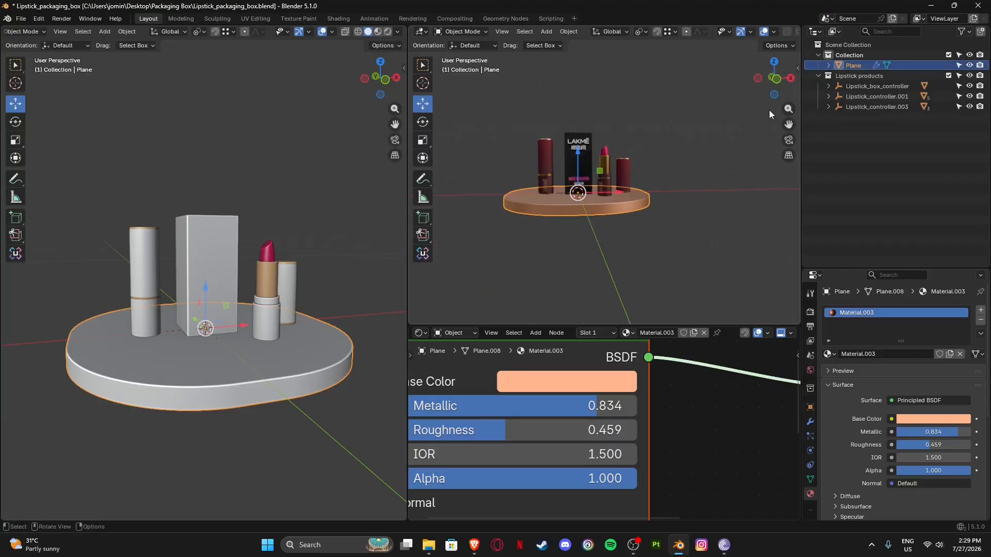
- Select all products and the platform and raise them together about 0.016 m along Z so the platform's underside meets the ground line
{"action": "left_click_drag", "start_coordinate": [477, 93], "coordinate": [612, 198]}
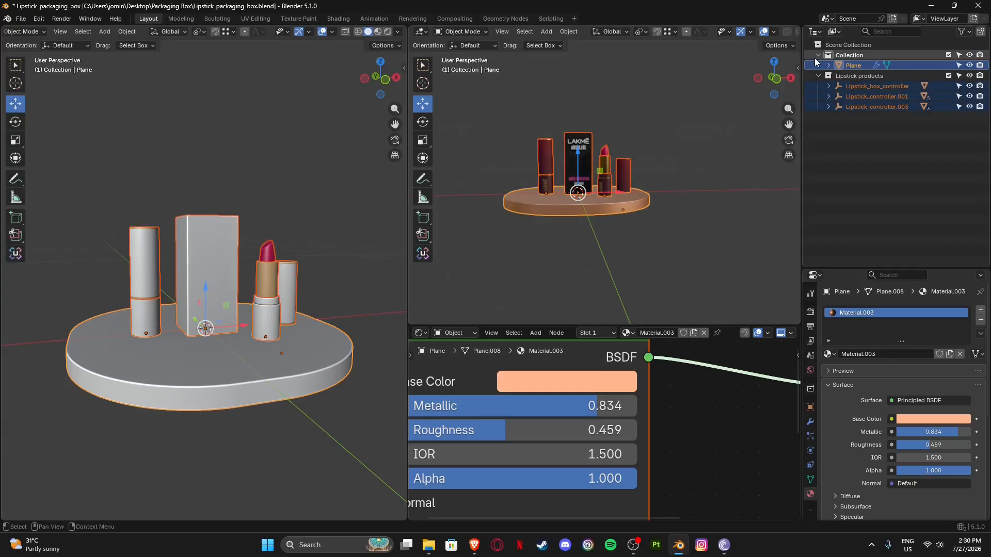
{"action": "left_click", "coordinate": [779, 78]}
{"action": "scroll", "coordinate": [572, 196], "scroll_direction": "up", "scroll_amount": 5}
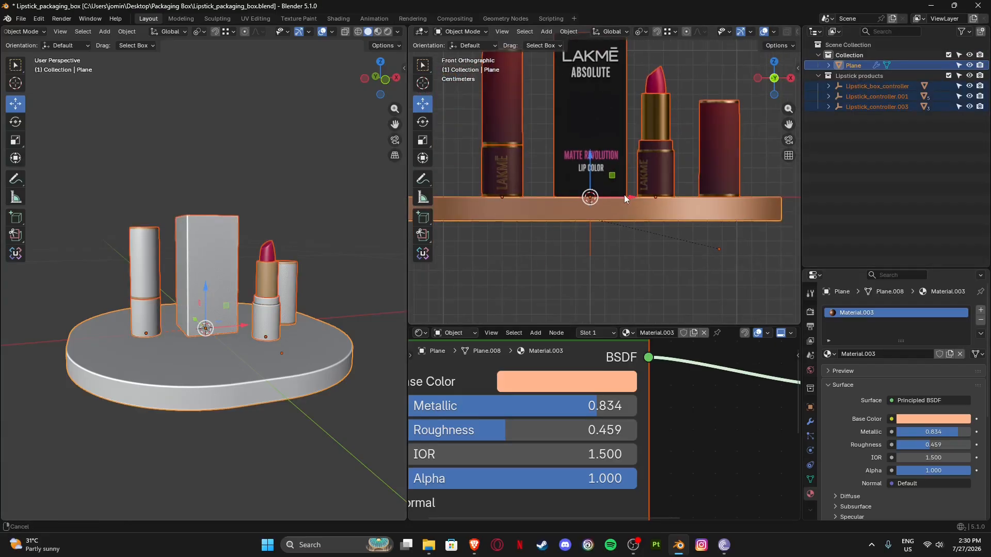
{"action": "scroll", "coordinate": [624, 196], "scroll_direction": "up", "scroll_amount": 4}
{"action": "key", "text": "g"}
{"action": "key", "text": "z"}
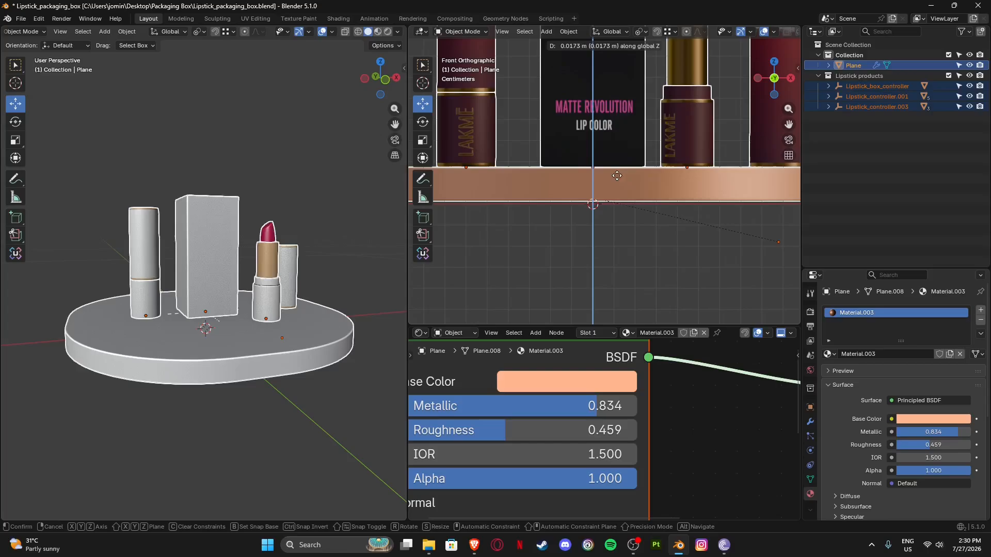
{"action": "left_click", "coordinate": [617, 178]}
{"action": "scroll", "coordinate": [598, 238], "scroll_direction": "down", "scroll_amount": 8}
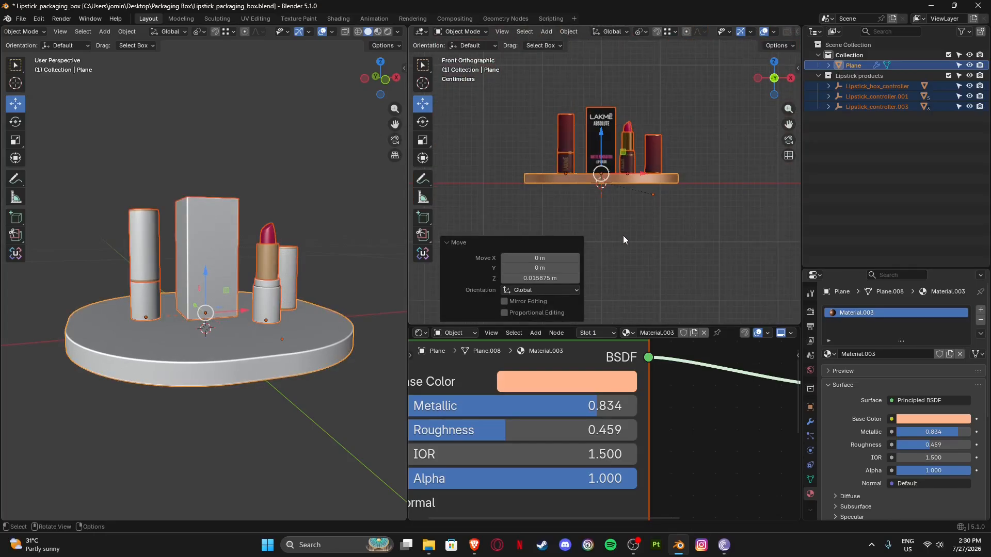
{"action": "middle_click_drag", "start_coordinate": [623, 235], "coordinate": [668, 260]}
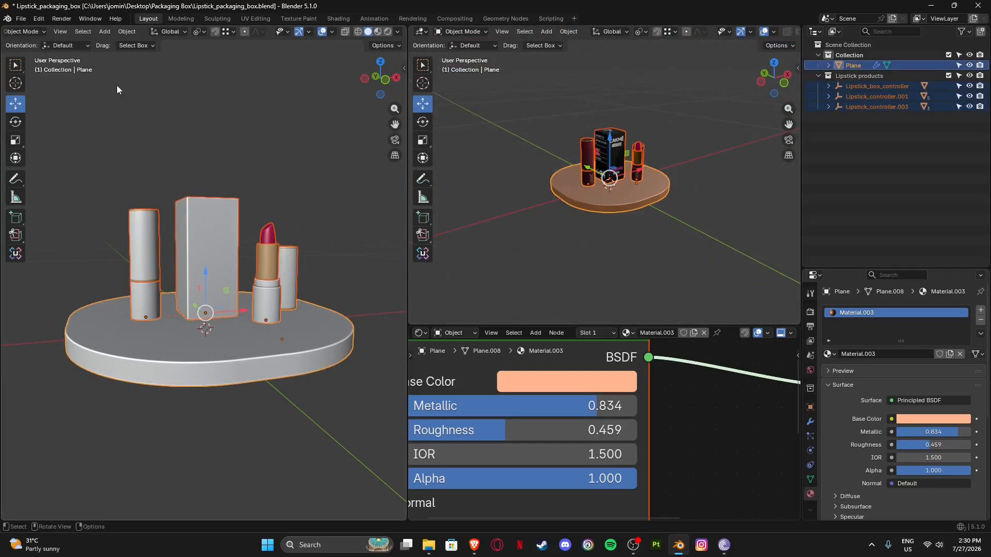
- Save the project as a separate file named Lipstick_packaging_box_GLB_setup.blend in the Packaging Box folder
{"action": "left_click", "coordinate": [20, 18]}
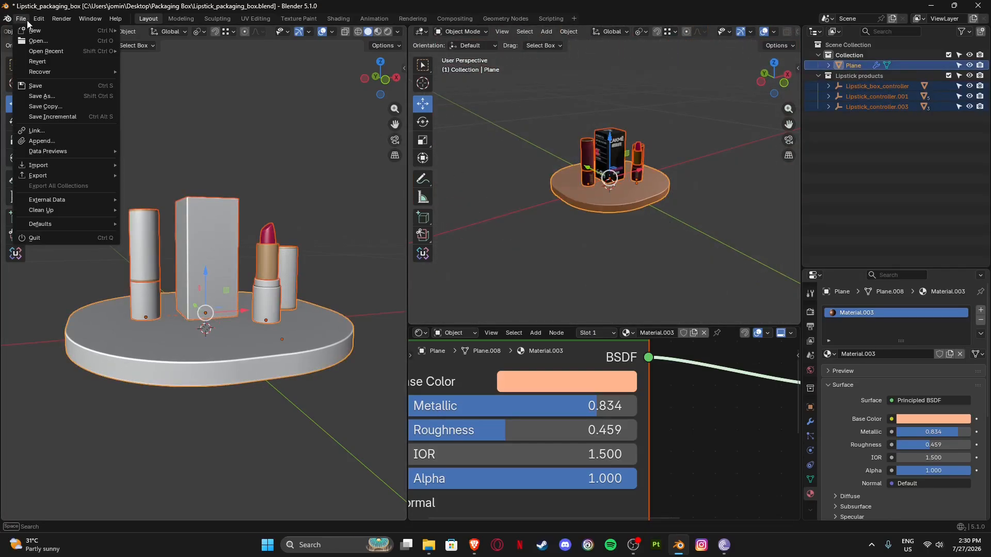
{"action": "left_click", "coordinate": [40, 97]}
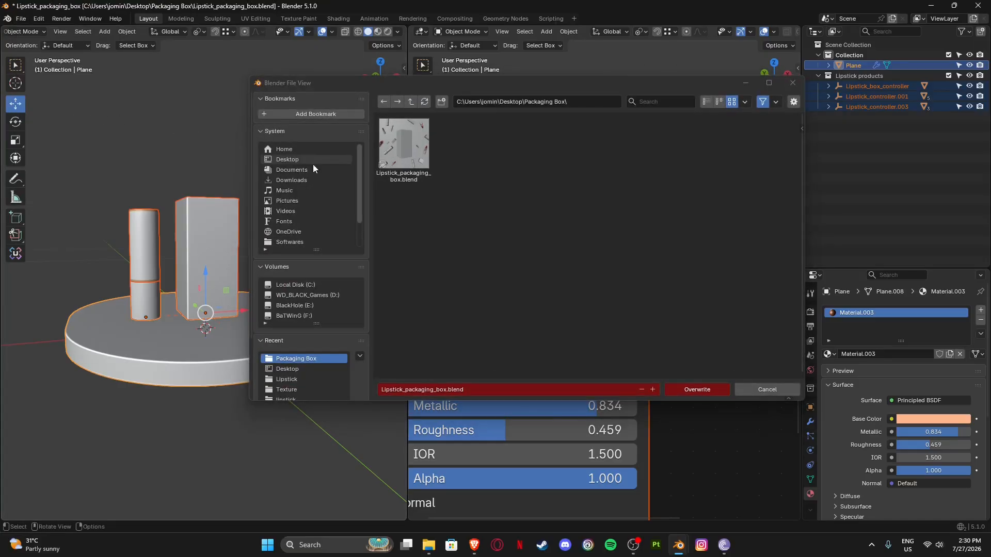
{"action": "left_click", "coordinate": [445, 390]}
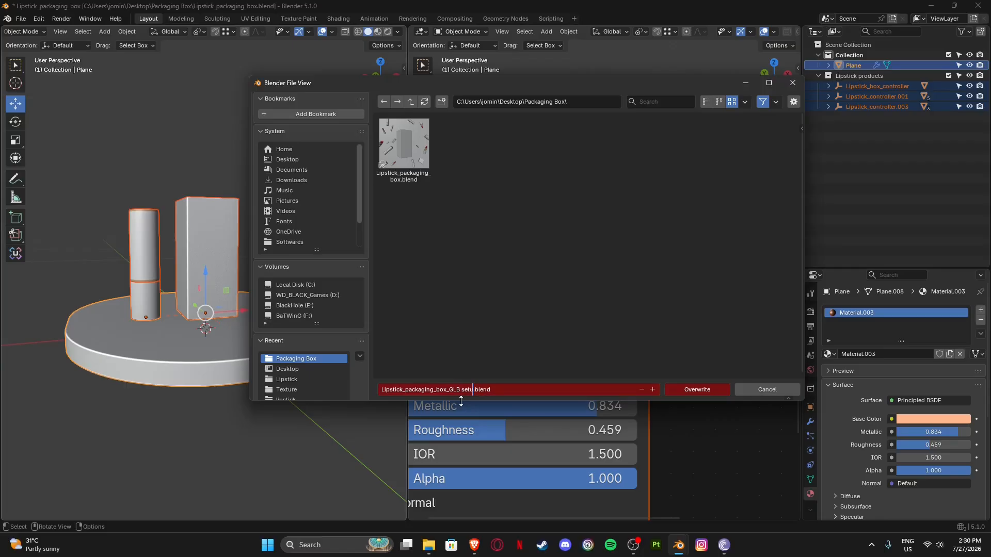
{"action": "left_click", "coordinate": [461, 392]}
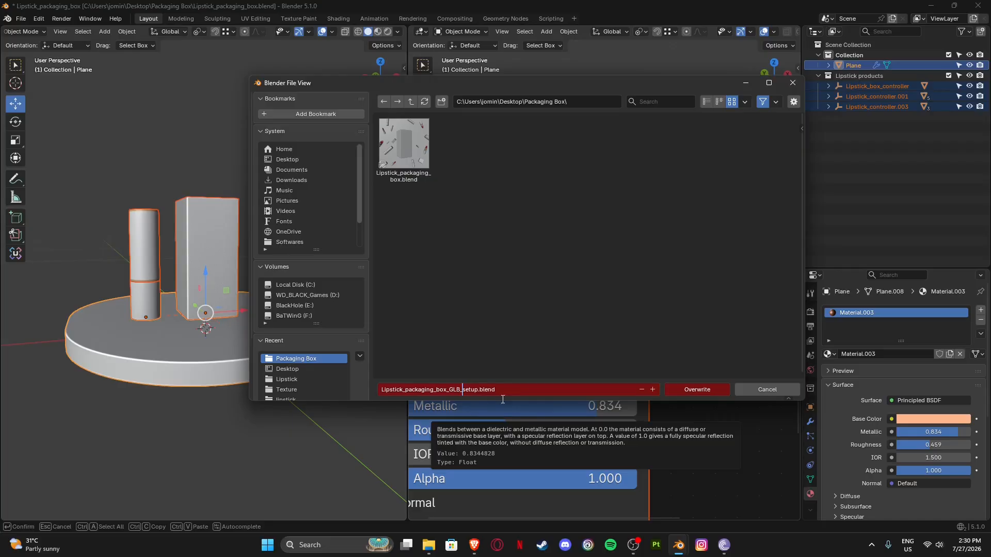
{"action": "key", "text": "Return"}
{"action": "left_click", "coordinate": [698, 390]}
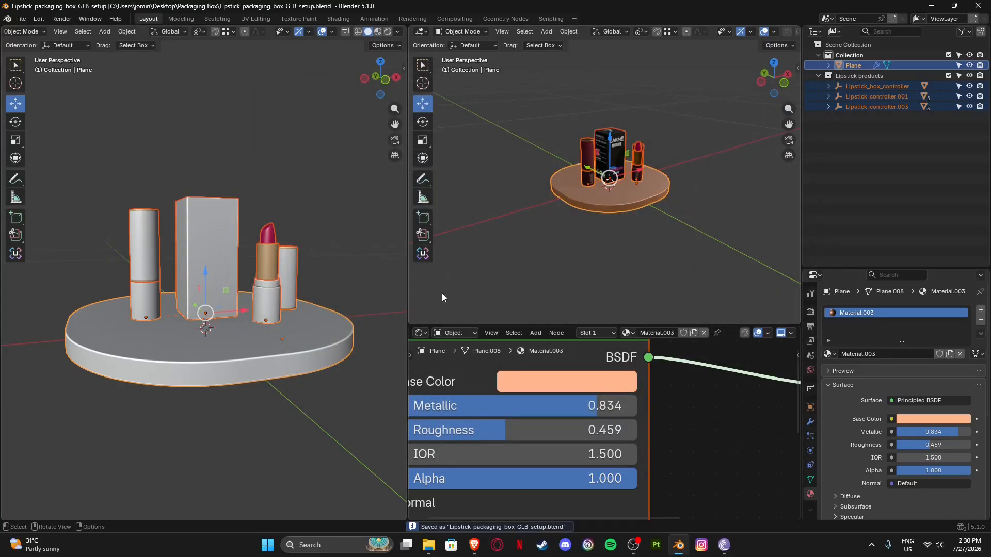
- Deselect everything and join the material-preview viewport with the shader editor area below it to make one tall viewport
{"action": "middle_click_drag", "start_coordinate": [628, 221], "coordinate": [553, 264]}
{"action": "left_click", "coordinate": [552, 265]}
{"action": "right_click", "coordinate": [411, 278]}
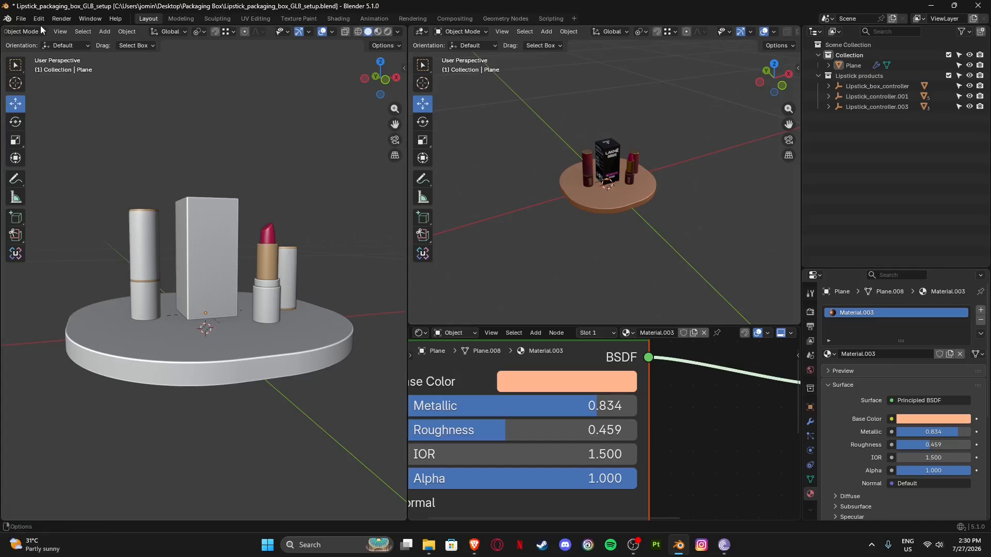
{"action": "right_click", "coordinate": [577, 326]}
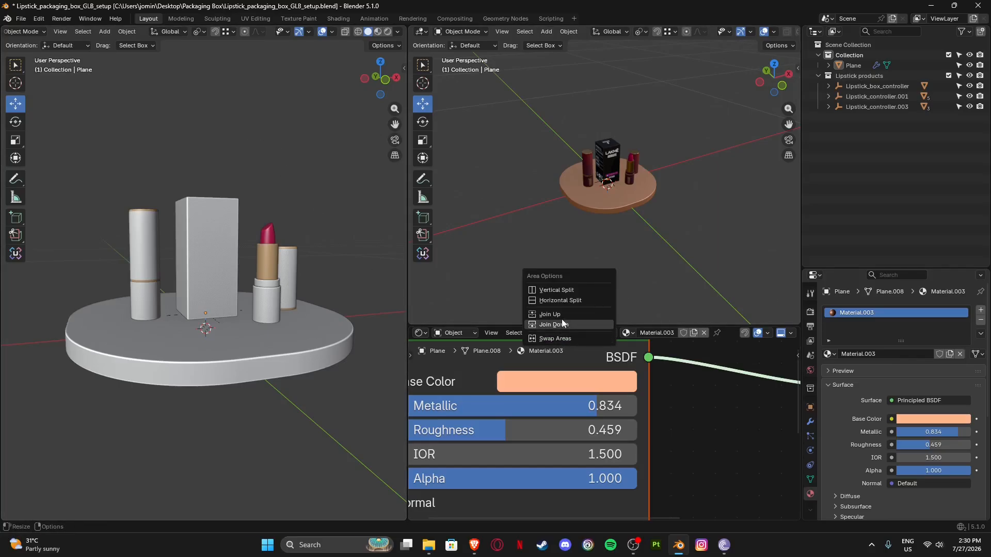
{"action": "left_click", "coordinate": [561, 326]}
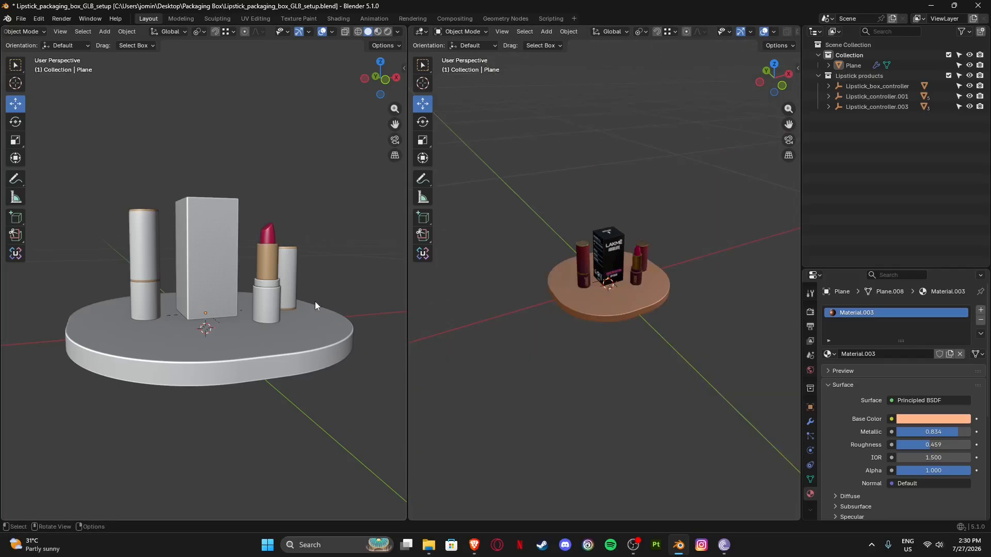
- Switch the solid-shaded 3D viewport area to the Shader Editor
{"action": "left_click", "coordinate": [21, 19]}
{"action": "left_click", "coordinate": [83, 32]}
{"action": "scroll", "coordinate": [64, 34], "scroll_direction": "up", "scroll_amount": 3}
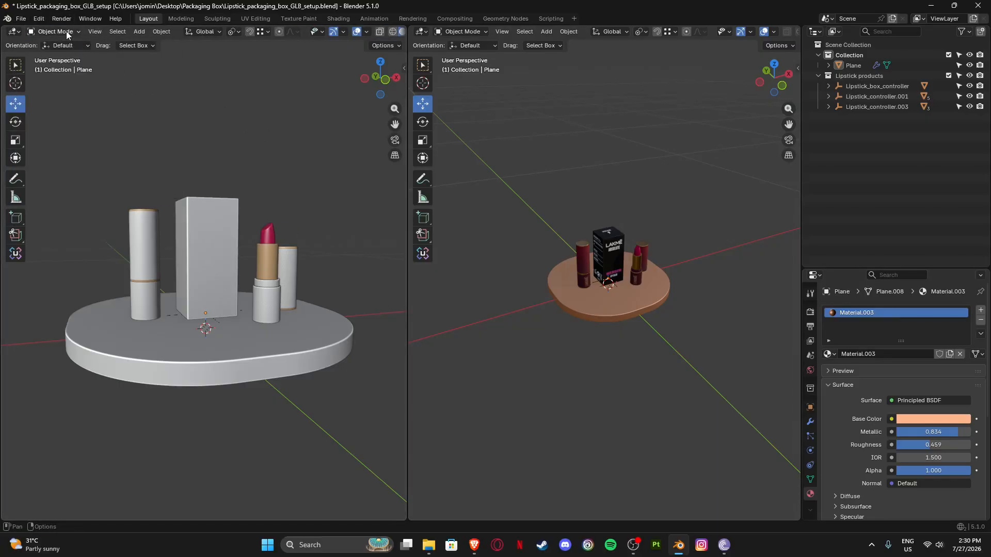
{"action": "left_click", "coordinate": [15, 31]}
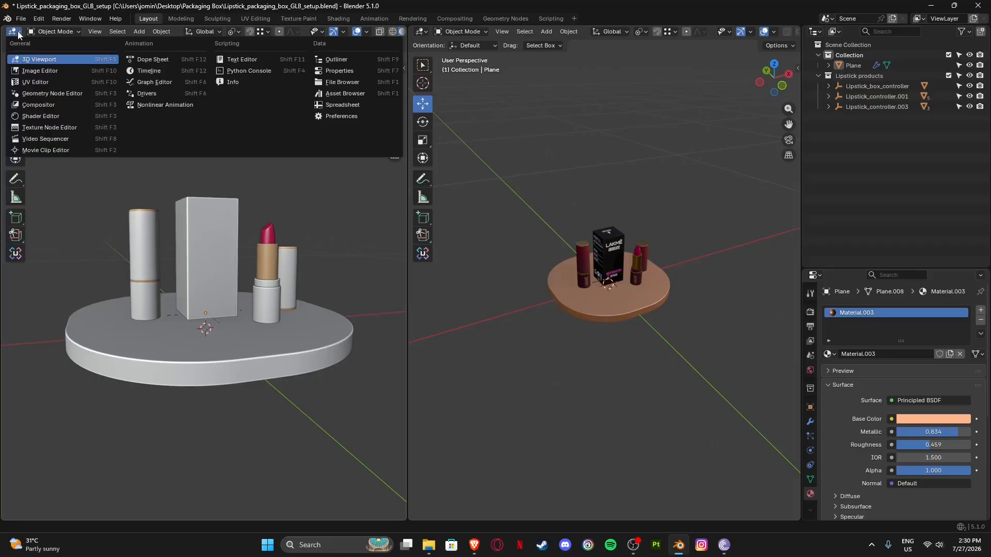
{"action": "left_click", "coordinate": [36, 116]}
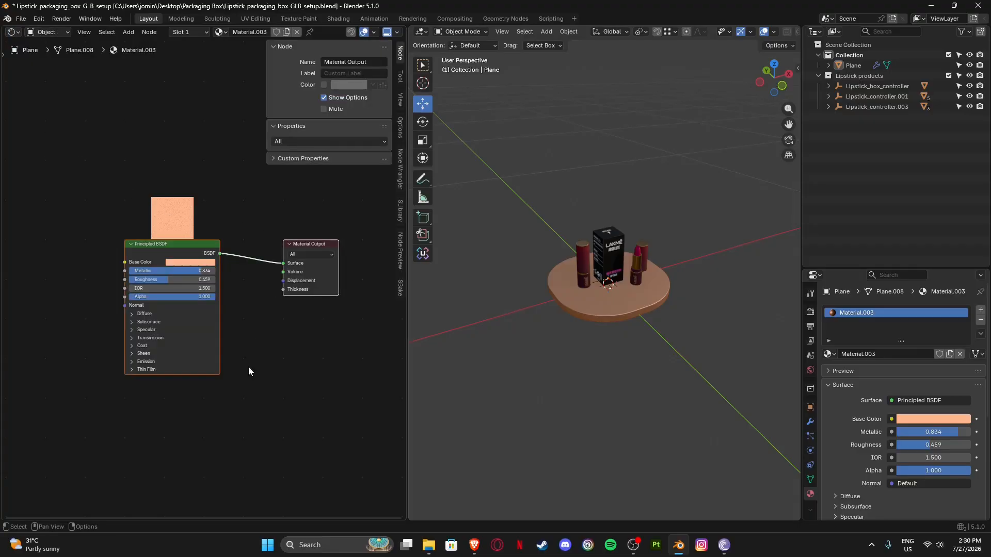
{"action": "scroll", "coordinate": [273, 384], "scroll_direction": "down", "scroll_amount": 2}
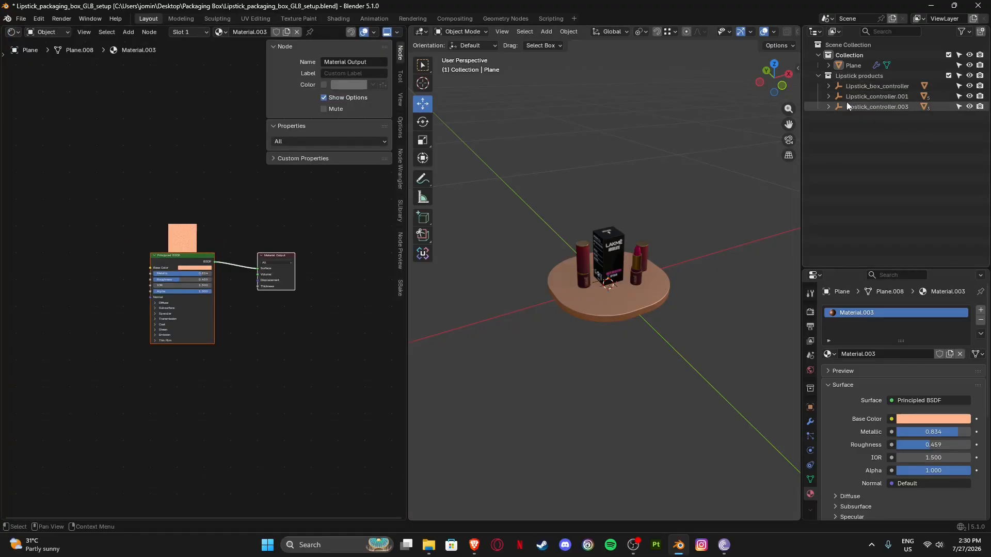
- Select the lipstick box to show its material nodes and expand Lipstick_box_controller in the outliner
{"action": "scroll", "coordinate": [645, 269], "scroll_direction": "up", "scroll_amount": 5}
{"action": "middle_click_drag", "start_coordinate": [645, 269], "coordinate": [553, 246]}
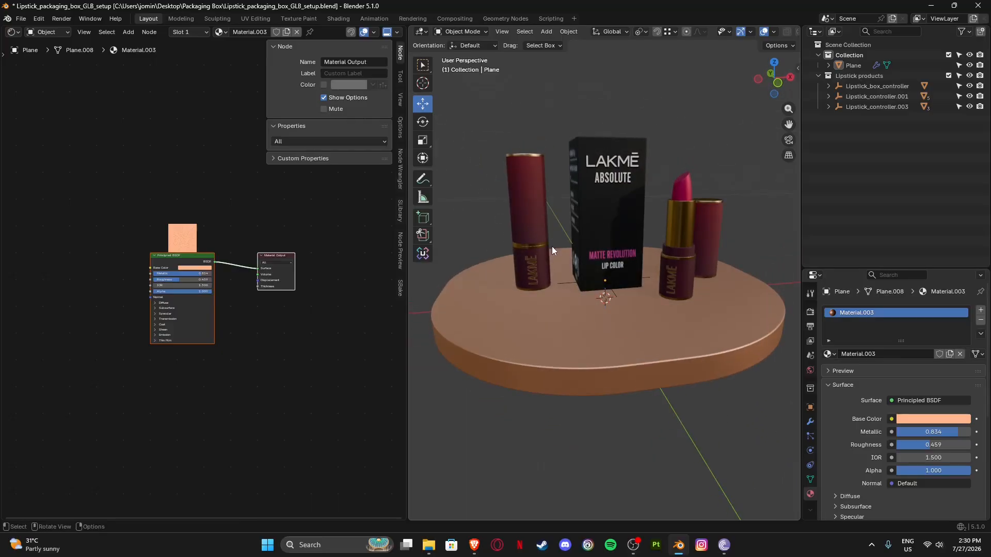
{"action": "middle_click_drag", "start_coordinate": [711, 226], "coordinate": [624, 225]}
{"action": "left_click", "coordinate": [624, 222]}
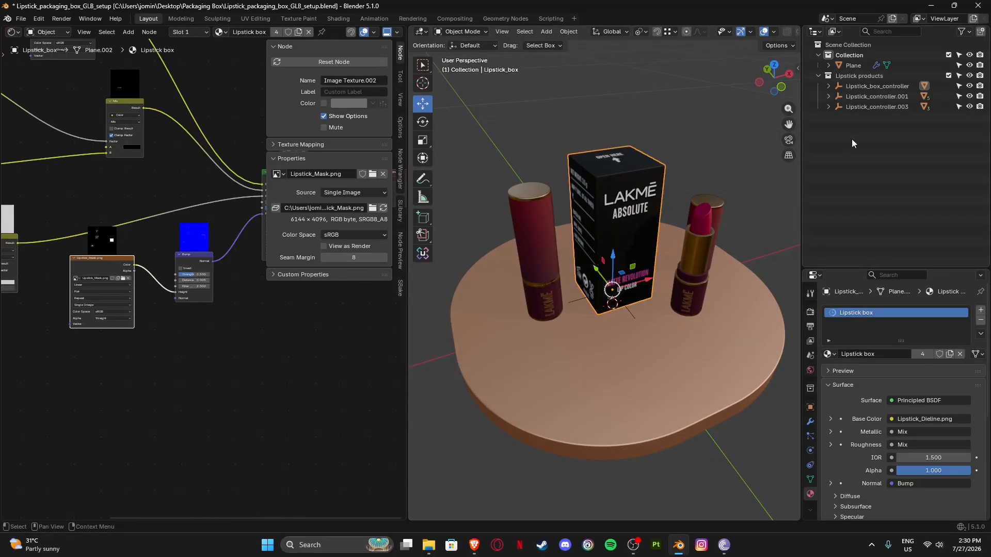
{"action": "left_click", "coordinate": [829, 107]}
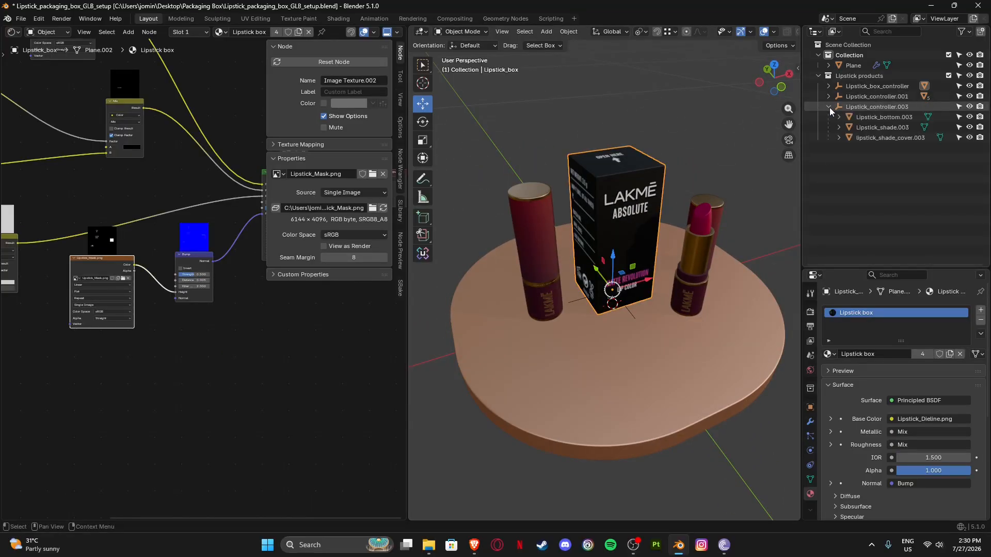
{"action": "left_click", "coordinate": [829, 107]}
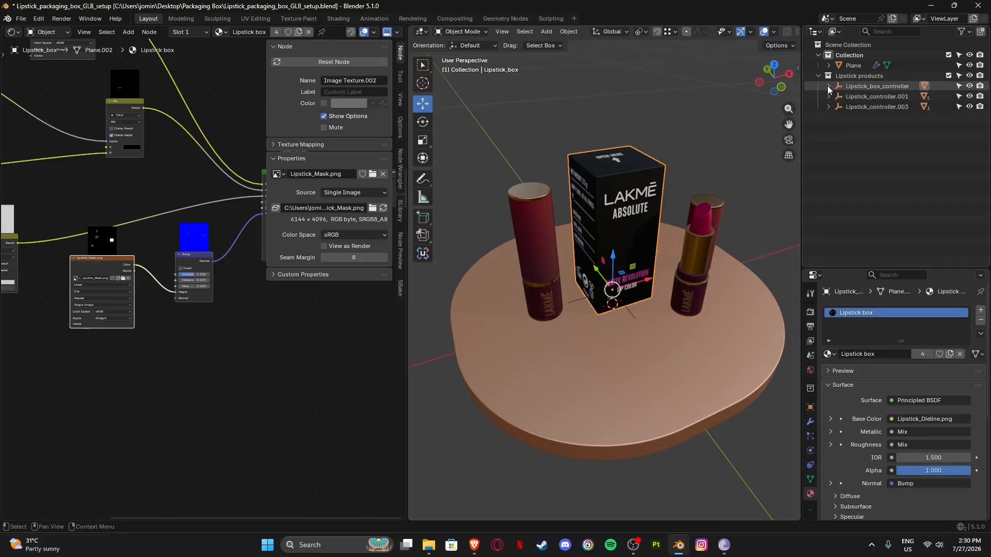
{"action": "left_click", "coordinate": [828, 87]}
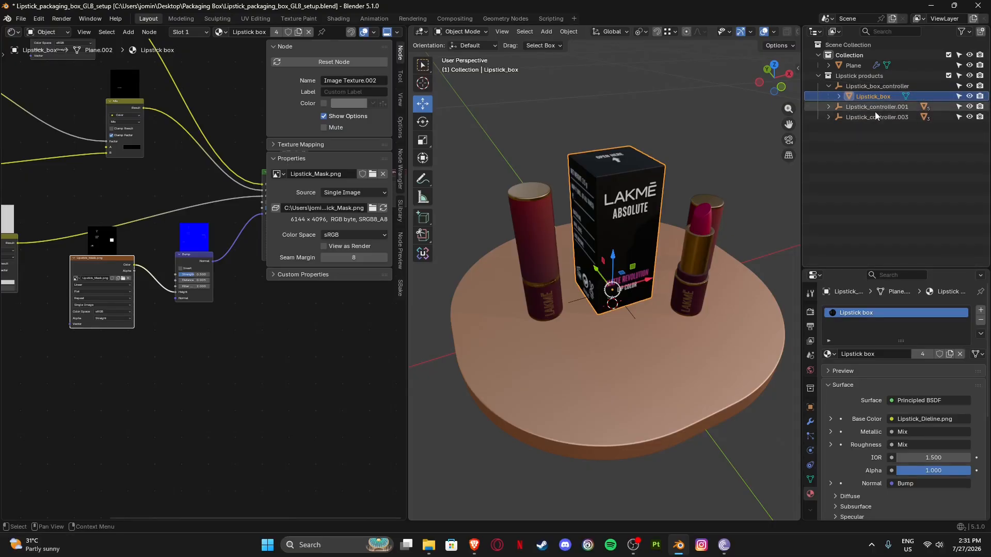
- Hide the node sidebar and delete the Color Ramp node feeding the metallic Mix node in the Lipstick box material
{"action": "scroll", "coordinate": [317, 336], "scroll_direction": "down", "scroll_amount": 4}
{"action": "key", "text": "n"}
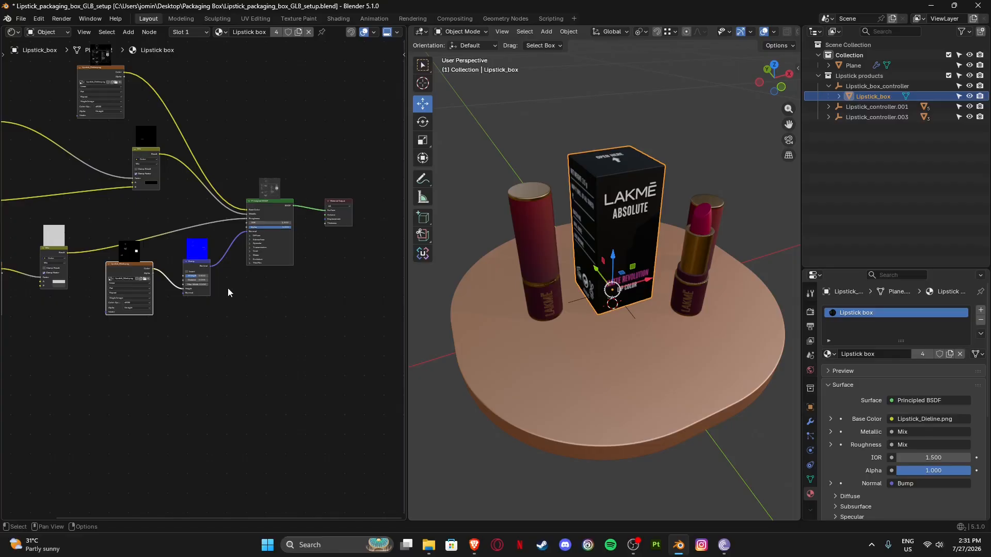
{"action": "middle_click_drag", "start_coordinate": [228, 289], "coordinate": [301, 297]}
{"action": "scroll", "coordinate": [191, 201], "scroll_direction": "up", "scroll_amount": 12}
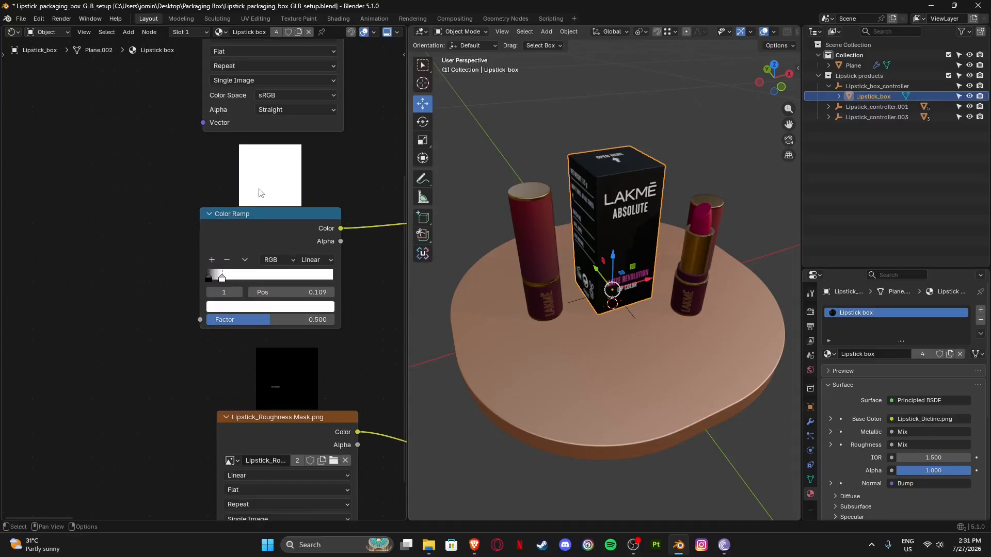
{"action": "scroll", "coordinate": [259, 193], "scroll_direction": "down", "scroll_amount": 8}
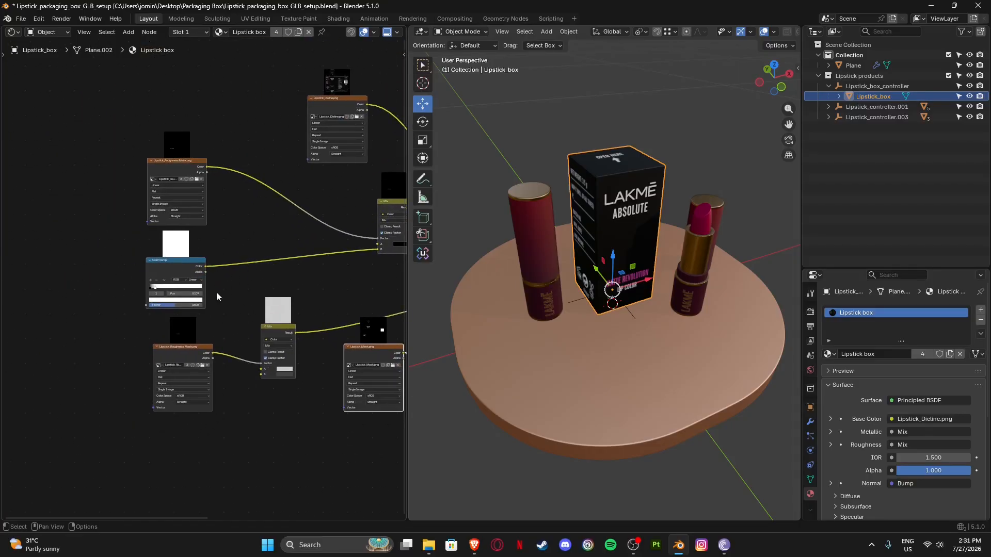
{"action": "middle_click_drag", "start_coordinate": [181, 259], "coordinate": [148, 271]}
{"action": "middle_click_drag", "start_coordinate": [234, 295], "coordinate": [134, 276]}
{"action": "middle_click_drag", "start_coordinate": [619, 338], "coordinate": [639, 297]}
{"action": "scroll", "coordinate": [645, 258], "scroll_direction": "up", "scroll_amount": 5}
{"action": "middle_click_drag", "start_coordinate": [653, 247], "coordinate": [673, 235]}
{"action": "scroll", "coordinate": [200, 237], "scroll_direction": "down", "scroll_amount": 2}
{"action": "middle_click_drag", "start_coordinate": [150, 260], "coordinate": [235, 266]}
{"action": "left_click", "coordinate": [148, 262]}
{"action": "key", "text": "x"}
- Examine the image, Mix and Bump nodes in the Lipstick box material and their links to the Principled BSDF
{"action": "middle_click_drag", "start_coordinate": [309, 280], "coordinate": [245, 299]}
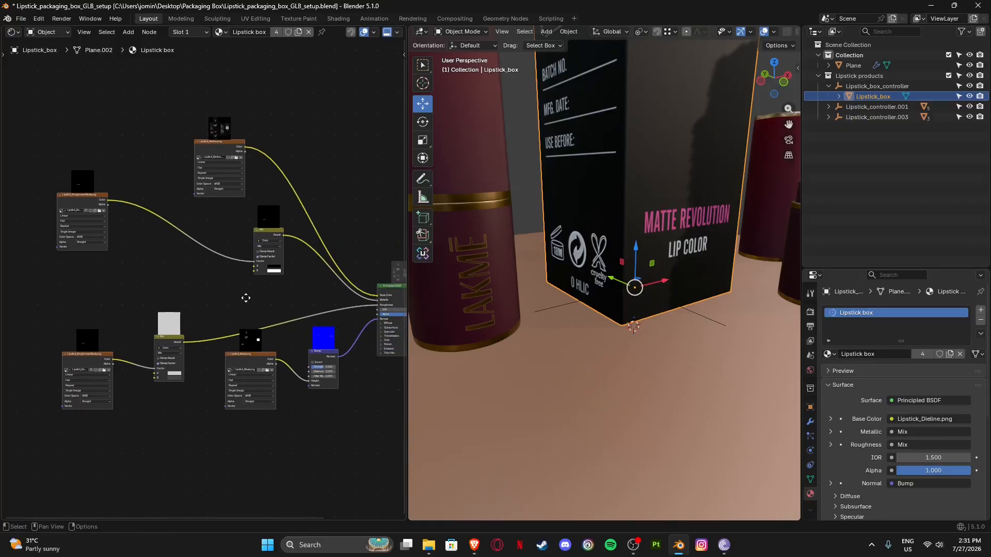
{"action": "scroll", "coordinate": [286, 273], "scroll_direction": "up", "scroll_amount": 5}
{"action": "scroll", "coordinate": [286, 274], "scroll_direction": "down", "scroll_amount": 4}
{"action": "middle_click_drag", "start_coordinate": [186, 323], "coordinate": [179, 288]}
{"action": "scroll", "coordinate": [124, 344], "scroll_direction": "up", "scroll_amount": 5}
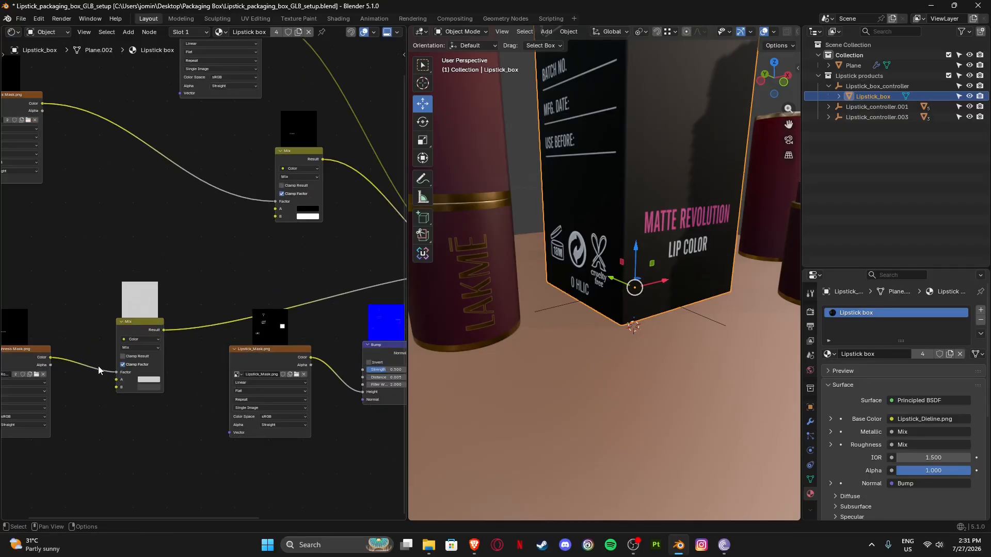
{"action": "scroll", "coordinate": [98, 368], "scroll_direction": "up", "scroll_amount": 4}
{"action": "scroll", "coordinate": [134, 322], "scroll_direction": "down", "scroll_amount": 4}
{"action": "middle_click_drag", "start_coordinate": [243, 279], "coordinate": [108, 348]}
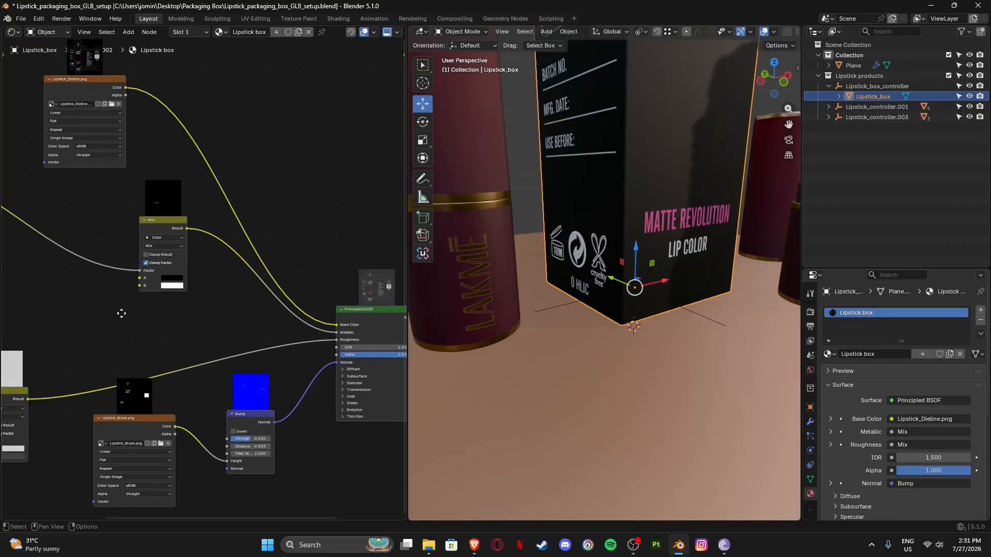
{"action": "middle_click_drag", "start_coordinate": [122, 313], "coordinate": [253, 393]}
{"action": "middle_click_drag", "start_coordinate": [141, 248], "coordinate": [124, 290]}
{"action": "scroll", "coordinate": [259, 314], "scroll_direction": "up", "scroll_amount": 6}
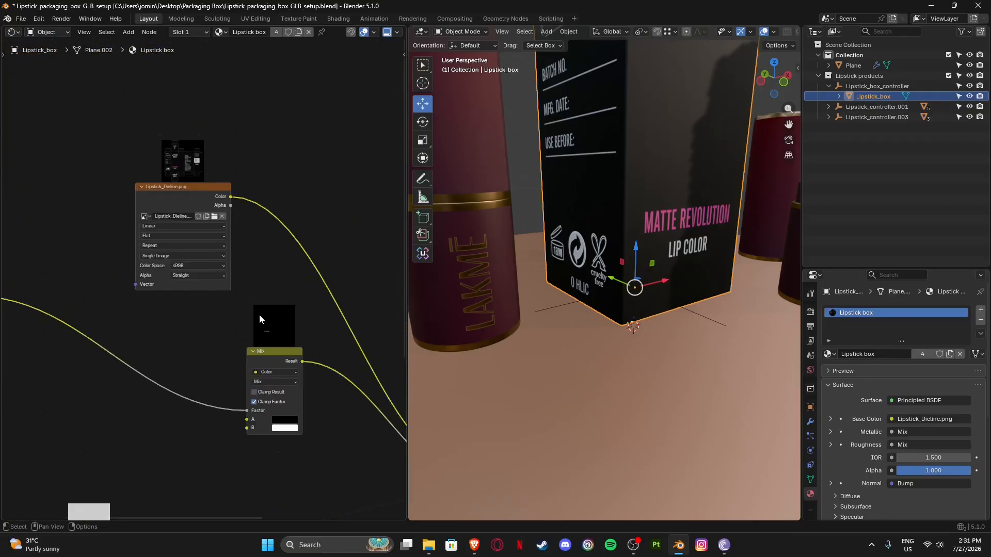
{"action": "scroll", "coordinate": [247, 316], "scroll_direction": "down", "scroll_amount": 13}
{"action": "middle_click_drag", "start_coordinate": [273, 370], "coordinate": [179, 300]}
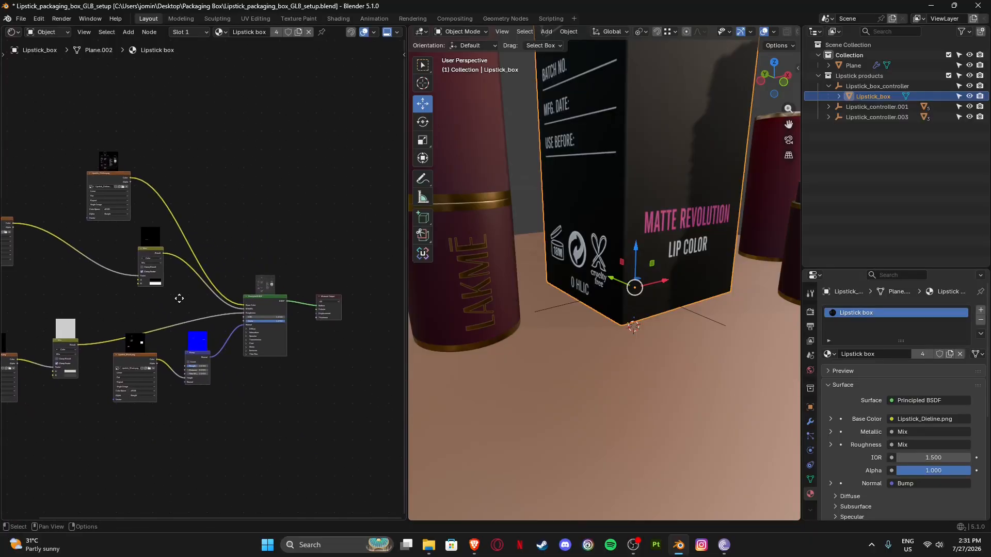
{"action": "scroll", "coordinate": [303, 307], "scroll_direction": "up", "scroll_amount": 10}
{"action": "scroll", "coordinate": [200, 283], "scroll_direction": "down", "scroll_amount": 5}
{"action": "scroll", "coordinate": [603, 268], "scroll_direction": "down", "scroll_amount": 6}
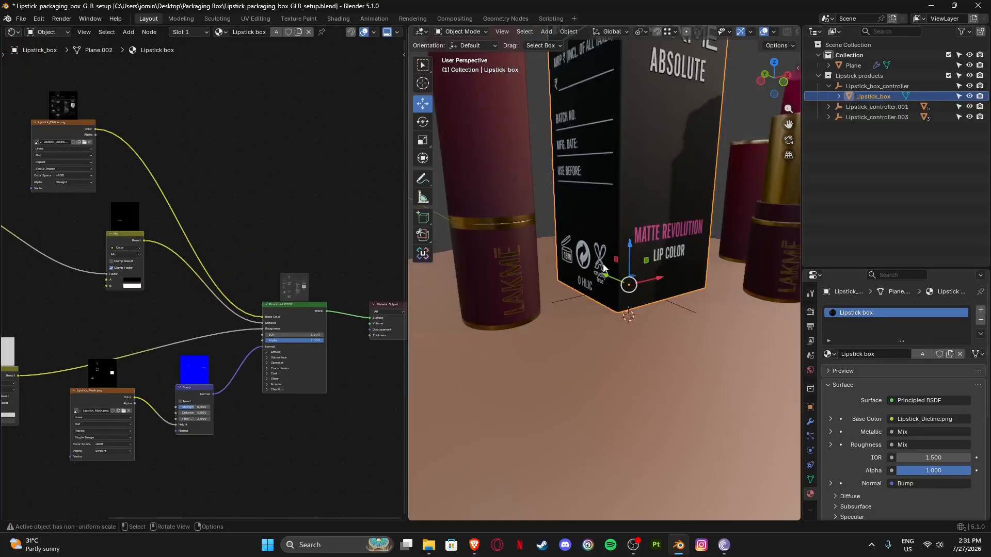
- Inspect the box and lipsticks on the platform together with the complete Lipstick box node tree
{"action": "scroll", "coordinate": [606, 232], "scroll_direction": "down", "scroll_amount": 4}
{"action": "middle_click_drag", "start_coordinate": [588, 297], "coordinate": [645, 288]}
{"action": "scroll", "coordinate": [49, 248], "scroll_direction": "down", "scroll_amount": 3}
{"action": "middle_click_drag", "start_coordinate": [49, 248], "coordinate": [211, 253]}
{"action": "middle_click_drag", "start_coordinate": [266, 285], "coordinate": [191, 283]}
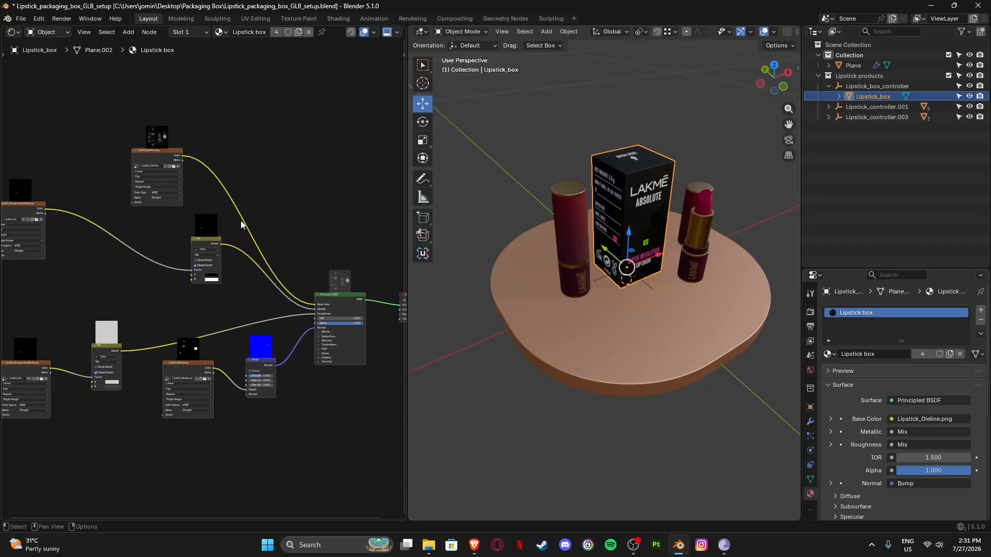
{"action": "scroll", "coordinate": [306, 229], "scroll_direction": "down", "scroll_amount": 3}
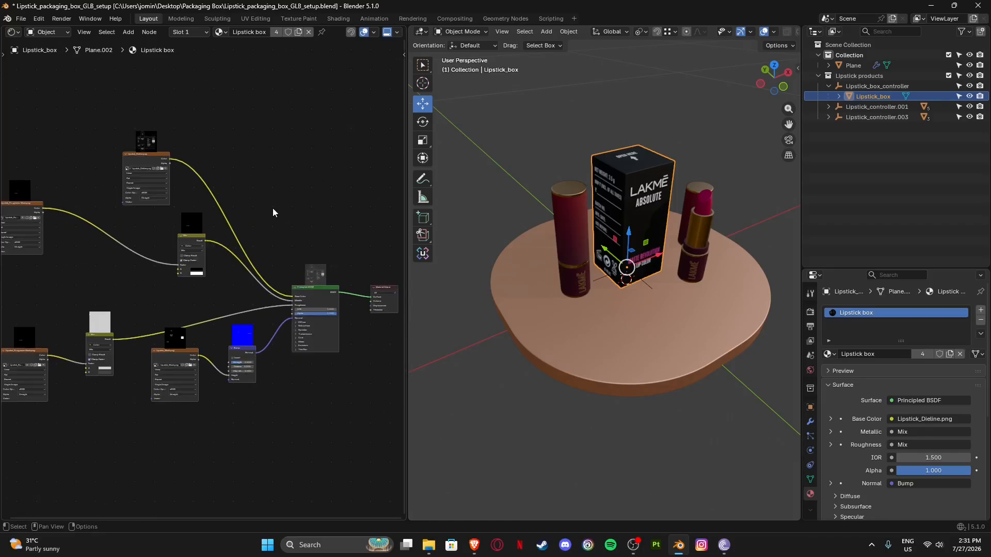
{"action": "scroll", "coordinate": [604, 270], "scroll_direction": "down", "scroll_amount": 2}
{"action": "middle_click_drag", "start_coordinate": [665, 304], "coordinate": [623, 280], "text": "shift"}
{"action": "middle_click_drag", "start_coordinate": [544, 272], "coordinate": [609, 269], "text": "shift"}
{"action": "scroll", "coordinate": [664, 303], "scroll_direction": "up", "scroll_amount": 5}
{"action": "scroll", "coordinate": [568, 246], "scroll_direction": "down", "scroll_amount": 4}
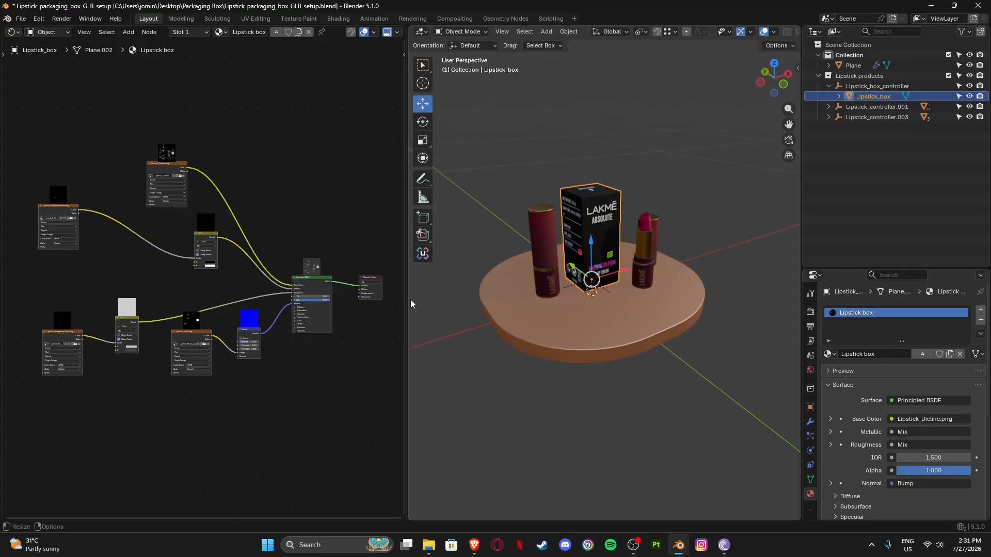
- Widen the 3D viewport slightly and select the platform together with the box and all the lipsticks
{"action": "left_click_drag", "start_coordinate": [408, 301], "coordinate": [391, 298]}
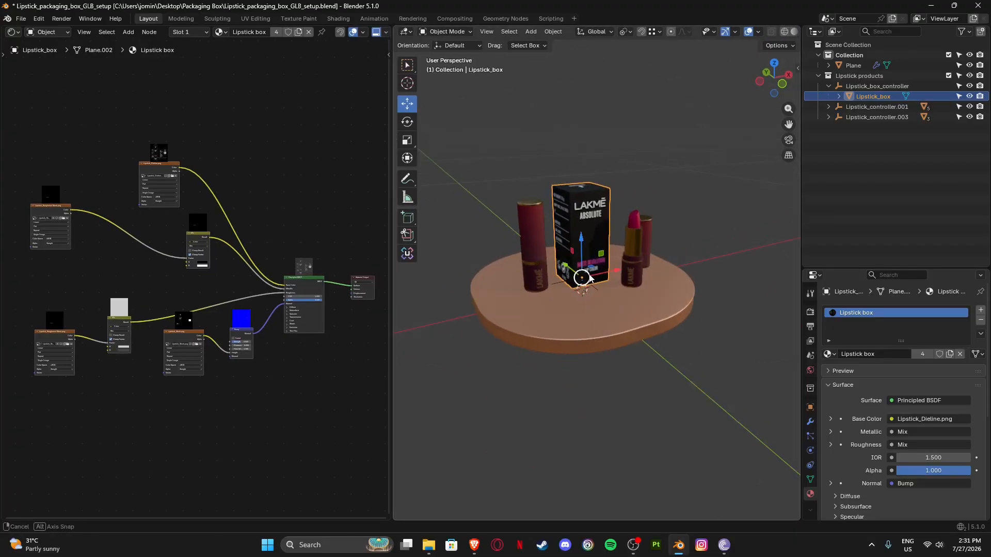
{"action": "left_click", "coordinate": [619, 389]}
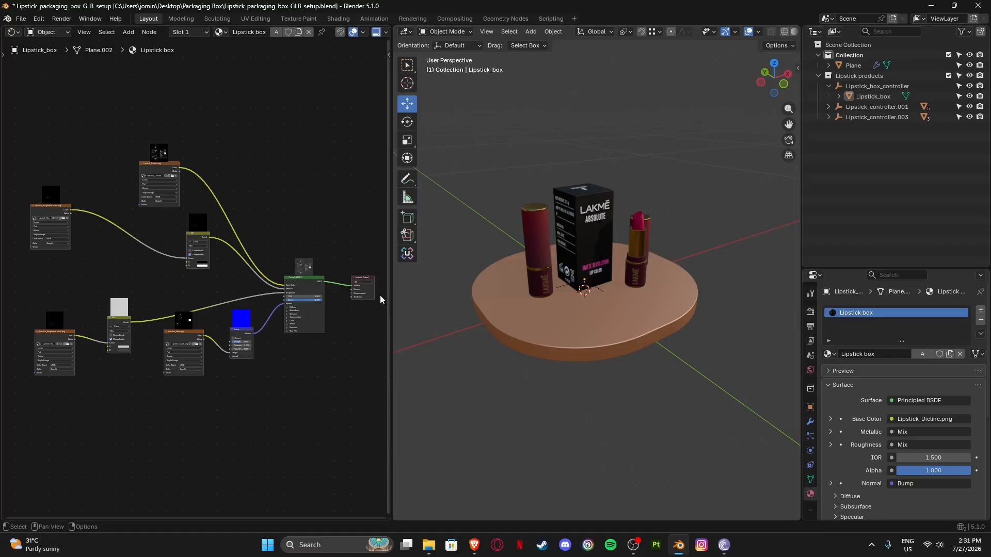
{"action": "scroll", "coordinate": [630, 356], "scroll_direction": "down", "scroll_amount": 3}
{"action": "left_click_drag", "start_coordinate": [497, 172], "coordinate": [706, 378]}
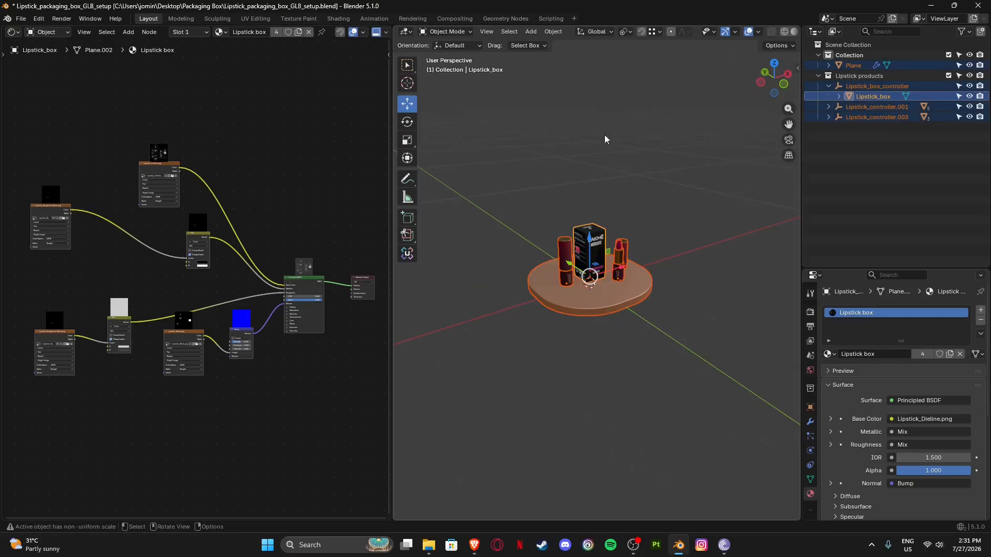
{"action": "left_click", "coordinate": [405, 32]}
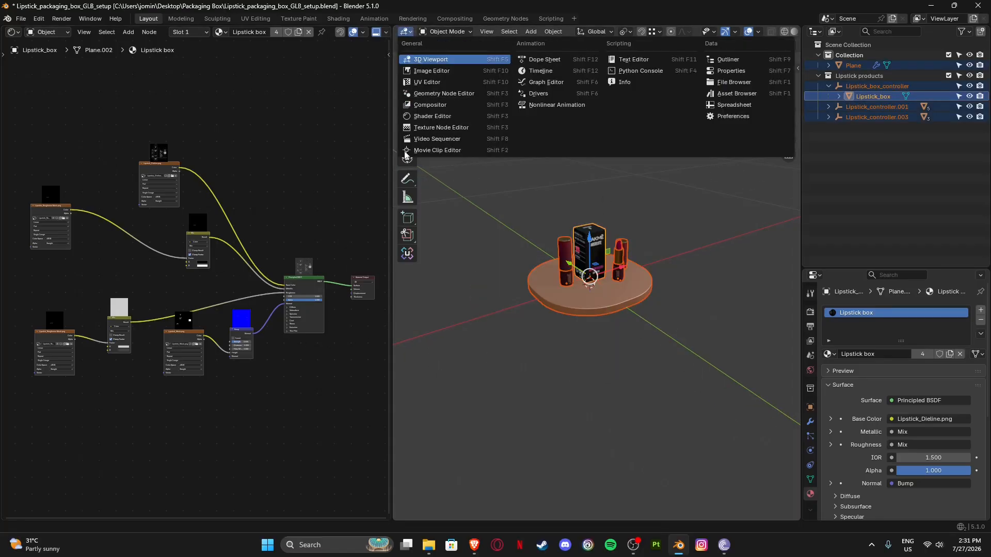
{"action": "left_click", "coordinate": [408, 34]}
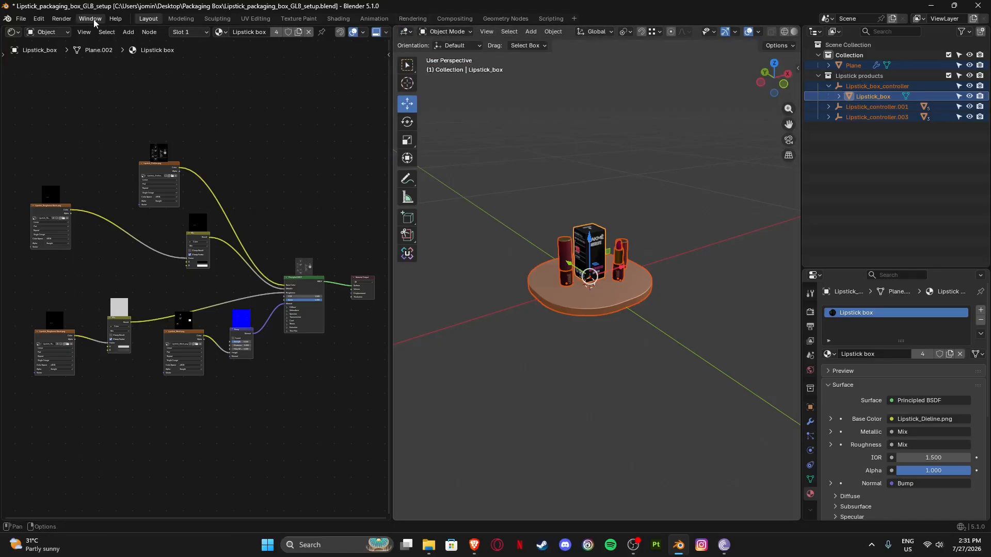
- Set up a glTF 2.0 export in glTF Binary (.glb) format, limited to selected objects and with animation off
{"action": "left_click", "coordinate": [21, 19]}
{"action": "mouse_move", "coordinate": [122, 169]}
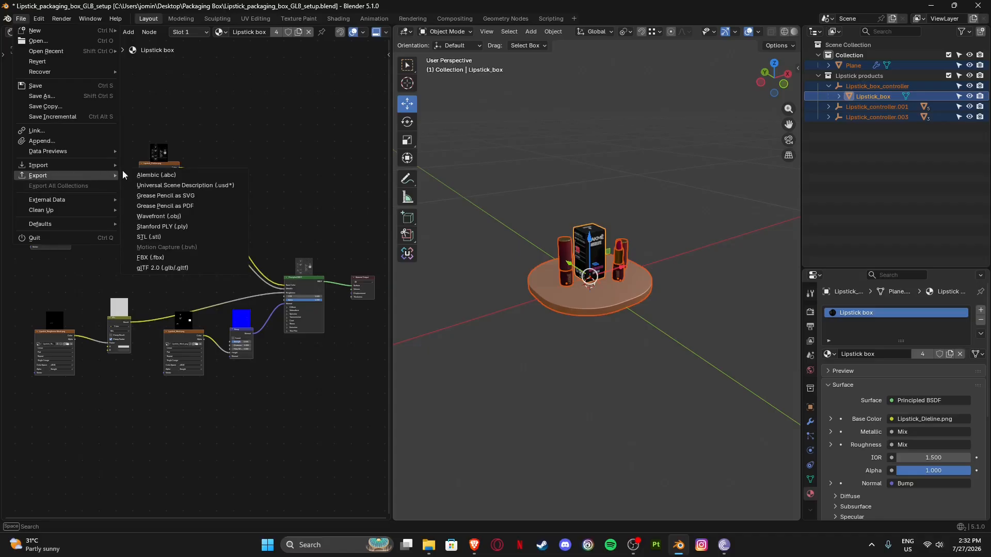
{"action": "left_click", "coordinate": [161, 269]}
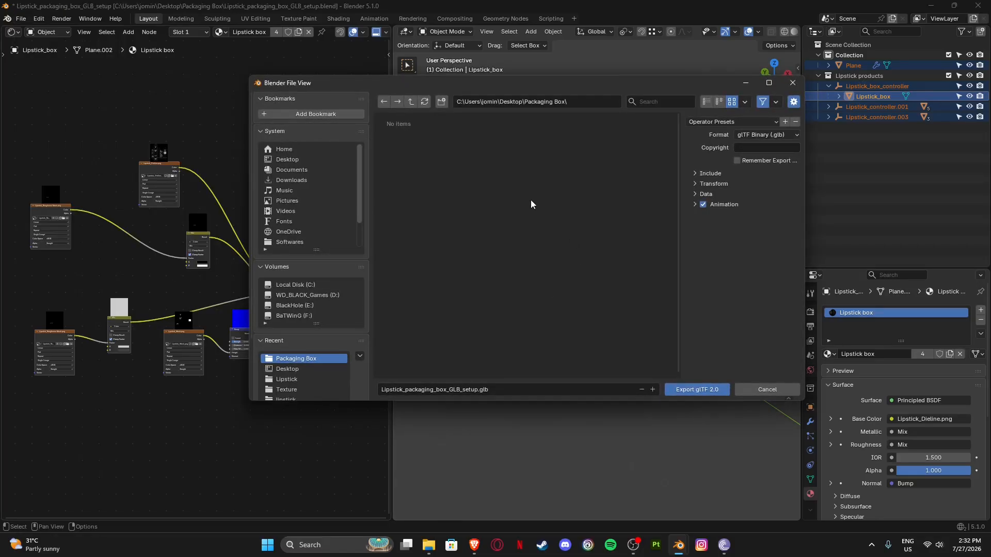
{"action": "left_click", "coordinate": [700, 199]}
{"action": "left_click", "coordinate": [694, 173]}
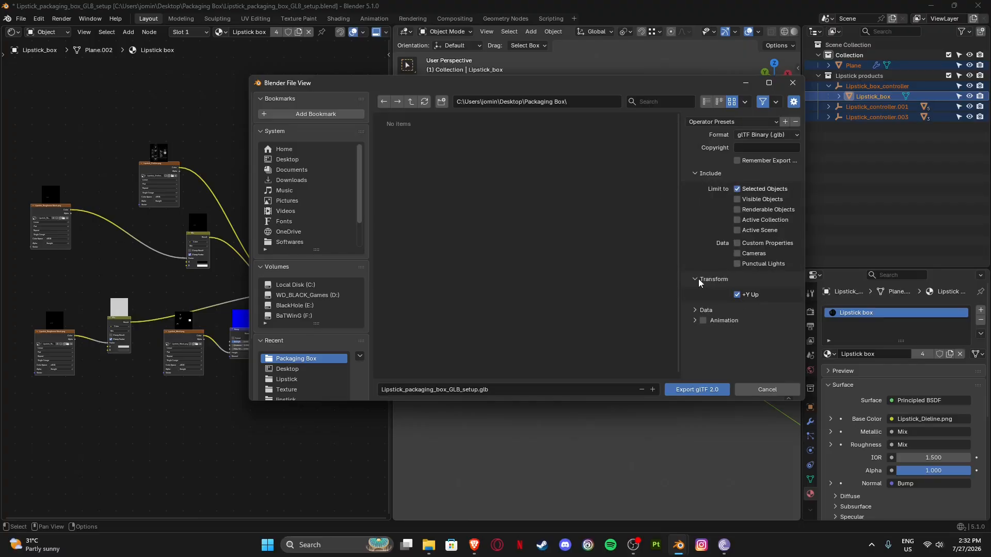
{"action": "left_click", "coordinate": [696, 289]}
{"action": "scroll", "coordinate": [723, 316], "scroll_direction": "down", "scroll_amount": 1}
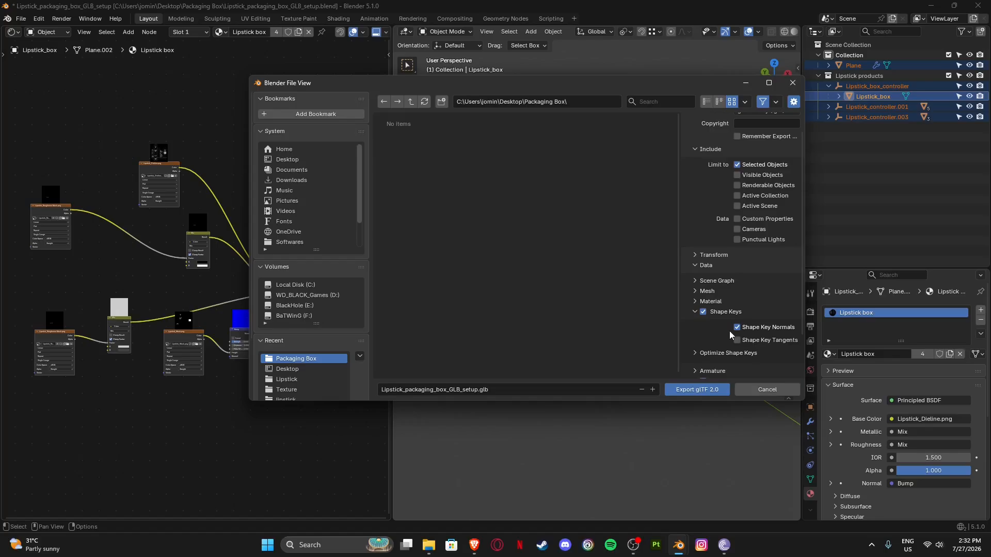
{"action": "left_click", "coordinate": [704, 312]}
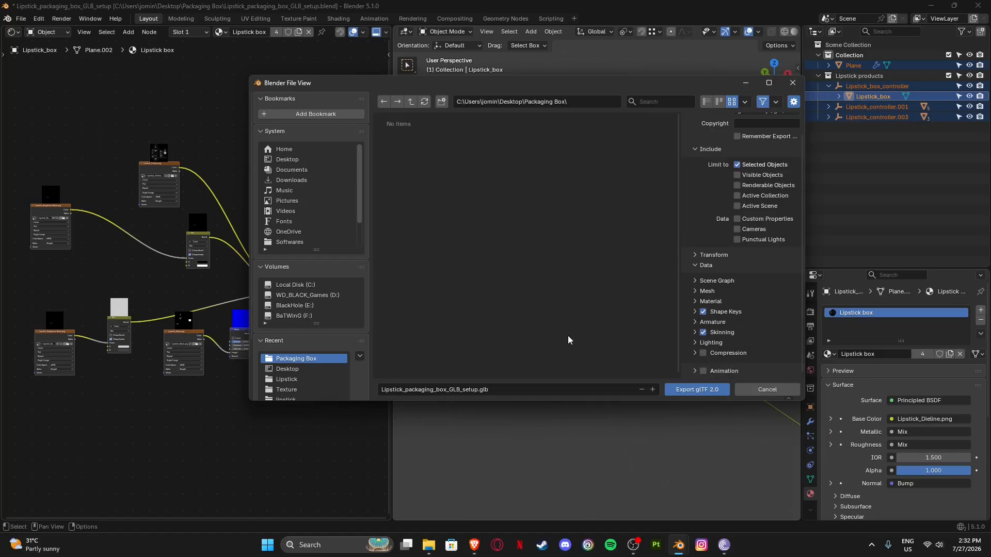
- Name the export Lipstick_packaging_box.glb and export it to the Packaging Box folder on the Desktop
{"action": "left_click", "coordinate": [489, 391]}
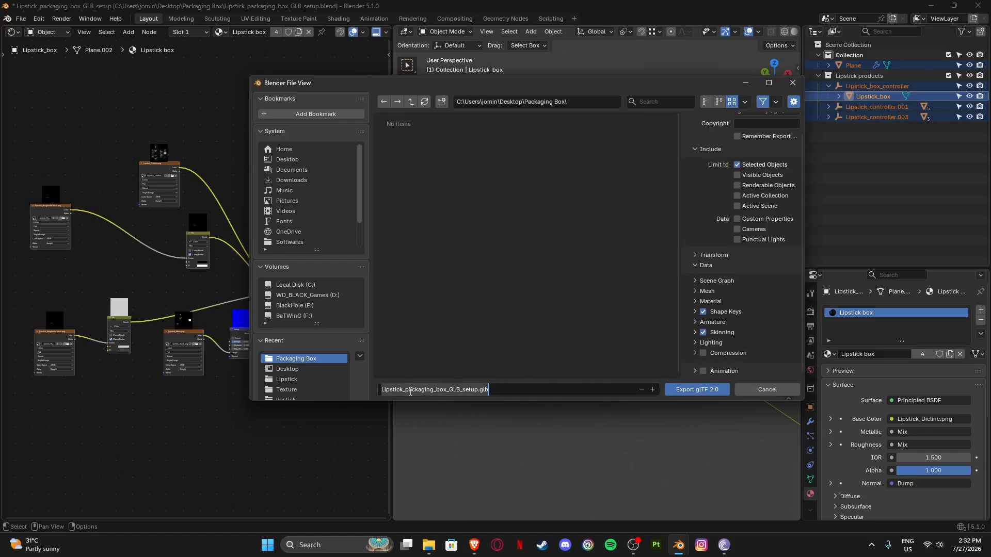
{"action": "left_click", "coordinate": [446, 390]}
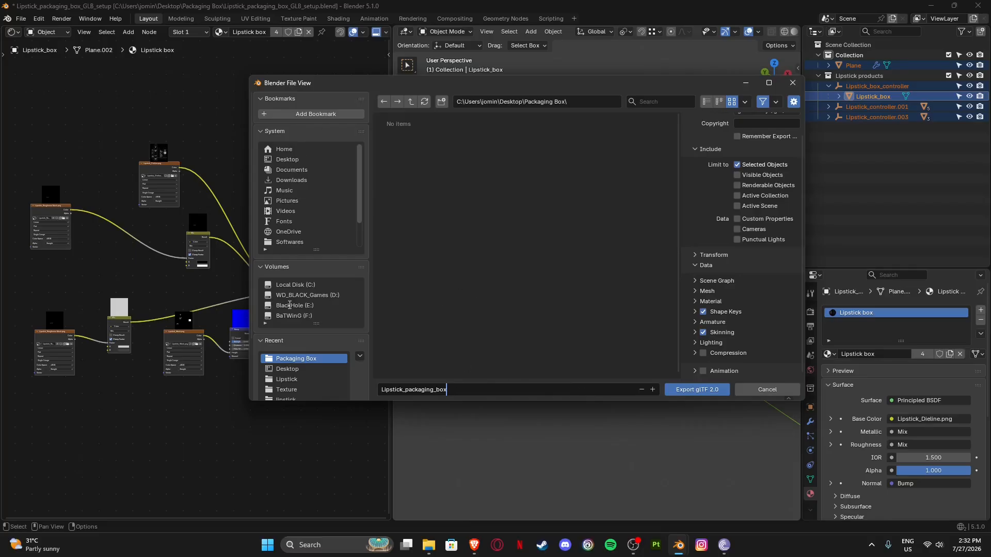
{"action": "left_click", "coordinate": [295, 161]}
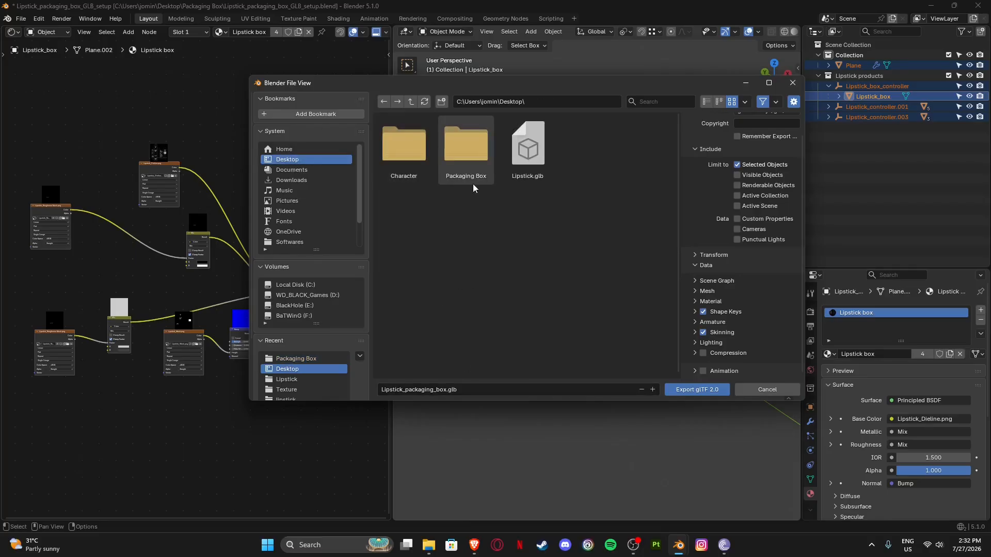
{"action": "left_click", "coordinate": [472, 150]}
{"action": "left_click", "coordinate": [472, 149]}
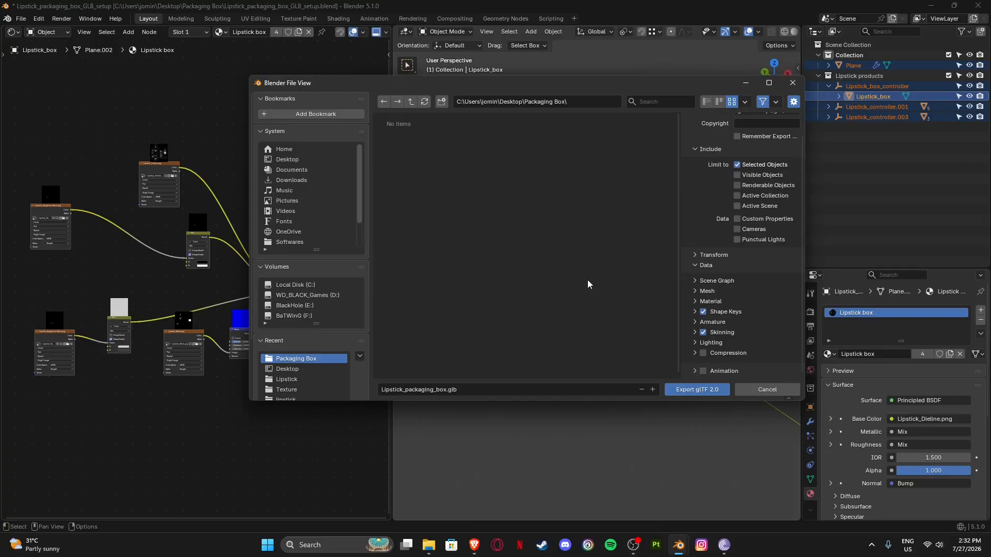
{"action": "left_click", "coordinate": [696, 389]}
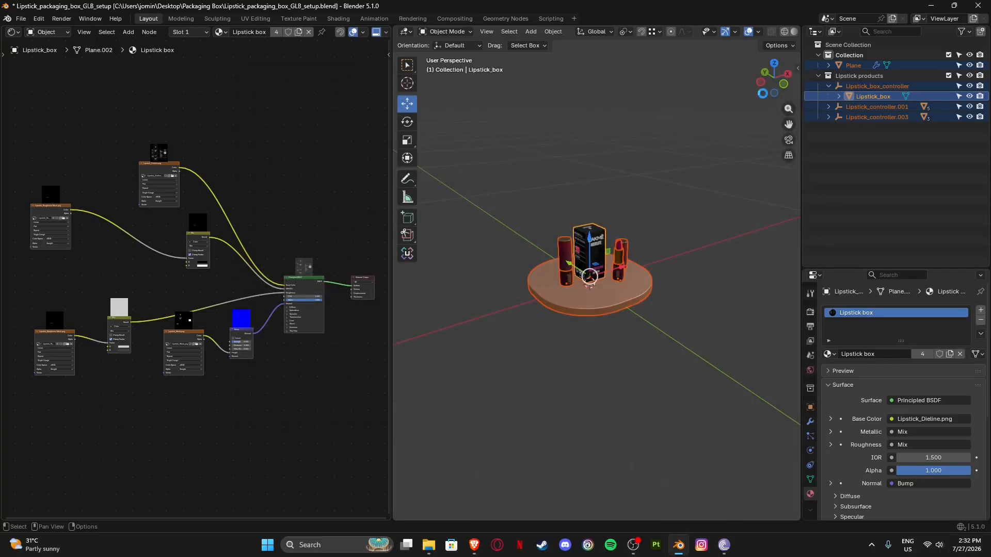
- Switch to File Explorer and open Lipstick_packaging_box.glb from the Desktop's Packaging Box folder in 3D Viewer
{"action": "left_click", "coordinate": [930, 7]}
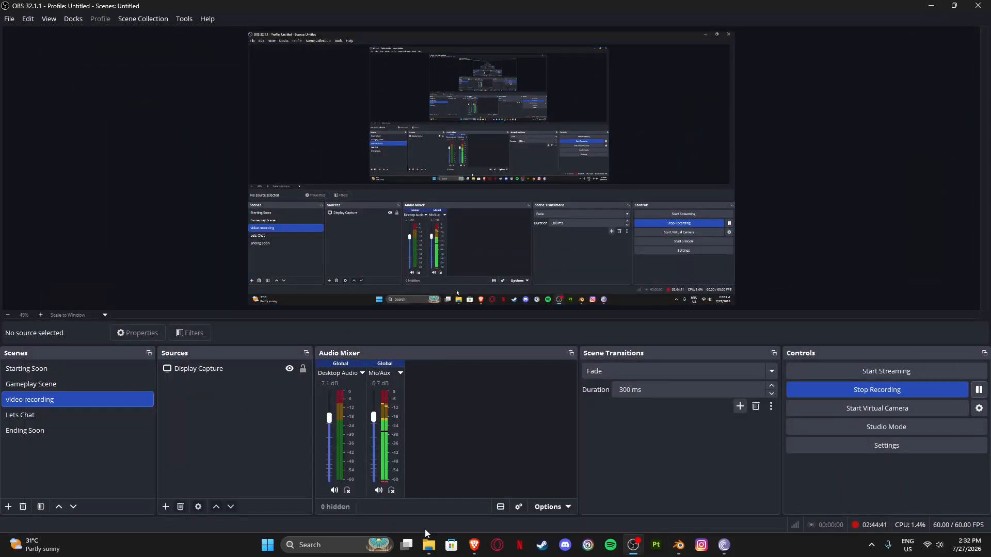
{"action": "left_click", "coordinate": [429, 545]}
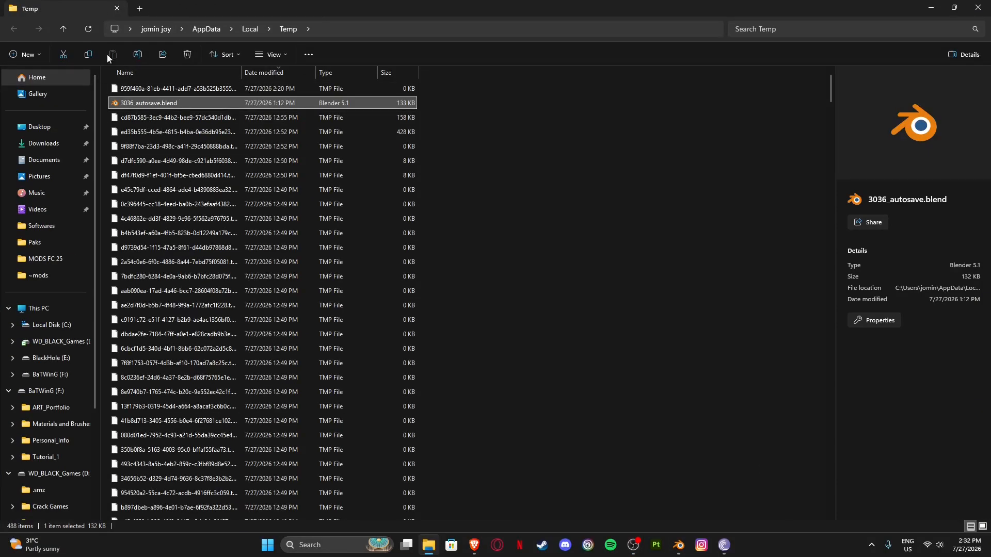
{"action": "left_click", "coordinate": [48, 128]}
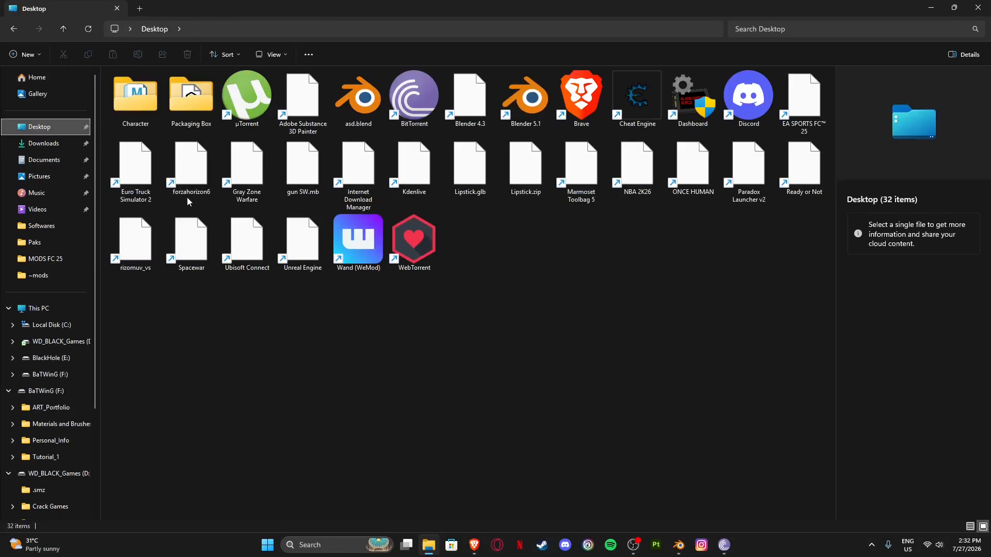
{"action": "double_click", "coordinate": [192, 99]}
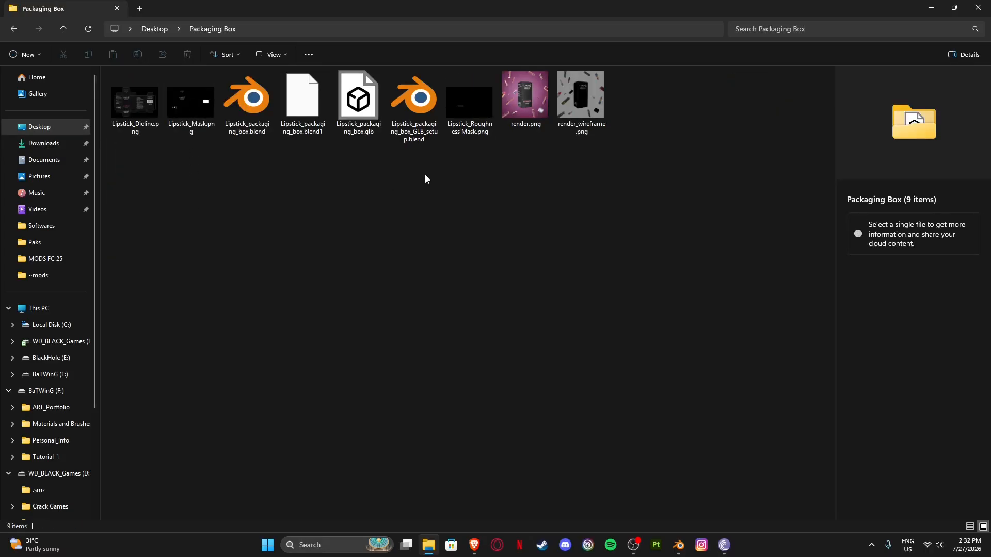
{"action": "double_click", "coordinate": [358, 98]}
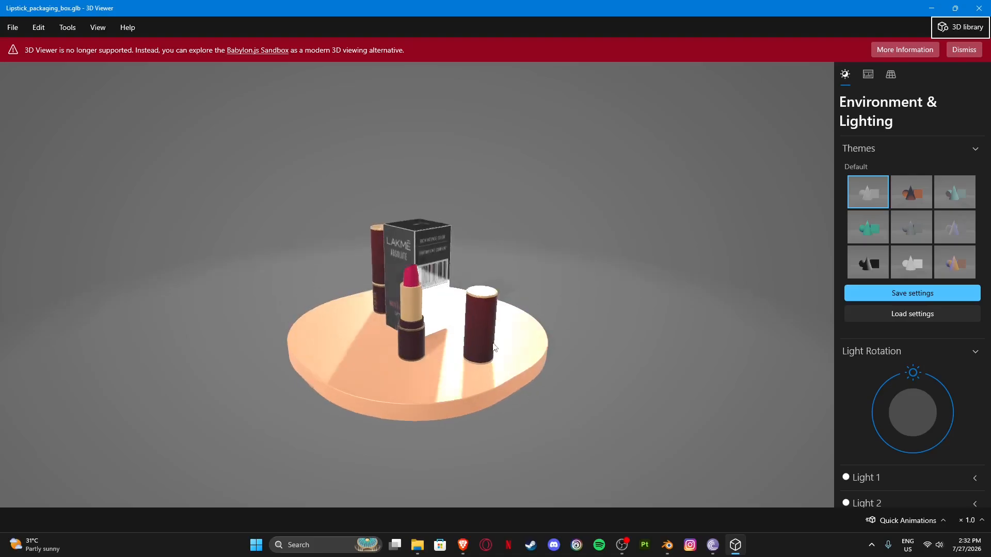
- Examine the exported box, lipsticks and platform from several angles, including the box top, and close the viewer
{"action": "scroll", "coordinate": [453, 330], "scroll_direction": "up", "scroll_amount": 5}
{"action": "left_click_drag", "start_coordinate": [438, 315], "coordinate": [488, 364]}
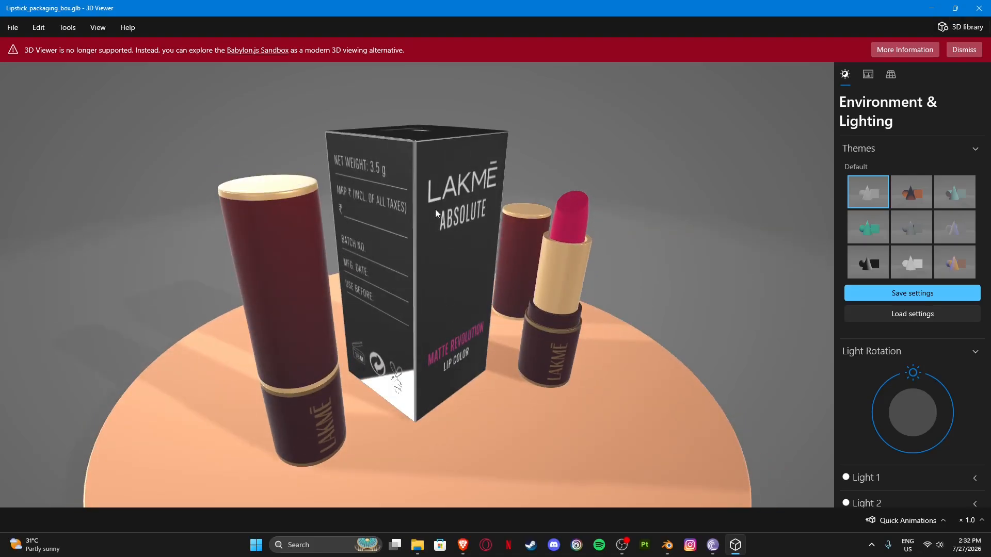
{"action": "scroll", "coordinate": [435, 227], "scroll_direction": "up", "scroll_amount": 4}
{"action": "left_click_drag", "start_coordinate": [435, 227], "coordinate": [404, 246]}
{"action": "scroll", "coordinate": [466, 244], "scroll_direction": "down", "scroll_amount": 8}
{"action": "mouse_move", "coordinate": [437, 253]}
{"action": "left_mouse_down"}
{"action": "mouse_move", "coordinate": [414, 224]}
{"action": "mouse_move", "coordinate": [413, 204]}
{"action": "mouse_move", "coordinate": [500, 249]}
{"action": "mouse_move", "coordinate": [460, 221]}
{"action": "mouse_move", "coordinate": [403, 223]}
{"action": "mouse_move", "coordinate": [418, 206]}
{"action": "mouse_move", "coordinate": [448, 221]}
{"action": "mouse_move", "coordinate": [441, 270]}
{"action": "mouse_move", "coordinate": [461, 370]}
{"action": "mouse_move", "coordinate": [437, 362]}
{"action": "mouse_move", "coordinate": [420, 256]}
{"action": "left_mouse_up"}
{"action": "scroll", "coordinate": [447, 232], "scroll_direction": "up", "scroll_amount": 5}
{"action": "scroll", "coordinate": [448, 230], "scroll_direction": "down", "scroll_amount": 3}
{"action": "scroll", "coordinate": [442, 275], "scroll_direction": "down", "scroll_amount": 5}
{"action": "scroll", "coordinate": [421, 269], "scroll_direction": "up", "scroll_amount": 8}
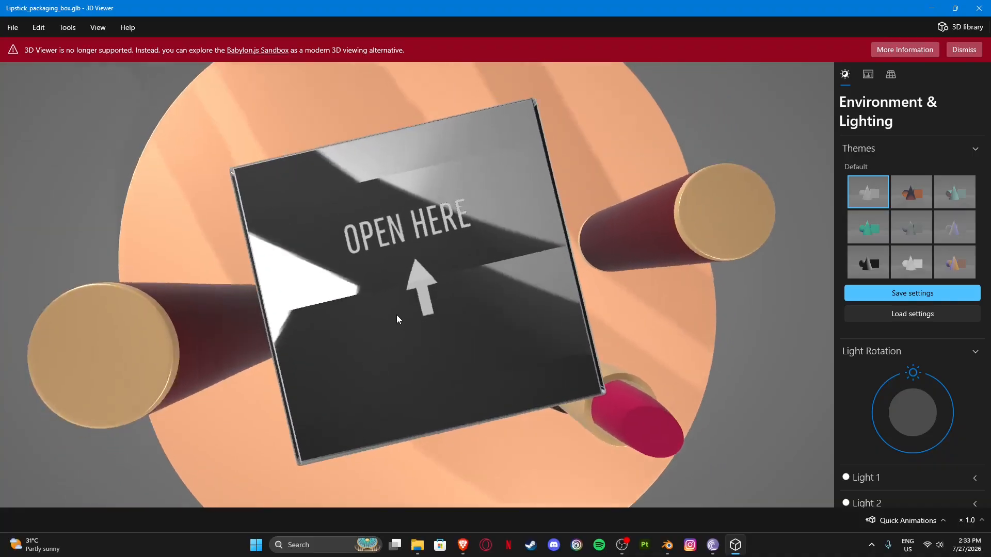
{"action": "left_click_drag", "start_coordinate": [396, 315], "coordinate": [405, 246]}
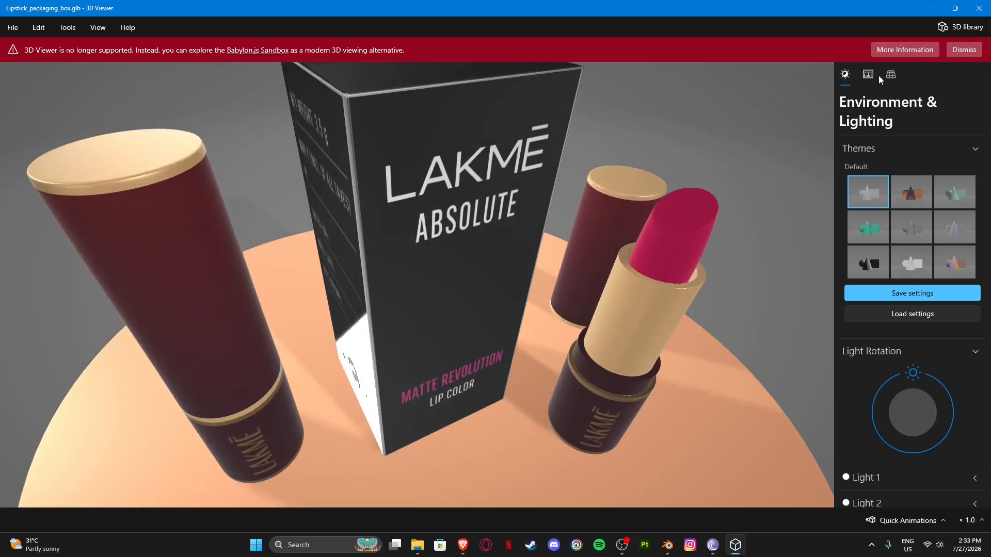
{"action": "left_click", "coordinate": [978, 8]}
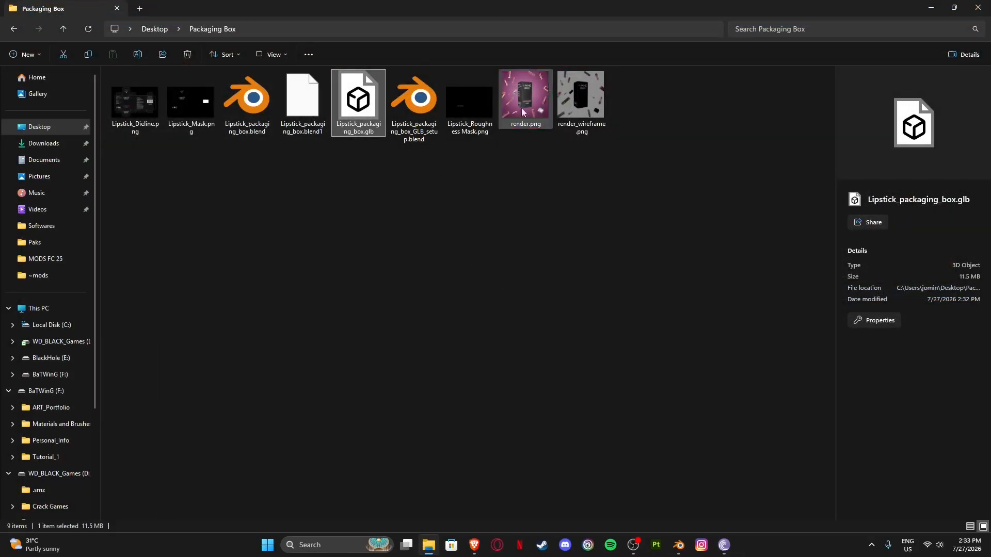
- Switch back to Blender and undo the recent selection changes to return to the Lipstick_box selection
{"action": "left_click", "coordinate": [678, 545]}
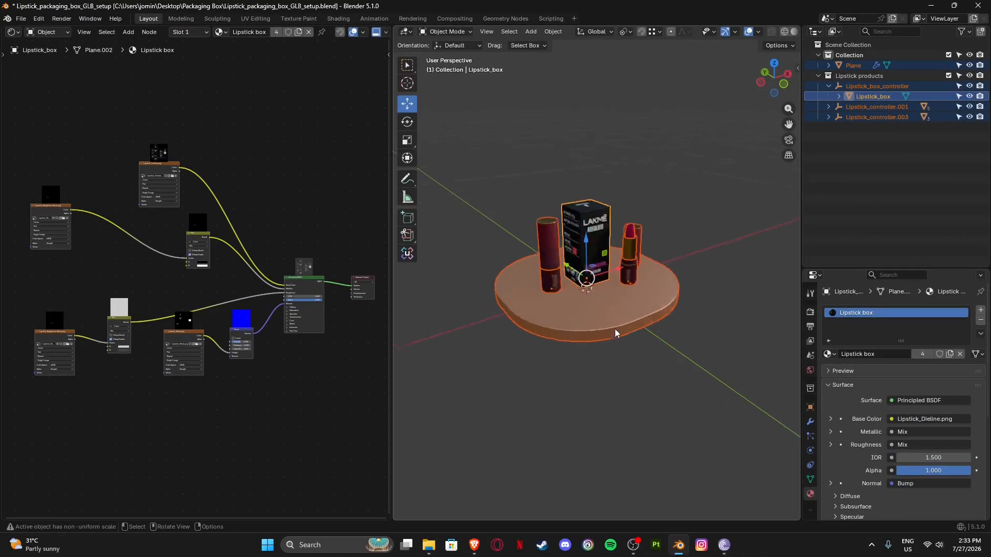
{"action": "scroll", "coordinate": [607, 289], "scroll_direction": "up", "scroll_amount": 6}
{"action": "scroll", "coordinate": [598, 246], "scroll_direction": "down", "scroll_amount": 4}
{"action": "key", "text": "ctrl+z"}
{"action": "key", "text": "ctrl+z"}
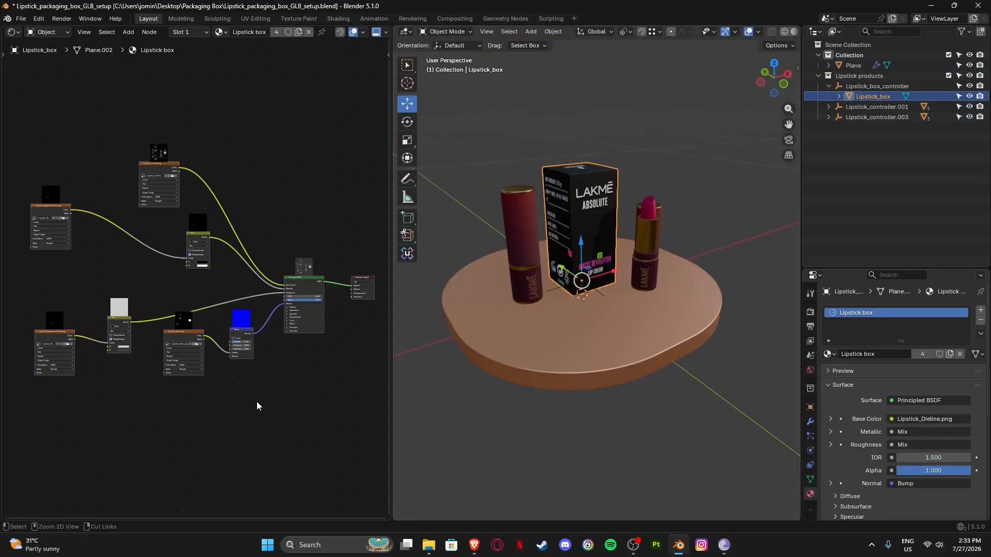
- Examine the roughness mask, Color Ramp and Mix nodes in the Lipstick box material
{"action": "scroll", "coordinate": [124, 260], "scroll_direction": "up", "scroll_amount": 3}
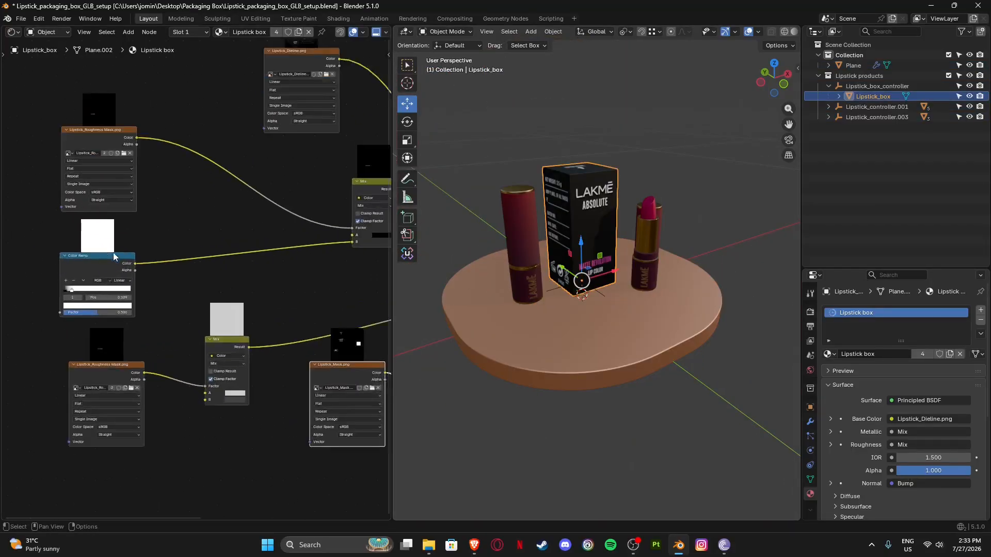
{"action": "scroll", "coordinate": [106, 261], "scroll_direction": "down", "scroll_amount": 3}
{"action": "middle_click_drag", "start_coordinate": [220, 258], "coordinate": [286, 299]}
{"action": "scroll", "coordinate": [227, 288], "scroll_direction": "up", "scroll_amount": 9}
{"action": "scroll", "coordinate": [195, 276], "scroll_direction": "down", "scroll_amount": 9}
{"action": "scroll", "coordinate": [168, 289], "scroll_direction": "up", "scroll_amount": 7}
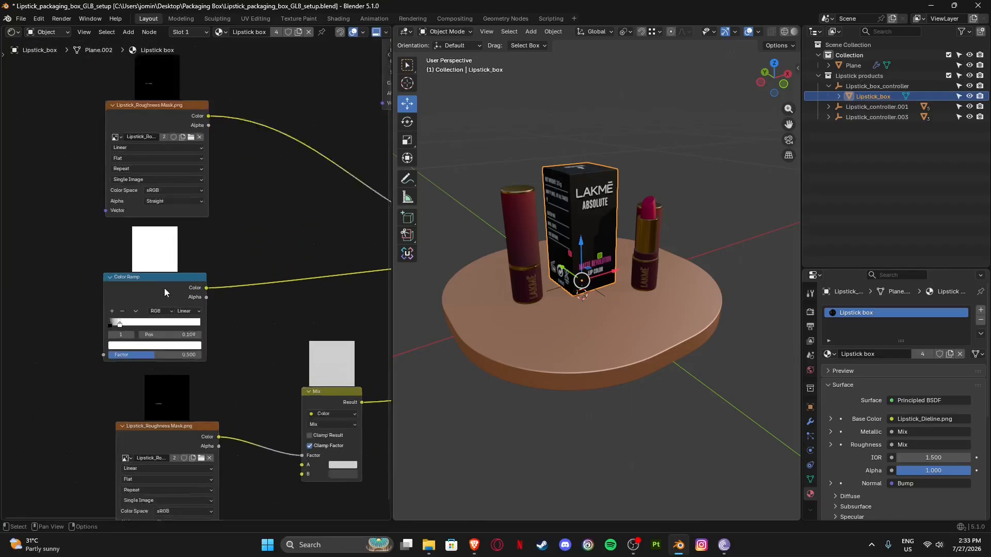
{"action": "scroll", "coordinate": [164, 288], "scroll_direction": "down", "scroll_amount": 6}
{"action": "middle_click_drag", "start_coordinate": [181, 287], "coordinate": [121, 293]}
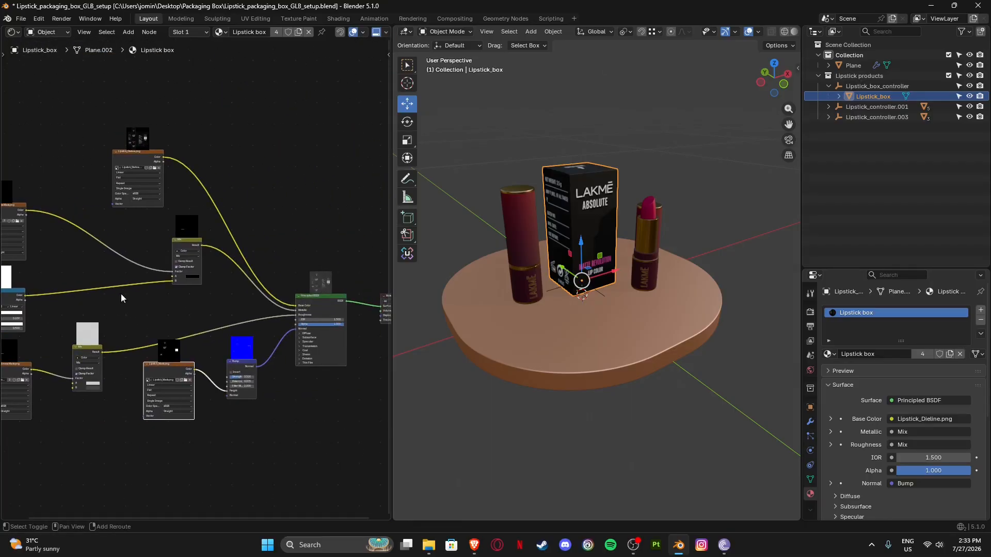
- Examine the box's printed sides and surface reflections up close in the 3D view
{"action": "scroll", "coordinate": [170, 283], "scroll_direction": "up", "scroll_amount": 5}
{"action": "middle_click_drag", "start_coordinate": [619, 289], "coordinate": [605, 211]}
{"action": "scroll", "coordinate": [591, 252], "scroll_direction": "up", "scroll_amount": 6}
{"action": "scroll", "coordinate": [588, 247], "scroll_direction": "down", "scroll_amount": 6}
{"action": "scroll", "coordinate": [622, 148], "scroll_direction": "up", "scroll_amount": 5}
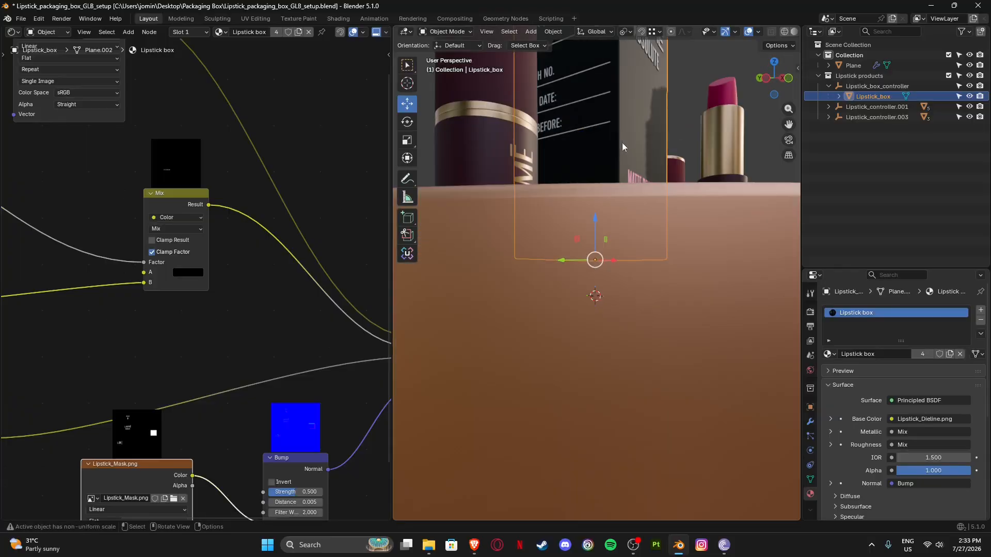
{"action": "middle_click_drag", "start_coordinate": [622, 147], "coordinate": [583, 258], "text": "shift"}
{"action": "middle_click_drag", "start_coordinate": [583, 258], "coordinate": [566, 231]}
{"action": "scroll", "coordinate": [568, 188], "scroll_direction": "up", "scroll_amount": 3}
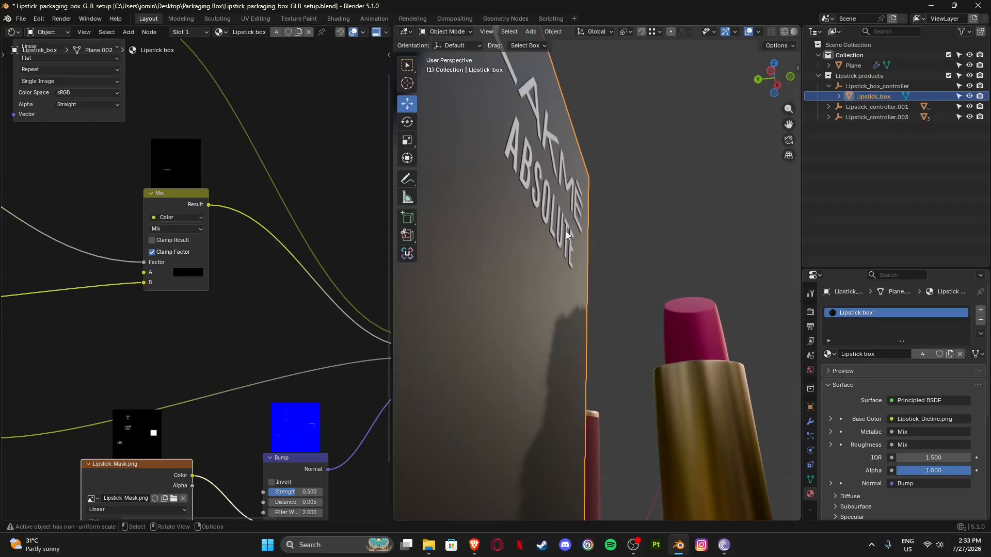
{"action": "scroll", "coordinate": [589, 244], "scroll_direction": "up", "scroll_amount": 6}
{"action": "middle_click_drag", "start_coordinate": [511, 201], "coordinate": [600, 217], "text": "shift"}
{"action": "scroll", "coordinate": [567, 253], "scroll_direction": "down", "scroll_amount": 9}
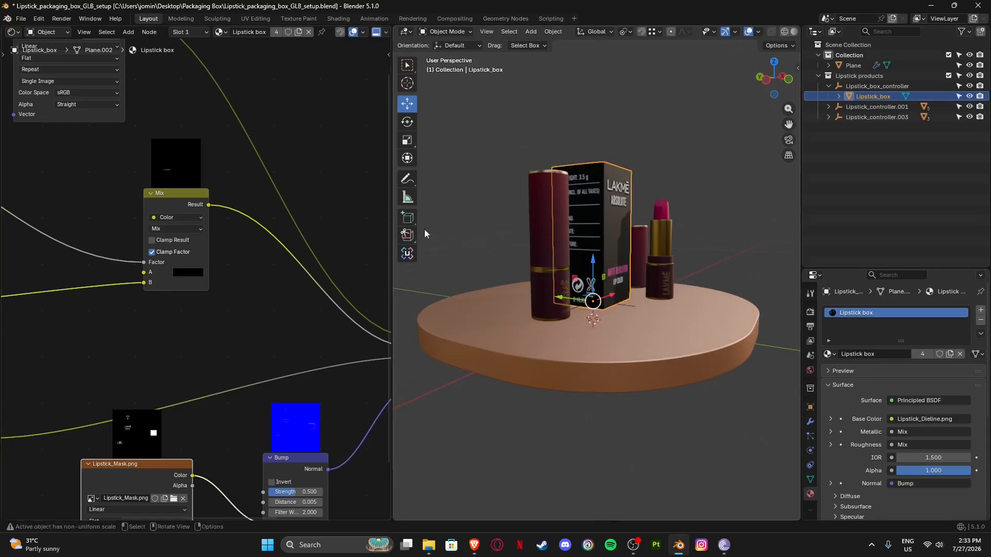
- Examine the Bump node's settings and its connections in the Lipstick box material
{"action": "scroll", "coordinate": [209, 314], "scroll_direction": "down", "scroll_amount": 5}
{"action": "middle_click_drag", "start_coordinate": [209, 314], "coordinate": [193, 204]}
{"action": "scroll", "coordinate": [263, 305], "scroll_direction": "up", "scroll_amount": 11}
{"action": "middle_click_drag", "start_coordinate": [292, 331], "coordinate": [174, 292]}
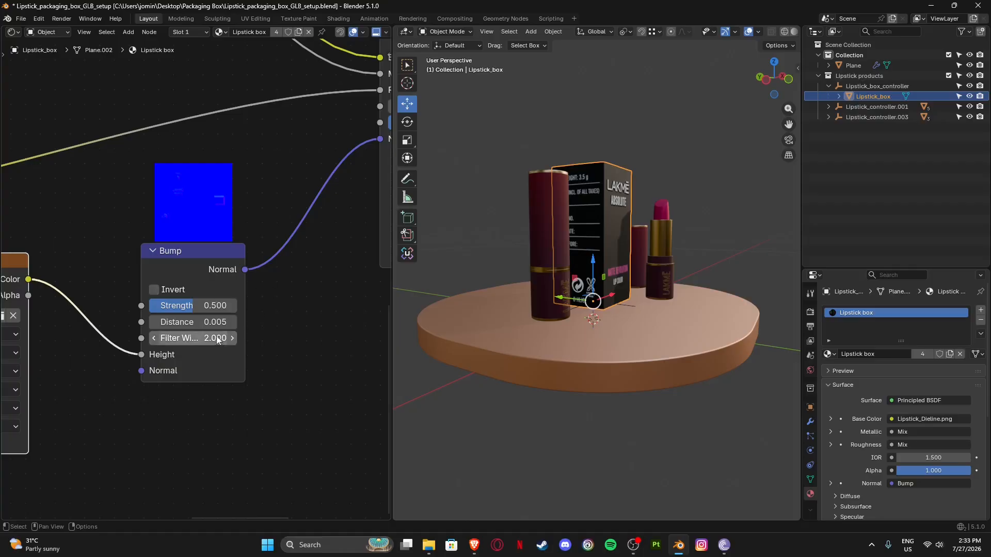
{"action": "scroll", "coordinate": [226, 320], "scroll_direction": "down", "scroll_amount": 1}
{"action": "scroll", "coordinate": [225, 309], "scroll_direction": "down", "scroll_amount": 15}
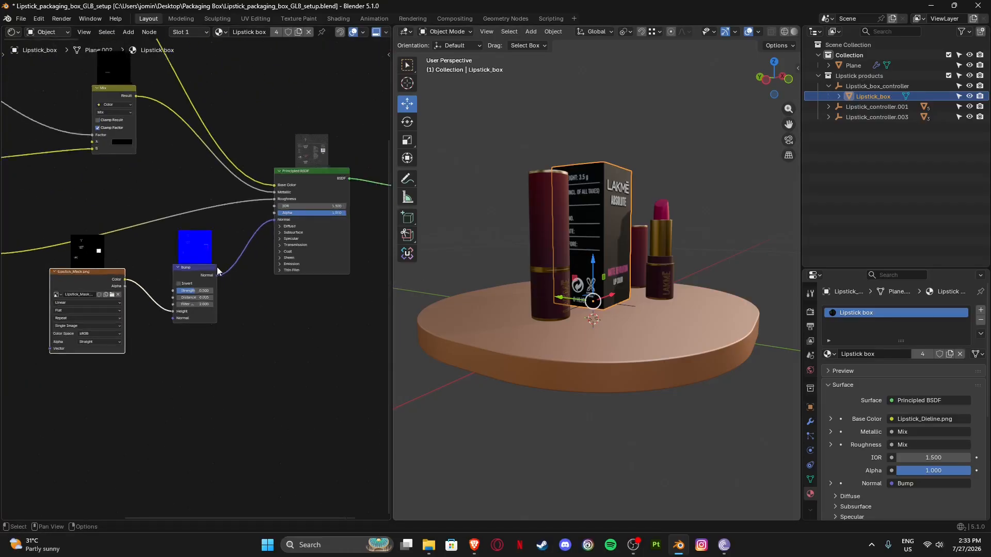
{"action": "middle_click_drag", "start_coordinate": [188, 223], "coordinate": [170, 243]}
{"action": "scroll", "coordinate": [231, 274], "scroll_direction": "down", "scroll_amount": 3}
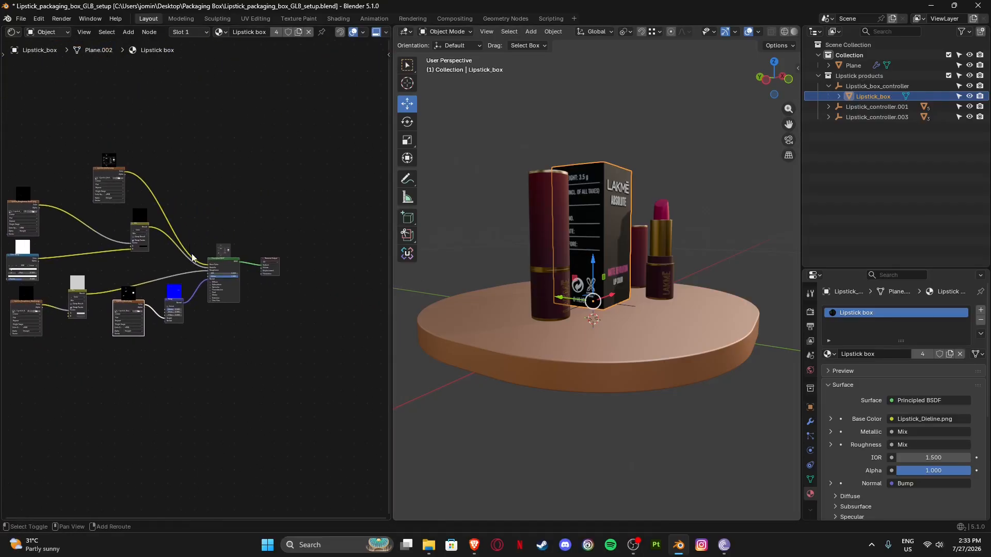
- Move the Principled BSDF and Material Output nodes to the right, away from the nodes feeding them
{"action": "scroll", "coordinate": [268, 306], "scroll_direction": "up", "scroll_amount": 3}
{"action": "scroll", "coordinate": [191, 268], "scroll_direction": "up", "scroll_amount": 3}
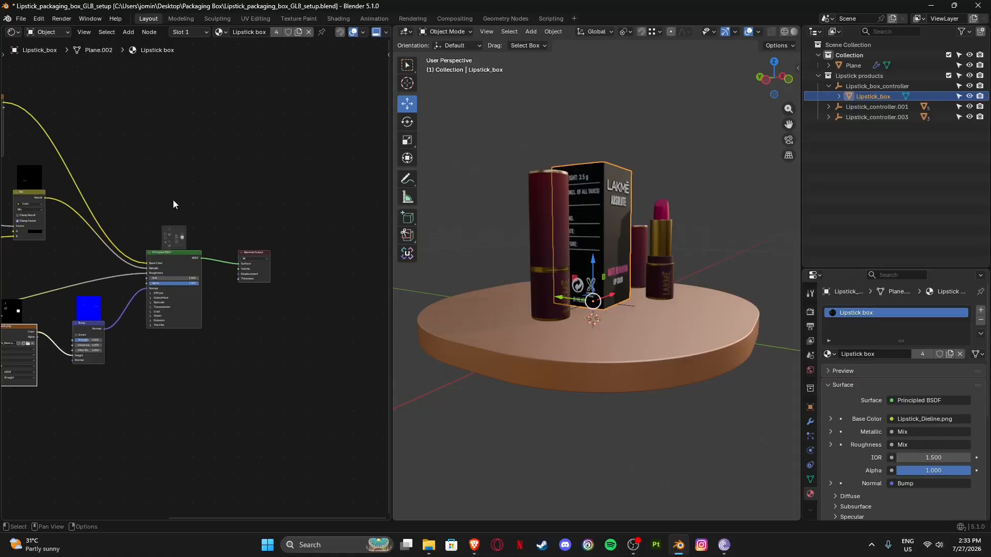
{"action": "left_click_drag", "start_coordinate": [175, 209], "coordinate": [280, 333]}
{"action": "left_click_drag", "start_coordinate": [191, 254], "coordinate": [311, 242]}
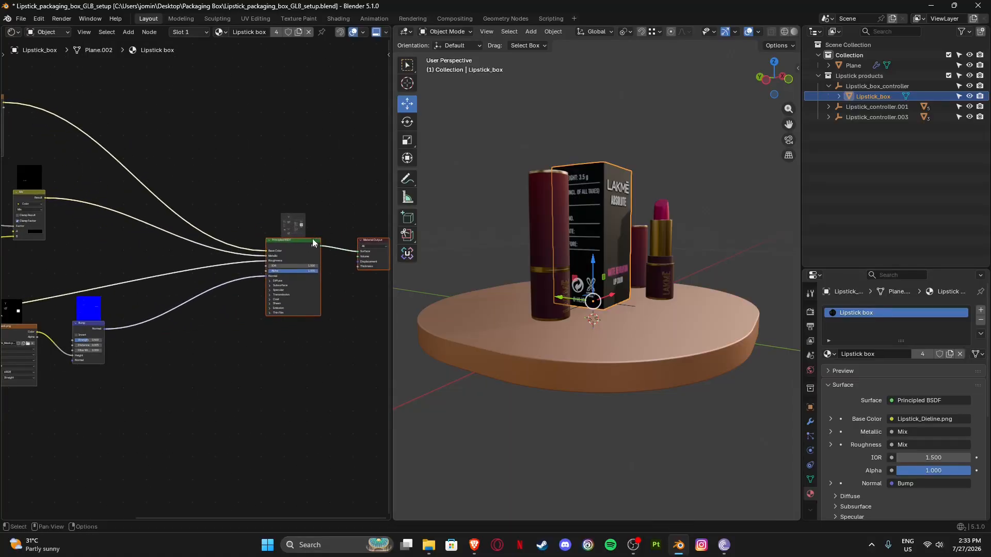
{"action": "scroll", "coordinate": [186, 289], "scroll_direction": "down", "scroll_amount": 3}
{"action": "middle_click_drag", "start_coordinate": [176, 348], "coordinate": [239, 354], "text": "shift"}
{"action": "scroll", "coordinate": [237, 356], "scroll_direction": "down", "scroll_amount": 2}
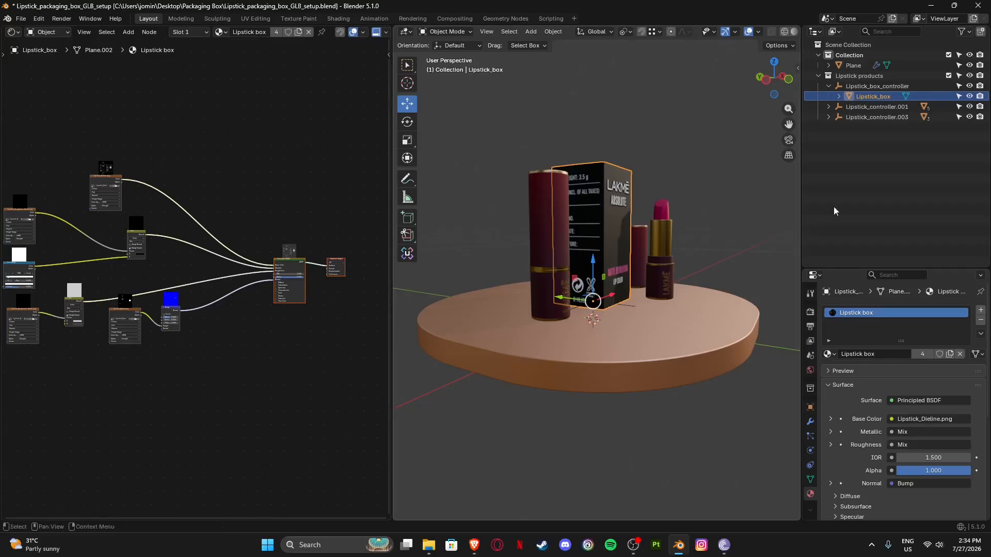
{"action": "double_click", "coordinate": [865, 314]}
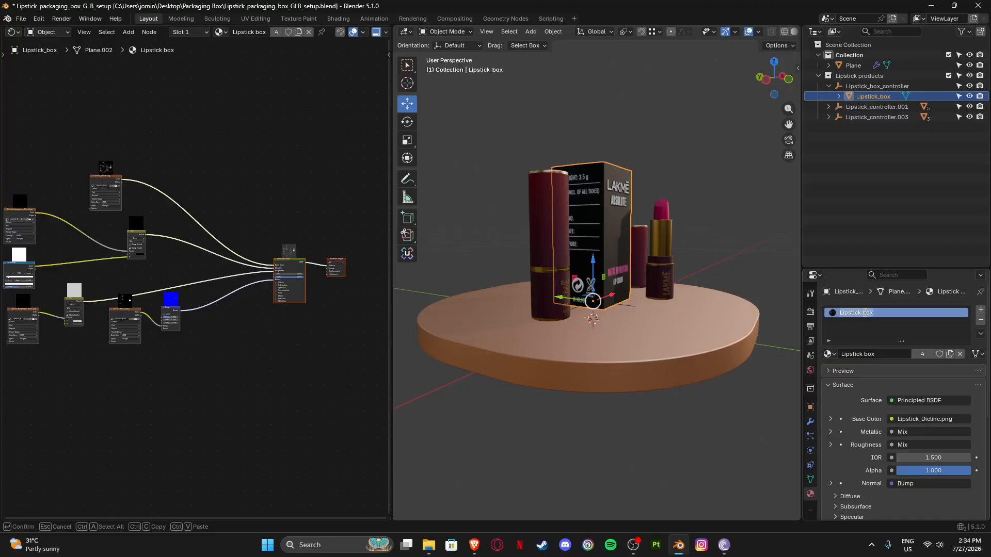
{"action": "left_click", "coordinate": [231, 386]}
{"action": "middle_click_drag", "start_coordinate": [258, 360], "coordinate": [237, 345]}
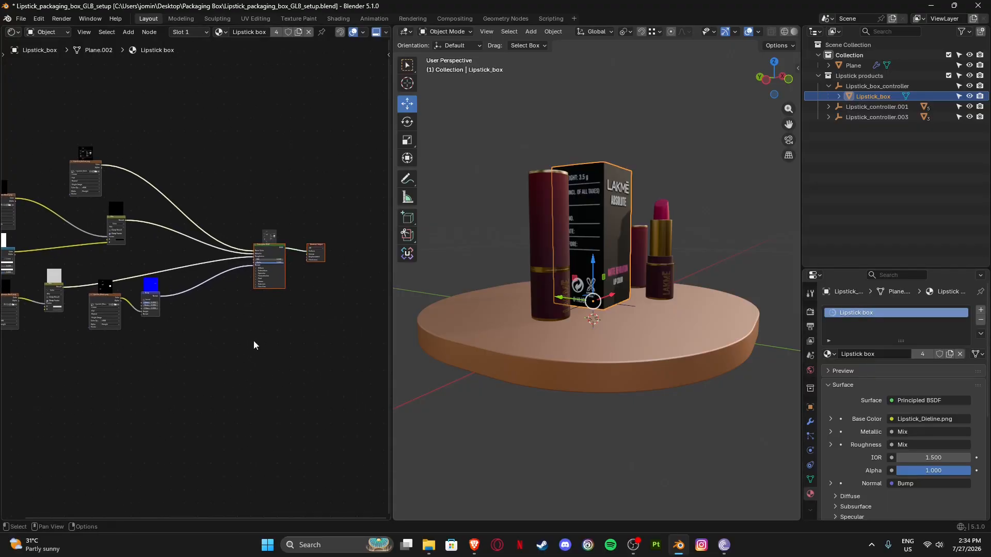
{"action": "key", "text": "shift+a"}
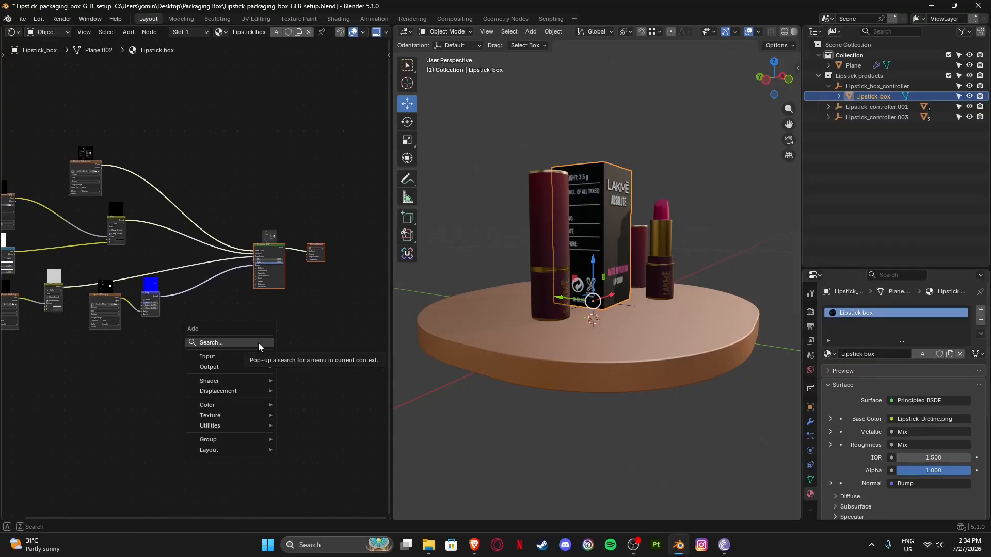
{"action": "scroll", "coordinate": [255, 222], "scroll_direction": "up", "scroll_amount": 10}
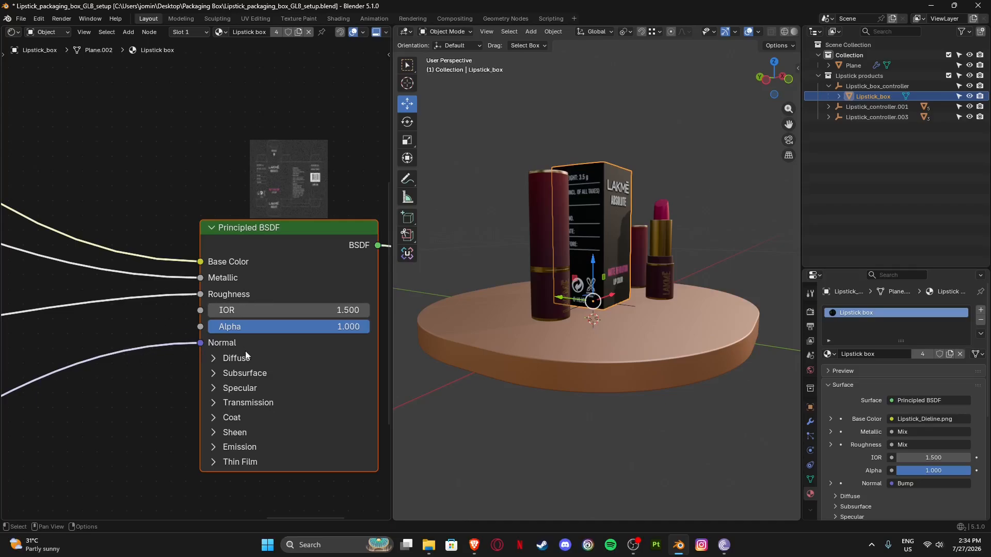
{"action": "scroll", "coordinate": [287, 252], "scroll_direction": "down", "scroll_amount": 8}
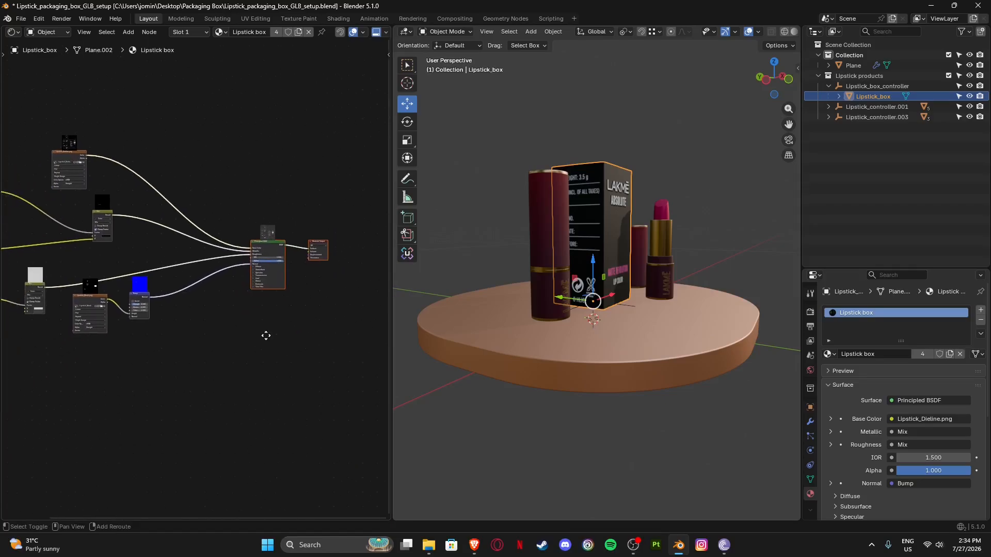
{"action": "scroll", "coordinate": [230, 310], "scroll_direction": "up", "scroll_amount": 5}
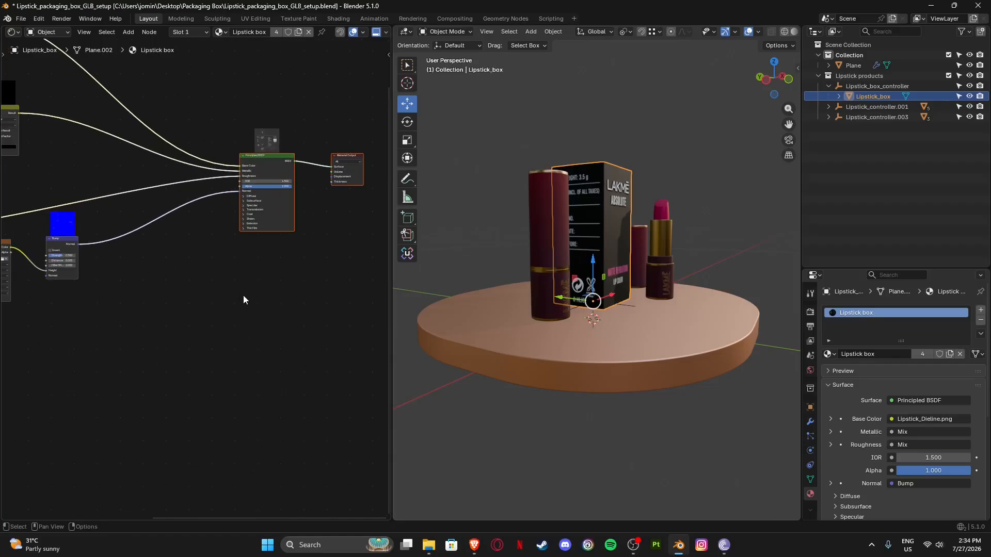
{"action": "middle_click_drag", "start_coordinate": [233, 325], "coordinate": [242, 273]}
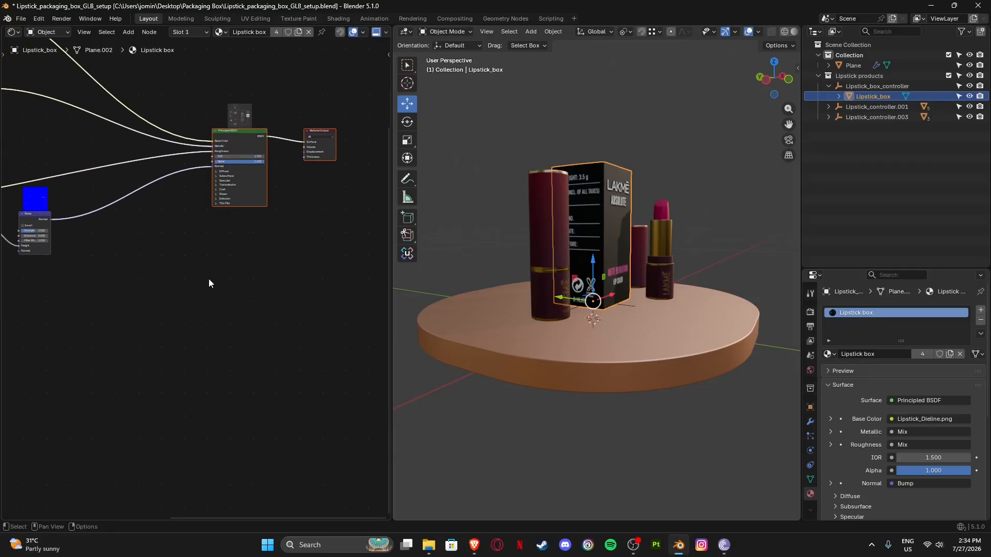
{"action": "left_click", "coordinate": [634, 545]}
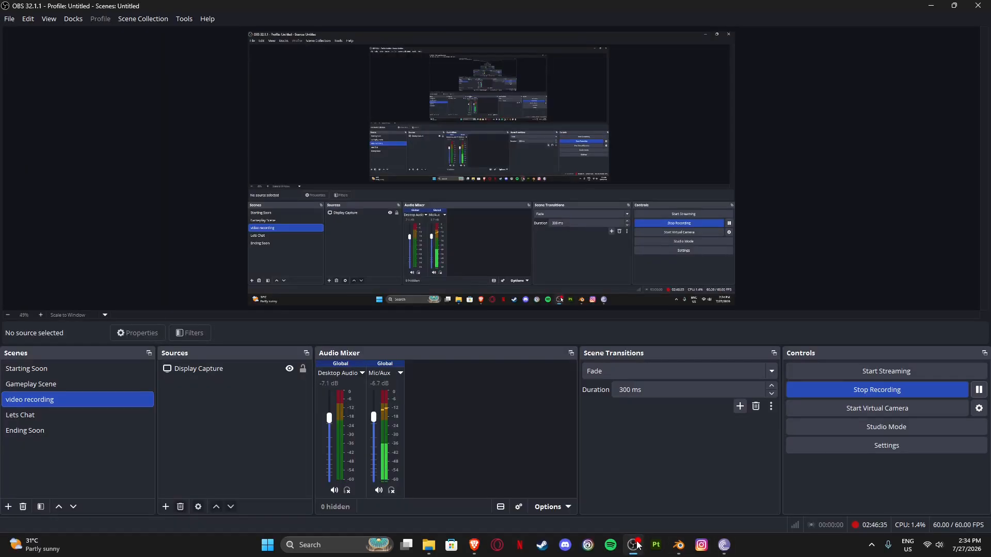
{"action": "left_click", "coordinate": [634, 545]}
- Add an Image Texture node below the Principled BSDF in the Lipstick box material
{"action": "key", "text": "shift+a"}
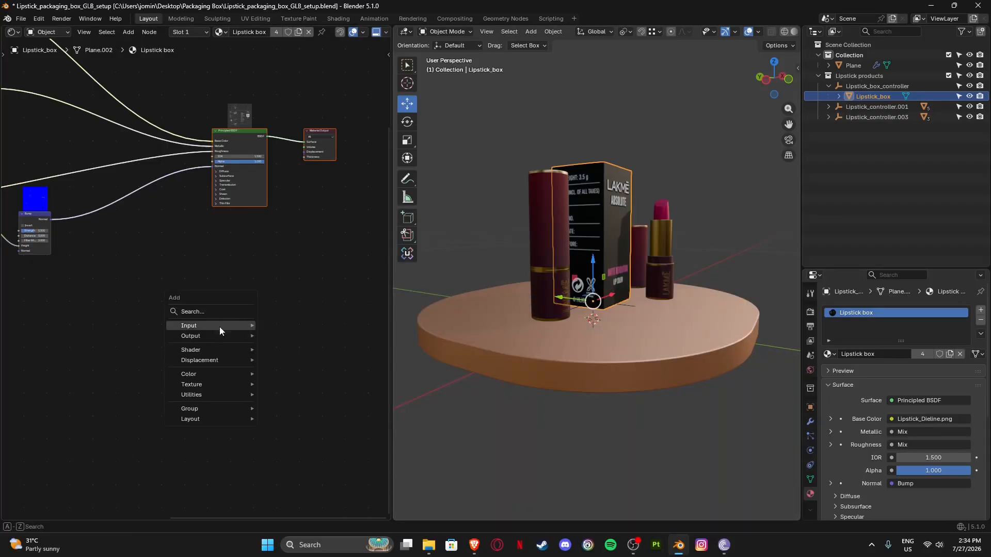
{"action": "mouse_move", "coordinate": [210, 386]}
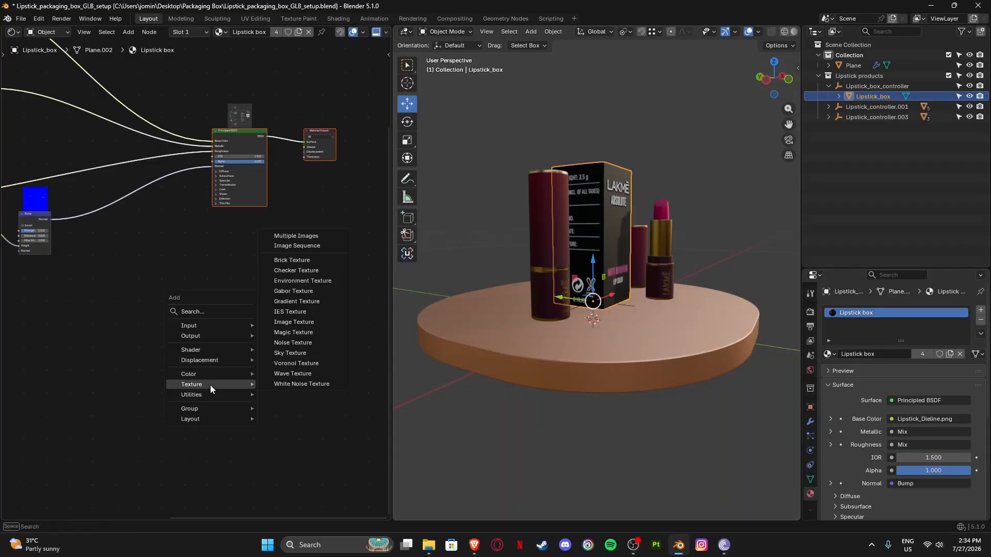
{"action": "left_click", "coordinate": [294, 323]}
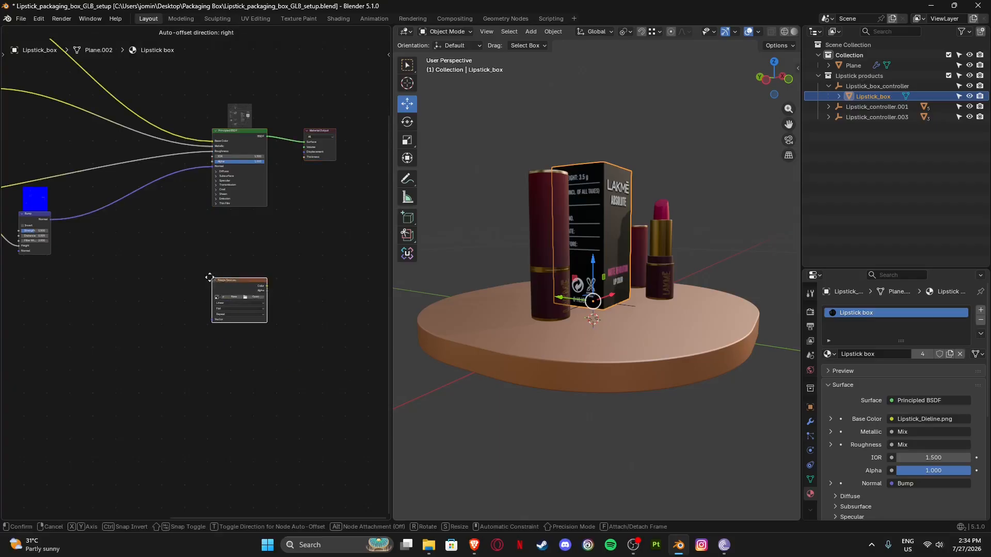
{"action": "left_click", "coordinate": [213, 262]}
{"action": "middle_click_drag", "start_coordinate": [241, 276], "coordinate": [265, 269]}
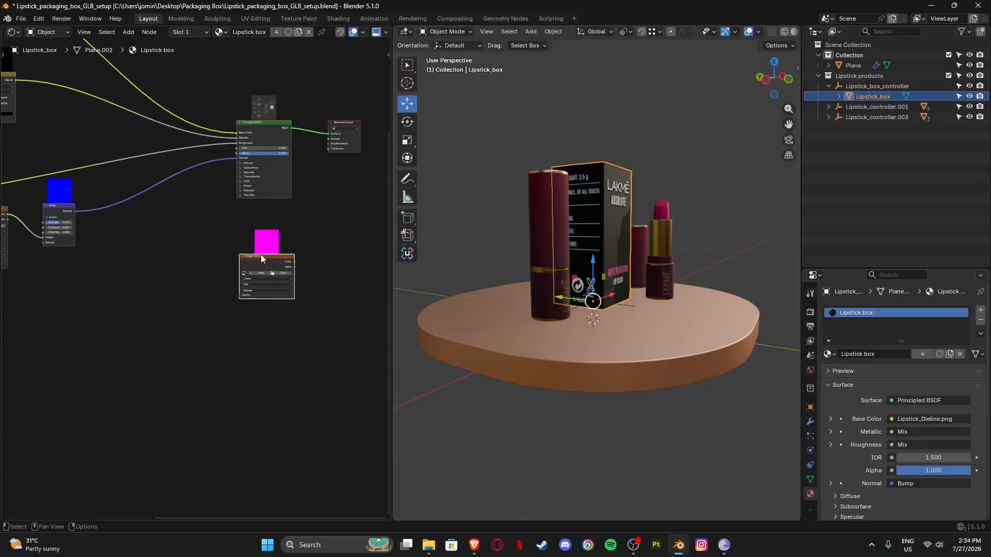
- Duplicate the empty Image Texture node three times and stack the copies in a column beneath it
{"action": "key", "text": "shift+d"}
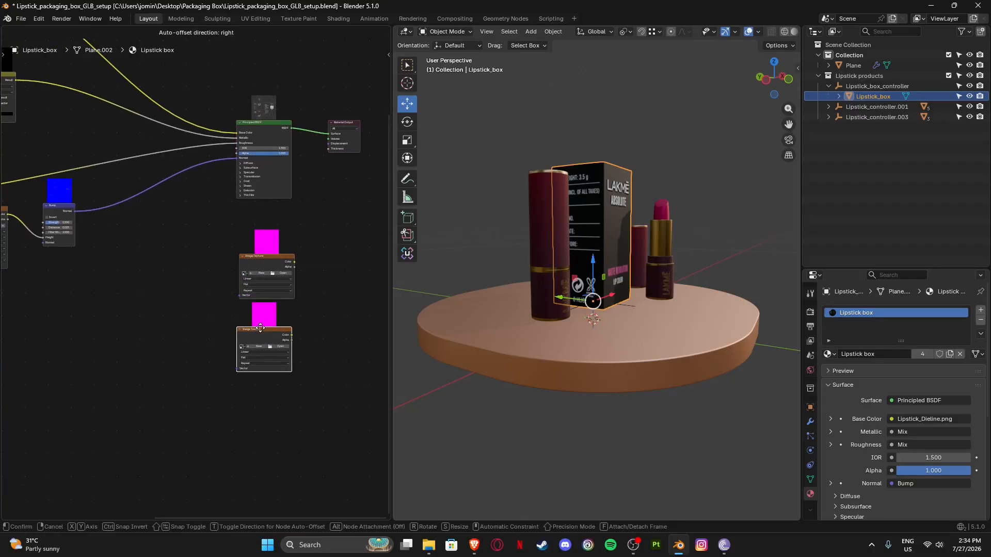
{"action": "left_click", "coordinate": [260, 319]}
{"action": "middle_click_drag", "start_coordinate": [260, 319], "coordinate": [265, 291]}
{"action": "key", "text": "shift+d"}
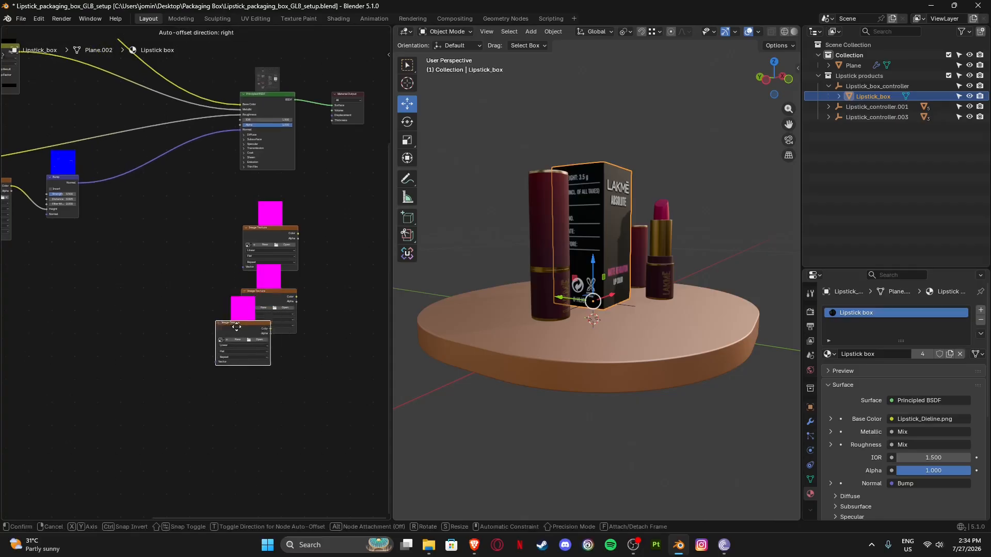
{"action": "left_click", "coordinate": [259, 359]}
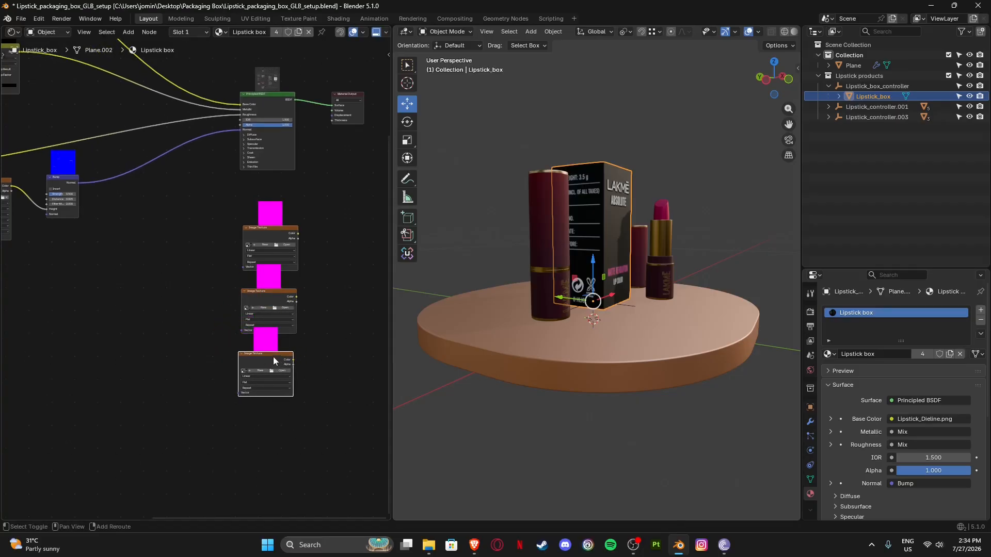
{"action": "key", "text": "shift+d"}
{"action": "left_click", "coordinate": [272, 426]}
{"action": "left_click", "coordinate": [160, 328]}
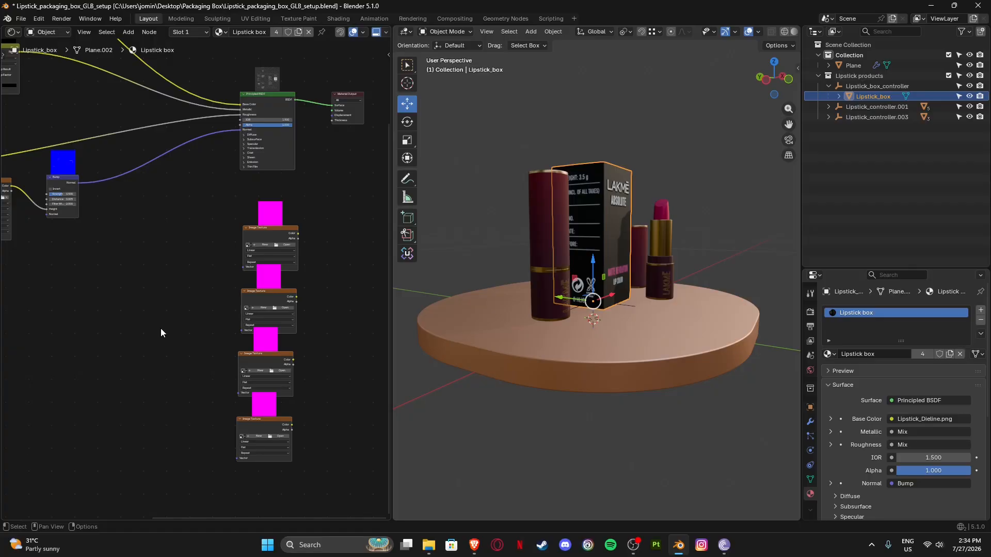
- Create a new 4096 × 4096 px image named Color in the uppermost Image Texture node
{"action": "middle_click_drag", "start_coordinate": [175, 288], "coordinate": [171, 337]}
{"action": "scroll", "coordinate": [227, 281], "scroll_direction": "up", "scroll_amount": 9}
{"action": "scroll", "coordinate": [250, 287], "scroll_direction": "up", "scroll_amount": 5}
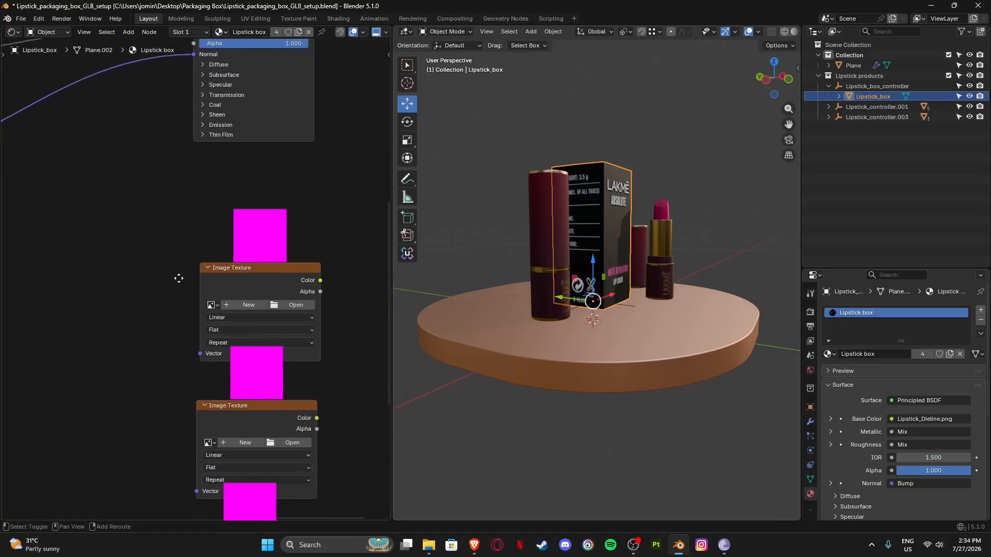
{"action": "left_click", "coordinate": [291, 321]}
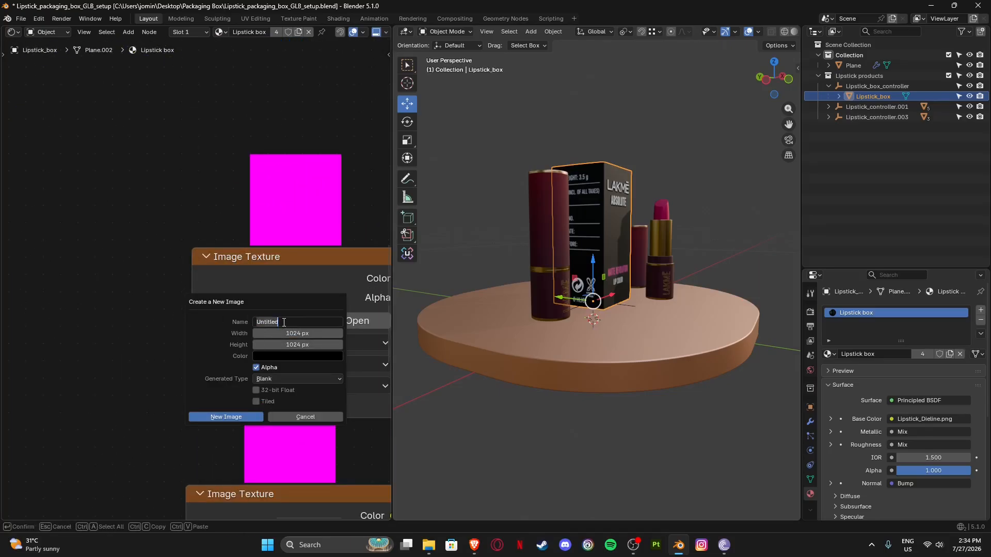
{"action": "type", "text": "B"}
{"action": "key", "text": "Return"}
{"action": "left_click", "coordinate": [299, 333]}
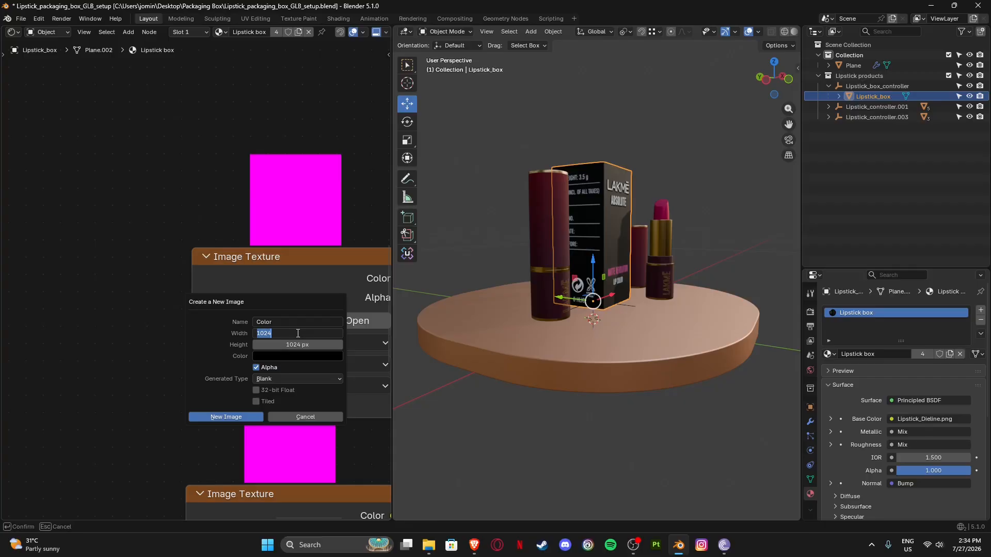
{"action": "type", "text": "4096"}
{"action": "key", "text": "Return"}
{"action": "left_click", "coordinate": [297, 344]}
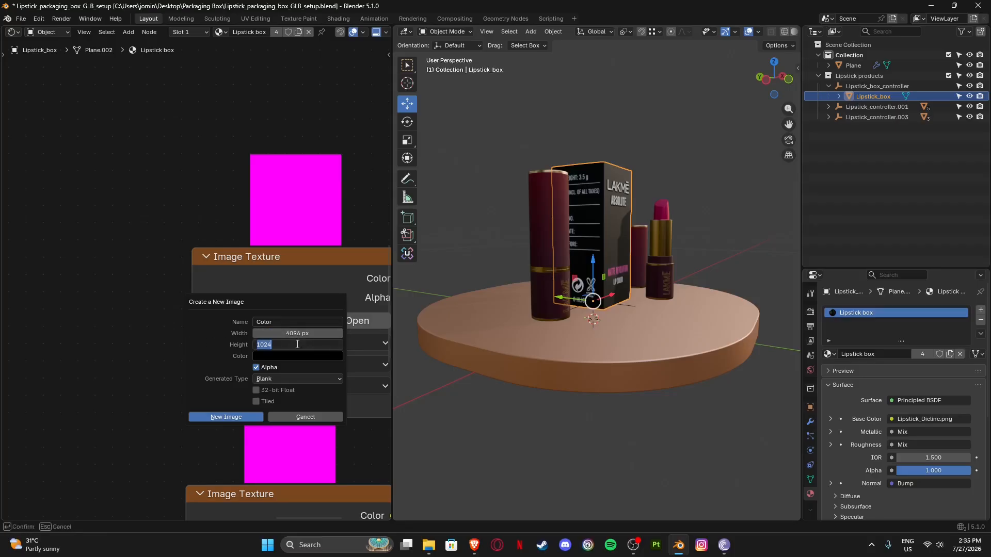
{"action": "type", "text": "4096"}
{"action": "key", "text": "Return"}
{"action": "left_click", "coordinate": [213, 415]}
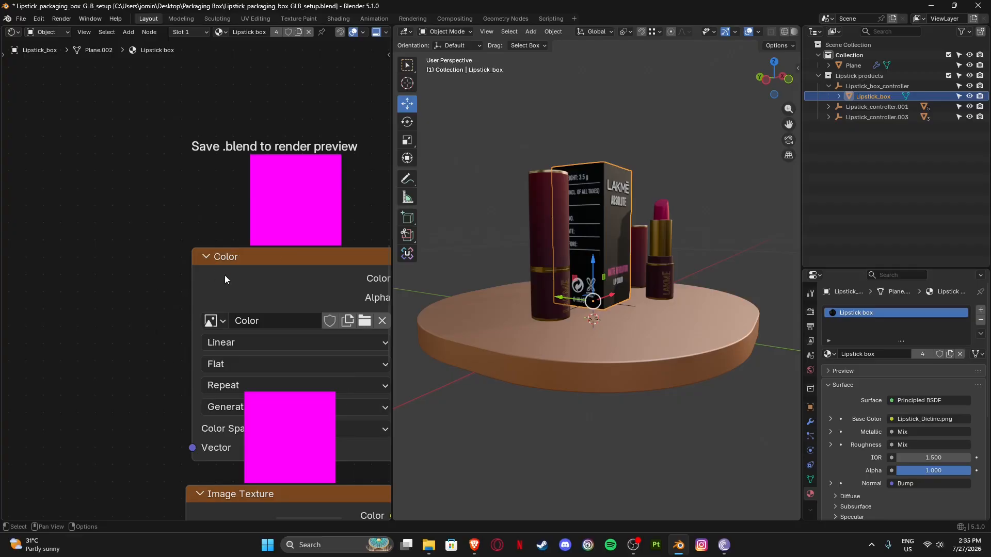
- Move the Color image node clear of the Image Texture node below and keep its color space at sRGB
{"action": "scroll", "coordinate": [233, 262], "scroll_direction": "down", "scroll_amount": 2}
{"action": "middle_click_drag", "start_coordinate": [234, 262], "coordinate": [126, 194]}
{"action": "left_click", "coordinate": [167, 321]}
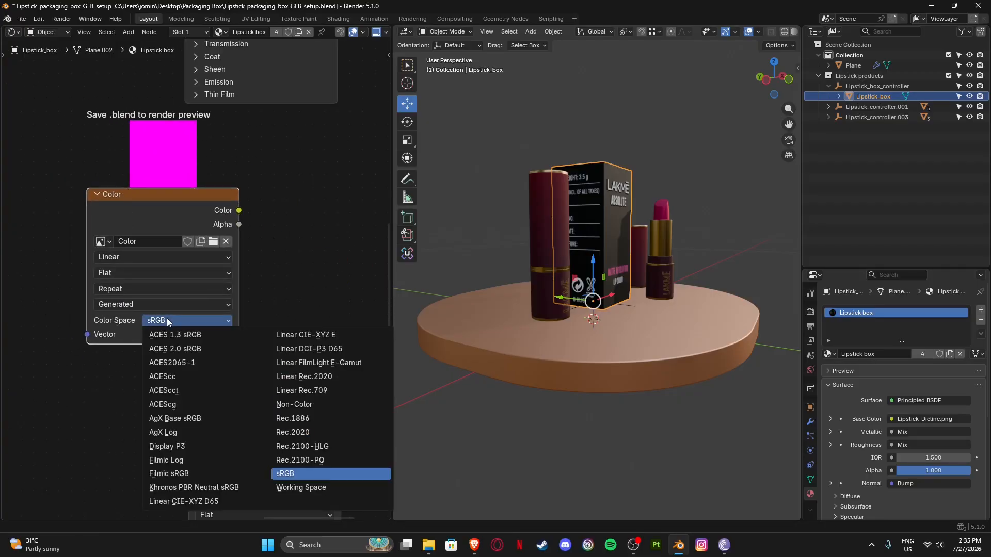
{"action": "scroll", "coordinate": [161, 278], "scroll_direction": "down", "scroll_amount": 5}
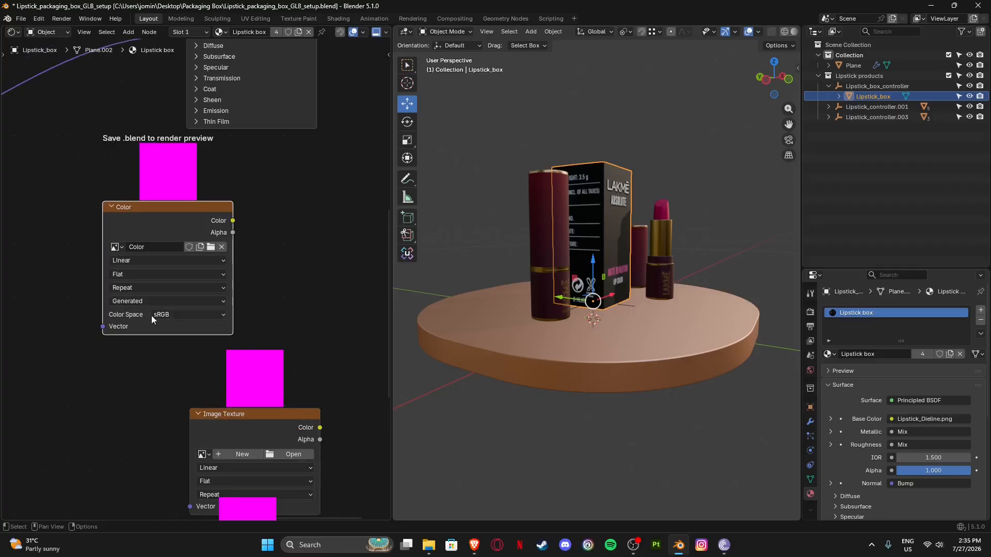
- Move the Image Texture node below the Color node clear of its neighbouring texture nodes
{"action": "scroll", "coordinate": [230, 292], "scroll_direction": "up", "scroll_amount": 3}
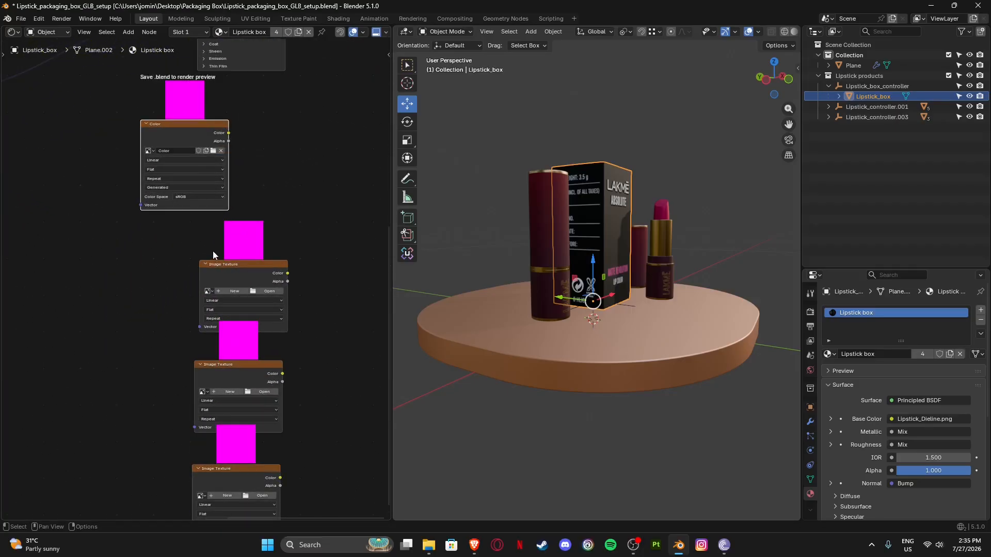
{"action": "scroll", "coordinate": [213, 250], "scroll_direction": "down", "scroll_amount": 3}
{"action": "left_click_drag", "start_coordinate": [287, 253], "coordinate": [199, 469]}
{"action": "left_click_drag", "start_coordinate": [243, 268], "coordinate": [203, 277]}
{"action": "scroll", "coordinate": [191, 274], "scroll_direction": "up", "scroll_amount": 4}
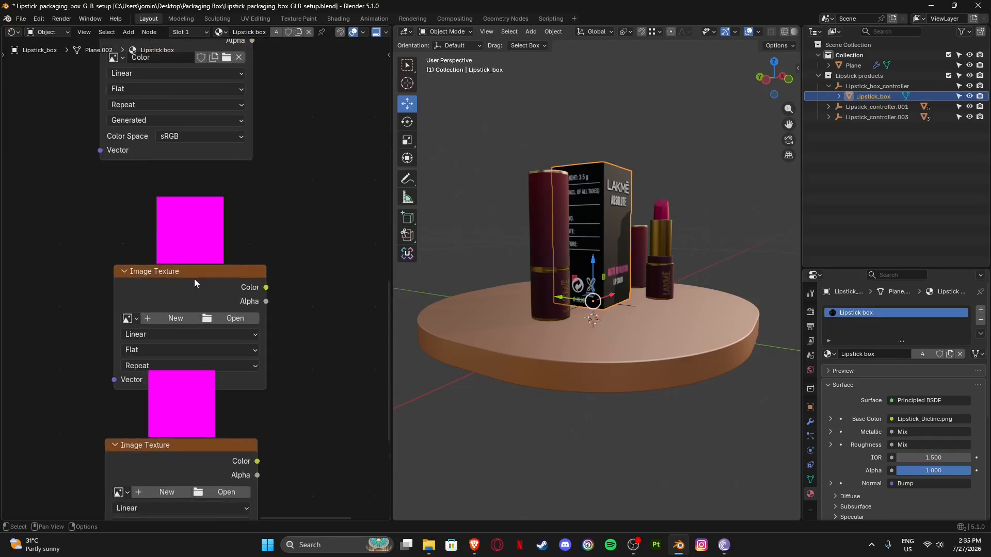
{"action": "left_click_drag", "start_coordinate": [137, 285], "coordinate": [253, 244]}
{"action": "scroll", "coordinate": [191, 297], "scroll_direction": "down", "scroll_amount": 2}
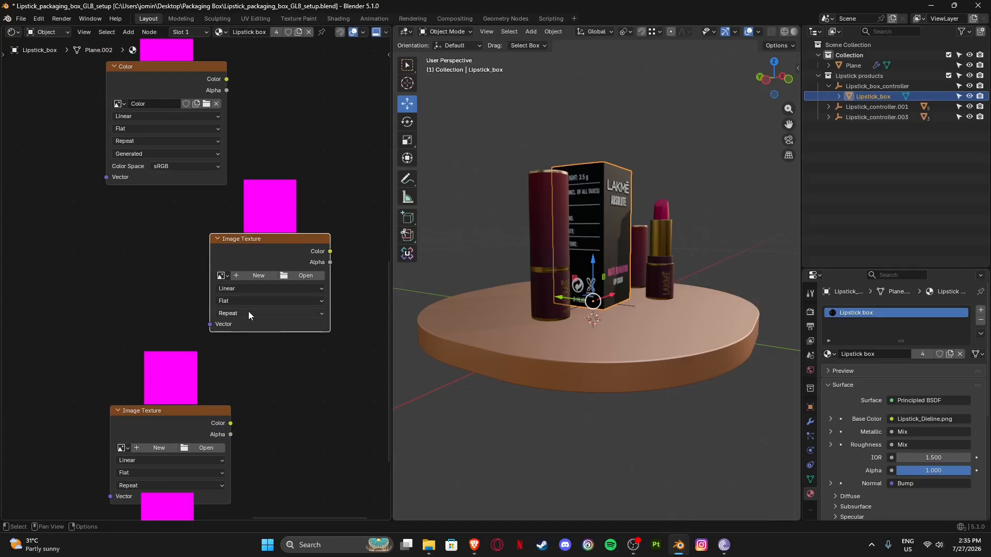
{"action": "scroll", "coordinate": [218, 268], "scroll_direction": "up", "scroll_amount": 2}
- Create a 4096 × 4096 px image named Metal in the second Image Texture node and set its color space to Non-Color
{"action": "left_click", "coordinate": [221, 288]}
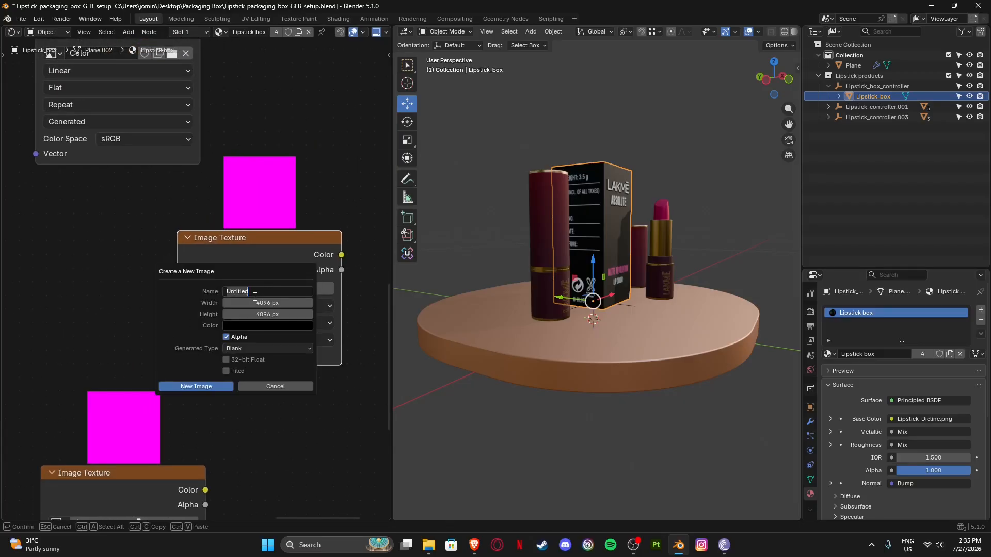
{"action": "type", "text": "Metal"}
{"action": "key", "text": "Return"}
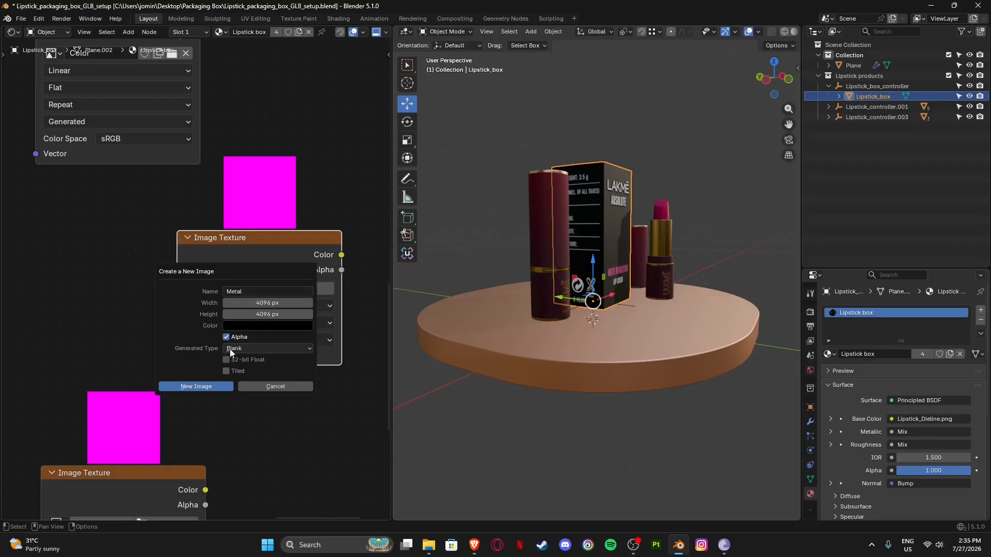
{"action": "left_click", "coordinate": [196, 387]}
{"action": "left_click", "coordinate": [278, 371]}
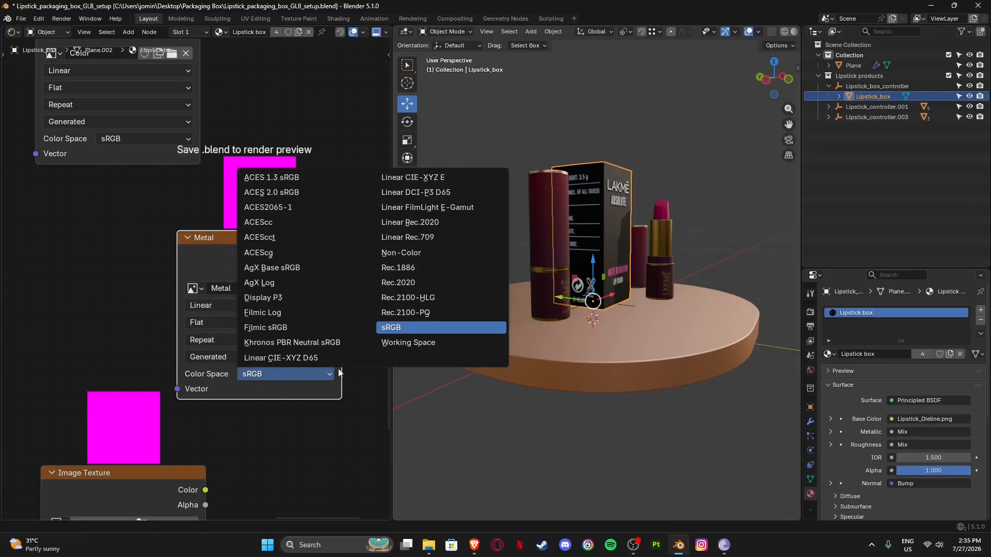
{"action": "left_click", "coordinate": [449, 254]}
- Move the third Image Texture node aside and create a 4096 × 4096 px image named Roughness in it
{"action": "scroll", "coordinate": [305, 301], "scroll_direction": "down", "scroll_amount": 4}
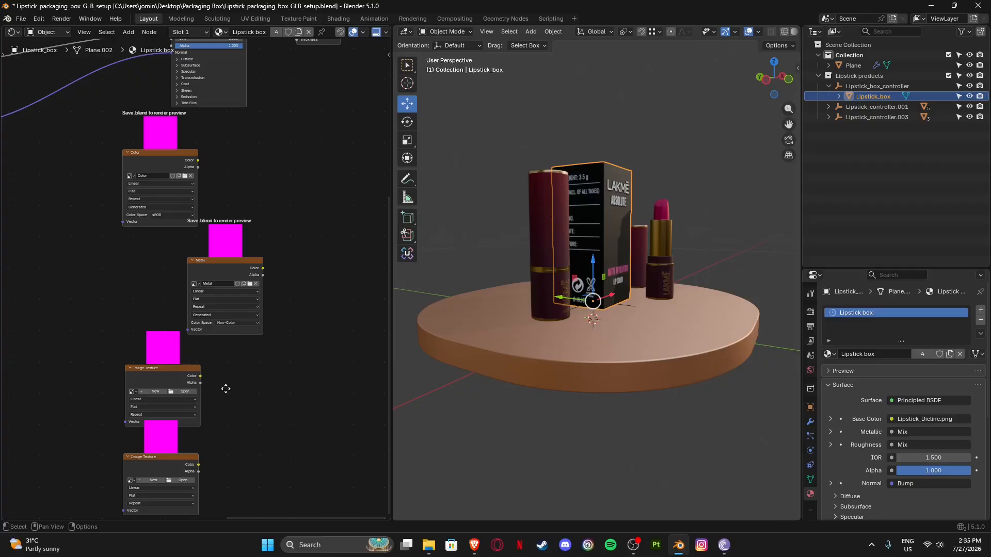
{"action": "left_click_drag", "start_coordinate": [200, 331], "coordinate": [149, 292]}
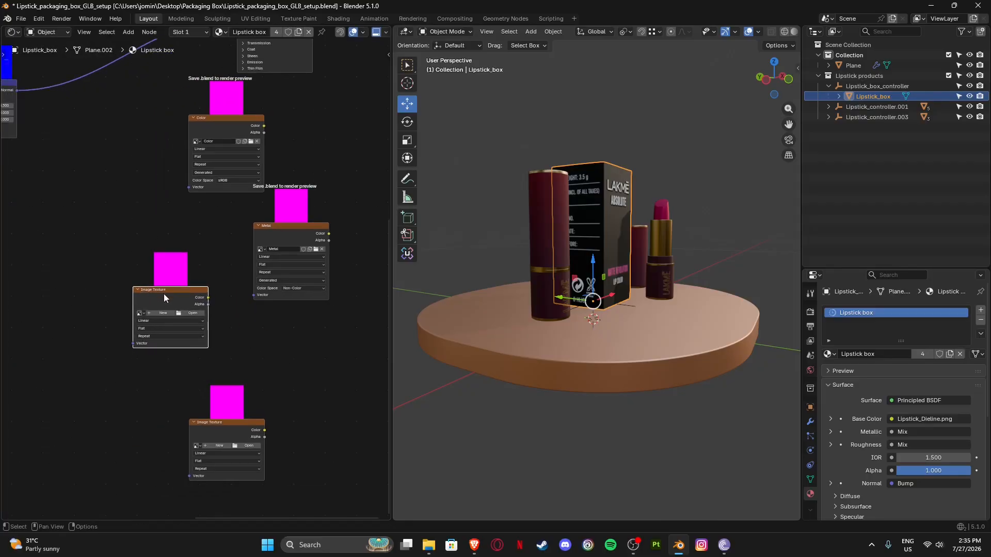
{"action": "left_click", "coordinate": [151, 313]}
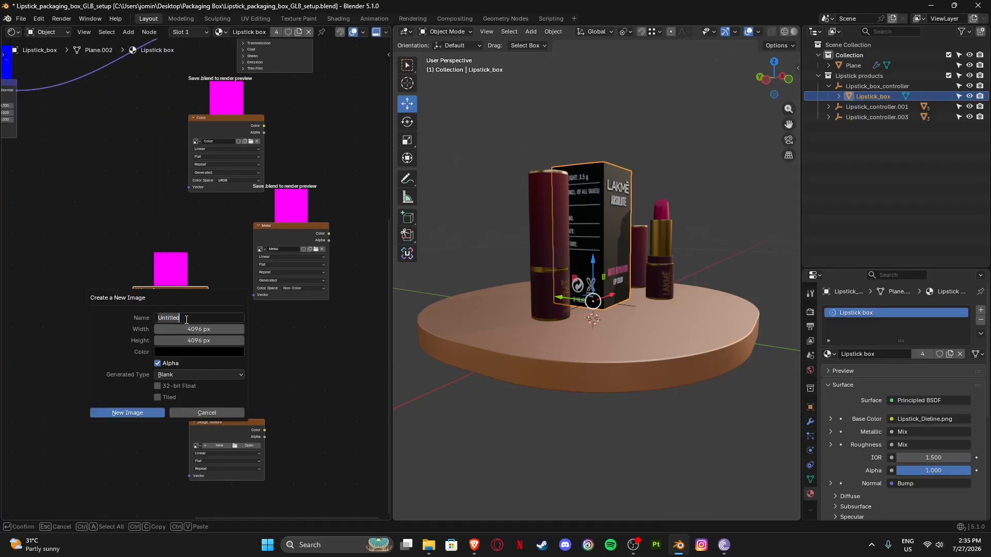
{"action": "type", "text": "Roughness"}
{"action": "key", "text": "Return"}
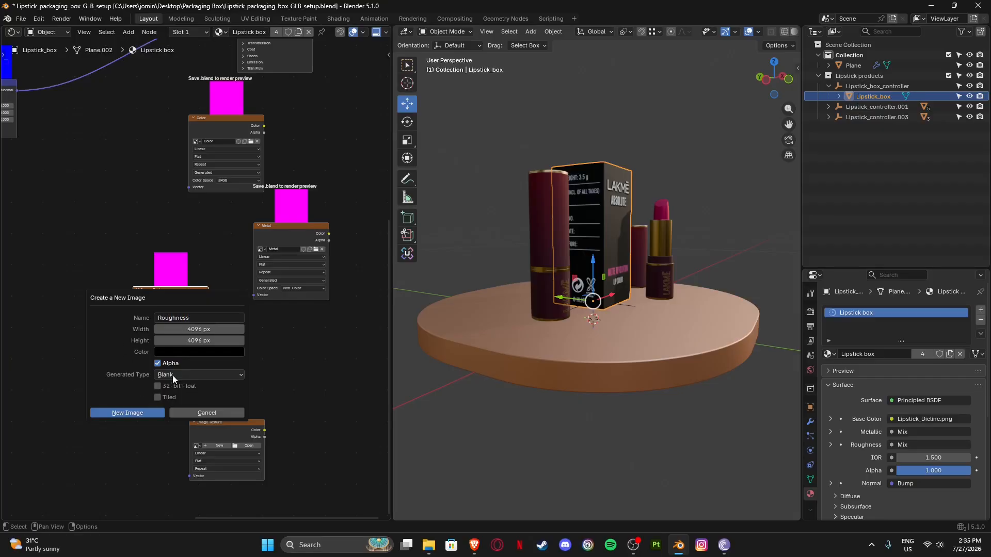
{"action": "left_click", "coordinate": [127, 413]}
- Set the Roughness image's color space to Non-Color
{"action": "scroll", "coordinate": [169, 360], "scroll_direction": "up", "scroll_amount": 2}
{"action": "scroll", "coordinate": [168, 361], "scroll_direction": "up", "scroll_amount": 1}
{"action": "left_click", "coordinate": [164, 388]}
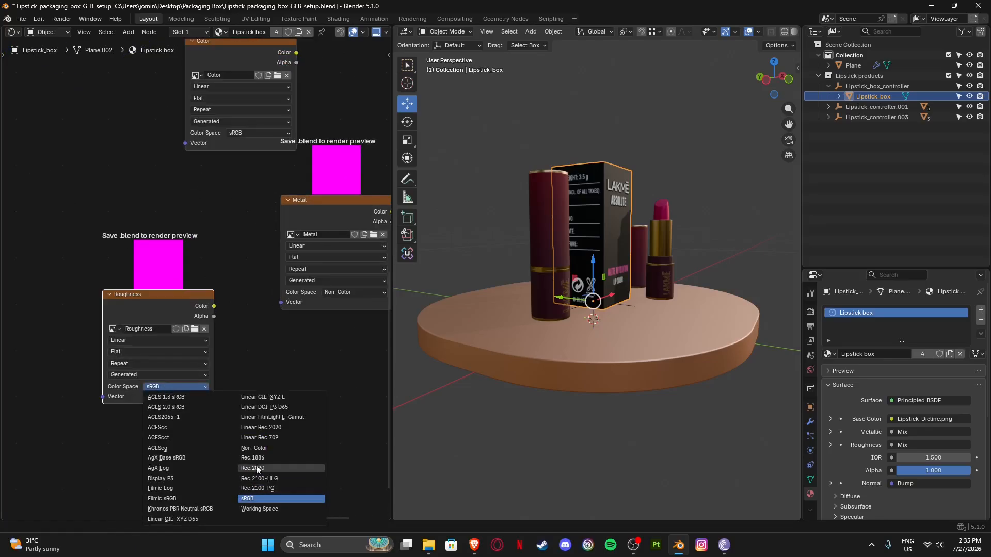
{"action": "left_click", "coordinate": [258, 448]}
- Create a 4096 × 4096 px image named Normal in the last Image Texture node and set its color space to Non-Color
{"action": "middle_click_drag", "start_coordinate": [232, 491], "coordinate": [236, 336]}
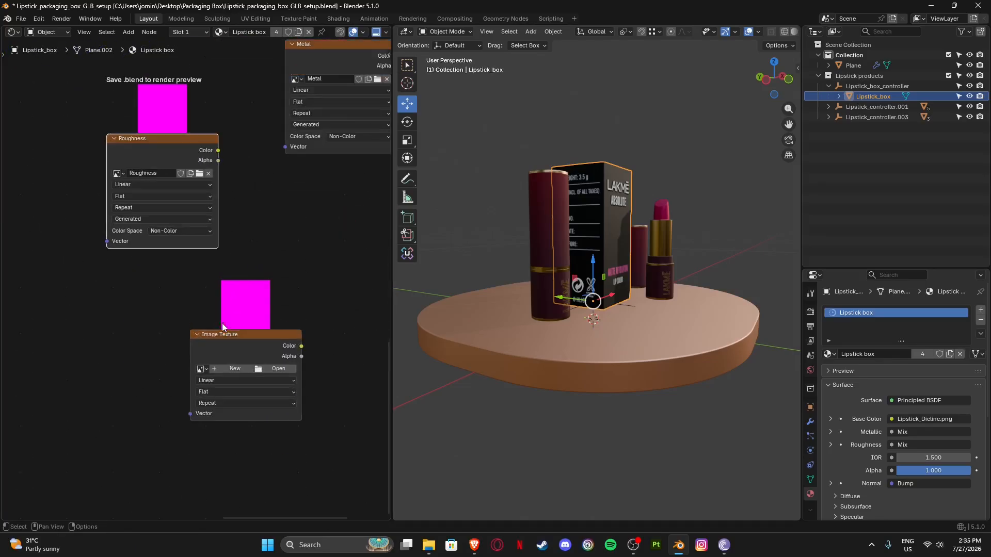
{"action": "left_click", "coordinate": [235, 368]}
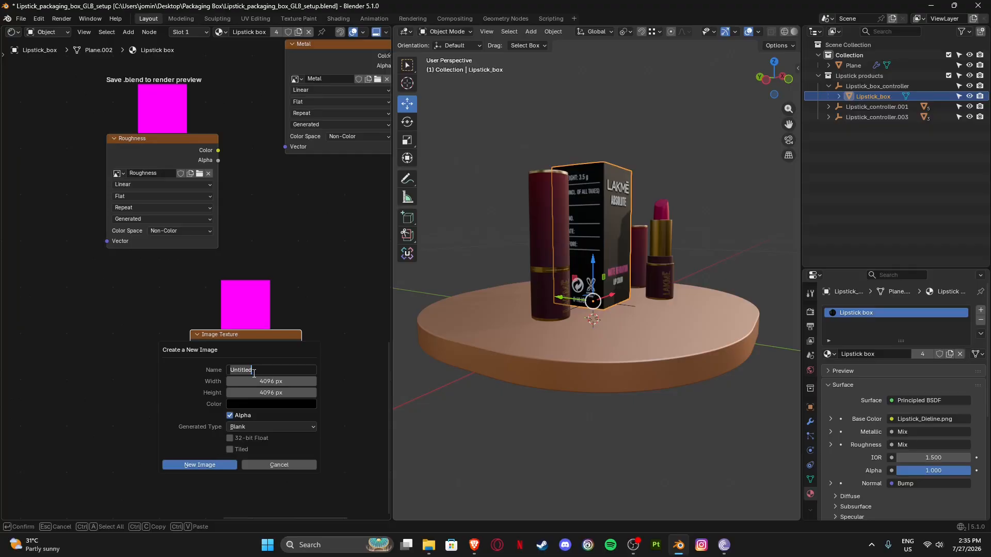
{"action": "type", "text": "Normal"}
{"action": "left_click", "coordinate": [199, 465]}
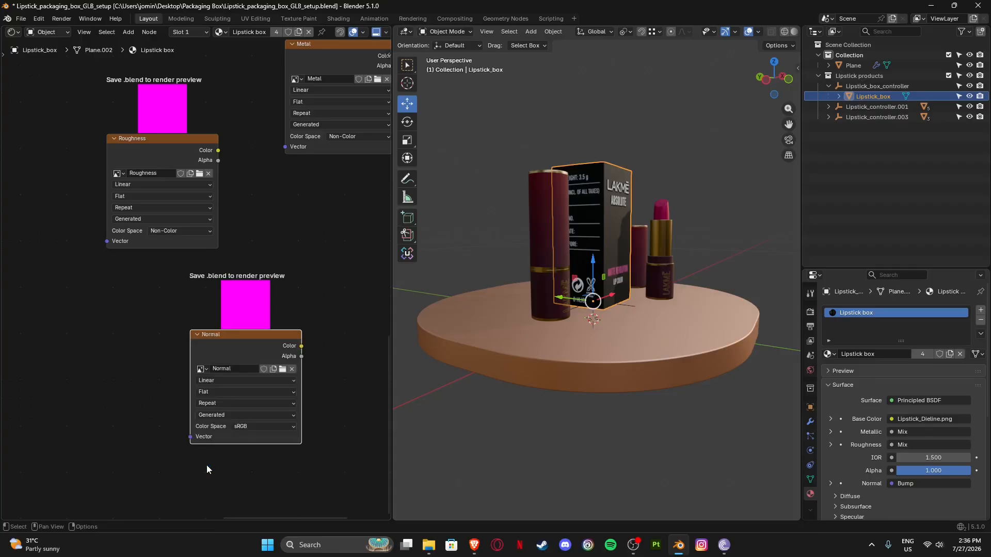
{"action": "left_click", "coordinate": [250, 425]}
{"action": "left_click", "coordinate": [356, 358]}
- Examine the node chains feeding the Principled BSDF's Base Color, Metallic, Roughness and Normal inputs
{"action": "scroll", "coordinate": [316, 310], "scroll_direction": "down", "scroll_amount": 1}
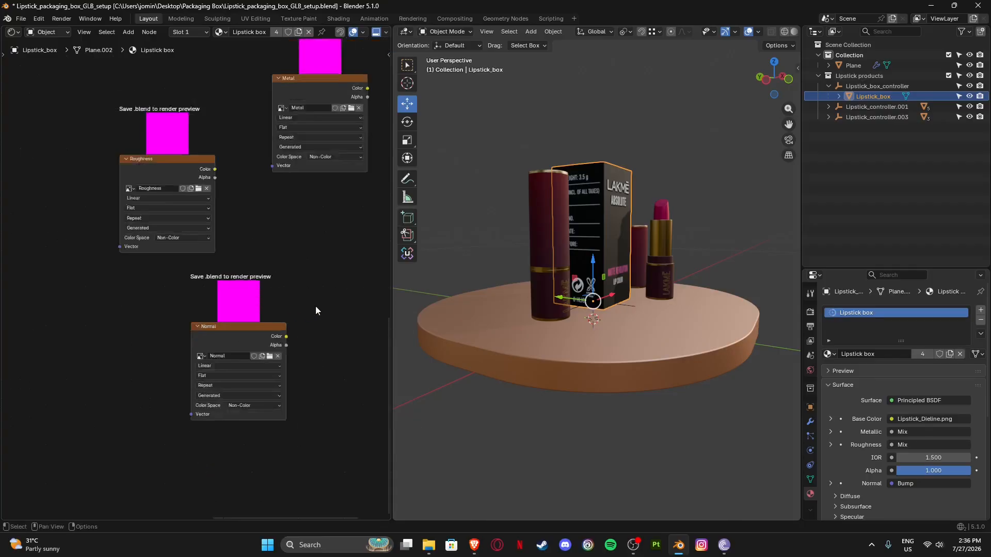
{"action": "scroll", "coordinate": [316, 310], "scroll_direction": "down", "scroll_amount": 10}
{"action": "middle_click_drag", "start_coordinate": [160, 294], "coordinate": [150, 417]}
{"action": "scroll", "coordinate": [134, 413], "scroll_direction": "up", "scroll_amount": 5}
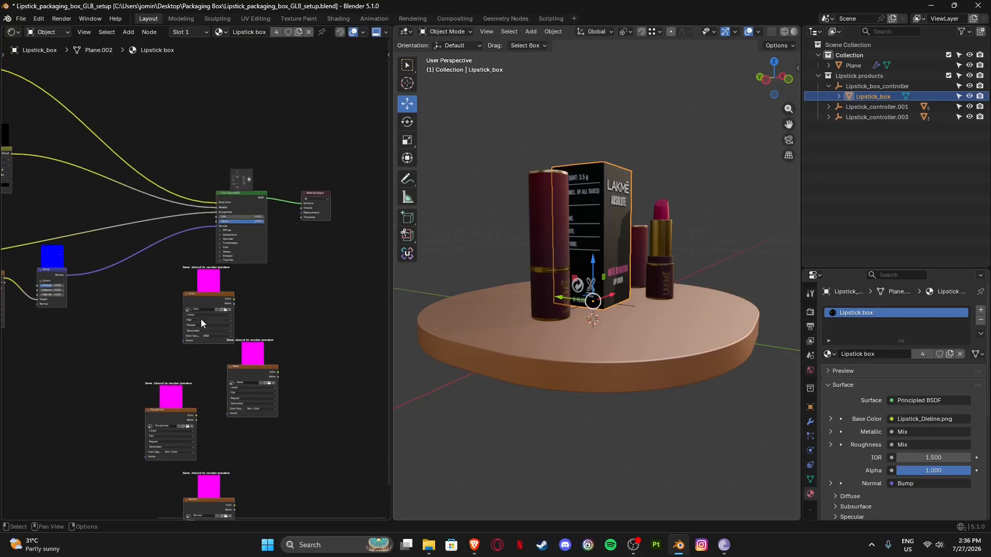
{"action": "scroll", "coordinate": [200, 319], "scroll_direction": "down", "scroll_amount": 3}
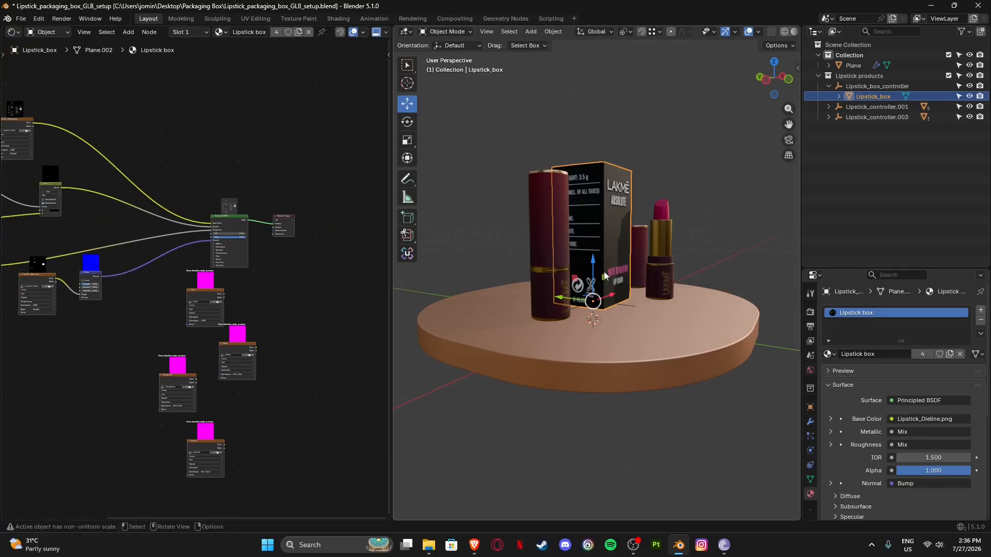
{"action": "middle_click_drag", "start_coordinate": [604, 272], "coordinate": [570, 217]}
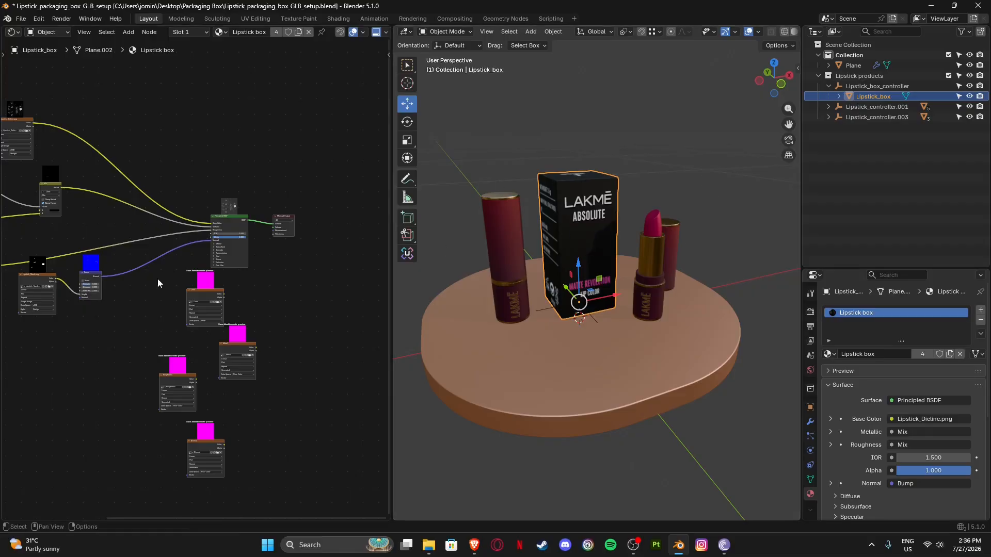
{"action": "middle_click_drag", "start_coordinate": [113, 305], "coordinate": [229, 376]}
{"action": "scroll", "coordinate": [180, 276], "scroll_direction": "up", "scroll_amount": 3}
{"action": "middle_click_drag", "start_coordinate": [195, 258], "coordinate": [64, 252]}
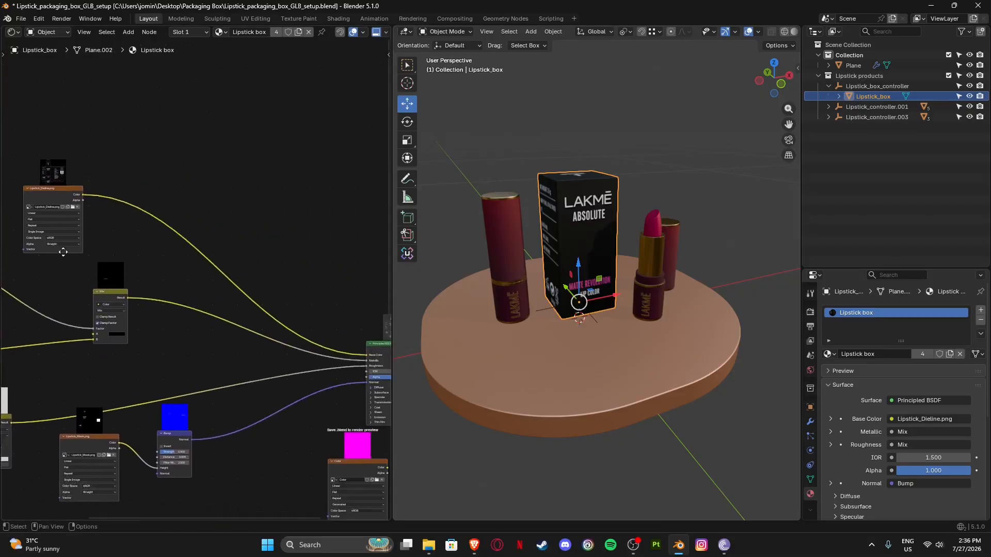
{"action": "scroll", "coordinate": [173, 267], "scroll_direction": "down", "scroll_amount": 4}
{"action": "middle_click_drag", "start_coordinate": [184, 270], "coordinate": [100, 236]}
{"action": "scroll", "coordinate": [217, 287], "scroll_direction": "up", "scroll_amount": 7}
{"action": "middle_click_drag", "start_coordinate": [280, 292], "coordinate": [203, 299]}
{"action": "scroll", "coordinate": [204, 277], "scroll_direction": "up", "scroll_amount": 5}
{"action": "scroll", "coordinate": [206, 278], "scroll_direction": "down", "scroll_amount": 5}
{"action": "scroll", "coordinate": [212, 299], "scroll_direction": "up", "scroll_amount": 3}
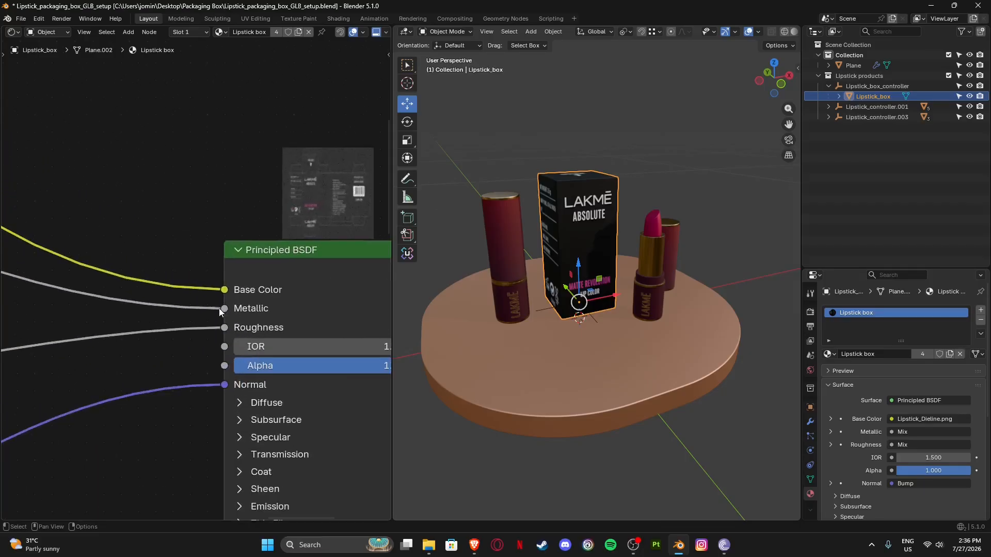
{"action": "scroll", "coordinate": [227, 309], "scroll_direction": "down", "scroll_amount": 6}
{"action": "middle_click_drag", "start_coordinate": [87, 291], "coordinate": [303, 305]}
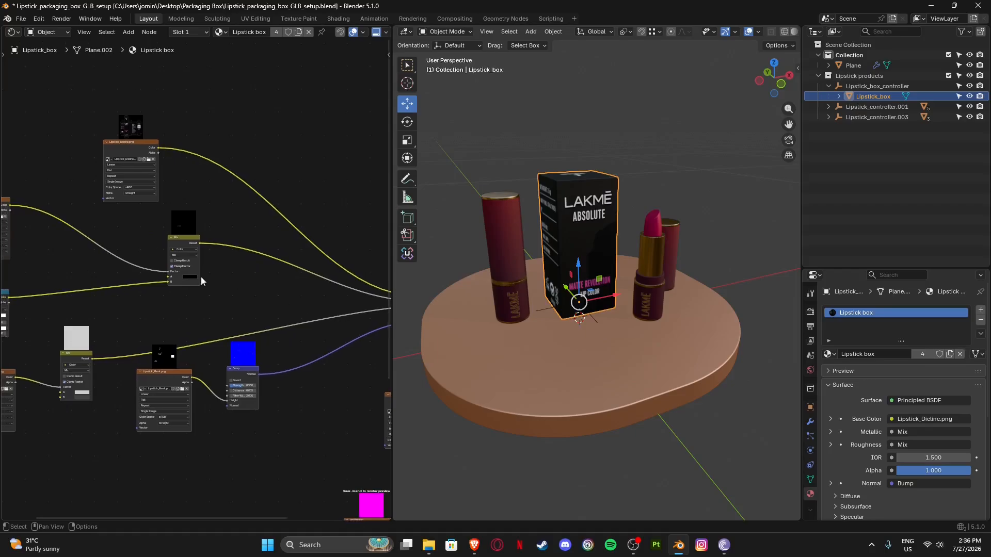
{"action": "scroll", "coordinate": [203, 279], "scroll_direction": "down", "scroll_amount": 3}
{"action": "middle_click_drag", "start_coordinate": [237, 282], "coordinate": [161, 283]}
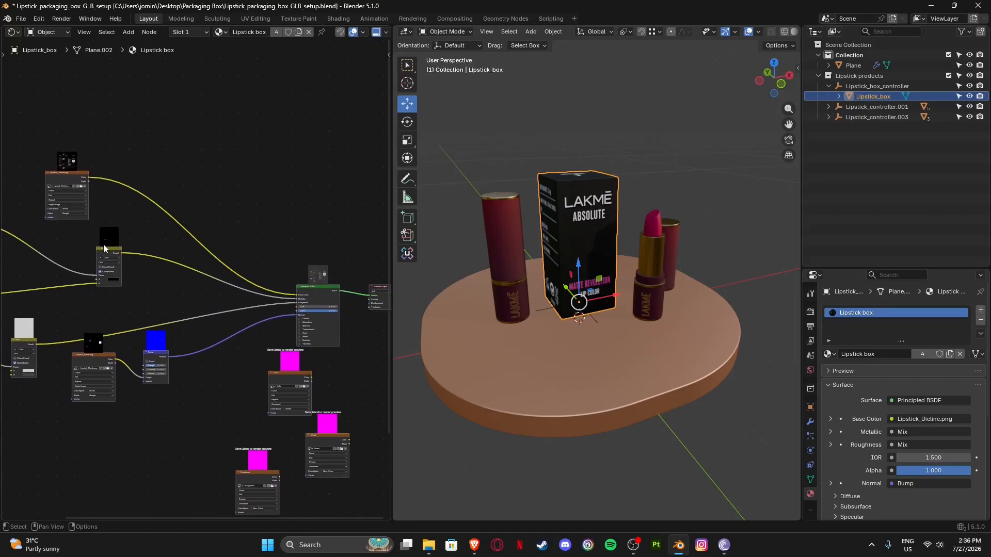
{"action": "mouse_move", "coordinate": [103, 244]}
{"action": "middle_mouse_down"}
{"action": "mouse_move", "coordinate": [149, 239]}
{"action": "mouse_move", "coordinate": [110, 230]}
{"action": "middle_mouse_up"}
{"action": "middle_click_drag", "start_coordinate": [166, 265], "coordinate": [240, 267]}
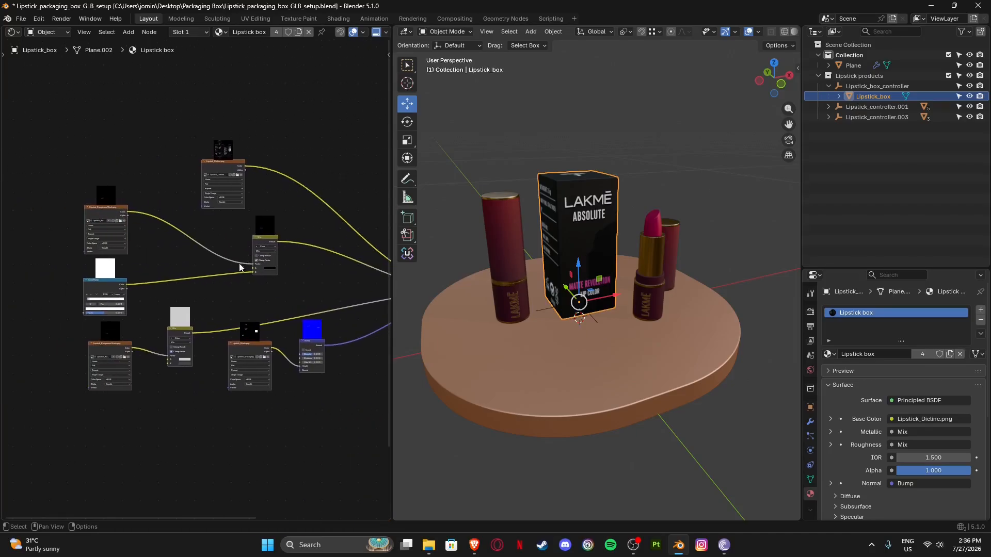
- Group the image texture, Color Ramp and Mix nodes that feed Metallic into a node group and return to the material's main node tree
{"action": "left_click_drag", "start_coordinate": [56, 212], "coordinate": [109, 289]}
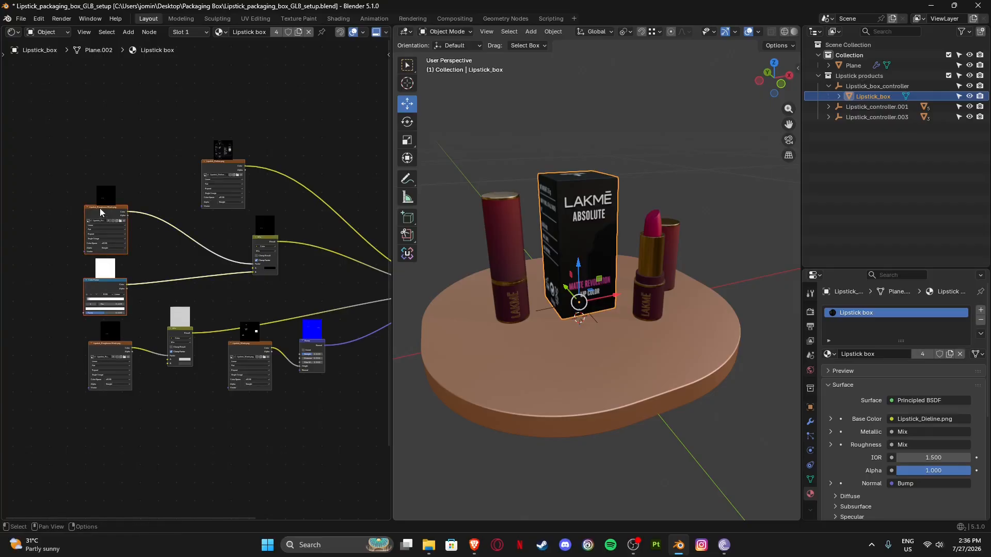
{"action": "left_click_drag", "start_coordinate": [100, 209], "coordinate": [213, 205]}
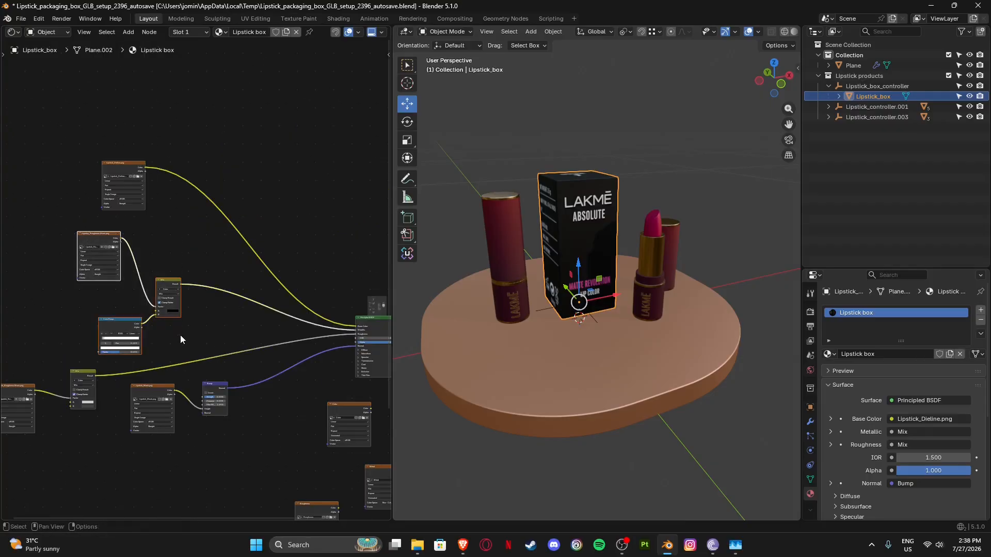
{"action": "key", "text": "ctrl+g"}
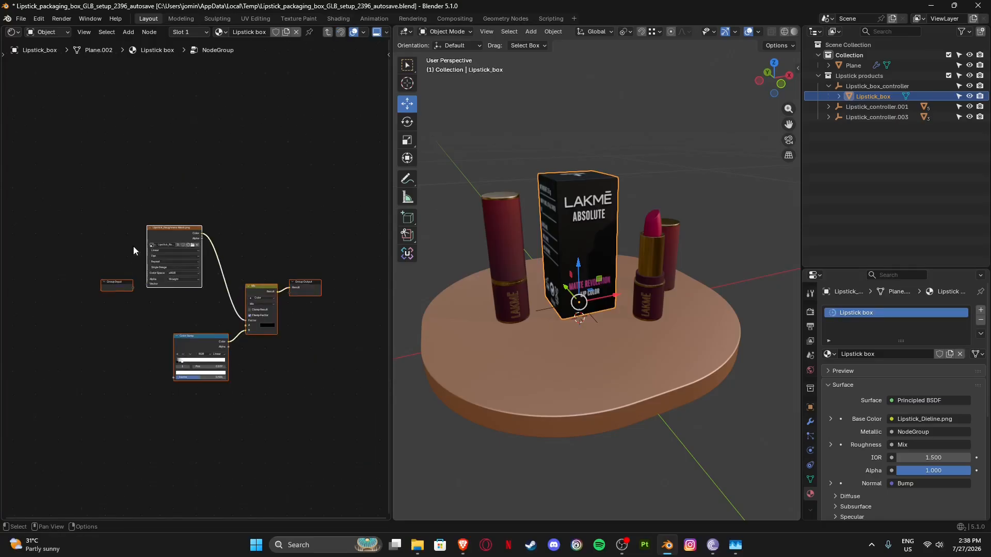
{"action": "left_click", "coordinate": [157, 50]}
{"action": "scroll", "coordinate": [190, 243], "scroll_direction": "up", "scroll_amount": 4}
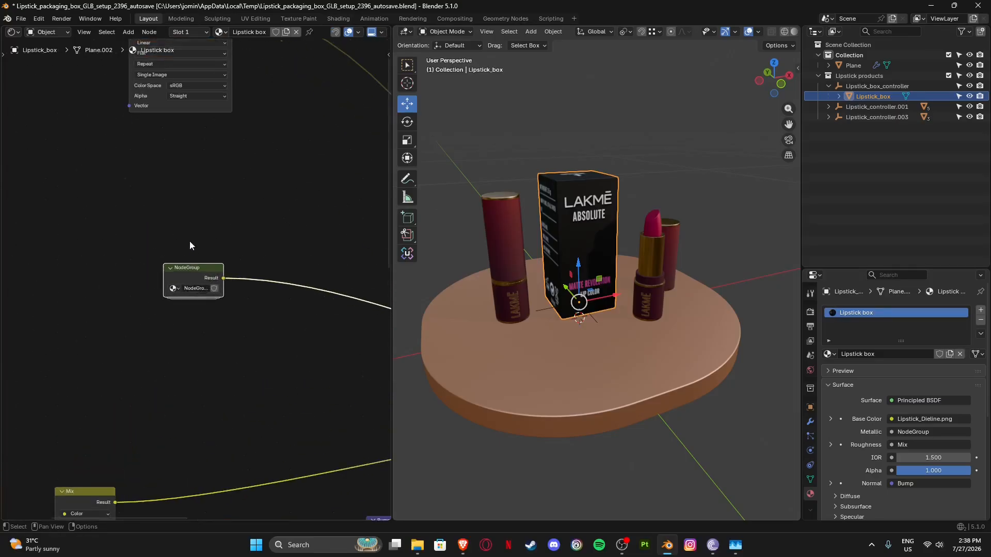
{"action": "key", "text": "Tab"}
{"action": "scroll", "coordinate": [246, 259], "scroll_direction": "down", "scroll_amount": 4}
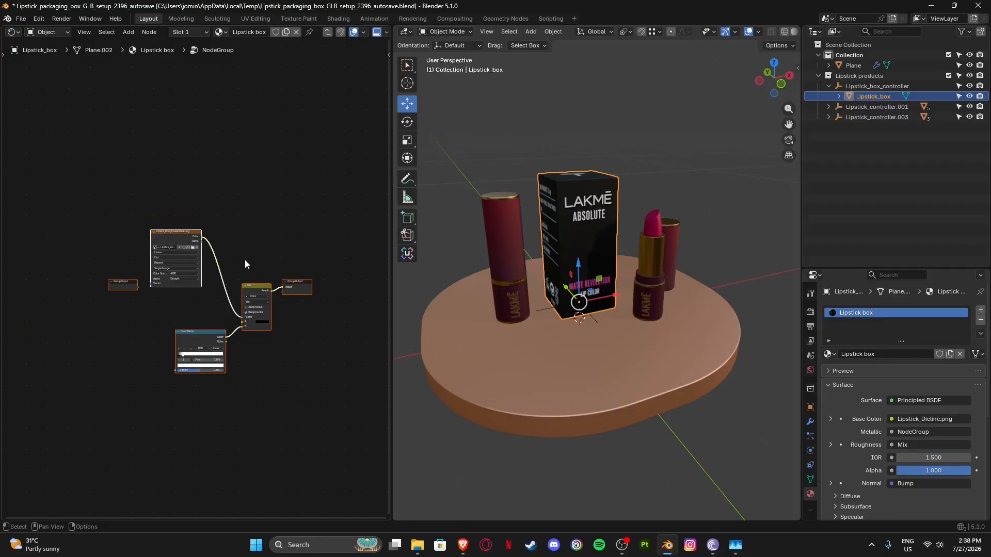
{"action": "left_click", "coordinate": [157, 50]}
- Rename the new node group as Metal and widen its node
{"action": "scroll", "coordinate": [212, 287], "scroll_direction": "up", "scroll_amount": 5}
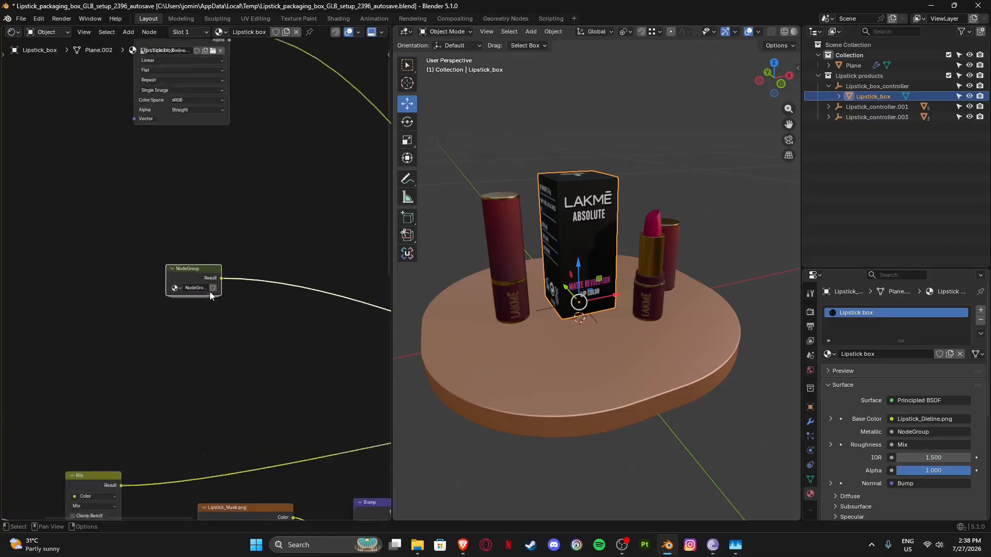
{"action": "scroll", "coordinate": [199, 298], "scroll_direction": "up", "scroll_amount": 2}
{"action": "left_click", "coordinate": [200, 296]}
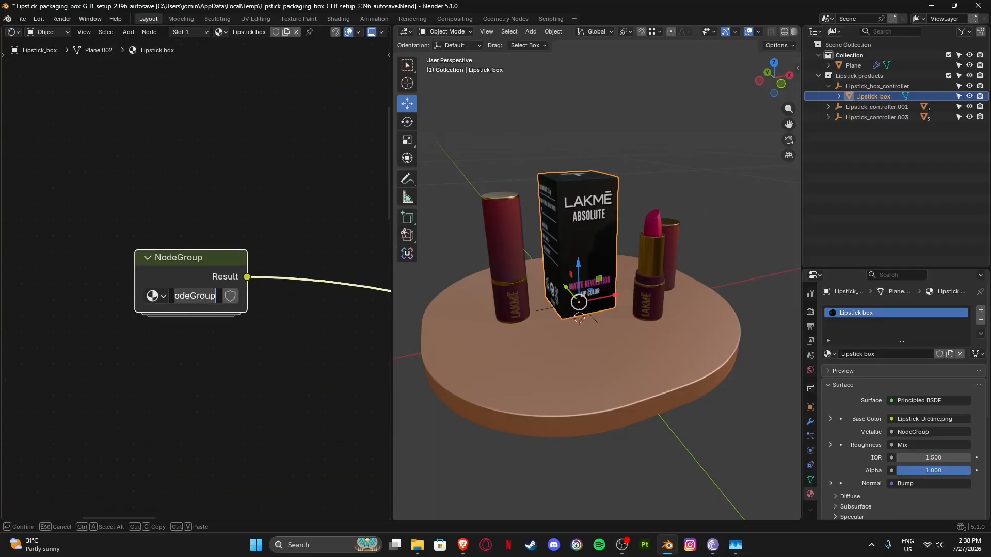
{"action": "type", "text": "Metal"}
{"action": "key", "text": "Return"}
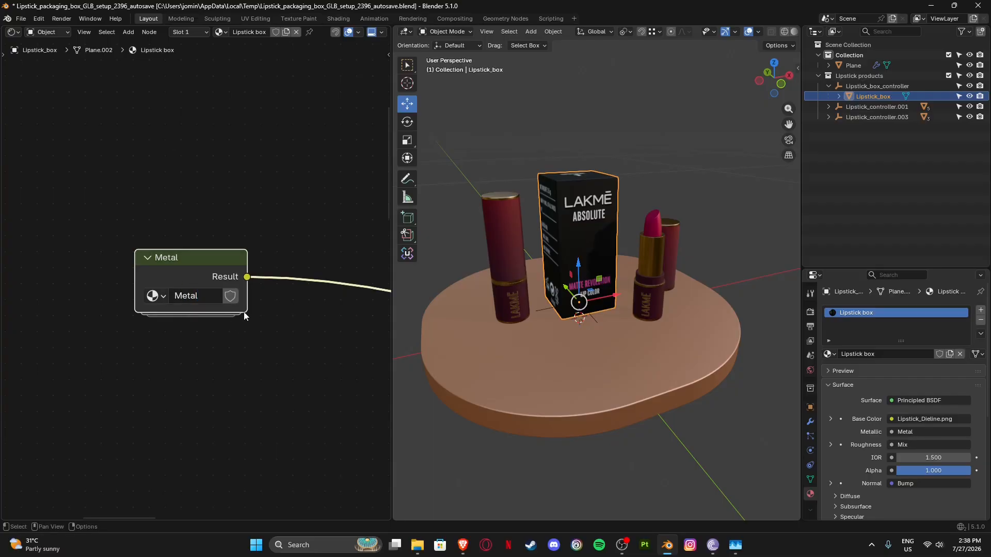
{"action": "left_click_drag", "start_coordinate": [244, 309], "coordinate": [247, 354]}
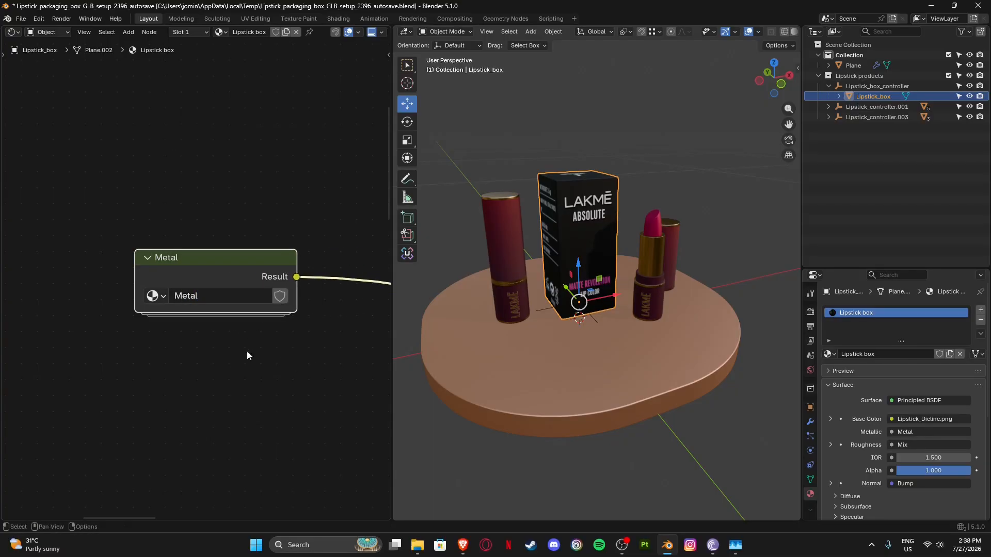
- Move the Metal group node right beside the Principled BSDF, next to its Metallic input
{"action": "scroll", "coordinate": [156, 301], "scroll_direction": "down", "scroll_amount": 4}
{"action": "scroll", "coordinate": [156, 301], "scroll_direction": "down", "scroll_amount": 6}
{"action": "middle_click_drag", "start_coordinate": [238, 338], "coordinate": [100, 311]}
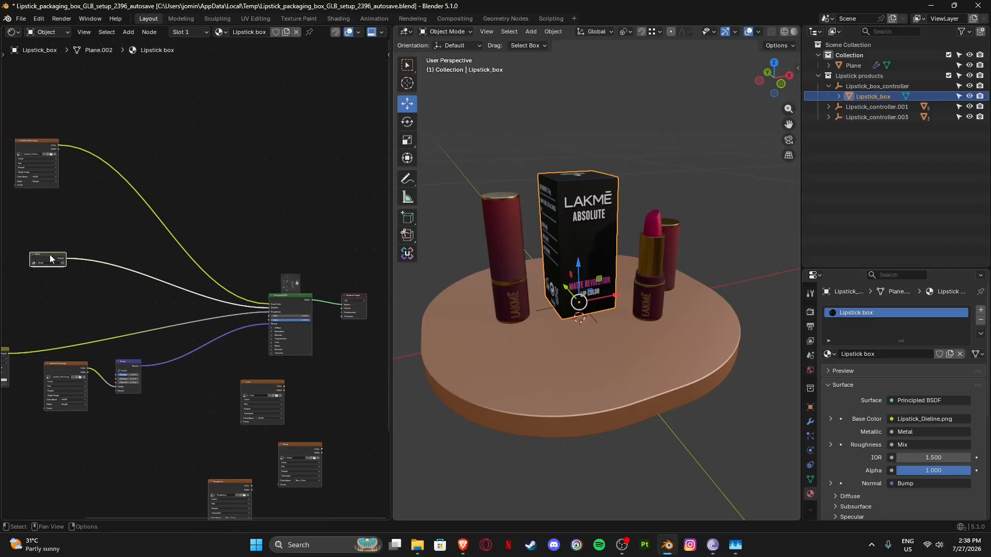
{"action": "left_click_drag", "start_coordinate": [50, 255], "coordinate": [238, 304]}
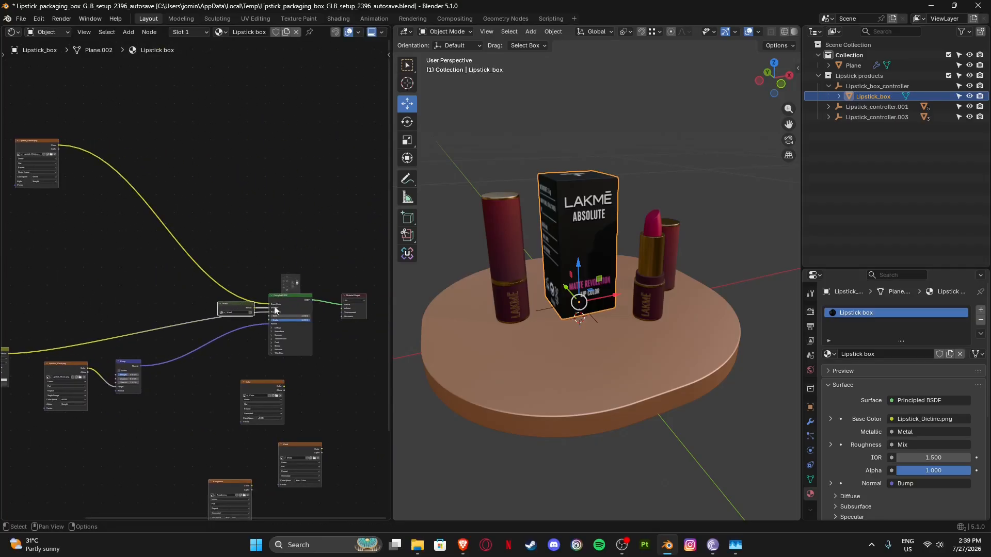
{"action": "scroll", "coordinate": [250, 296], "scroll_direction": "up", "scroll_amount": 10}
{"action": "middle_click_drag", "start_coordinate": [250, 296], "coordinate": [314, 311]}
{"action": "scroll", "coordinate": [206, 284], "scroll_direction": "down", "scroll_amount": 9}
{"action": "middle_click_drag", "start_coordinate": [114, 273], "coordinate": [170, 307]}
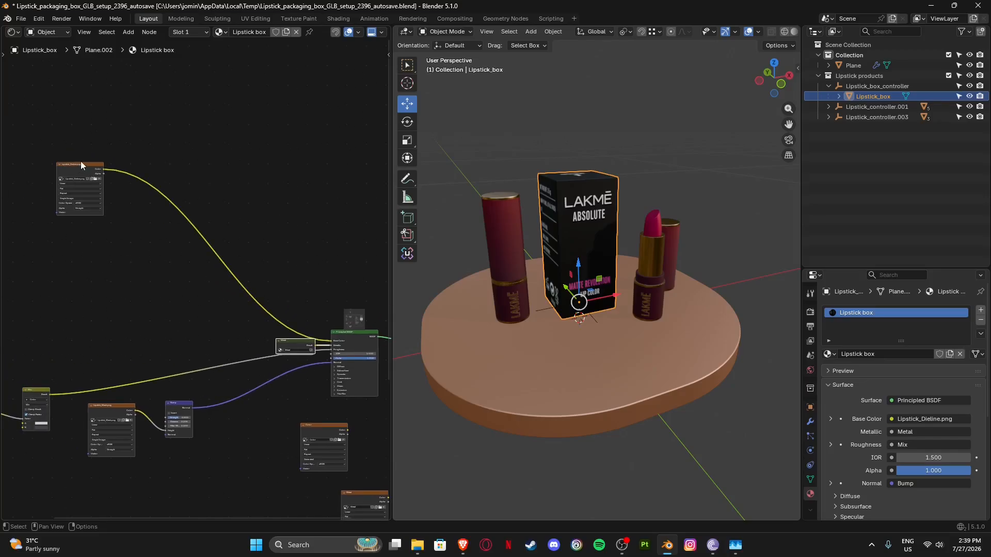
- Move the Lipstick_Dieline.png texture node next to the Principled BSDF, just above the Metal group
{"action": "left_click_drag", "start_coordinate": [80, 161], "coordinate": [274, 228]}
{"action": "left_click_drag", "start_coordinate": [82, 165], "coordinate": [297, 282]}
{"action": "middle_click_drag", "start_coordinate": [270, 341], "coordinate": [265, 256]}
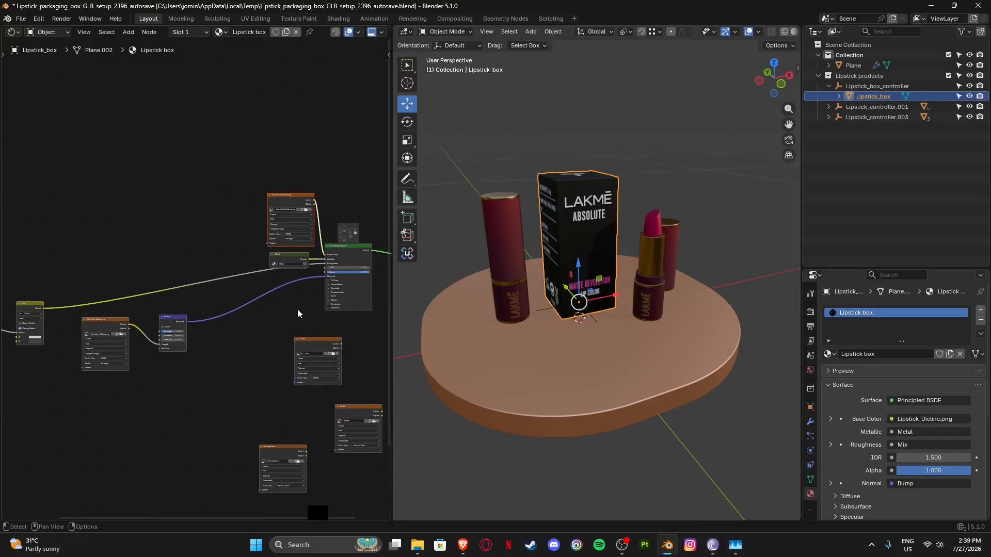
{"action": "scroll", "coordinate": [299, 314], "scroll_direction": "up", "scroll_amount": 4}
{"action": "middle_click_drag", "start_coordinate": [286, 301], "coordinate": [252, 309]}
{"action": "scroll", "coordinate": [265, 330], "scroll_direction": "down", "scroll_amount": 4}
{"action": "scroll", "coordinate": [258, 305], "scroll_direction": "up", "scroll_amount": 11}
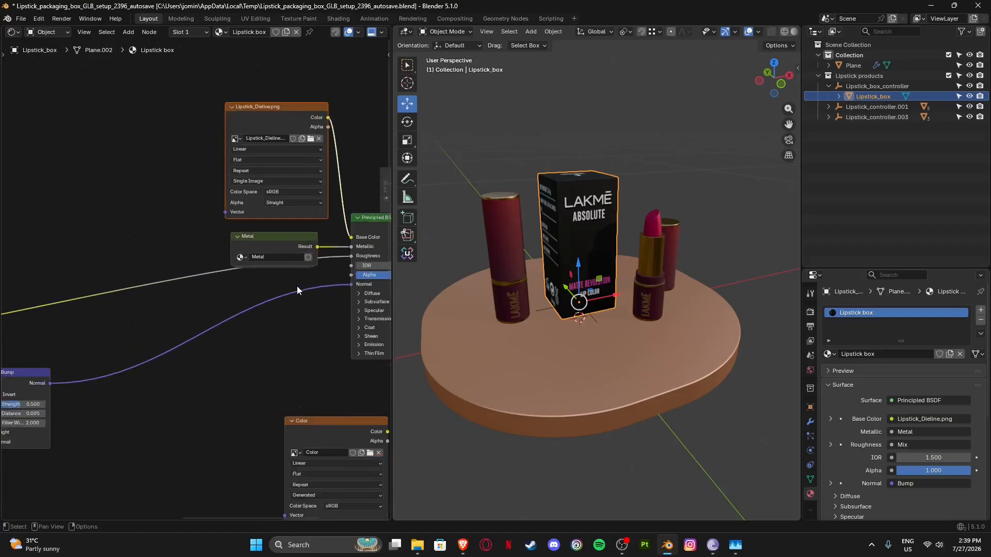
- Move the Lipstick_Mask.png texture and its Bump node together toward the Principled BSDF, below the Metal group
{"action": "scroll", "coordinate": [346, 301], "scroll_direction": "down", "scroll_amount": 8}
{"action": "middle_click_drag", "start_coordinate": [122, 401], "coordinate": [193, 386]}
{"action": "left_click_drag", "start_coordinate": [64, 416], "coordinate": [282, 268]}
{"action": "scroll", "coordinate": [256, 376], "scroll_direction": "down", "scroll_amount": 2}
{"action": "middle_click_drag", "start_coordinate": [274, 383], "coordinate": [299, 378]}
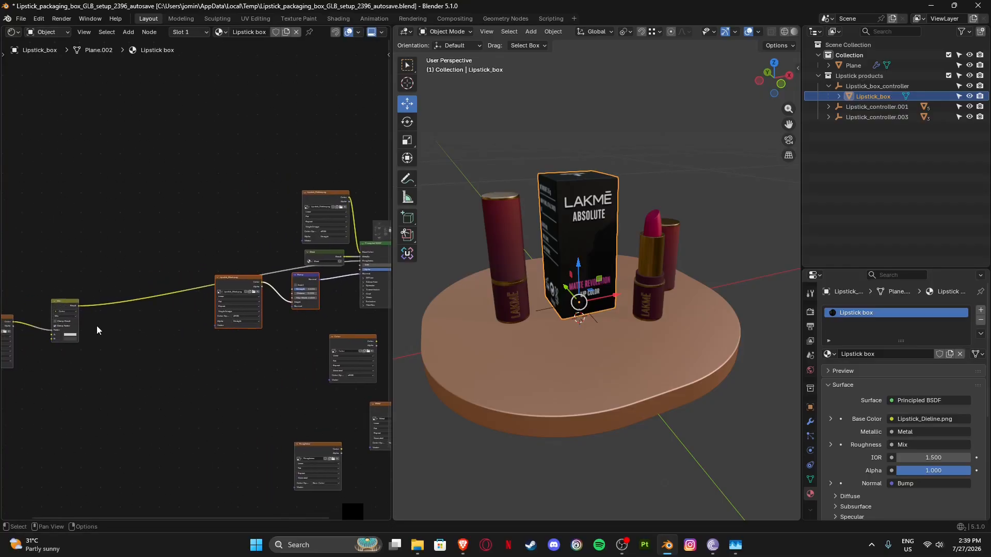
- Raise the Lipstick_Dieline.png texture and the Metal group to free space beside the Principled BSDF's Roughness input
{"action": "middle_click_drag", "start_coordinate": [113, 356], "coordinate": [71, 380]}
{"action": "scroll", "coordinate": [290, 290], "scroll_direction": "up", "scroll_amount": 4}
{"action": "middle_click_drag", "start_coordinate": [290, 291], "coordinate": [193, 337]}
{"action": "scroll", "coordinate": [192, 337], "scroll_direction": "up", "scroll_amount": 5}
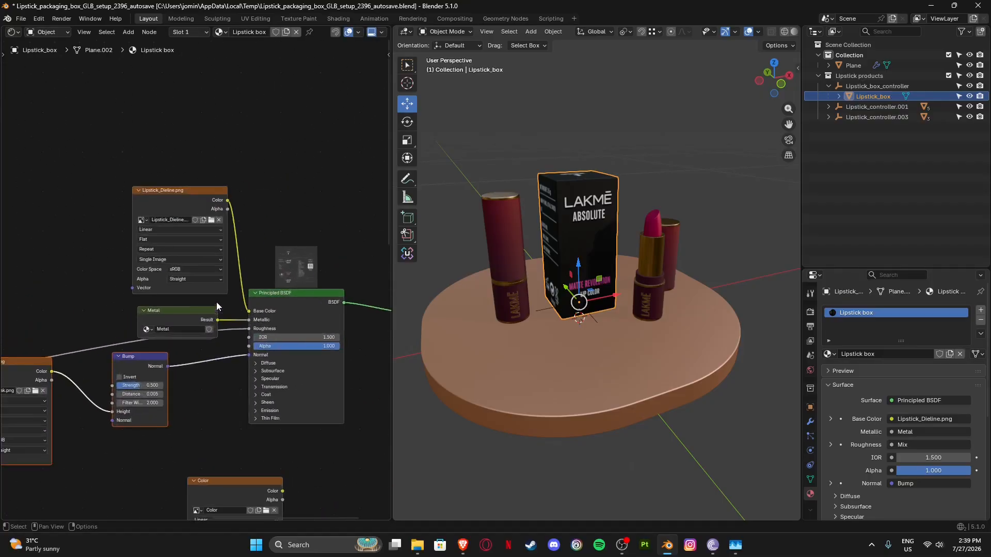
{"action": "left_click_drag", "start_coordinate": [183, 308], "coordinate": [179, 296]}
{"action": "left_click_drag", "start_coordinate": [177, 189], "coordinate": [170, 131]}
{"action": "left_click_drag", "start_coordinate": [173, 298], "coordinate": [166, 252]}
- Shift the Bump node and then its Lipstick_Mask.png texture slightly closer to the Principled BSDF
{"action": "scroll", "coordinate": [165, 258], "scroll_direction": "down", "scroll_amount": 3}
{"action": "scroll", "coordinate": [165, 269], "scroll_direction": "down", "scroll_amount": 1}
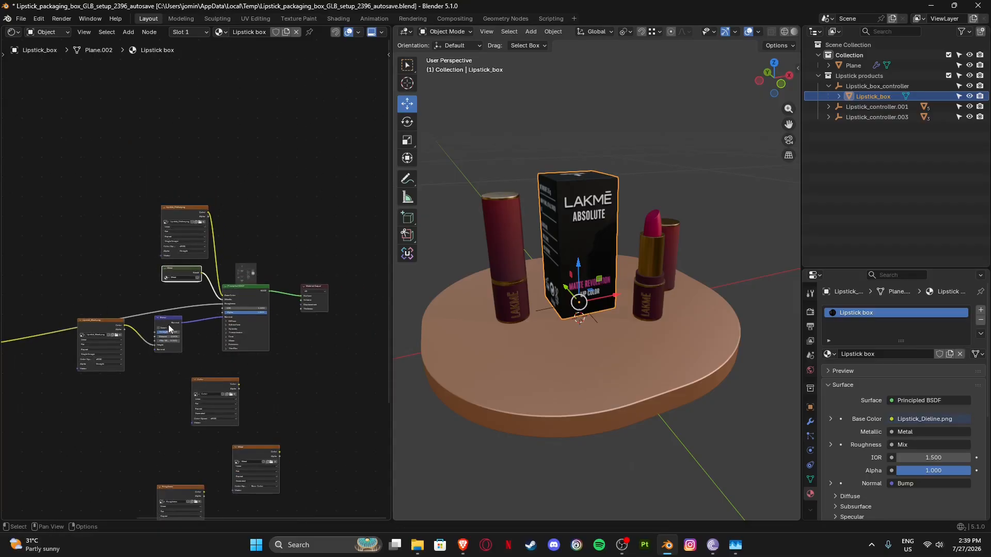
{"action": "left_click_drag", "start_coordinate": [169, 320], "coordinate": [194, 328]}
{"action": "left_click_drag", "start_coordinate": [115, 323], "coordinate": [163, 329]}
- Group the image texture and Mix nodes that feed Roughness into a node group and return to the material's main node tree
{"action": "scroll", "coordinate": [159, 330], "scroll_direction": "down", "scroll_amount": 4}
{"action": "middle_click_drag", "start_coordinate": [74, 352], "coordinate": [162, 357]}
{"action": "scroll", "coordinate": [87, 317], "scroll_direction": "up", "scroll_amount": 2}
{"action": "left_click_drag", "start_coordinate": [50, 296], "coordinate": [135, 396]}
{"action": "left_click_drag", "start_coordinate": [103, 344], "coordinate": [215, 300]}
{"action": "scroll", "coordinate": [215, 300], "scroll_direction": "up", "scroll_amount": 2}
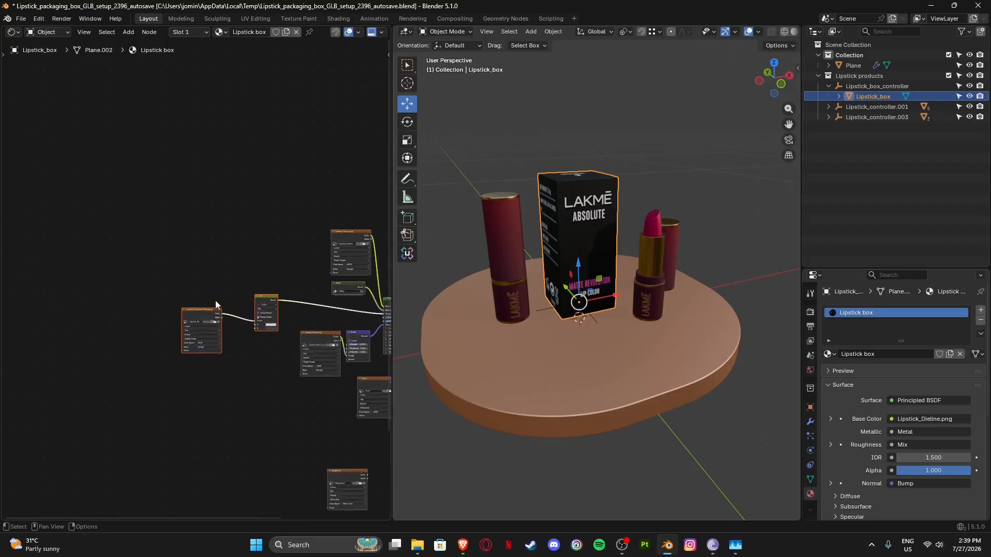
{"action": "key", "text": "ctrl+g"}
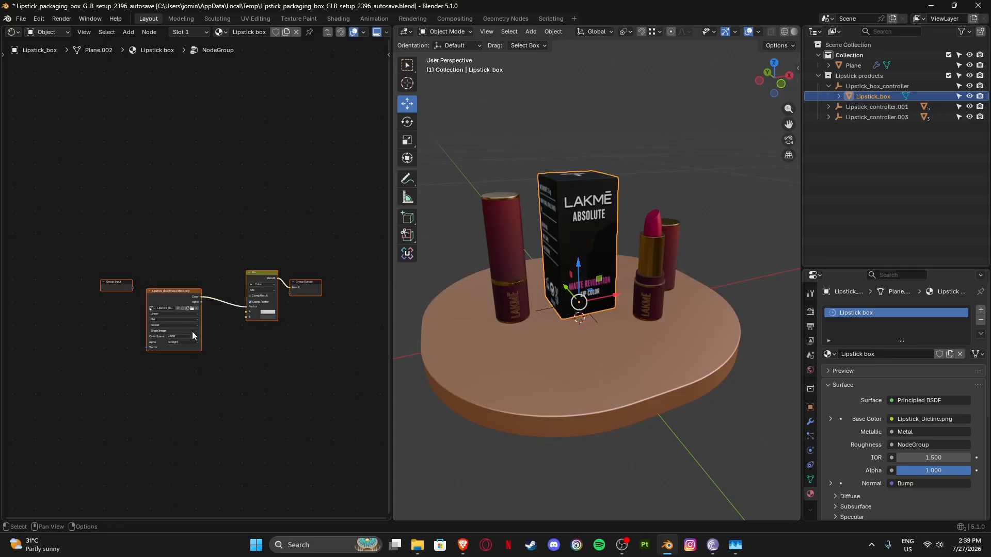
{"action": "key", "text": "Tab"}
- Rename the Roughness node group as RNS
{"action": "scroll", "coordinate": [194, 307], "scroll_direction": "up", "scroll_amount": 5}
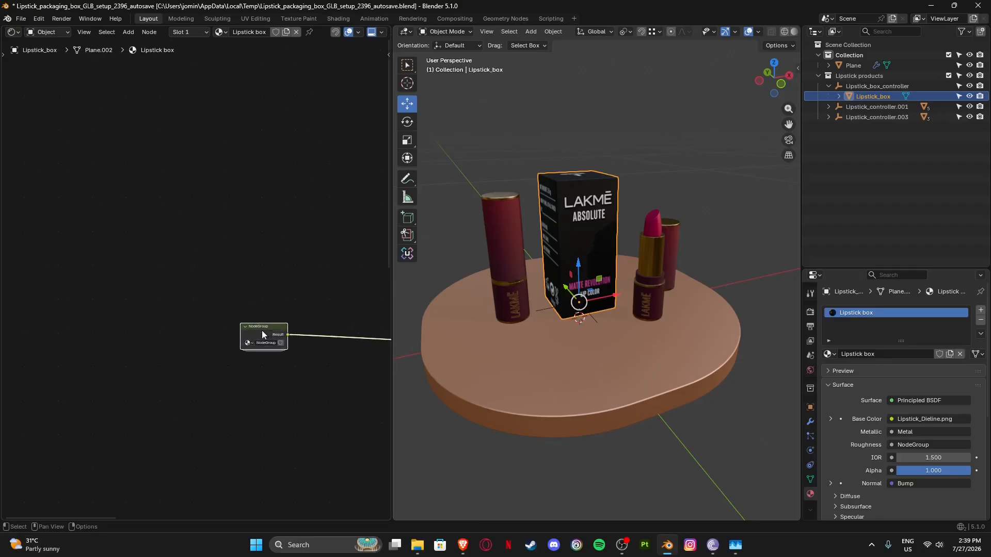
{"action": "double_click", "coordinate": [184, 298]}
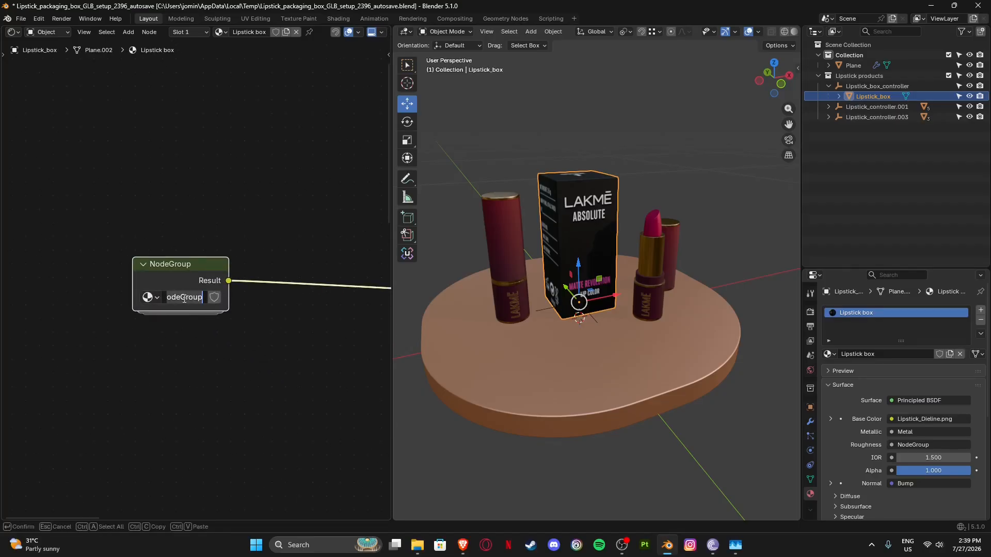
{"action": "type", "text": "RNS"}
{"action": "key", "text": "Return"}
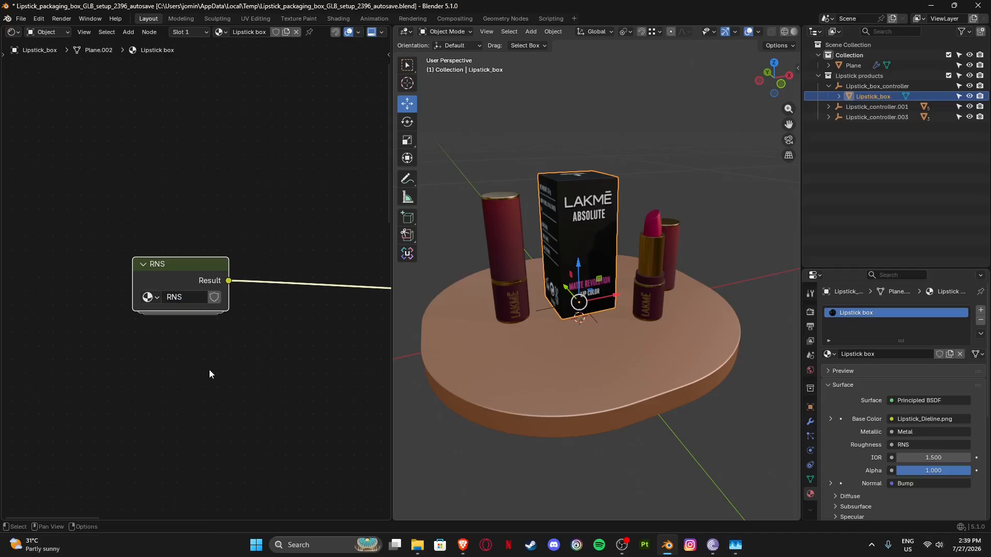
- Move the RNS group beside the Principled BSDF's Roughness input, between the Metal group and the Bump node
{"action": "scroll", "coordinate": [202, 351], "scroll_direction": "down", "scroll_amount": 4}
{"action": "middle_click_drag", "start_coordinate": [199, 330], "coordinate": [99, 350]}
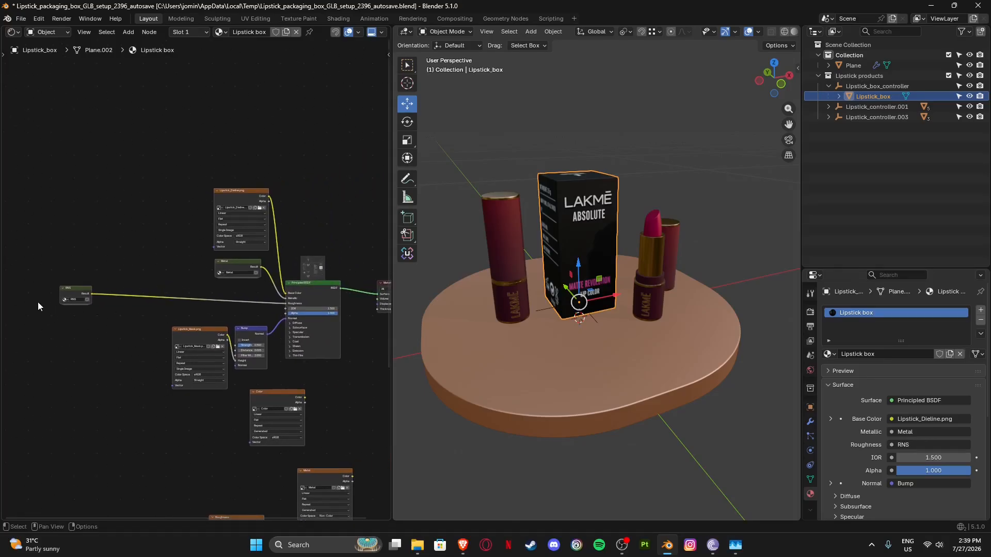
{"action": "left_click_drag", "start_coordinate": [69, 290], "coordinate": [230, 293]}
{"action": "left_click", "coordinate": [273, 300]}
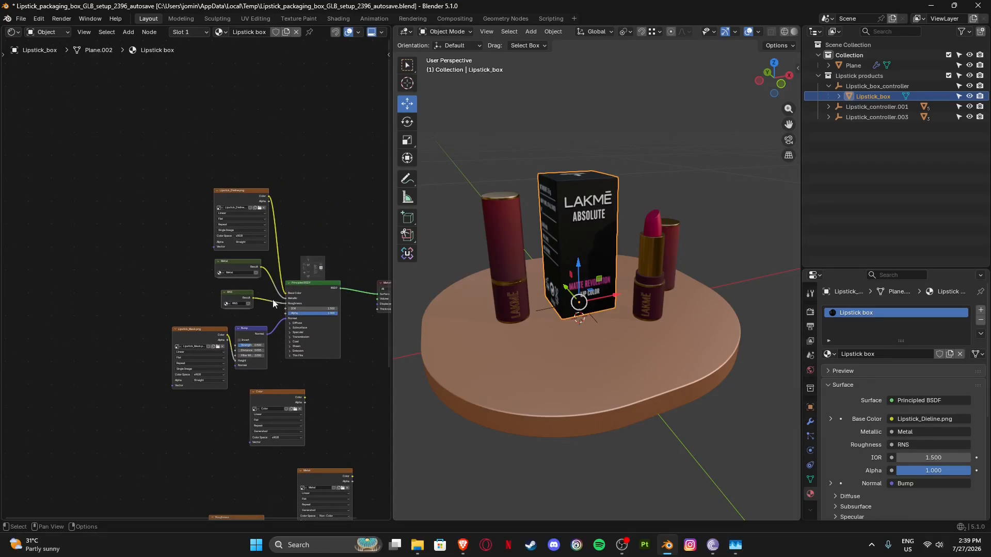
{"action": "scroll", "coordinate": [289, 300], "scroll_direction": "up", "scroll_amount": 8}
{"action": "middle_click_drag", "start_coordinate": [361, 325], "coordinate": [184, 296]}
{"action": "scroll", "coordinate": [258, 310], "scroll_direction": "down", "scroll_amount": 9}
{"action": "middle_click_drag", "start_coordinate": [263, 387], "coordinate": [309, 352]}
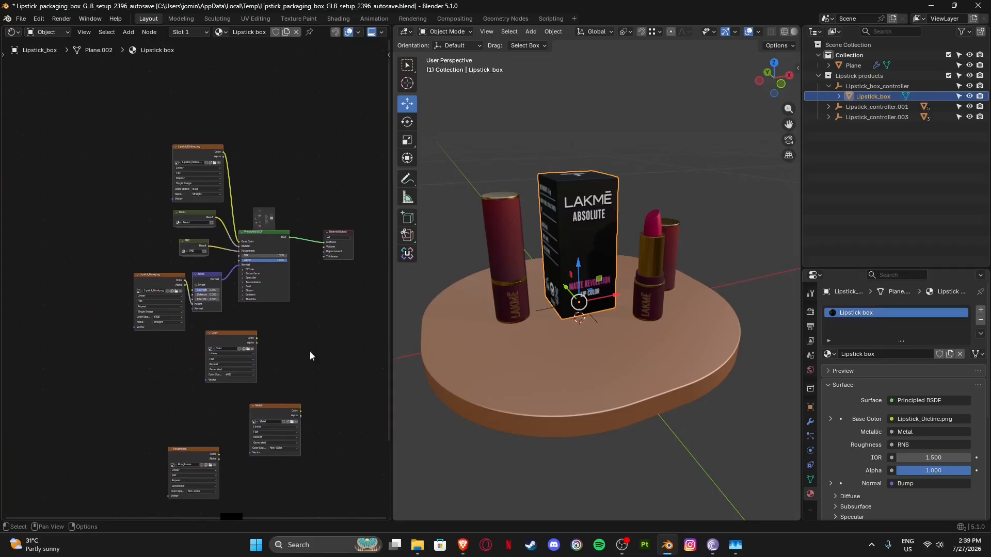
- Make the blank Color texture the active node and disconnect the Metal group from the Metallic input, keeping Metallic at 0
{"action": "scroll", "coordinate": [253, 364], "scroll_direction": "up", "scroll_amount": 3}
{"action": "middle_click_drag", "start_coordinate": [293, 396], "coordinate": [260, 390]}
{"action": "scroll", "coordinate": [228, 387], "scroll_direction": "up", "scroll_amount": 5, "text": "shift"}
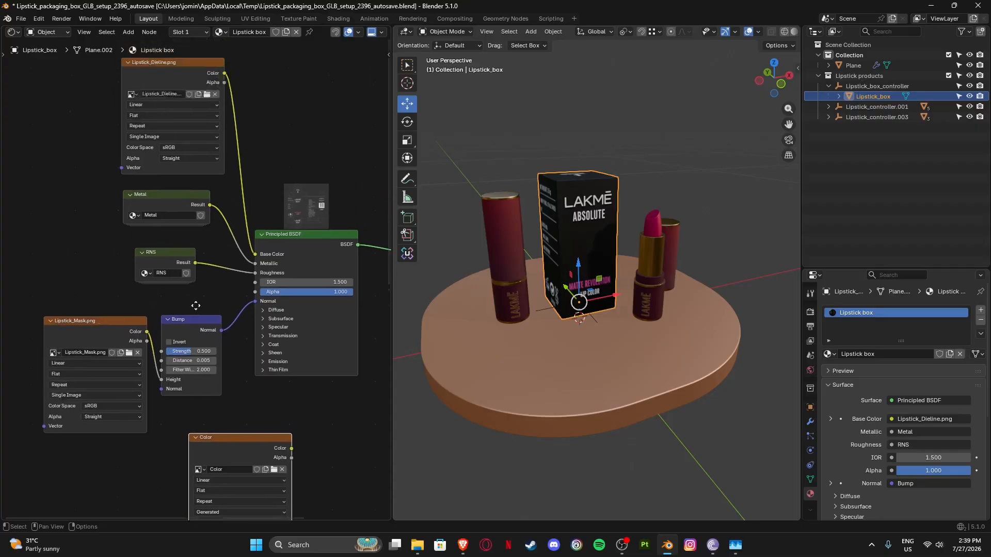
{"action": "scroll", "coordinate": [262, 316], "scroll_direction": "up", "scroll_amount": 2}
{"action": "scroll", "coordinate": [262, 315], "scroll_direction": "up", "scroll_amount": 2}
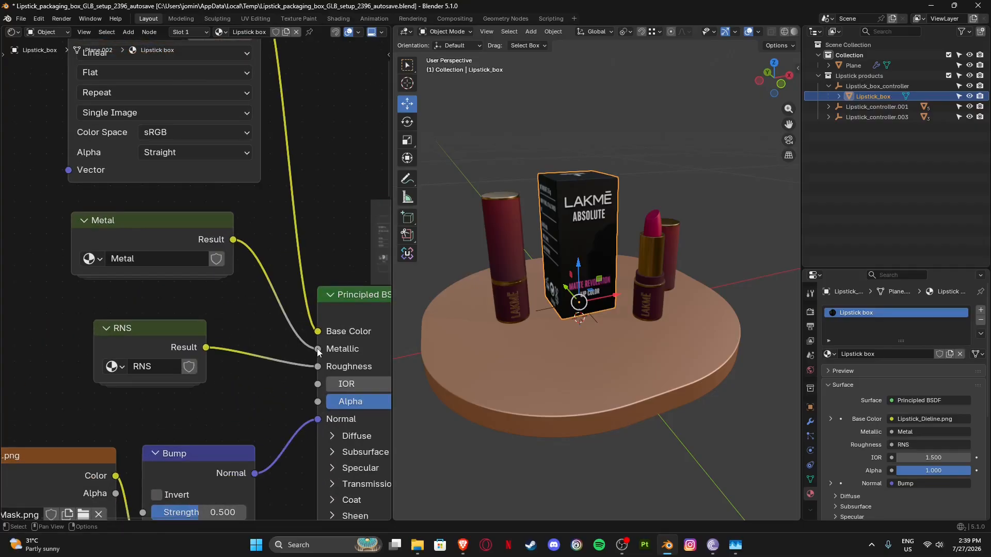
{"action": "left_click_drag", "start_coordinate": [318, 353], "coordinate": [257, 309]}
{"action": "scroll", "coordinate": [207, 287], "scroll_direction": "down", "scroll_amount": 1}
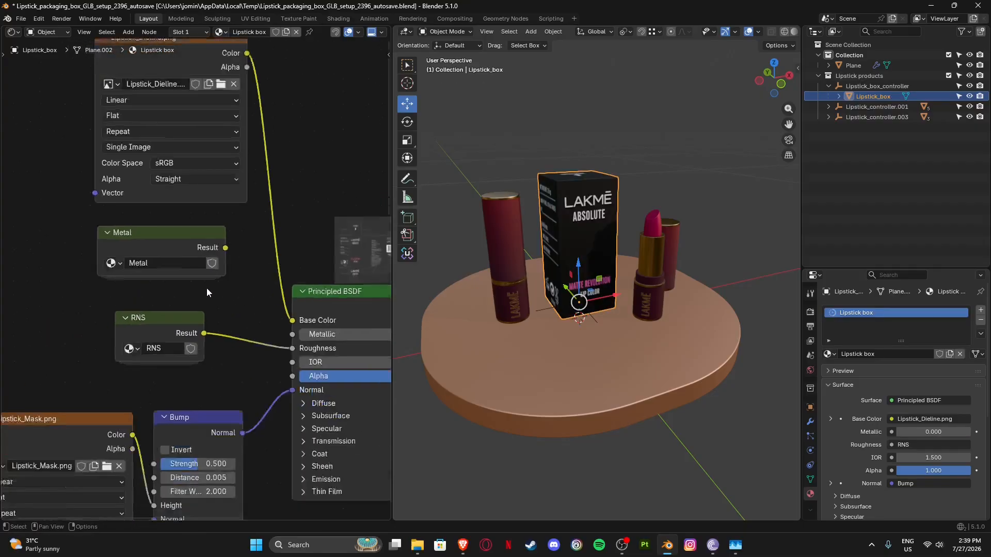
{"action": "middle_click_drag", "start_coordinate": [248, 298], "coordinate": [164, 278]}
{"action": "scroll", "coordinate": [260, 311], "scroll_direction": "up", "scroll_amount": 1}
{"action": "left_click", "coordinate": [277, 315]}
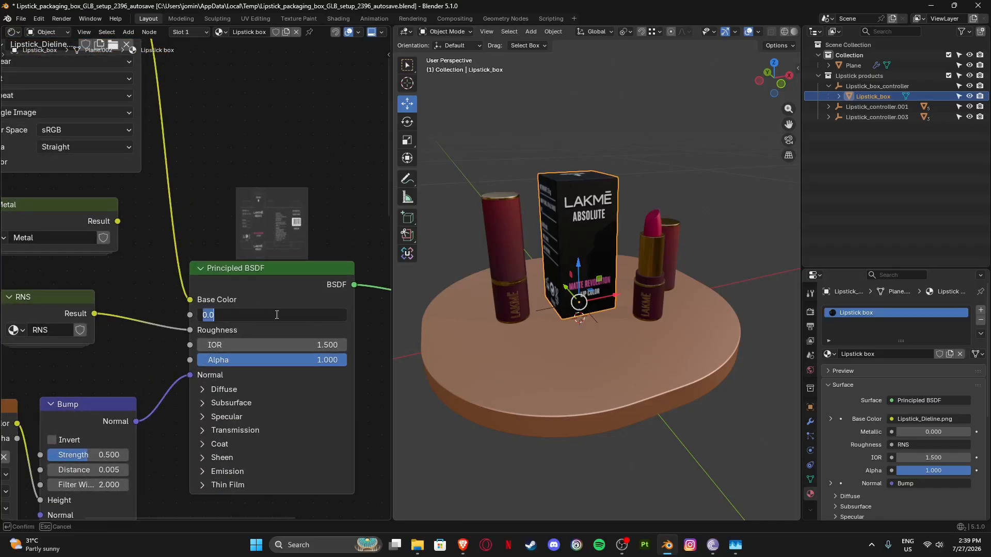
{"action": "key", "text": "Return"}
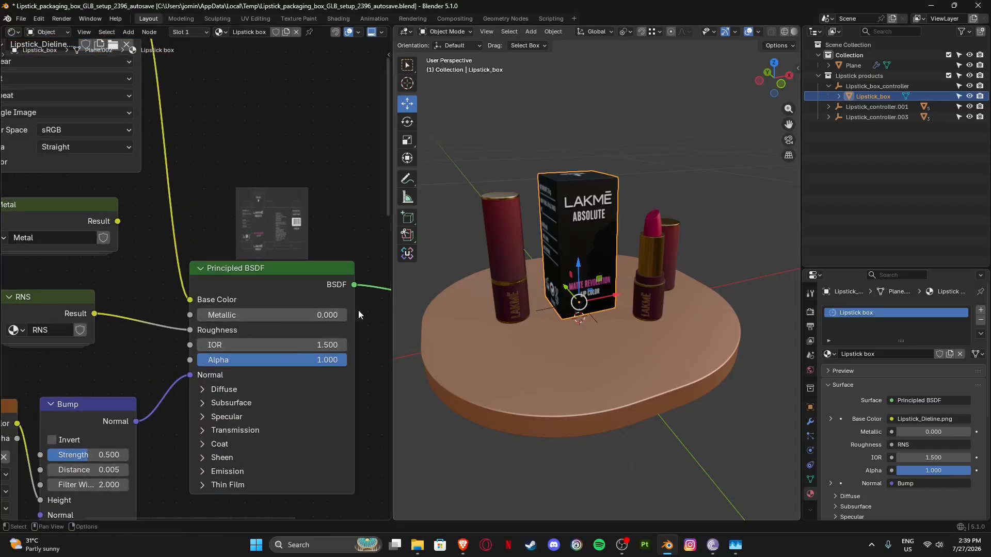
- Open the scene's Cycles render settings and go down past the Sampling options
{"action": "scroll", "coordinate": [321, 227], "scroll_direction": "down", "scroll_amount": 2}
{"action": "scroll", "coordinate": [321, 227], "scroll_direction": "down", "scroll_amount": 9}
{"action": "scroll", "coordinate": [259, 361], "scroll_direction": "down", "scroll_amount": 2}
{"action": "middle_click_drag", "start_coordinate": [260, 381], "coordinate": [277, 334]}
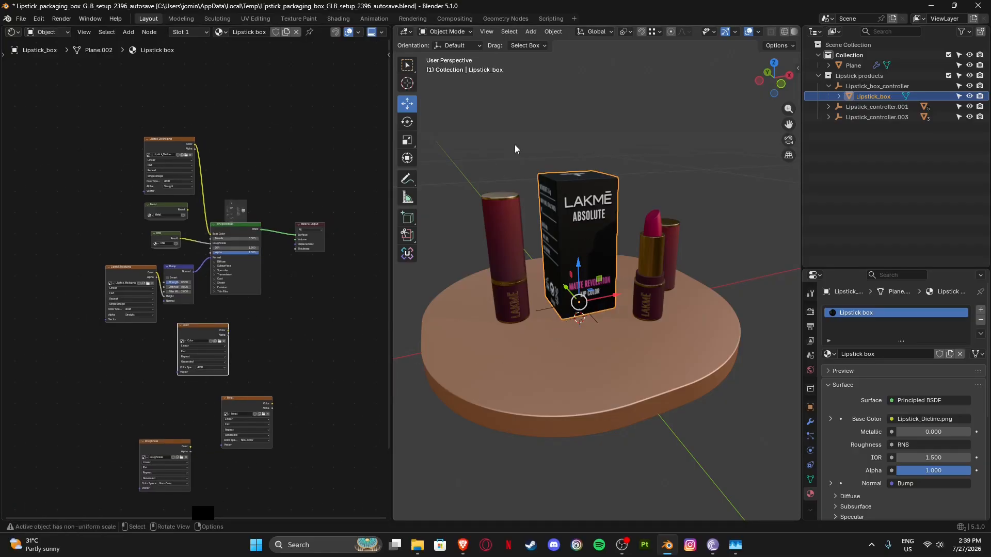
{"action": "scroll", "coordinate": [247, 436], "scroll_direction": "up", "scroll_amount": 4}
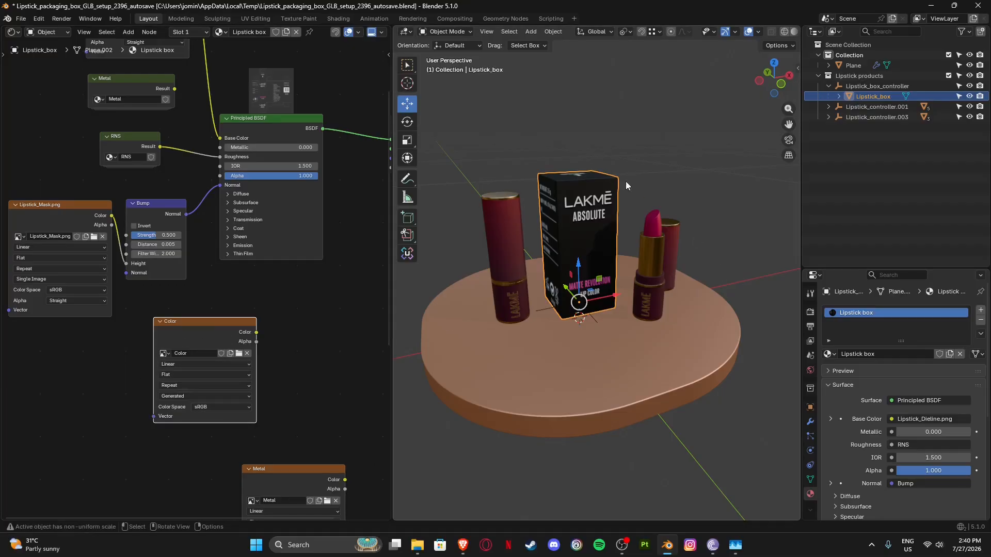
{"action": "left_click", "coordinate": [811, 313]}
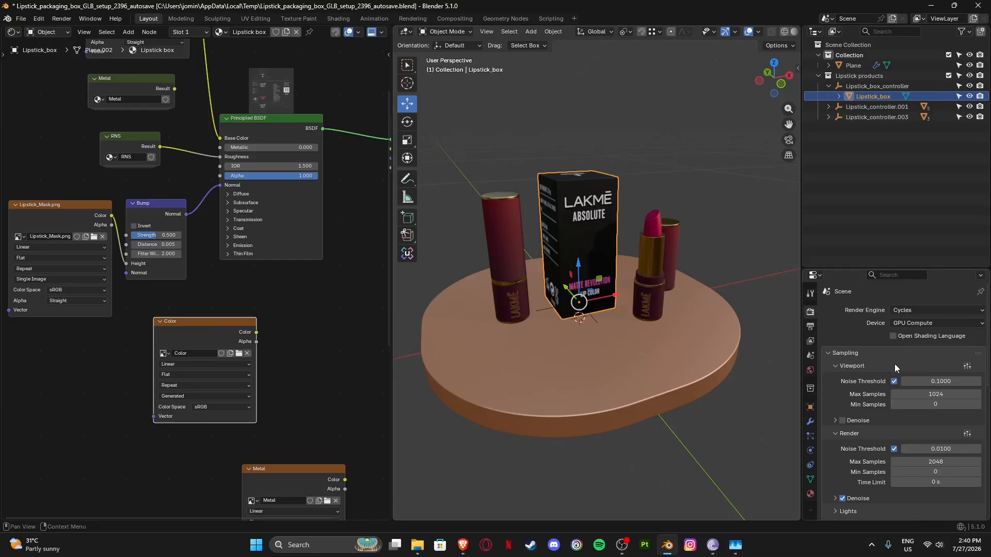
{"action": "scroll", "coordinate": [893, 363], "scroll_direction": "down", "scroll_amount": 2}
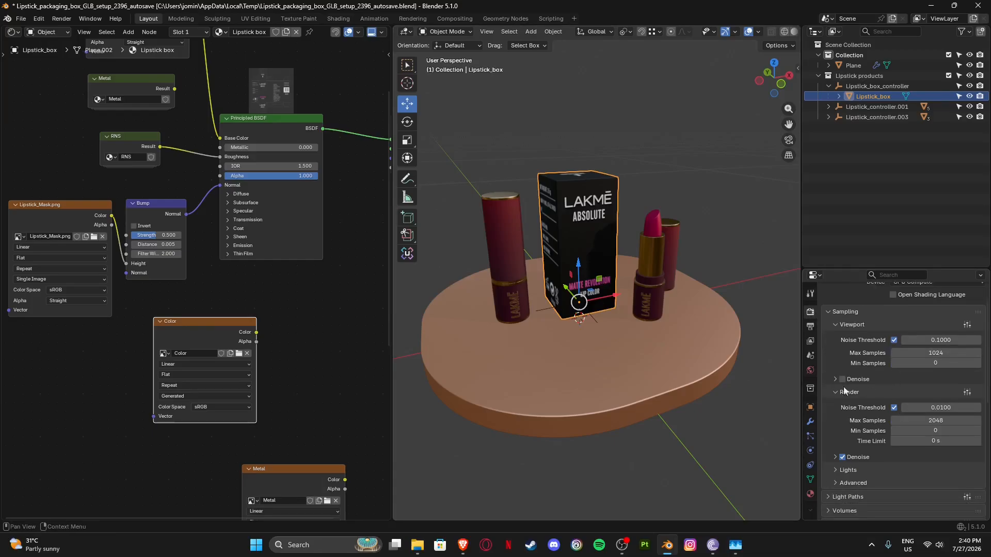
- Set the render sampling's maximum samples to 1
{"action": "left_click", "coordinate": [932, 421]}
{"action": "type", "text": "1"}
{"action": "key", "text": "Return"}
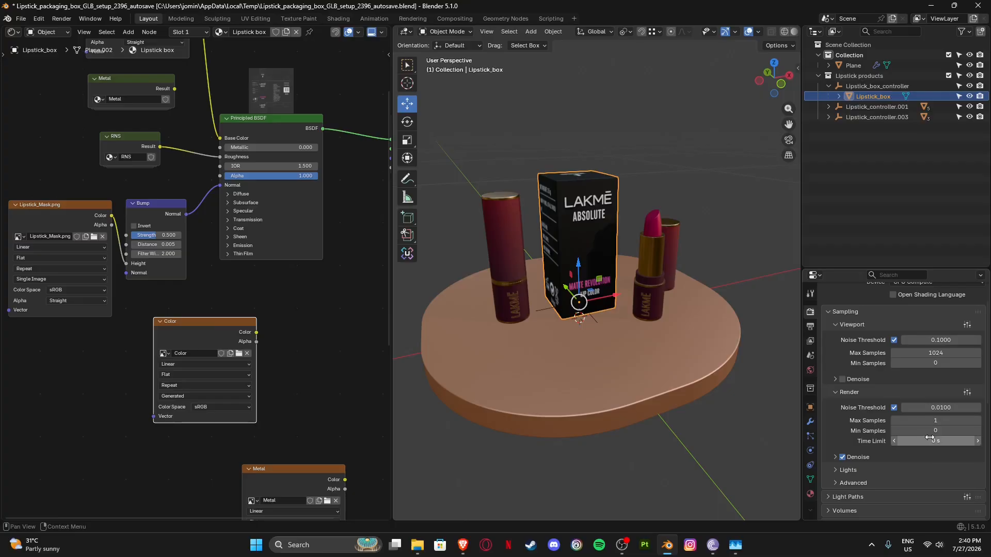
- Bake the Diffuse pass of the lipstick box into the Color image, with only the Color contribution enabled
{"action": "scroll", "coordinate": [864, 447], "scroll_direction": "down", "scroll_amount": 3}
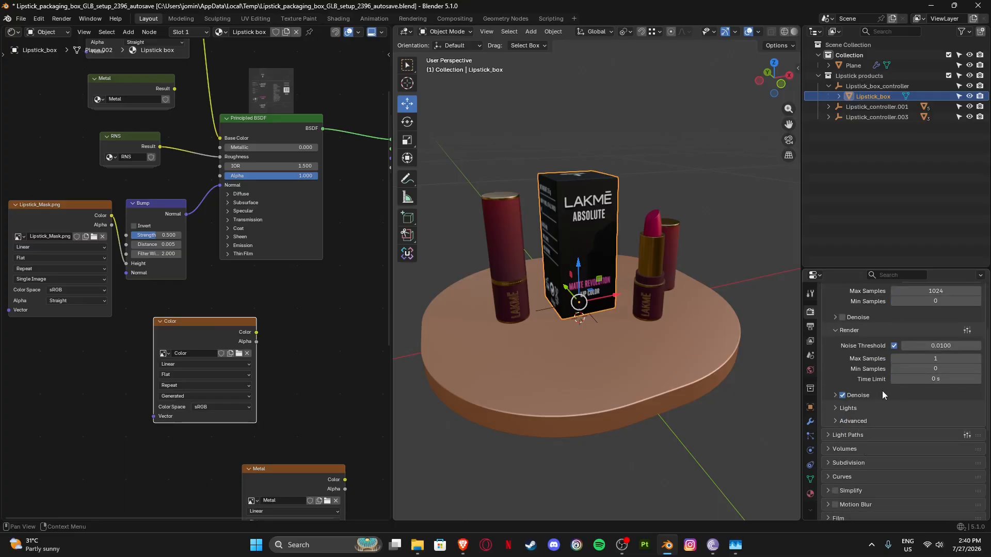
{"action": "scroll", "coordinate": [850, 413], "scroll_direction": "down", "scroll_amount": 4}
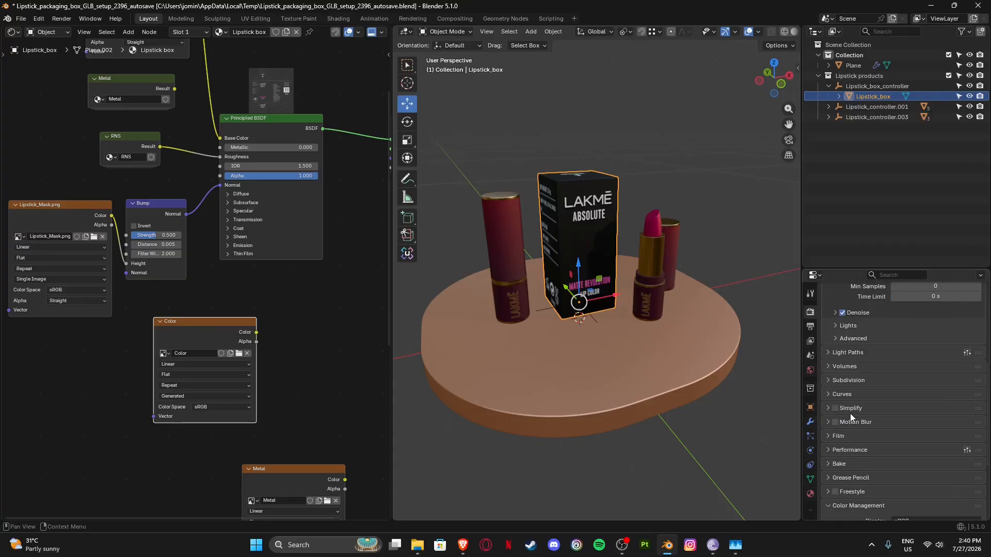
{"action": "left_click", "coordinate": [828, 463]}
{"action": "scroll", "coordinate": [890, 413], "scroll_direction": "down", "scroll_amount": 5}
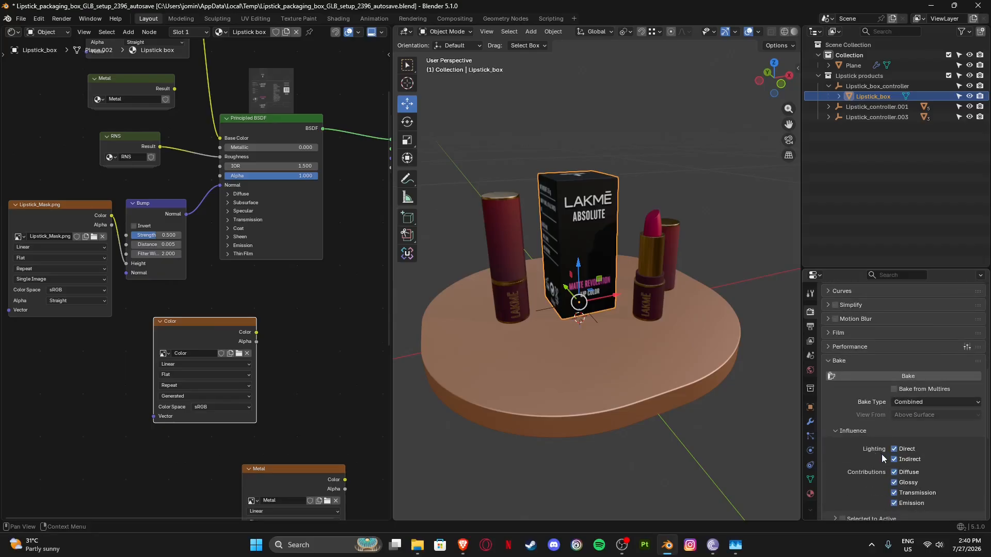
{"action": "left_click", "coordinate": [924, 402]}
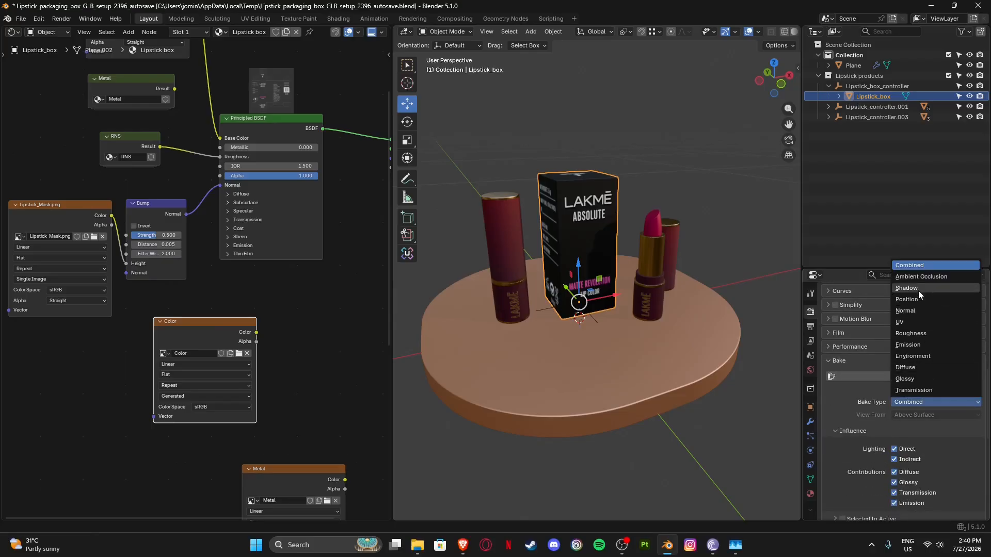
{"action": "left_click", "coordinate": [908, 368]}
{"action": "scroll", "coordinate": [884, 430], "scroll_direction": "down", "scroll_amount": 3}
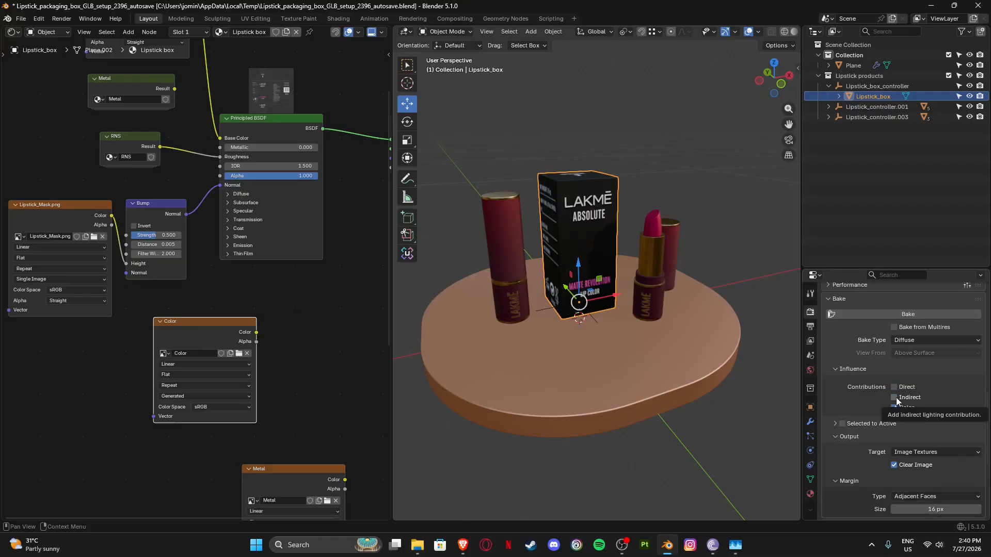
{"action": "scroll", "coordinate": [916, 397], "scroll_direction": "up", "scroll_amount": 1}
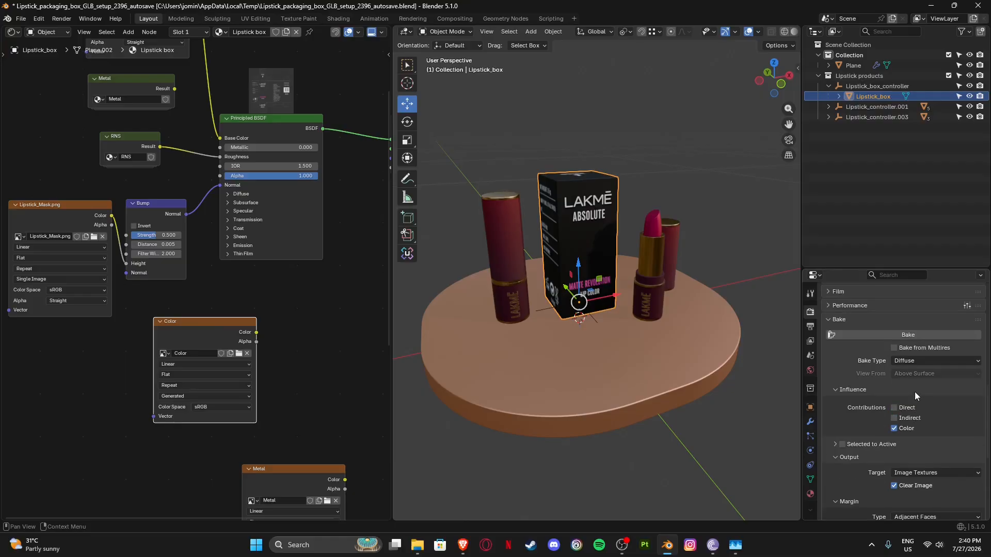
{"action": "left_click", "coordinate": [887, 336]}
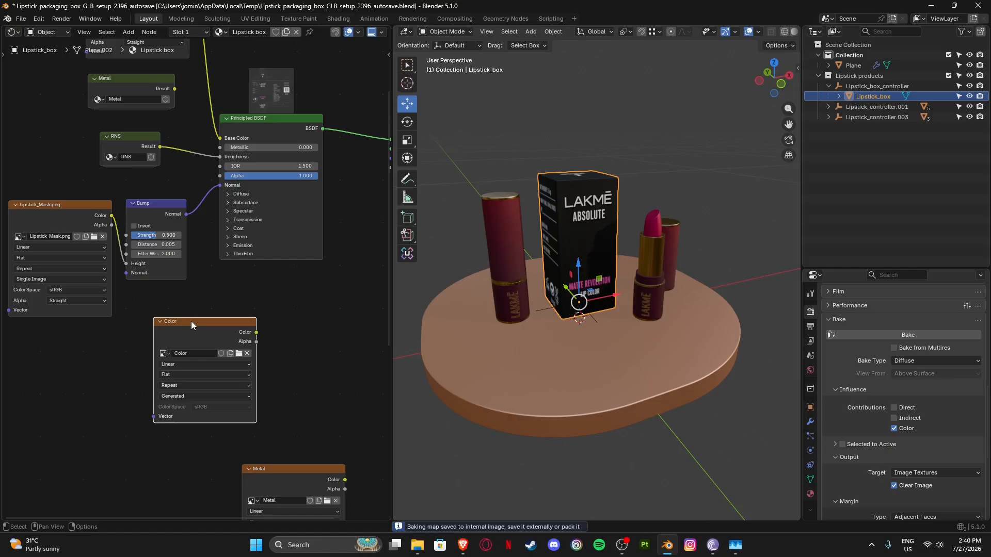
- Shift the Color image node below the shader and split the 3D viewport horizontally, making its lower area an Image Editor
{"action": "left_click_drag", "start_coordinate": [203, 321], "coordinate": [298, 313]}
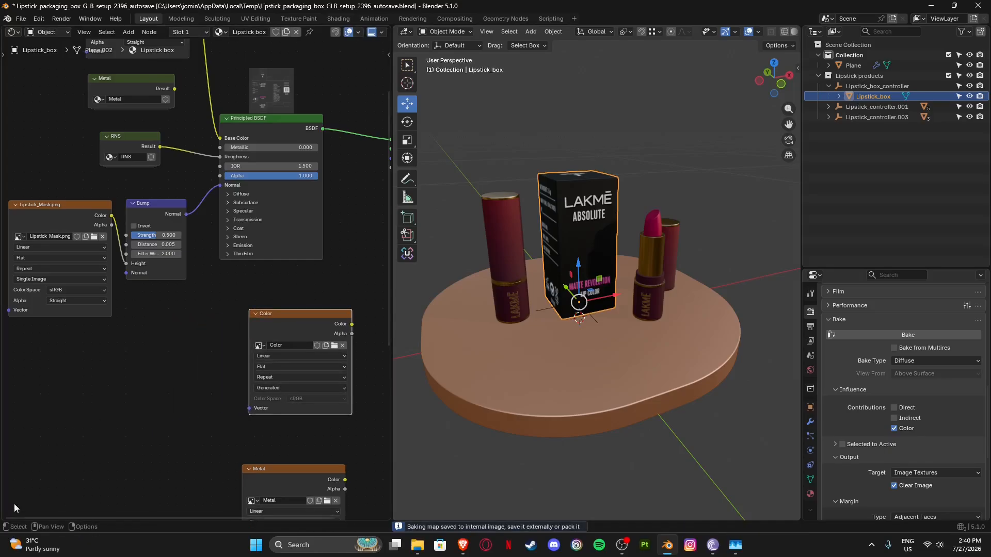
{"action": "mouse_move", "coordinate": [7, 518]}
{"action": "left_mouse_down"}
{"action": "mouse_move", "coordinate": [13, 497]}
{"action": "mouse_move", "coordinate": [1, 511]}
{"action": "left_mouse_up"}
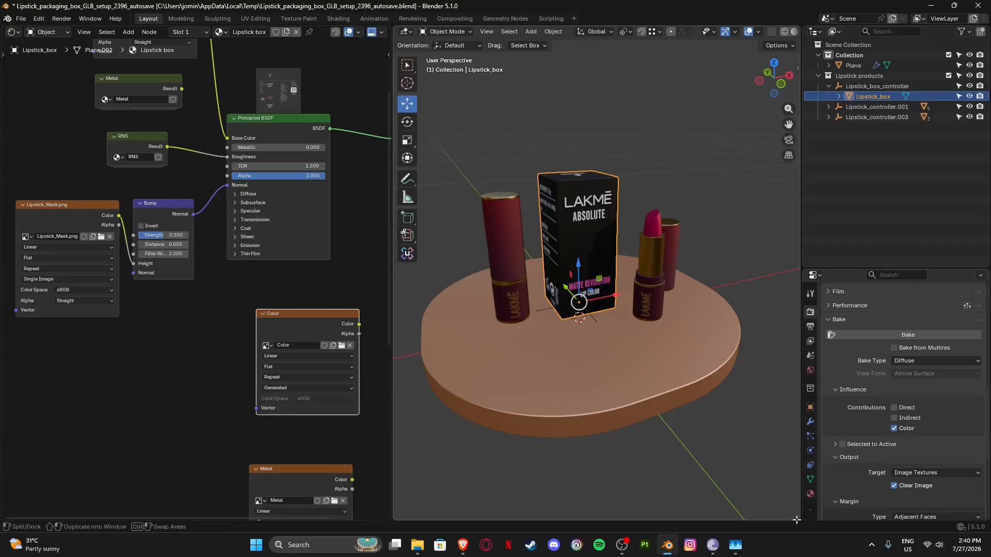
{"action": "left_click_drag", "start_coordinate": [797, 520], "coordinate": [795, 365]}
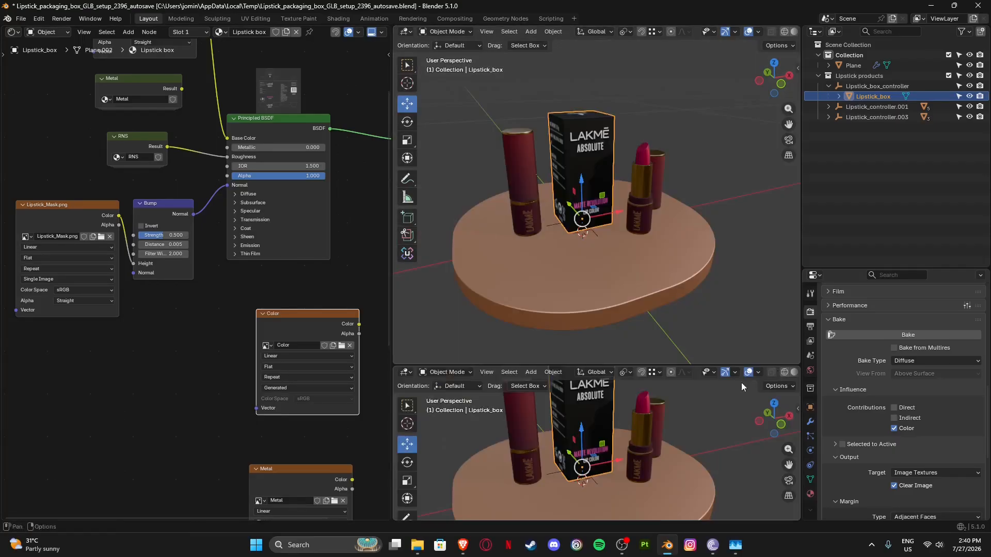
{"action": "left_click", "coordinate": [405, 372]}
{"action": "left_click", "coordinate": [431, 411]}
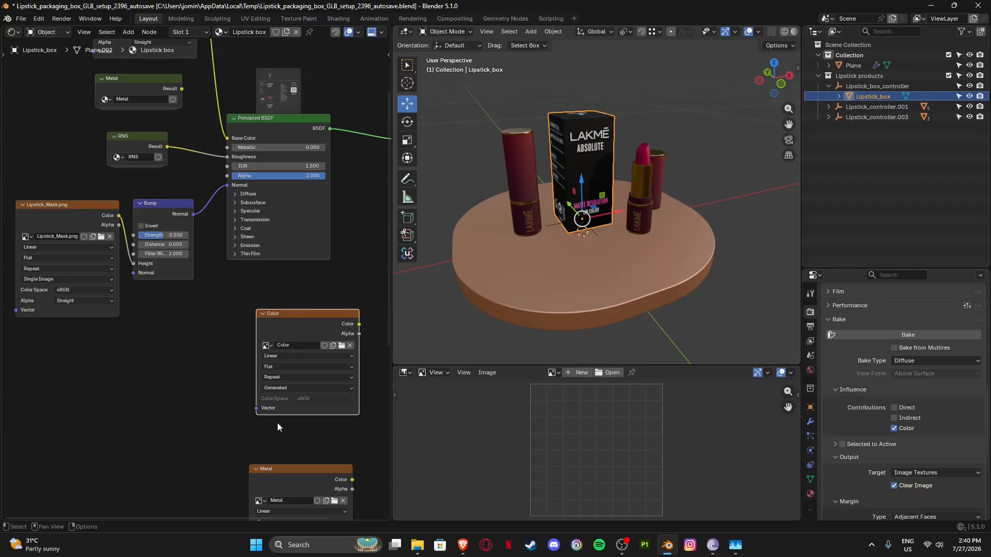
- Show the baked Color image in the Image Editor and examine its packaging artwork and lettering up close
{"action": "left_click", "coordinate": [307, 321]}
{"action": "scroll", "coordinate": [695, 441], "scroll_direction": "down", "scroll_amount": 6}
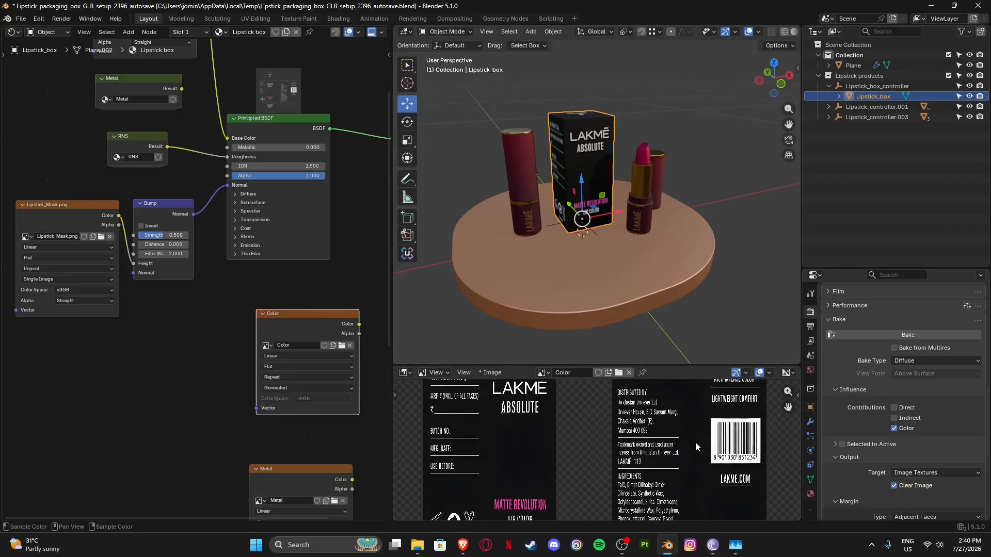
{"action": "scroll", "coordinate": [671, 453], "scroll_direction": "up", "scroll_amount": 5}
{"action": "scroll", "coordinate": [630, 460], "scroll_direction": "down", "scroll_amount": 3}
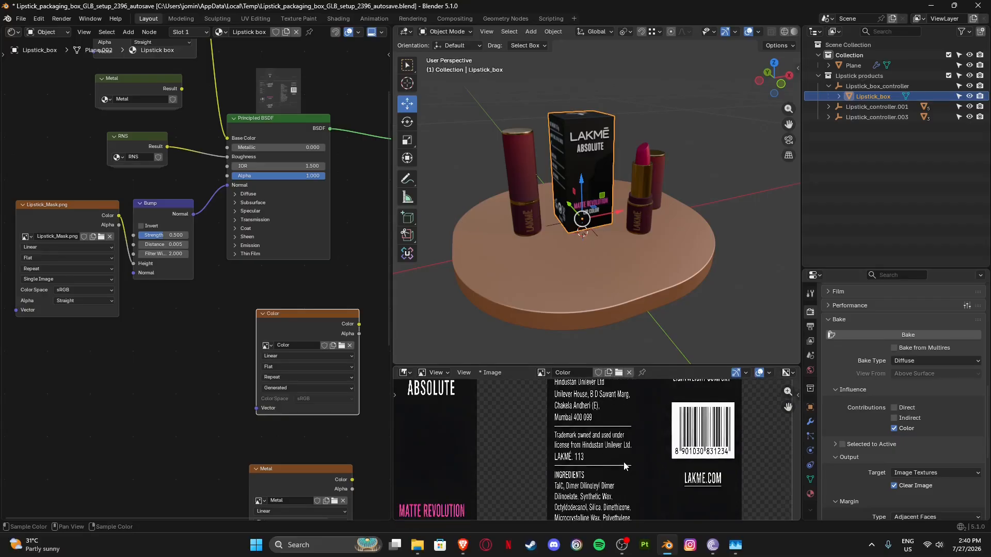
{"action": "scroll", "coordinate": [630, 461], "scroll_direction": "up", "scroll_amount": 6}
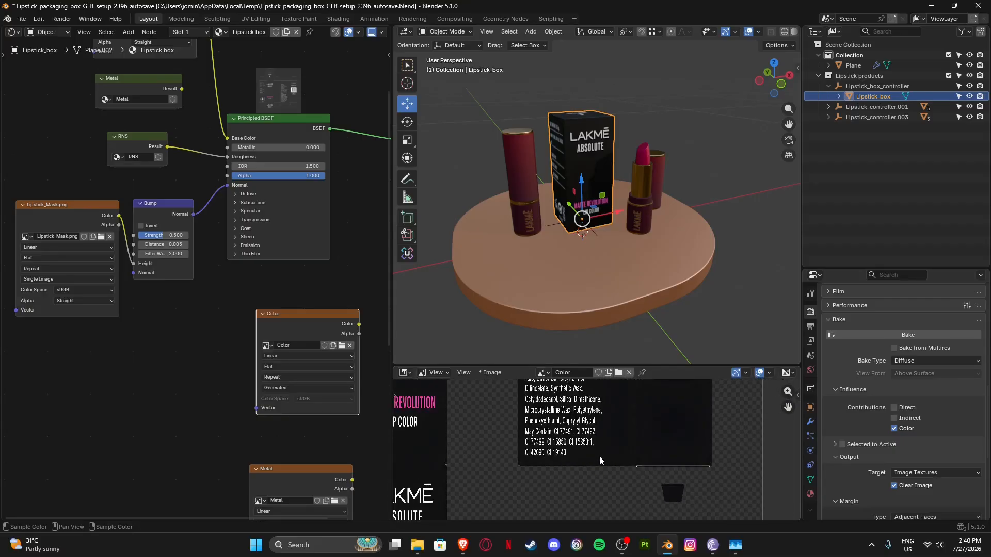
{"action": "scroll", "coordinate": [621, 450], "scroll_direction": "up", "scroll_amount": 3}
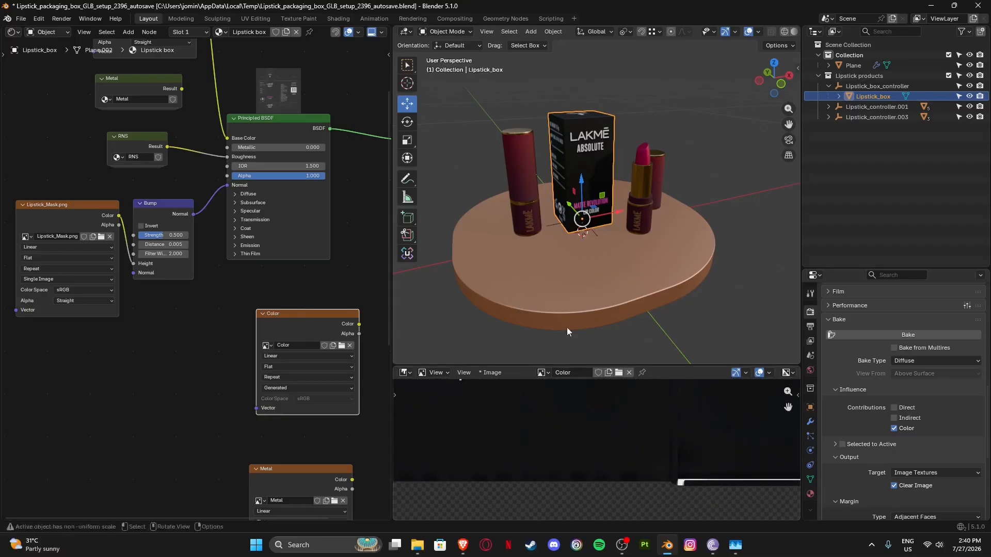
{"action": "scroll", "coordinate": [692, 467], "scroll_direction": "down", "scroll_amount": 4}
{"action": "scroll", "coordinate": [693, 466], "scroll_direction": "down", "scroll_amount": 3}
{"action": "scroll", "coordinate": [602, 442], "scroll_direction": "up", "scroll_amount": 3}
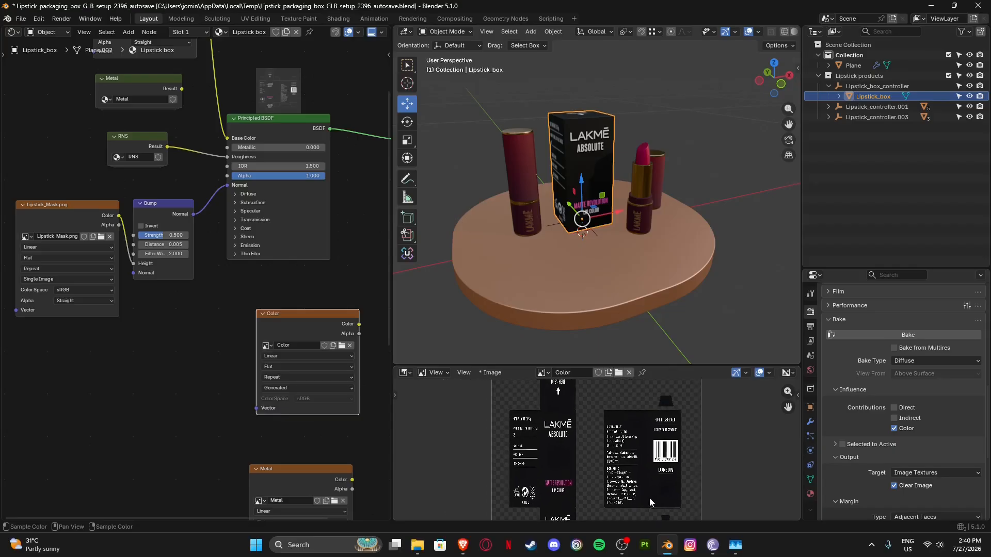
{"action": "middle_click_drag", "start_coordinate": [626, 504], "coordinate": [615, 438]}
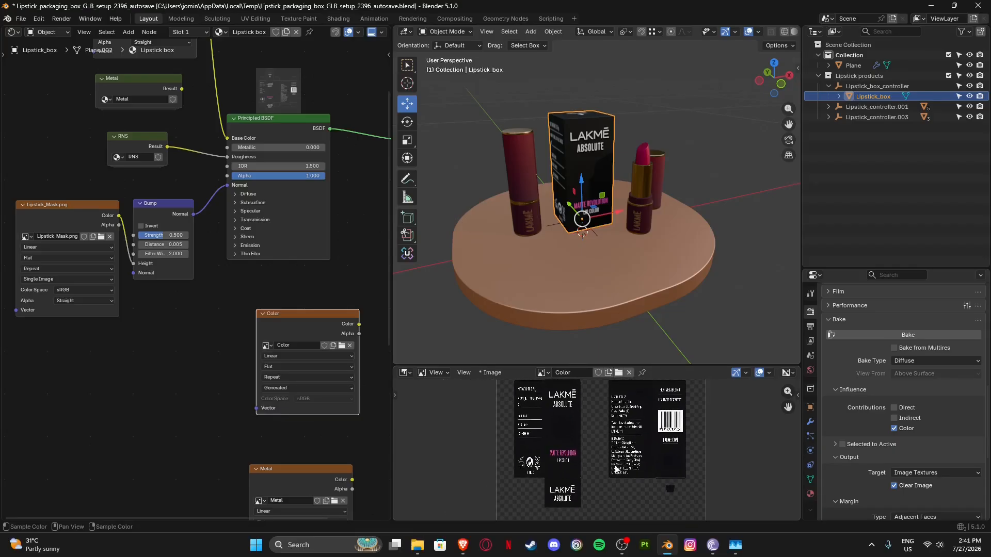
- Reposition the Color image node and add a second Principled BSDF node beside it
{"action": "left_click_drag", "start_coordinate": [290, 316], "coordinate": [256, 311]}
{"action": "scroll", "coordinate": [294, 319], "scroll_direction": "down", "scroll_amount": 4}
{"action": "middle_click_drag", "start_coordinate": [324, 318], "coordinate": [188, 337]}
{"action": "left_click_drag", "start_coordinate": [118, 320], "coordinate": [163, 315]}
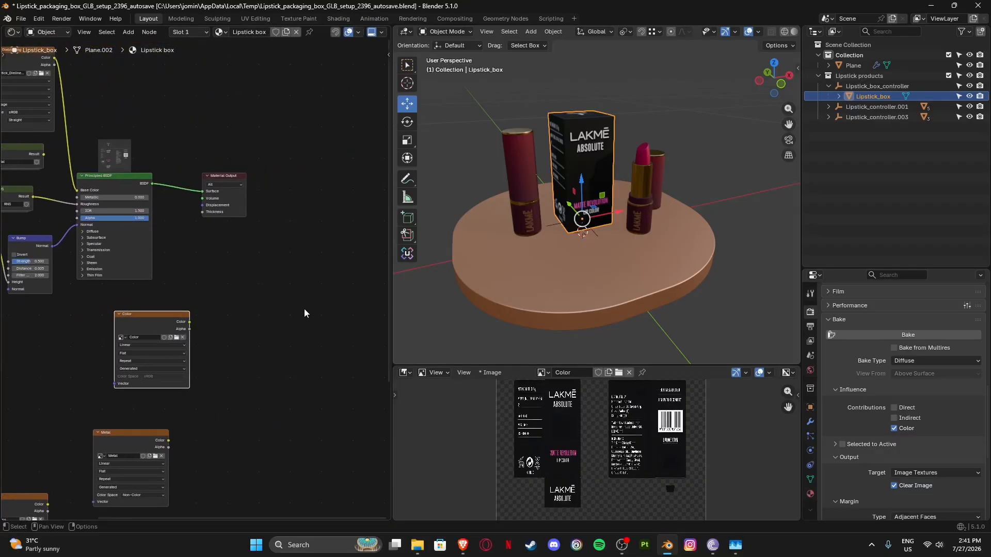
{"action": "key", "text": "F3"}
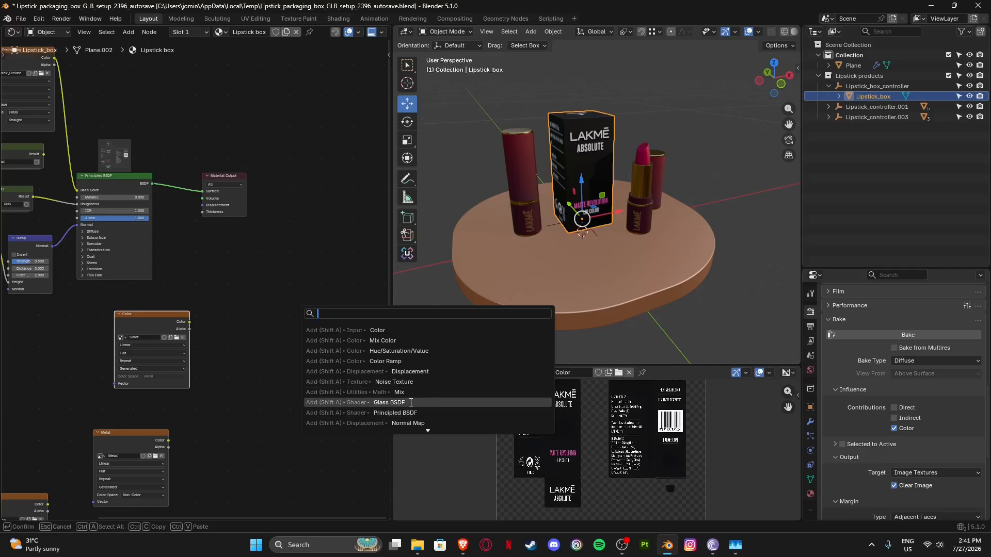
{"action": "left_click", "coordinate": [408, 412]}
{"action": "left_click", "coordinate": [304, 286]}
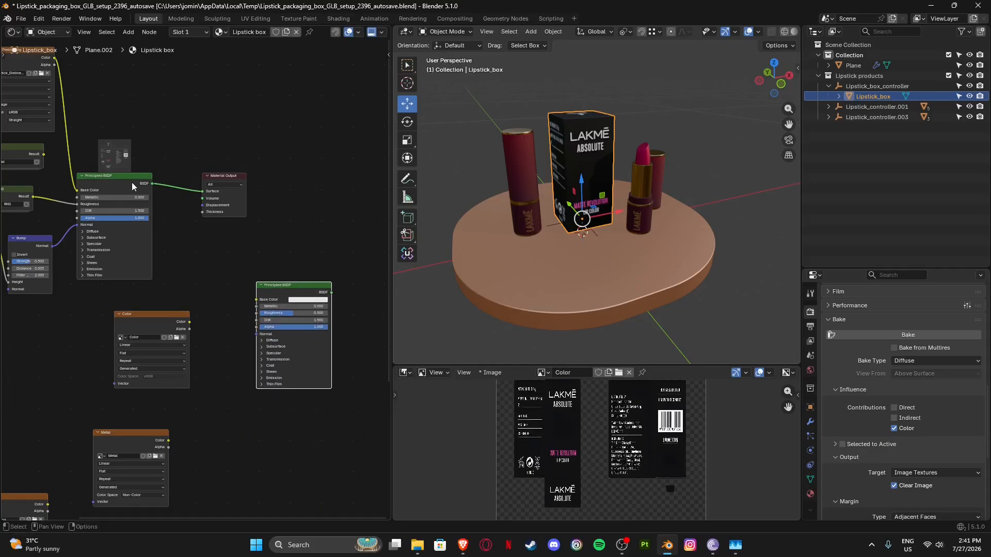
- Connect the Color image's color output to the new Principled BSDF's Base Color and move both nodes clear of the original setup
{"action": "left_click_drag", "start_coordinate": [178, 320], "coordinate": [382, 310]}
{"action": "scroll", "coordinate": [314, 317], "scroll_direction": "down", "scroll_amount": 5}
{"action": "middle_click_drag", "start_coordinate": [251, 330], "coordinate": [195, 354]}
{"action": "left_click_drag", "start_coordinate": [134, 315], "coordinate": [199, 290]}
{"action": "middle_click_drag", "start_coordinate": [180, 347], "coordinate": [308, 343]}
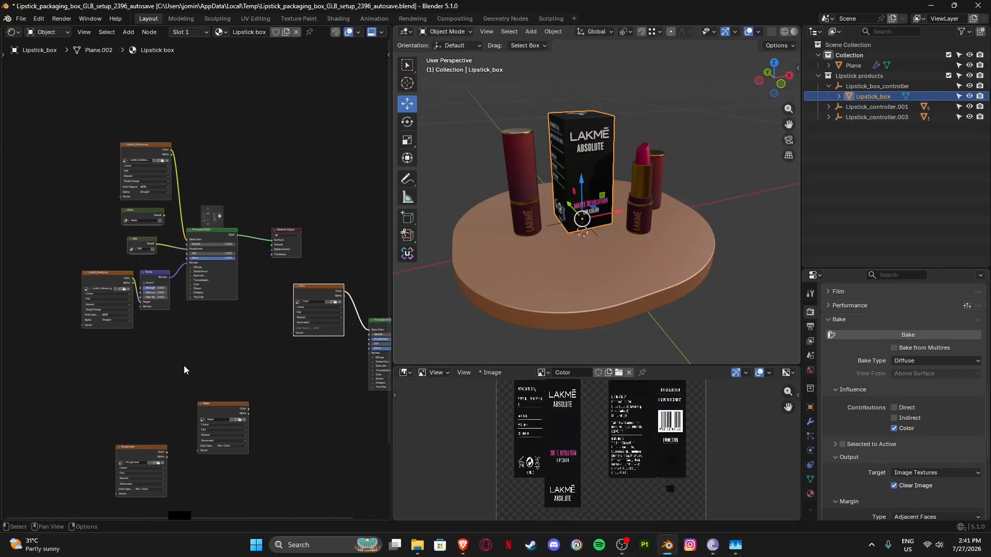
- Make the Metal image texture the active node of the lipstick box material
{"action": "scroll", "coordinate": [190, 271], "scroll_direction": "up", "scroll_amount": 4}
{"action": "middle_click_drag", "start_coordinate": [216, 413], "coordinate": [181, 395]}
{"action": "left_click", "coordinate": [237, 347]}
{"action": "scroll", "coordinate": [181, 224], "scroll_direction": "up", "scroll_amount": 4}
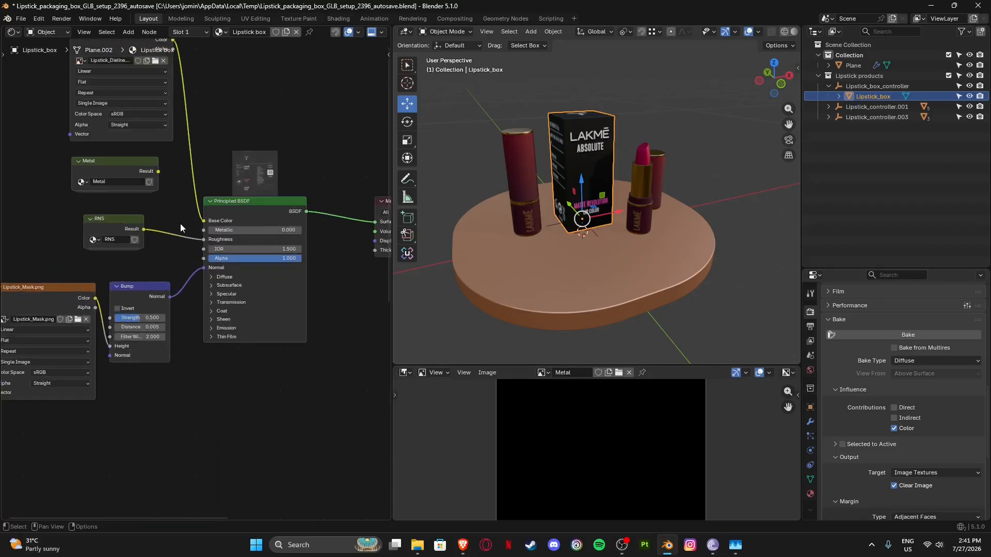
- Open the Metal node group below the Lipstick_Dieline image node for editing
{"action": "middle_click_drag", "start_coordinate": [166, 228], "coordinate": [179, 369]}
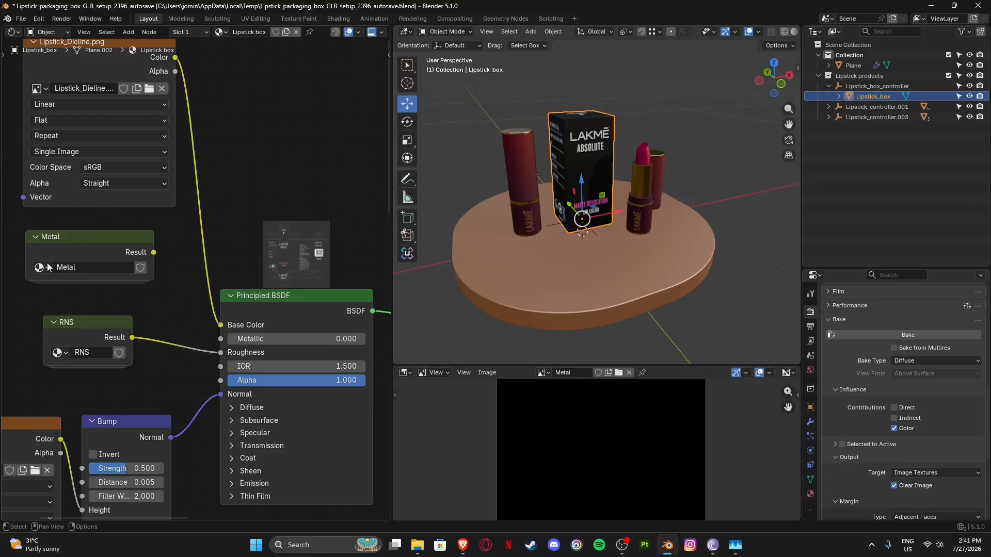
{"action": "left_click", "coordinate": [61, 235]}
{"action": "key", "text": "Tab"}
{"action": "key", "text": "Home"}
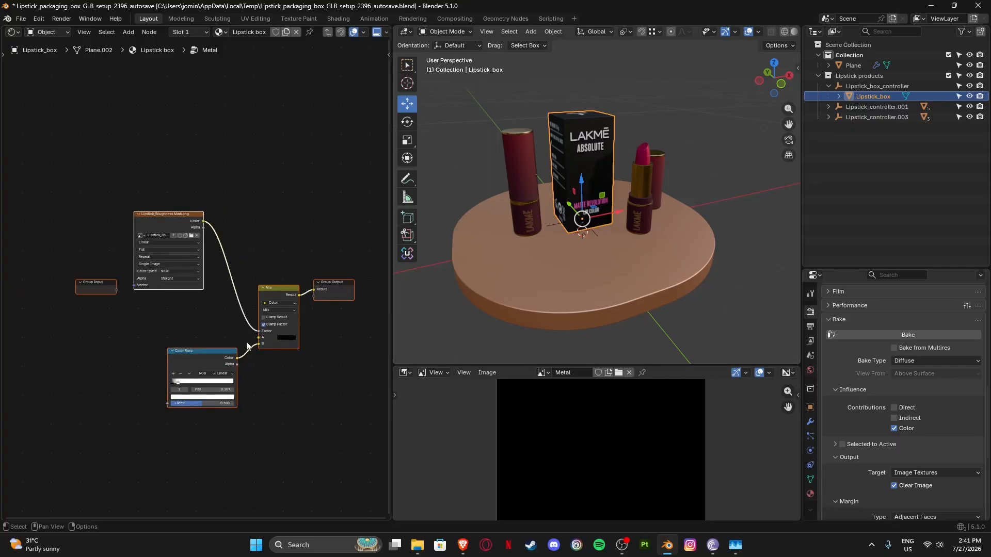
{"action": "middle_click_drag", "start_coordinate": [164, 321], "coordinate": [175, 371]}
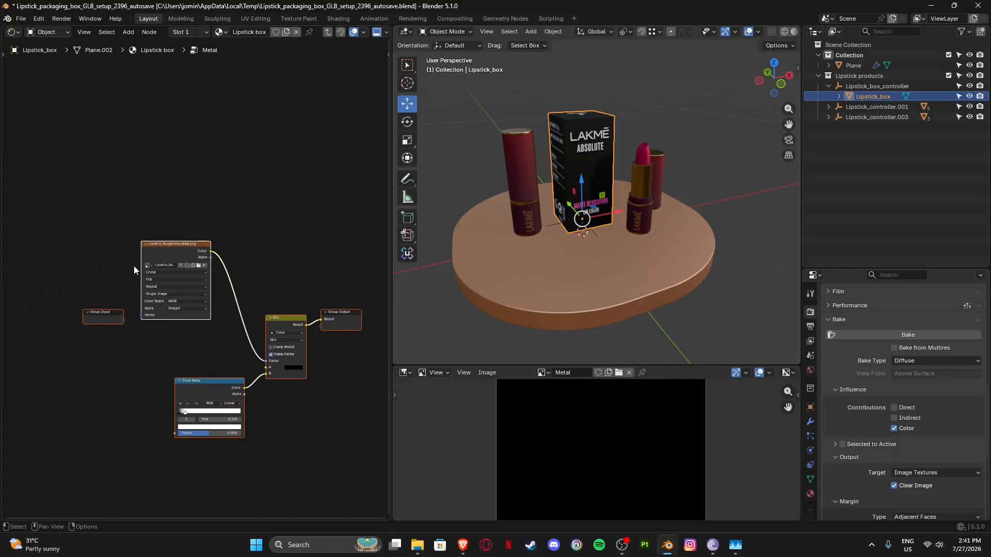
- Preview the Lipstick_Roughness Mask.png node on the box and examine the mask's MATTE REVOLUTION lettering in the Image Editor
{"action": "left_click", "coordinate": [181, 247], "text": "ctrl+shift"}
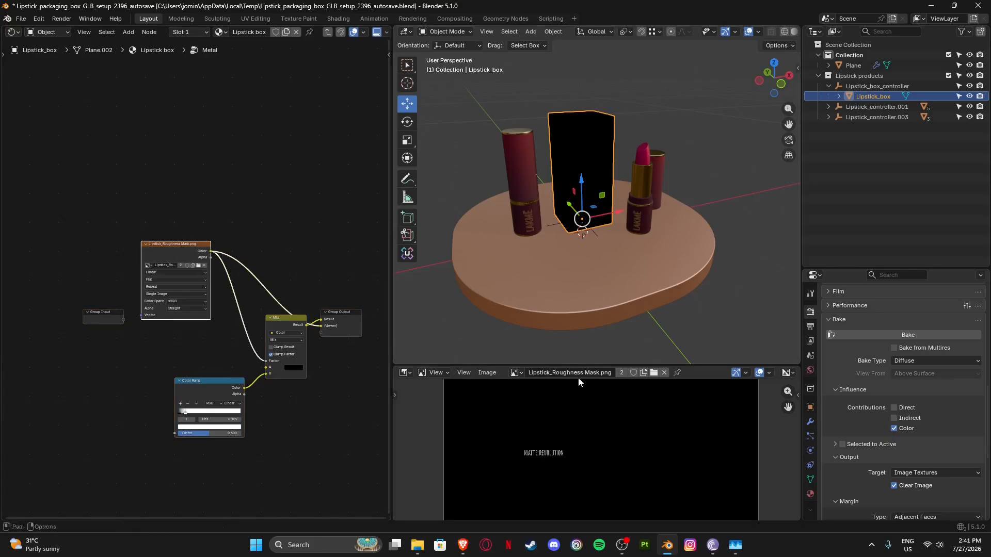
{"action": "scroll", "coordinate": [569, 457], "scroll_direction": "up", "scroll_amount": 4}
{"action": "scroll", "coordinate": [570, 459], "scroll_direction": "up", "scroll_amount": 4}
{"action": "middle_click_drag", "start_coordinate": [501, 464], "coordinate": [578, 454]}
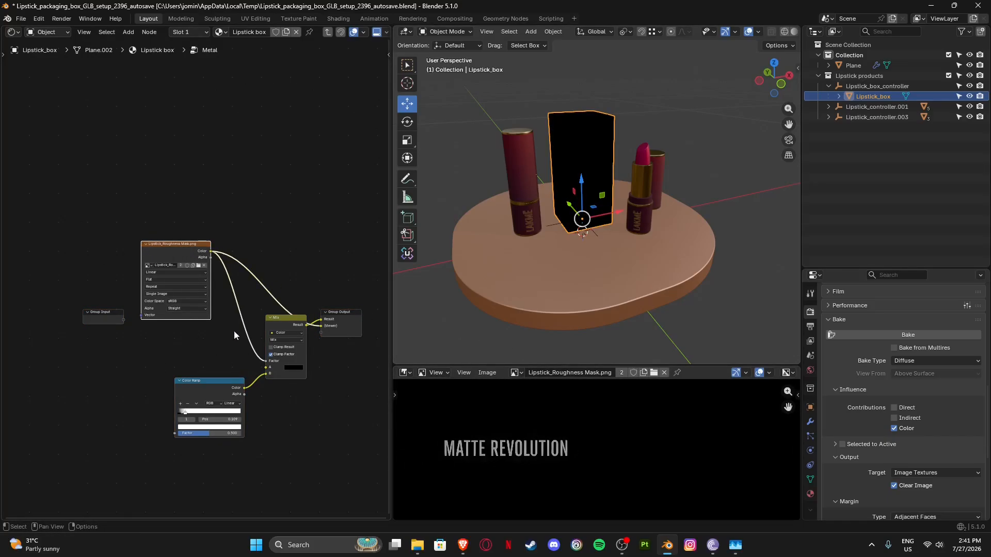
- Move the Group Output node away from the Mix node and review the connections inside the Metal group
{"action": "middle_click_drag", "start_coordinate": [310, 364], "coordinate": [278, 356]}
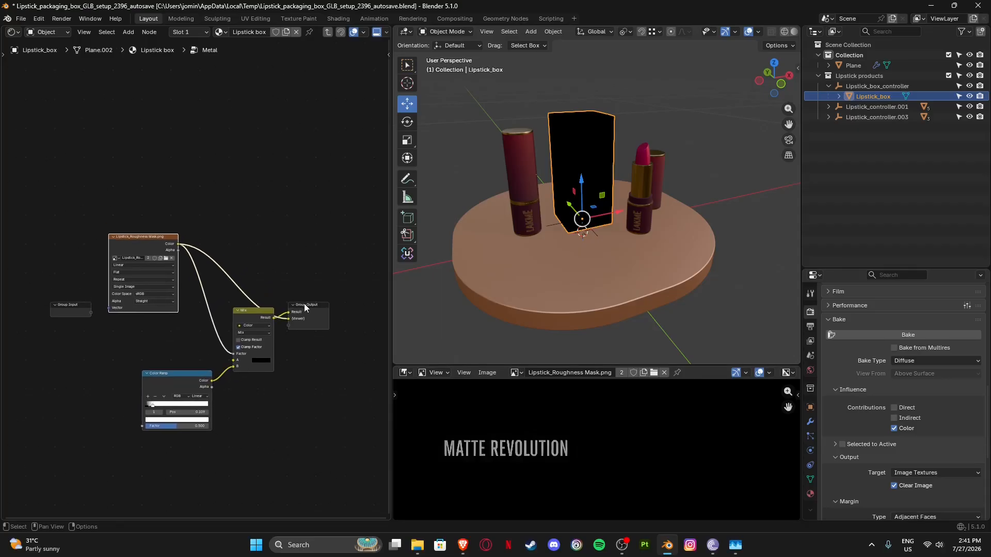
{"action": "left_click_drag", "start_coordinate": [305, 308], "coordinate": [323, 291]}
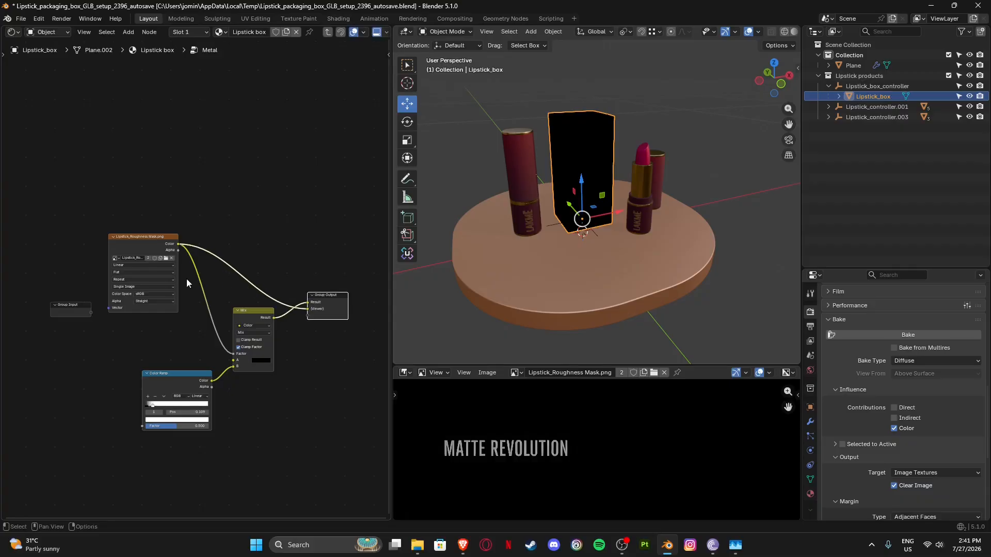
{"action": "middle_click_drag", "start_coordinate": [187, 277], "coordinate": [196, 305]}
{"action": "scroll", "coordinate": [128, 255], "scroll_direction": "up", "scroll_amount": 3}
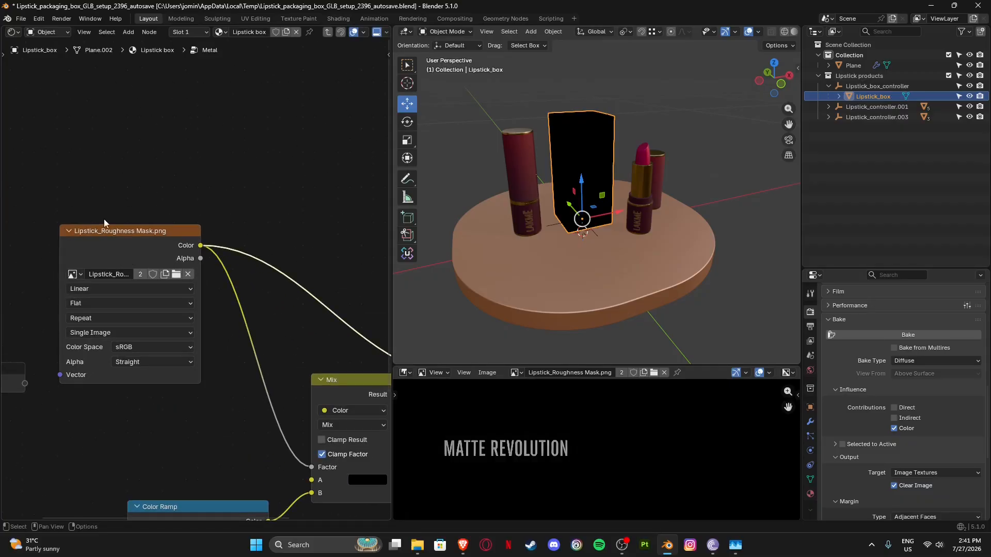
{"action": "scroll", "coordinate": [106, 227], "scroll_direction": "down", "scroll_amount": 2}
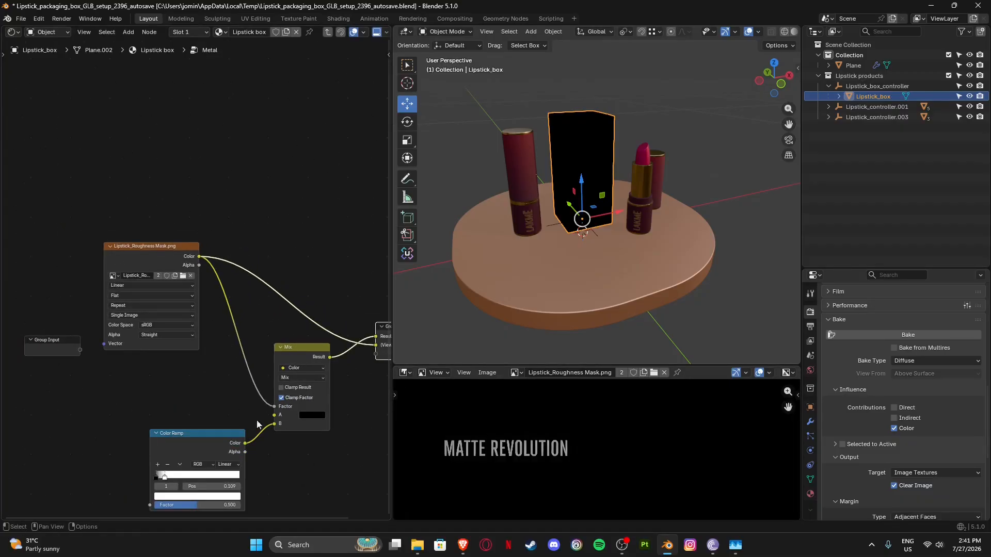
{"action": "scroll", "coordinate": [289, 424], "scroll_direction": "down", "scroll_amount": 2}
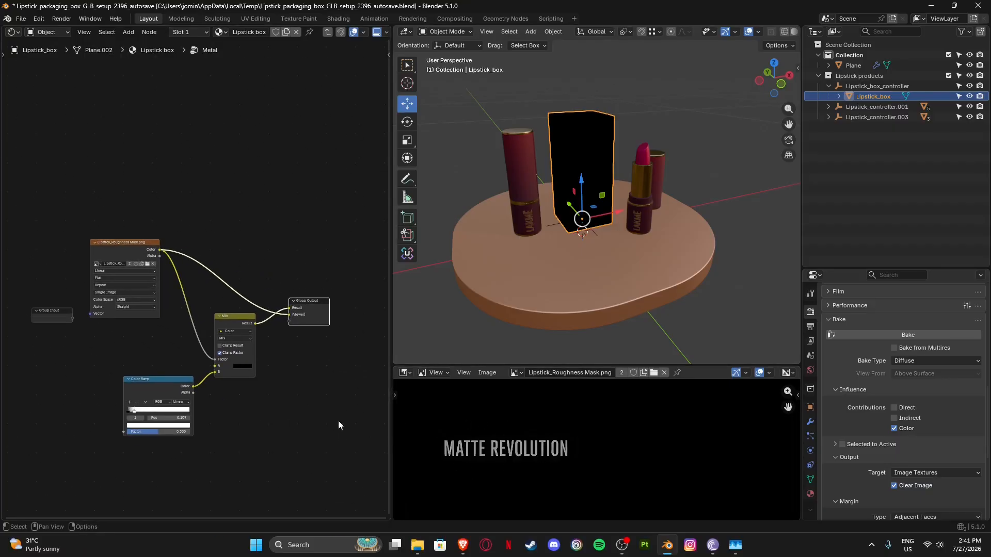
- Leave the Metal group and return to the Lipstick box material's main node tree
{"action": "mouse_move", "coordinate": [136, 412]}
{"action": "left_mouse_down"}
{"action": "mouse_move", "coordinate": [173, 413]}
{"action": "mouse_move", "coordinate": [141, 427]}
{"action": "left_mouse_up"}
{"action": "left_click", "coordinate": [158, 50]}
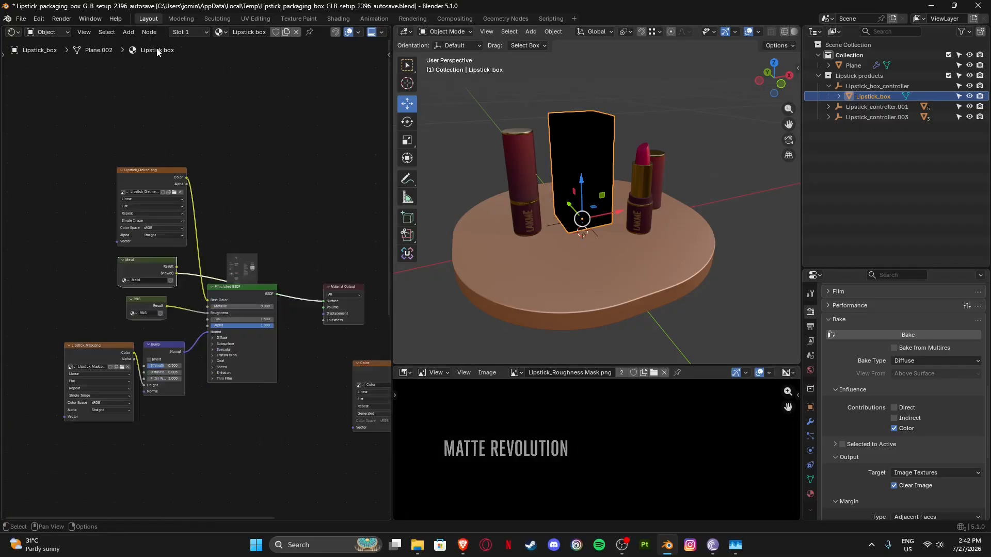
{"action": "scroll", "coordinate": [150, 315], "scroll_direction": "up", "scroll_amount": 4}
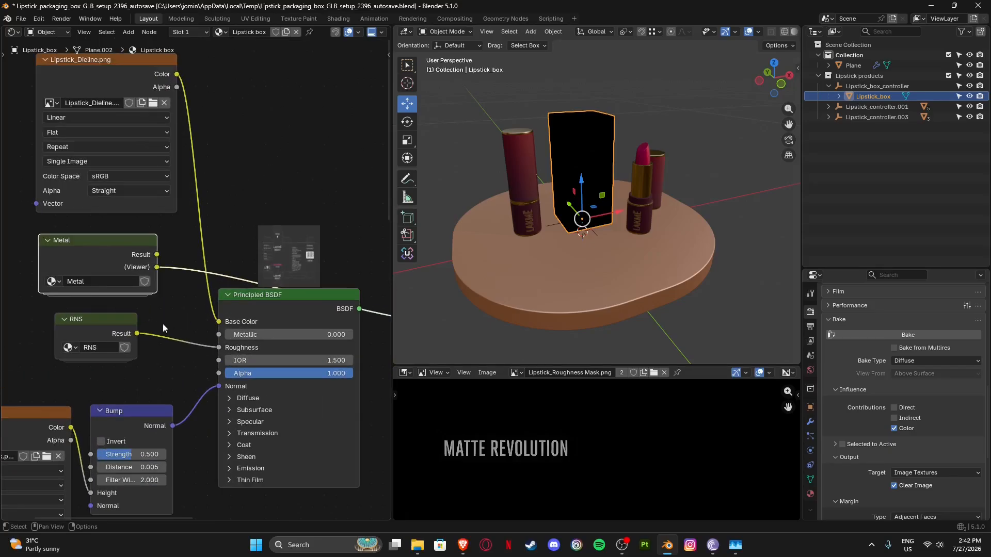
- Preview the original Principled BSDF on the box and connect the Metal group's Result to its Metallic input
{"action": "mouse_move", "coordinate": [105, 239]}
{"action": "left_mouse_down"}
{"action": "mouse_move", "coordinate": [42, 238]}
{"action": "mouse_move", "coordinate": [101, 238]}
{"action": "left_mouse_up"}
{"action": "scroll", "coordinate": [170, 263], "scroll_direction": "up", "scroll_amount": 2}
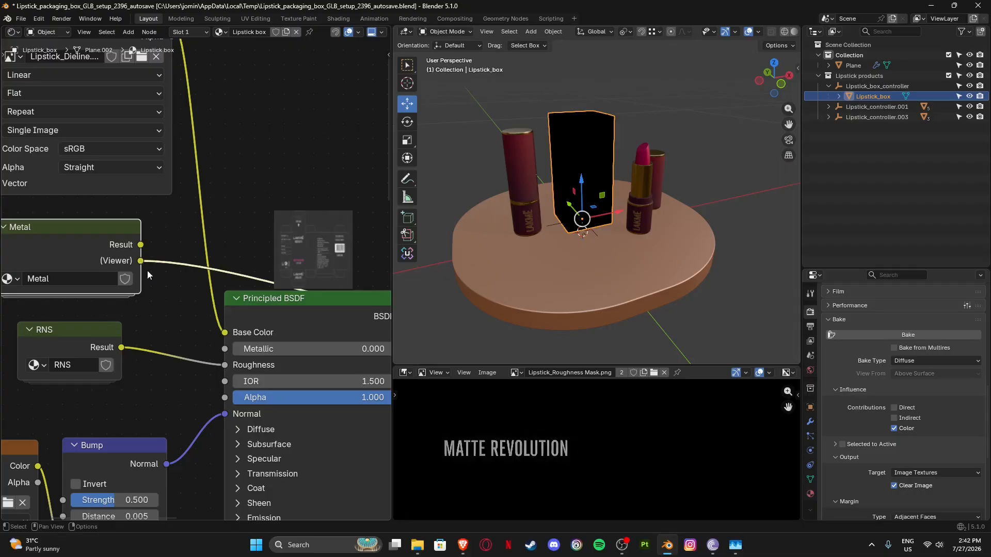
{"action": "scroll", "coordinate": [150, 276], "scroll_direction": "down", "scroll_amount": 4}
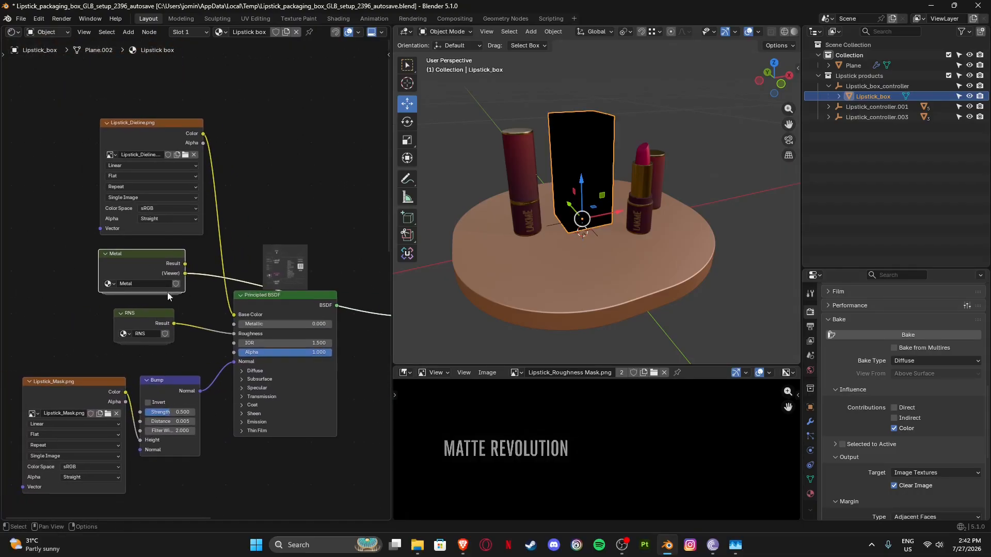
{"action": "scroll", "coordinate": [196, 297], "scroll_direction": "up", "scroll_amount": 2}
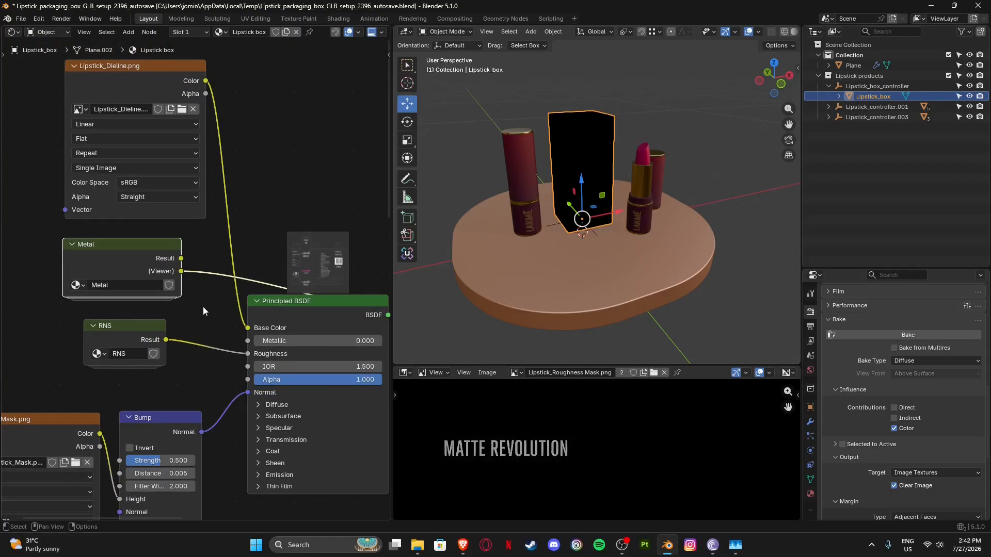
{"action": "middle_click_drag", "start_coordinate": [203, 308], "coordinate": [178, 309]}
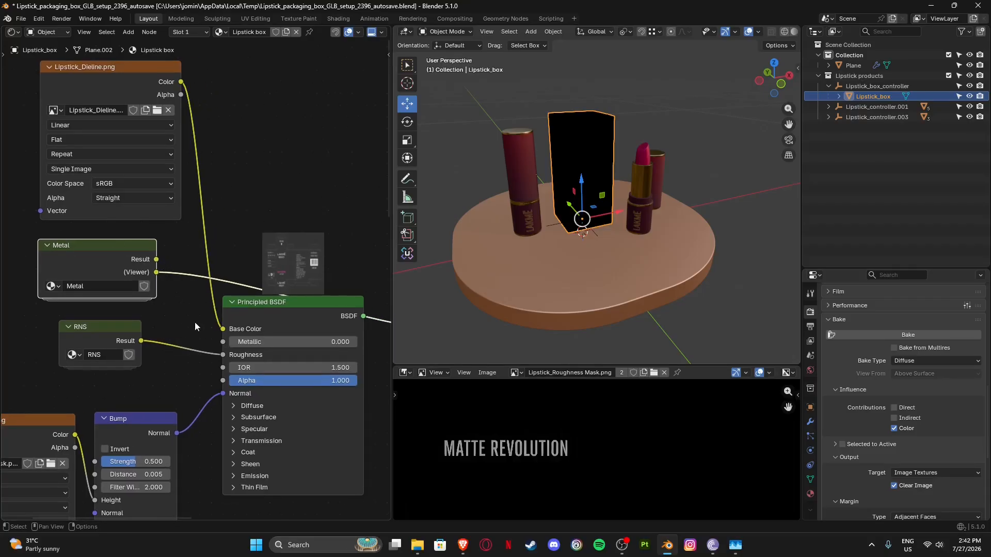
{"action": "left_click", "coordinate": [263, 301], "text": "ctrl+shift"}
{"action": "left_click_drag", "start_coordinate": [156, 259], "coordinate": [216, 343]}
{"action": "scroll", "coordinate": [170, 302], "scroll_direction": "down", "scroll_amount": 4}
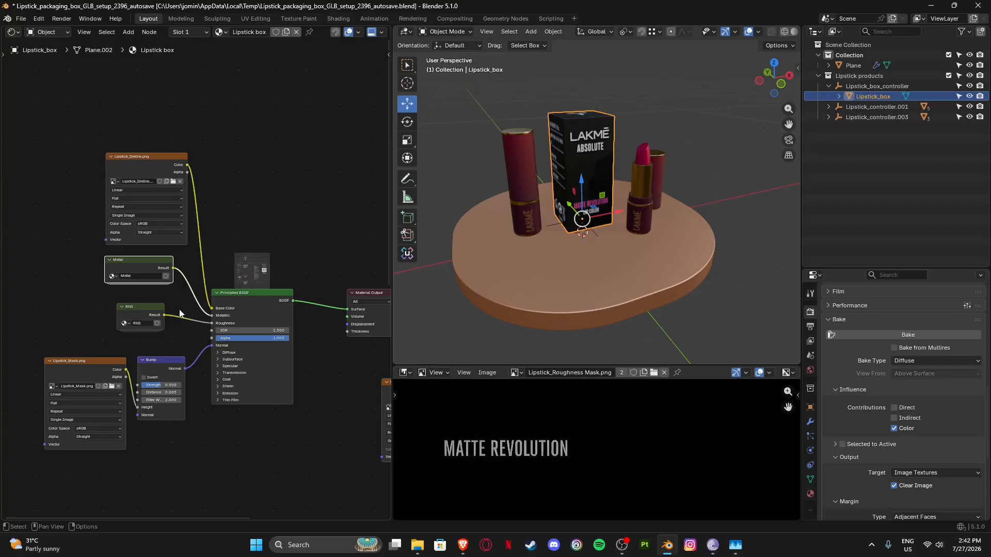
{"action": "scroll", "coordinate": [265, 250], "scroll_direction": "down", "scroll_amount": 2}
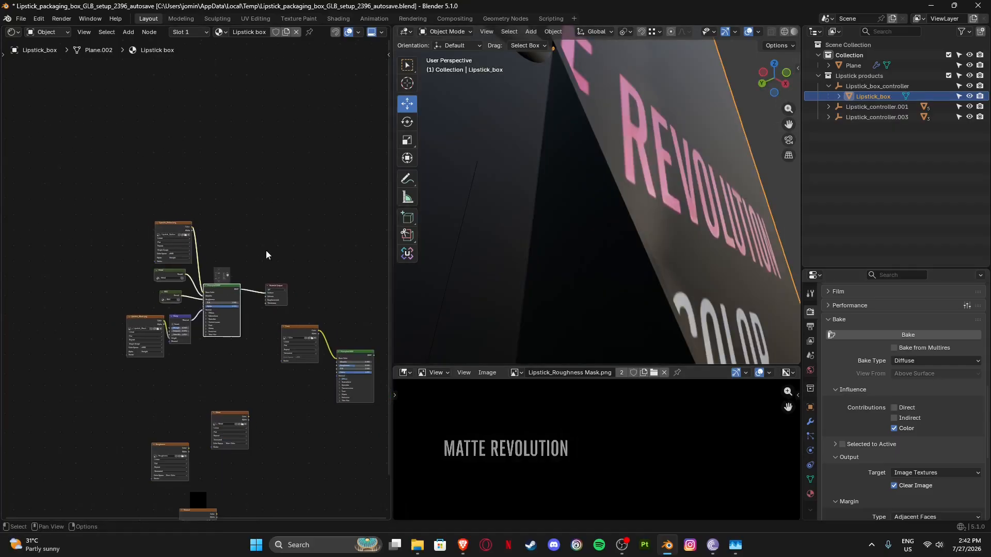
- Open the Metal node group and delete its Color Ramp node
{"action": "scroll", "coordinate": [190, 271], "scroll_direction": "down", "scroll_amount": 5}
{"action": "scroll", "coordinate": [183, 278], "scroll_direction": "up", "scroll_amount": 5}
{"action": "scroll", "coordinate": [181, 285], "scroll_direction": "up", "scroll_amount": 3}
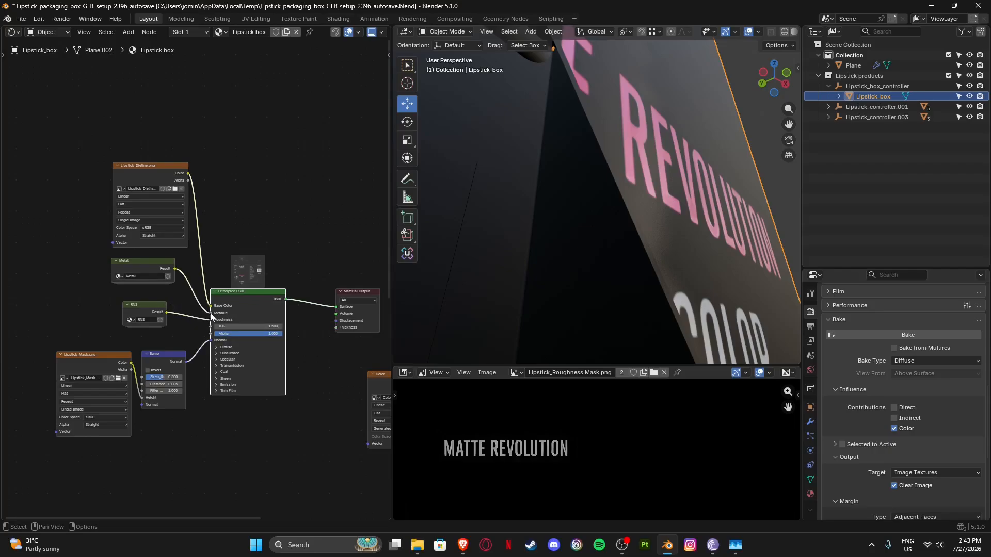
{"action": "scroll", "coordinate": [184, 288], "scroll_direction": "down", "scroll_amount": 3}
{"action": "middle_click_drag", "start_coordinate": [212, 290], "coordinate": [191, 270]}
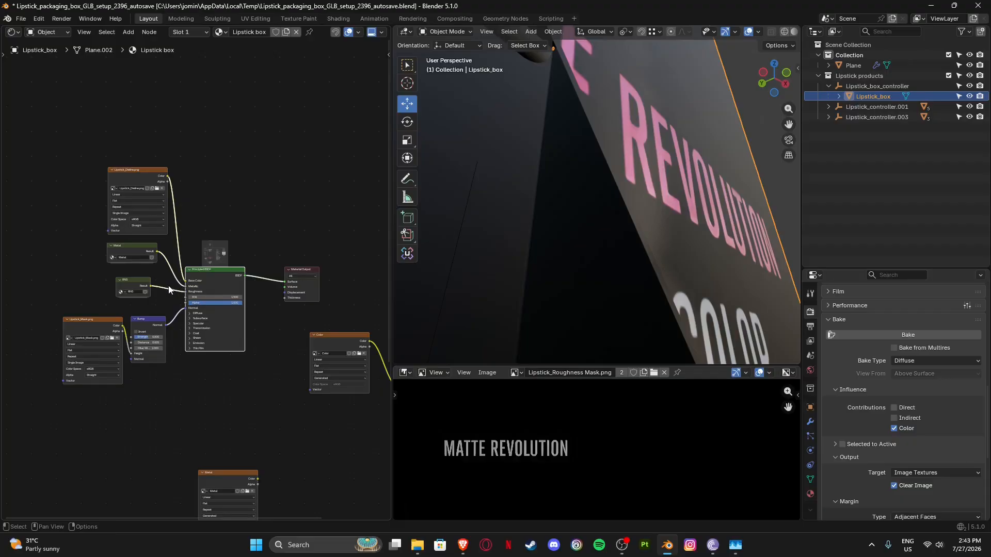
{"action": "left_click", "coordinate": [133, 248]}
{"action": "key", "text": "Tab"}
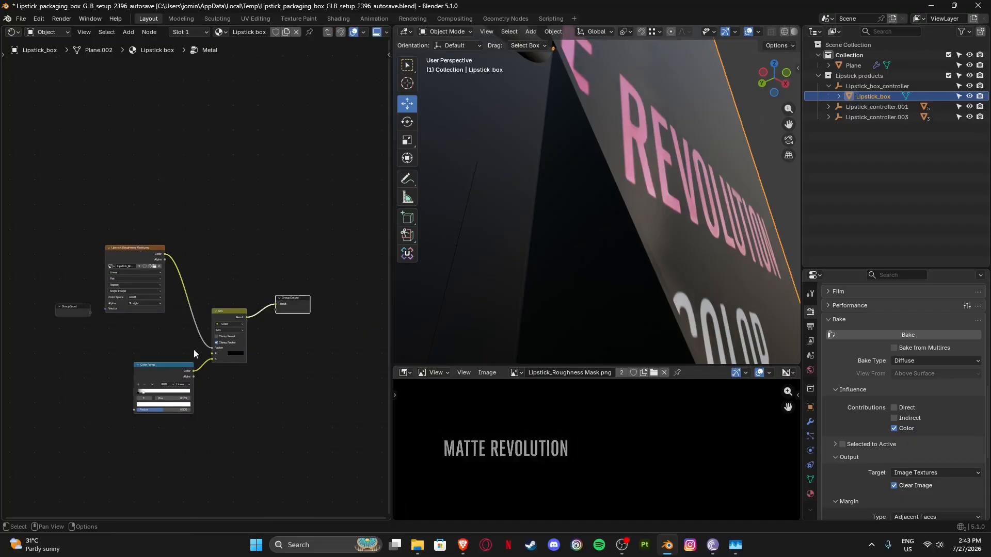
{"action": "scroll", "coordinate": [222, 339], "scroll_direction": "up", "scroll_amount": 3}
{"action": "left_click", "coordinate": [227, 363]}
{"action": "key", "text": "x"}
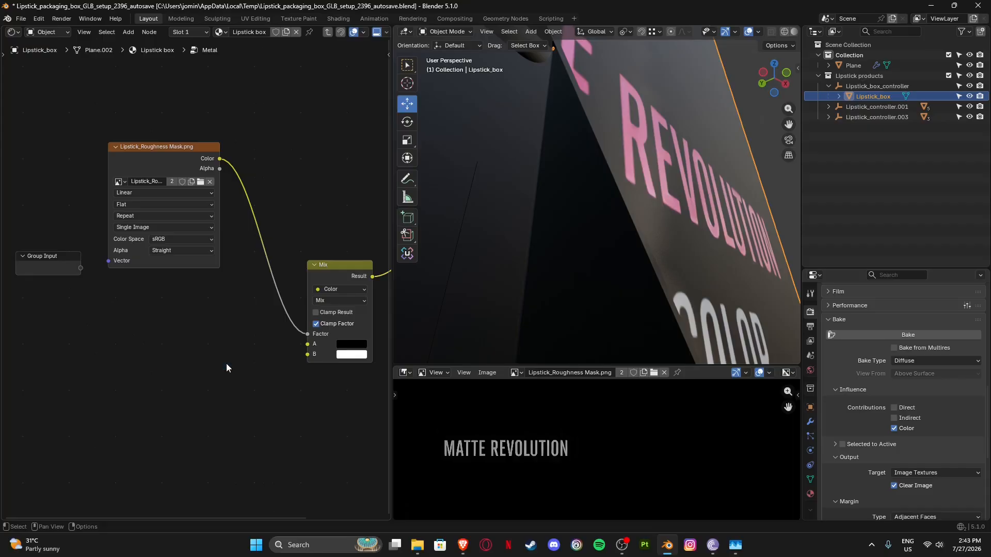
- Look over the Mix node inside the Metal group and return to the Lipstick box material's main node tree
{"action": "middle_click_drag", "start_coordinate": [299, 376], "coordinate": [192, 375]}
{"action": "scroll", "coordinate": [222, 352], "scroll_direction": "up", "scroll_amount": 4}
{"action": "scroll", "coordinate": [223, 353], "scroll_direction": "up", "scroll_amount": 3}
{"action": "middle_click_drag", "start_coordinate": [268, 385], "coordinate": [263, 285]}
{"action": "scroll", "coordinate": [260, 344], "scroll_direction": "down", "scroll_amount": 2}
{"action": "left_click", "coordinate": [157, 50]}
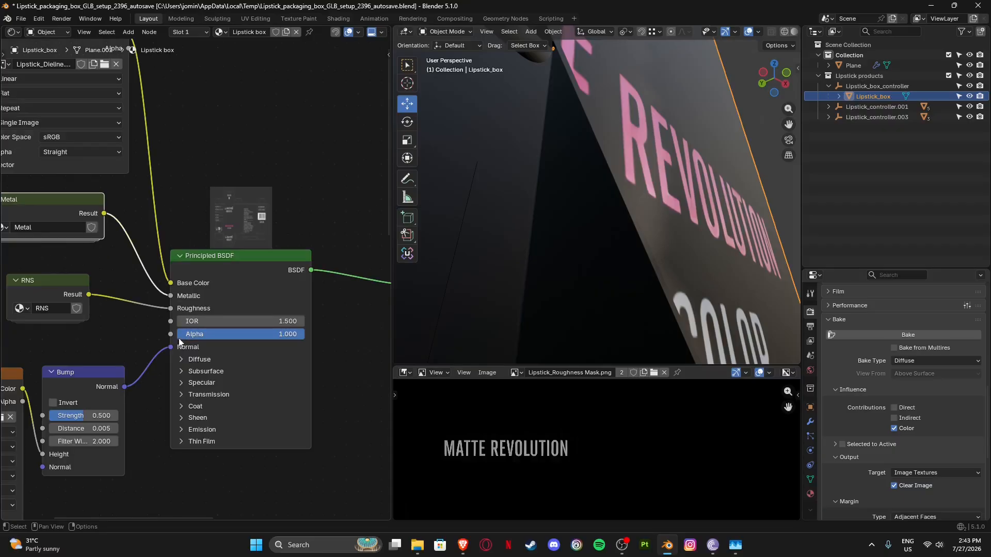
- Disconnect the Metal group from the Principled BSDF's Metallic input and link its Result to Metallic again
{"action": "scroll", "coordinate": [156, 337], "scroll_direction": "up", "scroll_amount": 3}
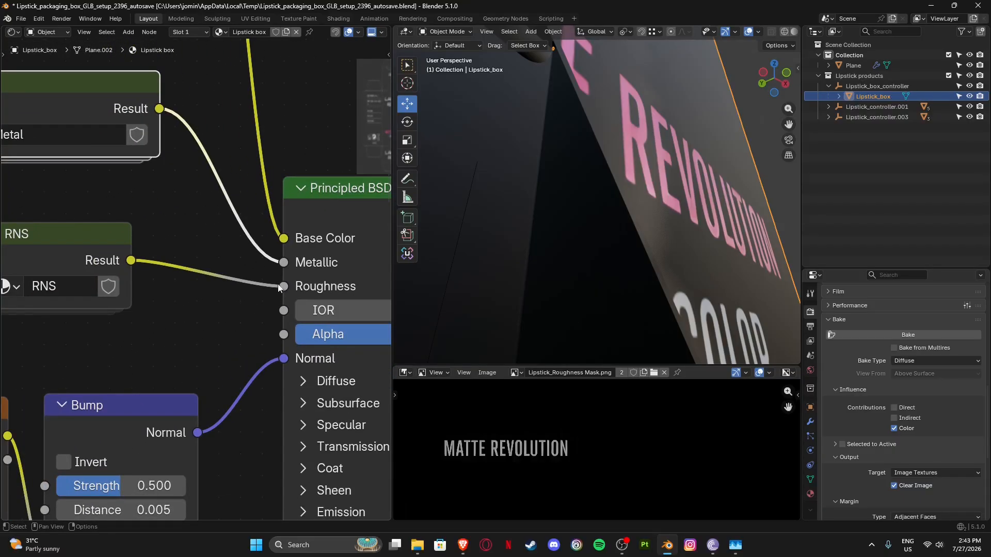
{"action": "scroll", "coordinate": [283, 295], "scroll_direction": "down", "scroll_amount": 1}
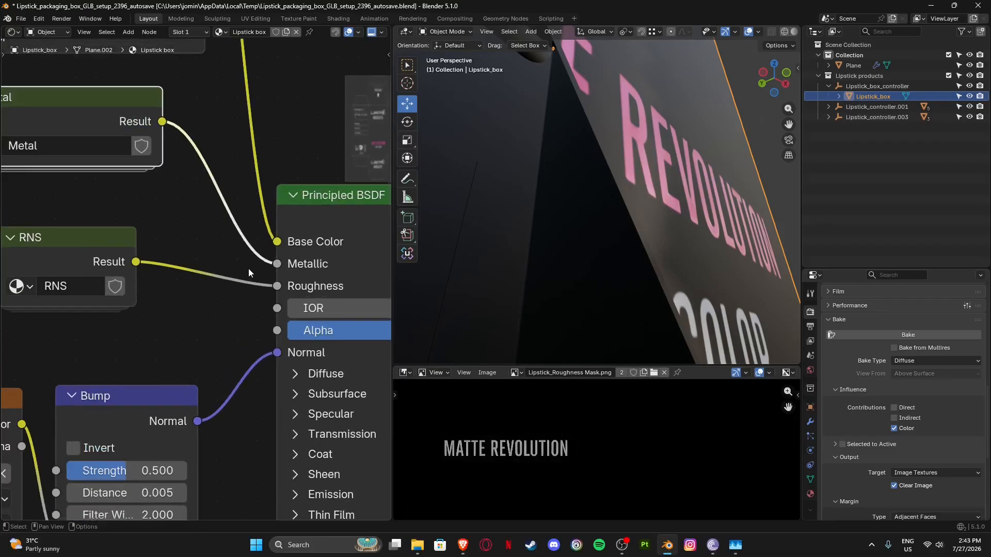
{"action": "scroll", "coordinate": [248, 268], "scroll_direction": "up", "scroll_amount": 2}
{"action": "left_click", "coordinate": [292, 262]}
{"action": "left_click_drag", "start_coordinate": [292, 262], "coordinate": [193, 194]}
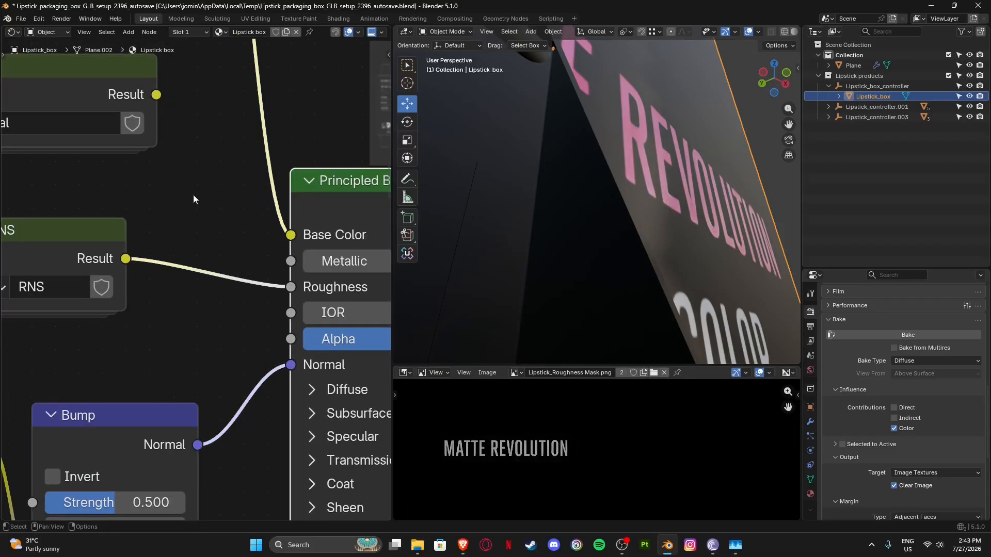
{"action": "left_click_drag", "start_coordinate": [157, 95], "coordinate": [289, 261]}
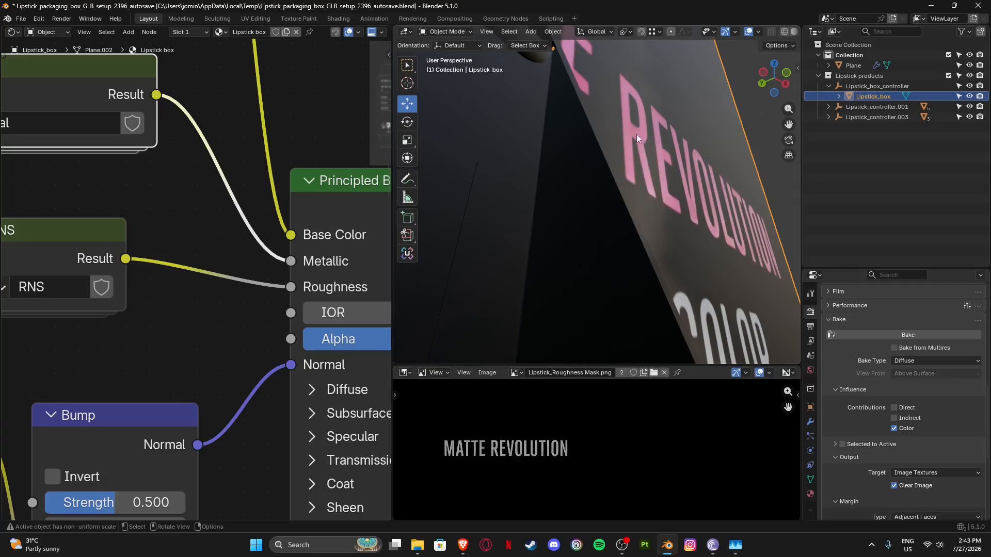
- Examine the Metal group's internal nodes and how the Metal and RNS groups feed the Principled BSDF
{"action": "scroll", "coordinate": [242, 284], "scroll_direction": "down", "scroll_amount": 3}
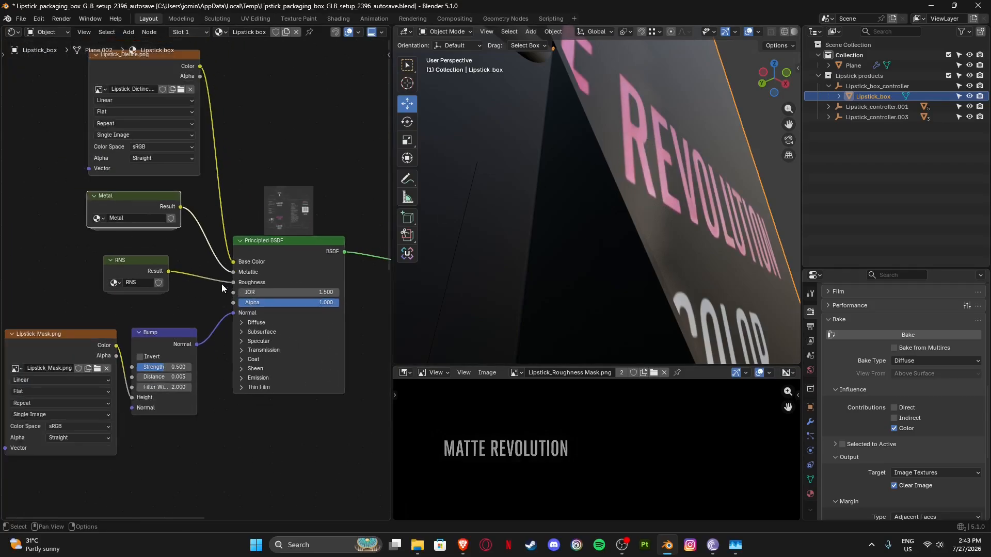
{"action": "key", "text": "Tab"}
{"action": "scroll", "coordinate": [256, 302], "scroll_direction": "down", "scroll_amount": 2}
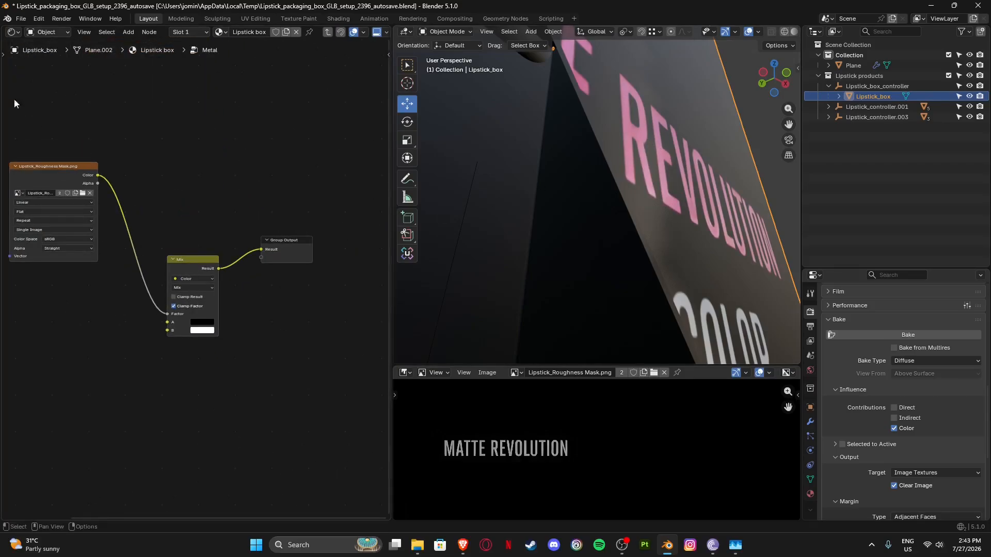
{"action": "key", "text": "Tab"}
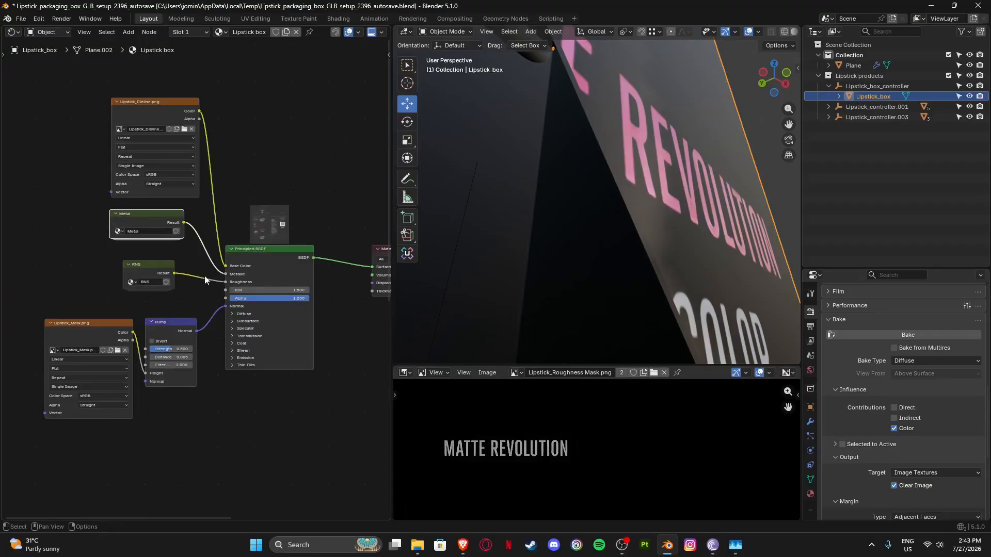
{"action": "scroll", "coordinate": [225, 269], "scroll_direction": "up", "scroll_amount": 3}
{"action": "scroll", "coordinate": [164, 253], "scroll_direction": "down", "scroll_amount": 2}
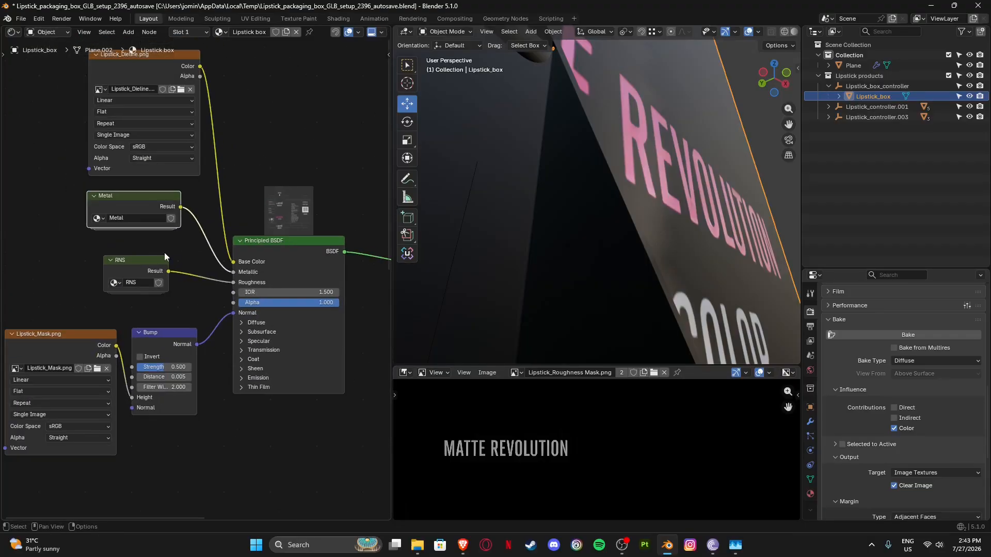
{"action": "middle_click_drag", "start_coordinate": [115, 235], "coordinate": [133, 266]}
{"action": "scroll", "coordinate": [237, 303], "scroll_direction": "up", "scroll_amount": 8}
{"action": "scroll", "coordinate": [224, 302], "scroll_direction": "down", "scroll_amount": 5}
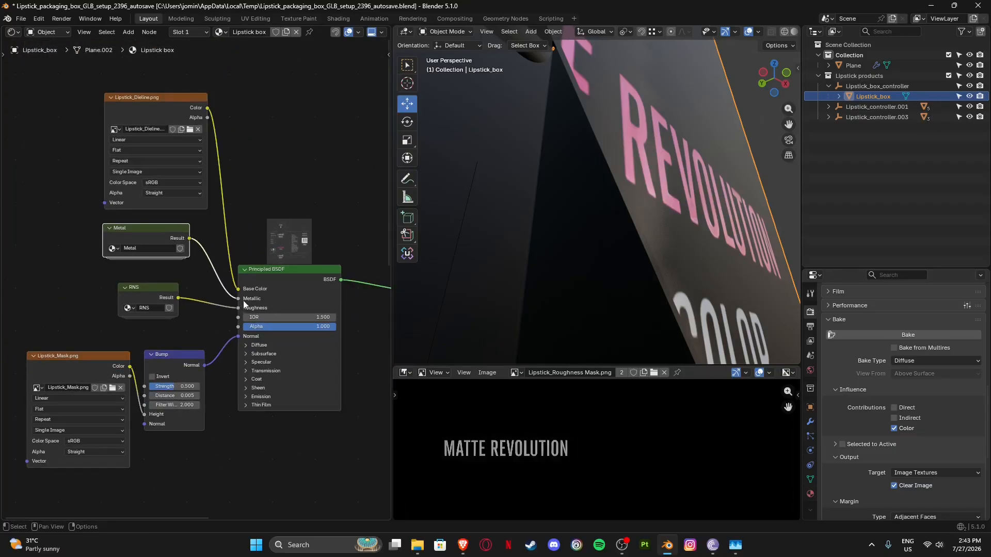
{"action": "scroll", "coordinate": [244, 300], "scroll_direction": "up", "scroll_amount": 3}
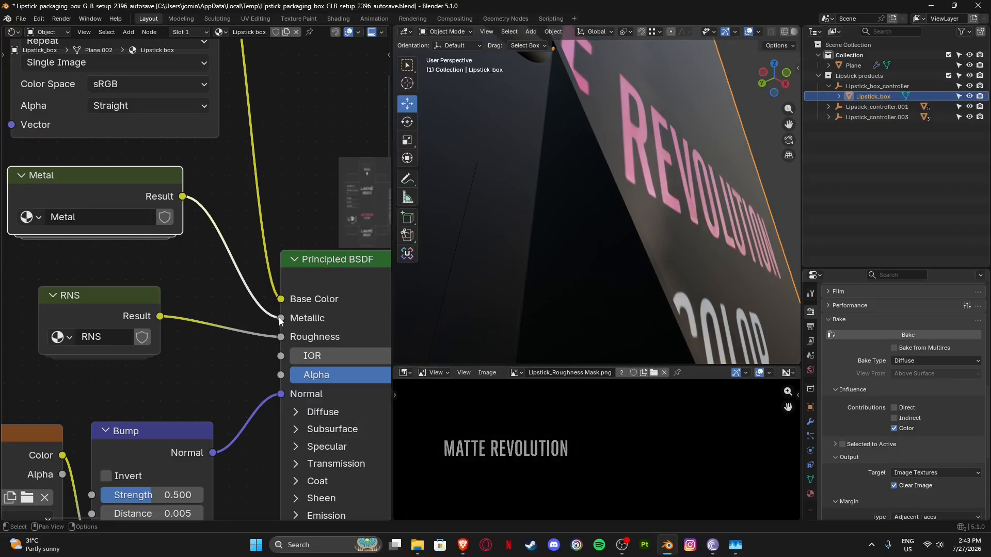
{"action": "scroll", "coordinate": [169, 246], "scroll_direction": "down", "scroll_amount": 3}
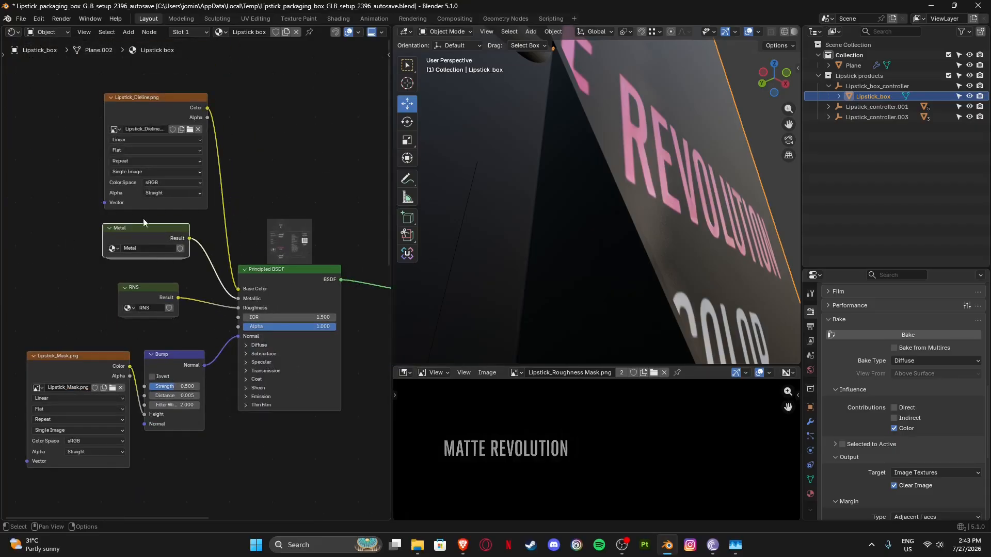
{"action": "scroll", "coordinate": [133, 245], "scroll_direction": "down", "scroll_amount": 7}
{"action": "middle_click_drag", "start_coordinate": [295, 362], "coordinate": [252, 276]}
{"action": "middle_click_drag", "start_coordinate": [117, 230], "coordinate": [176, 307]}
{"action": "scroll", "coordinate": [178, 305], "scroll_direction": "up", "scroll_amount": 1}
{"action": "scroll", "coordinate": [244, 271], "scroll_direction": "up", "scroll_amount": 2}
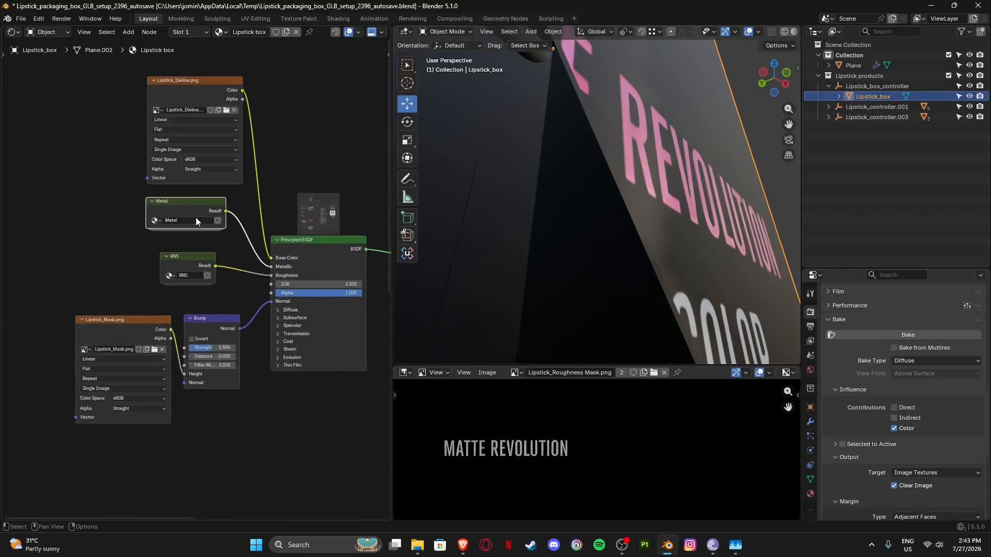
- Copy the Lipstick_Roughness Mask.png image node from inside the Metal group
{"action": "key", "text": "Tab"}
{"action": "middle_click_drag", "start_coordinate": [73, 194], "coordinate": [196, 190]}
{"action": "left_click", "coordinate": [178, 186]}
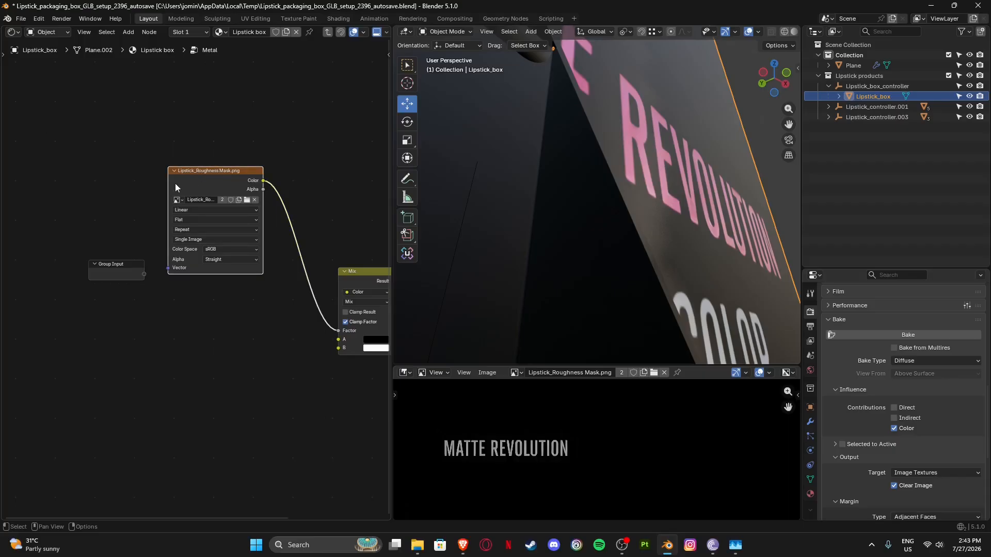
{"action": "key", "text": "ctrl+c"}
{"action": "key", "text": "ctrl+c"}
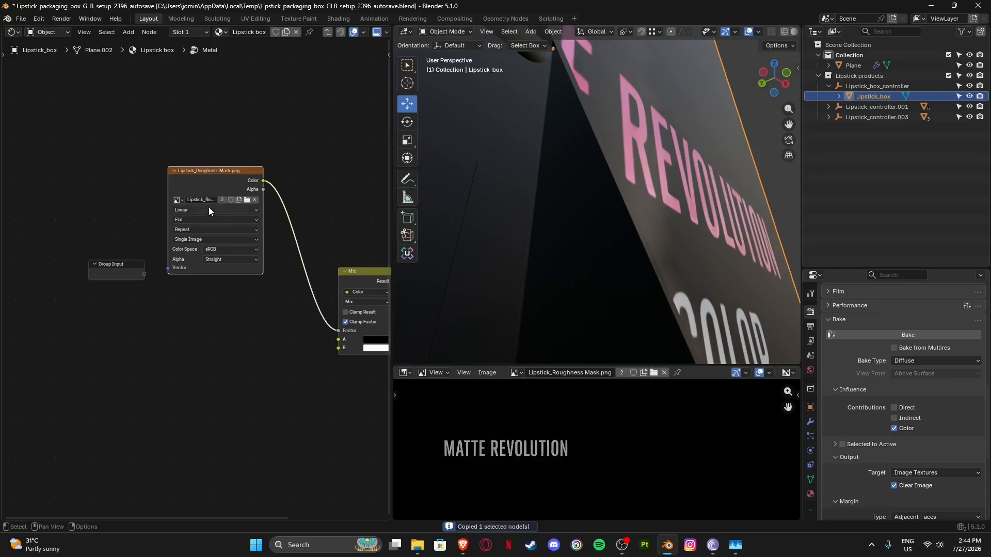
- Paste the Lipstick_Roughness Mask.png node into the main node tree, directly below the baked Color image node
{"action": "scroll", "coordinate": [136, 143], "scroll_direction": "down", "scroll_amount": 8}
{"action": "middle_click_drag", "start_coordinate": [164, 146], "coordinate": [80, 125]}
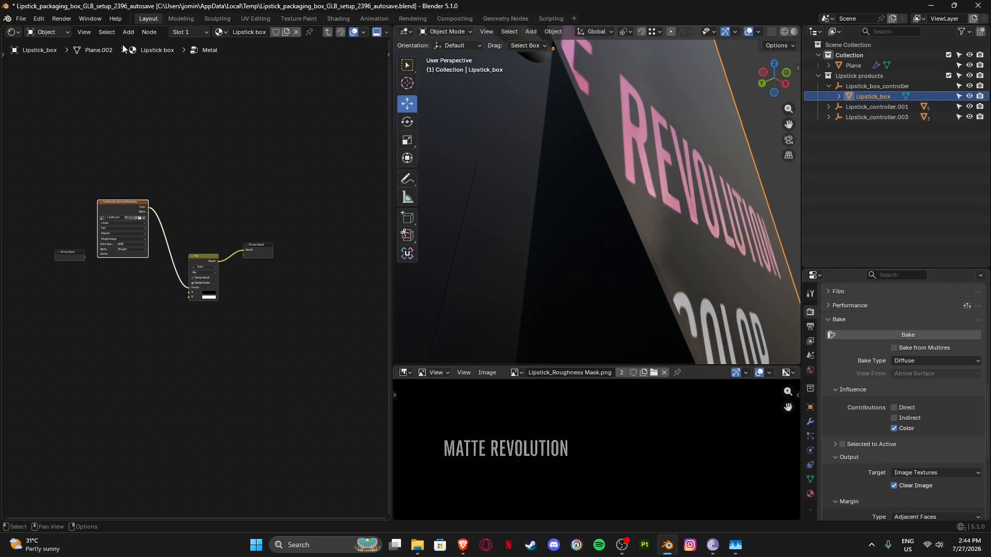
{"action": "left_click", "coordinate": [160, 52]}
{"action": "scroll", "coordinate": [219, 290], "scroll_direction": "down", "scroll_amount": 3}
{"action": "middle_click_drag", "start_coordinate": [287, 318], "coordinate": [155, 274]}
{"action": "scroll", "coordinate": [193, 283], "scroll_direction": "up", "scroll_amount": 8}
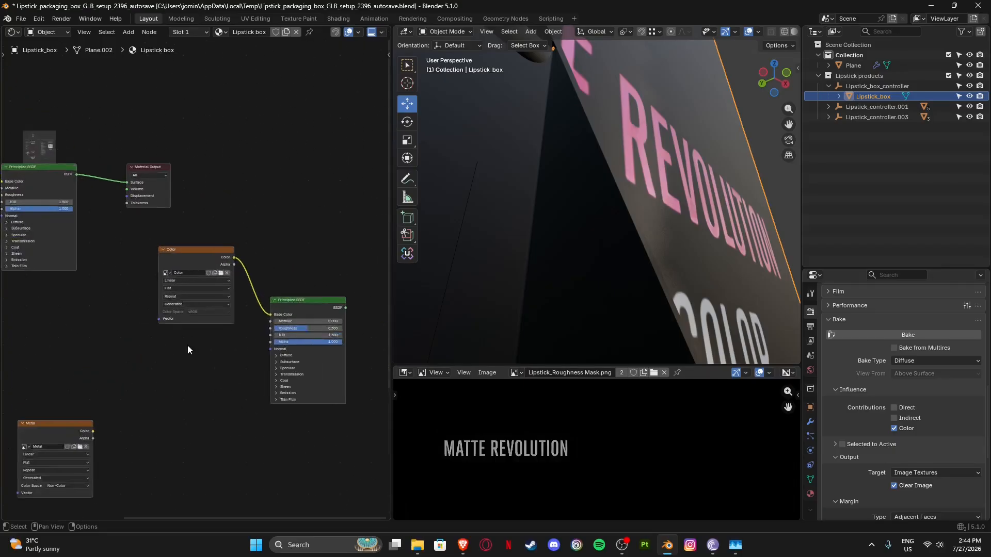
{"action": "middle_click_drag", "start_coordinate": [190, 346], "coordinate": [217, 322]}
{"action": "key", "text": "ctrl+v"}
{"action": "key", "text": "g"}
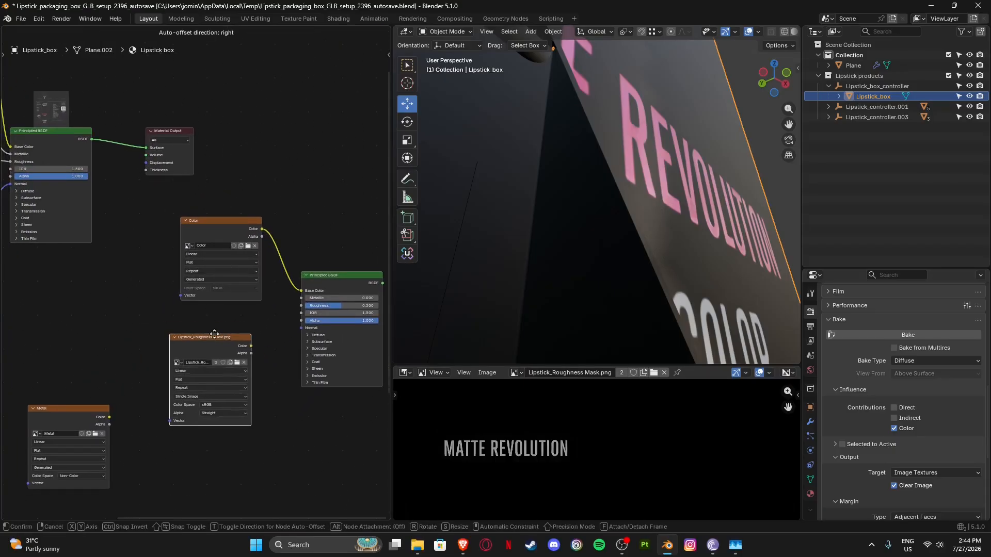
{"action": "left_click", "coordinate": [227, 309]}
- Connect the Lipstick_Roughness Mask.png node's Color output to the Metallic input of the new Principled BSDF
{"action": "scroll", "coordinate": [308, 318], "scroll_direction": "up", "scroll_amount": 4}
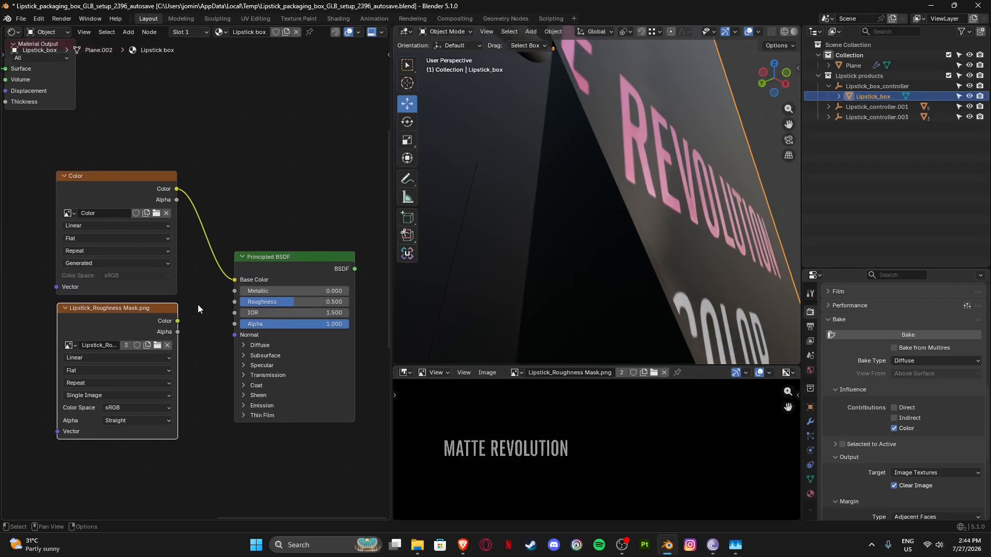
{"action": "left_click_drag", "start_coordinate": [171, 336], "coordinate": [174, 337]}
{"action": "left_click_drag", "start_coordinate": [239, 298], "coordinate": [240, 298]}
{"action": "scroll", "coordinate": [190, 334], "scroll_direction": "down", "scroll_amount": 5}
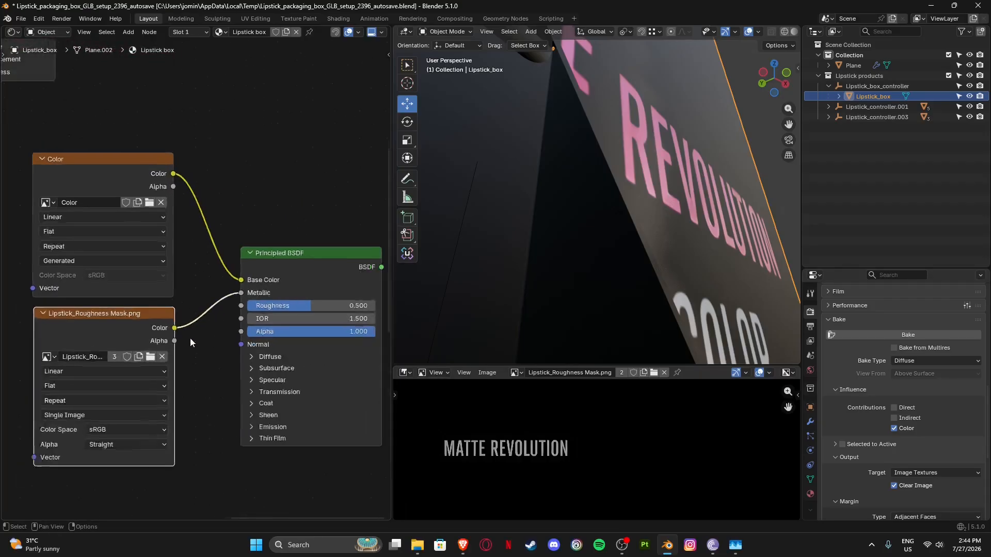
- Preview the pasted Lipstick_Roughness Mask.png node on the box and view the whole mask in the Image Editor
{"action": "left_click", "coordinate": [143, 306], "text": "ctrl+shift"}
{"action": "scroll", "coordinate": [574, 253], "scroll_direction": "down", "scroll_amount": 8}
{"action": "scroll", "coordinate": [573, 255], "scroll_direction": "down", "scroll_amount": 3}
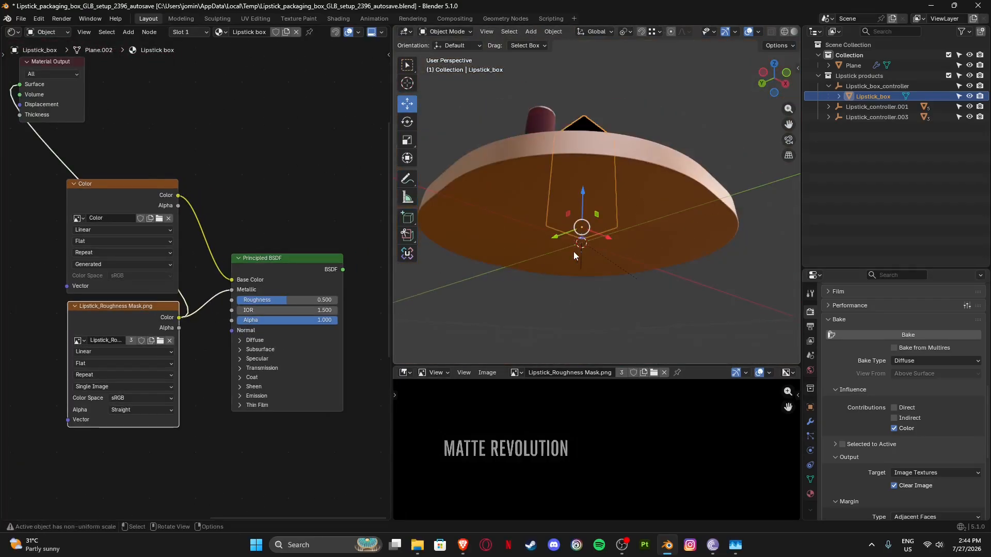
{"action": "scroll", "coordinate": [531, 436], "scroll_direction": "down", "scroll_amount": 4}
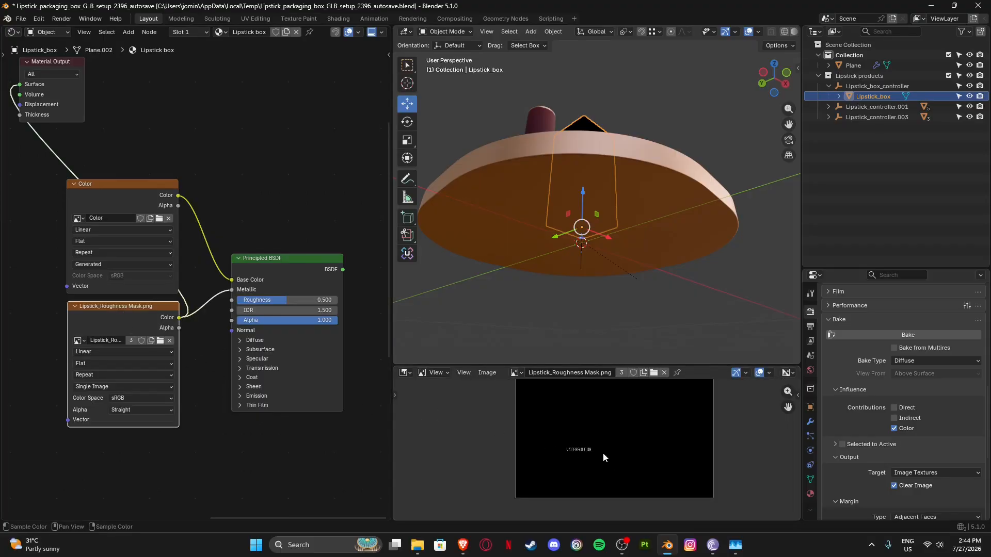
{"action": "middle_click_drag", "start_coordinate": [511, 257], "coordinate": [454, 297]}
- Switch the box preview back to the original Principled BSDF and check the box from the front
{"action": "left_click", "coordinate": [258, 259]}
{"action": "scroll", "coordinate": [259, 258], "scroll_direction": "down", "scroll_amount": 5}
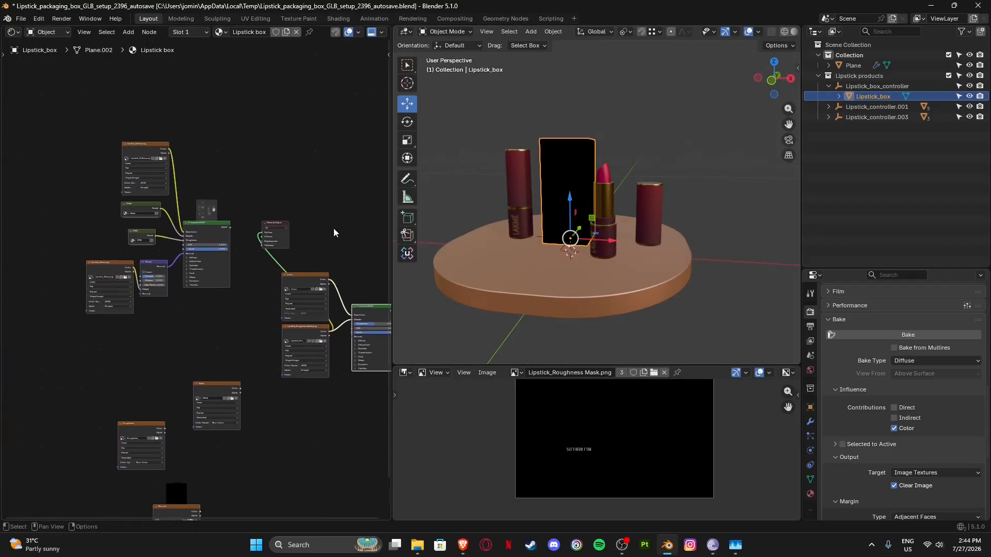
{"action": "left_click", "coordinate": [197, 223]}
{"action": "mouse_move", "coordinate": [613, 211]}
{"action": "middle_mouse_down"}
{"action": "mouse_move", "coordinate": [519, 232]}
{"action": "mouse_move", "coordinate": [601, 219]}
{"action": "middle_mouse_up"}
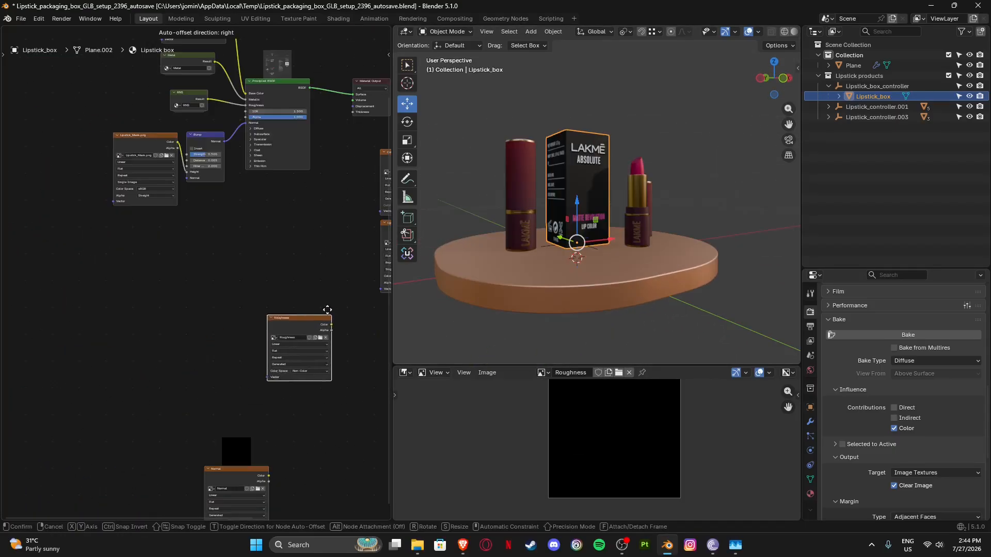
- Move the Roughness image node to just below the Lipstick_Roughness Mask.png node beside the new Principled BSDF
{"action": "left_click_drag", "start_coordinate": [327, 310], "coordinate": [329, 308]}
{"action": "middle_click_drag", "start_coordinate": [328, 308], "coordinate": [202, 311]}
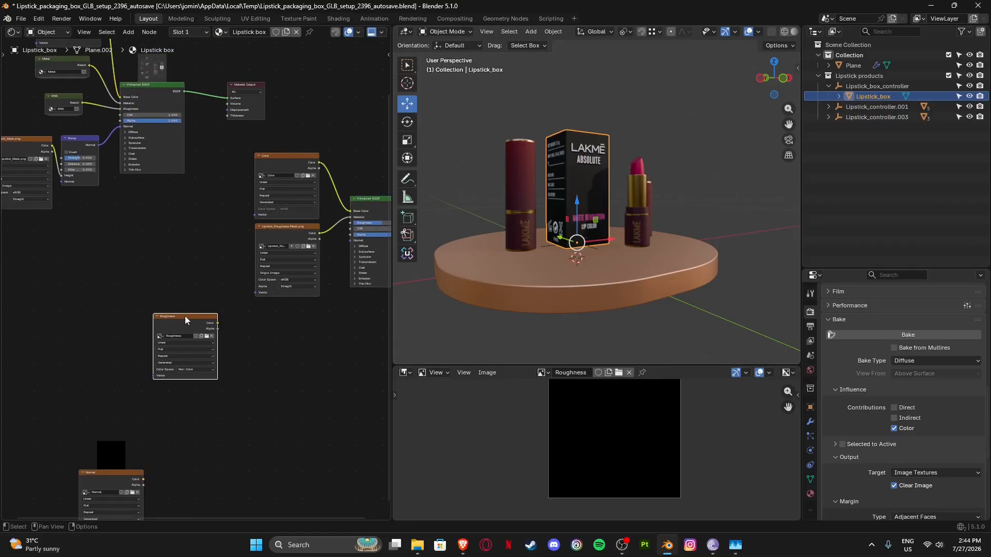
{"action": "left_click_drag", "start_coordinate": [185, 317], "coordinate": [268, 312]}
{"action": "scroll", "coordinate": [263, 310], "scroll_direction": "up", "scroll_amount": 3}
{"action": "scroll", "coordinate": [263, 310], "scroll_direction": "up", "scroll_amount": 1}
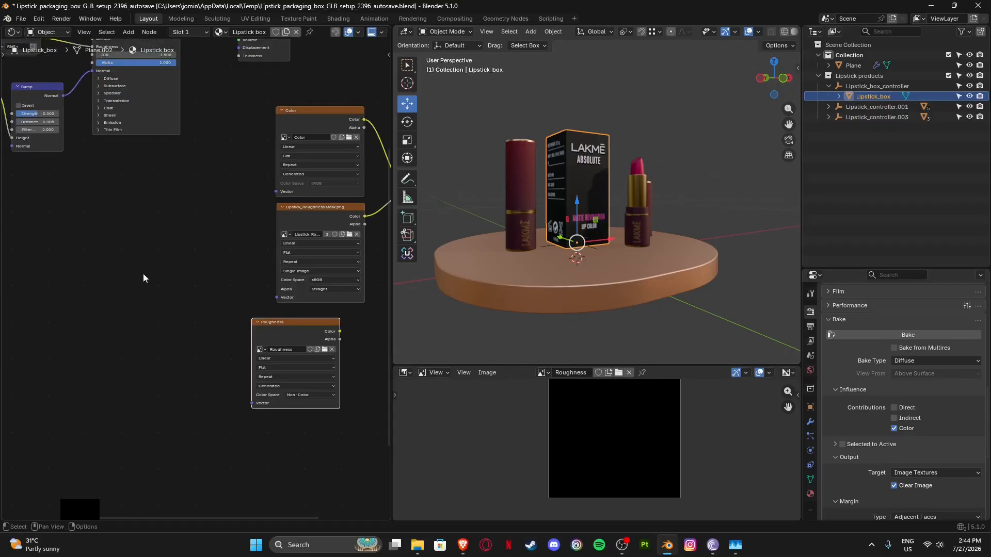
- Open the RNS group, preview its Lipstick_Roughness Mask.png node on the box and examine the mask lettering in the Image Editor
{"action": "middle_click_drag", "start_coordinate": [42, 190], "coordinate": [97, 338]}
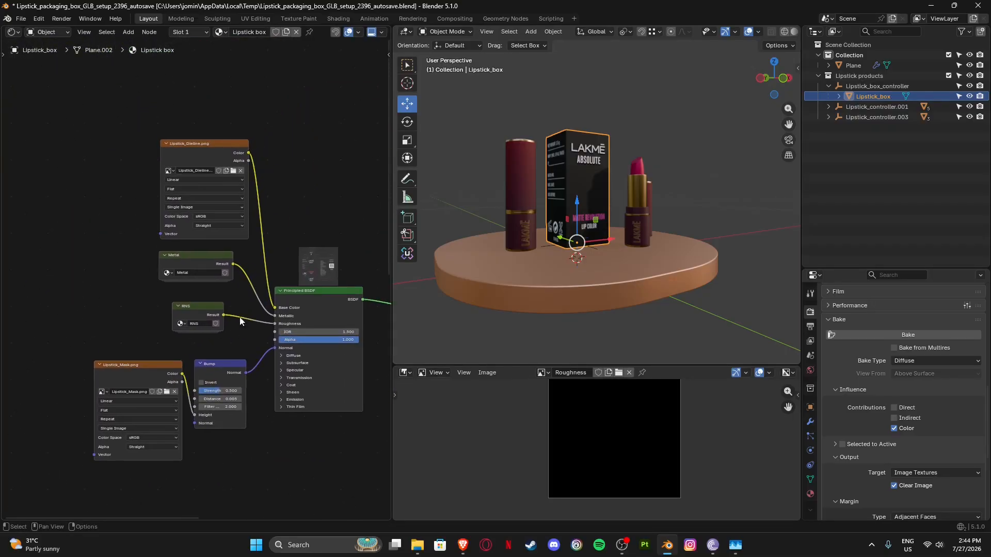
{"action": "scroll", "coordinate": [227, 318], "scroll_direction": "up", "scroll_amount": 4}
{"action": "left_click", "coordinate": [189, 317]}
{"action": "key", "text": "Tab"}
{"action": "scroll", "coordinate": [170, 289], "scroll_direction": "down", "scroll_amount": 3}
{"action": "middle_click_drag", "start_coordinate": [140, 295], "coordinate": [204, 290]}
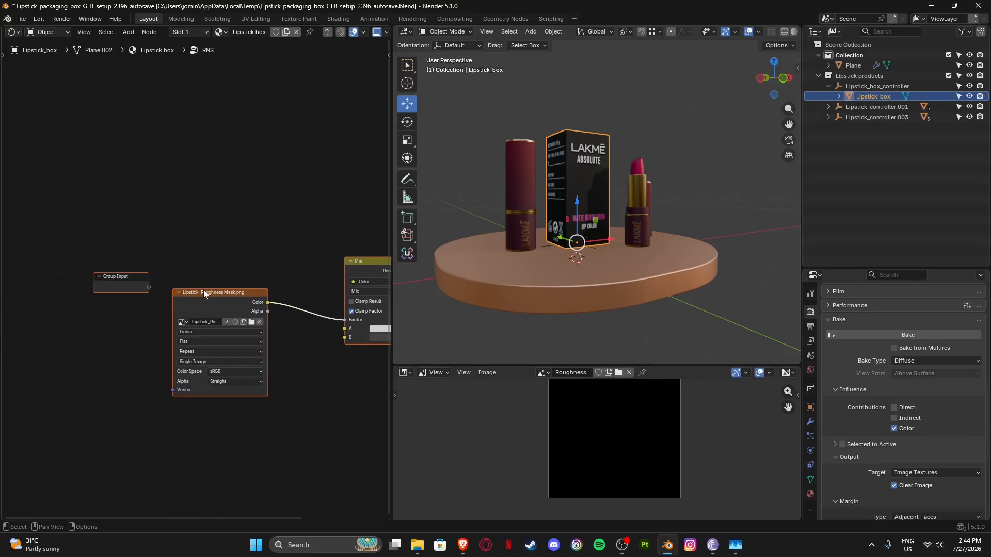
{"action": "left_click", "coordinate": [203, 290], "text": "ctrl+shift"}
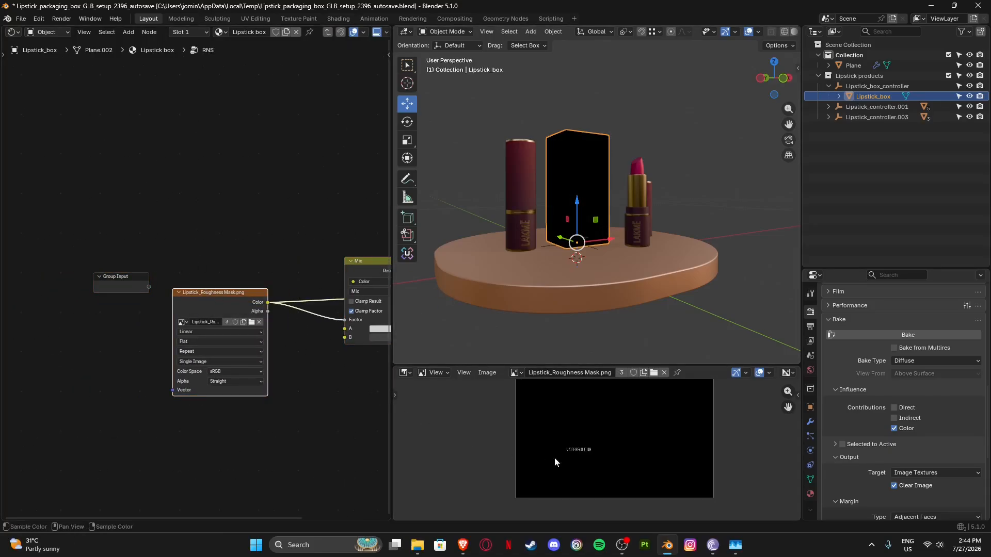
{"action": "scroll", "coordinate": [572, 454], "scroll_direction": "up", "scroll_amount": 4}
{"action": "scroll", "coordinate": [552, 454], "scroll_direction": "down", "scroll_amount": 3}
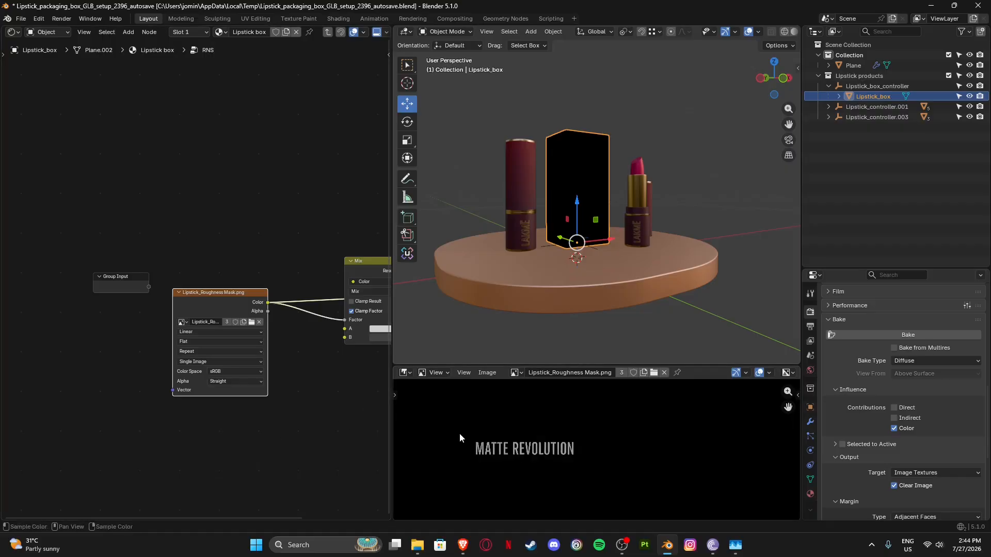
{"action": "scroll", "coordinate": [196, 268], "scroll_direction": "down", "scroll_amount": 2}
{"action": "scroll", "coordinate": [196, 265], "scroll_direction": "down", "scroll_amount": 2}
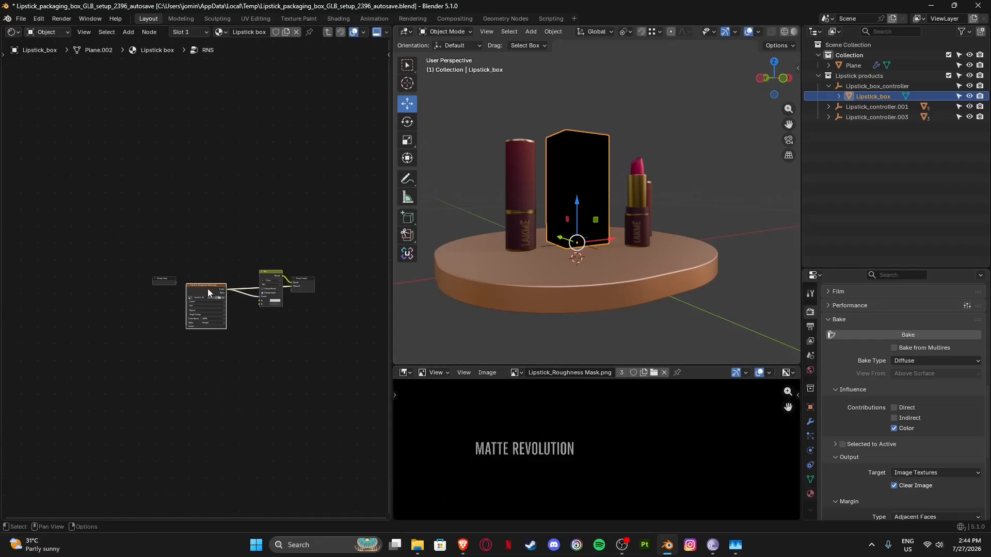
- Return to the main node tree, reopen the RNS group and examine how the mask feeds the Mix node and Group Output
{"action": "left_click", "coordinate": [151, 50]}
{"action": "scroll", "coordinate": [242, 334], "scroll_direction": "up", "scroll_amount": 3}
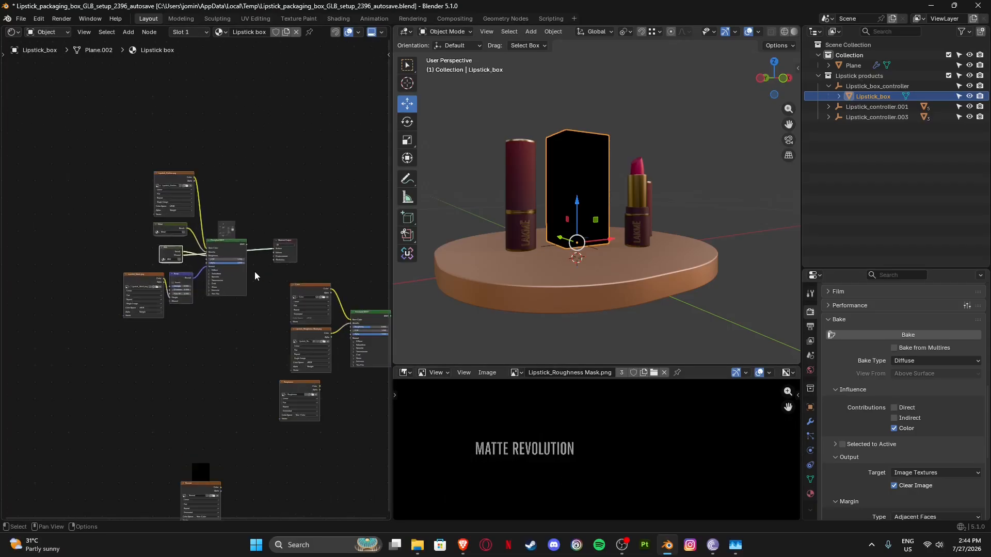
{"action": "middle_click_drag", "start_coordinate": [274, 293], "coordinate": [192, 254]}
{"action": "key", "text": "Tab"}
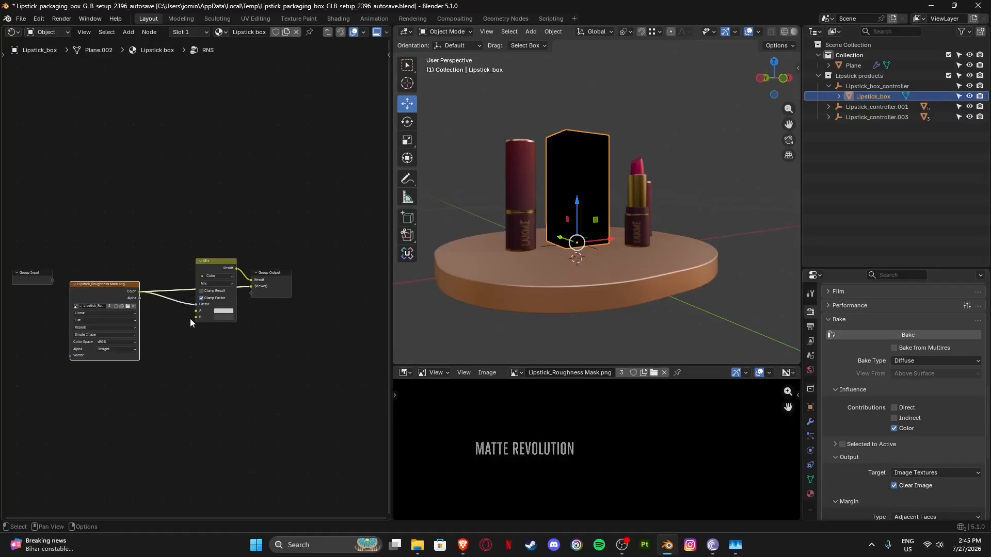
{"action": "scroll", "coordinate": [215, 322], "scroll_direction": "up", "scroll_amount": 5}
{"action": "scroll", "coordinate": [207, 377], "scroll_direction": "down", "scroll_amount": 4}
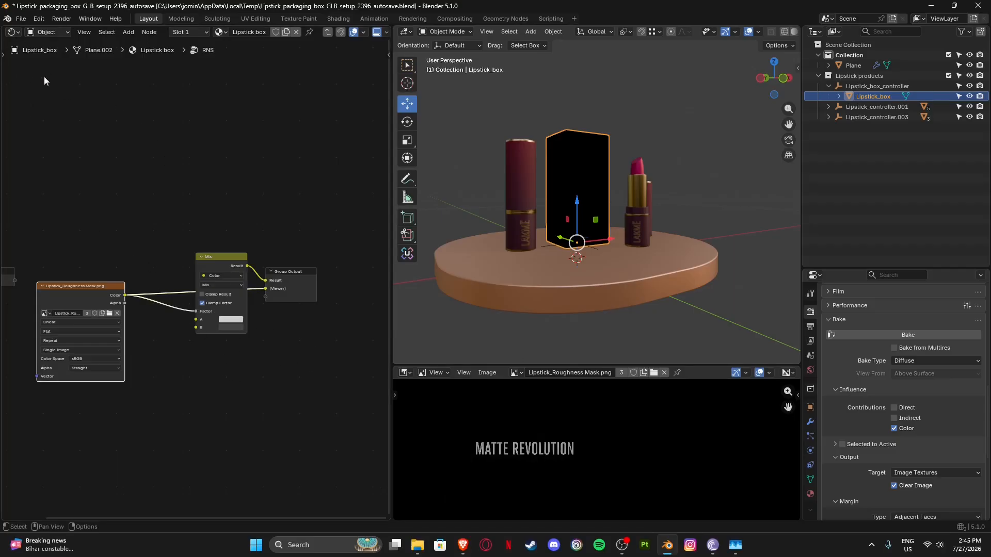
{"action": "middle_click_drag", "start_coordinate": [24, 301], "coordinate": [122, 304]}
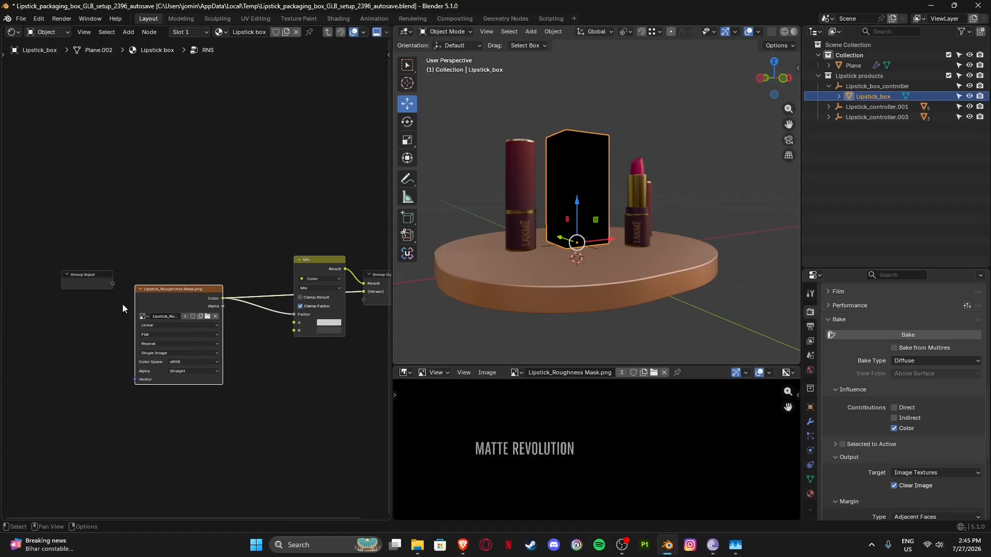
{"action": "middle_click_drag", "start_coordinate": [302, 348], "coordinate": [195, 358]}
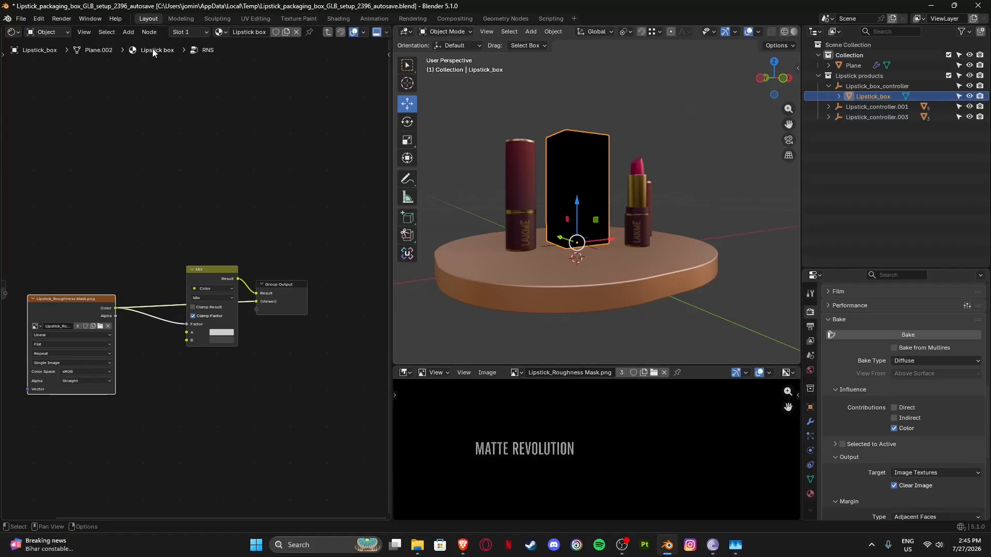
- Leave the RNS group, move the RNS node farther from the original Principled BSDF and preview that shader on the box again
{"action": "key", "text": "Tab"}
{"action": "scroll", "coordinate": [169, 265], "scroll_direction": "up", "scroll_amount": 3}
{"action": "scroll", "coordinate": [223, 274], "scroll_direction": "up", "scroll_amount": 2}
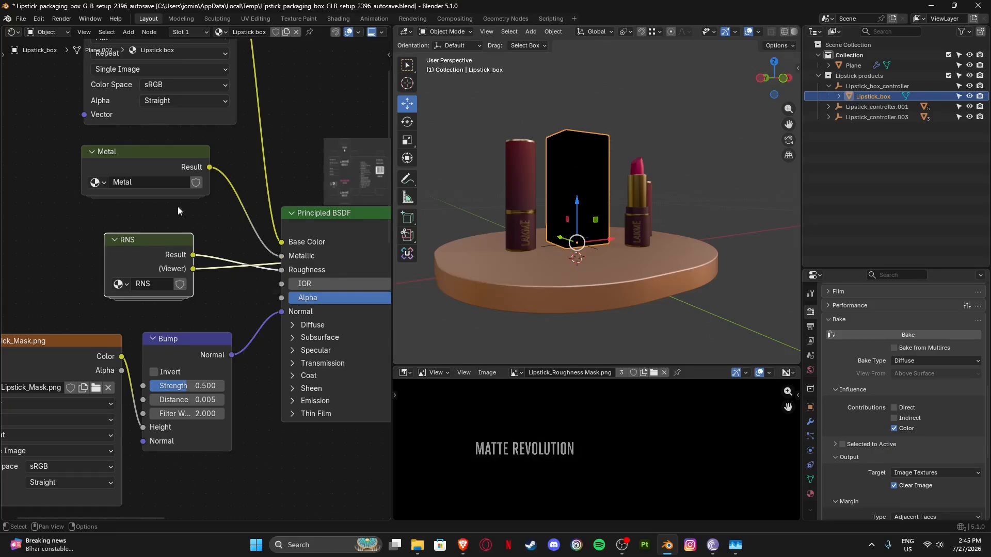
{"action": "left_click_drag", "start_coordinate": [155, 265], "coordinate": [96, 269]}
{"action": "scroll", "coordinate": [171, 246], "scroll_direction": "down", "scroll_amount": 4}
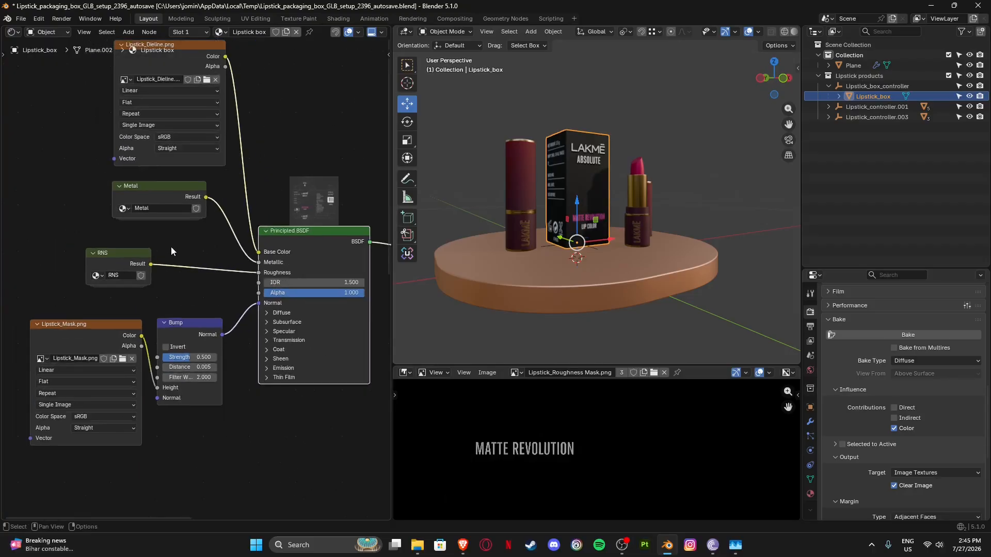
{"action": "left_click", "coordinate": [152, 265]}
{"action": "scroll", "coordinate": [156, 260], "scroll_direction": "down", "scroll_amount": 4}
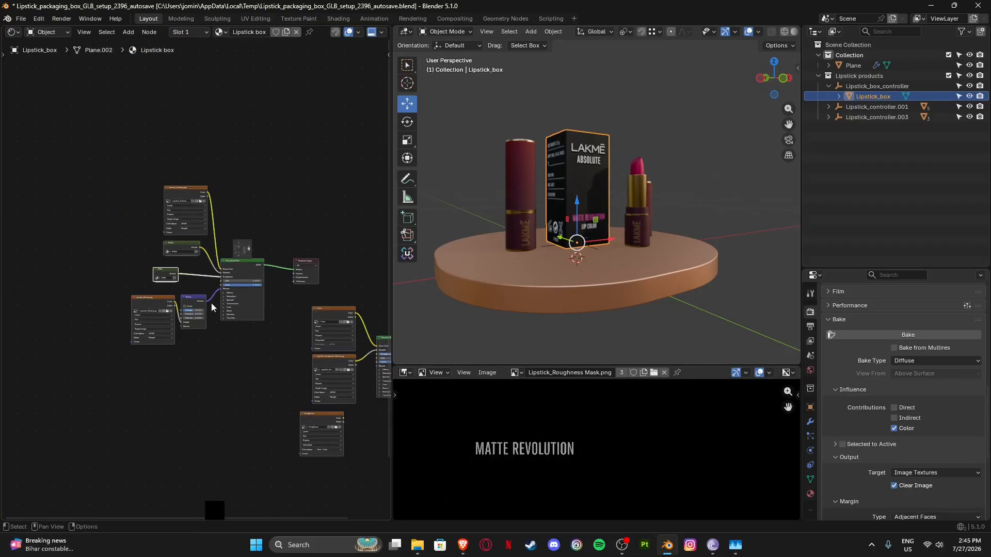
{"action": "scroll", "coordinate": [196, 250], "scroll_direction": "up", "scroll_amount": 2}
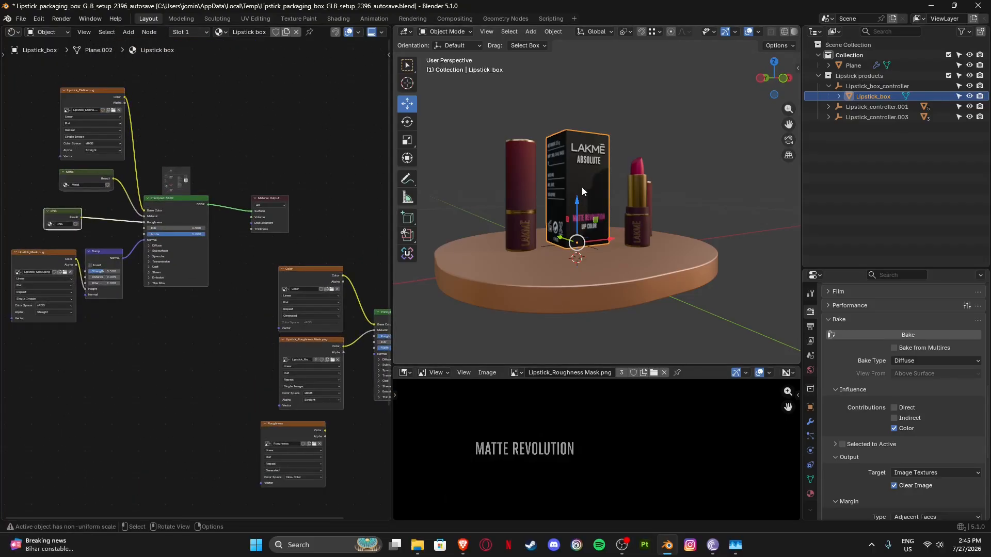
{"action": "scroll", "coordinate": [222, 329], "scroll_direction": "up", "scroll_amount": 2}
- Make the Roughness image node the bake target, set the Bake Type to Roughness and bake the box's roughness map
{"action": "left_click_drag", "start_coordinate": [247, 352], "coordinate": [164, 357]}
{"action": "scroll", "coordinate": [184, 343], "scroll_direction": "down", "scroll_amount": 3}
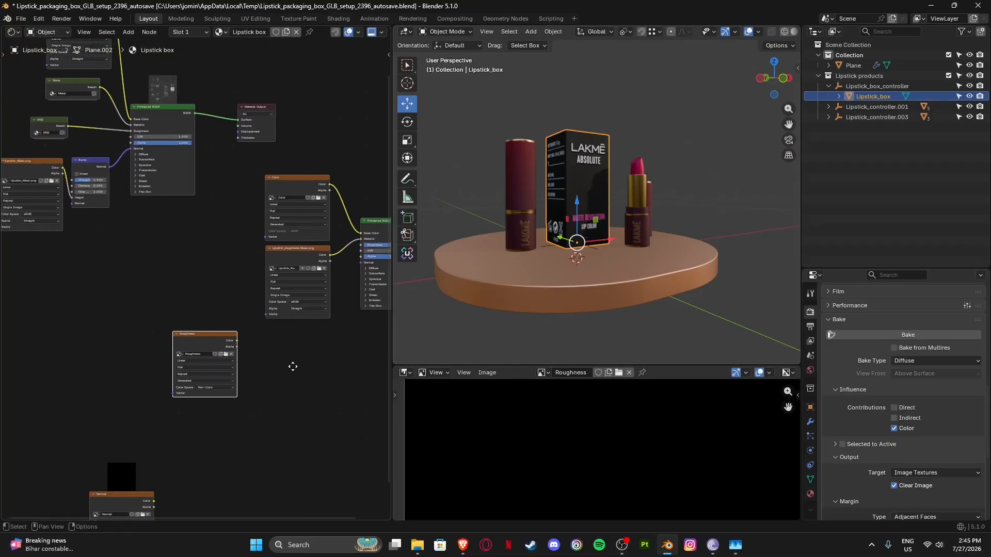
{"action": "left_click", "coordinate": [879, 334]}
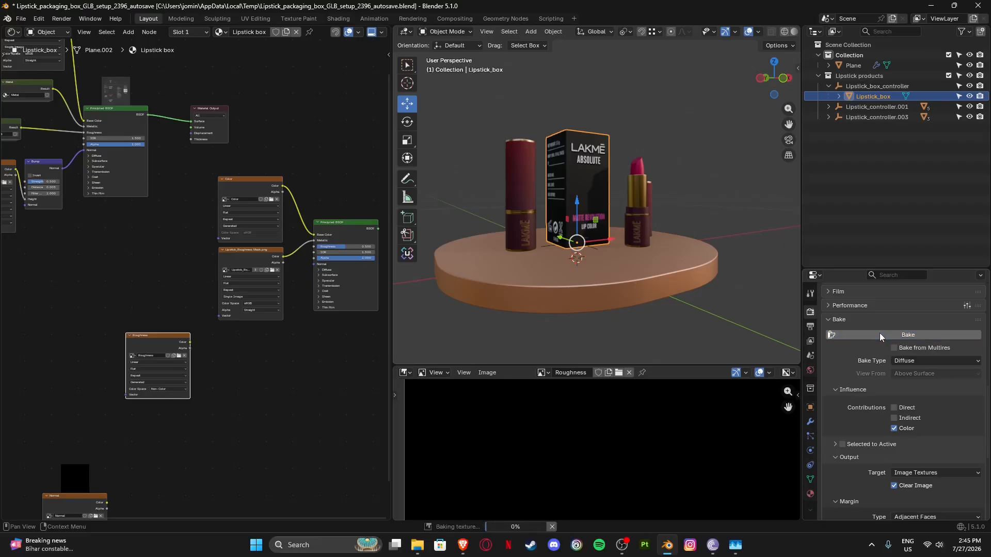
{"action": "left_click", "coordinate": [552, 527]}
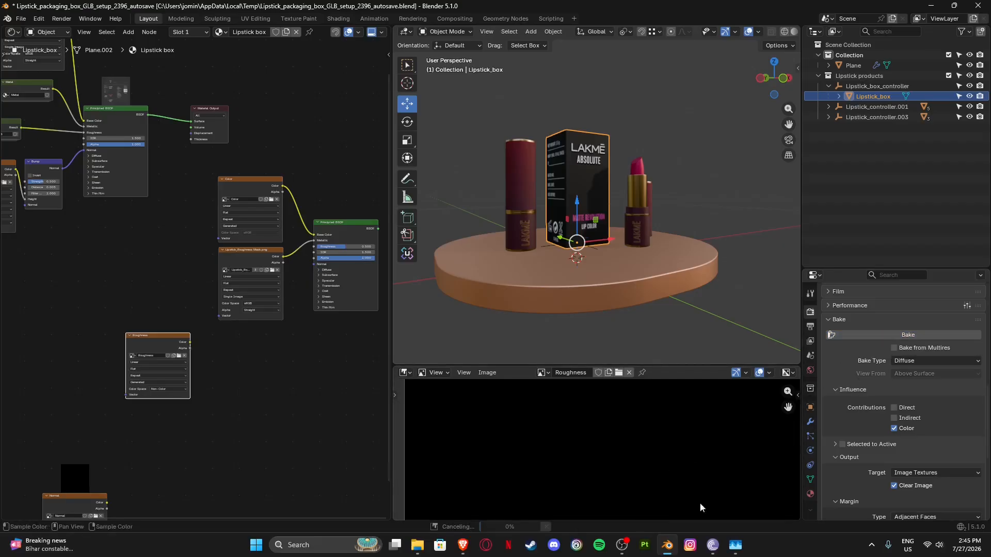
{"action": "left_click", "coordinate": [916, 361]}
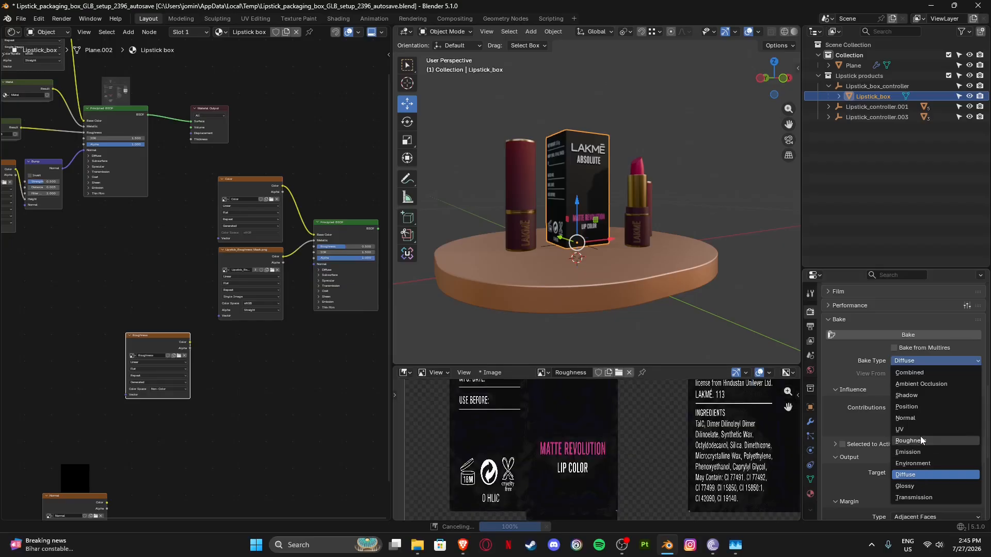
{"action": "left_click", "coordinate": [921, 437]}
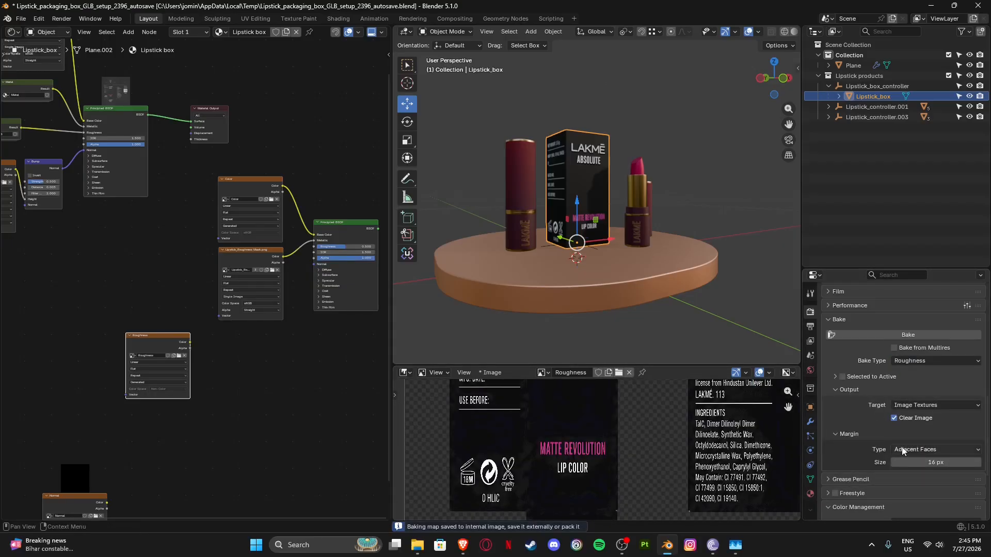
{"action": "scroll", "coordinate": [617, 472], "scroll_direction": "up", "scroll_amount": 6}
{"action": "scroll", "coordinate": [549, 464], "scroll_direction": "down", "scroll_amount": 5}
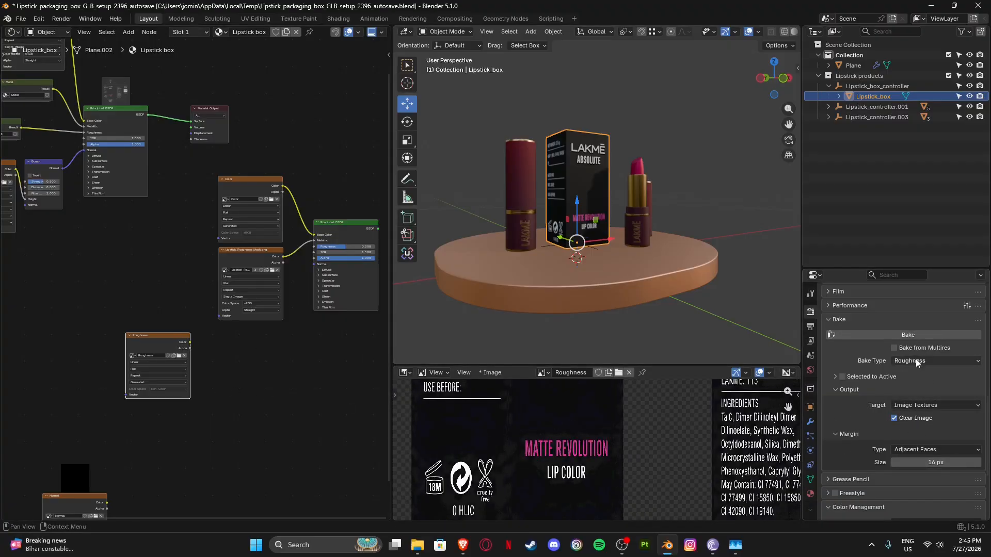
{"action": "left_click", "coordinate": [892, 335]}
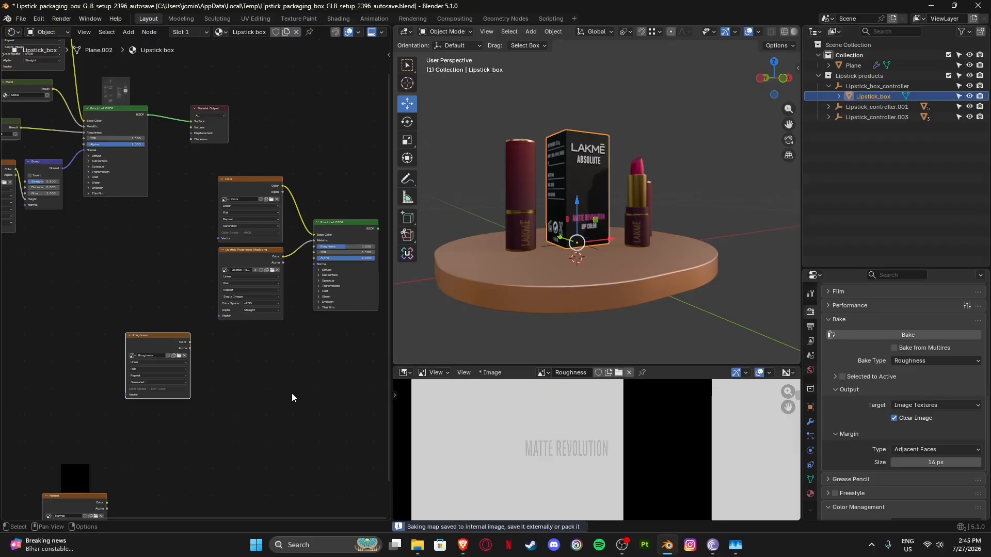
- Examine the baked Roughness image in the Image Editor, including the MATTE REVOLUTION lettering and the whole map
{"action": "scroll", "coordinate": [580, 437], "scroll_direction": "down", "scroll_amount": 3}
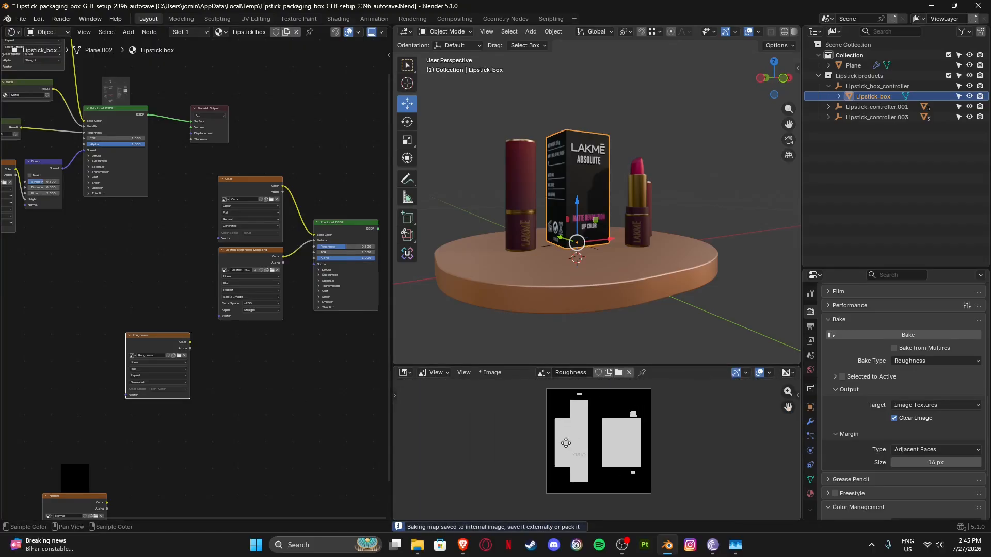
{"action": "scroll", "coordinate": [549, 411], "scroll_direction": "up", "scroll_amount": 6}
{"action": "scroll", "coordinate": [547, 448], "scroll_direction": "up", "scroll_amount": 3}
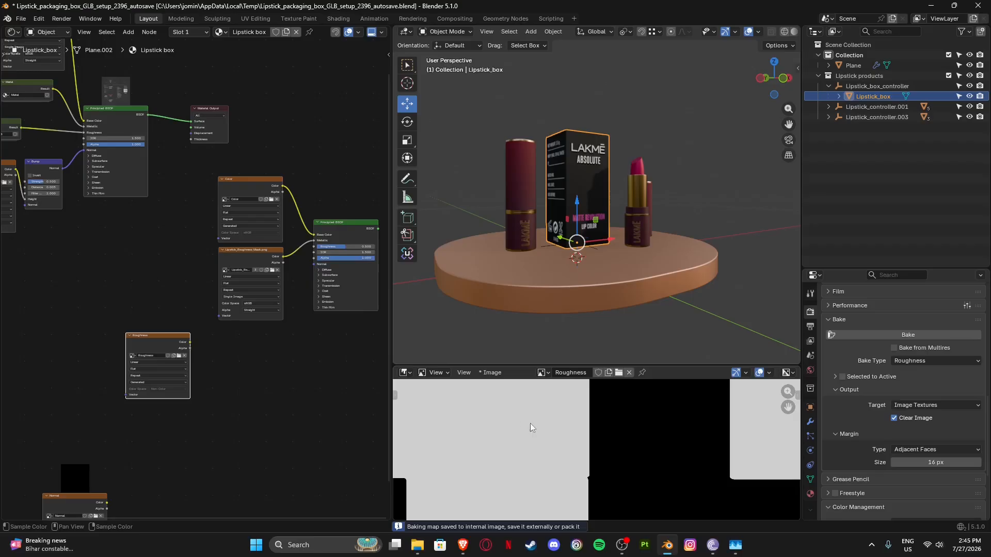
{"action": "middle_click_drag", "start_coordinate": [530, 424], "coordinate": [588, 478]}
{"action": "middle_click_drag", "start_coordinate": [544, 416], "coordinate": [610, 458]}
{"action": "scroll", "coordinate": [521, 438], "scroll_direction": "up", "scroll_amount": 4}
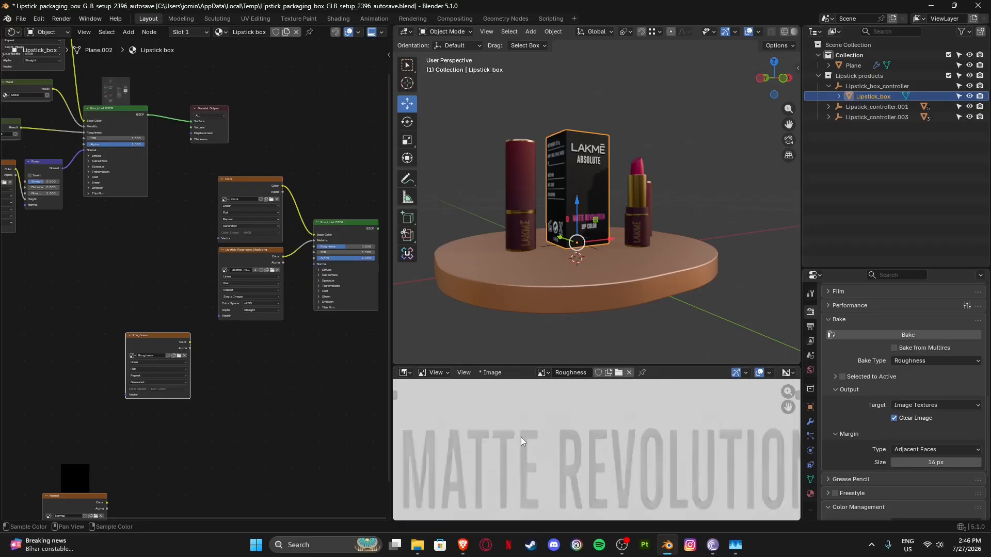
{"action": "scroll", "coordinate": [548, 434], "scroll_direction": "down", "scroll_amount": 10}
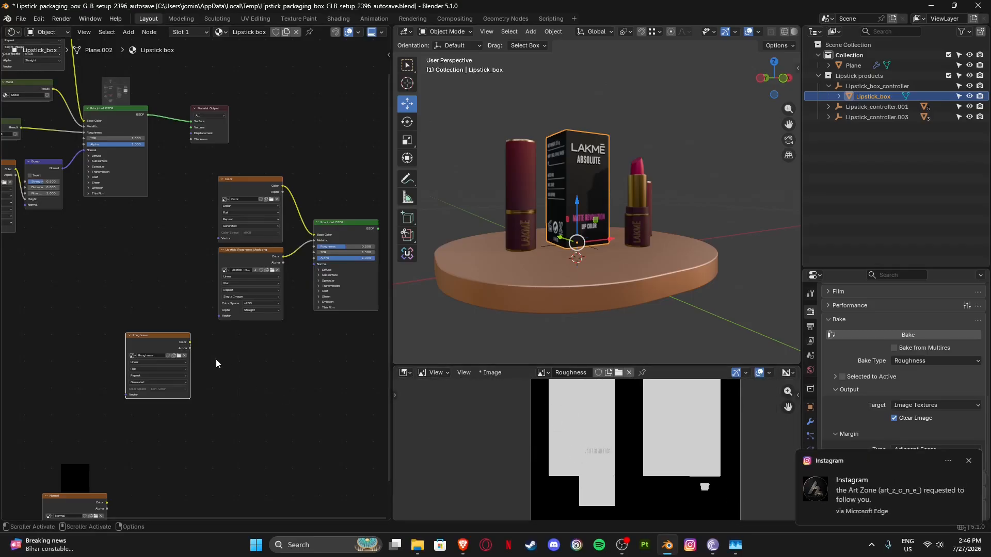
- Align the Roughness image node below the mask node and connect its Color output to the new Principled BSDF's Roughness input
{"action": "left_click_drag", "start_coordinate": [172, 338], "coordinate": [263, 333]}
{"action": "scroll", "coordinate": [237, 346], "scroll_direction": "up", "scroll_amount": 3}
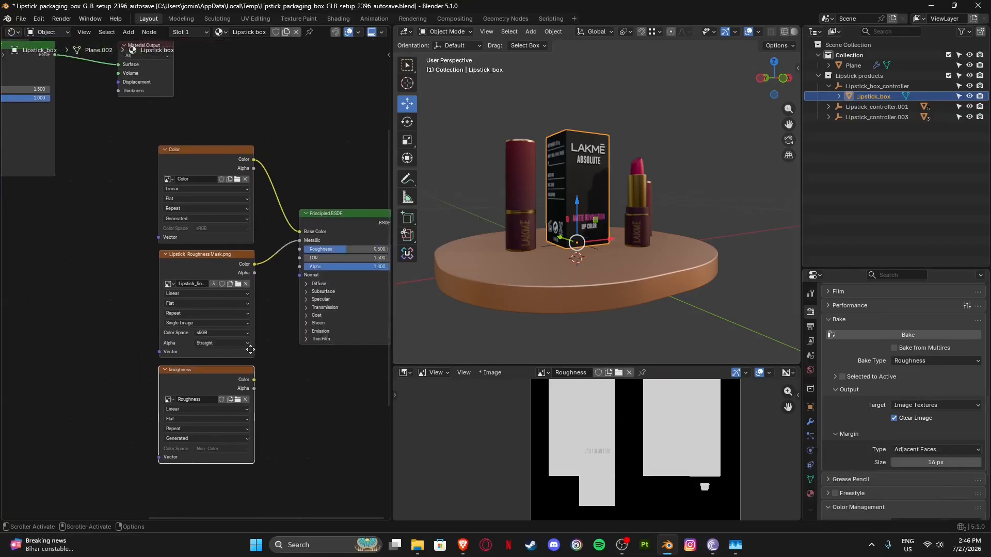
{"action": "scroll", "coordinate": [237, 345], "scroll_direction": "up", "scroll_amount": 1}
{"action": "left_click_drag", "start_coordinate": [233, 409], "coordinate": [288, 246]}
- Select the Normal image node and place it below the Roughness image node in the baked material setup
{"action": "scroll", "coordinate": [285, 380], "scroll_direction": "down", "scroll_amount": 13}
{"action": "middle_click_drag", "start_coordinate": [137, 398], "coordinate": [269, 368]}
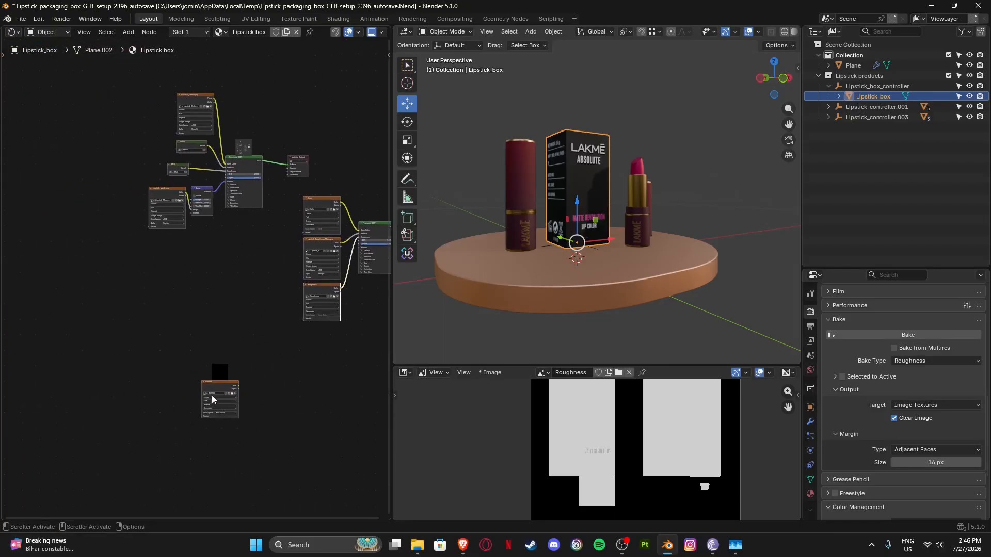
{"action": "scroll", "coordinate": [214, 398], "scroll_direction": "up", "scroll_amount": 4}
{"action": "left_click", "coordinate": [225, 418]}
{"action": "left_click_drag", "start_coordinate": [224, 420], "coordinate": [248, 318]}
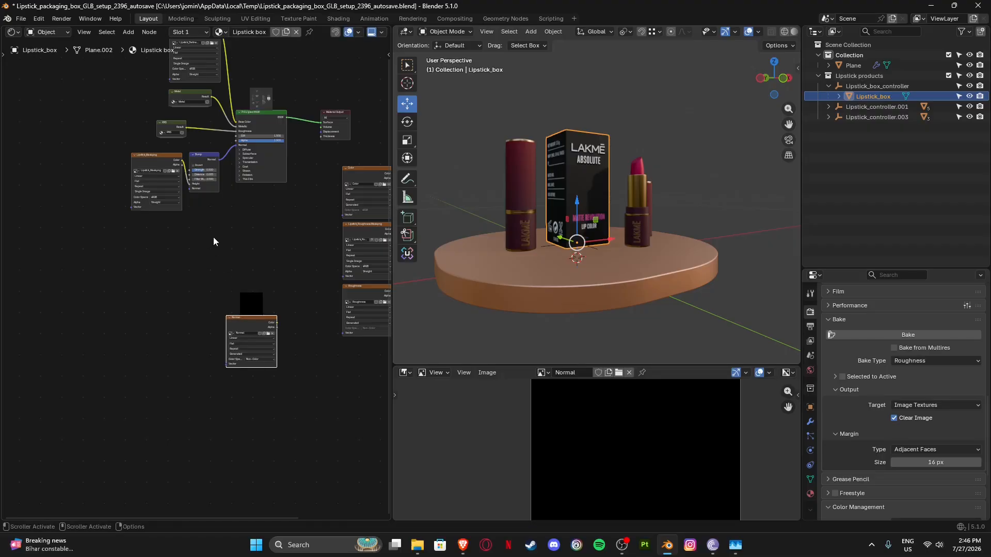
{"action": "middle_click_drag", "start_coordinate": [213, 236], "coordinate": [272, 323]}
{"action": "scroll", "coordinate": [263, 242], "scroll_direction": "up", "scroll_amount": 9}
{"action": "middle_click_drag", "start_coordinate": [320, 238], "coordinate": [211, 300]}
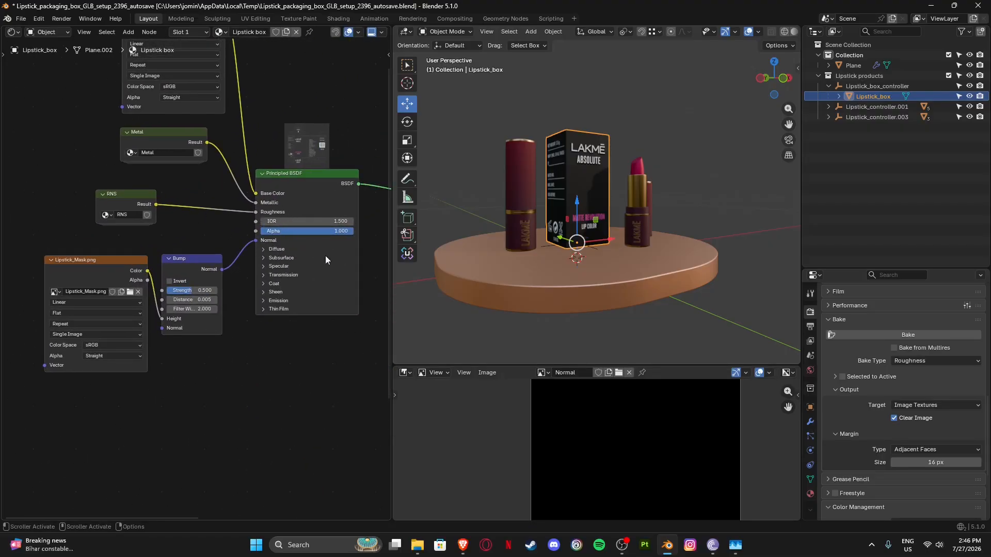
{"action": "scroll", "coordinate": [435, 346], "scroll_direction": "down", "scroll_amount": 5}
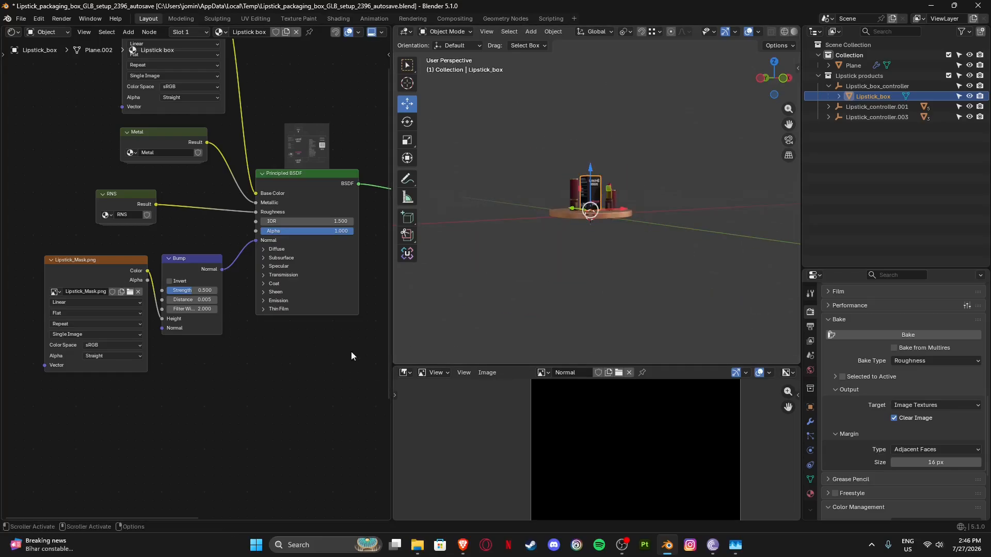
{"action": "scroll", "coordinate": [476, 303], "scroll_direction": "up", "scroll_amount": 4}
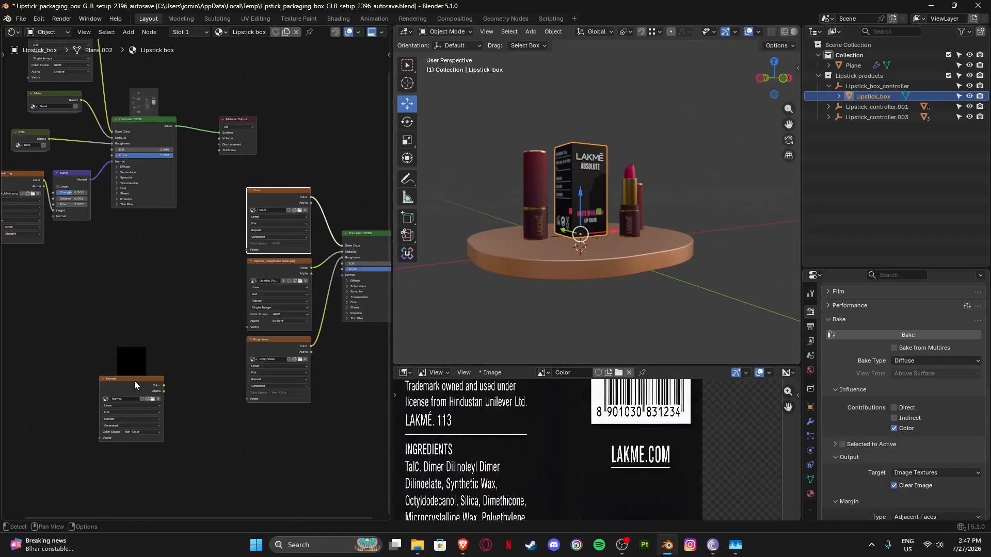
{"action": "left_click_drag", "start_coordinate": [135, 382], "coordinate": [278, 421]}
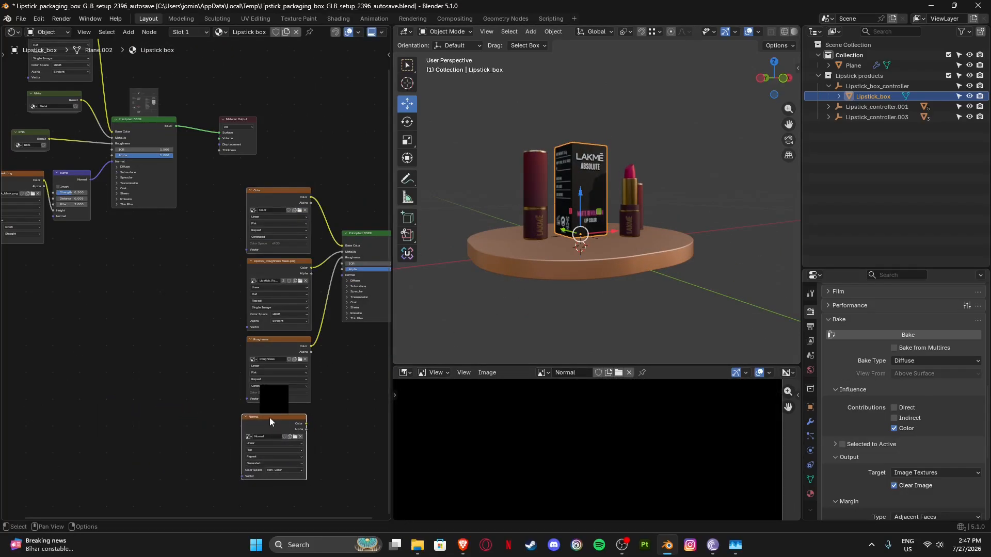
- Set the Bake Type to Normal and bake the box's normal map into the Normal image node
{"action": "left_click", "coordinate": [918, 361]}
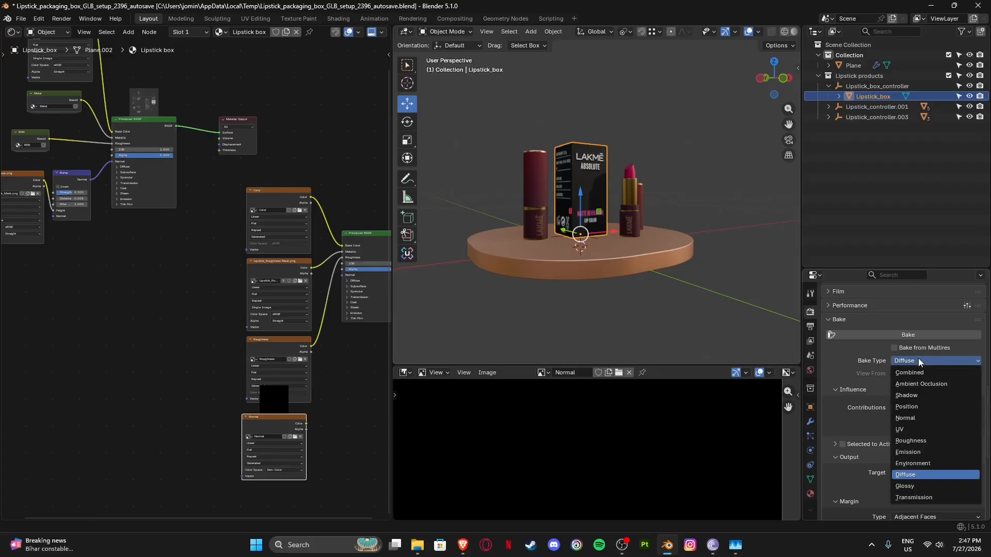
{"action": "left_click", "coordinate": [916, 418]}
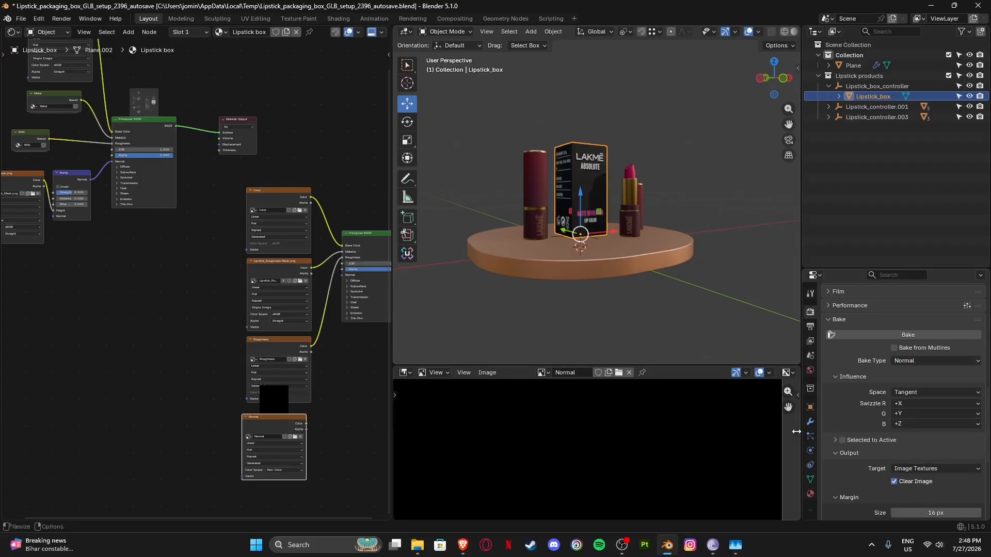
{"action": "middle_click_drag", "start_coordinate": [284, 425], "coordinate": [222, 419]}
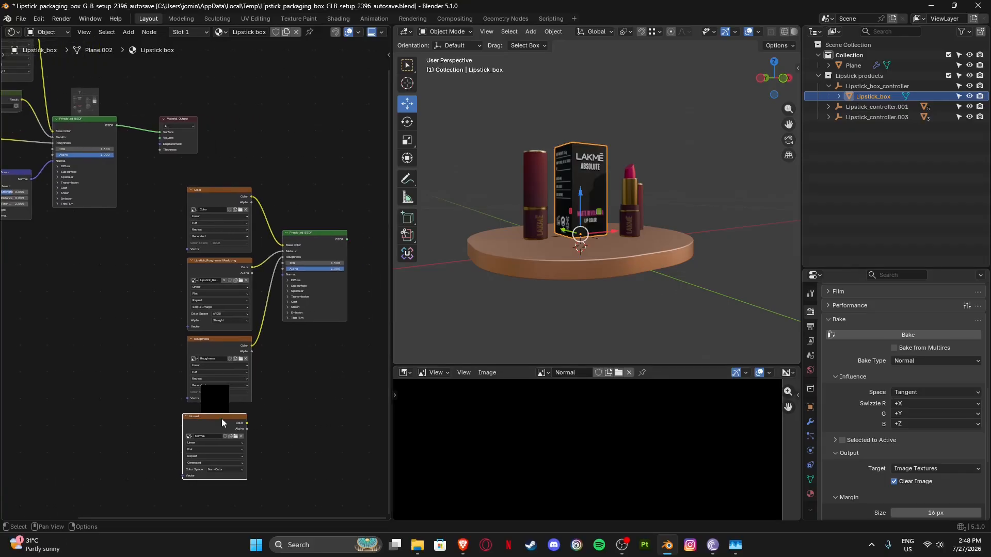
{"action": "left_click", "coordinate": [890, 336]}
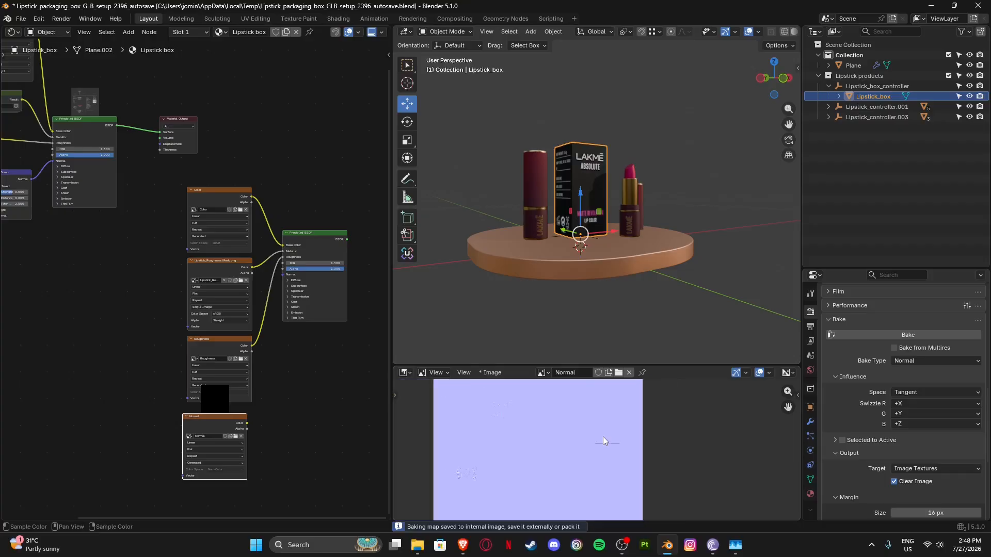
- Examine the baked Normal image in the Image Editor, including the LAKMÉ ABSOLUTE and OPEN HERE lettering
{"action": "scroll", "coordinate": [568, 429], "scroll_direction": "down", "scroll_amount": 2}
{"action": "scroll", "coordinate": [516, 421], "scroll_direction": "up", "scroll_amount": 6}
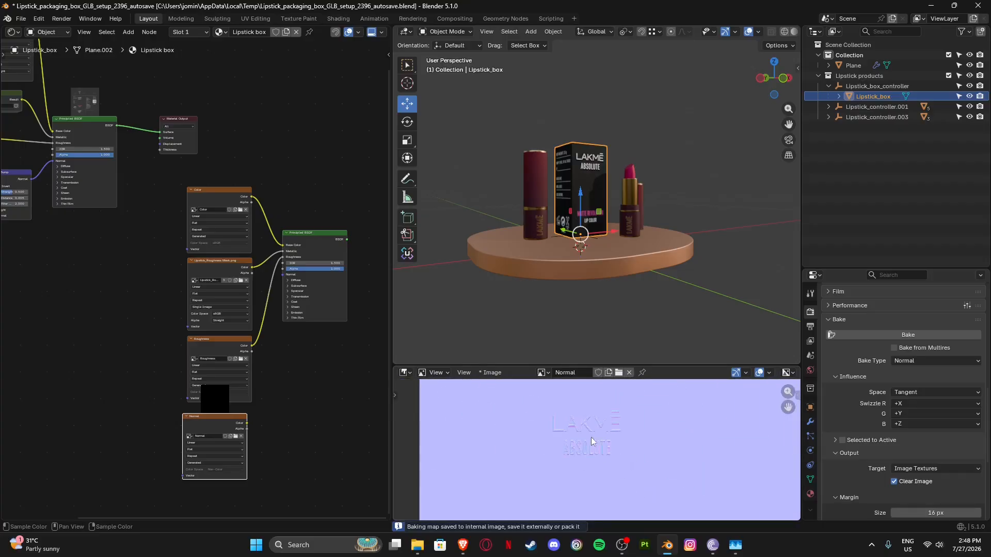
{"action": "scroll", "coordinate": [592, 441], "scroll_direction": "up", "scroll_amount": 6}
{"action": "scroll", "coordinate": [542, 428], "scroll_direction": "down", "scroll_amount": 2}
{"action": "scroll", "coordinate": [517, 418], "scroll_direction": "up", "scroll_amount": 2}
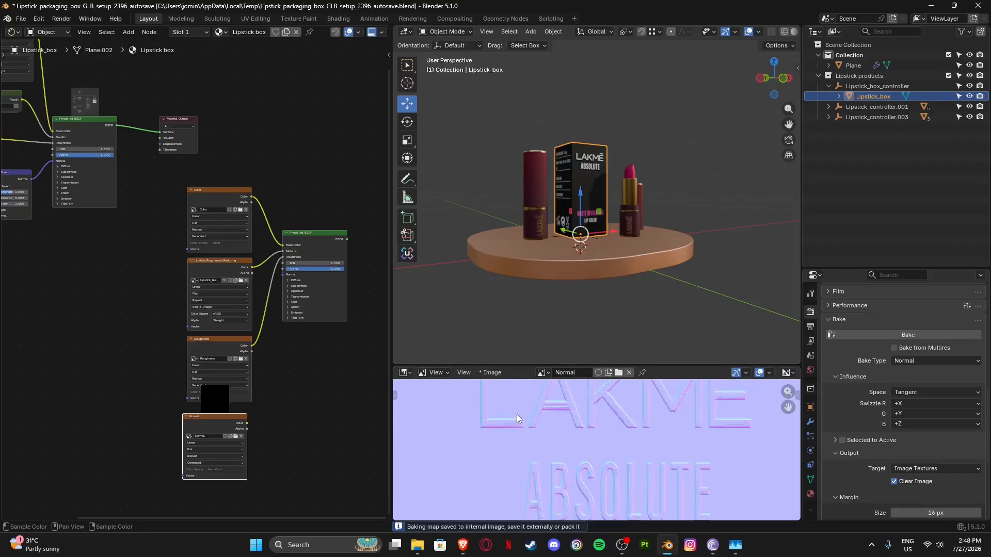
{"action": "scroll", "coordinate": [518, 418], "scroll_direction": "up", "scroll_amount": 3}
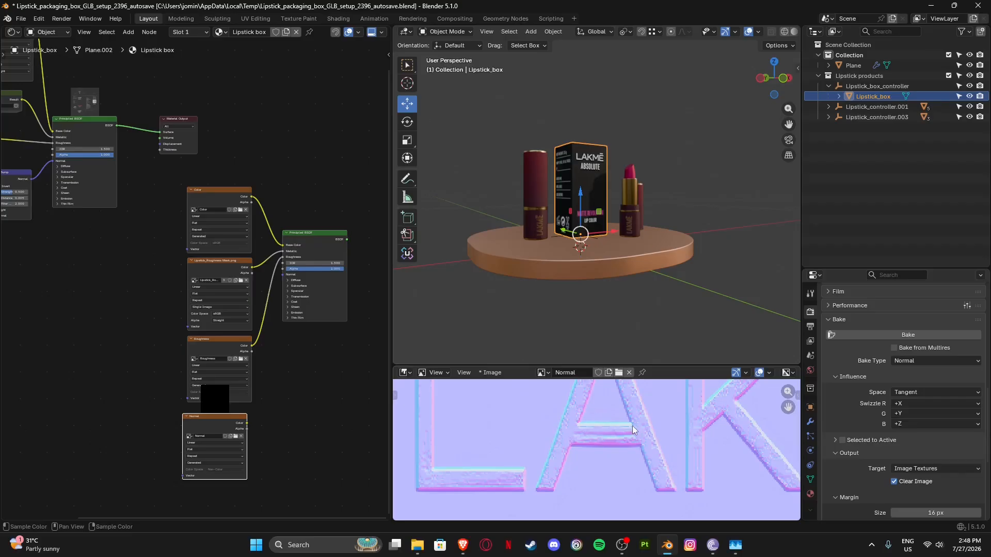
{"action": "scroll", "coordinate": [633, 430], "scroll_direction": "down", "scroll_amount": 3}
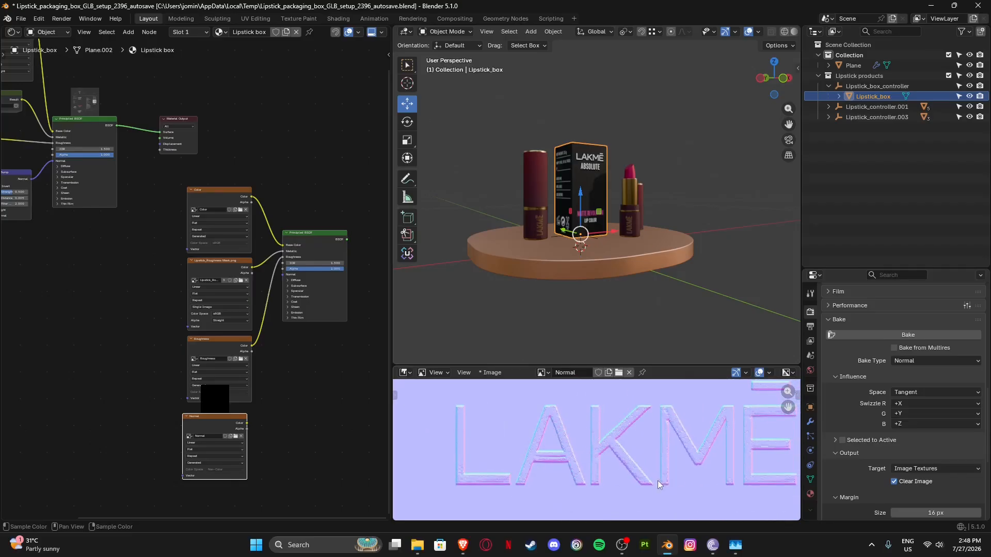
{"action": "scroll", "coordinate": [728, 412], "scroll_direction": "down", "scroll_amount": 7}
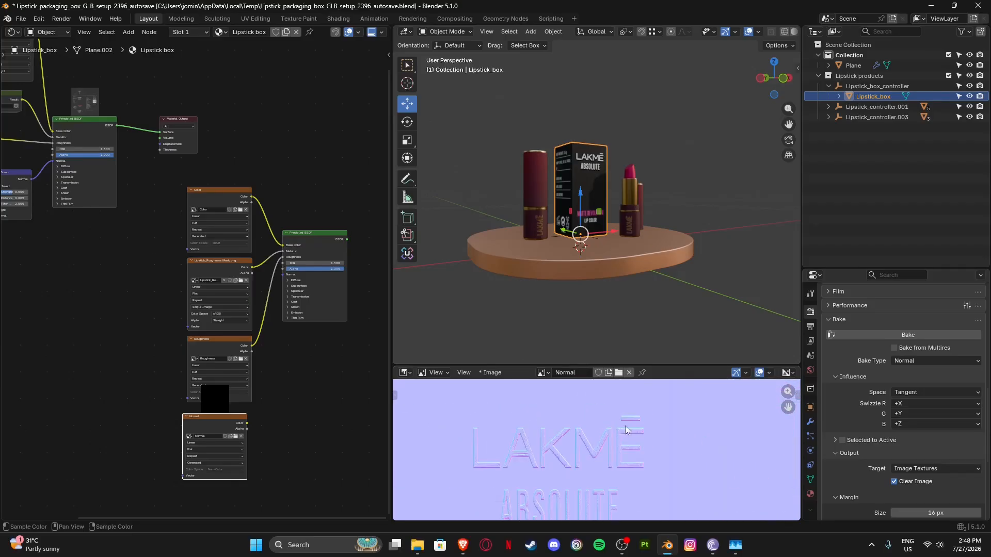
{"action": "scroll", "coordinate": [619, 459], "scroll_direction": "down", "scroll_amount": 2}
{"action": "scroll", "coordinate": [593, 449], "scroll_direction": "up", "scroll_amount": 6}
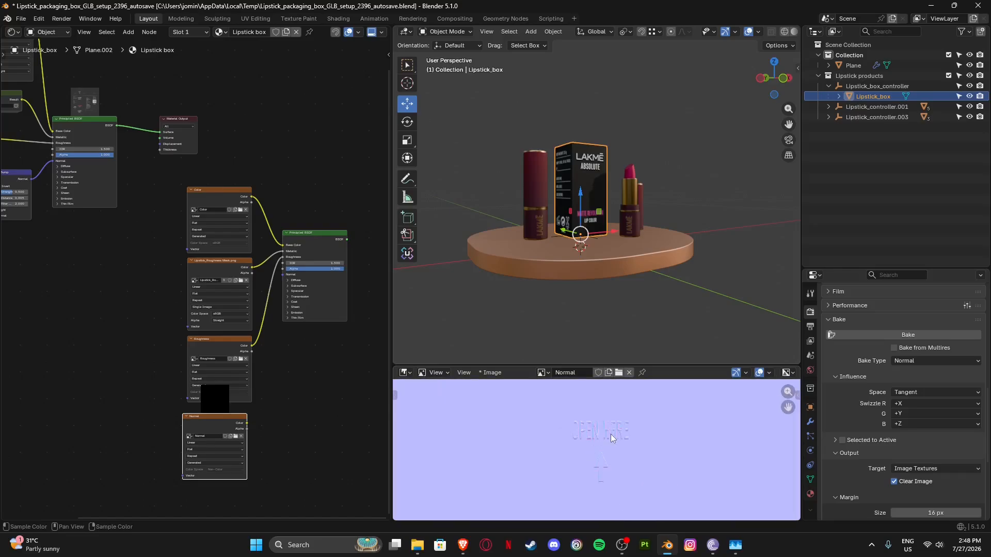
{"action": "middle_click_drag", "start_coordinate": [591, 422], "coordinate": [619, 486]}
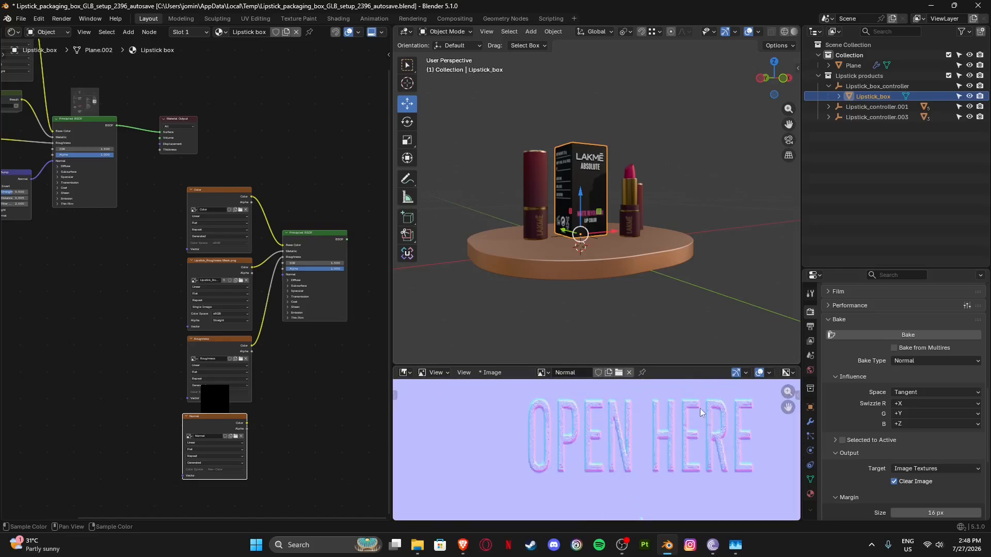
{"action": "scroll", "coordinate": [691, 422], "scroll_direction": "down", "scroll_amount": 11}
- Add a Normal Map node beside the Normal image node, below the new Principled BSDF
{"action": "middle_click_drag", "start_coordinate": [307, 410], "coordinate": [259, 392]}
{"action": "scroll", "coordinate": [257, 392], "scroll_direction": "down", "scroll_amount": 3}
{"action": "scroll", "coordinate": [206, 282], "scroll_direction": "up", "scroll_amount": 8}
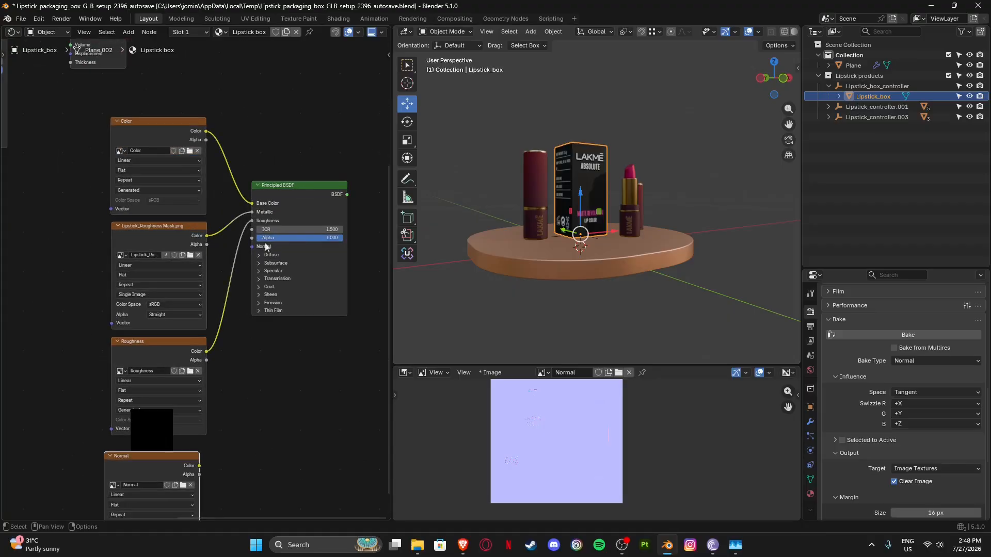
{"action": "middle_click_drag", "start_coordinate": [212, 450], "coordinate": [226, 422]}
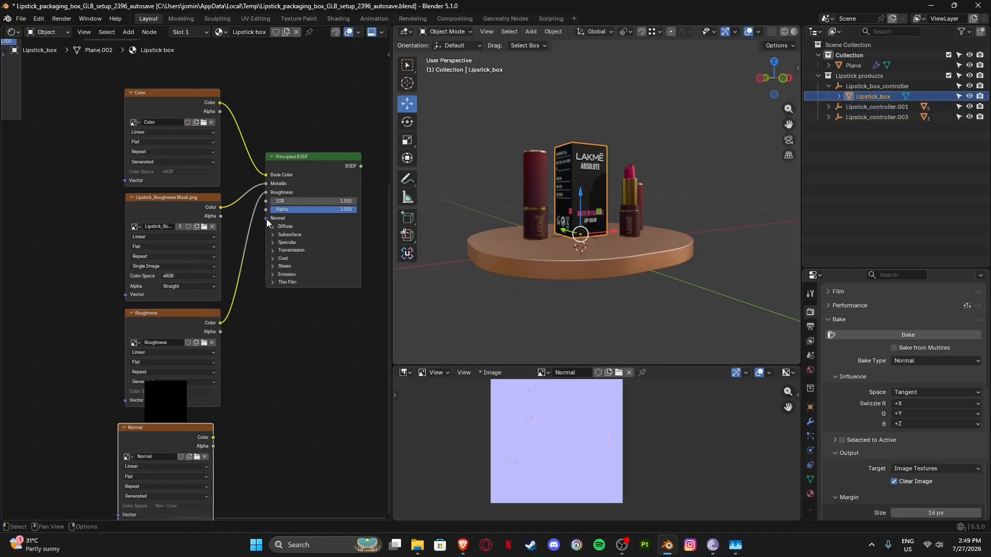
{"action": "key", "text": "F3"}
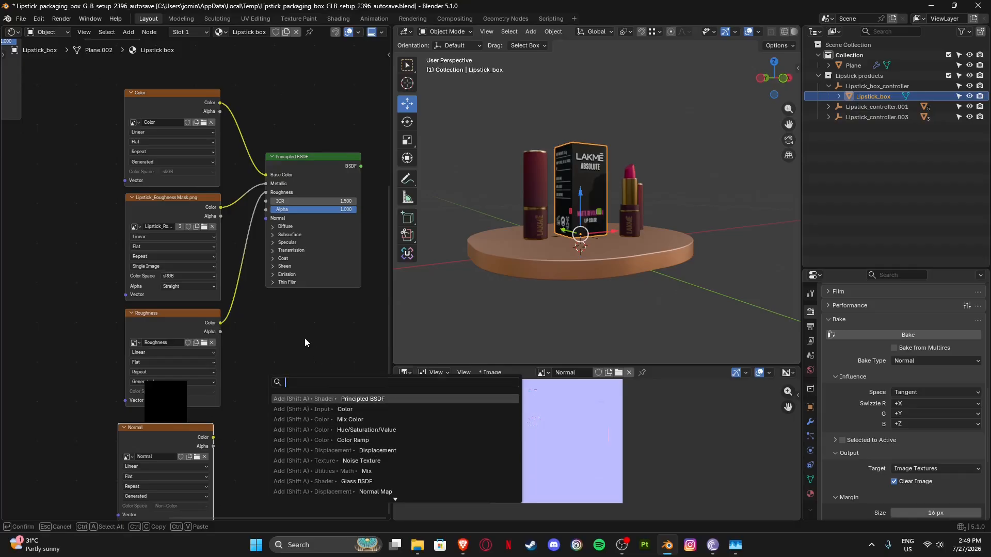
{"action": "key", "text": "shift+a"}
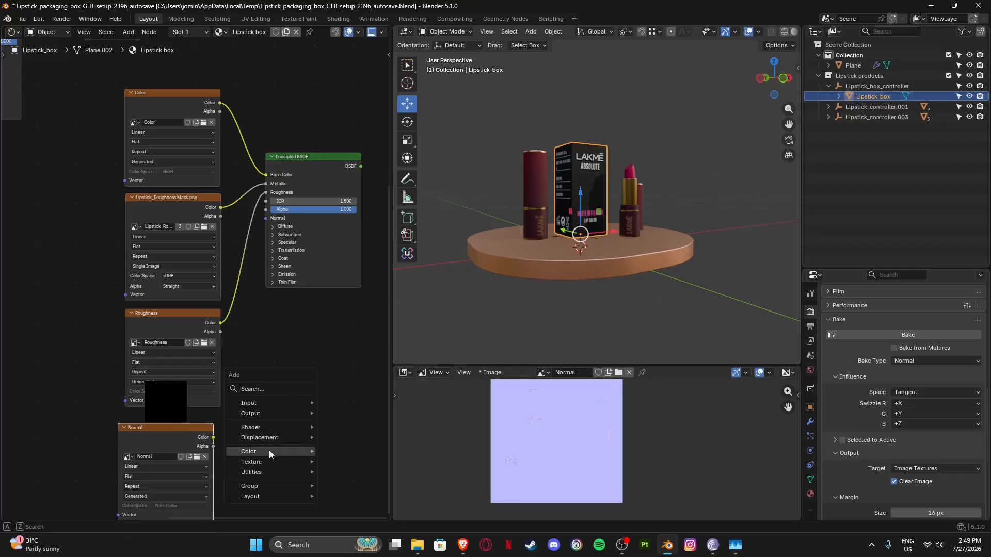
{"action": "mouse_move", "coordinate": [253, 439]}
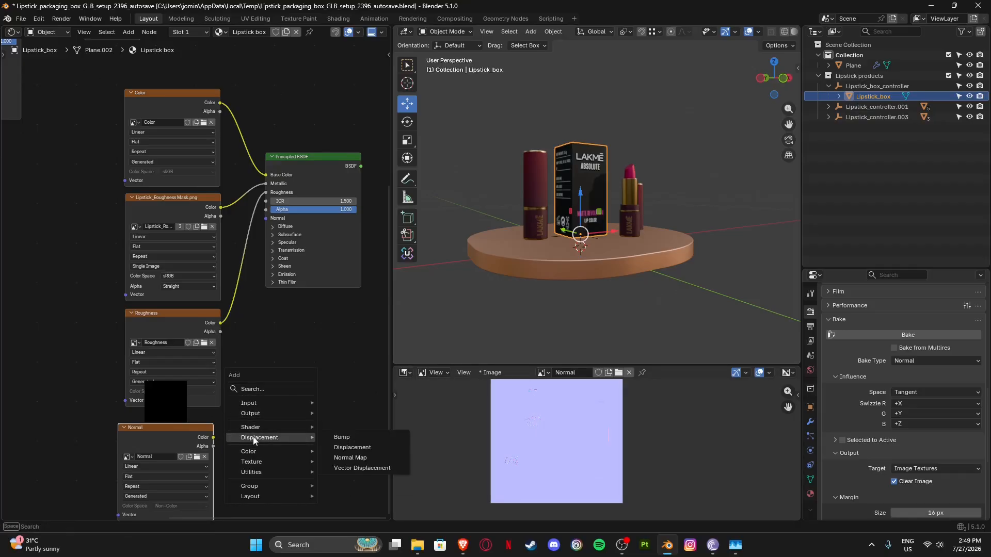
{"action": "left_click", "coordinate": [350, 457]}
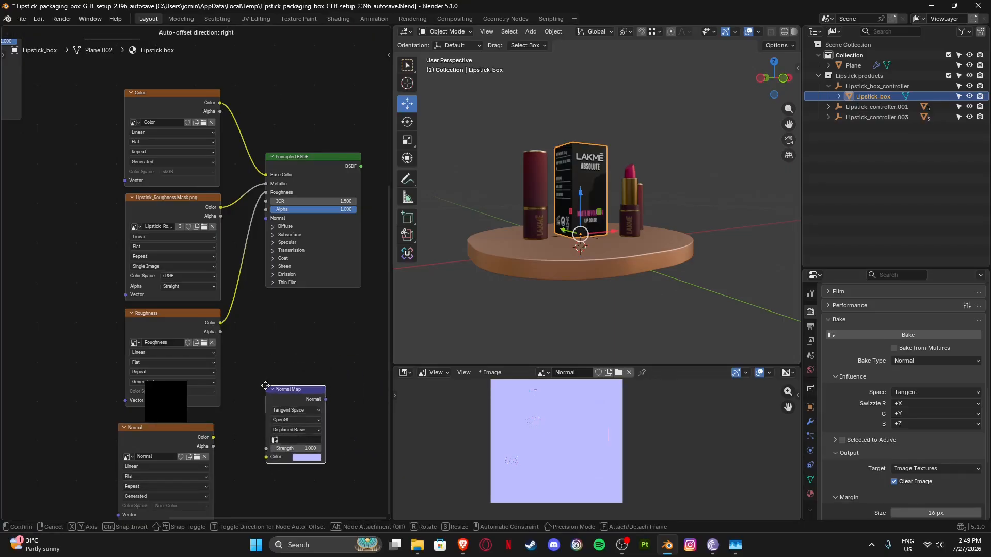
{"action": "left_click", "coordinate": [265, 387]}
- Connect the Normal image's Color through the Normal Map node to the new Principled BSDF's Normal input and tidy the positions of both nodes
{"action": "left_click_drag", "start_coordinate": [213, 437], "coordinate": [258, 461]}
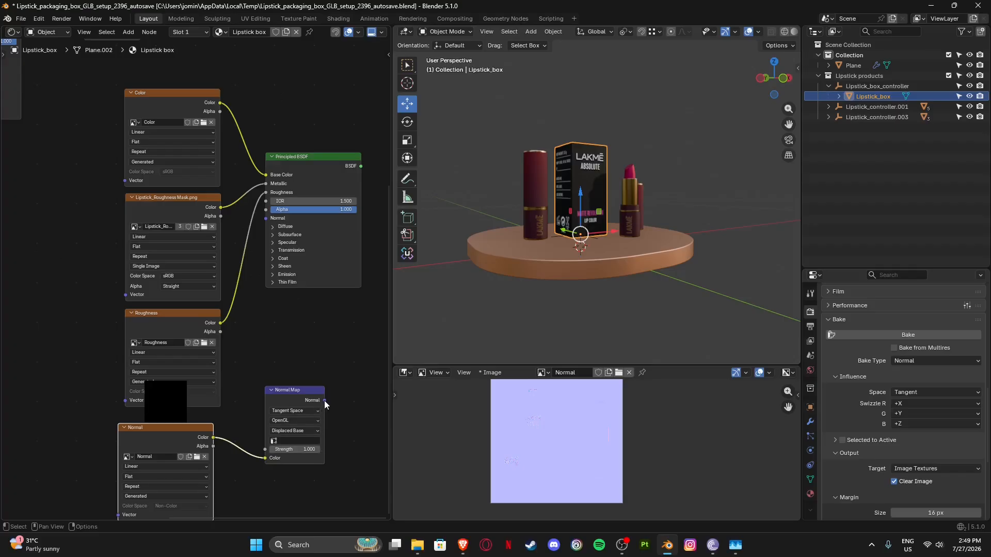
{"action": "left_click_drag", "start_coordinate": [324, 400], "coordinate": [266, 226]}
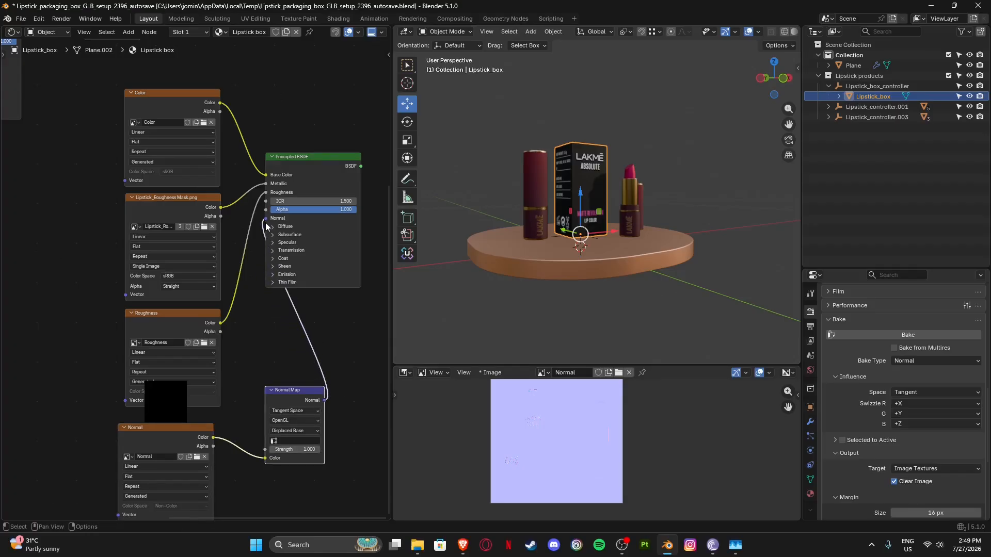
{"action": "scroll", "coordinate": [265, 369], "scroll_direction": "down", "scroll_amount": 3}
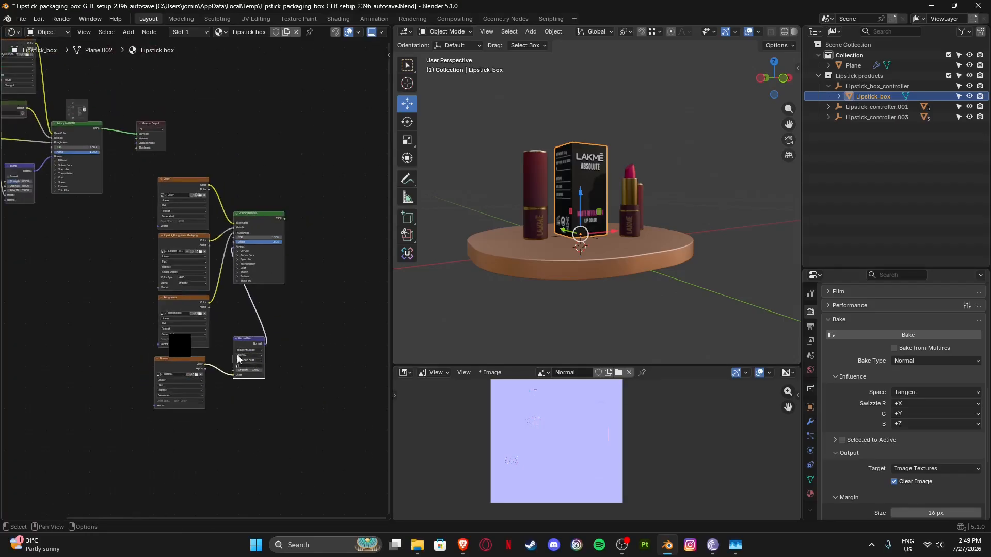
{"action": "middle_click_drag", "start_coordinate": [223, 414], "coordinate": [288, 465]}
{"action": "left_click_drag", "start_coordinate": [240, 406], "coordinate": [243, 413]}
{"action": "left_click_drag", "start_coordinate": [301, 384], "coordinate": [284, 384]}
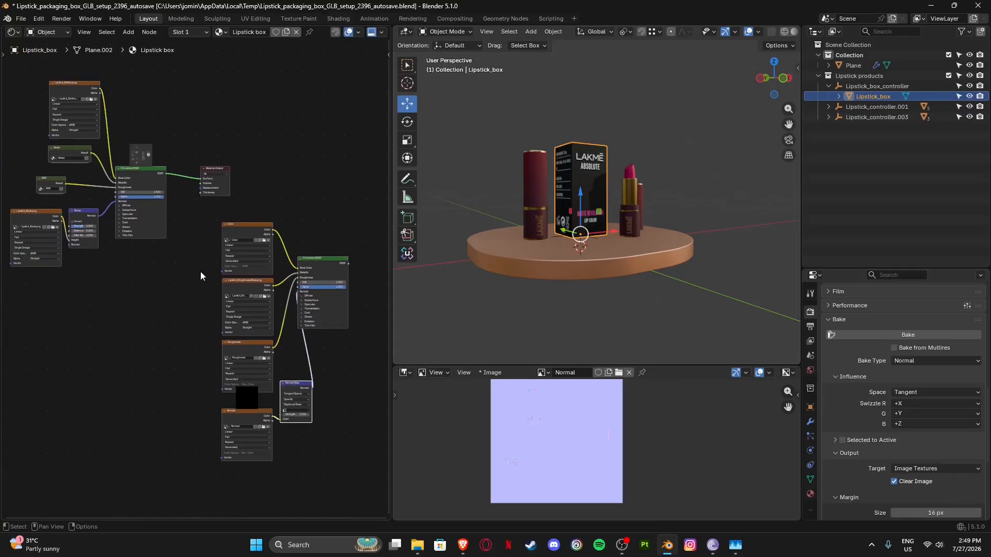
- Disconnect the original Principled BSDF from the Material Output and move the whole original node set well away from it
{"action": "middle_click_drag", "start_coordinate": [173, 290], "coordinate": [207, 373]}
{"action": "scroll", "coordinate": [166, 345], "scroll_direction": "down", "scroll_amount": 2}
{"action": "scroll", "coordinate": [166, 244], "scroll_direction": "up", "scroll_amount": 3}
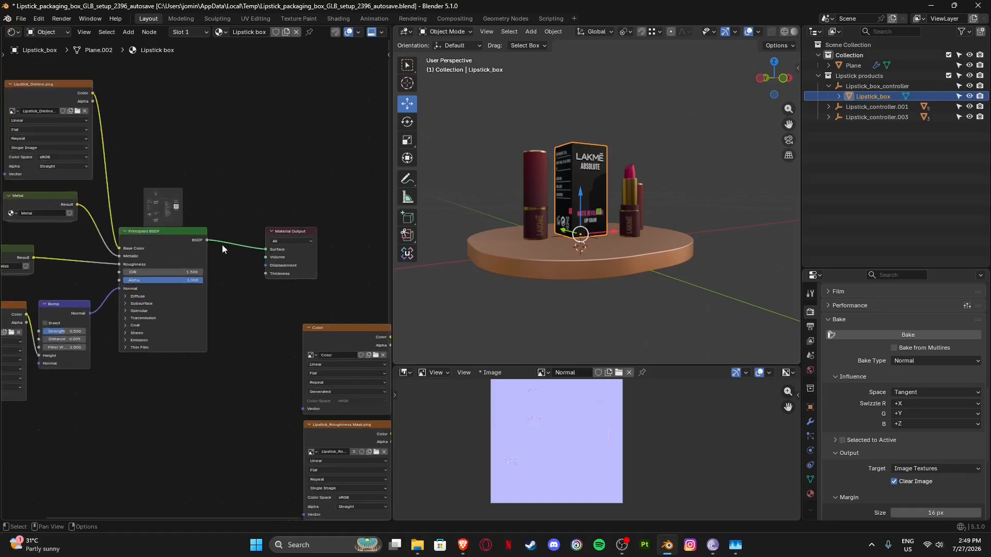
{"action": "left_click_drag", "start_coordinate": [266, 249], "coordinate": [211, 289]}
{"action": "scroll", "coordinate": [210, 314], "scroll_direction": "down", "scroll_amount": 5}
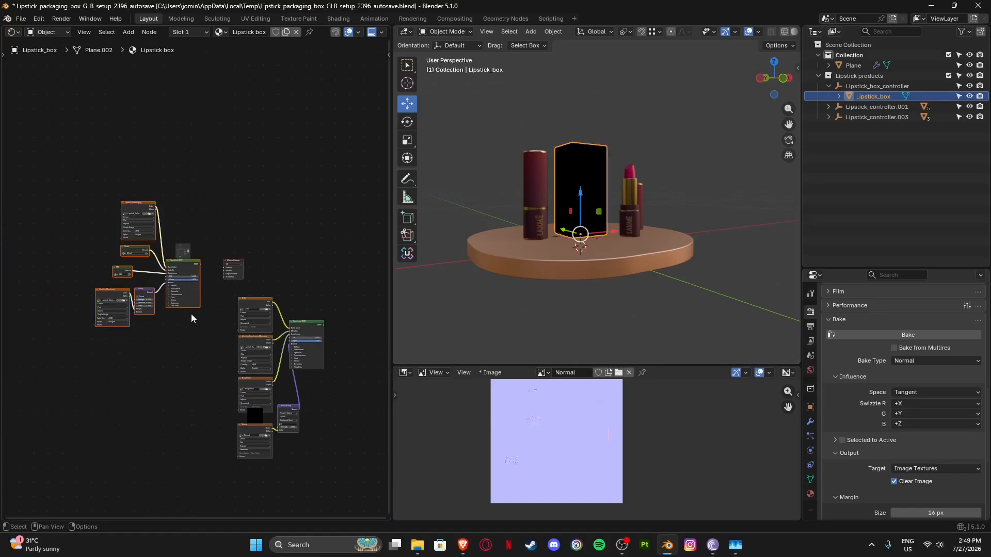
{"action": "key", "text": "g"}
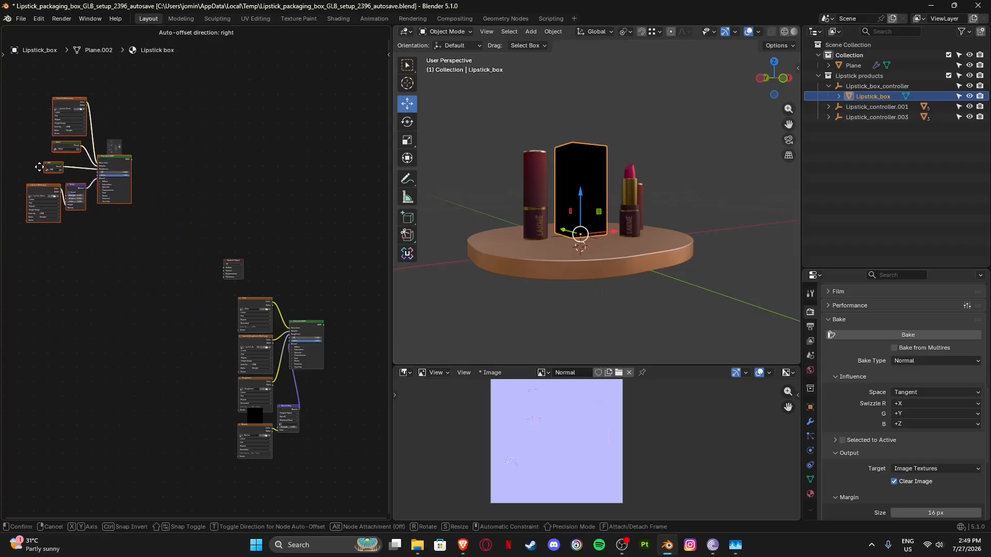
{"action": "left_click", "coordinate": [31, 174]}
- Move the baked node set beside the Material Output and connect its Principled BSDF to the Surface input
{"action": "left_click_drag", "start_coordinate": [209, 289], "coordinate": [349, 455]}
{"action": "key", "text": "g"}
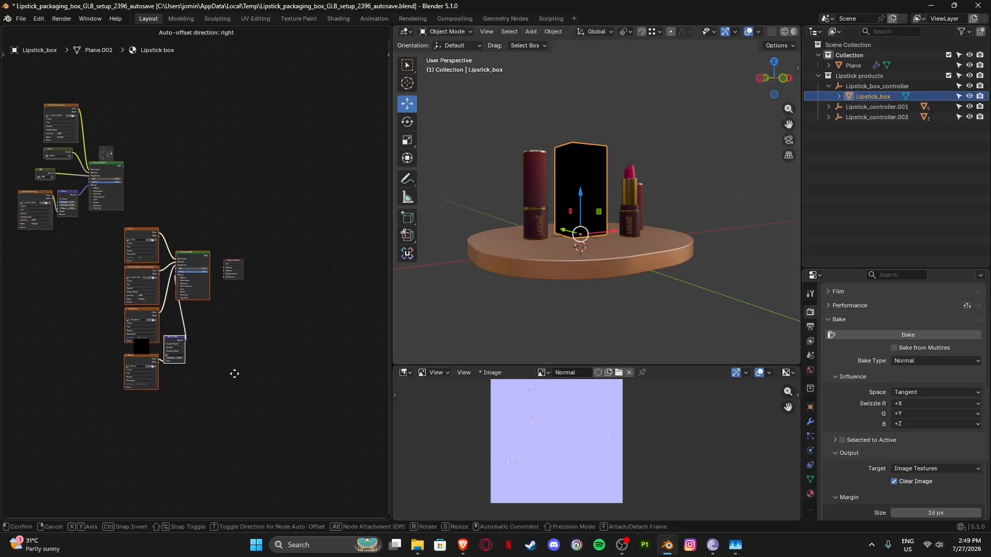
{"action": "left_click", "coordinate": [234, 376]}
{"action": "scroll", "coordinate": [275, 382], "scroll_direction": "up", "scroll_amount": 5}
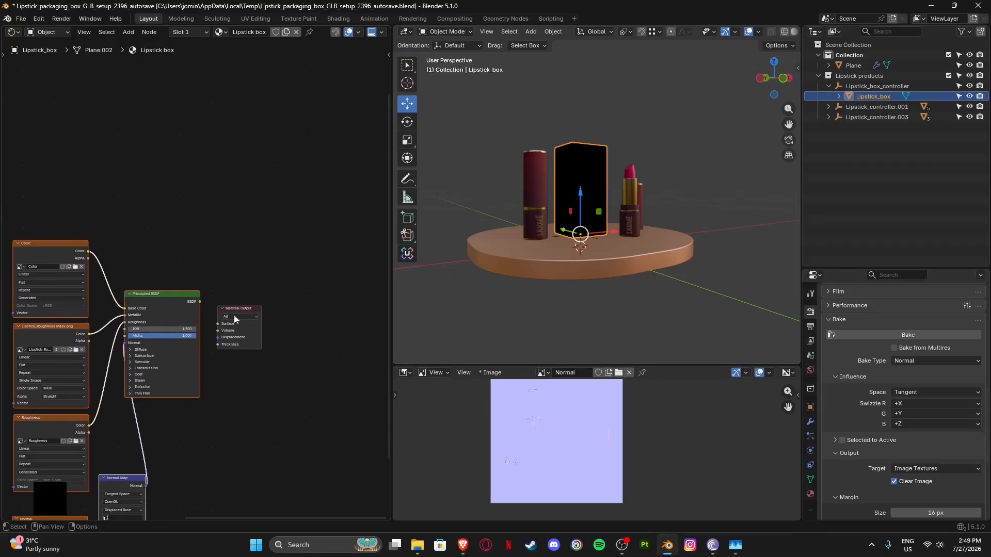
{"action": "scroll", "coordinate": [234, 316], "scroll_direction": "up", "scroll_amount": 4}
{"action": "left_click_drag", "start_coordinate": [258, 319], "coordinate": [305, 316]}
{"action": "left_click_drag", "start_coordinate": [202, 310], "coordinate": [269, 337]}
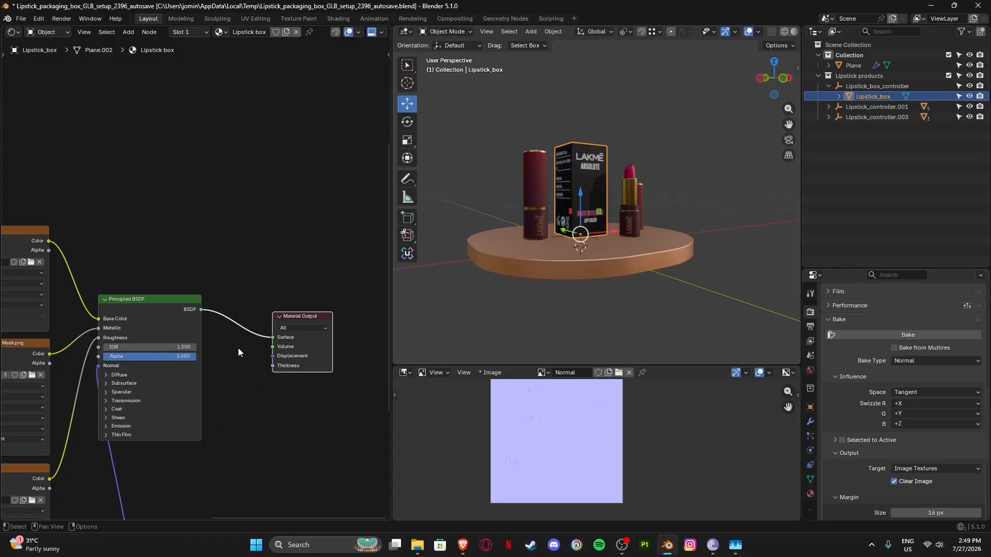
- Inspect the LAKMÉ ABSOLUTE lettering on the box up close with the baked material, then review its node connections
{"action": "scroll", "coordinate": [606, 194], "scroll_direction": "up", "scroll_amount": 8}
{"action": "middle_click_drag", "start_coordinate": [607, 194], "coordinate": [483, 153]}
{"action": "scroll", "coordinate": [618, 202], "scroll_direction": "down", "scroll_amount": 6}
{"action": "scroll", "coordinate": [606, 183], "scroll_direction": "up", "scroll_amount": 8}
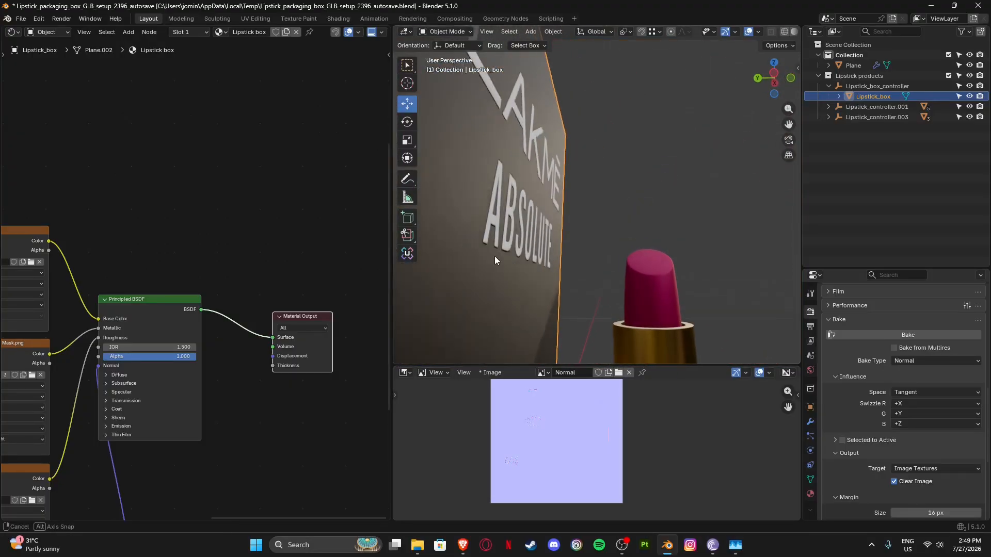
{"action": "middle_click_drag", "start_coordinate": [495, 256], "coordinate": [558, 162]}
{"action": "middle_click_drag", "start_coordinate": [172, 423], "coordinate": [245, 240]}
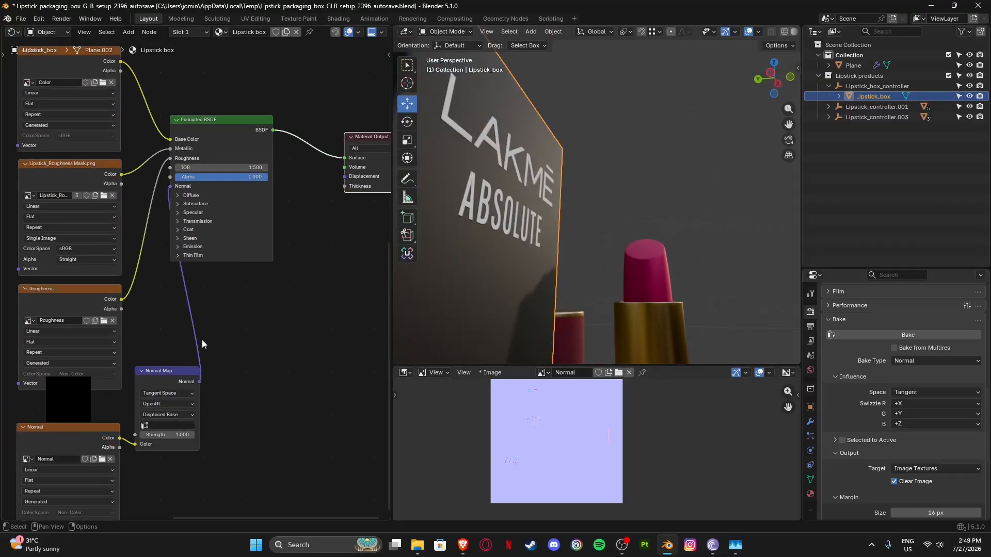
- Reposition the Normal Map node slightly farther from the Normal image node for a tidier layout
{"action": "scroll", "coordinate": [164, 358], "scroll_direction": "up", "scroll_amount": 1}
{"action": "middle_click_drag", "start_coordinate": [164, 358], "coordinate": [178, 311]}
{"action": "left_click_drag", "start_coordinate": [178, 320], "coordinate": [214, 333]}
{"action": "scroll", "coordinate": [218, 341], "scroll_direction": "up", "scroll_amount": 1}
{"action": "scroll", "coordinate": [224, 380], "scroll_direction": "up", "scroll_amount": 1}
{"action": "middle_click_drag", "start_coordinate": [213, 358], "coordinate": [202, 305]}
{"action": "mouse_move", "coordinate": [219, 394]}
{"action": "left_mouse_down"}
{"action": "mouse_move", "coordinate": [448, 395]}
{"action": "mouse_move", "coordinate": [219, 394]}
{"action": "mouse_move", "coordinate": [232, 394]}
{"action": "left_mouse_up"}
- Deselect the lipstick box and delete the disconnected original node set from its material, keeping only the baked nodes
{"action": "scroll", "coordinate": [465, 148], "scroll_direction": "up", "scroll_amount": 3}
{"action": "middle_click_drag", "start_coordinate": [483, 160], "coordinate": [488, 260]}
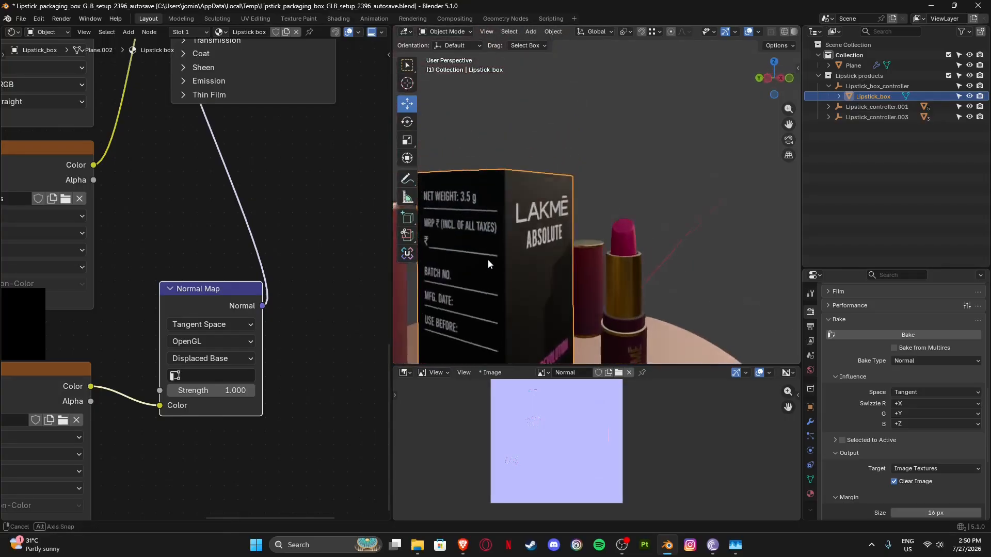
{"action": "scroll", "coordinate": [490, 243], "scroll_direction": "down", "scroll_amount": 9}
{"action": "middle_click_drag", "start_coordinate": [521, 222], "coordinate": [550, 233]}
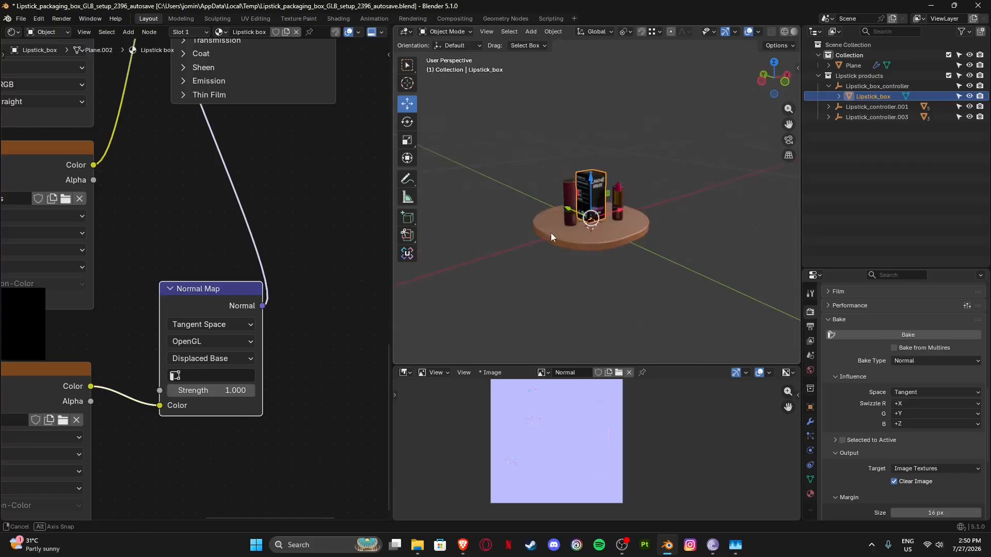
{"action": "left_click", "coordinate": [523, 232]}
{"action": "scroll", "coordinate": [201, 331], "scroll_direction": "down", "scroll_amount": 5}
{"action": "scroll", "coordinate": [203, 287], "scroll_direction": "down", "scroll_amount": 5}
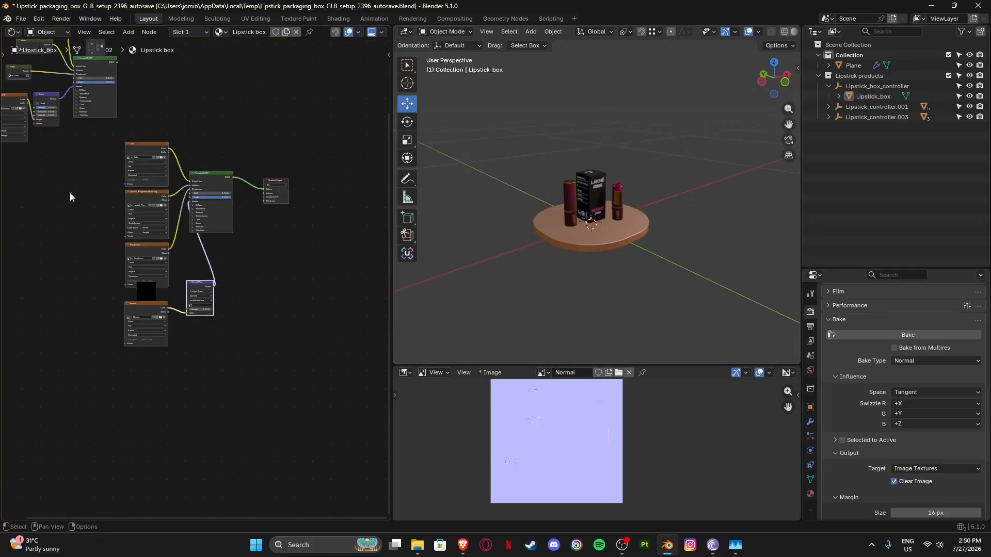
{"action": "middle_click_drag", "start_coordinate": [72, 194], "coordinate": [174, 288]}
{"action": "scroll", "coordinate": [195, 274], "scroll_direction": "down", "scroll_amount": 3}
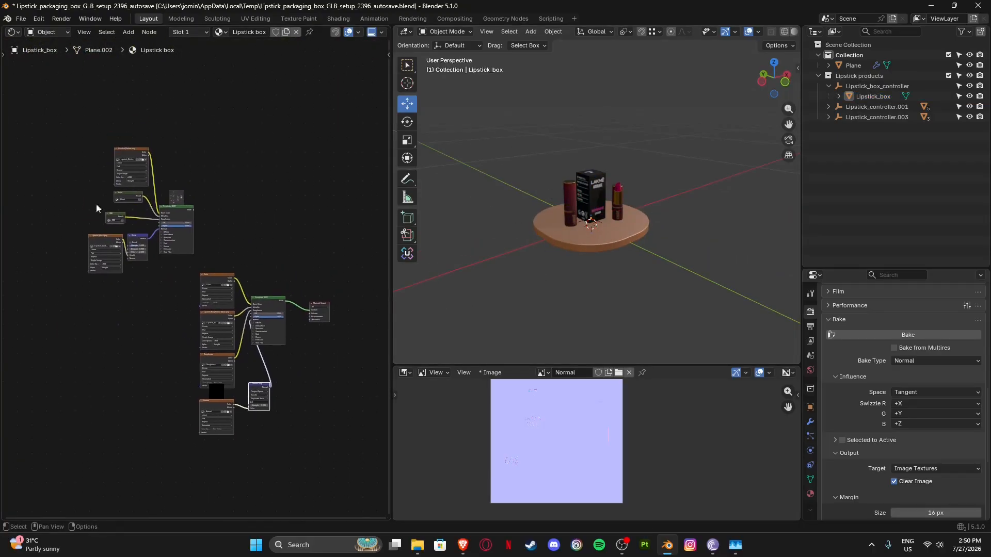
{"action": "left_click_drag", "start_coordinate": [66, 129], "coordinate": [191, 256]}
{"action": "key", "text": "Delete"}
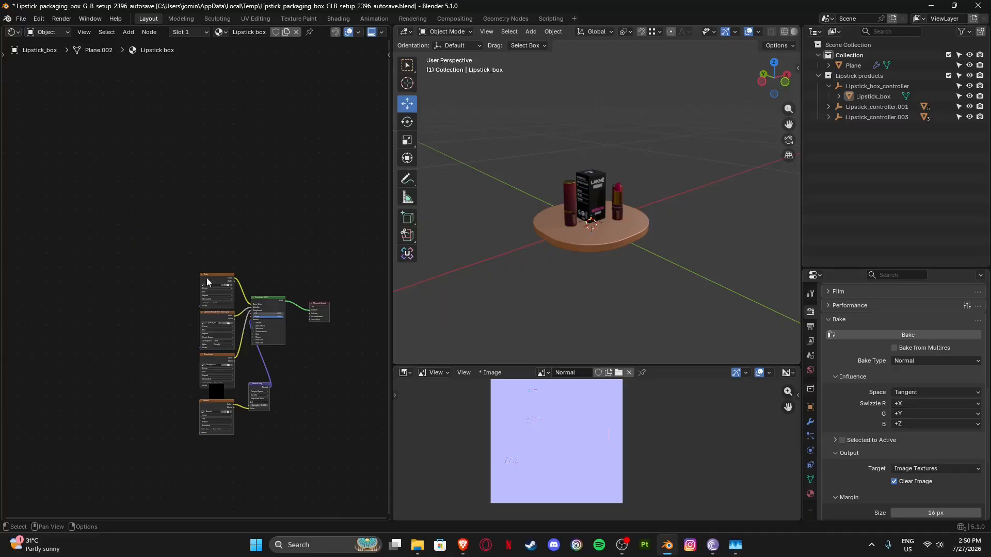
{"action": "key", "text": "Home"}
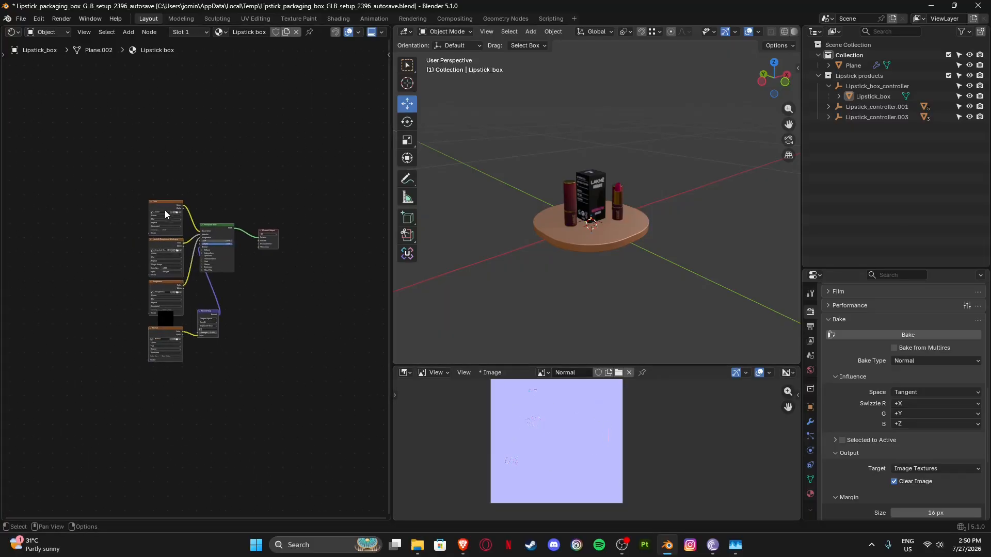
- Start saving the Color image node's texture under a chosen location and go to the Packaging Box folder on the Desktop
{"action": "left_click", "coordinate": [165, 208]}
{"action": "scroll", "coordinate": [154, 196], "scroll_direction": "up", "scroll_amount": 2}
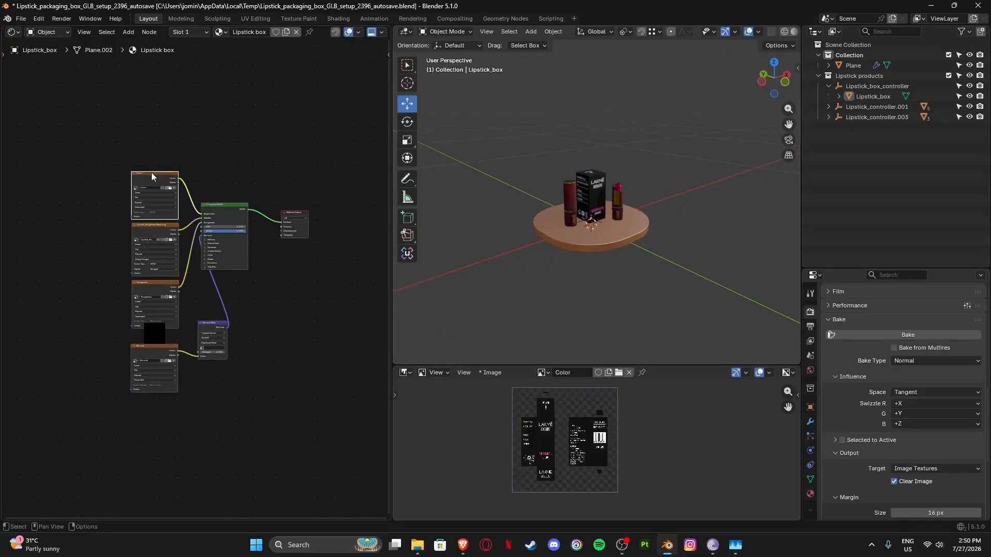
{"action": "left_click", "coordinate": [490, 373]}
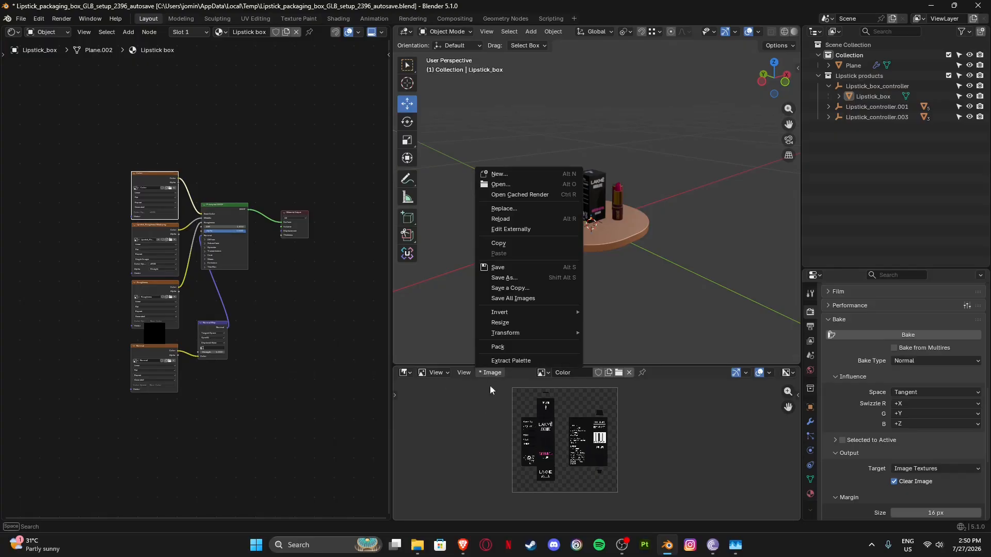
{"action": "left_click", "coordinate": [511, 279]}
{"action": "left_click", "coordinate": [294, 160]}
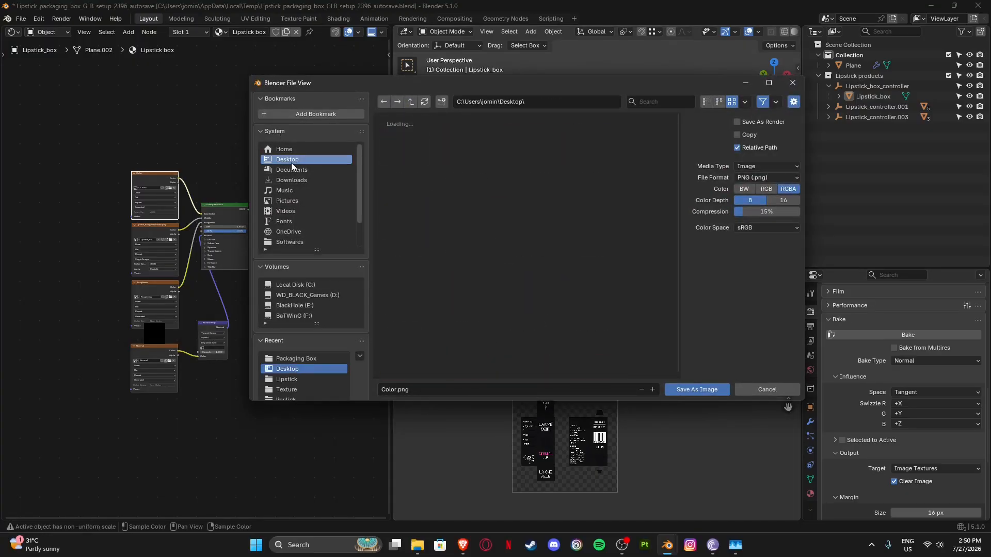
{"action": "double_click", "coordinate": [463, 147]}
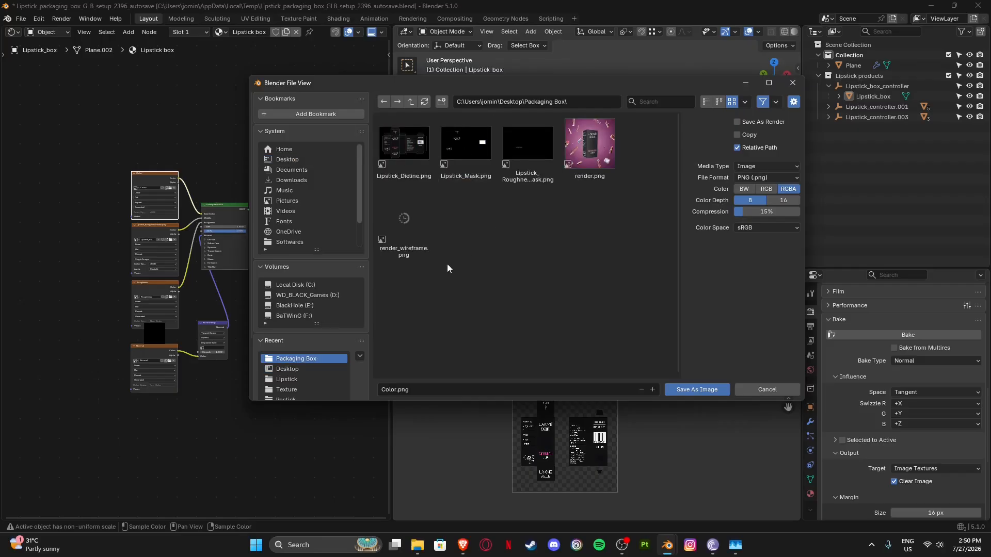
- Create a folder named Texture and save the image inside it as Color.png with 16-bit color depth
{"action": "left_click", "coordinate": [441, 102]}
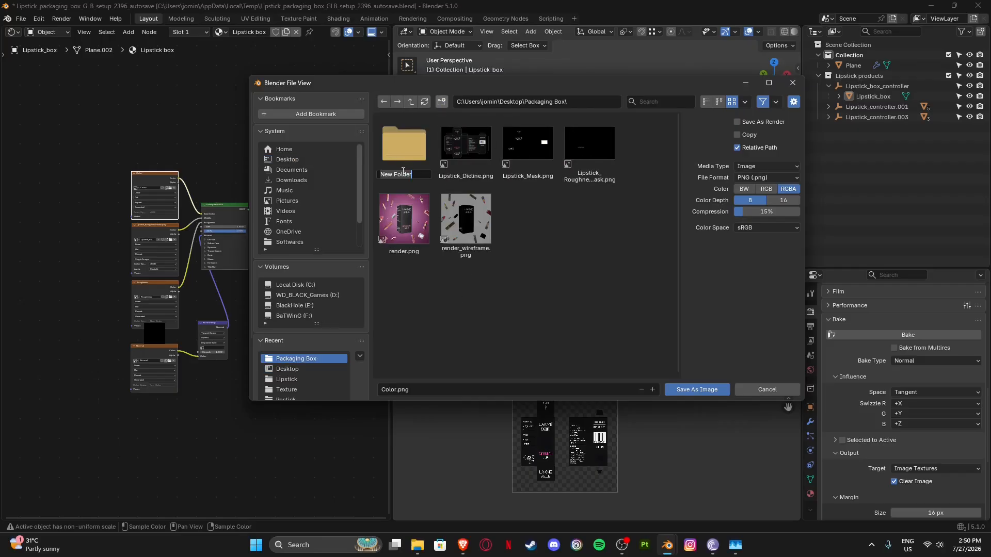
{"action": "type", "text": "Texture"}
{"action": "key", "text": "Return"}
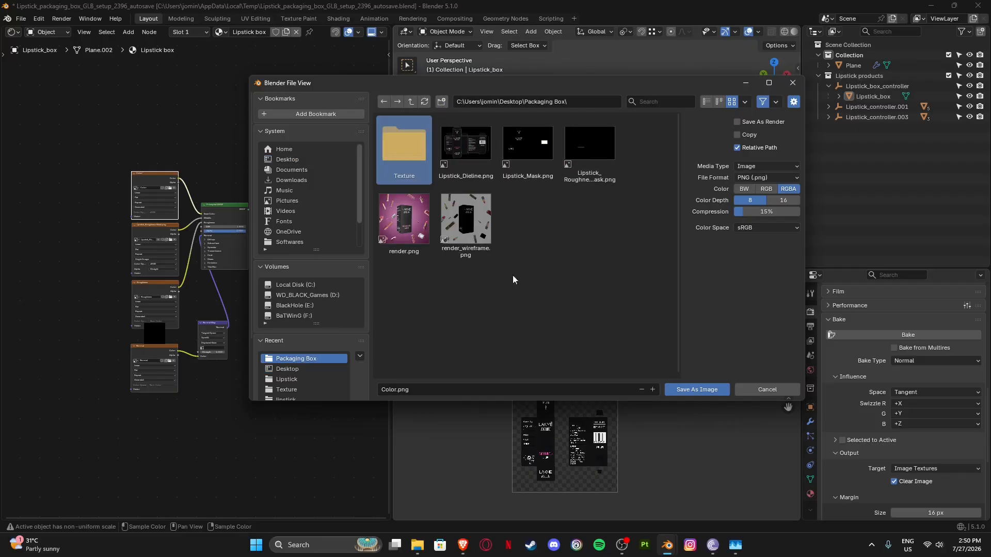
{"action": "double_click", "coordinate": [410, 138]}
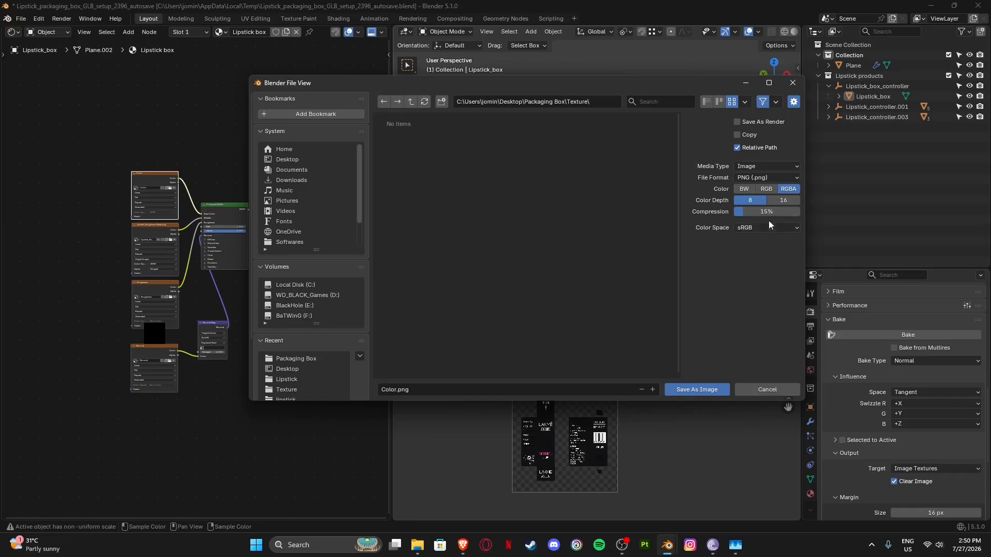
{"action": "left_click", "coordinate": [781, 201]}
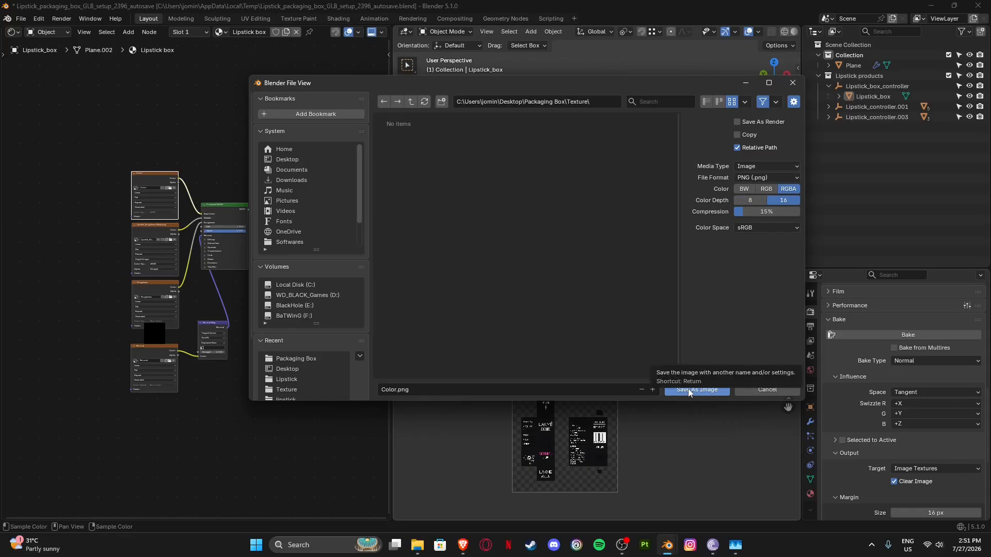
{"action": "left_click", "coordinate": [710, 394]}
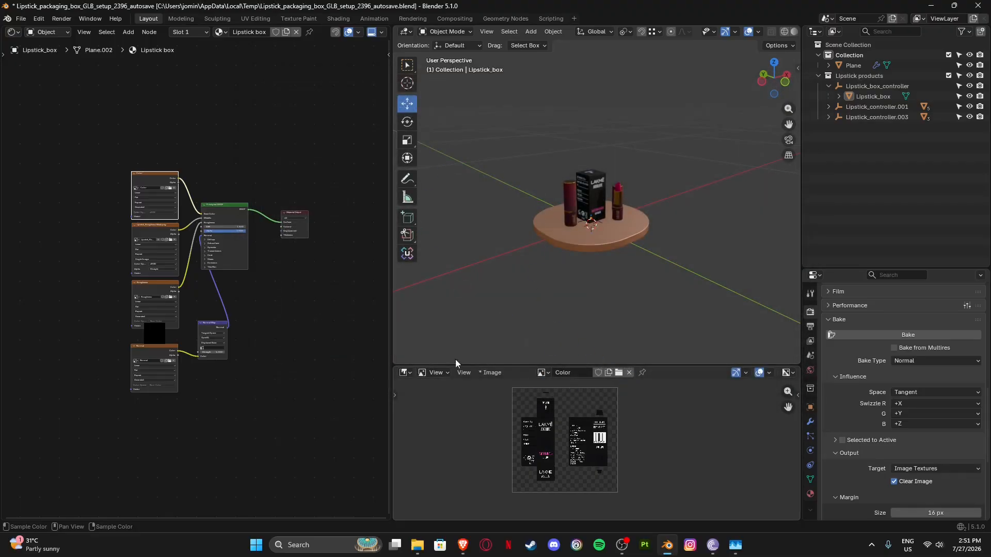
- Examine the lettering in the Lipstick_Roughness Mask.png image that feeds the Metallic input
{"action": "left_click", "coordinate": [152, 228]}
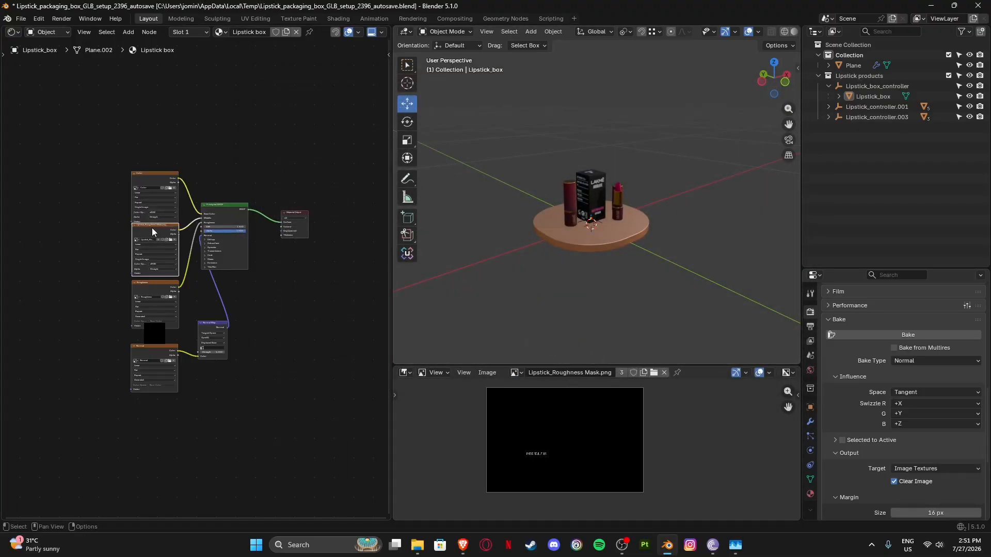
{"action": "scroll", "coordinate": [530, 463], "scroll_direction": "up", "scroll_amount": 5}
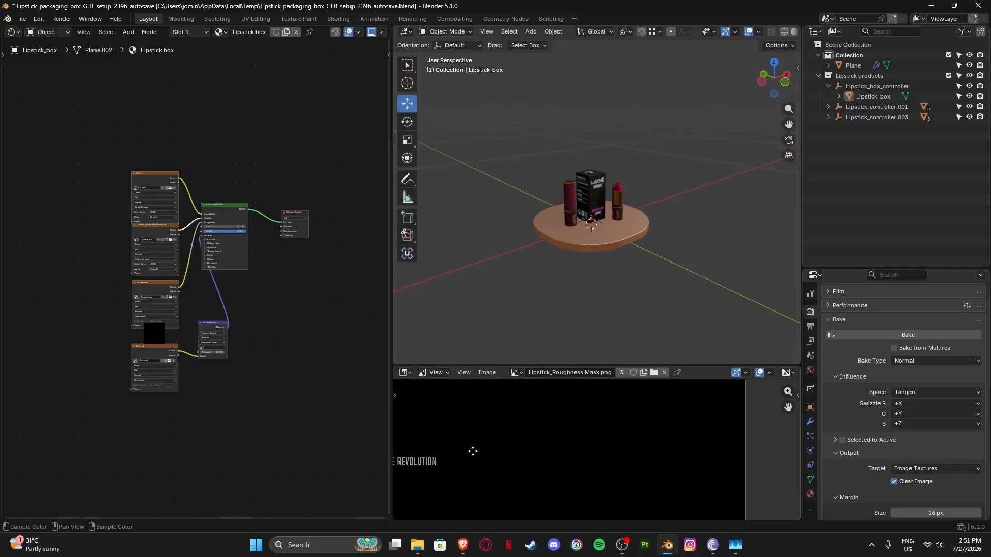
{"action": "middle_click_drag", "start_coordinate": [473, 451], "coordinate": [508, 435]}
{"action": "scroll", "coordinate": [508, 435], "scroll_direction": "up", "scroll_amount": 5}
{"action": "scroll", "coordinate": [509, 434], "scroll_direction": "down", "scroll_amount": 6}
{"action": "scroll", "coordinate": [201, 223], "scroll_direction": "up", "scroll_amount": 2}
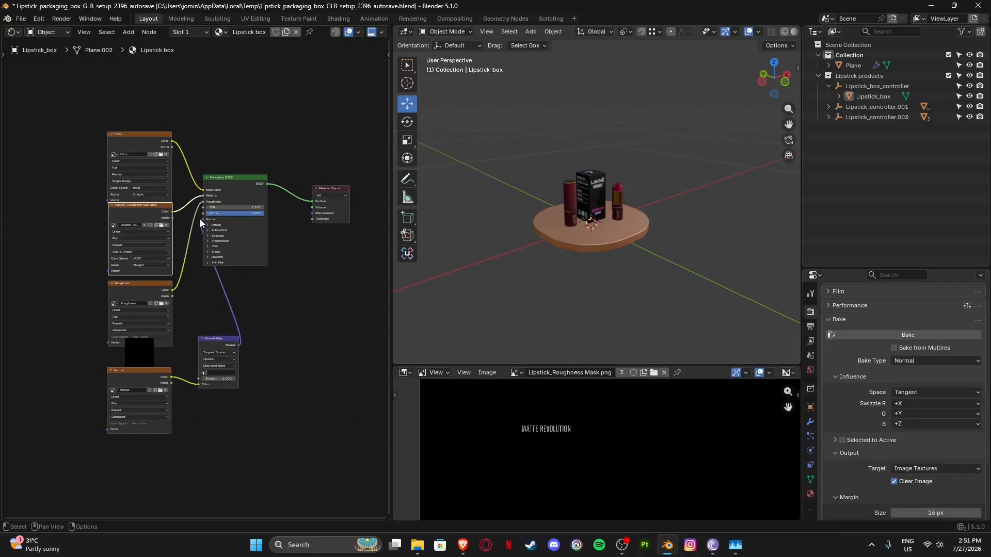
{"action": "scroll", "coordinate": [567, 392], "scroll_direction": "down", "scroll_amount": 5}
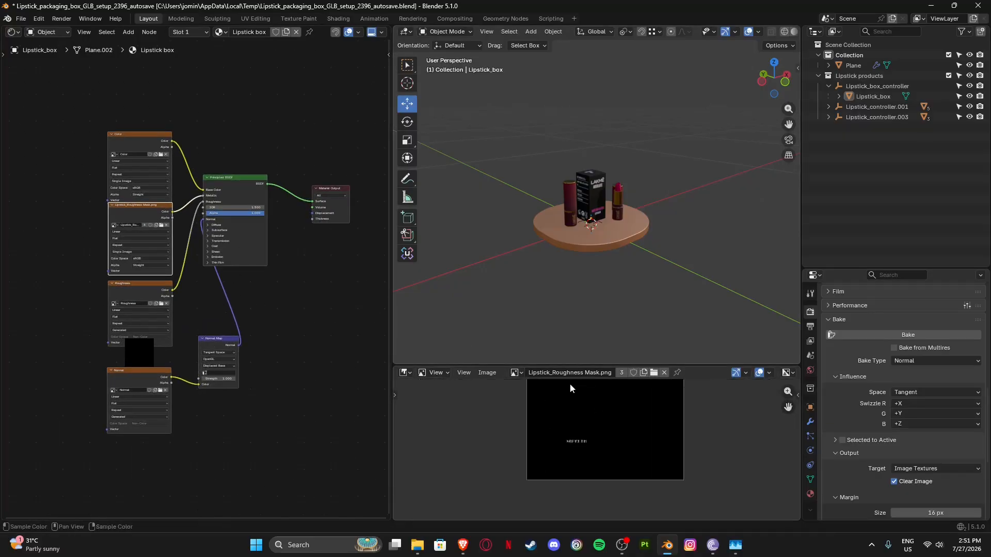
{"action": "left_click", "coordinate": [488, 373]}
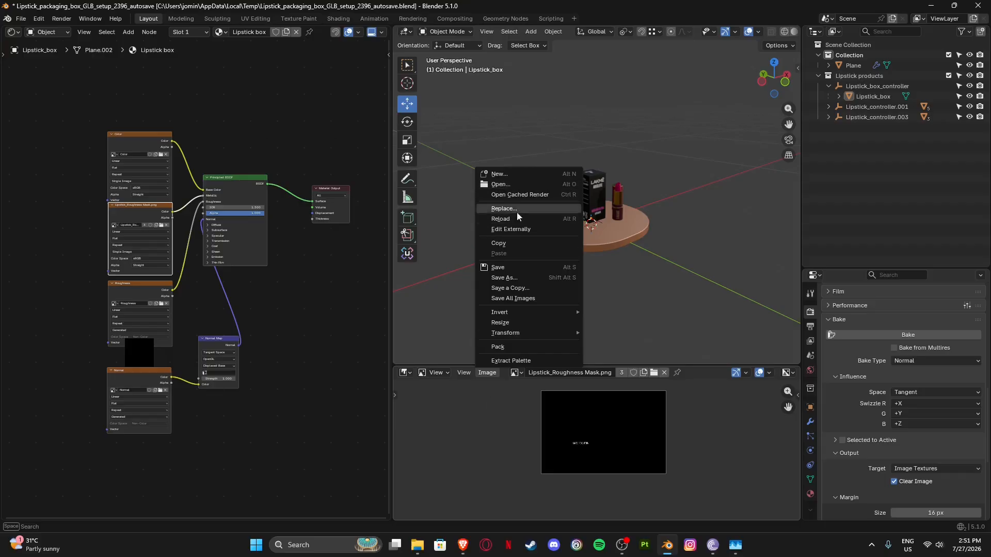
{"action": "key", "text": "Escape"}
{"action": "left_click", "coordinate": [488, 373]}
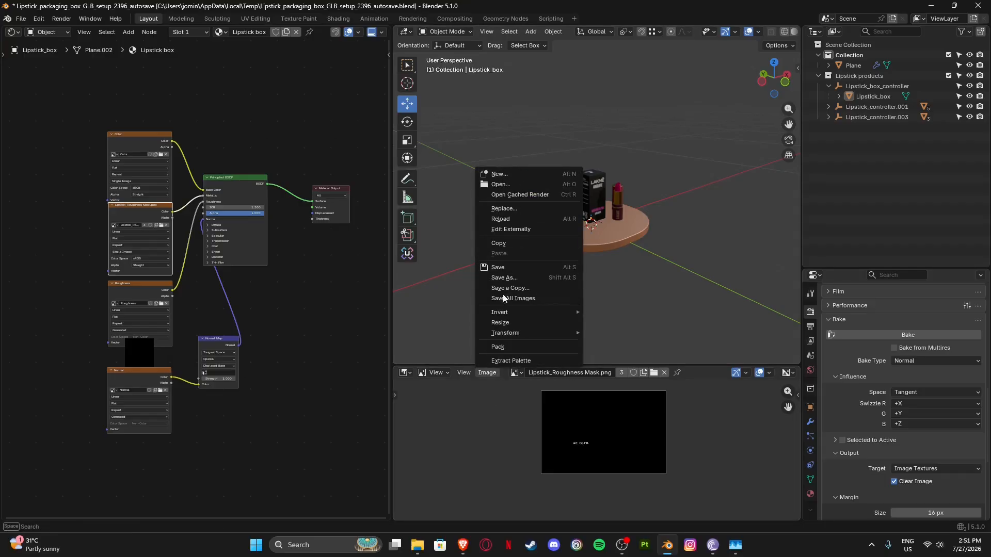
{"action": "left_click", "coordinate": [504, 277]}
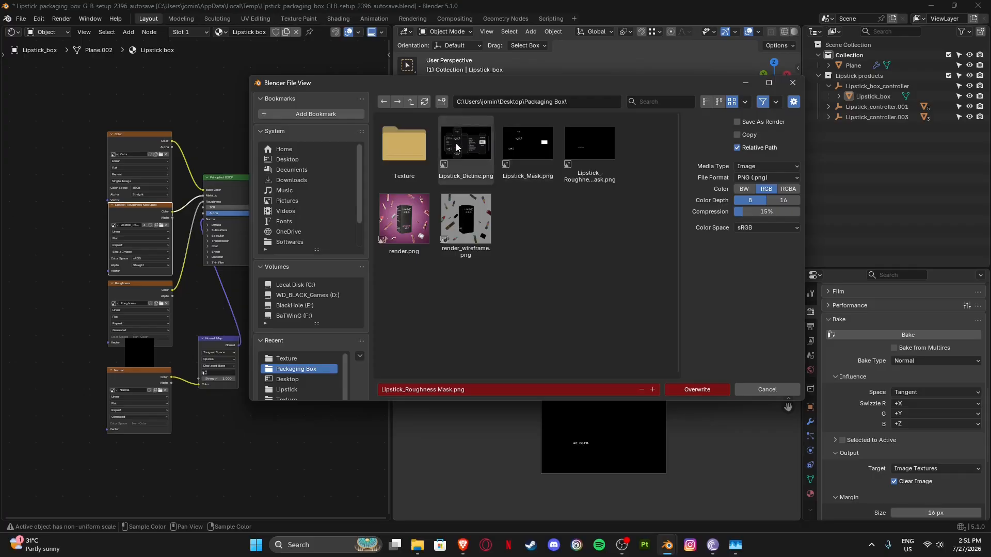
{"action": "double_click", "coordinate": [413, 141]}
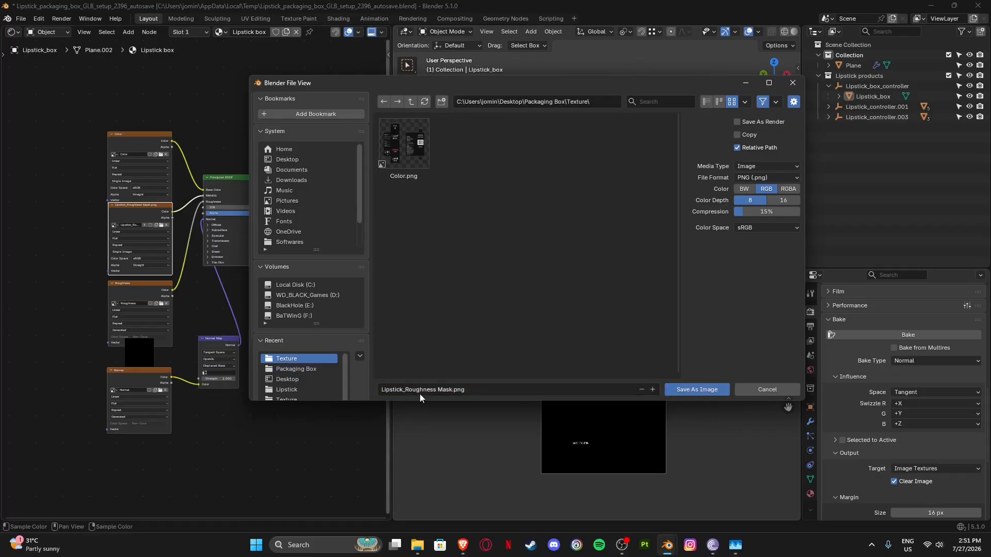
{"action": "left_click", "coordinate": [790, 84]}
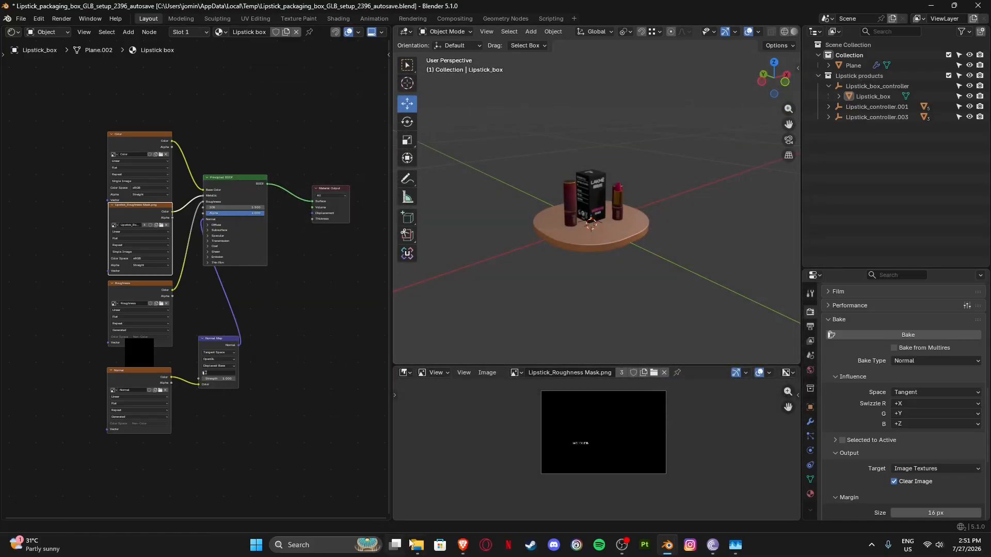
- Switch to File Explorer and copy Lipstick_Roughness Mask.png from the Packaging Box folder into its Texture subfolder
{"action": "mouse_move", "coordinate": [418, 545]}
{"action": "mouse_move", "coordinate": [506, 463]}
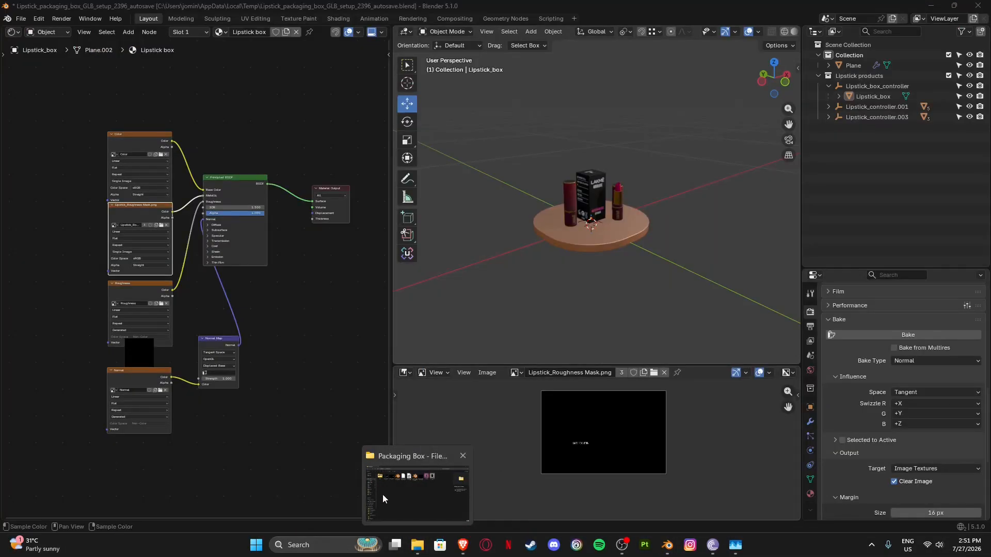
{"action": "left_click", "coordinate": [382, 494]}
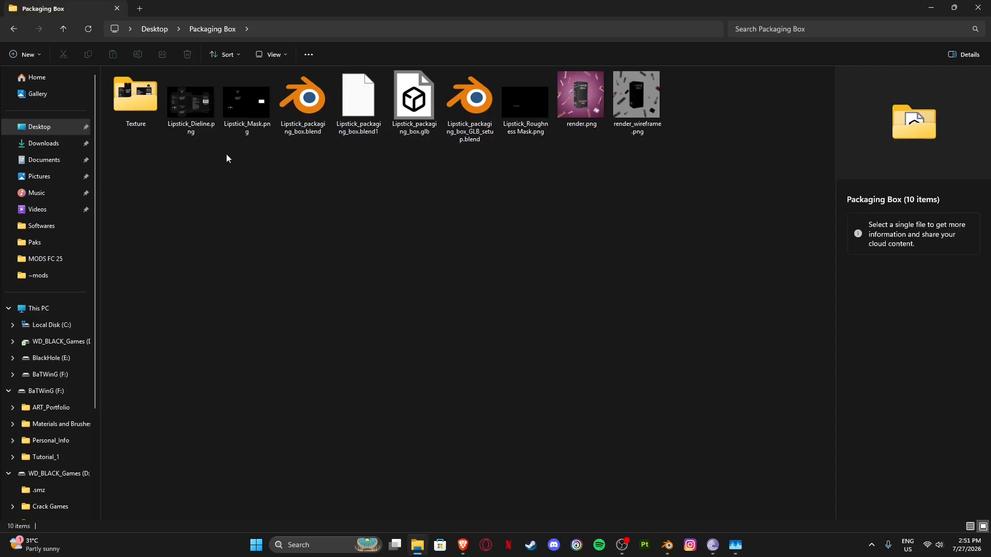
{"action": "left_click", "coordinate": [513, 106]}
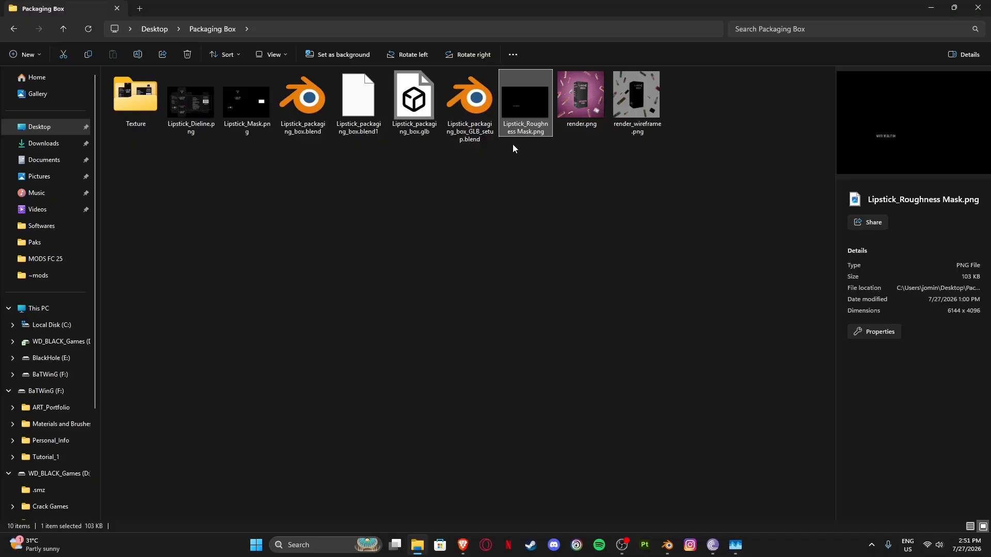
{"action": "double_click", "coordinate": [138, 99]}
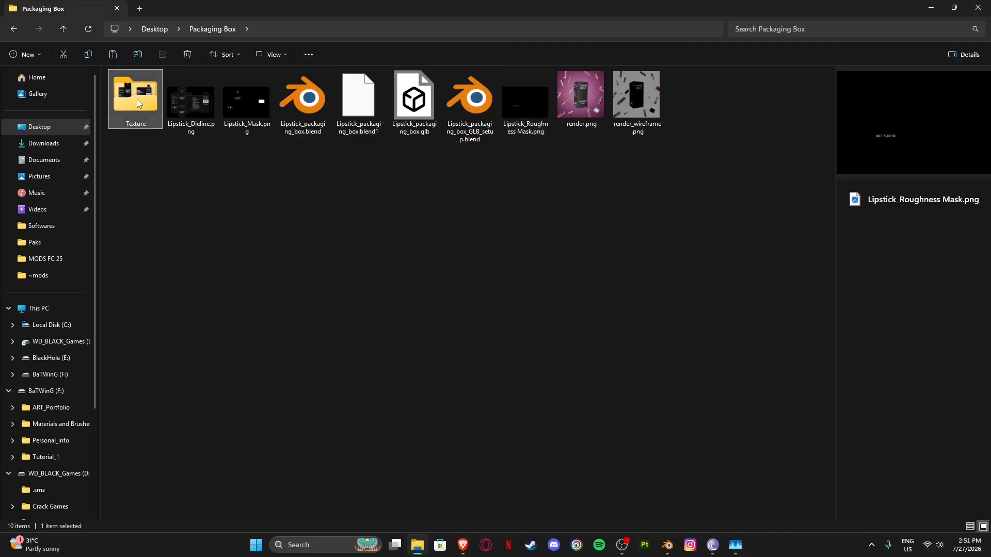
{"action": "key", "text": "ctrl+v"}
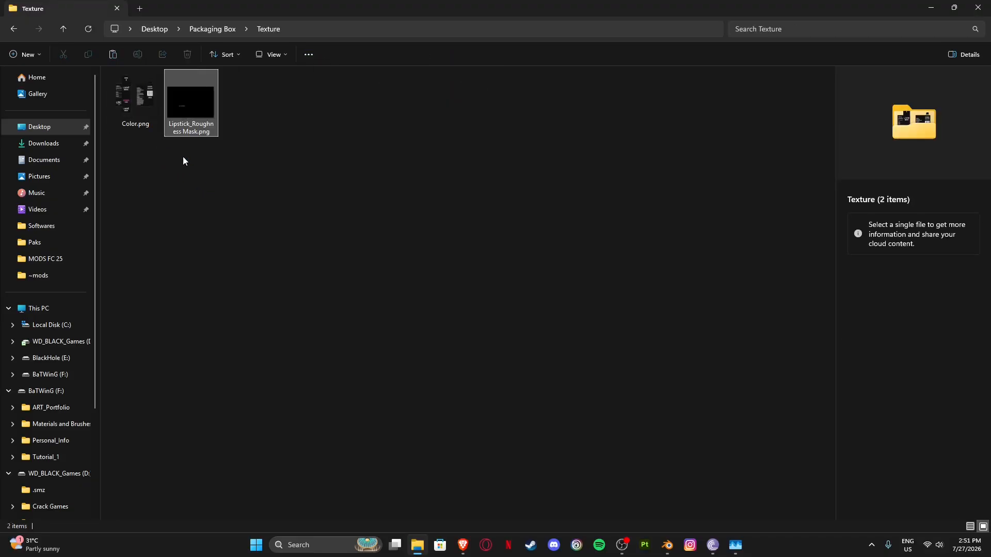
- Rename the copied mask image in the Texture folder to Metal.png
{"action": "left_click", "coordinate": [182, 132]}
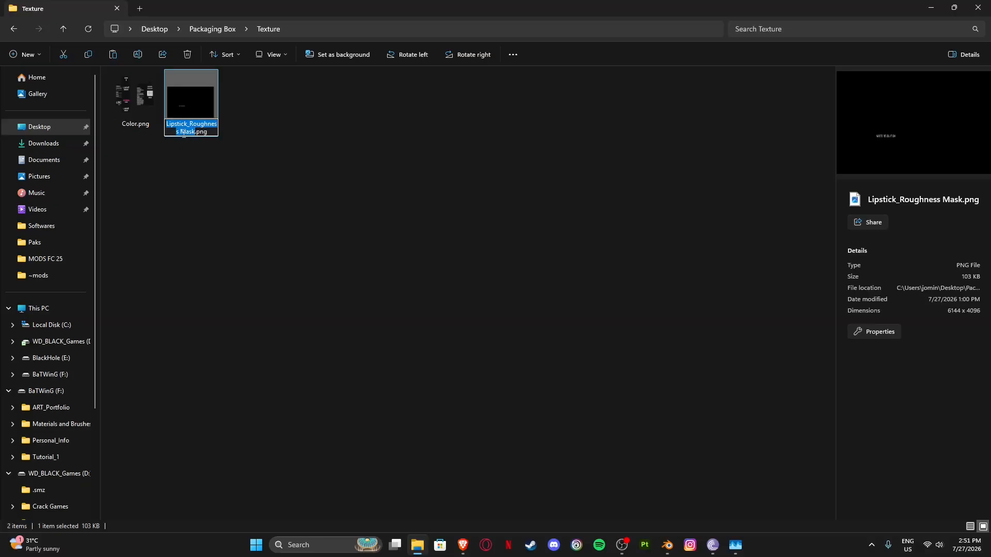
{"action": "left_click", "coordinate": [193, 132]}
{"action": "left_click_drag", "start_coordinate": [190, 124], "coordinate": [166, 124]}
{"action": "key", "text": "BackSpace"}
{"action": "key", "text": "BackSpace"}
{"action": "key", "text": "BackSpace"}
{"action": "key", "text": "BackSpace"}
{"action": "key", "text": "BackSpace"}
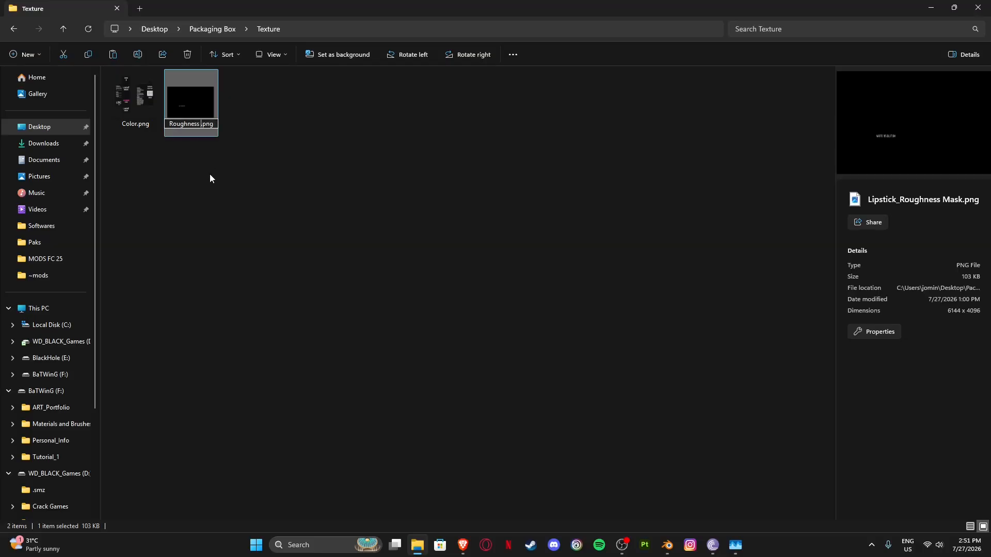
{"action": "key", "text": "BackSpace"}
{"action": "key", "text": "BackSpace"}
{"action": "key", "text": "BackSpace"}
{"action": "key", "text": "BackSpace"}
{"action": "key", "text": "BackSpace"}
{"action": "key", "text": "BackSpace"}
{"action": "key", "text": "BackSpace"}
{"action": "key", "text": "BackSpace"}
{"action": "key", "text": "BackSpace"}
{"action": "key", "text": "BackSpace"}
{"action": "type", "text": "Metal"}
{"action": "key", "text": "Return"}
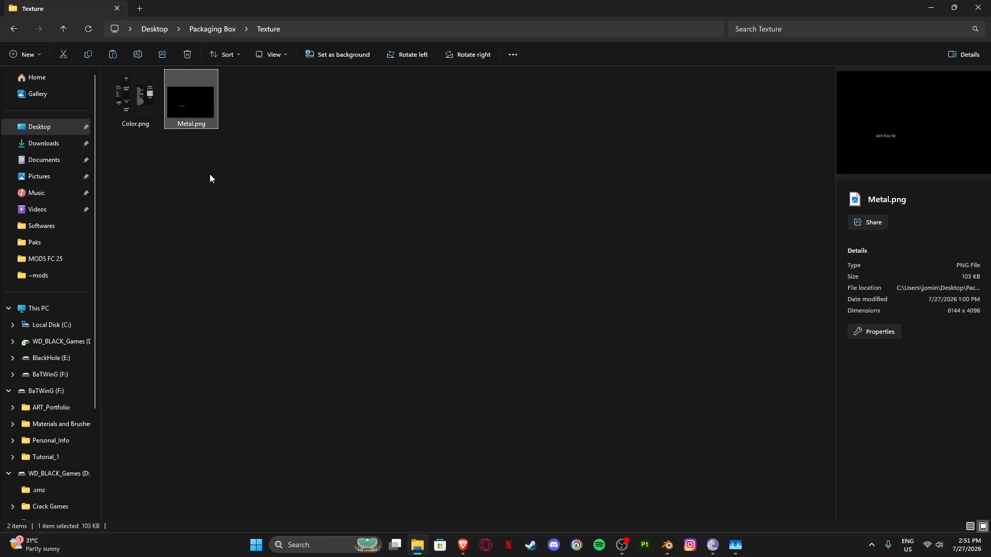
{"action": "left_click", "coordinate": [299, 185]}
- Switch back to Blender and examine the baked Roughness image, including its lettering area
{"action": "left_click", "coordinate": [931, 8]}
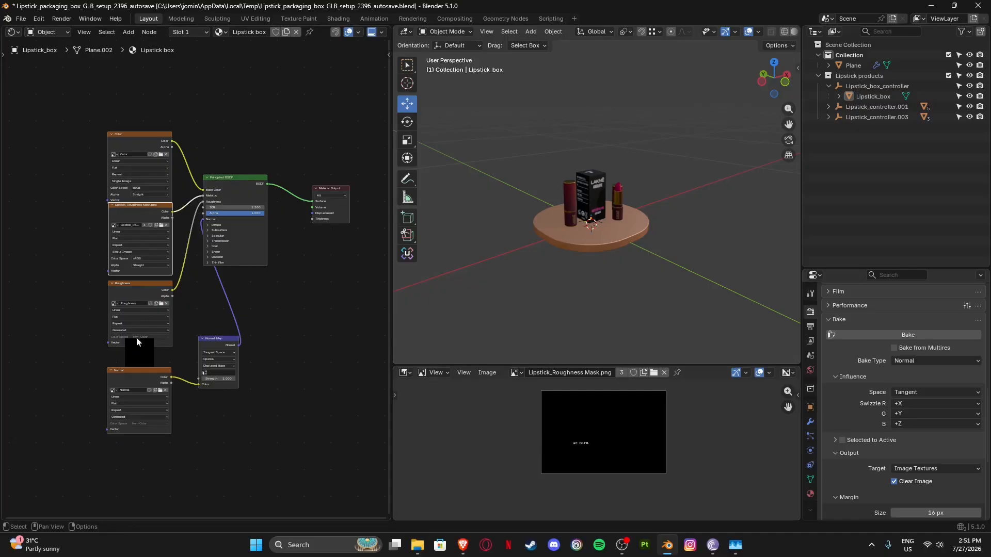
{"action": "left_click", "coordinate": [125, 285]}
{"action": "scroll", "coordinate": [611, 447], "scroll_direction": "up", "scroll_amount": 5}
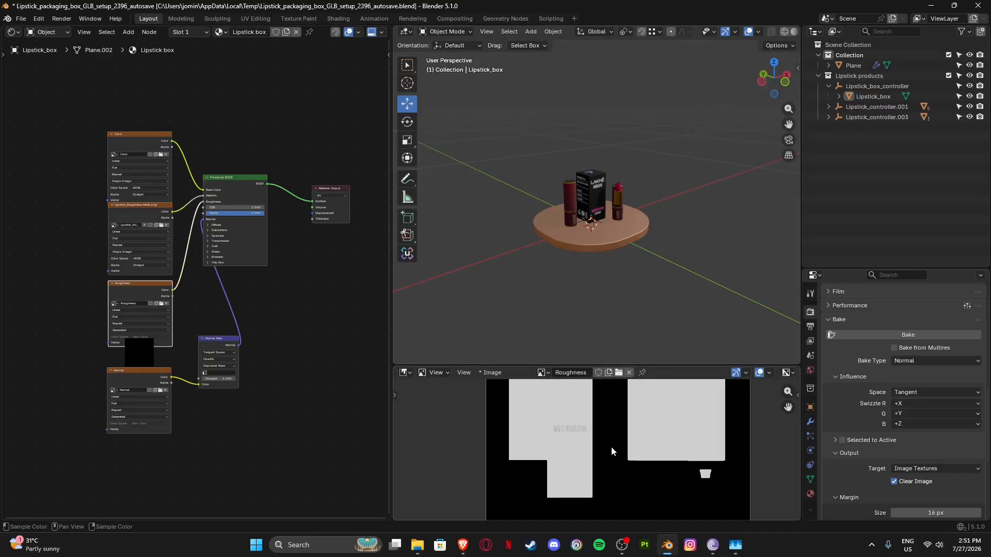
{"action": "scroll", "coordinate": [599, 445], "scroll_direction": "up", "scroll_amount": 4}
{"action": "scroll", "coordinate": [560, 439], "scroll_direction": "down", "scroll_amount": 5}
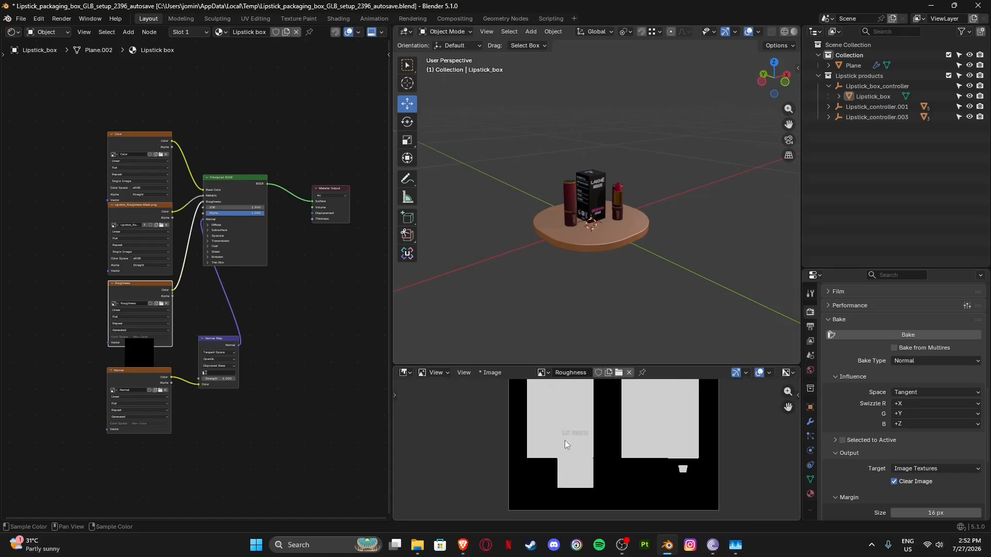
- Save the baked Roughness image as Roughness.png in the Texture folder with a color depth of 16
{"action": "scroll", "coordinate": [646, 468], "scroll_direction": "down", "scroll_amount": 2}
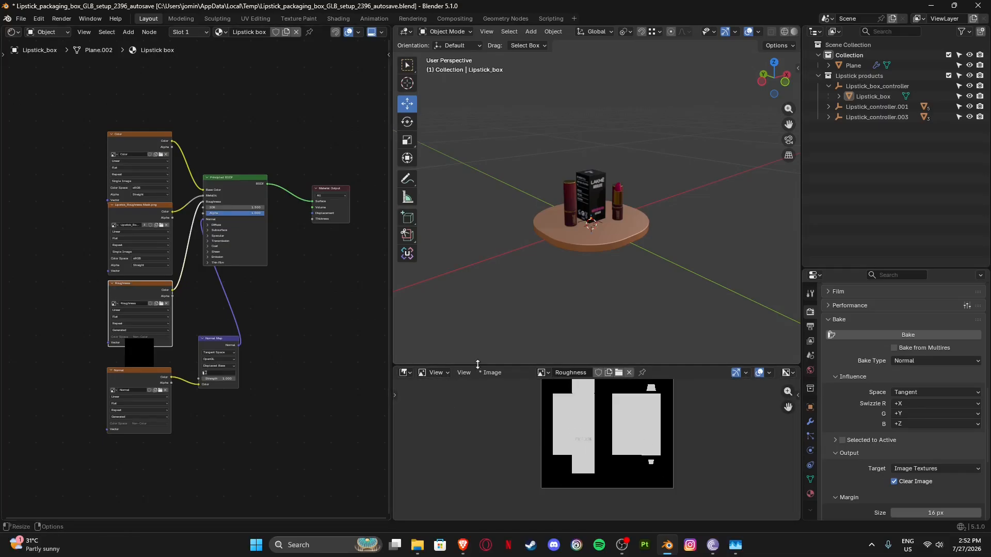
{"action": "left_click", "coordinate": [490, 372]}
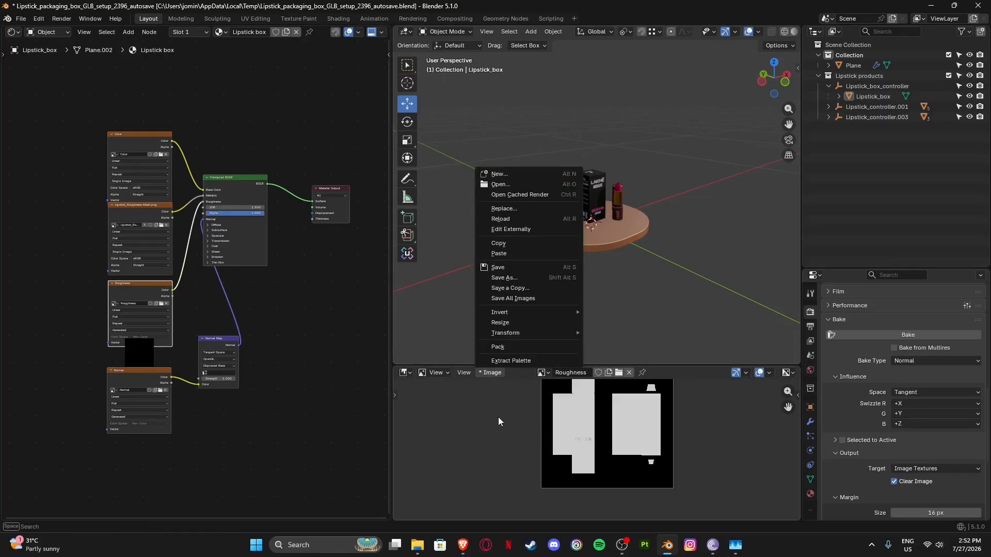
{"action": "left_click", "coordinate": [505, 278]}
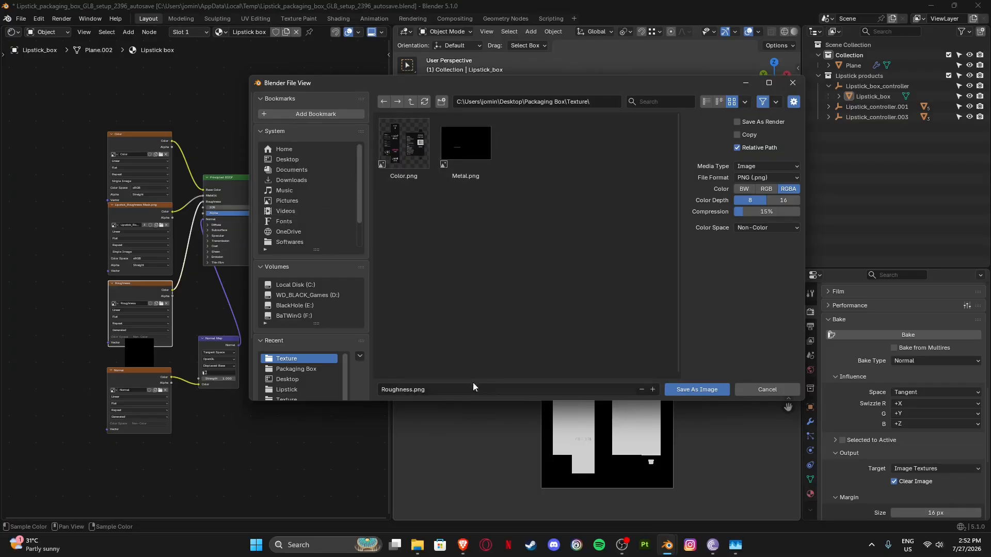
{"action": "left_click", "coordinate": [783, 200]}
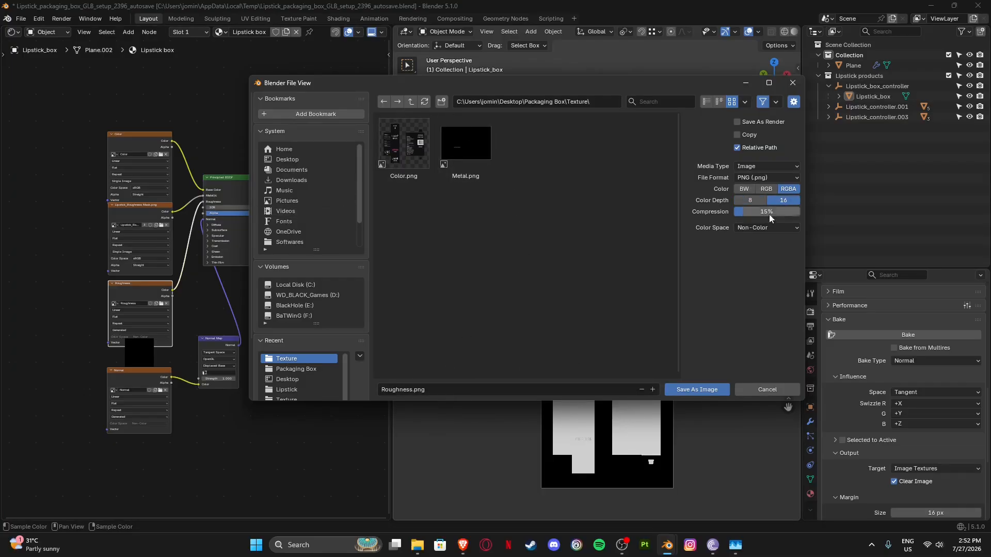
{"action": "left_click", "coordinate": [697, 390]}
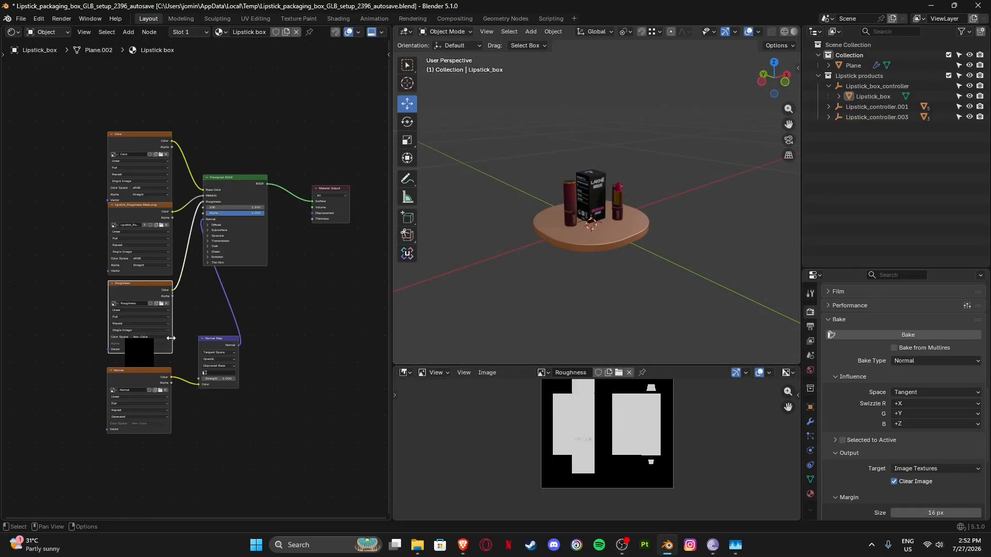
- Save the baked Normal image as Normal.png in the Texture folder with a color depth of 16
{"action": "left_click", "coordinate": [139, 372]}
{"action": "left_click", "coordinate": [490, 373]}
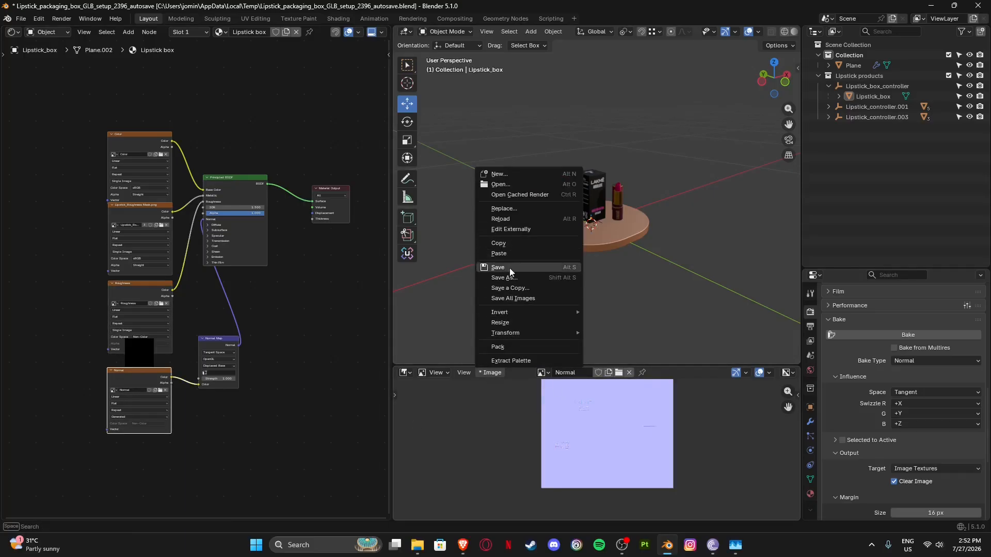
{"action": "left_click", "coordinate": [499, 278]}
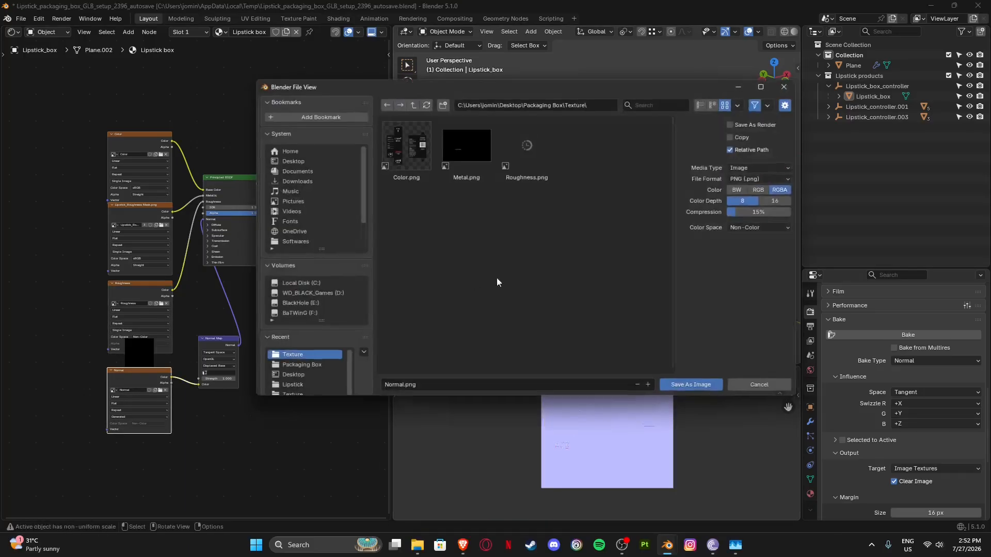
{"action": "left_click", "coordinate": [784, 201]}
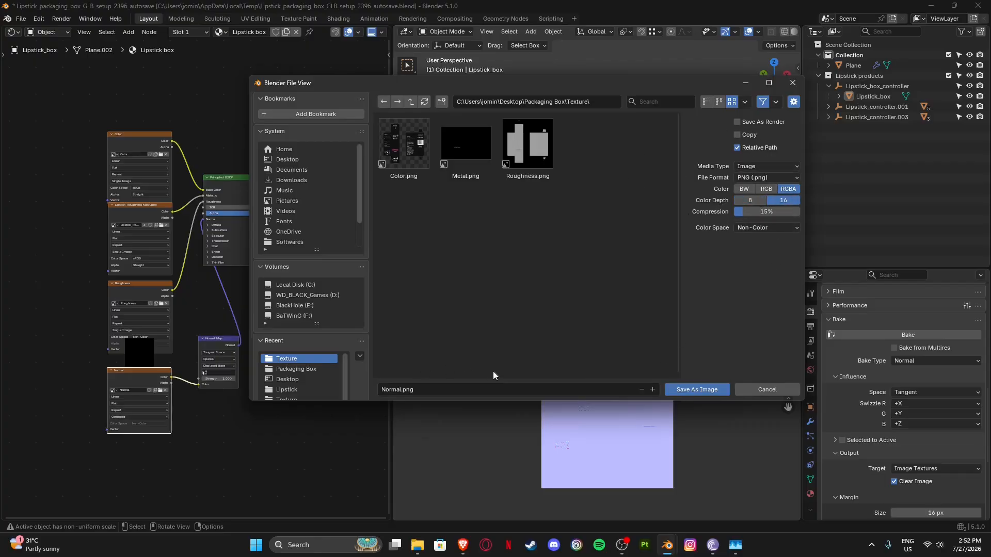
{"action": "left_click", "coordinate": [702, 389]}
{"action": "left_click", "coordinate": [326, 423]}
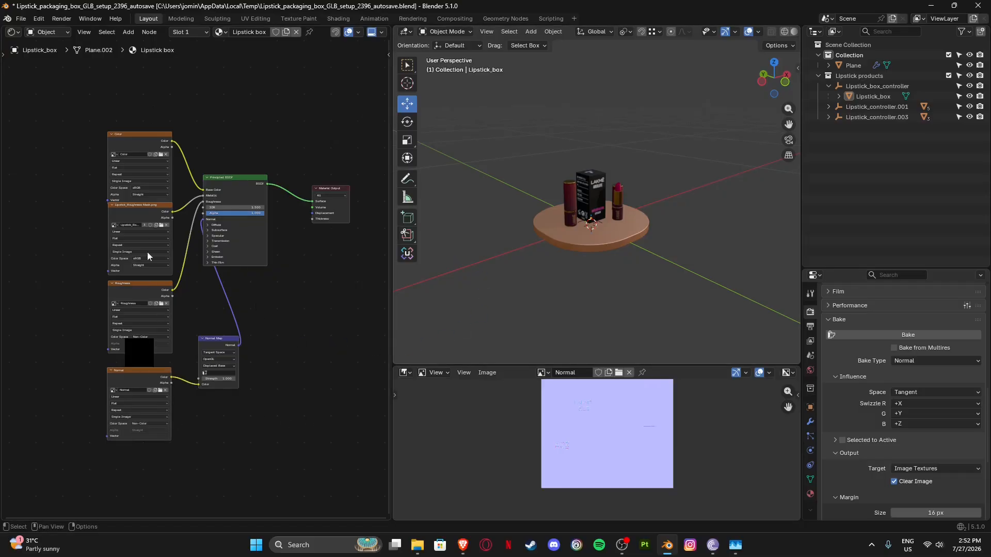
- Move the Principled BSDF and Material Output nodes farther away from the image texture nodes
{"action": "scroll", "coordinate": [206, 248], "scroll_direction": "down", "scroll_amount": 3}
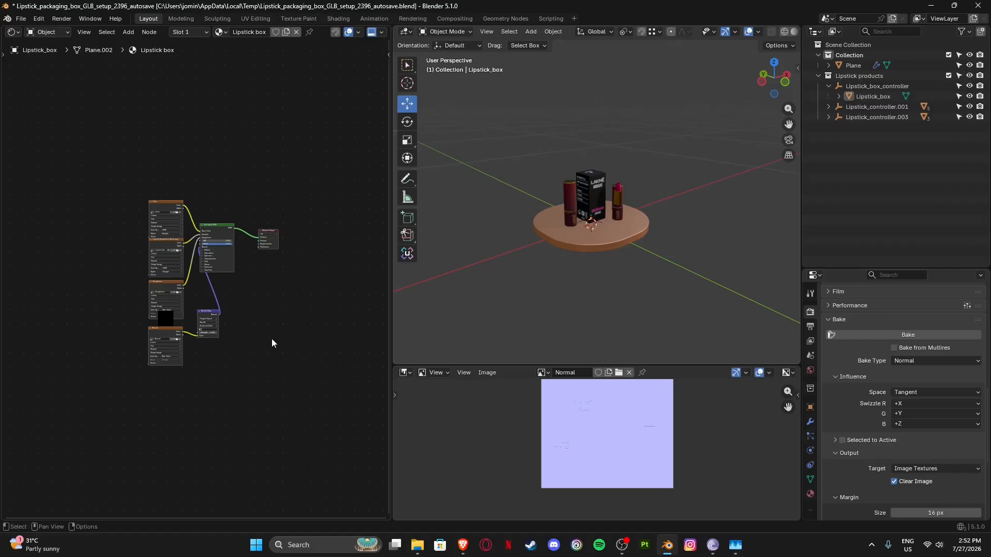
{"action": "scroll", "coordinate": [226, 202], "scroll_direction": "down", "scroll_amount": 2}
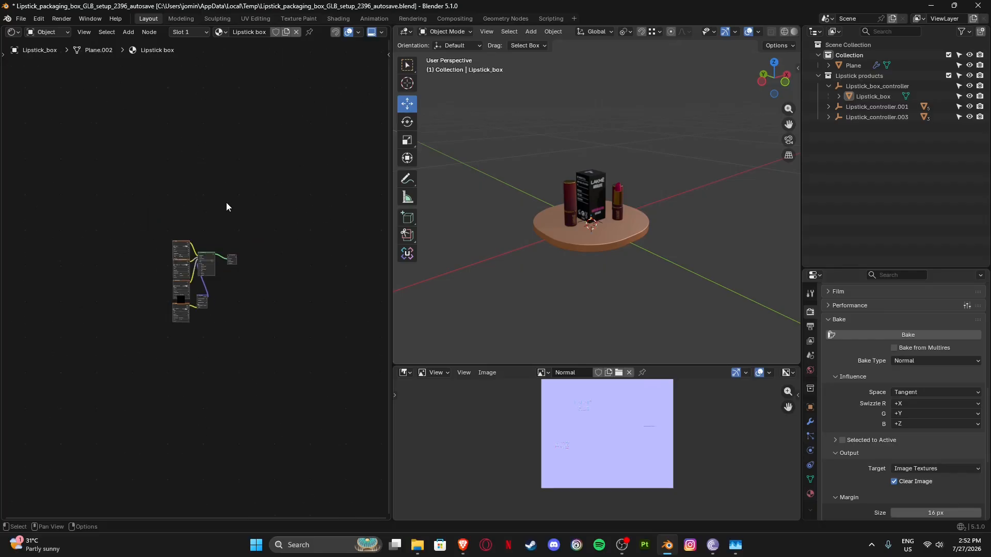
{"action": "scroll", "coordinate": [222, 212], "scroll_direction": "up", "scroll_amount": 3}
{"action": "left_click_drag", "start_coordinate": [213, 197], "coordinate": [287, 226]}
{"action": "left_click", "coordinate": [291, 337]}
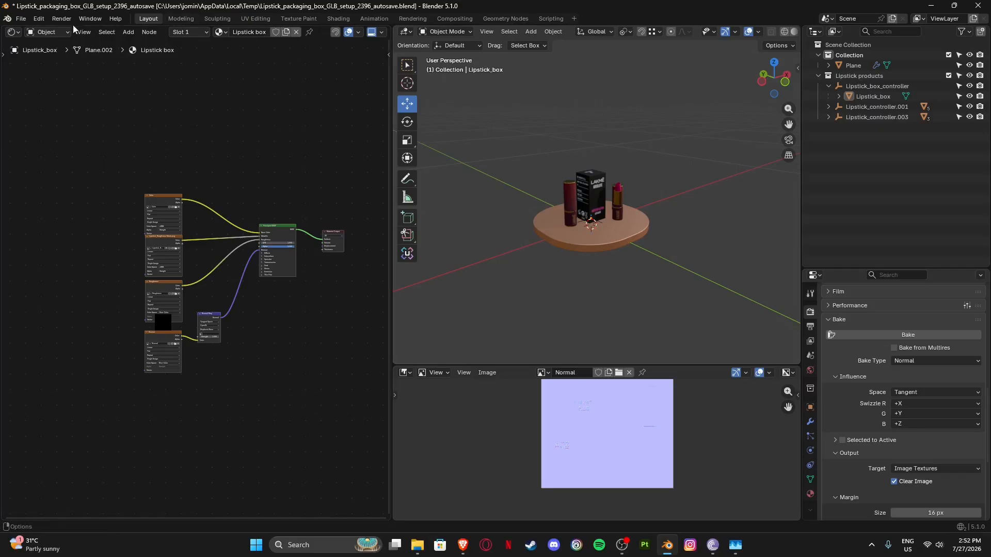
- Merge the Image Editor area into the 3D Viewport so the viewport fills its full height beside the node graph
{"action": "right_click", "coordinate": [389, 50]}
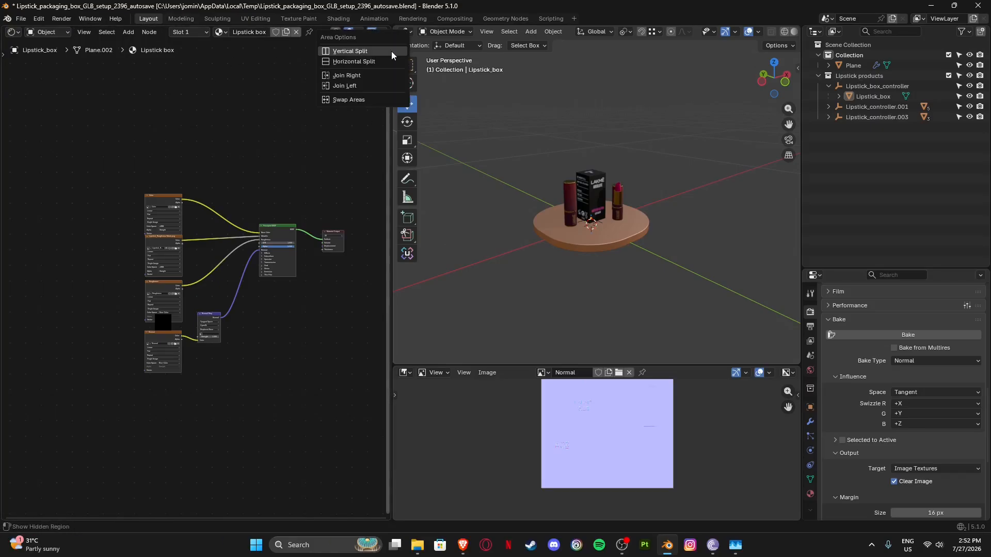
{"action": "left_click", "coordinate": [364, 76]}
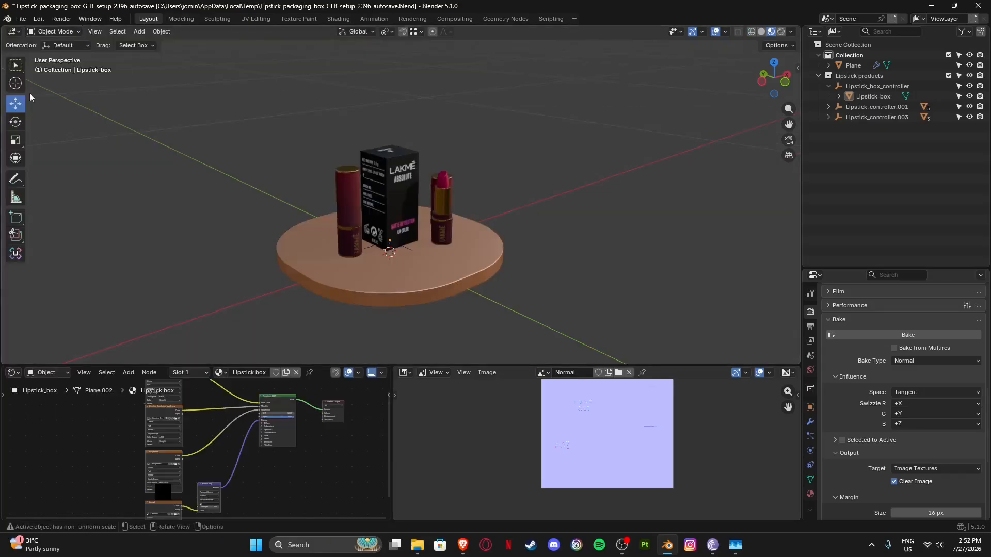
{"action": "right_click", "coordinate": [476, 365]}
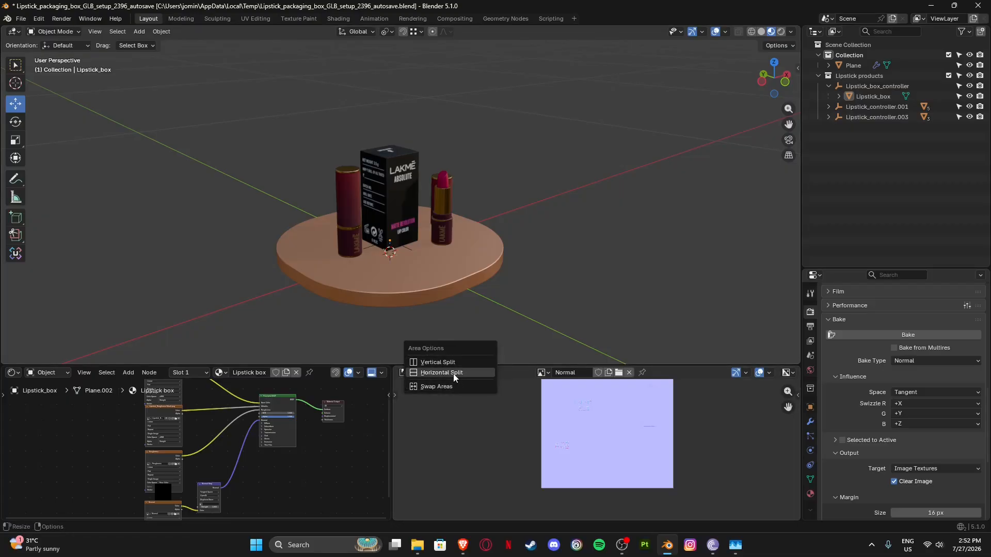
{"action": "right_click", "coordinate": [512, 365]}
{"action": "left_click", "coordinate": [472, 400]}
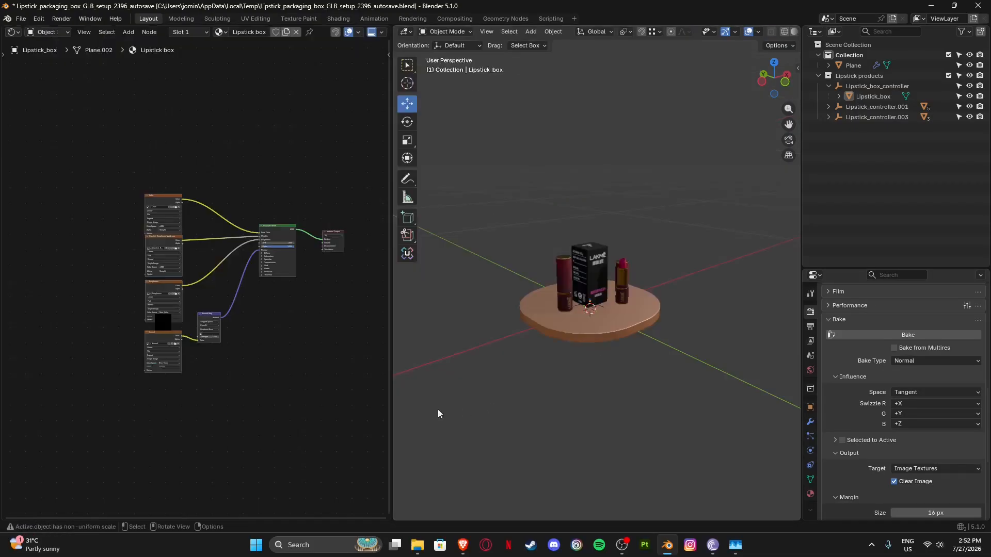
- Join the Shader Editor and 3D Viewport areas into one and set the merged area to the 3D Viewport
{"action": "right_click", "coordinate": [393, 320]}
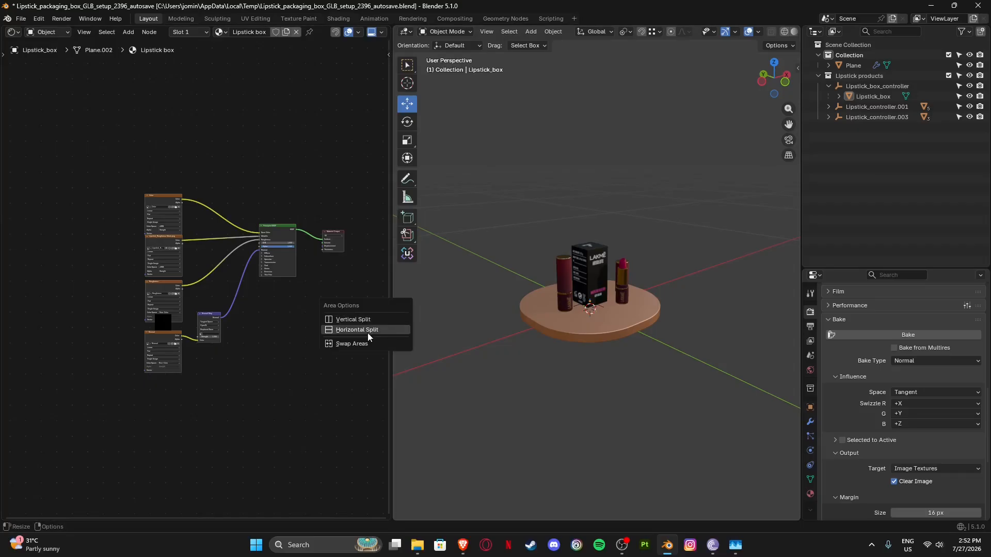
{"action": "right_click", "coordinate": [392, 380]}
{"action": "left_click", "coordinate": [392, 407]}
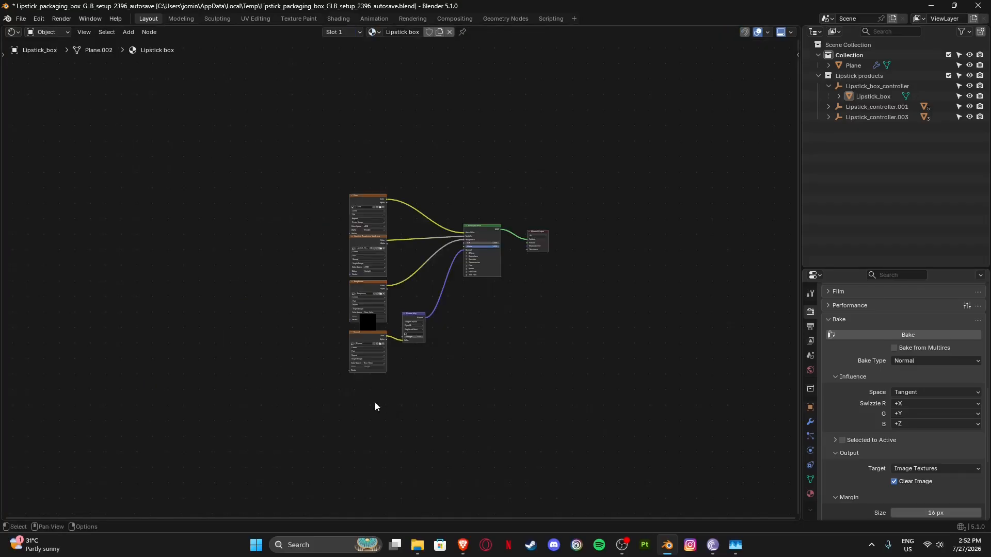
{"action": "left_click", "coordinate": [13, 31]}
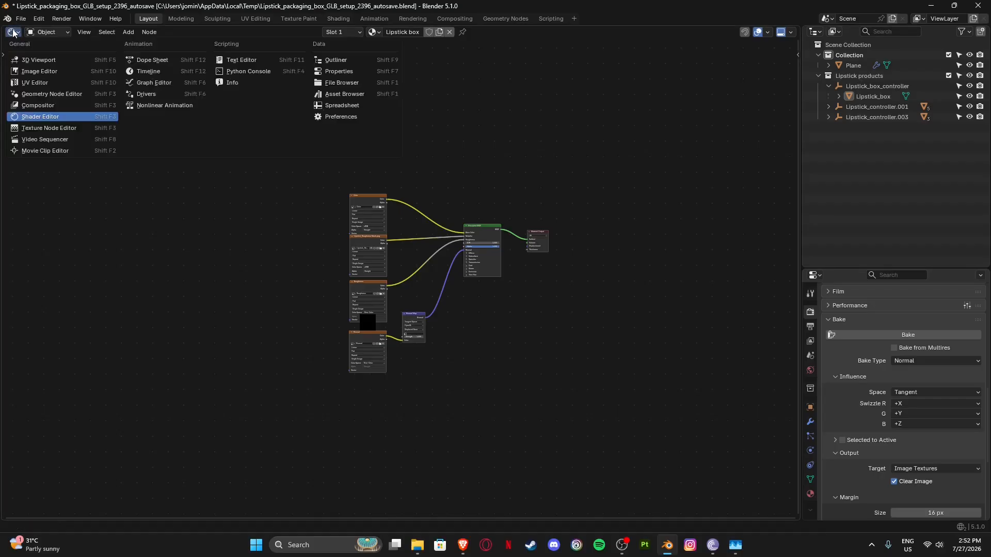
{"action": "left_click", "coordinate": [23, 60]}
- Switch the viewport to Material Preview shading and select the box, lipsticks, controllers and round base together
{"action": "scroll", "coordinate": [331, 187], "scroll_direction": "down", "scroll_amount": 4}
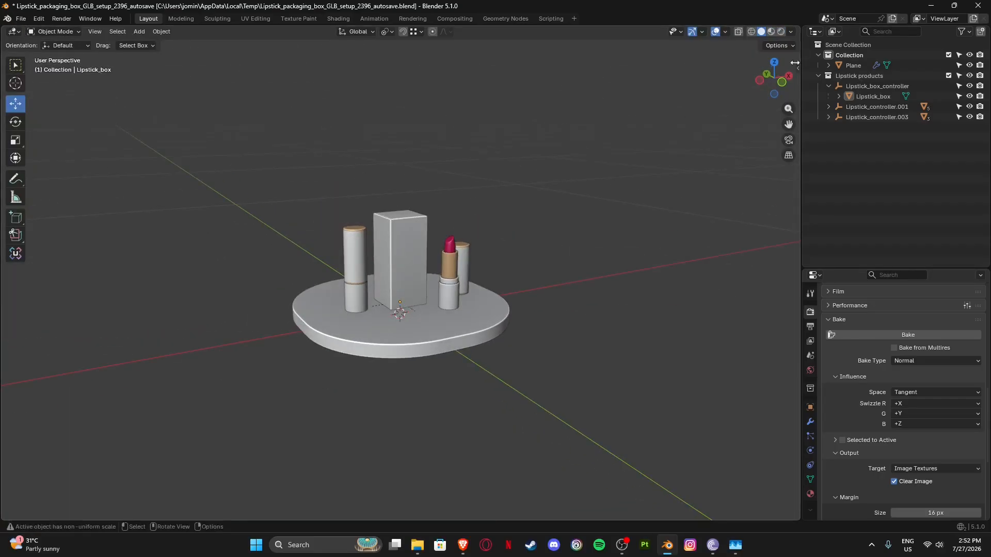
{"action": "scroll", "coordinate": [419, 279], "scroll_direction": "up", "scroll_amount": 5}
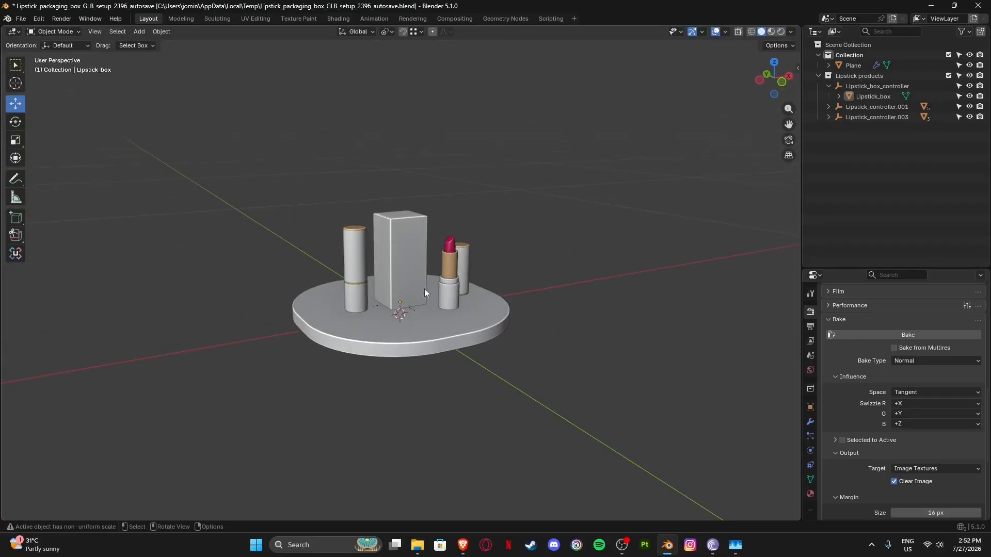
{"action": "left_click", "coordinate": [395, 193]}
{"action": "scroll", "coordinate": [395, 193], "scroll_direction": "down", "scroll_amount": 3}
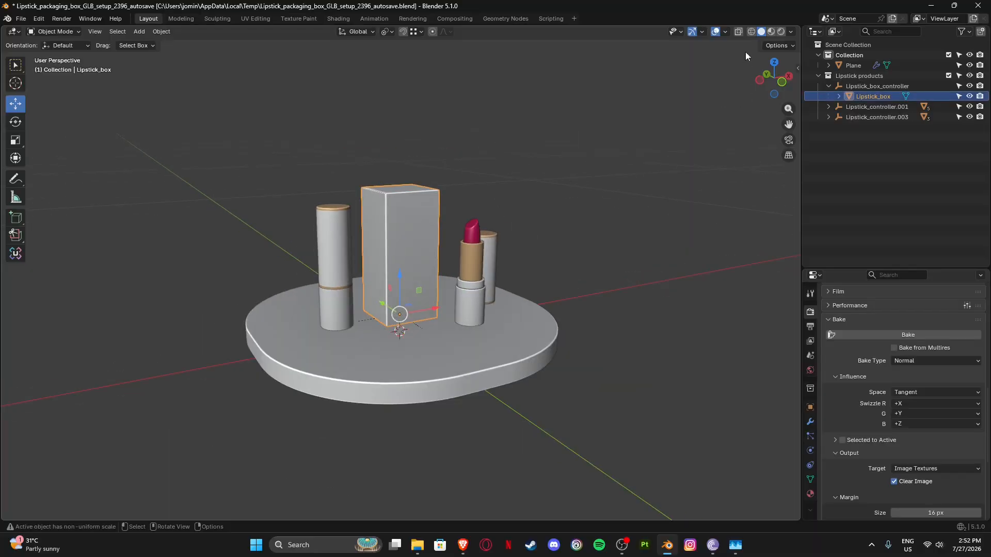
{"action": "left_click", "coordinate": [771, 31]}
{"action": "left_click_drag", "start_coordinate": [210, 160], "coordinate": [458, 325]}
{"action": "scroll", "coordinate": [458, 325], "scroll_direction": "down", "scroll_amount": 2}
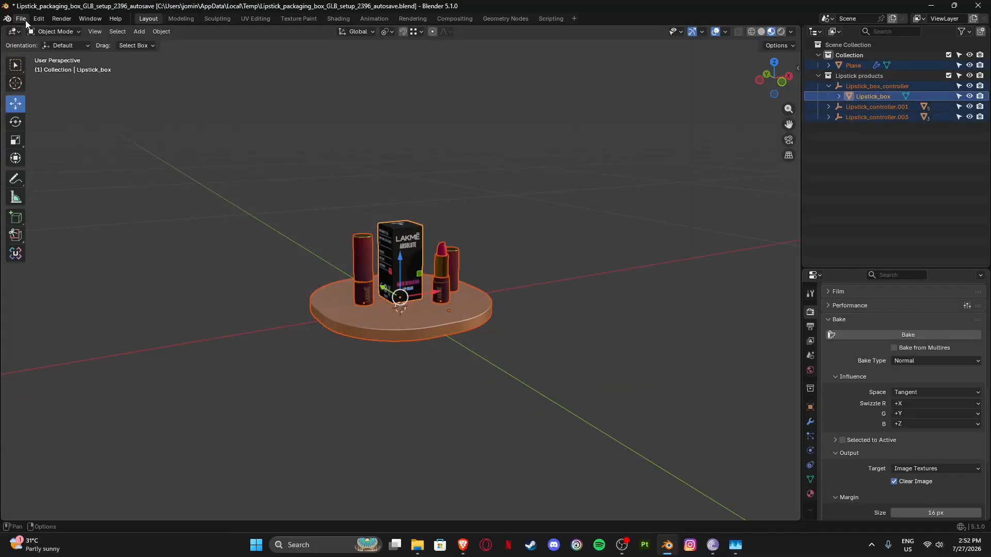
- Save the changes to the current autosave blend file
{"action": "left_click", "coordinate": [21, 19]}
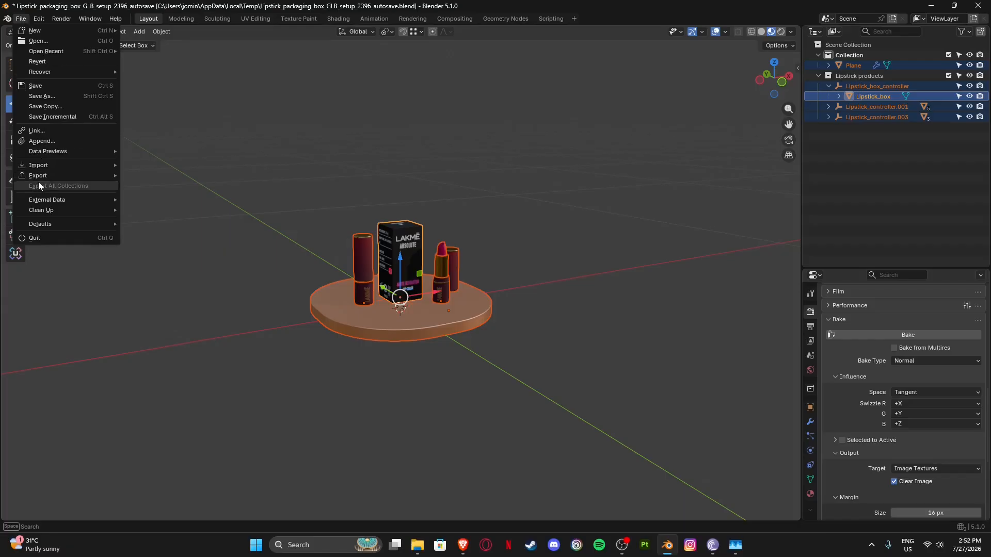
{"action": "mouse_move", "coordinate": [41, 175]}
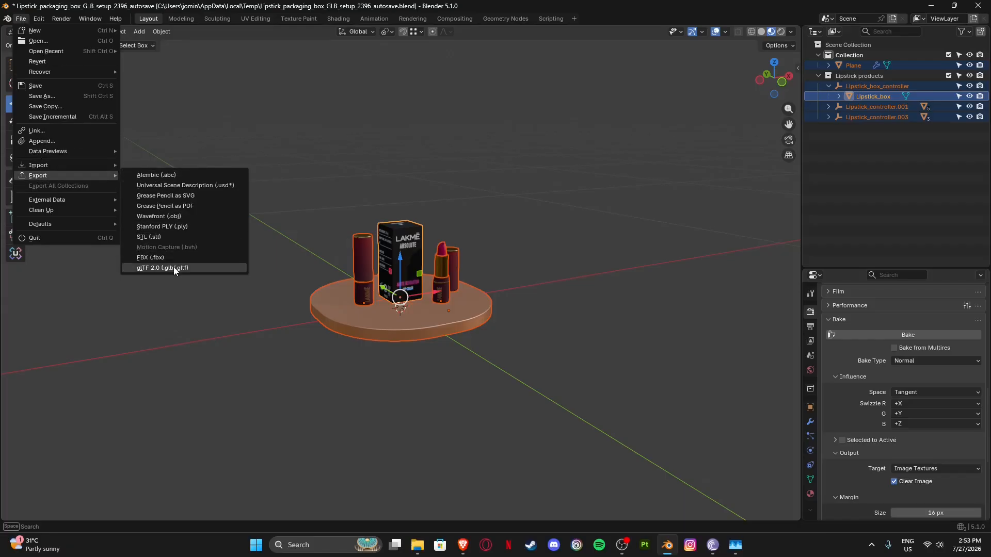
{"action": "left_click", "coordinate": [18, 20]}
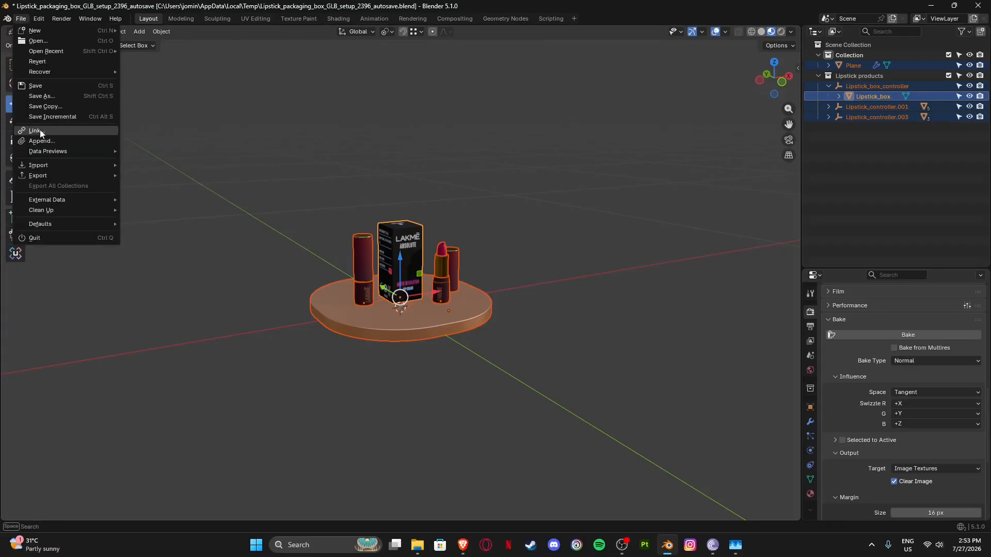
{"action": "left_click", "coordinate": [51, 84]}
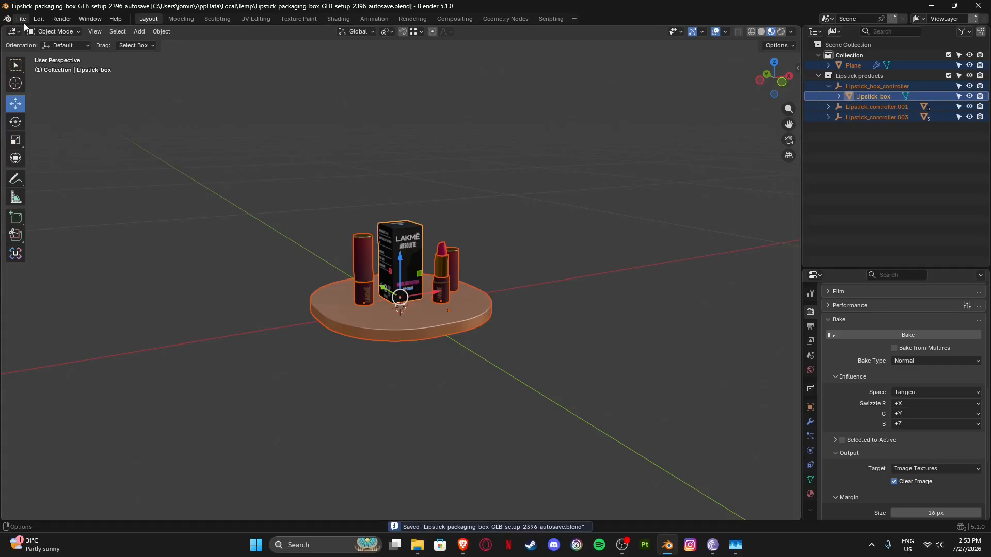
- Save the project over Lipstick_packaging_box_GLB_setup.blend in the Packaging Box folder on the Desktop
{"action": "left_click", "coordinate": [24, 23]}
{"action": "mouse_move", "coordinate": [44, 176]}
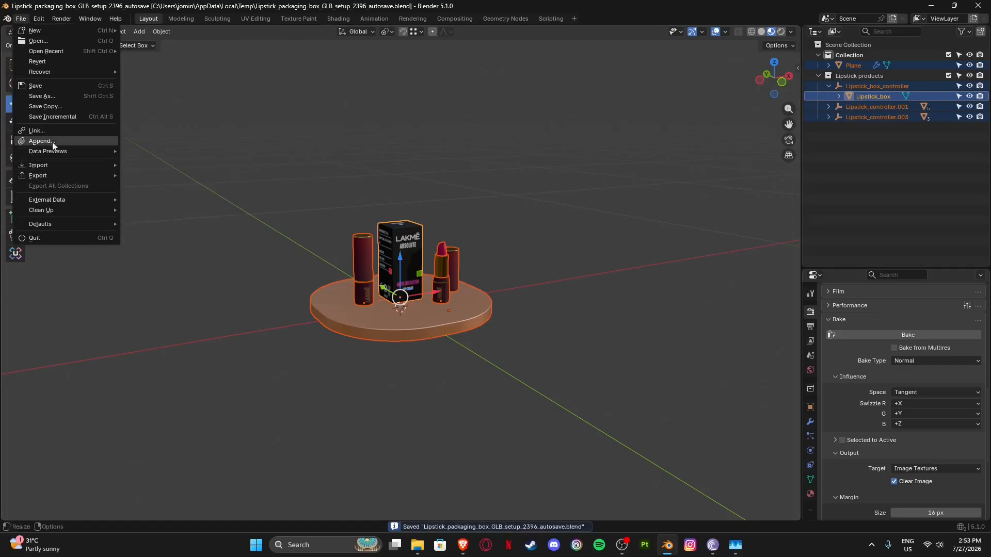
{"action": "left_click", "coordinate": [52, 96]}
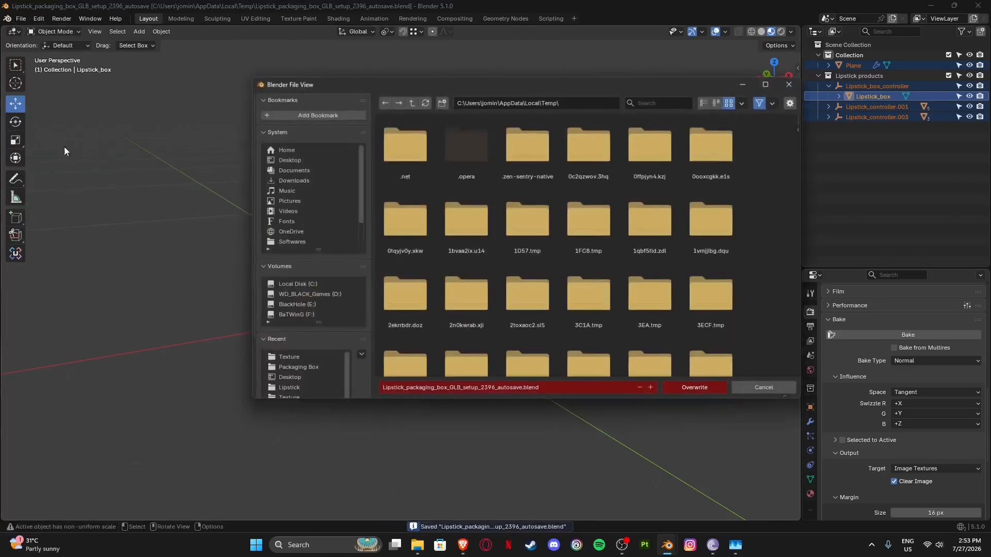
{"action": "left_click", "coordinate": [301, 159]}
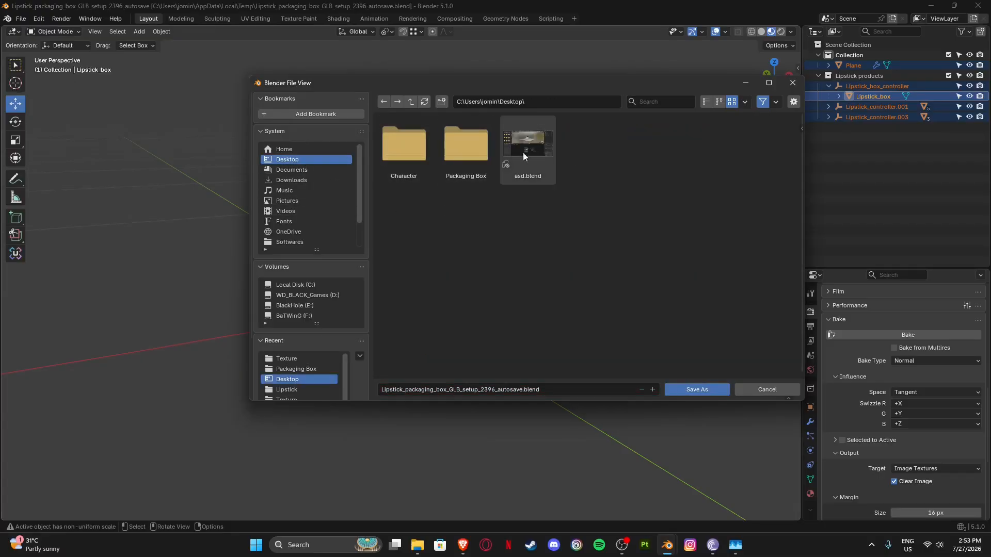
{"action": "double_click", "coordinate": [464, 144]}
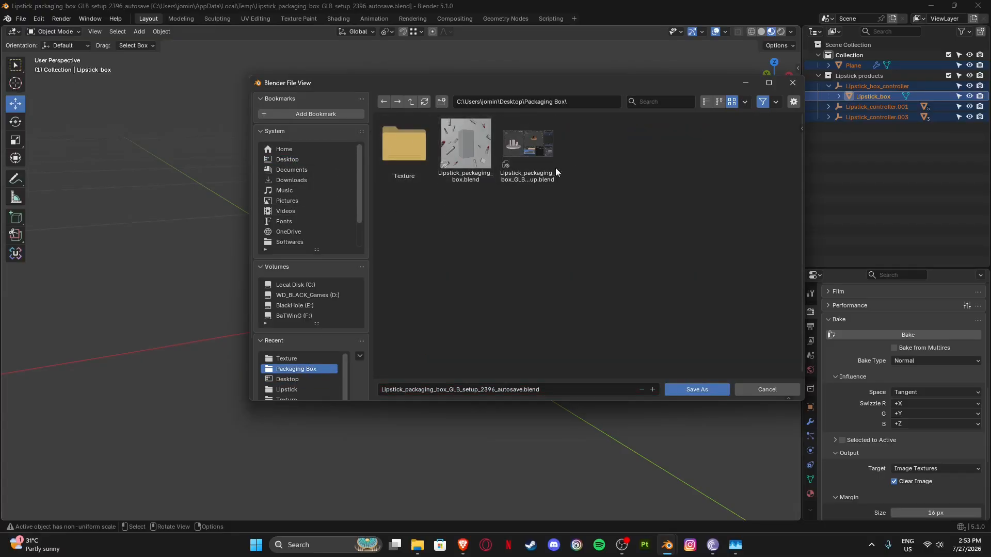
{"action": "left_click", "coordinate": [522, 150]}
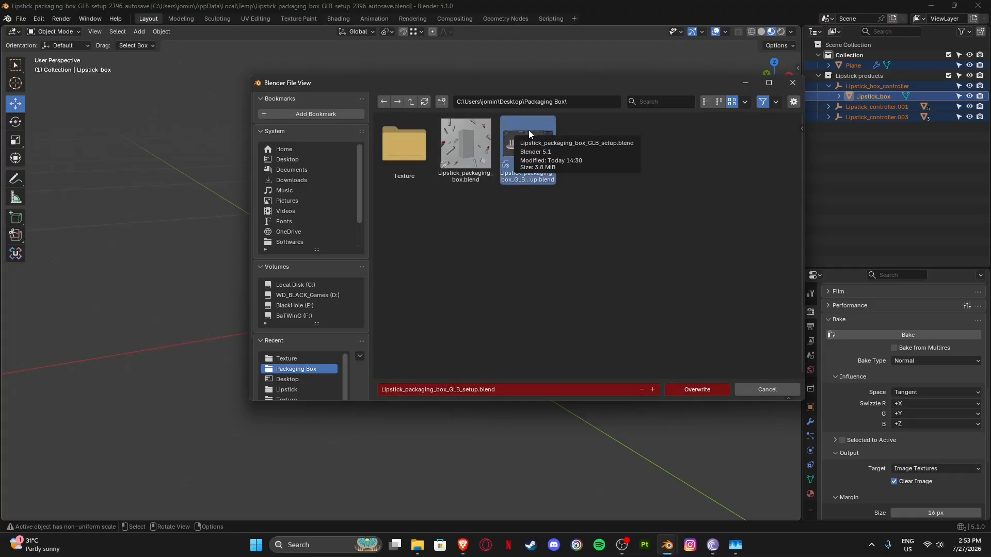
{"action": "left_click", "coordinate": [705, 391]}
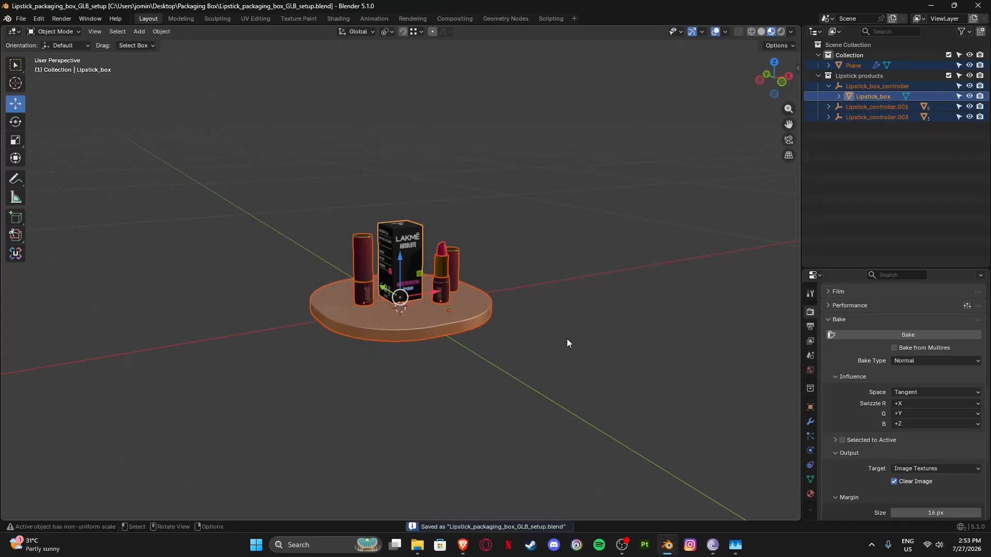
- Rename the round base object from Plane to Surface
{"action": "left_click", "coordinate": [21, 18]}
{"action": "mouse_move", "coordinate": [57, 177]}
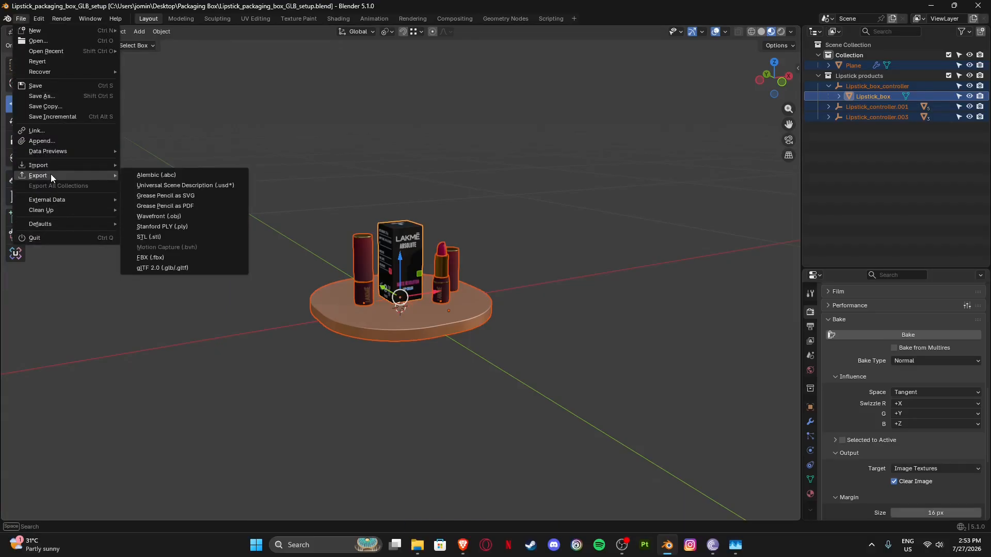
{"action": "left_click", "coordinate": [855, 65]}
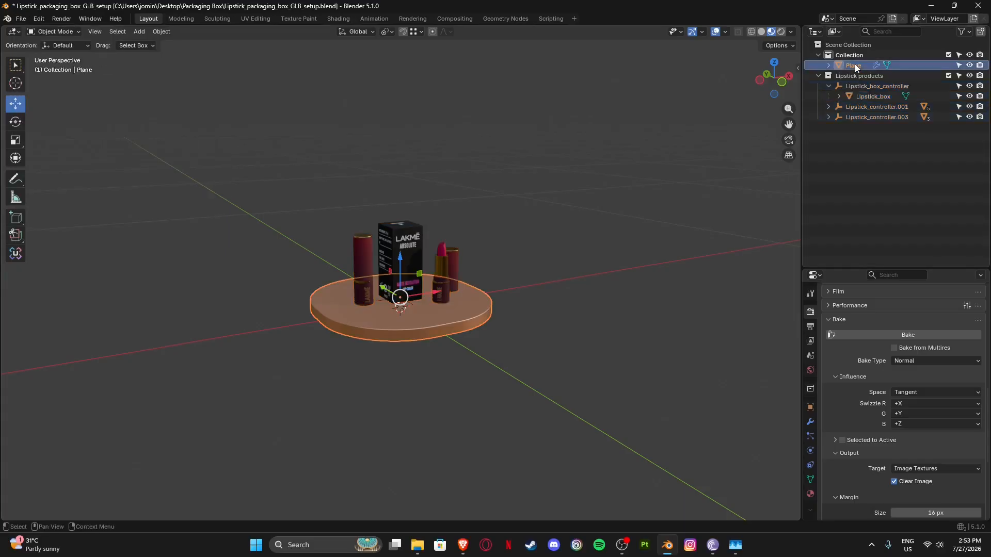
{"action": "double_click", "coordinate": [854, 65]}
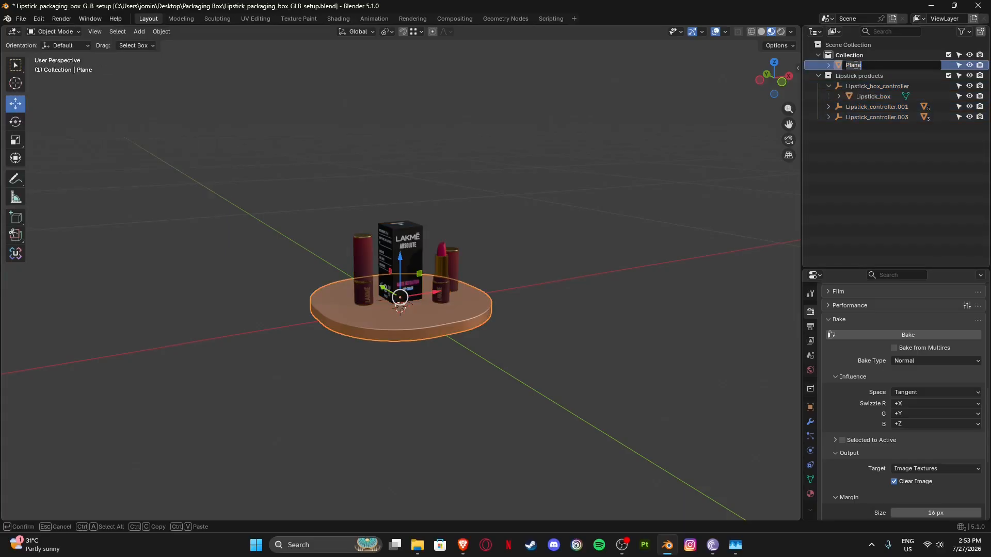
{"action": "type", "text": "Surface"}
{"action": "key", "text": "Return"}
- Select all objects and set up a glTF Binary (.glb) export limited to Selected Objects
{"action": "key", "text": "a"}
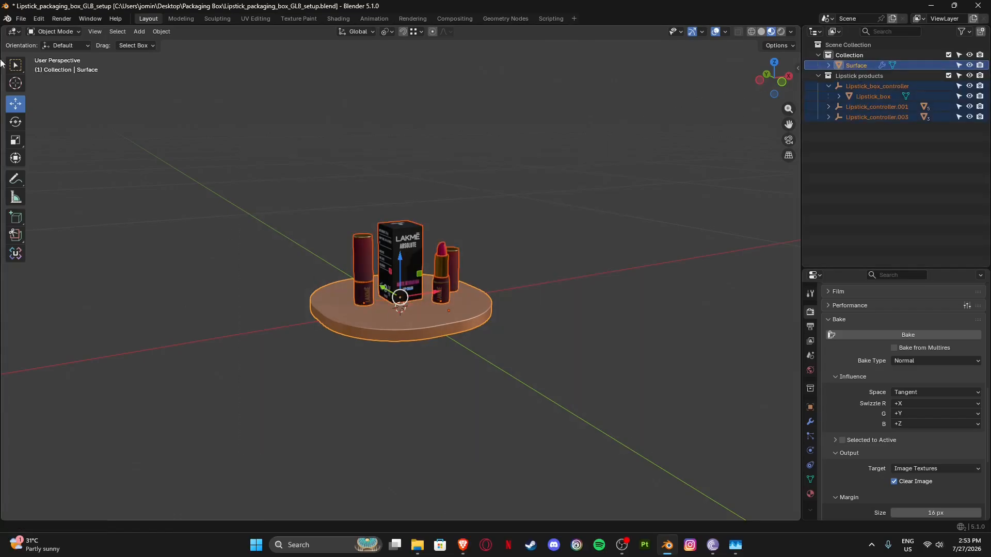
{"action": "left_click", "coordinate": [20, 18]}
{"action": "mouse_move", "coordinate": [45, 175]}
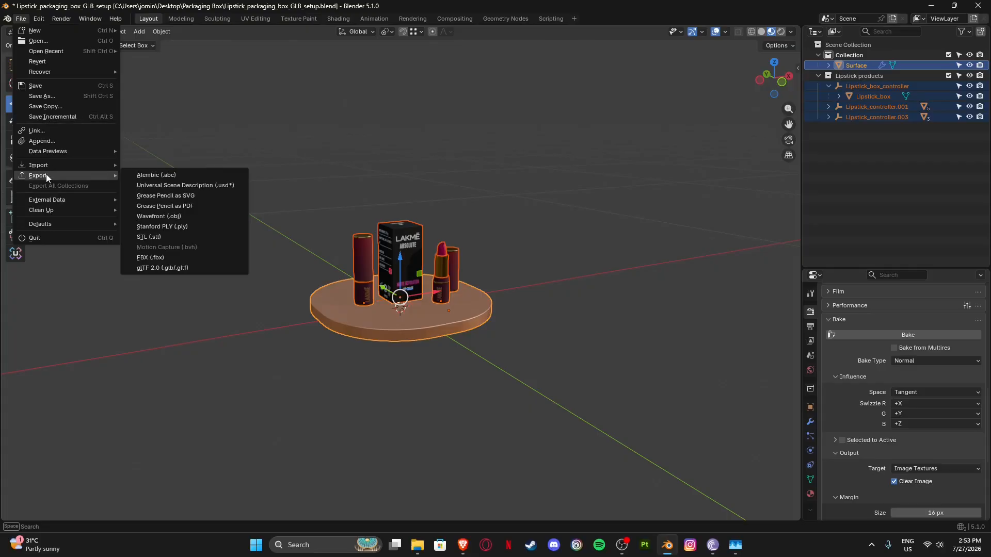
{"action": "left_click", "coordinate": [153, 268]}
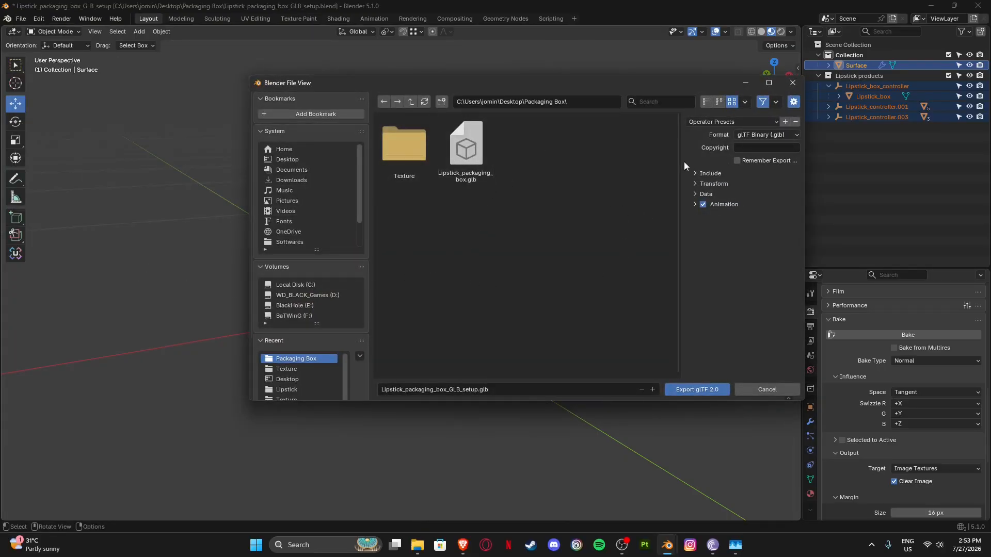
{"action": "left_click", "coordinate": [696, 173]}
{"action": "left_click", "coordinate": [737, 189]}
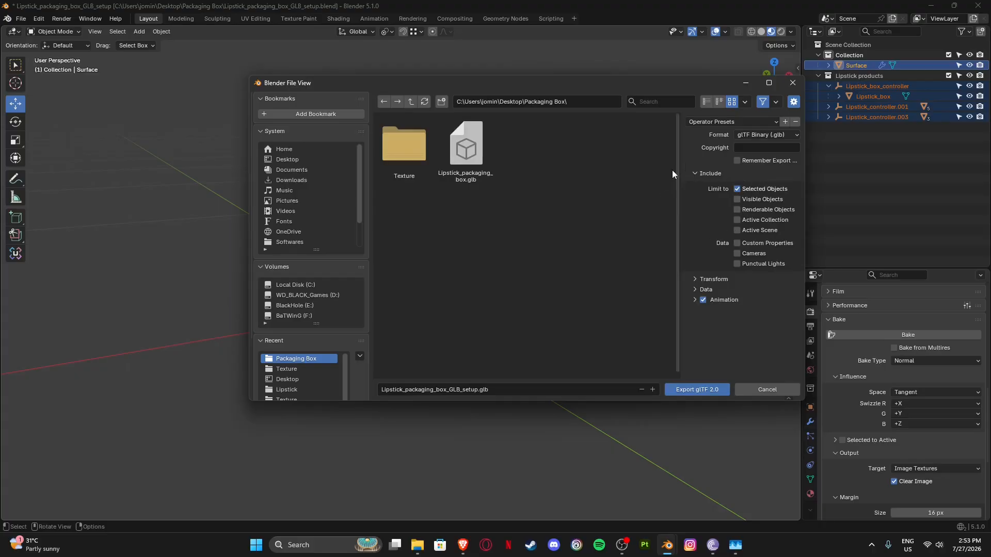
{"action": "left_click", "coordinate": [698, 171]}
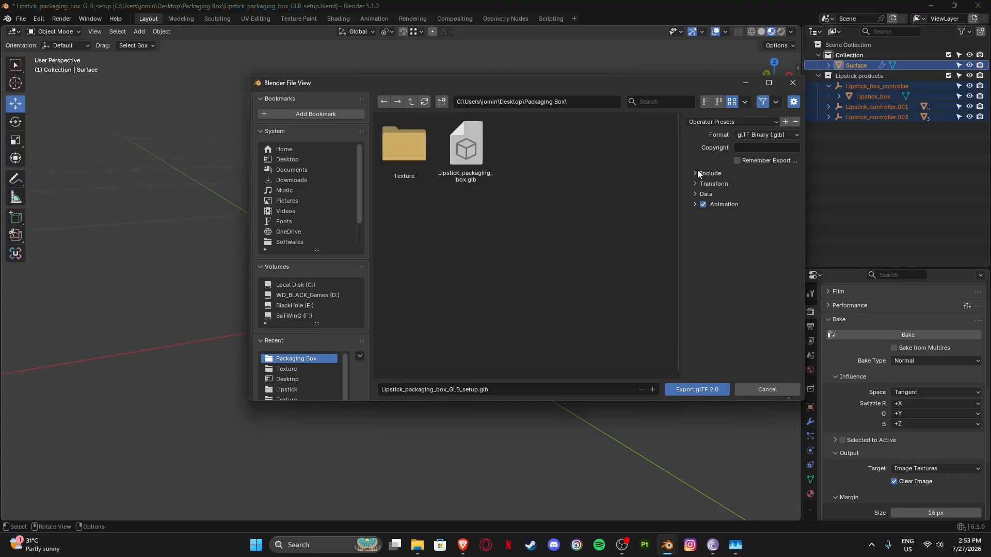
- Enable Apply Modifiers for the exported mesh data and turn off Animation in the glTF export settings
{"action": "left_click", "coordinate": [883, 65]}
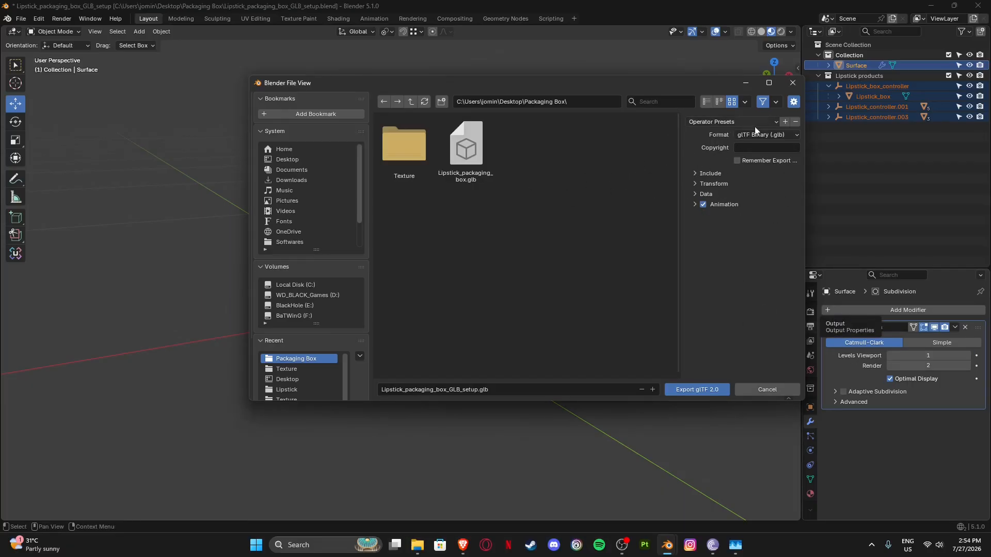
{"action": "left_click", "coordinate": [695, 173]}
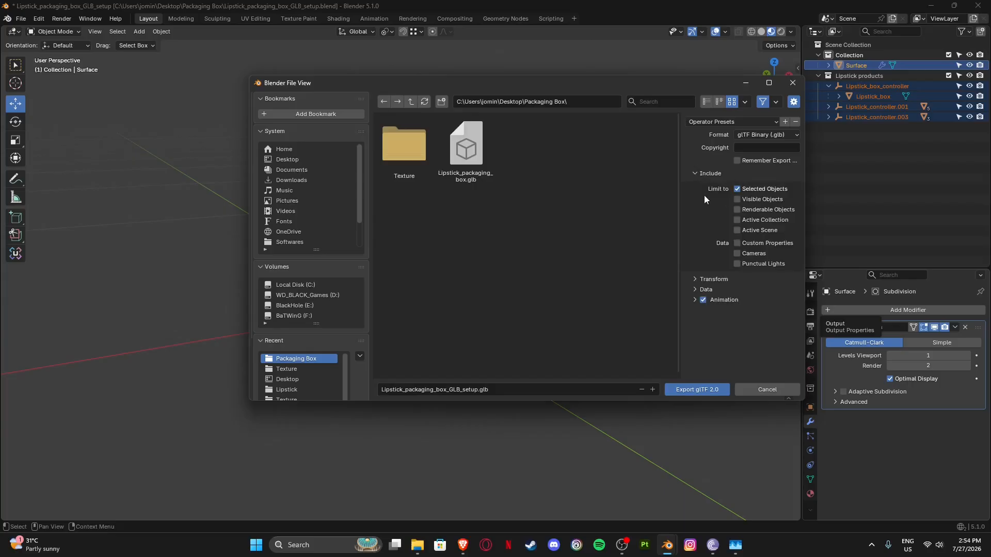
{"action": "left_click", "coordinate": [696, 174]}
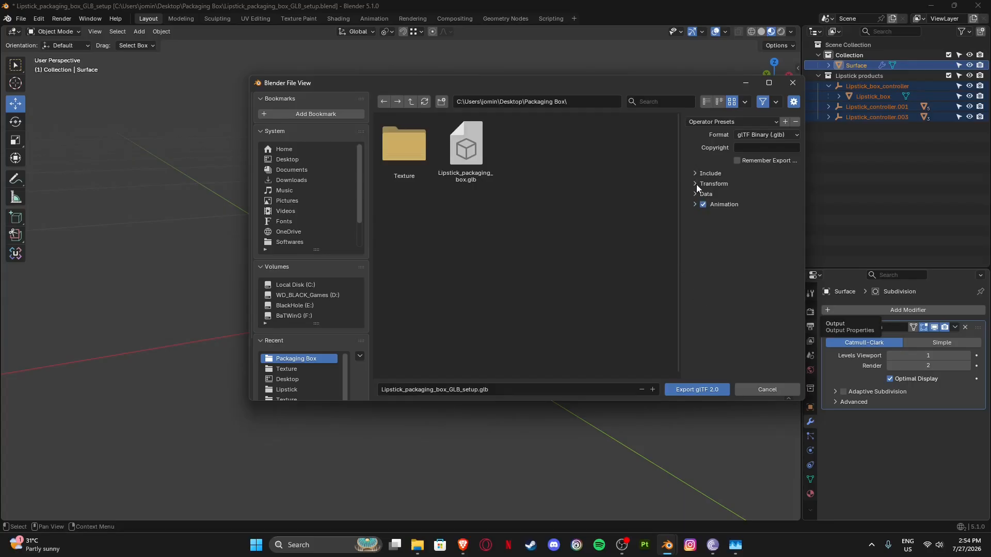
{"action": "left_click", "coordinate": [695, 194]}
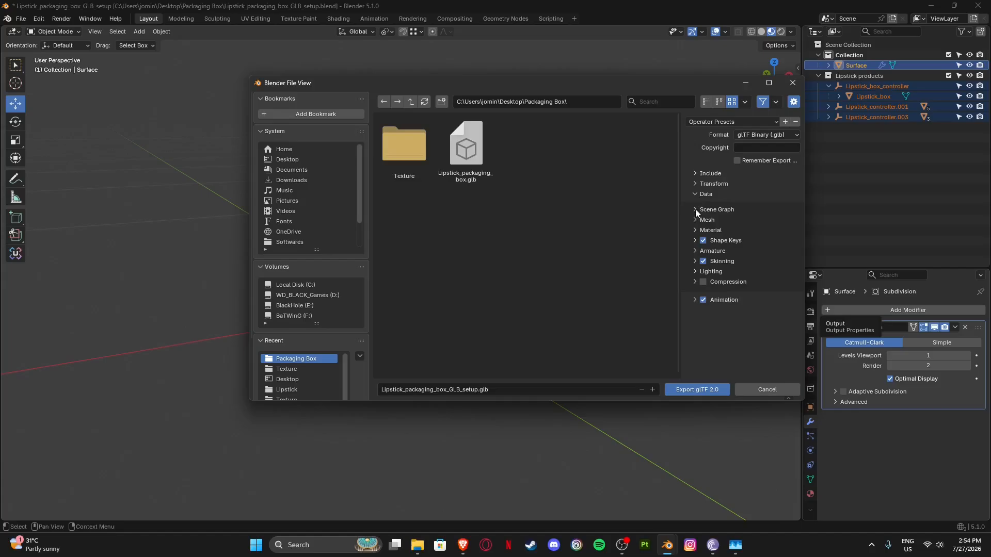
{"action": "left_click", "coordinate": [695, 209]}
{"action": "left_click", "coordinate": [695, 209]}
{"action": "left_click", "coordinate": [695, 219]}
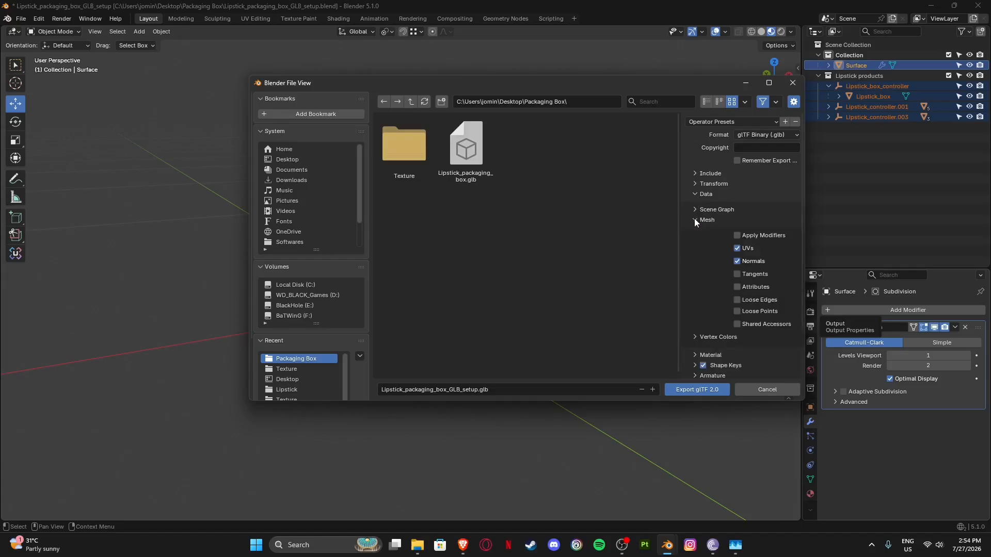
{"action": "left_click", "coordinate": [737, 235]}
{"action": "left_click", "coordinate": [695, 220]}
{"action": "left_click", "coordinate": [707, 240]}
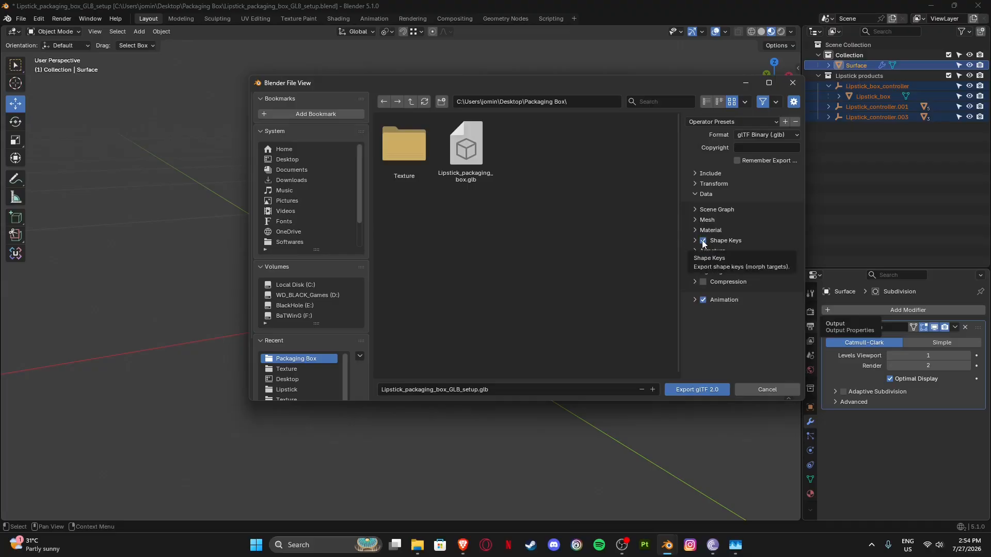
{"action": "left_click", "coordinate": [711, 239]}
{"action": "left_click", "coordinate": [696, 229]}
{"action": "left_click", "coordinate": [695, 230]}
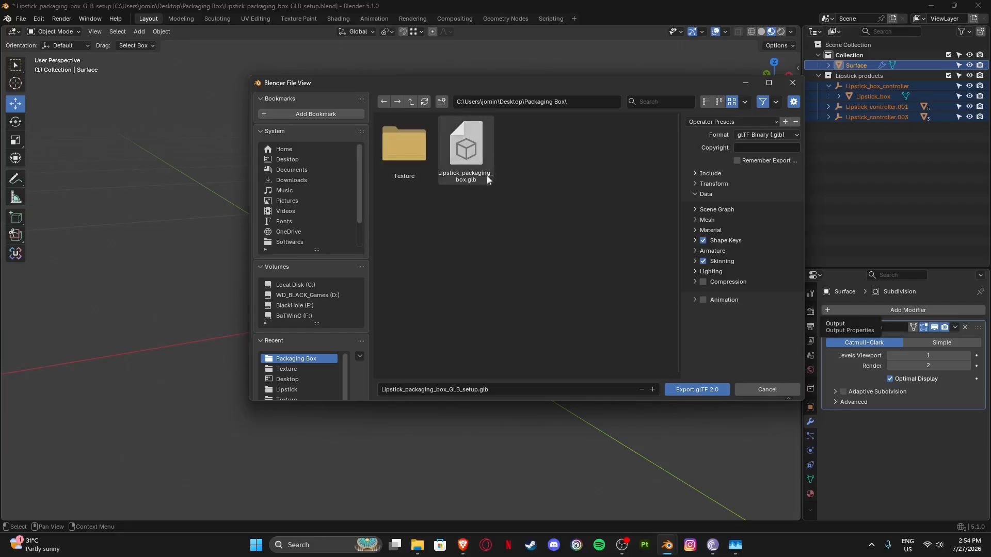
- Export the model over Lipstick_packaging_box.glb in the Packaging Box folder and close Blender
{"action": "left_click", "coordinate": [461, 150]}
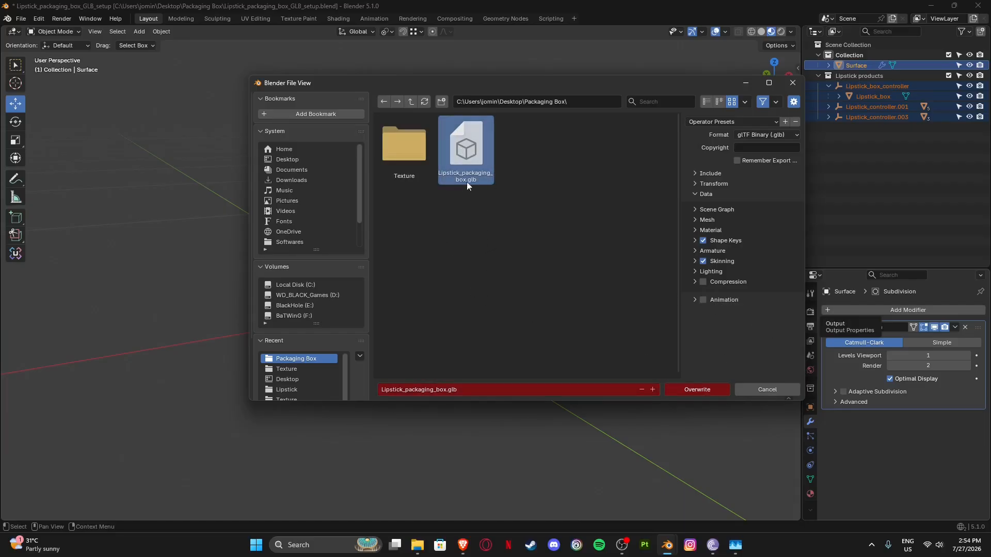
{"action": "left_click", "coordinate": [697, 389]}
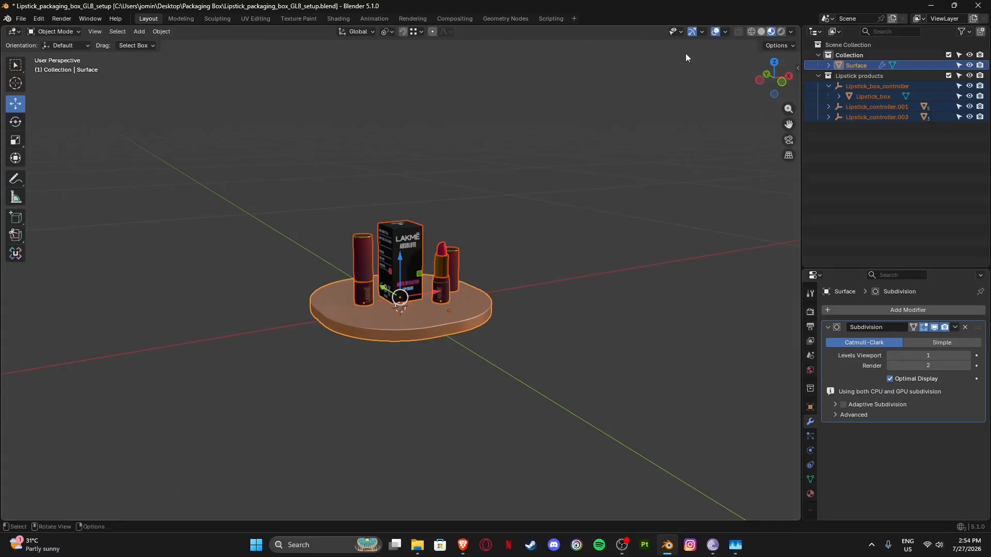
{"action": "left_click", "coordinate": [978, 5]}
{"action": "left_click", "coordinate": [445, 290]}
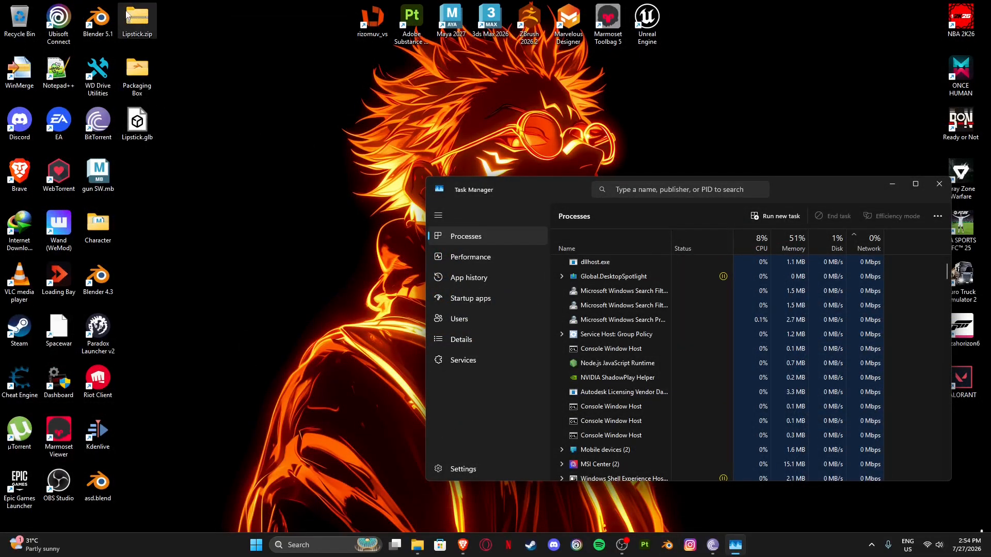
- Permanently delete Lipstick.glb from the Desktop
{"action": "left_click", "coordinate": [137, 123]}
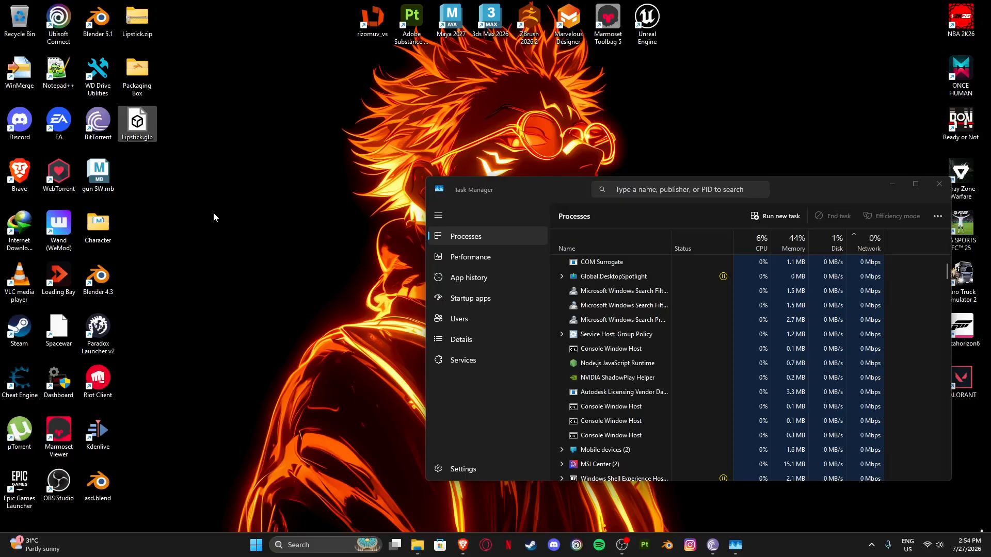
{"action": "key", "text": "shift+Delete"}
{"action": "left_click", "coordinate": [548, 296]}
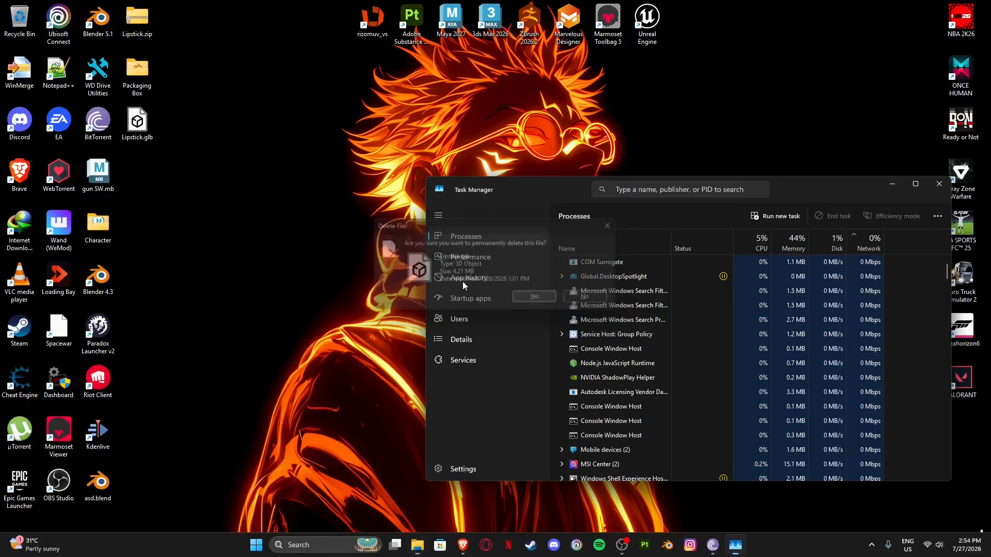
- Open Lipstick_packaging_box.glb from the Packaging Box folder in 3D Viewer and examine the whole arrangement
{"action": "double_click", "coordinate": [137, 72]}
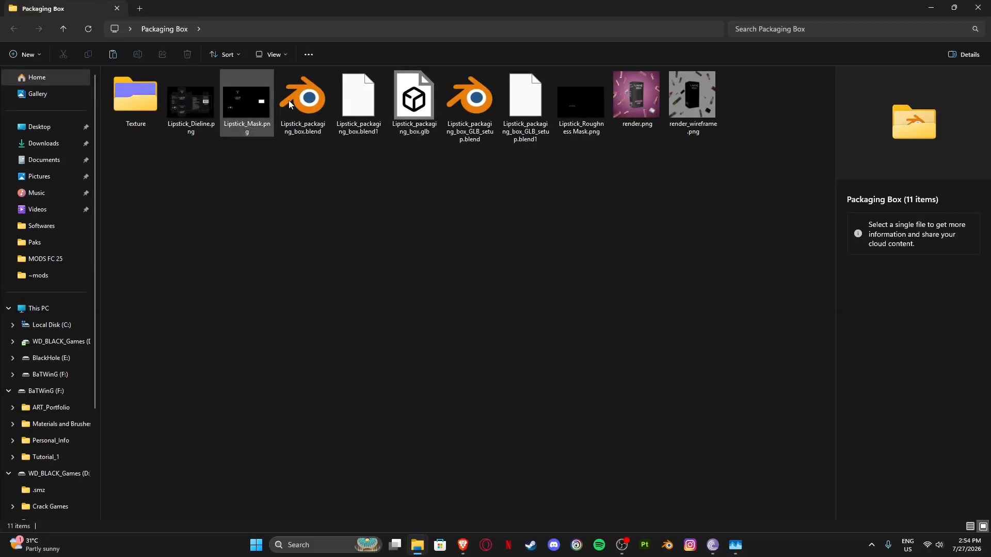
{"action": "double_click", "coordinate": [411, 101]}
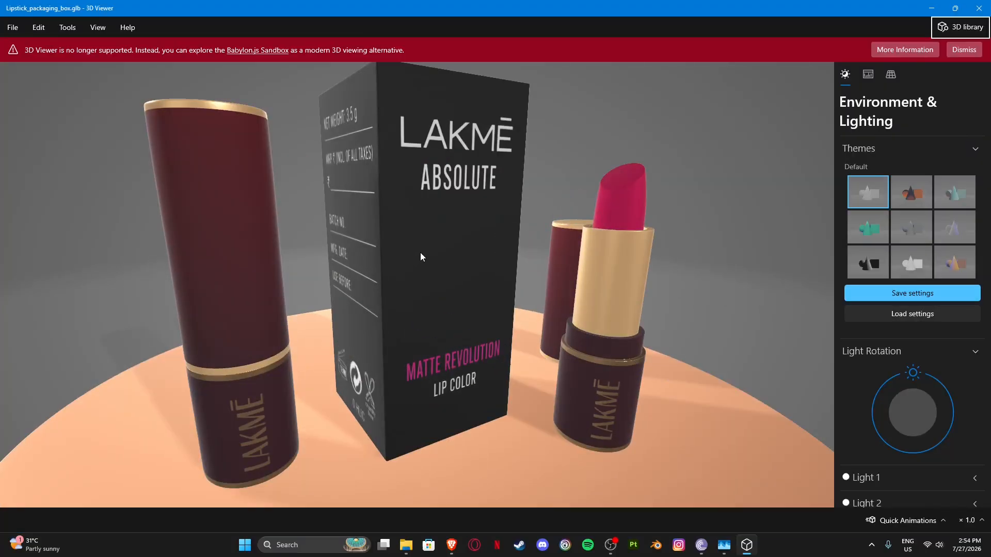
{"action": "left_click_drag", "start_coordinate": [420, 257], "coordinate": [436, 166]}
{"action": "scroll", "coordinate": [428, 211], "scroll_direction": "down", "scroll_amount": 5}
{"action": "scroll", "coordinate": [447, 252], "scroll_direction": "up", "scroll_amount": 5}
{"action": "scroll", "coordinate": [446, 248], "scroll_direction": "down", "scroll_amount": 5}
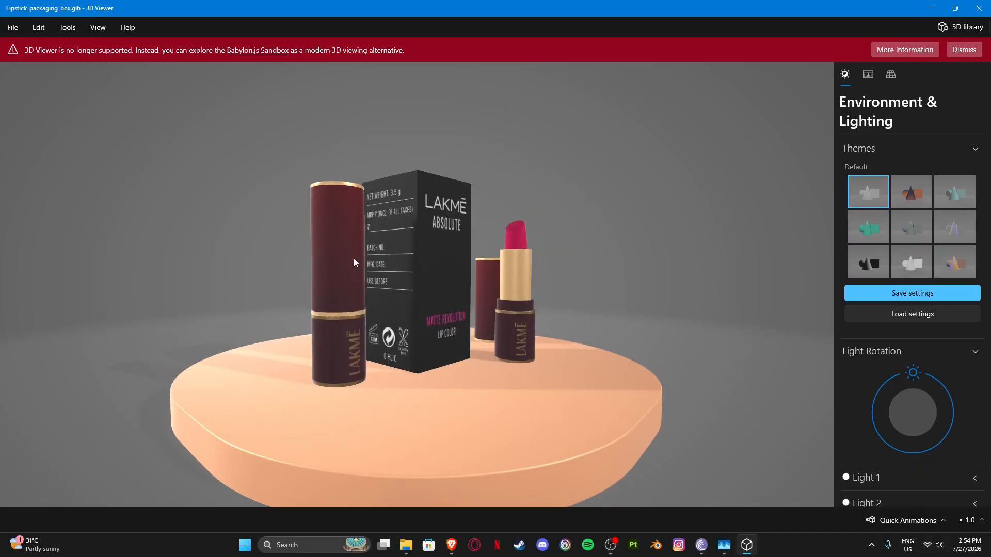
{"action": "scroll", "coordinate": [438, 274], "scroll_direction": "up", "scroll_amount": 2}
{"action": "mouse_move", "coordinate": [438, 275]}
{"action": "left_mouse_down"}
{"action": "mouse_move", "coordinate": [515, 309]}
{"action": "mouse_move", "coordinate": [433, 281]}
{"action": "mouse_move", "coordinate": [431, 261]}
{"action": "left_mouse_up"}
- Rotate the light around the model to check the shading and shadows from different directions
{"action": "left_click_drag", "start_coordinate": [906, 374], "coordinate": [927, 416]}
{"action": "left_click_drag", "start_coordinate": [615, 298], "coordinate": [557, 272]}
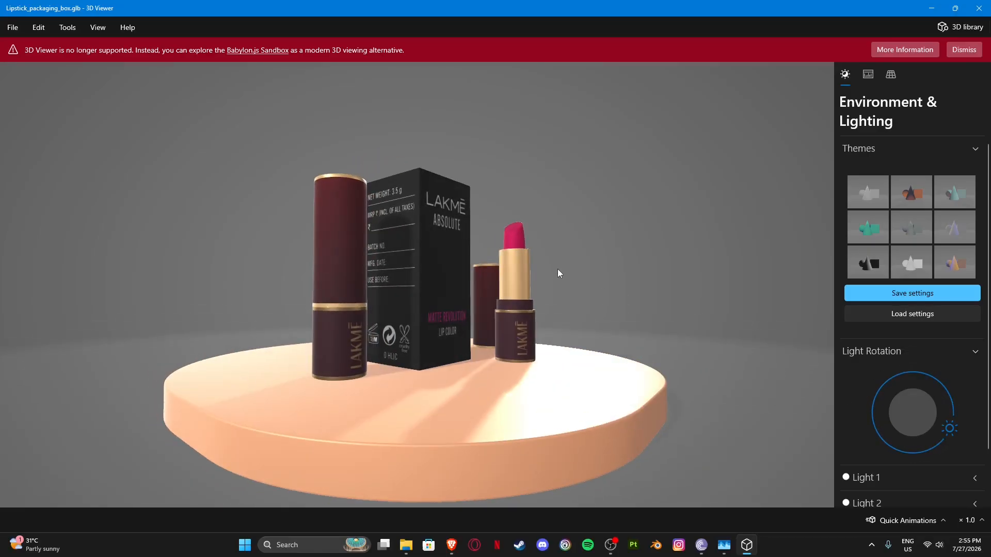
{"action": "left_click_drag", "start_coordinate": [949, 427], "coordinate": [873, 388]}
{"action": "left_click_drag", "start_coordinate": [667, 326], "coordinate": [679, 328]}
{"action": "left_click_drag", "start_coordinate": [891, 400], "coordinate": [918, 427]}
- Examine the lipsticks, box print and round base up close from several angles, and close 3D Viewer
{"action": "scroll", "coordinate": [549, 234], "scroll_direction": "up", "scroll_amount": 5}
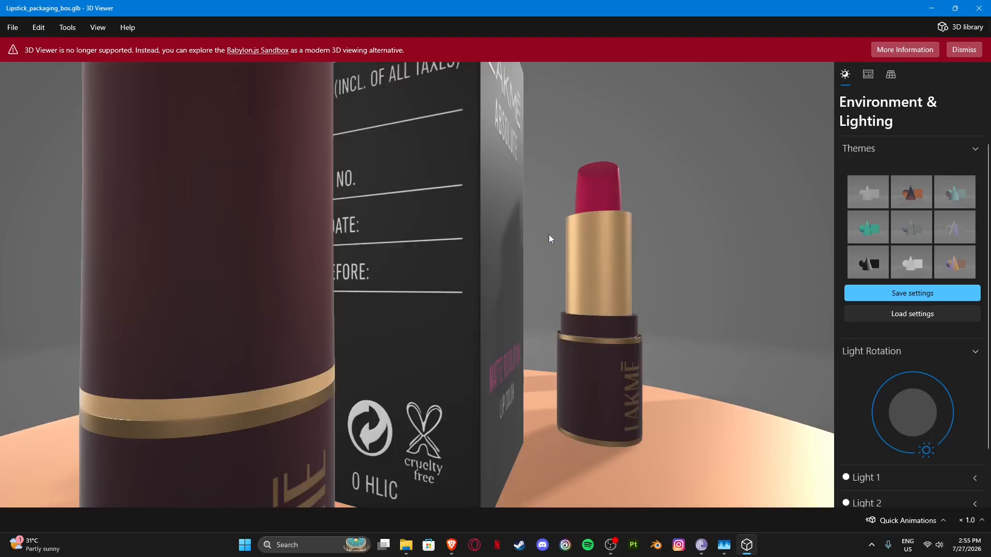
{"action": "left_click_drag", "start_coordinate": [549, 234], "coordinate": [507, 228]}
{"action": "mouse_move", "coordinate": [506, 228]}
{"action": "right_mouse_down"}
{"action": "mouse_move", "coordinate": [499, 259]}
{"action": "mouse_move", "coordinate": [503, 245]}
{"action": "right_mouse_up"}
{"action": "left_click_drag", "start_coordinate": [503, 245], "coordinate": [489, 269]}
{"action": "scroll", "coordinate": [500, 235], "scroll_direction": "down", "scroll_amount": 5}
{"action": "scroll", "coordinate": [439, 328], "scroll_direction": "up", "scroll_amount": 5}
{"action": "left_click_drag", "start_coordinate": [447, 356], "coordinate": [455, 336]}
{"action": "left_click_drag", "start_coordinate": [450, 373], "coordinate": [380, 423]}
{"action": "scroll", "coordinate": [405, 339], "scroll_direction": "down", "scroll_amount": 5}
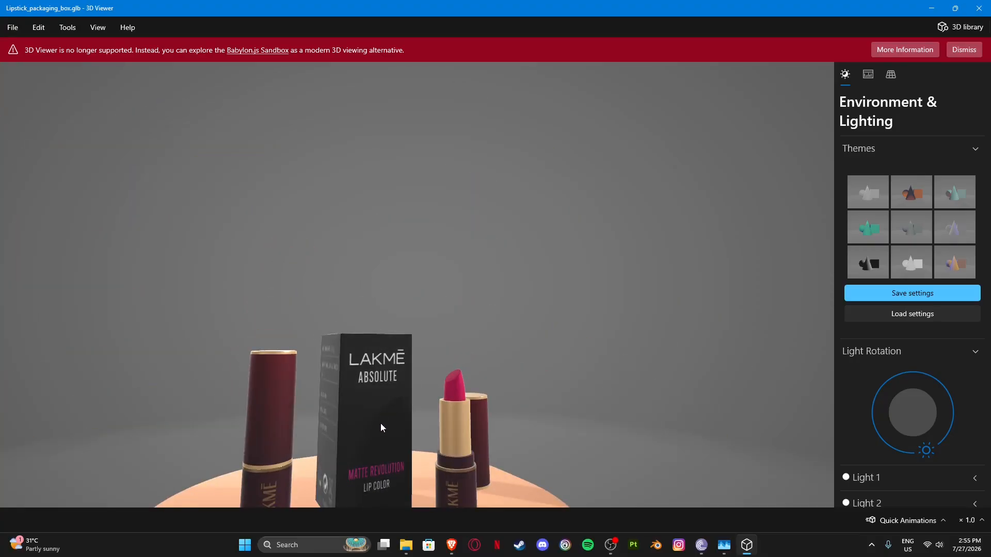
{"action": "right_click_drag", "start_coordinate": [379, 423], "coordinate": [454, 258]}
{"action": "scroll", "coordinate": [426, 311], "scroll_direction": "up", "scroll_amount": 5}
{"action": "scroll", "coordinate": [425, 312], "scroll_direction": "up", "scroll_amount": 3}
{"action": "left_click_drag", "start_coordinate": [446, 312], "coordinate": [440, 336]}
{"action": "scroll", "coordinate": [438, 310], "scroll_direction": "down", "scroll_amount": 8}
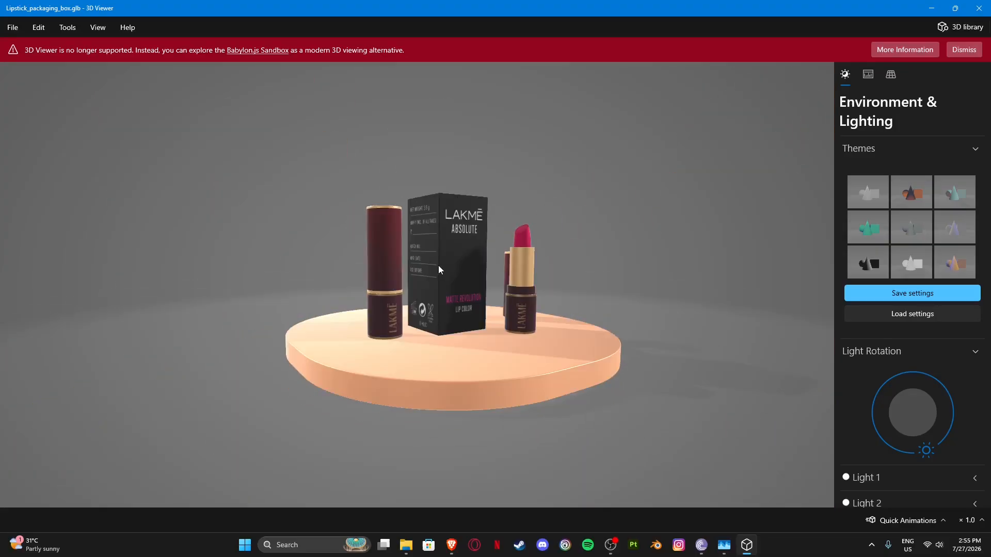
{"action": "left_click", "coordinate": [963, 50]}
{"action": "left_click", "coordinate": [979, 8]}
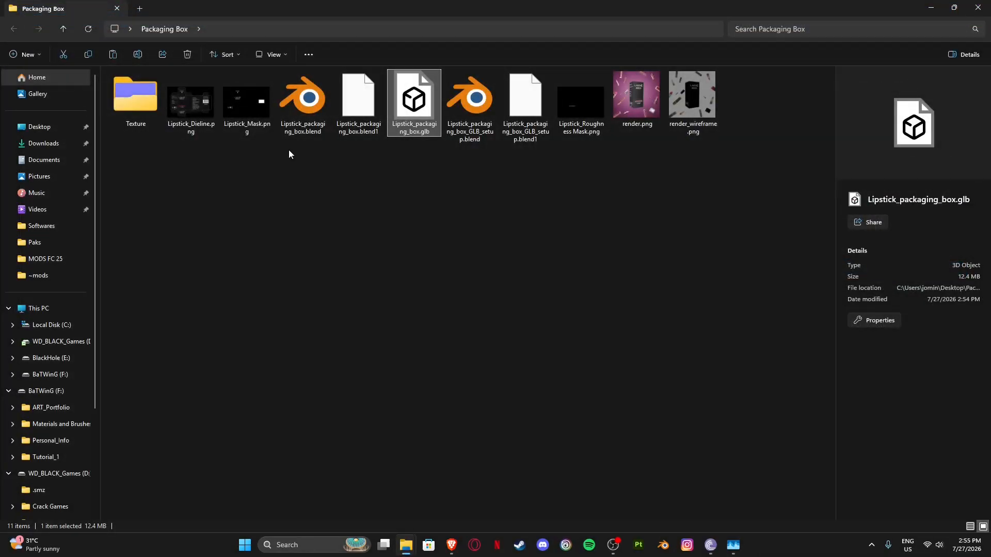
- Rename Lipstick_Dieline.png in the Packaging Box folder to Lipstick_Dieline_ref.png
{"action": "left_click", "coordinate": [339, 180]}
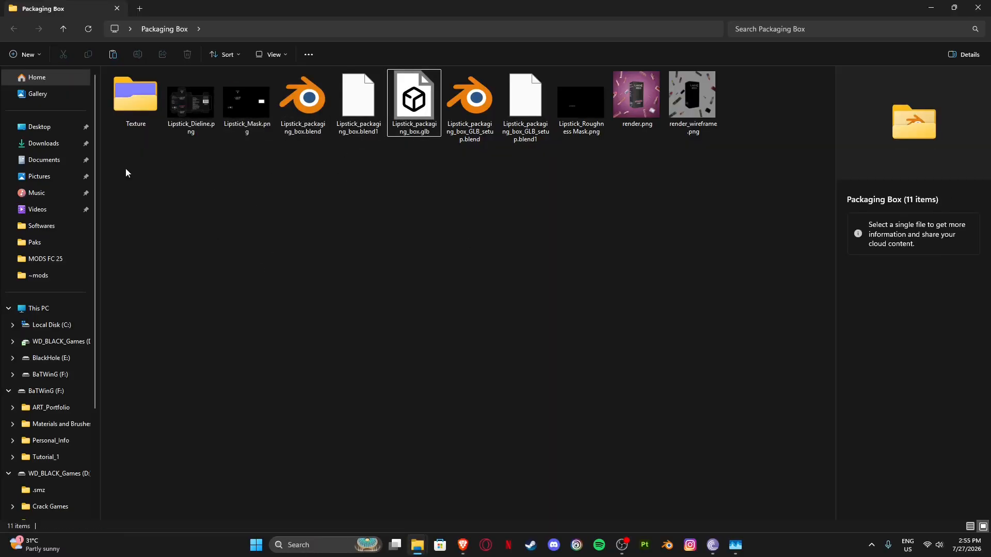
{"action": "left_click", "coordinate": [184, 109]}
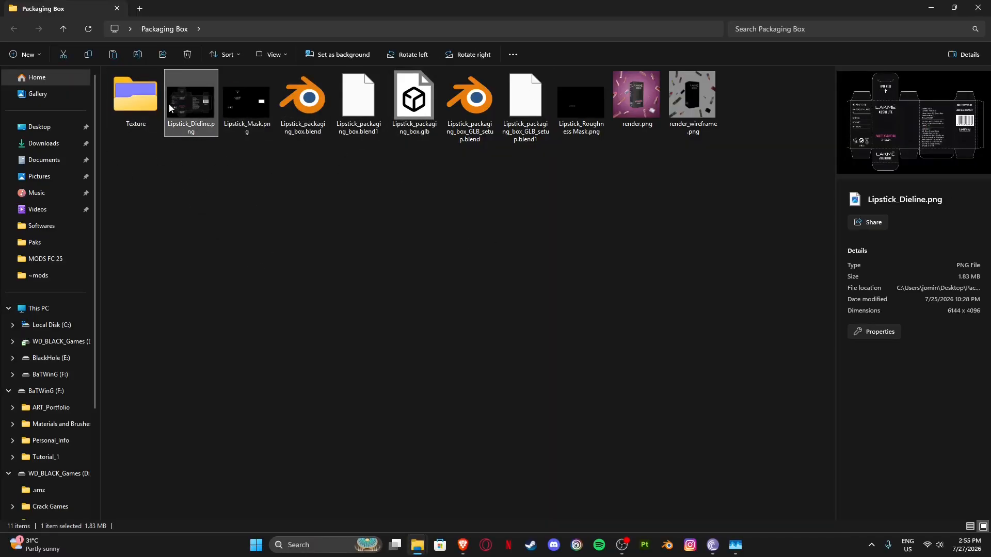
{"action": "left_click", "coordinate": [177, 127]}
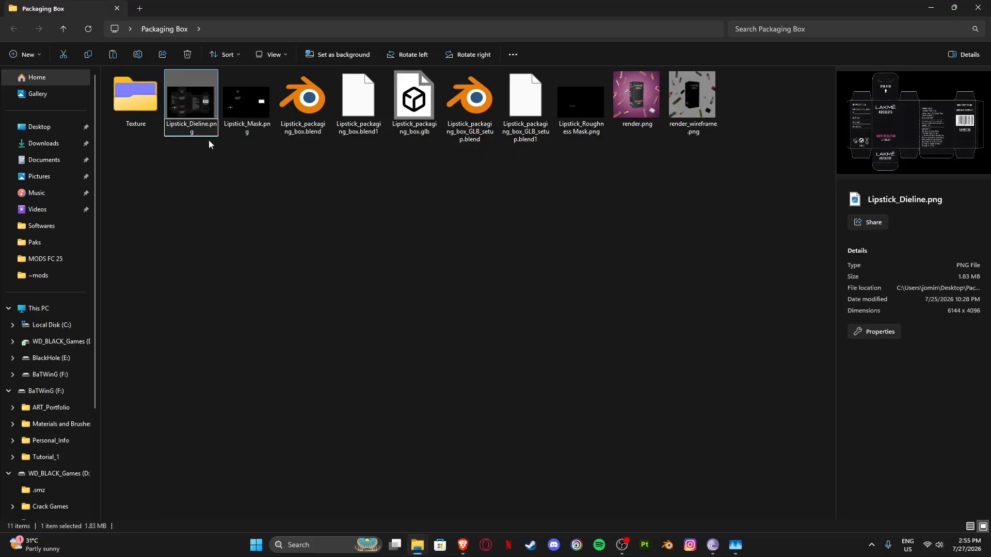
{"action": "type", "text": "_ref"}
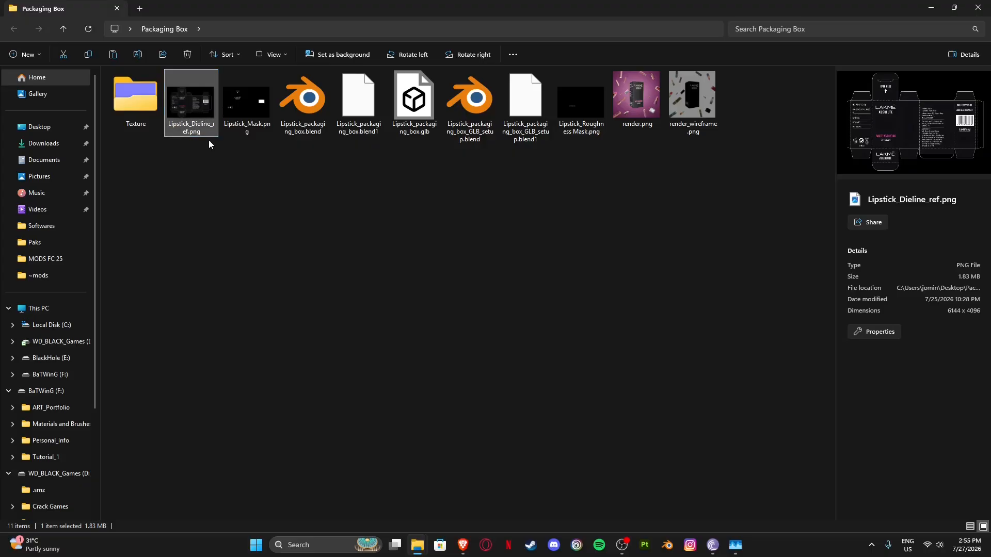
- Move Lipstick_Mask.png and Lipstick_Roughness Mask.png into the Texture folder
{"action": "left_click", "coordinate": [258, 104]}
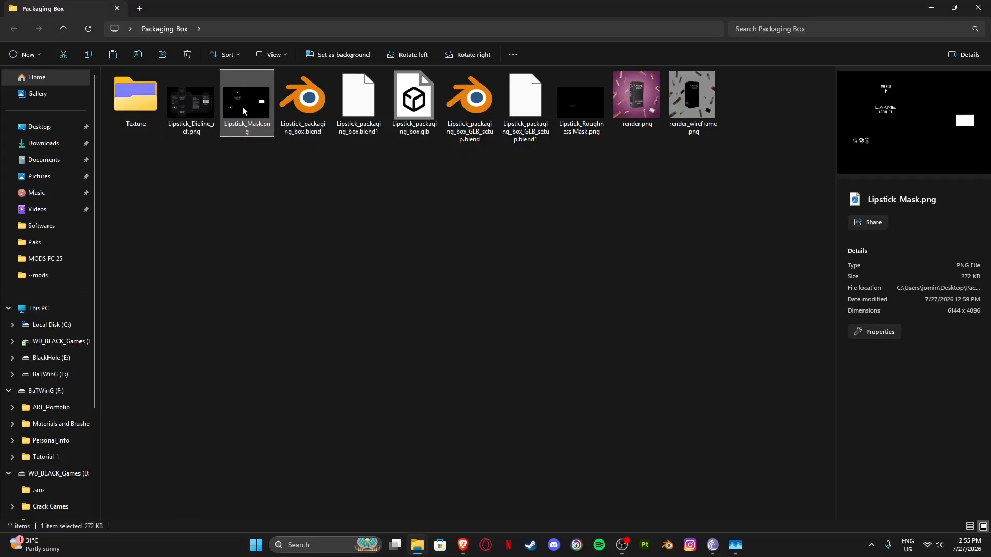
{"action": "left_click", "coordinate": [576, 112]}
{"action": "left_click", "coordinate": [253, 124]}
{"action": "left_click", "coordinate": [576, 129]}
{"action": "left_click", "coordinate": [239, 124]}
{"action": "left_click", "coordinate": [581, 103]}
{"action": "left_click", "coordinate": [230, 129], "text": "ctrl"}
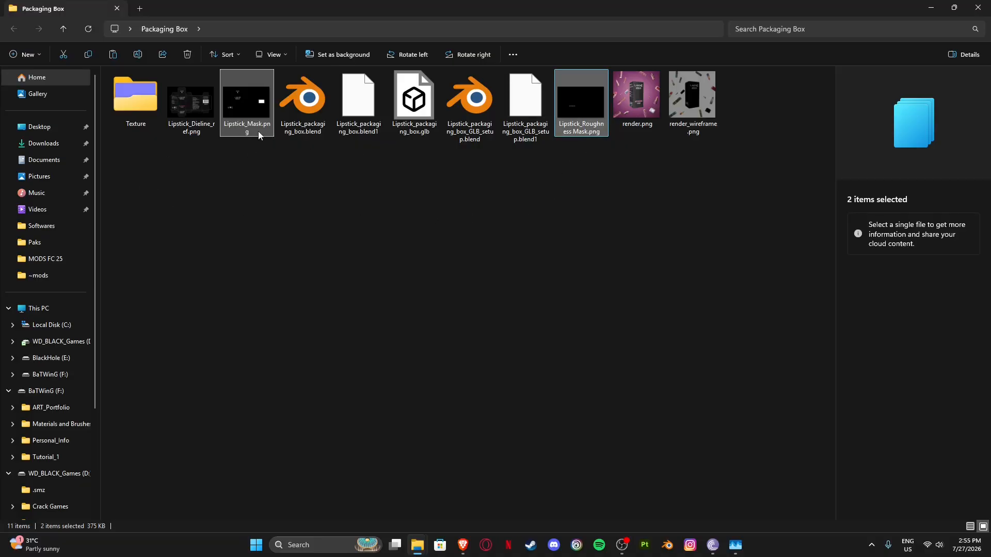
{"action": "left_click_drag", "start_coordinate": [258, 133], "coordinate": [135, 106]}
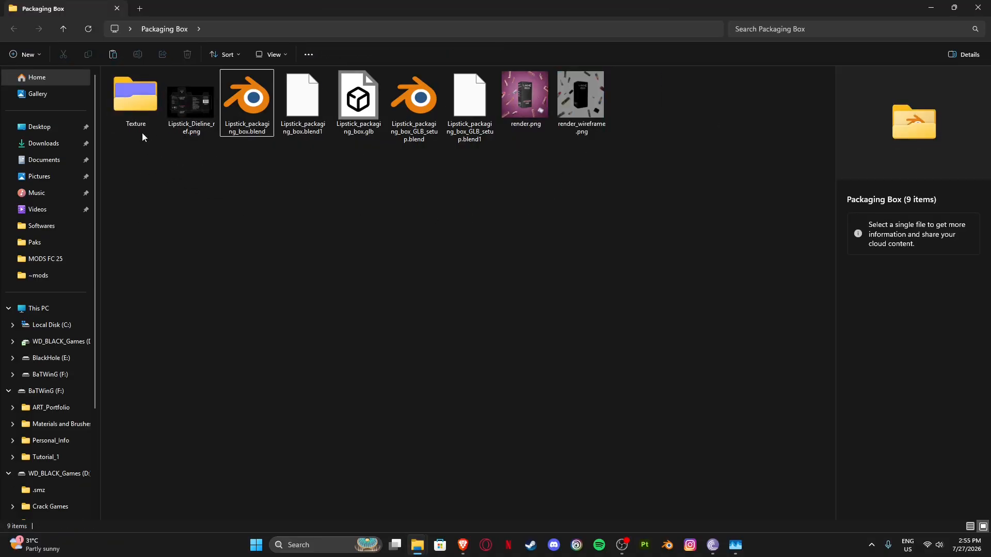
- Delete the backup files Lipstick_packaging_box.blend1 and Lipstick_packaging_box_GLB_setup.blend1 from the Packaging Box folder
{"action": "left_click", "coordinate": [309, 115]}
{"action": "left_click", "coordinate": [482, 114], "text": "ctrl"}
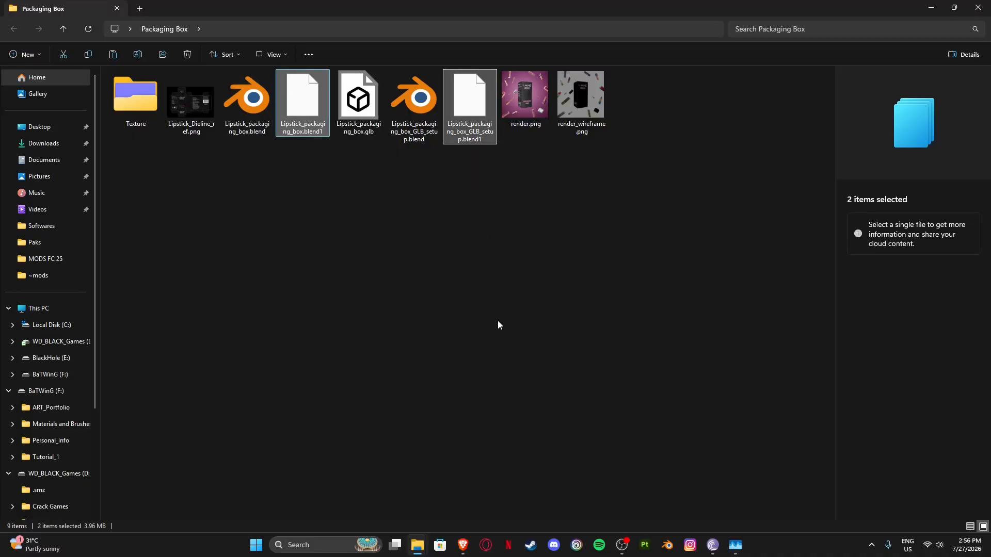
{"action": "key", "text": "Delete"}
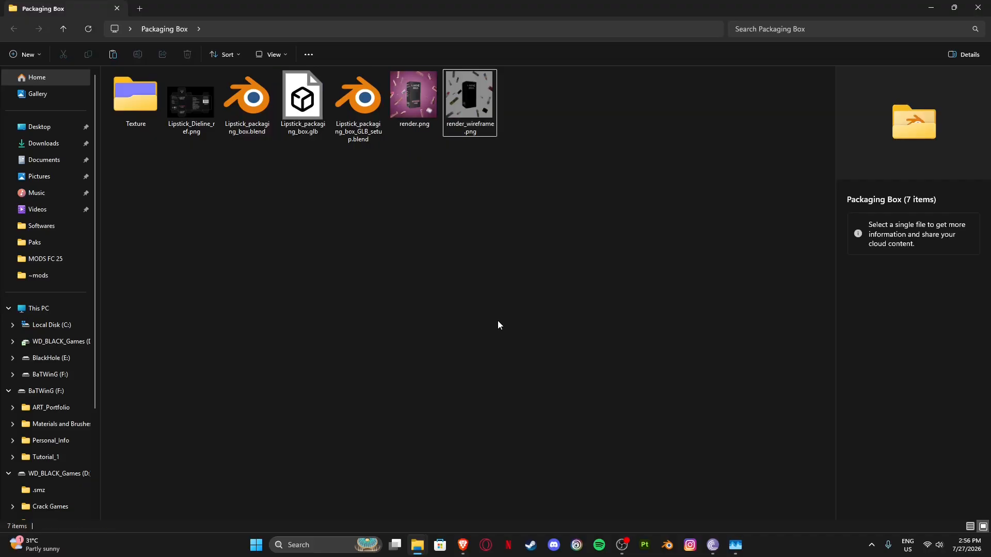
- Review the details of the two Blender files and the GLB in the Packaging Box folder
{"action": "left_click", "coordinate": [239, 105]}
{"action": "left_click", "coordinate": [355, 107]}
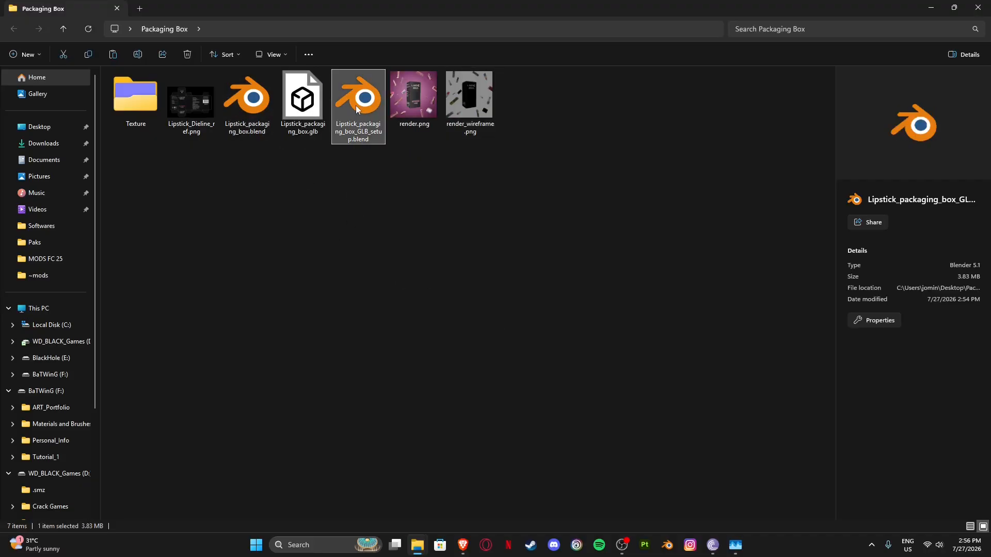
{"action": "left_click", "coordinate": [225, 107]}
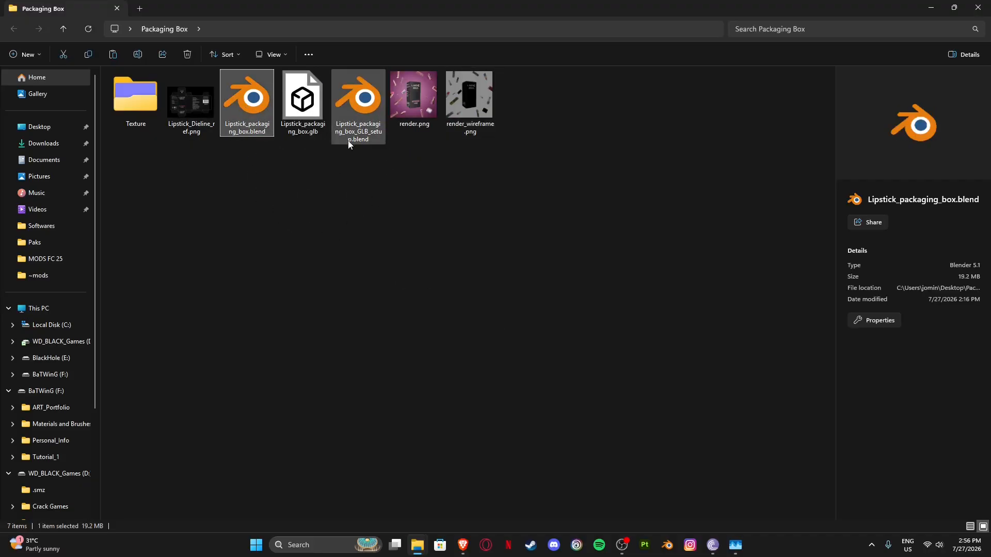
{"action": "left_click", "coordinate": [357, 223]}
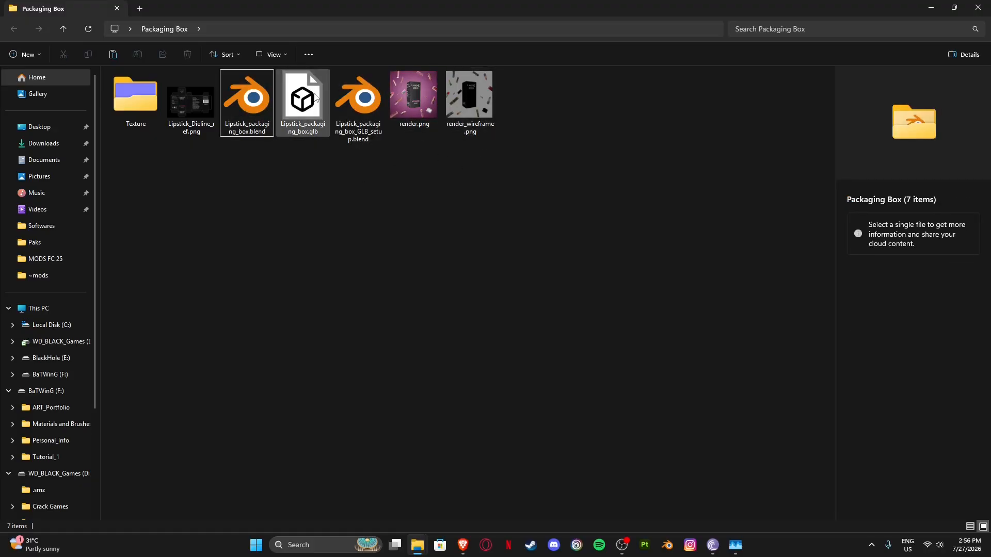
{"action": "left_click", "coordinate": [490, 114]}
{"action": "left_click", "coordinate": [291, 90]}
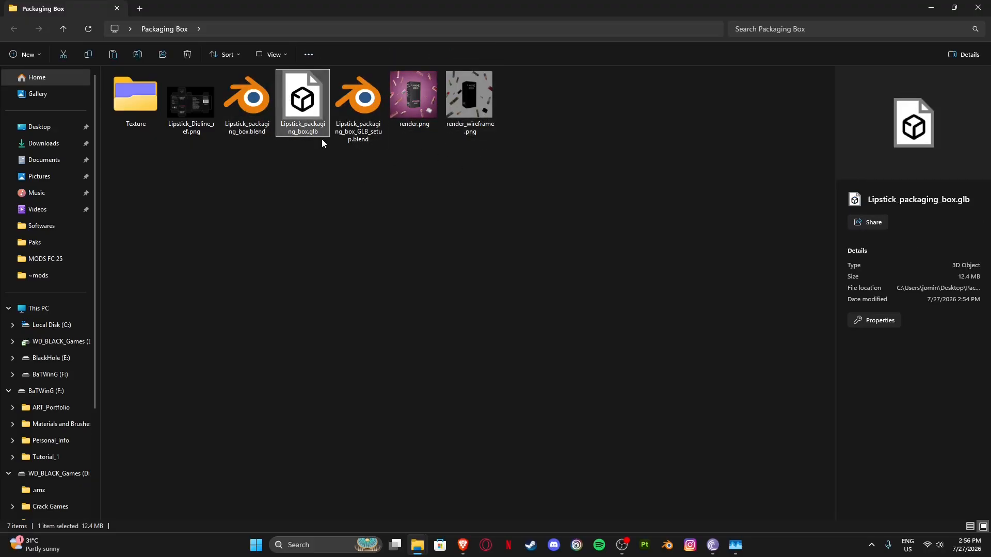
{"action": "left_click", "coordinate": [447, 226]}
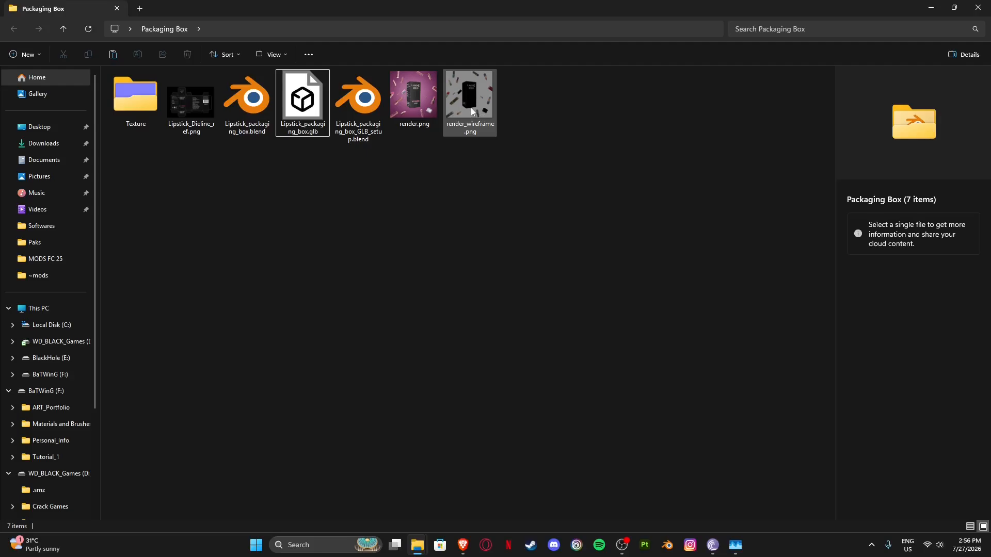
- Switch to Photopea and open render_wireframe.png from the Packaging Box folder in a maximized window
{"action": "left_click", "coordinate": [463, 545]}
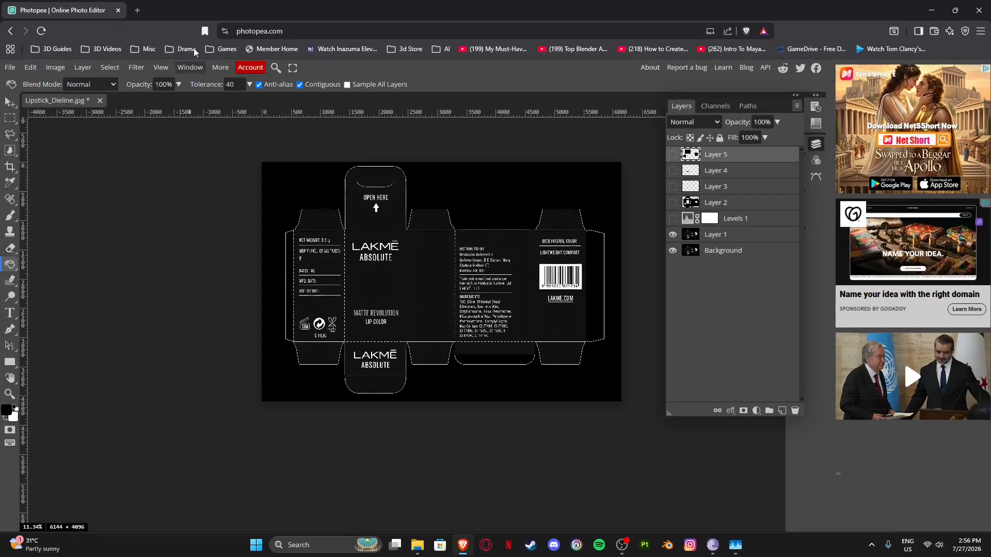
{"action": "left_click_drag", "start_coordinate": [580, 13], "coordinate": [698, 140]}
{"action": "left_click_drag", "start_coordinate": [480, 101], "coordinate": [609, 235]}
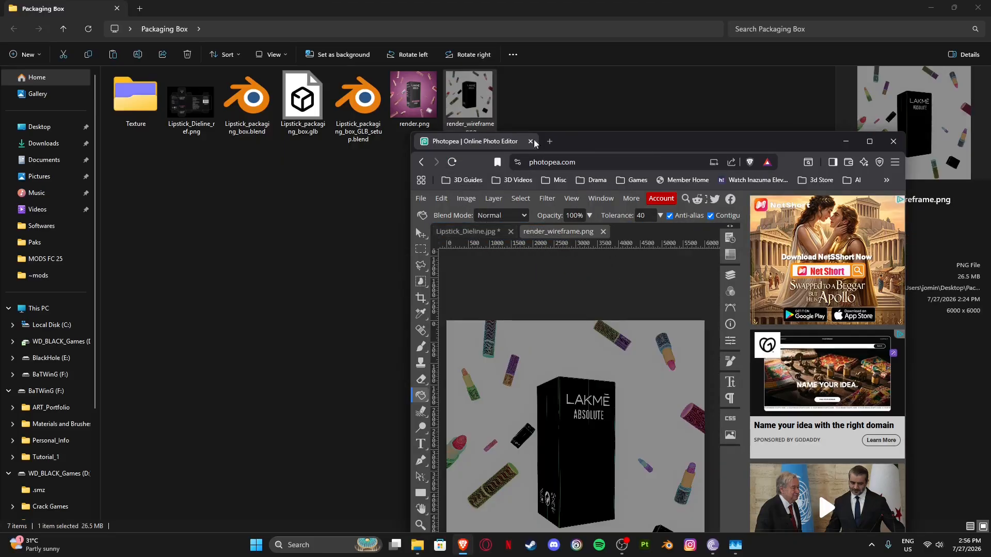
{"action": "double_click", "coordinate": [620, 142]}
- Inspect the wireframe lines on a lipstick up close and check the layers of the wireframe render
{"action": "scroll", "coordinate": [412, 287], "scroll_direction": "up", "scroll_amount": 5}
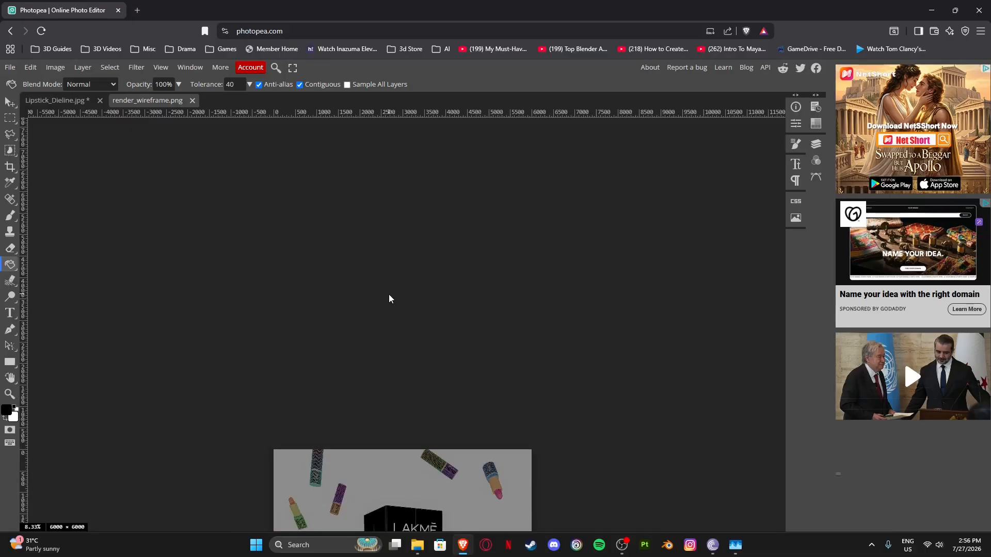
{"action": "scroll", "coordinate": [387, 293], "scroll_direction": "down", "scroll_amount": 4}
{"action": "scroll", "coordinate": [381, 289], "scroll_direction": "up", "scroll_amount": 11, "text": "alt"}
{"action": "scroll", "coordinate": [330, 308], "scroll_direction": "up", "scroll_amount": 2, "text": "alt"}
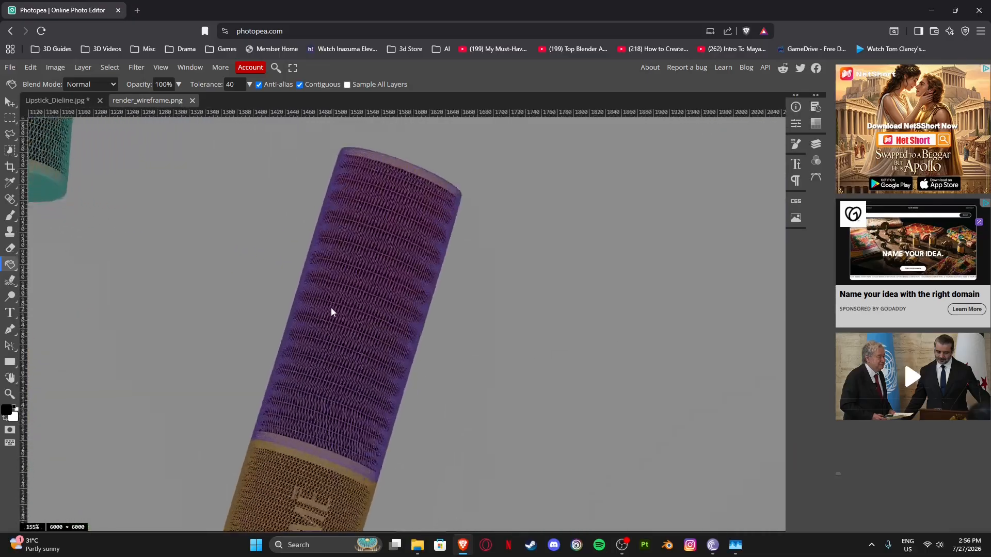
{"action": "scroll", "coordinate": [325, 307], "scroll_direction": "down", "scroll_amount": 10, "text": "alt"}
{"action": "scroll", "coordinate": [356, 252], "scroll_direction": "down", "scroll_amount": 2, "text": "alt"}
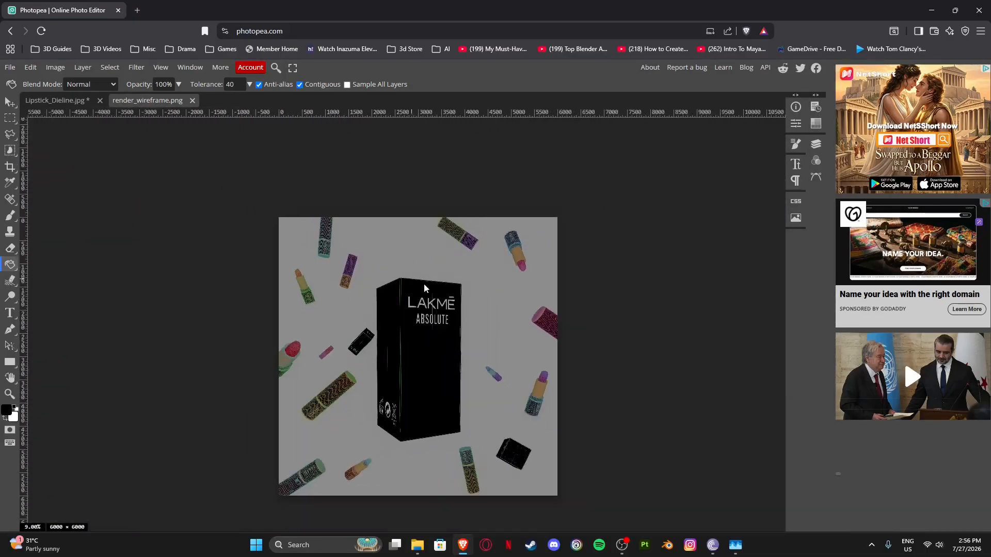
{"action": "left_click", "coordinate": [817, 141]}
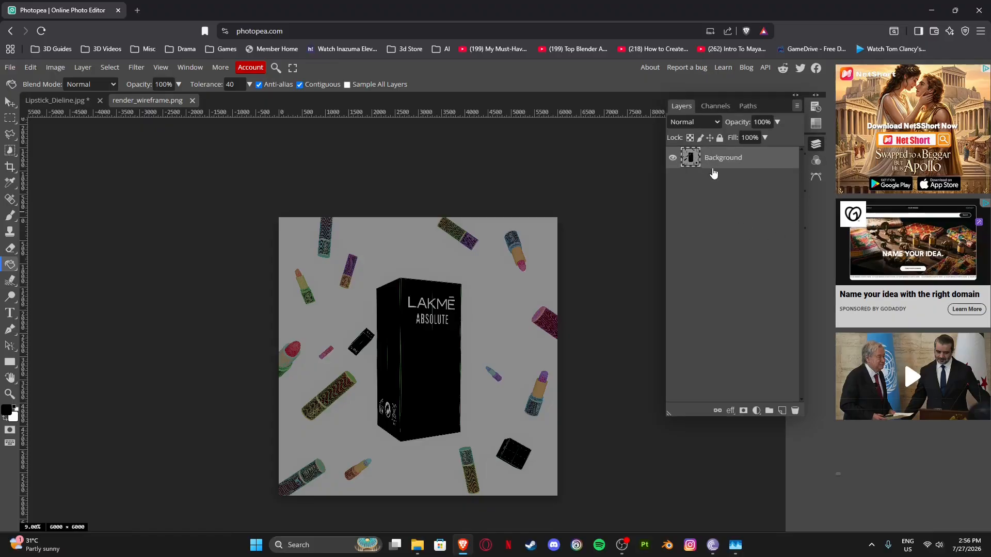
{"action": "left_click", "coordinate": [810, 145]}
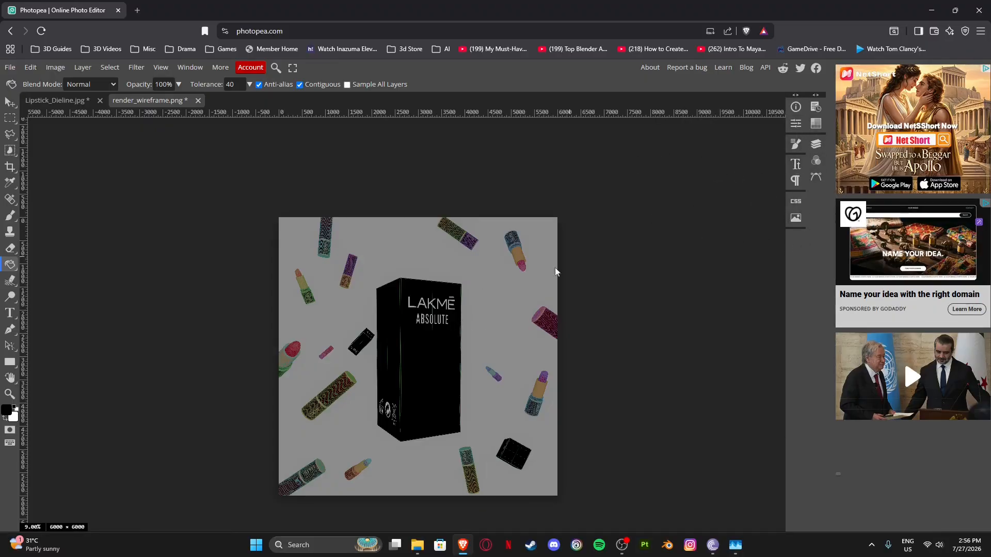
- Apply Levels to the wireframe render with RGB input black at 55 and input white at 123
{"action": "key", "text": "ctrl+l"}
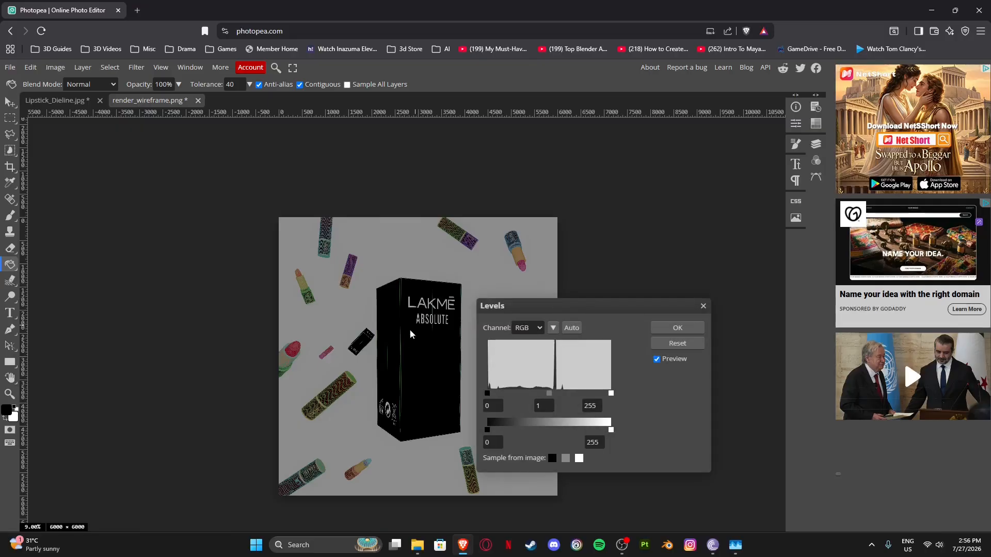
{"action": "scroll", "coordinate": [393, 315], "scroll_direction": "up", "scroll_amount": 2, "text": "alt"}
{"action": "scroll", "coordinate": [389, 311], "scroll_direction": "down", "scroll_amount": 1, "text": "alt"}
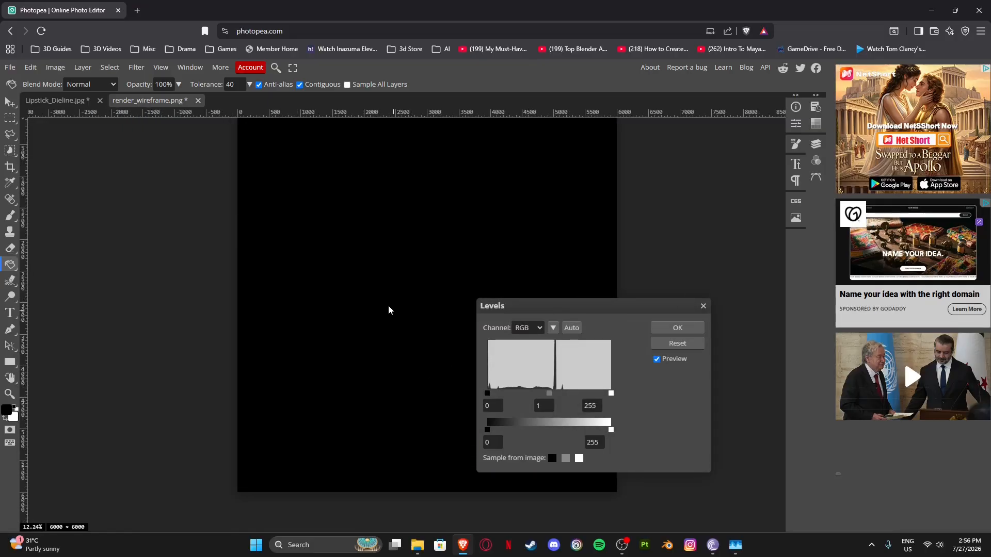
{"action": "scroll", "coordinate": [390, 310], "scroll_direction": "down", "scroll_amount": 3, "text": "alt"}
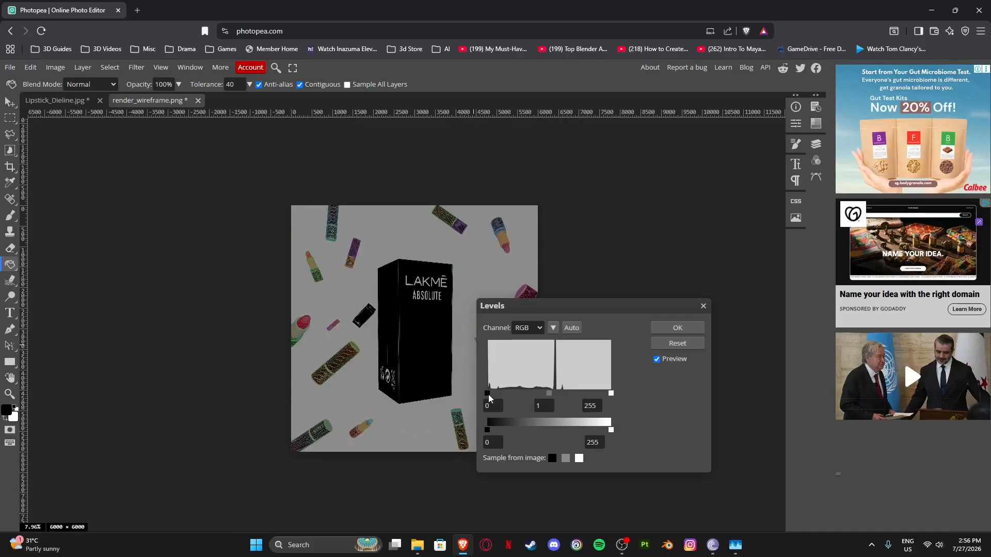
{"action": "mouse_move", "coordinate": [487, 393]}
{"action": "left_mouse_down"}
{"action": "mouse_move", "coordinate": [521, 397]}
{"action": "mouse_move", "coordinate": [512, 399]}
{"action": "left_mouse_up"}
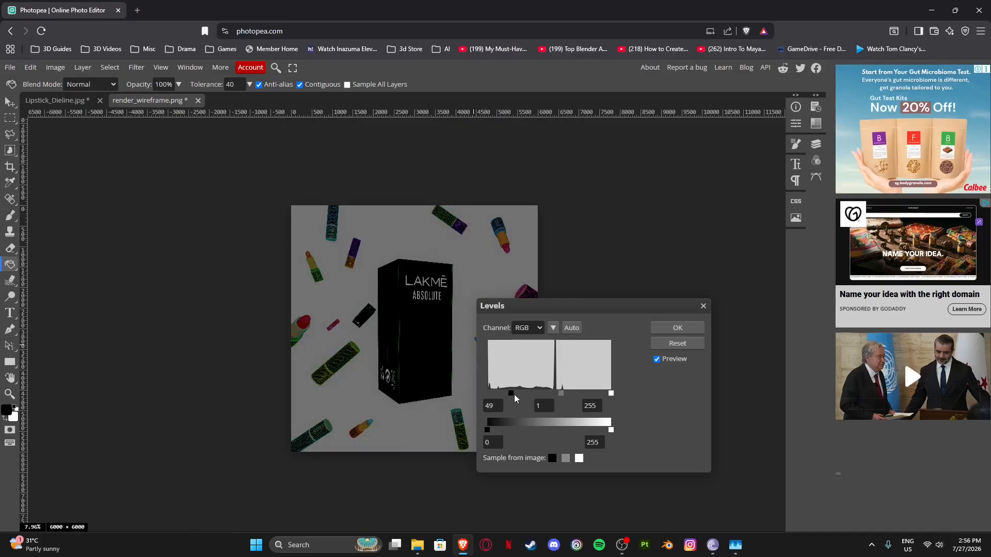
{"action": "left_click_drag", "start_coordinate": [610, 396], "coordinate": [548, 397]}
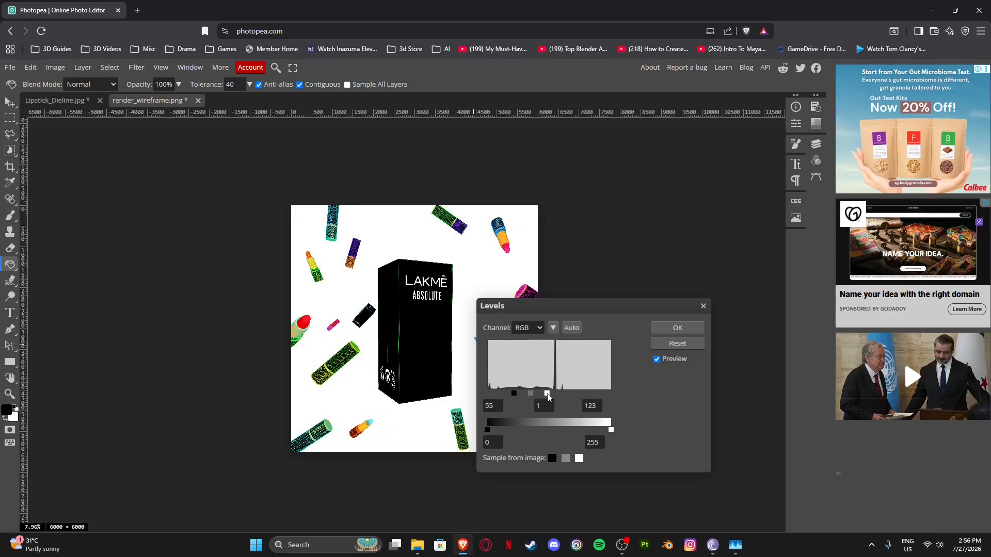
{"action": "left_click", "coordinate": [669, 328]}
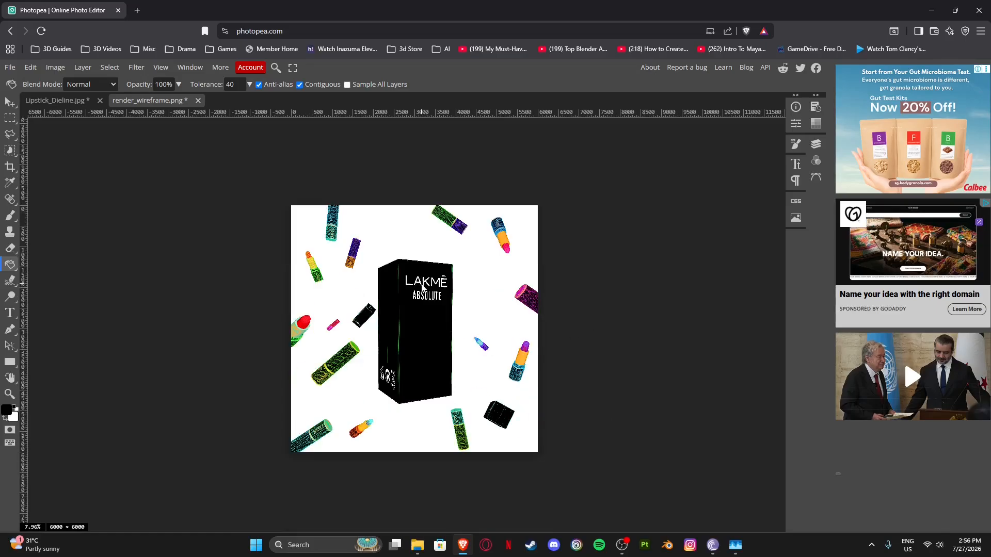
- Examine the adjusted wireframe render up close, checking edge lines on the large box, the small boxes and the lipsticks
{"action": "scroll", "coordinate": [411, 263], "scroll_direction": "up", "scroll_amount": 5}
{"action": "scroll", "coordinate": [380, 266], "scroll_direction": "up", "scroll_amount": 3}
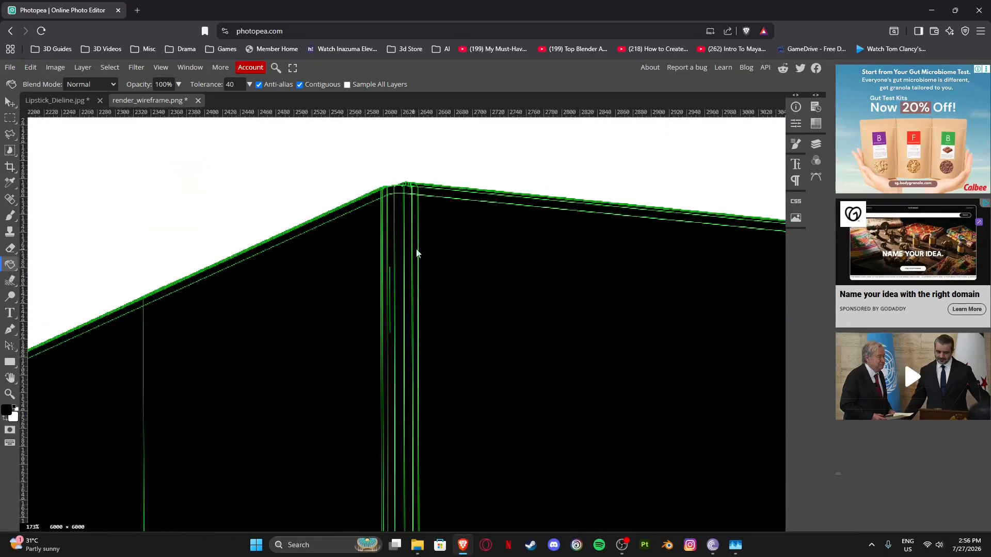
{"action": "scroll", "coordinate": [418, 256], "scroll_direction": "down", "scroll_amount": 3}
{"action": "scroll", "coordinate": [432, 250], "scroll_direction": "down", "scroll_amount": 3}
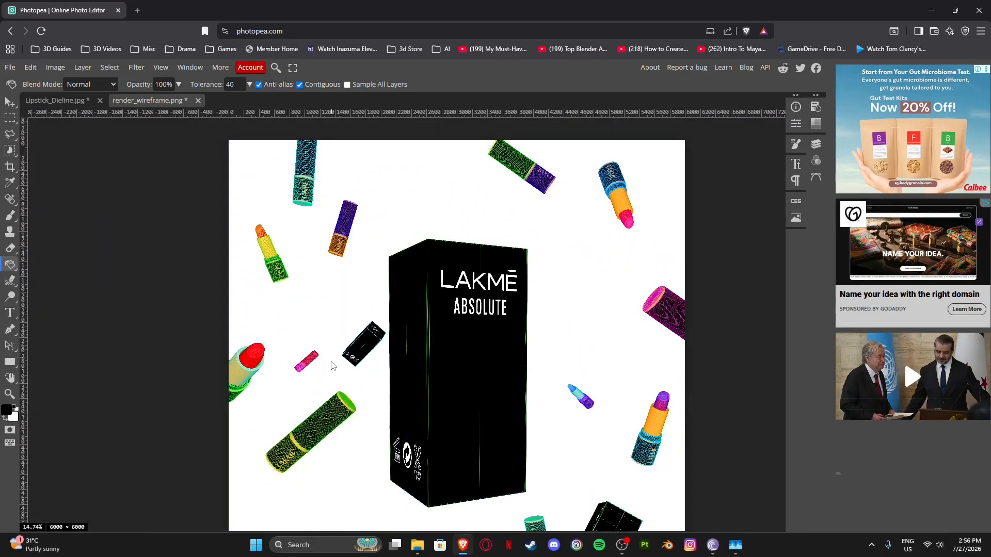
{"action": "scroll", "coordinate": [331, 362], "scroll_direction": "up", "scroll_amount": 5}
{"action": "scroll", "coordinate": [400, 279], "scroll_direction": "up", "scroll_amount": 2}
{"action": "scroll", "coordinate": [455, 276], "scroll_direction": "down", "scroll_amount": 6}
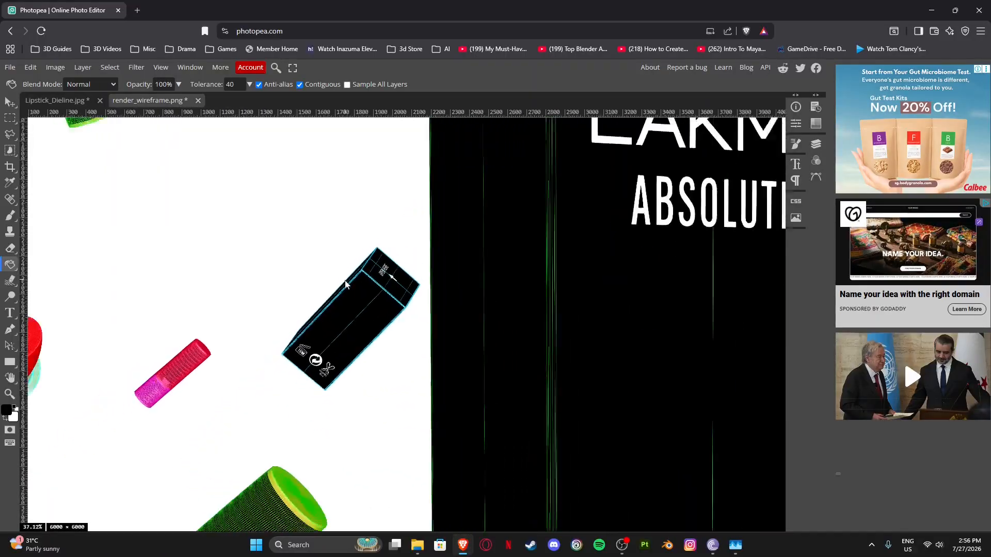
{"action": "scroll", "coordinate": [523, 405], "scroll_direction": "up", "scroll_amount": 5}
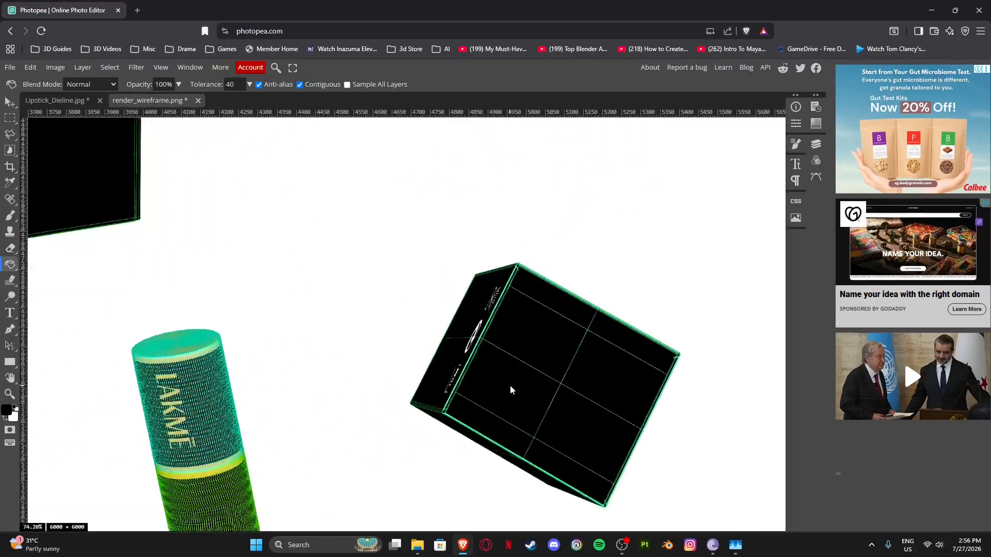
{"action": "scroll", "coordinate": [510, 386], "scroll_direction": "down", "scroll_amount": 4}
{"action": "scroll", "coordinate": [503, 384], "scroll_direction": "down", "scroll_amount": 5, "text": "alt"}
{"action": "scroll", "coordinate": [411, 198], "scroll_direction": "up", "scroll_amount": 7, "text": "alt"}
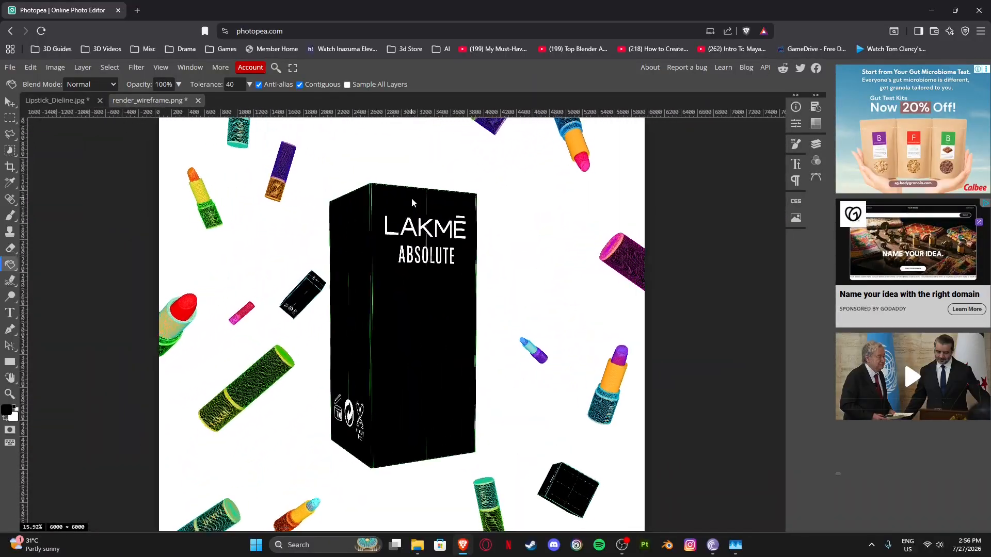
{"action": "scroll", "coordinate": [411, 197], "scroll_direction": "down", "scroll_amount": 6, "text": "alt"}
{"action": "scroll", "coordinate": [411, 200], "scroll_direction": "up", "scroll_amount": 2}
{"action": "scroll", "coordinate": [412, 200], "scroll_direction": "down", "scroll_amount": 2}
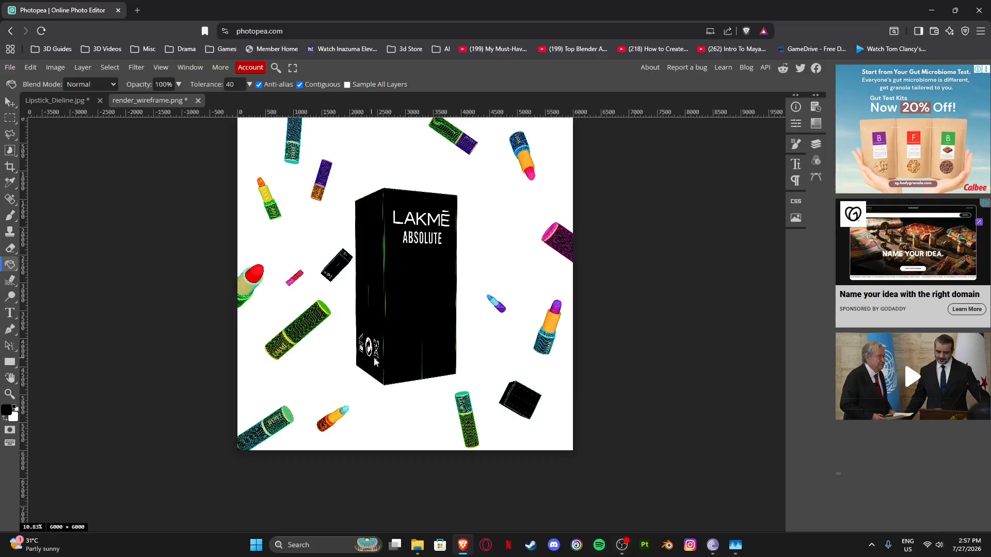
- Open Lipstick_packaging_box.glb in 3D Viewer for a quick check, close it, and return to Photopea
{"action": "mouse_move", "coordinate": [417, 545]}
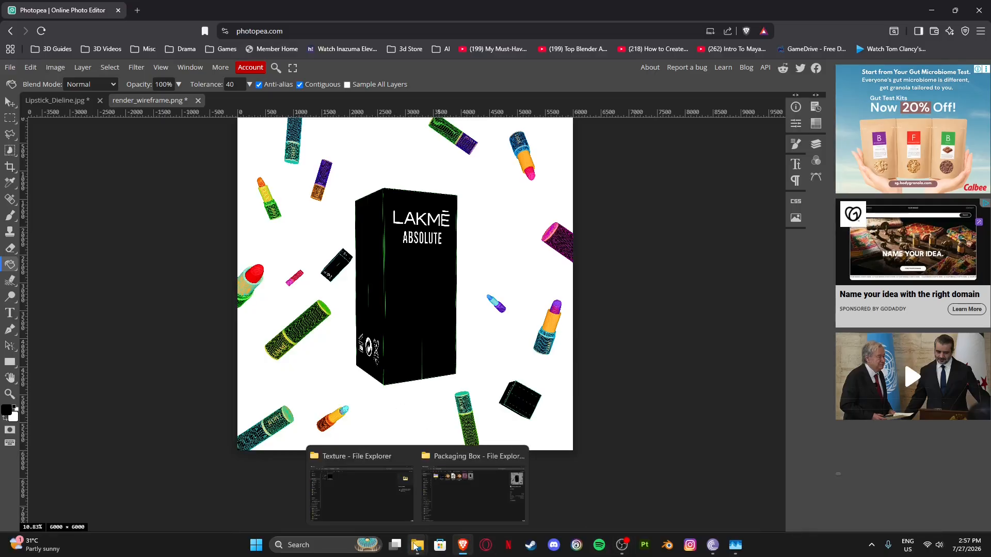
{"action": "left_click", "coordinate": [463, 499]}
{"action": "double_click", "coordinate": [305, 91]}
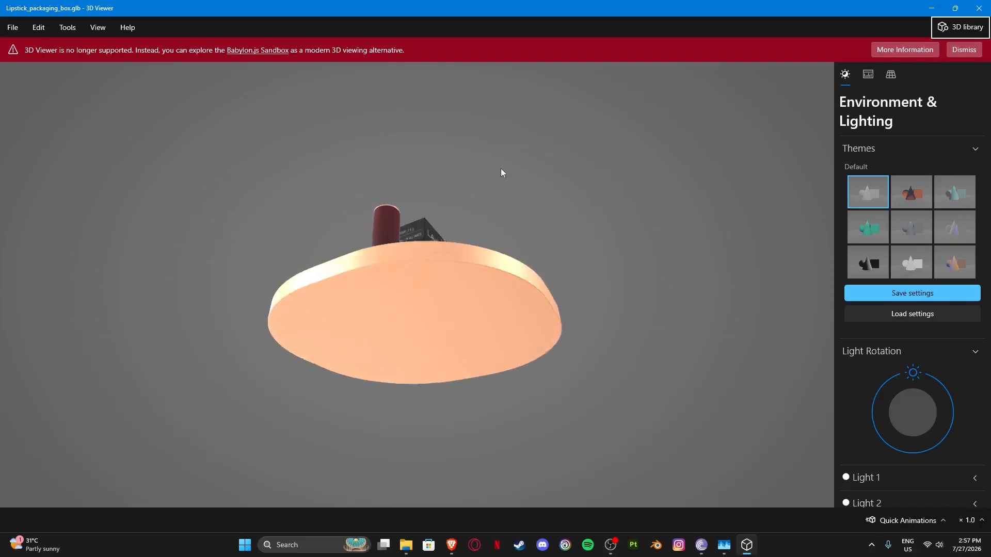
{"action": "left_click", "coordinate": [978, 9]}
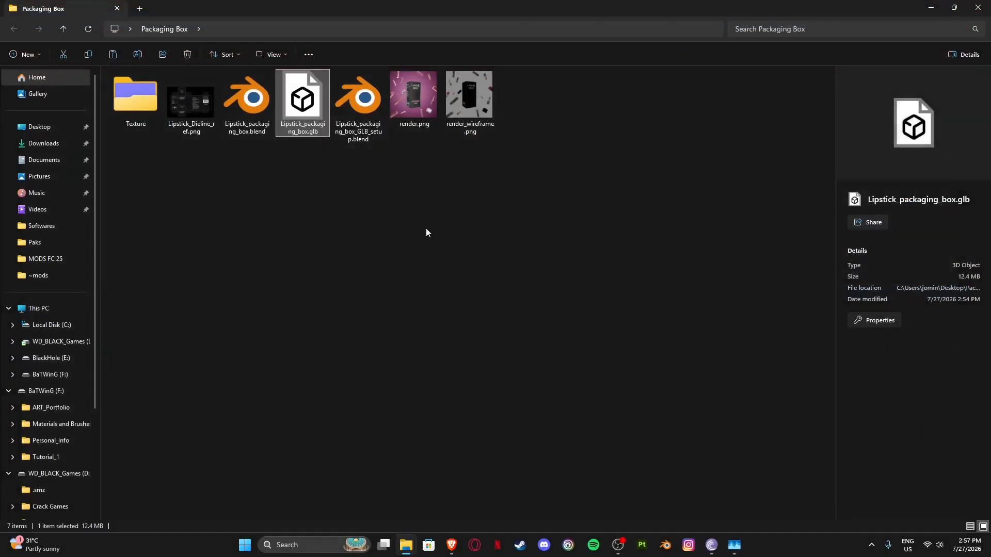
{"action": "left_click", "coordinate": [932, 9]}
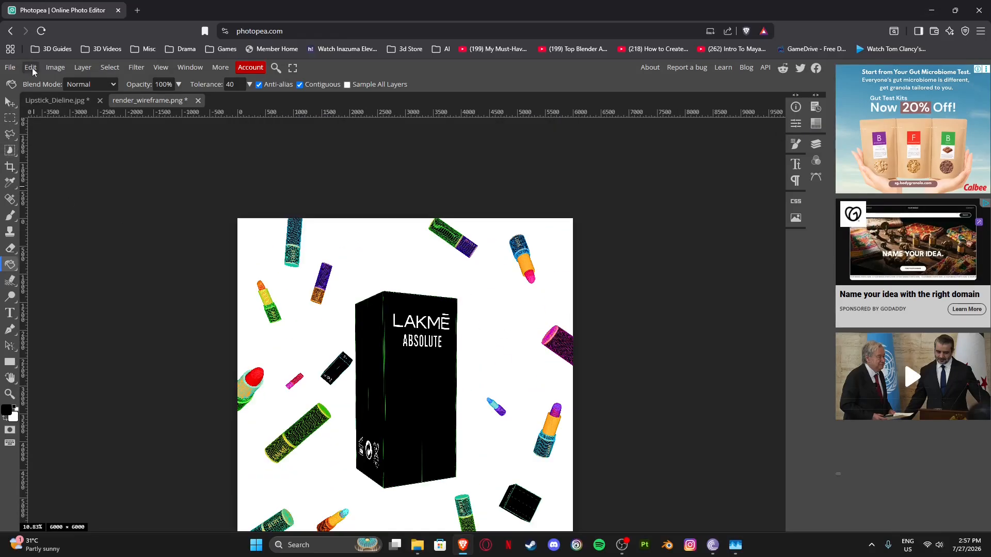
- Export the adjusted image as a 6000 × 6000 px PNG at 100% quality, overwriting render_wireframe.png in the Packaging Box folder
{"action": "left_click", "coordinate": [10, 67]}
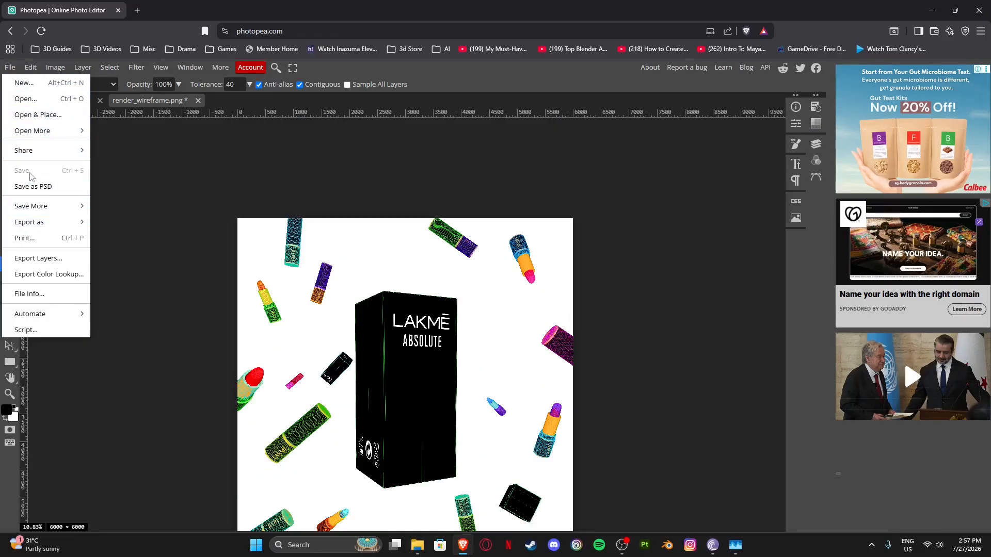
{"action": "mouse_move", "coordinate": [48, 136]}
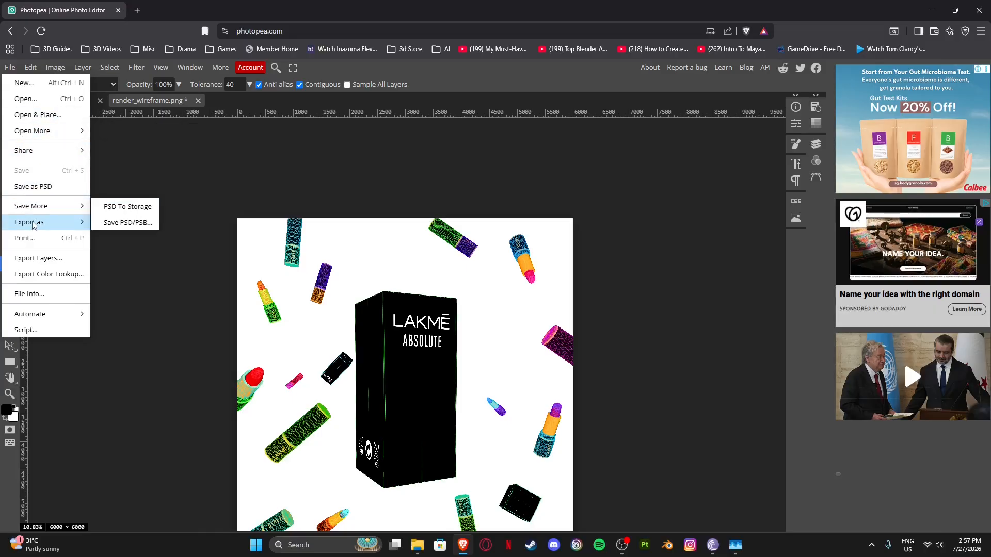
{"action": "mouse_move", "coordinate": [34, 225]}
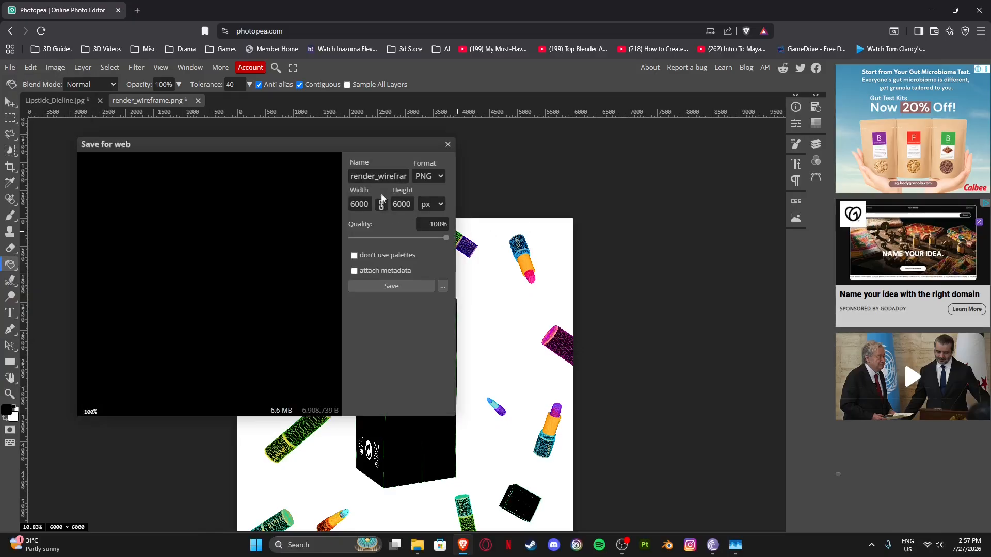
{"action": "left_click", "coordinate": [389, 286]}
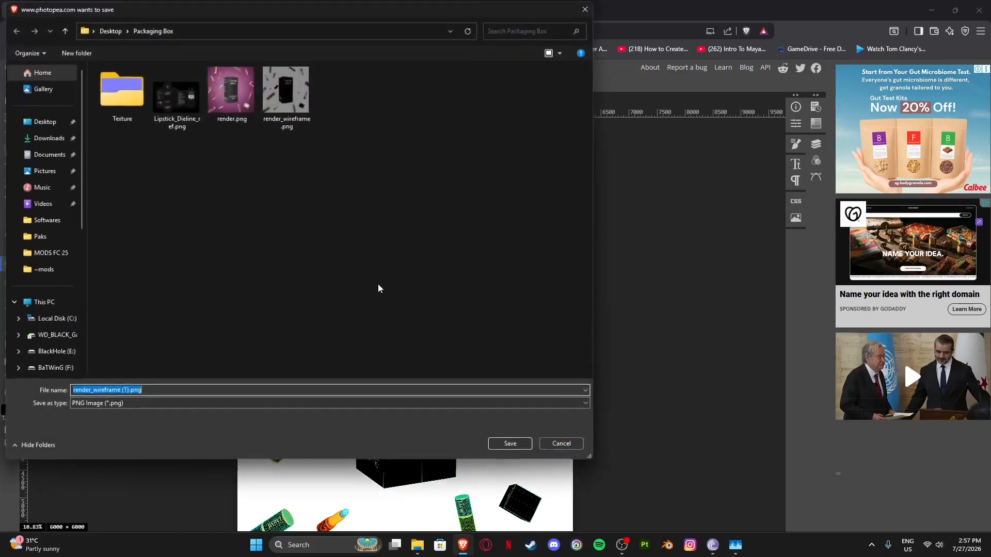
{"action": "left_click", "coordinate": [511, 445]}
{"action": "left_click", "coordinate": [519, 272]}
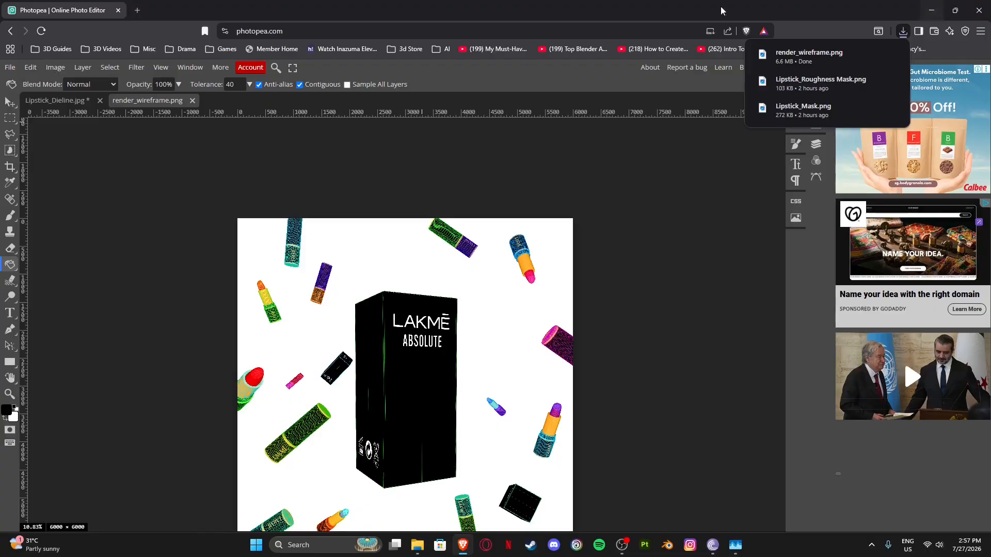
- Open the Sketchfab newsfeed in a new browser tab and start uploading a new model
{"action": "left_click", "coordinate": [138, 11]}
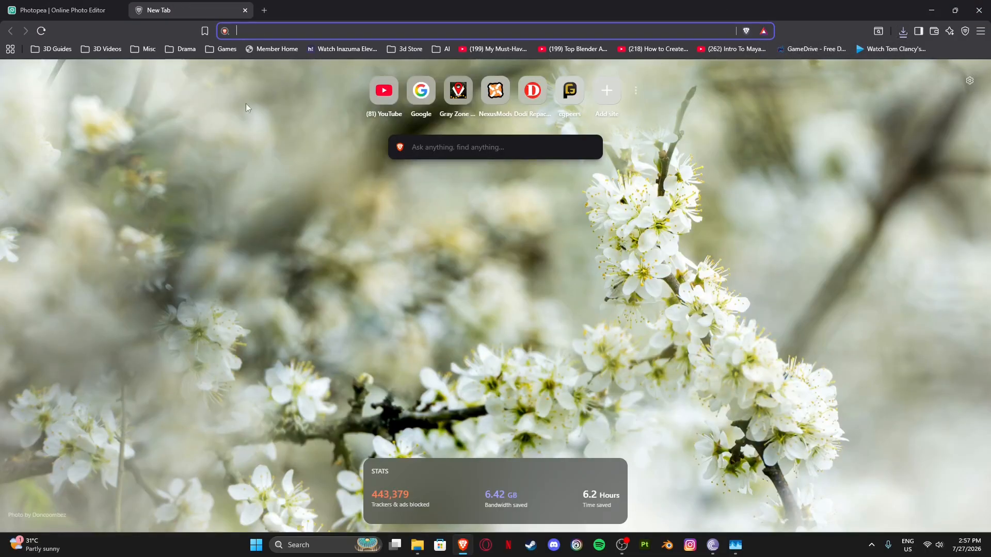
{"action": "type", "text": "sketchfab"}
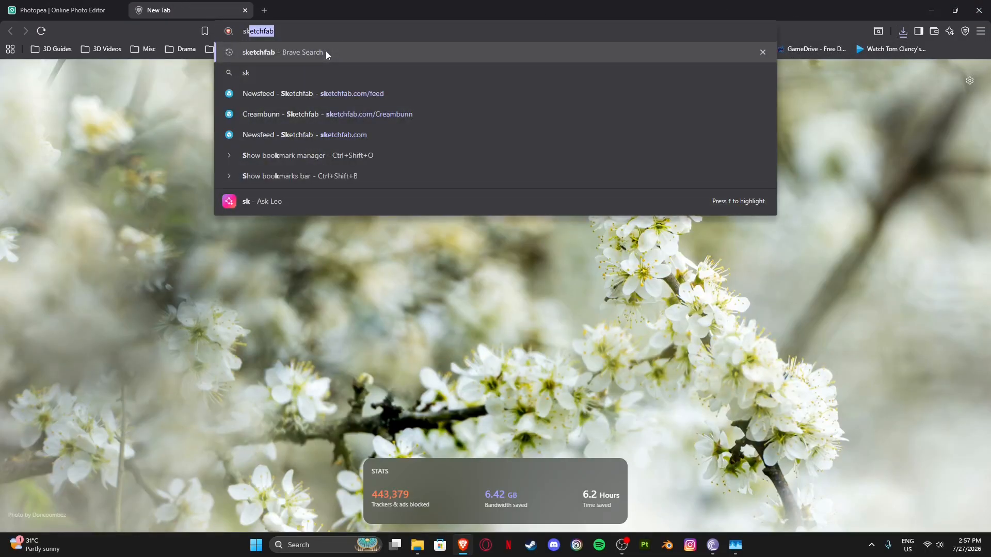
{"action": "left_click", "coordinate": [308, 136]}
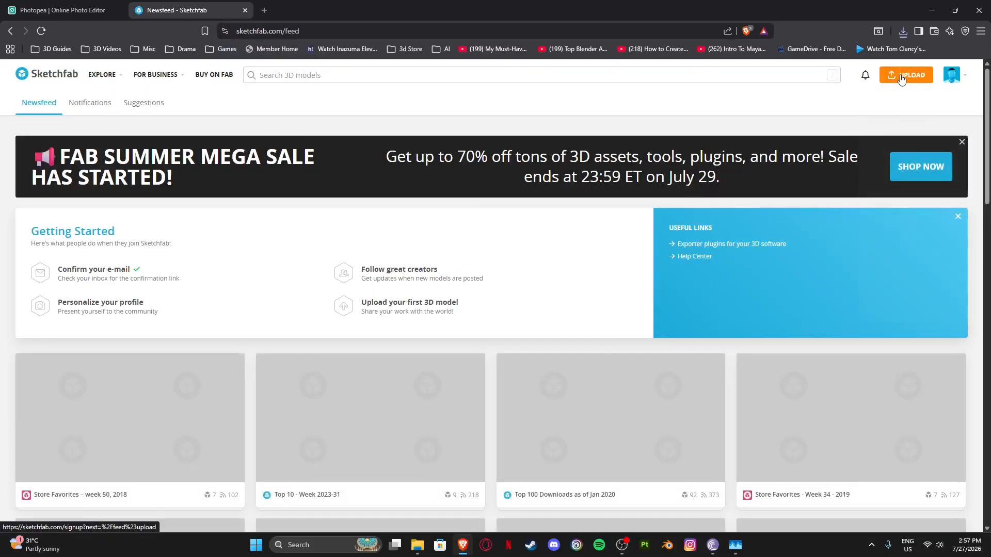
{"action": "left_click", "coordinate": [906, 75]}
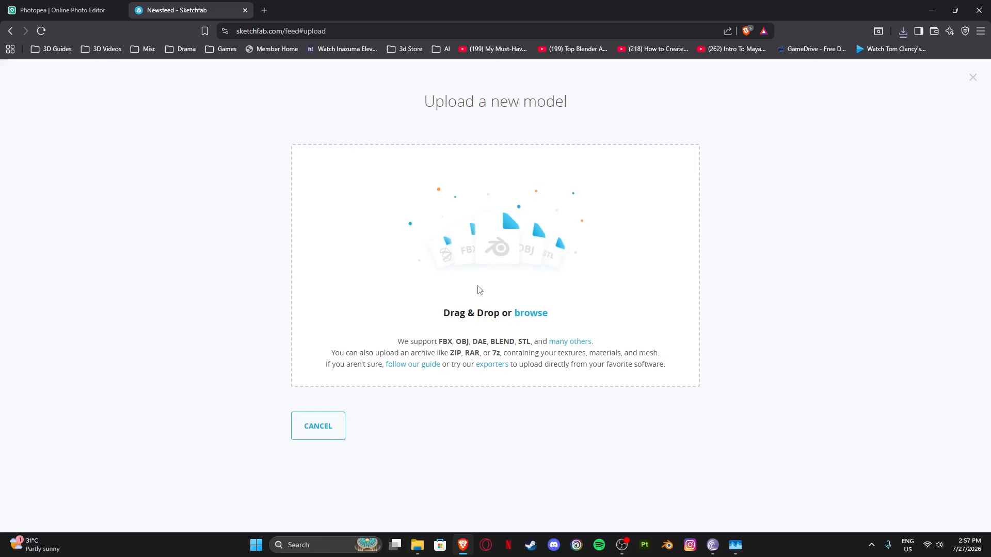
- Choose Lipstick_packaging_box.glb from the Packaging Box folder on the Desktop as the model file to upload
{"action": "left_click", "coordinate": [531, 314]}
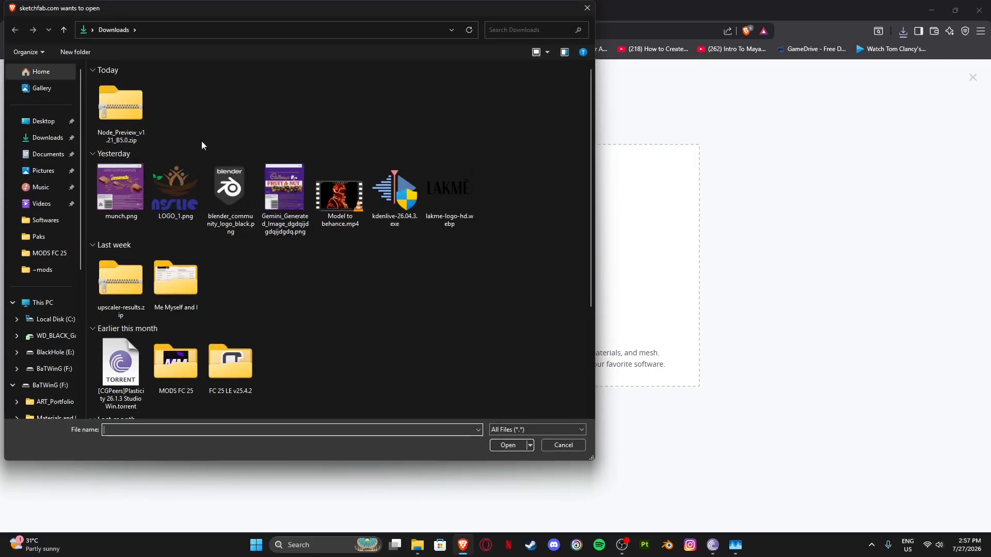
{"action": "left_click_drag", "start_coordinate": [260, 10], "coordinate": [371, 47]}
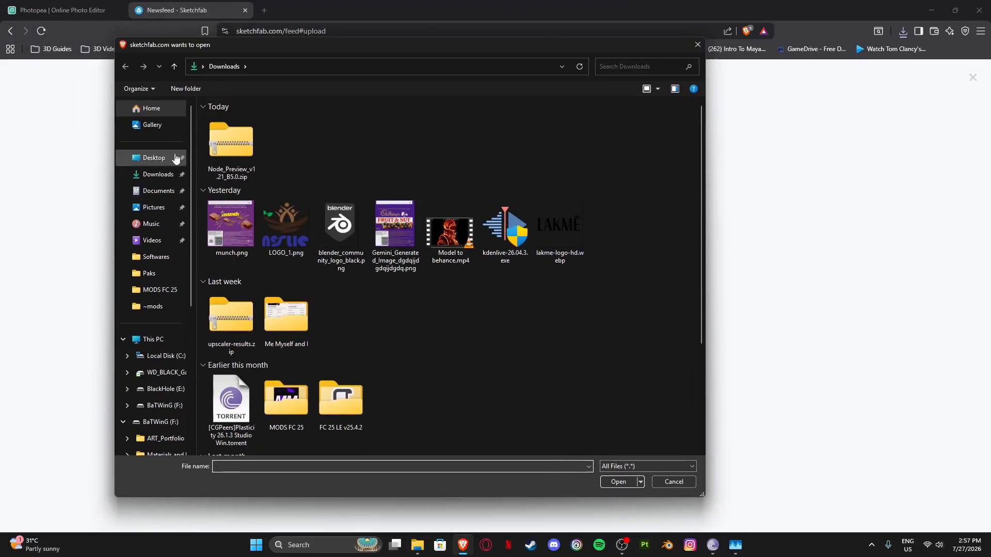
{"action": "left_click", "coordinate": [150, 158]}
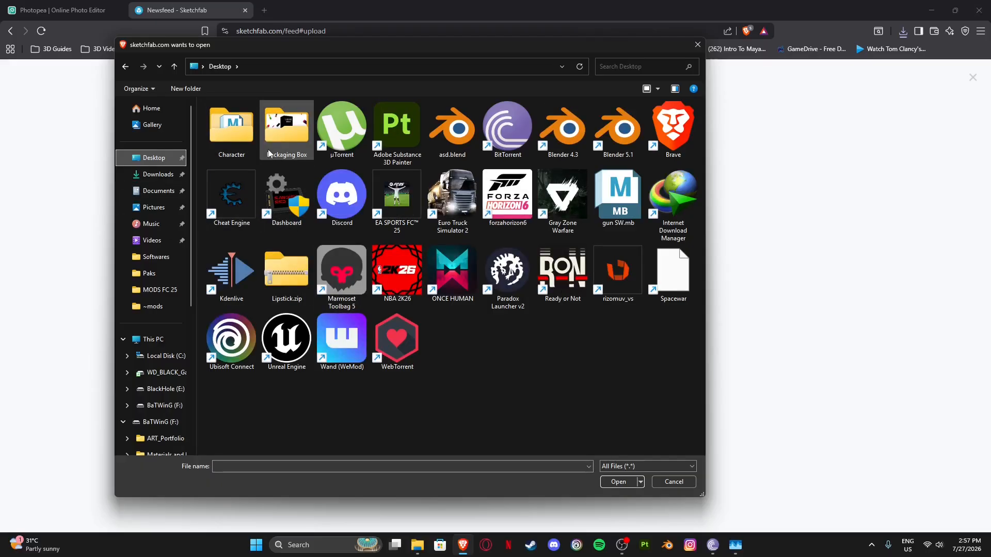
{"action": "double_click", "coordinate": [284, 134]}
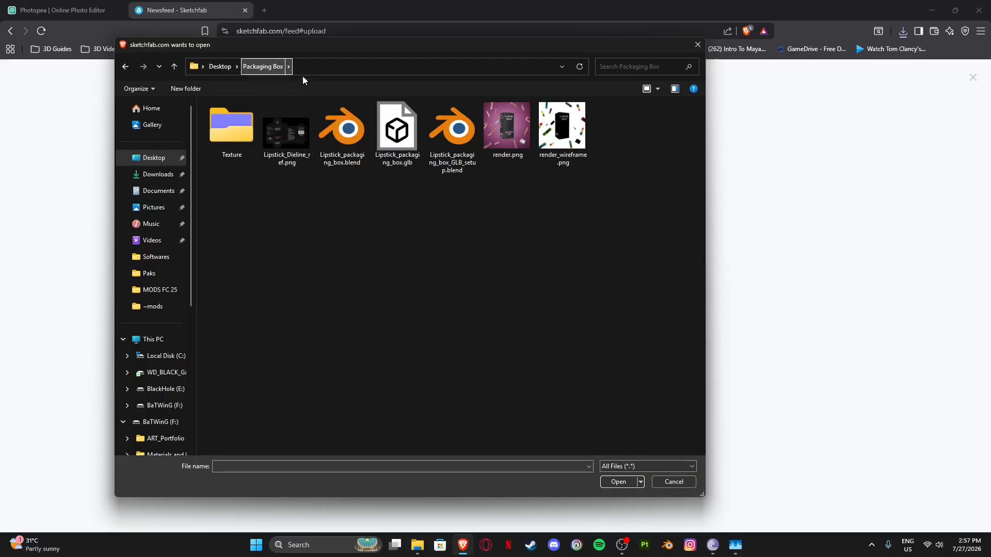
{"action": "left_click", "coordinate": [627, 482]}
{"action": "left_click", "coordinate": [652, 276]}
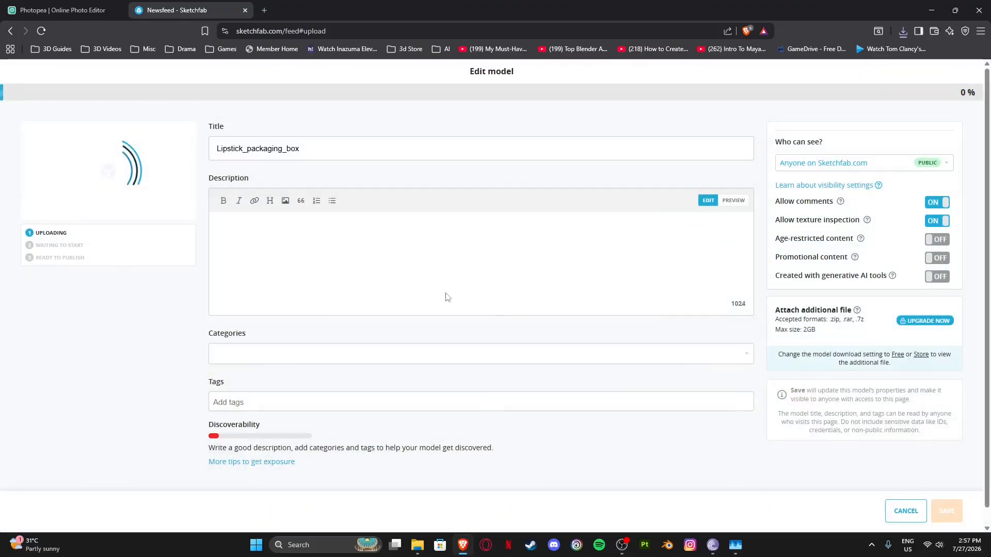
- Enter the description "asd", assign the Art & Abstract and Fashion & Style categories, and add the tags blender3d and photoshop
{"action": "left_click", "coordinate": [220, 236]}
{"action": "type", "text": "asd"}
{"action": "left_click", "coordinate": [274, 354]}
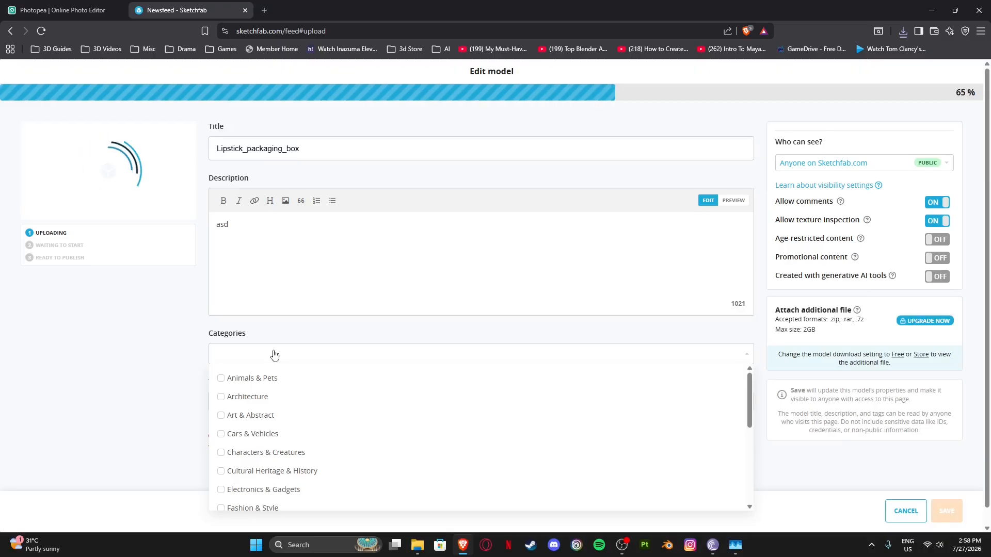
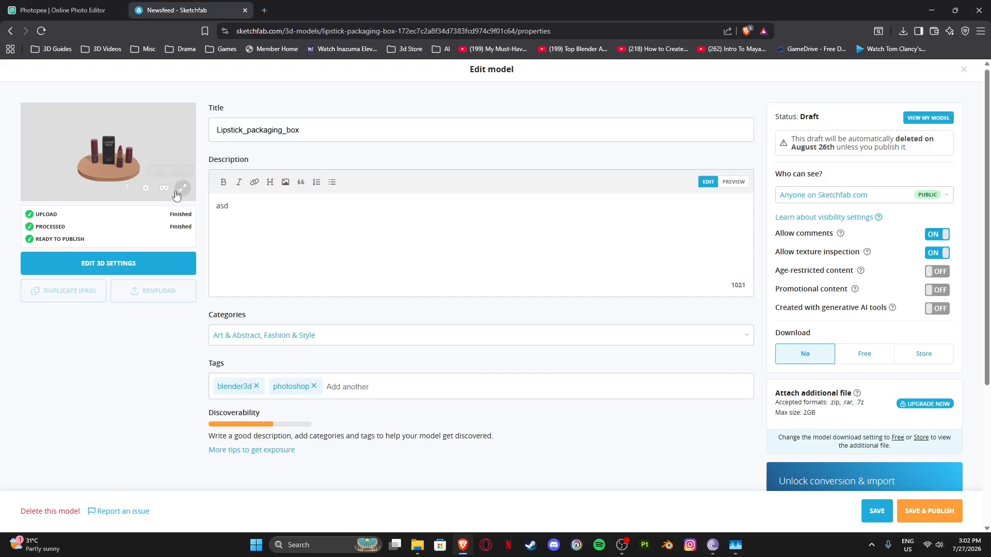
- Examine the processed model in the full-screen 3D preview, checking the box, lipsticks and stand from several angles
{"action": "left_click", "coordinate": [184, 189]}
{"action": "left_click_drag", "start_coordinate": [576, 301], "coordinate": [509, 259]}
{"action": "scroll", "coordinate": [542, 288], "scroll_direction": "up", "scroll_amount": 3}
{"action": "mouse_move", "coordinate": [541, 288]}
{"action": "left_mouse_down"}
{"action": "mouse_move", "coordinate": [551, 283]}
{"action": "mouse_move", "coordinate": [511, 268]}
{"action": "mouse_move", "coordinate": [462, 274]}
{"action": "mouse_move", "coordinate": [538, 299]}
{"action": "mouse_move", "coordinate": [394, 303]}
{"action": "mouse_move", "coordinate": [470, 310]}
{"action": "mouse_move", "coordinate": [516, 284]}
{"action": "mouse_move", "coordinate": [535, 296]}
{"action": "mouse_move", "coordinate": [616, 274]}
{"action": "mouse_move", "coordinate": [515, 254]}
{"action": "mouse_move", "coordinate": [539, 274]}
{"action": "left_mouse_up"}
{"action": "scroll", "coordinate": [516, 283], "scroll_direction": "down", "scroll_amount": 3}
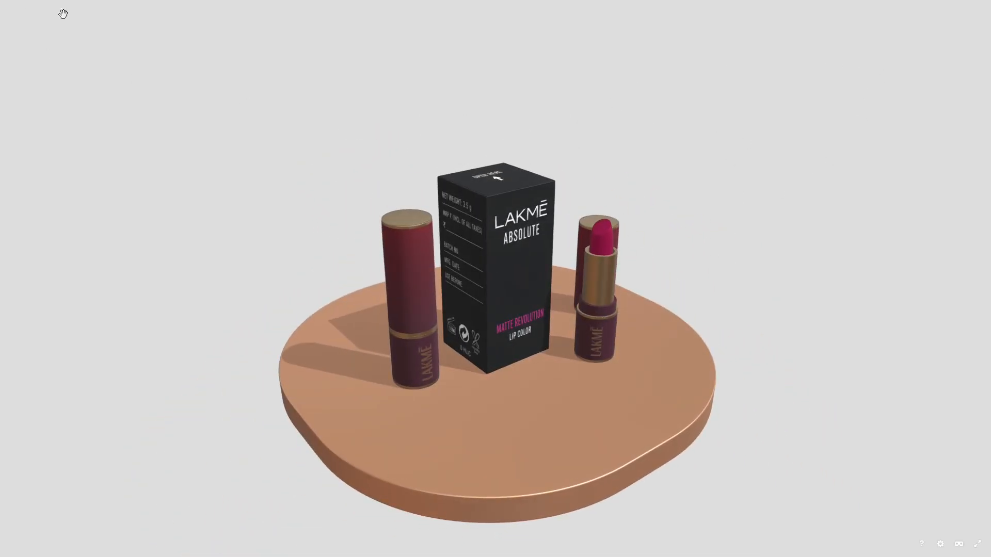
{"action": "left_click", "coordinate": [975, 544]}
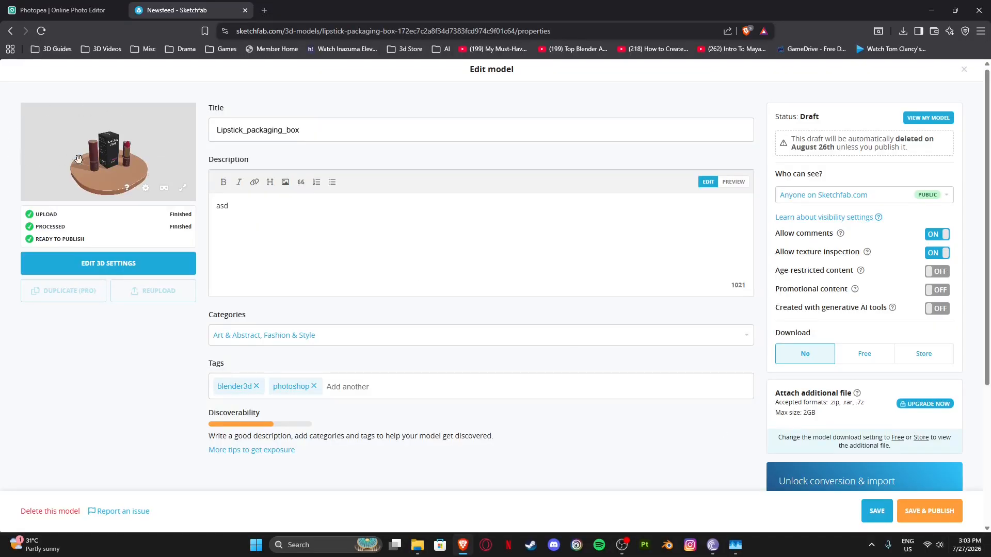
{"action": "left_click_drag", "start_coordinate": [92, 152], "coordinate": [101, 151]}
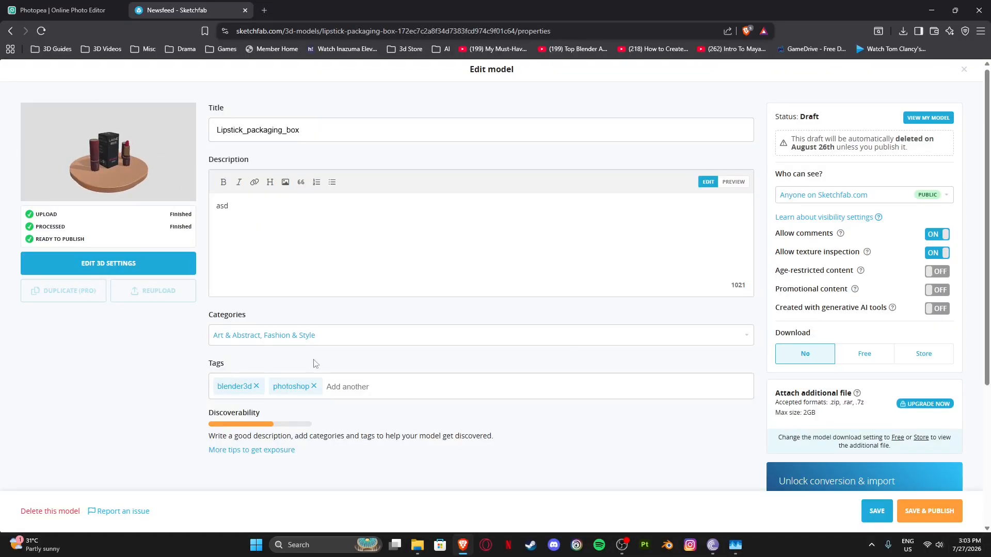
- Save and publish the Lipstick_packaging_box model, and copy the embed code from its model page
{"action": "left_click", "coordinate": [926, 518]}
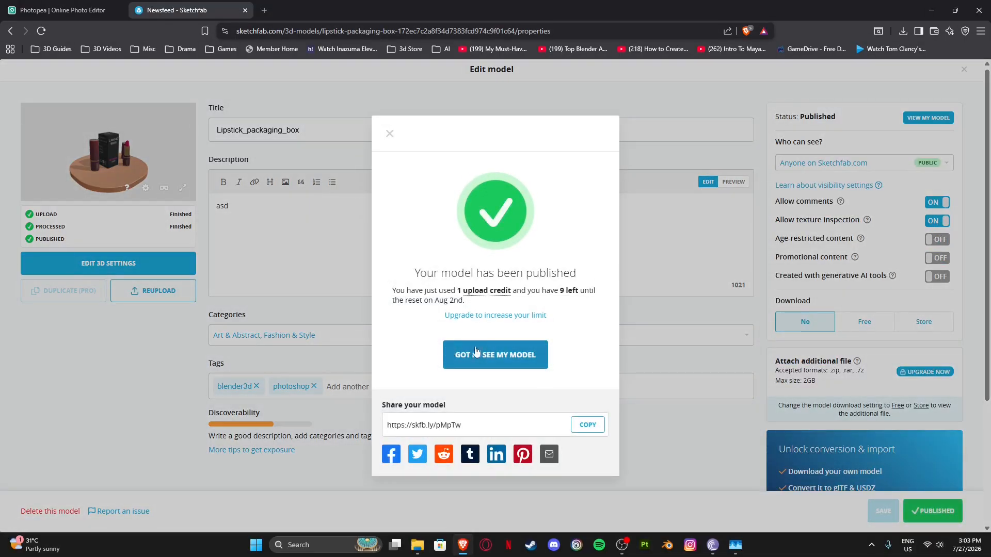
{"action": "left_click", "coordinate": [477, 356]}
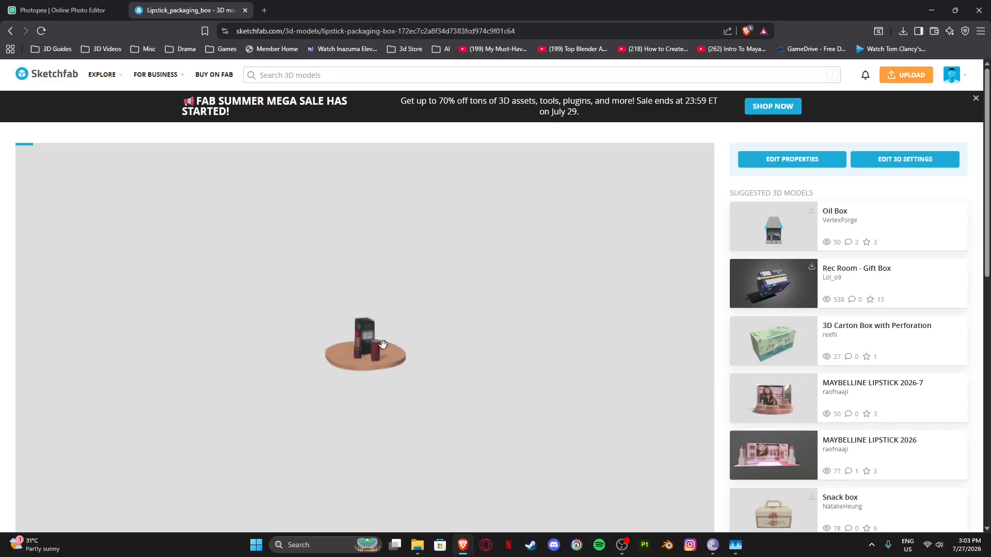
{"action": "scroll", "coordinate": [730, 357], "scroll_direction": "down", "scroll_amount": 4}
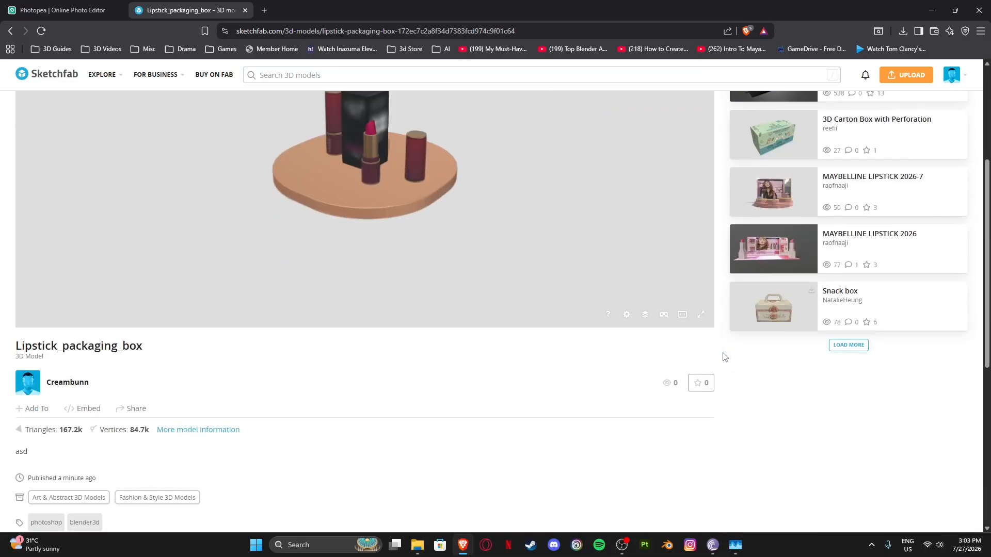
{"action": "left_click", "coordinate": [82, 409]}
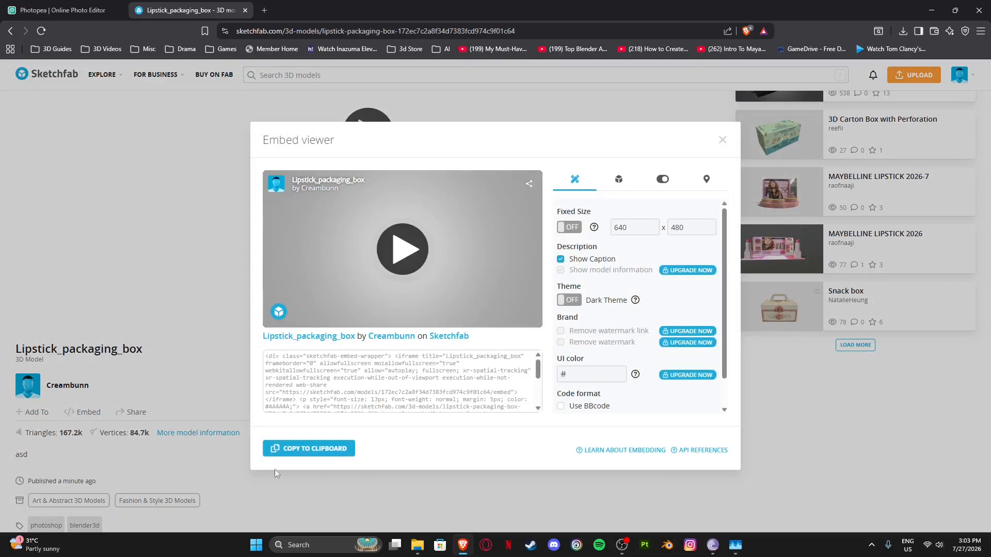
{"action": "left_click", "coordinate": [307, 449]}
- Switch to the Packaging Box folder in File Explorer and check render.png and render_wireframe.png
{"action": "mouse_move", "coordinate": [414, 545]}
{"action": "left_click", "coordinate": [478, 480]}
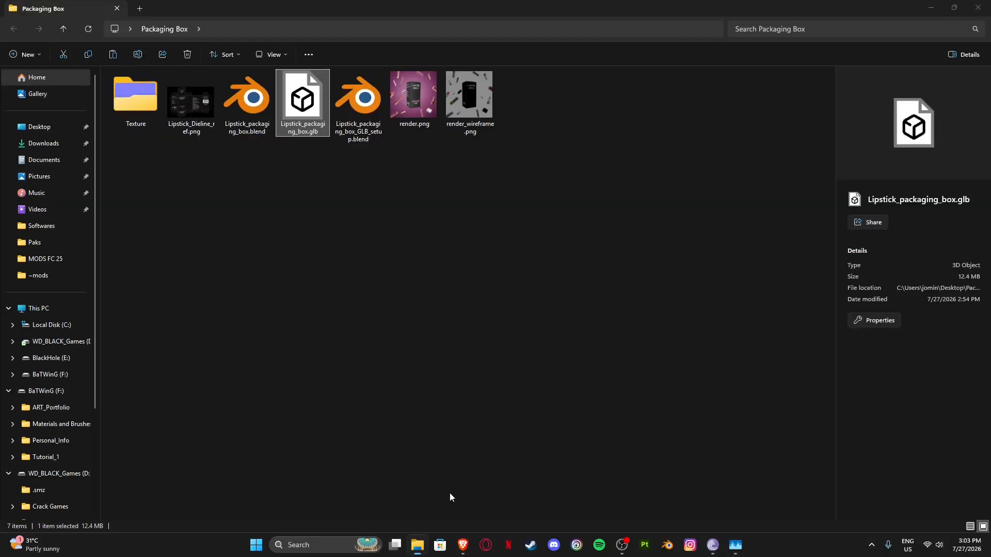
{"action": "left_click", "coordinate": [413, 102]}
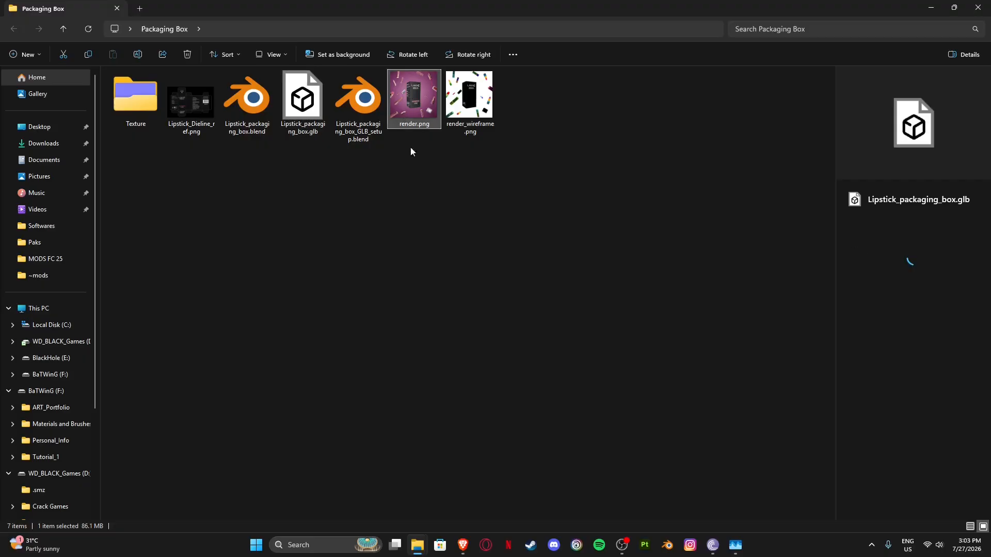
{"action": "left_click", "coordinate": [473, 105]}
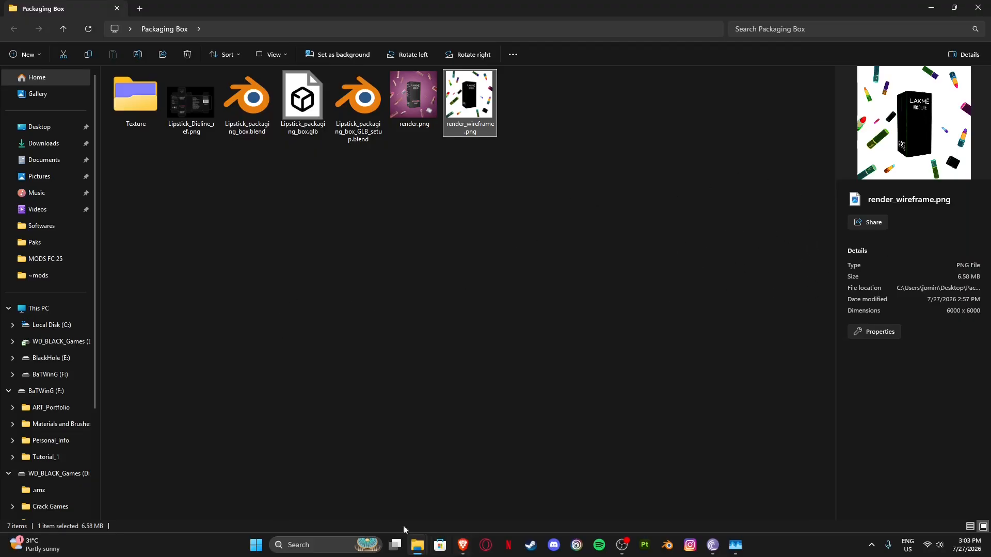
- Return to Sketchfab, copy the embed code again, and preview the model in the embed viewer before closing it
{"action": "left_click", "coordinate": [463, 545]}
{"action": "left_click", "coordinate": [289, 448]}
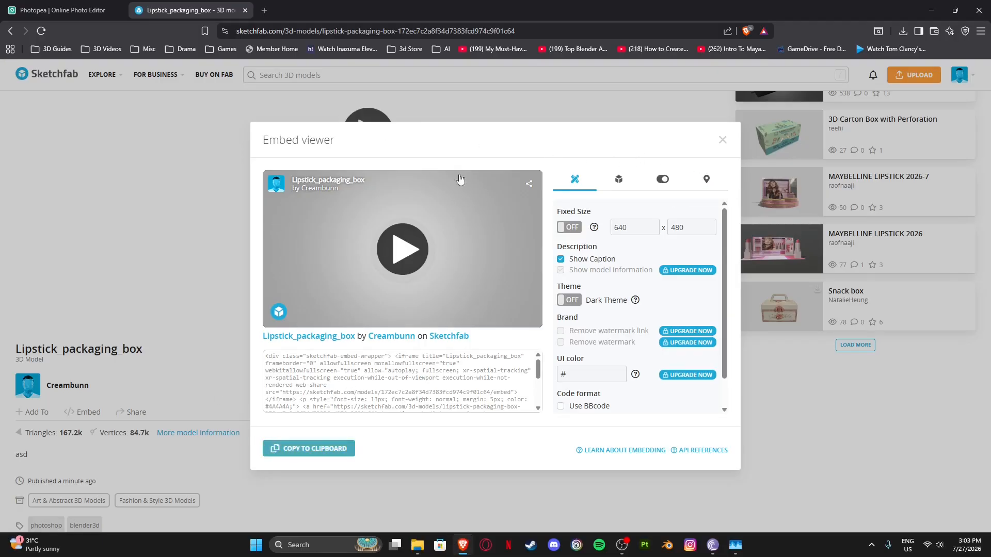
{"action": "left_click", "coordinate": [391, 246]}
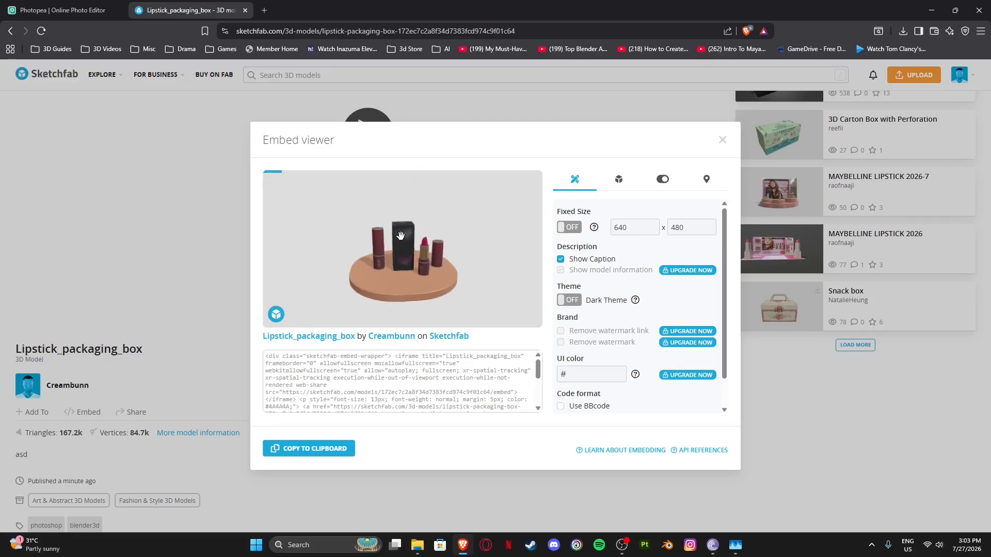
{"action": "scroll", "coordinate": [403, 258], "scroll_direction": "up", "scroll_amount": 4}
{"action": "left_click_drag", "start_coordinate": [403, 258], "coordinate": [437, 230]}
{"action": "scroll", "coordinate": [455, 230], "scroll_direction": "down", "scroll_amount": 5}
{"action": "left_click", "coordinate": [722, 140]}
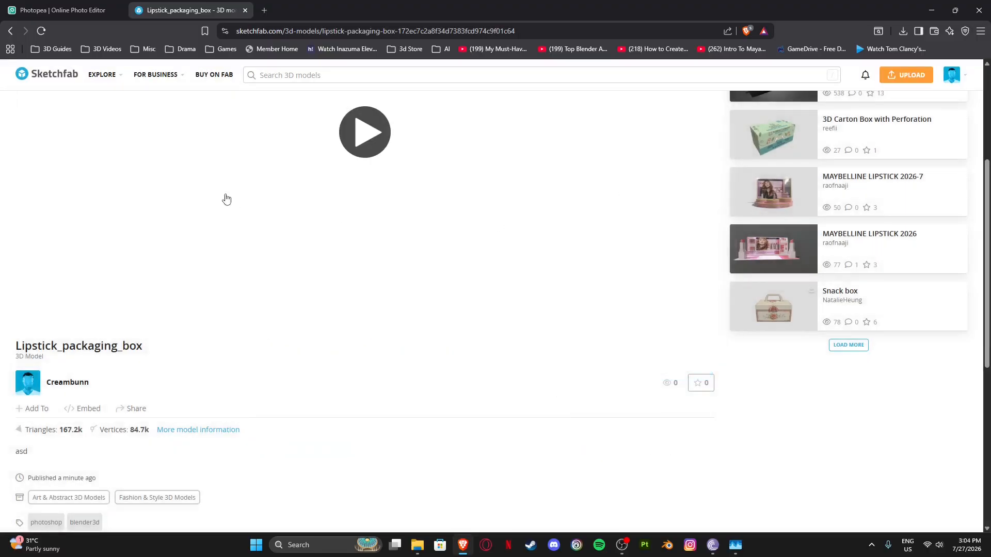
- Review the published model's page and inspect the box and lipsticks in its 3D viewer
{"action": "scroll", "coordinate": [714, 364], "scroll_direction": "up", "scroll_amount": 4}
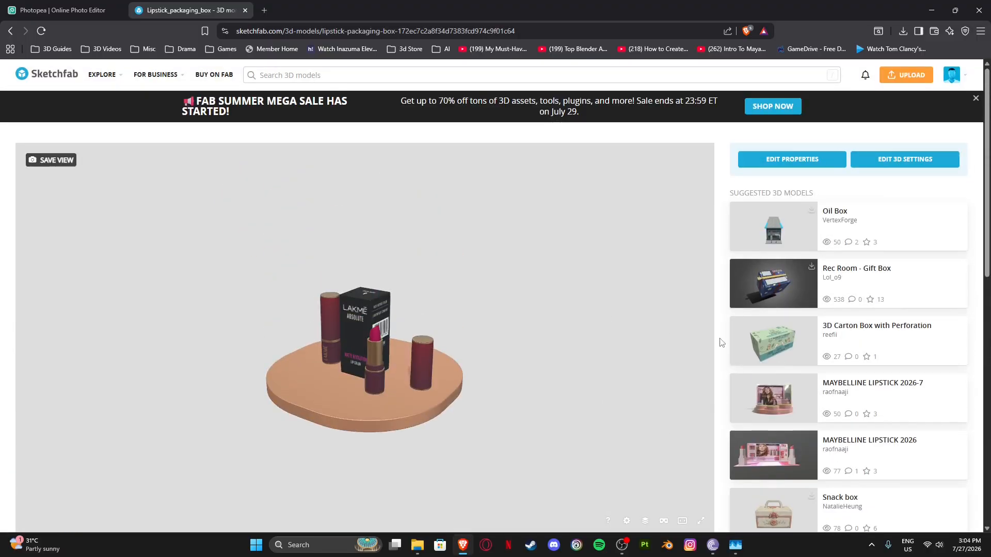
{"action": "scroll", "coordinate": [725, 295], "scroll_direction": "down", "scroll_amount": 1}
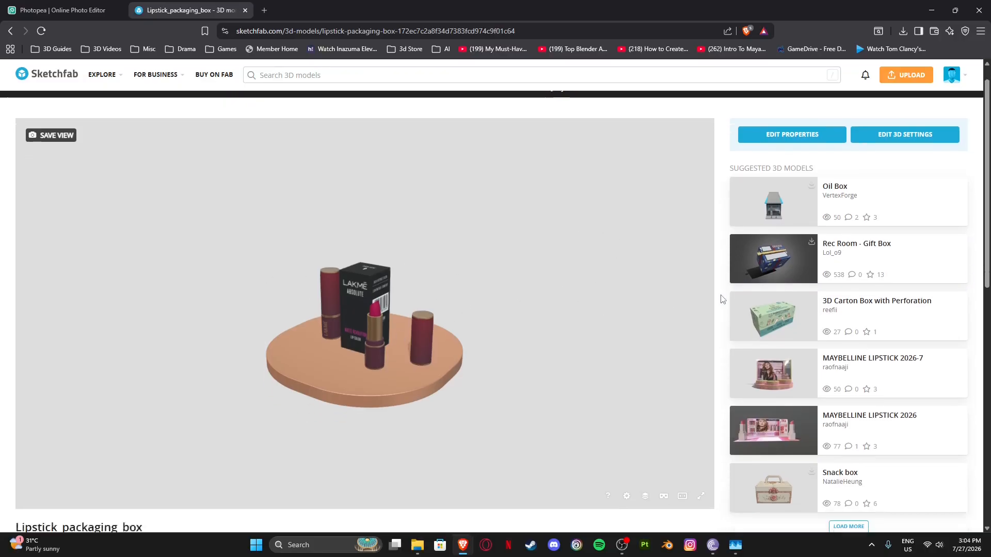
{"action": "scroll", "coordinate": [719, 297], "scroll_direction": "up", "scroll_amount": 1}
{"action": "scroll", "coordinate": [722, 299], "scroll_direction": "down", "scroll_amount": 1}
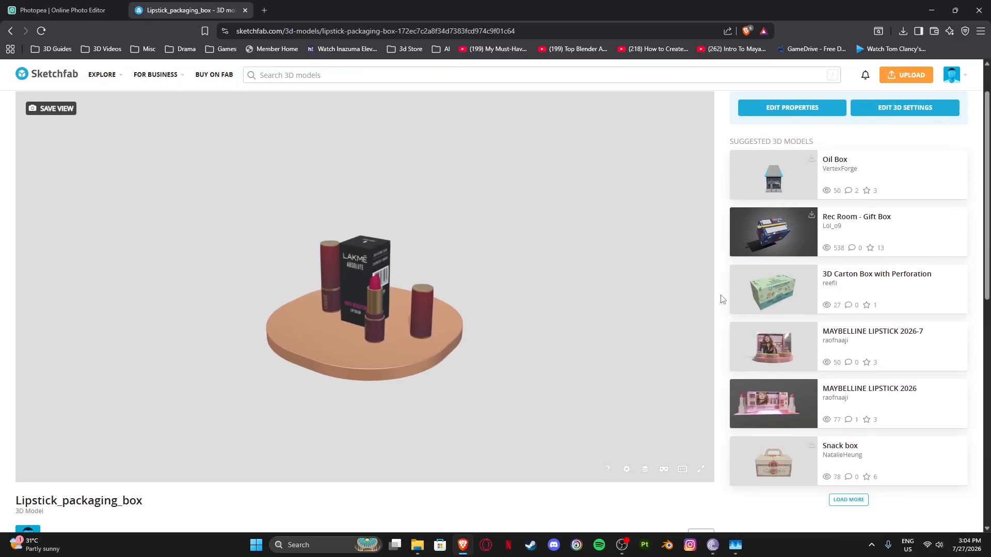
{"action": "scroll", "coordinate": [722, 299], "scroll_direction": "up", "scroll_amount": 1}
{"action": "left_click_drag", "start_coordinate": [443, 301], "coordinate": [366, 310]}
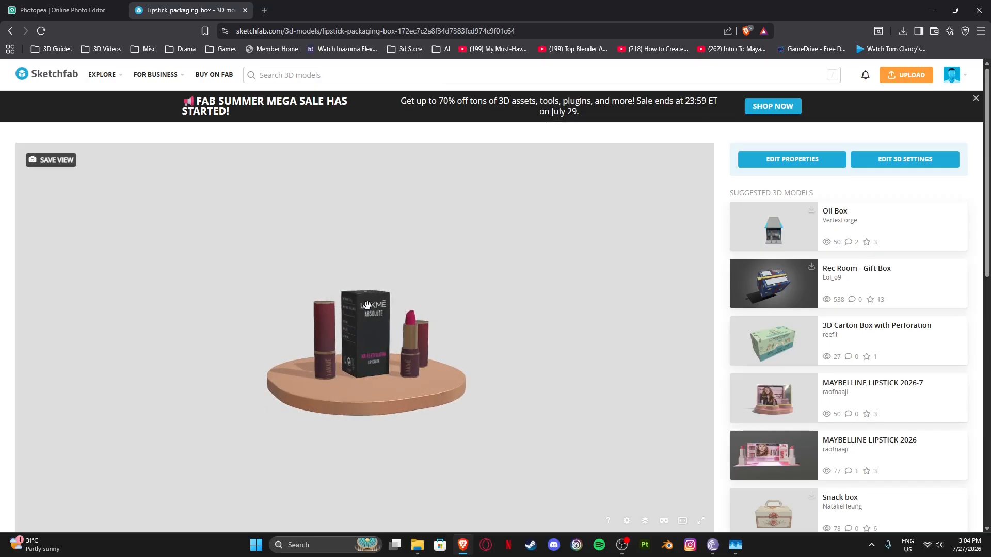
- Switch to the Packaging Box folder in File Explorer, then close that window and Task Manager
{"action": "key", "text": "alt+Tab"}
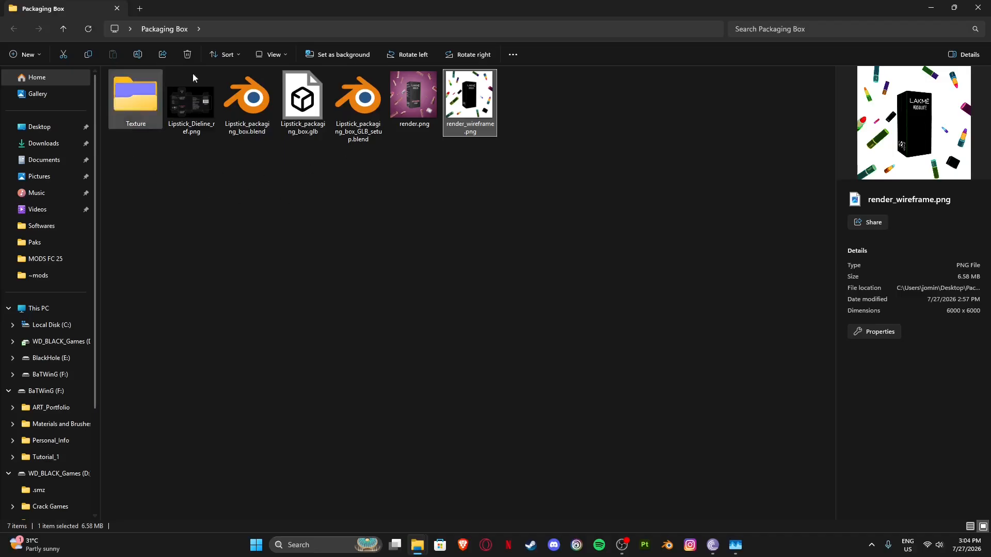
{"action": "left_click", "coordinate": [533, 189]}
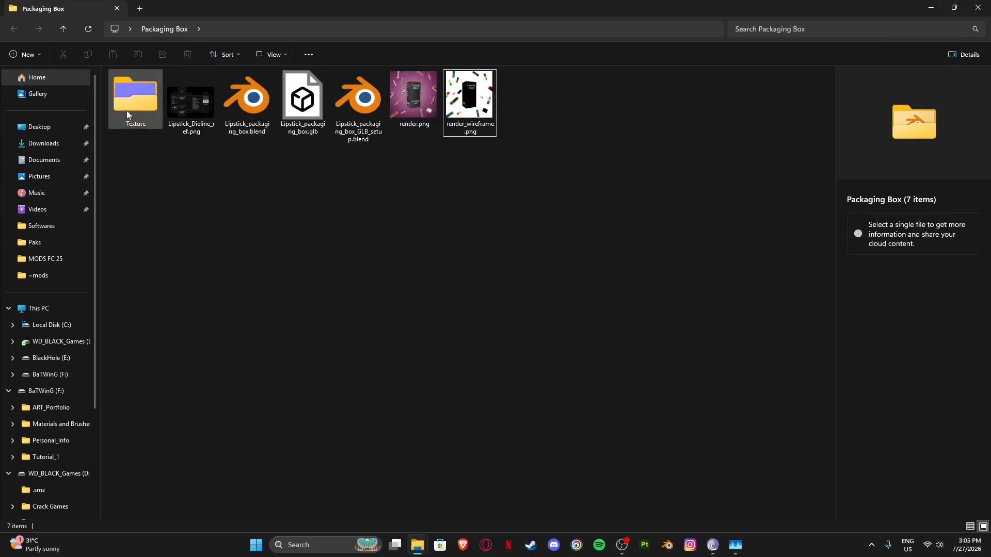
{"action": "left_click", "coordinate": [977, 11]}
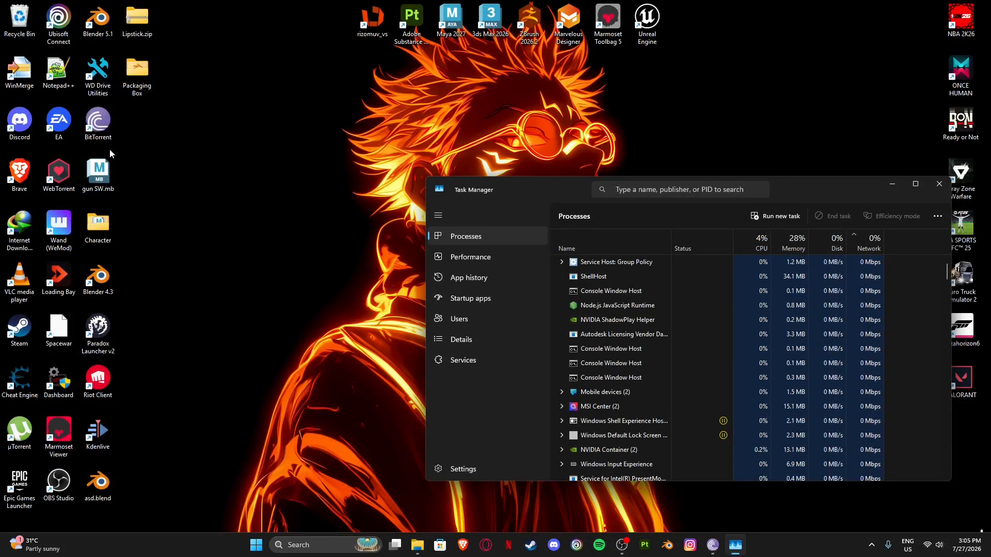
{"action": "left_click", "coordinate": [939, 184]}
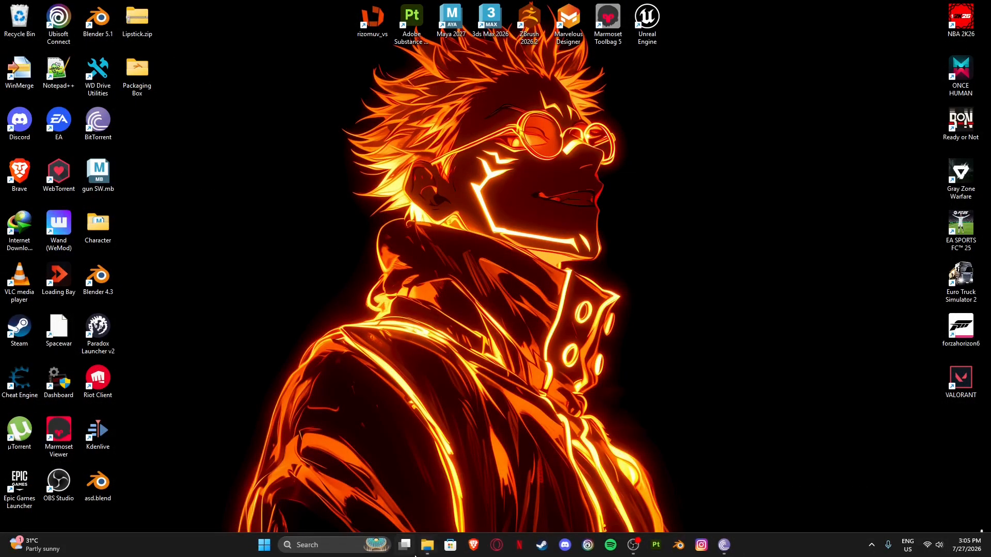
- Switch to File Explorer and create a folder named Portfolio on the BaTWinG (F:) drive
{"action": "left_click", "coordinate": [418, 545]}
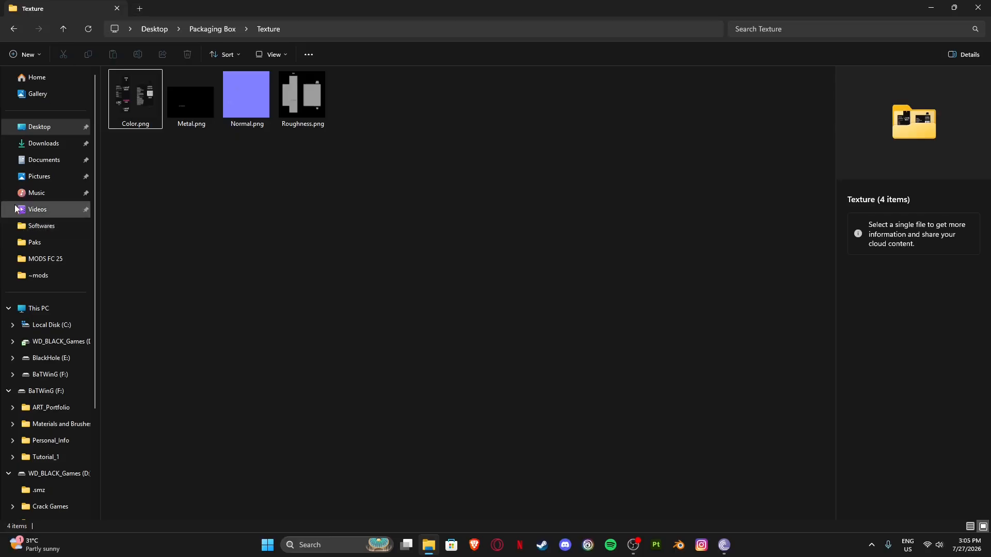
{"action": "left_click", "coordinate": [39, 308]}
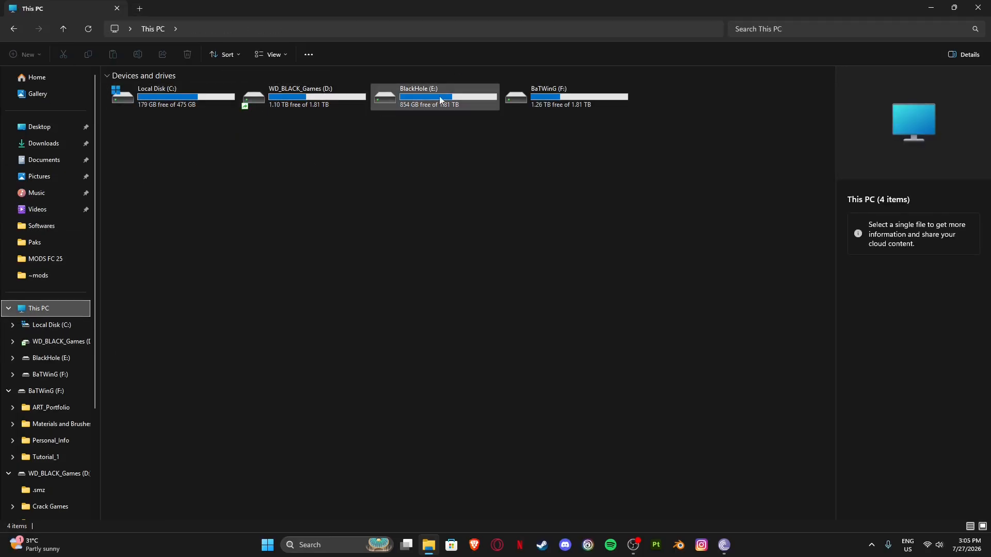
{"action": "left_click", "coordinate": [556, 97]}
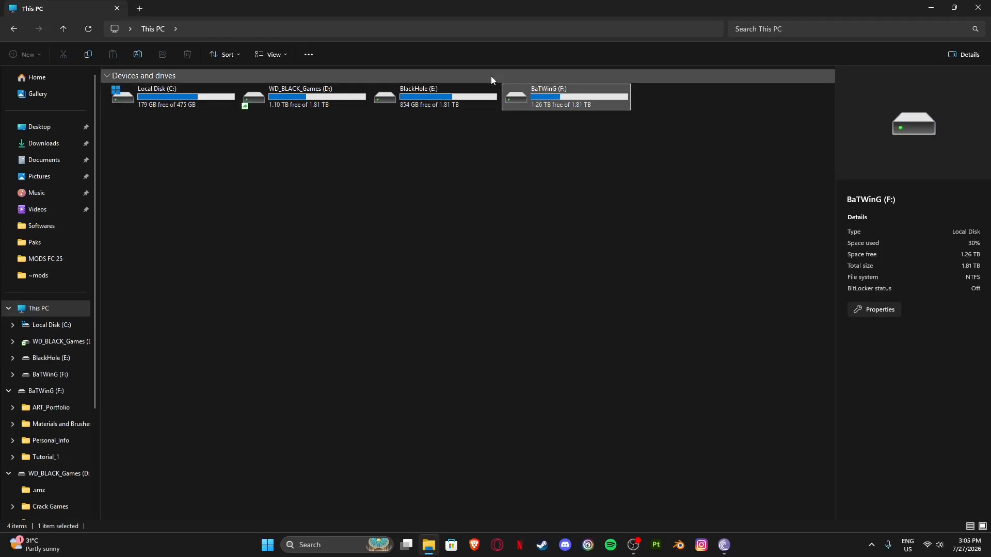
{"action": "double_click", "coordinate": [544, 93]}
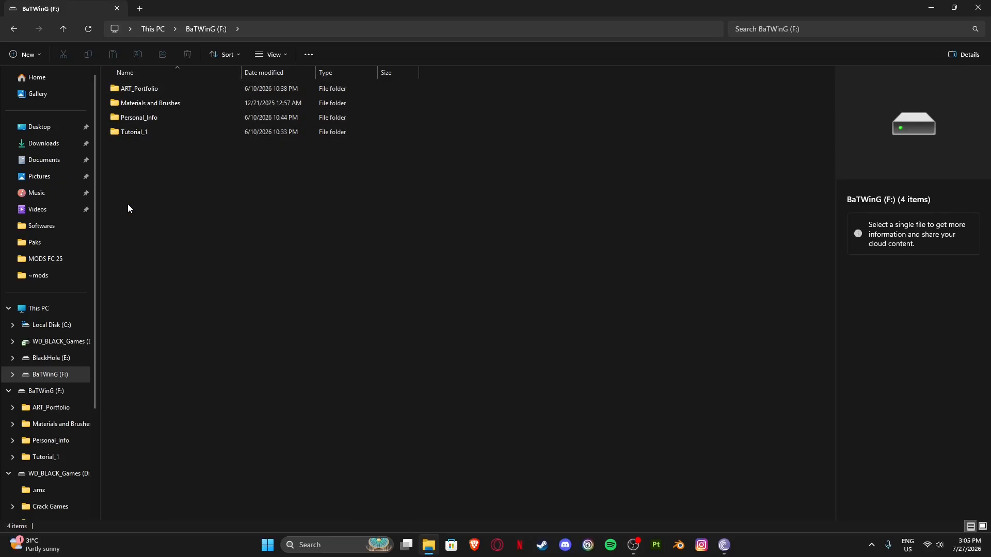
{"action": "key", "text": "ctrl+shift+n"}
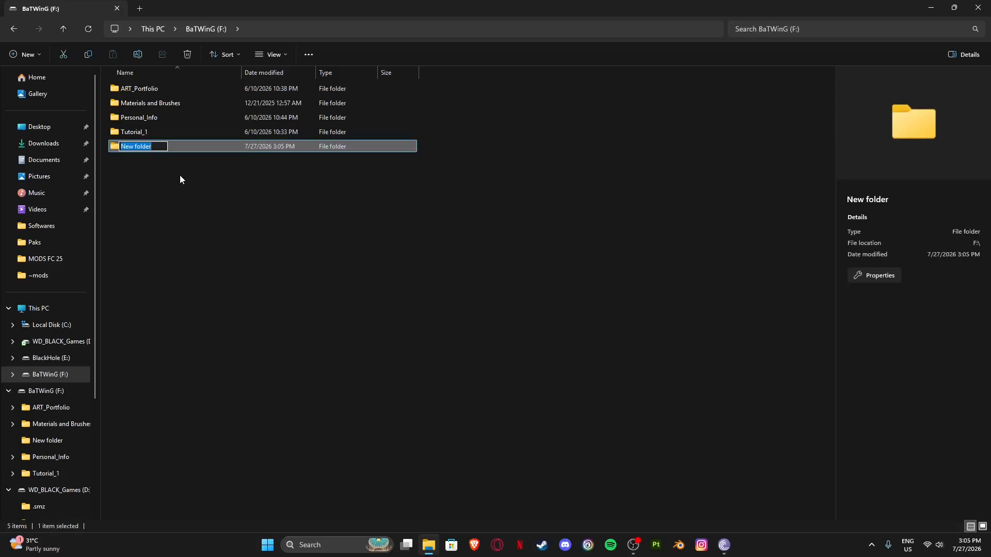
{"action": "type", "text": "Portfolio"}
{"action": "key", "text": "Return"}
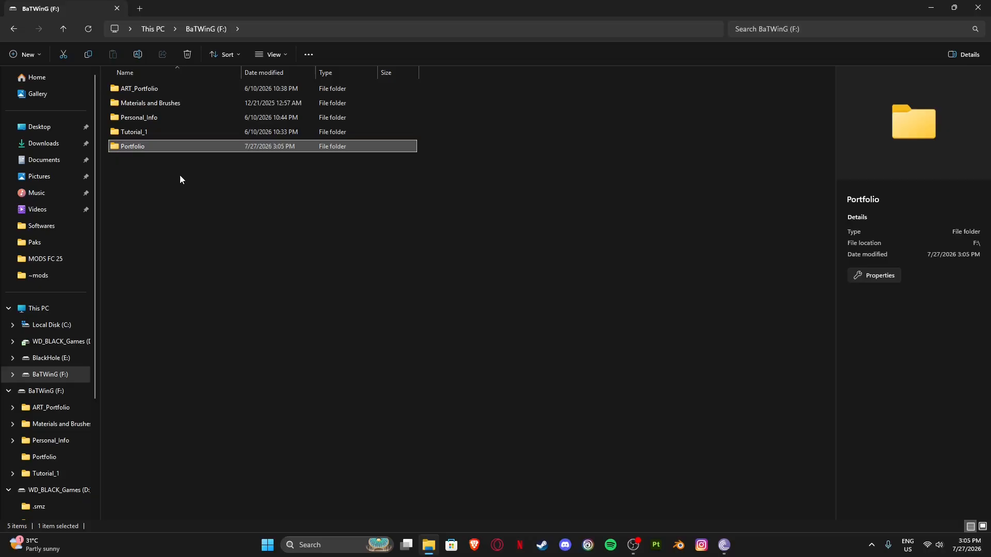
- Create a folder named Blender inside Portfolio and open it
{"action": "double_click", "coordinate": [165, 150]}
{"action": "key", "text": "ctrl+shift+n"}
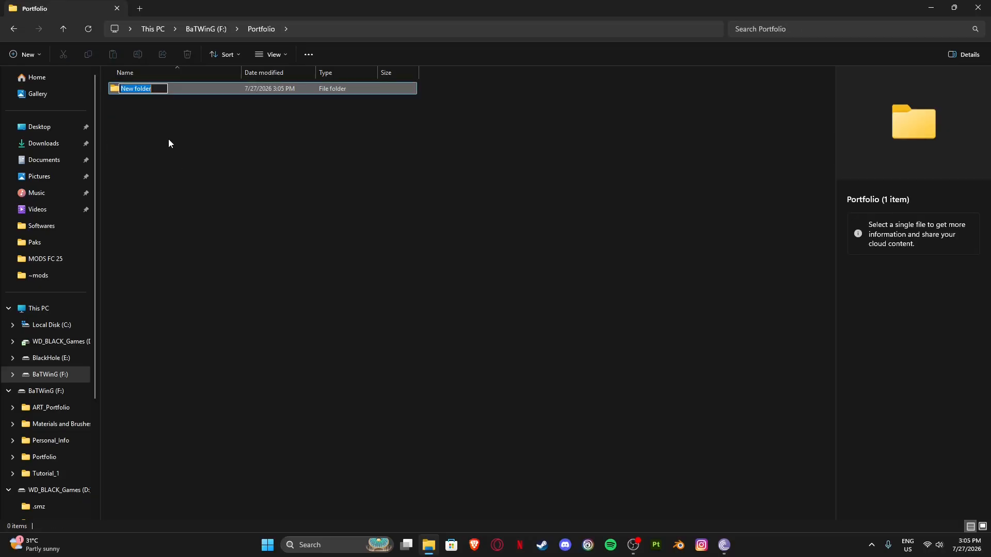
{"action": "type", "text": "Blender"}
{"action": "key", "text": "Return"}
{"action": "key", "text": "Return"}
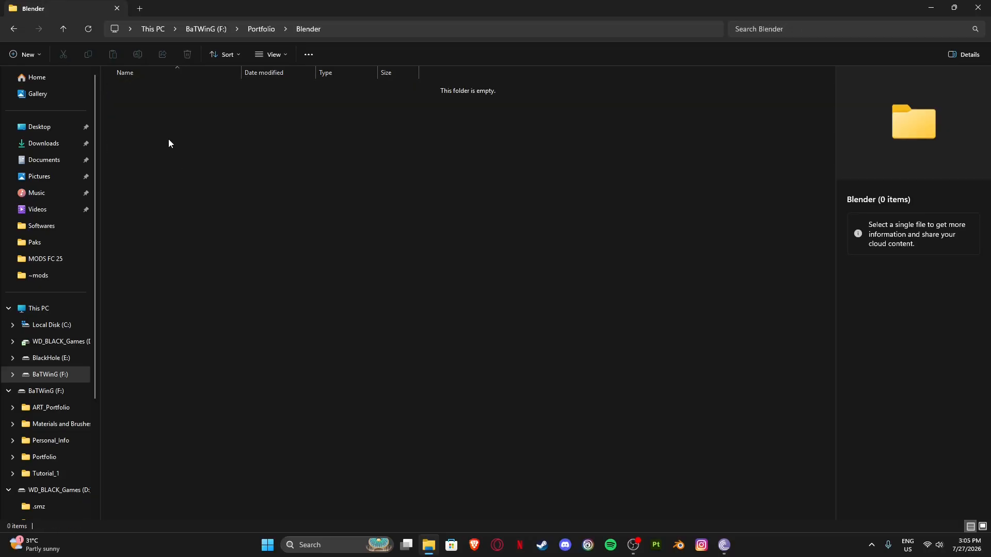
- Copy Lipstick.zip from the desktop into the Blender folder and delete the desktop original
{"action": "left_click_drag", "start_coordinate": [187, 8], "coordinate": [450, 72]}
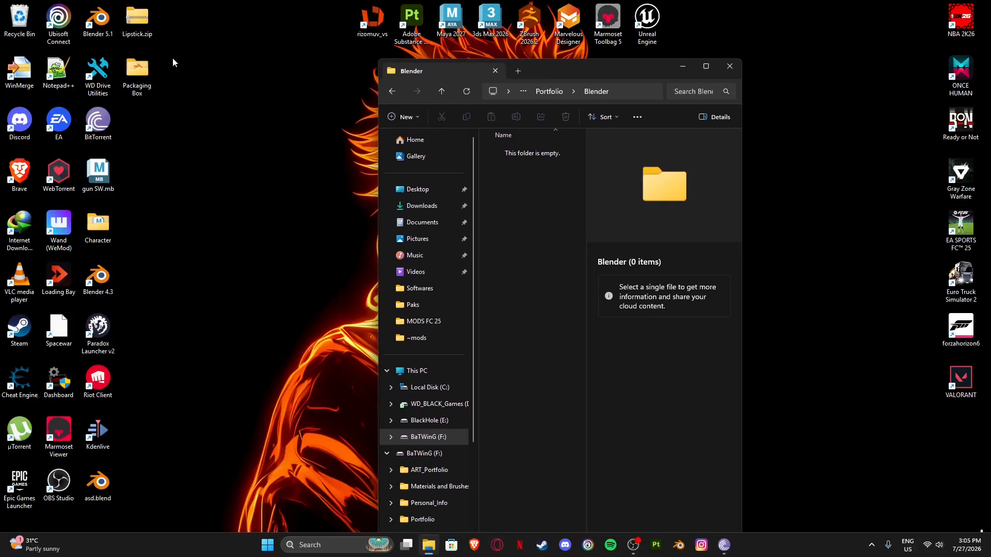
{"action": "left_click", "coordinate": [172, 58]}
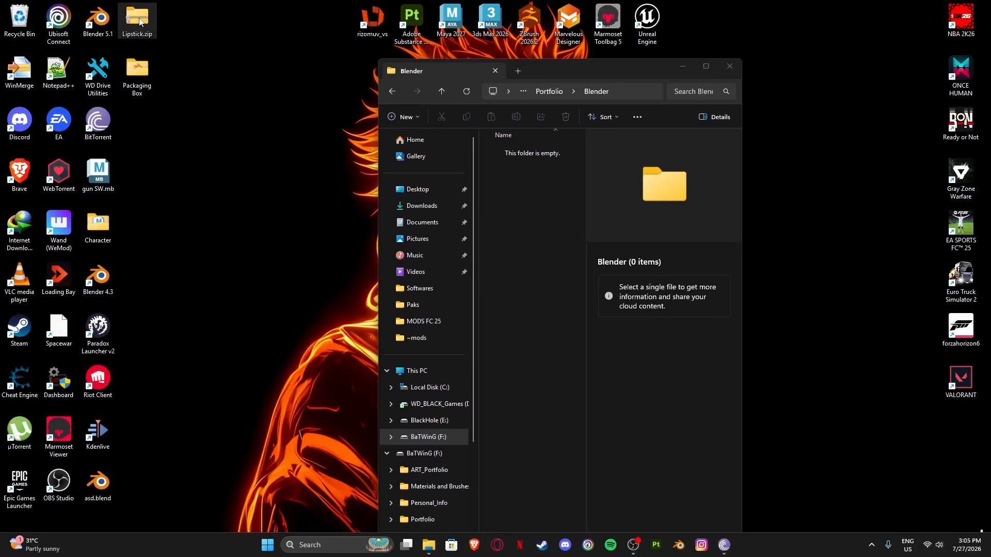
{"action": "left_click_drag", "start_coordinate": [138, 21], "coordinate": [512, 207]}
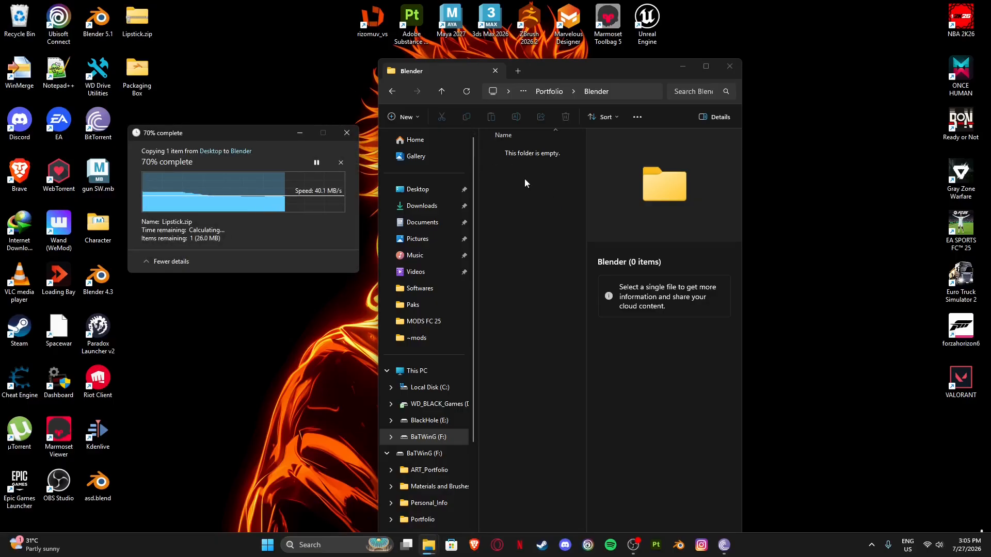
{"action": "left_click", "coordinate": [150, 30]}
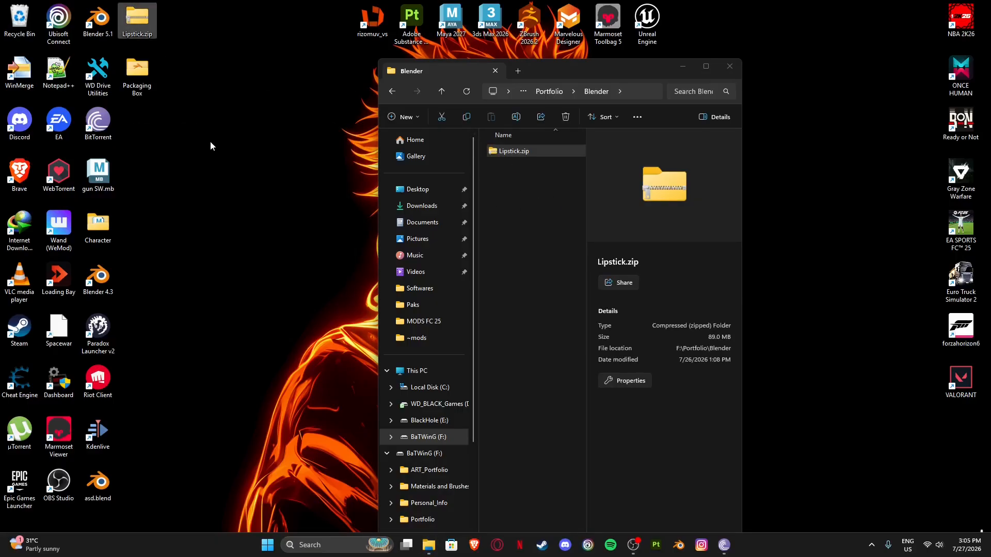
{"action": "key", "text": "Delete"}
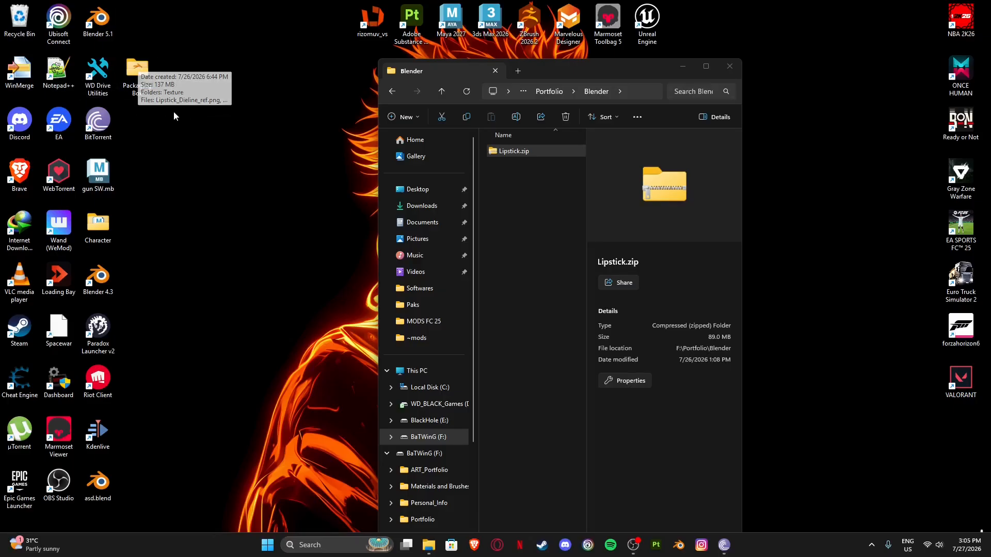
- Review the desktop Packaging Box folder, including its Texture subfolder, dieline reference and GLB file, and close its window
{"action": "double_click", "coordinate": [136, 75]}
{"action": "left_click", "coordinate": [719, 8]}
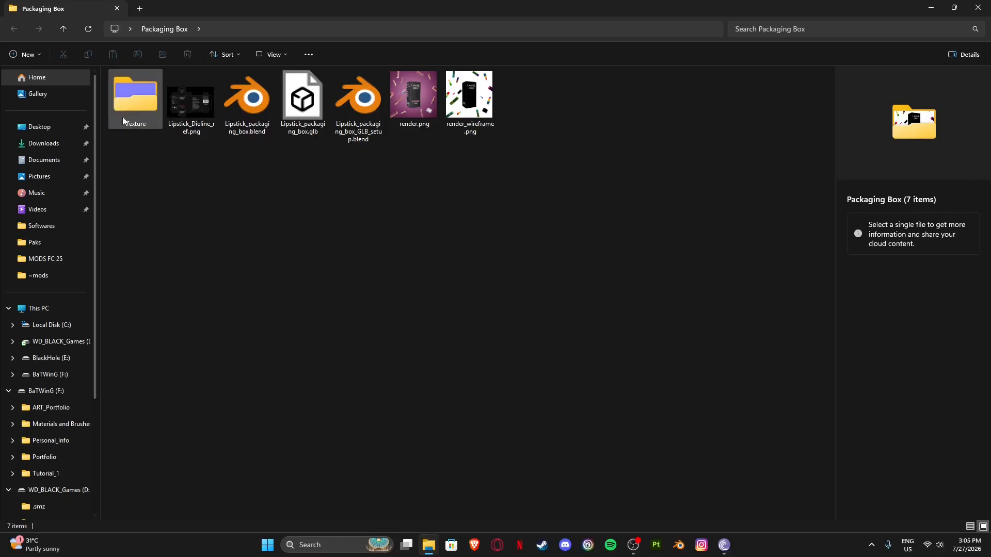
{"action": "double_click", "coordinate": [122, 101]}
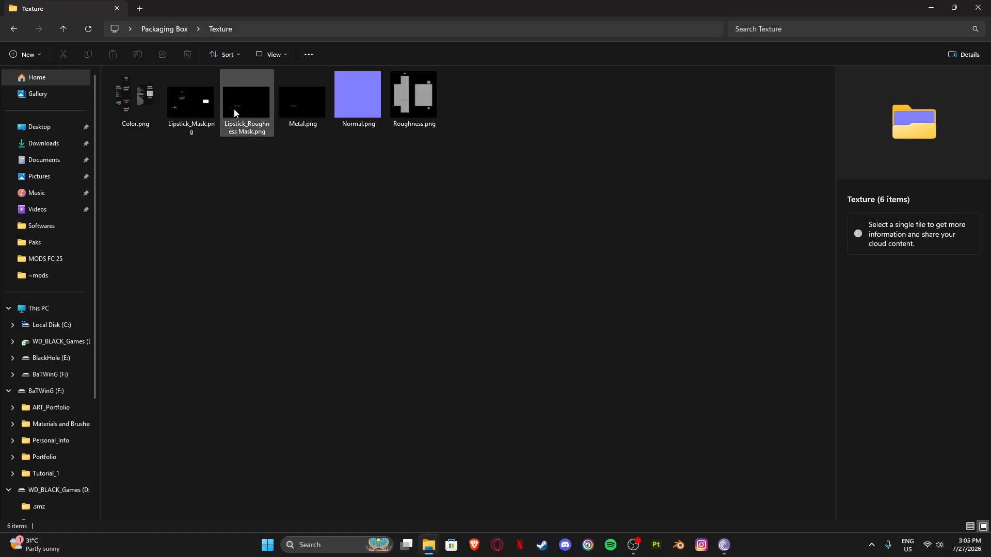
{"action": "left_click", "coordinate": [13, 29]}
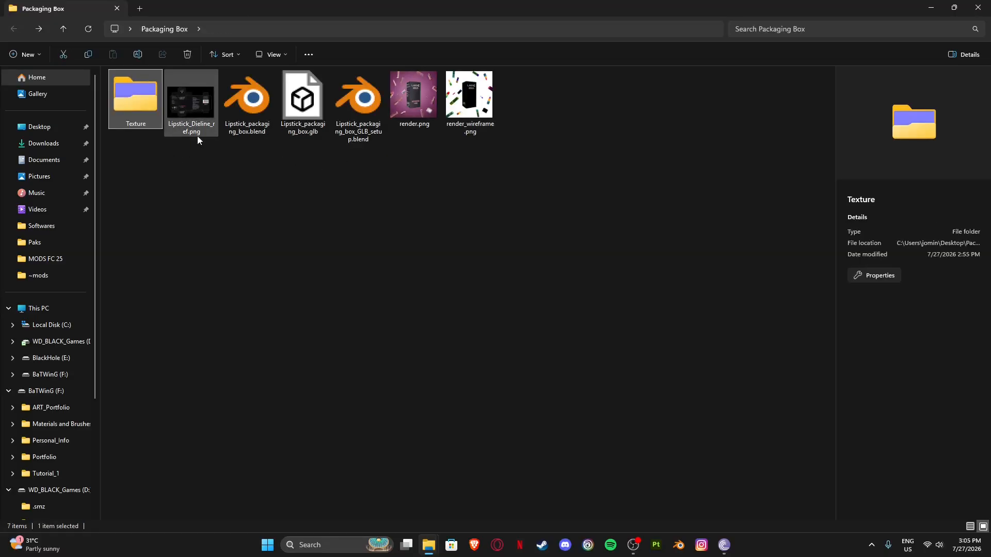
{"action": "left_click", "coordinate": [186, 106]}
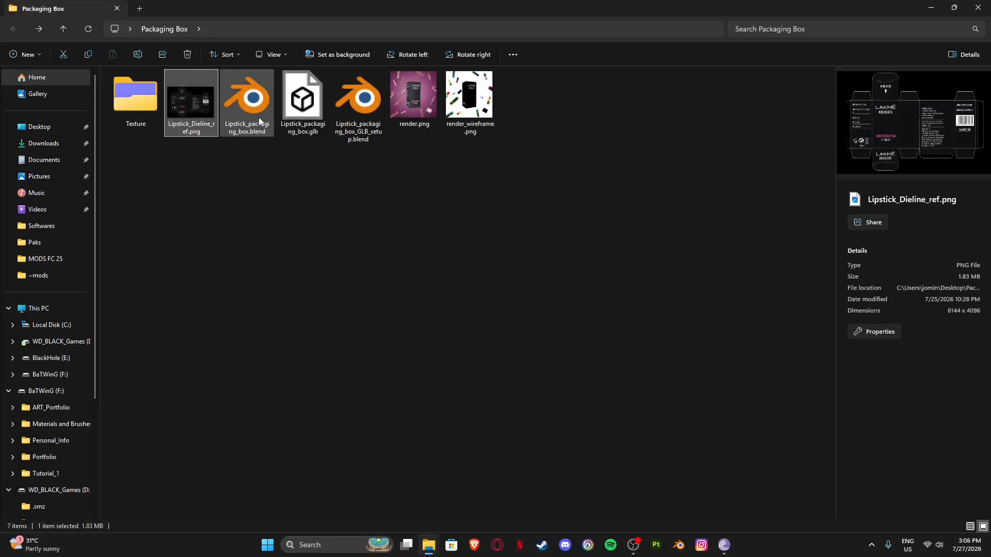
{"action": "left_click", "coordinate": [302, 103]}
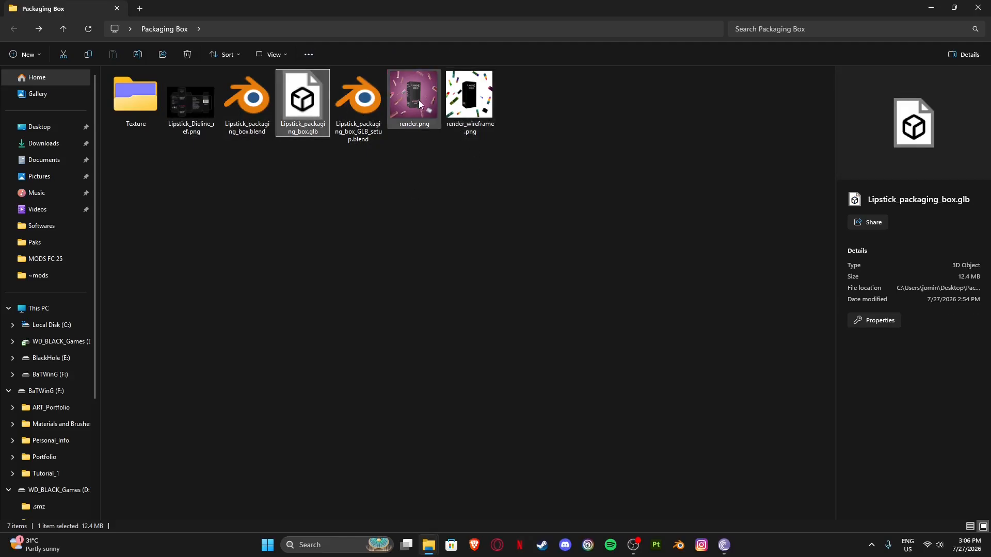
{"action": "left_click", "coordinate": [463, 220]}
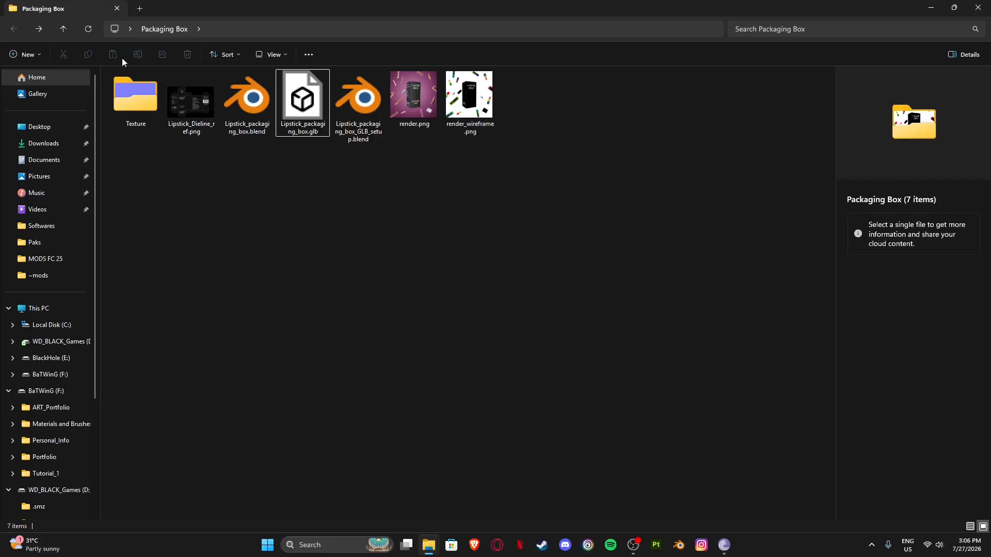
{"action": "left_click", "coordinate": [978, 8]}
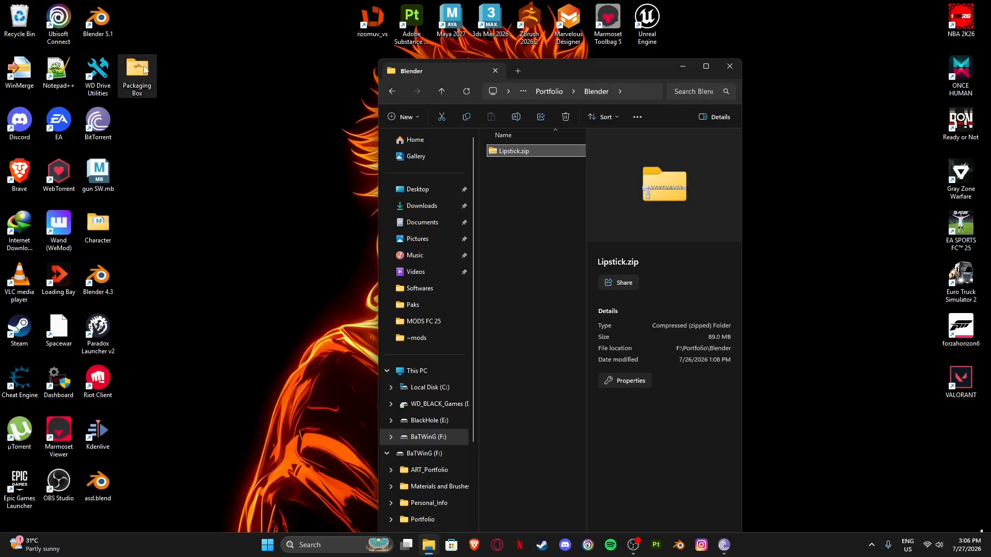
- Compress the desktop Packaging Box folder into a ZIP archive named Packaging Box.zip
{"action": "right_click", "coordinate": [138, 67]}
{"action": "left_click", "coordinate": [157, 39]}
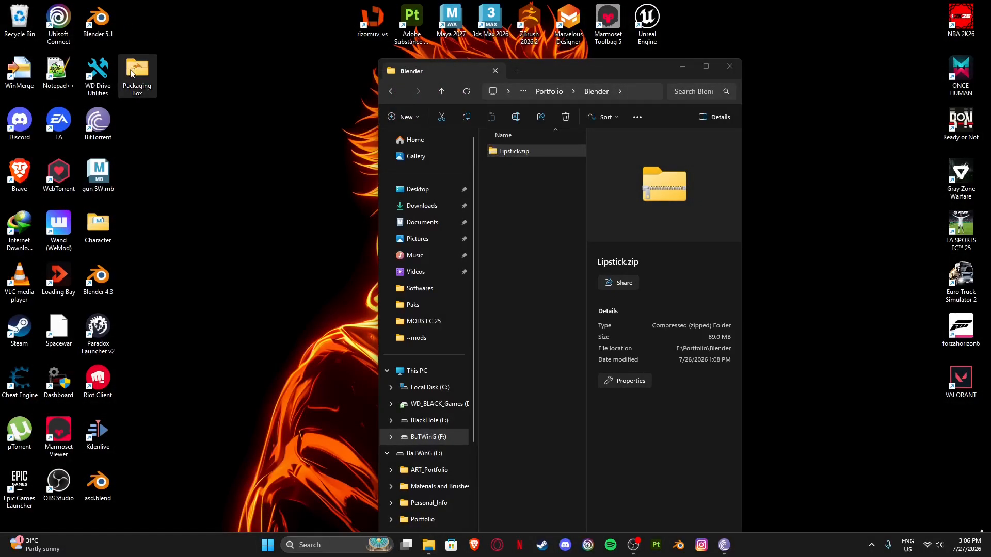
{"action": "right_click", "coordinate": [140, 69]}
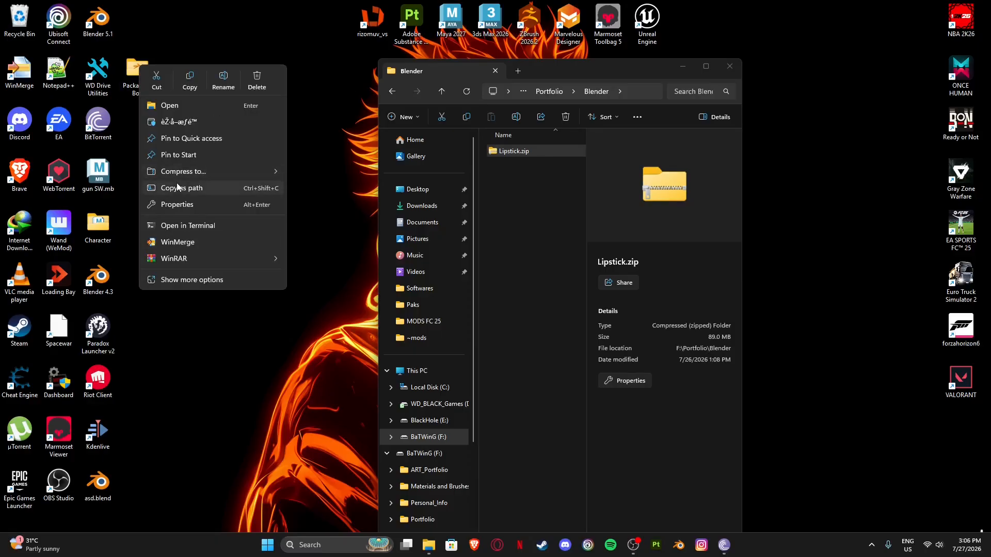
{"action": "mouse_move", "coordinate": [191, 172]}
{"action": "left_click", "coordinate": [309, 174]}
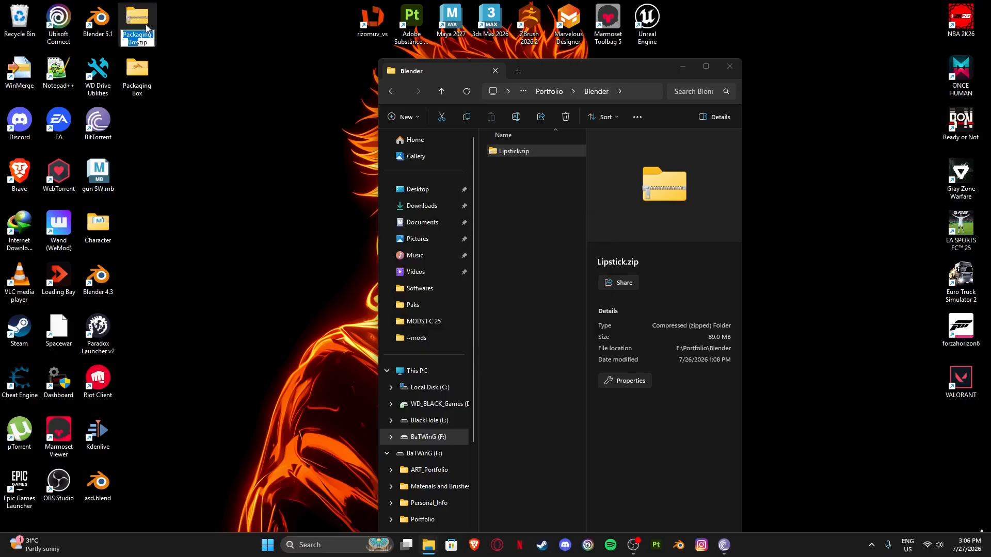
{"action": "key", "text": "Return"}
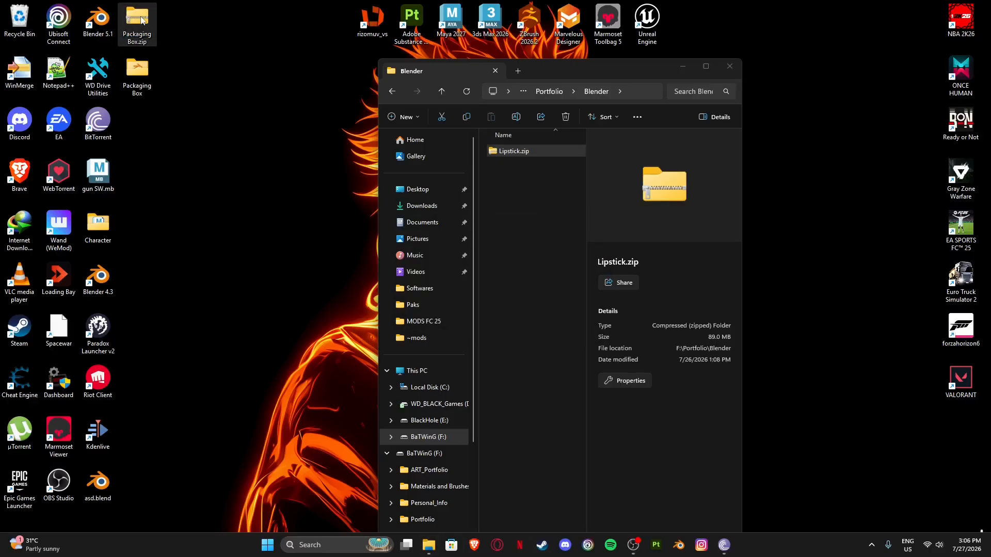
- Copy Packaging Box.zip into the Blender folder and delete the archive and the Packaging Box folder from the desktop
{"action": "left_click_drag", "start_coordinate": [137, 24], "coordinate": [623, 92]}
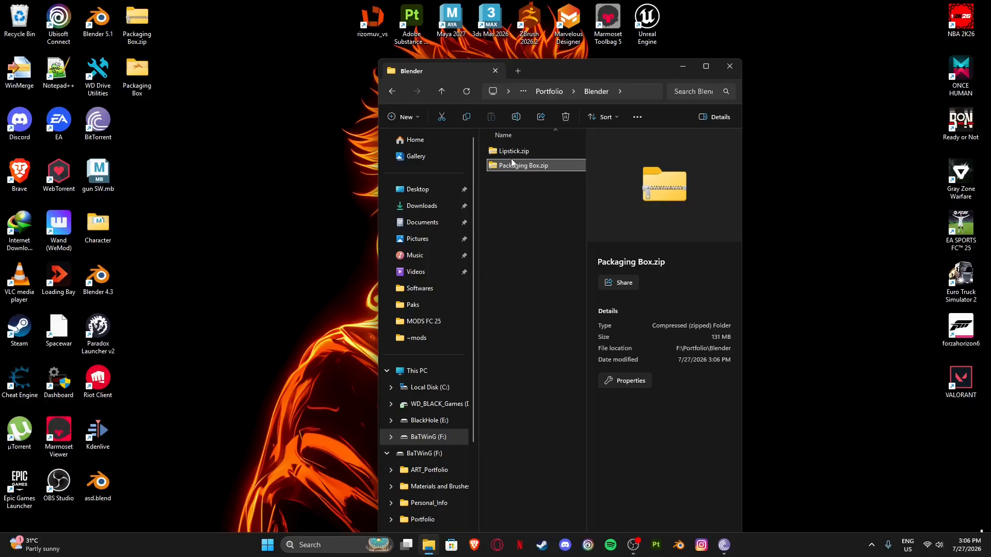
{"action": "left_click_drag", "start_coordinate": [213, 128], "coordinate": [118, 19]}
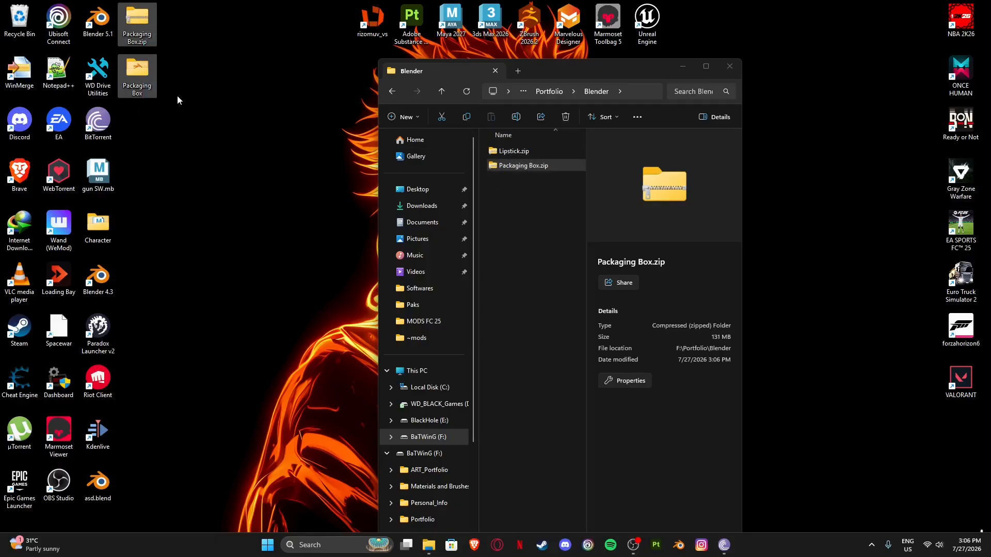
{"action": "left_click", "coordinate": [234, 194]}
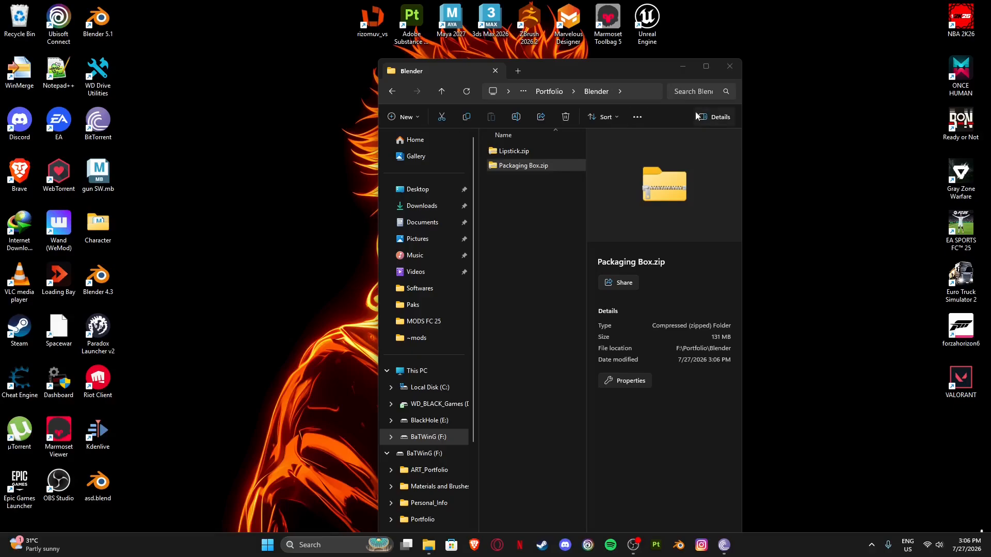
- Check the contents of Lipstick.zip and Packaging Box.zip in the Blender folder, and close the File Explorer window
{"action": "left_click", "coordinate": [705, 66]}
{"action": "double_click", "coordinate": [136, 90]}
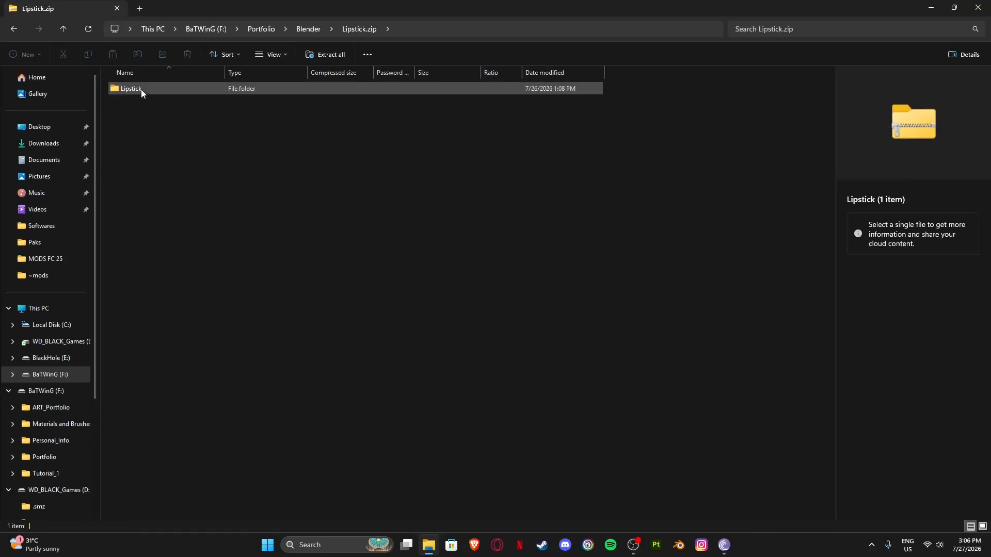
{"action": "left_click", "coordinate": [123, 90]}
{"action": "double_click", "coordinate": [123, 90]}
{"action": "left_click", "coordinate": [13, 29]}
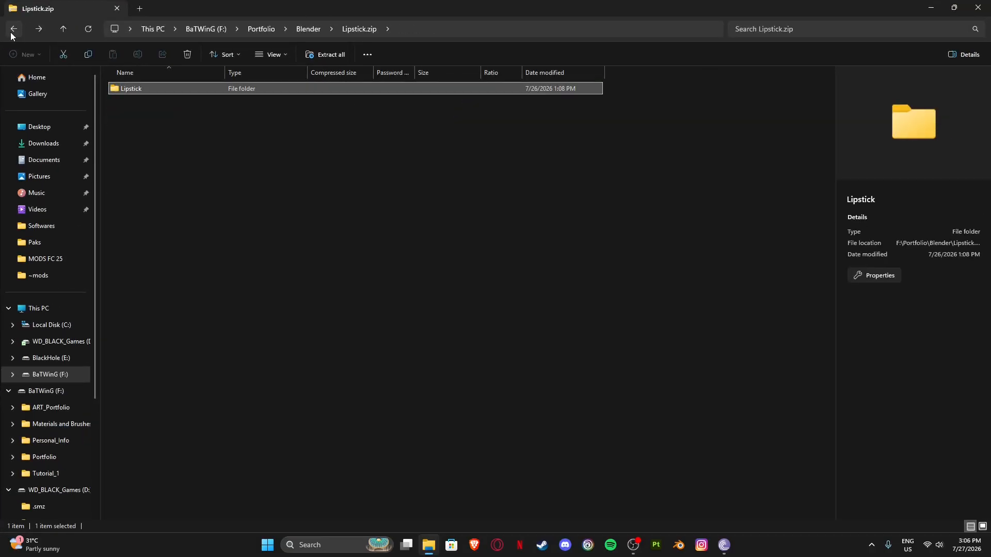
{"action": "left_click", "coordinate": [13, 29]}
{"action": "left_click", "coordinate": [136, 103]}
{"action": "double_click", "coordinate": [136, 103]}
{"action": "double_click", "coordinate": [133, 89]}
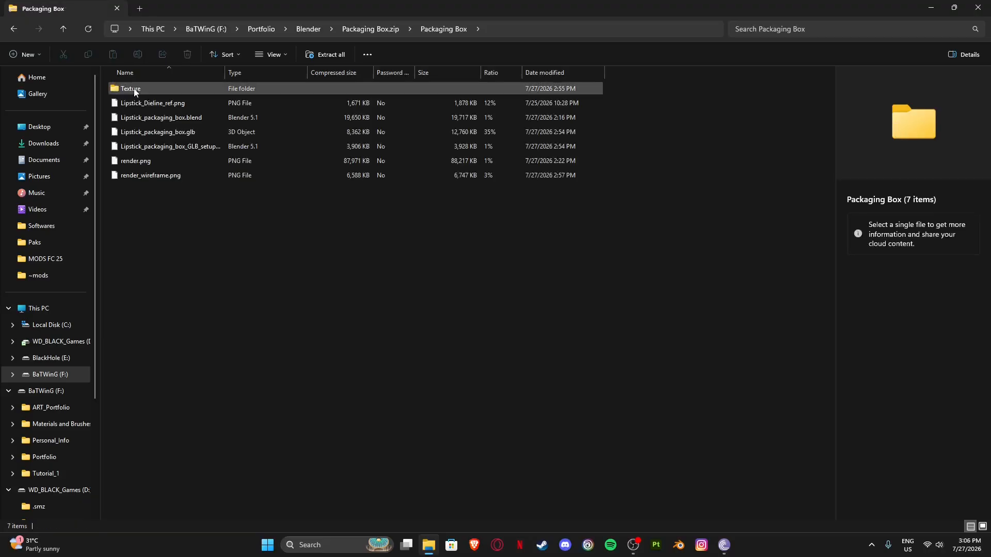
{"action": "left_click", "coordinate": [14, 29]}
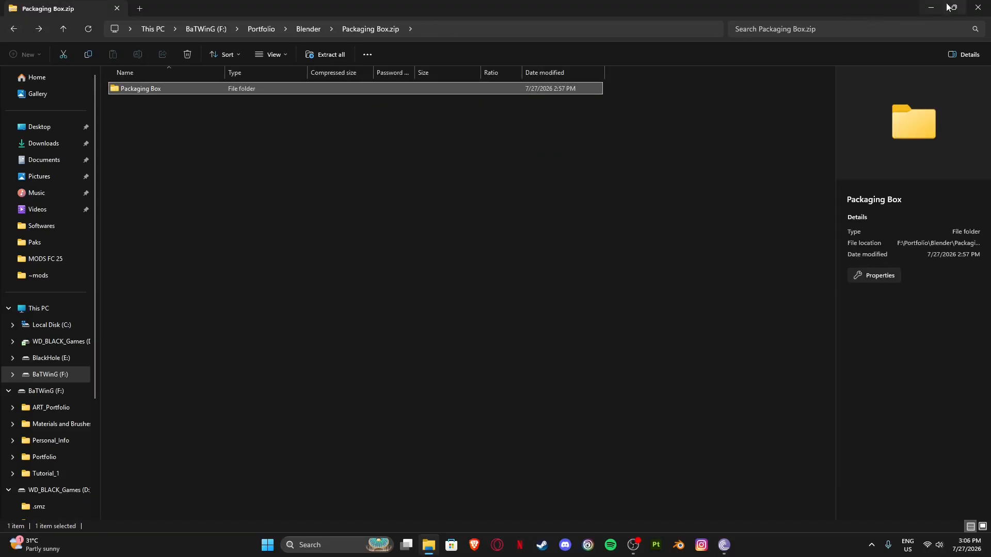
{"action": "left_click", "coordinate": [968, 12]}
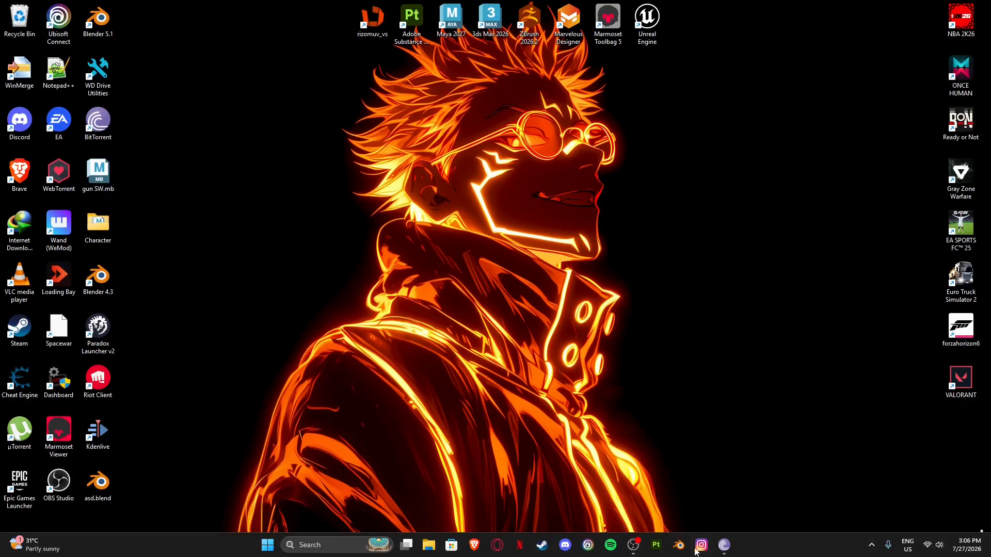
{"action": "left_click", "coordinate": [634, 547]}
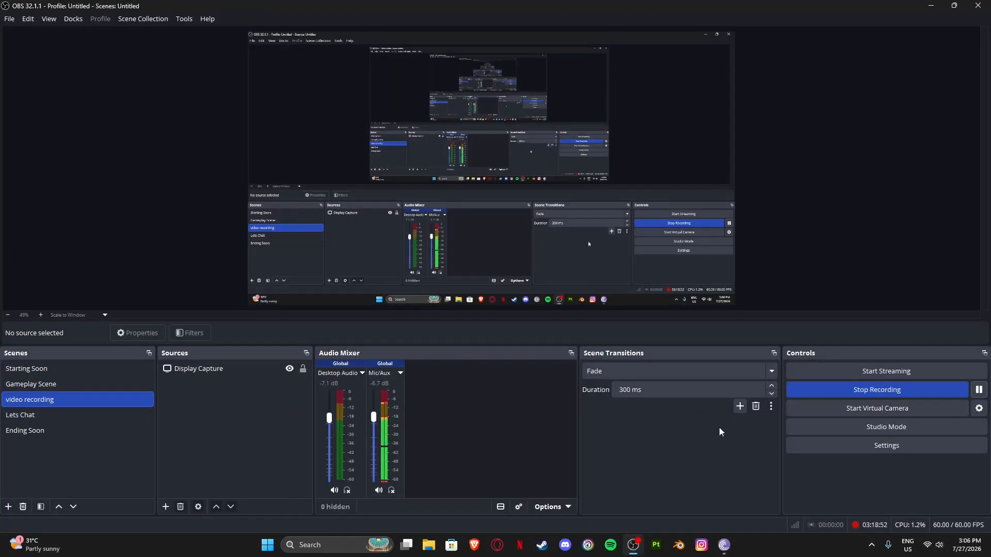